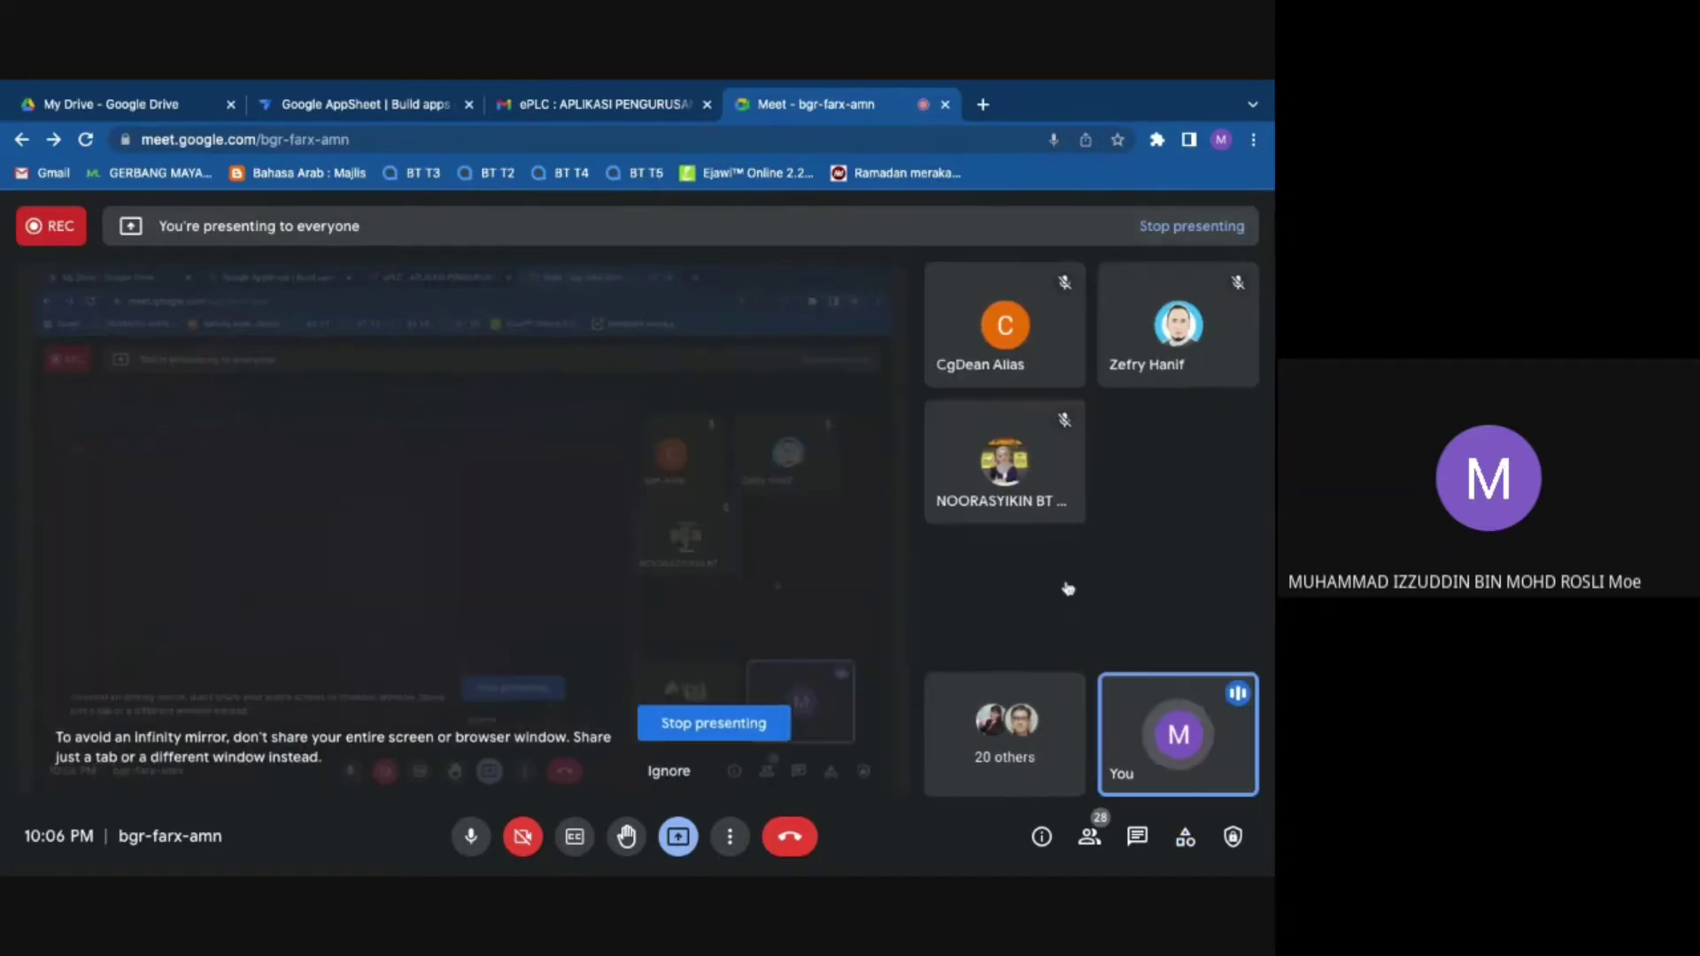
Step: Switch the shared browser from the Meet call to the Google AppSheet tab
{"action": "left_click", "coordinate": [401, 103]}
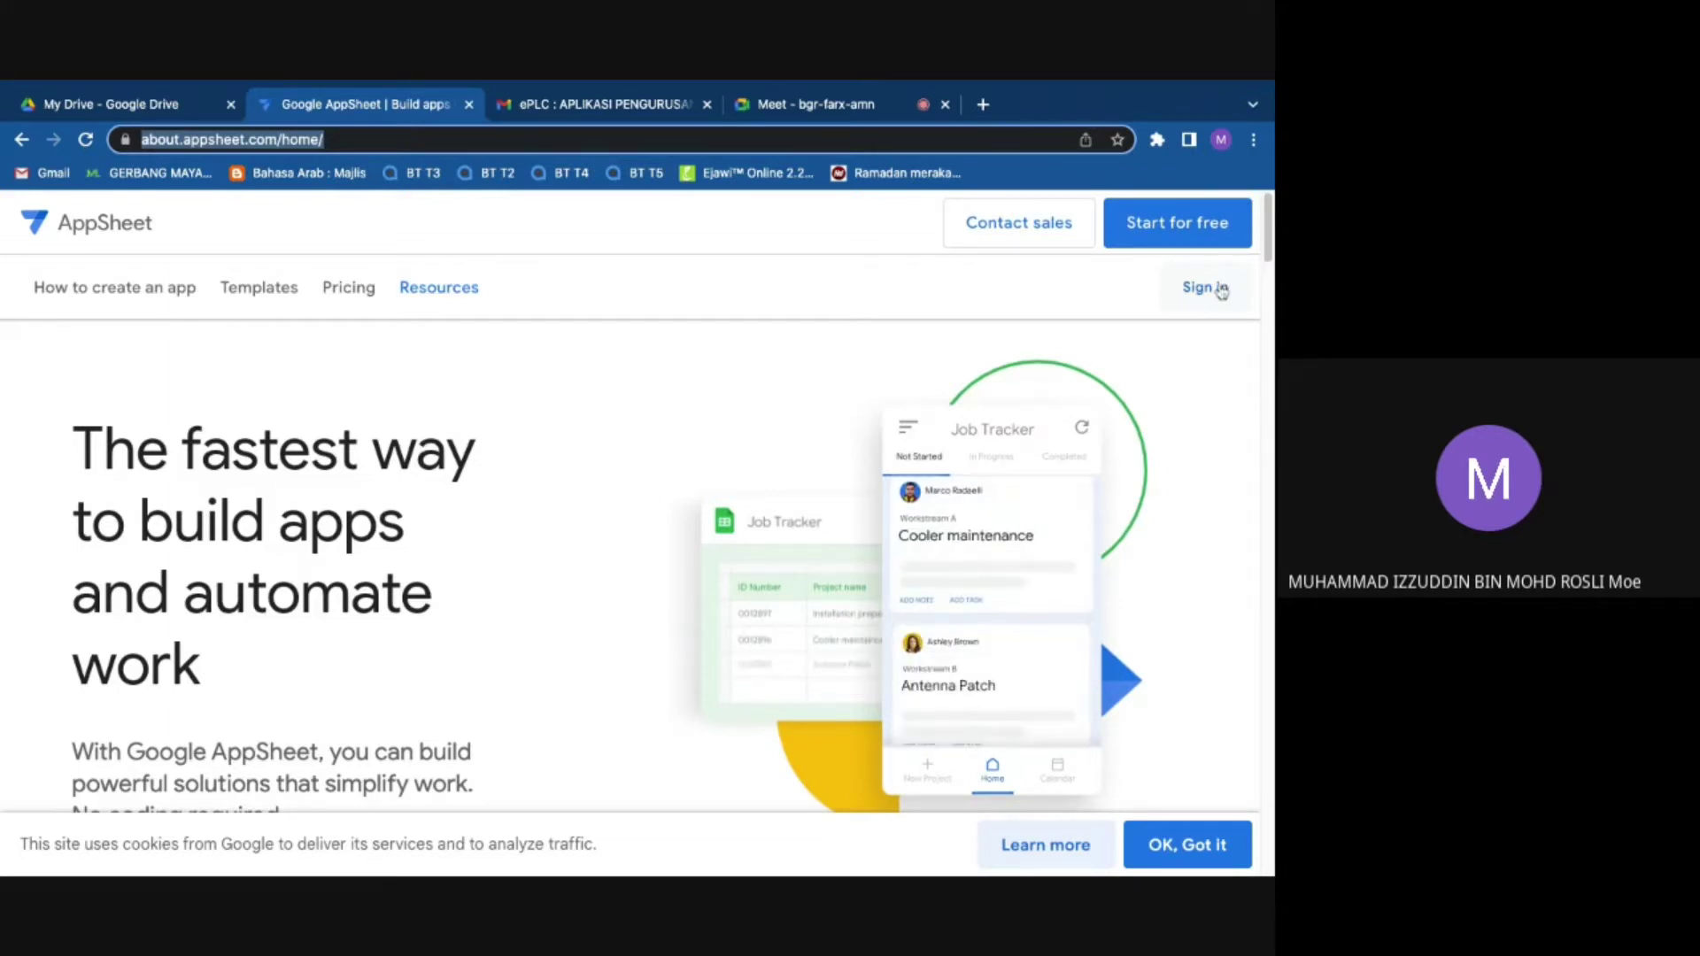
Step: Sign in to AppSheet with a Google account and allow Drive and Sheets access
{"action": "left_click", "coordinate": [1206, 301]}
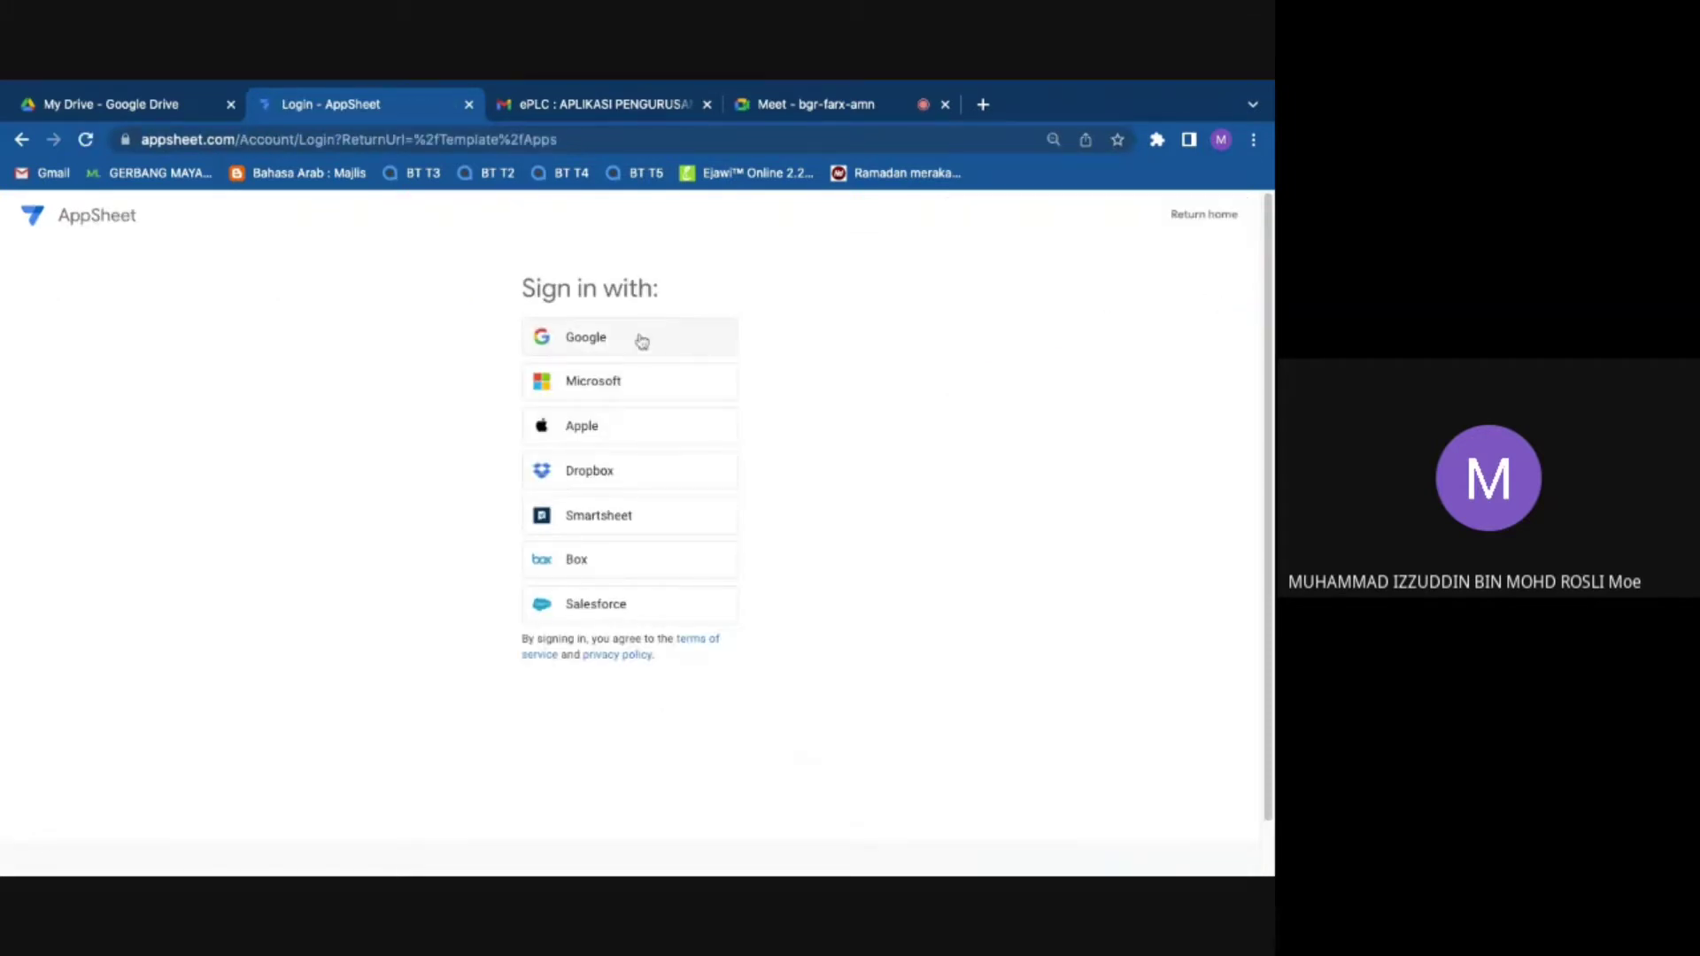
{"action": "left_click", "coordinate": [642, 341]}
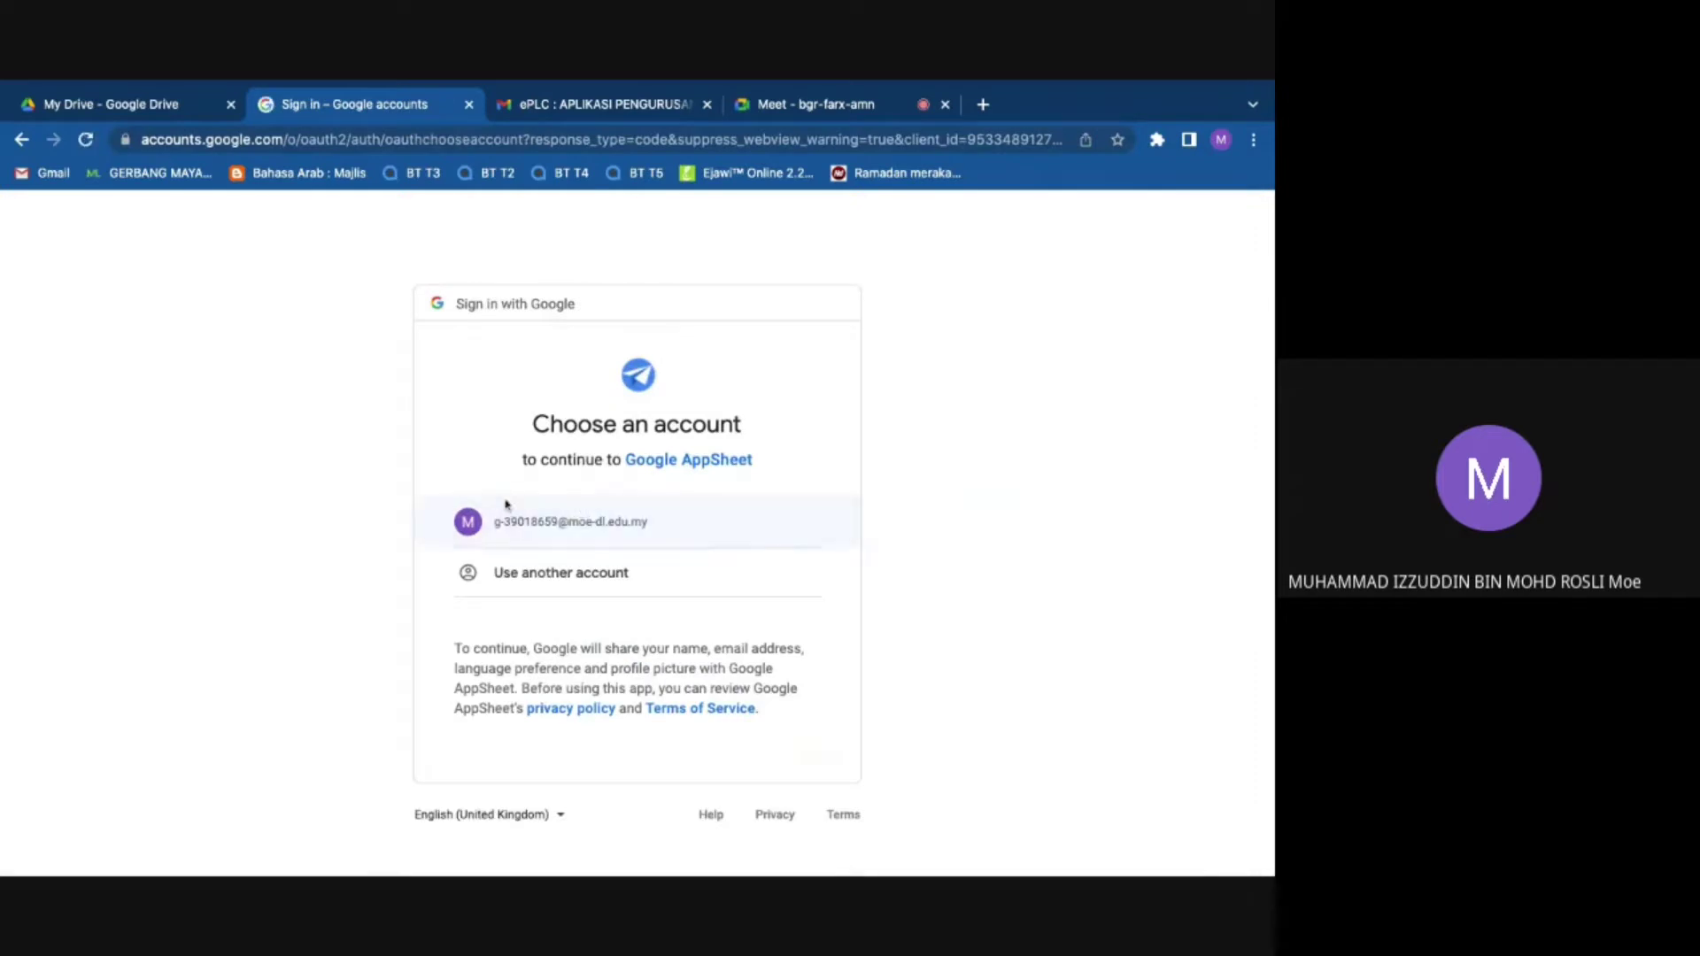
{"action": "left_click", "coordinate": [536, 525]}
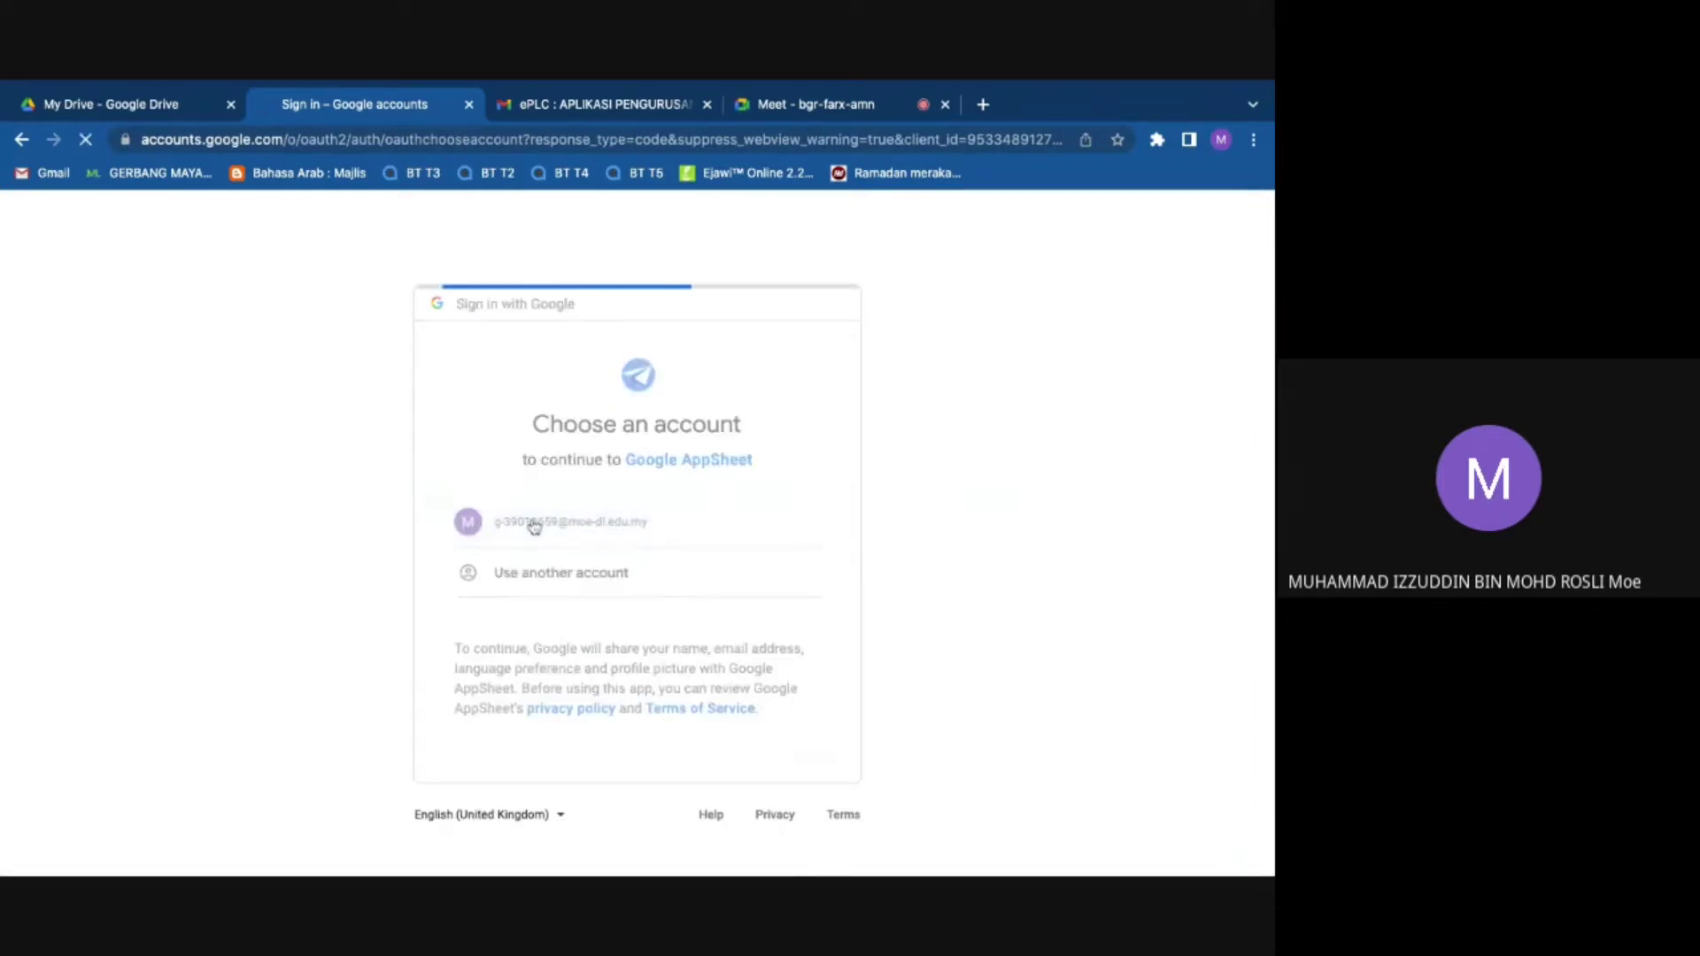
{"action": "scroll", "coordinate": [628, 646], "scroll_direction": "down", "scroll_amount": 2}
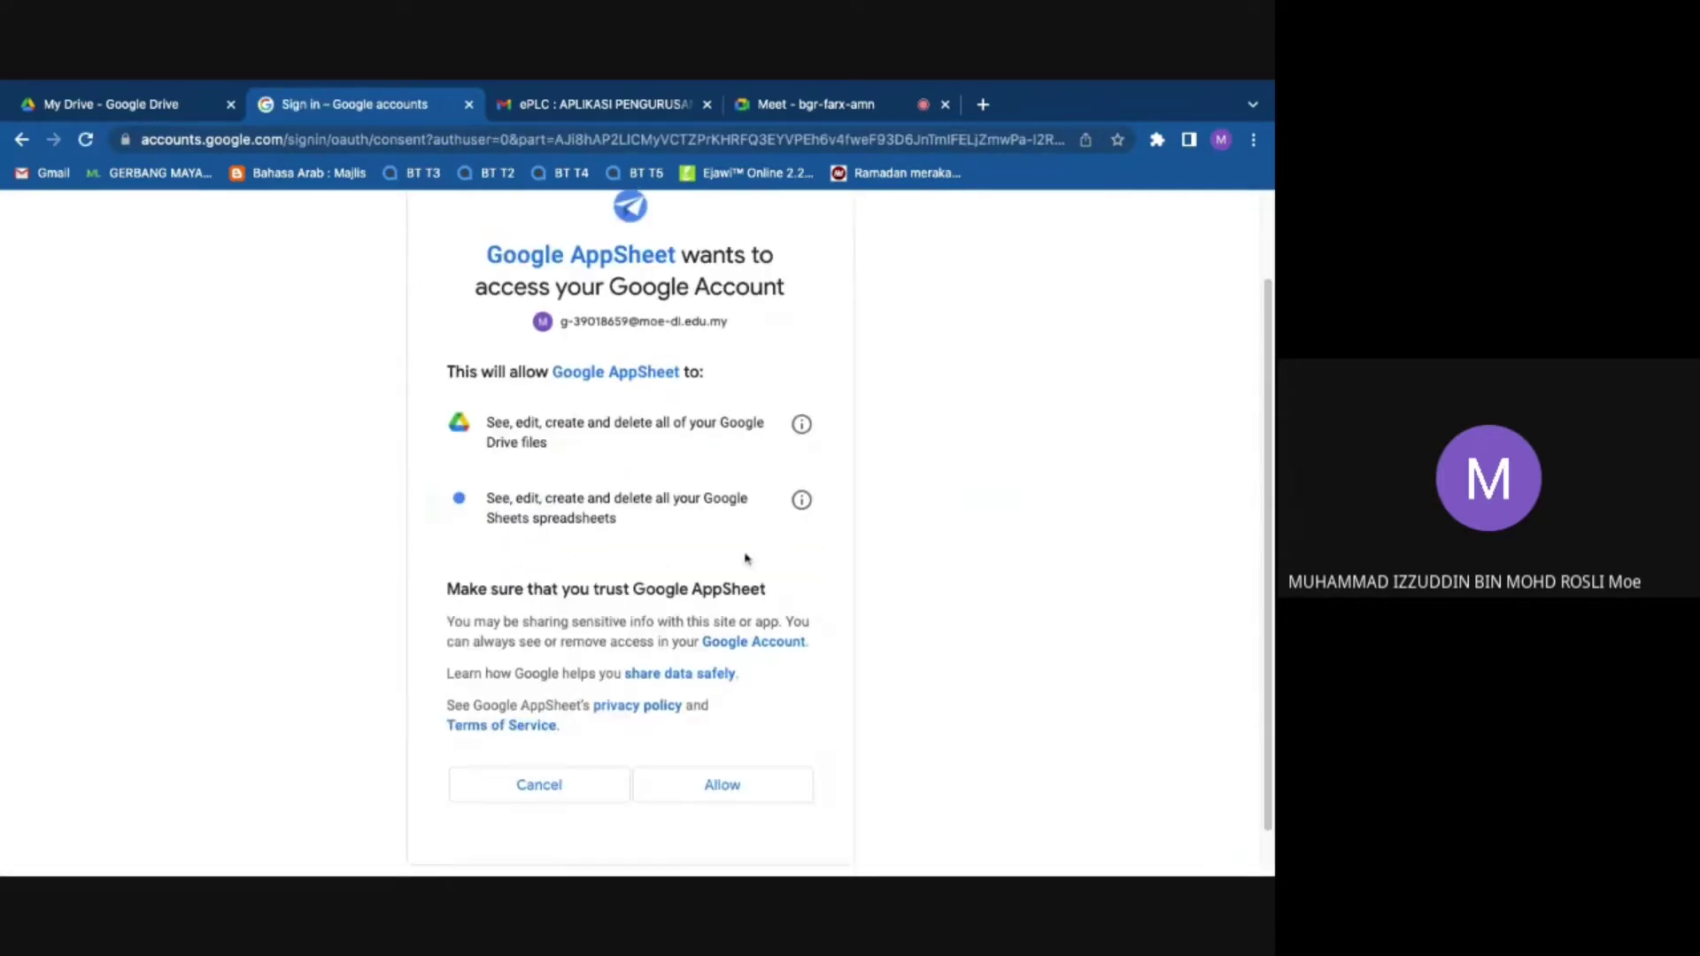
{"action": "left_click", "coordinate": [720, 762]}
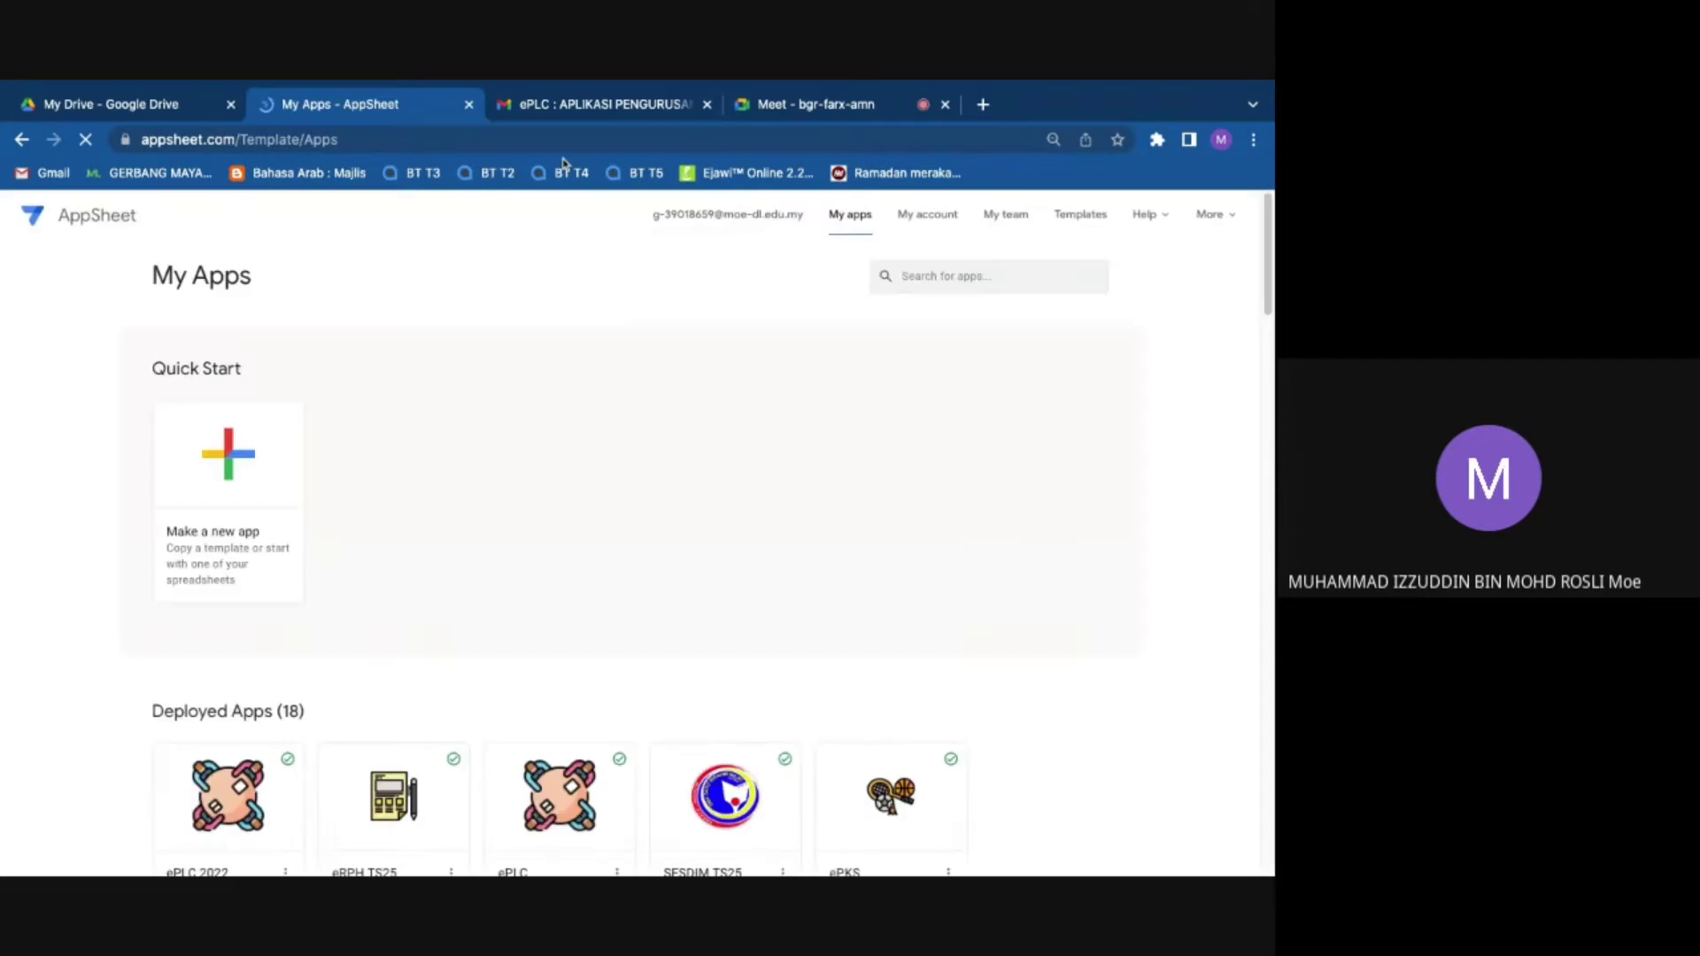
Step: Open the ePLC 2022 app in a new tab and come back to My Apps
{"action": "scroll", "coordinate": [415, 421], "scroll_direction": "down", "scroll_amount": 2}
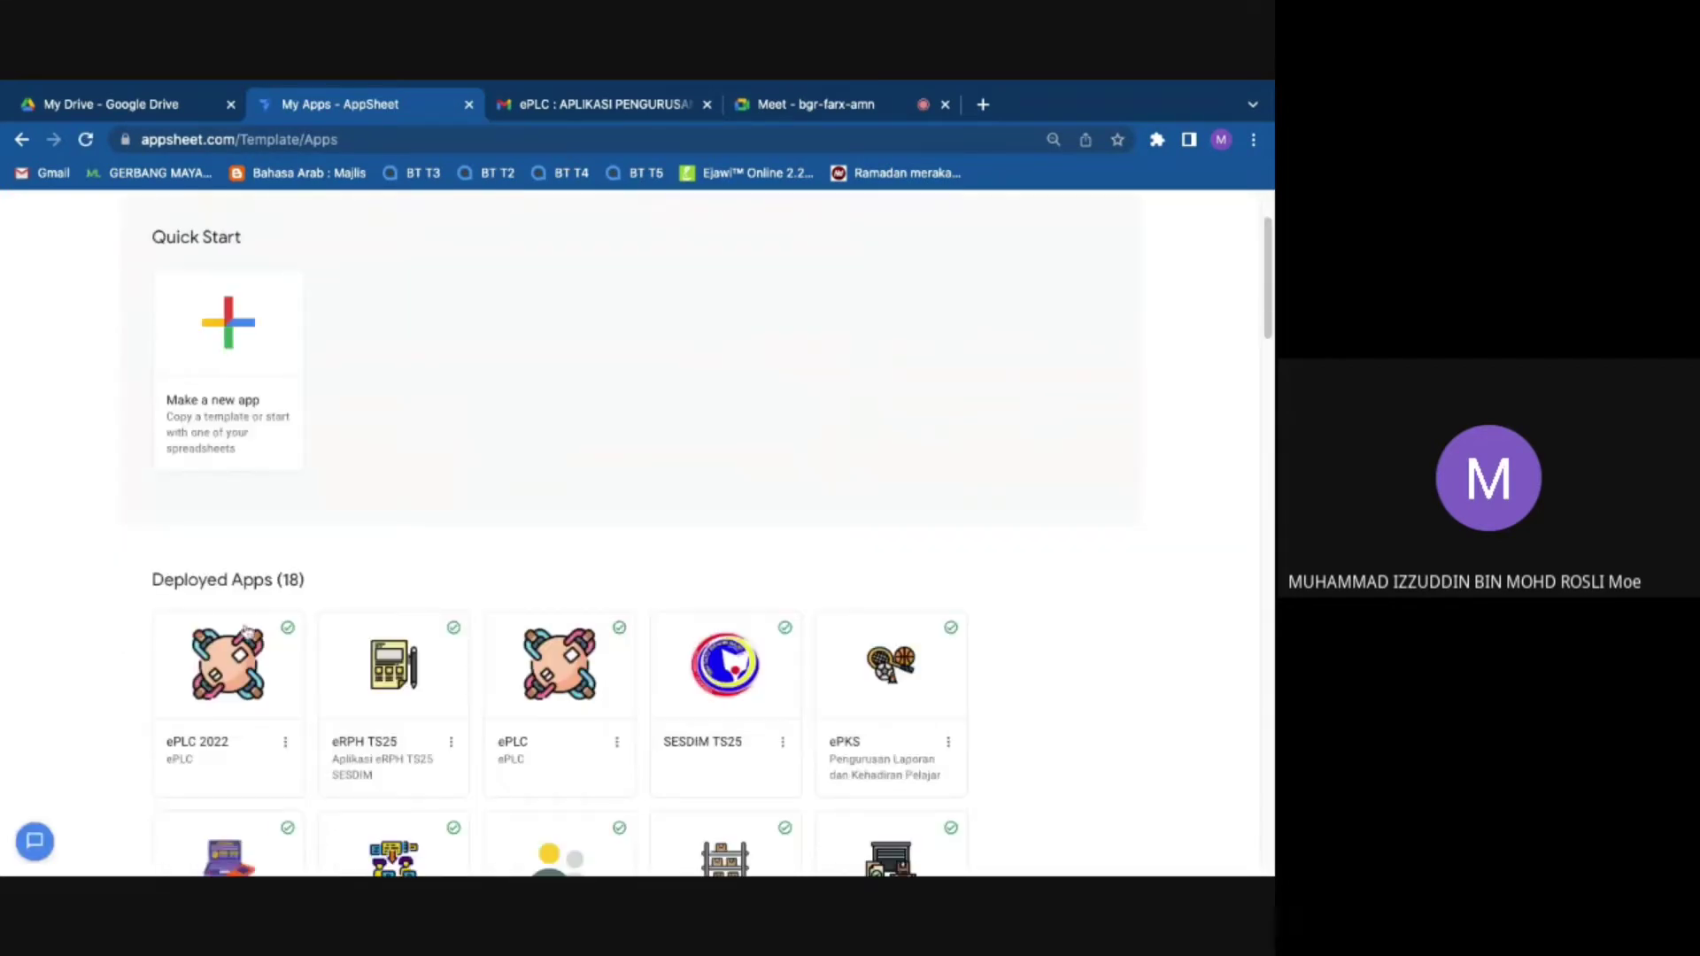
{"action": "left_click", "coordinate": [234, 668]}
{"action": "left_click", "coordinate": [431, 96]}
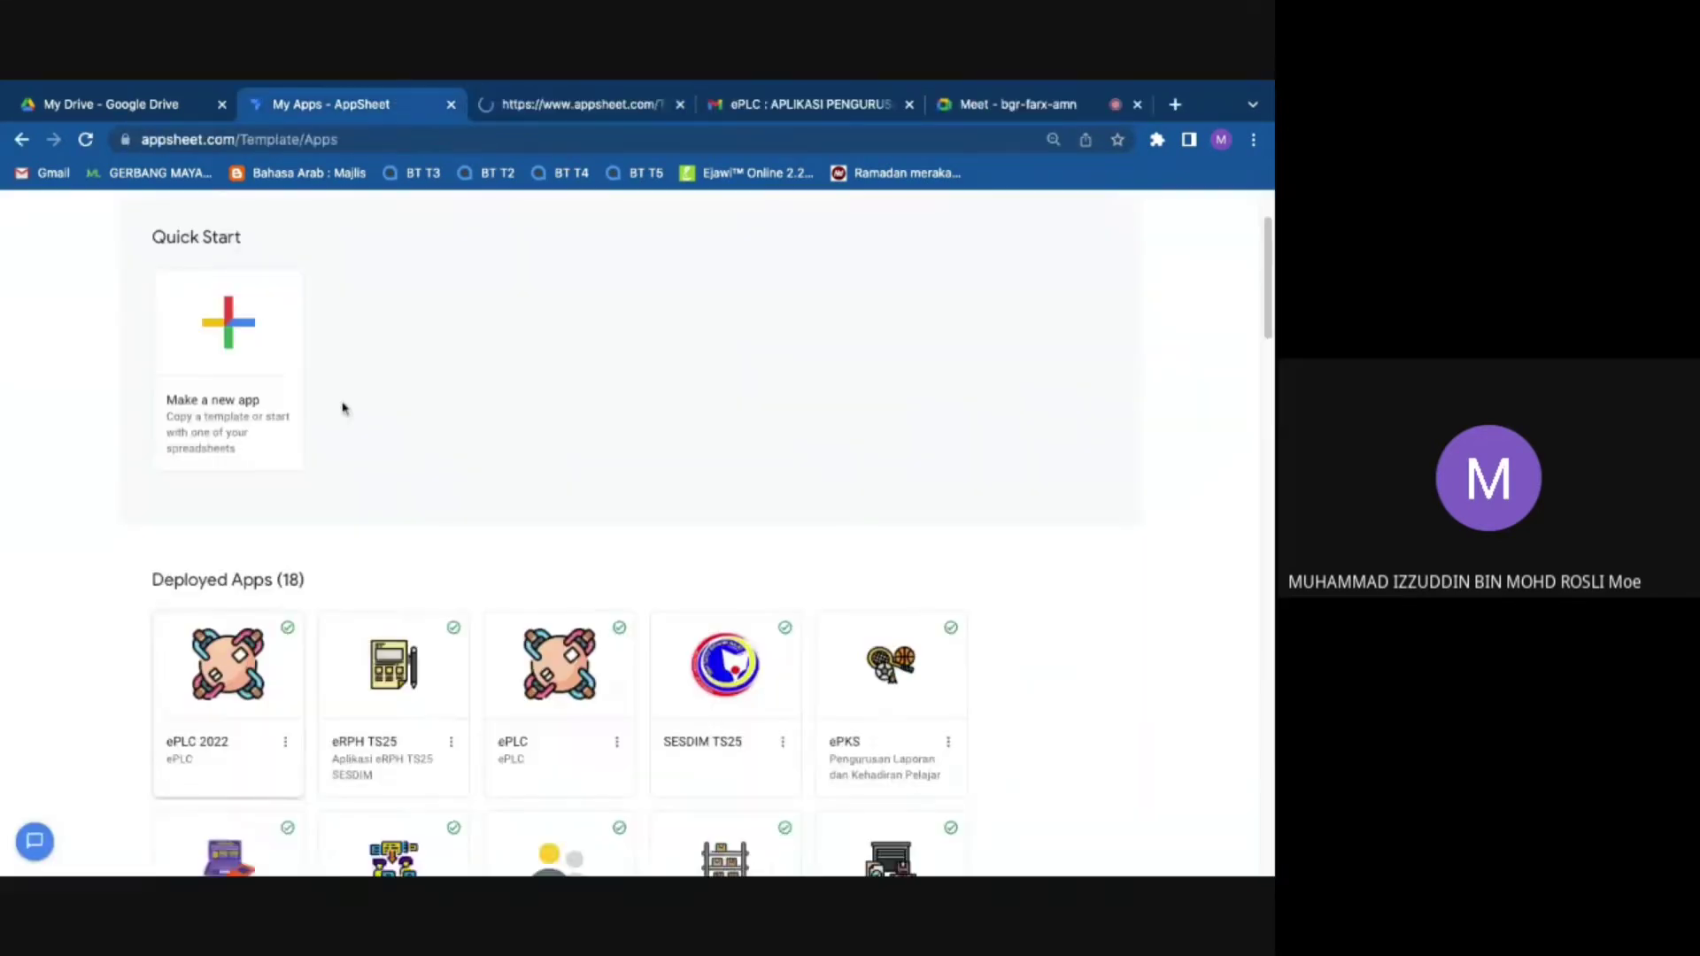
Step: Browse My Apps, glance at the ePLC 2022 editor, and bring Co-Authored Apps into view
{"action": "scroll", "coordinate": [326, 428], "scroll_direction": "down", "scroll_amount": 10}
{"action": "scroll", "coordinate": [329, 435], "scroll_direction": "down", "scroll_amount": 18}
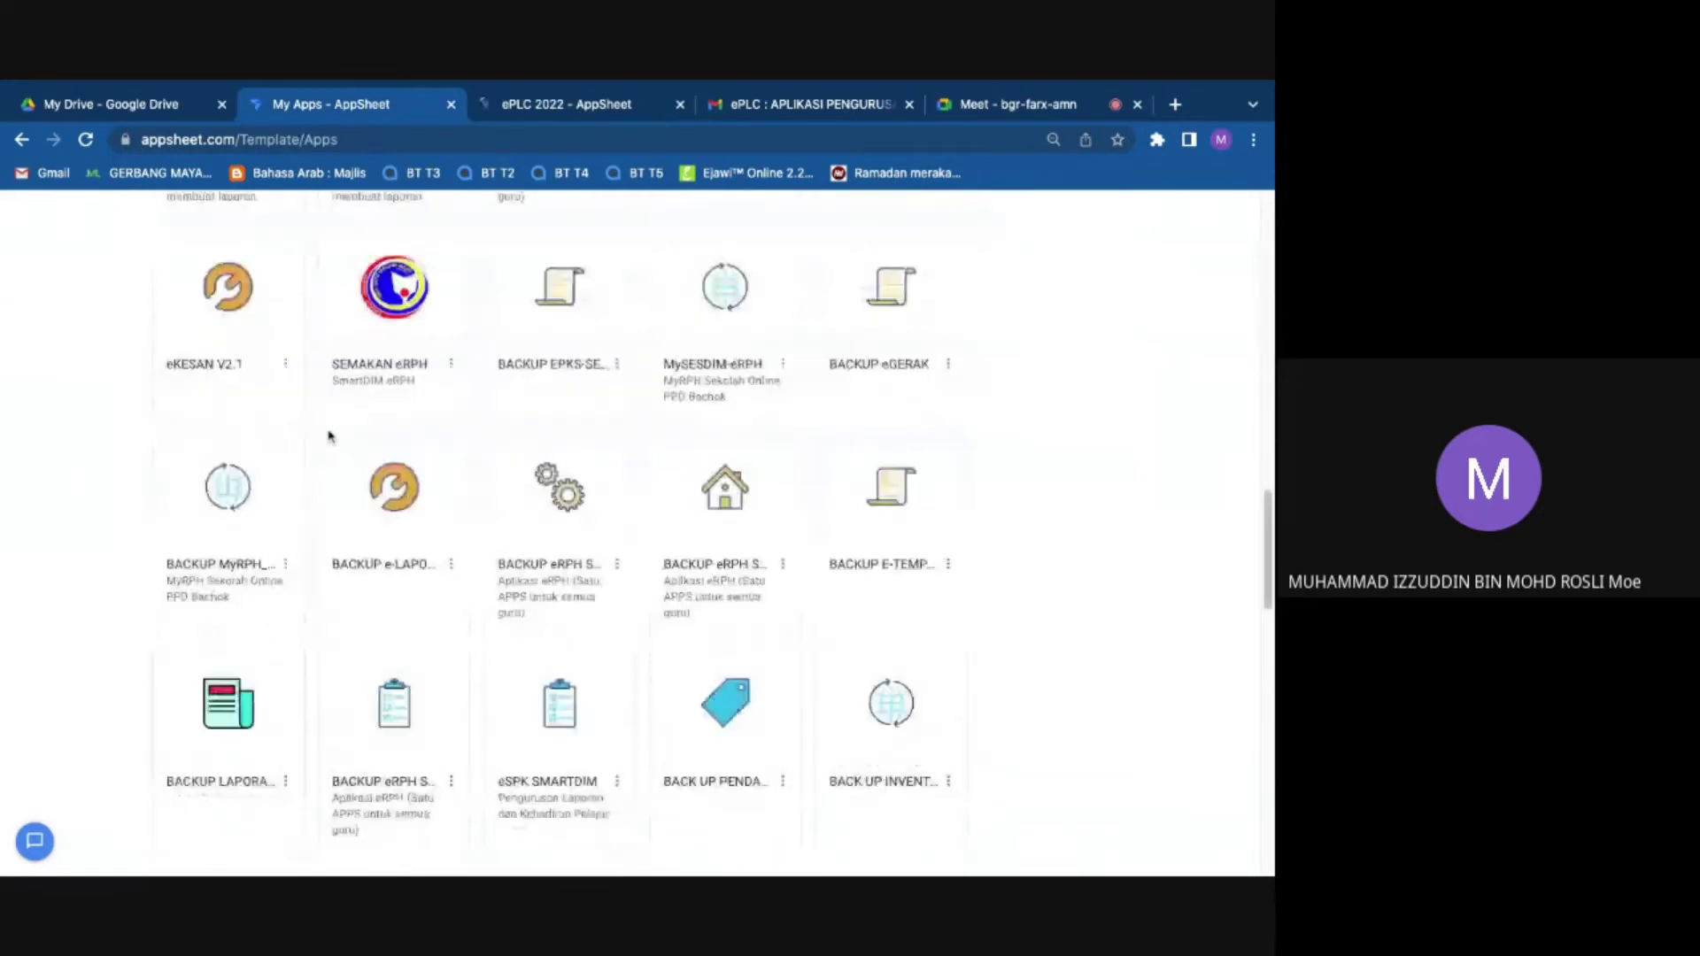
{"action": "scroll", "coordinate": [331, 436], "scroll_direction": "down", "scroll_amount": 2}
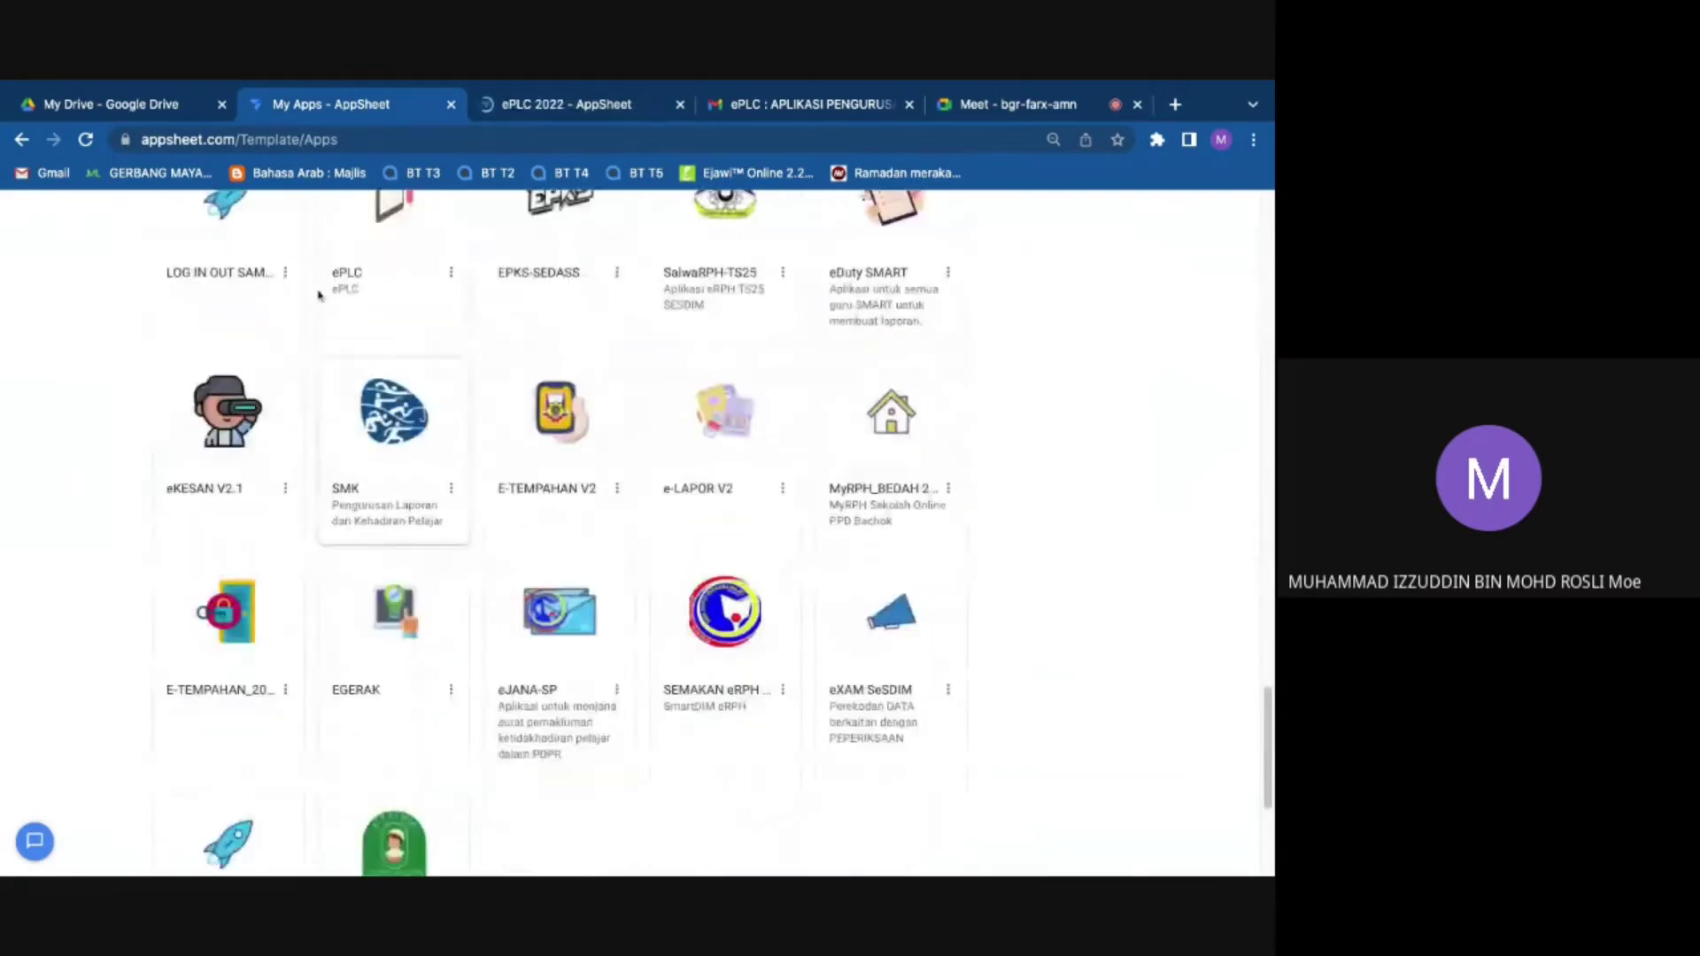
{"action": "scroll", "coordinate": [310, 522], "scroll_direction": "up", "scroll_amount": 5}
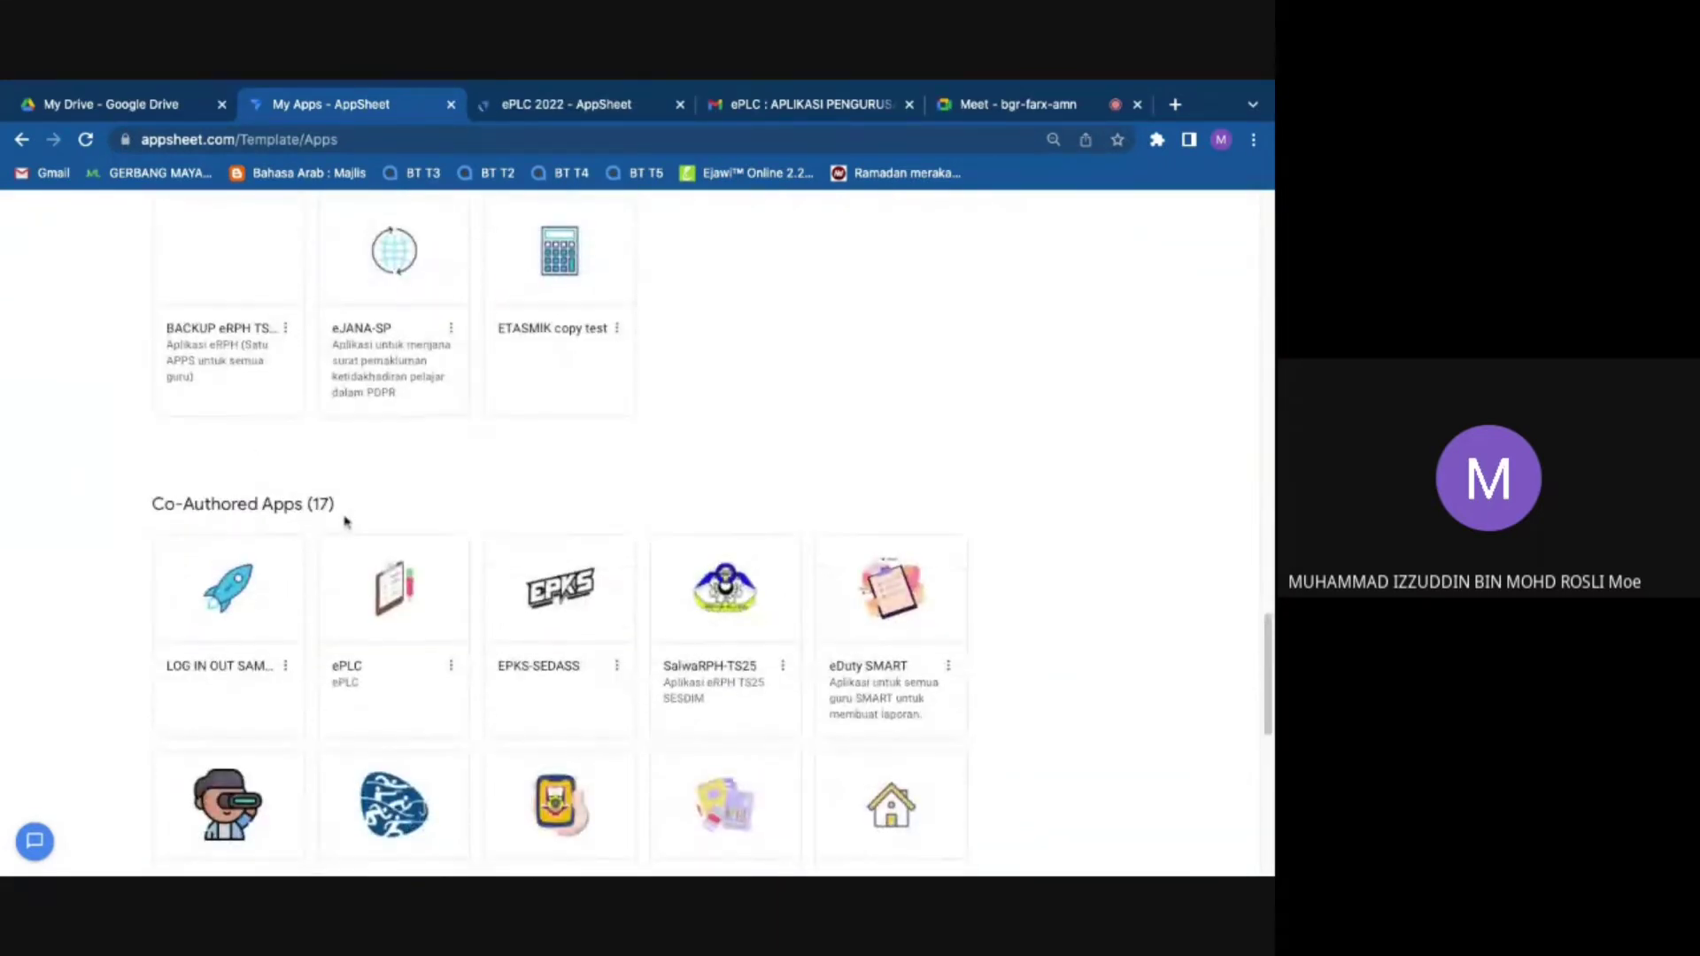
{"action": "scroll", "coordinate": [308, 518], "scroll_direction": "up", "scroll_amount": 15}
{"action": "scroll", "coordinate": [394, 379], "scroll_direction": "up", "scroll_amount": 7}
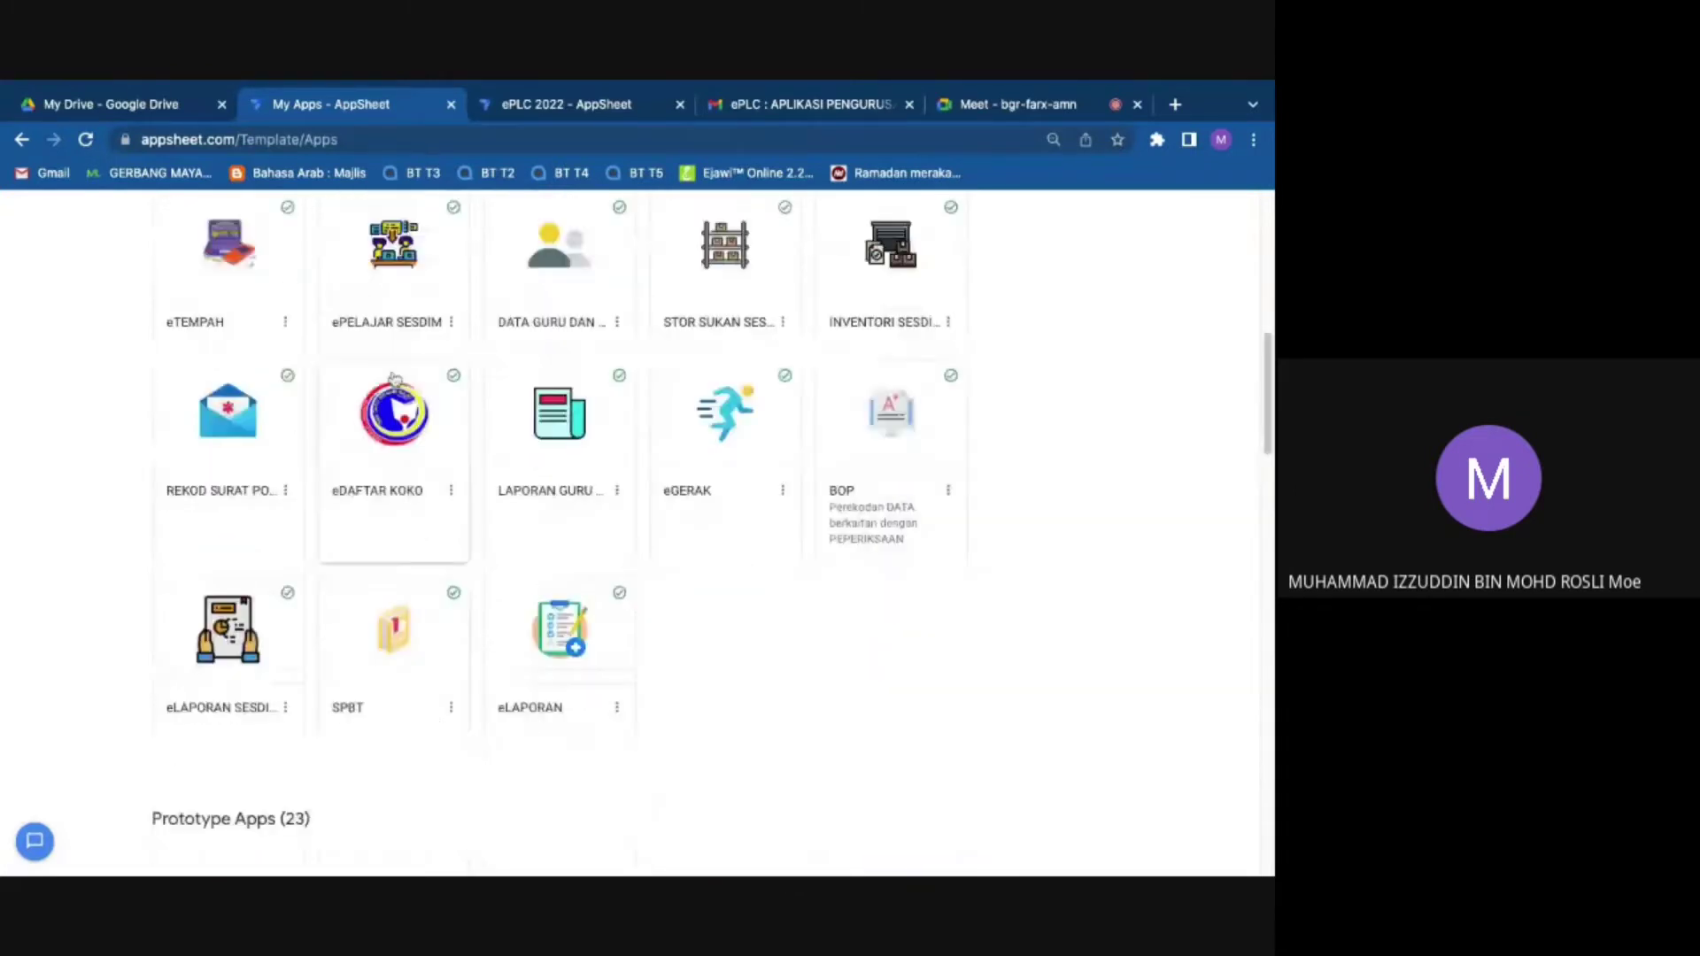
{"action": "scroll", "coordinate": [239, 390], "scroll_direction": "up", "scroll_amount": 5}
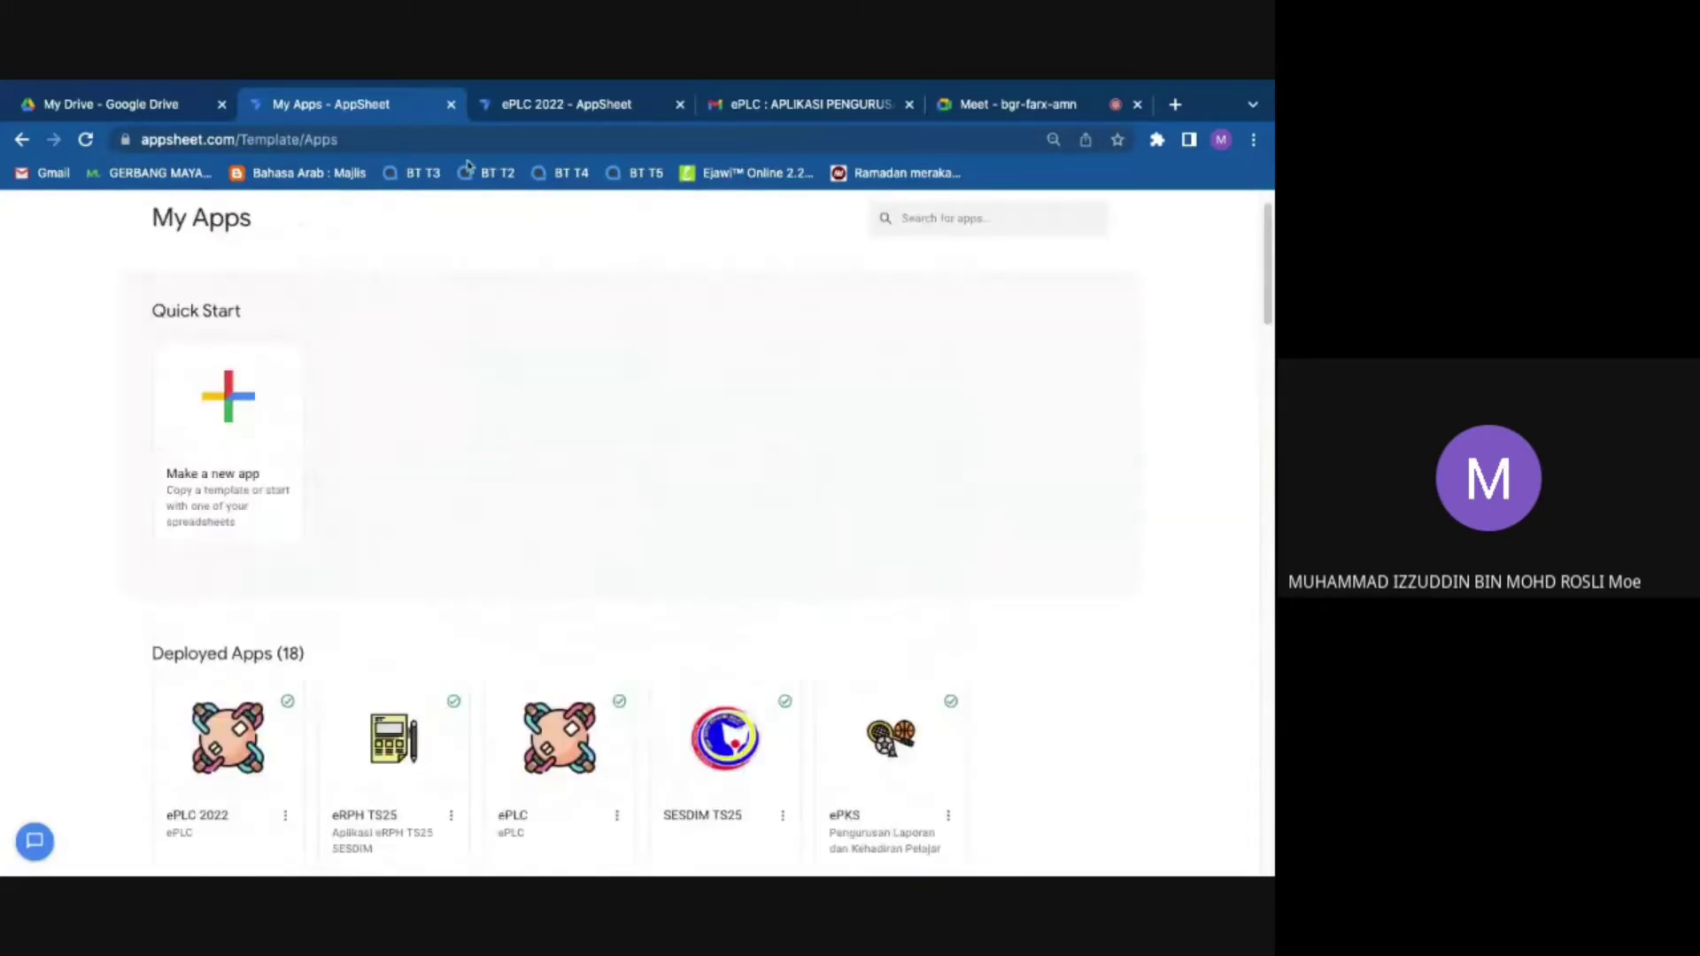
{"action": "left_click", "coordinate": [575, 104]}
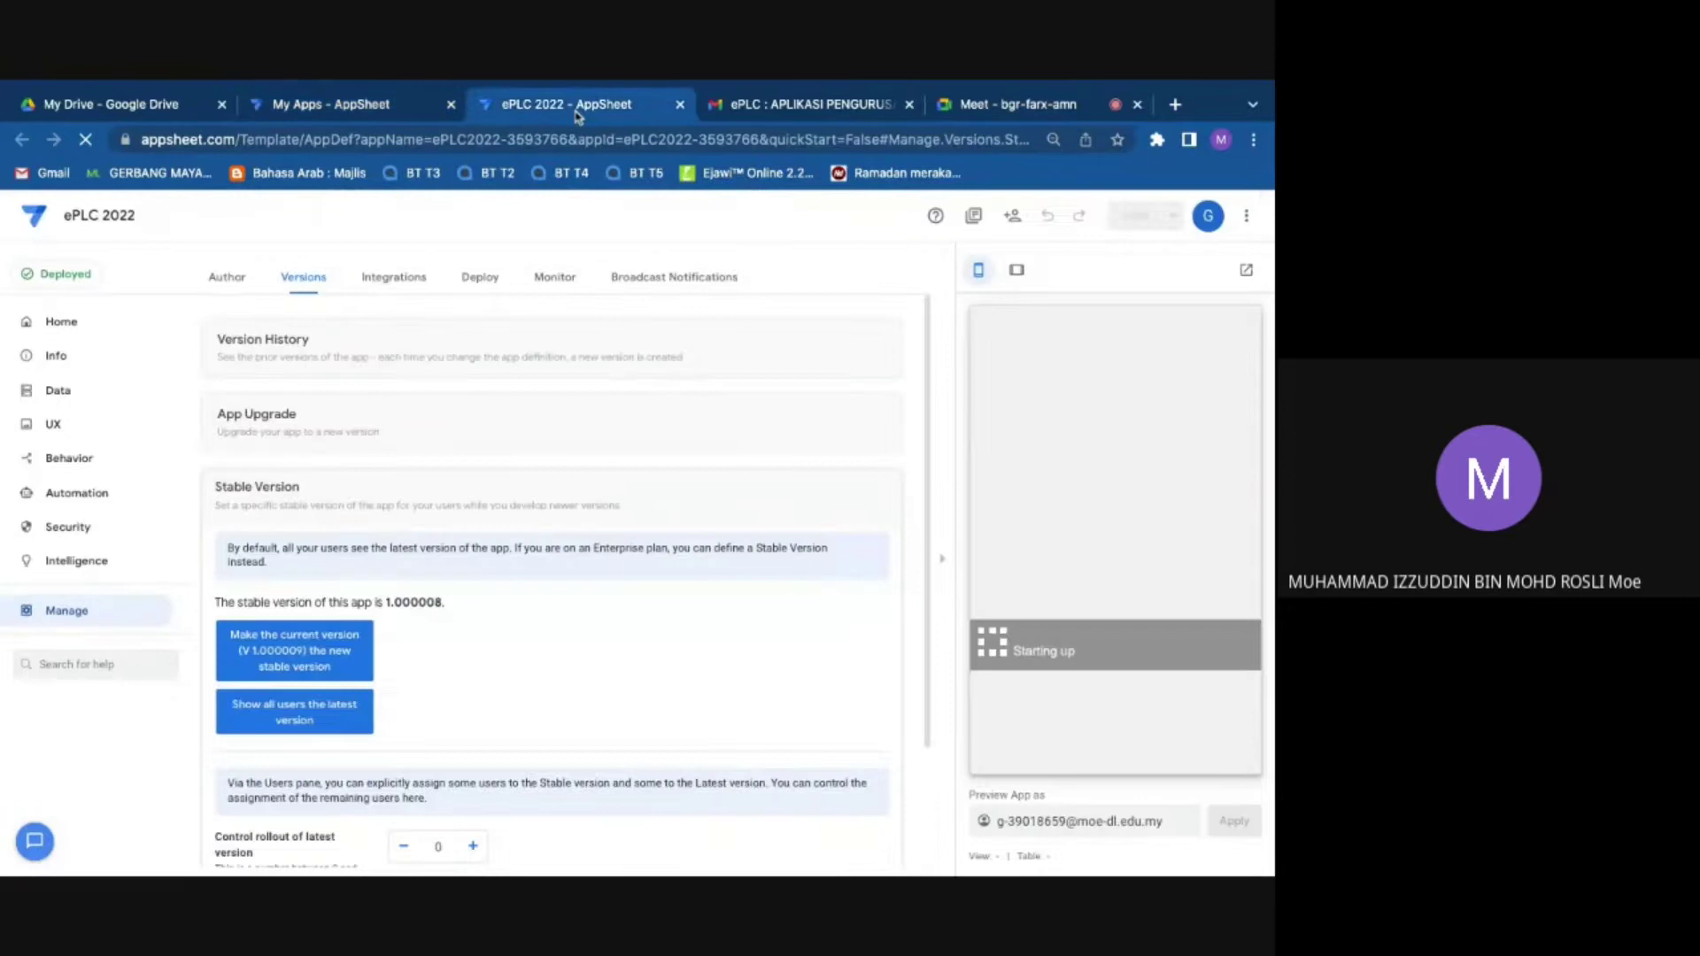
{"action": "left_click", "coordinate": [347, 106]}
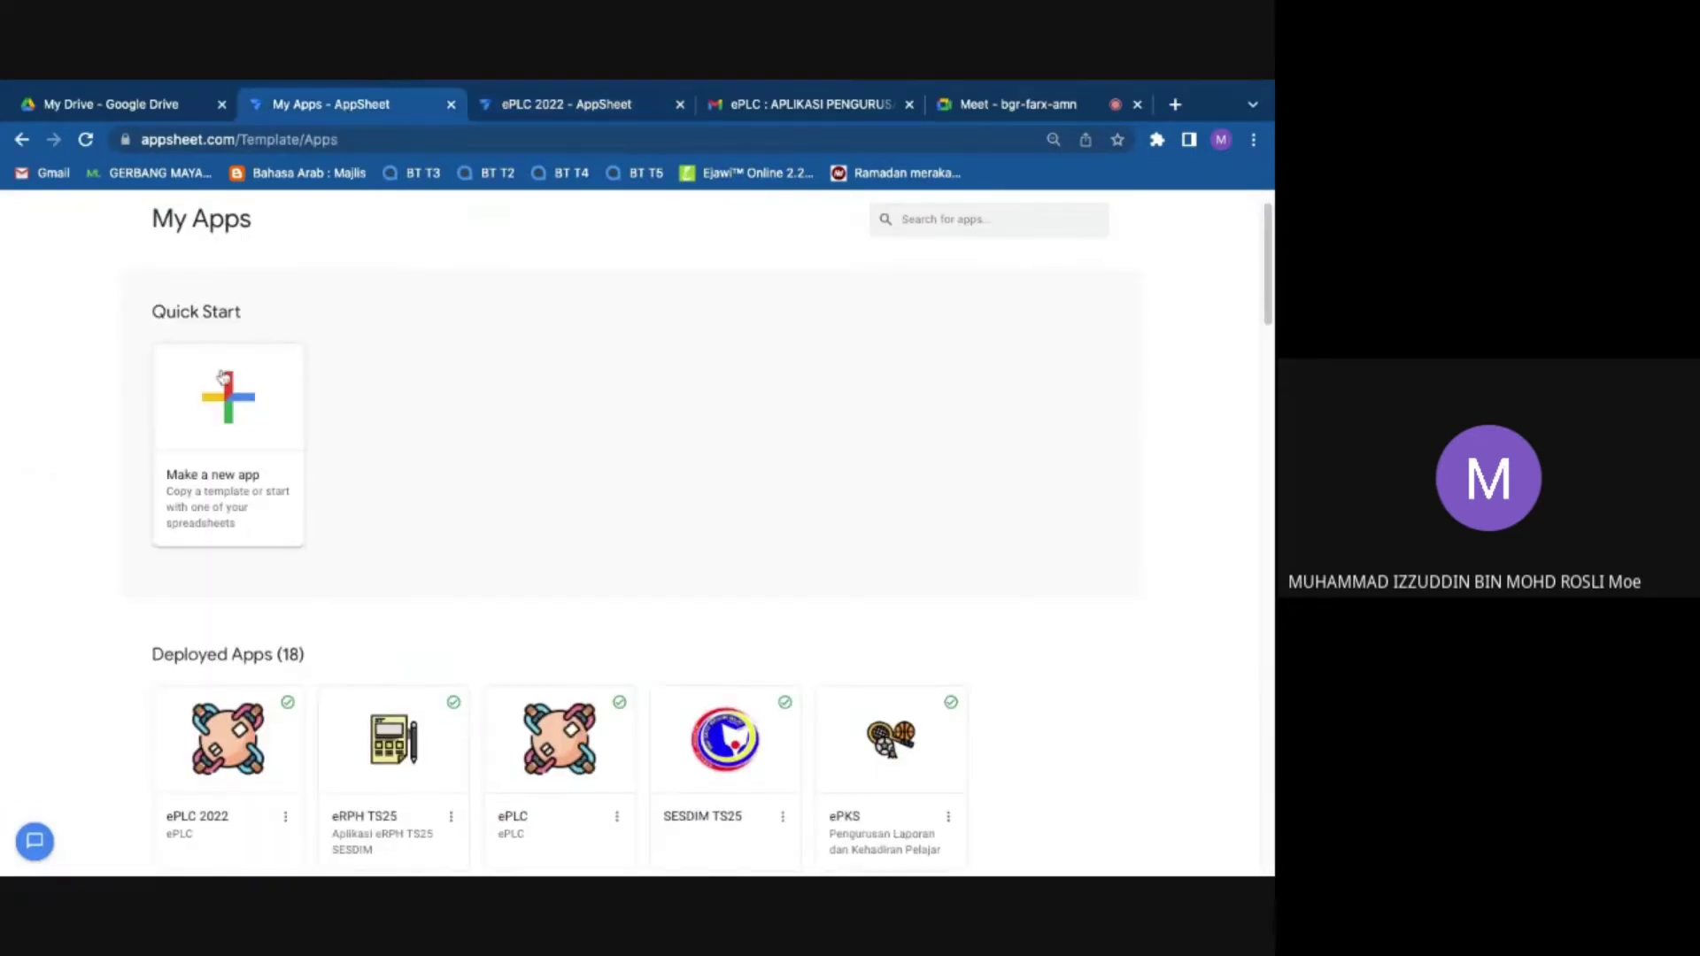
{"action": "scroll", "coordinate": [228, 361], "scroll_direction": "down", "scroll_amount": 18}
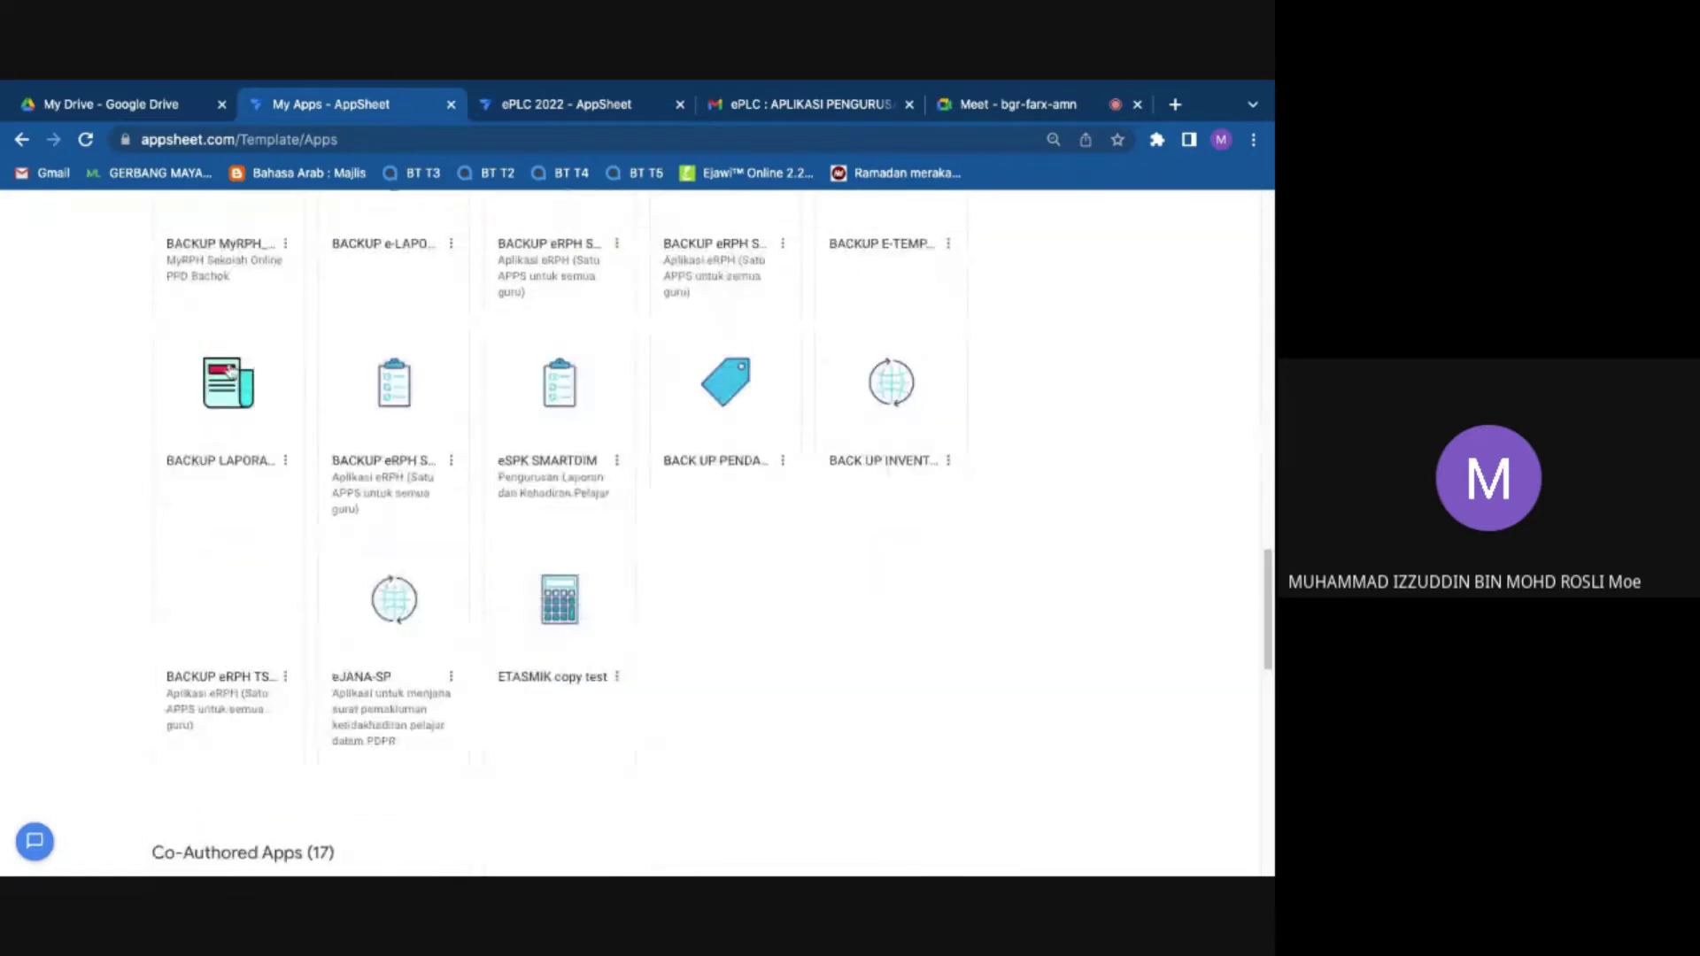
{"action": "scroll", "coordinate": [283, 434], "scroll_direction": "down", "scroll_amount": 9}
{"action": "scroll", "coordinate": [470, 467], "scroll_direction": "up", "scroll_amount": 3}
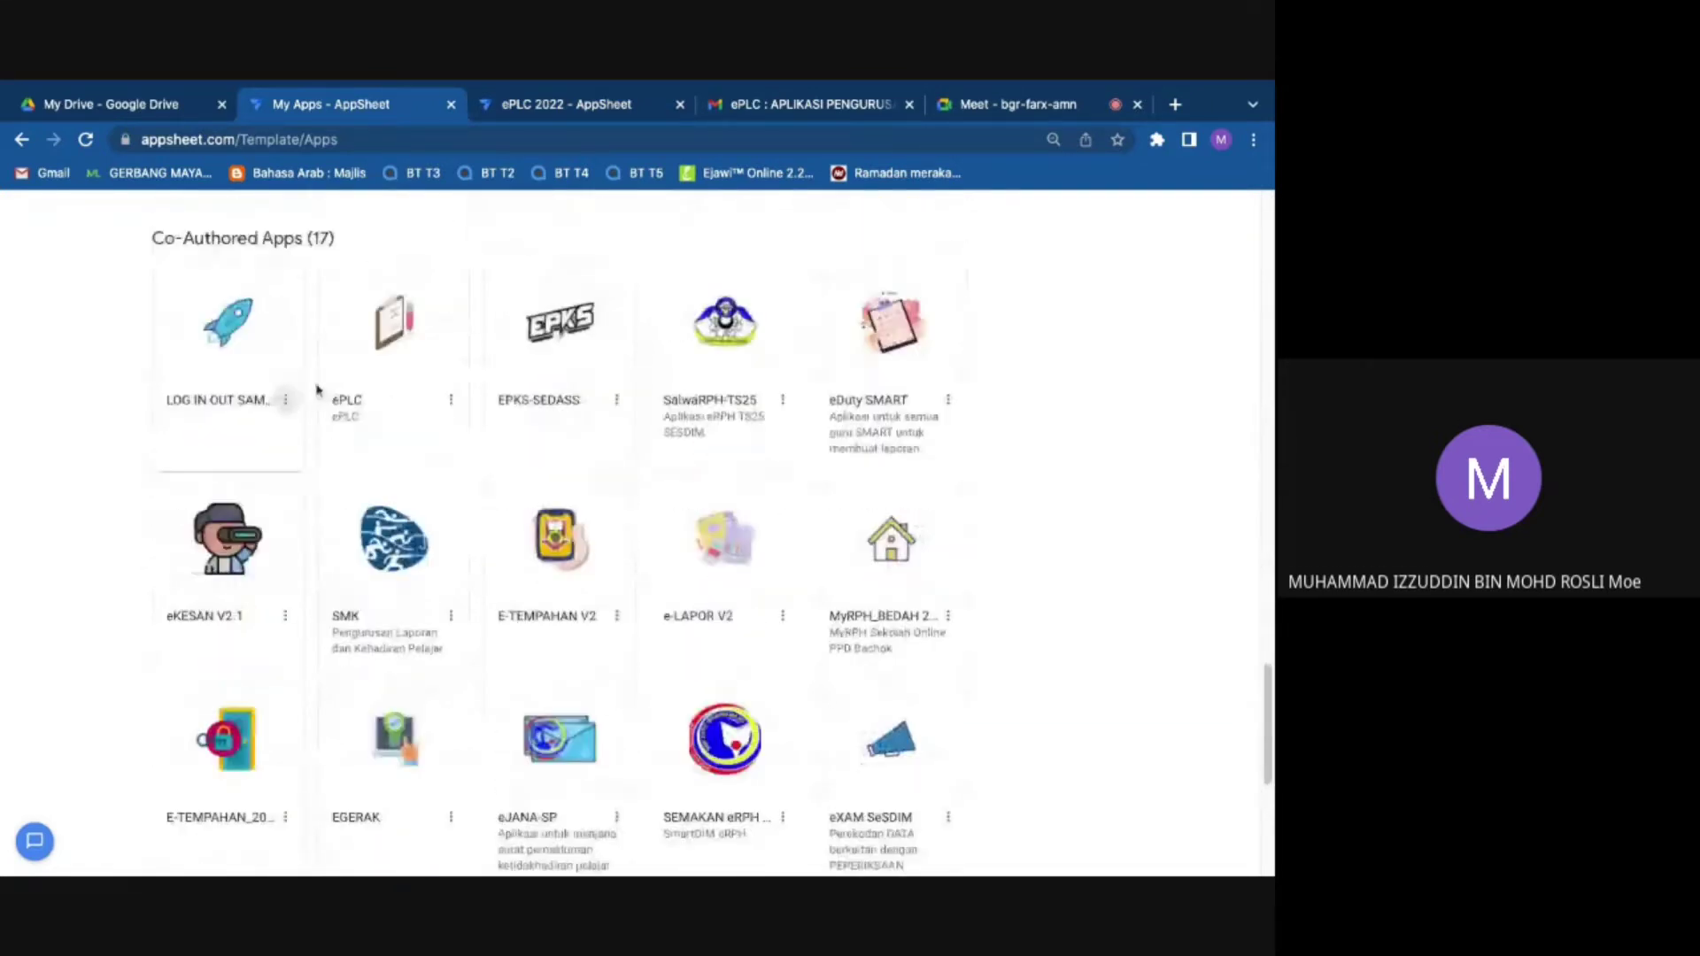
Step: Copy the co-authored ePLC app as 'test eplc' in the Education & Training category
{"action": "left_click", "coordinate": [450, 428]}
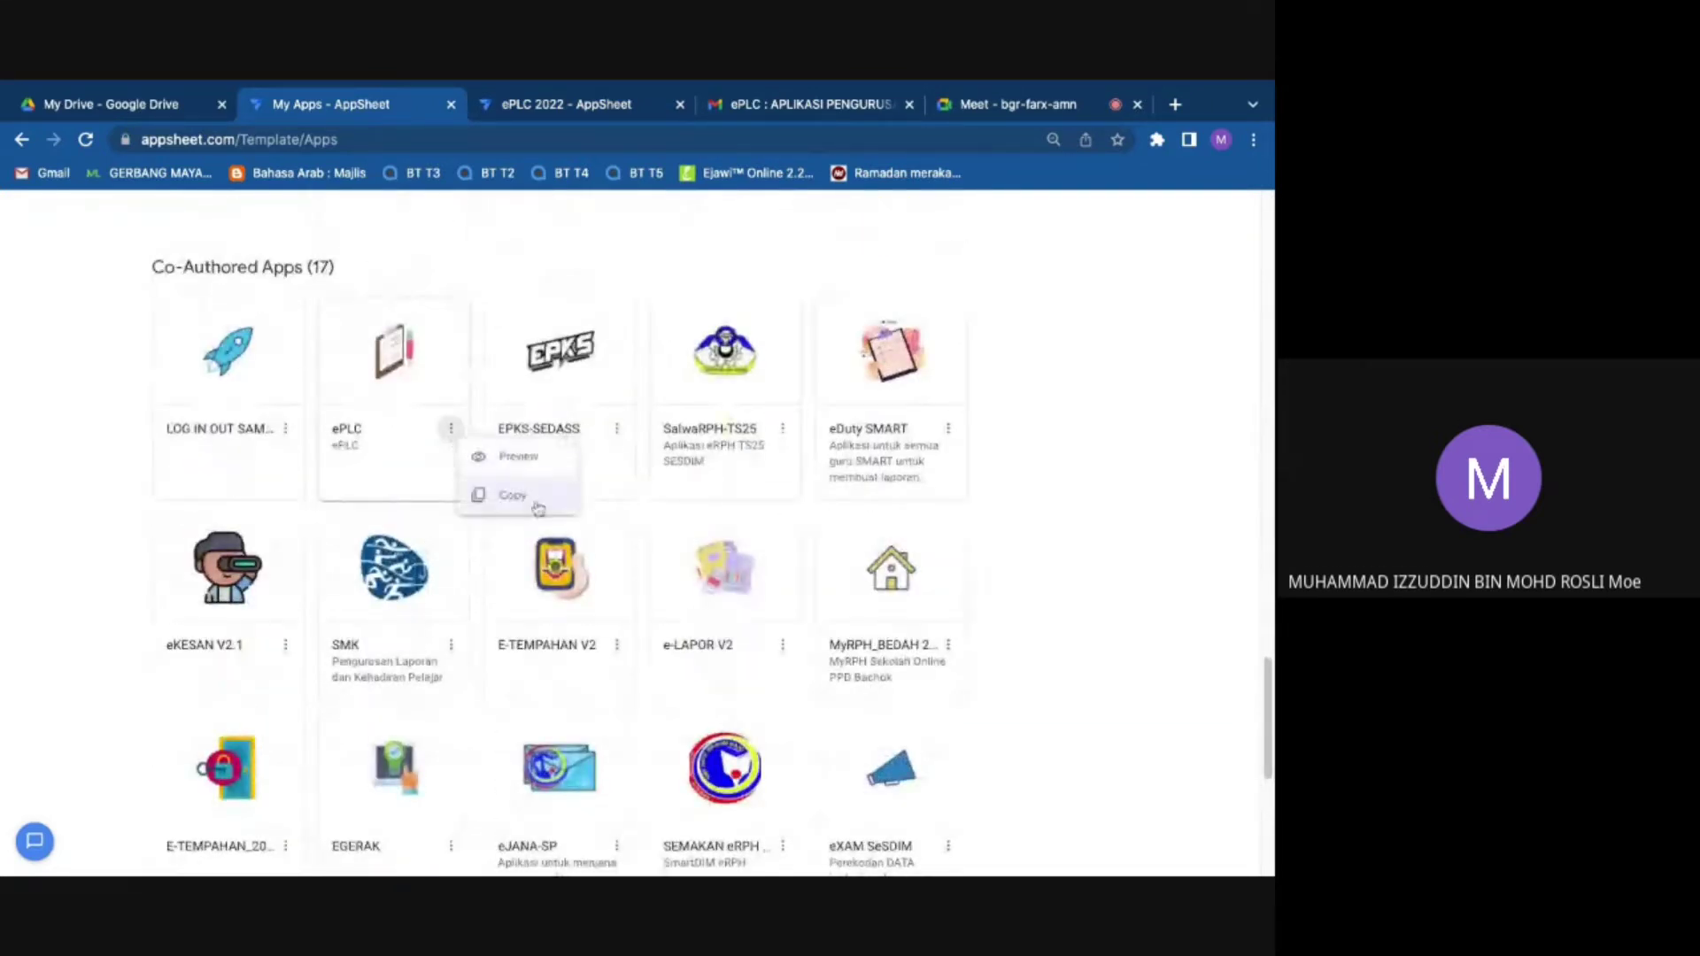
{"action": "left_click", "coordinate": [512, 467]}
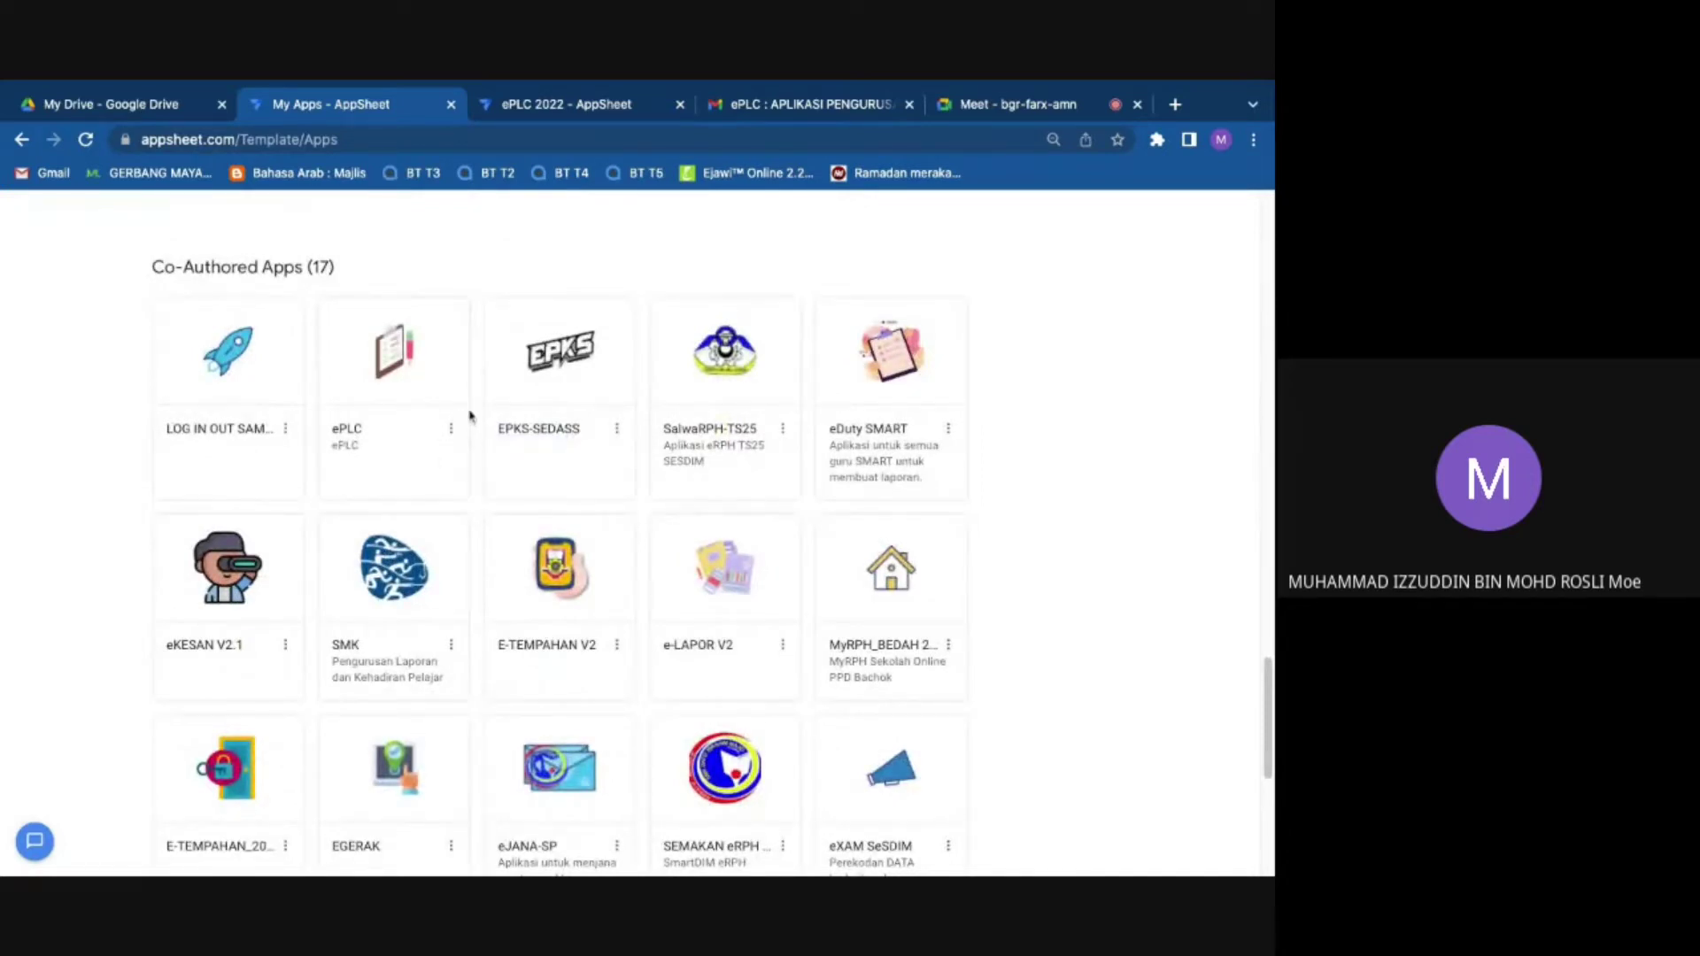
{"action": "left_click", "coordinate": [449, 431]}
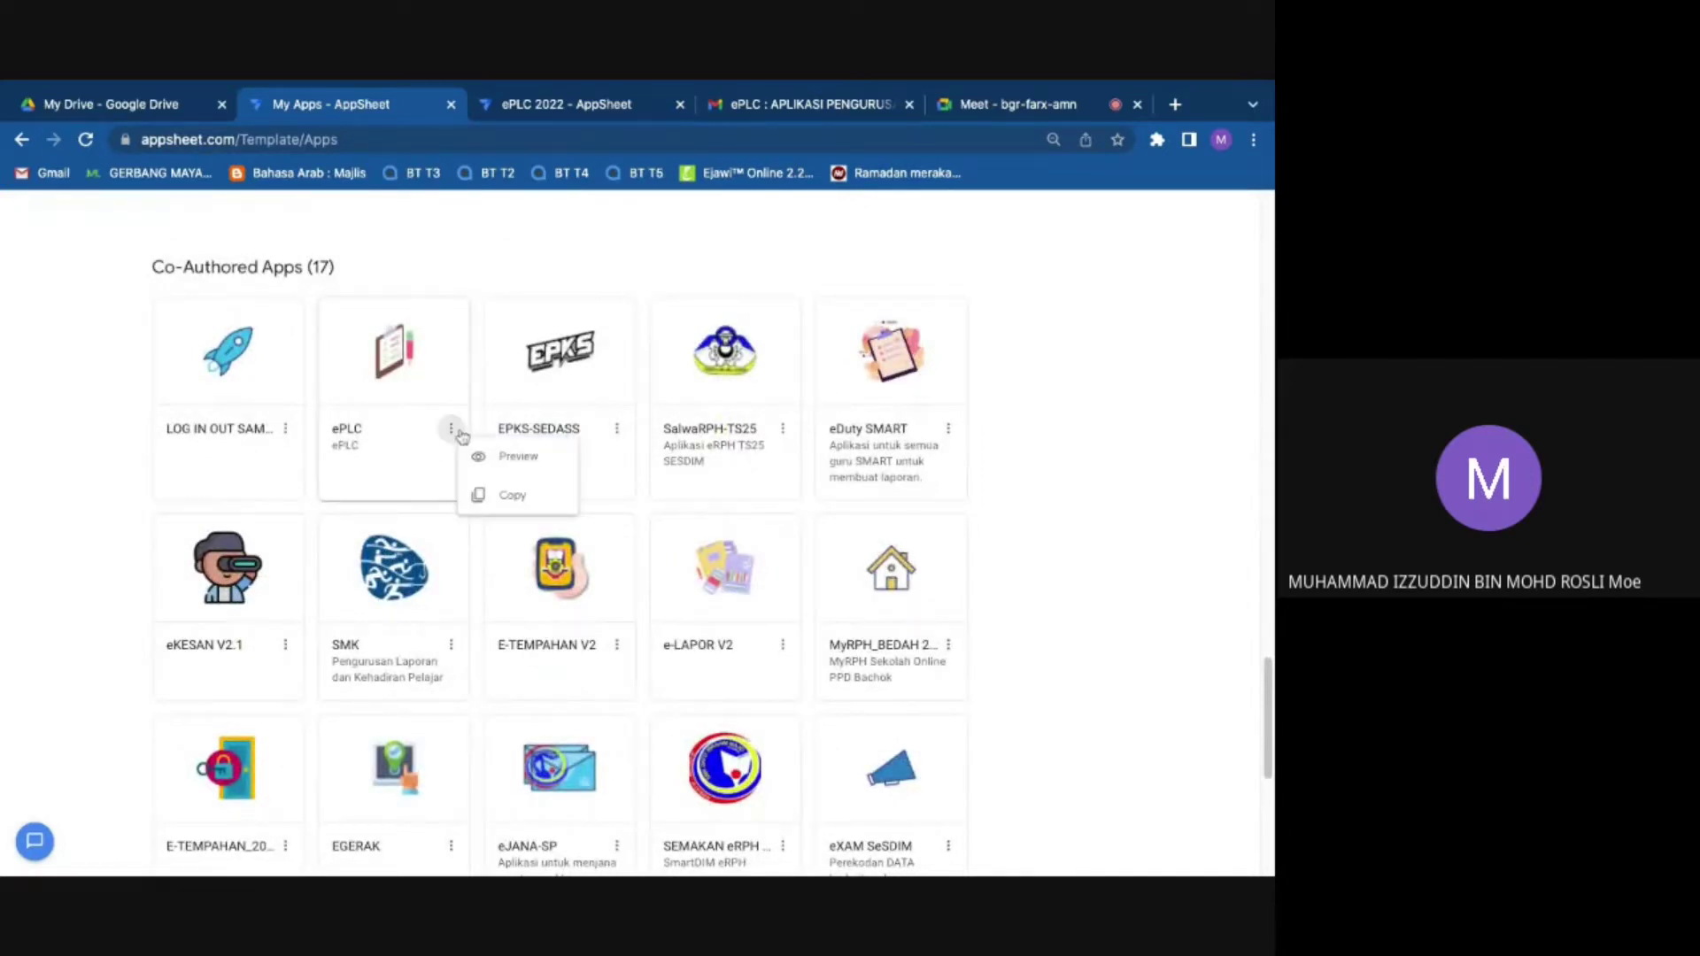
{"action": "left_click", "coordinate": [509, 495]}
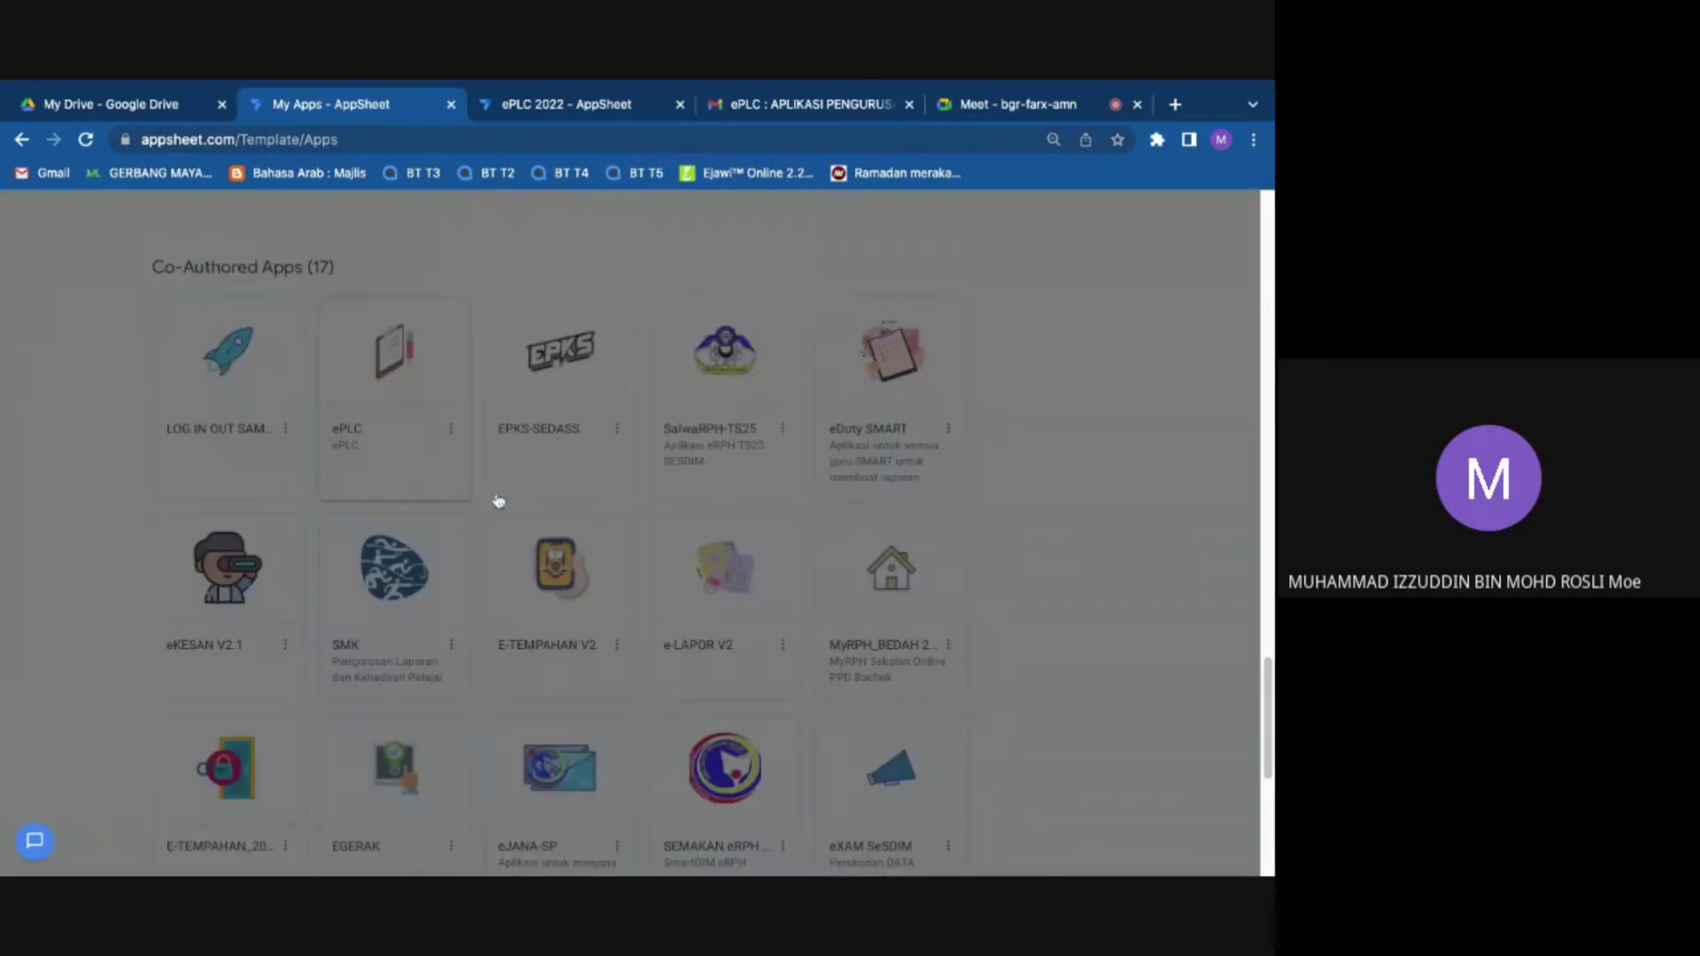
{"action": "double_click", "coordinate": [524, 329]}
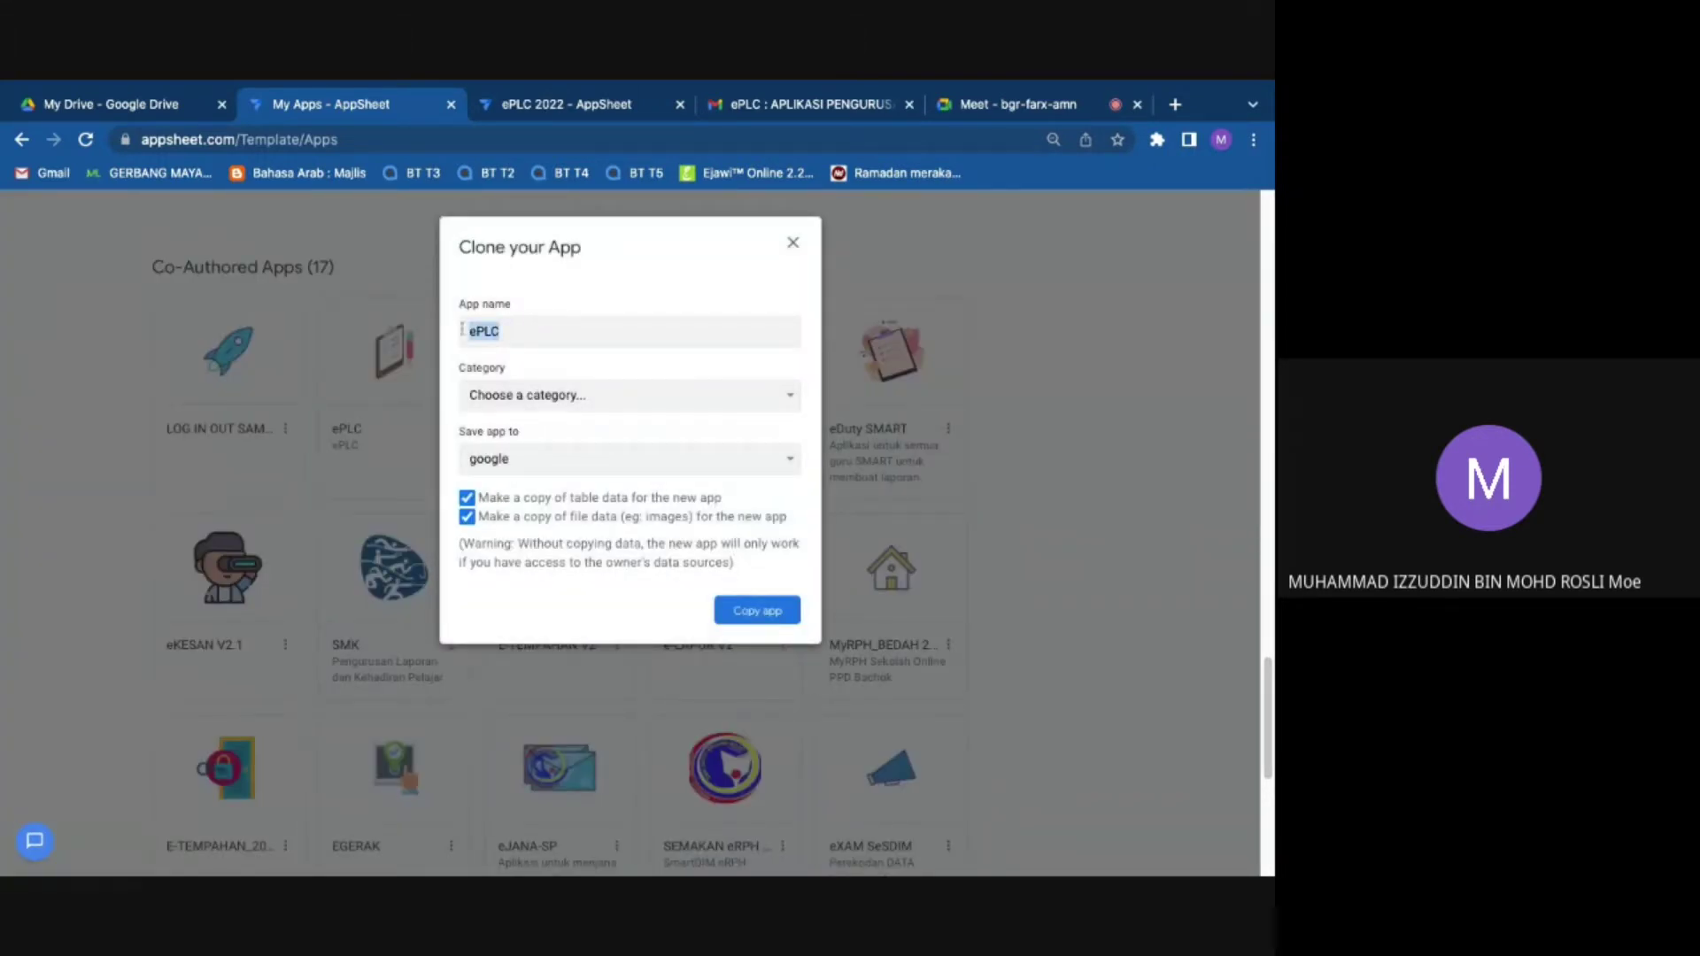
{"action": "type", "text": "test eplc"}
{"action": "left_click", "coordinate": [754, 624]}
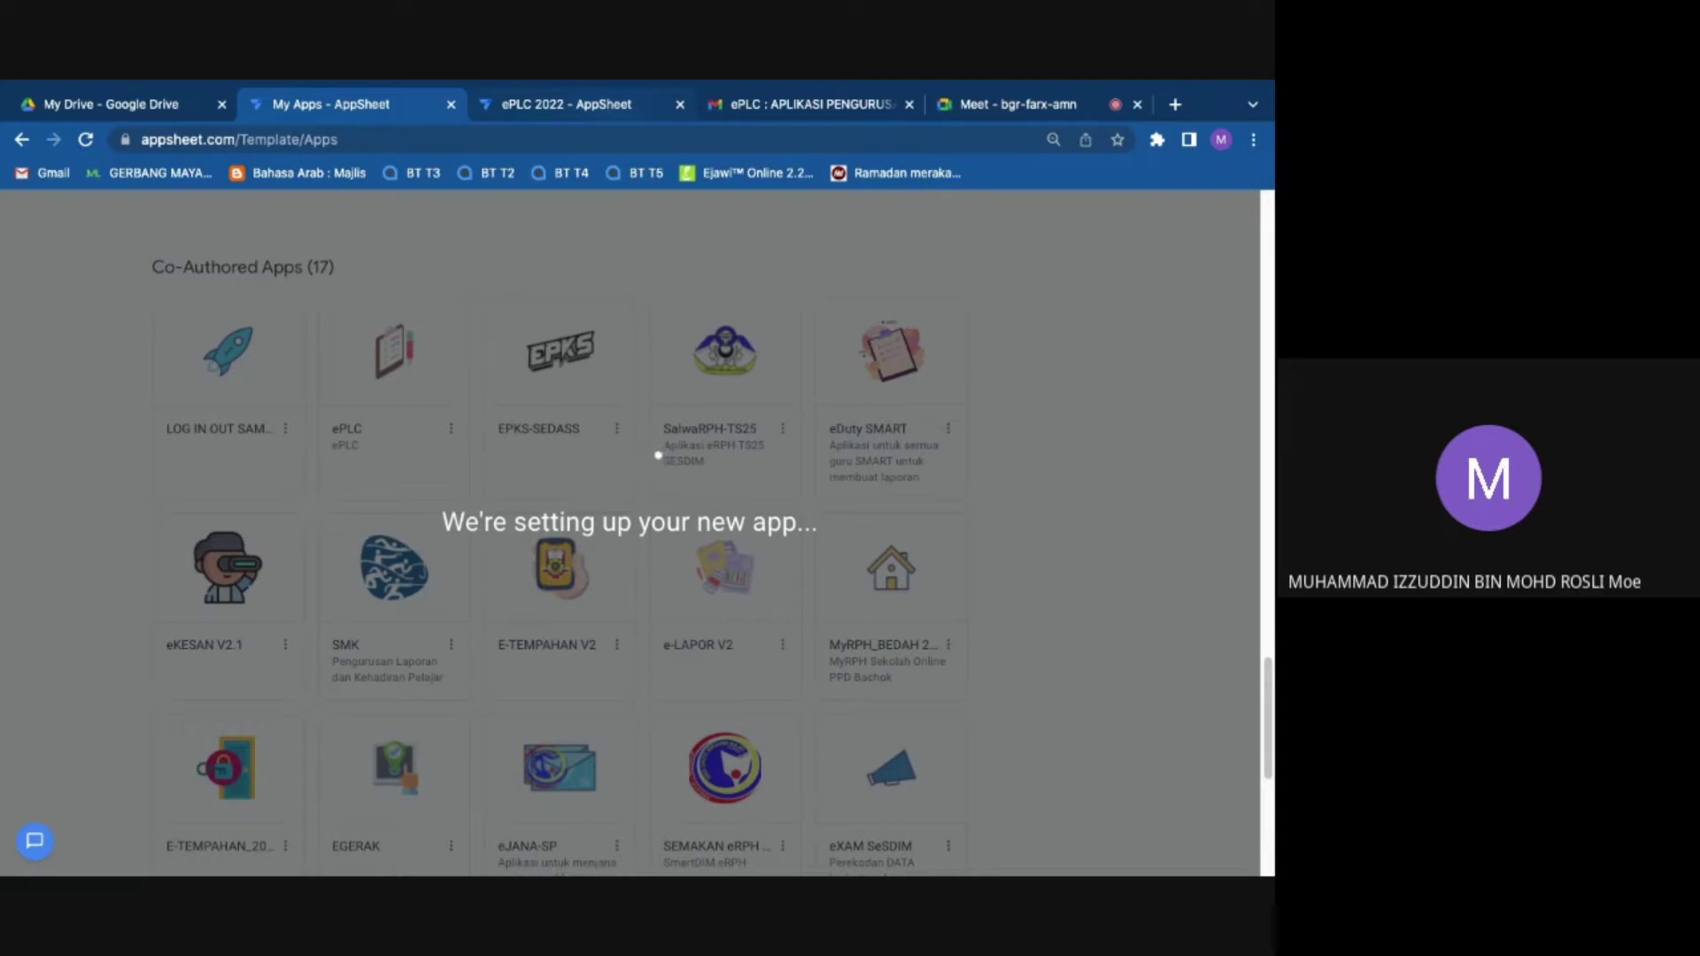
Step: Check the new app's setup across tabs, ending on the ePLC 2022 Versions page
{"action": "left_click", "coordinate": [611, 104]}
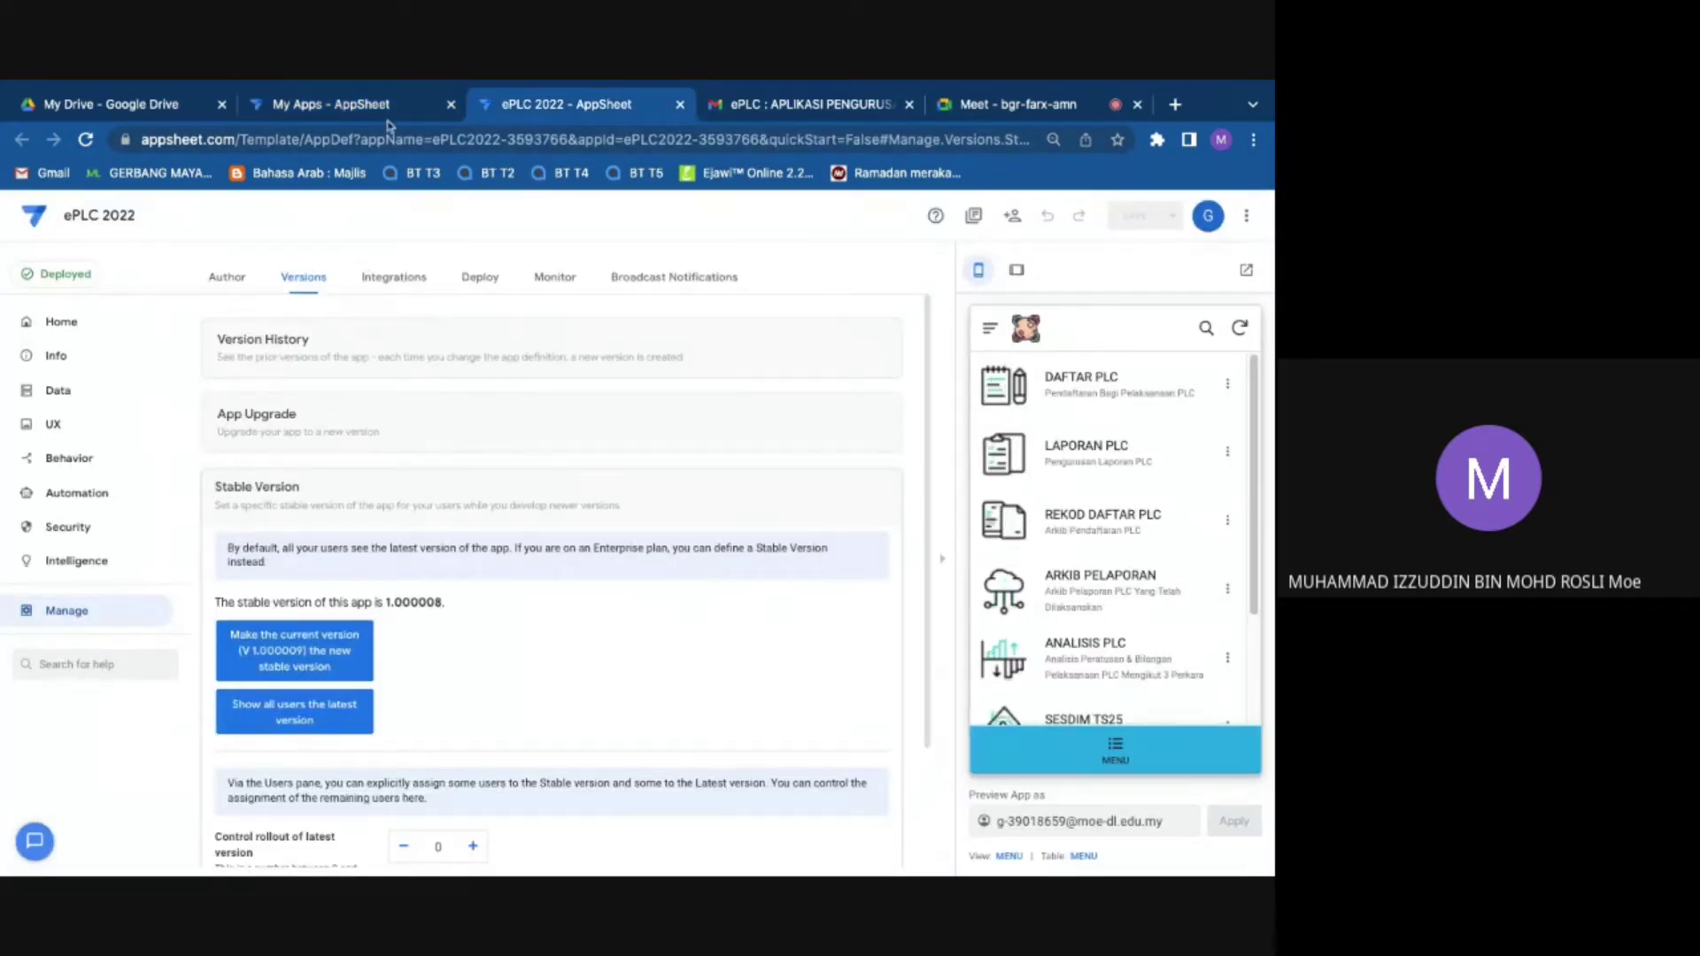
{"action": "left_click", "coordinate": [350, 103]}
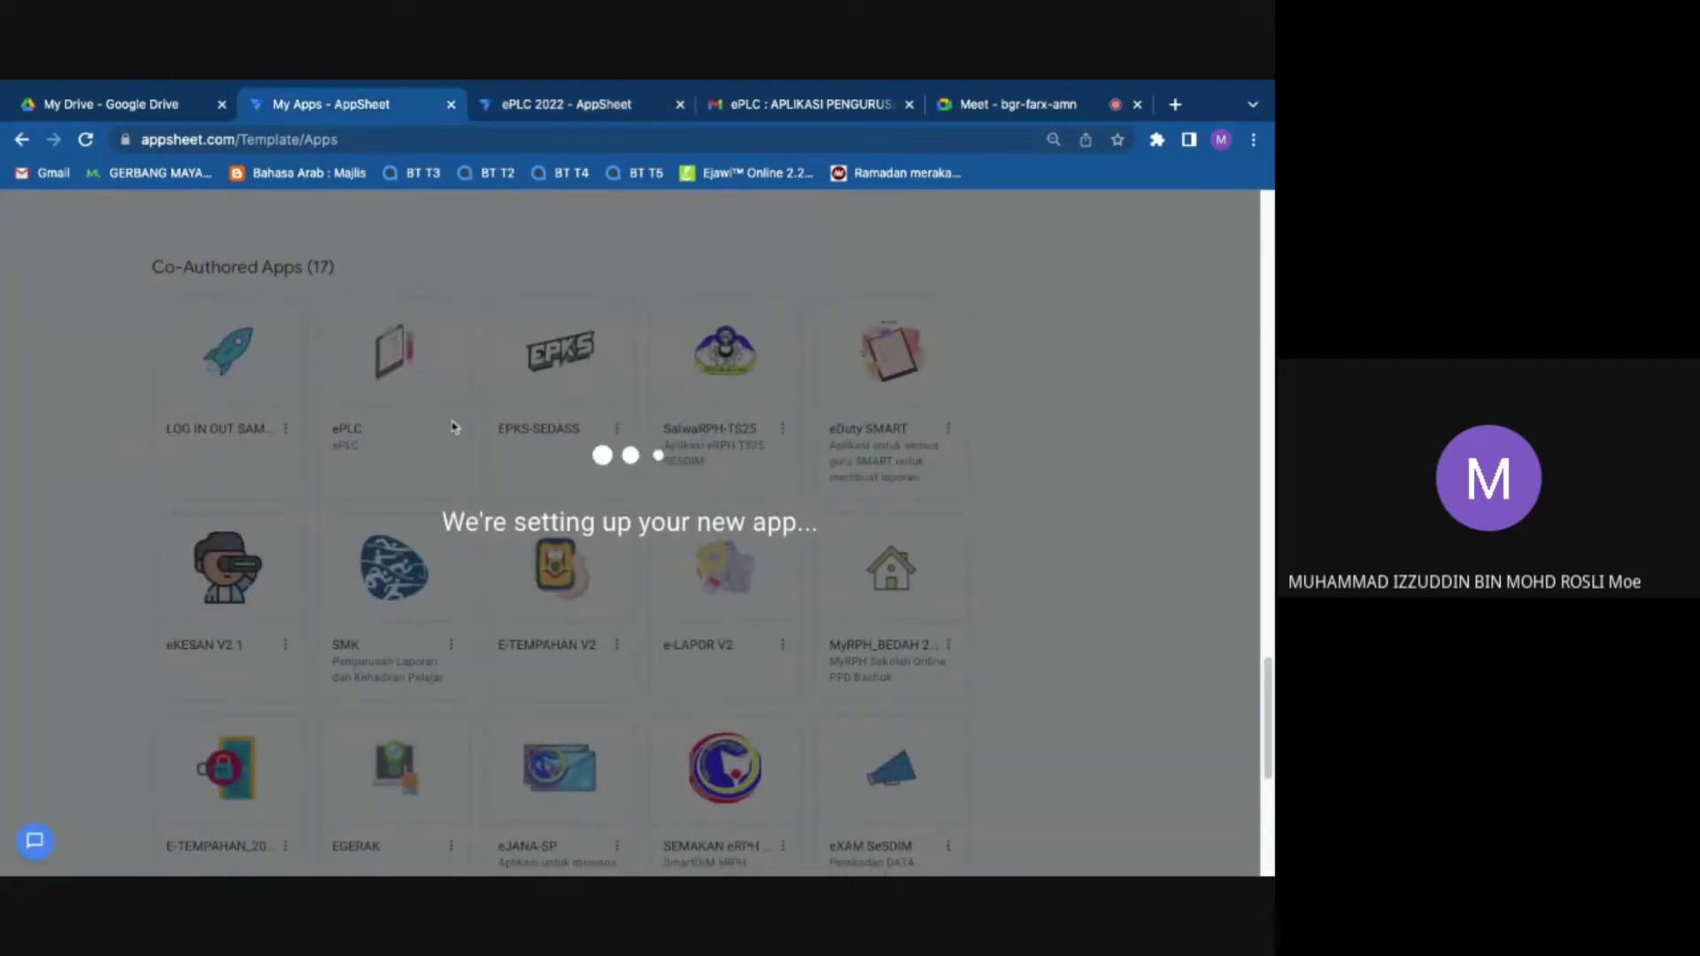
{"action": "left_click", "coordinate": [605, 108]}
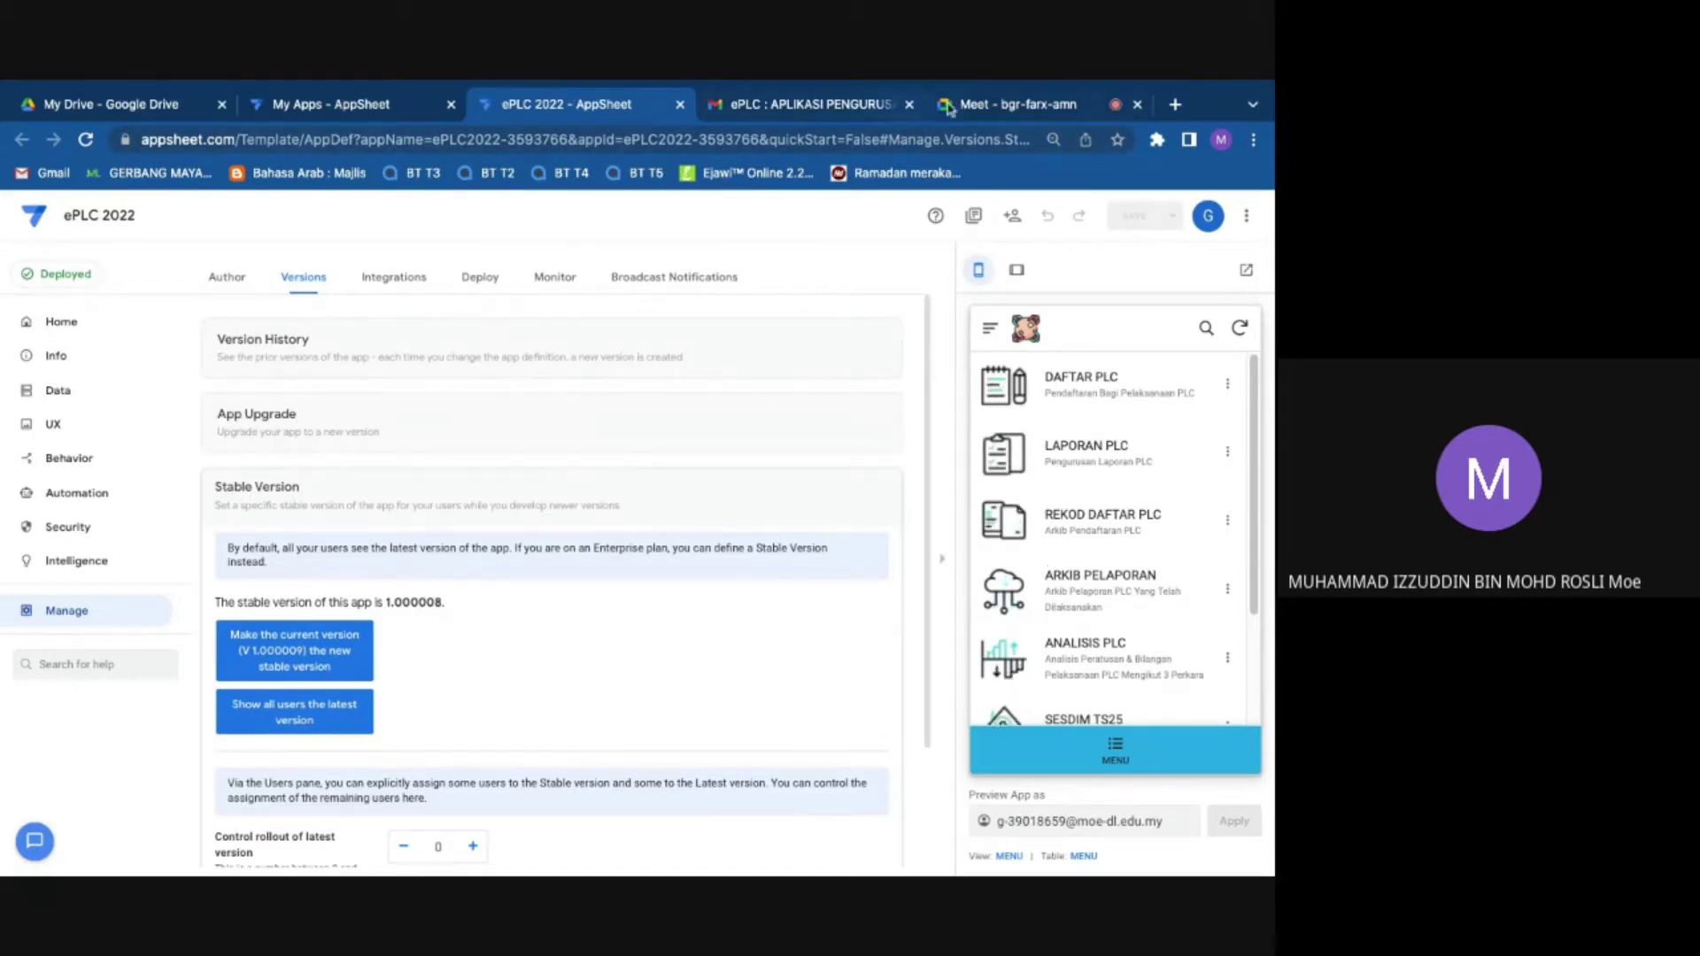
{"action": "left_click", "coordinate": [1009, 103]}
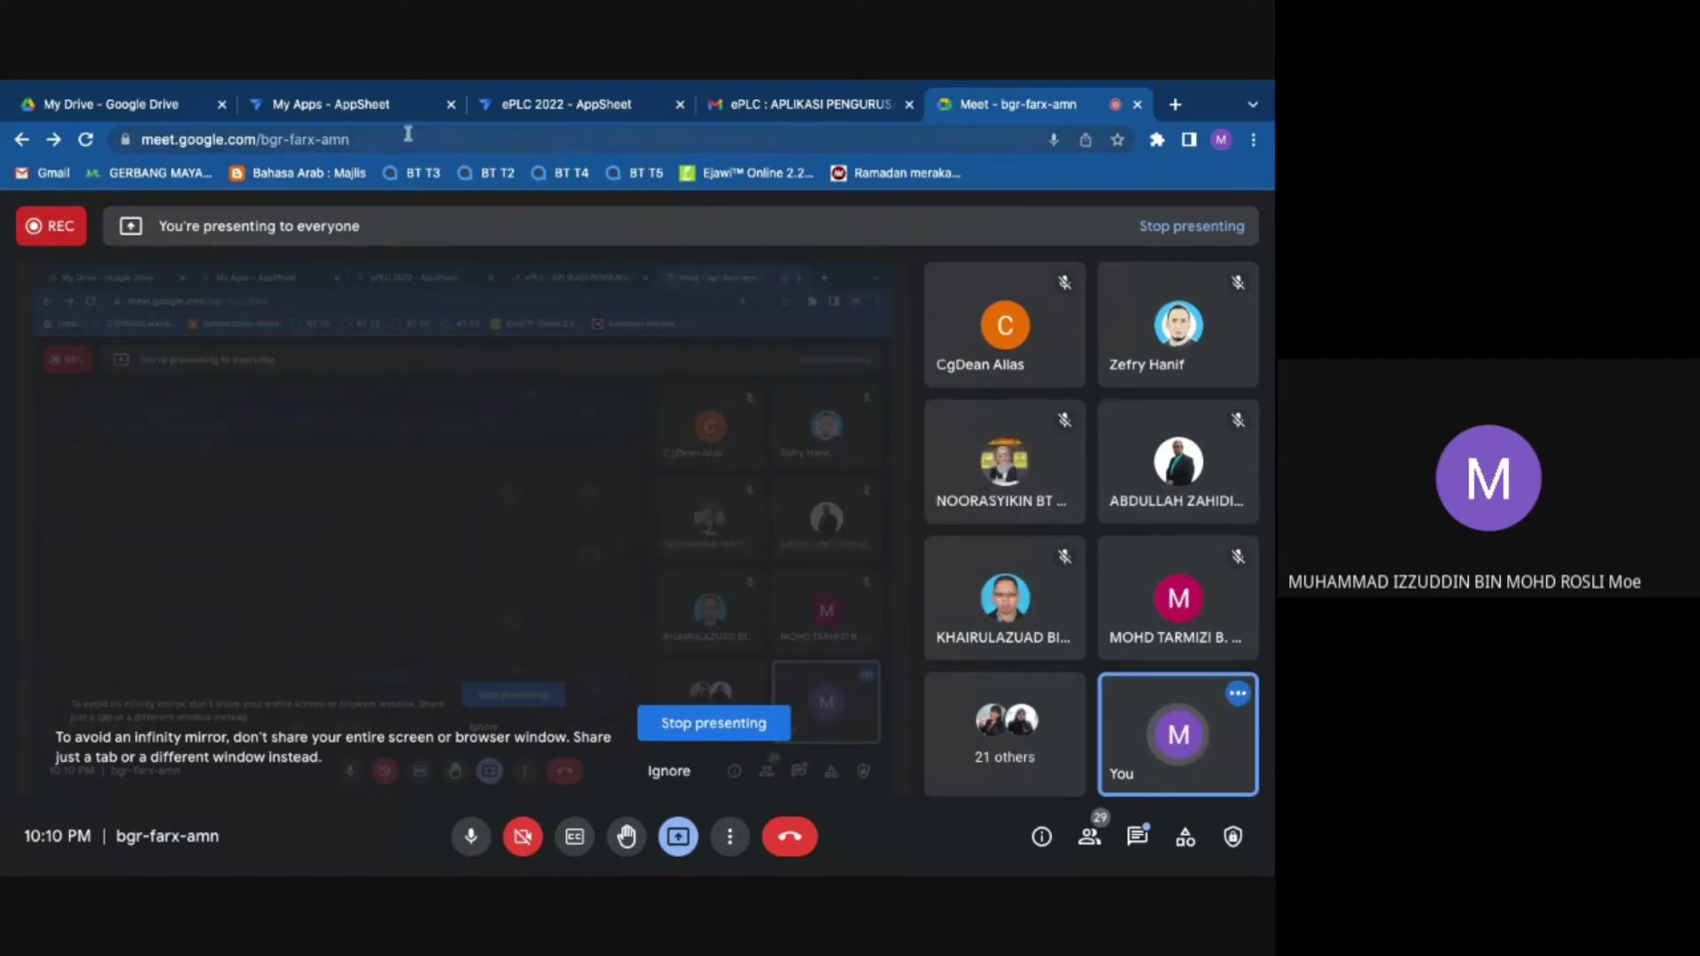
{"action": "left_click", "coordinate": [511, 108]}
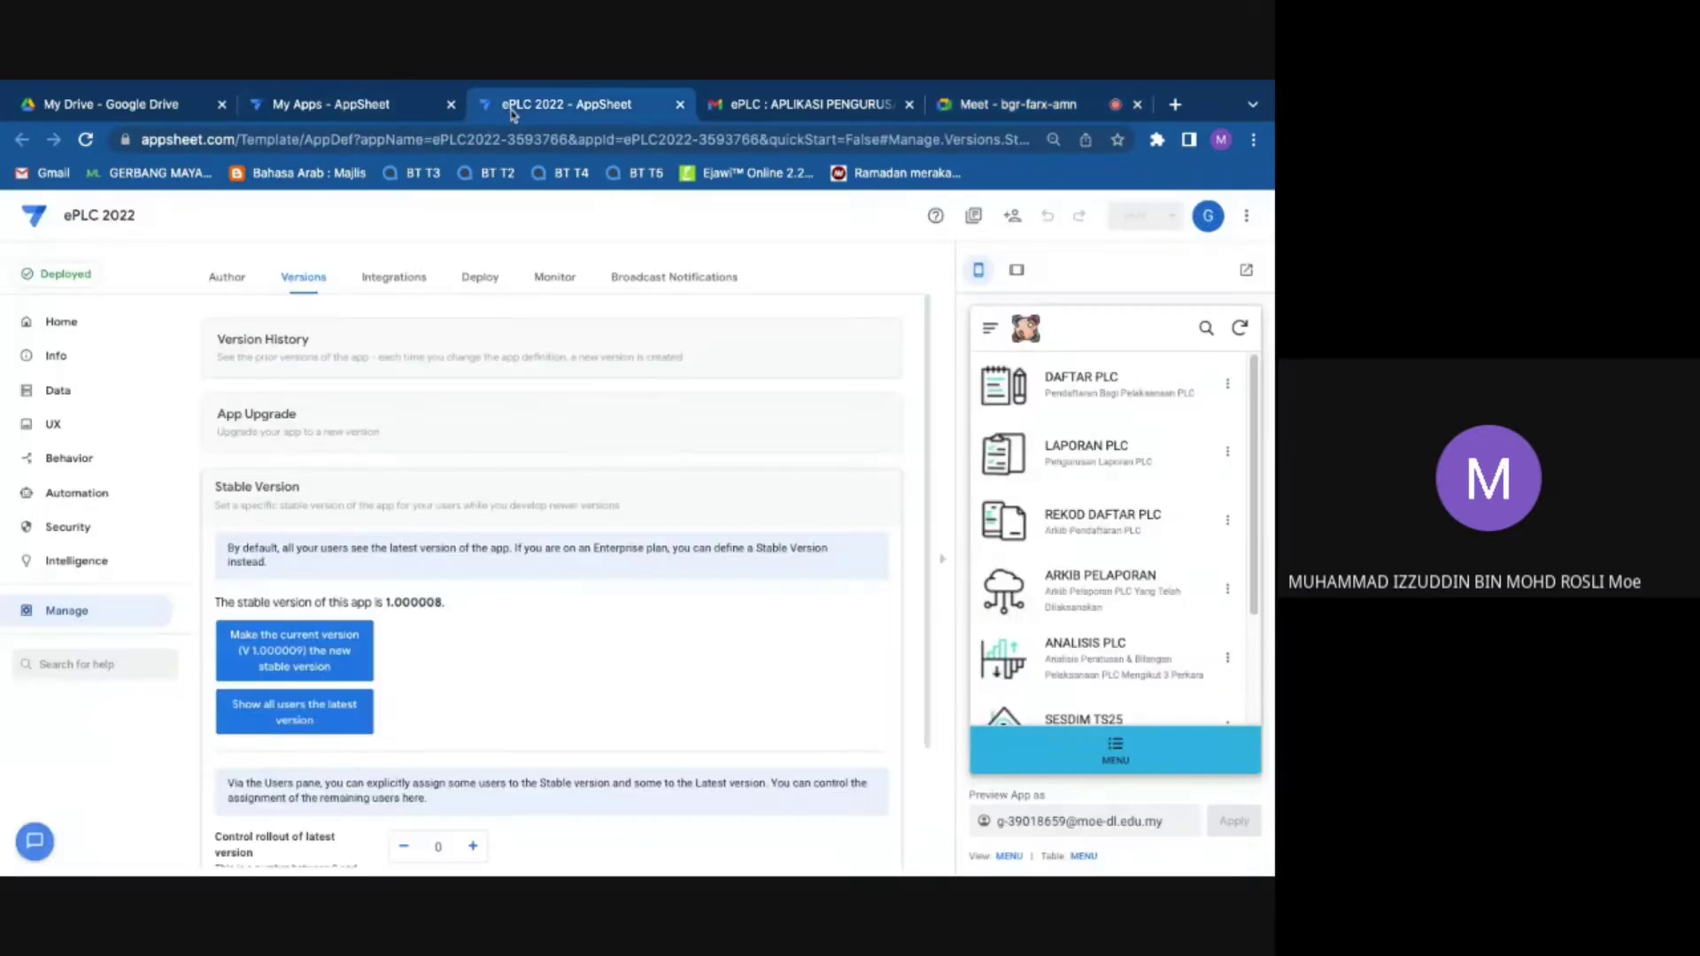
Step: Alternate between My Apps and ePLC 2022 until the test eplc copy is ready
{"action": "left_click", "coordinate": [370, 103]}
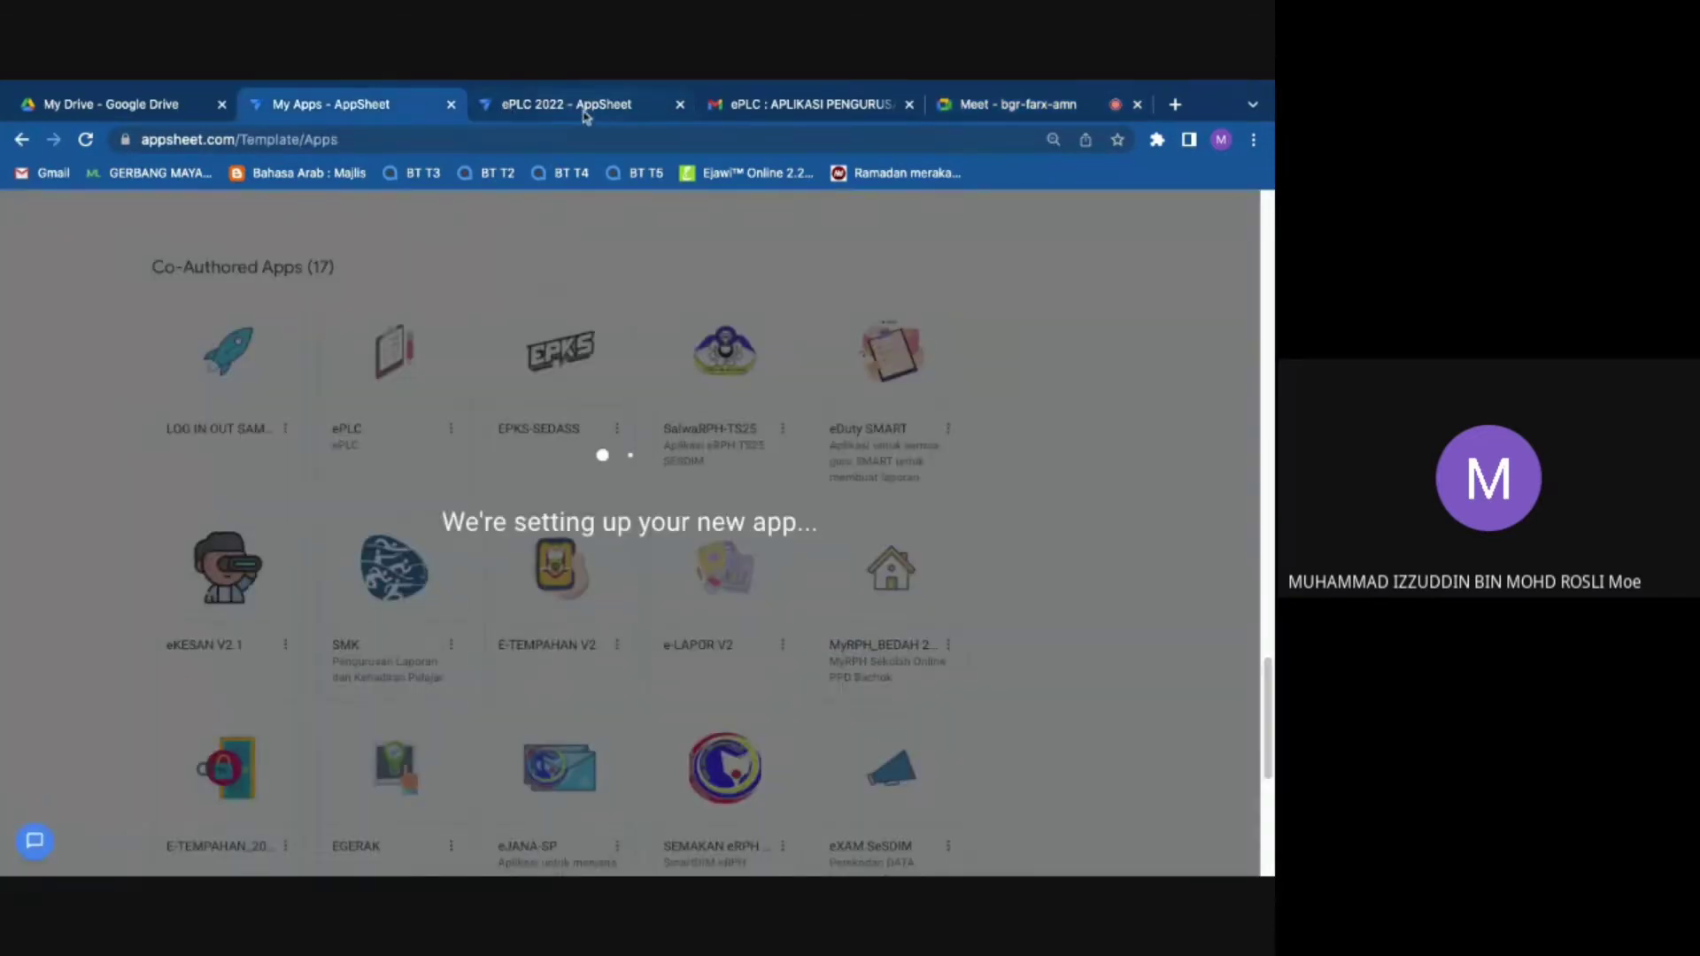
{"action": "left_click", "coordinate": [585, 107]}
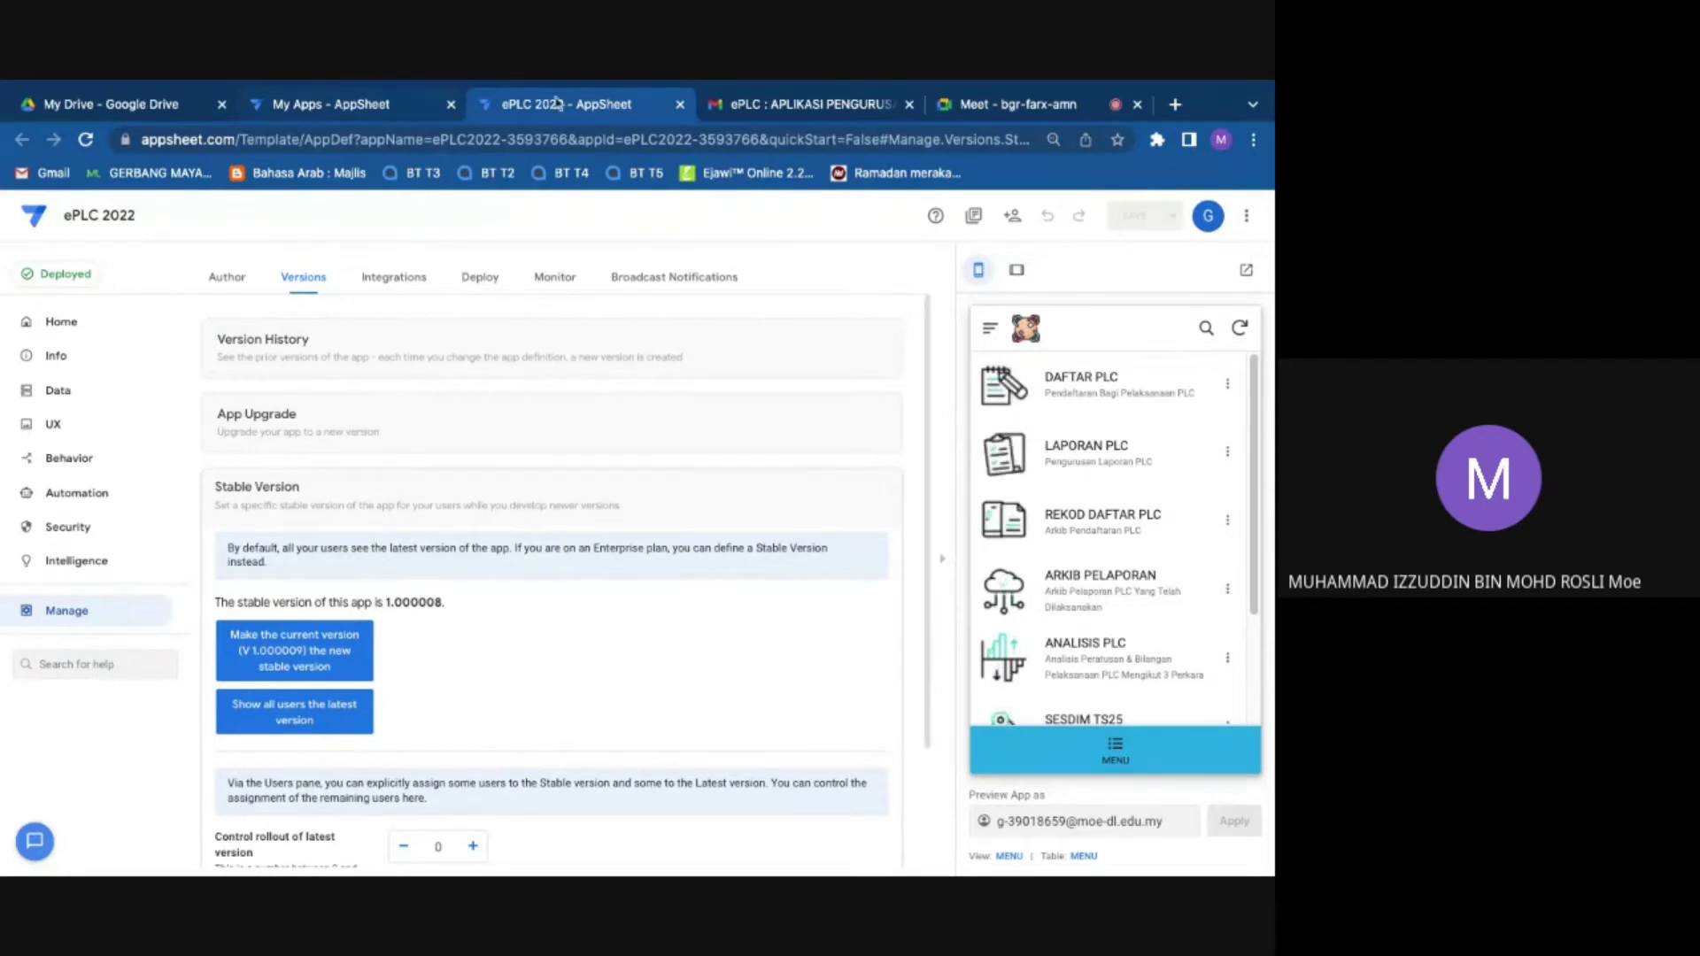
{"action": "left_click", "coordinate": [359, 104]}
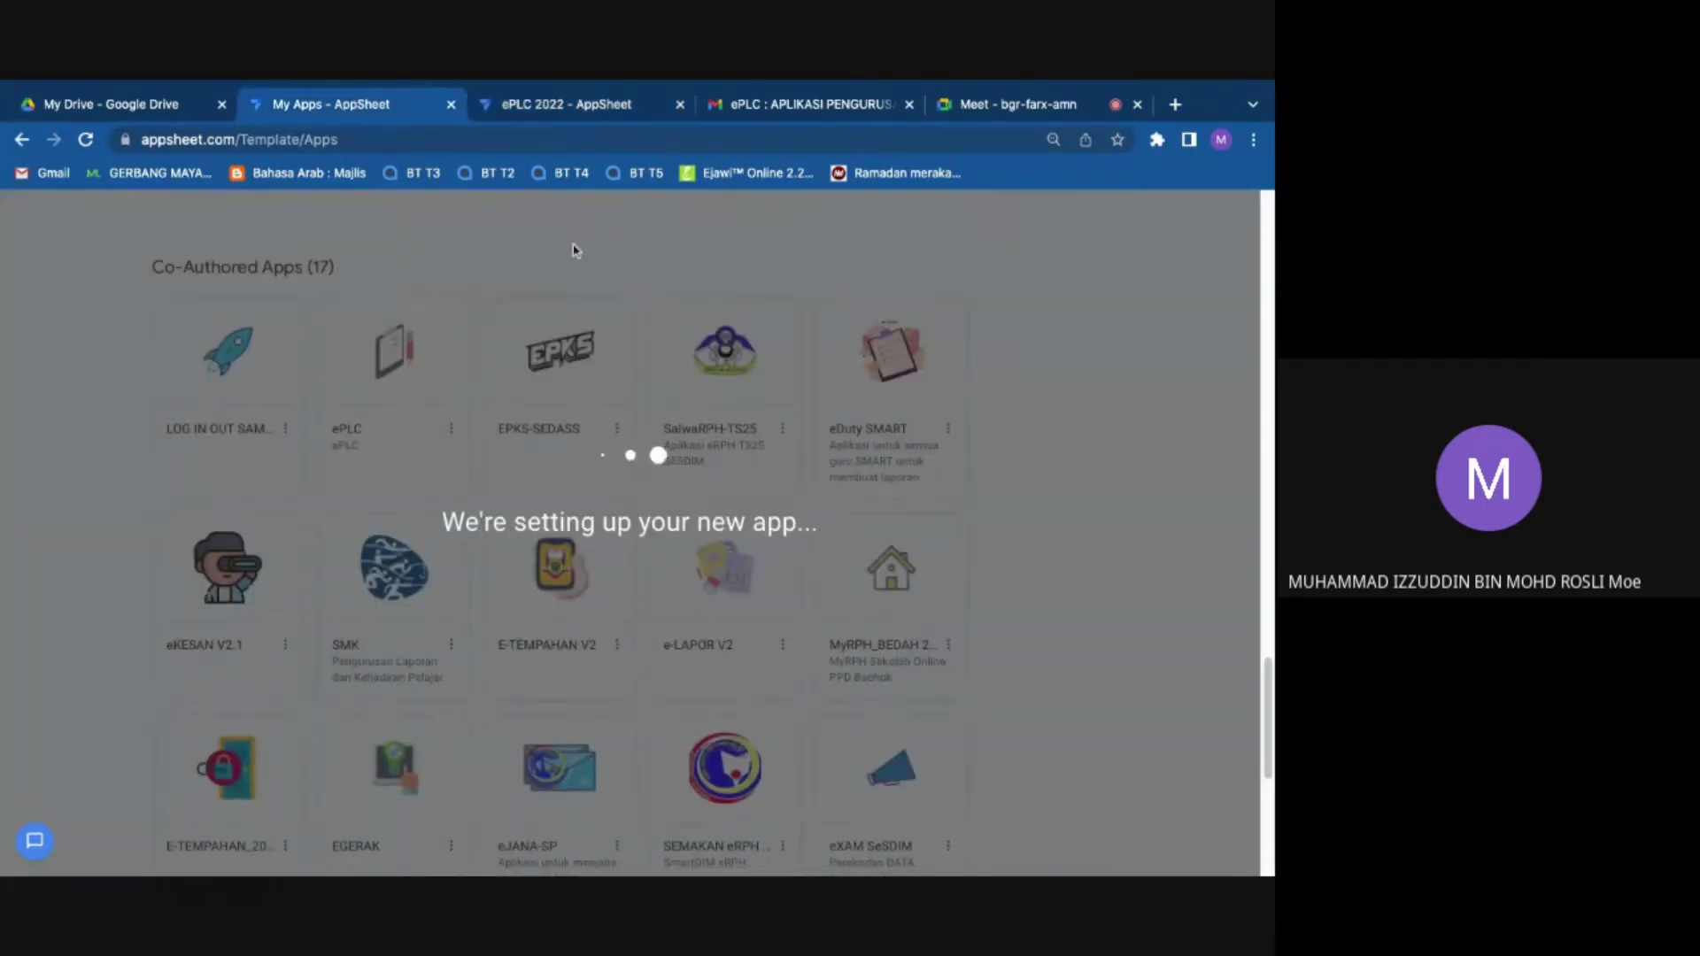
{"action": "left_click", "coordinate": [587, 107]}
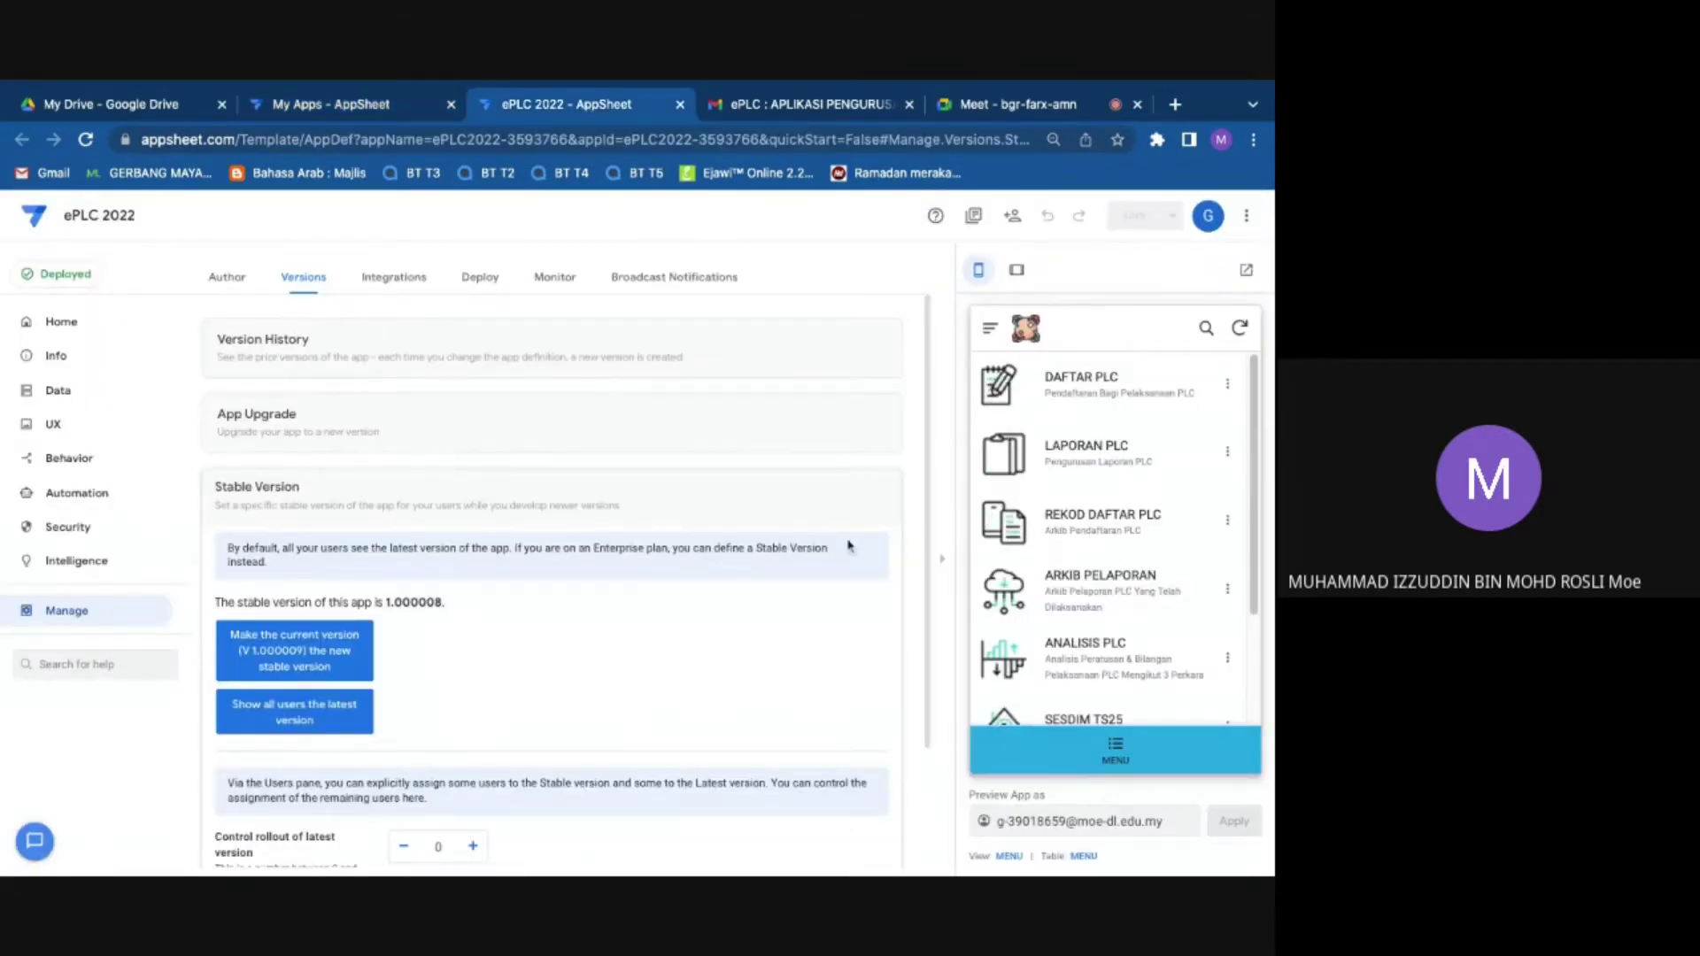
{"action": "left_click", "coordinate": [363, 106]}
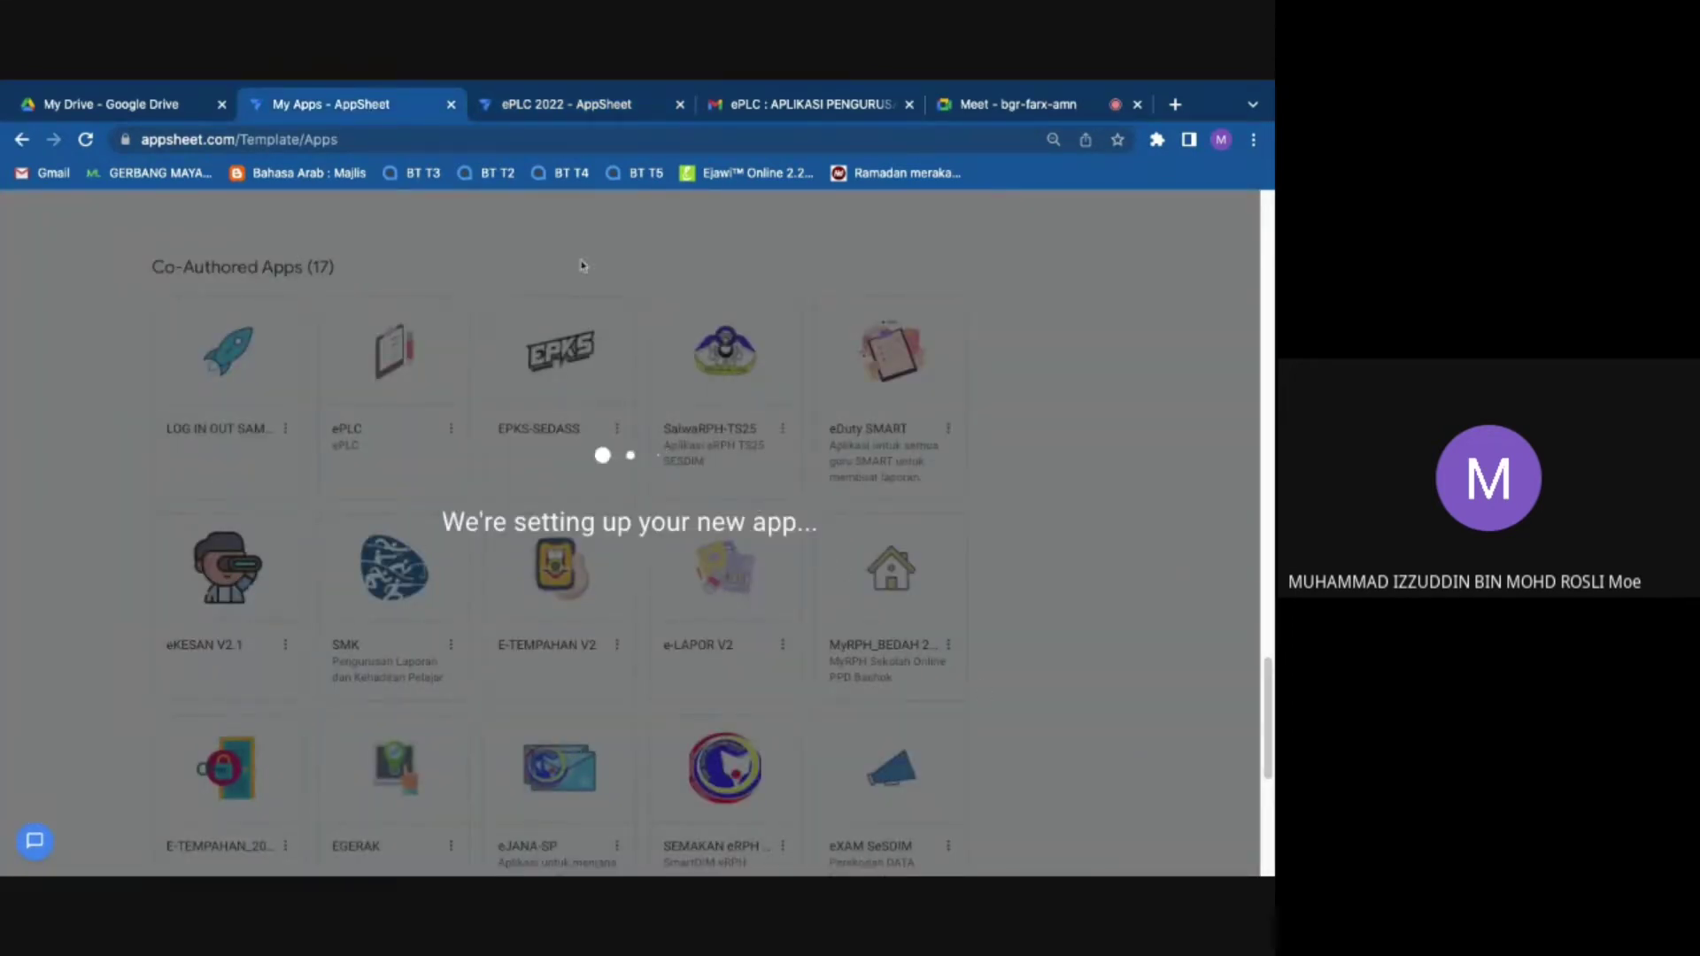
{"action": "left_click", "coordinate": [569, 108]}
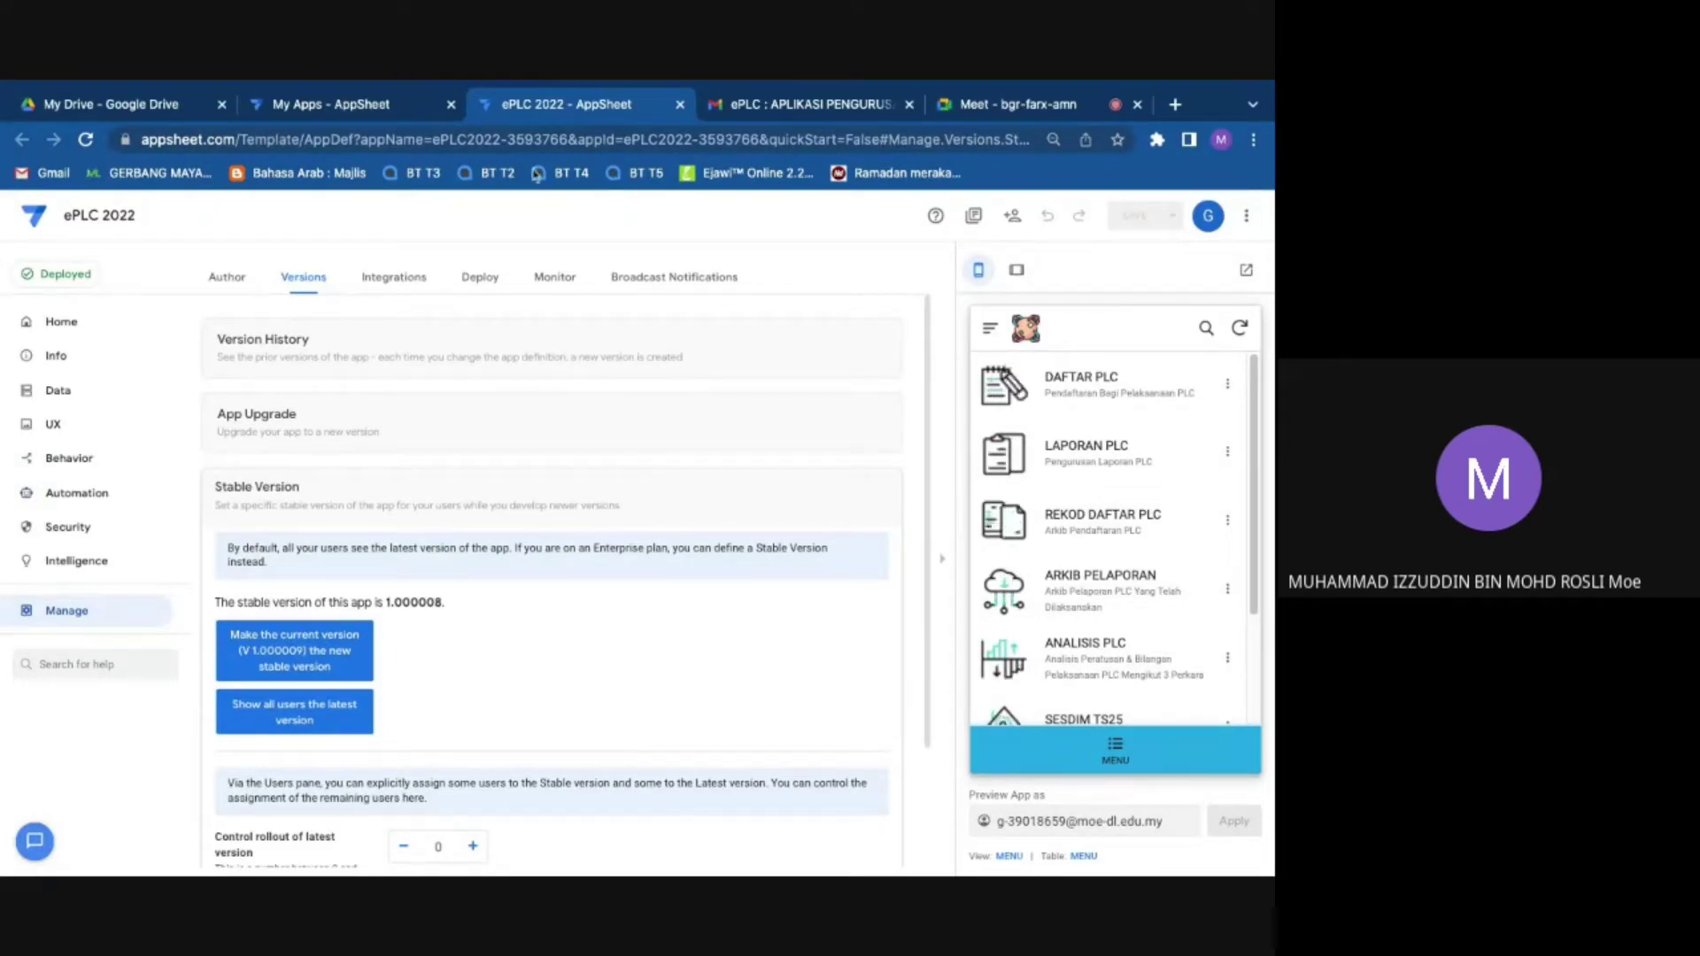
{"action": "left_click", "coordinate": [390, 106]}
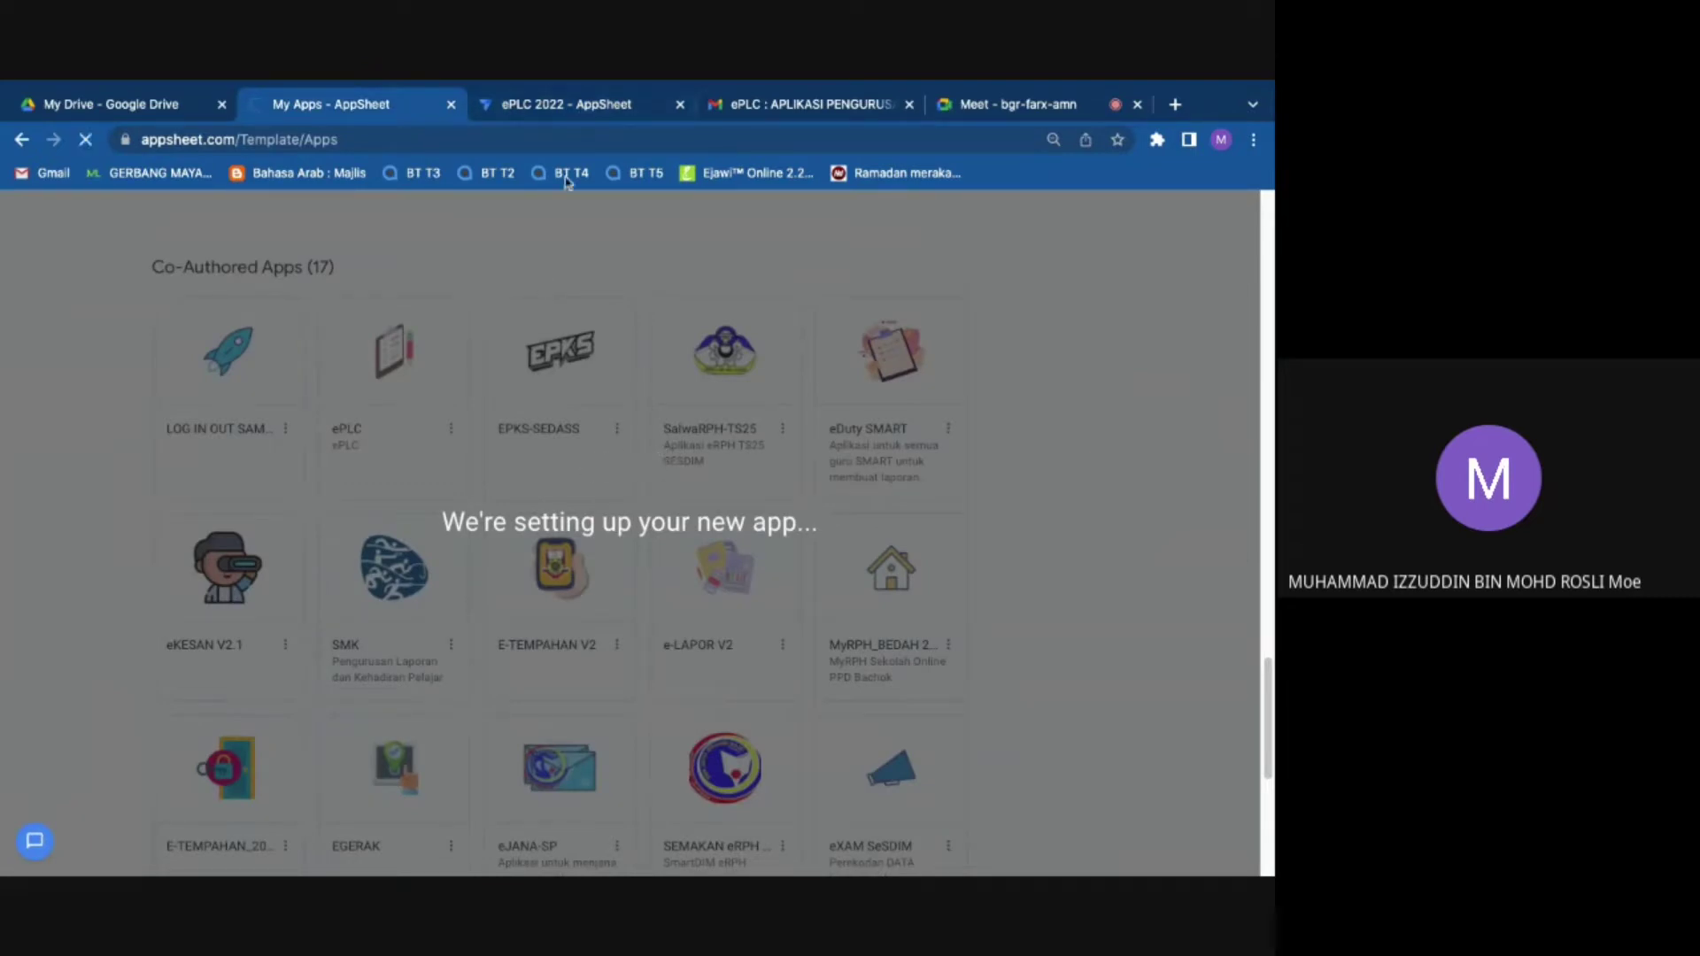
{"action": "left_click", "coordinate": [567, 115]}
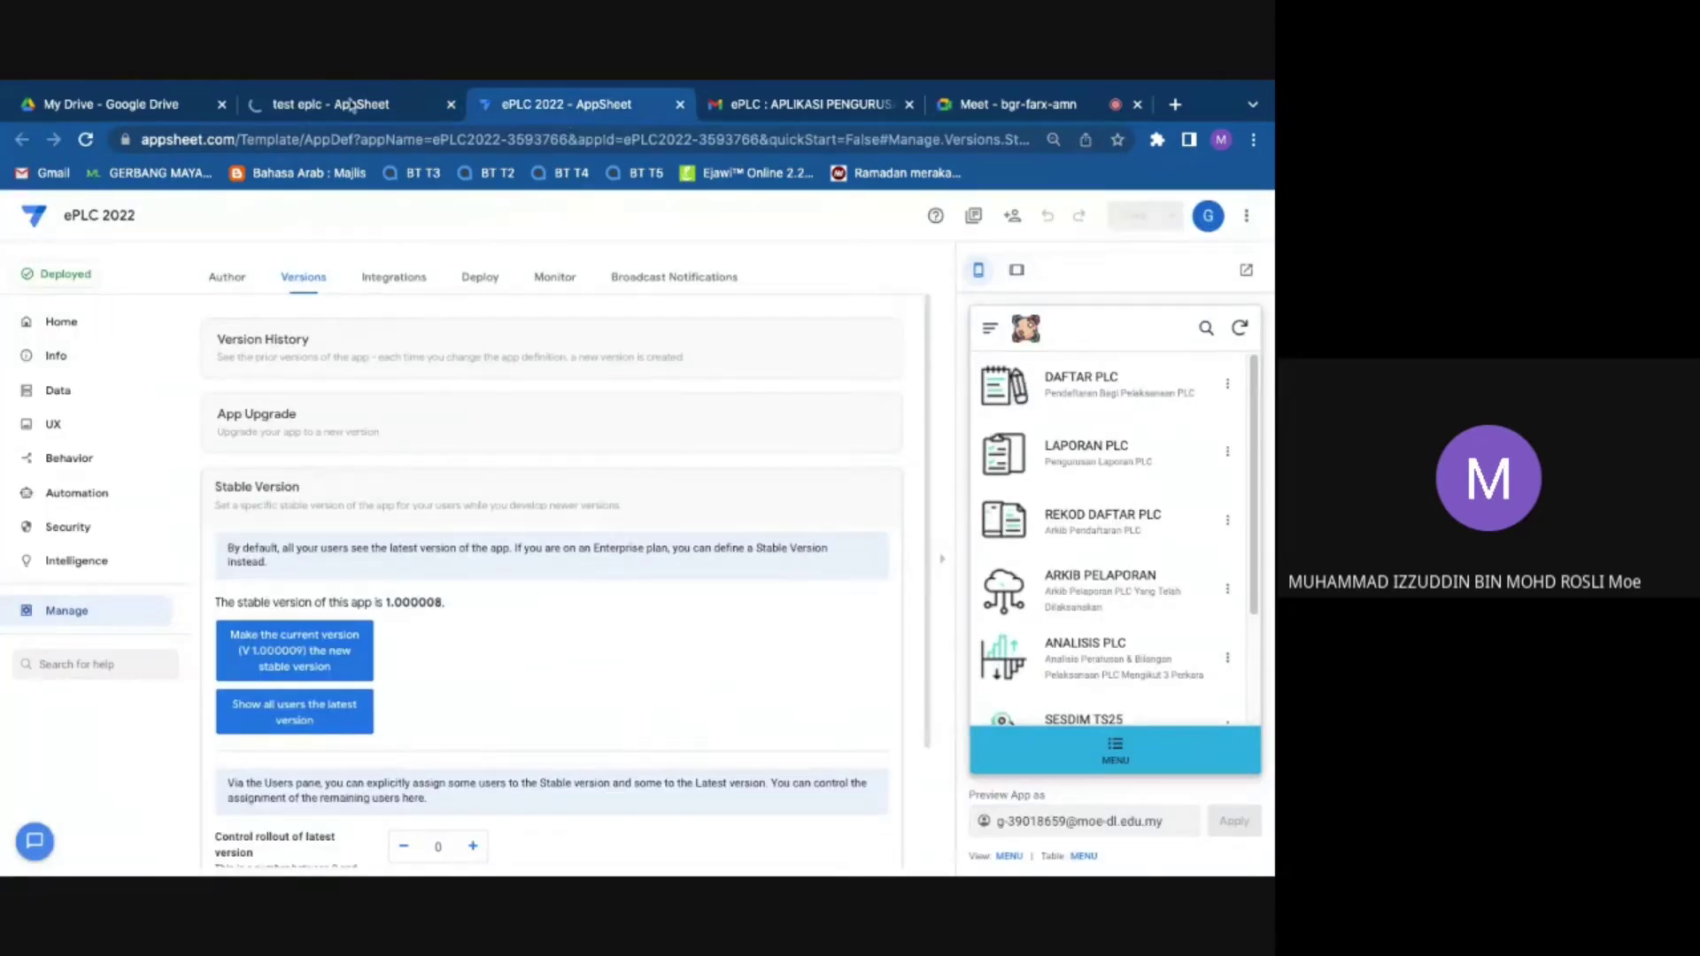
Step: Open the new test eplc app and enter its editor via Customize your app
{"action": "left_click", "coordinate": [348, 100]}
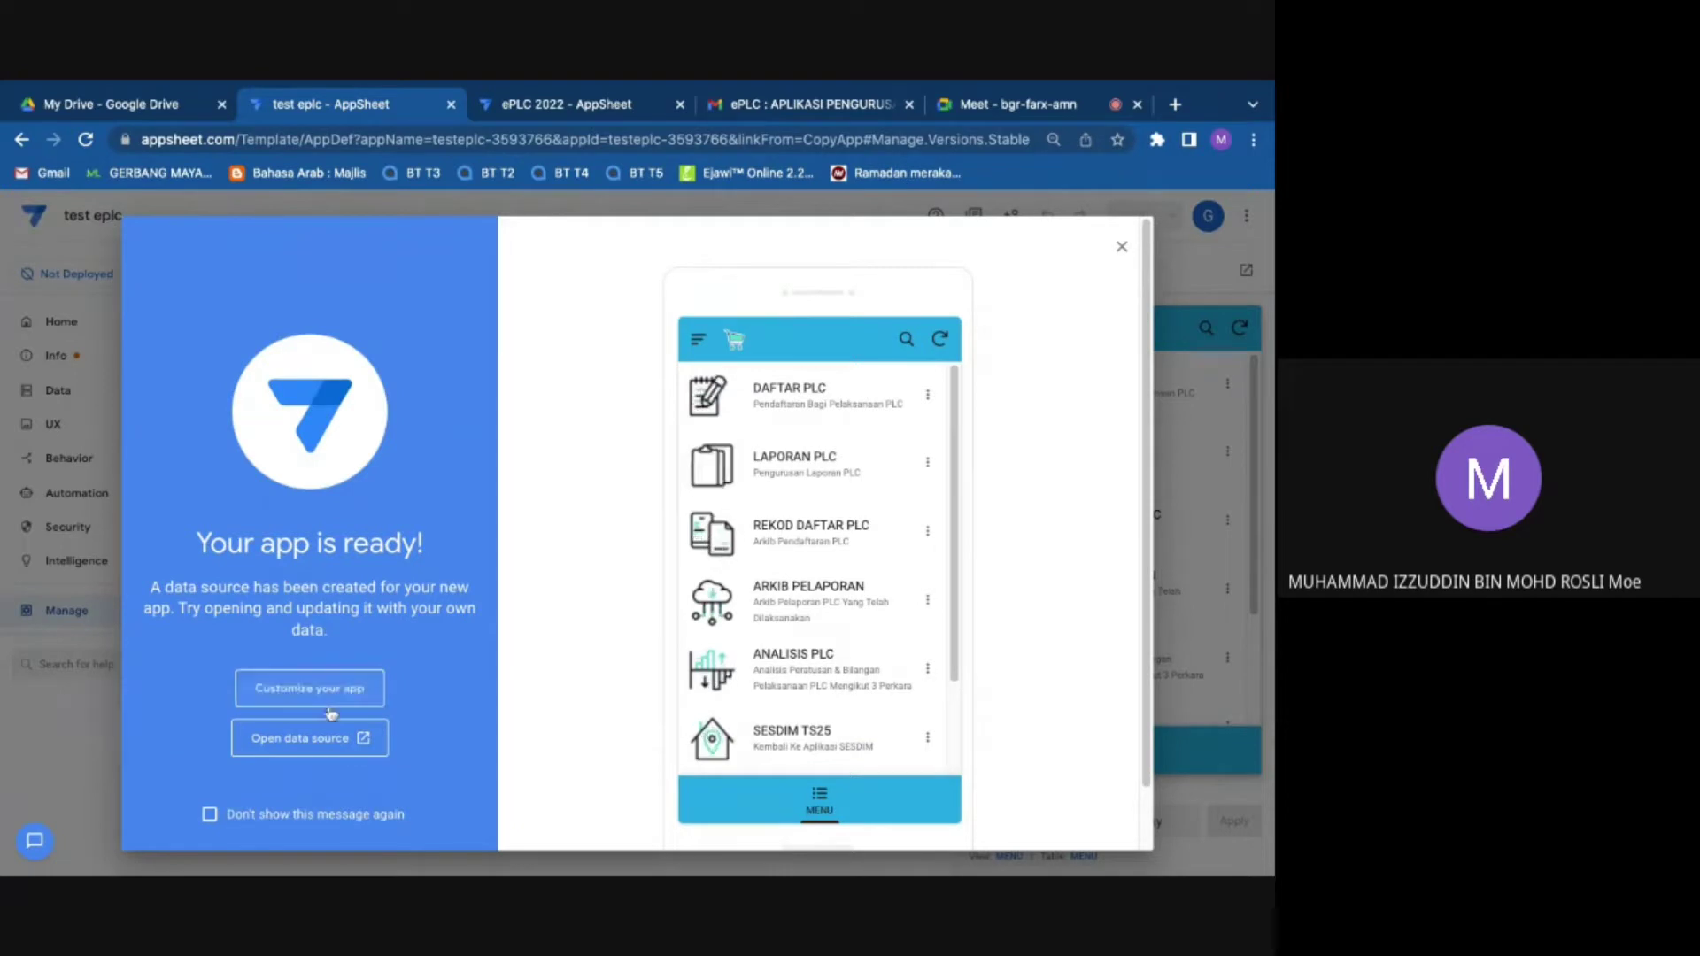
{"action": "left_click", "coordinate": [330, 694]}
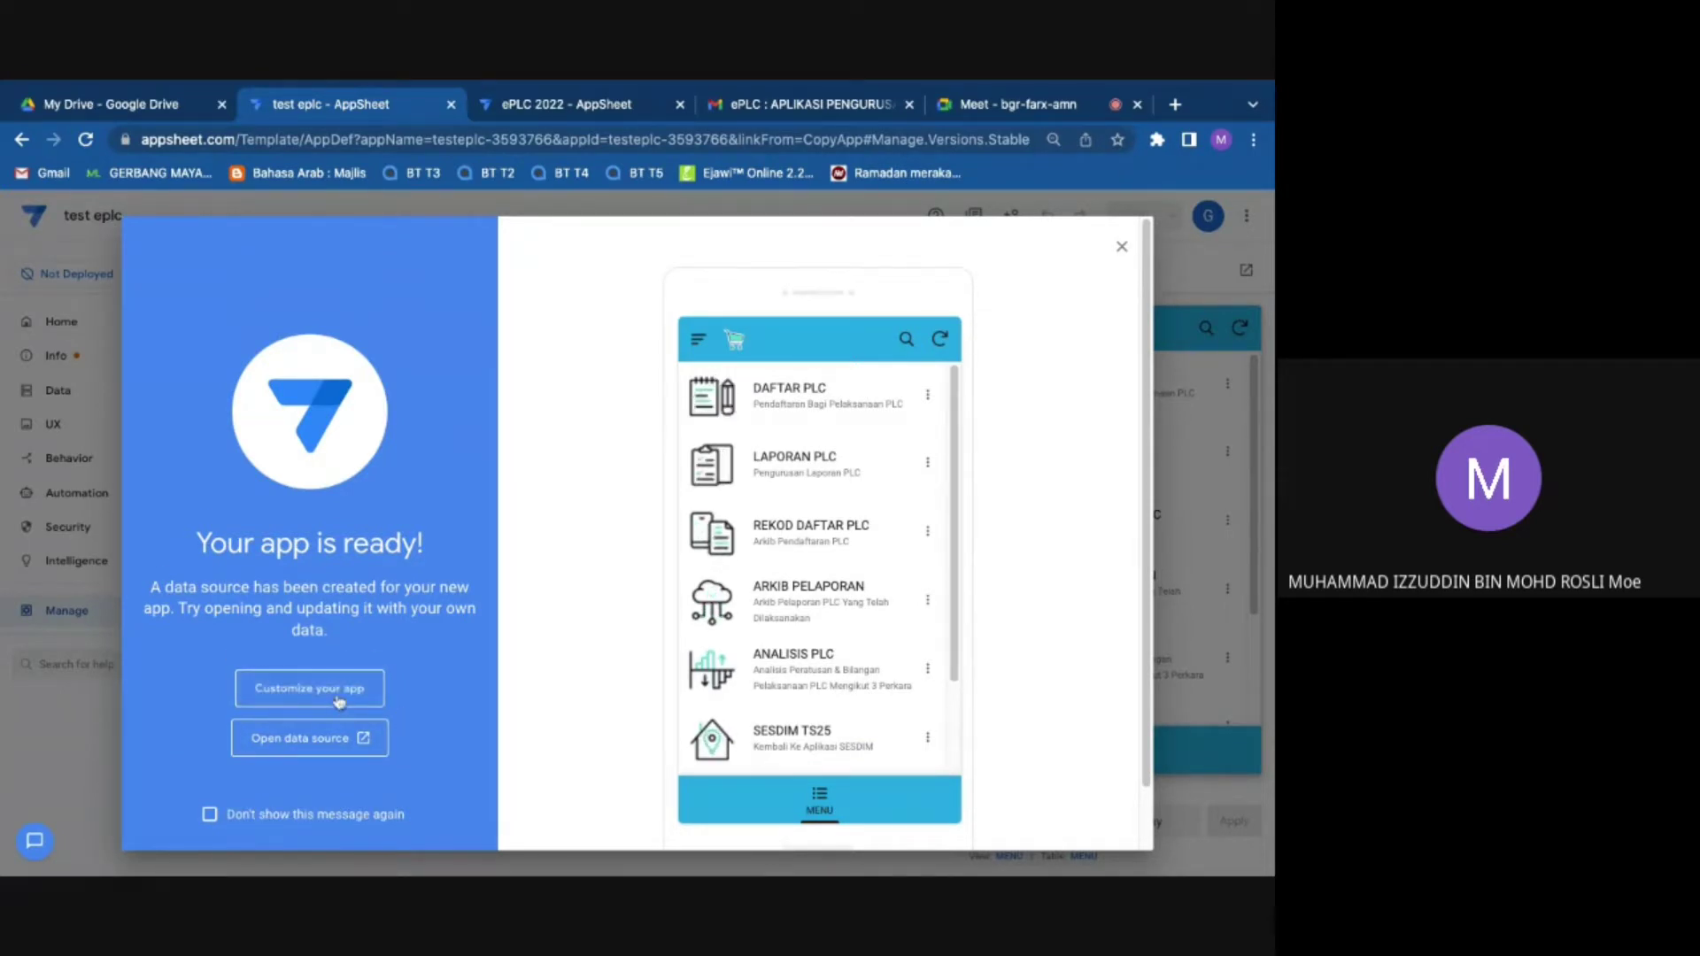
{"action": "left_click", "coordinate": [338, 699]}
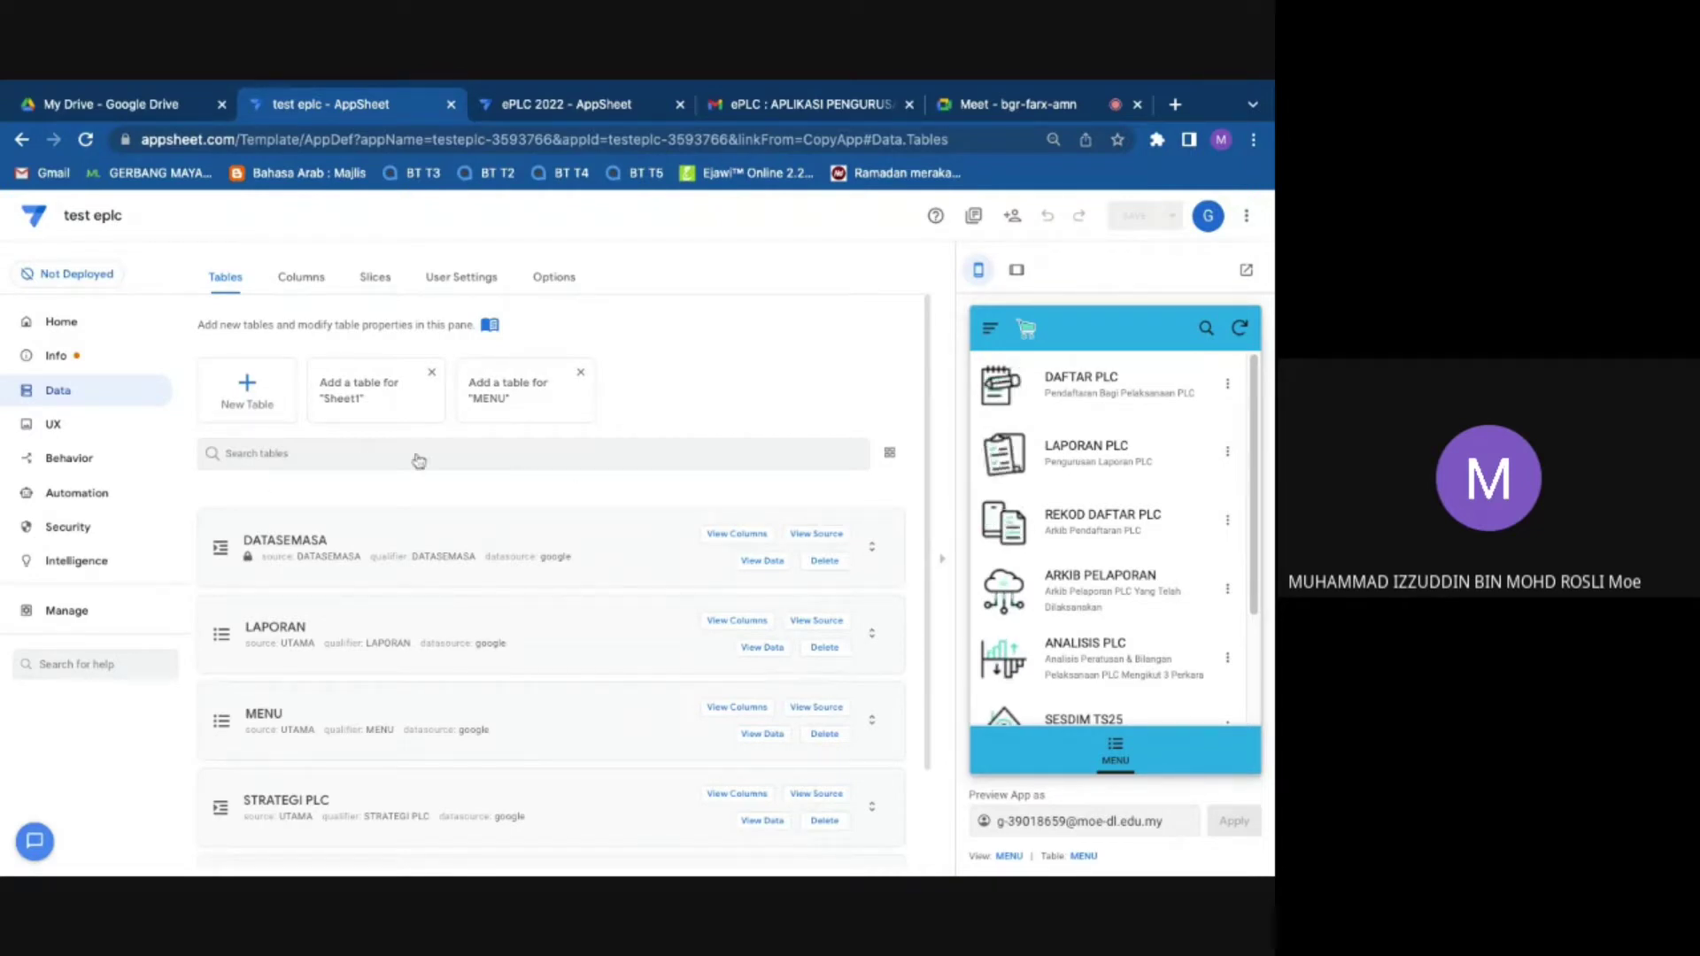
Step: Return from Meet to test eplc, select its app id in the URL, and view Automation bots
{"action": "left_click", "coordinate": [1029, 104]}
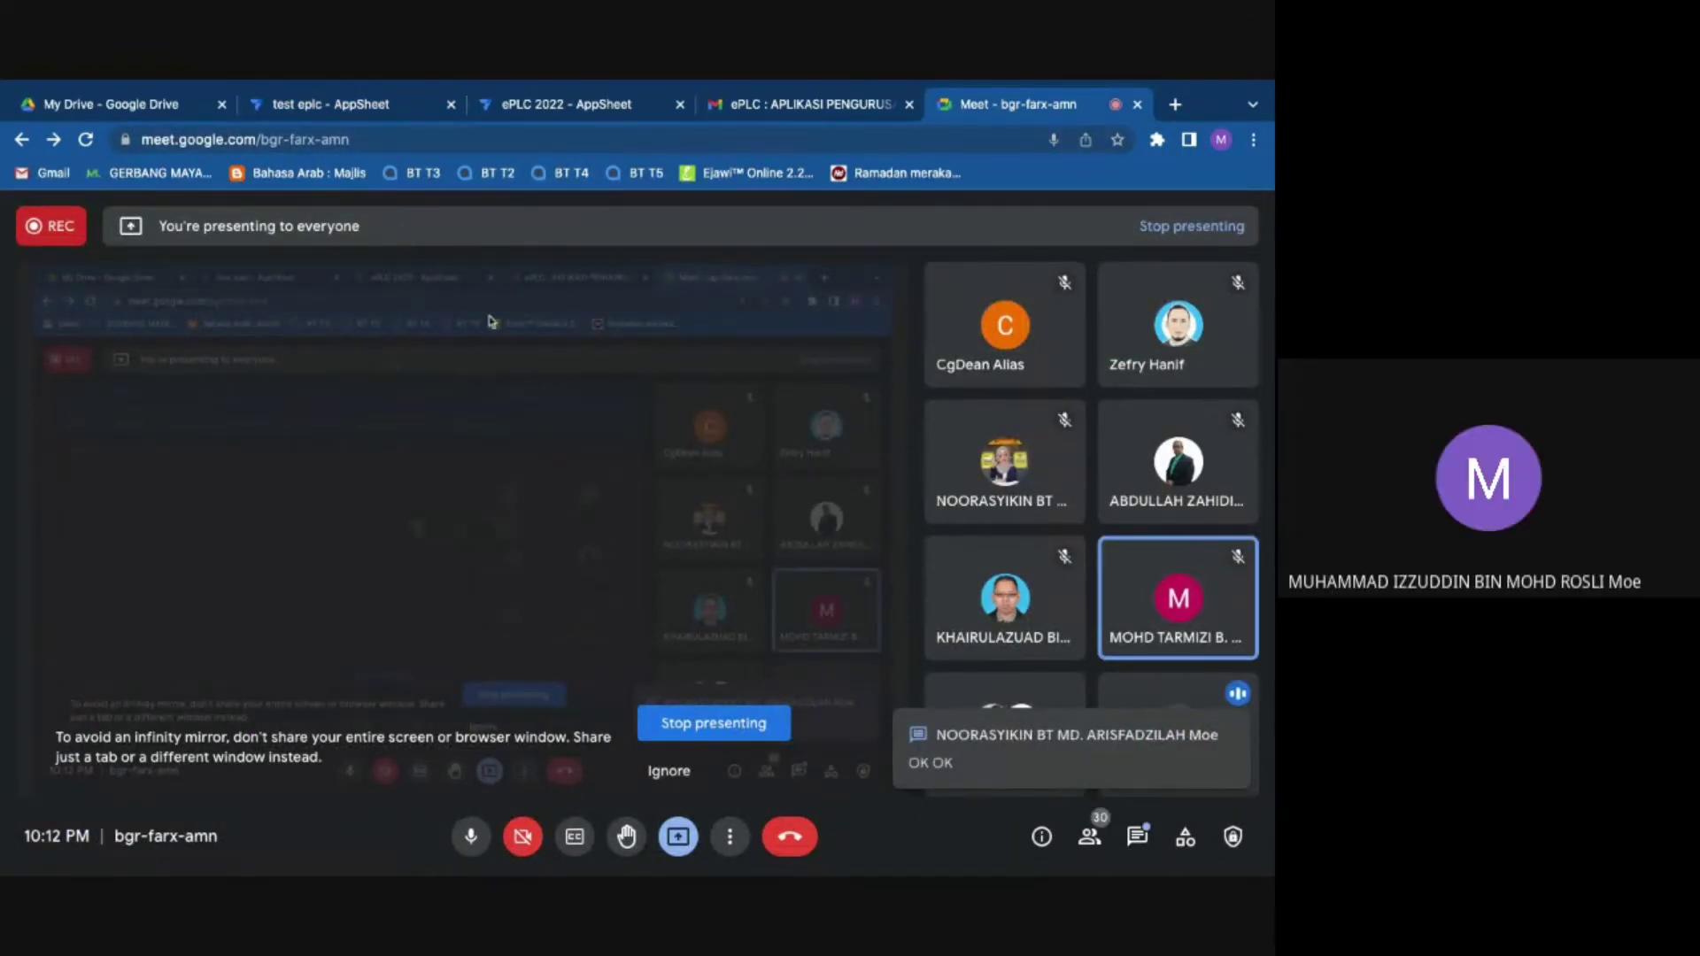
{"action": "left_click", "coordinate": [372, 104]}
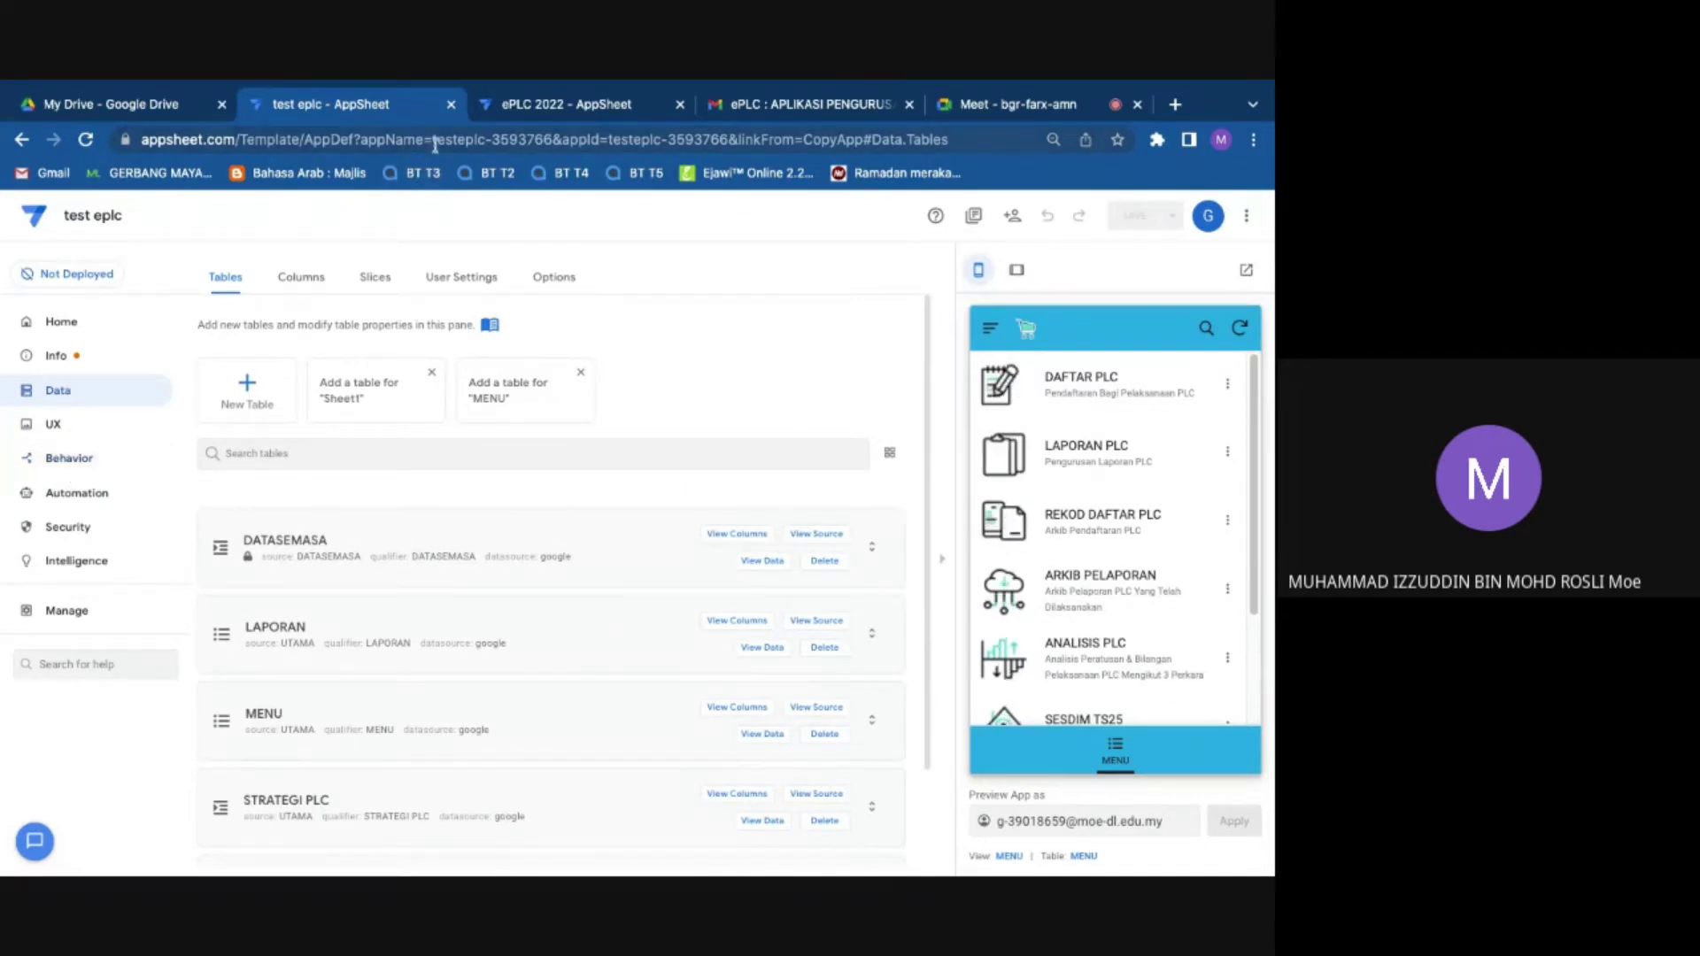
{"action": "left_click_drag", "start_coordinate": [434, 144], "coordinate": [550, 146]}
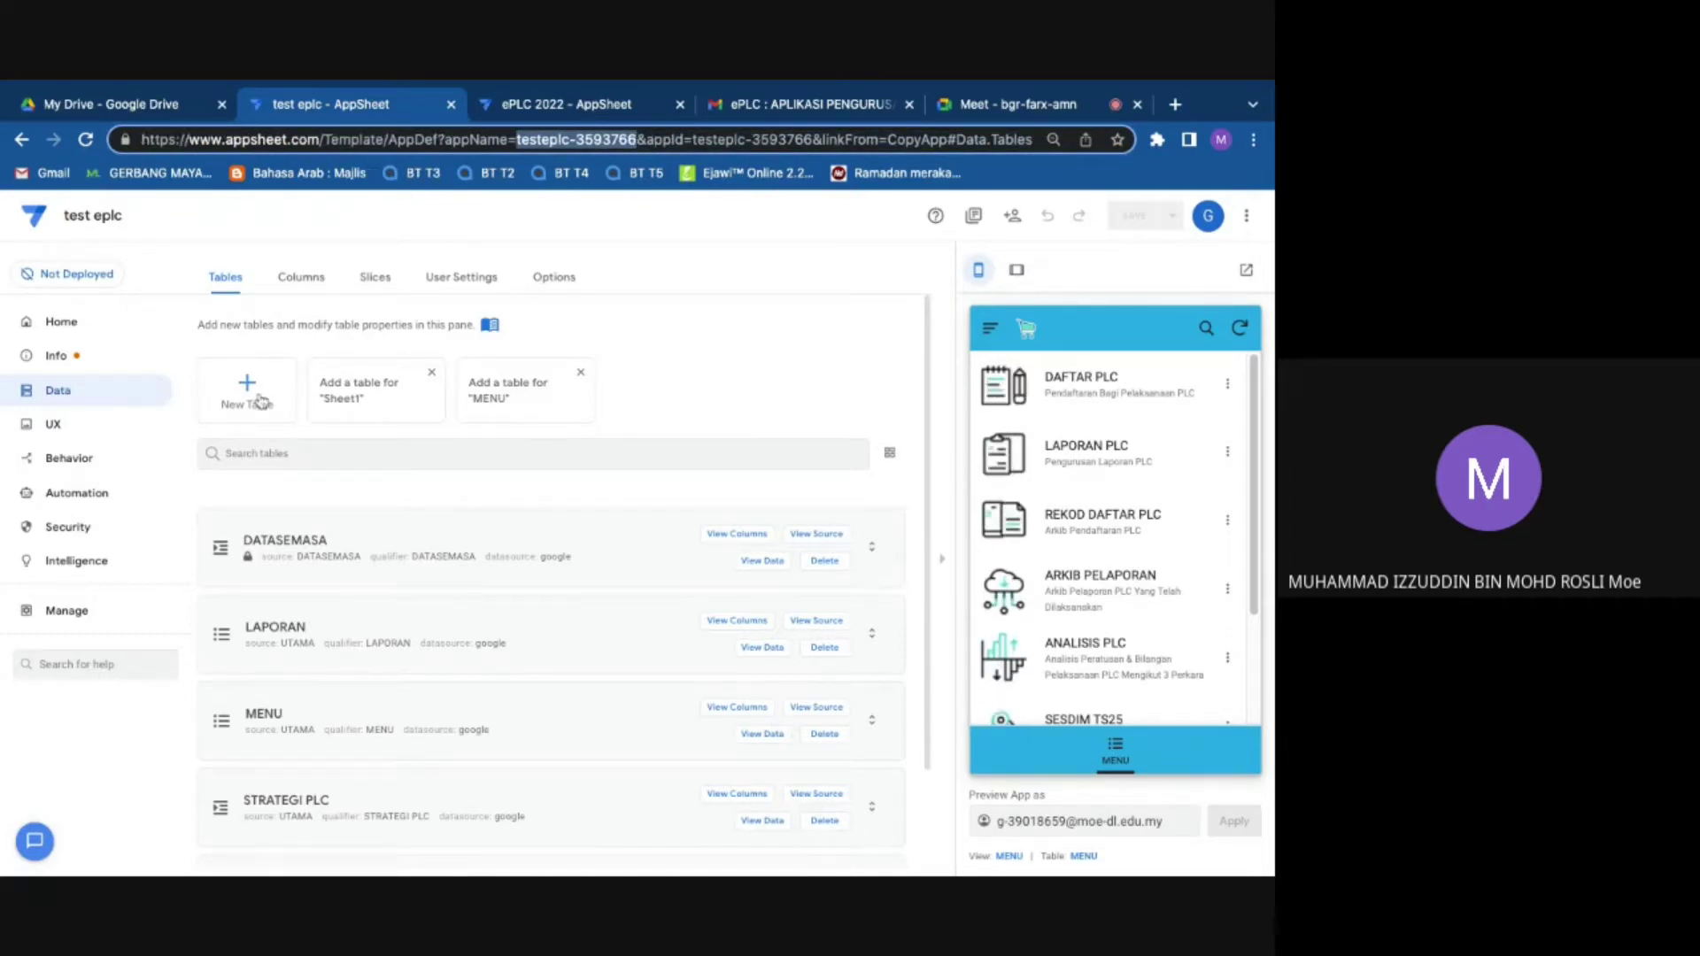
{"action": "left_click", "coordinate": [77, 492]}
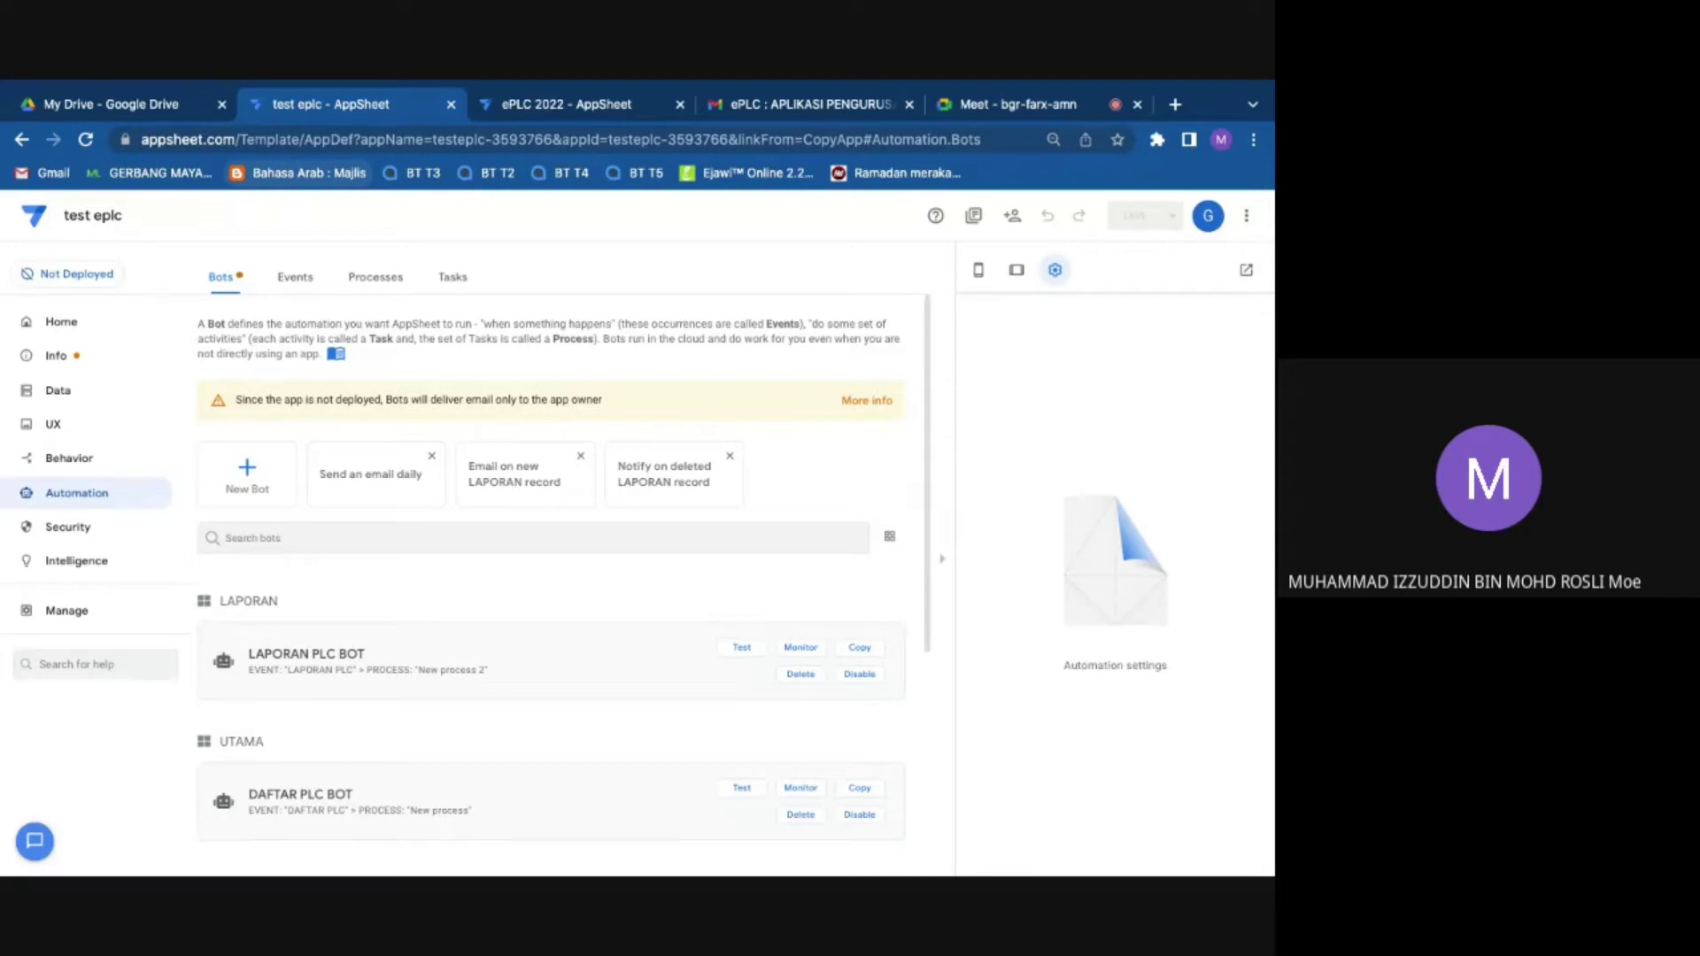
Step: Compare against the original ePLC 2022 app, then show test eplc's Data tables
{"action": "left_click", "coordinate": [577, 105]}
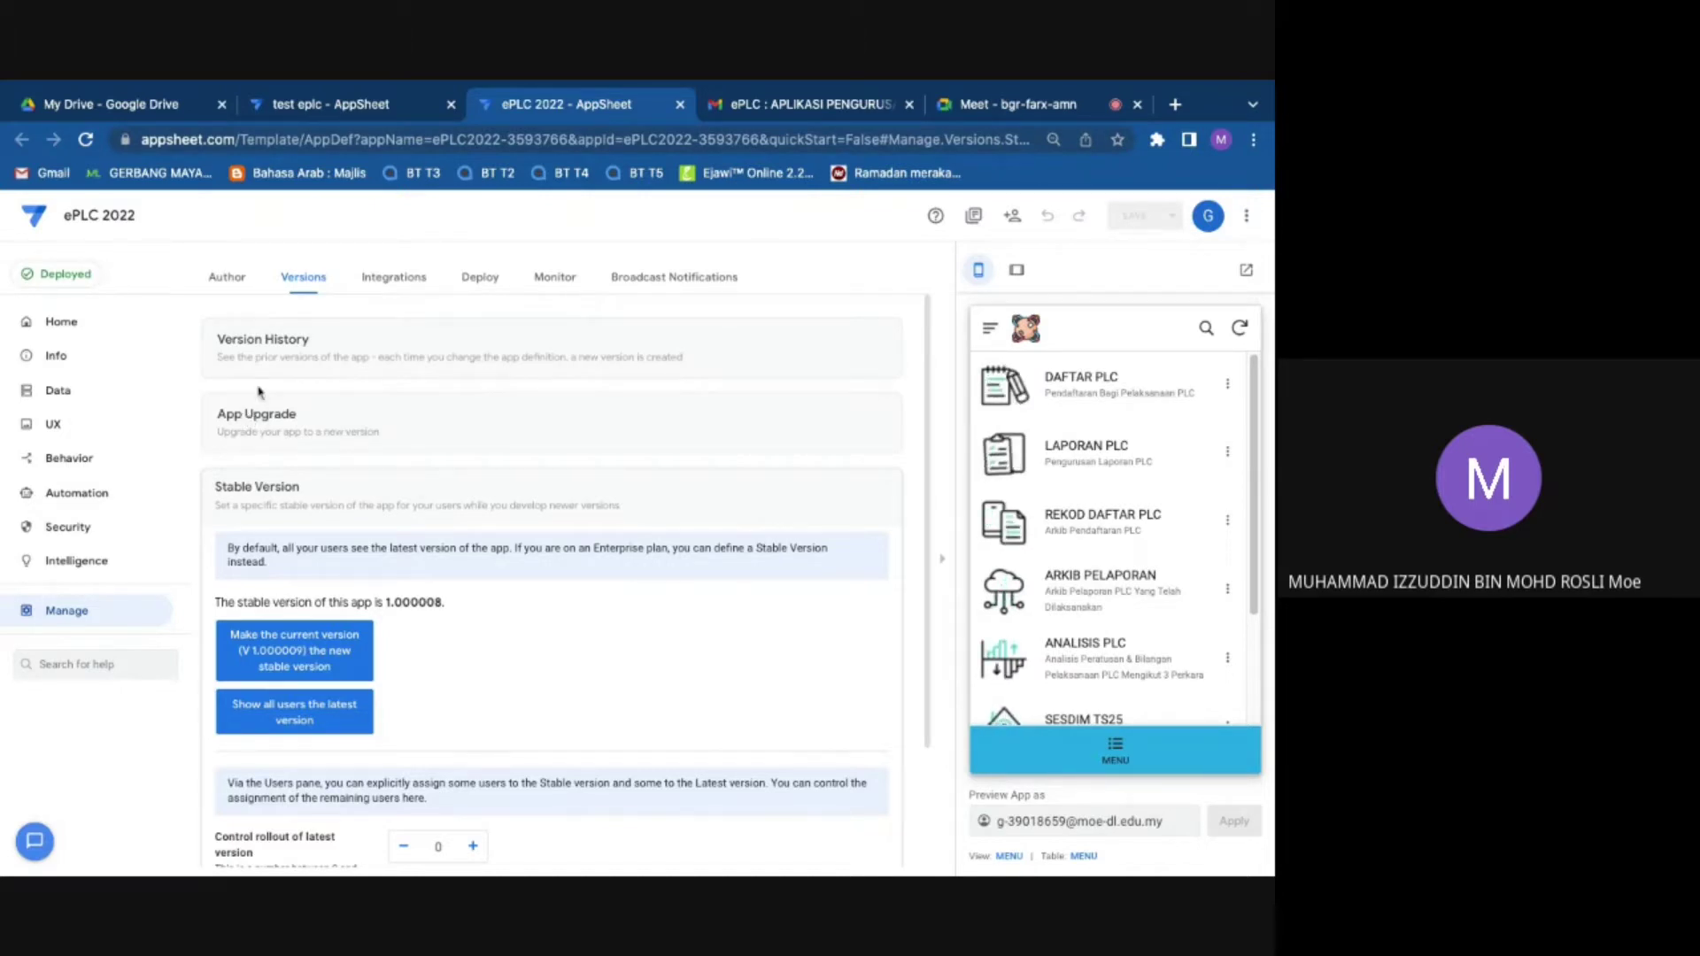
{"action": "left_click", "coordinate": [398, 101]}
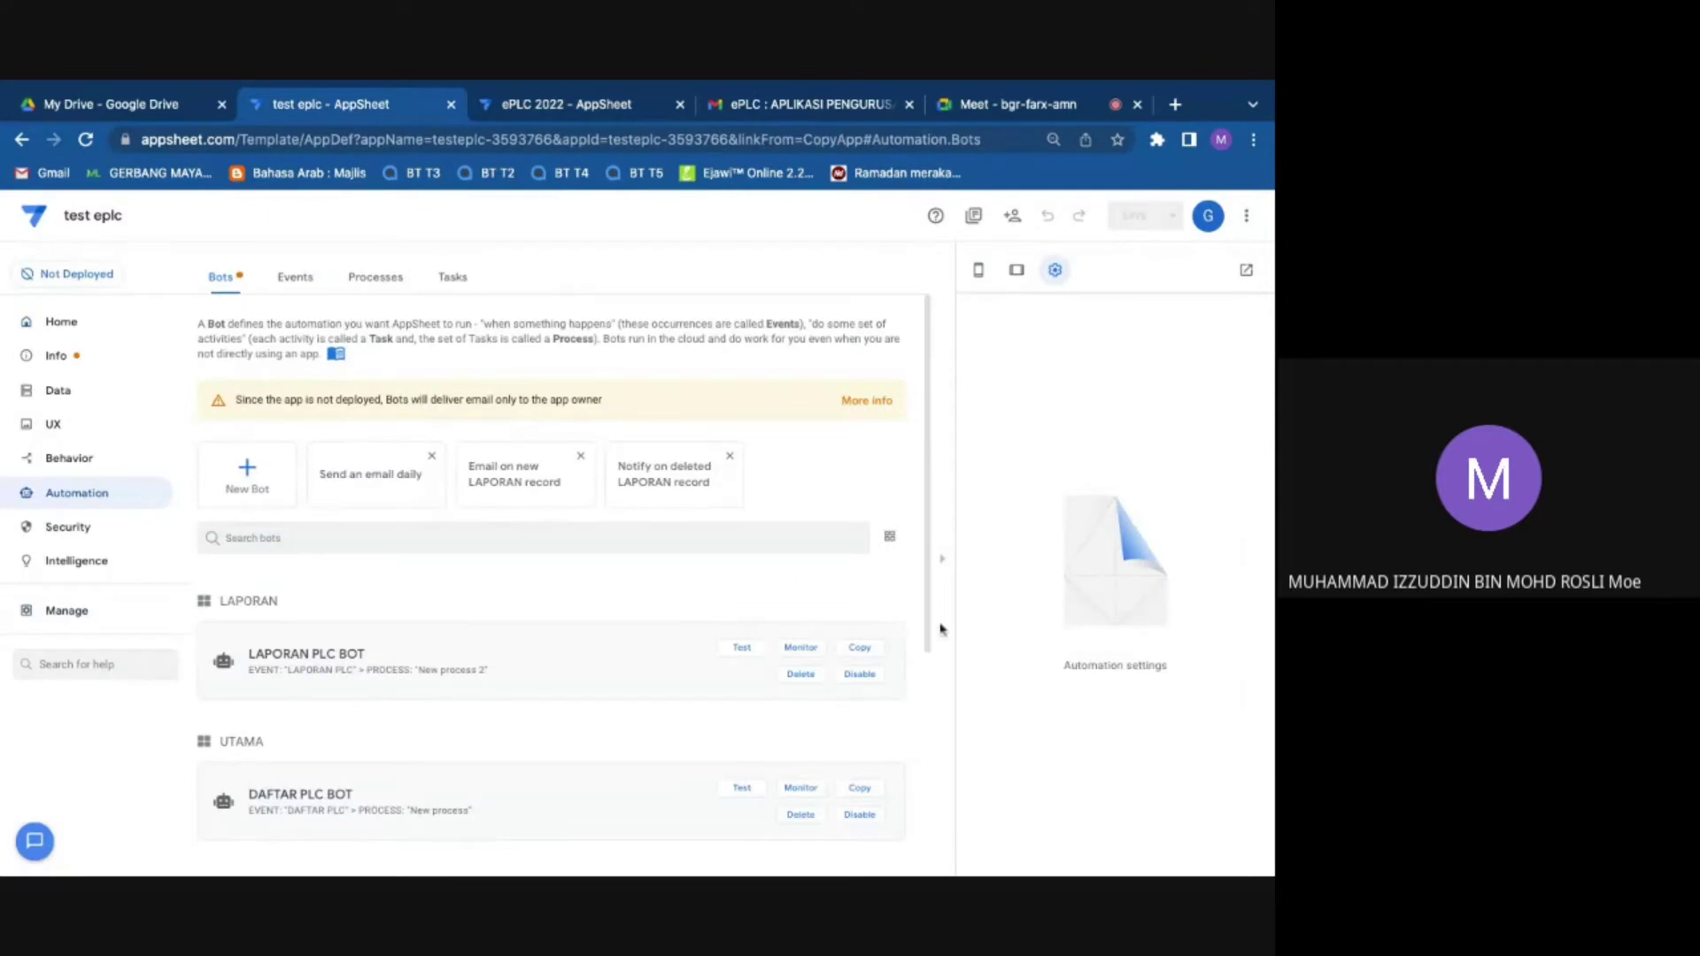
{"action": "left_click", "coordinate": [71, 400]}
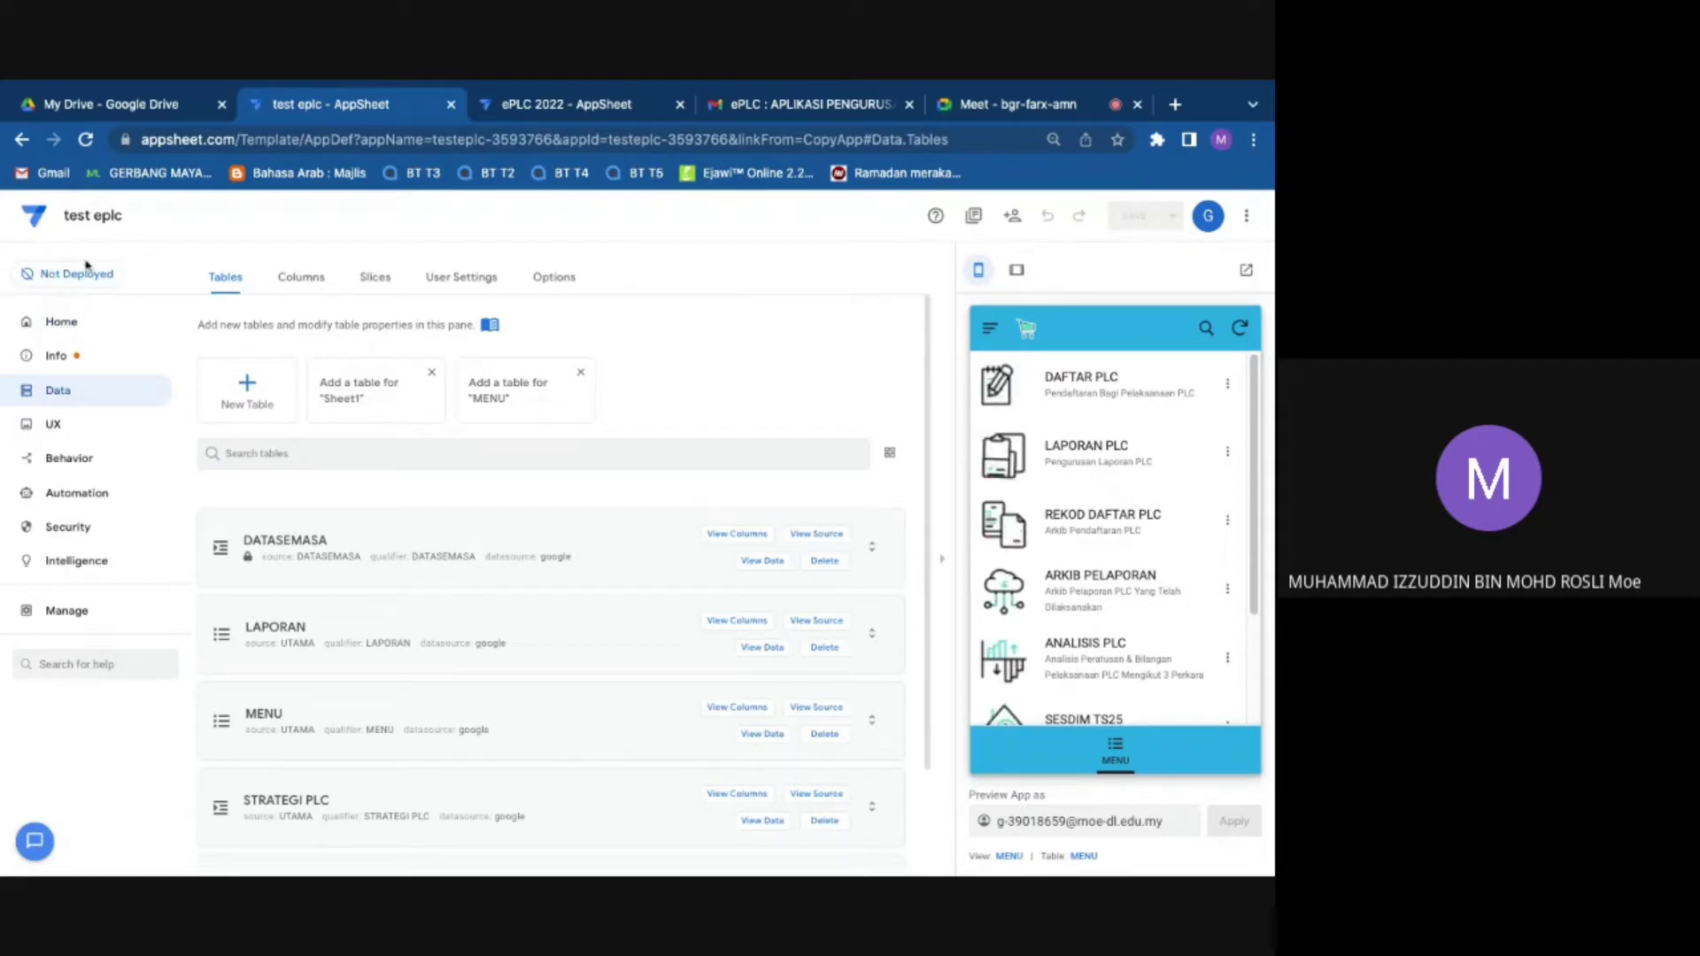
Step: Review test eplc's deployment checks and move it to the deployed state
{"action": "left_click", "coordinate": [81, 276]}
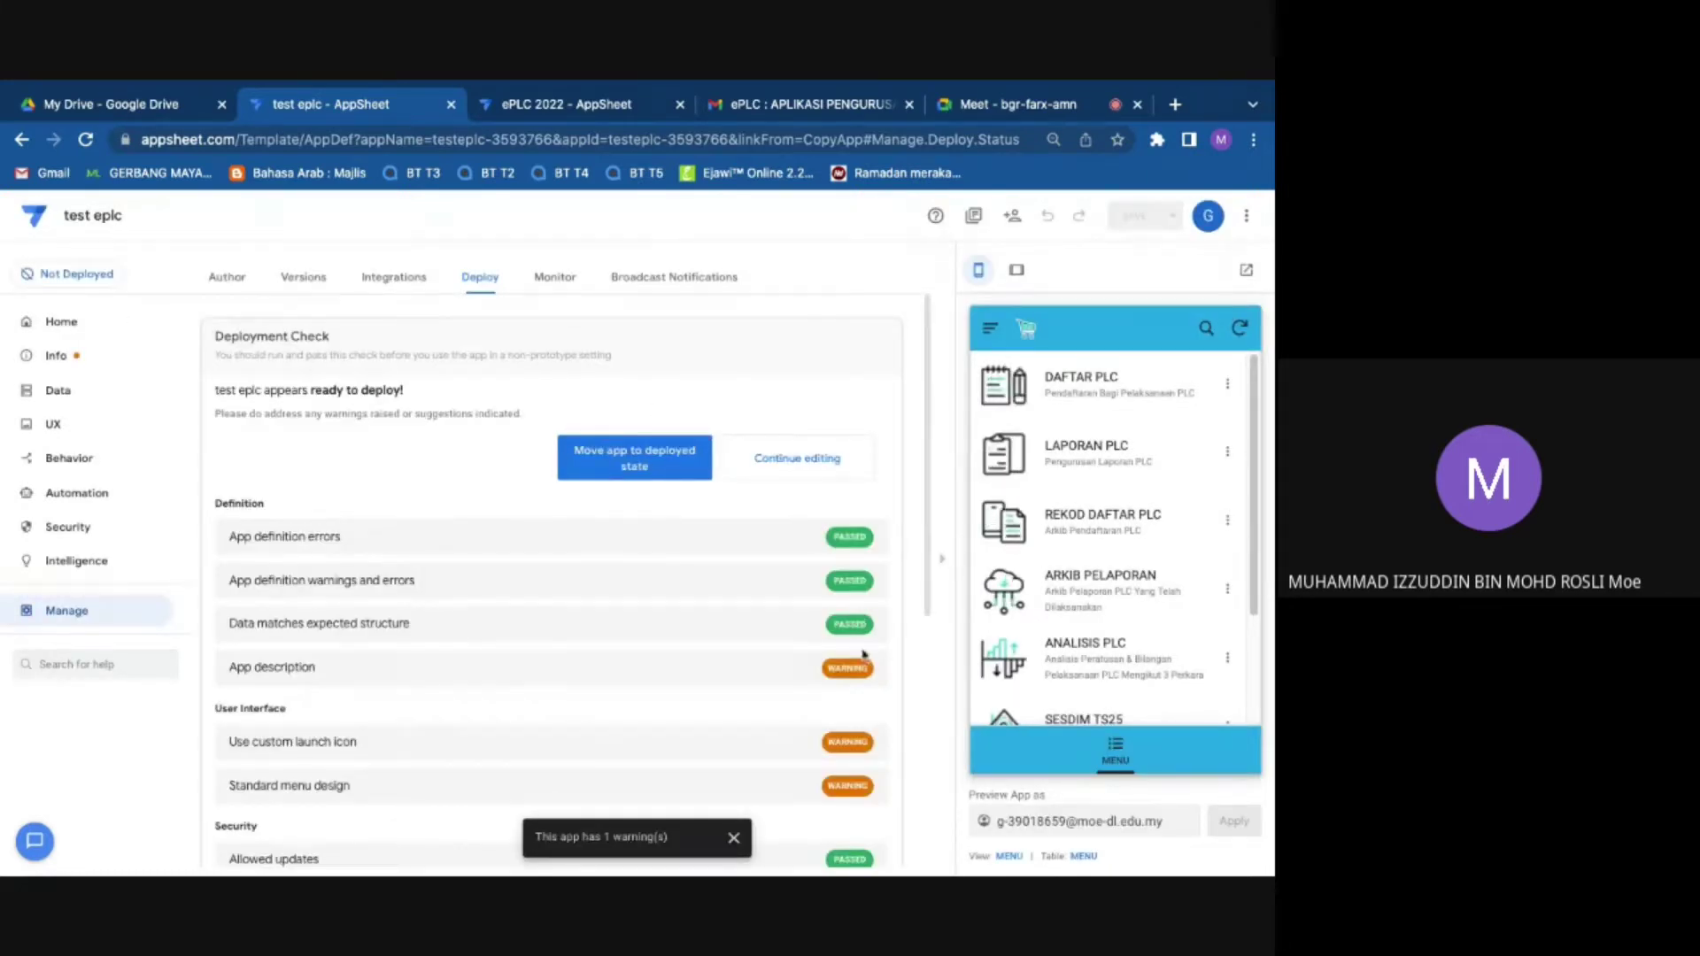
{"action": "scroll", "coordinate": [811, 724], "scroll_direction": "down", "scroll_amount": 3}
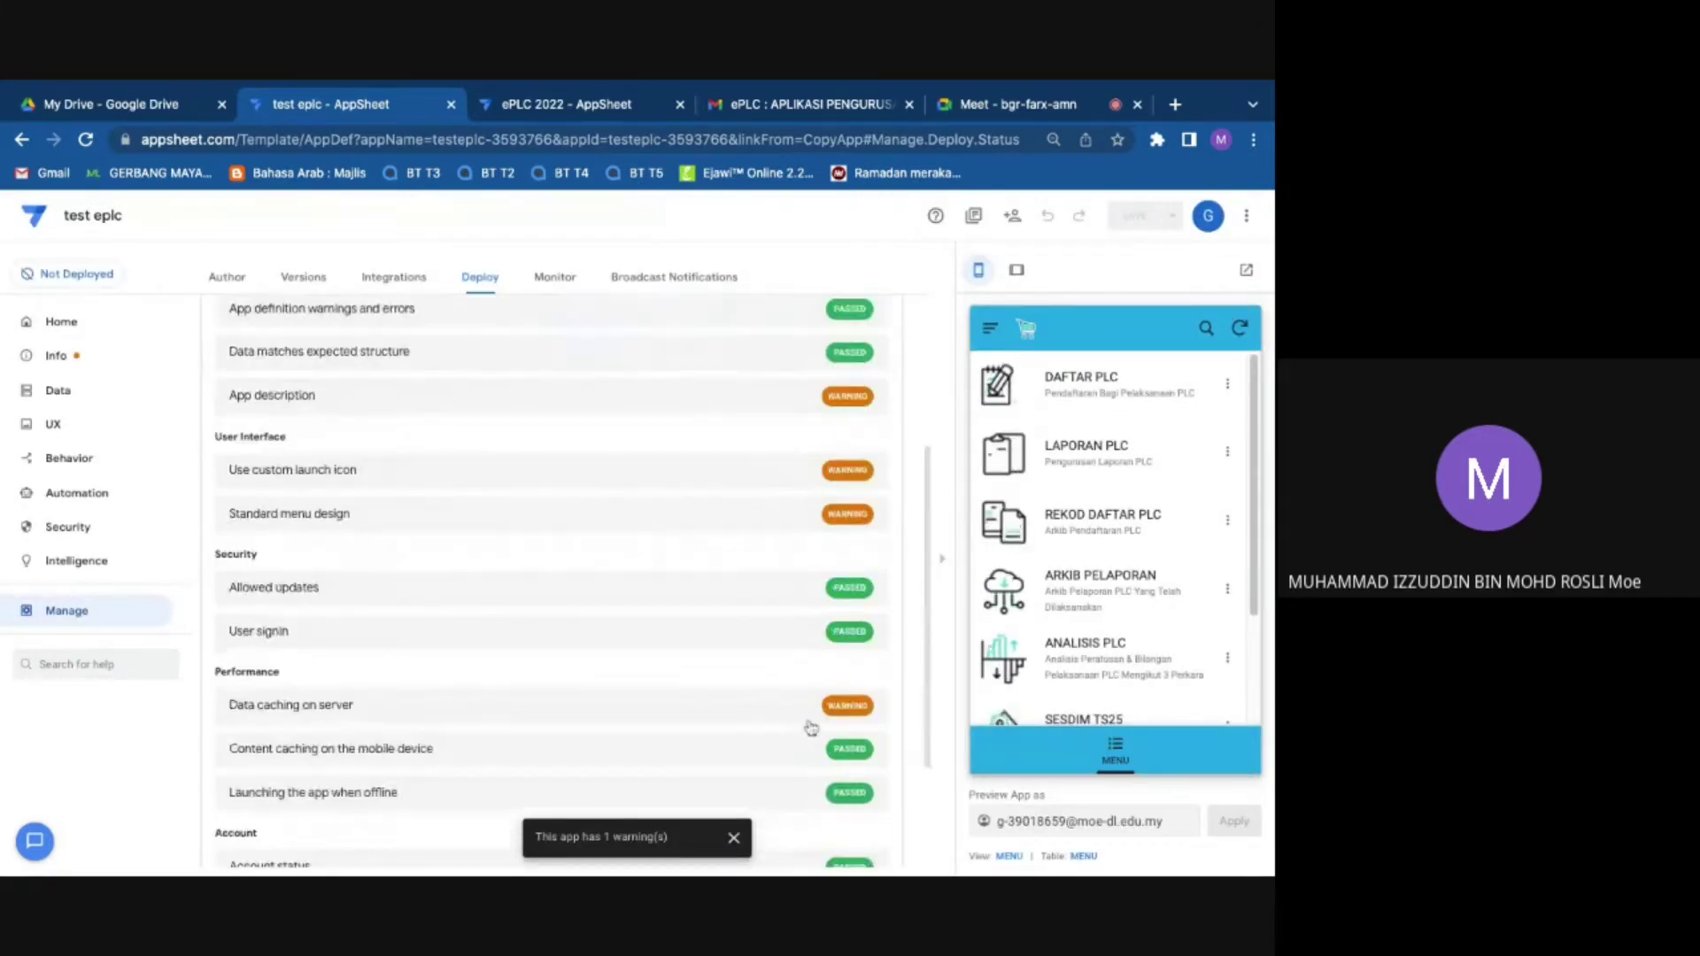
{"action": "scroll", "coordinate": [810, 728], "scroll_direction": "down", "scroll_amount": 2}
{"action": "scroll", "coordinate": [808, 724], "scroll_direction": "up", "scroll_amount": 4}
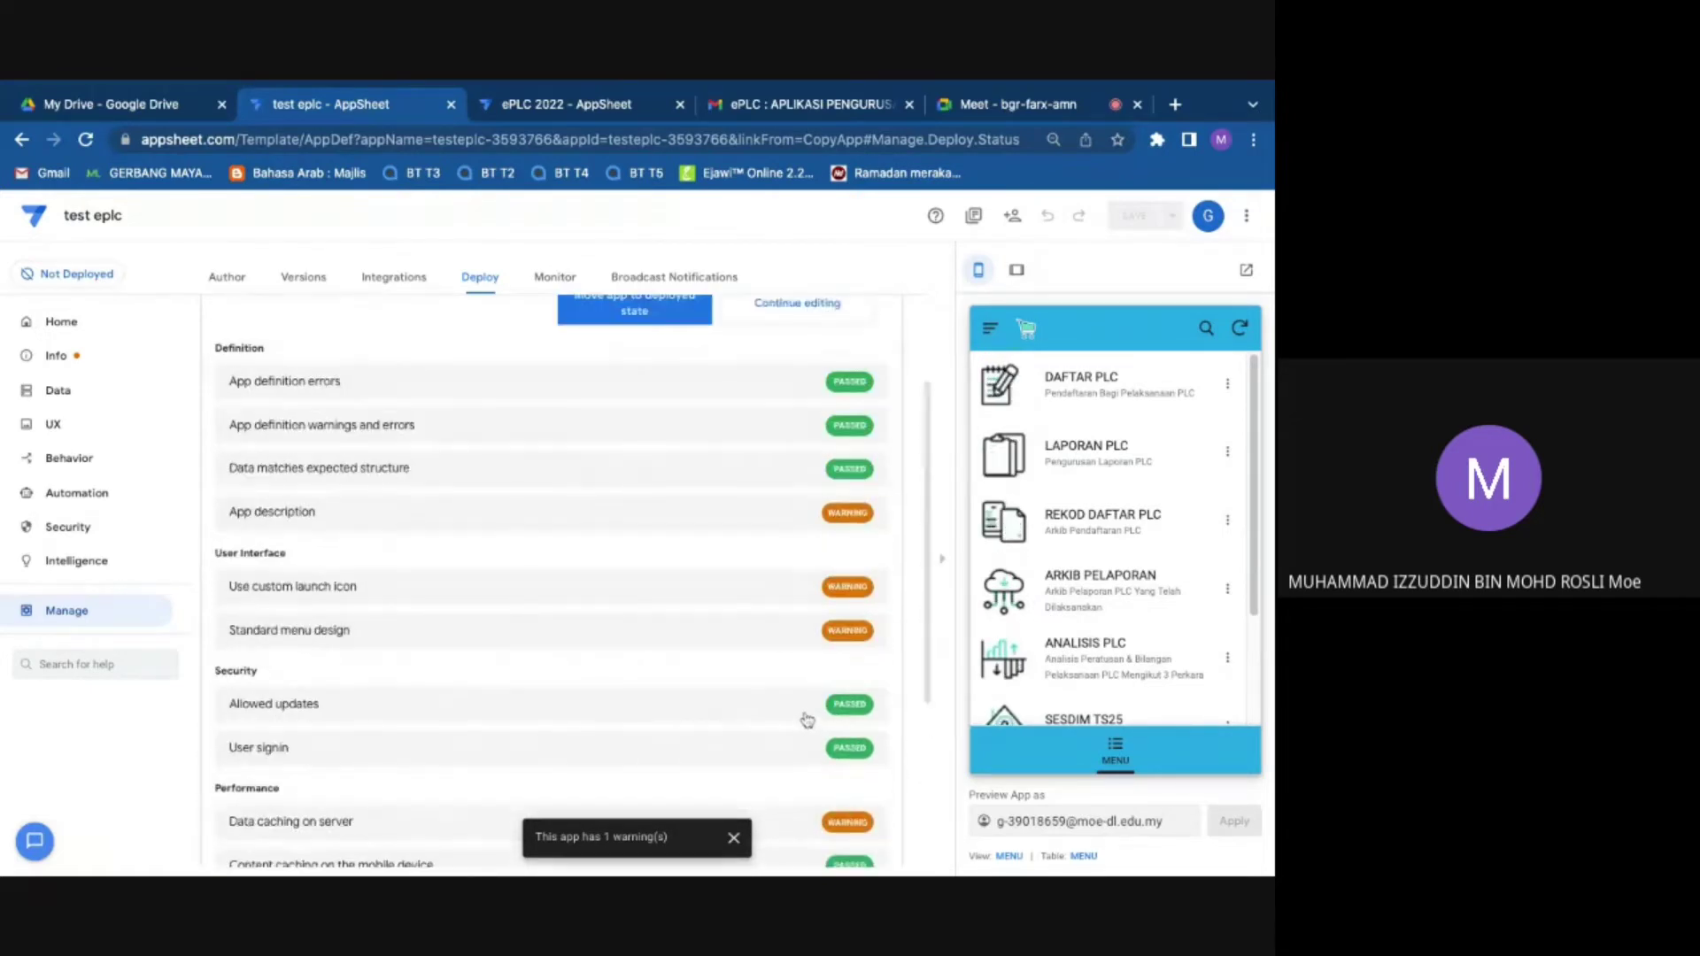
{"action": "scroll", "coordinate": [806, 719], "scroll_direction": "up", "scroll_amount": 1}
{"action": "scroll", "coordinate": [806, 720], "scroll_direction": "up", "scroll_amount": 3}
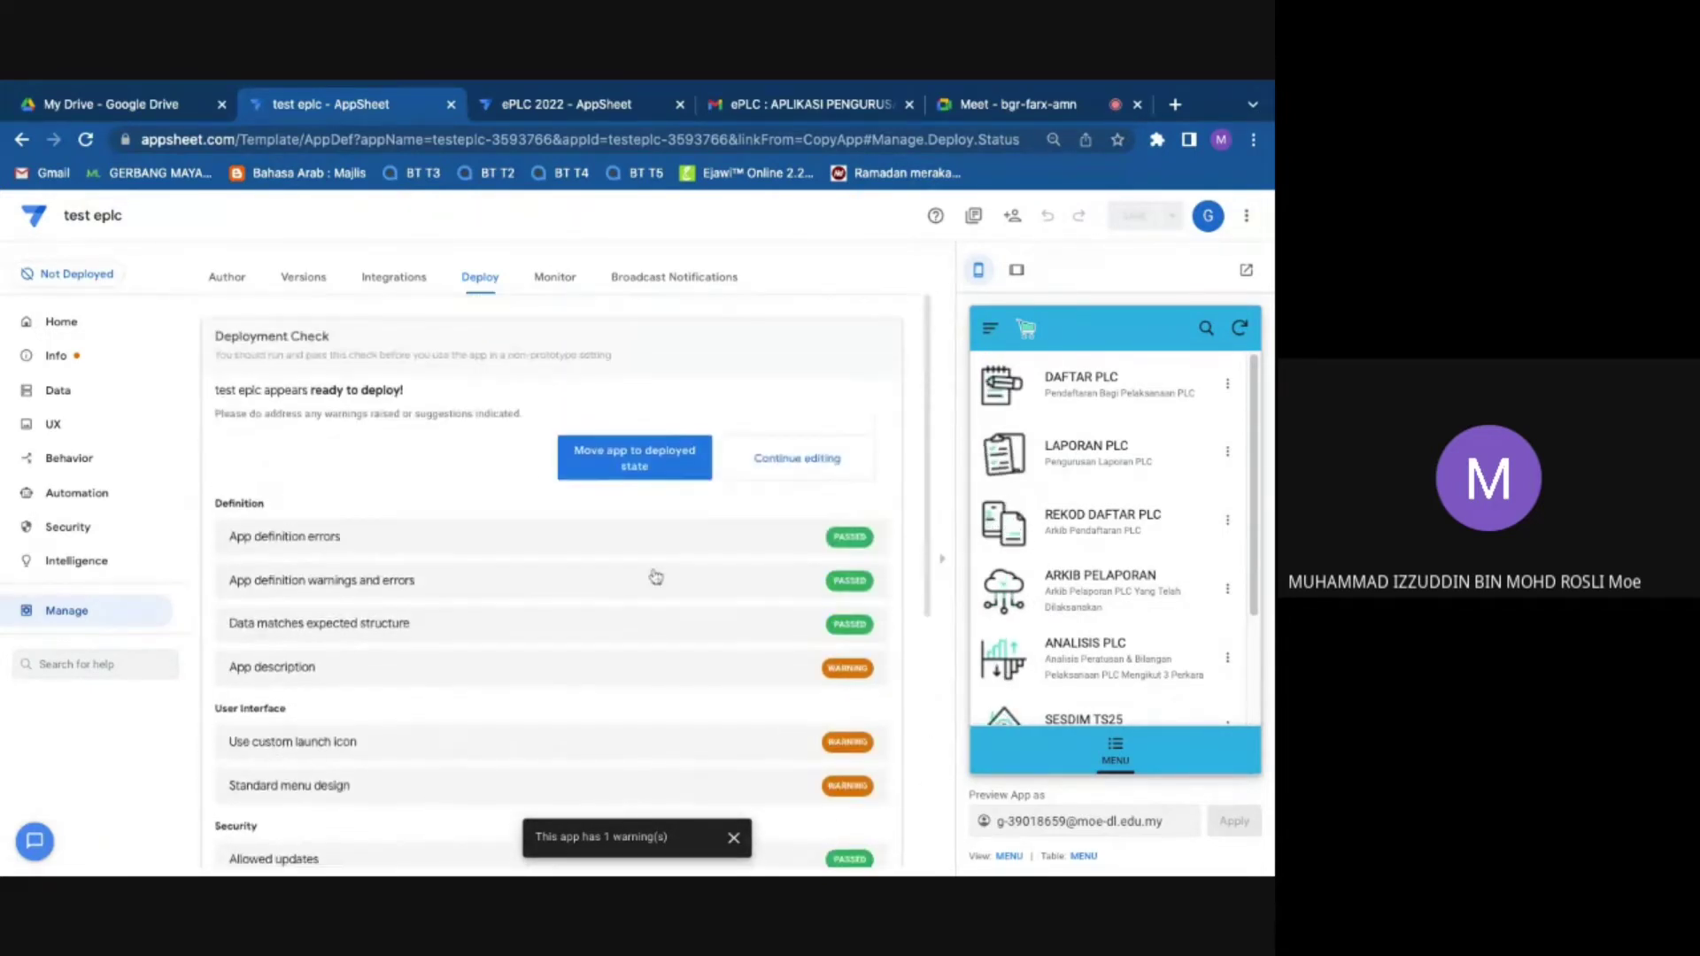
{"action": "left_click", "coordinate": [655, 462]}
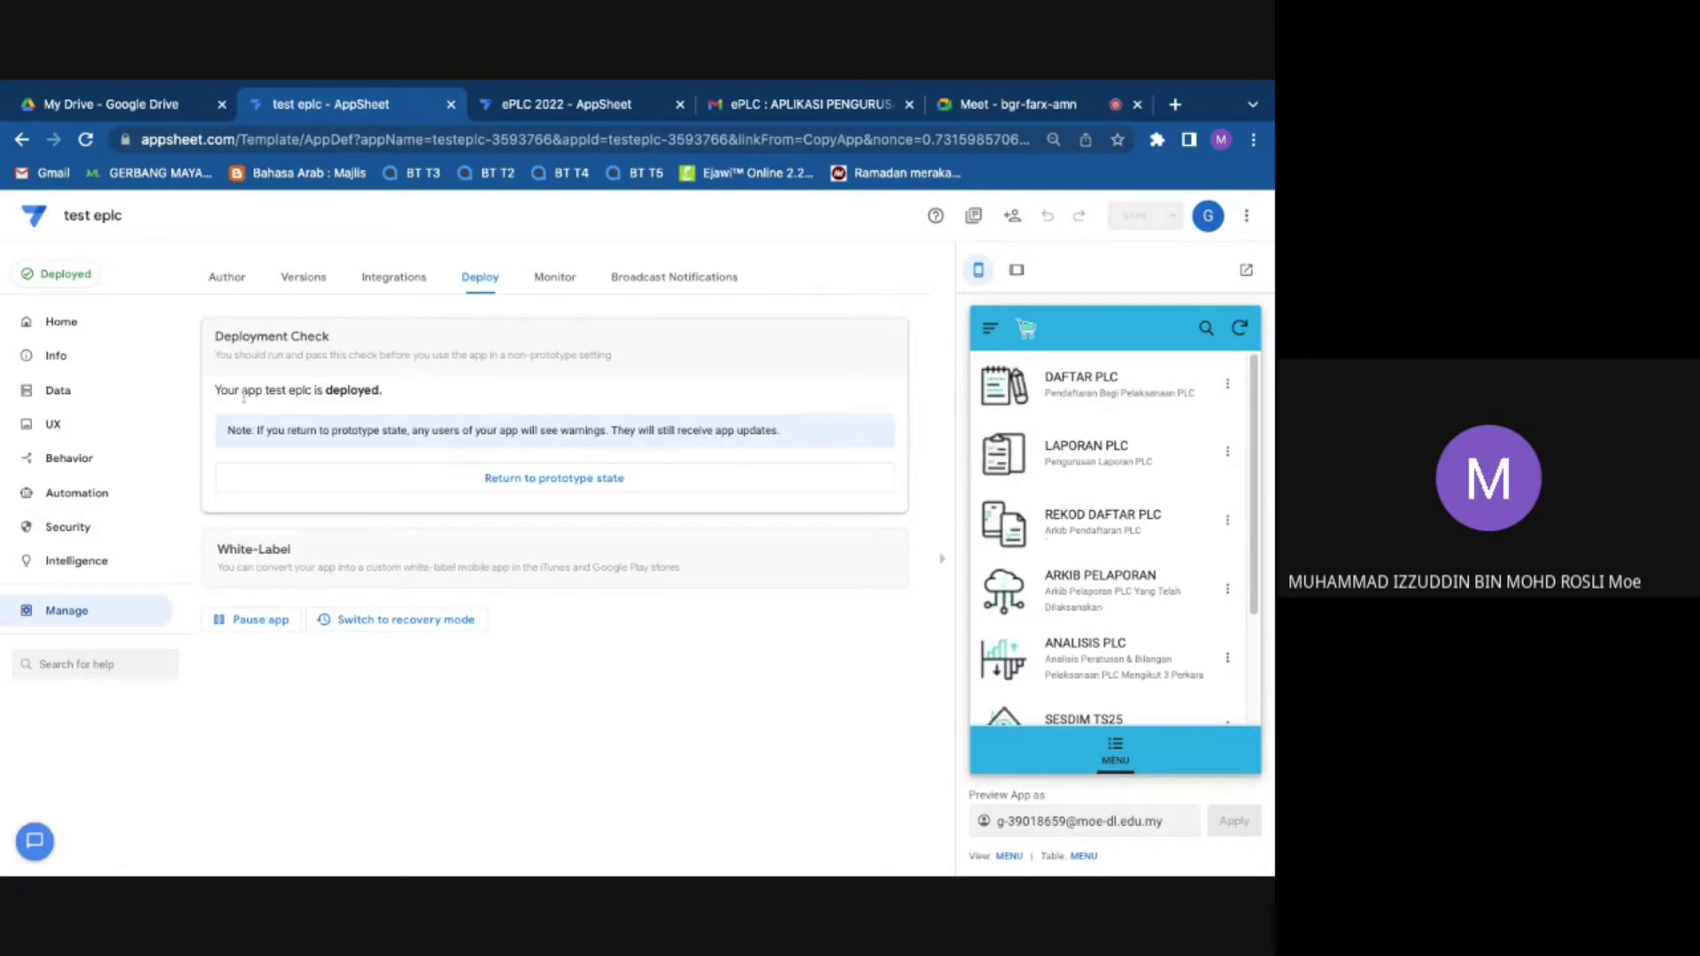
{"action": "left_click_drag", "start_coordinate": [388, 398], "coordinate": [212, 371]}
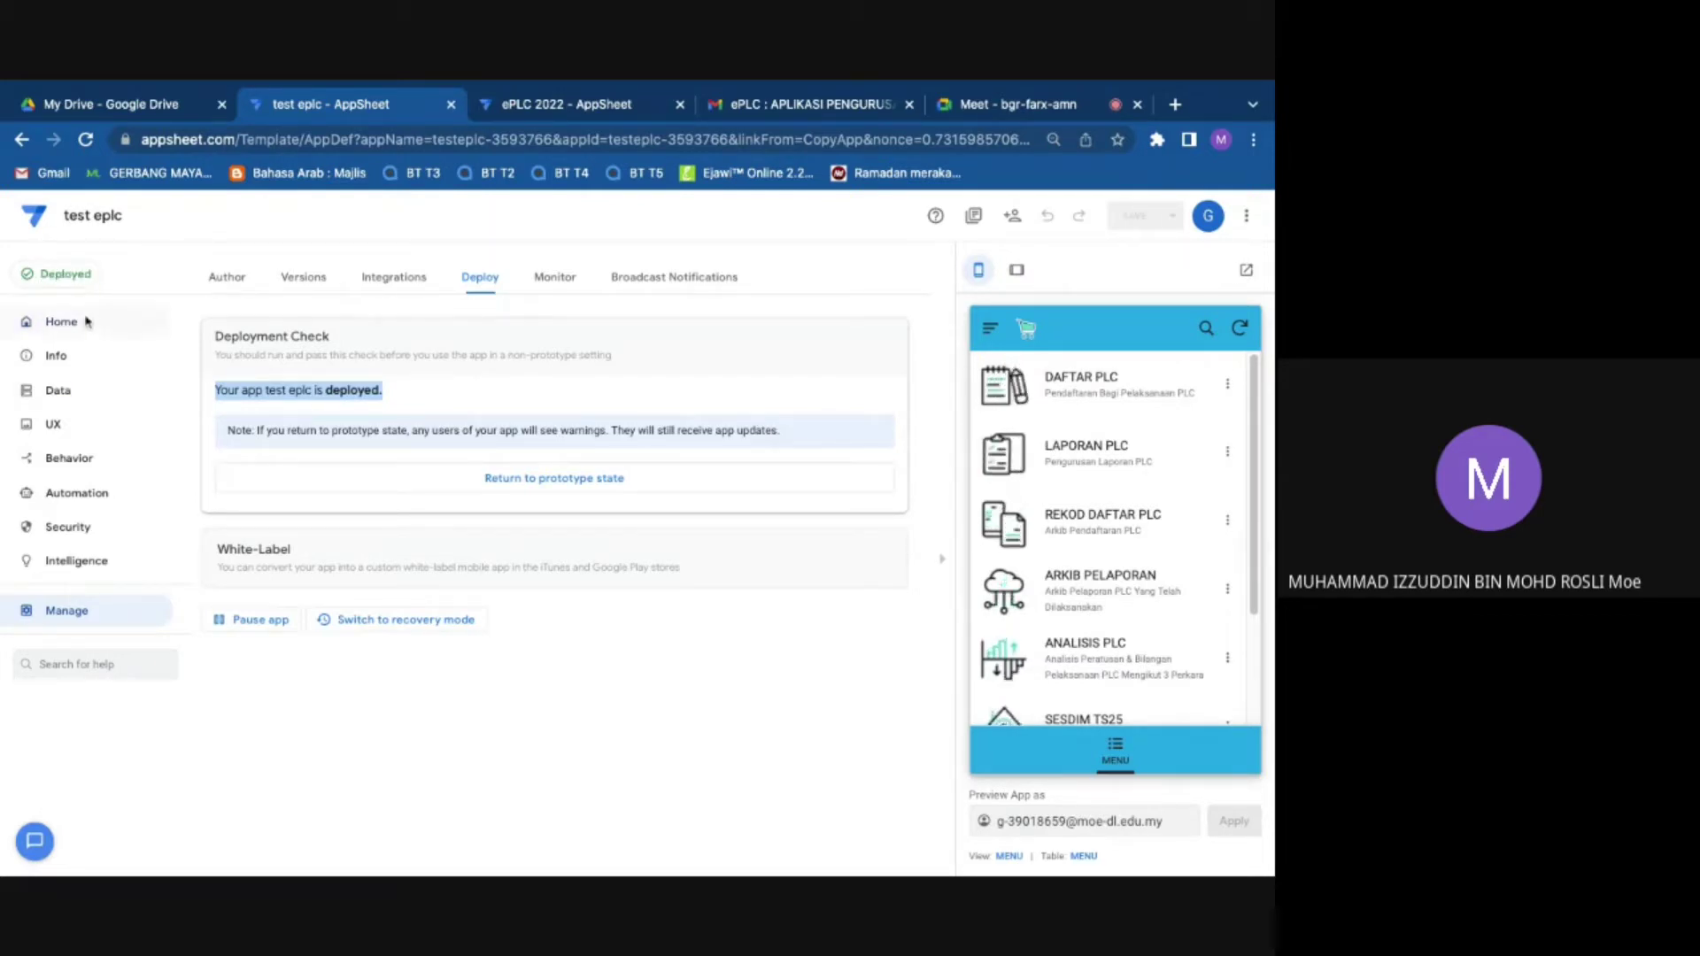
Step: View the test eplc Versions settings and Stable Version, browse Home and Data, then return to Versions
{"action": "left_click", "coordinate": [304, 278]}
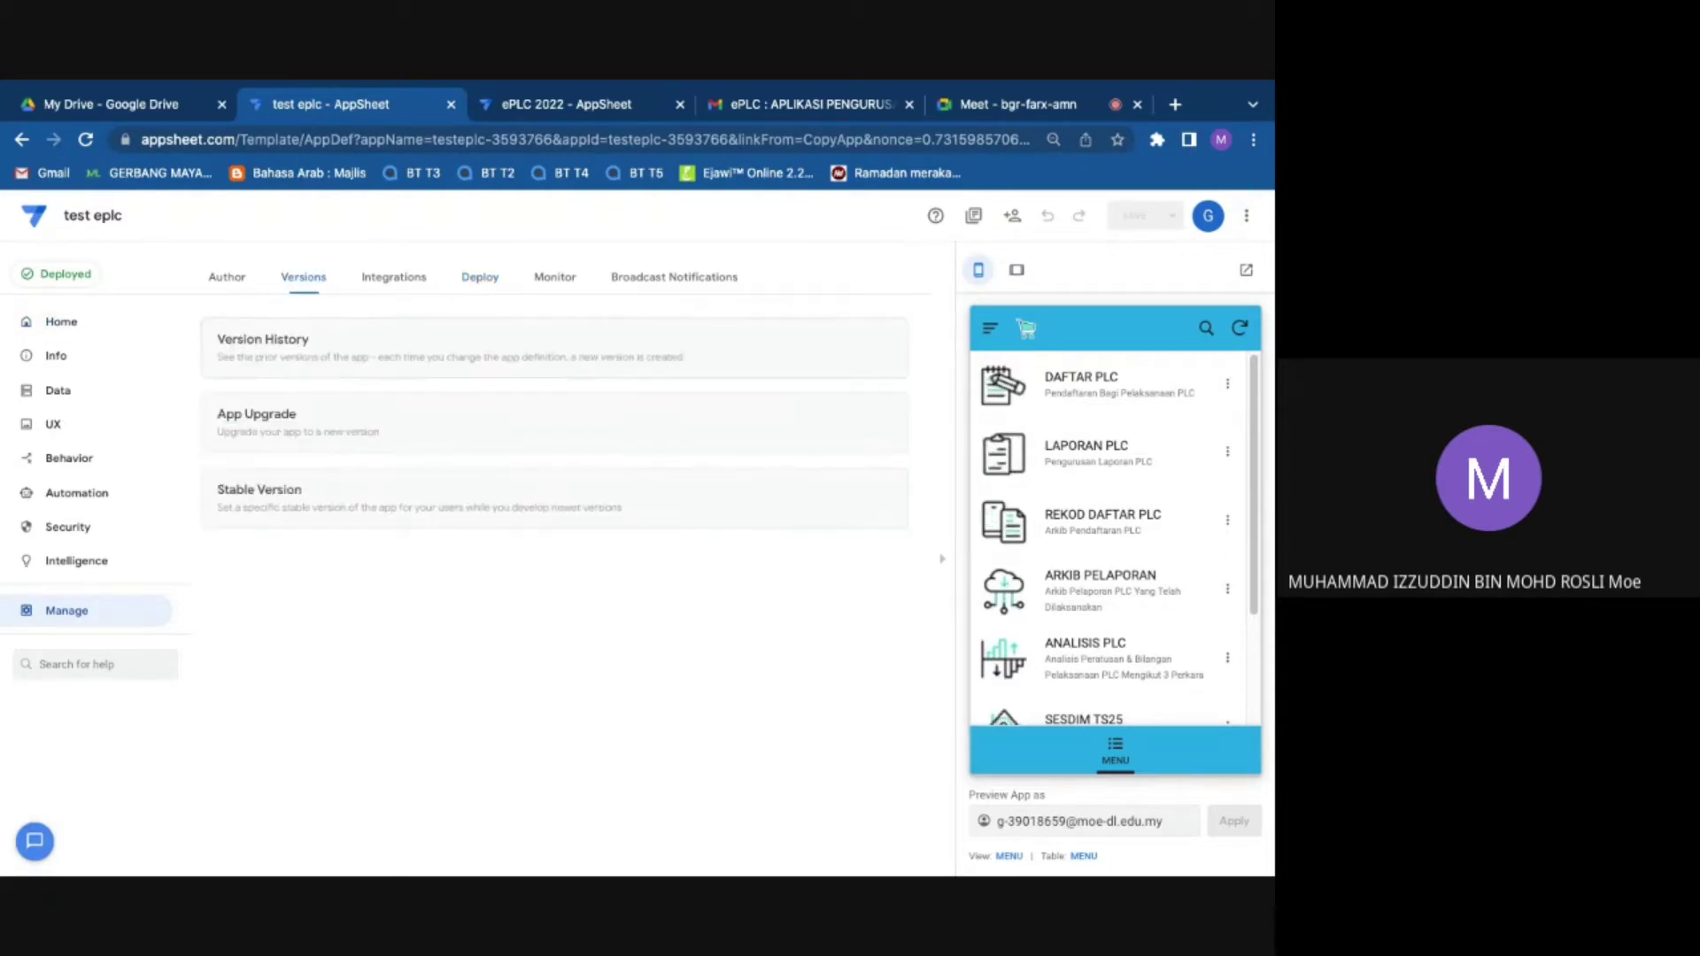
{"action": "left_click", "coordinate": [329, 503]}
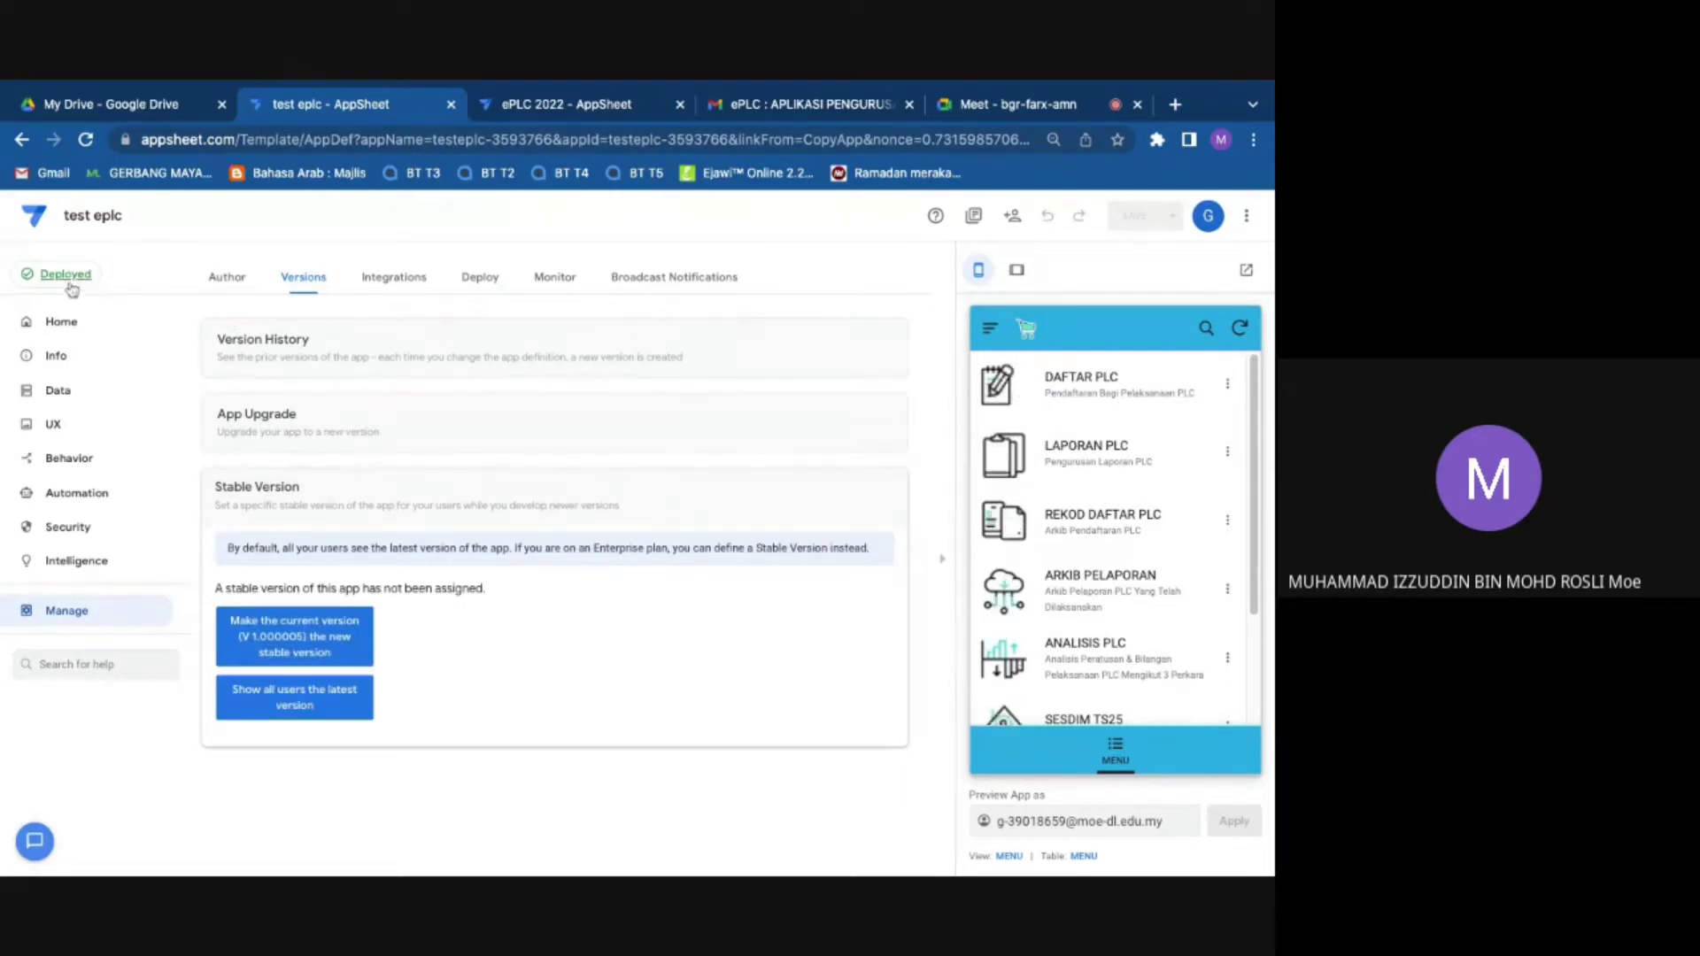
{"action": "left_click", "coordinate": [85, 327]}
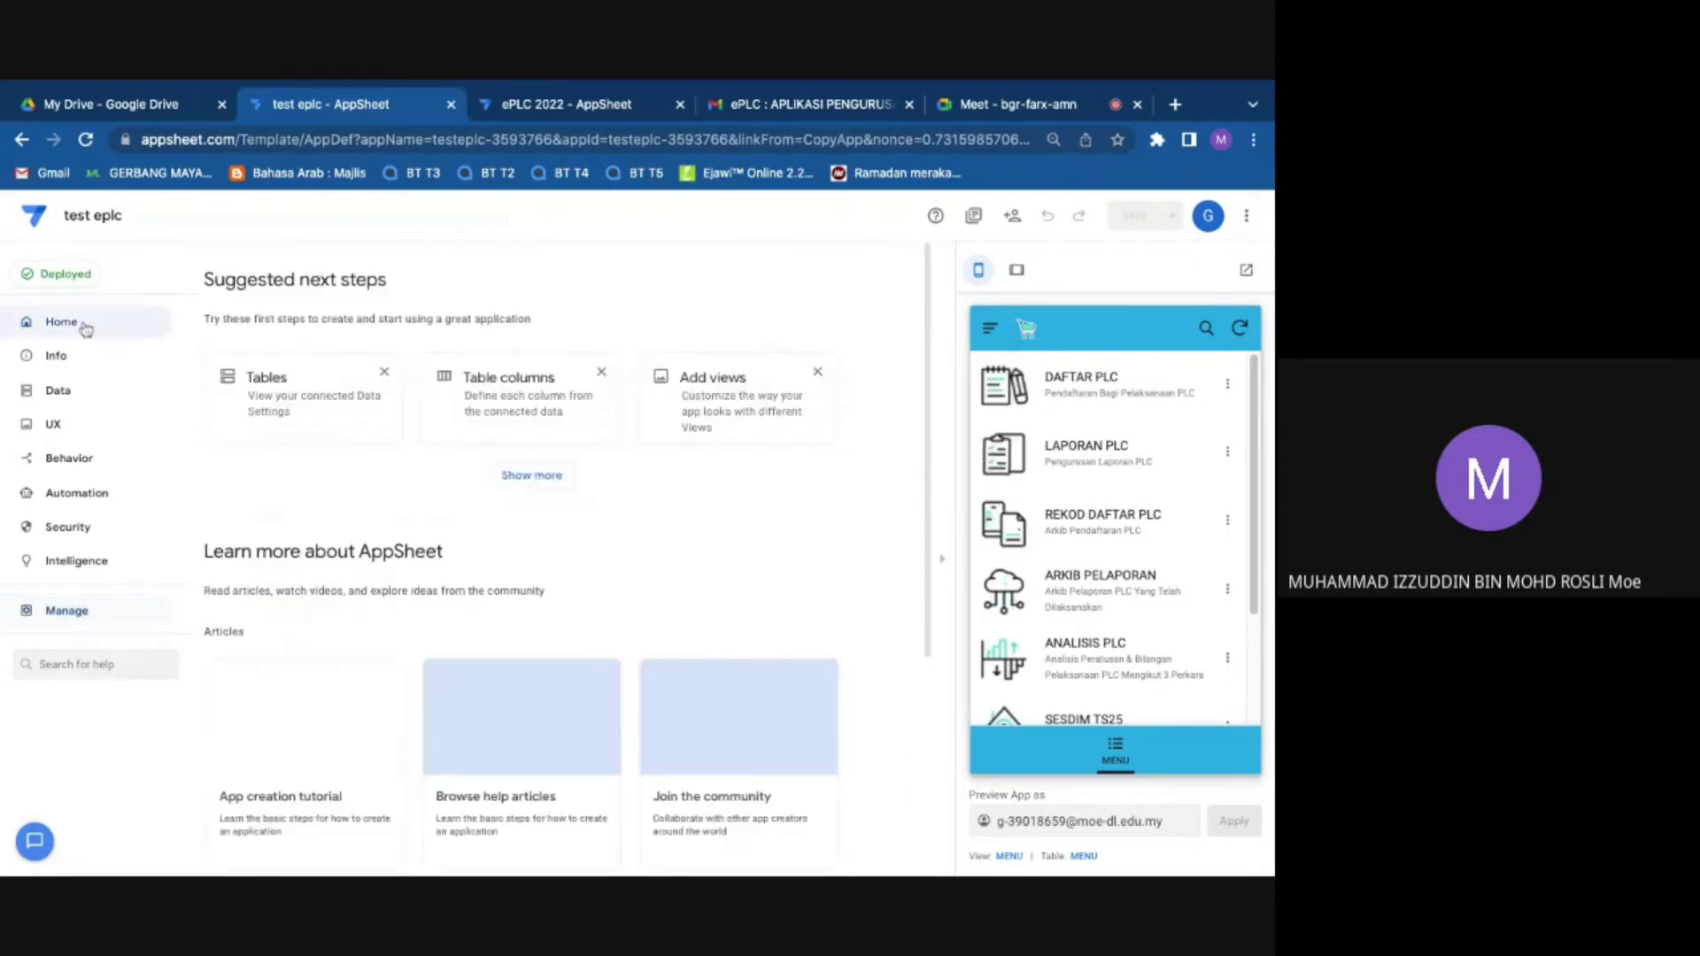
{"action": "left_click", "coordinate": [62, 358]}
{"action": "left_click", "coordinate": [76, 390]}
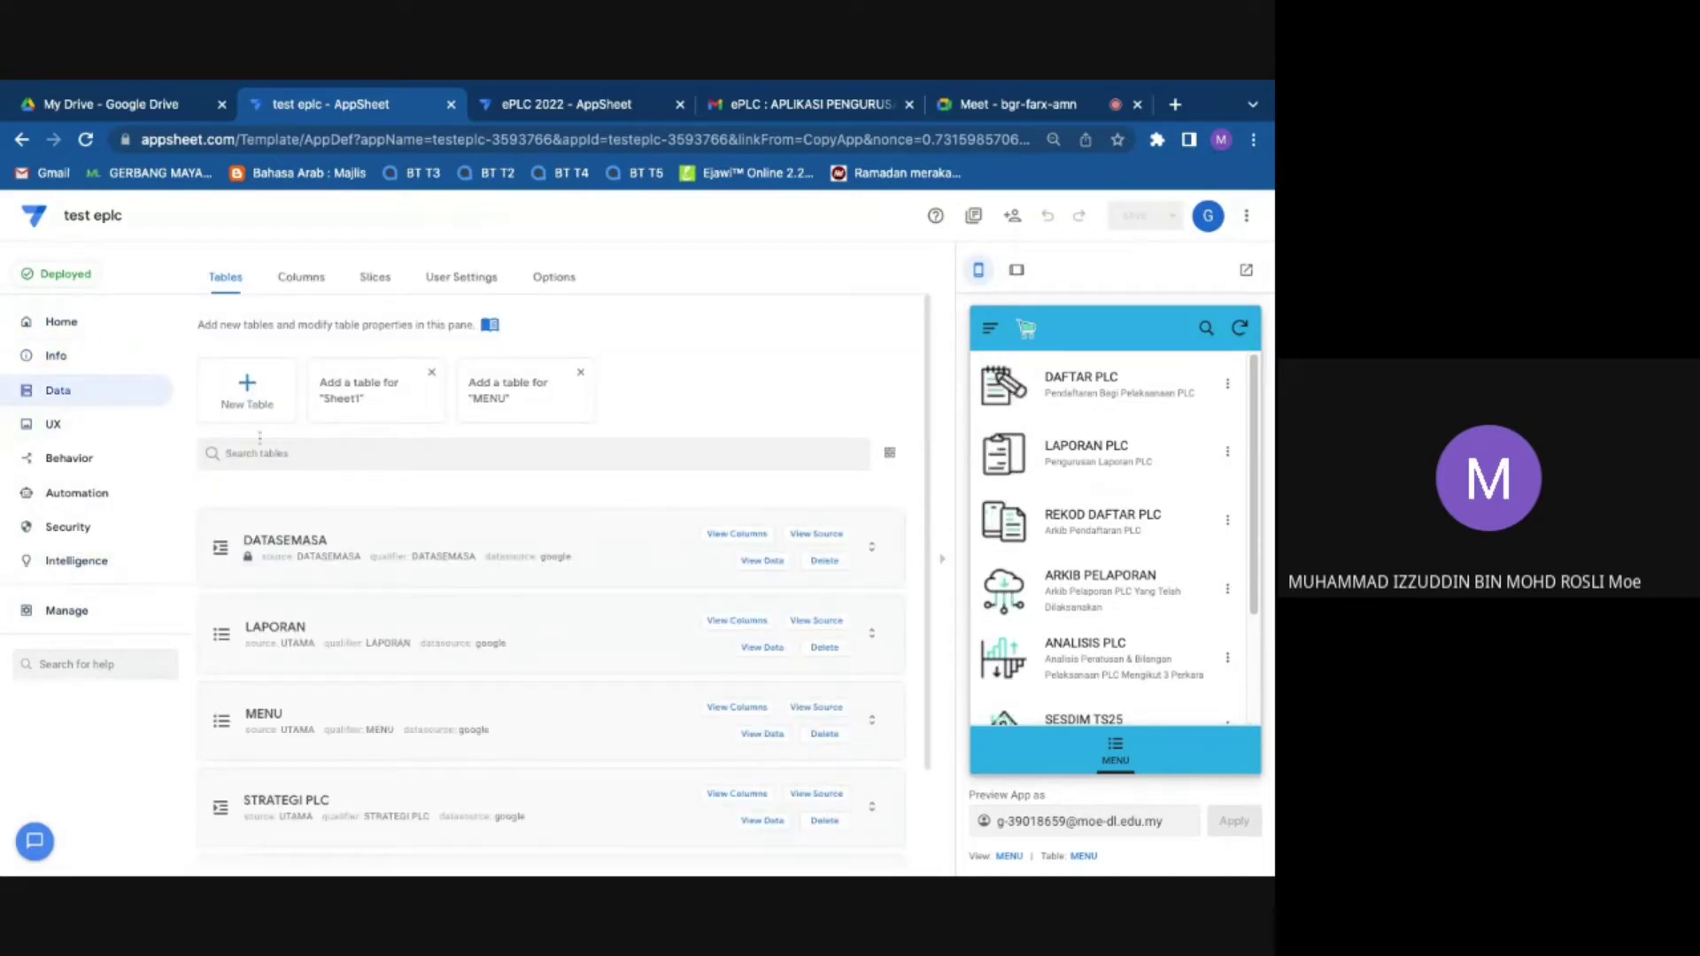
{"action": "left_click", "coordinate": [62, 608]}
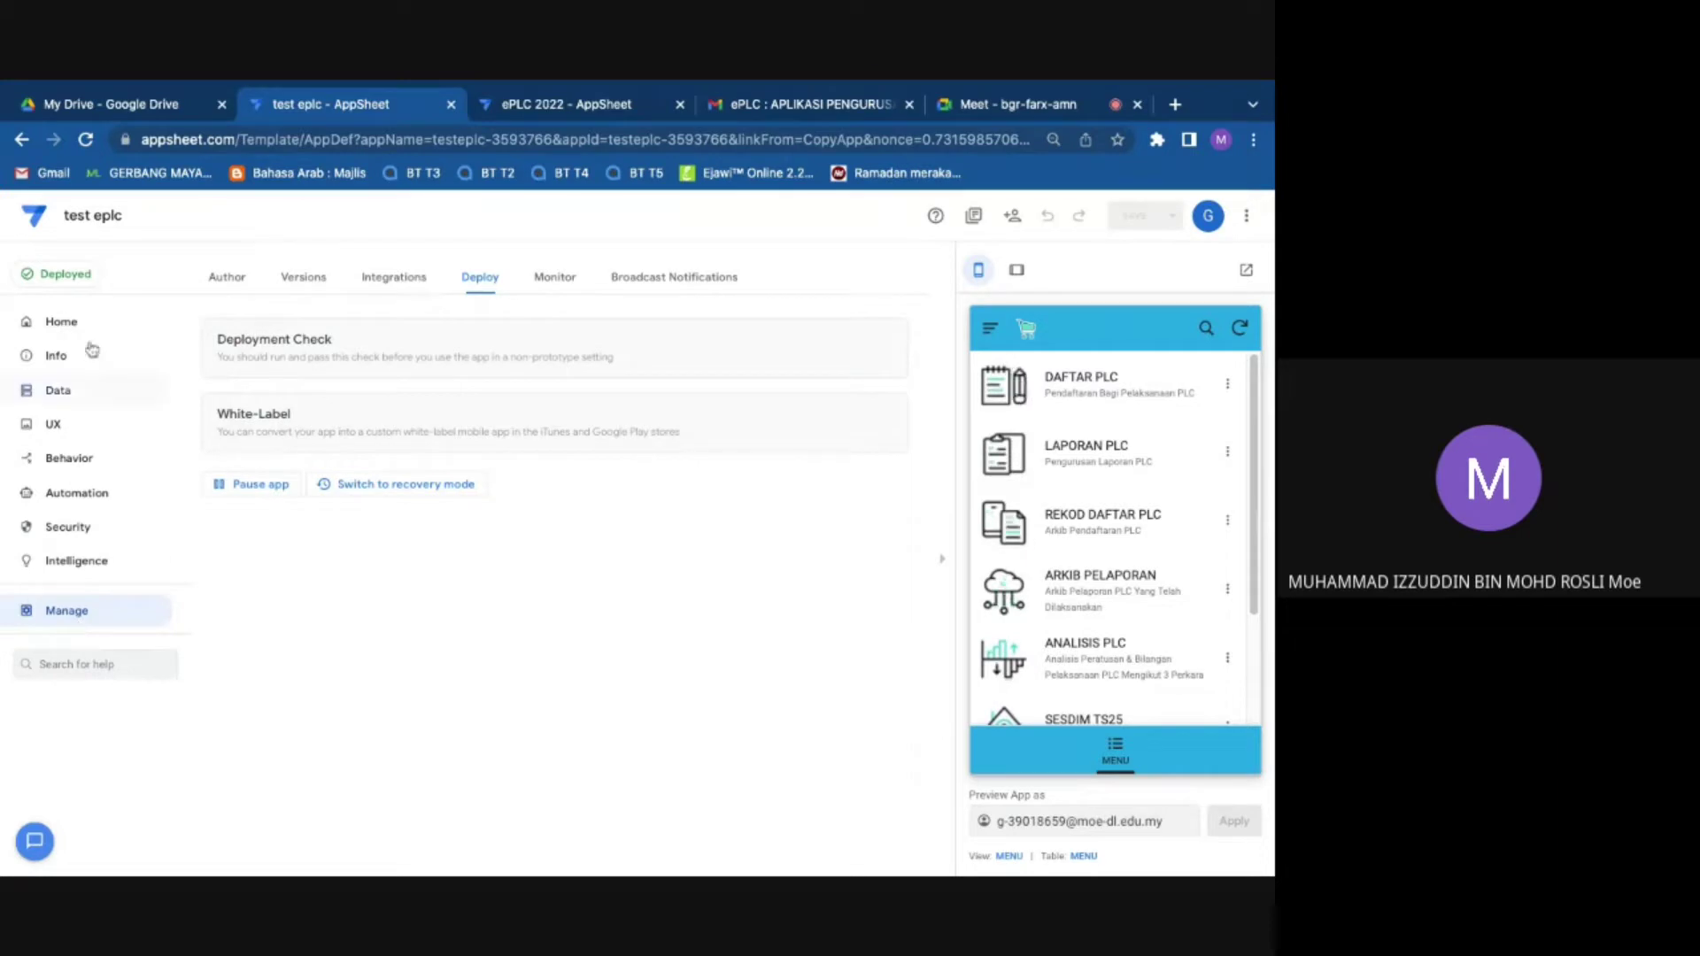
{"action": "left_click", "coordinate": [305, 278]}
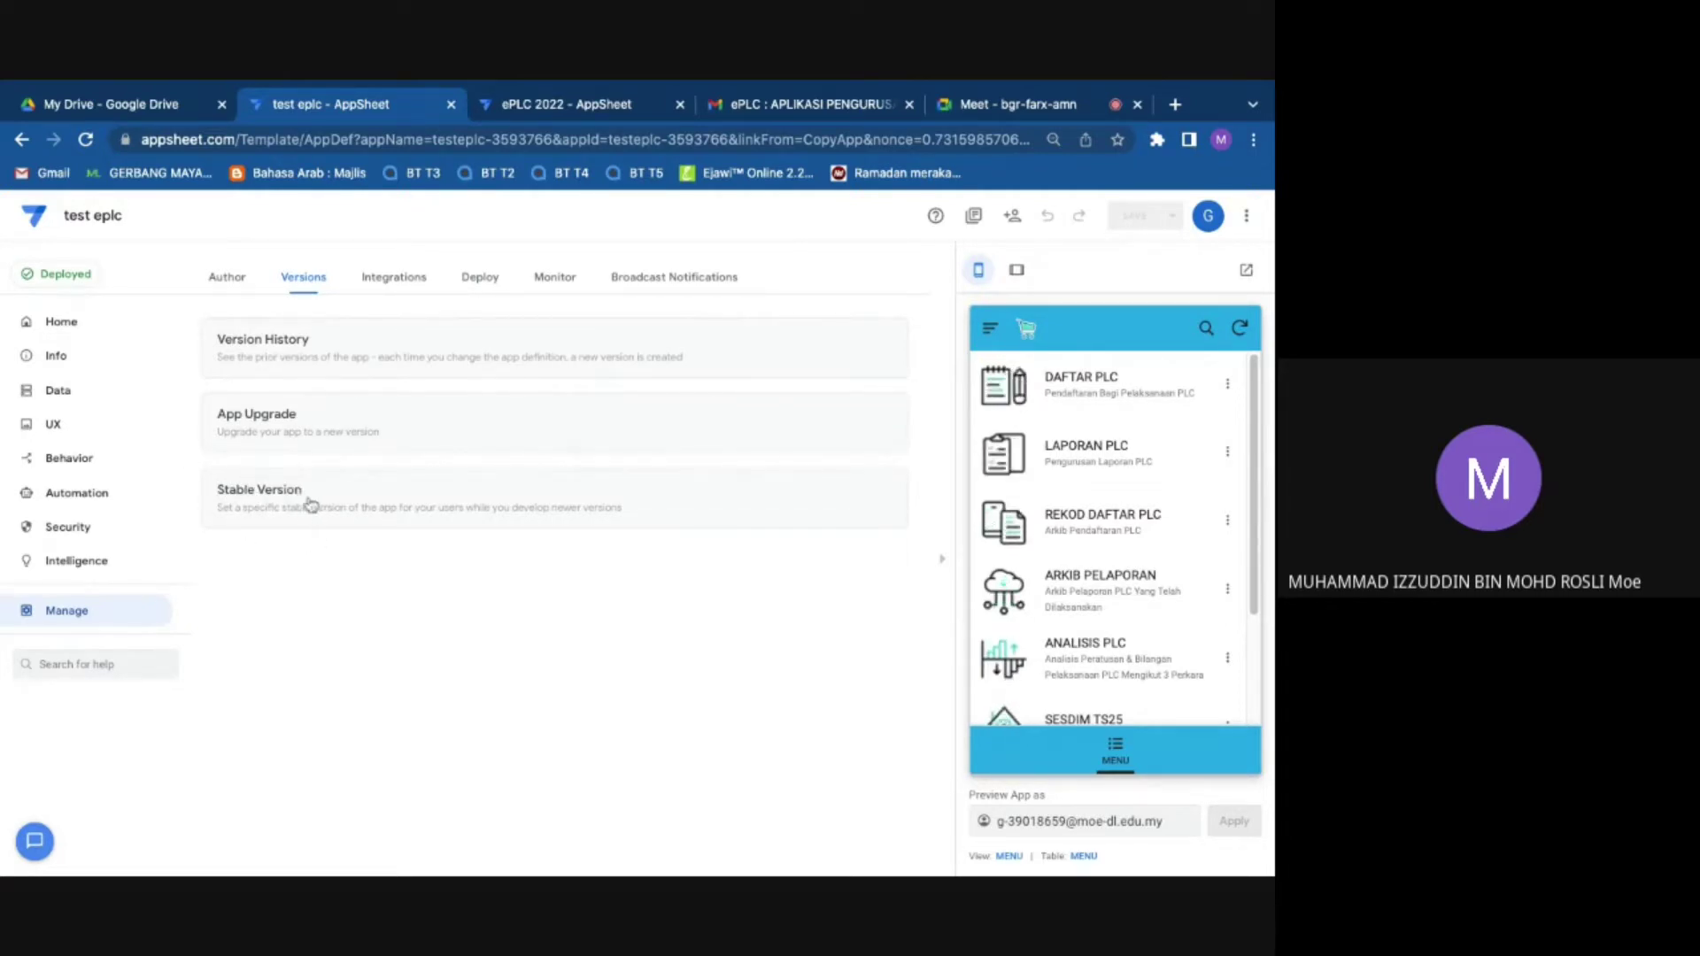
Step: Make version 1.000005 the stable version, so the current version advances to 1.000006
{"action": "left_click", "coordinate": [311, 503]}
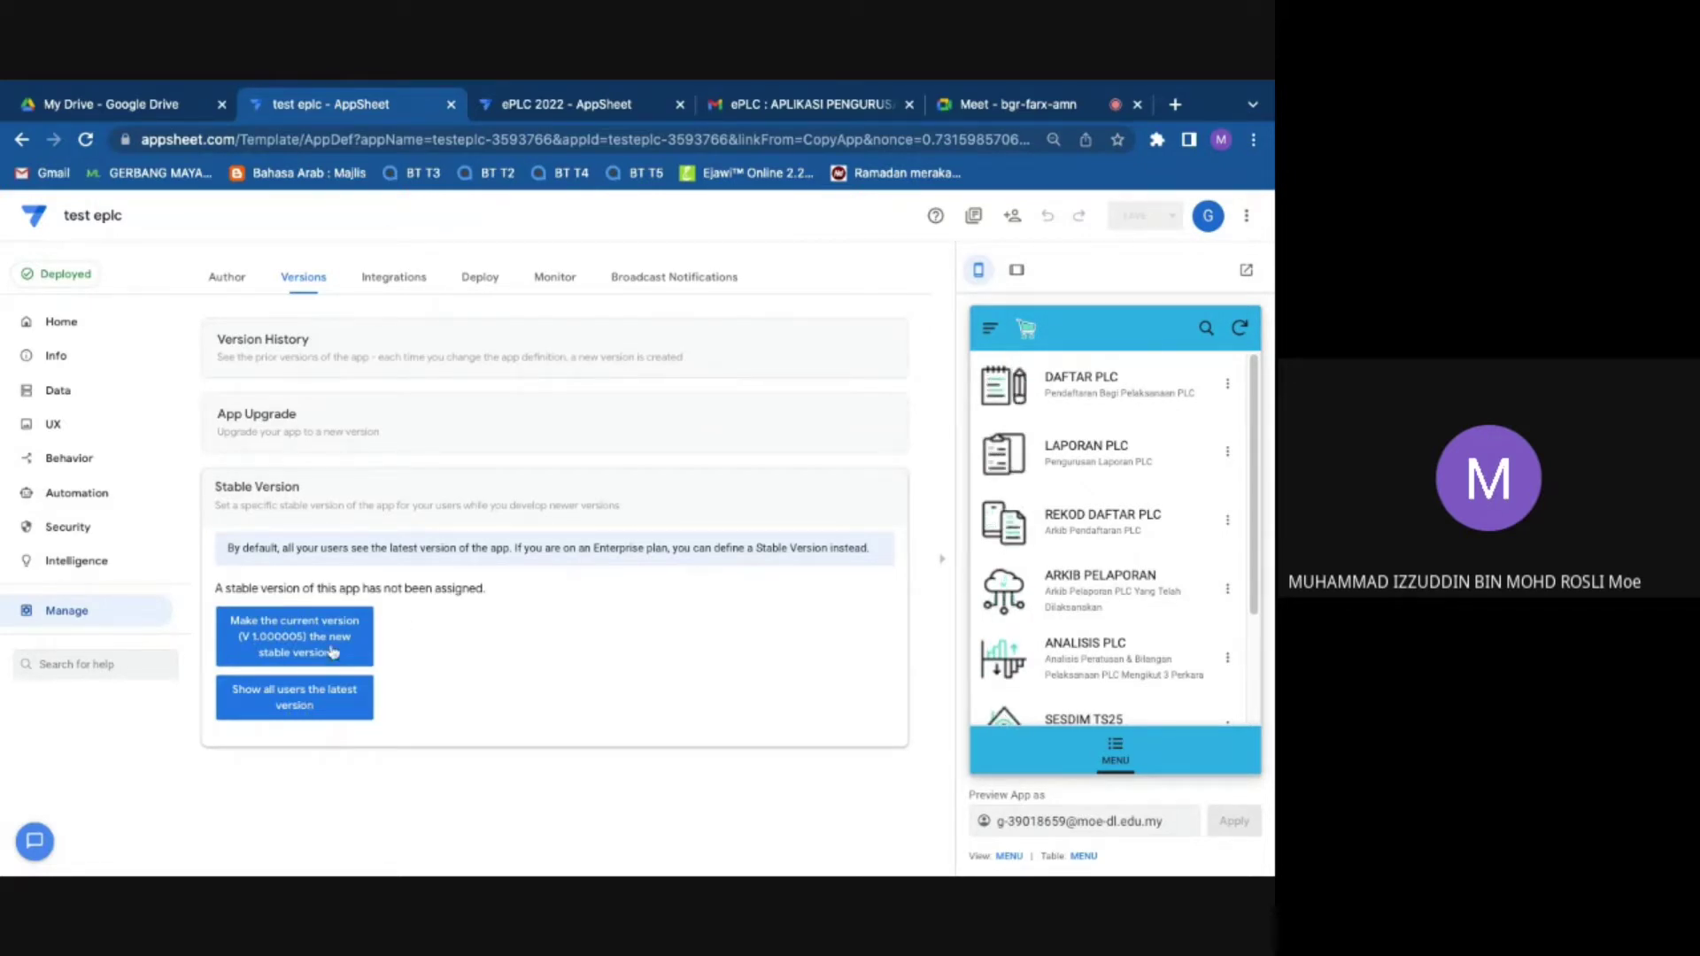
{"action": "left_click", "coordinate": [307, 636]}
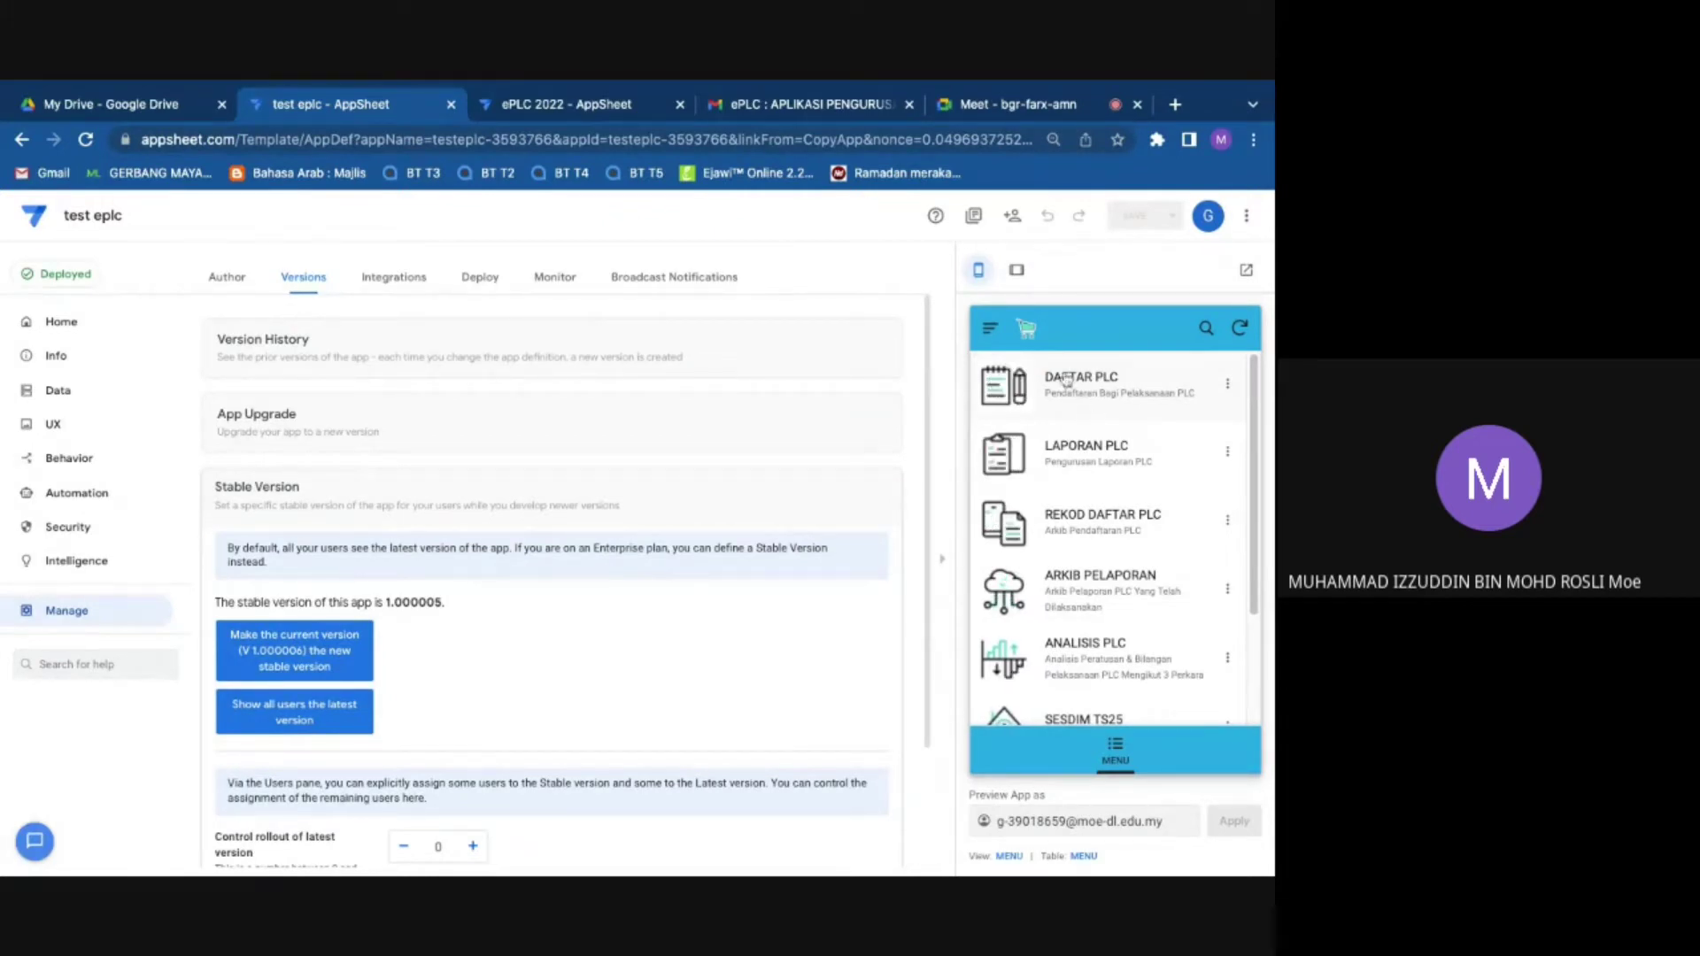
Step: In the Google Meet call, pin a participant's tile to the main view
{"action": "left_click", "coordinate": [996, 110]}
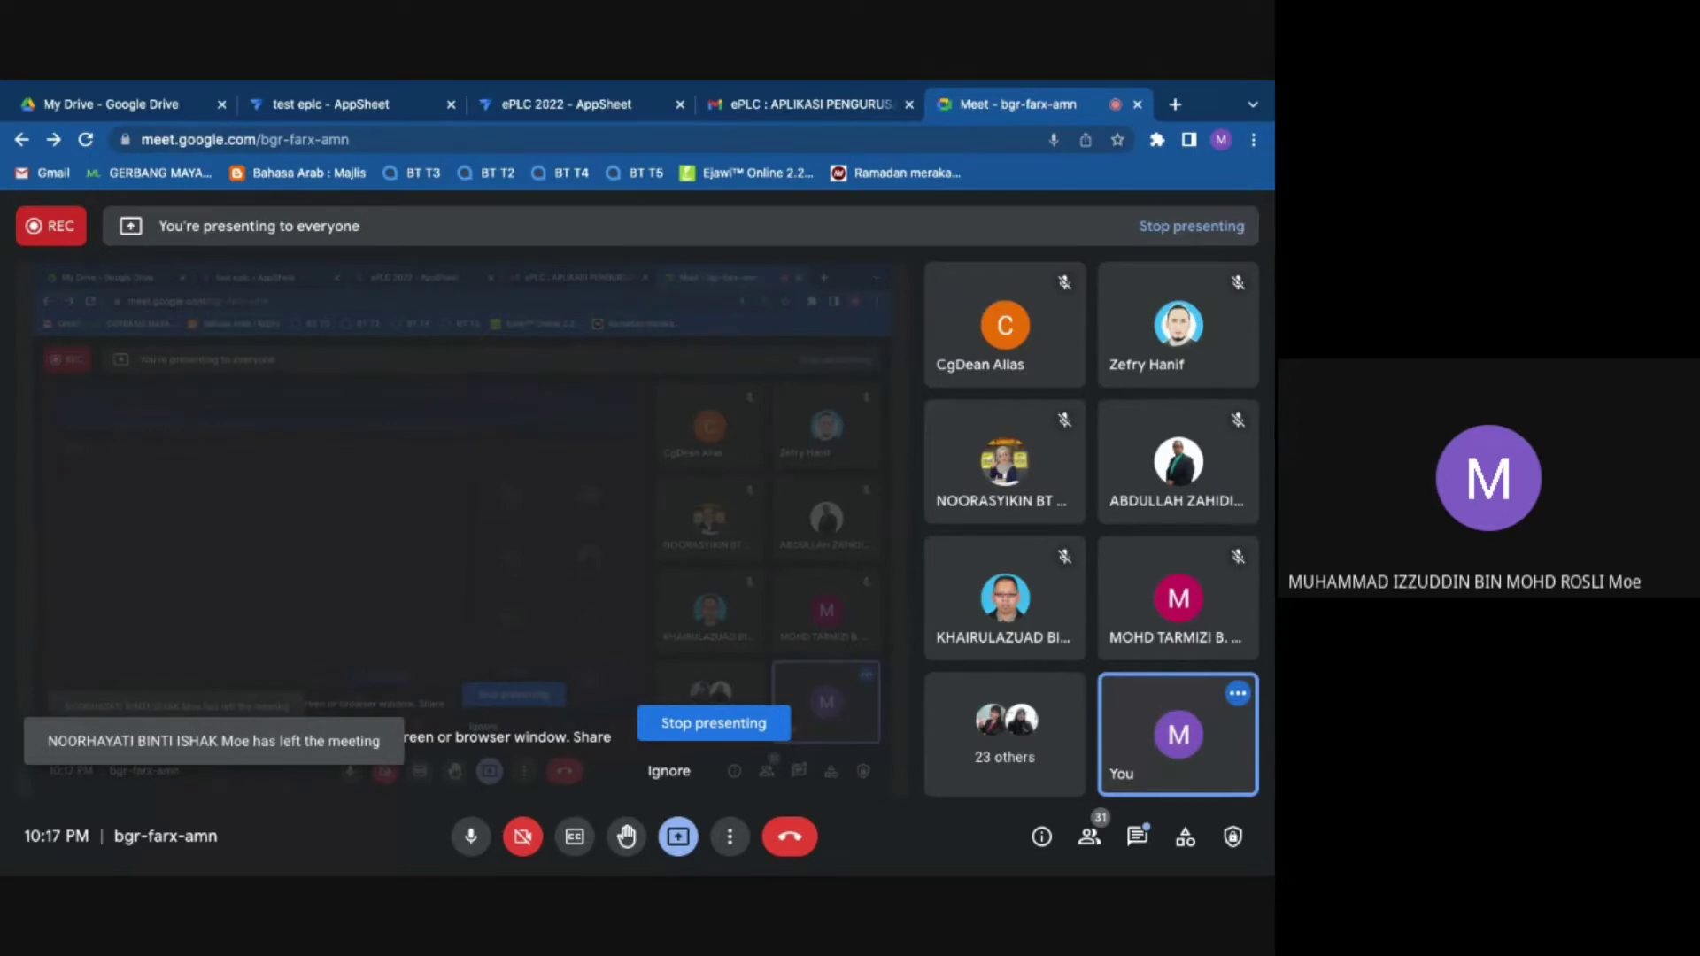
{"action": "mouse_move", "coordinate": [988, 475]}
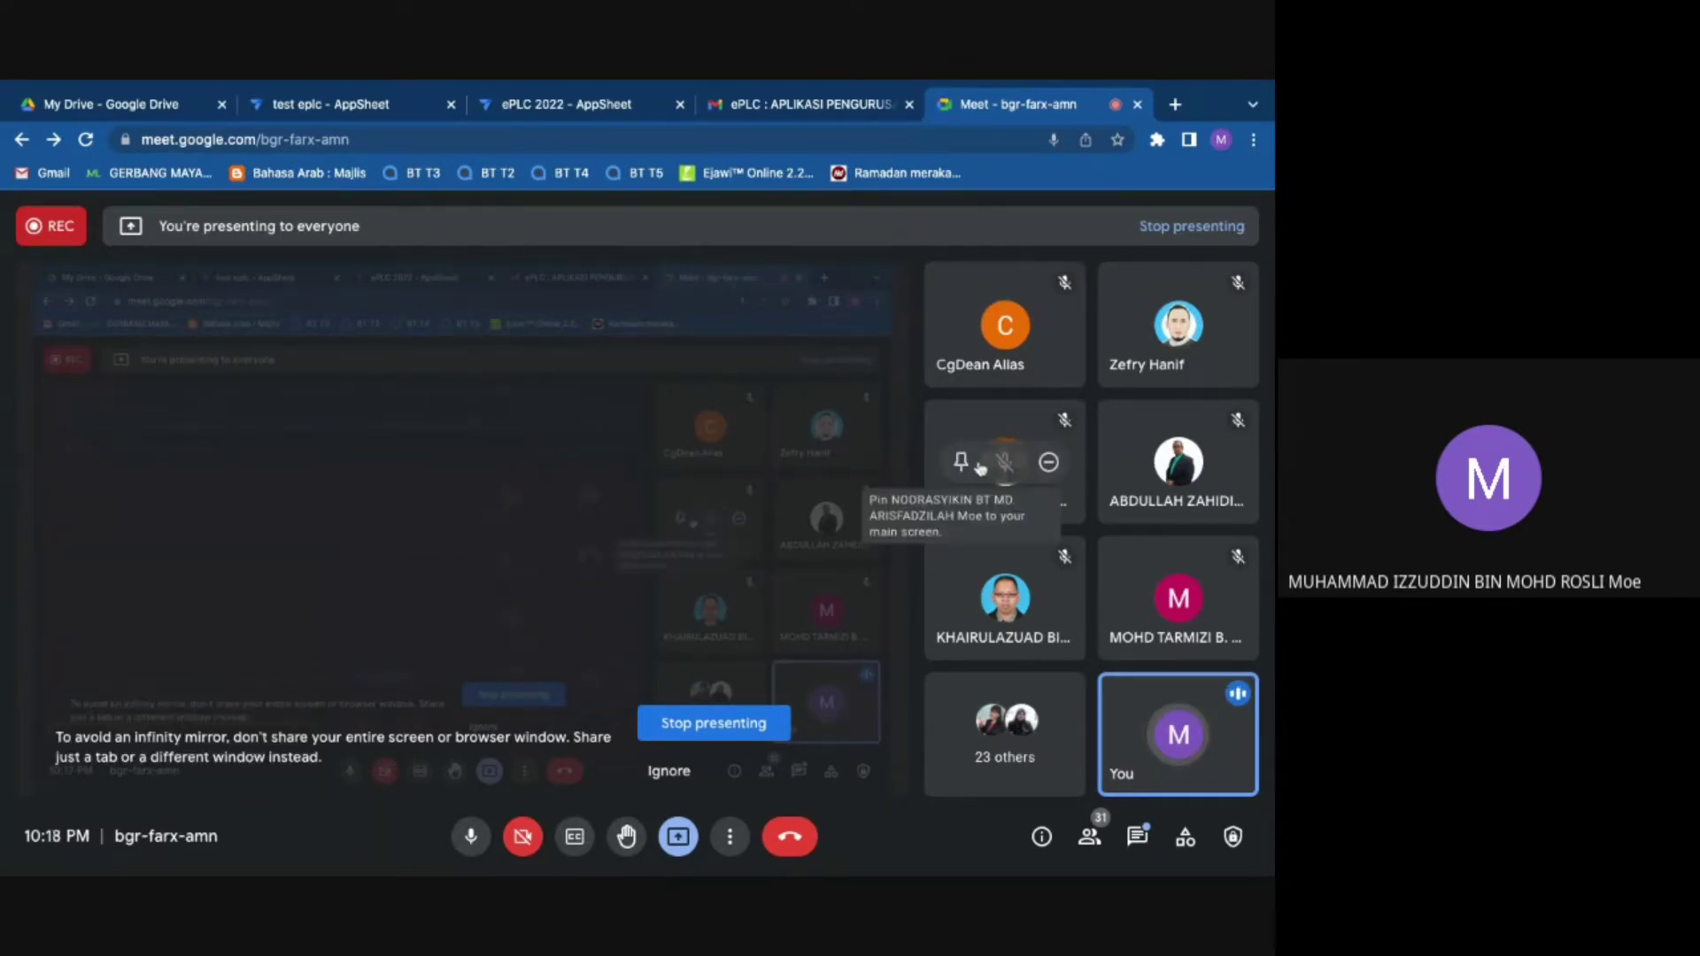
{"action": "left_click", "coordinate": [978, 464]}
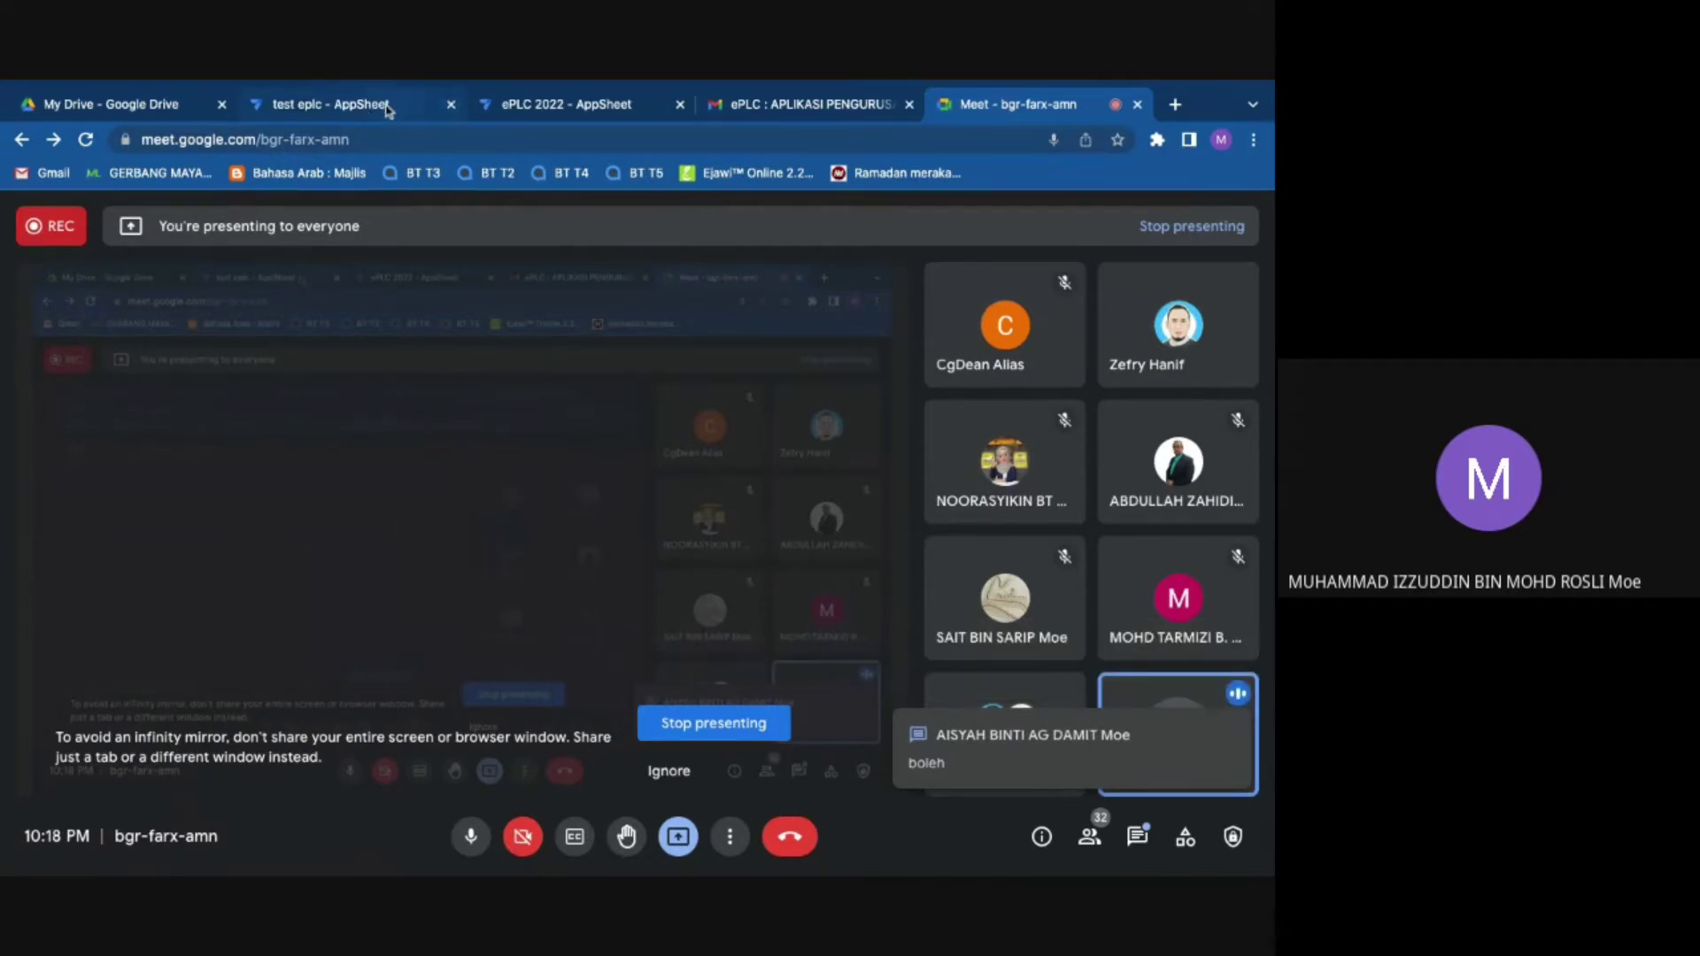
Step: Back in the test eplc editor, start a new DAFTAR PLC entry dated 19/04/2022 in the preview
{"action": "left_click", "coordinate": [394, 106]}
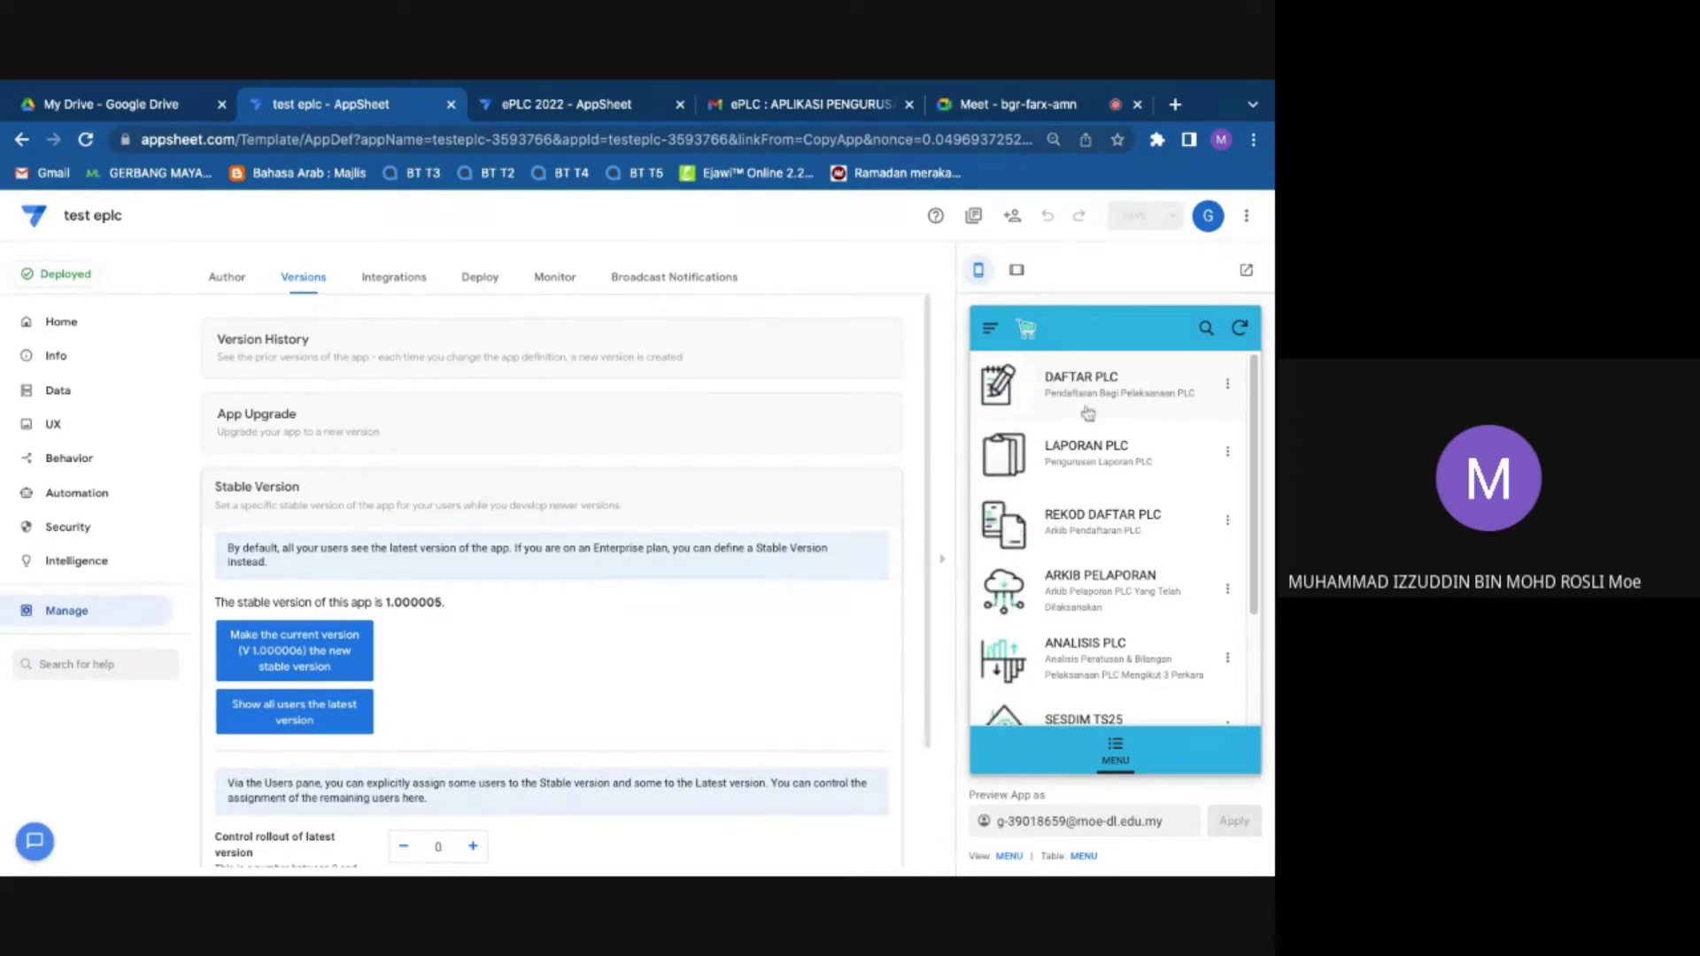
{"action": "left_click", "coordinate": [1074, 396]}
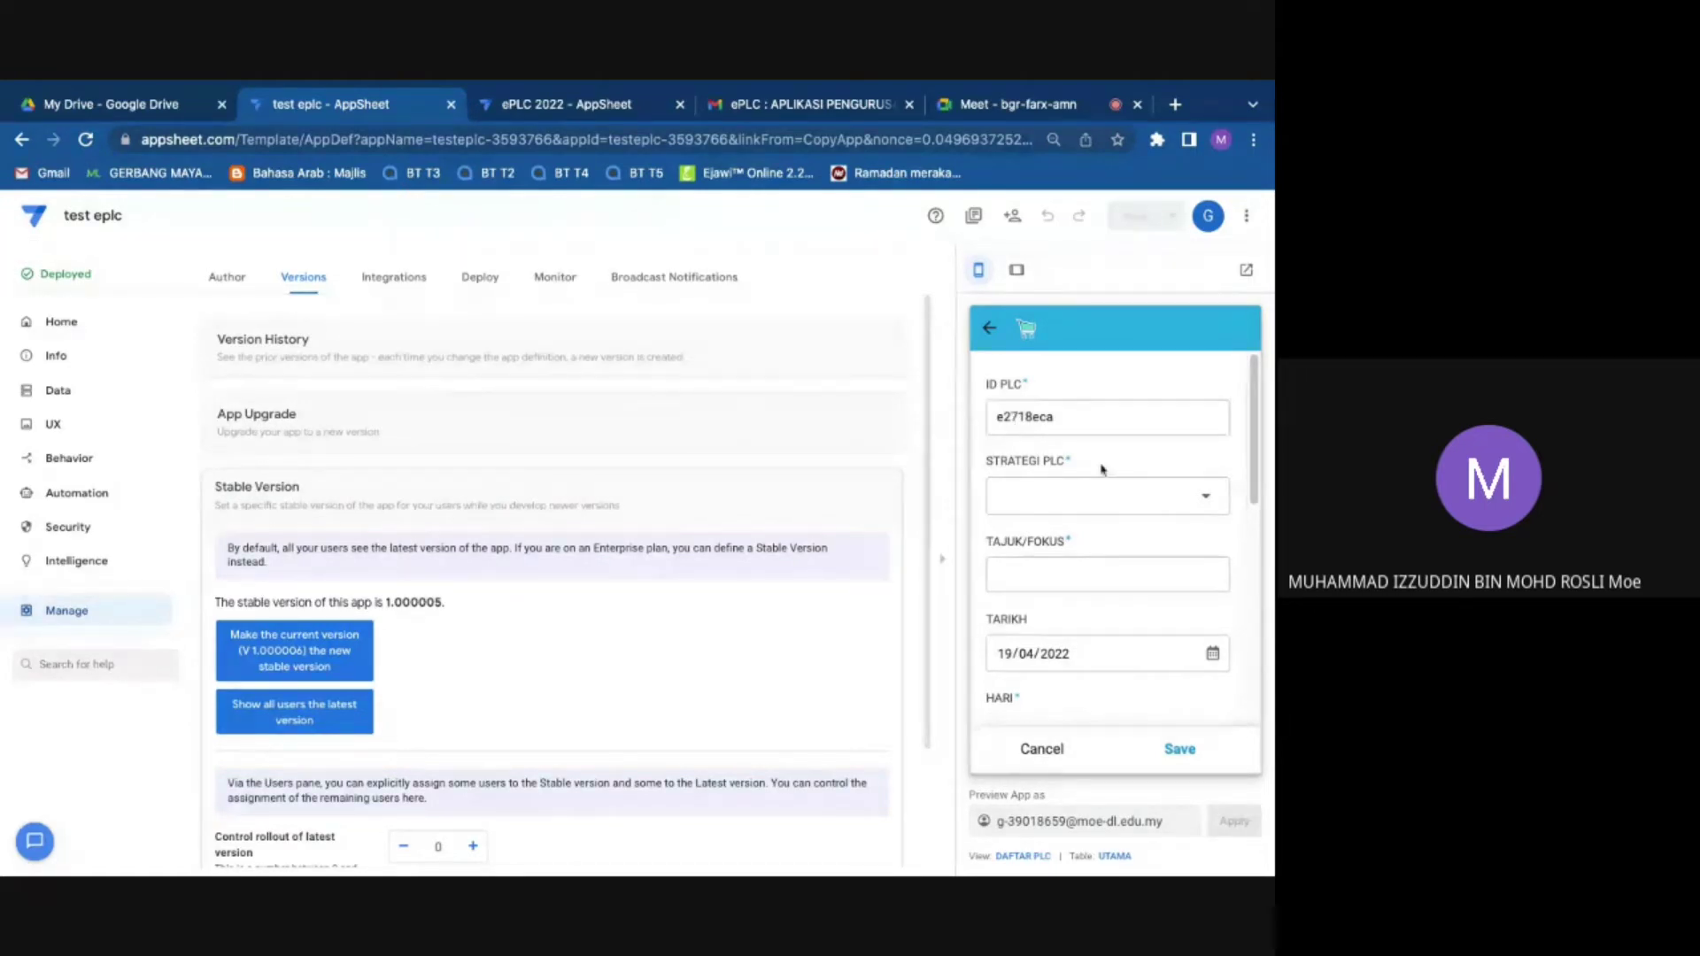
Step: Choose Study Group from the STRATEGI PLC list on the new DAFTAR PLC entry
{"action": "left_click", "coordinate": [1098, 496]}
{"action": "scroll", "coordinate": [1077, 507], "scroll_direction": "down", "scroll_amount": 4}
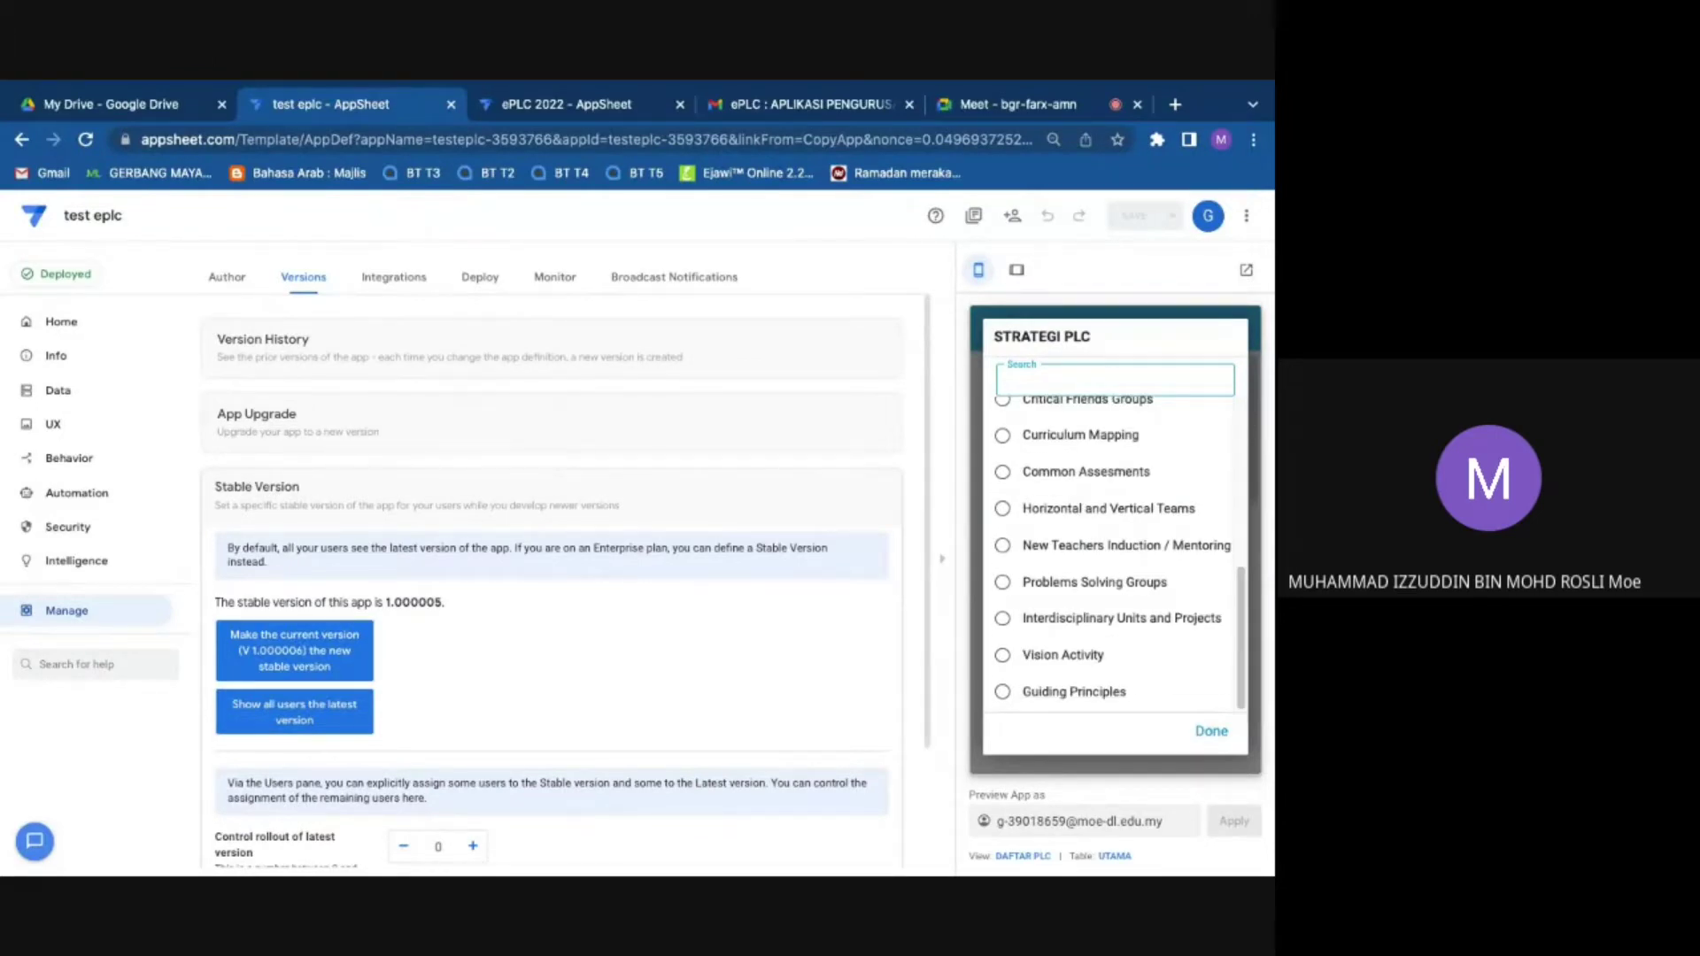
{"action": "scroll", "coordinate": [1115, 554], "scroll_direction": "up", "scroll_amount": 4}
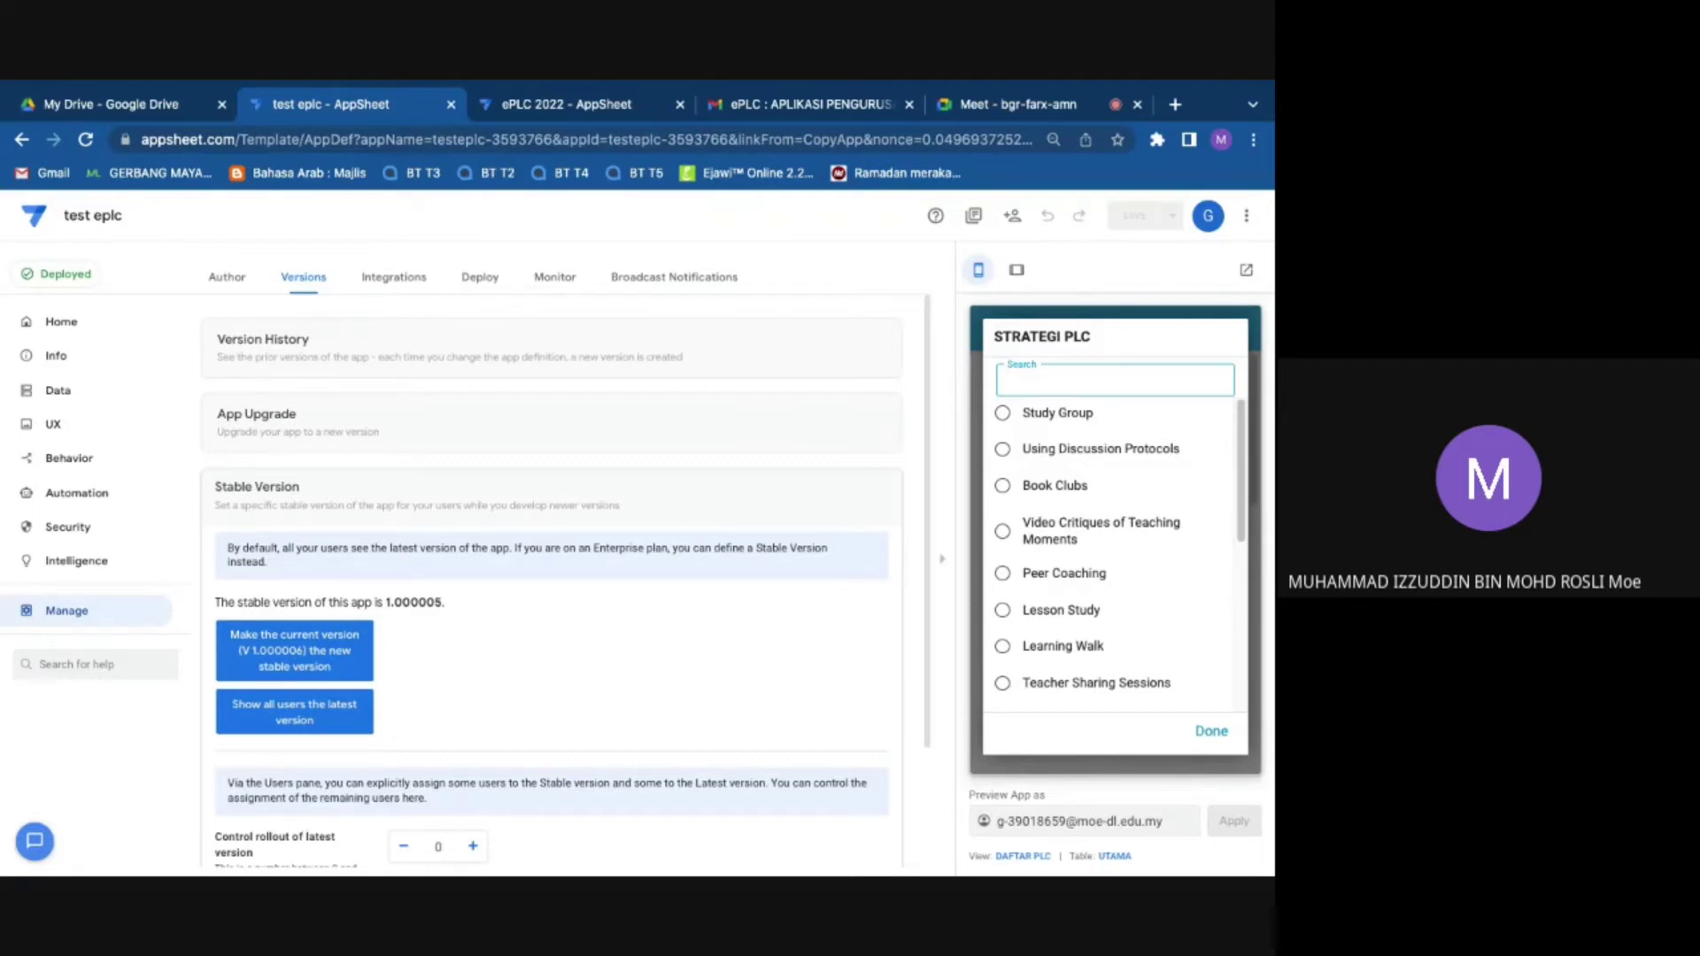
{"action": "left_click", "coordinate": [1065, 424]}
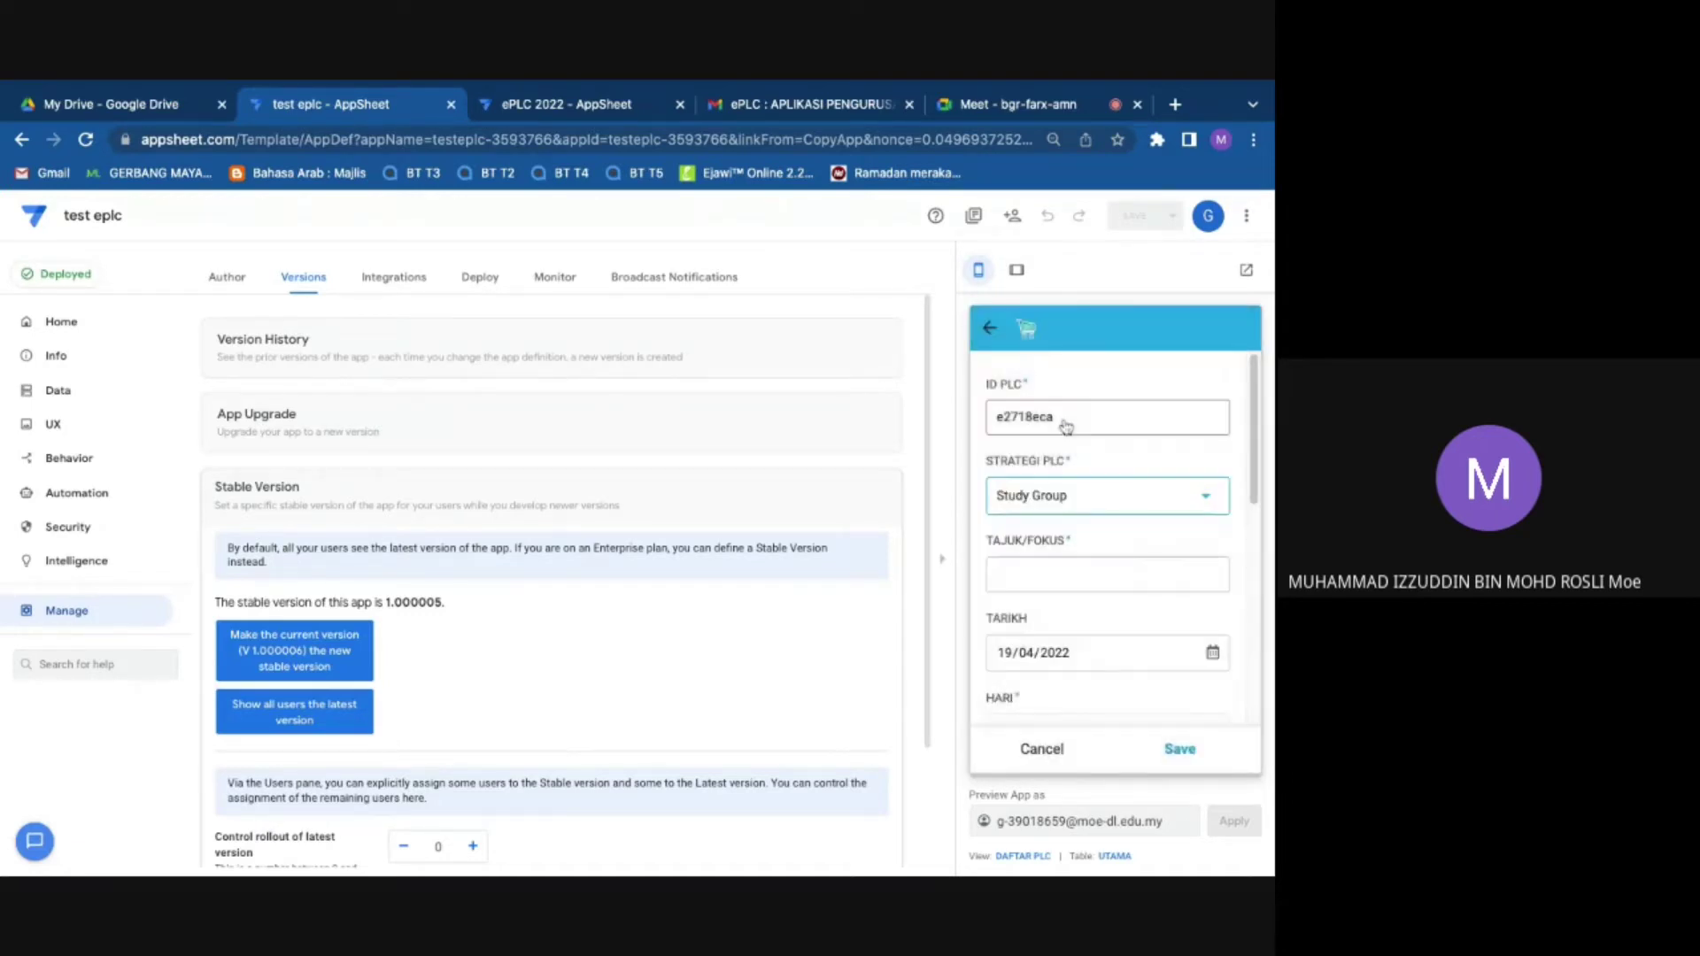
{"action": "left_click", "coordinate": [1124, 567]}
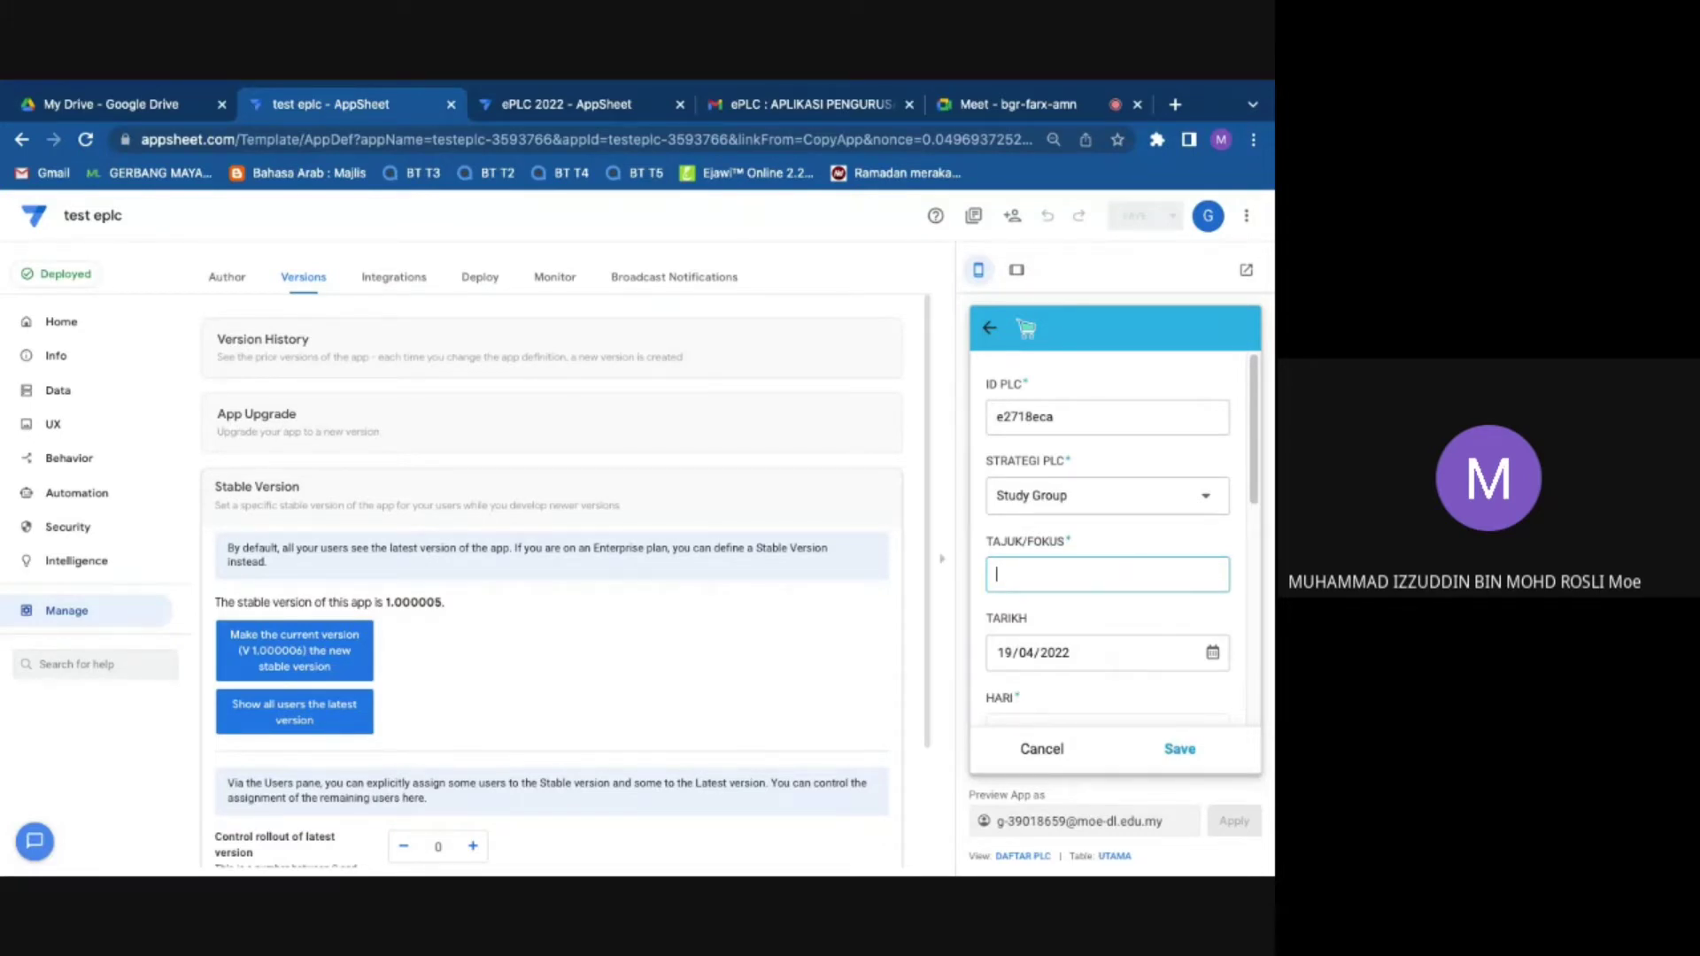
Step: Enter TEKNIK PEMBELAJARAN BERKUMPULAN as the TAJUK/FOKUS topic
{"action": "type", "text": "PEMBELAJARAN"}
{"action": "key", "text": "BackSpace"}
{"action": "key", "text": "BackSpace"}
{"action": "key", "text": "BackSpace"}
{"action": "key", "text": "BackSpace"}
{"action": "key", "text": "BackSpace"}
{"action": "key", "text": "BackSpace"}
{"action": "key", "text": "BackSpace"}
{"action": "key", "text": "BackSpace"}
{"action": "key", "text": "BackSpace"}
{"action": "key", "text": "BackSpace"}
{"action": "key", "text": "BackSpace"}
{"action": "key", "text": "BackSpace"}
{"action": "type", "text": "TEKNIK PEMBELAJARAN BERKUMPULAN"}
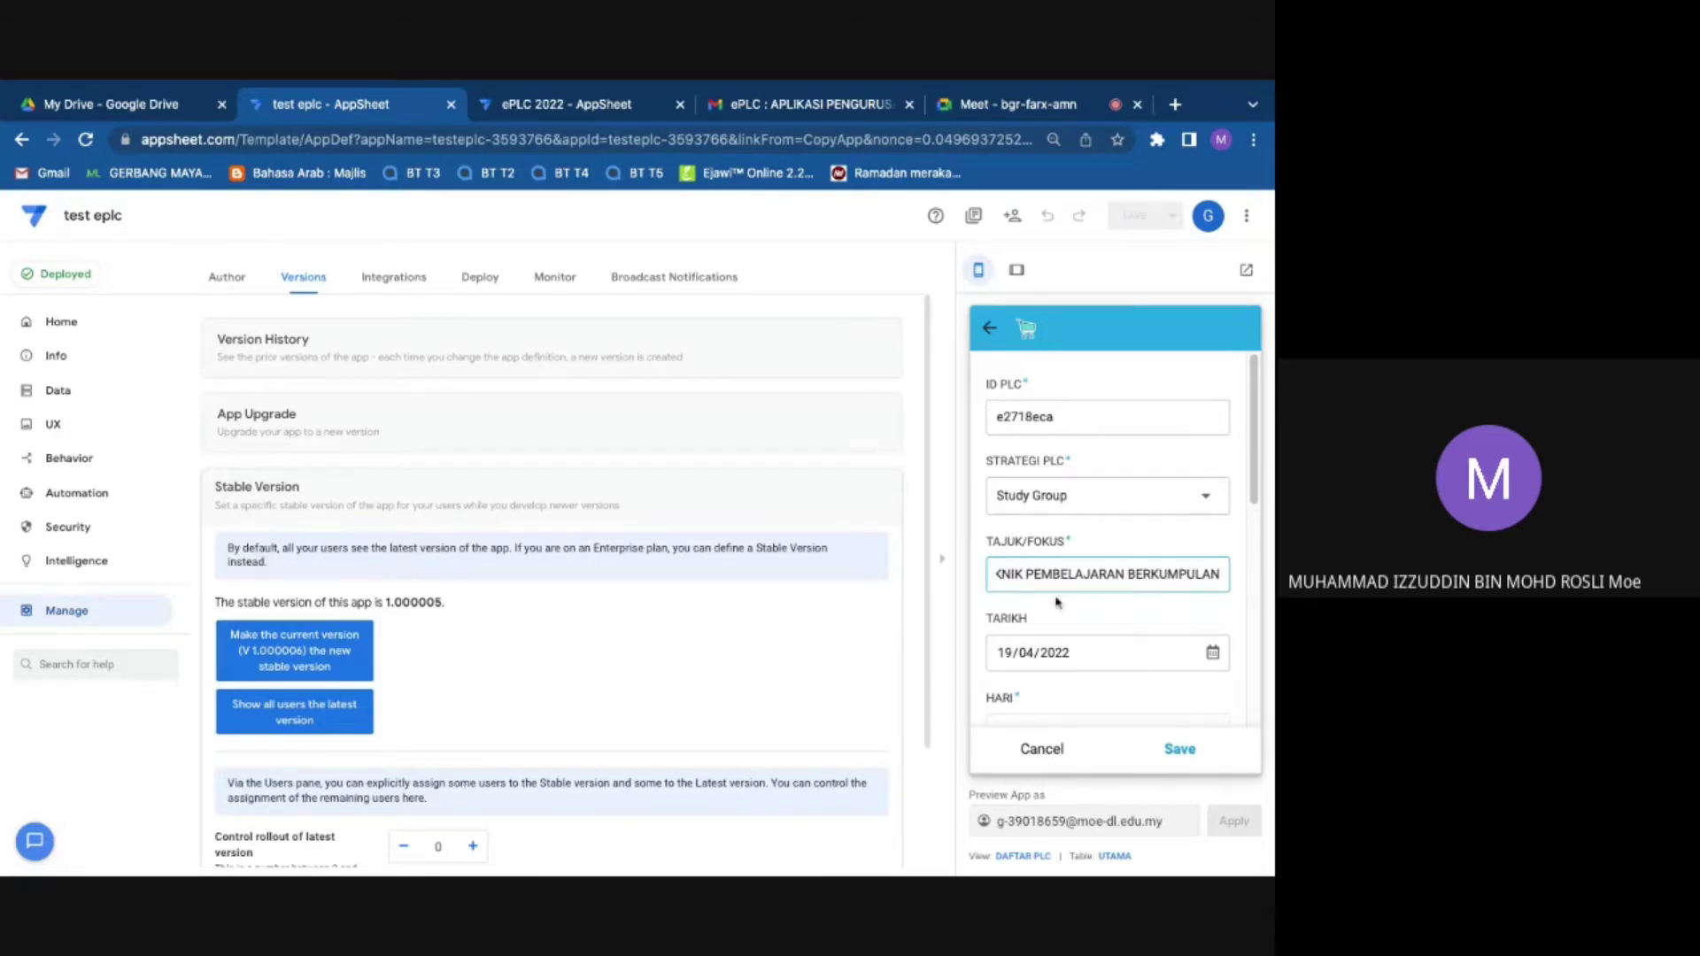
{"action": "scroll", "coordinate": [1147, 619], "scroll_direction": "down", "scroll_amount": 1}
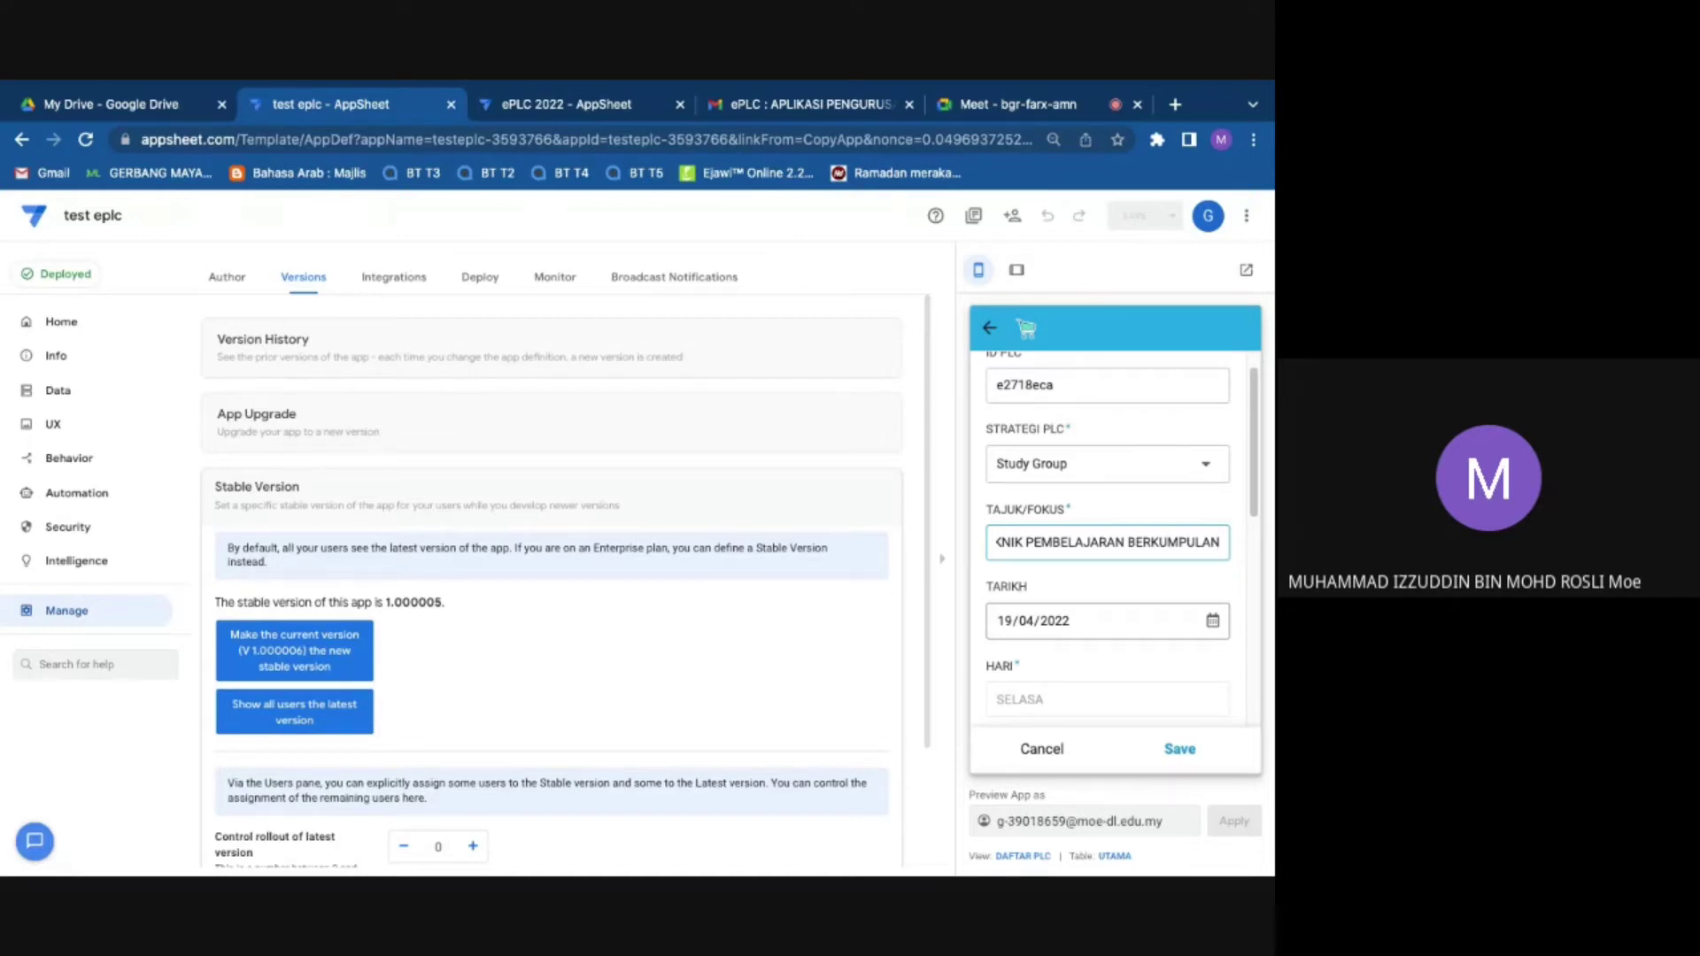
Step: Set TARIKH to 26/04/2022 and MASA to 10:00:00 AM
{"action": "left_click", "coordinate": [1217, 624]}
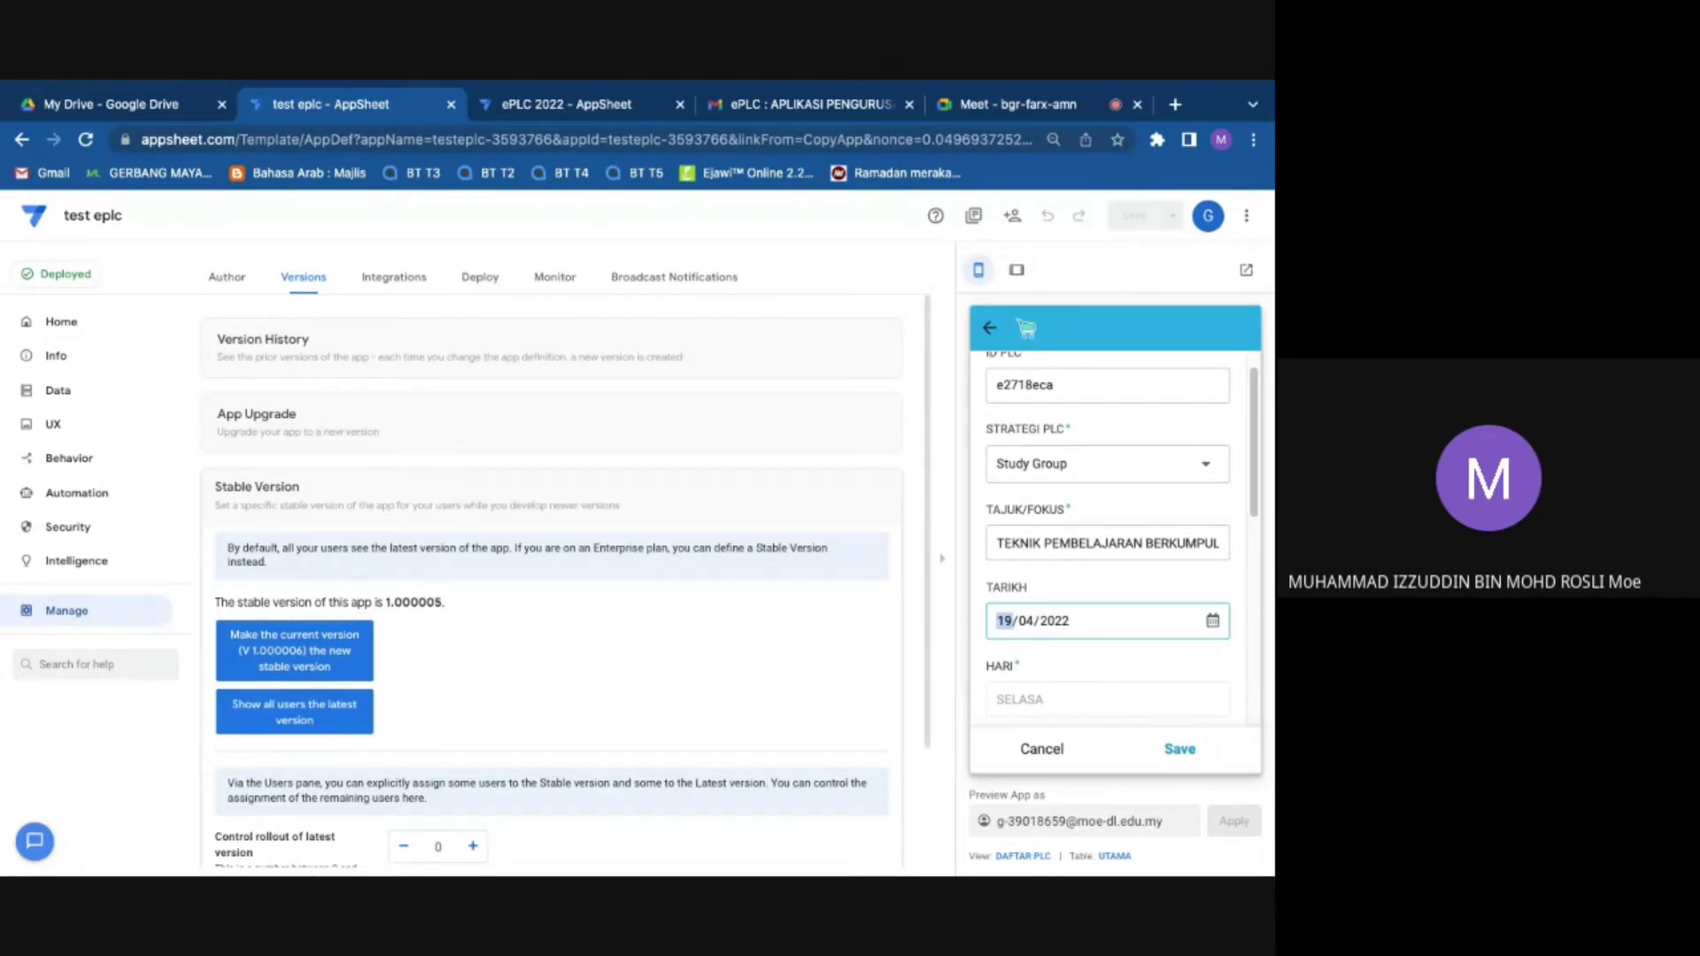
{"action": "type", "text": "26"}
{"action": "left_click", "coordinate": [1052, 650]}
{"action": "scroll", "coordinate": [1071, 650], "scroll_direction": "down", "scroll_amount": 1}
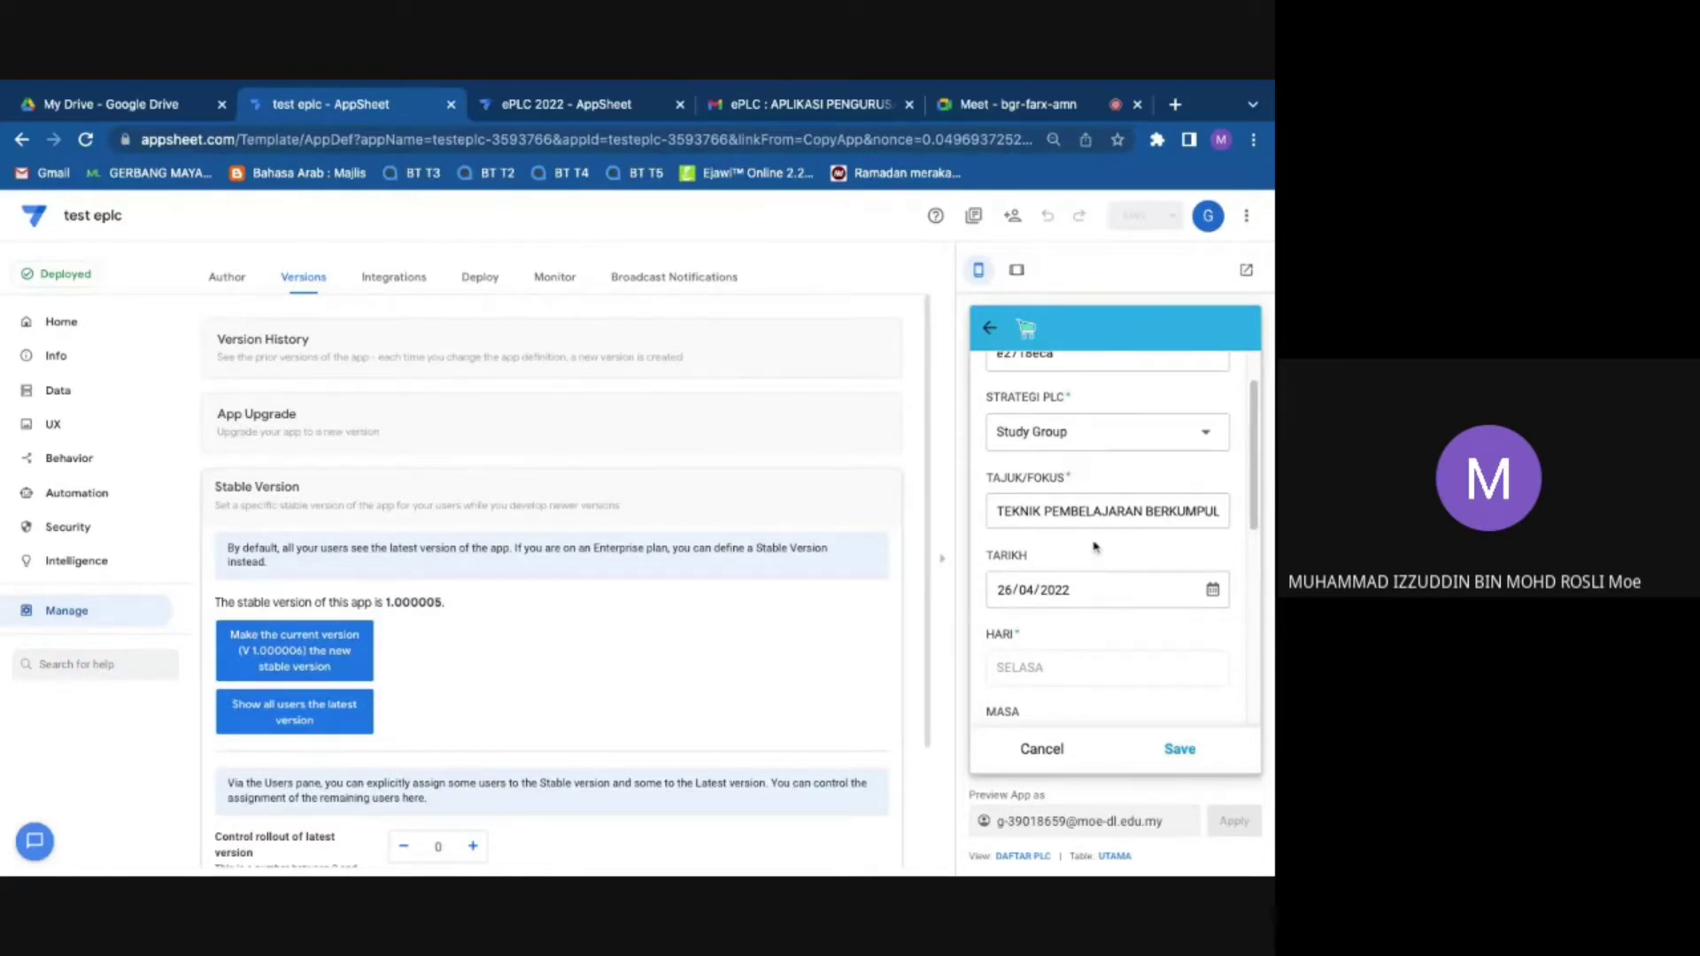
{"action": "scroll", "coordinate": [1095, 547], "scroll_direction": "down", "scroll_amount": 2}
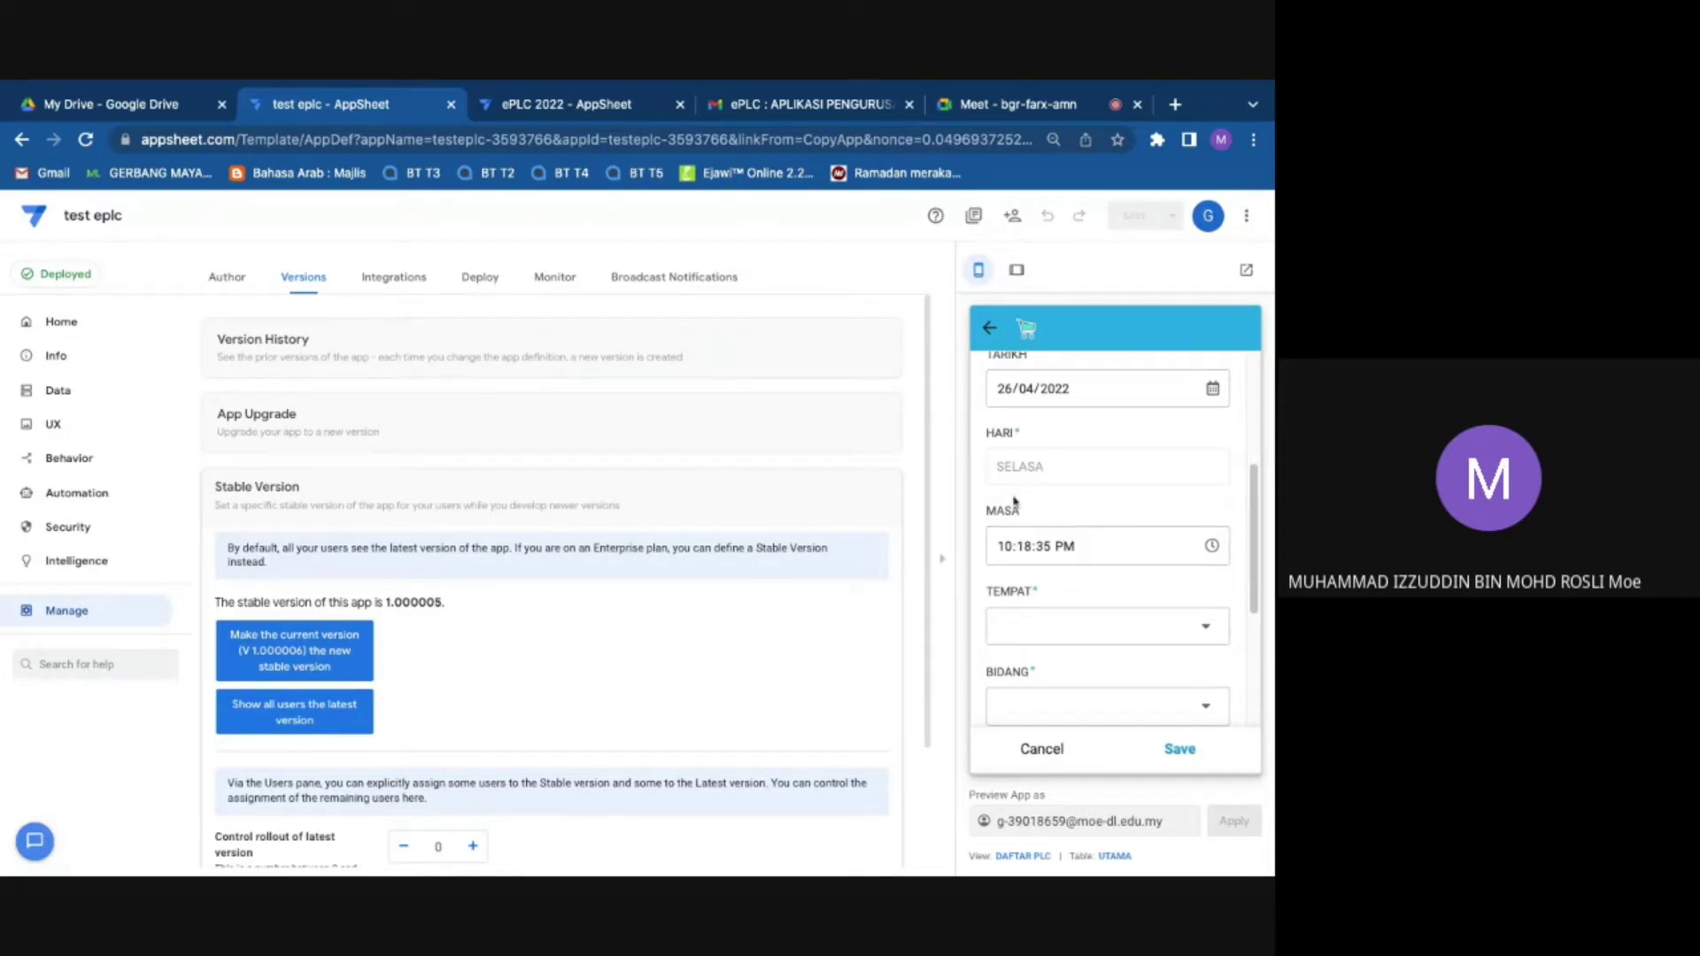
{"action": "left_click", "coordinate": [1111, 546]}
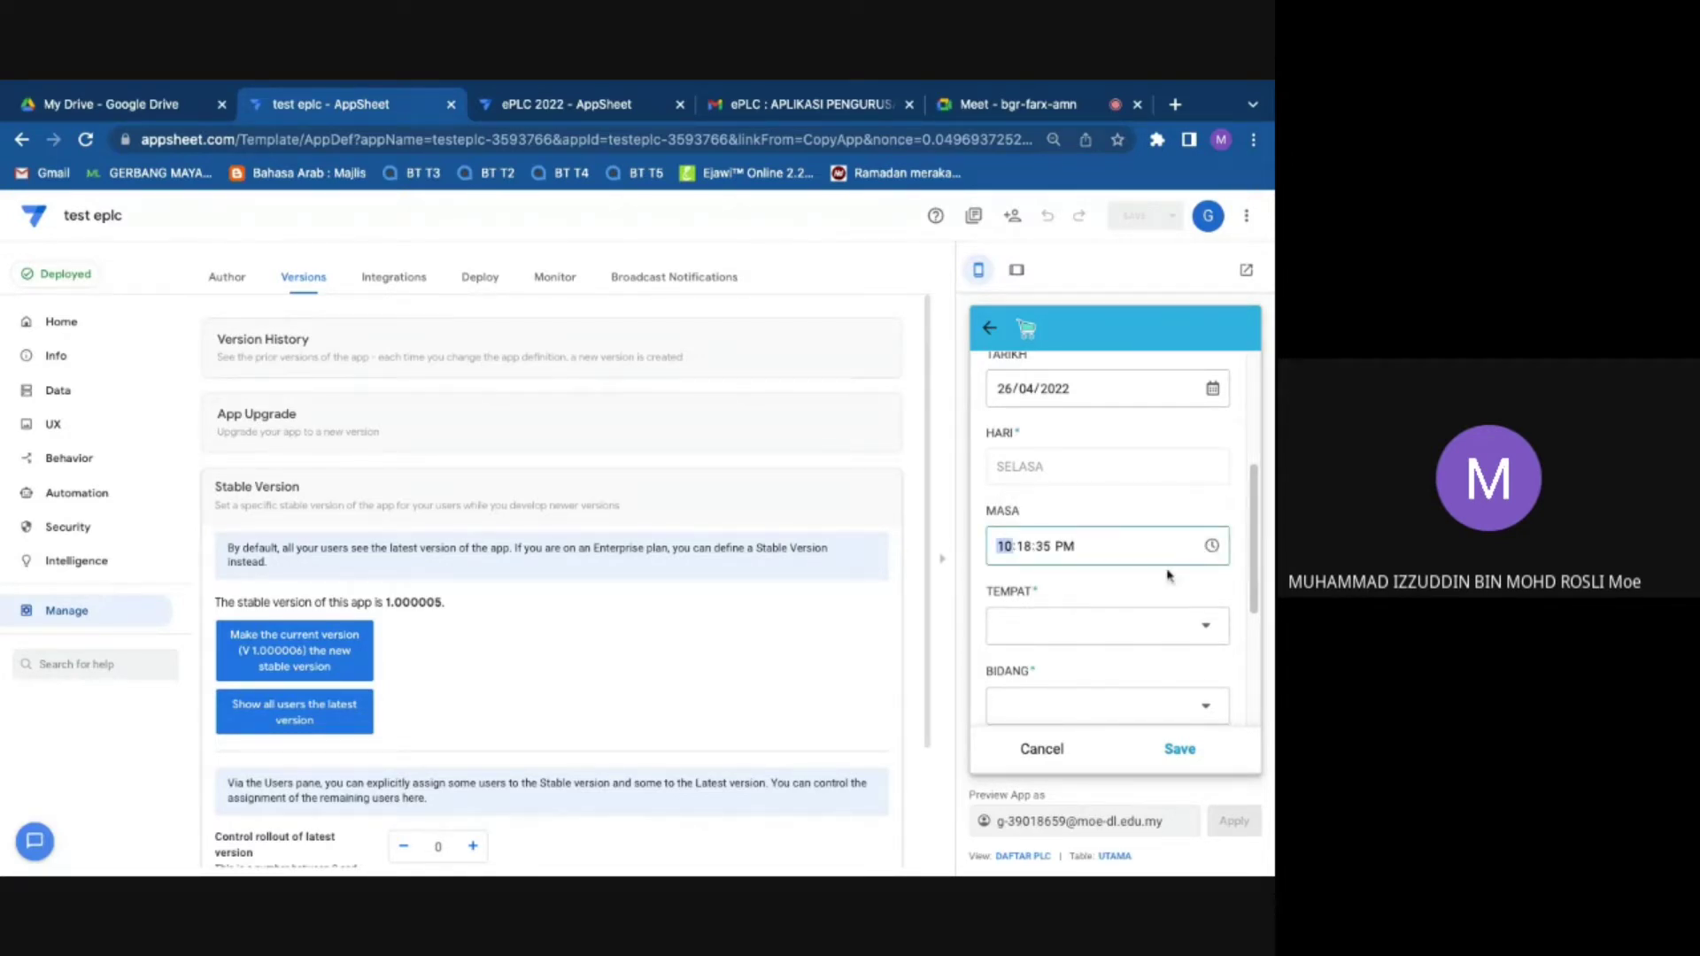
{"action": "left_click", "coordinate": [1030, 546]}
{"action": "type", "text": "000"}
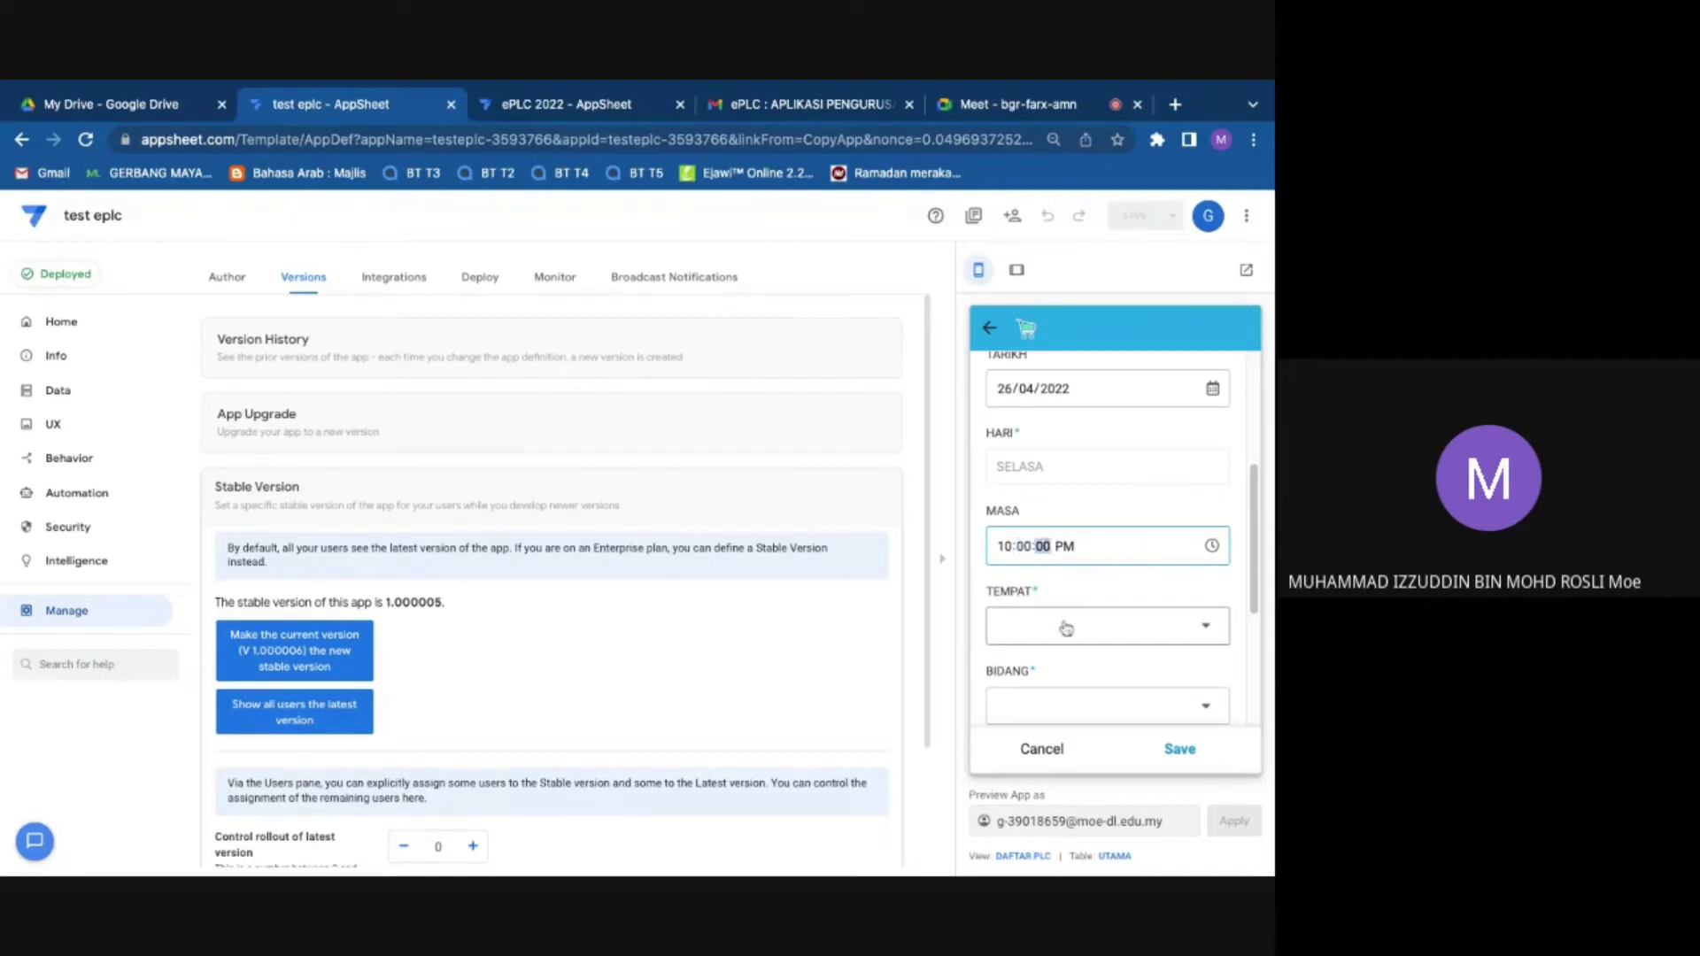
{"action": "type", "text": "0"}
{"action": "type", "text": "a"}
{"action": "type", "text": "p"}
{"action": "type", "text": "a"}
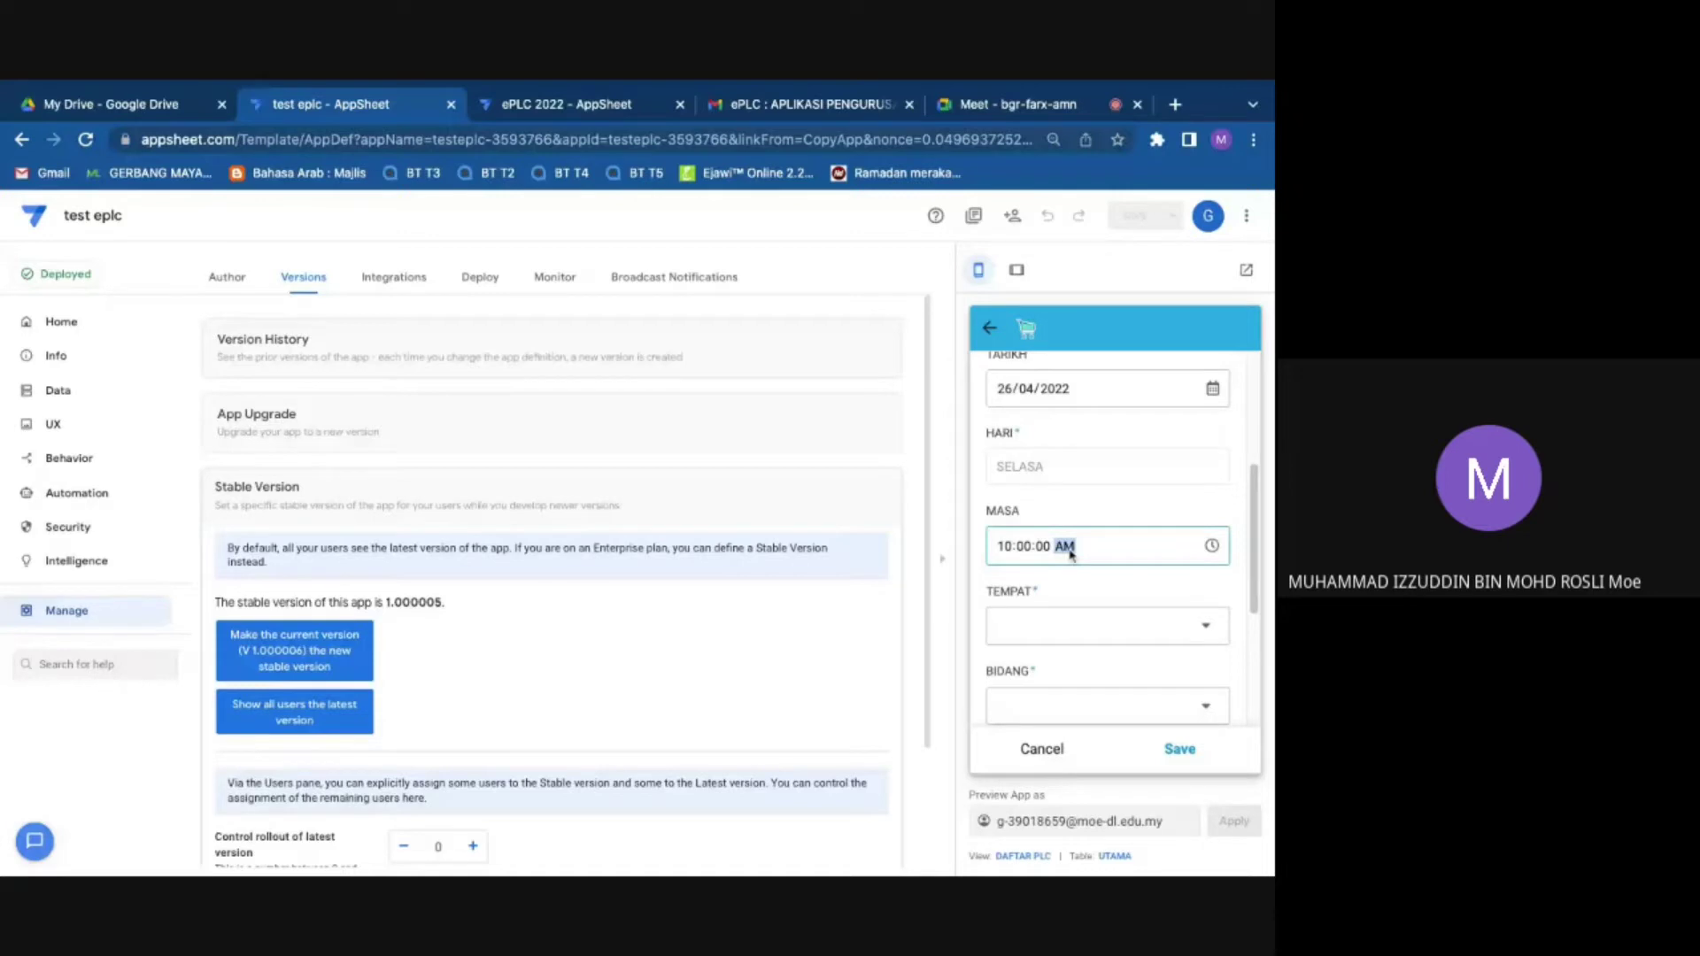
{"action": "type", "text": "pa"}
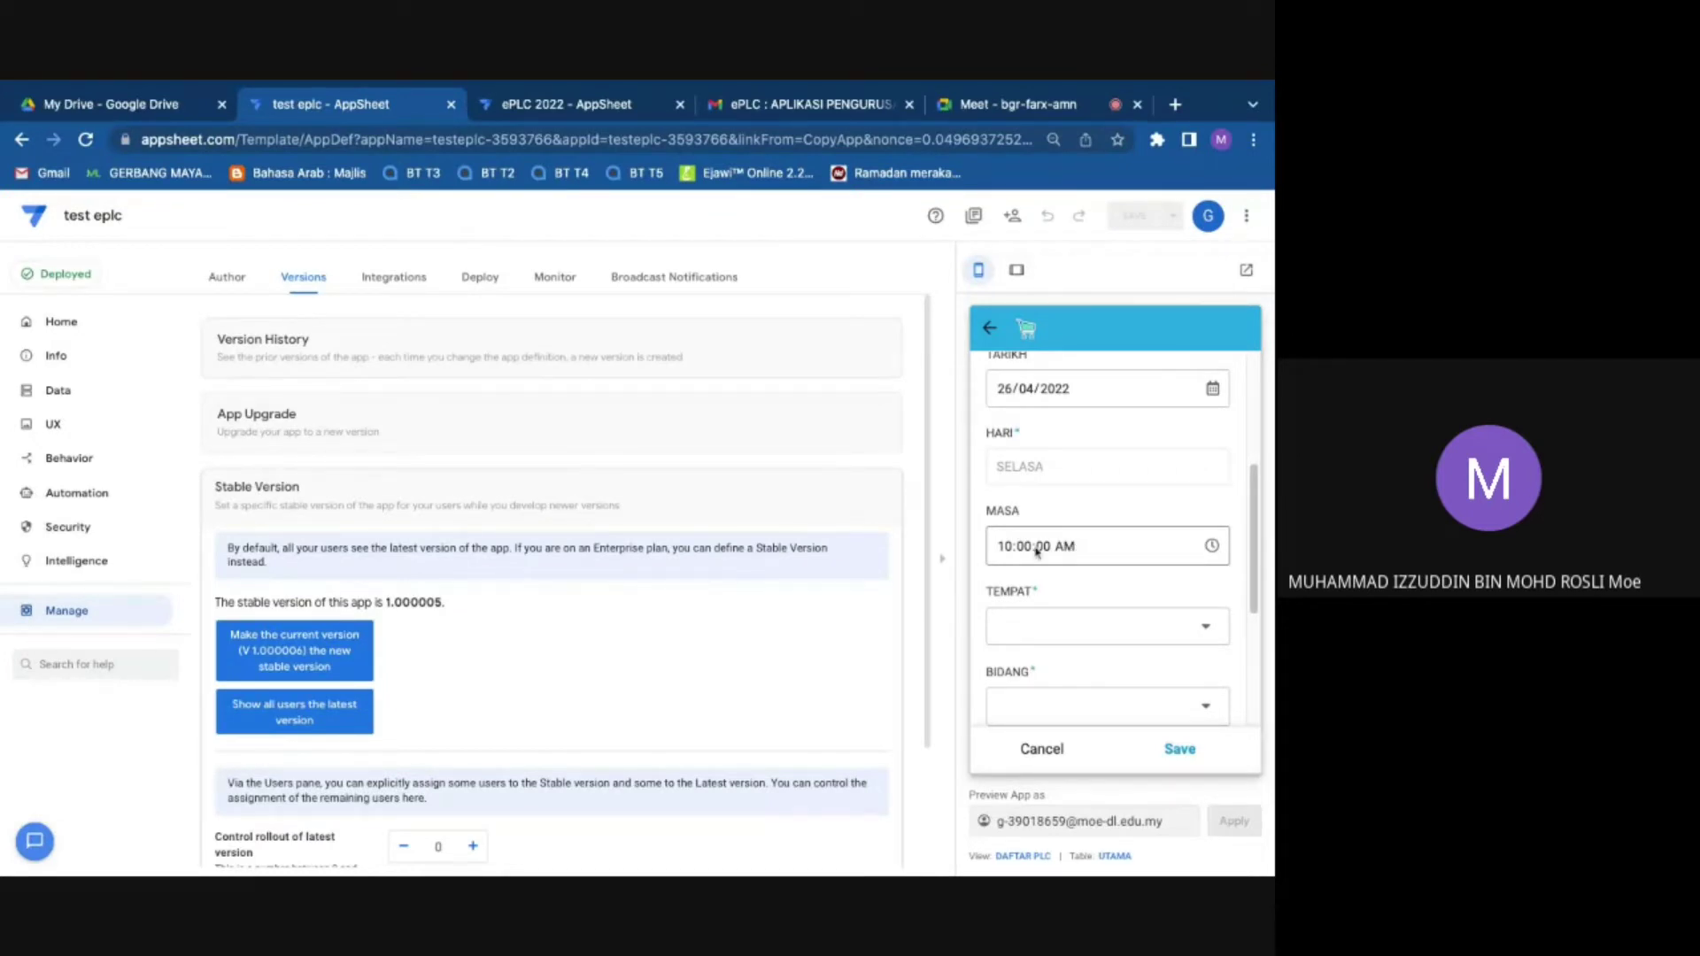
{"action": "scroll", "coordinate": [1157, 585], "scroll_direction": "down", "scroll_amount": 1}
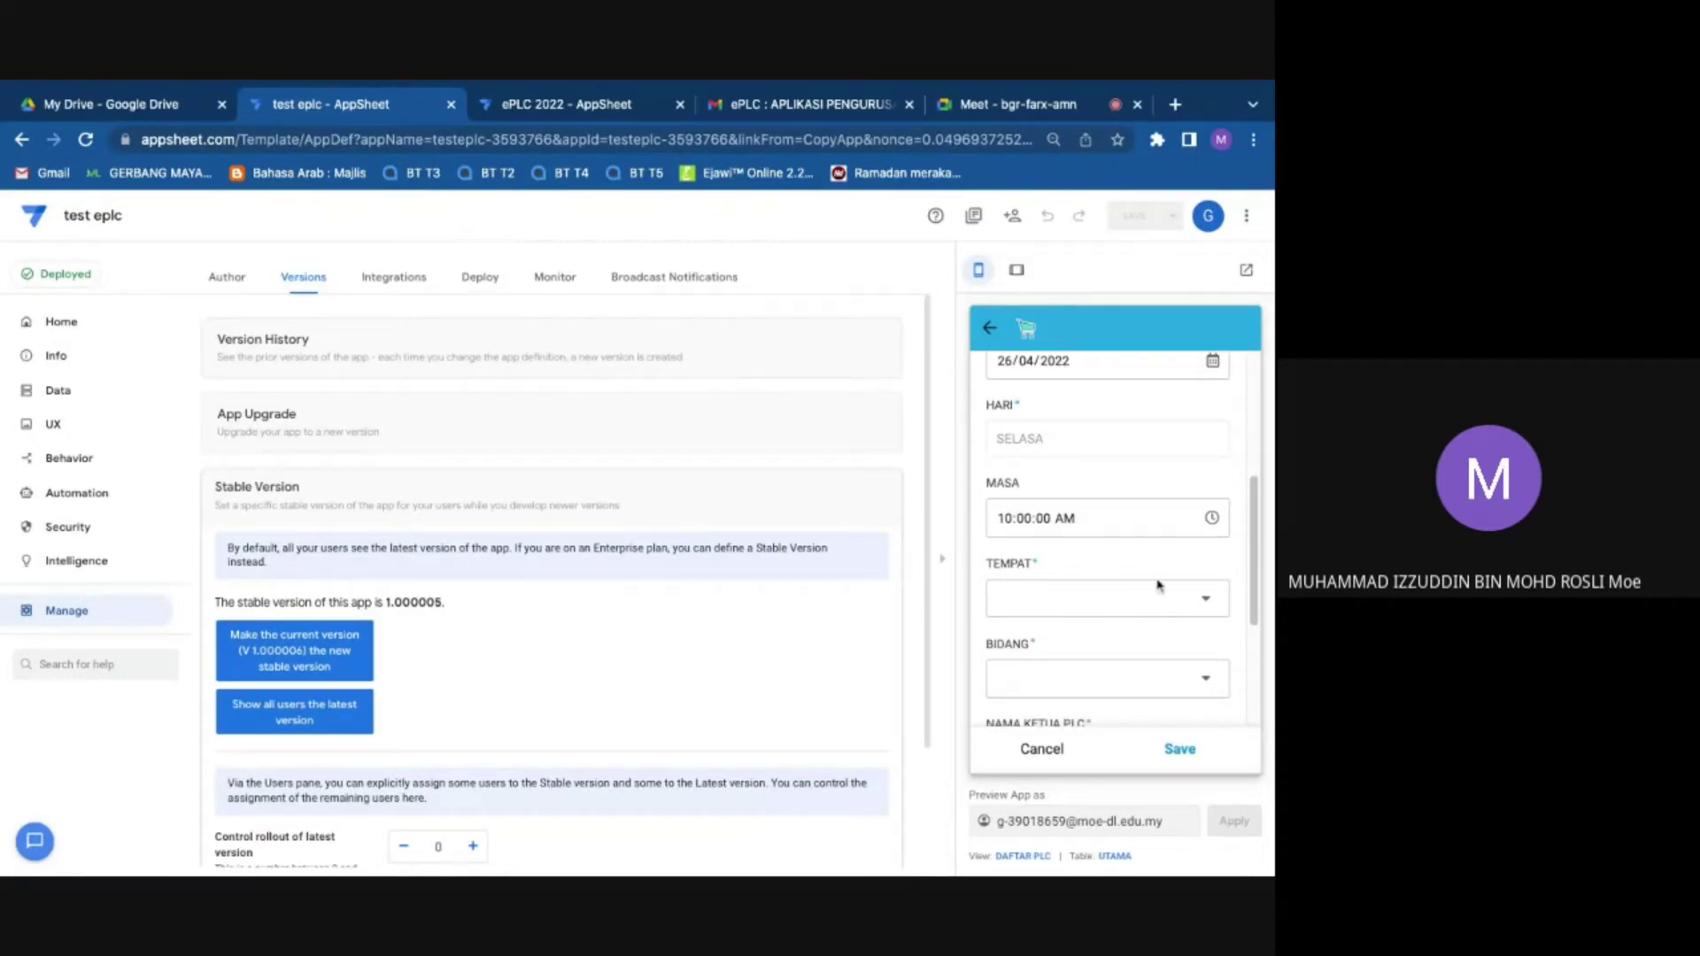
Step: Set the venue to Bilik Abad 21, field to Bidang Bahasa and committee to Panitia Bahasa Melayu
{"action": "left_click", "coordinate": [1157, 589]}
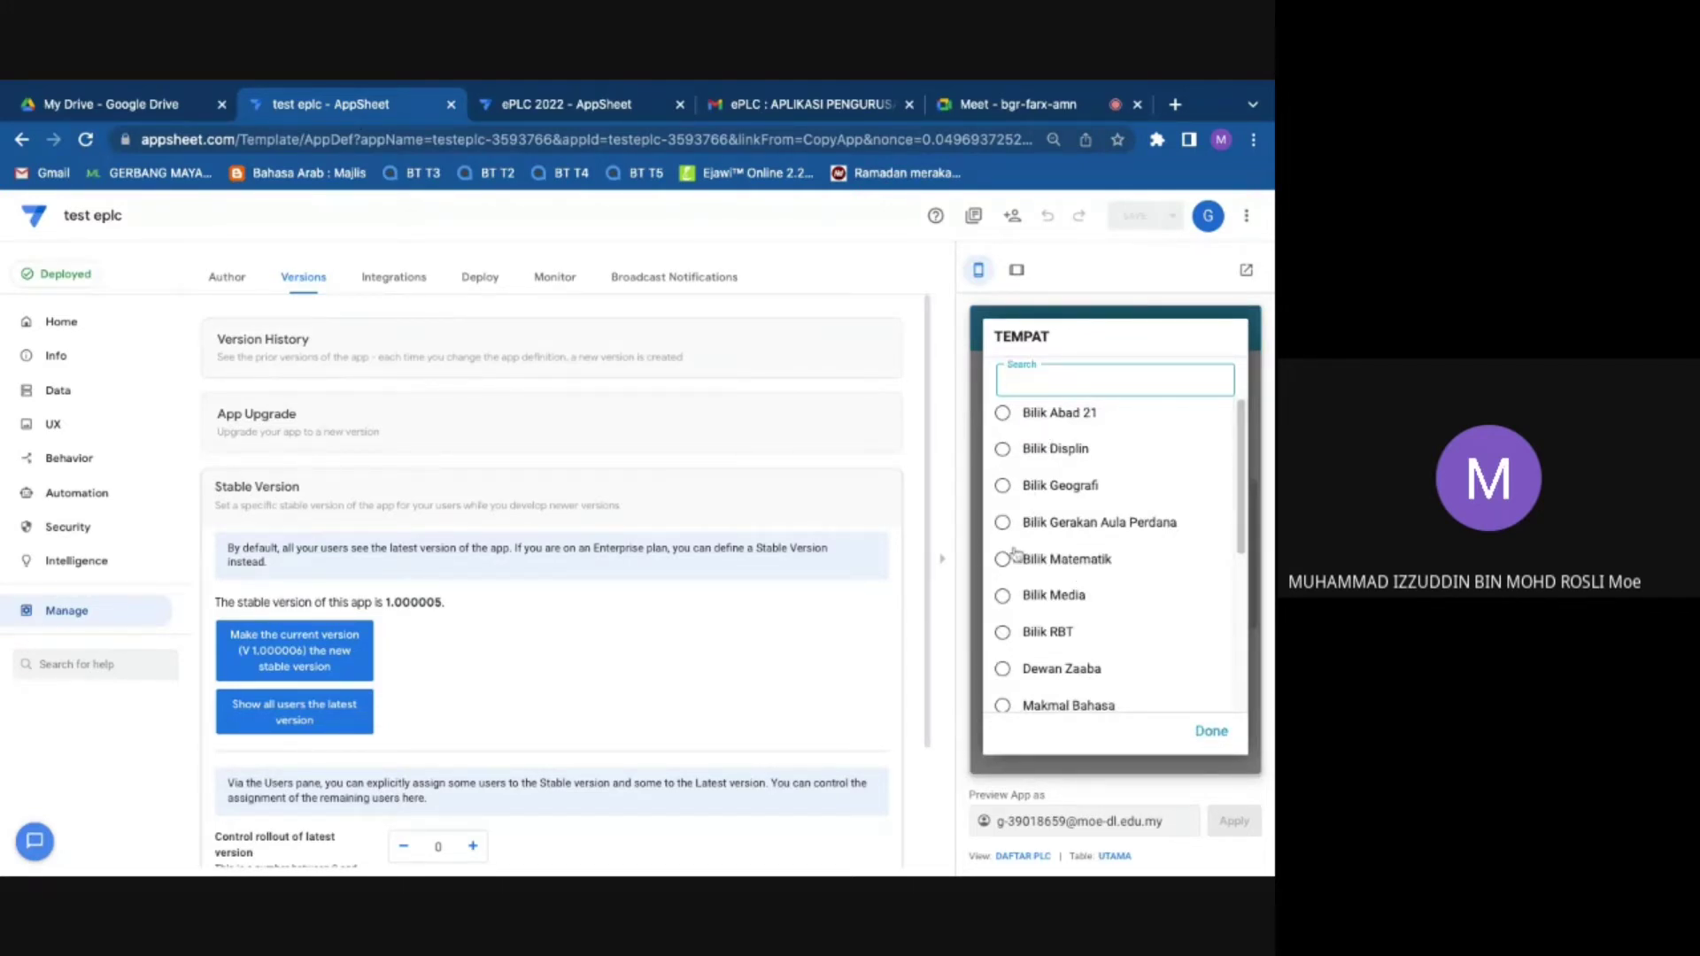
{"action": "left_click", "coordinate": [1044, 426]}
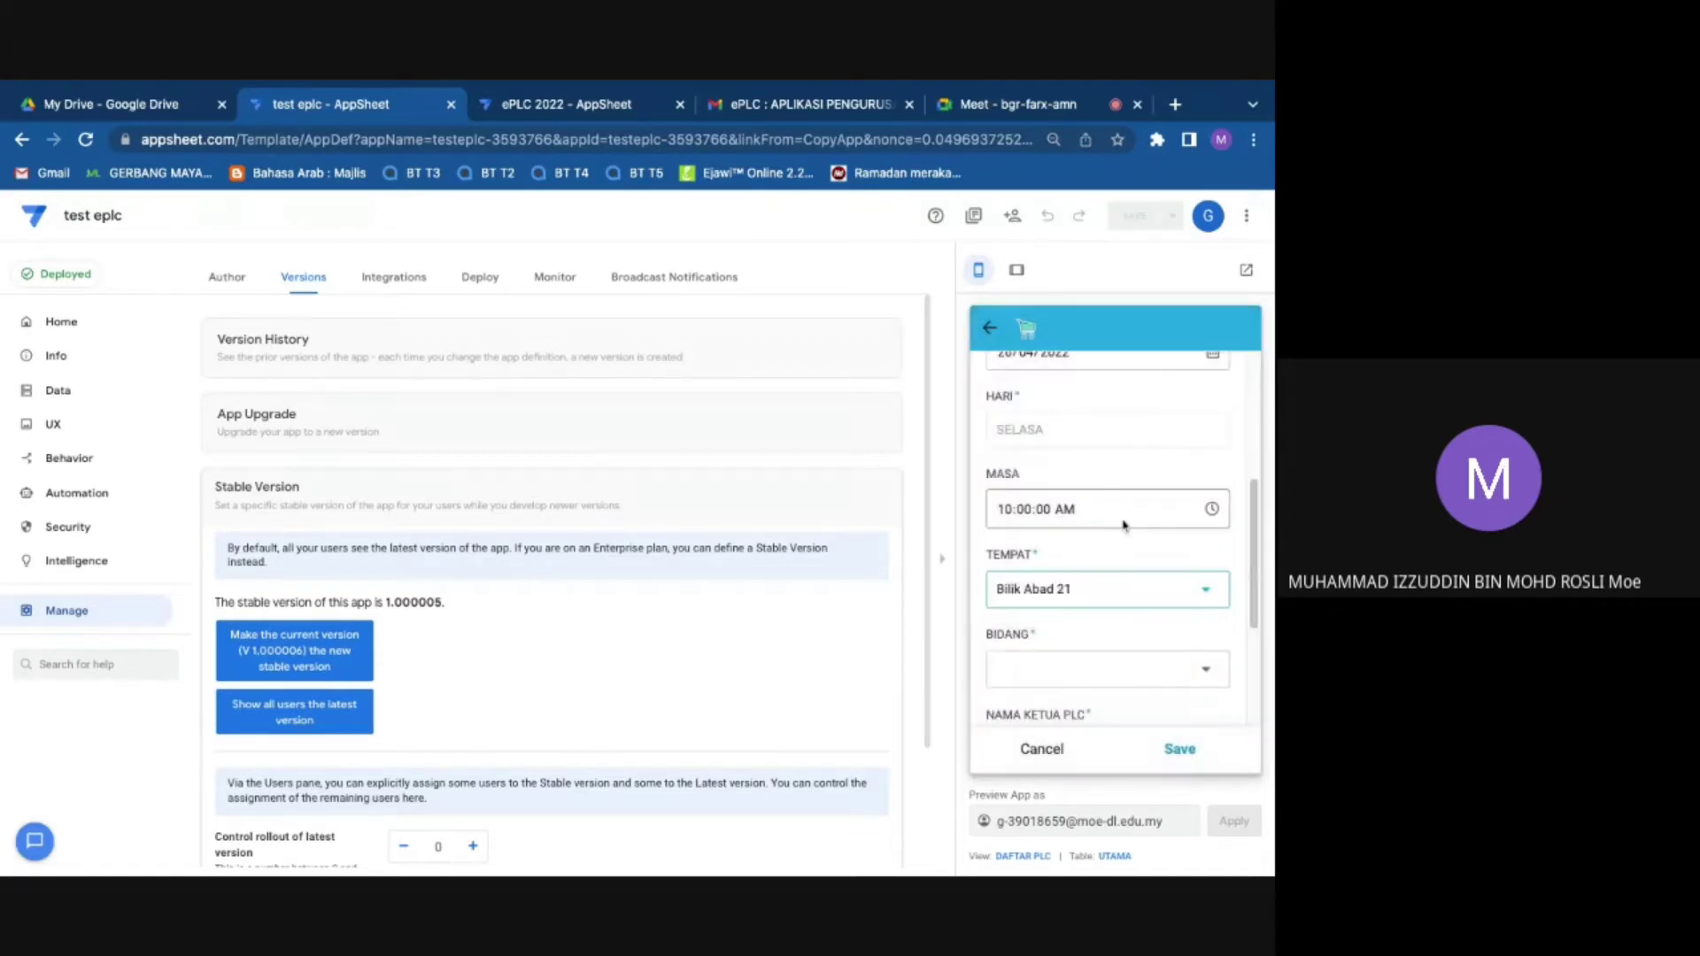
{"action": "left_click", "coordinate": [1076, 556]}
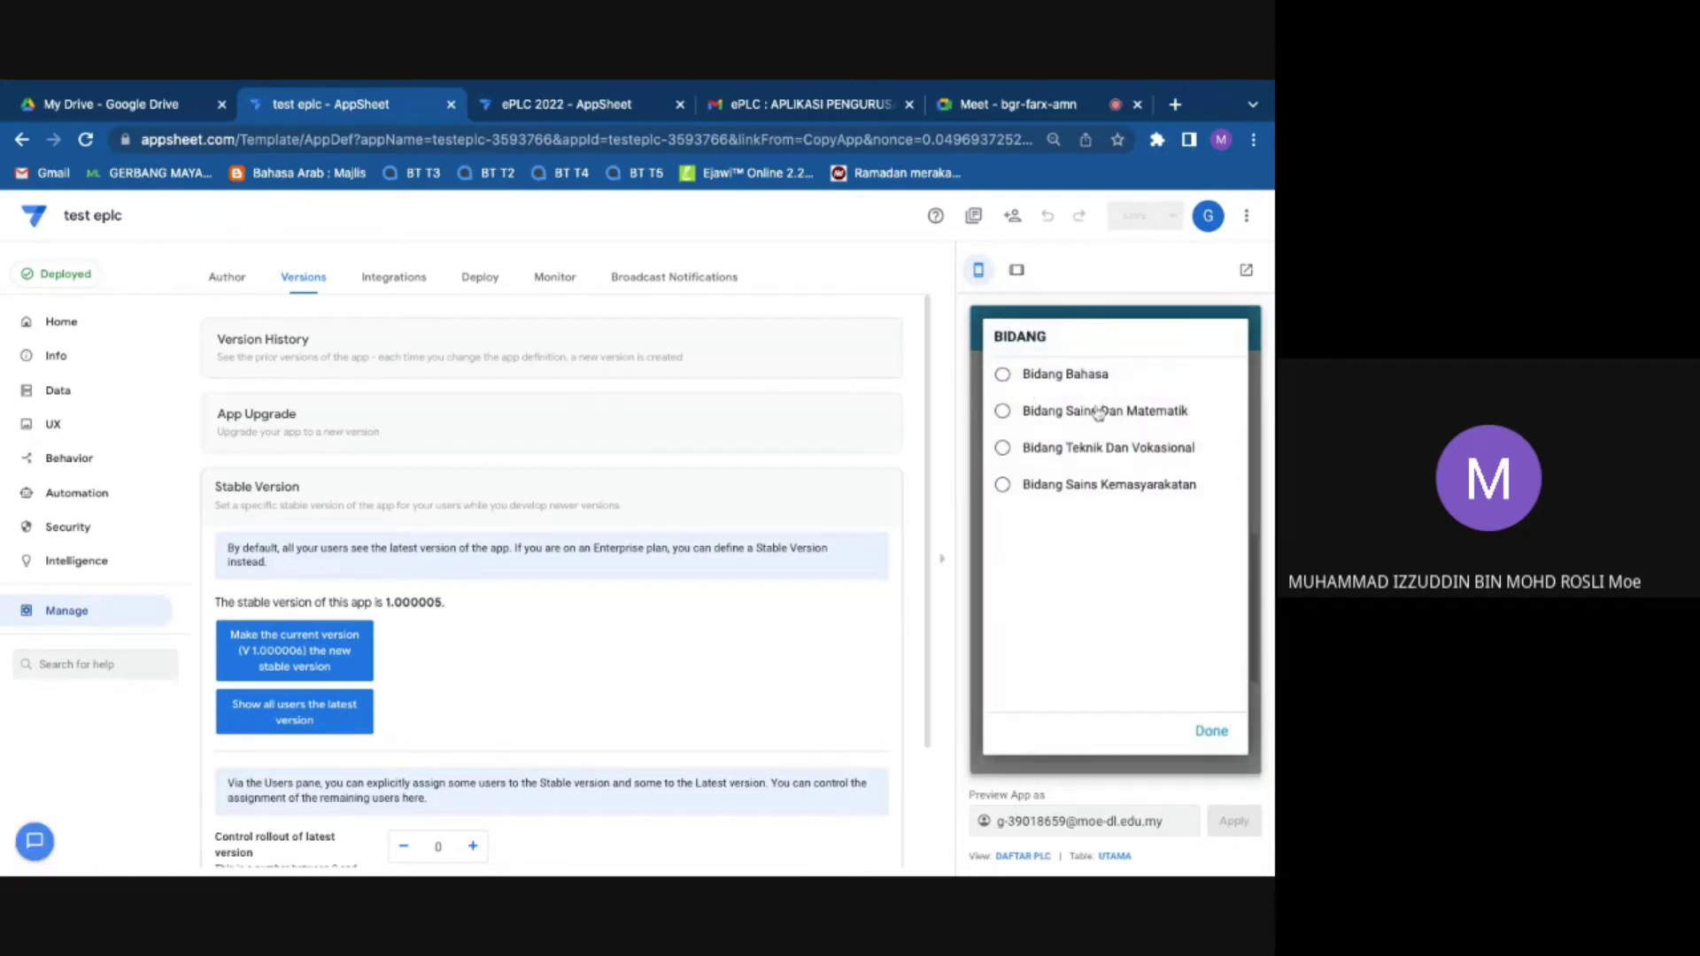
{"action": "left_click", "coordinate": [1034, 376]}
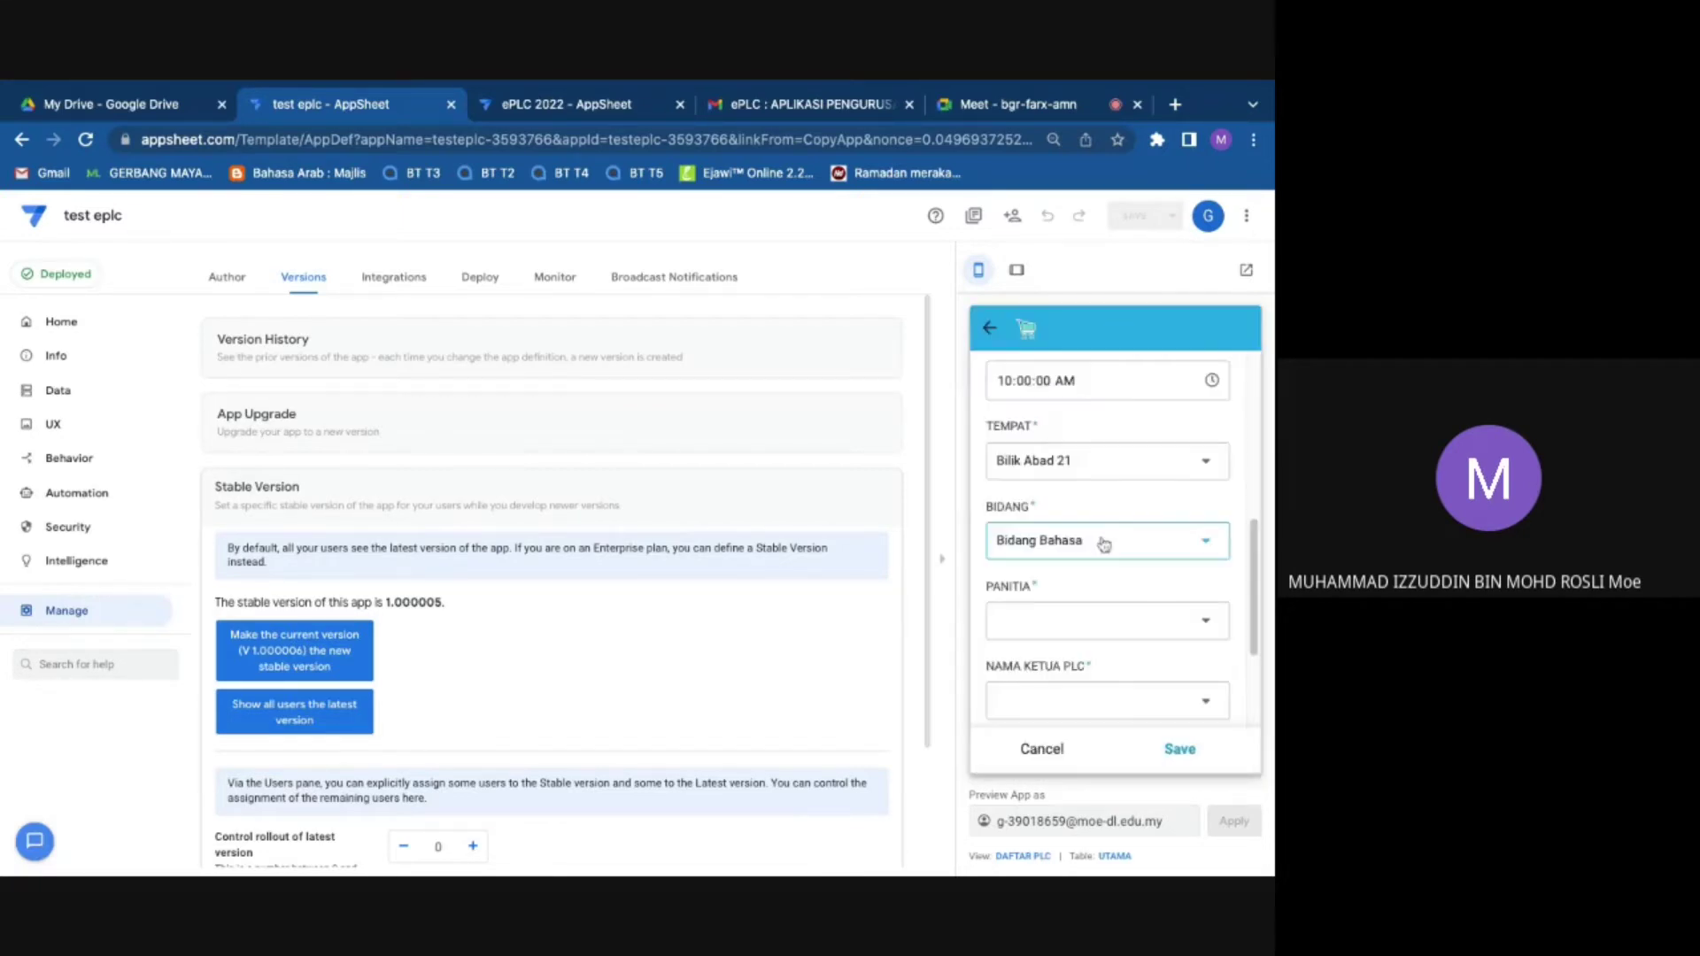
{"action": "left_click", "coordinate": [1097, 595]}
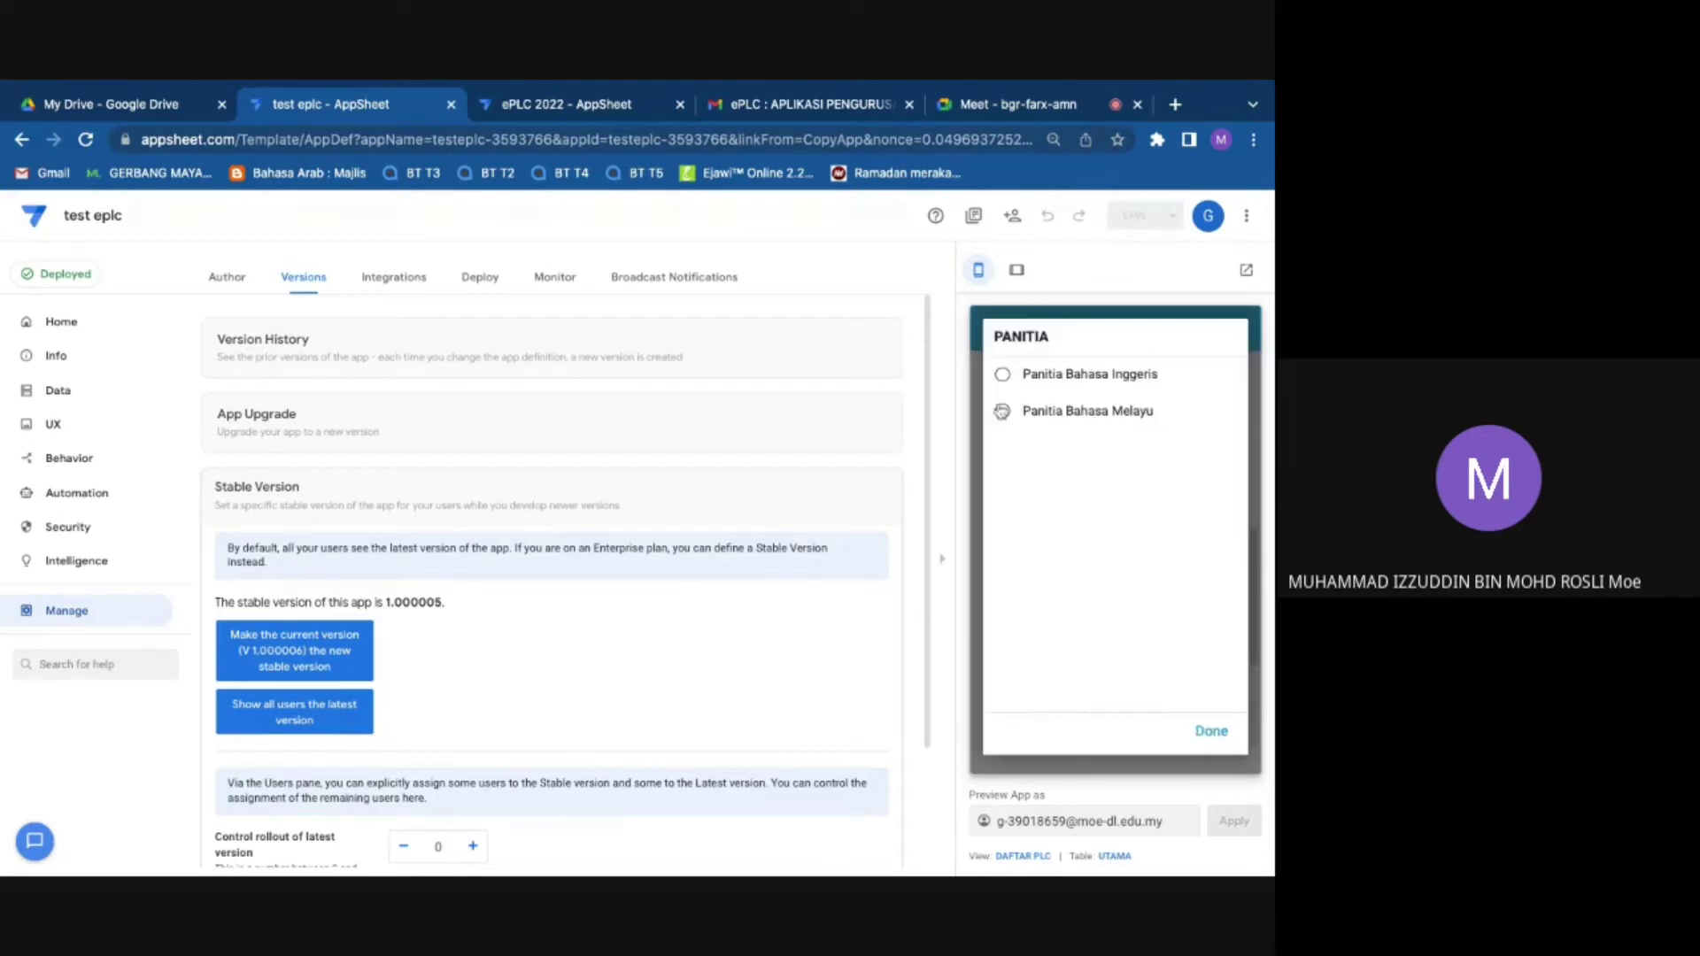
{"action": "left_click", "coordinate": [1058, 413]}
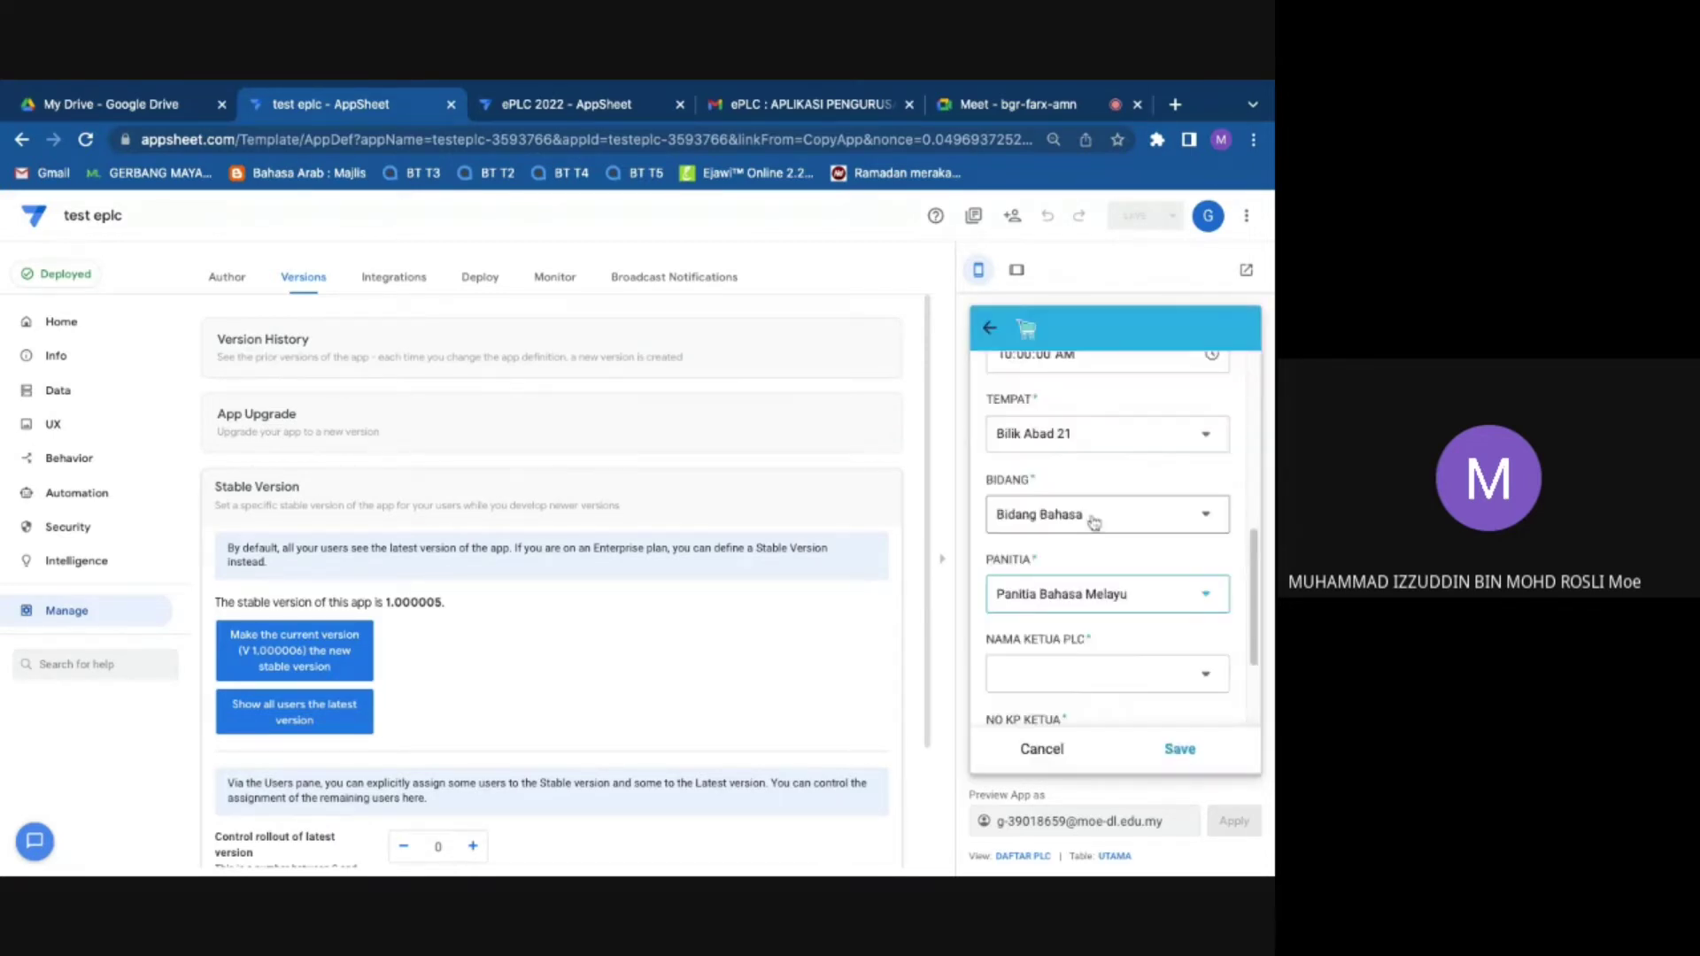
Step: Browse and close the NAMA KETUA PLC list, then switch to the ePLC 2022 app
{"action": "scroll", "coordinate": [1094, 523], "scroll_direction": "down", "scroll_amount": 2}
{"action": "left_click", "coordinate": [1092, 522]}
{"action": "scroll", "coordinate": [1091, 522], "scroll_direction": "down", "scroll_amount": 10}
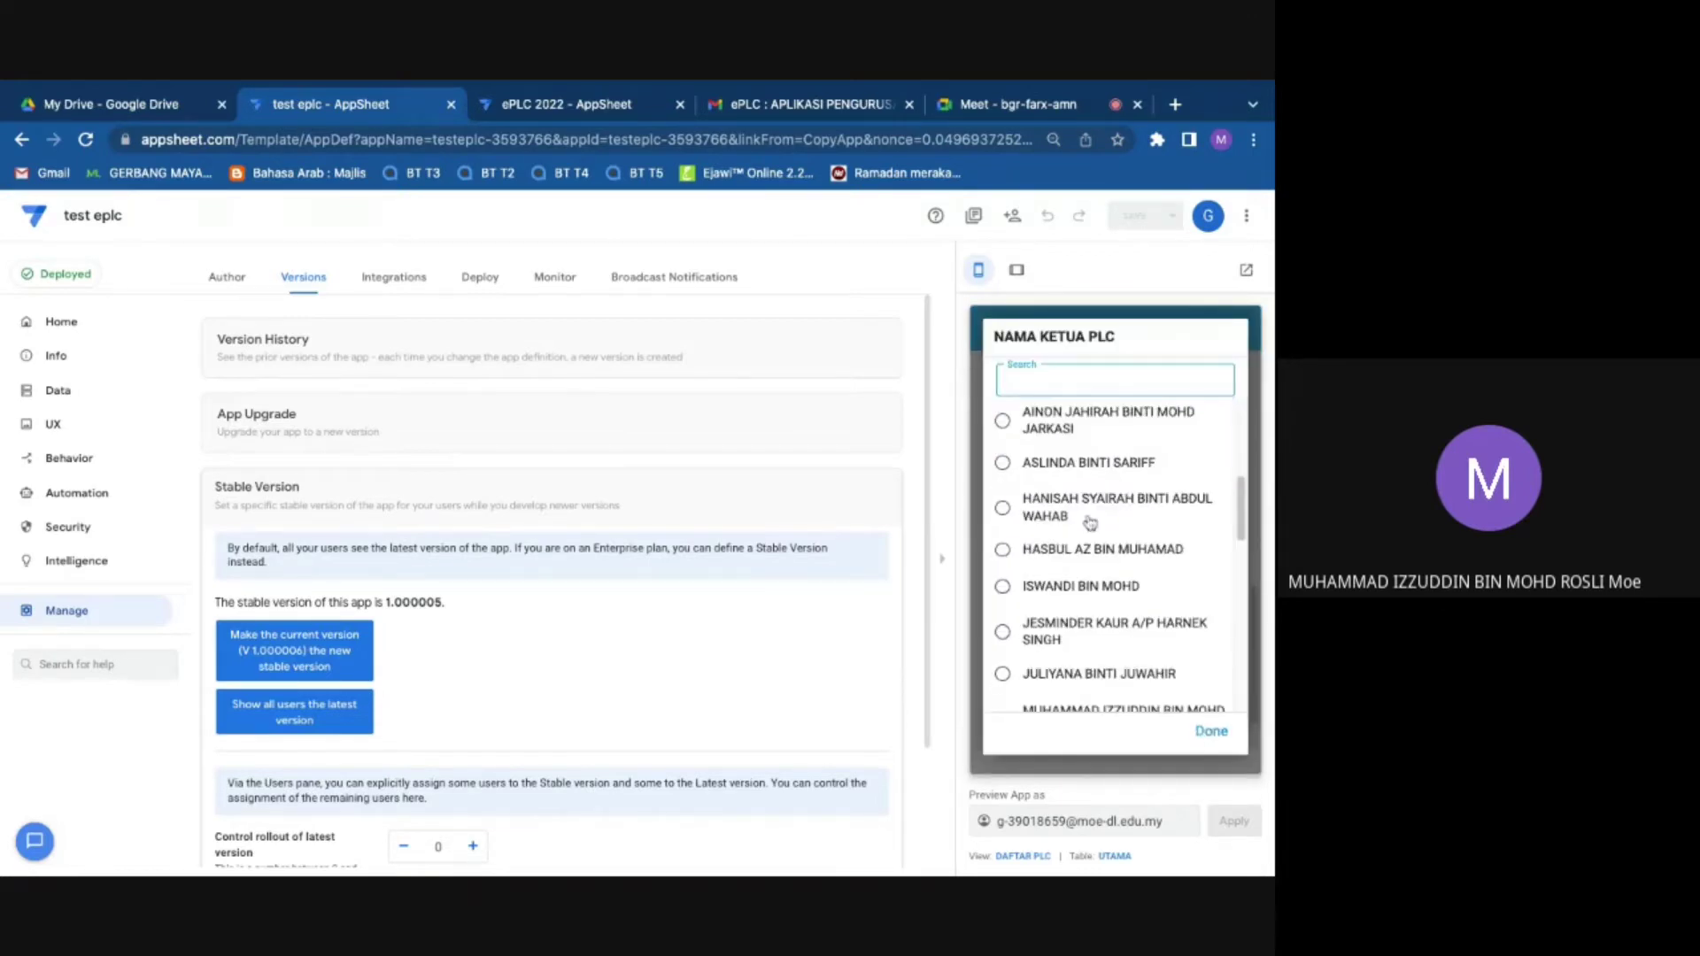
{"action": "scroll", "coordinate": [1091, 522], "scroll_direction": "up", "scroll_amount": 10}
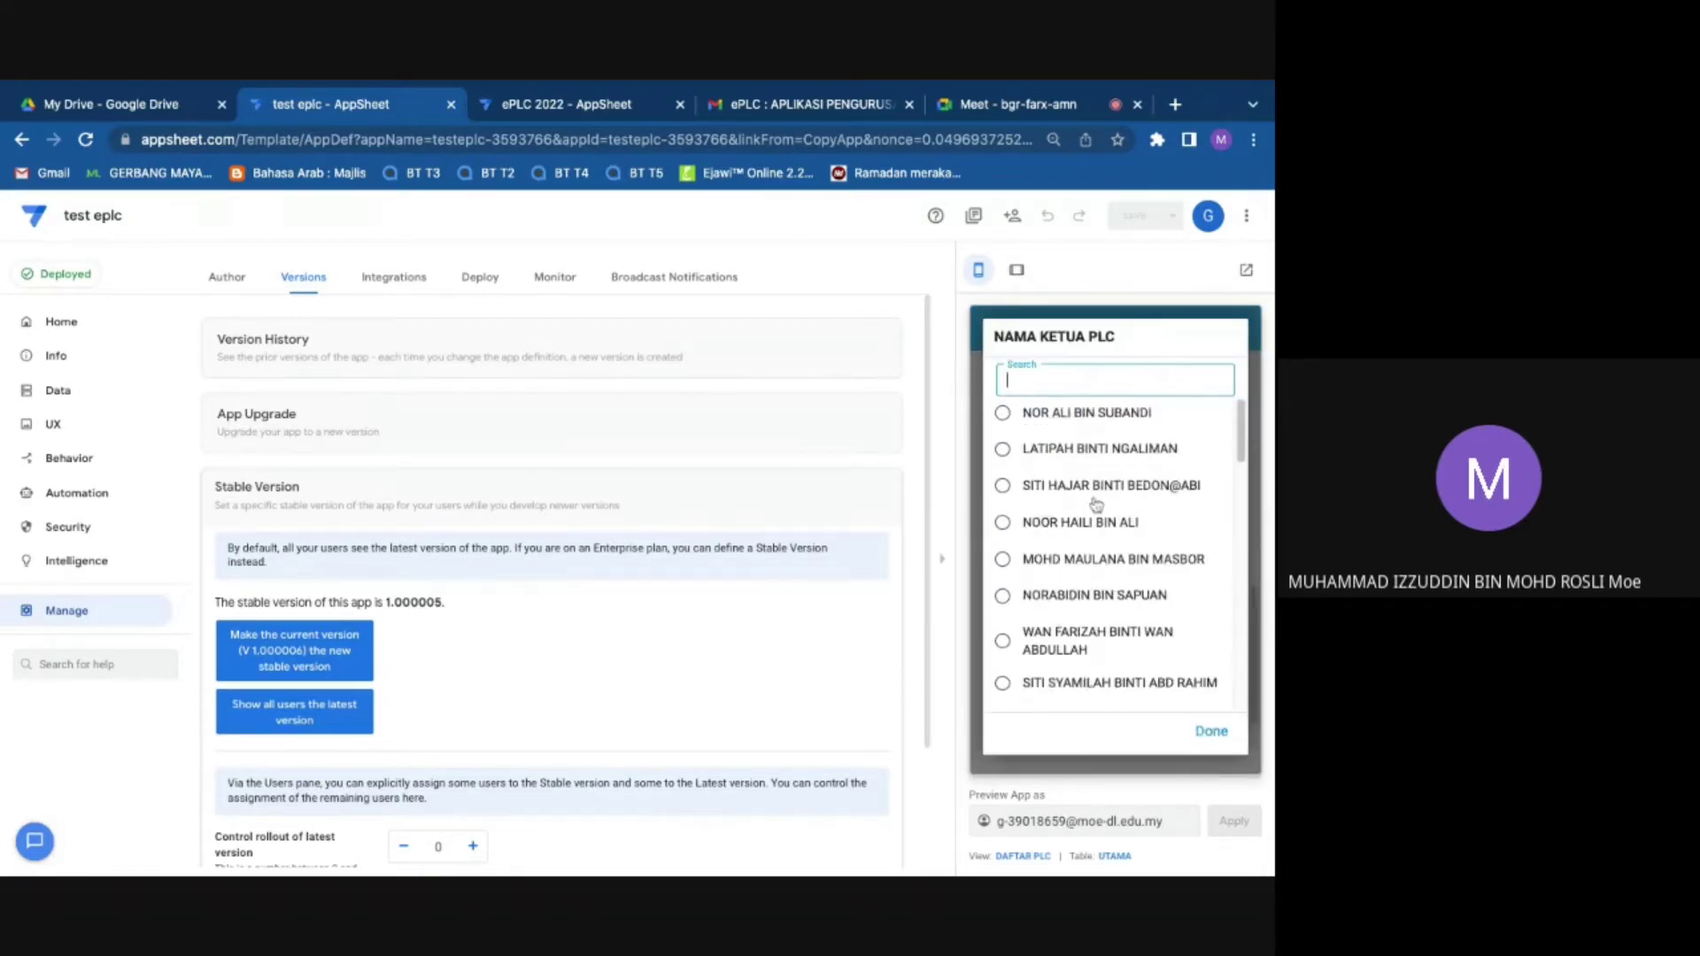
{"action": "left_click", "coordinate": [1212, 733]}
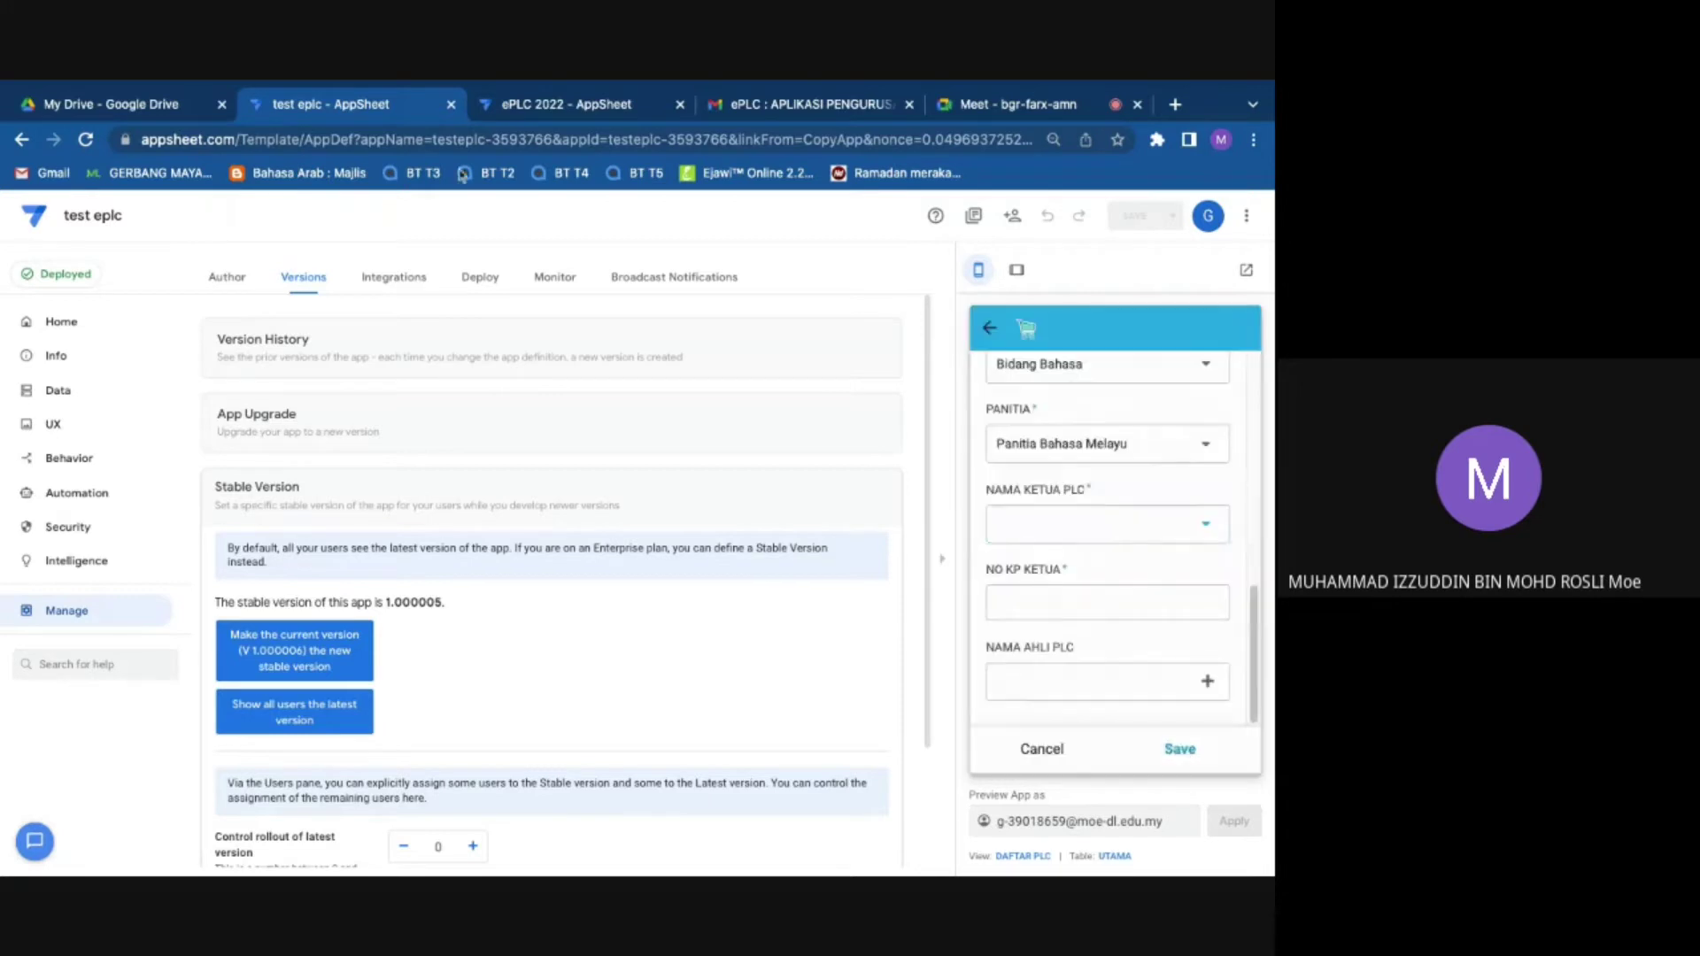
{"action": "key", "text": "ctrl+Tab"}
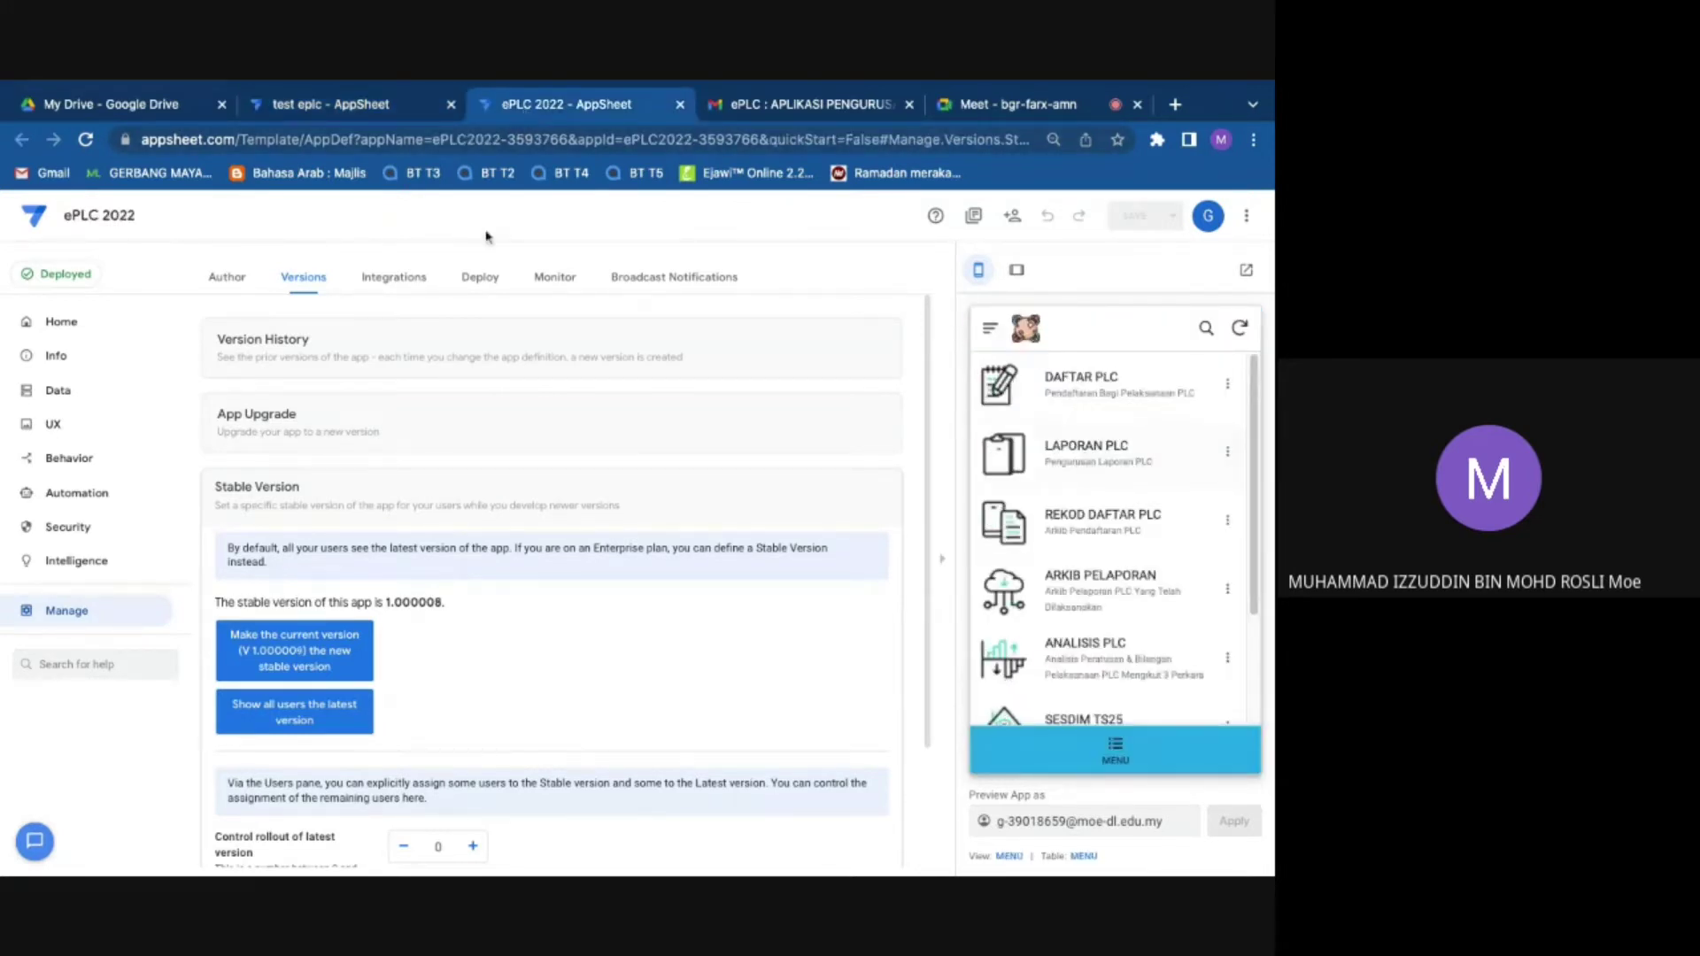
Step: In ePLC 2022, start a new DAFTAR PLC entry with STRATEGI PLC set to Study Group
{"action": "key", "text": "ctrl+shift+Tab"}
{"action": "left_click", "coordinate": [560, 111]}
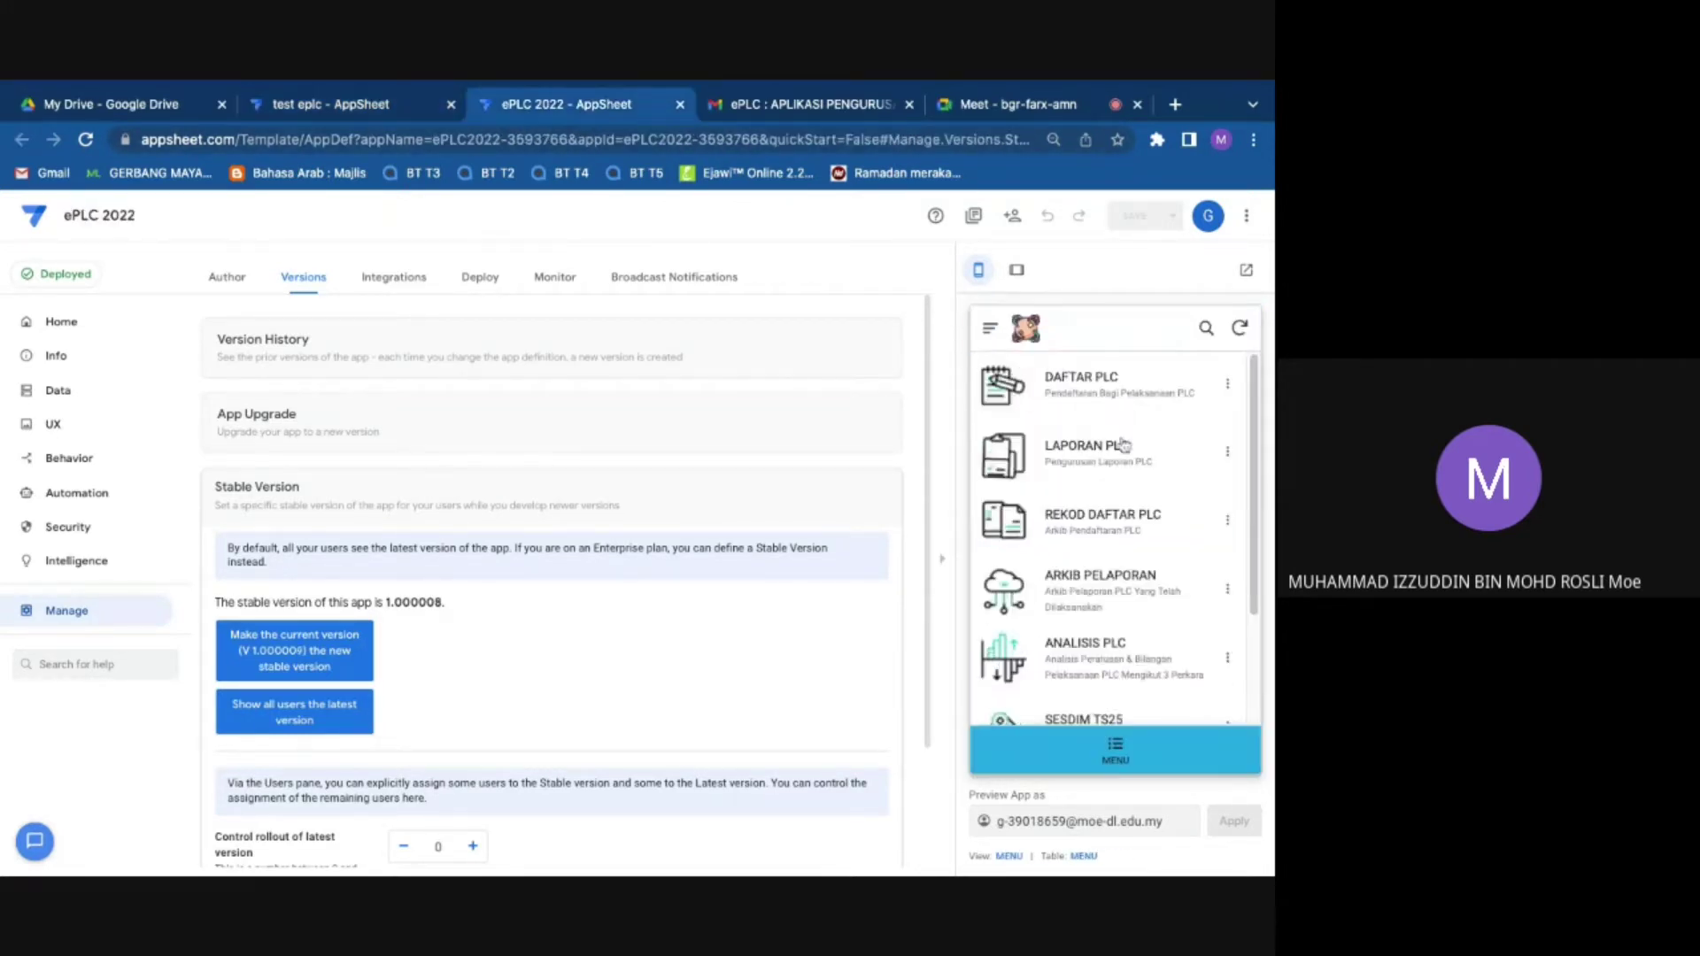
{"action": "left_click", "coordinate": [1106, 383]}
{"action": "left_click", "coordinate": [1106, 495]}
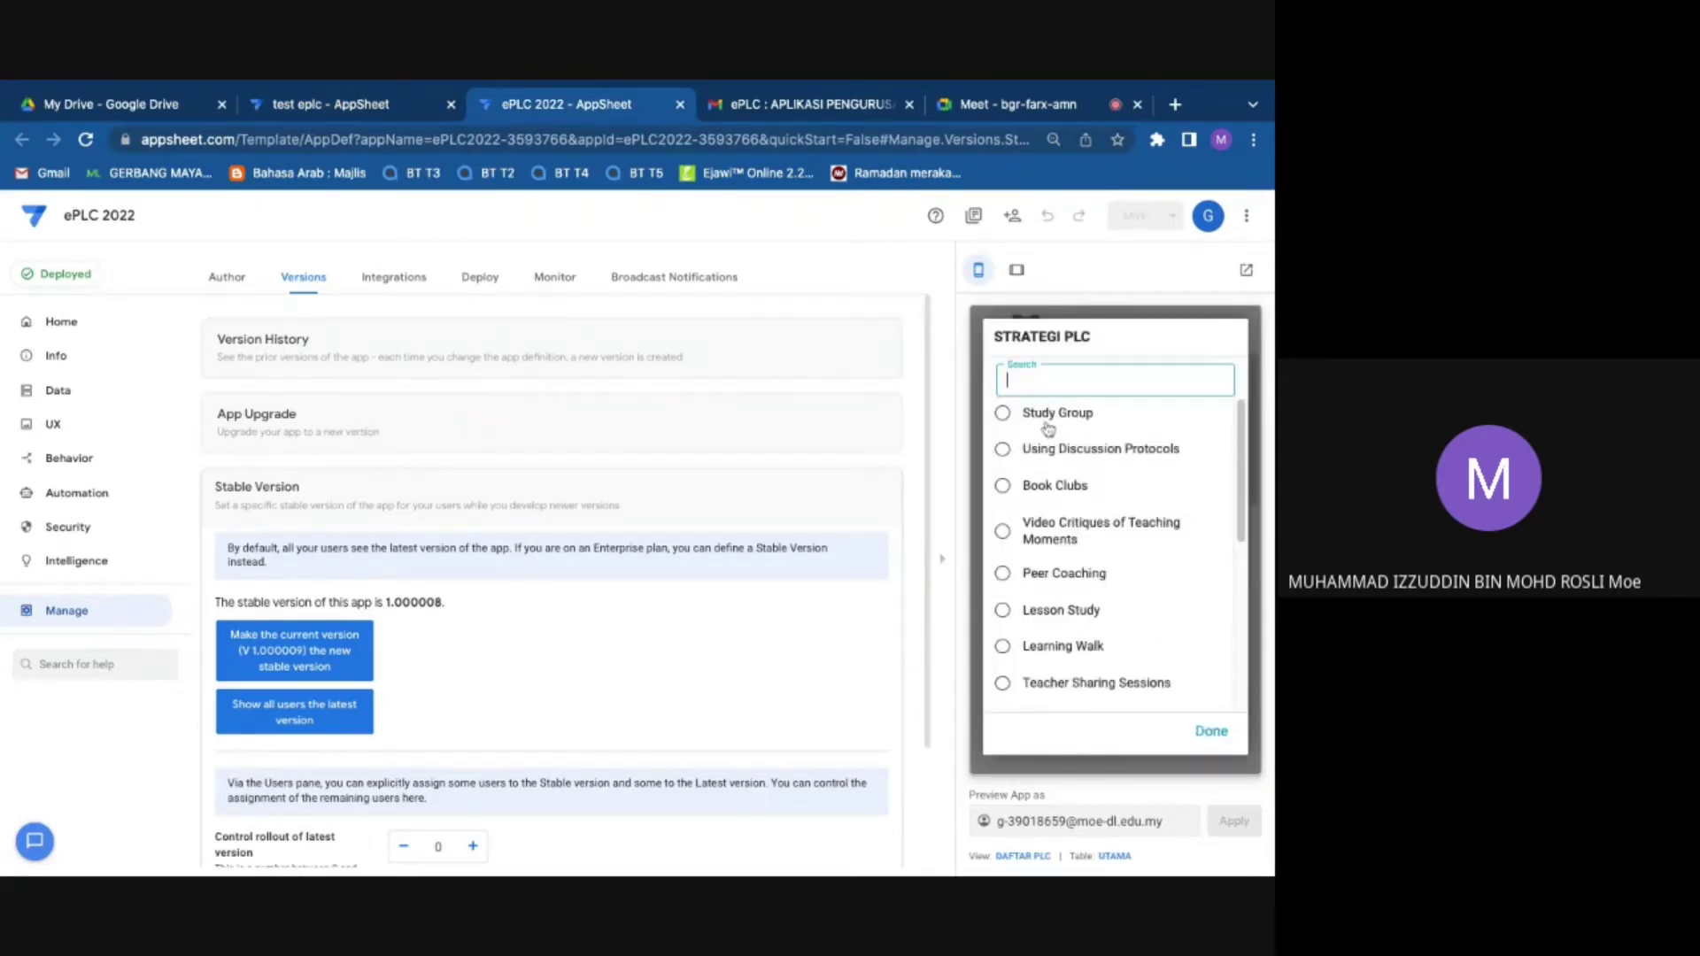
{"action": "left_click", "coordinate": [1050, 429]}
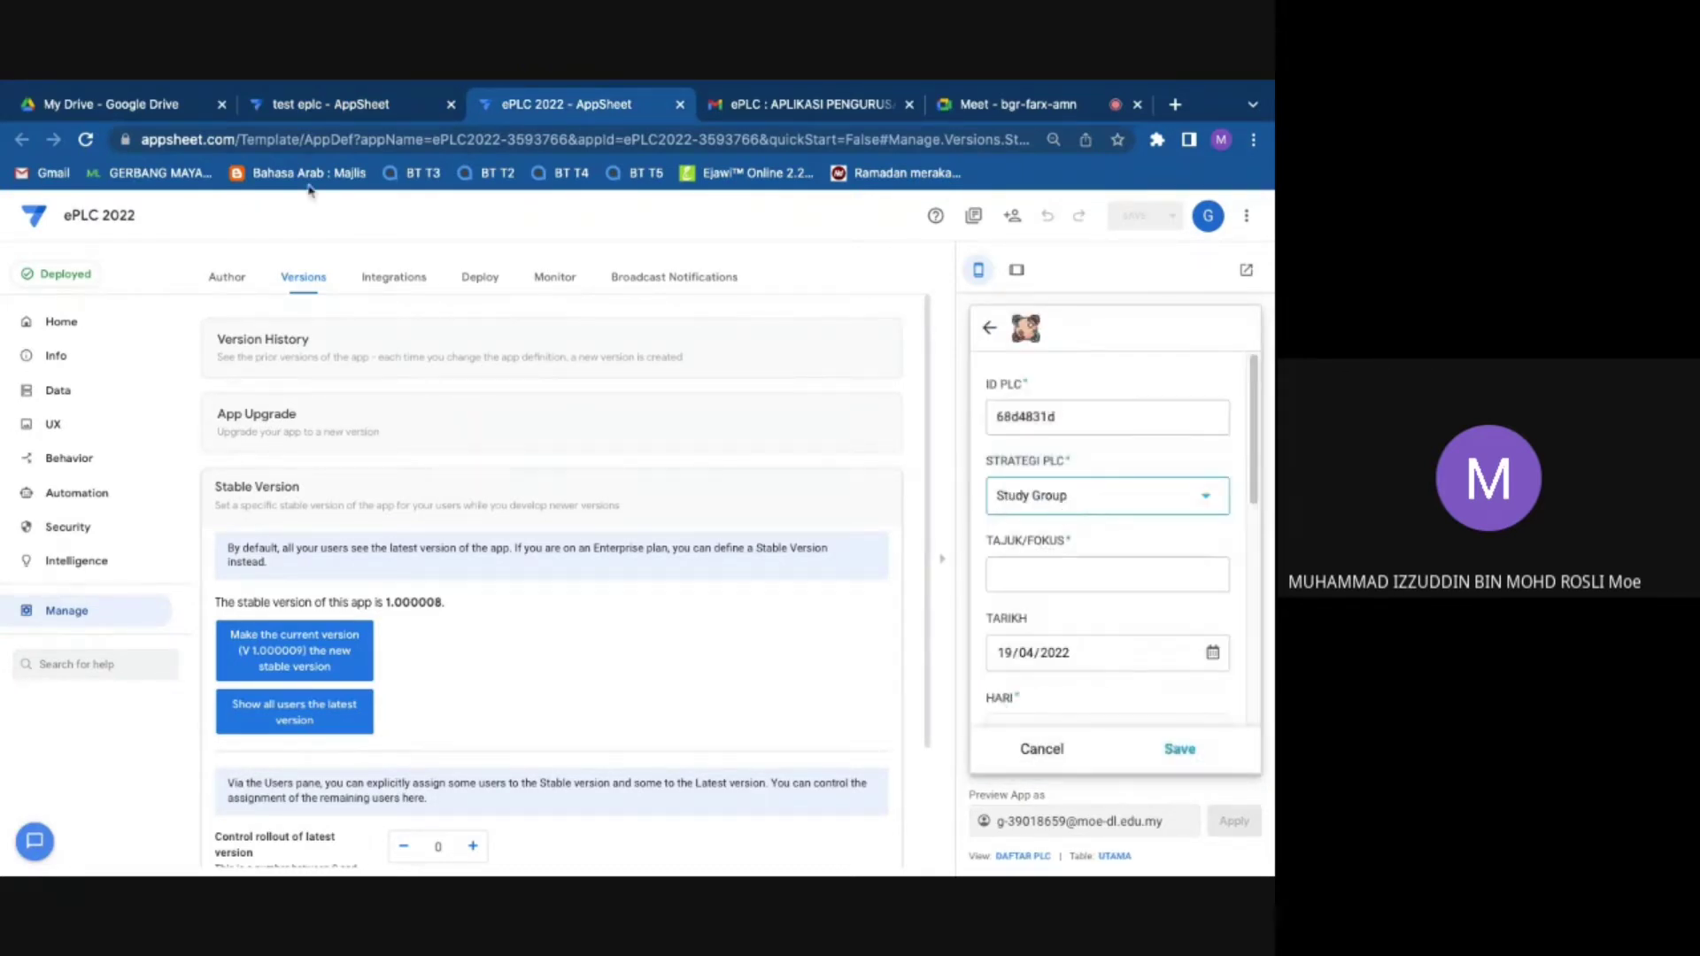
Step: Enter topic PEMBELAJARAN BERKUMPULAN, set TARIKH to 26/04/2022, and begin editing the MASA minutes
{"action": "left_click", "coordinate": [1072, 572]}
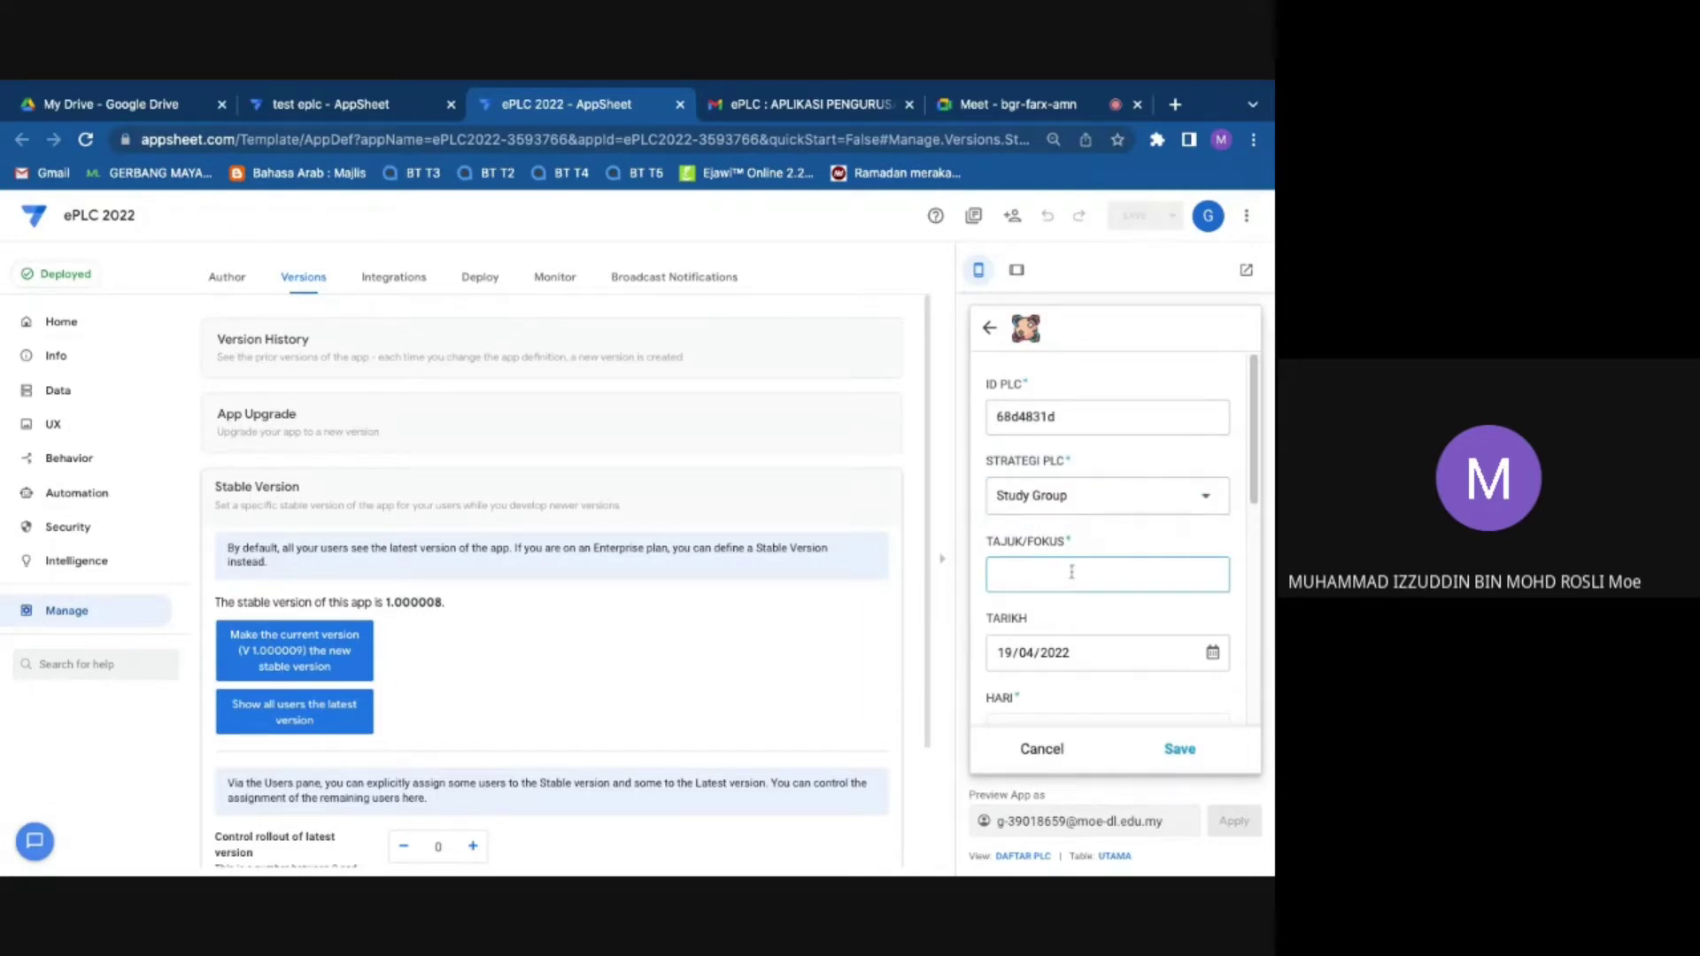
{"action": "type", "text": "PEMBELAJARAN BERKUMPULAN"}
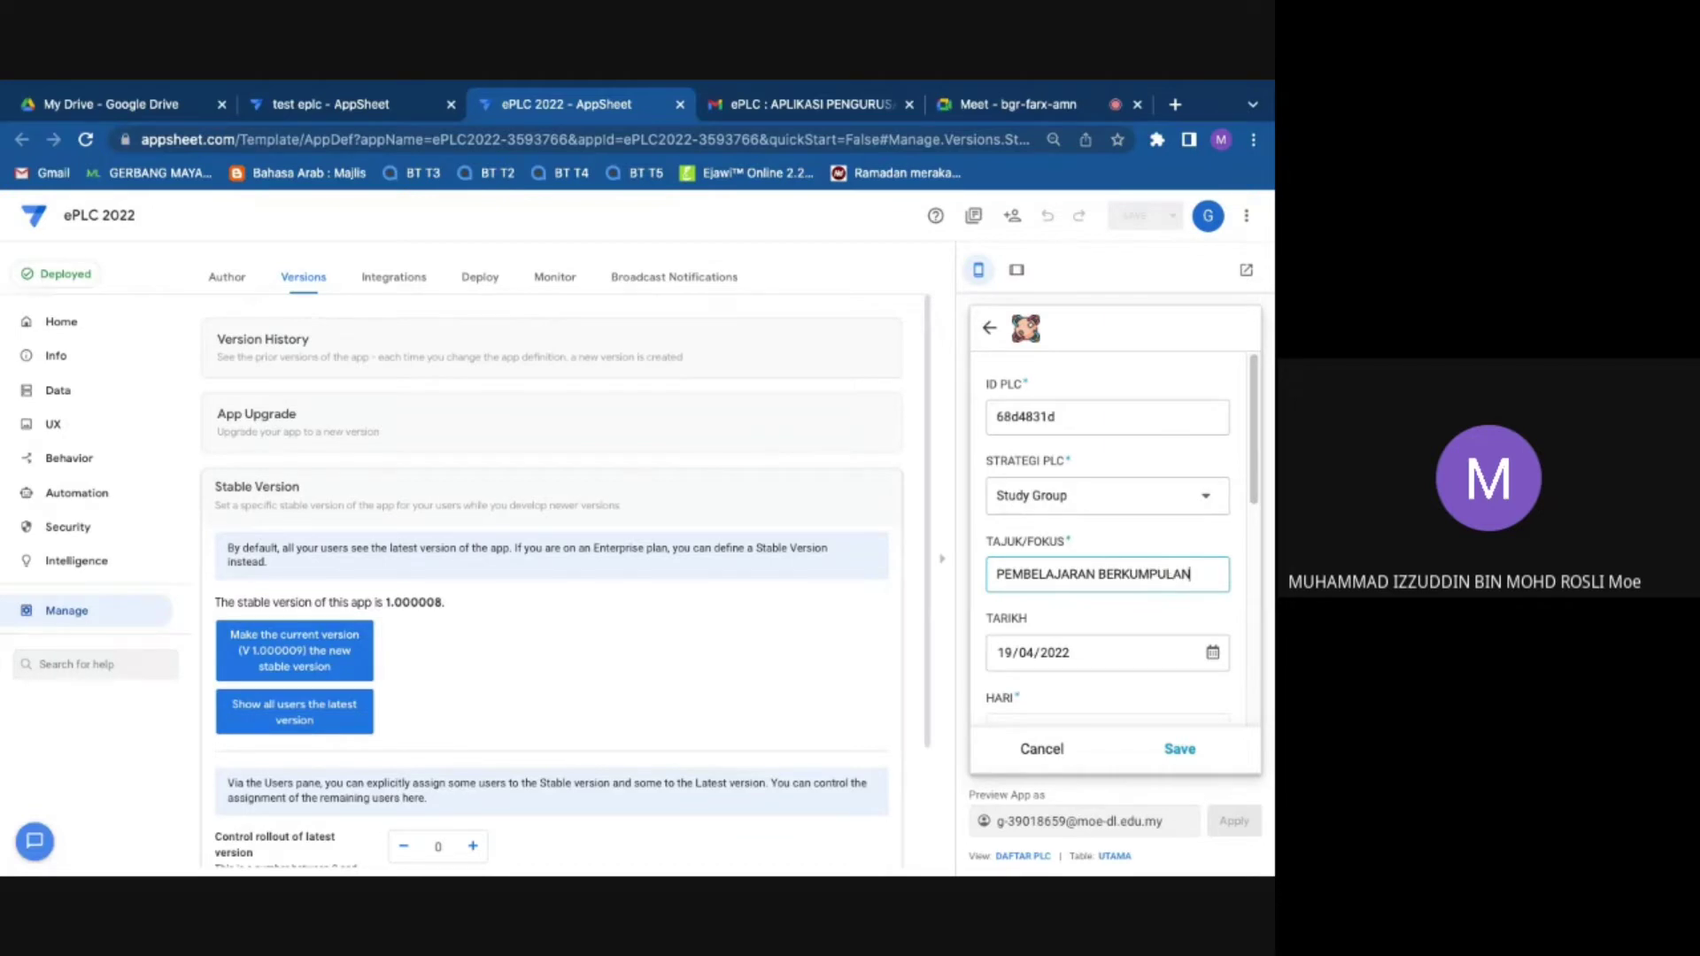
{"action": "left_click", "coordinate": [1082, 664]}
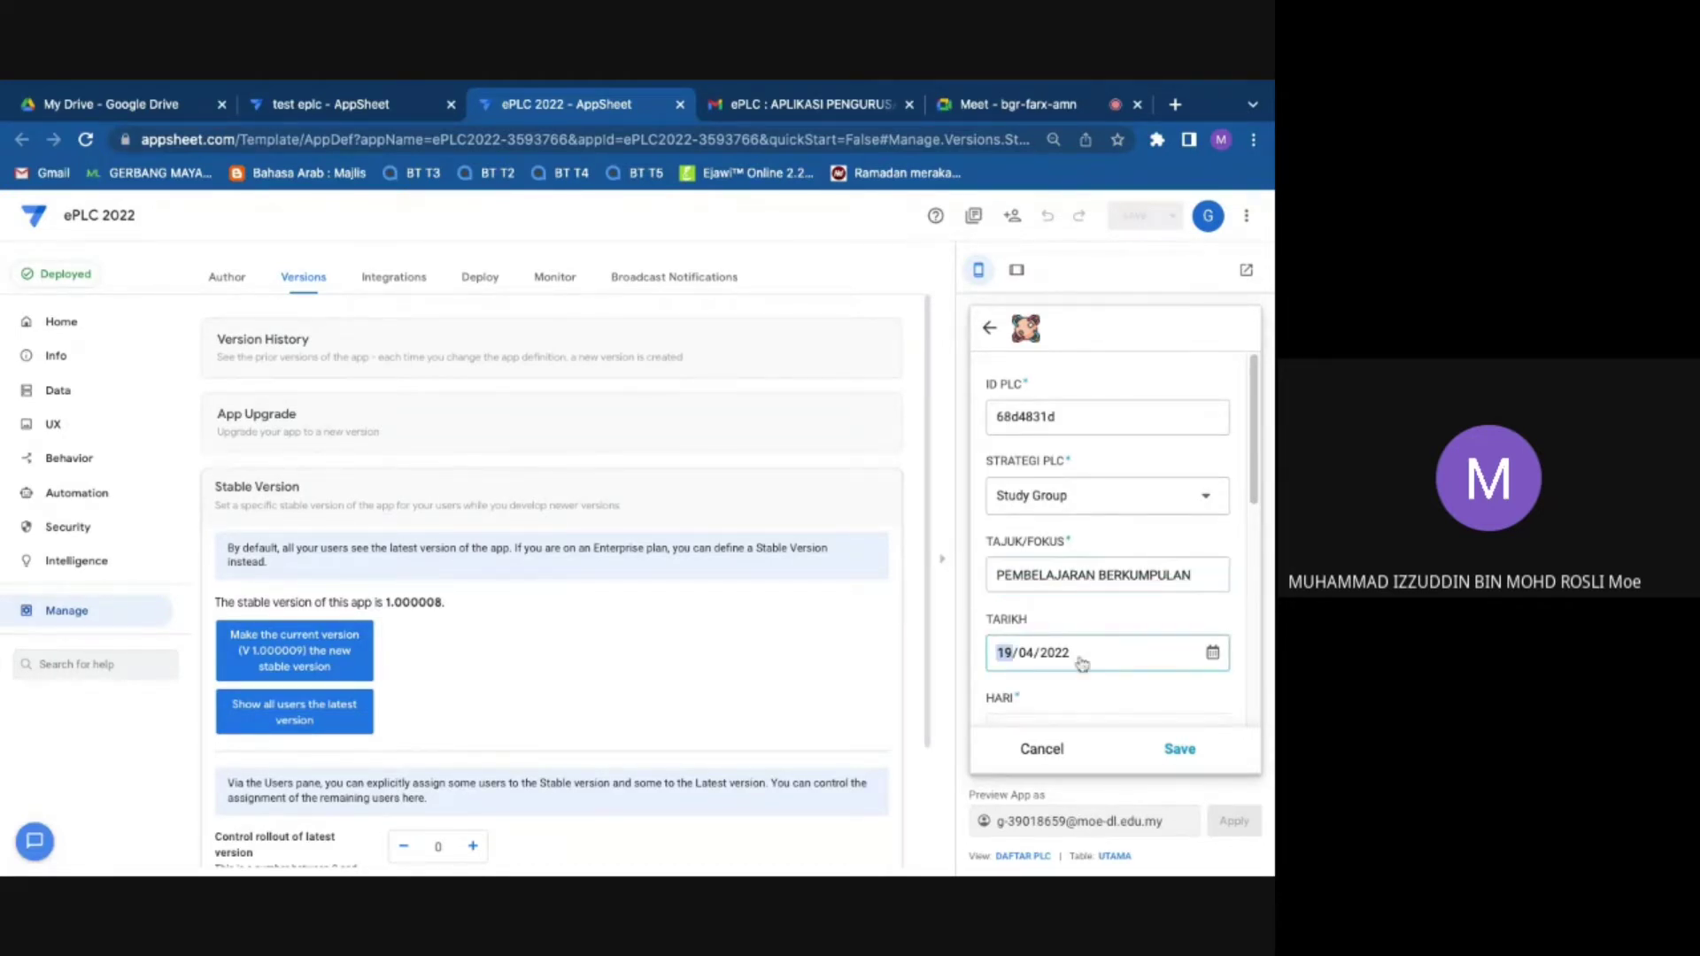
{"action": "type", "text": "26"}
{"action": "scroll", "coordinate": [1103, 654], "scroll_direction": "down", "scroll_amount": 2}
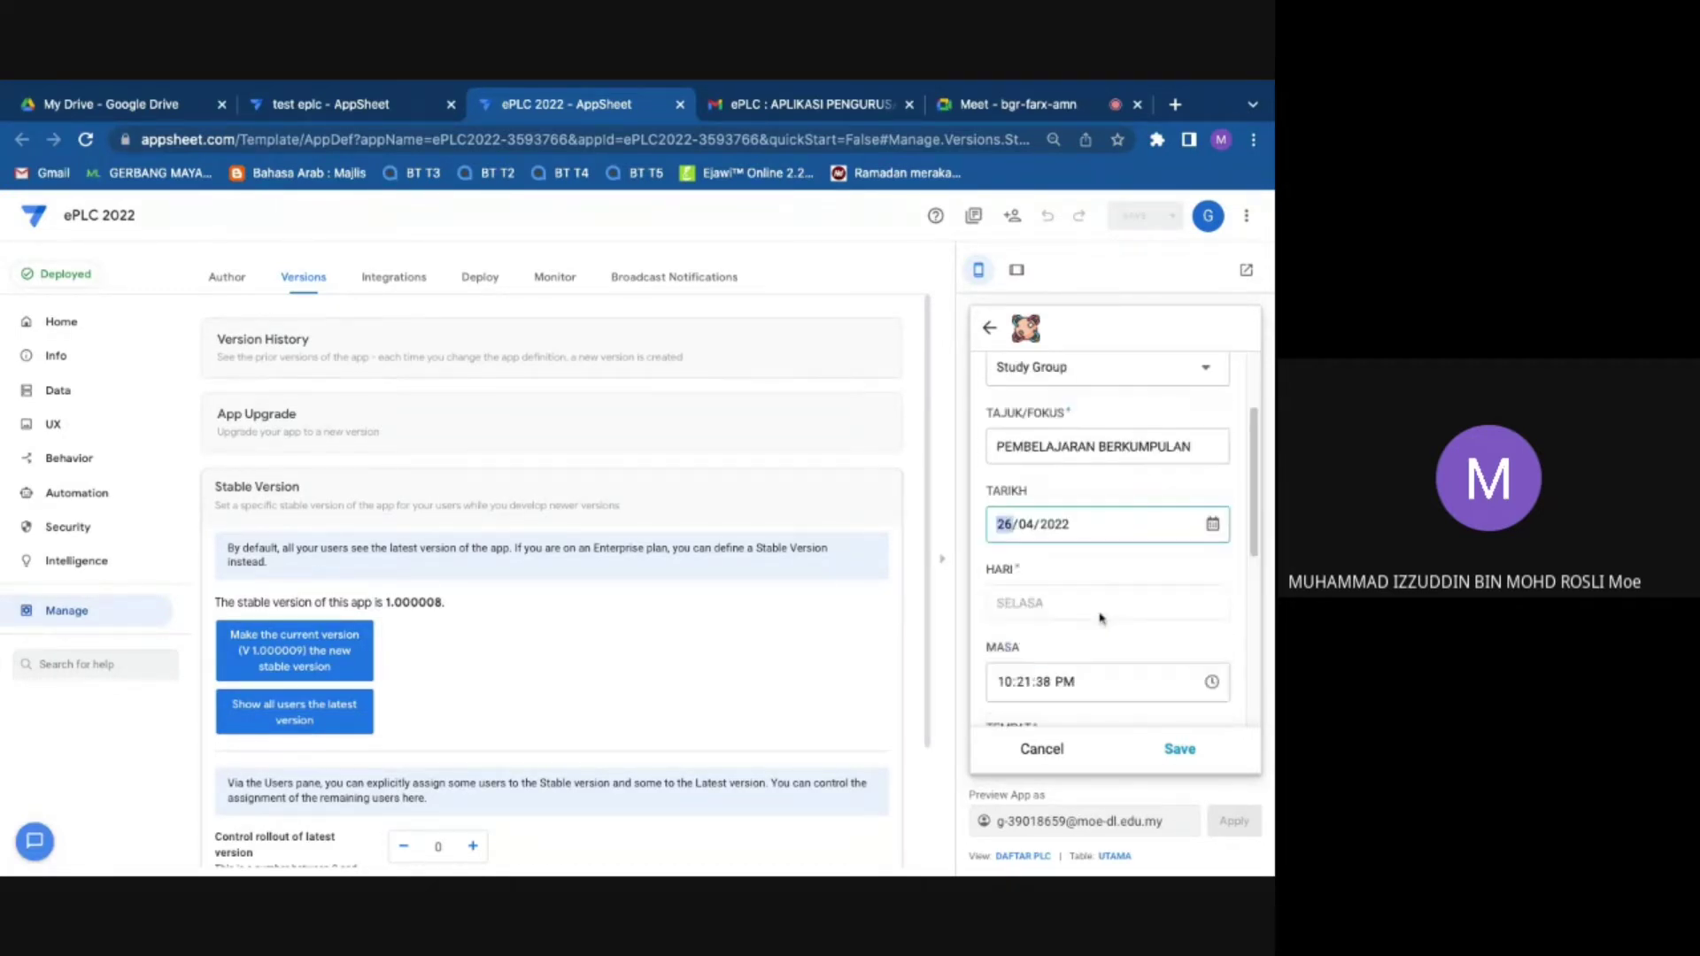
{"action": "left_click", "coordinate": [1023, 663]}
Step: Set MASA to 10:00 AM and choose Bilik Abad 21 as the venue
{"action": "type", "text": "000"}
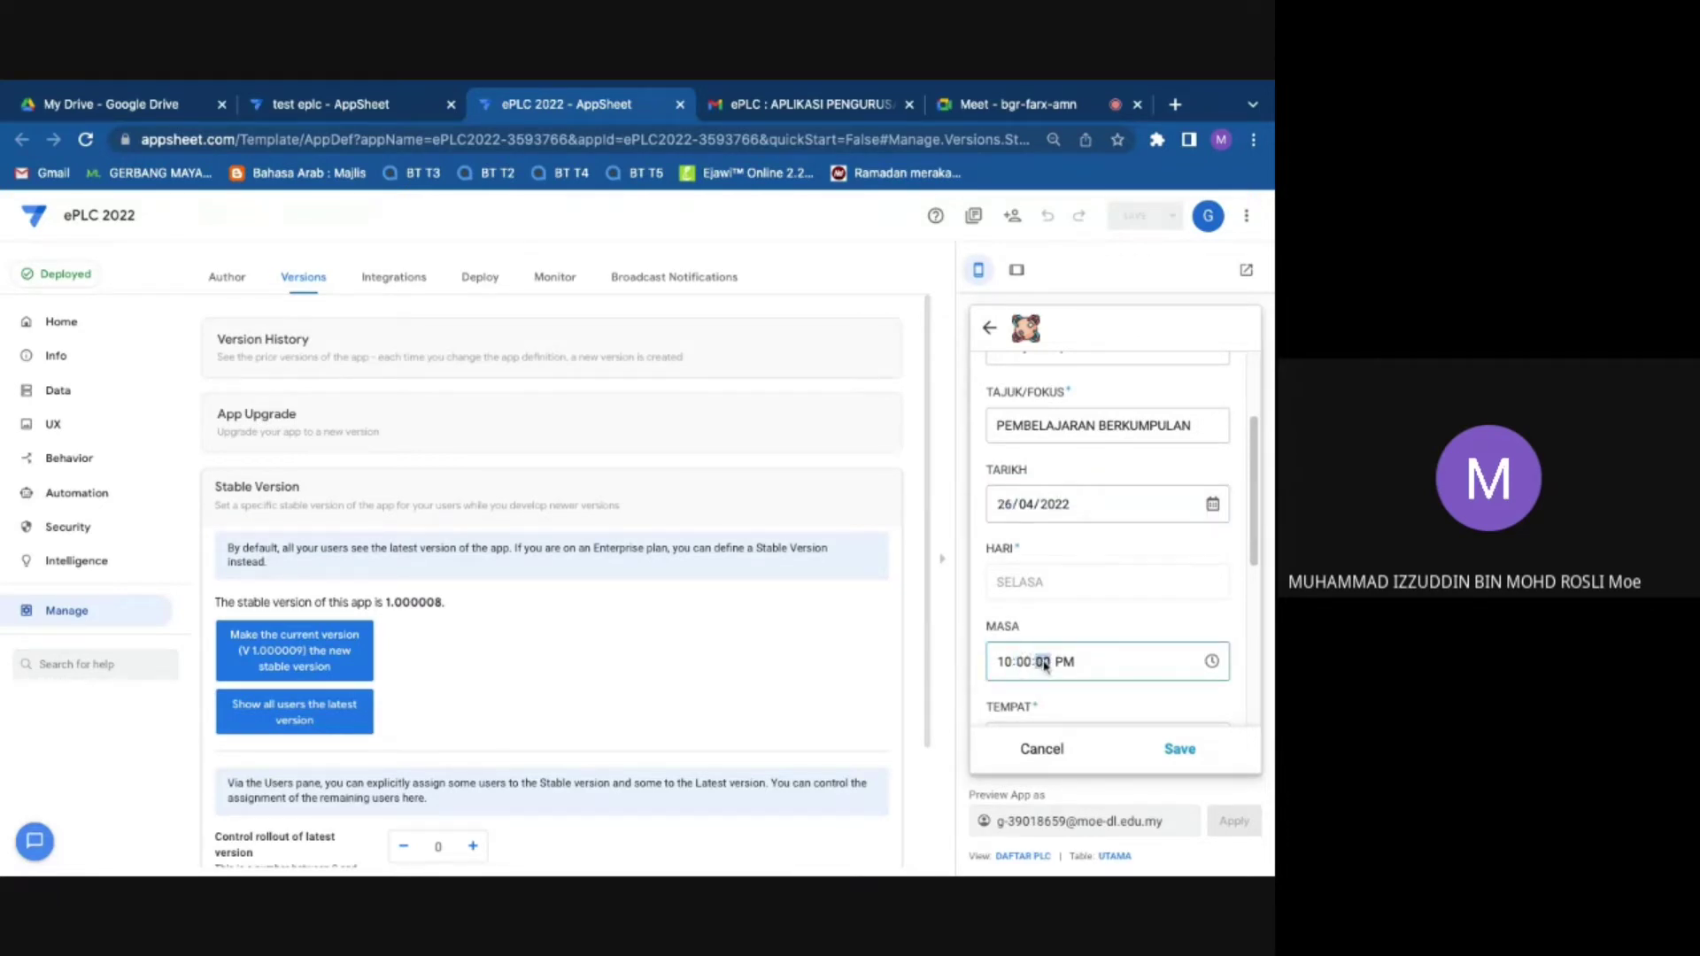
{"action": "left_click", "coordinate": [1070, 667]}
{"action": "type", "text": "a"}
{"action": "scroll", "coordinate": [1155, 680], "scroll_direction": "down", "scroll_amount": 2}
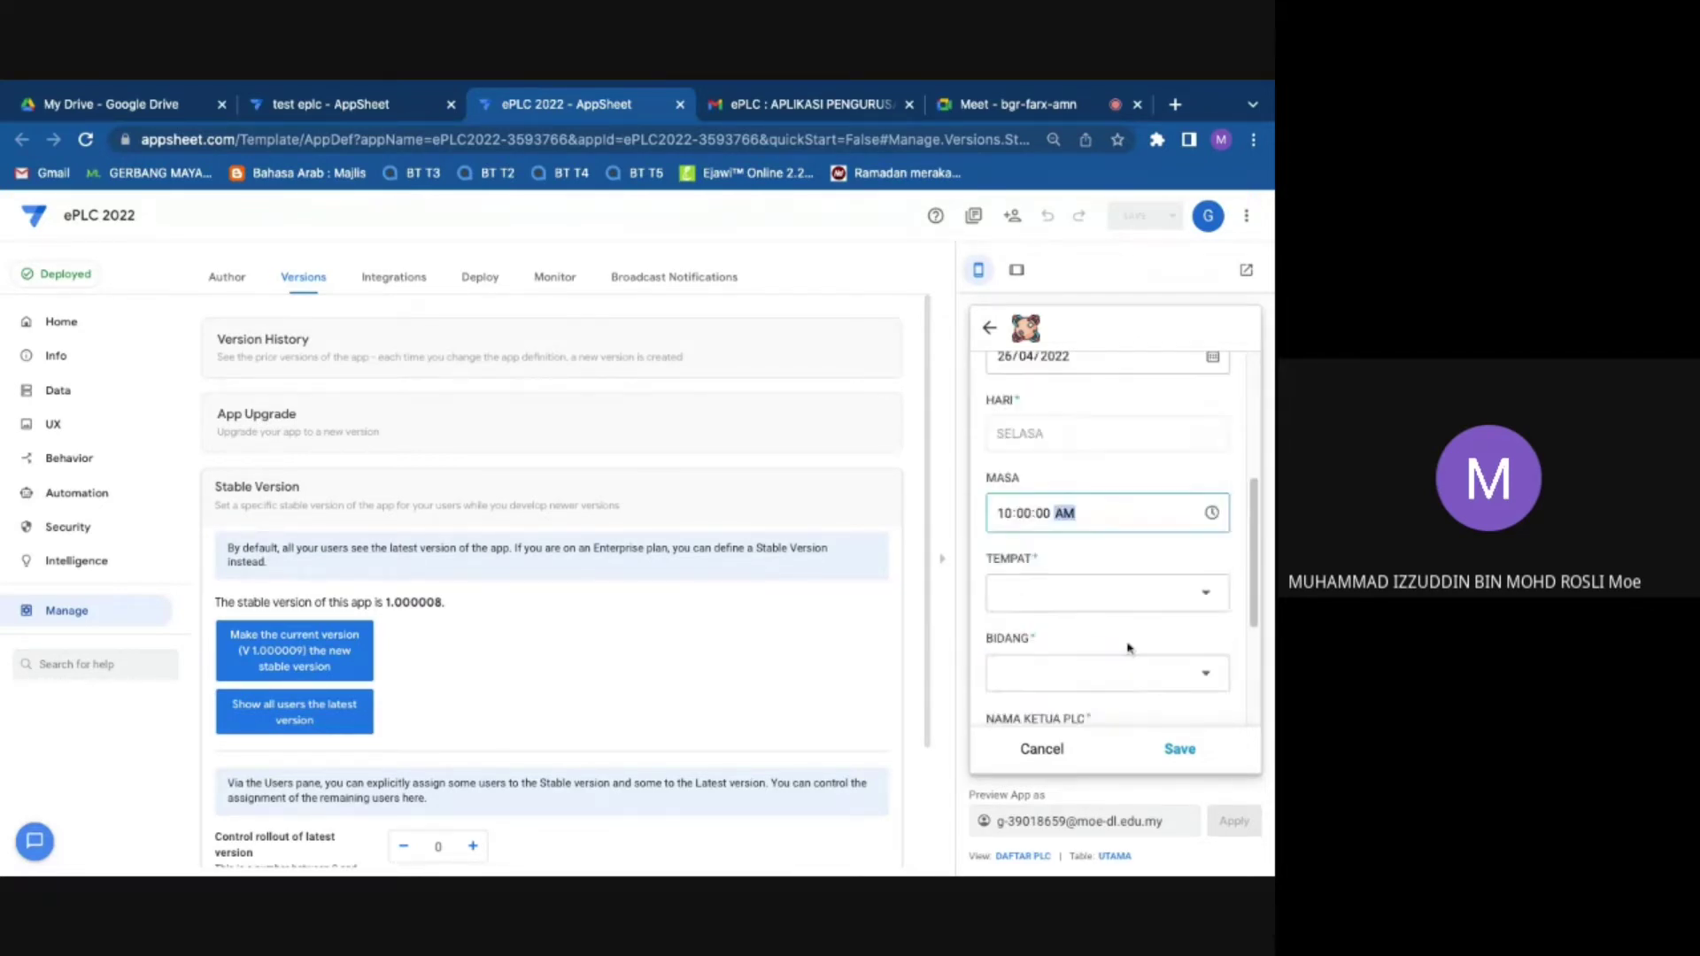
{"action": "left_click", "coordinate": [1131, 611]}
{"action": "left_click", "coordinate": [1073, 414]}
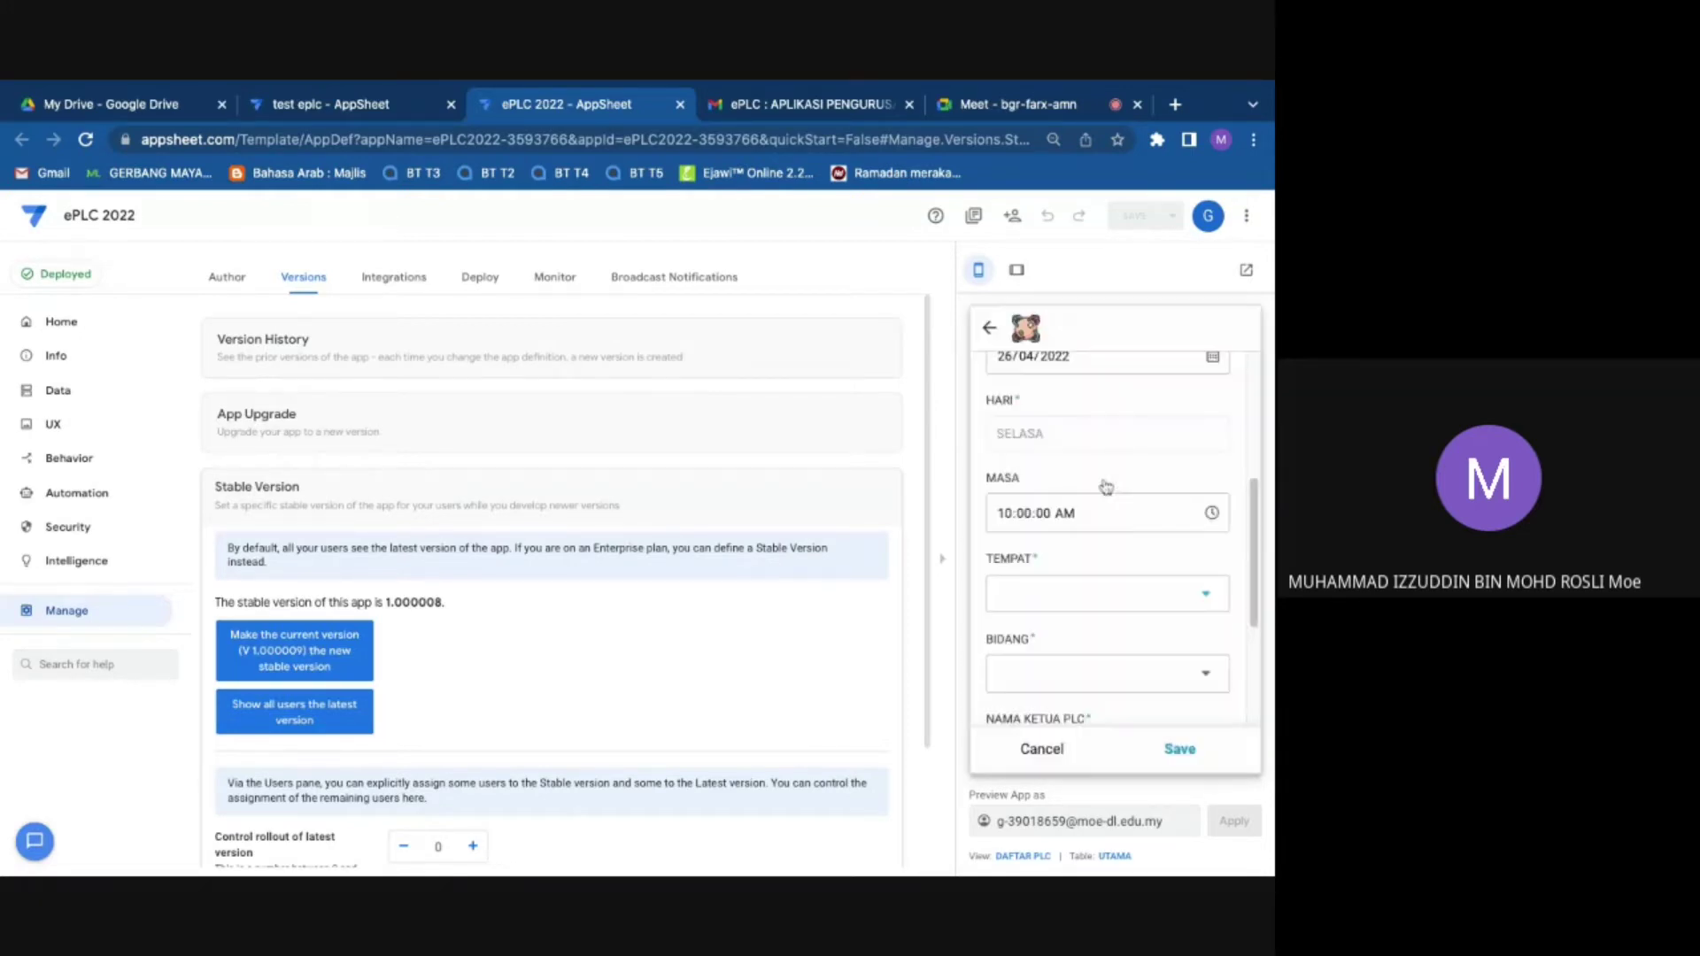
Step: Set the field to Bidang Bahasa and the panel to Panitia Bahasa Melayu
{"action": "scroll", "coordinate": [1115, 549], "scroll_direction": "down", "scroll_amount": 1}
{"action": "left_click", "coordinate": [1123, 578]}
{"action": "left_click", "coordinate": [1064, 375]}
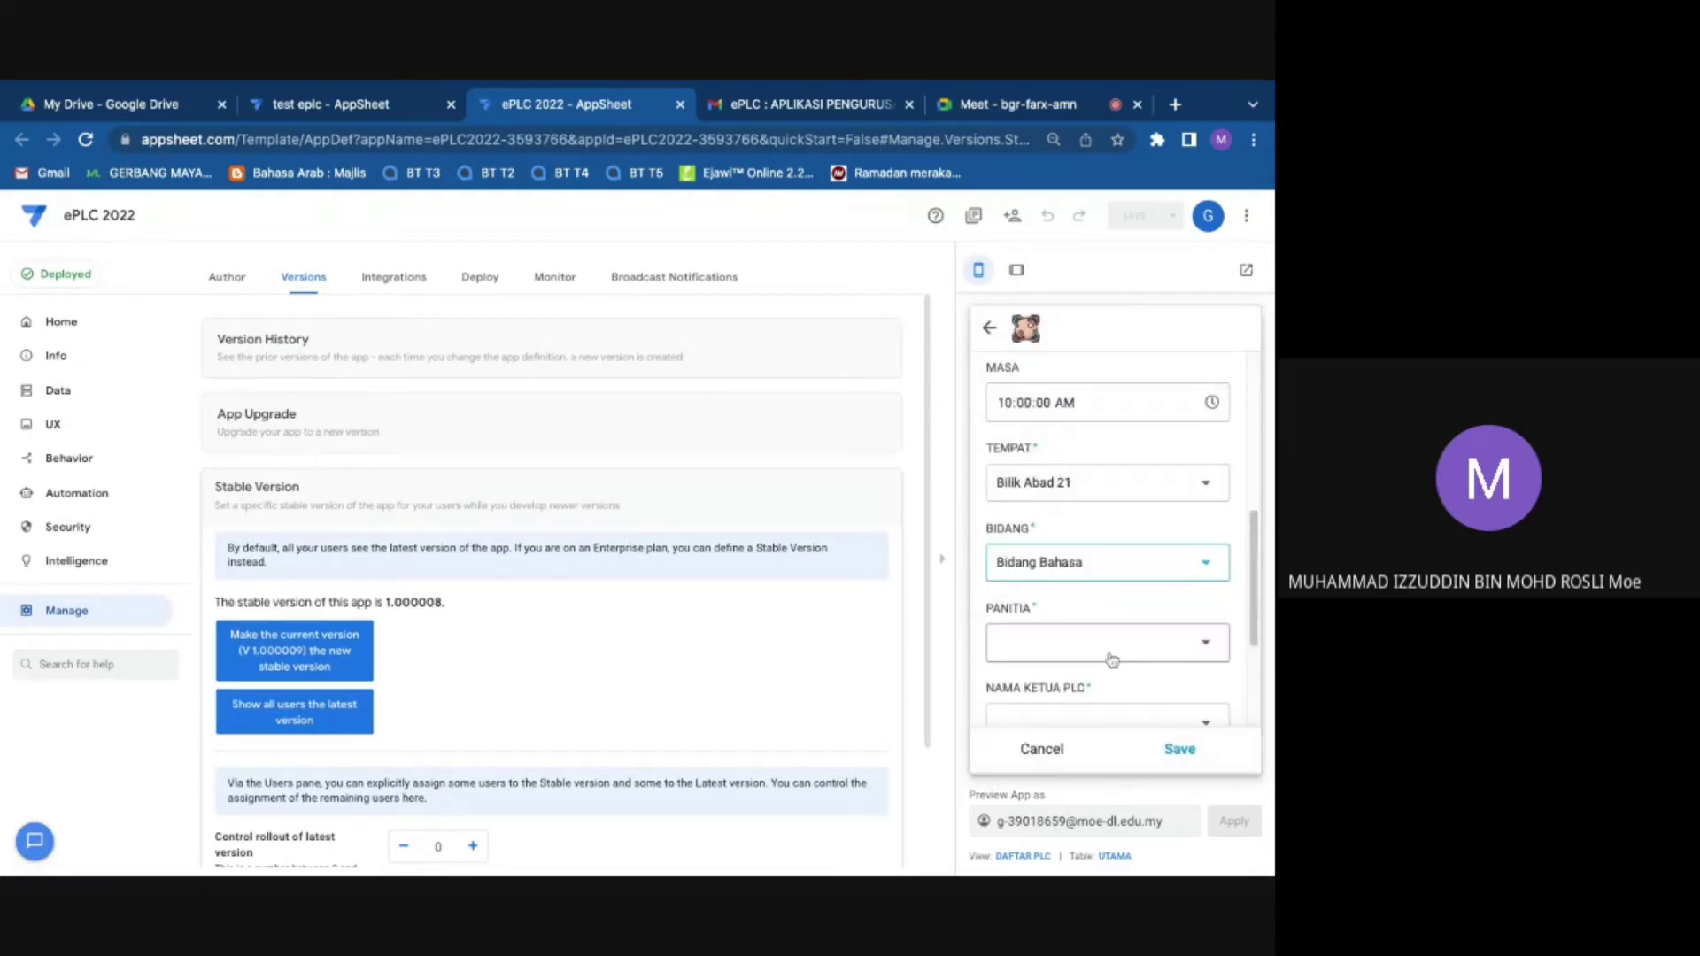
{"action": "left_click", "coordinate": [1111, 654]}
{"action": "left_click", "coordinate": [1043, 413]}
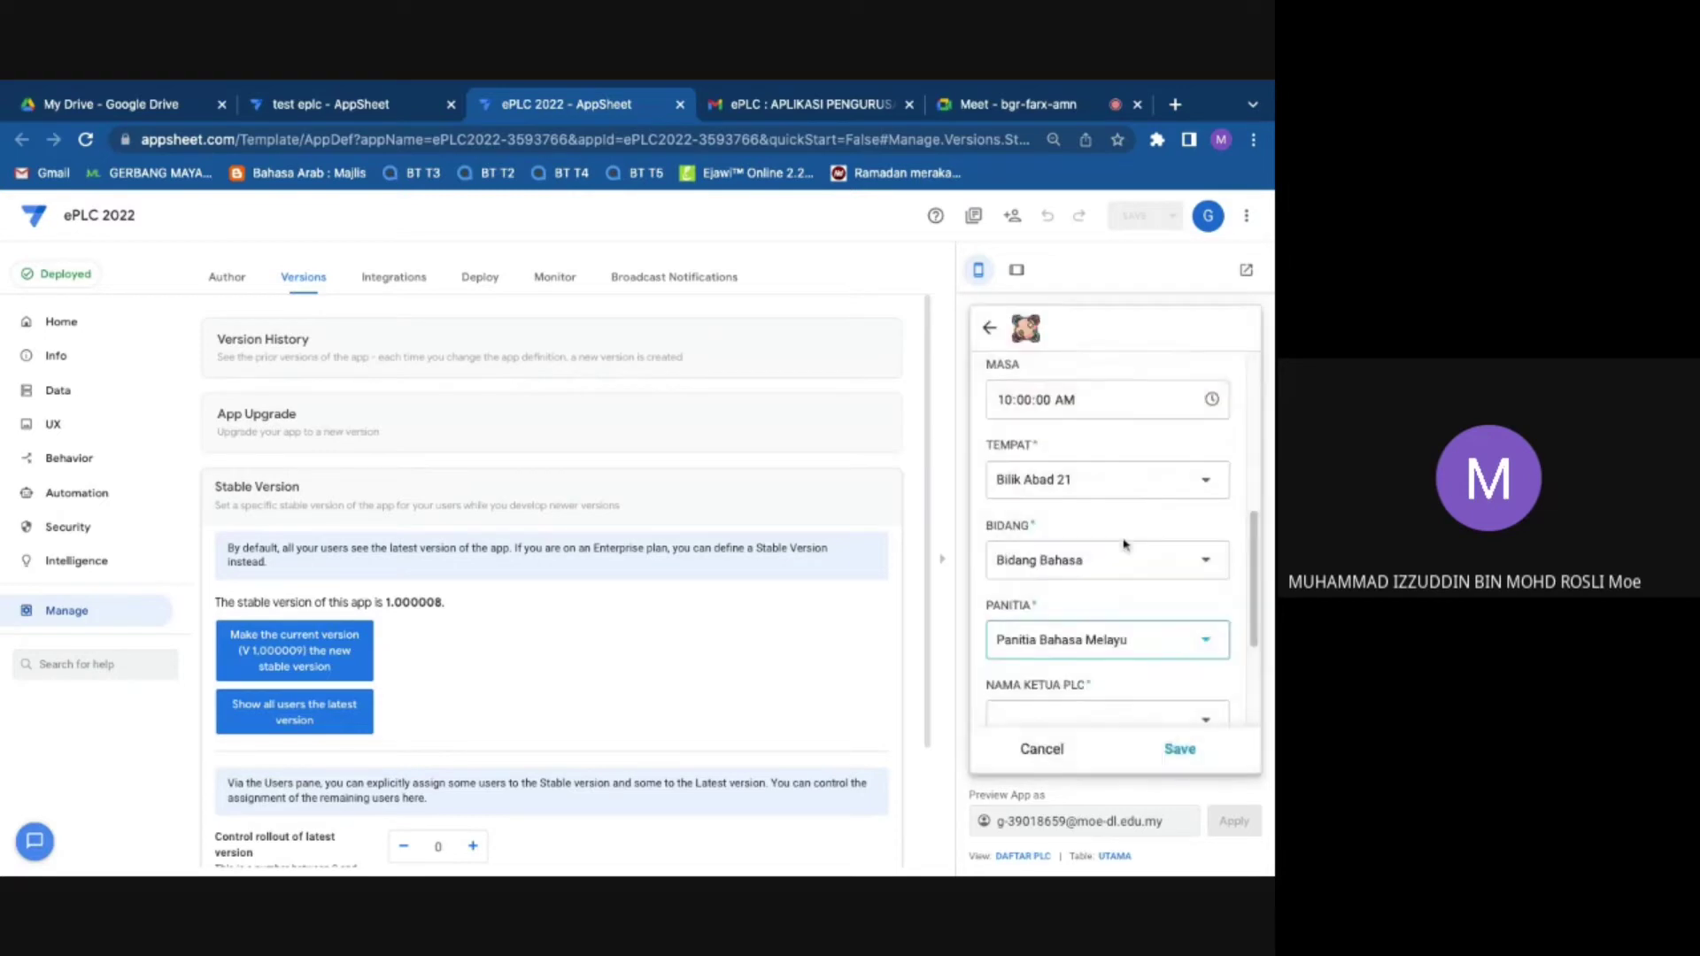
Step: Choose the PLC leader in NAMA KETUA PLC and check the filled NO KP KETUA
{"action": "scroll", "coordinate": [1137, 620], "scroll_direction": "down", "scroll_amount": 1}
{"action": "left_click", "coordinate": [1146, 686]}
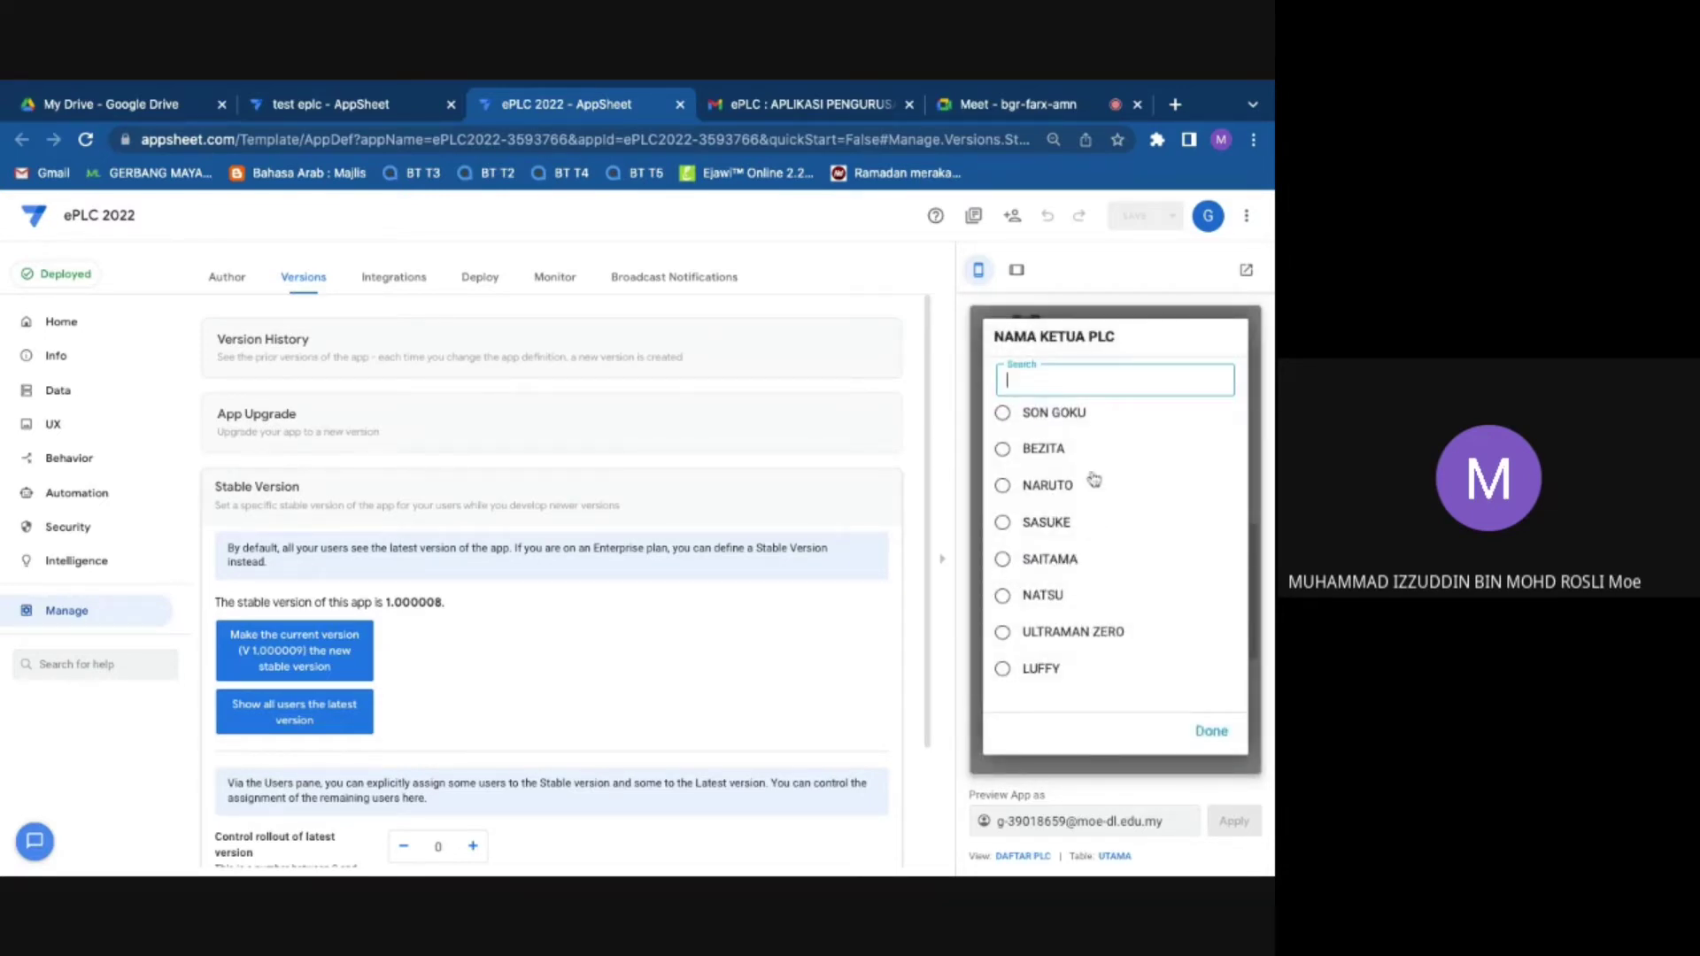
{"action": "left_click", "coordinate": [1061, 416]}
{"action": "scroll", "coordinate": [1128, 588], "scroll_direction": "down", "scroll_amount": 2}
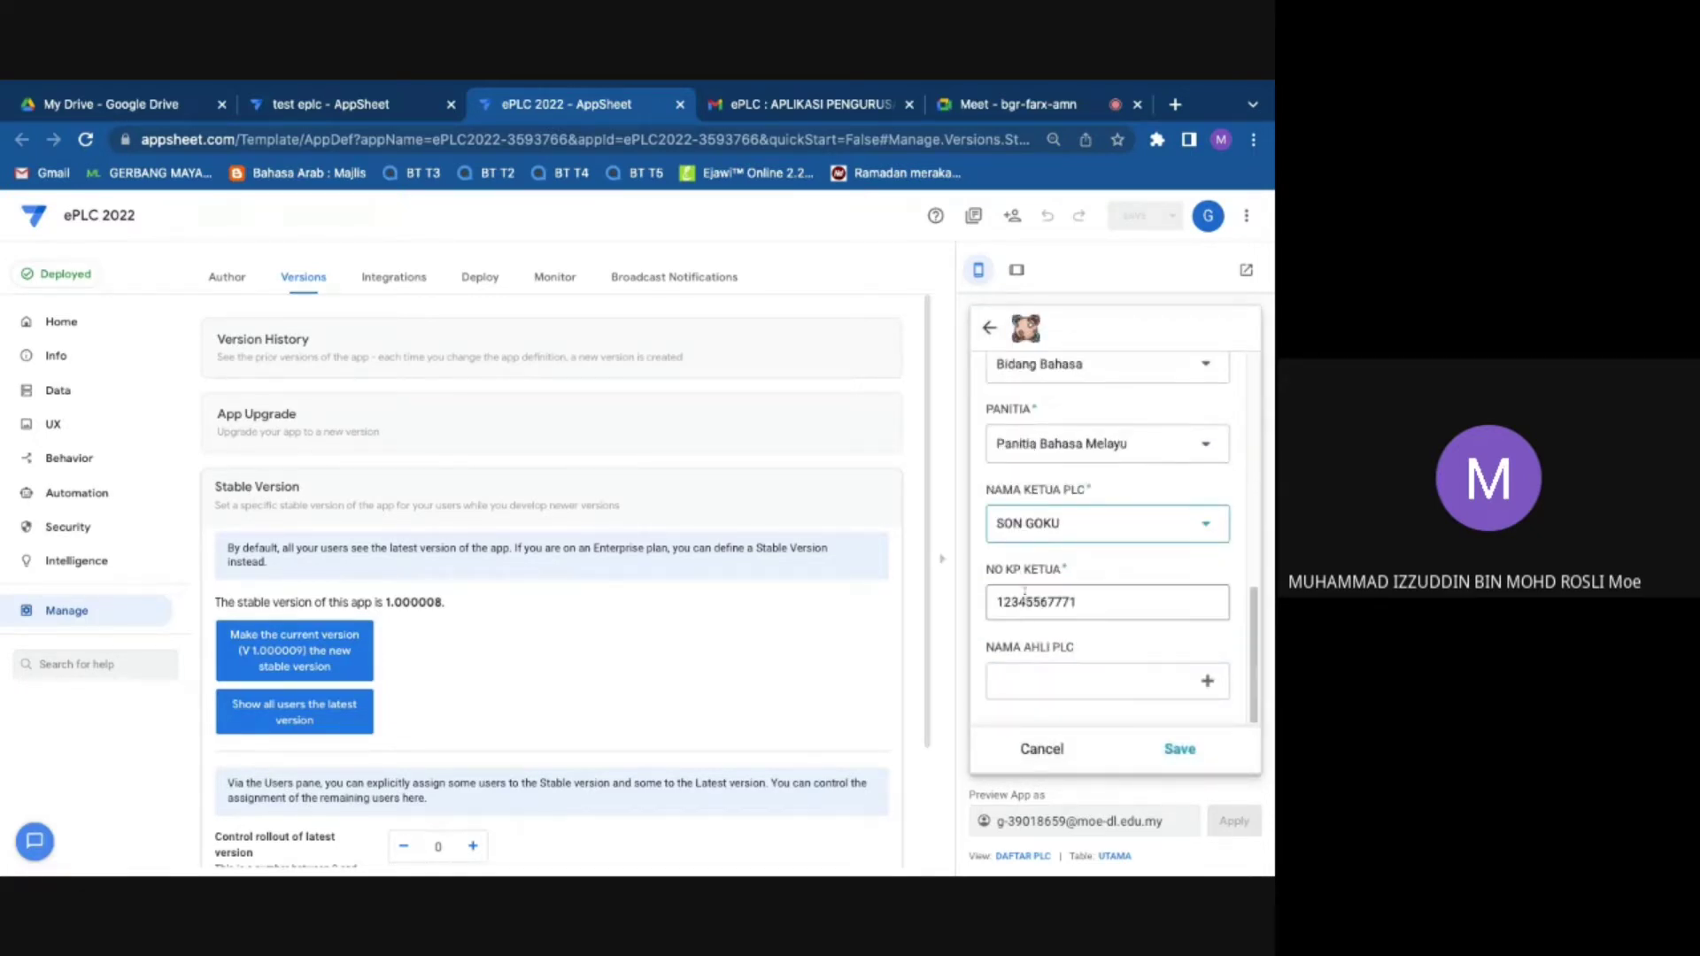
{"action": "left_click", "coordinate": [1090, 603]}
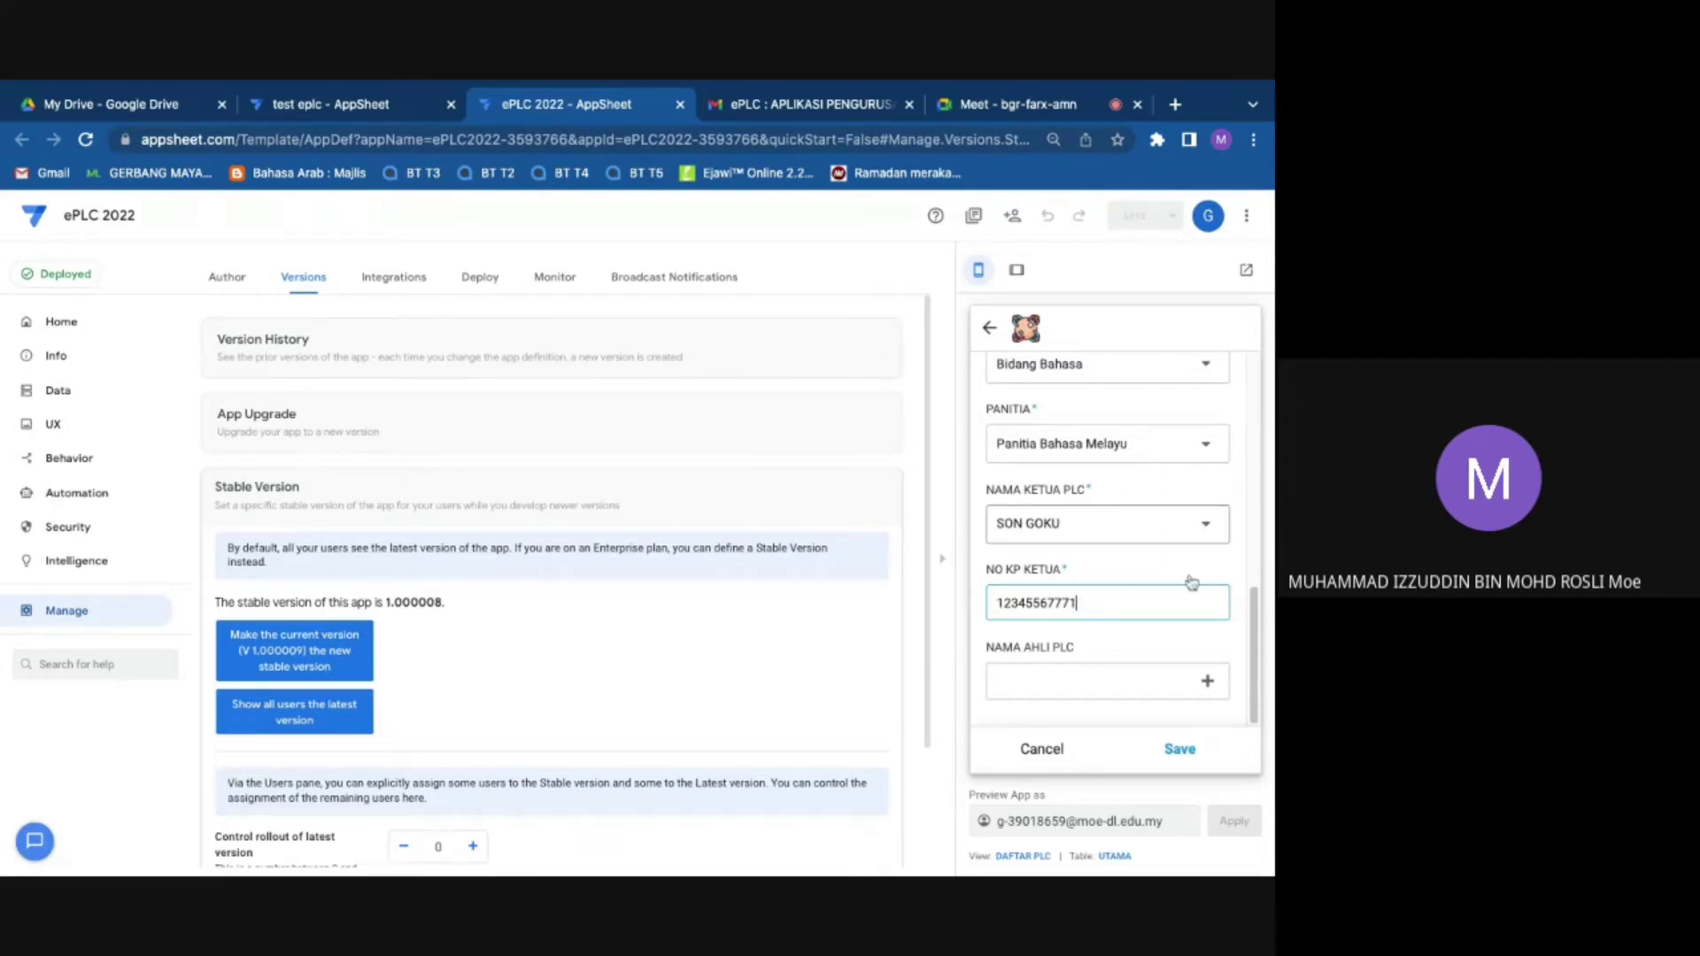
Step: Tick four members in NAMA AHLI PLC and save the DAFTAR PLC registration
{"action": "left_click", "coordinate": [1107, 680]}
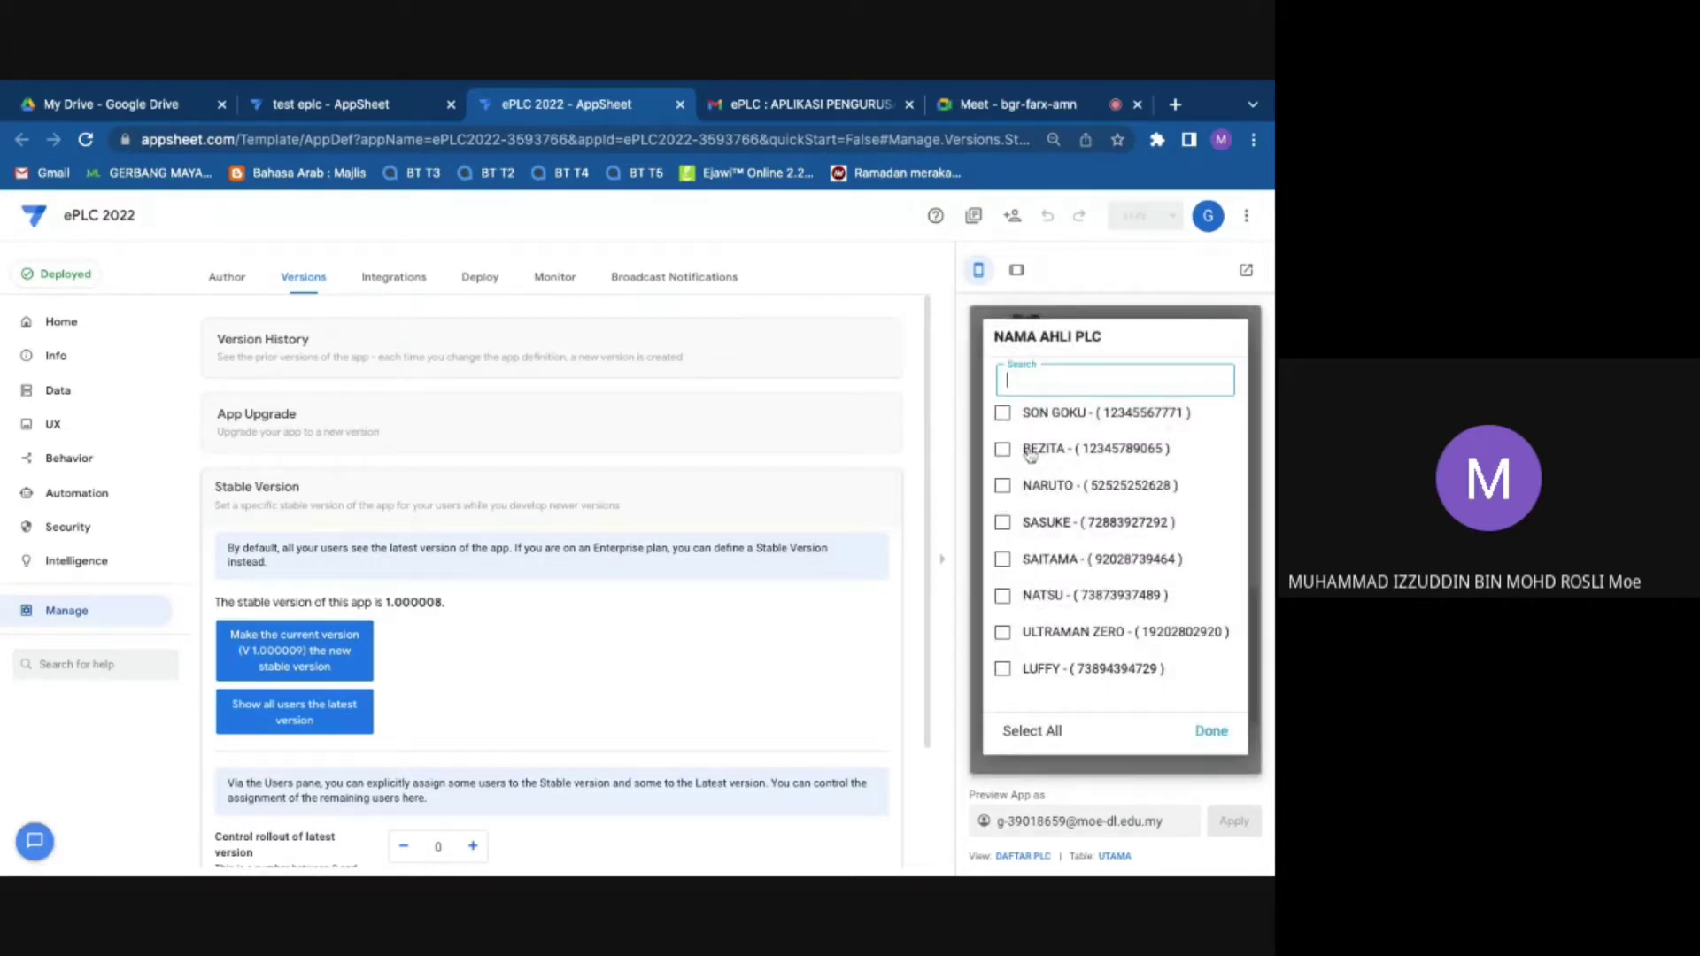
{"action": "left_click", "coordinate": [1003, 452]}
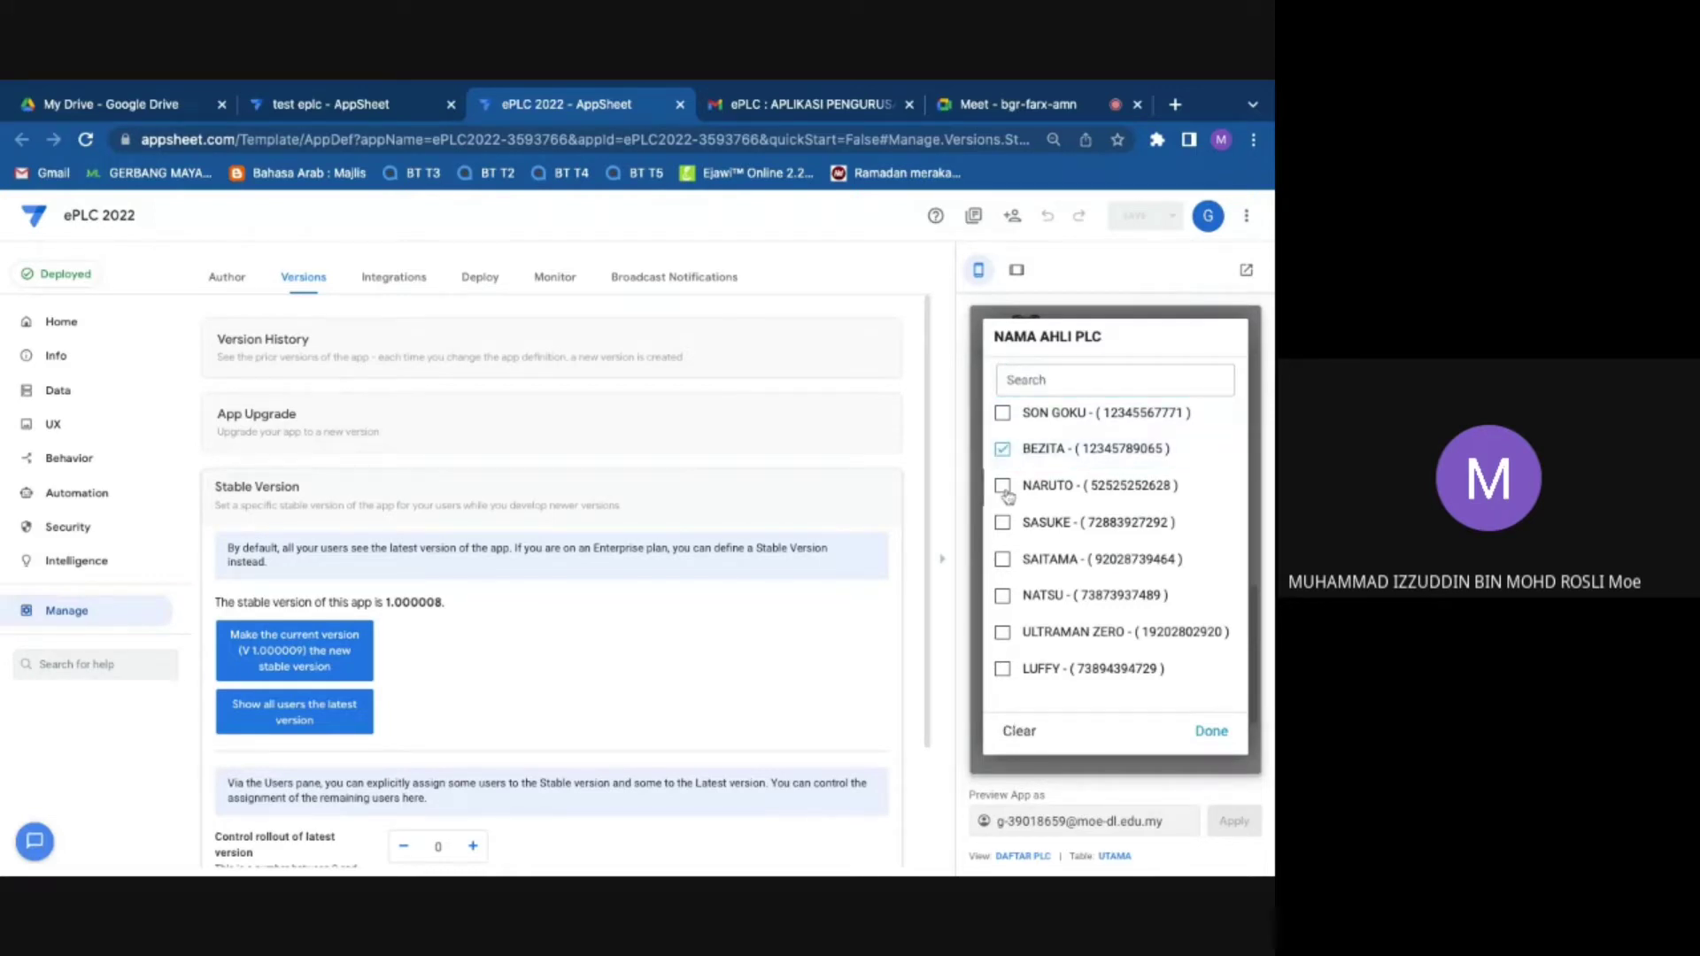
{"action": "left_click", "coordinate": [1003, 487]}
{"action": "left_click", "coordinate": [1003, 523]}
{"action": "left_click", "coordinate": [1003, 559]}
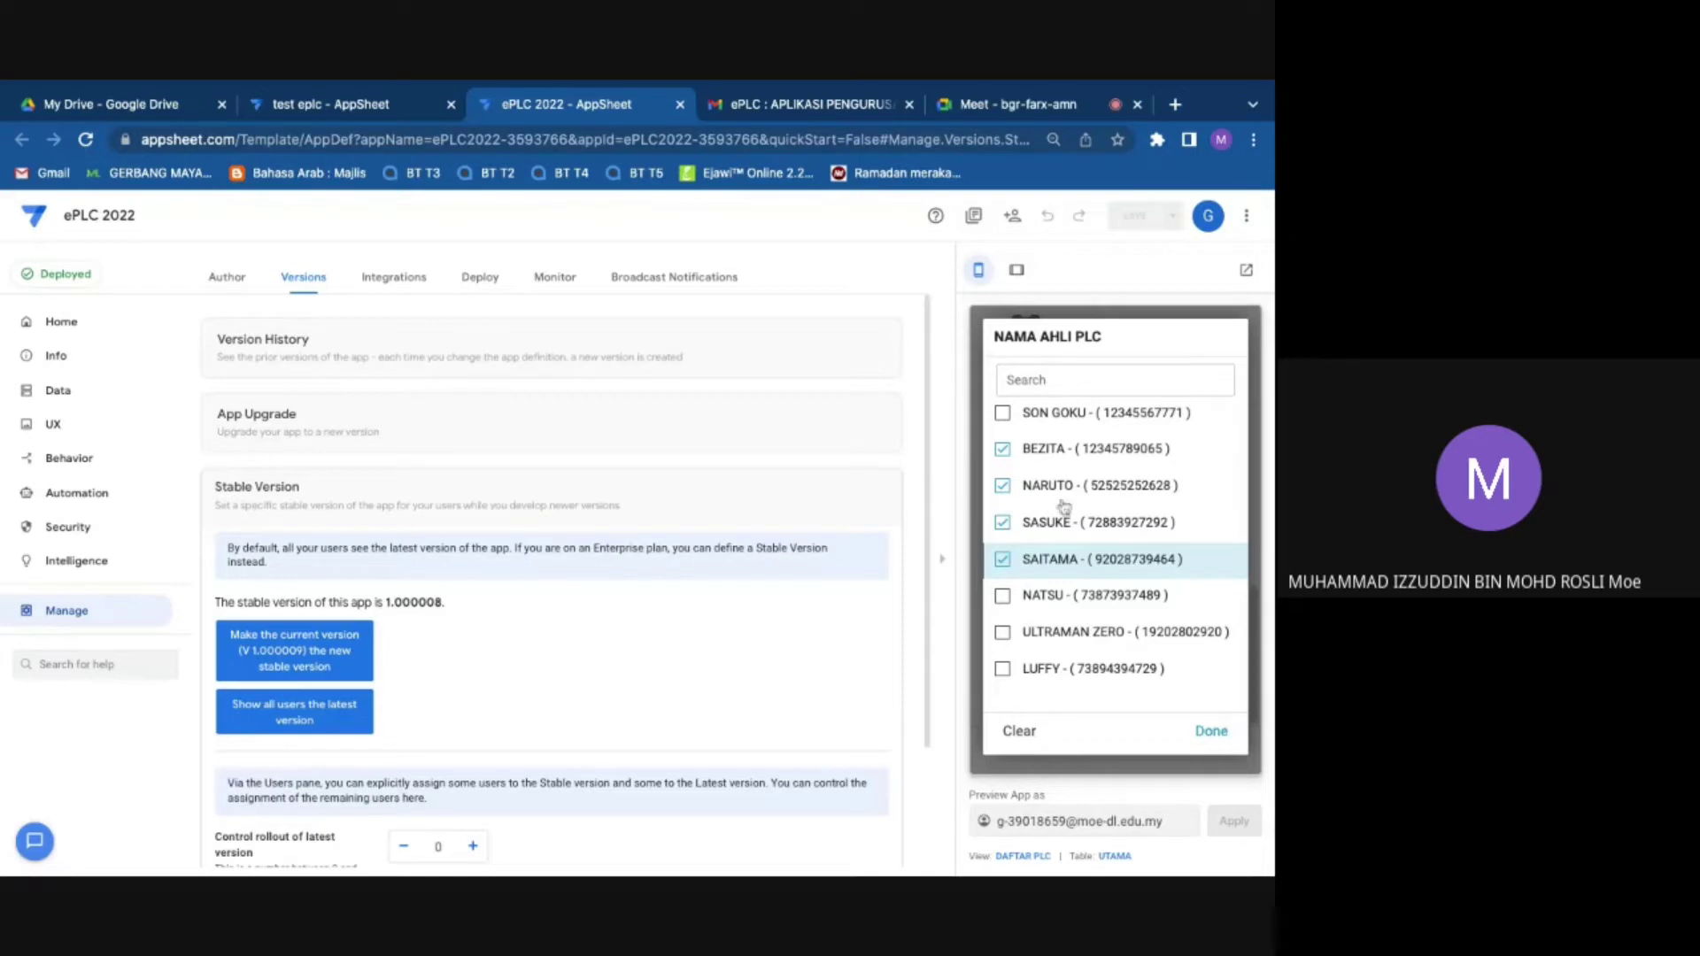
{"action": "left_click", "coordinate": [1212, 732]}
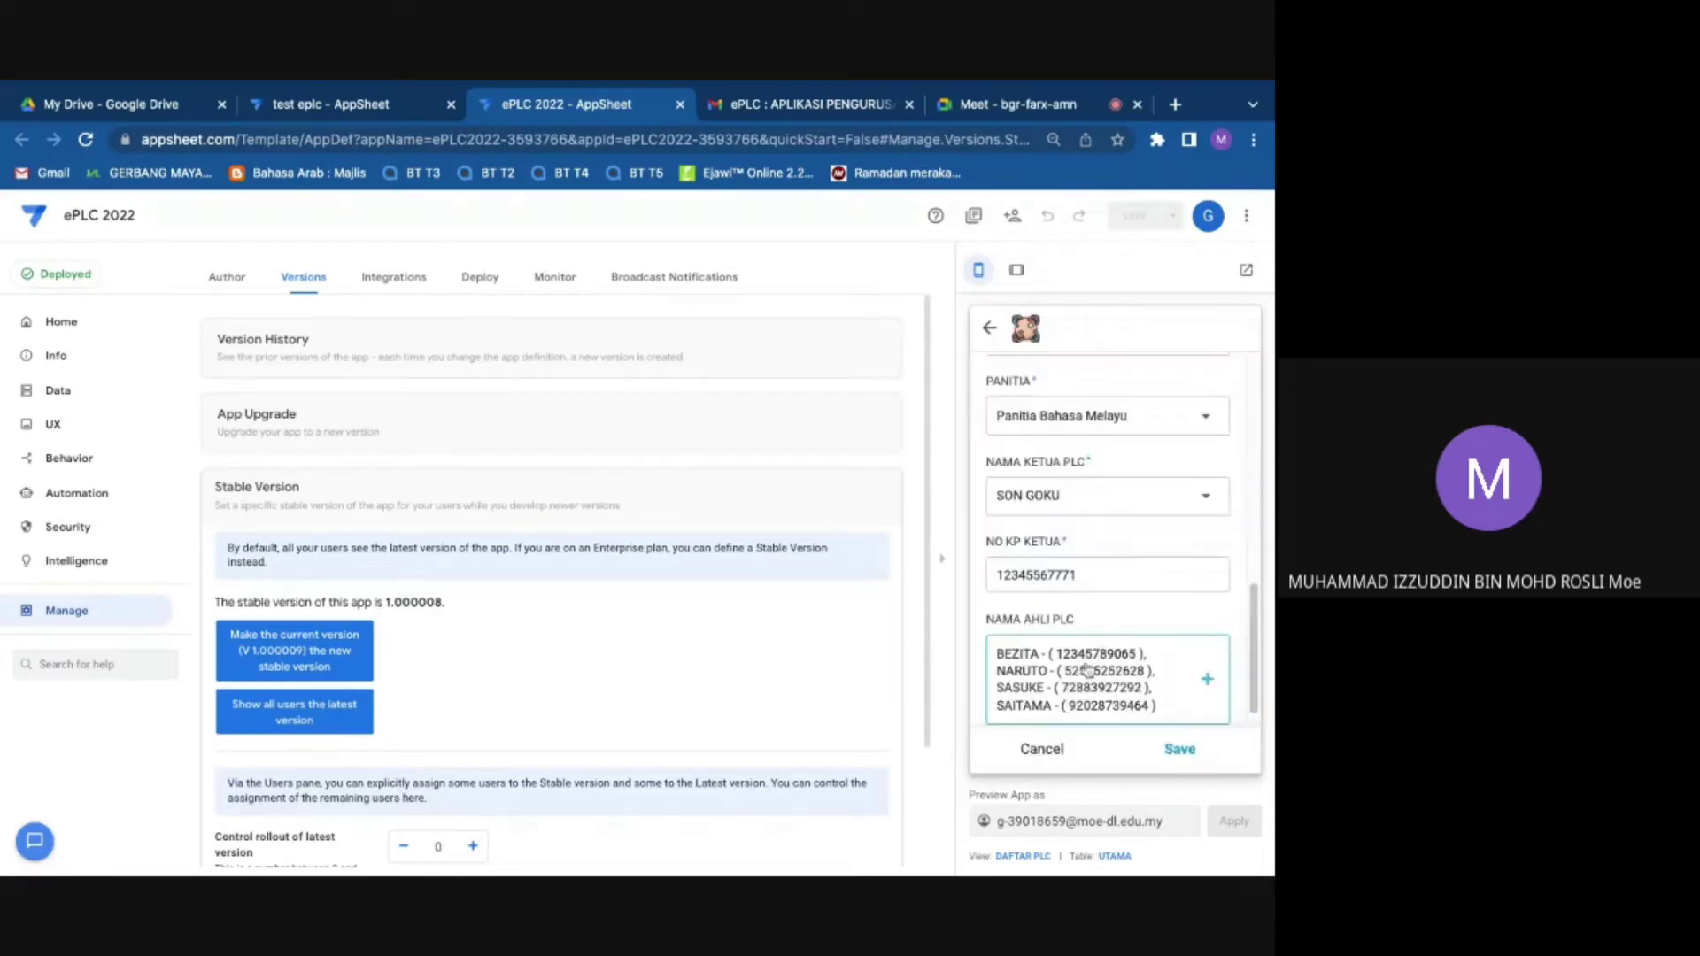
{"action": "left_click", "coordinate": [1182, 748]}
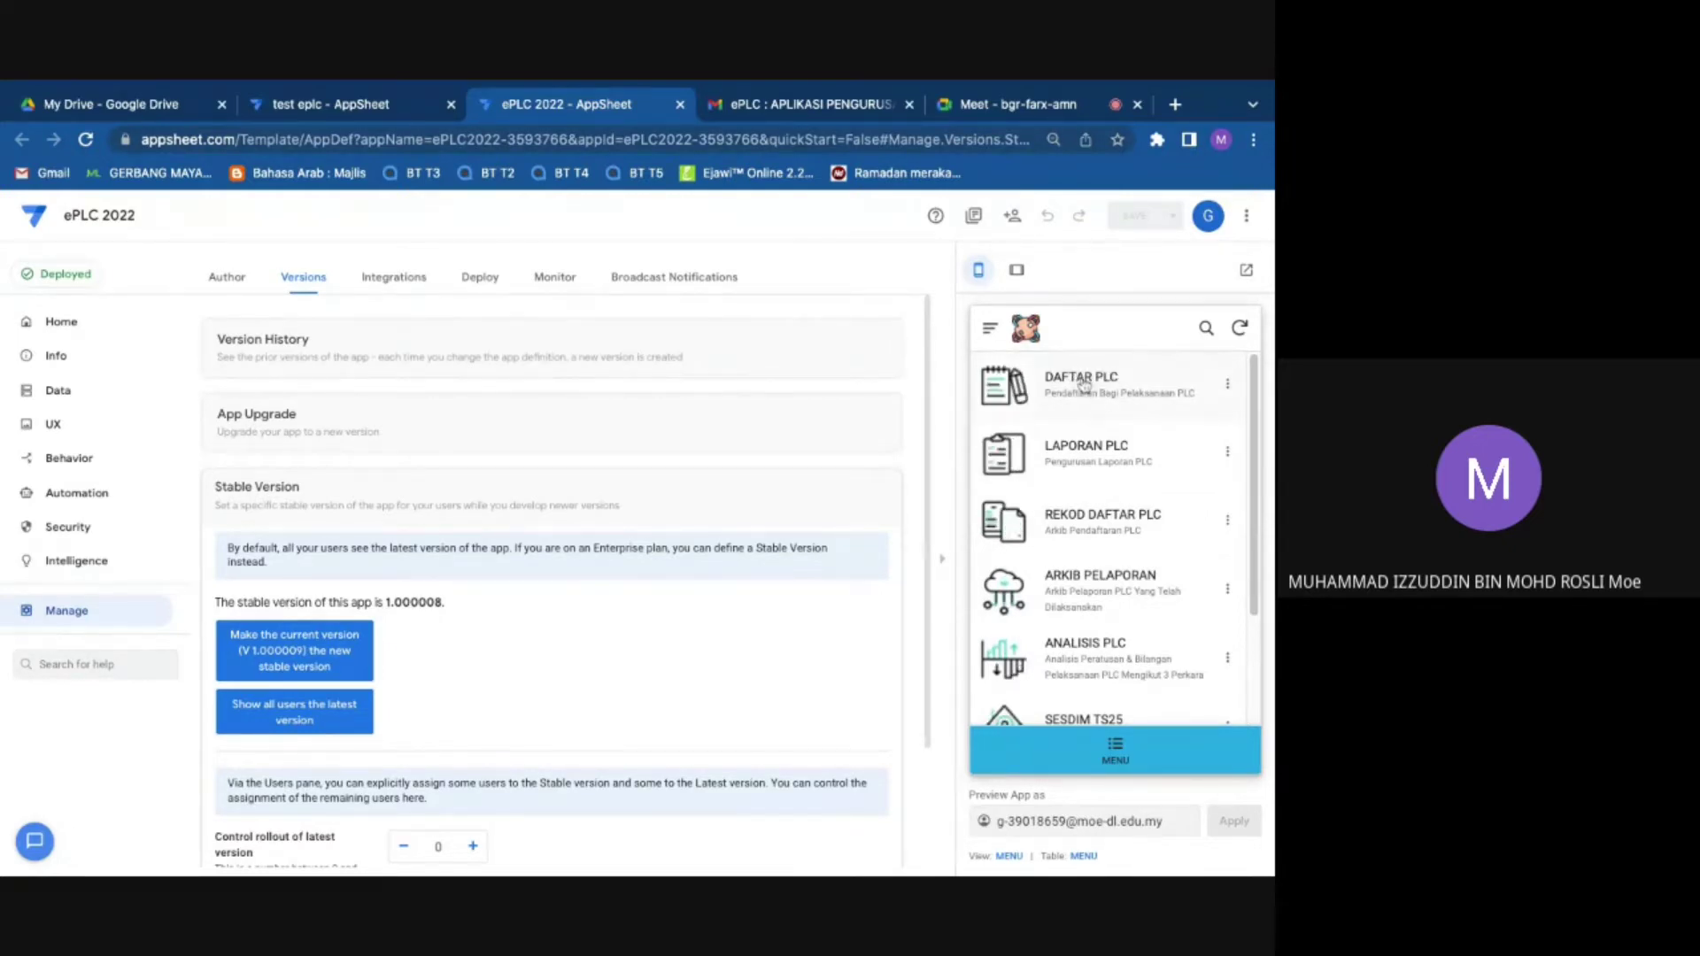
{"action": "left_click", "coordinate": [1025, 105]}
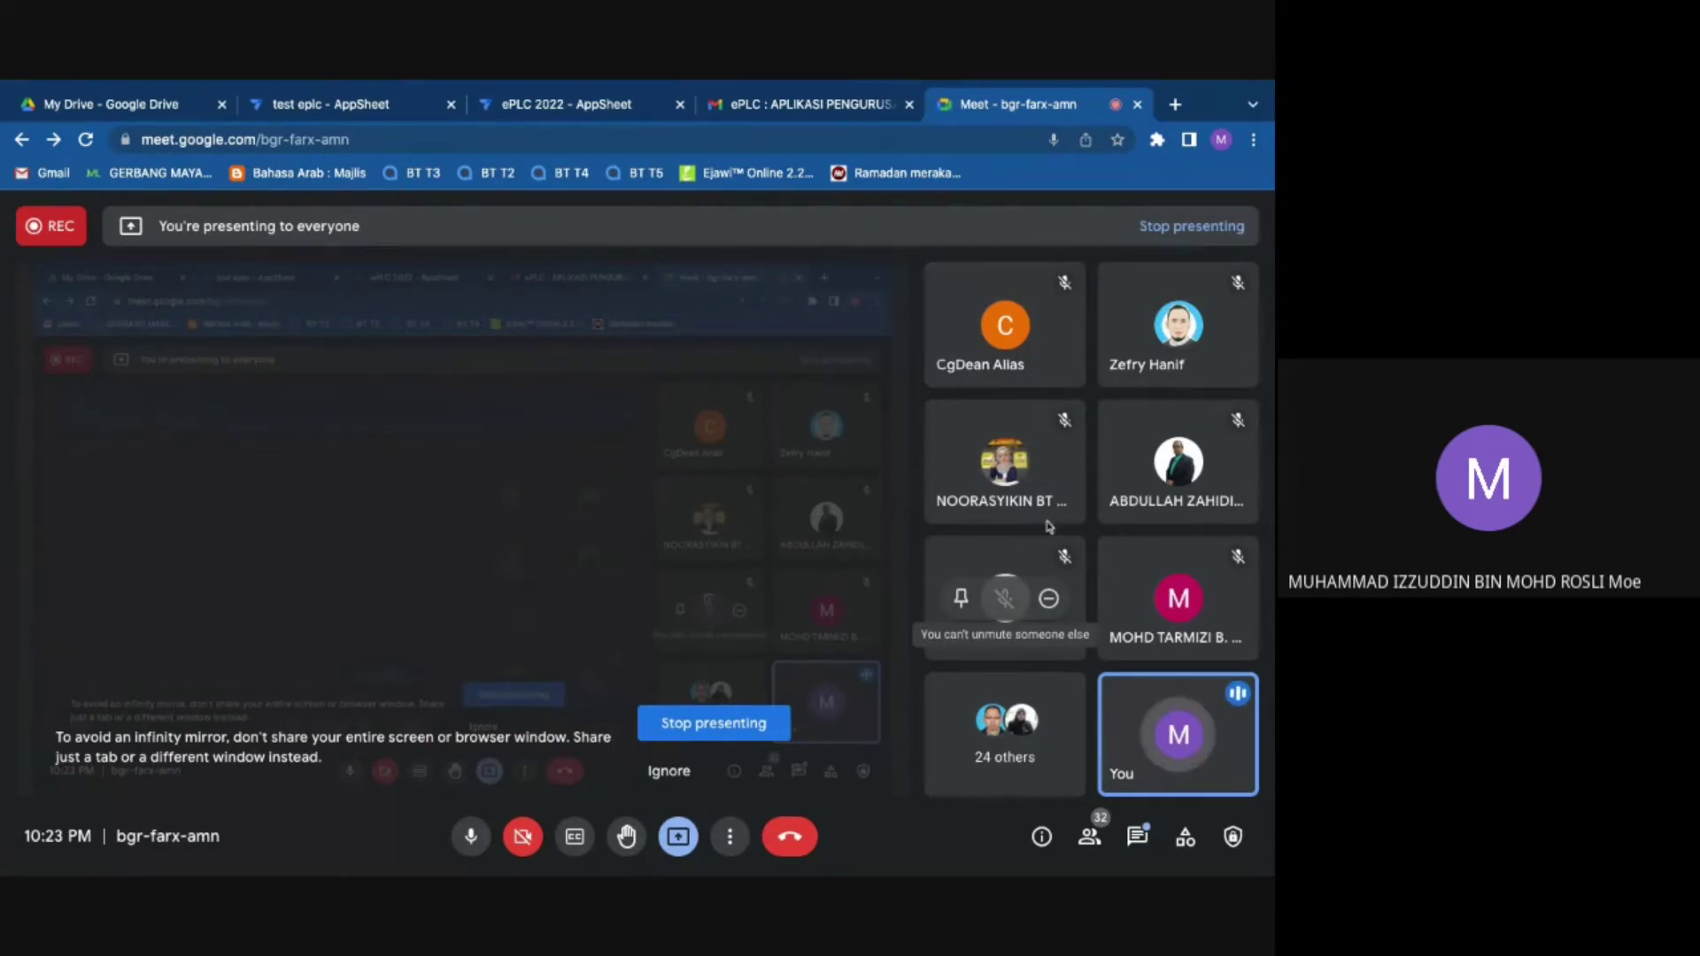
{"action": "left_click", "coordinate": [608, 111]}
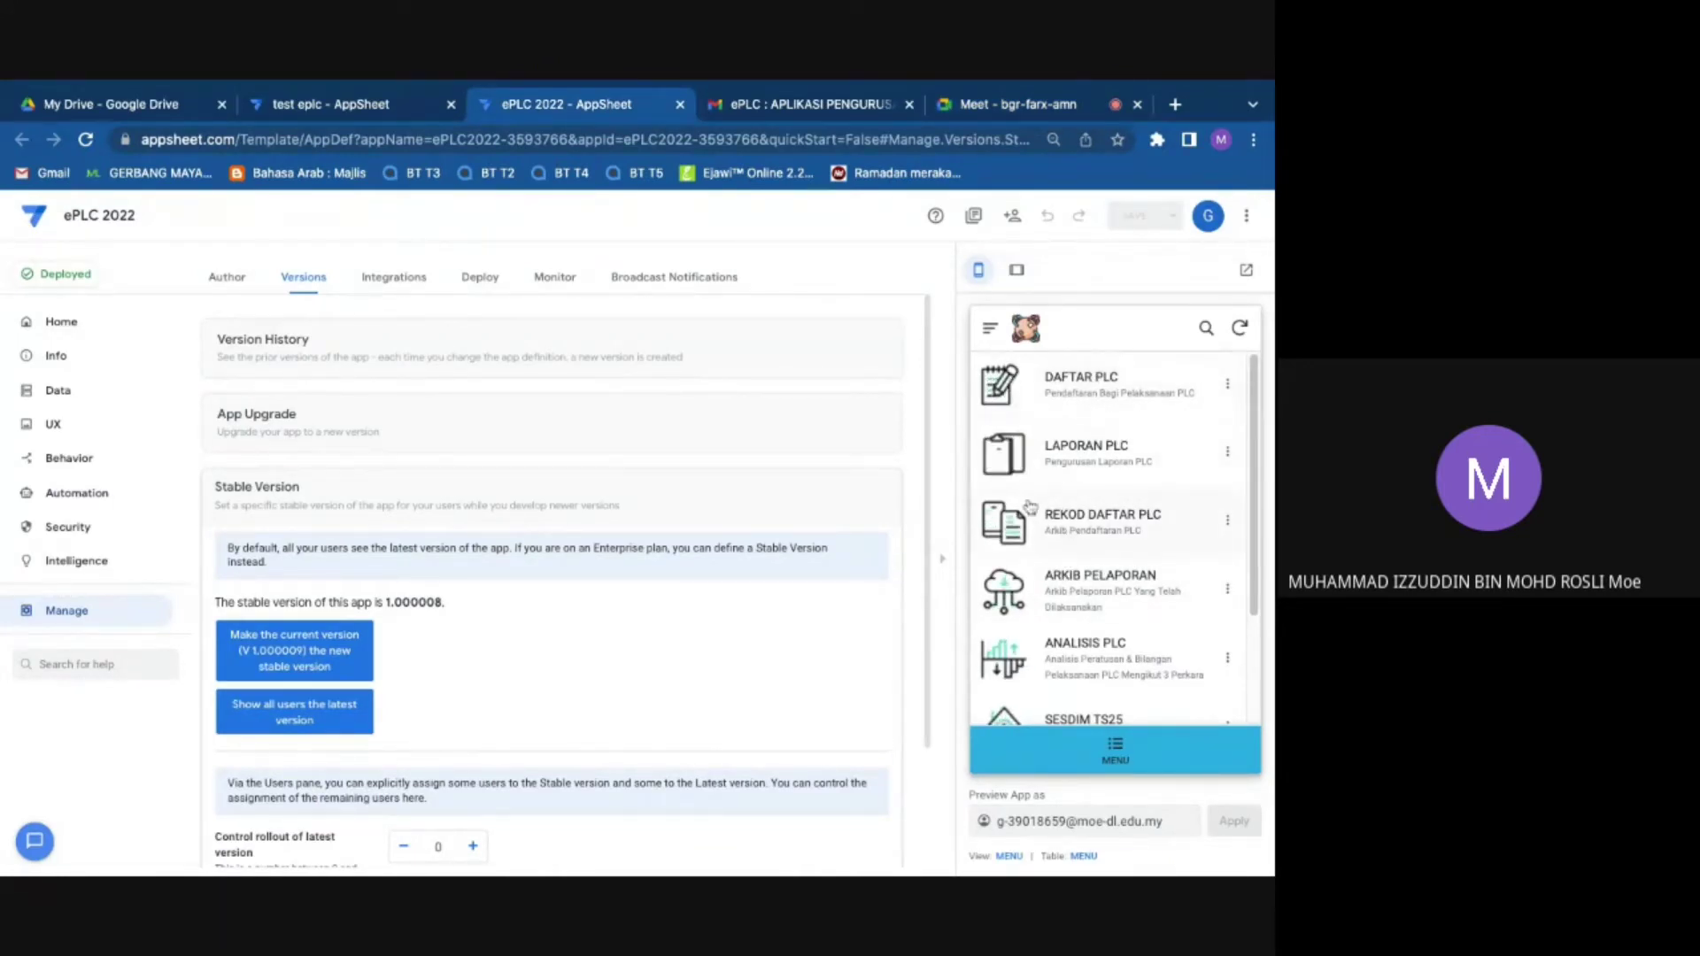
Step: Navigate REKOD DAFTAR PLC to the Bidang Bahasa PEMBELAJARAN BERKUMPULAN record
{"action": "left_click", "coordinate": [1078, 520]}
{"action": "left_click", "coordinate": [993, 332]}
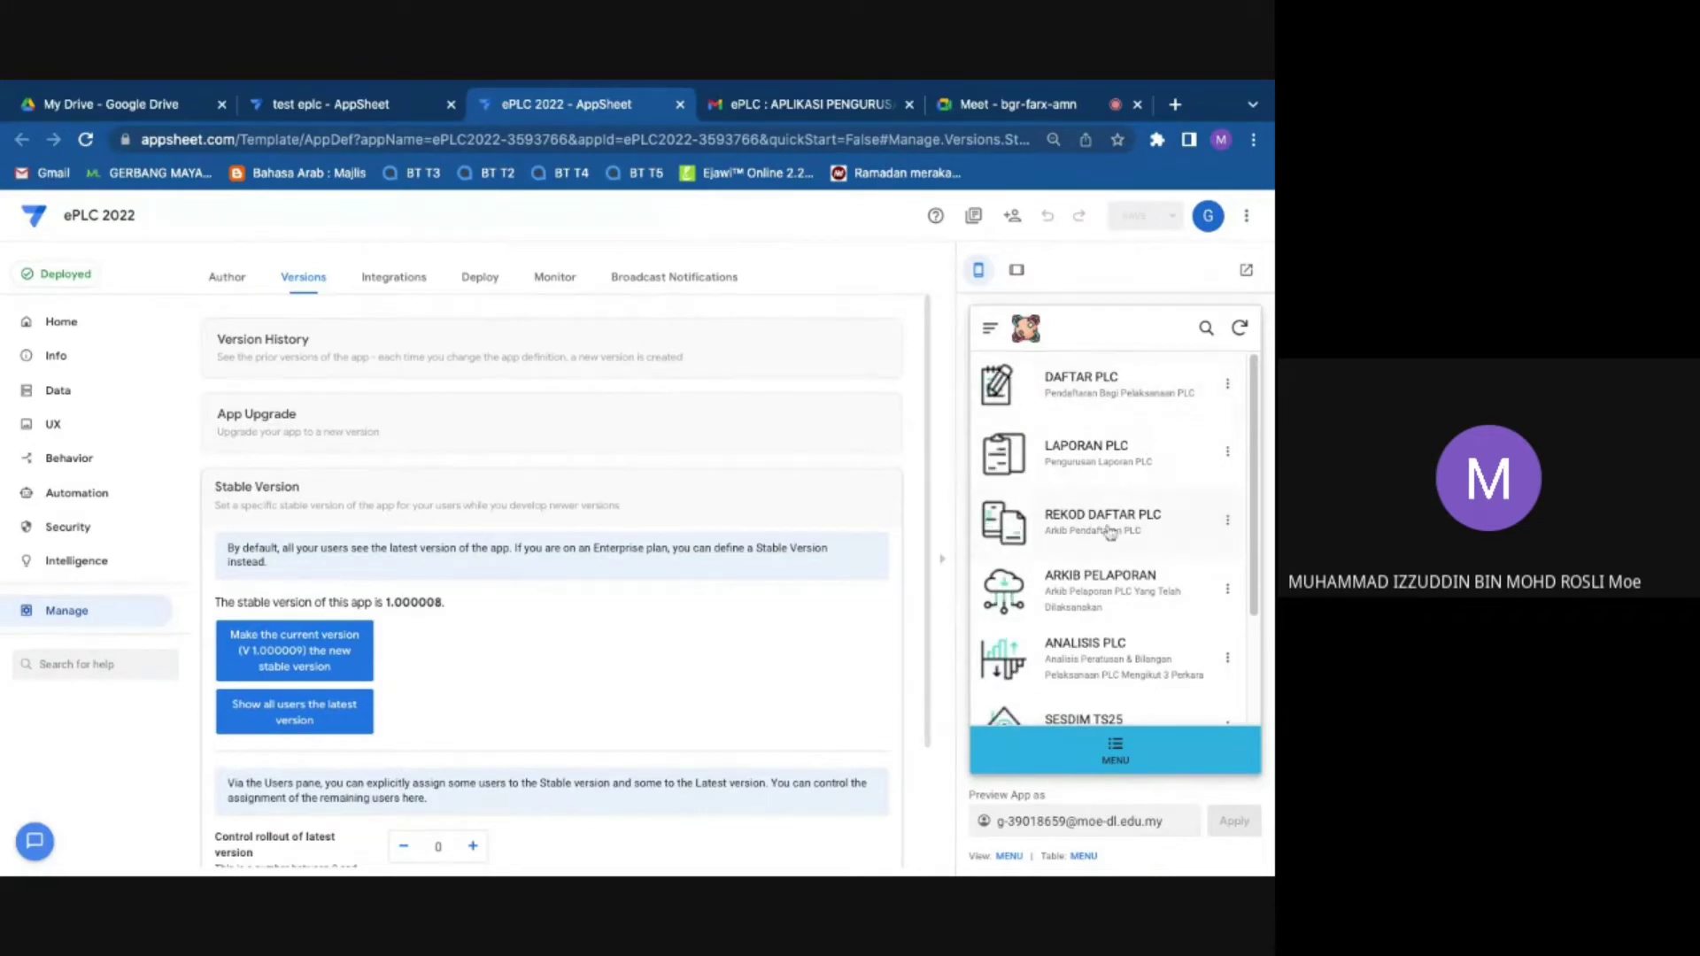
{"action": "left_click", "coordinate": [1098, 521]}
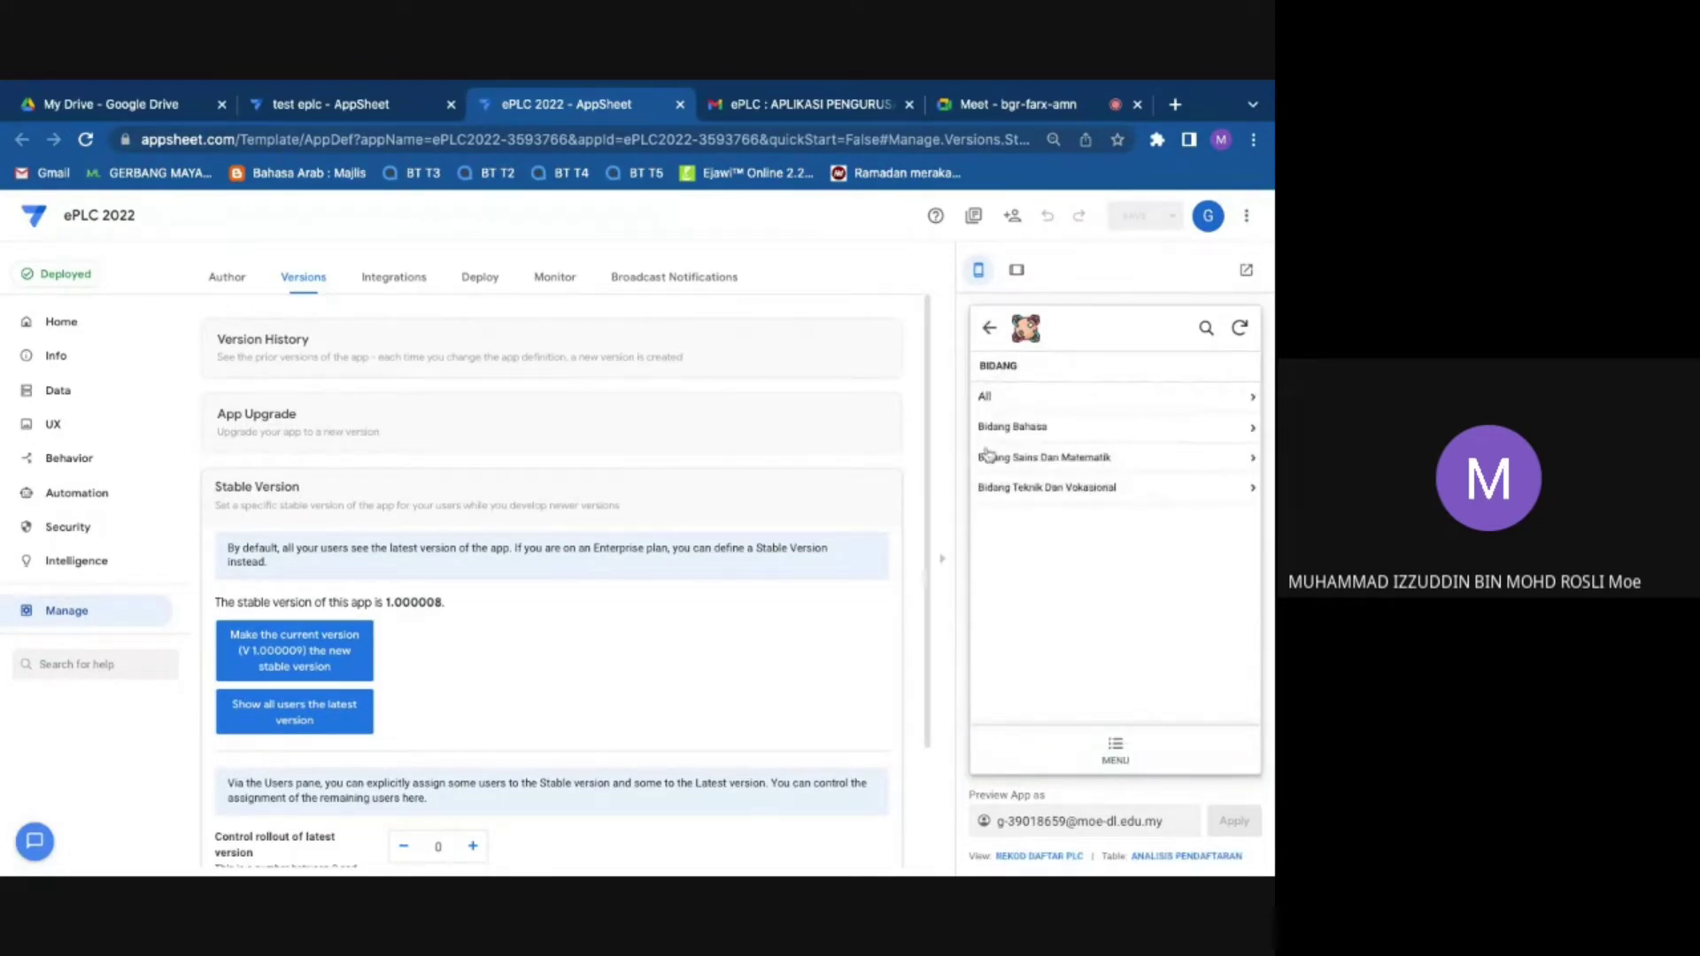
{"action": "left_click", "coordinate": [1031, 425]}
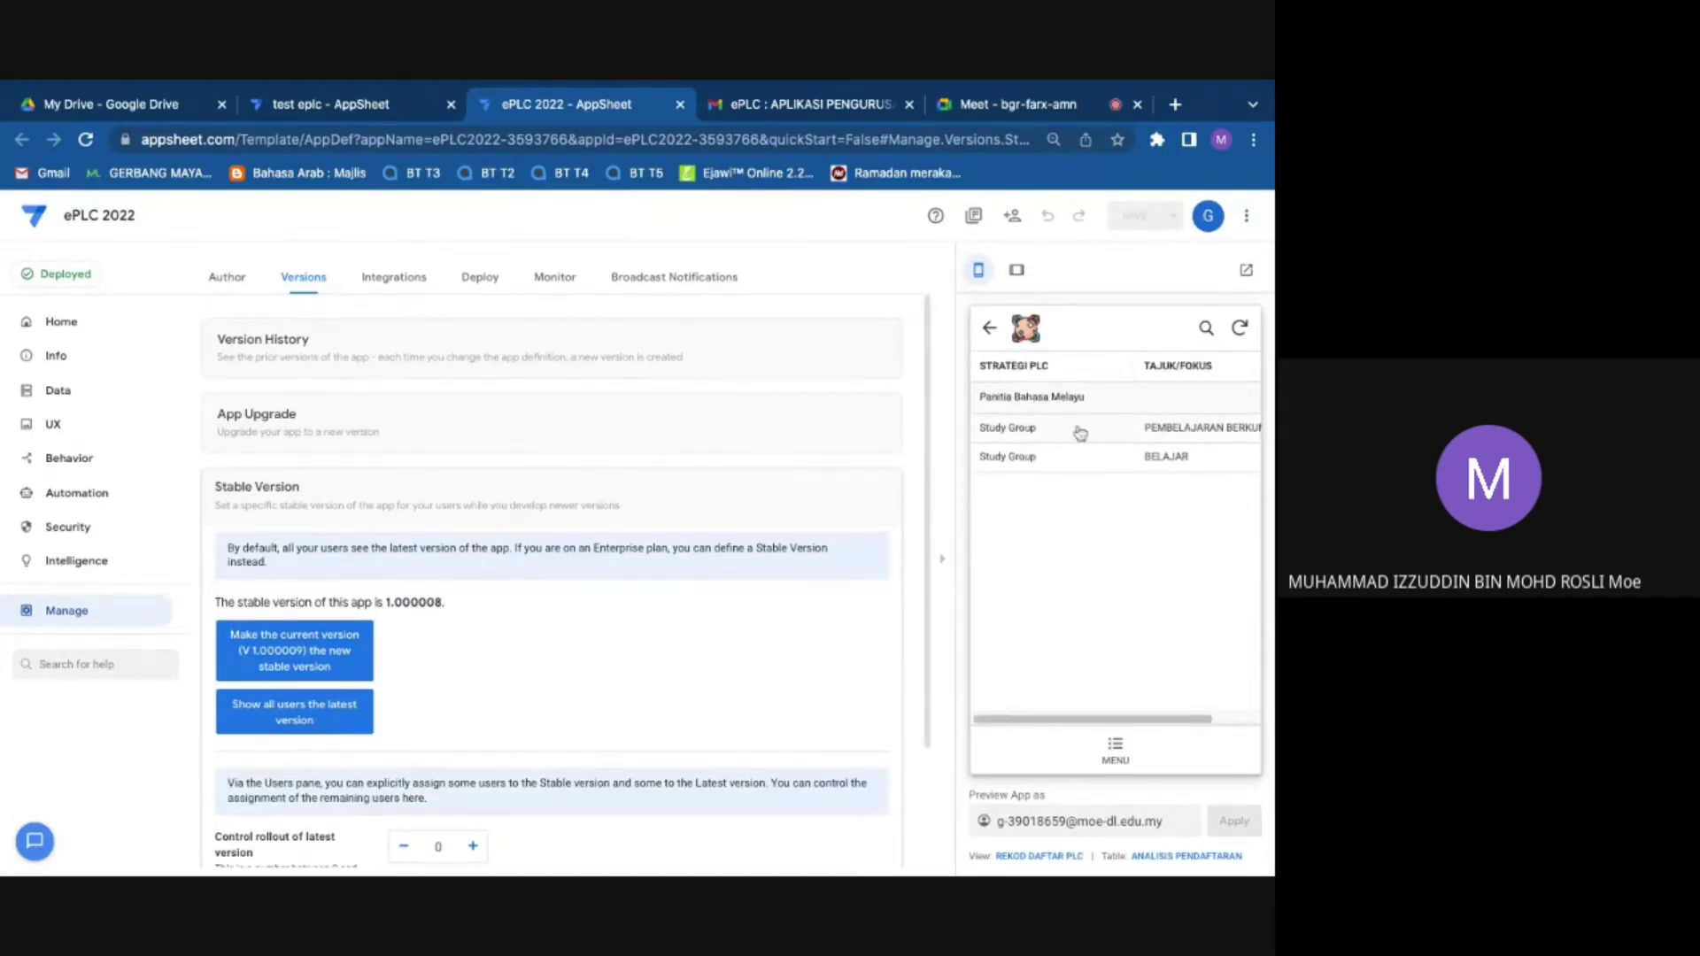
{"action": "left_click", "coordinate": [1186, 434]}
Step: Open the record's PDF DAFTAR PLC letter in a new tab
{"action": "scroll", "coordinate": [1067, 543], "scroll_direction": "down", "scroll_amount": 4}
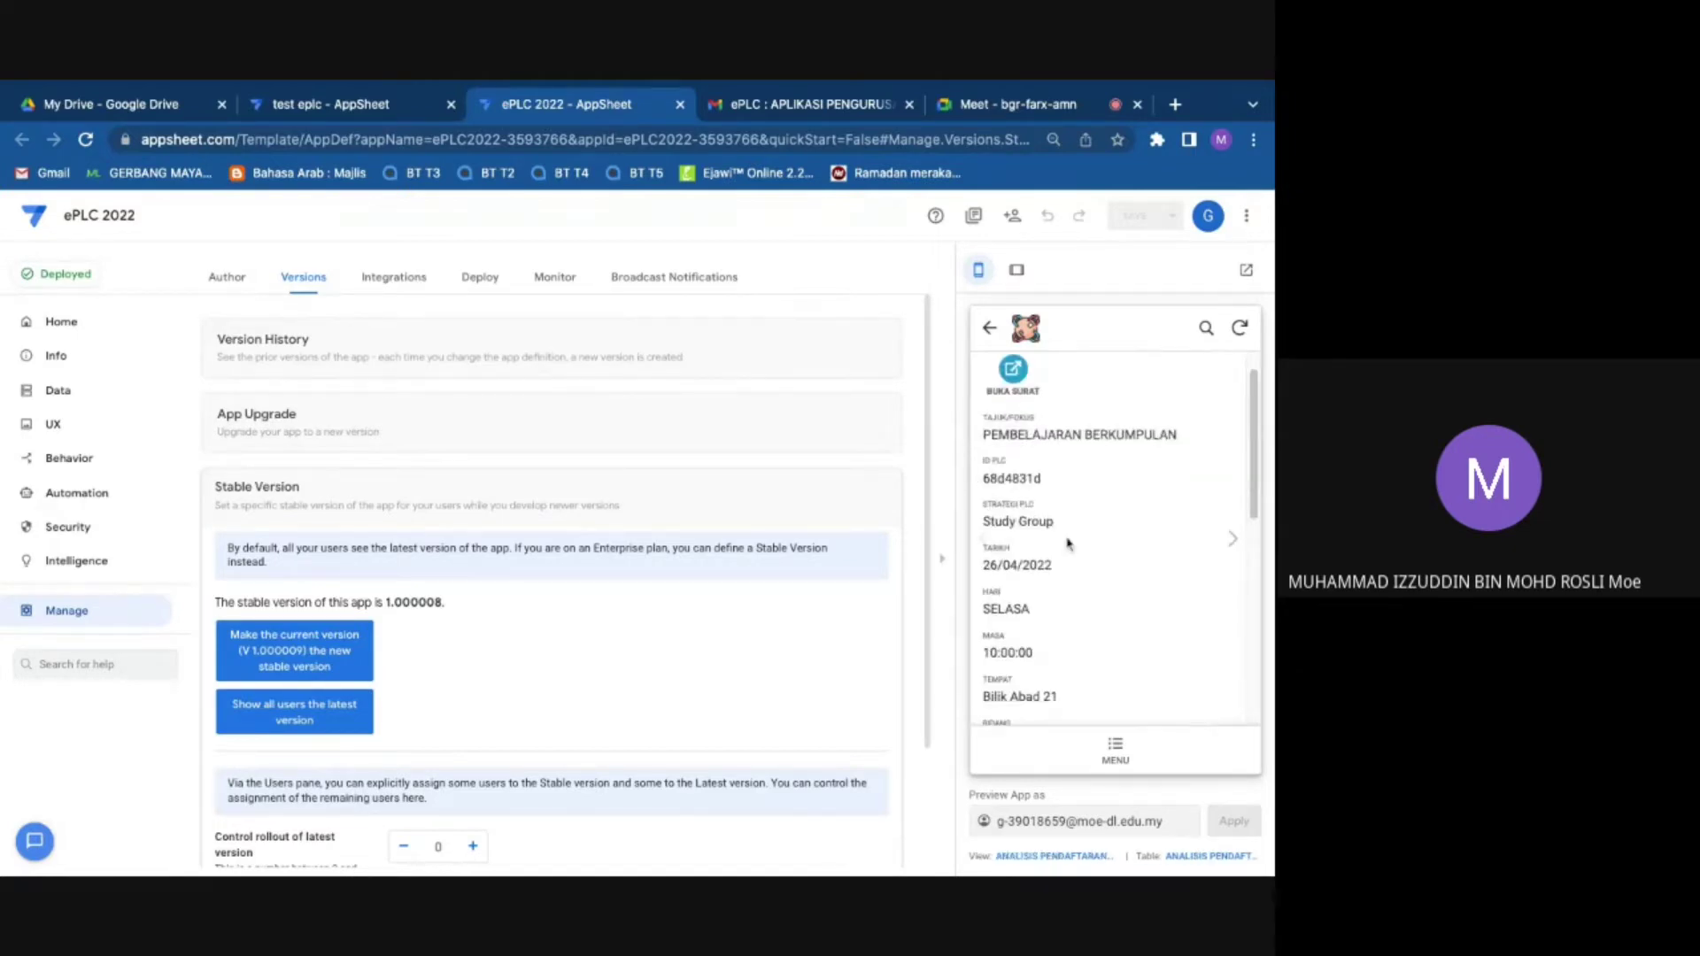
{"action": "scroll", "coordinate": [1067, 542], "scroll_direction": "up", "scroll_amount": 1}
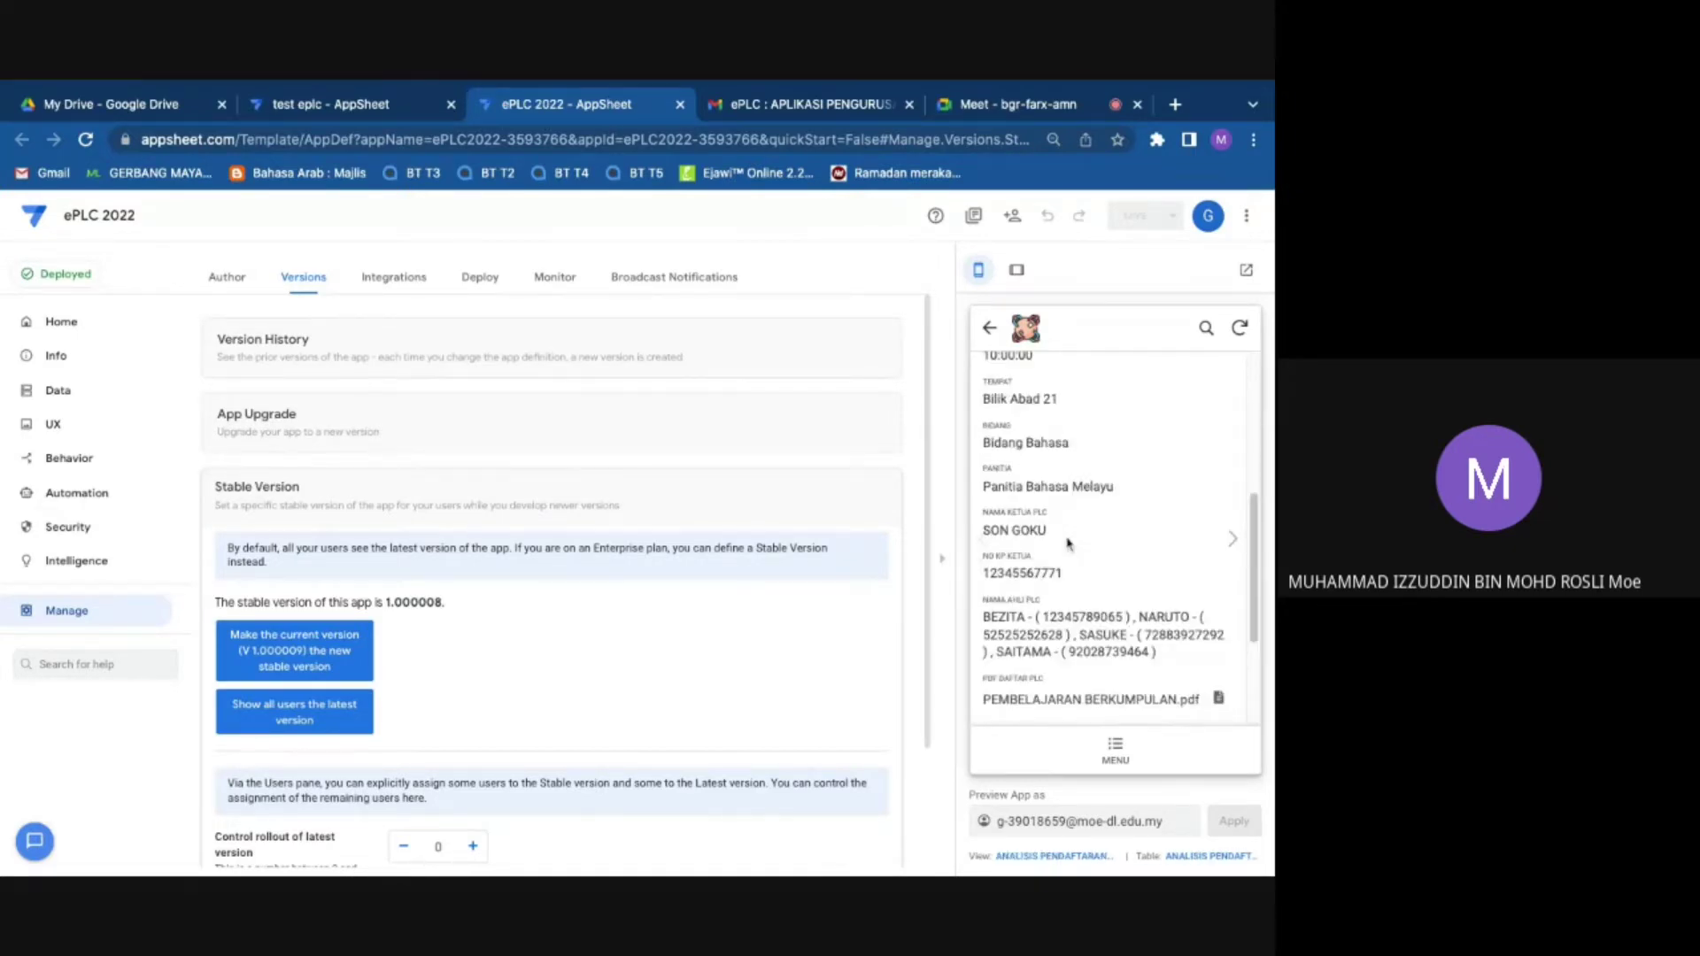
{"action": "scroll", "coordinate": [1067, 543], "scroll_direction": "up", "scroll_amount": 5}
{"action": "left_click", "coordinate": [1017, 417]}
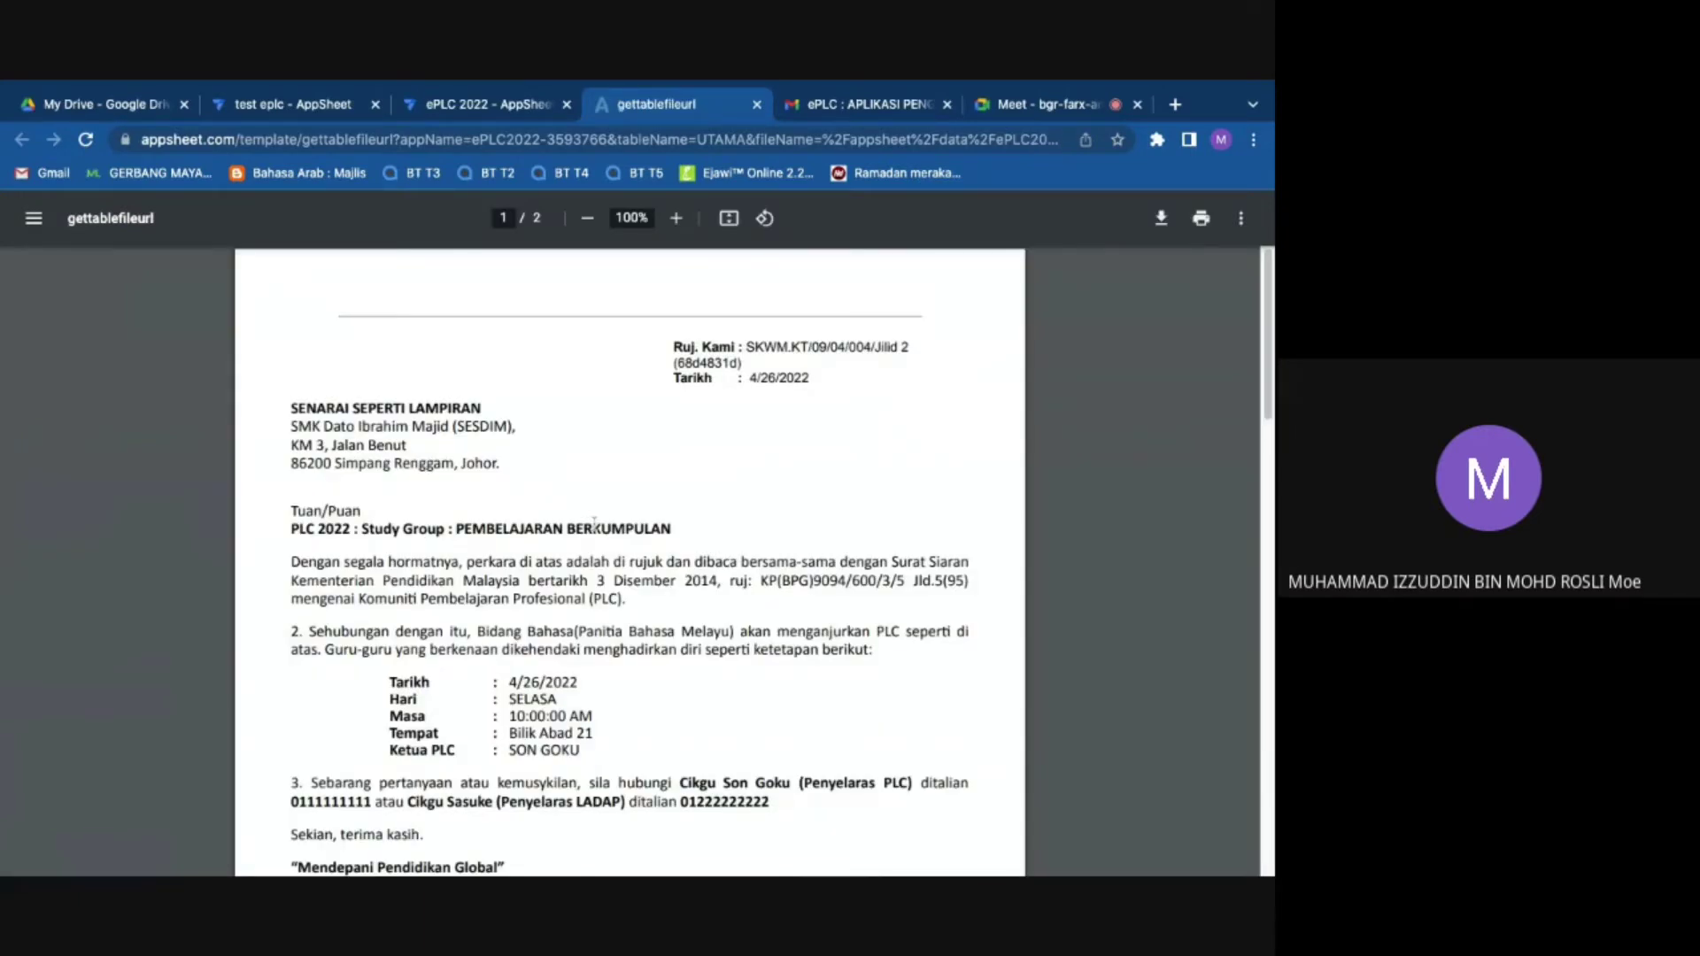
Step: Review the PDF letter, highlighting the SENARAI SEPERTI LAMPIRAN heading and the 4/26/2022 date
{"action": "scroll", "coordinate": [351, 467], "scroll_direction": "down", "scroll_amount": 1}
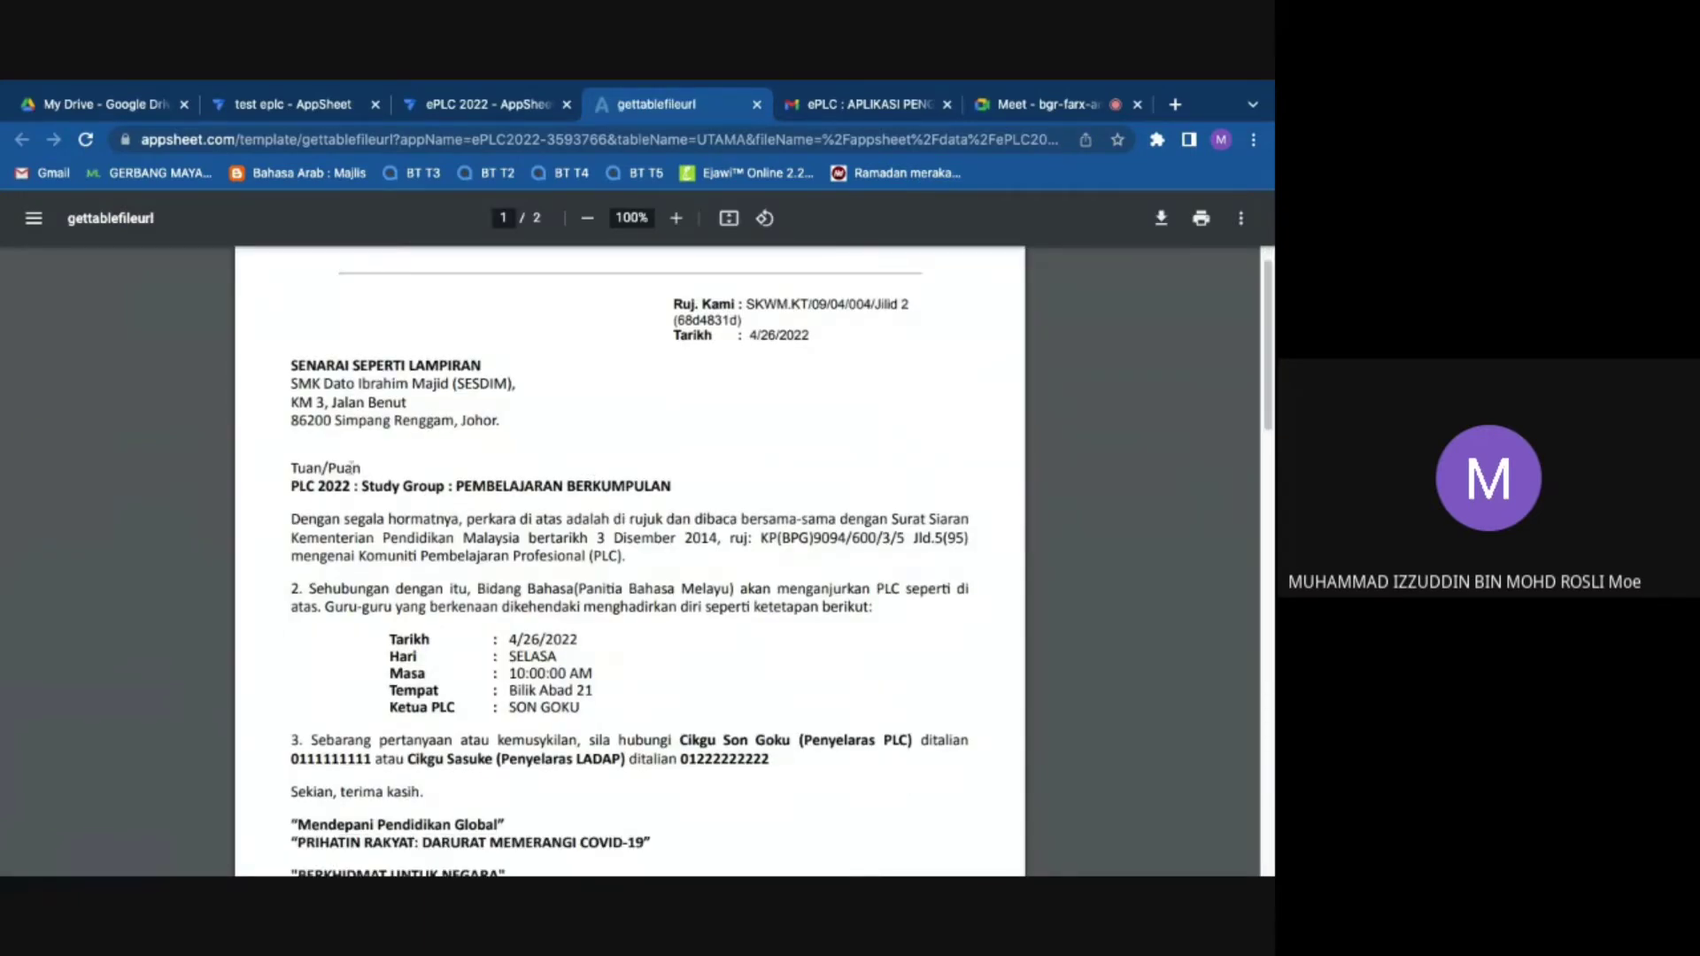
{"action": "triple_click", "coordinate": [282, 369]}
{"action": "scroll", "coordinate": [407, 477], "scroll_direction": "down", "scroll_amount": 1}
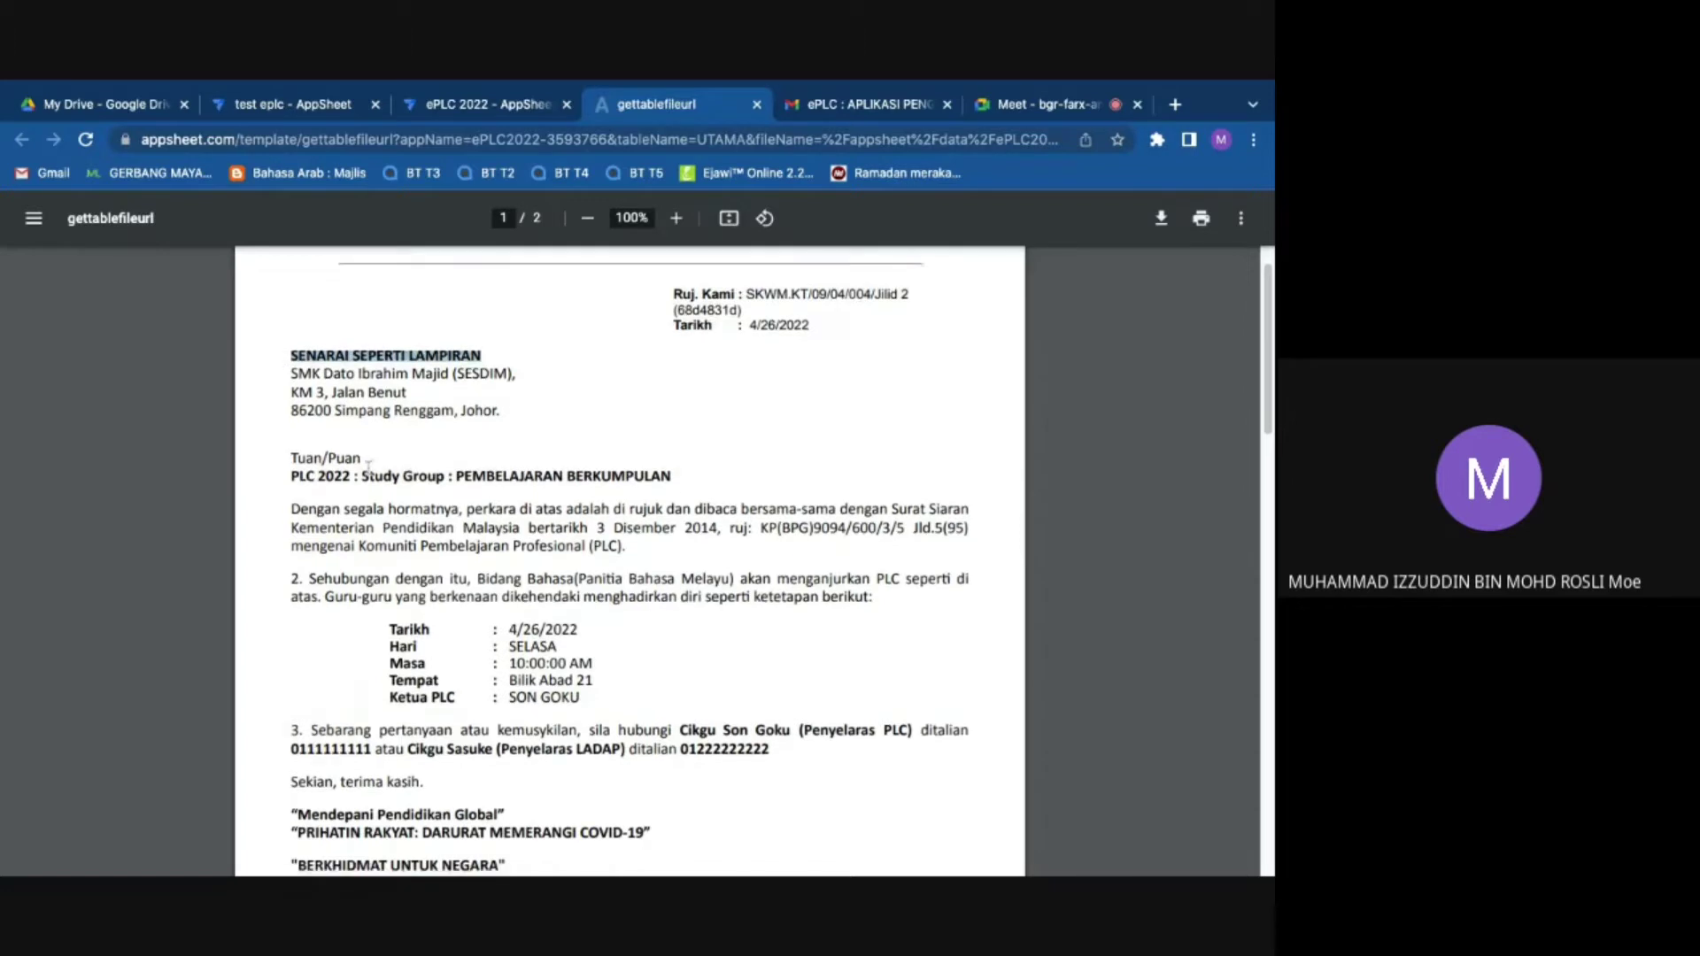
{"action": "left_click", "coordinate": [475, 471]}
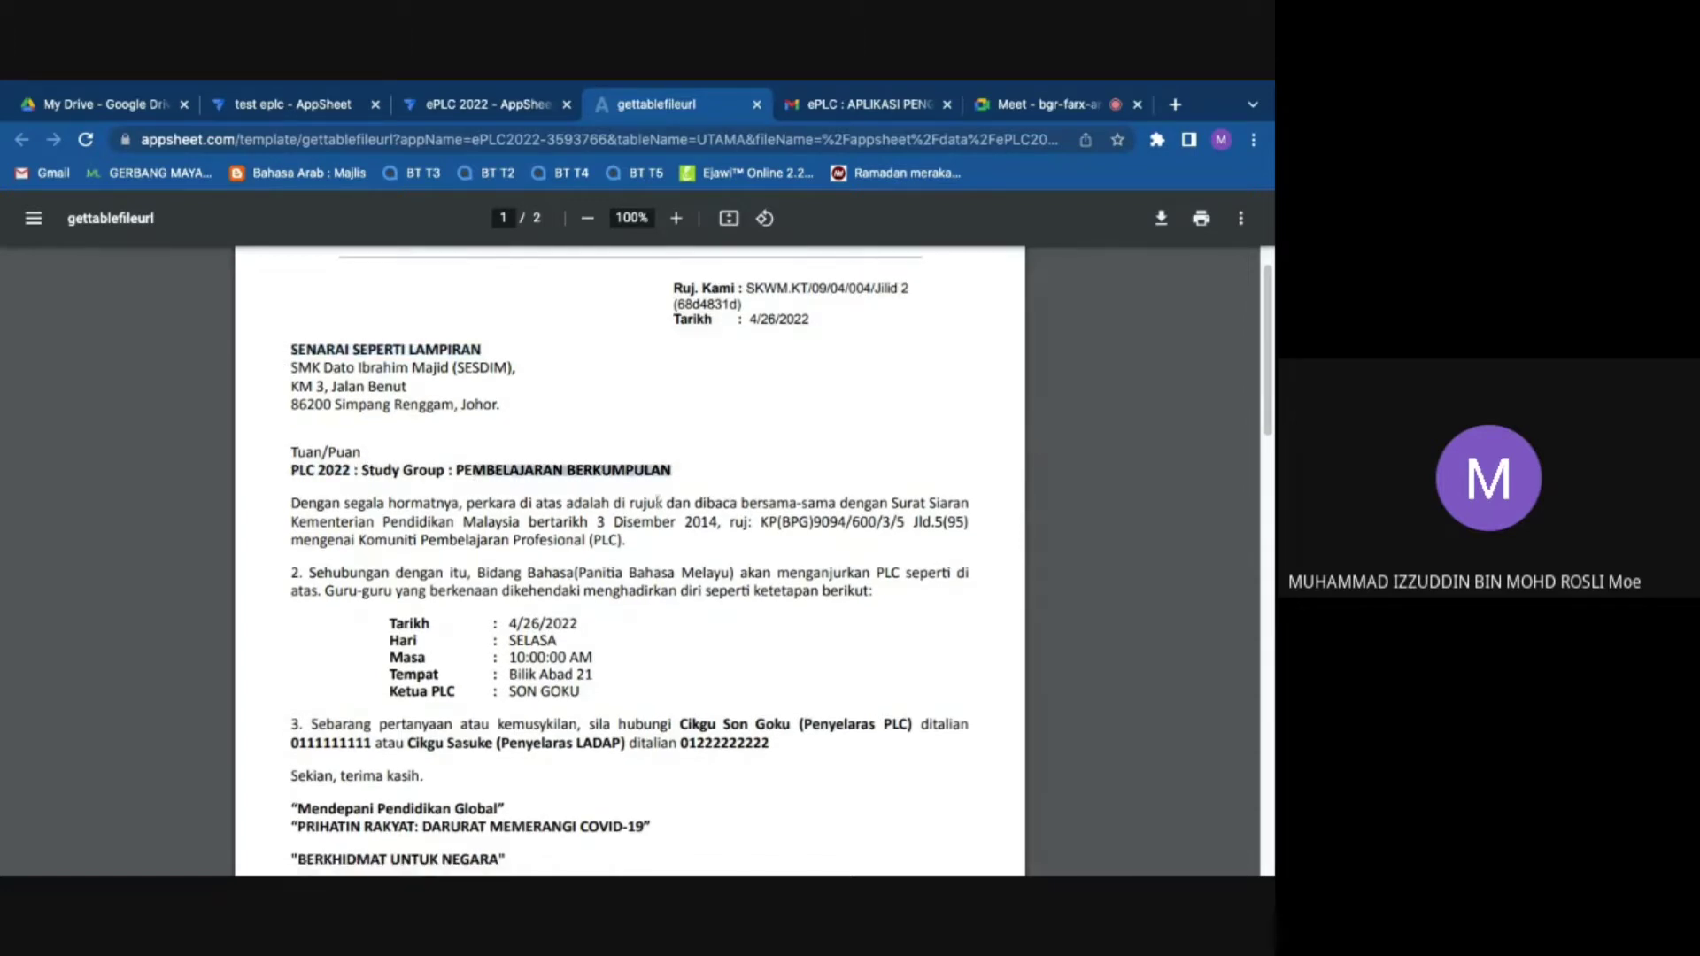
{"action": "scroll", "coordinate": [575, 559], "scroll_direction": "down", "scroll_amount": 5}
{"action": "scroll", "coordinate": [507, 387], "scroll_direction": "up", "scroll_amount": 1}
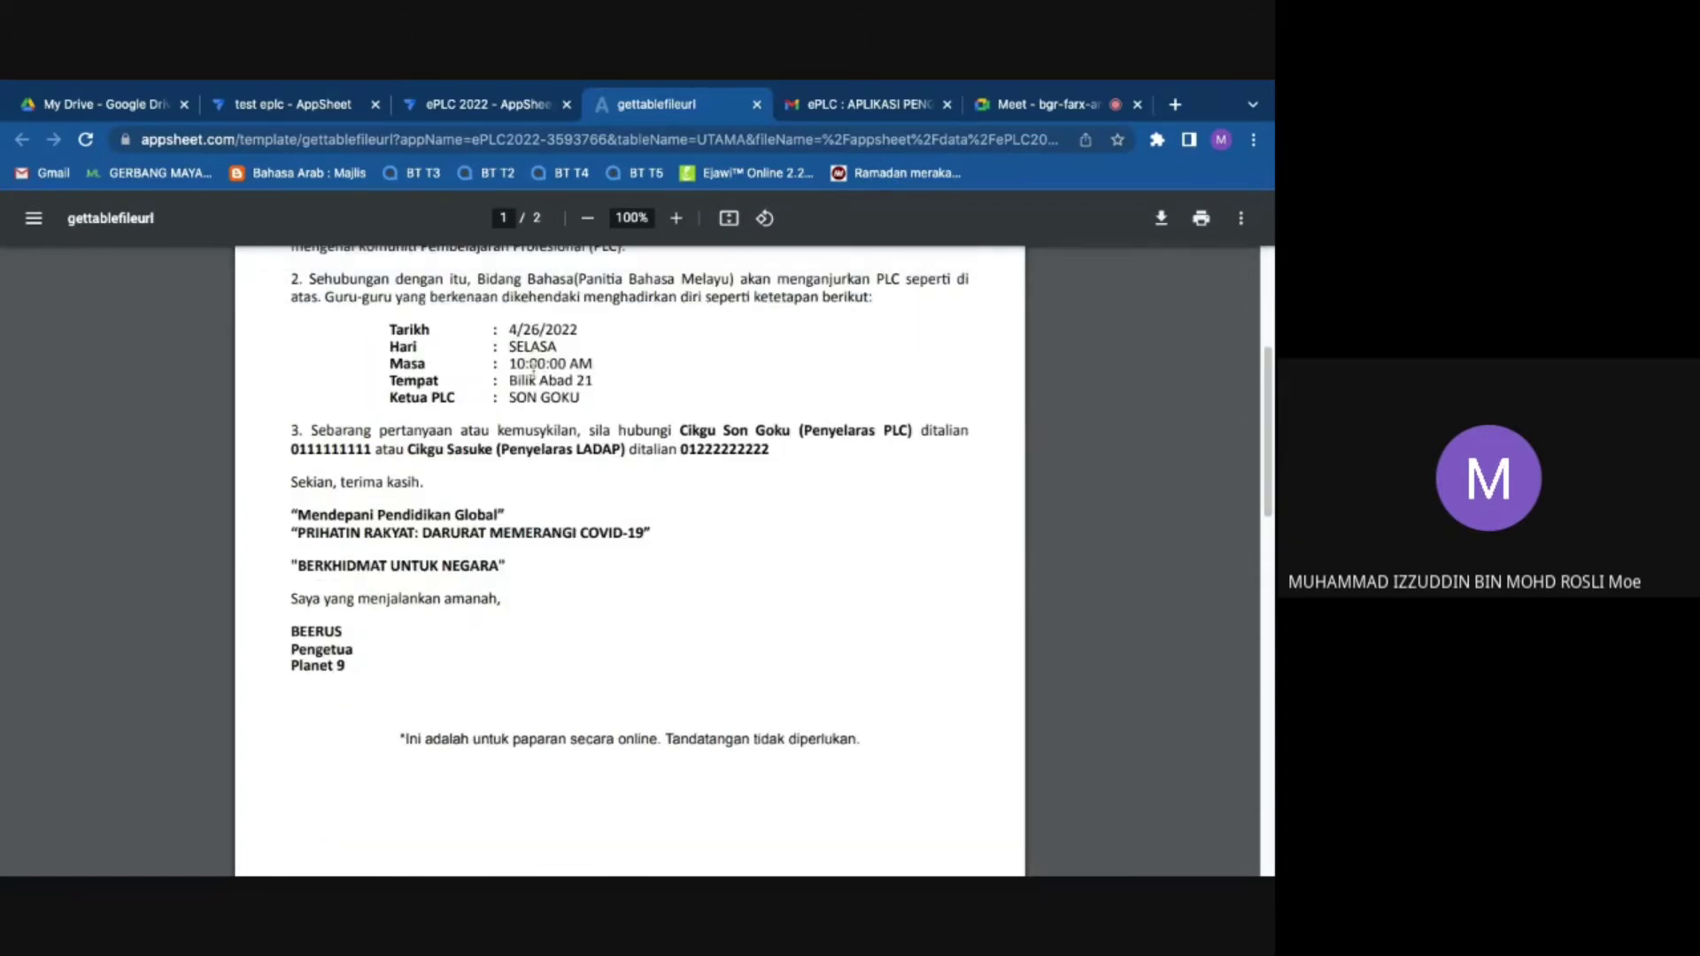
{"action": "mouse_move", "coordinate": [529, 329]}
{"action": "left_mouse_down"}
{"action": "mouse_move", "coordinate": [509, 329]}
{"action": "mouse_move", "coordinate": [579, 329]}
{"action": "mouse_move", "coordinate": [512, 329]}
{"action": "left_mouse_up"}
{"action": "left_click_drag", "start_coordinate": [509, 329], "coordinate": [509, 329]}
Step: Check the LAMPIRAN member numbers, then go back to the ePLC 2022 preview record
{"action": "scroll", "coordinate": [383, 511], "scroll_direction": "down", "scroll_amount": 4}
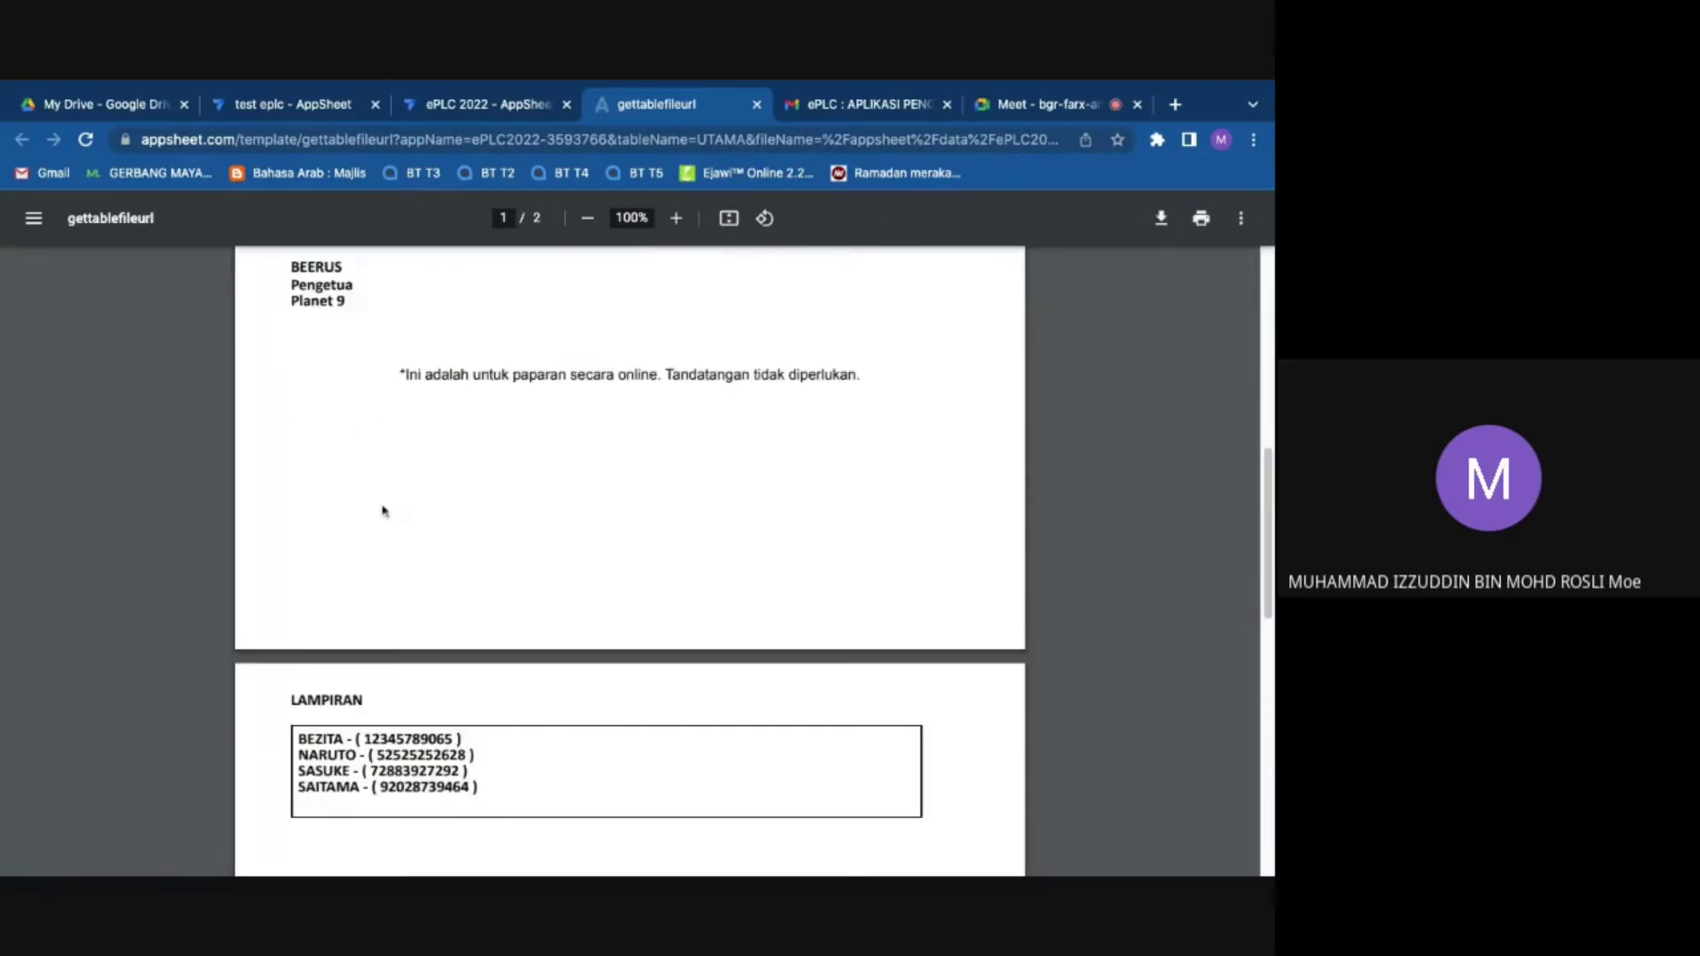
{"action": "scroll", "coordinate": [382, 511], "scroll_direction": "down", "scroll_amount": 1}
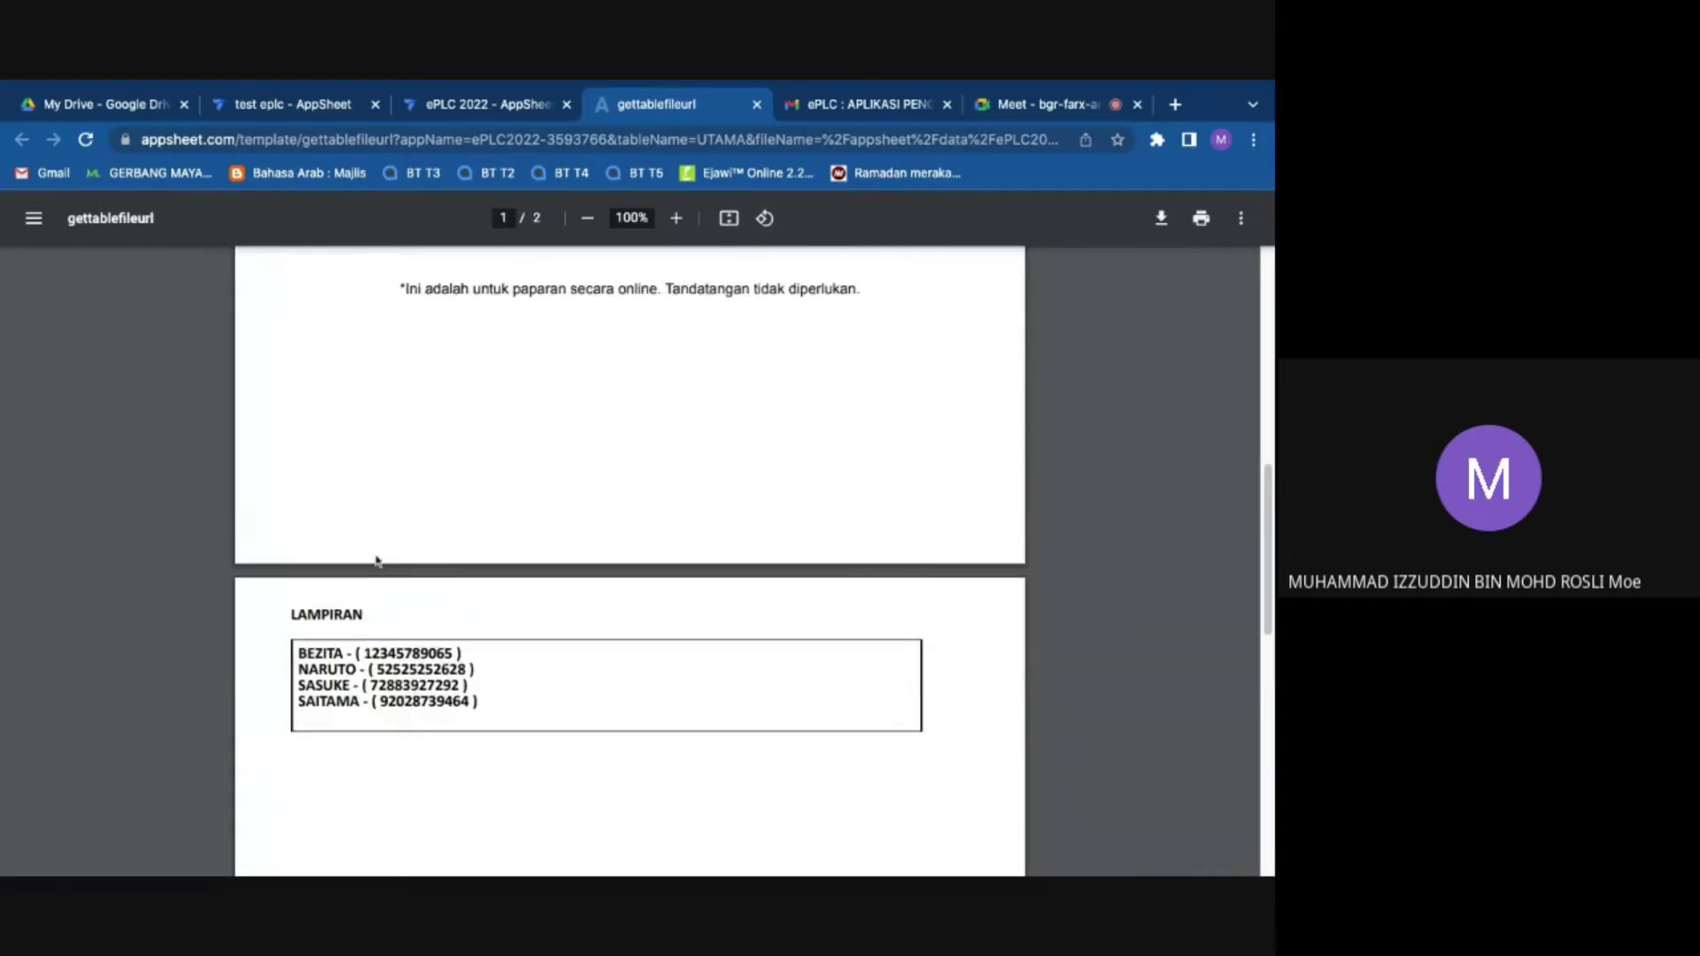
{"action": "scroll", "coordinate": [377, 561], "scroll_direction": "up", "scroll_amount": 9}
{"action": "triple_click", "coordinate": [285, 408]}
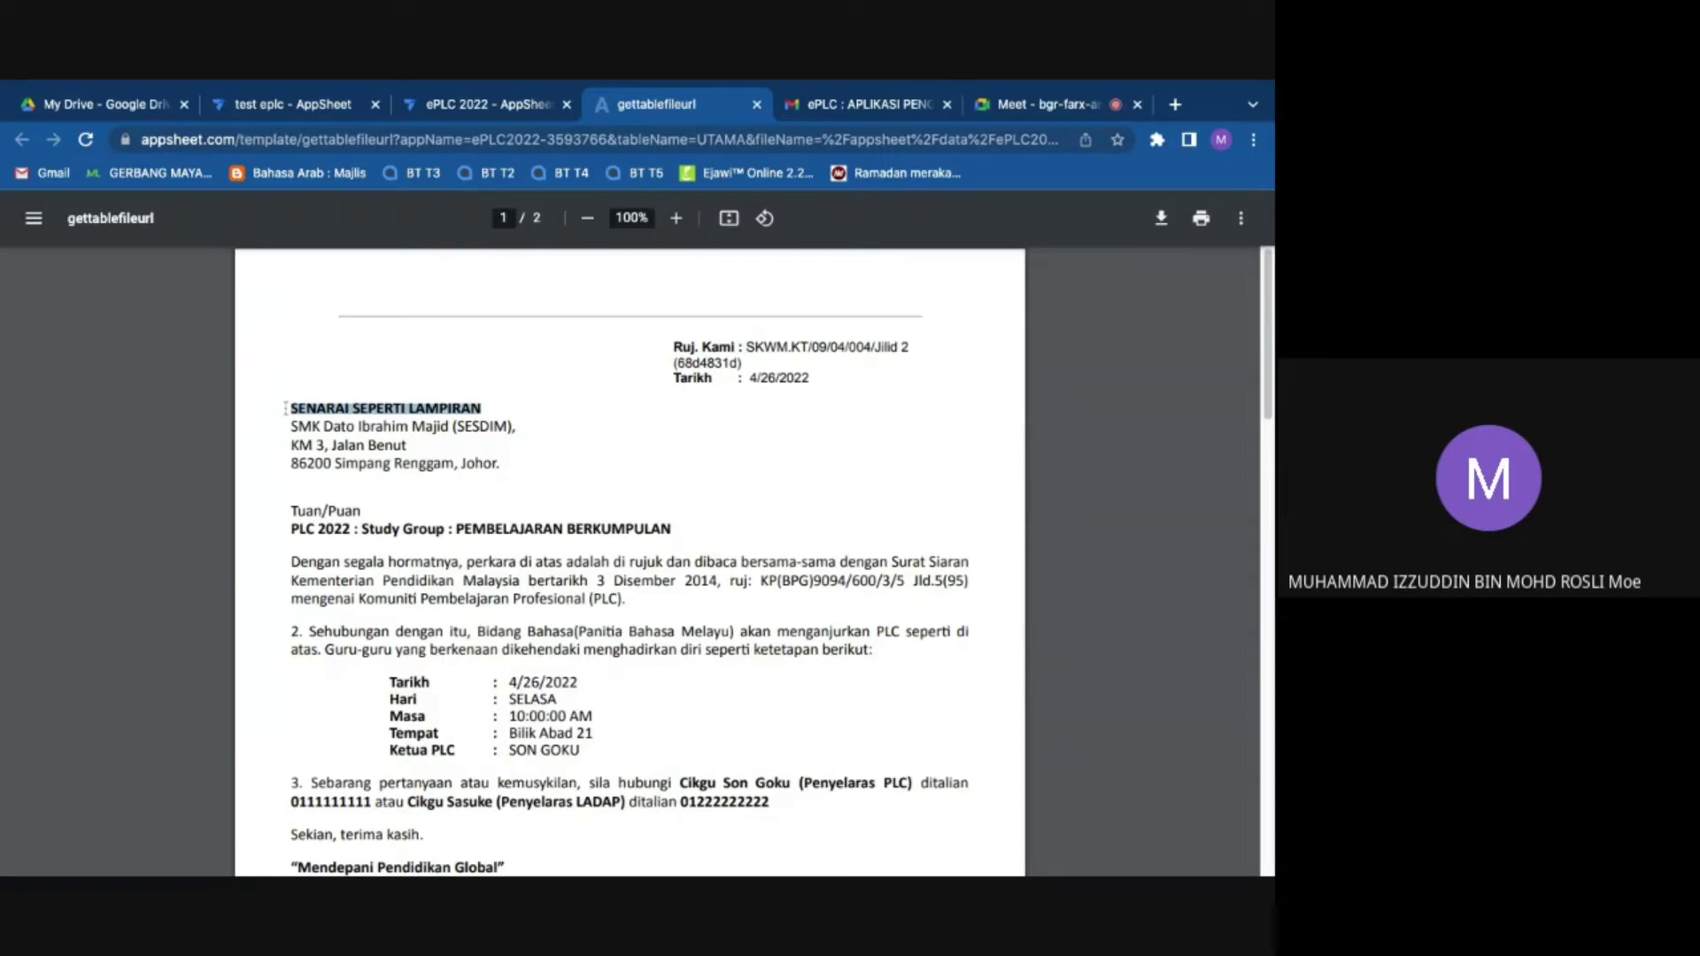
{"action": "scroll", "coordinate": [475, 497], "scroll_direction": "down", "scroll_amount": 6}
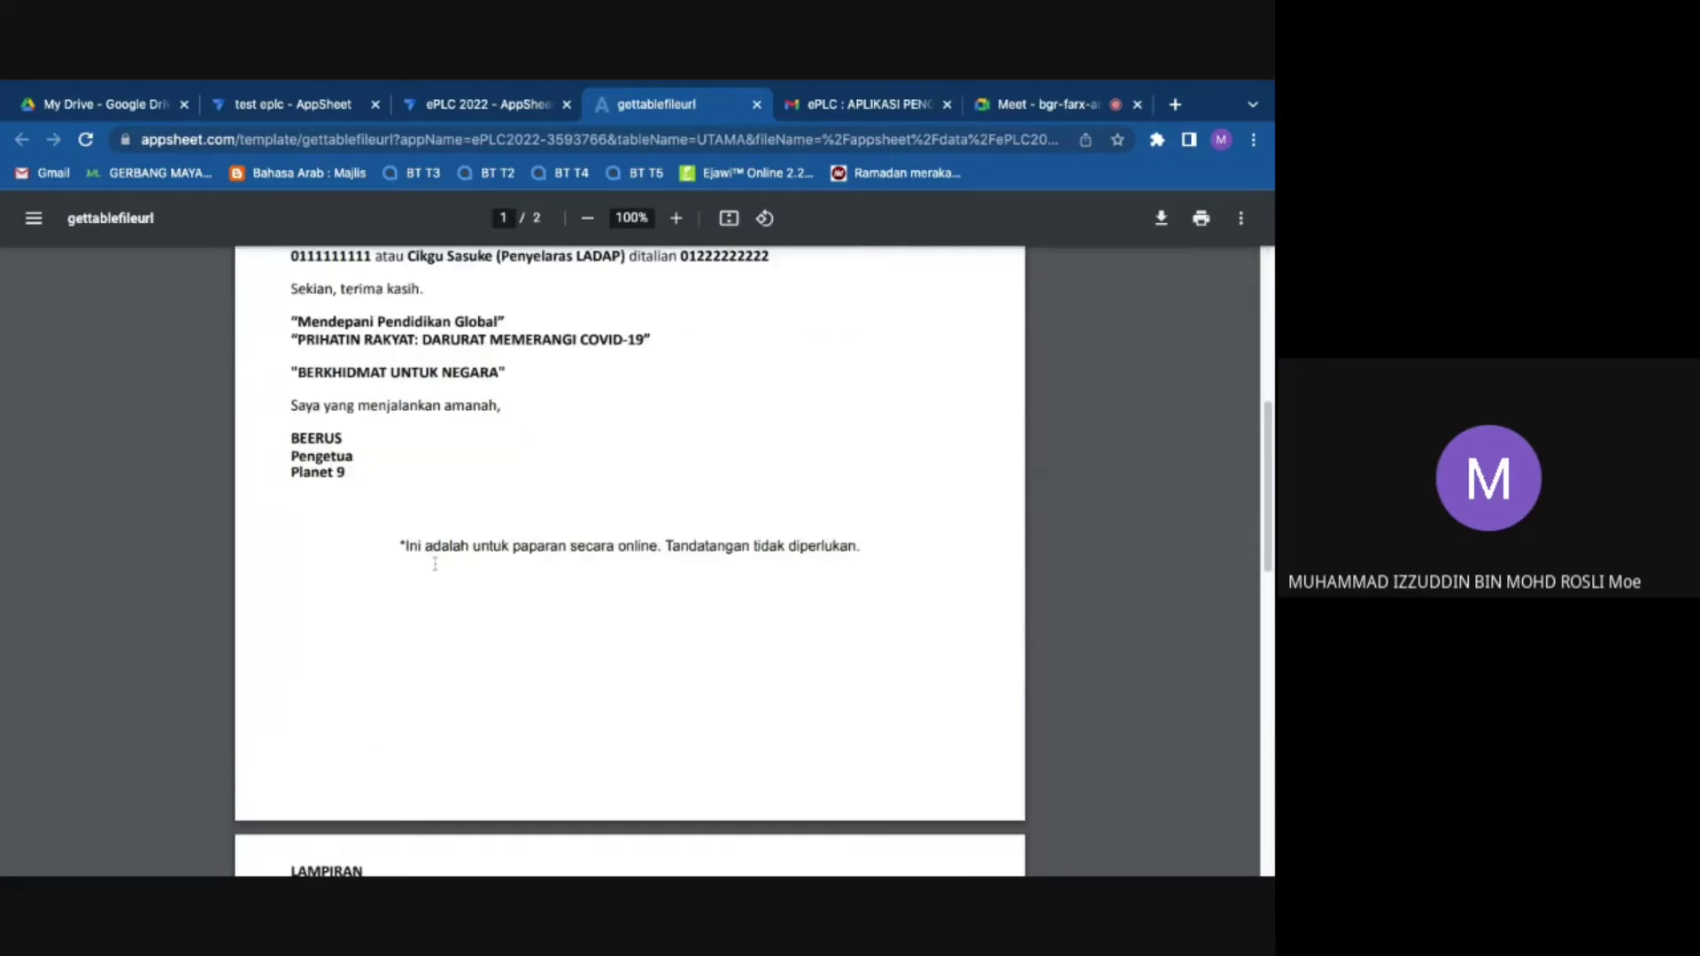
{"action": "scroll", "coordinate": [435, 563], "scroll_direction": "down", "scroll_amount": 6}
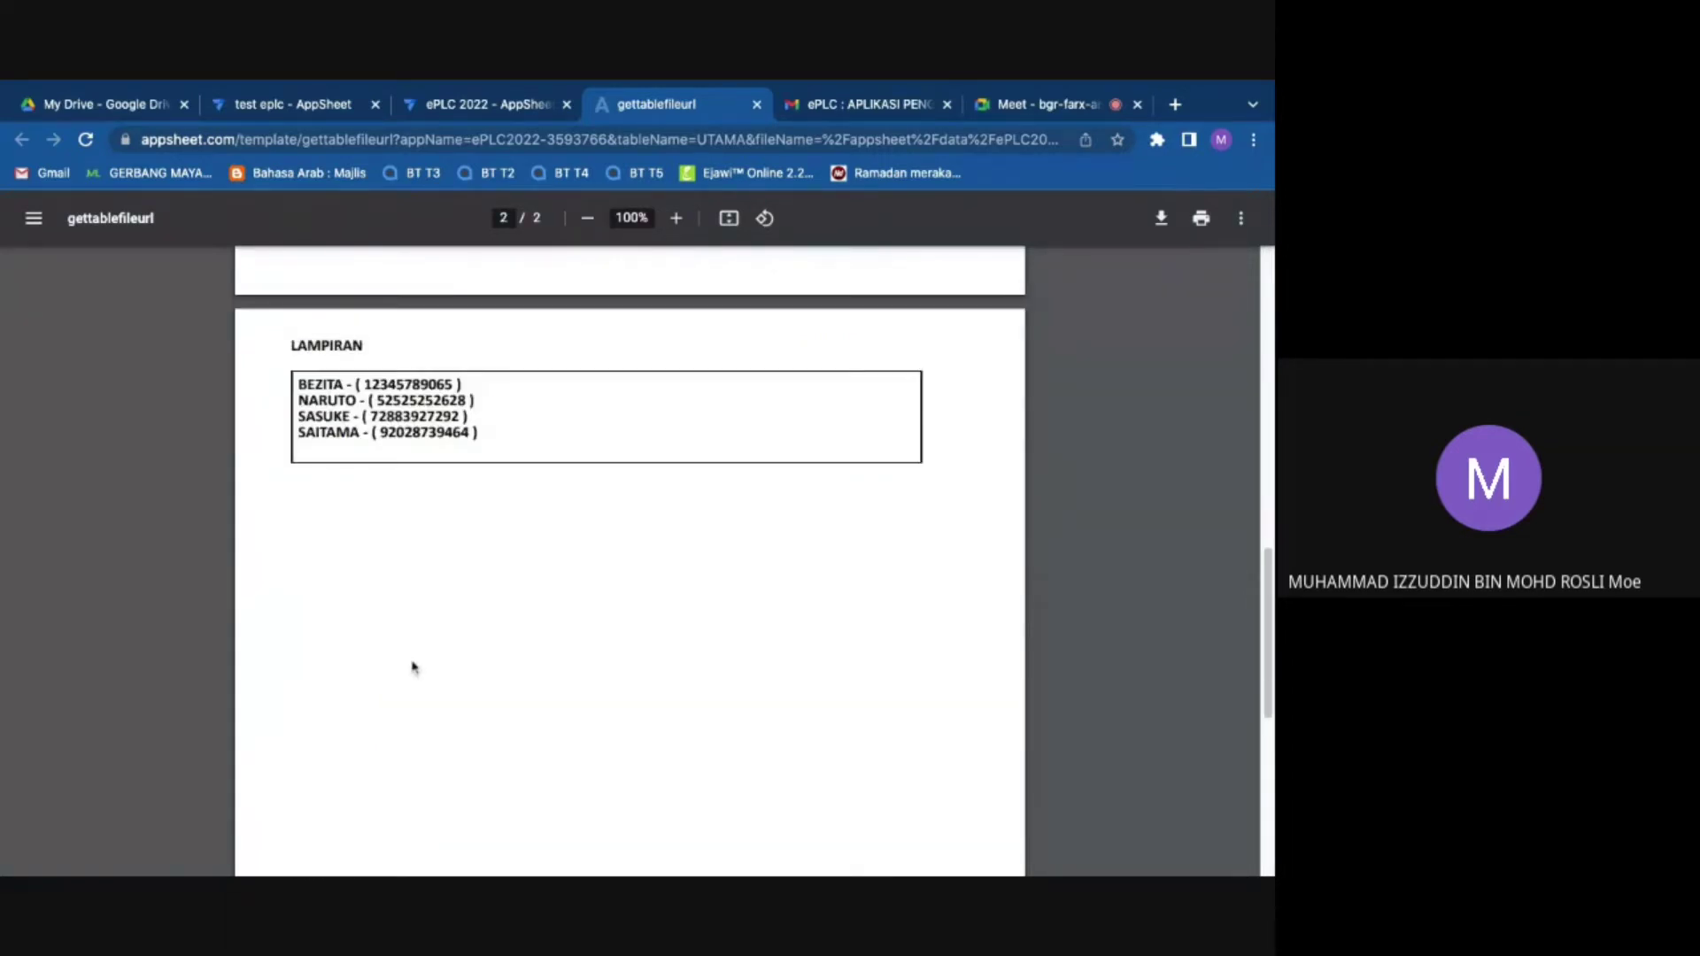
{"action": "scroll", "coordinate": [420, 726], "scroll_direction": "down", "scroll_amount": 4}
{"action": "scroll", "coordinate": [443, 496], "scroll_direction": "up", "scroll_amount": 3}
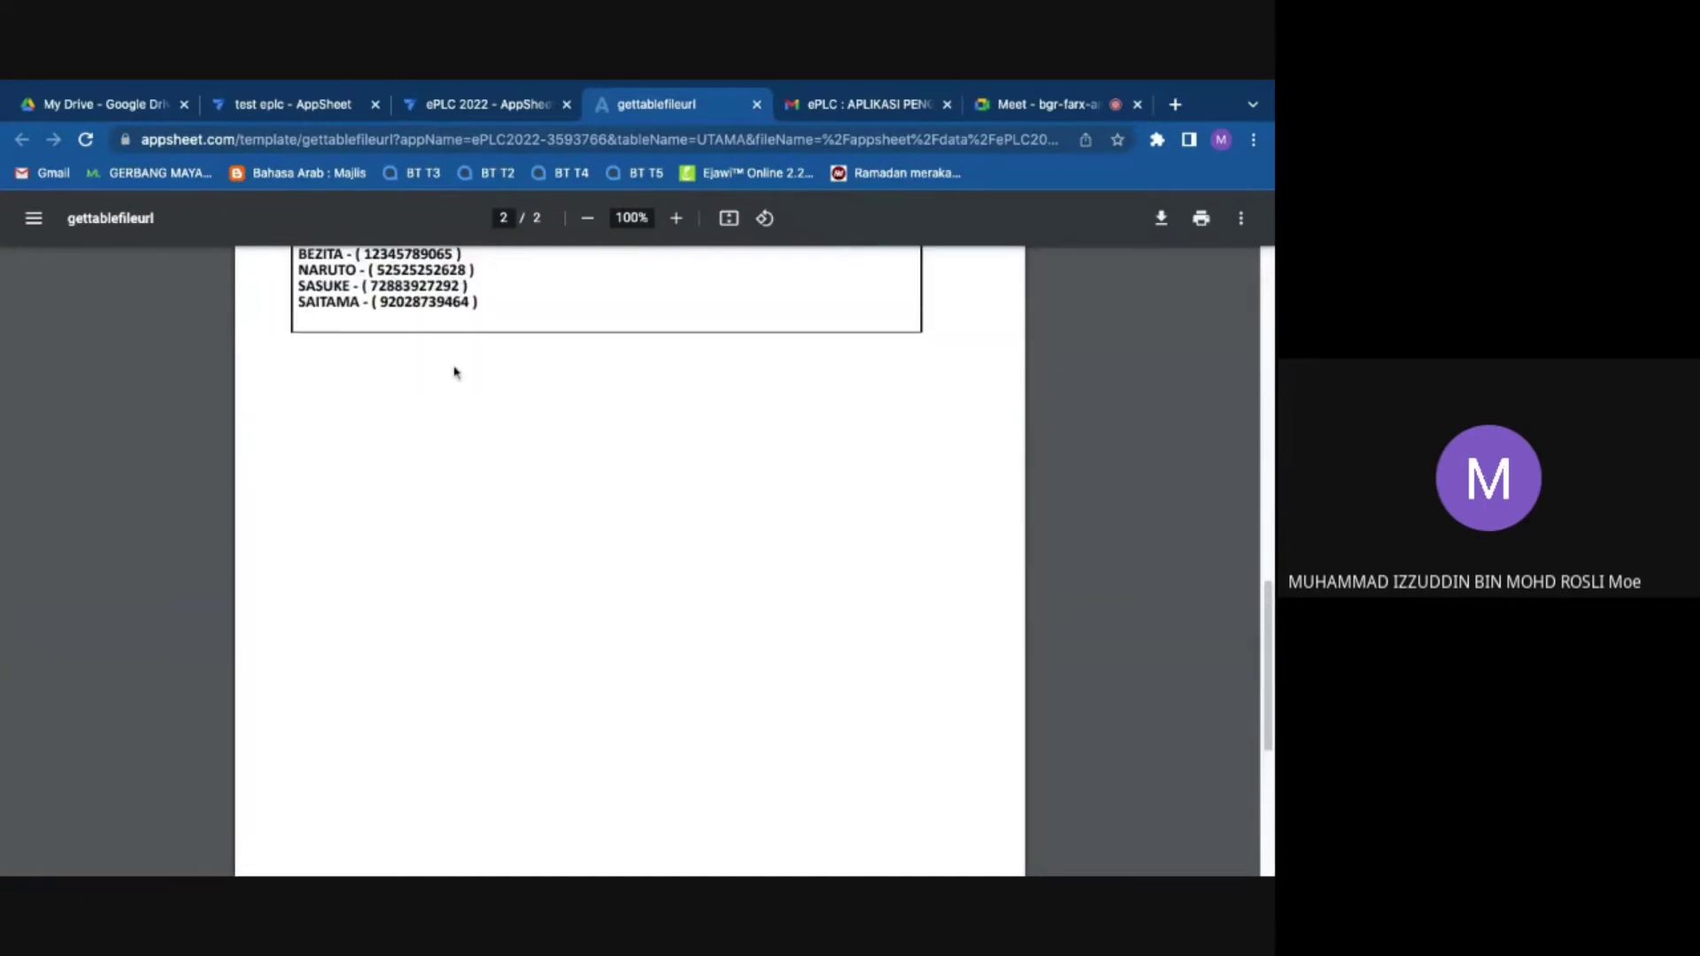
{"action": "scroll", "coordinate": [455, 371], "scroll_direction": "up", "scroll_amount": 1}
{"action": "left_click_drag", "start_coordinate": [349, 360], "coordinate": [475, 380]}
{"action": "left_click_drag", "start_coordinate": [355, 392], "coordinate": [453, 397]}
{"action": "left_click_drag", "start_coordinate": [388, 408], "coordinate": [479, 411]}
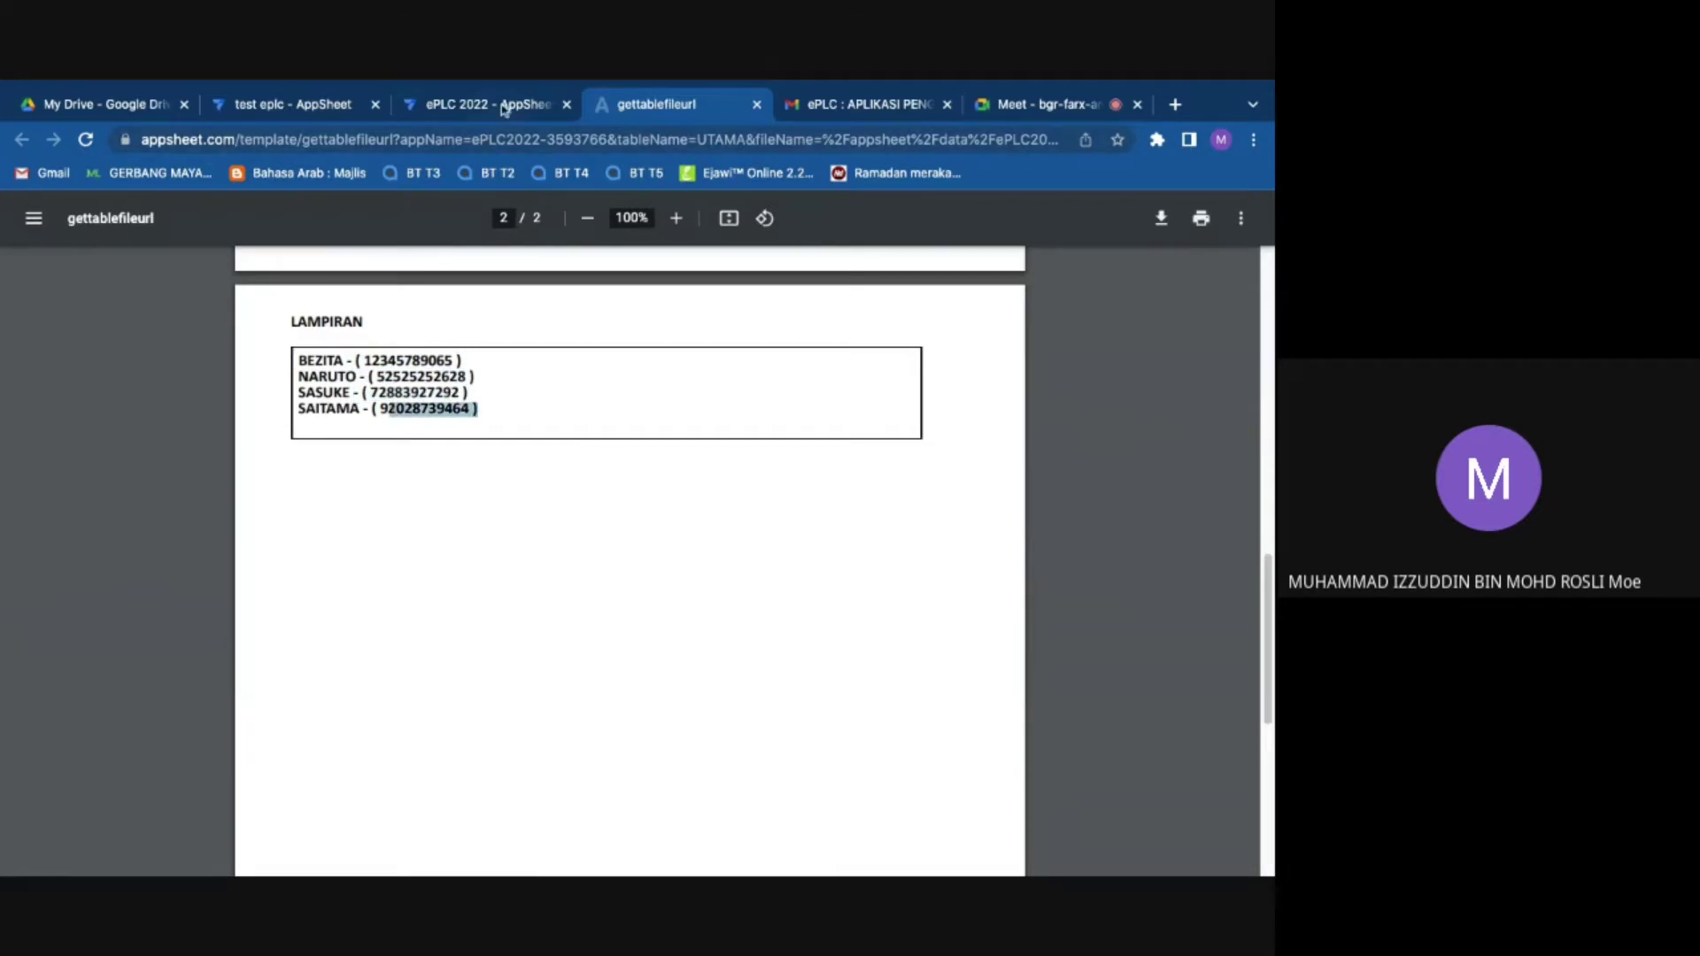
{"action": "left_click", "coordinate": [504, 106]}
{"action": "left_click", "coordinate": [989, 327]}
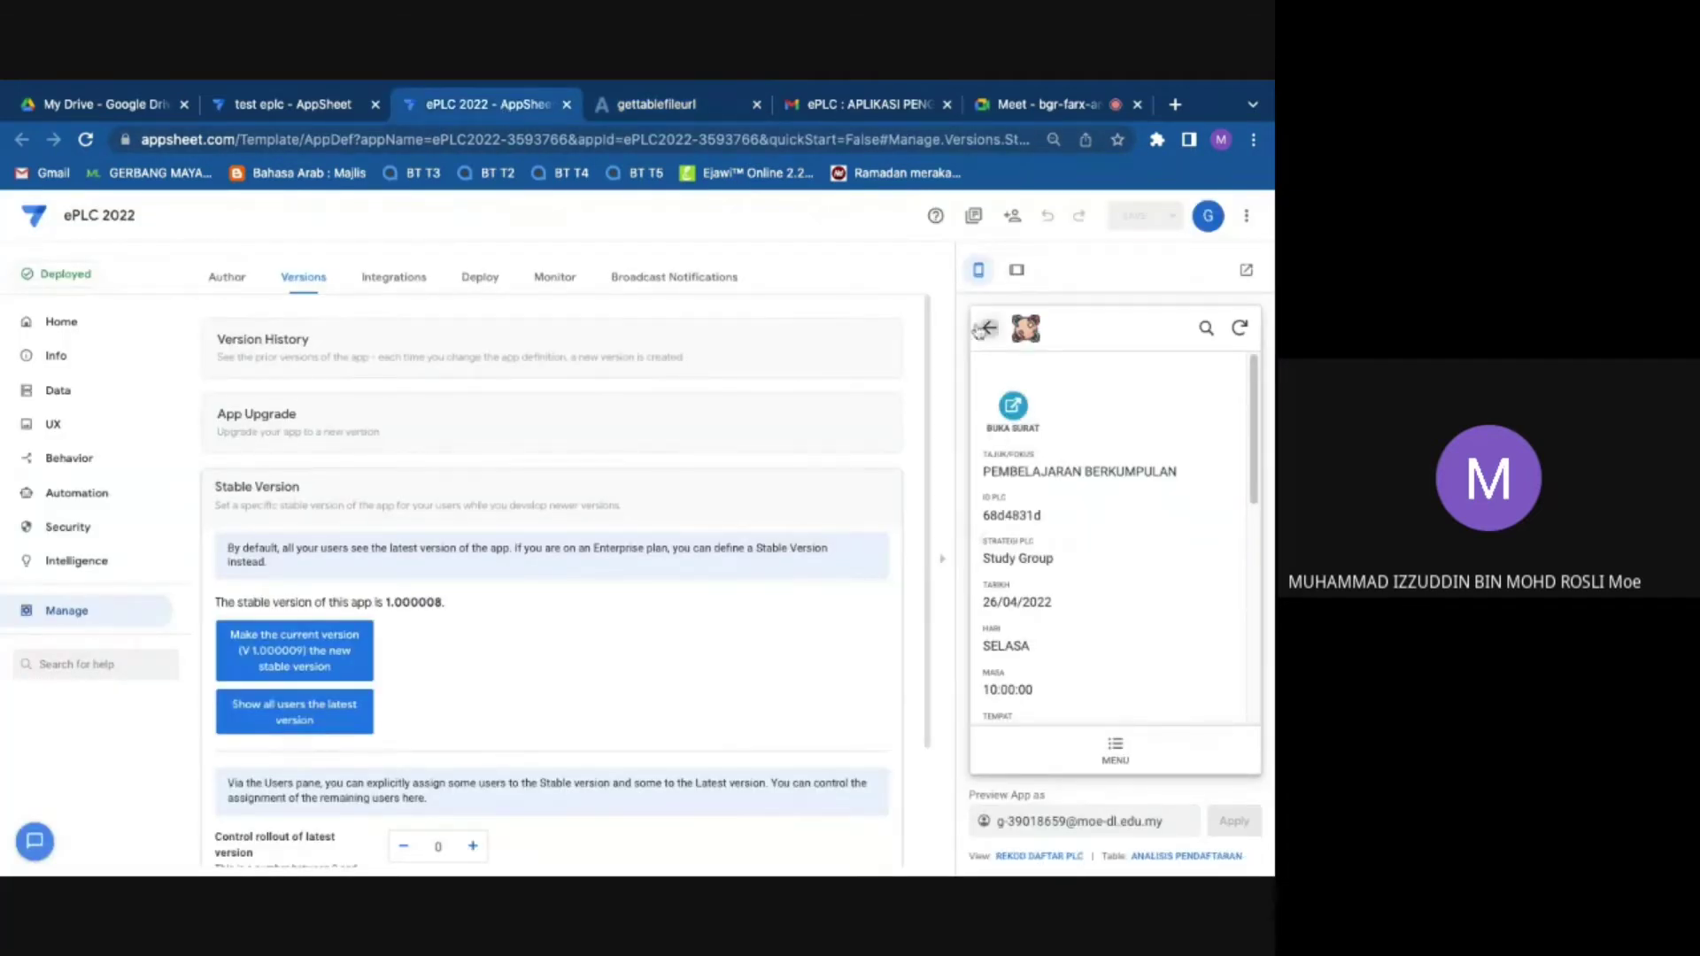
Step: Via MENU, reopen the Bidang Bahasa PEMBELAJARAN BERKUMPULAN record and its BUKA SURAT letter
{"action": "left_click", "coordinate": [1115, 752]}
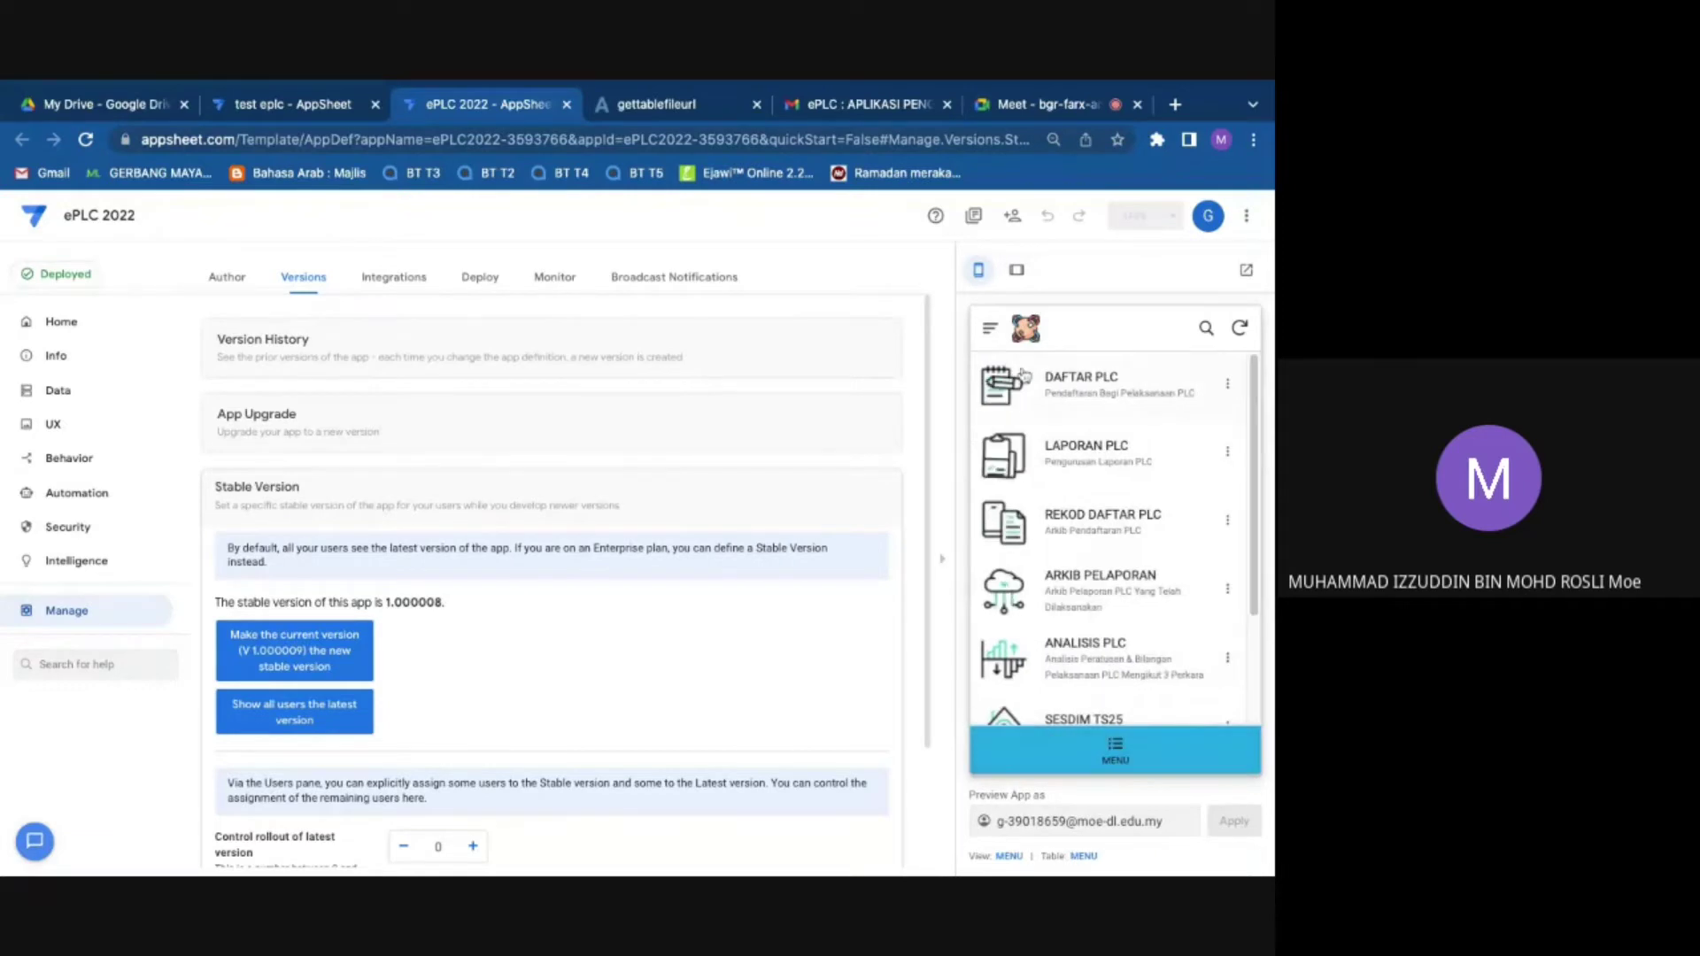
{"action": "left_click", "coordinate": [1102, 522]}
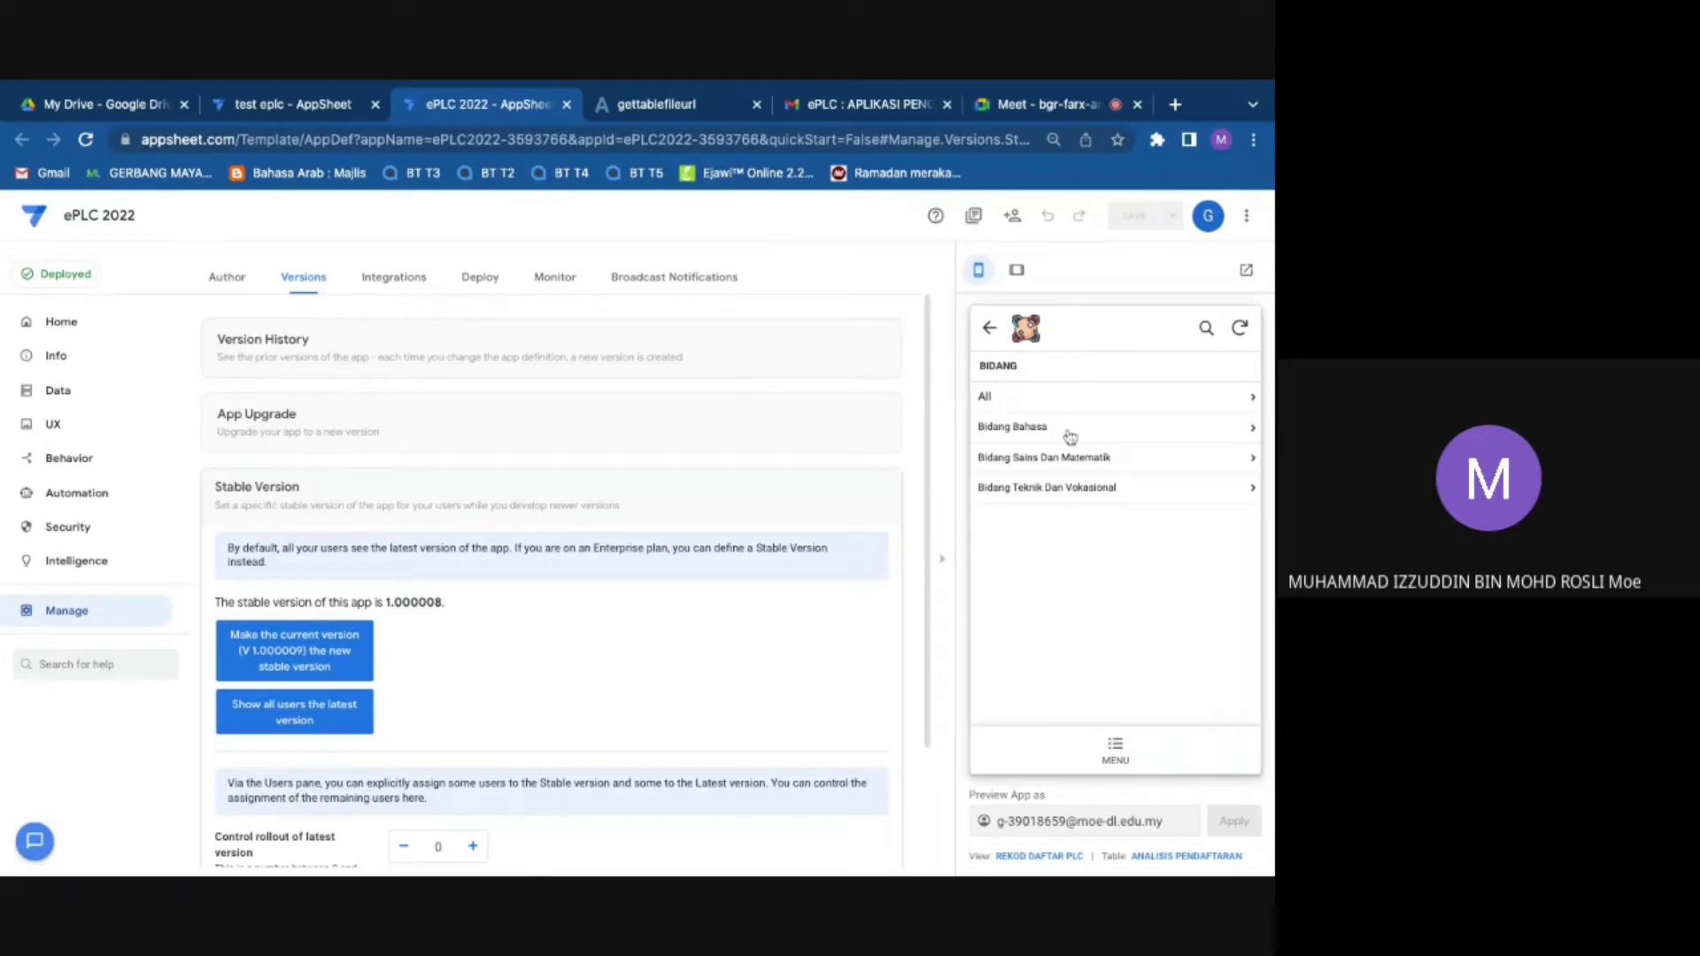
{"action": "left_click", "coordinate": [1068, 427]}
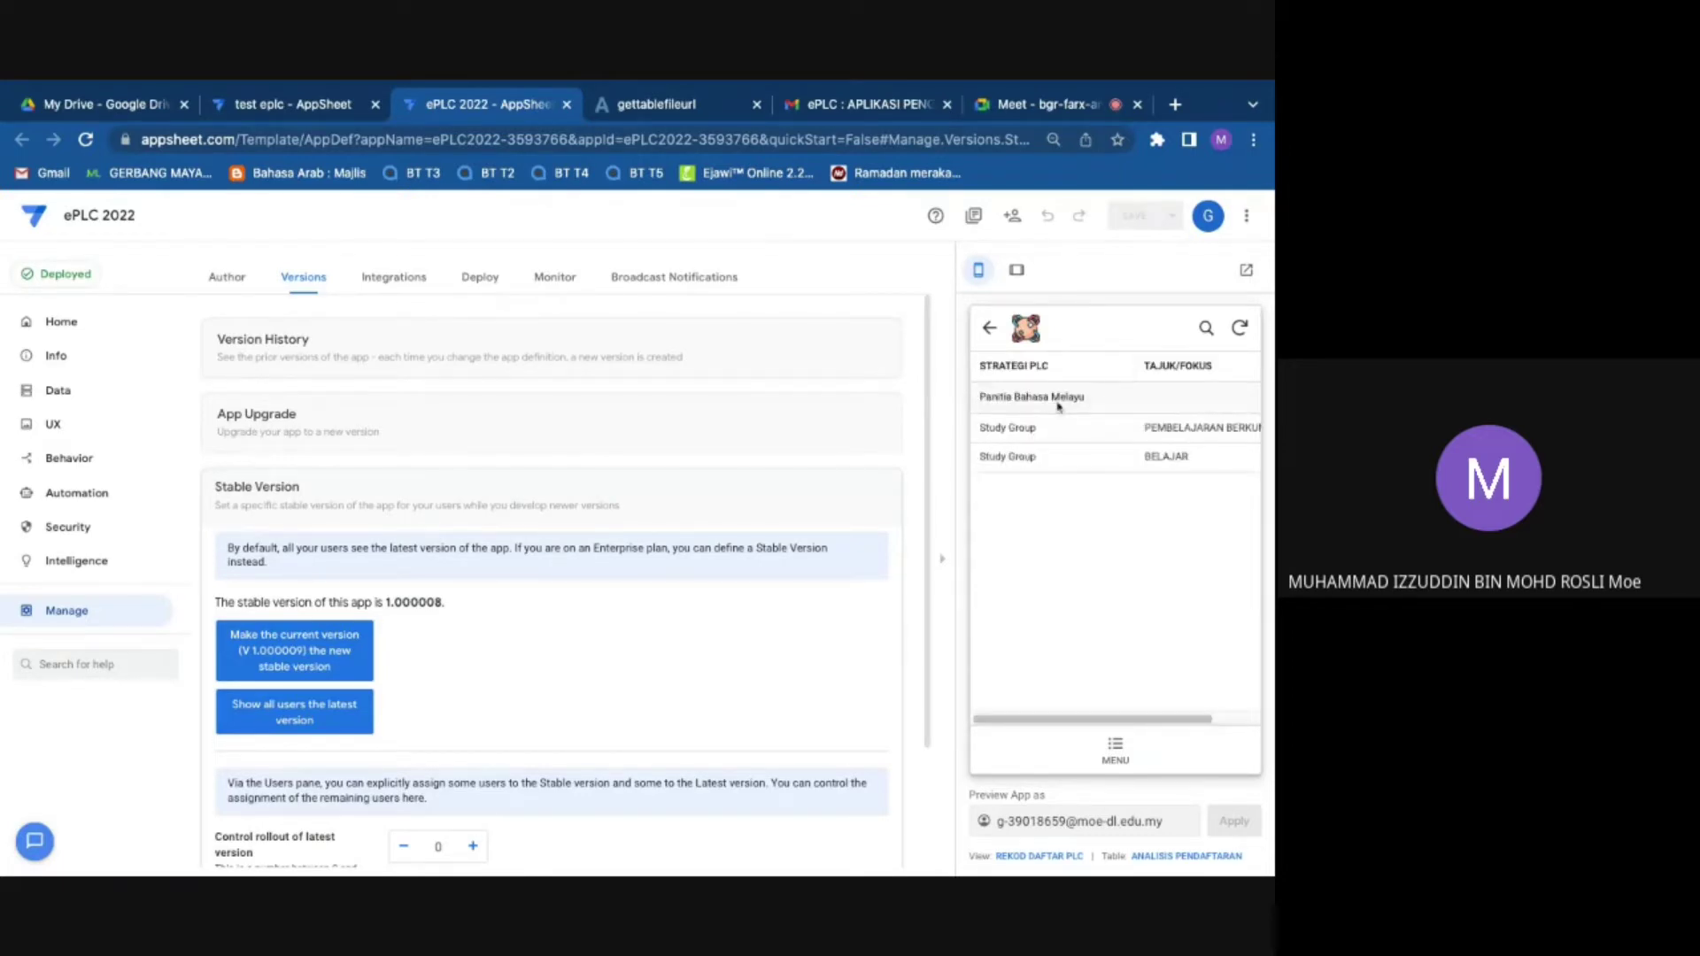
{"action": "left_click", "coordinate": [1112, 434]}
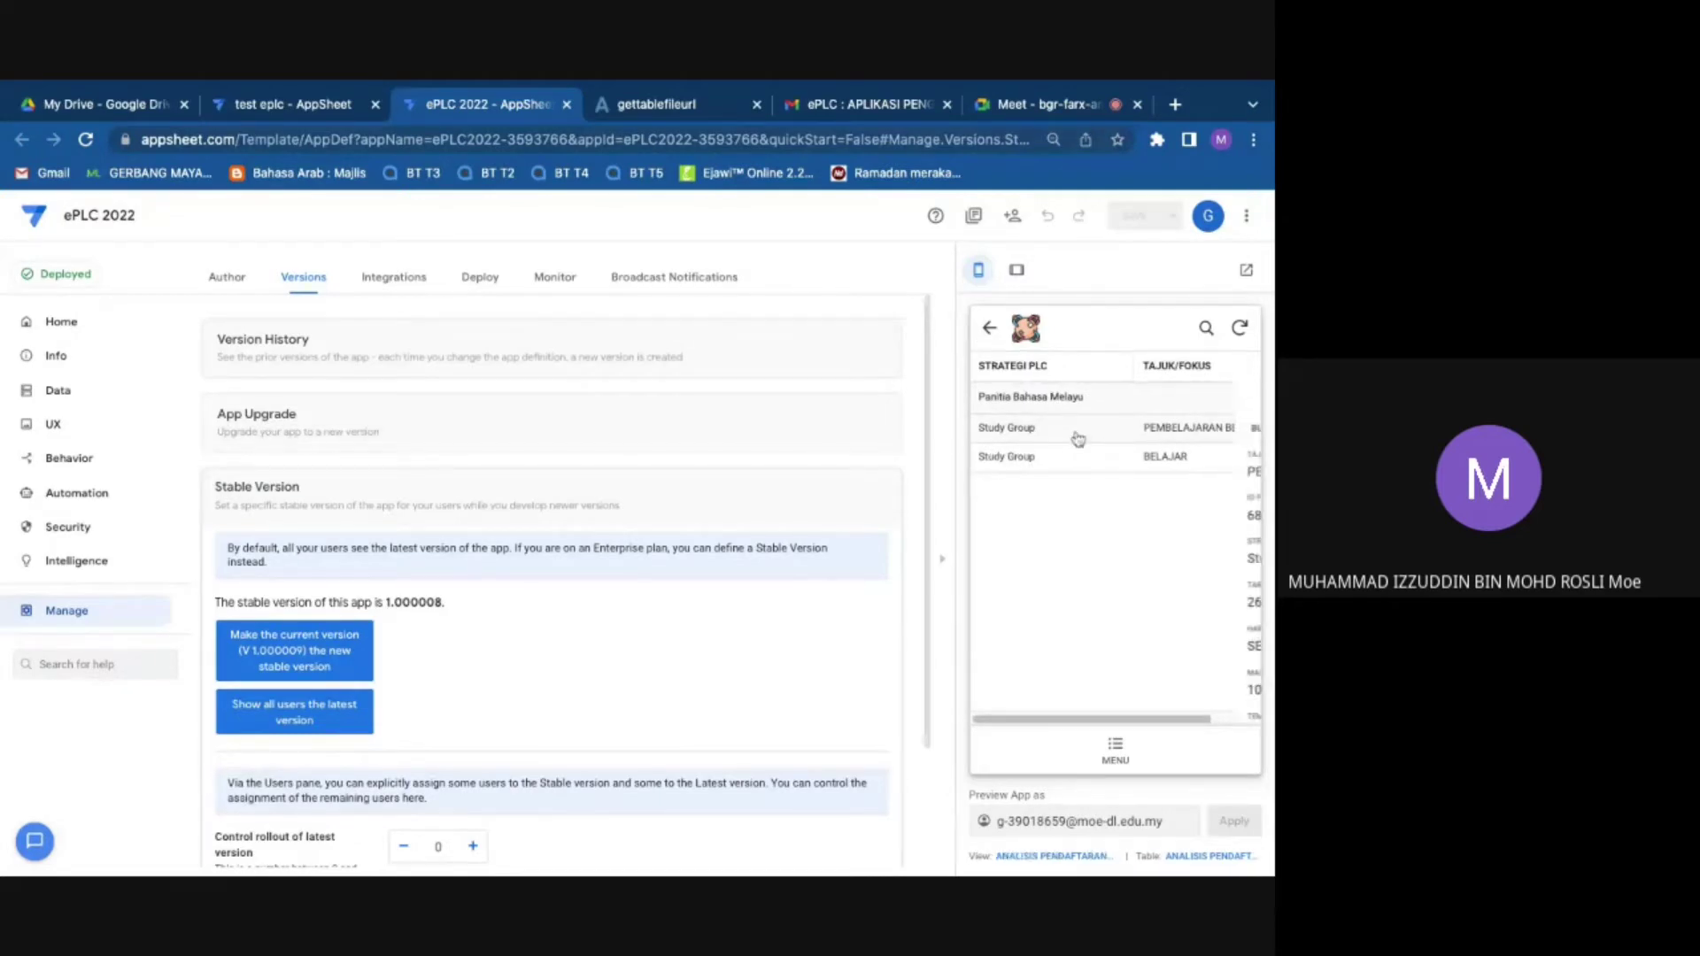
{"action": "left_click", "coordinate": [1014, 409]}
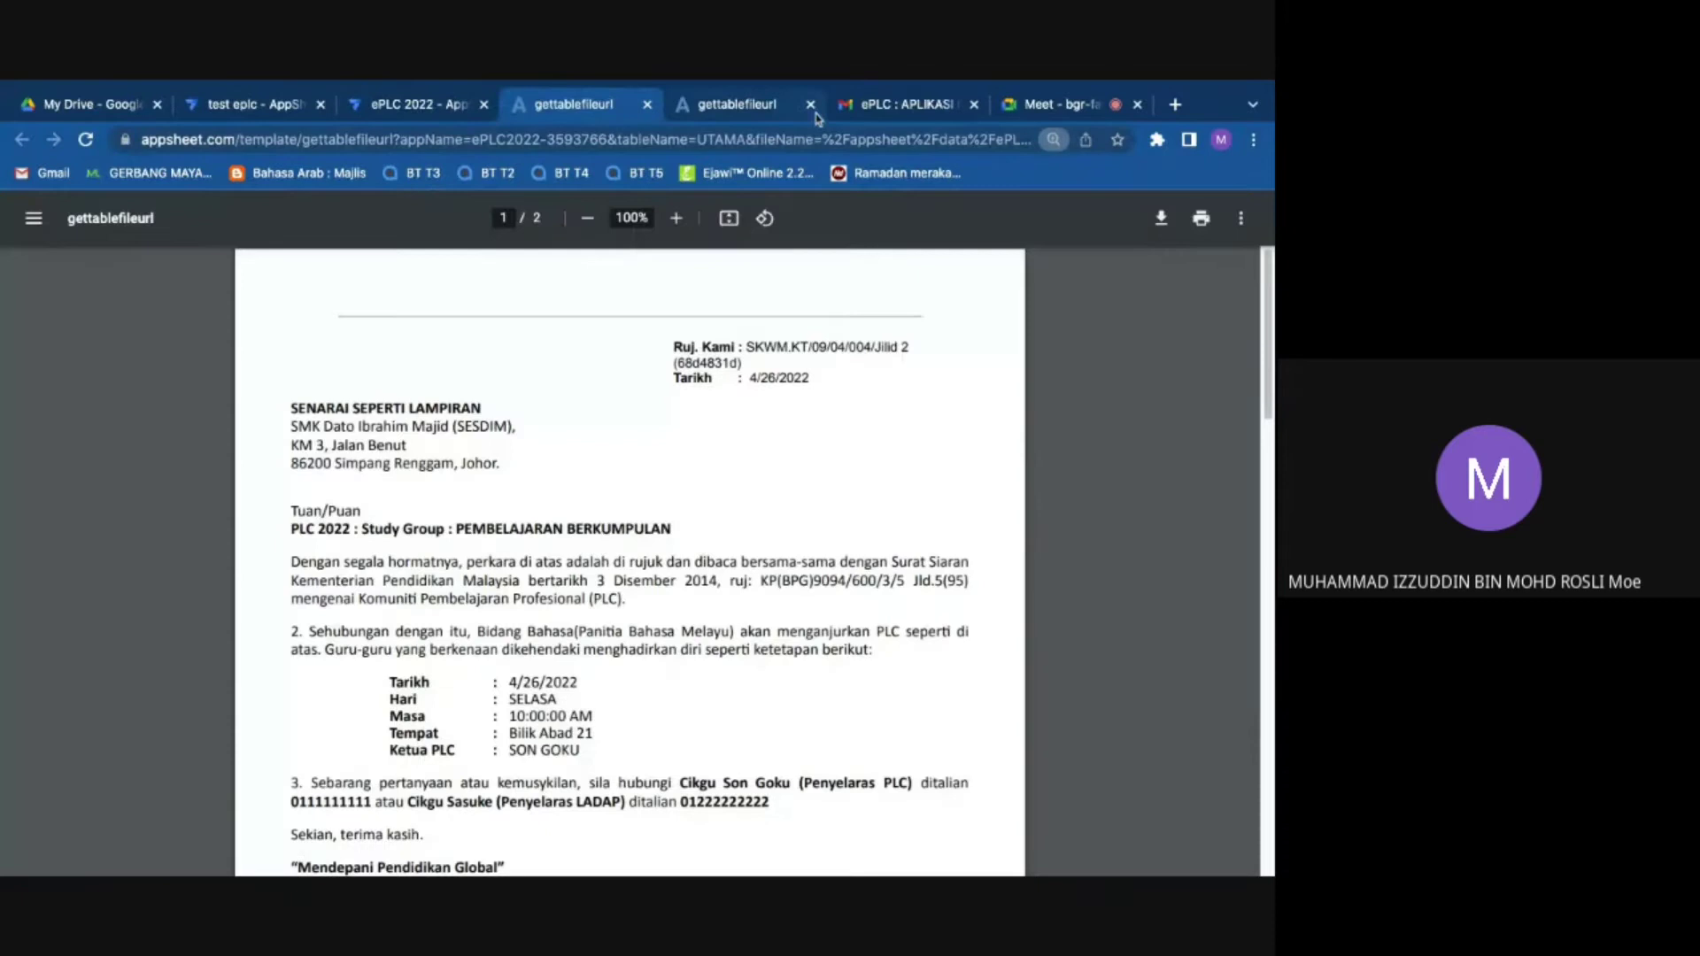
Step: Close the duplicate gettablefileurl tab, then close the PDF letter tab with Ctrl+W
{"action": "left_click", "coordinate": [811, 105]}
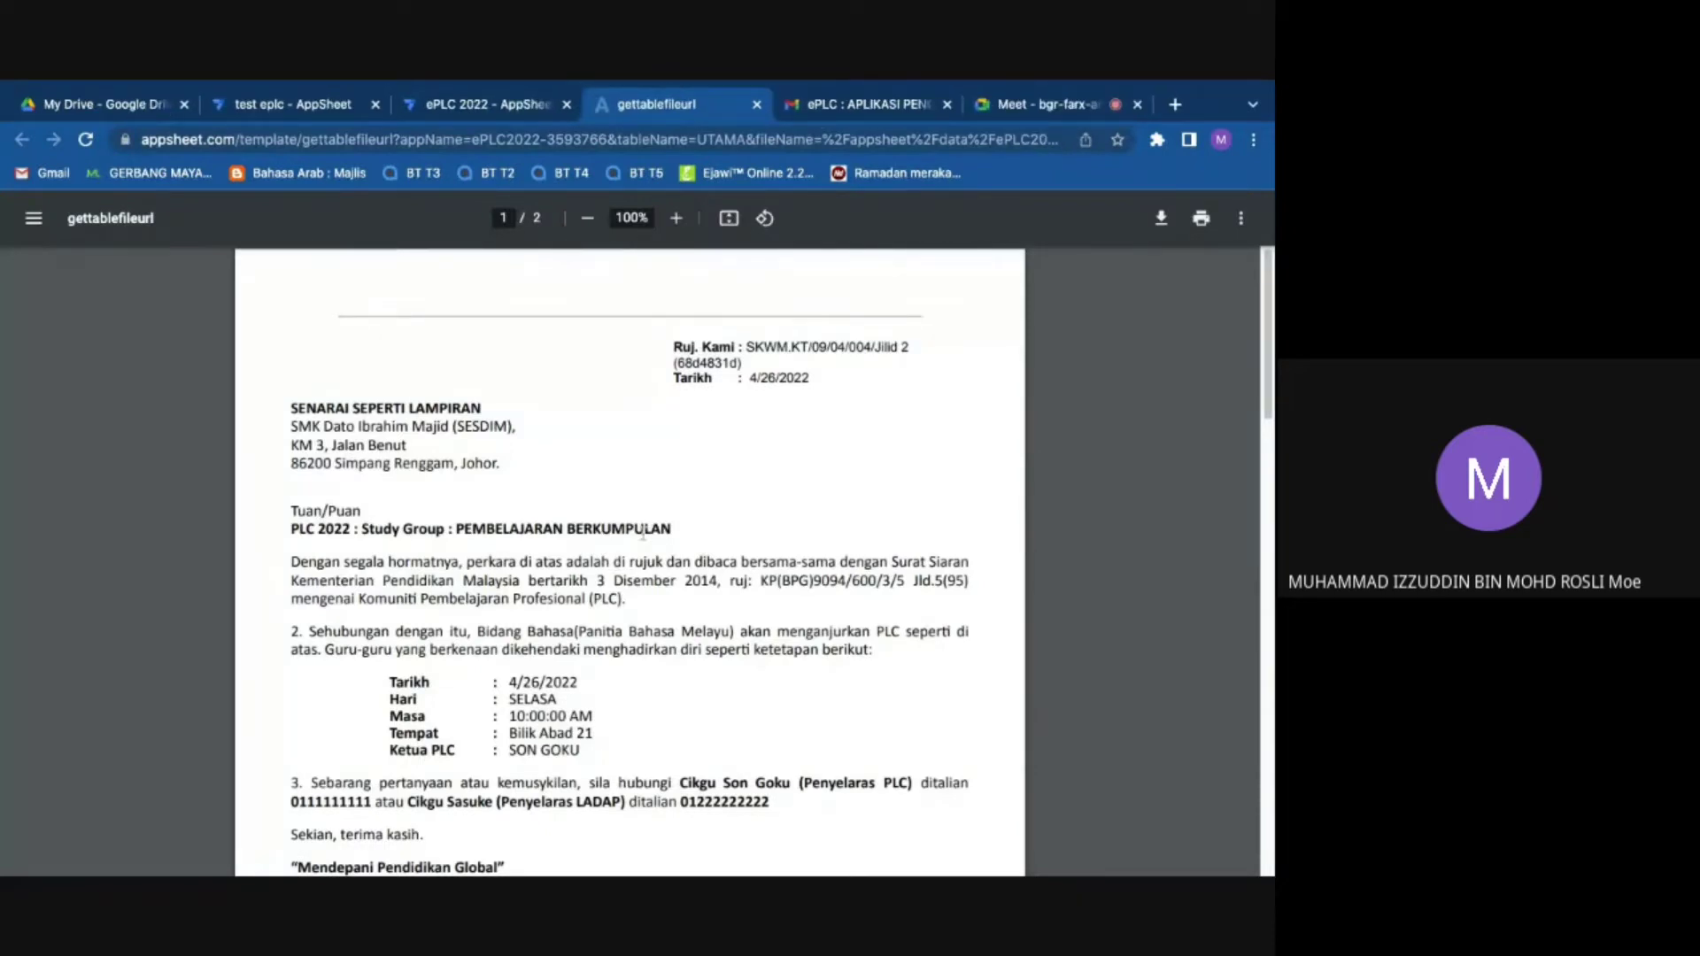
{"action": "scroll", "coordinate": [642, 533], "scroll_direction": "down", "scroll_amount": 3}
{"action": "scroll", "coordinate": [643, 533], "scroll_direction": "up", "scroll_amount": 3}
{"action": "key", "text": "ctrl+w"}
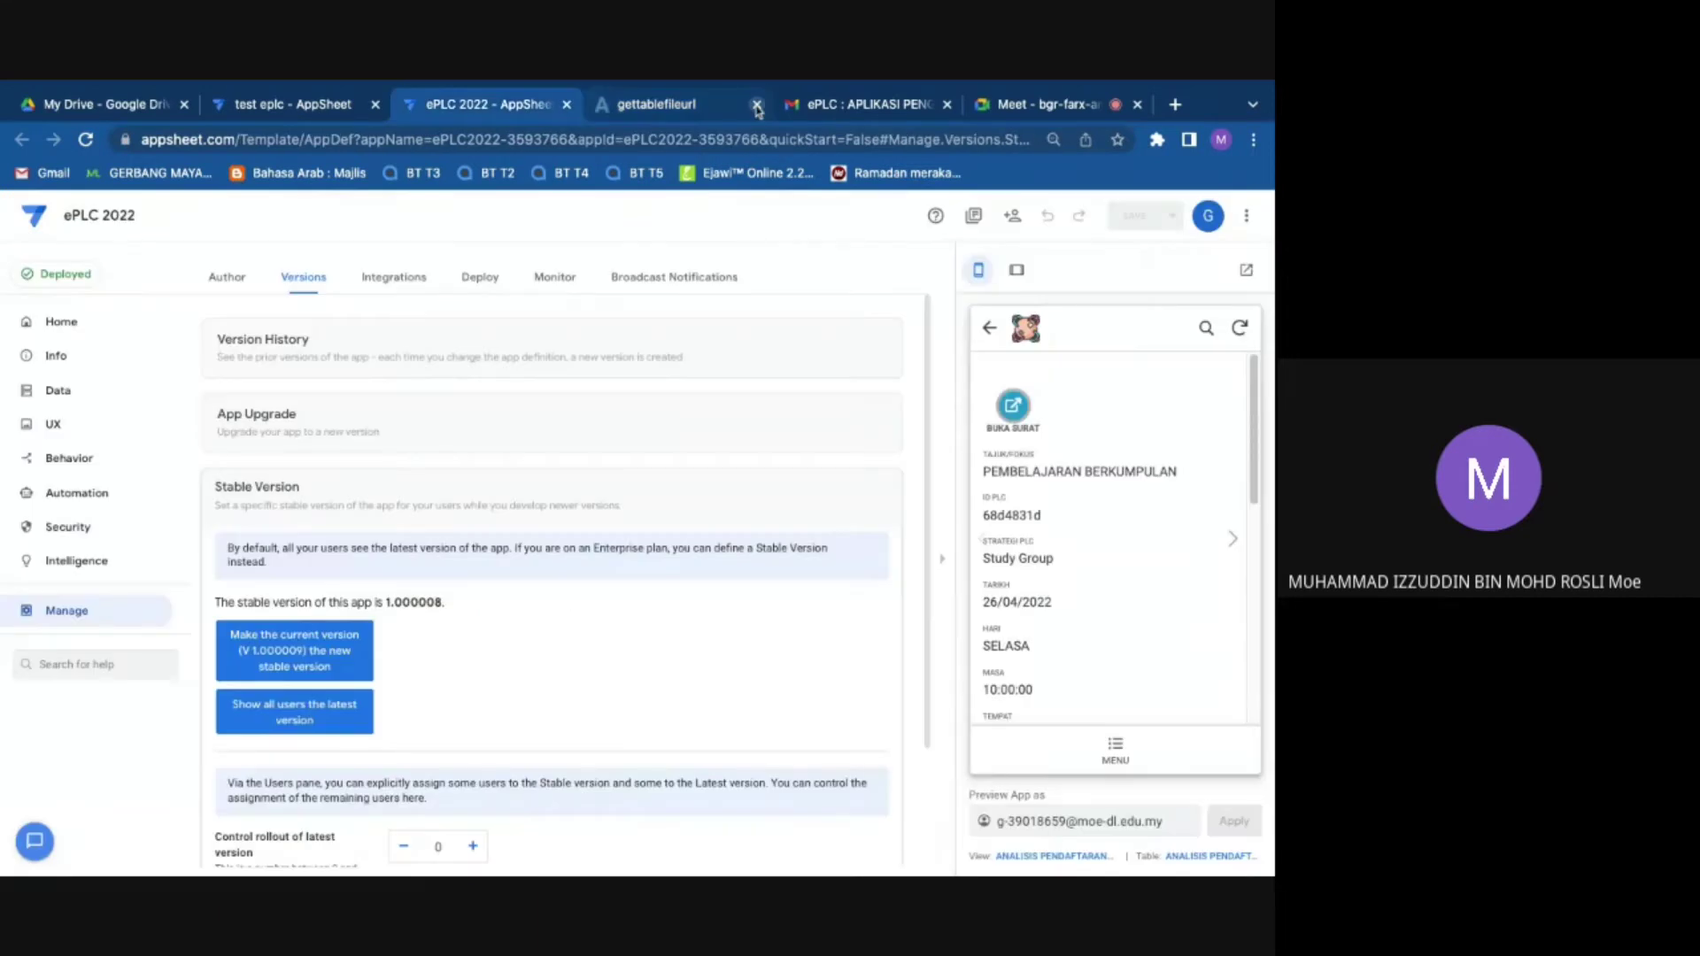
Step: Return the app preview to its main menu and switch to the Google Meet call
{"action": "left_click", "coordinate": [1118, 743]}
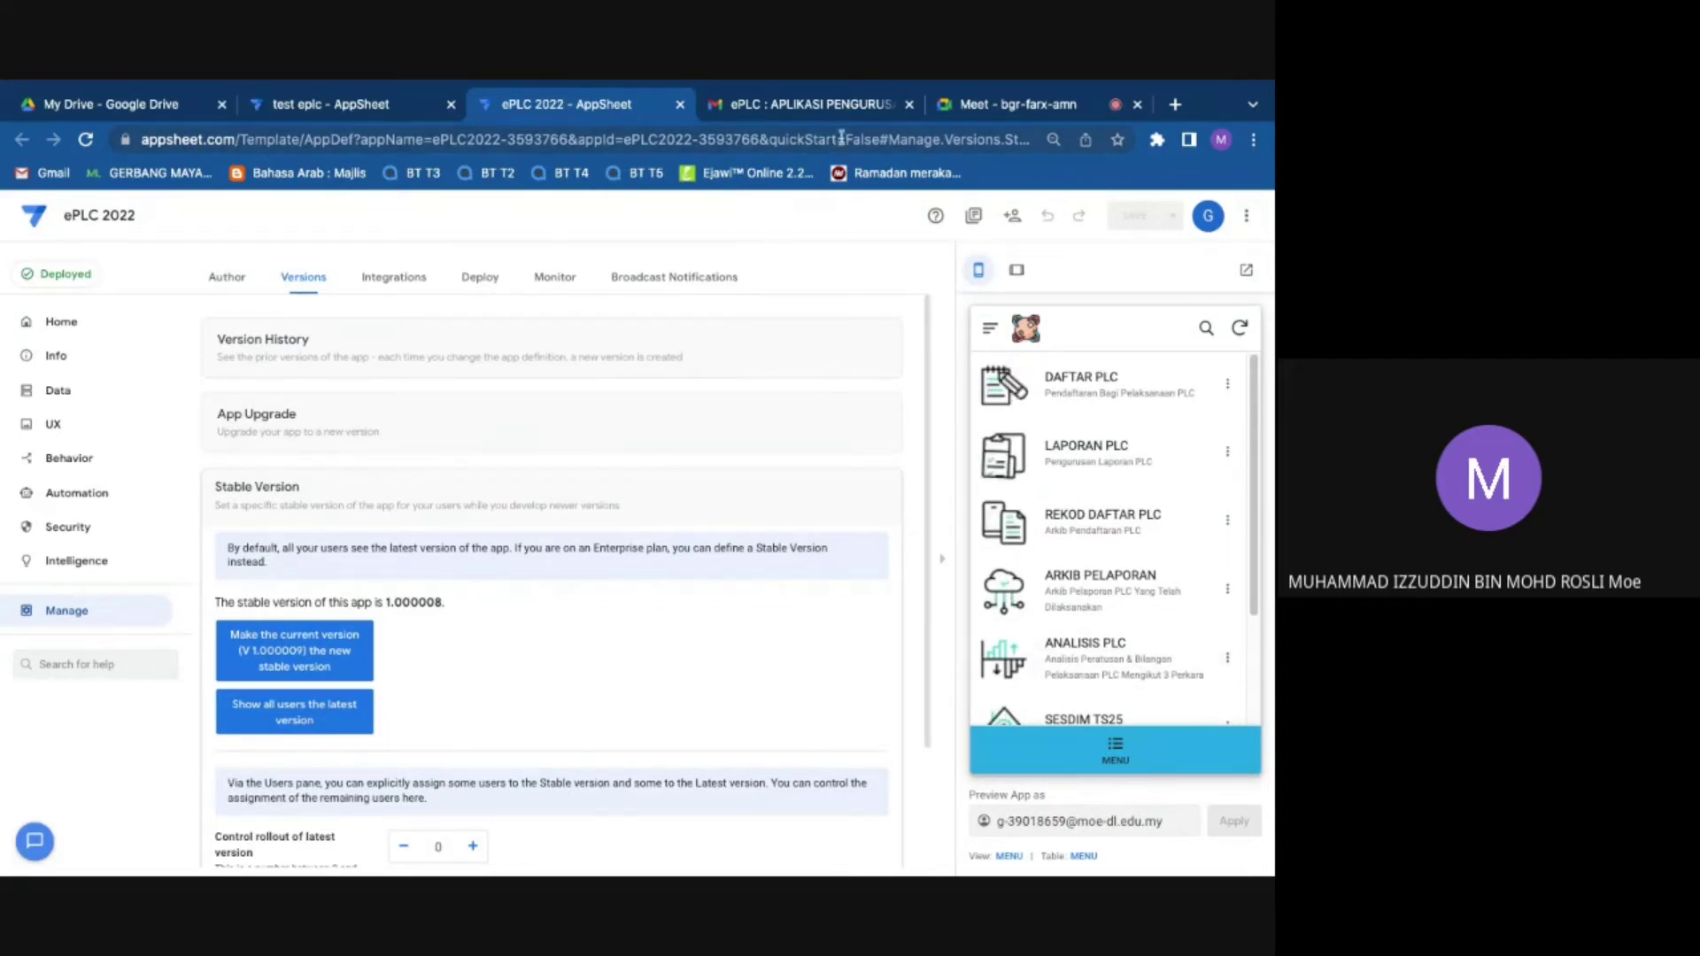
{"action": "left_click", "coordinate": [960, 111]}
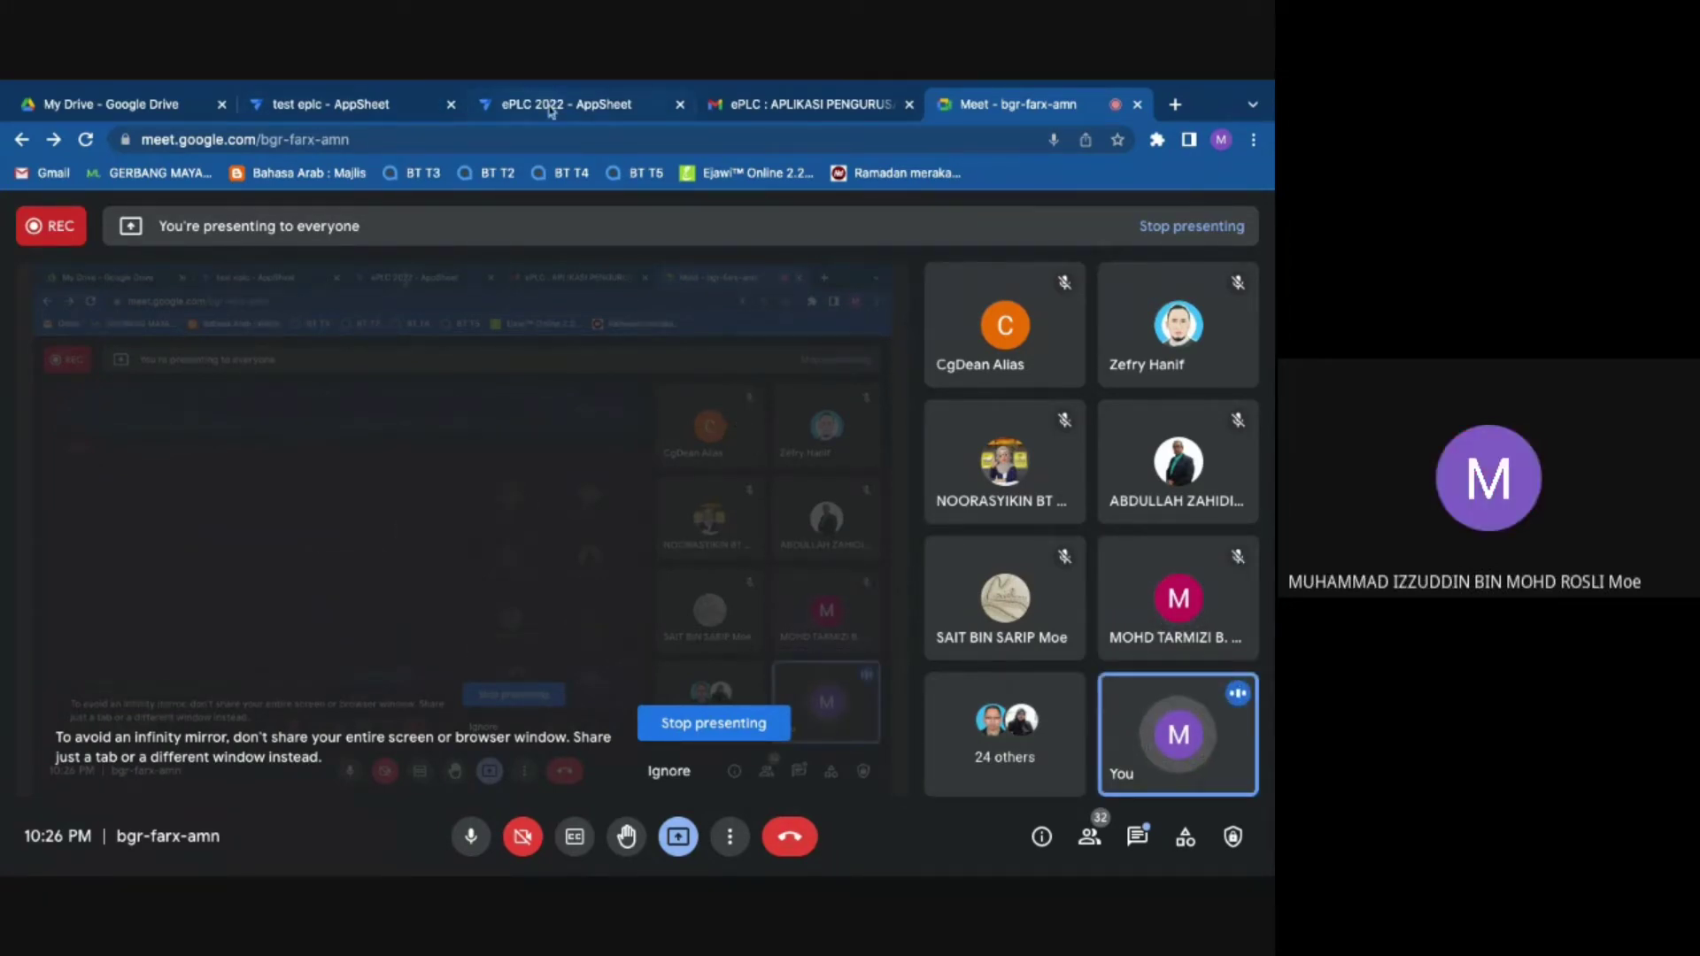
Step: Switch from Google Meet back to the ePLC 2022 - AppSheet editor tab
{"action": "left_click", "coordinate": [550, 108]}
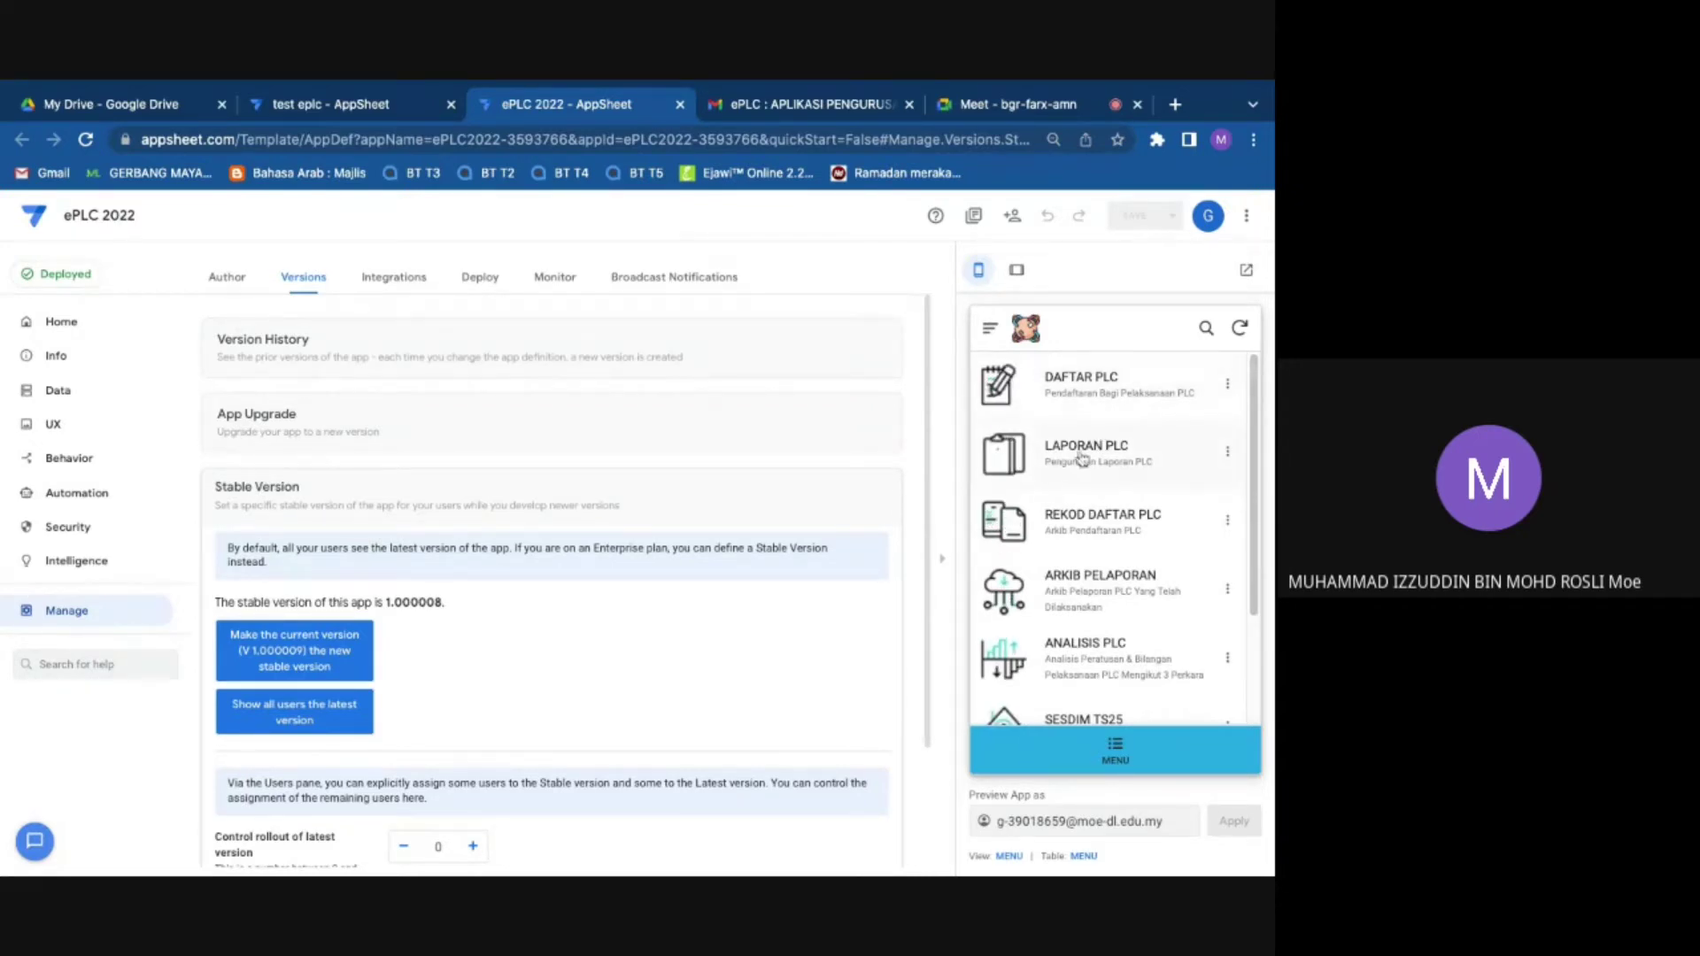
Step: Start a new LAPORAN PLC report for PEMBELAJARAN BERKUMPULAN
{"action": "left_click", "coordinate": [1103, 456]}
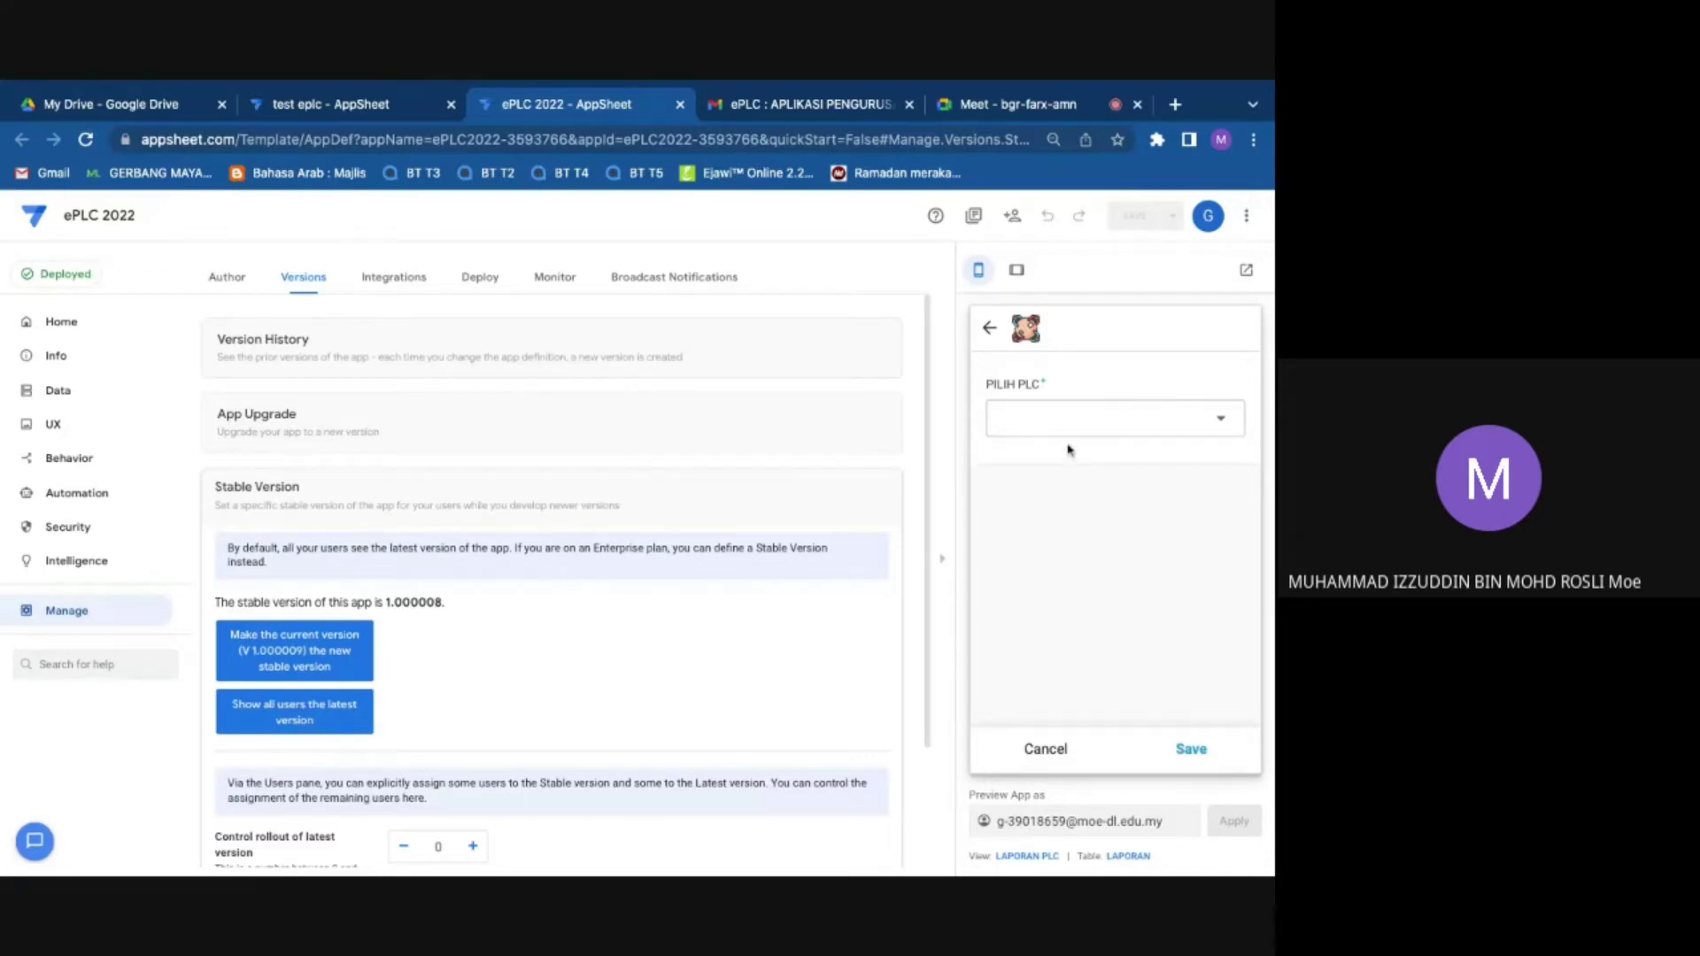
{"action": "left_click", "coordinate": [1114, 425]}
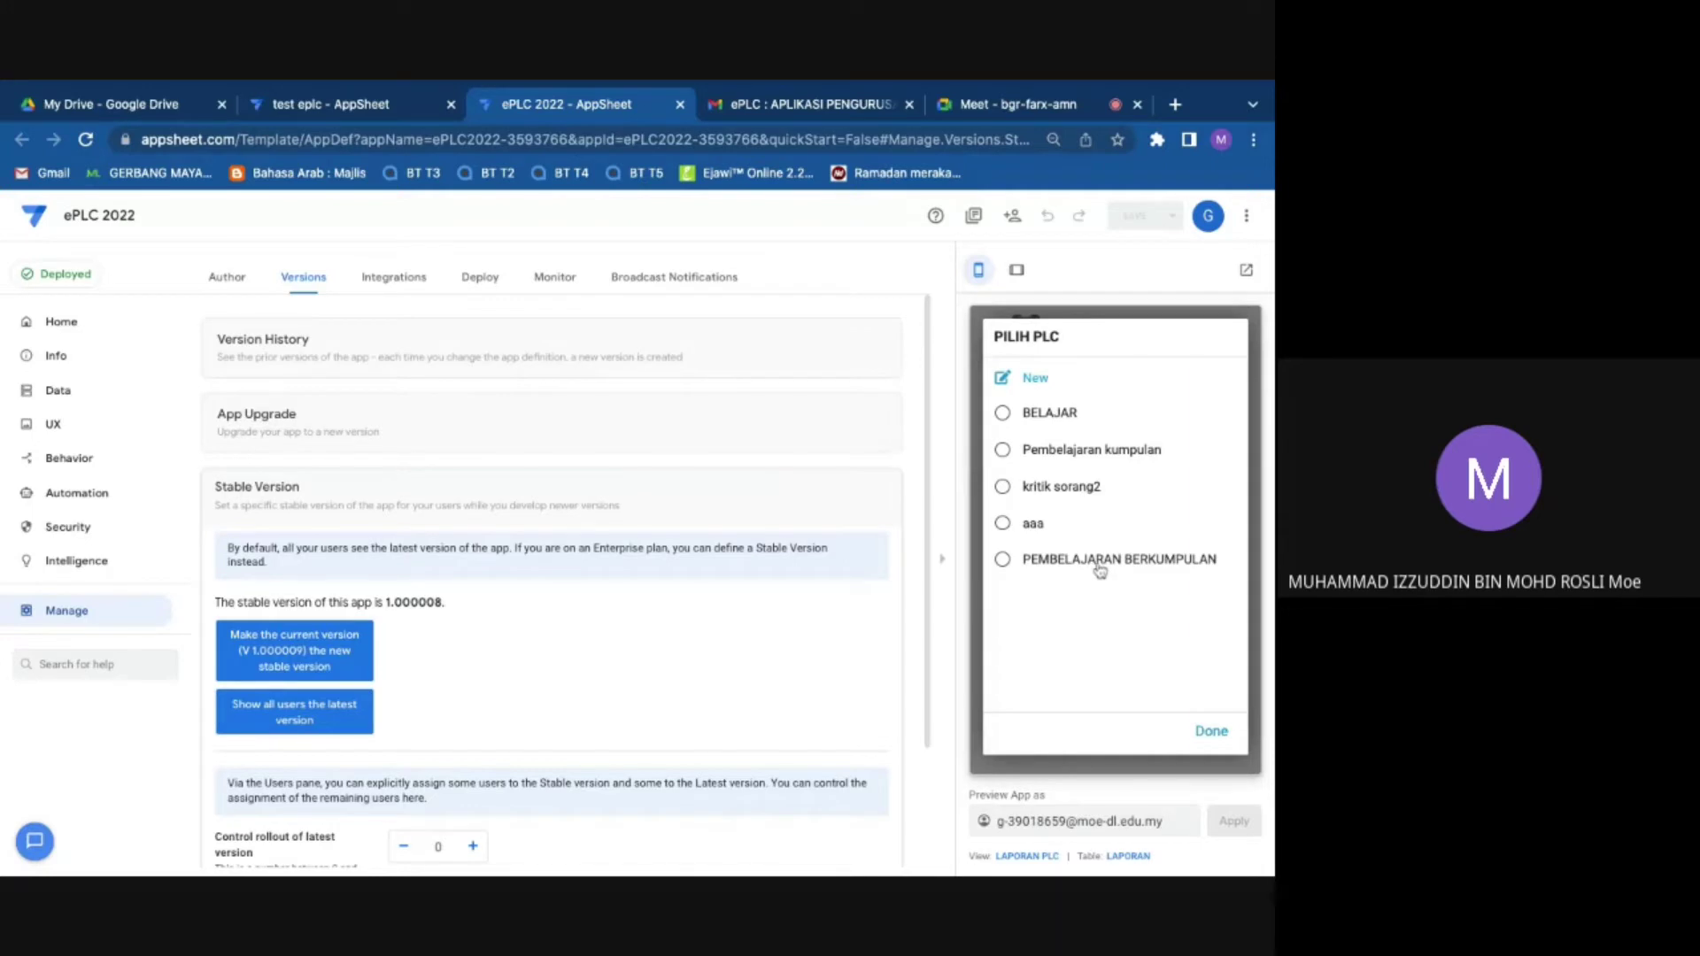
{"action": "left_click", "coordinate": [1098, 566]}
{"action": "scroll", "coordinate": [1055, 500], "scroll_direction": "down", "scroll_amount": 2}
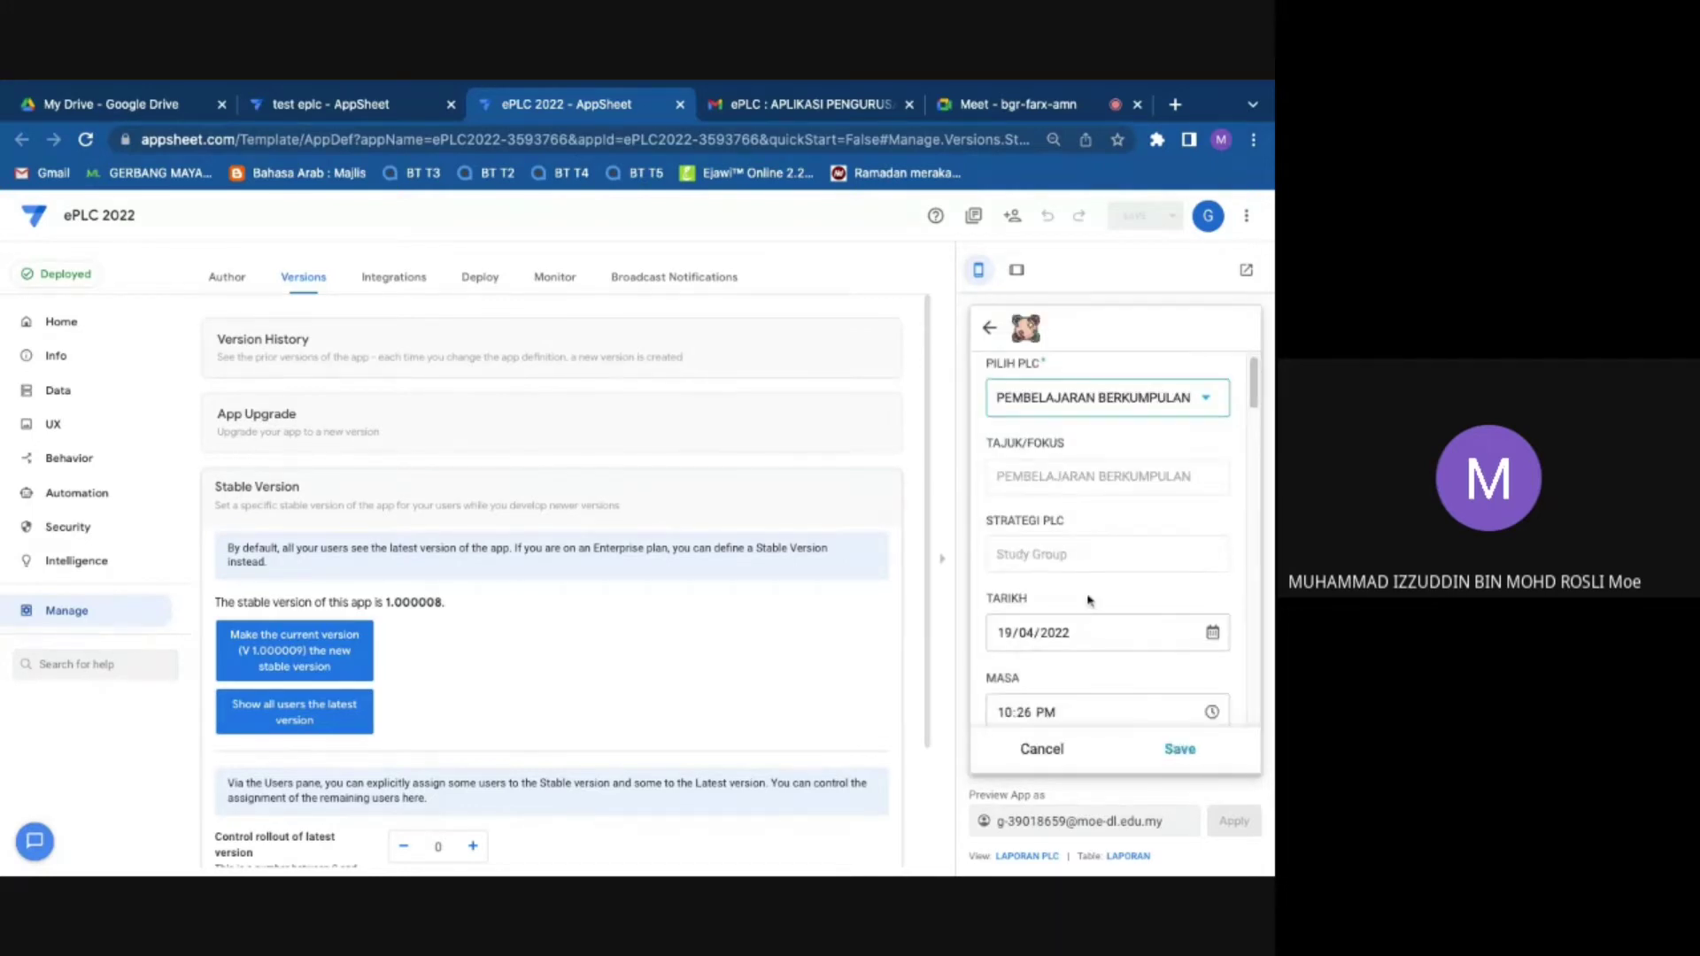
{"action": "scroll", "coordinate": [1082, 543], "scroll_direction": "down", "scroll_amount": 4}
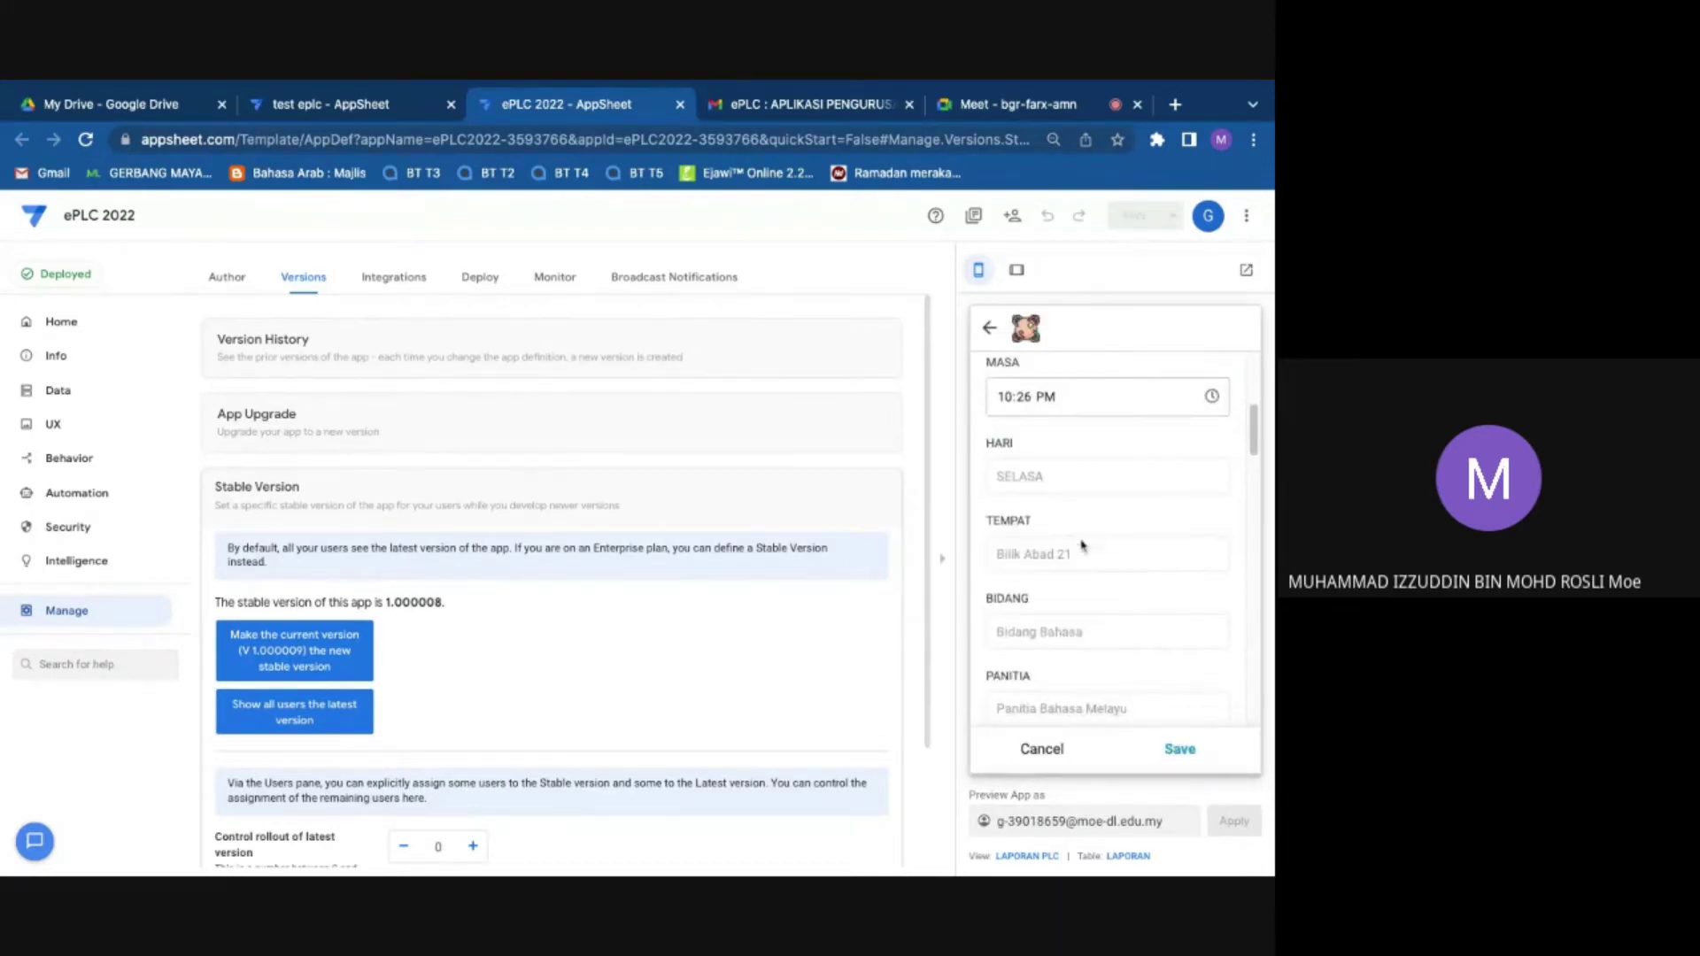
{"action": "scroll", "coordinate": [1078, 545], "scroll_direction": "down", "scroll_amount": 3}
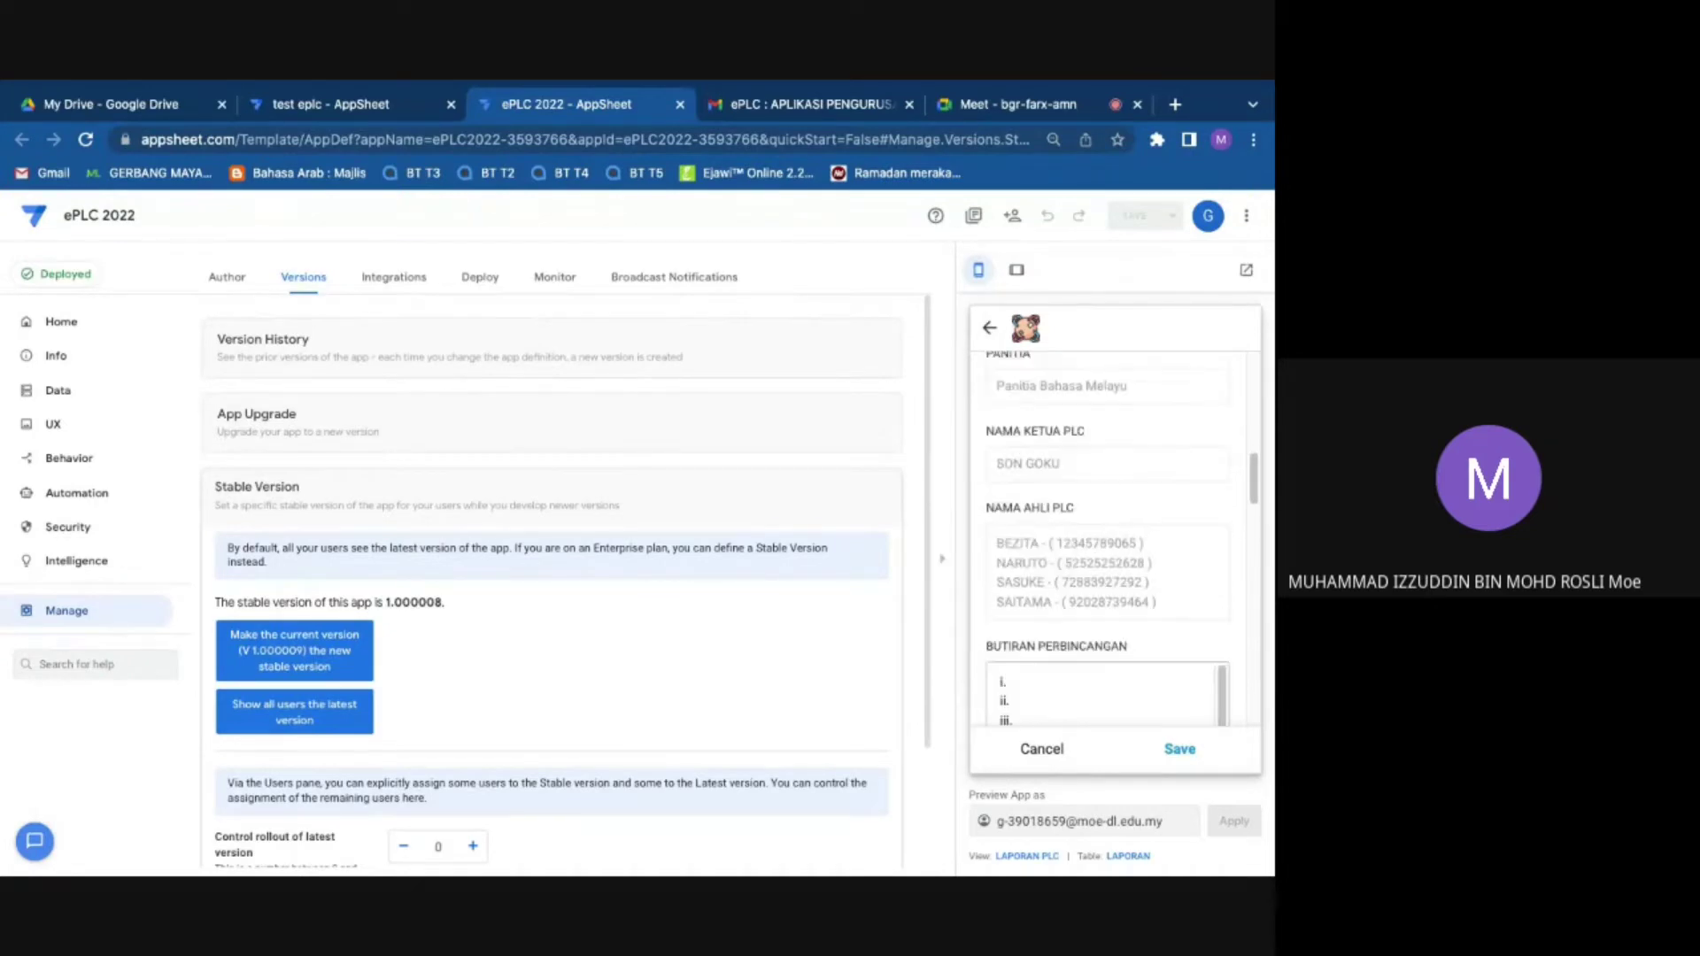
{"action": "scroll", "coordinate": [1108, 643], "scroll_direction": "up", "scroll_amount": 8}
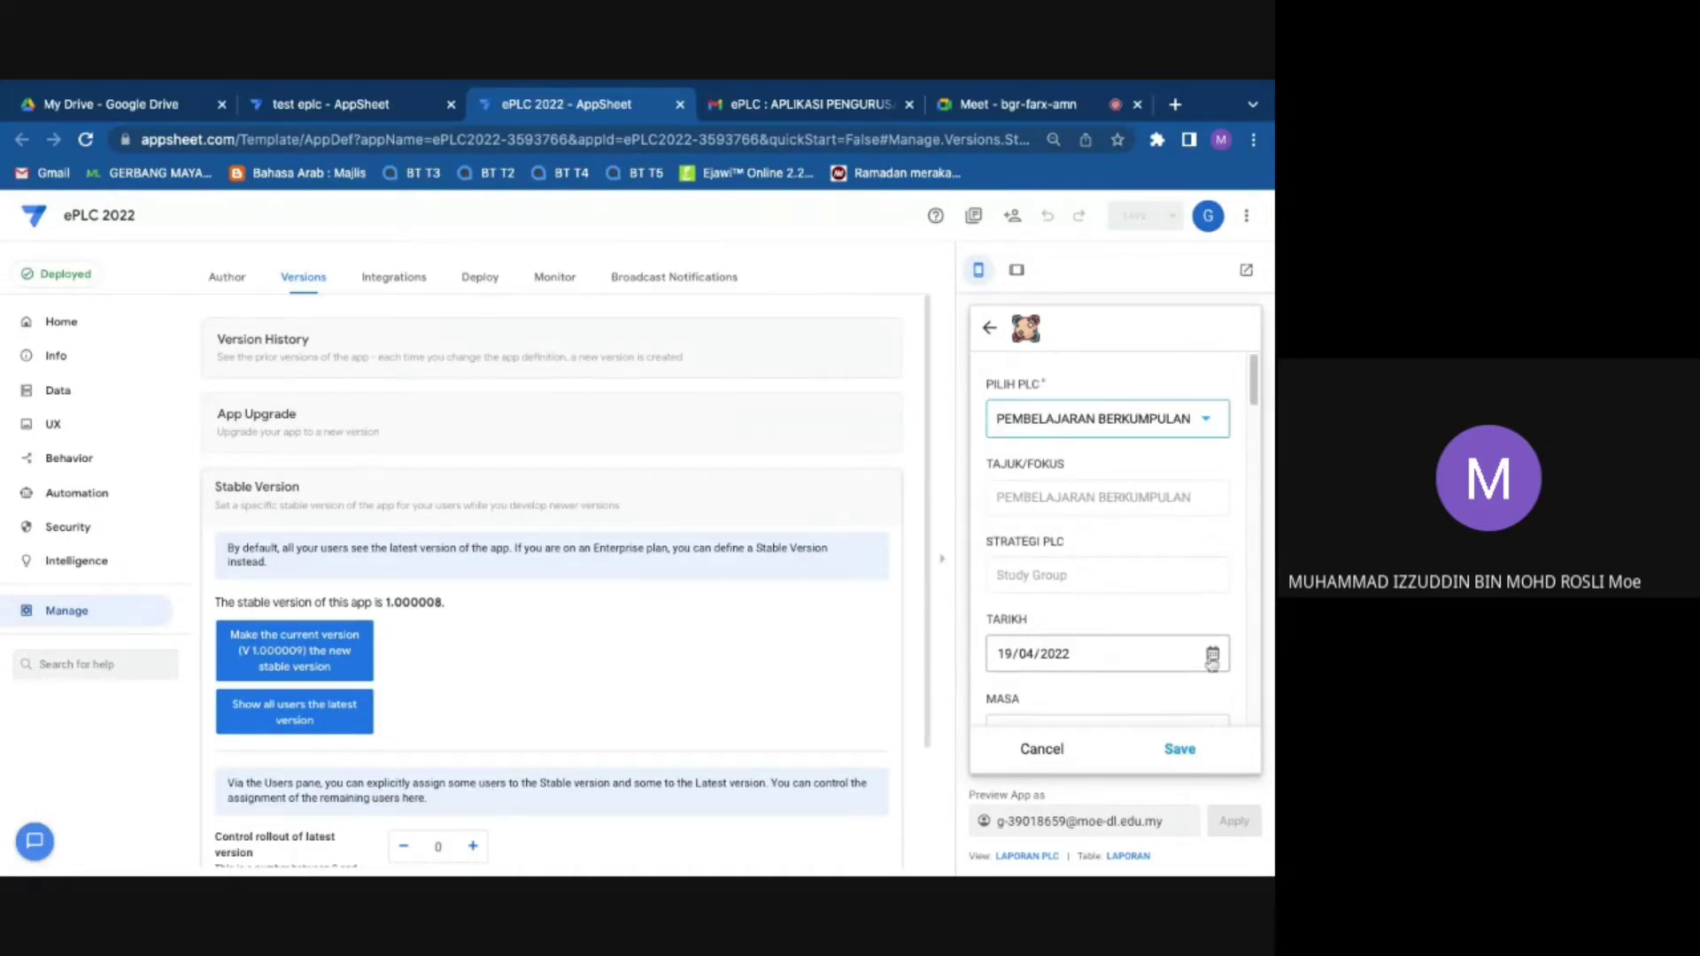
Step: Set the report date to 26/04/2022 and the meeting time to 10:00 AM
{"action": "left_click", "coordinate": [1209, 655]}
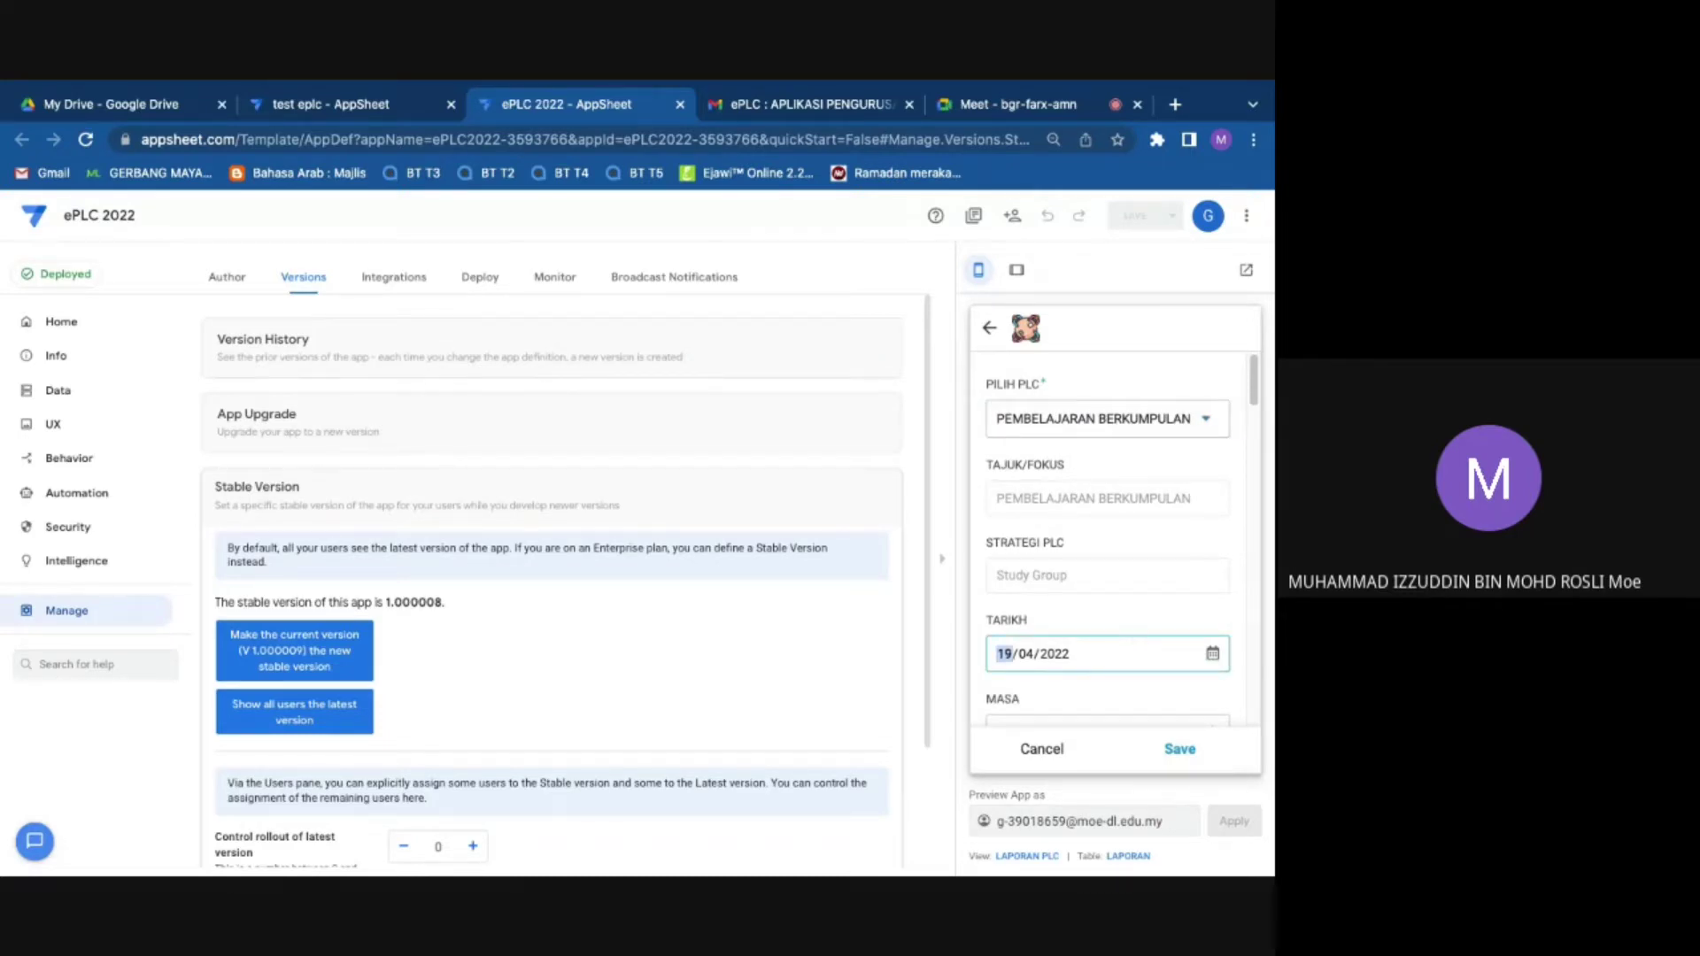
{"action": "left_click", "coordinate": [1060, 648]}
{"action": "scroll", "coordinate": [1060, 648], "scroll_direction": "down", "scroll_amount": 2}
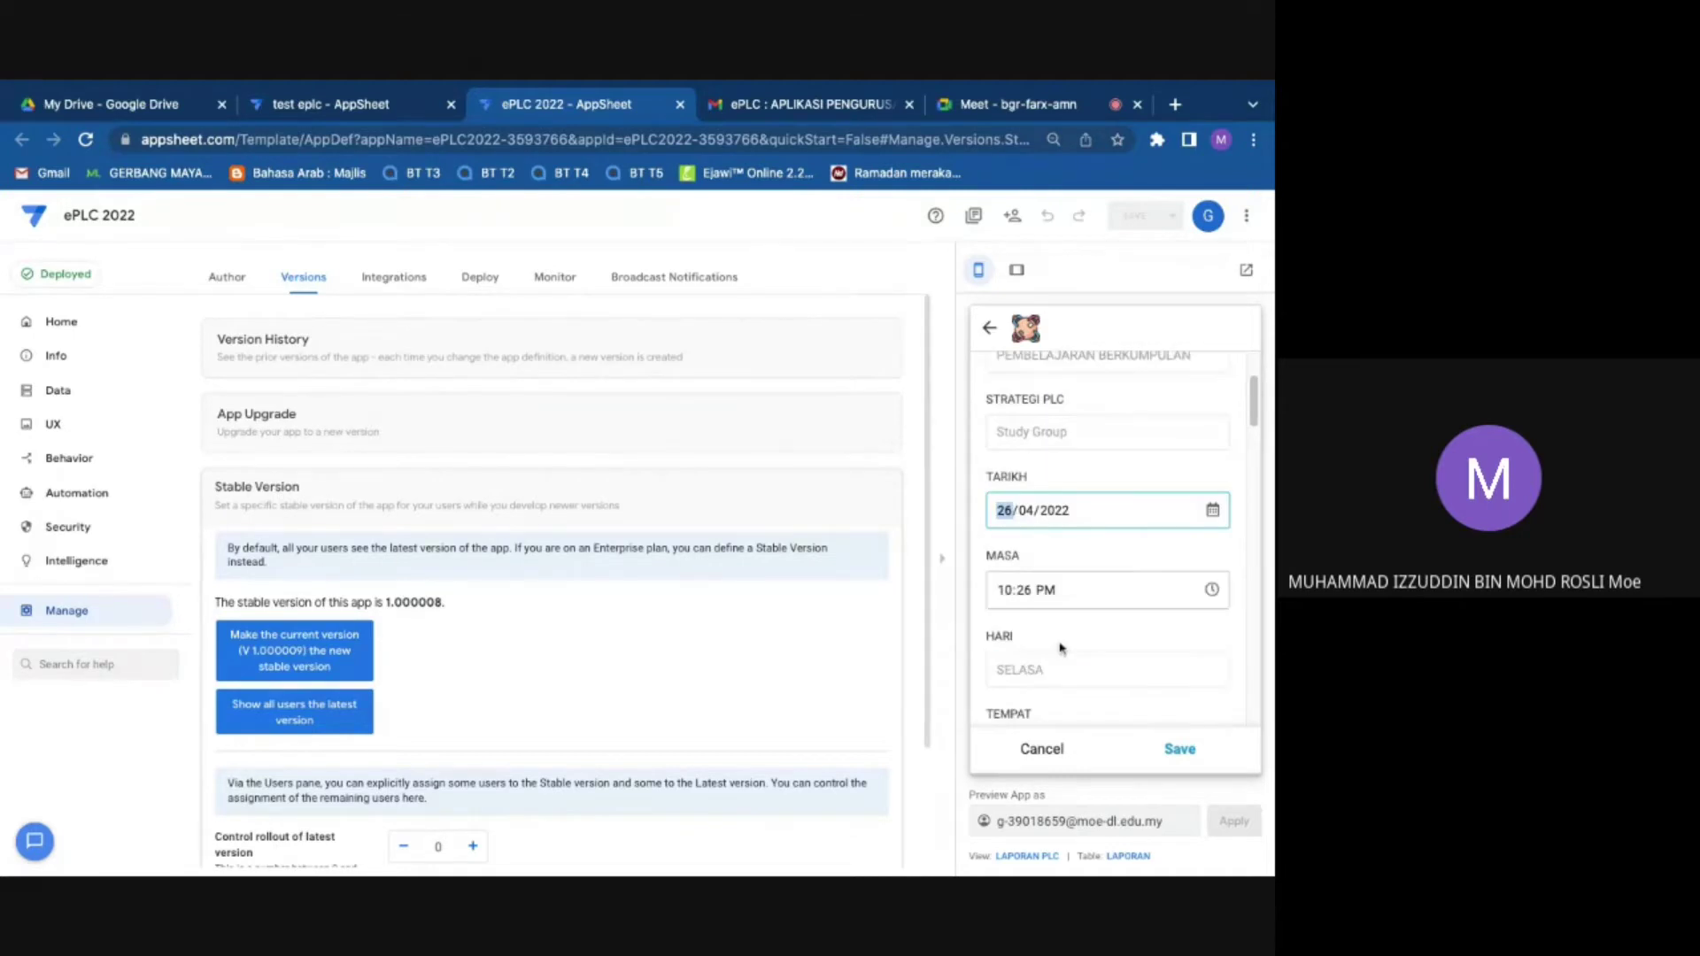
{"action": "left_click", "coordinate": [1216, 592]}
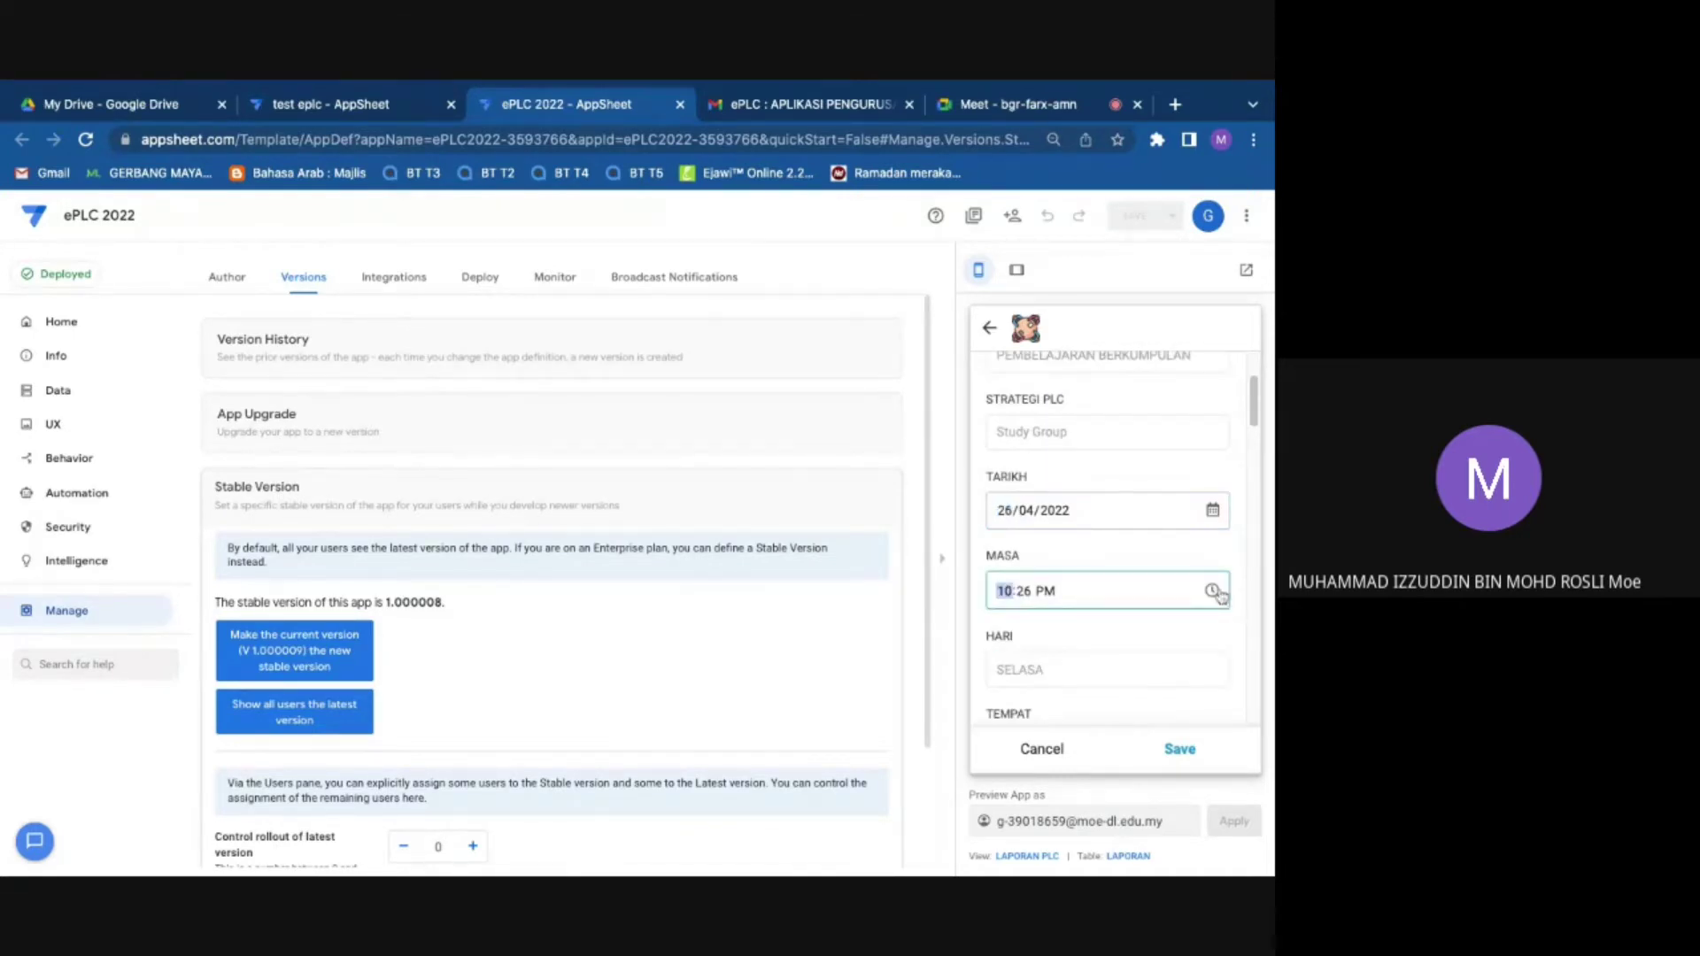
{"action": "left_click", "coordinate": [1027, 593]}
{"action": "type", "text": "00a"}
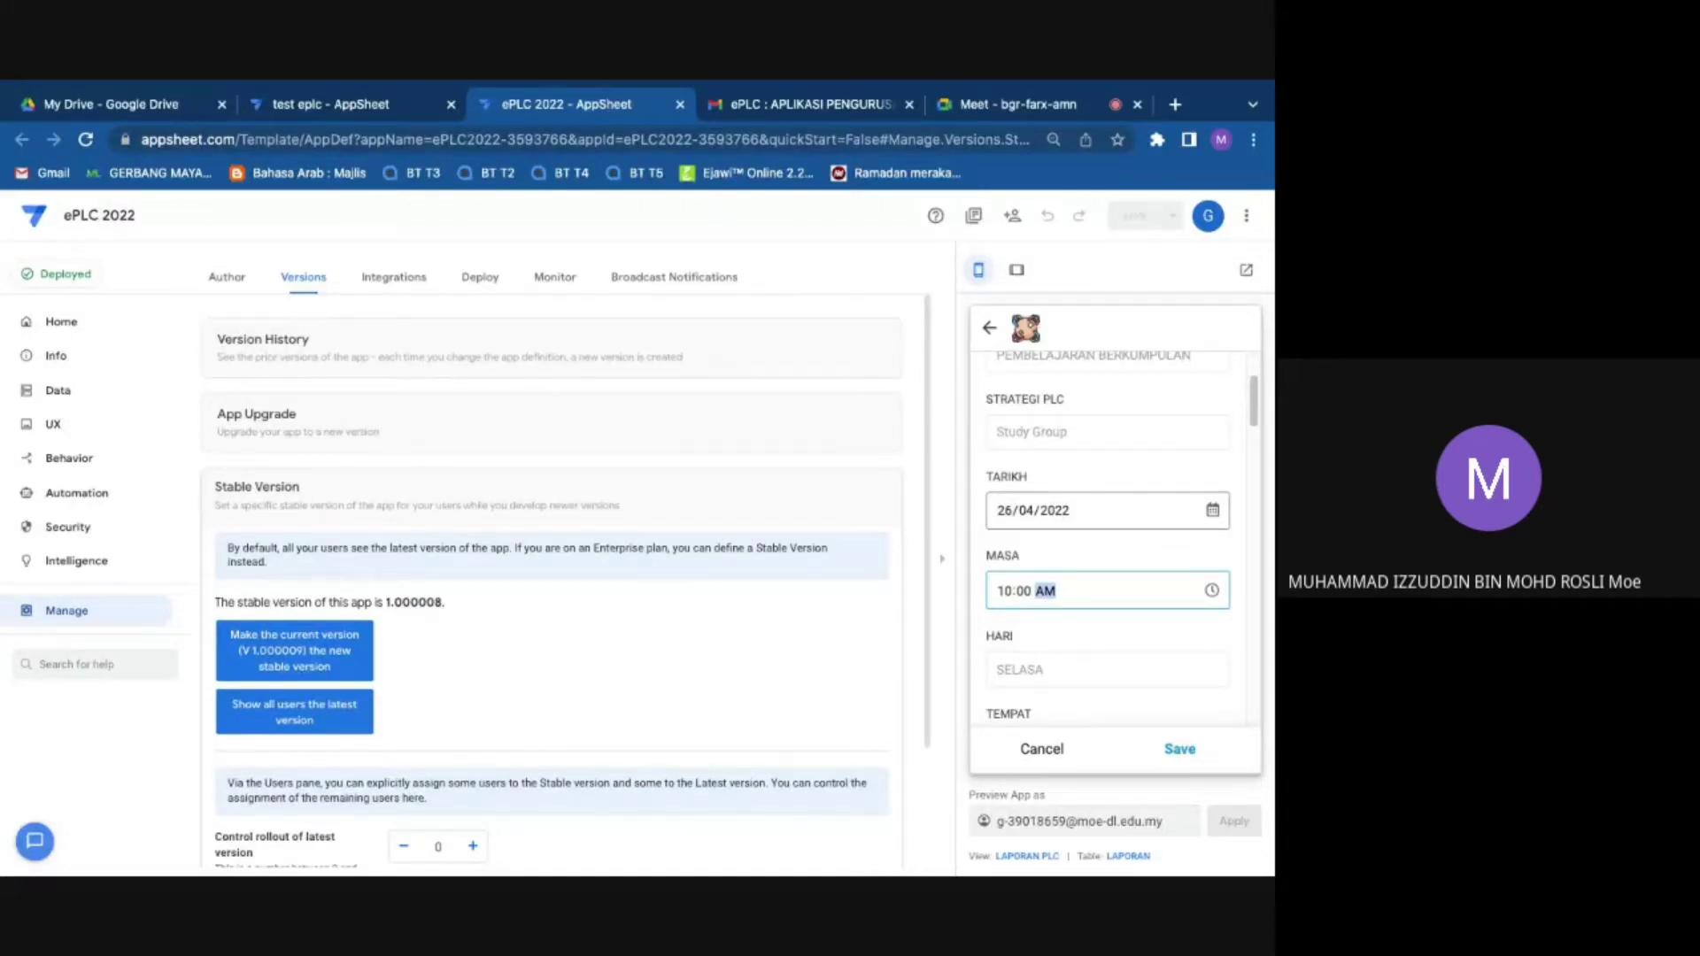
{"action": "left_click", "coordinate": [1205, 518]}
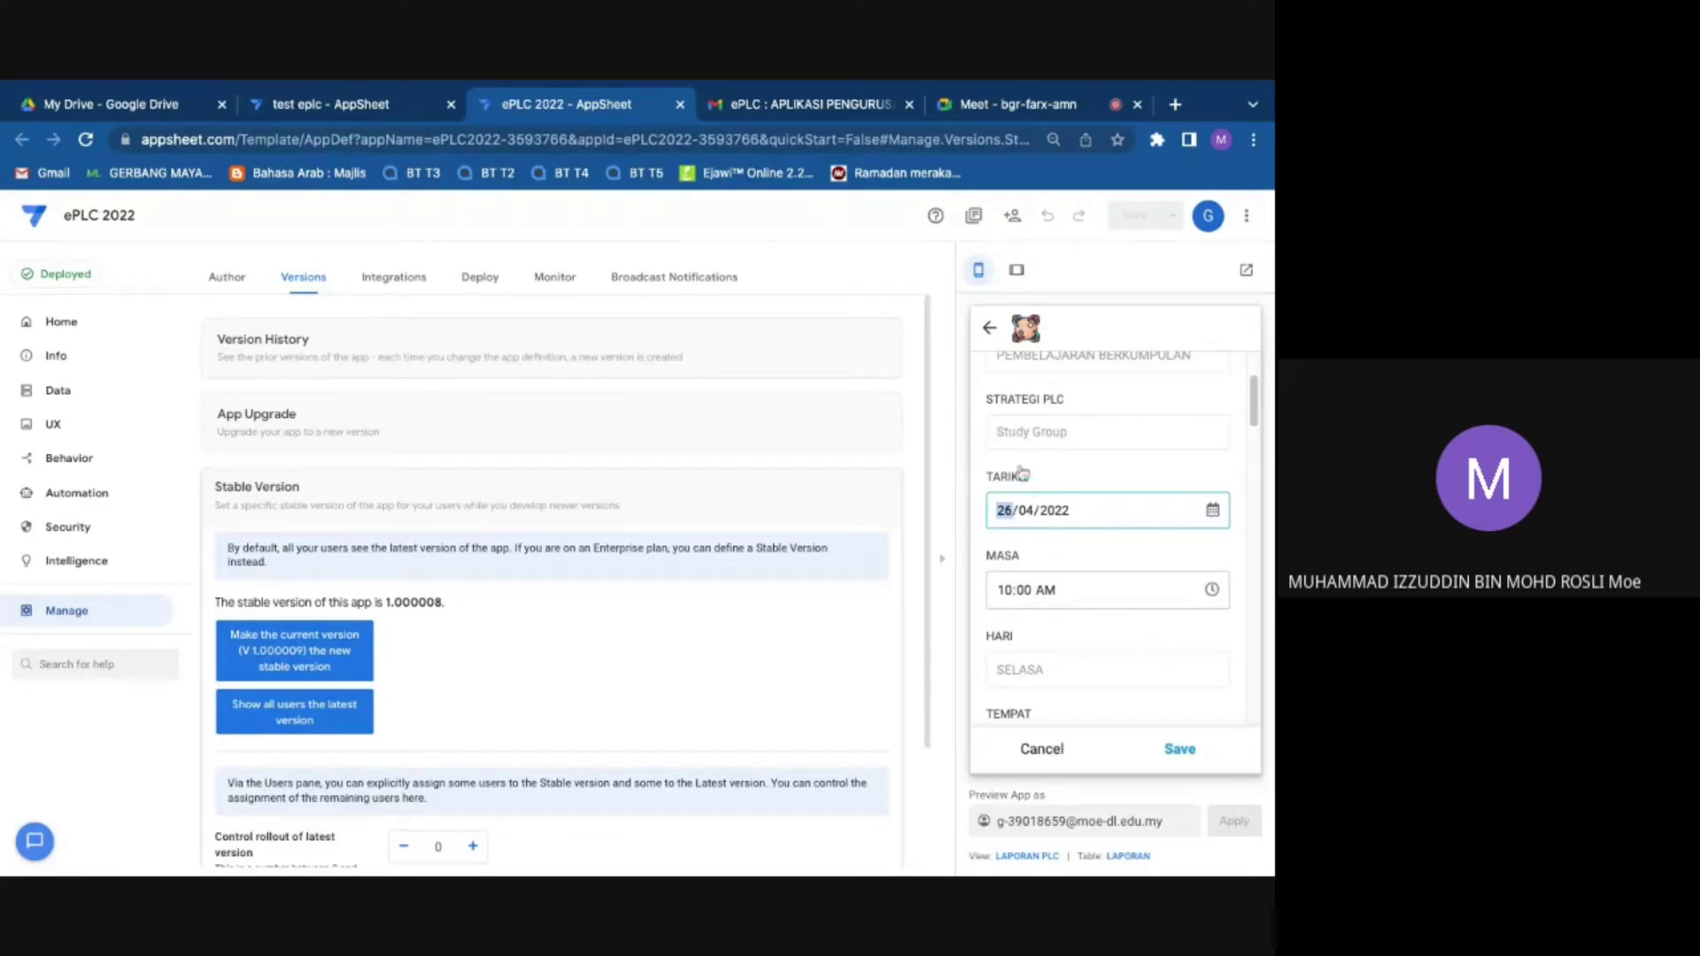
{"action": "left_click", "coordinate": [981, 532]}
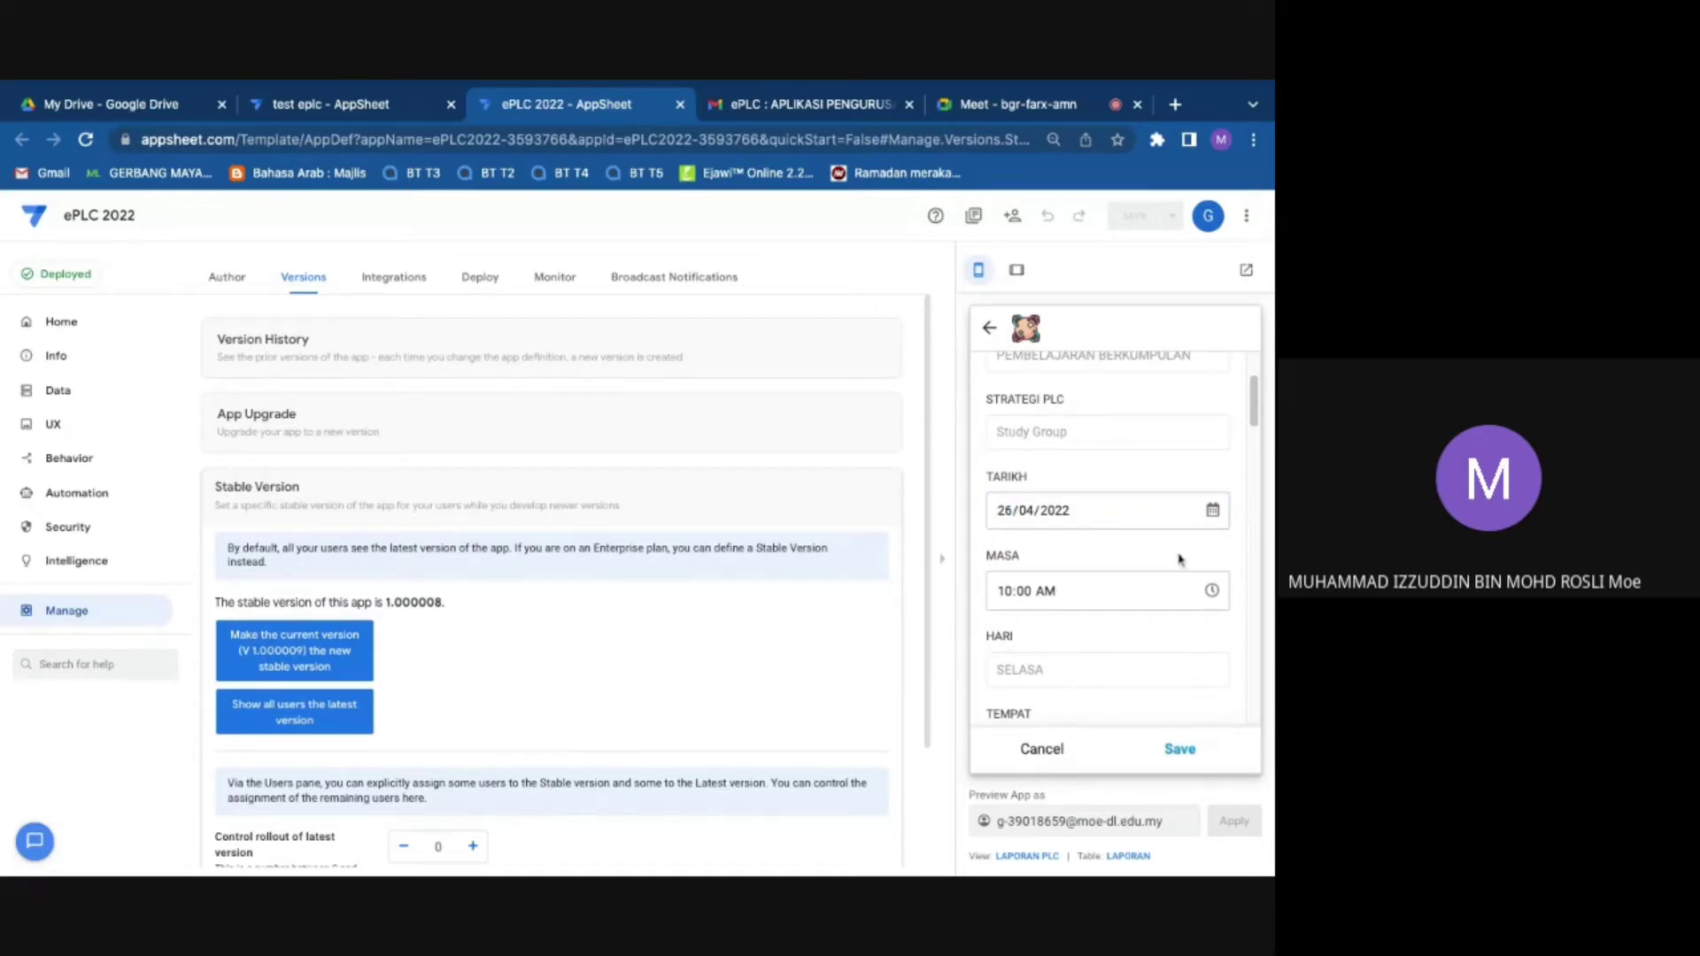
{"action": "scroll", "coordinate": [1168, 563], "scroll_direction": "down", "scroll_amount": 1}
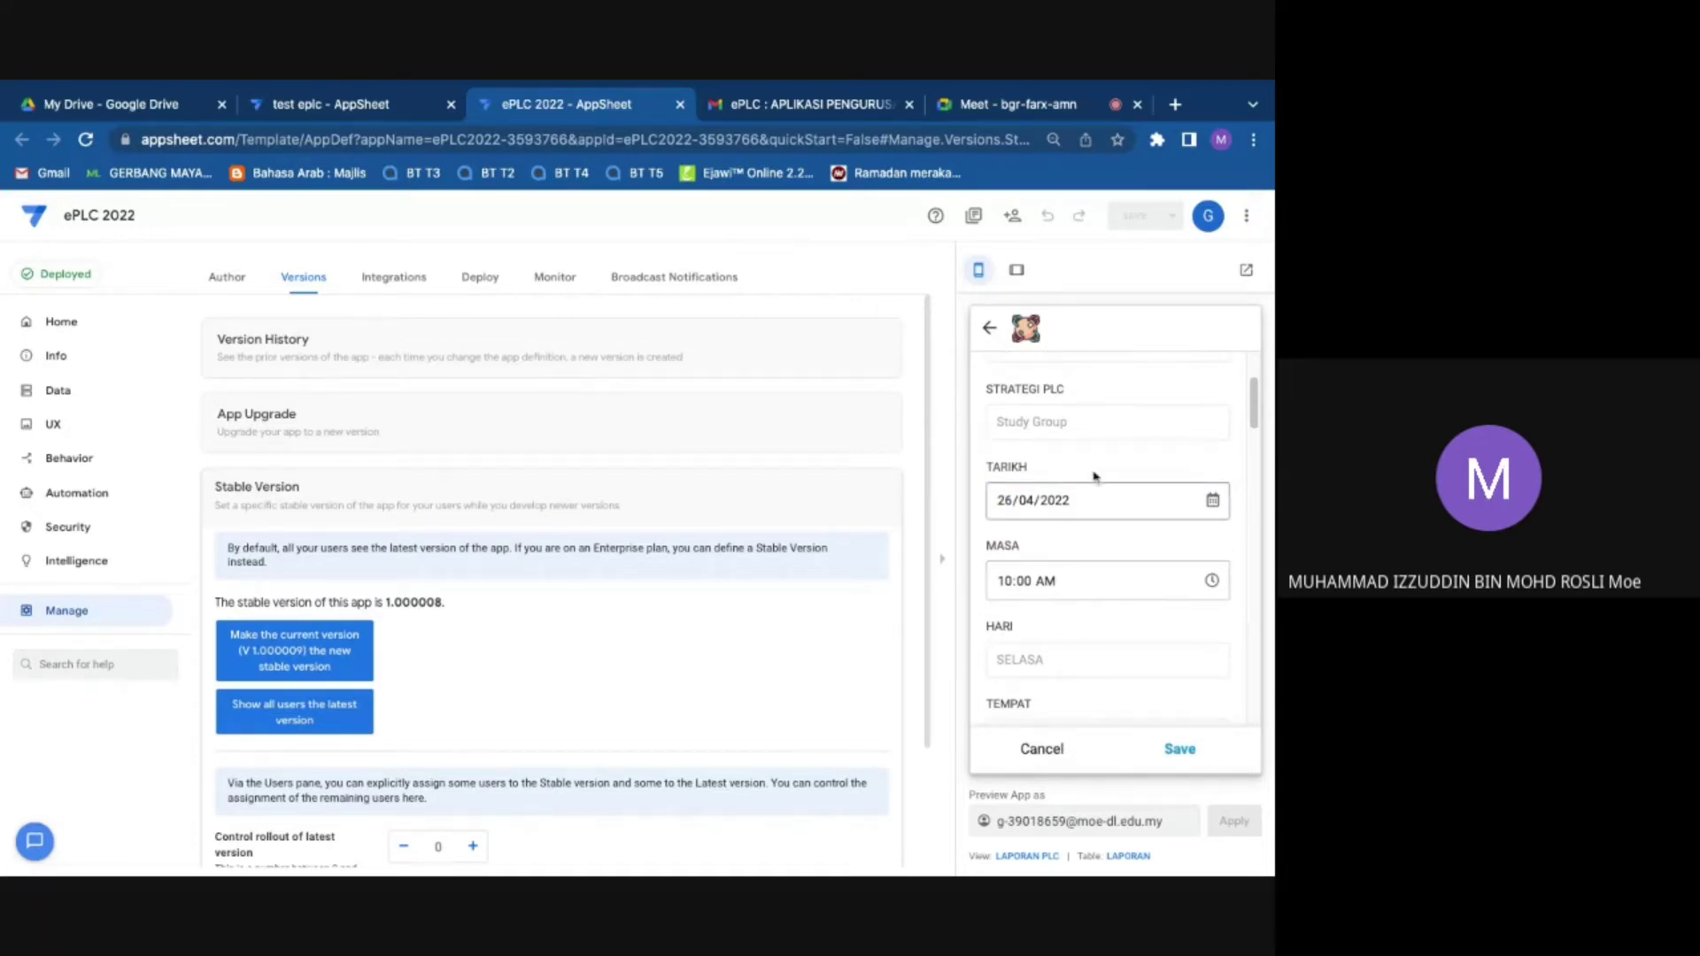
{"action": "scroll", "coordinate": [1040, 461], "scroll_direction": "up", "scroll_amount": 3}
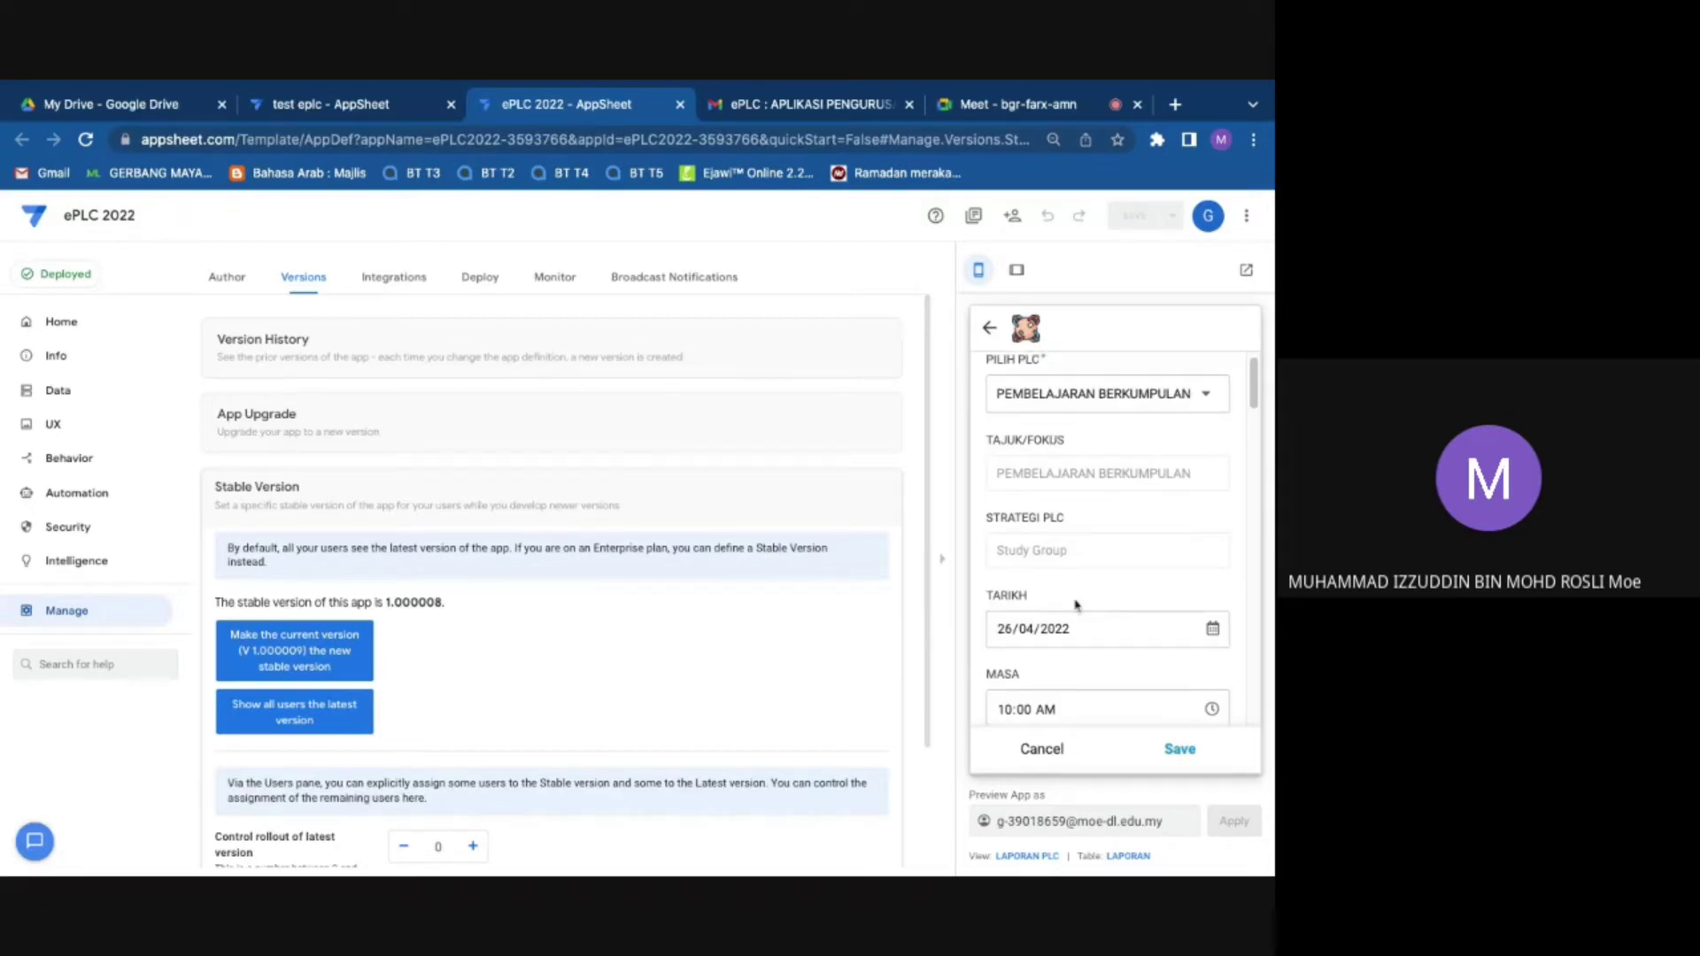
{"action": "scroll", "coordinate": [1057, 515], "scroll_direction": "down", "scroll_amount": 4}
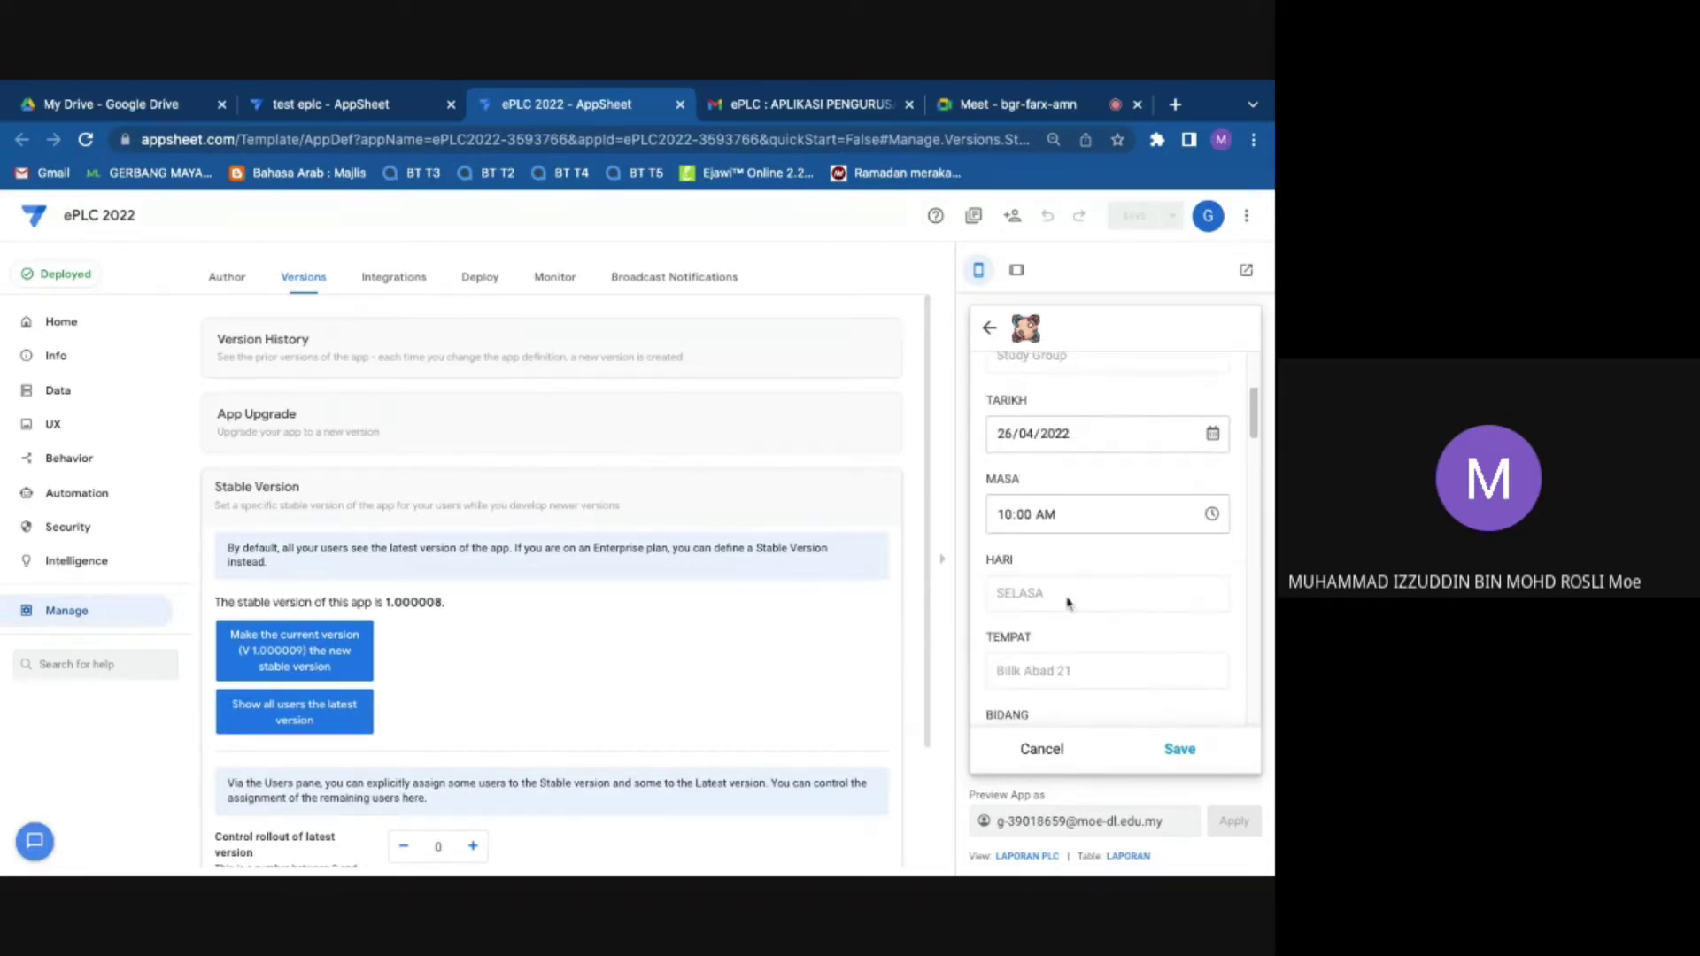
{"action": "scroll", "coordinate": [1068, 602], "scroll_direction": "down", "scroll_amount": 4}
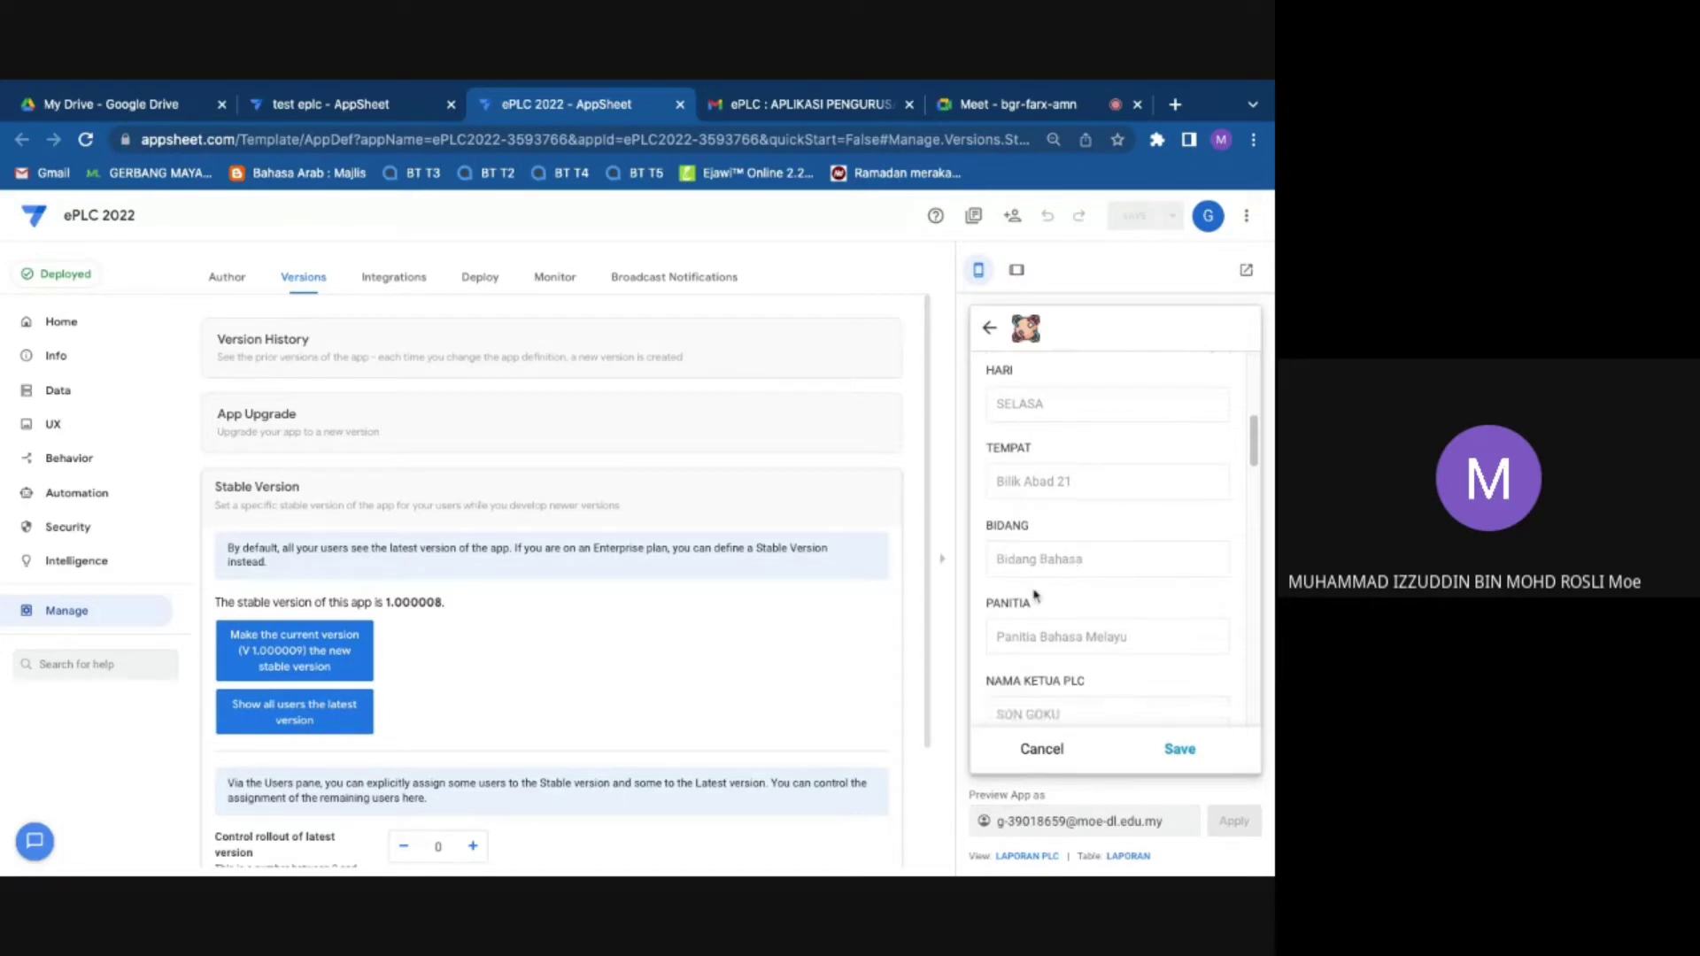
{"action": "scroll", "coordinate": [1035, 597], "scroll_direction": "down", "scroll_amount": 6}
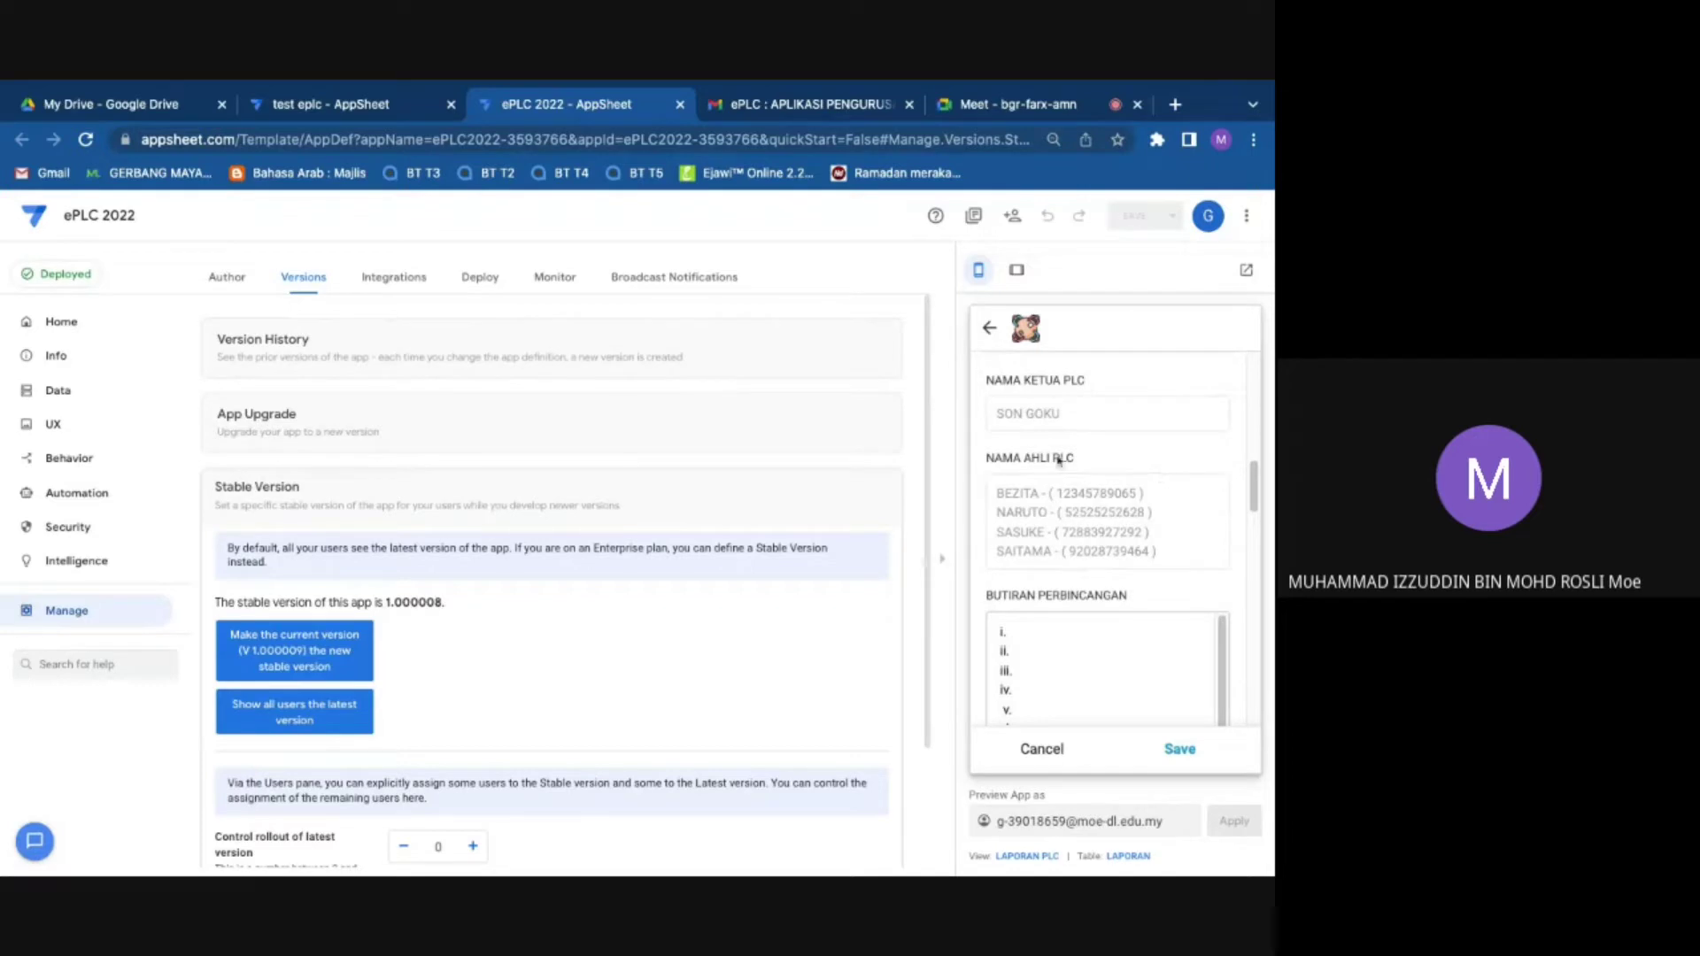
{"action": "scroll", "coordinate": [1063, 556], "scroll_direction": "down", "scroll_amount": 1}
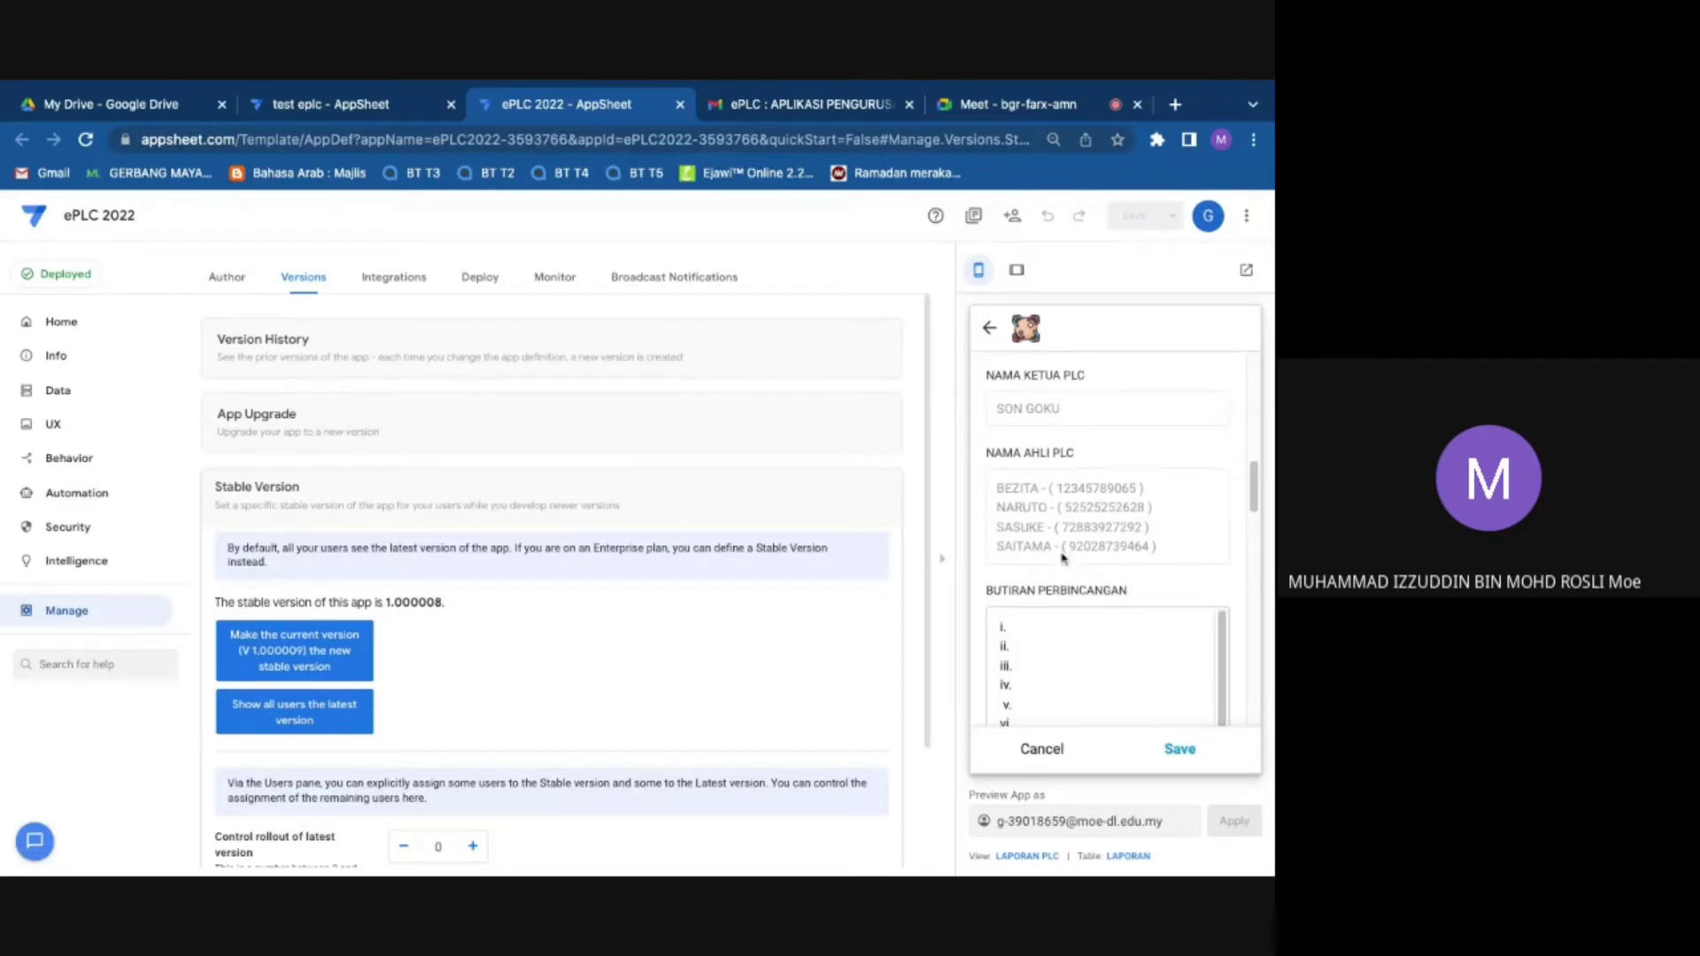
{"action": "scroll", "coordinate": [1063, 556], "scroll_direction": "down", "scroll_amount": 3}
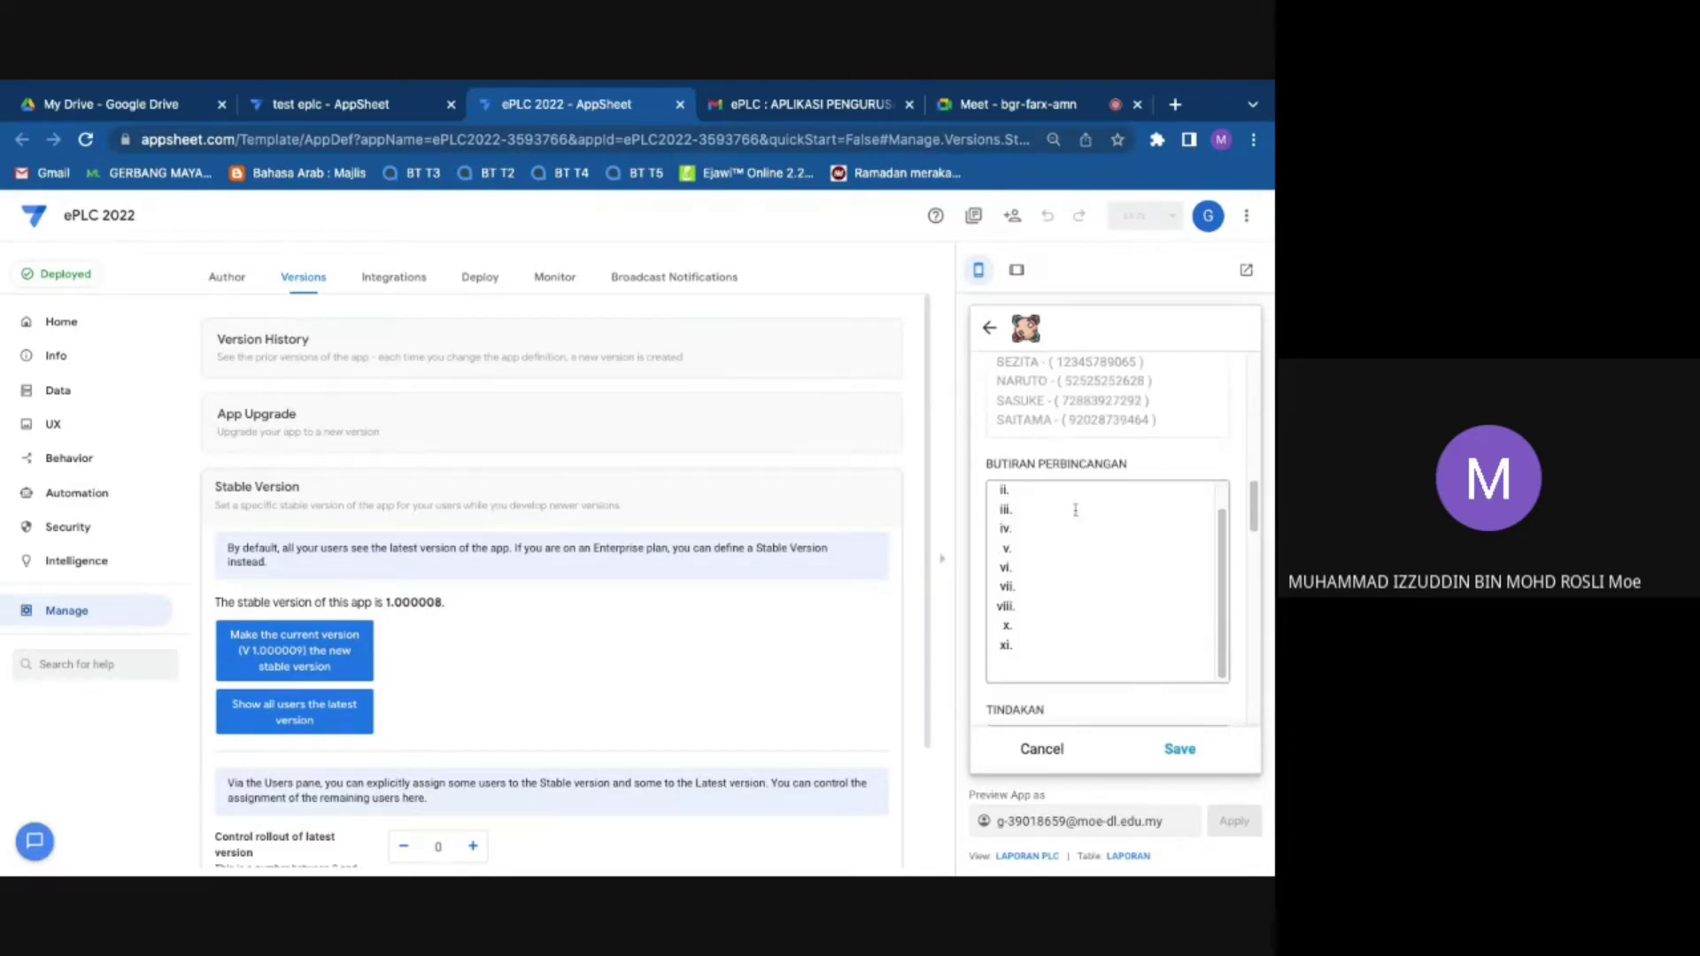
{"action": "scroll", "coordinate": [1075, 510], "scroll_direction": "up", "scroll_amount": 2}
Step: Write discussion point i: PLC members found students less interested in group learning
{"action": "left_click", "coordinate": [1046, 499]}
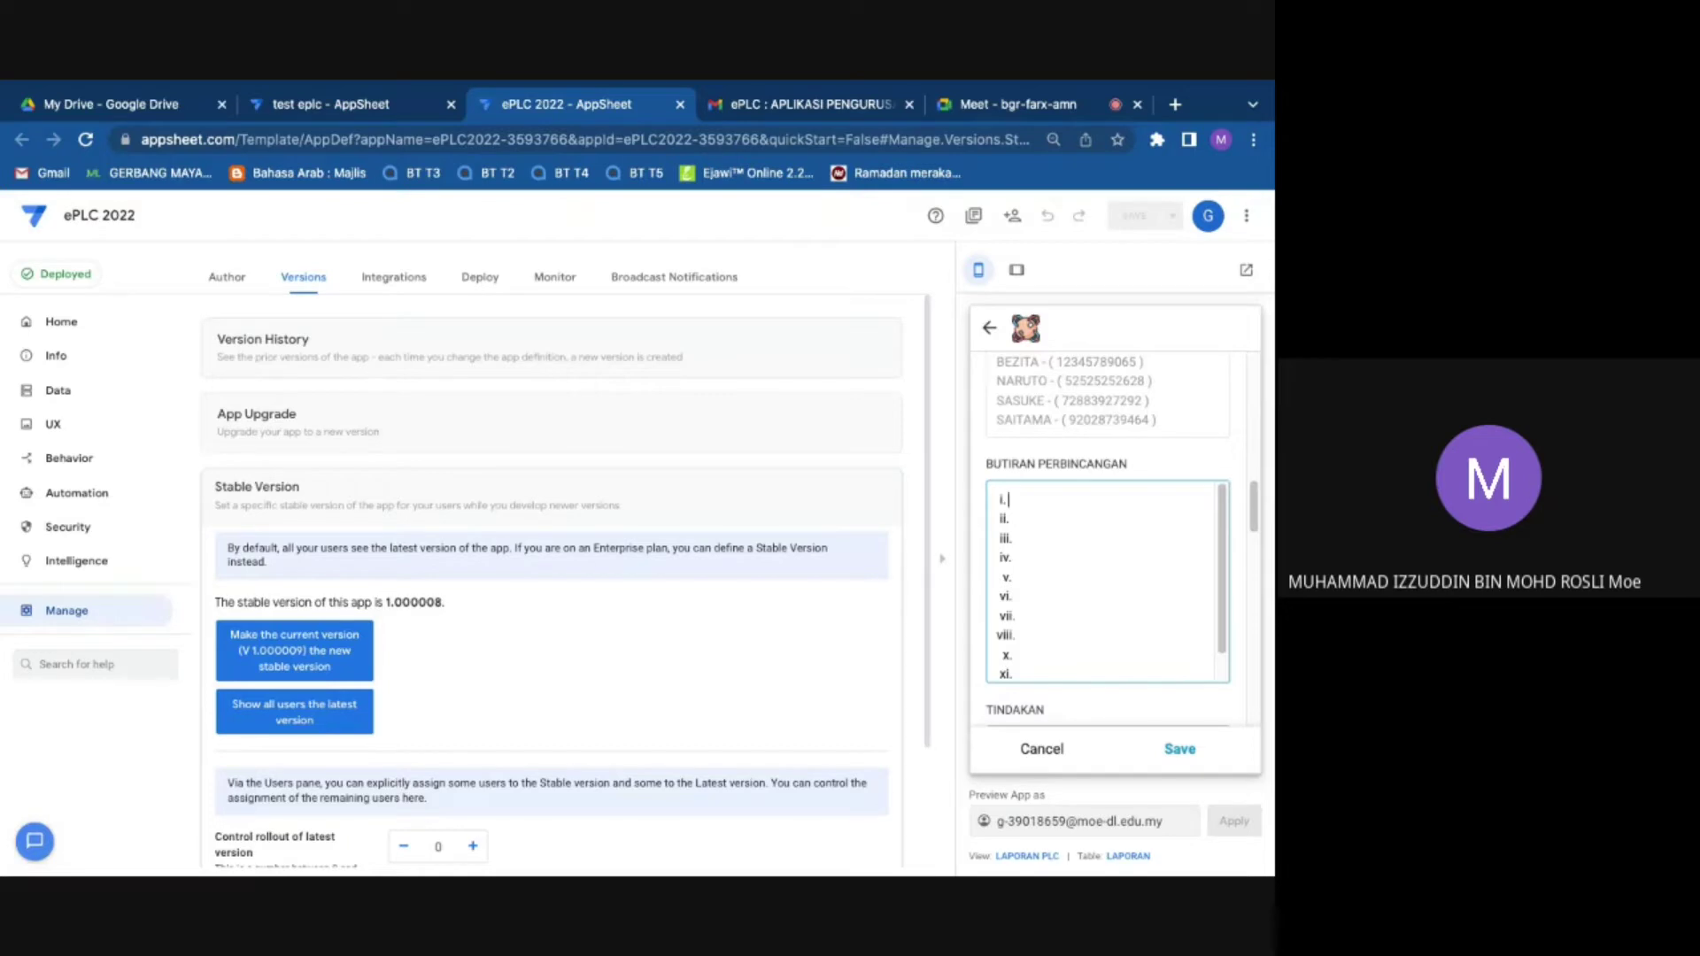
{"action": "type", "text": "AHLI"}
{"action": "key", "text": "BackSpace"}
{"action": "type", "text": "hli plc mendedahkan bahawa "}
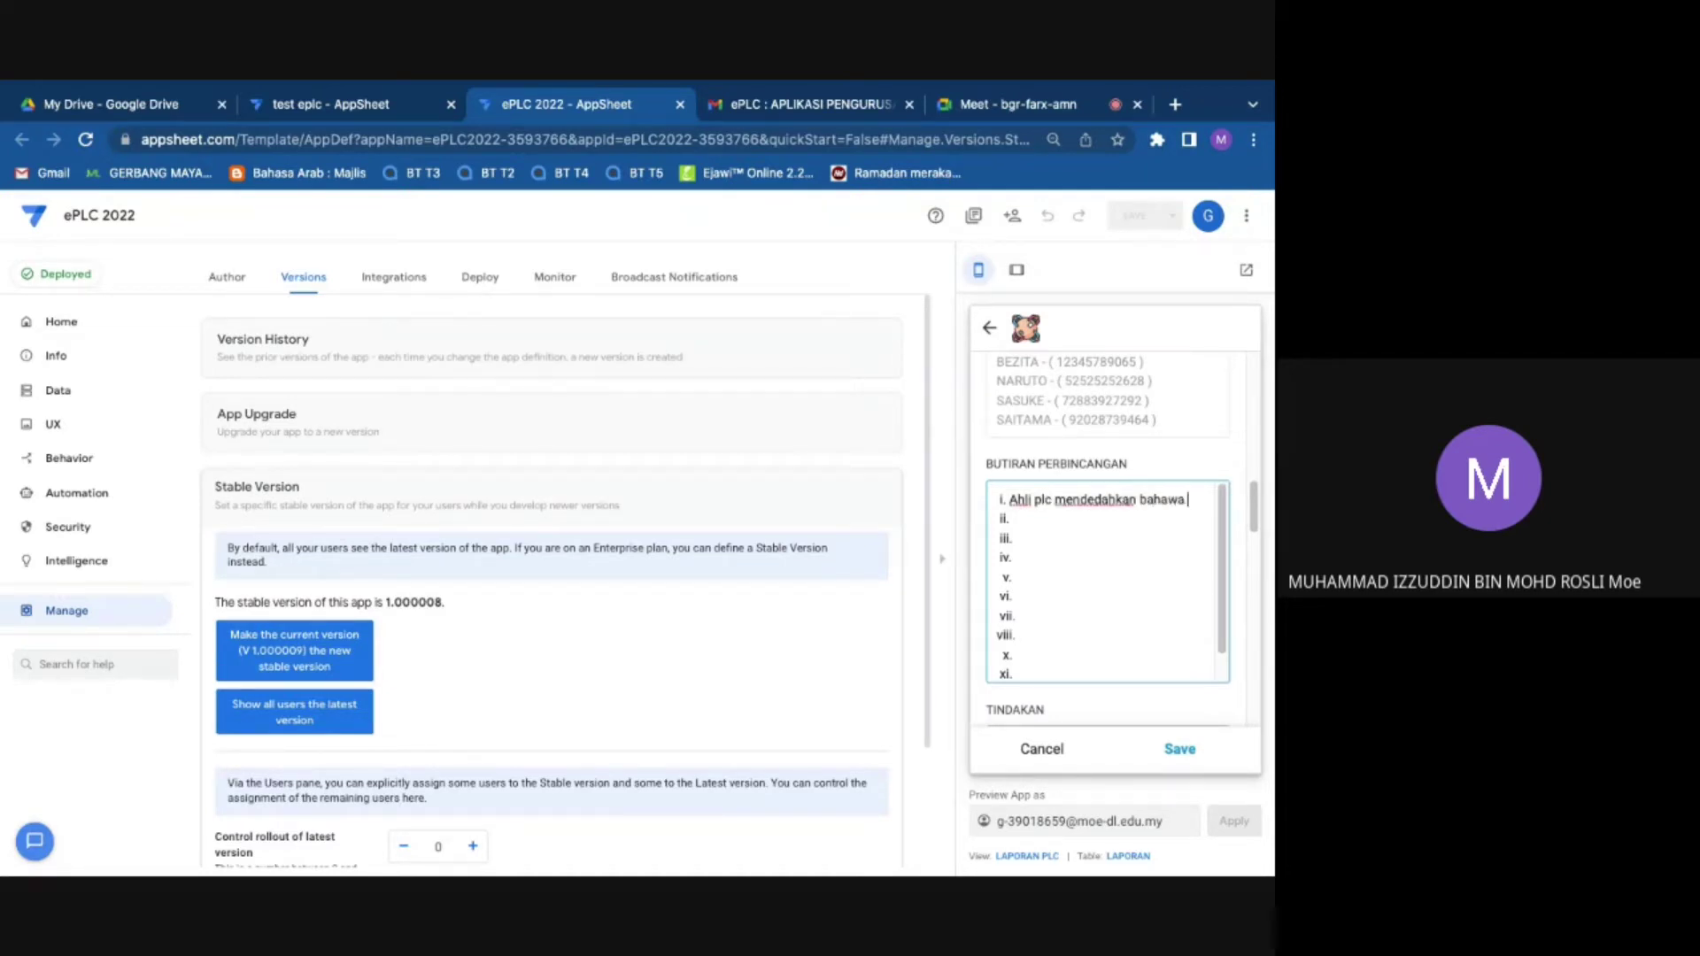
{"action": "type", "text": "pelajar sekol"}
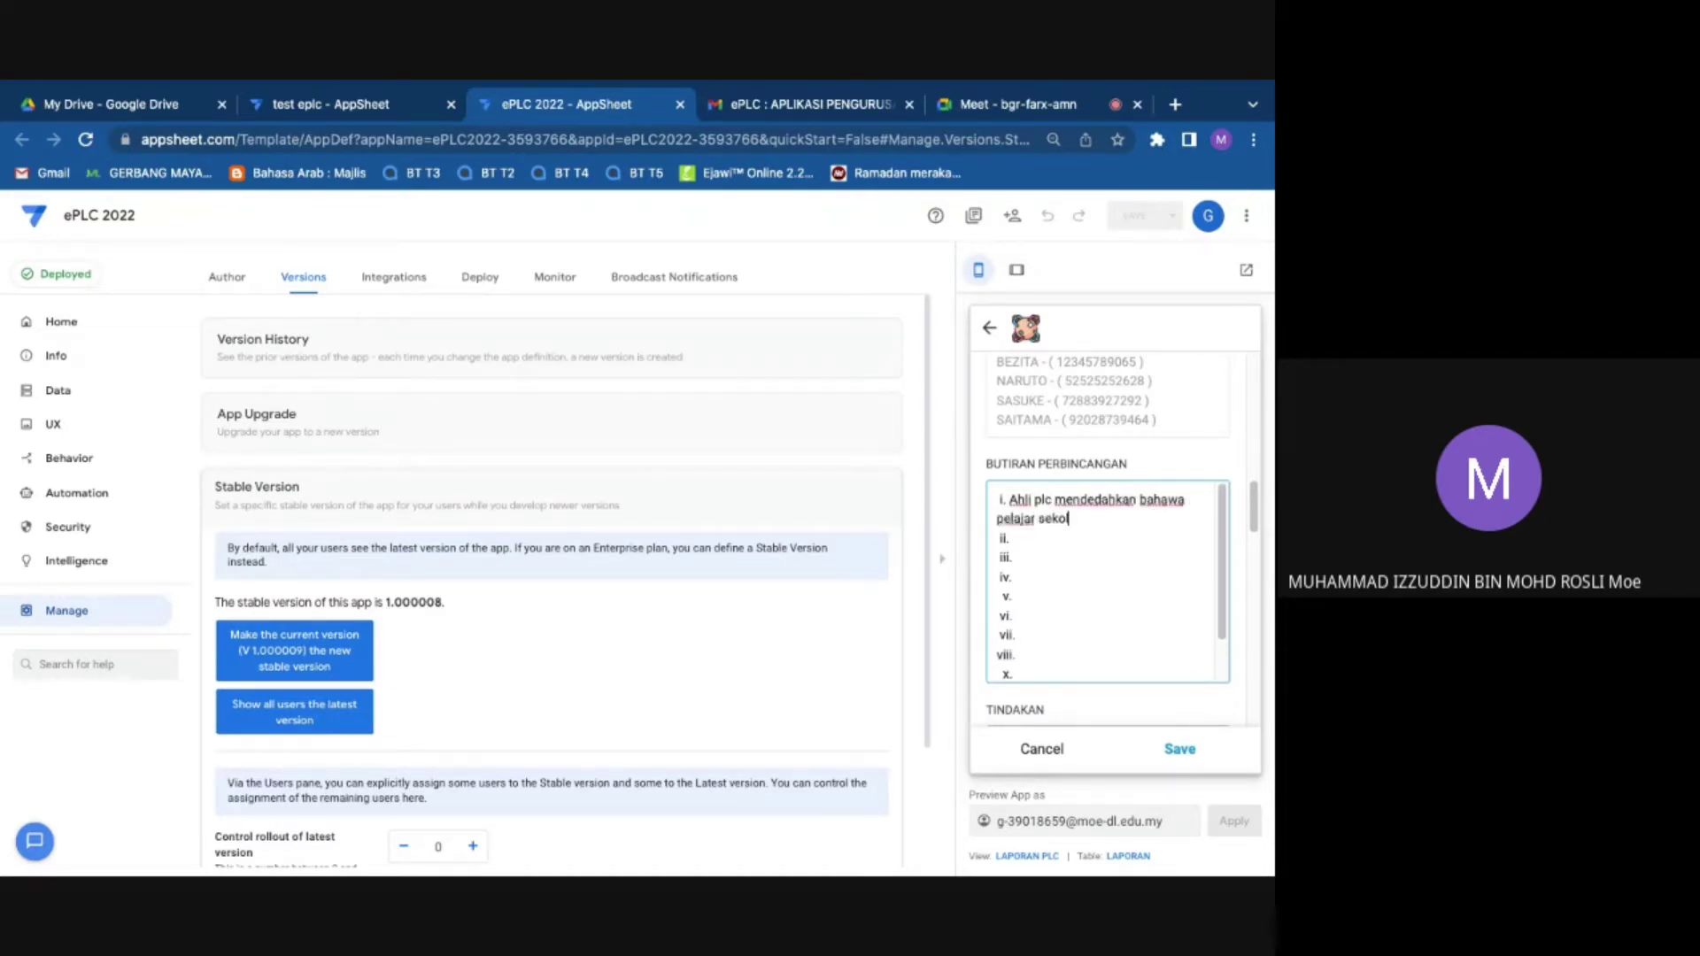
{"action": "type", "text": "ah kurang berminat dengan p"}
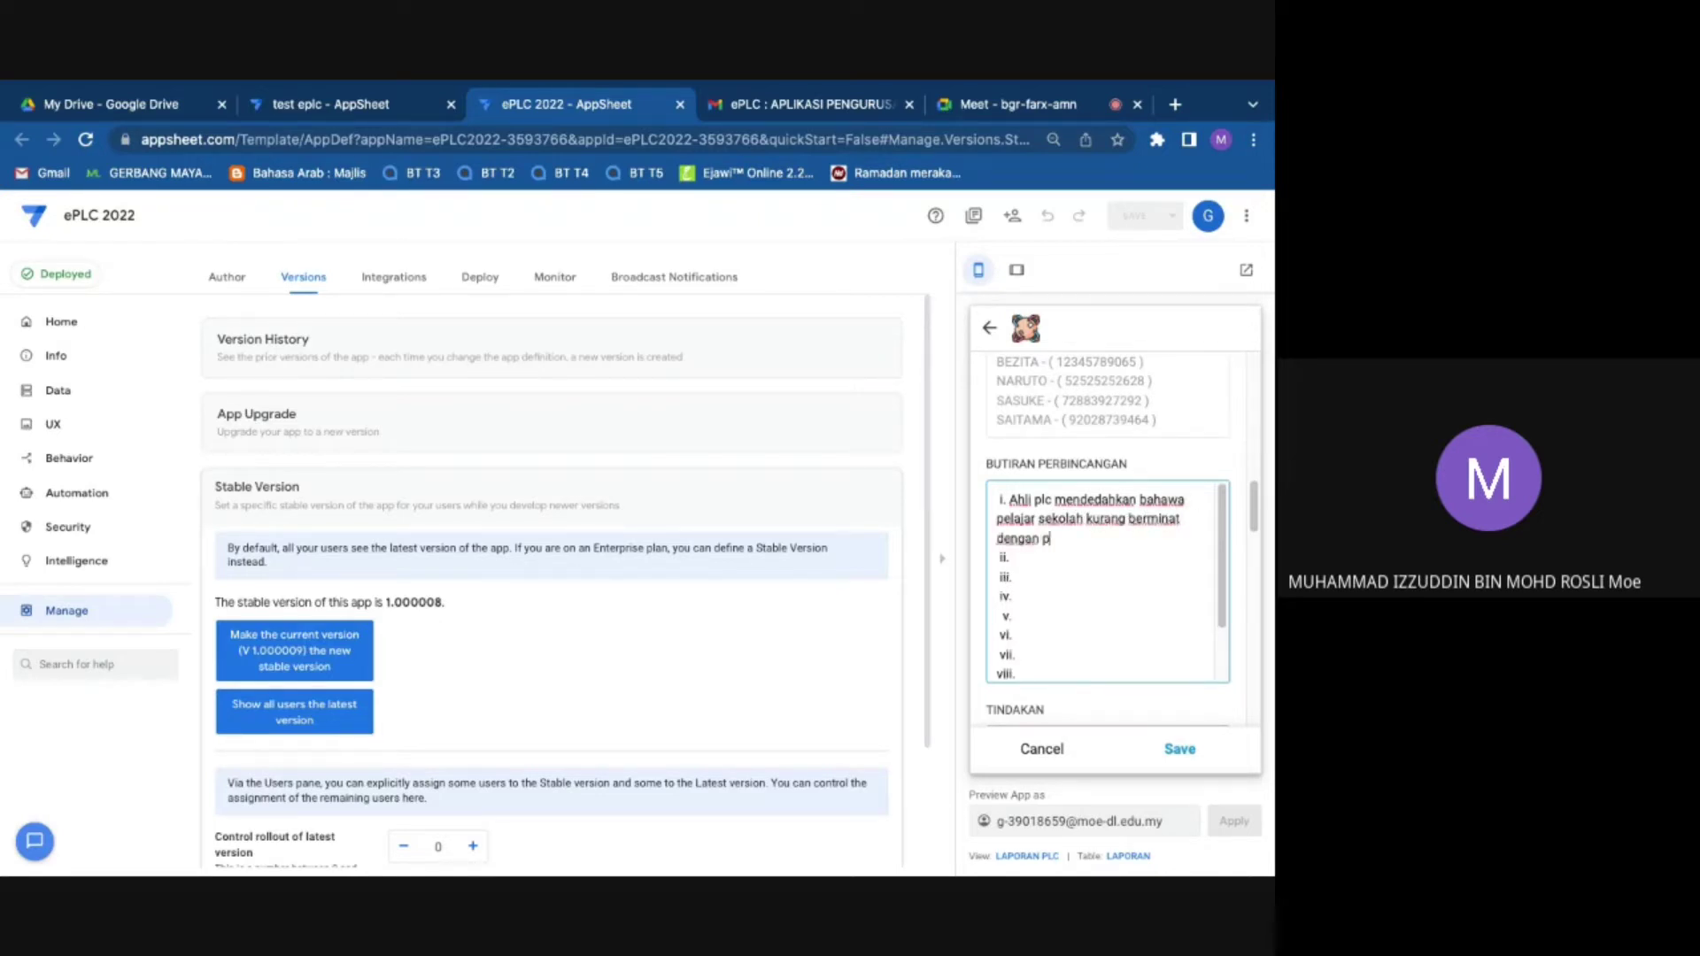
{"action": "type", "text": "embelajaran berkumpulan"}
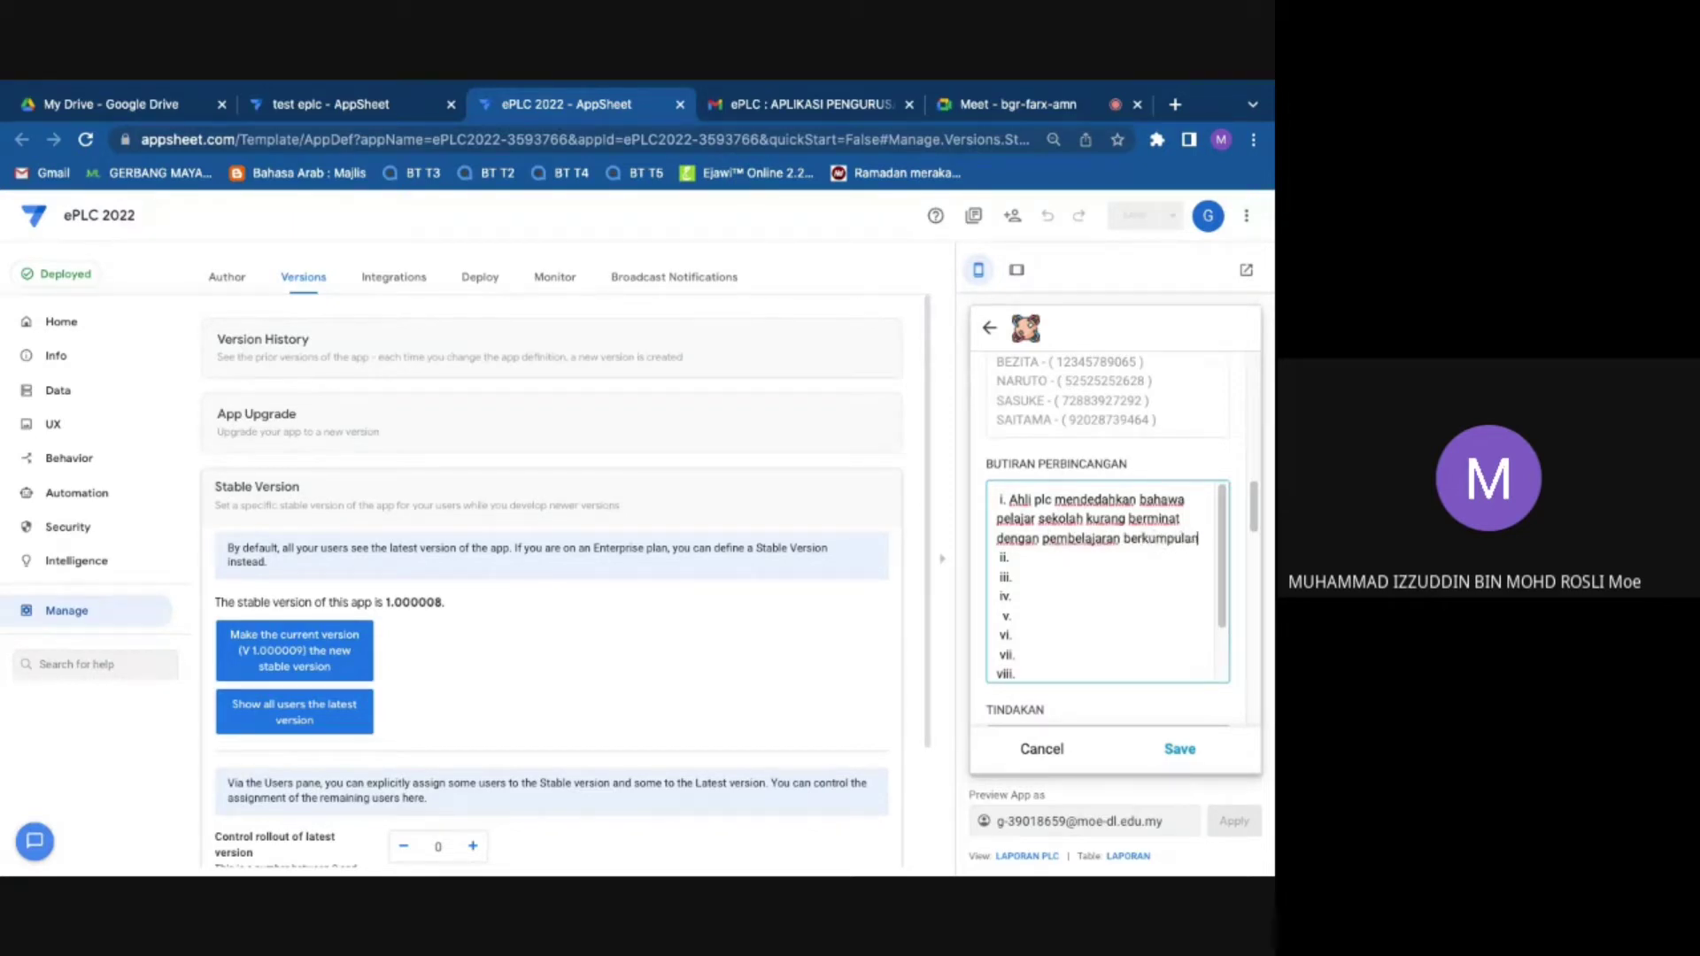
Step: Write point ii: teachers' insufficient explanation of study group benefits as a cause
{"action": "left_click", "coordinate": [1049, 552]}
{"action": "type", "text": "Kekurangan penerang"}
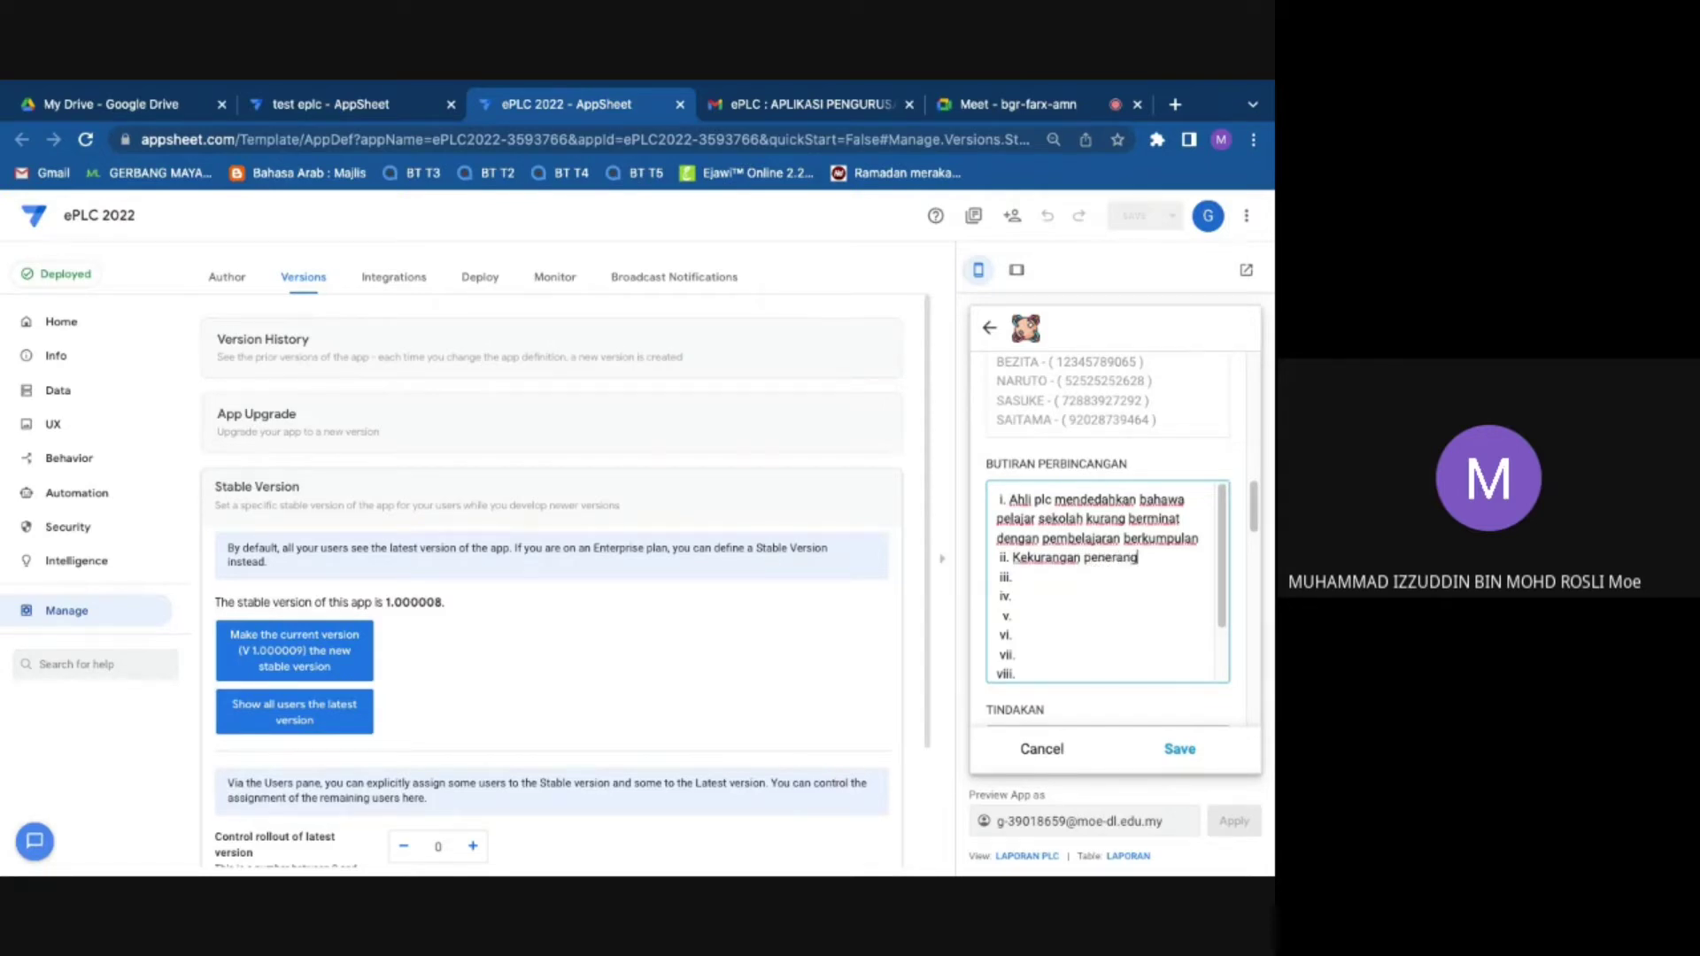
{"action": "type", "text": "and daripada guru-g"}
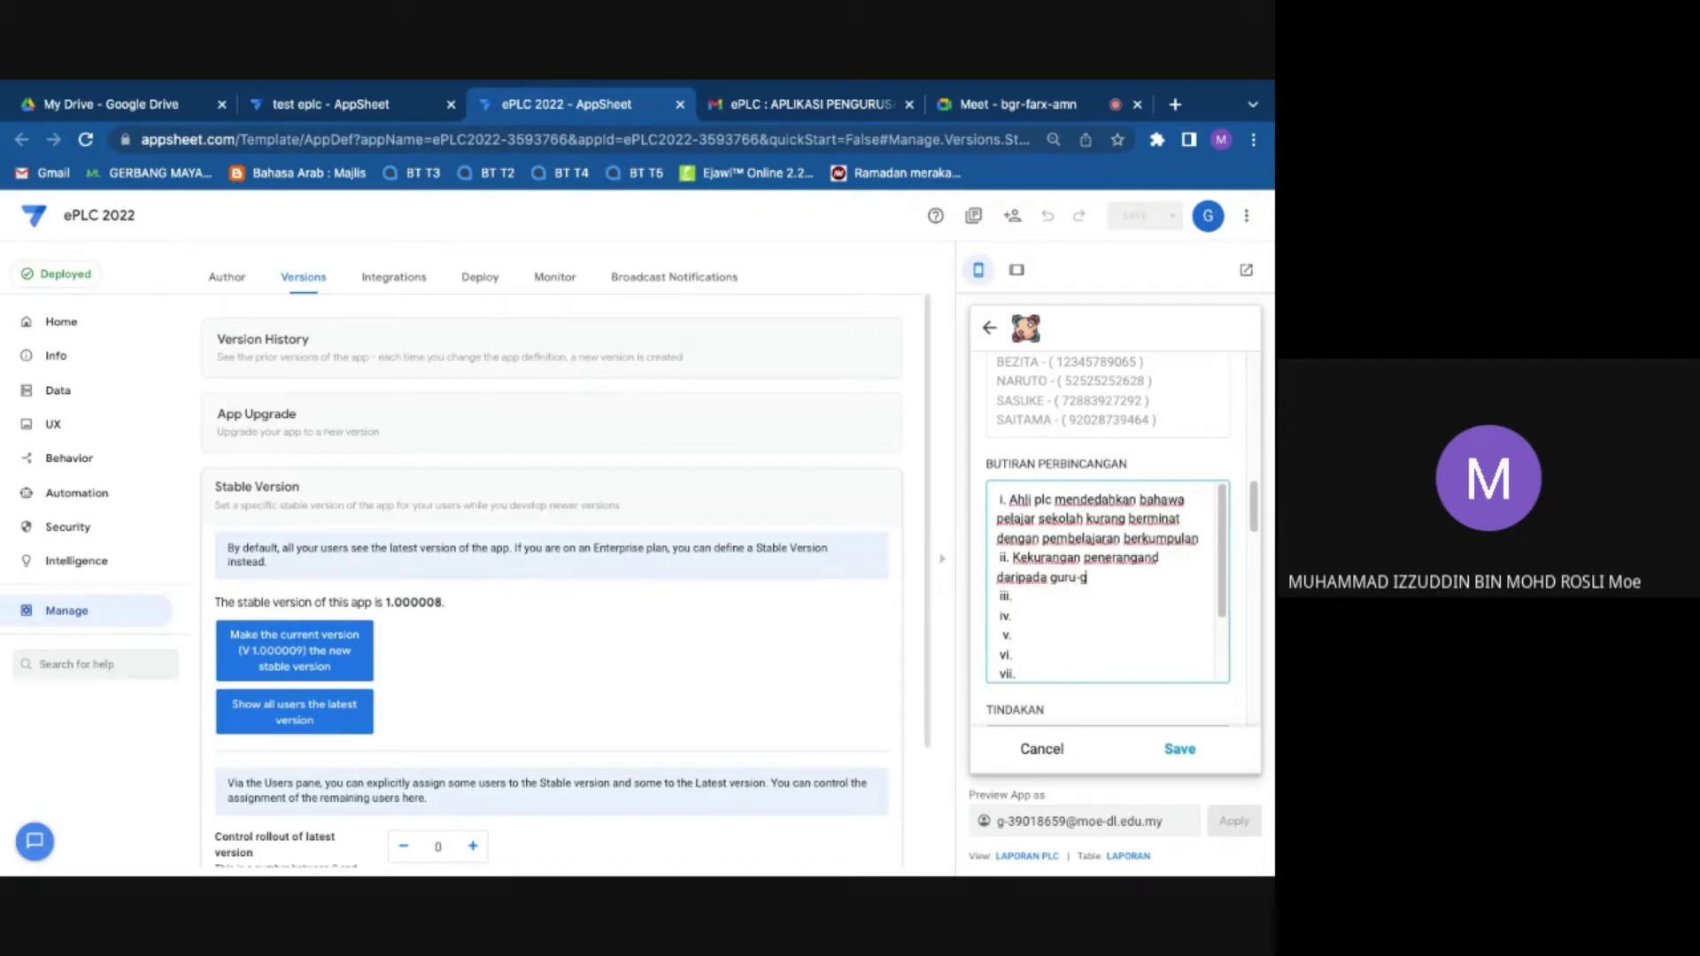
{"action": "type", "text": "uru ttg manfaat study gro"}
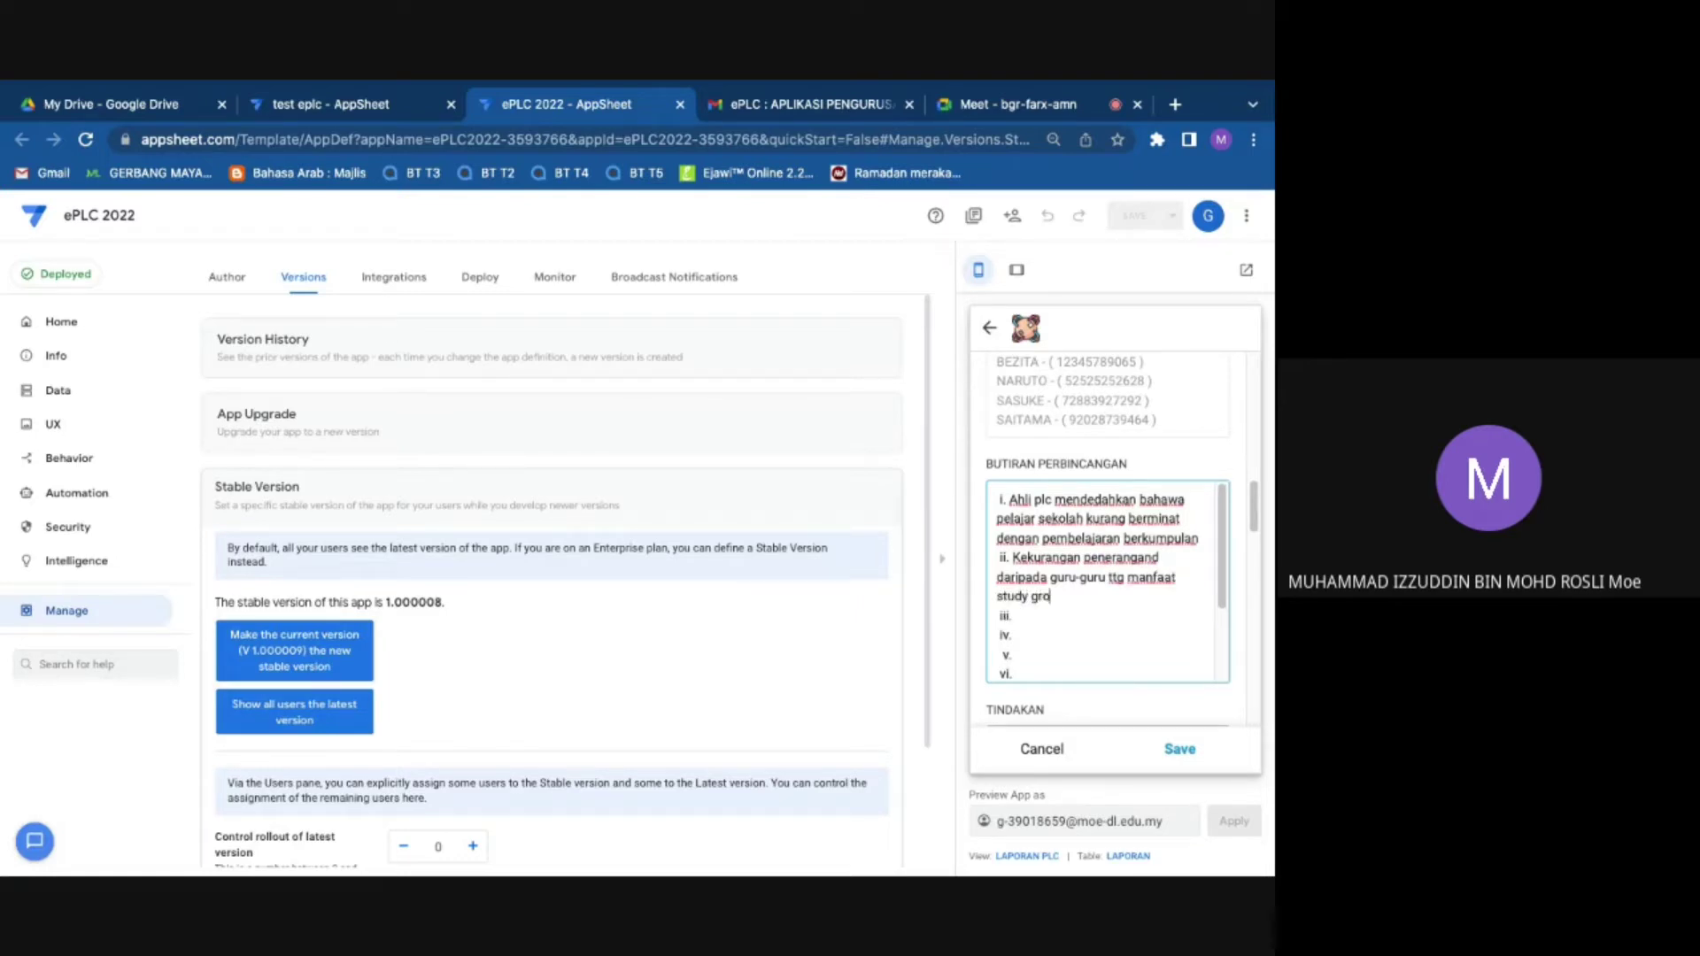
{"action": "type", "text": "up antara"}
{"action": "type", "text": " pi"}
{"action": "type", "text": "unca"}
{"action": "scroll", "coordinate": [1026, 612], "scroll_direction": "down", "scroll_amount": 2}
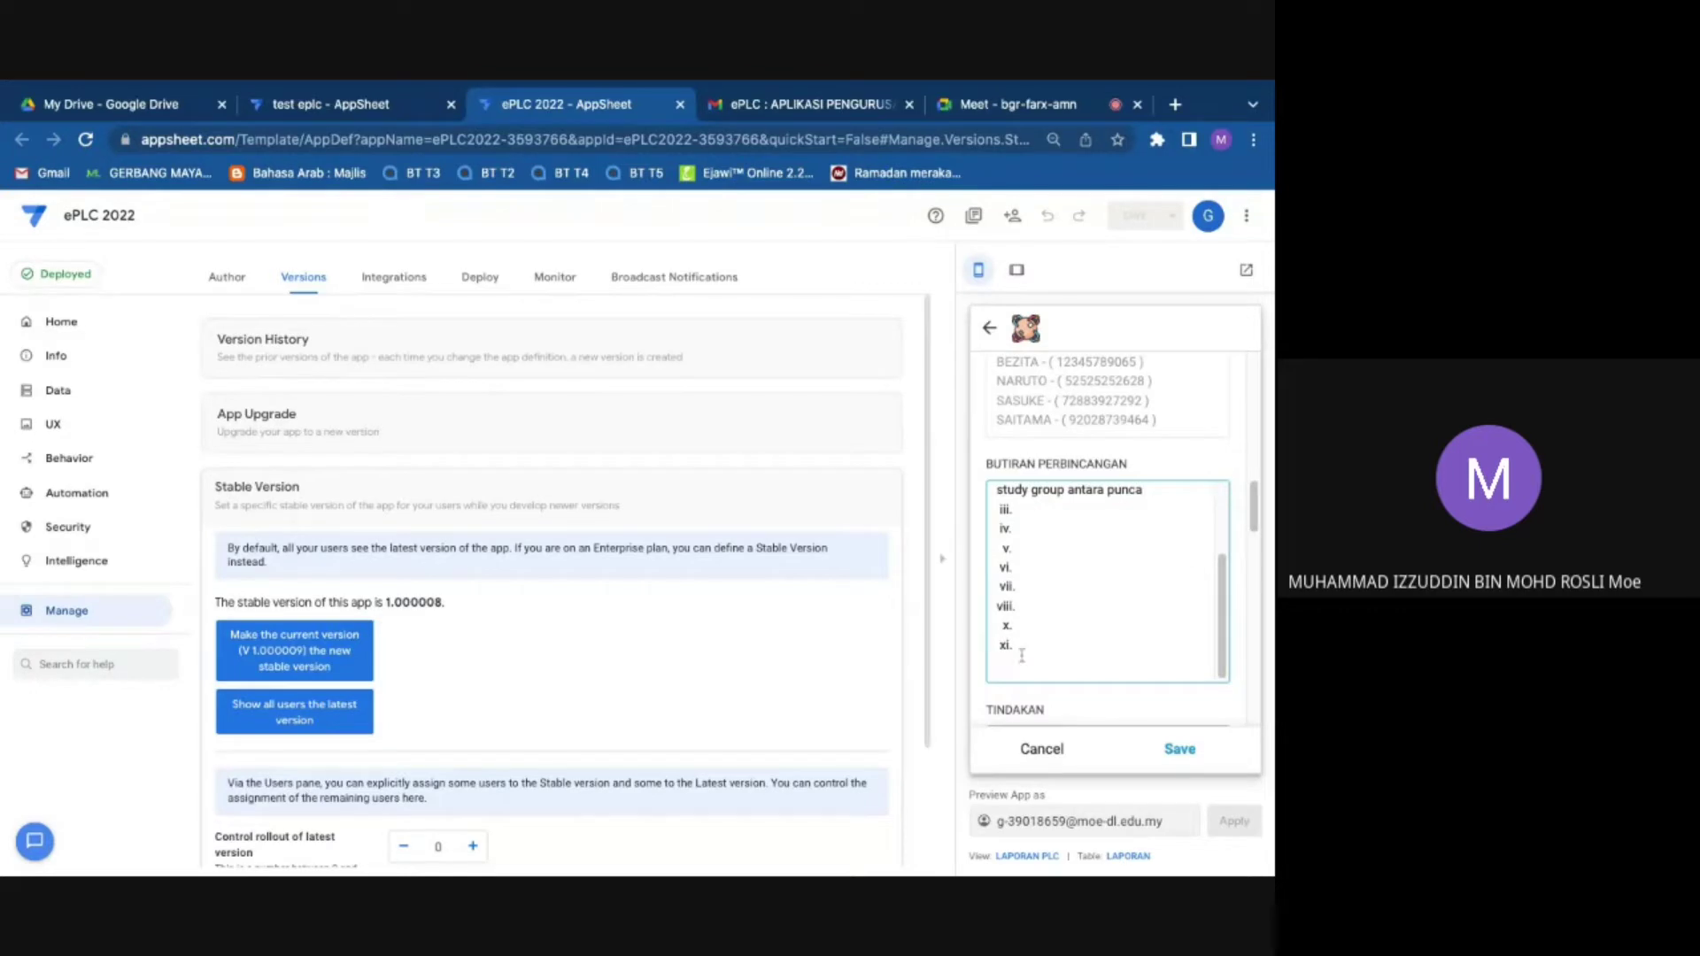
{"action": "scroll", "coordinate": [1021, 655], "scroll_direction": "down", "scroll_amount": 1}
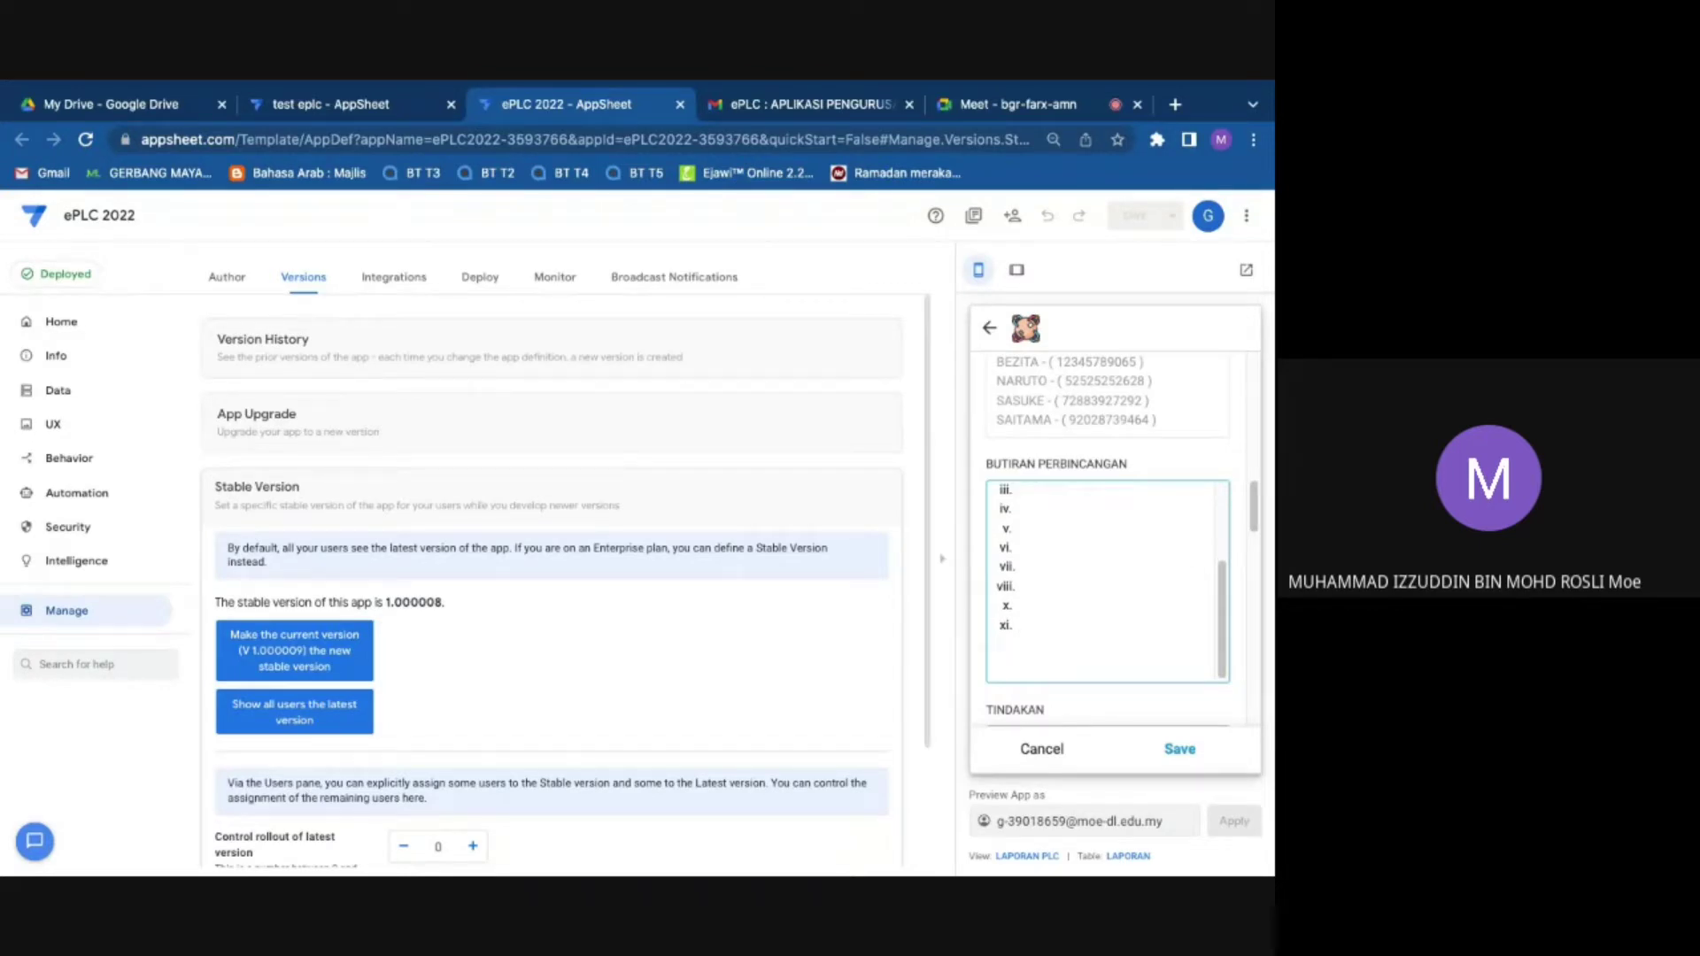
{"action": "type", "text": "xii."}
{"action": "scroll", "coordinate": [1036, 576], "scroll_direction": "up", "scroll_amount": 3}
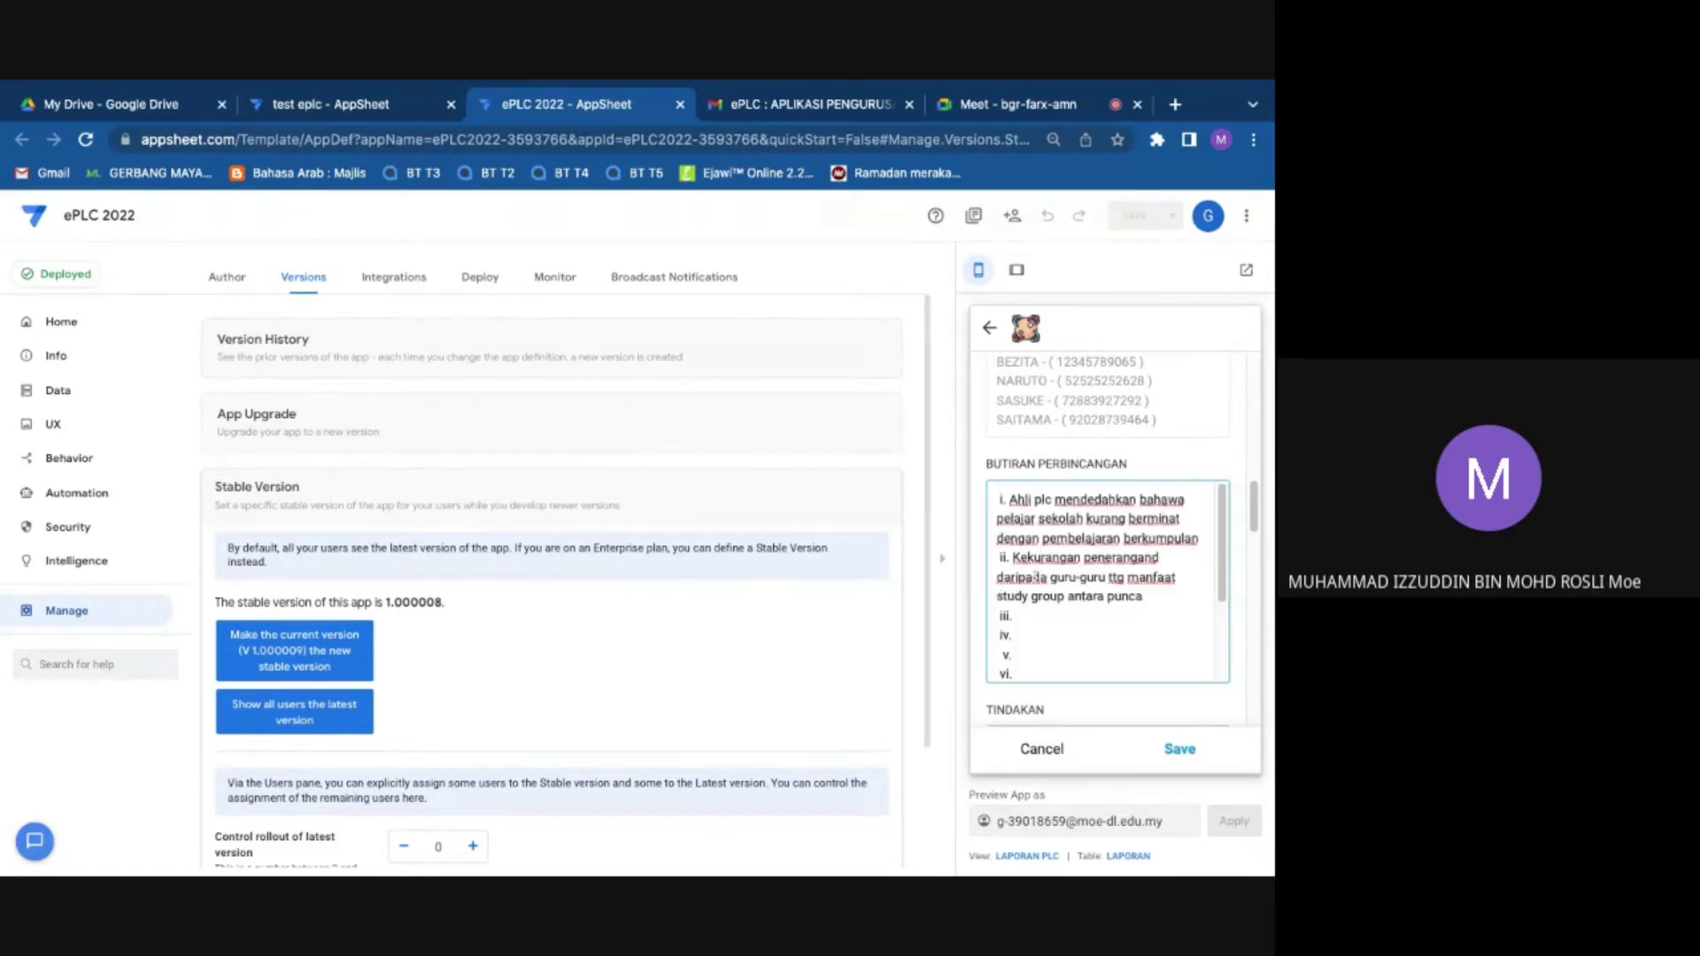
{"action": "scroll", "coordinate": [1067, 651], "scroll_direction": "down", "scroll_amount": 2}
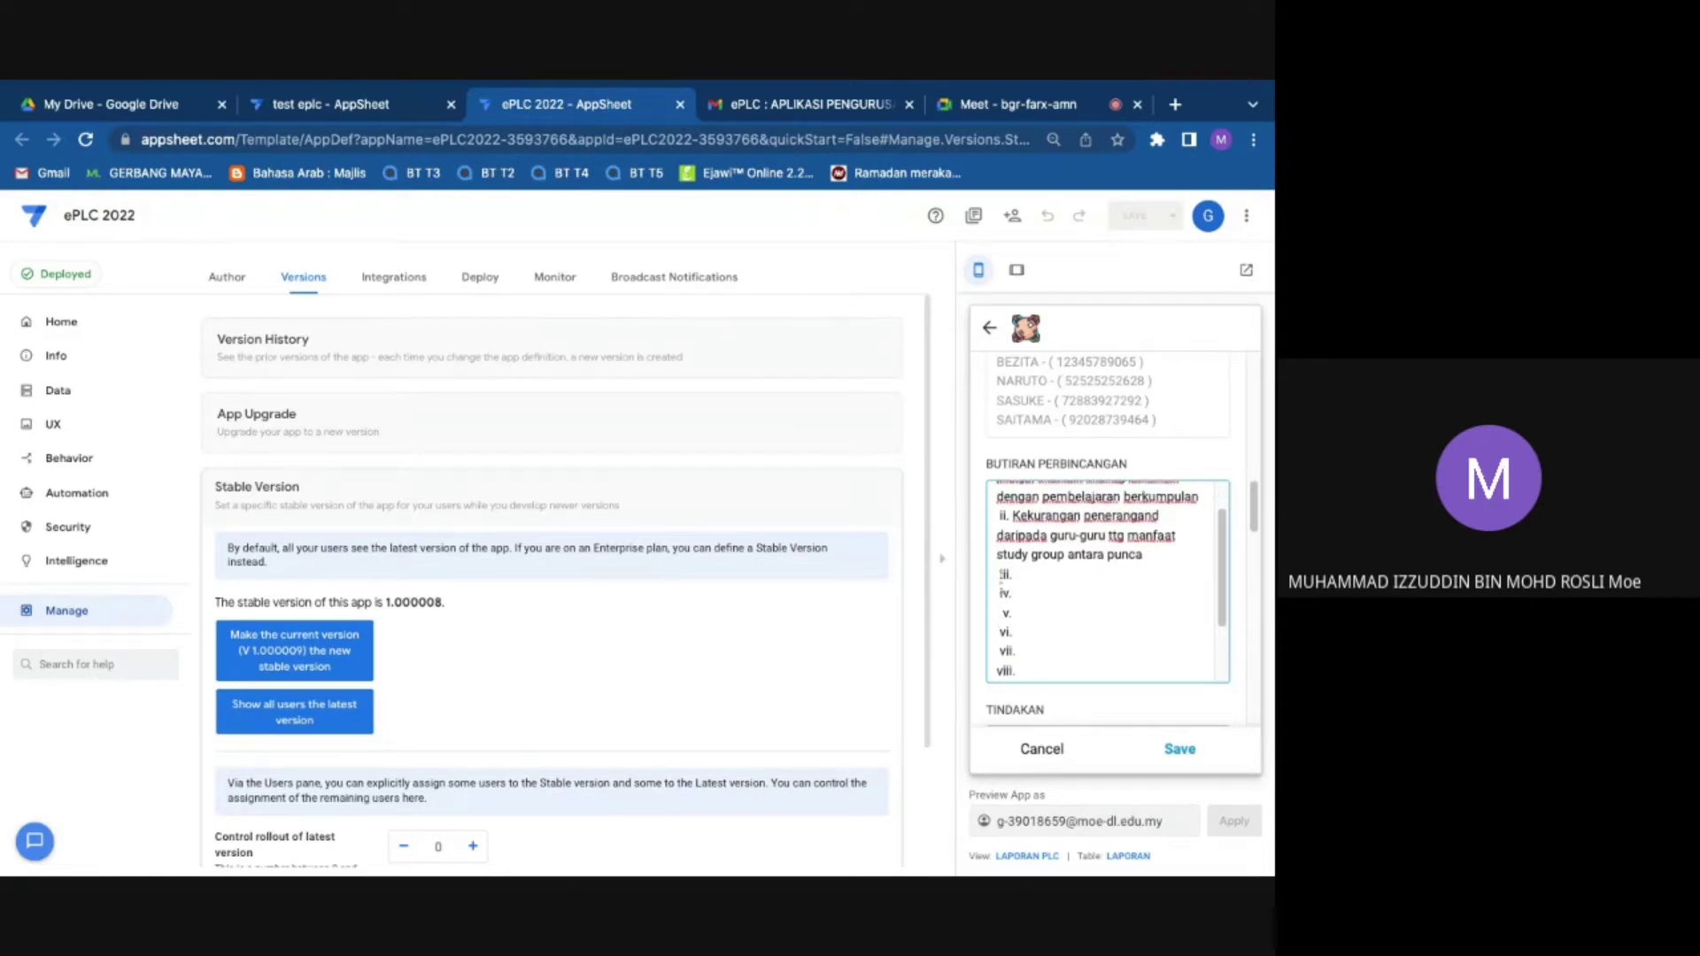
Step: Delete the unused numbered lines and empty line after the two discussion points
{"action": "left_click_drag", "start_coordinate": [1000, 574], "coordinate": [1007, 686]}
{"action": "scroll", "coordinate": [1000, 576], "scroll_direction": "down", "scroll_amount": 3}
{"action": "key", "text": "shift+Left"}
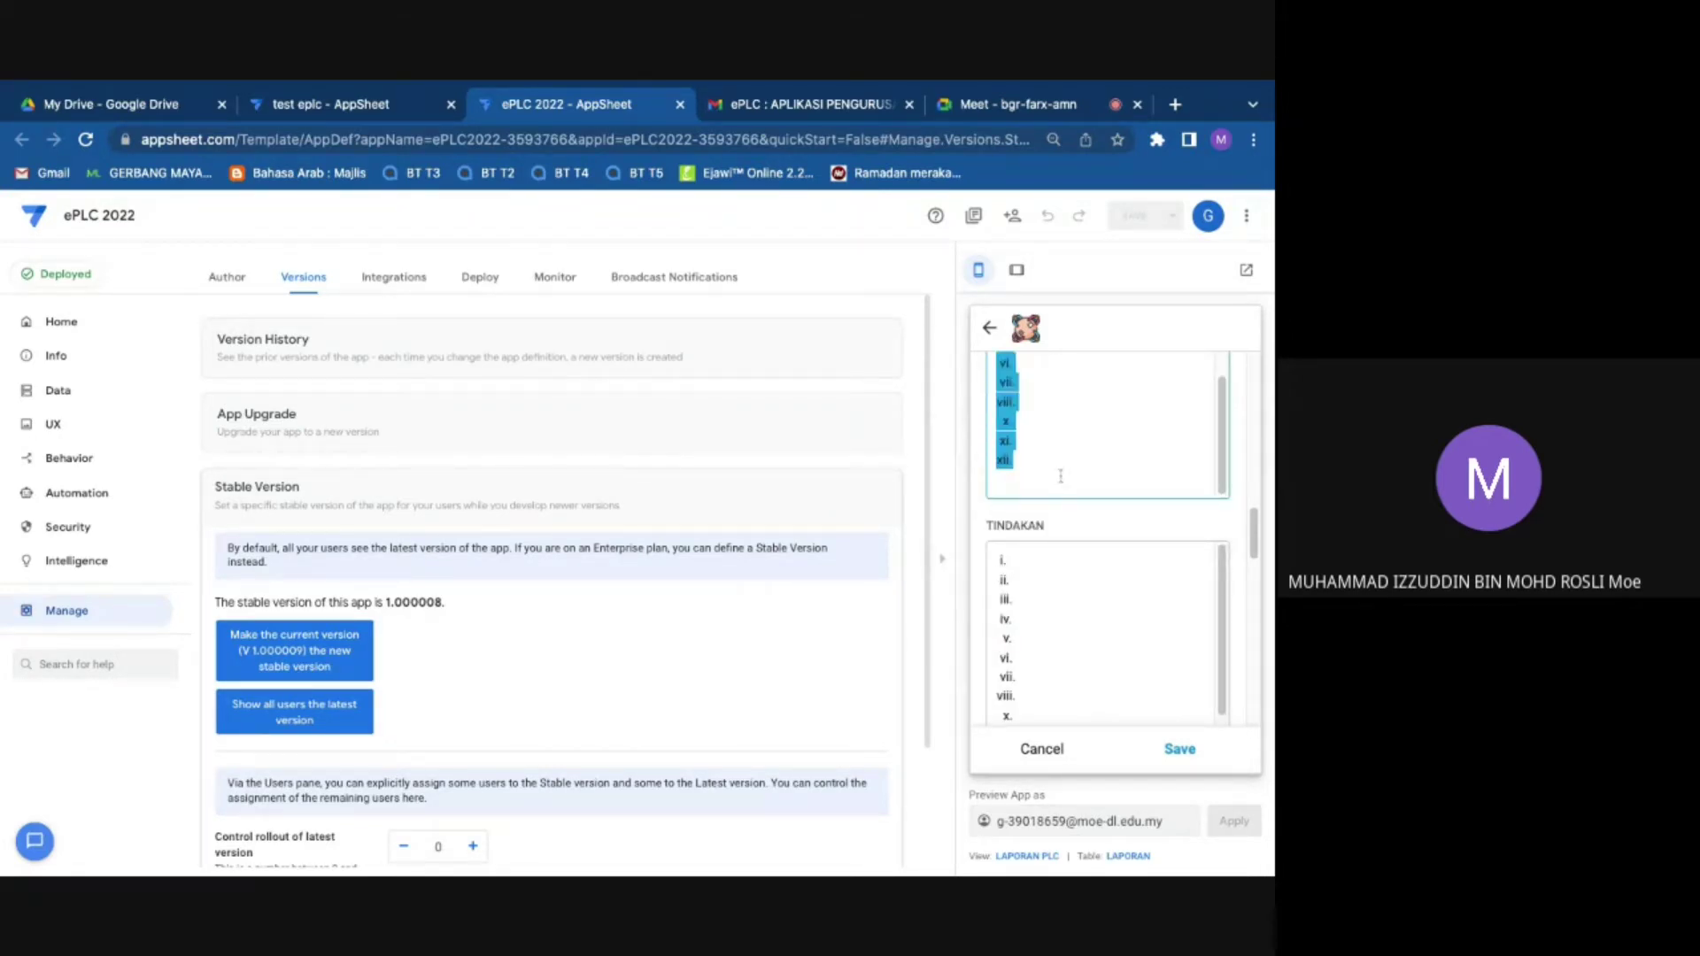
{"action": "key", "text": "BackSpace"}
{"action": "scroll", "coordinate": [1069, 531], "scroll_direction": "up", "scroll_amount": 1}
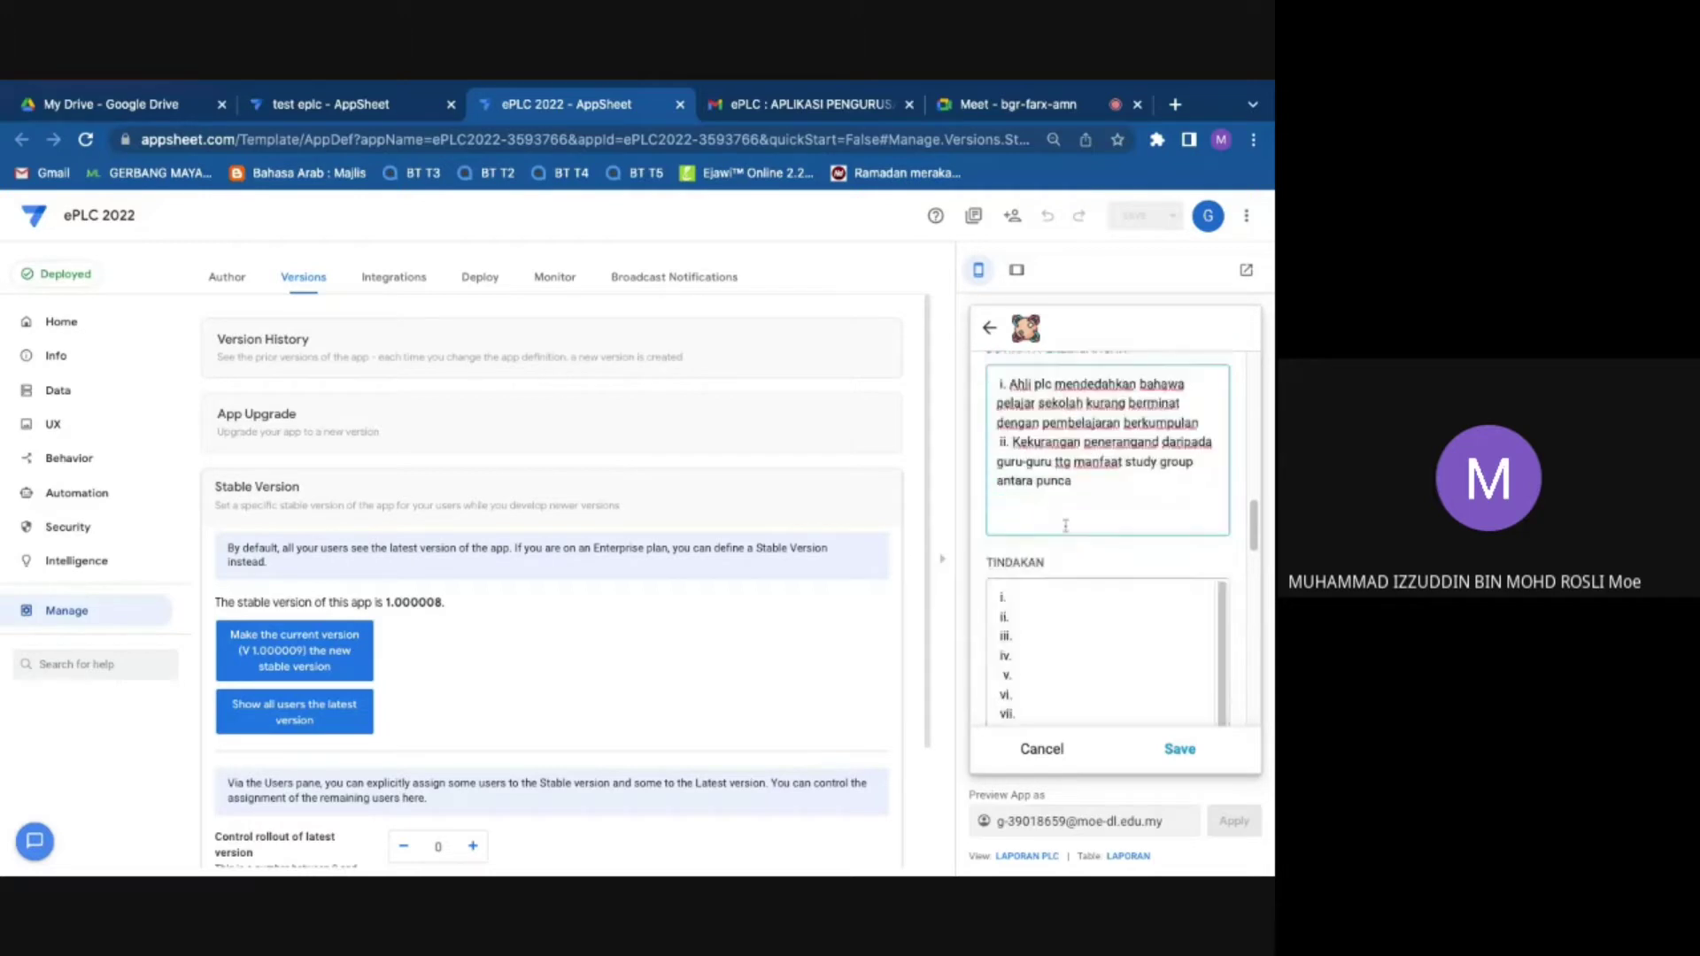
{"action": "key", "text": "BackSpace"}
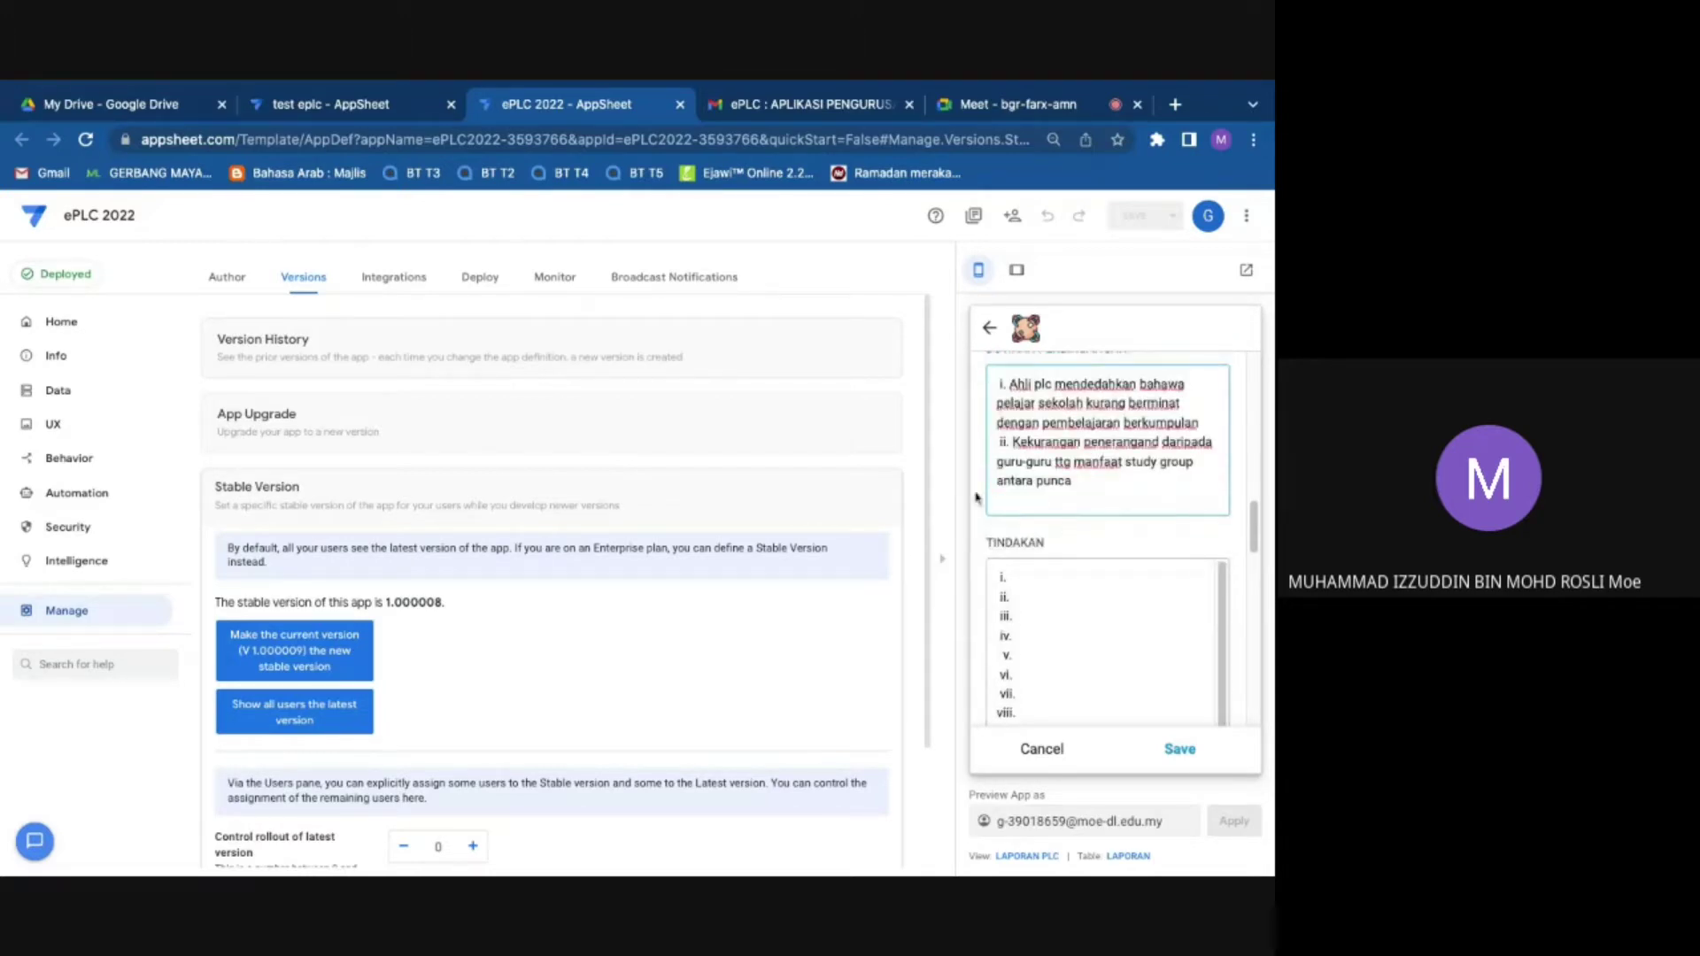
{"action": "left_click", "coordinate": [996, 503]}
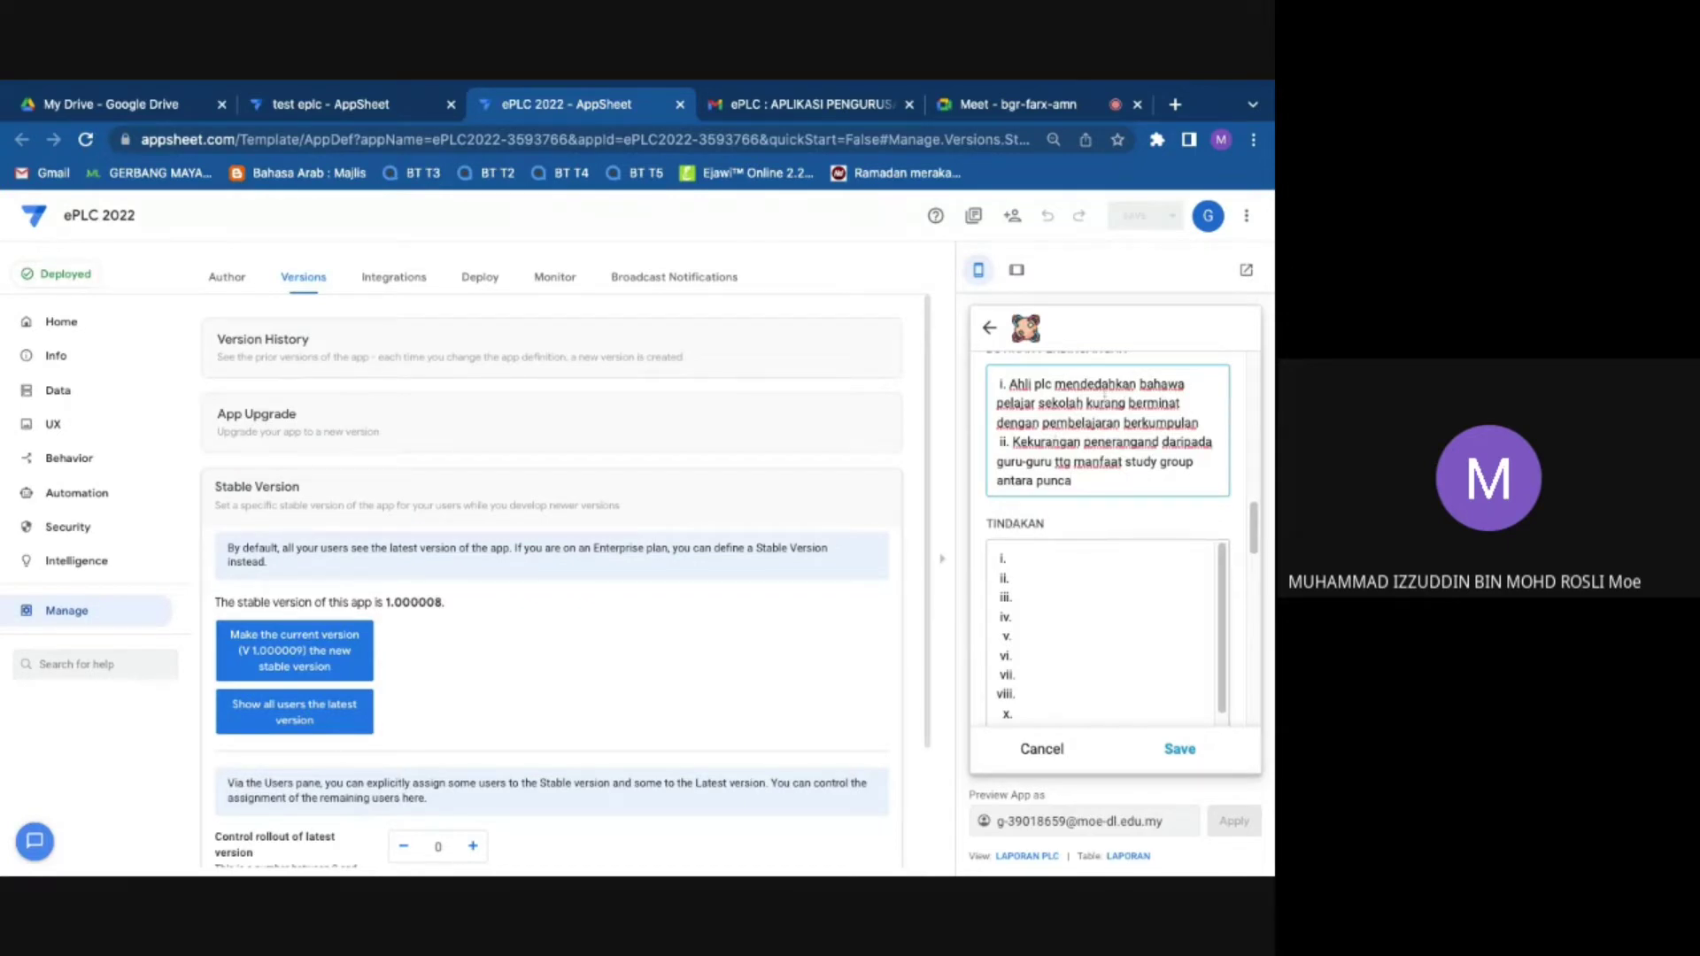
Step: Enter TINDAKAN actions: counsellor motivation programme and daily 5-minute study group, fixing 'penerangand'
{"action": "left_click", "coordinate": [1026, 554]}
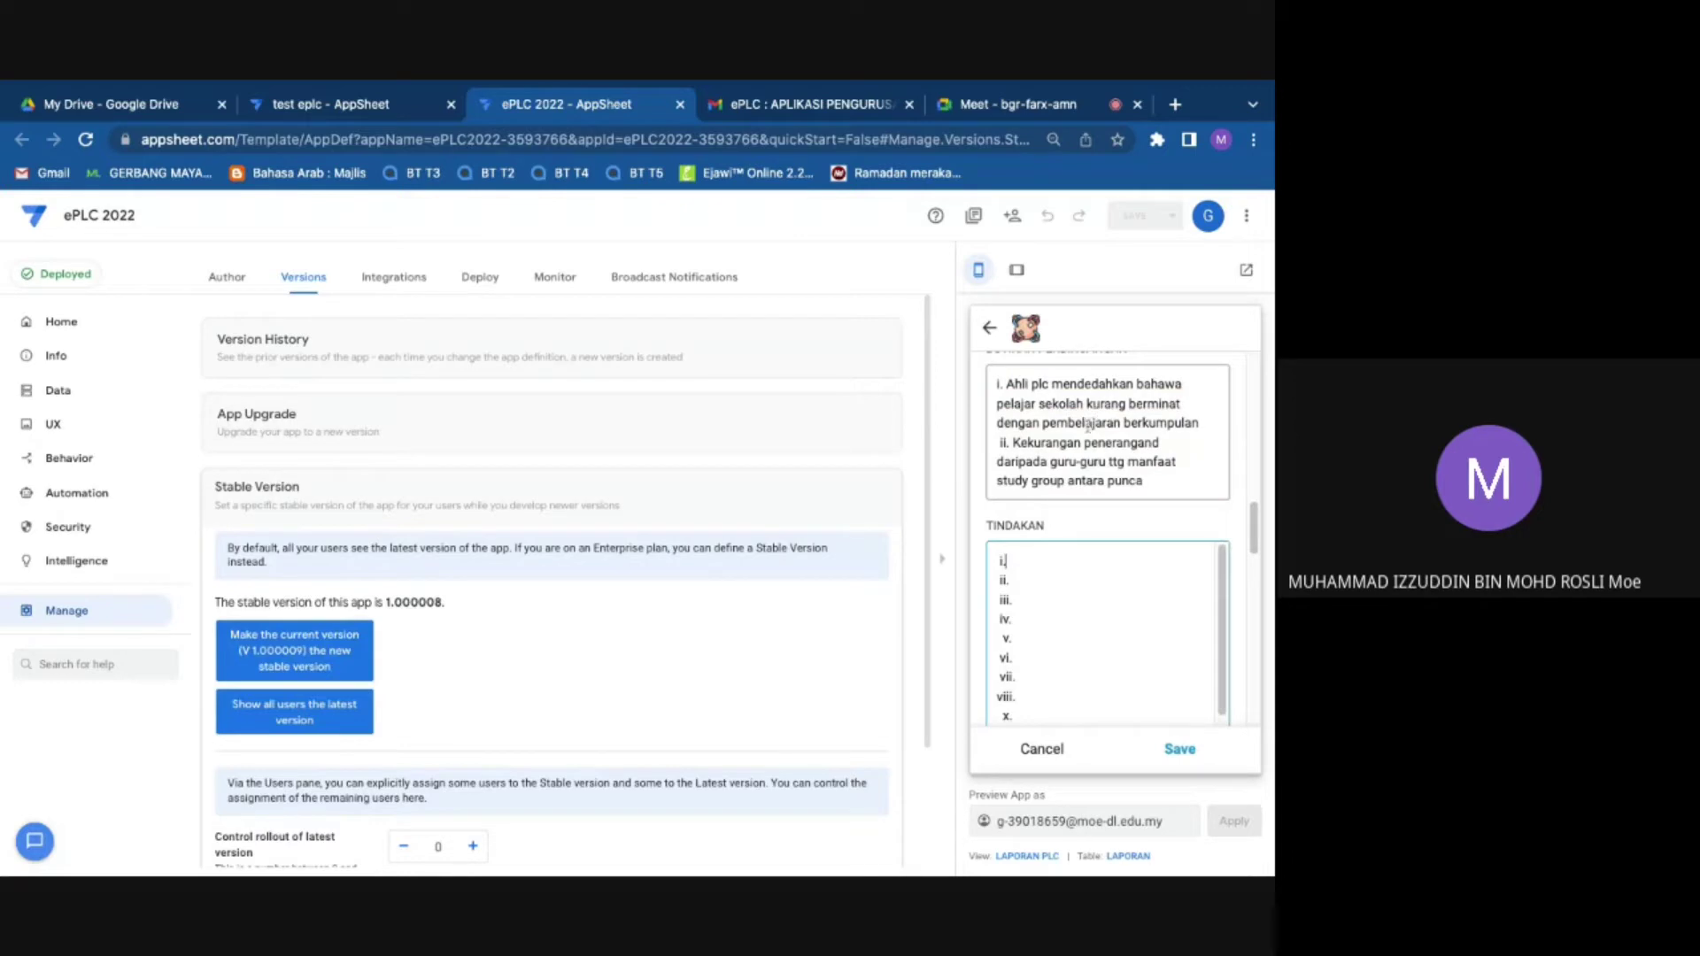
{"action": "type", "text": "Kaunselor buat program motiv"}
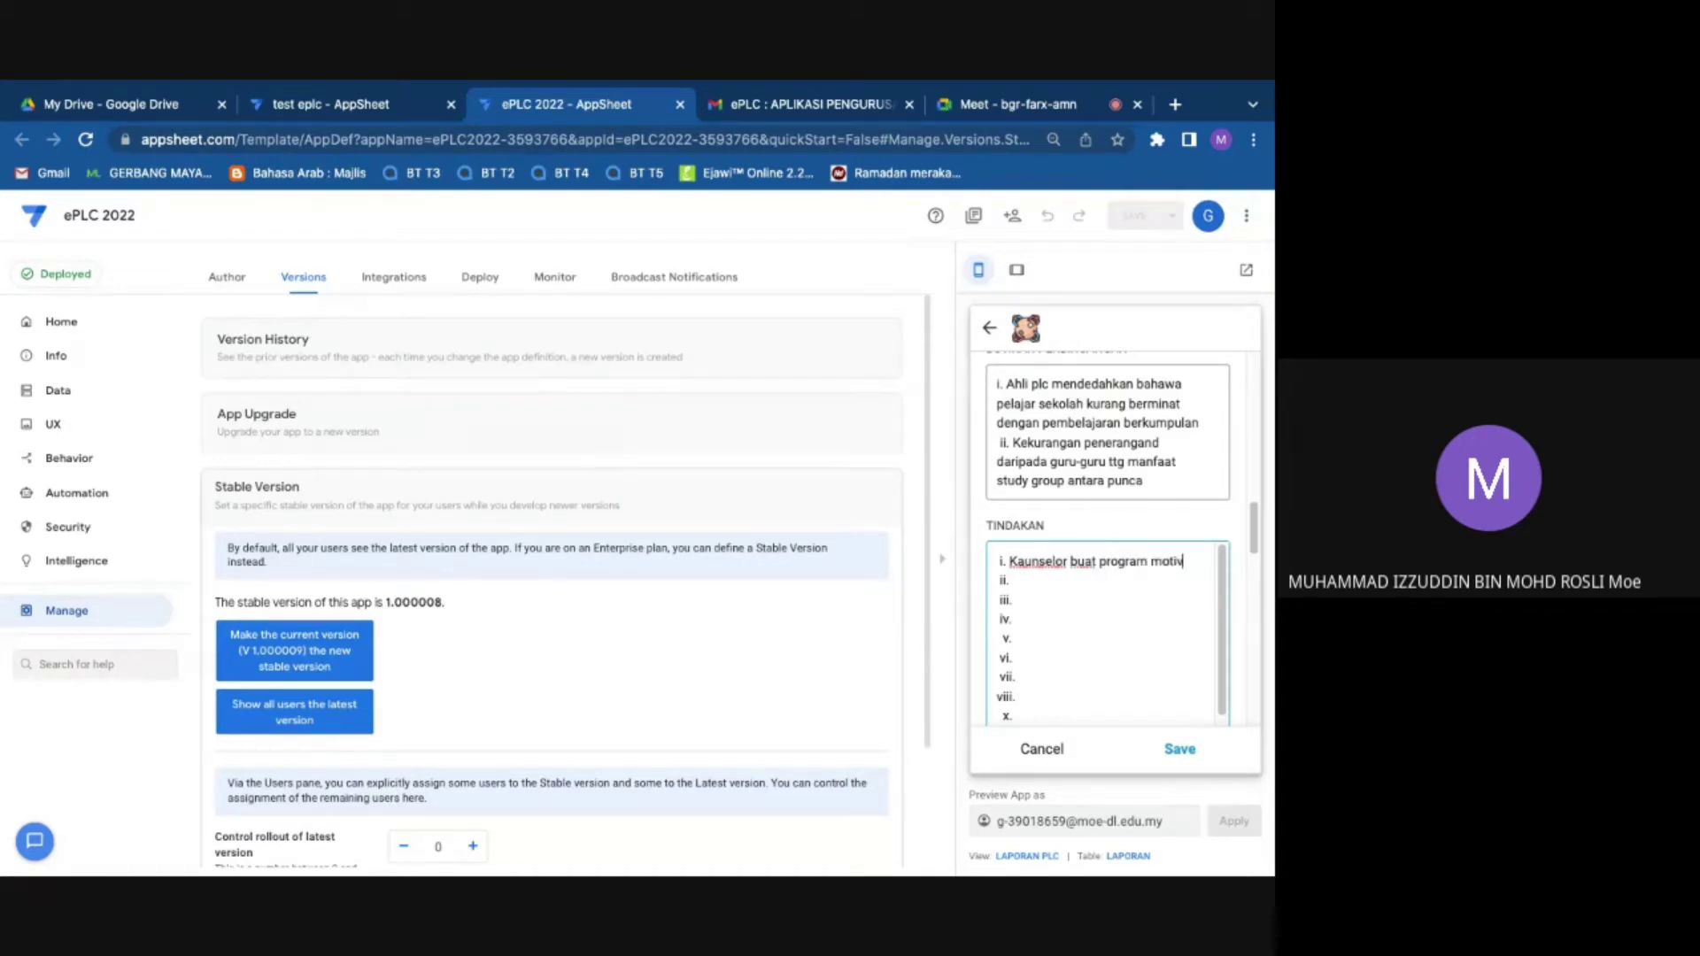
{"action": "type", "text": "asi pembelajar"}
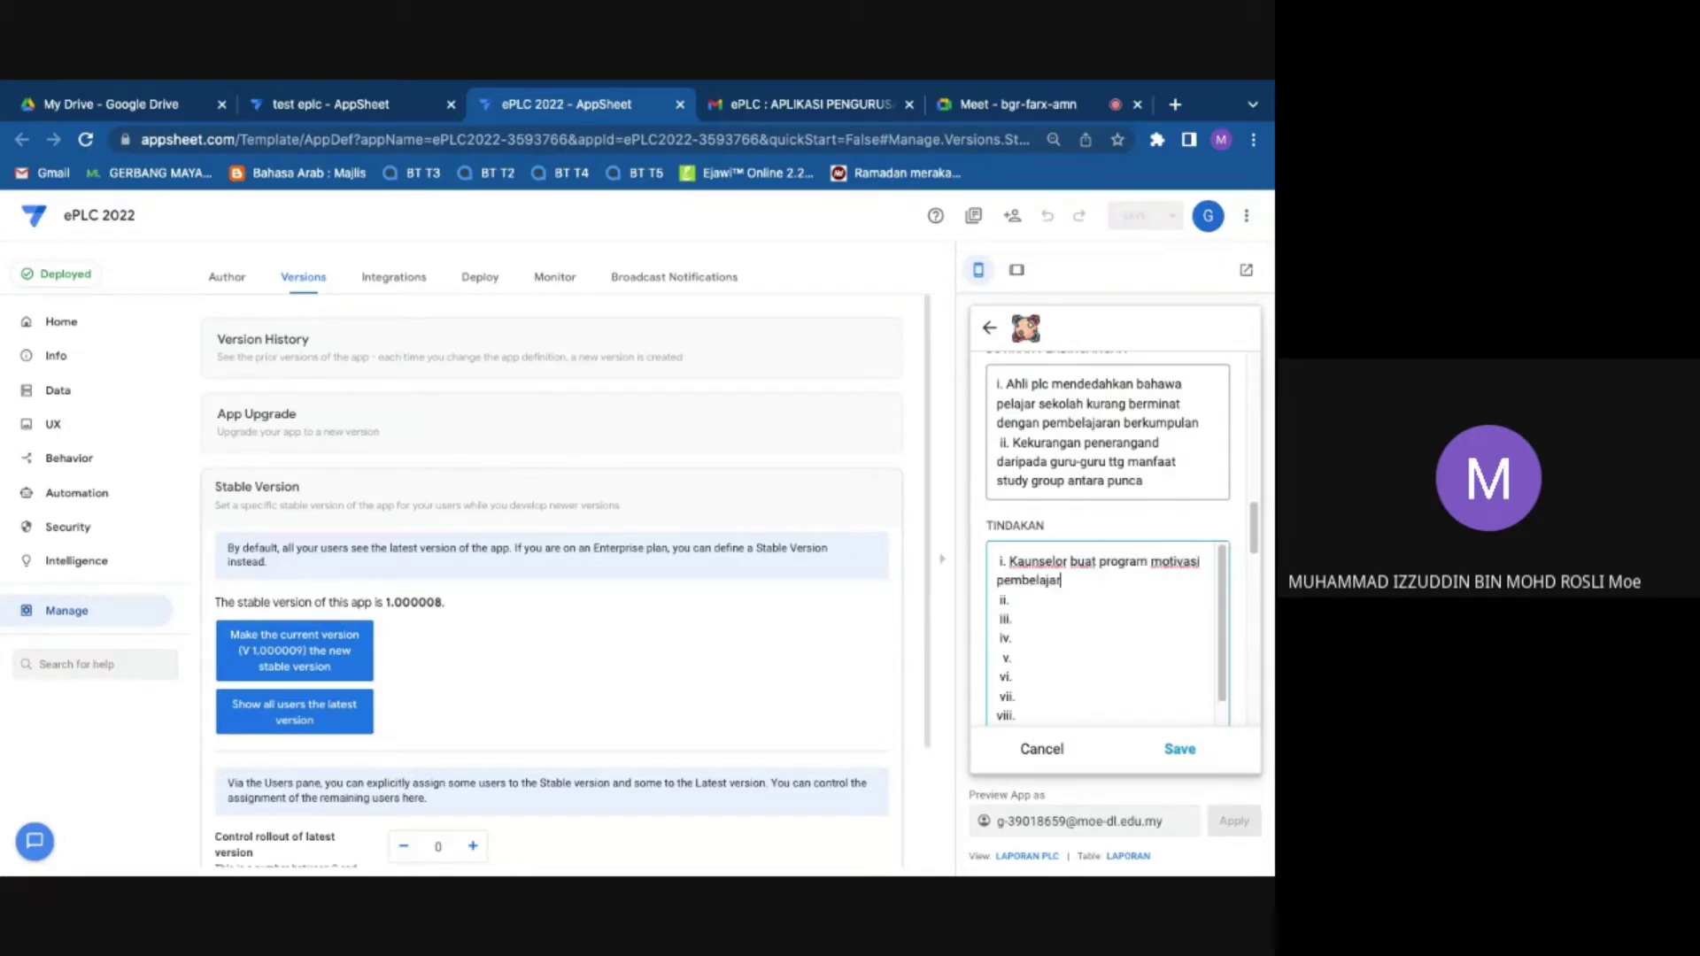
{"action": "type", "text": "an berkesan"}
{"action": "left_click", "coordinate": [1023, 610]}
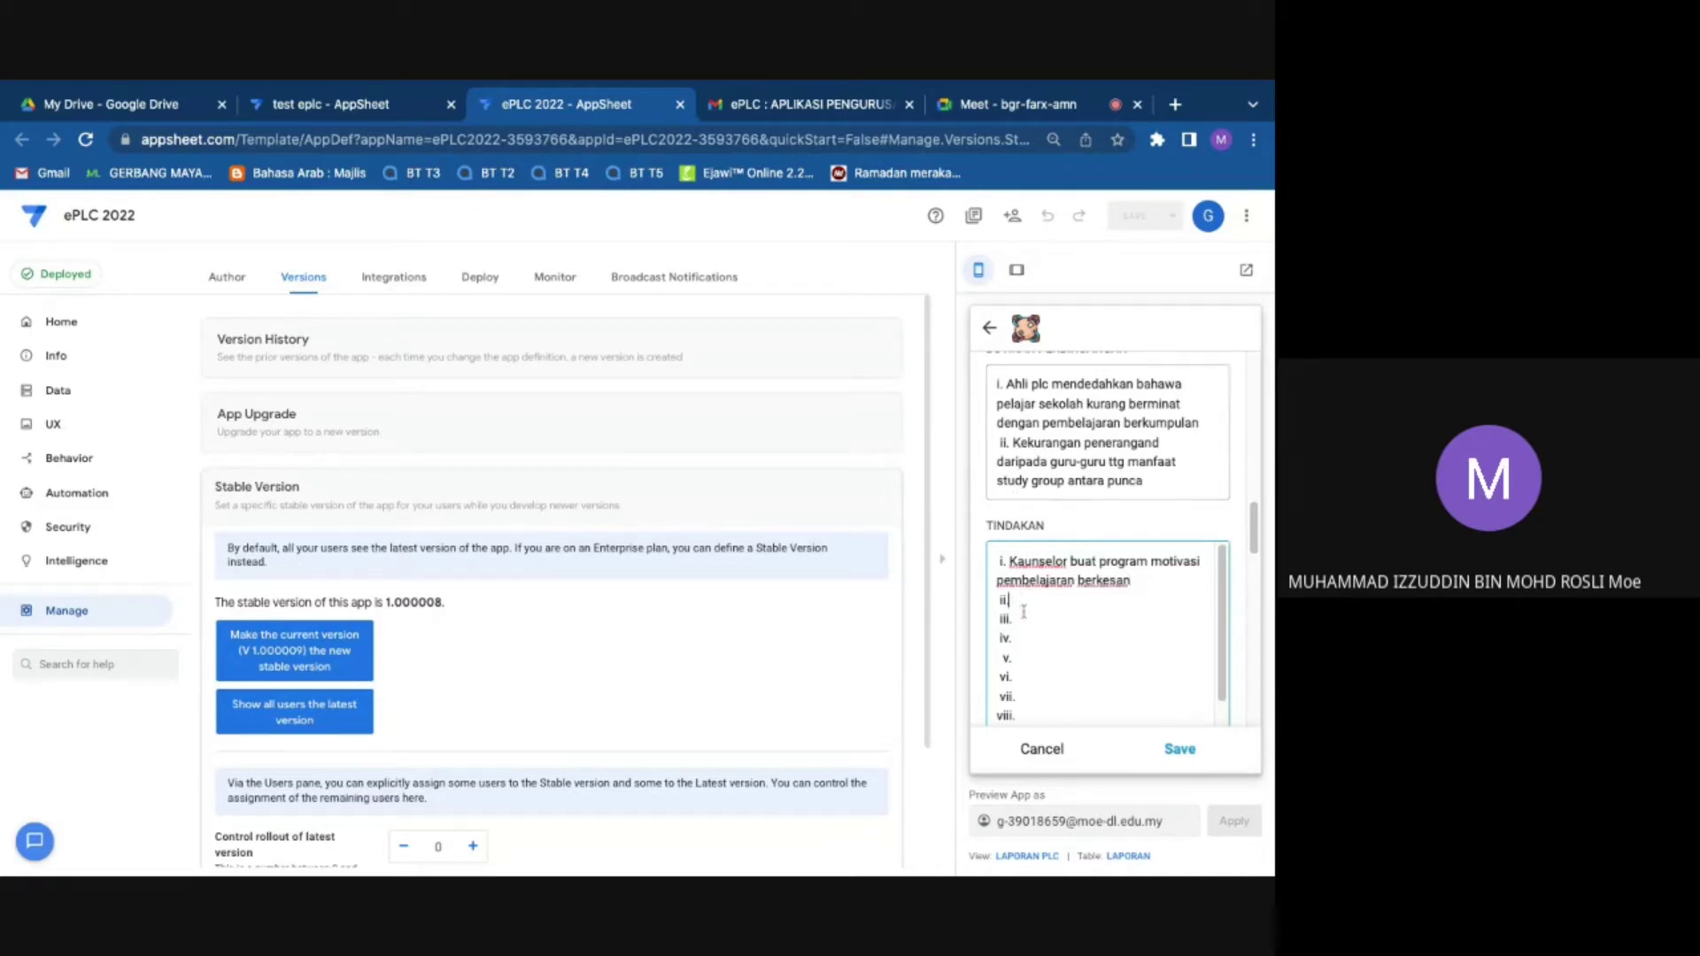
{"action": "left_click", "coordinate": [1170, 441]}
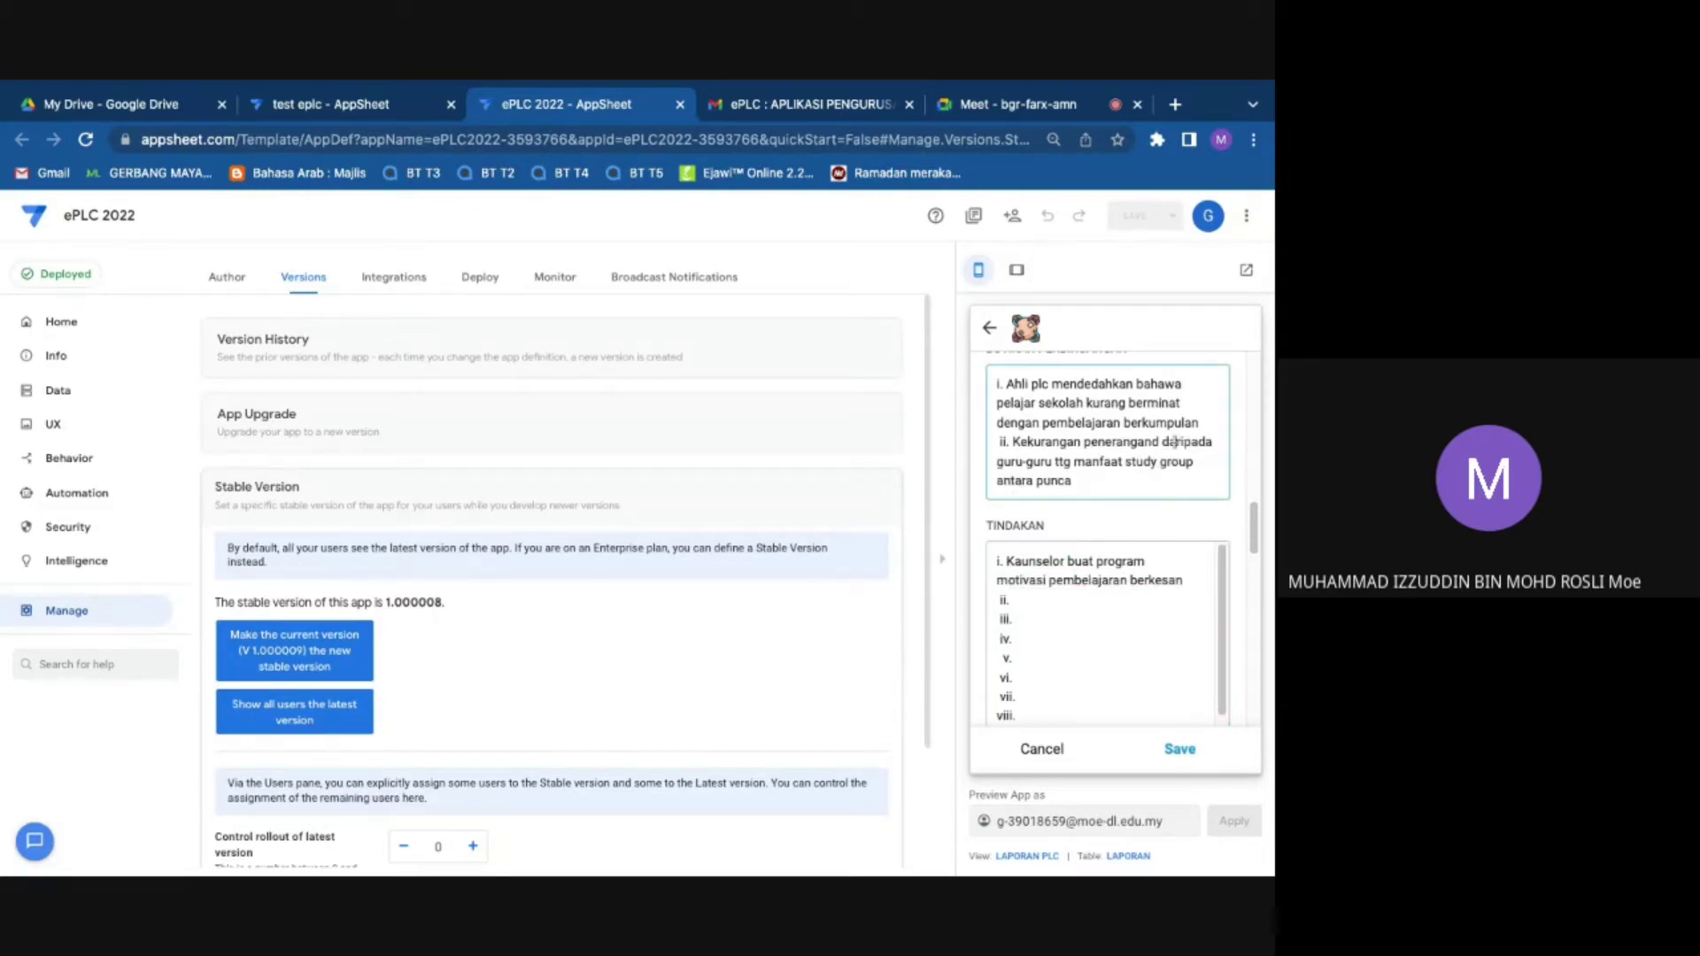
{"action": "left_click", "coordinate": [1158, 443]}
{"action": "key", "text": "BackSpace"}
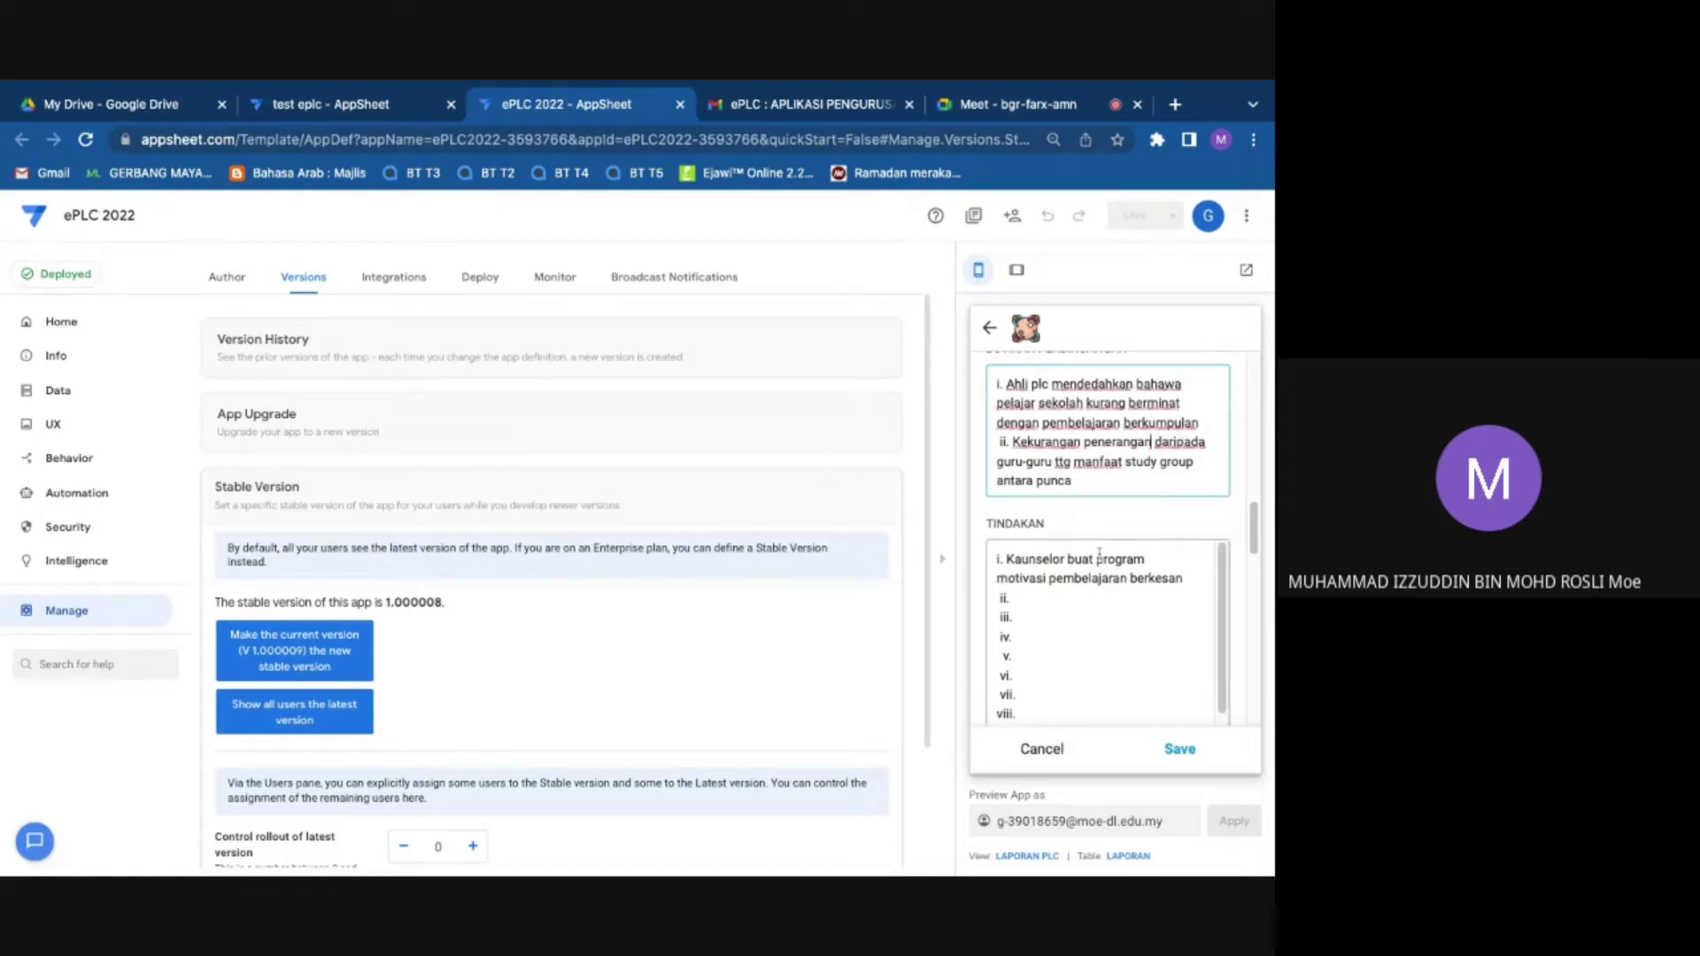
{"action": "left_click", "coordinate": [1016, 600]}
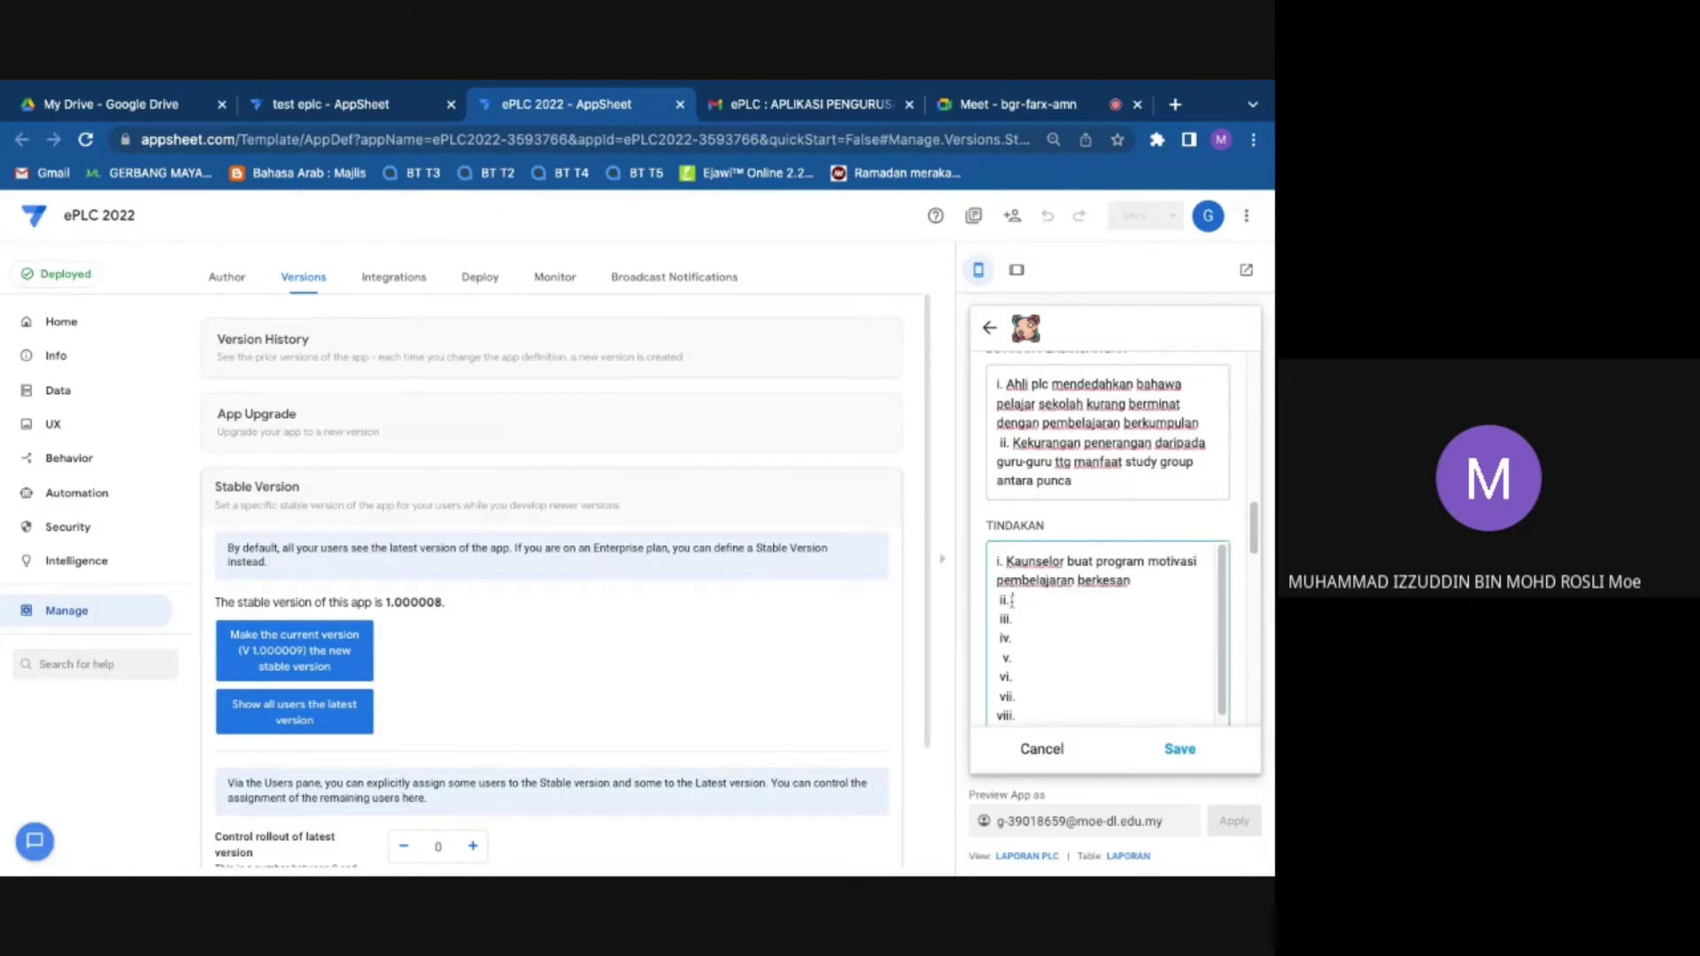
{"action": "type", "text": "Buat program 5 minit setiap h"}
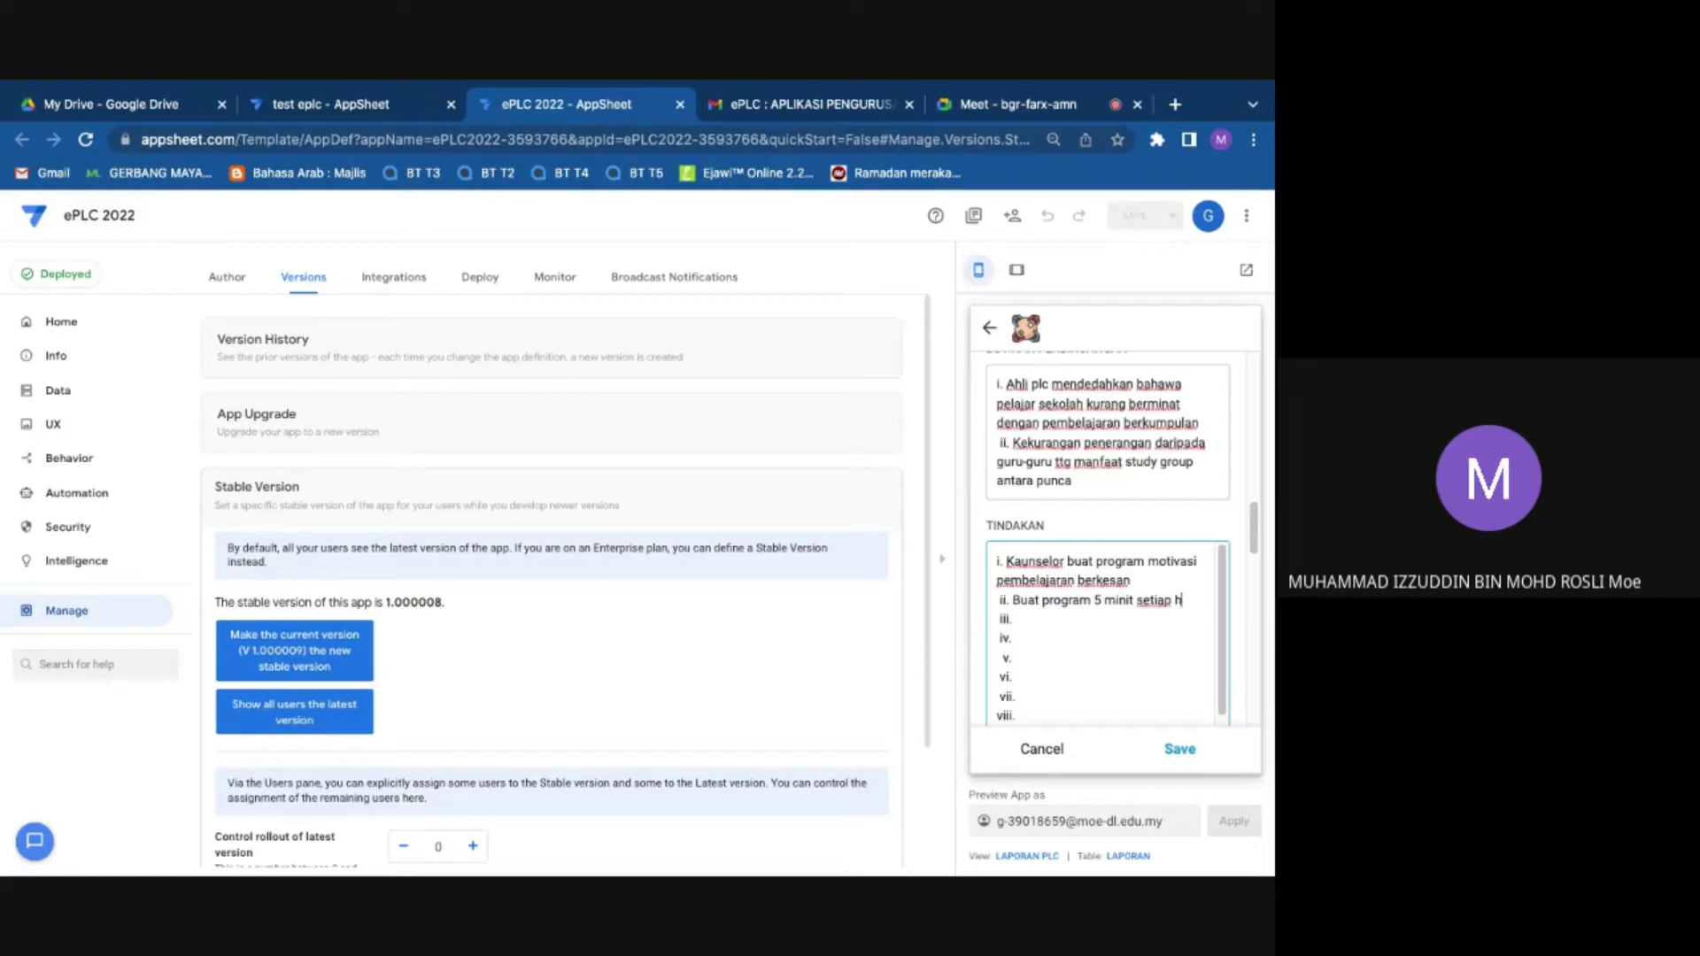
{"action": "type", "text": "ari study group bersama guru"}
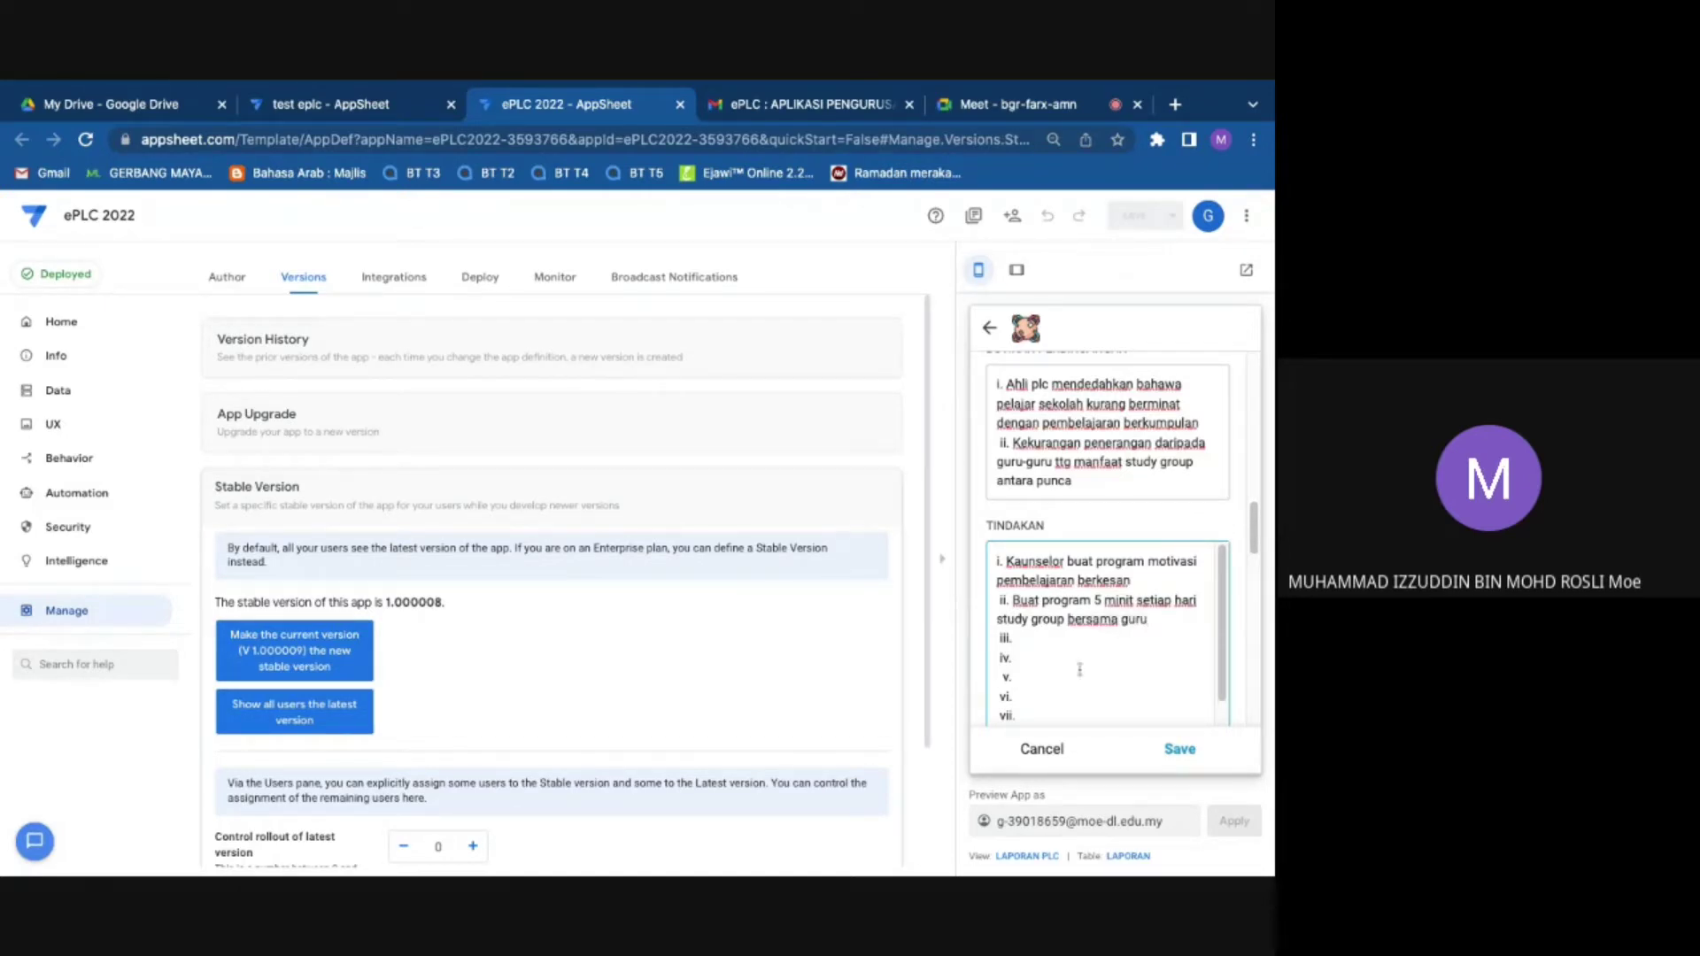
Step: Delete the unused TINDAKAN numbered lines iii. to xi
{"action": "scroll", "coordinate": [1081, 669], "scroll_direction": "down", "scroll_amount": 2}
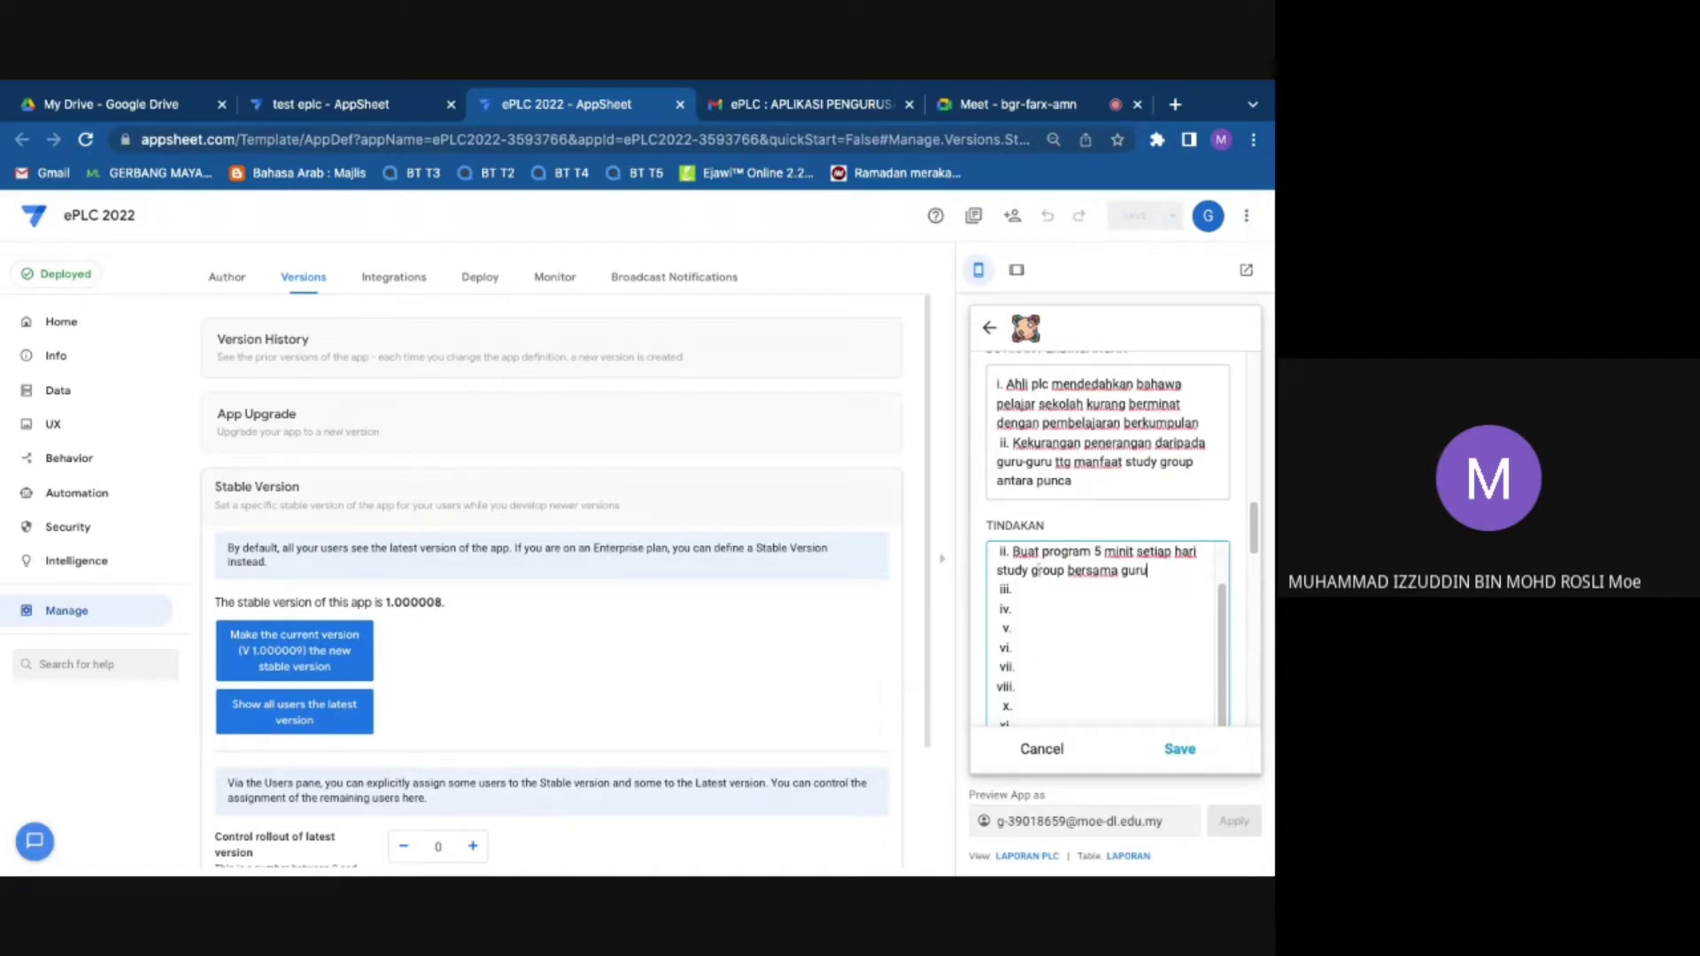
{"action": "scroll", "coordinate": [991, 589], "scroll_direction": "down", "scroll_amount": 6}
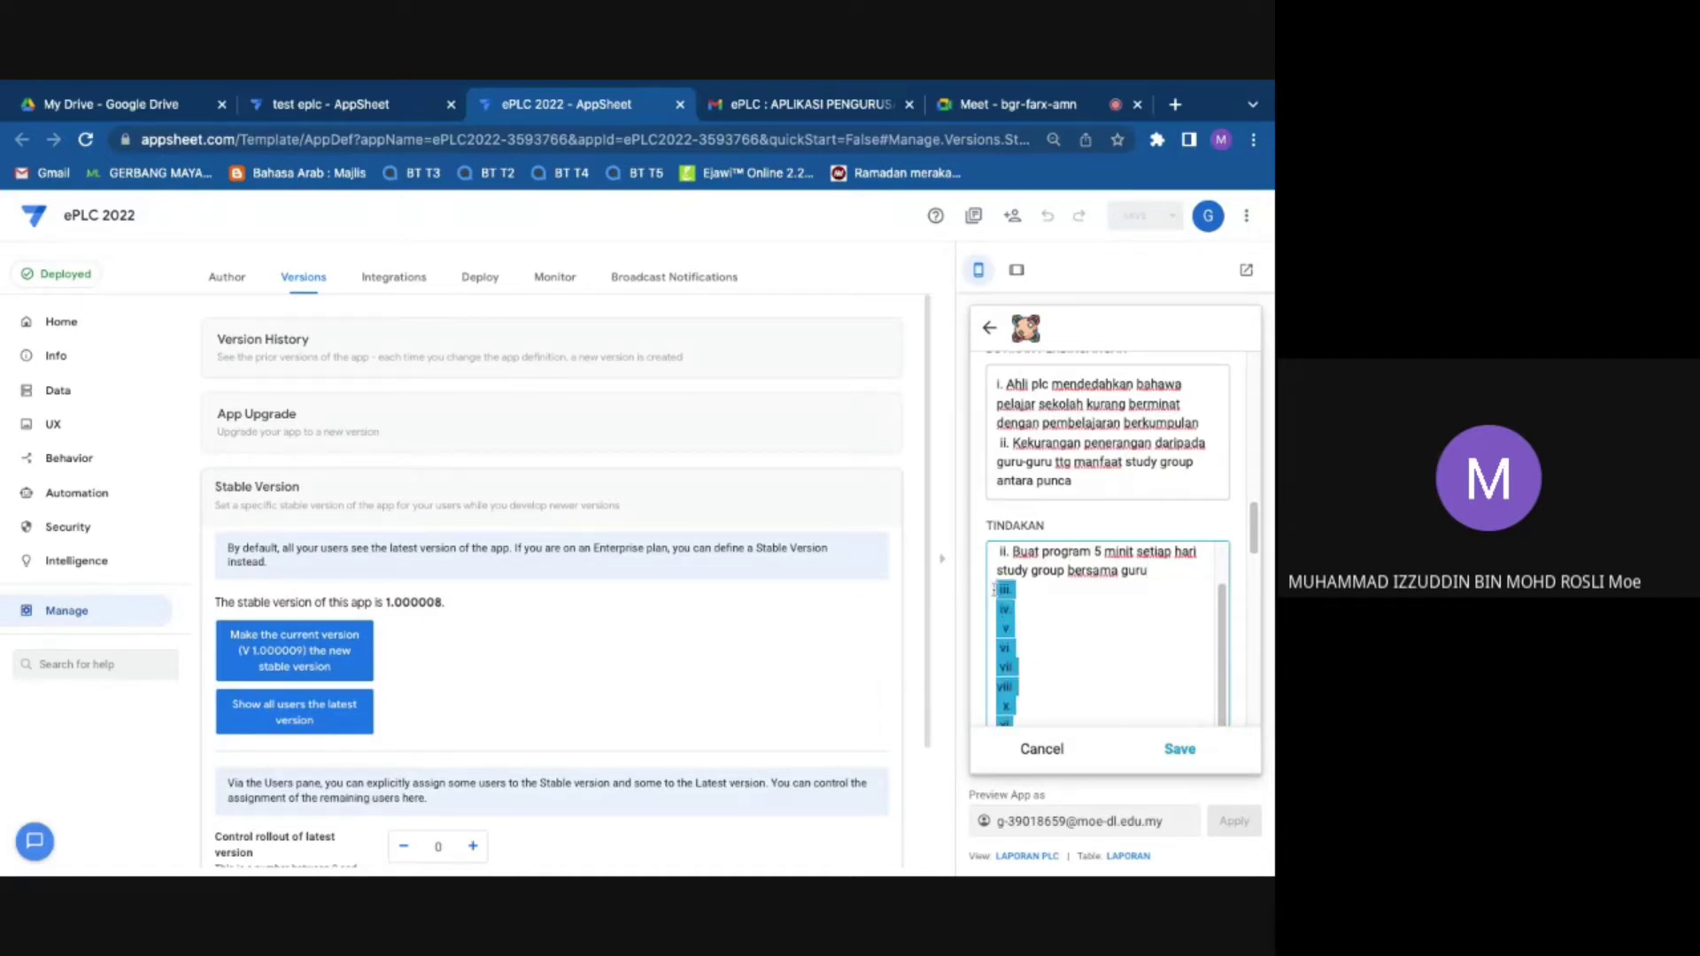
{"action": "scroll", "coordinate": [1027, 457], "scroll_direction": "up", "scroll_amount": 3}
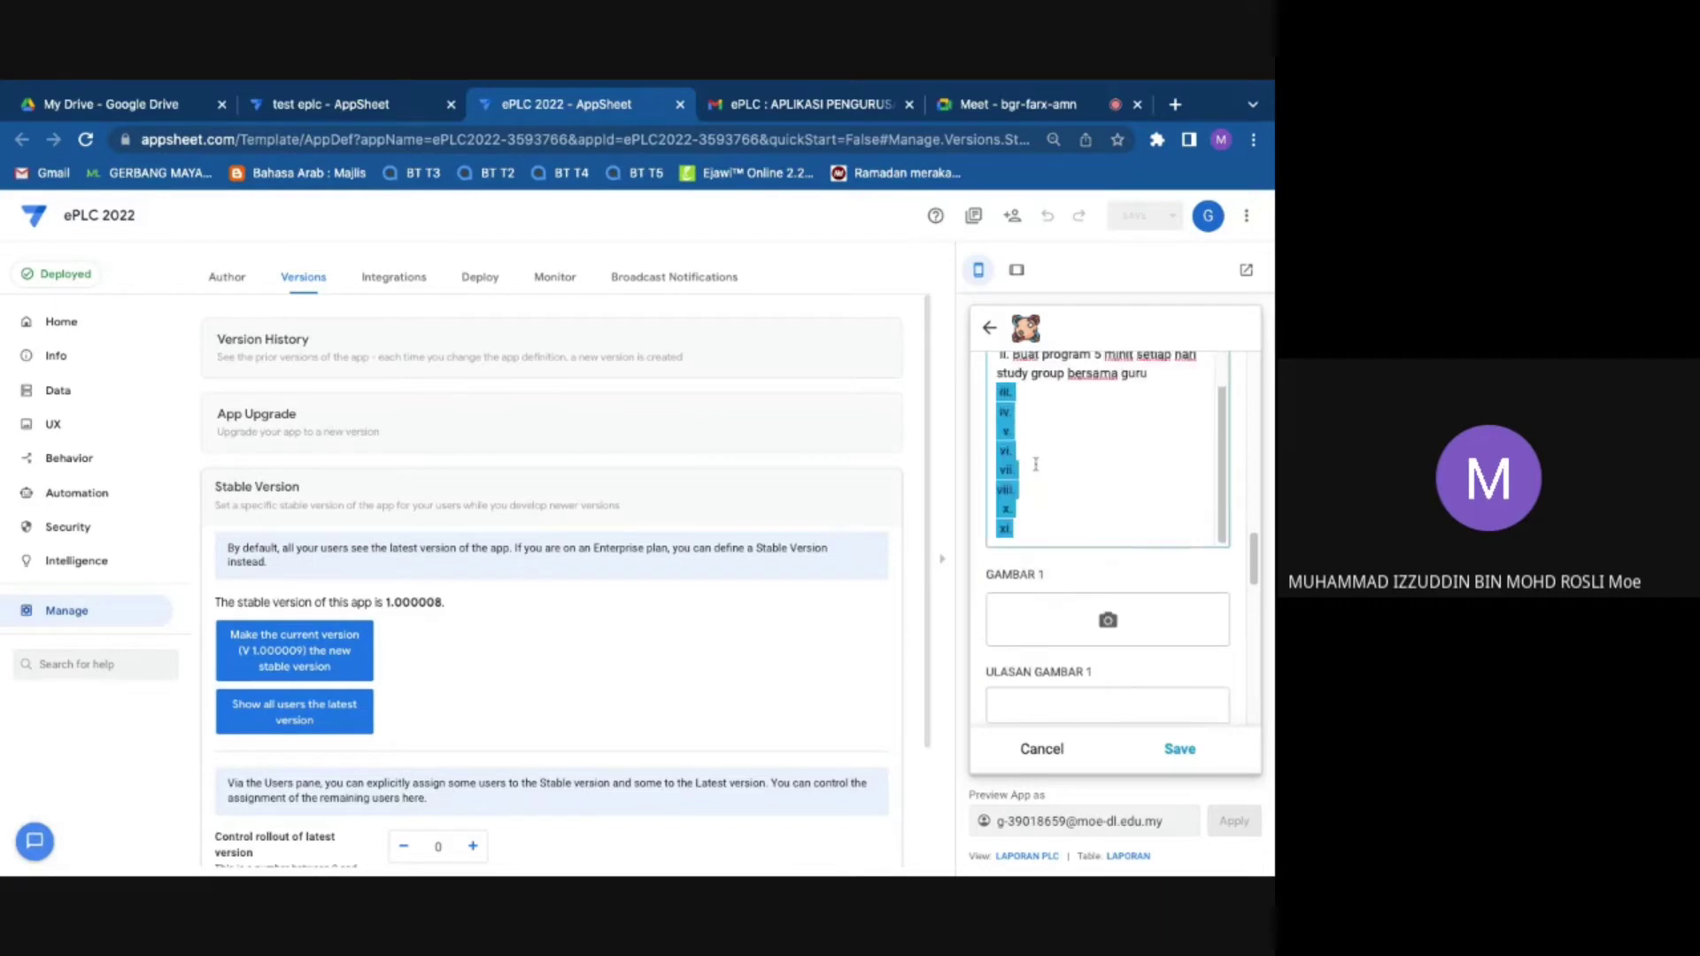
{"action": "key", "text": "BackSpace"}
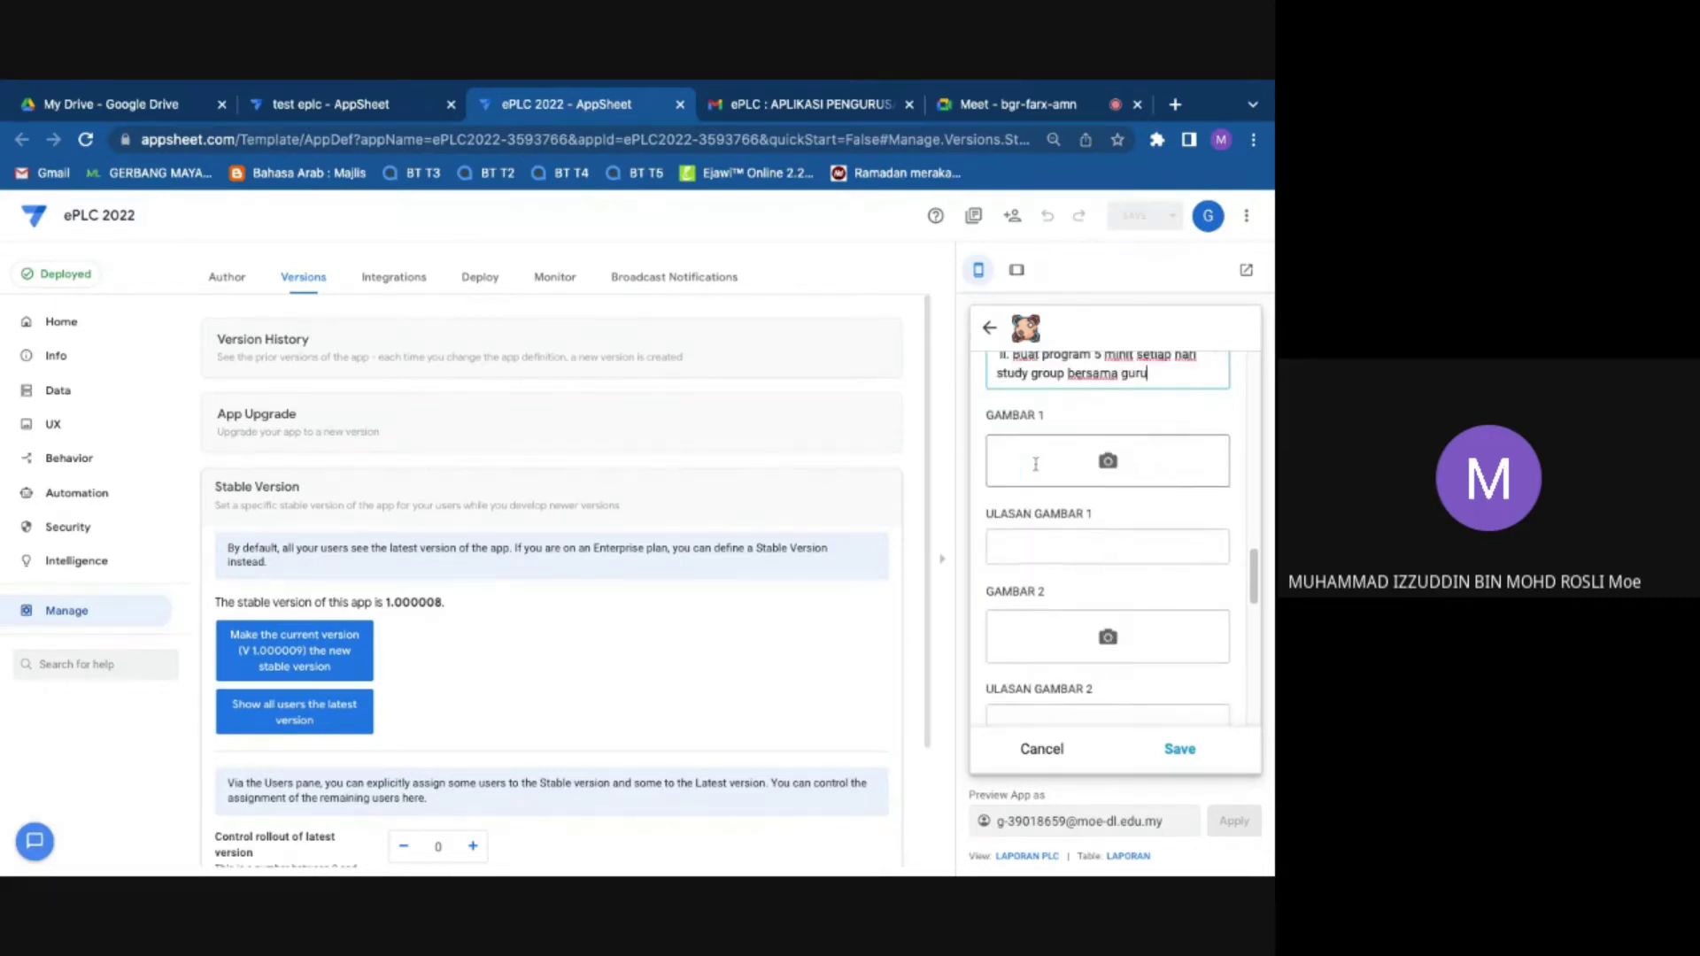
{"action": "scroll", "coordinate": [1027, 481], "scroll_direction": "up", "scroll_amount": 3}
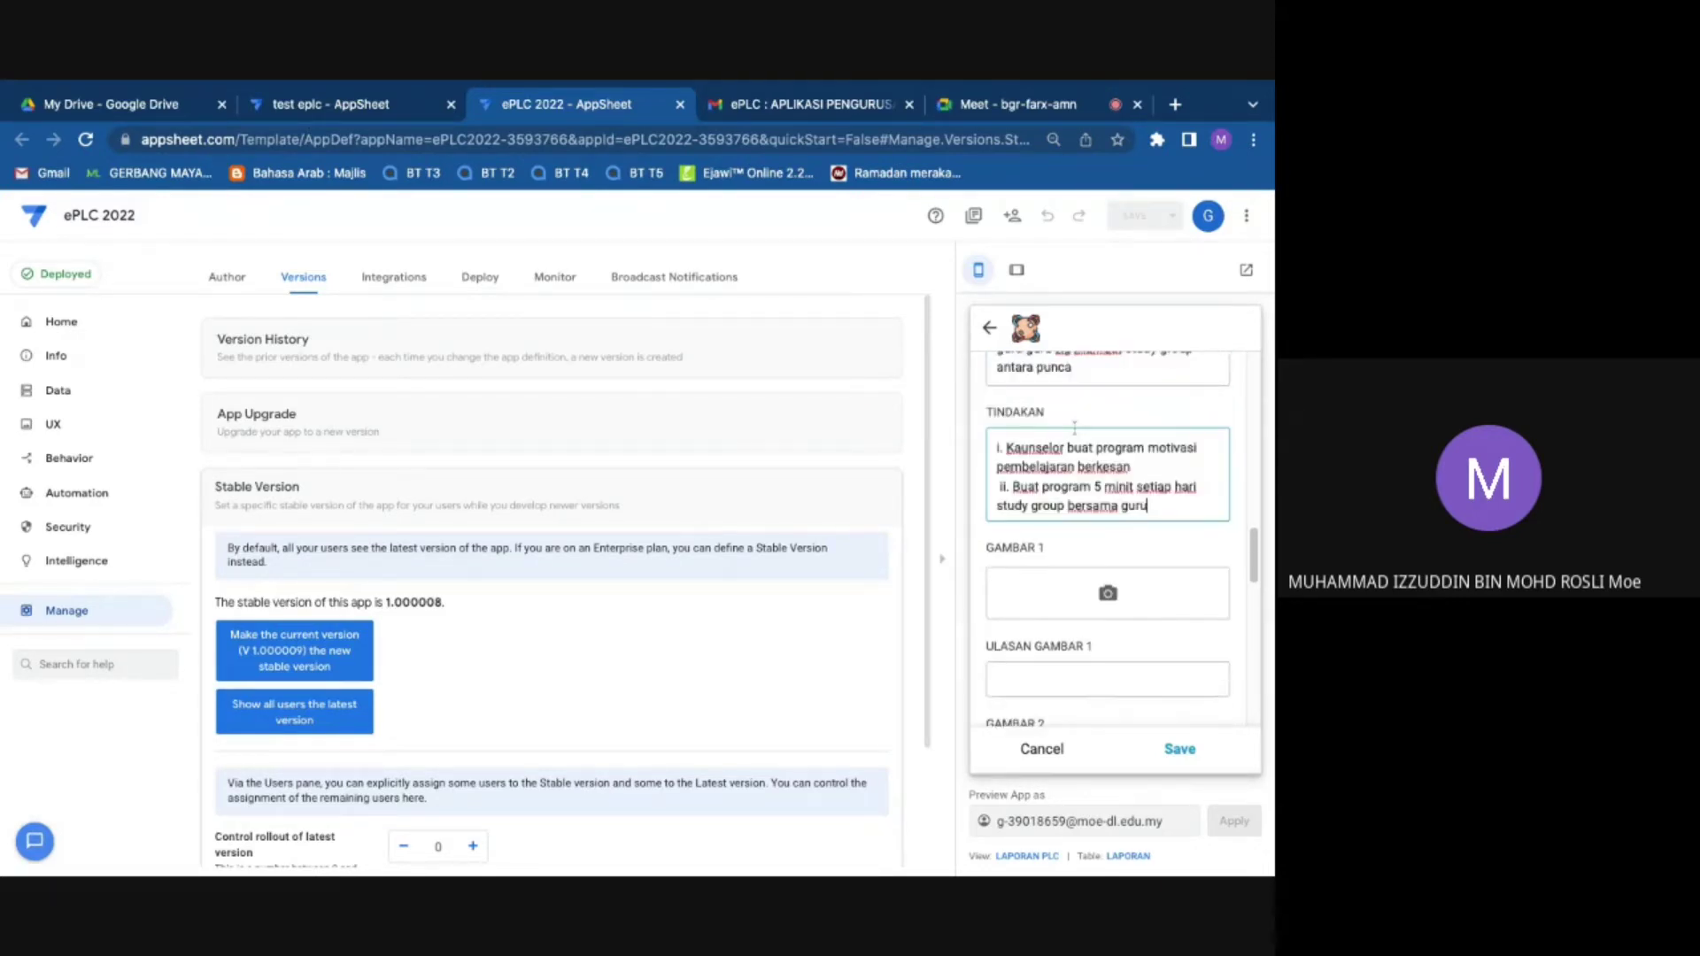
{"action": "scroll", "coordinate": [1129, 415], "scroll_direction": "up", "scroll_amount": 1}
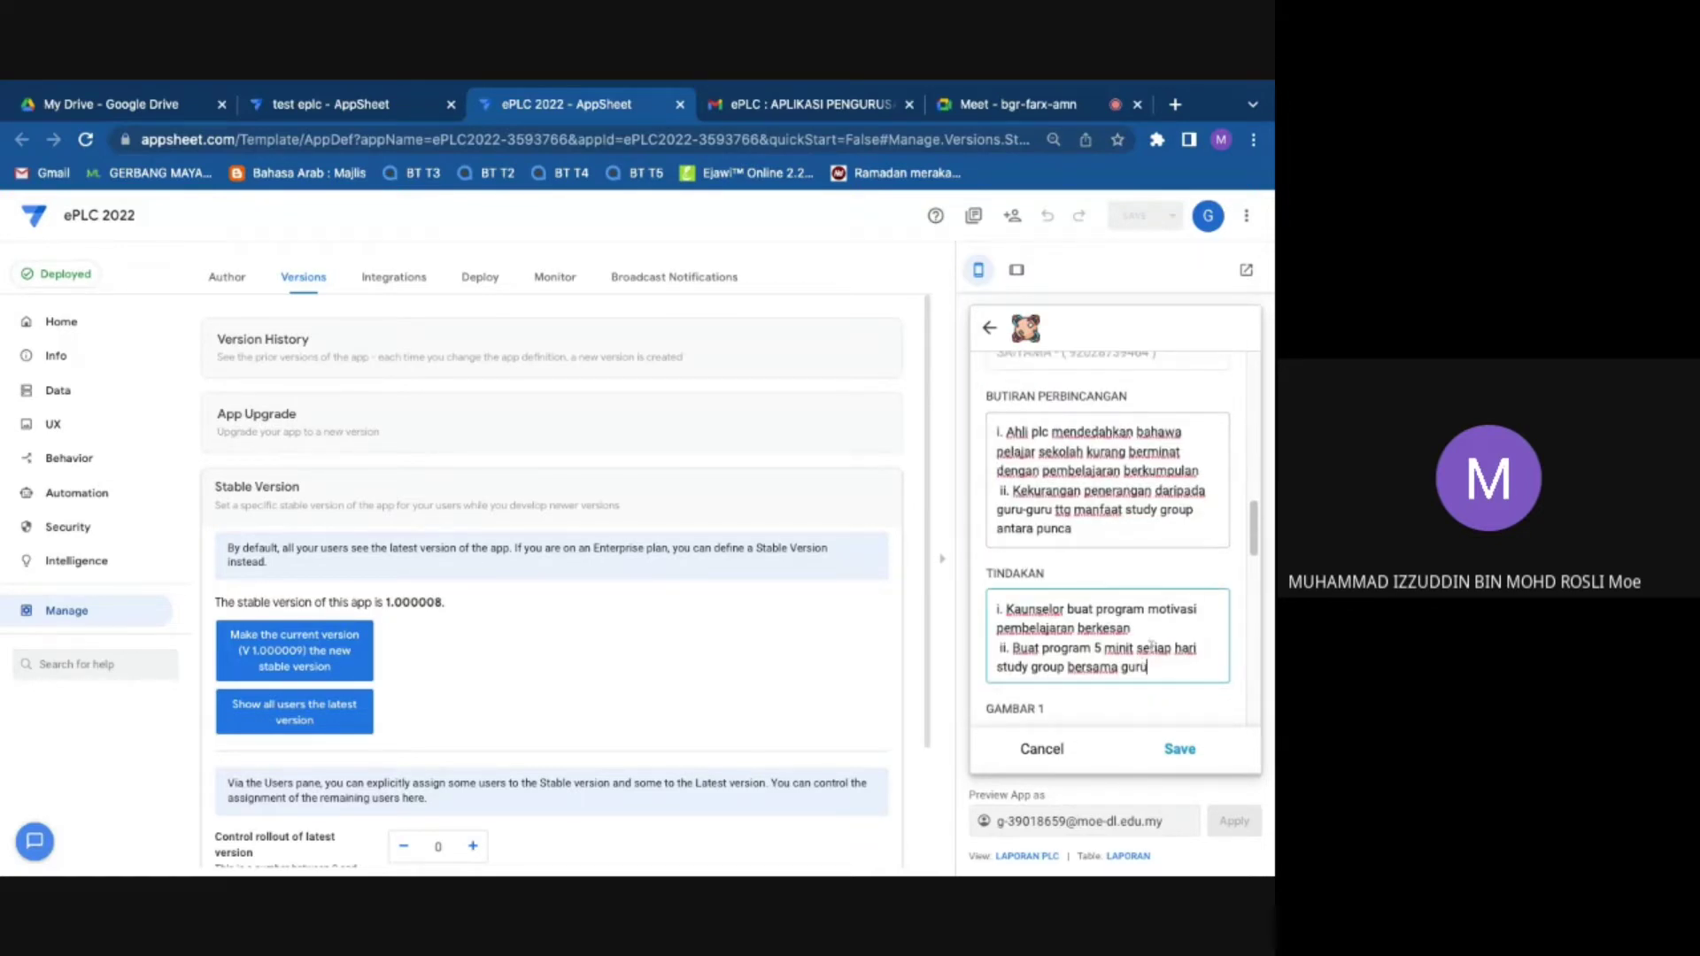
{"action": "scroll", "coordinate": [1132, 652], "scroll_direction": "down", "scroll_amount": 1}
{"action": "scroll", "coordinate": [1131, 652], "scroll_direction": "down", "scroll_amount": 2}
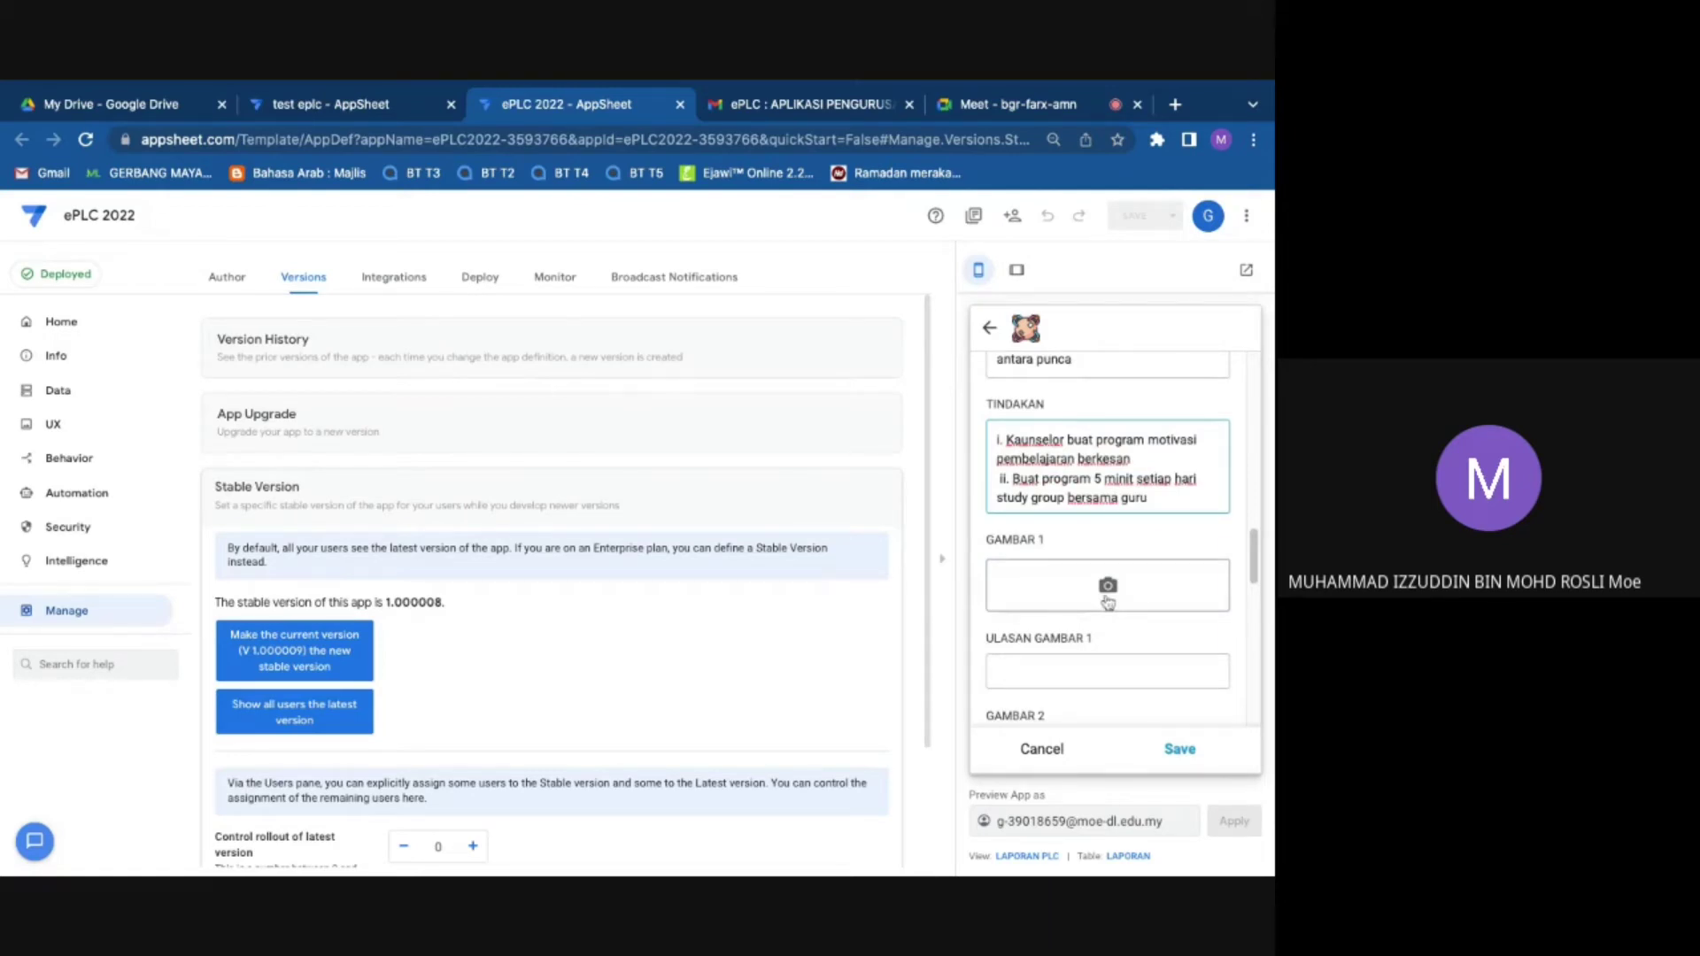
Step: Attach a photo to GAMBAR 1 captioned 'Ahli PLC sedang tekun berbincang', then attach the school logo to GAMBAR 2
{"action": "left_click", "coordinate": [1108, 603]}
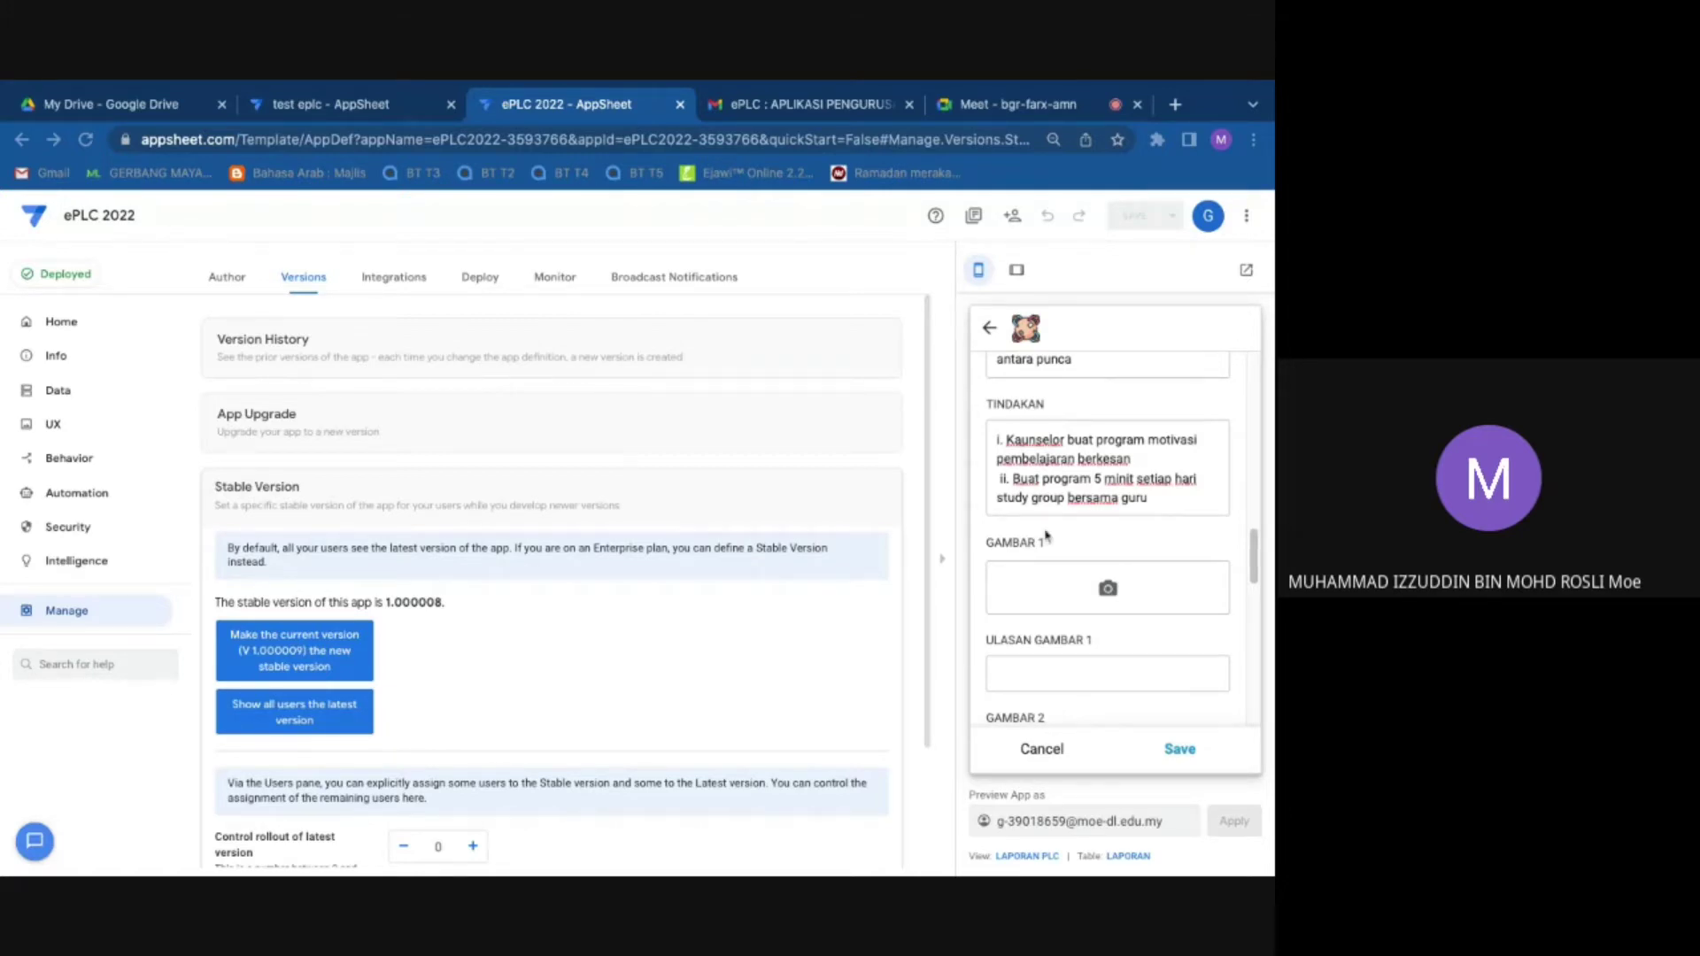
{"action": "scroll", "coordinate": [1046, 536], "scroll_direction": "down", "scroll_amount": 5}
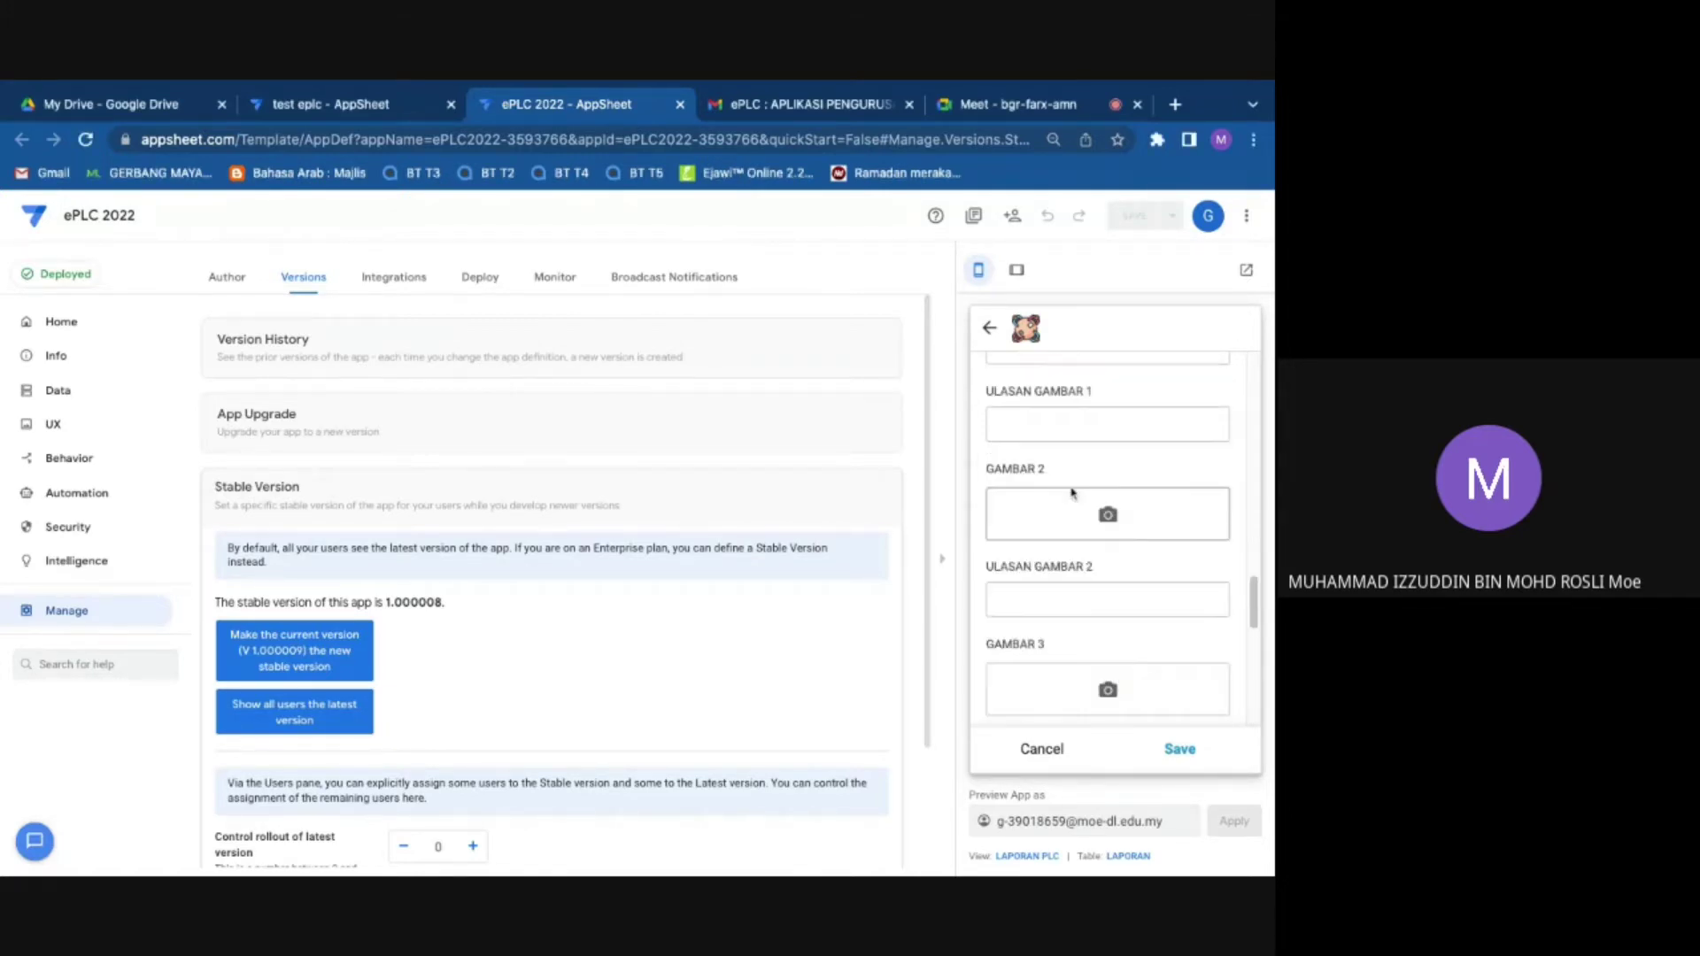
{"action": "left_click", "coordinate": [1043, 443]}
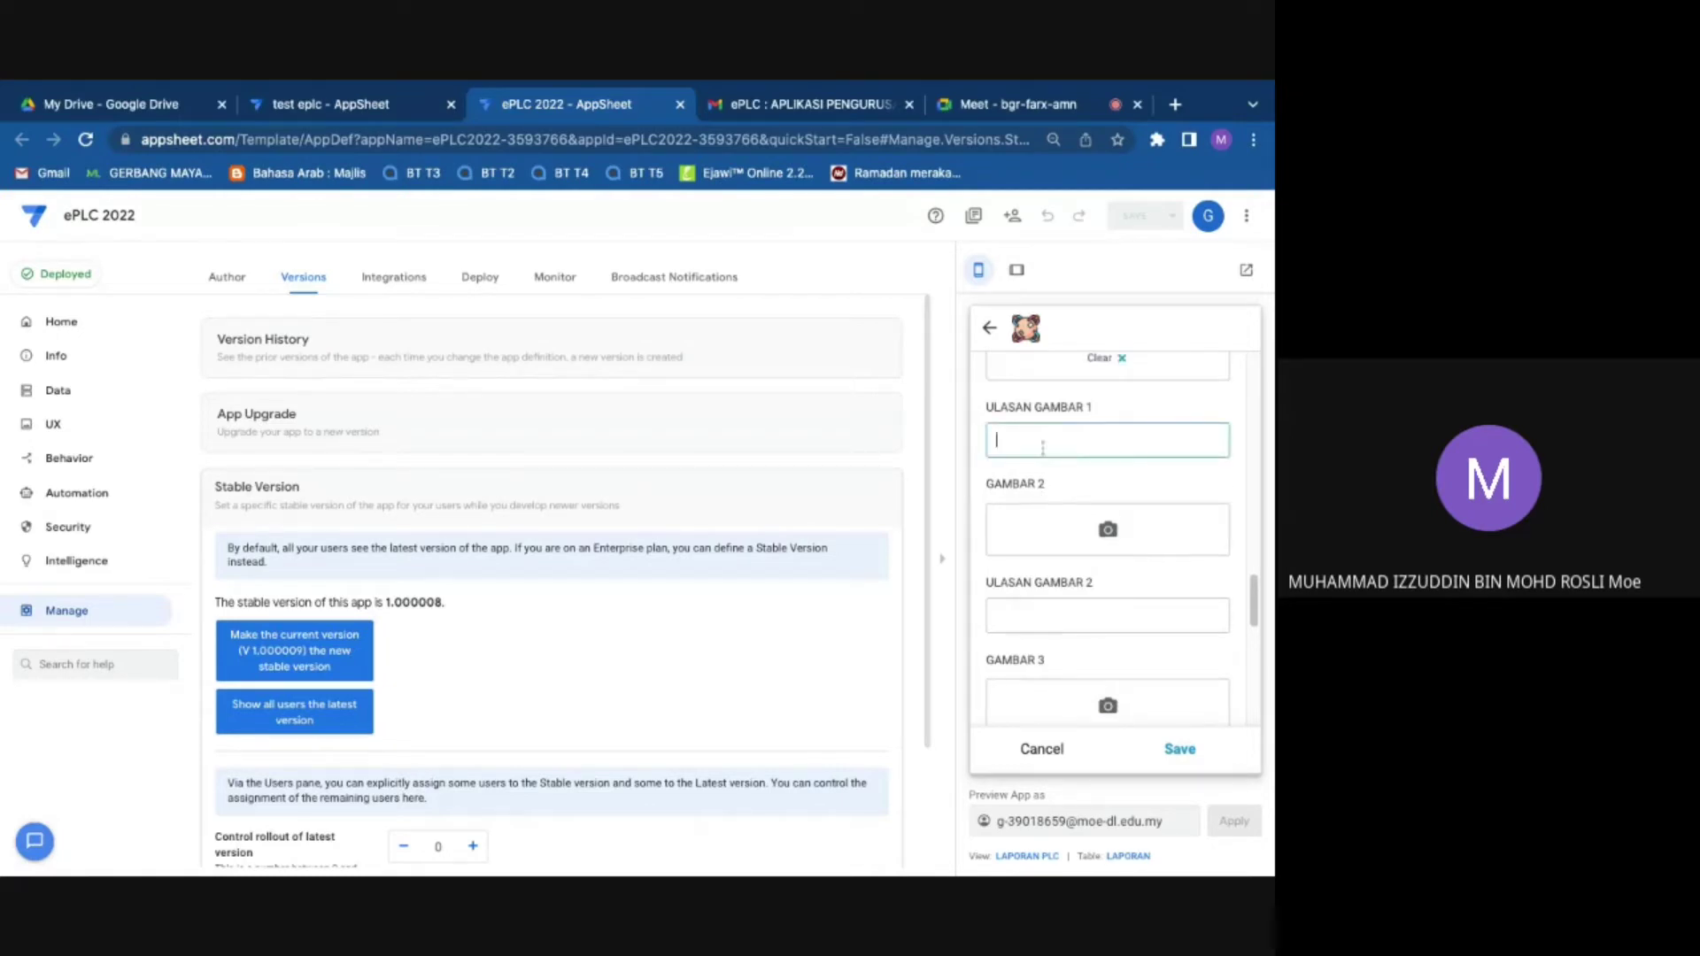
{"action": "type", "text": "Guru"}
{"action": "key", "text": "BackSpace"}
{"action": "key", "text": "BackSpace"}
{"action": "key", "text": "BackSpace"}
{"action": "key", "text": "BackSpace"}
{"action": "type", "text": "Ahli PLCX s"}
{"action": "key", "text": "BackSpace"}
{"action": "key", "text": "BackSpace"}
{"action": "key", "text": "BackSpace"}
{"action": "type", "text": "sedang tekun"}
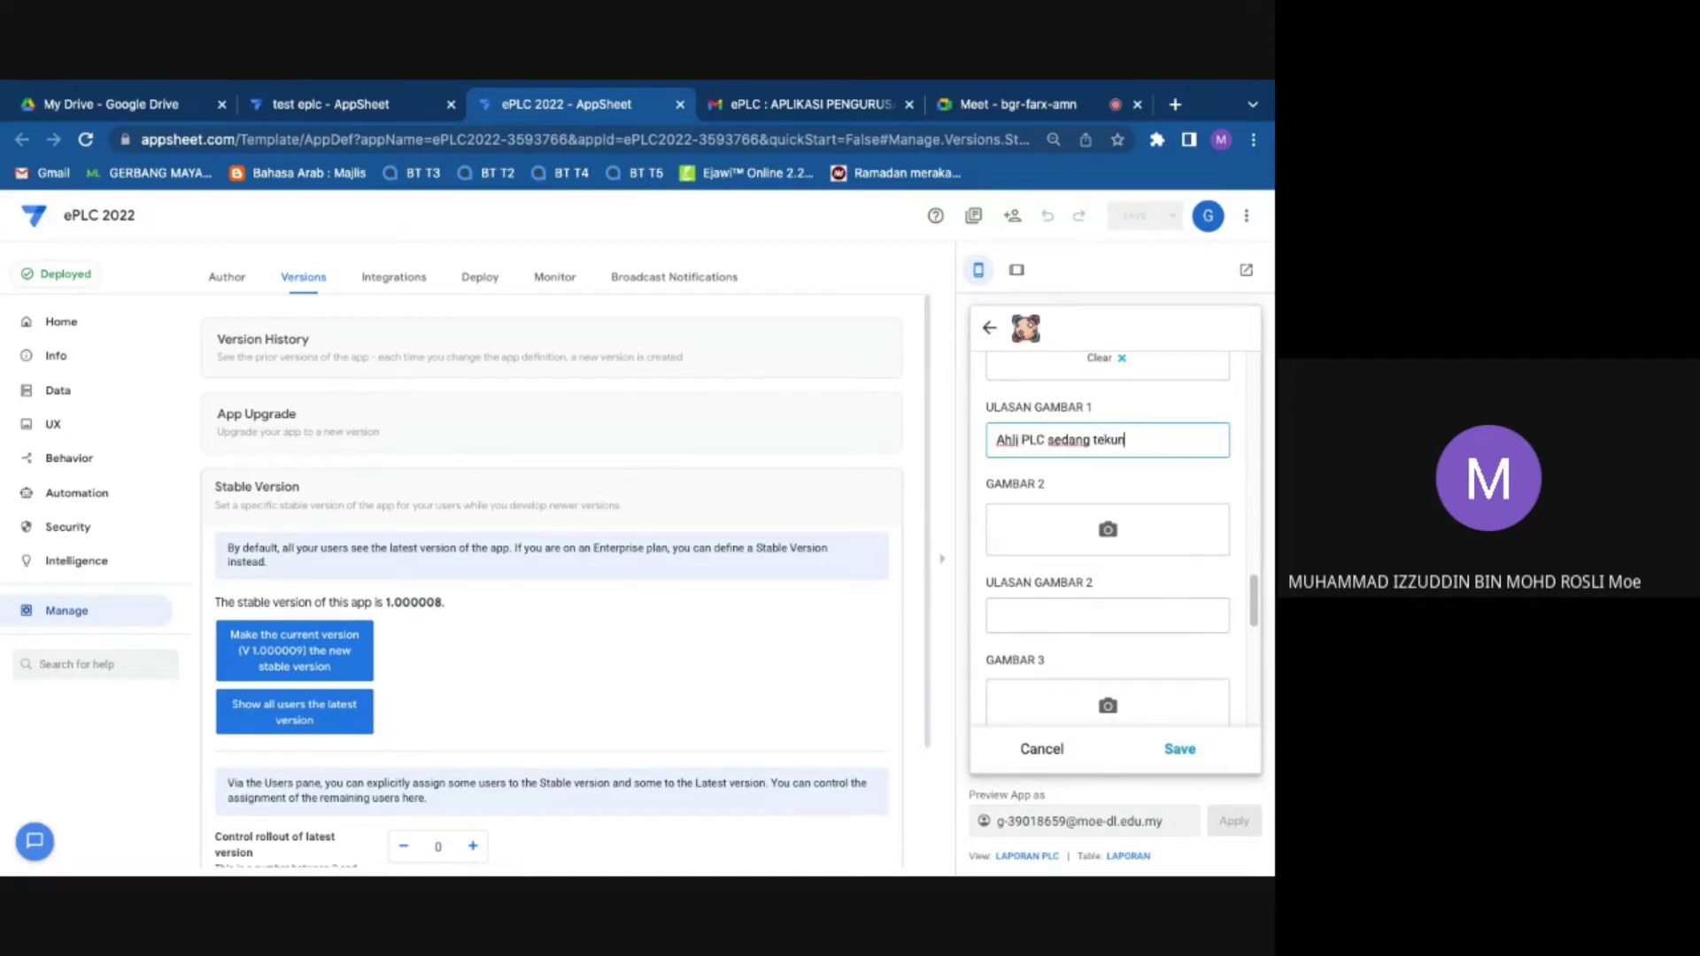
{"action": "type", "text": " berbincang"}
{"action": "left_click", "coordinate": [1113, 542]}
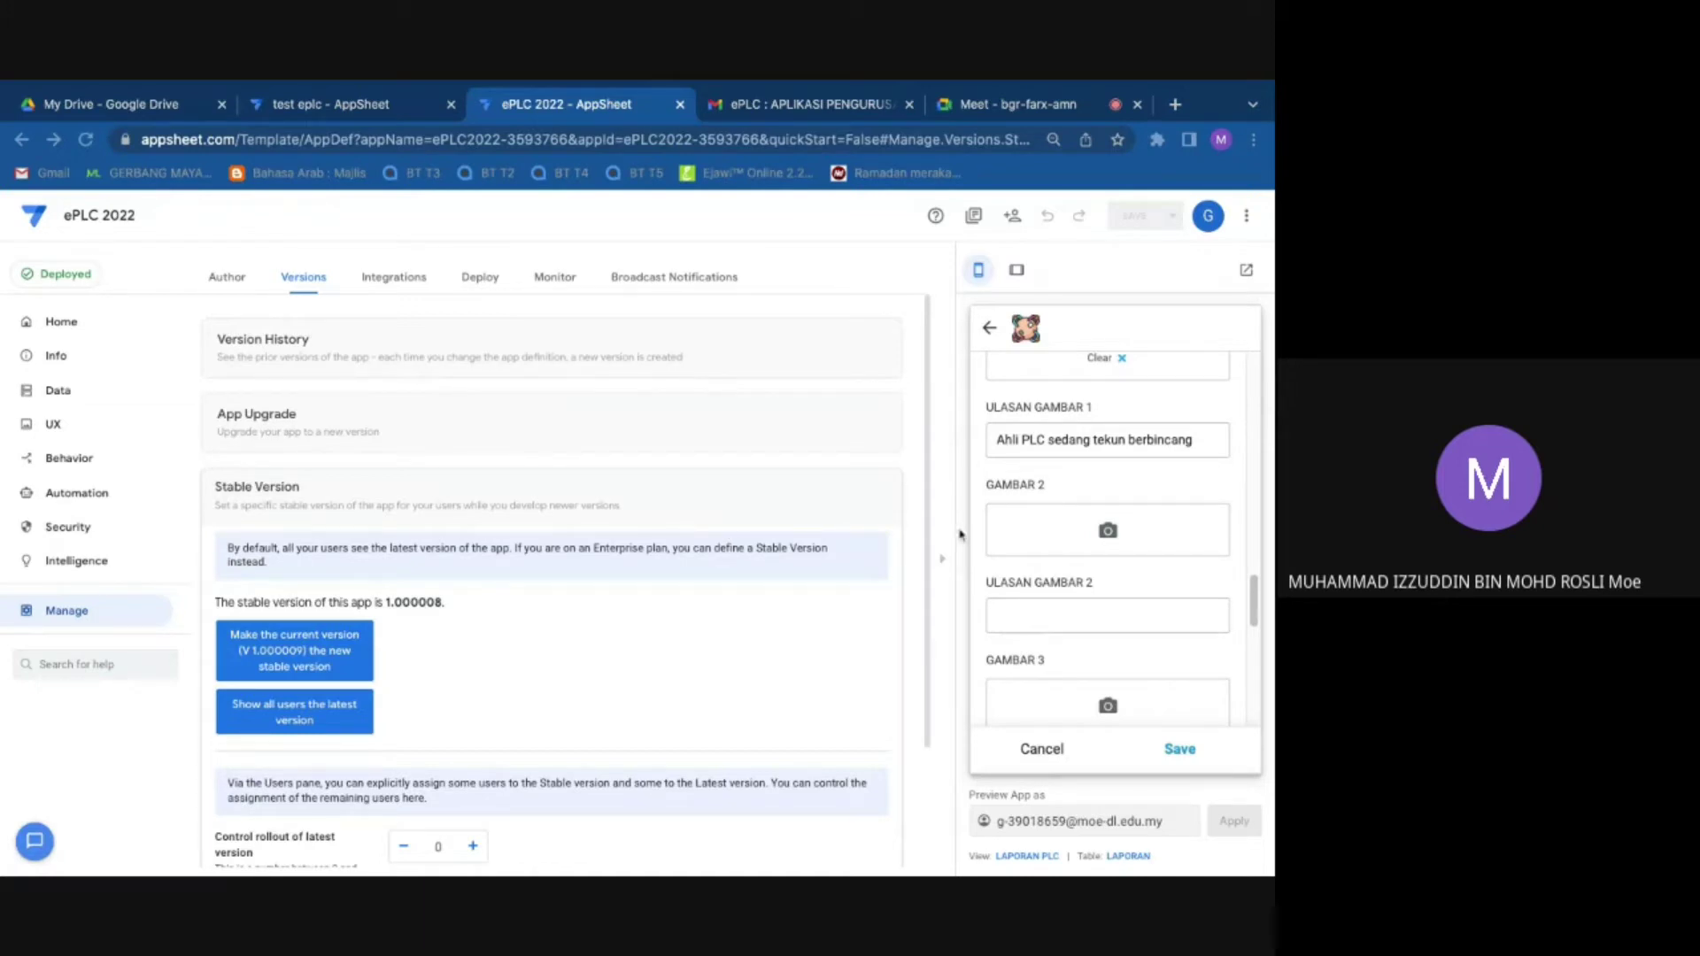
{"action": "left_click", "coordinate": [1089, 678]}
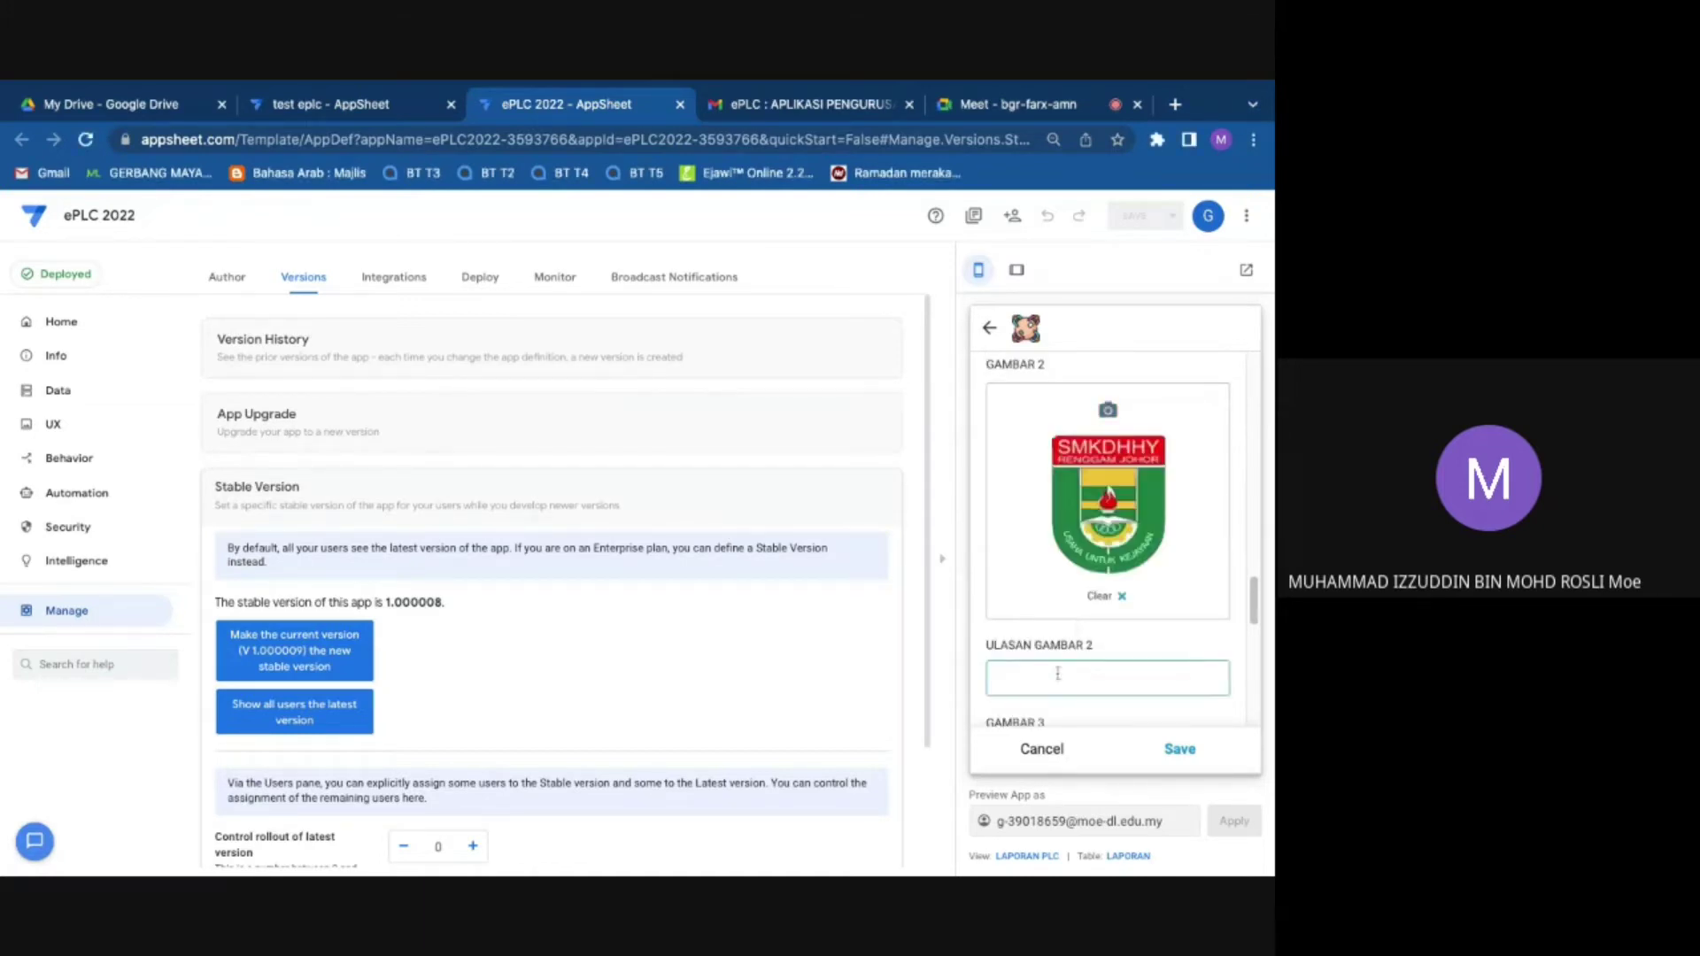
Step: Caption GAMBAR 2 'test', then load the logo into GAMBAR 3 with caption 'tttt'
{"action": "type", "text": "test"}
{"action": "scroll", "coordinate": [1093, 531], "scroll_direction": "down", "scroll_amount": 5}
{"action": "left_click", "coordinate": [1093, 492]}
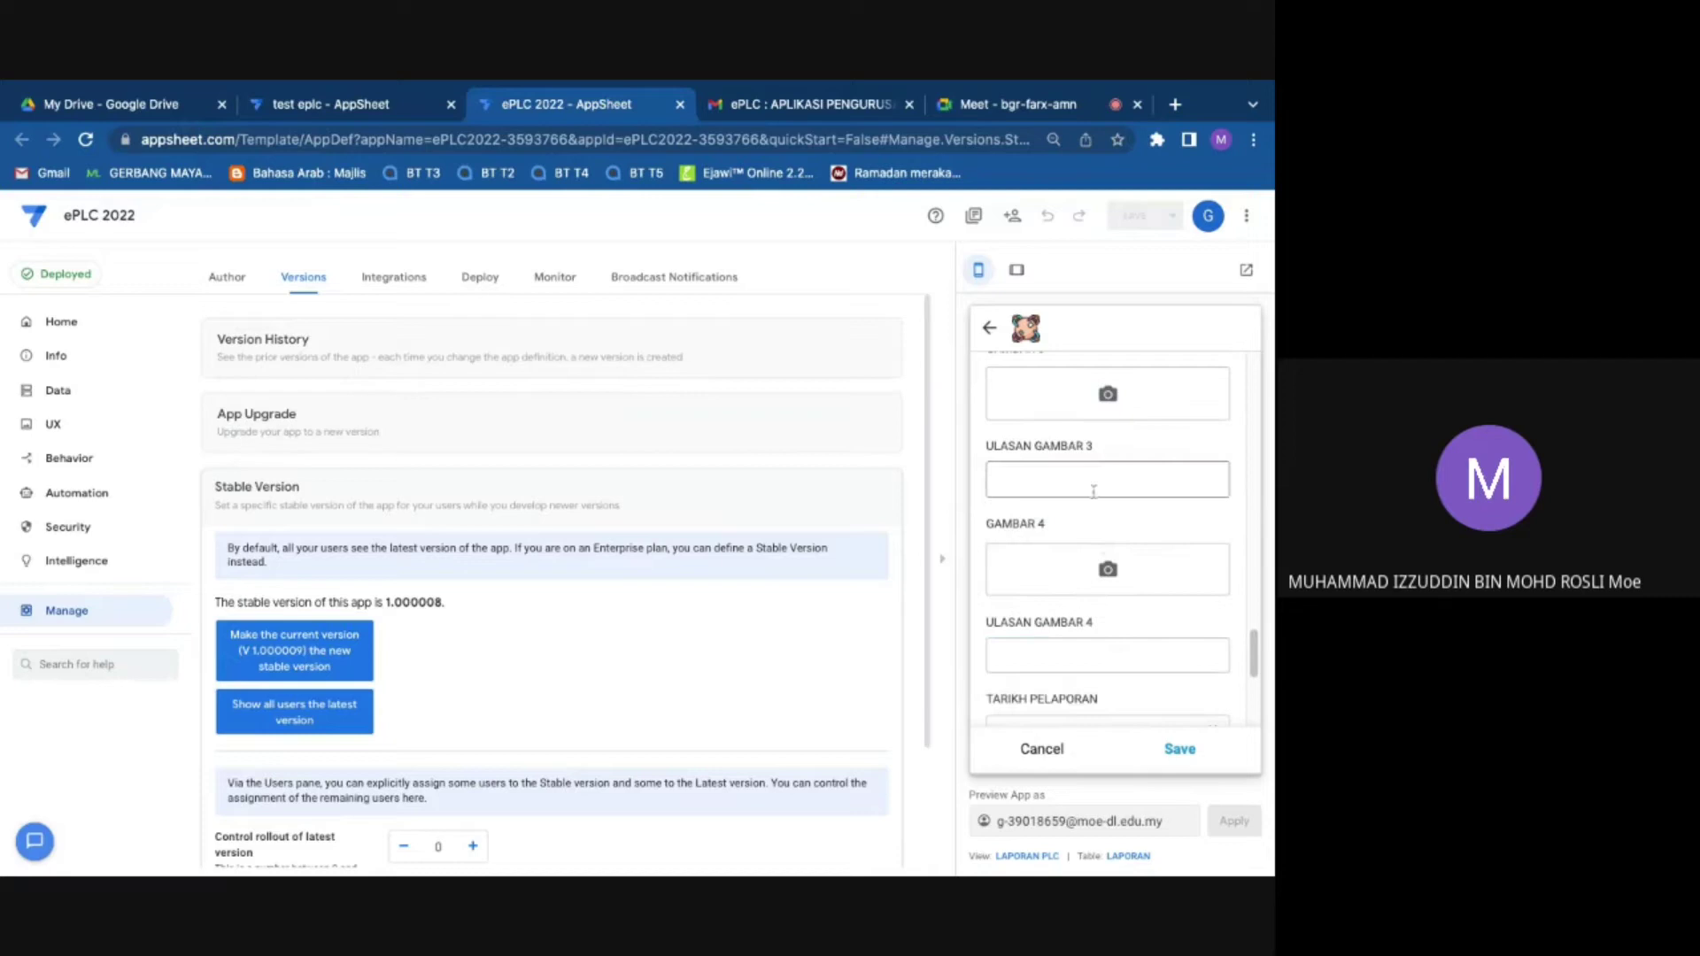
{"action": "left_click", "coordinate": [1088, 407]}
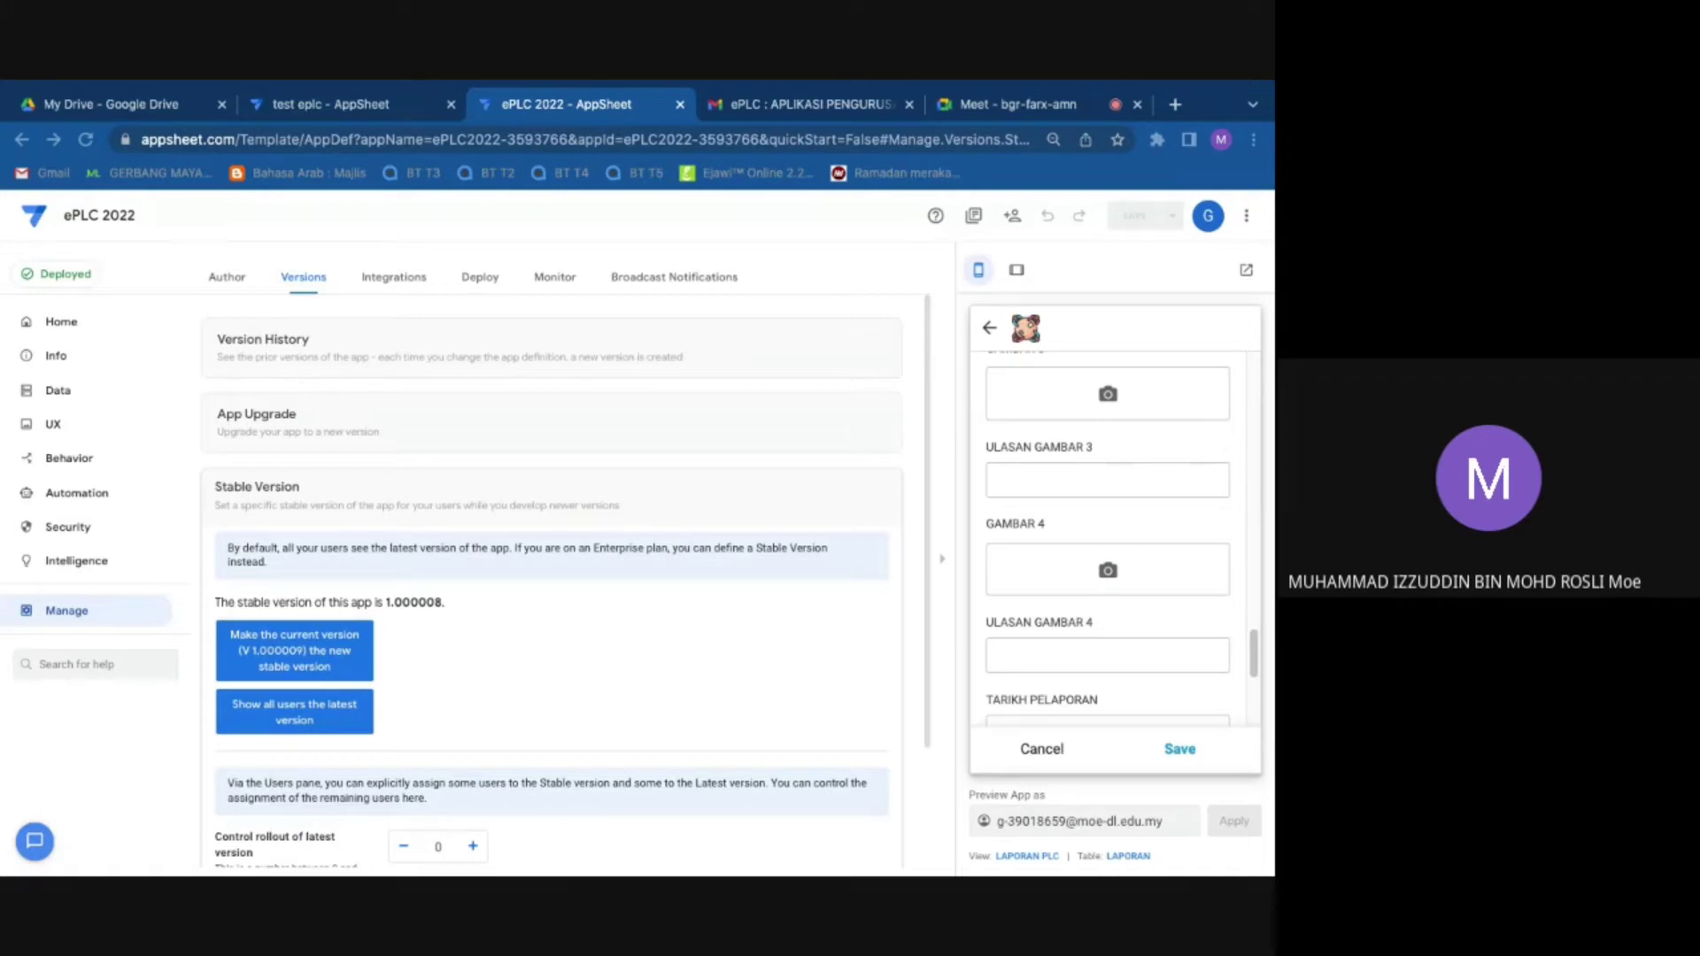
{"action": "left_click", "coordinate": [1115, 716]}
{"action": "type", "text": "tttt"}
Step: Add an image to GAMBAR 4 with caption 'uuuuu' and move to the report date
{"action": "scroll", "coordinate": [1099, 572], "scroll_direction": "down", "scroll_amount": 3}
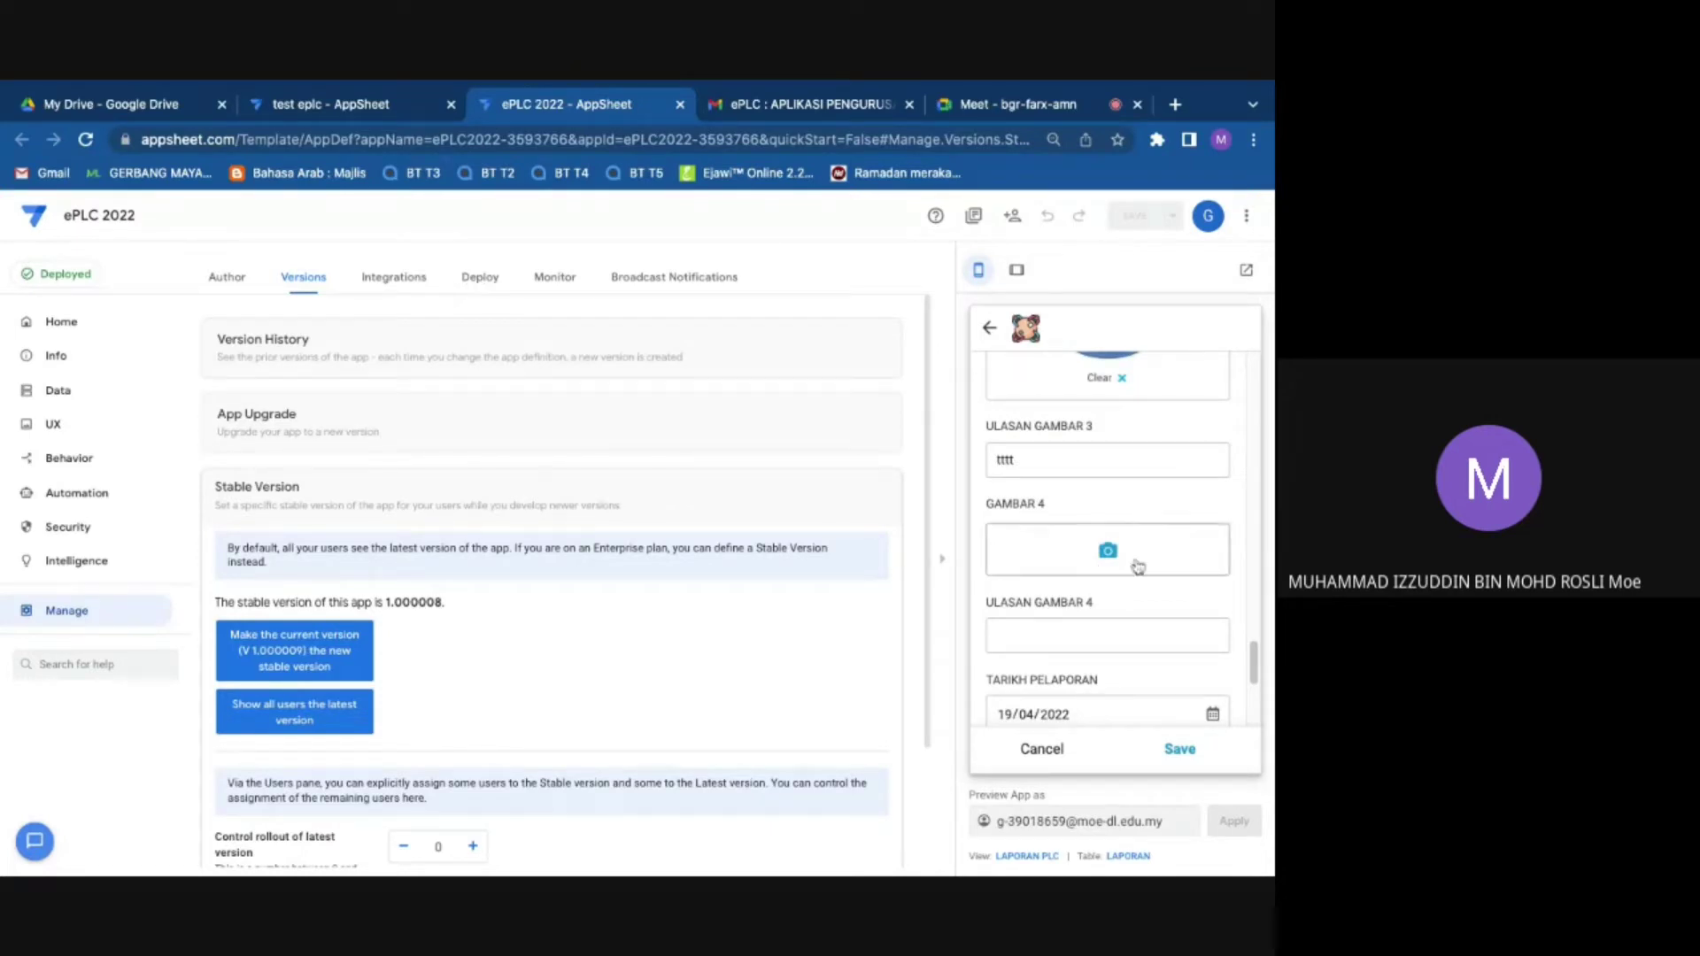
{"action": "left_click", "coordinate": [1120, 562]}
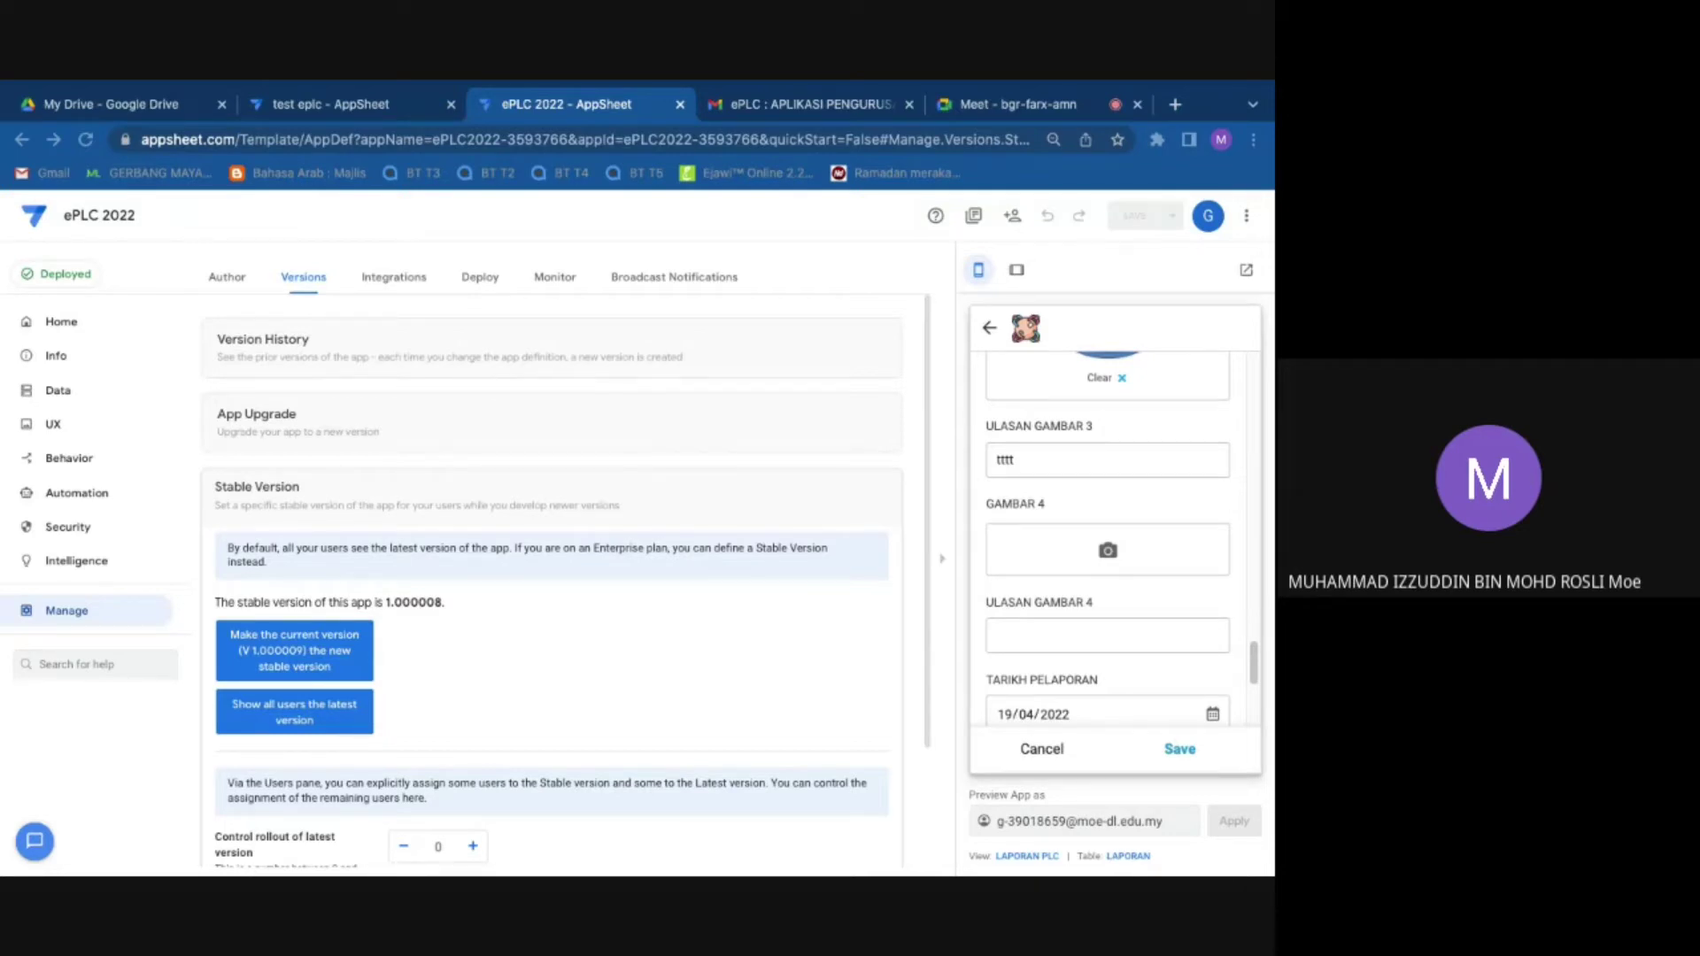
{"action": "scroll", "coordinate": [1087, 678], "scroll_direction": "down", "scroll_amount": 1}
{"action": "scroll", "coordinate": [1087, 678], "scroll_direction": "down", "scroll_amount": 3}
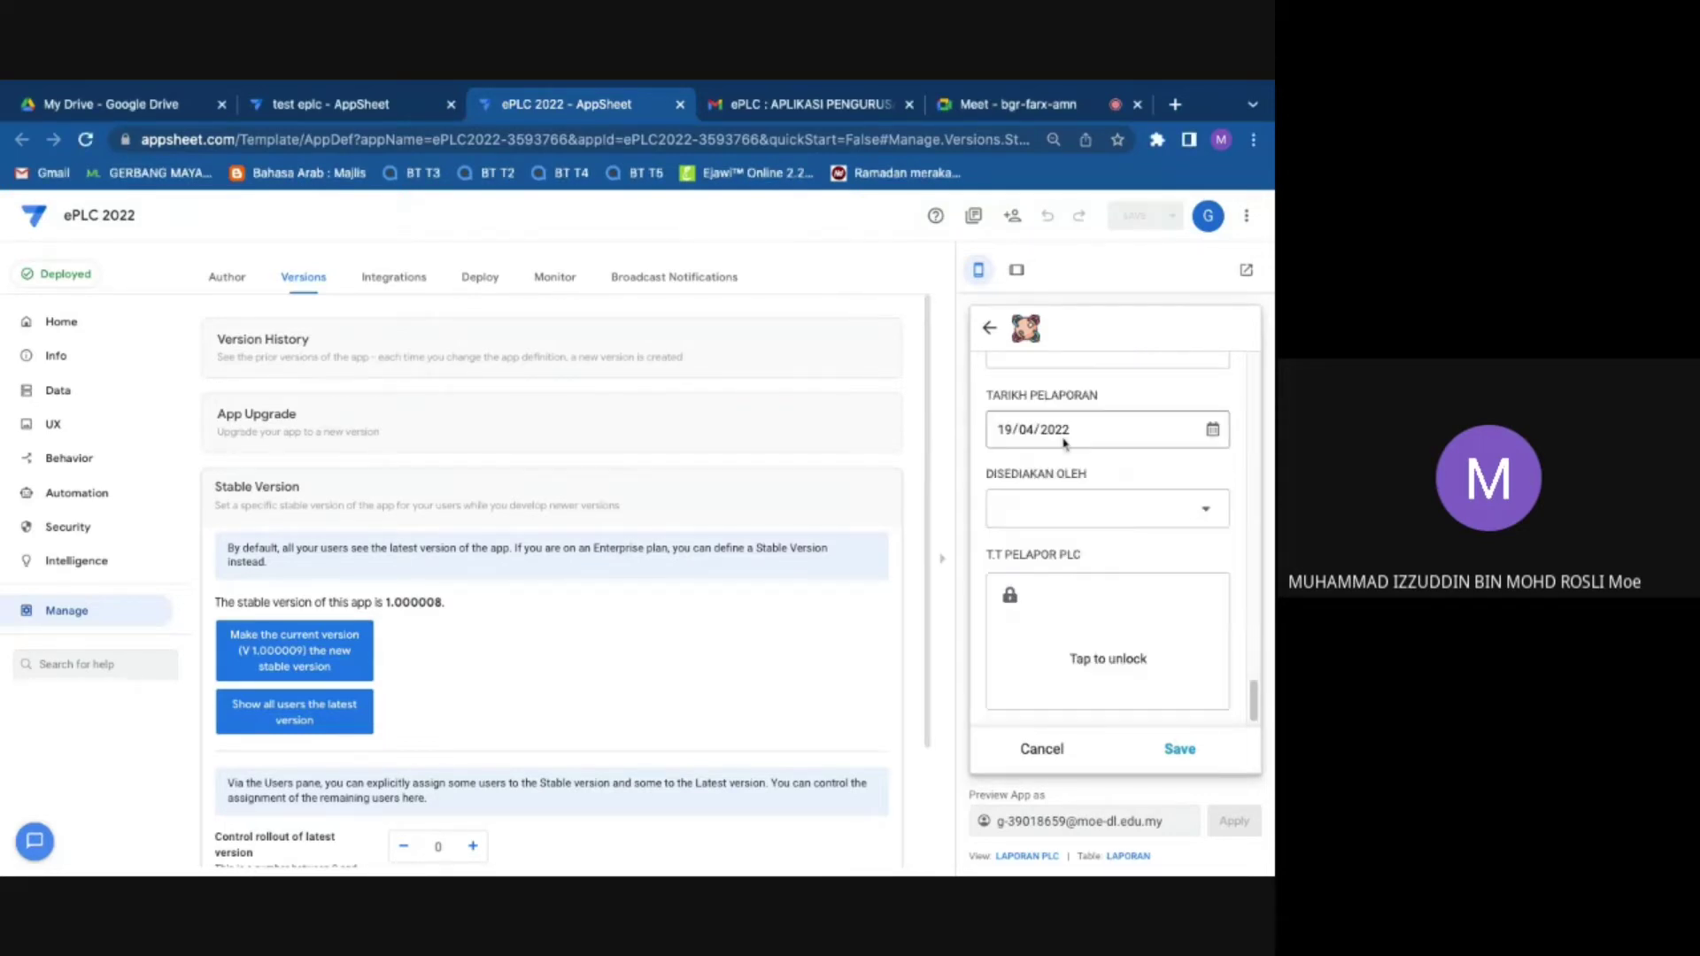
{"action": "left_click", "coordinate": [1050, 476]}
{"action": "type", "text": "uuuuu"}
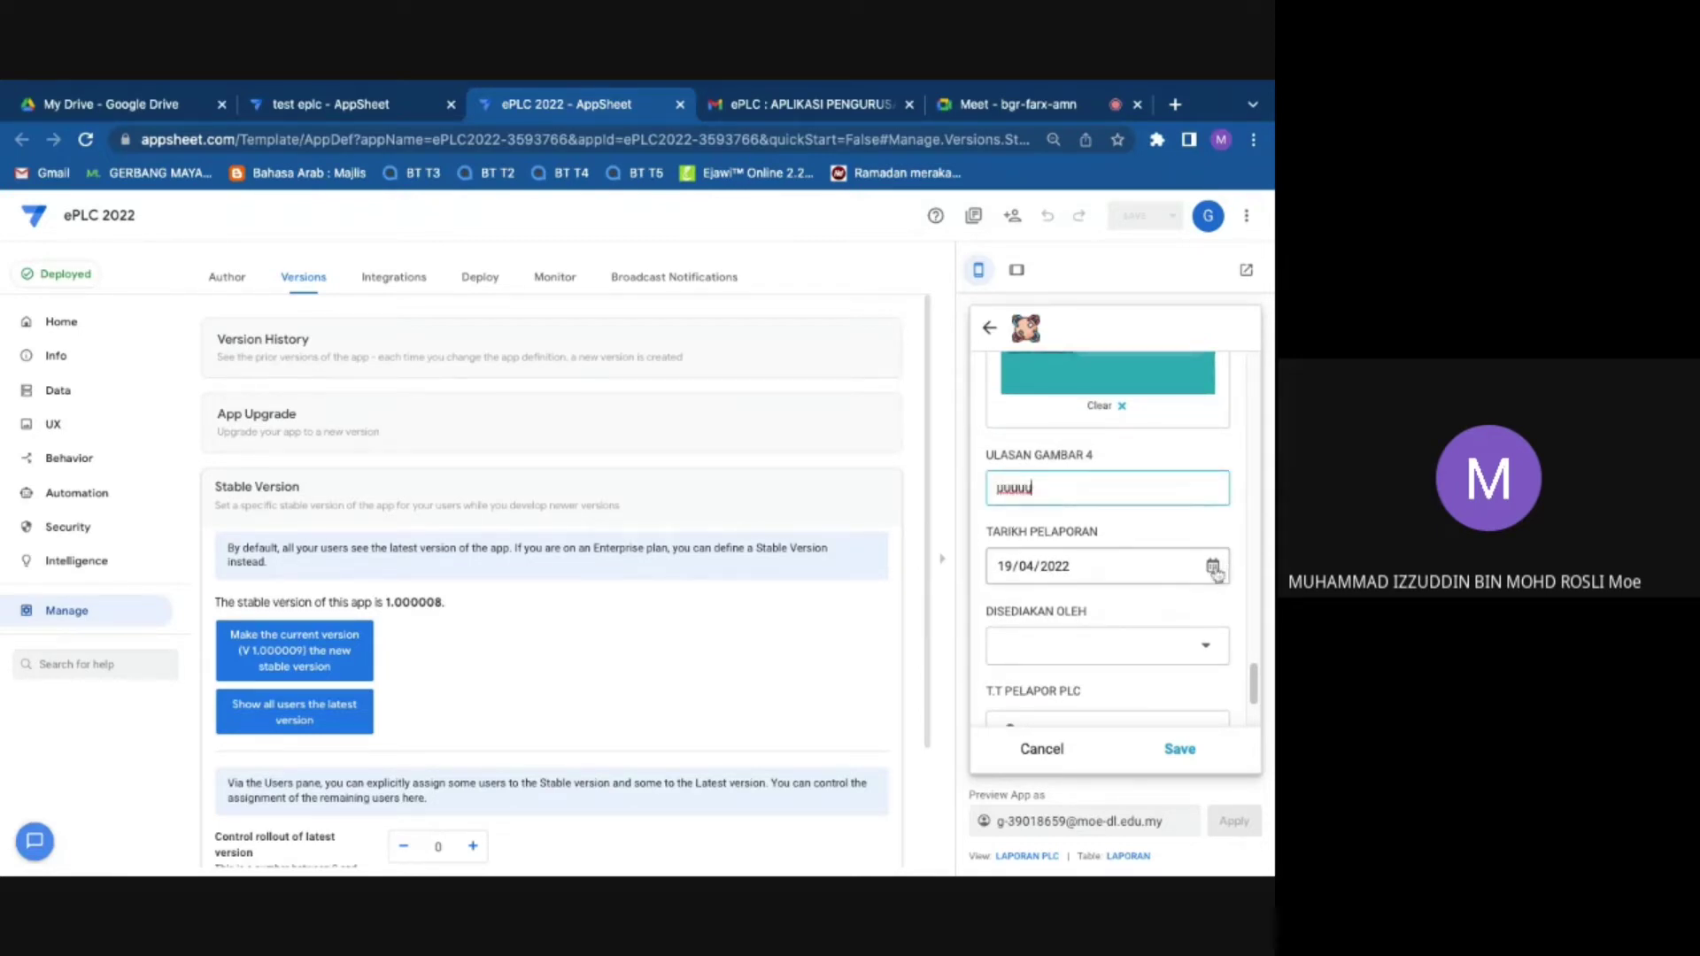
{"action": "key", "text": "Tab"}
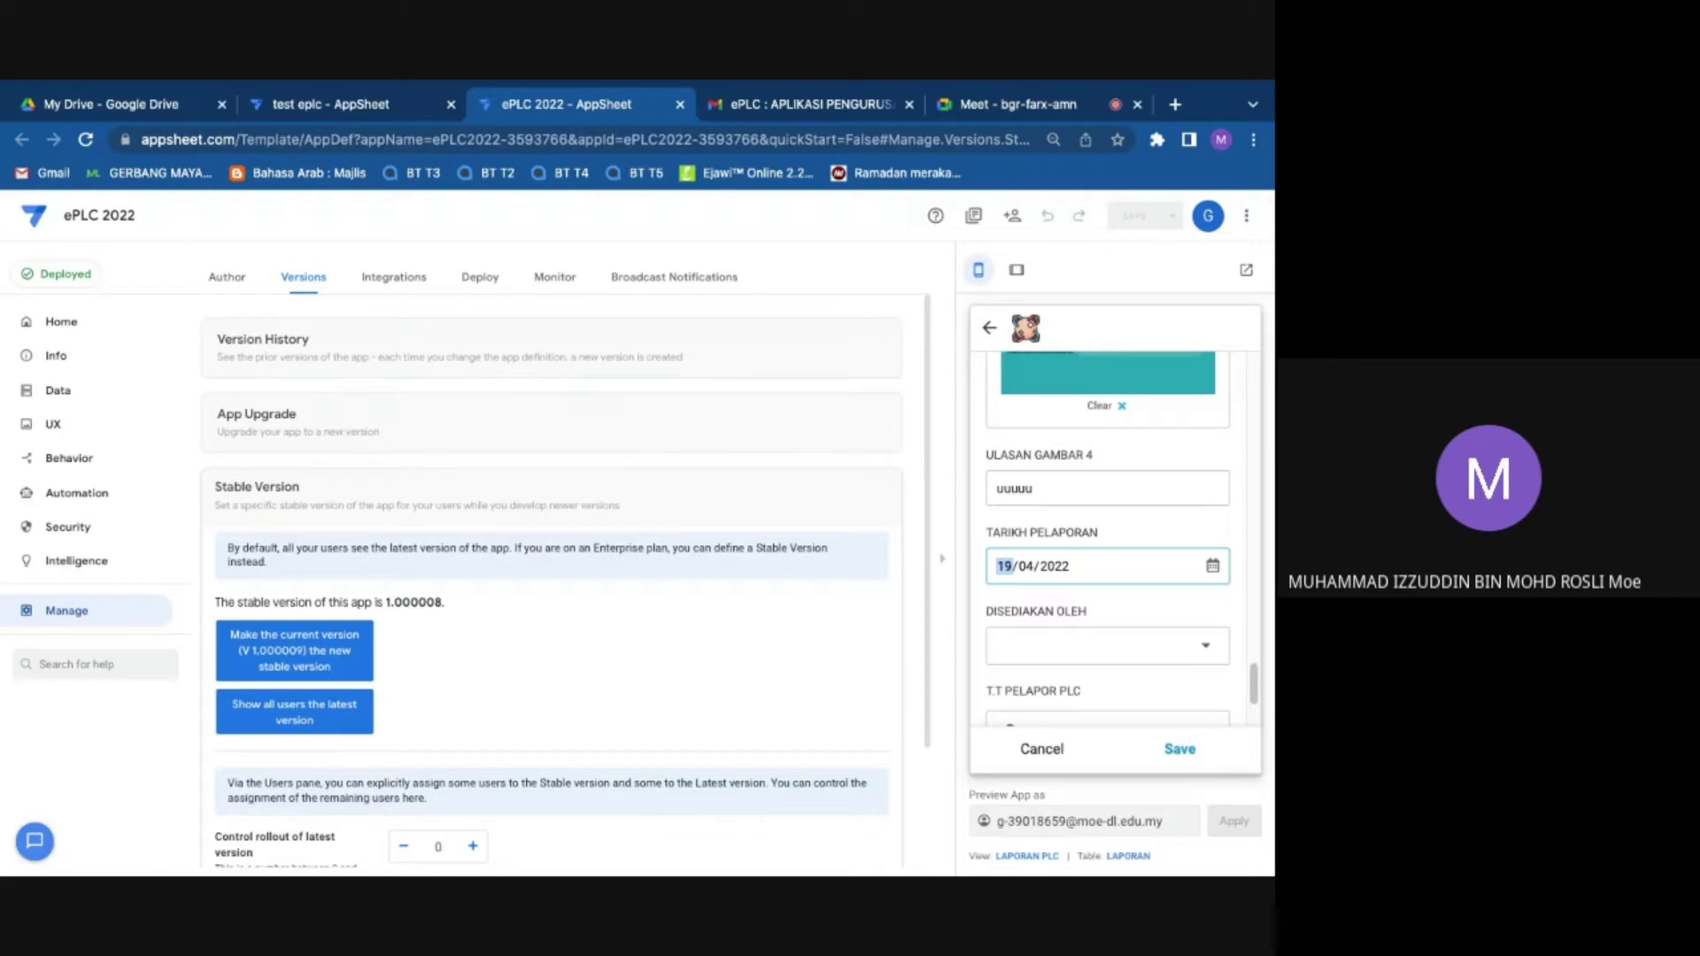
Step: Set the report date to 27/04/2022 and choose NARUTO in DISEDIAKAN OLEH
{"action": "type", "text": "27"}
{"action": "scroll", "coordinate": [1113, 595], "scroll_direction": "down", "scroll_amount": 1}
{"action": "left_click", "coordinate": [1107, 619]}
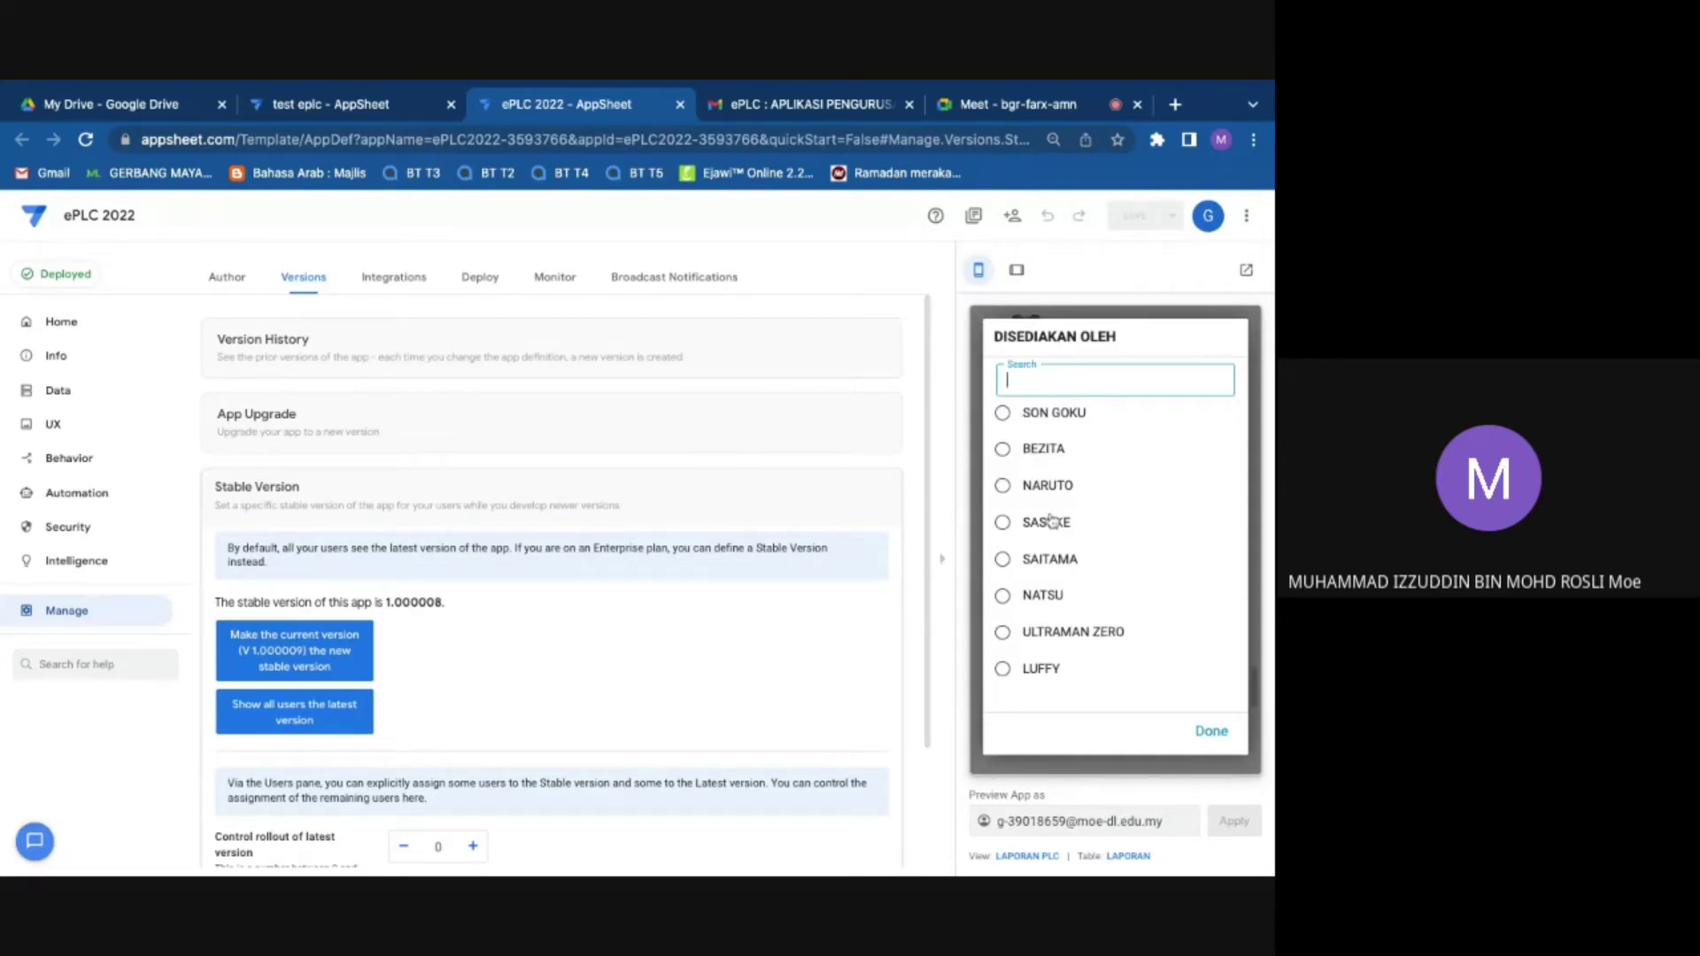
{"action": "left_click", "coordinate": [1032, 487]}
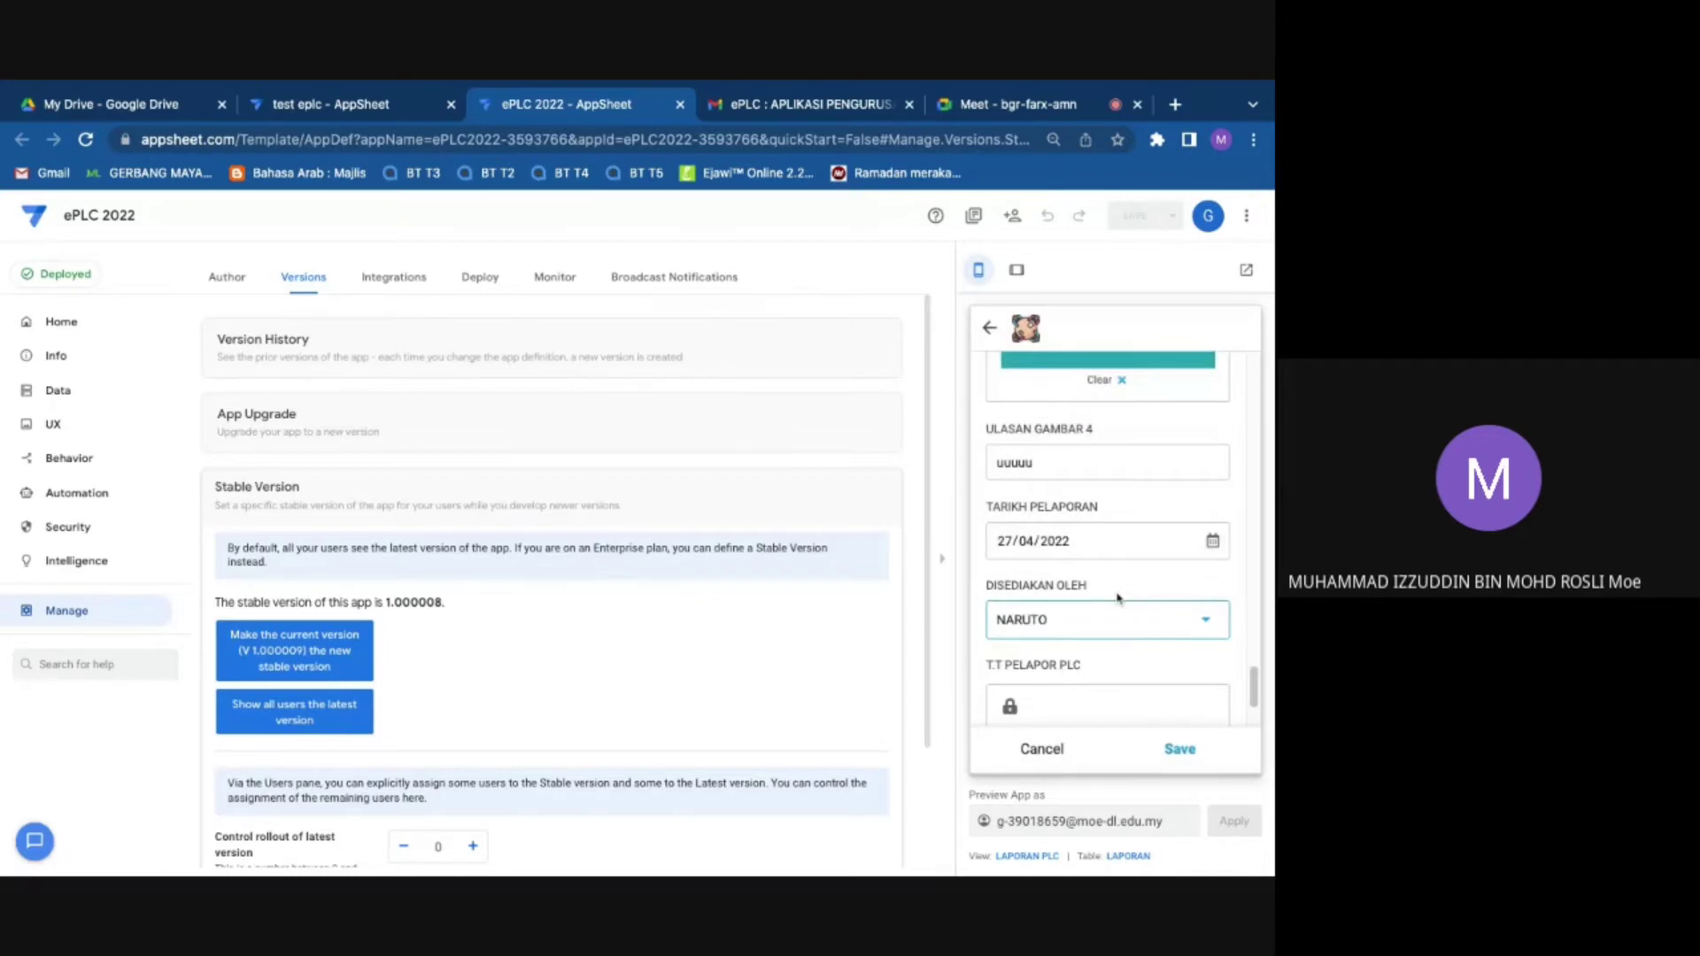
Step: Sign T.T PELAPOR PLC, save and sync the report, then go to the Meet call
{"action": "scroll", "coordinate": [1063, 588], "scroll_direction": "down", "scroll_amount": 2}
{"action": "left_click", "coordinate": [1011, 584]}
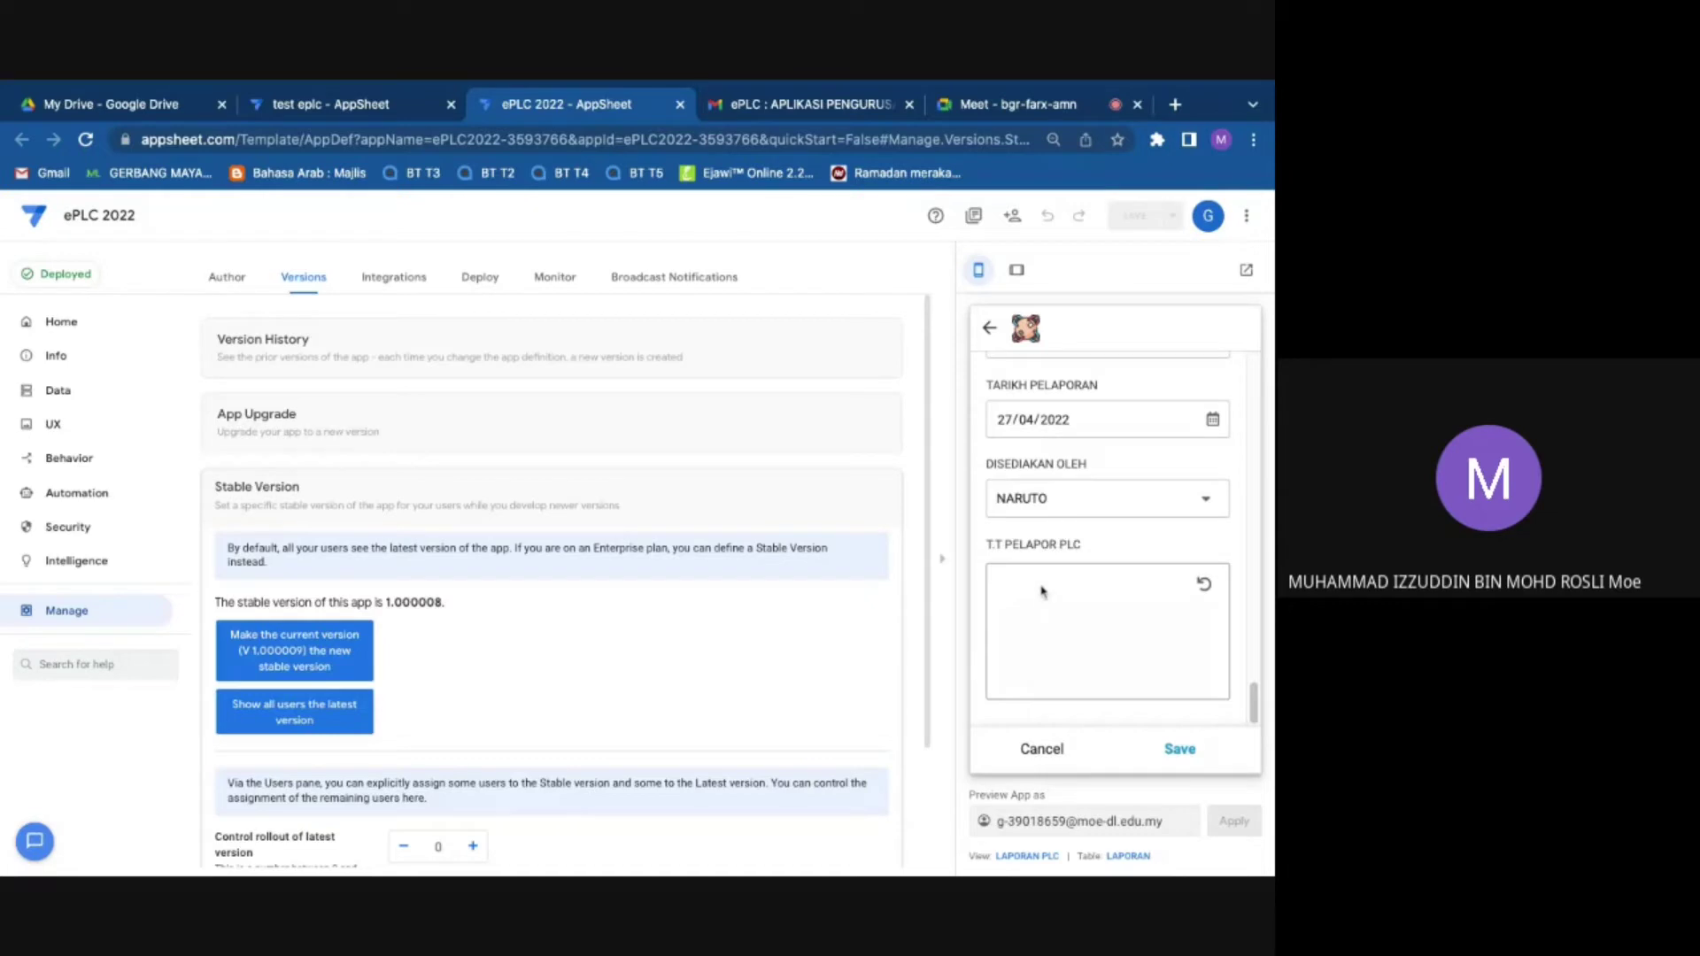
{"action": "left_click_drag", "start_coordinate": [1002, 623], "coordinate": [1107, 613]}
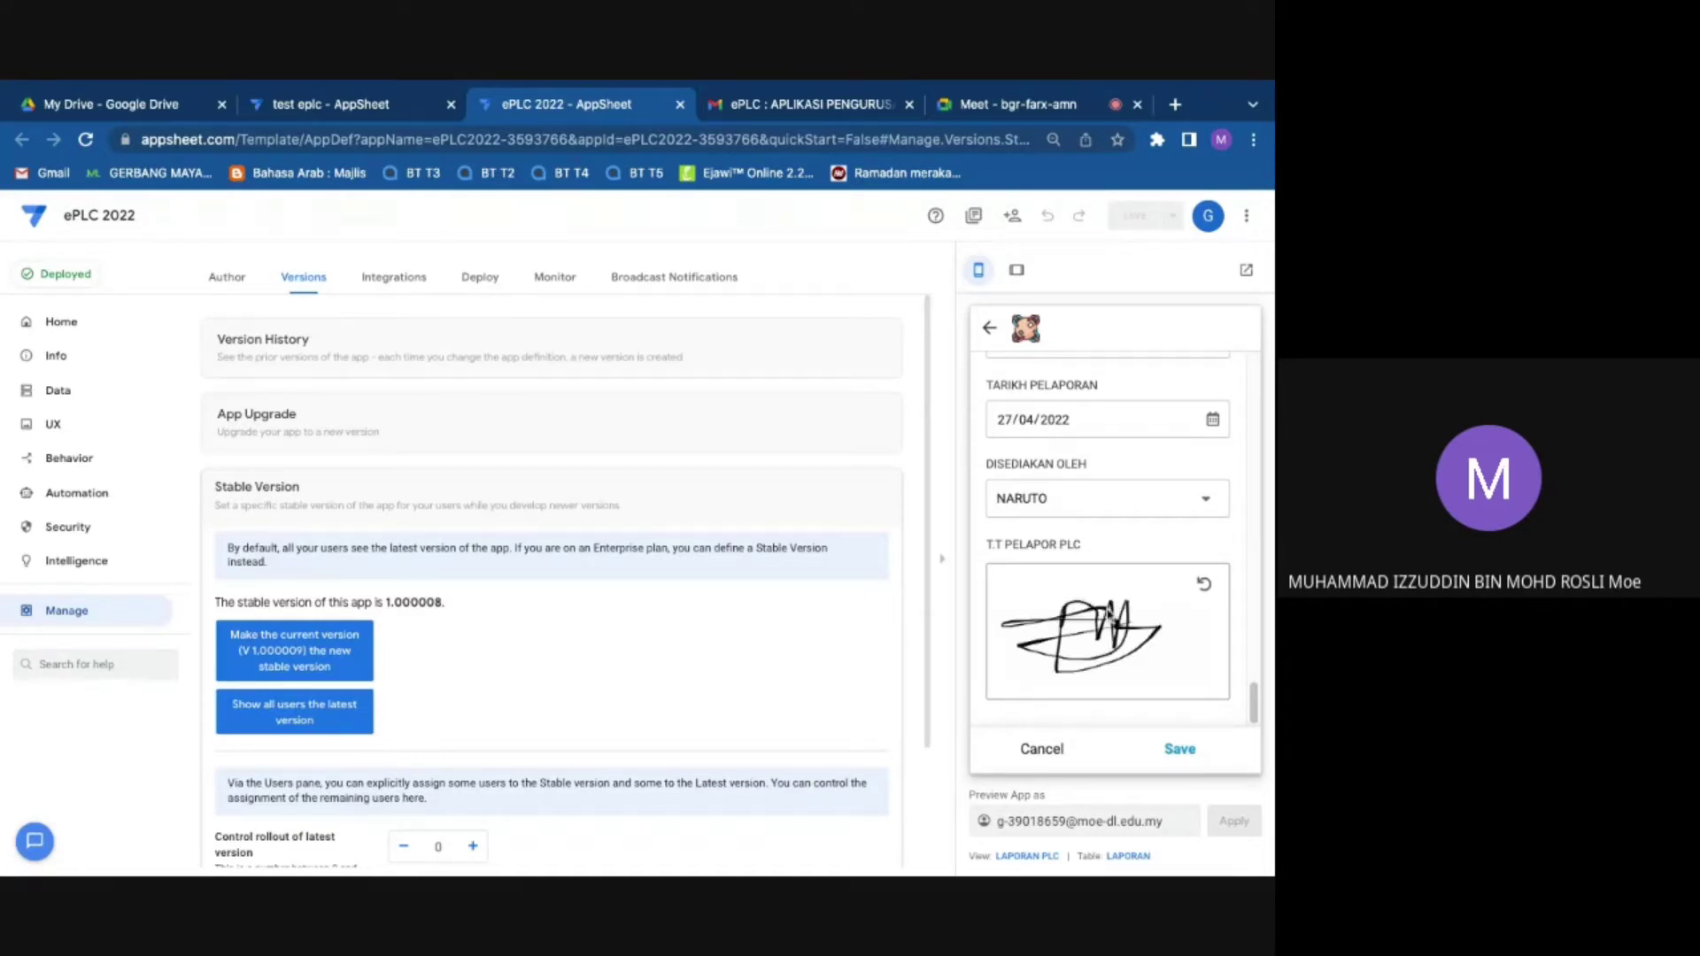
{"action": "left_click", "coordinate": [1179, 748]}
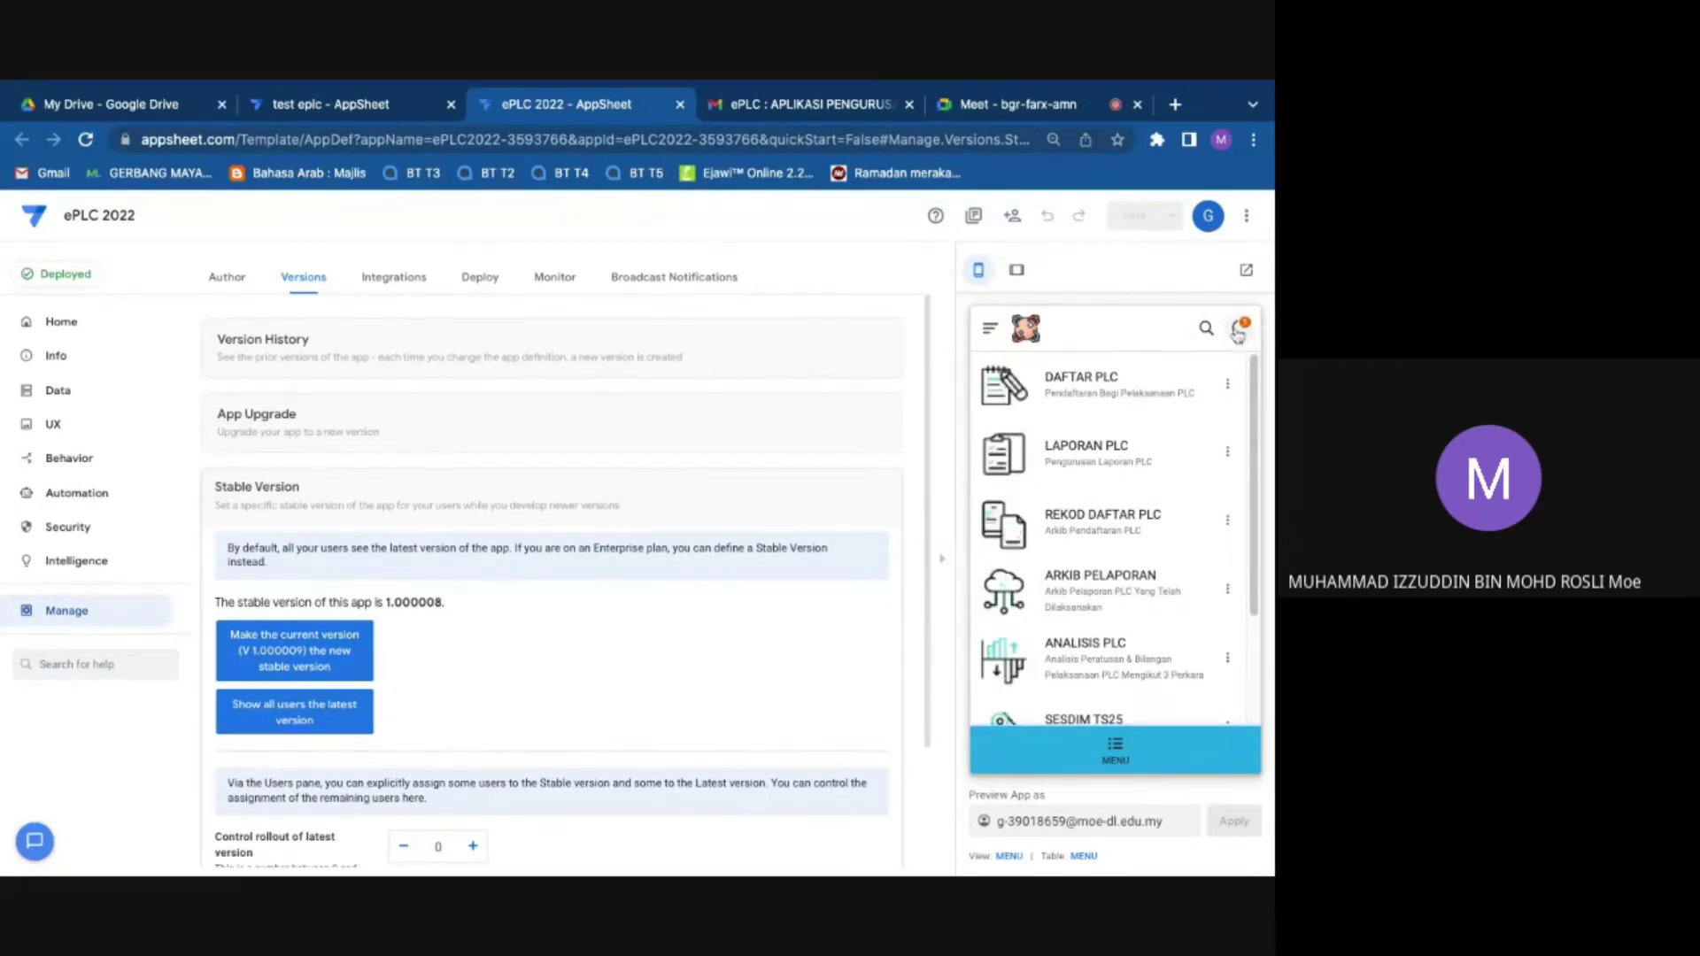
{"action": "left_click", "coordinate": [1241, 329]}
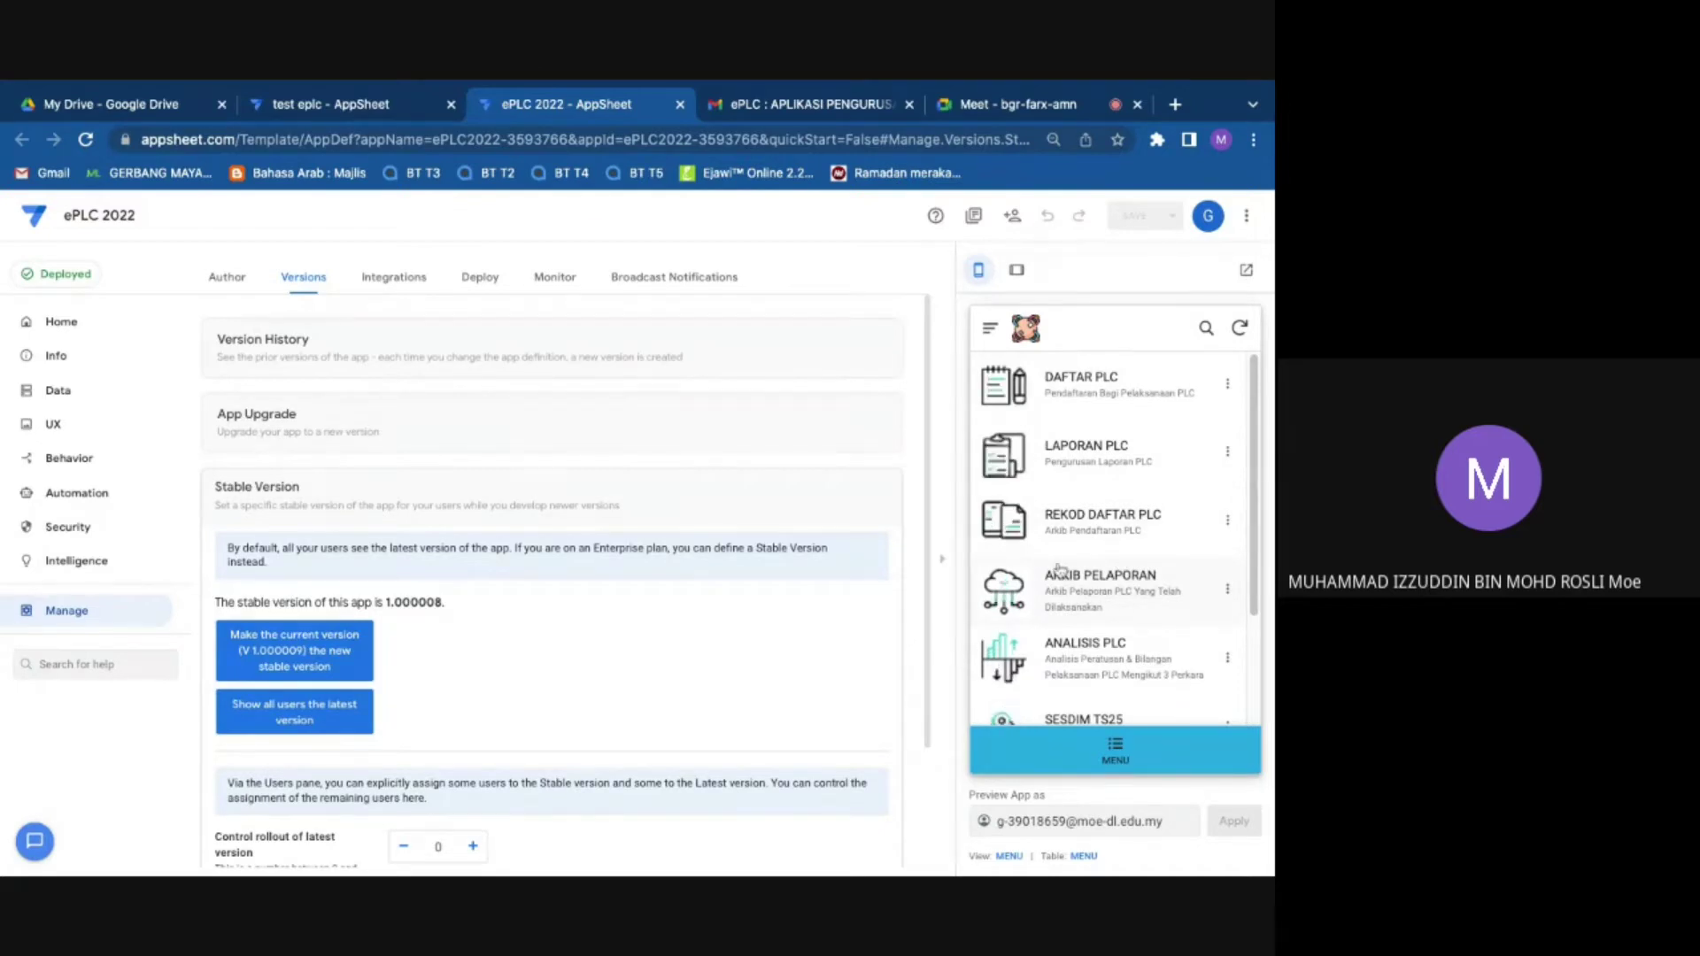
{"action": "left_click", "coordinate": [1018, 108]}
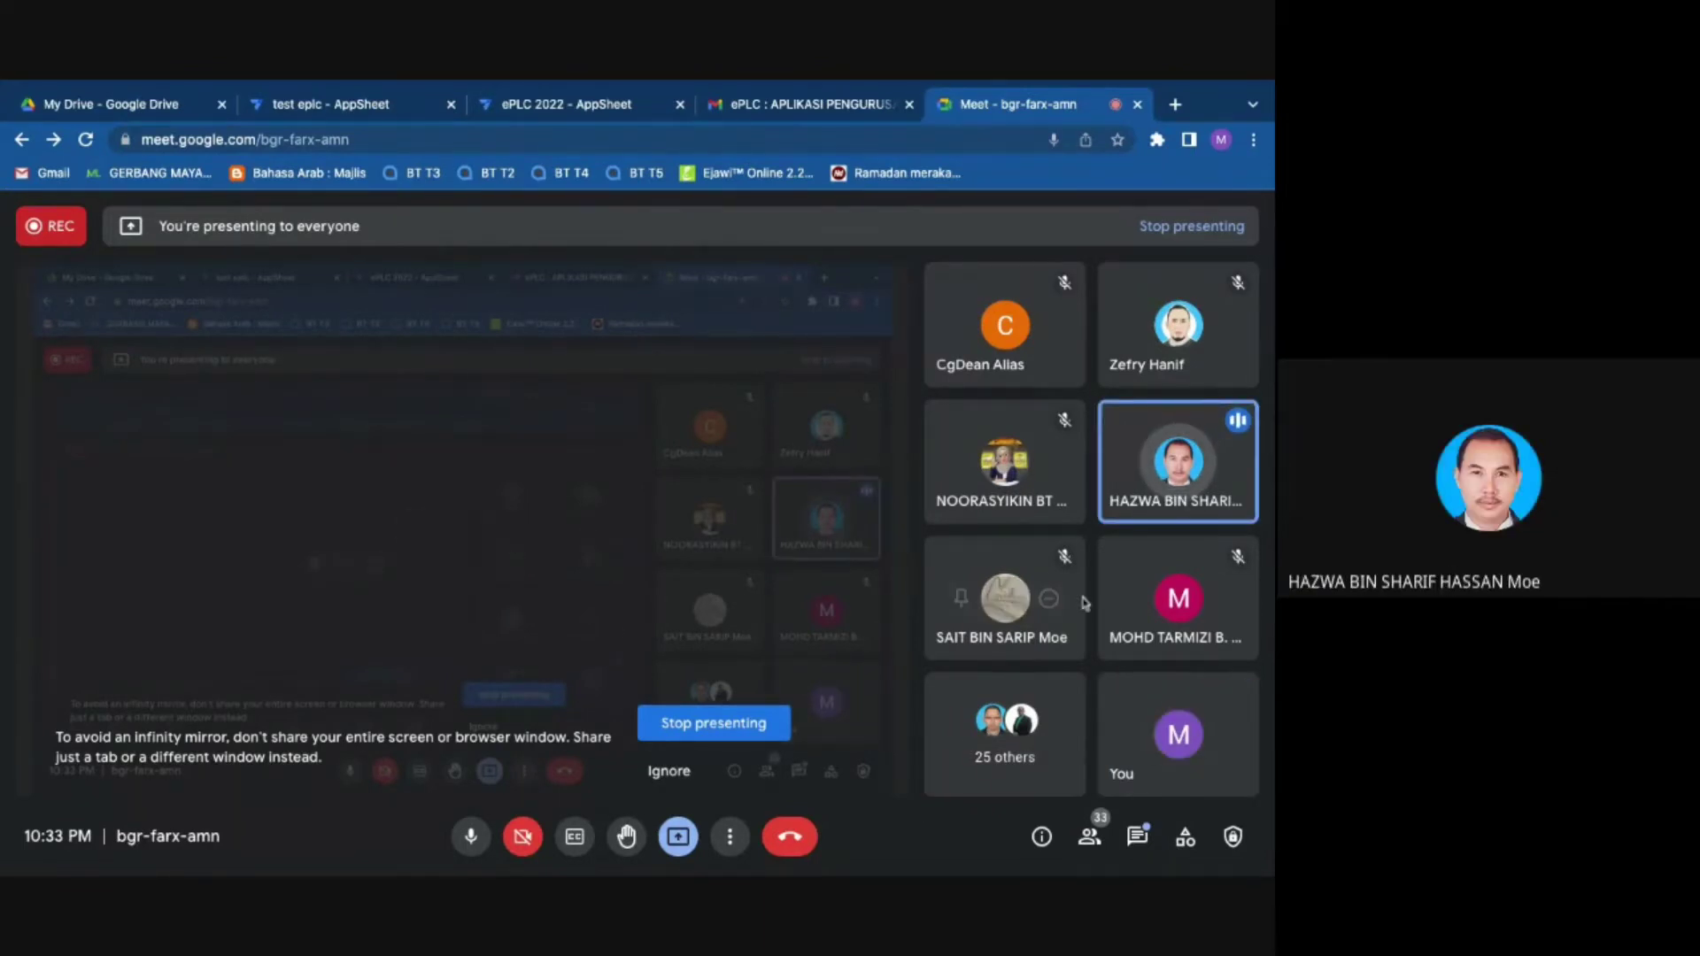
Step: Go back from the Google Meet call to the ePLC 2022 AppSheet tab
{"action": "mouse_move", "coordinate": [1083, 604]}
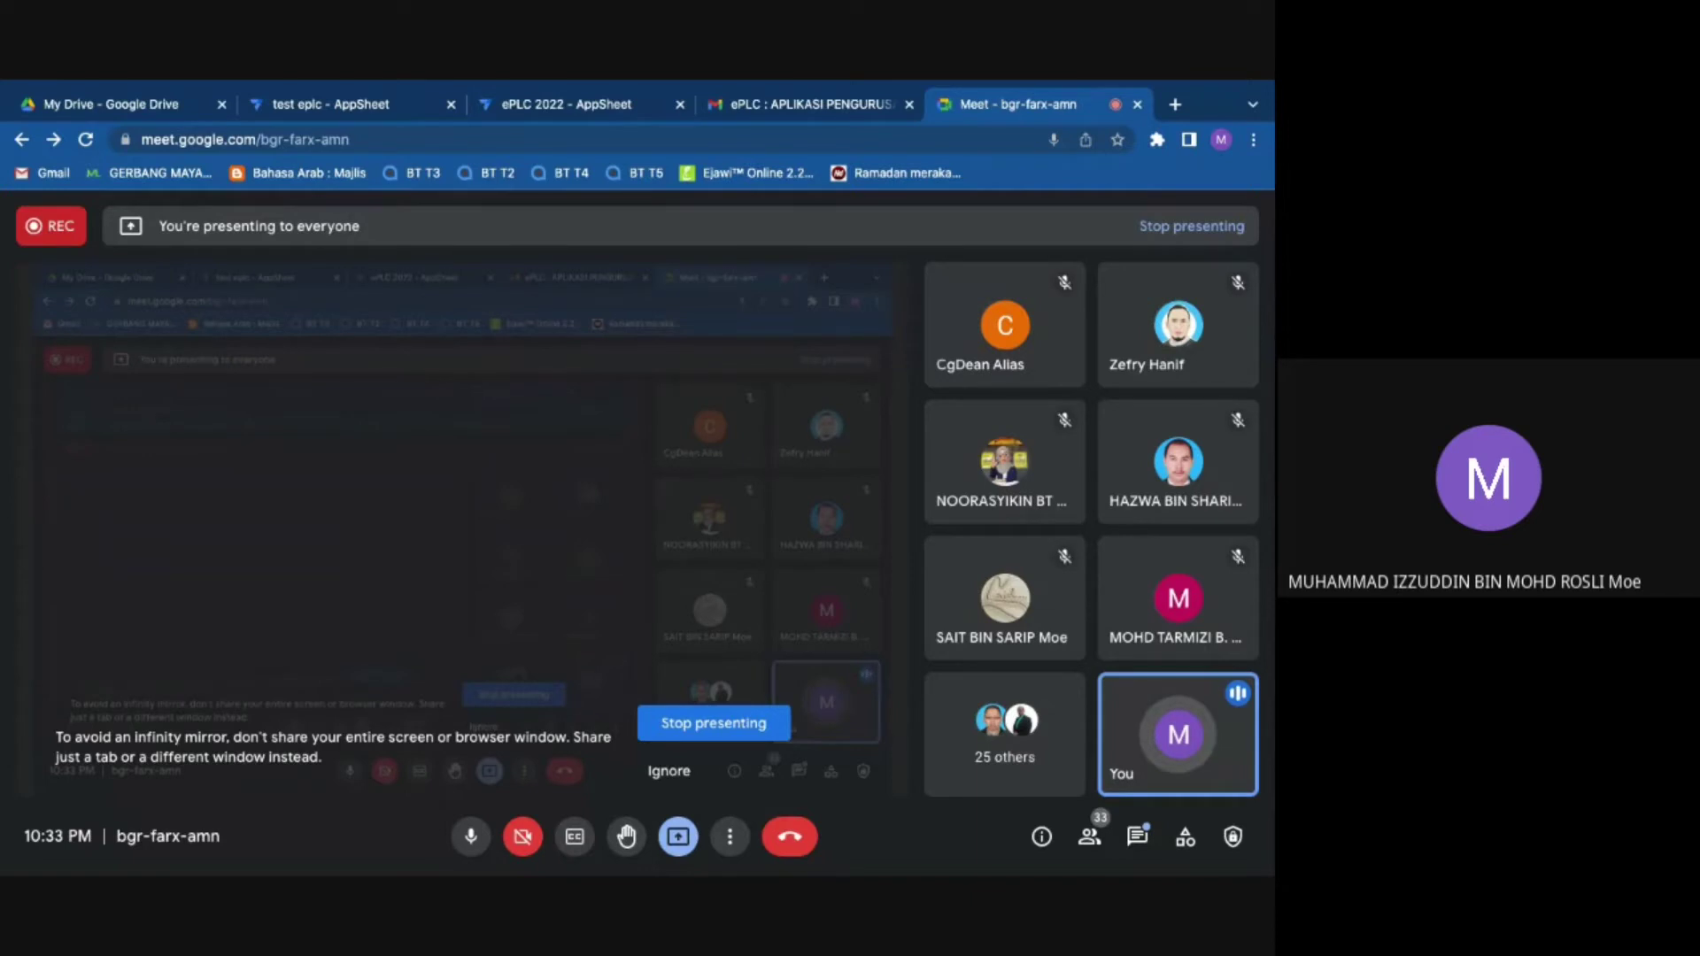
{"action": "left_click", "coordinate": [569, 104]}
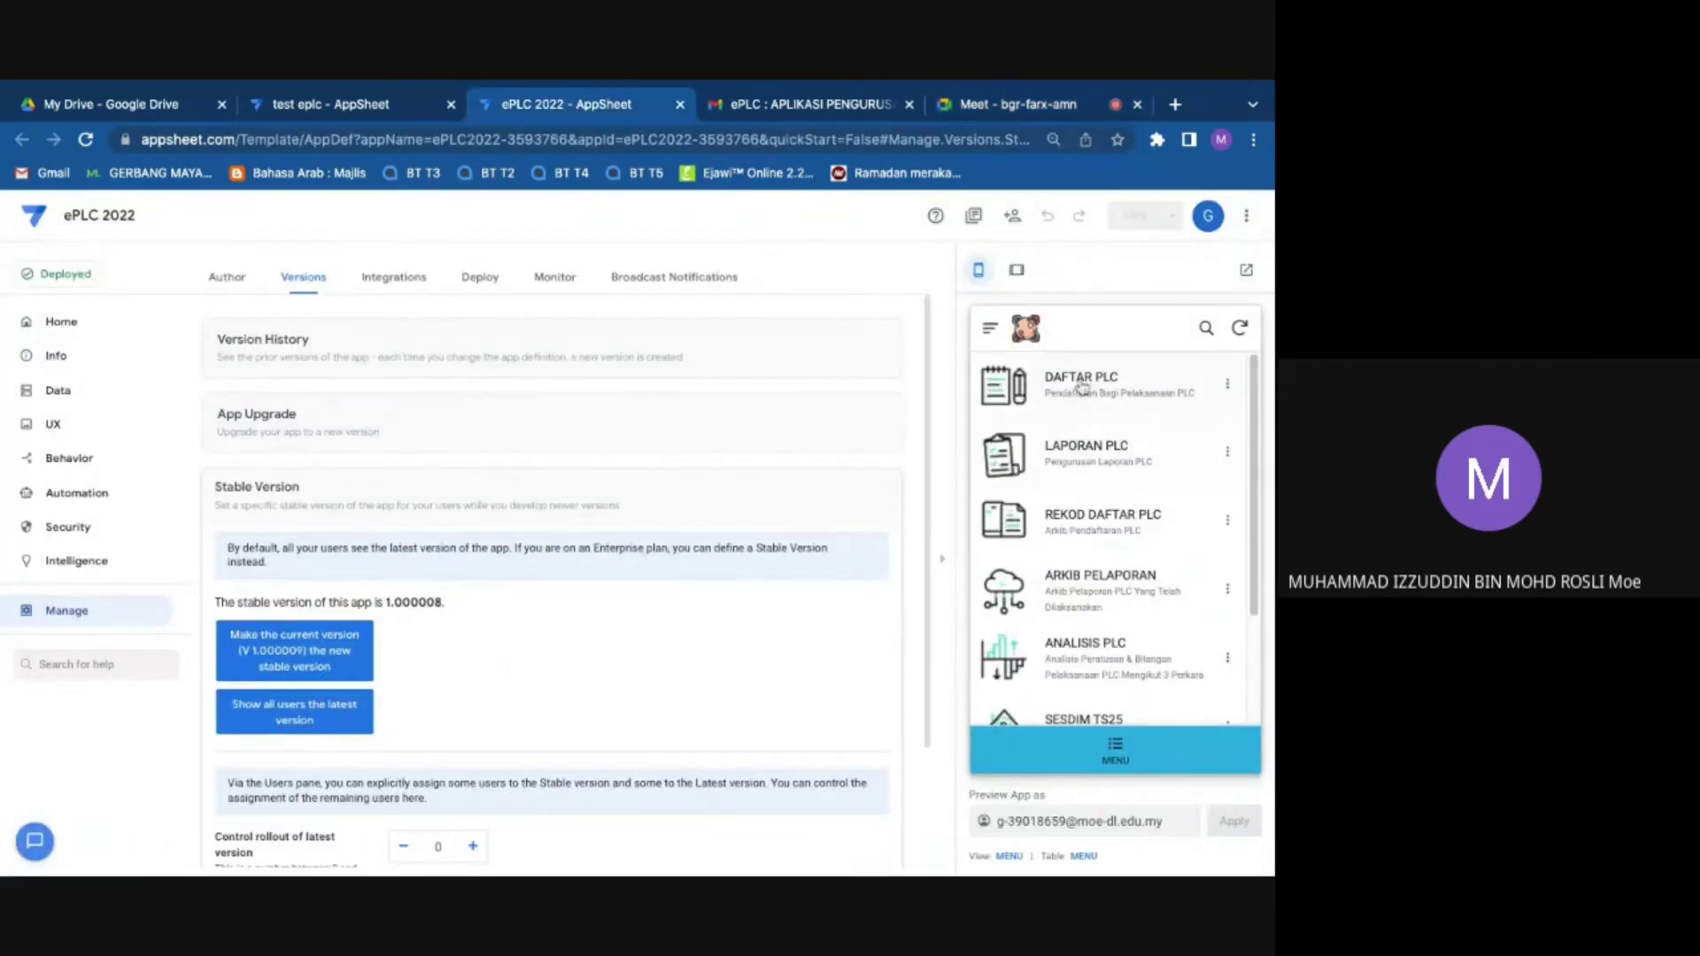
Step: Start a new LAPORAN PLC report for PEMBELAJARAN BERKUMPULAN, then go to the Meet call
{"action": "left_click", "coordinate": [1085, 462]}
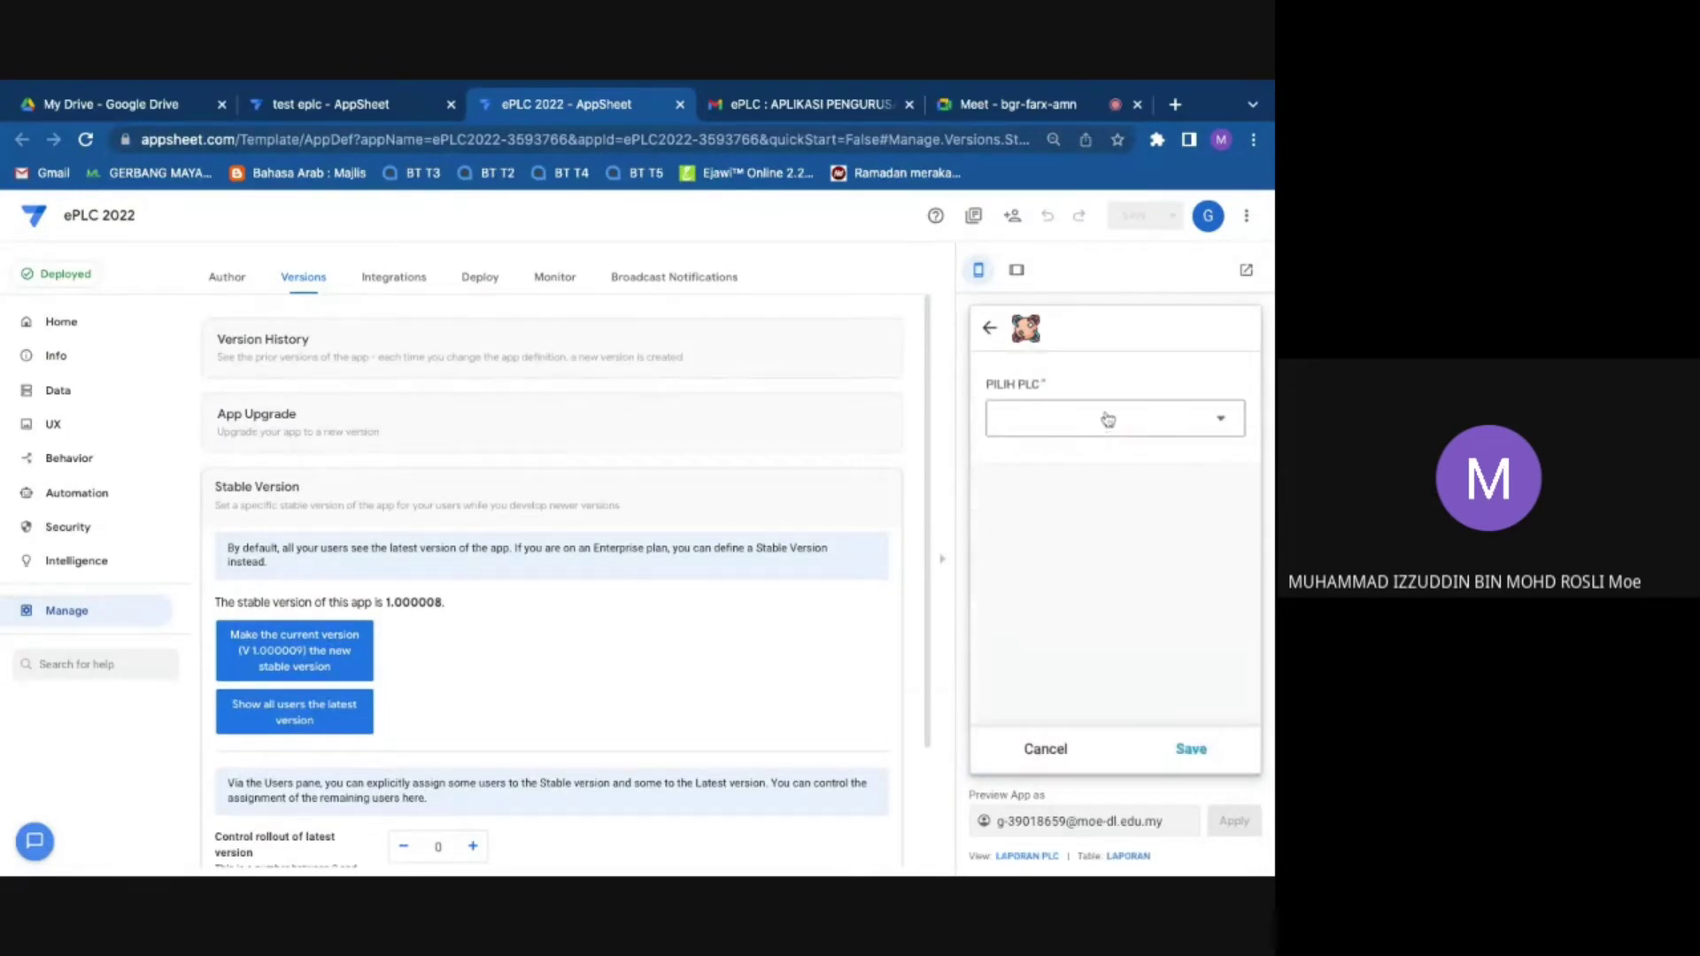
{"action": "left_click", "coordinate": [1195, 423]}
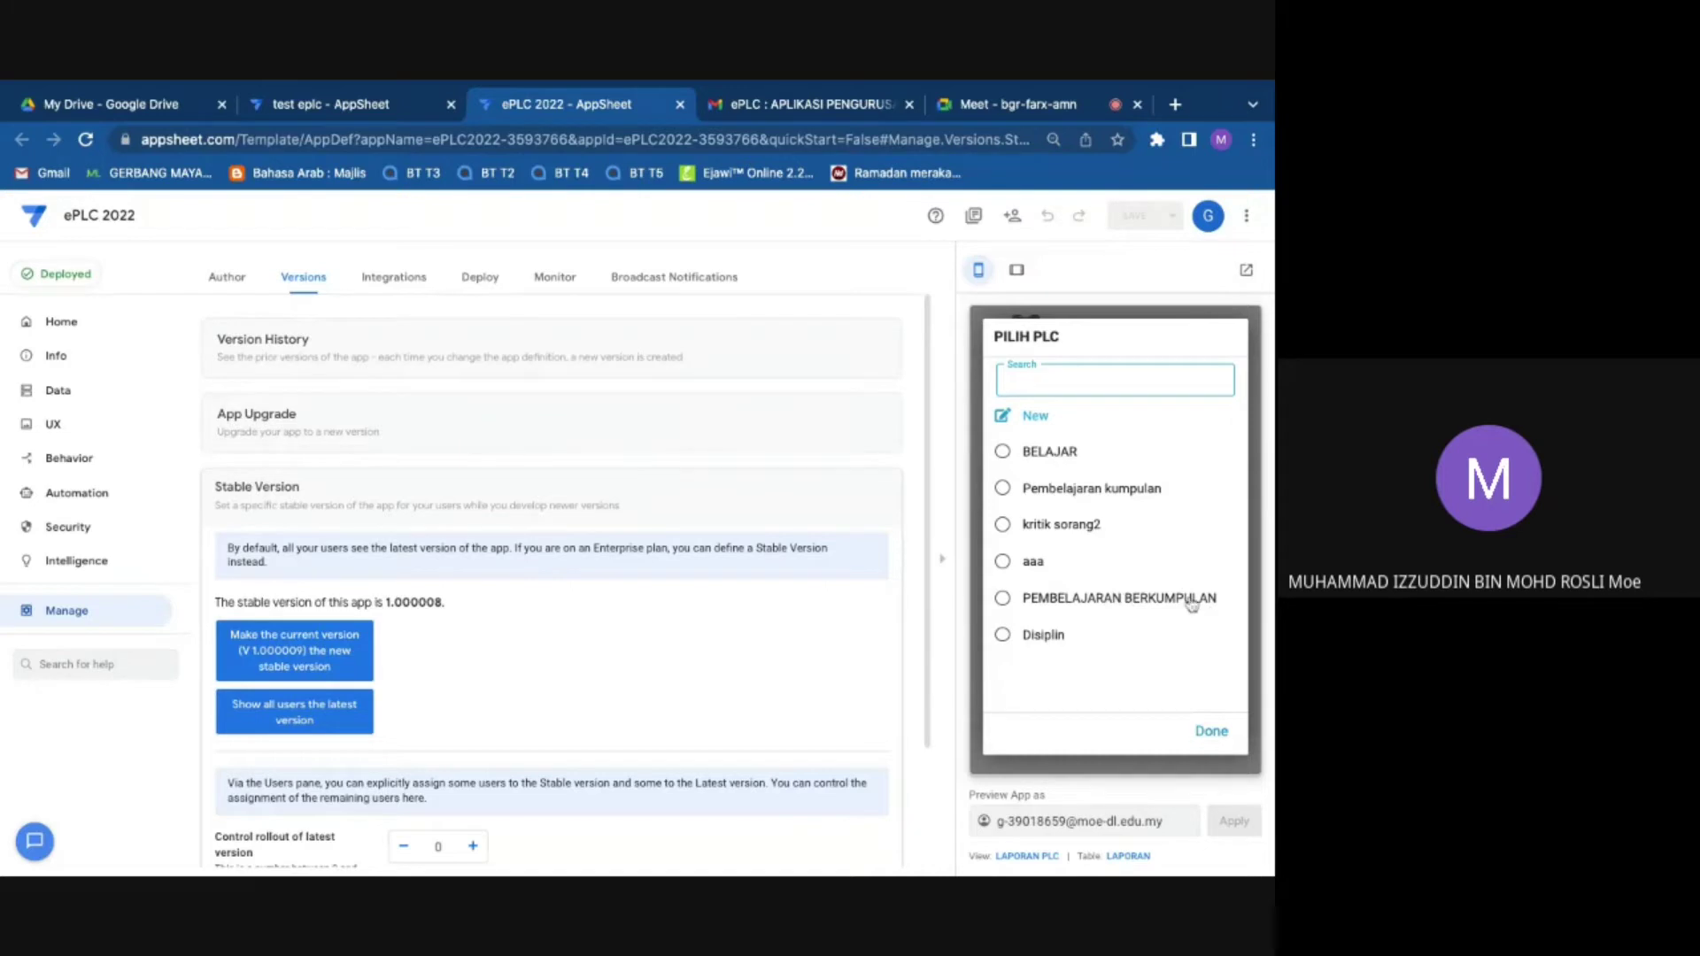
{"action": "left_click", "coordinate": [1060, 598]}
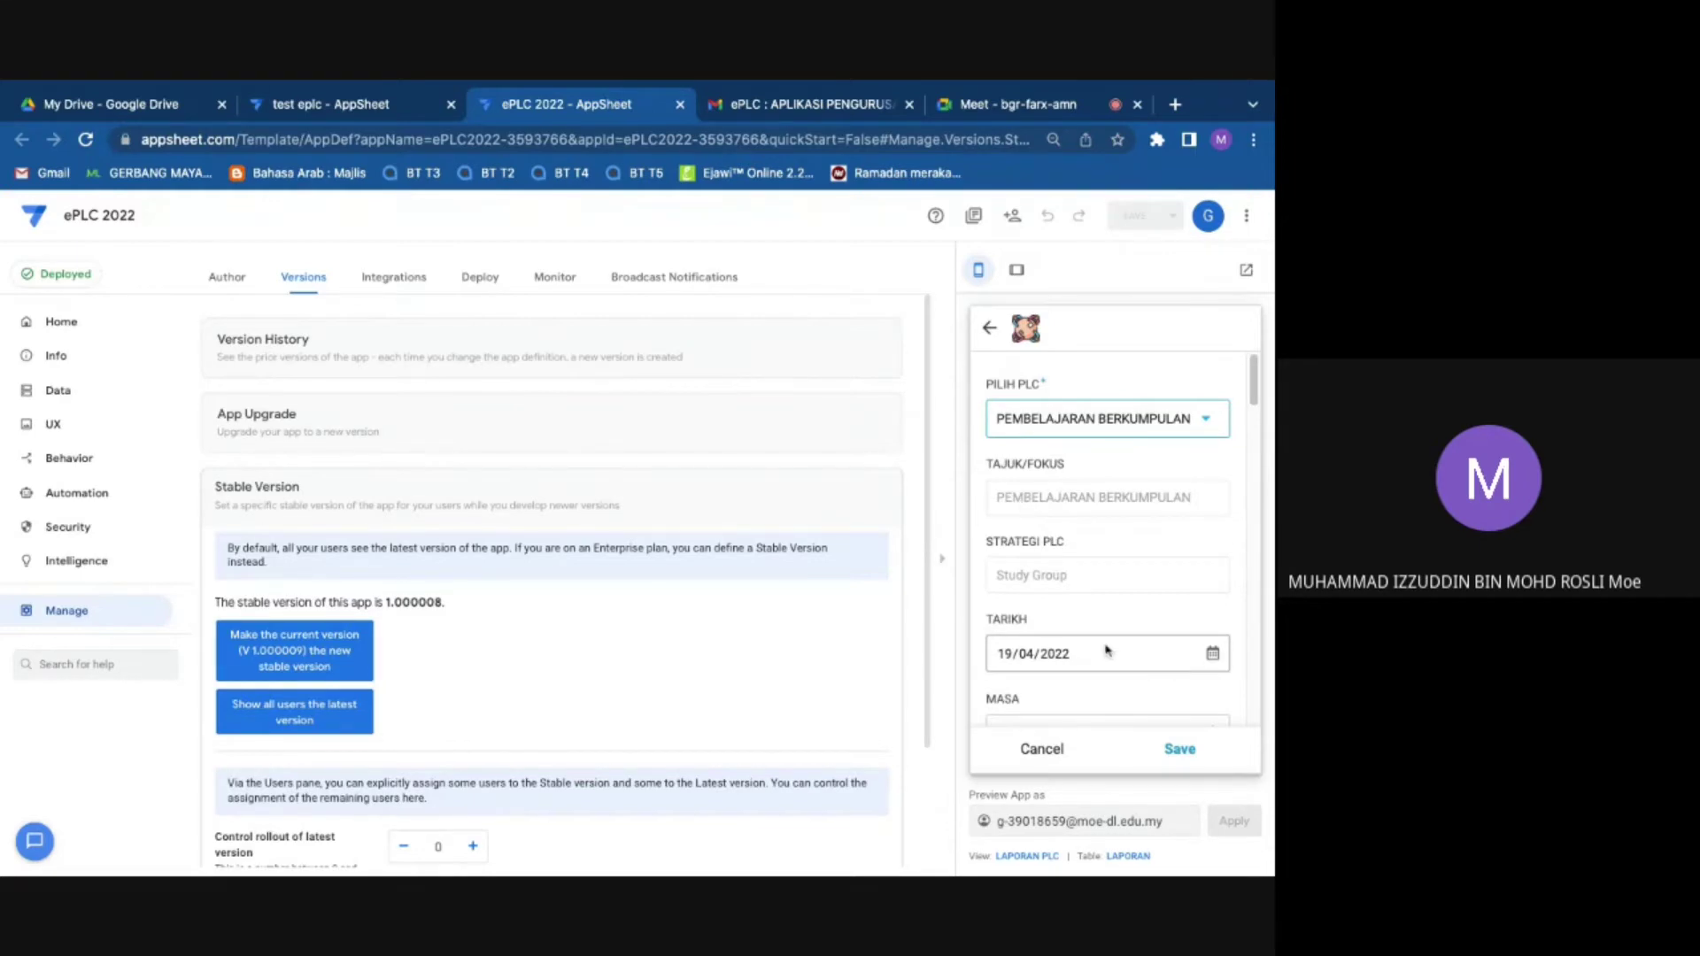
{"action": "scroll", "coordinate": [1106, 651], "scroll_direction": "down", "scroll_amount": 1}
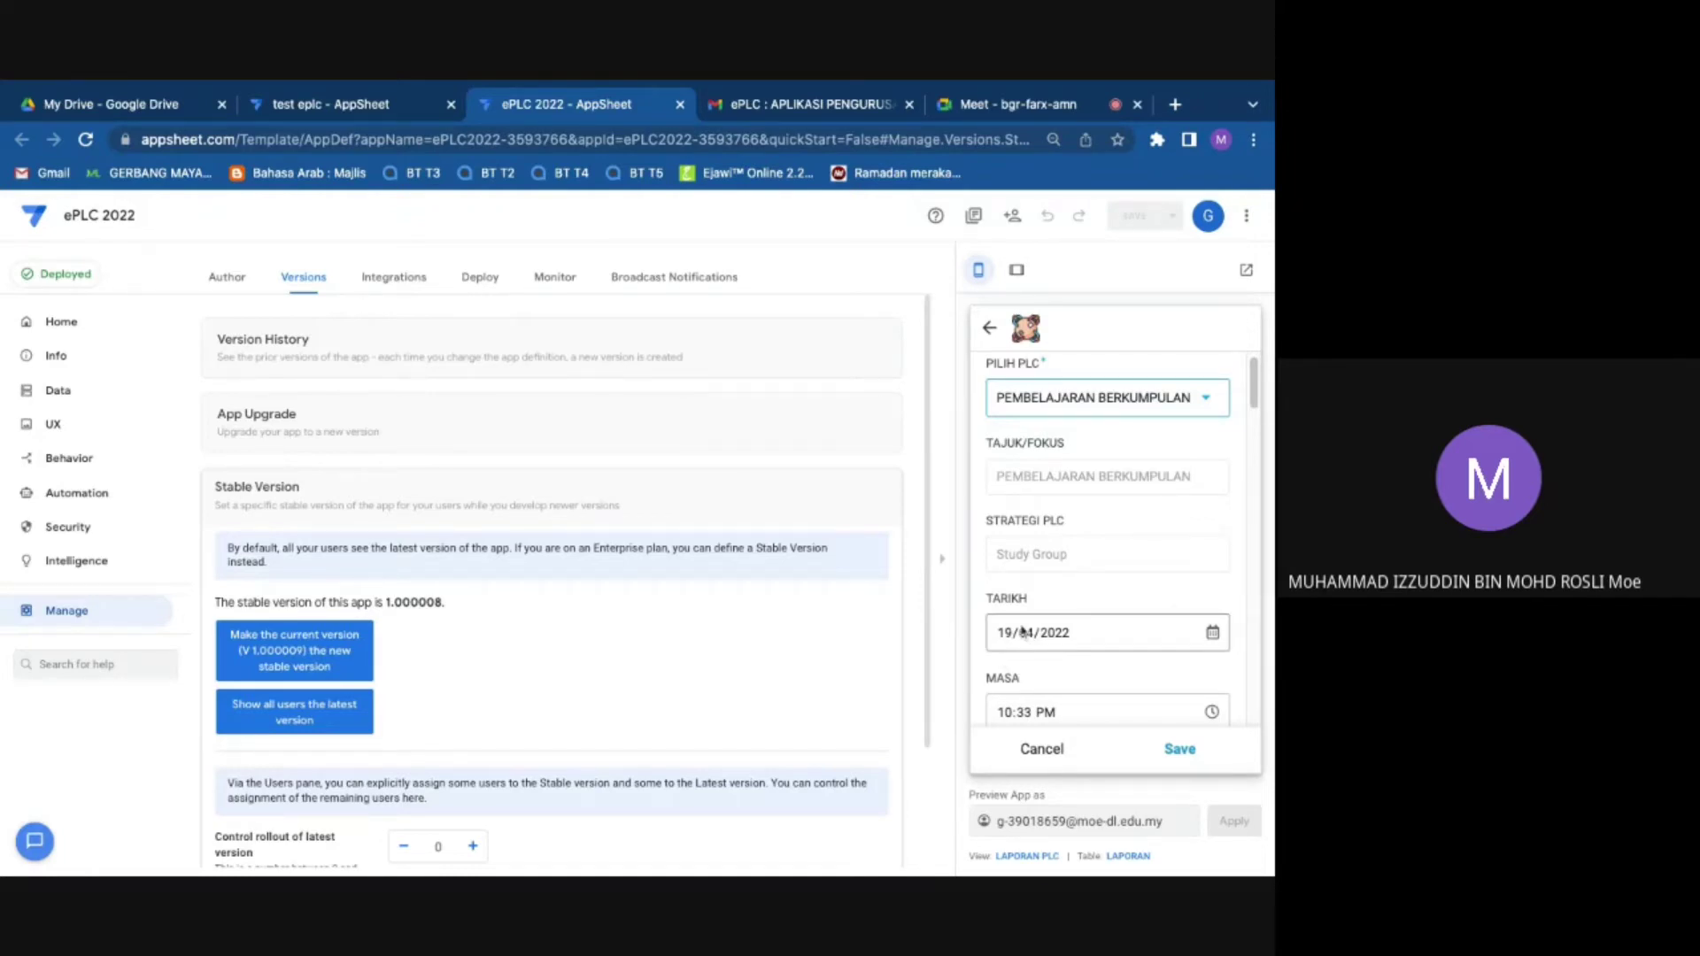
{"action": "left_click", "coordinate": [1028, 104]}
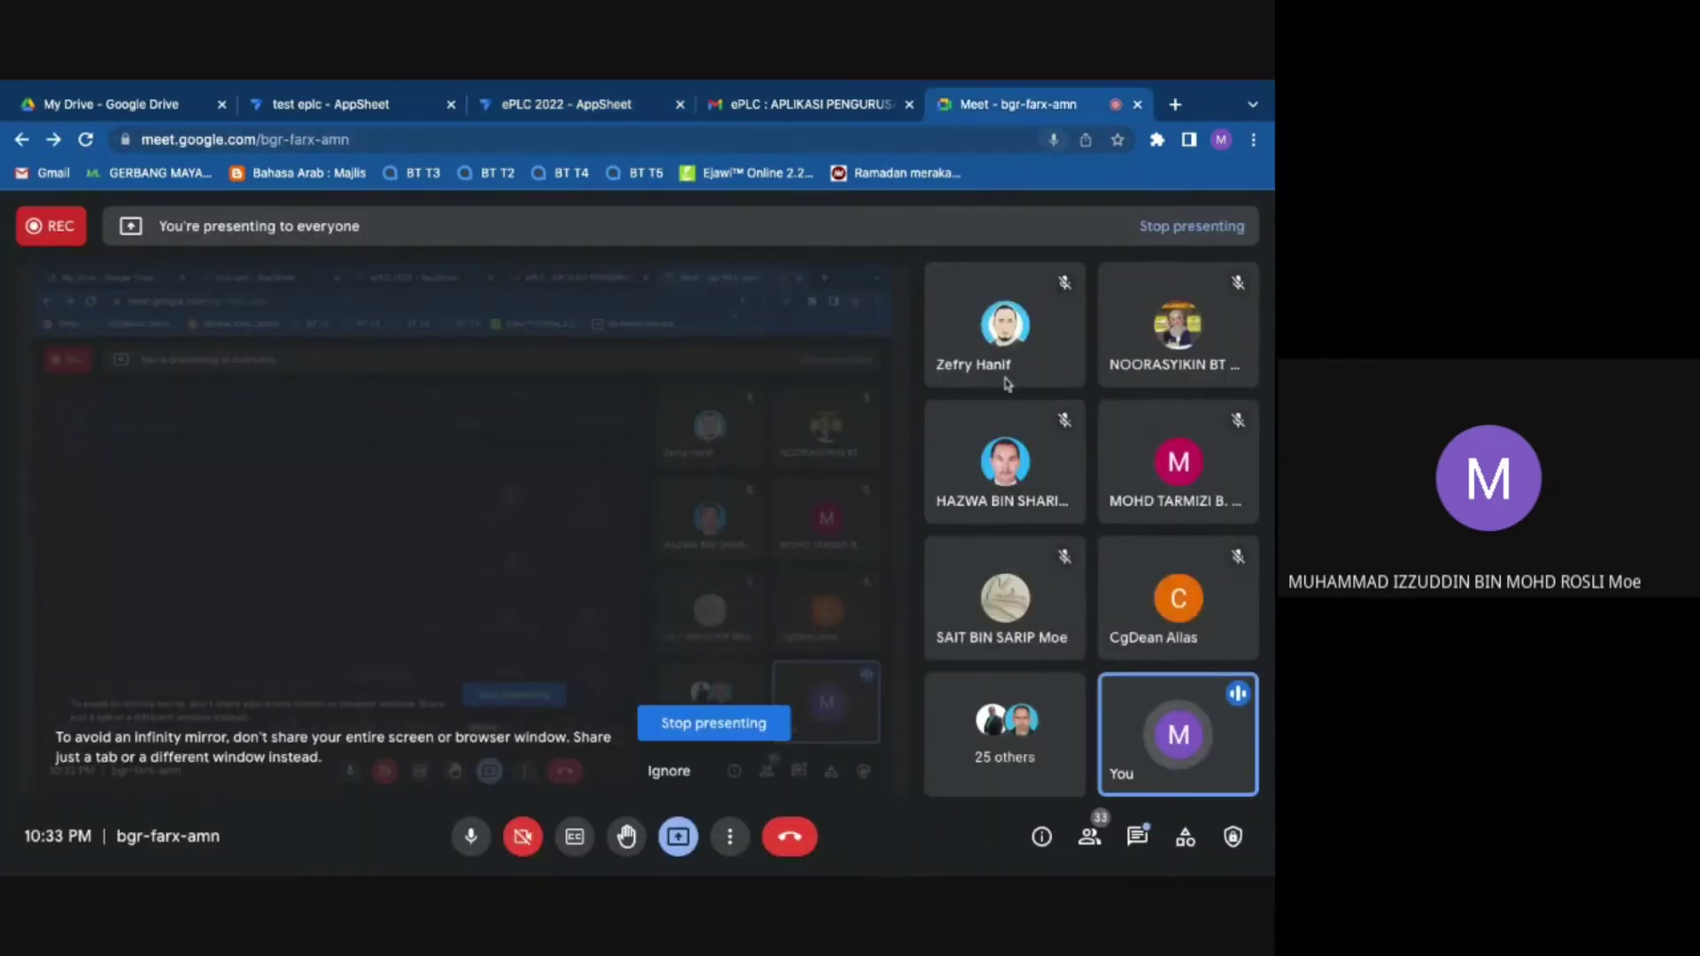
Step: Go back to the ePLC 2022 AppSheet tab showing the partly filled report form
{"action": "mouse_move", "coordinate": [1000, 381]}
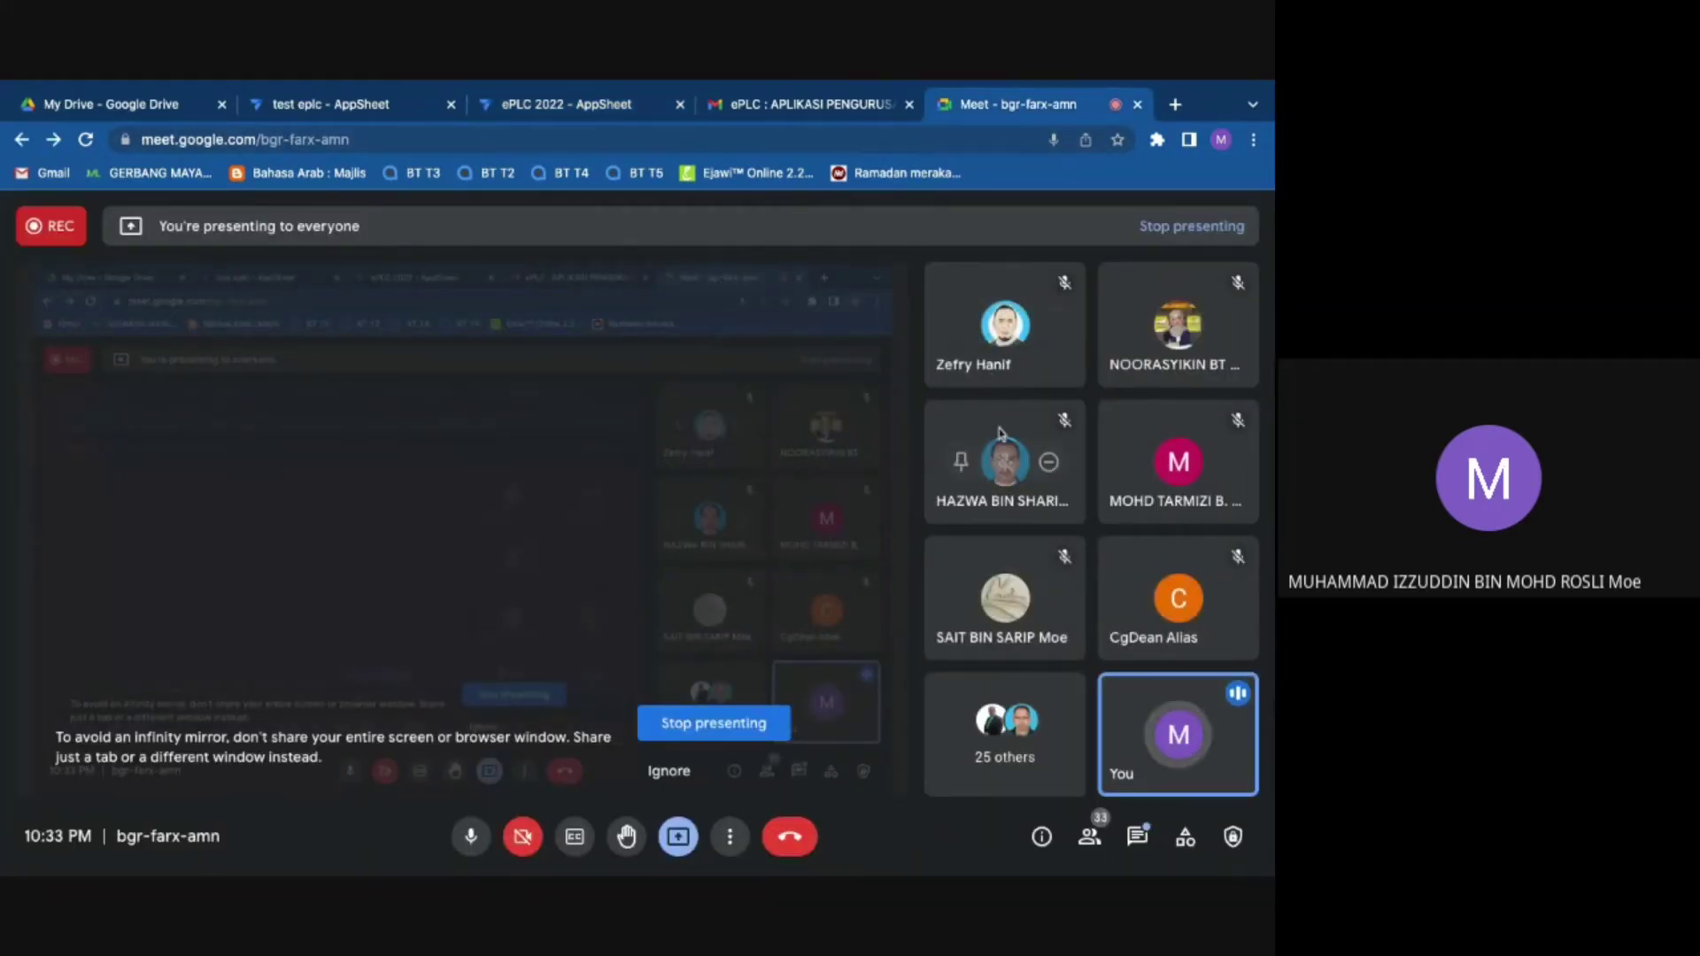
{"action": "mouse_move", "coordinate": [990, 608]}
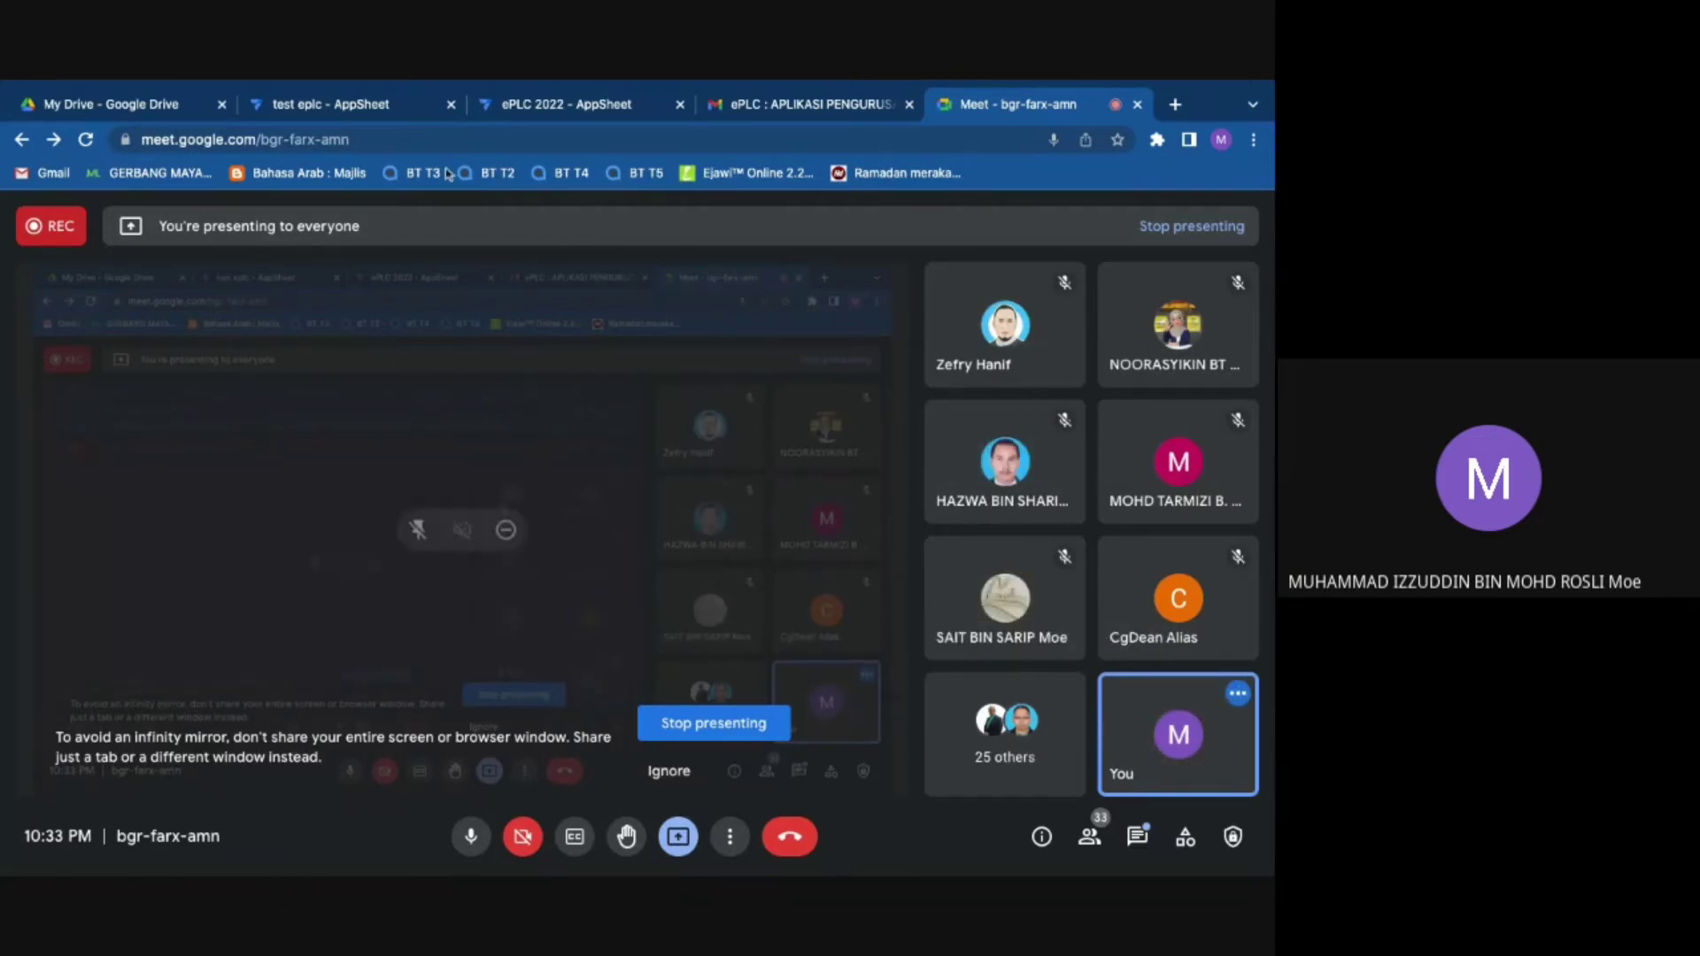
{"action": "left_click", "coordinate": [513, 97]}
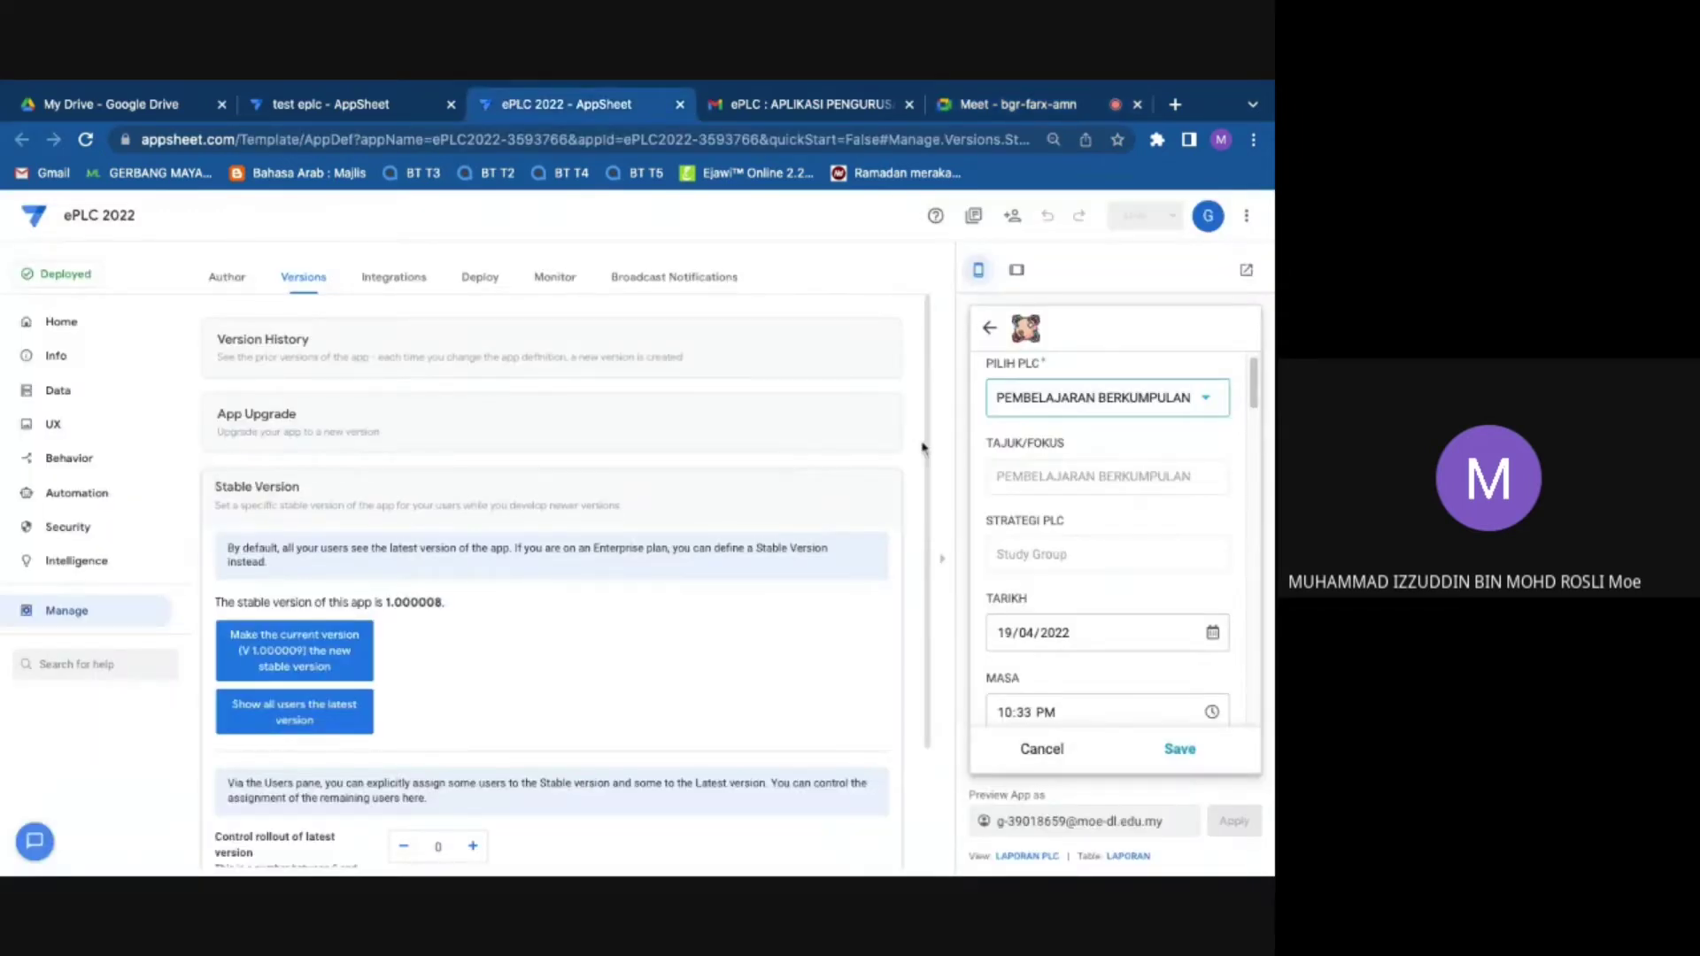
Step: Cancel the unfinished report form and return to the AppSheet editor
{"action": "left_click", "coordinate": [1041, 748]}
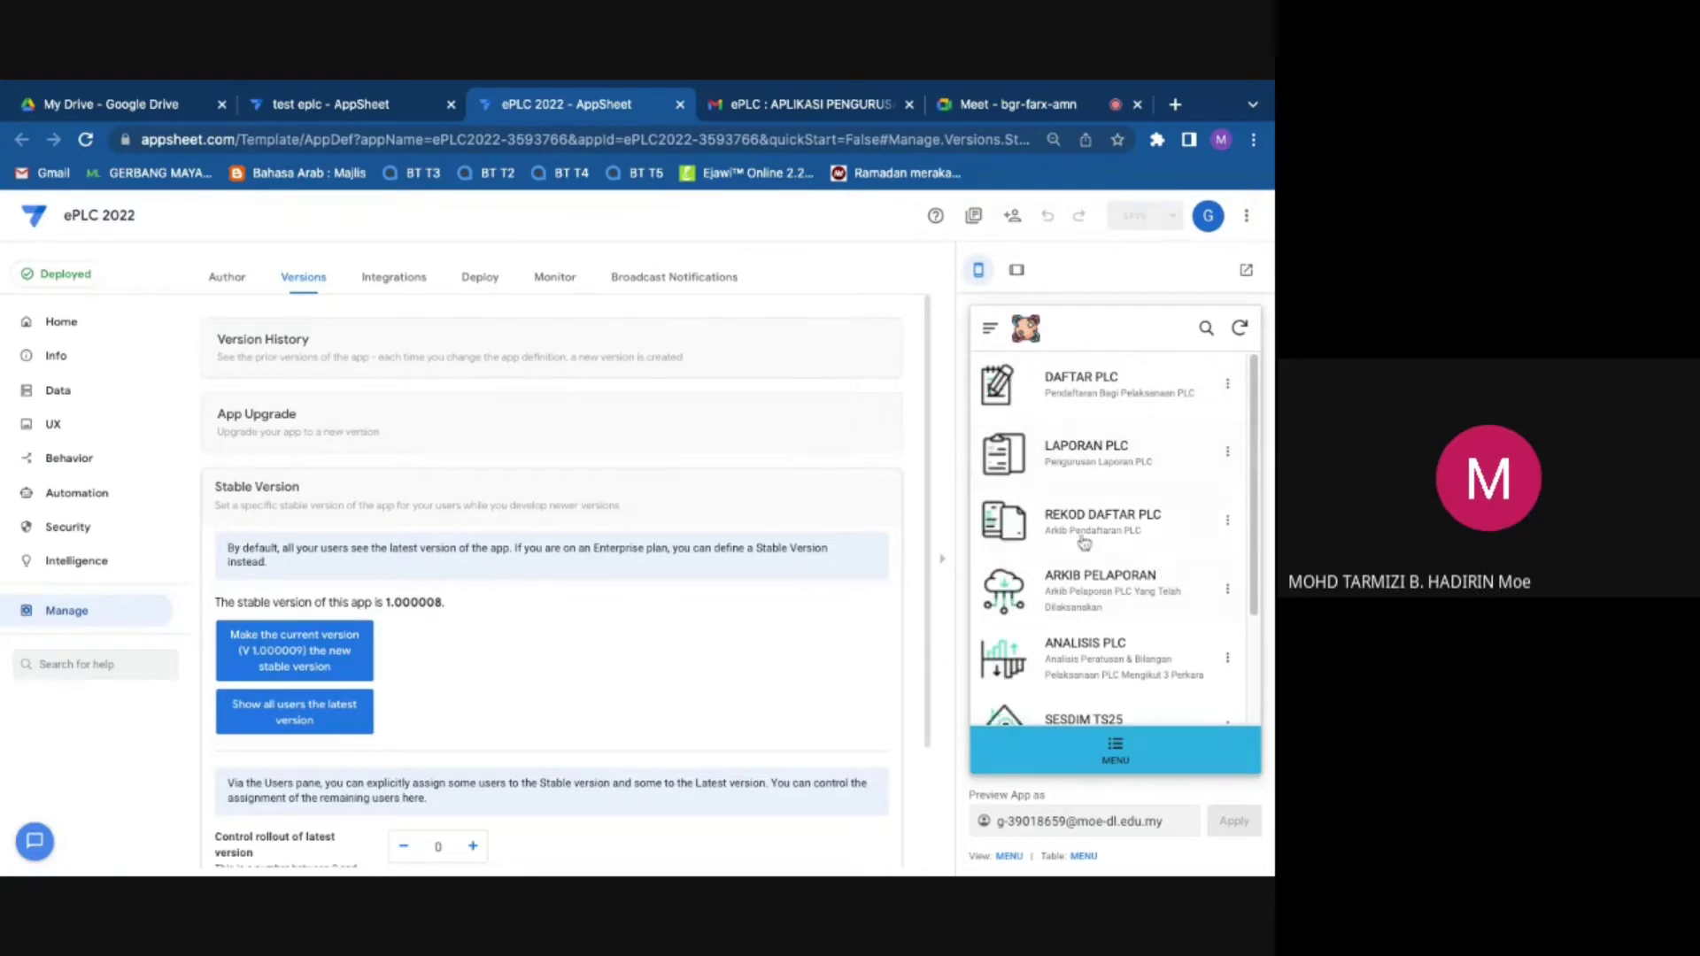
{"action": "left_click", "coordinate": [988, 103]}
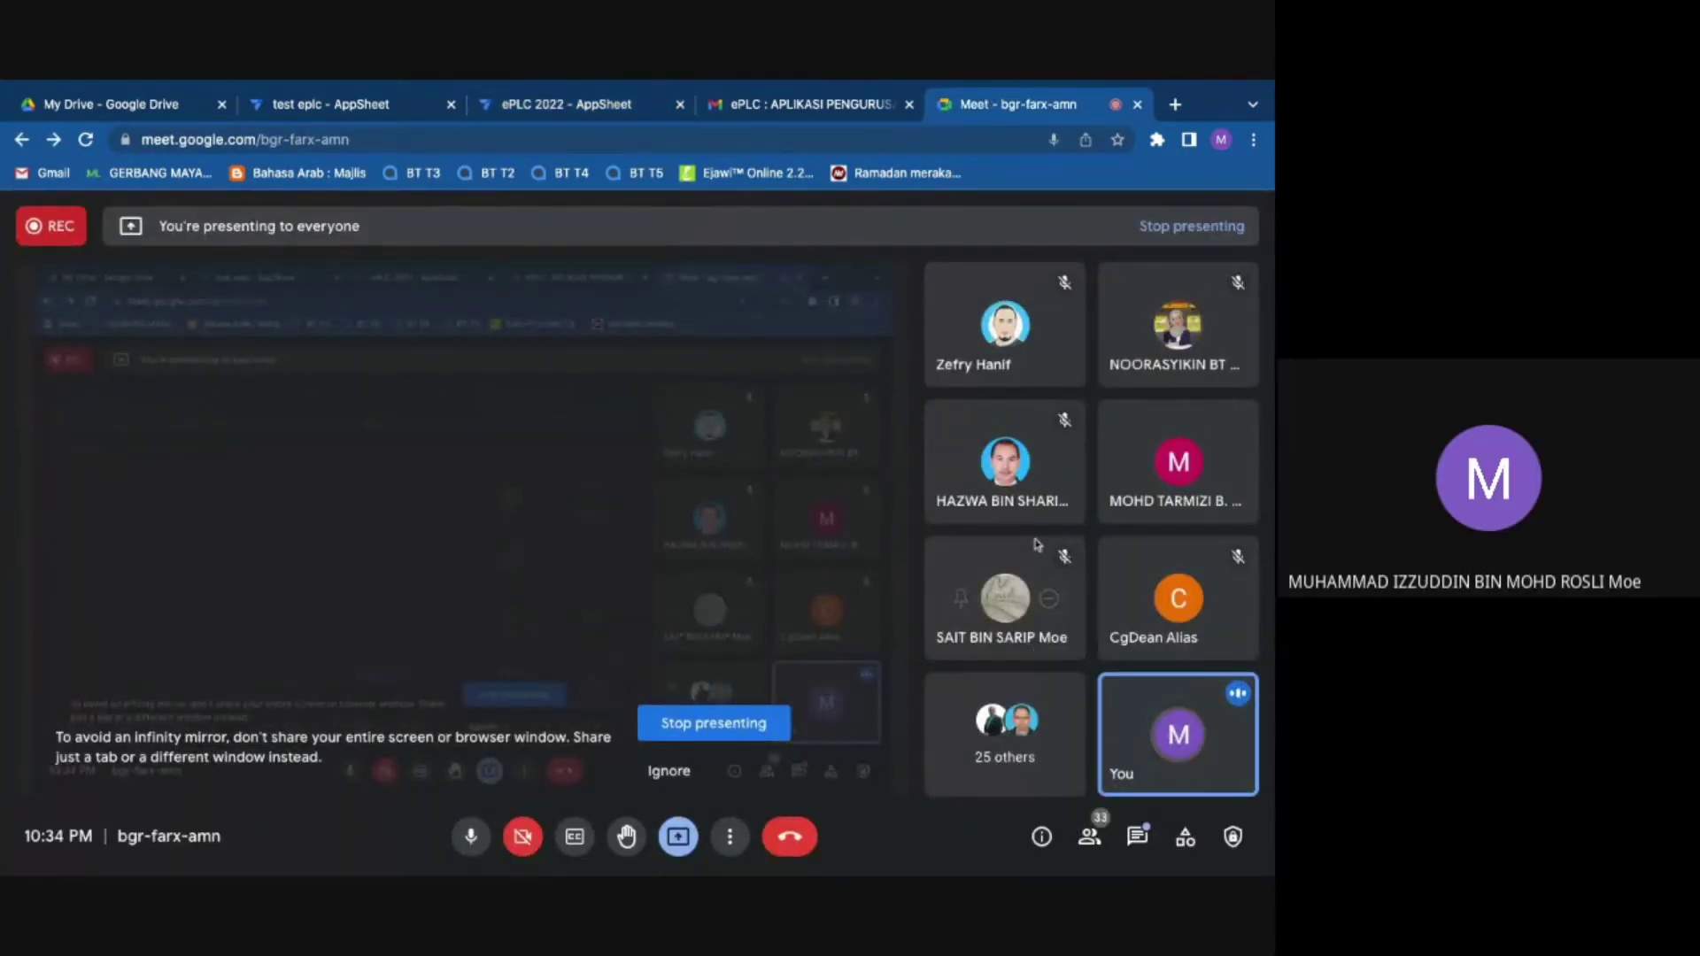
{"action": "left_click", "coordinate": [575, 103]}
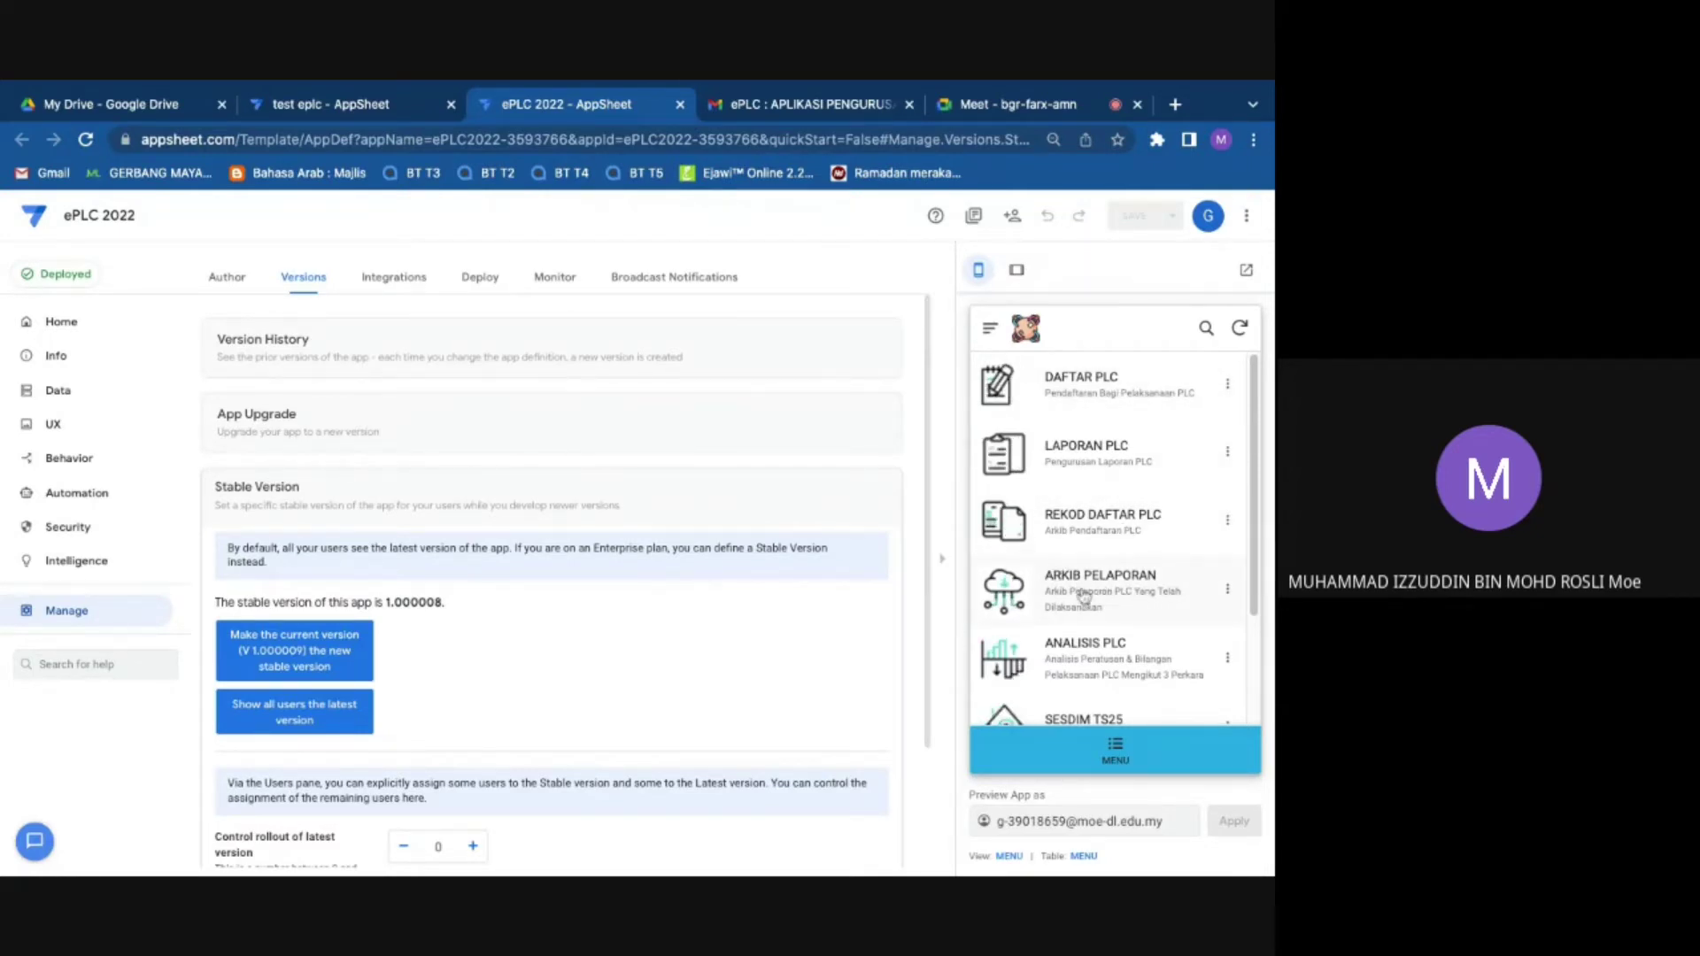
Step: Open the archived PEMBELAJARAN BERKUMPULAN report from ARKIB PELAPORAN via BUKA PELAPORAN
{"action": "left_click", "coordinate": [1080, 595]}
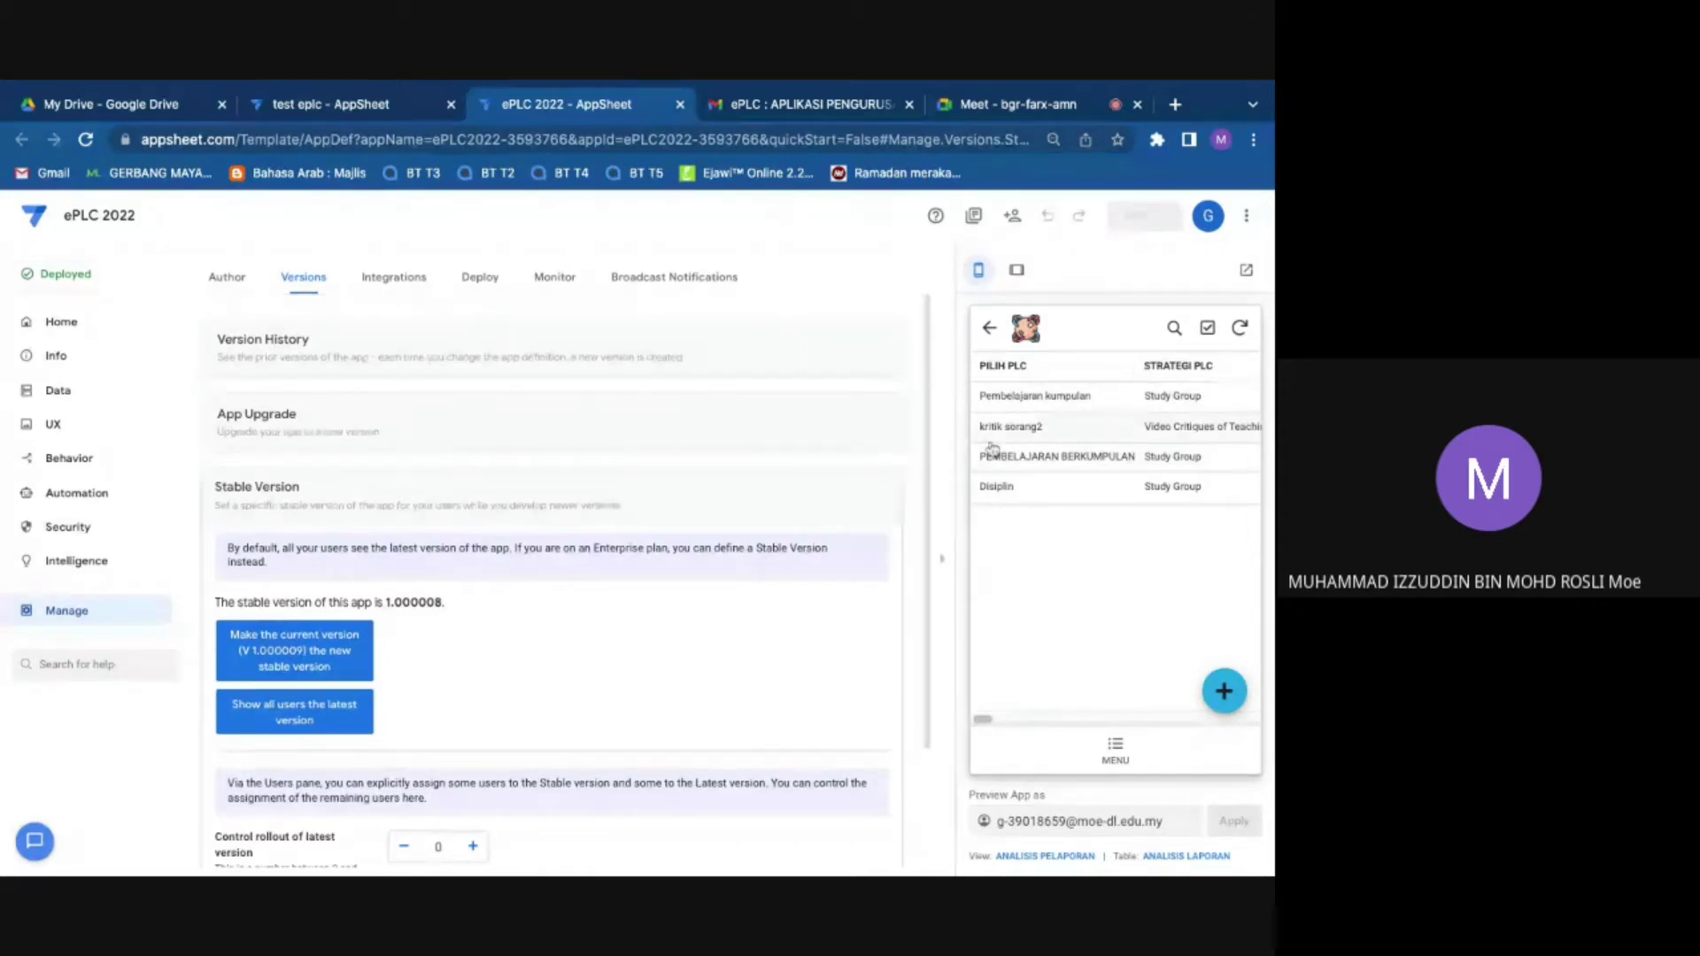
{"action": "left_click", "coordinate": [1094, 467]}
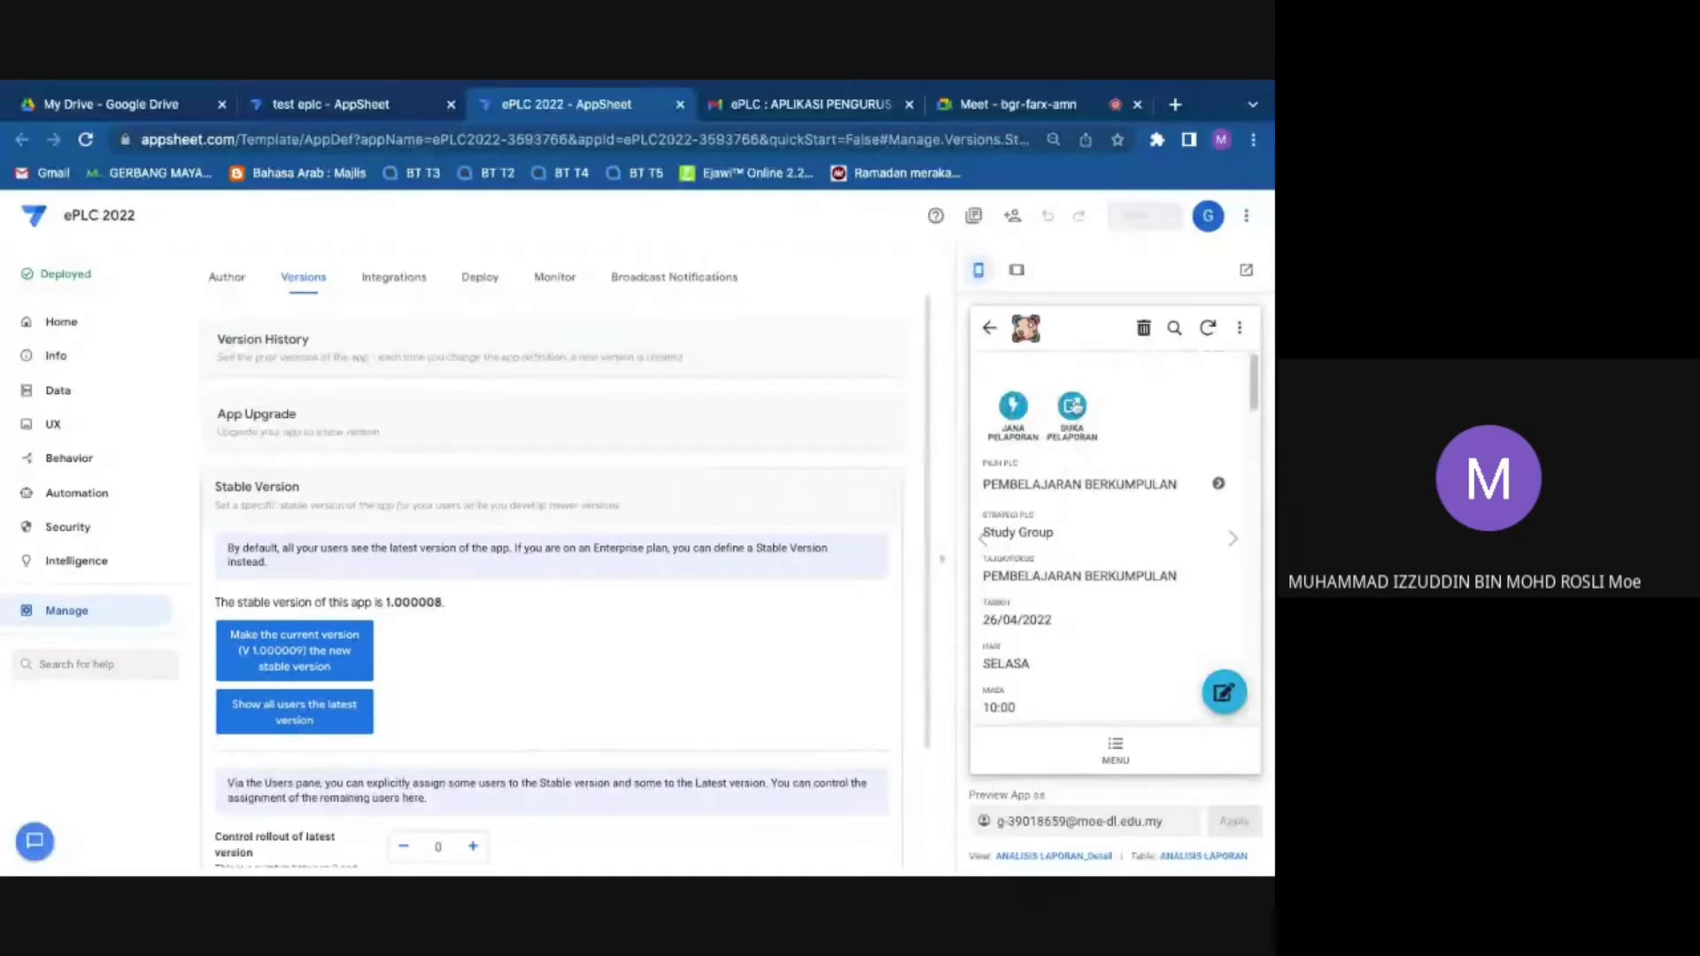
{"action": "left_click", "coordinate": [1072, 407]}
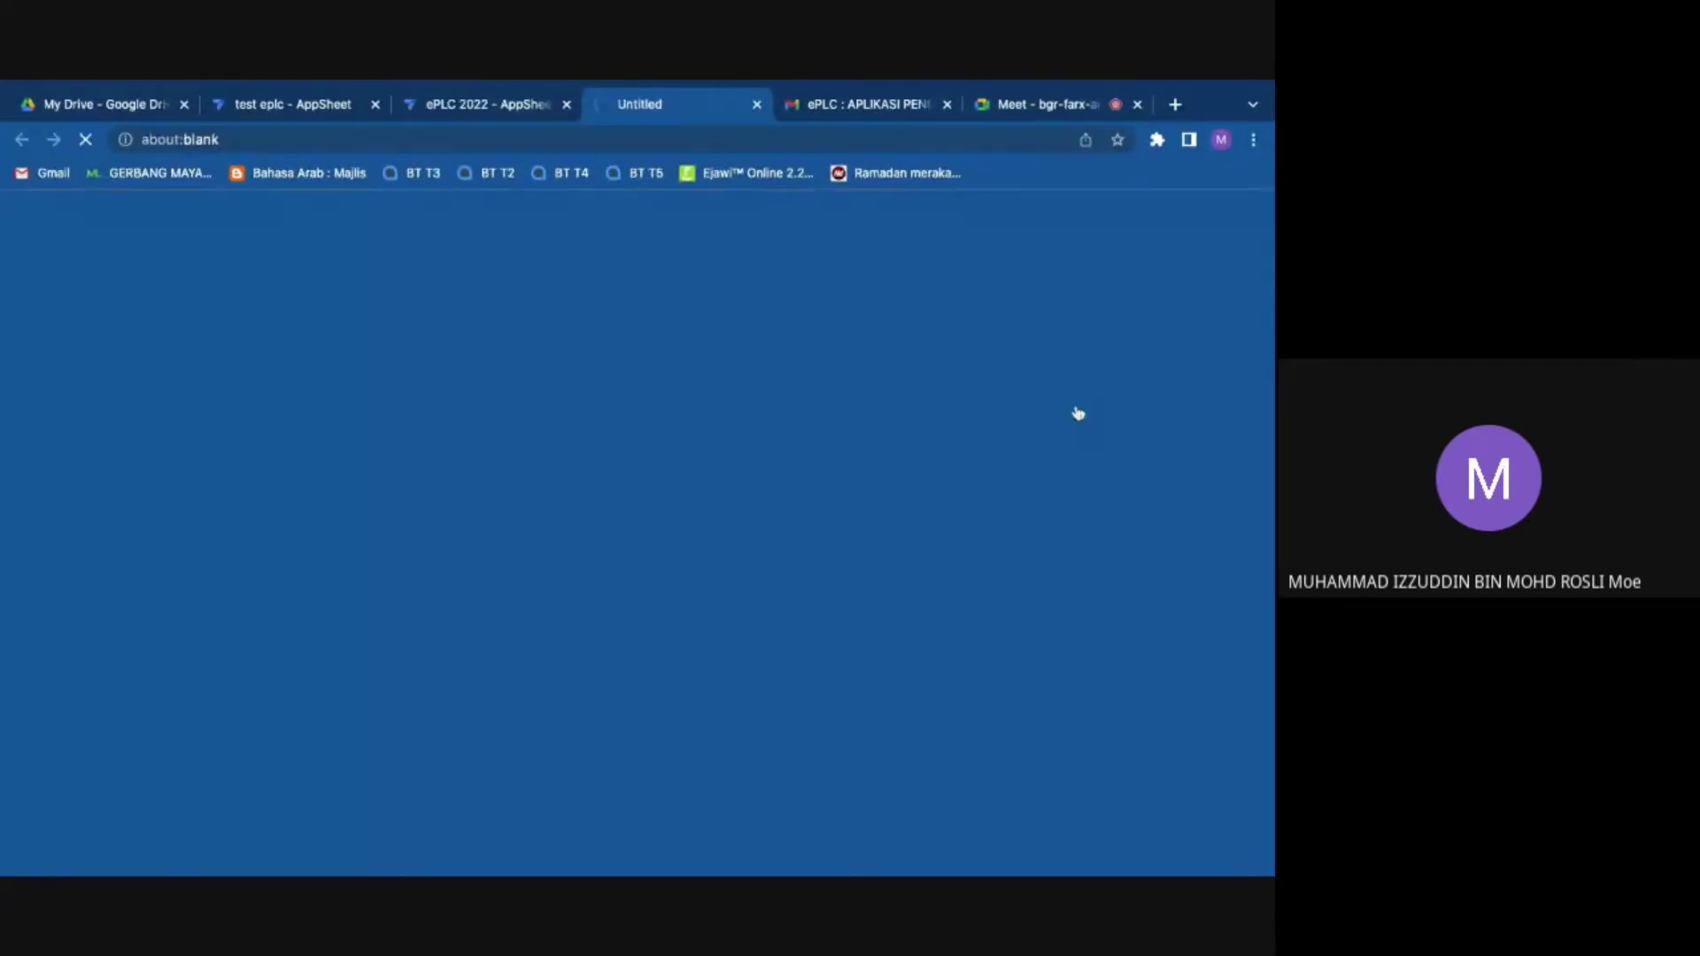
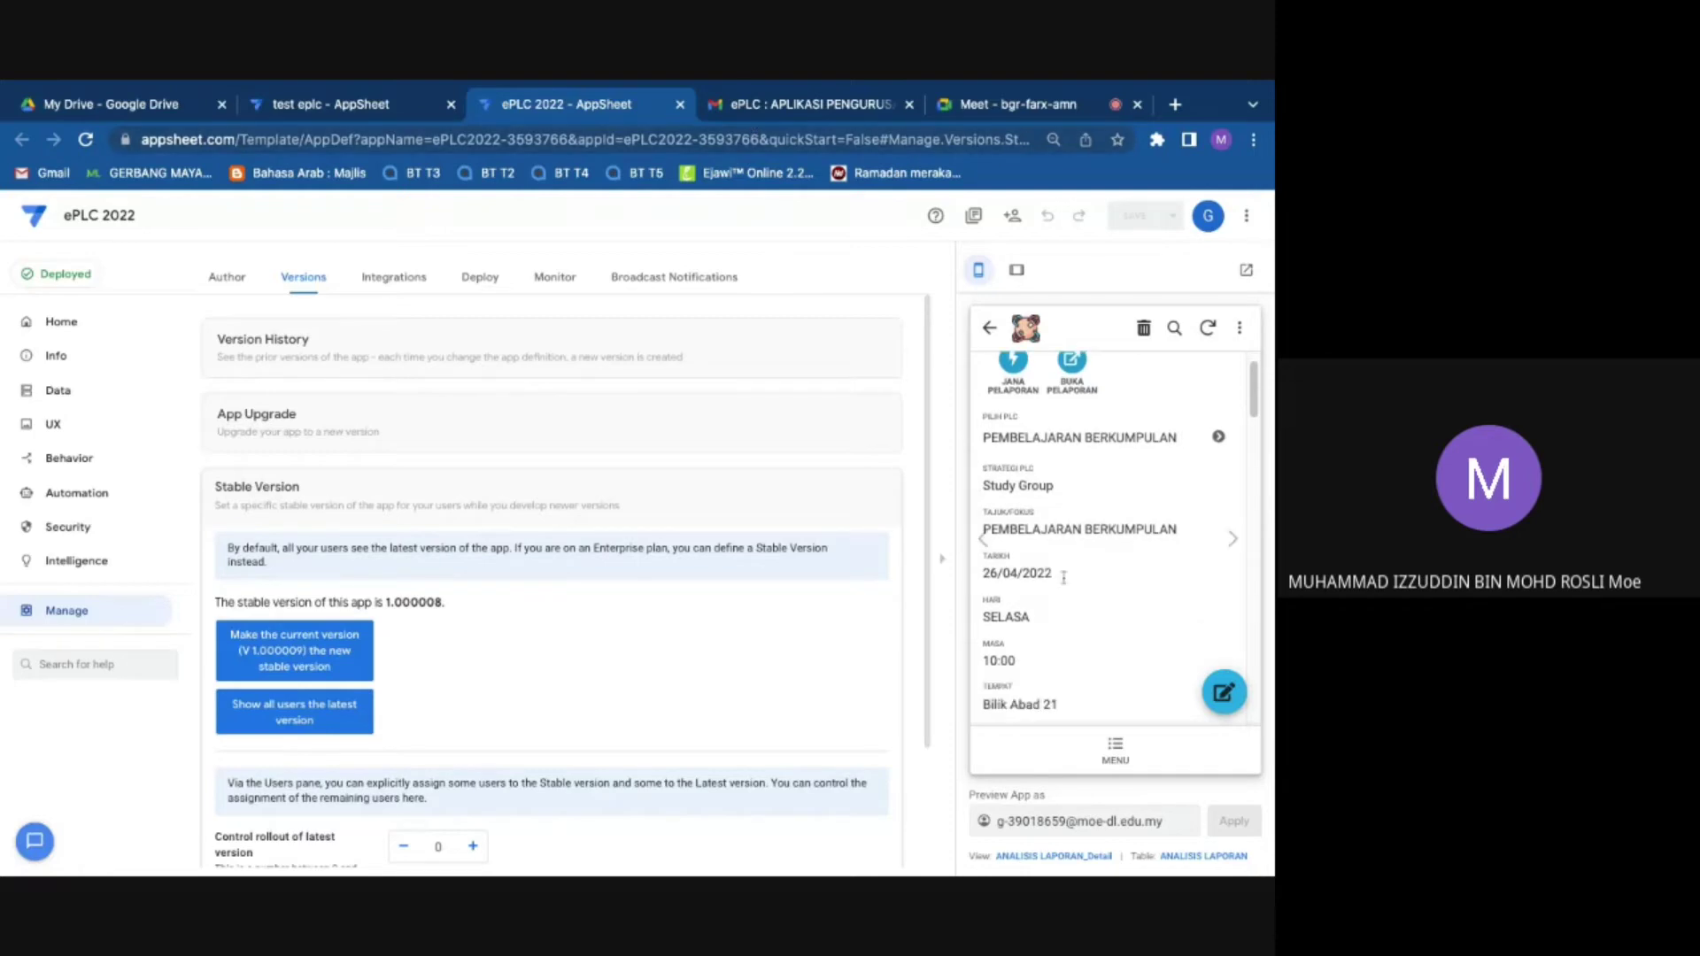
Step: From the preview menu's reports list, open the PEMBELAJARAN BERKUMPULAN record and generate its PDF via BUKA PELAPORAN
{"action": "scroll", "coordinate": [1063, 576], "scroll_direction": "down", "scroll_amount": 15}
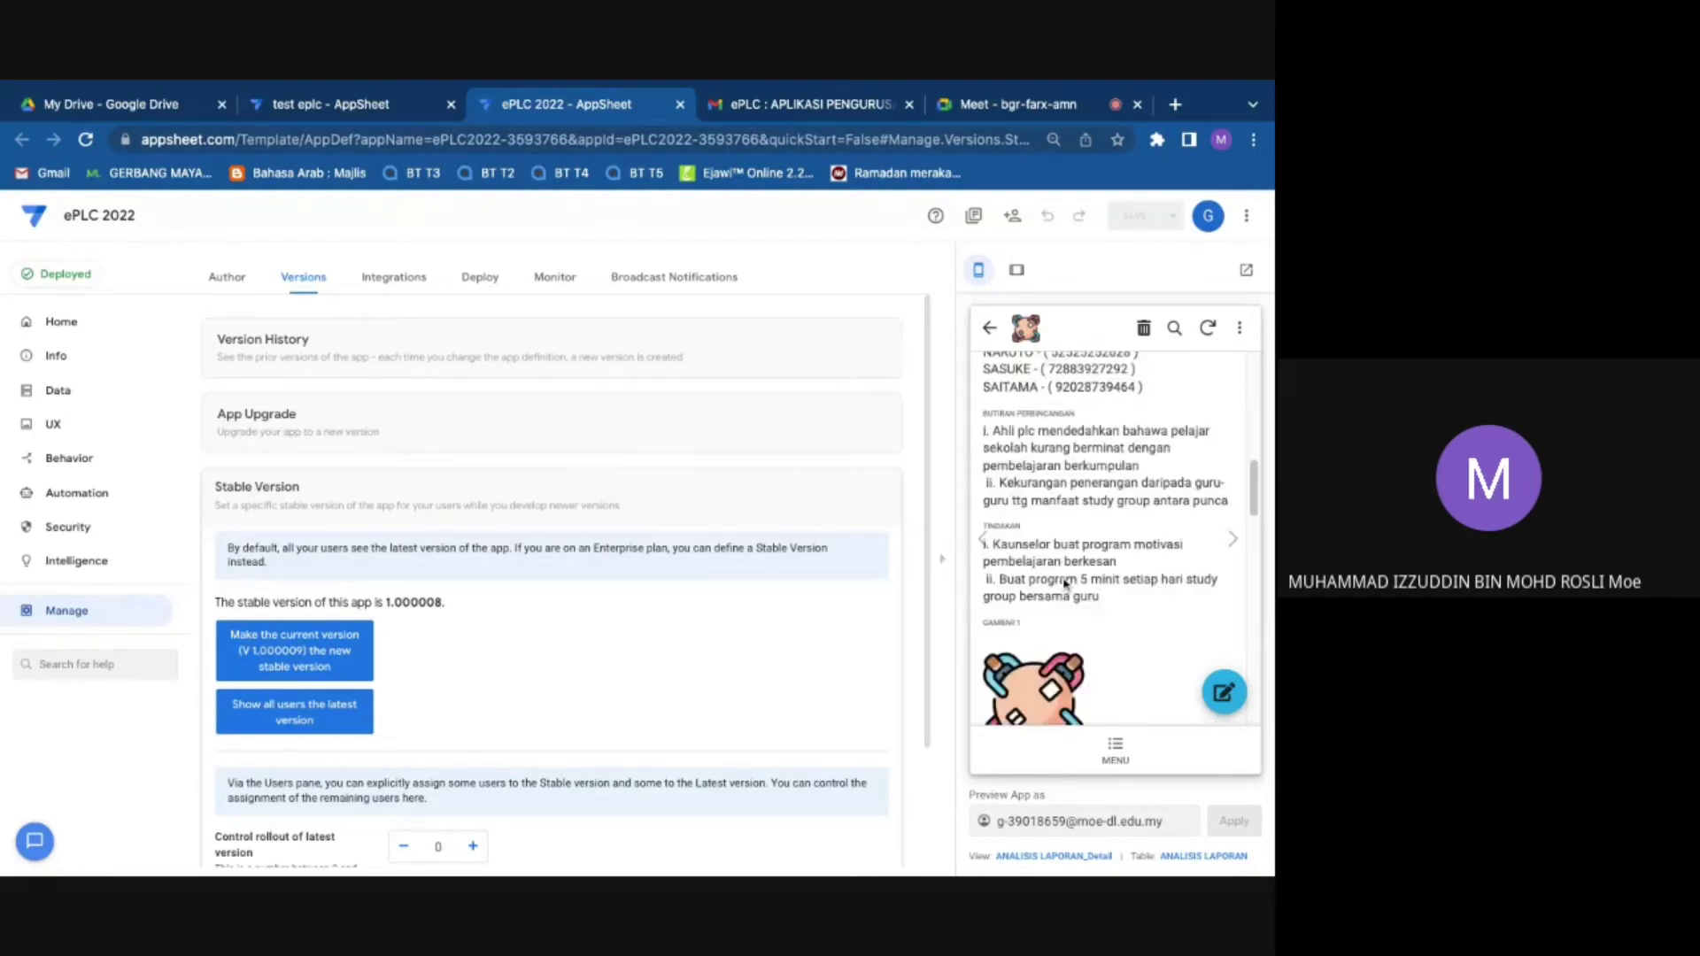
{"action": "scroll", "coordinate": [1081, 589], "scroll_direction": "down", "scroll_amount": 10}
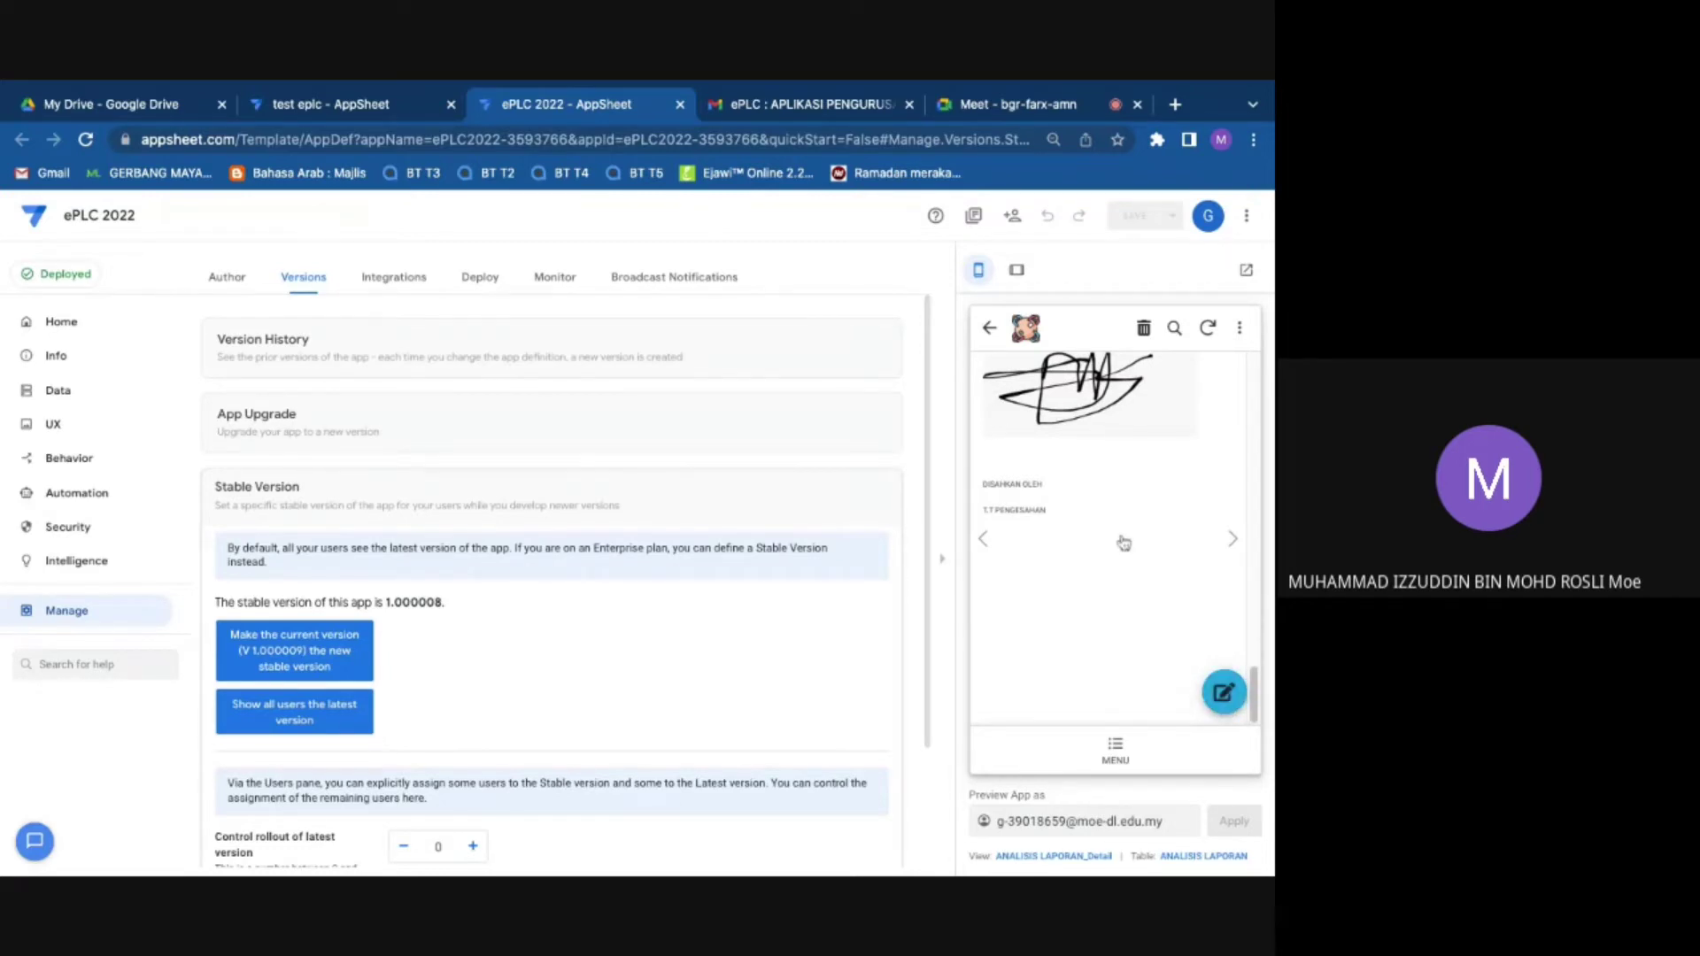
{"action": "scroll", "coordinate": [1124, 543], "scroll_direction": "up", "scroll_amount": 5}
{"action": "left_click", "coordinate": [1129, 754]}
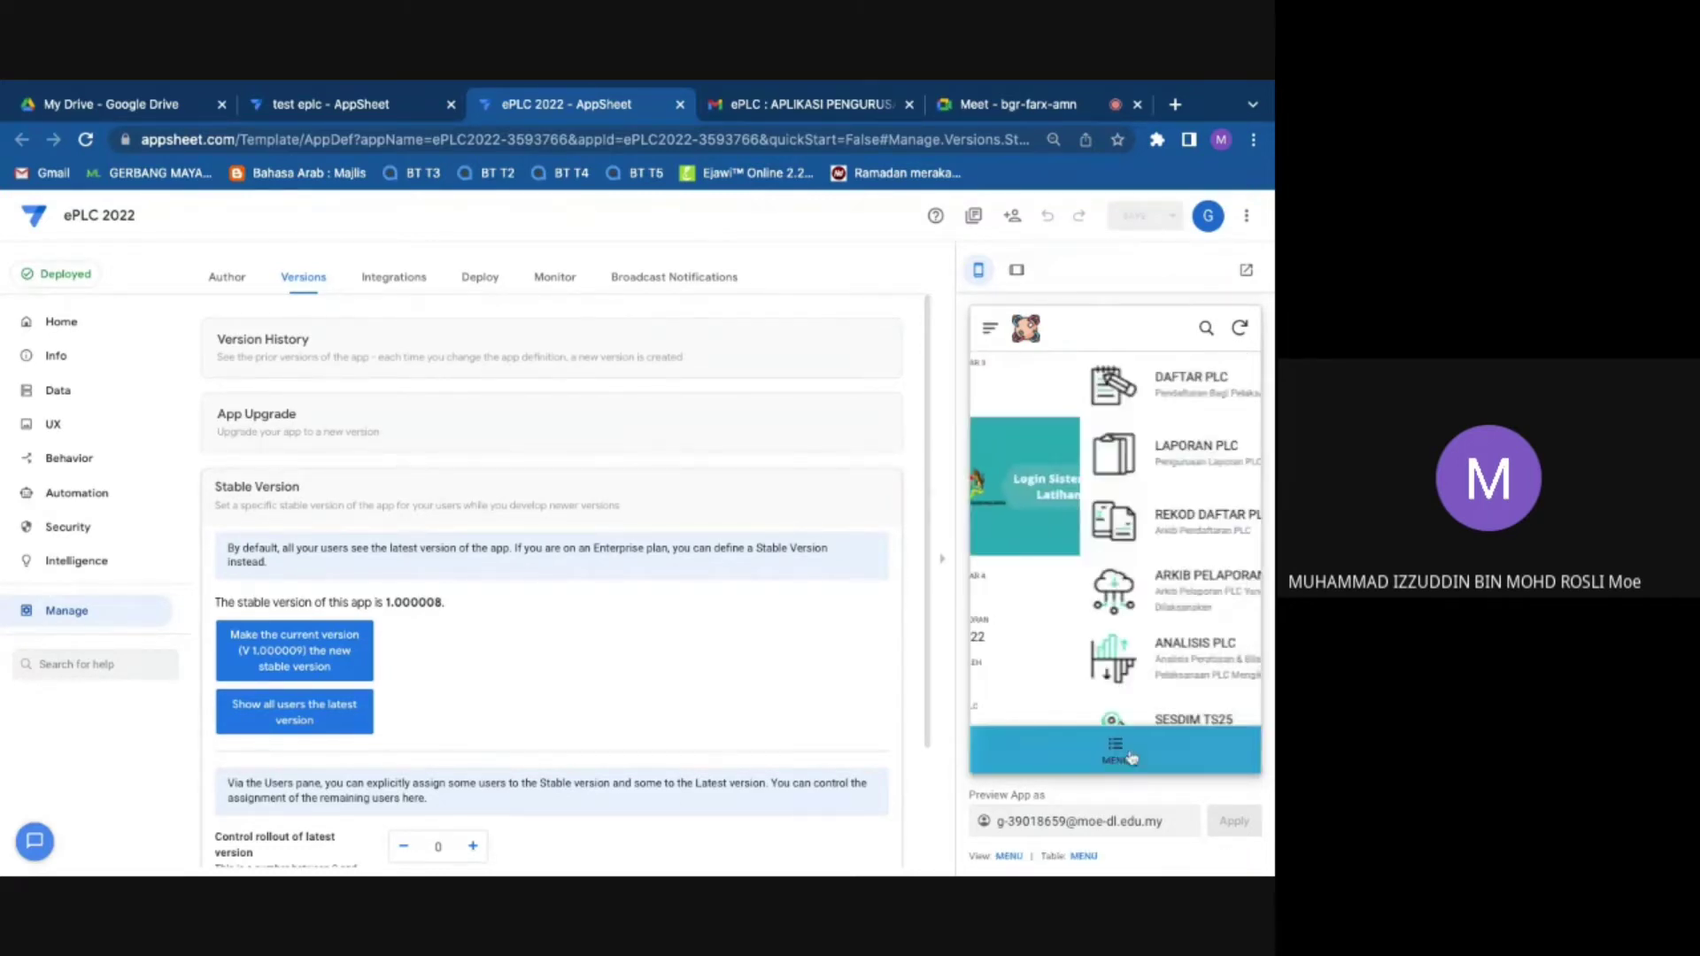
{"action": "left_click", "coordinate": [1126, 591]}
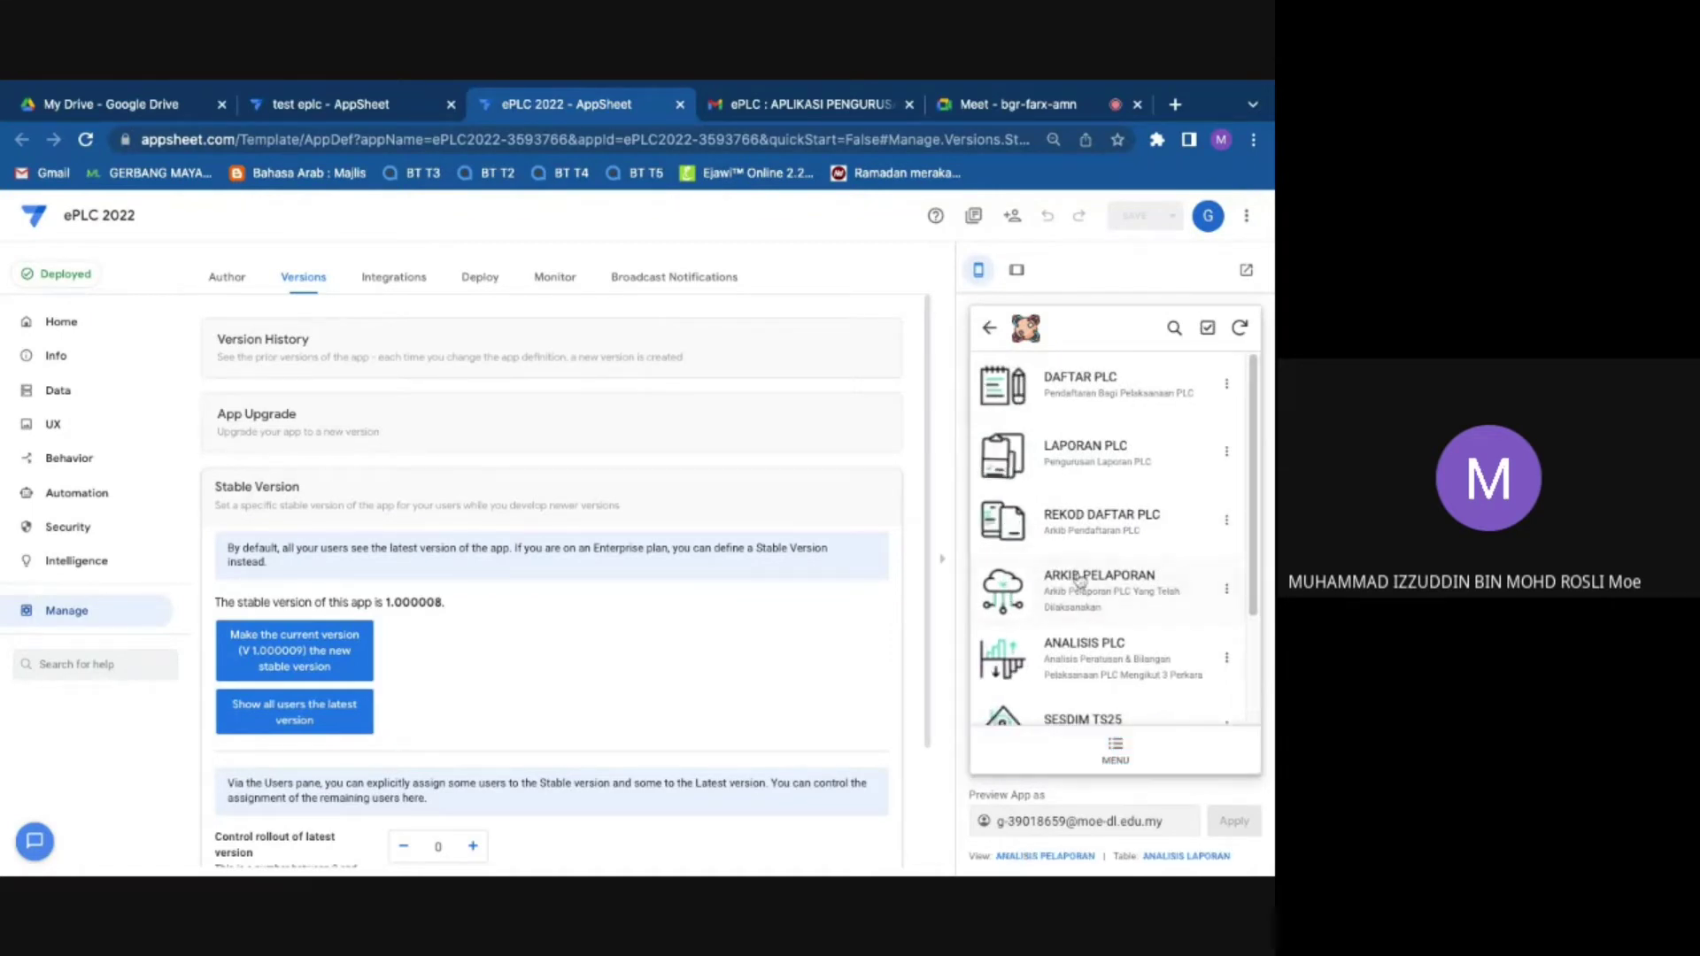
{"action": "left_click", "coordinate": [1074, 461]}
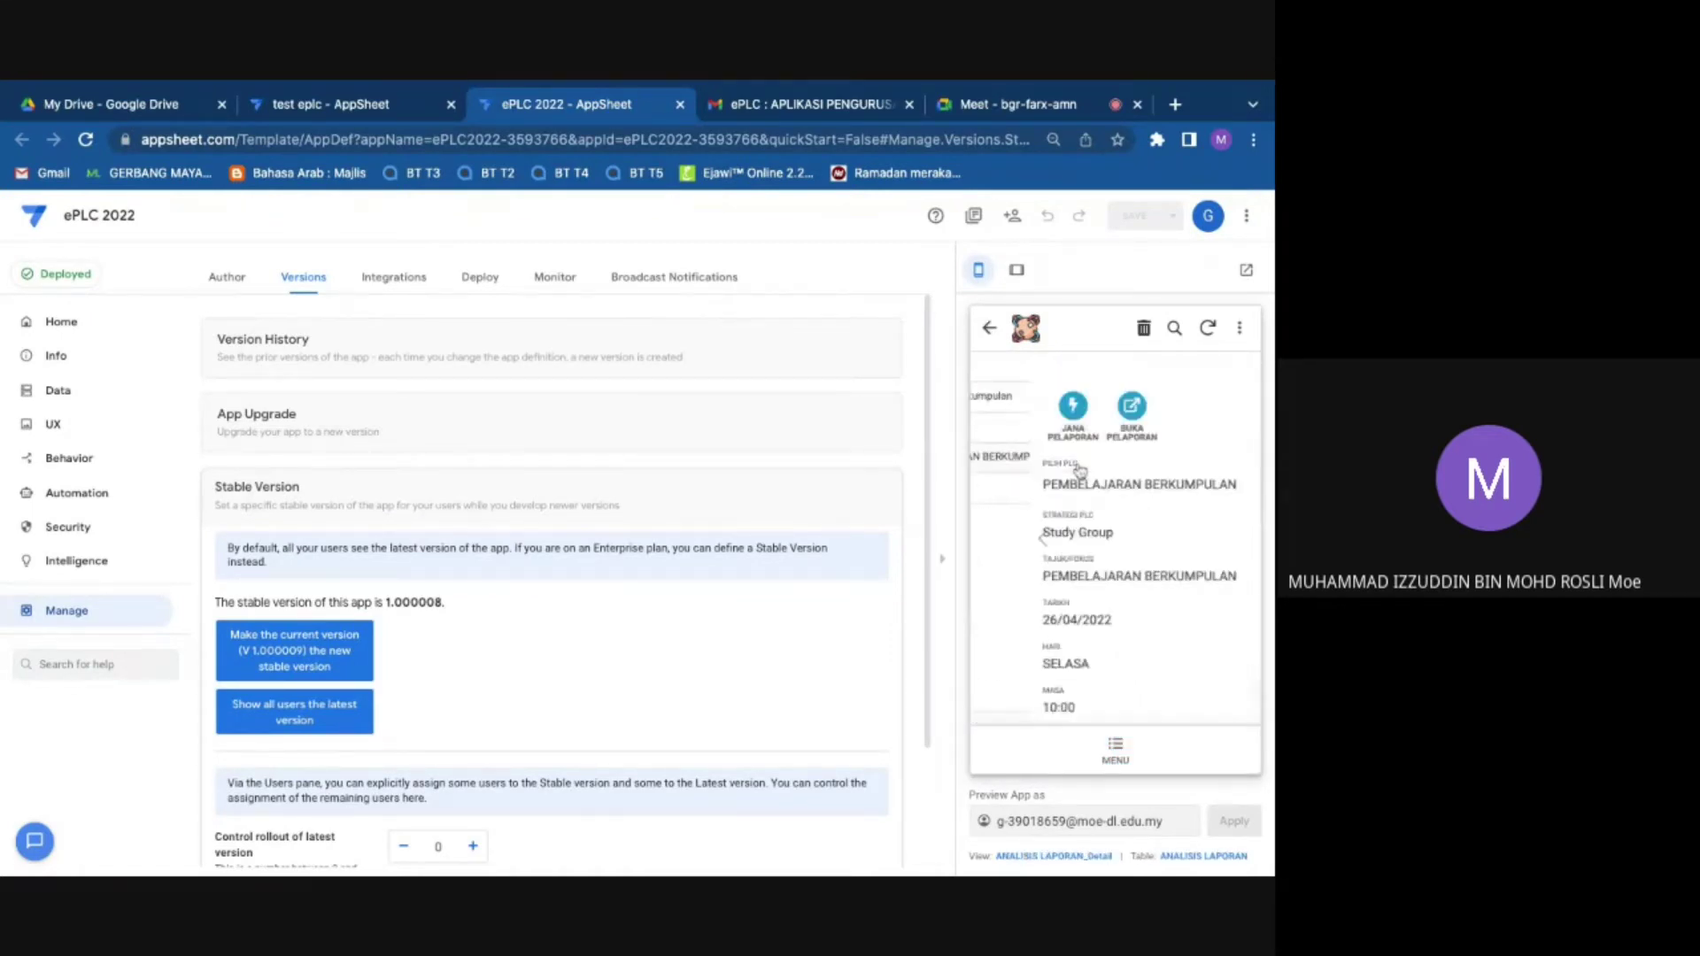
{"action": "scroll", "coordinate": [1075, 380], "scroll_direction": "up", "scroll_amount": 2}
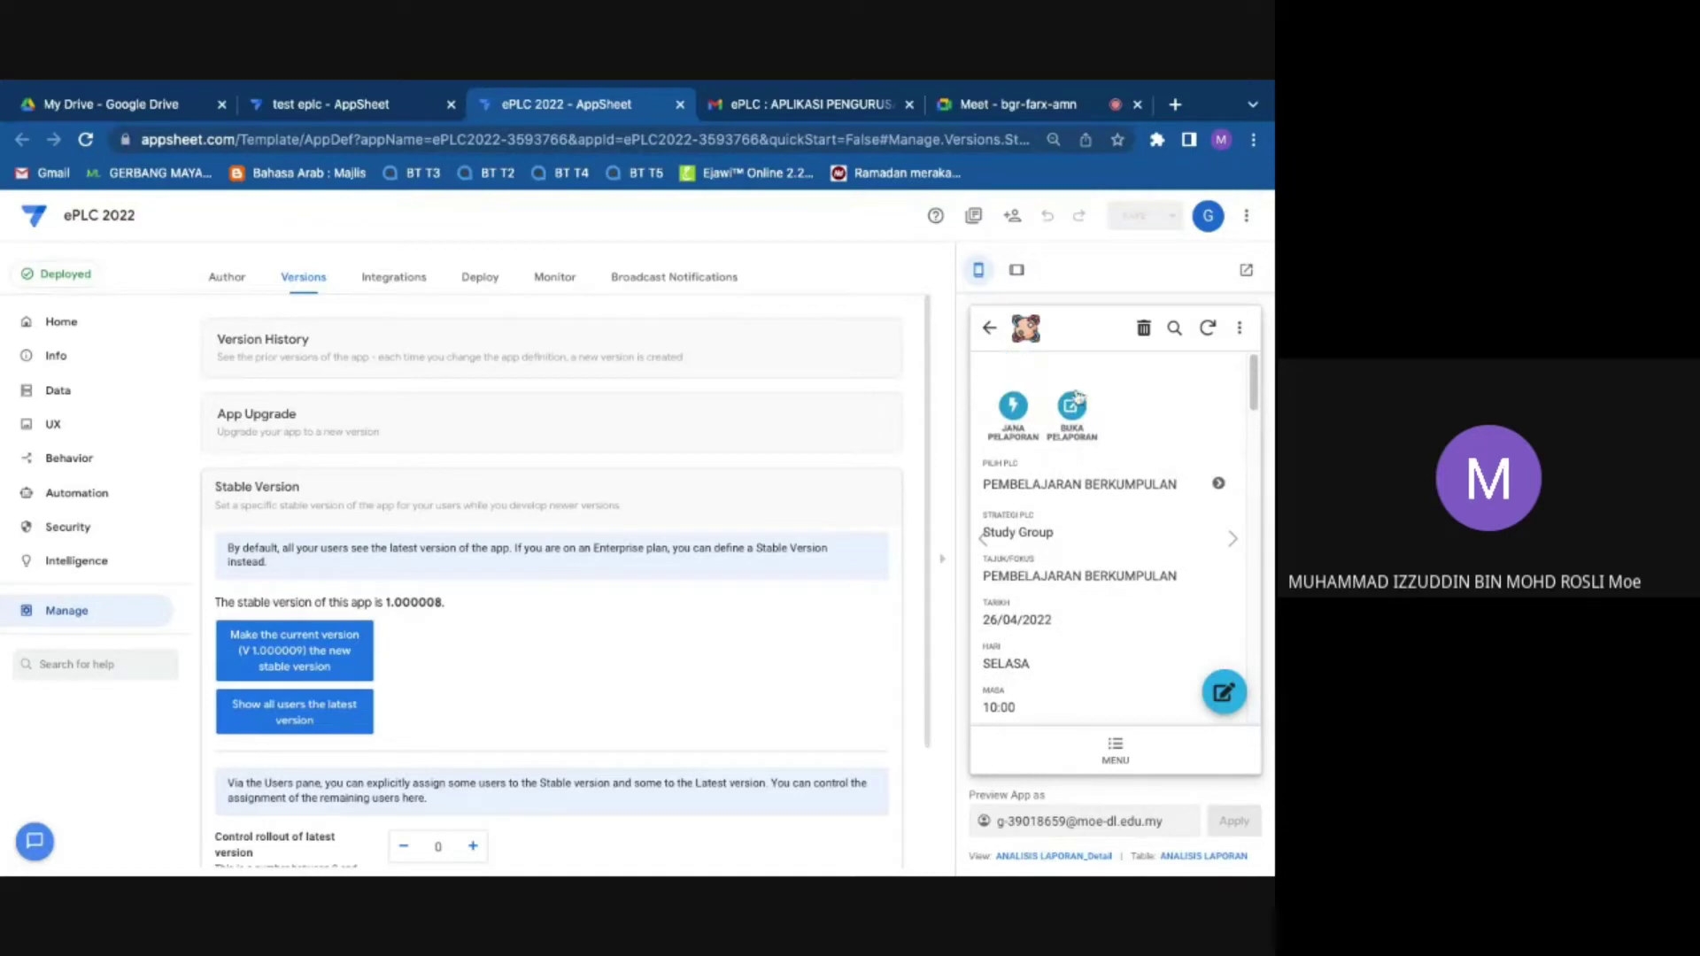
{"action": "left_click", "coordinate": [1072, 407]}
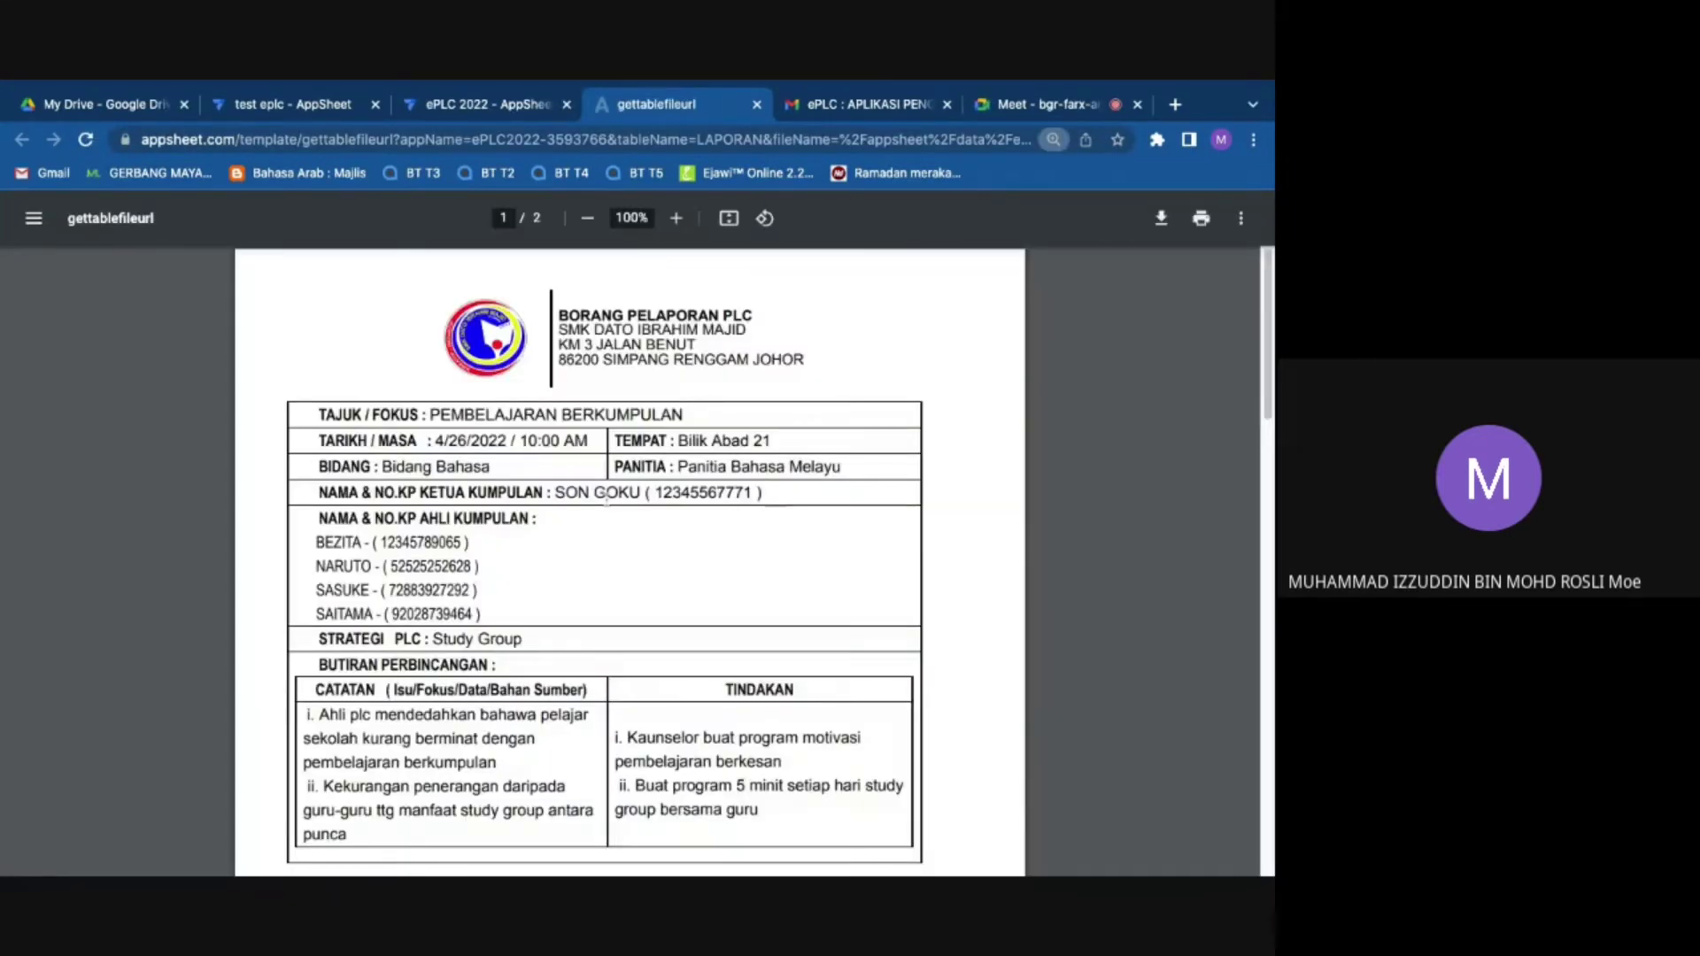
Step: Review the two-page report PDF, then return to the editor showing the record's details
{"action": "scroll", "coordinate": [607, 498], "scroll_direction": "down", "scroll_amount": 8}
{"action": "scroll", "coordinate": [607, 527], "scroll_direction": "up", "scroll_amount": 4}
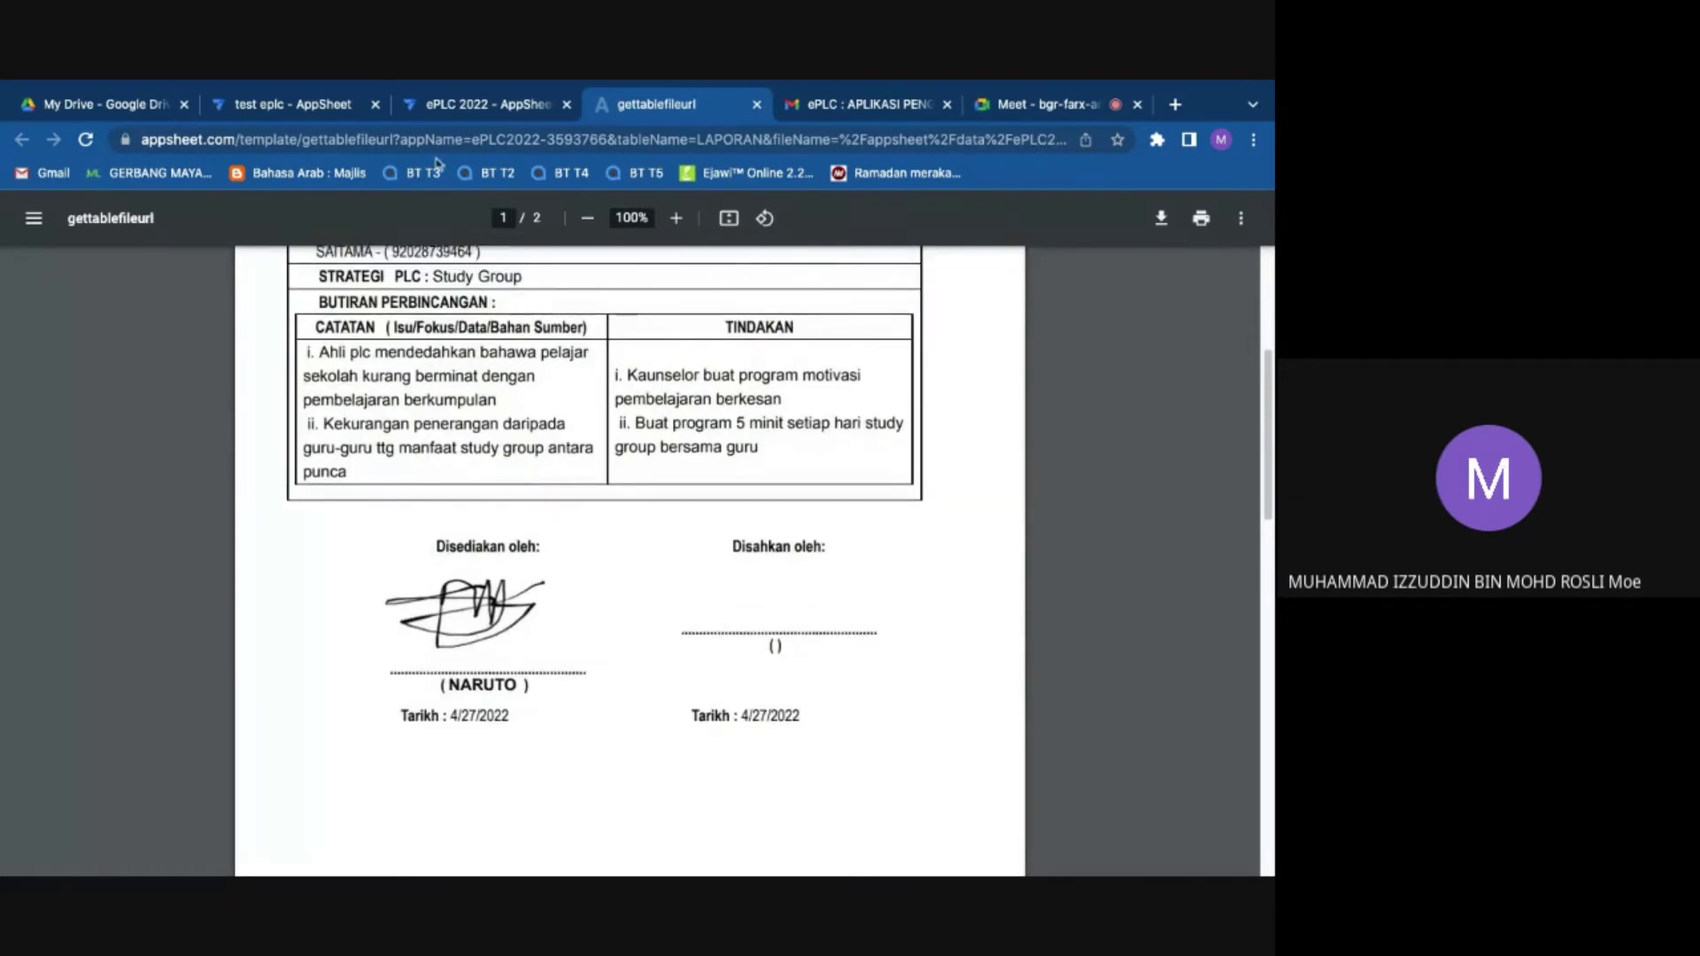
{"action": "left_click", "coordinate": [460, 106]}
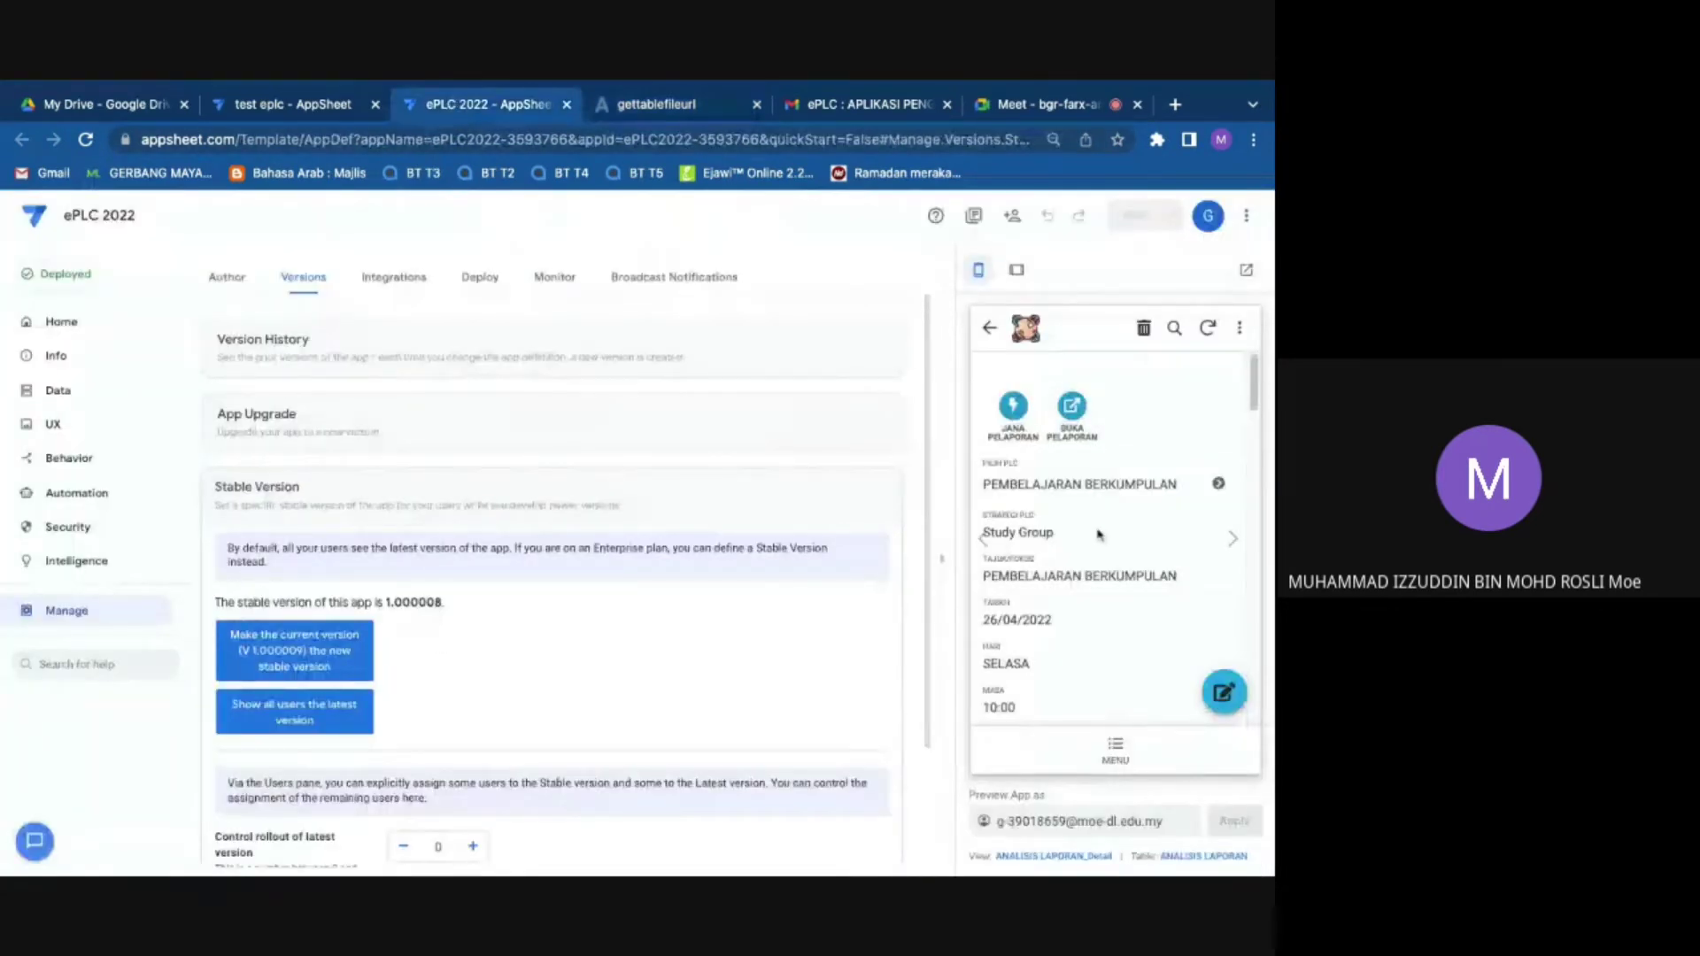
{"action": "scroll", "coordinate": [1195, 611], "scroll_direction": "down", "scroll_amount": 2}
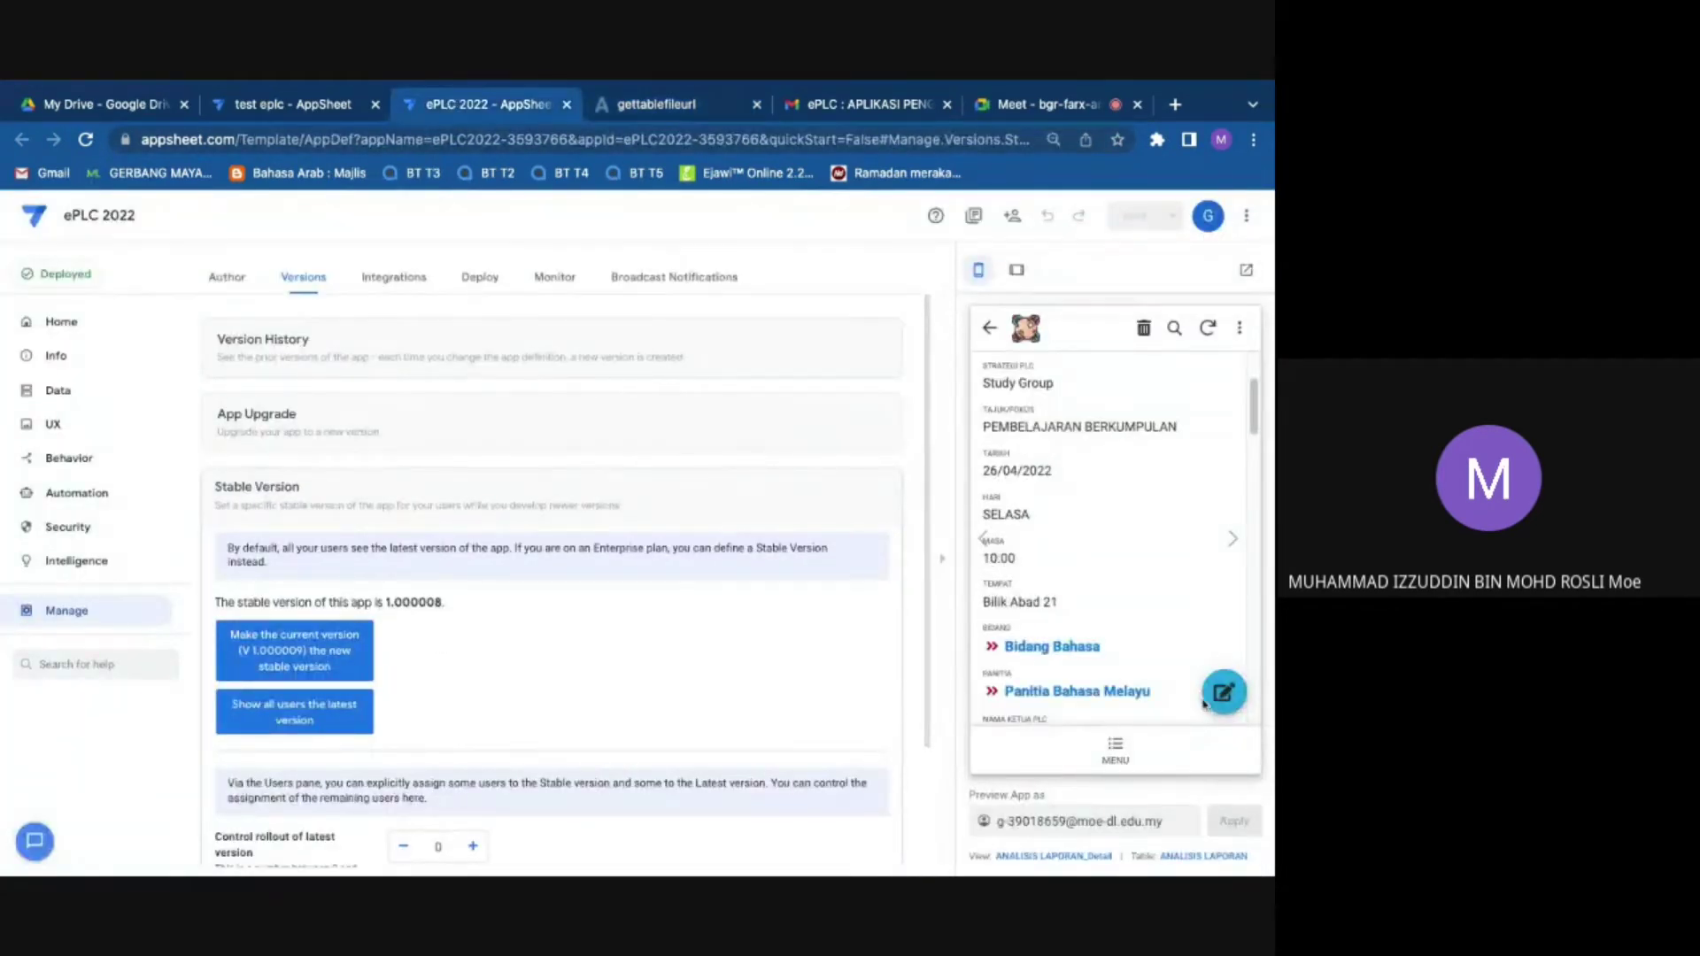
Step: Edit the report record and choose an approver in DISAHKAN OLEH
{"action": "left_click", "coordinate": [1237, 696]}
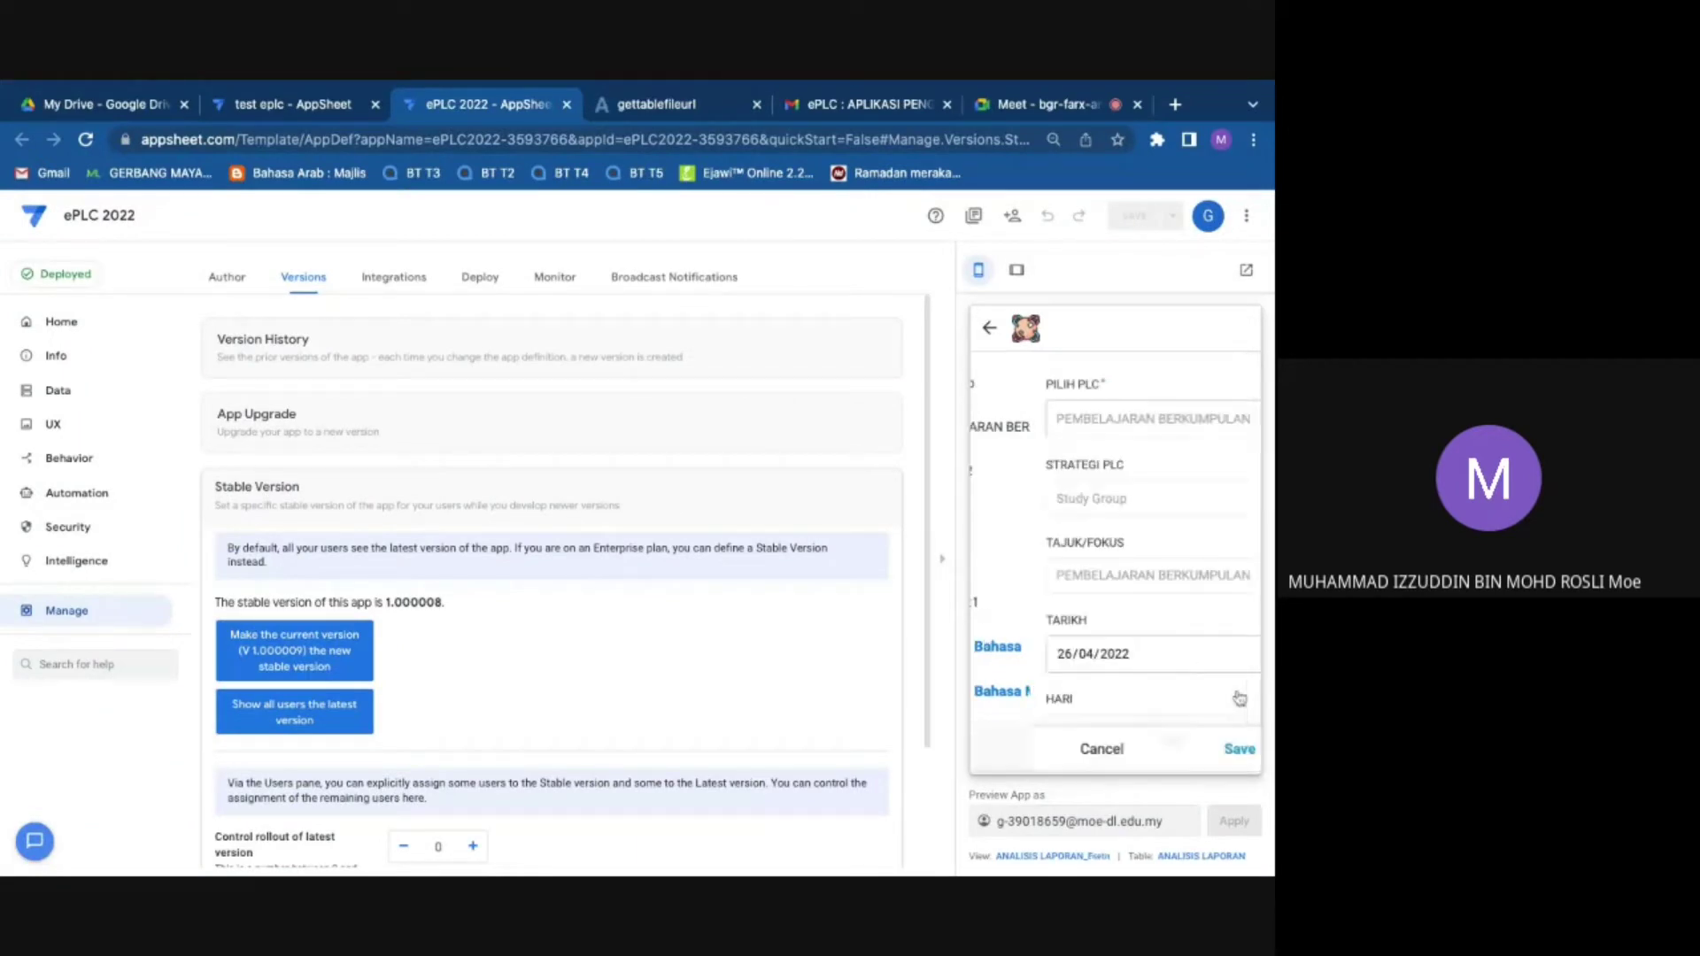
{"action": "scroll", "coordinate": [1123, 607], "scroll_direction": "down", "scroll_amount": 5}
{"action": "scroll", "coordinate": [1123, 607], "scroll_direction": "down", "scroll_amount": 10}
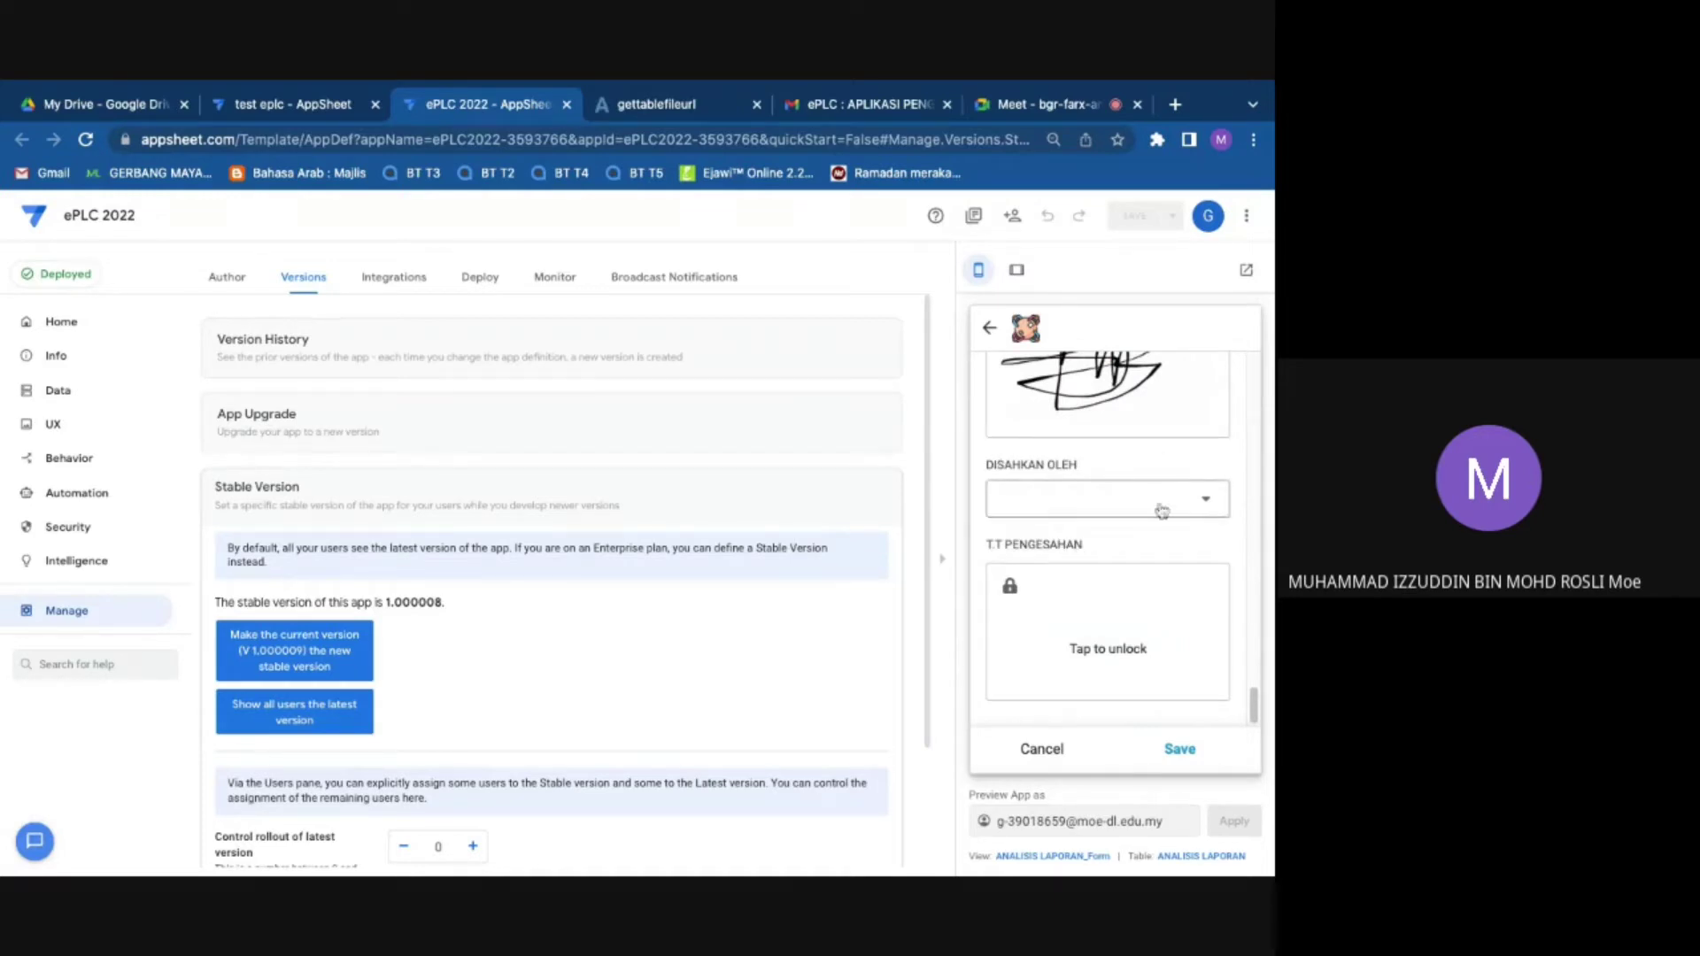
{"action": "left_click", "coordinate": [1069, 503]}
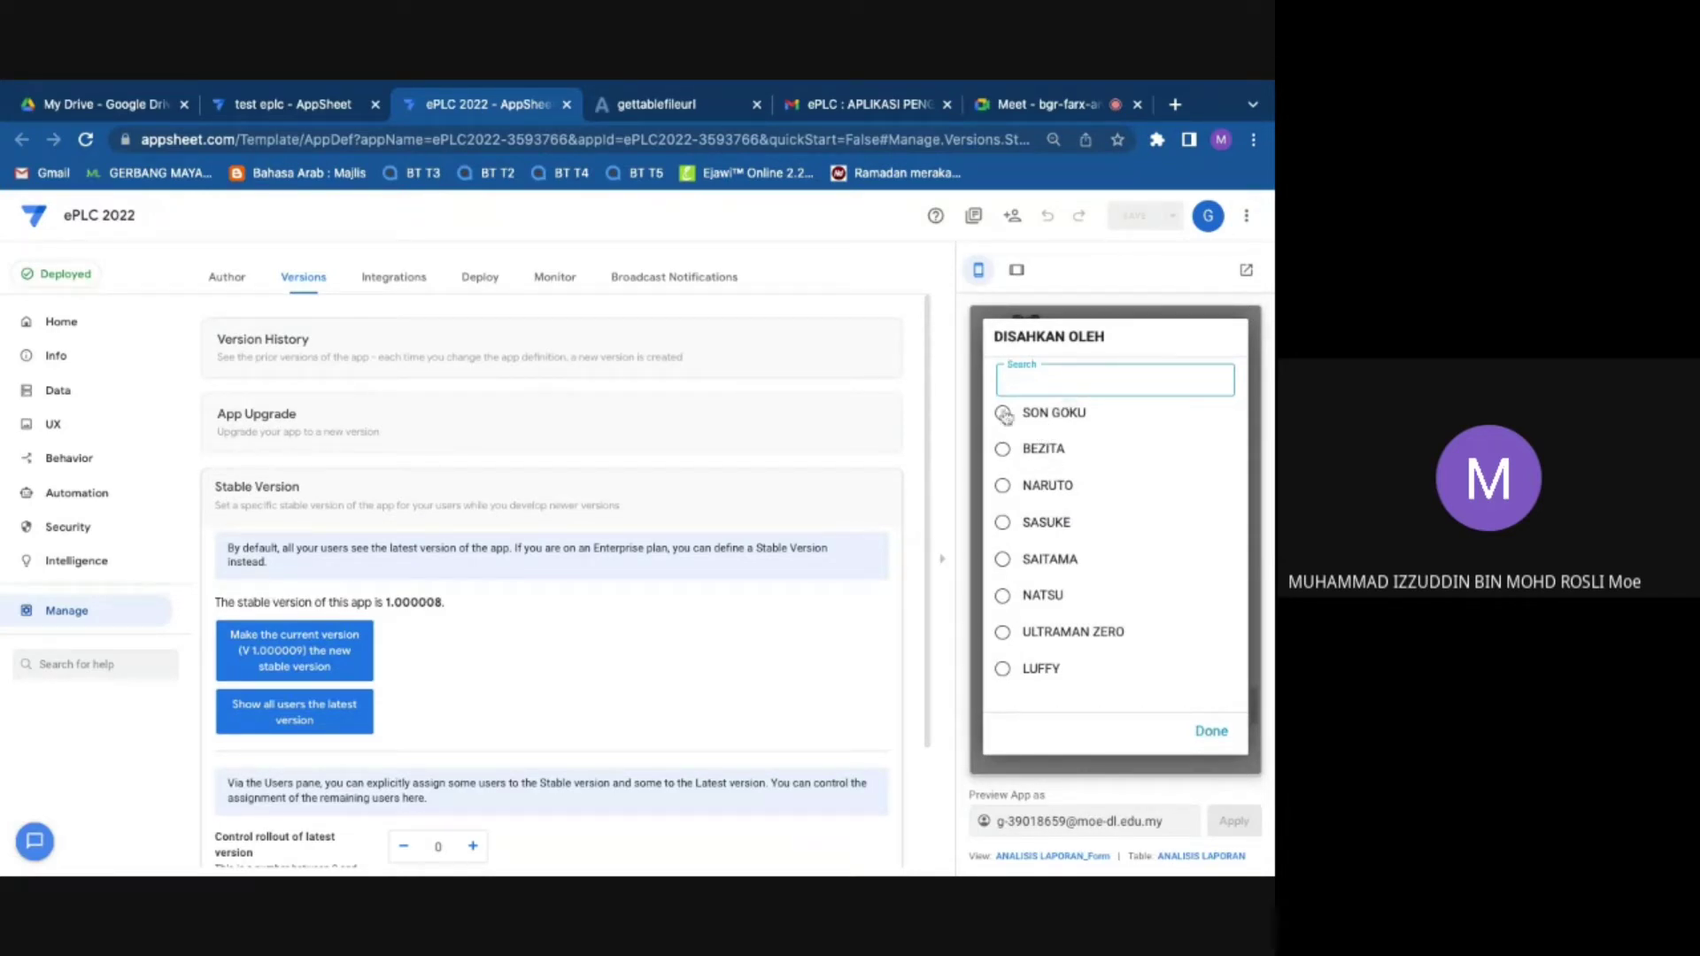
{"action": "left_click", "coordinate": [1004, 414]}
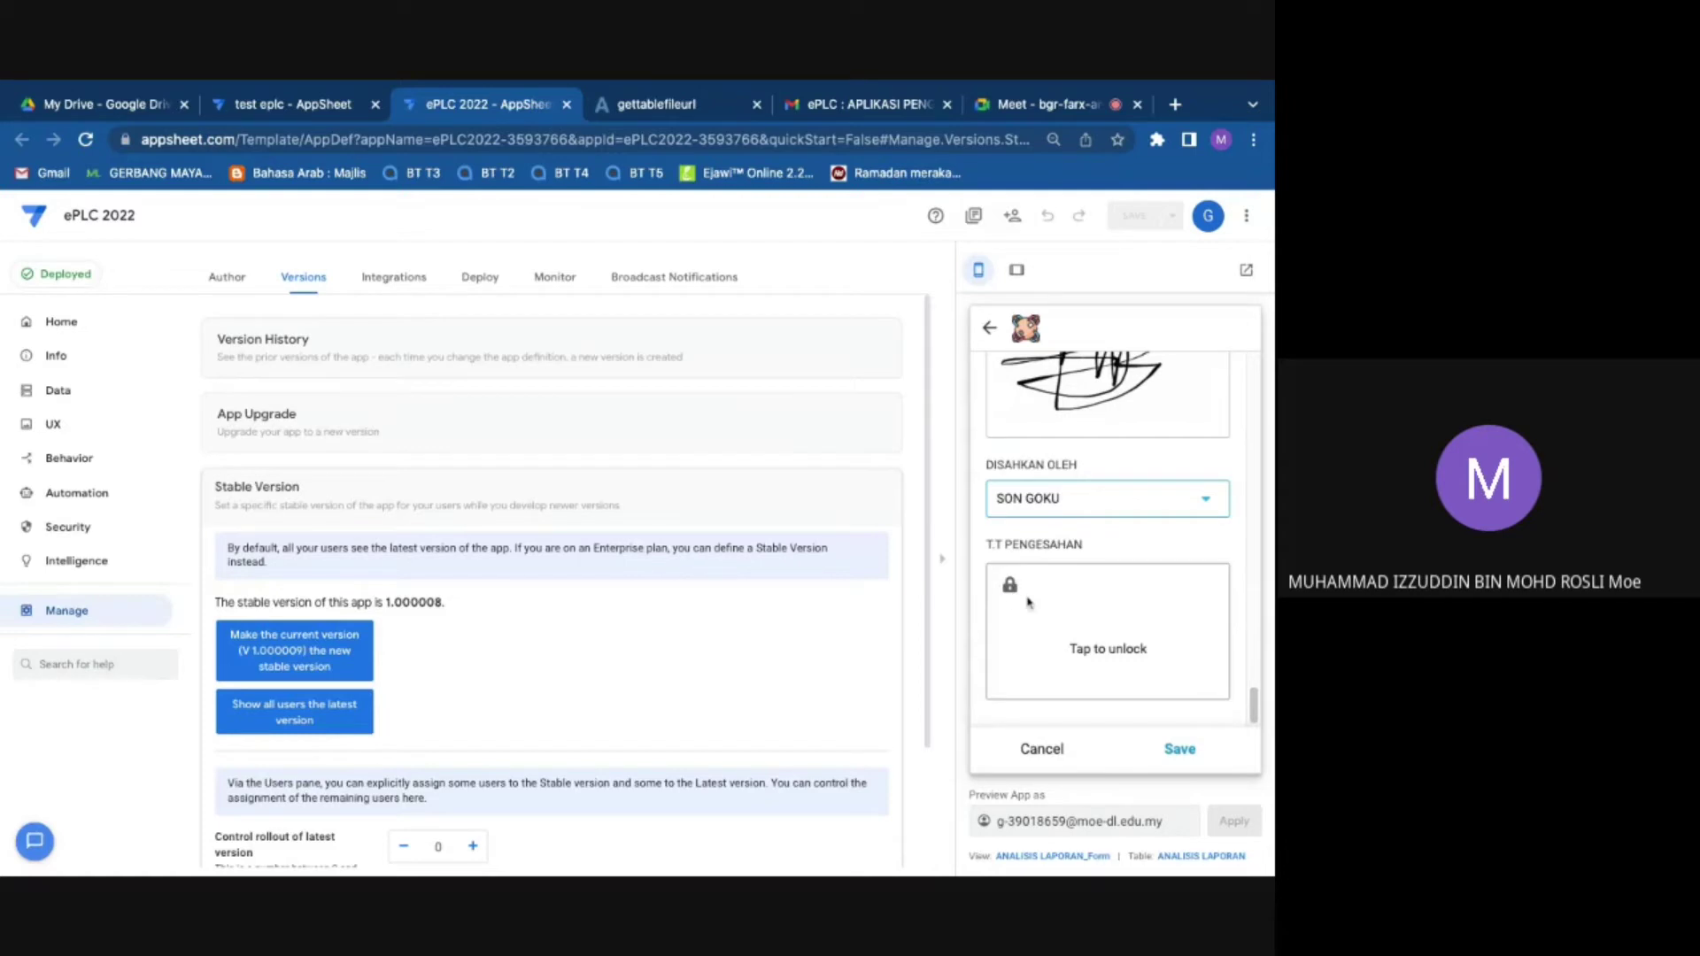
Step: Draw the T.T PENGESAHAN approval signature and save the record
{"action": "left_click", "coordinate": [1050, 593]}
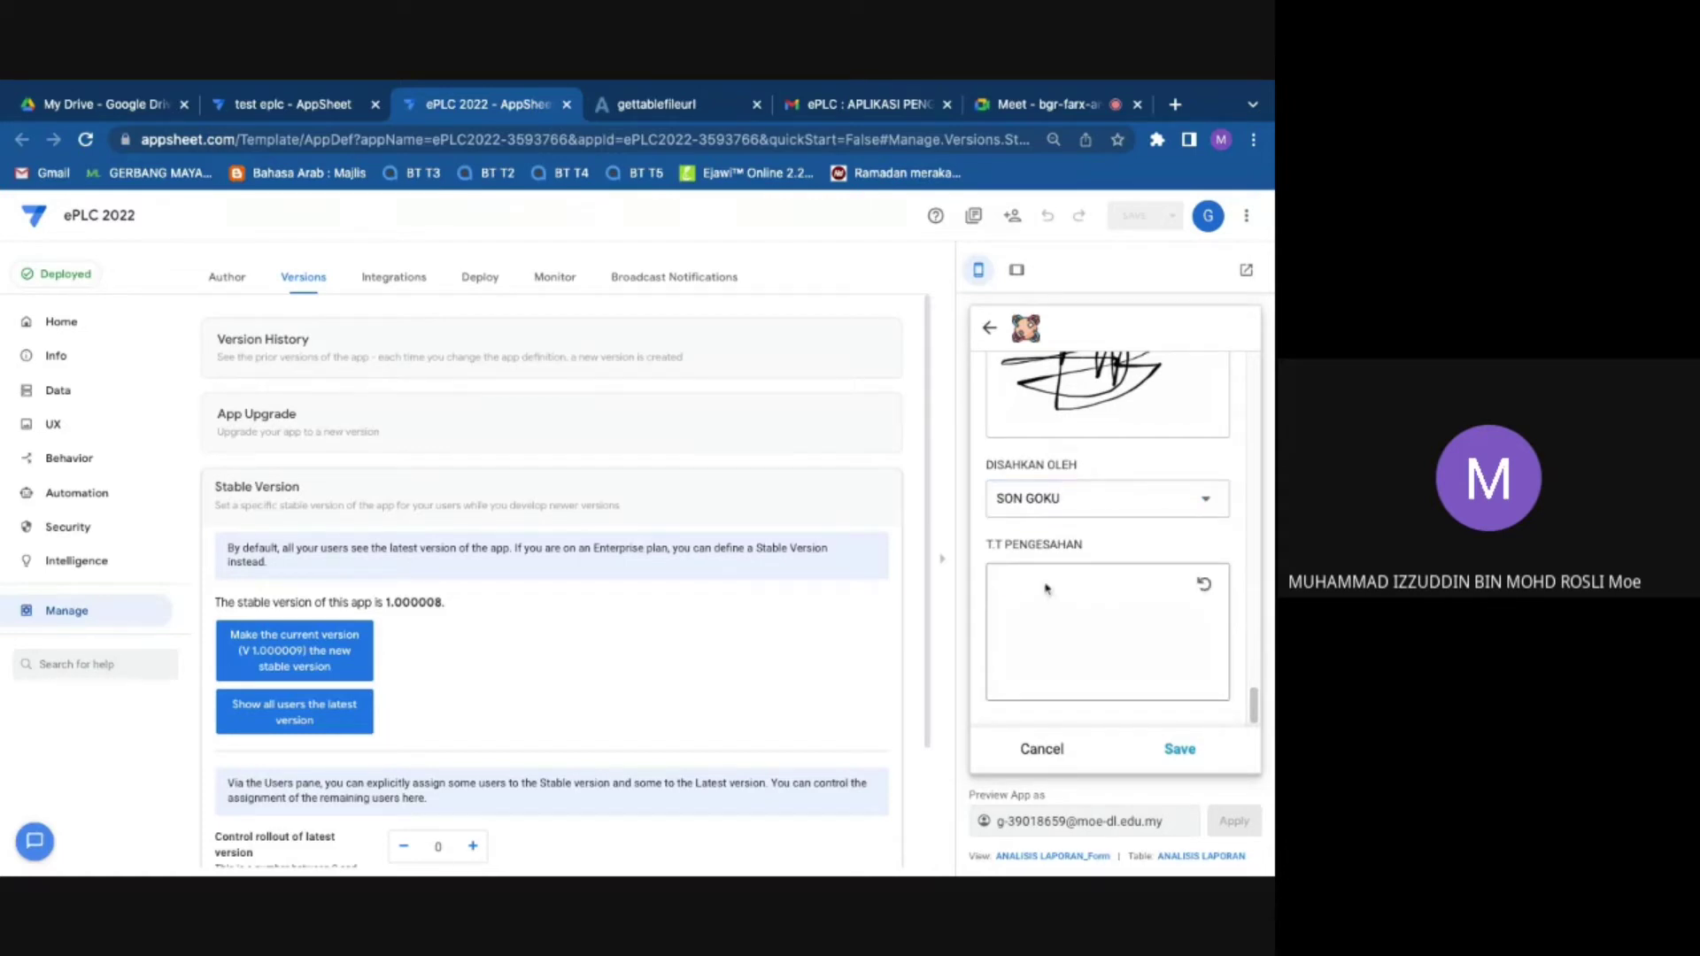
{"action": "left_click_drag", "start_coordinate": [1074, 610], "coordinate": [1117, 609]}
{"action": "mouse_move", "coordinate": [1002, 660]}
{"action": "left_mouse_down"}
{"action": "mouse_move", "coordinate": [1081, 620]}
{"action": "mouse_move", "coordinate": [1138, 657]}
{"action": "mouse_move", "coordinate": [1181, 608]}
{"action": "left_mouse_up"}
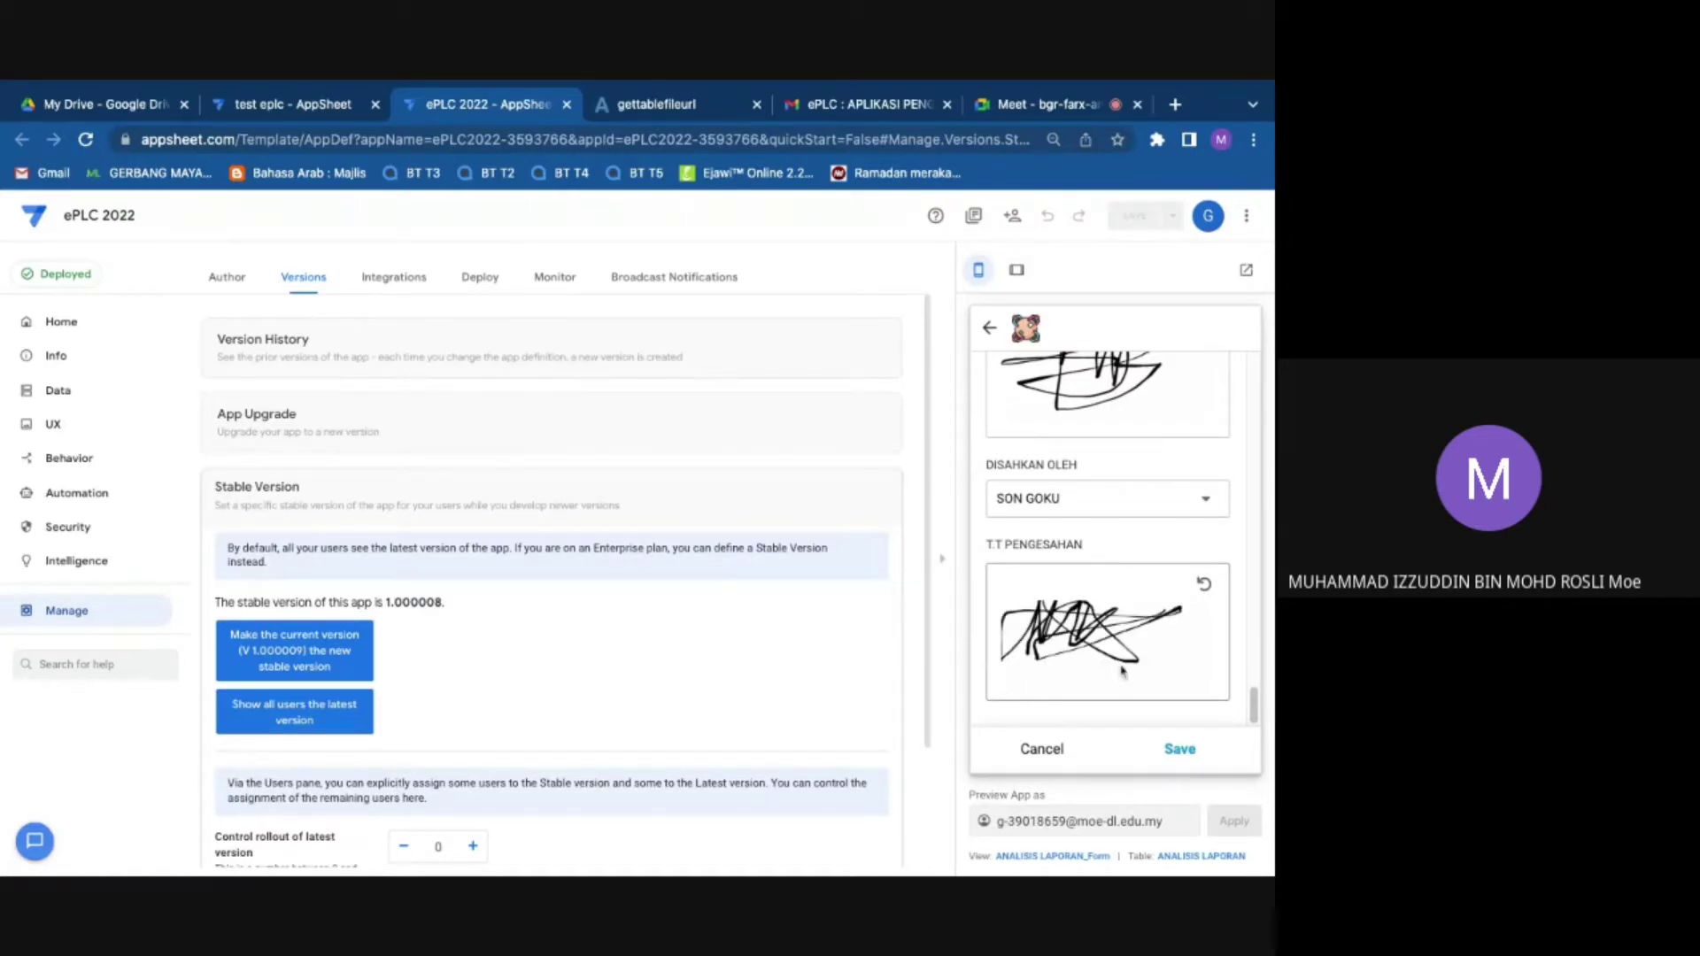
{"action": "left_click", "coordinate": [1182, 750]}
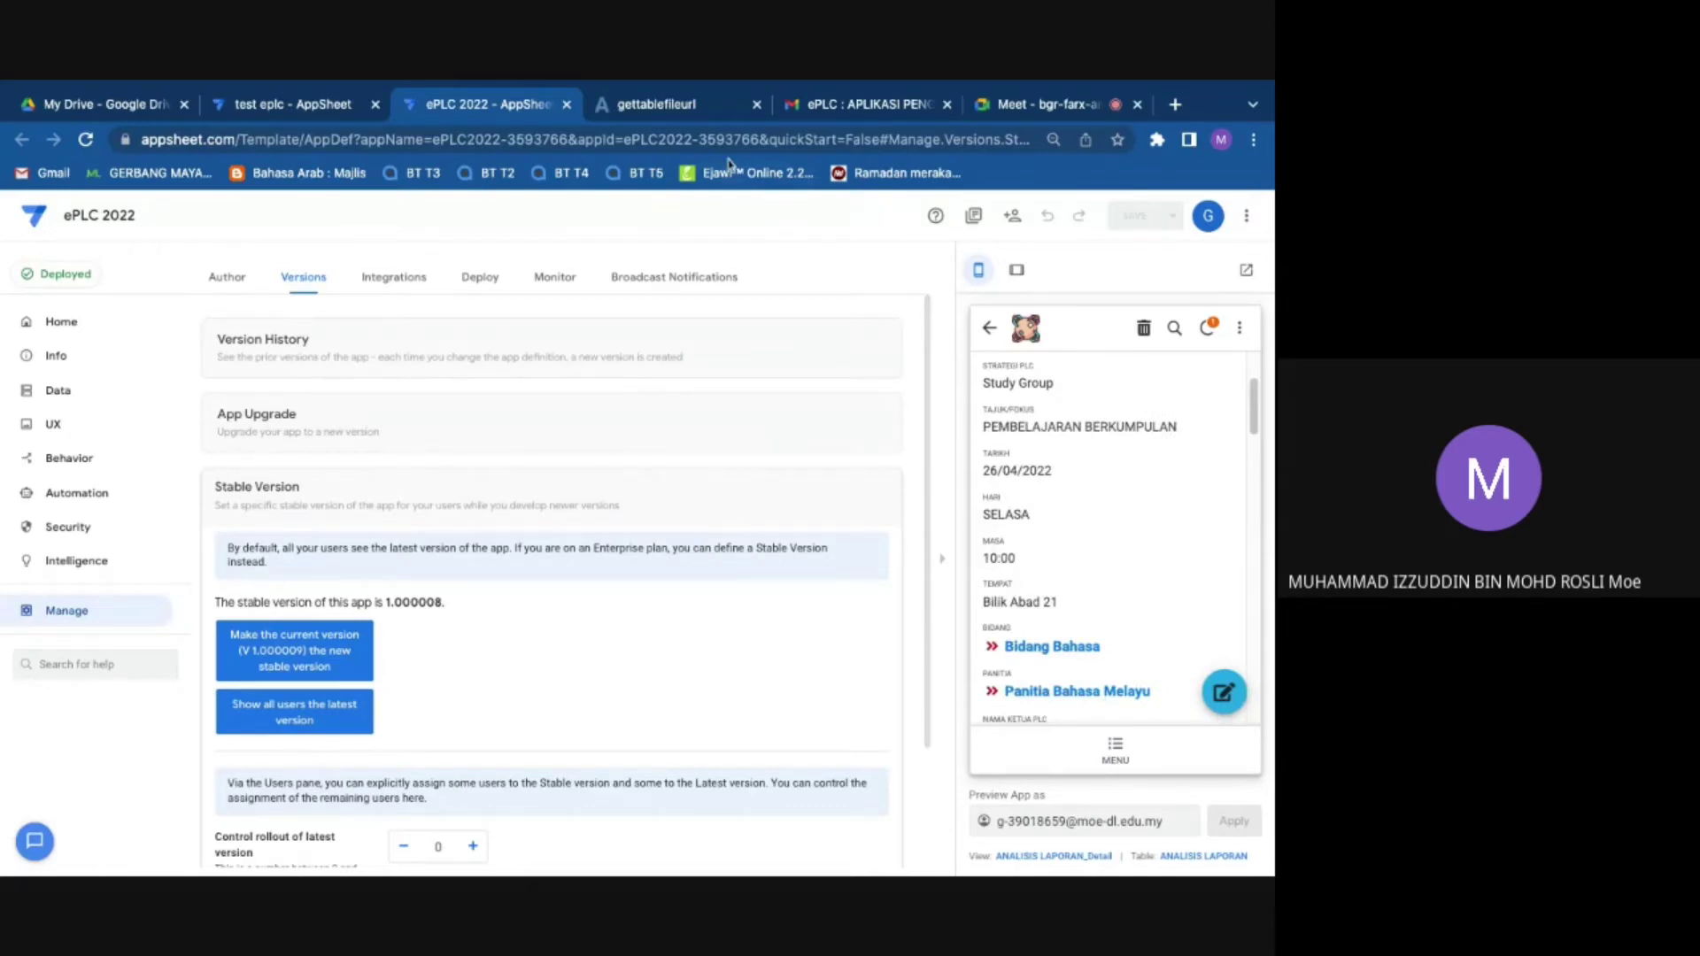
{"action": "left_click", "coordinate": [700, 108]}
Step: Close the old PDF and regenerate the report via BUKA PELAPORAN to check its approval section
{"action": "left_click", "coordinate": [756, 105]}
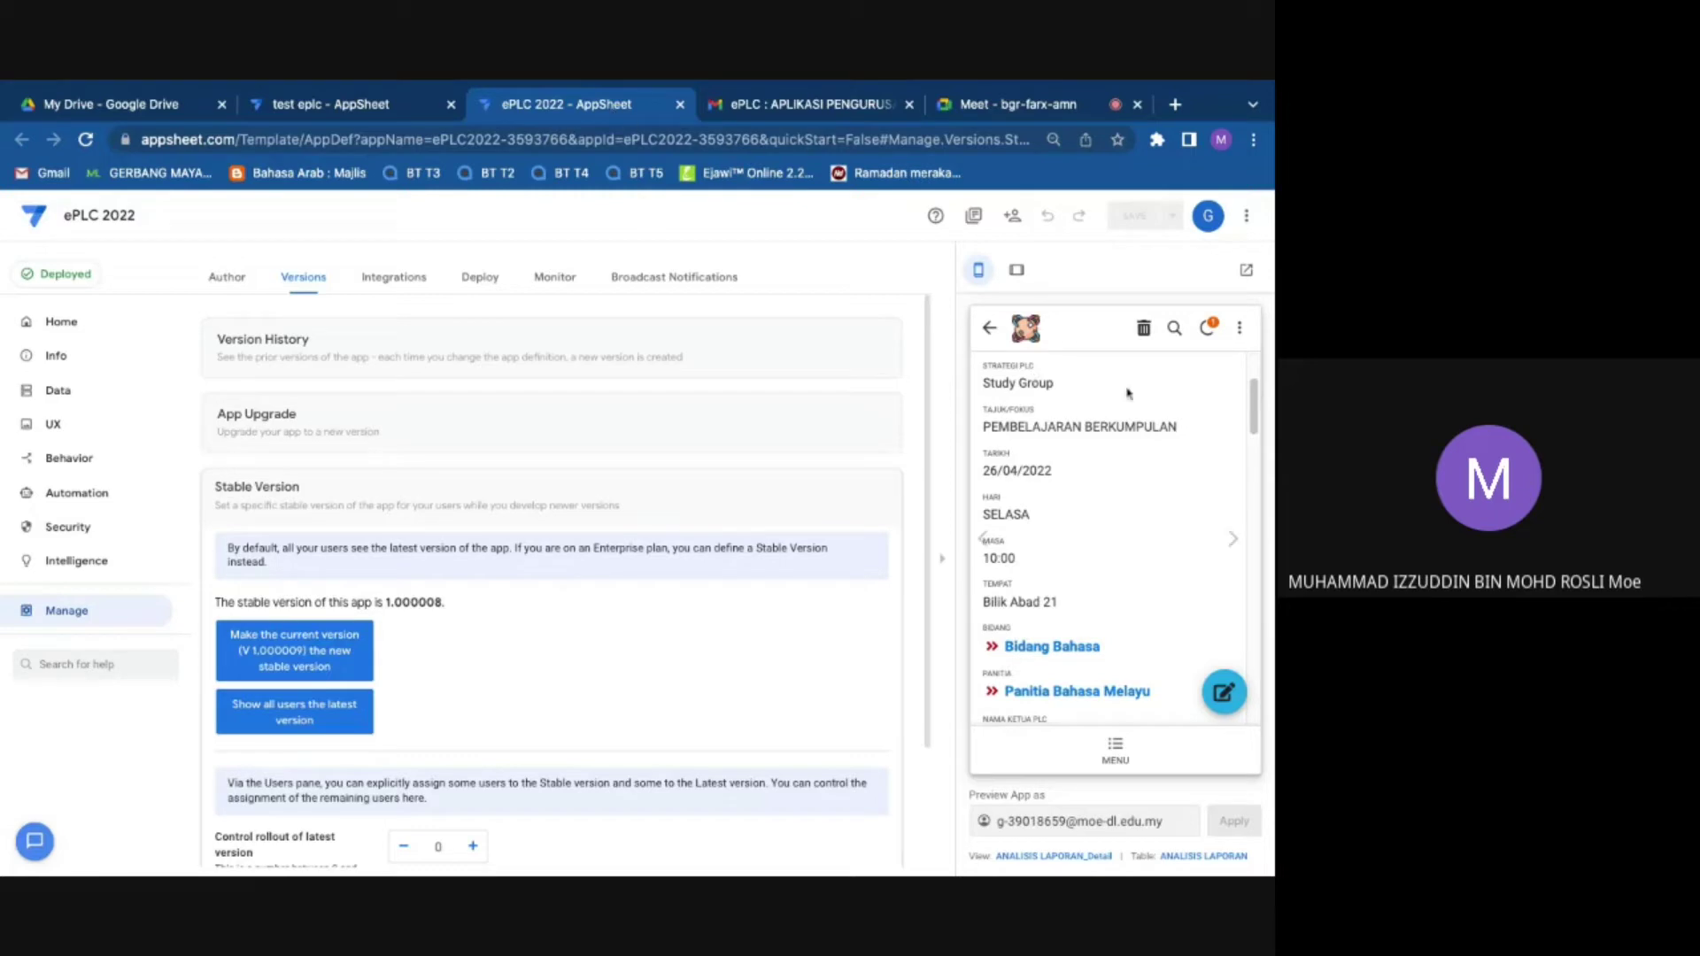
{"action": "scroll", "coordinate": [1080, 503], "scroll_direction": "up", "scroll_amount": 2}
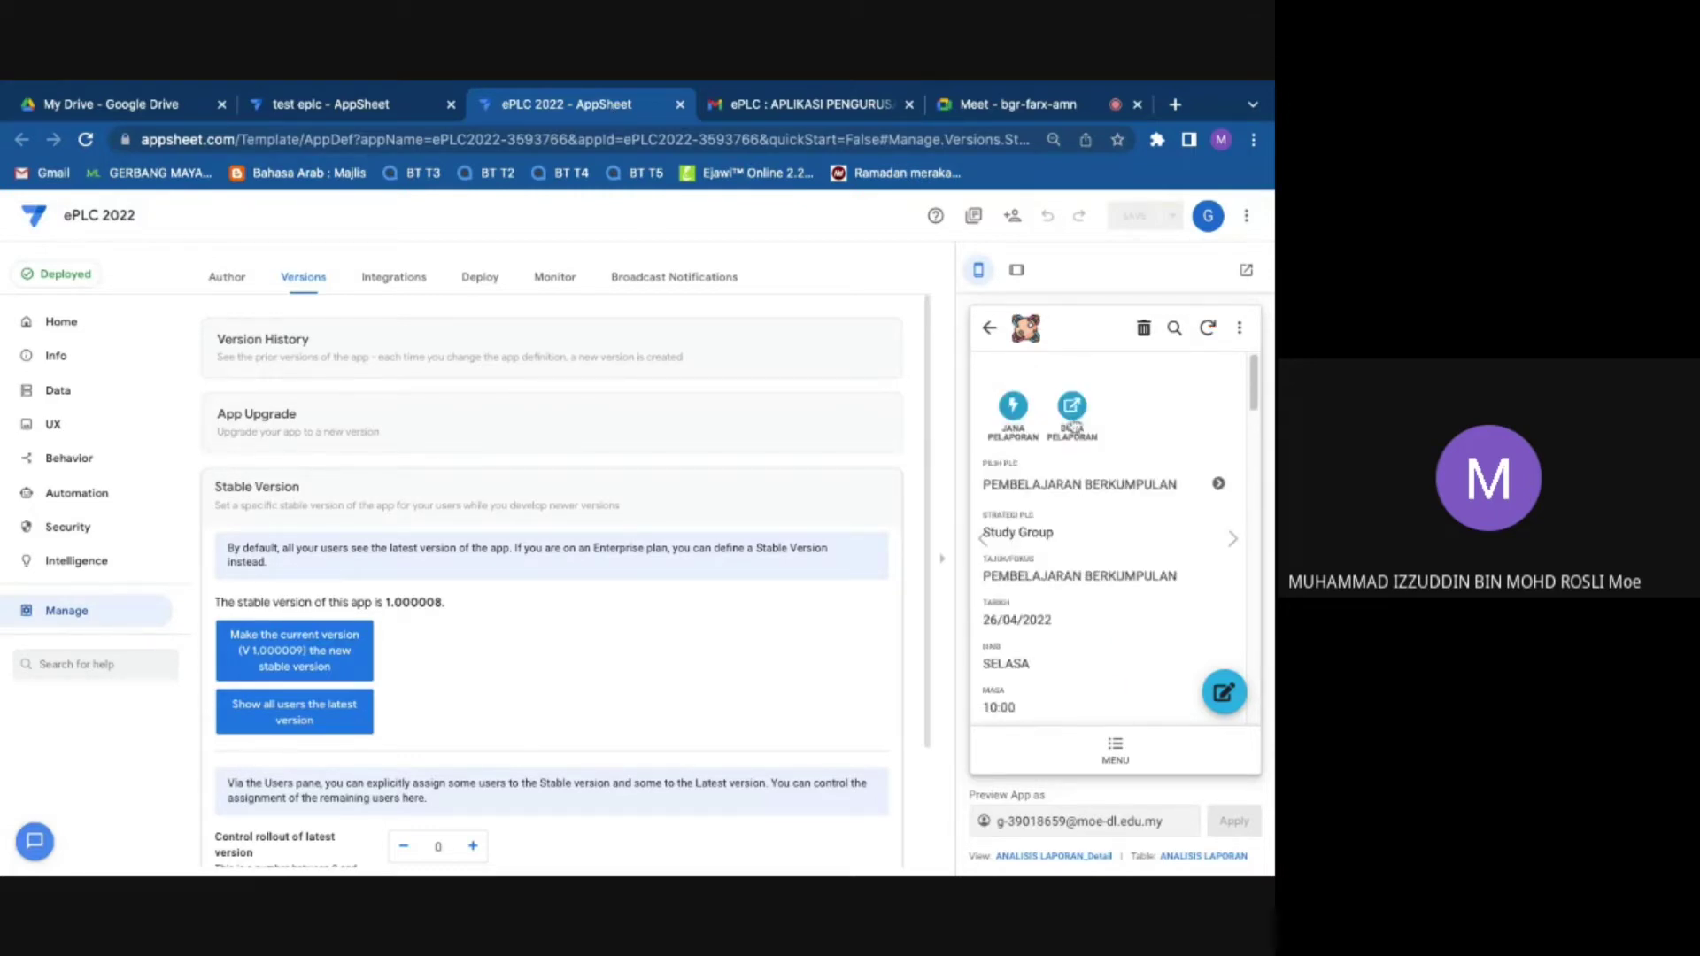
{"action": "left_click", "coordinate": [1069, 421]}
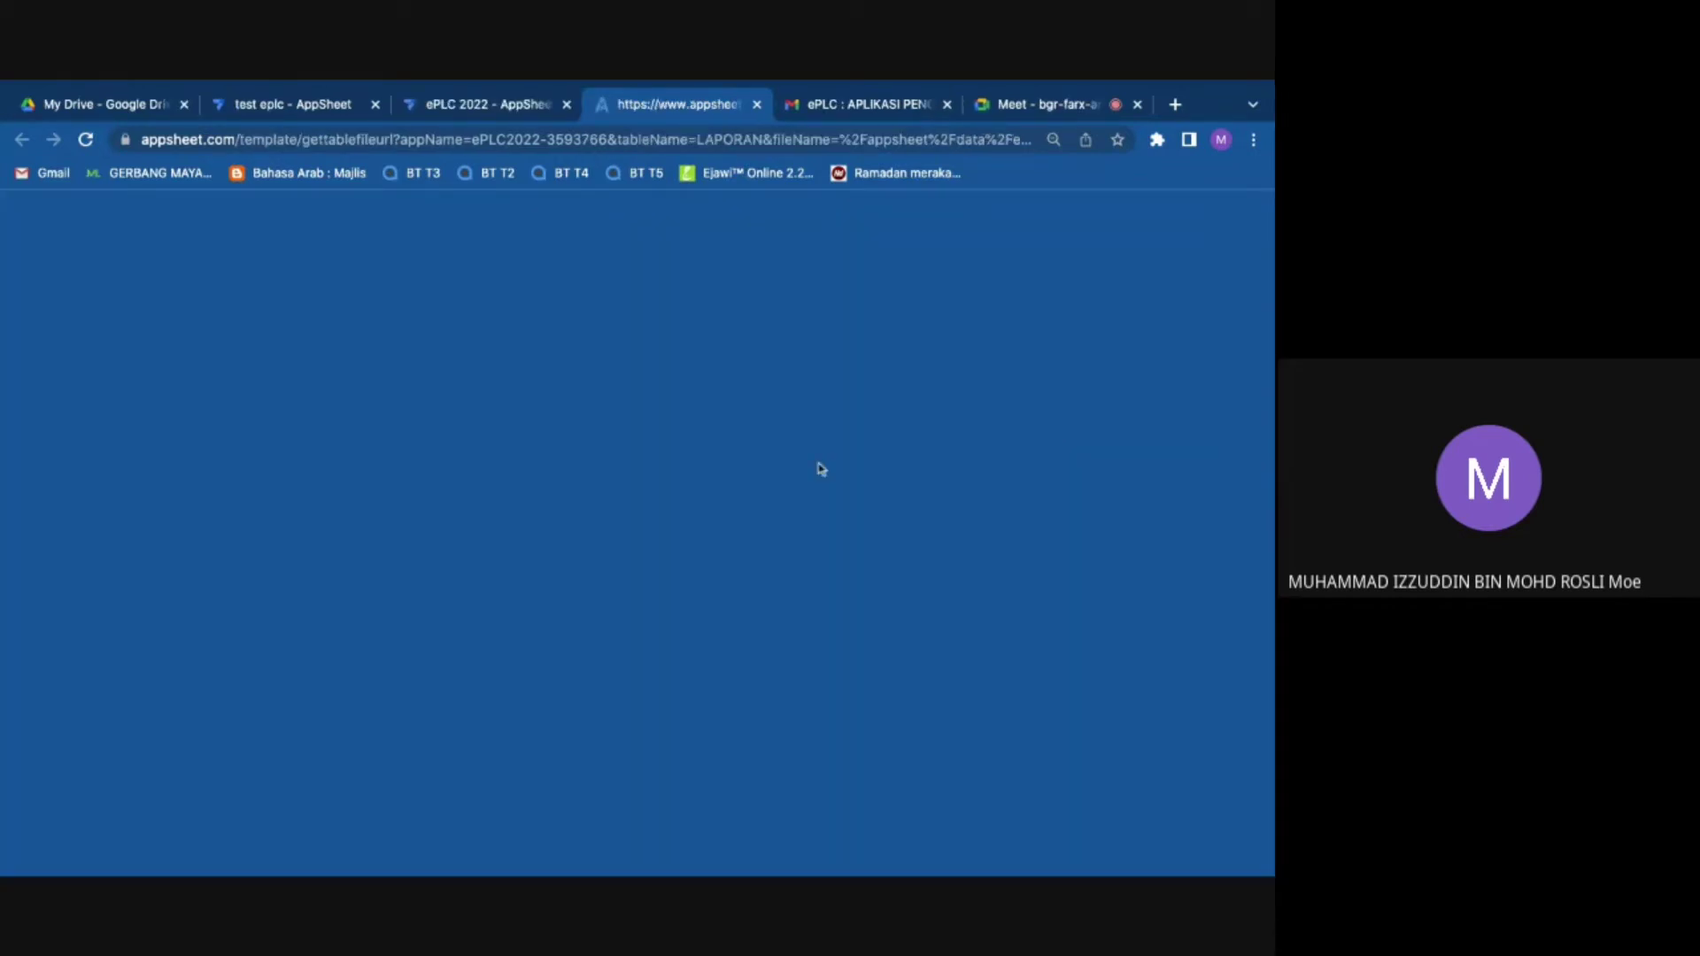
{"action": "scroll", "coordinate": [737, 451], "scroll_direction": "down", "scroll_amount": 15}
{"action": "scroll", "coordinate": [737, 451], "scroll_direction": "up", "scroll_amount": 8}
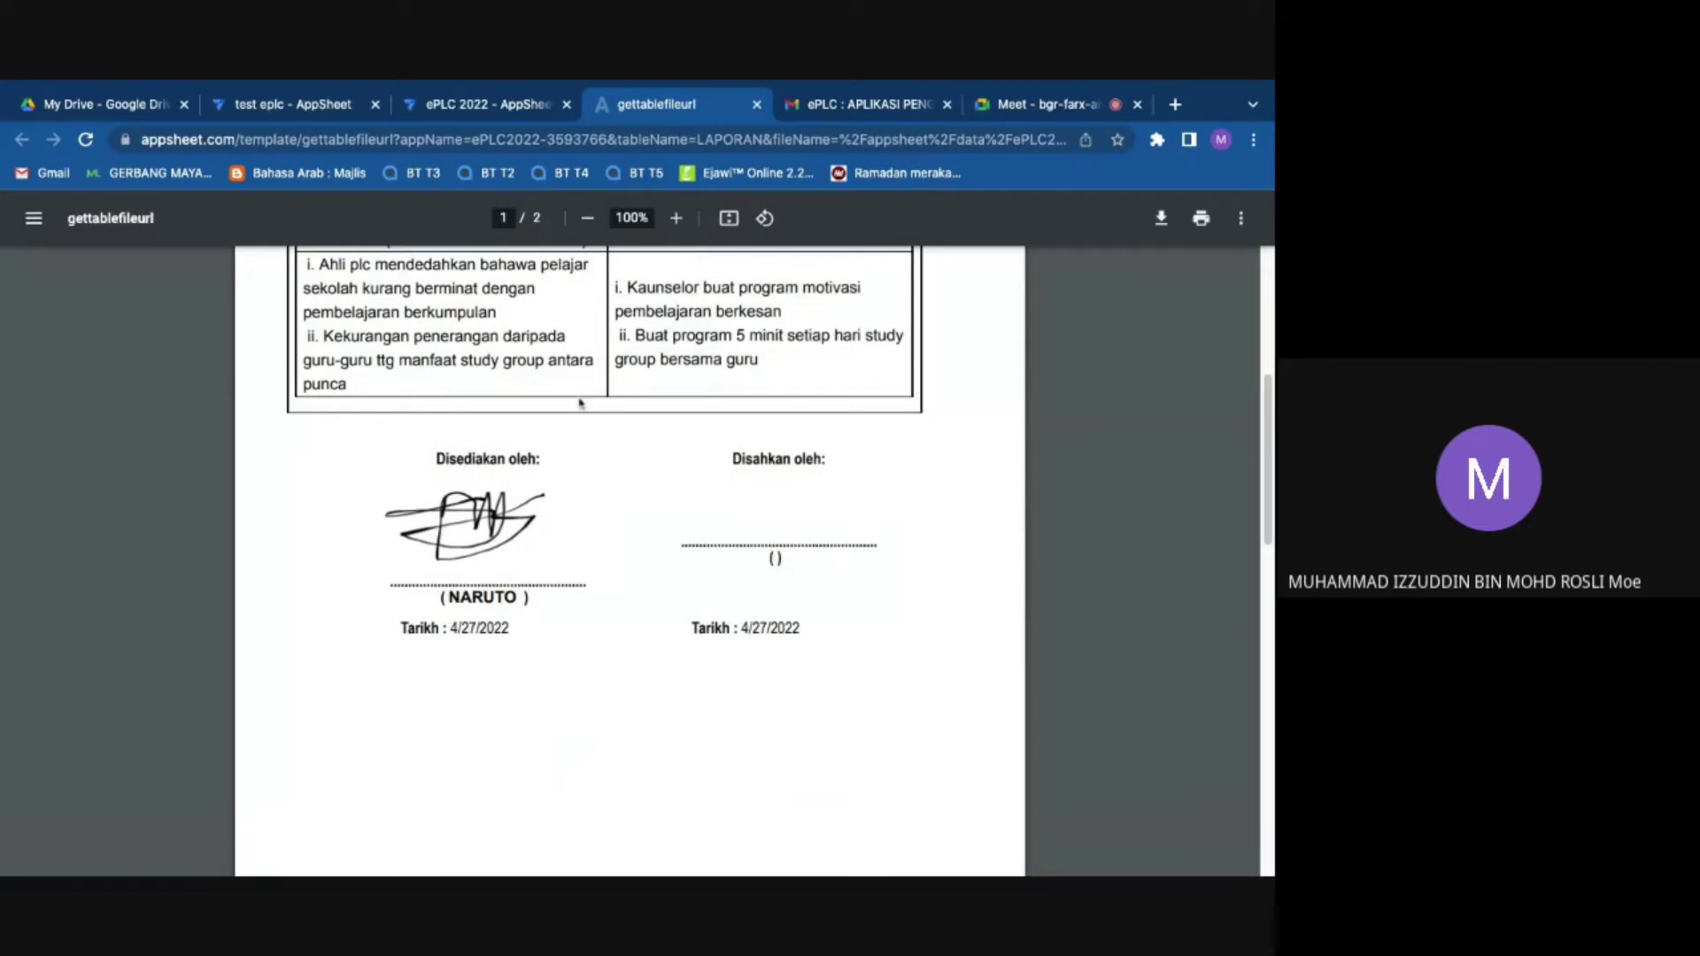
Step: Regenerate the report PDF once more, recheck the blank DISAHKAN OLEH signature, and close the tab
{"action": "left_click", "coordinate": [496, 105]}
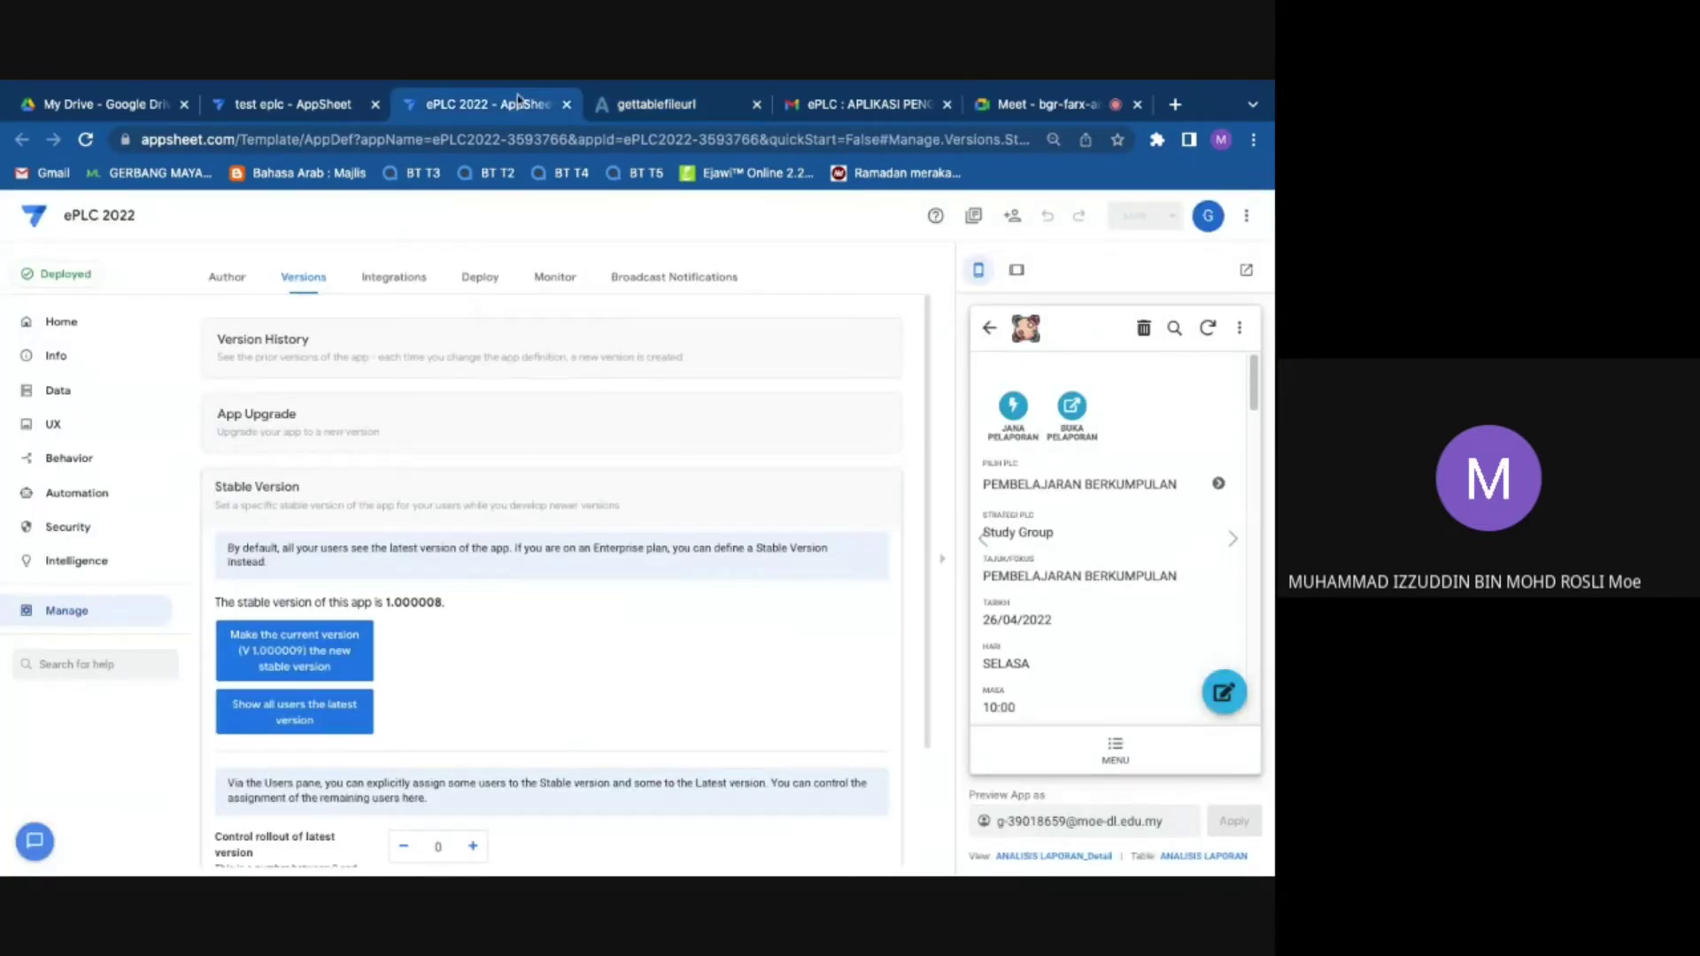
{"action": "left_click", "coordinate": [673, 104]}
{"action": "left_click", "coordinate": [757, 105]}
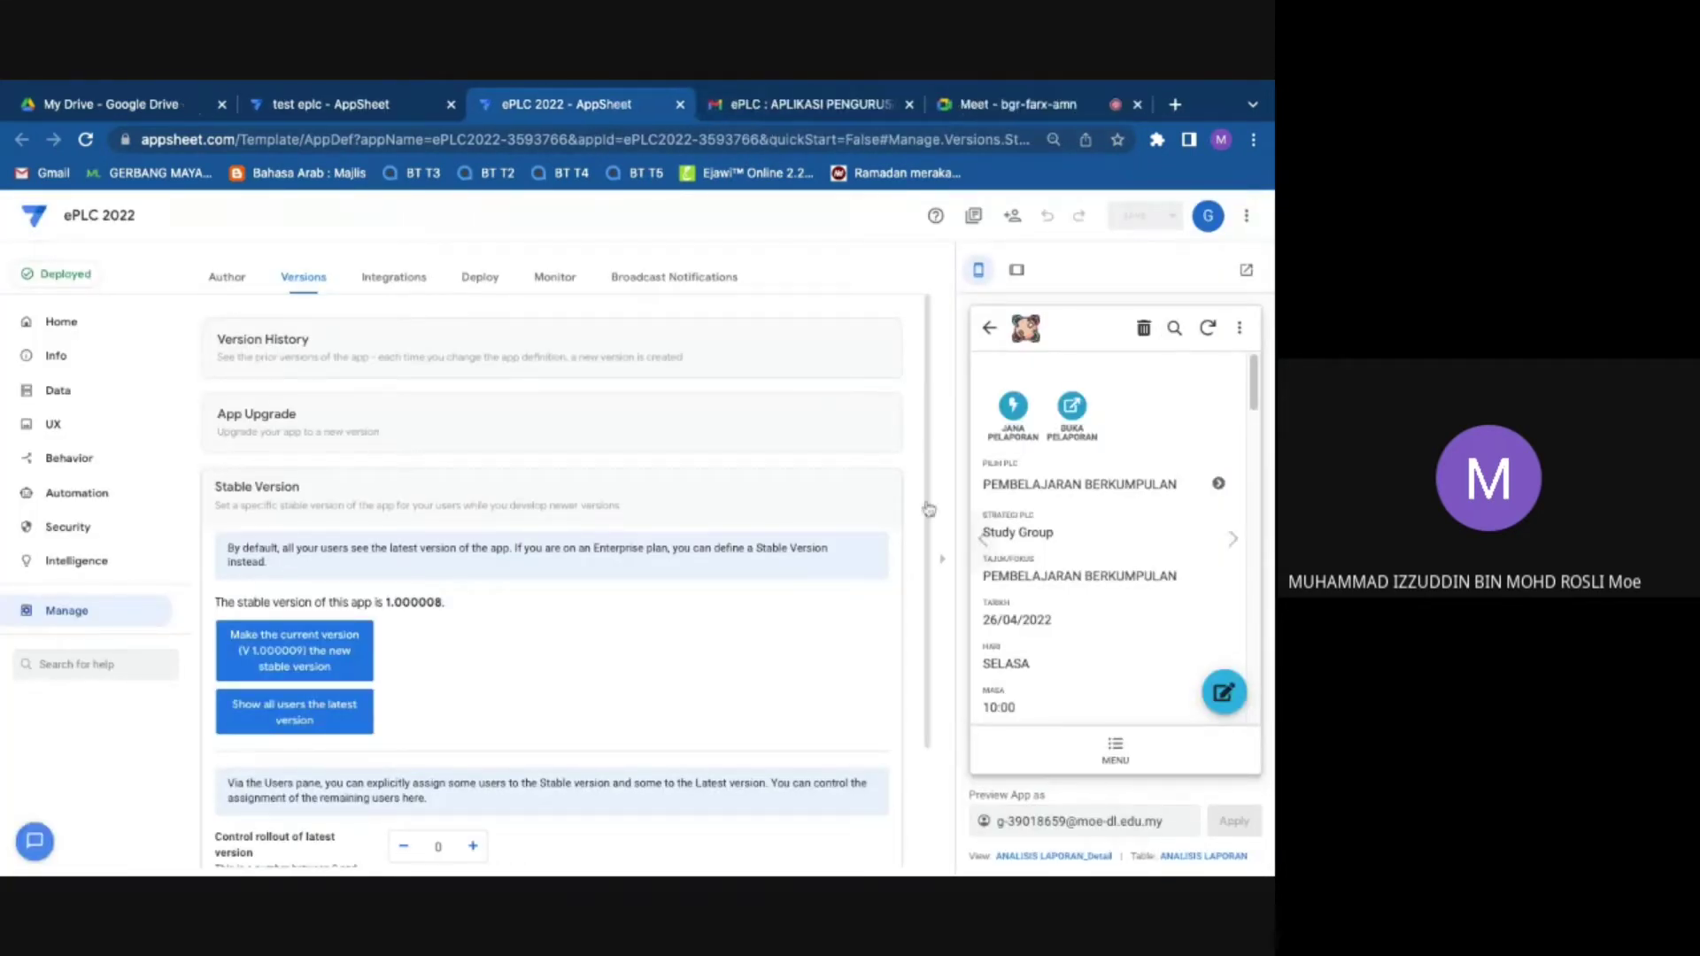
{"action": "left_click", "coordinate": [1073, 409]}
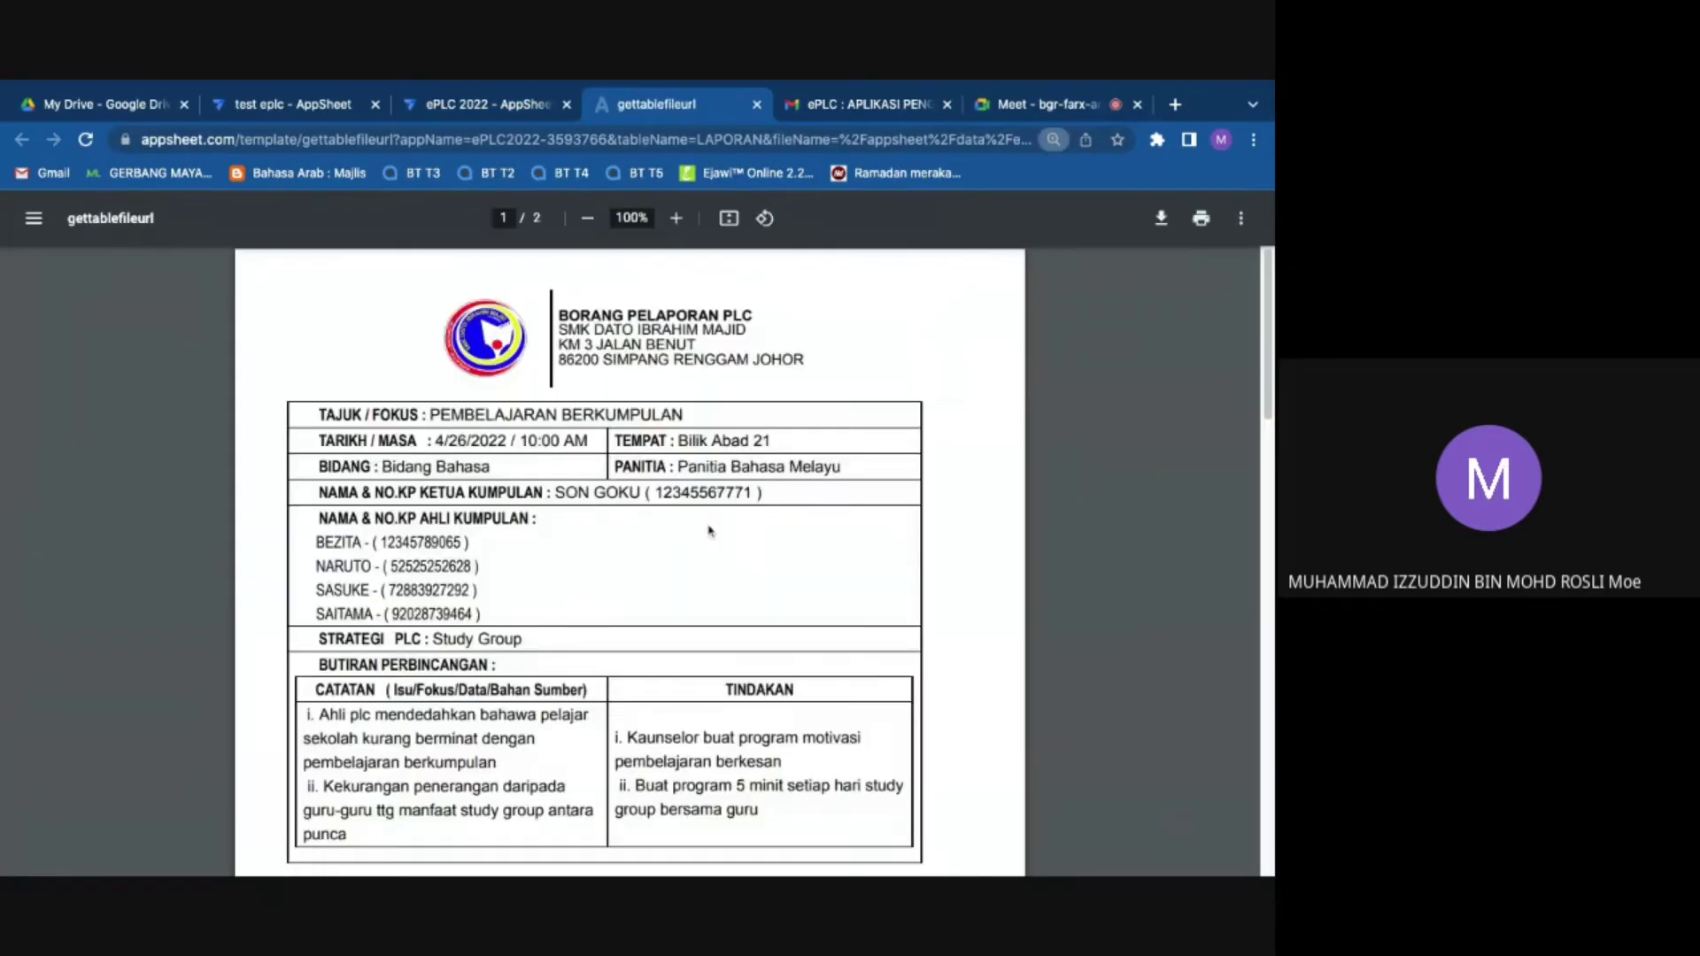
{"action": "scroll", "coordinate": [708, 531], "scroll_direction": "down", "scroll_amount": 9}
{"action": "scroll", "coordinate": [709, 463], "scroll_direction": "up", "scroll_amount": 2}
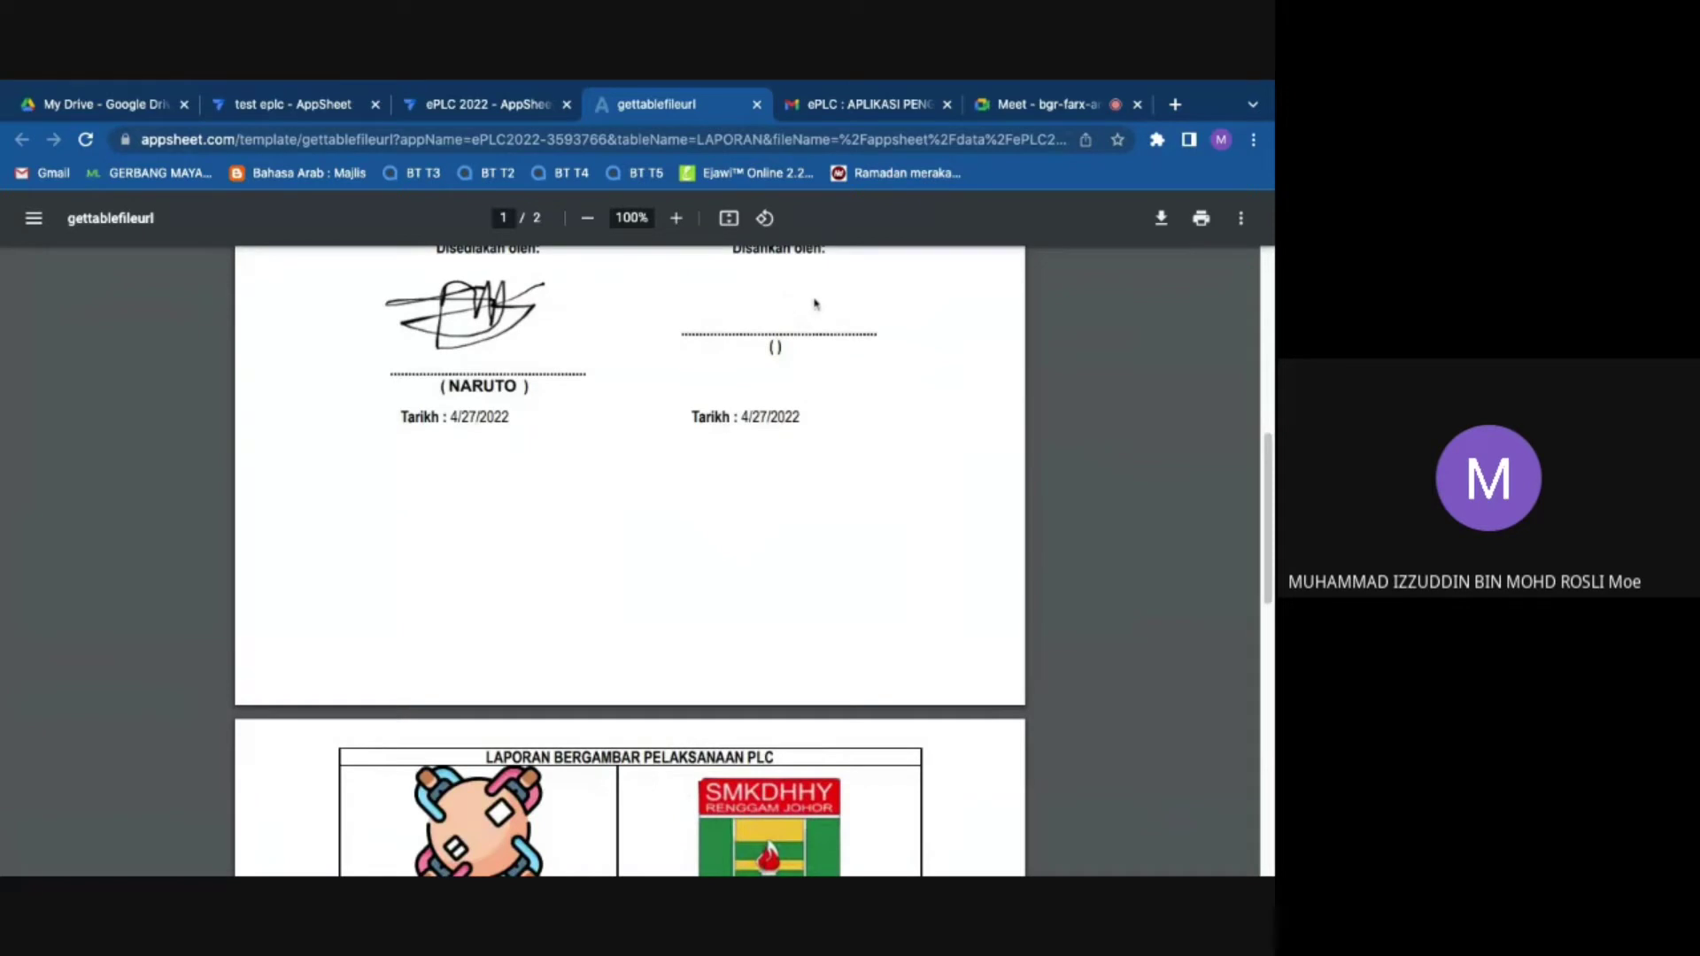
{"action": "left_click", "coordinate": [757, 104]}
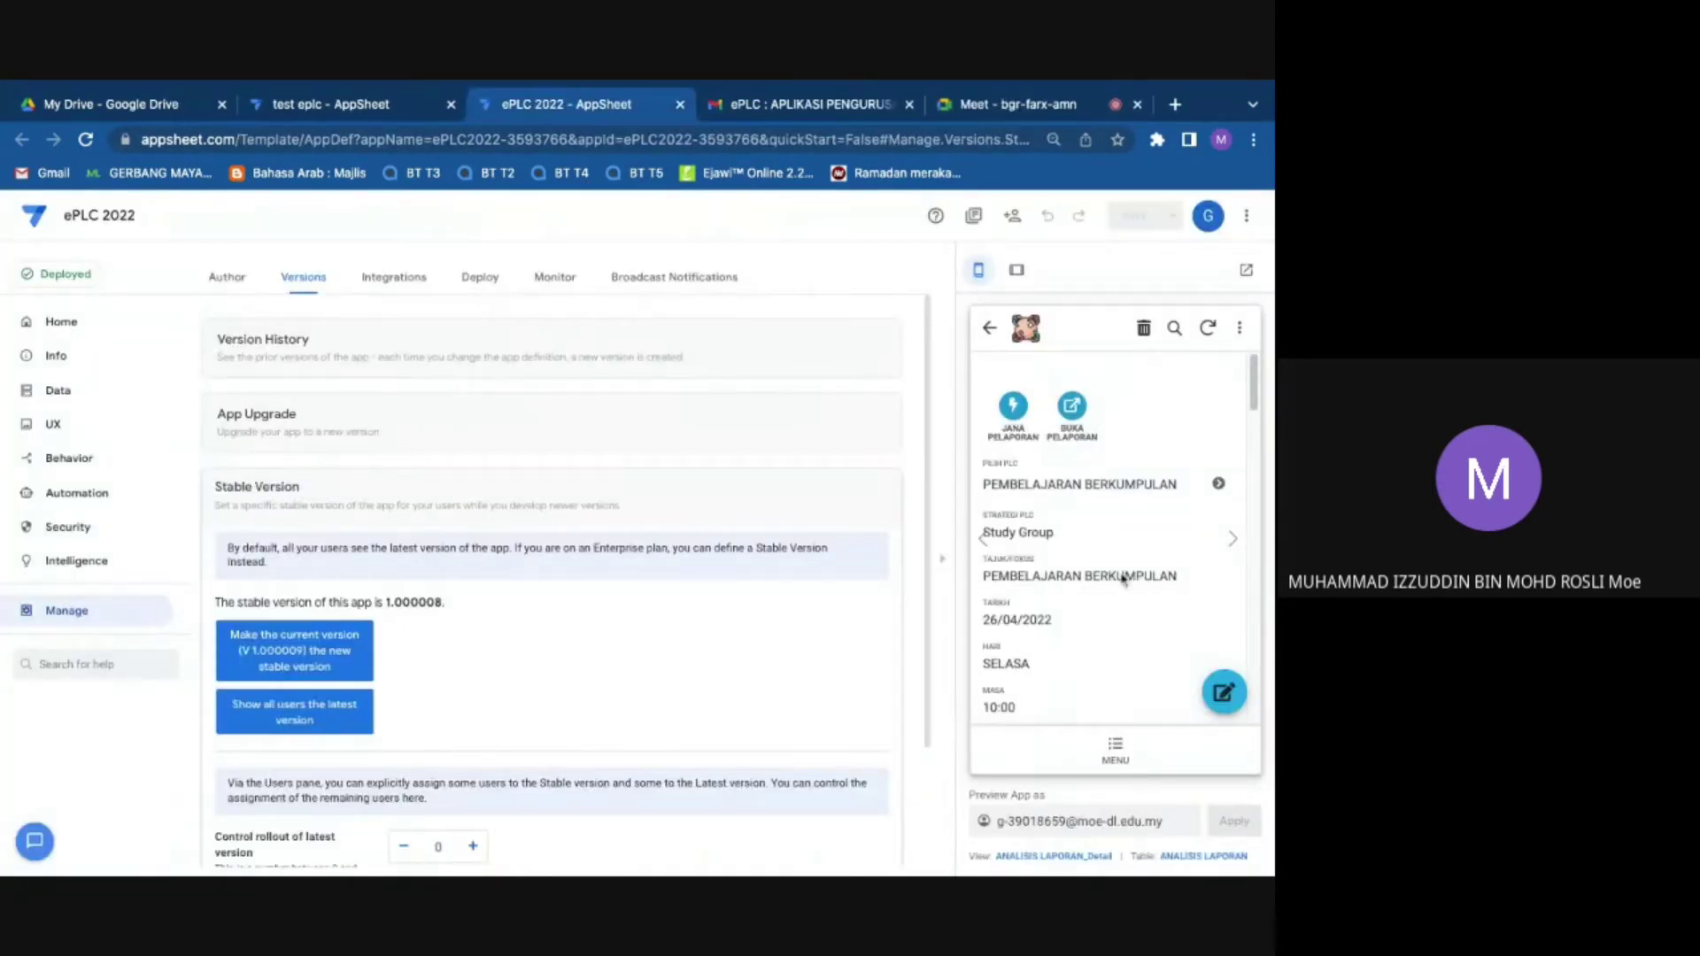
Step: Return the app preview to its main menu and switch to the Google Meet call
{"action": "scroll", "coordinate": [1123, 580], "scroll_direction": "down", "scroll_amount": 2}
{"action": "scroll", "coordinate": [1139, 682], "scroll_direction": "down", "scroll_amount": 10}
{"action": "left_click", "coordinate": [1115, 757]}
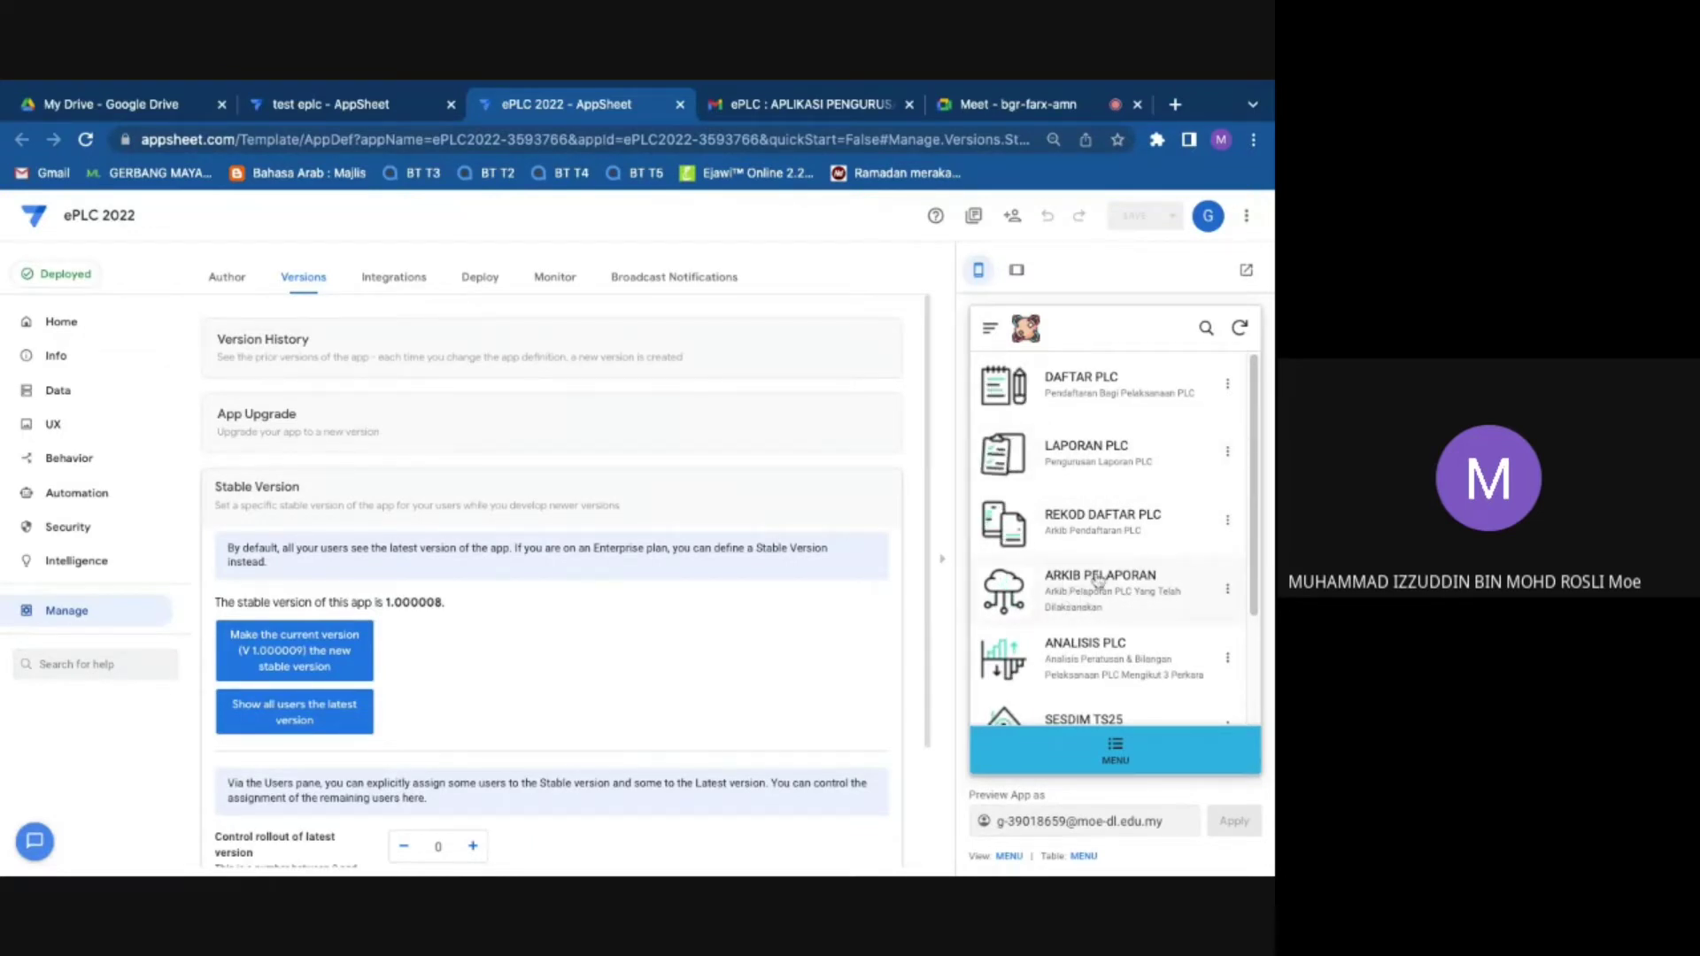
{"action": "scroll", "coordinate": [1073, 672], "scroll_direction": "down", "scroll_amount": 2}
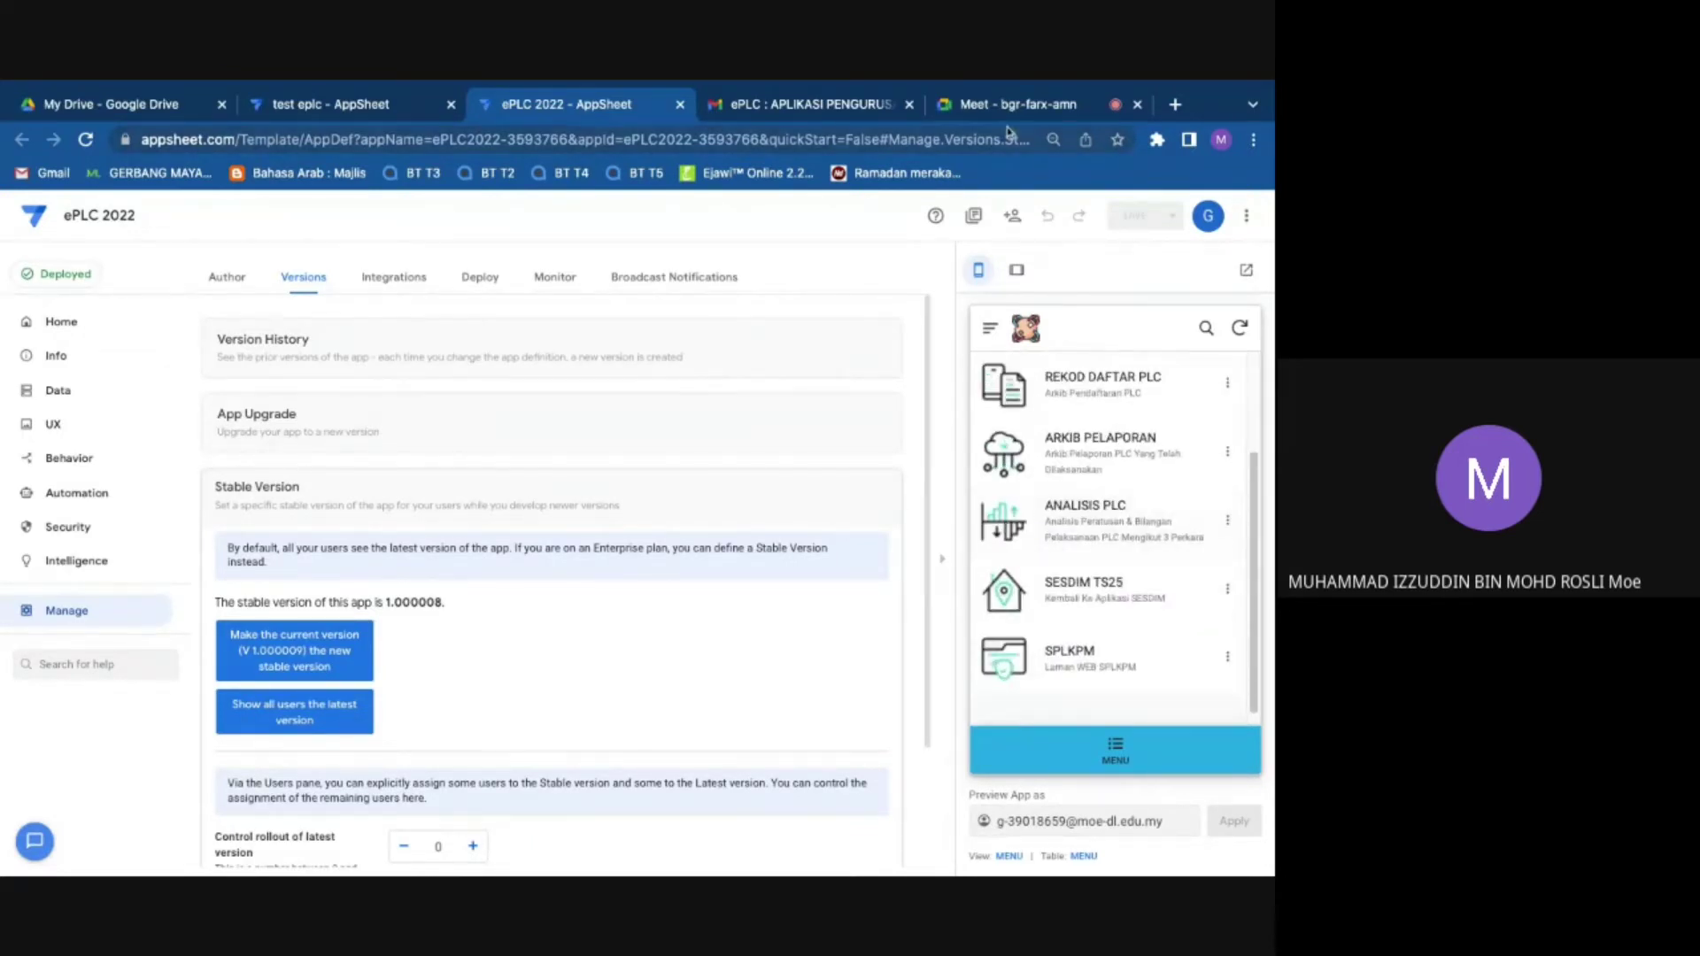
{"action": "left_click", "coordinate": [1007, 115]}
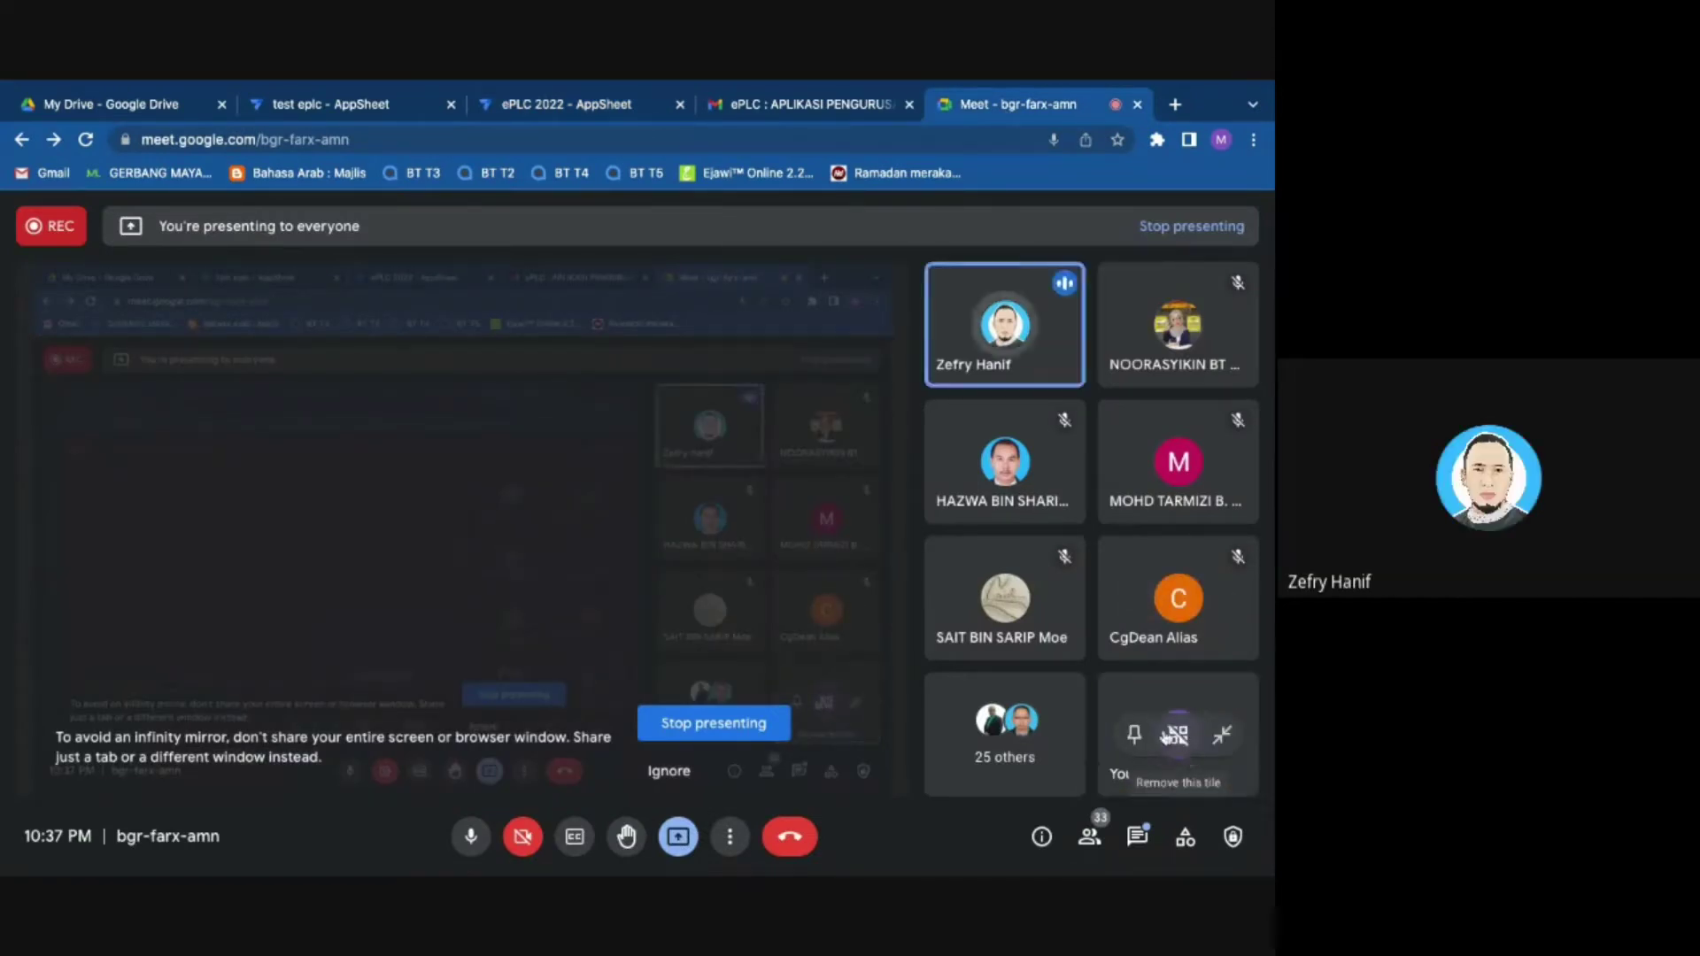
Step: Leave the Meet call for the ePLC 2022 editor's Versions page (stable 1.000008, current 1.000009)
{"action": "mouse_move", "coordinate": [1054, 436]}
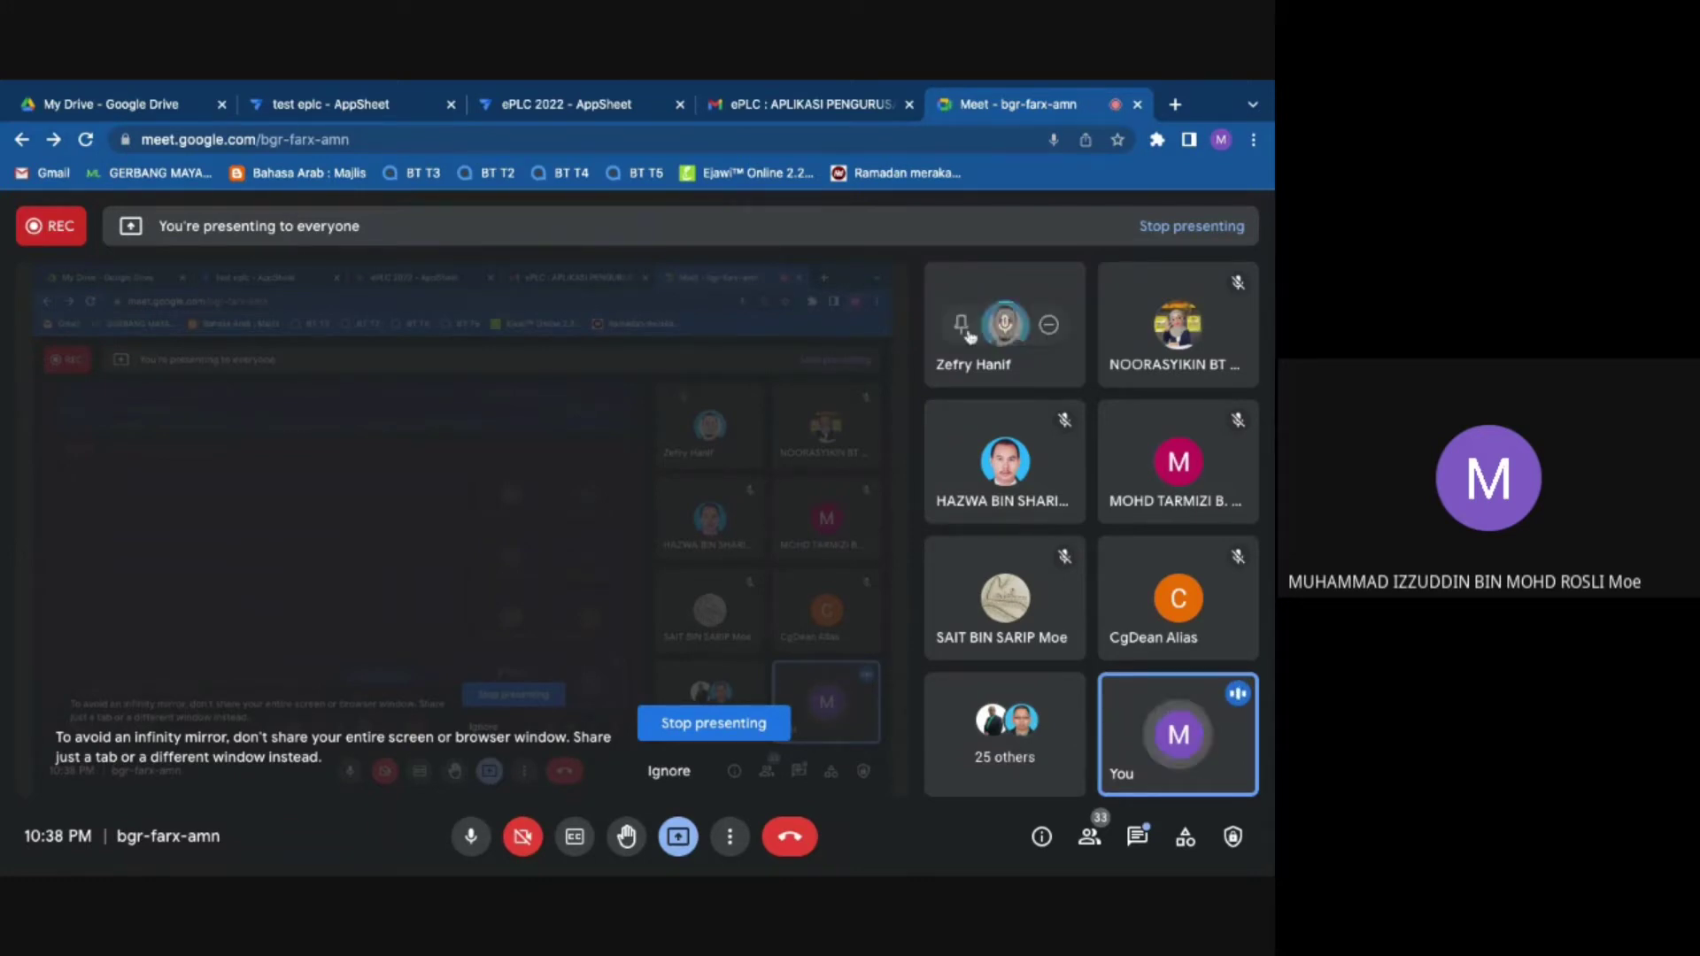
{"action": "mouse_move", "coordinate": [952, 421]}
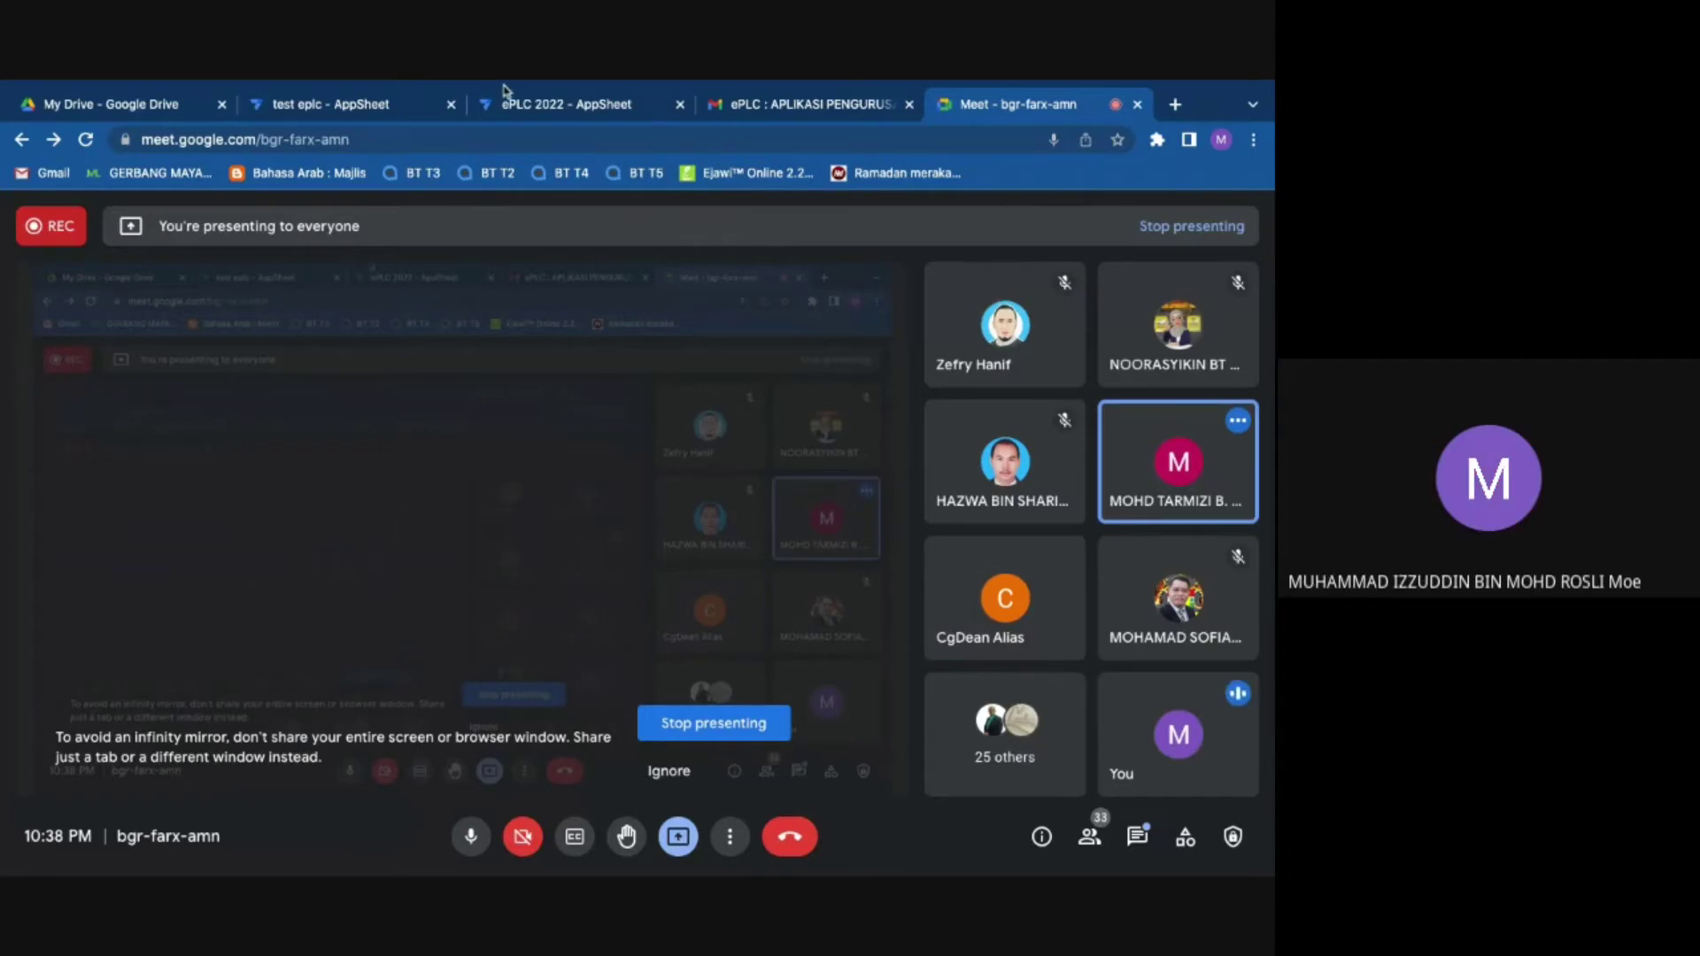
{"action": "left_click", "coordinate": [596, 106]}
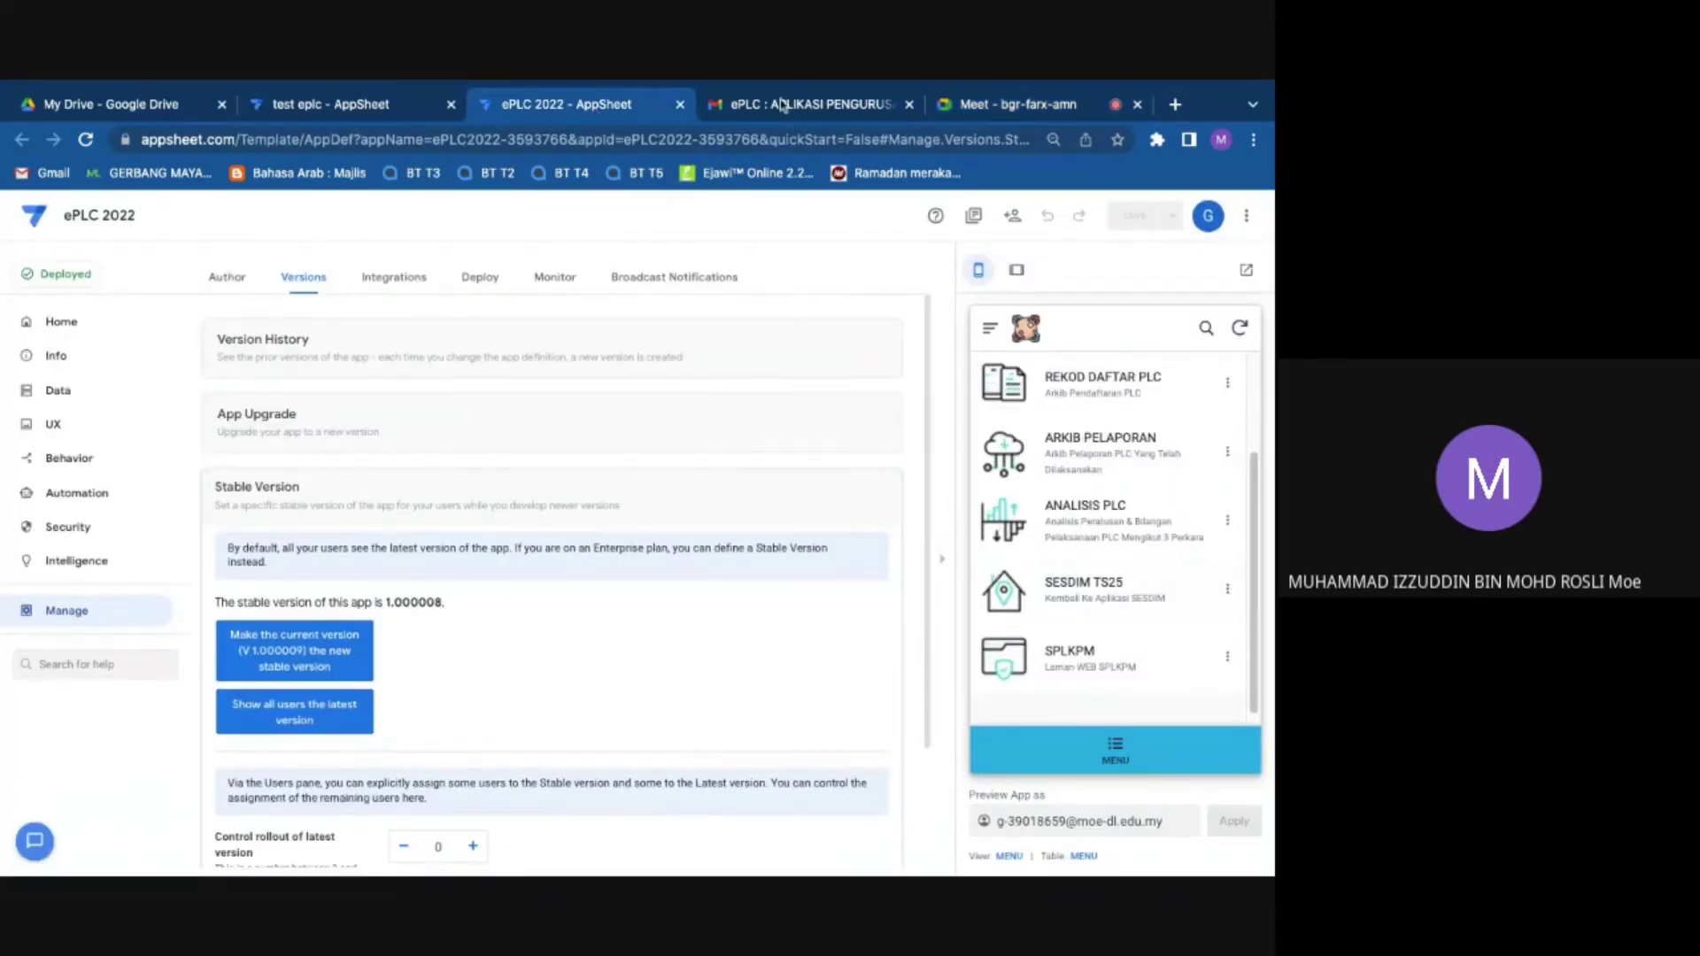
Step: Glance at the sent 'ePLC : APLIKASI PENGURUS' Gmail thread, then go back to the Meet tab
{"action": "left_click", "coordinate": [807, 104]}
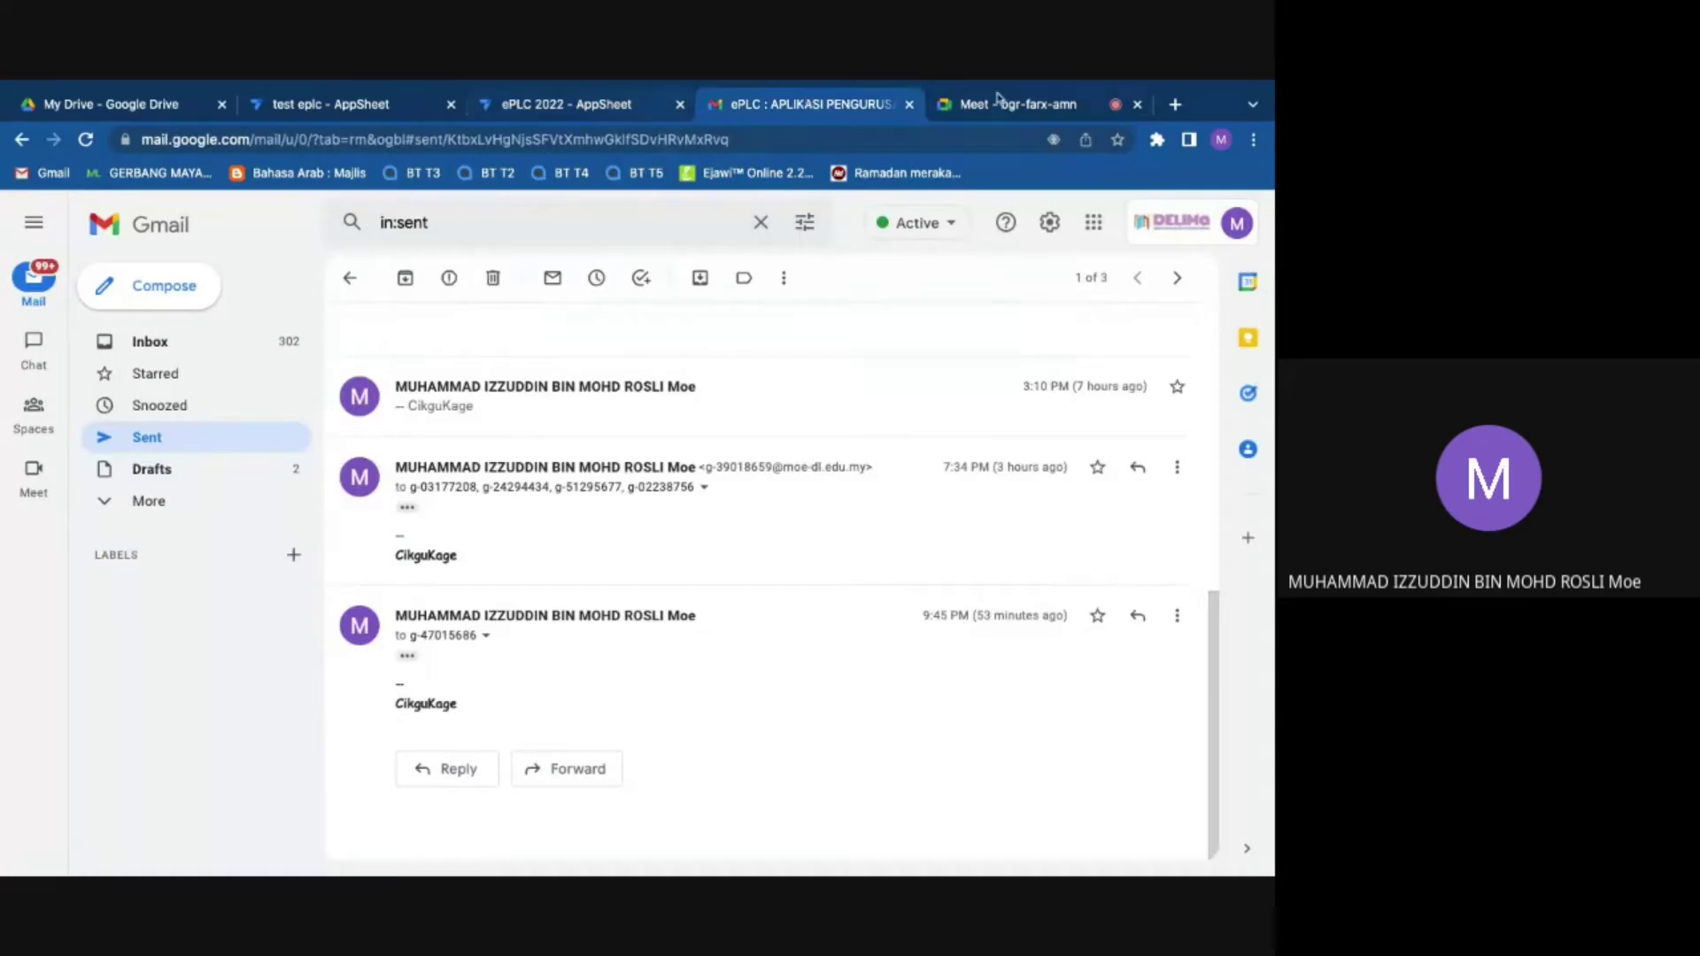
{"action": "left_click", "coordinate": [1018, 104]}
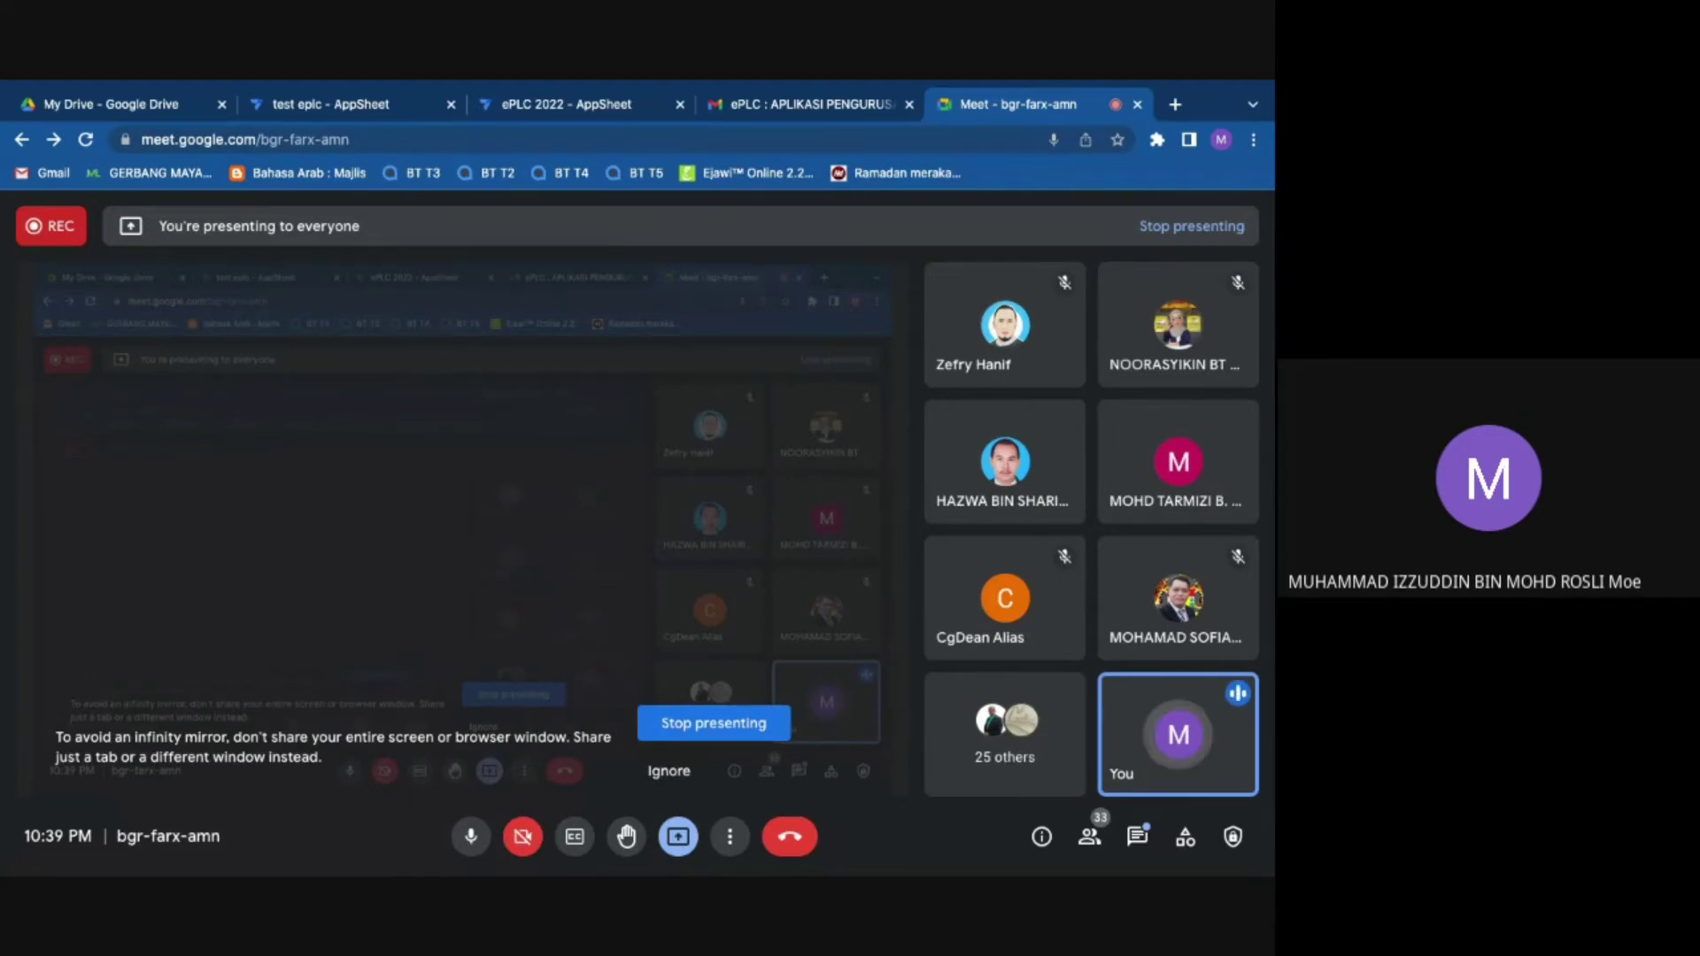
Step: Switch back to the ePLC 2022 AppSheet editor tab
{"action": "left_click", "coordinate": [587, 103]}
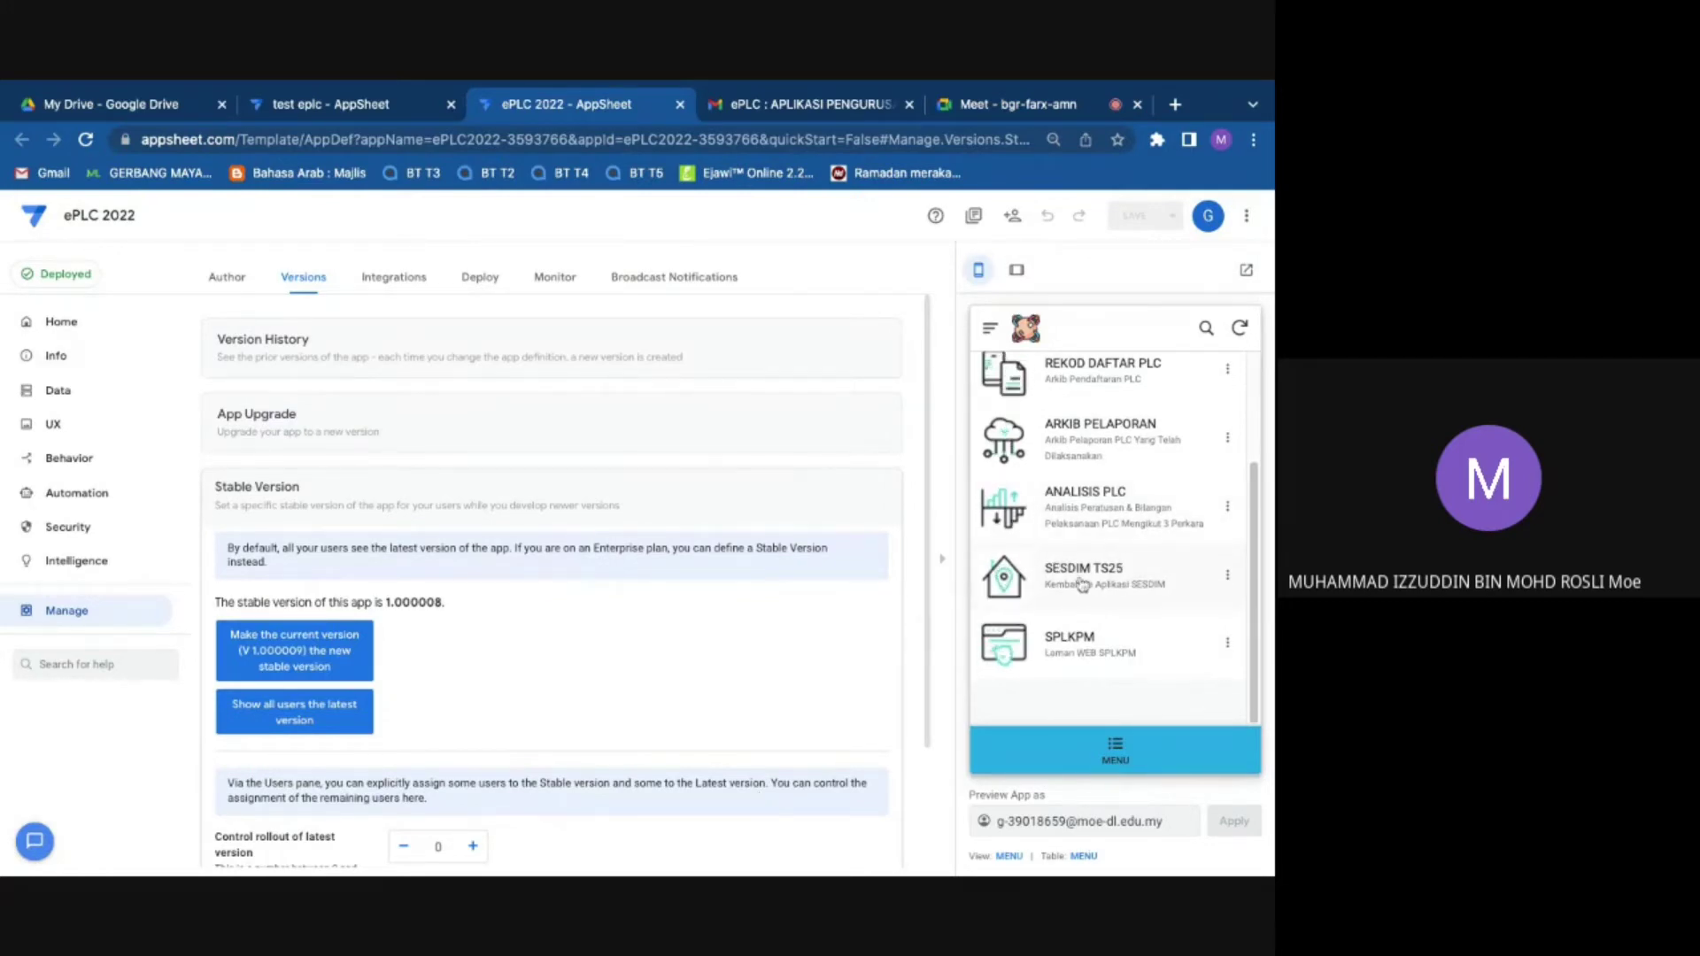
Step: Open ANALISIS PLC in the preview and page through the pie chart's legend
{"action": "scroll", "coordinate": [1107, 531], "scroll_direction": "up", "scroll_amount": 1}
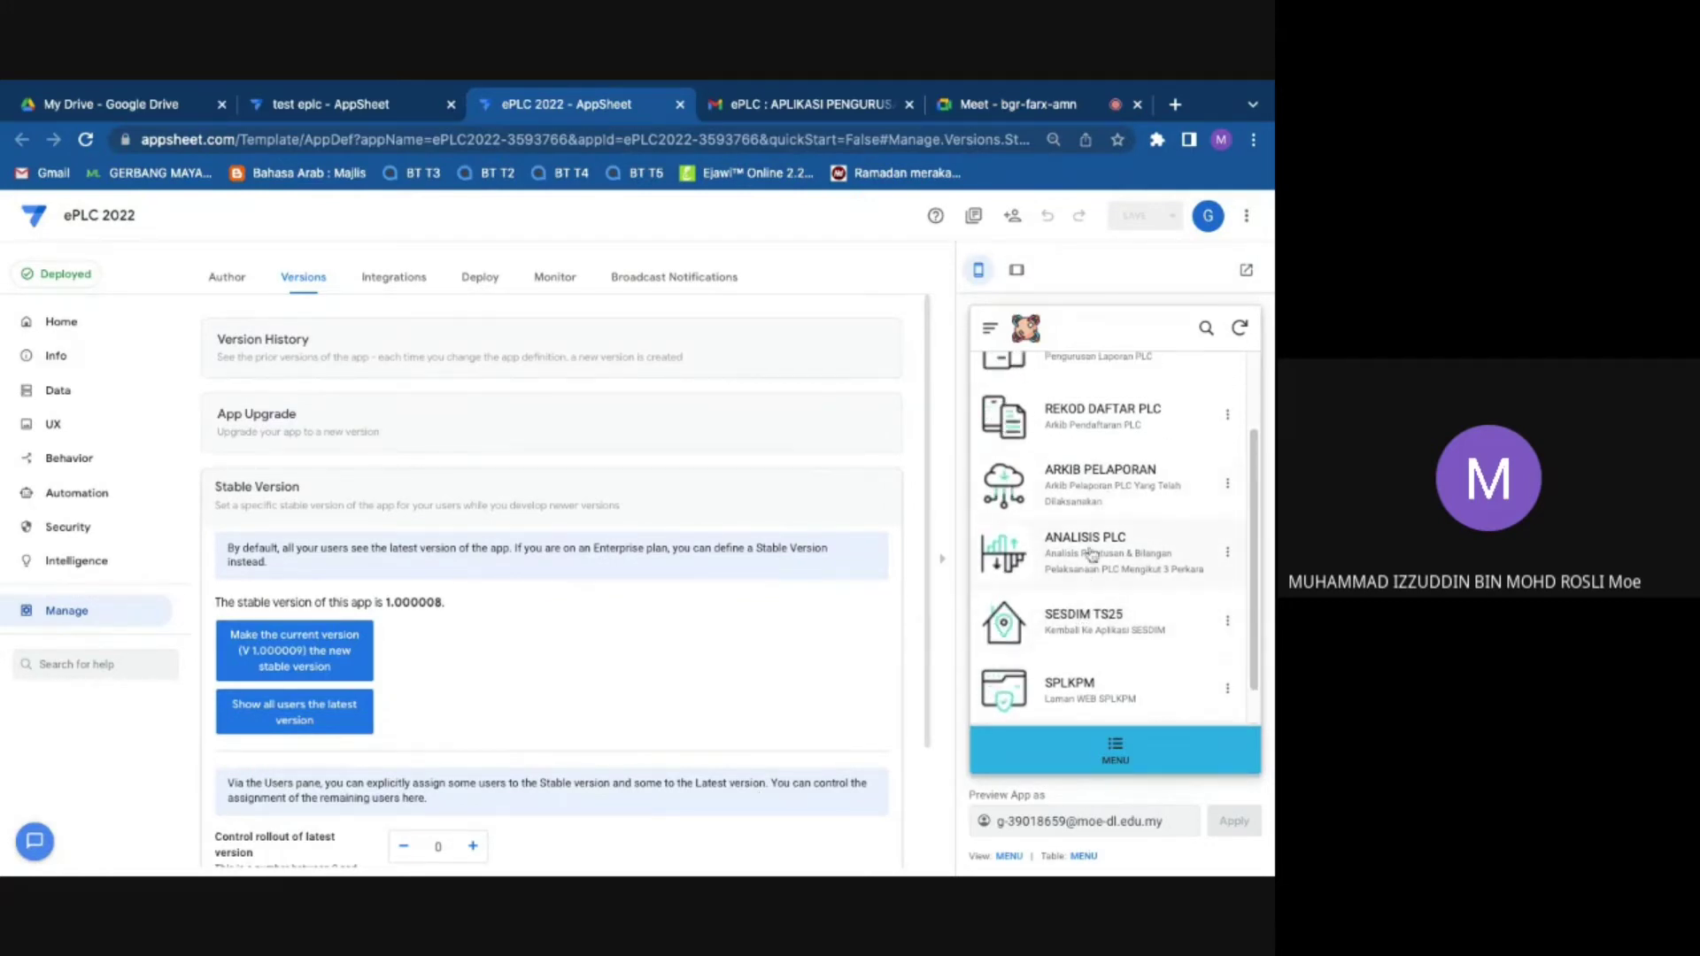
{"action": "left_click", "coordinate": [1090, 554]}
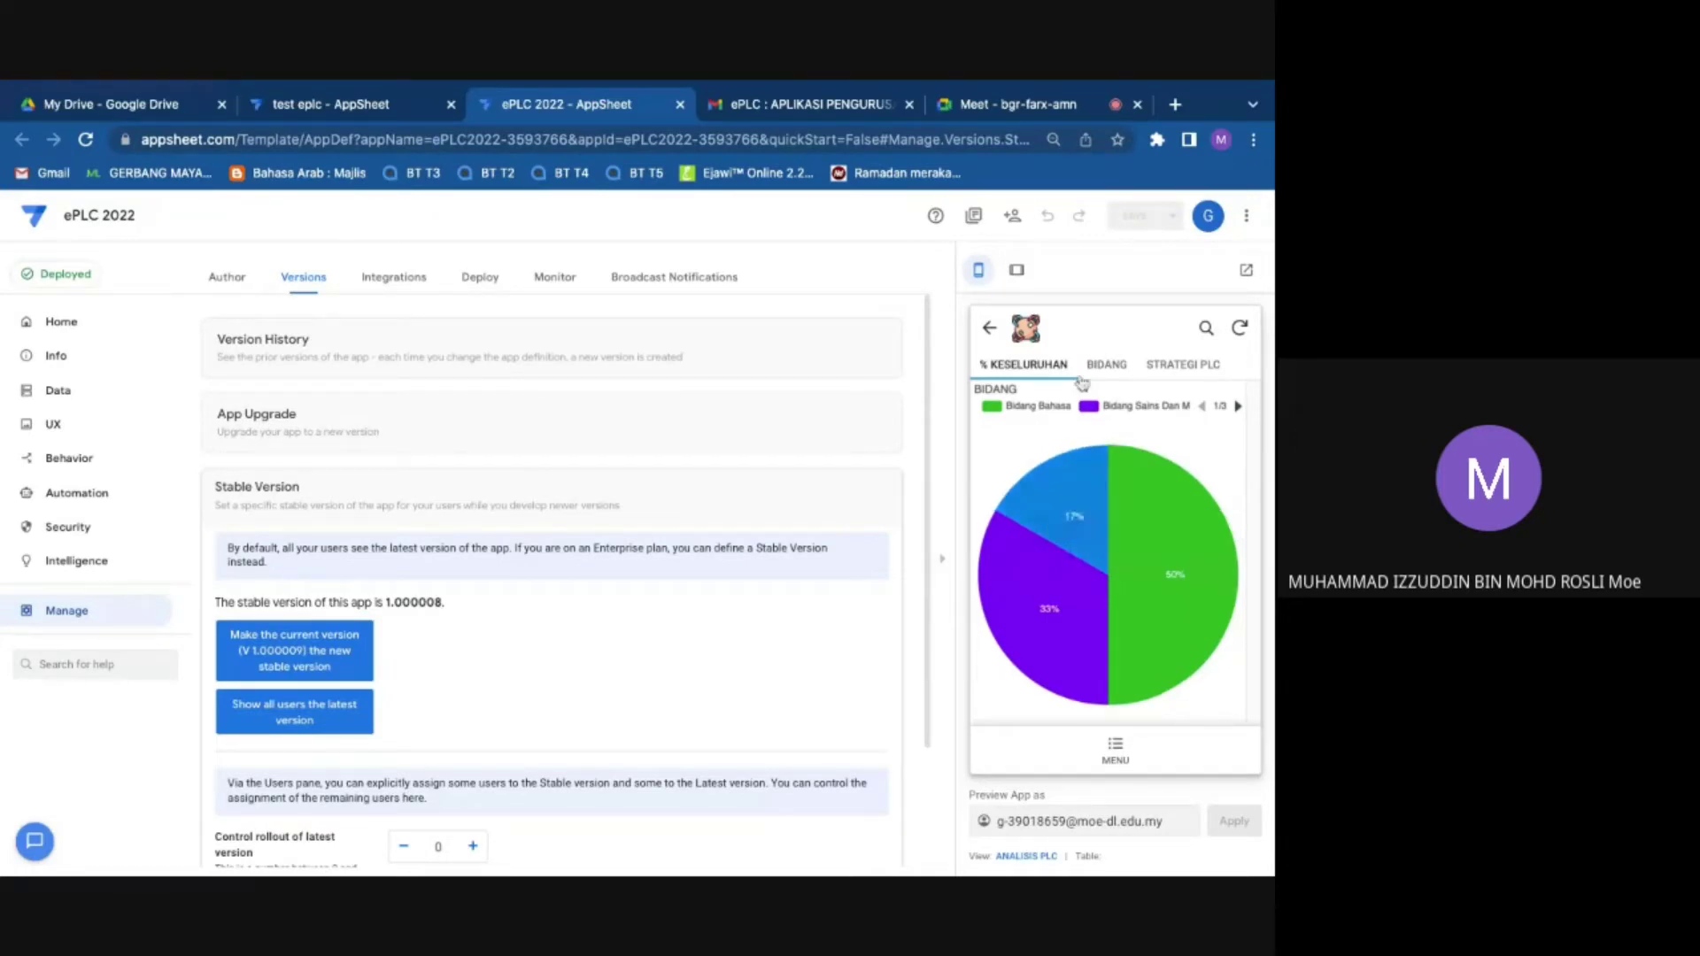
{"action": "mouse_move", "coordinate": [1076, 573]}
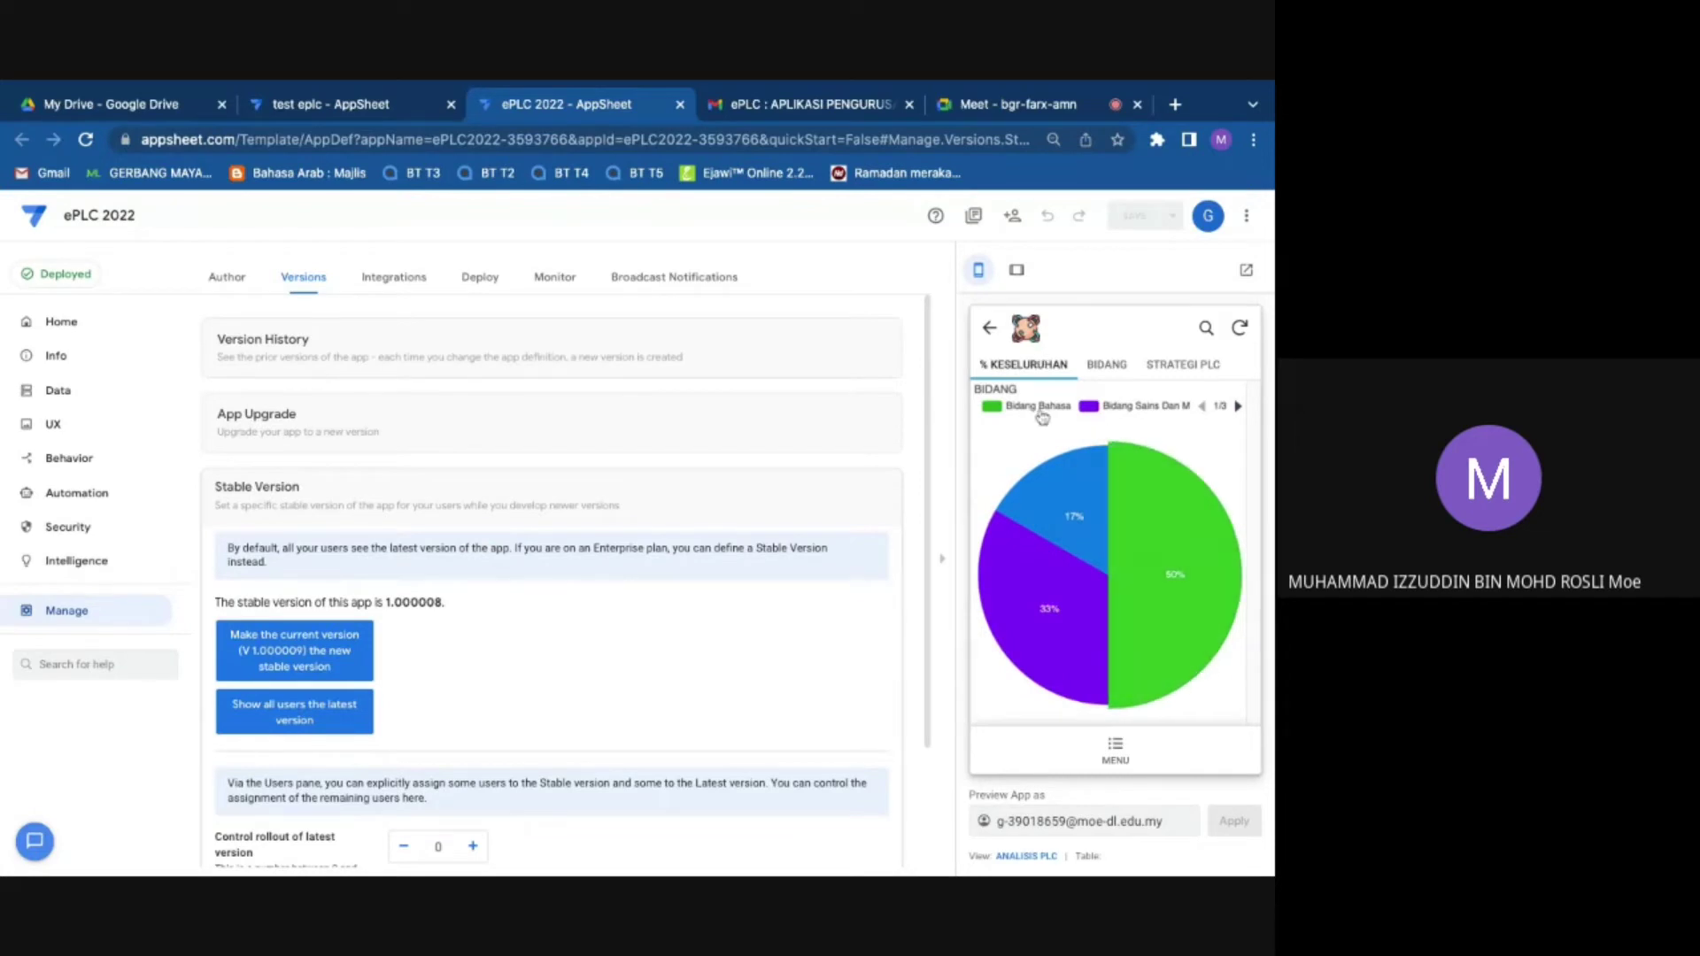
{"action": "left_click", "coordinate": [1237, 407]}
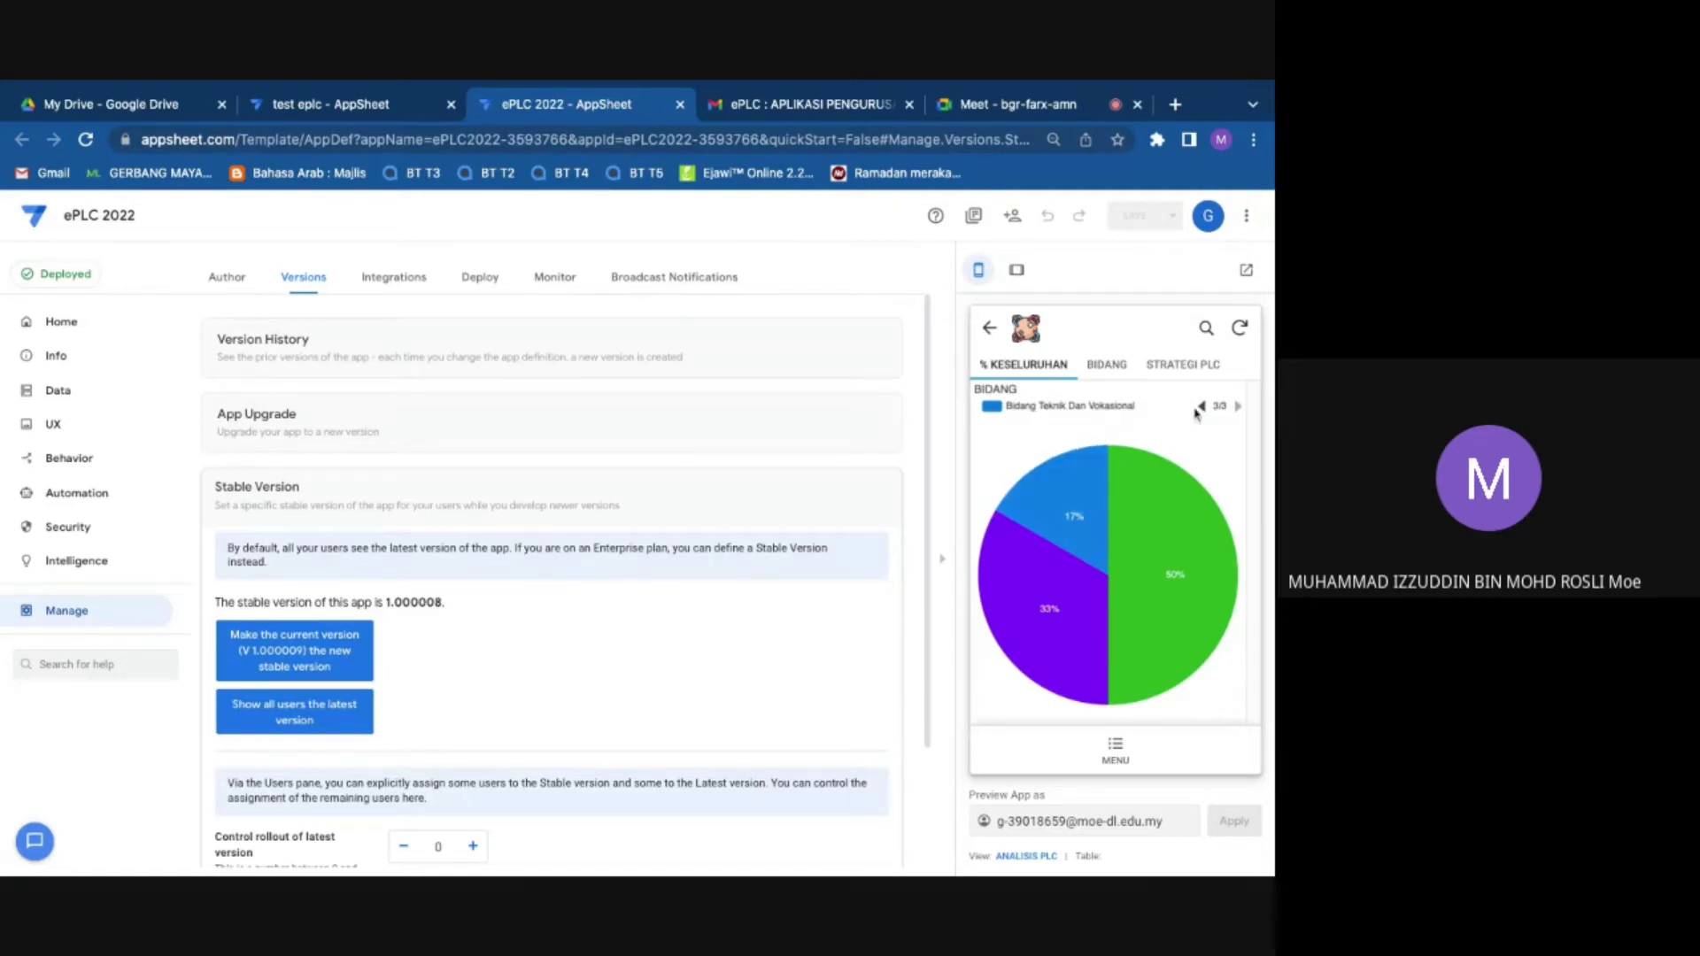
{"action": "left_click", "coordinate": [1201, 407]}
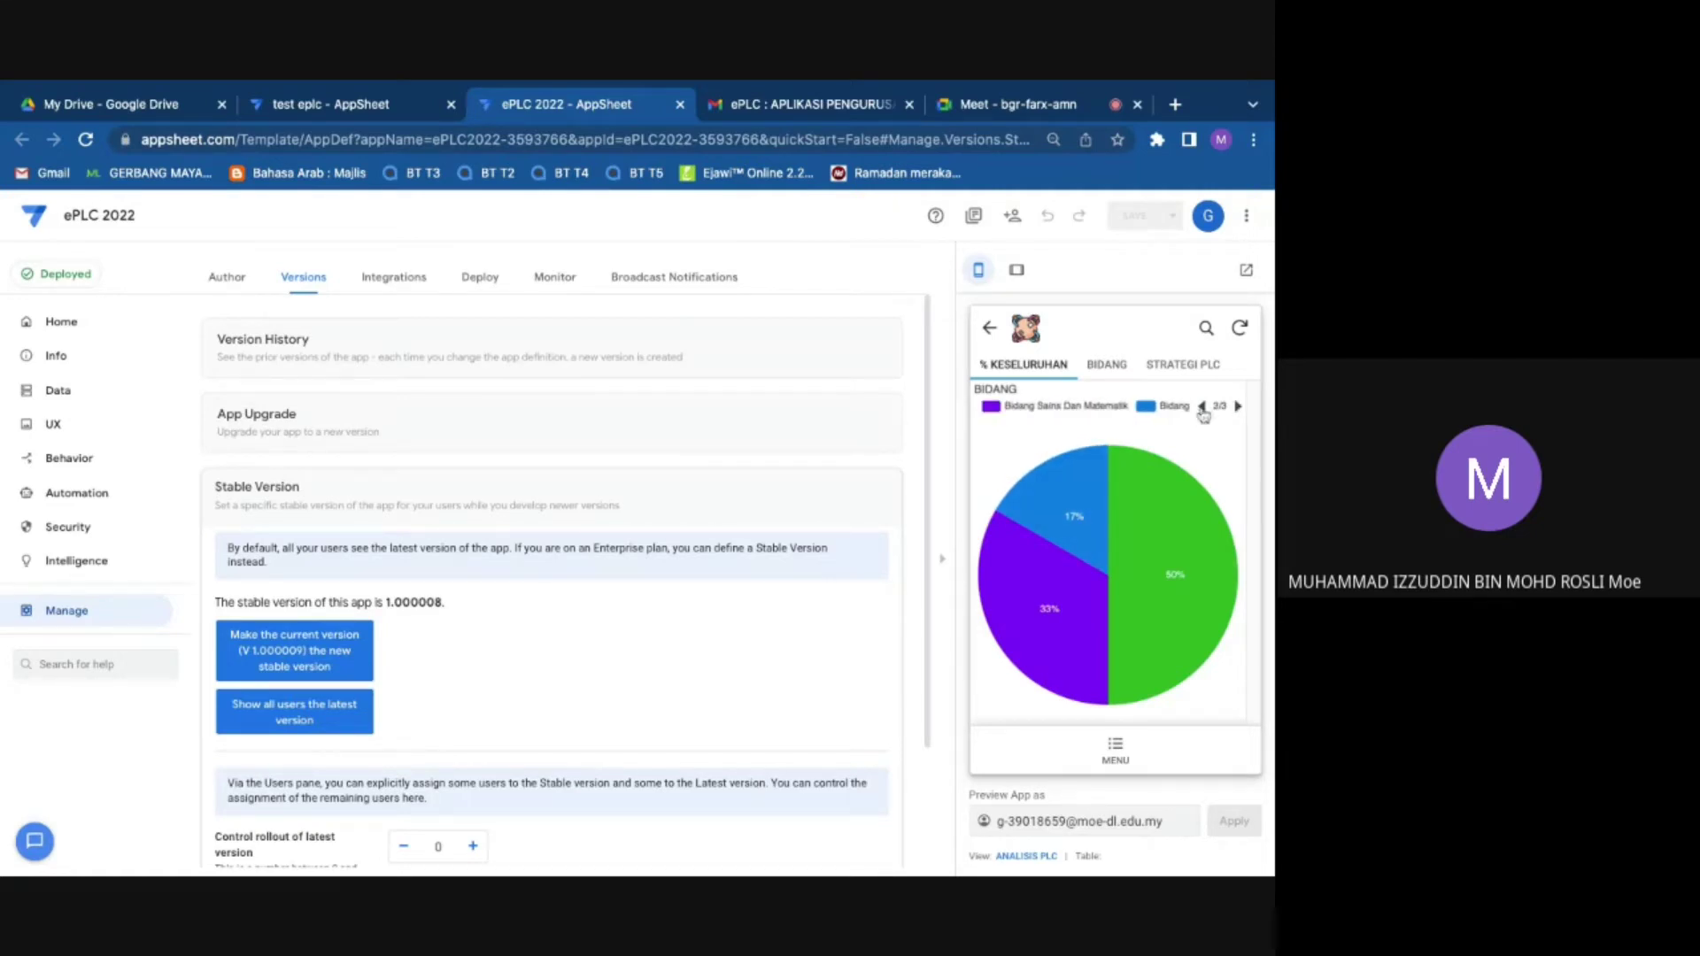
{"action": "left_click", "coordinate": [1201, 407]}
Step: Drill into the Bidang Teknik Dan Vokasional slice and inspect the Panitia Ekonomi data row
{"action": "mouse_move", "coordinate": [1090, 536]}
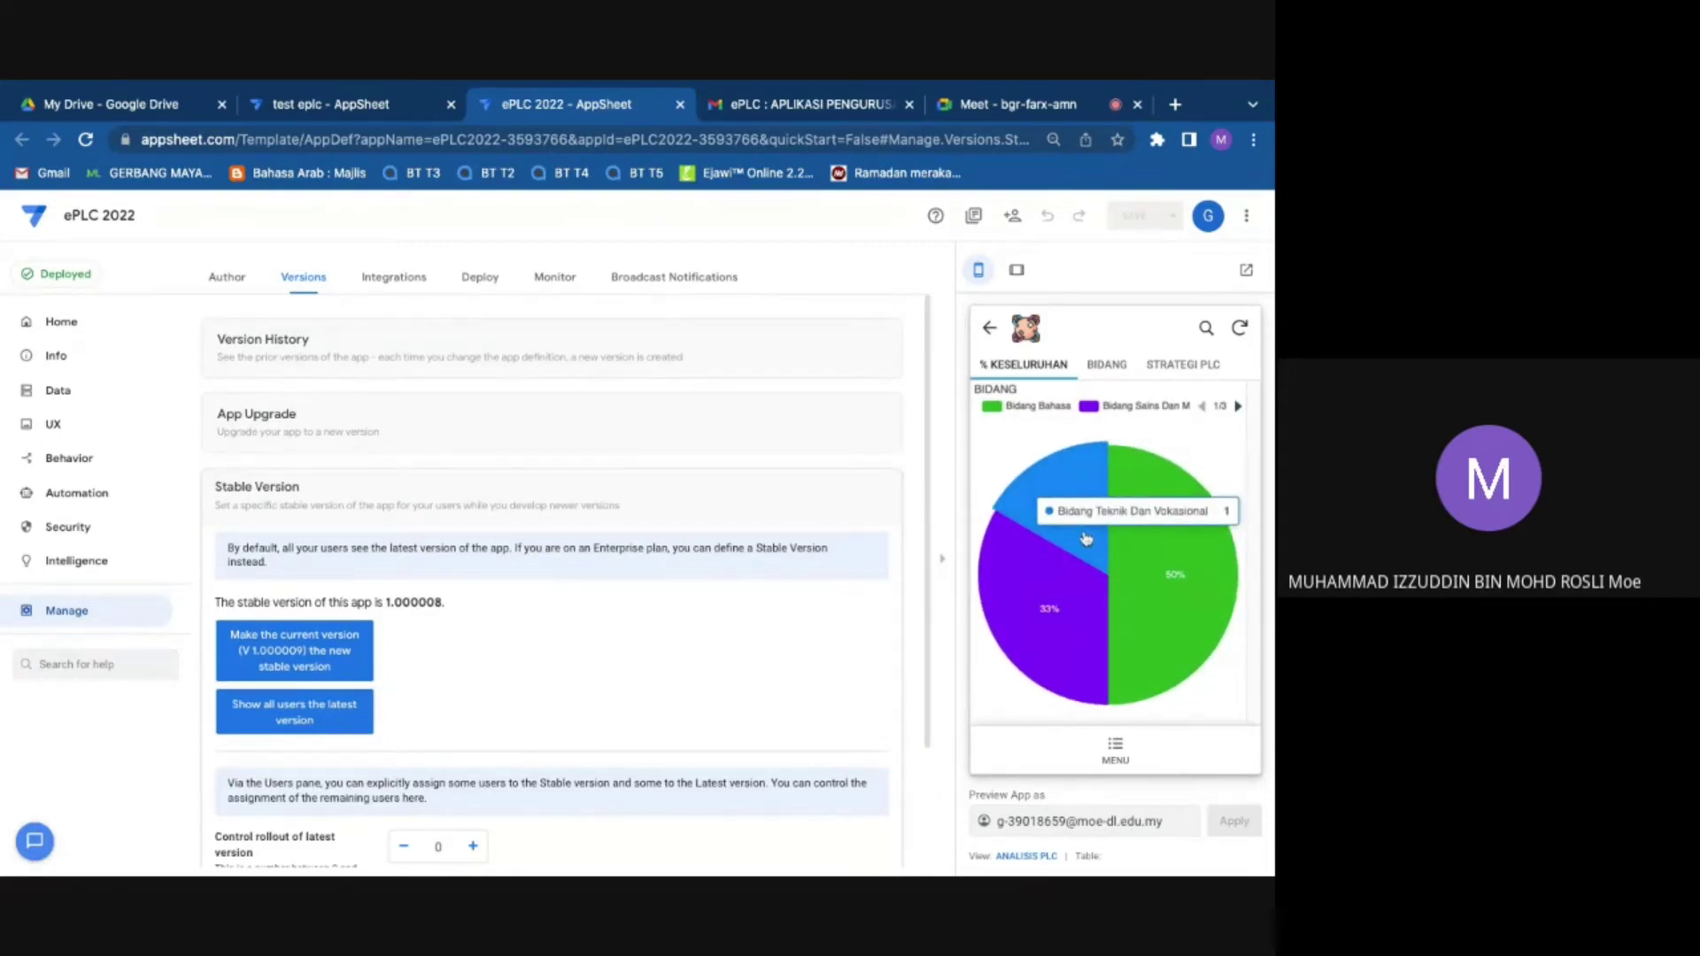
{"action": "left_click", "coordinate": [1085, 537]}
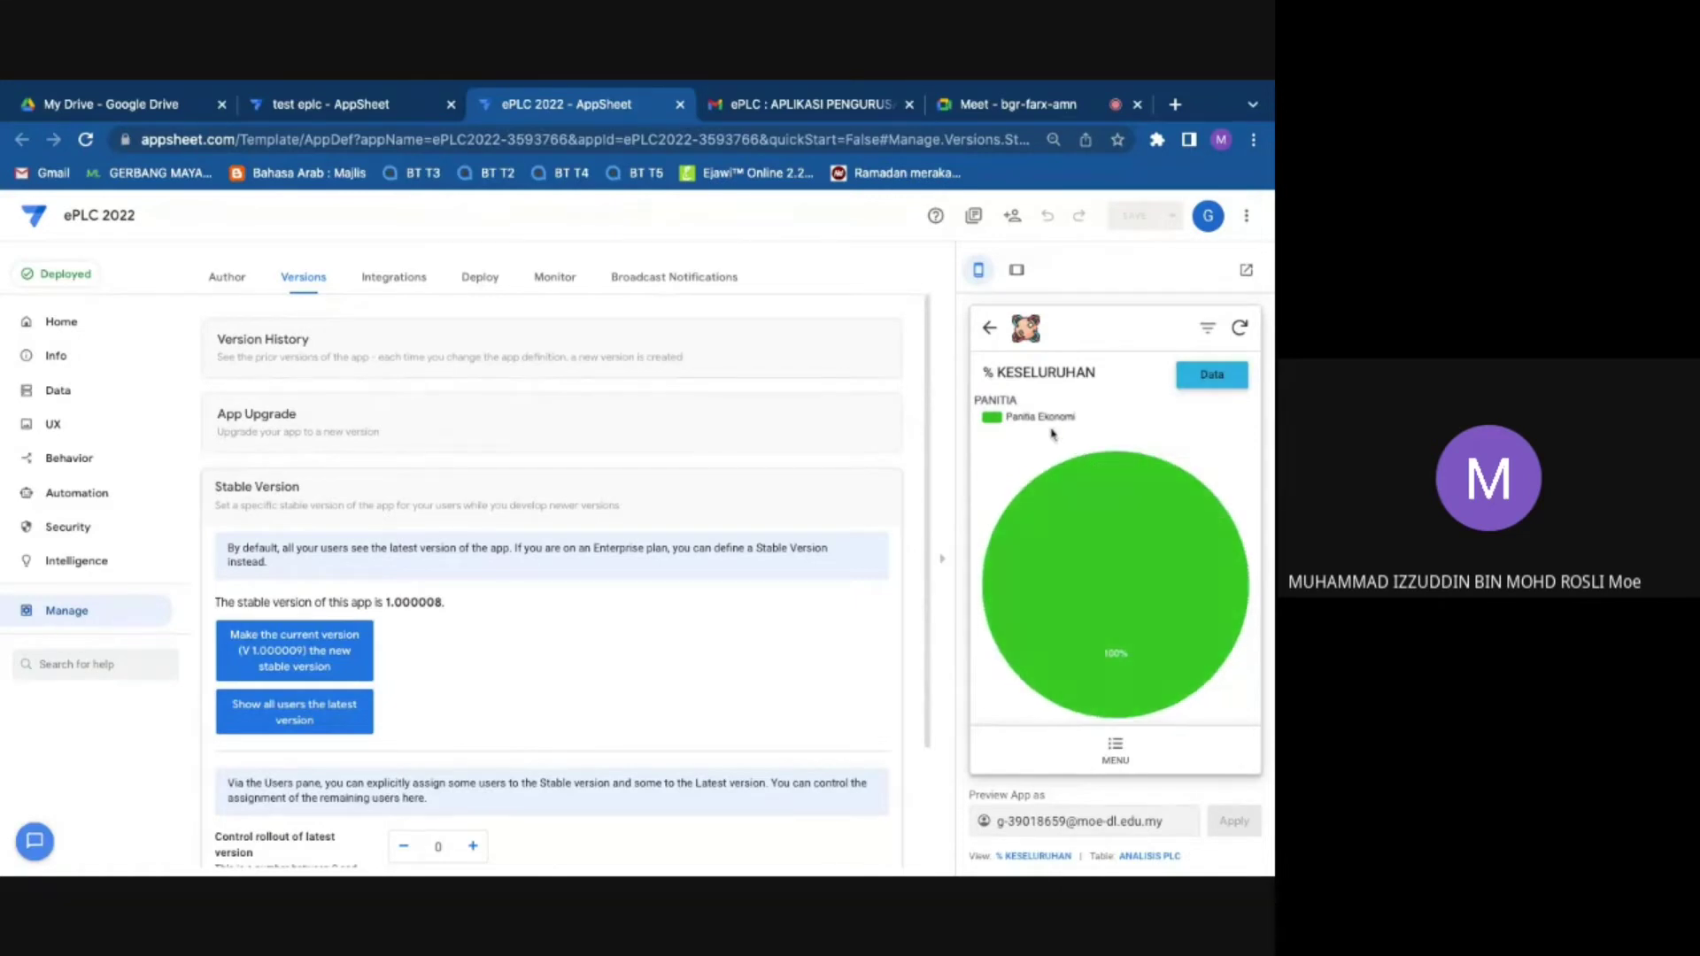
{"action": "left_click", "coordinate": [986, 332]}
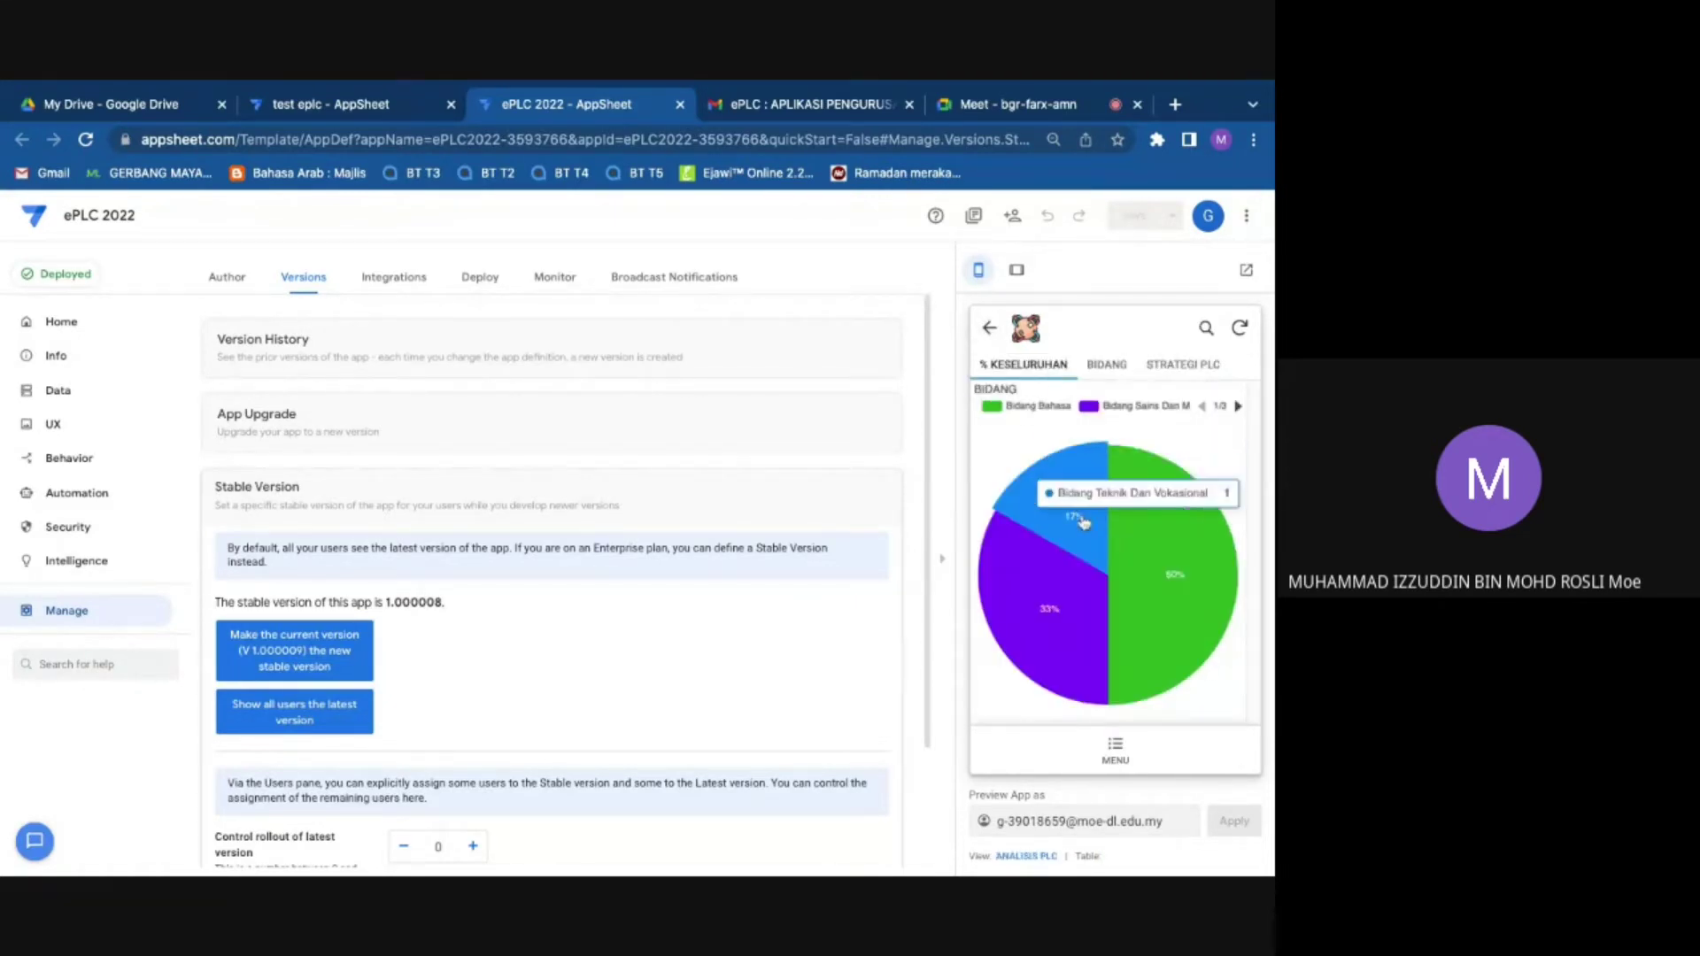
{"action": "left_click", "coordinate": [1084, 522]}
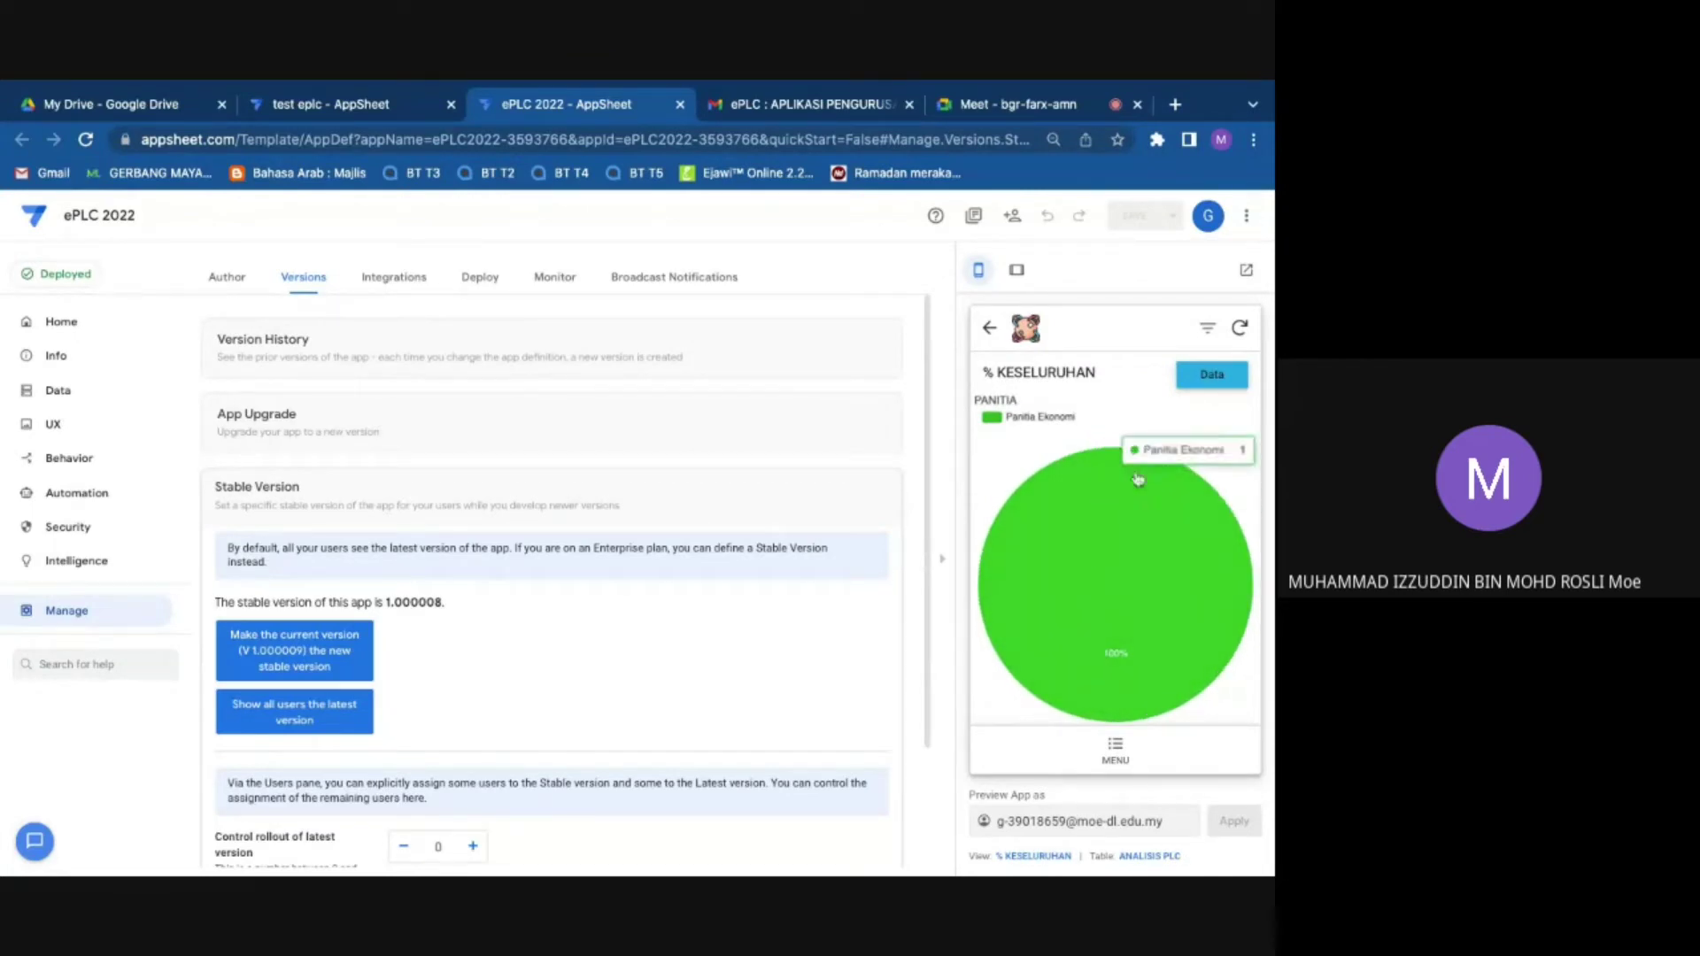
{"action": "left_click", "coordinate": [1193, 381]}
{"action": "left_click", "coordinate": [1081, 411]}
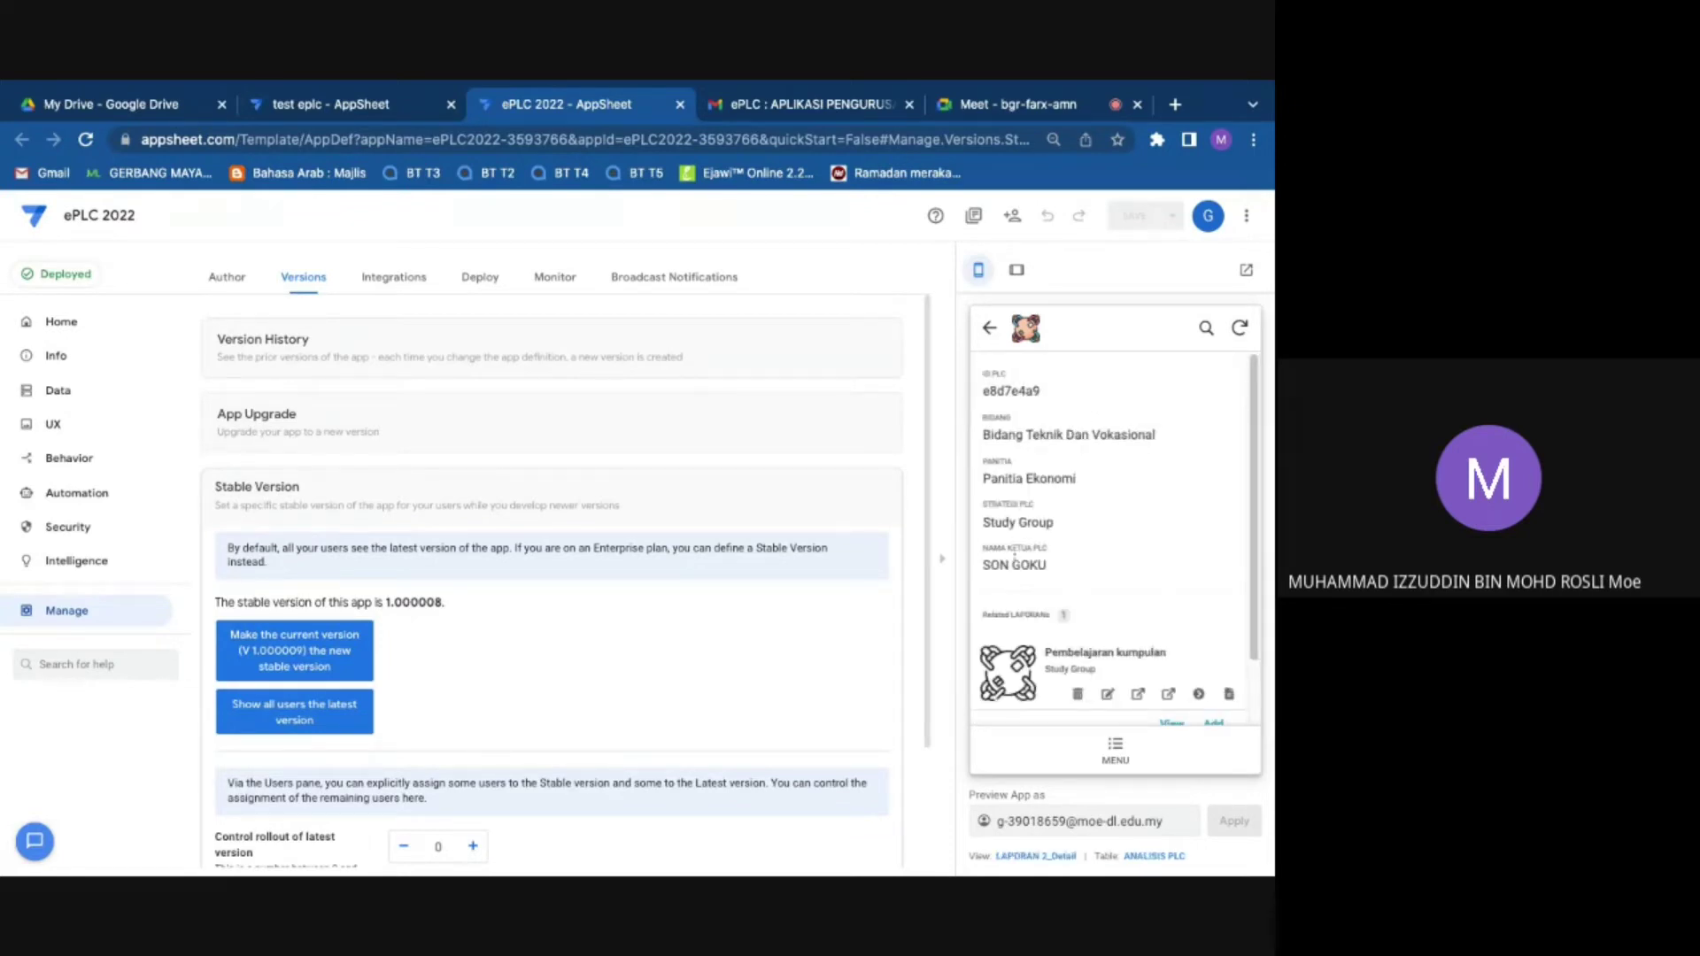
{"action": "scroll", "coordinate": [1030, 584], "scroll_direction": "down", "scroll_amount": 1}
{"action": "scroll", "coordinate": [1030, 584], "scroll_direction": "up", "scroll_amount": 1}
{"action": "left_click", "coordinate": [991, 341]}
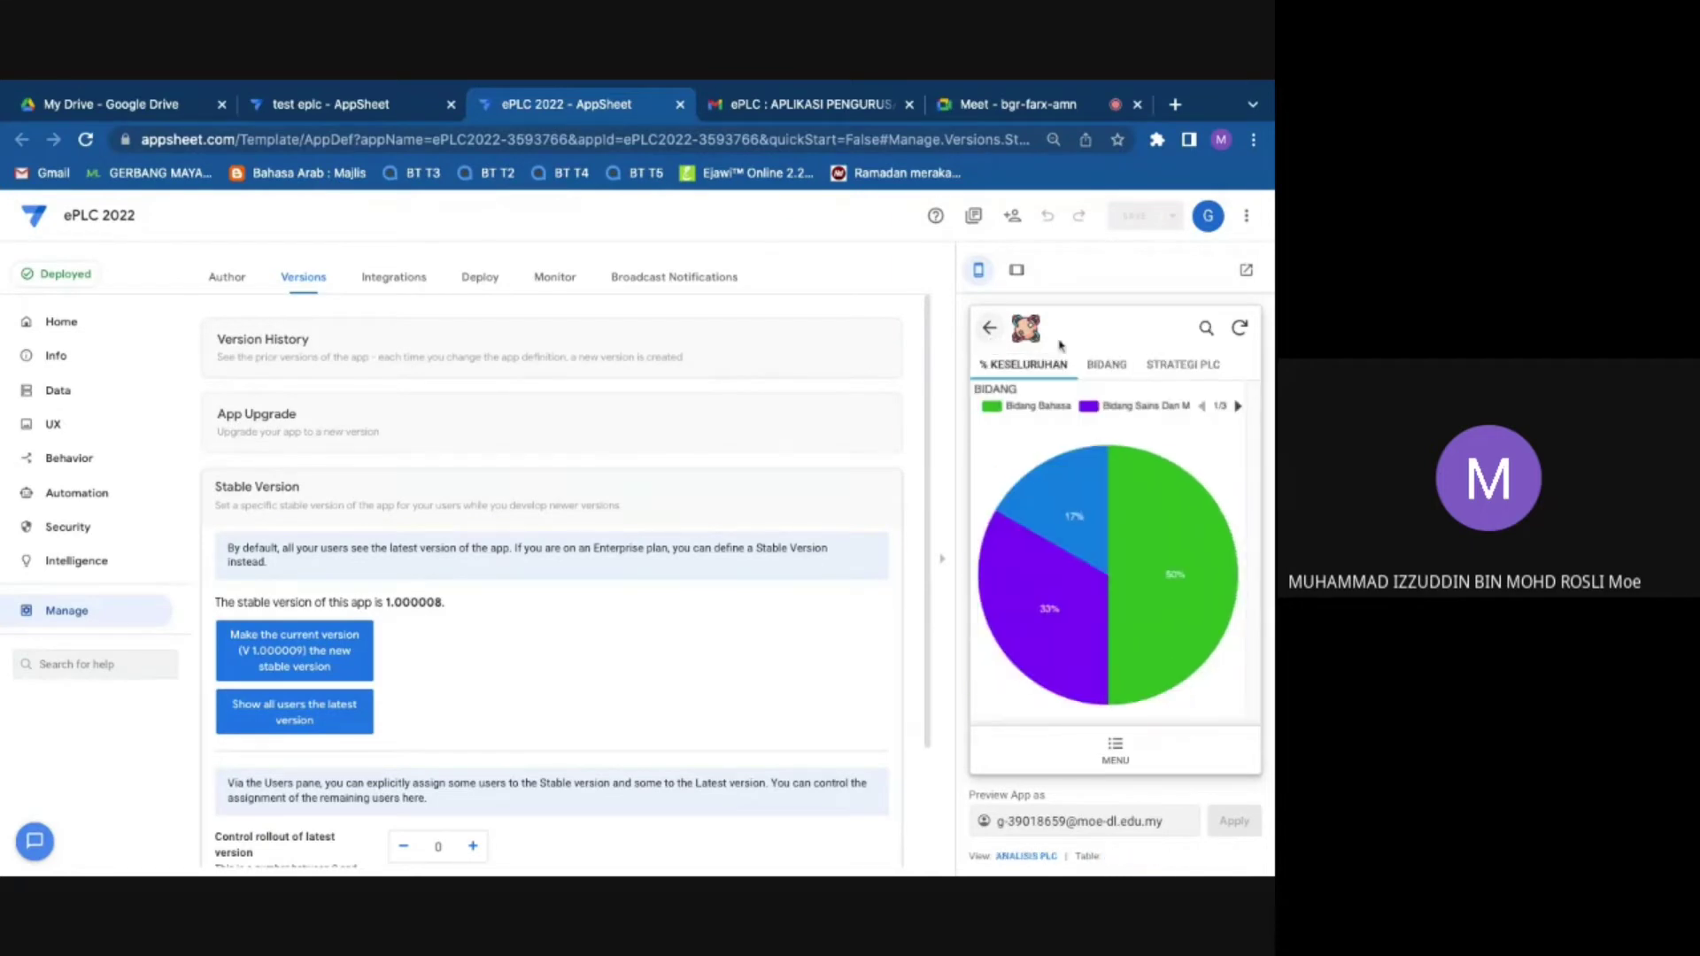
Step: Compare the BIDANG and % KESELURUHAN charts, ending on the BIDANG donut chart
{"action": "left_click", "coordinate": [1106, 366]}
{"action": "mouse_move", "coordinate": [1076, 455]}
{"action": "left_click", "coordinate": [1022, 365]}
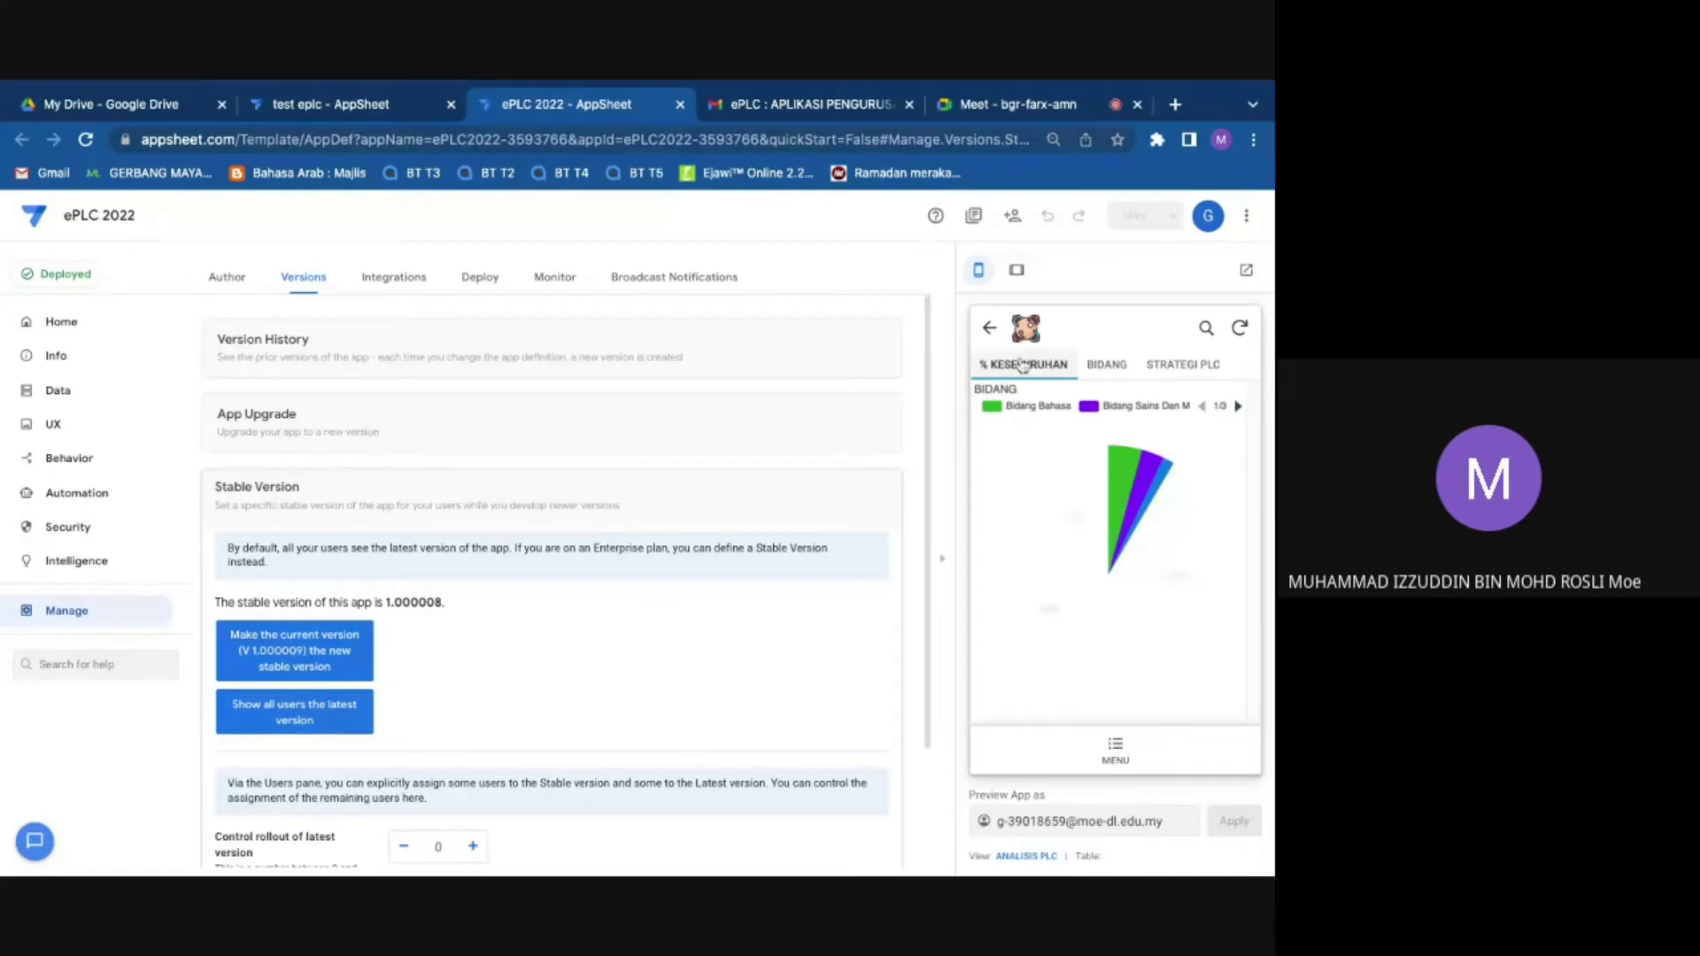
{"action": "left_click", "coordinate": [1106, 364]}
{"action": "mouse_move", "coordinate": [1015, 529]}
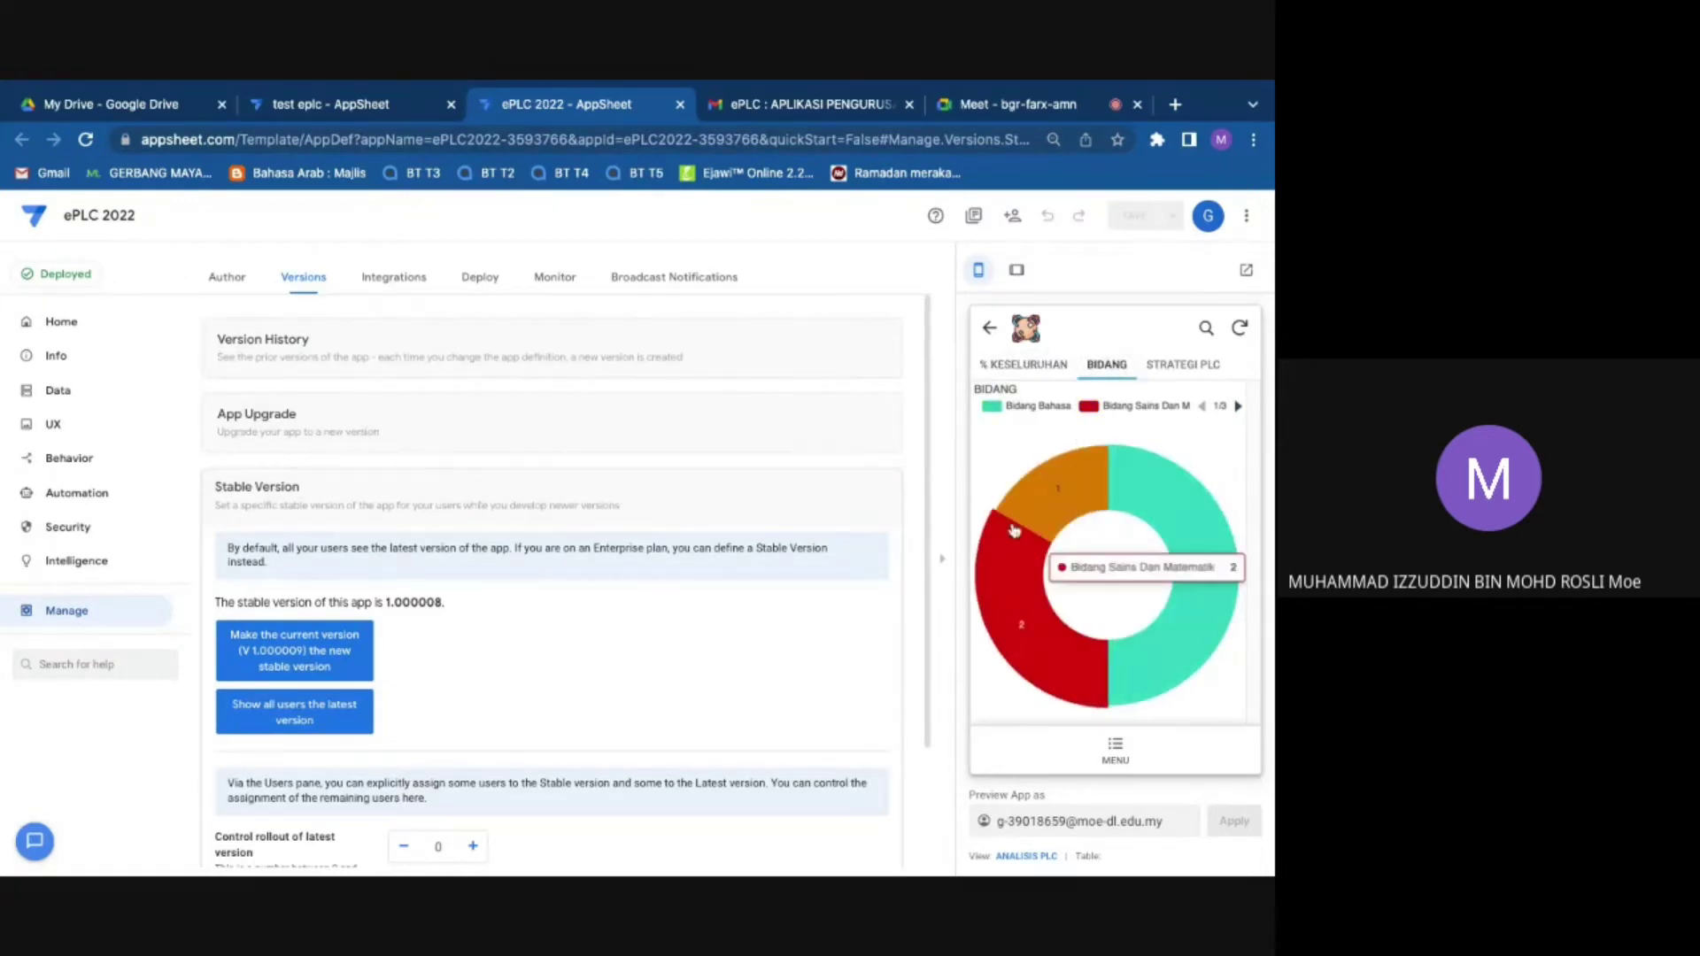
{"action": "mouse_move", "coordinate": [1186, 567]}
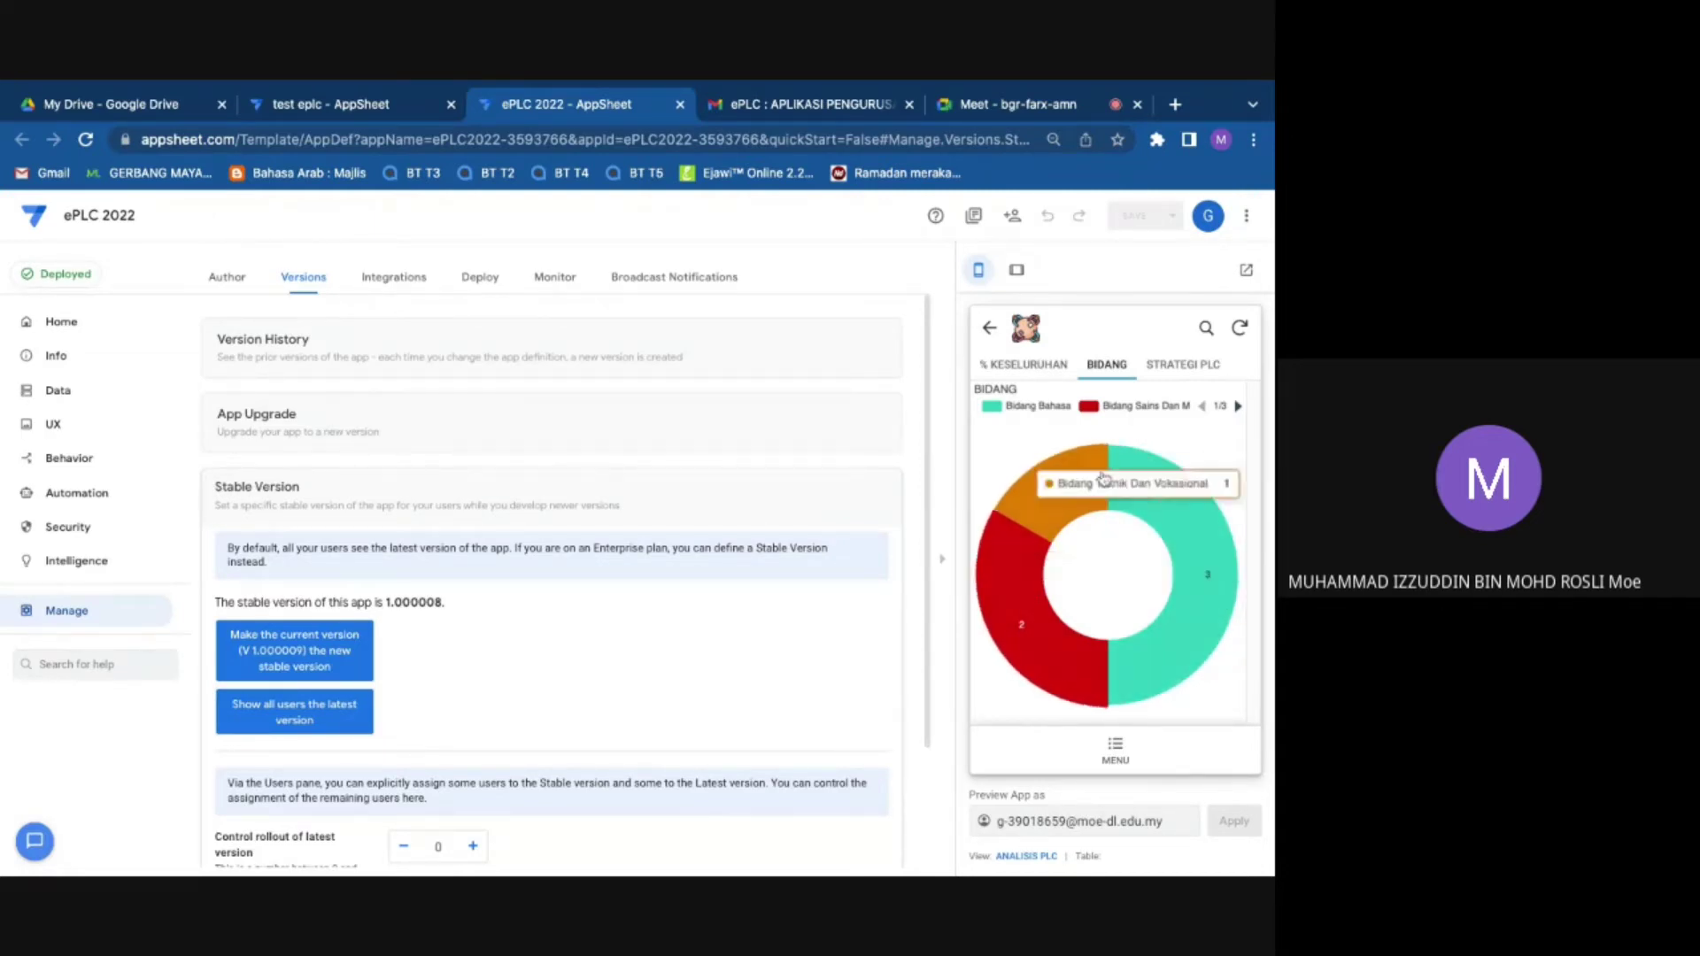
Step: In the STRATEGI PLC chart, list the records for Video Critiques of Teaching Moments
{"action": "left_click", "coordinate": [1183, 364]}
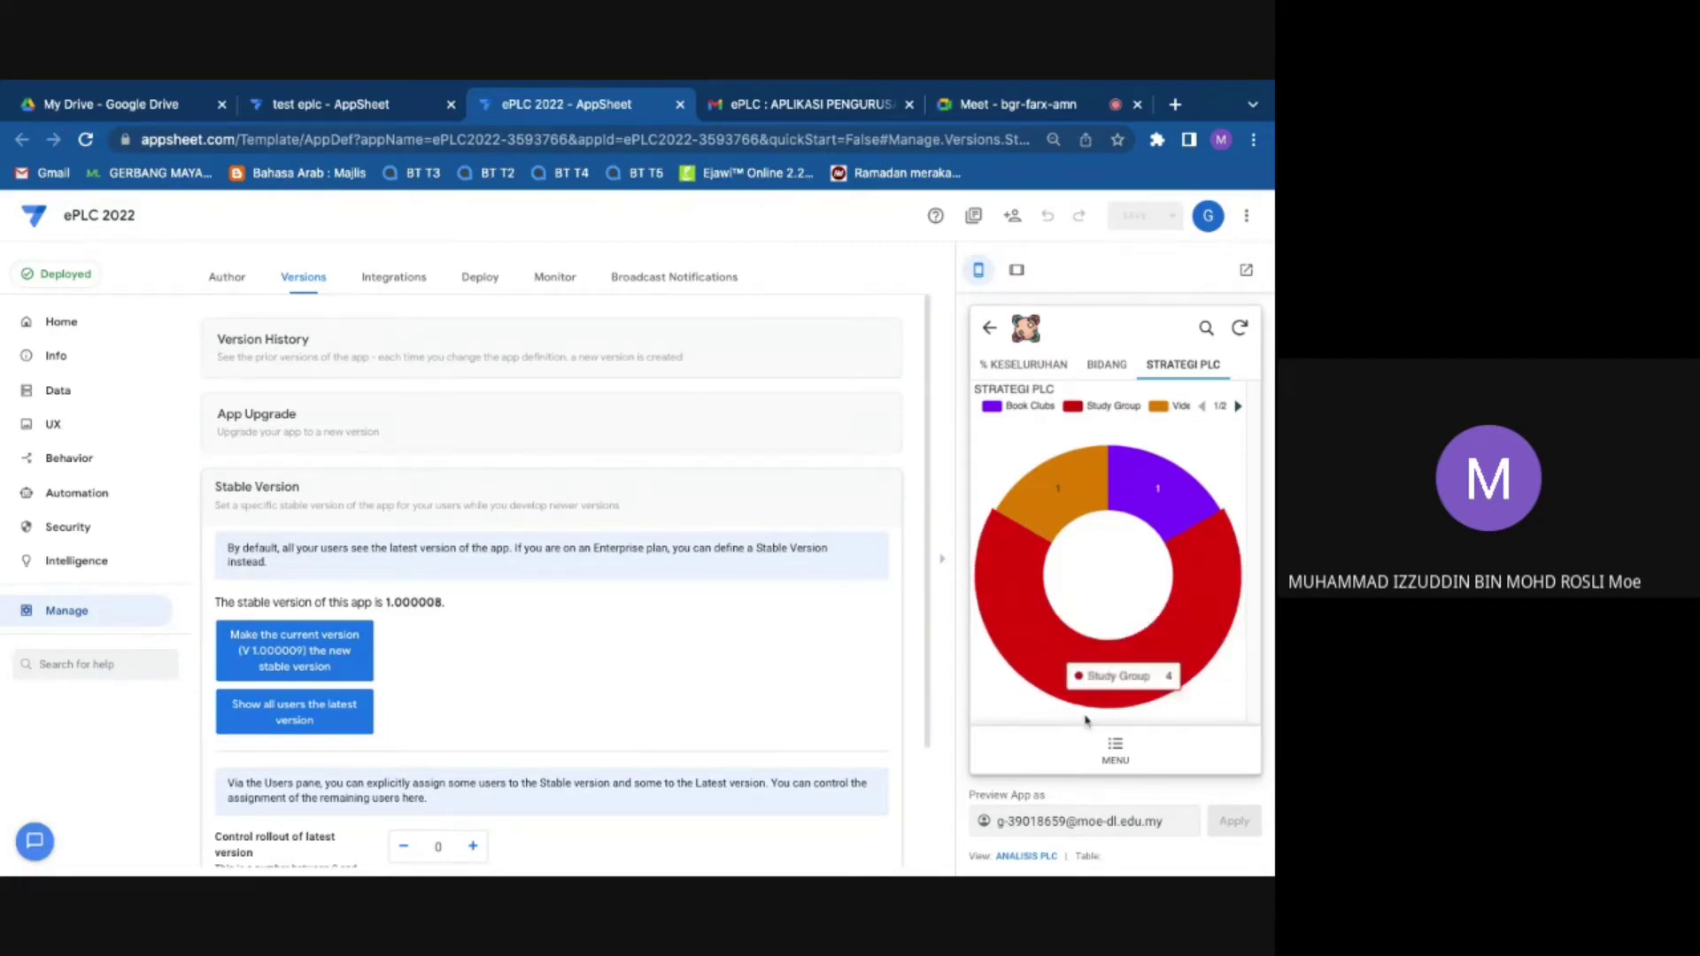
{"action": "left_click", "coordinate": [1237, 405]}
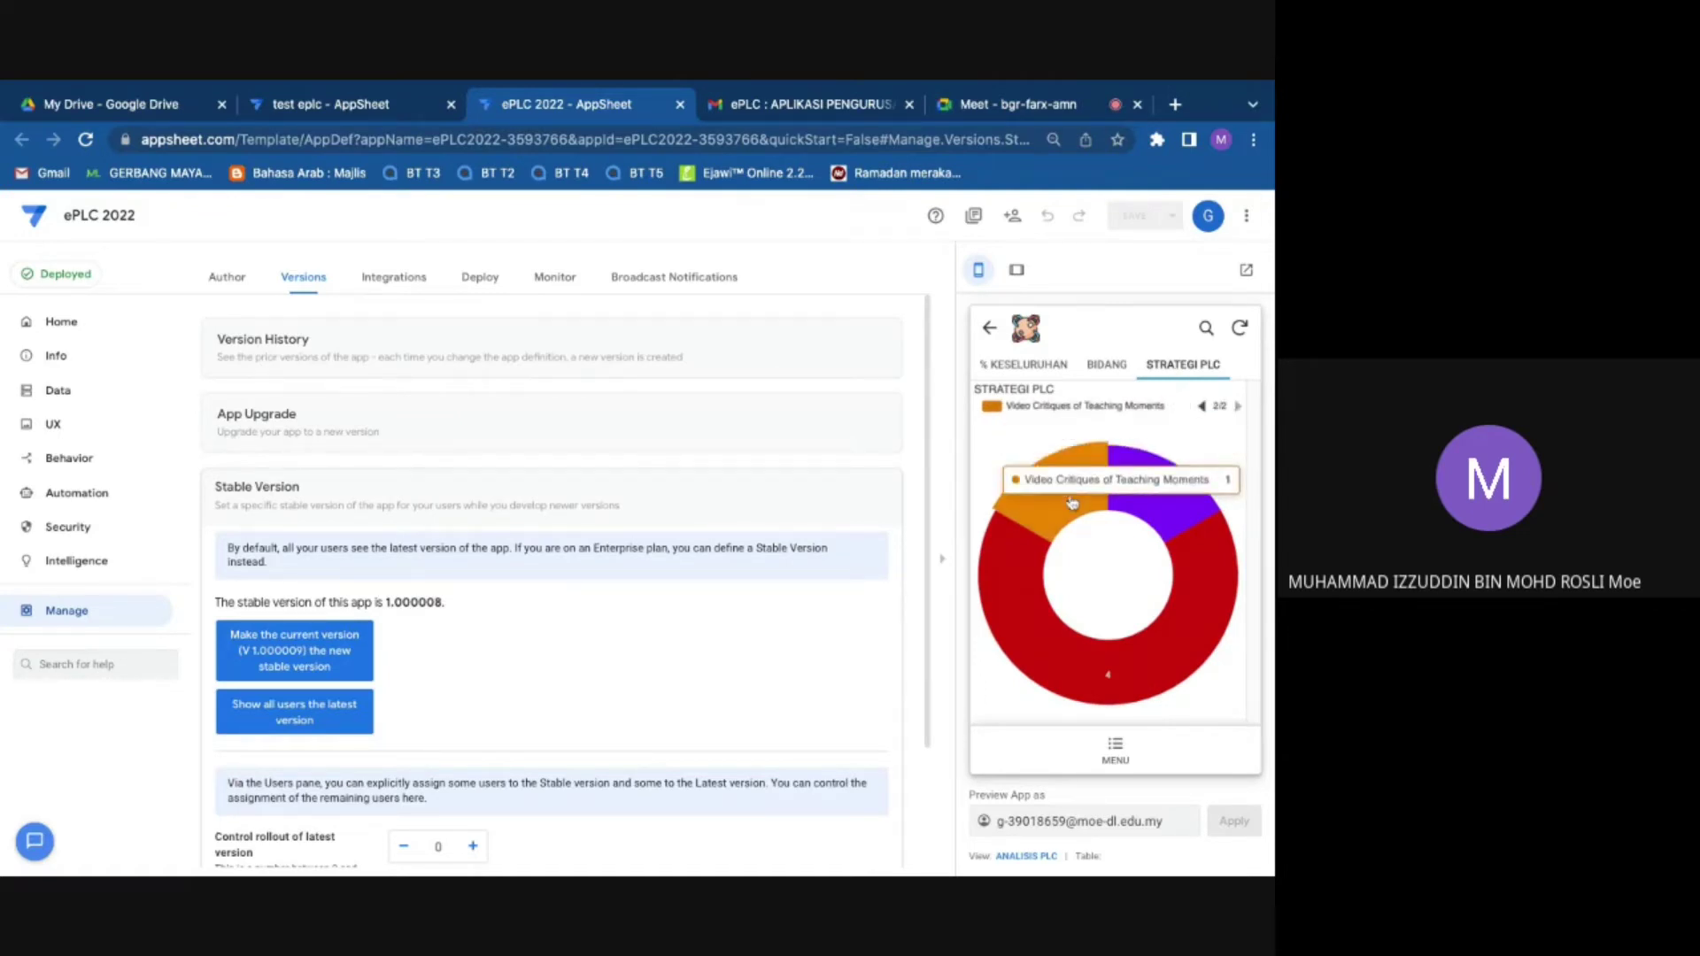
{"action": "left_click", "coordinate": [1078, 505]}
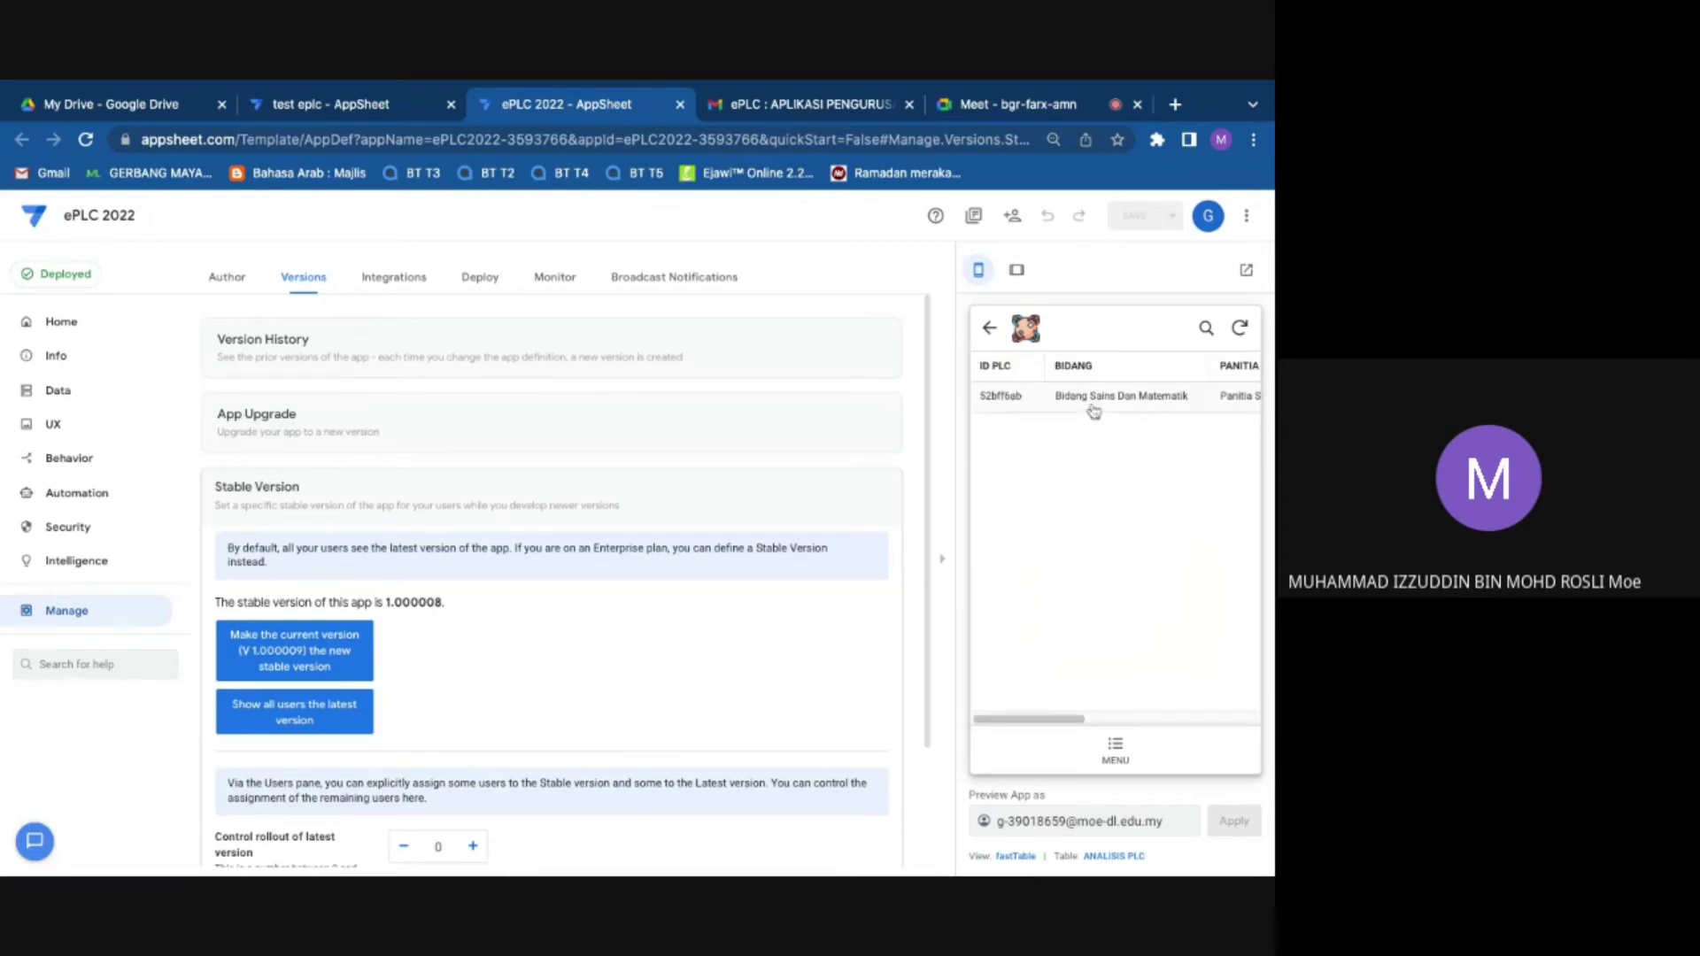
Step: Inspect the Bidang Sains Dan Matematik record in LAPORAN 2_Detail, then go back to MENU
{"action": "left_click", "coordinate": [1094, 408]}
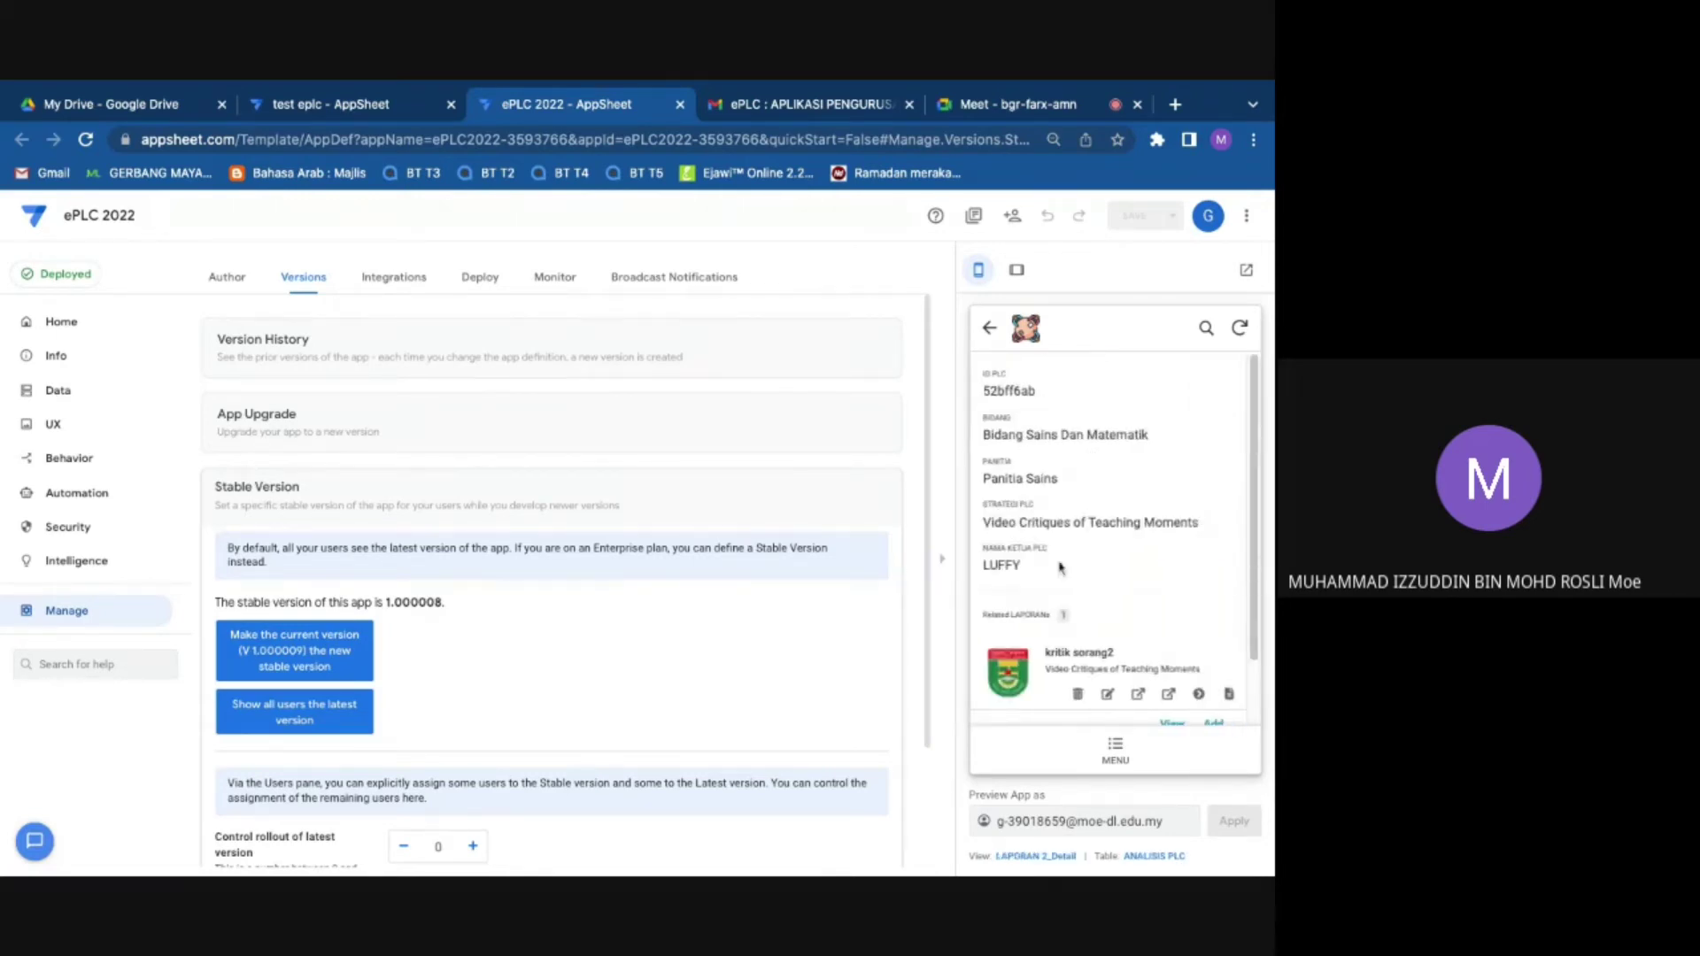
{"action": "scroll", "coordinate": [1059, 568], "scroll_direction": "down", "scroll_amount": 2}
{"action": "scroll", "coordinate": [1051, 475], "scroll_direction": "up", "scroll_amount": 1}
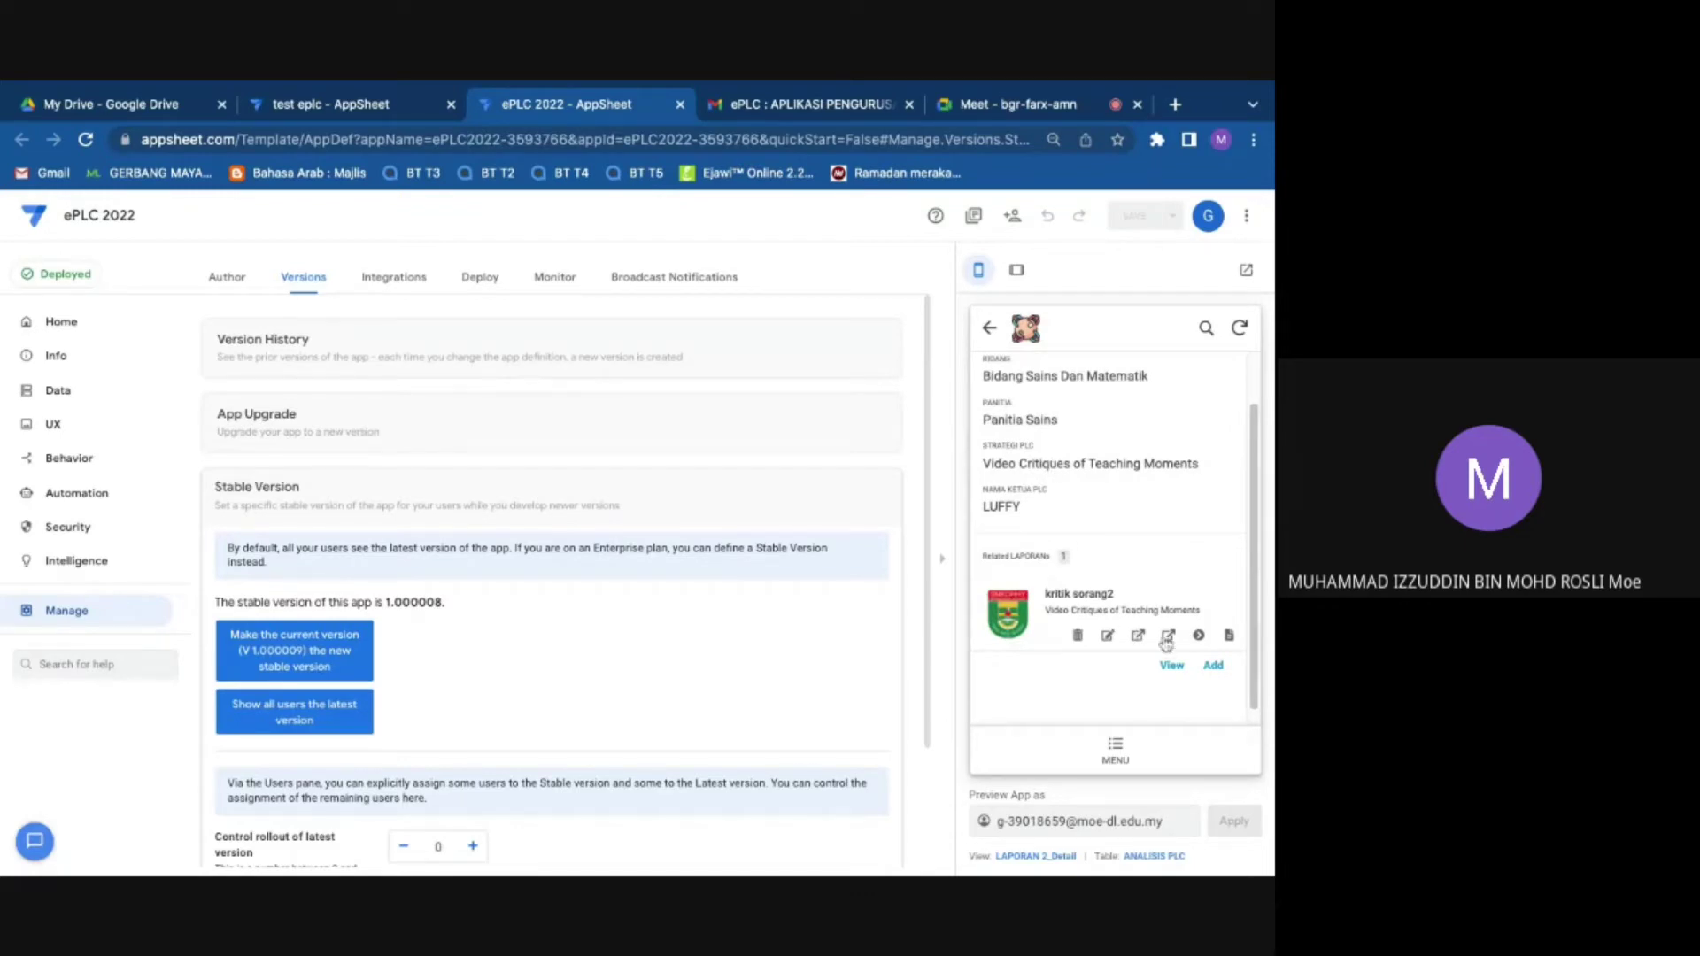
{"action": "left_click", "coordinate": [989, 329]}
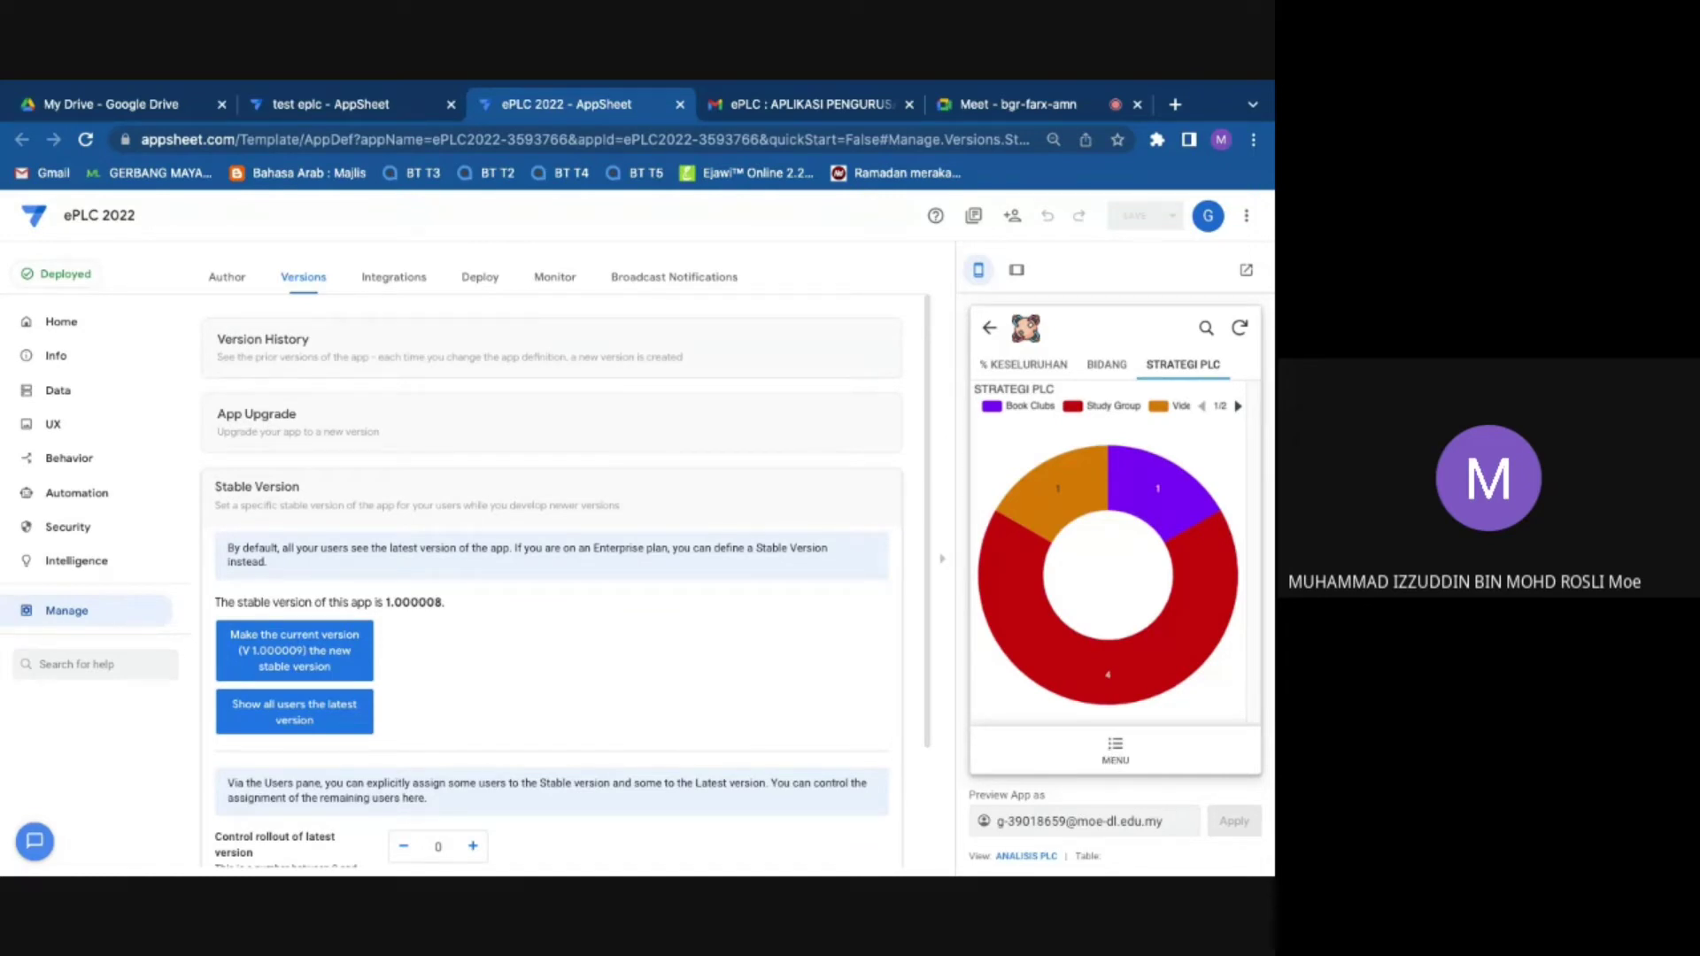
{"action": "left_click", "coordinate": [1114, 749]}
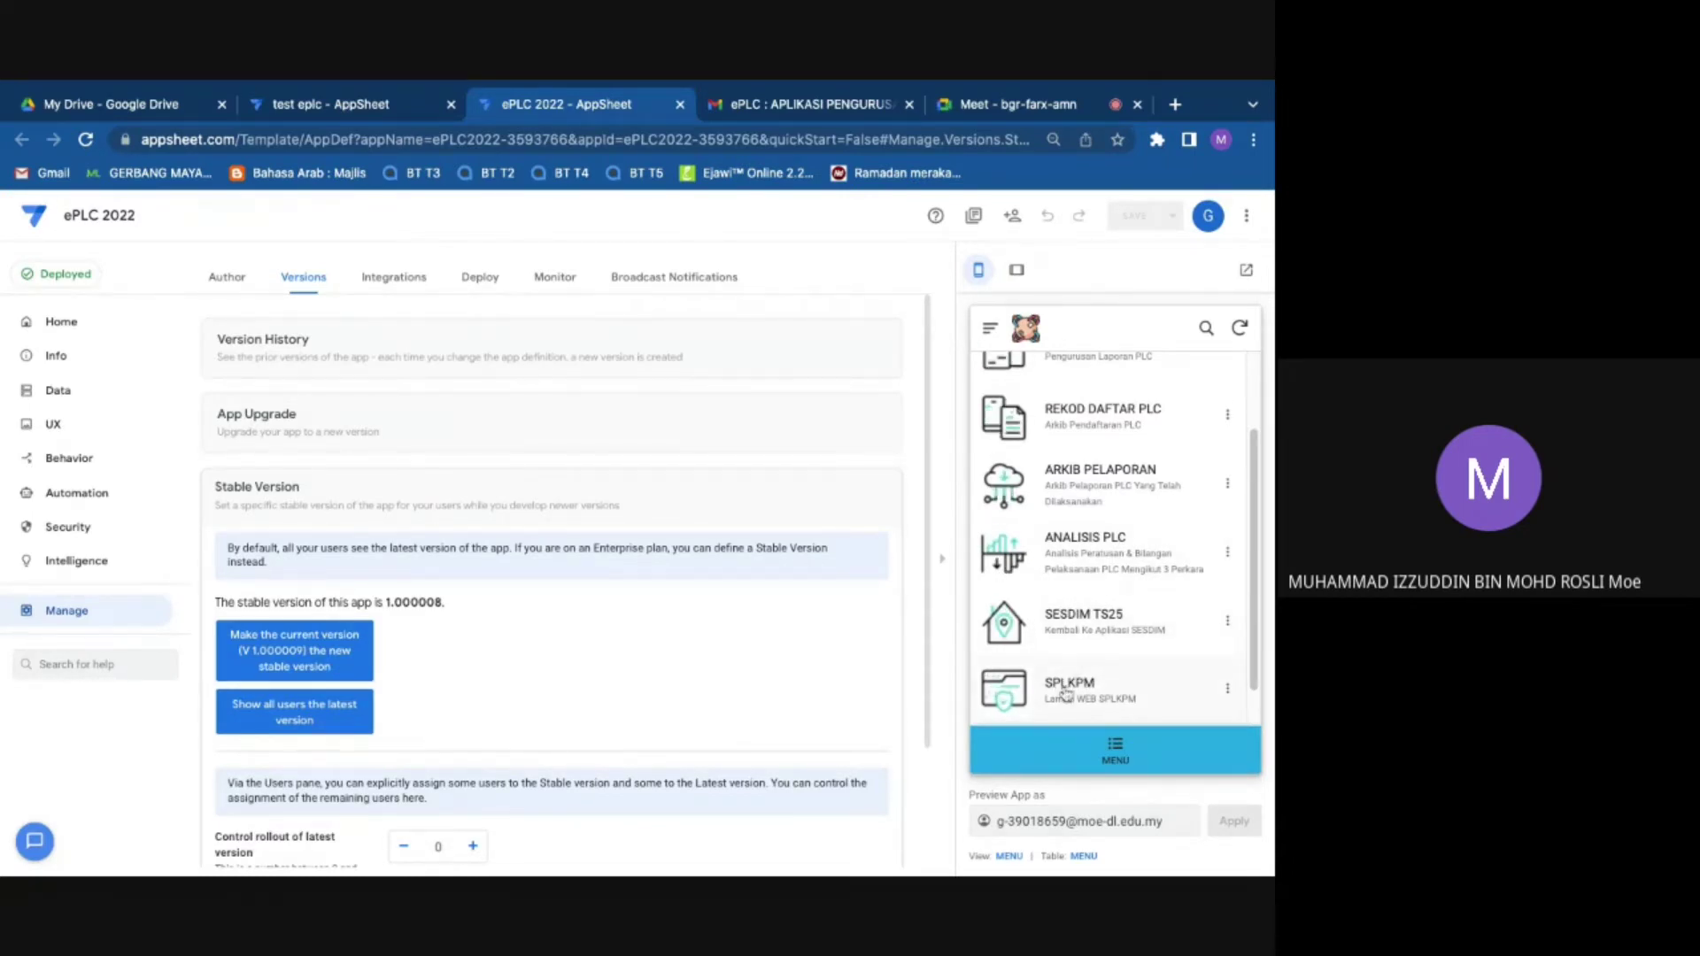
Step: Confirm the app's SPLKPM link opens the SPL KPM login page, close the duplicate tab, and return to ePLC 2022
{"action": "left_click", "coordinate": [1065, 694]}
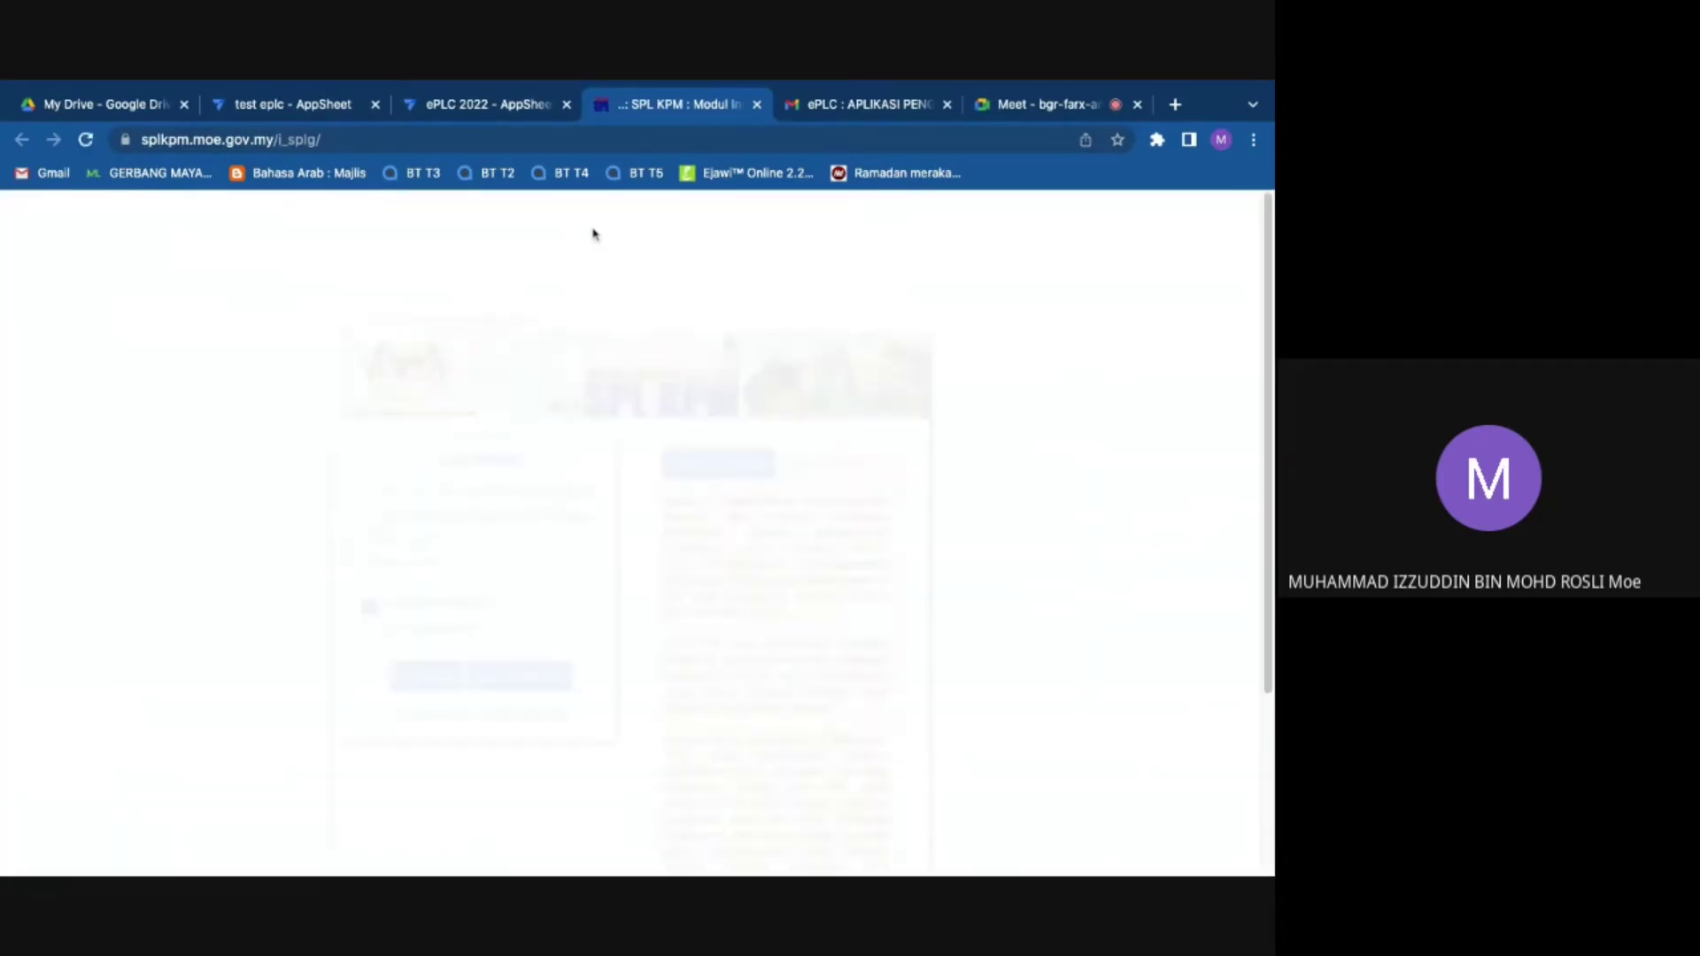
{"action": "scroll", "coordinate": [543, 453], "scroll_direction": "down", "scroll_amount": 1}
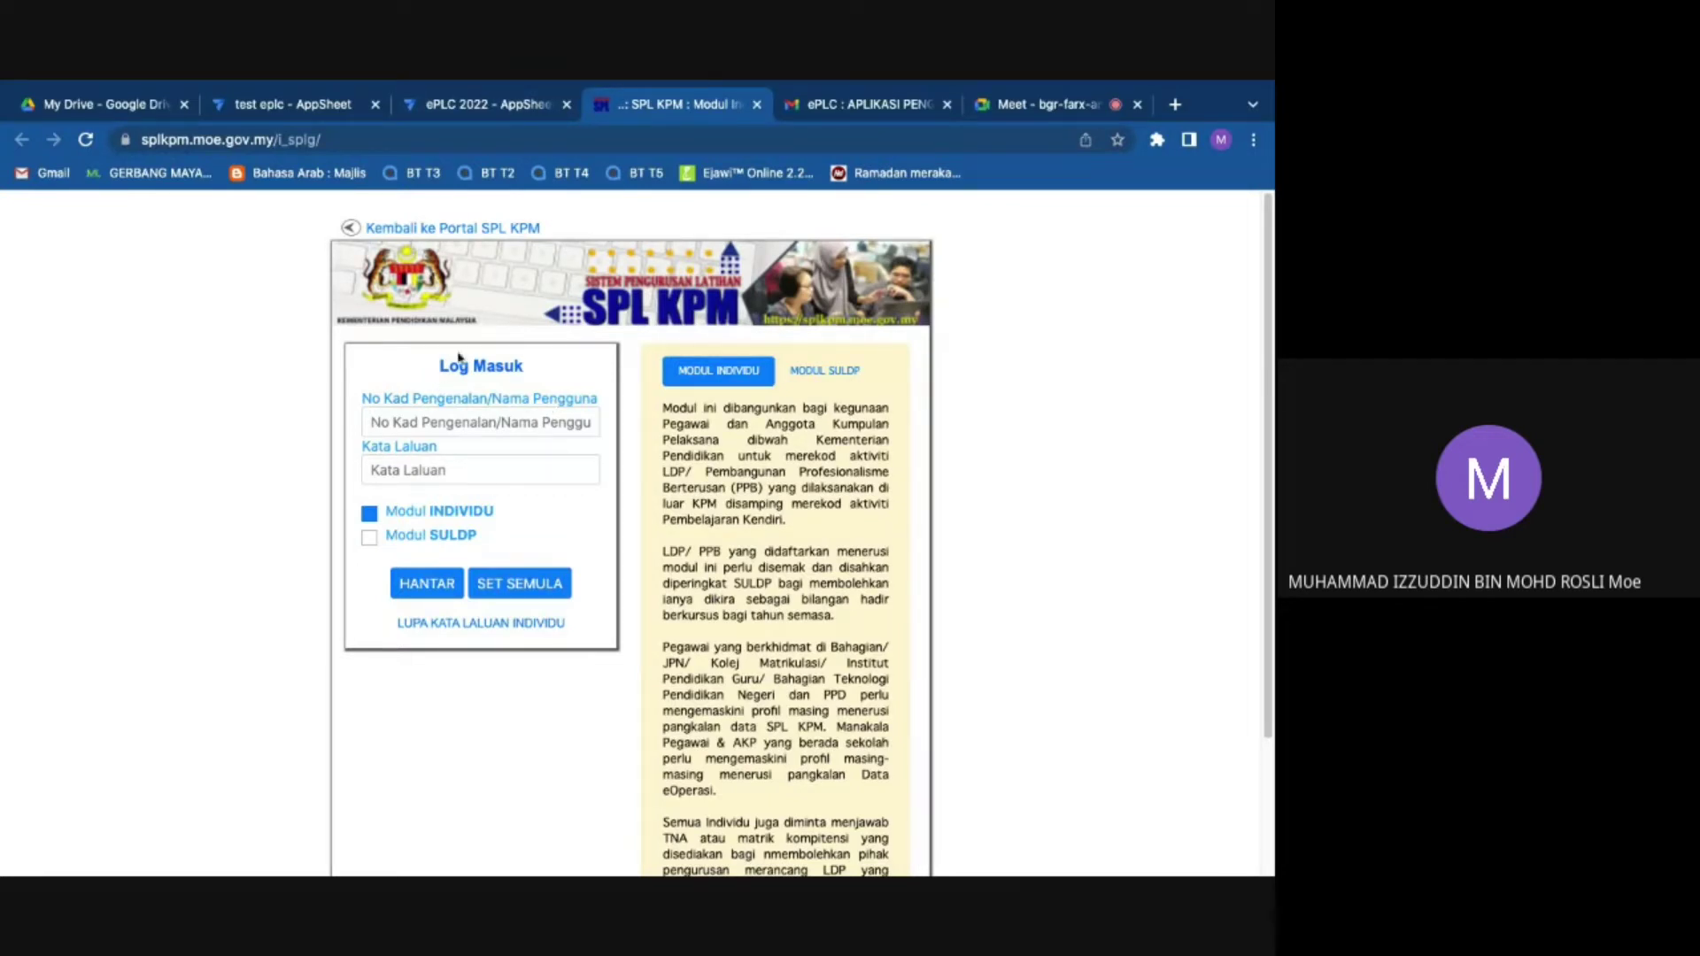
{"action": "left_click", "coordinate": [501, 107]}
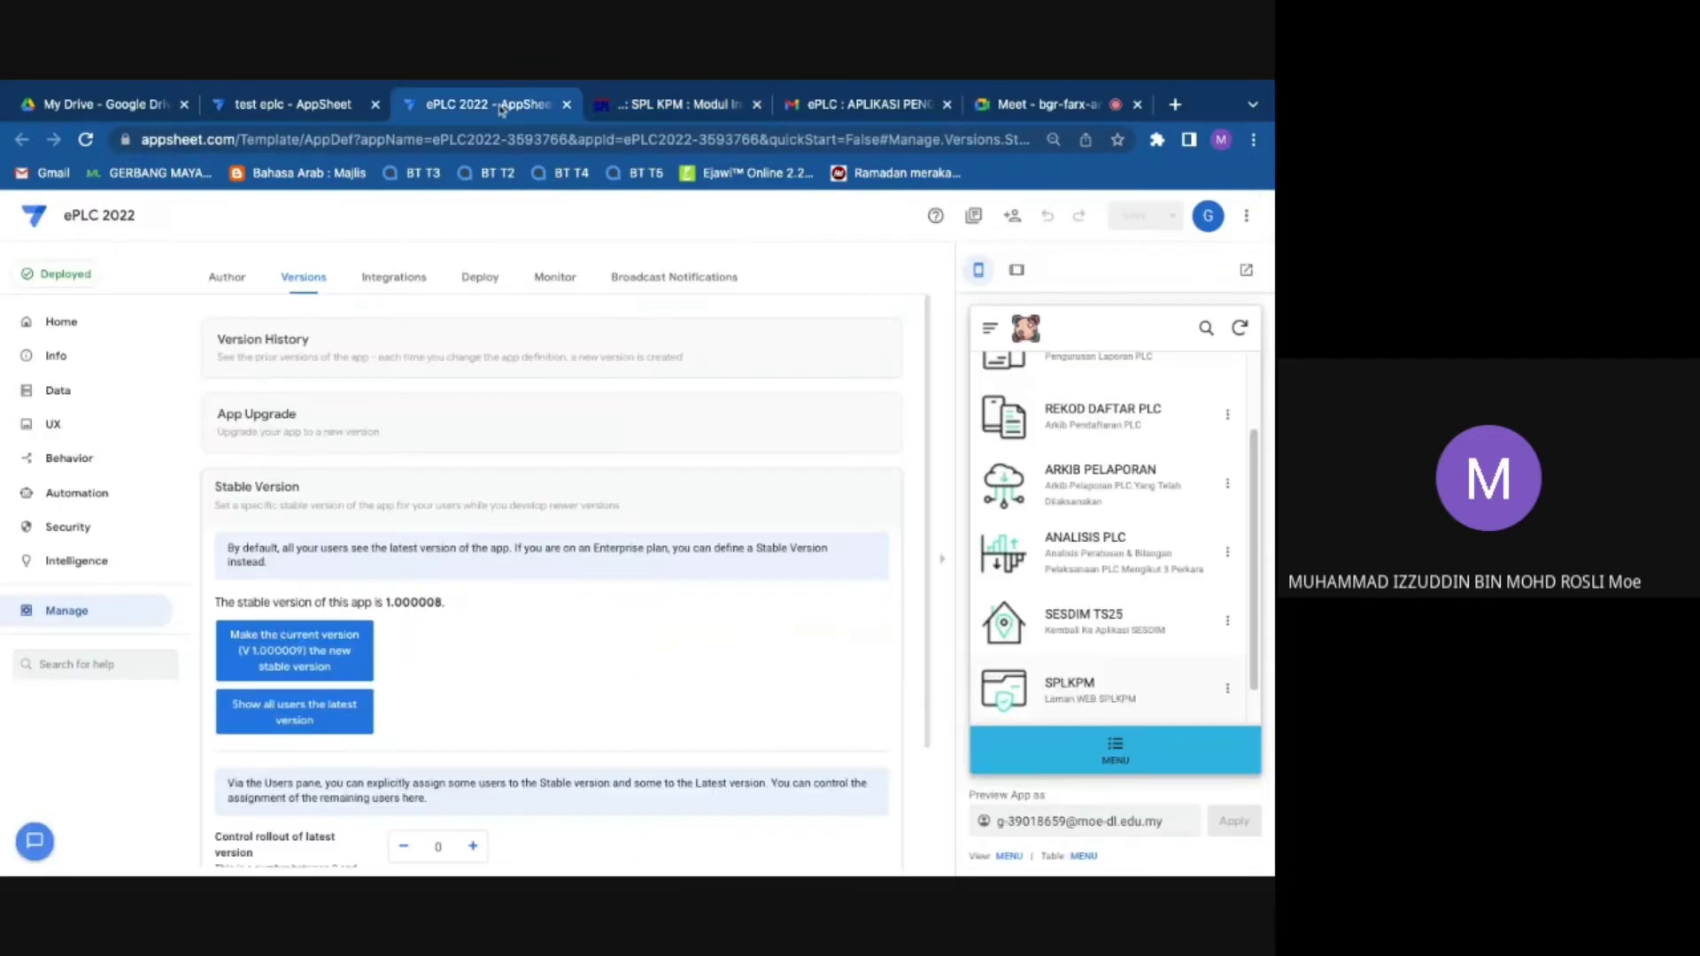
{"action": "left_click", "coordinate": [681, 104]}
{"action": "left_click", "coordinate": [501, 106]}
{"action": "left_click", "coordinate": [1070, 699]}
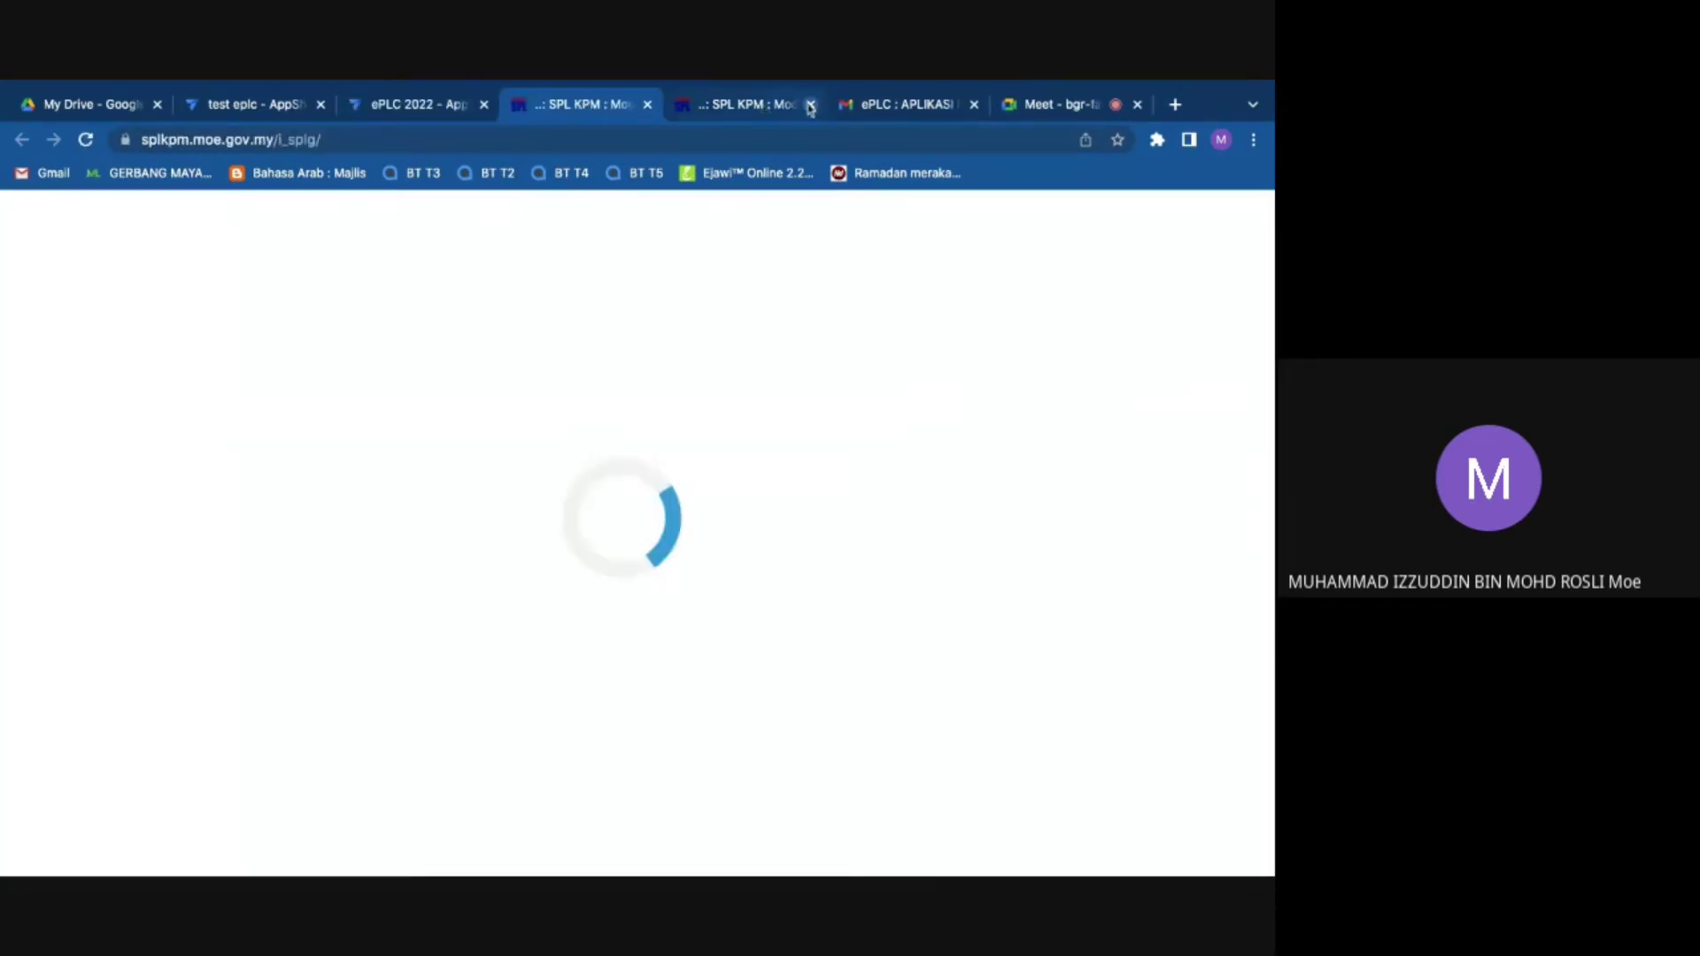
{"action": "left_click", "coordinate": [810, 104]}
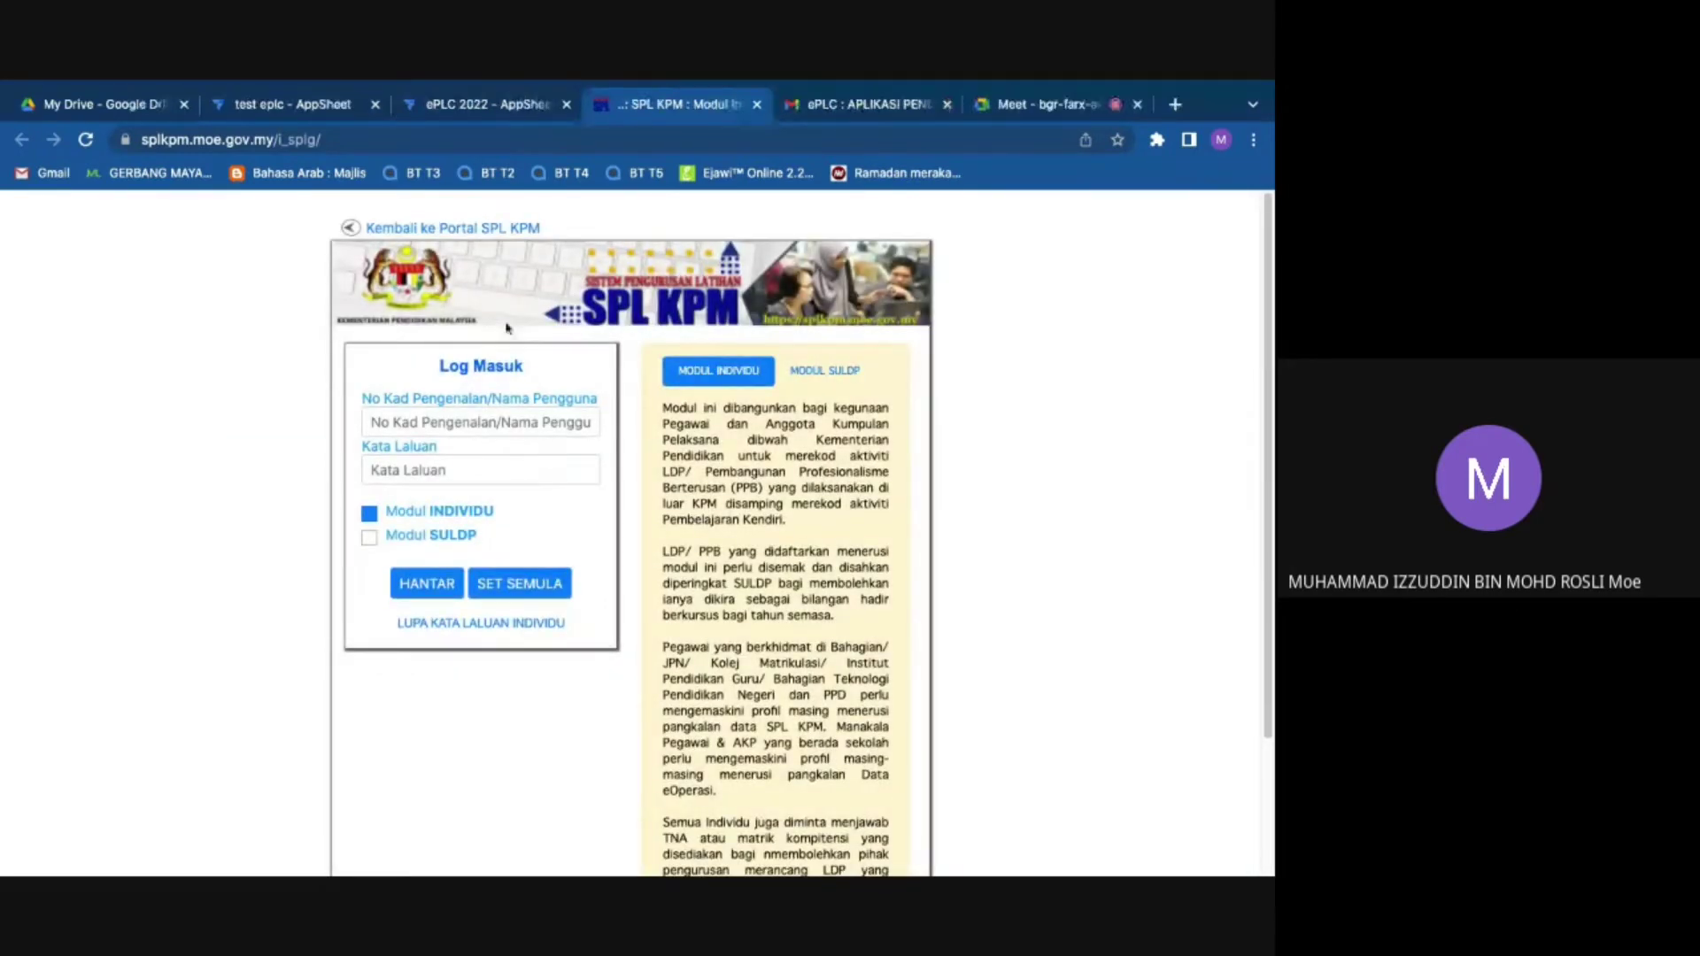
{"action": "left_click", "coordinate": [487, 104]}
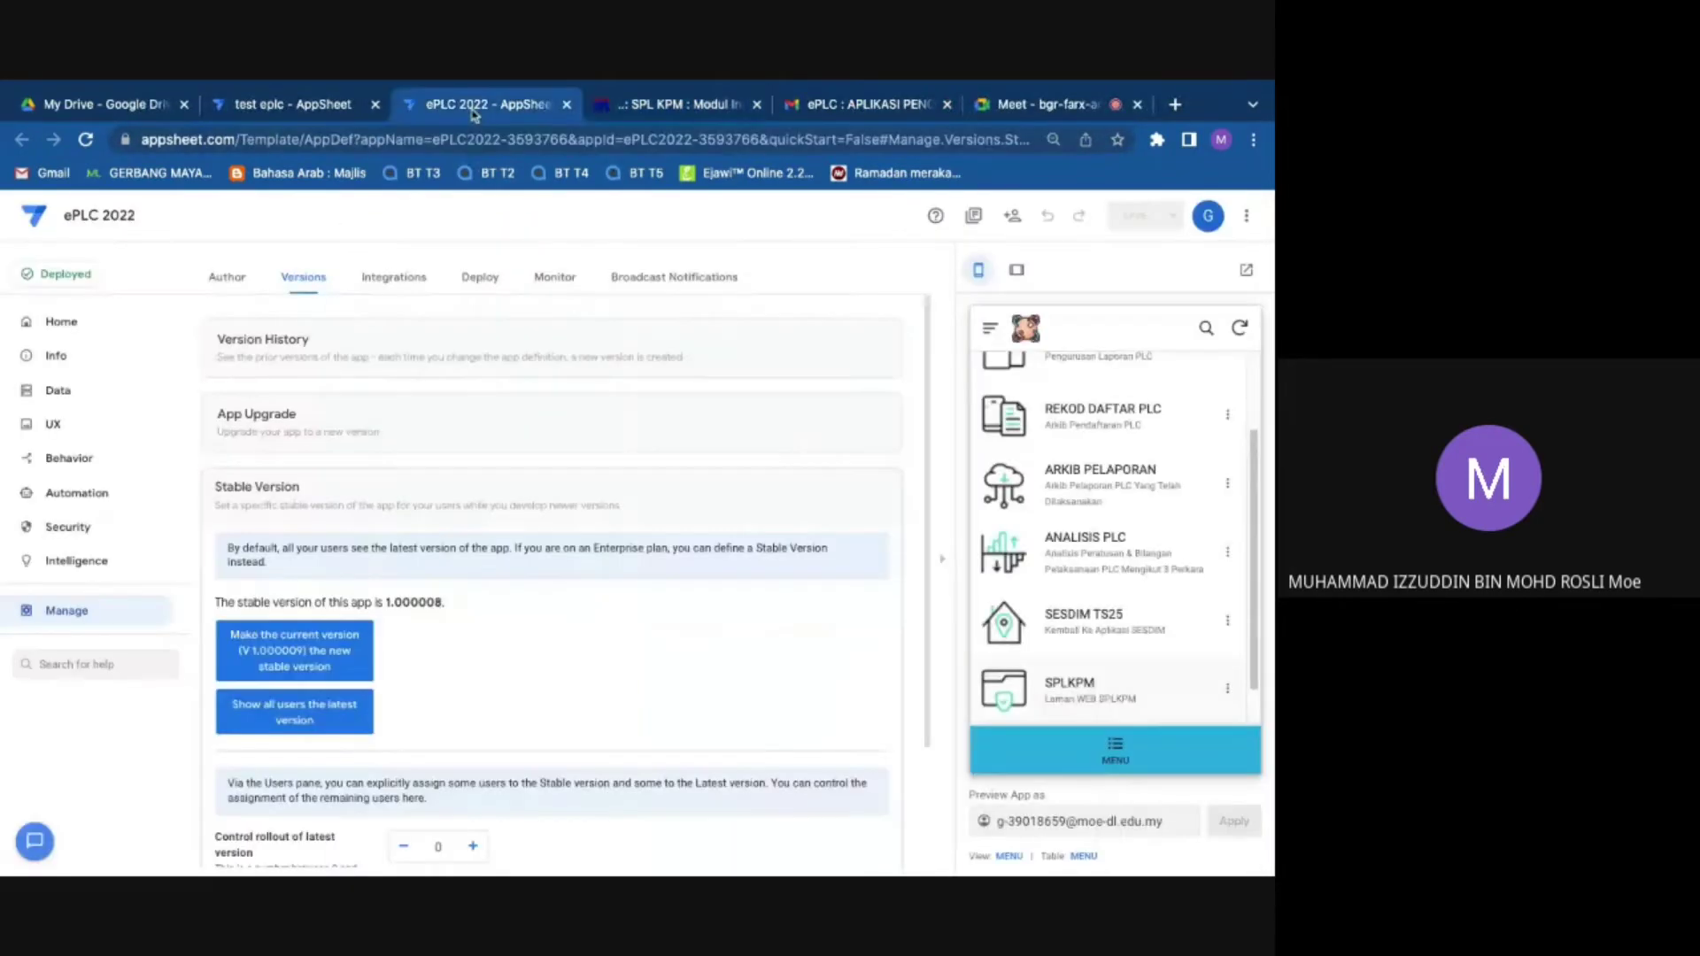
Step: Glance at the Meet call, close the SPL KPM tab, and go back to the ePLC 2022 editor
{"action": "left_click", "coordinate": [1134, 763]}
{"action": "left_click", "coordinate": [1010, 105]}
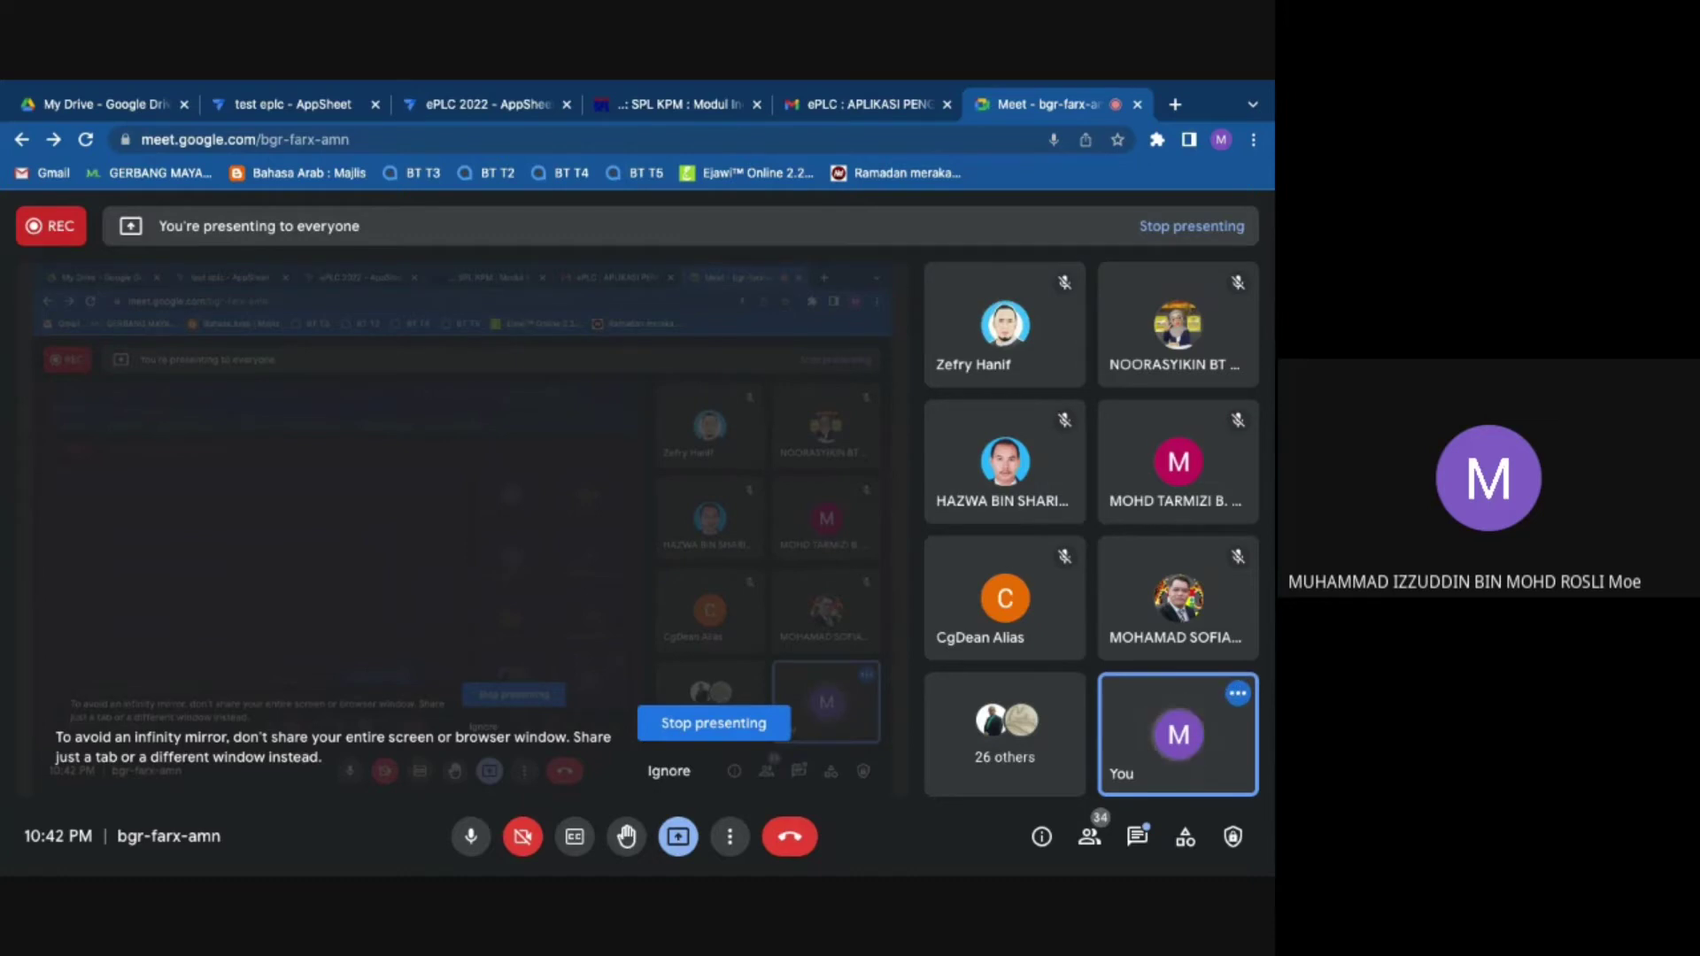
{"action": "left_click", "coordinate": [690, 105]}
{"action": "left_click", "coordinate": [756, 105]}
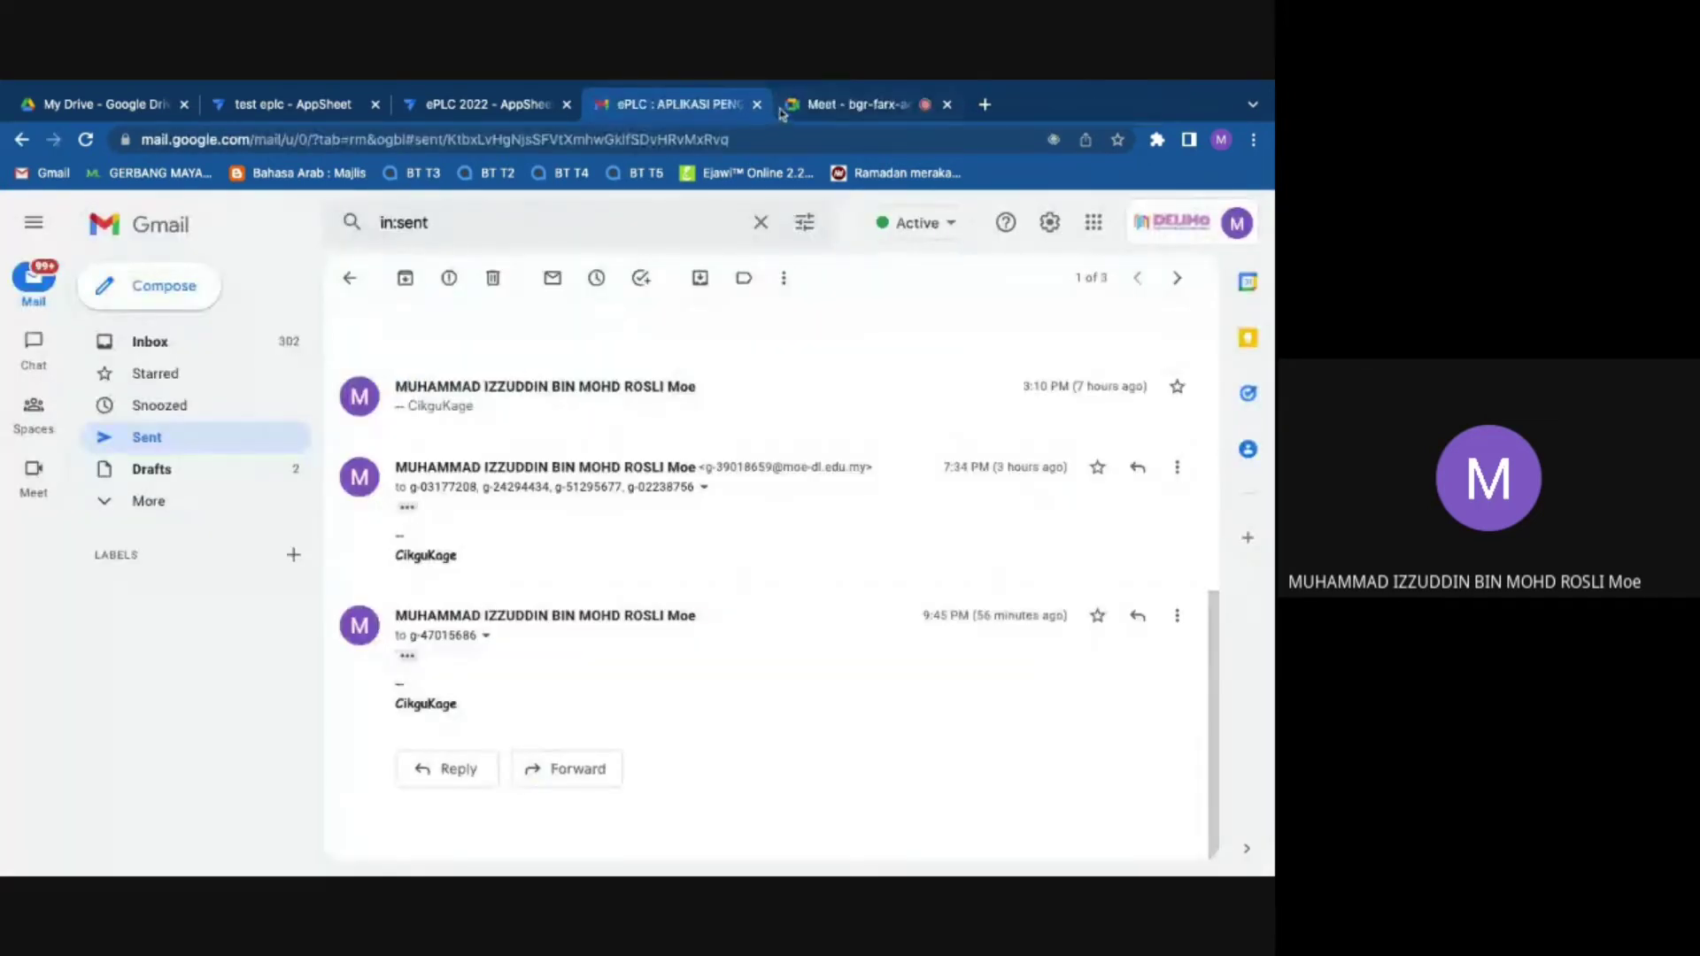
{"action": "left_click", "coordinate": [511, 114]}
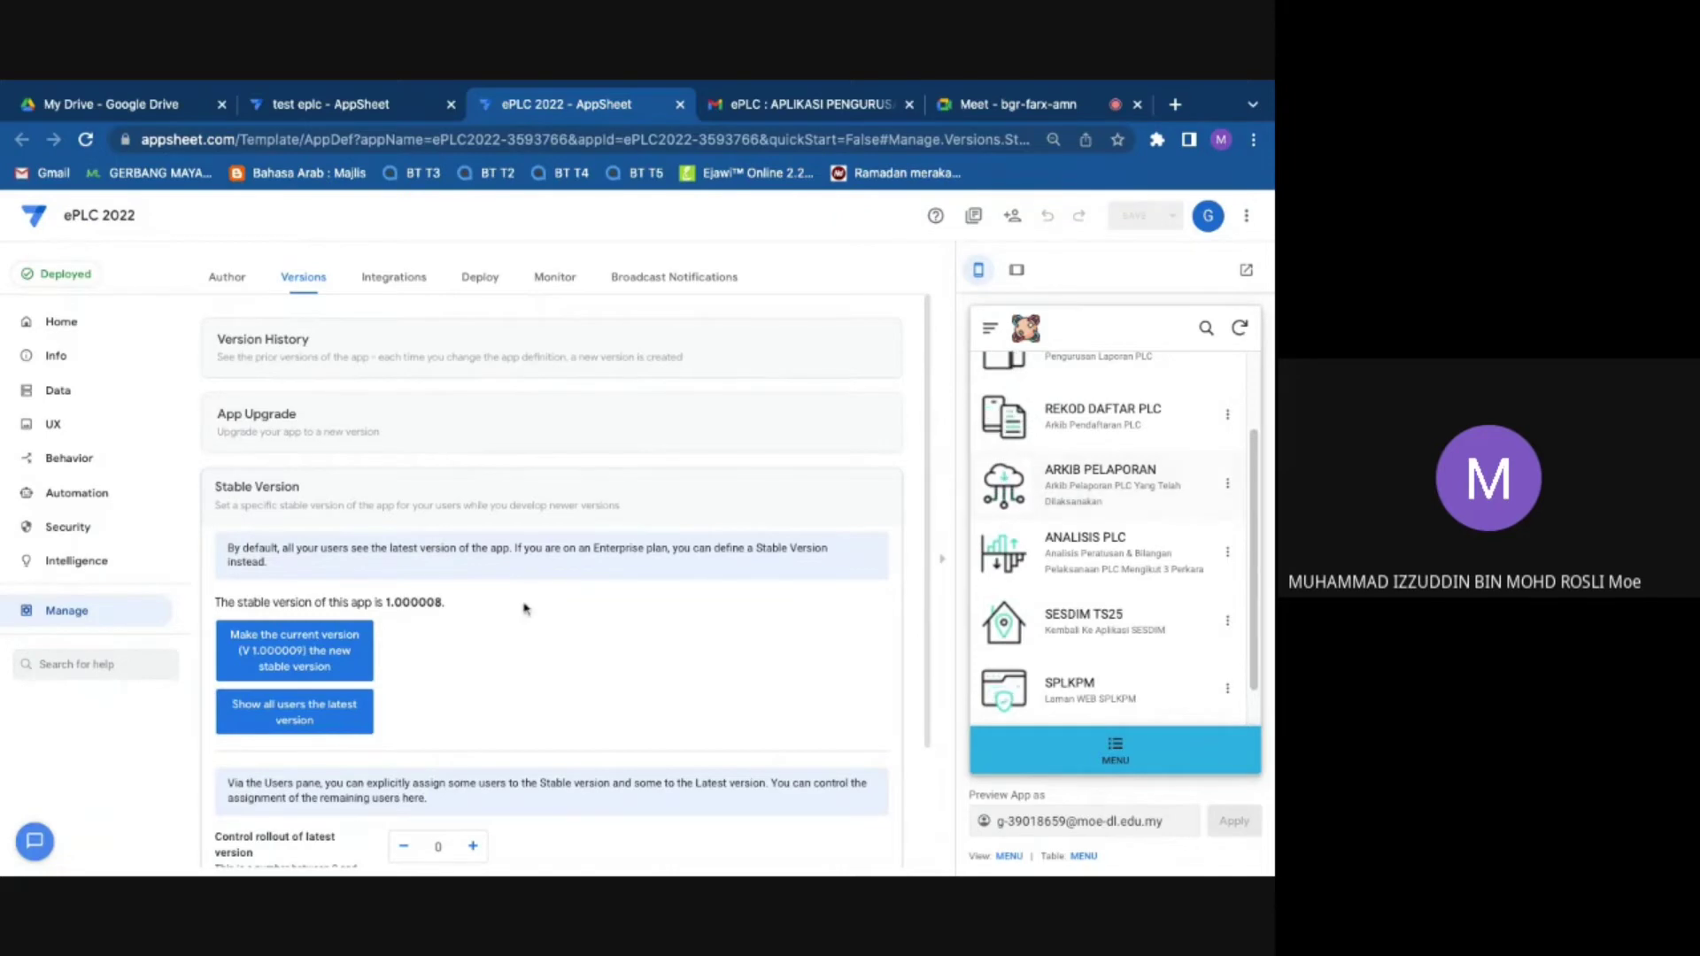
Step: Browse the app's data tables and open DATASEMASA's source spreadsheet with View Source
{"action": "left_click", "coordinate": [52, 395]}
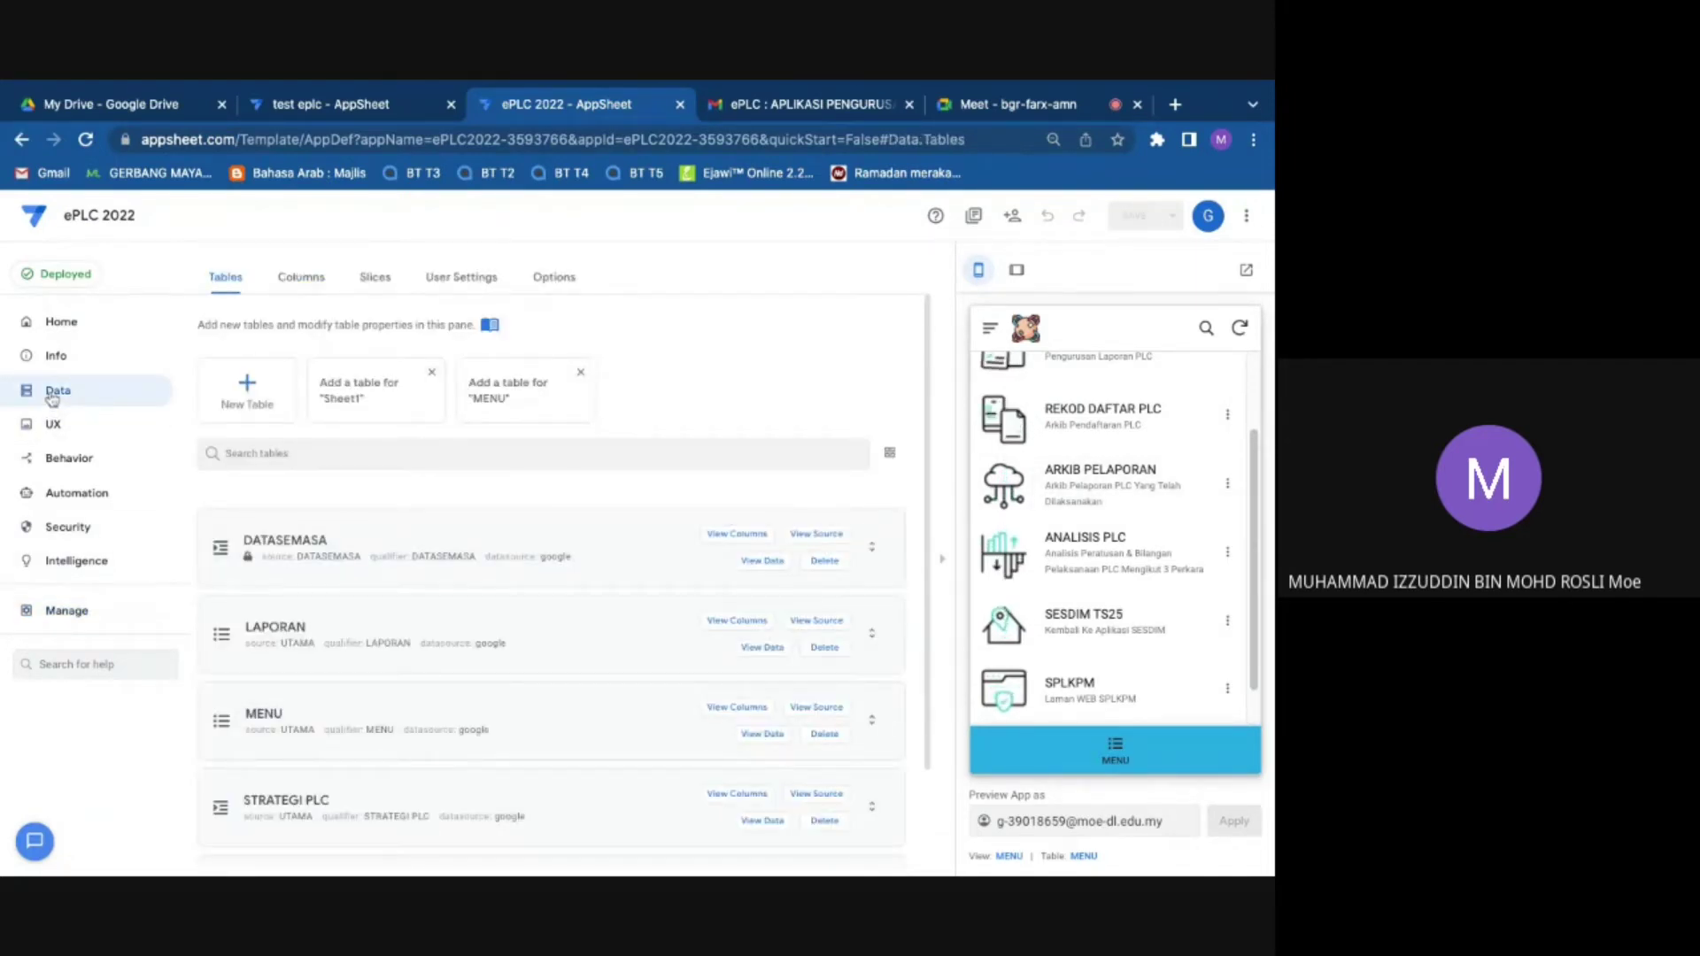
{"action": "scroll", "coordinate": [387, 531], "scroll_direction": "down", "scroll_amount": 1}
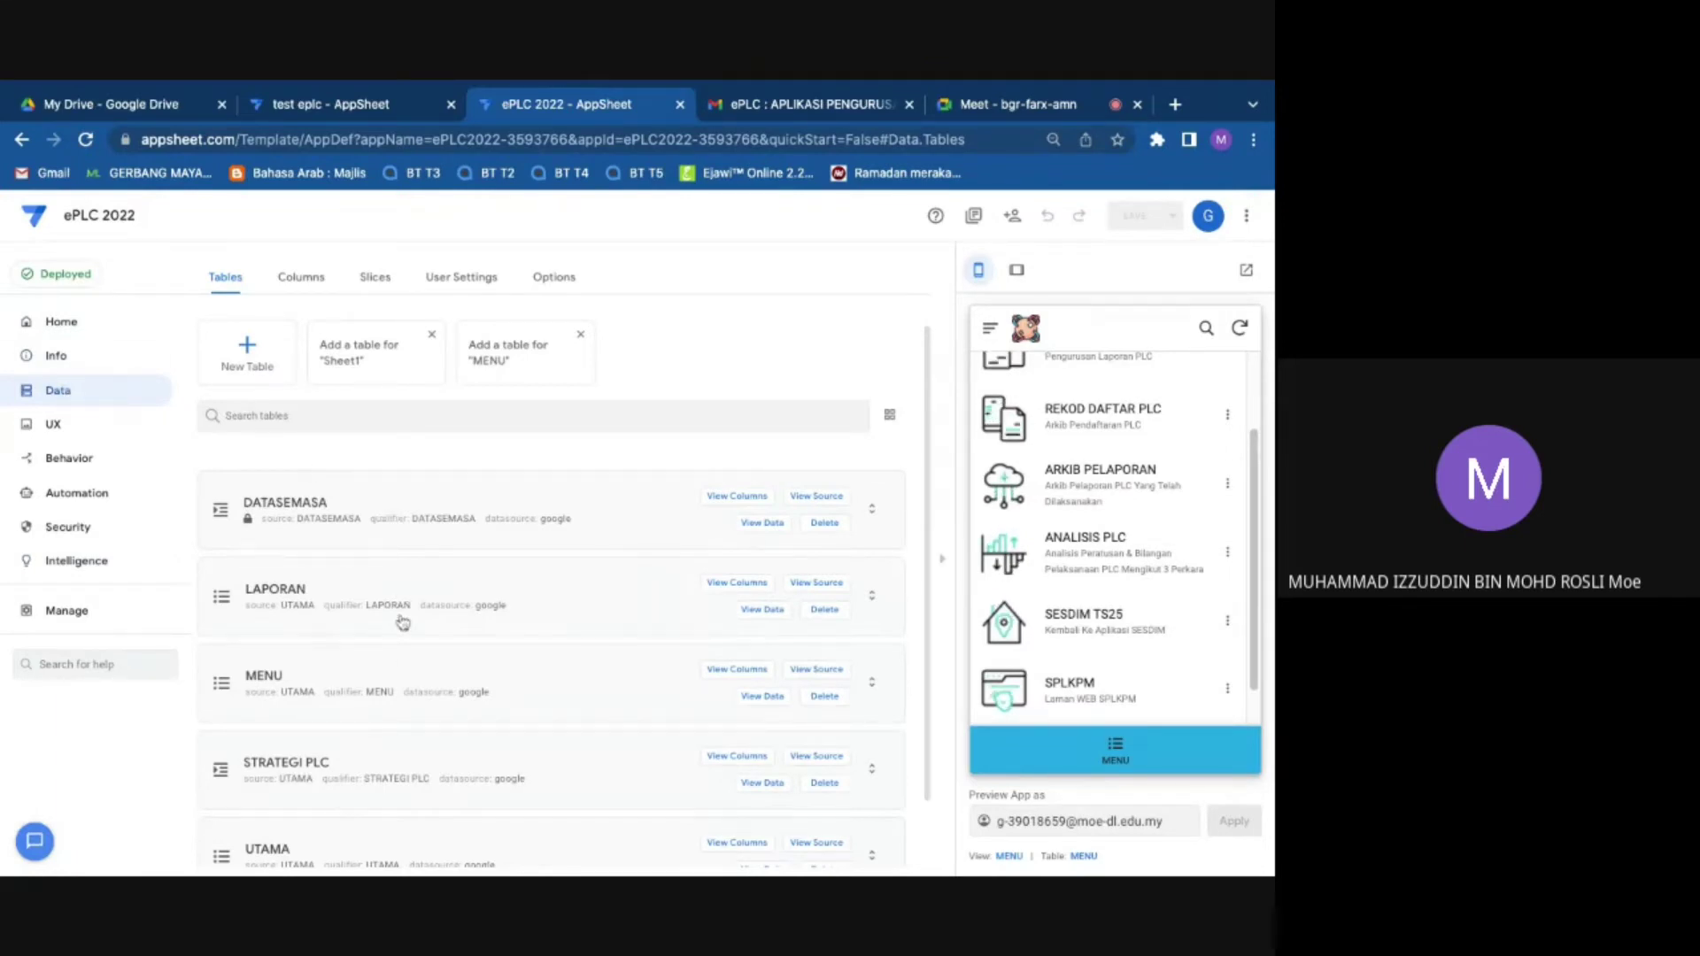
{"action": "scroll", "coordinate": [378, 794], "scroll_direction": "up", "scroll_amount": 1}
{"action": "scroll", "coordinate": [378, 794], "scroll_direction": "down", "scroll_amount": 2}
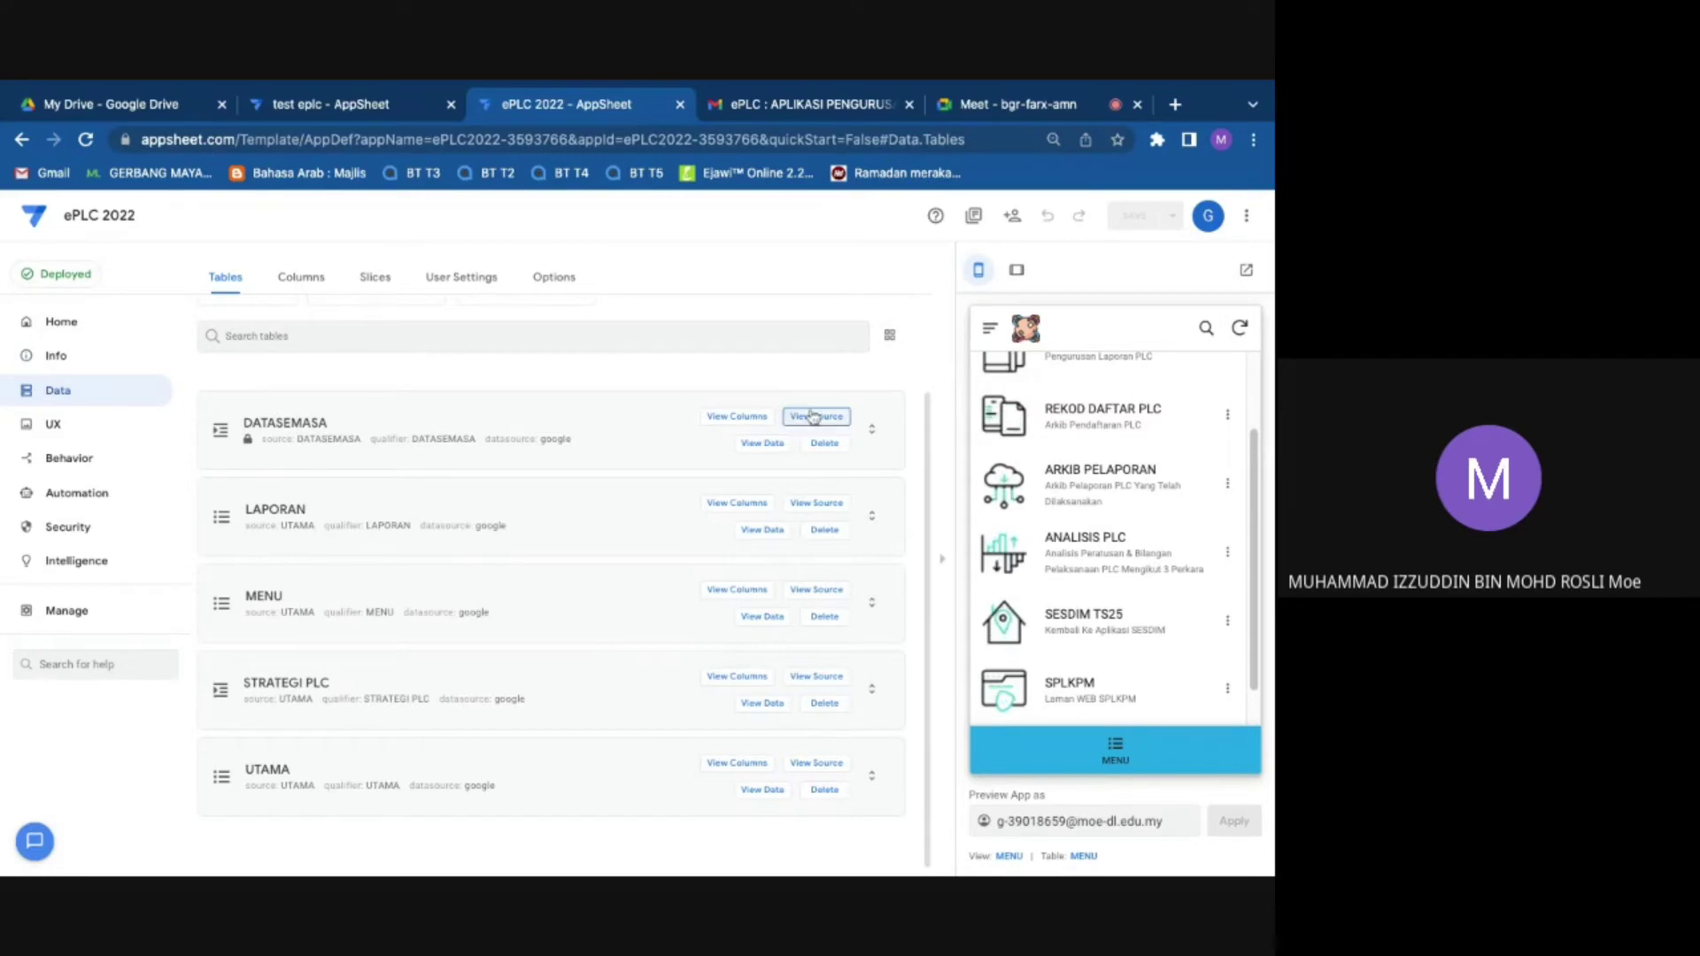
{"action": "left_click", "coordinate": [813, 417]}
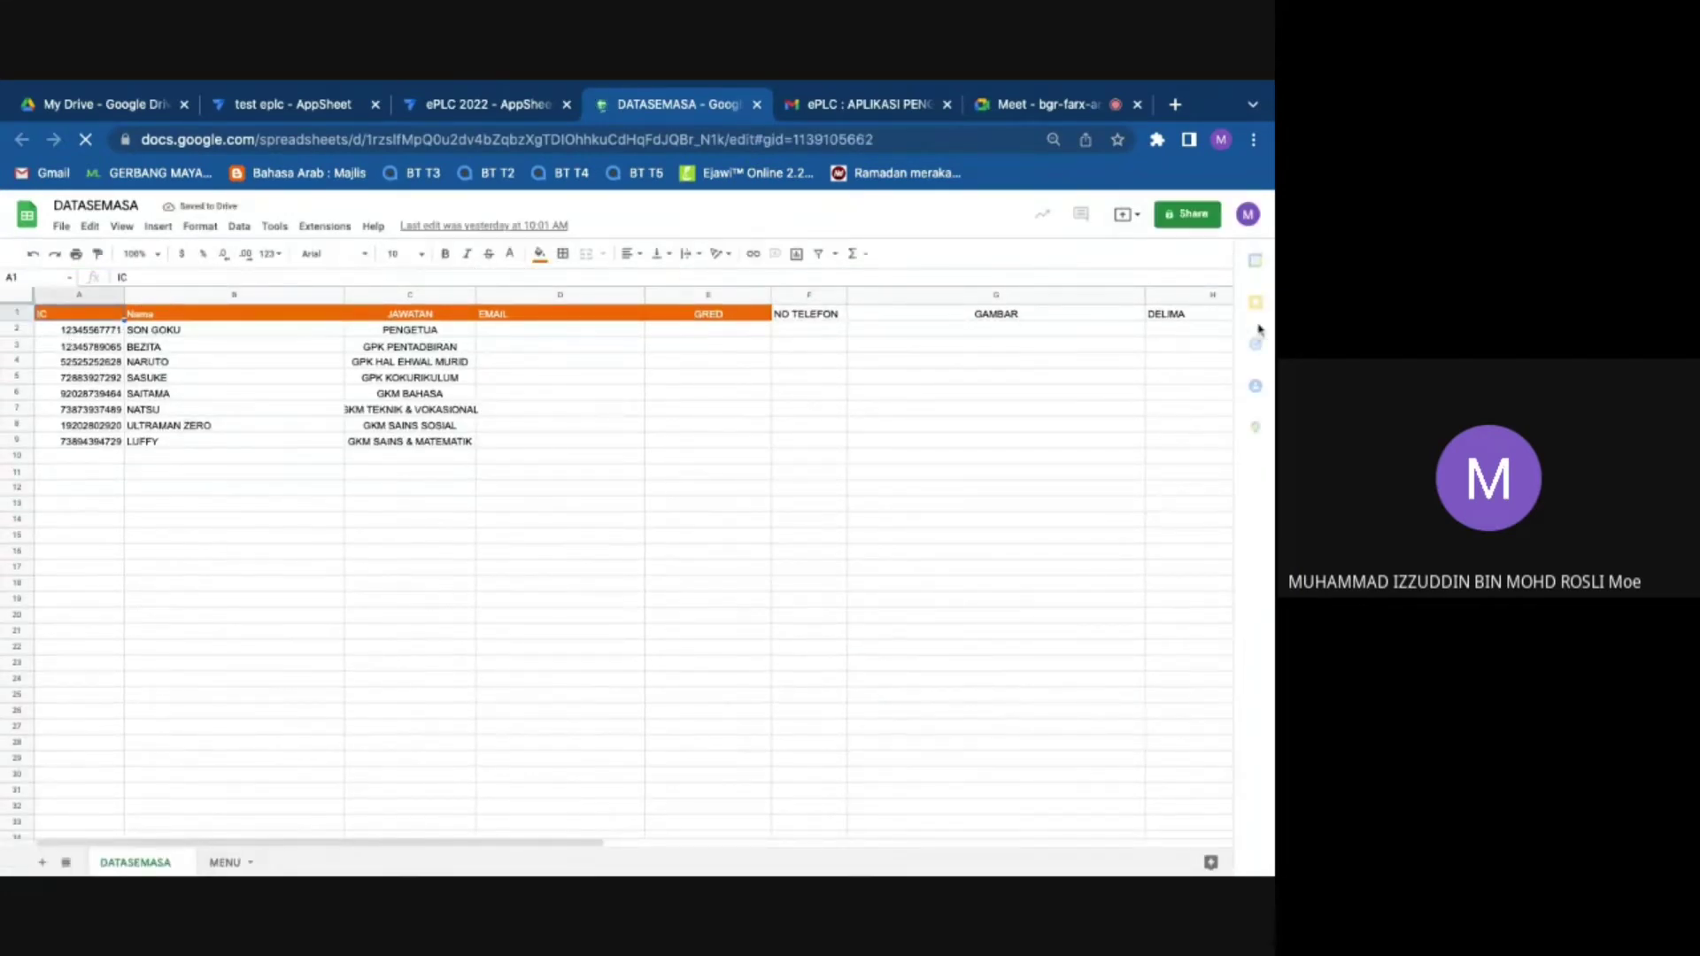
{"action": "left_click_drag", "start_coordinate": [576, 845], "coordinate": [710, 848]}
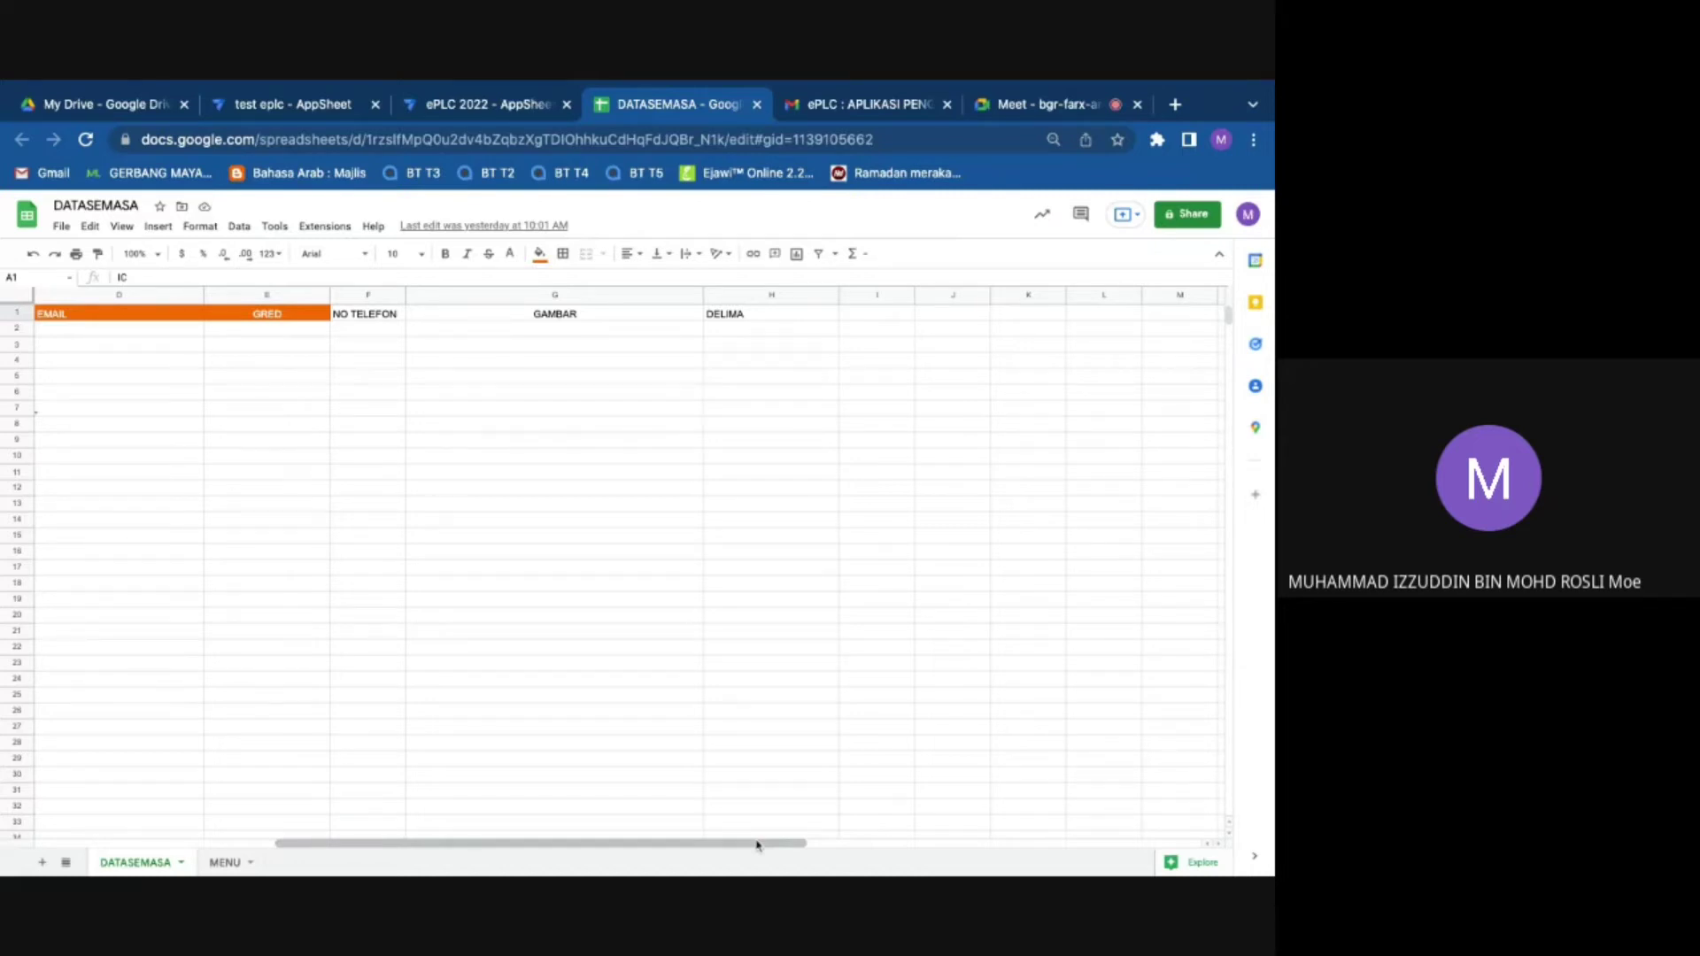
{"action": "scroll", "coordinate": [757, 845], "scroll_direction": "left", "scroll_amount": 5}
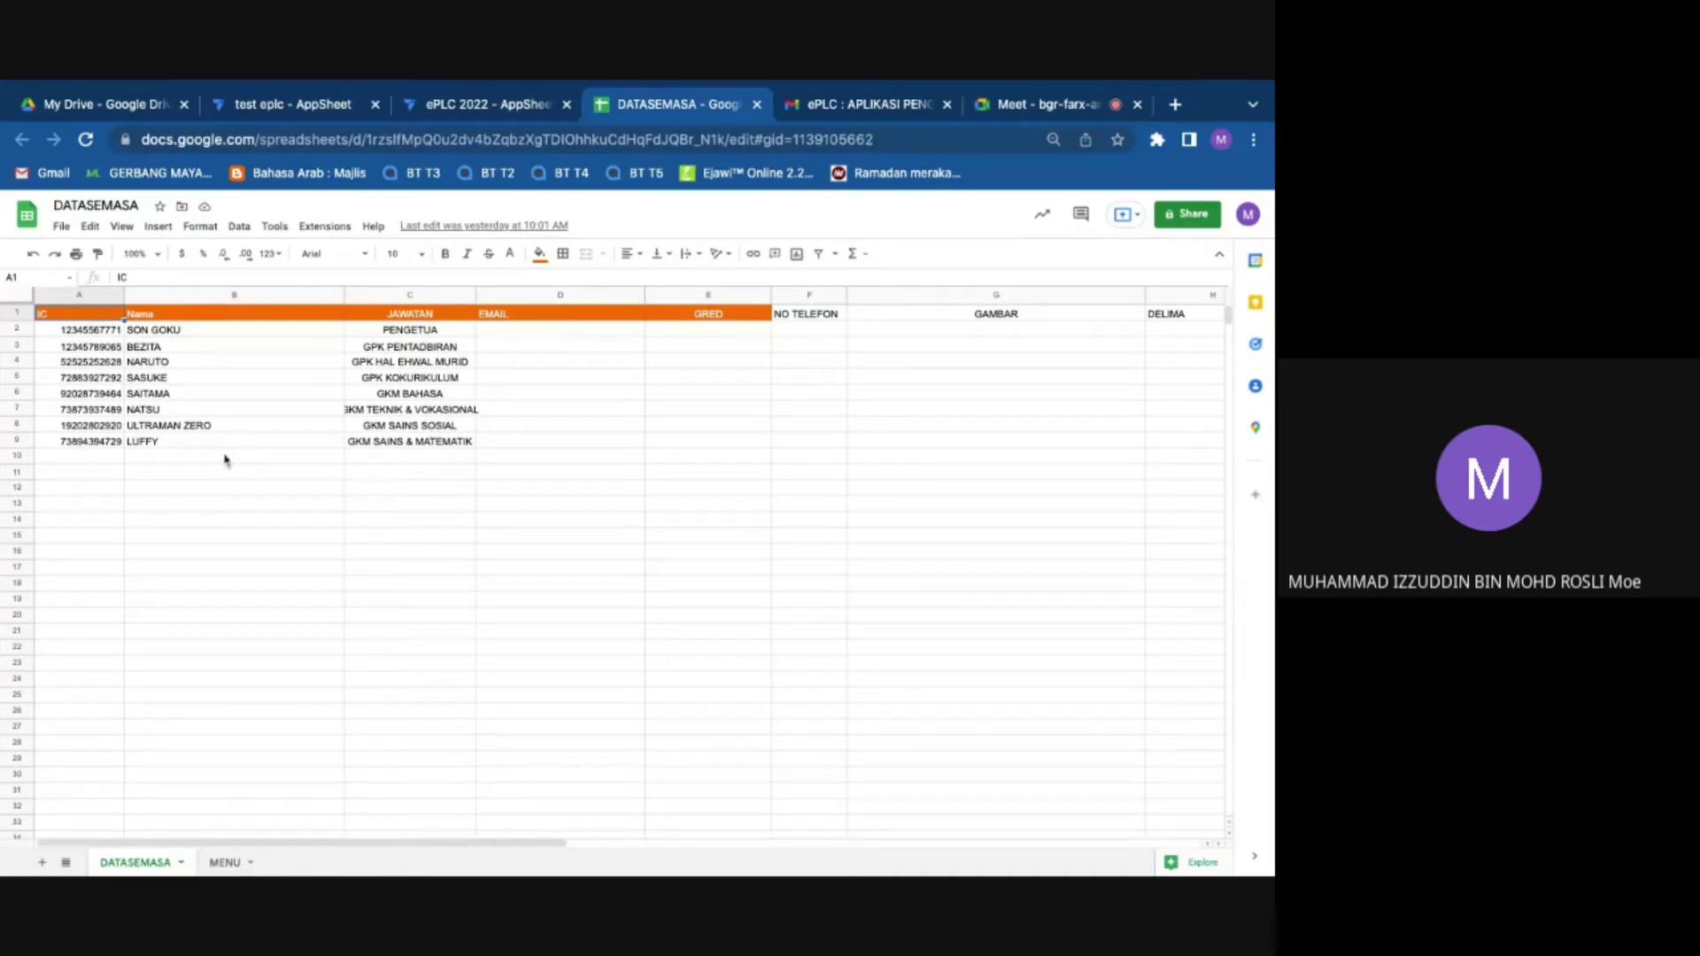
{"action": "left_click", "coordinate": [146, 441]}
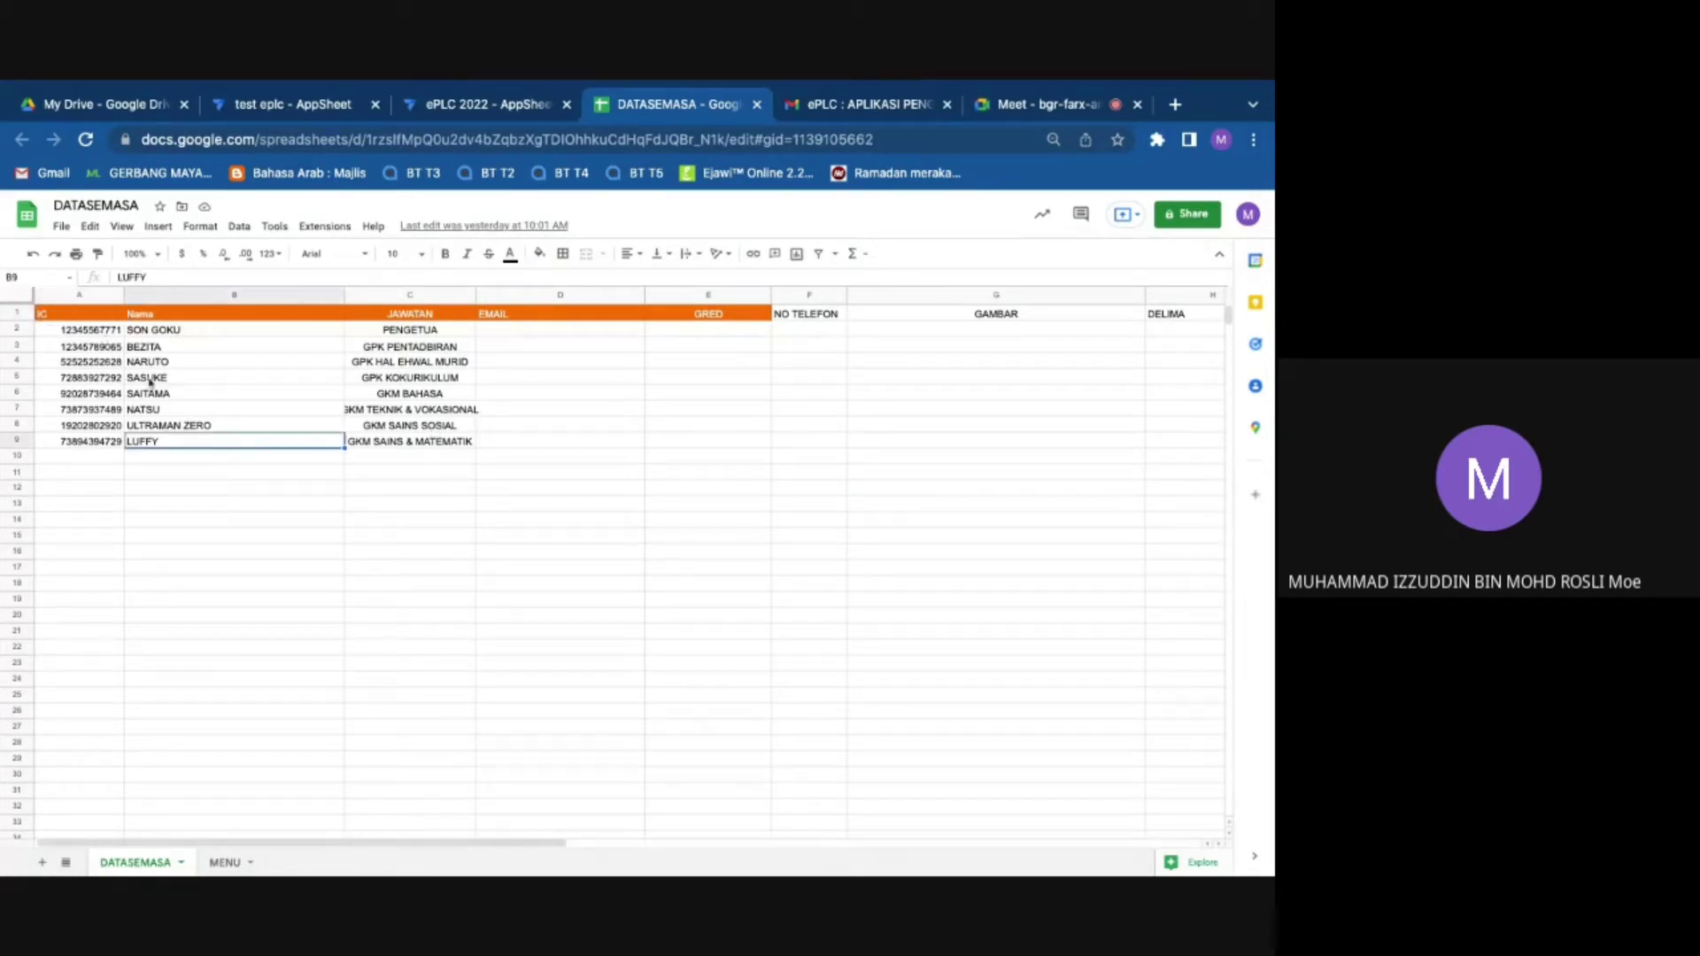
{"action": "left_click", "coordinate": [95, 325]}
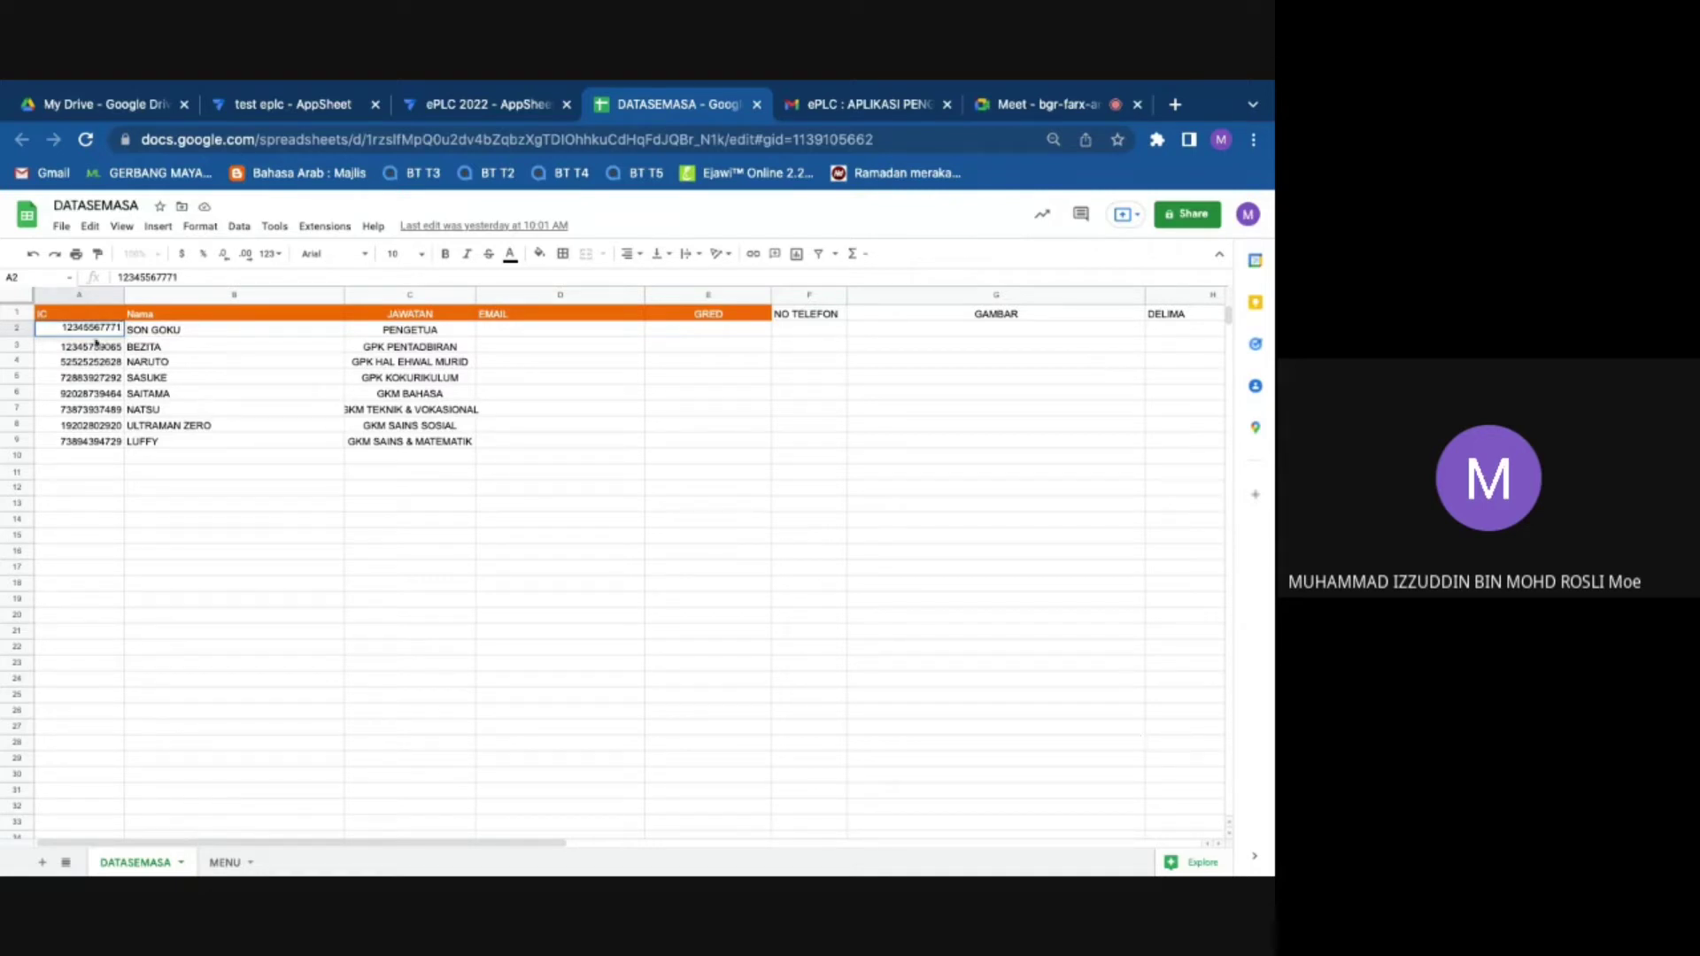
Step: Paste the clipboard contents as values only into cell A2
{"action": "left_click", "coordinate": [410, 663]}
{"action": "left_click", "coordinate": [102, 333]}
{"action": "right_click", "coordinate": [102, 333]}
{"action": "mouse_move", "coordinate": [265, 415]}
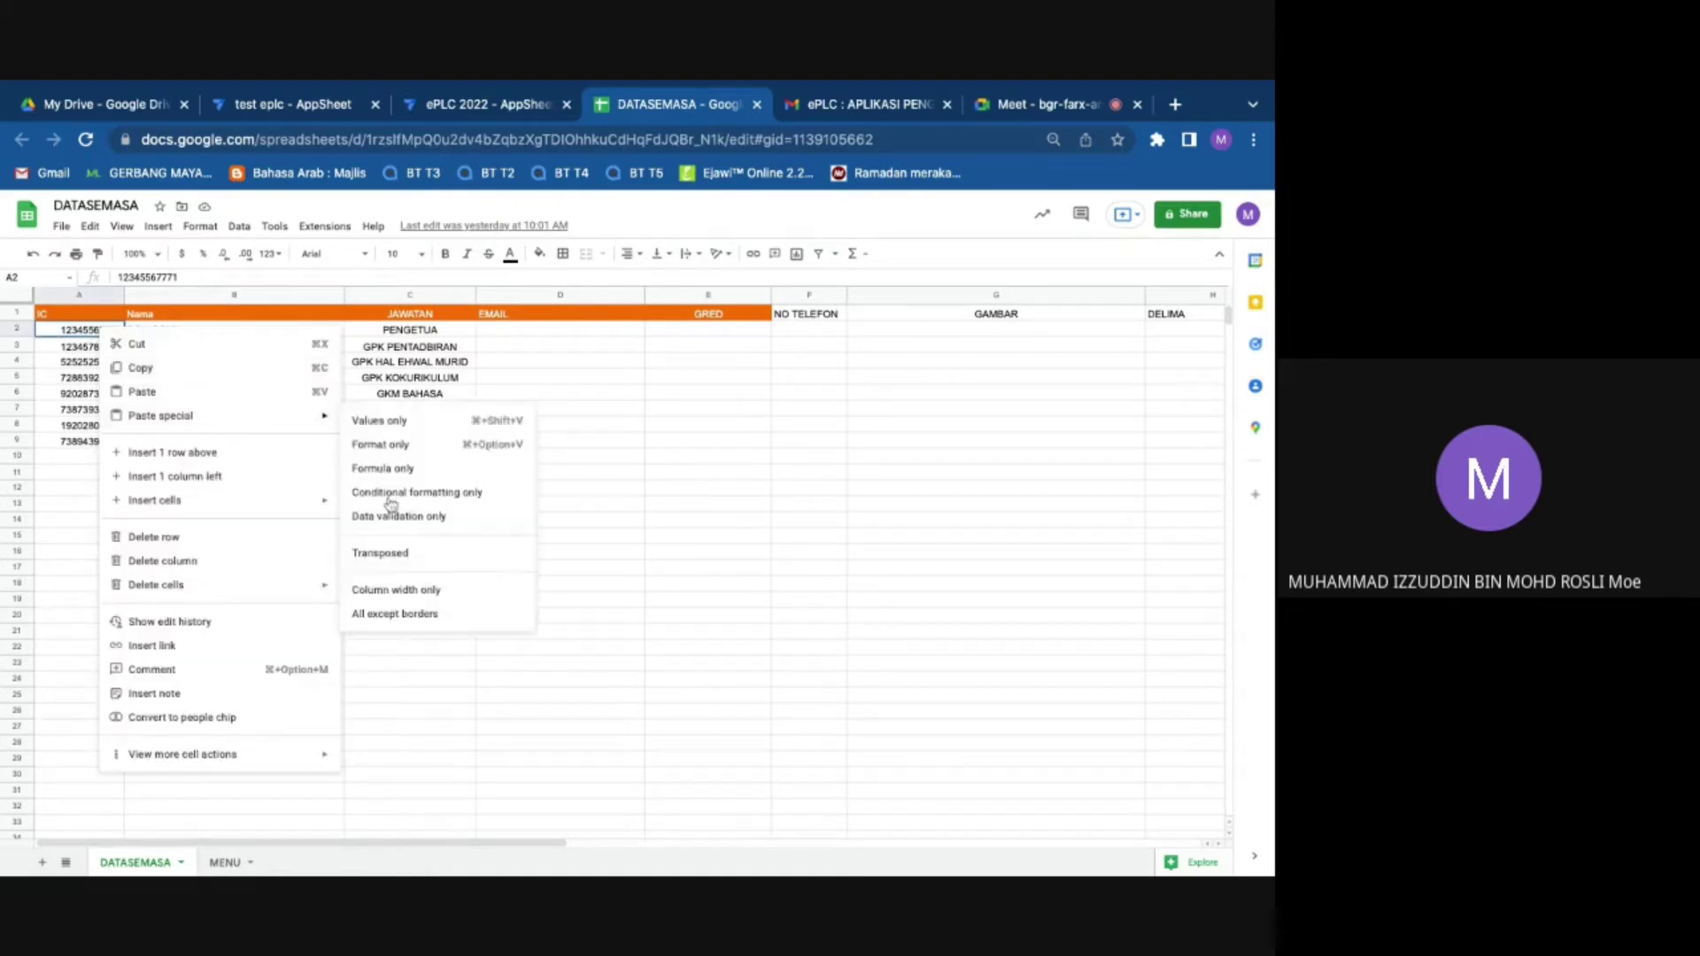
{"action": "left_click", "coordinate": [416, 424]}
Step: Copy the JAWATAN positions in C2:C9 and paste them as values into A2:A9
{"action": "left_click", "coordinate": [427, 332]}
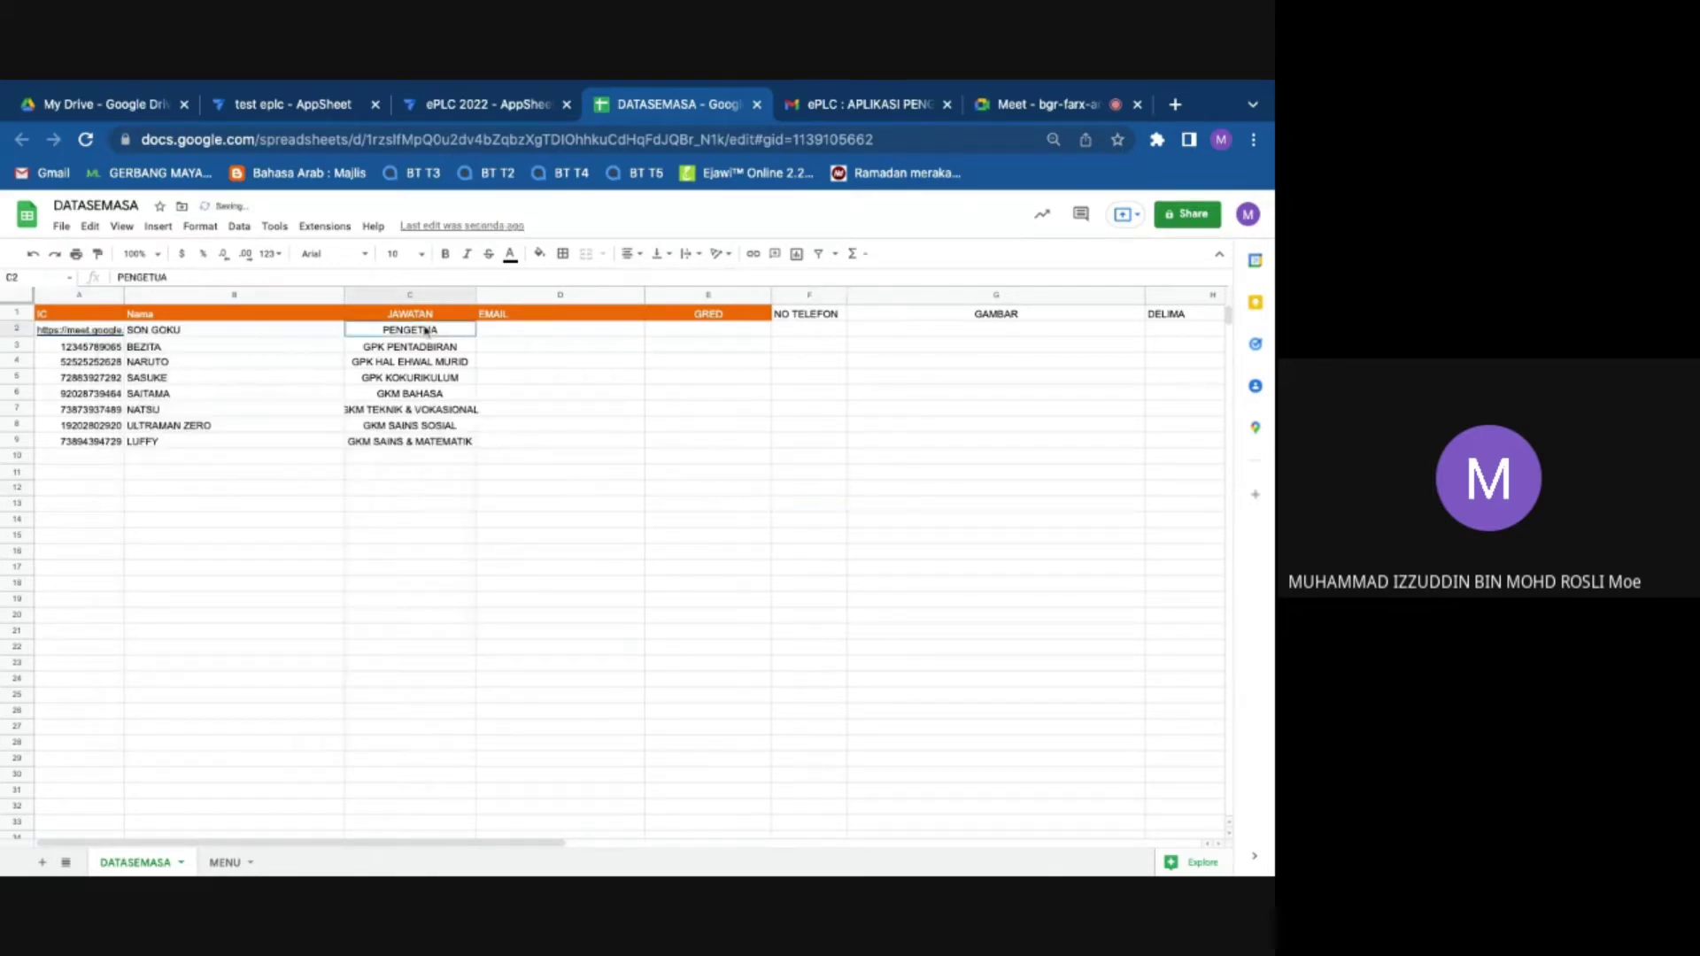
{"action": "left_click_drag", "start_coordinate": [427, 332], "coordinate": [427, 440]}
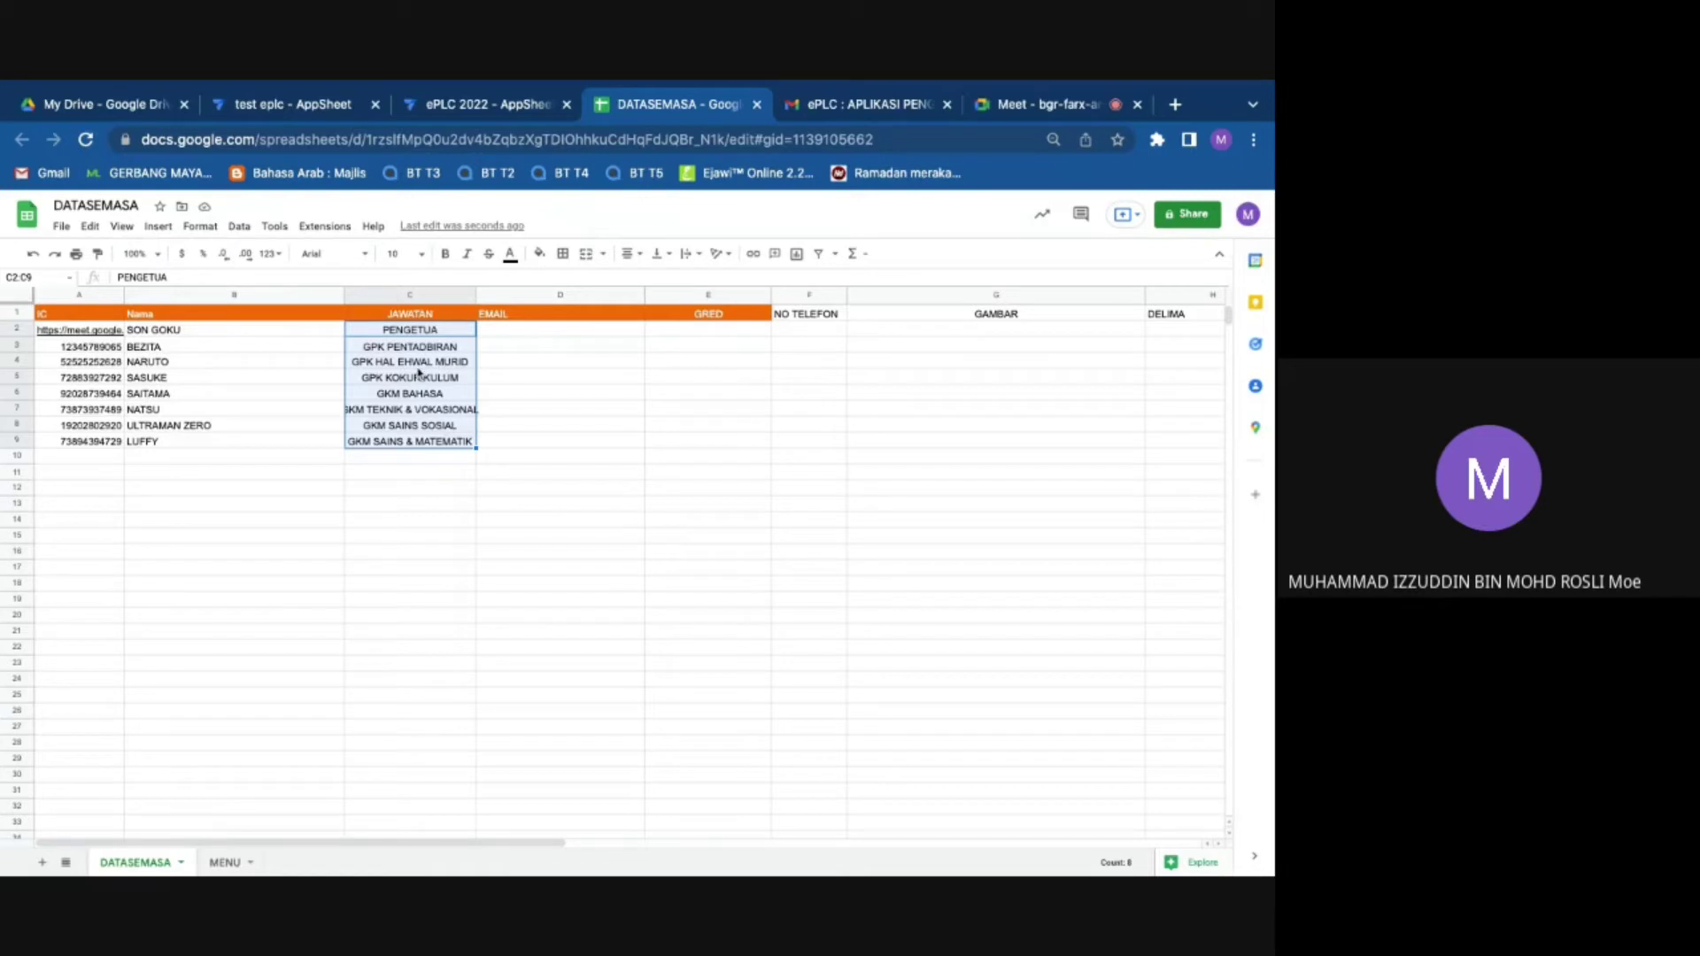
{"action": "left_click", "coordinate": [449, 336]}
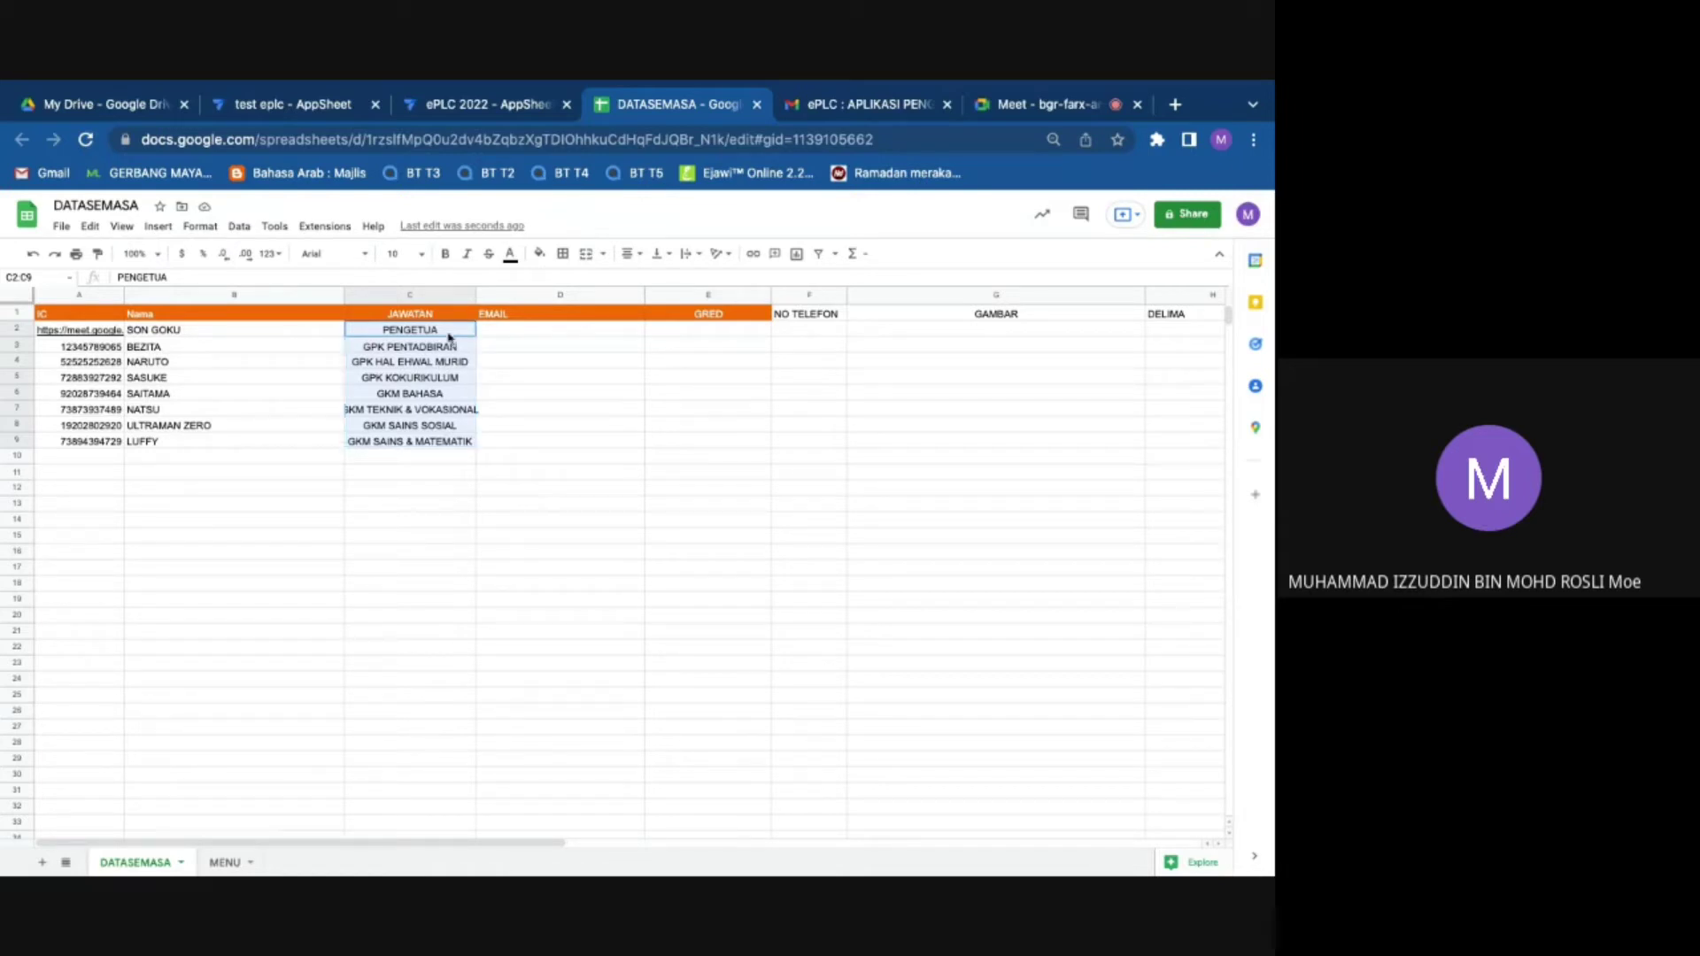
{"action": "right_click", "coordinate": [428, 400]}
{"action": "left_click", "coordinate": [508, 451]}
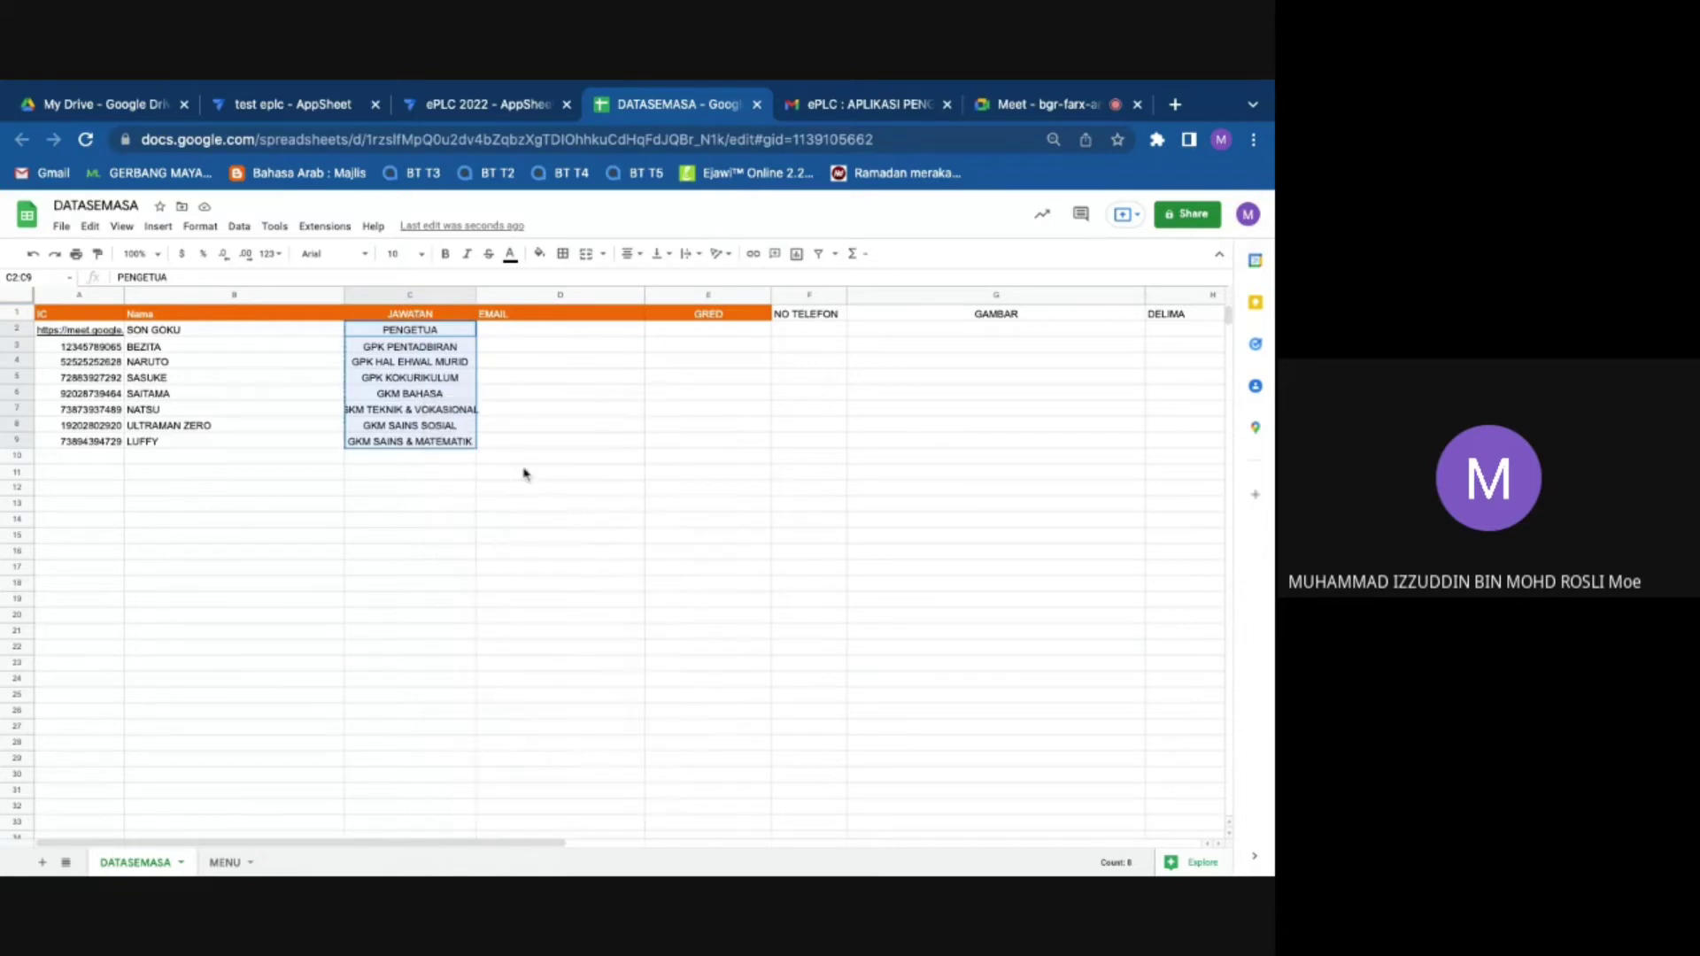
{"action": "left_click", "coordinate": [91, 333]}
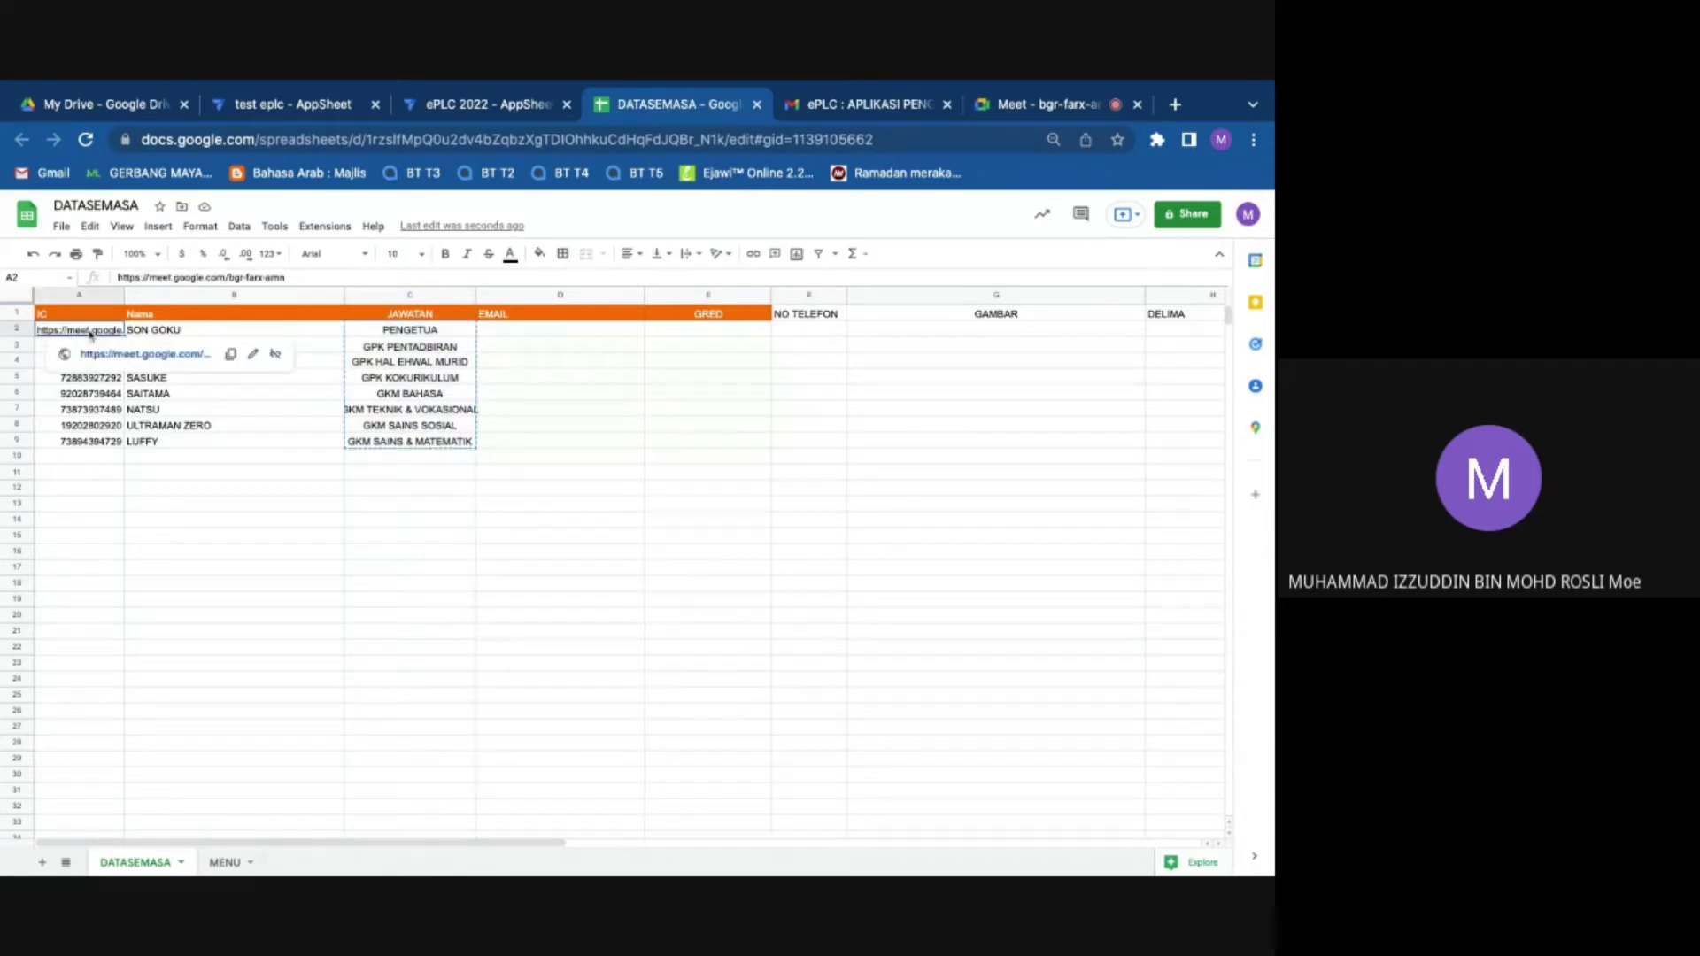
{"action": "right_click", "coordinate": [96, 332]}
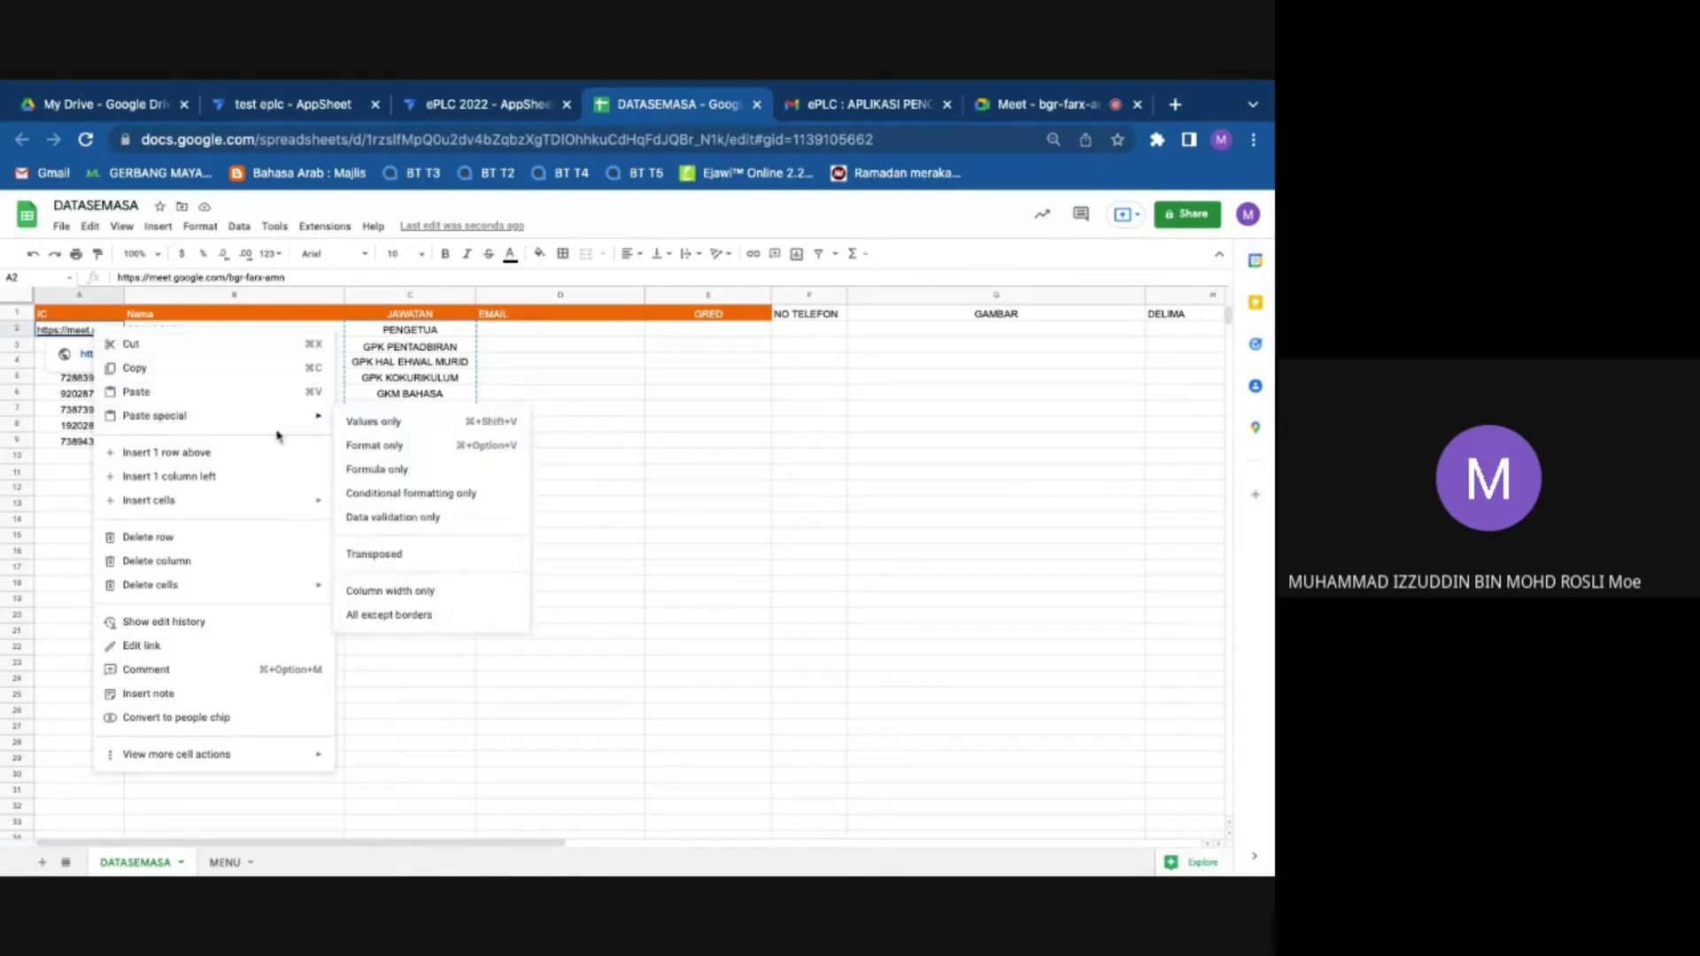
{"action": "mouse_move", "coordinate": [310, 417]}
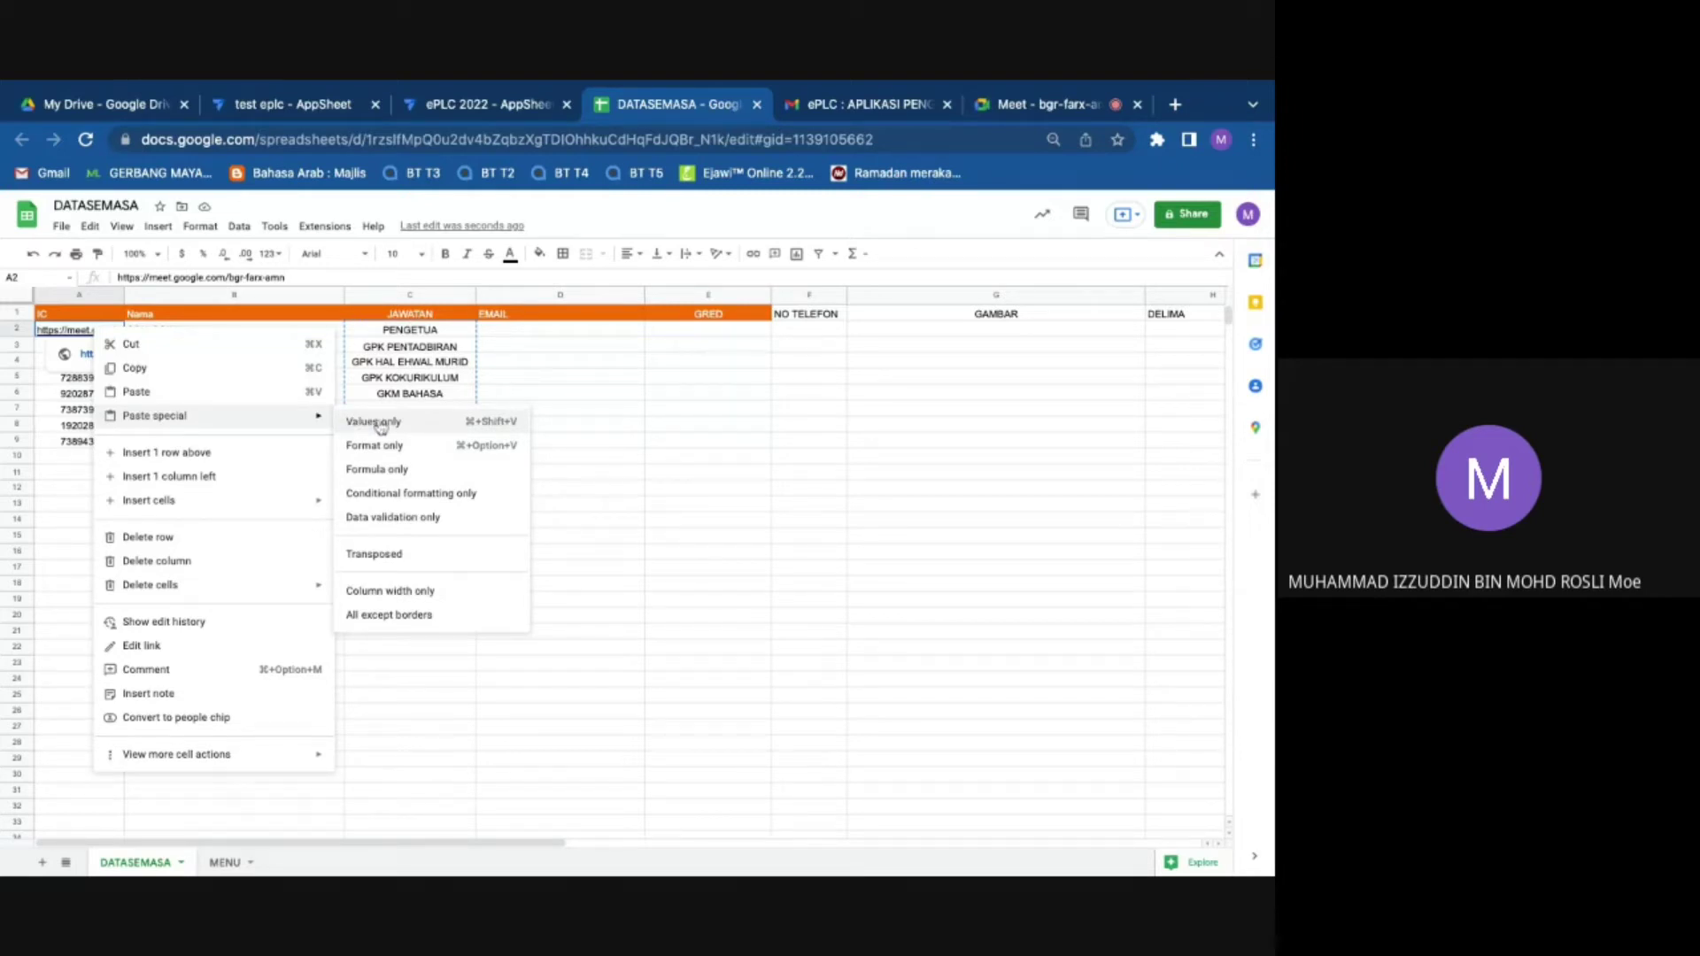
{"action": "left_click", "coordinate": [381, 427]}
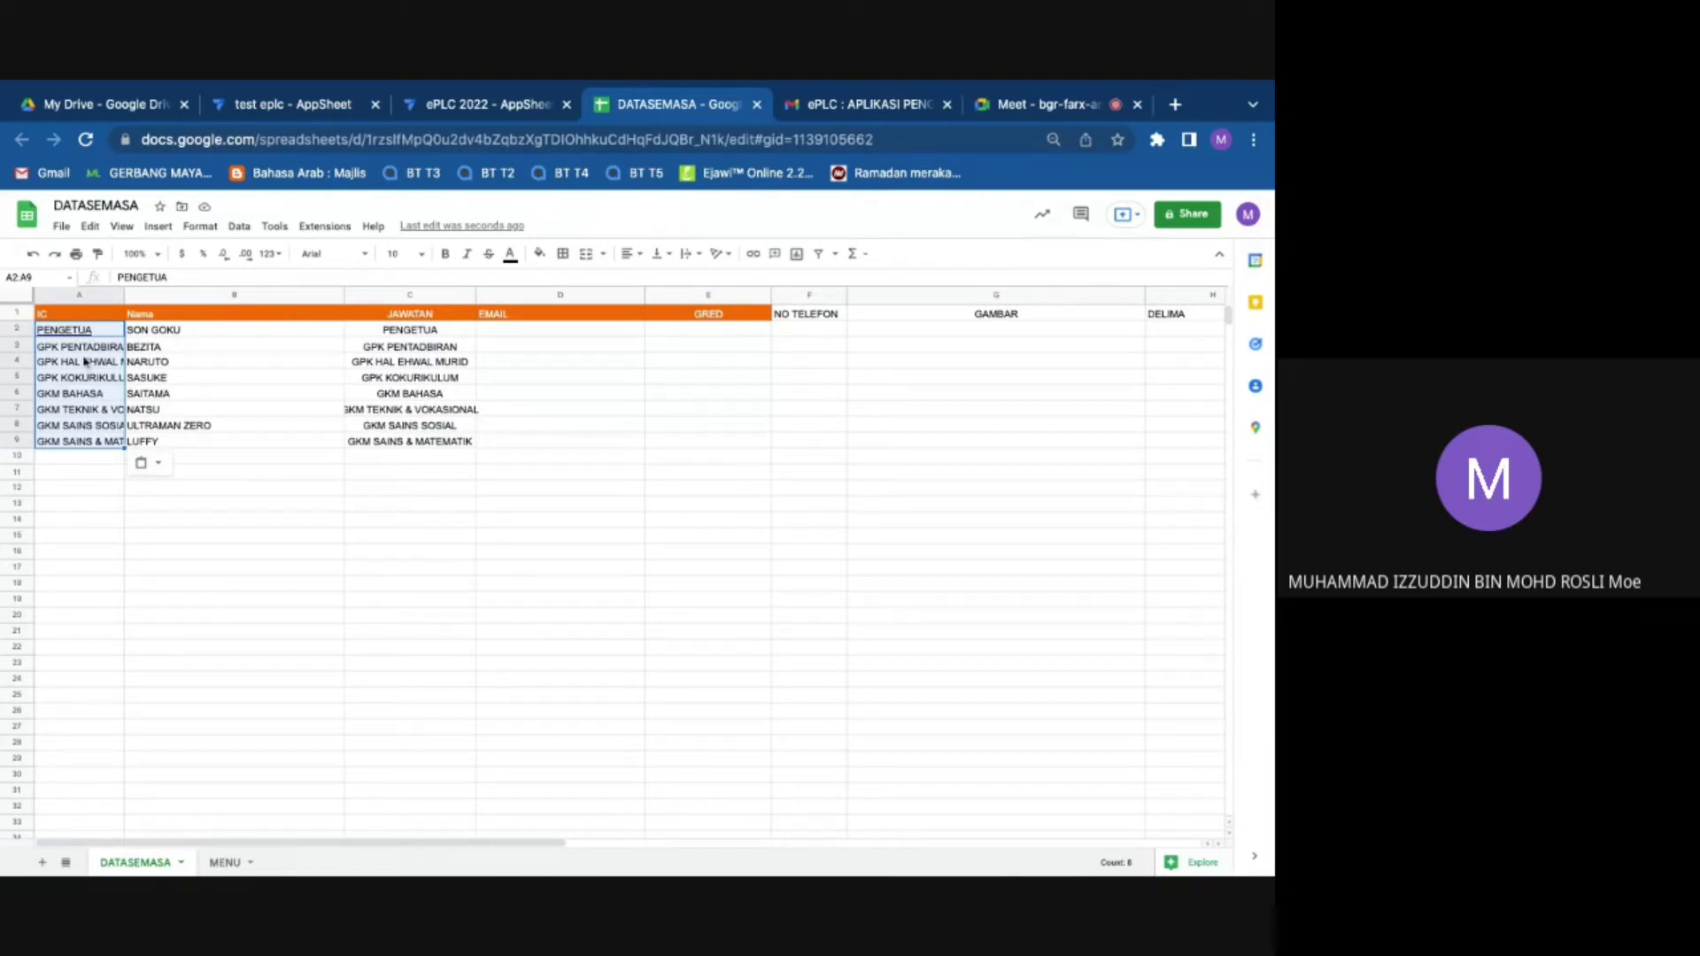
Step: Re-paste the copied positions as values into A2:A9 several more times
{"action": "left_click", "coordinate": [88, 333]}
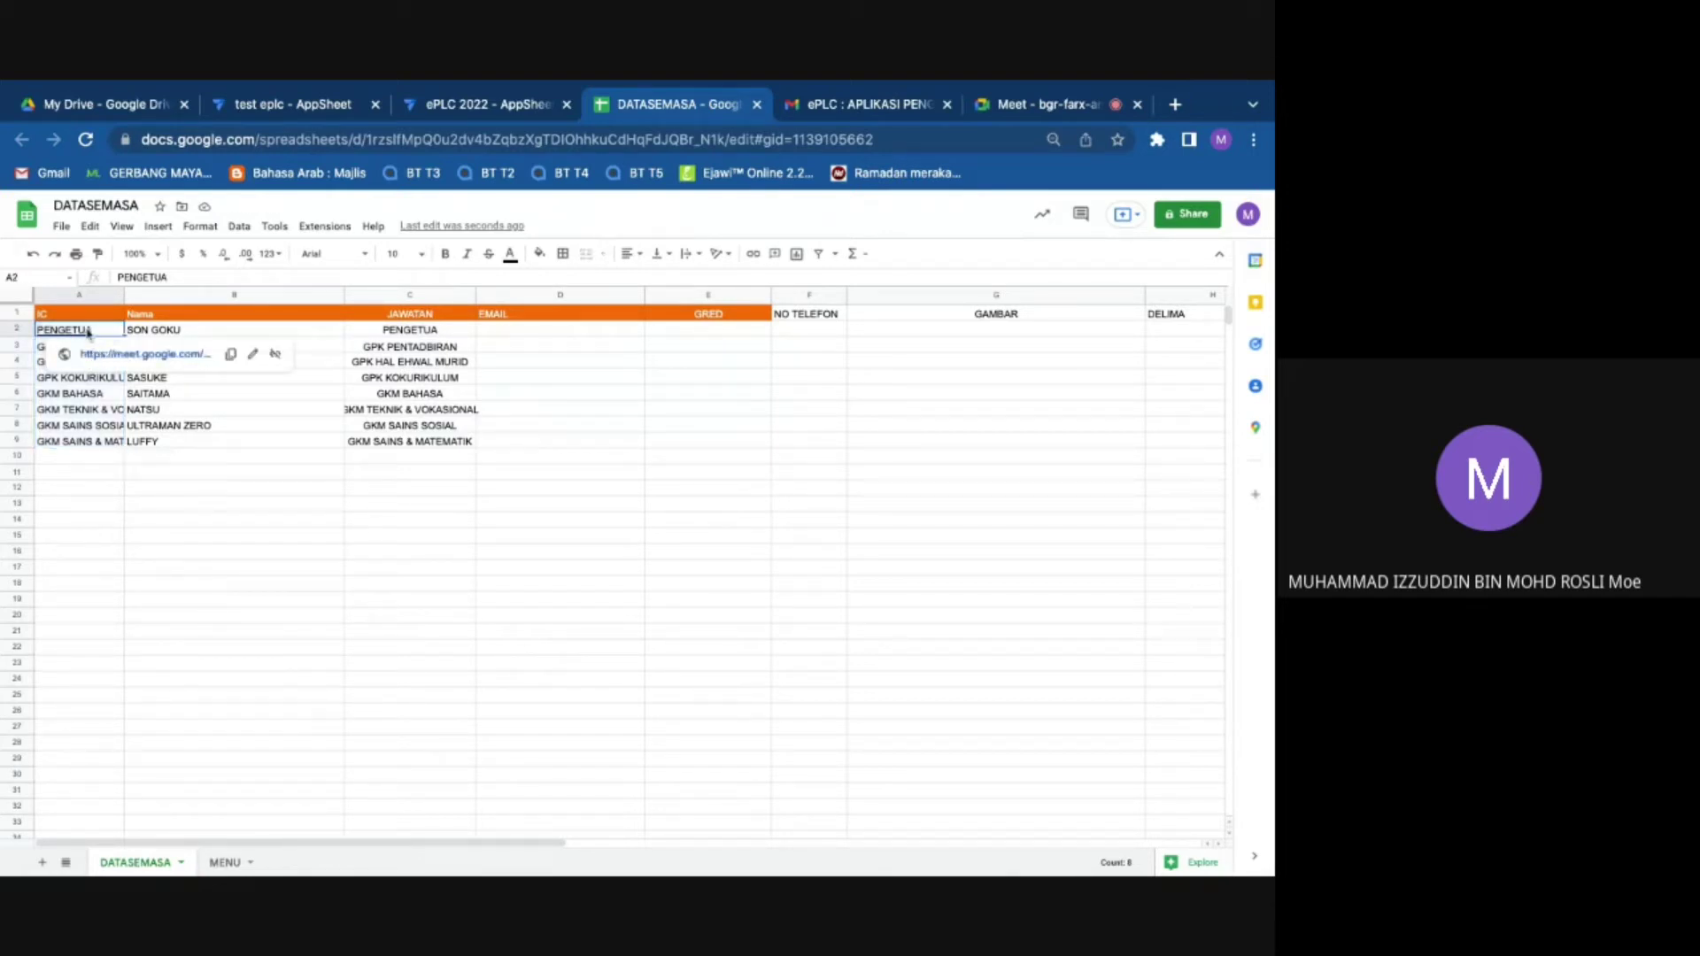
{"action": "right_click", "coordinate": [88, 333]}
{"action": "mouse_move", "coordinate": [221, 429]}
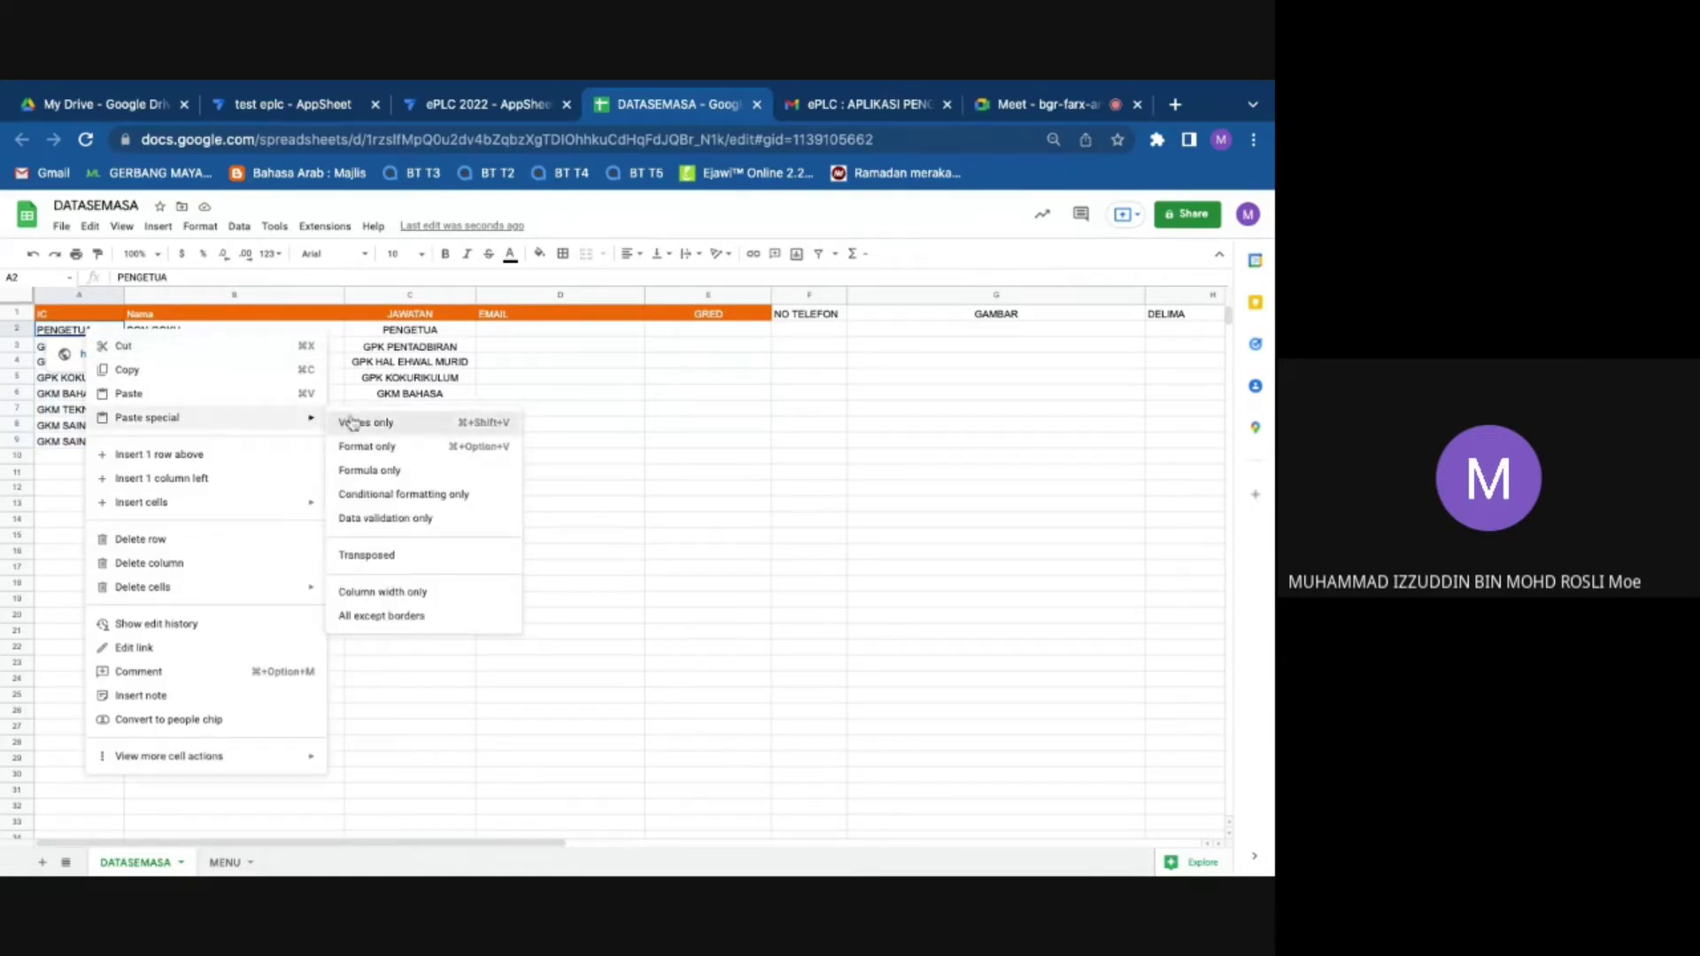
{"action": "left_click", "coordinate": [366, 422]}
{"action": "right_click", "coordinate": [102, 339]}
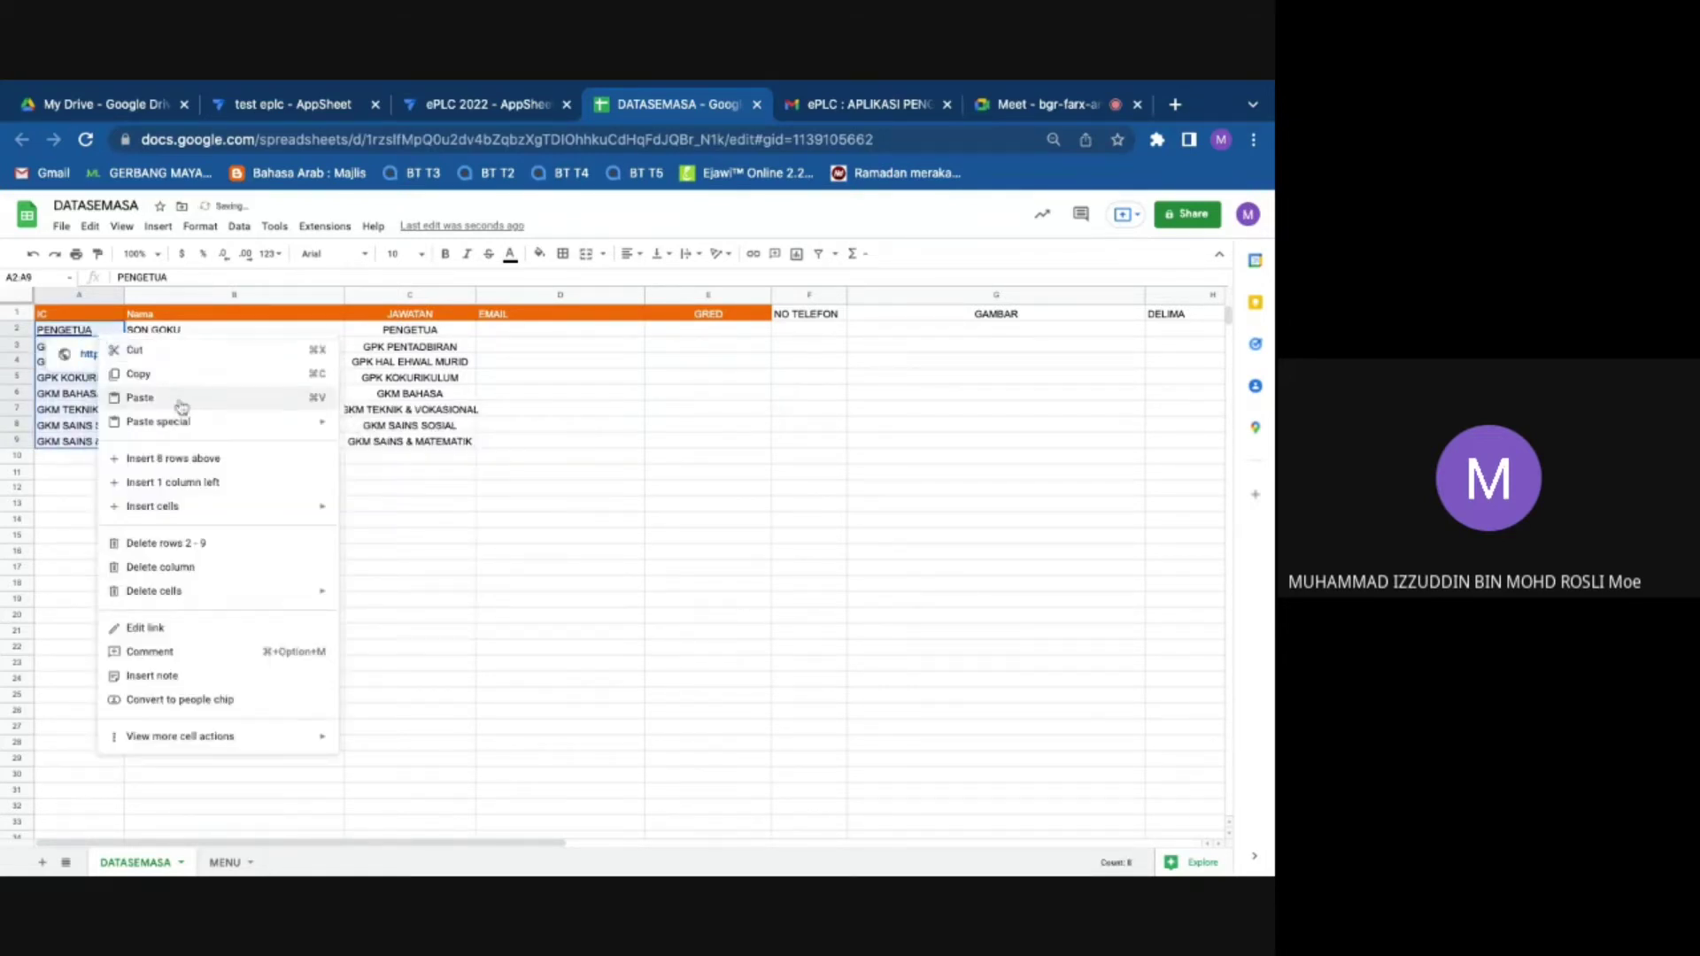
{"action": "mouse_move", "coordinate": [182, 421]}
{"action": "left_click", "coordinate": [367, 427]}
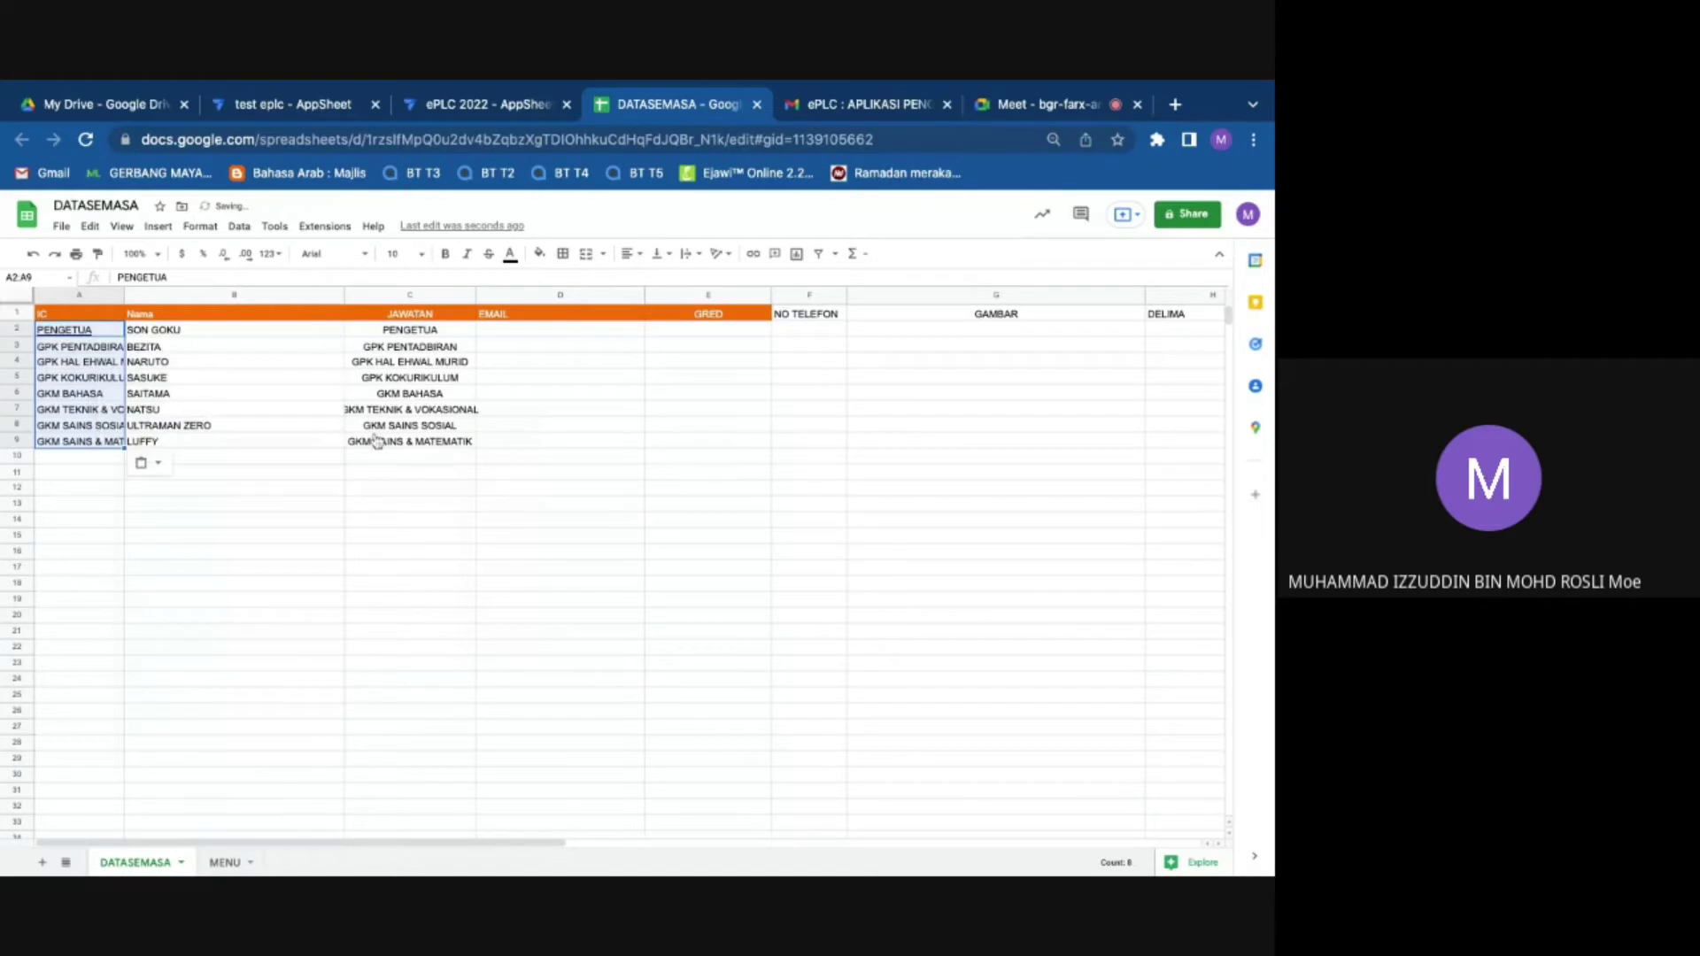
{"action": "right_click", "coordinate": [120, 336]}
{"action": "mouse_move", "coordinate": [204, 421]}
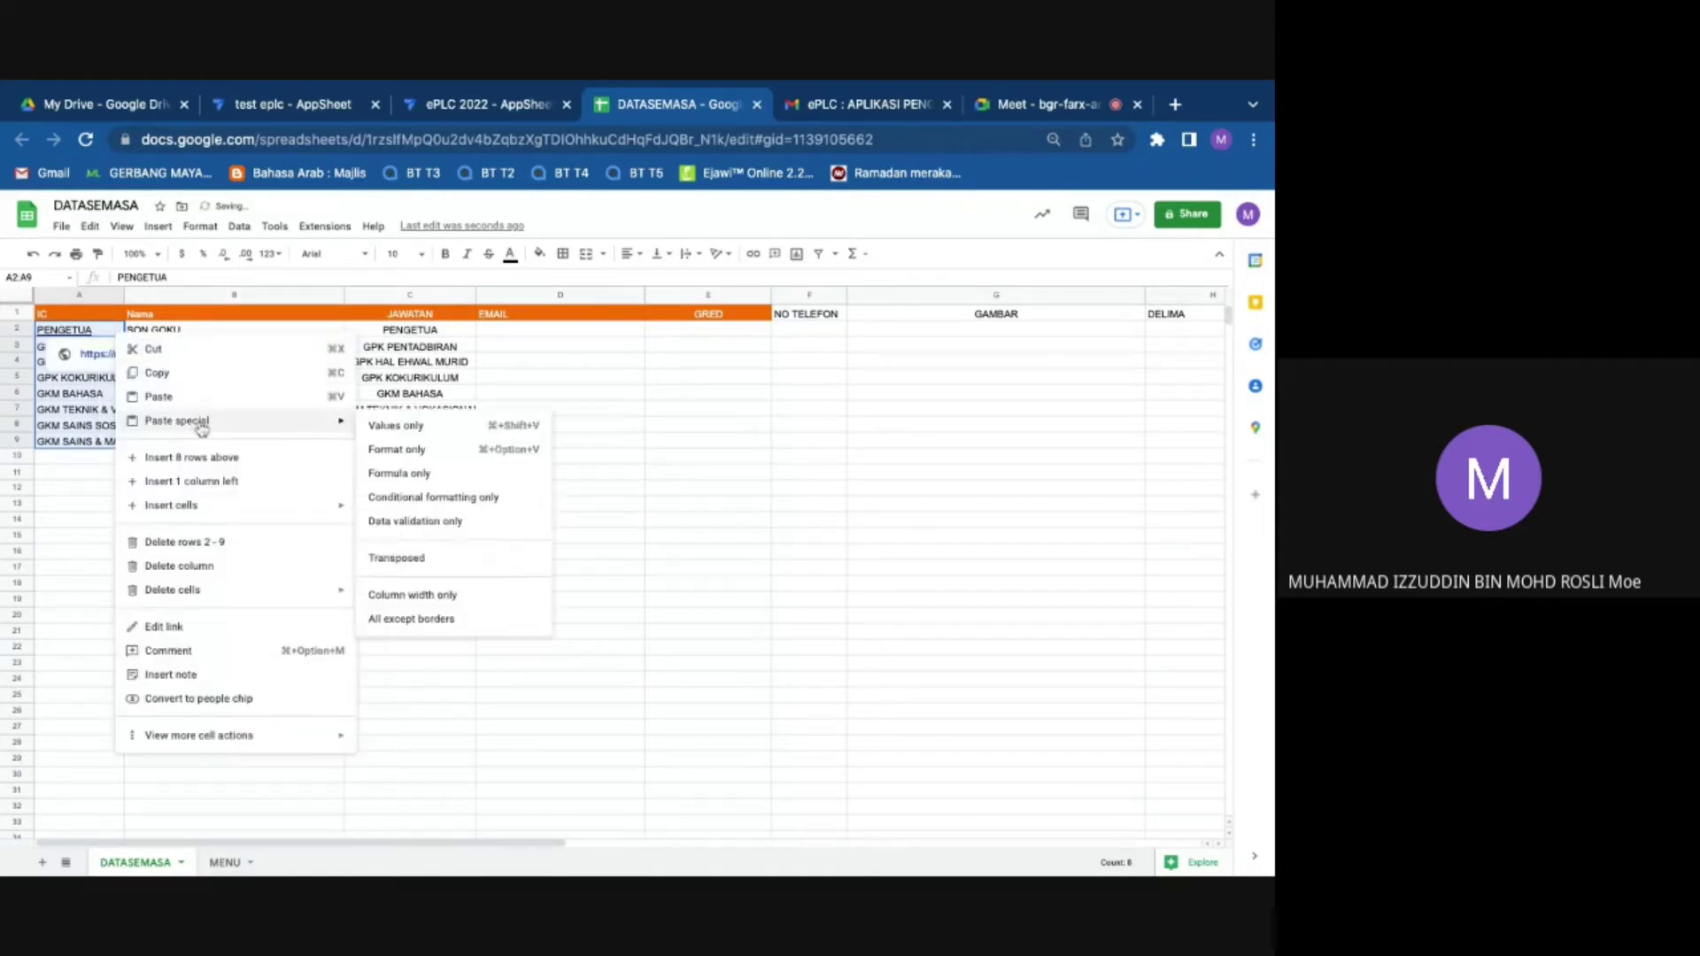
{"action": "left_click", "coordinate": [389, 429]}
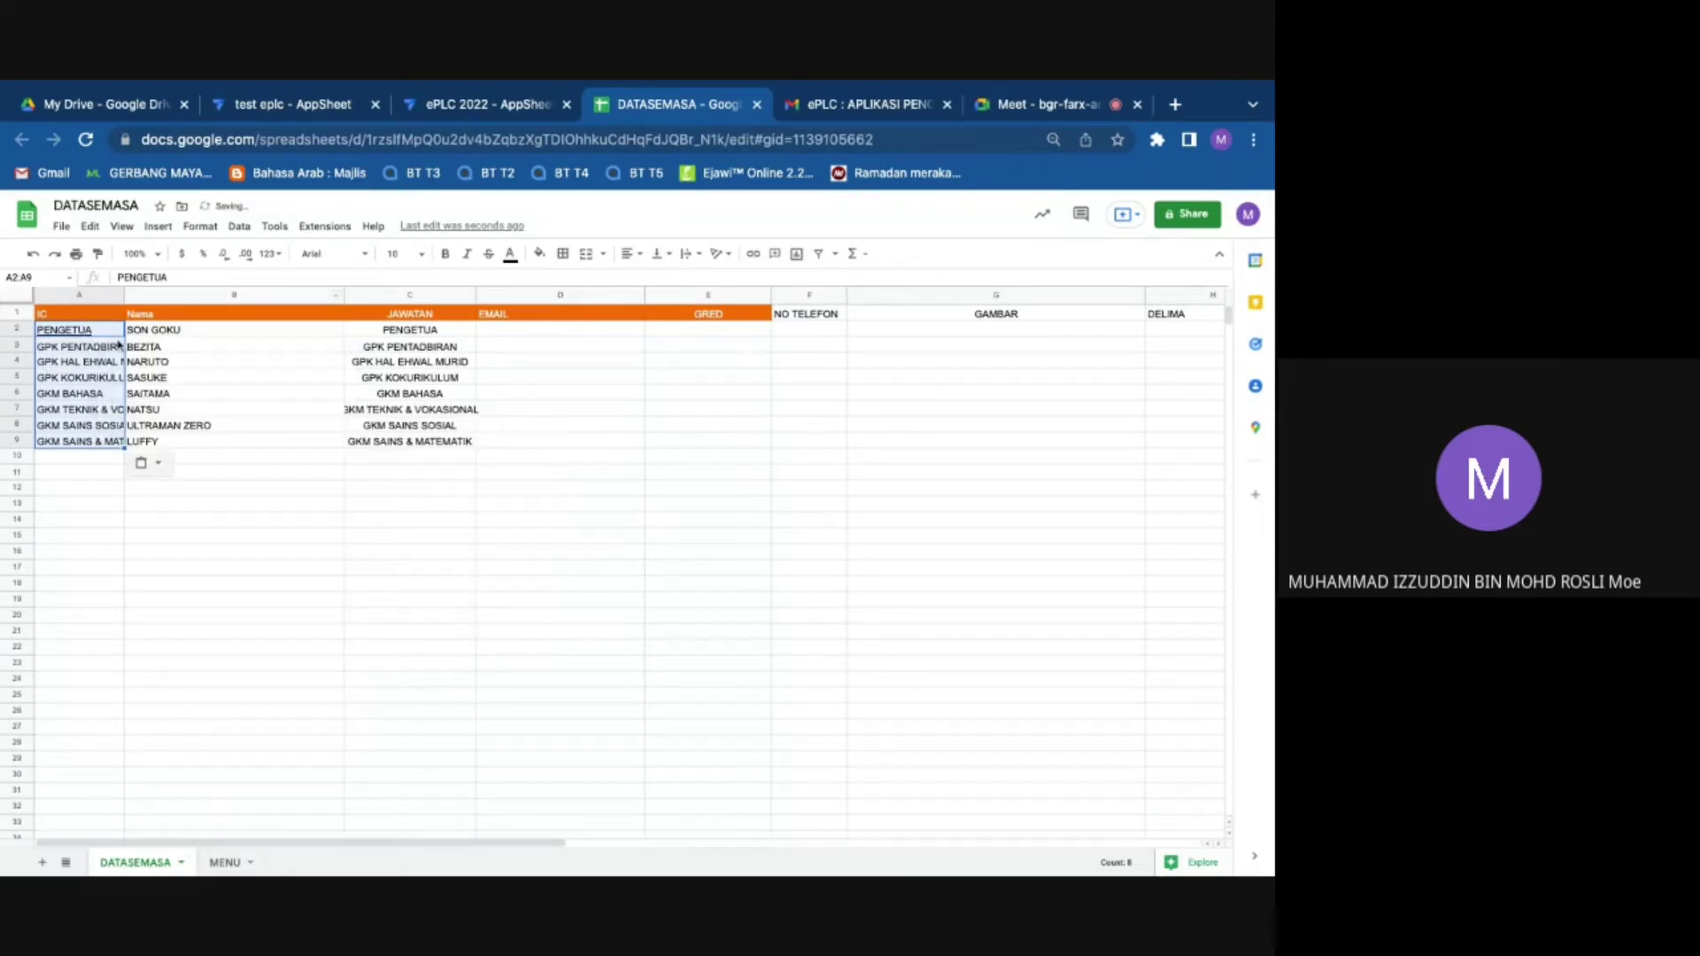
Step: Undo the pastes to restore the original IC numbers in column A
{"action": "left_click", "coordinate": [33, 255]}
{"action": "left_click", "coordinate": [34, 255]}
{"action": "left_click", "coordinate": [34, 255]}
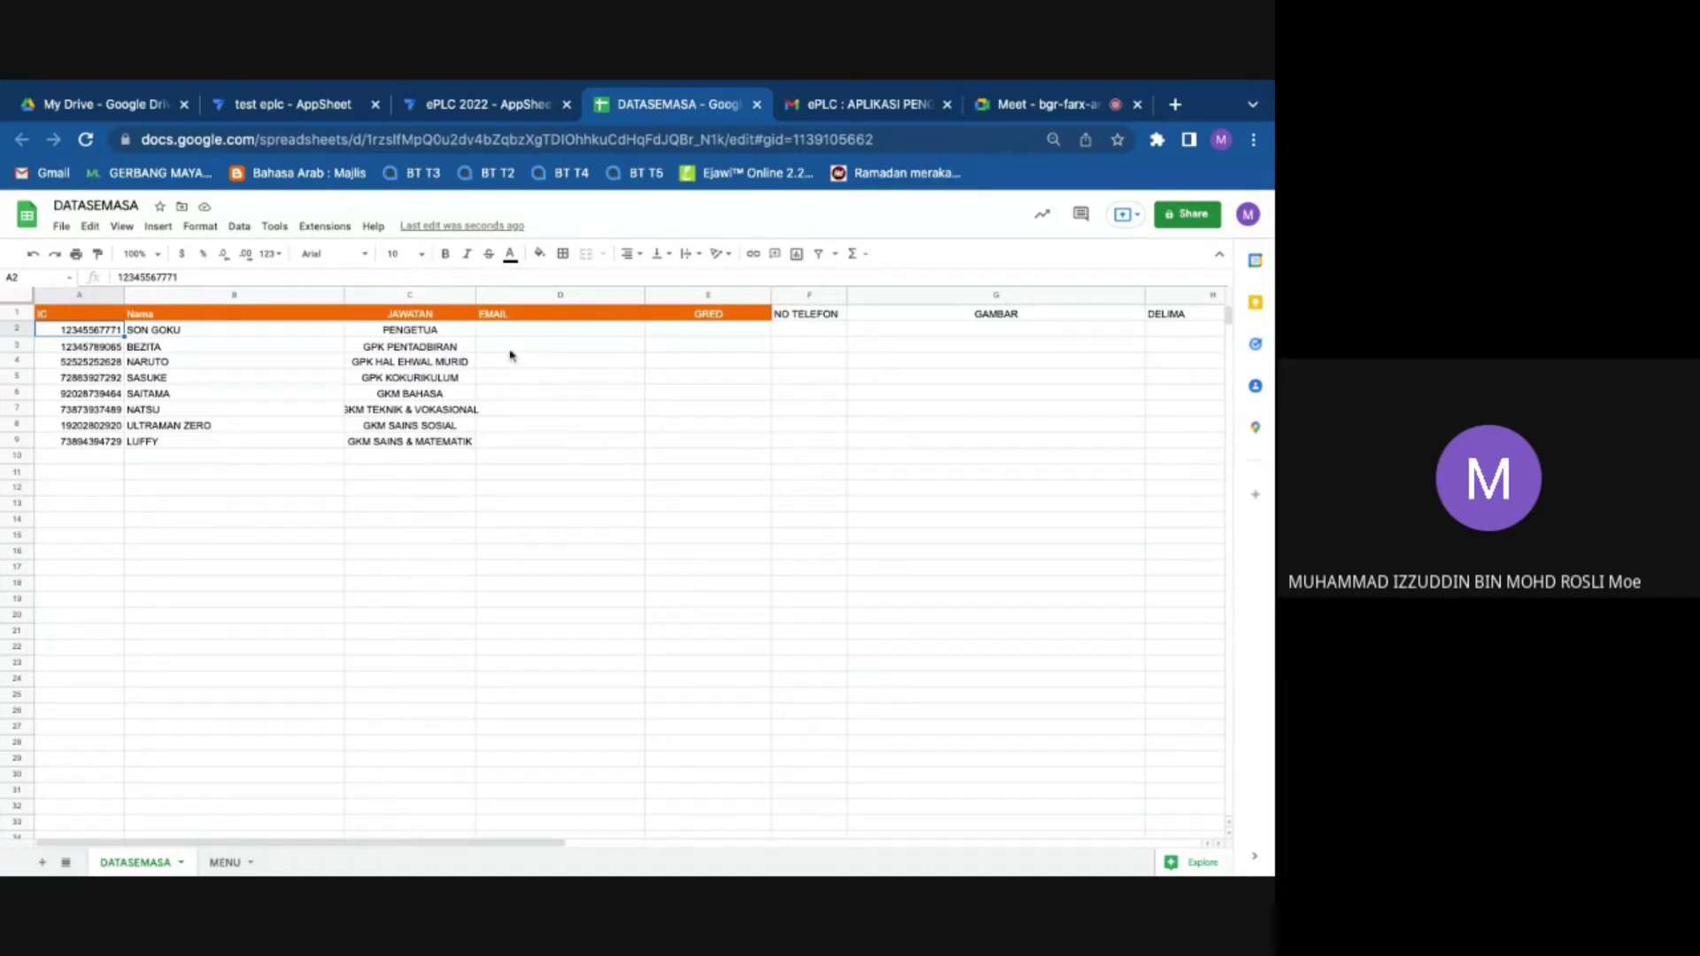
Step: Copy the IC and Nama records A2:B9 and paste them as values into rows 10–17
{"action": "left_click_drag", "start_coordinate": [92, 332], "coordinate": [177, 346]}
{"action": "key", "text": "shift+Down"}
{"action": "key", "text": "shift+Down"}
{"action": "key", "text": "shift+Down"}
{"action": "key", "text": "shift+Down"}
{"action": "key", "text": "shift+Down"}
{"action": "key", "text": "shift+Down"}
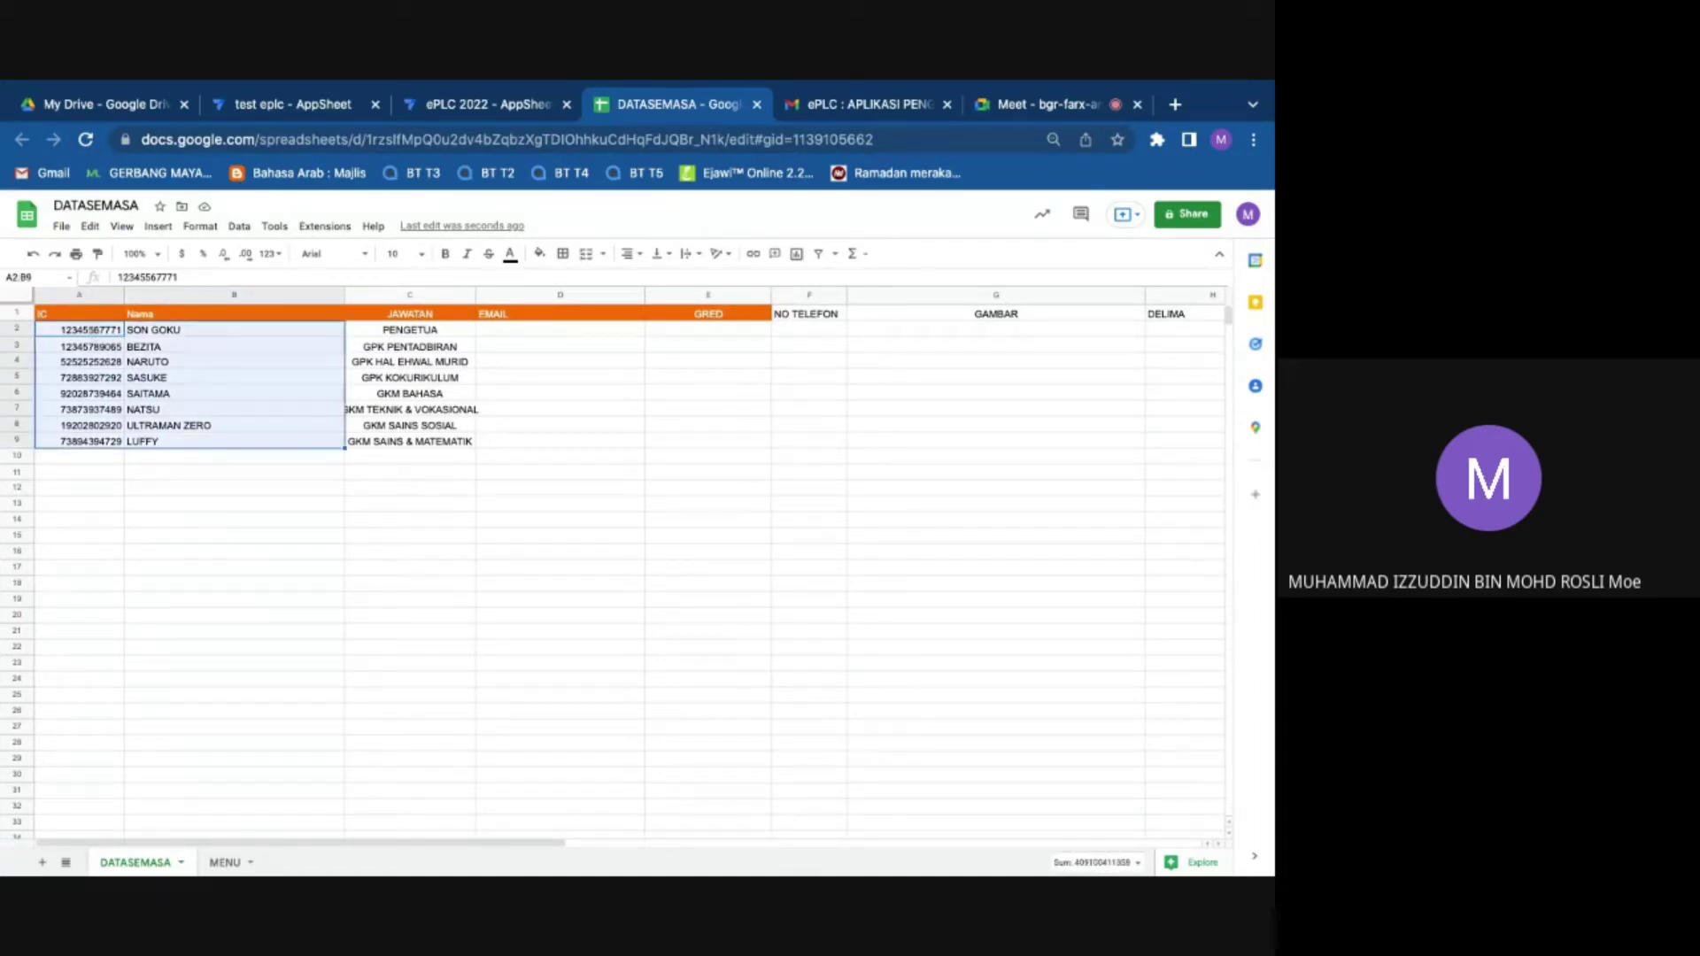
{"action": "right_click", "coordinate": [192, 407]}
{"action": "left_click", "coordinate": [232, 443]}
{"action": "left_click", "coordinate": [93, 456]}
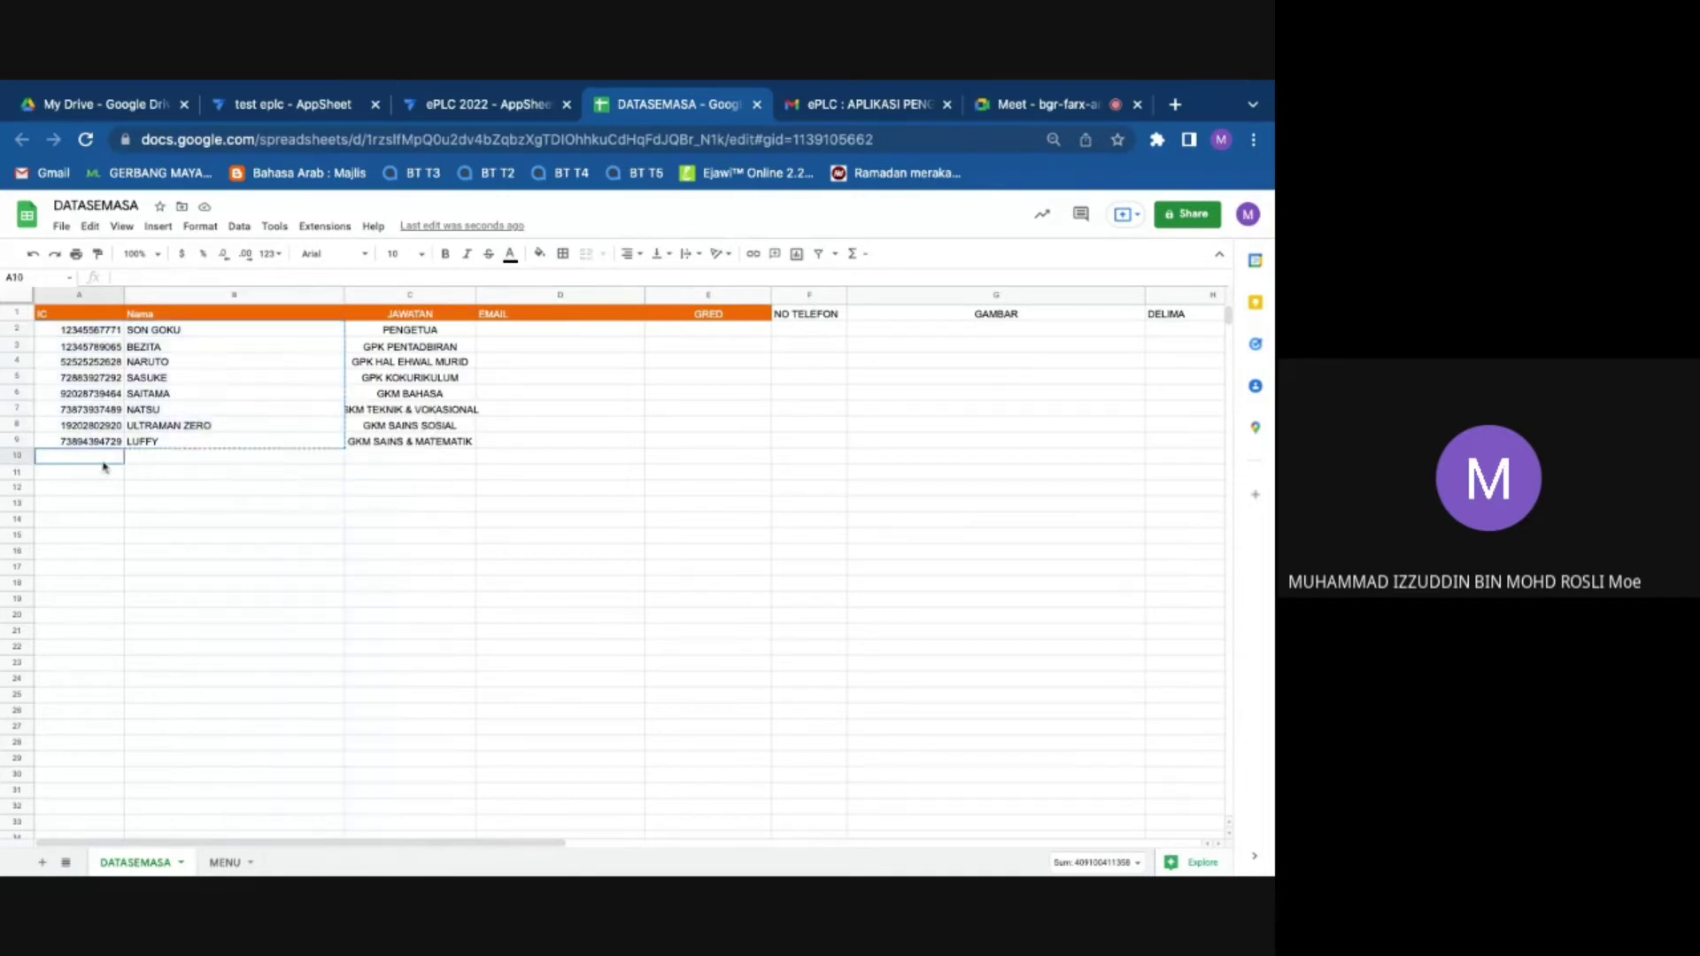
{"action": "right_click", "coordinate": [102, 460]}
{"action": "mouse_move", "coordinate": [177, 520]}
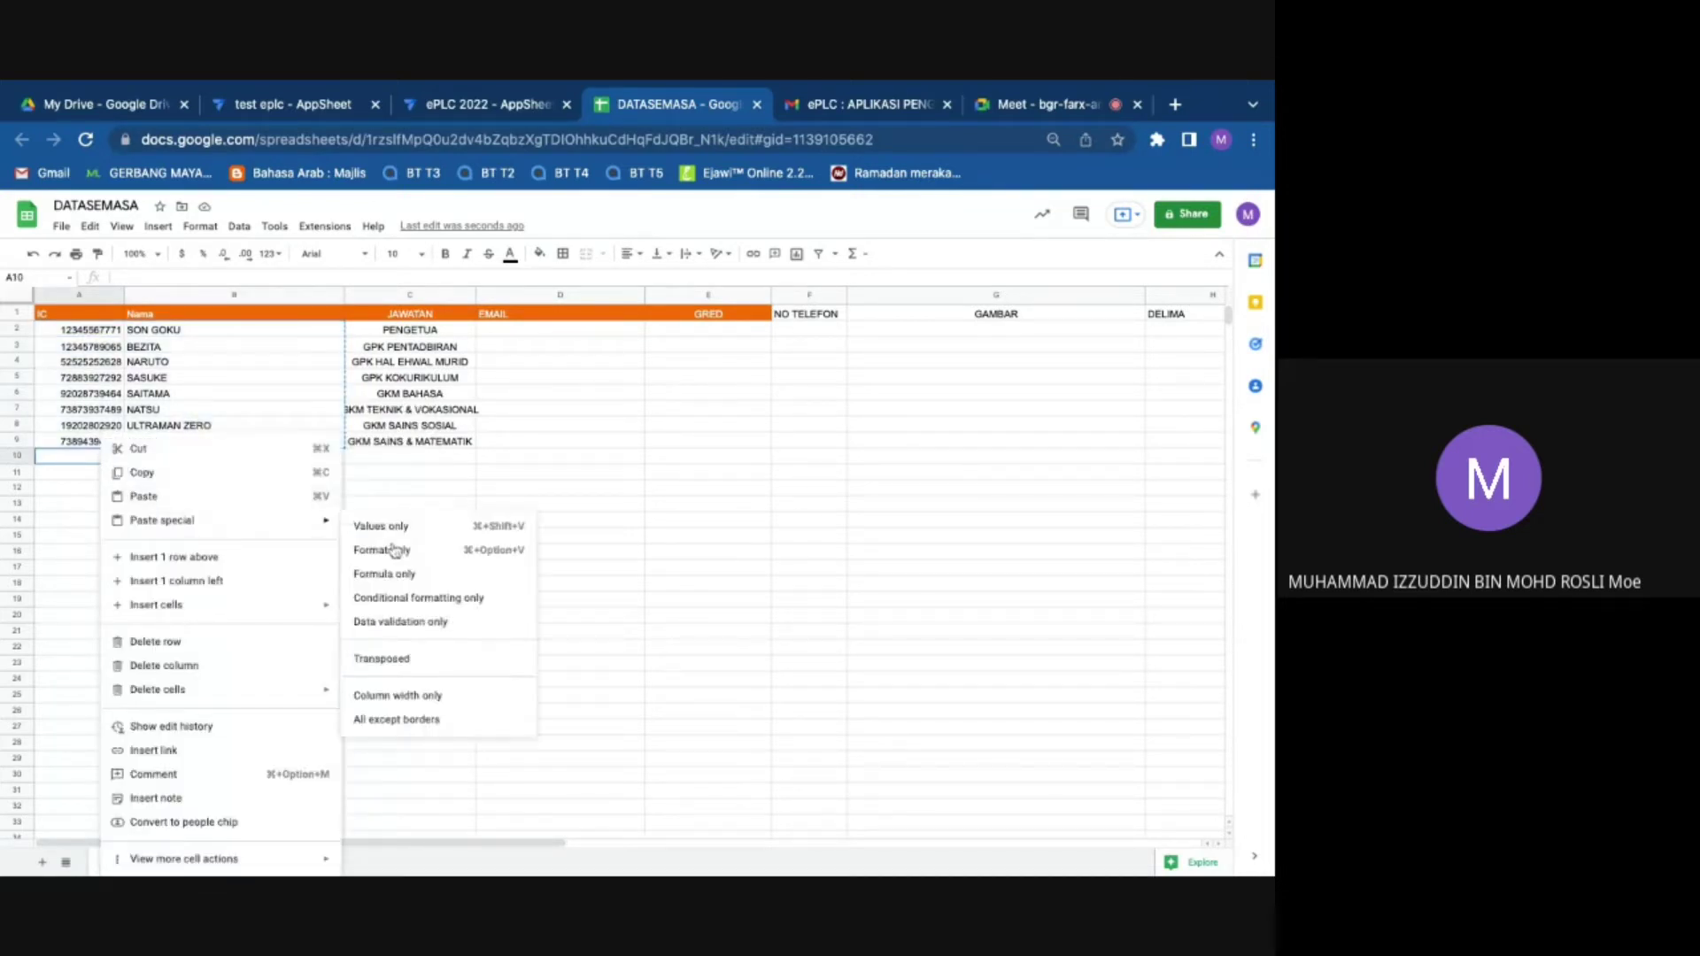
{"action": "left_click", "coordinate": [408, 529]}
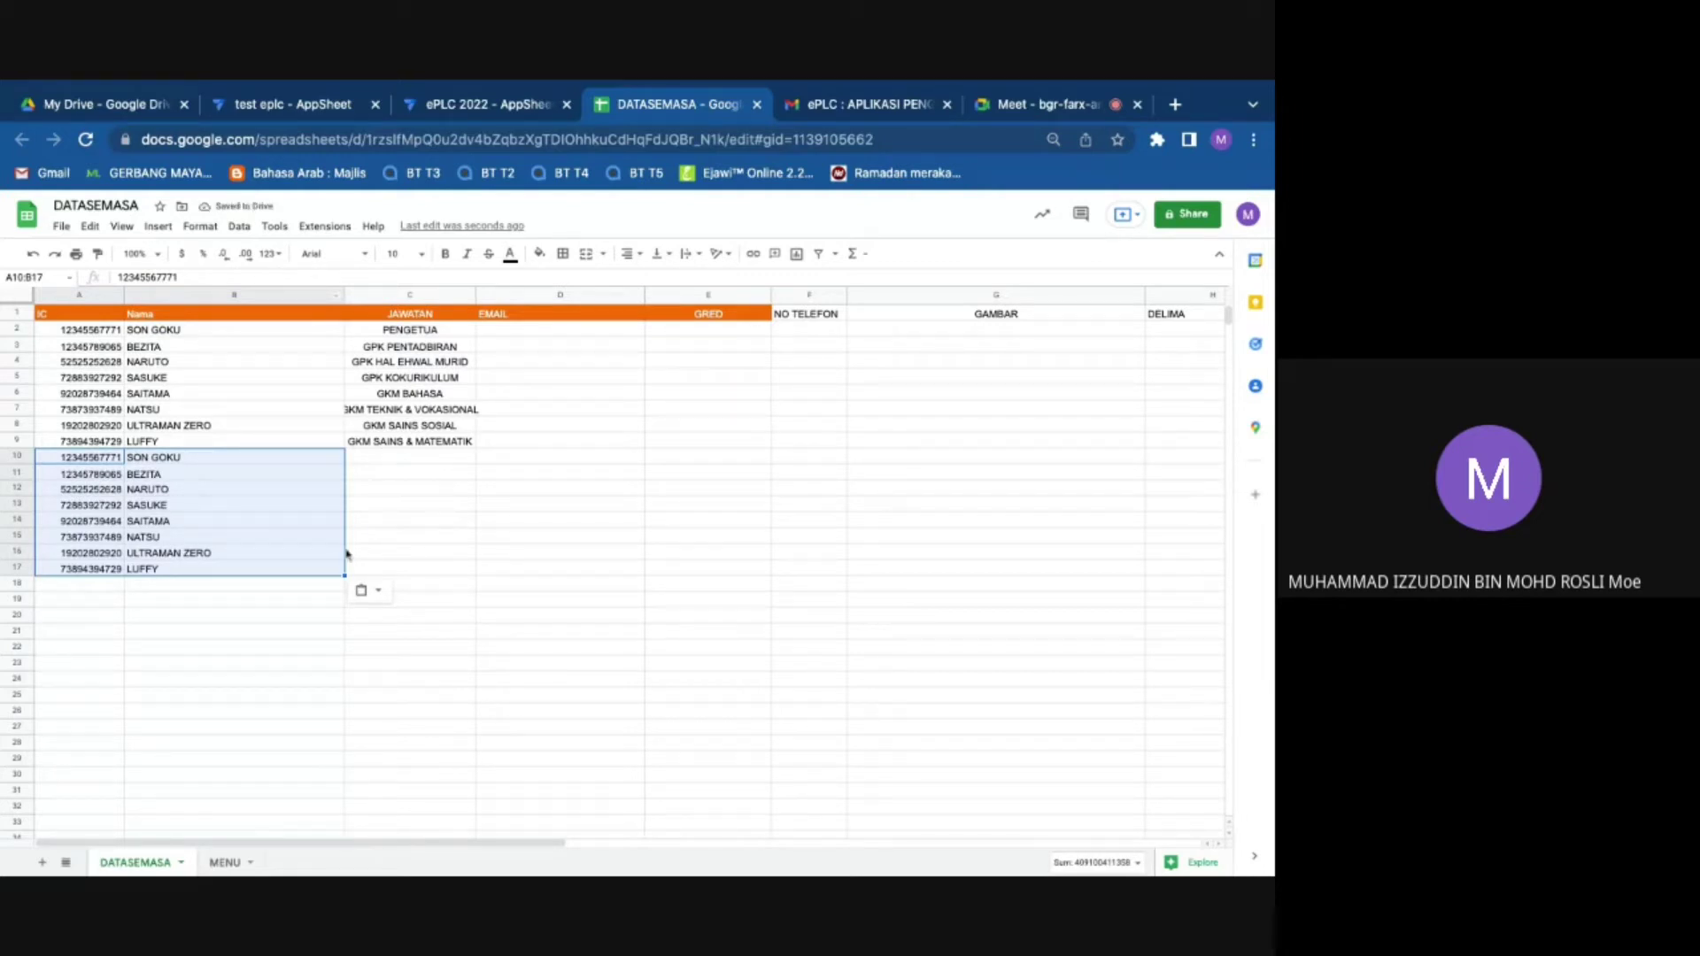
{"action": "left_click", "coordinate": [400, 331]}
{"action": "key", "text": "ctrl+shift+Down"}
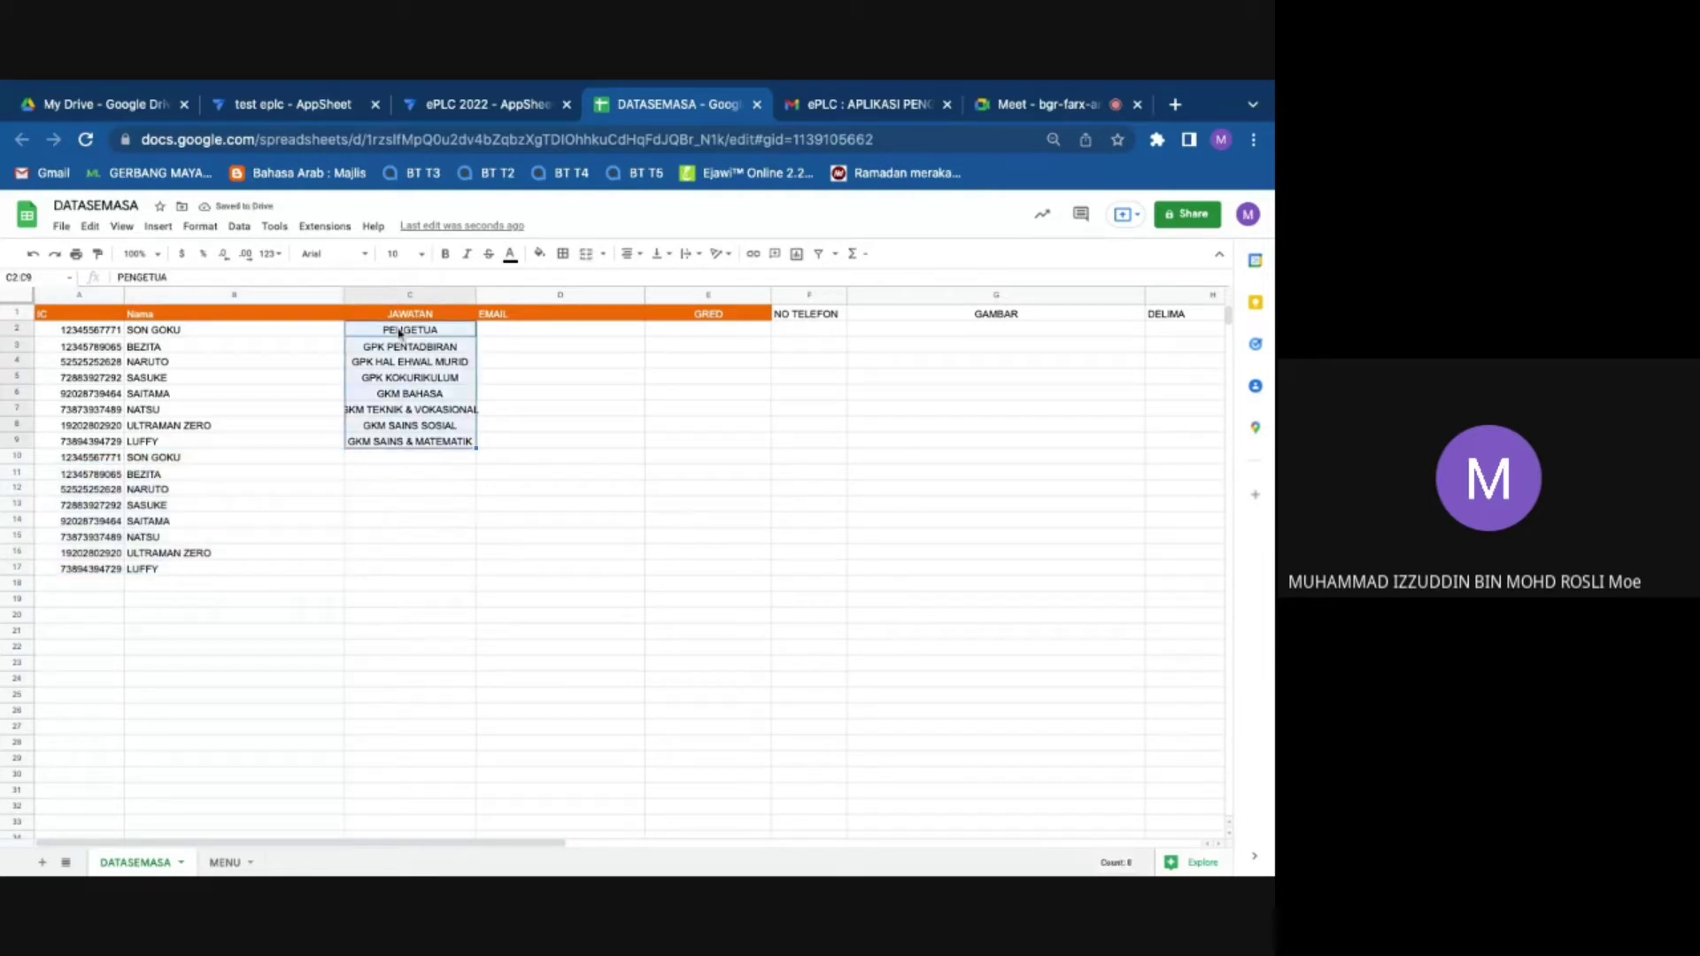
Step: Clear the JAWATAN entries in C2:C9 and hide columns C through H
{"action": "key", "text": "Delete"}
{"action": "left_click", "coordinate": [491, 521]}
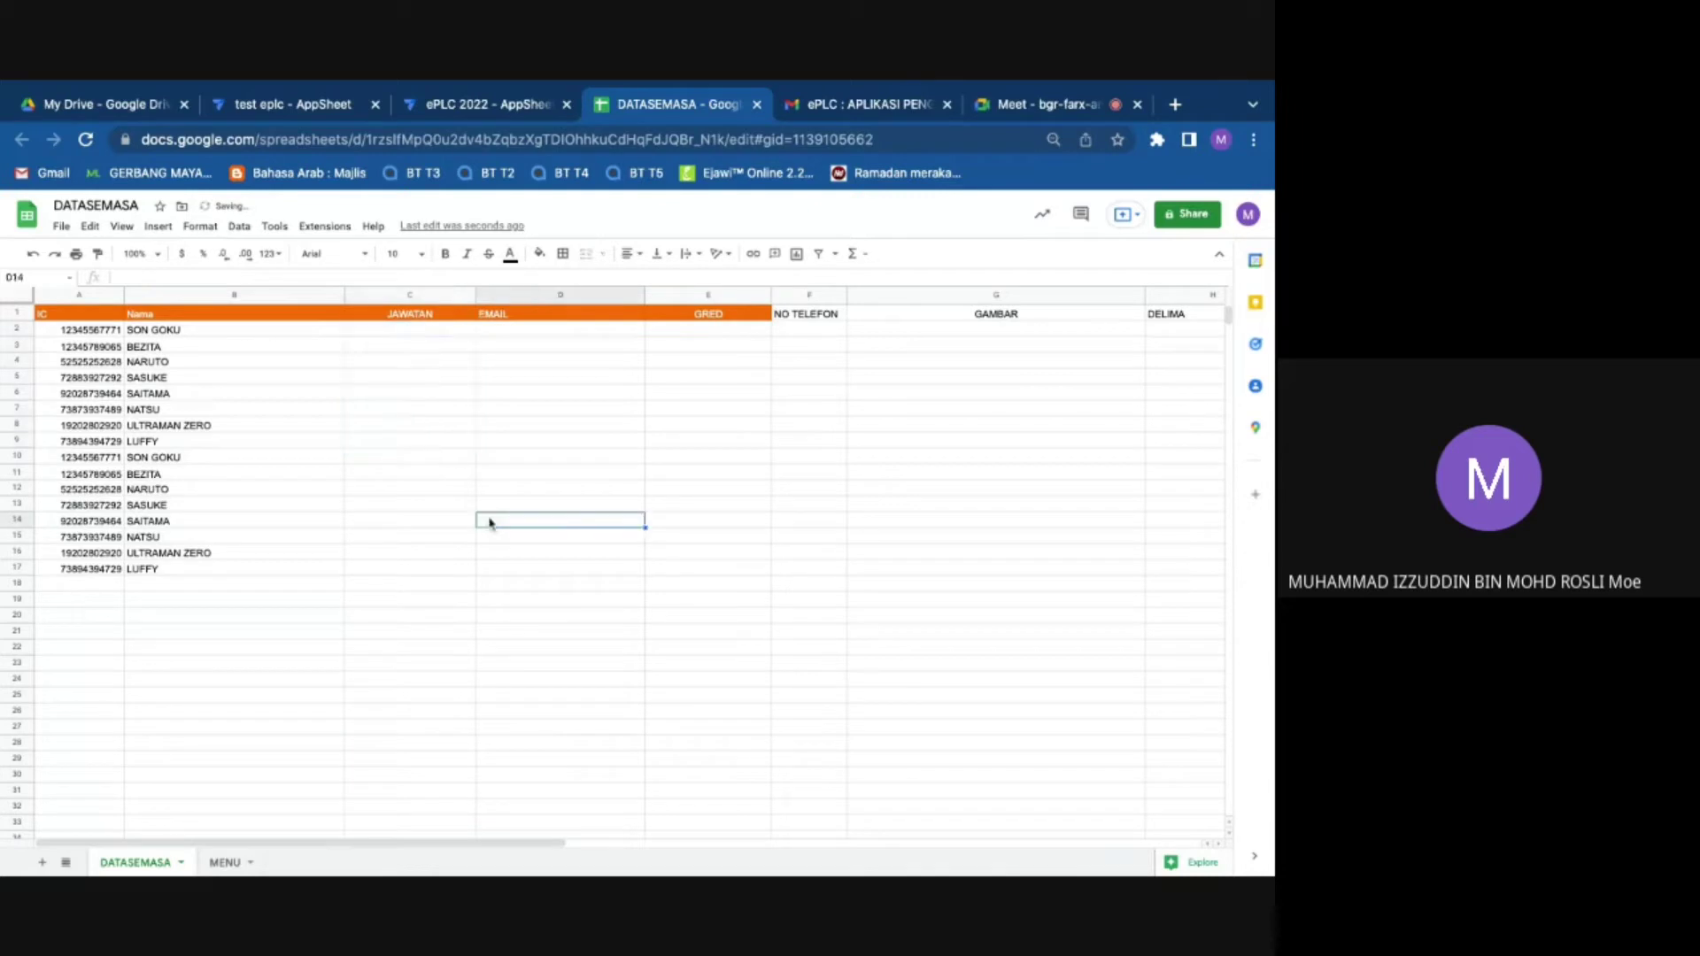
{"action": "left_click_drag", "start_coordinate": [416, 298], "coordinate": [1182, 297]}
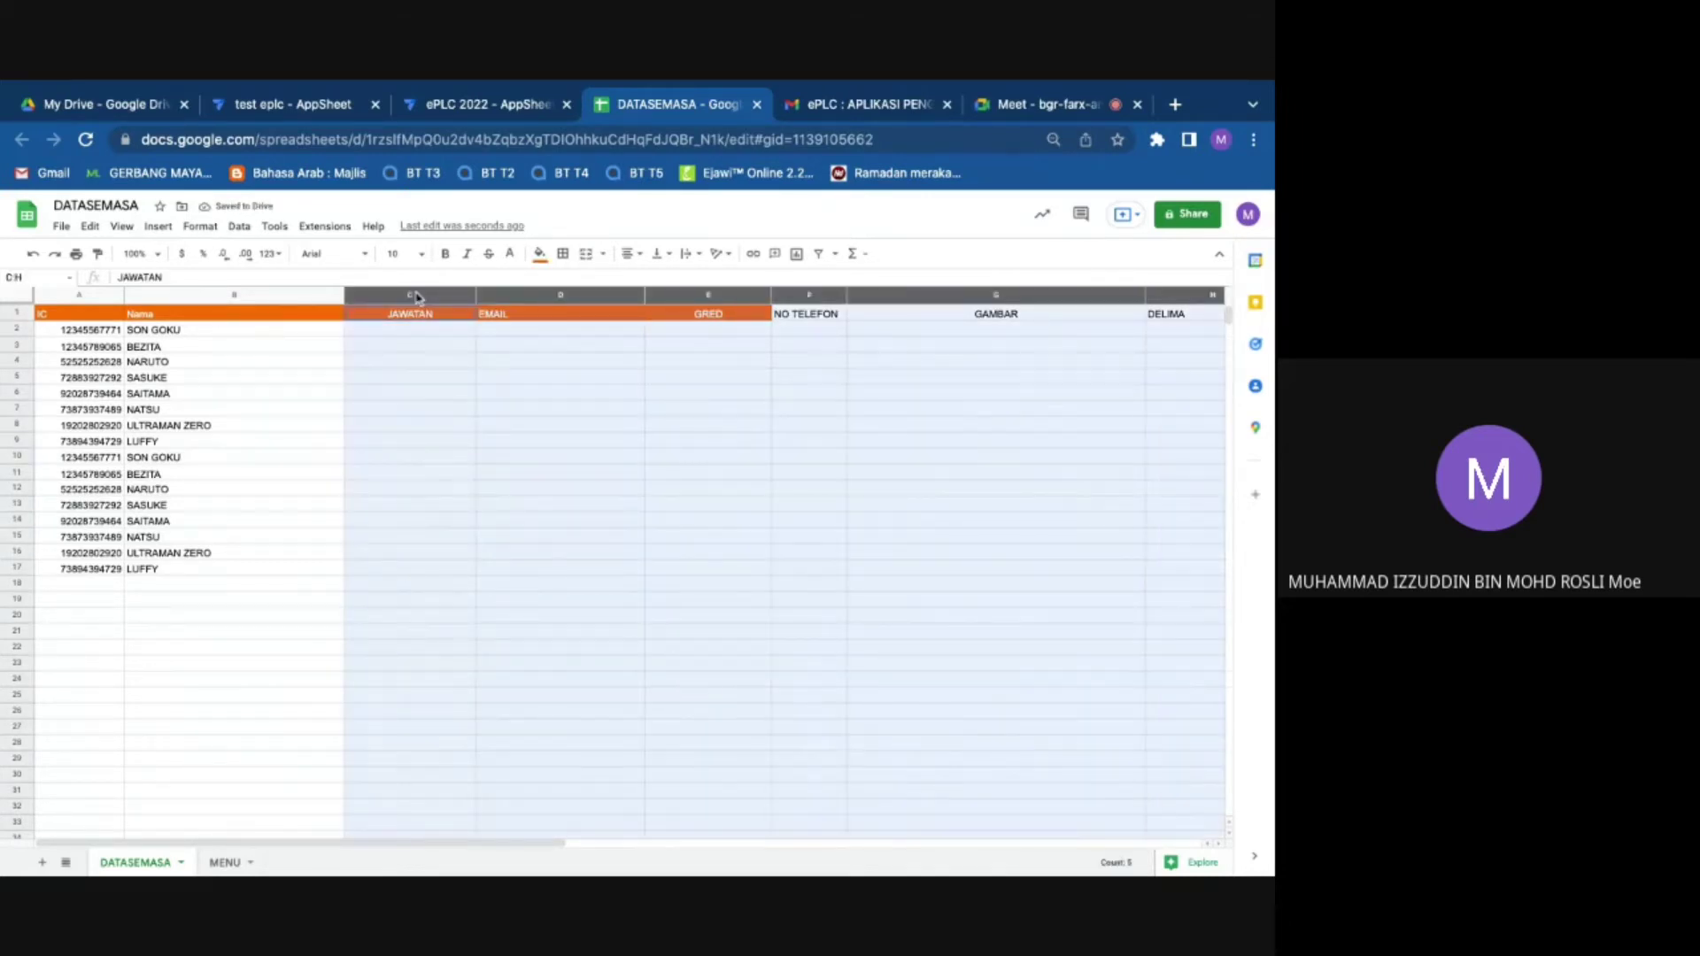
{"action": "right_click", "coordinate": [1086, 297]}
{"action": "mouse_move", "coordinate": [1018, 396]}
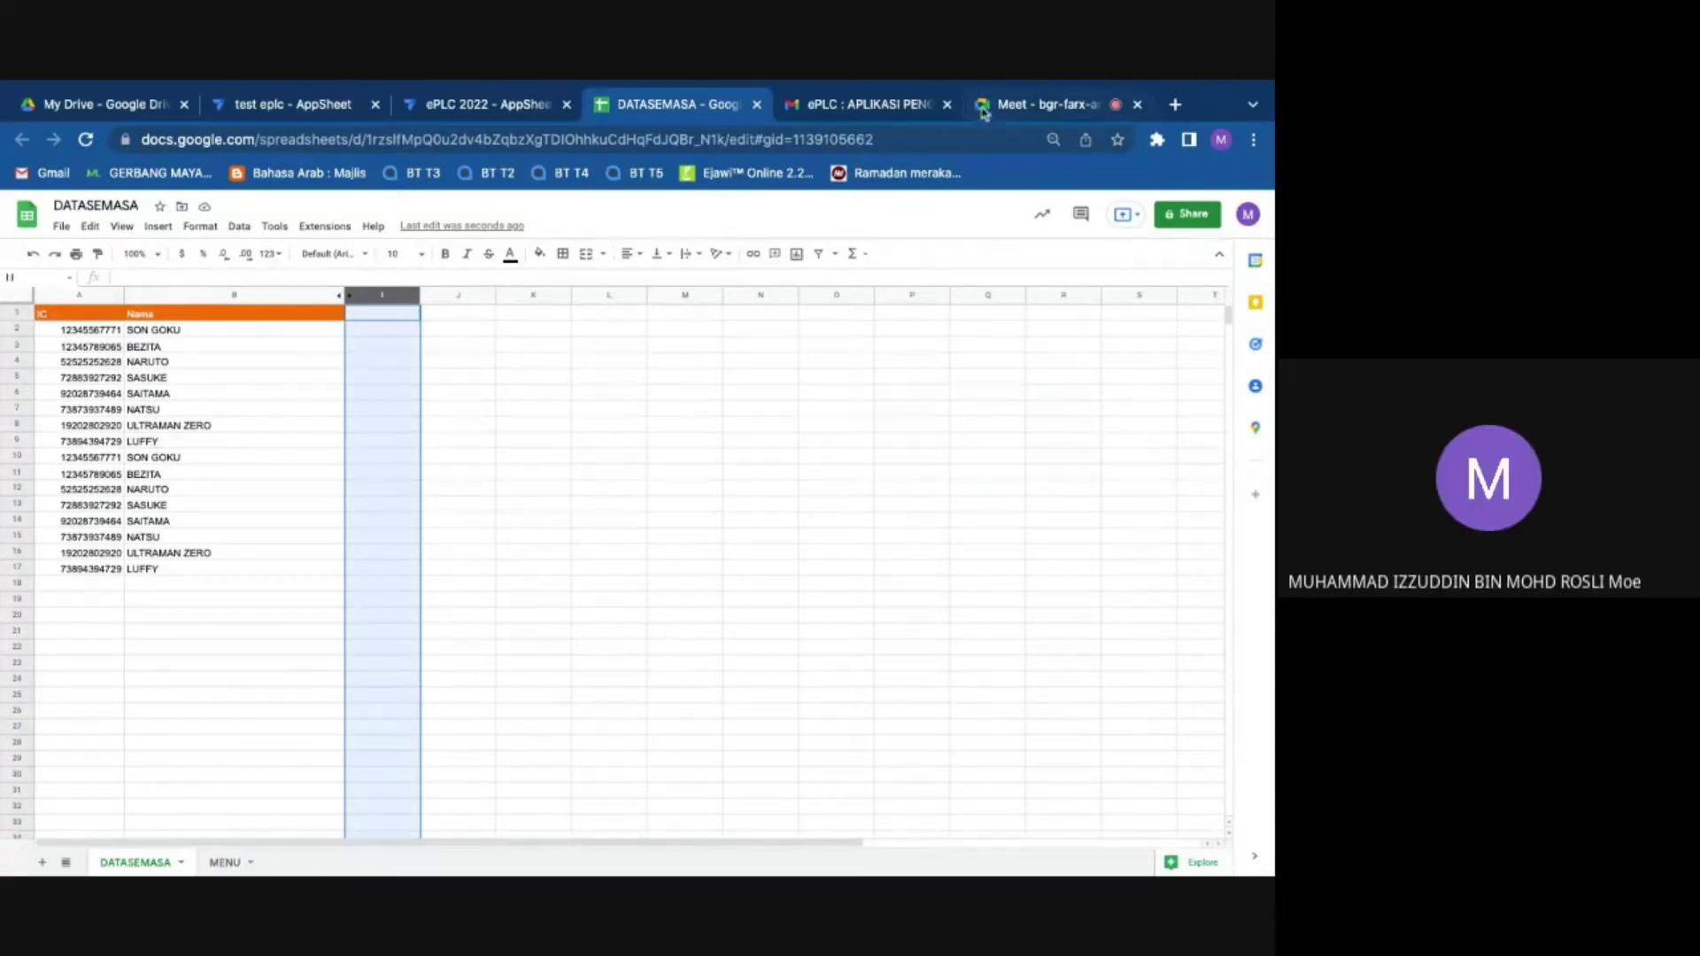
Step: Check the Meet call, then return to the ePLC 2022 app editor
{"action": "left_click", "coordinate": [1018, 104]}
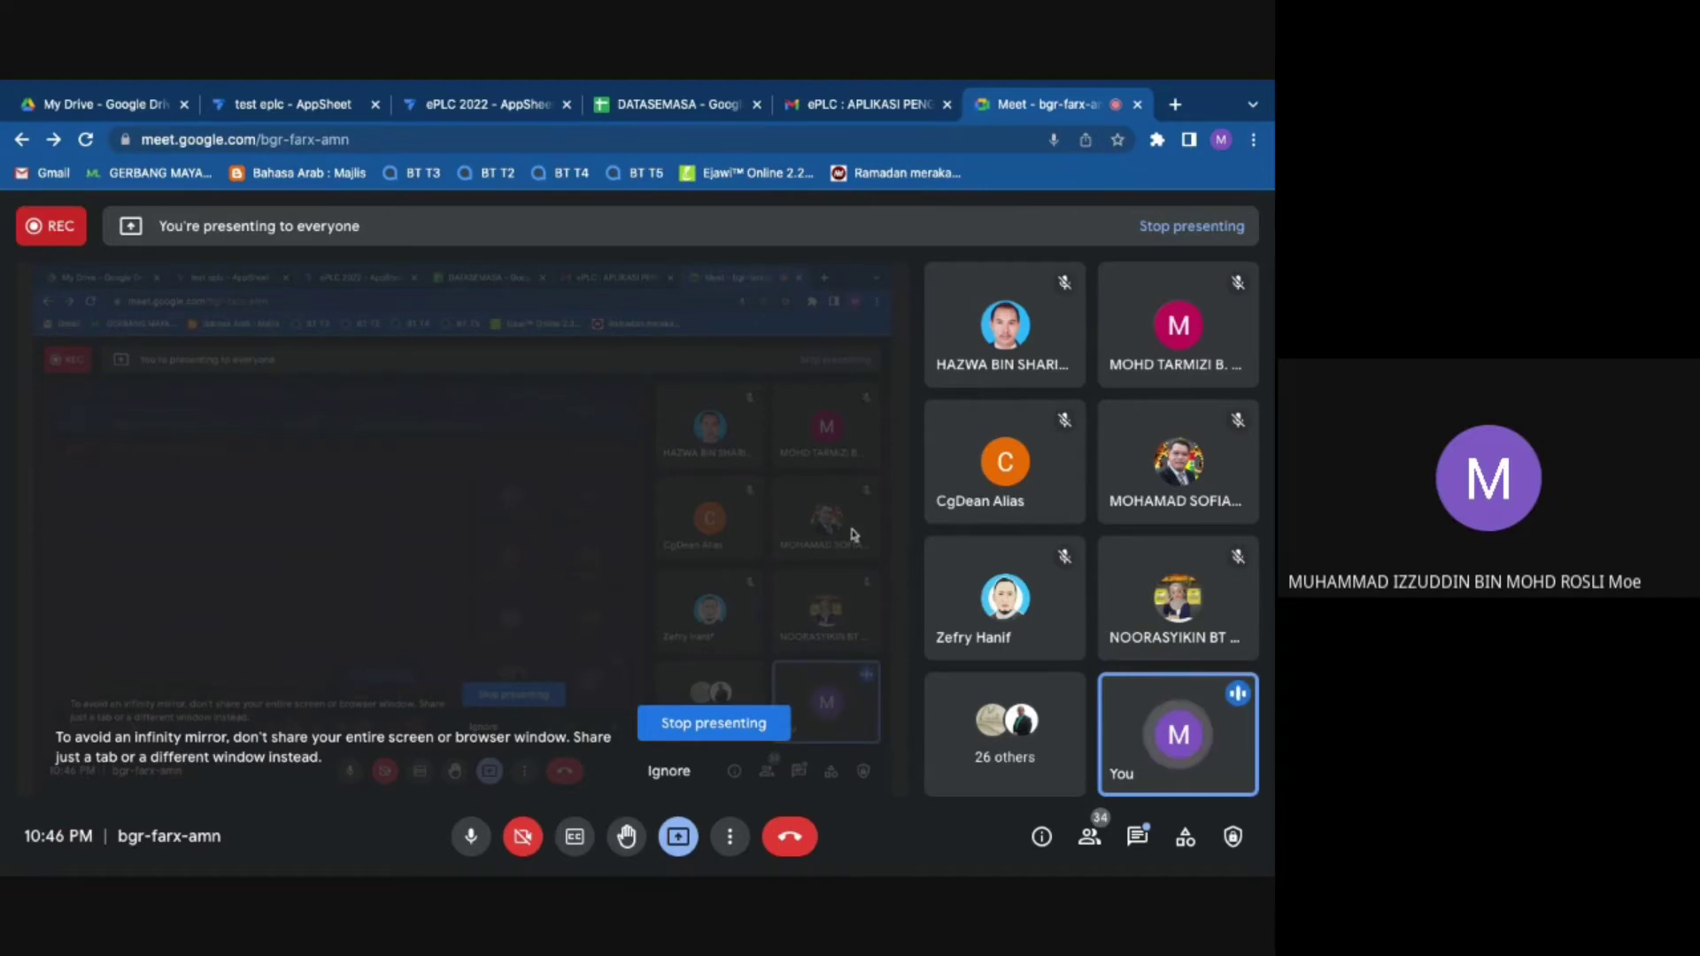
{"action": "left_click", "coordinate": [711, 104]}
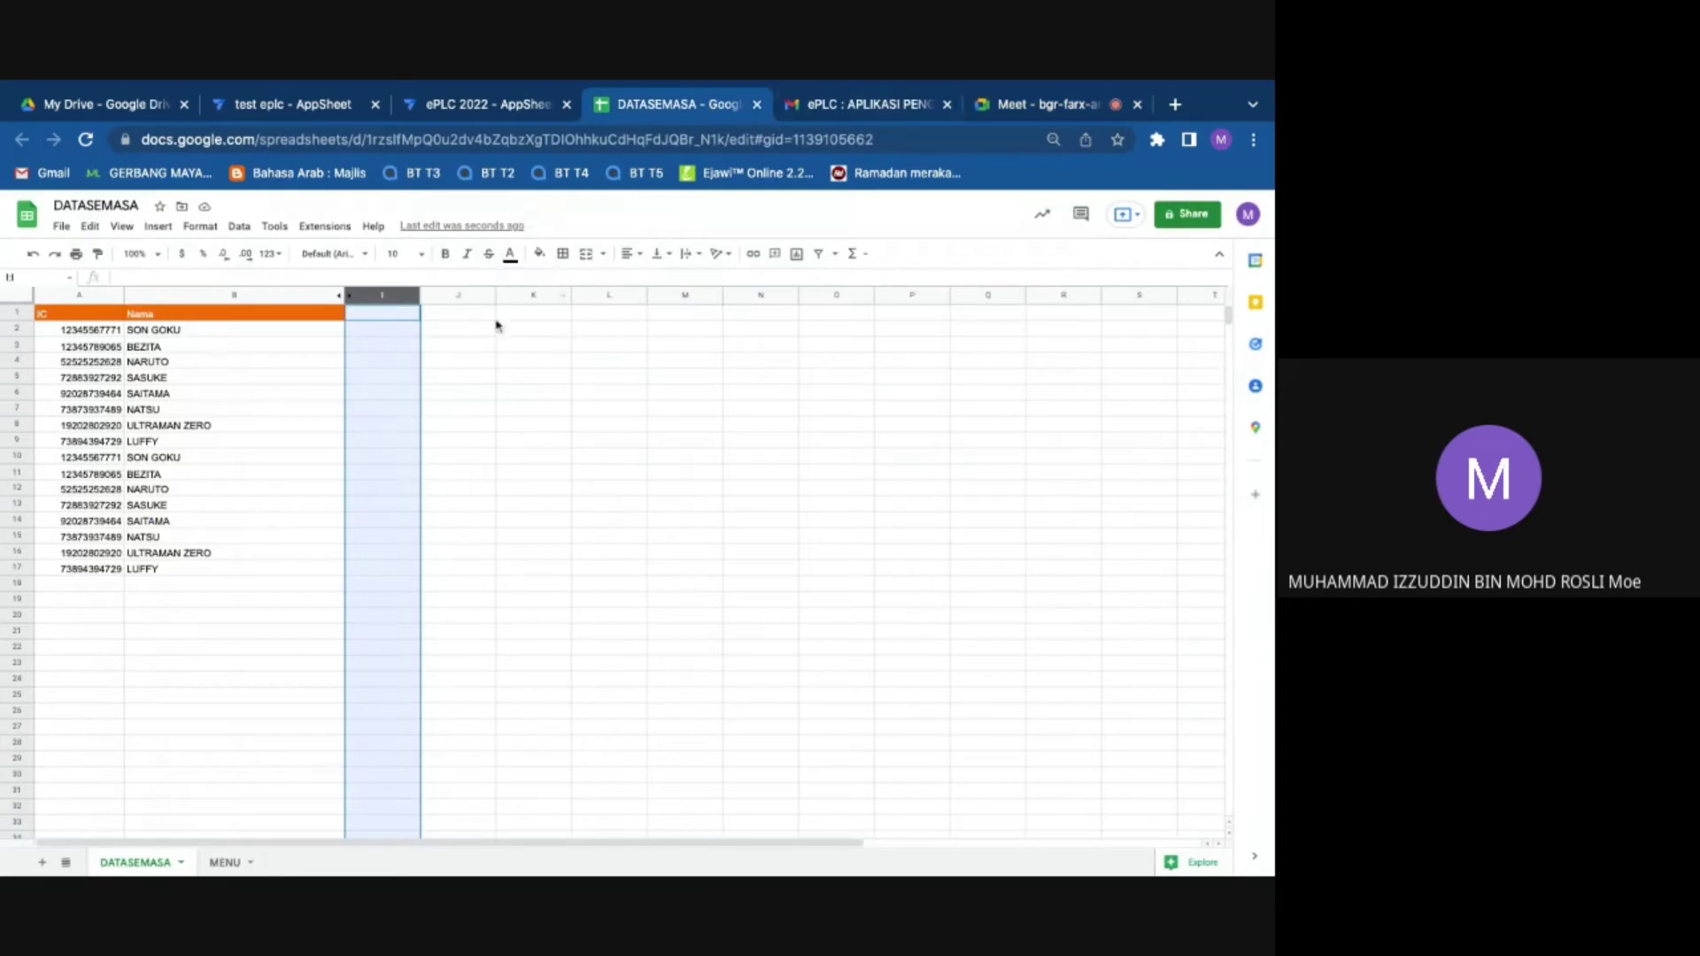
{"action": "left_click", "coordinate": [456, 105]}
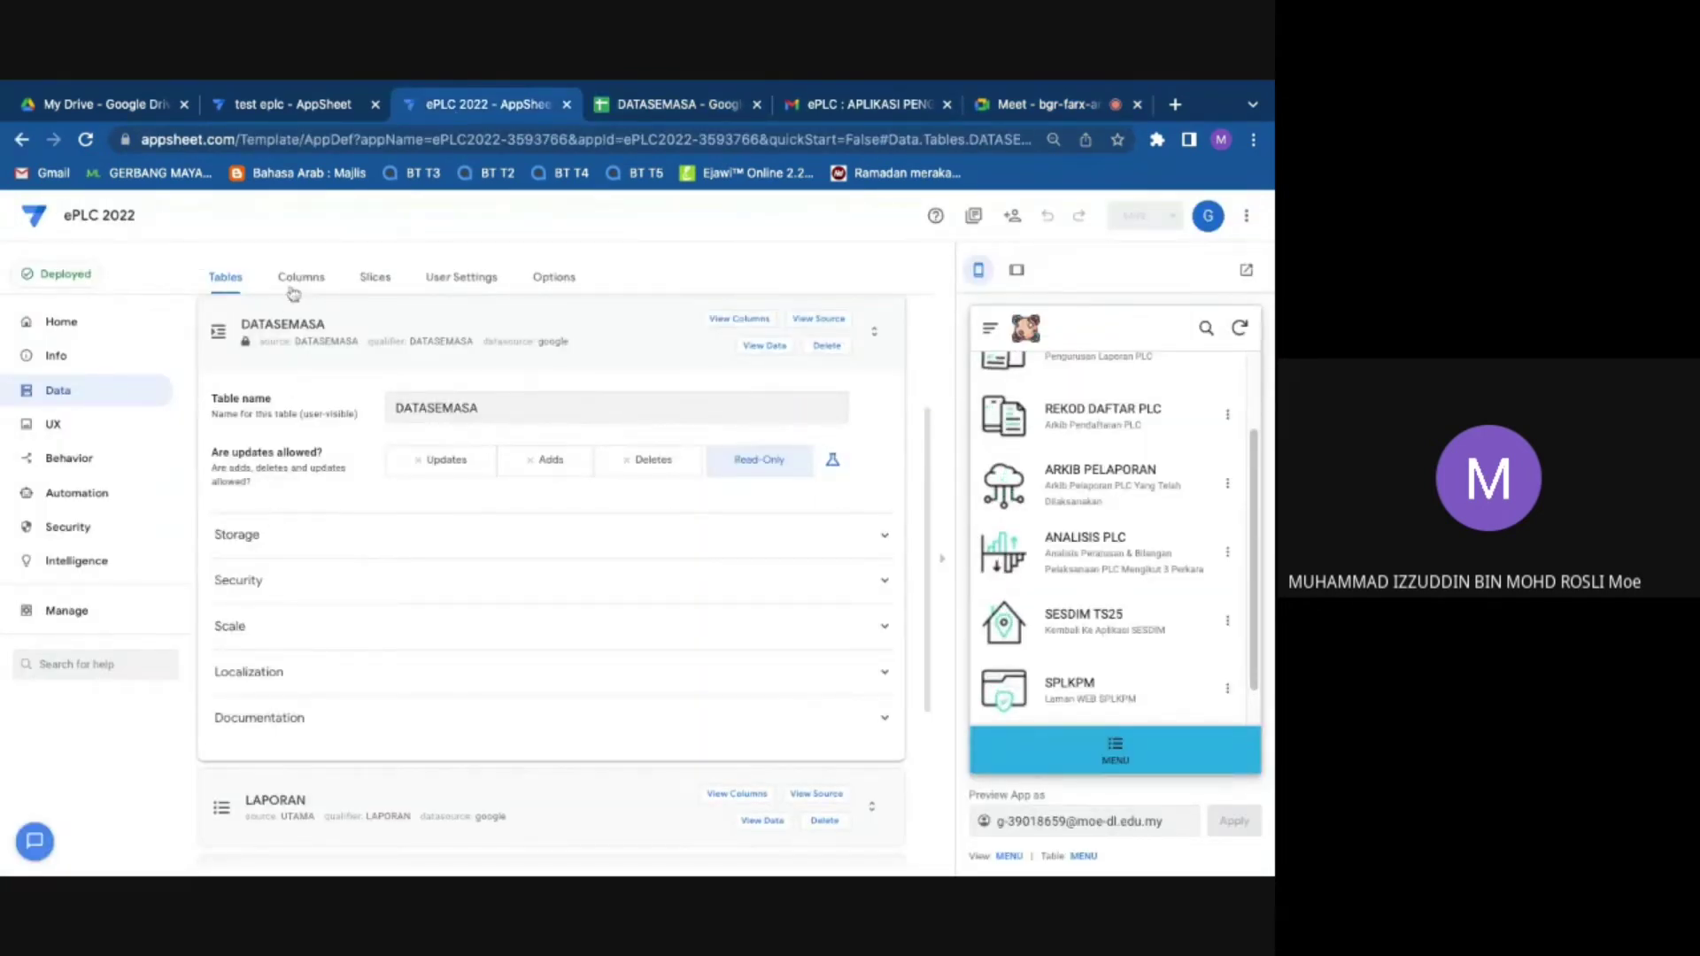
Step: Review DATASEMASA's columns in AppSheet's Columns view, then return to the DATASEMASA spreadsheet
{"action": "left_click", "coordinate": [293, 282]}
{"action": "left_click", "coordinate": [507, 473]}
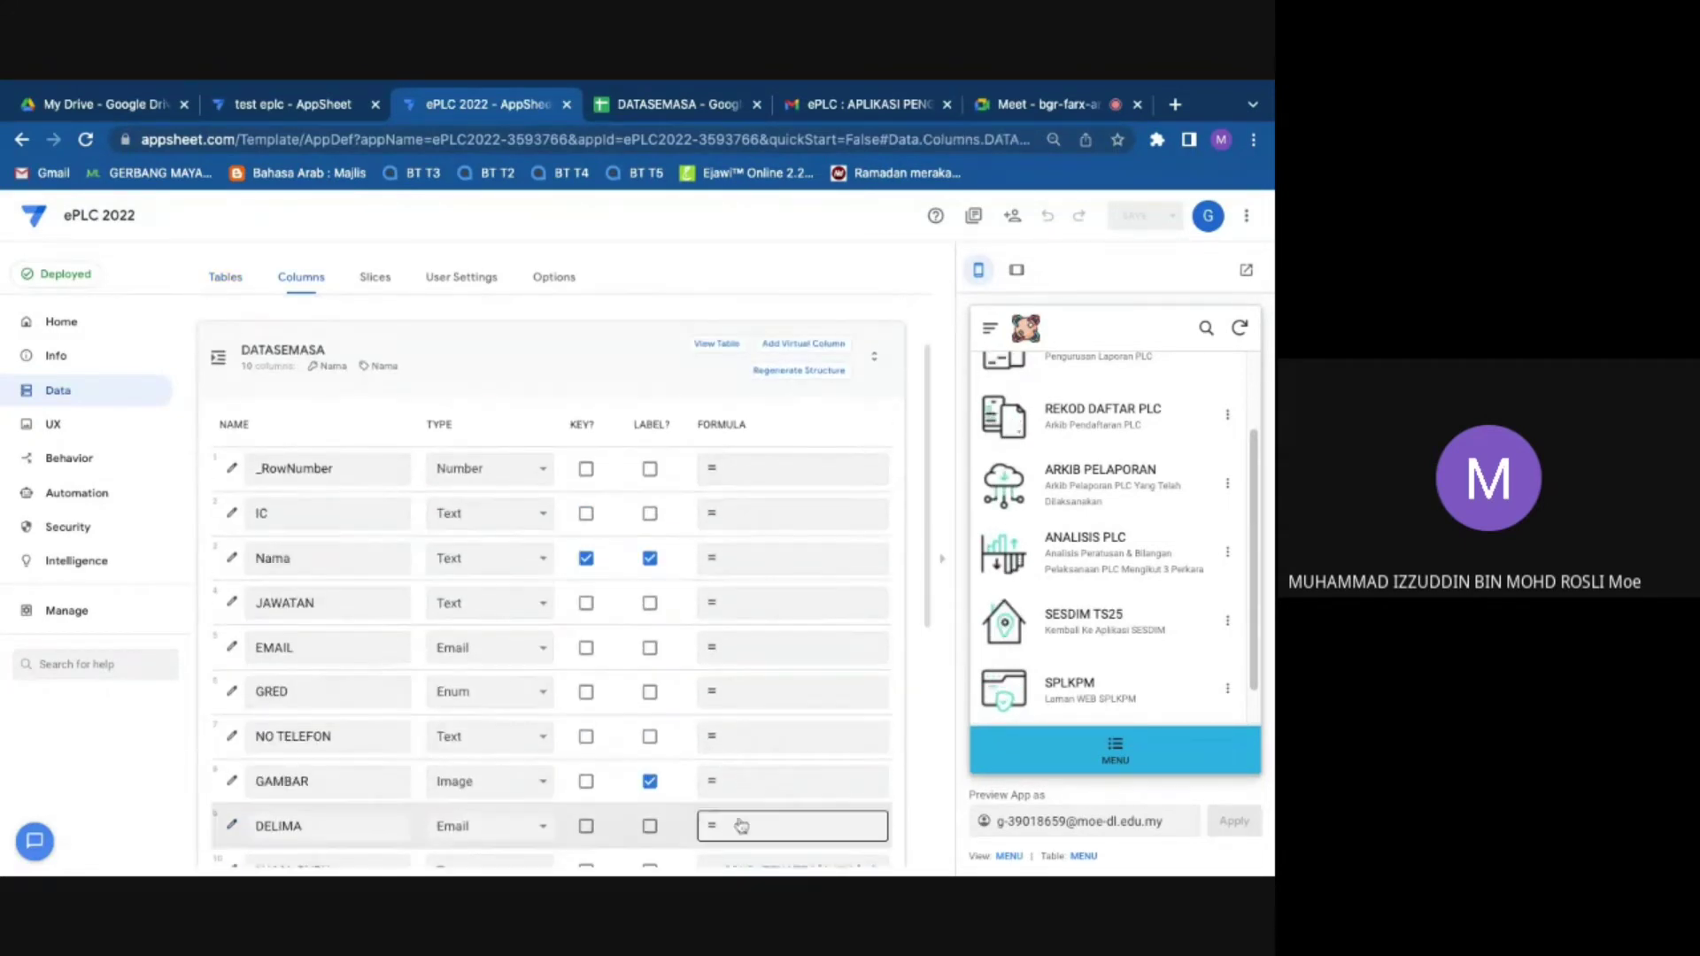
{"action": "scroll", "coordinate": [741, 825], "scroll_direction": "down", "scroll_amount": 2}
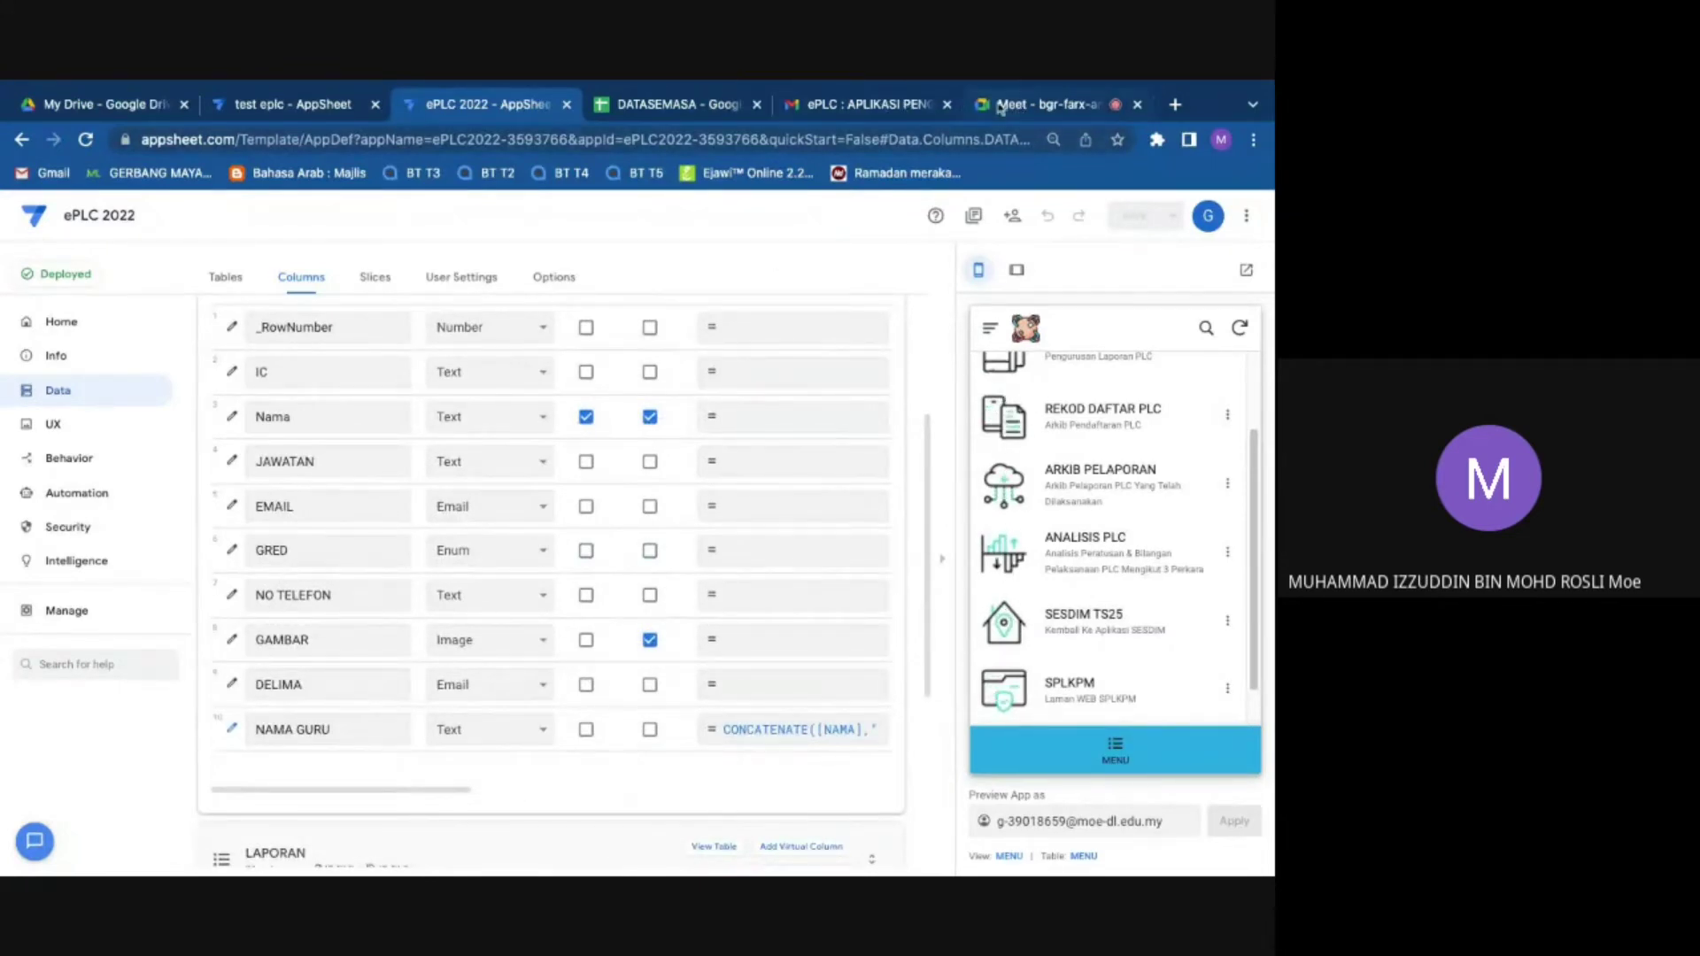
{"action": "left_click", "coordinate": [998, 107]}
{"action": "left_click", "coordinate": [673, 105]}
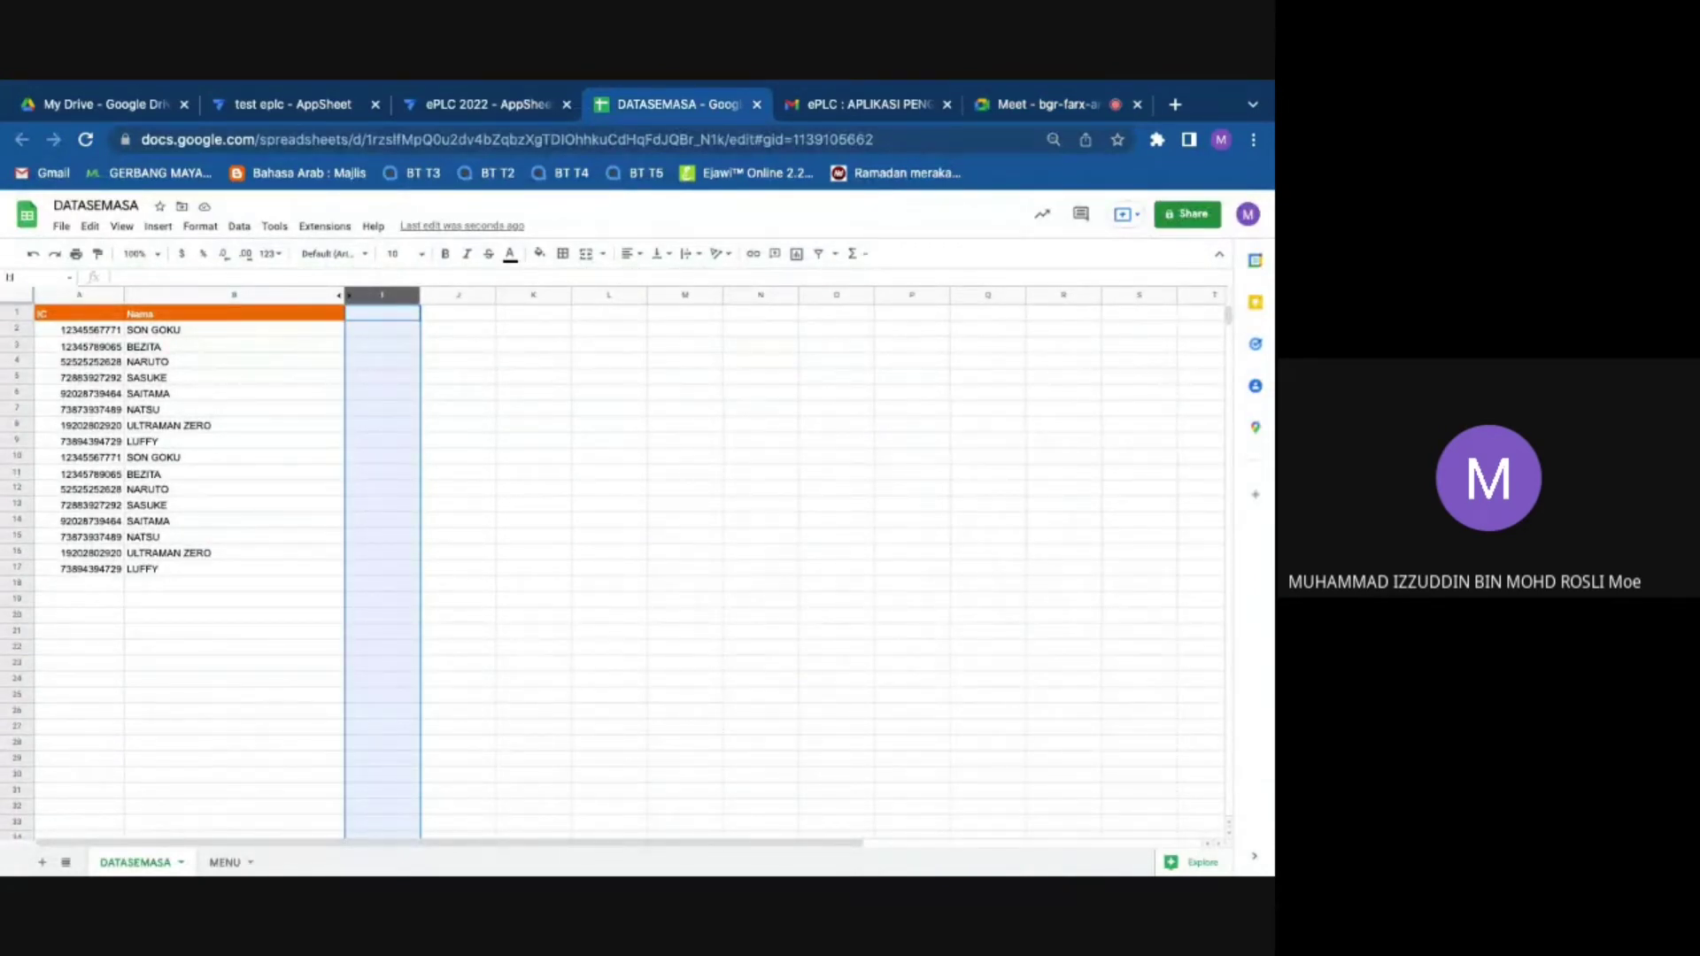
Step: Select the IC and Nama records A2:B17 to check them, then return to the Meet call
{"action": "left_click", "coordinate": [90, 331]}
{"action": "key", "text": "shift+Right"}
{"action": "key", "text": "shift+Down"}
{"action": "key", "text": "shift+Down"}
{"action": "key", "text": "shift+Down"}
{"action": "key", "text": "shift+Down"}
{"action": "key", "text": "shift+Down"}
{"action": "key", "text": "shift+Down"}
{"action": "key", "text": "shift+Down"}
{"action": "key", "text": "shift+Down"}
{"action": "key", "text": "shift+Down"}
{"action": "key", "text": "shift+Down"}
{"action": "key", "text": "shift+Down"}
{"action": "key", "text": "shift+Down"}
{"action": "key", "text": "shift+Down"}
{"action": "key", "text": "shift+Down"}
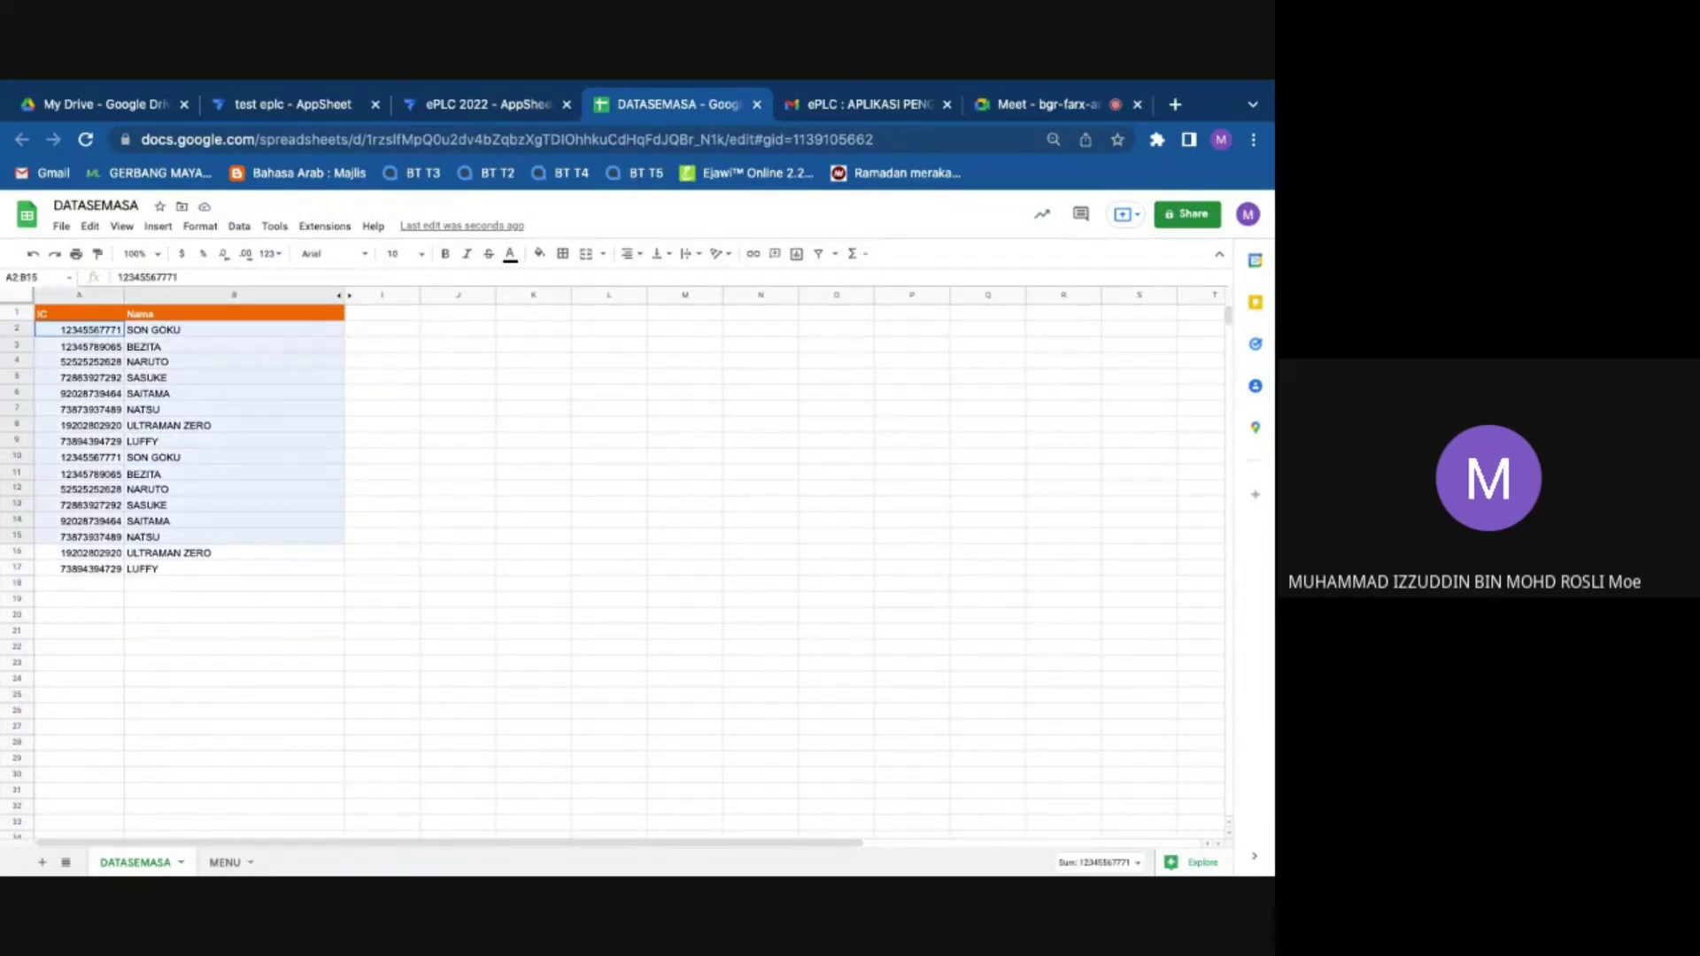
{"action": "key", "text": "shift+Down"}
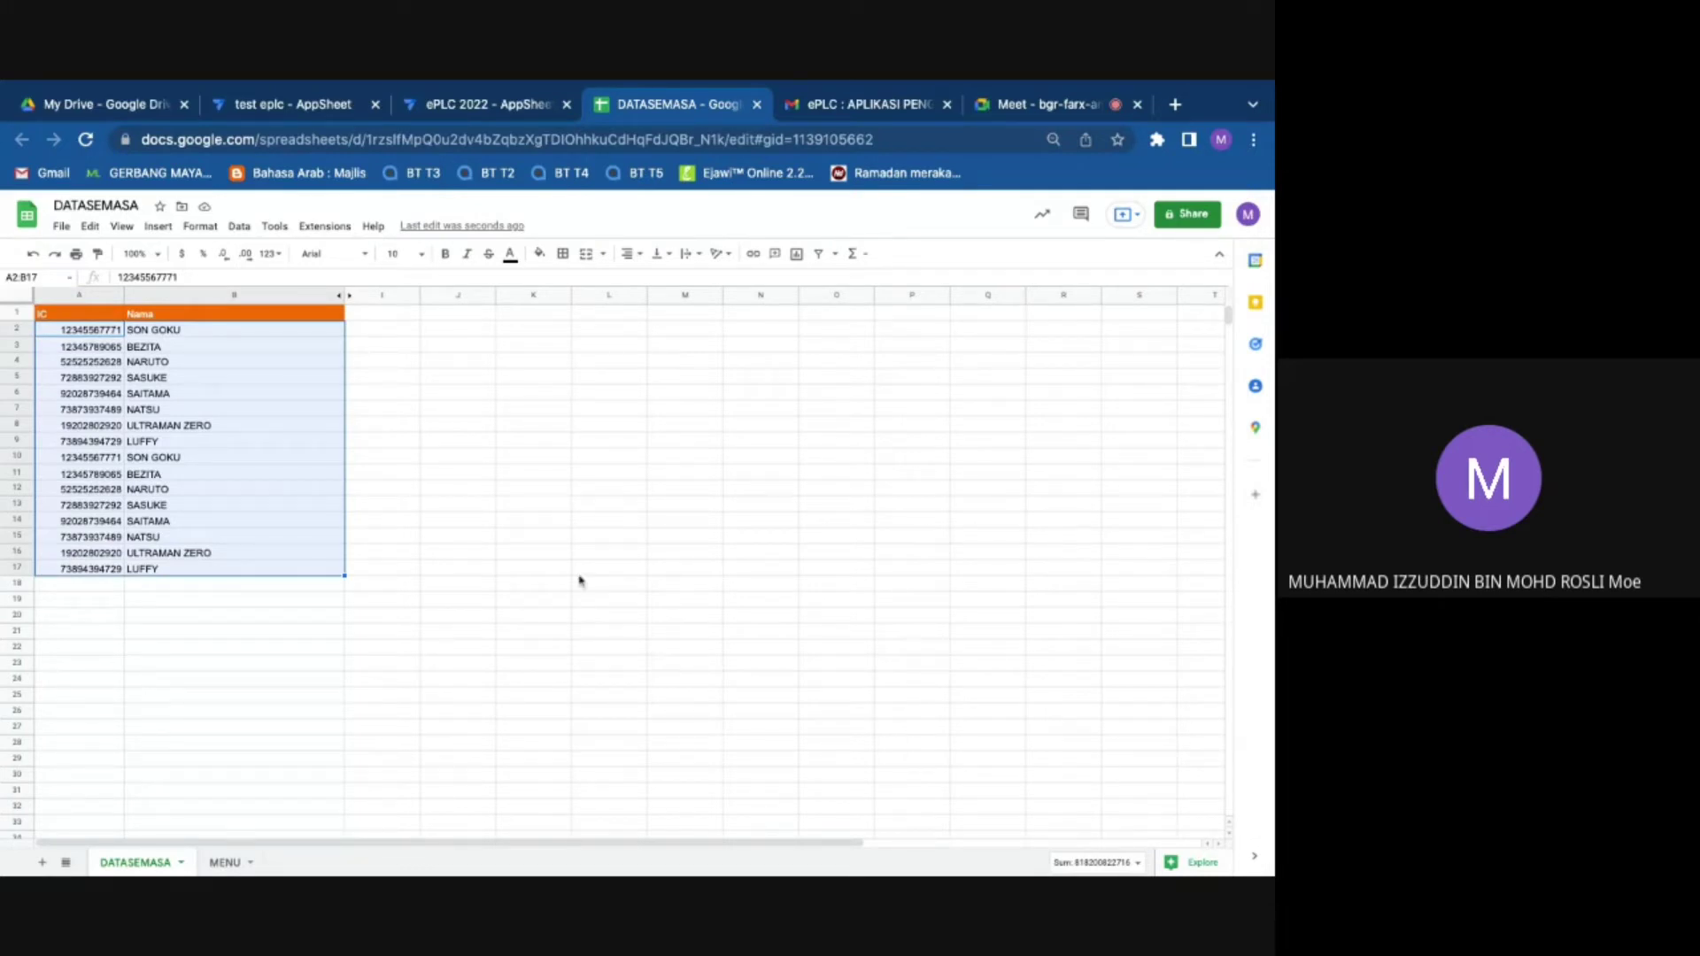
{"action": "left_click", "coordinate": [82, 332]}
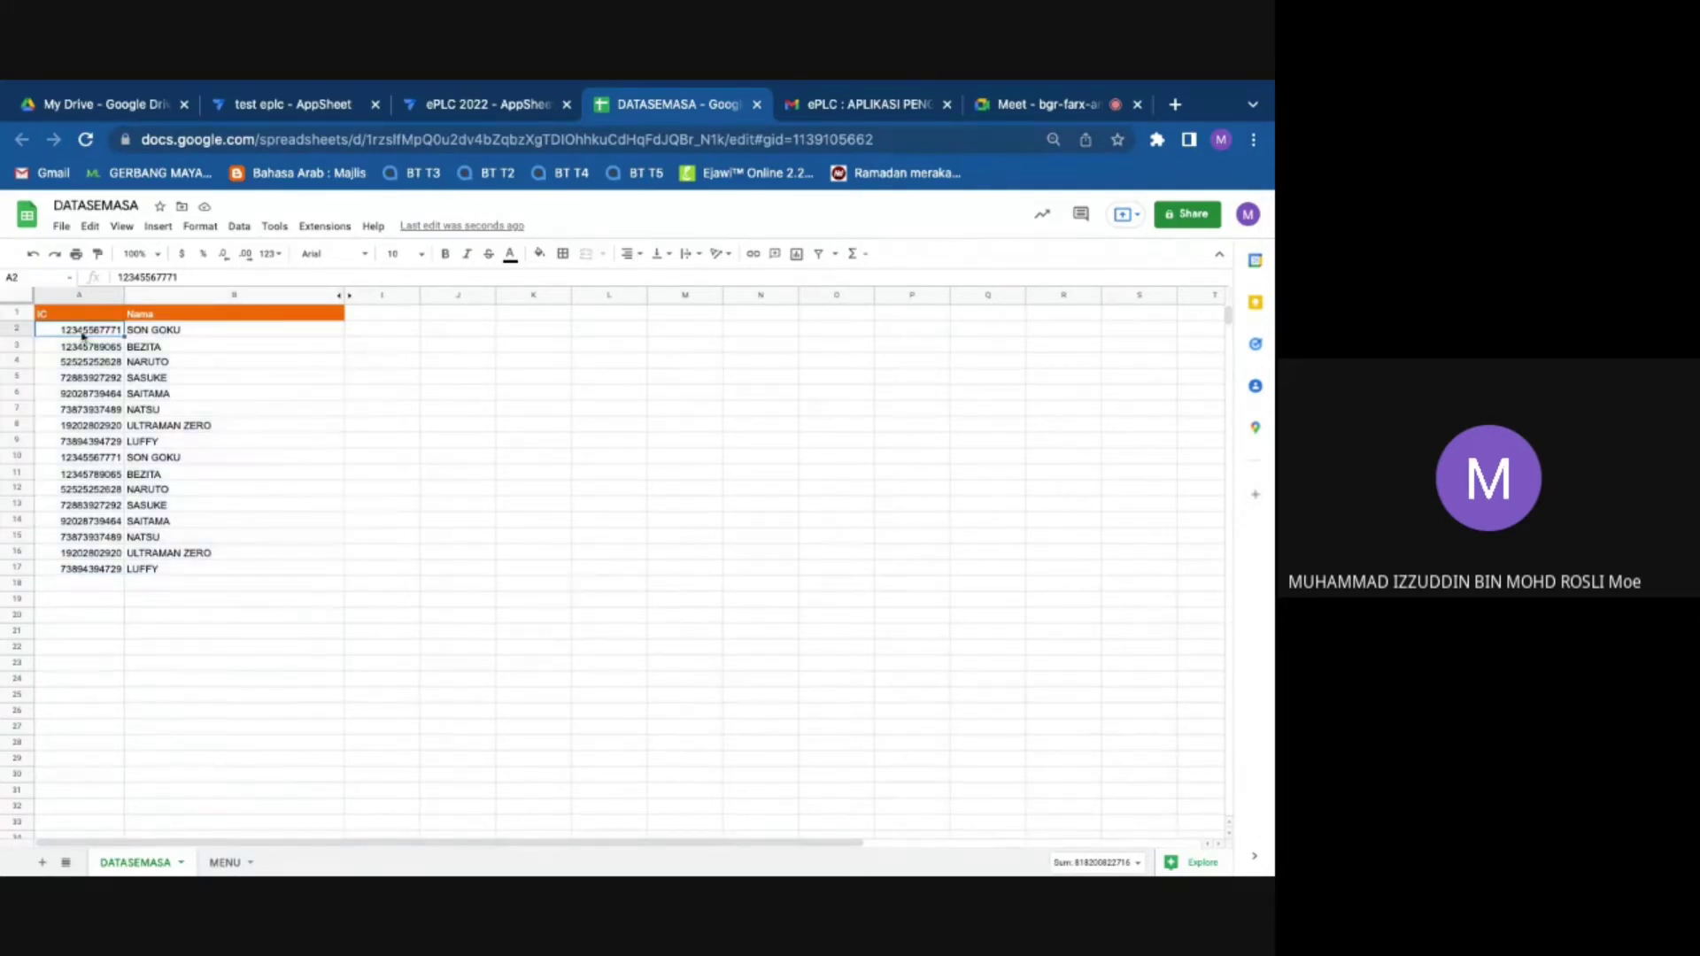
{"action": "key", "text": "shift+Right"}
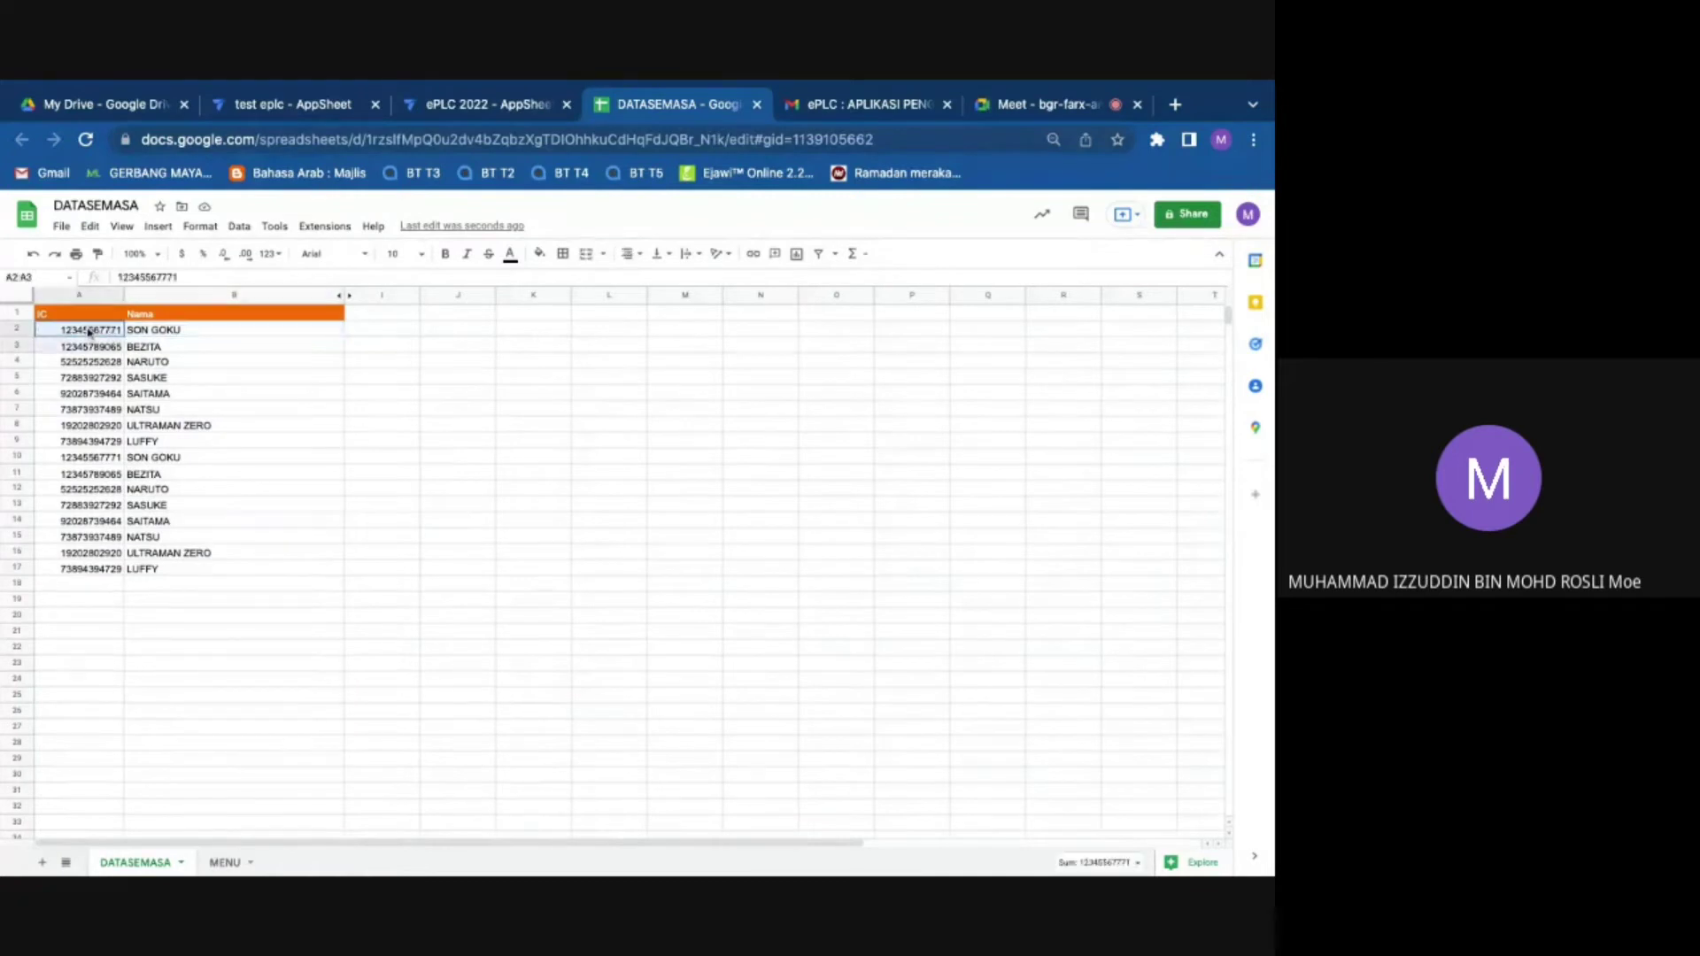
{"action": "key", "text": "shift+Down"}
{"action": "key", "text": "shift+Down"}
{"action": "key", "text": "shift+Down"}
{"action": "key", "text": "shift+Down"}
{"action": "key", "text": "shift+Down"}
{"action": "key", "text": "shift+Down"}
{"action": "key", "text": "shift+Down"}
{"action": "key", "text": "shift+Down"}
{"action": "key", "text": "shift+Down"}
{"action": "key", "text": "shift+Down"}
{"action": "key", "text": "shift+Down"}
{"action": "key", "text": "shift+Down"}
{"action": "key", "text": "shift+Down"}
{"action": "key", "text": "shift+Down"}
{"action": "key", "text": "shift+Down"}
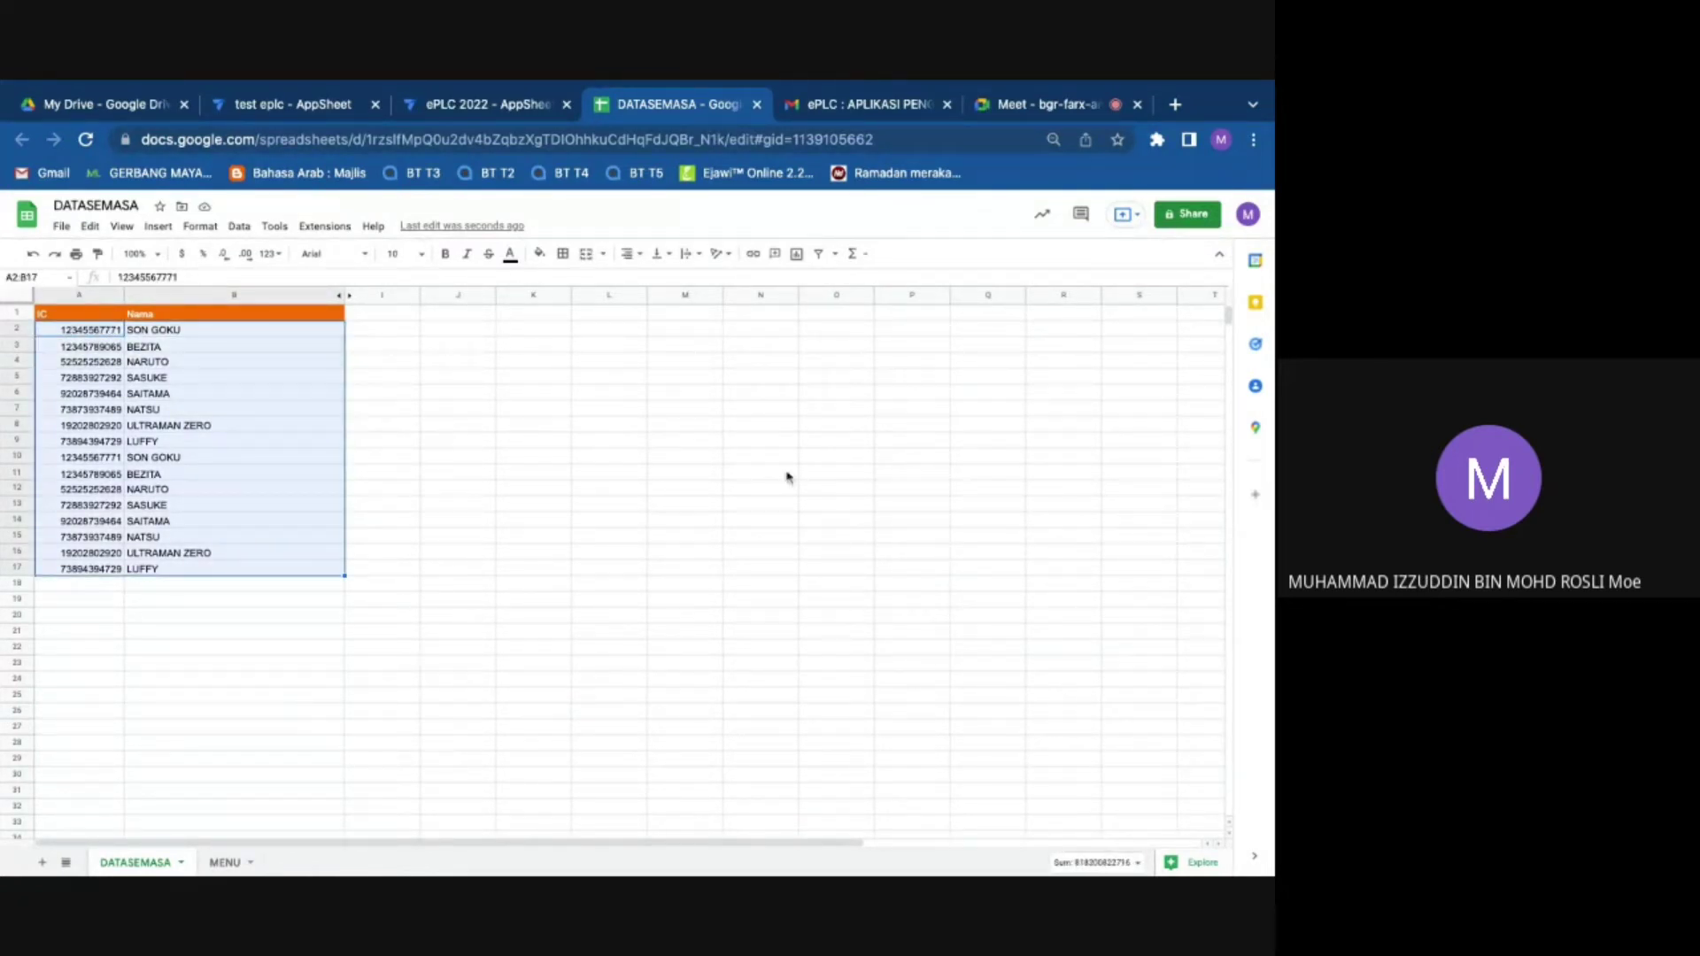
{"action": "left_click", "coordinate": [1040, 103]}
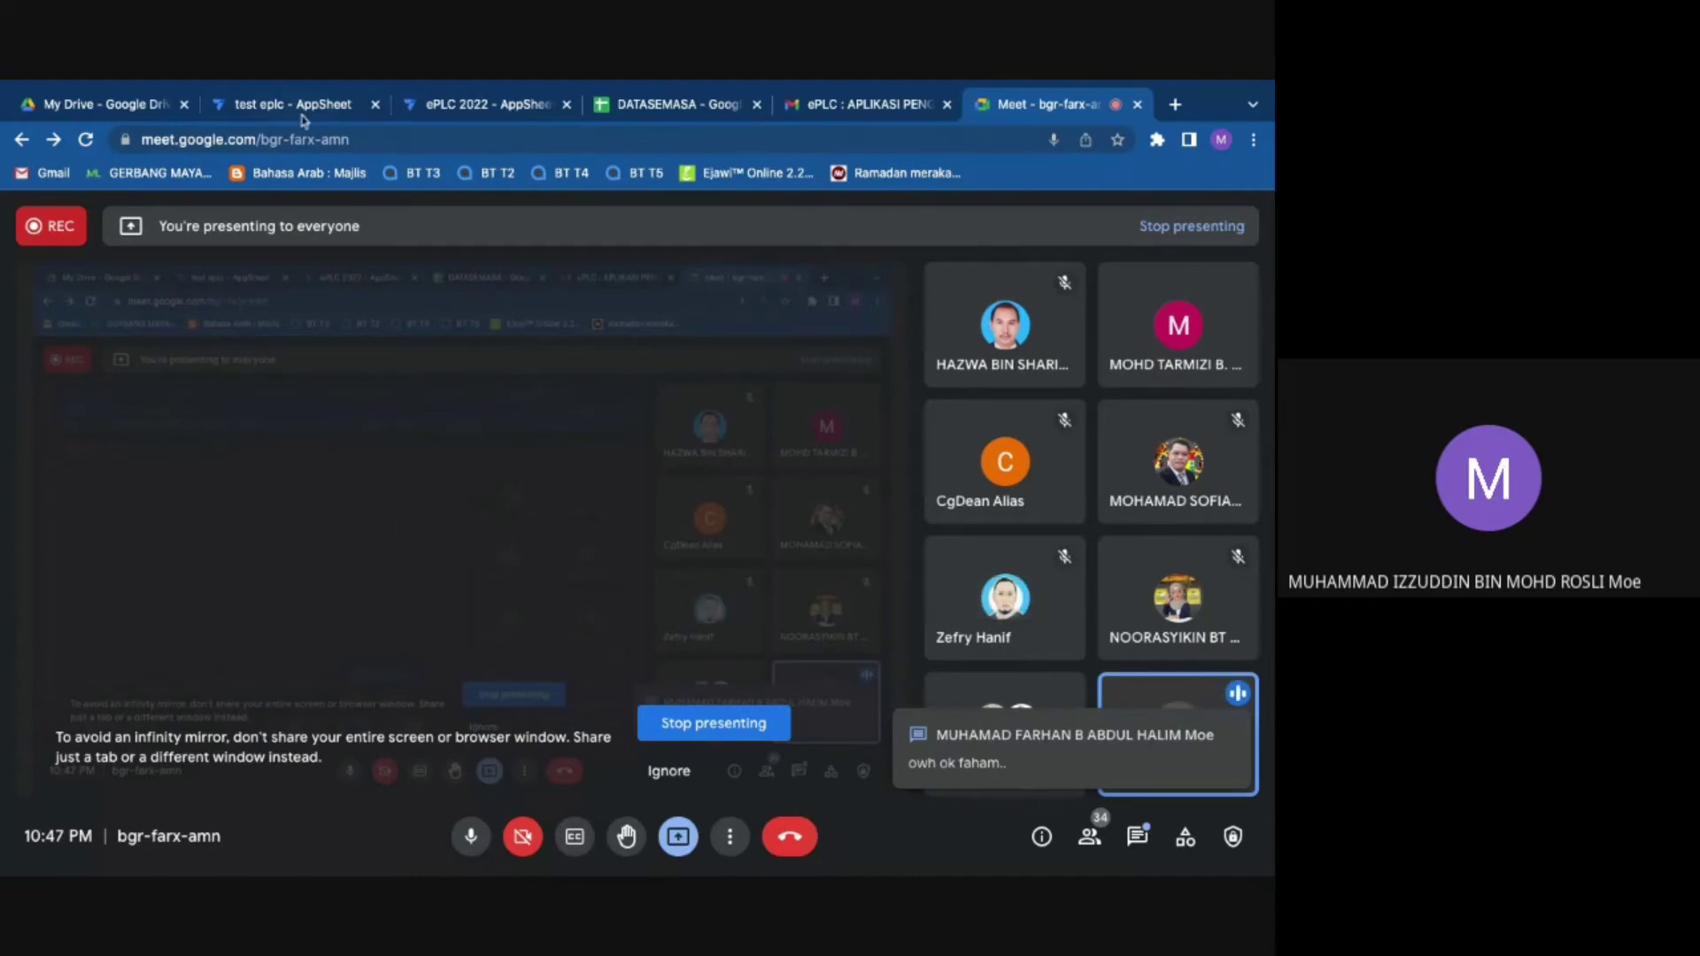
Step: Collapse DATASEMASA in Columns and in the Tables list, then return to the DATASEMASA spreadsheet
{"action": "left_click", "coordinate": [485, 107]}
{"action": "scroll", "coordinate": [217, 467], "scroll_direction": "up", "scroll_amount": 3}
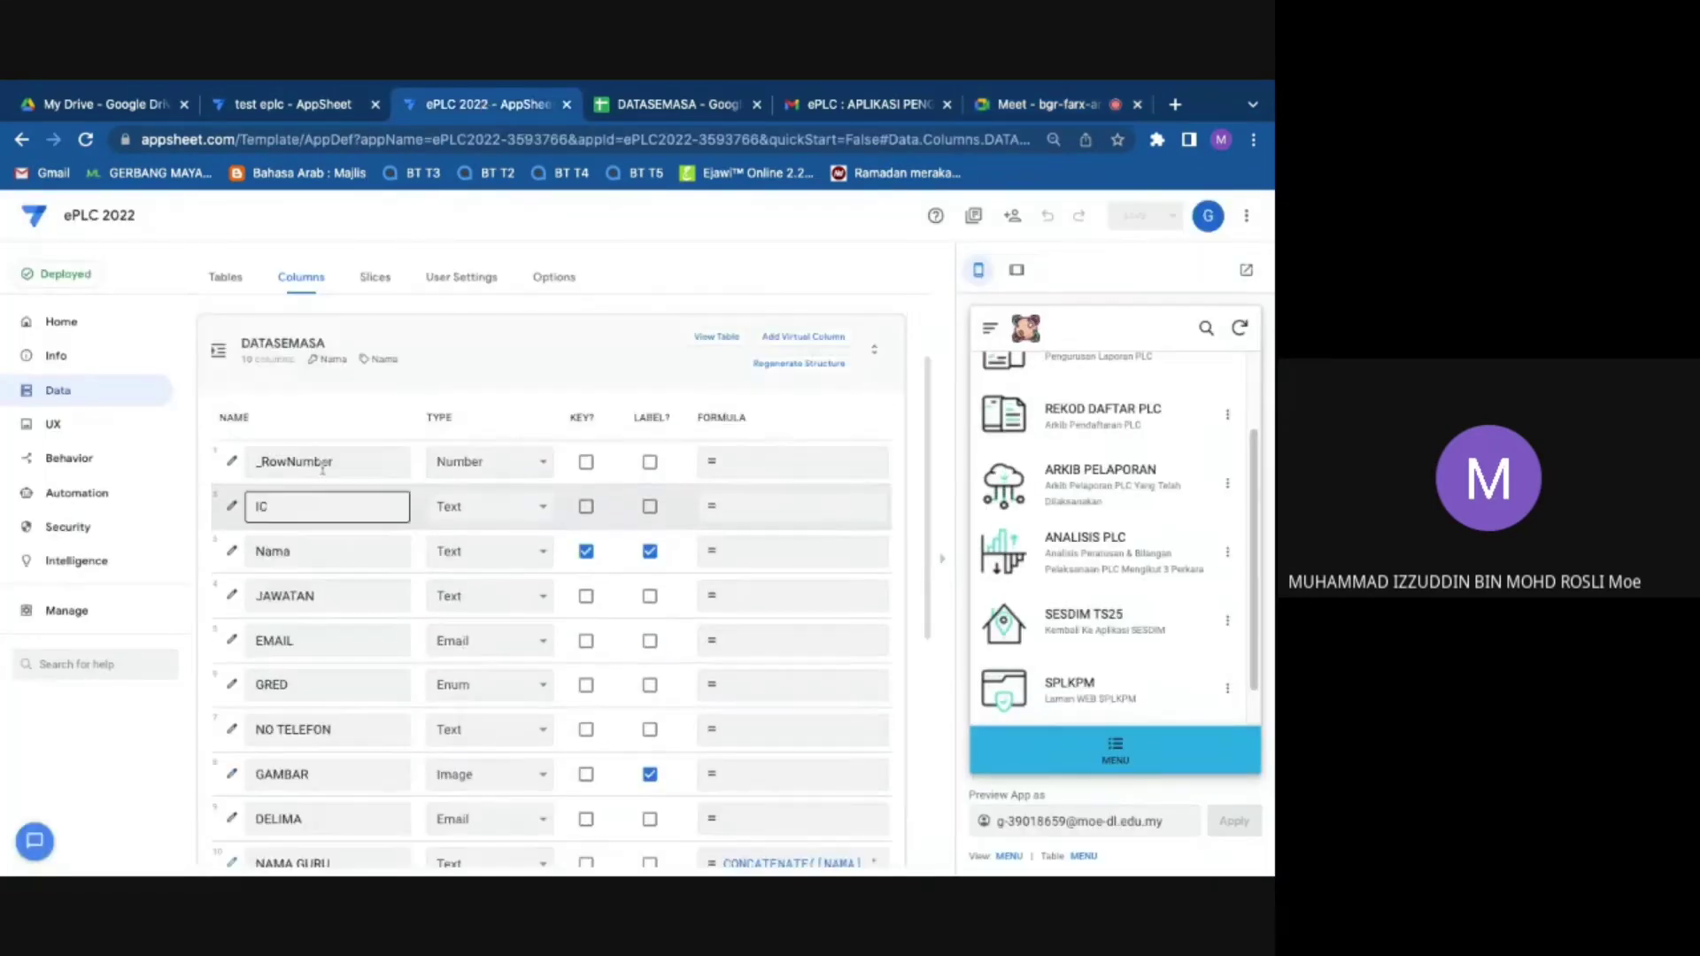
{"action": "left_click", "coordinate": [217, 467]}
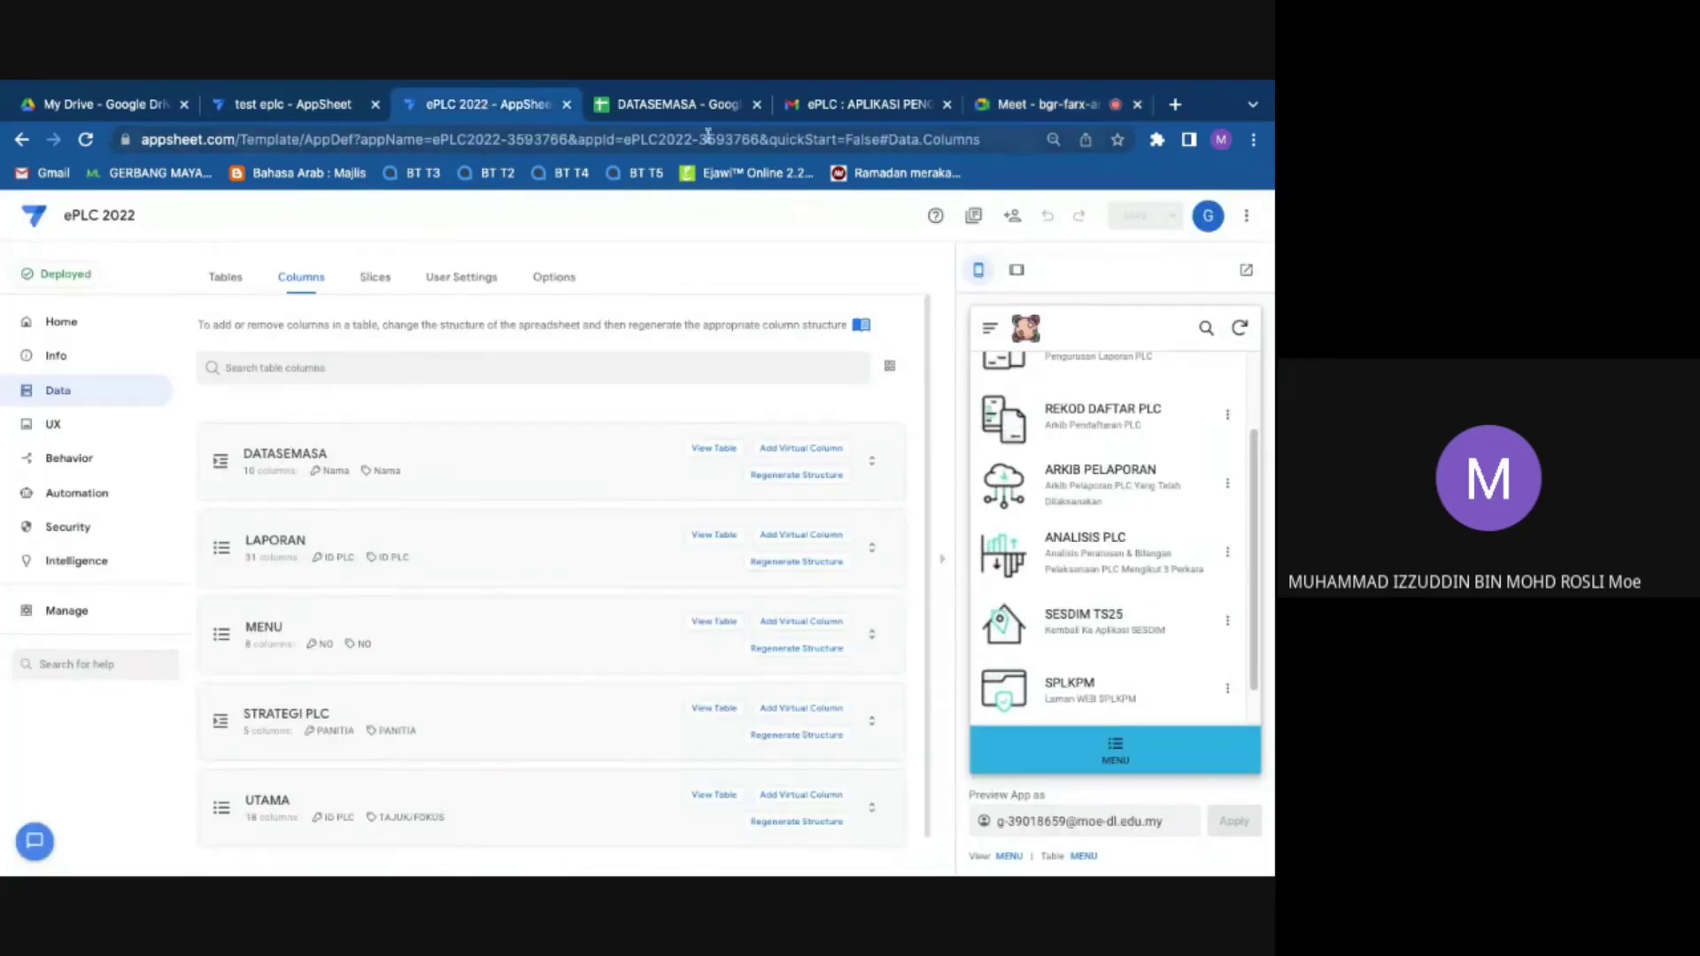
{"action": "left_click", "coordinate": [614, 96]}
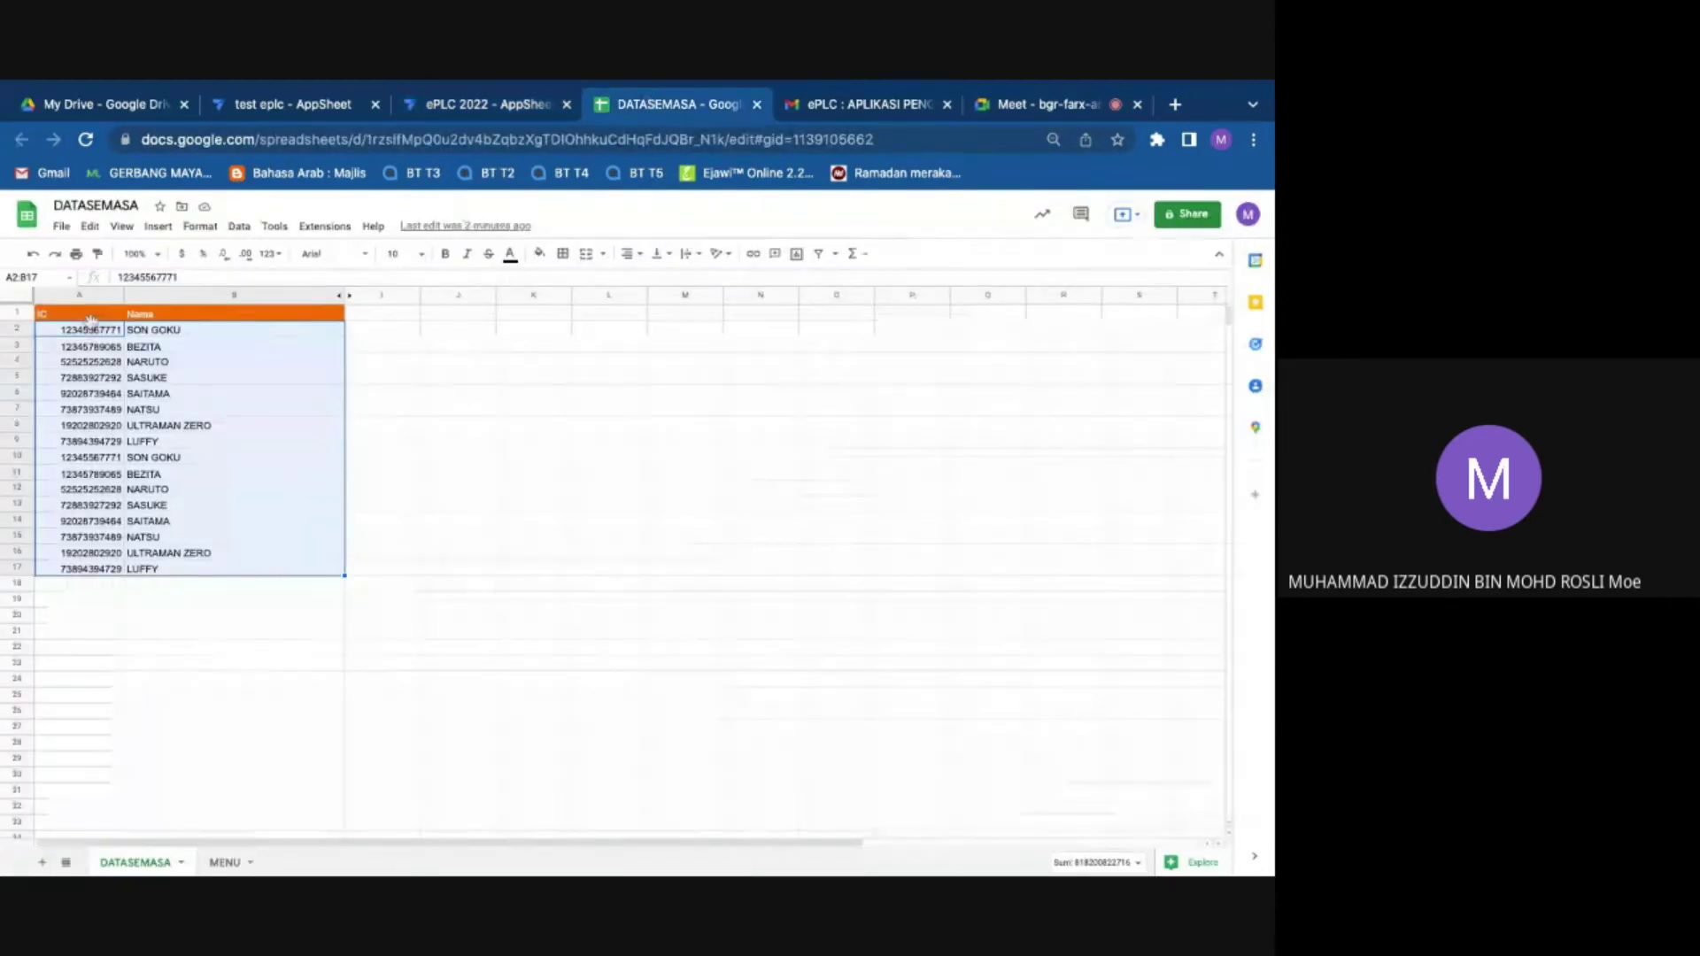
{"action": "left_click", "coordinate": [478, 100]}
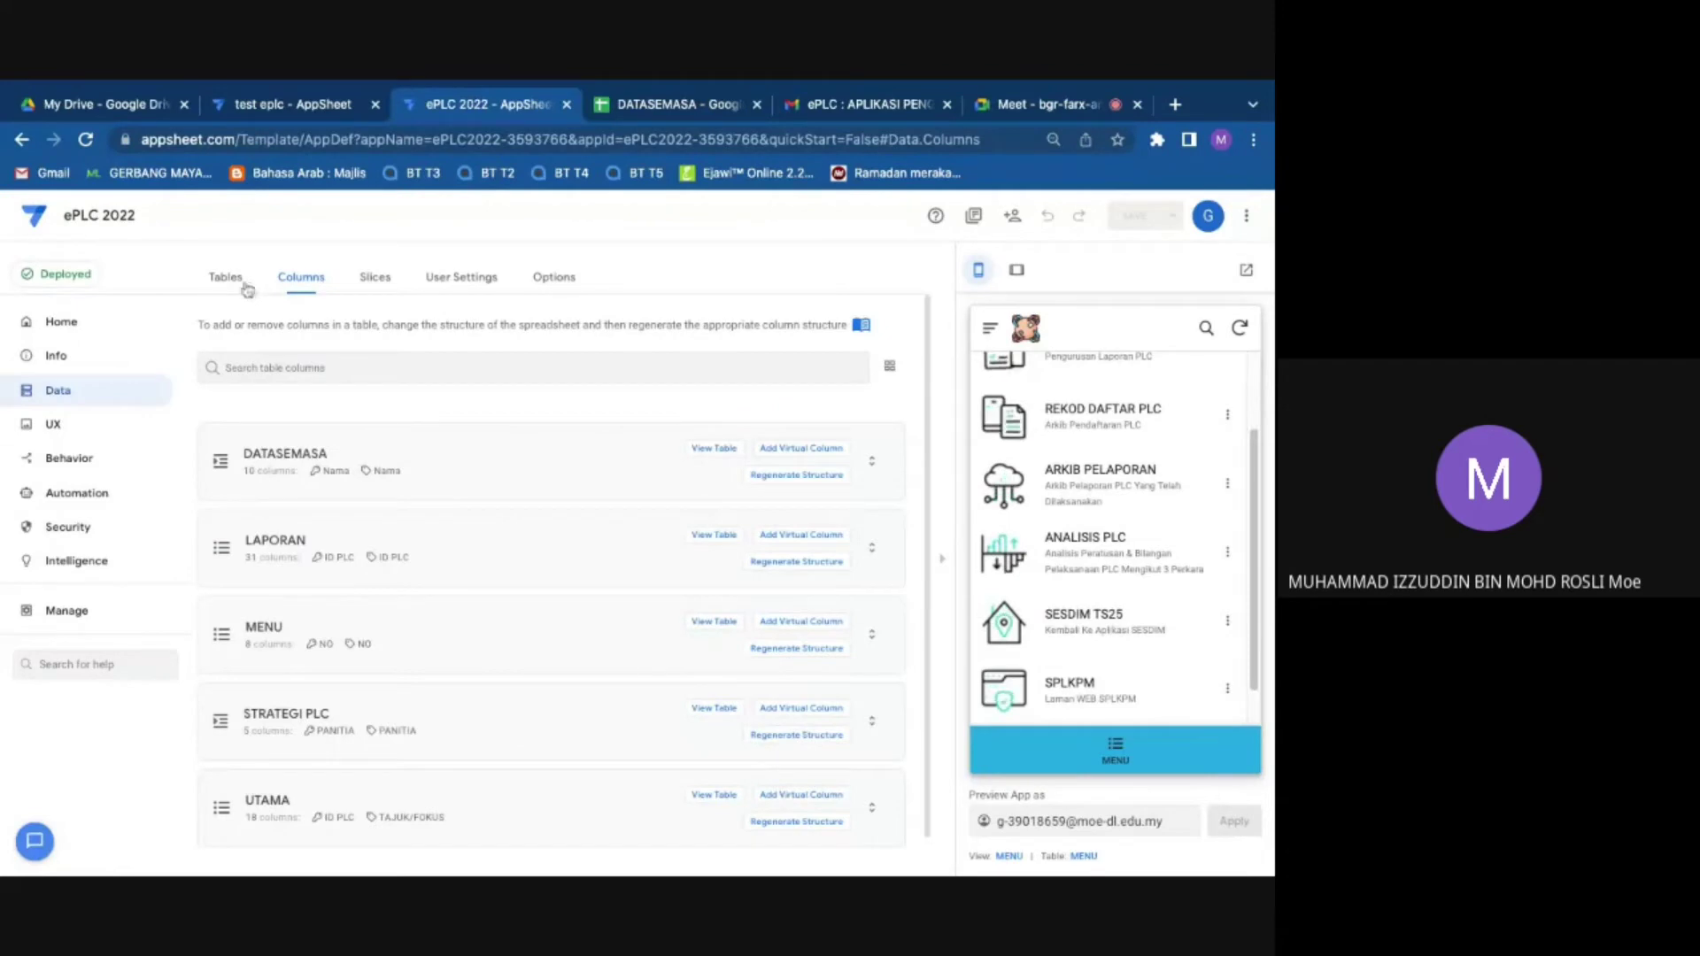
{"action": "left_click", "coordinate": [243, 283]}
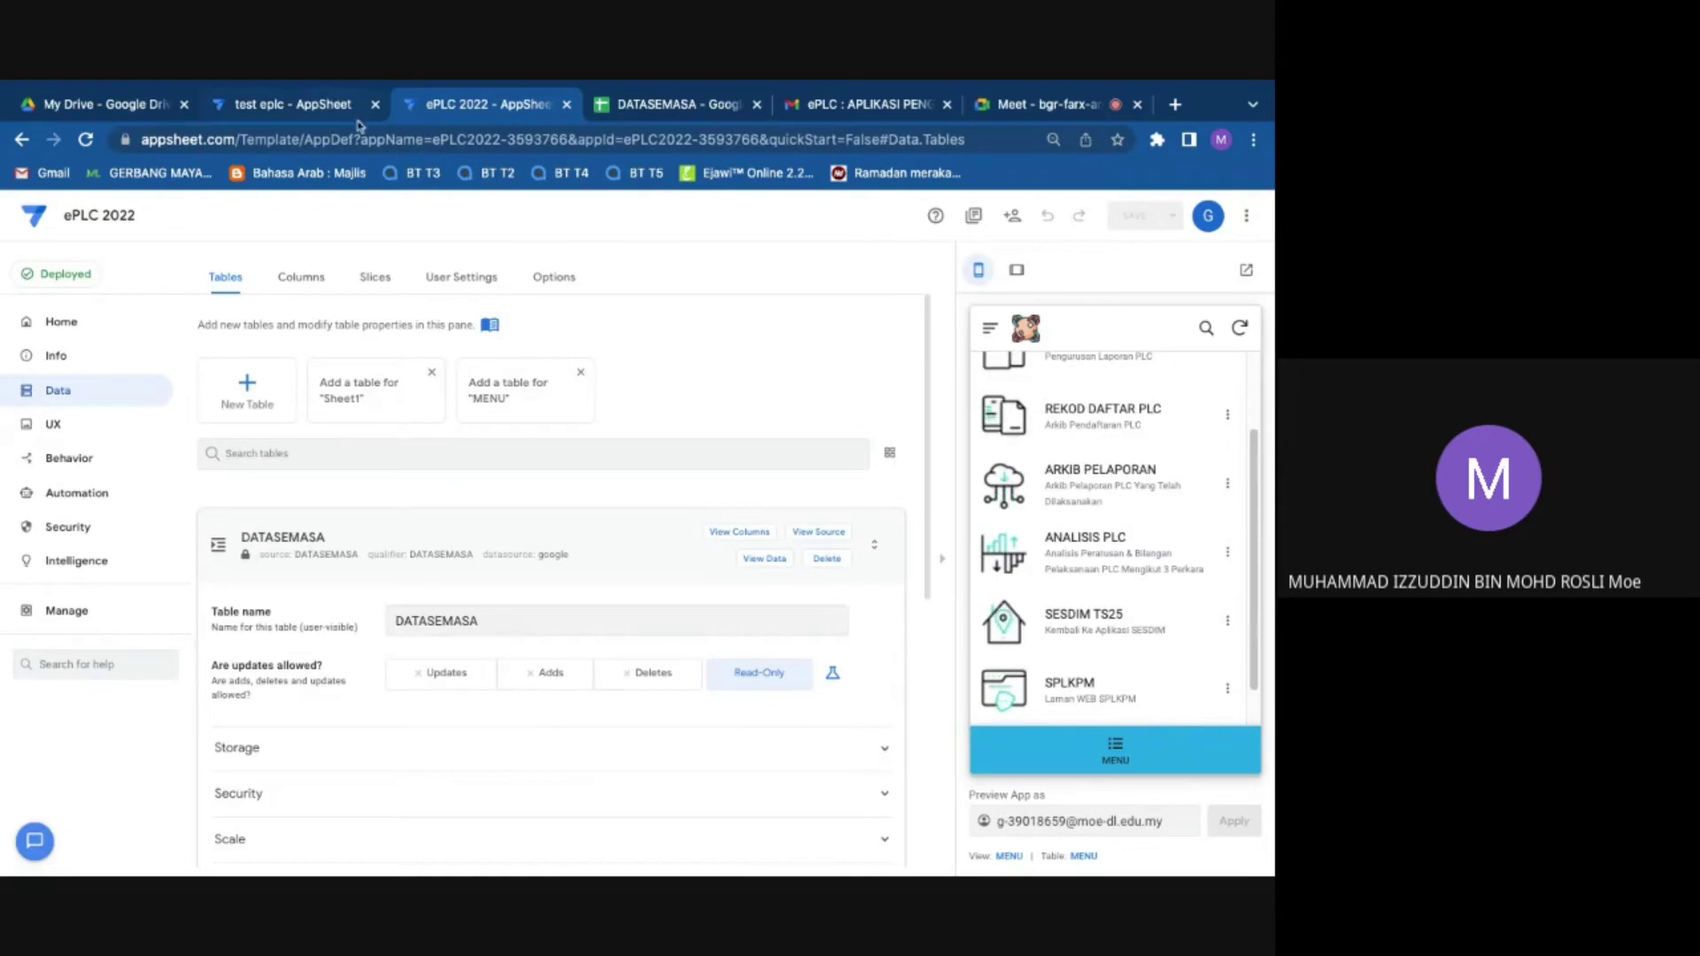
{"action": "left_click", "coordinate": [222, 540]}
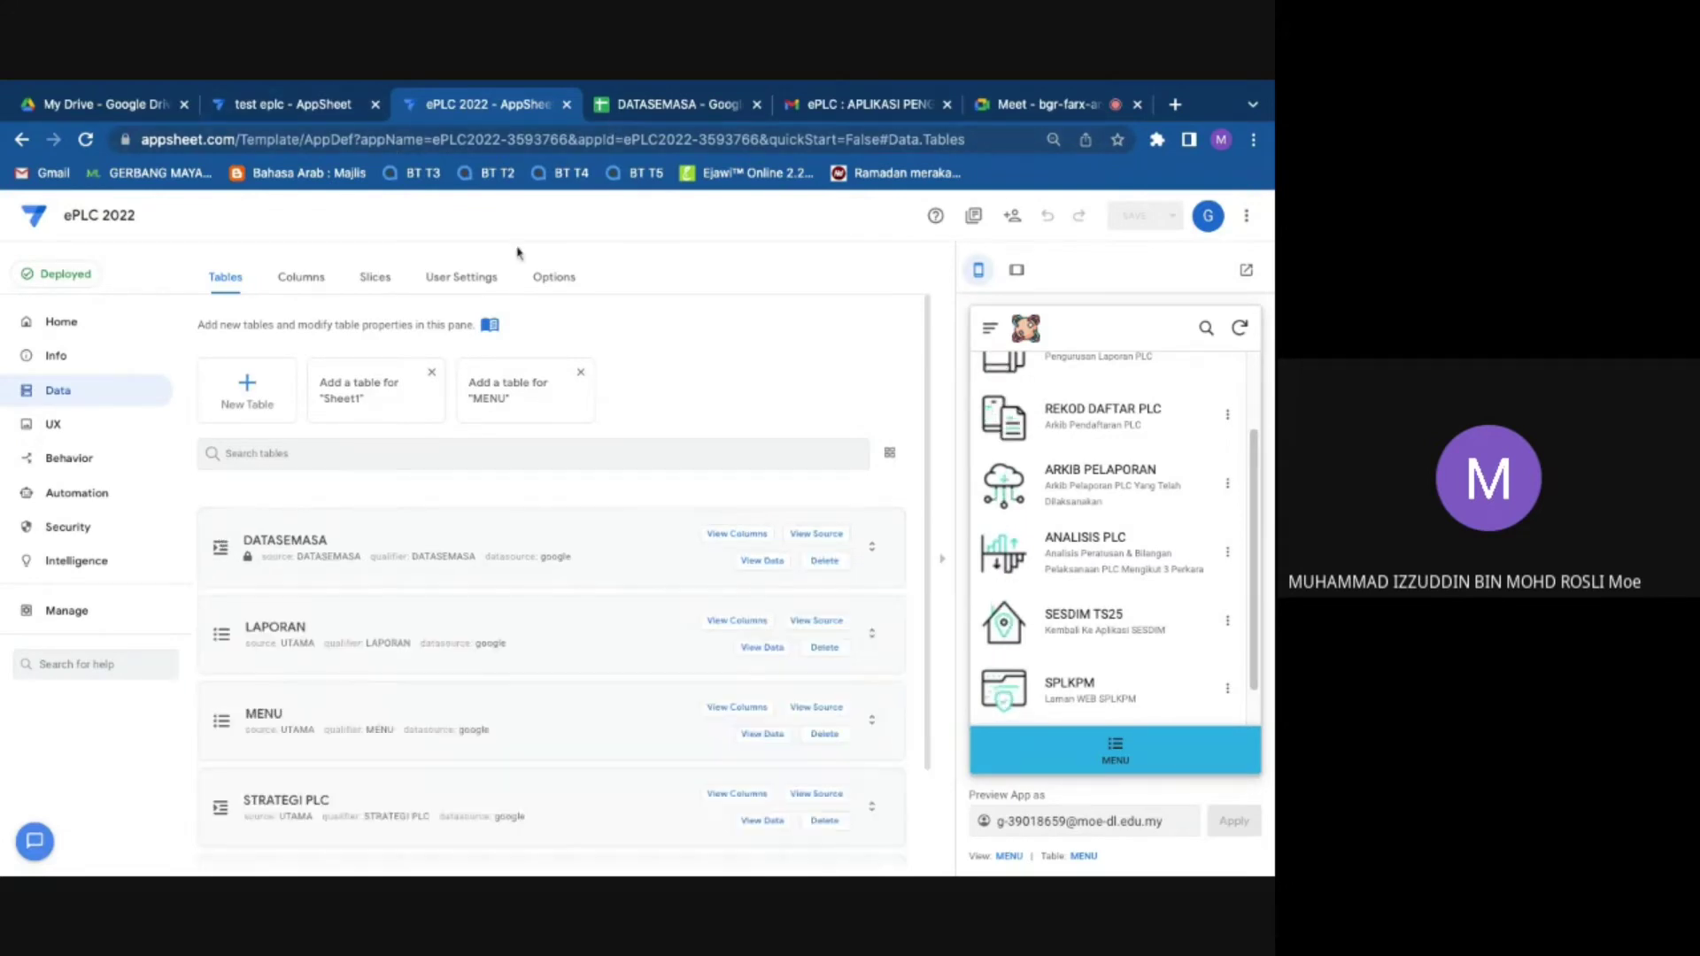
{"action": "left_click", "coordinate": [659, 104]}
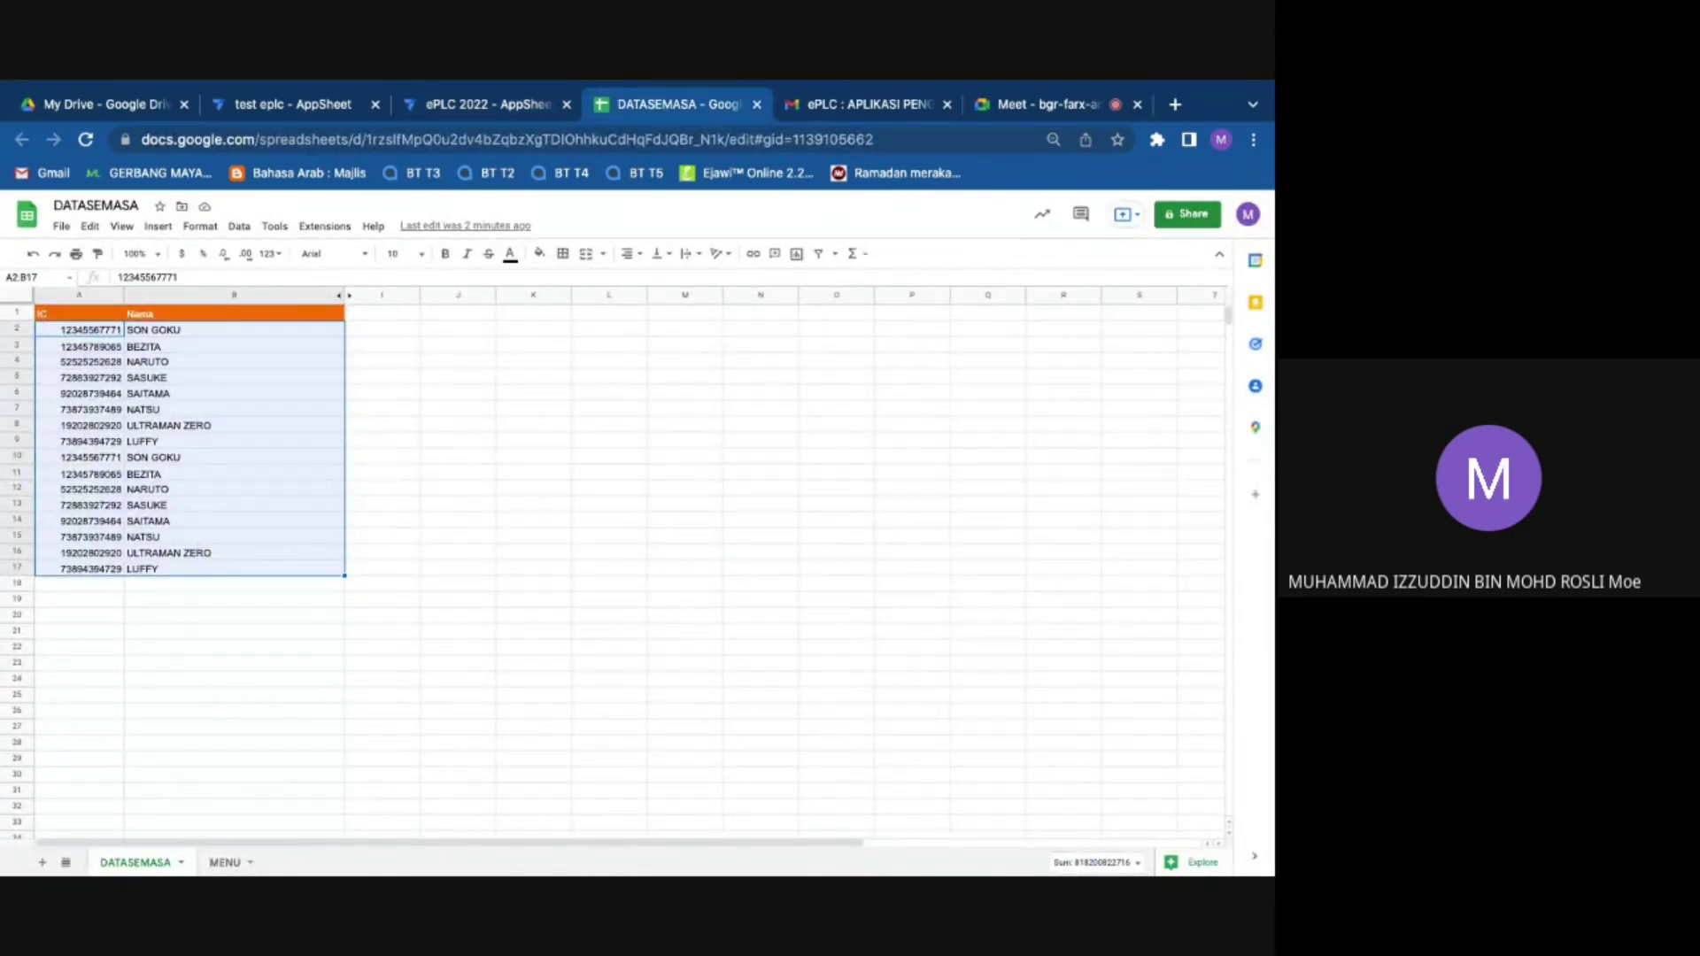
Step: Open DATASEMASA's table settings, expand Storage, and bring up the Source Path data chooser
{"action": "left_click", "coordinate": [491, 106]}
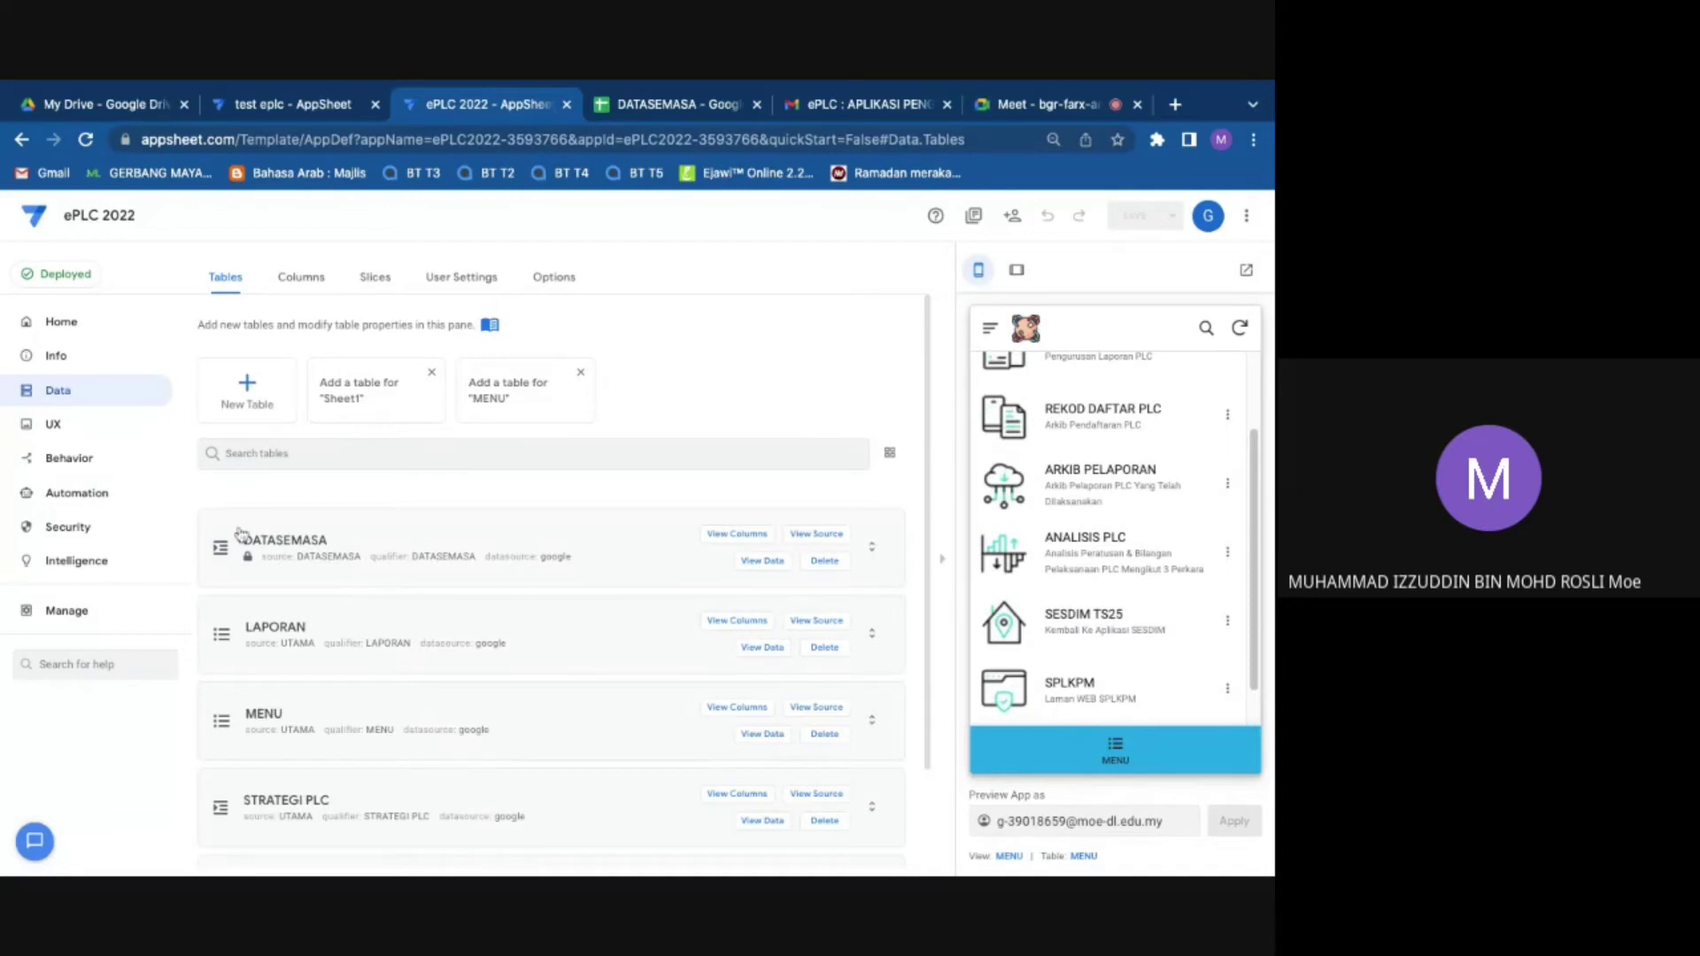
{"action": "left_click", "coordinate": [239, 532]}
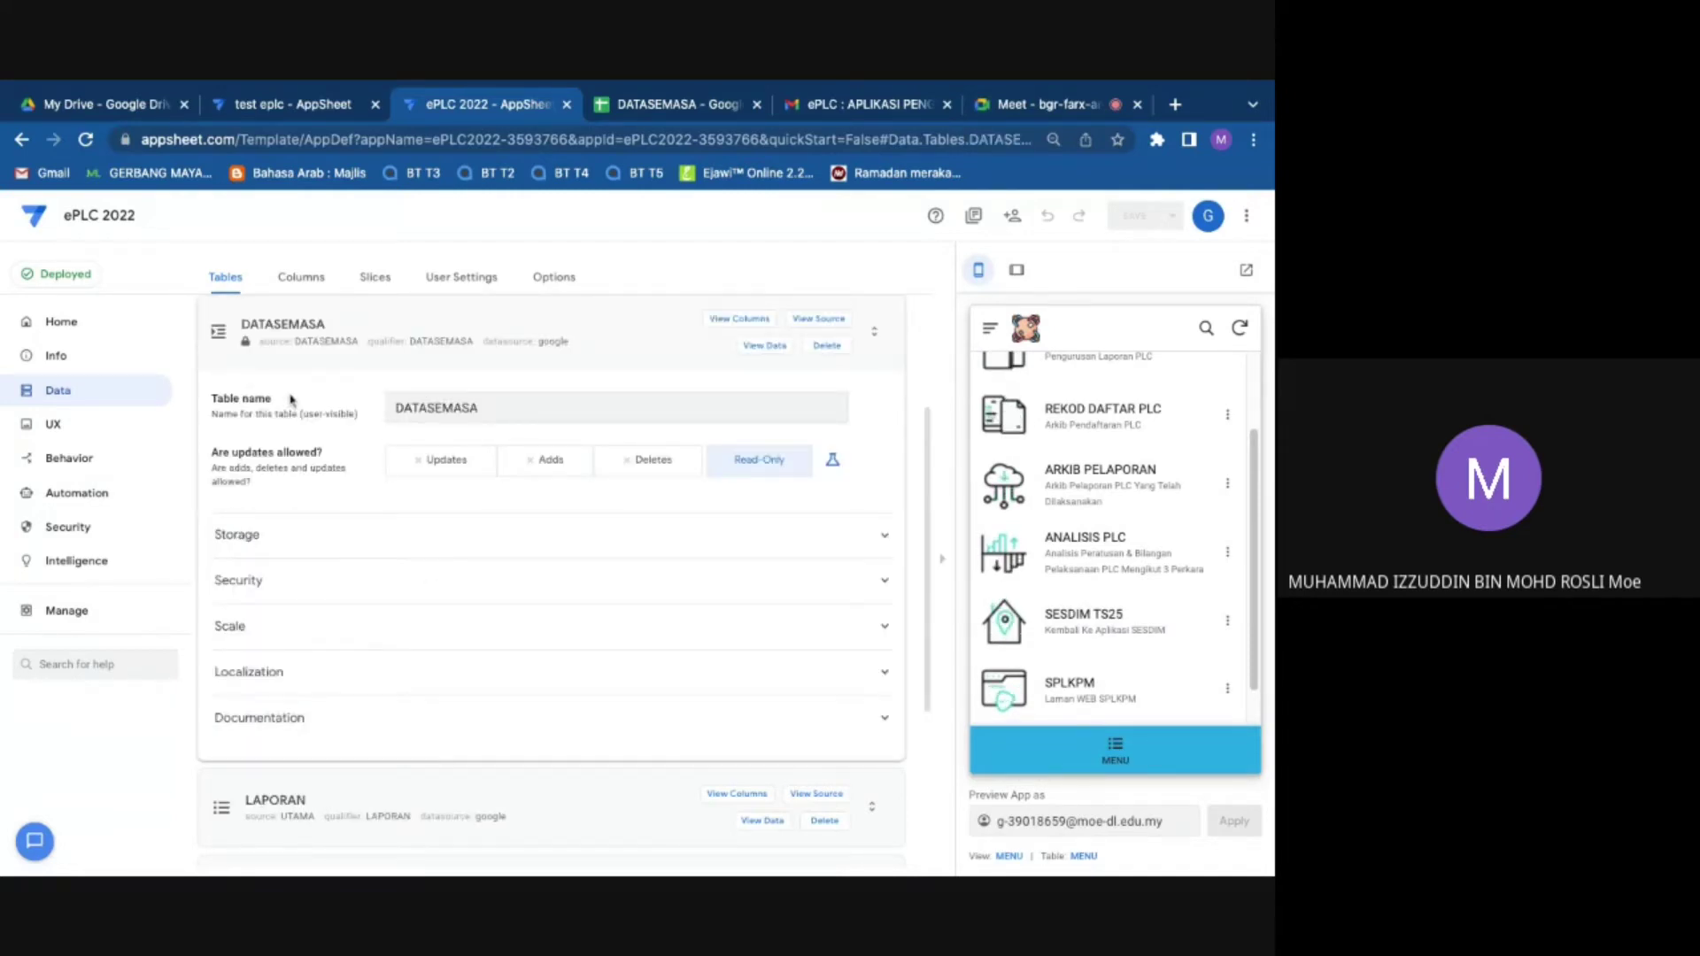
{"action": "left_click", "coordinate": [233, 341]}
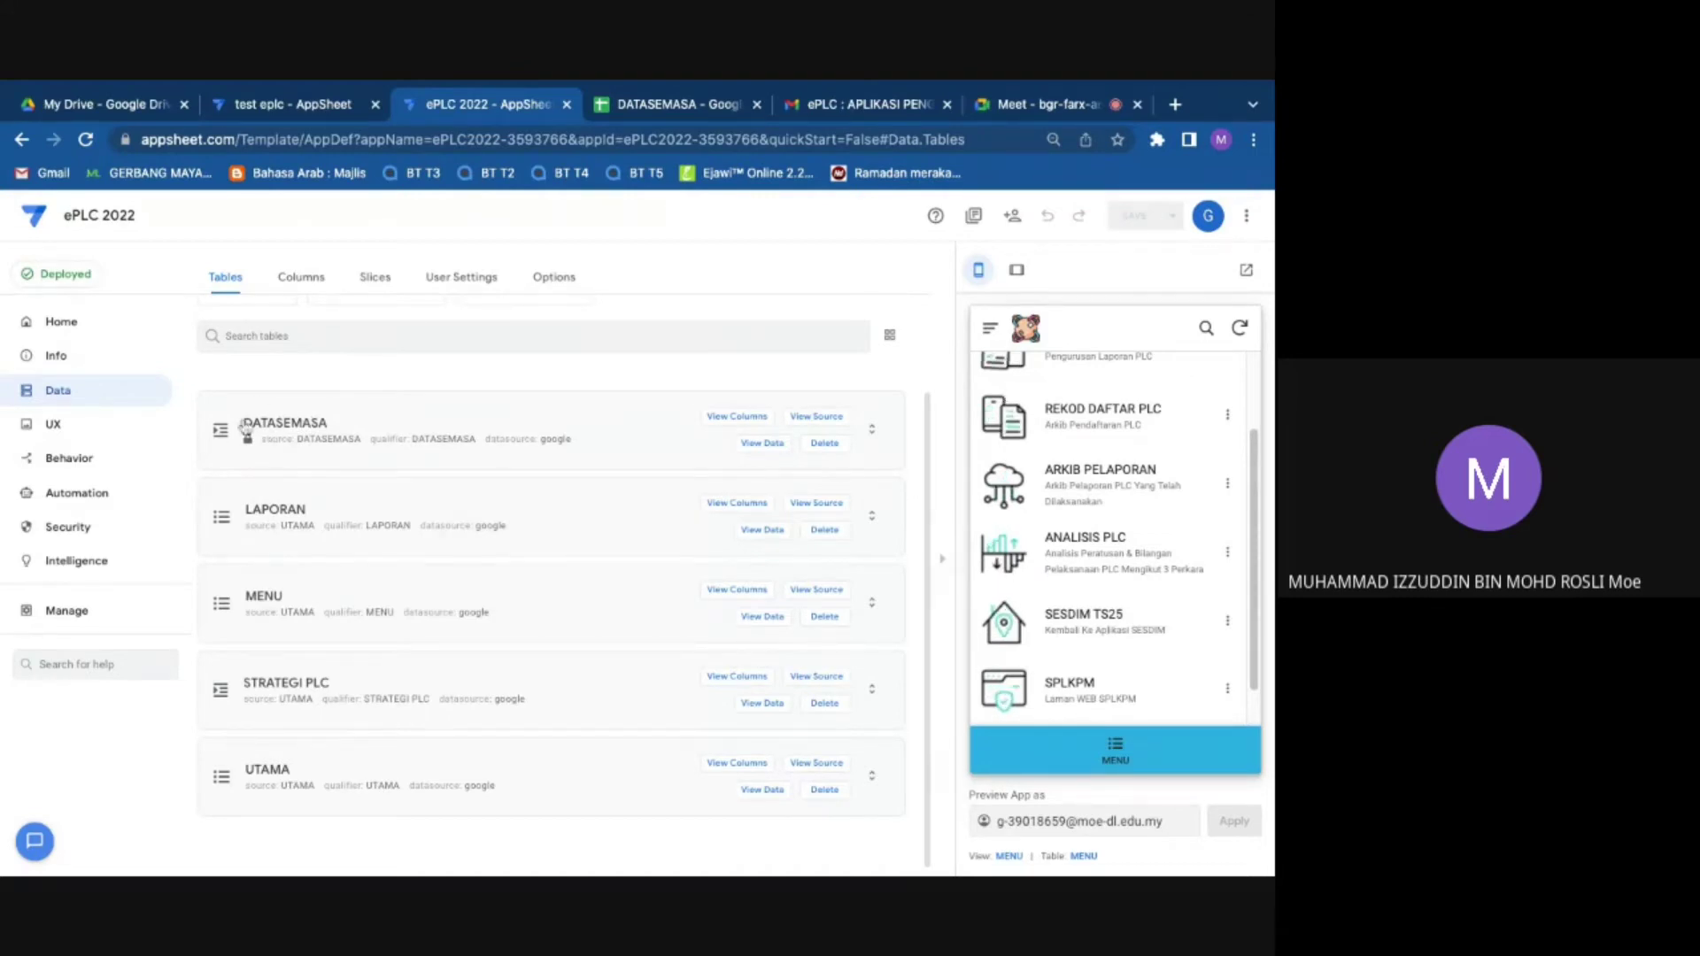
{"action": "left_click", "coordinate": [244, 425]}
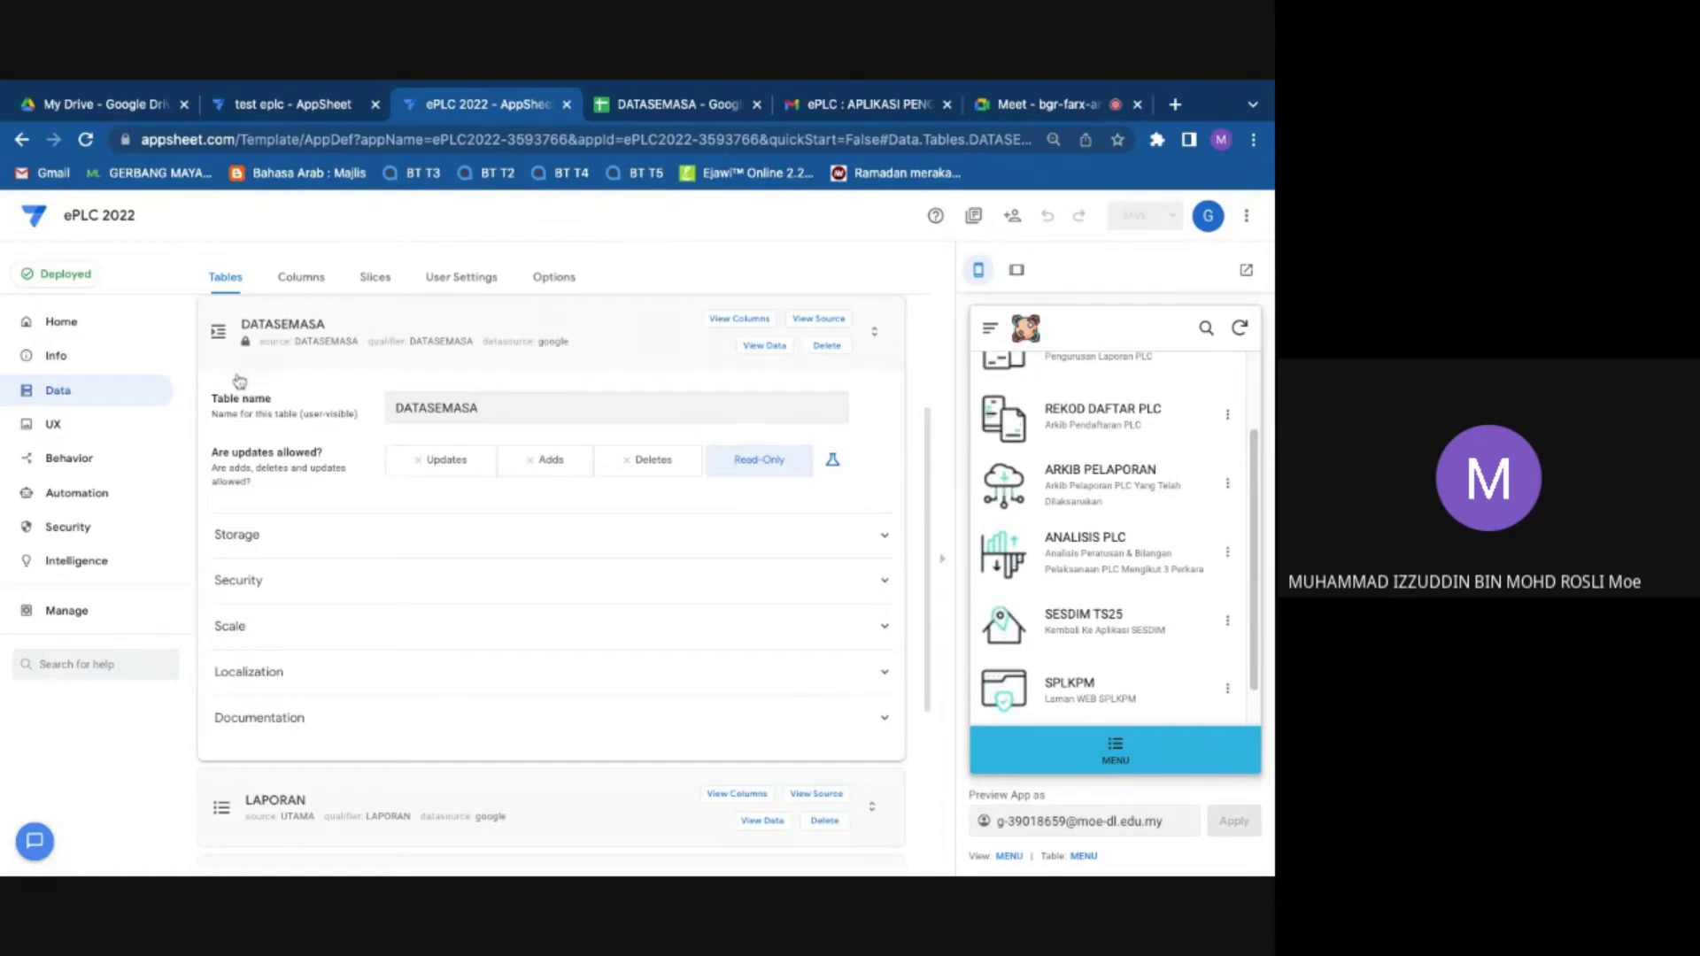
{"action": "left_click", "coordinate": [274, 546]}
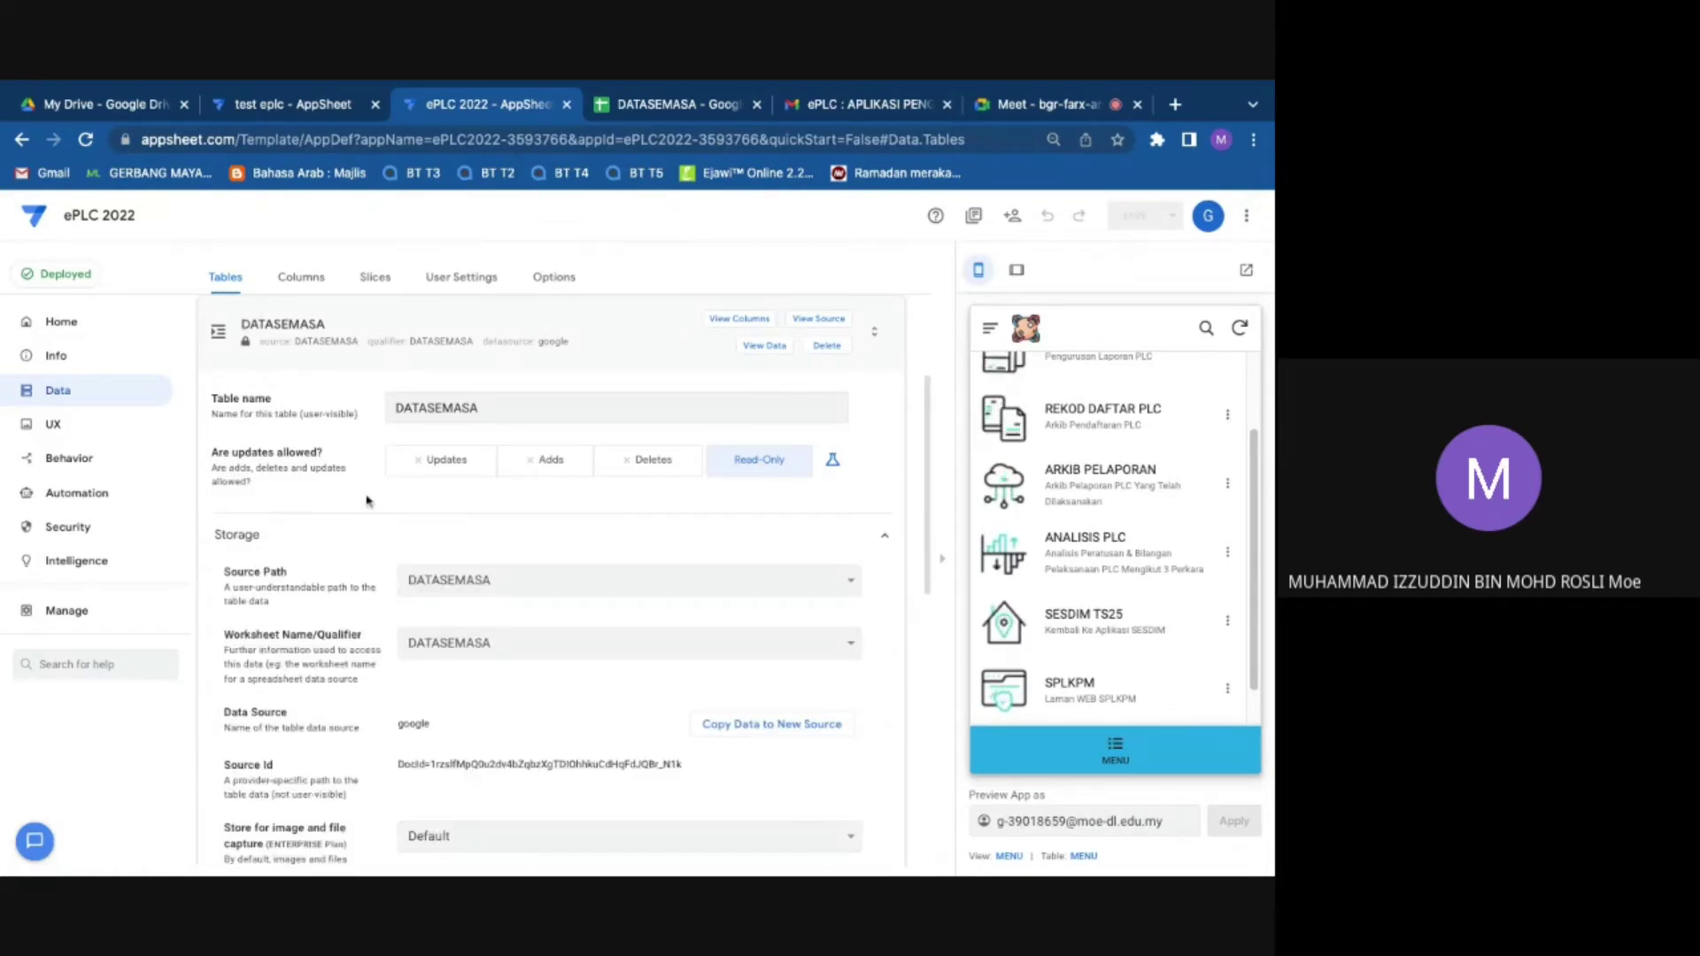
{"action": "scroll", "coordinate": [534, 648], "scroll_direction": "down", "scroll_amount": 1}
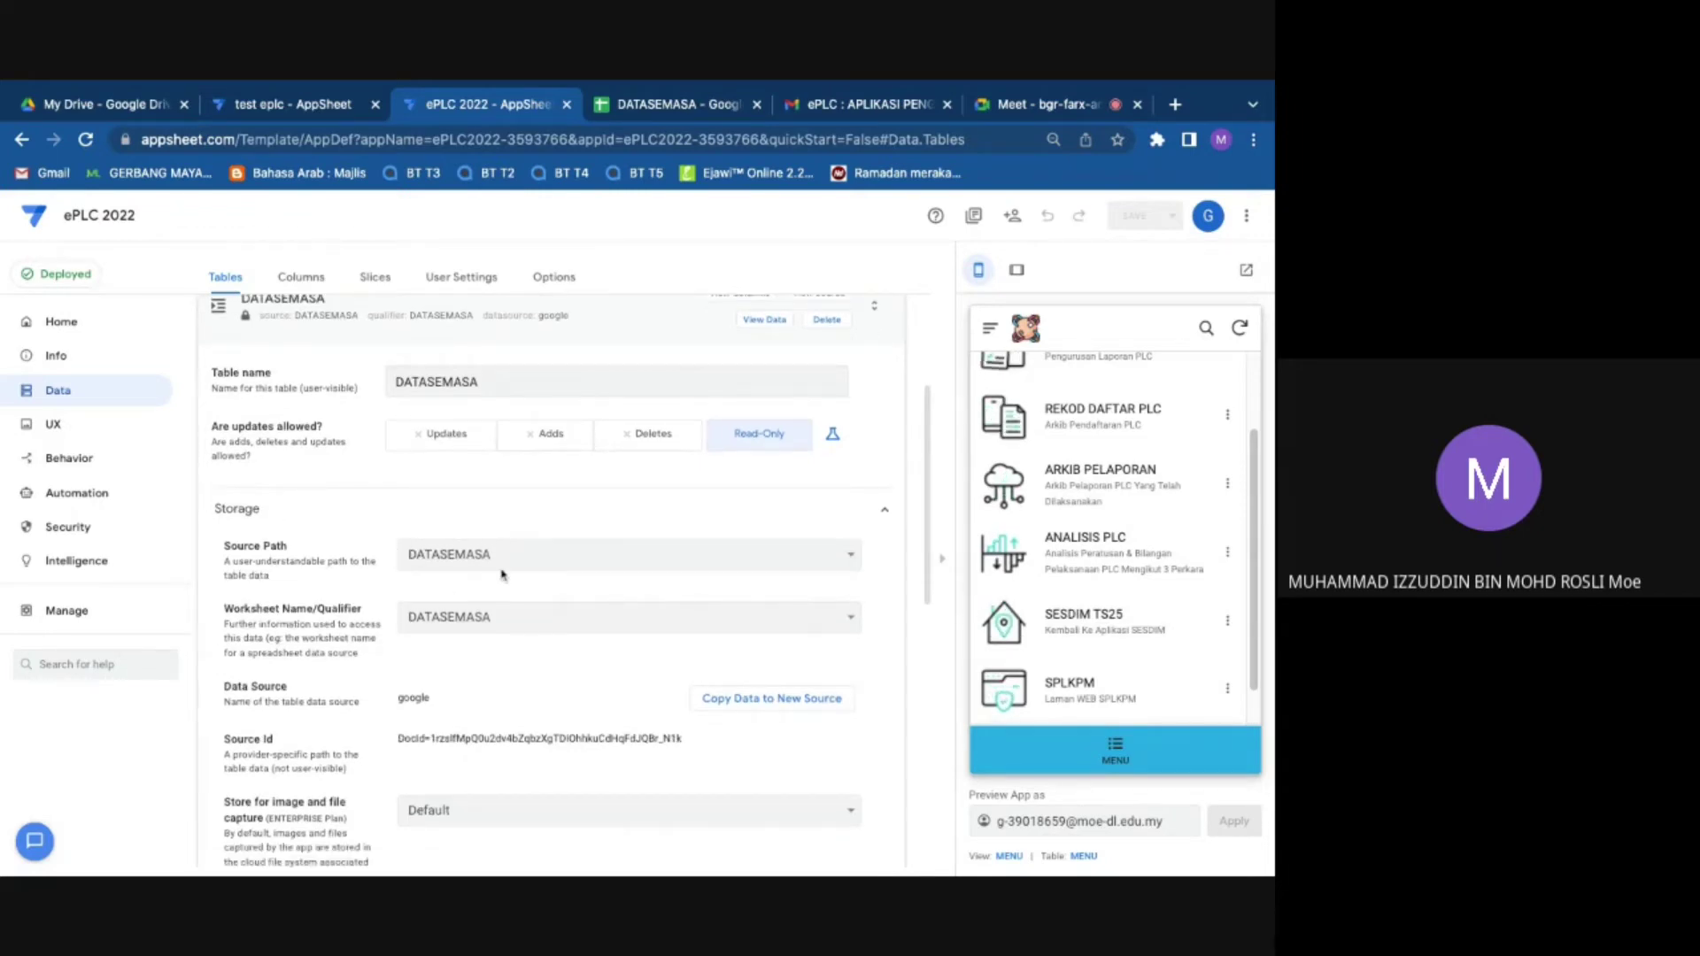
{"action": "left_click", "coordinate": [480, 553]}
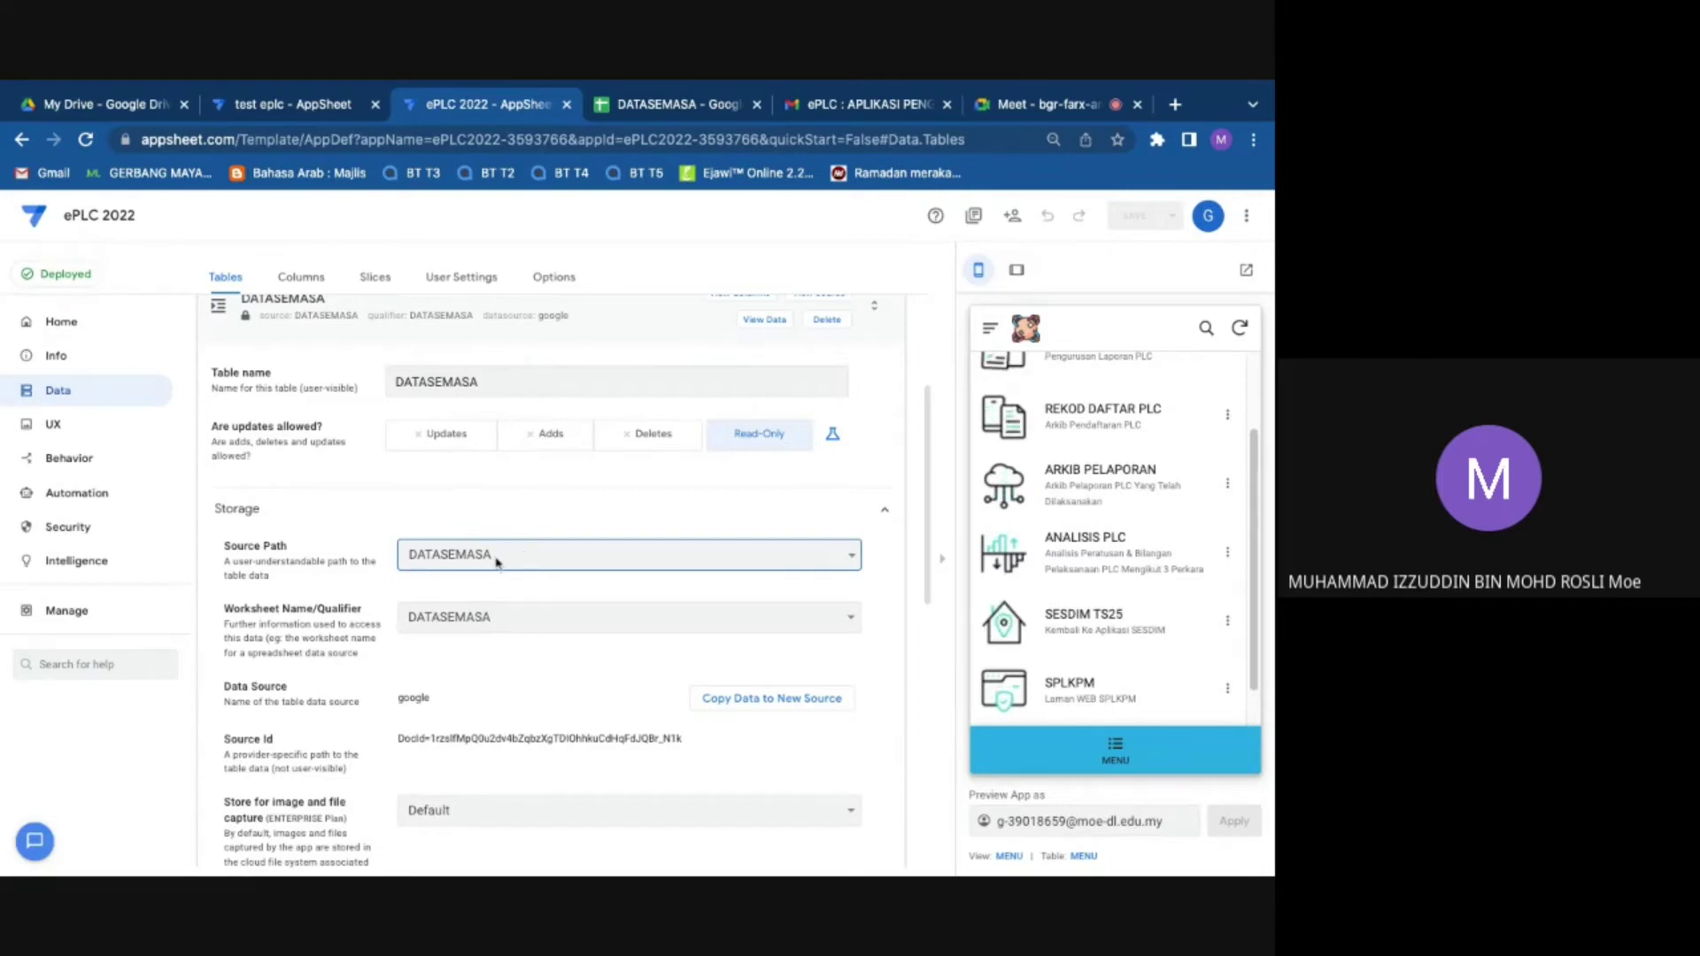
{"action": "left_click", "coordinate": [495, 557]}
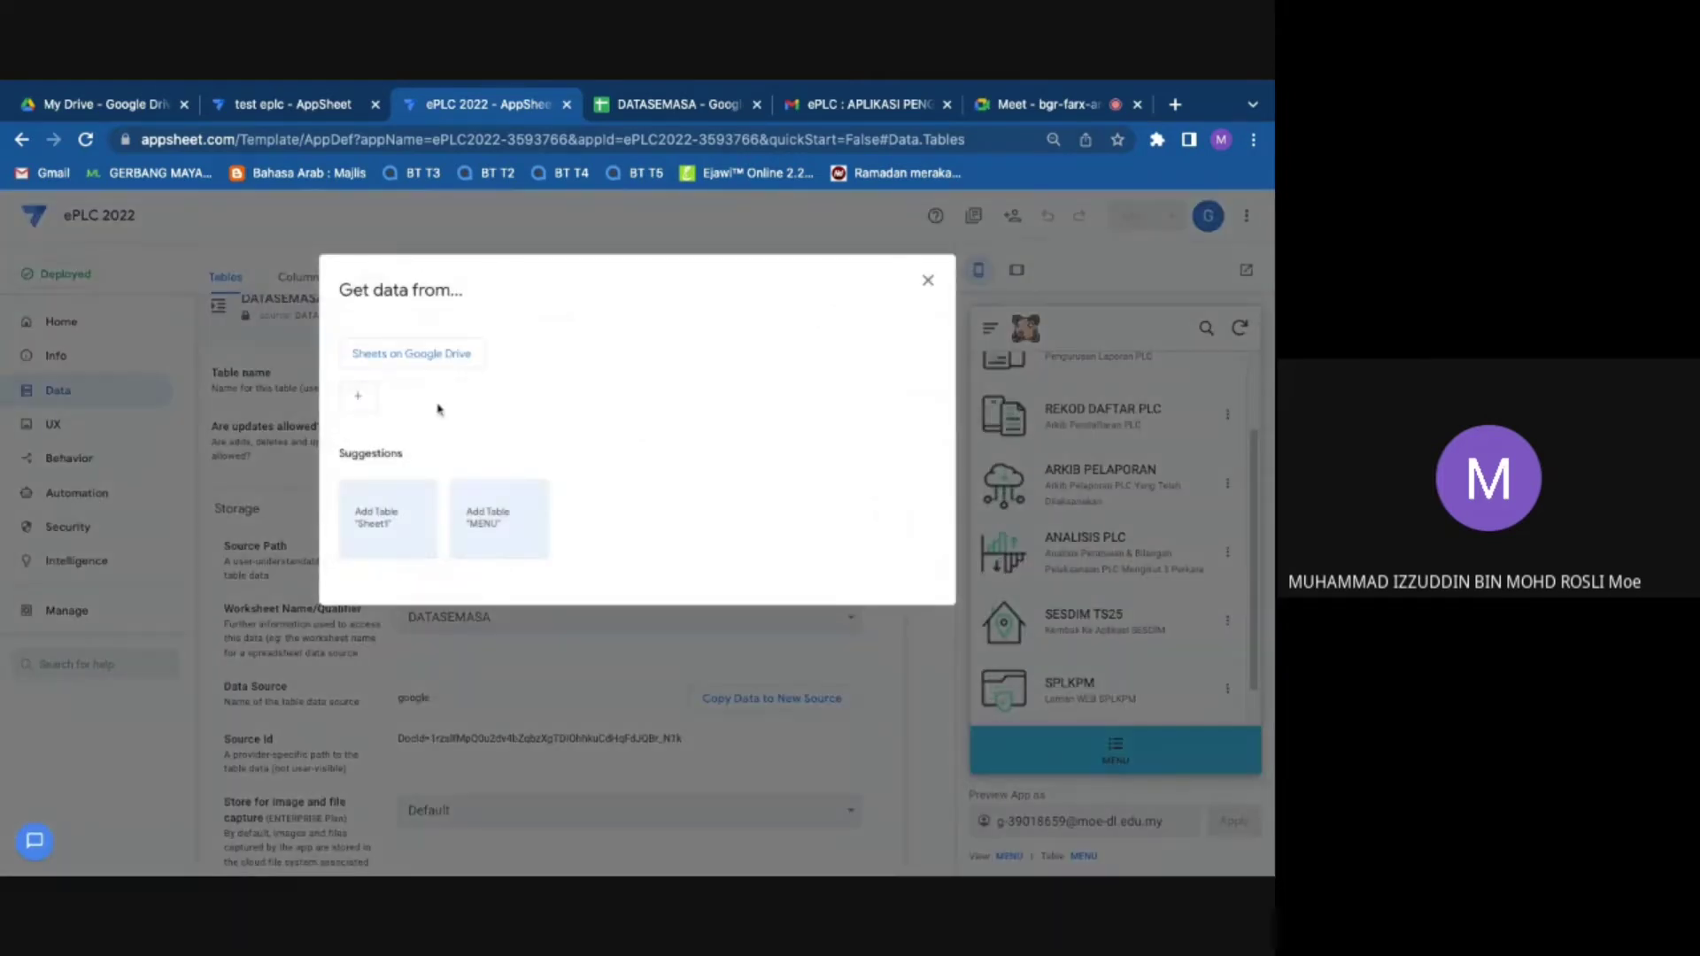
Step: Reopen the source chooser, browse Sheets on Google Drive, and try the ePLC (Responses) spreadsheet
{"action": "left_click", "coordinate": [927, 284]}
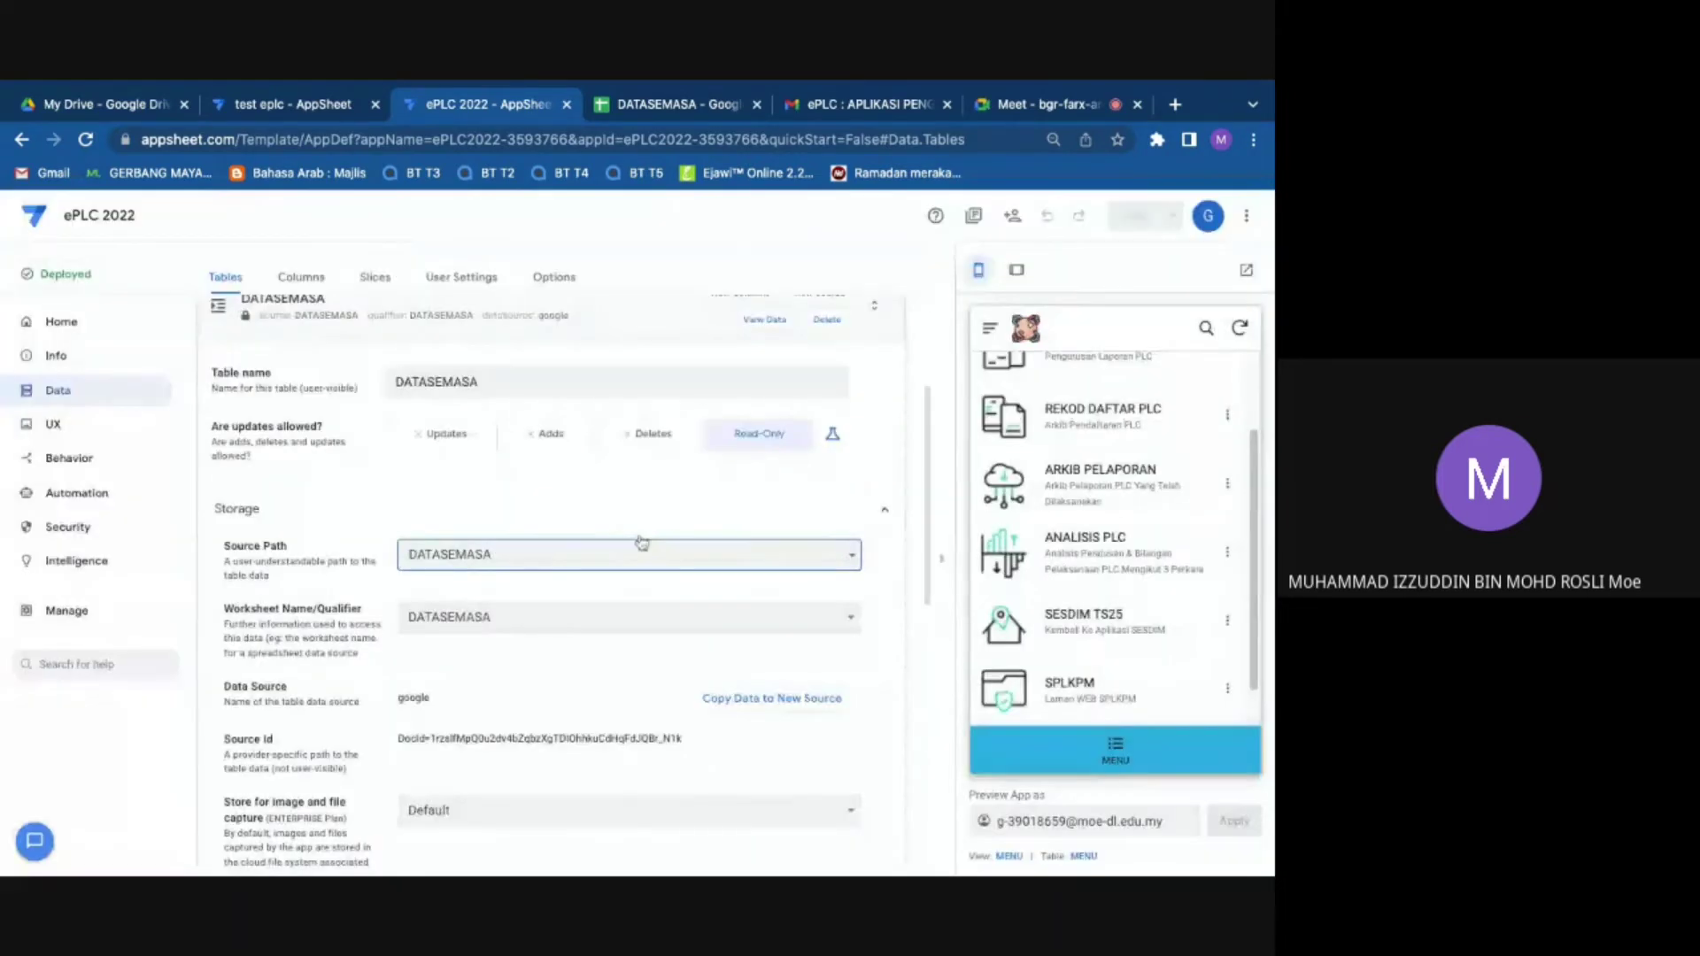
{"action": "left_click", "coordinate": [535, 573]}
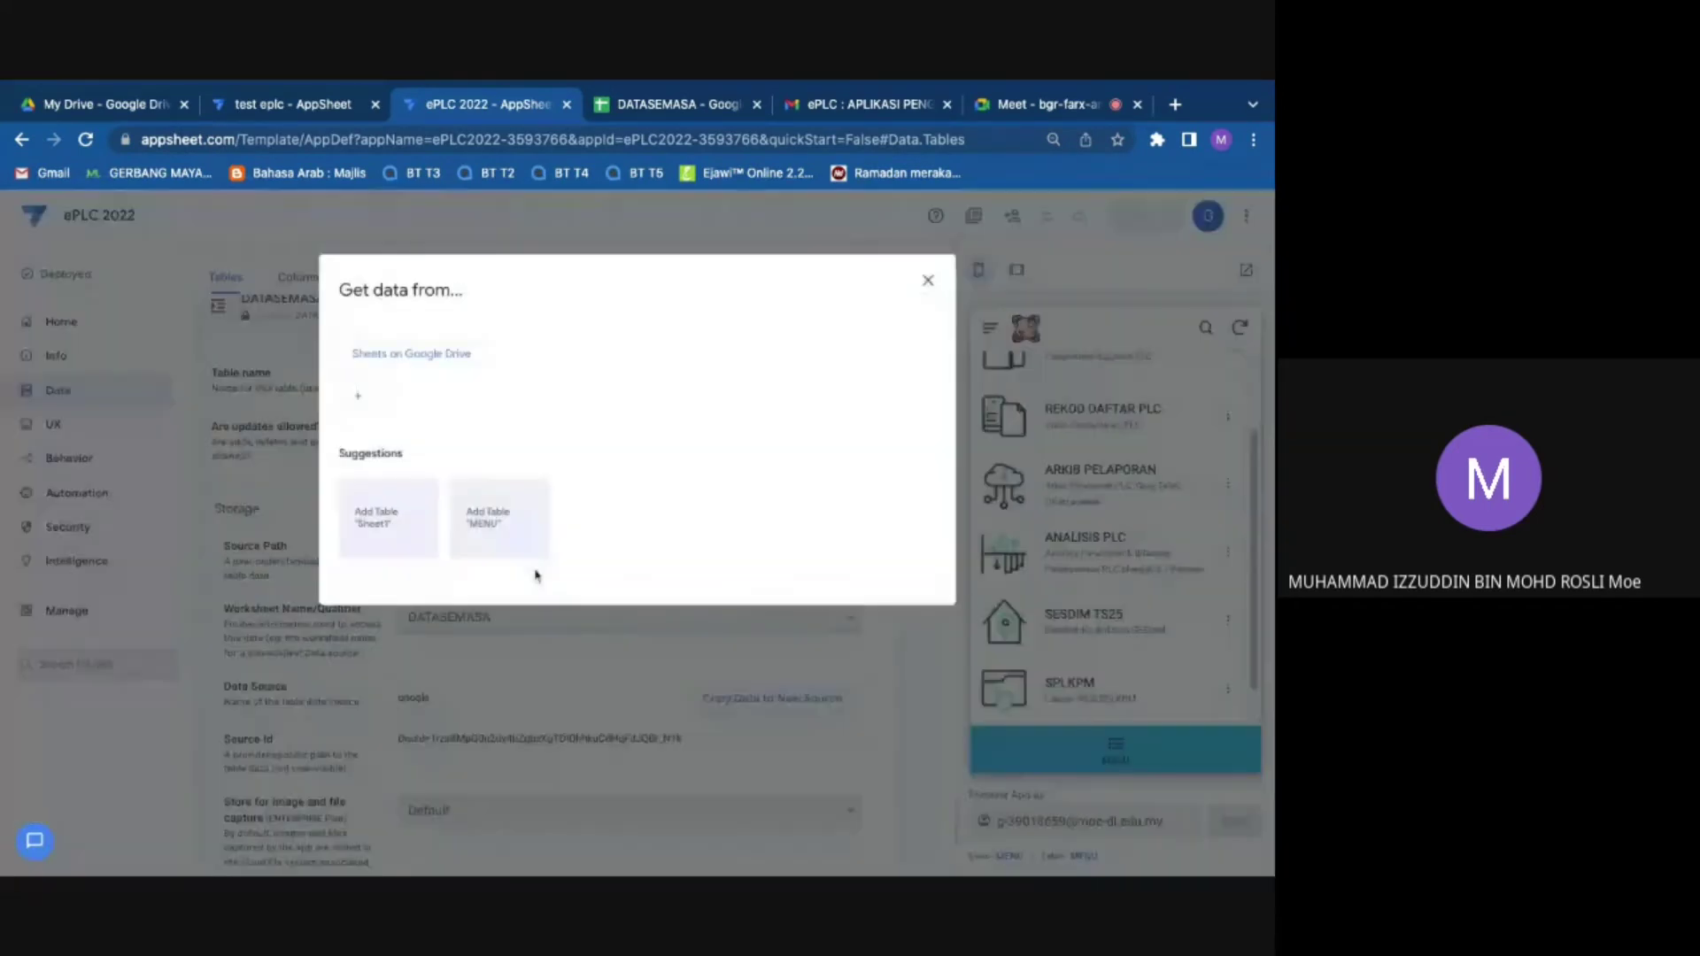
{"action": "left_click", "coordinate": [439, 355]}
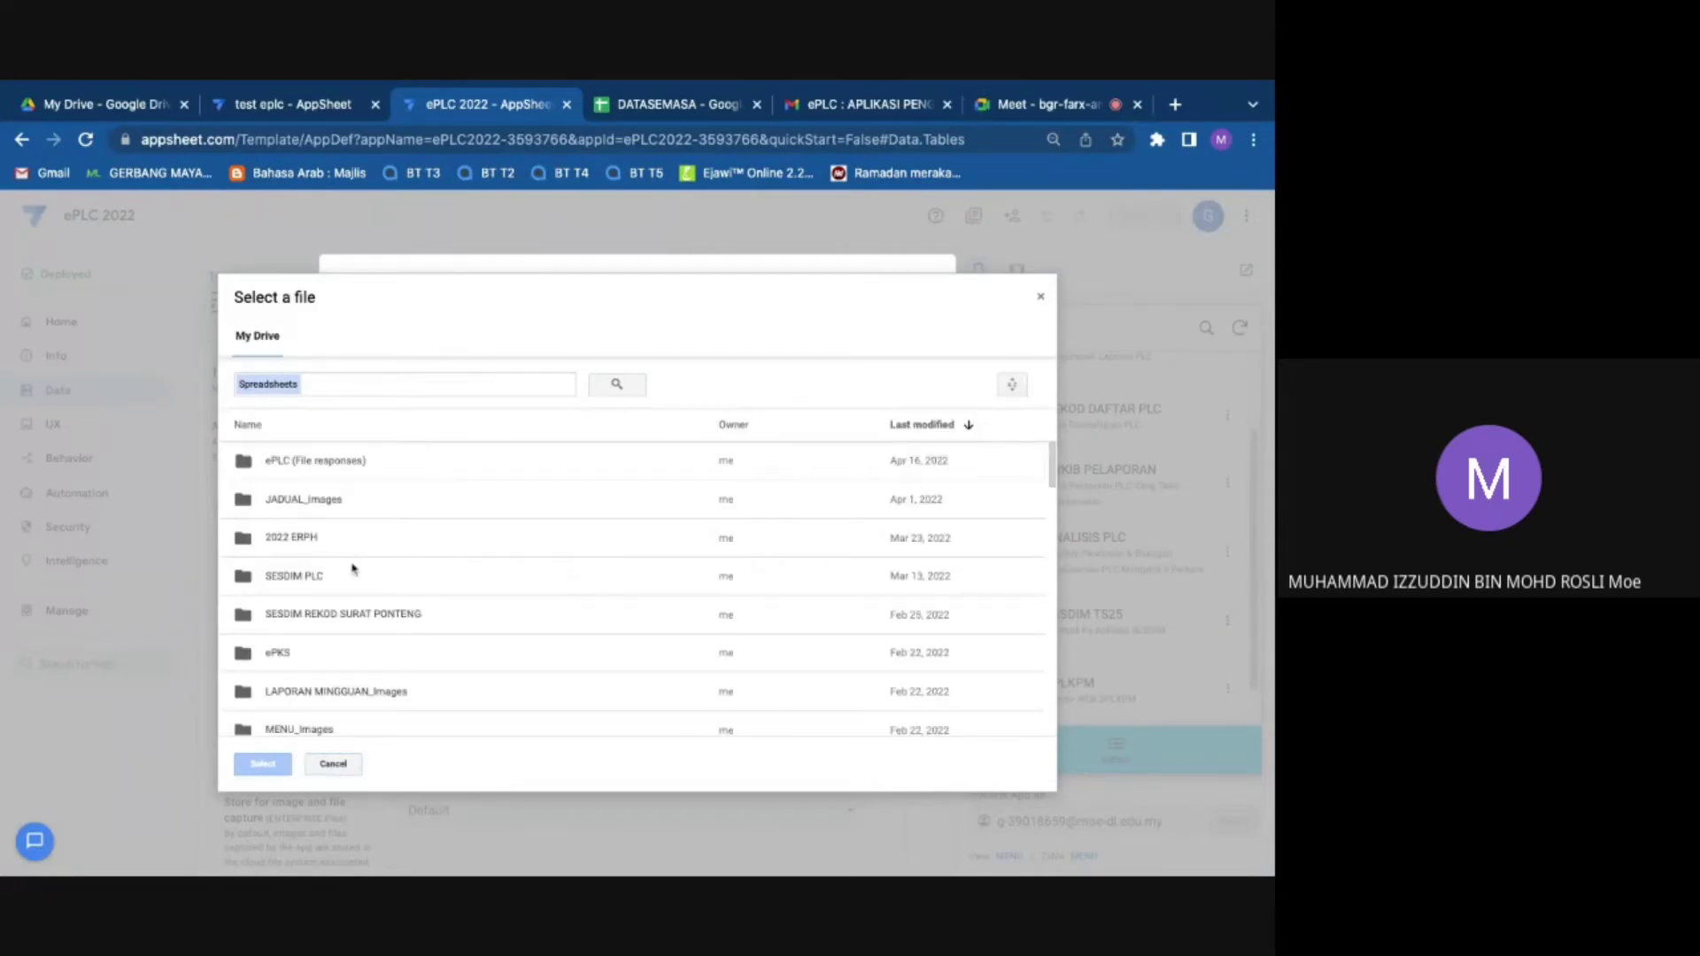
{"action": "scroll", "coordinate": [350, 602], "scroll_direction": "down", "scroll_amount": 15}
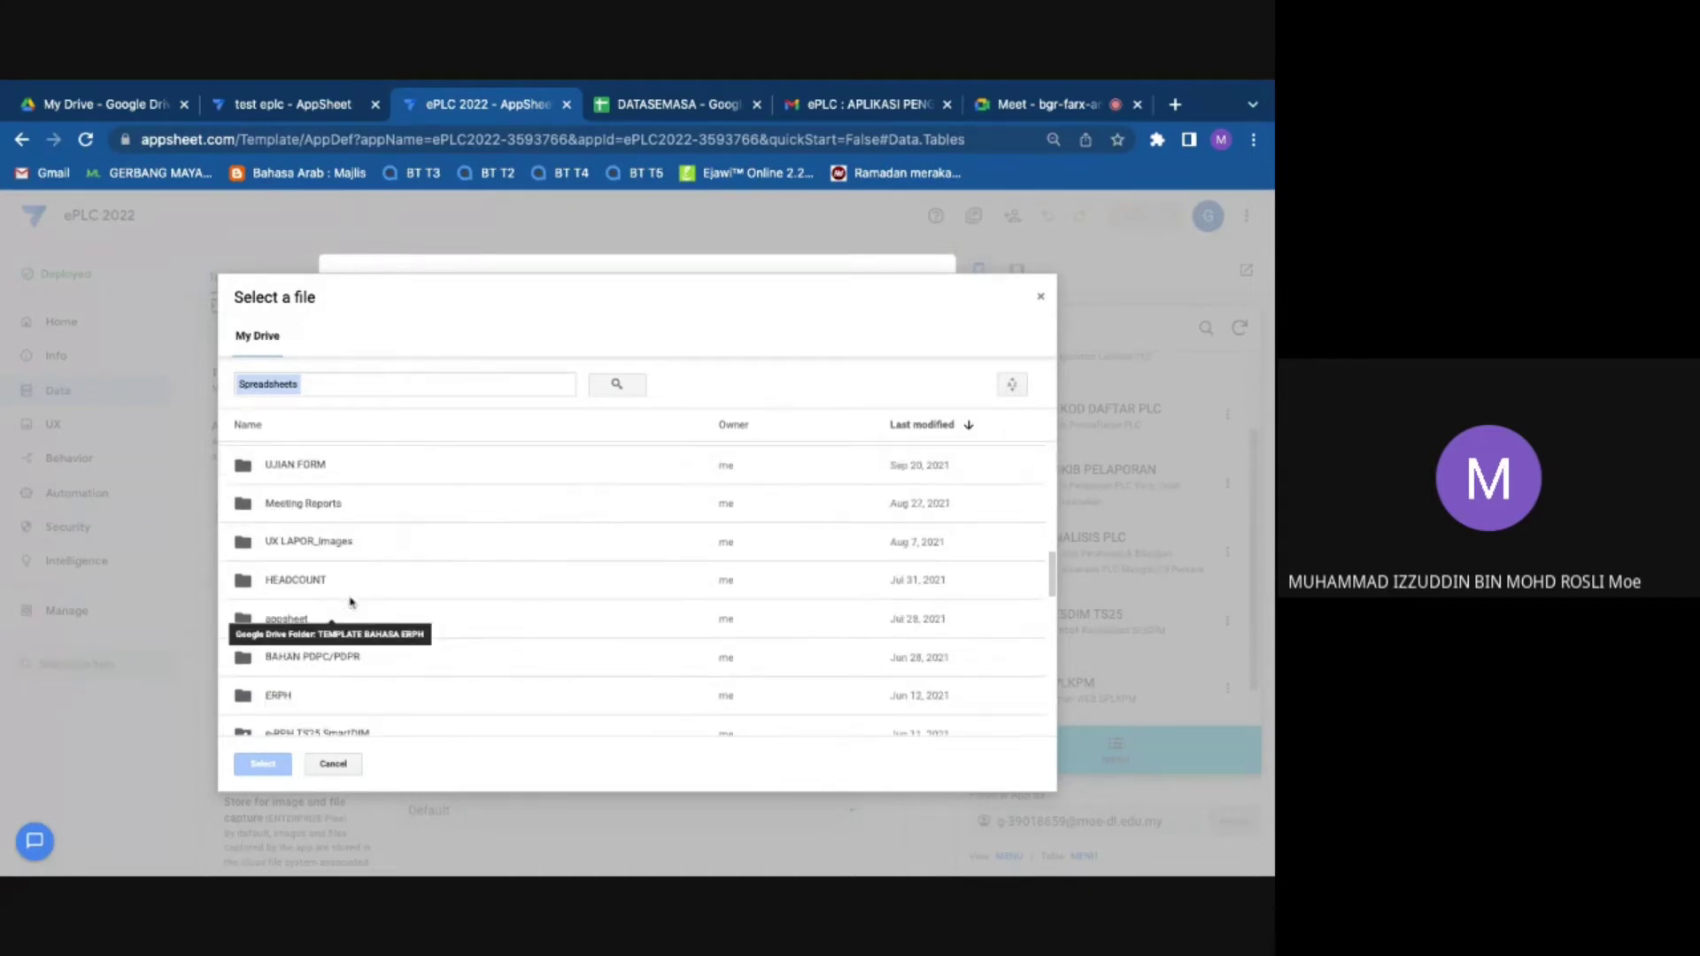
{"action": "scroll", "coordinate": [337, 586], "scroll_direction": "down", "scroll_amount": 10}
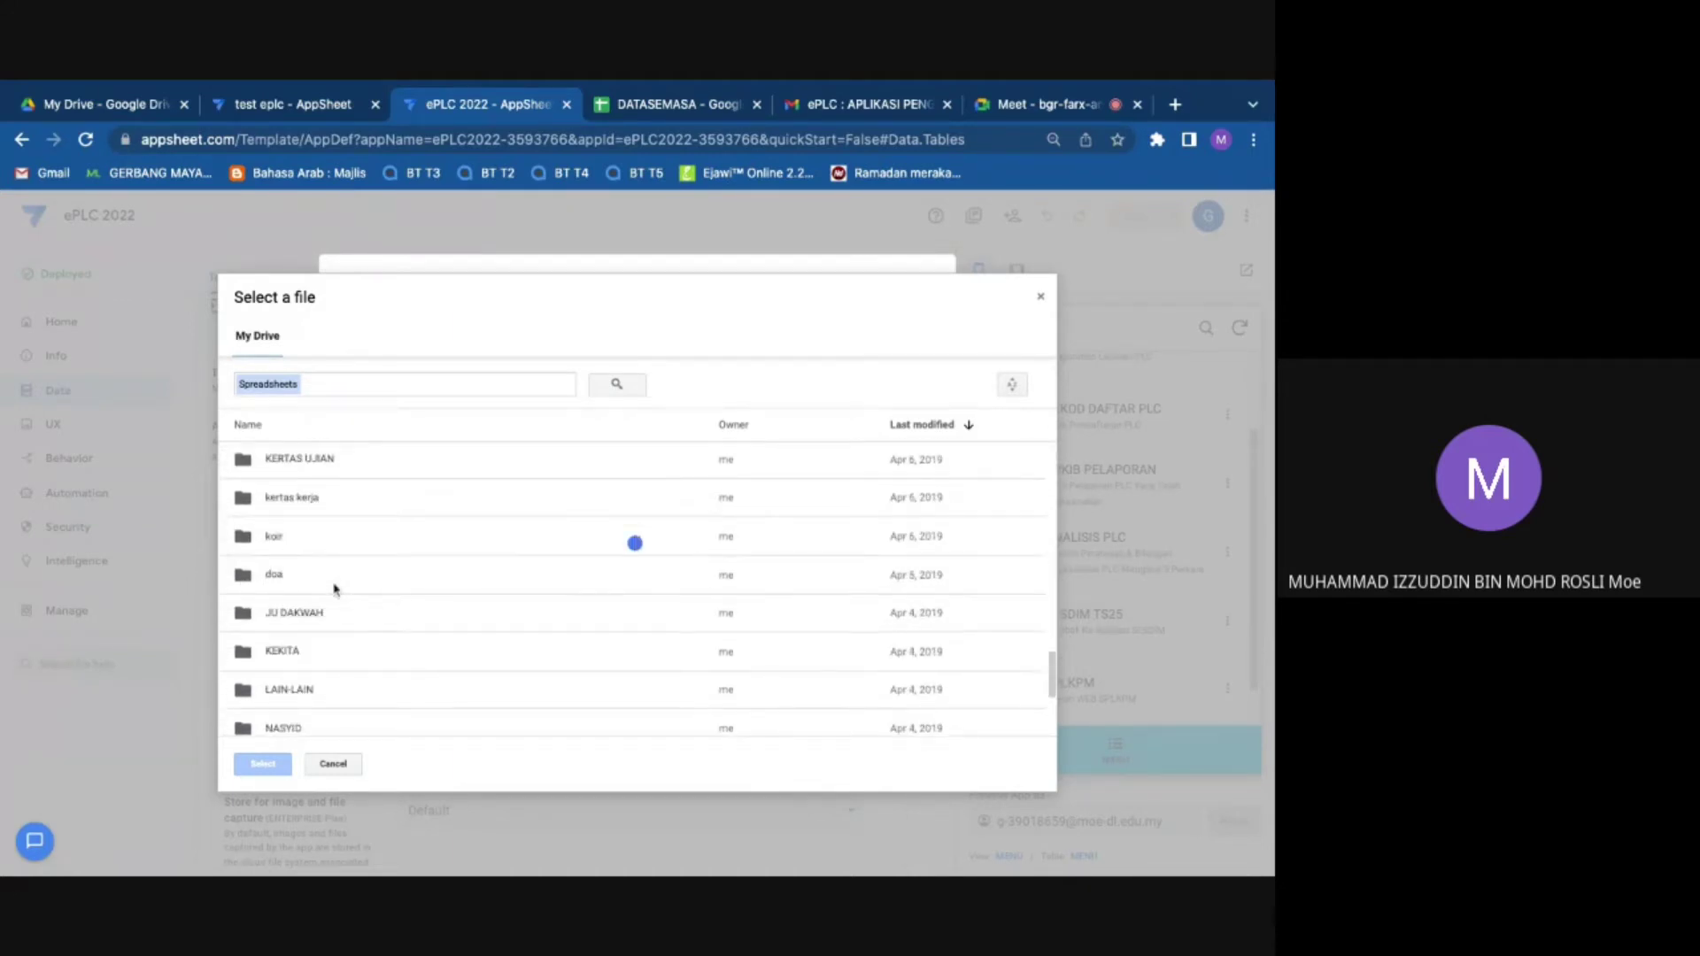
{"action": "scroll", "coordinate": [334, 587], "scroll_direction": "up", "scroll_amount": 2}
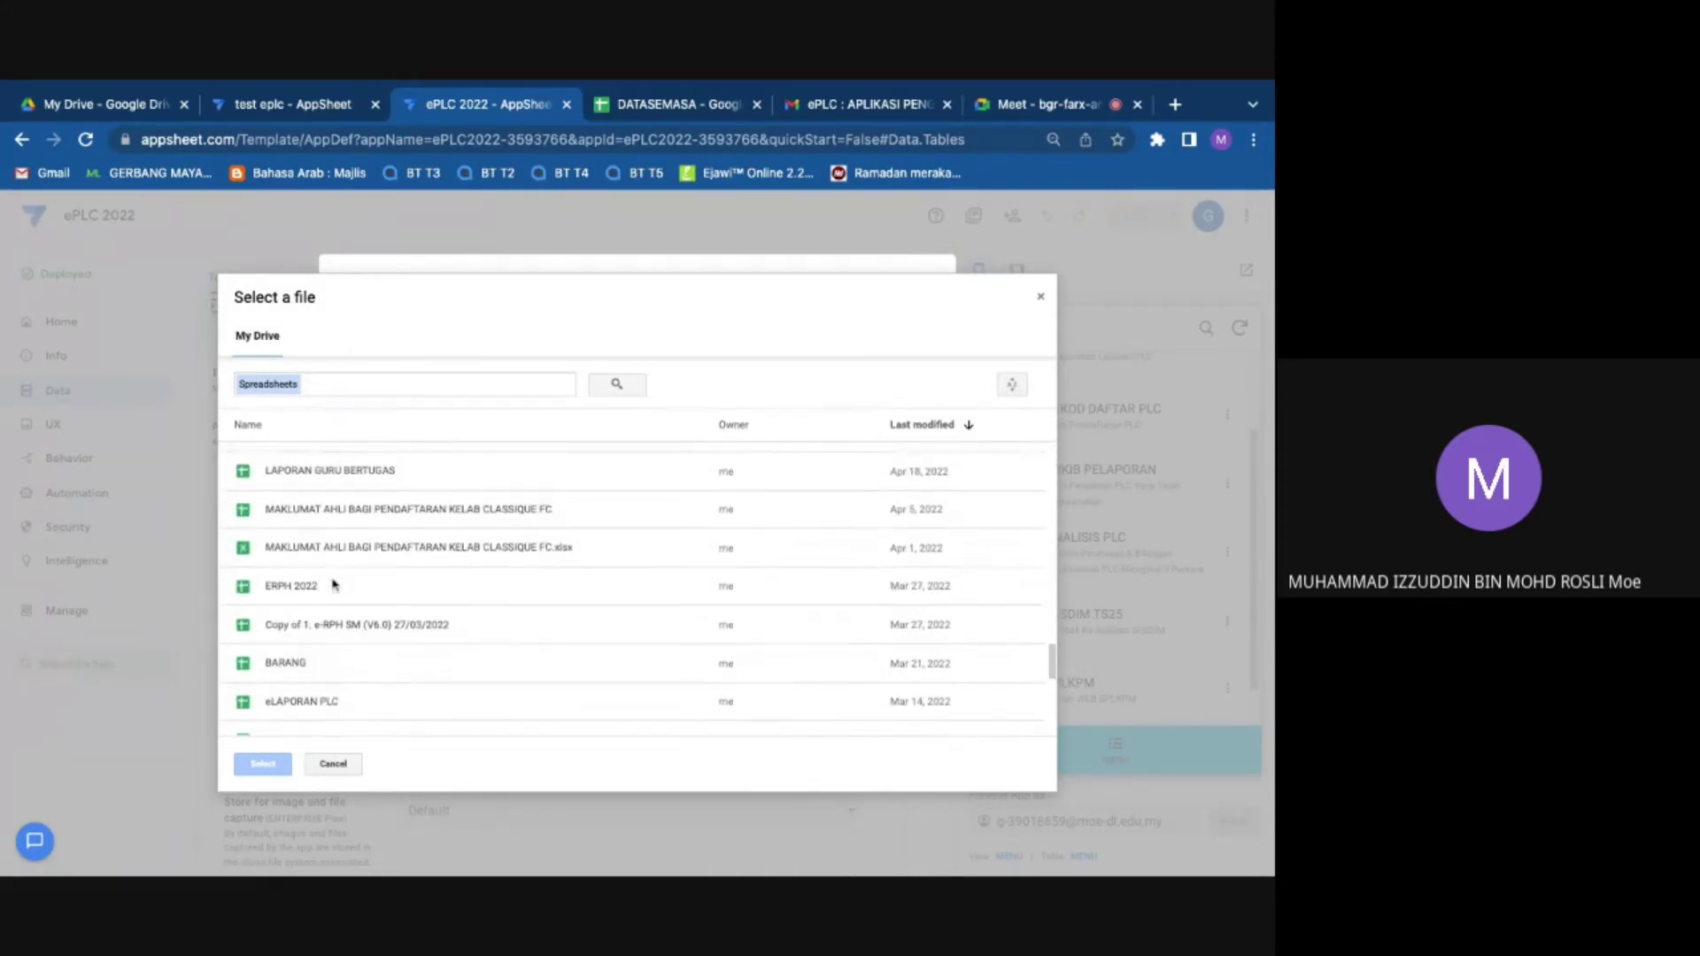
{"action": "scroll", "coordinate": [334, 584], "scroll_direction": "up", "scroll_amount": 1}
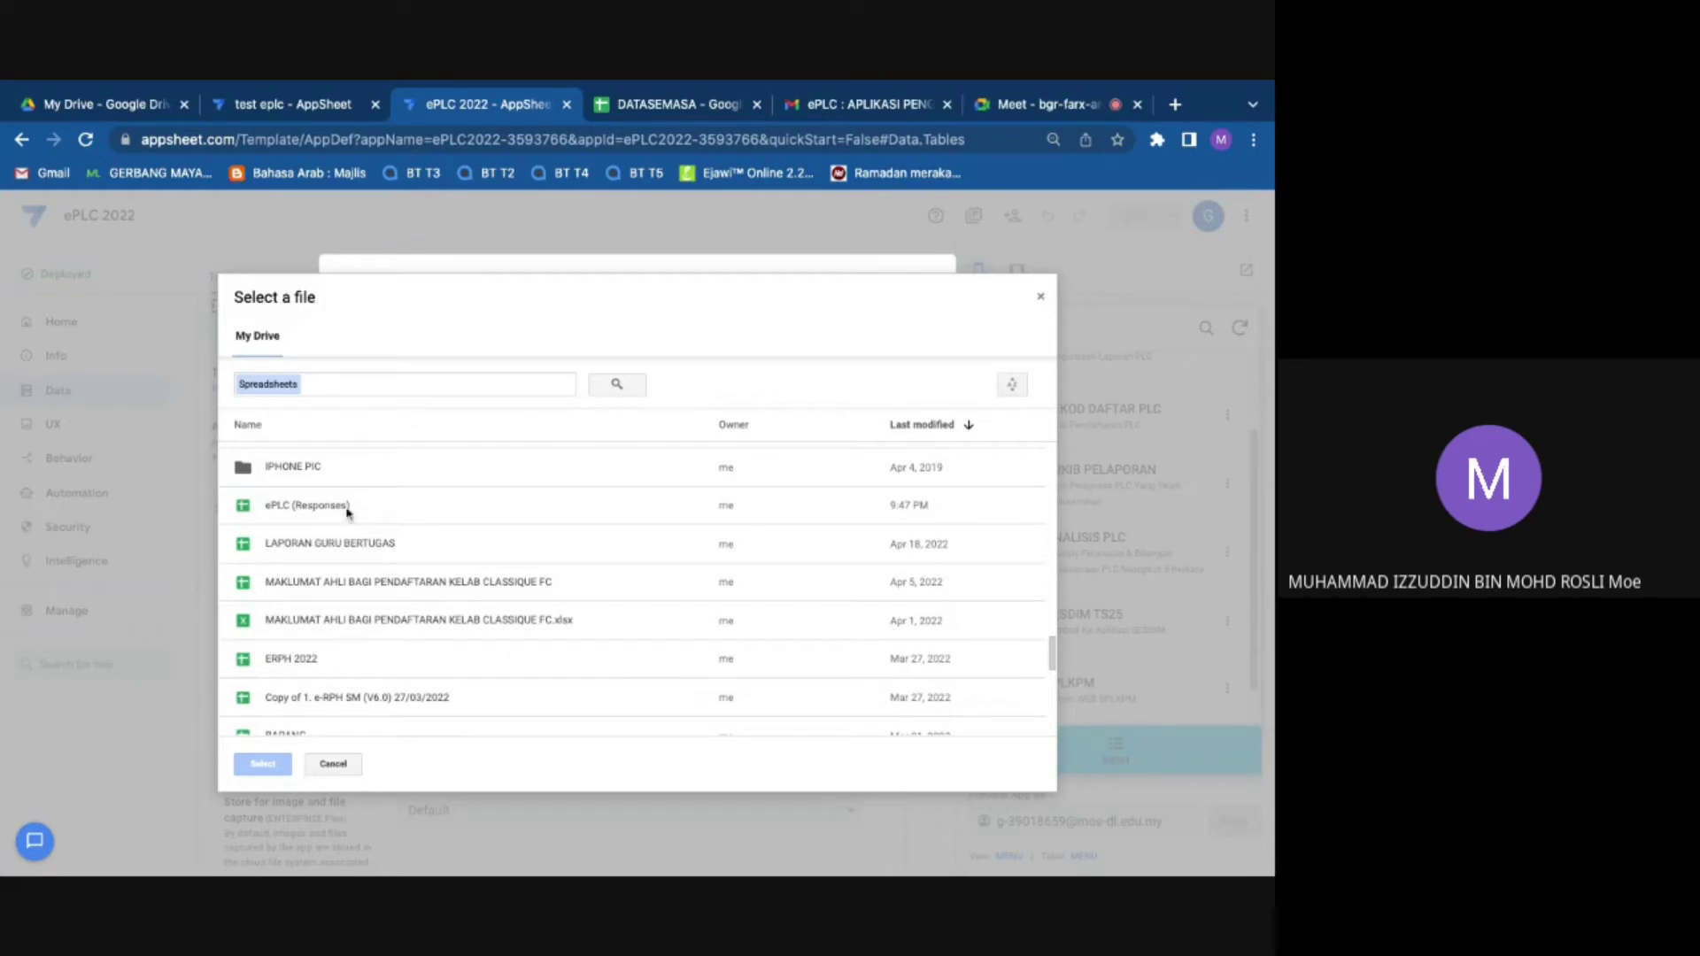
{"action": "left_click", "coordinate": [351, 510]}
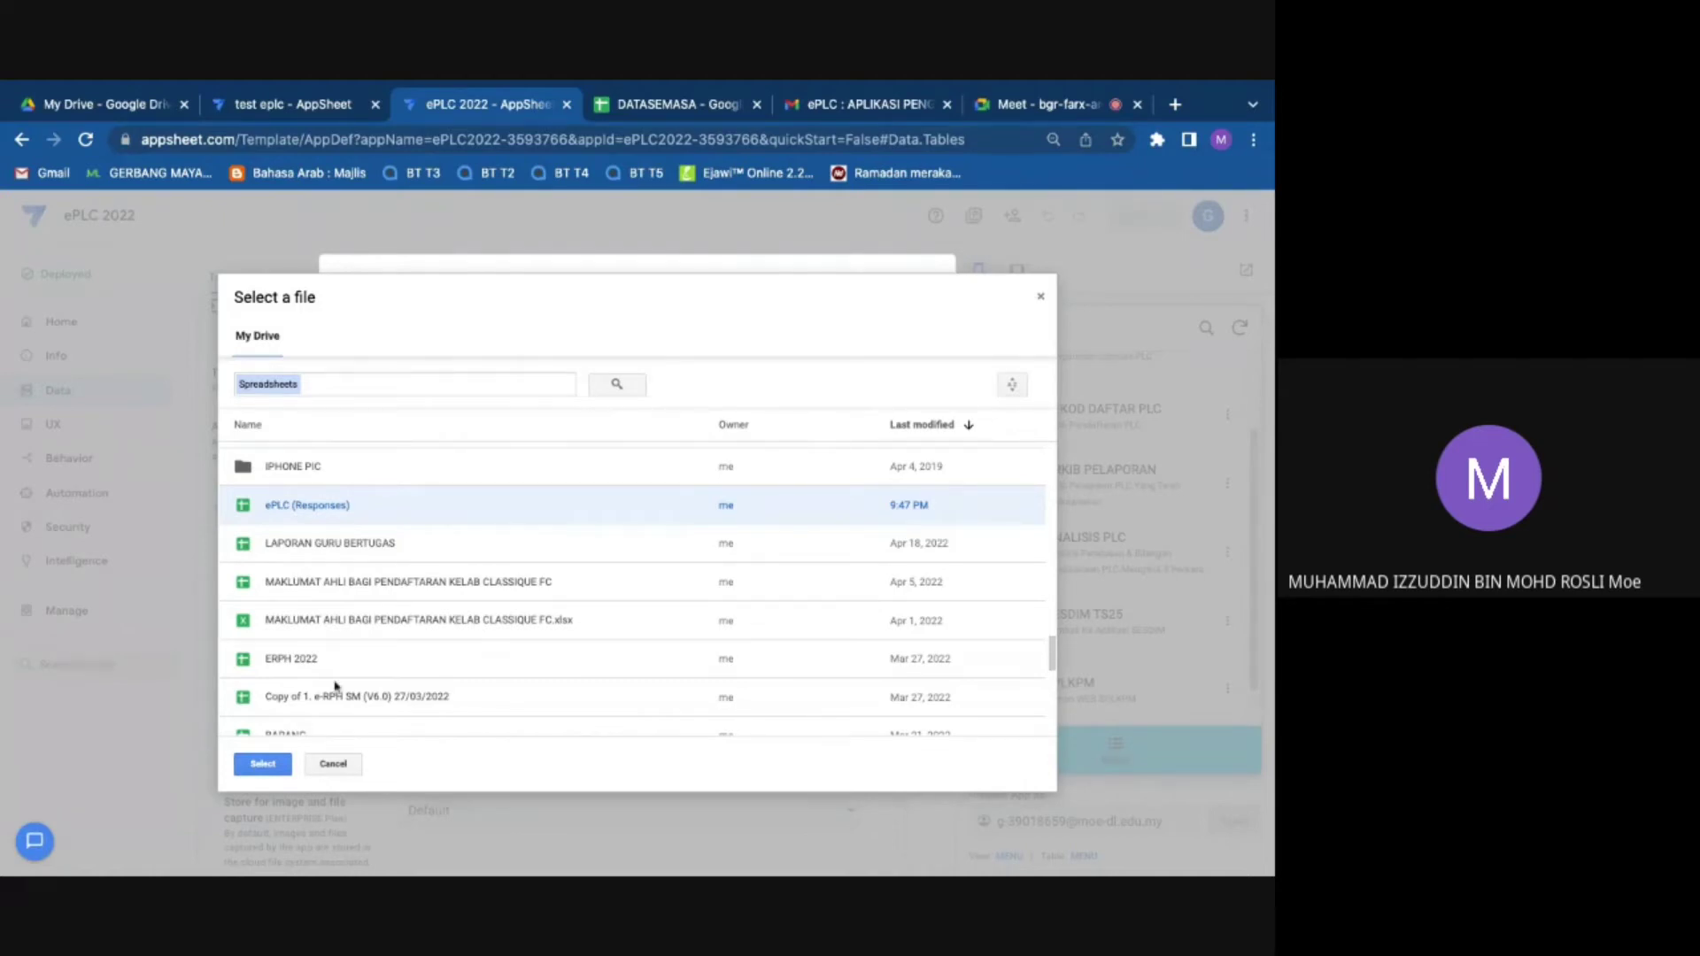
{"action": "scroll", "coordinate": [378, 660], "scroll_direction": "down", "scroll_amount": 3}
{"action": "scroll", "coordinate": [378, 660], "scroll_direction": "up", "scroll_amount": 6}
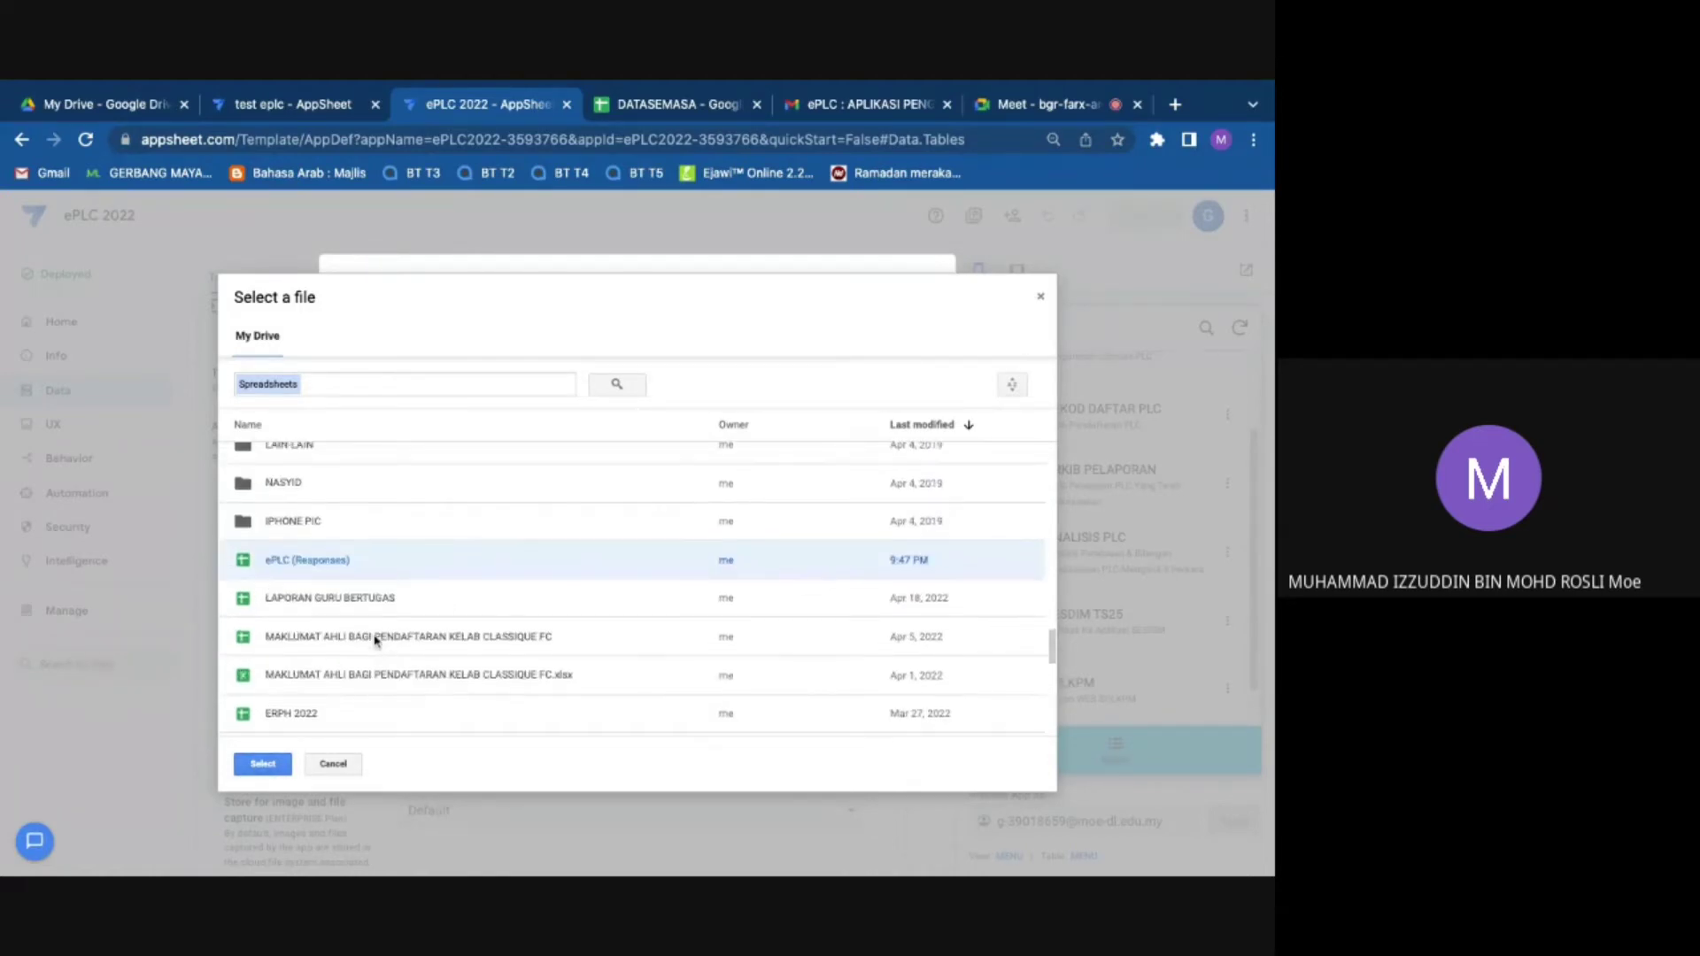
{"action": "scroll", "coordinate": [344, 589], "scroll_direction": "up", "scroll_amount": 3}
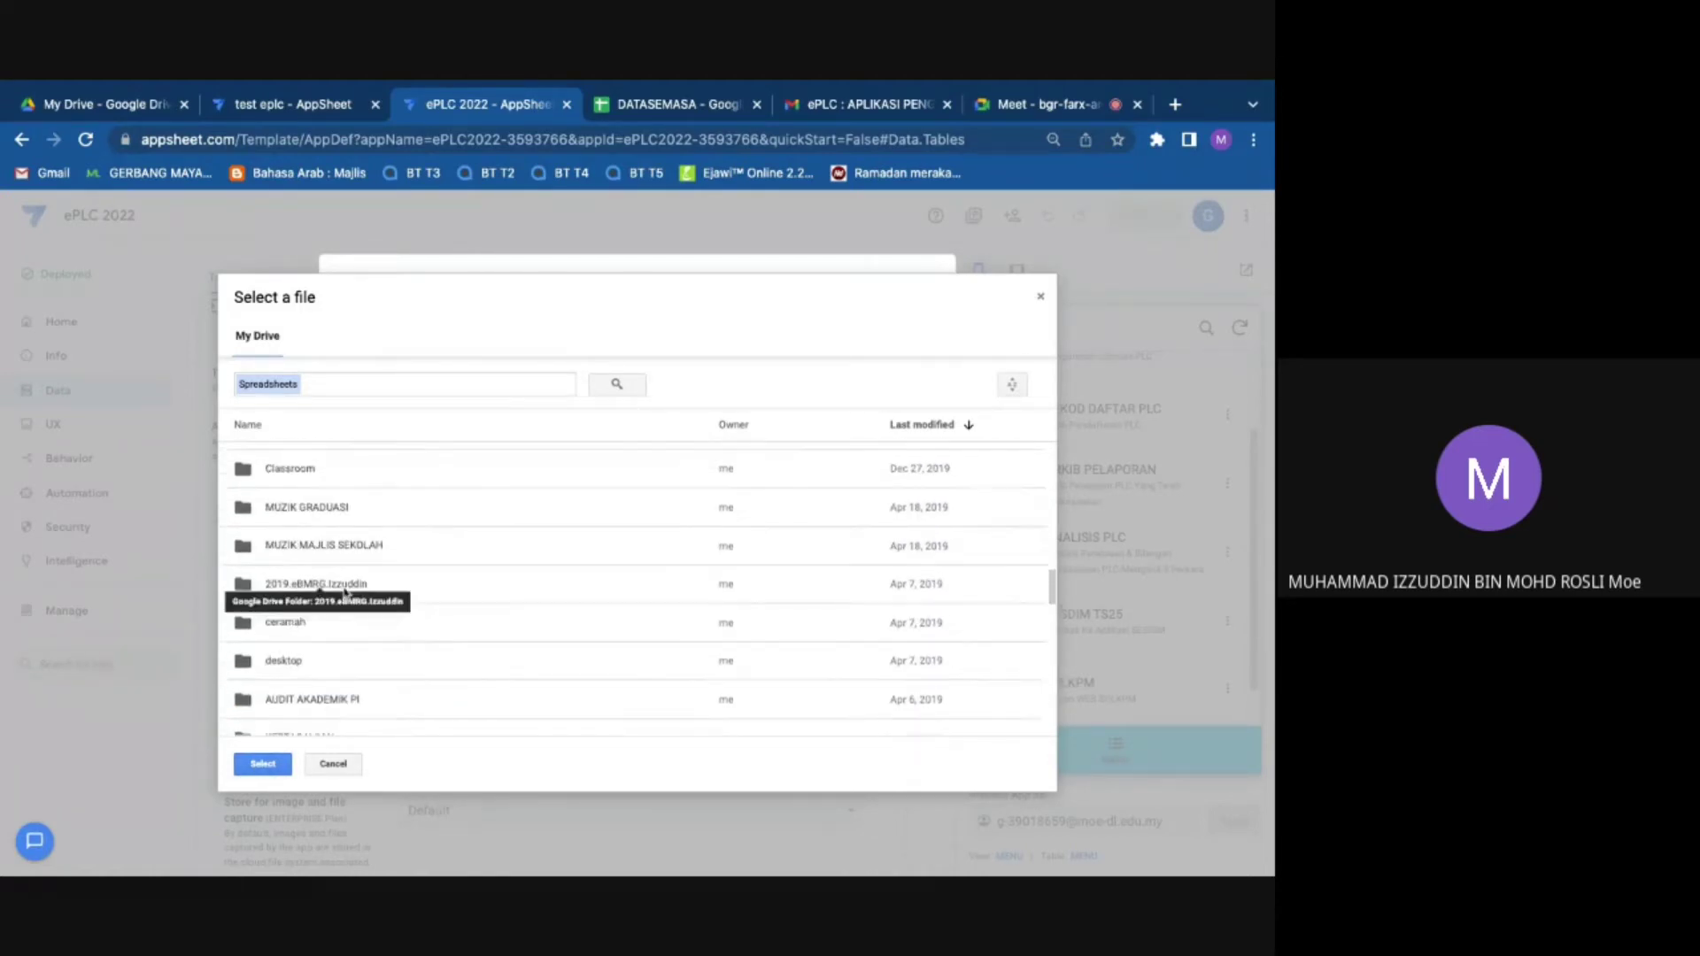
Step: Search Drive for 'akp' and select DATA GURU DAN AKP from SESDIM DATA GURU AKP
{"action": "left_click", "coordinate": [391, 386]}
{"action": "type", "text": "akp"}
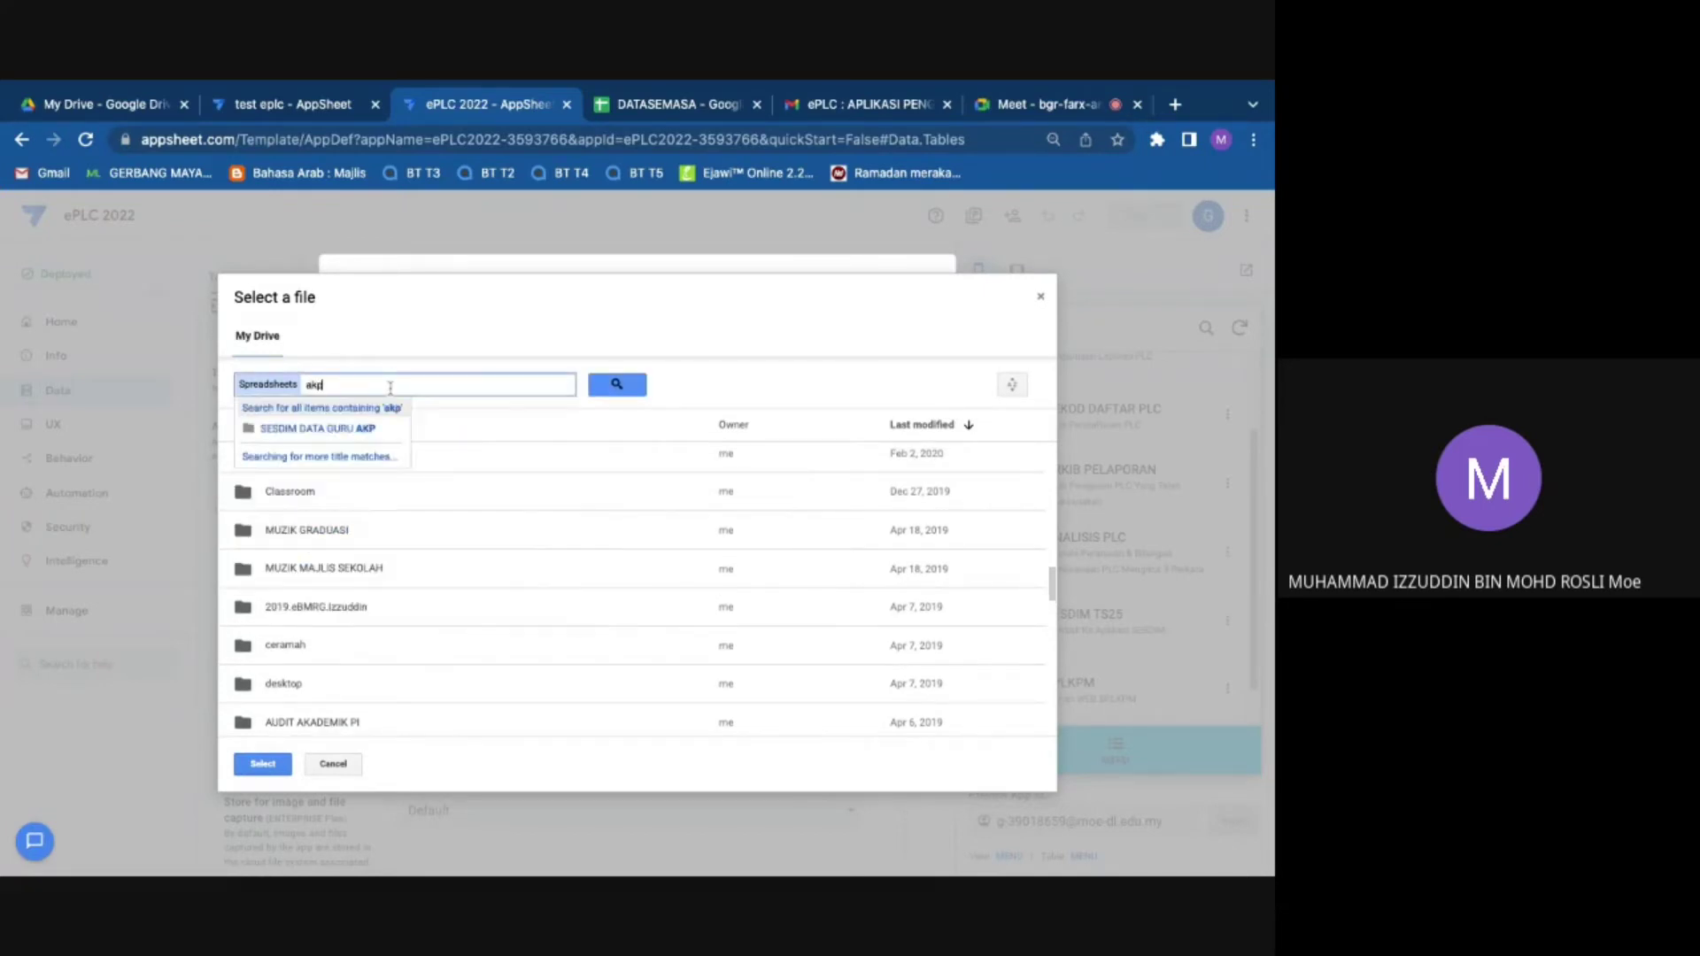
{"action": "left_click", "coordinate": [398, 430]}
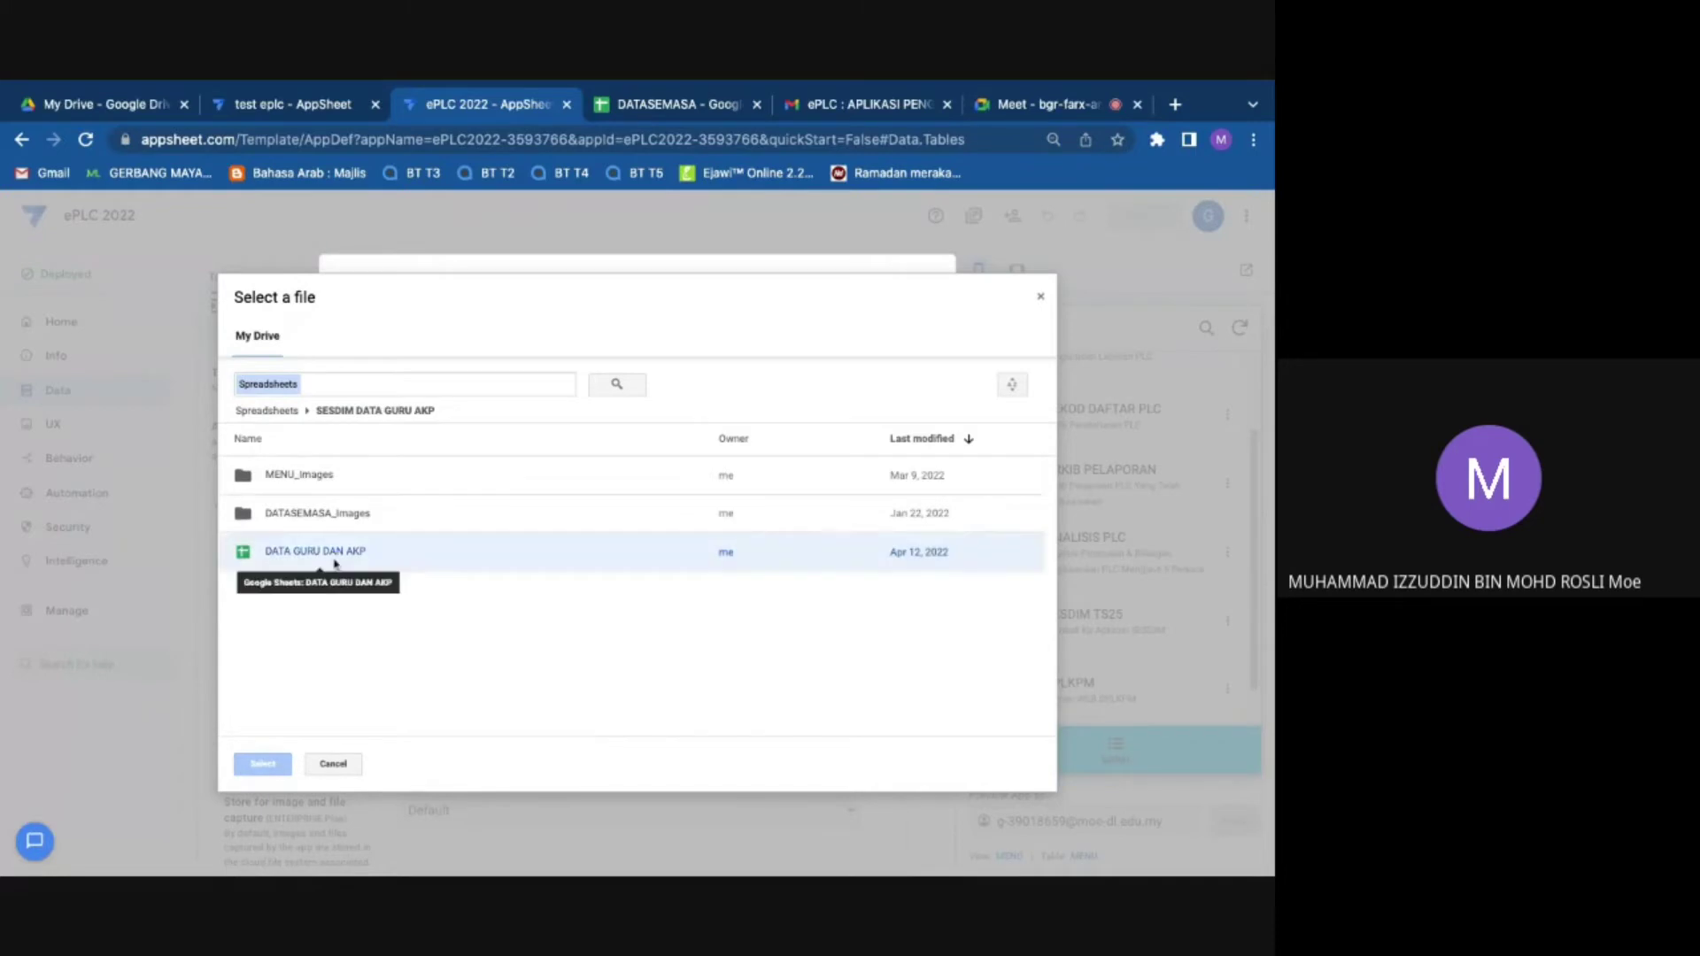
{"action": "left_click", "coordinate": [335, 563]}
{"action": "left_click", "coordinate": [263, 762]}
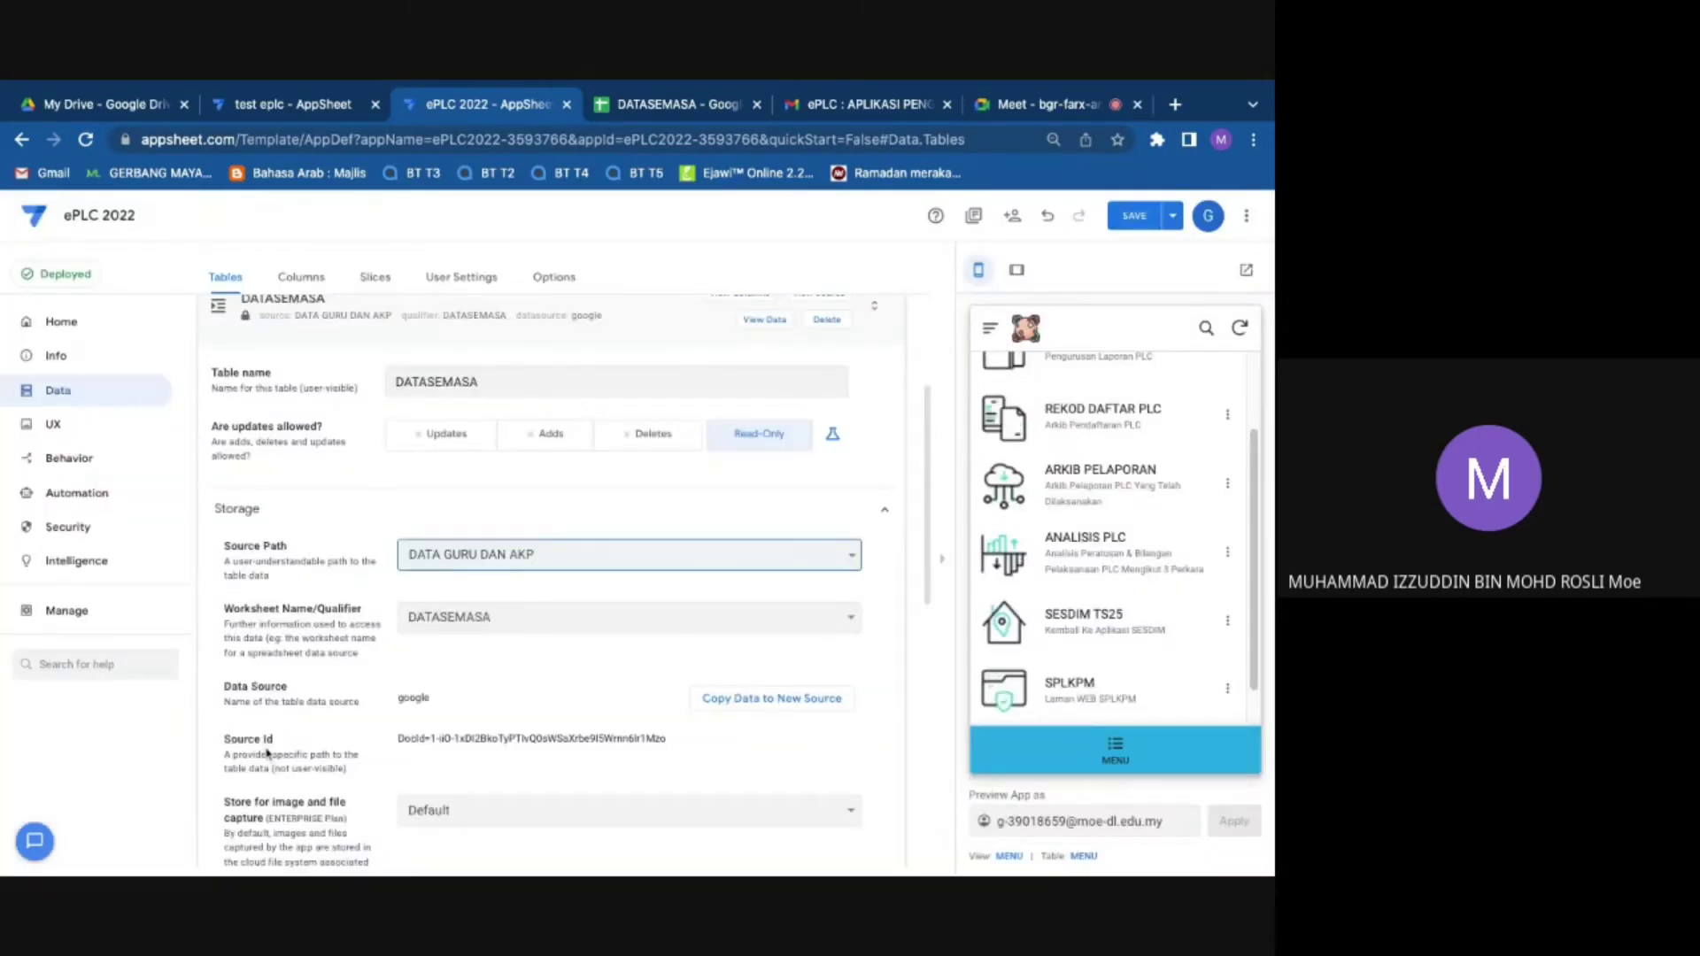
Step: Compare DATASEMASA's worksheet name setting against the DATASEMASA spreadsheet in Google Sheets
{"action": "left_click", "coordinate": [525, 626]}
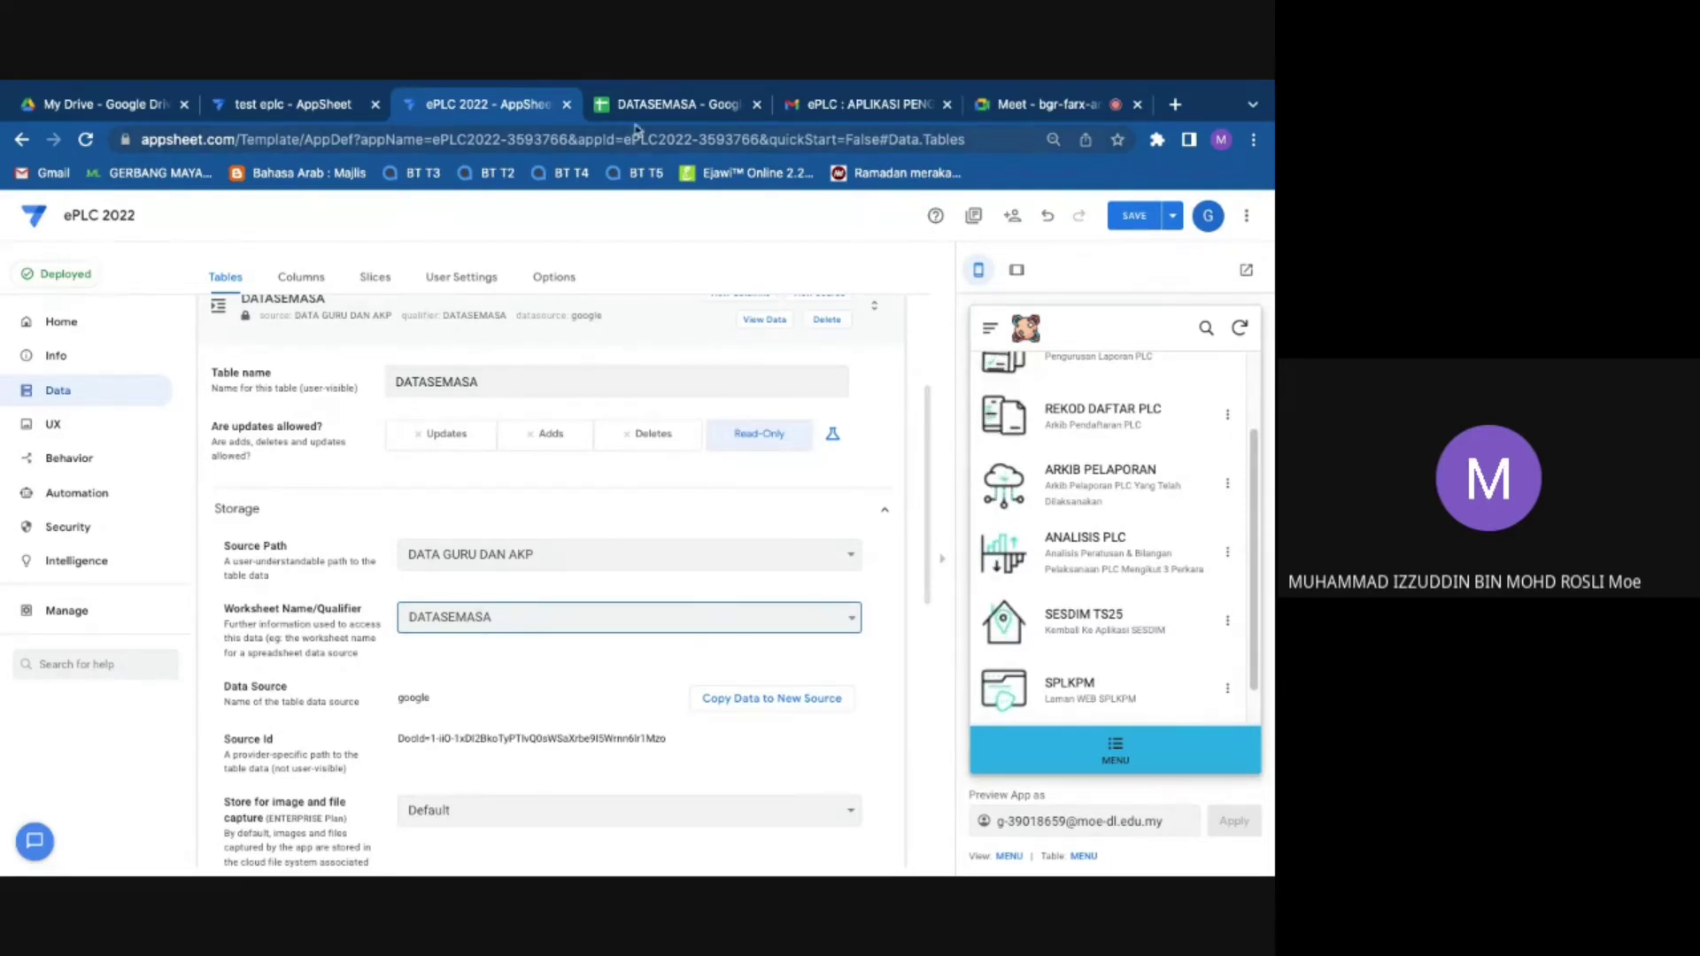
{"action": "left_click", "coordinate": [638, 108]}
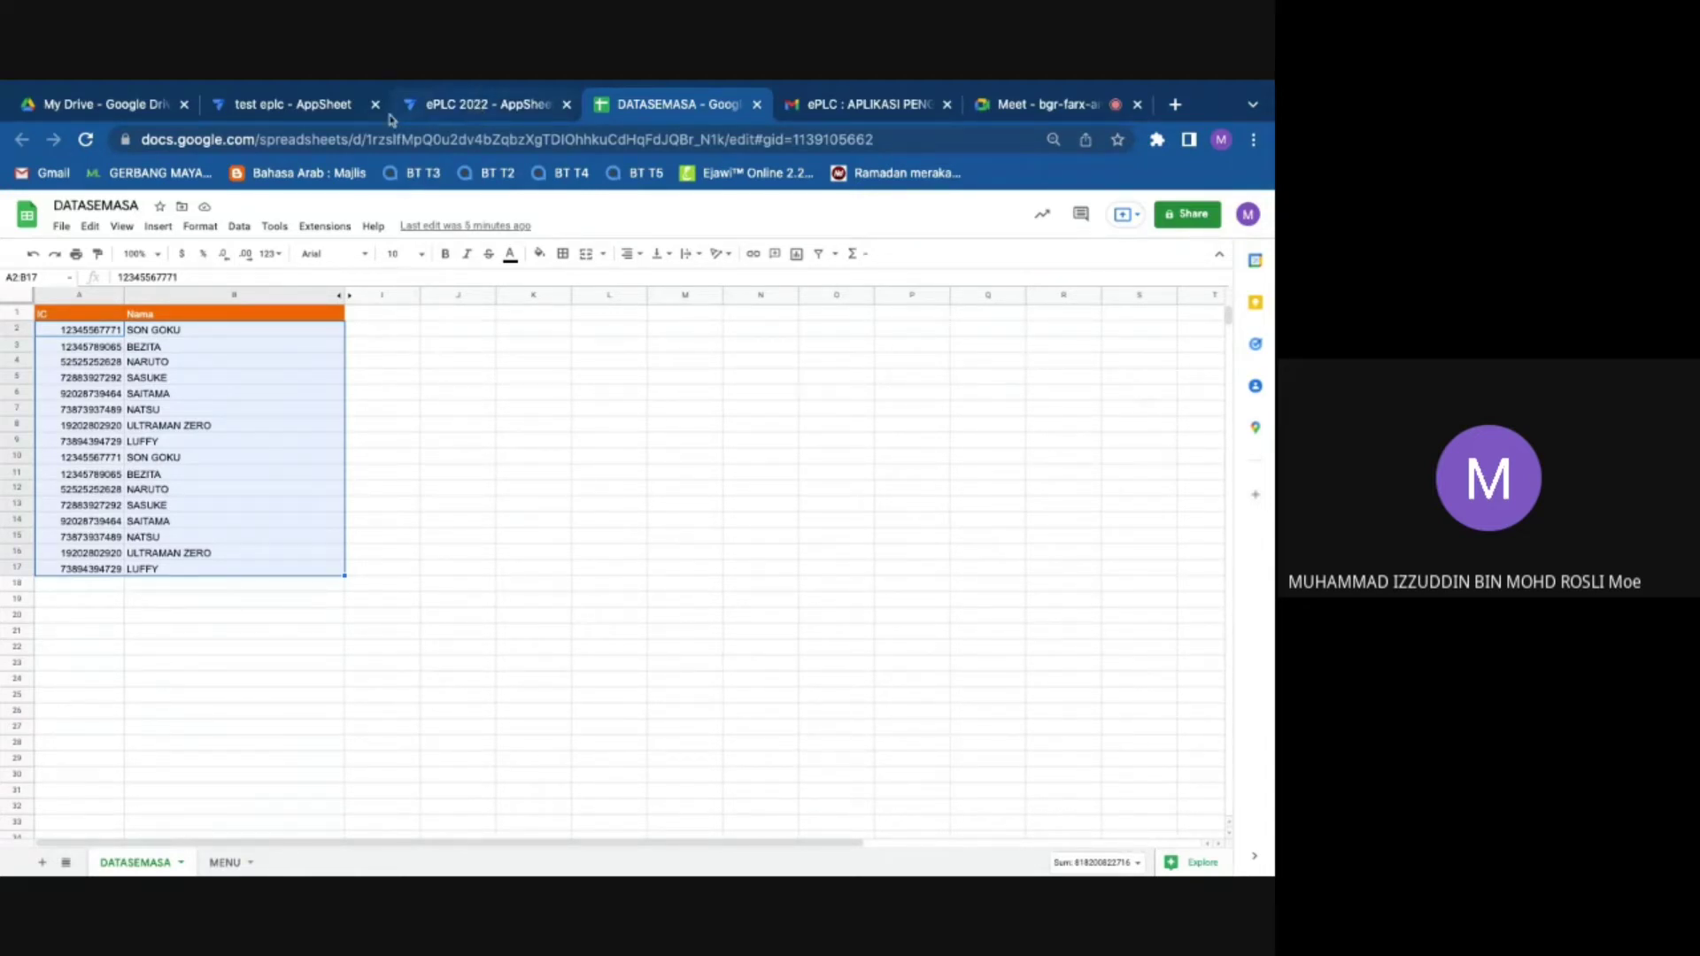
{"action": "left_click", "coordinate": [479, 108]}
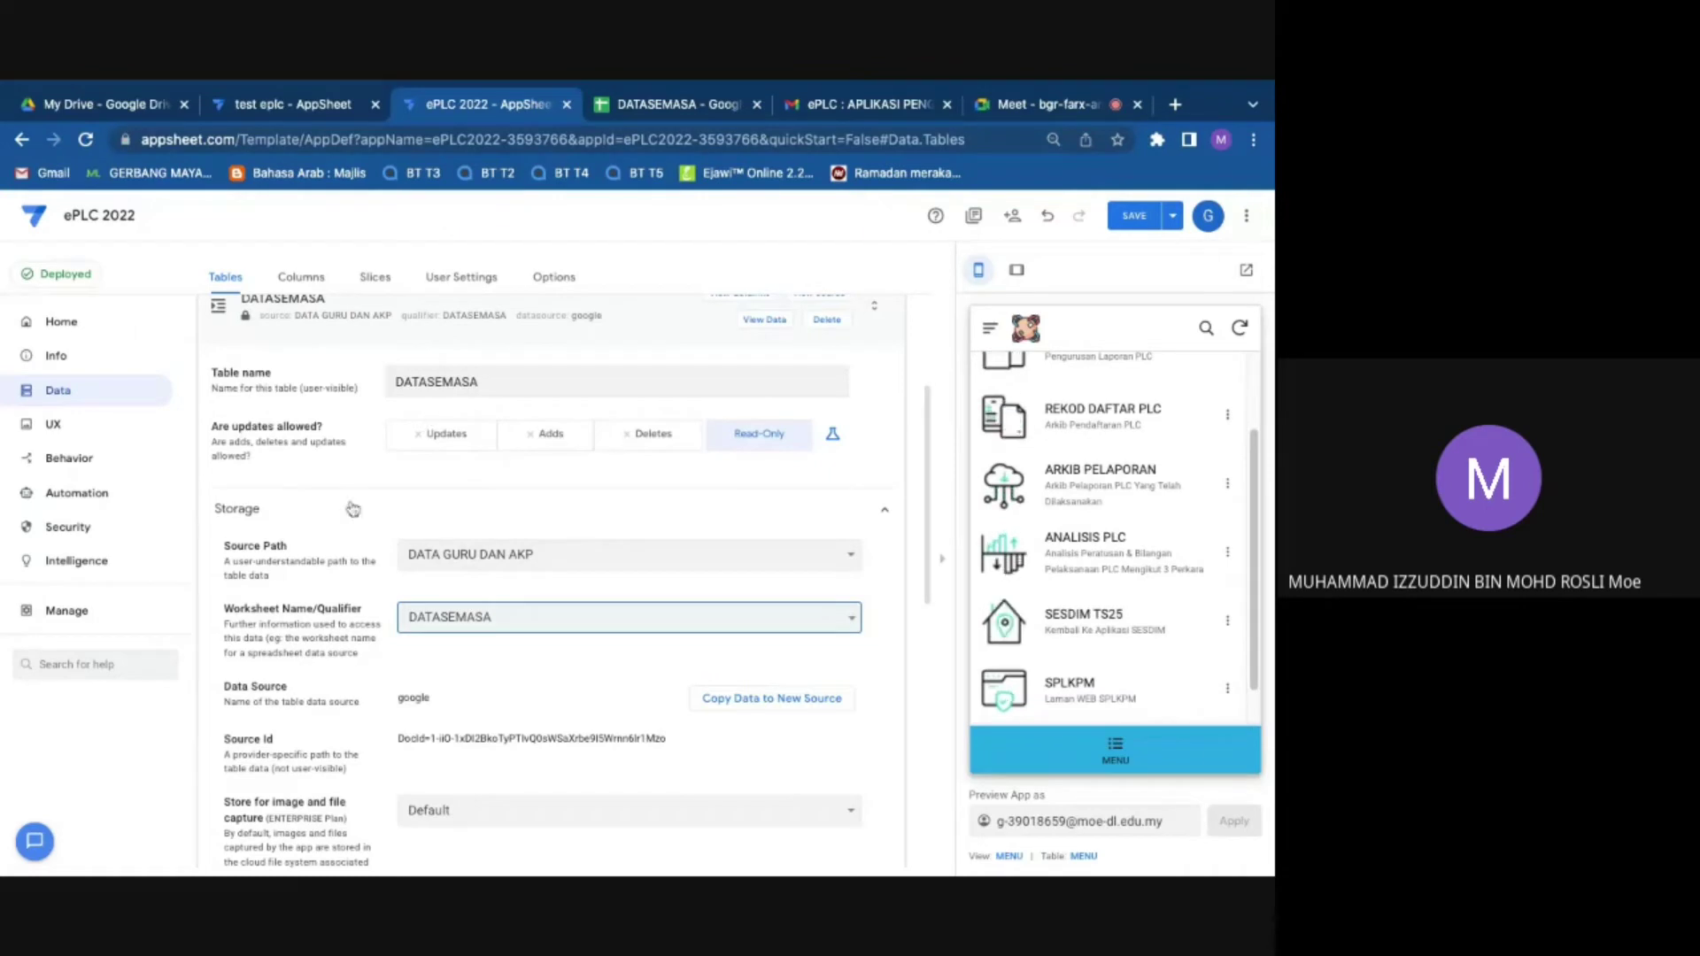
Step: Review DATASEMASA's source path without changes, collapse its settings, and open the DATASEMASA spreadsheet
{"action": "left_click", "coordinate": [264, 522]}
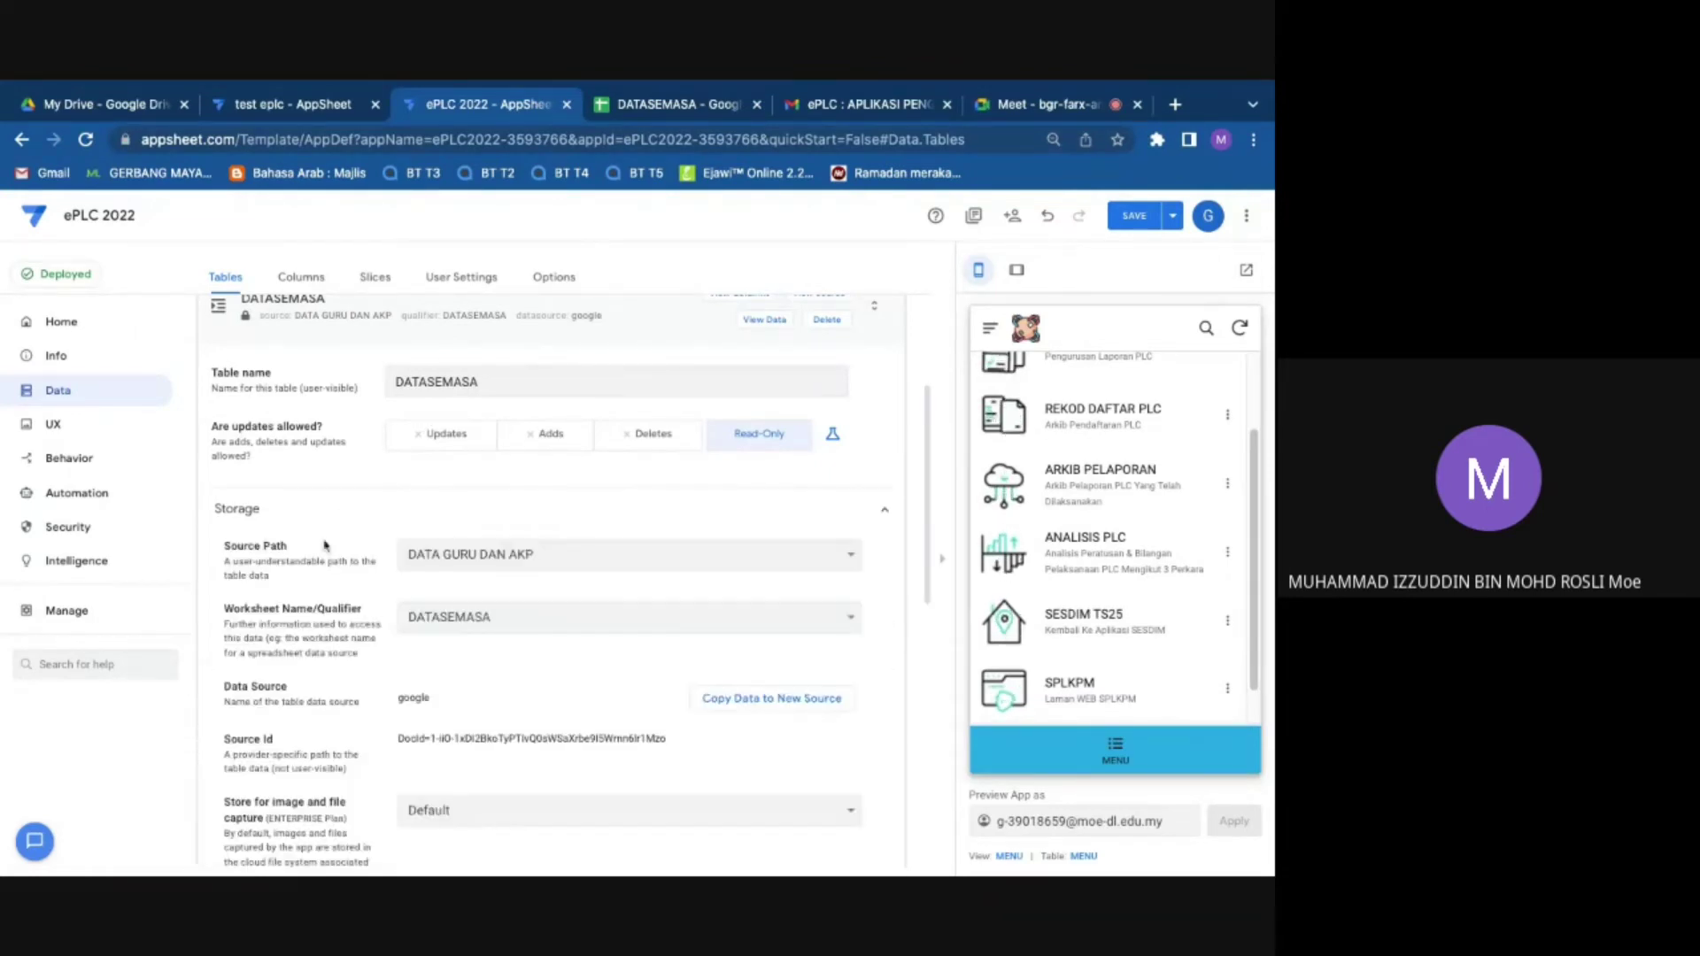
{"action": "left_click", "coordinate": [549, 562]}
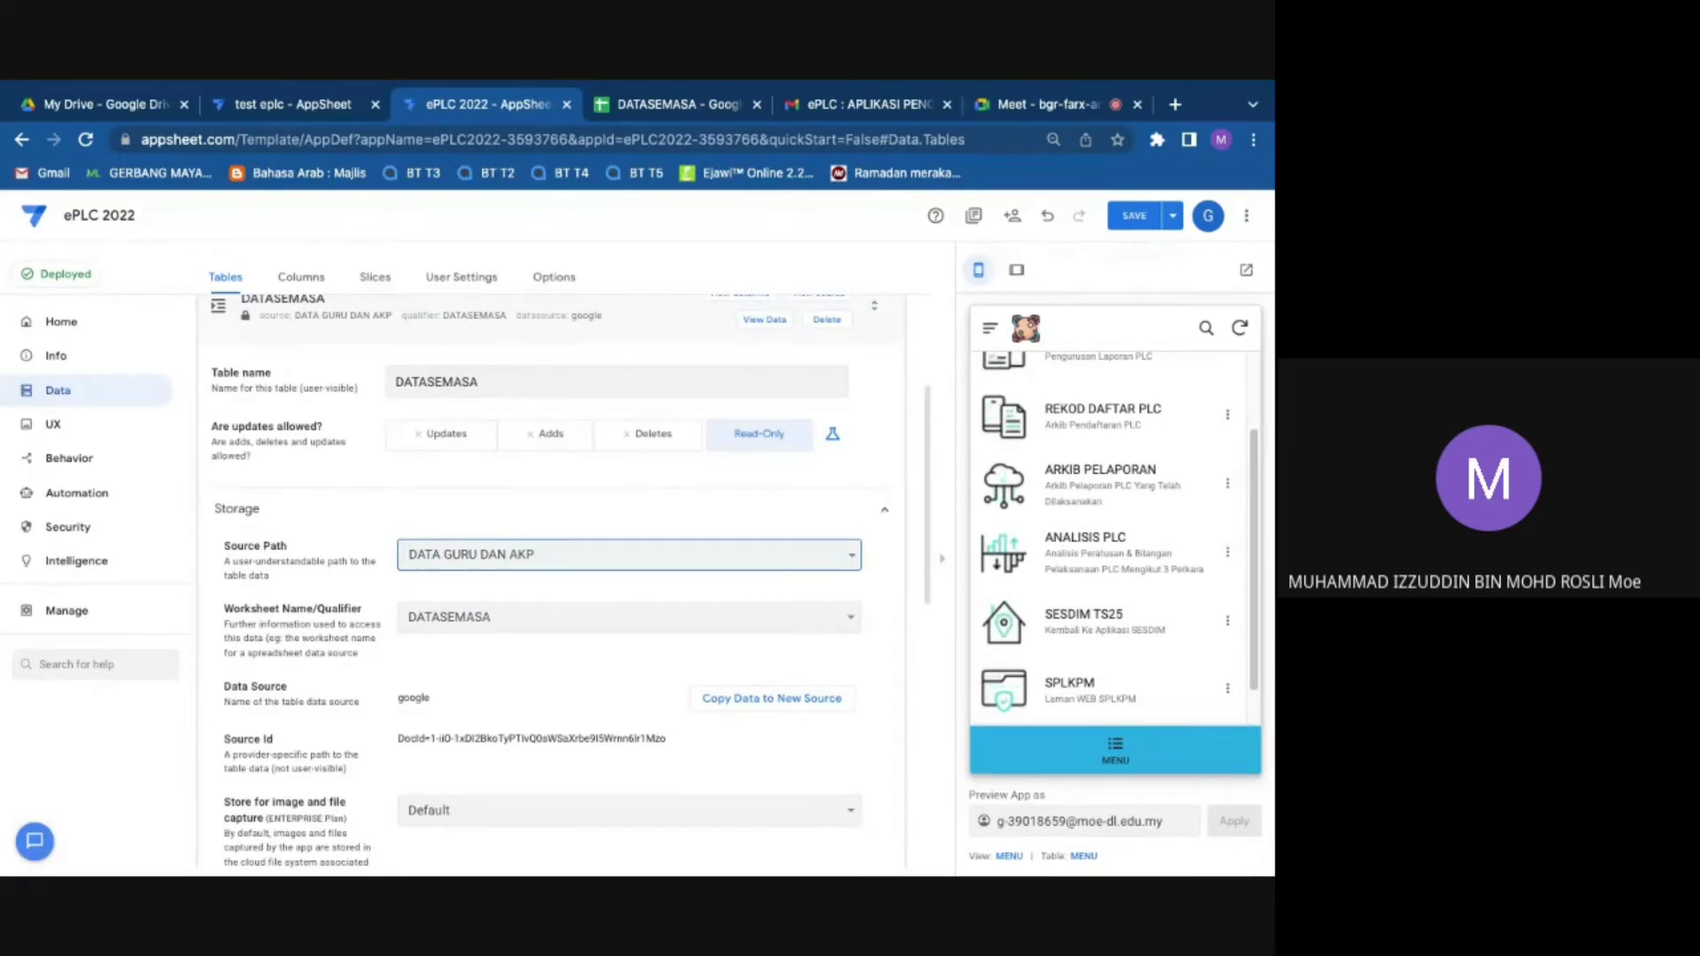
{"action": "left_click", "coordinate": [851, 554]}
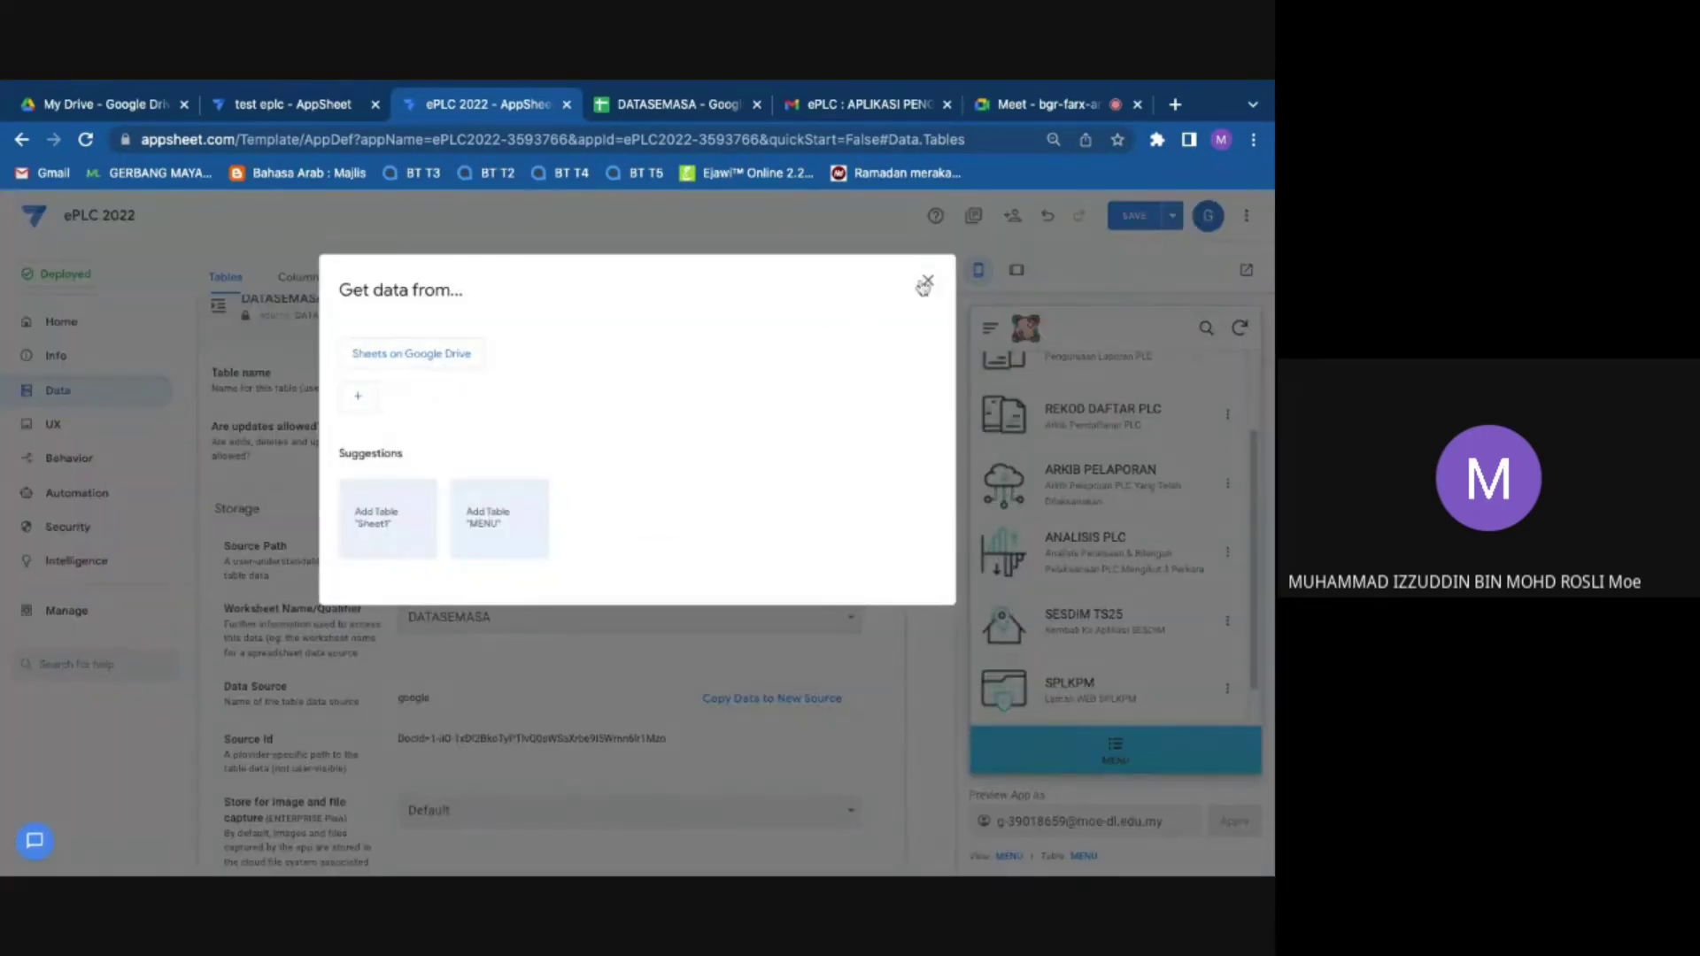
{"action": "left_click", "coordinate": [926, 282]}
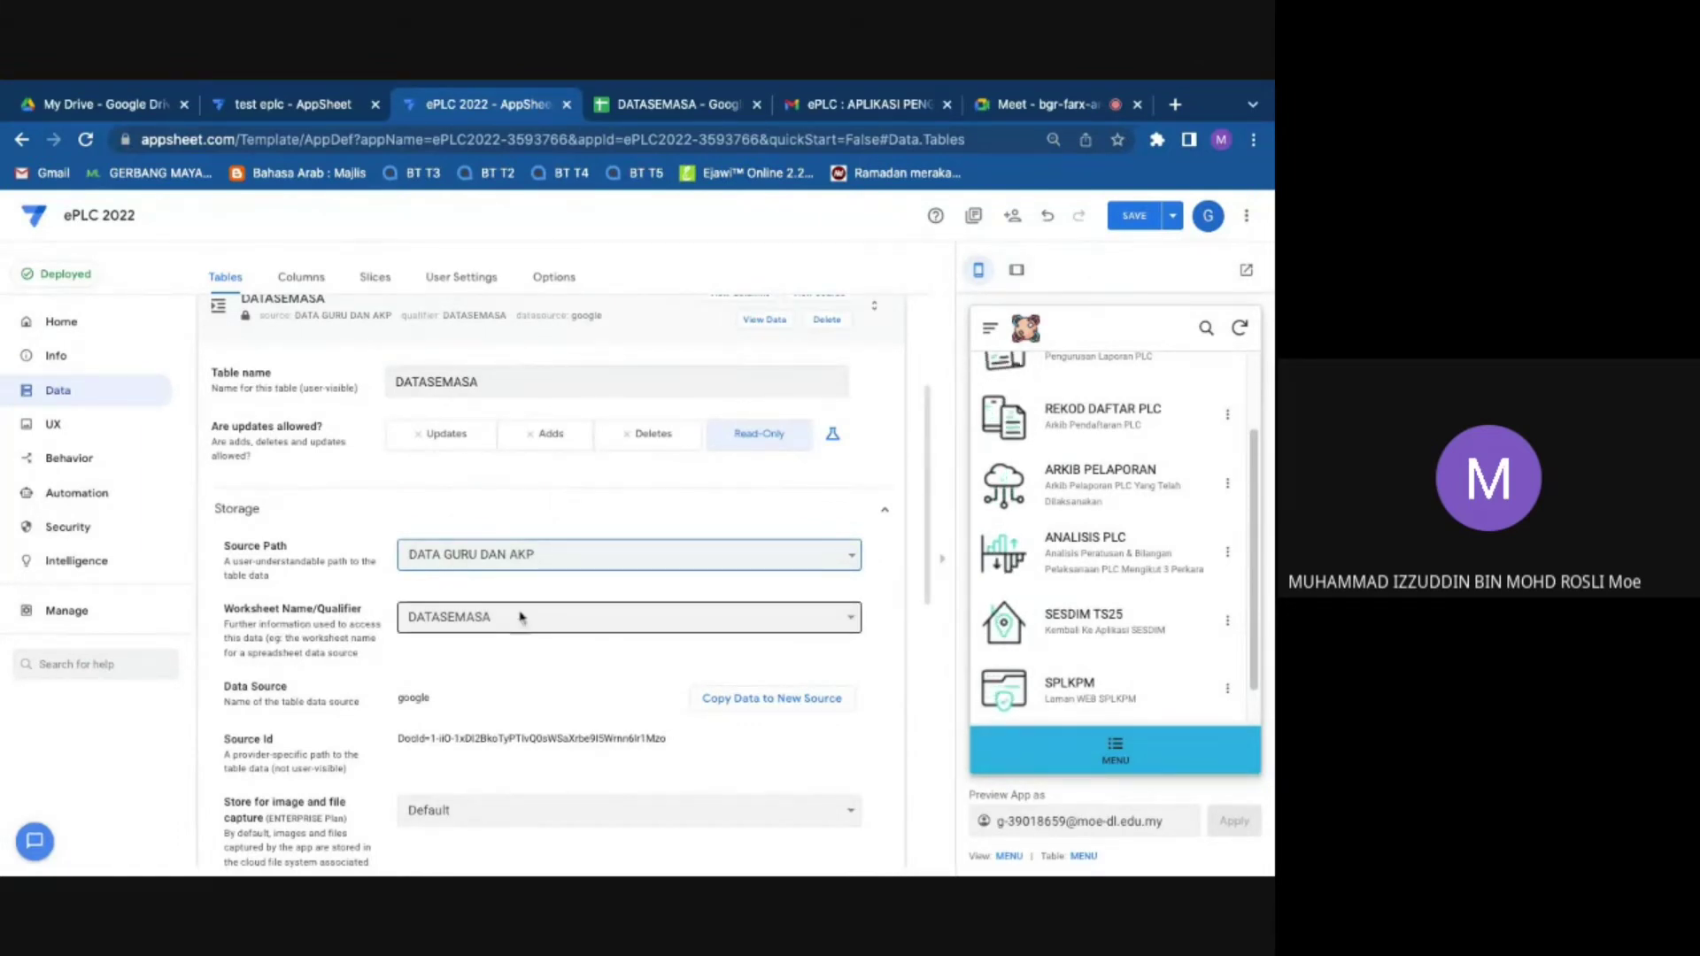
{"action": "scroll", "coordinate": [566, 637], "scroll_direction": "down", "scroll_amount": 2}
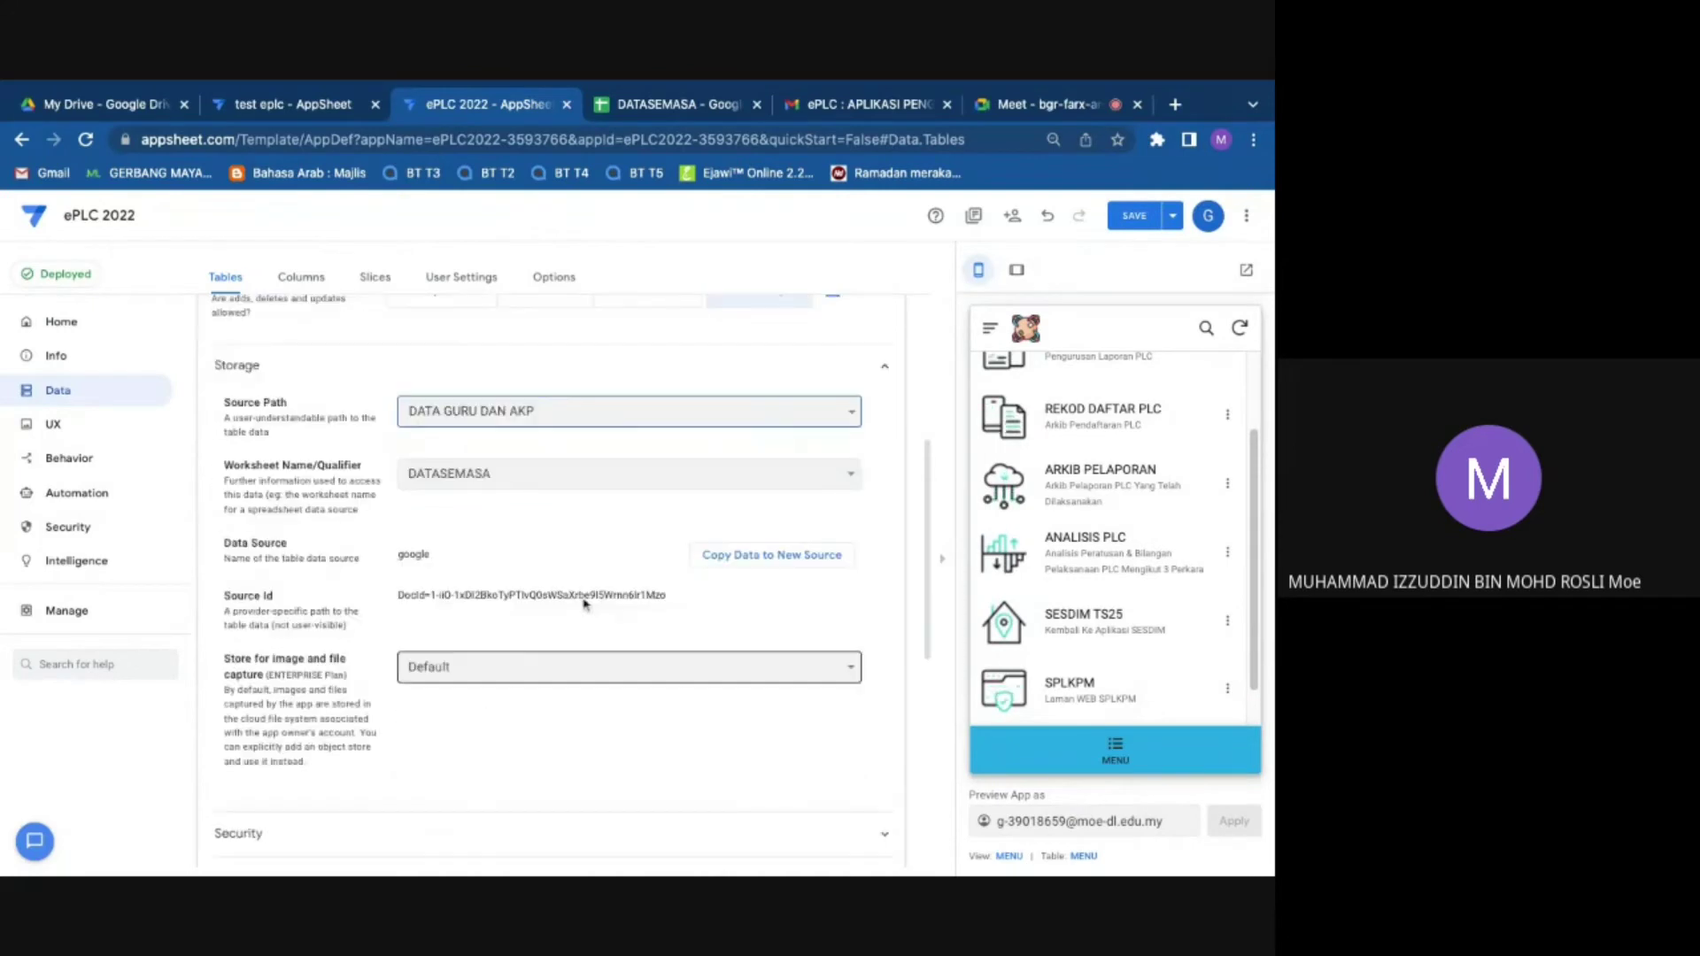
{"action": "scroll", "coordinate": [458, 436], "scroll_direction": "up", "scroll_amount": 5}
{"action": "scroll", "coordinate": [459, 436], "scroll_direction": "up", "scroll_amount": 1}
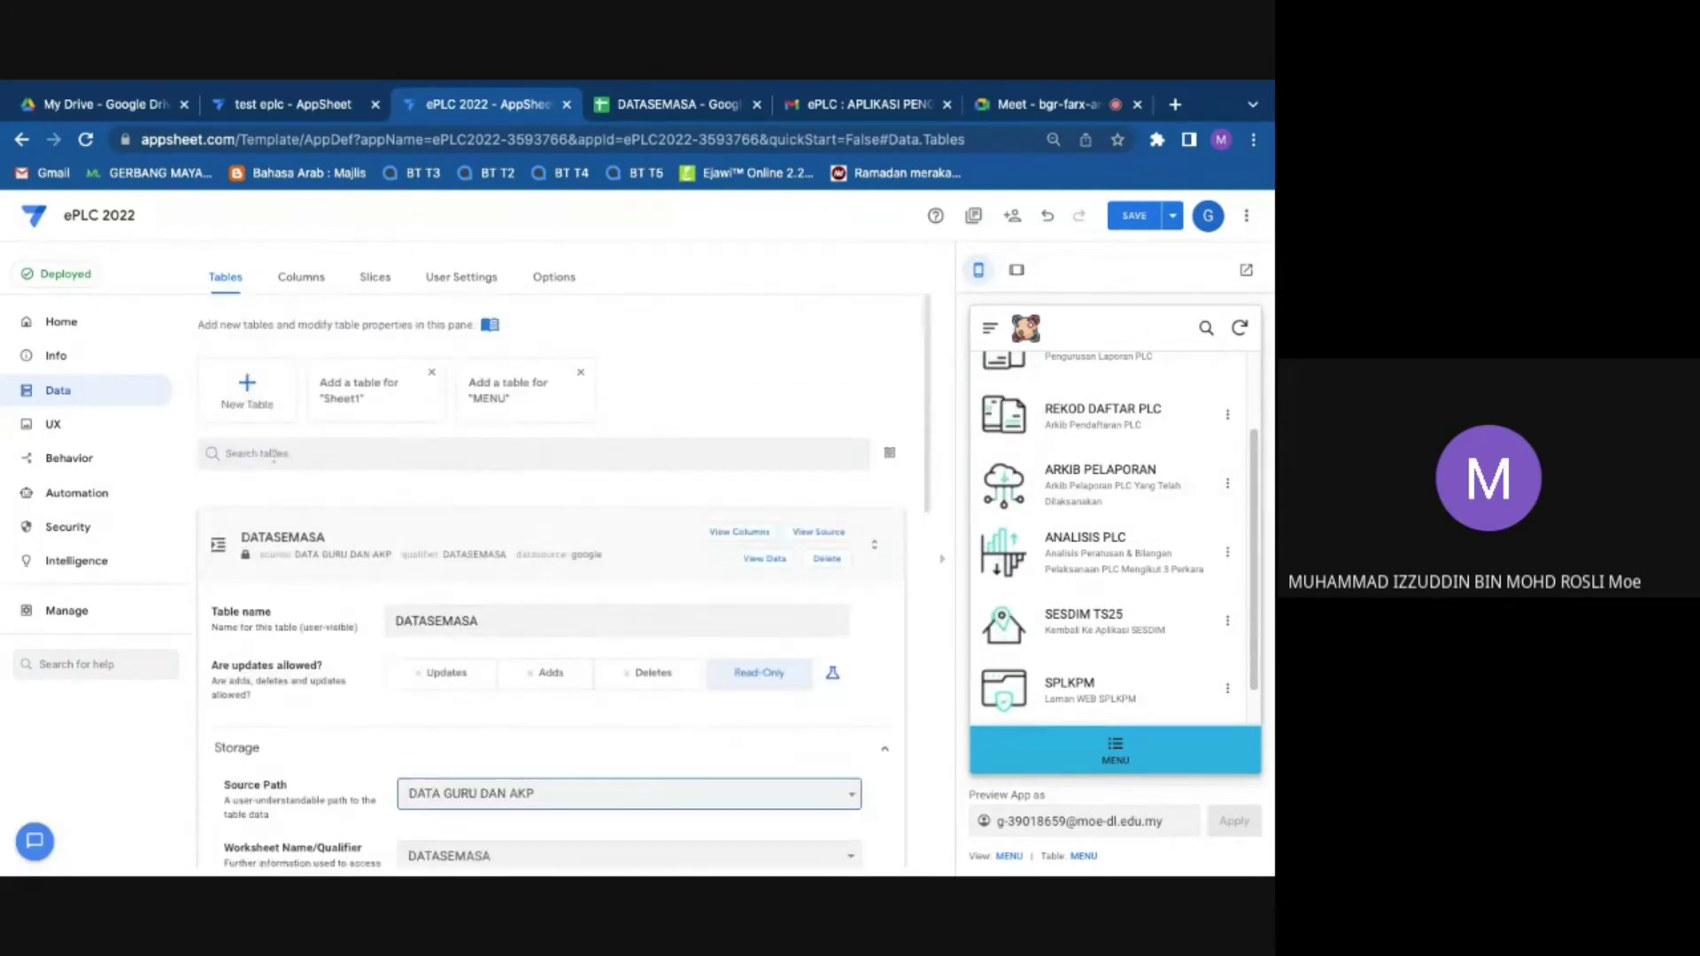
{"action": "left_click", "coordinate": [221, 542]}
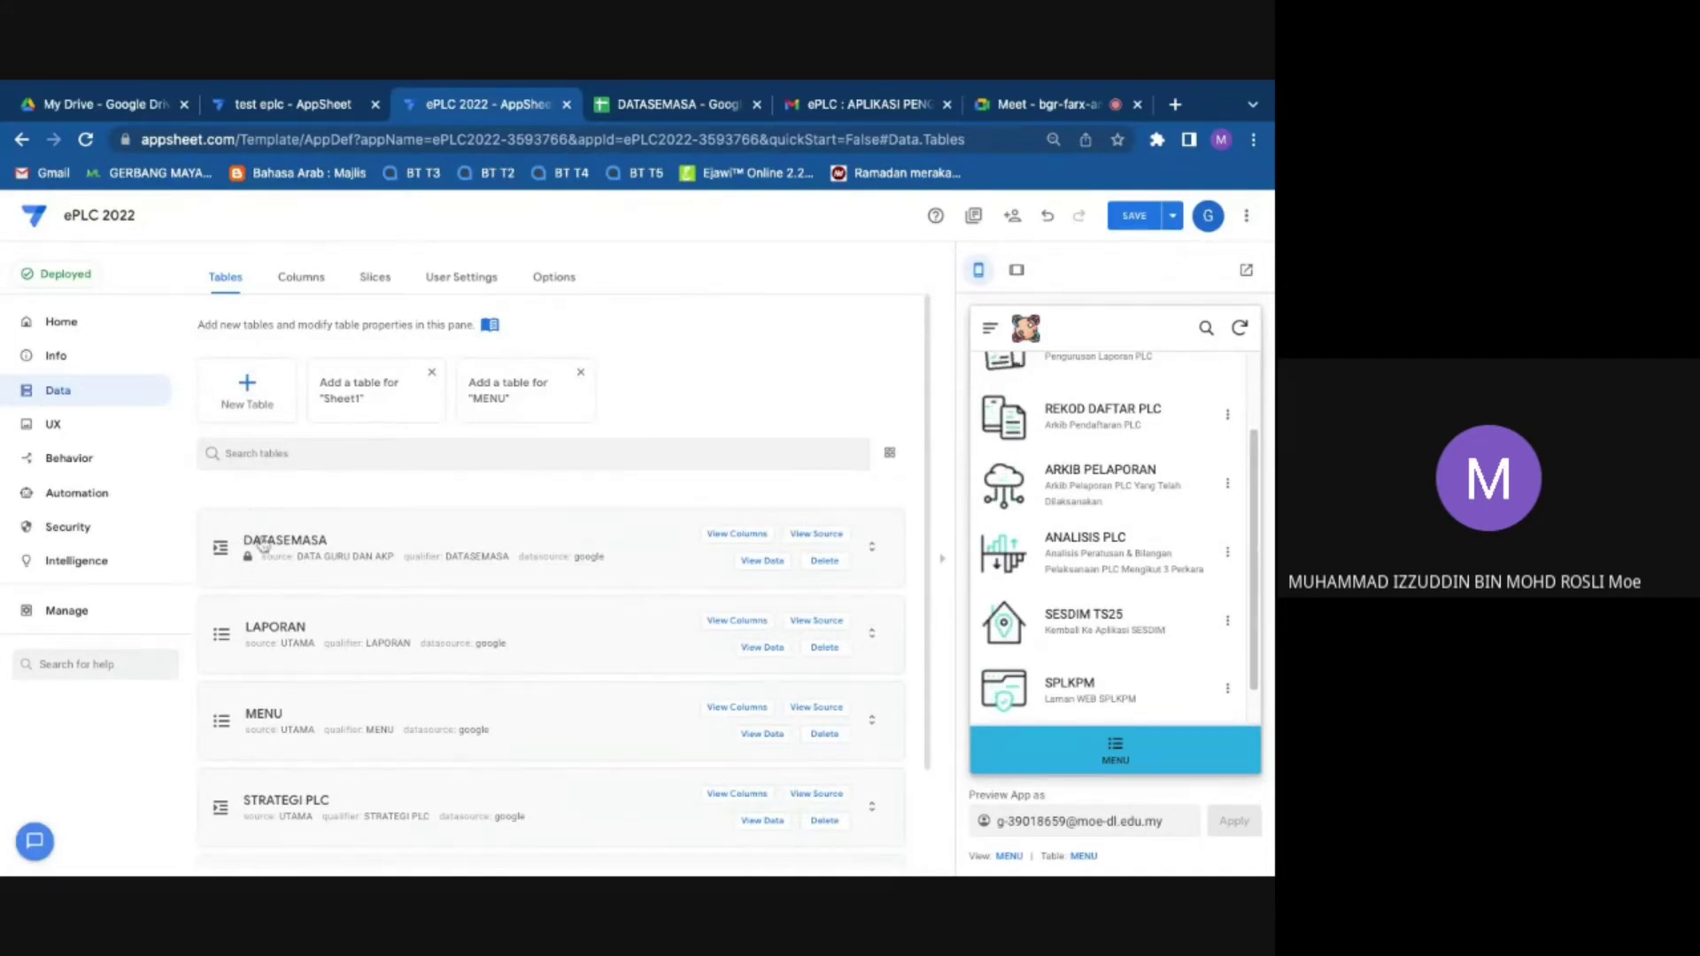
{"action": "left_click", "coordinate": [619, 107]}
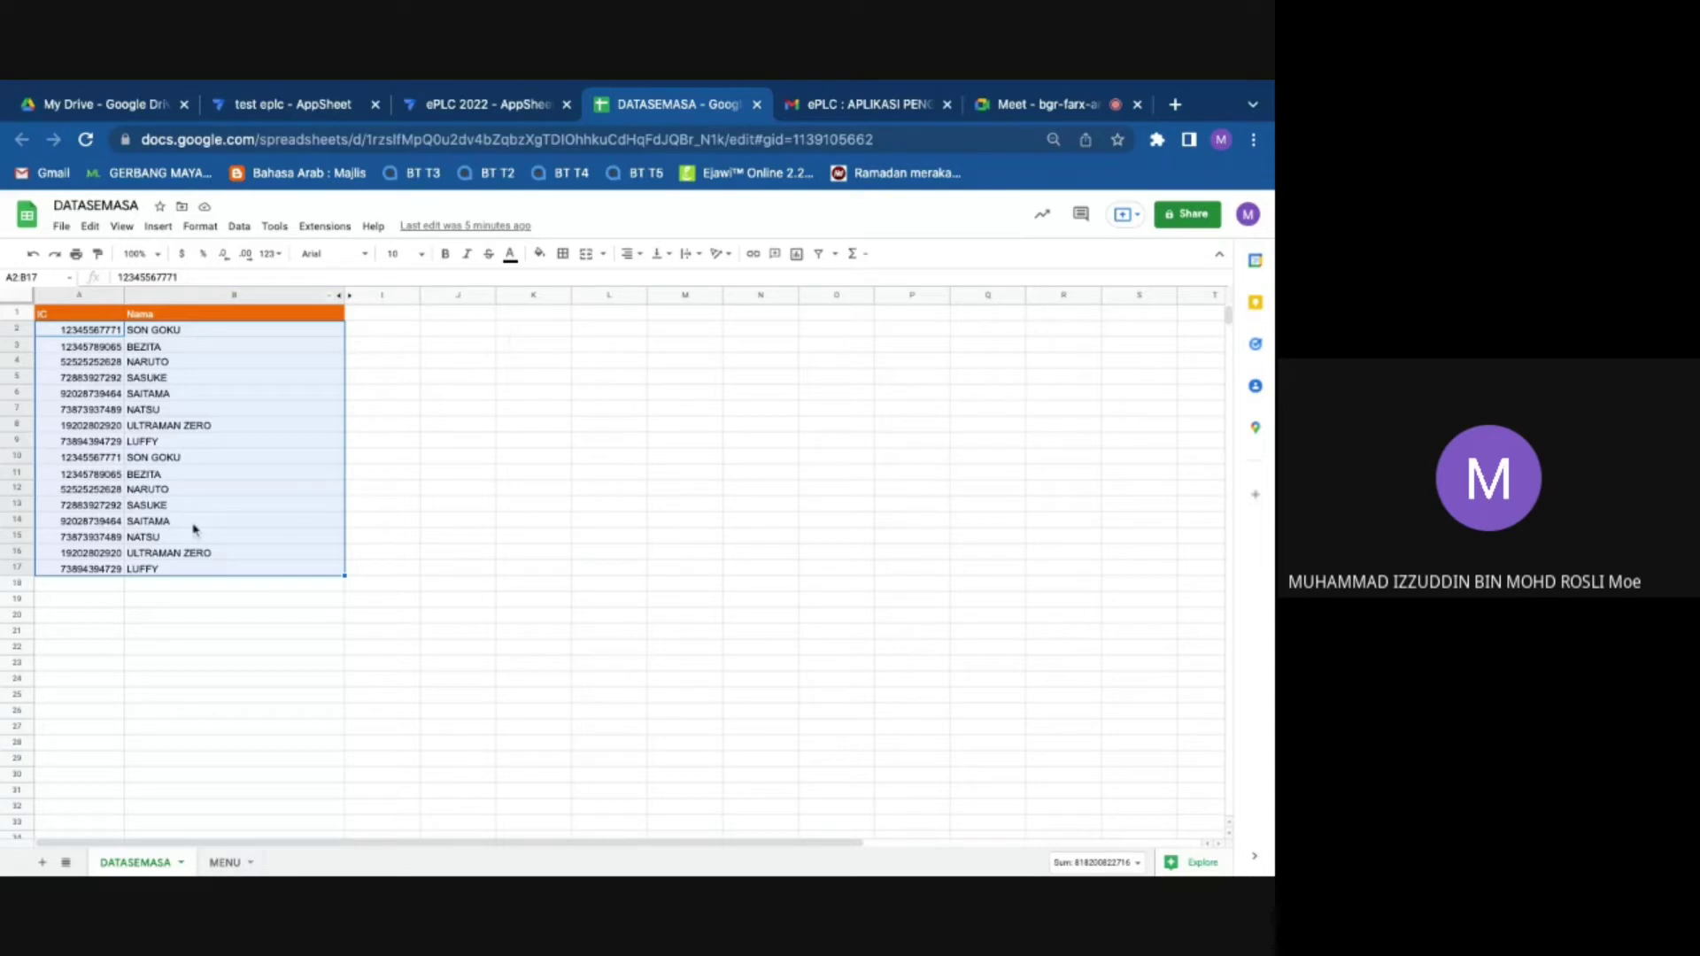
Step: Expand DATASEMASA's storage details, save the ePLC 2022 app, and return to the Meet call
{"action": "left_click", "coordinate": [486, 103]}
{"action": "left_click", "coordinate": [433, 538]}
{"action": "left_click", "coordinate": [297, 541]}
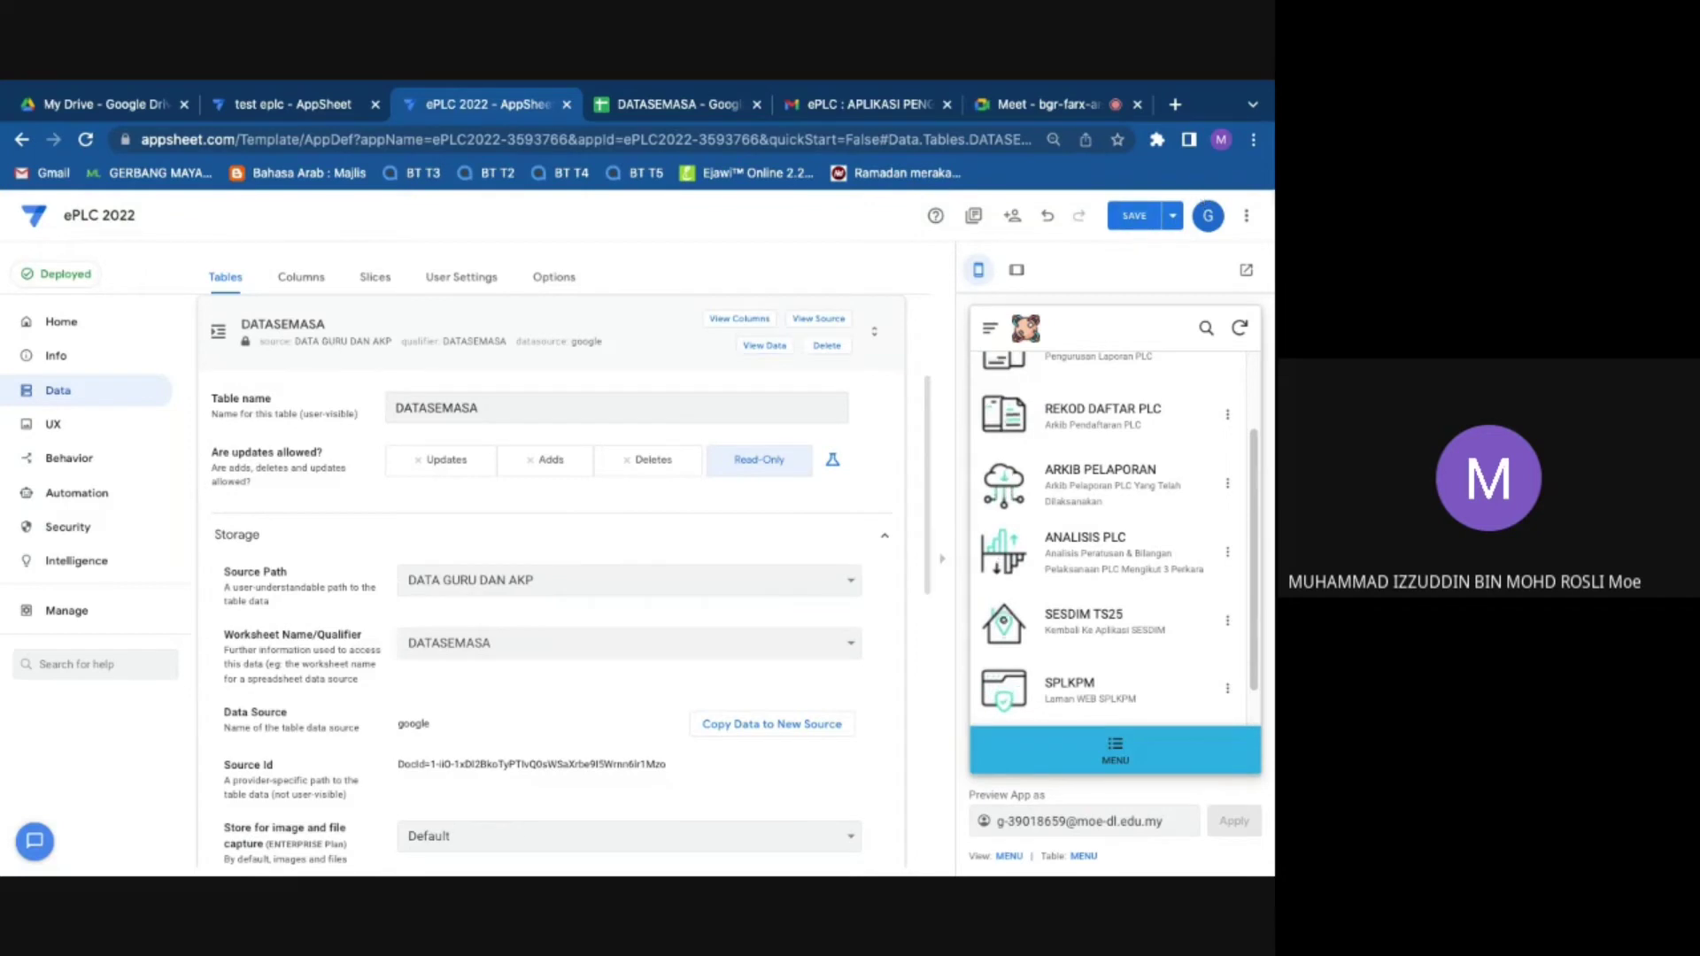
{"action": "left_click", "coordinate": [1132, 217]}
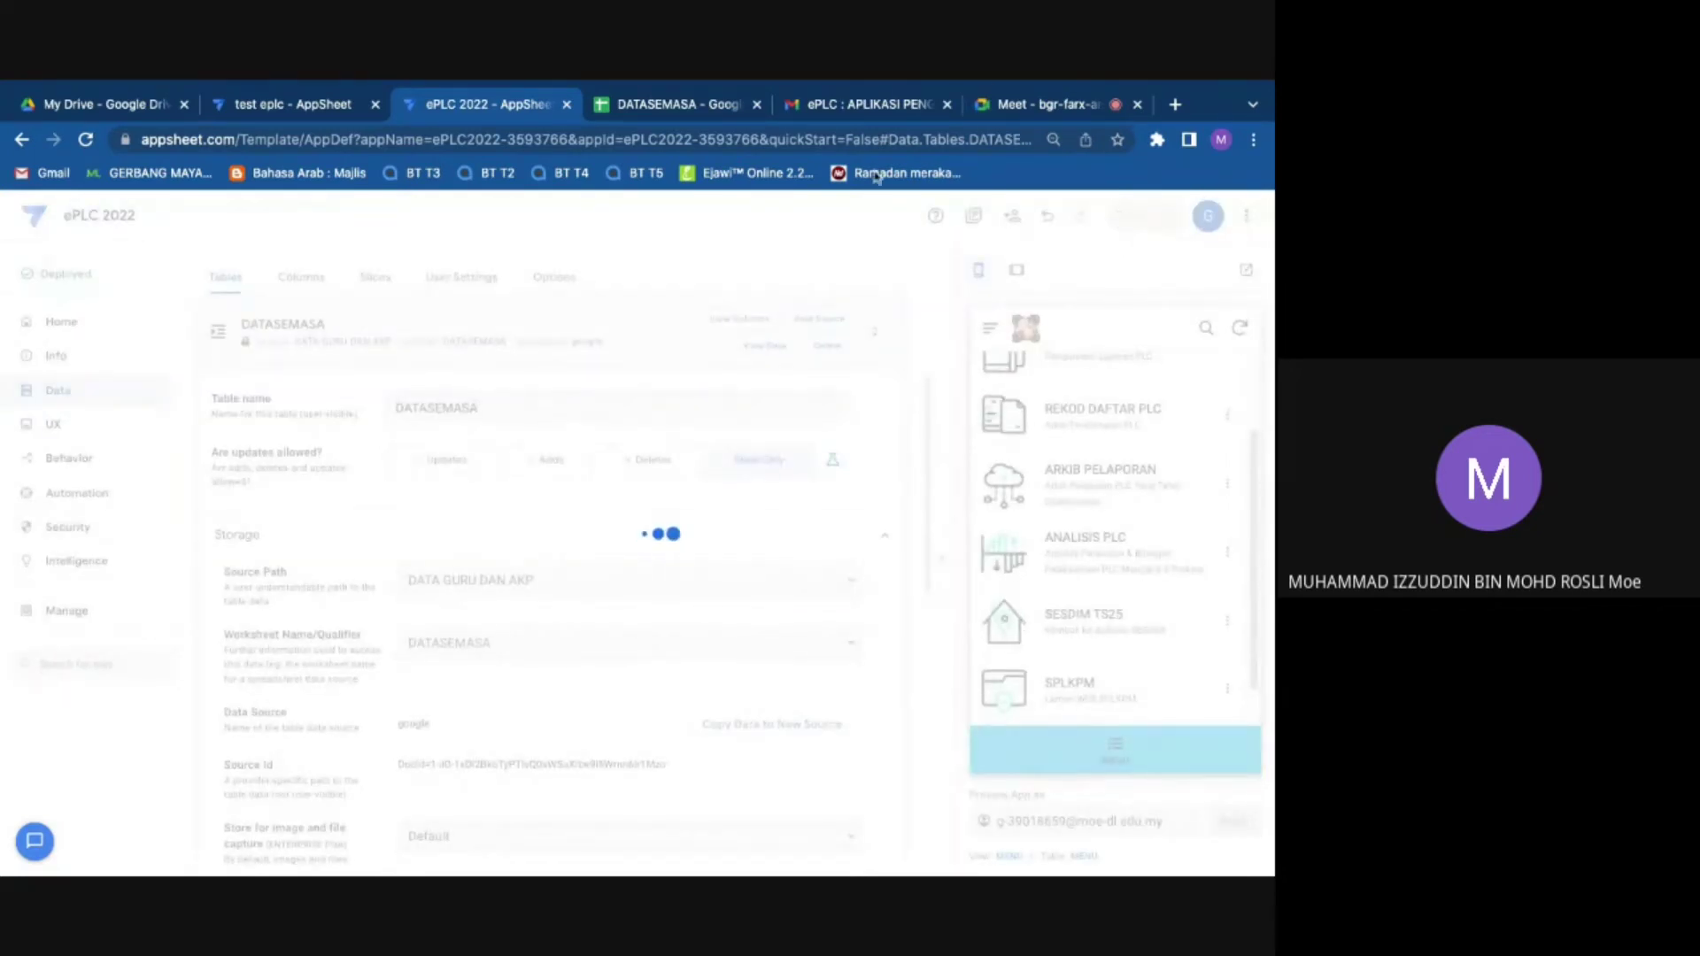
{"action": "left_click", "coordinate": [1008, 107]}
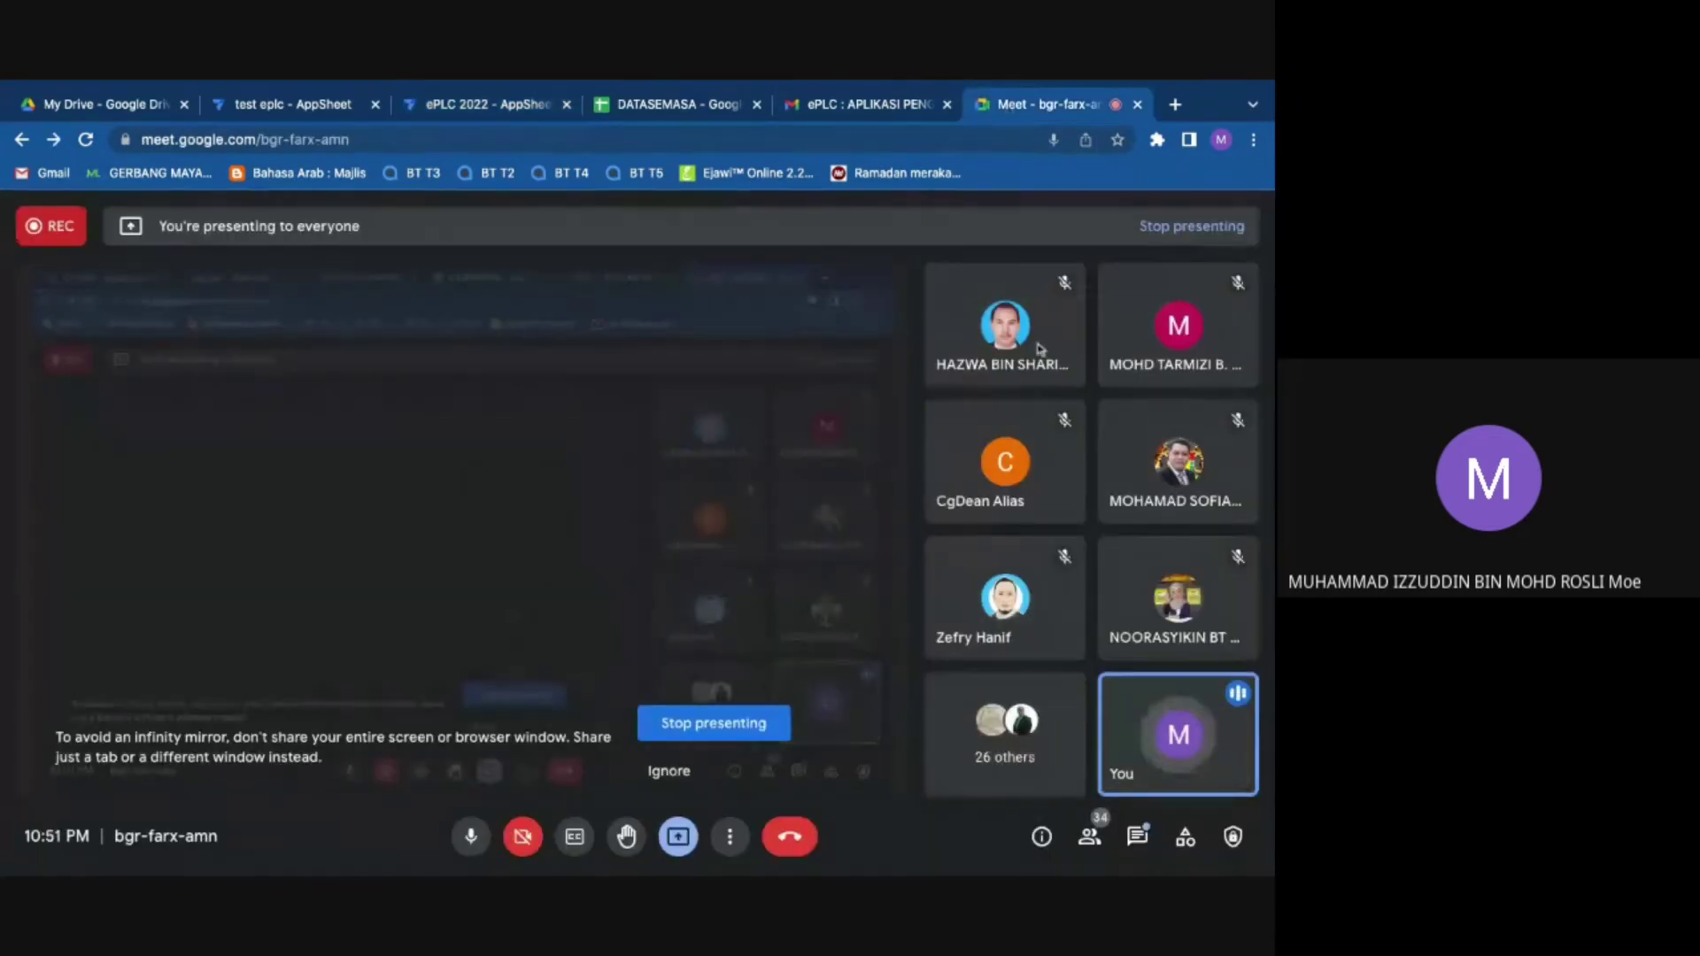
Step: Keep the Google Meet call on screen while presenting to all 34 participants
{"action": "mouse_move", "coordinate": [1034, 391]}
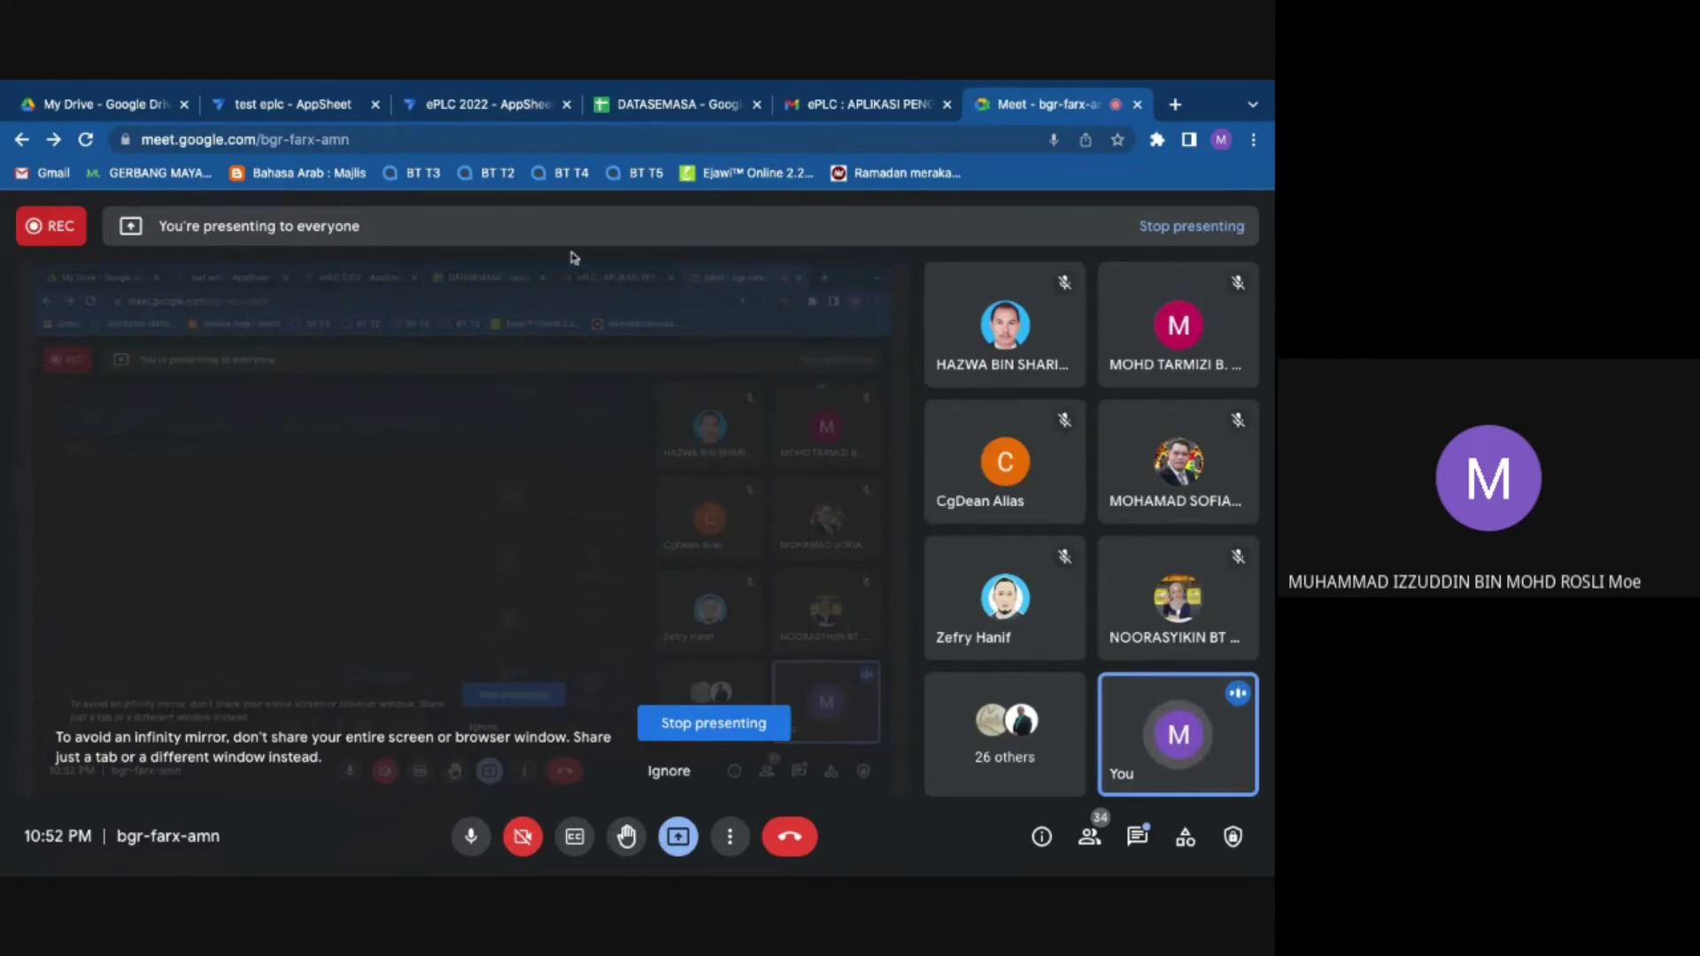
Step: Close the DATASEMASA spreadsheet and open the STRATEGI PLC table's settings in the ePLC 2022 editor
{"action": "left_click", "coordinate": [699, 106]}
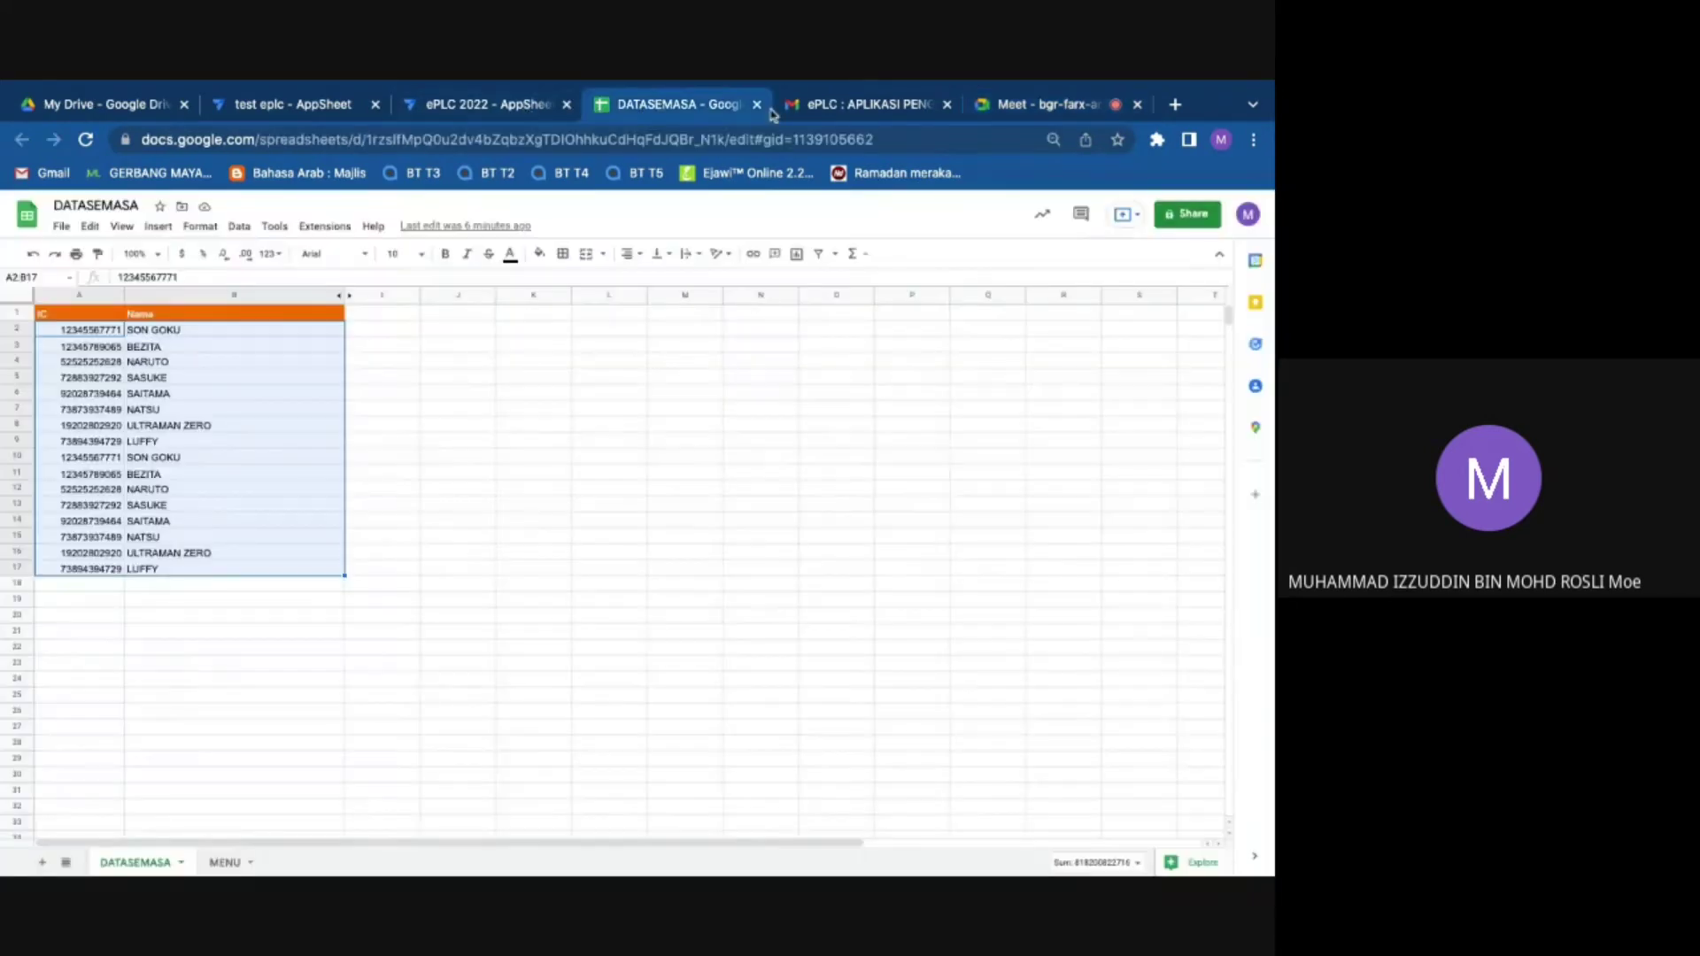
{"action": "left_click", "coordinate": [757, 106]}
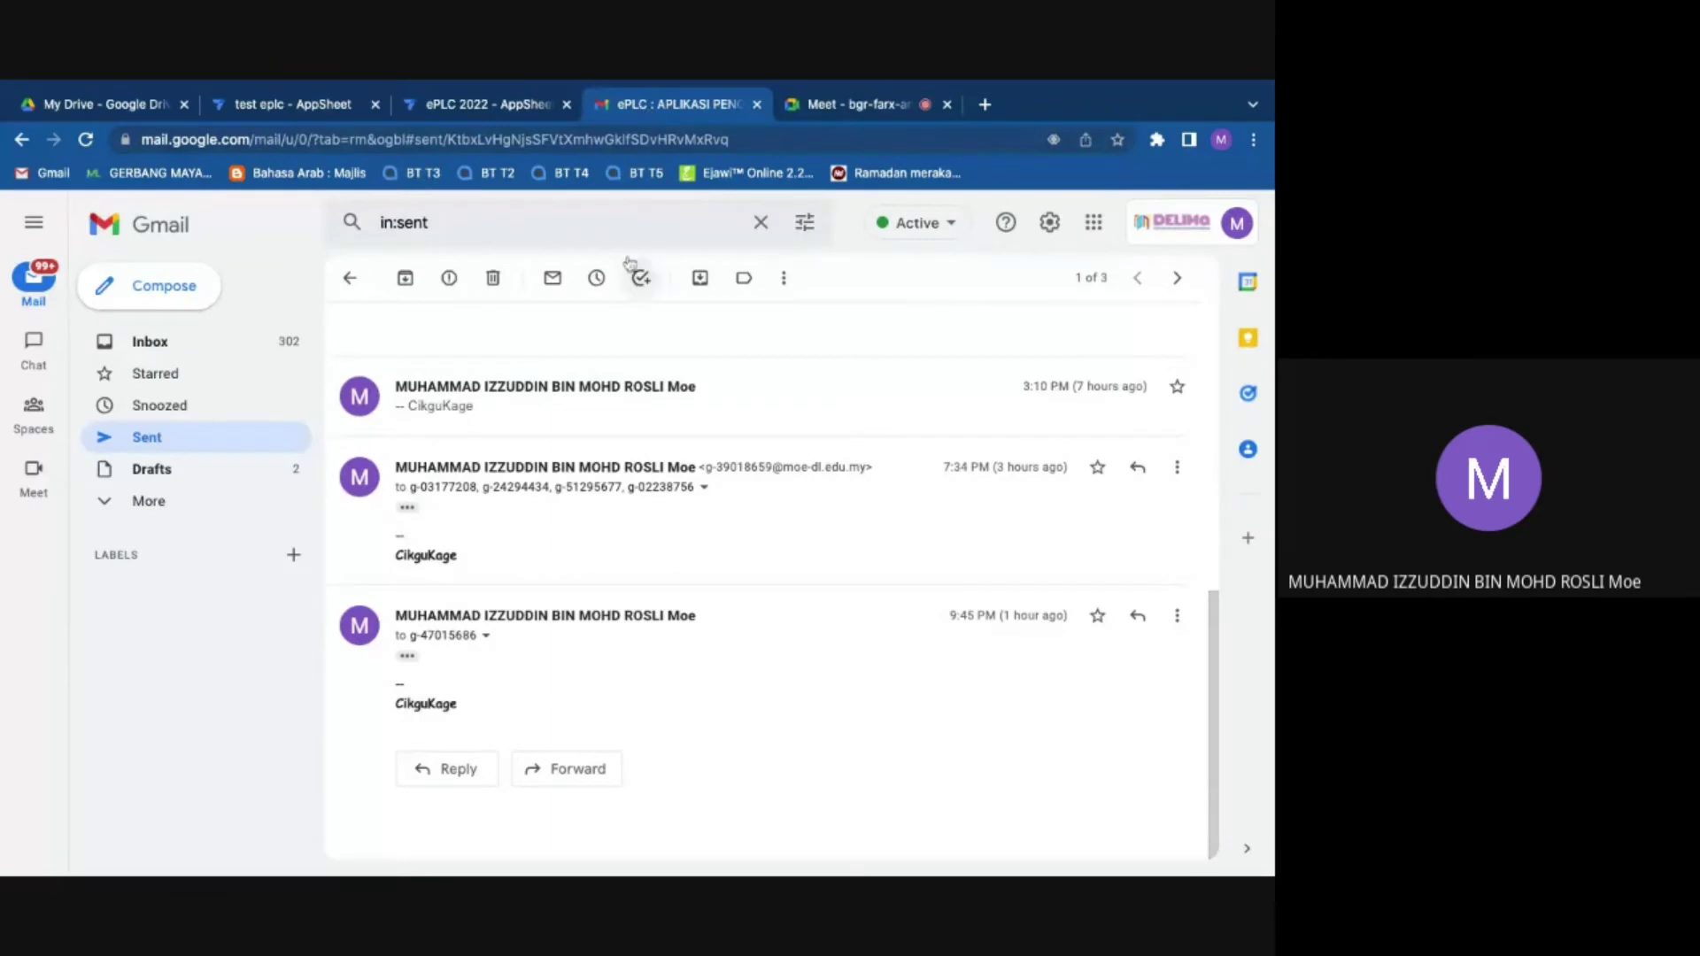
{"action": "left_click", "coordinate": [571, 106]}
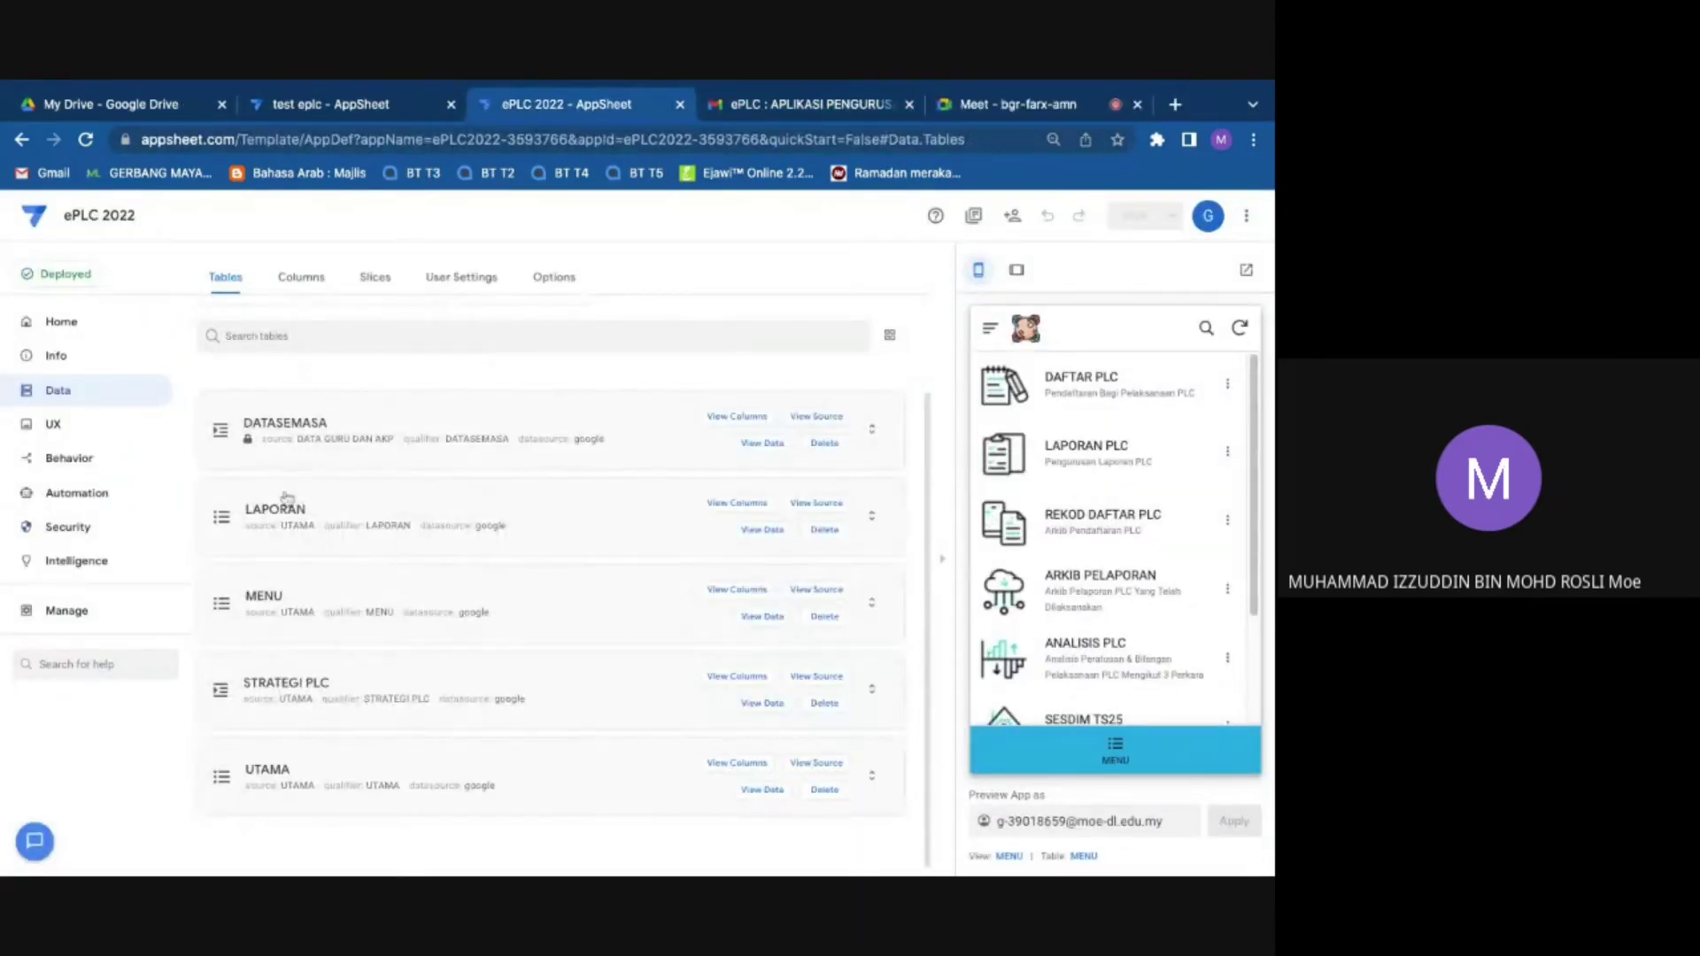
{"action": "scroll", "coordinate": [277, 563], "scroll_direction": "down", "scroll_amount": 1}
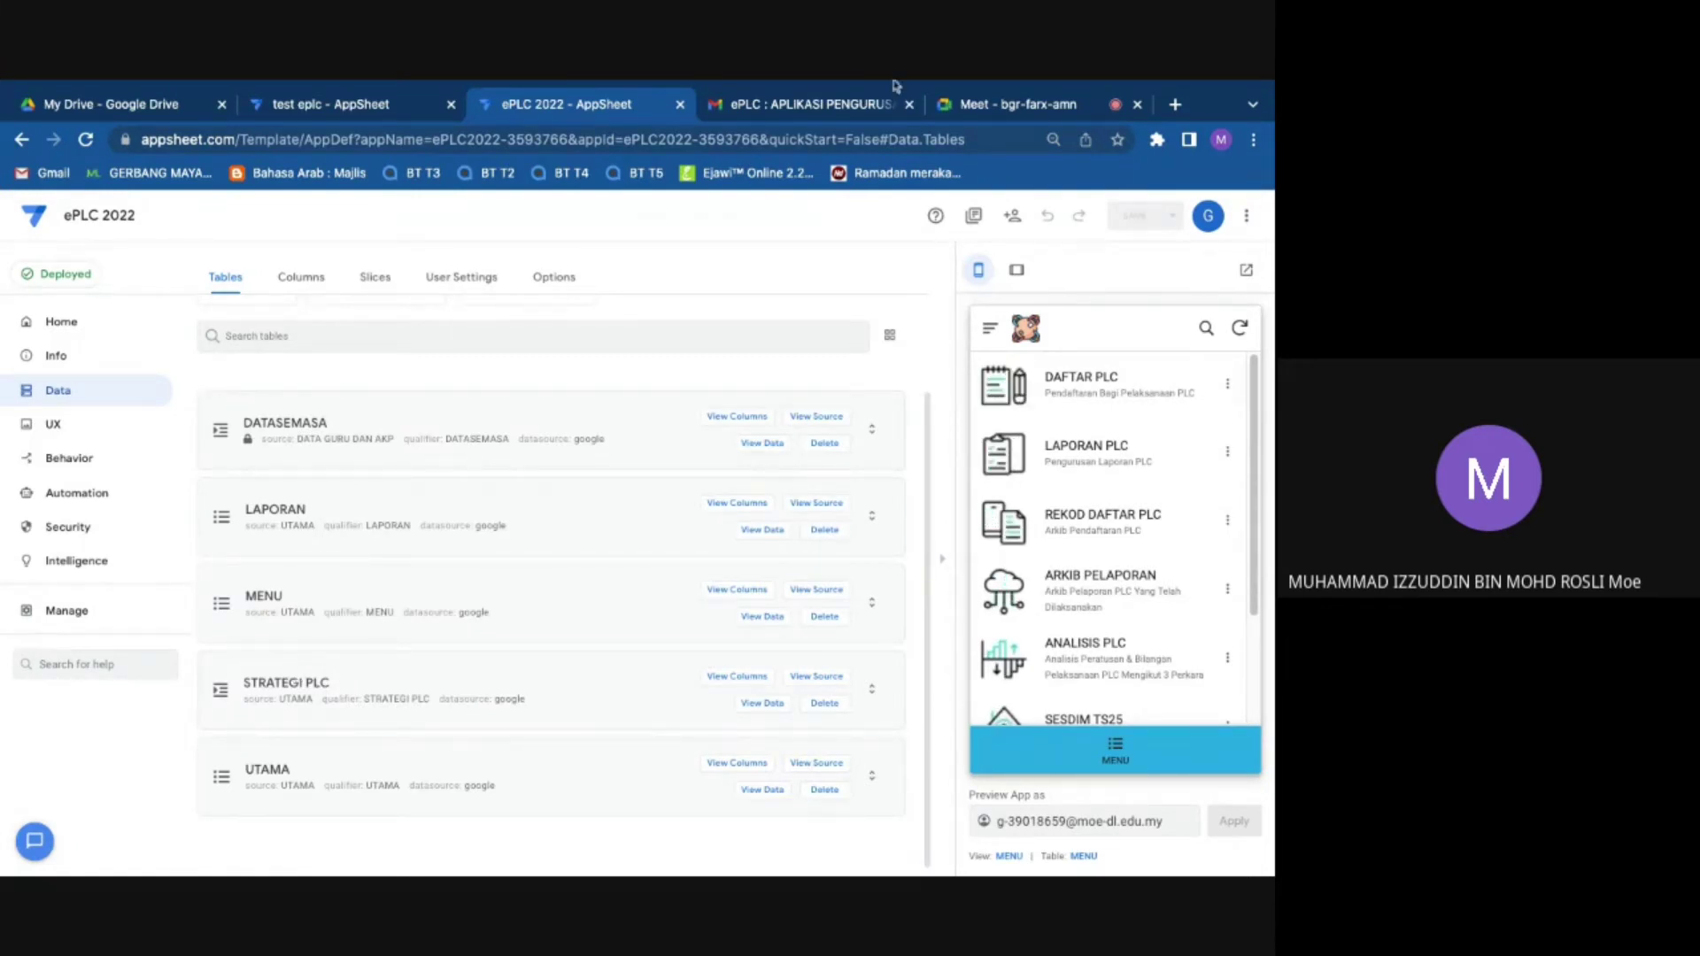
{"action": "left_click", "coordinate": [235, 697]}
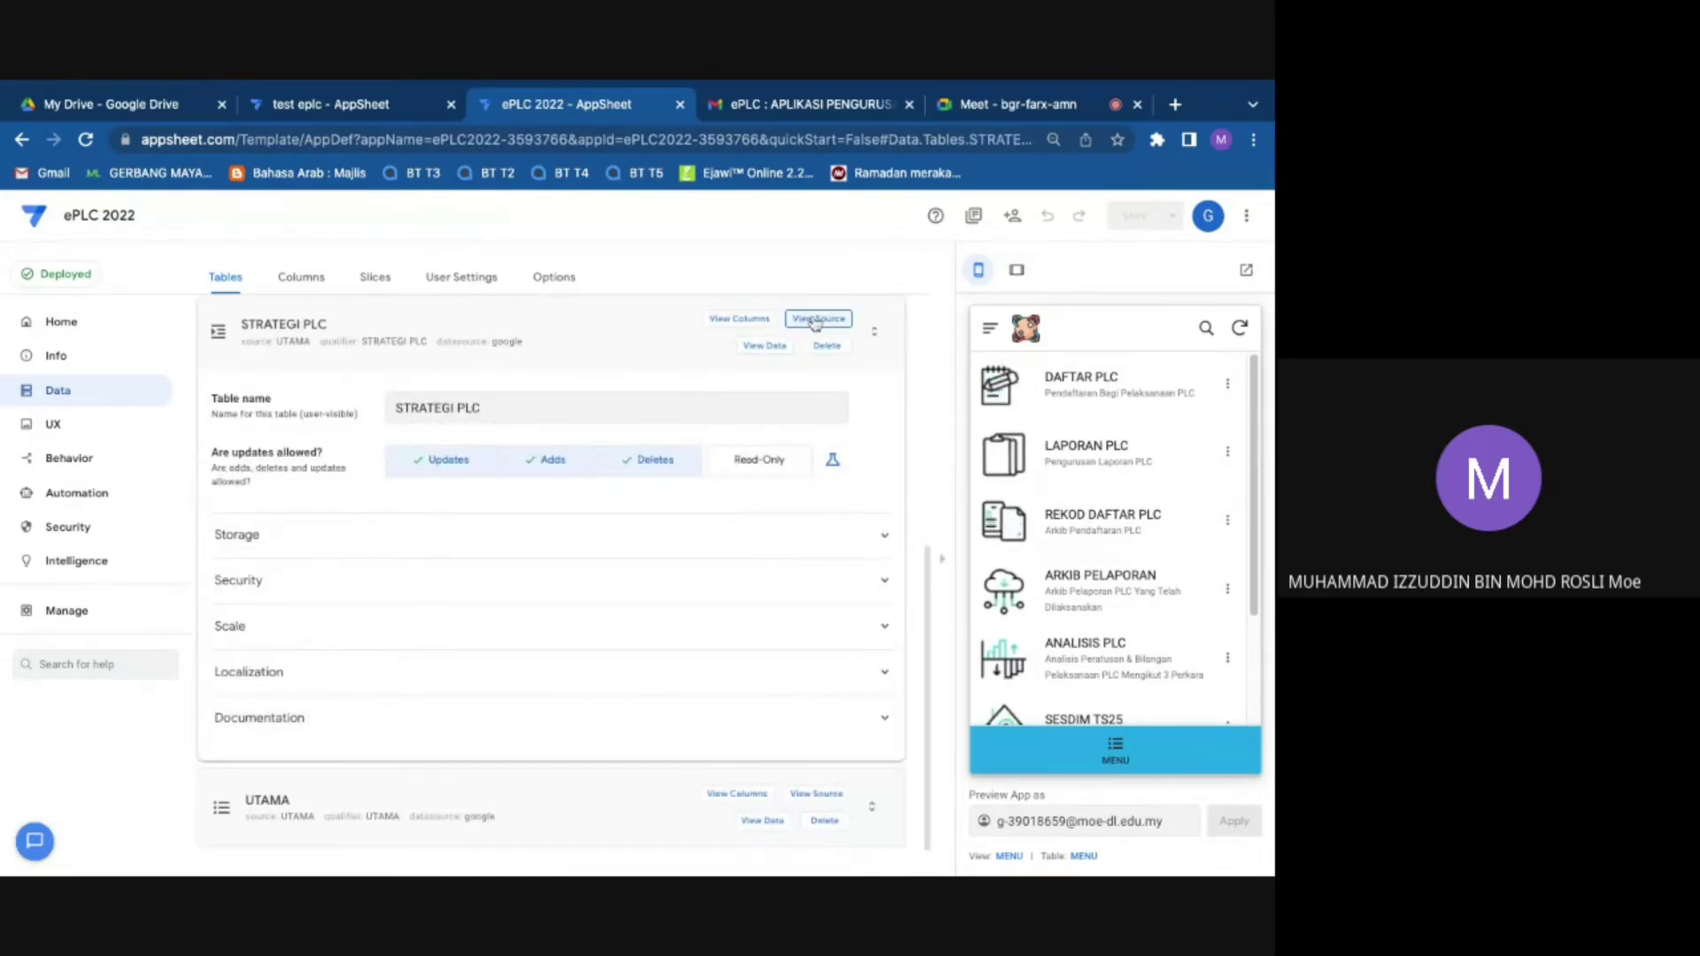
Step: View the STRATEGI PLC table's source, the UTAMA spreadsheet, in Google Sheets
{"action": "left_click", "coordinate": [816, 321]}
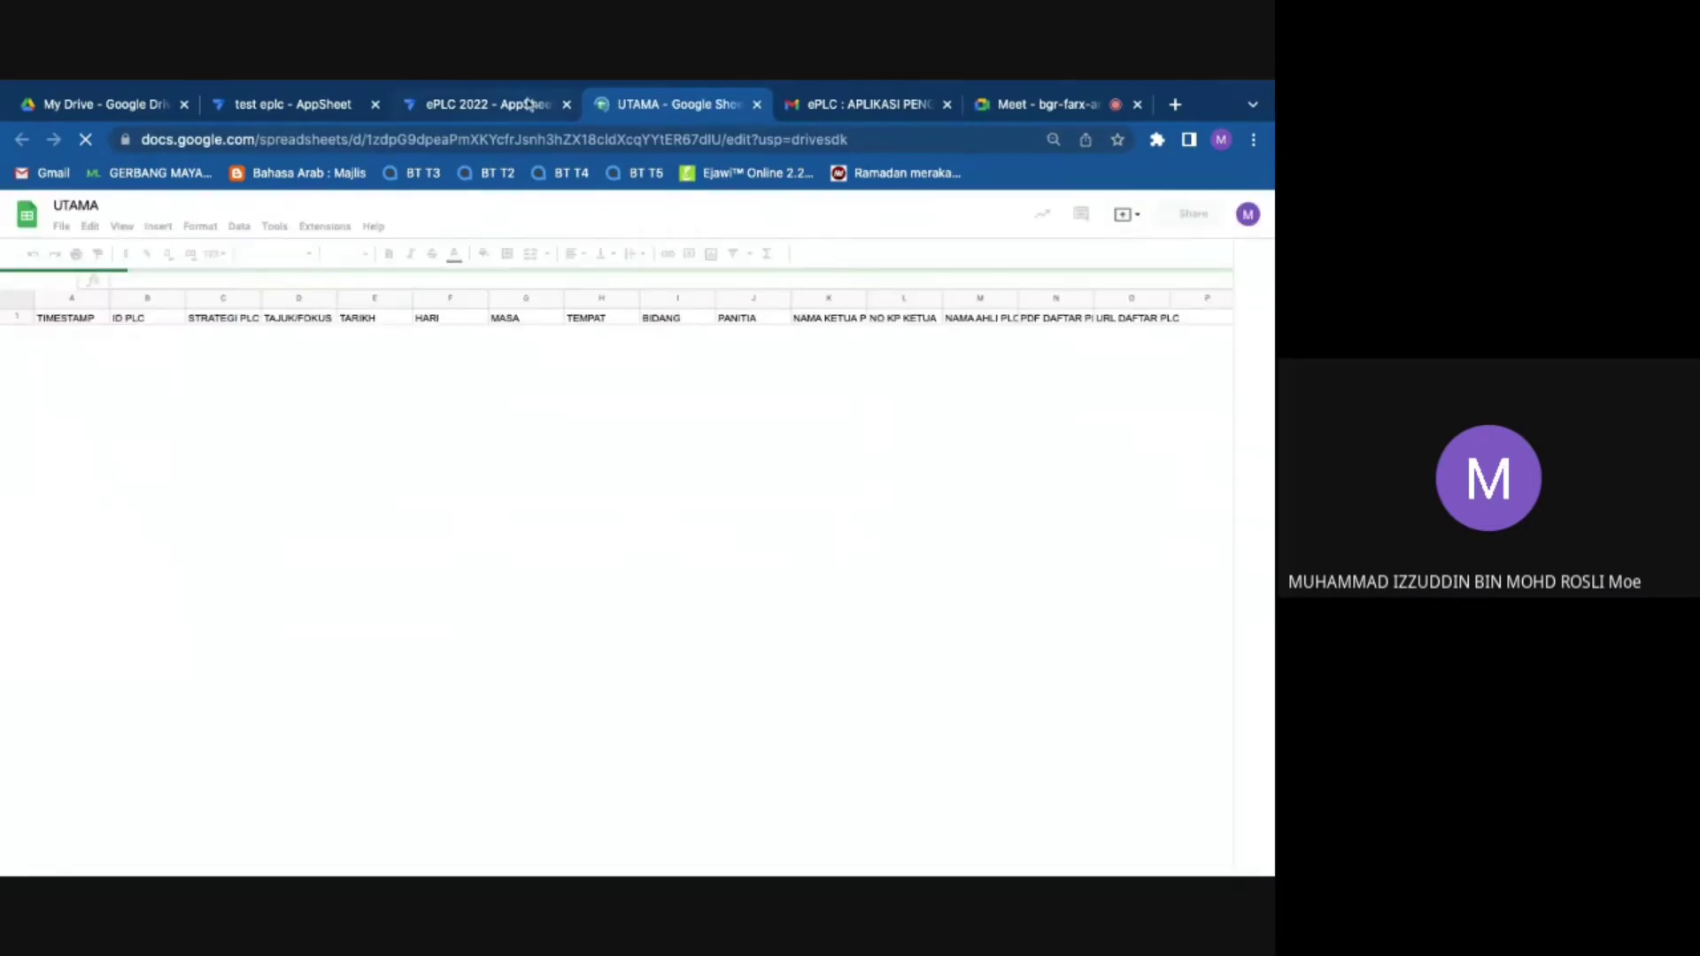
{"action": "left_click", "coordinate": [528, 104]}
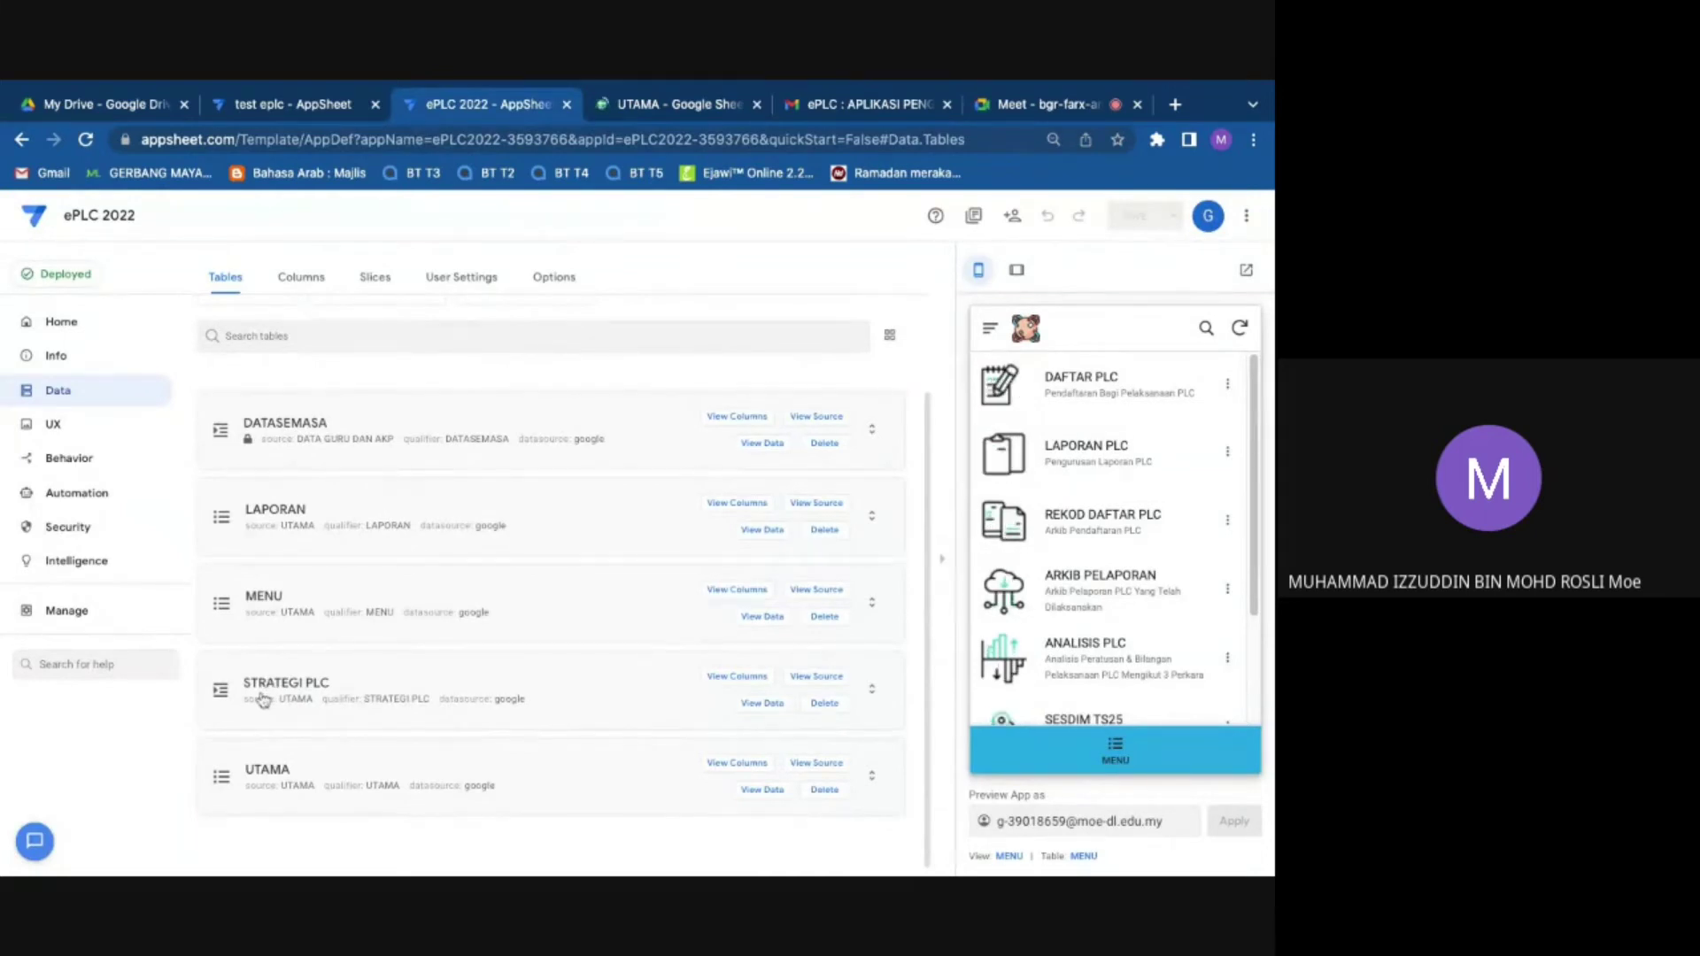
{"action": "left_click", "coordinate": [262, 699]}
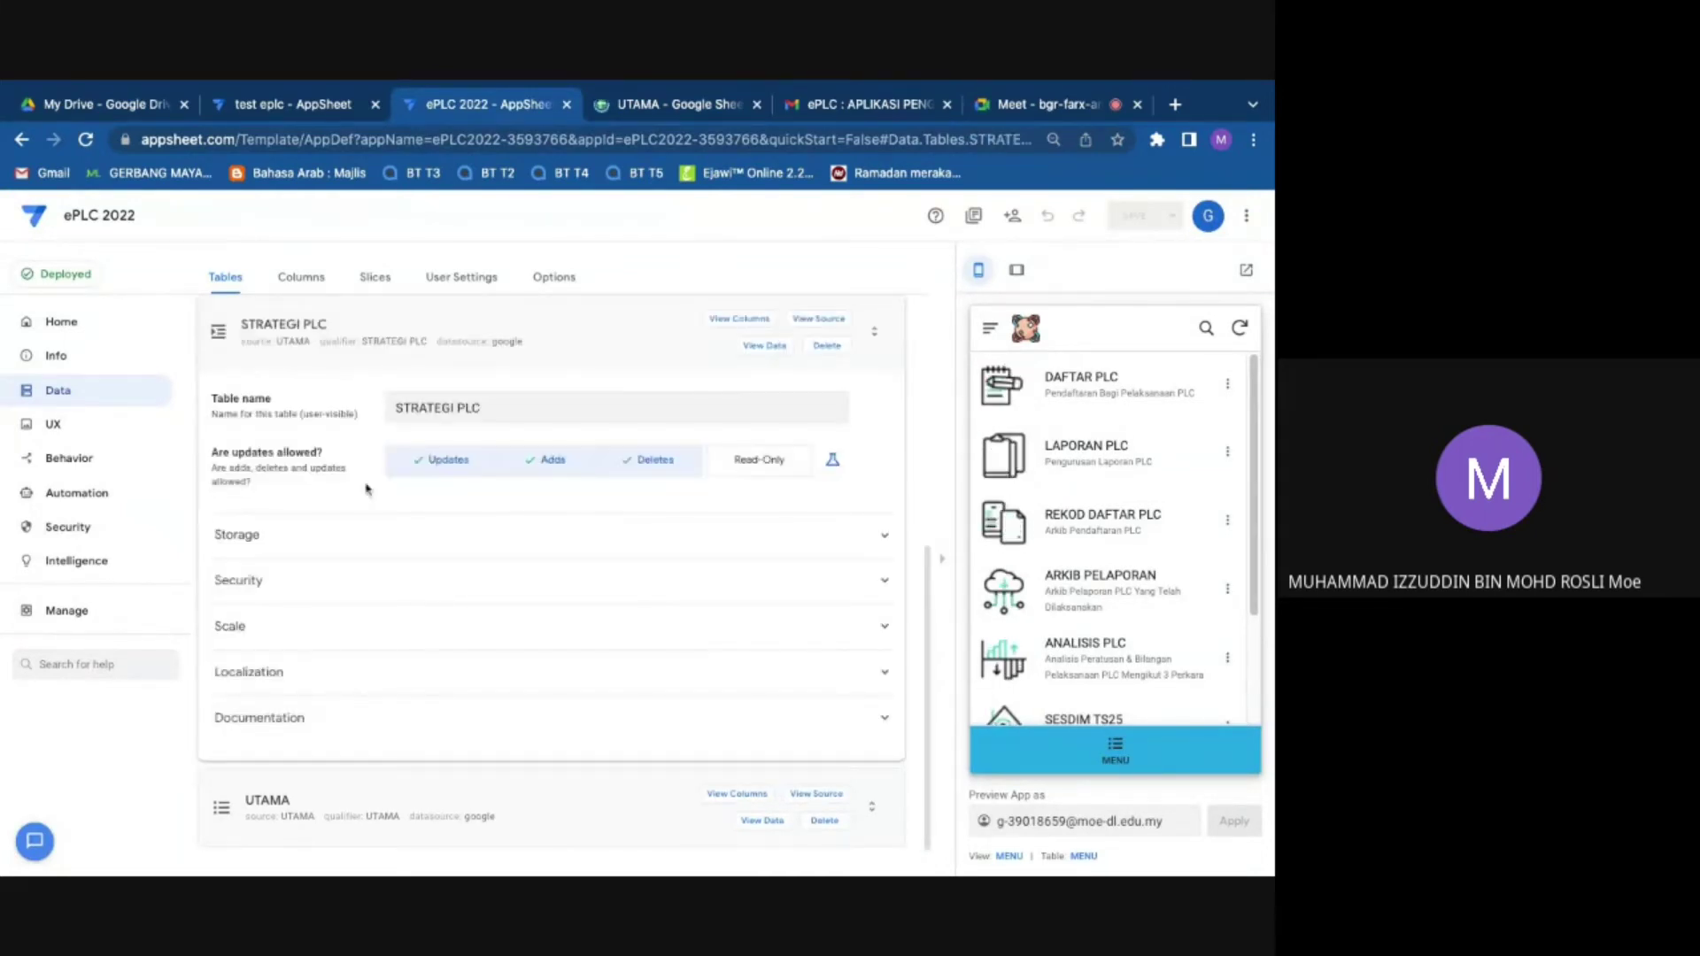
{"action": "left_click", "coordinate": [818, 319]}
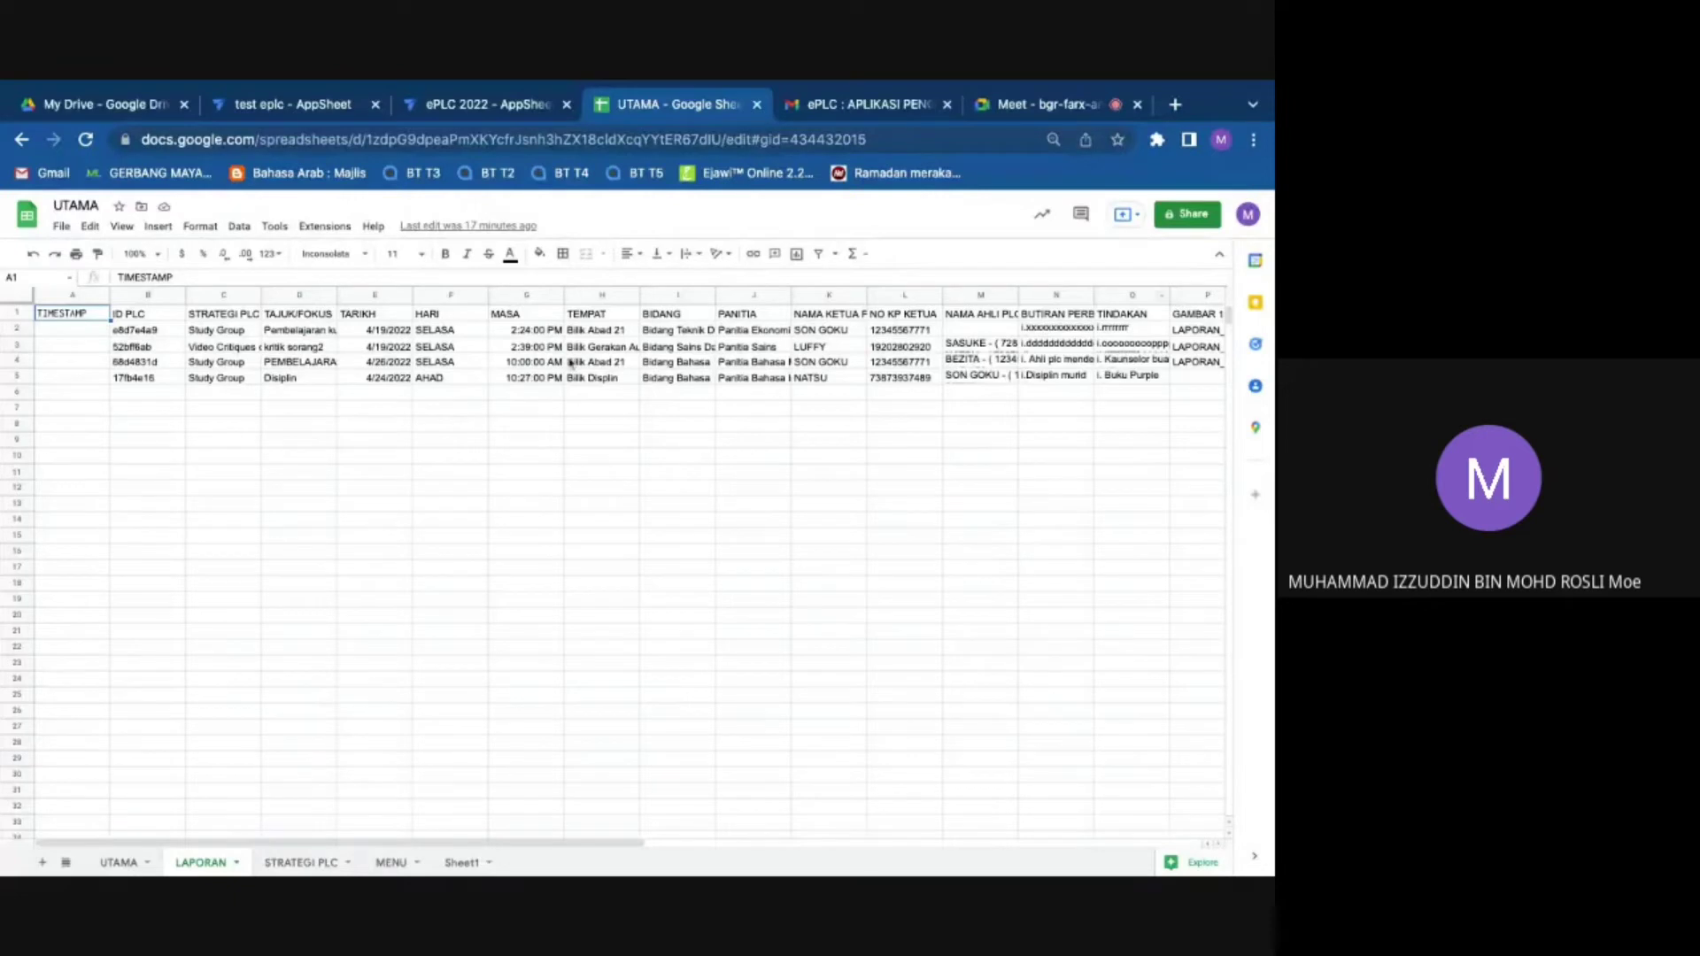
Step: Go to the STRATEGI PLC sheet and select its BIDANG column
{"action": "left_click", "coordinate": [292, 860]}
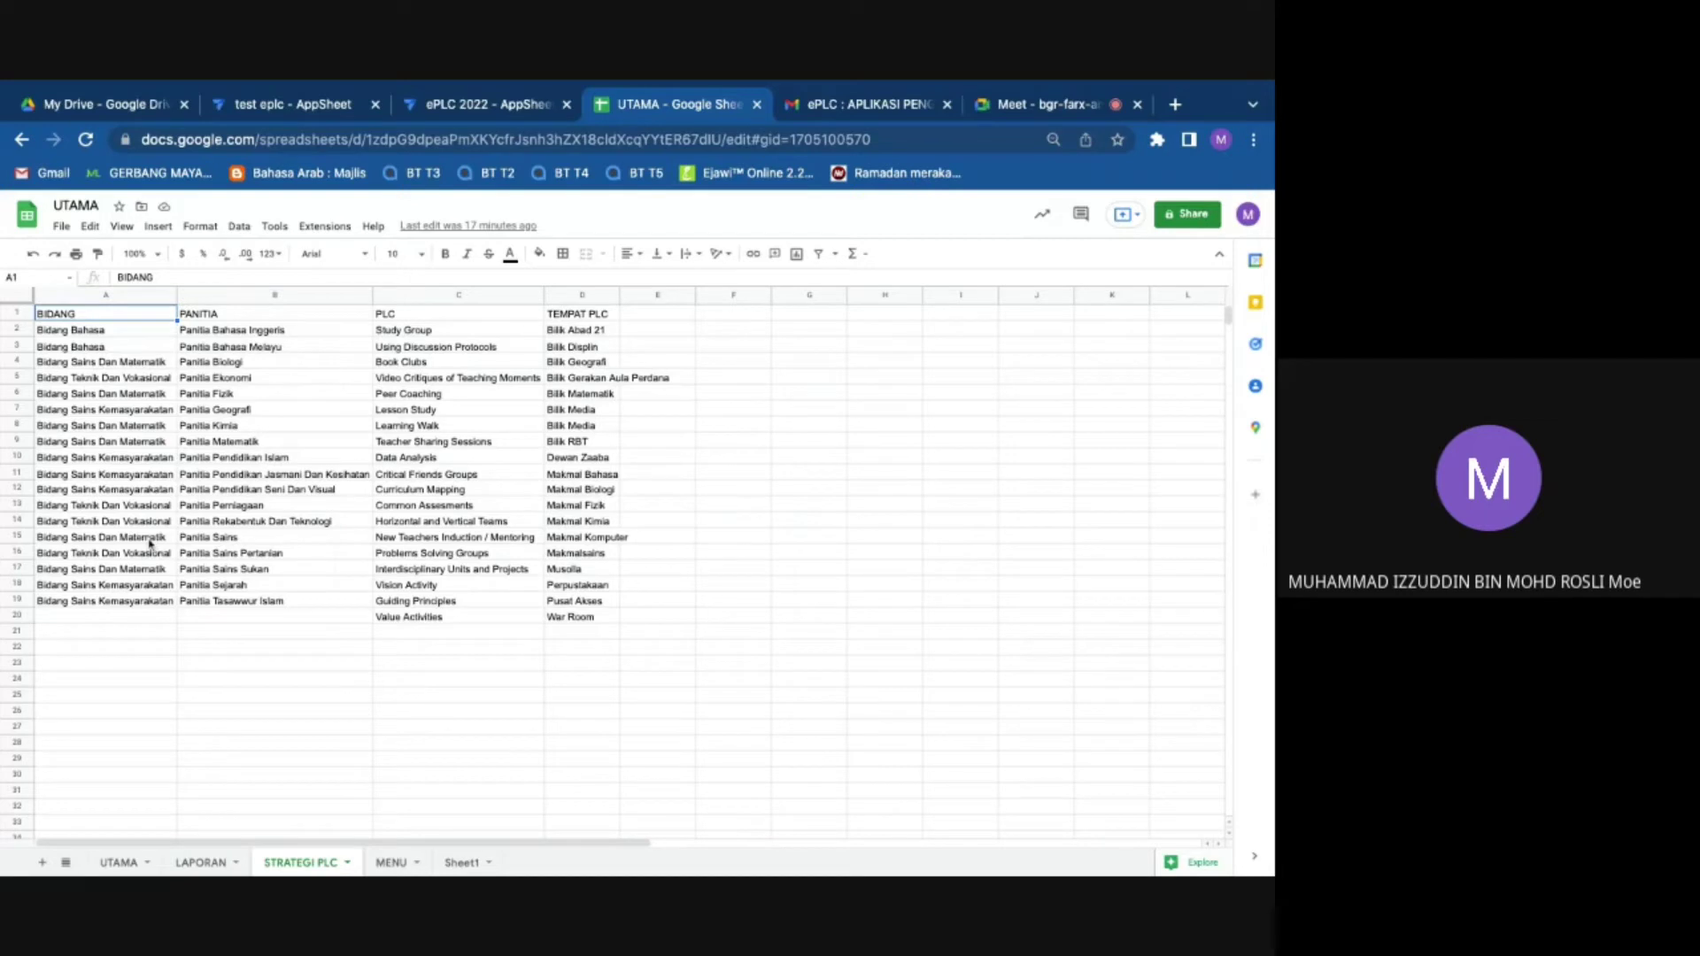
{"action": "left_click", "coordinate": [108, 296]}
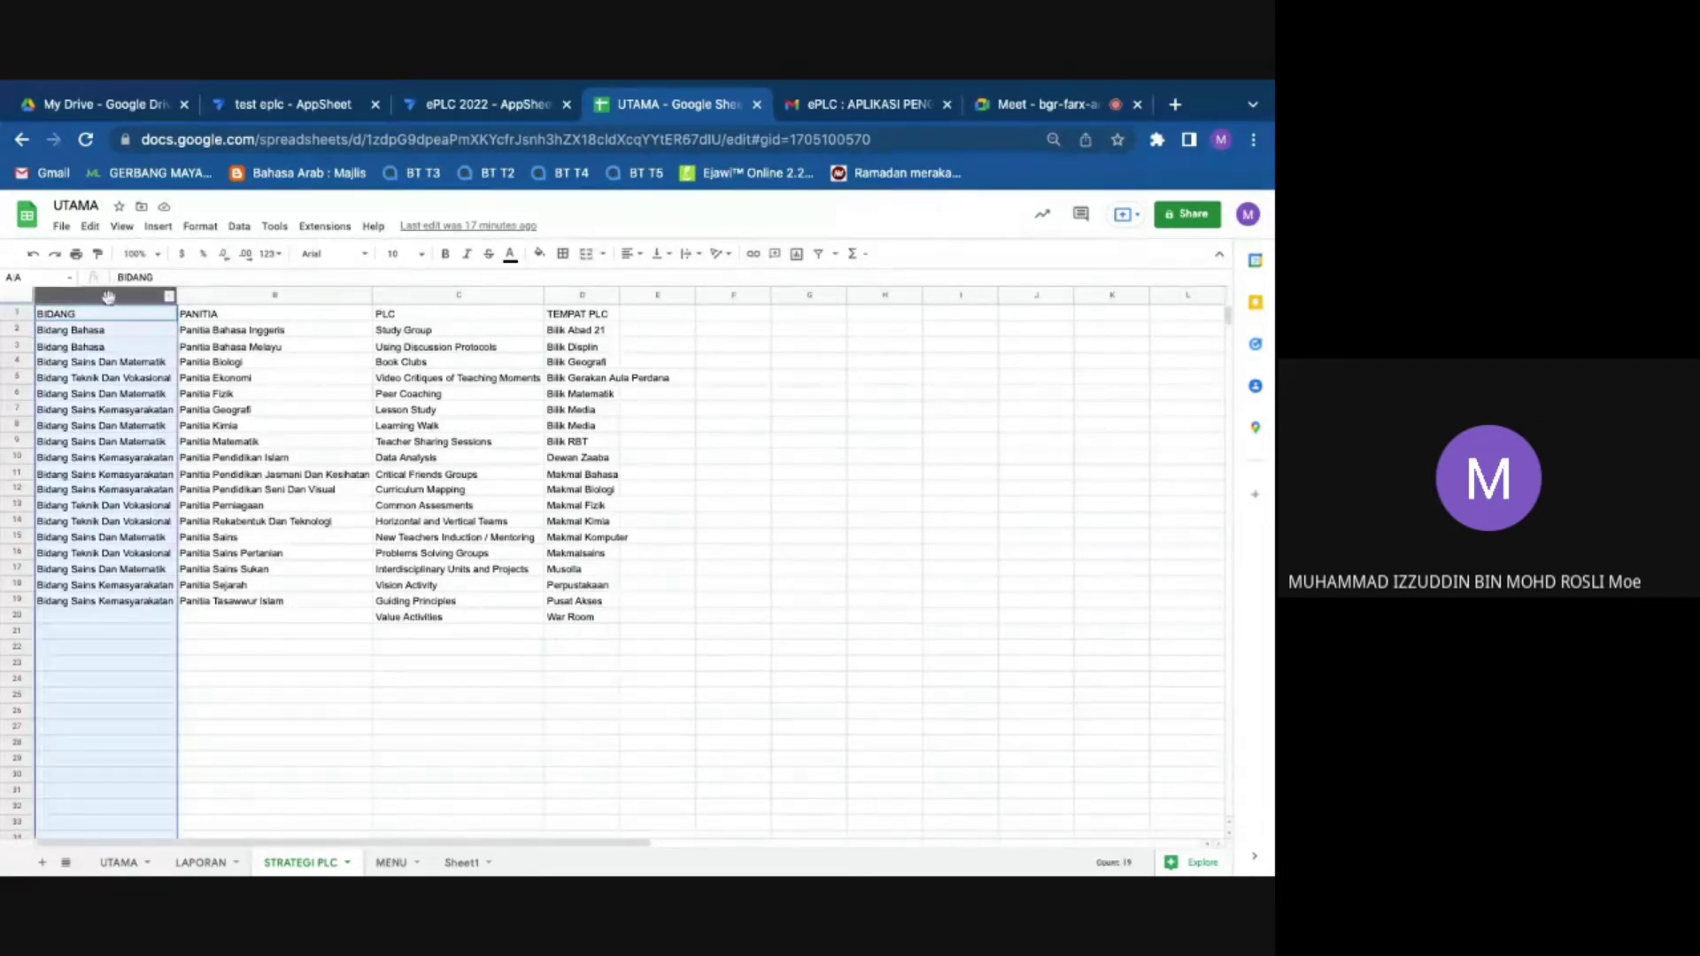
{"action": "right_click", "coordinate": [108, 296]}
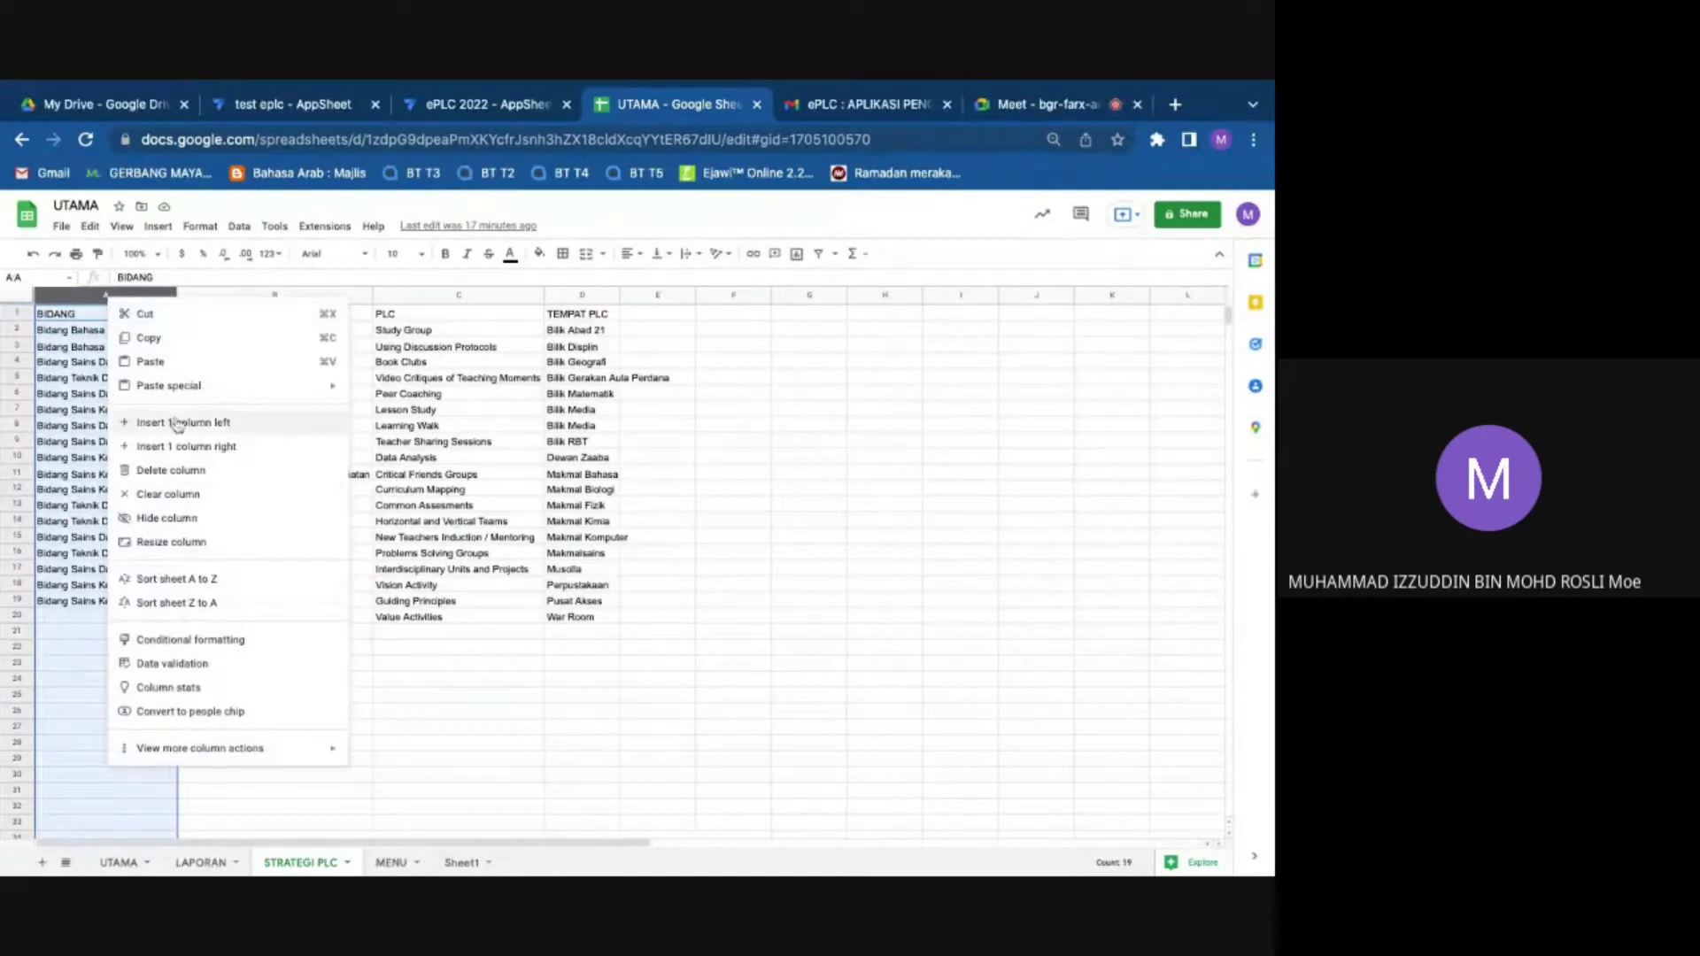
{"action": "left_click", "coordinate": [673, 710]}
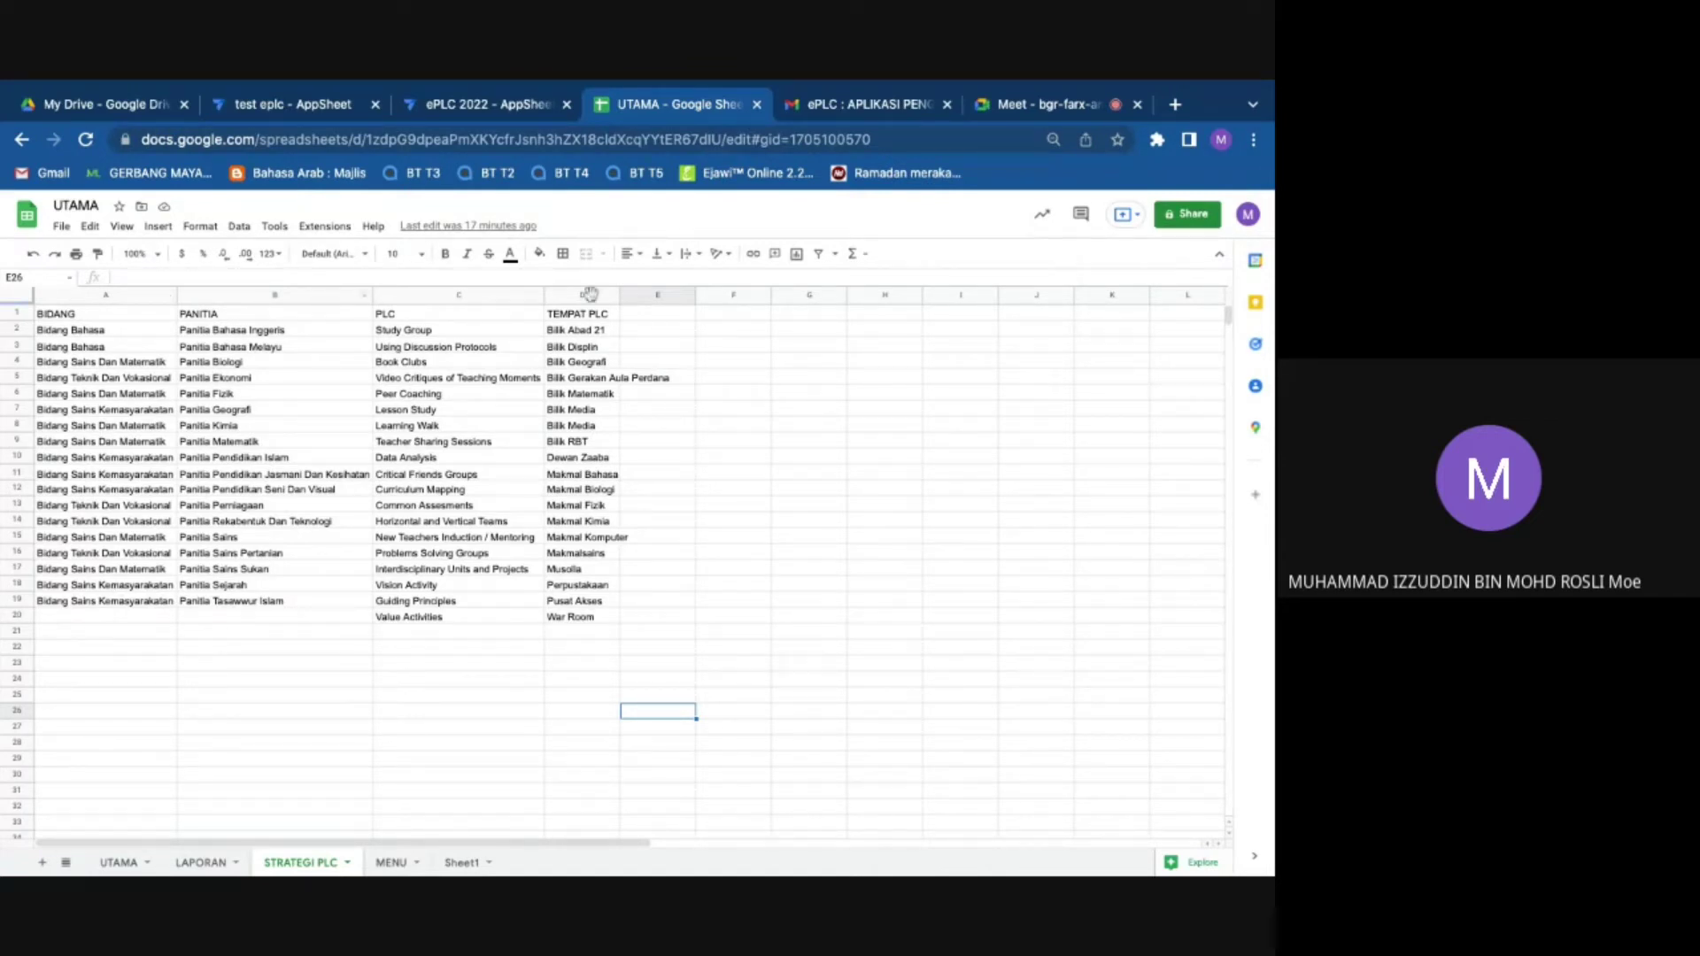
{"action": "left_click", "coordinate": [489, 105]}
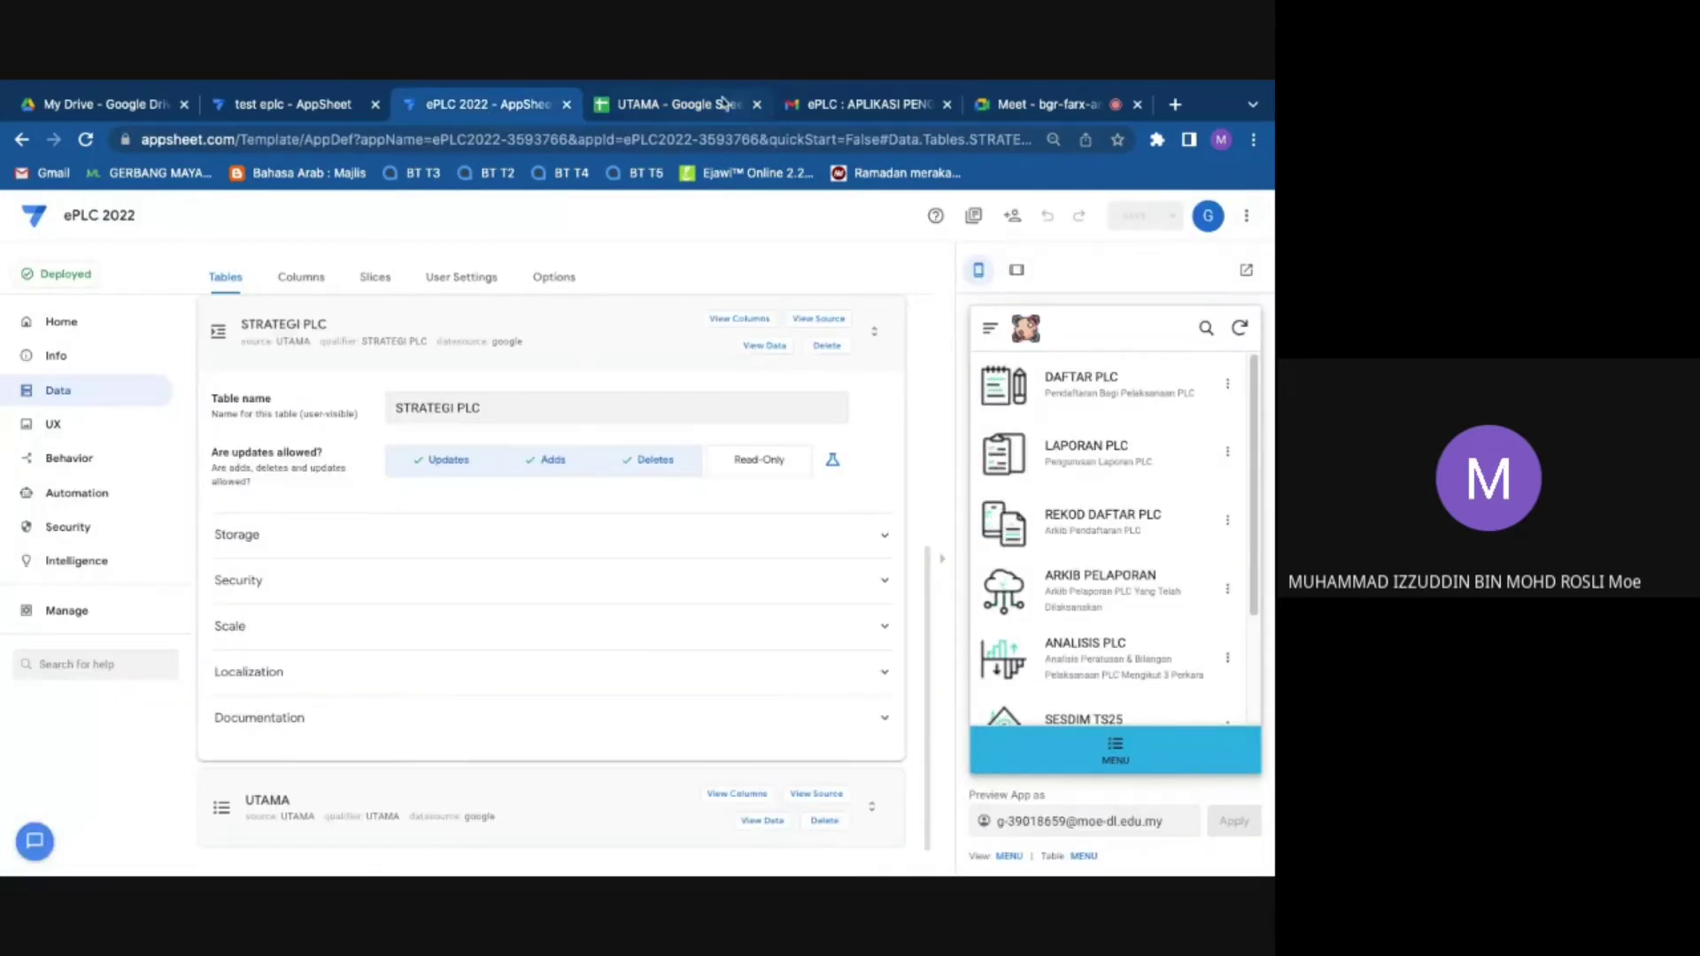
{"action": "key", "text": "ctrl+Tab"}
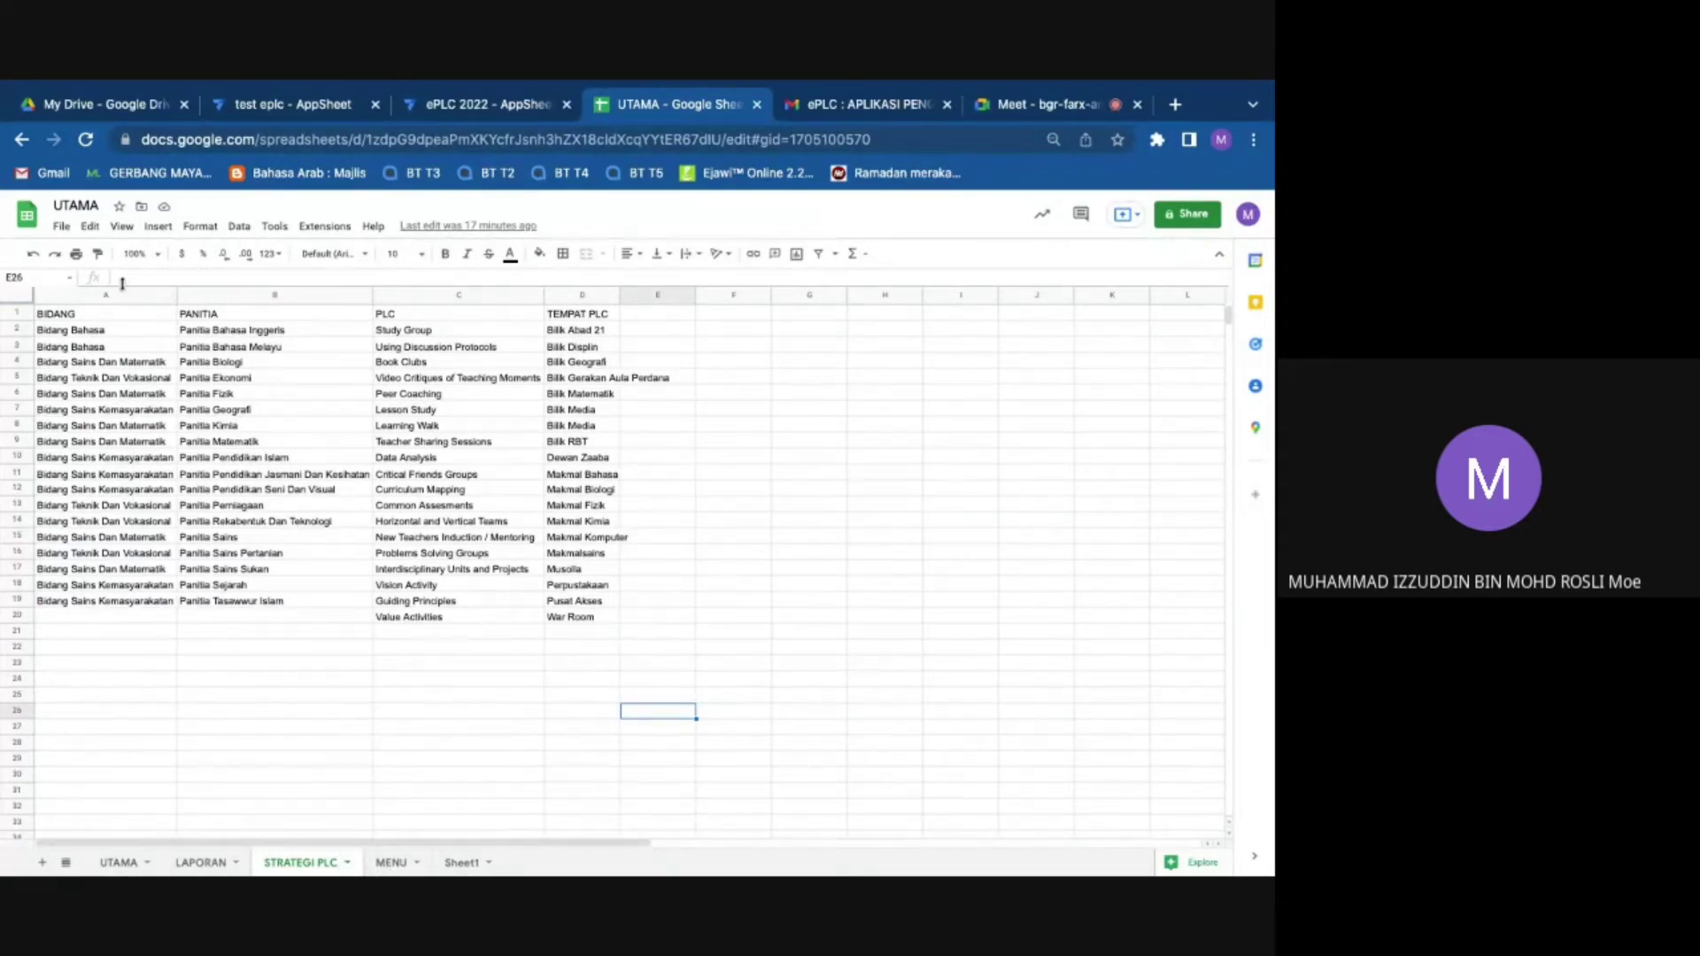
Step: Compare the BIDANG column's actions with the STRATEGI PLC table settings in AppSheet
{"action": "right_click", "coordinate": [119, 295]}
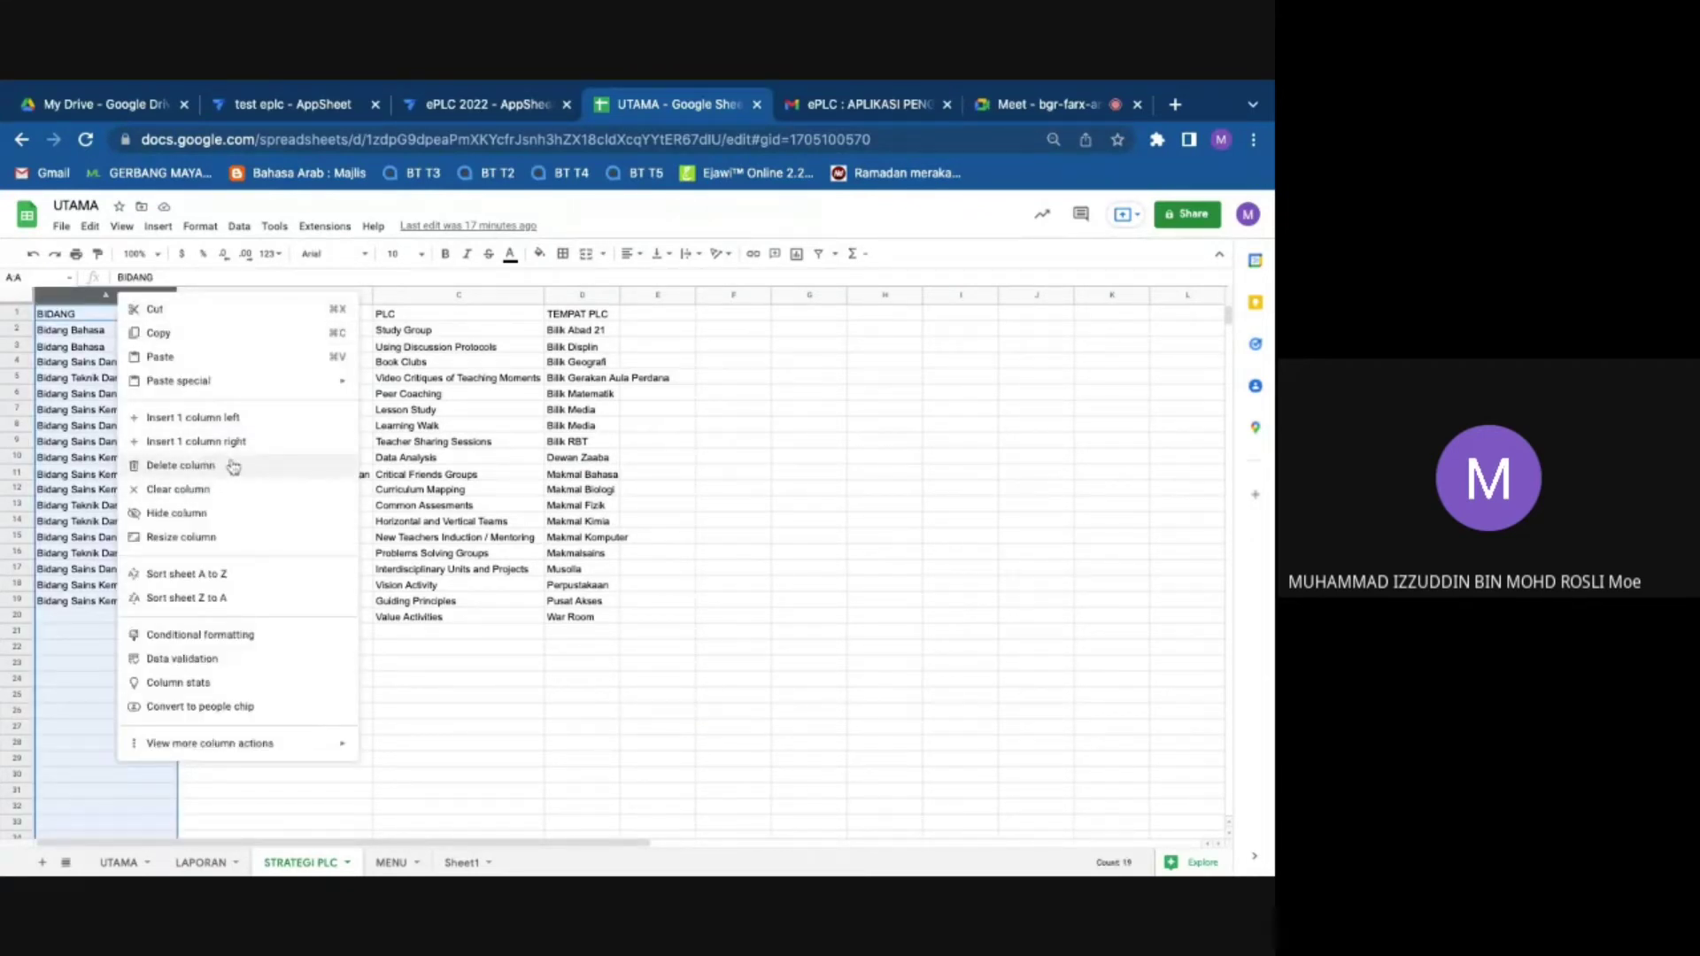
{"action": "left_click", "coordinate": [658, 360]}
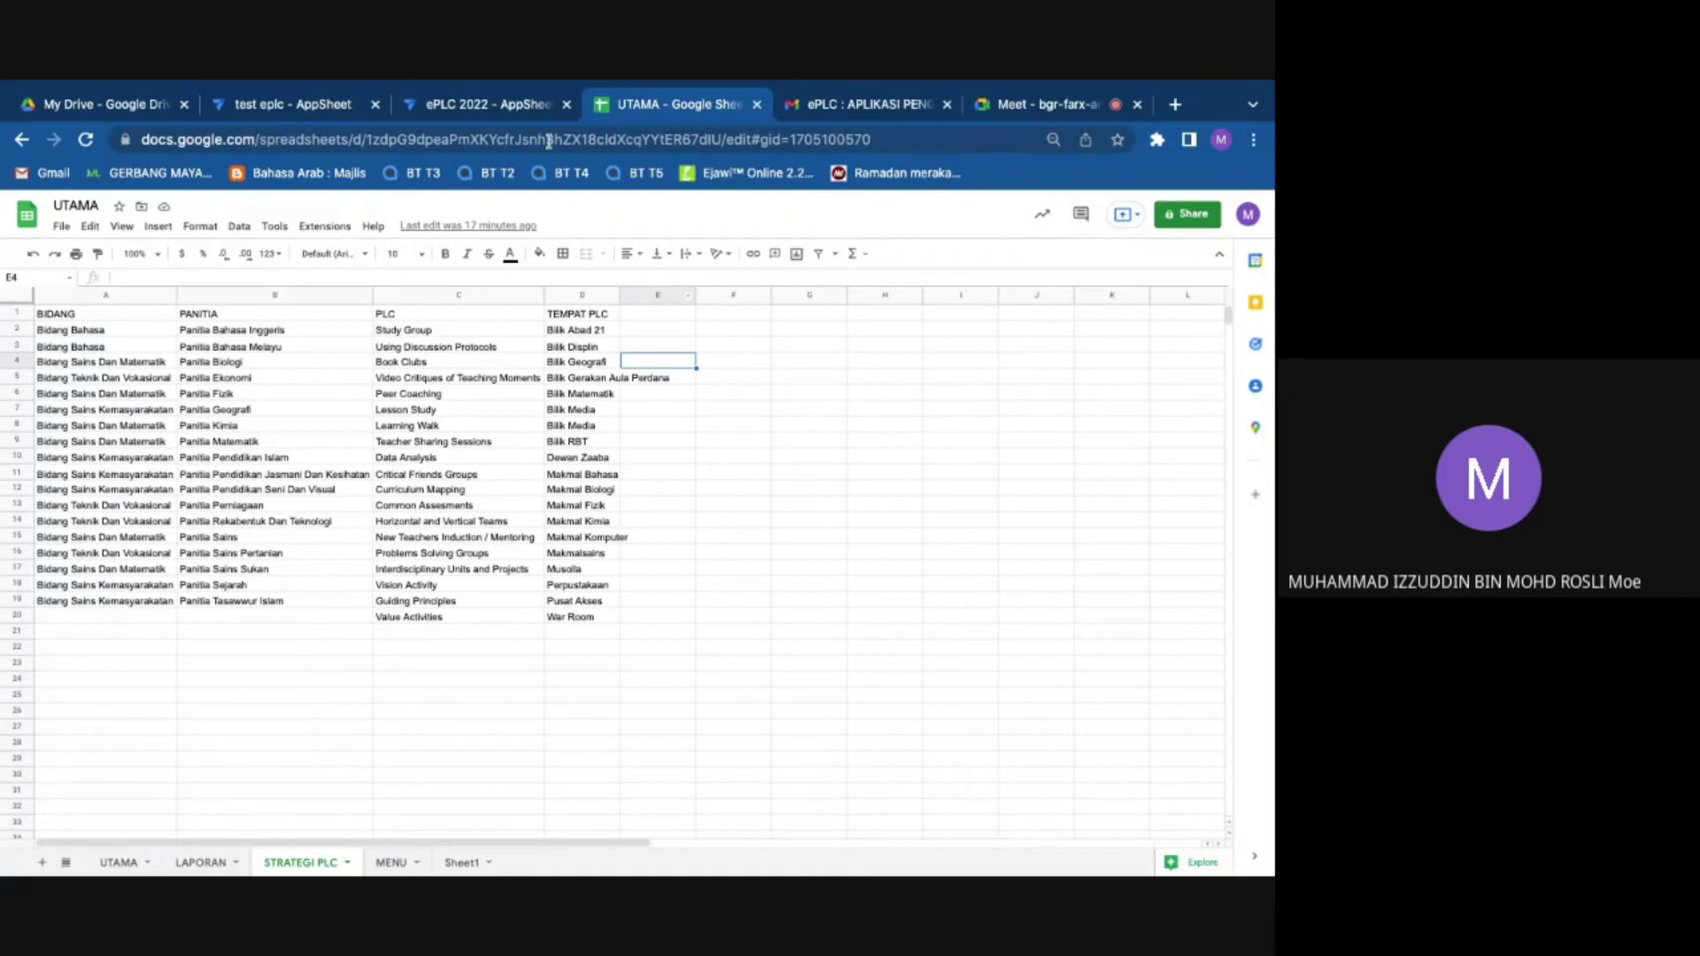
{"action": "left_click", "coordinate": [531, 104]}
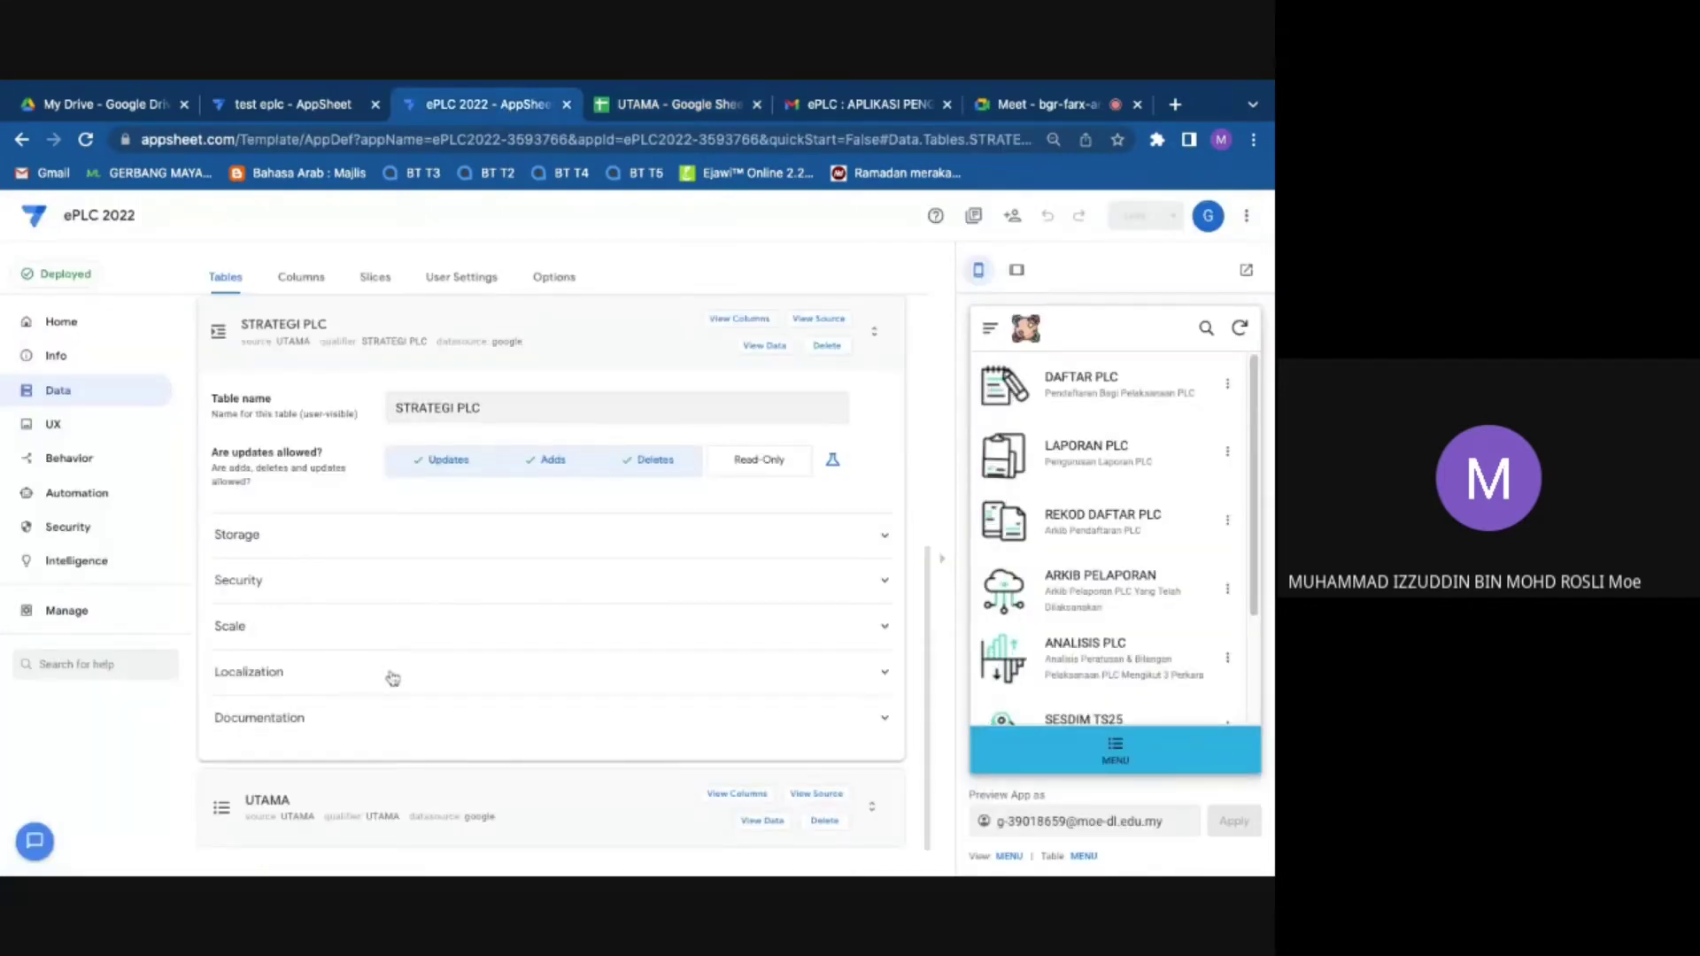
{"action": "scroll", "coordinate": [327, 531], "scroll_direction": "up", "scroll_amount": 1}
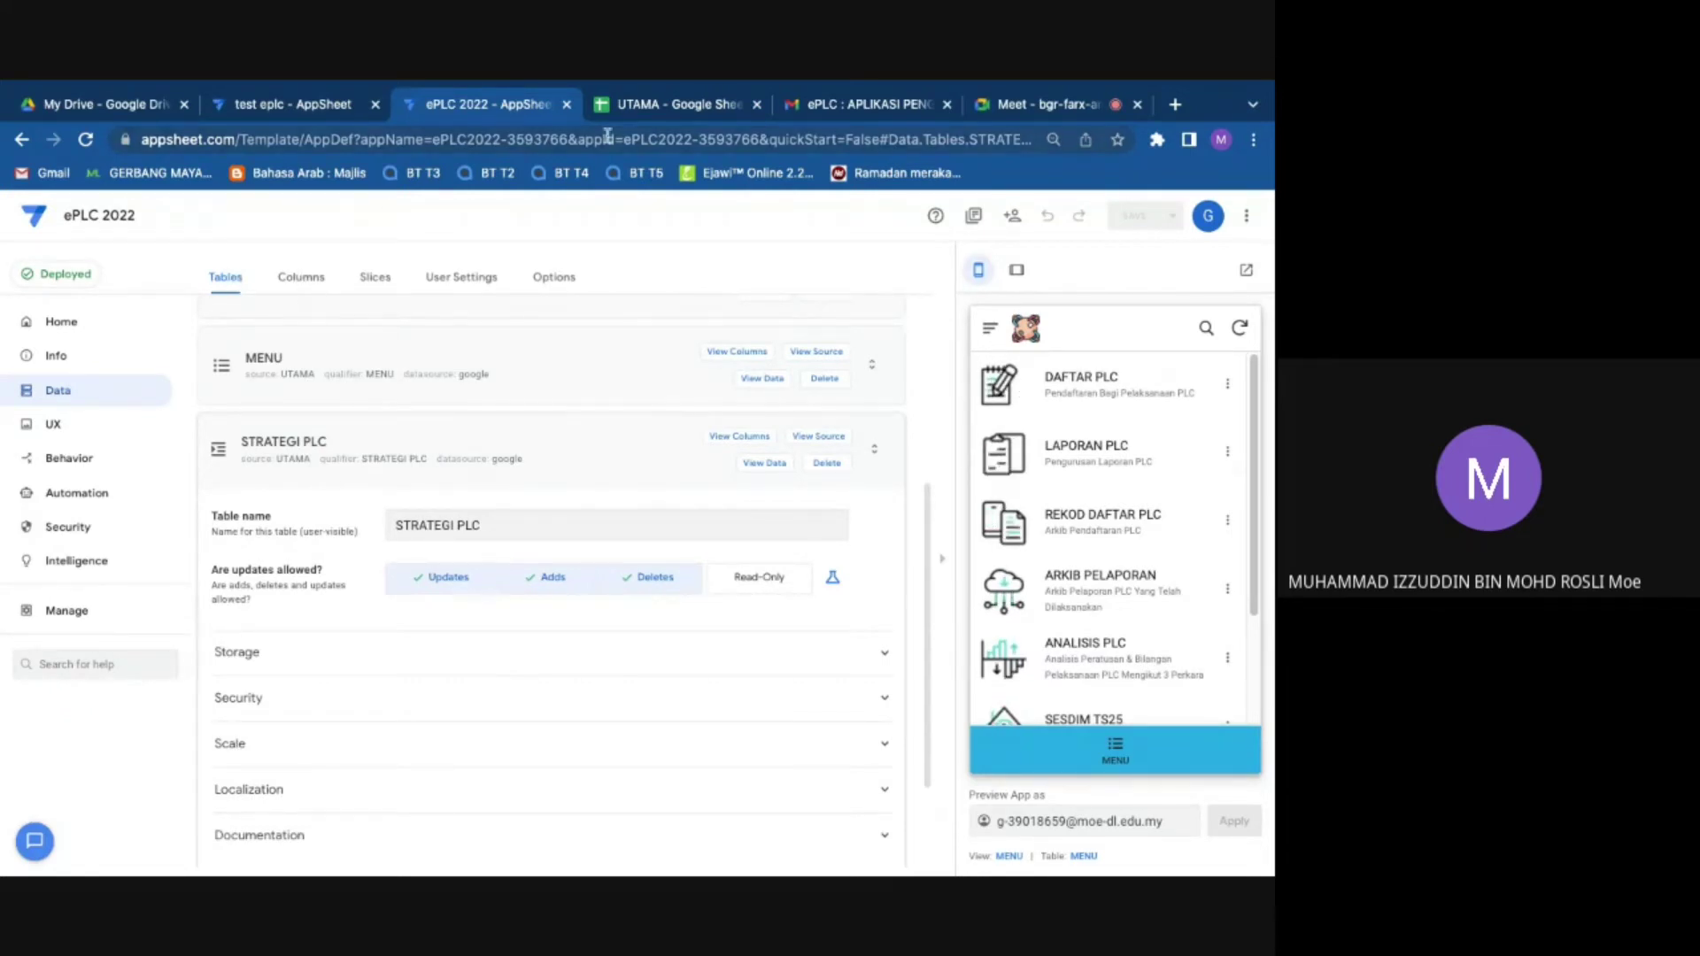
{"action": "left_click", "coordinate": [664, 108]}
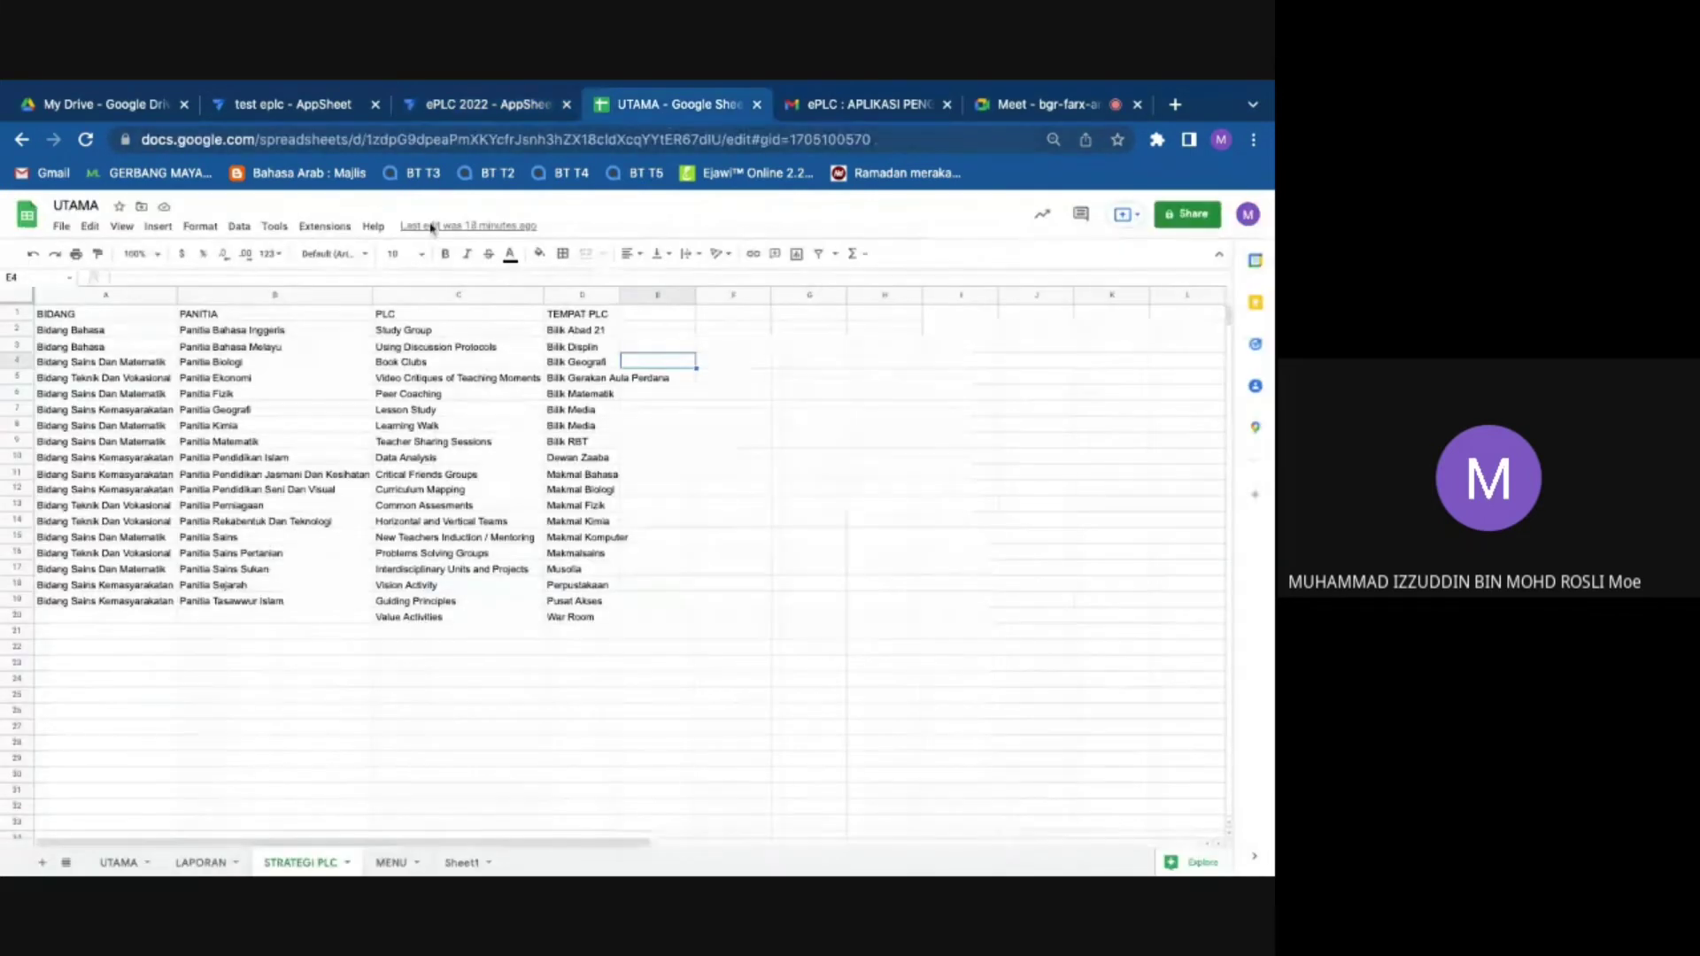
Step: Copy the BIDANG column, then delete it so PANITIA becomes column A
{"action": "left_click", "coordinate": [91, 297]}
{"action": "right_click", "coordinate": [106, 296]}
{"action": "left_click", "coordinate": [132, 334]}
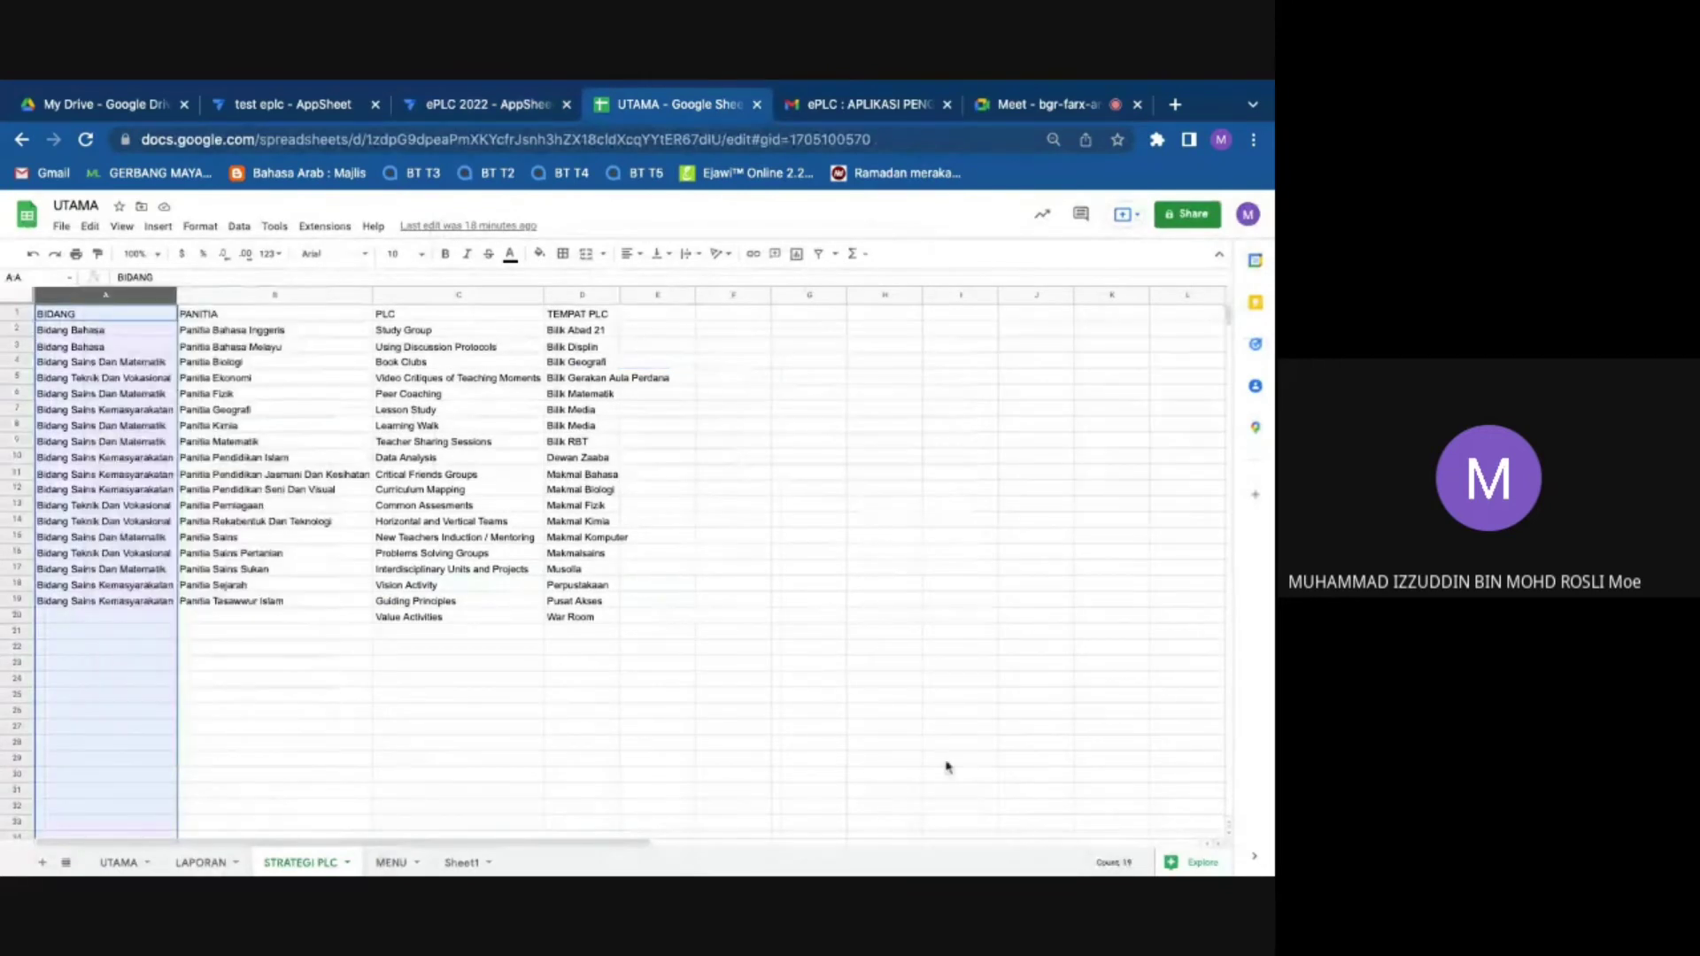
{"action": "left_click", "coordinate": [960, 710]}
{"action": "right_click", "coordinate": [89, 301]}
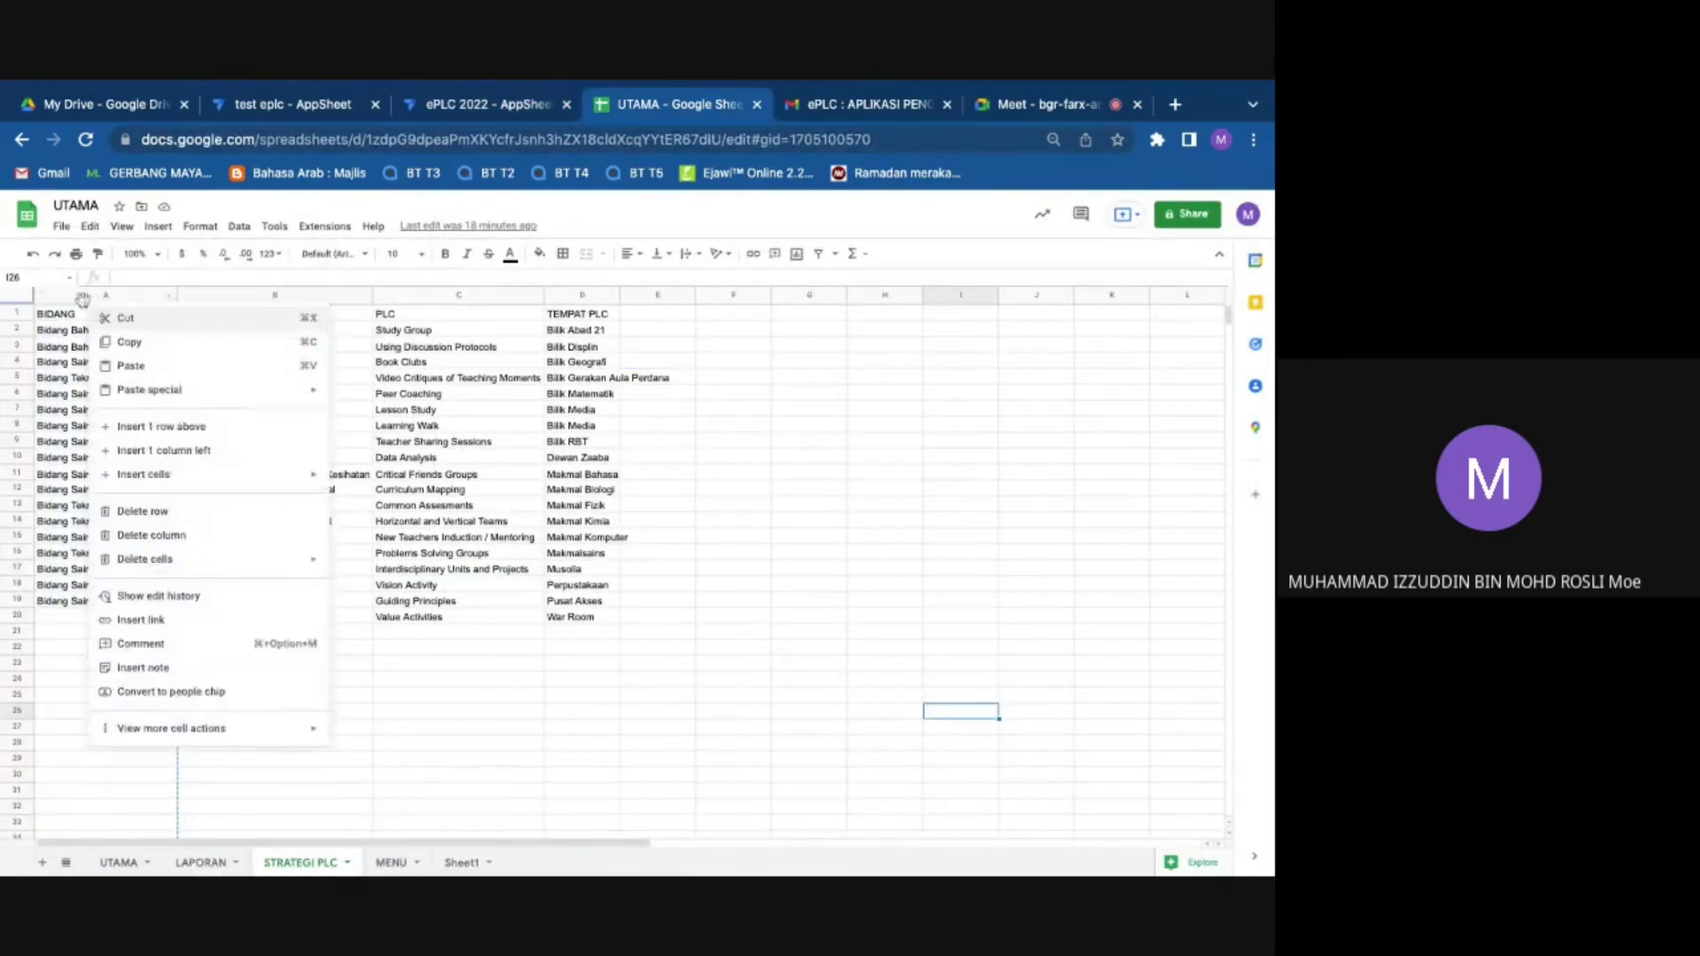
{"action": "key", "text": "Escape"}
{"action": "left_click", "coordinate": [84, 299]}
{"action": "right_click", "coordinate": [84, 299]}
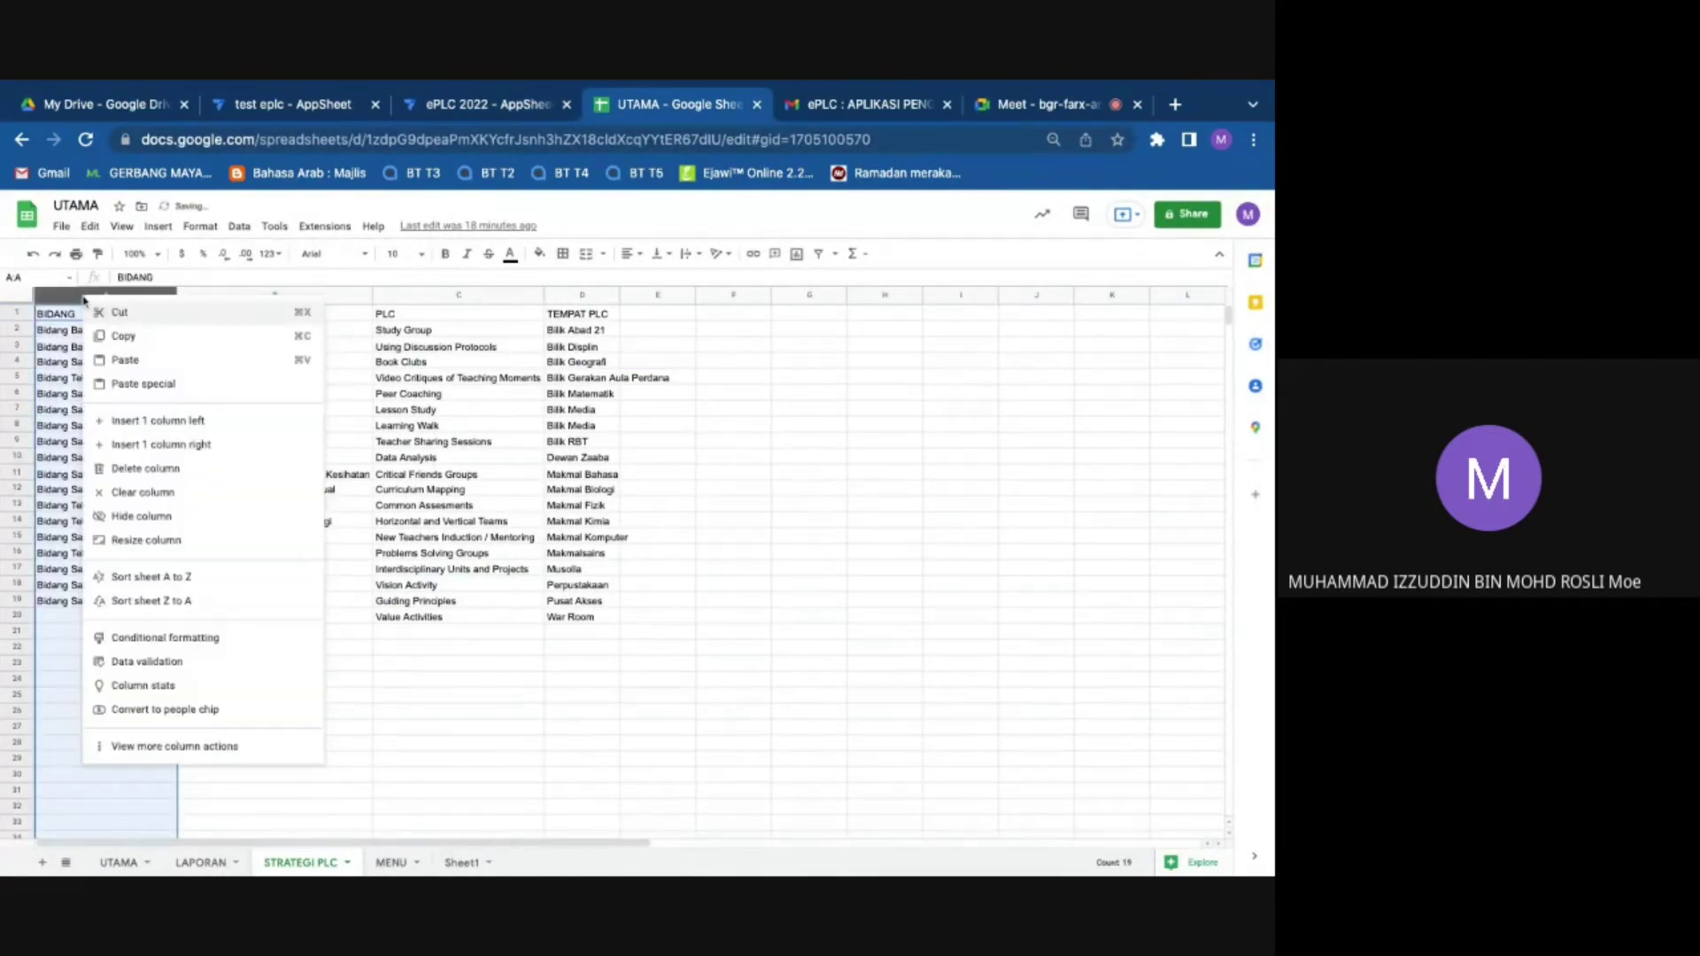
{"action": "left_click", "coordinate": [168, 468]}
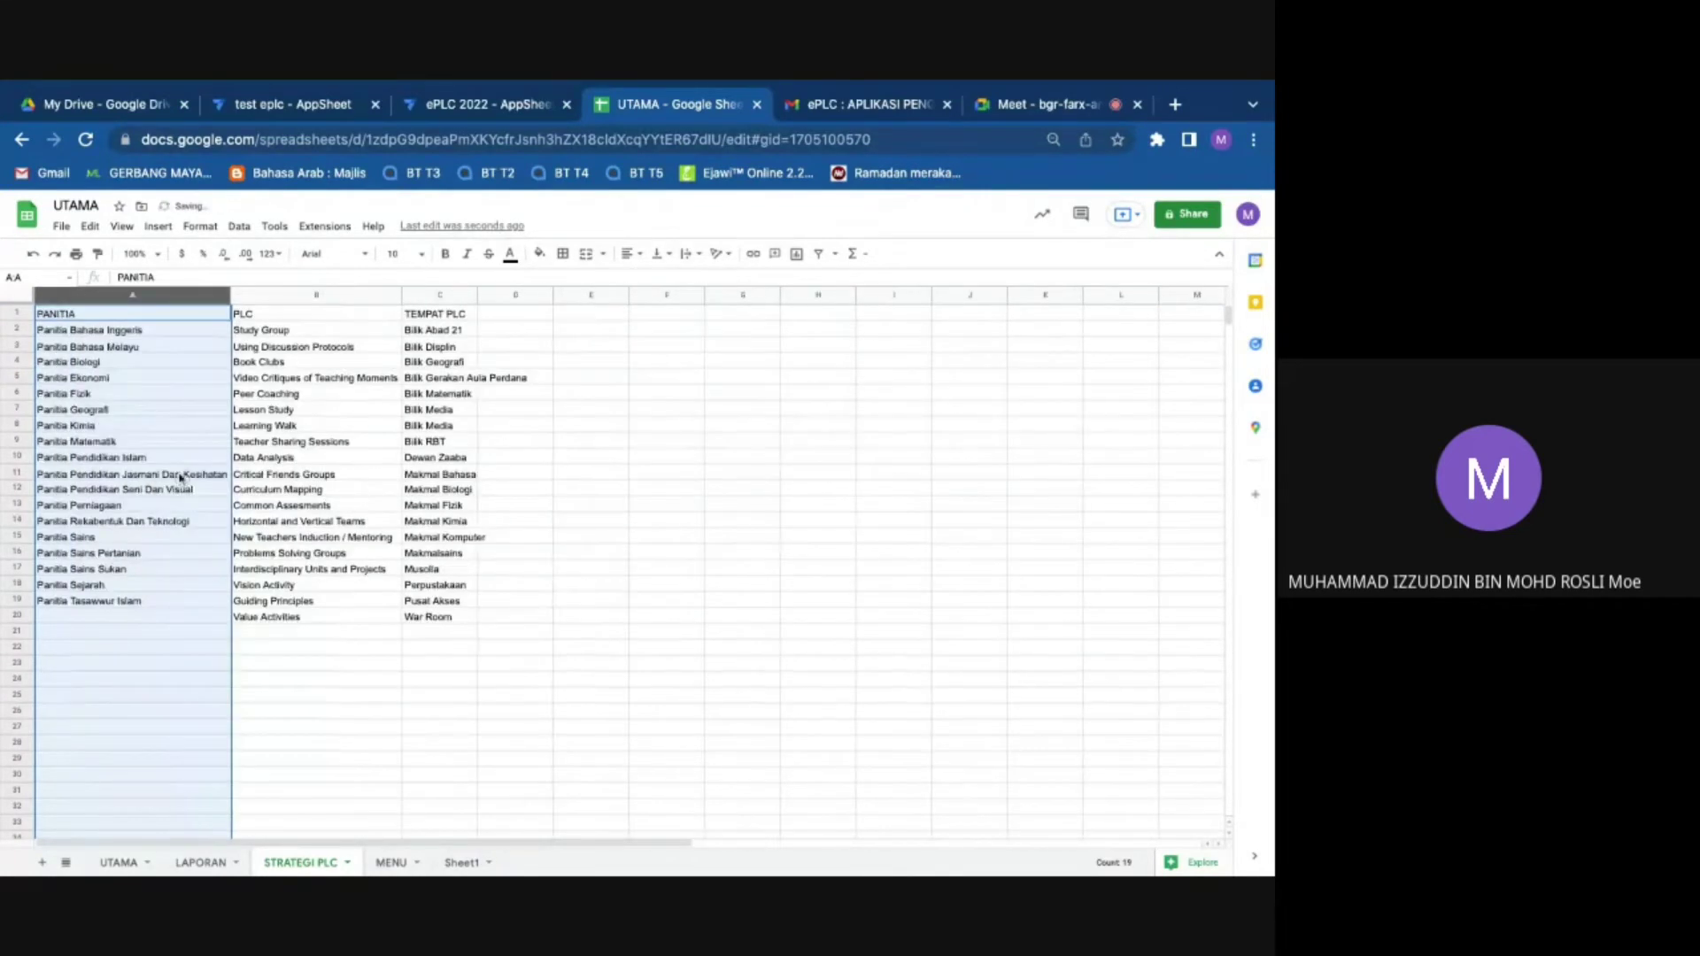
{"action": "left_click", "coordinate": [584, 361]}
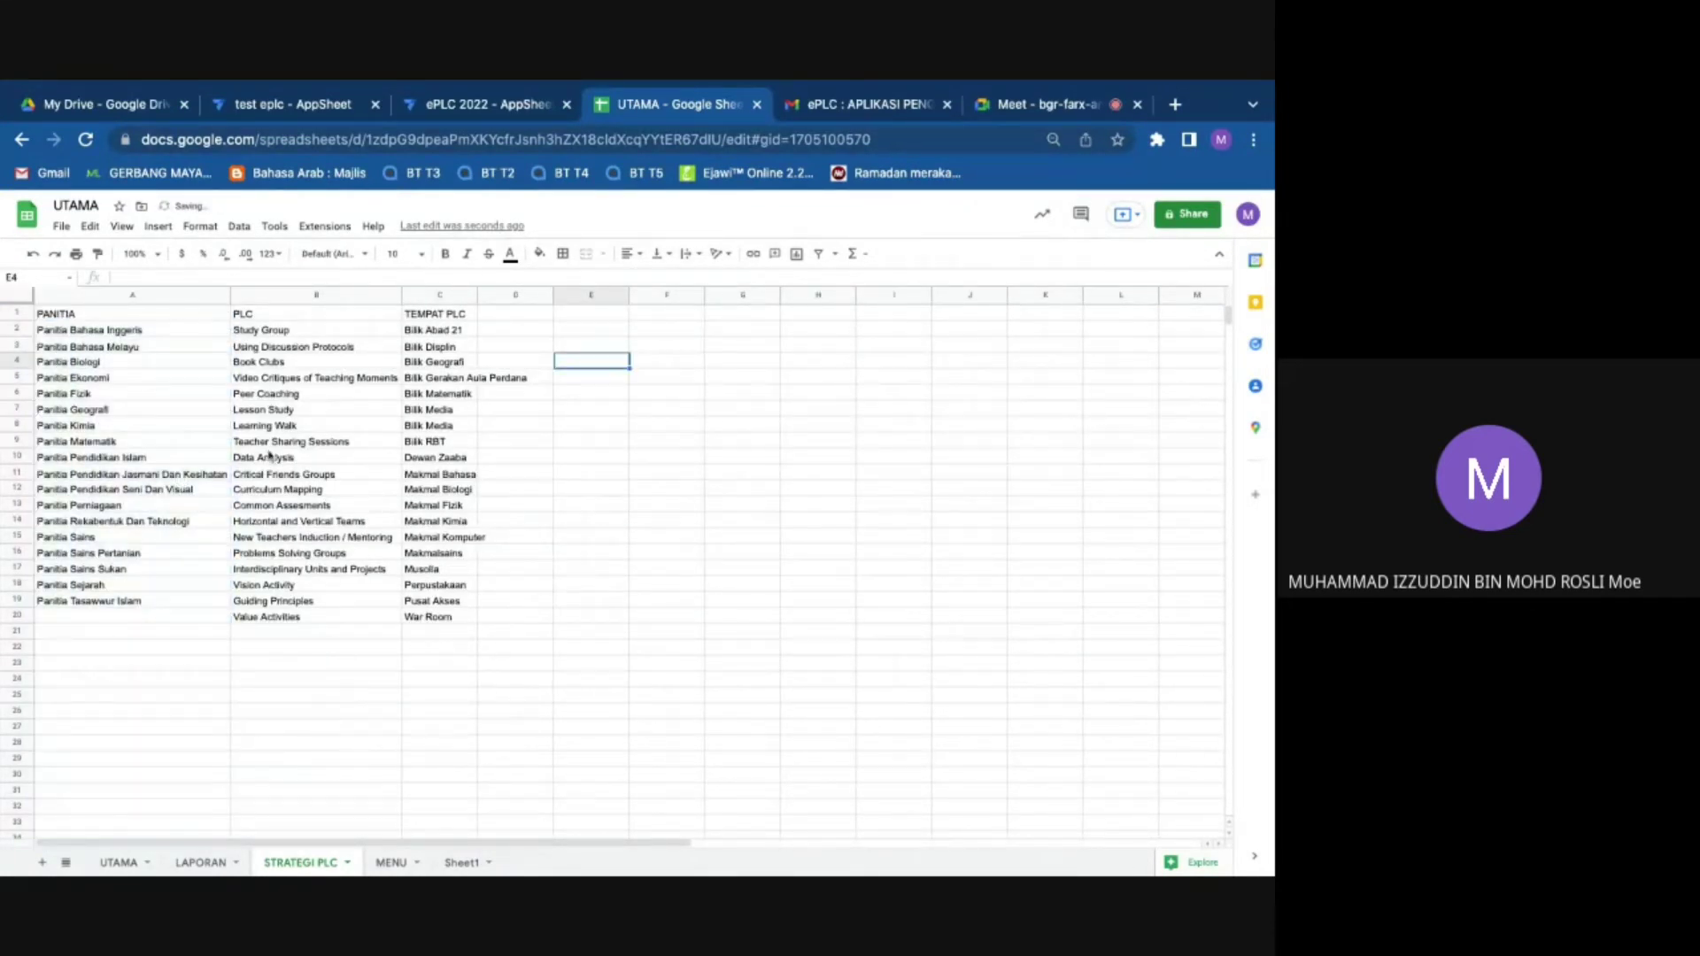
{"action": "left_click", "coordinate": [499, 104]}
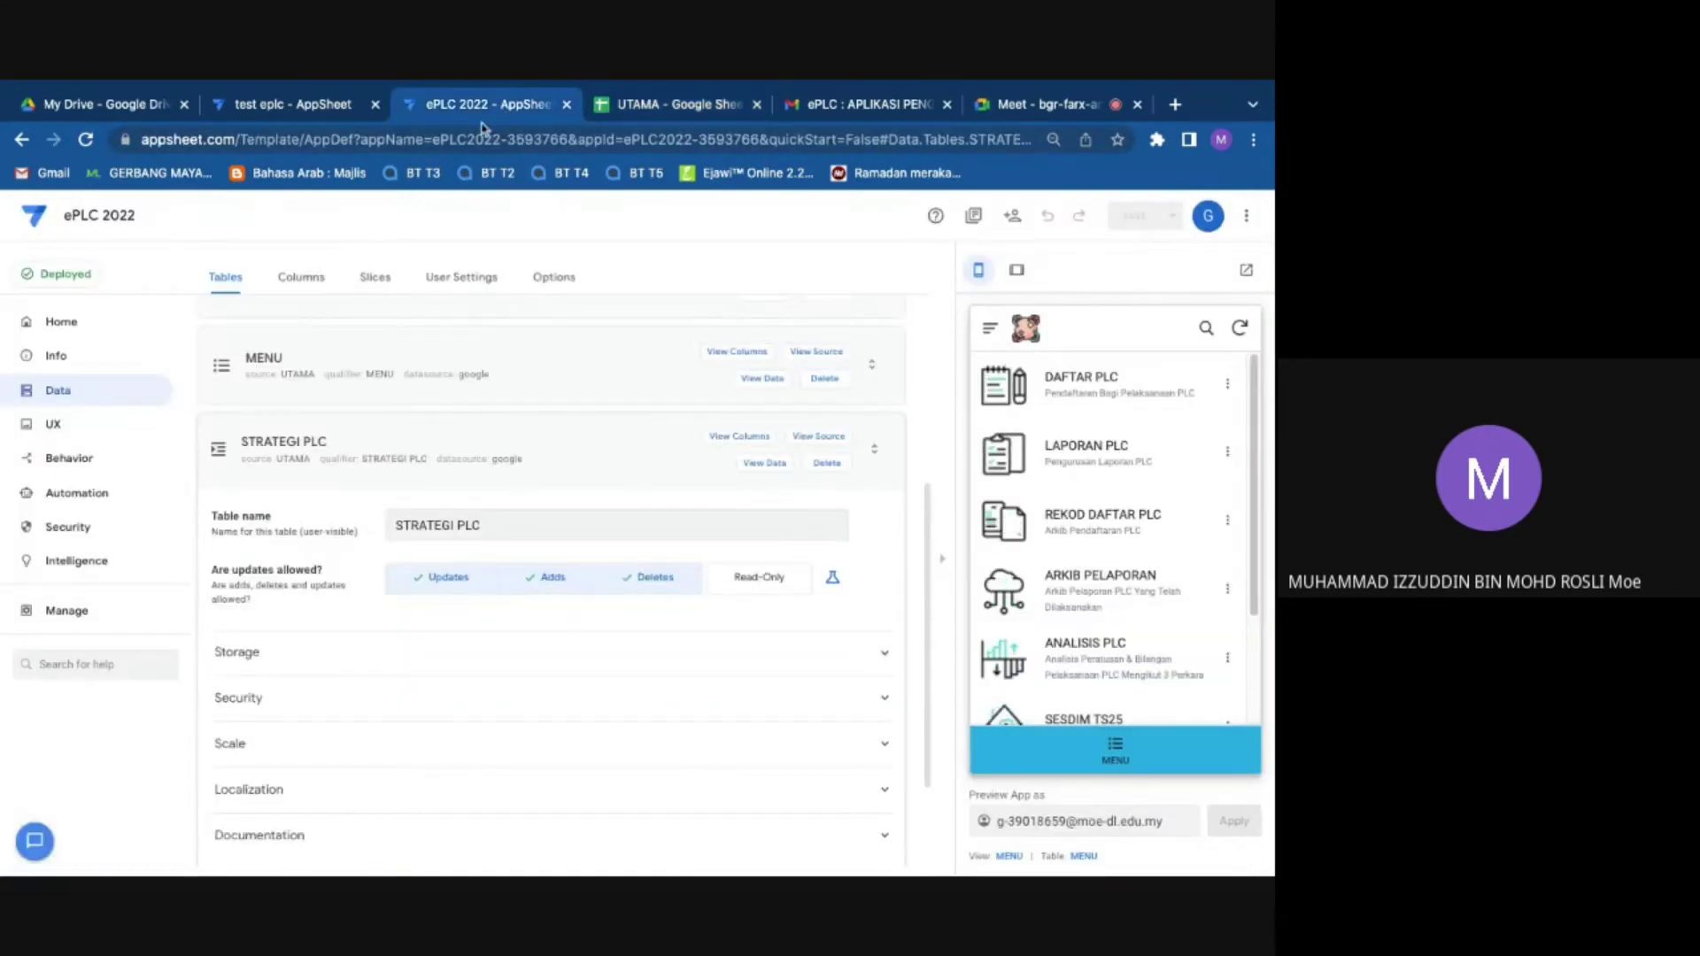
Step: Show the Columns overview for every data table and glance at the UTAMA spreadsheet
{"action": "scroll", "coordinate": [258, 431], "scroll_direction": "up", "scroll_amount": 1}
{"action": "scroll", "coordinate": [258, 430], "scroll_direction": "up", "scroll_amount": 1}
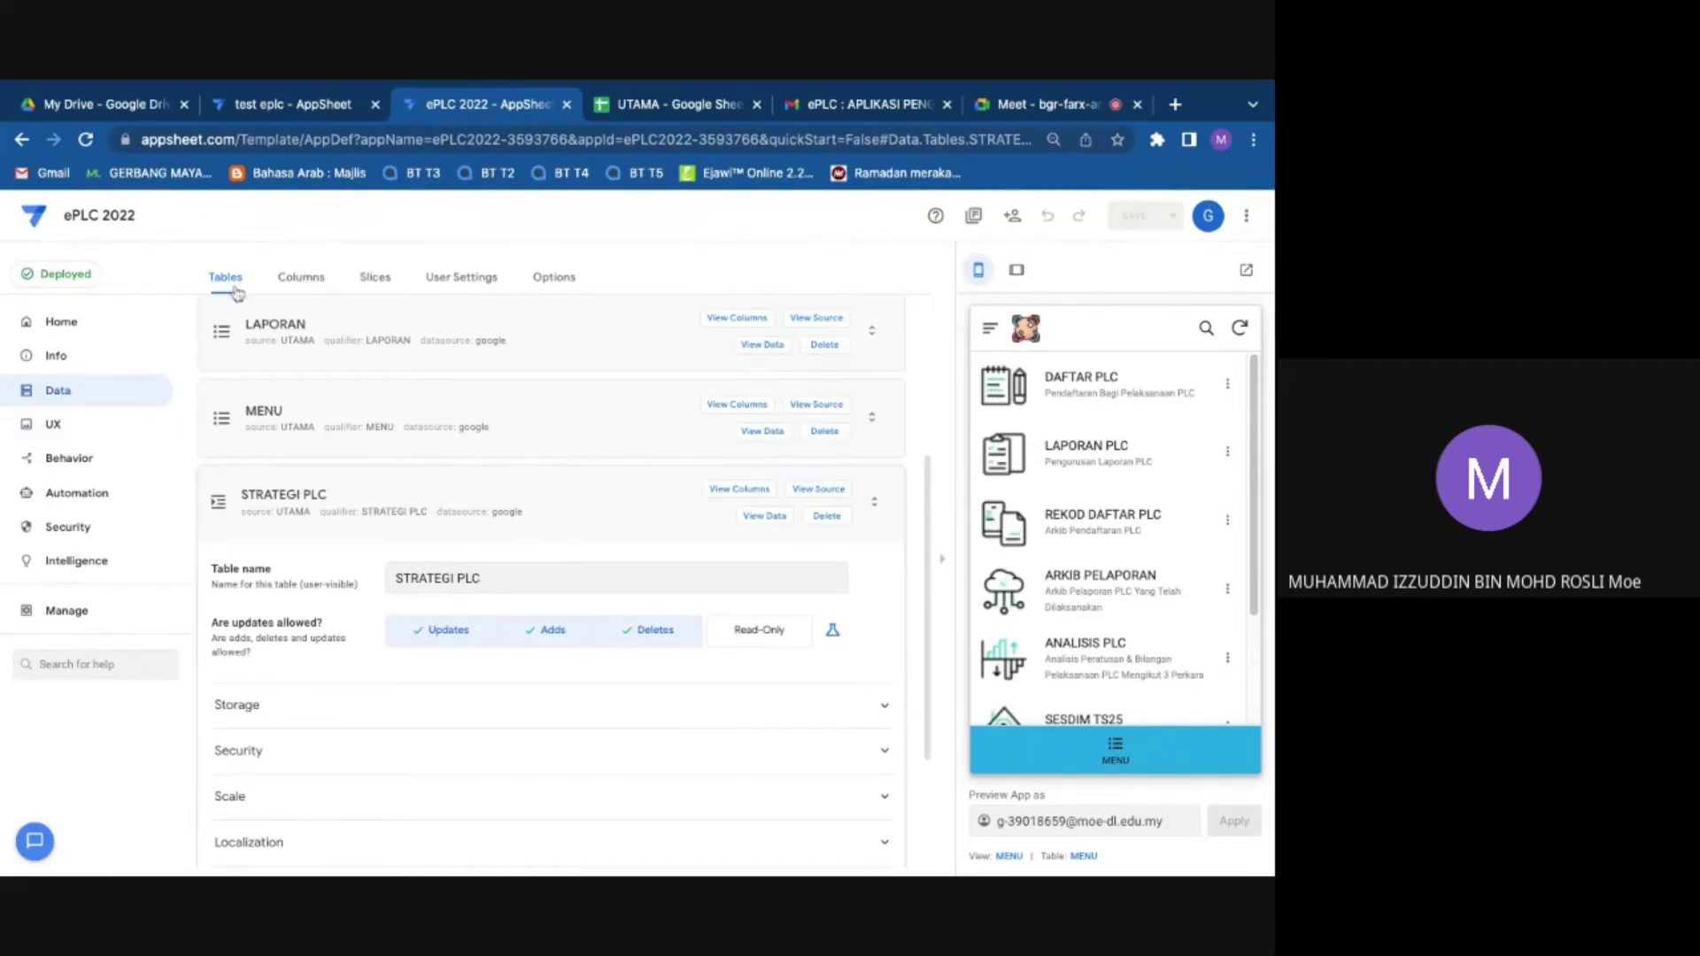
{"action": "left_click", "coordinate": [296, 285]}
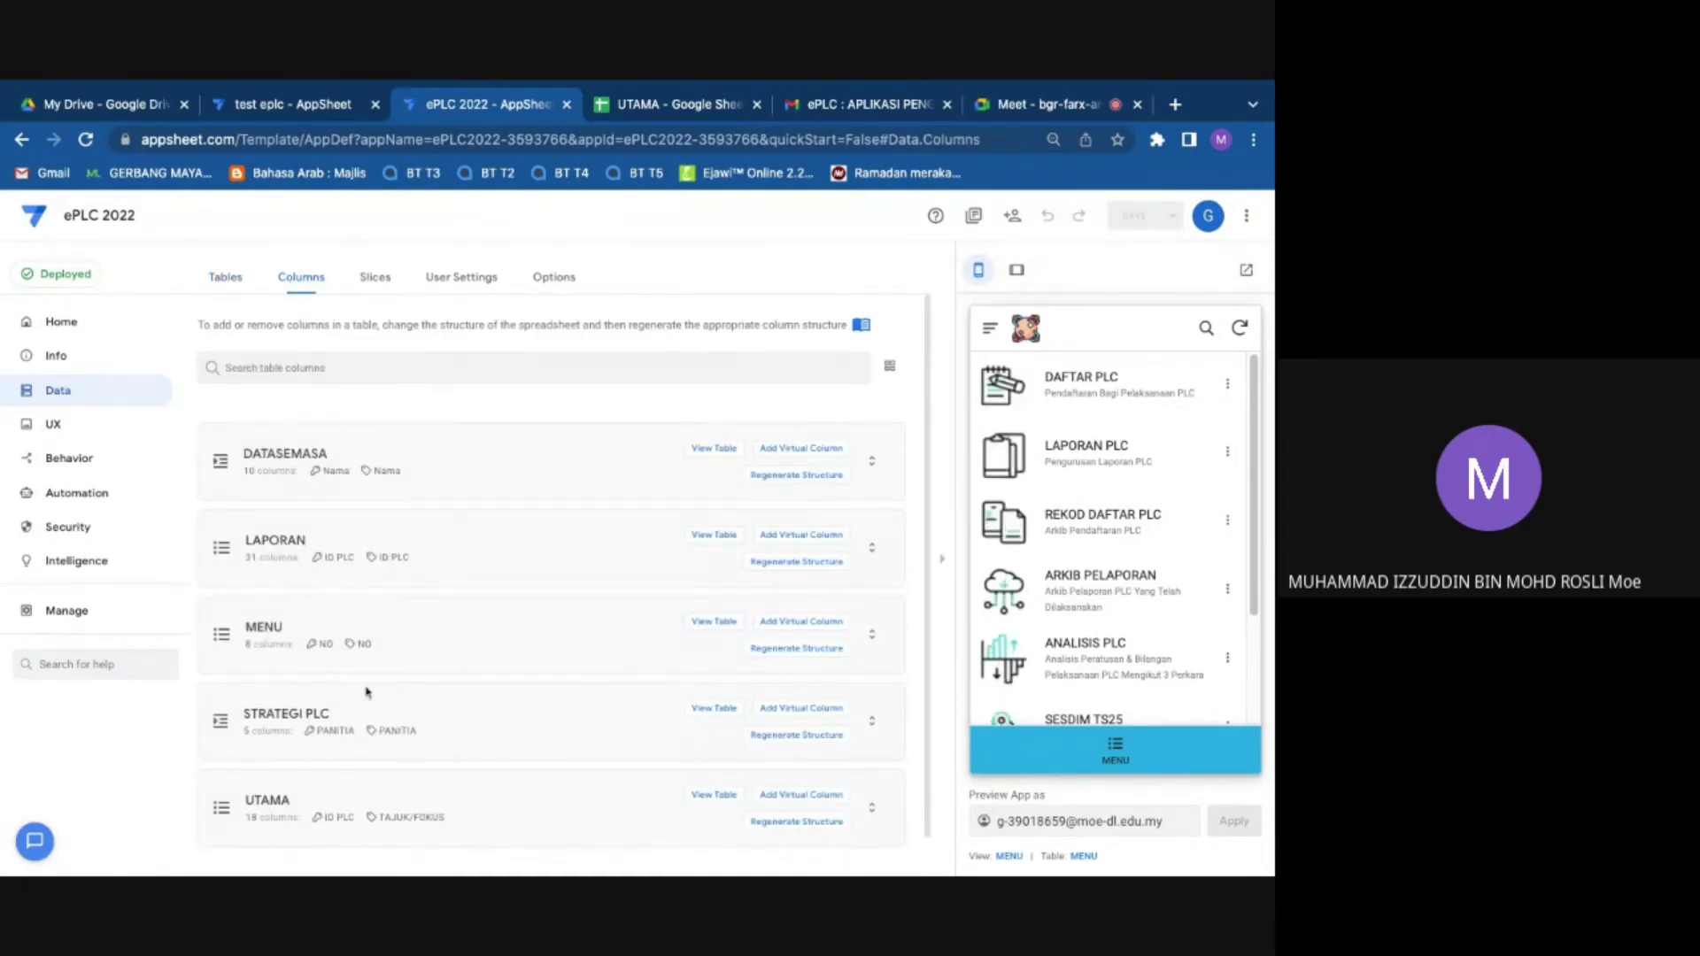
{"action": "left_click", "coordinate": [699, 105]}
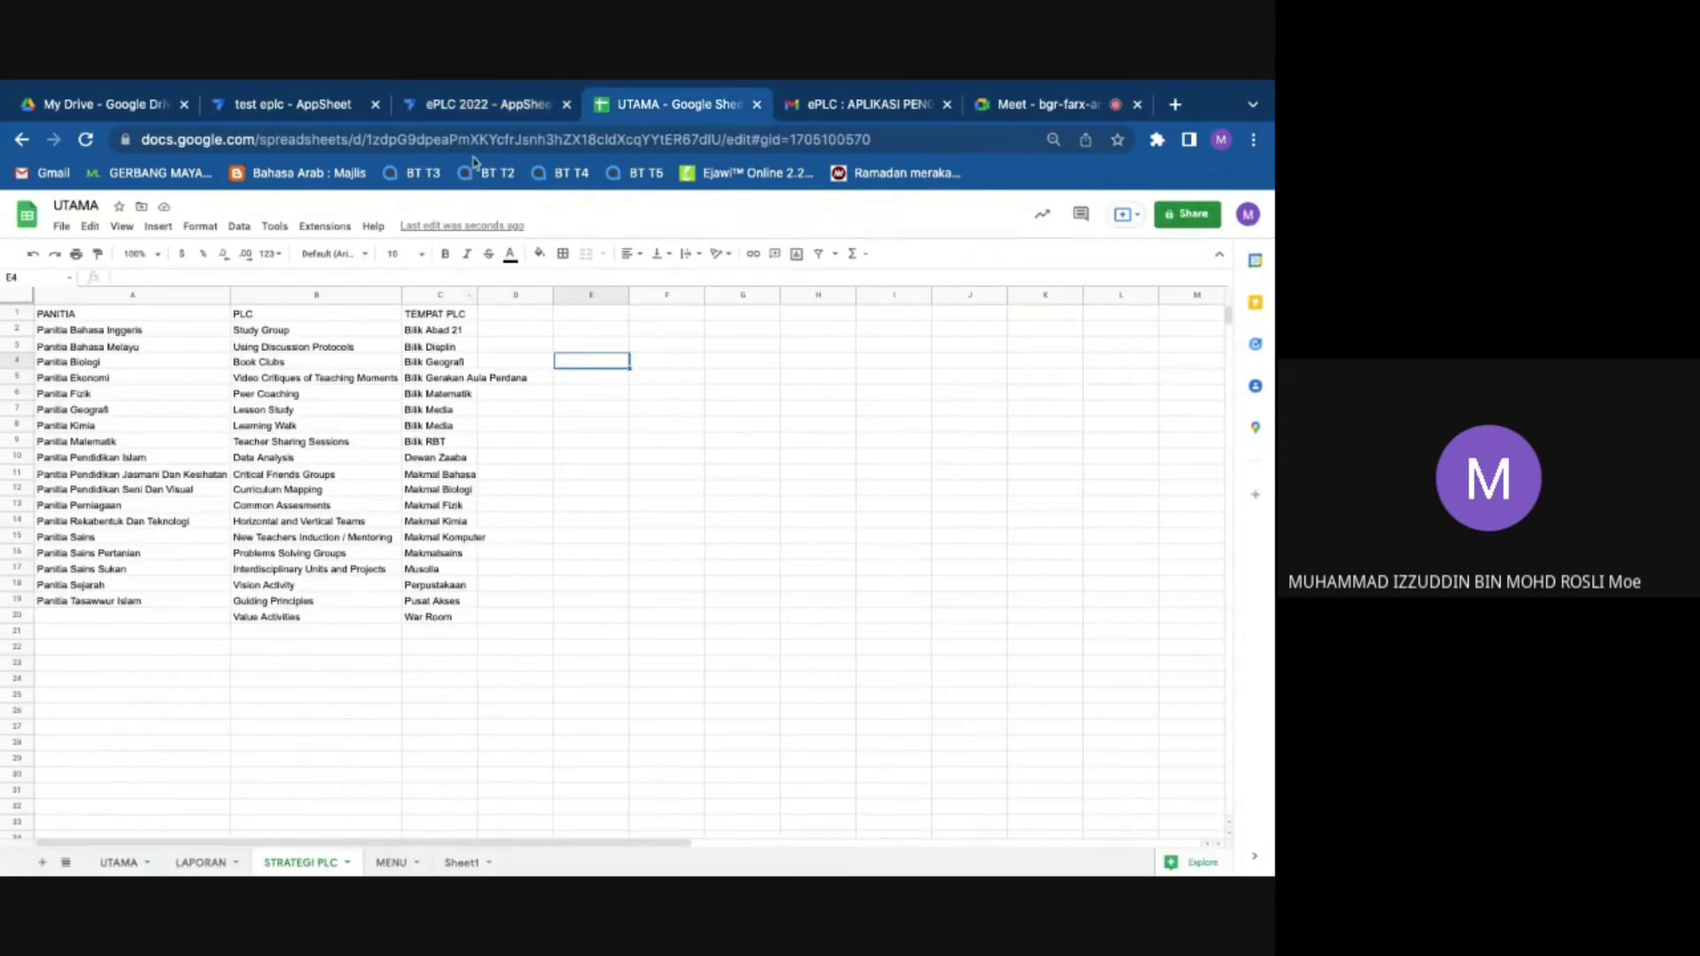
{"action": "left_click", "coordinate": [478, 106]}
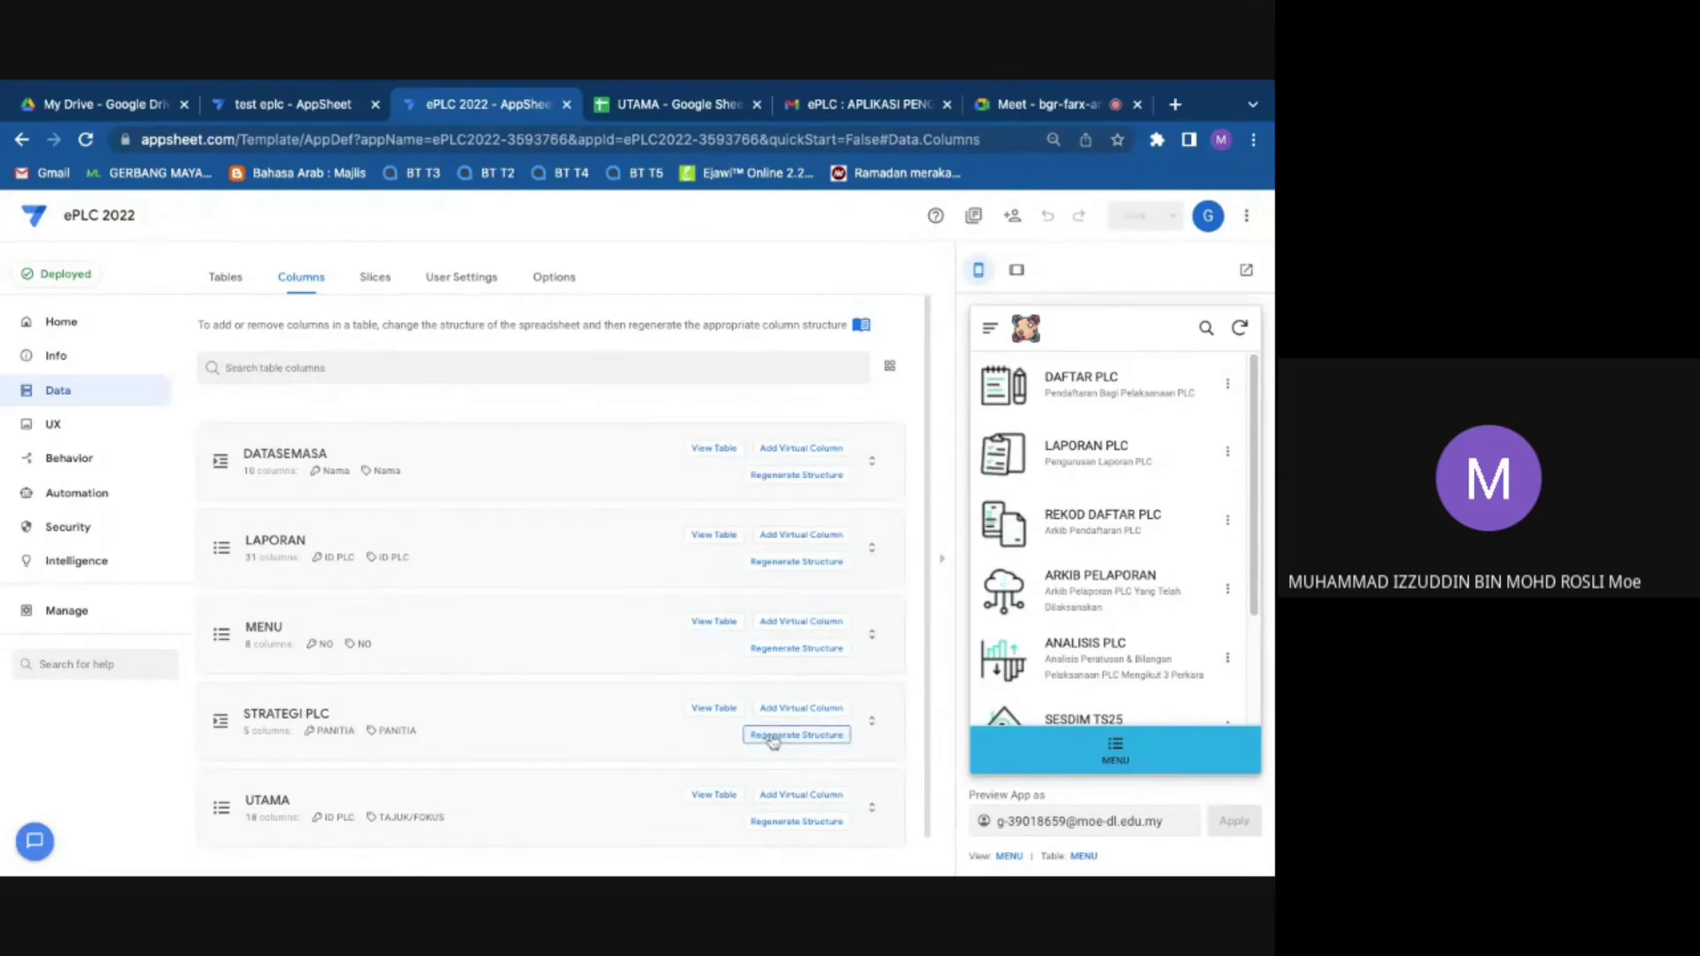
Step: Regenerate STRATEGI PLC's structure to 4 columns and expand the UTAMA table
{"action": "left_click", "coordinate": [779, 740]}
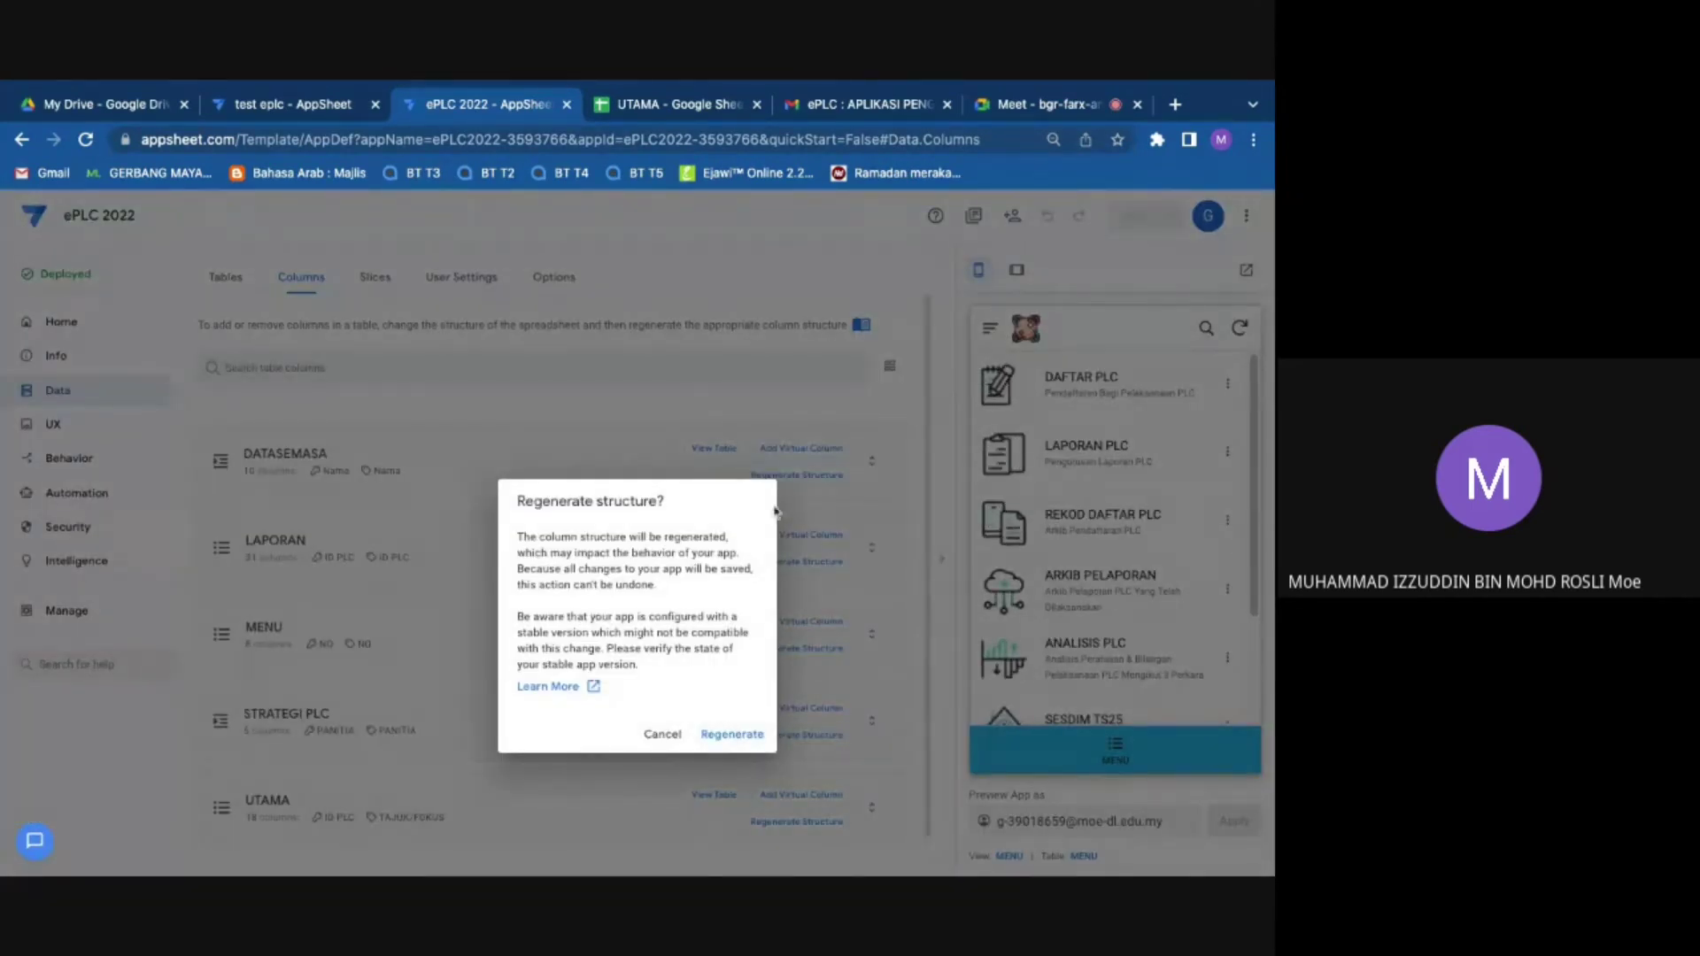
{"action": "left_click", "coordinate": [728, 734]}
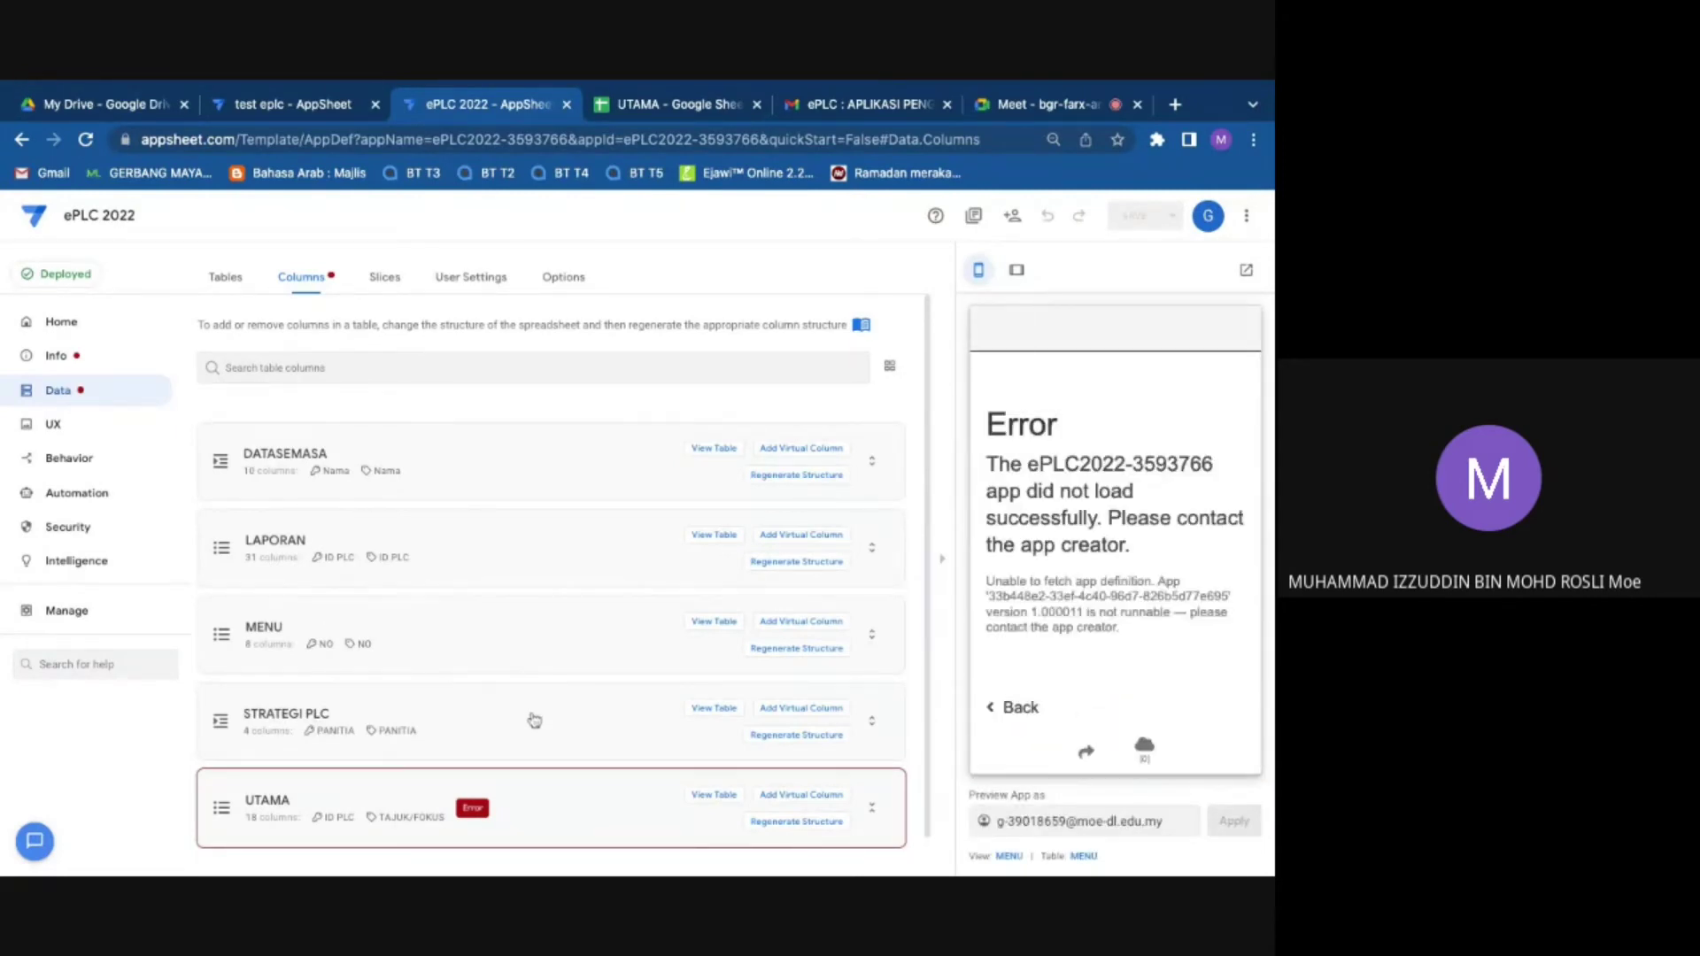
{"action": "left_click", "coordinate": [521, 801]}
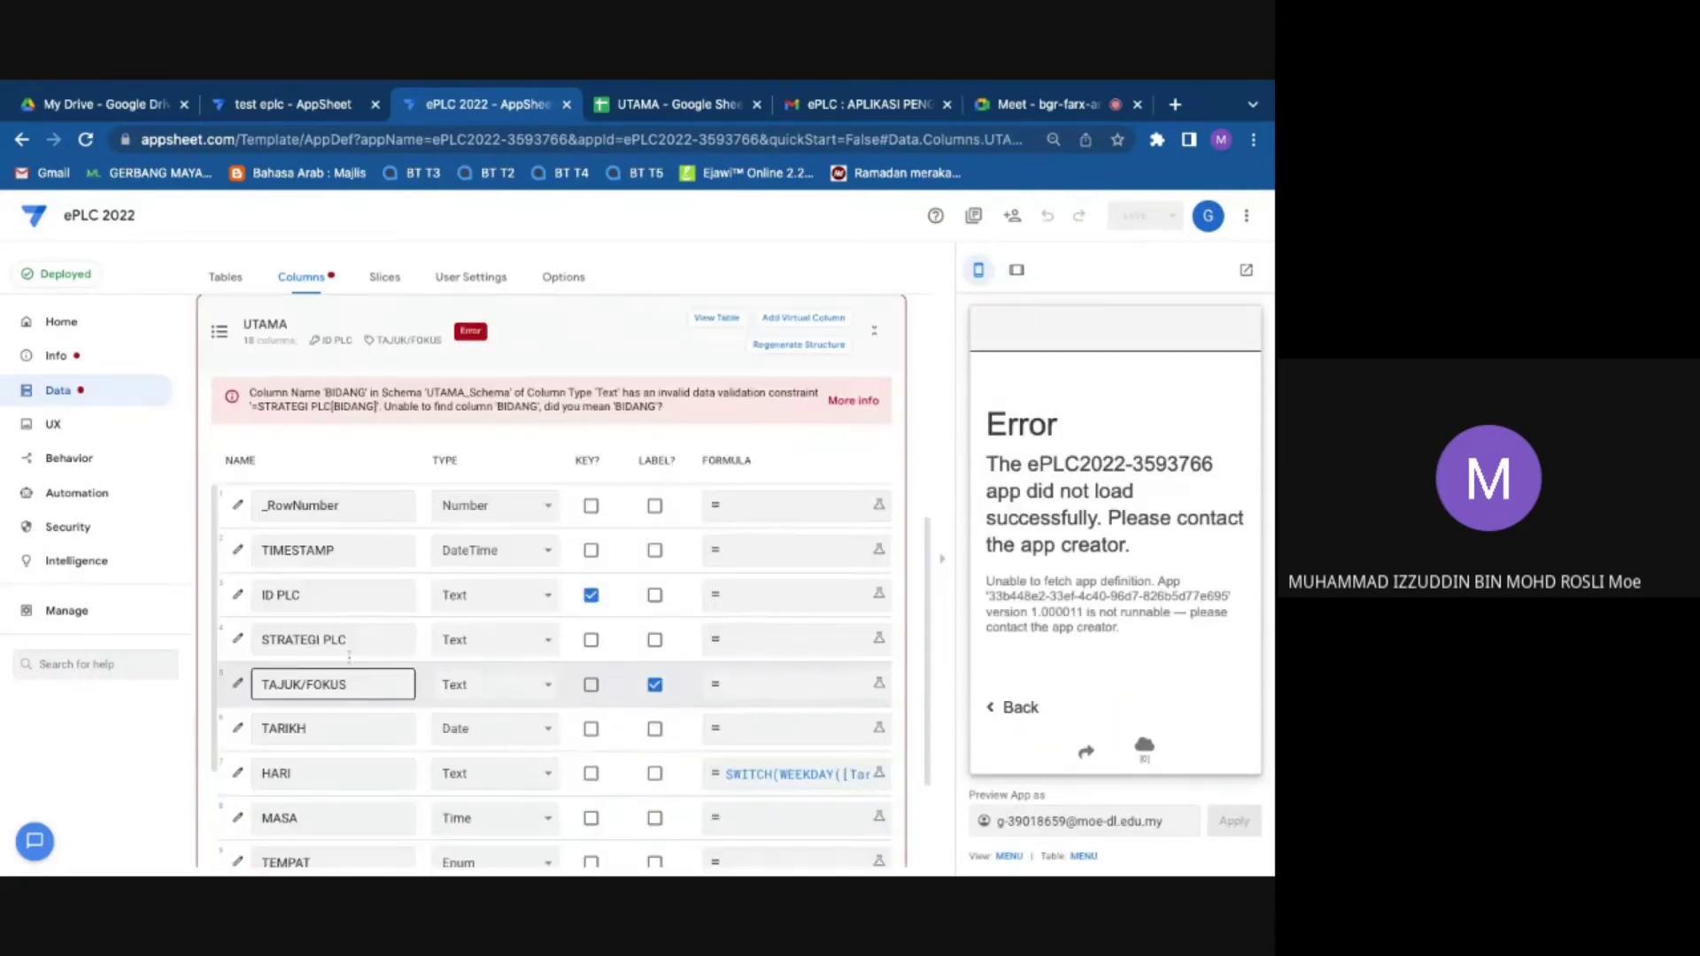
Step: Inspect UTAMA's column list with the BIDANG validation error and collapse the app preview
{"action": "scroll", "coordinate": [560, 691], "scroll_direction": "down", "scroll_amount": 1}
{"action": "scroll", "coordinate": [560, 691], "scroll_direction": "down", "scroll_amount": 5}
{"action": "scroll", "coordinate": [300, 501], "scroll_direction": "up", "scroll_amount": 1}
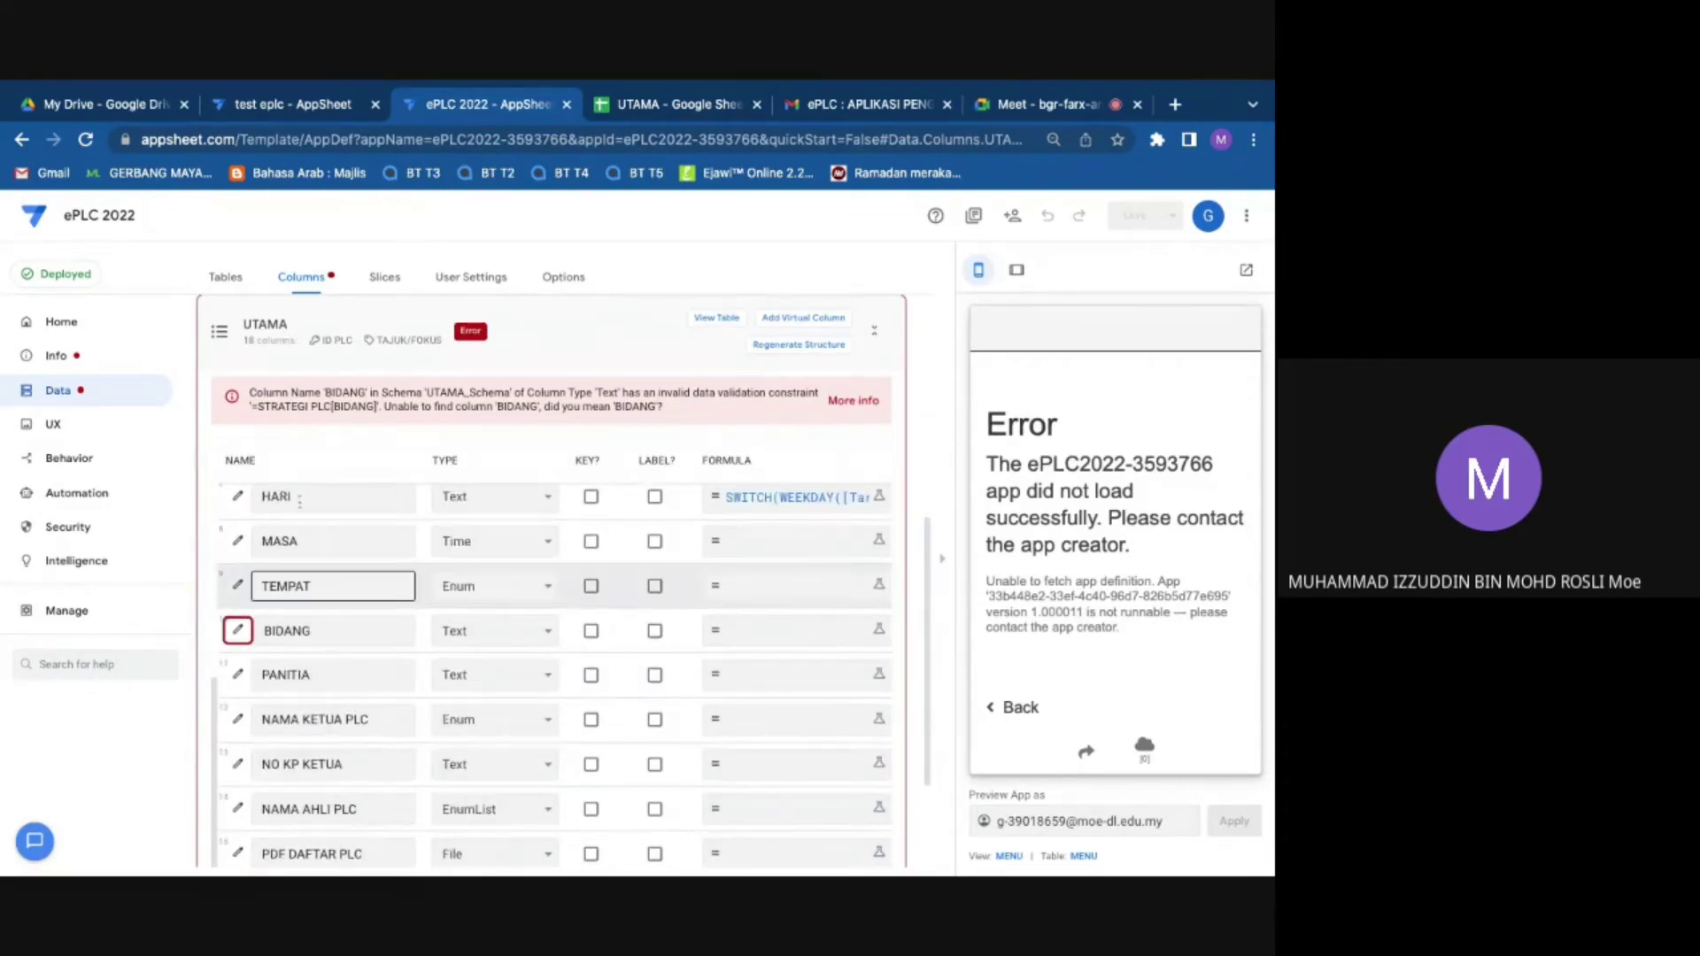
{"action": "scroll", "coordinate": [300, 501], "scroll_direction": "up", "scroll_amount": 5}
{"action": "scroll", "coordinate": [367, 611], "scroll_direction": "down", "scroll_amount": 2}
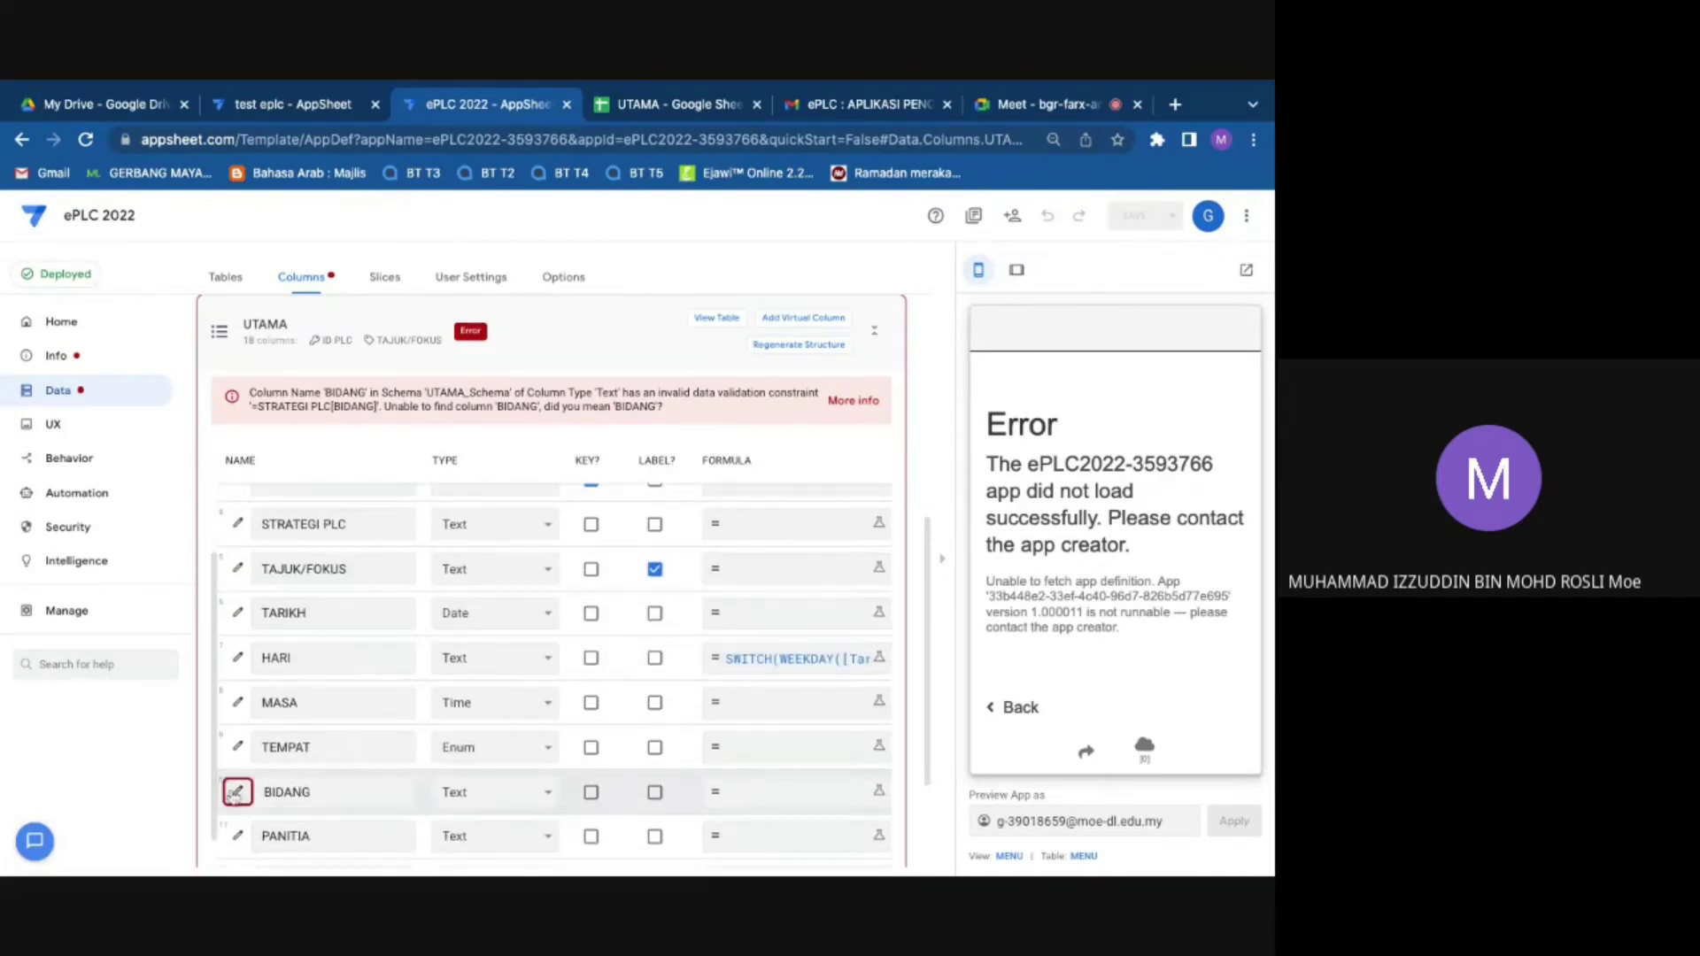
{"action": "scroll", "coordinate": [236, 793], "scroll_direction": "down", "scroll_amount": 1}
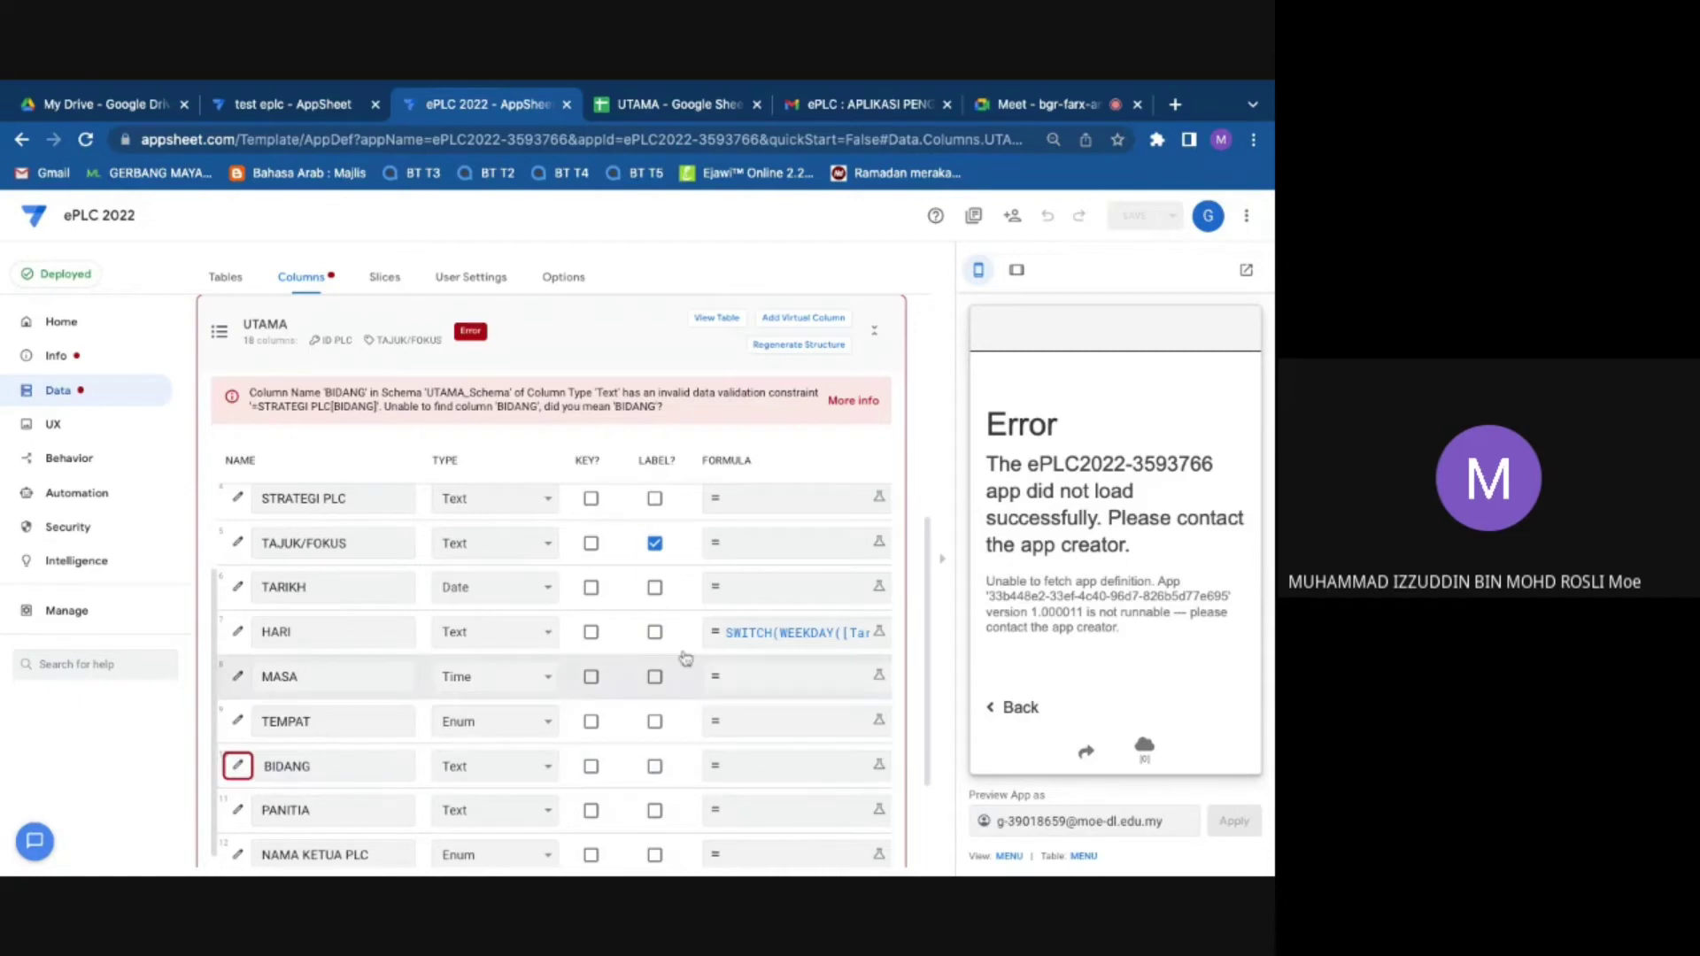
{"action": "scroll", "coordinate": [686, 657], "scroll_direction": "down", "scroll_amount": 4}
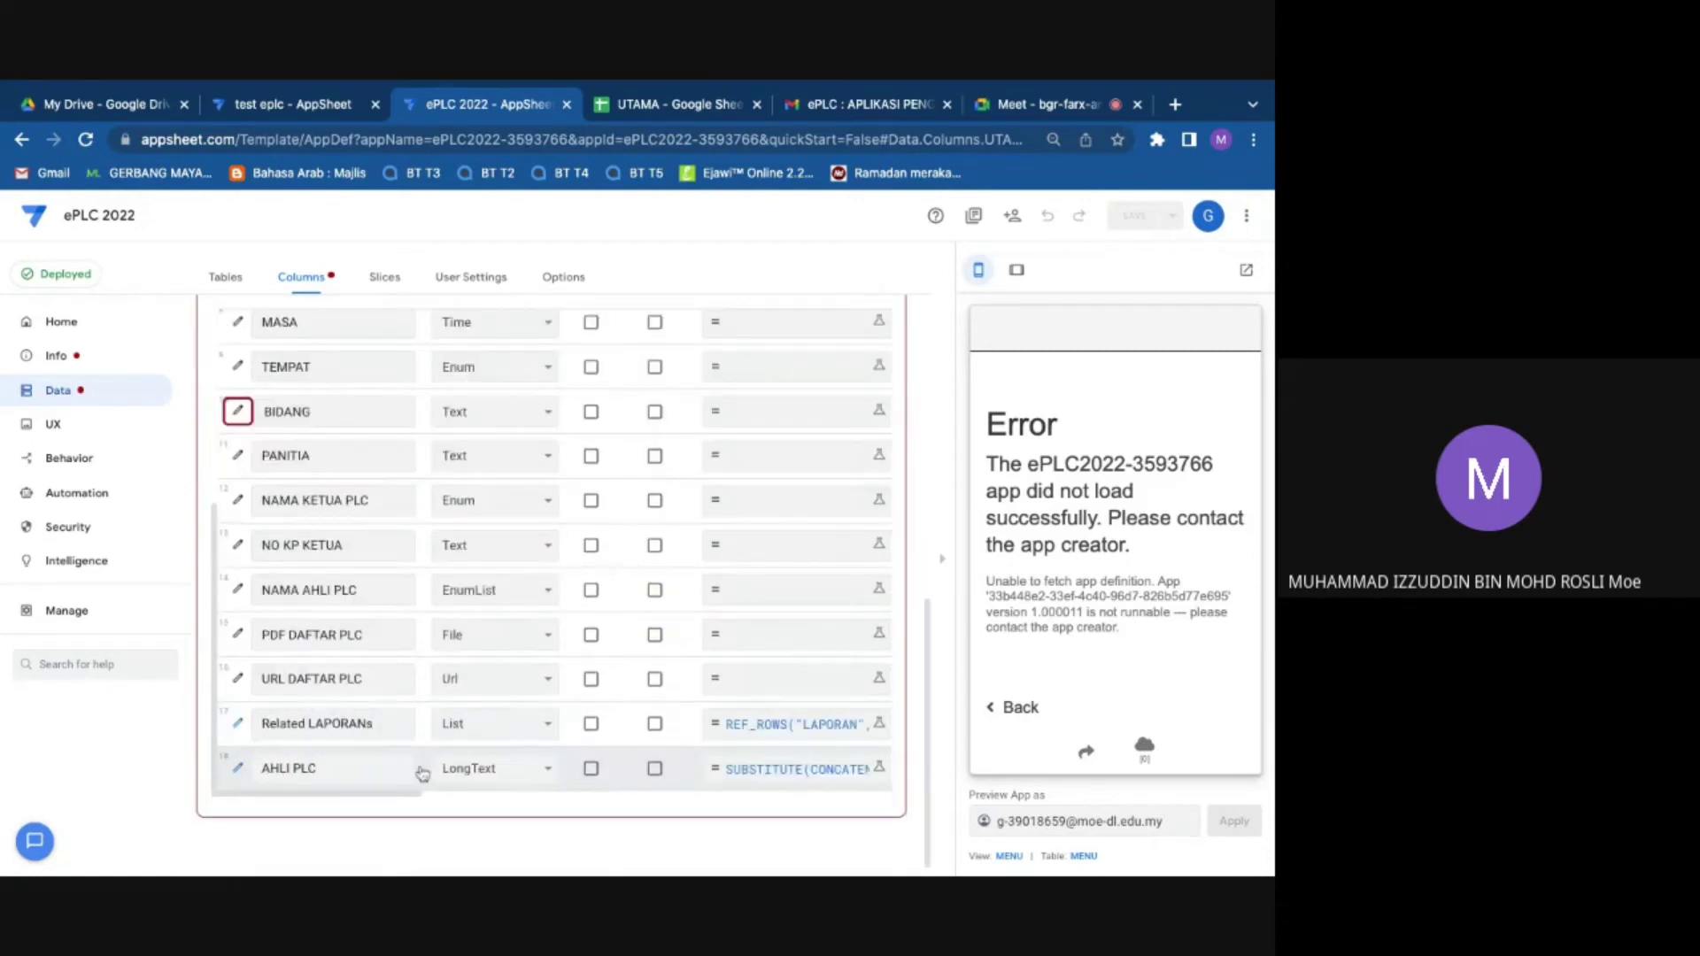
{"action": "left_click_drag", "start_coordinate": [413, 794], "coordinate": [792, 756]}
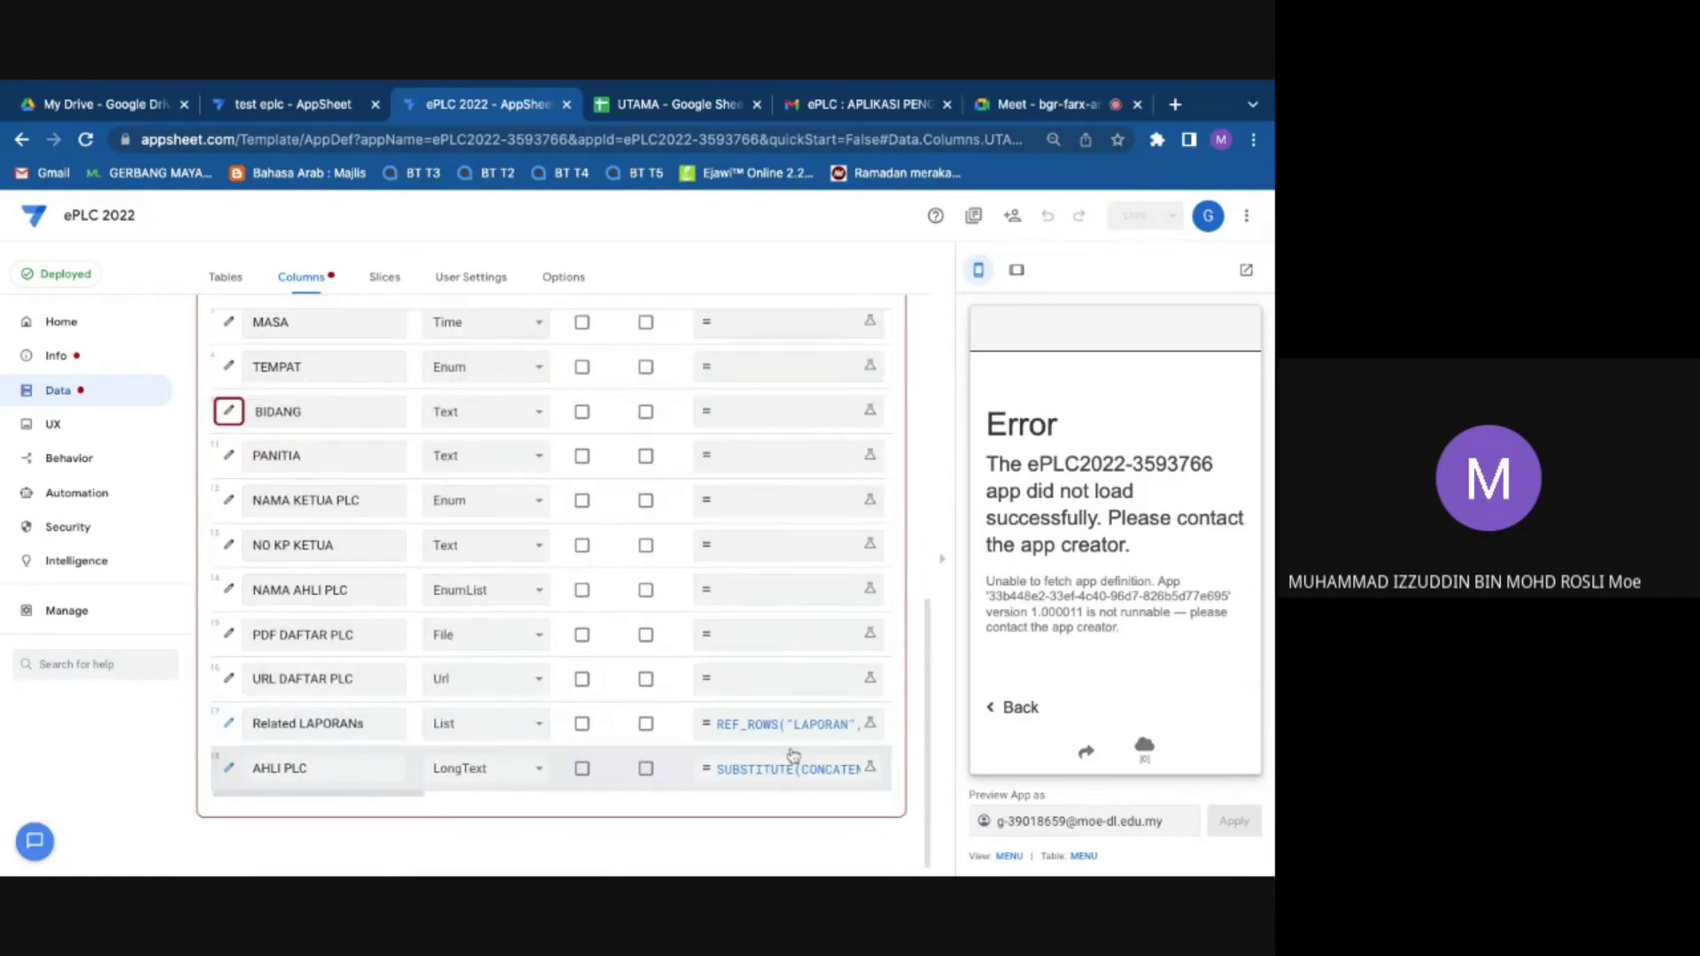
{"action": "left_click", "coordinate": [942, 558]}
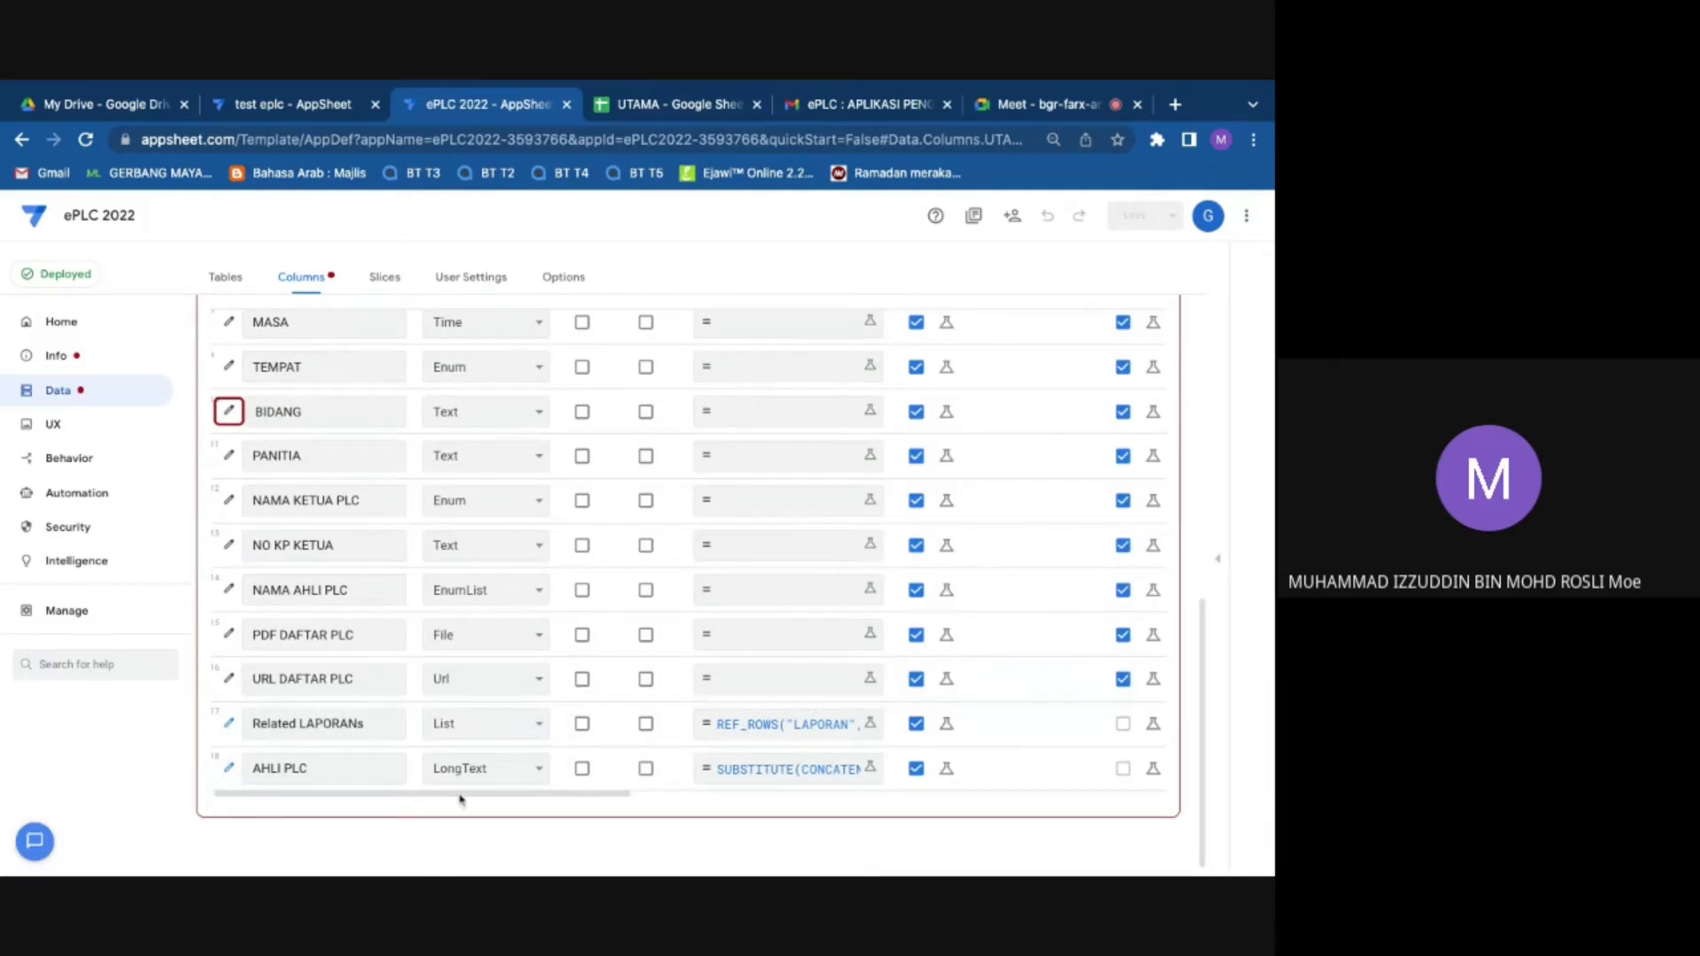
Step: Hide UTAMA's BIDANG column by unchecking Show? and save the app
{"action": "scroll", "coordinate": [461, 801], "scroll_direction": "right", "scroll_amount": 1}
{"action": "scroll", "coordinate": [461, 801], "scroll_direction": "left", "scroll_amount": 1}
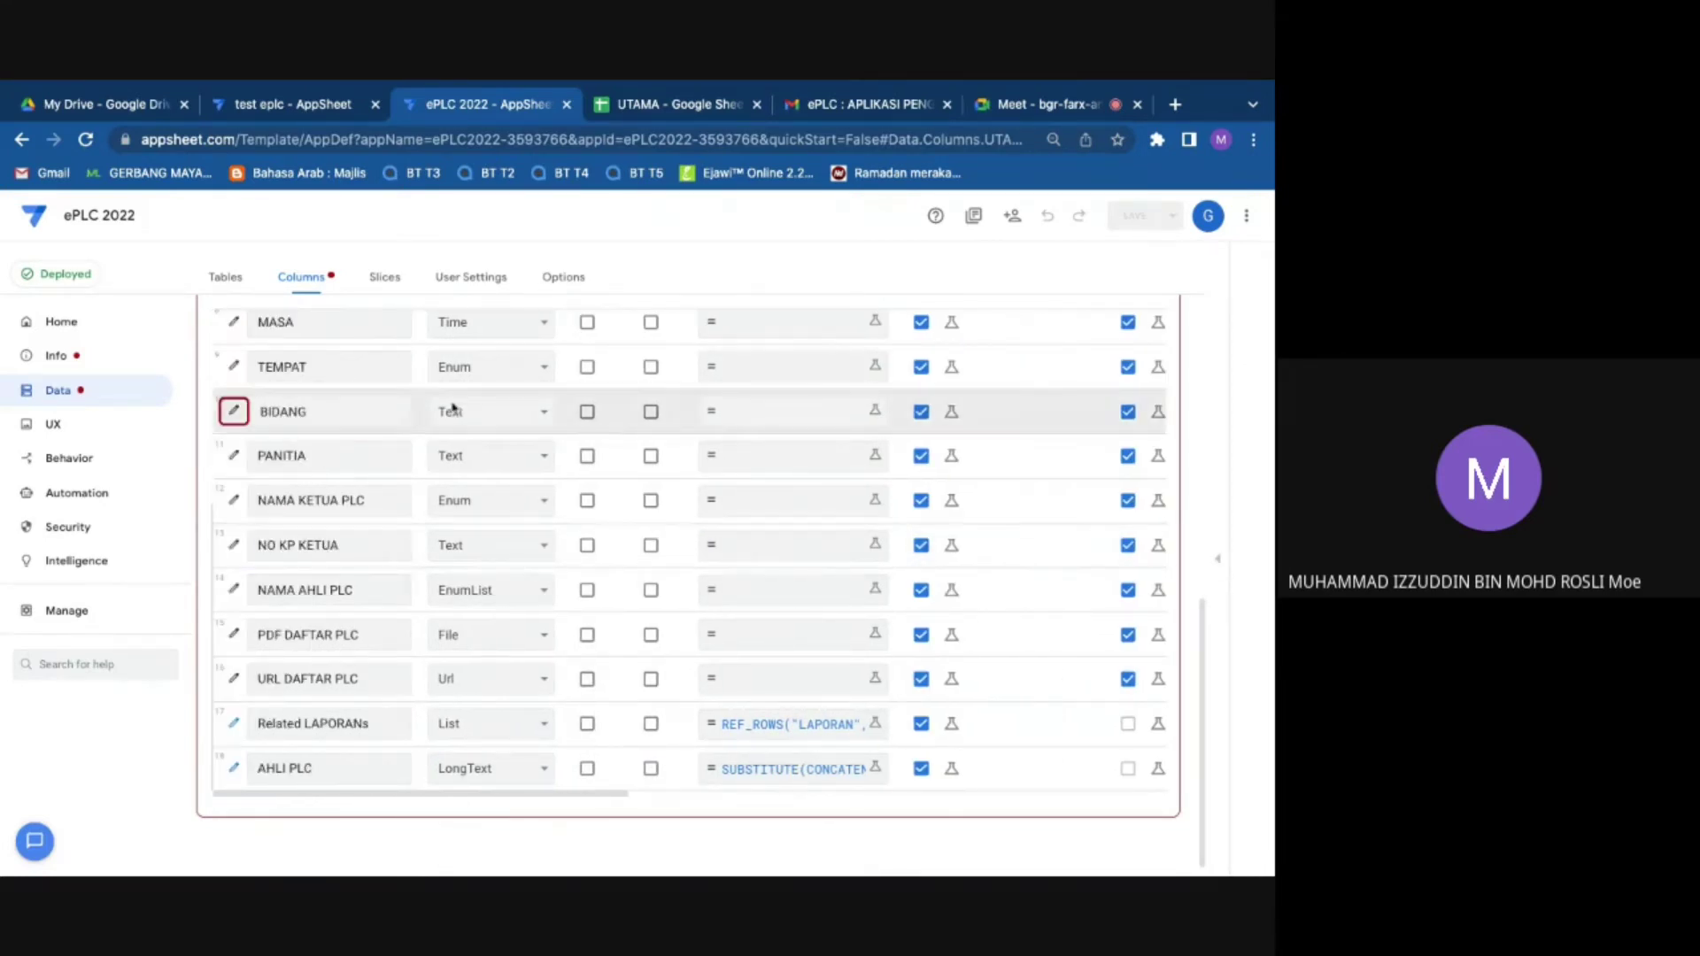
{"action": "left_click", "coordinate": [921, 412]}
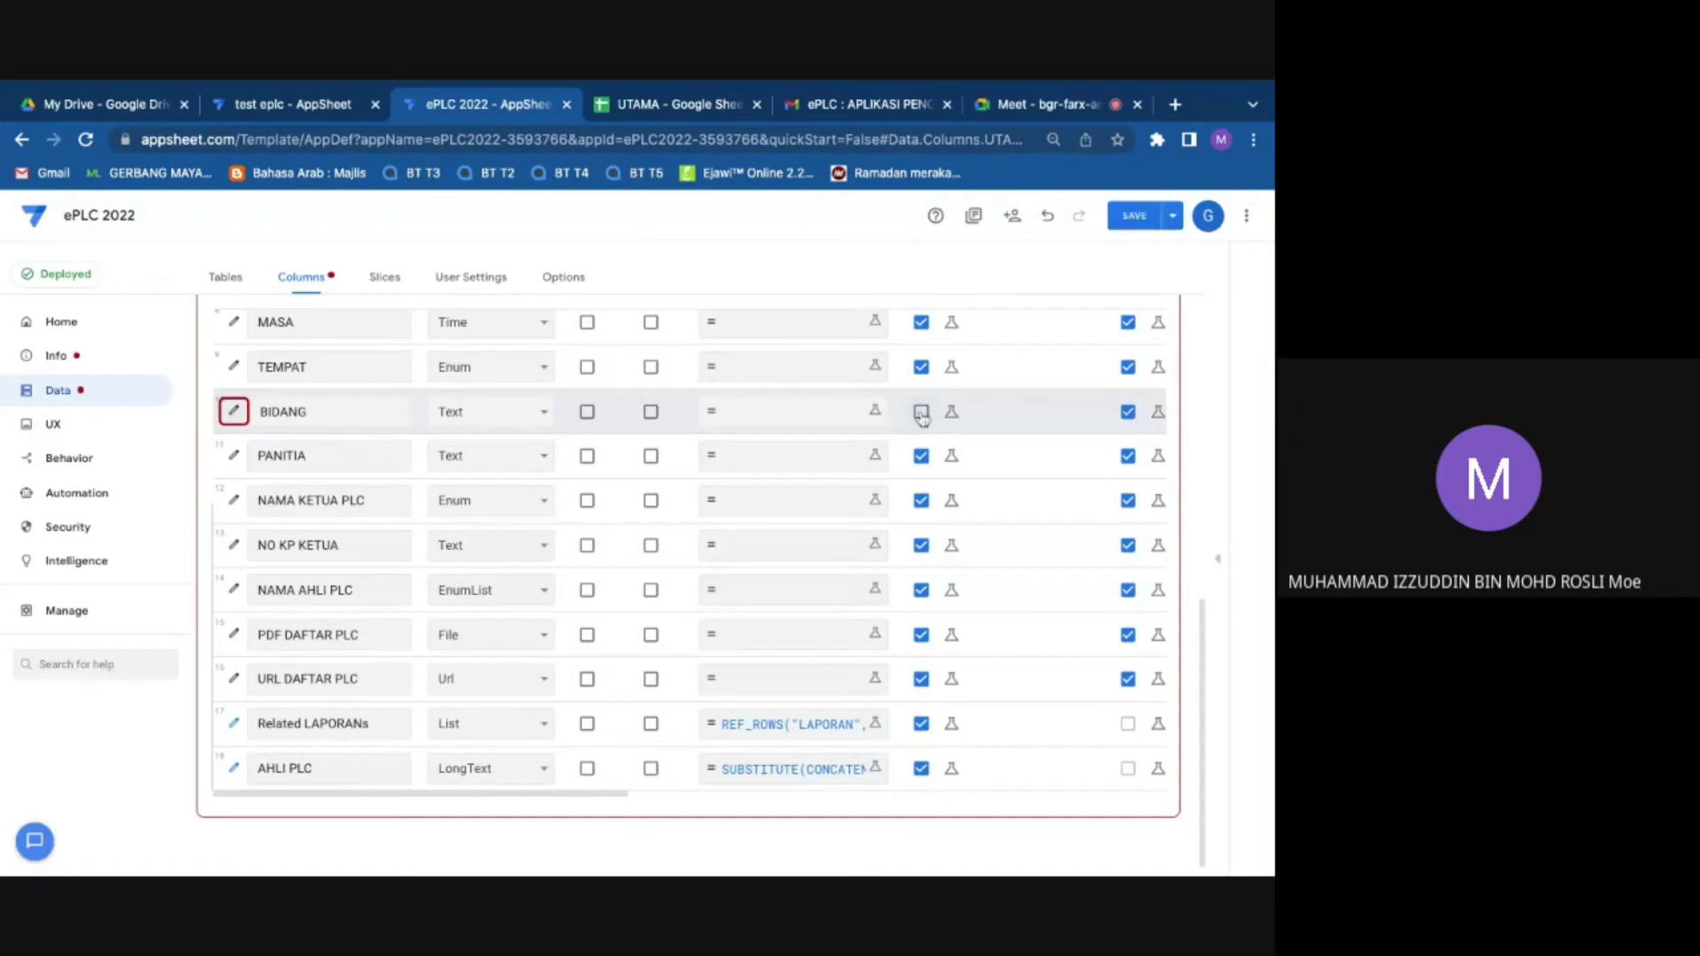
{"action": "left_click", "coordinate": [1134, 217]}
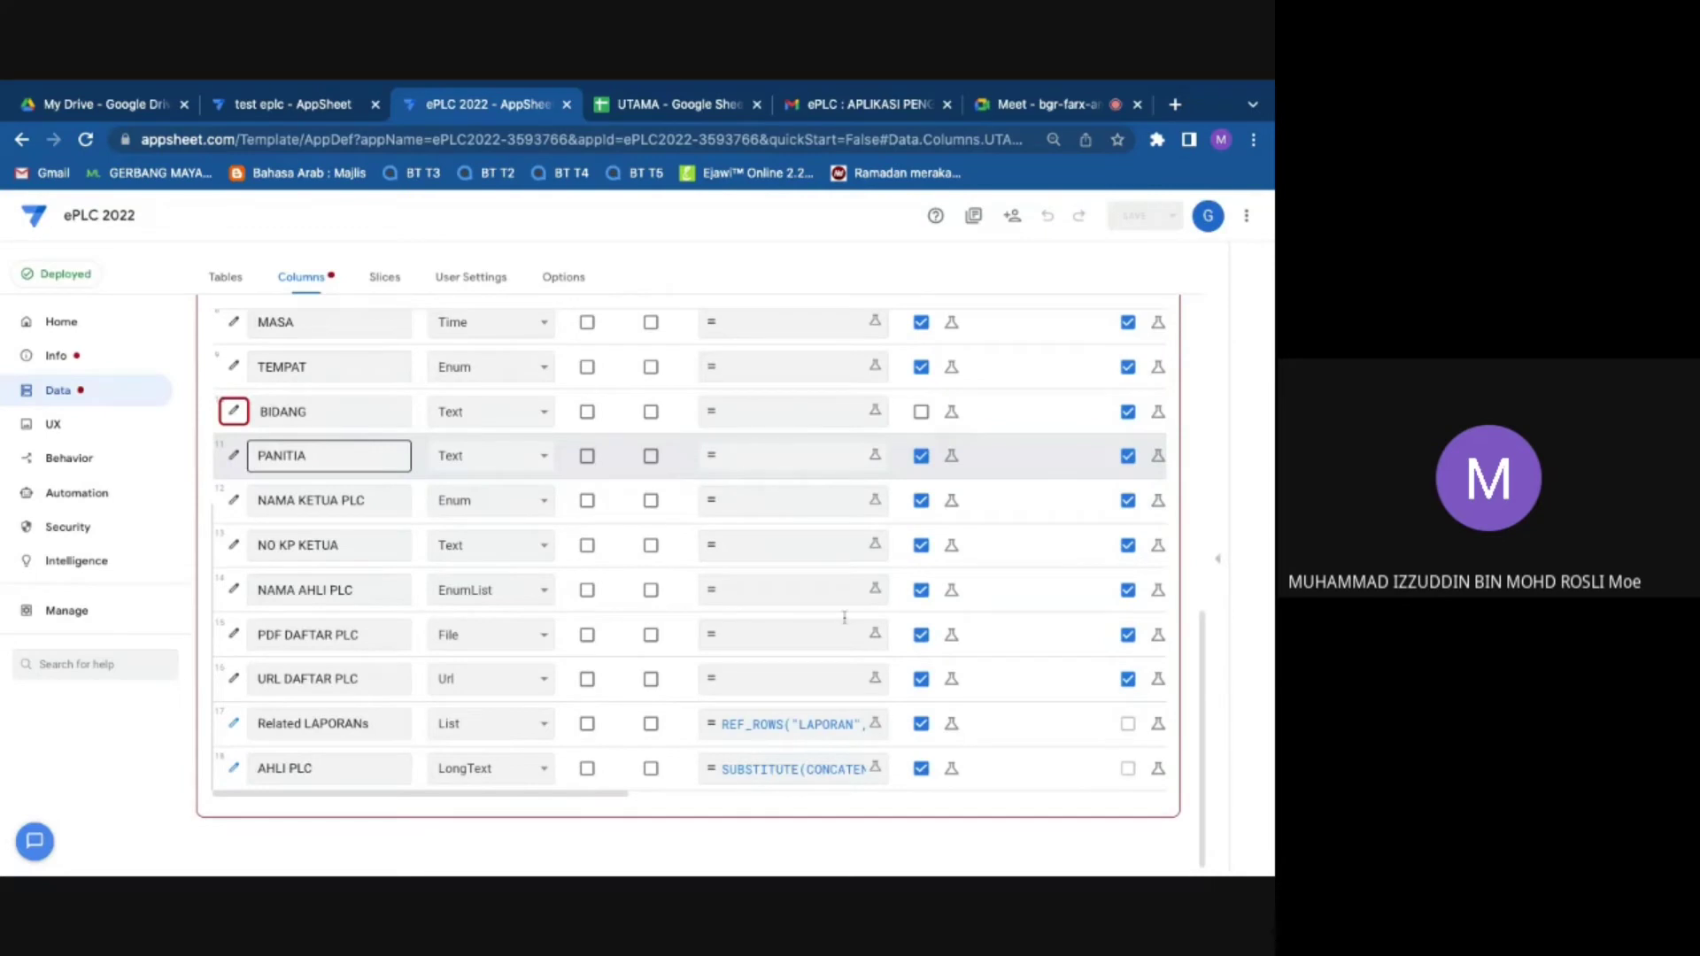
Step: Re-check Show? so the BIDANG column is visible again
{"action": "scroll", "coordinate": [843, 617], "scroll_direction": "up", "scroll_amount": 4}
{"action": "scroll", "coordinate": [947, 595], "scroll_direction": "up", "scroll_amount": 2}
{"action": "scroll", "coordinate": [301, 661], "scroll_direction": "down", "scroll_amount": 2}
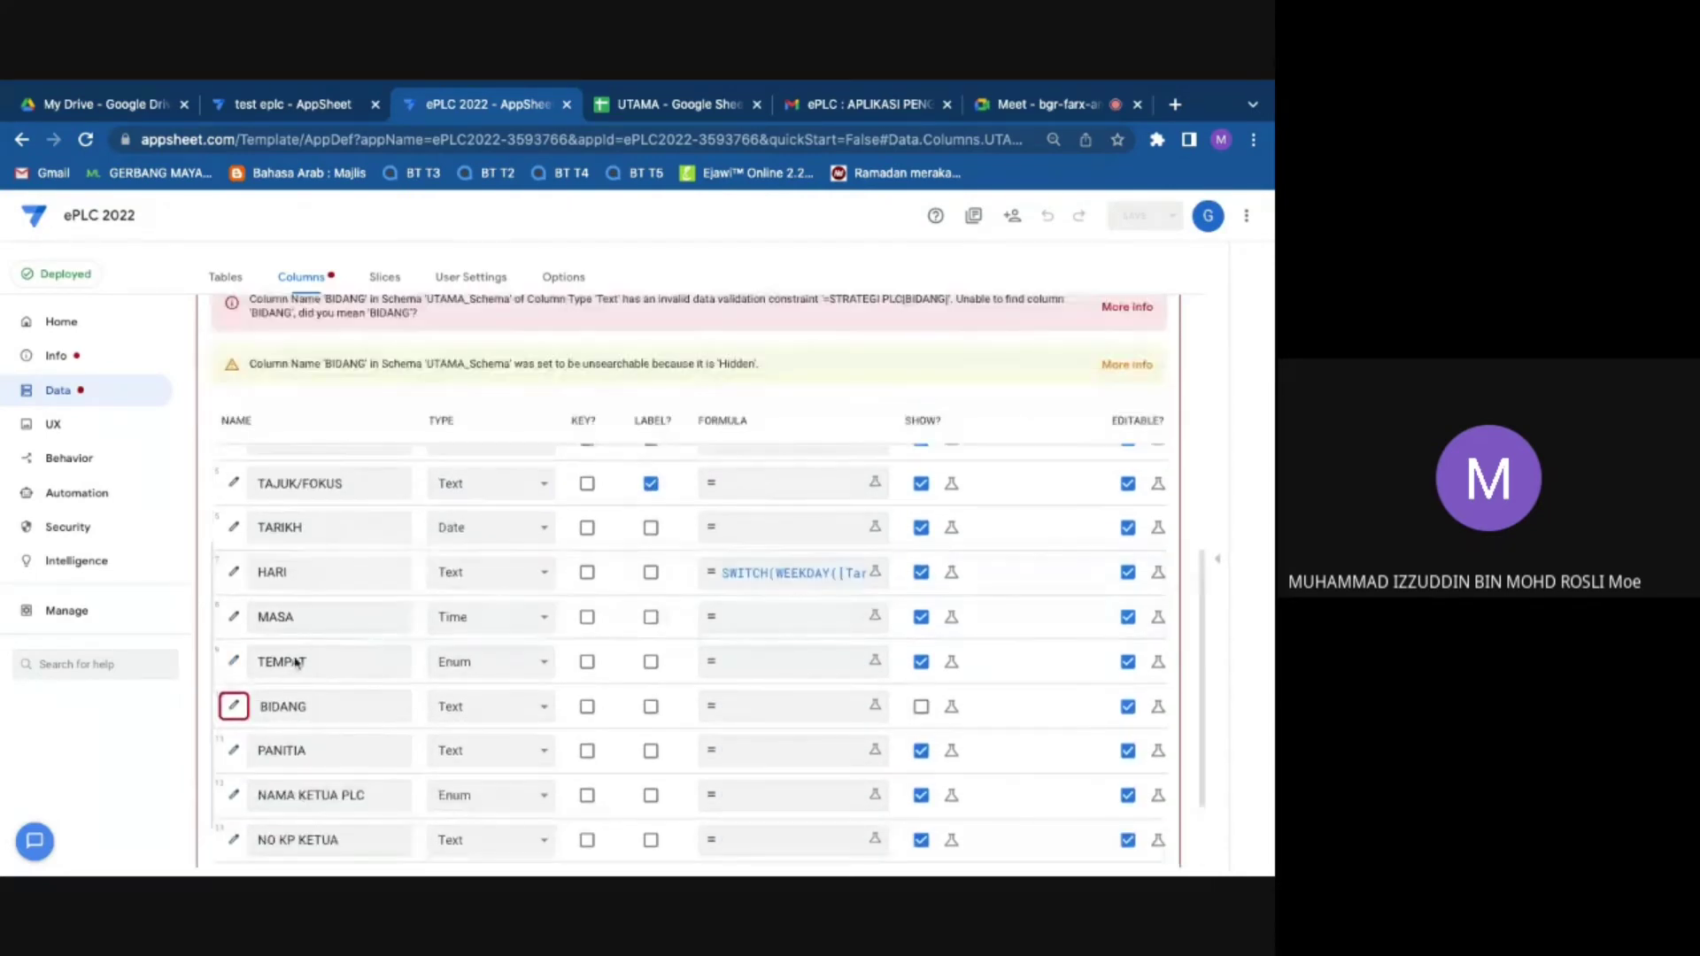
{"action": "scroll", "coordinate": [297, 662], "scroll_direction": "up", "scroll_amount": 3}
{"action": "scroll", "coordinate": [608, 591], "scroll_direction": "up", "scroll_amount": 4}
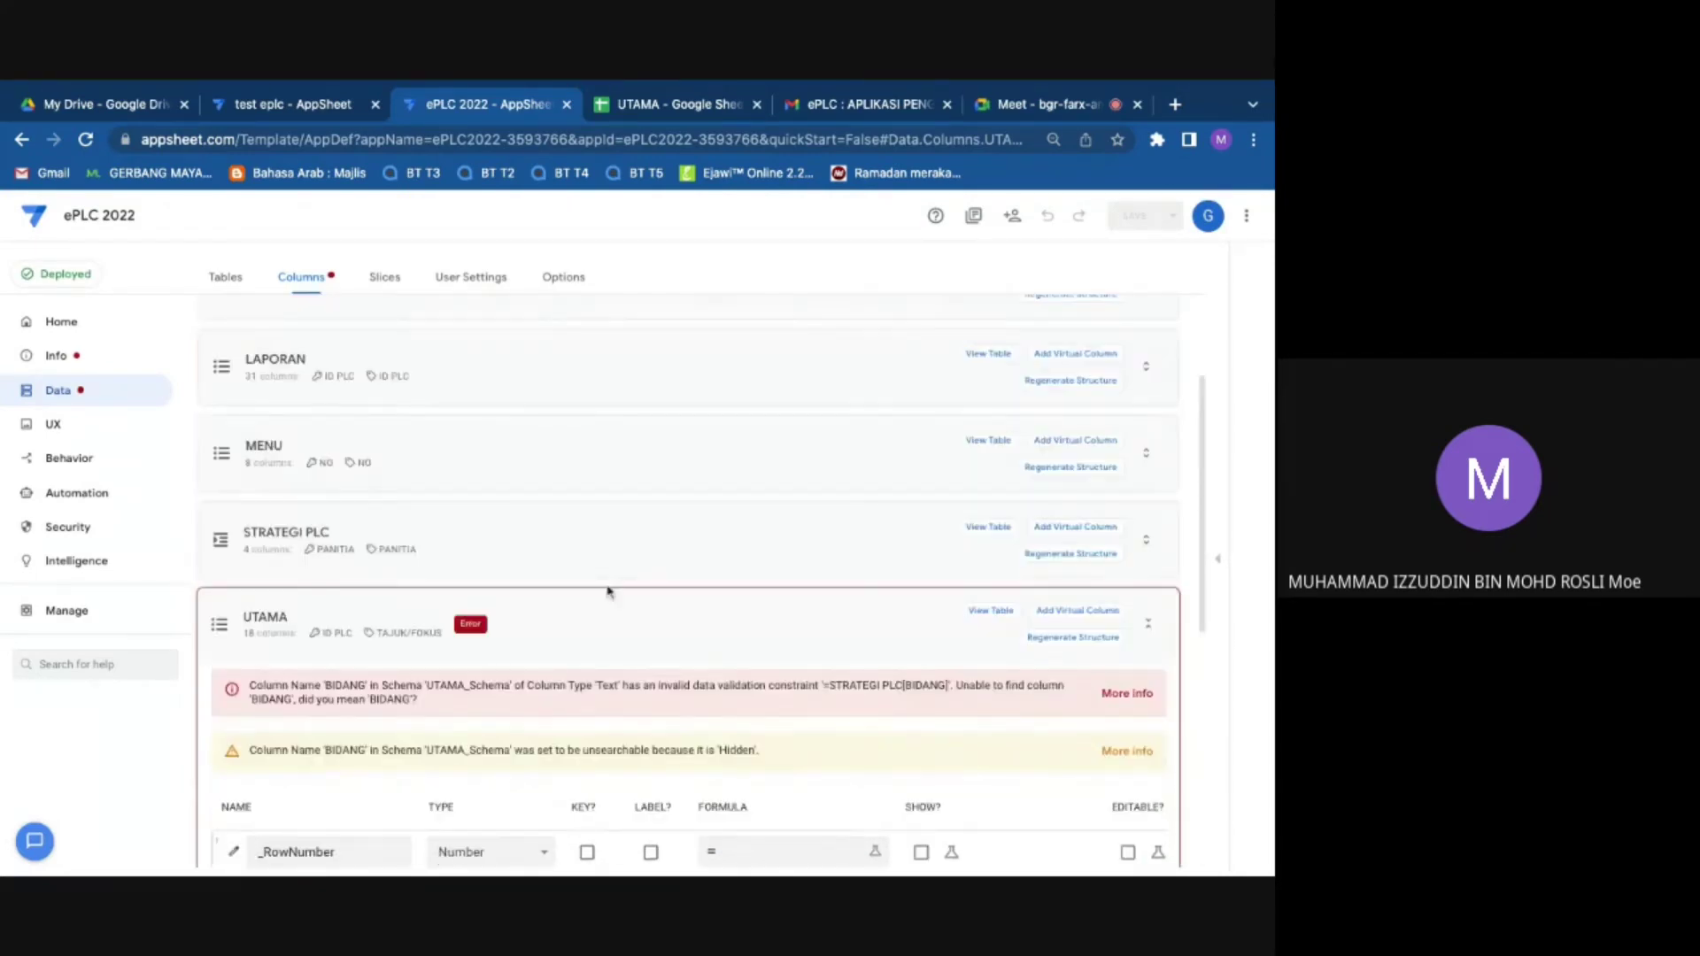
{"action": "scroll", "coordinate": [549, 595], "scroll_direction": "down", "scroll_amount": 2}
{"action": "scroll", "coordinate": [248, 726], "scroll_direction": "down", "scroll_amount": 4}
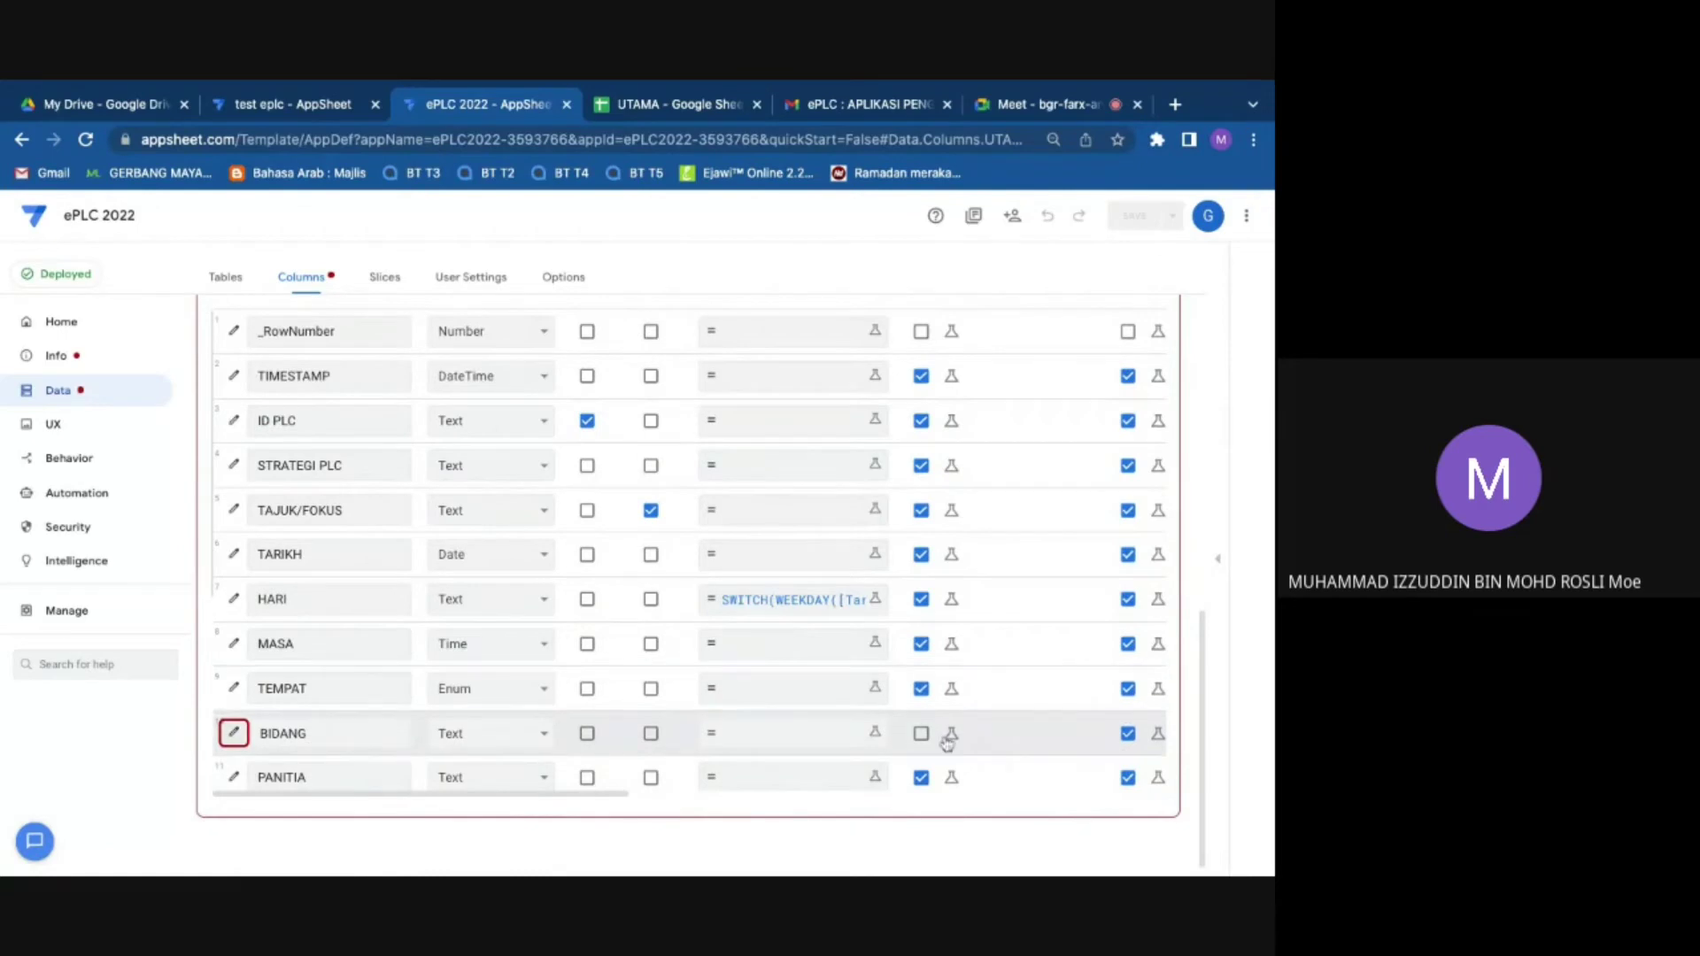
{"action": "left_click", "coordinate": [921, 734]}
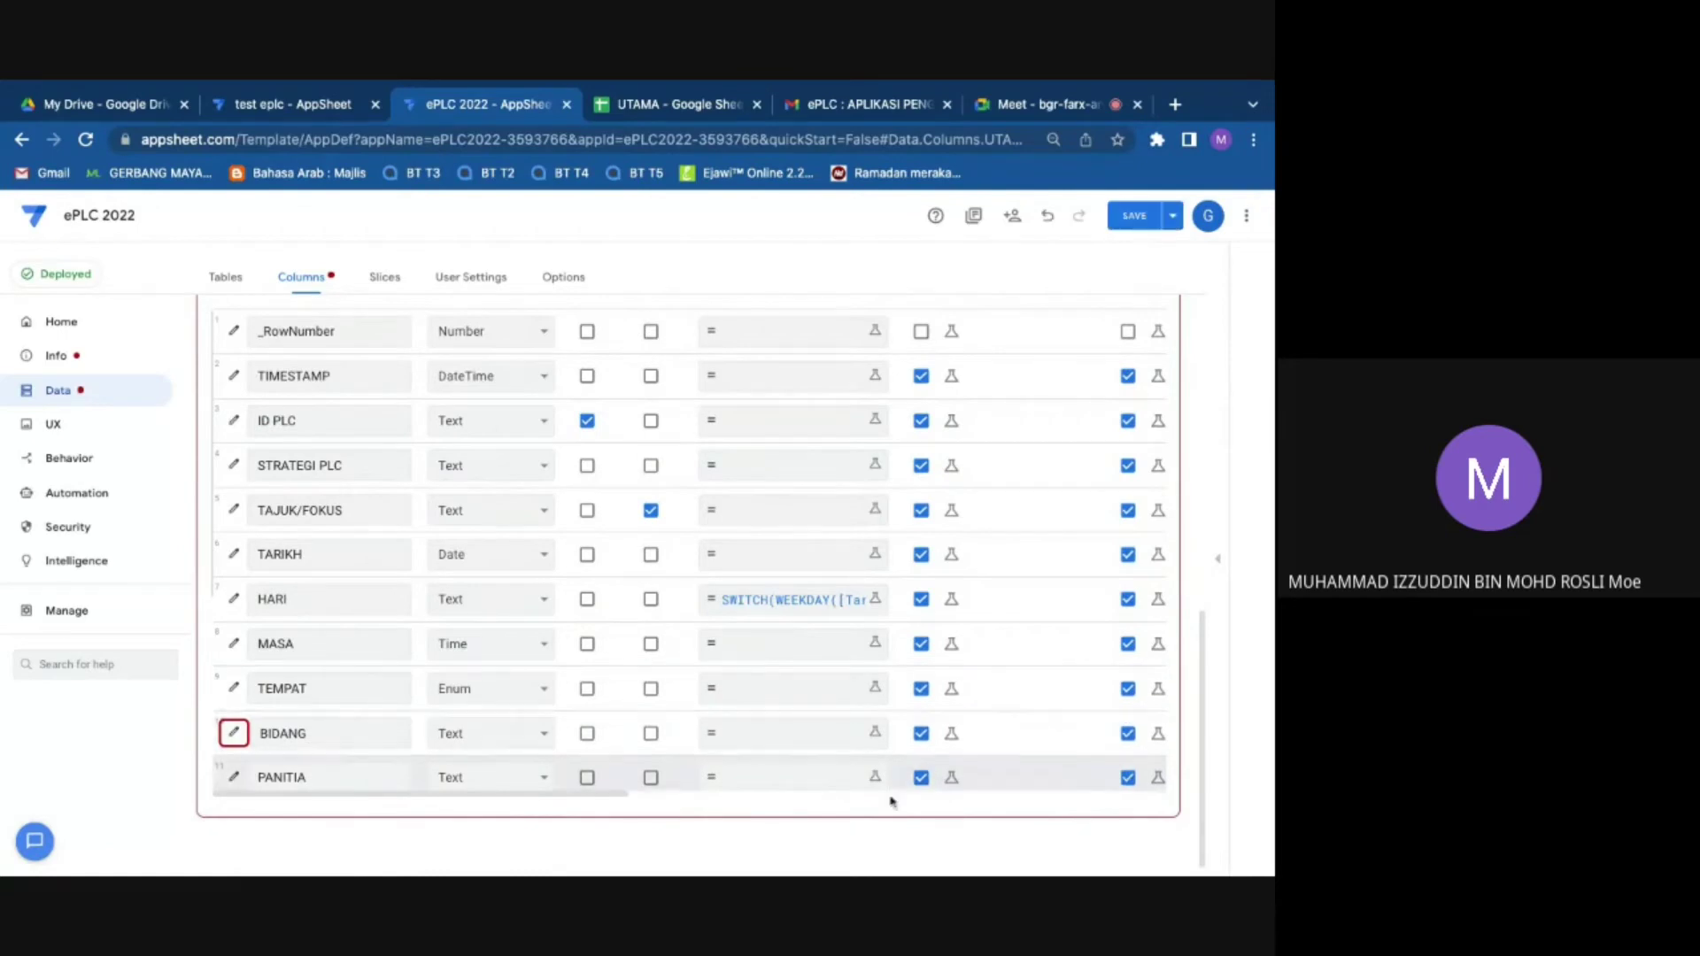
Step: Compare the STRATEGI PLC sheet's PANITIA, PLC and TEMPAT PLC columns with UTAMA's column settings
{"action": "left_click", "coordinate": [664, 104]}
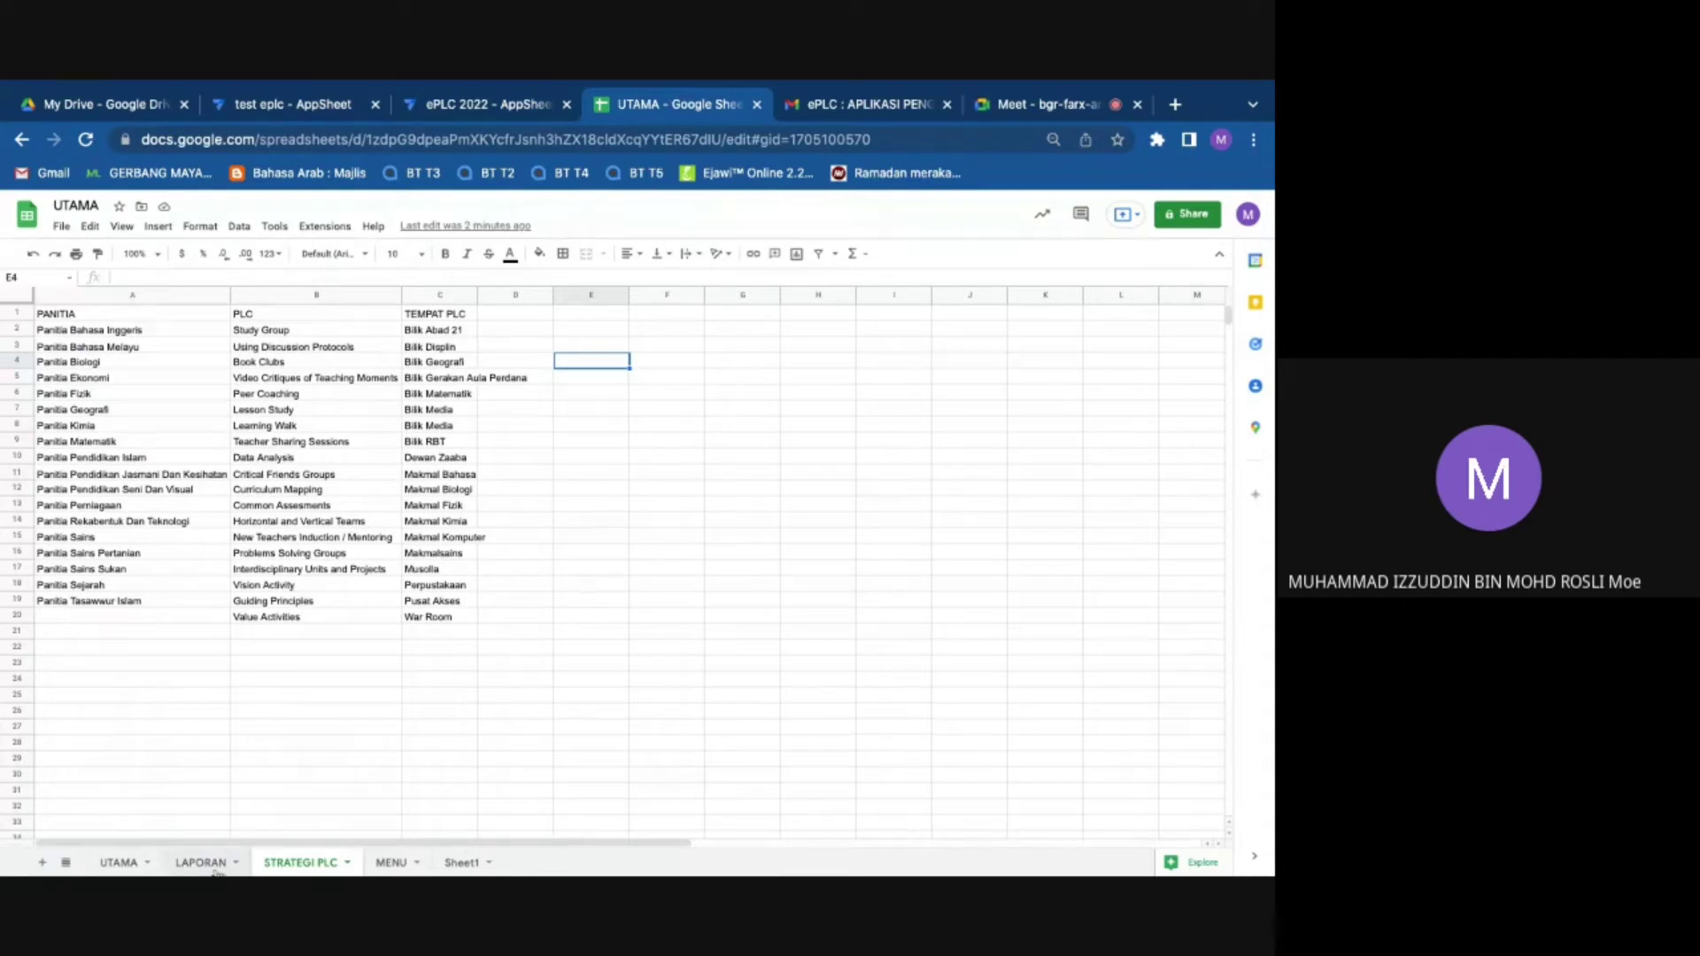
{"action": "left_click", "coordinate": [492, 104]}
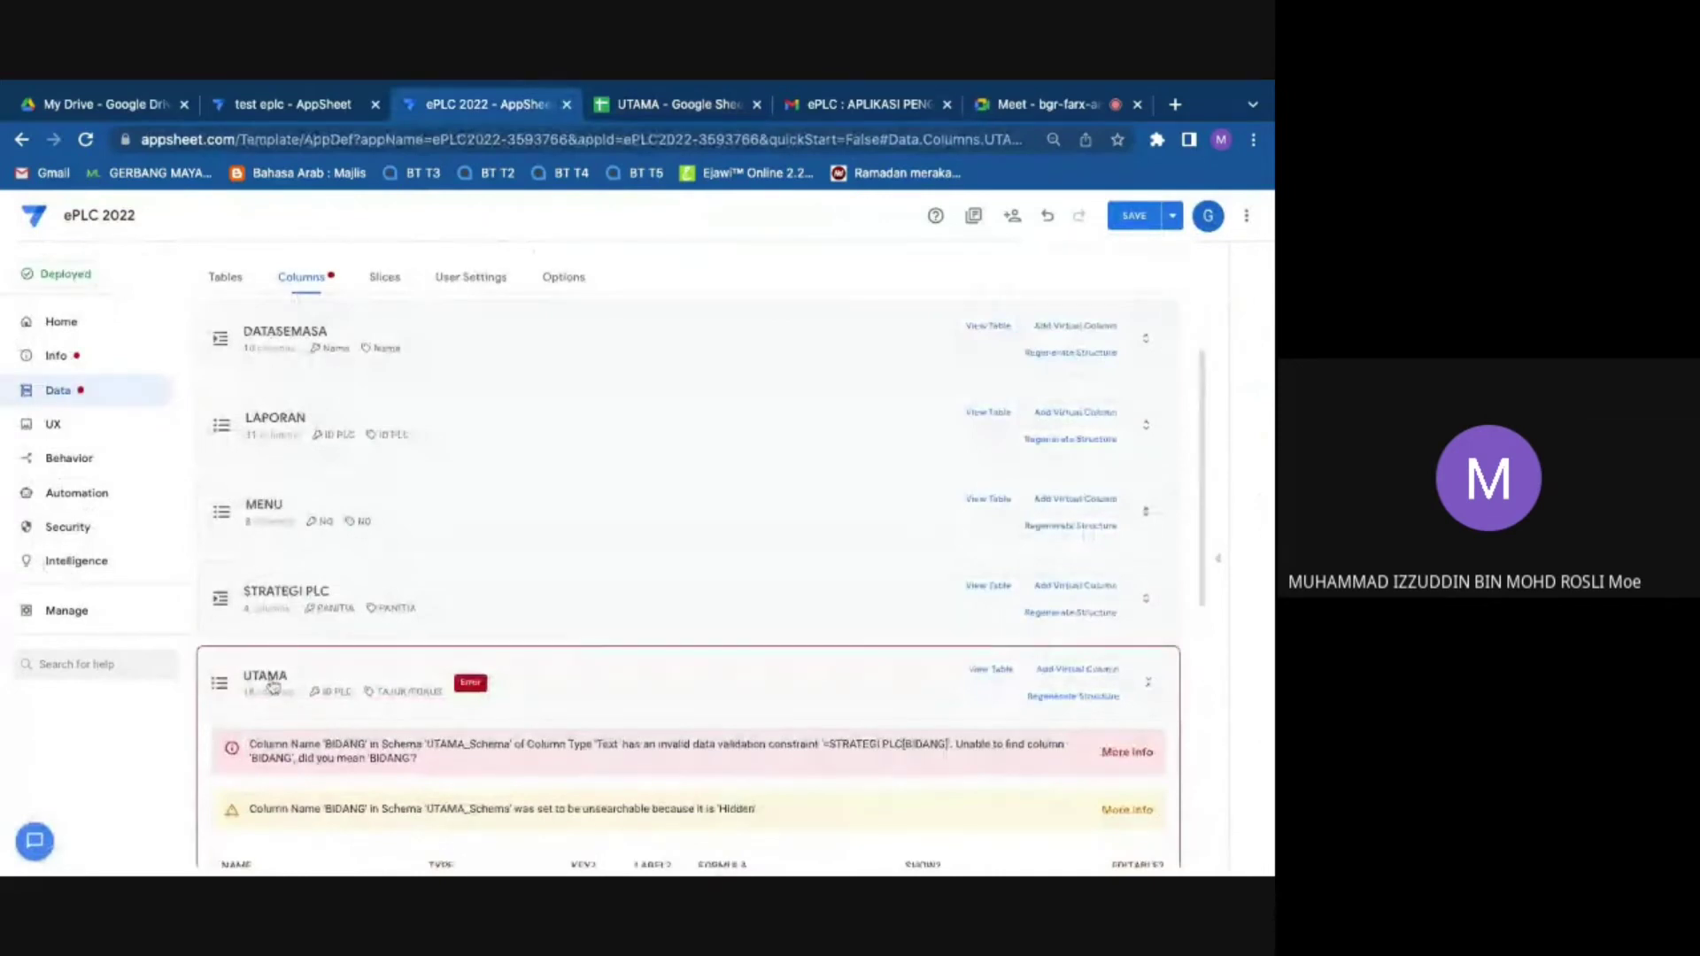
{"action": "left_click", "coordinate": [647, 102]}
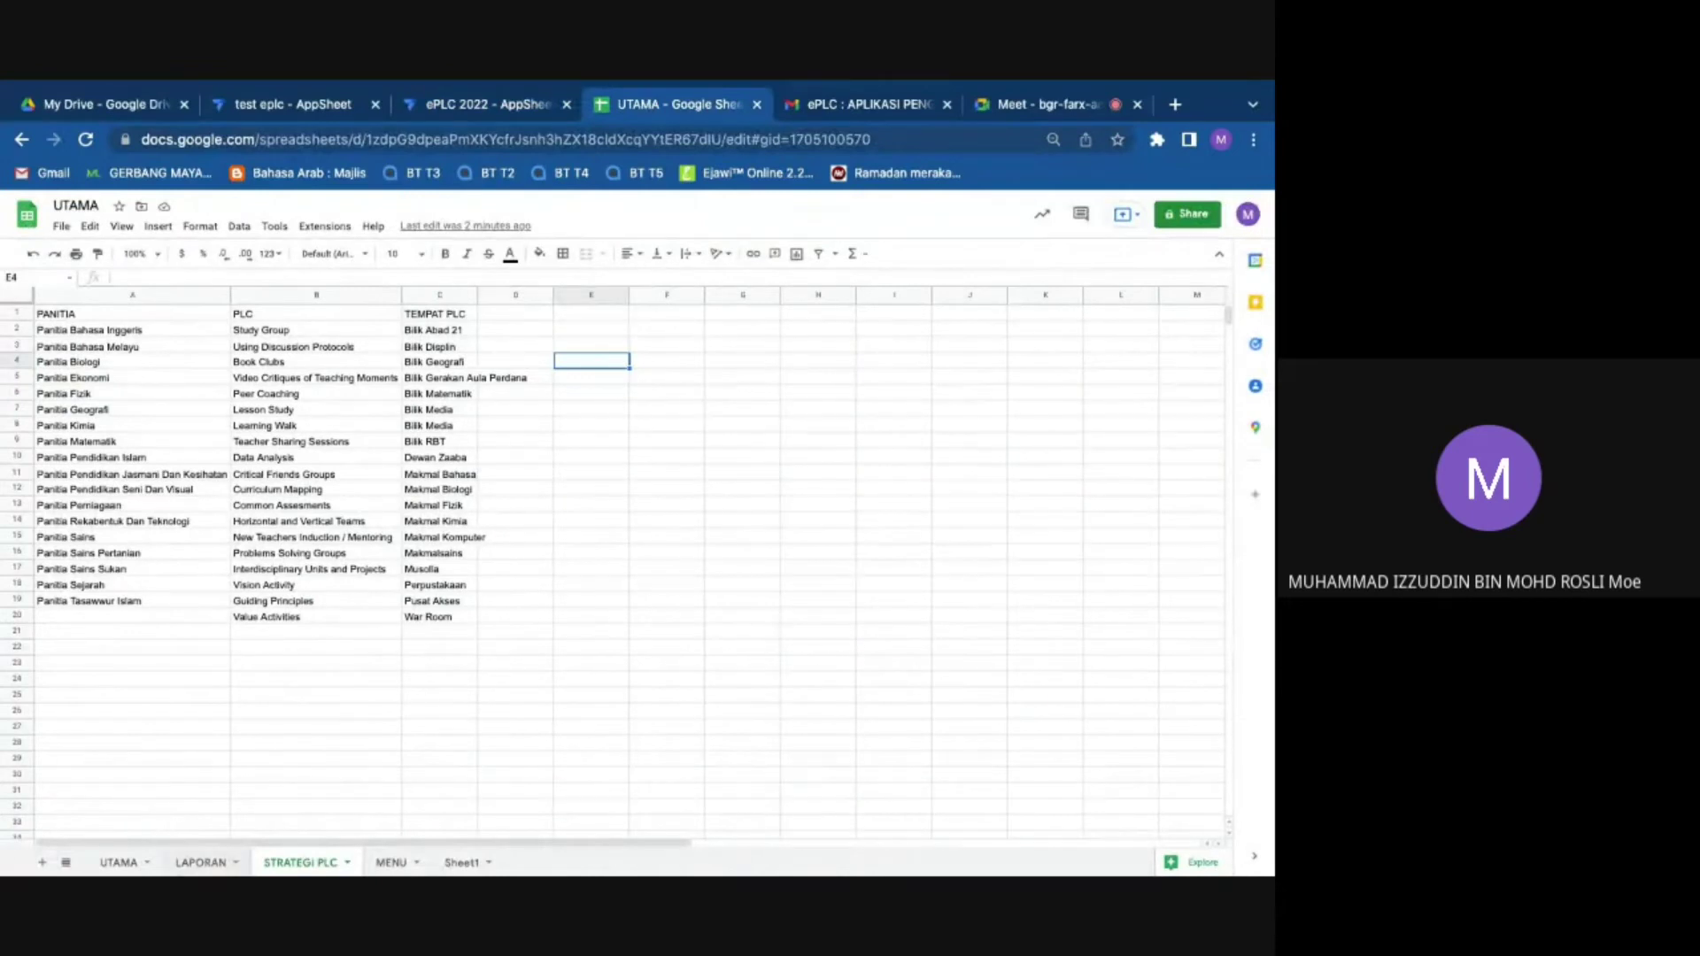
{"action": "left_click", "coordinate": [532, 104]}
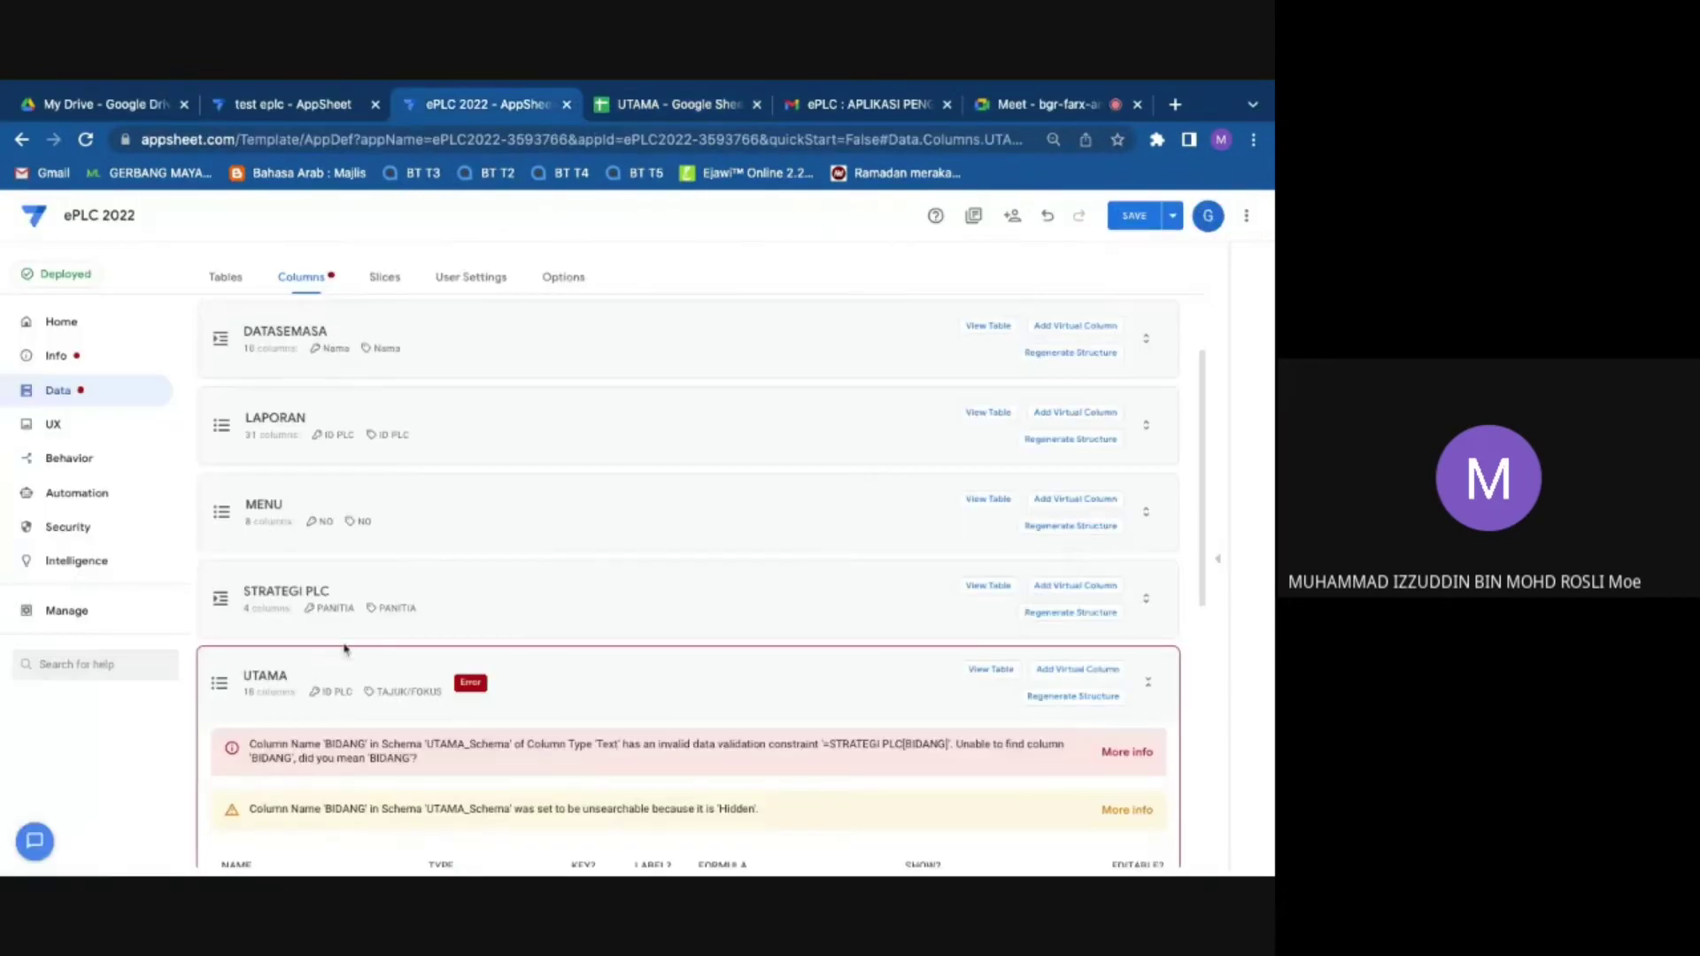
{"action": "scroll", "coordinate": [354, 649], "scroll_direction": "down", "scroll_amount": 4}
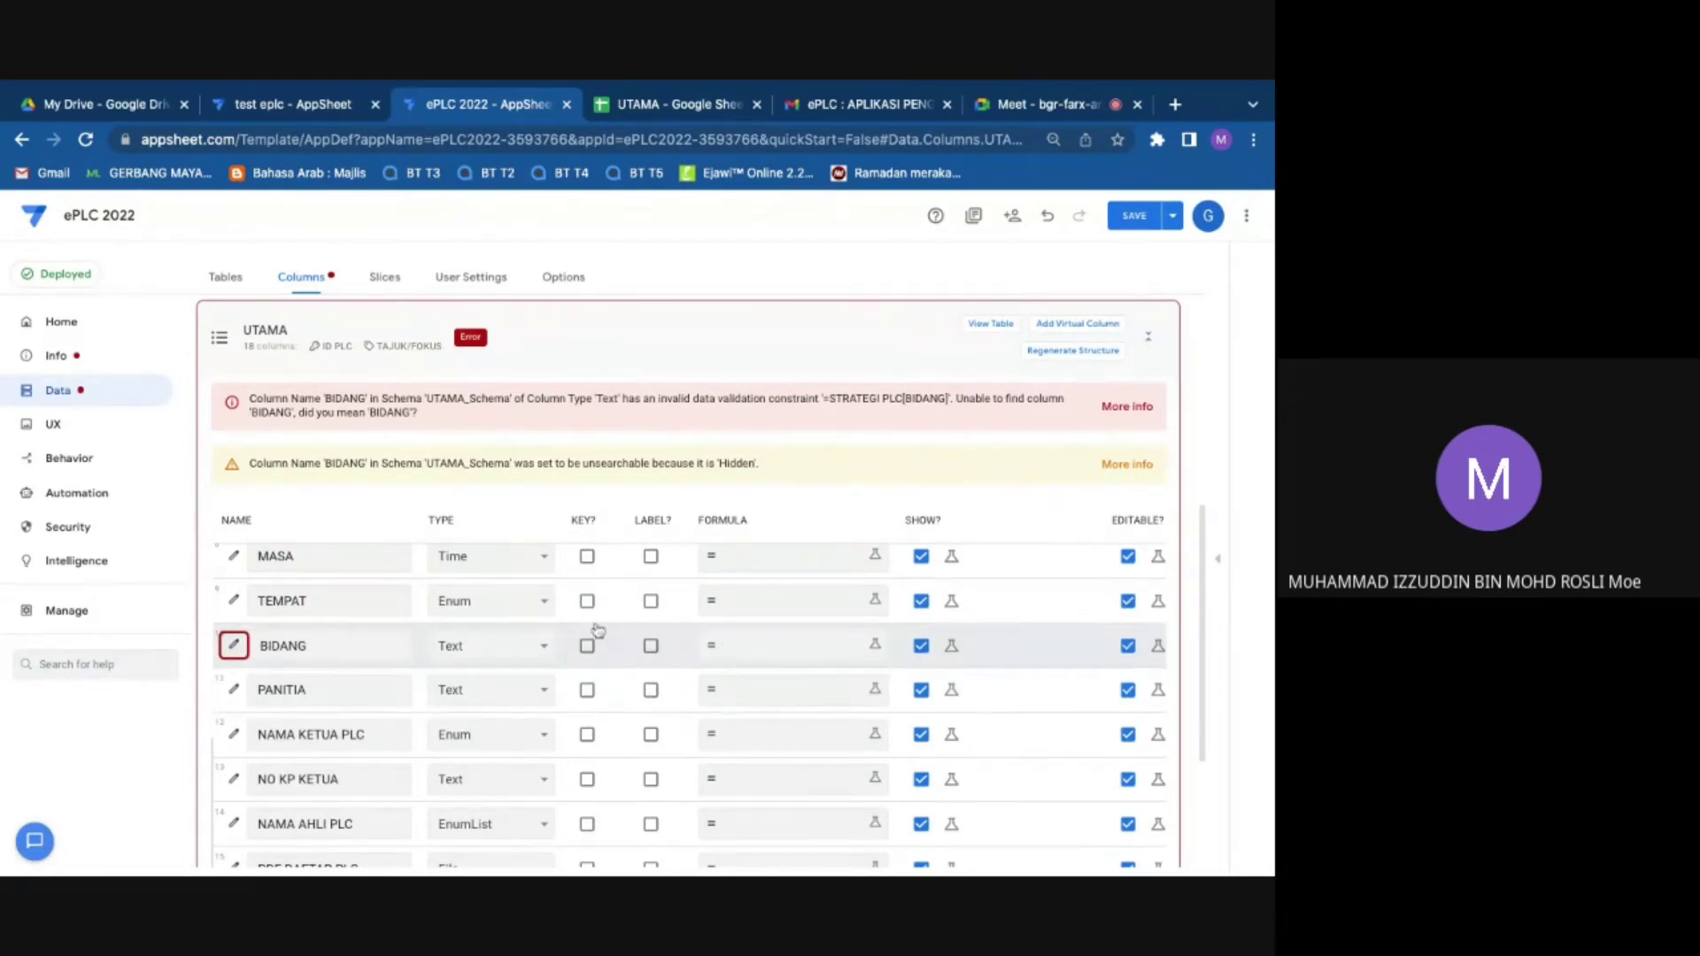
{"action": "left_click", "coordinate": [664, 106]}
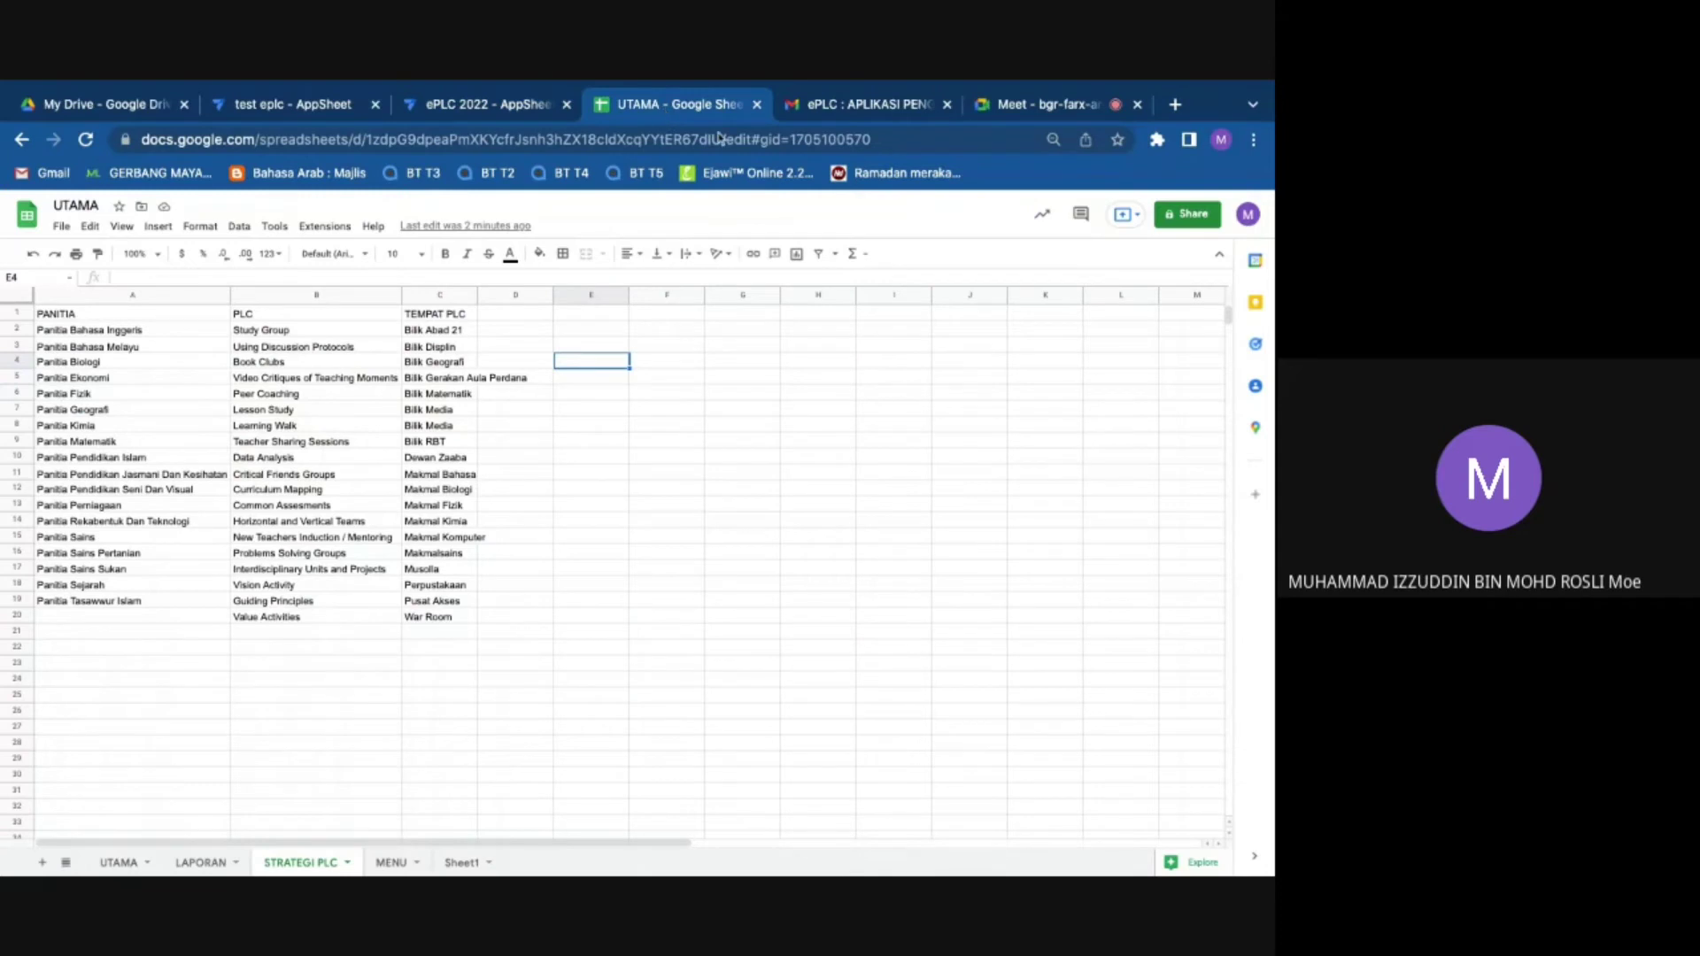
Step: Add a new blank Sheet2 and paste only the BIDANG values into its column A
{"action": "left_click", "coordinate": [119, 861]}
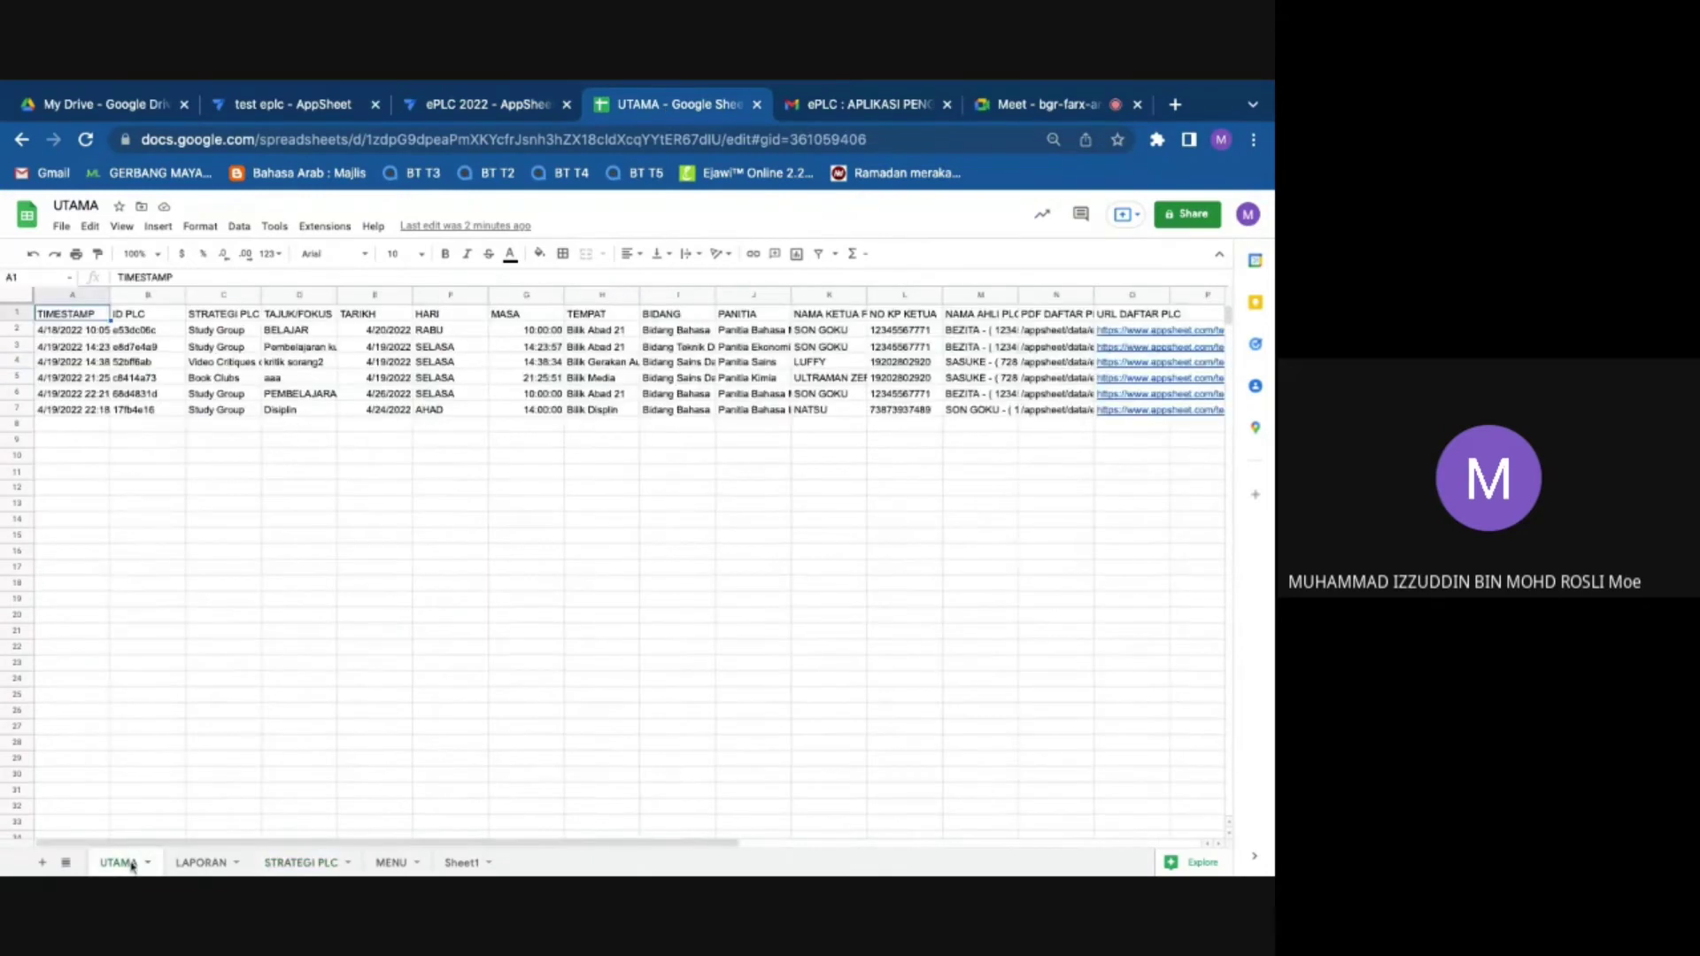
{"action": "right_click", "coordinate": [674, 299]}
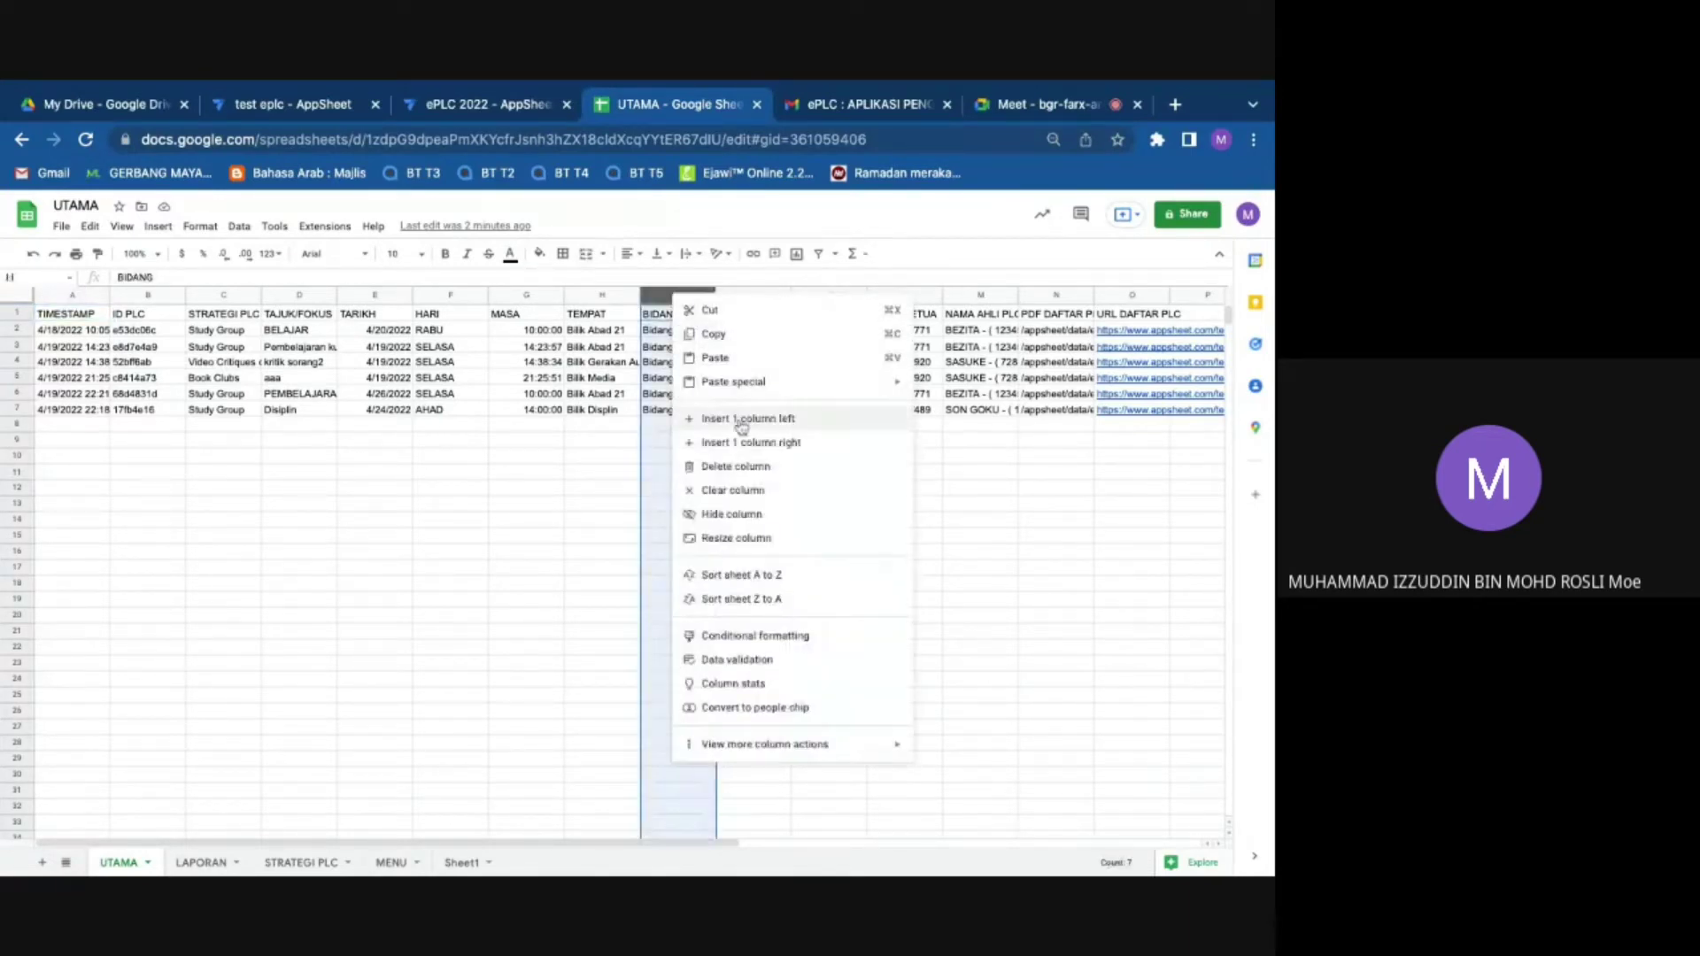
{"action": "left_click", "coordinate": [451, 550]}
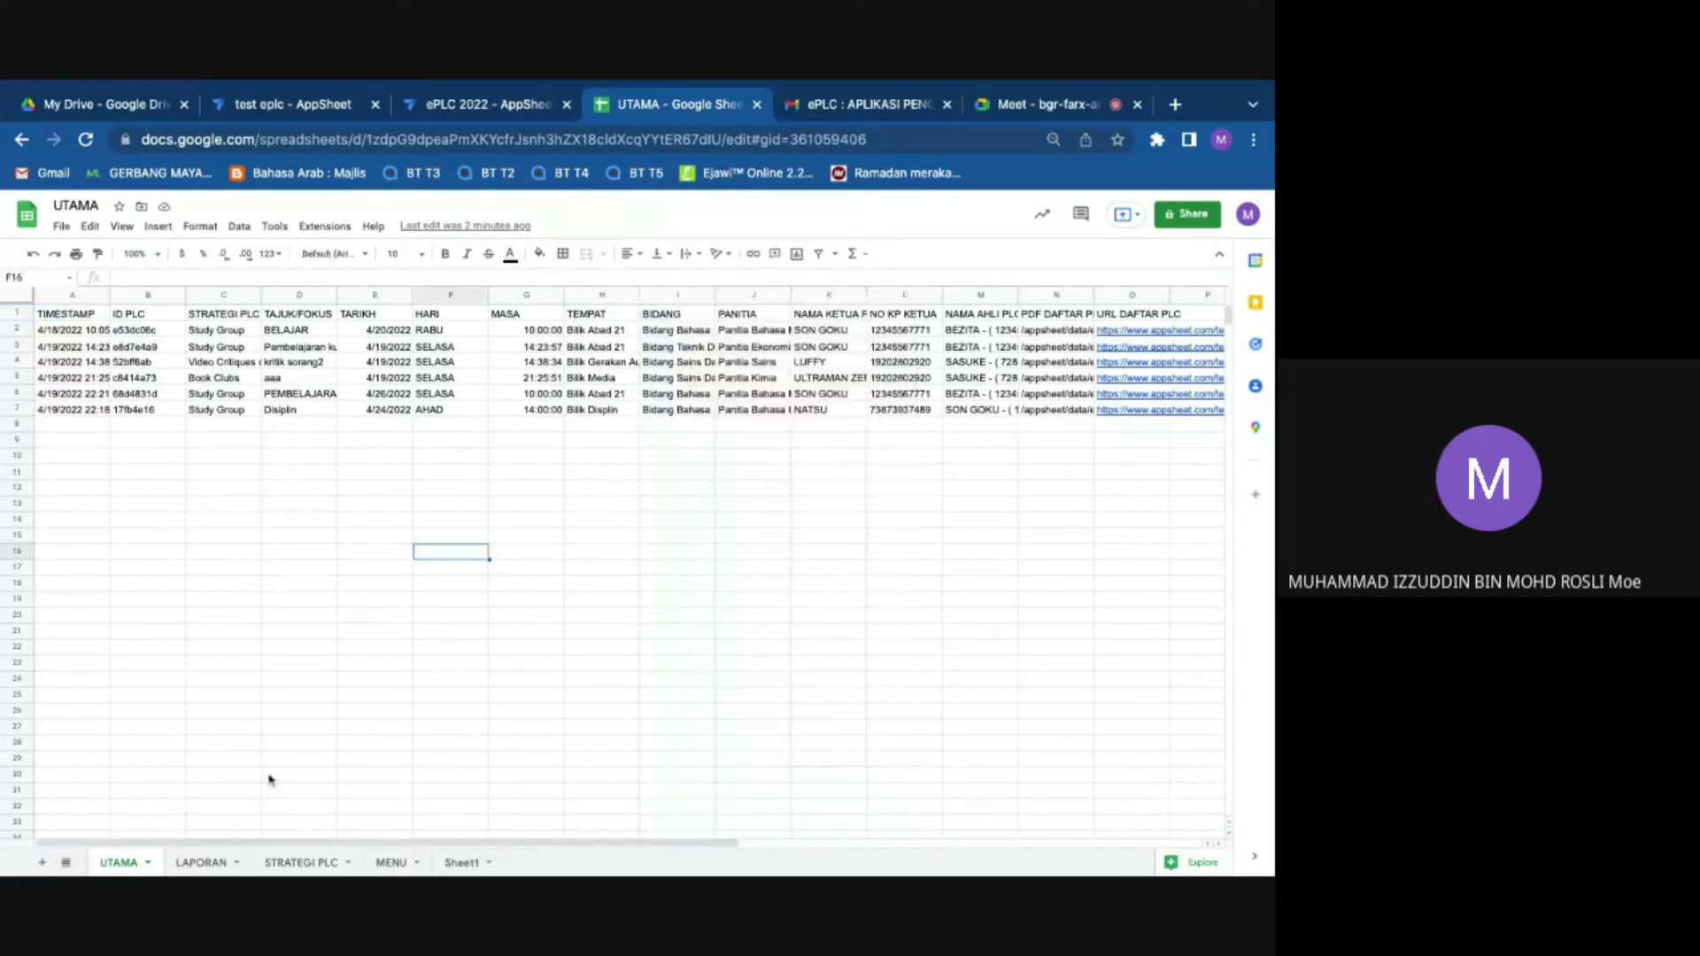
{"action": "left_click", "coordinate": [485, 863]}
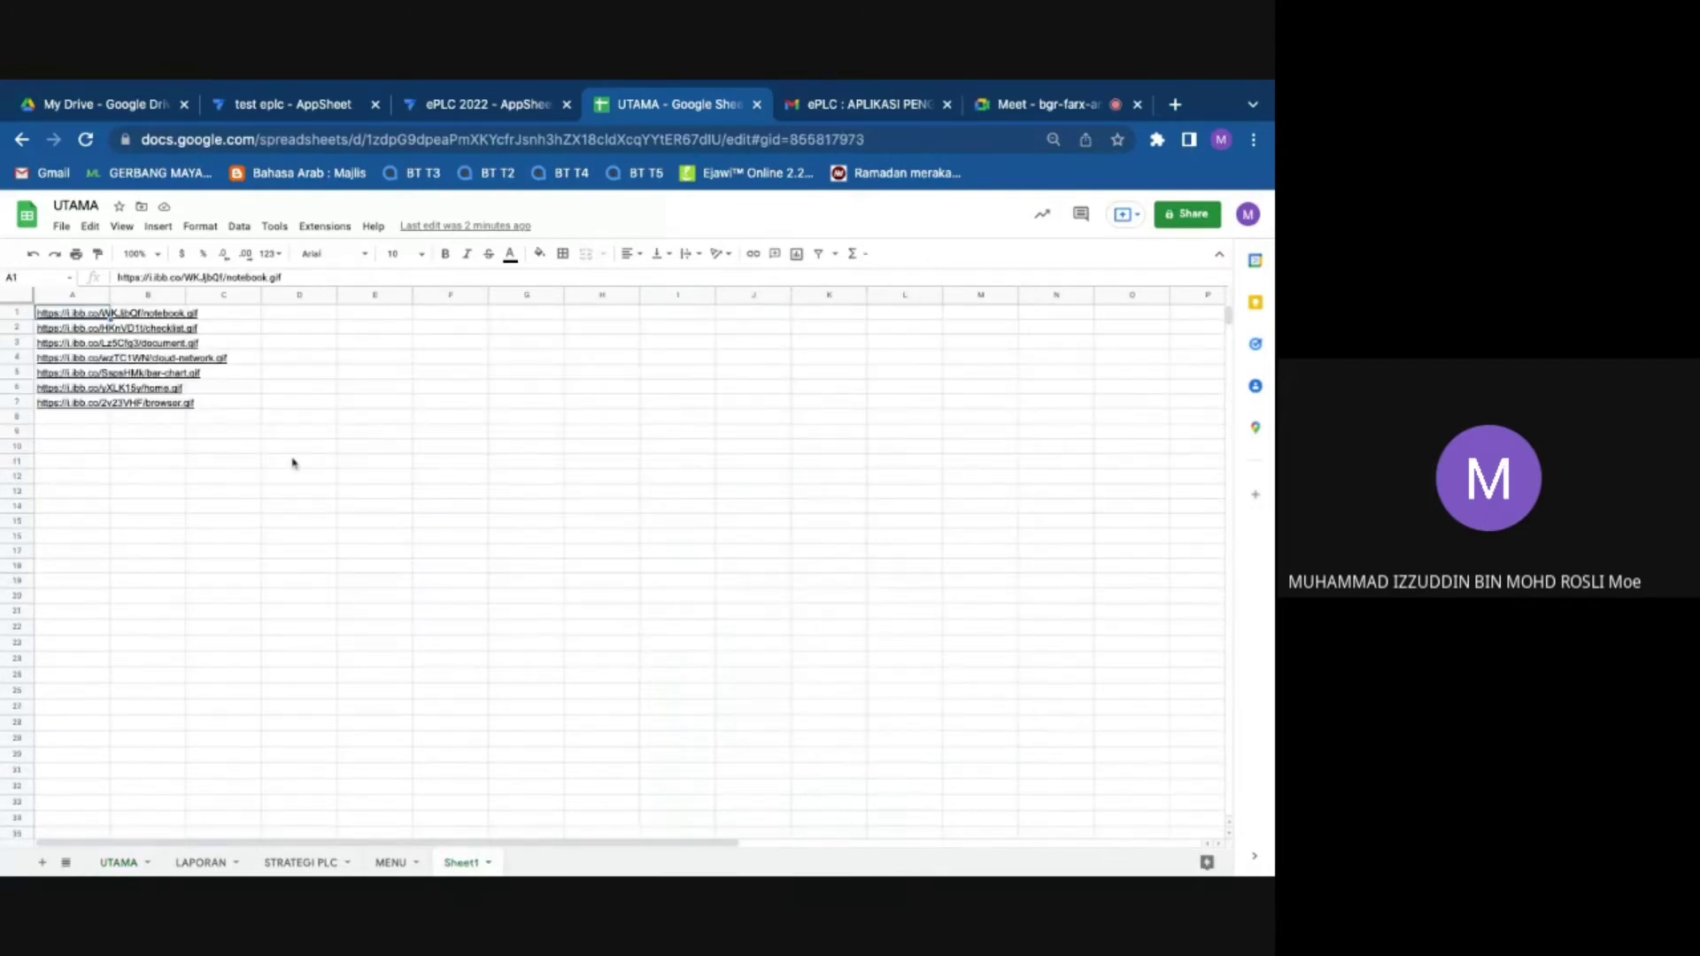
{"action": "left_click", "coordinate": [487, 862]}
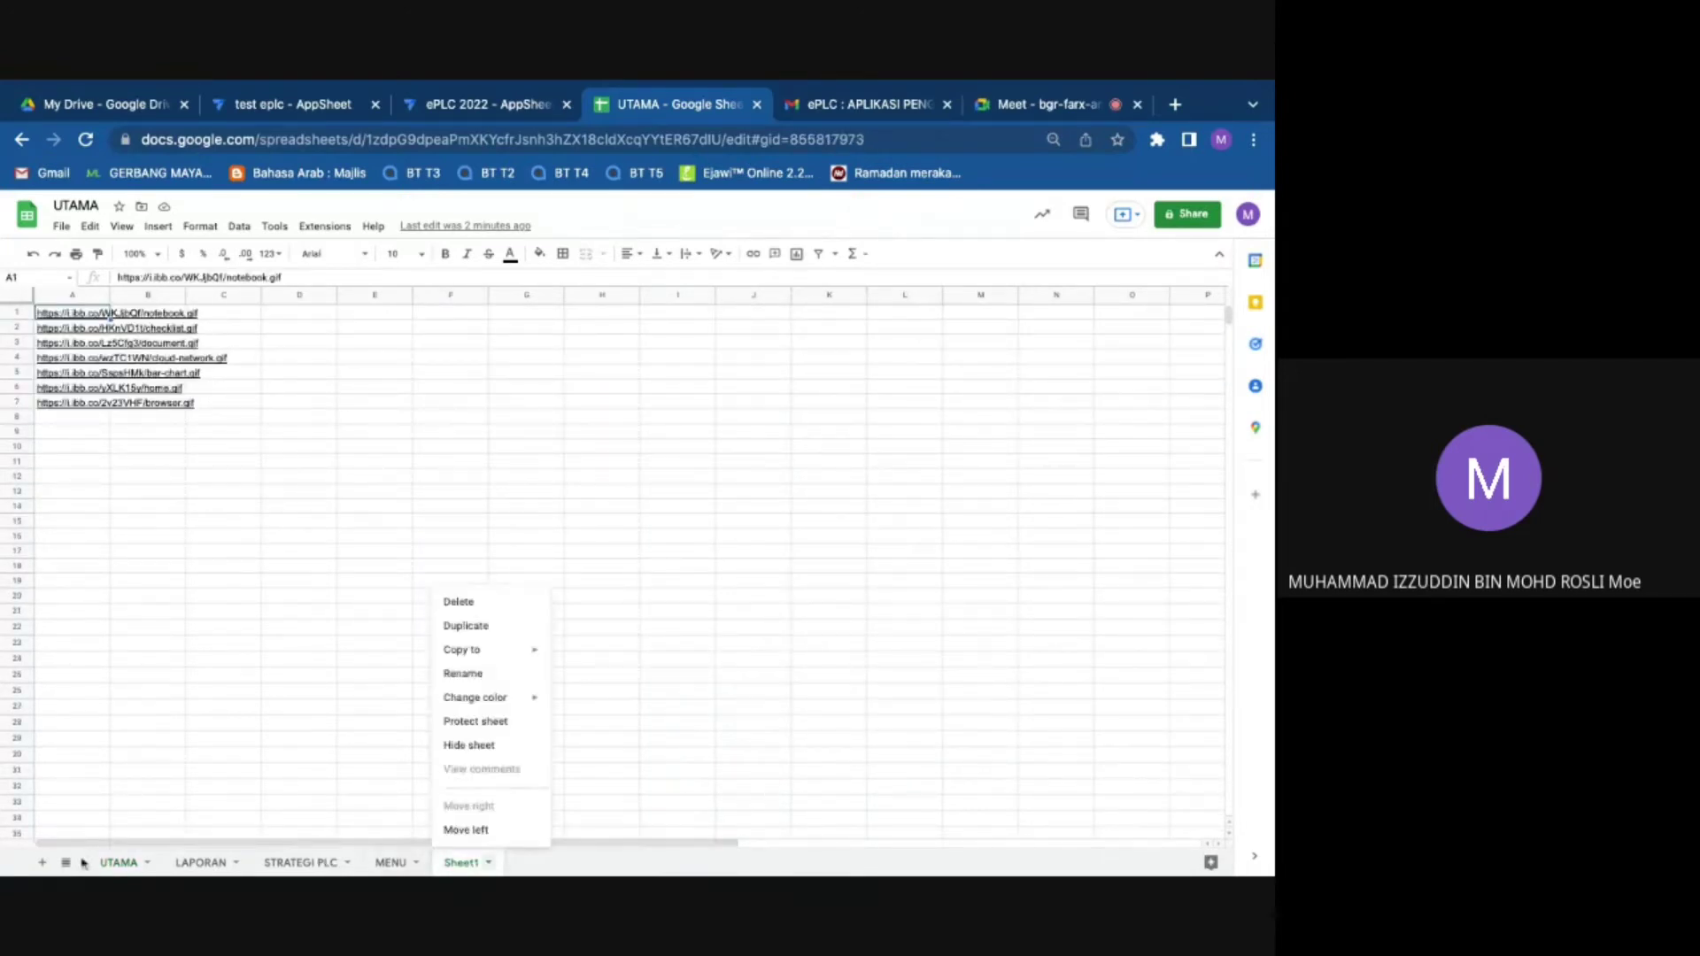
{"action": "left_click", "coordinate": [44, 864]}
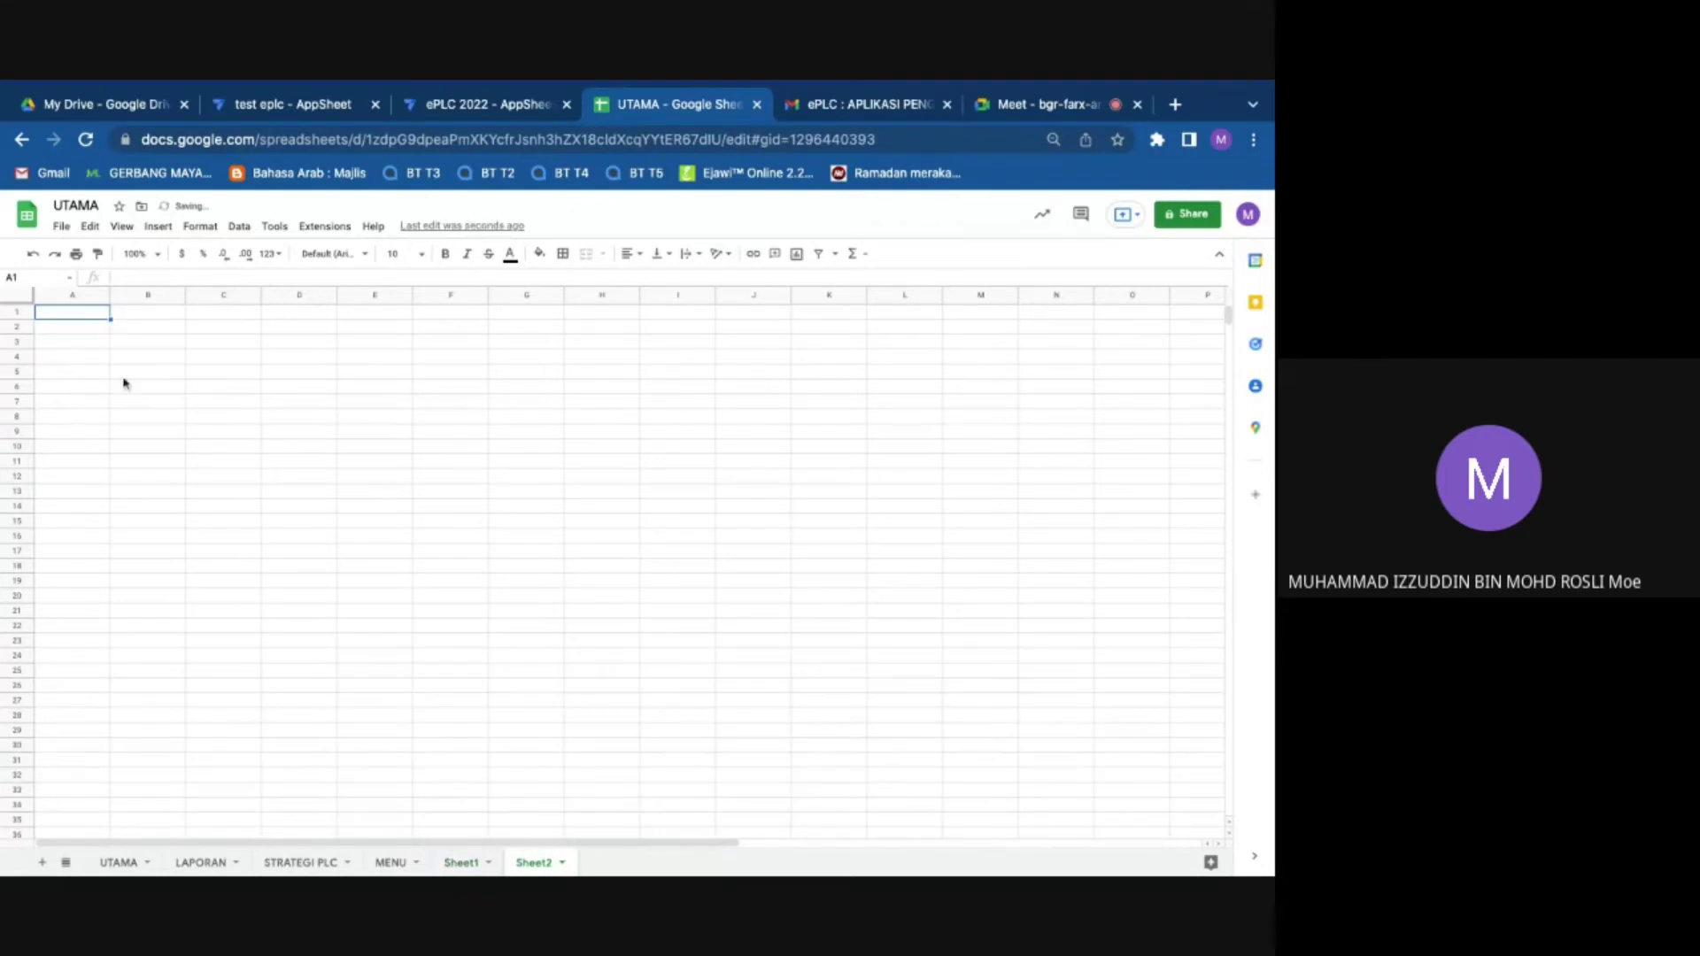
{"action": "right_click", "coordinate": [67, 315]}
{"action": "mouse_move", "coordinate": [124, 401]}
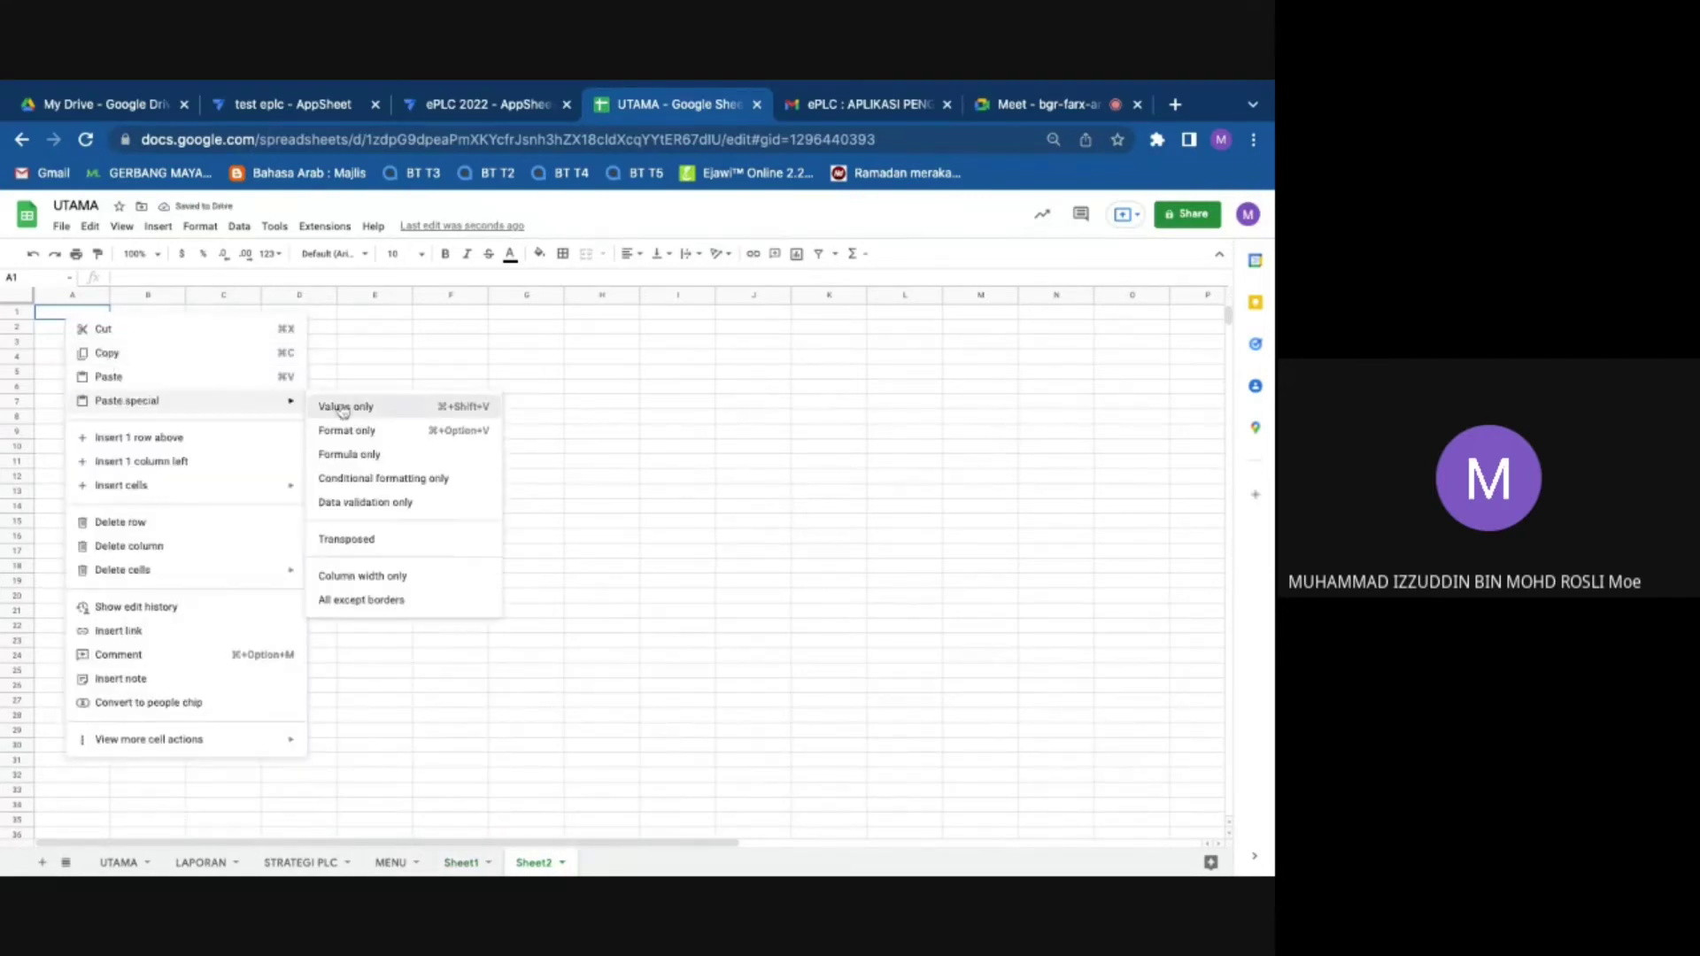
{"action": "left_click", "coordinate": [339, 407]}
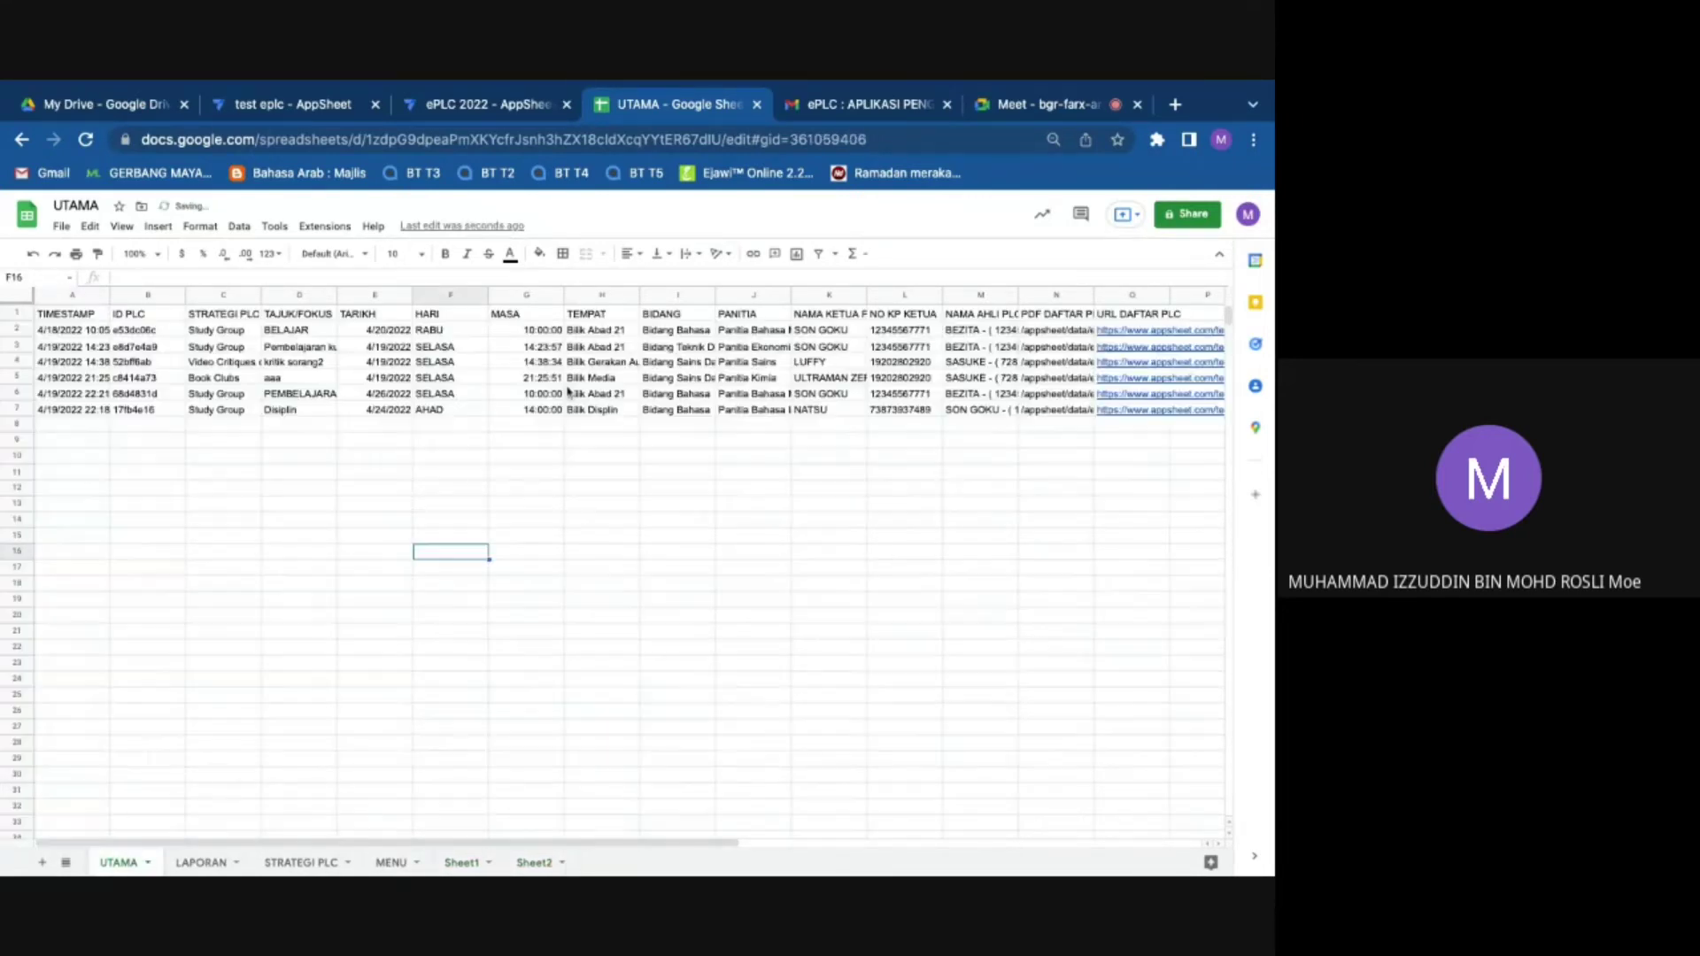
Step: Copy the UTAMA BIDANG column and paste its values only into Sheet2 column C
{"action": "left_click", "coordinate": [680, 295]}
{"action": "right_click", "coordinate": [686, 298]}
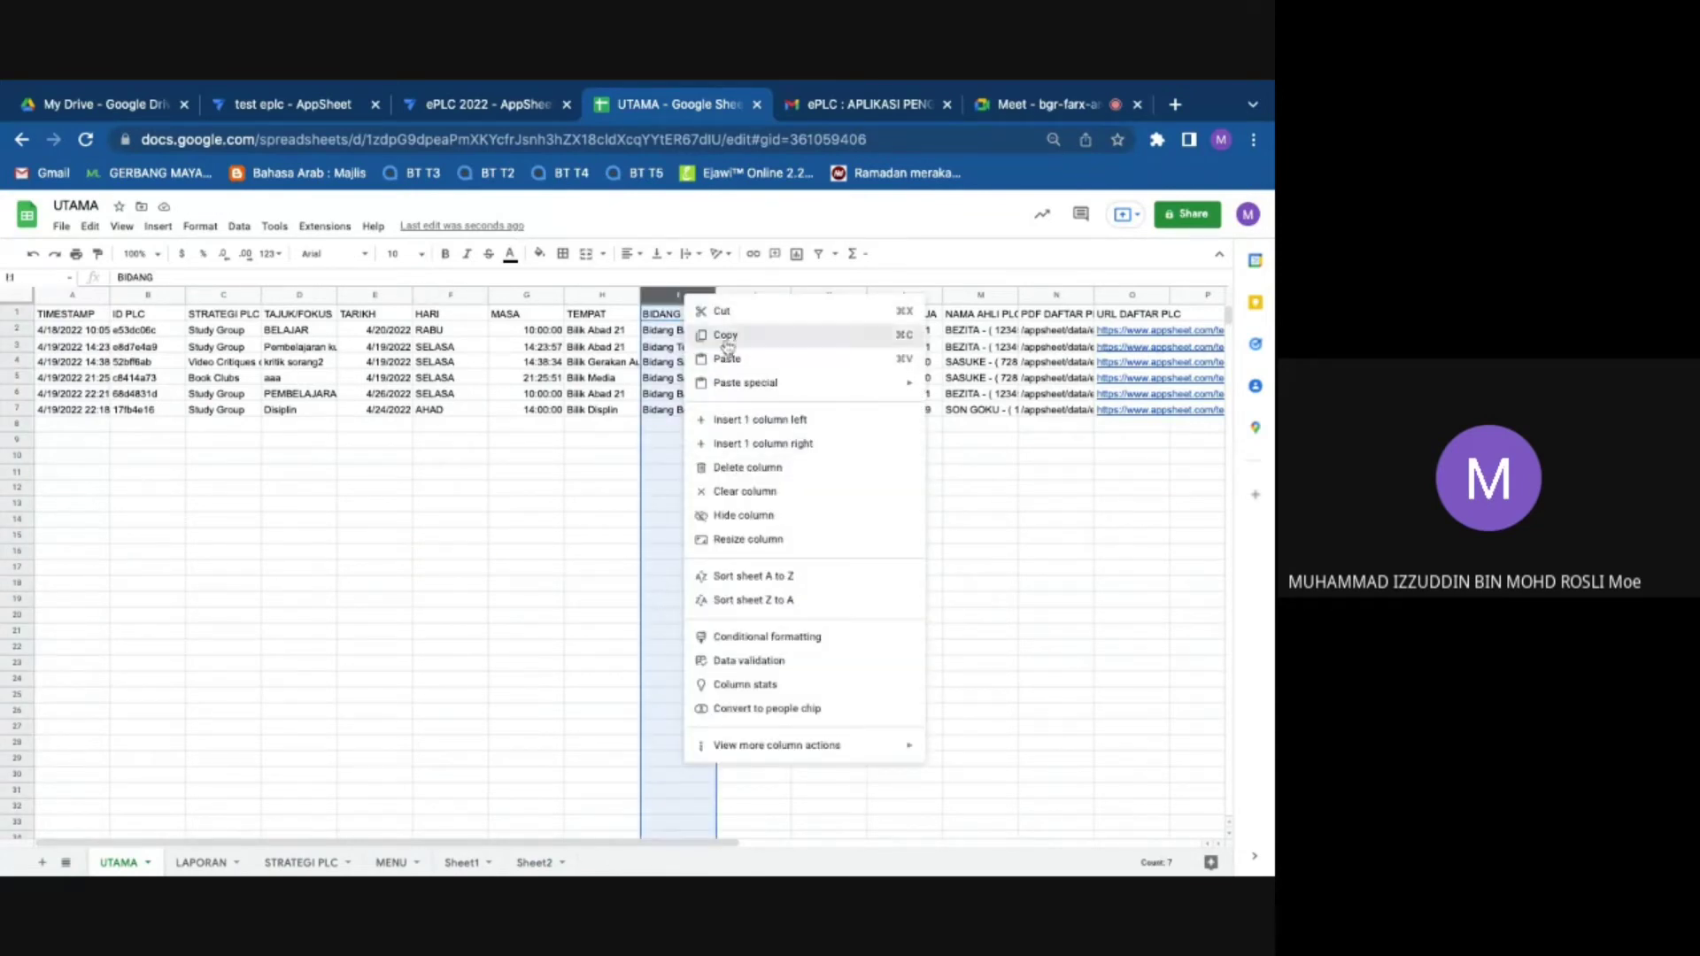
{"action": "left_click", "coordinate": [727, 359]}
{"action": "left_click", "coordinate": [534, 862]}
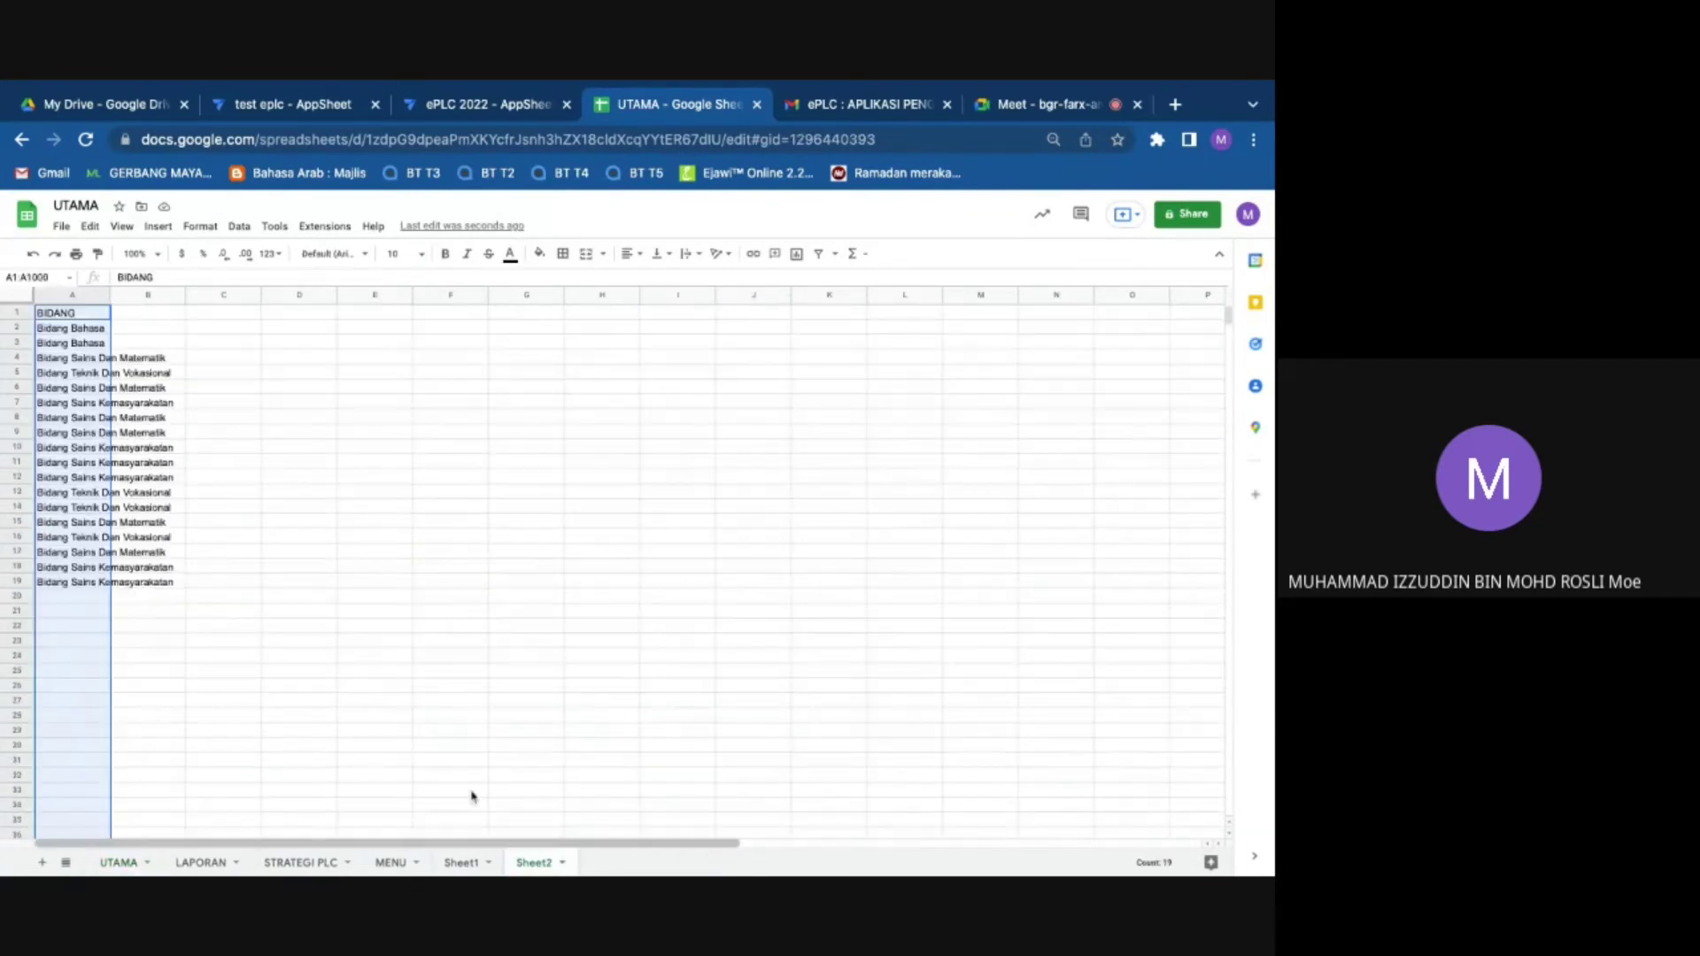
{"action": "left_click", "coordinate": [250, 298]}
{"action": "right_click", "coordinate": [249, 299]}
{"action": "mouse_move", "coordinate": [301, 398]}
{"action": "left_click", "coordinate": [516, 407]}
Step: Delete the BIDANG column from the UTAMA sheet and return to the ePLC 2022 editor
{"action": "key", "text": "alt+Left"}
{"action": "right_click", "coordinate": [664, 297]}
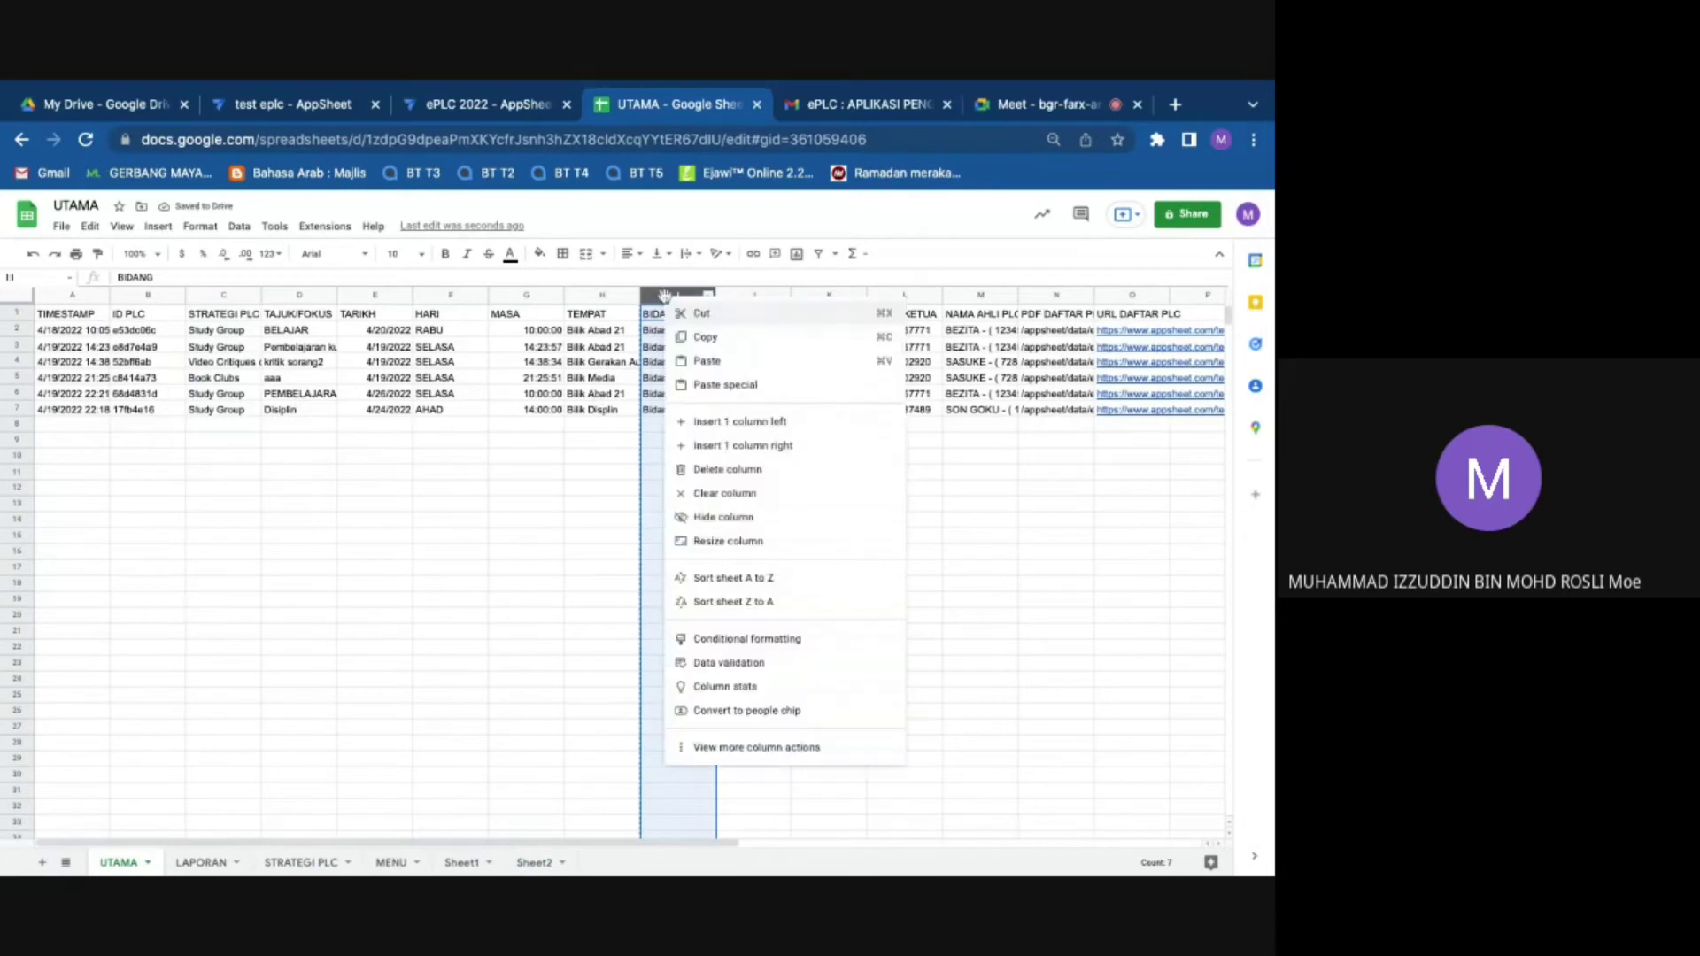
{"action": "left_click", "coordinate": [739, 478]}
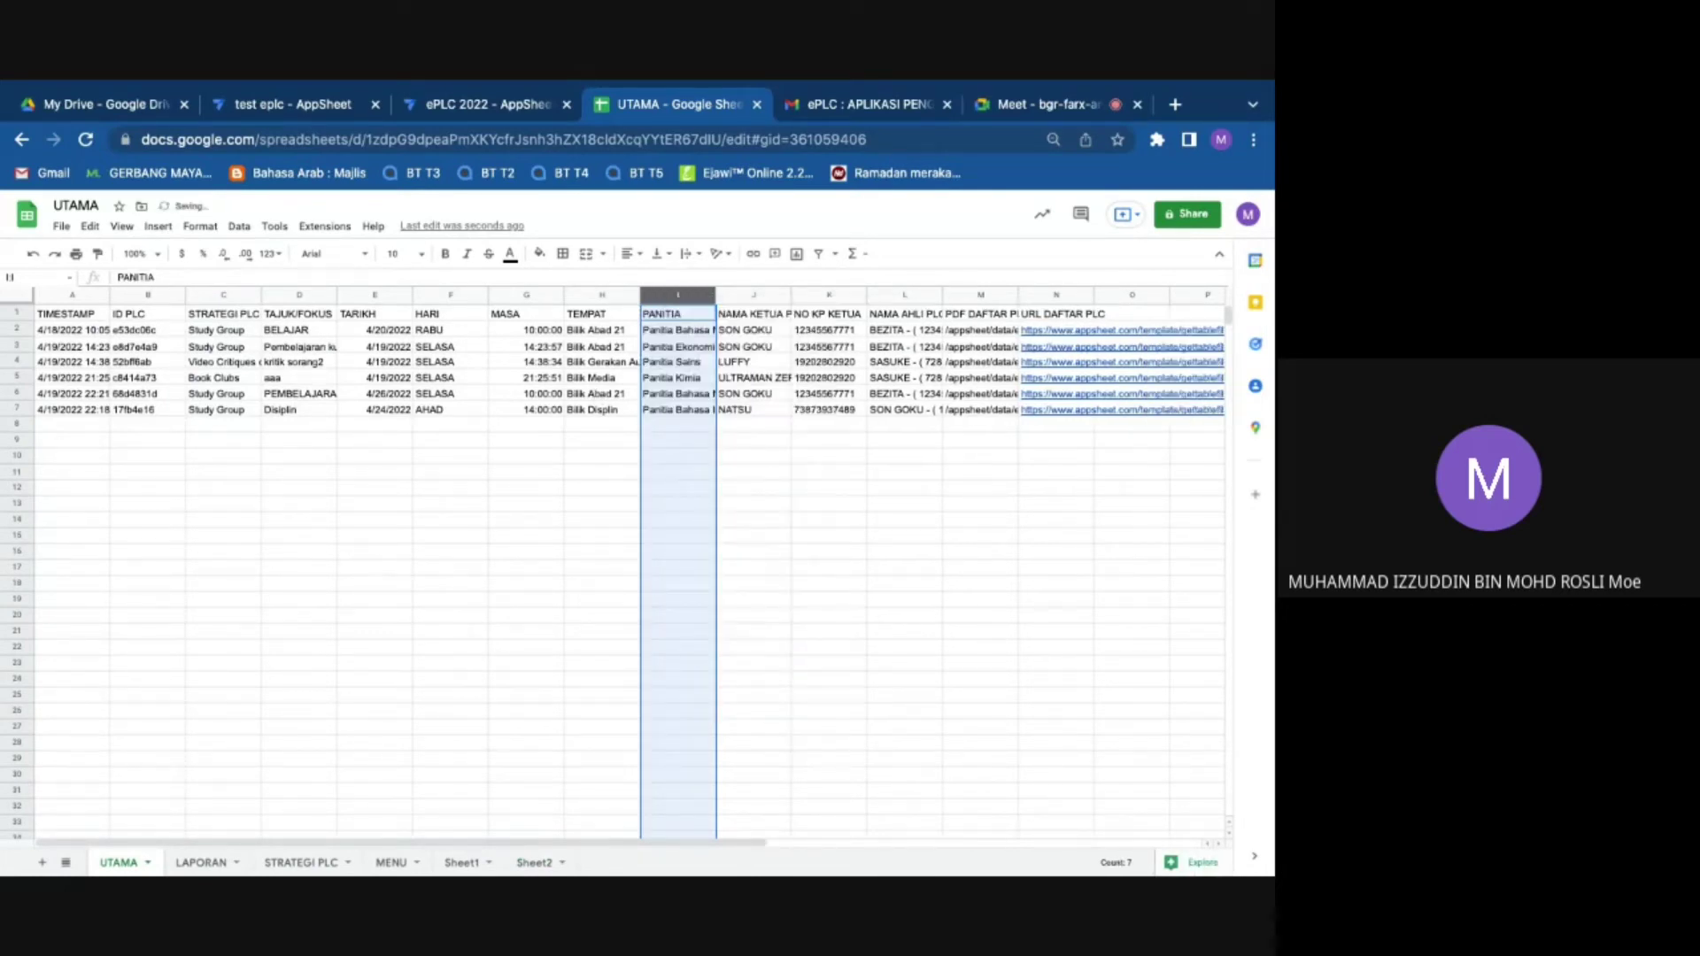
{"action": "left_click", "coordinate": [507, 106]}
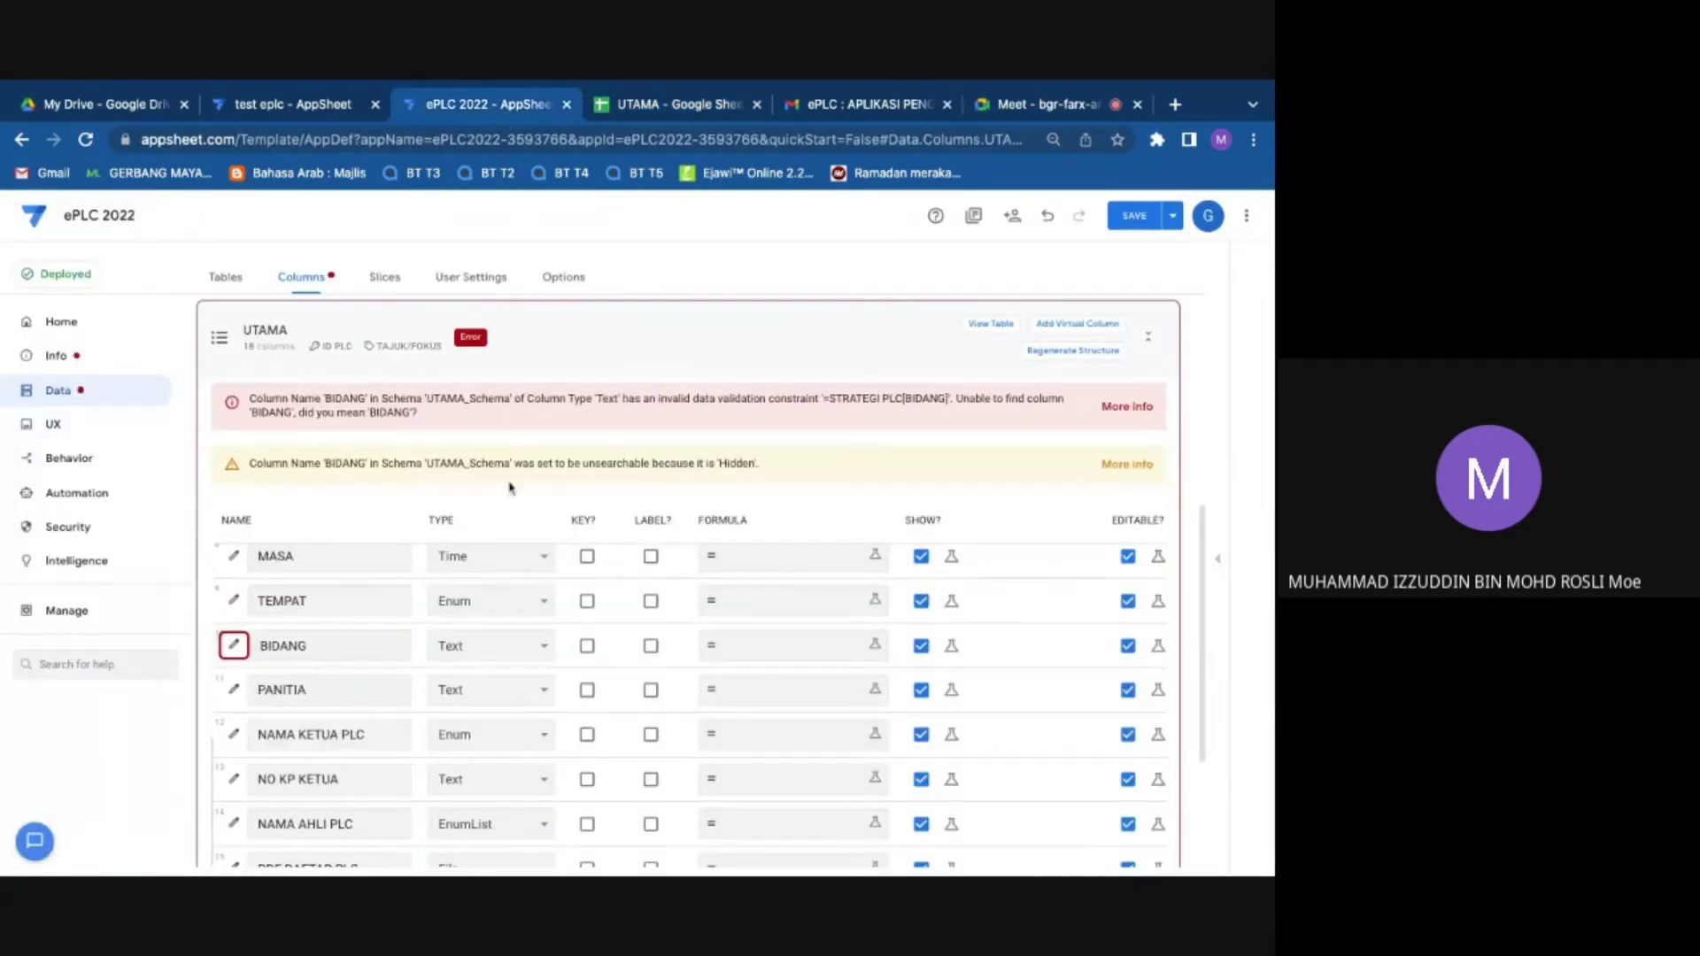
Step: Regenerate and confirm the UTAMA table structure so it lists 17 columns without BIDANG
{"action": "scroll", "coordinate": [797, 482], "scroll_direction": "up", "scroll_amount": 2}
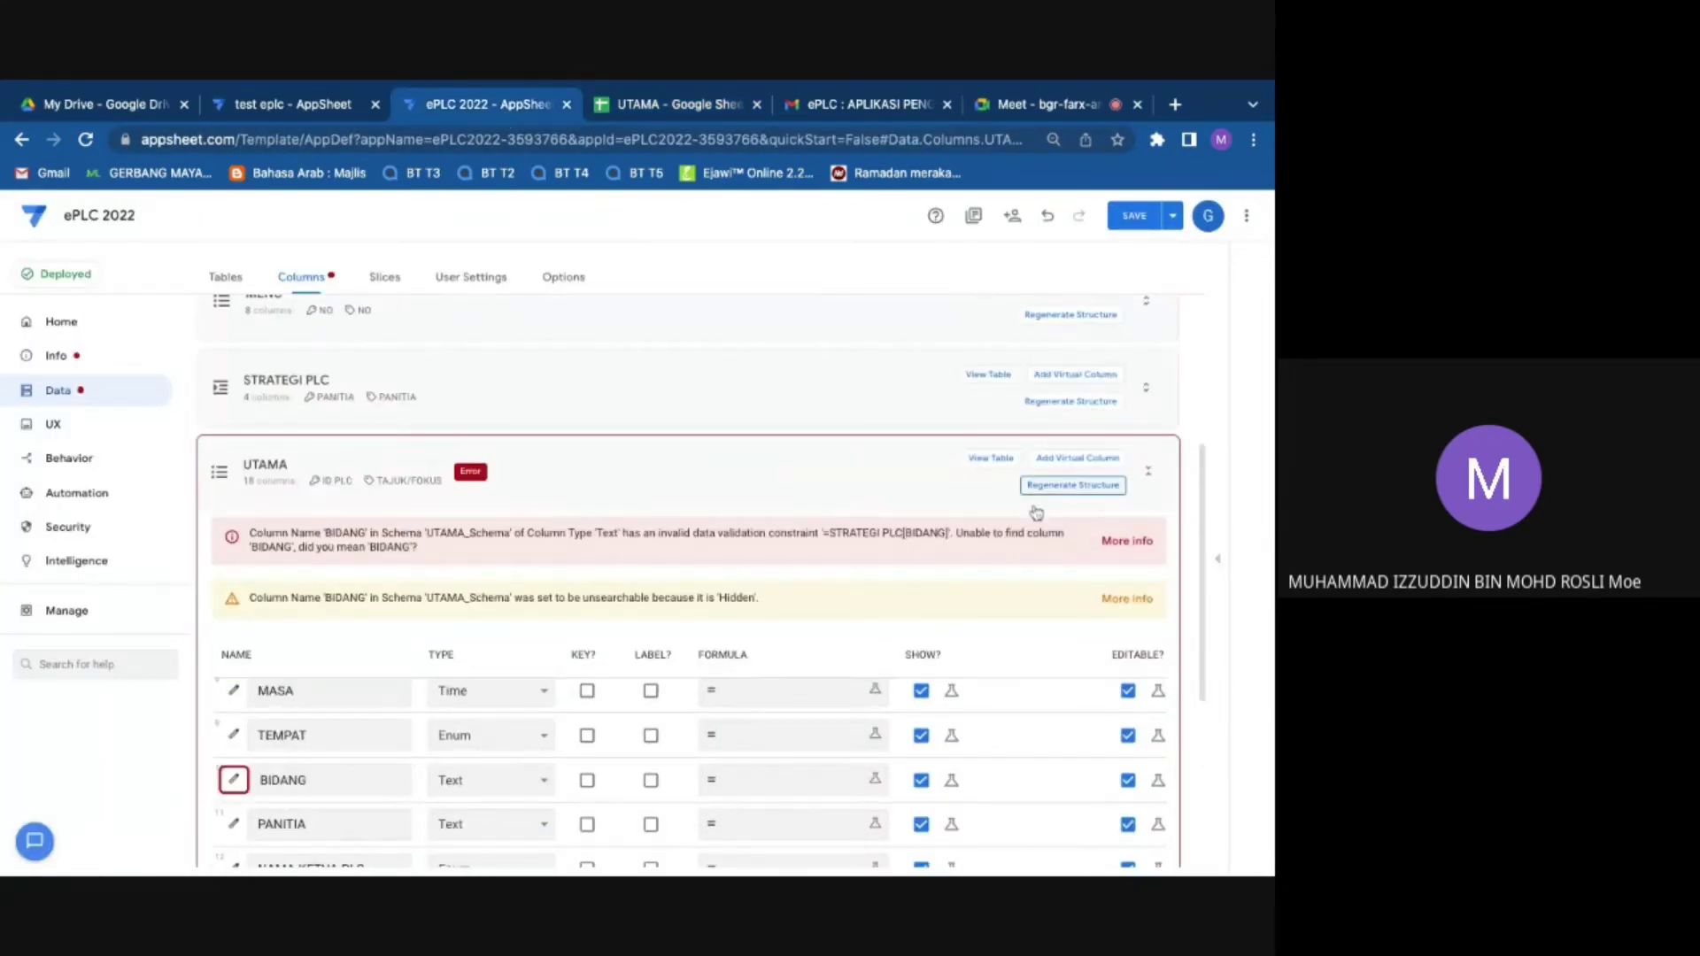
{"action": "left_click", "coordinate": [1074, 496]}
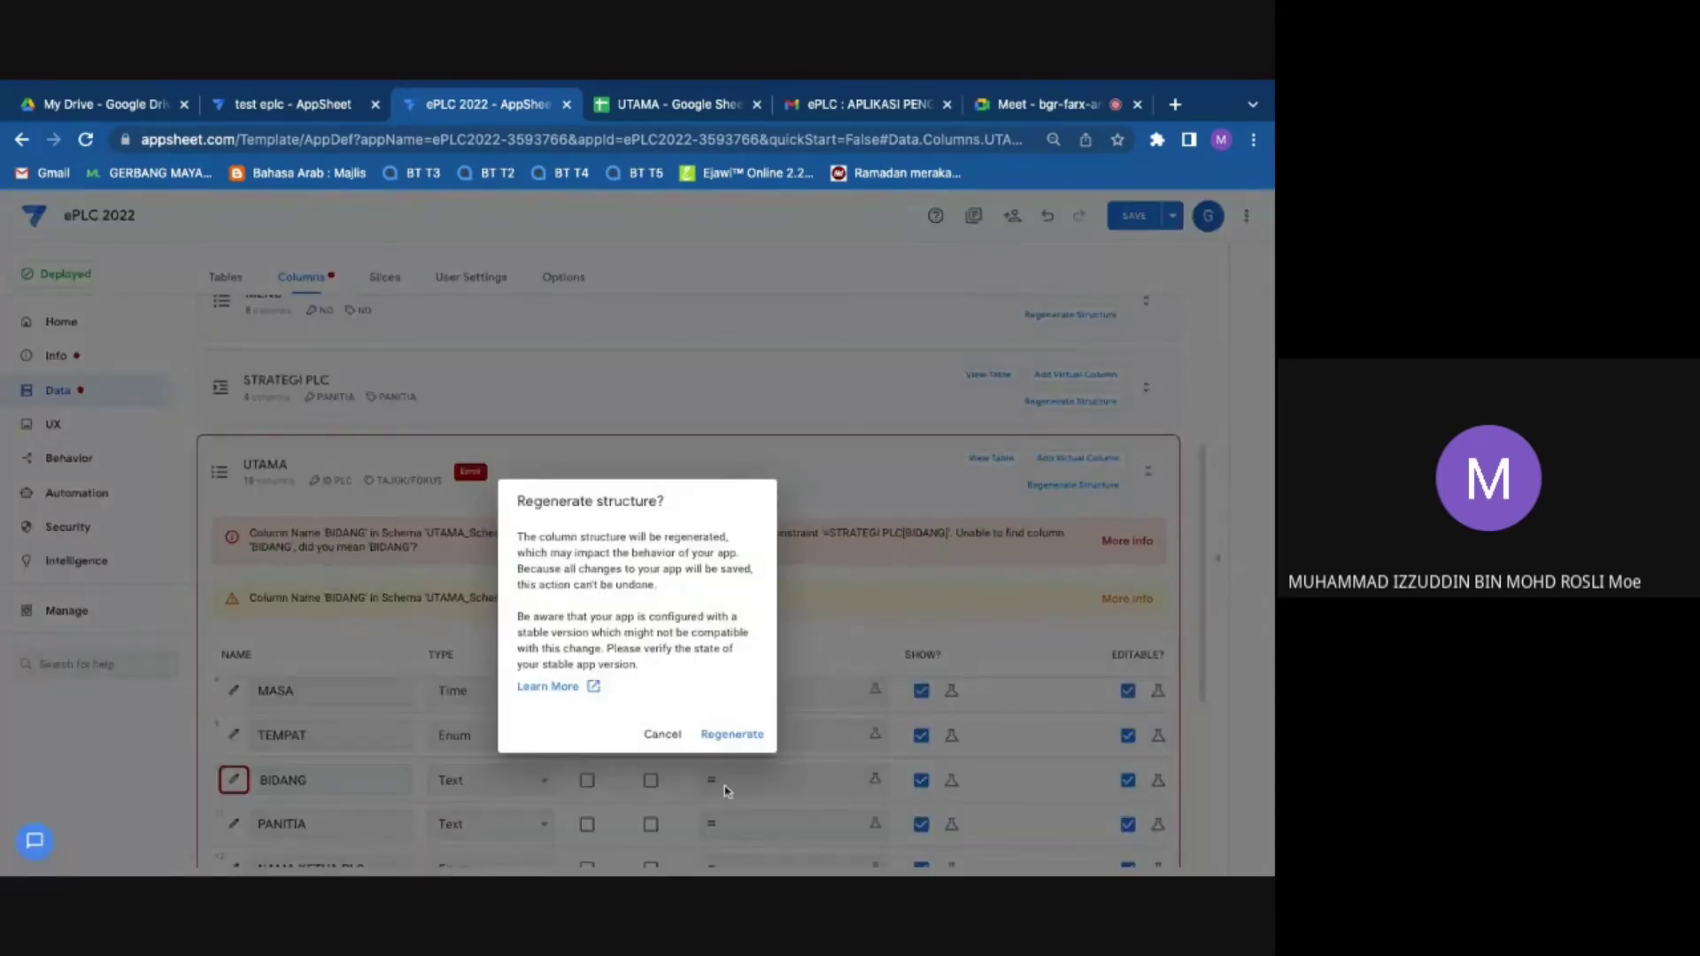
{"action": "left_click", "coordinate": [727, 735]}
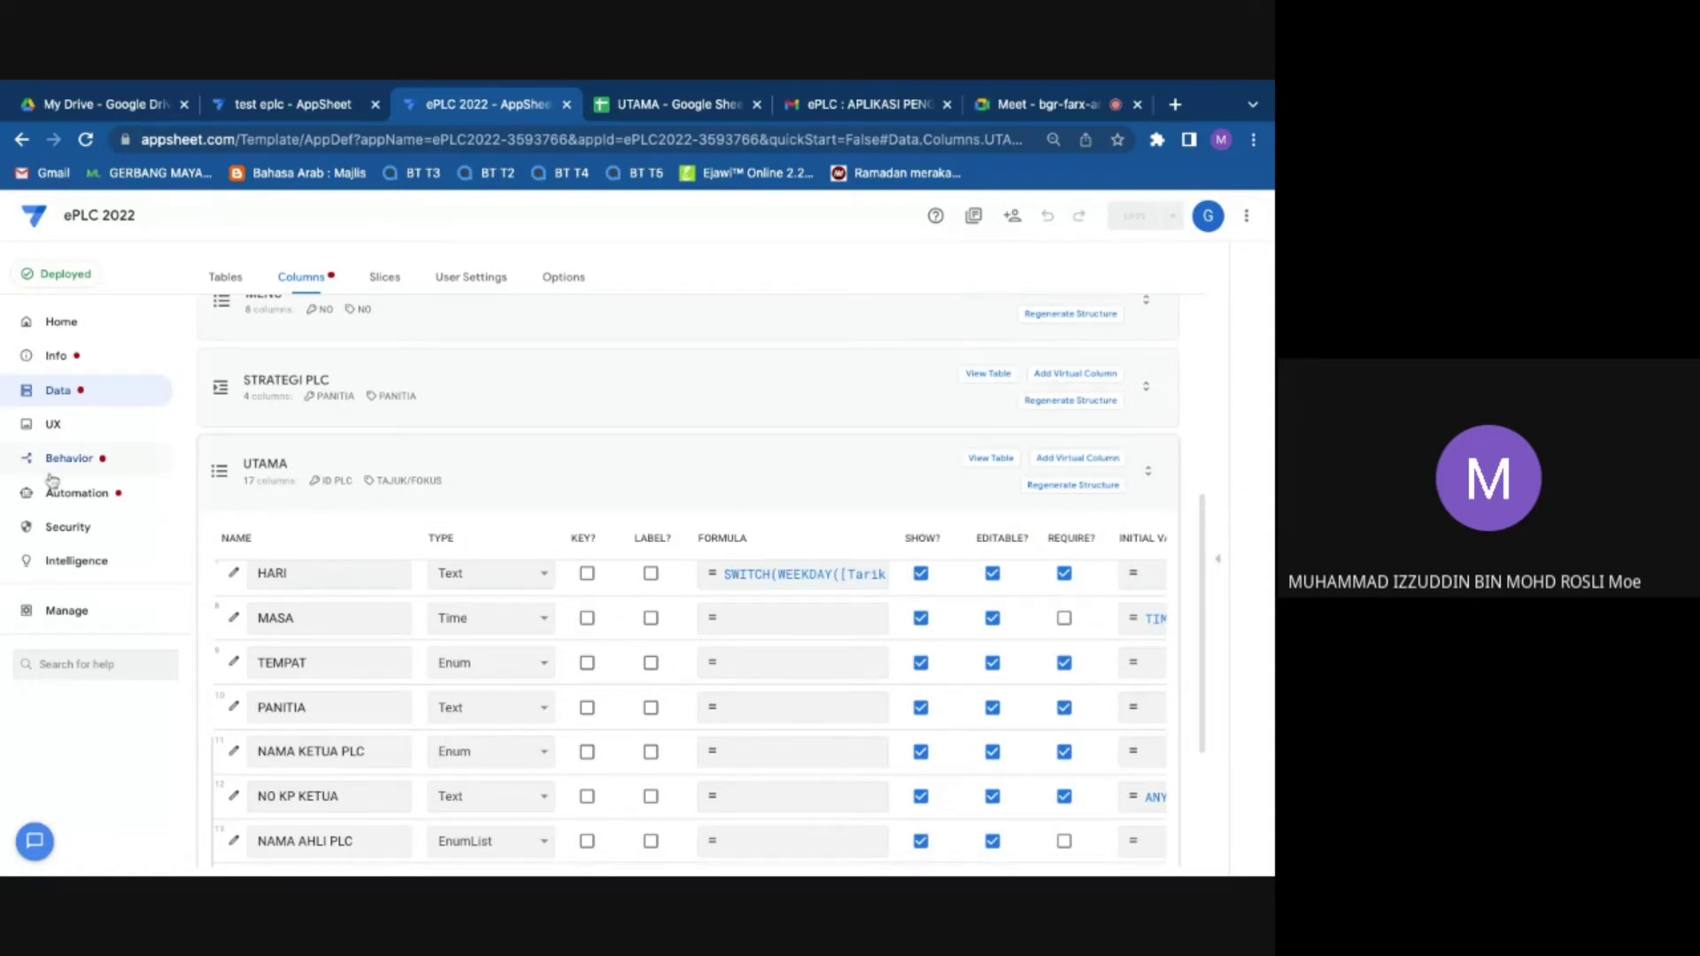
{"action": "left_click", "coordinate": [96, 468]}
Step: Insert a blank column after TEMPAT on UTAMA, then bring up copy options for Sheet2 column C
{"action": "key", "text": "ctrl+Tab"}
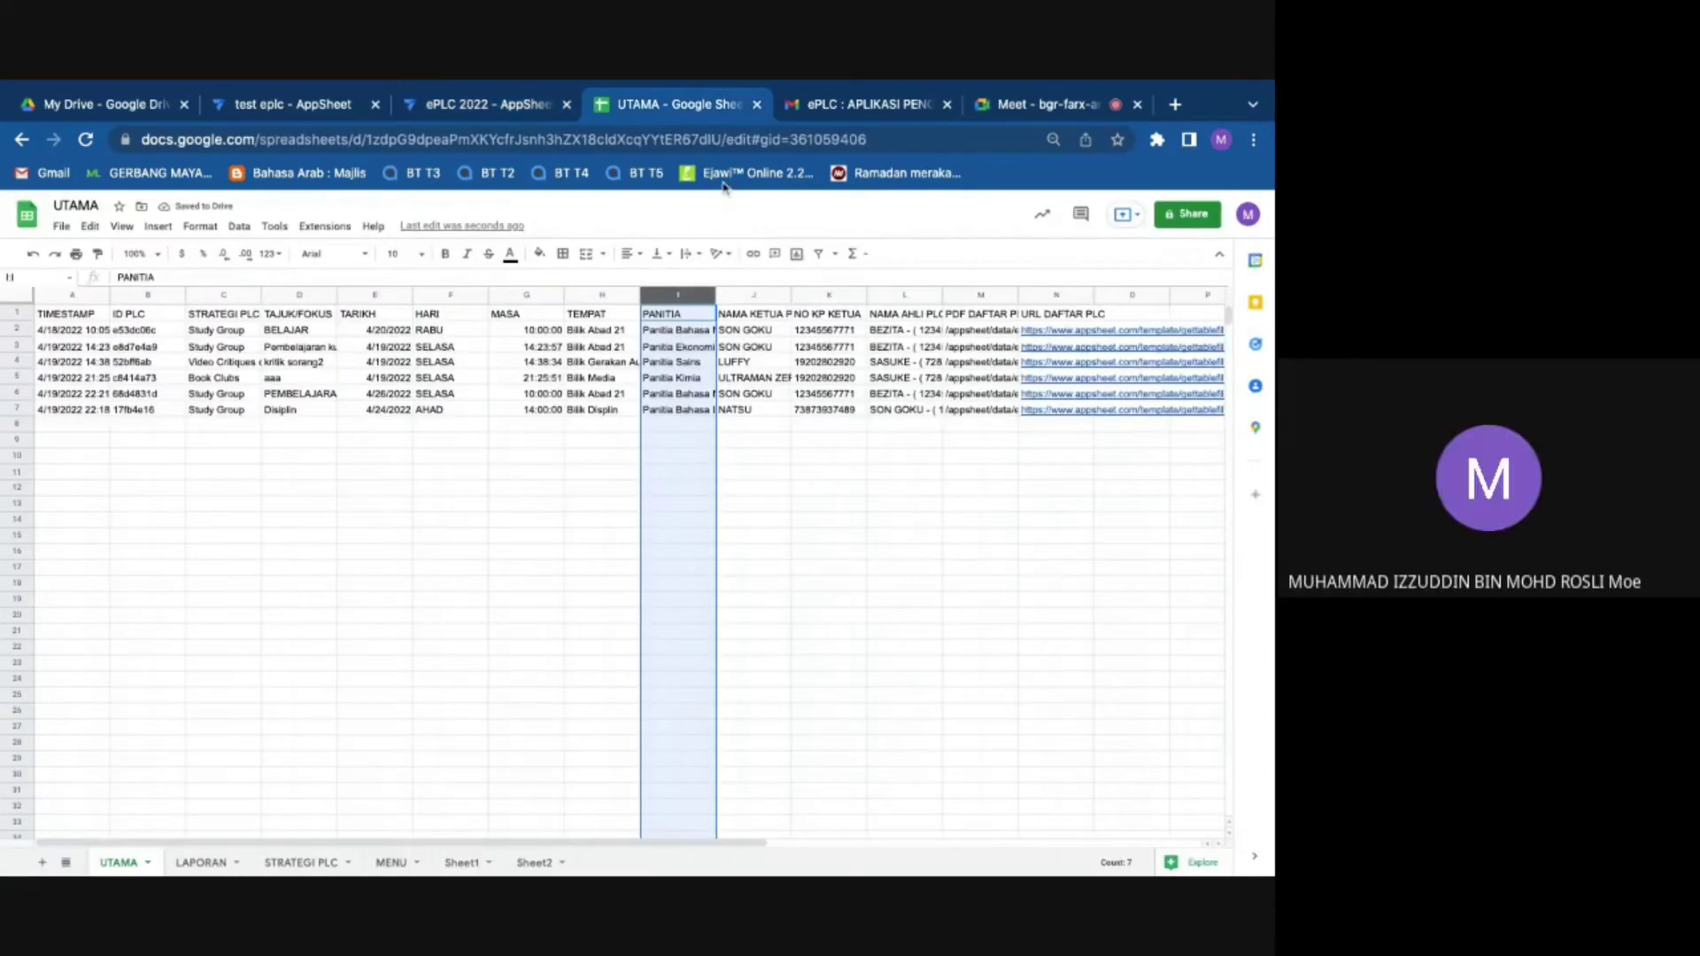
{"action": "left_click", "coordinate": [617, 302]}
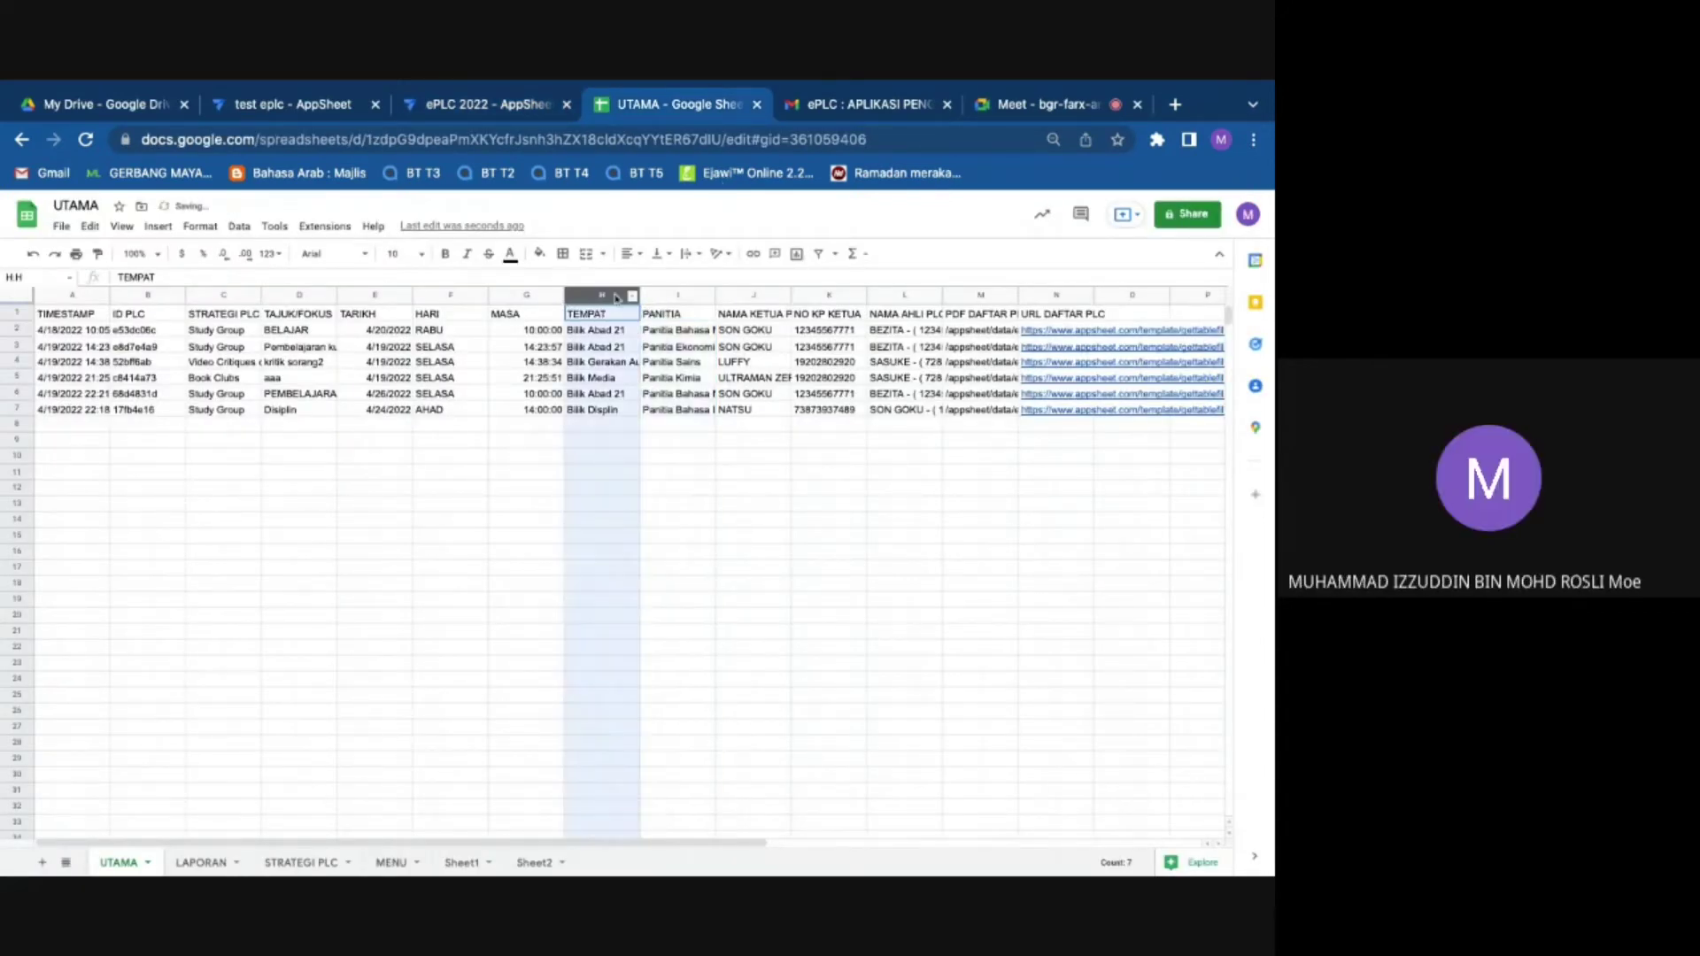
{"action": "right_click", "coordinate": [616, 302]}
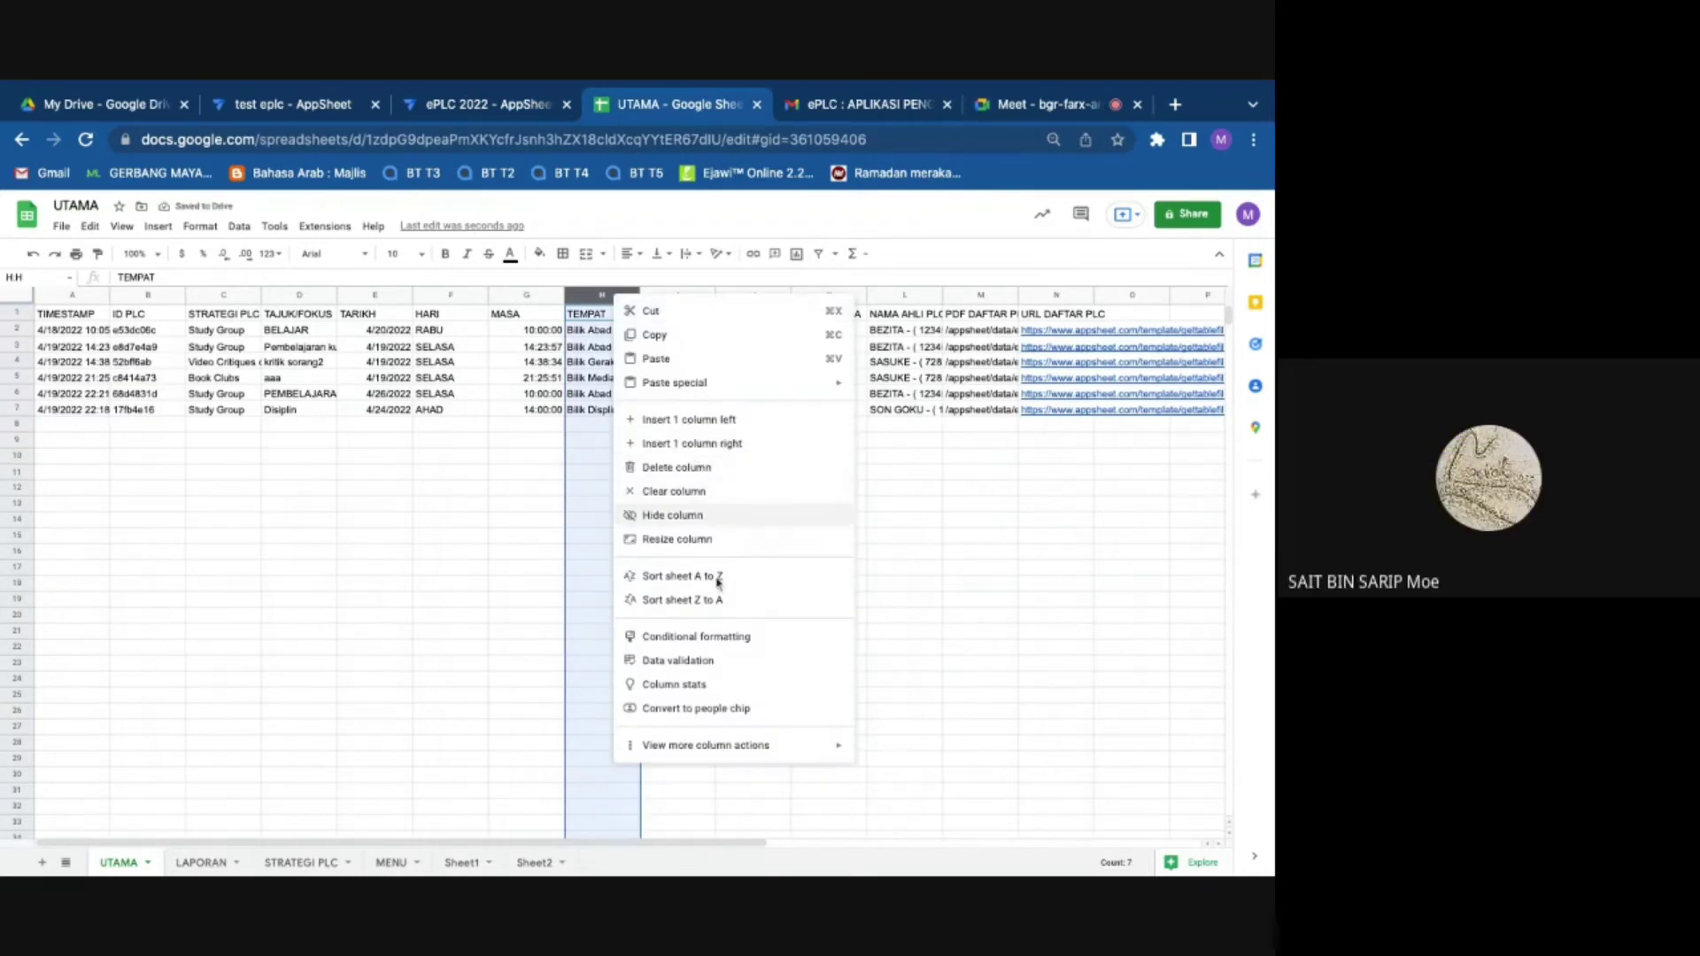
{"action": "left_click", "coordinate": [680, 443]}
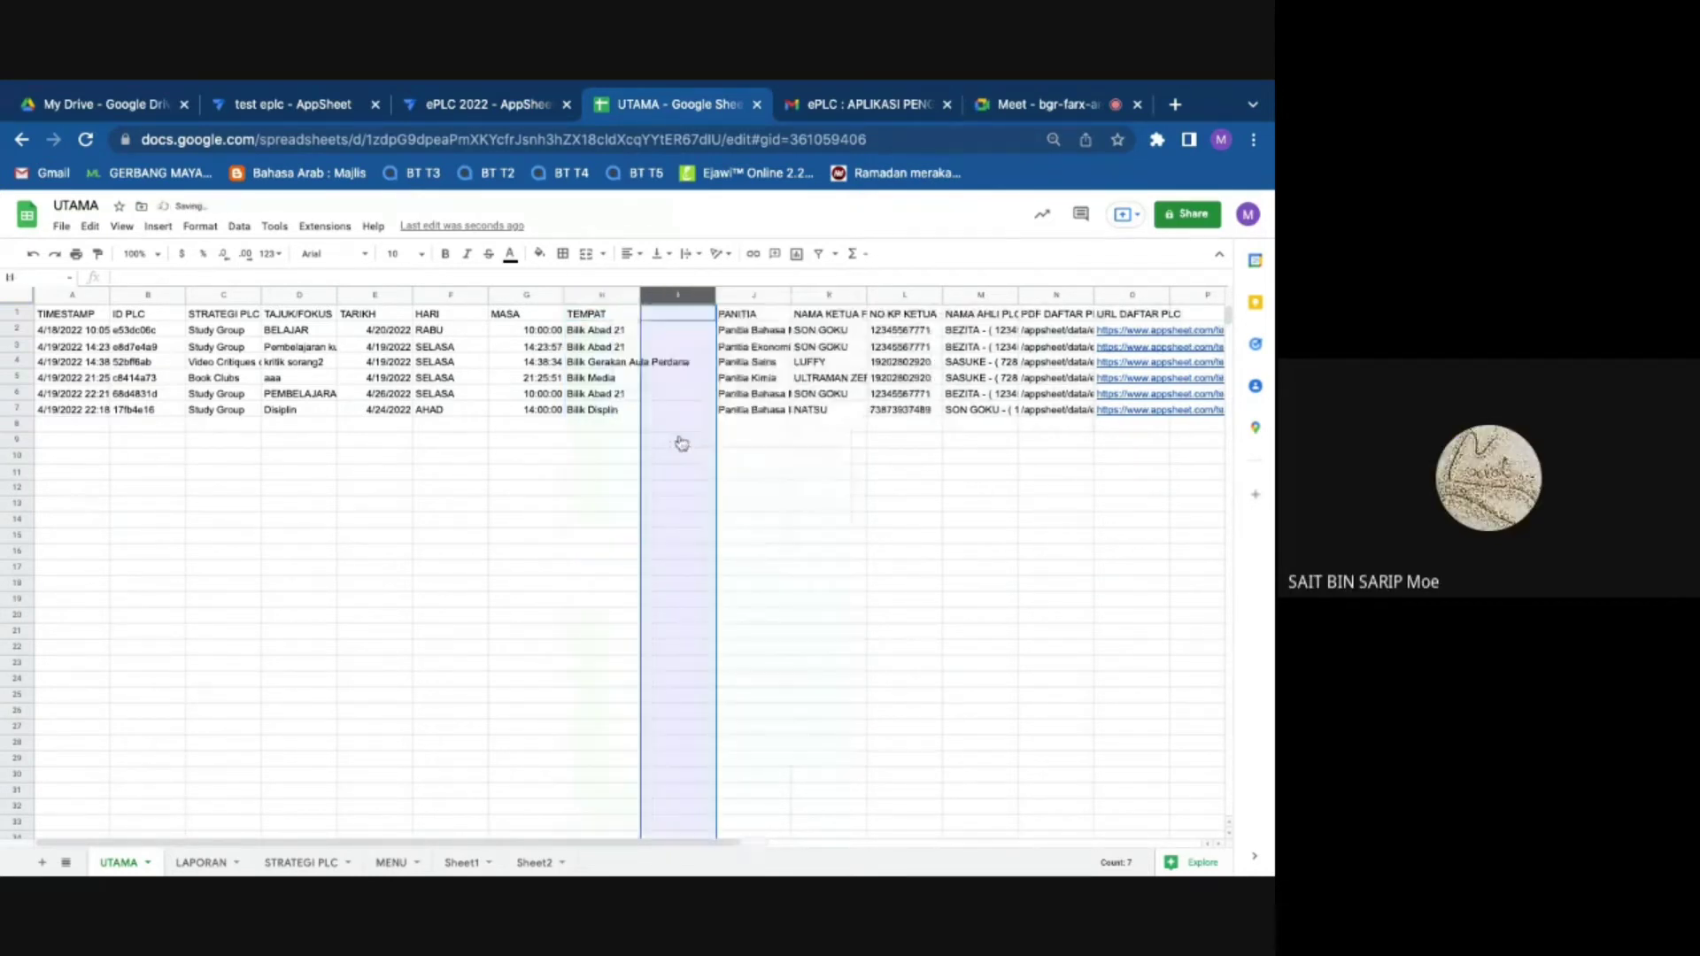
{"action": "left_click", "coordinate": [527, 864]}
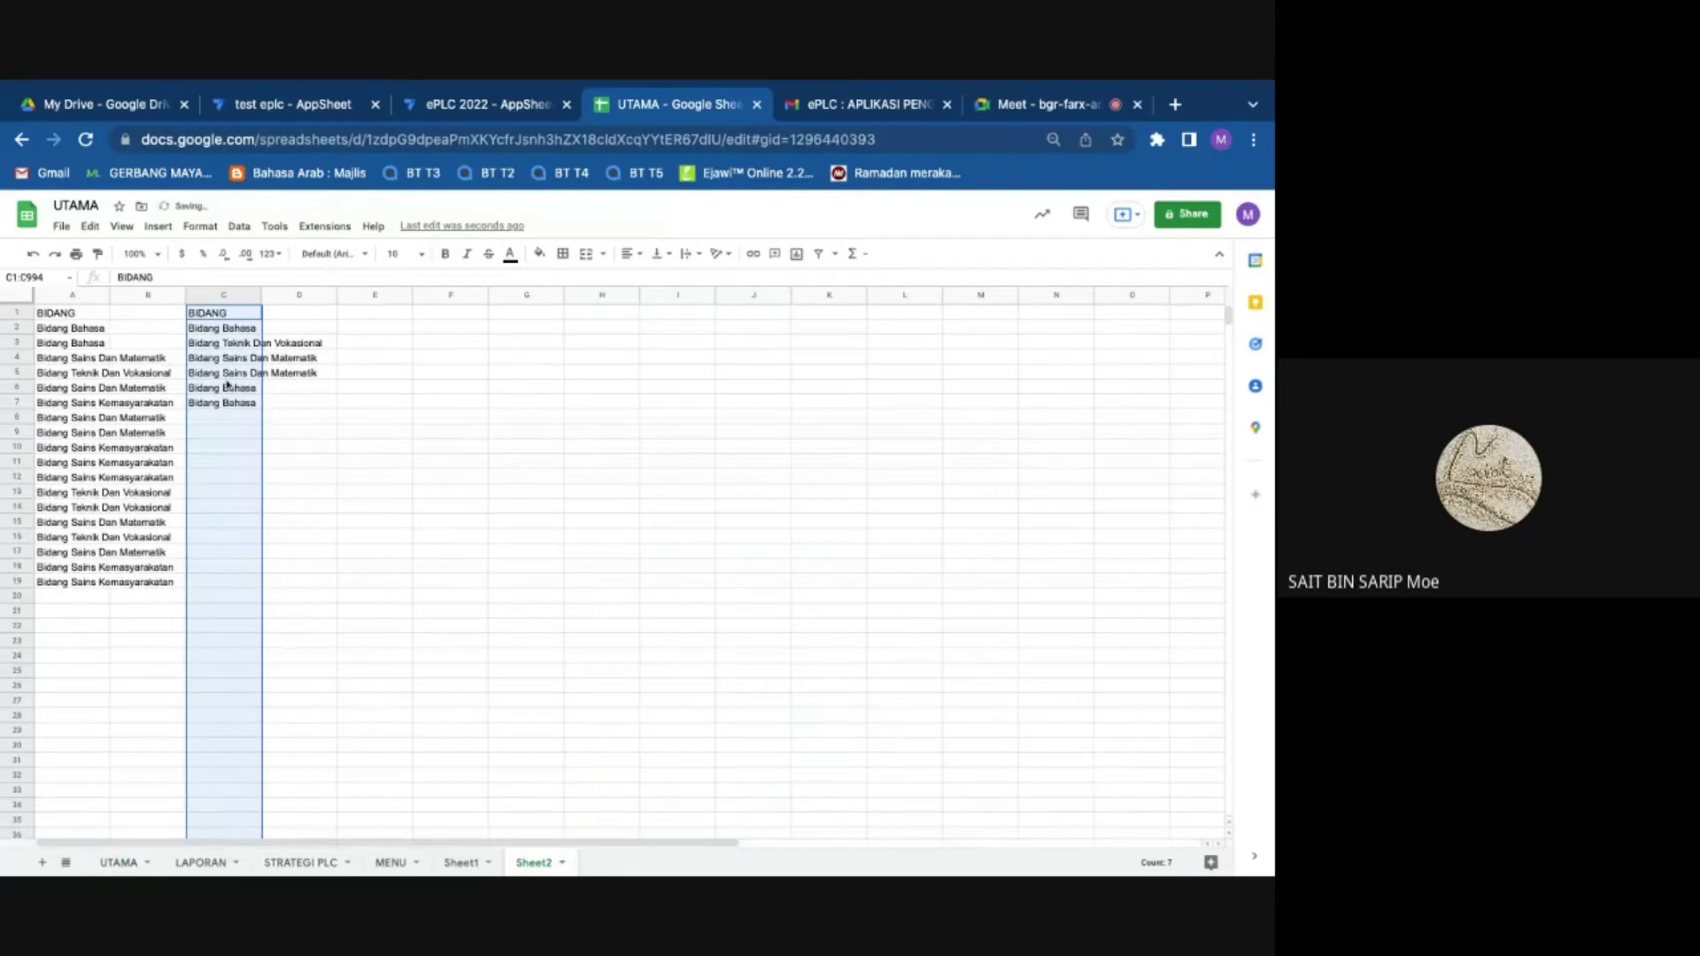
{"action": "right_click", "coordinate": [238, 320]}
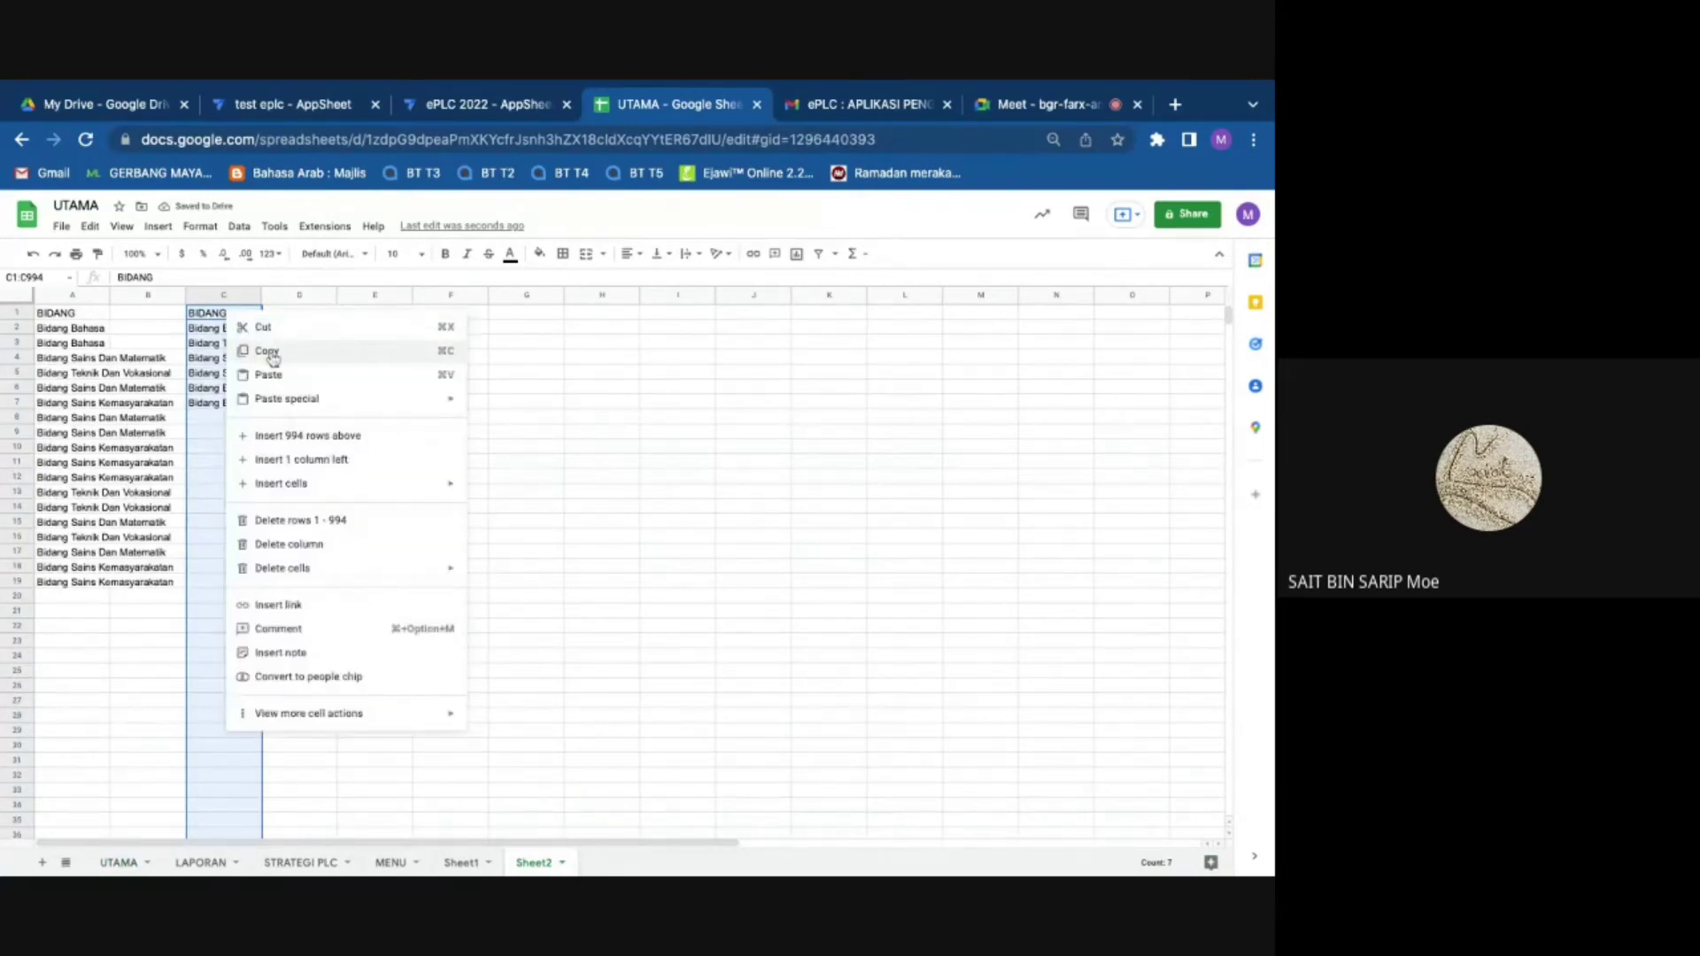
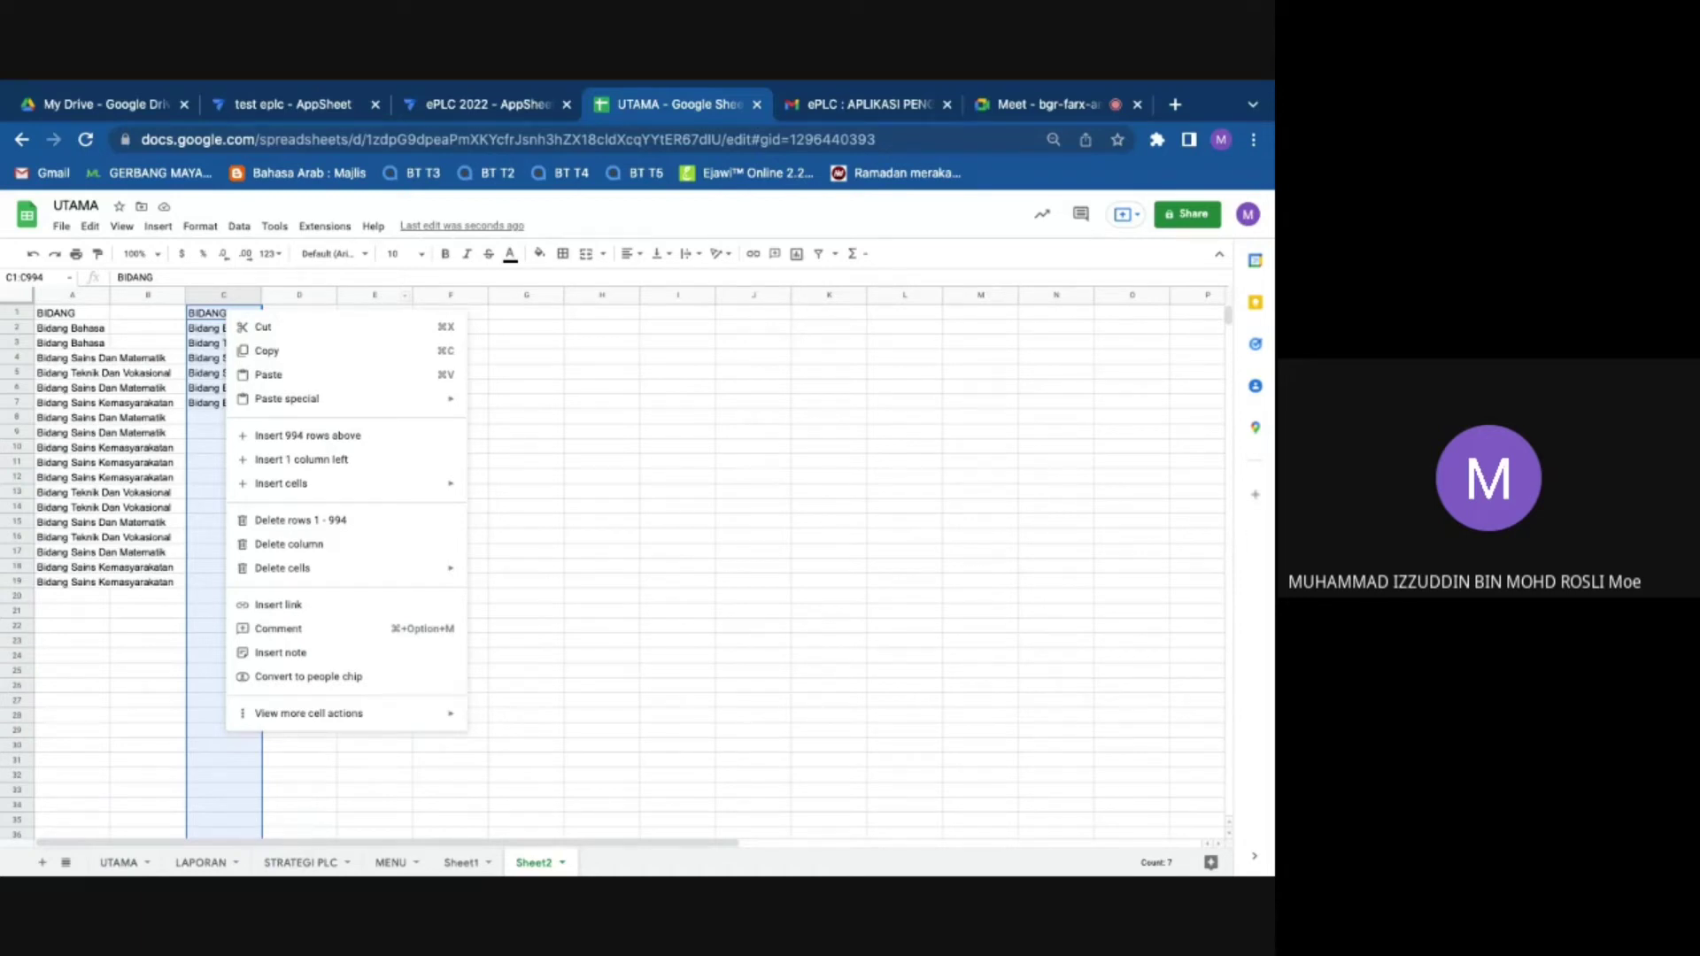
Step: Paste the BIDANG values from Sheet2 C1:C7 into UTAMA column I as values only
{"action": "left_click", "coordinate": [696, 406]}
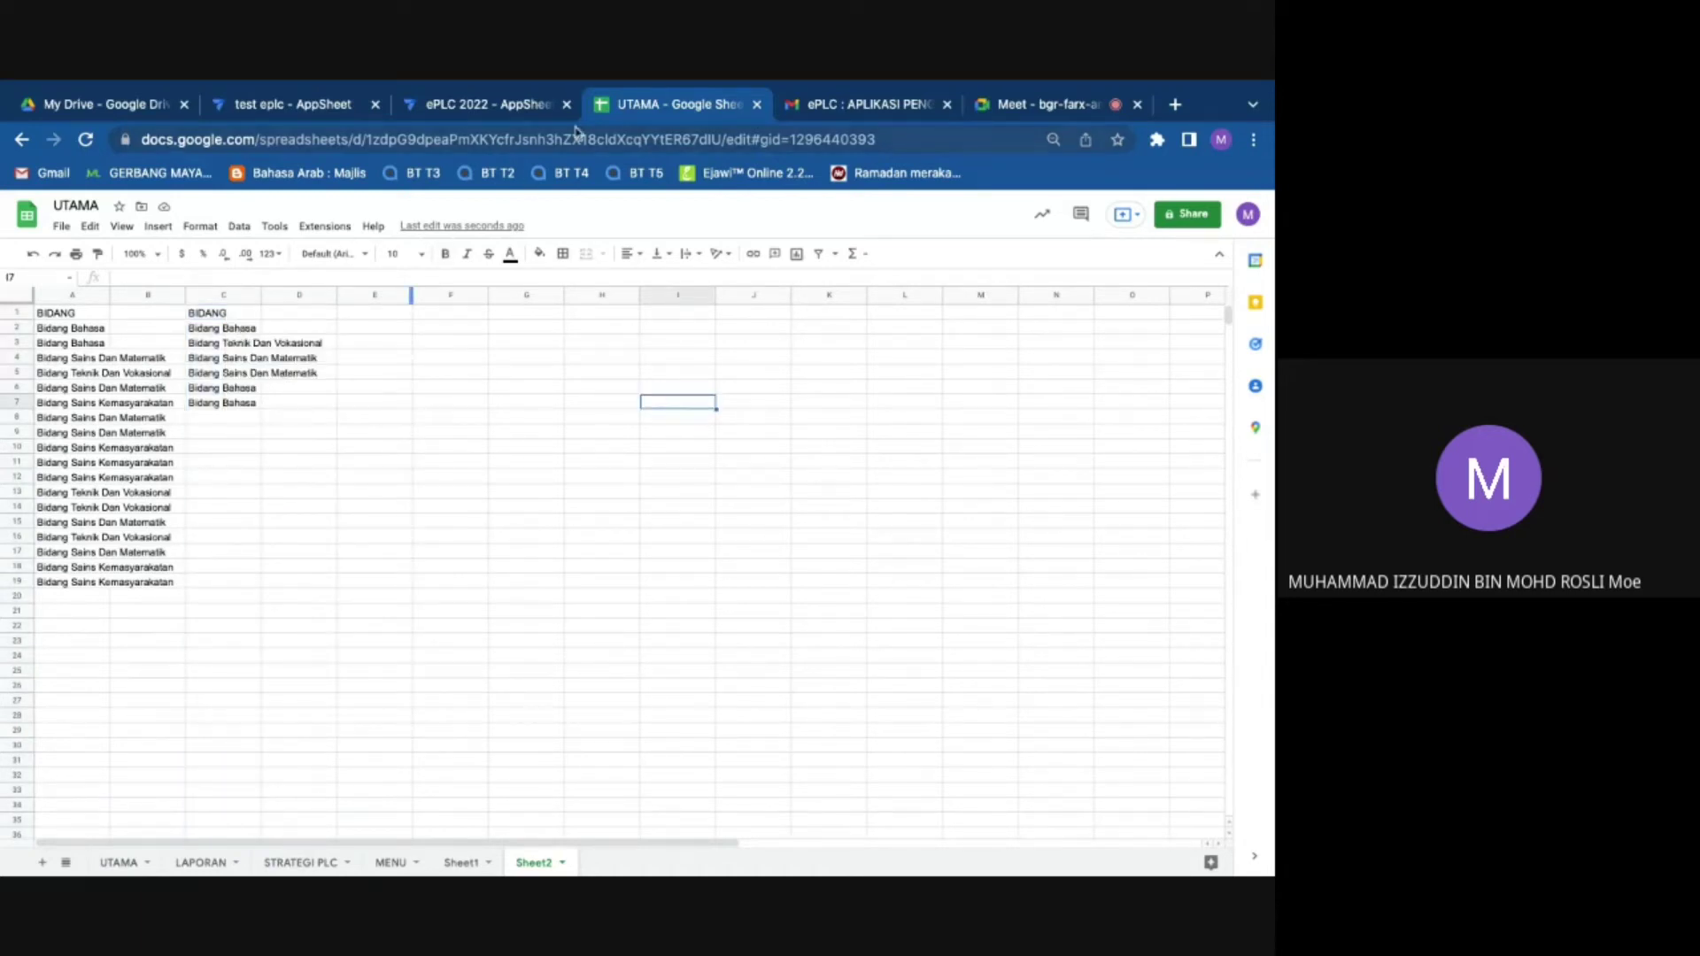
{"action": "left_click_drag", "start_coordinate": [221, 313], "coordinate": [225, 403]}
{"action": "right_click", "coordinate": [225, 403]}
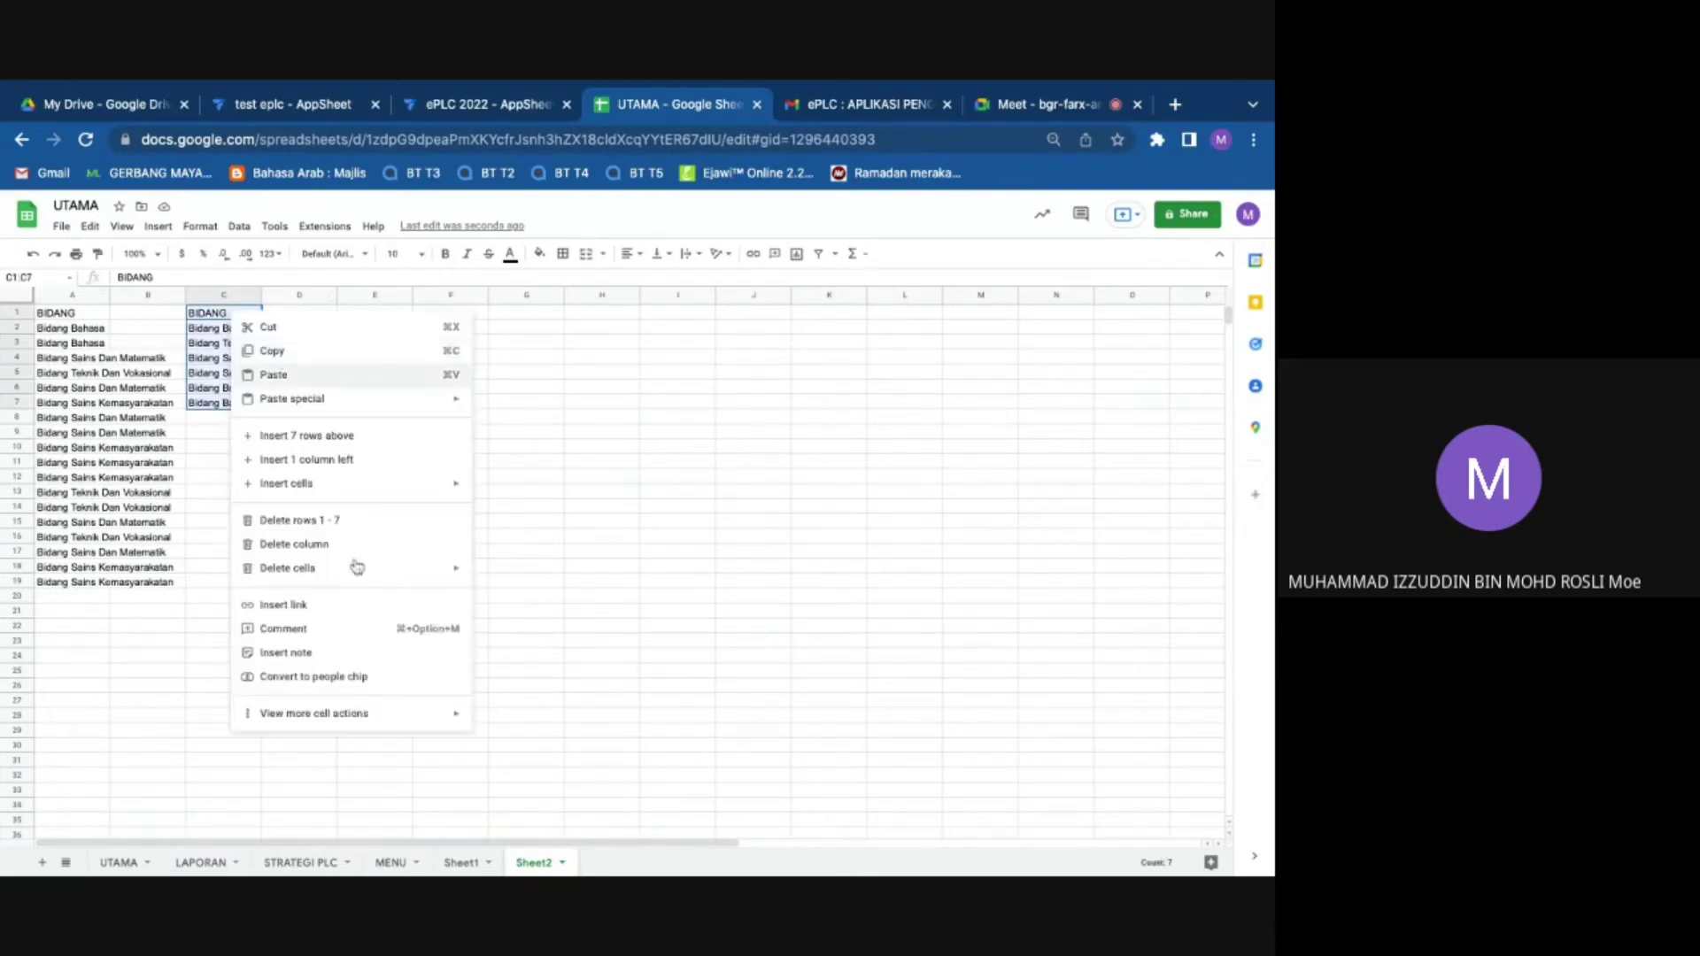
{"action": "left_click", "coordinate": [131, 863]}
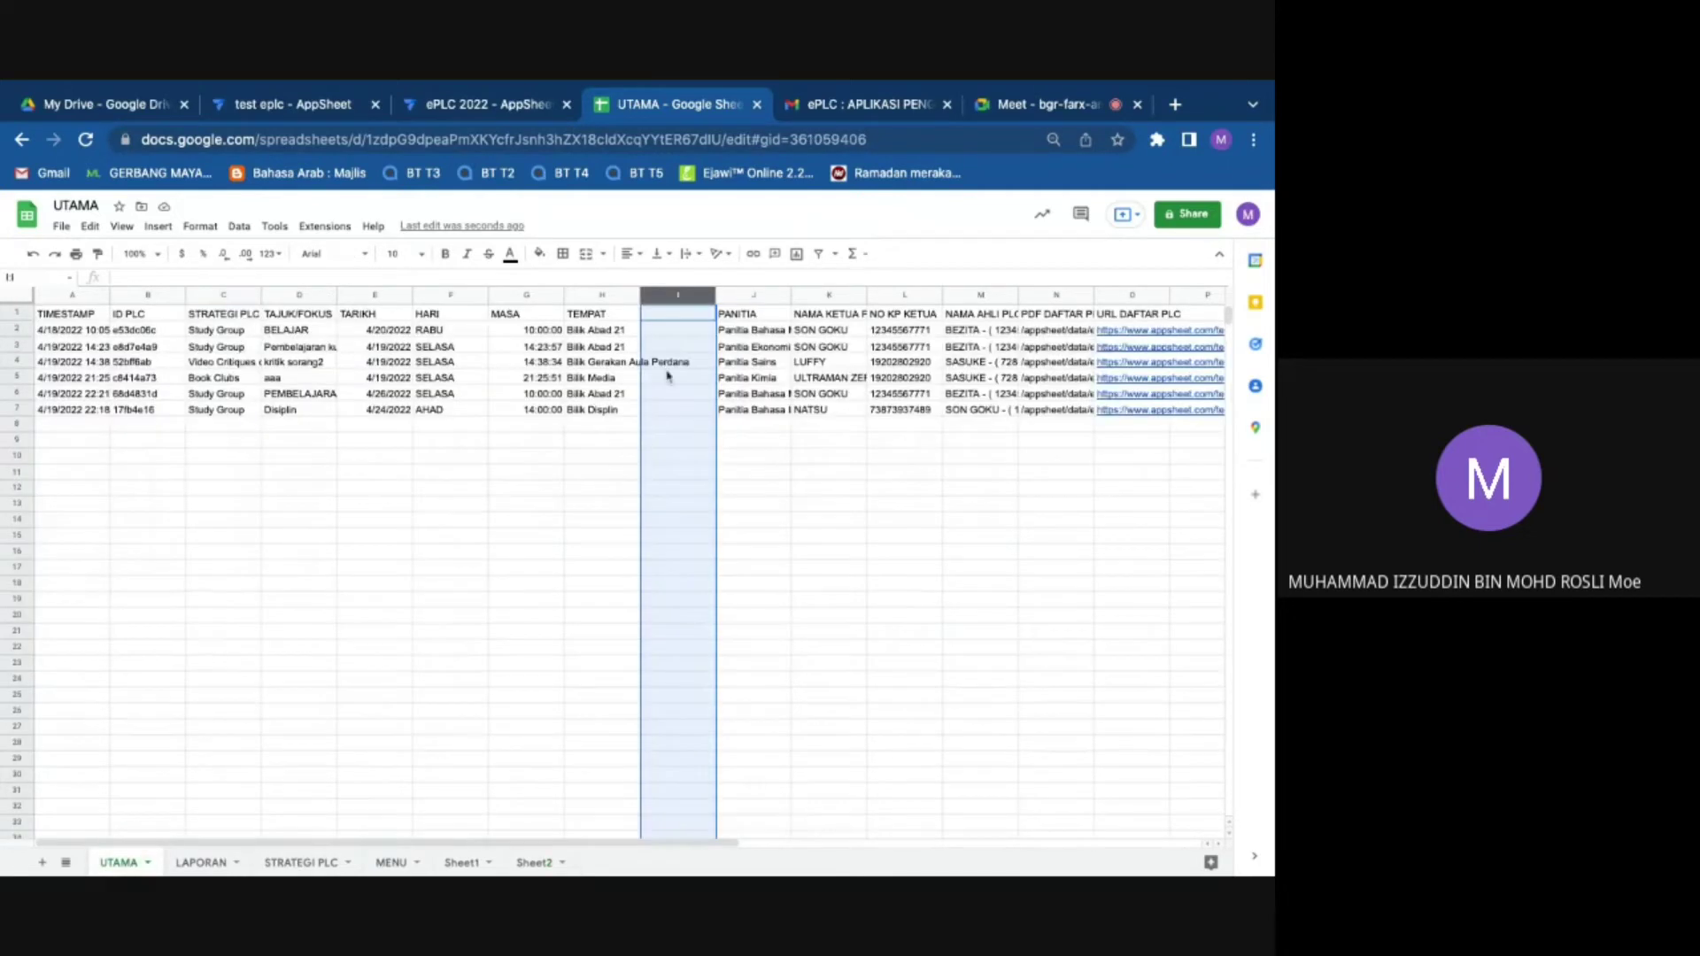
{"action": "left_click", "coordinate": [656, 313]}
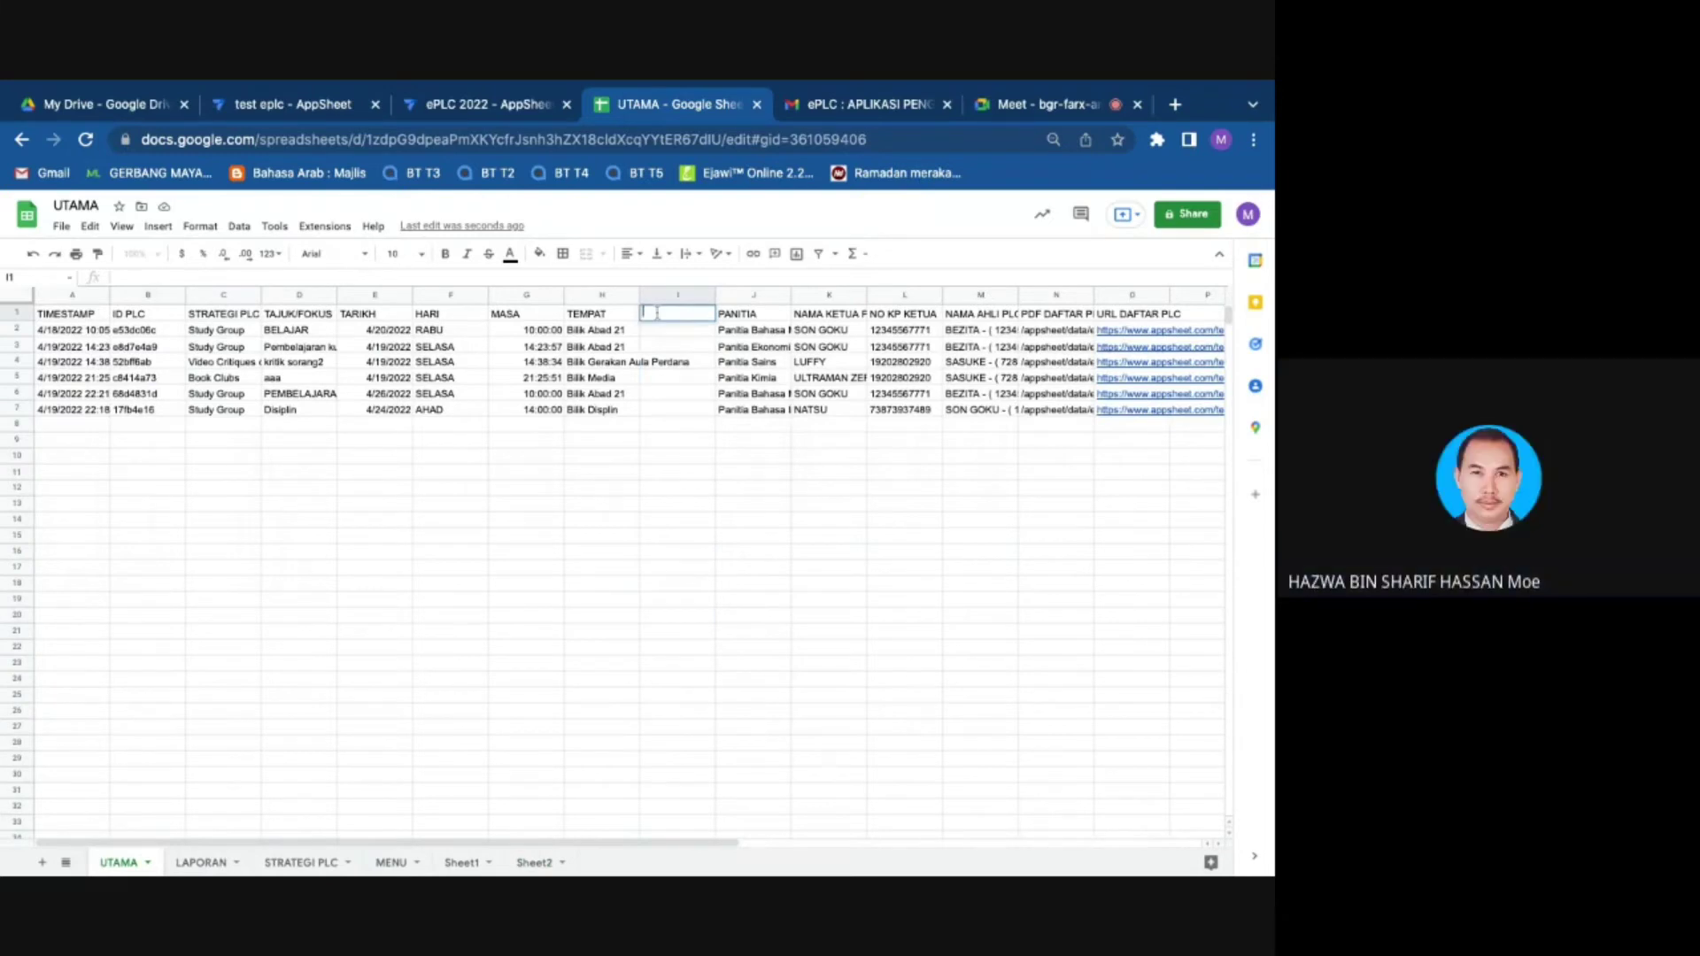
{"action": "left_click", "coordinate": [533, 862]}
{"action": "right_click", "coordinate": [236, 336]}
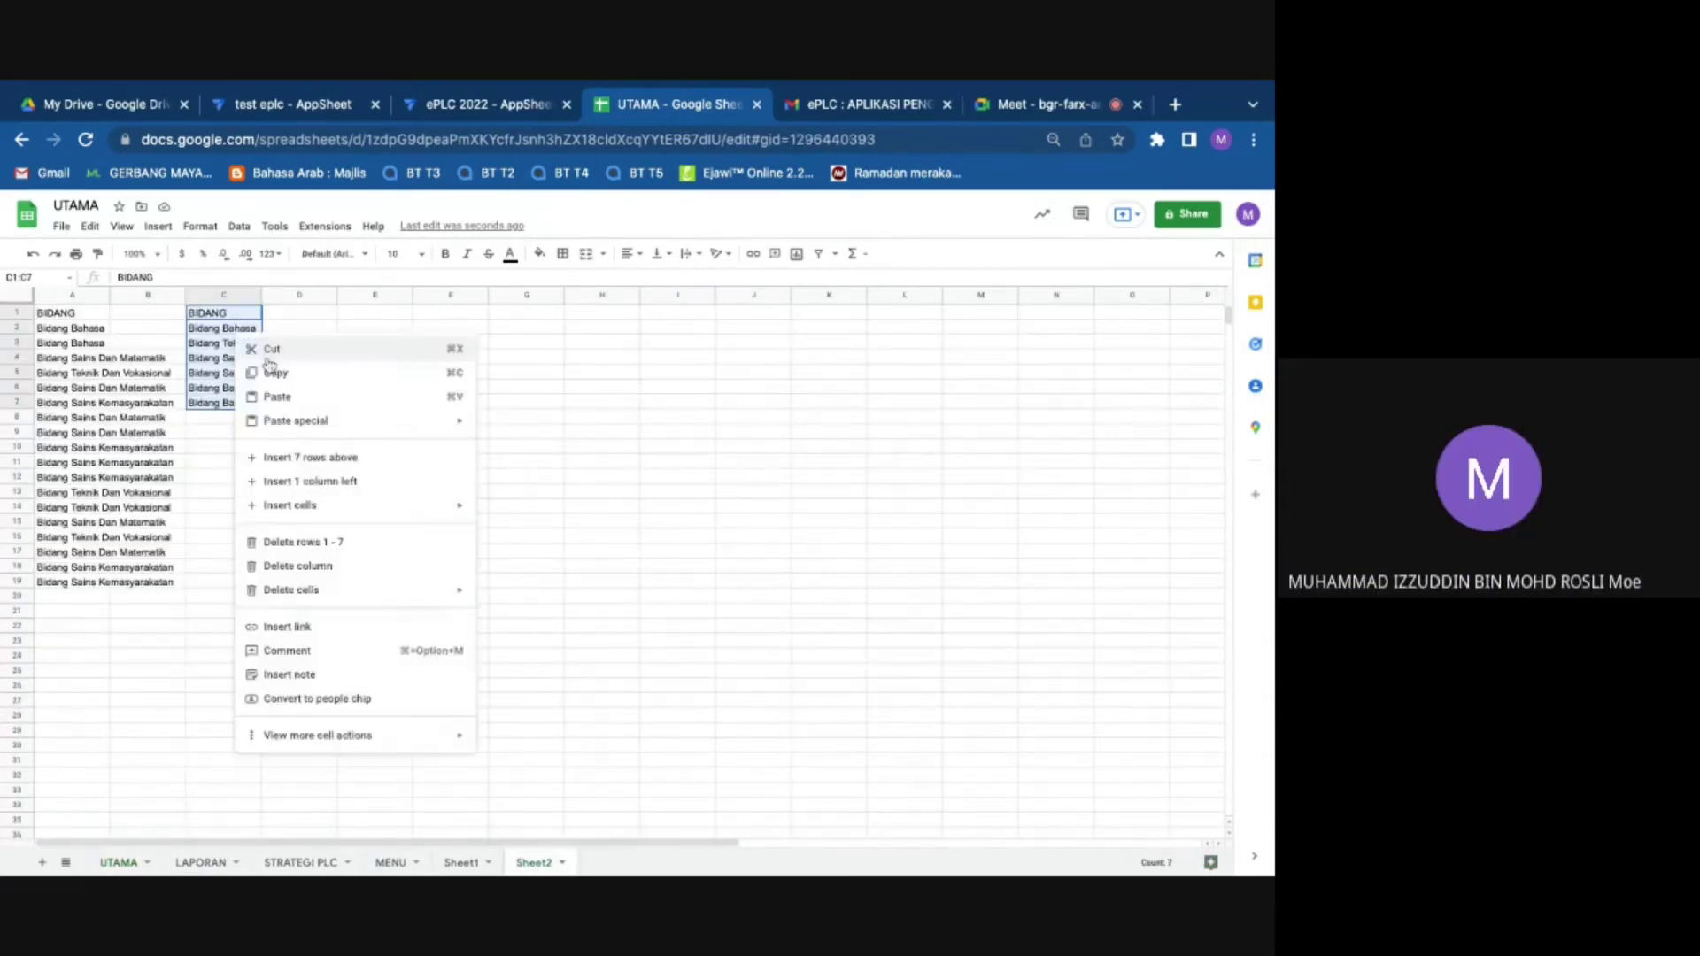
{"action": "left_click", "coordinate": [265, 367]}
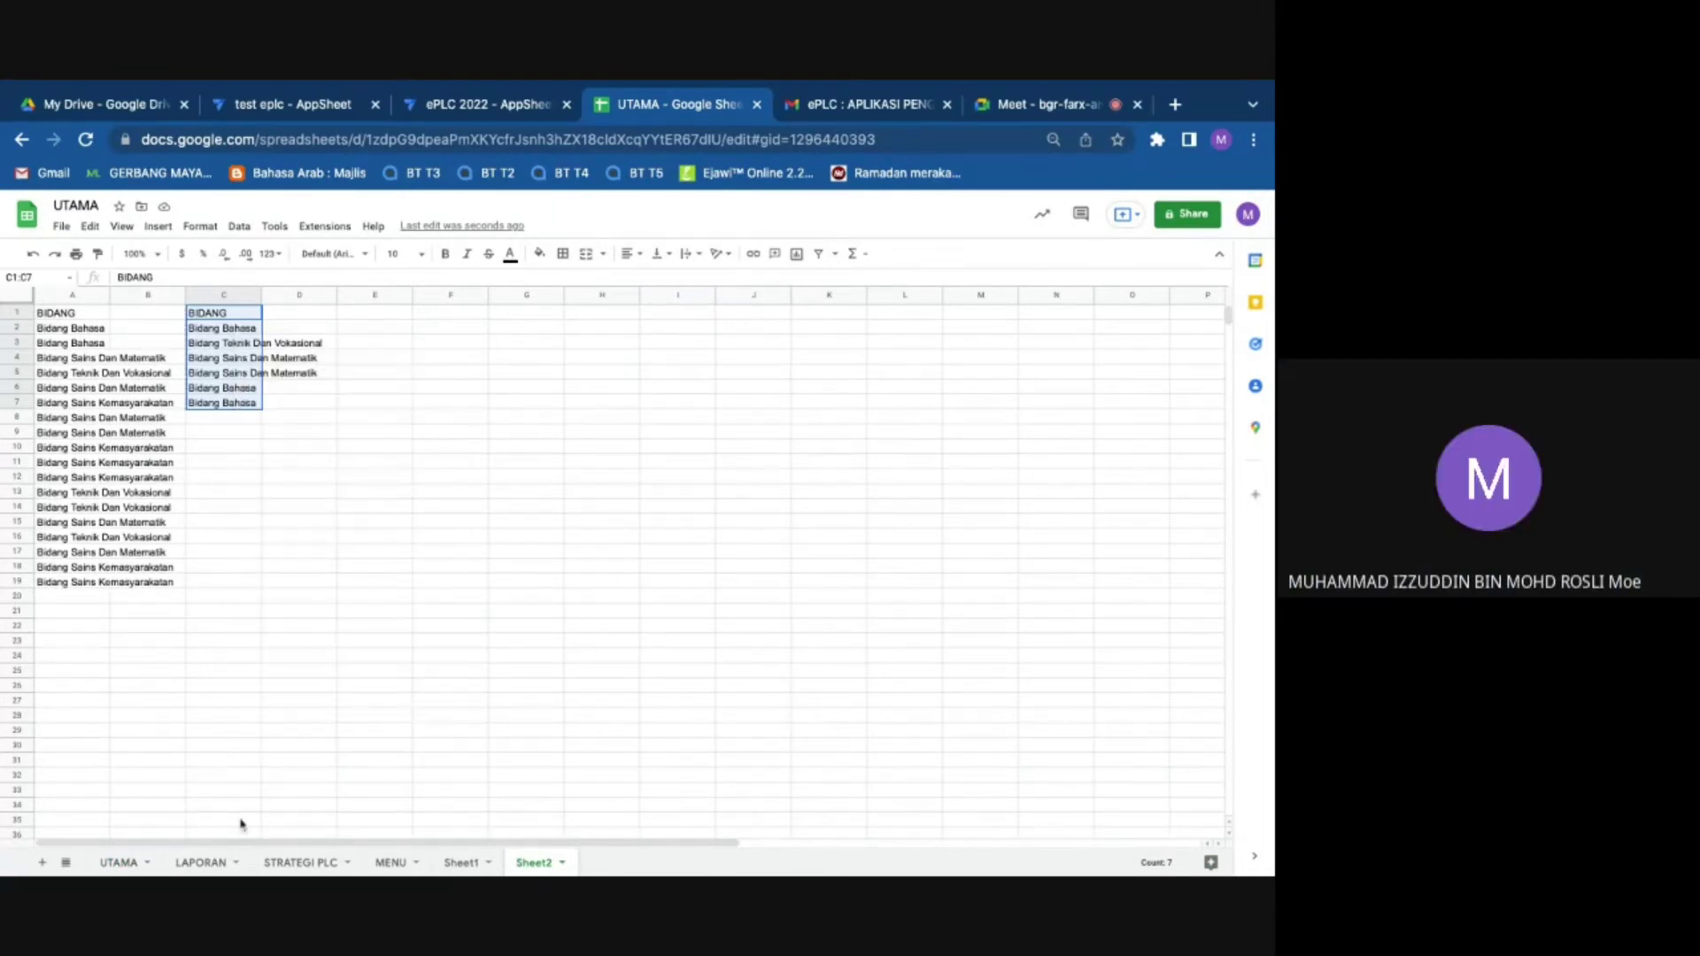
{"action": "left_click", "coordinate": [117, 863]}
{"action": "right_click", "coordinate": [662, 320]}
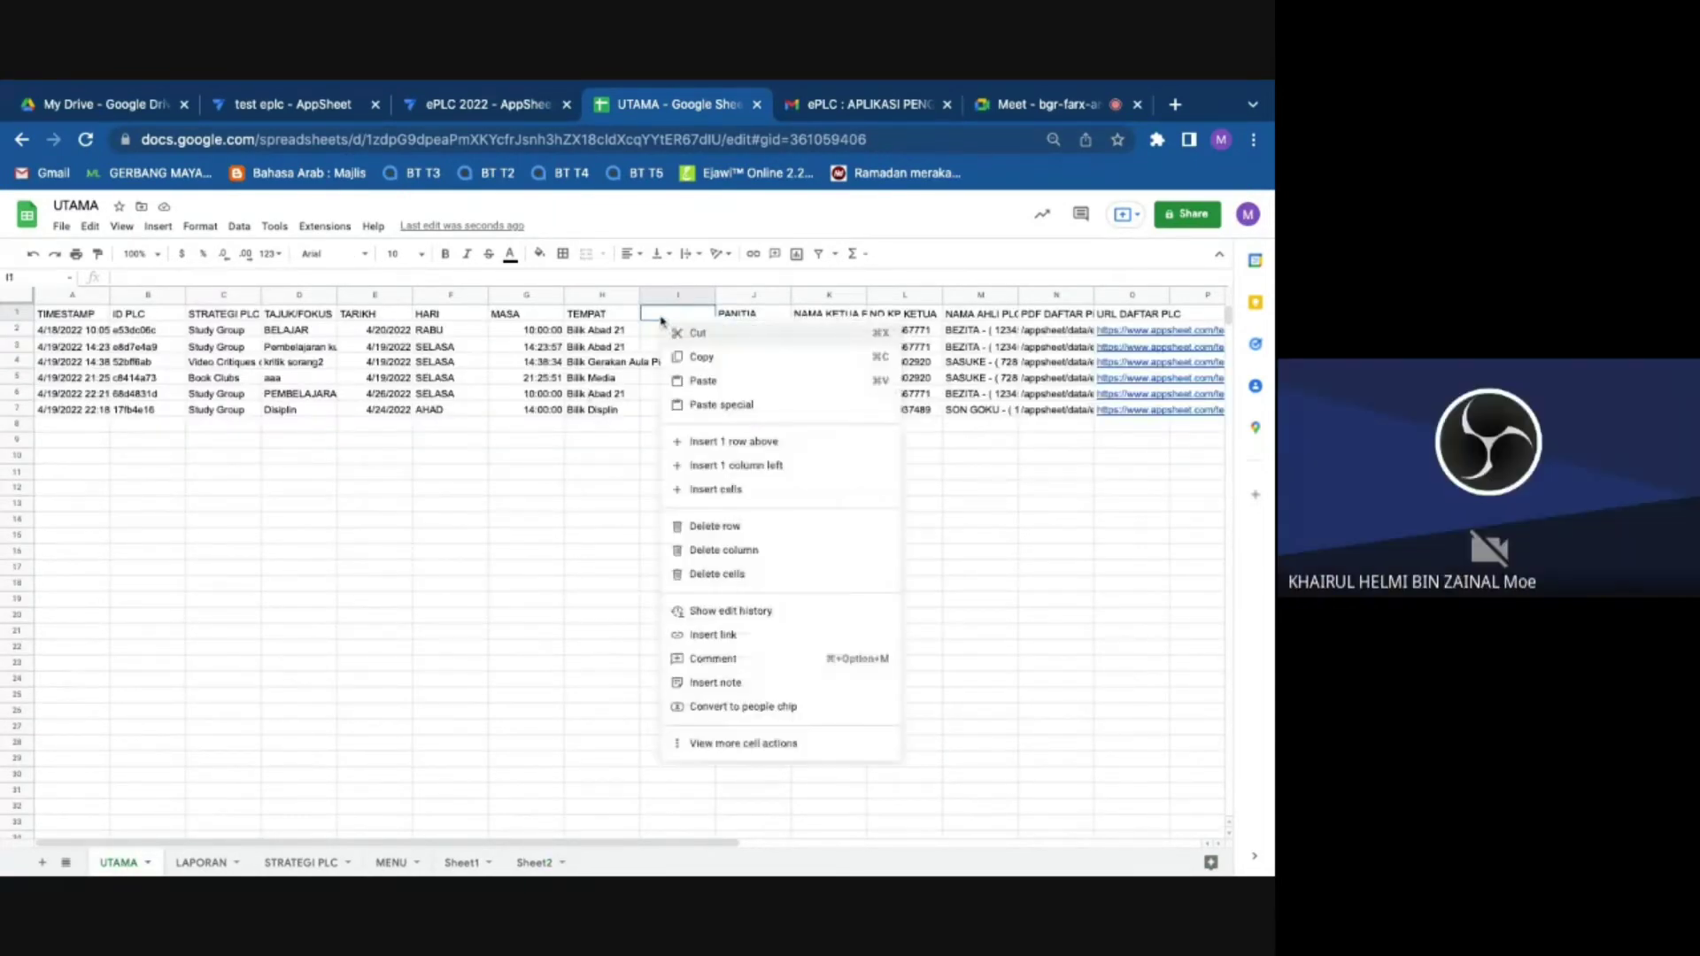
{"action": "mouse_move", "coordinate": [722, 405]}
{"action": "left_click", "coordinate": [904, 484]}
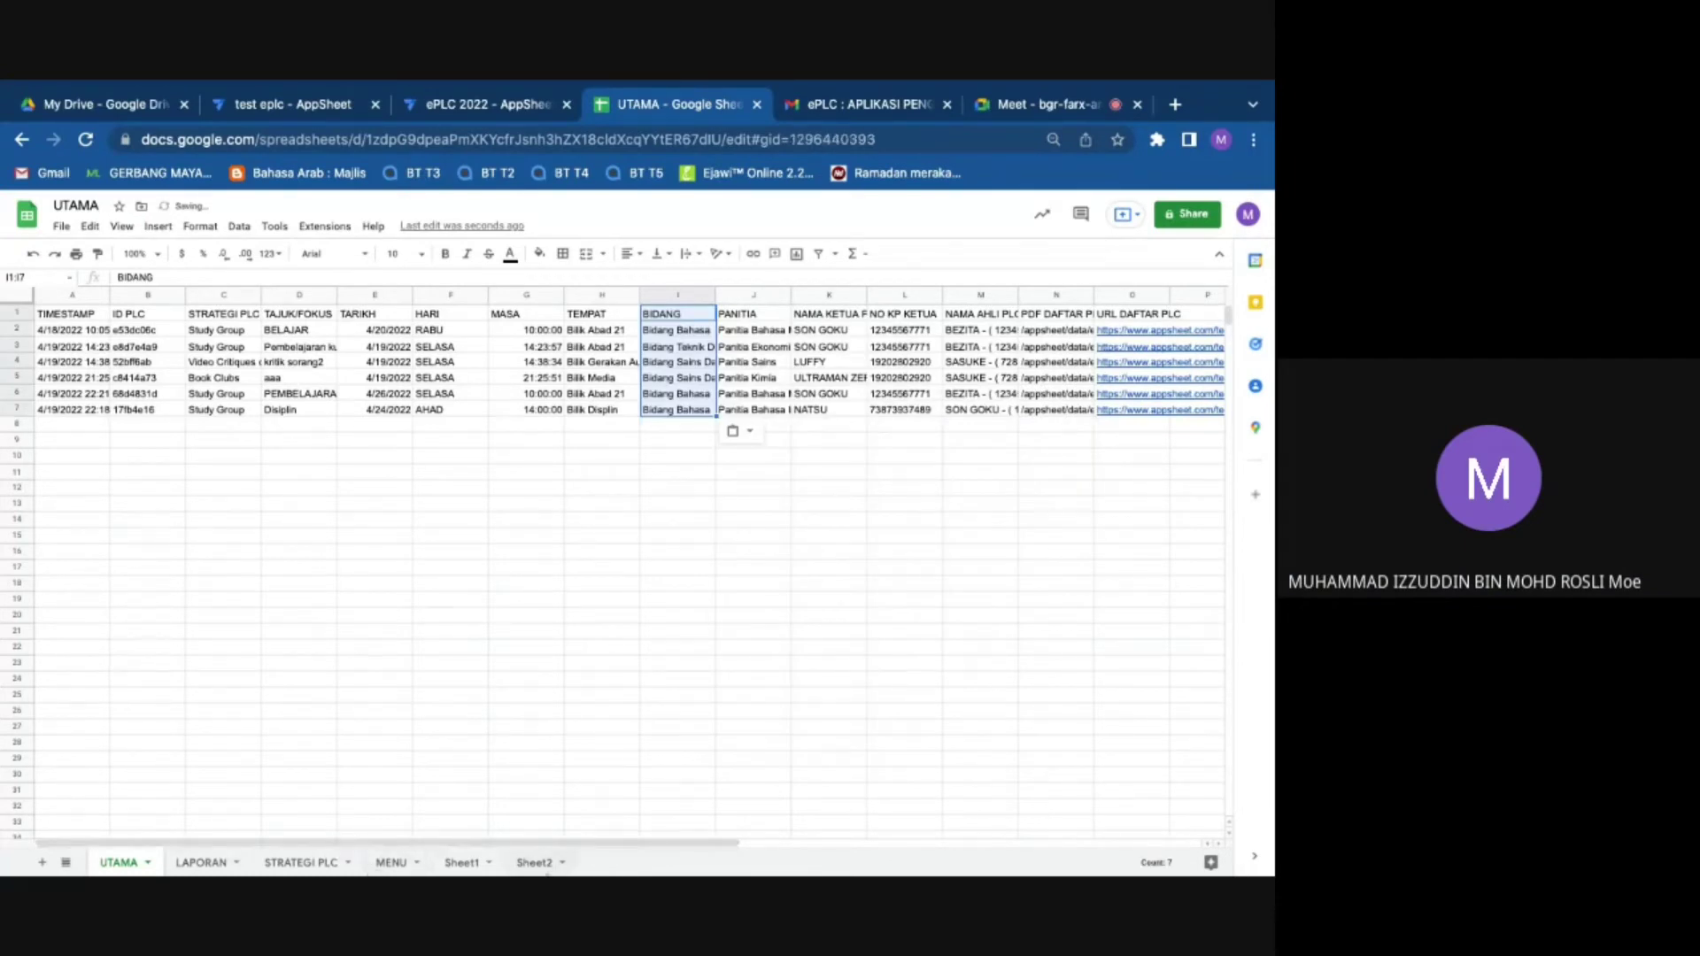
Step: Copy the full BIDANG list in Sheet2 A1:A19 for use on the STRATEGI PLC sheet
{"action": "left_click", "coordinate": [536, 863]}
{"action": "left_click", "coordinate": [72, 316]}
{"action": "right_click", "coordinate": [69, 311]}
{"action": "left_click", "coordinate": [71, 298]}
{"action": "left_click_drag", "start_coordinate": [73, 319], "coordinate": [84, 582]}
{"action": "right_click", "coordinate": [88, 574]}
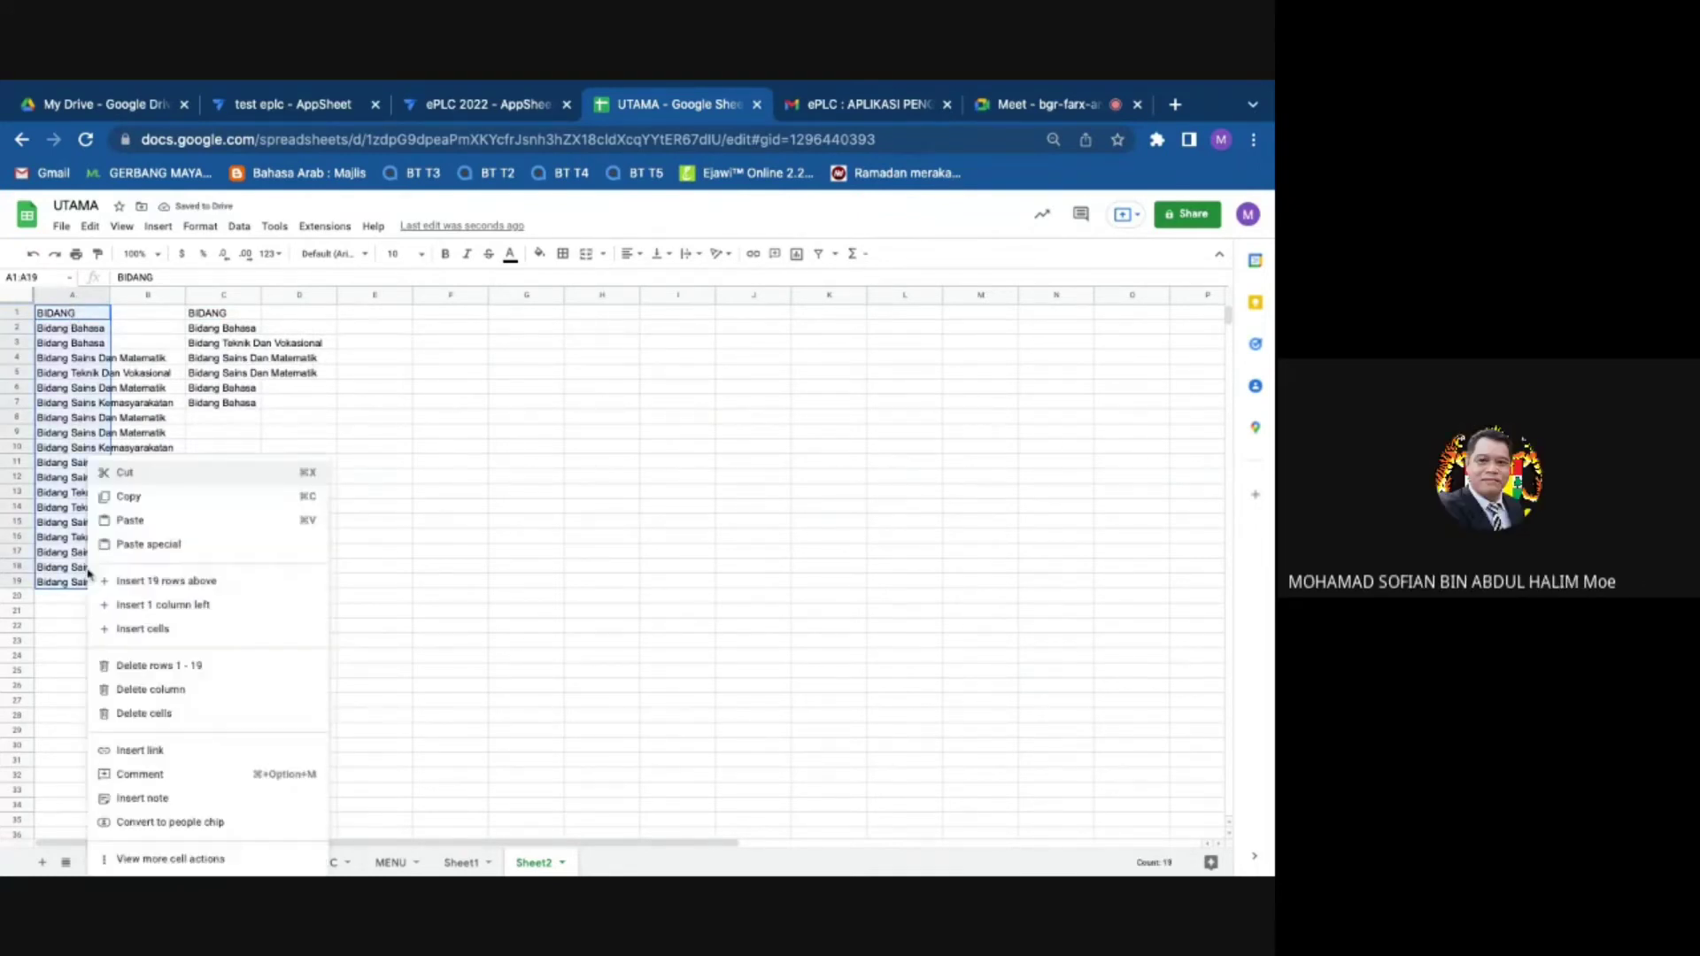
{"action": "left_click", "coordinate": [142, 497]}
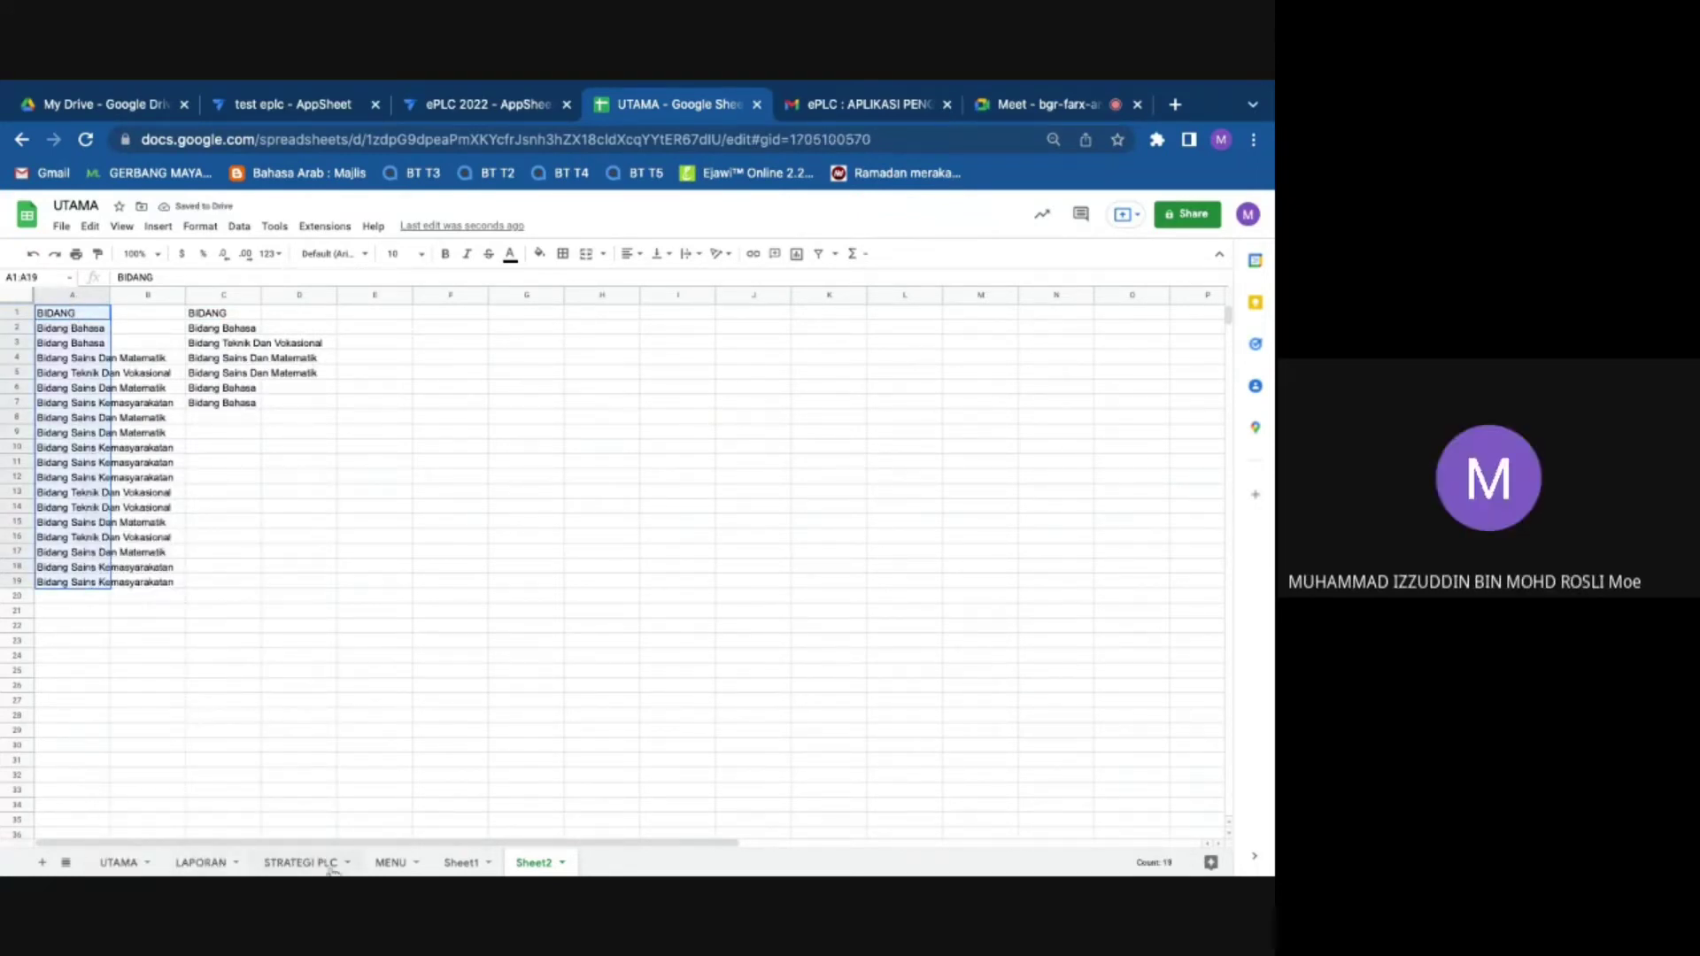
{"action": "left_click", "coordinate": [324, 865]}
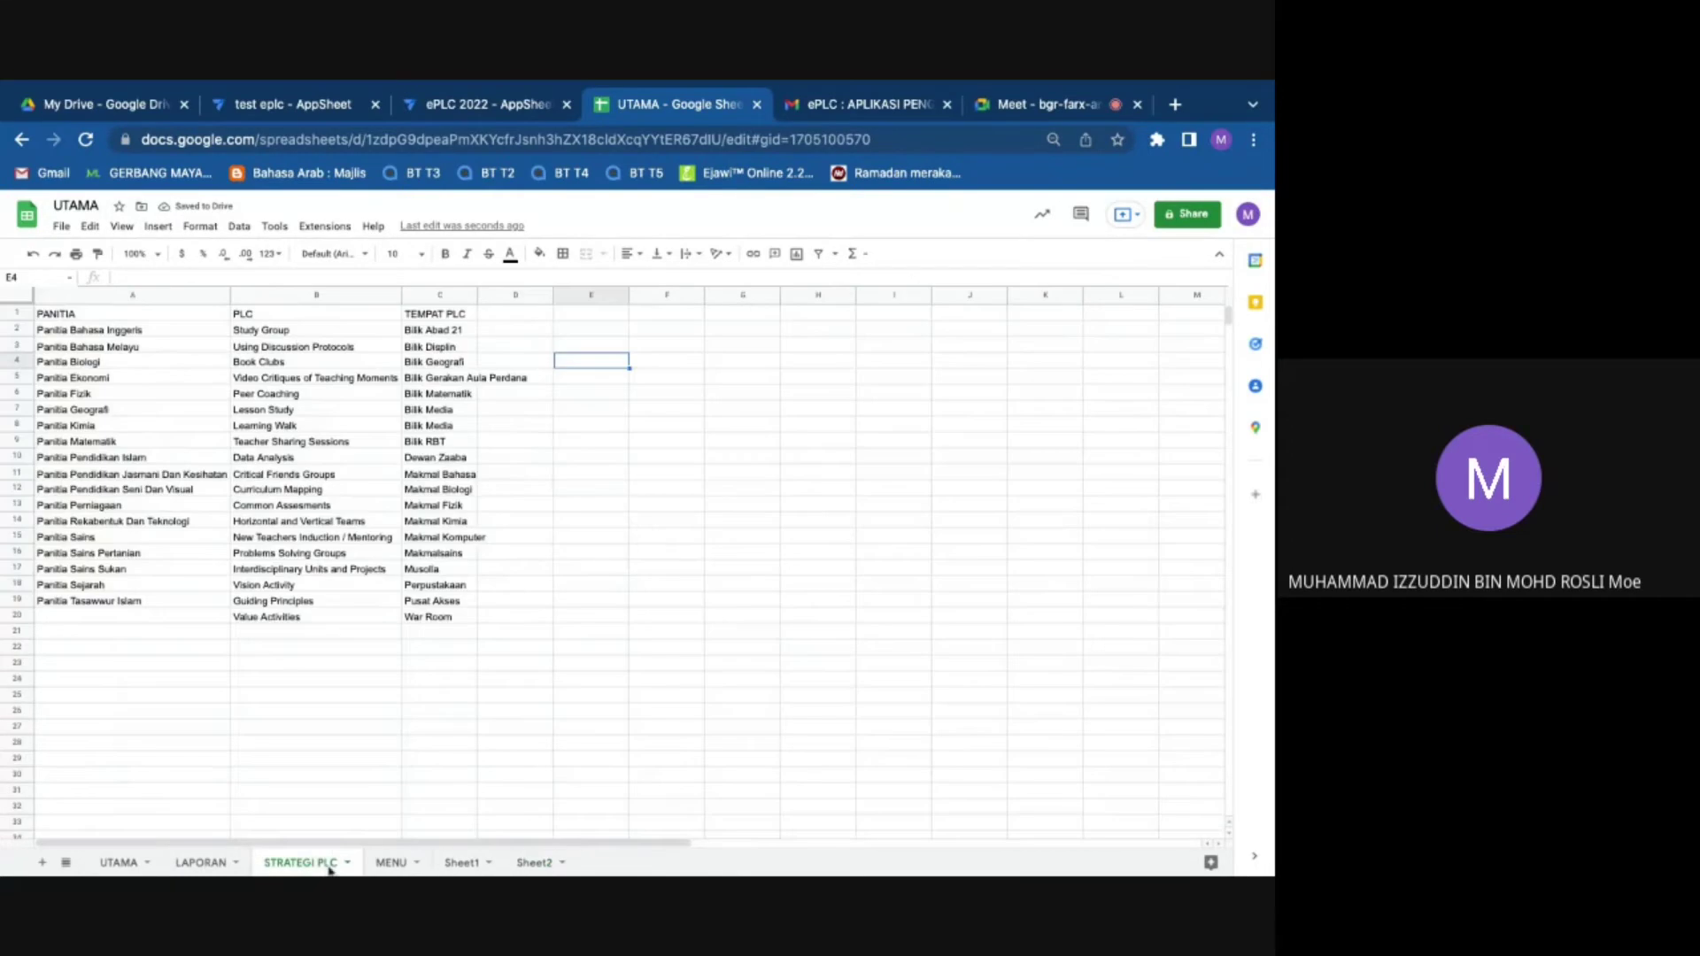
Step: Insert a new column A before PANITIA on STRATEGI PLC and paste the BIDANG list in as values
{"action": "left_click", "coordinate": [44, 294]}
{"action": "right_click", "coordinate": [57, 296]}
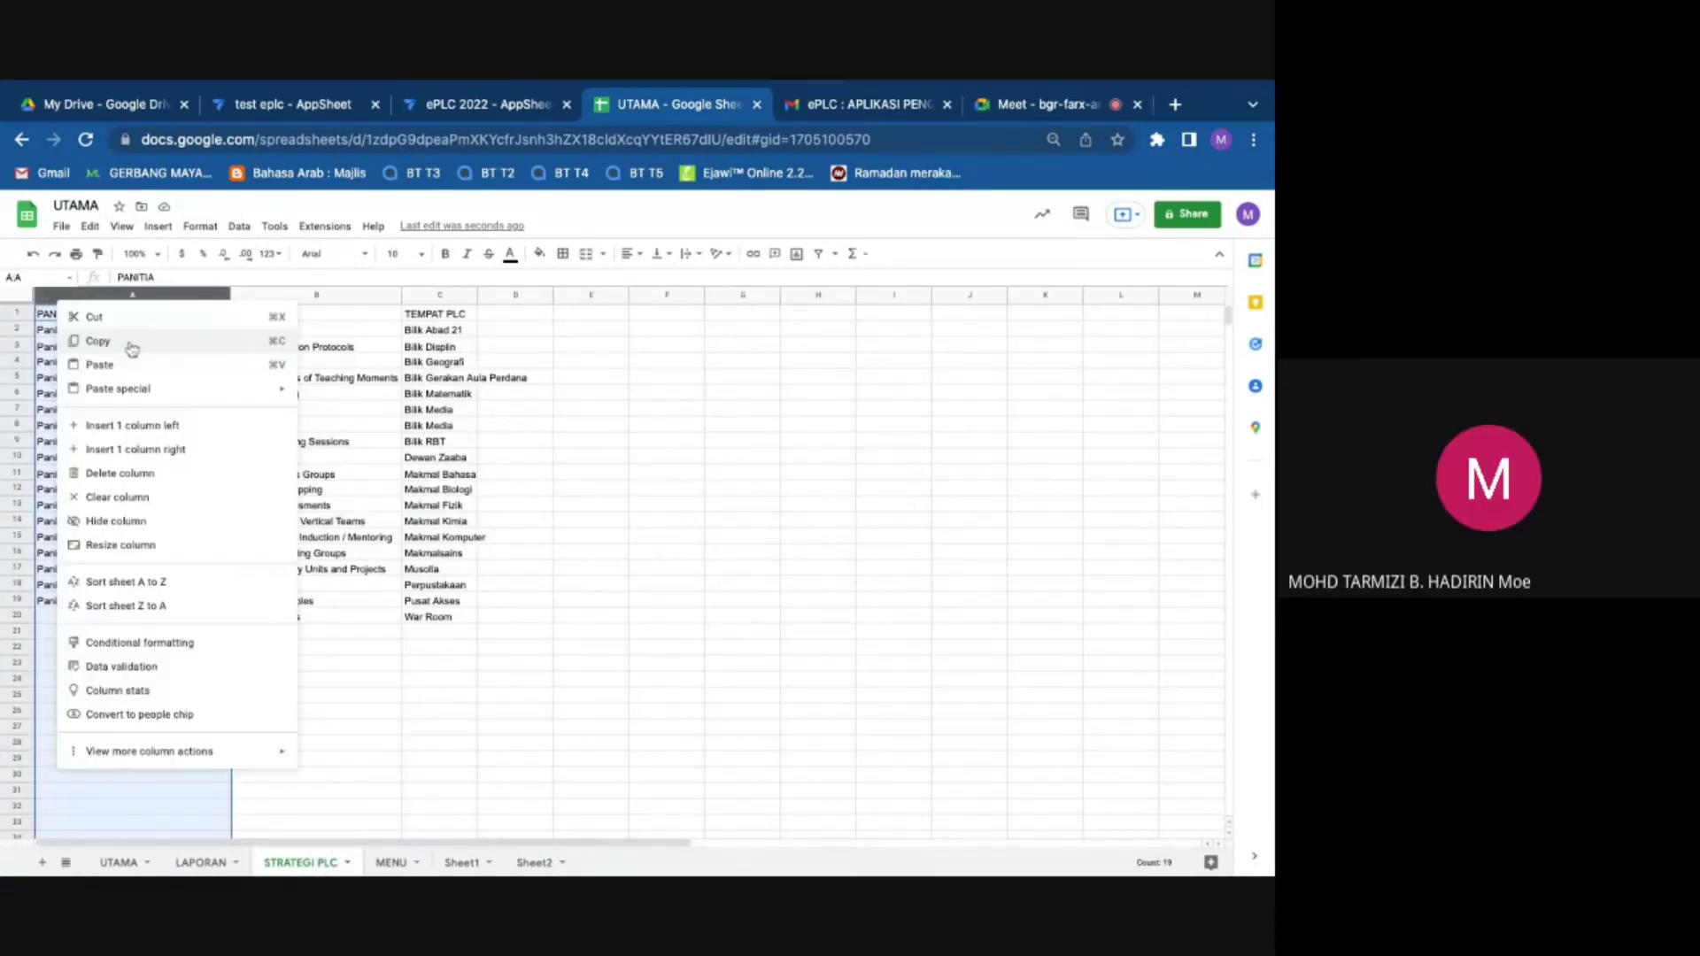
{"action": "left_click", "coordinate": [165, 433]}
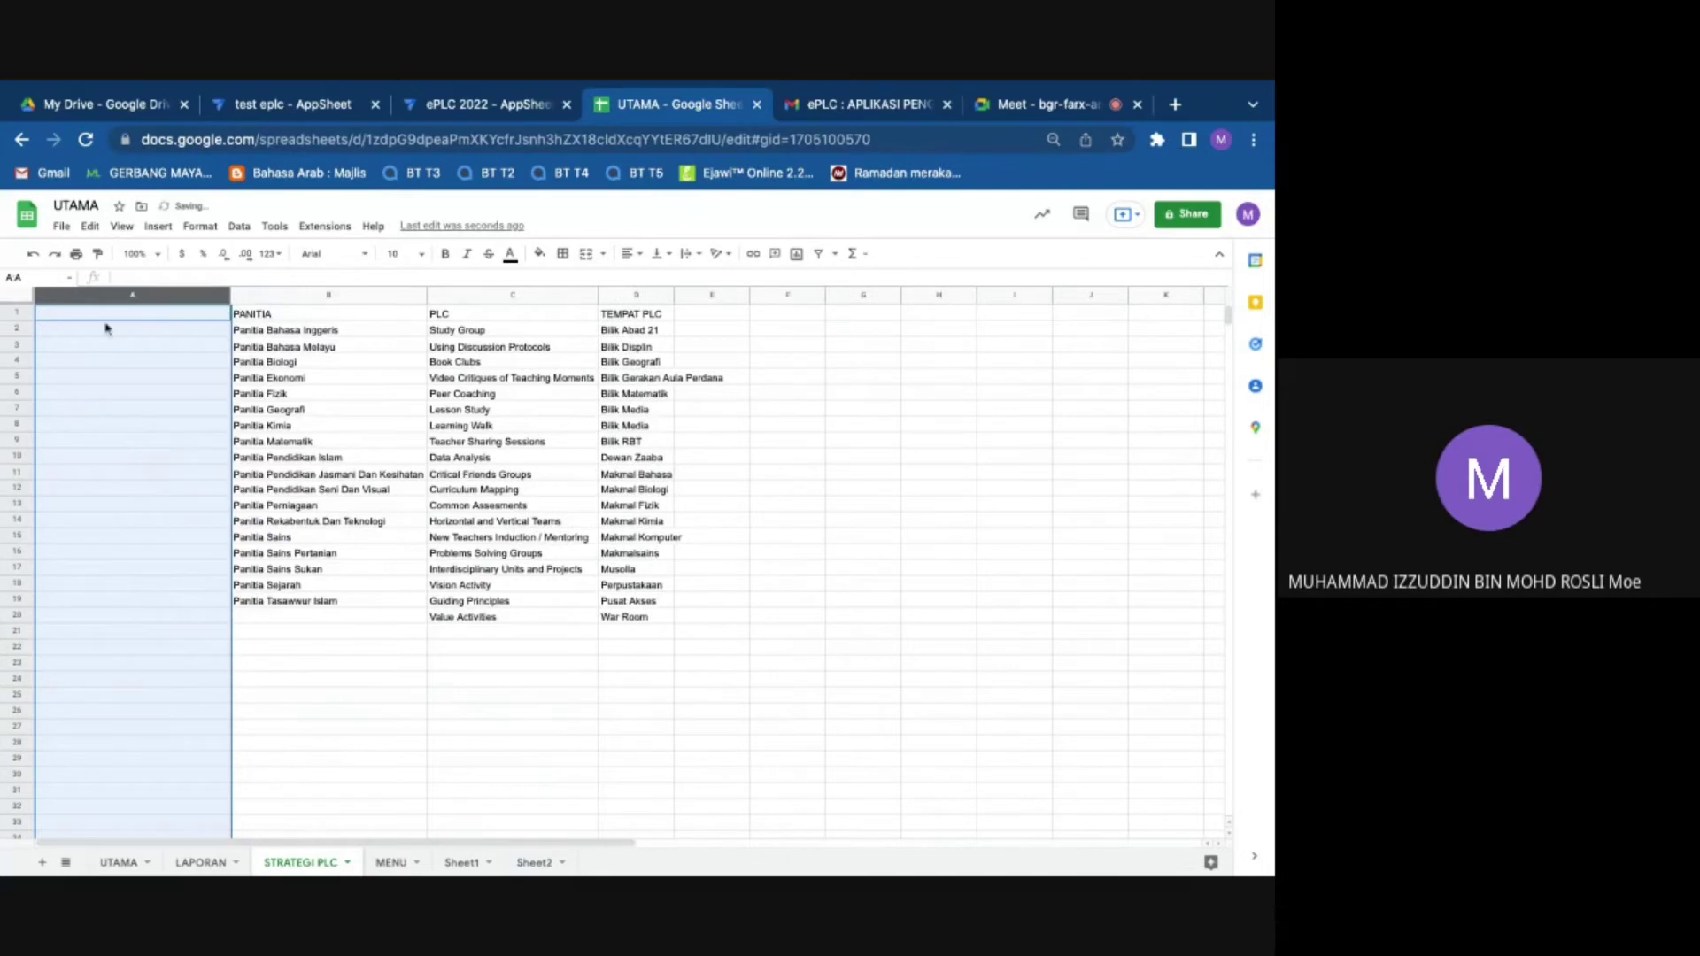
{"action": "left_click", "coordinate": [106, 318]}
{"action": "right_click", "coordinate": [106, 323]}
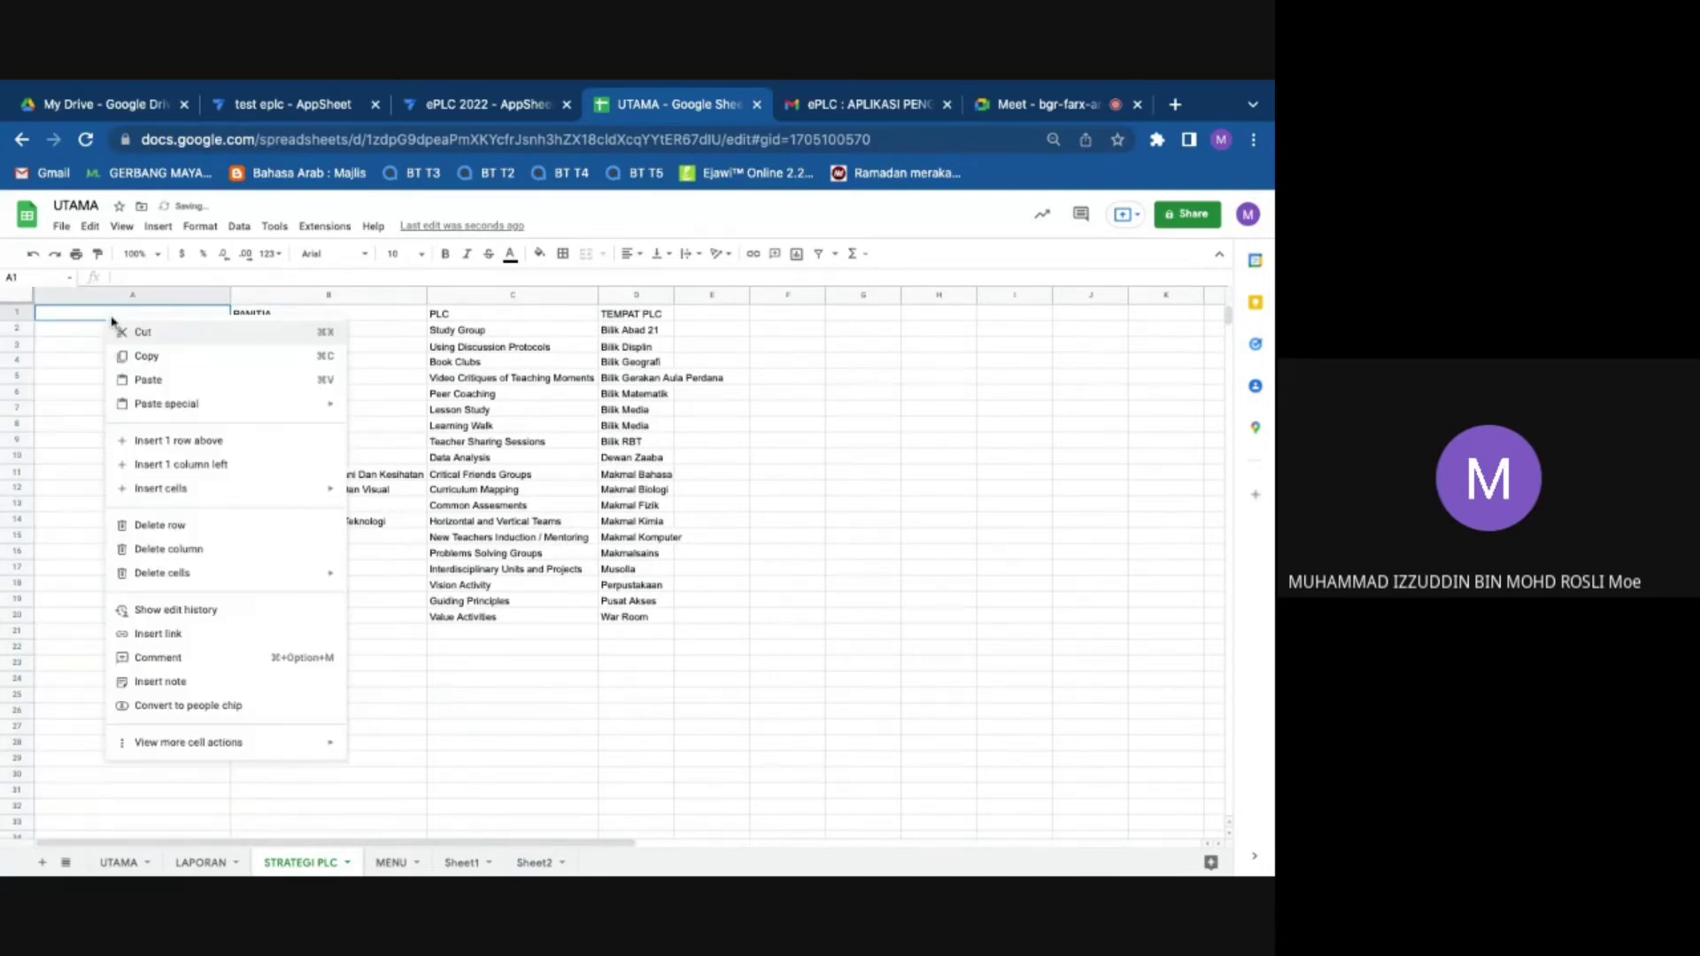
{"action": "mouse_move", "coordinate": [221, 404]}
{"action": "left_click", "coordinate": [395, 413]}
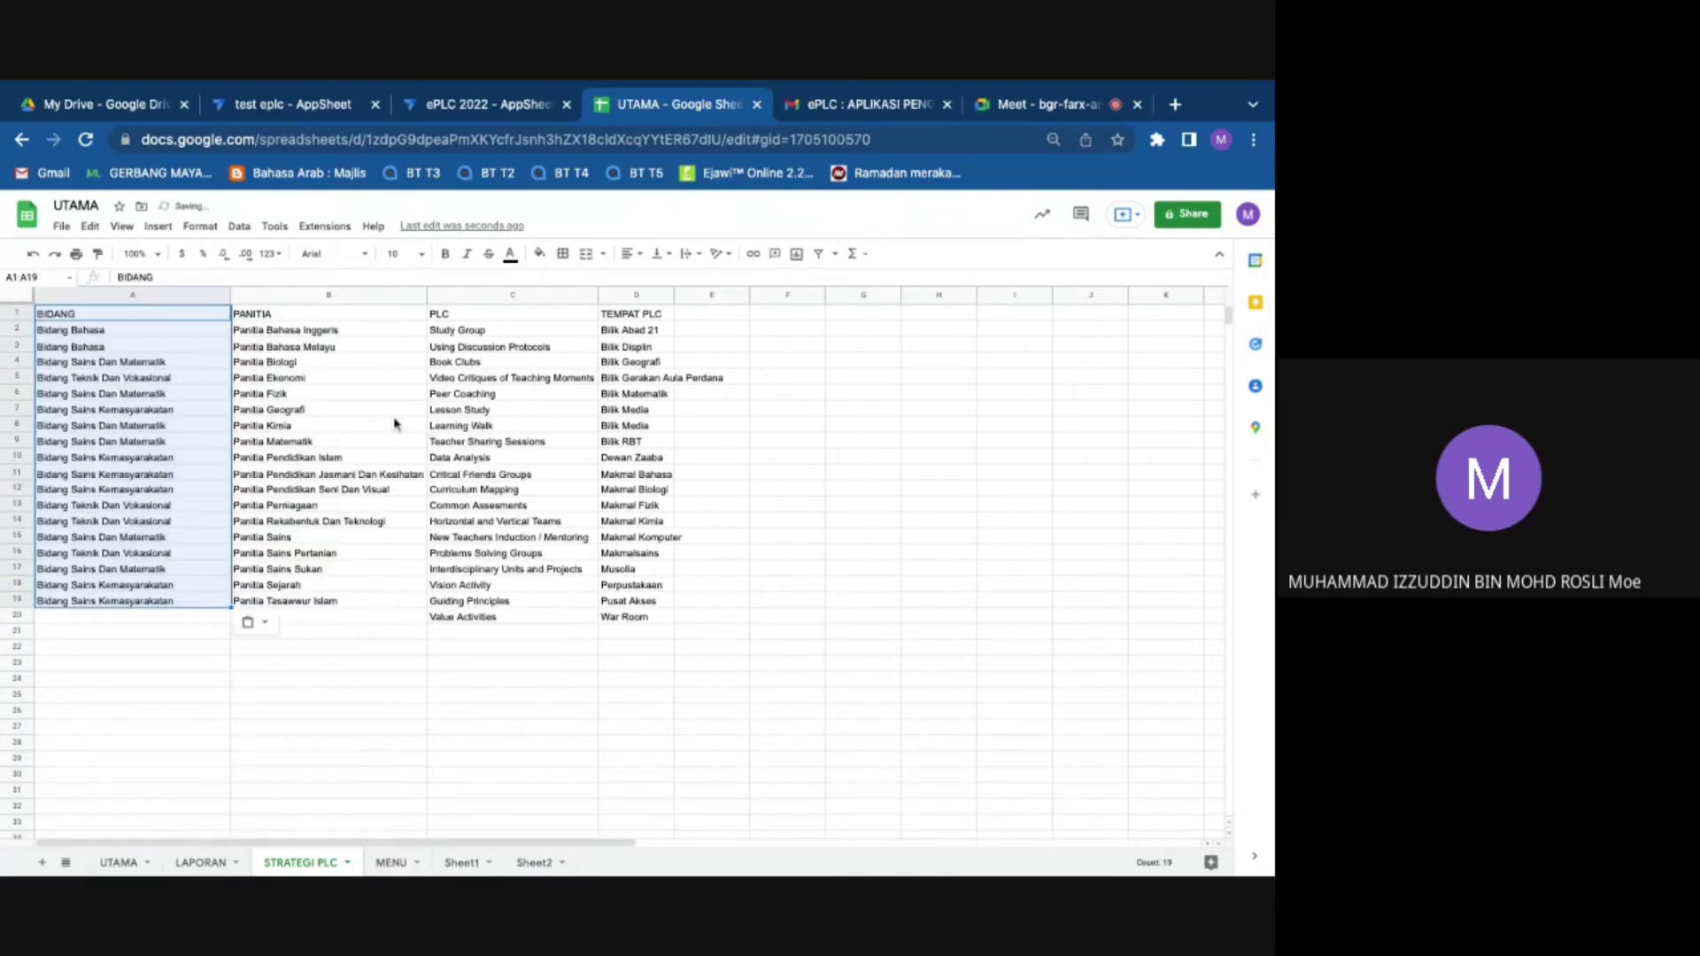
{"action": "left_click", "coordinate": [496, 726]}
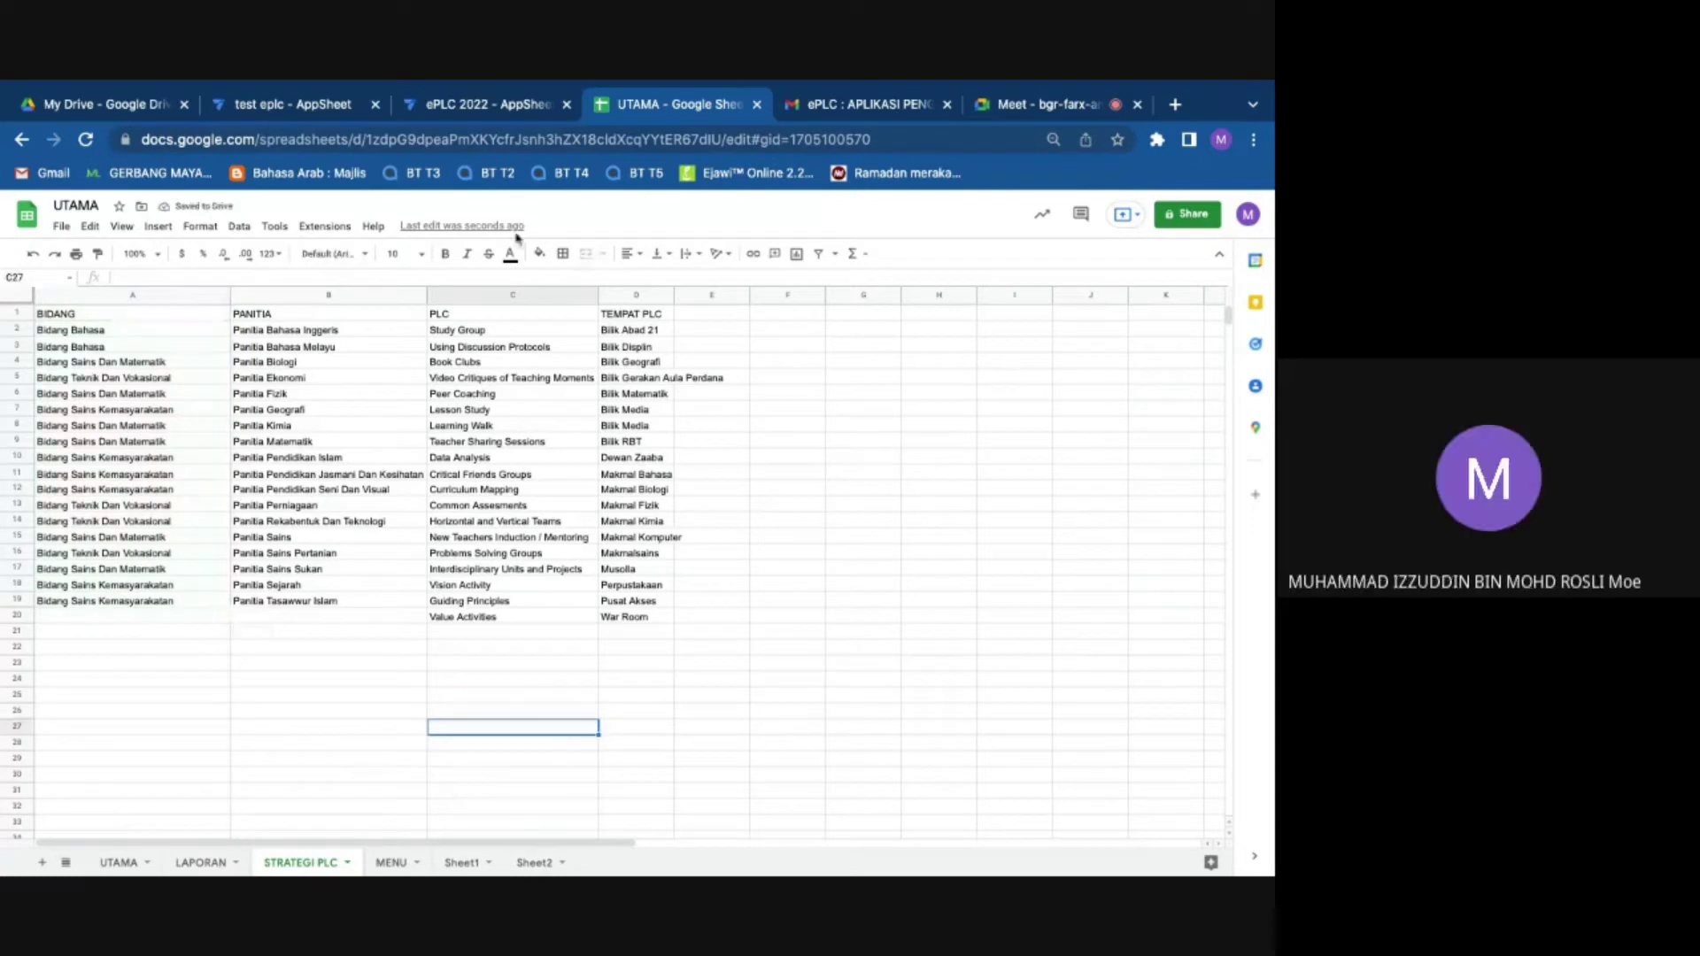
{"action": "left_click", "coordinate": [524, 107]}
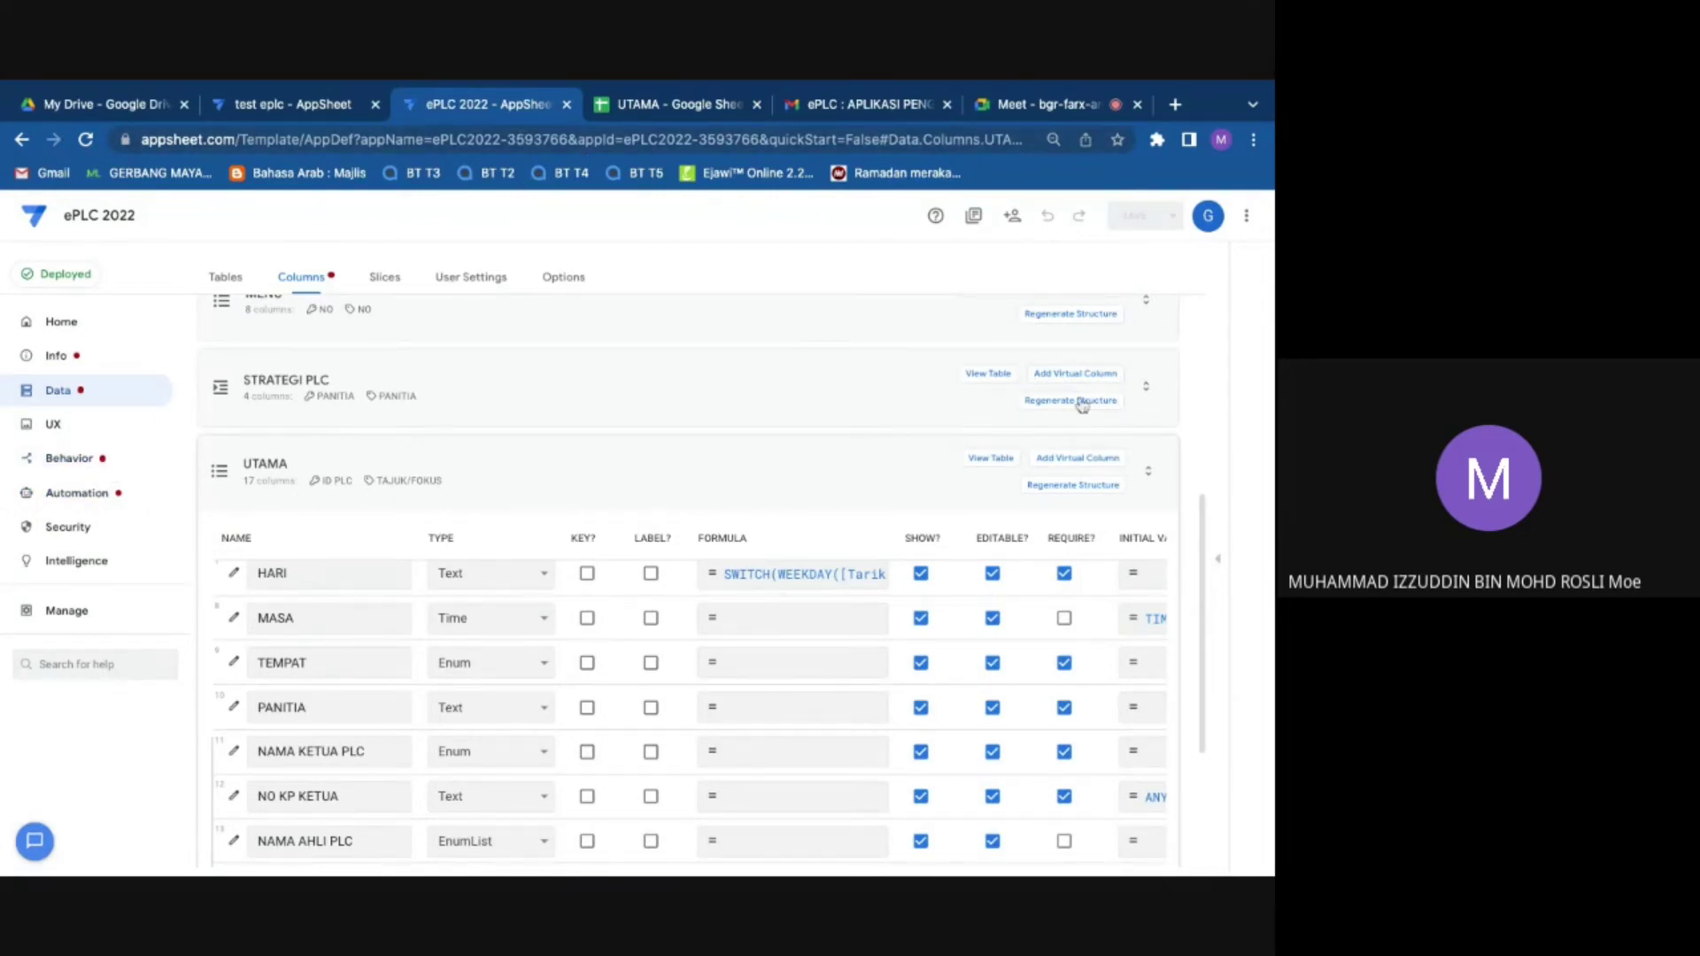
Step: Regenerate the LAPORAN and UTAMA table structures, then check the app's Errors page
{"action": "scroll", "coordinate": [1045, 389], "scroll_direction": "up", "scroll_amount": 2}
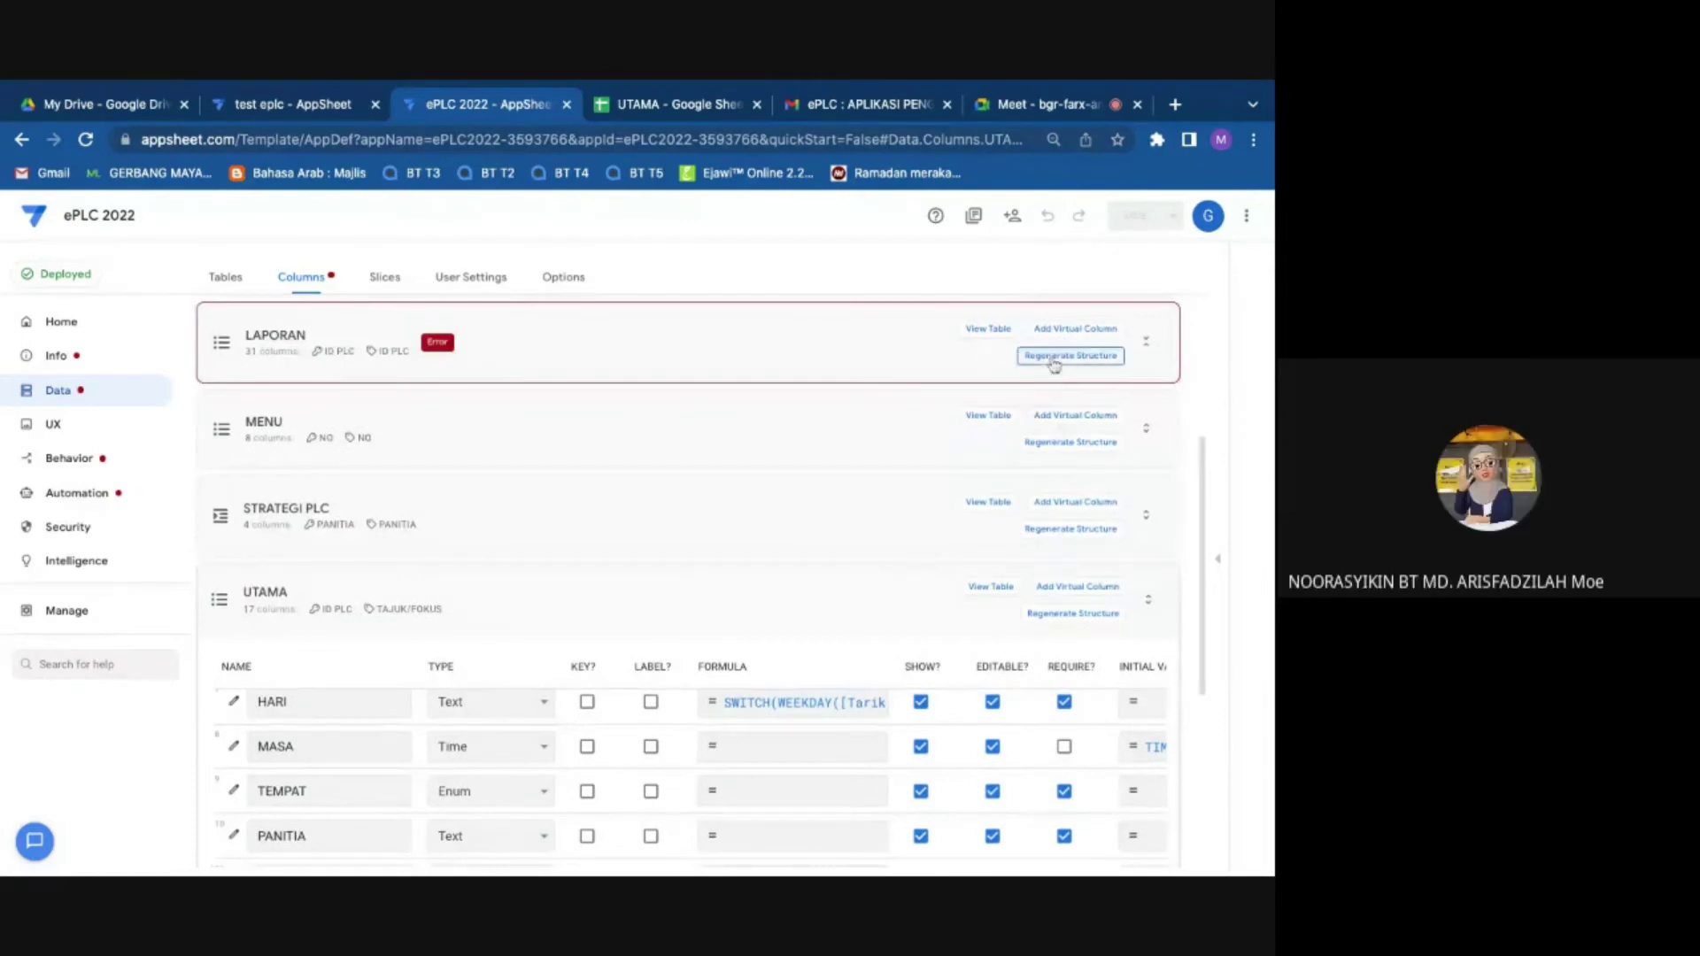
{"action": "left_click", "coordinate": [1062, 357]}
{"action": "left_click", "coordinate": [732, 734]}
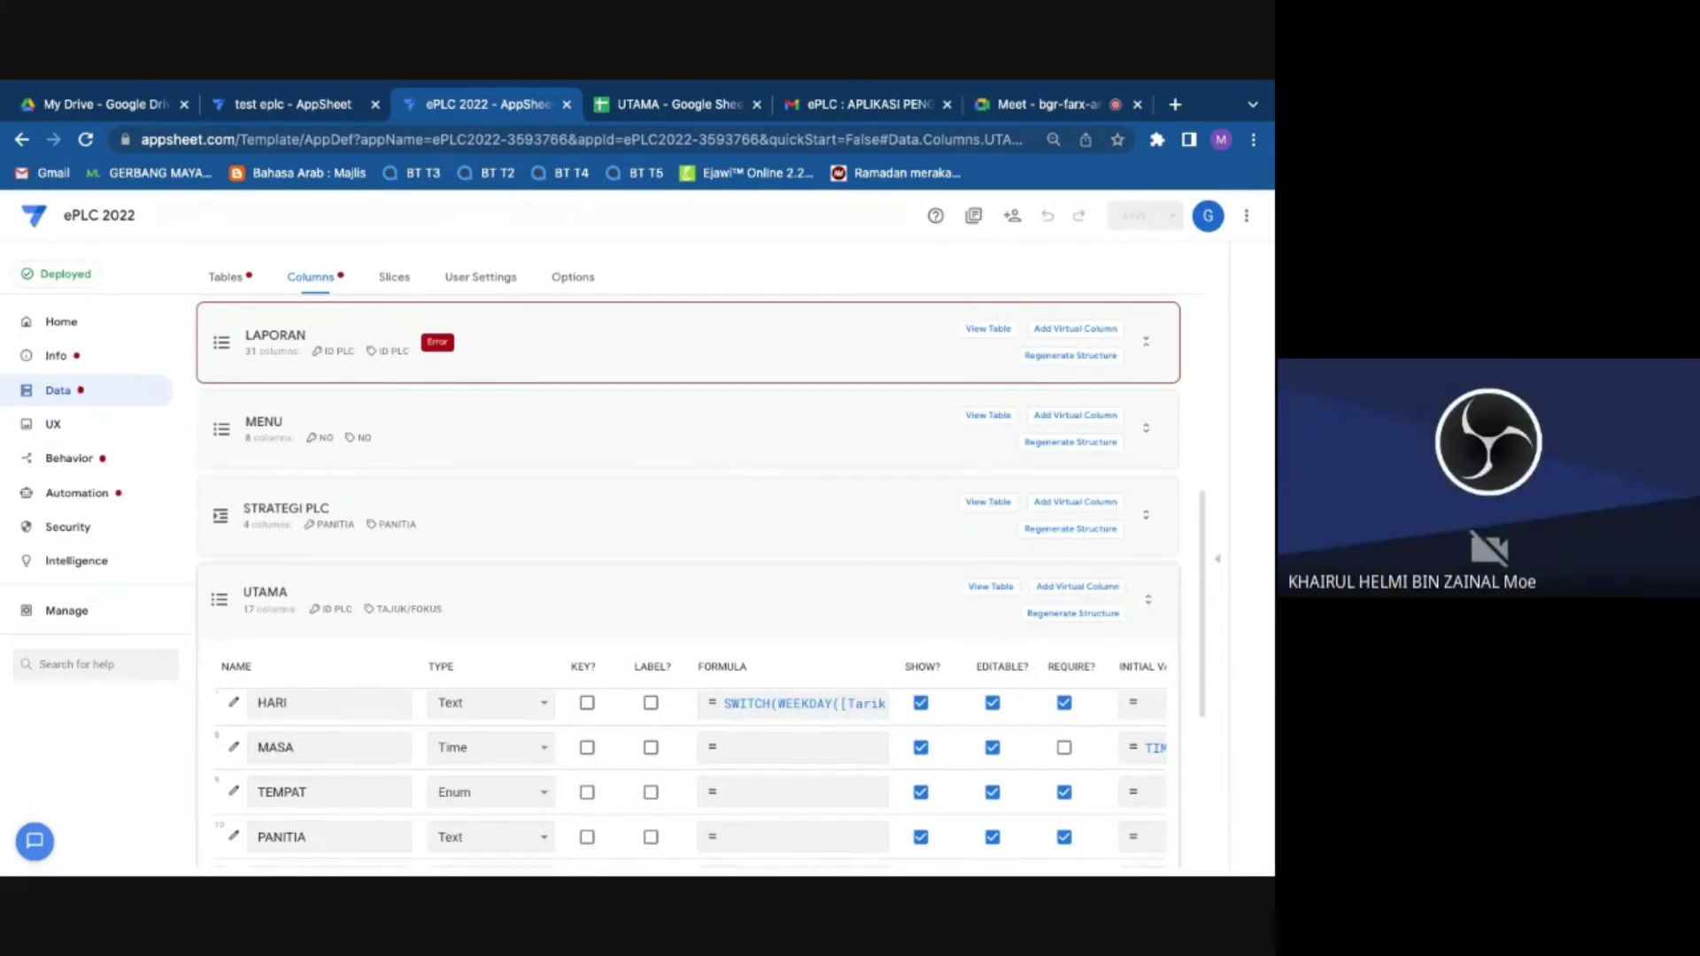
{"action": "left_click", "coordinate": [1119, 620]}
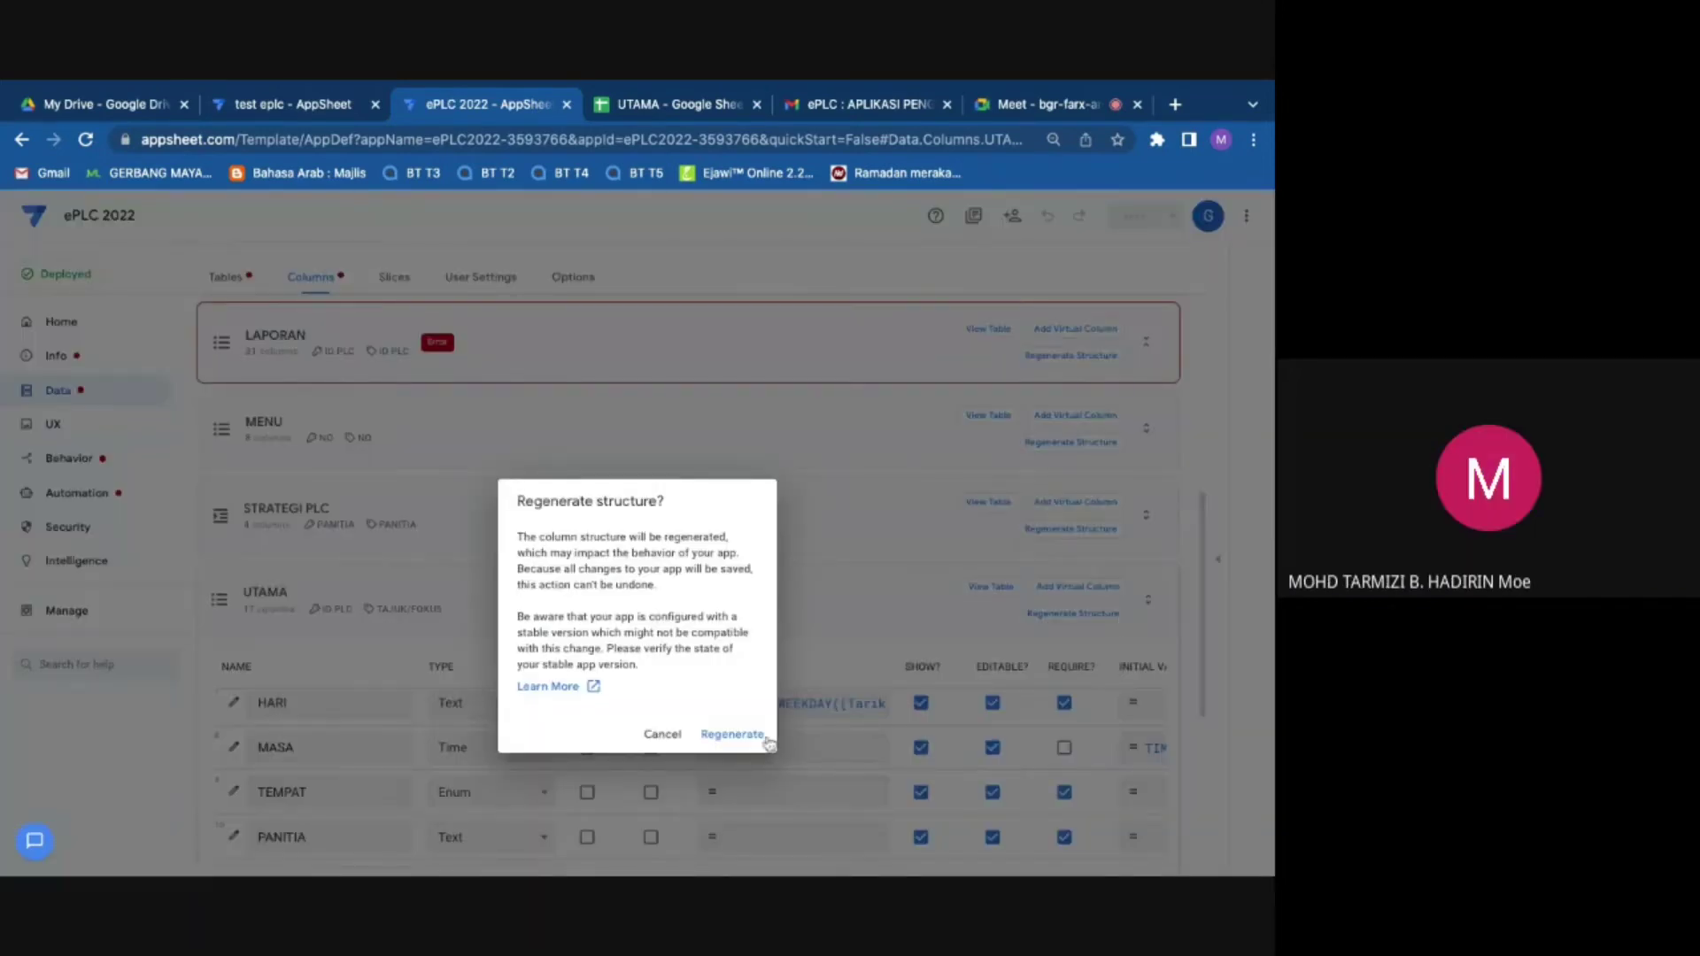
{"action": "left_click", "coordinate": [735, 734]}
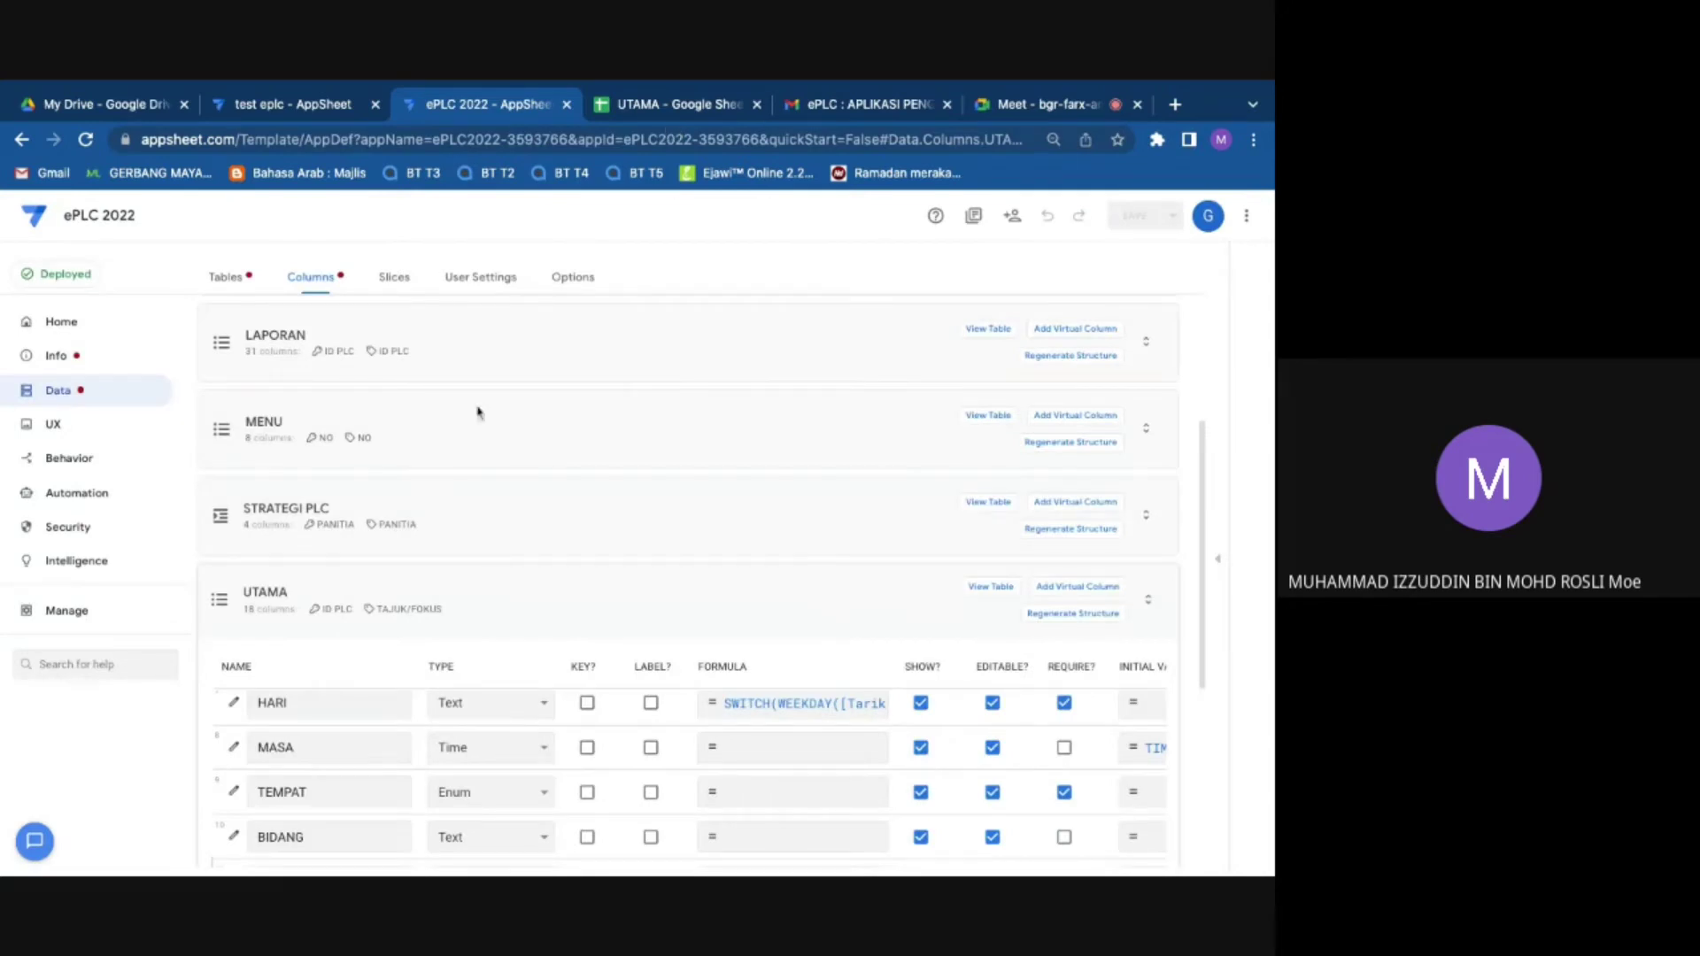
{"action": "left_click", "coordinate": [56, 357]}
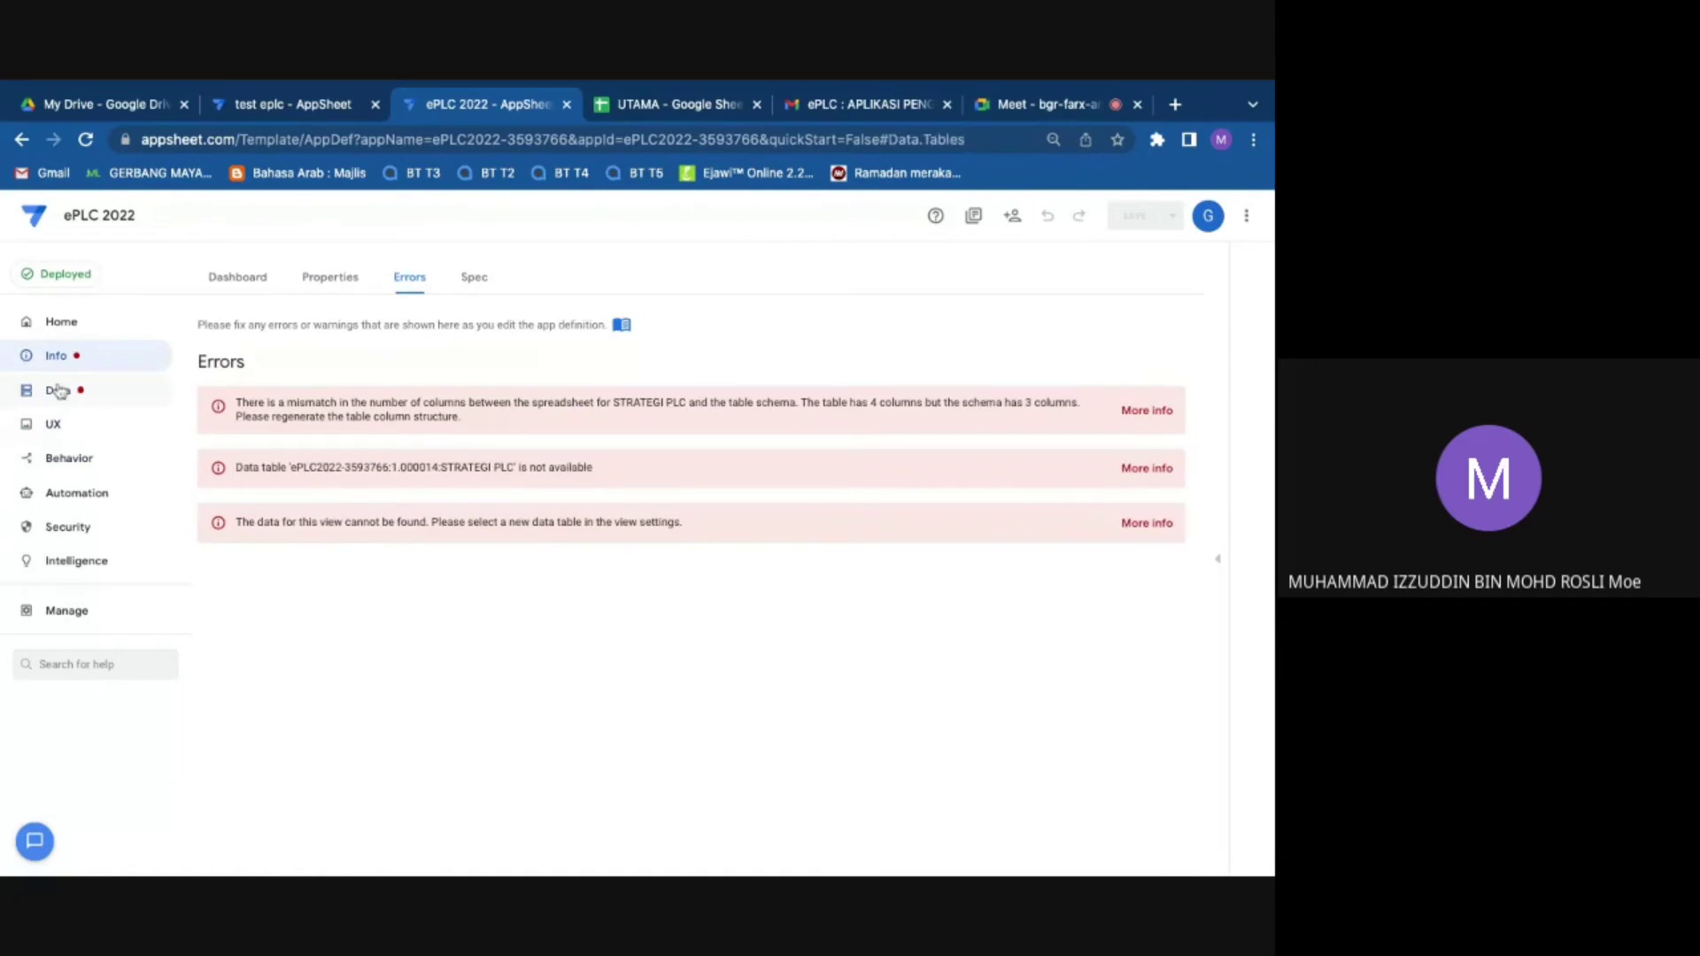
Step: Read the help on the STRATEGI PLC table error from the Data tables page
{"action": "left_click", "coordinate": [58, 391]}
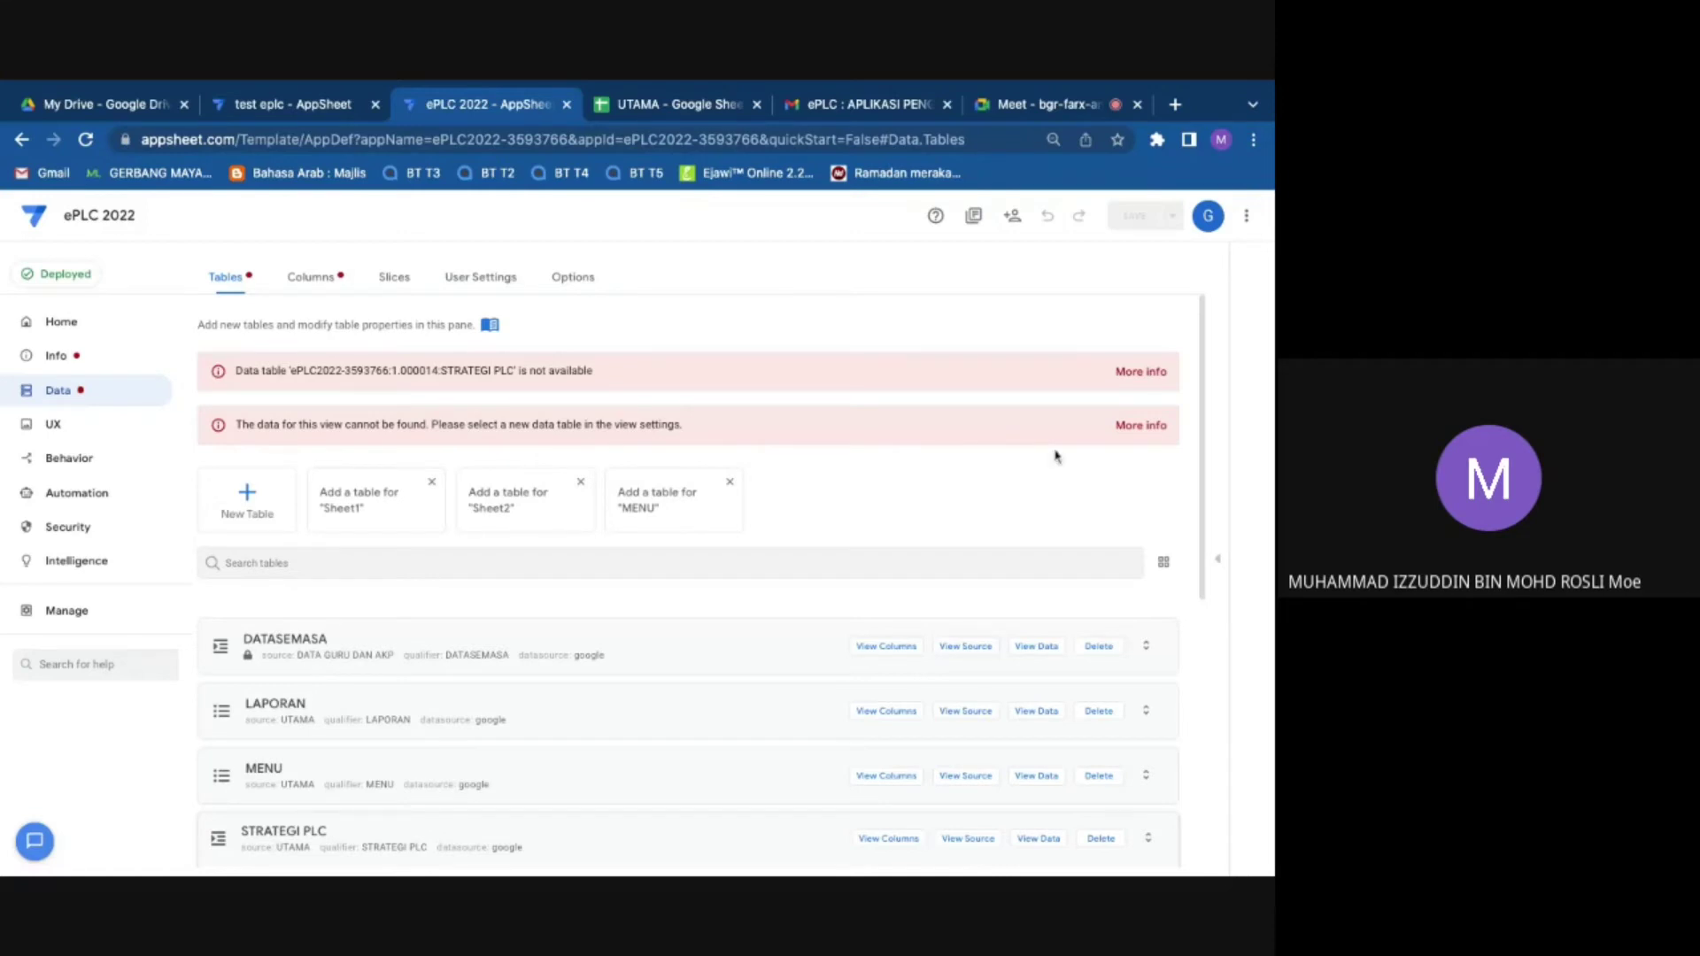
{"action": "left_click", "coordinate": [1131, 426]}
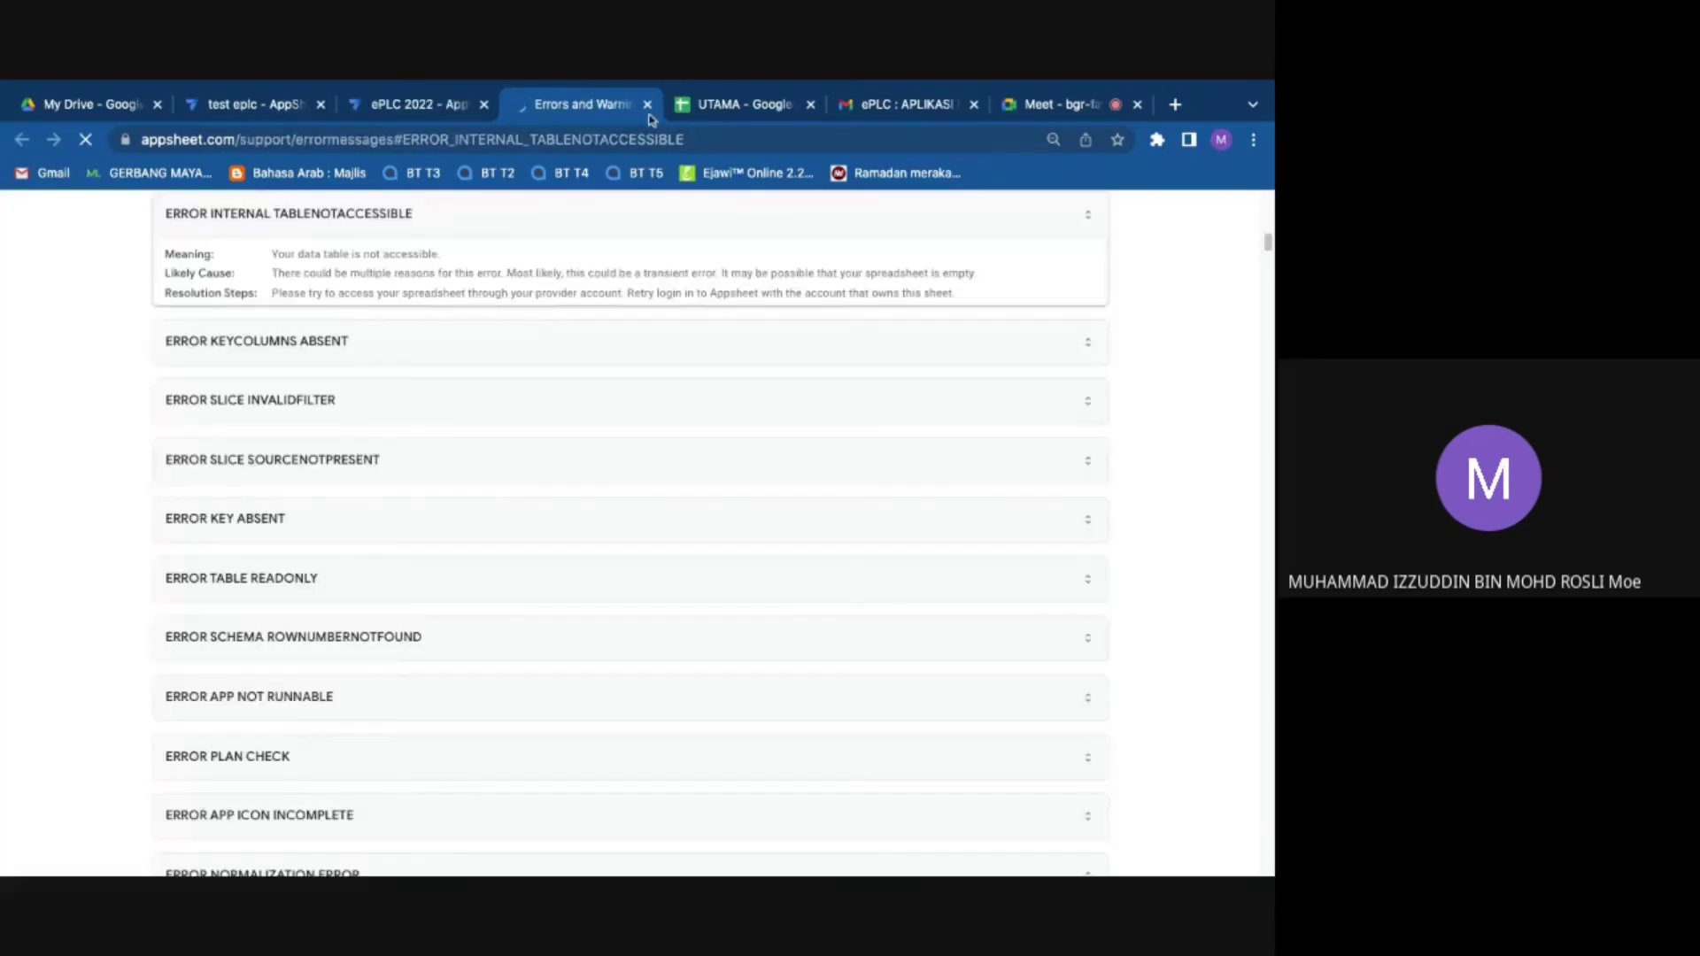
{"action": "left_click", "coordinate": [644, 103]}
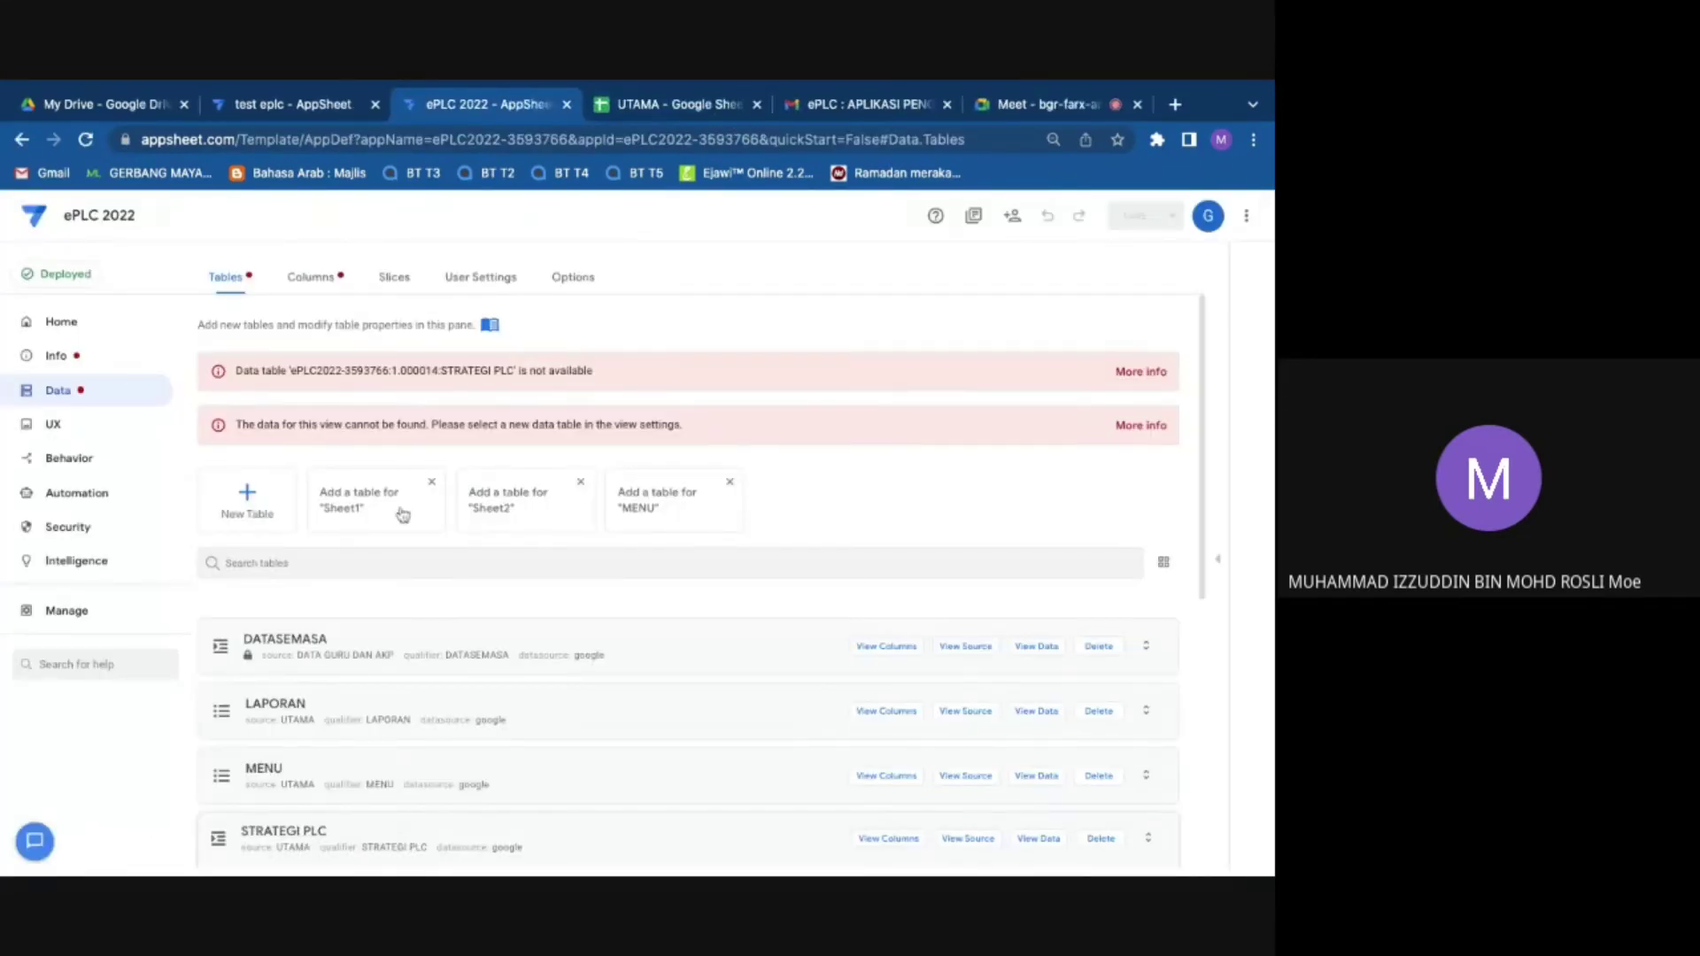
{"action": "scroll", "coordinate": [416, 602], "scroll_direction": "down", "scroll_amount": 4}
{"action": "scroll", "coordinate": [402, 631], "scroll_direction": "down", "scroll_amount": 2}
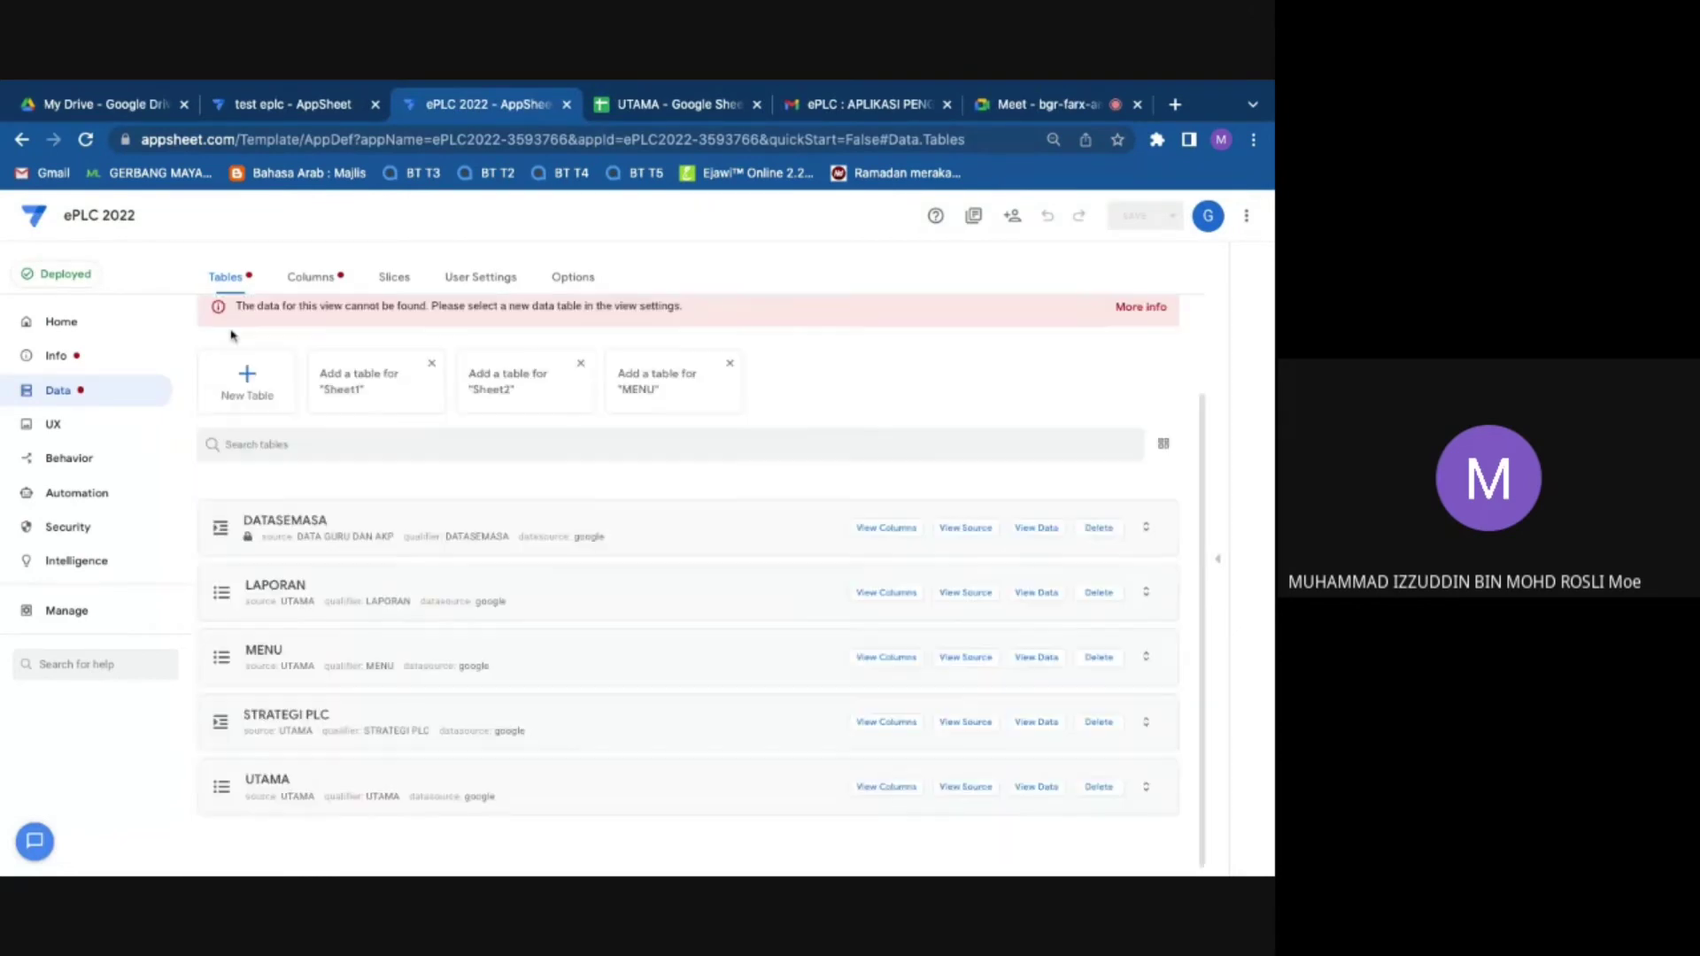
Step: Browse the tables' column definitions, then expand the STRATEGI PLC table's settings
{"action": "left_click", "coordinate": [334, 288]}
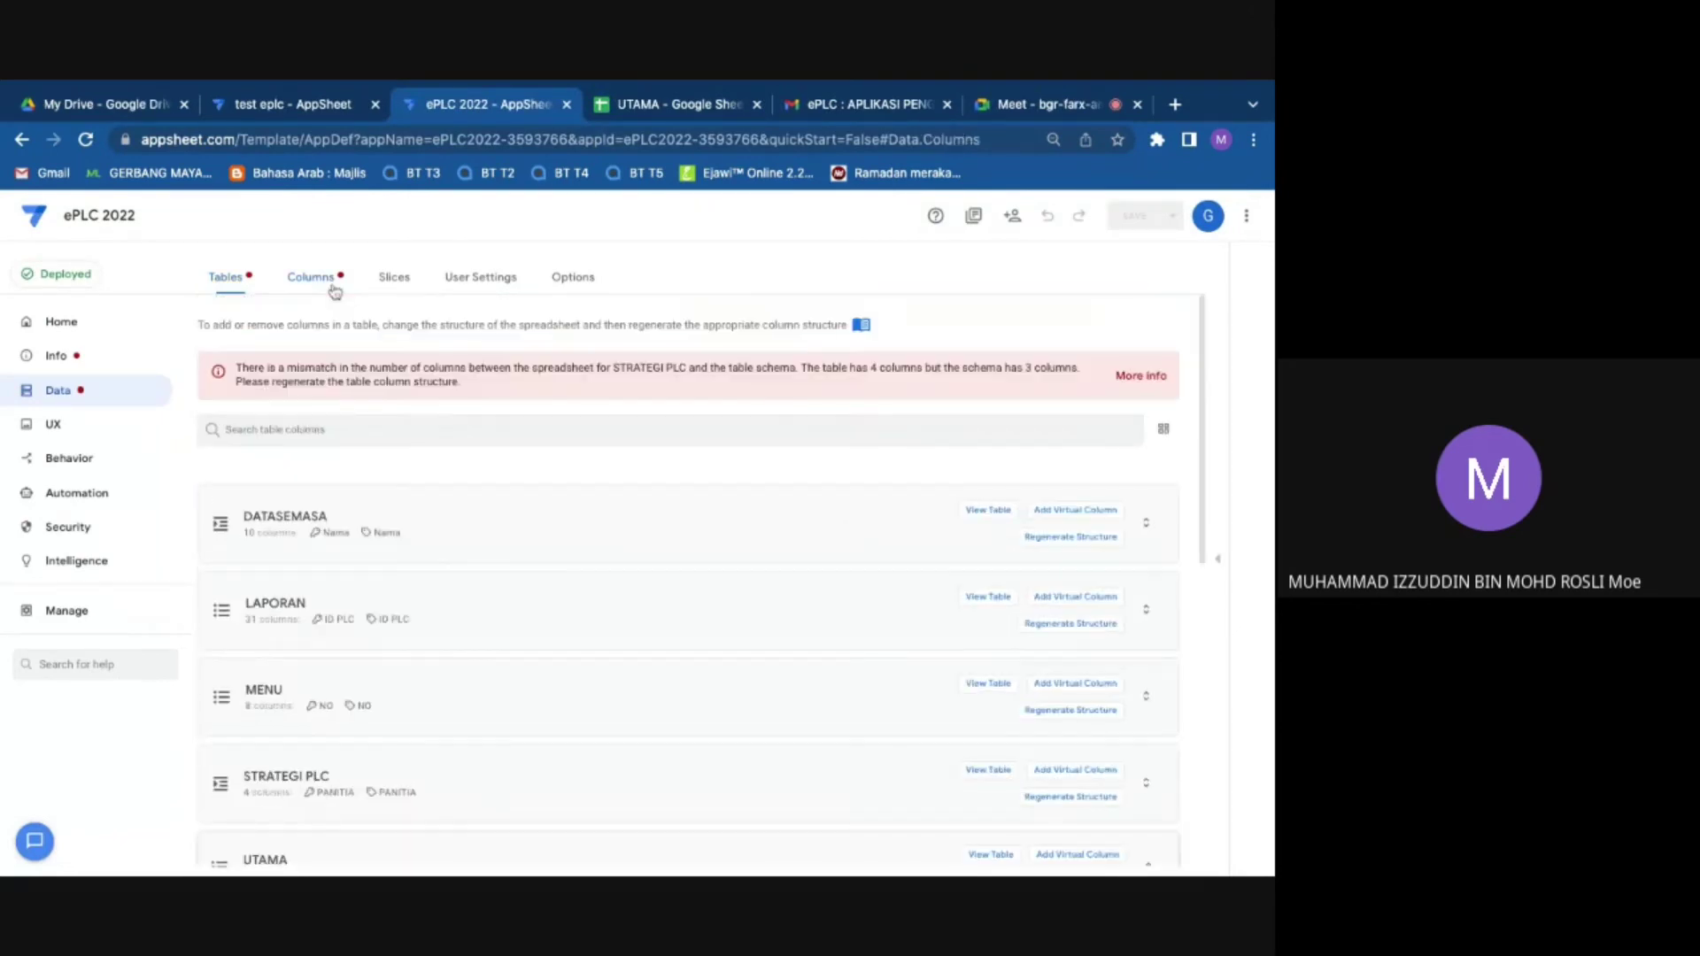
{"action": "scroll", "coordinate": [358, 613], "scroll_direction": "down", "scroll_amount": 5}
{"action": "scroll", "coordinate": [359, 613], "scroll_direction": "down", "scroll_amount": 6}
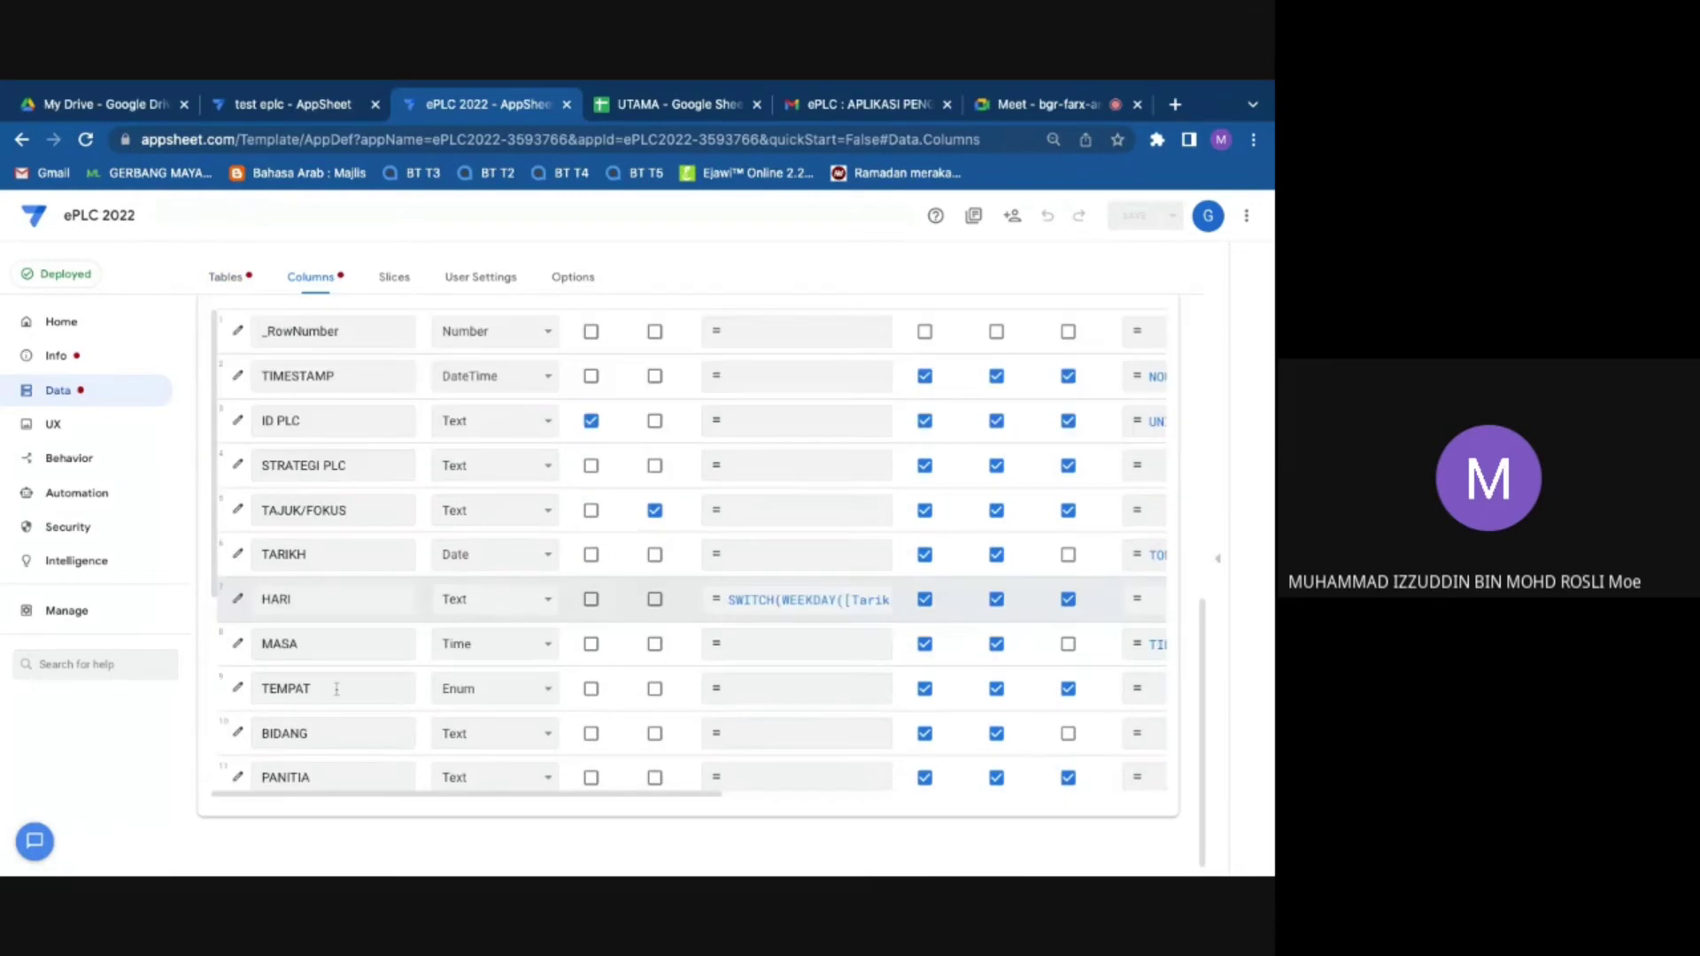
{"action": "scroll", "coordinate": [372, 583], "scroll_direction": "up", "scroll_amount": 10}
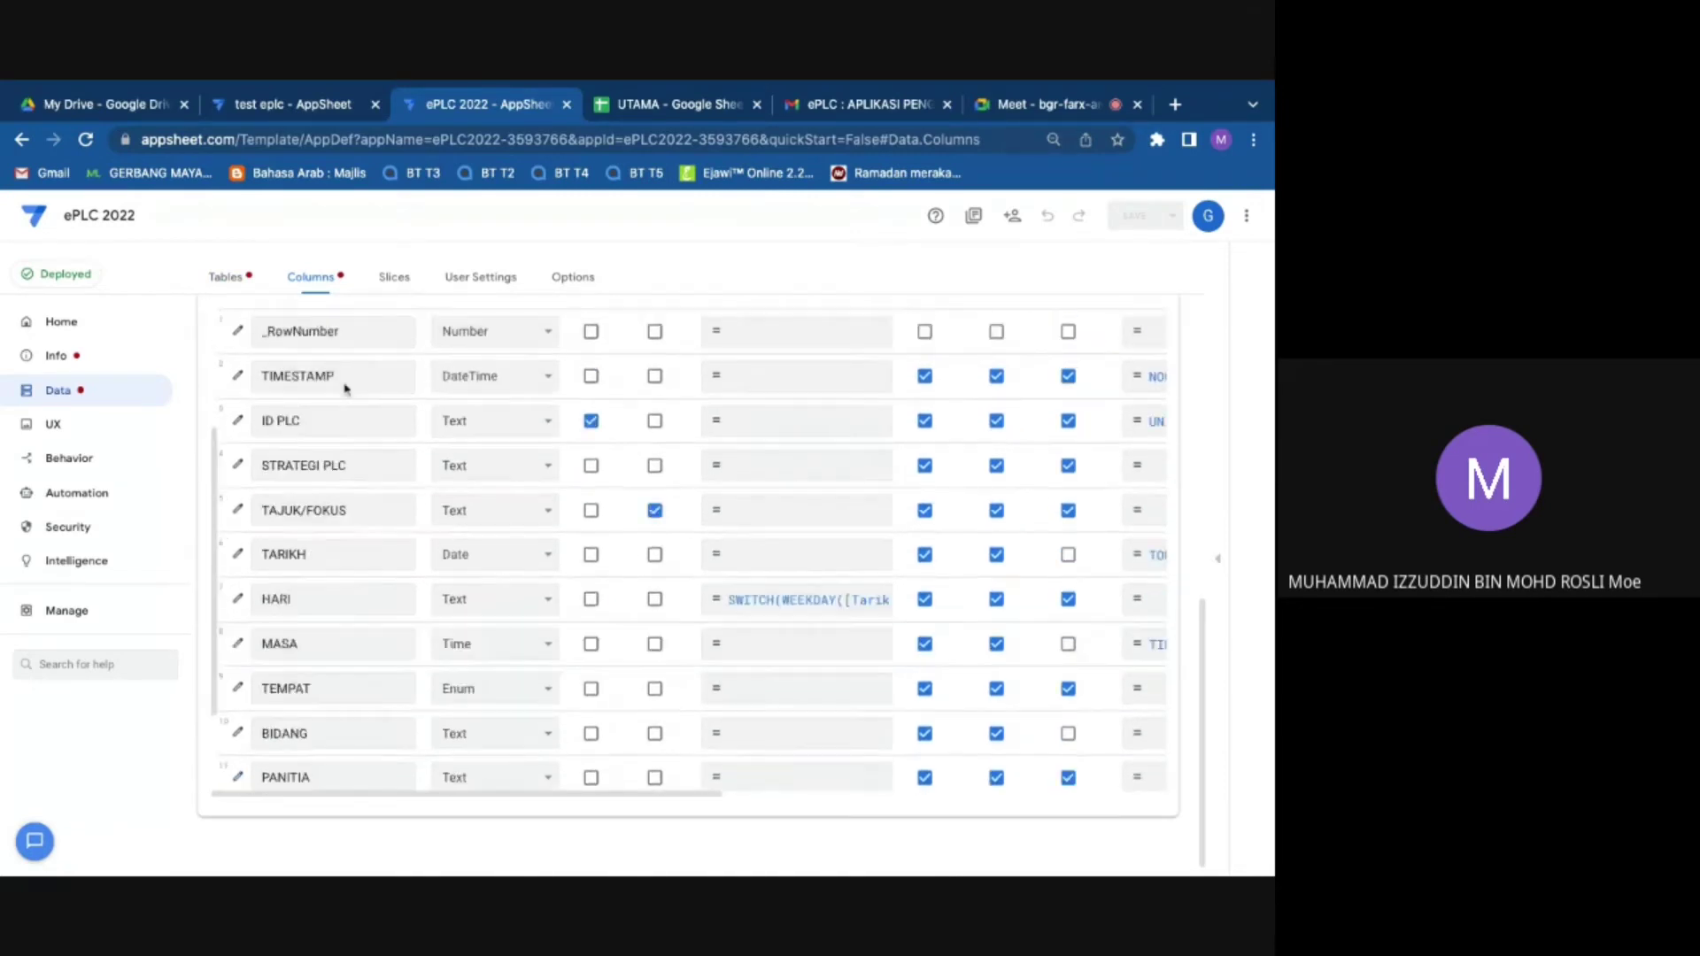
{"action": "left_click", "coordinate": [232, 530]}
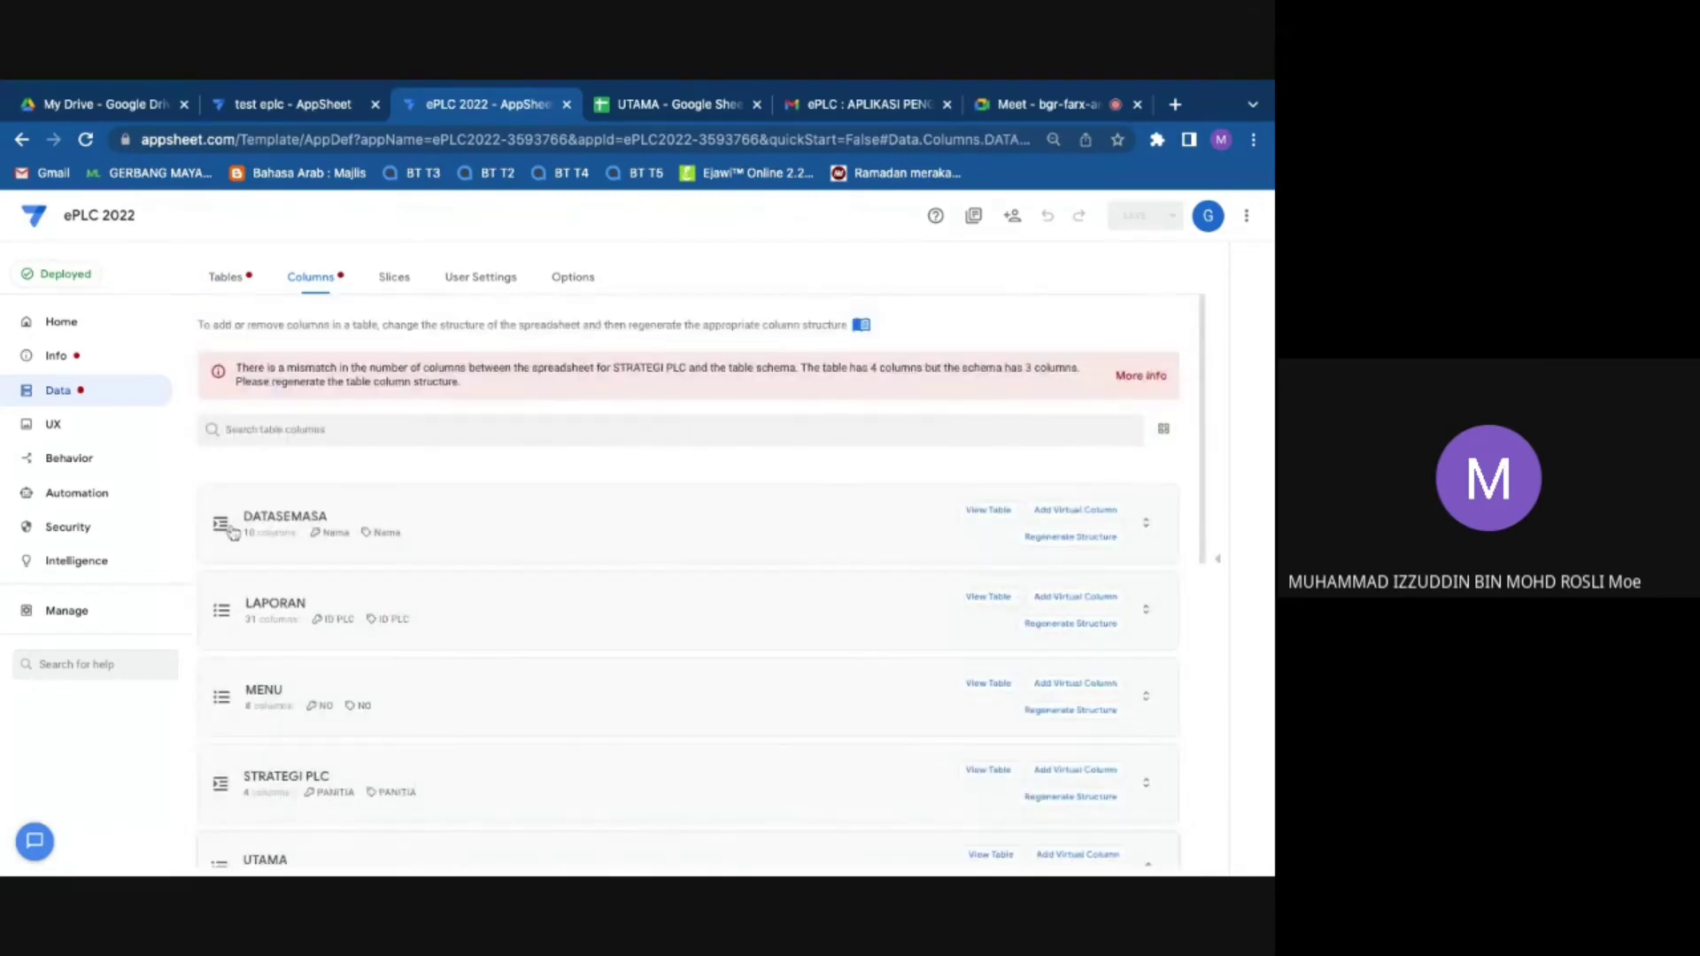
{"action": "scroll", "coordinate": [309, 579], "scroll_direction": "down", "scroll_amount": 4}
{"action": "scroll", "coordinate": [309, 579], "scroll_direction": "down", "scroll_amount": 6}
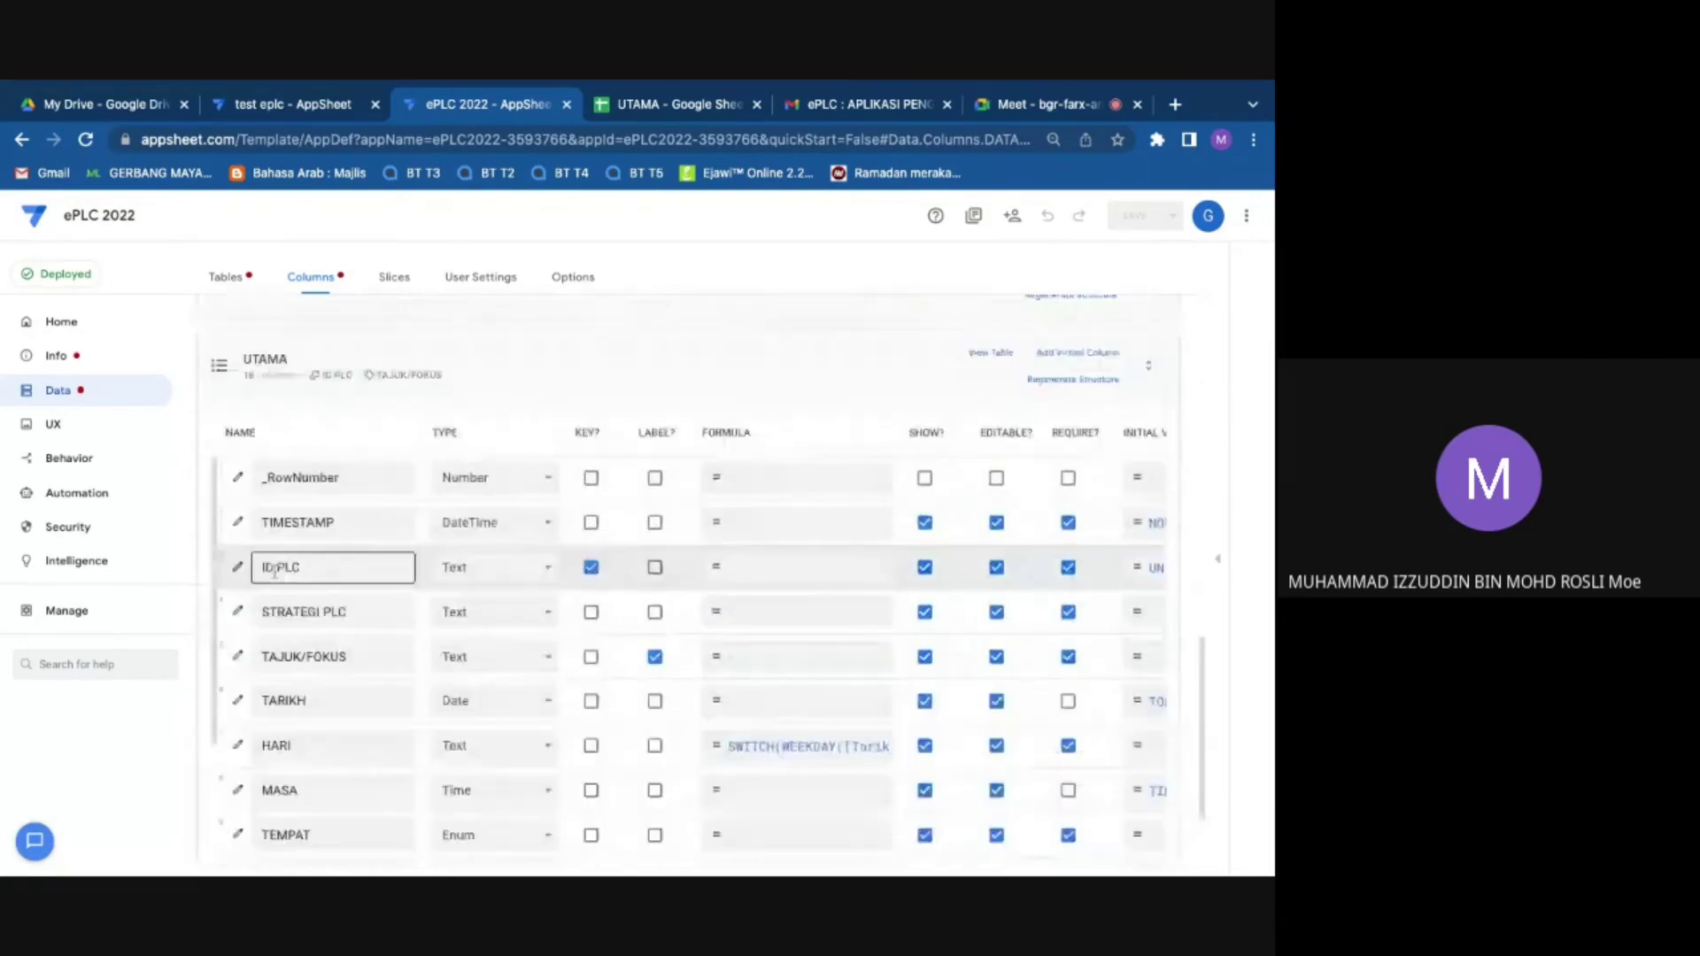
{"action": "left_click", "coordinate": [241, 278]}
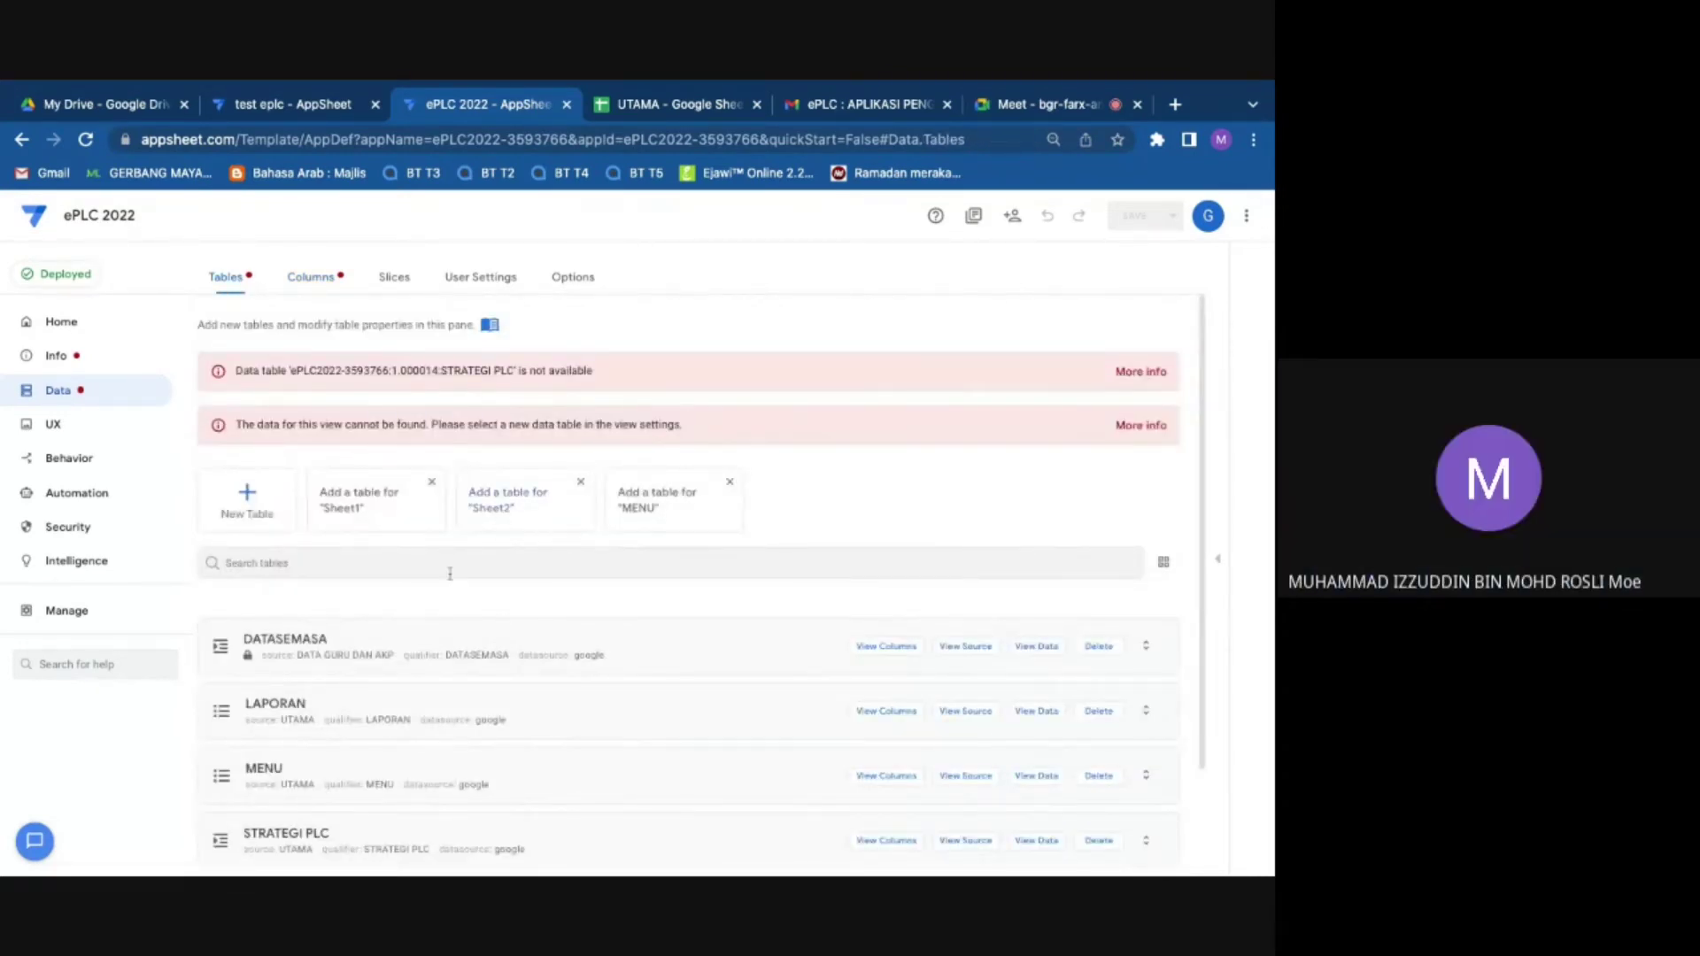
{"action": "scroll", "coordinate": [326, 705], "scroll_direction": "down", "scroll_amount": 2}
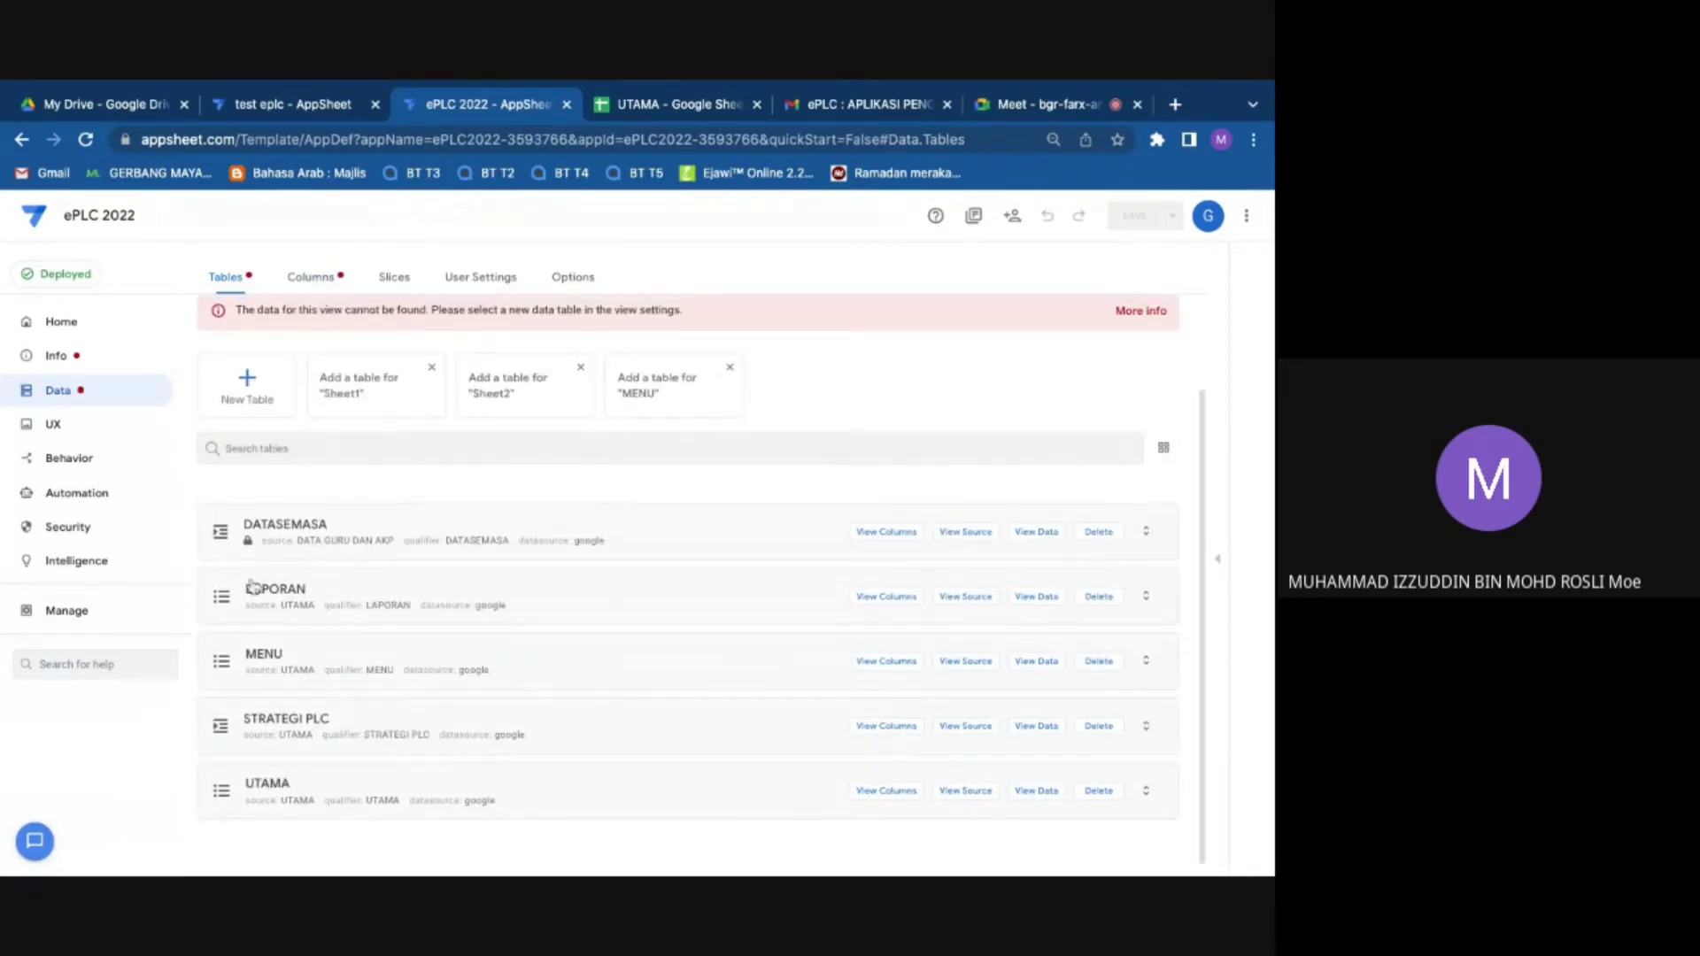
{"action": "left_click", "coordinate": [310, 737]}
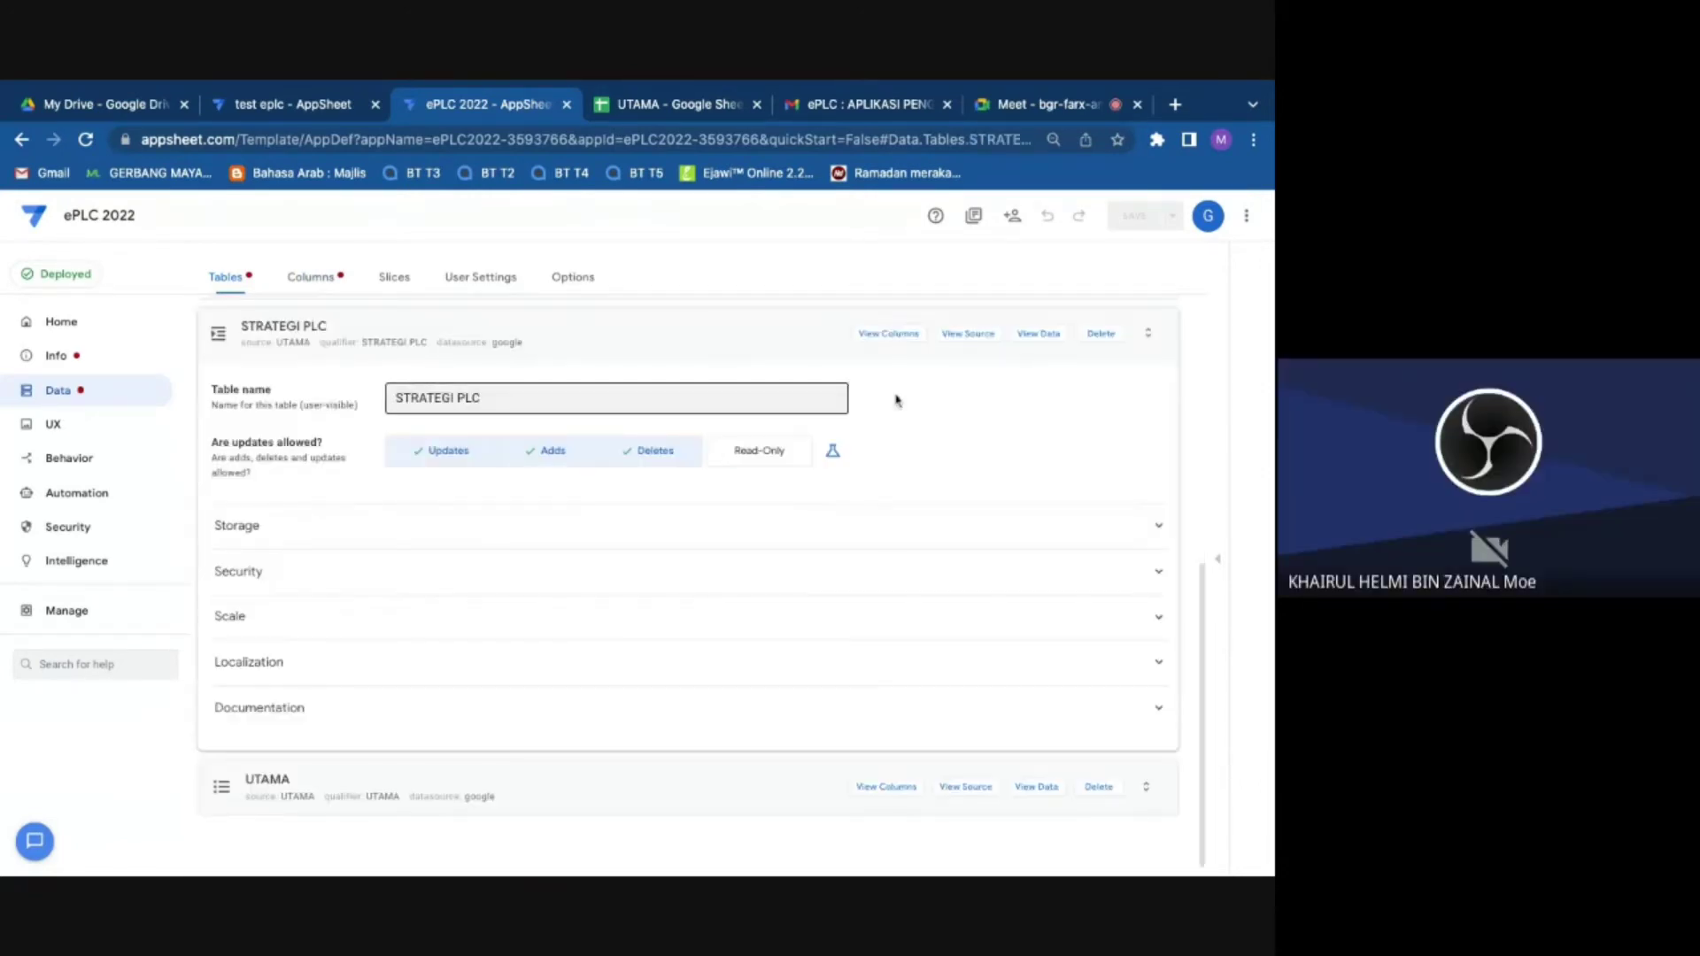
Step: Regenerate STRATEGI PLC's column structure to 4 columns and return to the Tables list
{"action": "left_click", "coordinate": [215, 334]}
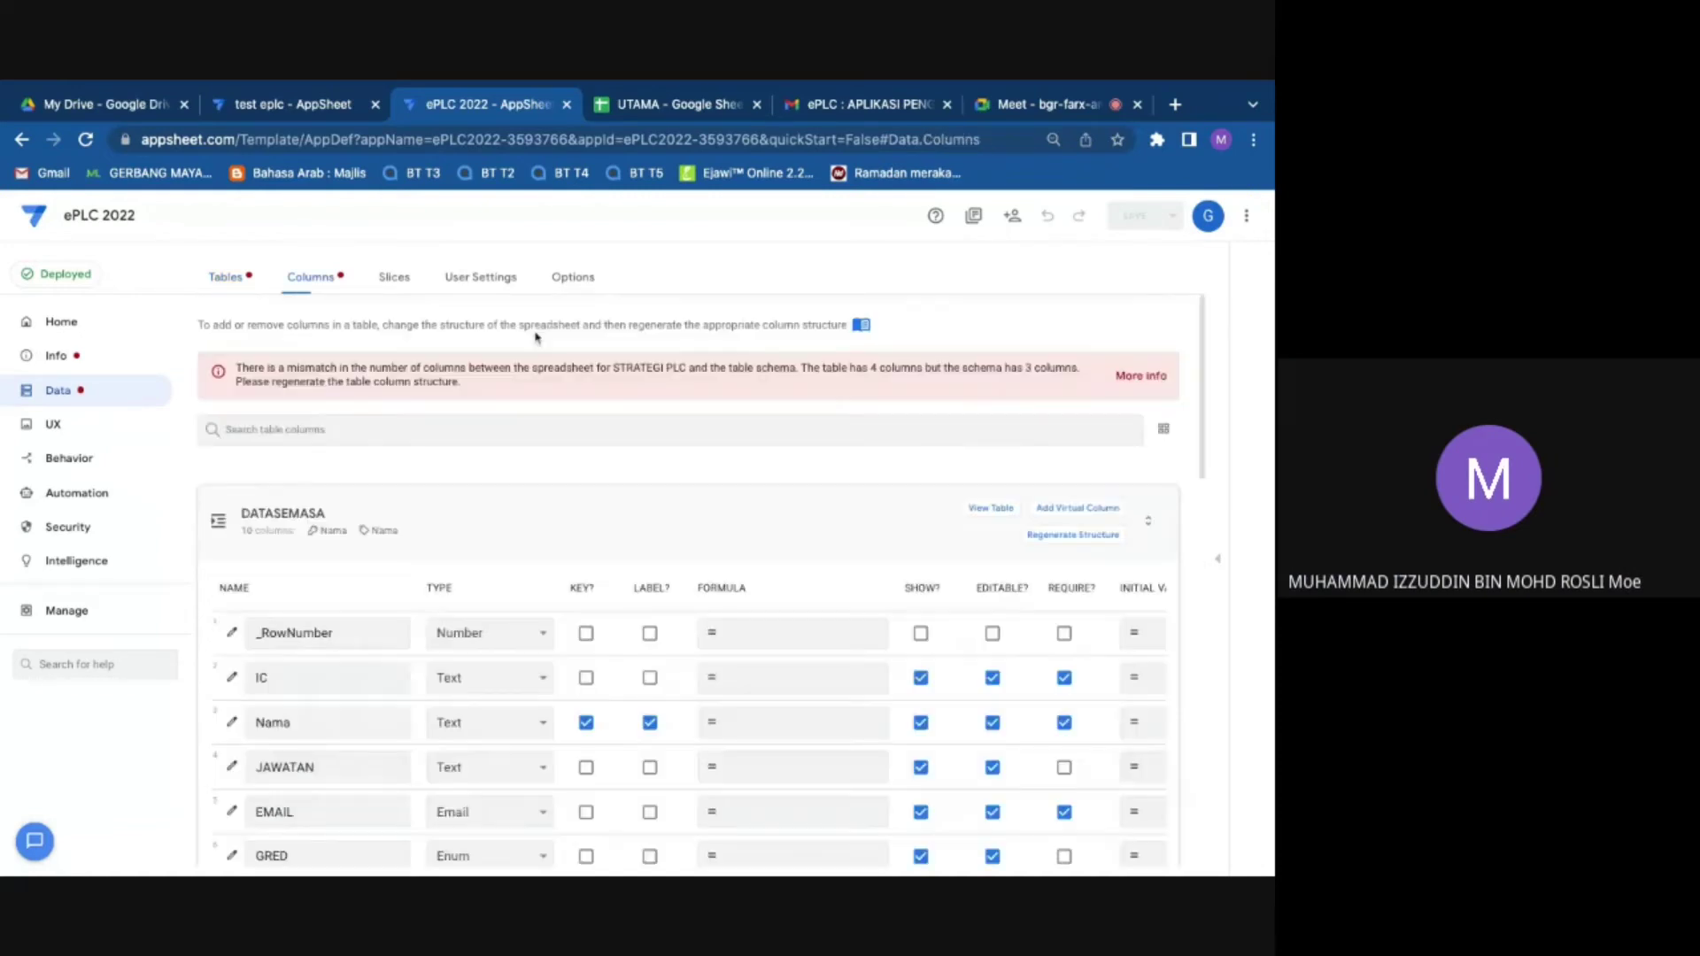
{"action": "left_click", "coordinate": [1098, 534]}
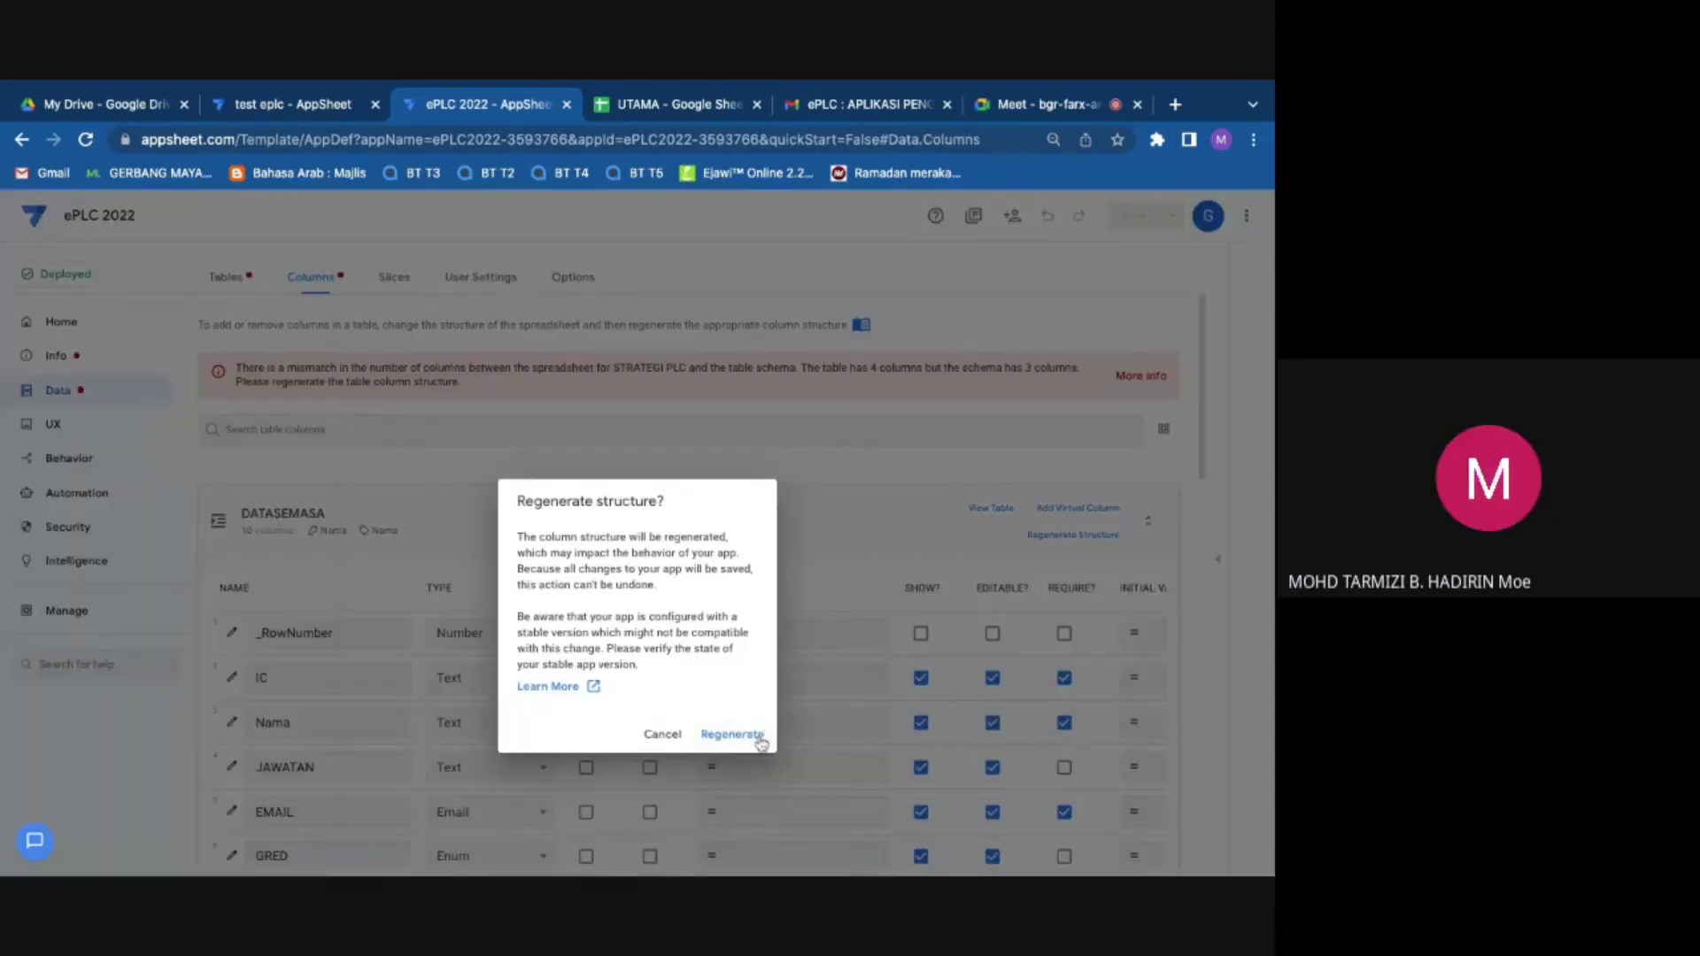
{"action": "left_click", "coordinate": [758, 738]}
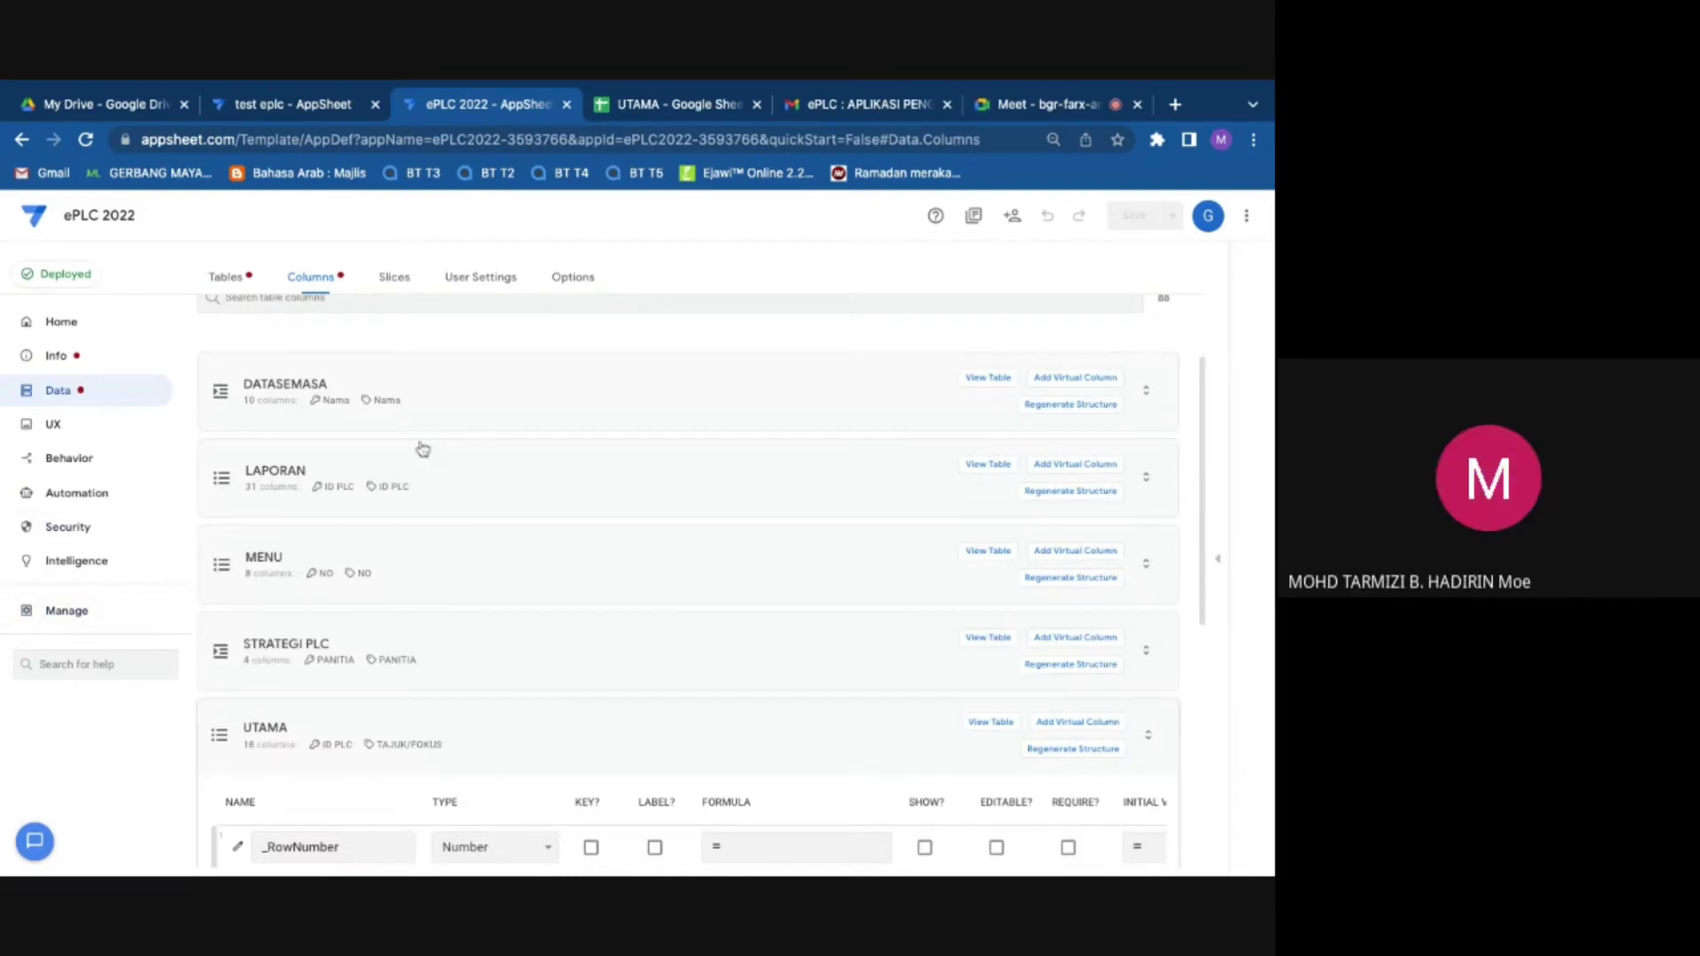
{"action": "left_click", "coordinate": [226, 277]}
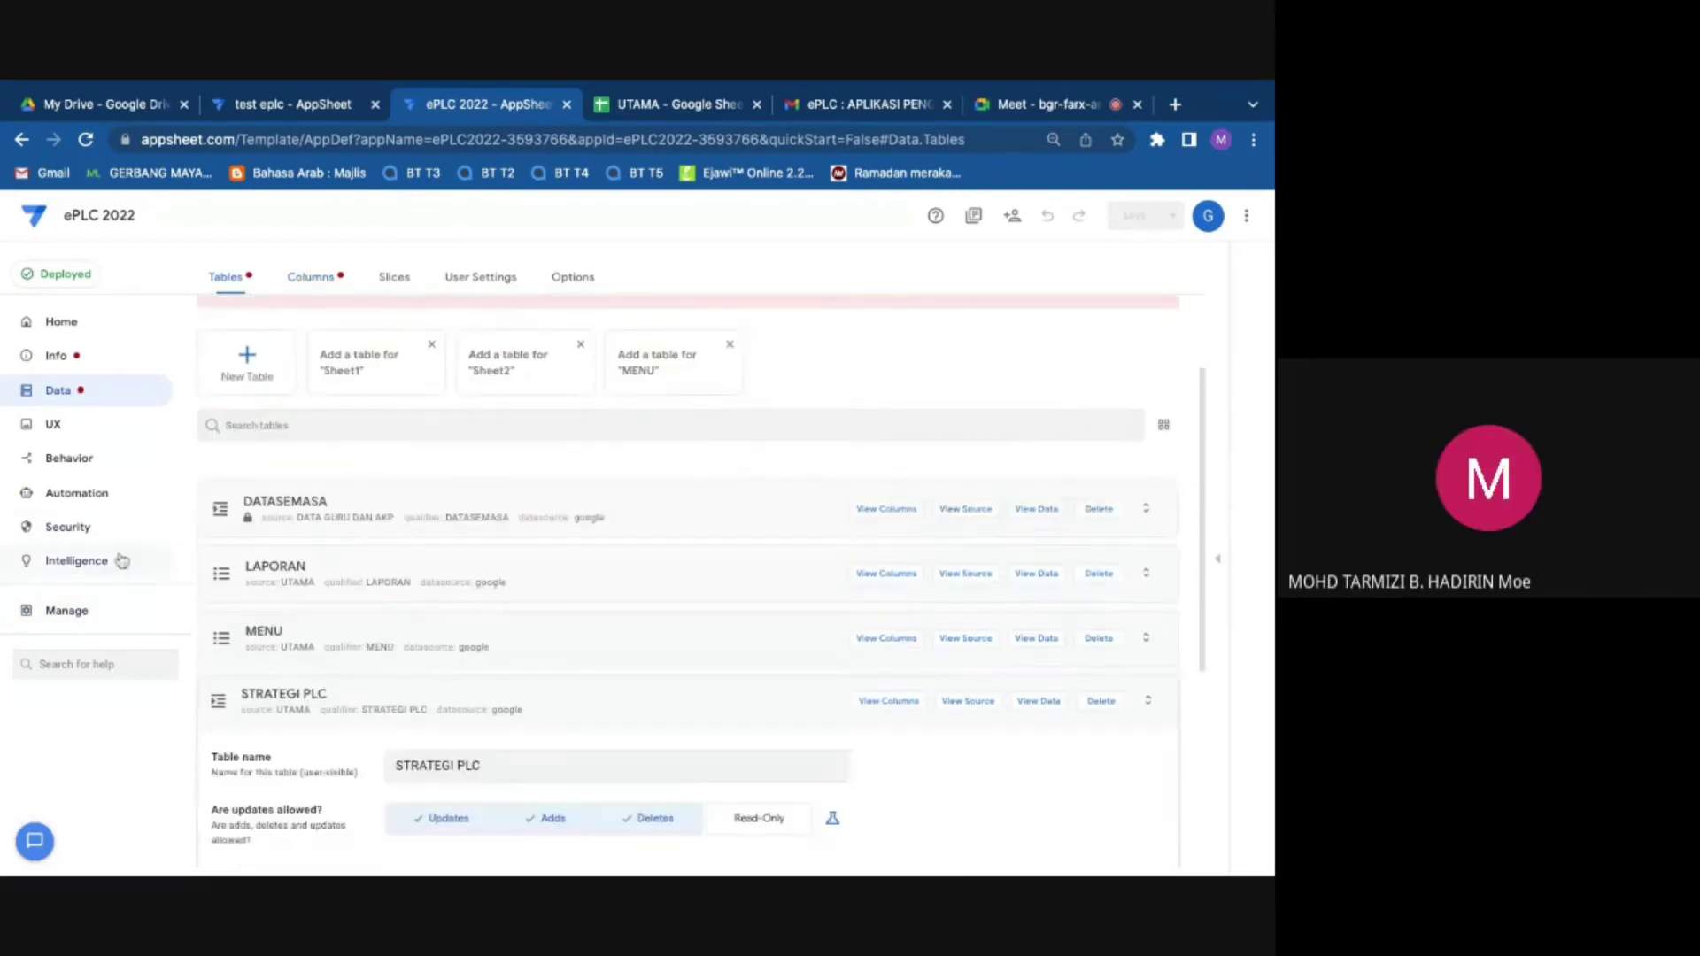
Step: Load the ePLC 2022 version history under Manage > Versions and browse the saved versions
{"action": "left_click", "coordinate": [66, 610]}
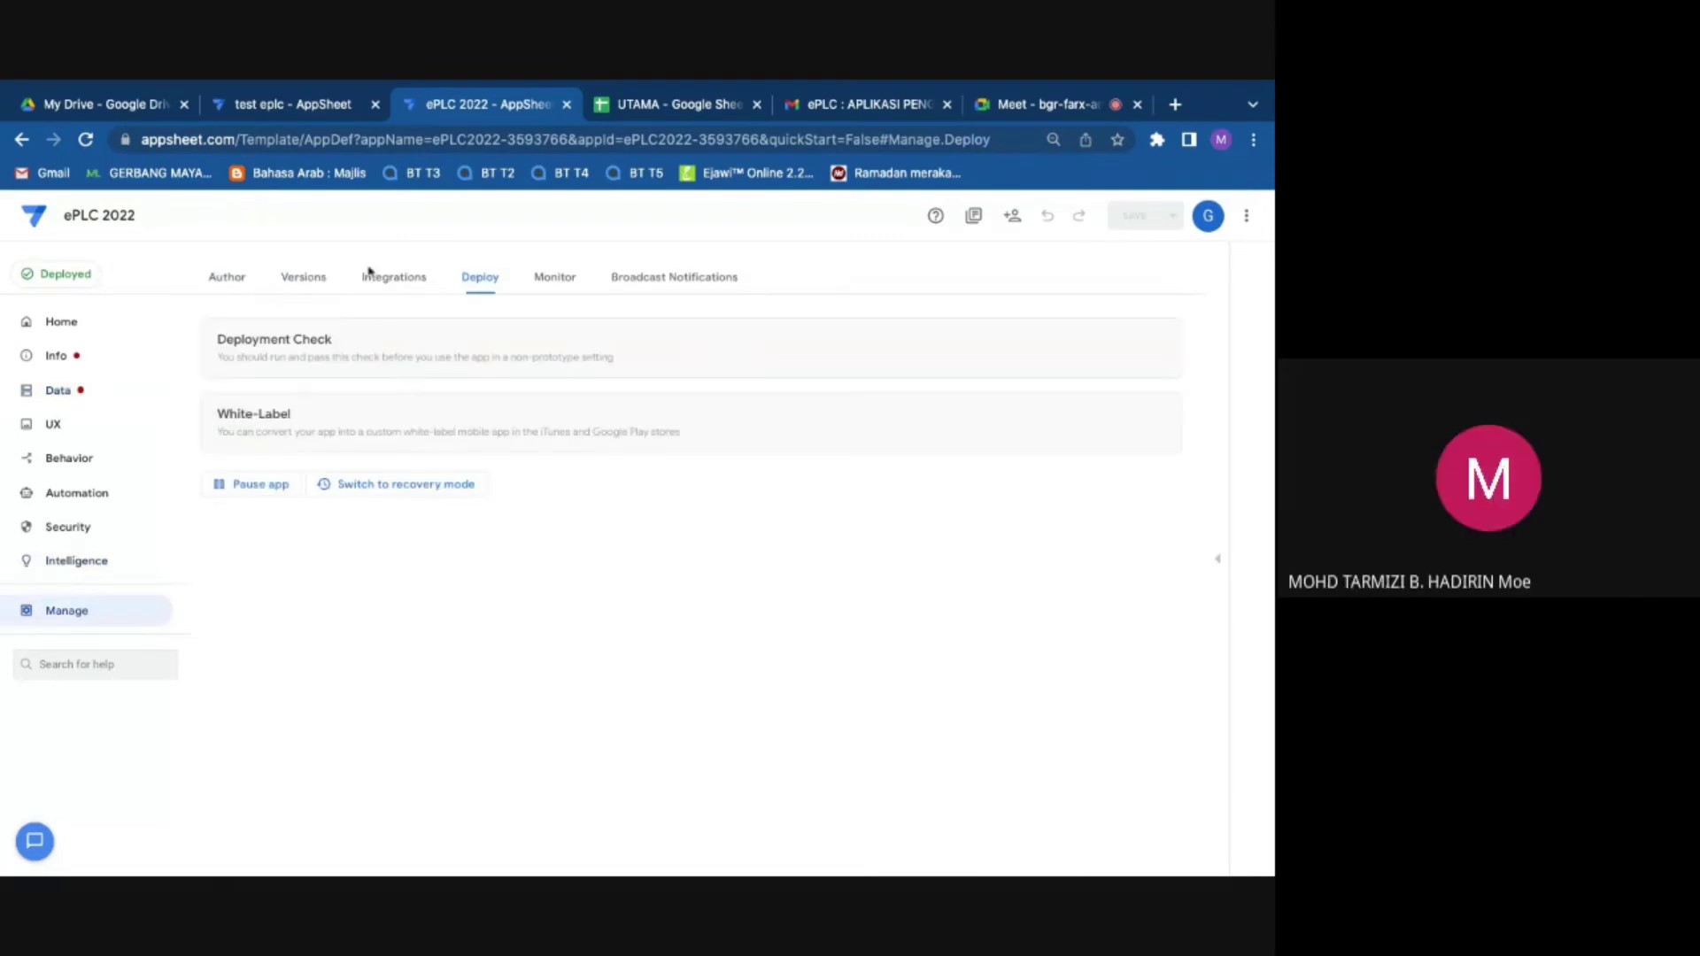
{"action": "left_click", "coordinate": [303, 278]}
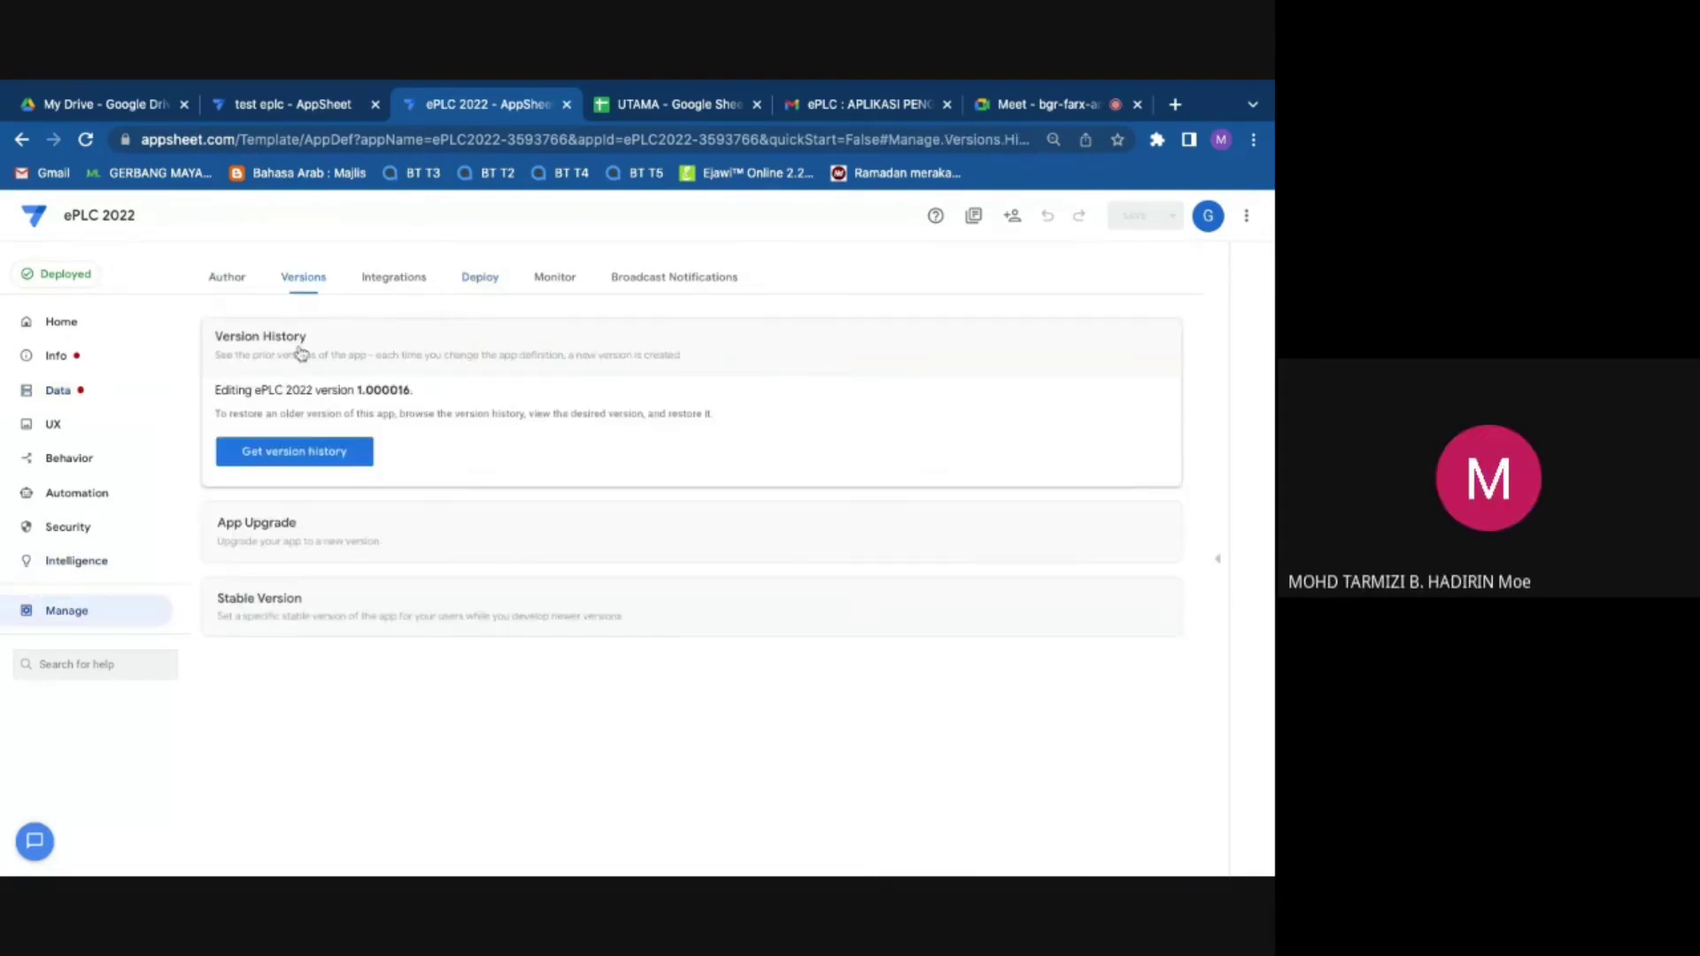
{"action": "left_click", "coordinate": [338, 453]}
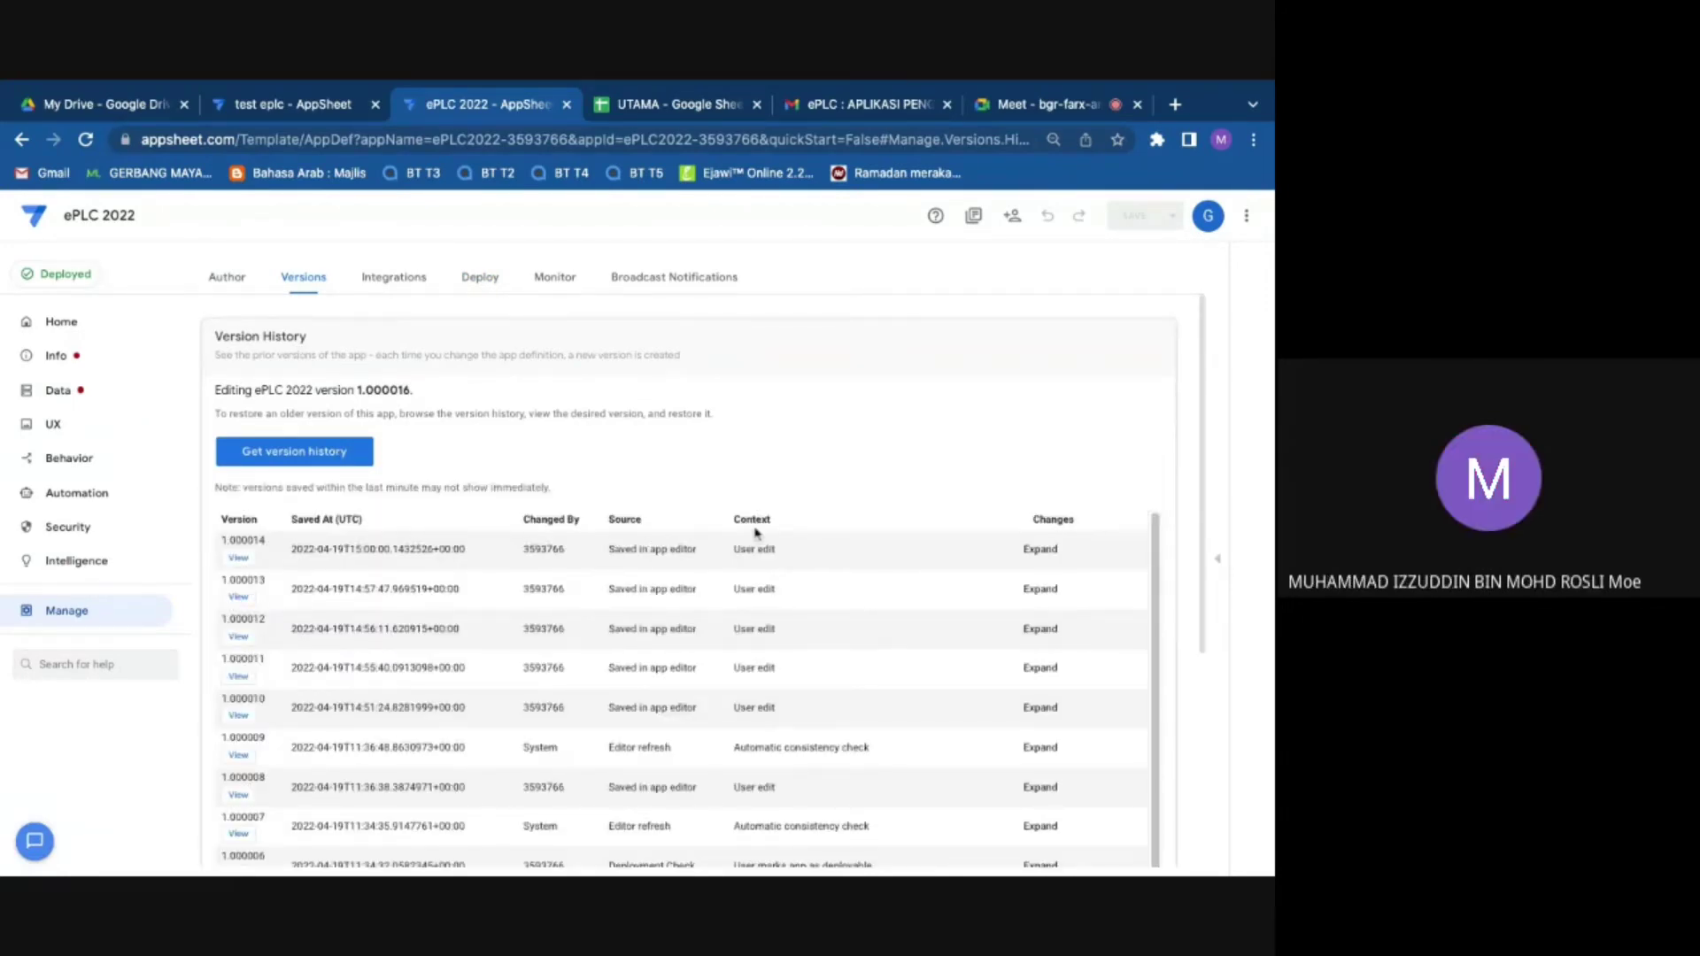
{"action": "scroll", "coordinate": [472, 665], "scroll_direction": "down", "scroll_amount": 3}
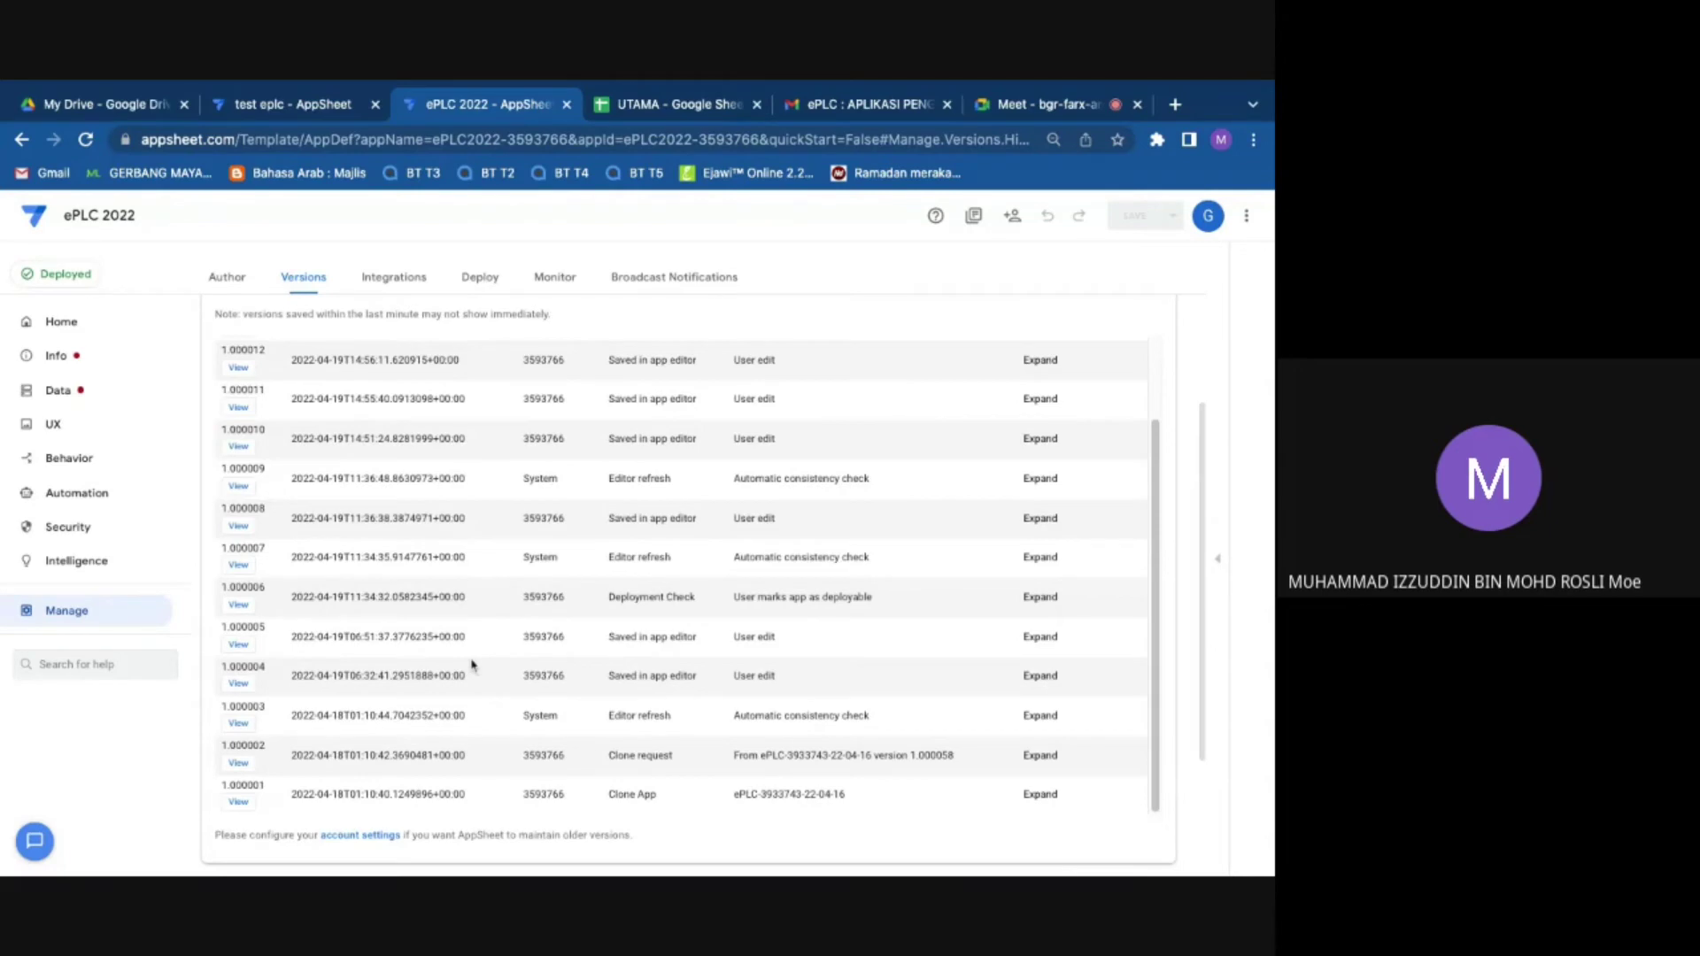
{"action": "scroll", "coordinate": [255, 639], "scroll_direction": "down", "scroll_amount": 2}
{"action": "scroll", "coordinate": [255, 632], "scroll_direction": "up", "scroll_amount": 1}
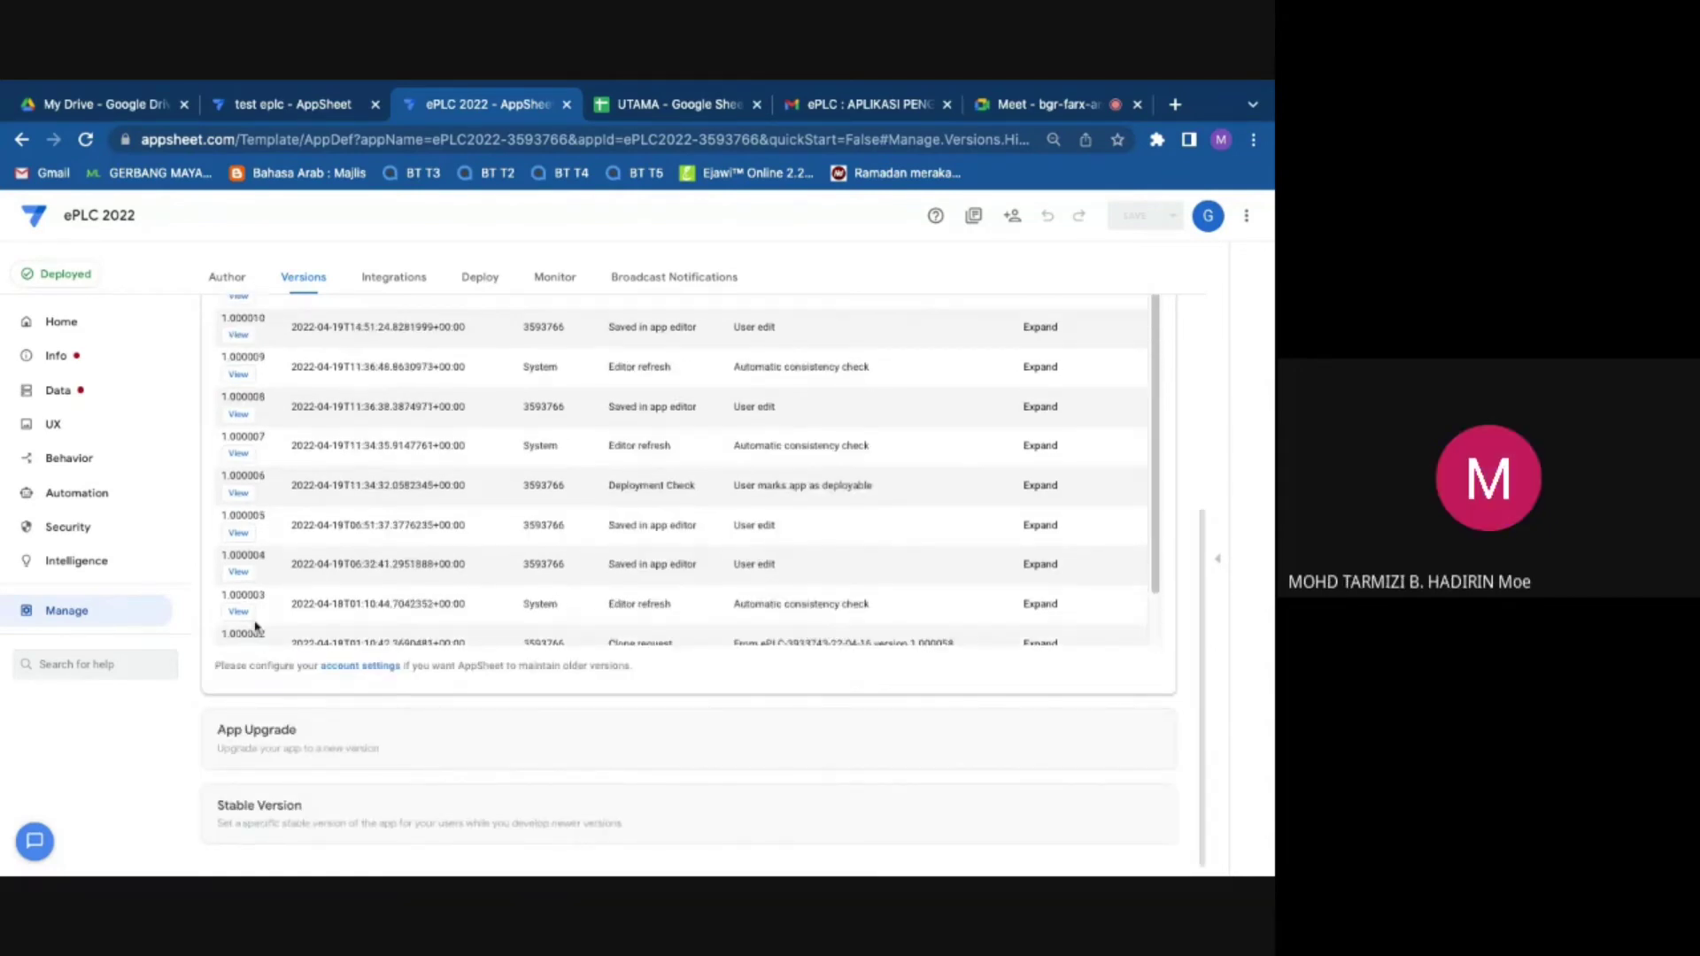
{"action": "scroll", "coordinate": [254, 625], "scroll_direction": "up", "scroll_amount": 5}
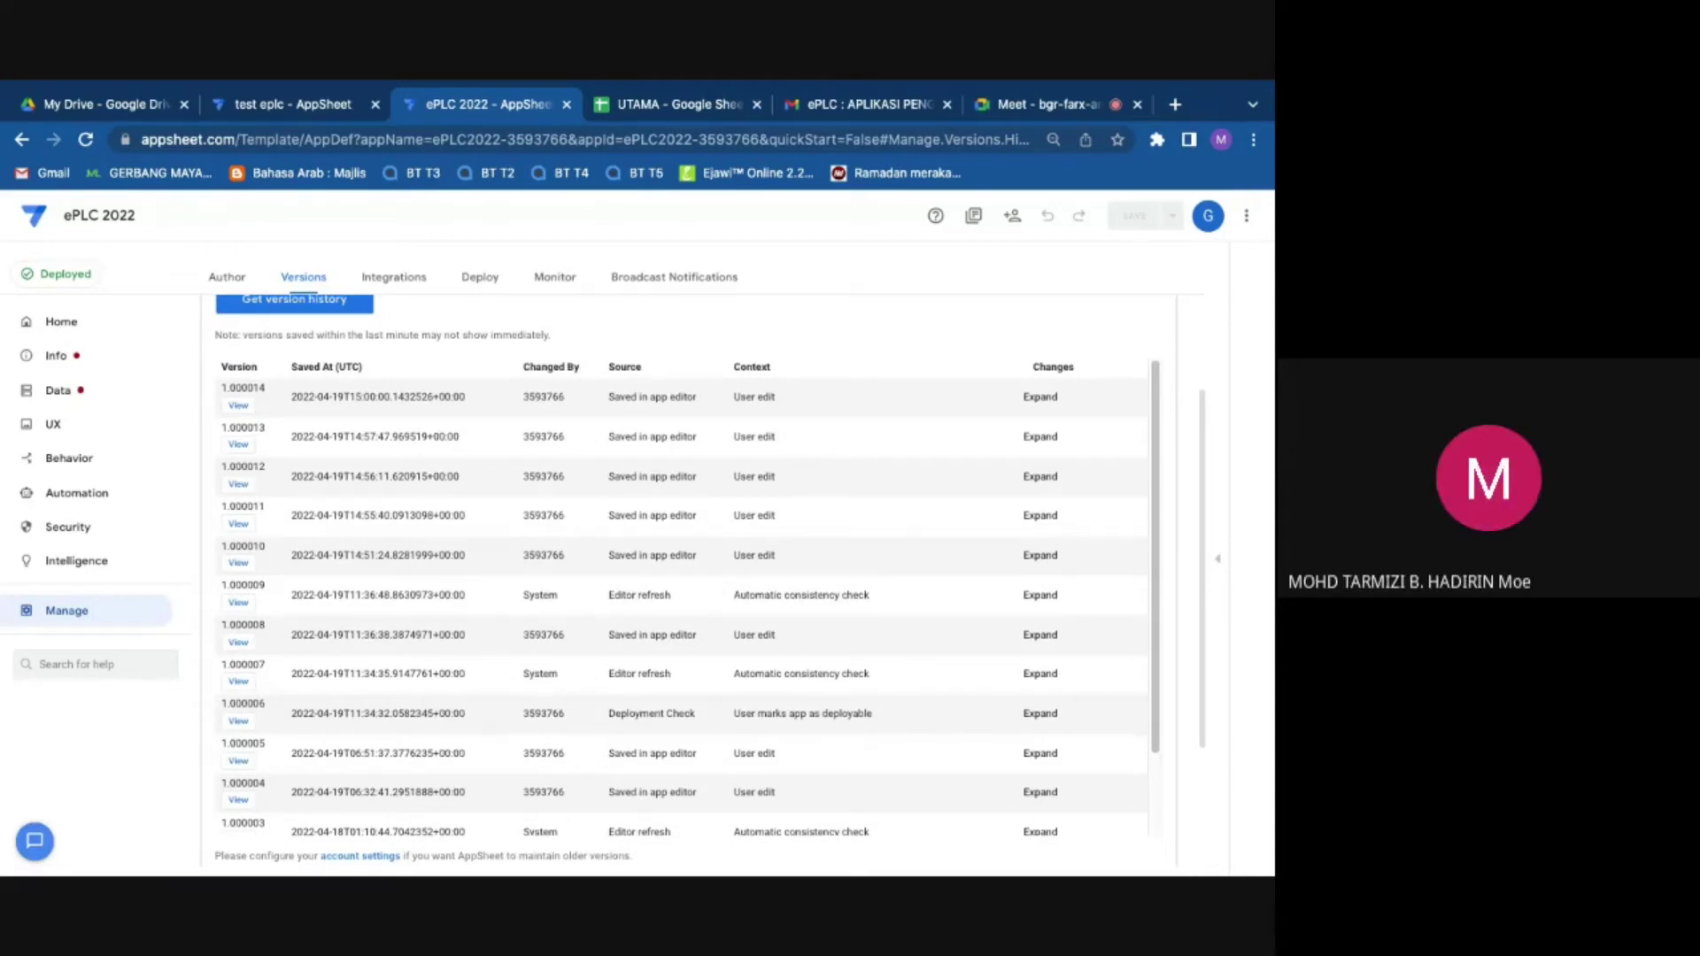
{"action": "scroll", "coordinate": [1182, 633], "scroll_direction": "down", "scroll_amount": 3}
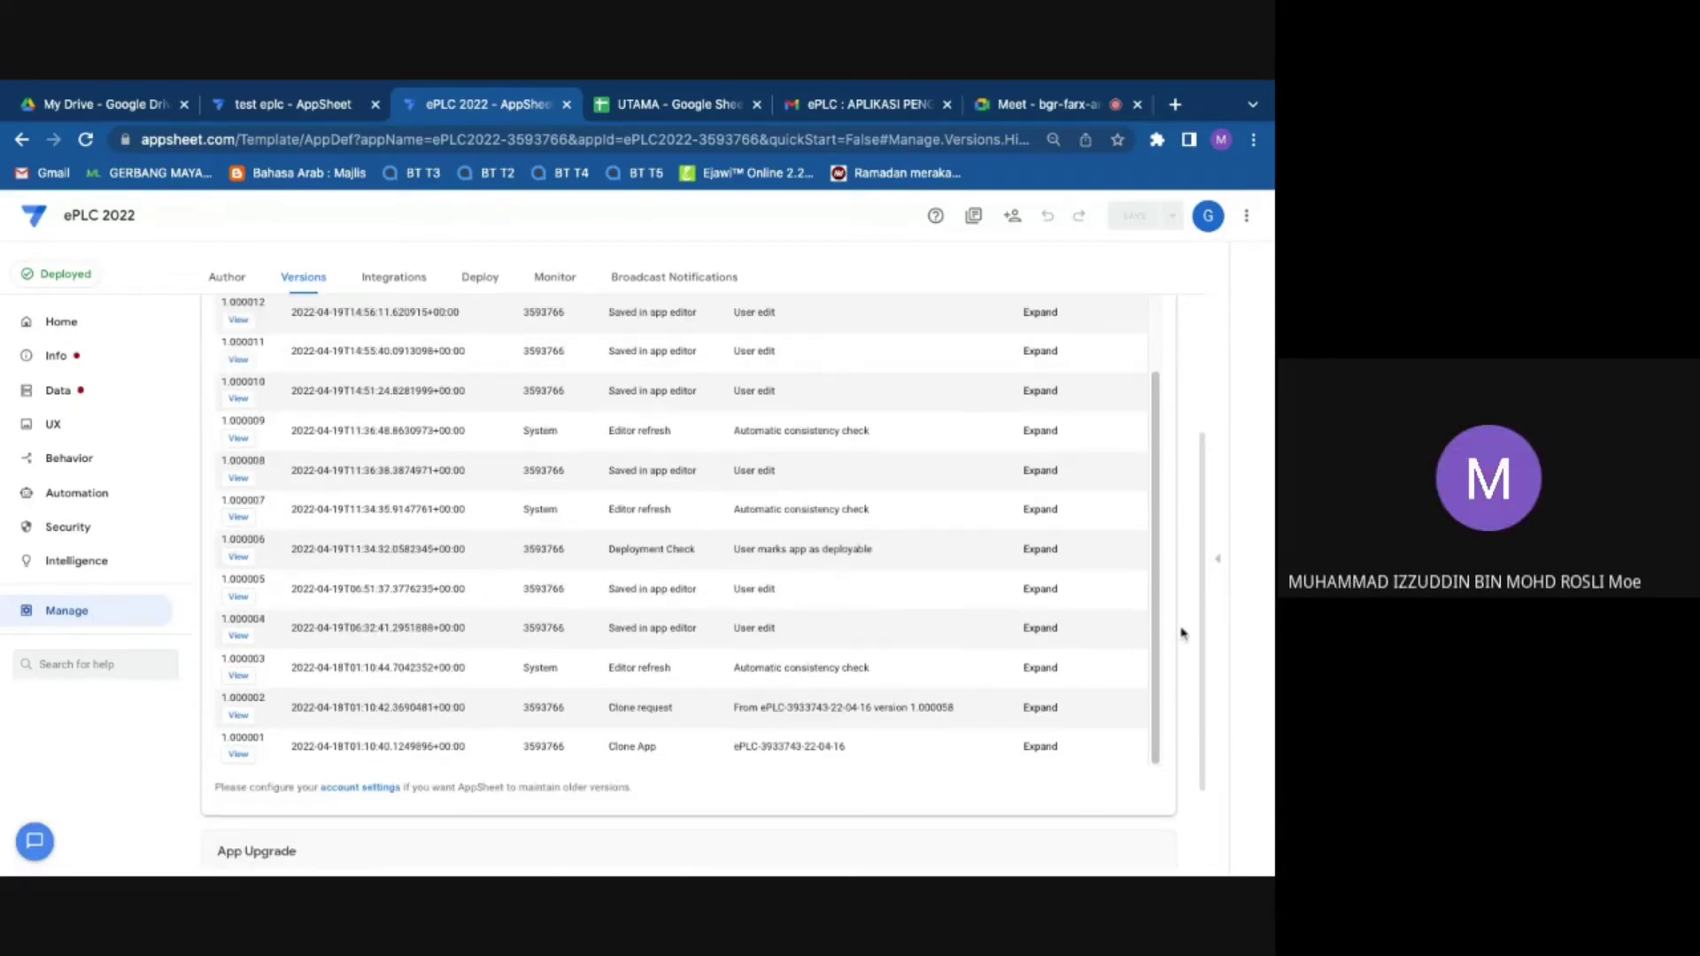
{"action": "left_click", "coordinate": [1217, 558]}
{"action": "scroll", "coordinate": [596, 497], "scroll_direction": "down", "scroll_amount": 2}
{"action": "scroll", "coordinate": [596, 498], "scroll_direction": "up", "scroll_amount": 5}
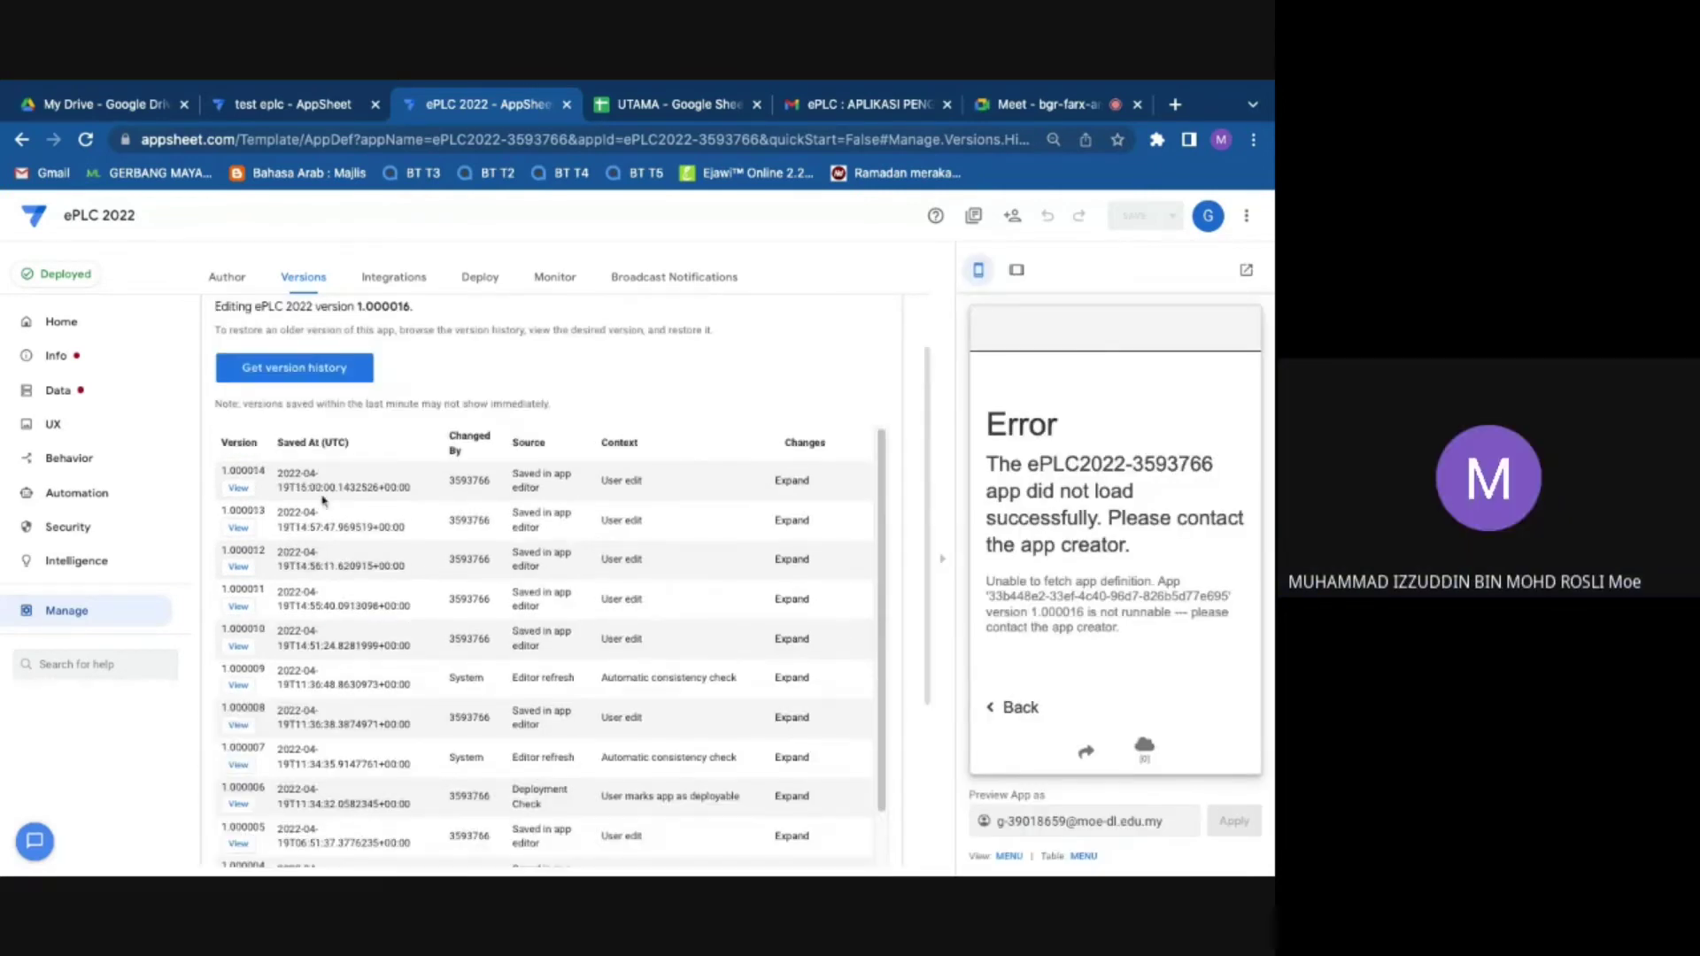
Step: Open version 1.000014 in a new tab, then open the oldest version 1.000001 too
{"action": "left_click", "coordinate": [239, 568]}
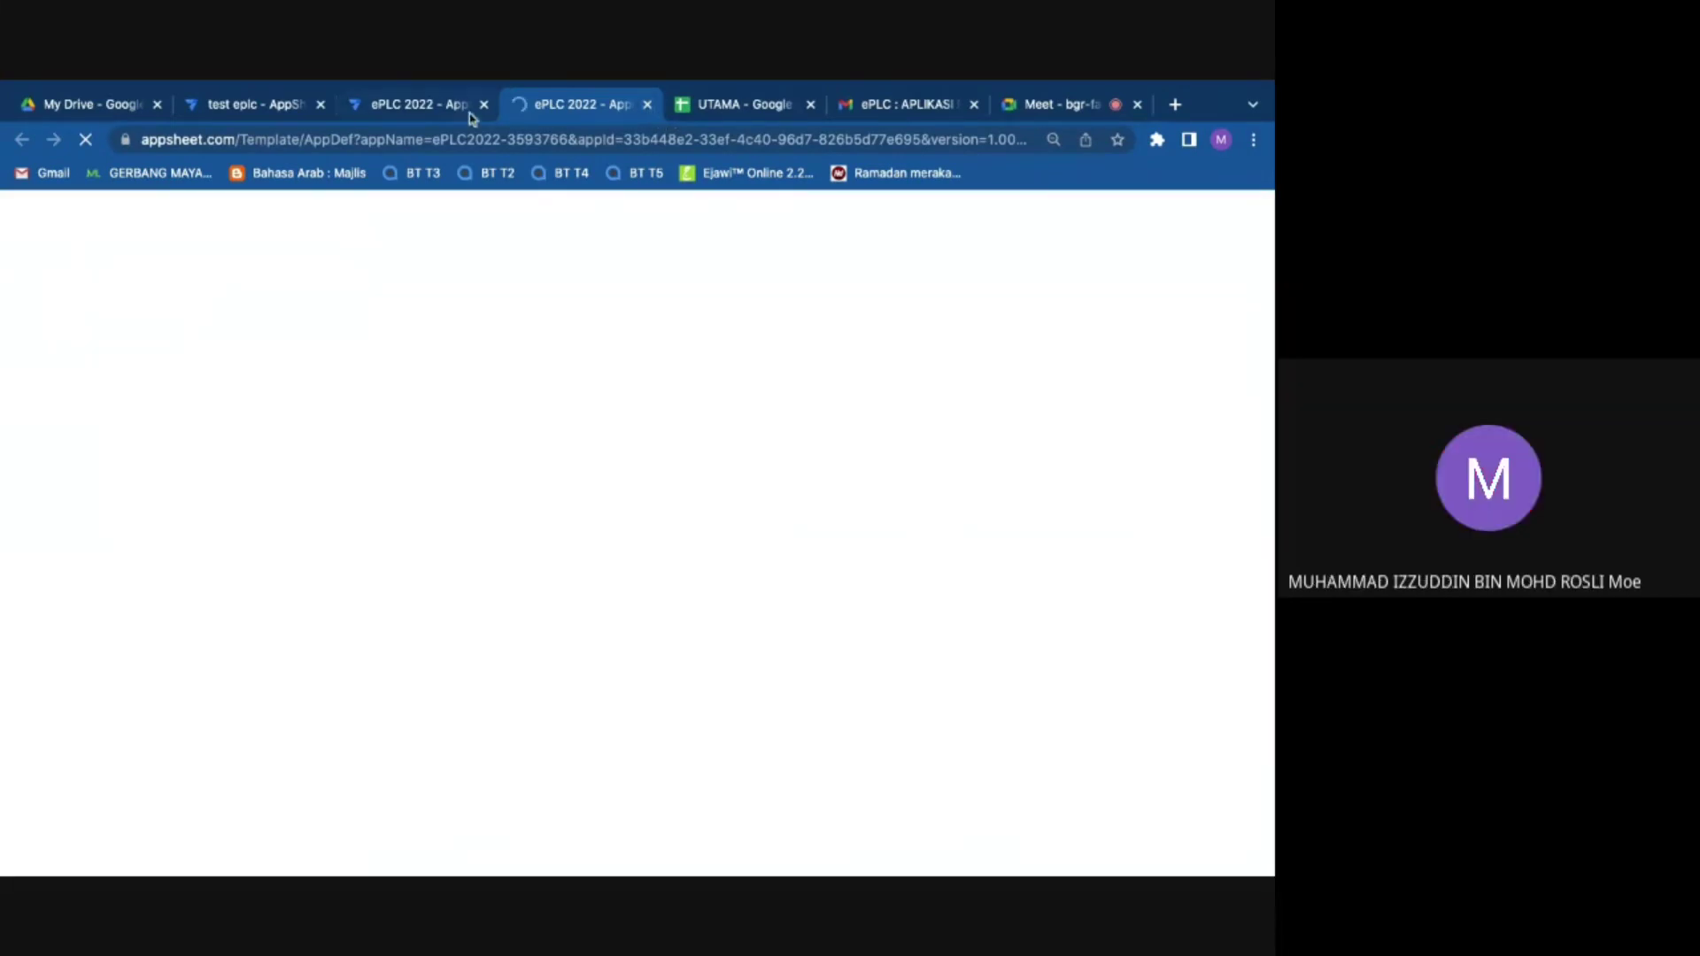
{"action": "left_click", "coordinate": [467, 113]}
{"action": "scroll", "coordinate": [344, 745], "scroll_direction": "down", "scroll_amount": 5}
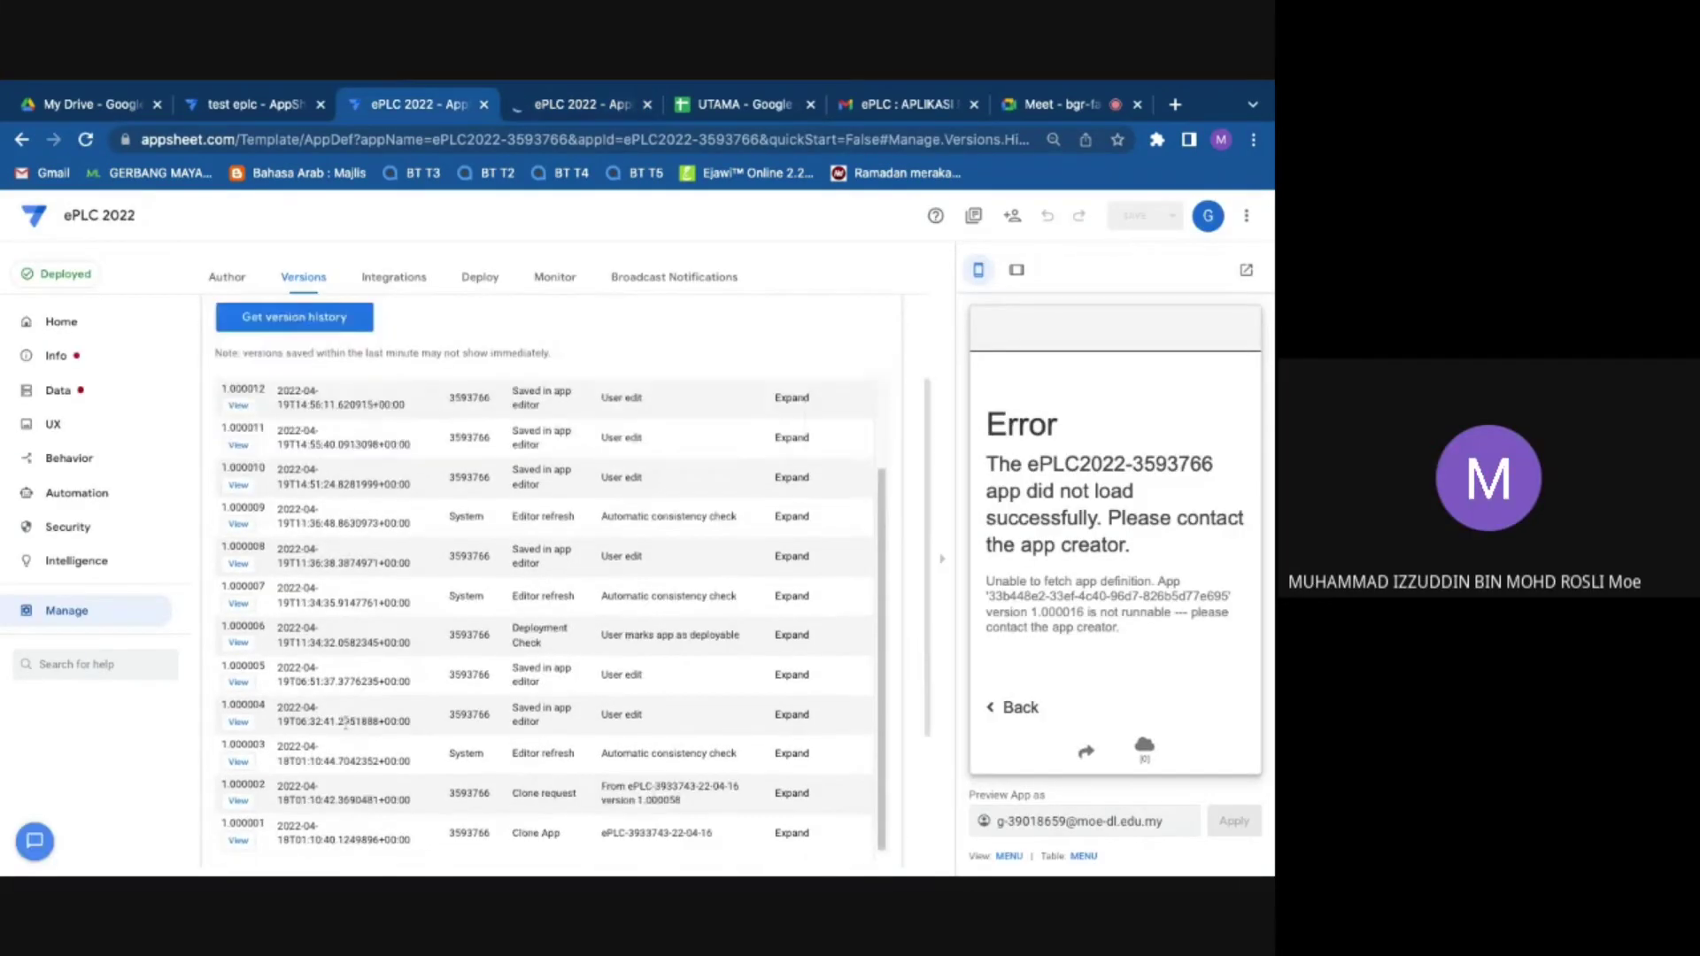
{"action": "scroll", "coordinate": [384, 618], "scroll_direction": "down", "scroll_amount": 1}
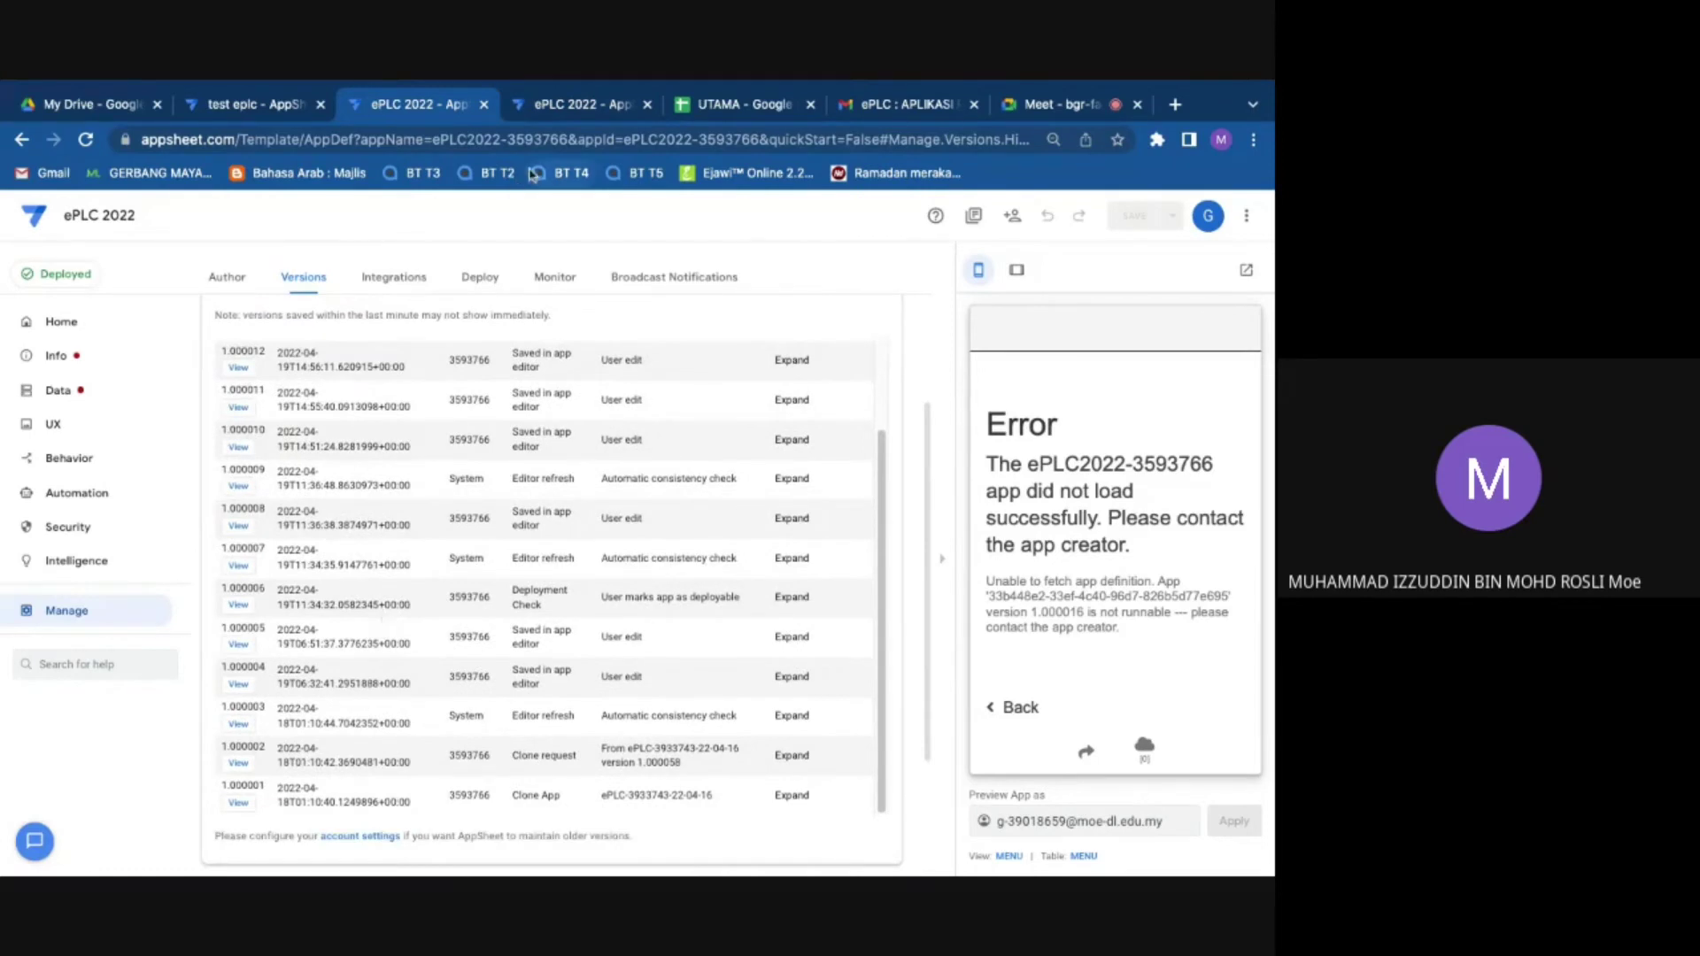
{"action": "left_click", "coordinate": [561, 102]}
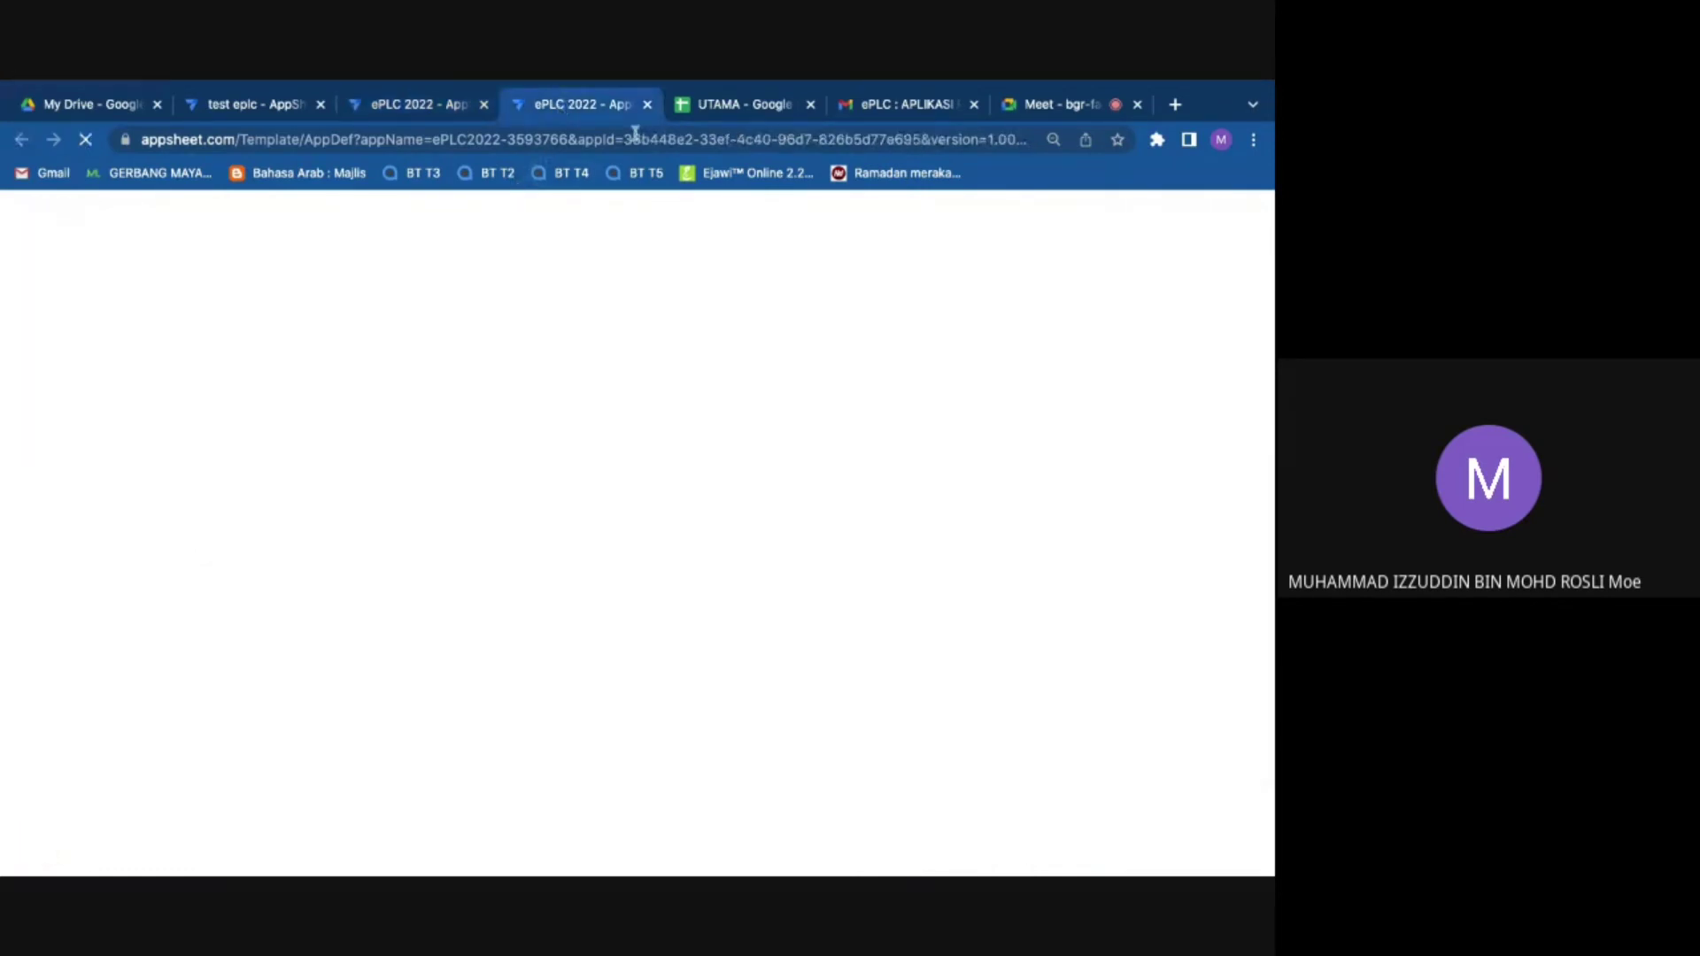
{"action": "left_click", "coordinate": [430, 116]}
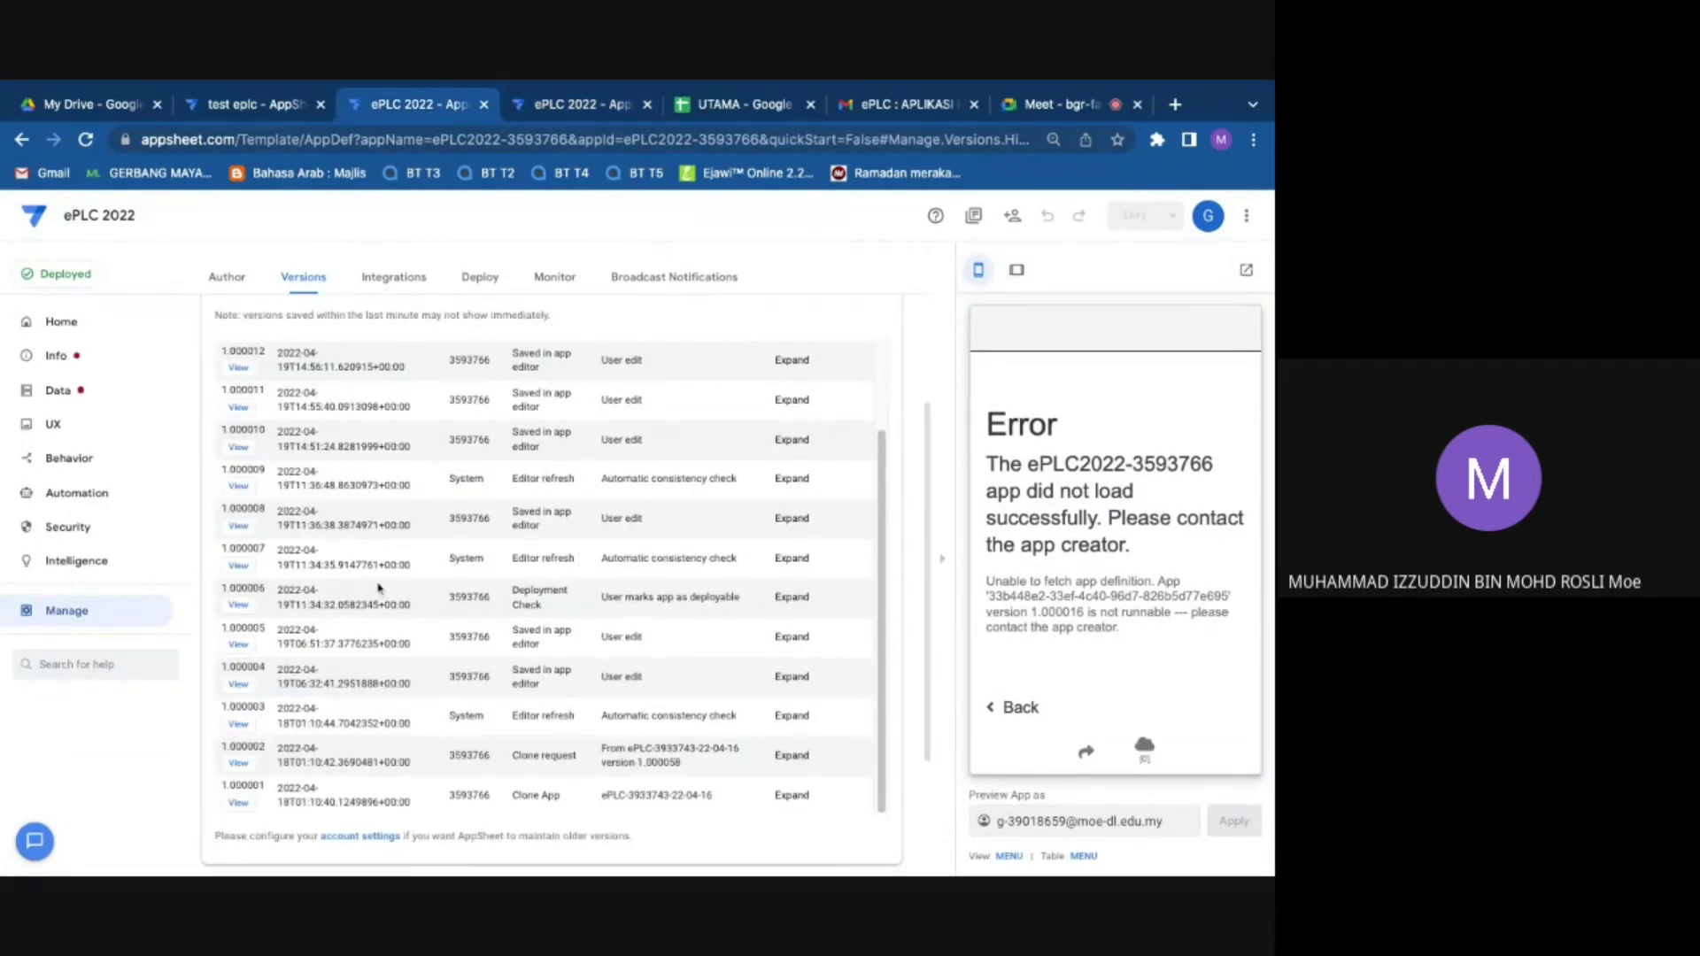
{"action": "scroll", "coordinate": [375, 582], "scroll_direction": "down", "scroll_amount": 1}
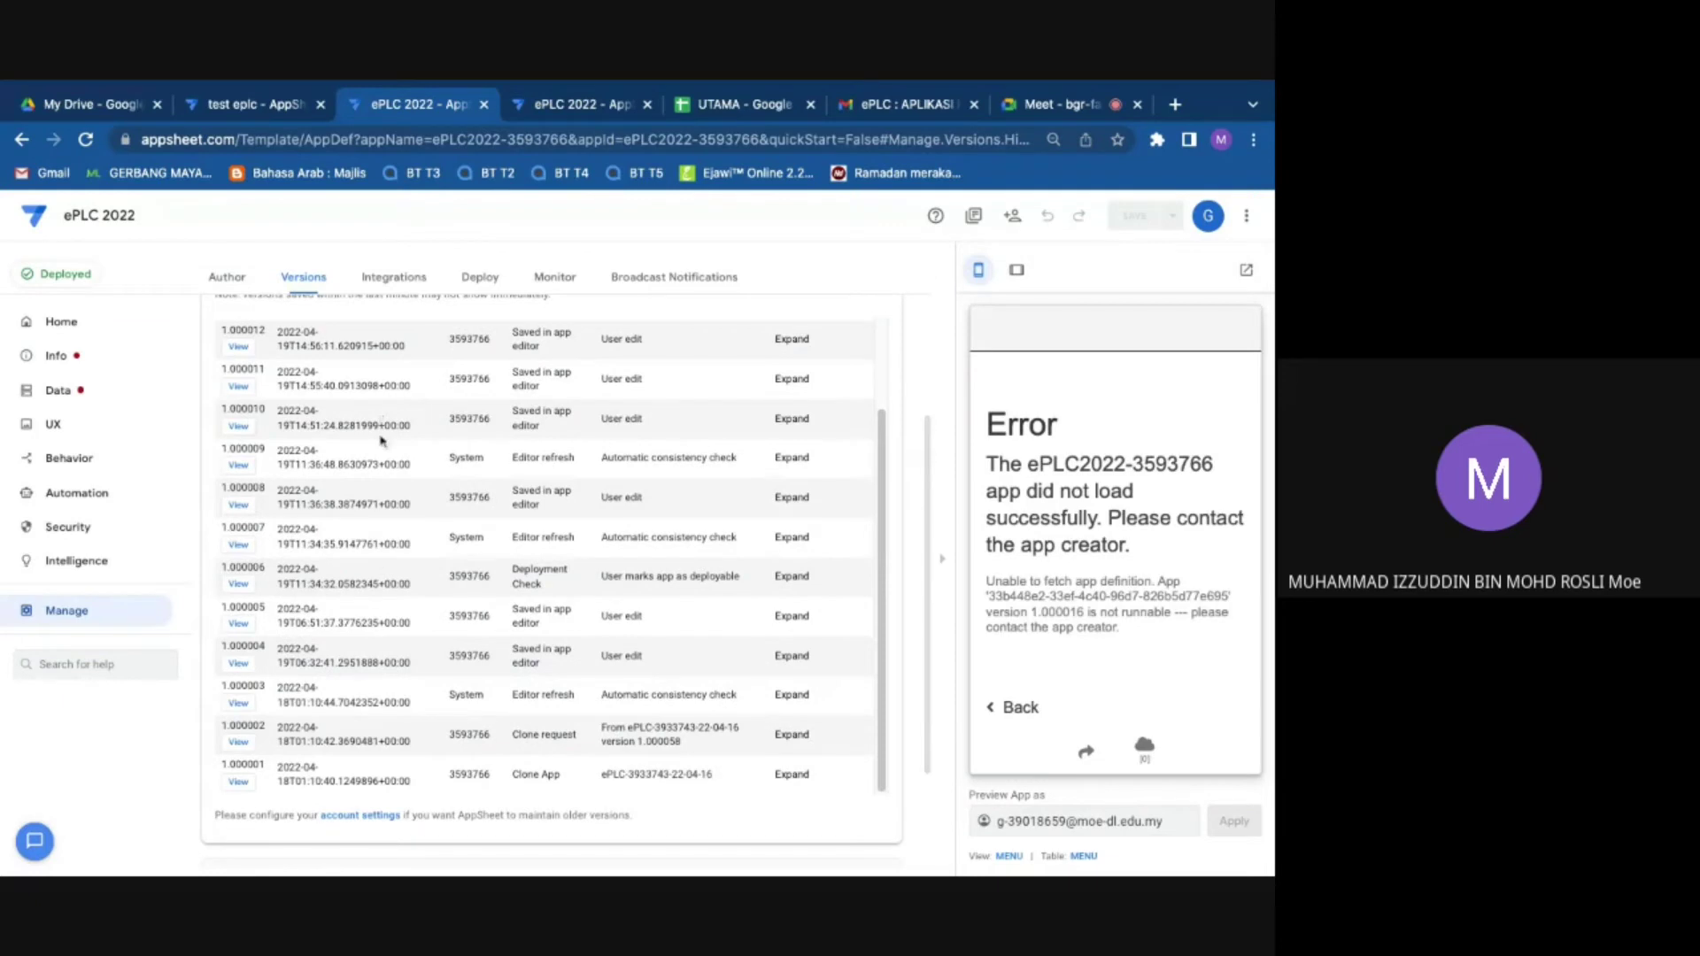
{"action": "scroll", "coordinate": [257, 664], "scroll_direction": "down", "scroll_amount": 2}
{"action": "left_click", "coordinate": [240, 633]}
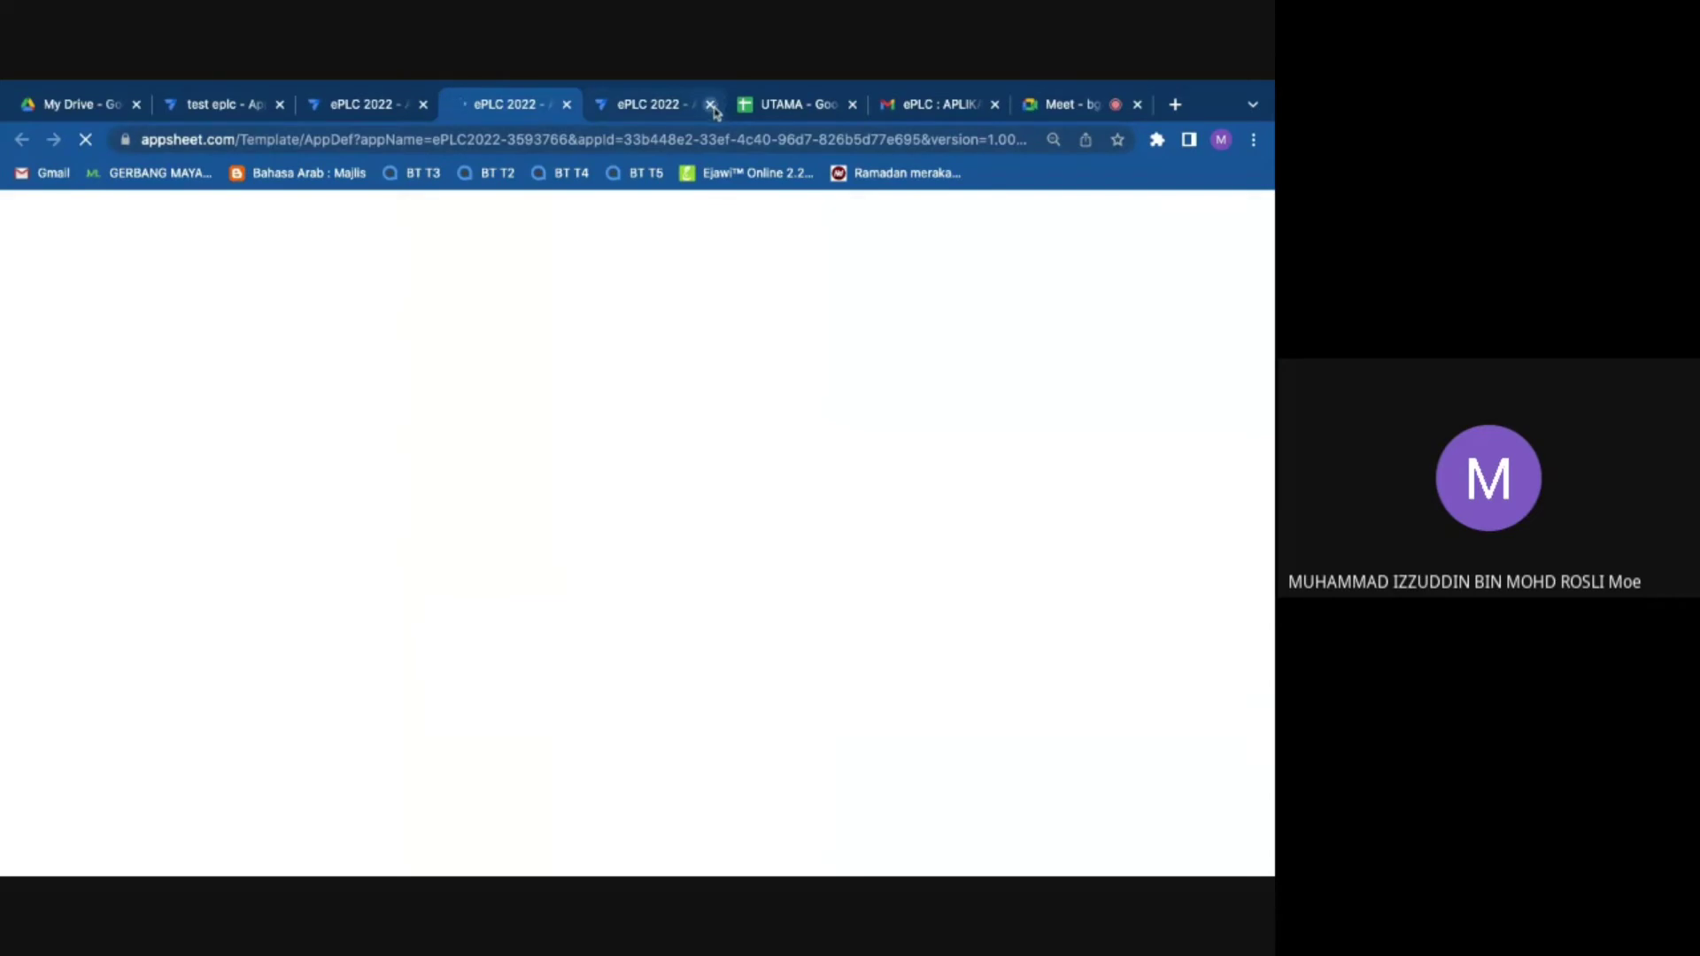
Step: Close the version 1.000014 tab and restore version 1.000001 as the current version
{"action": "left_click", "coordinate": [710, 104]}
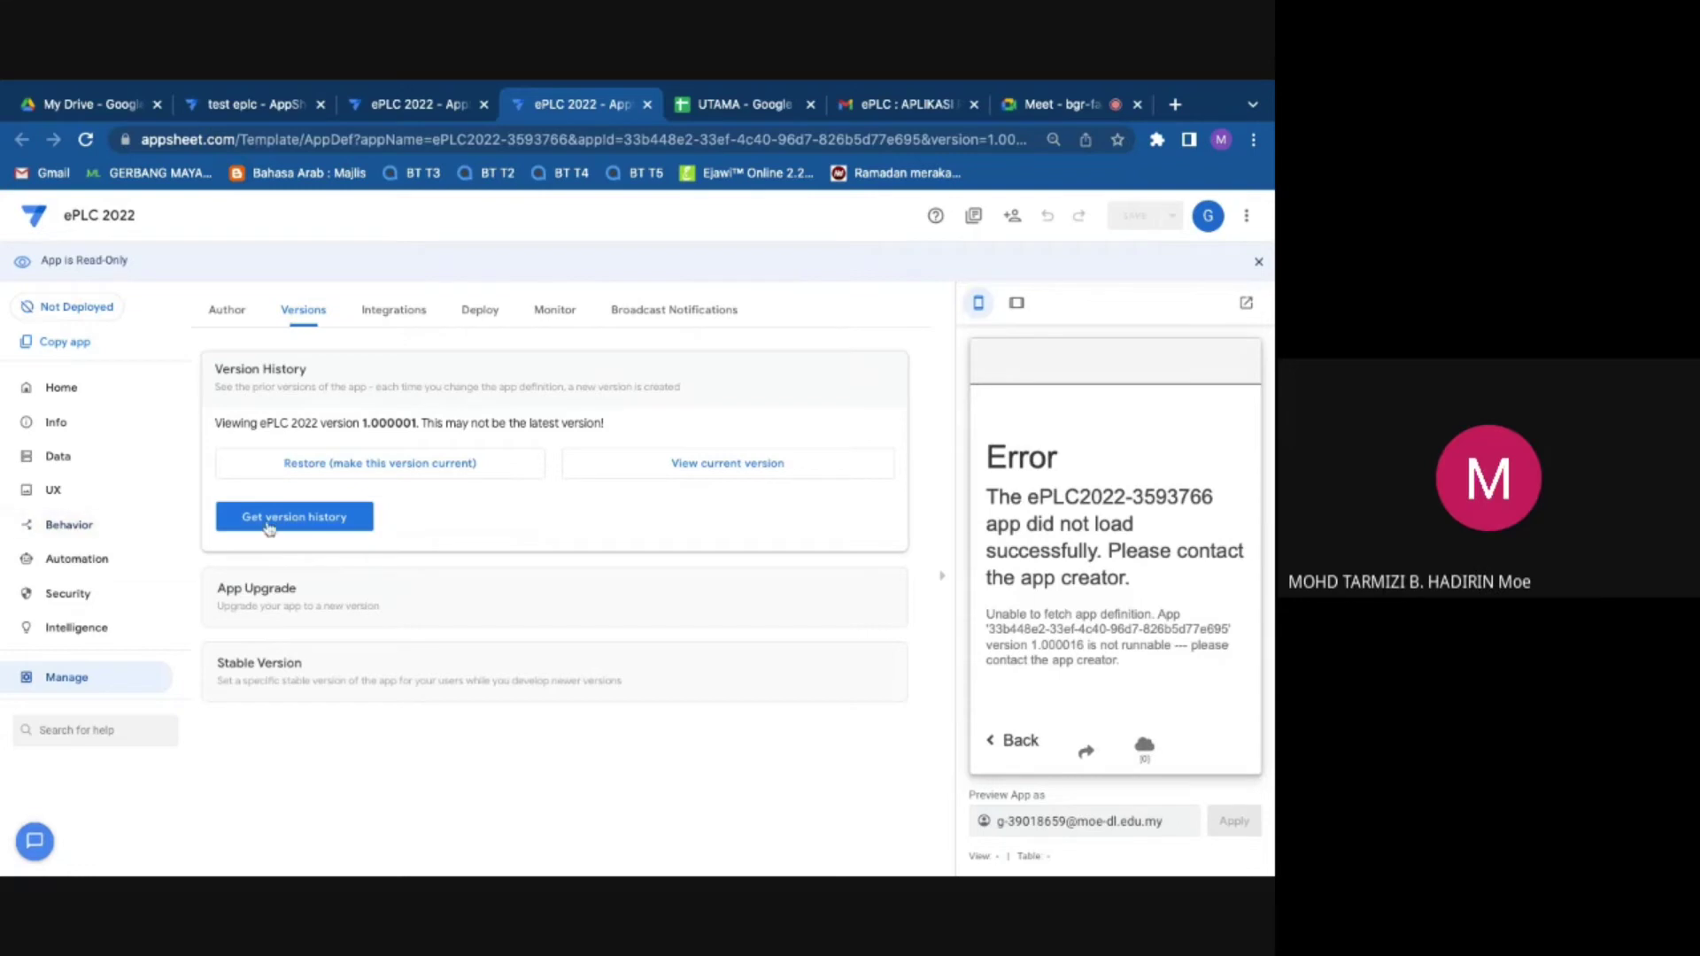
{"action": "left_click", "coordinate": [443, 479]}
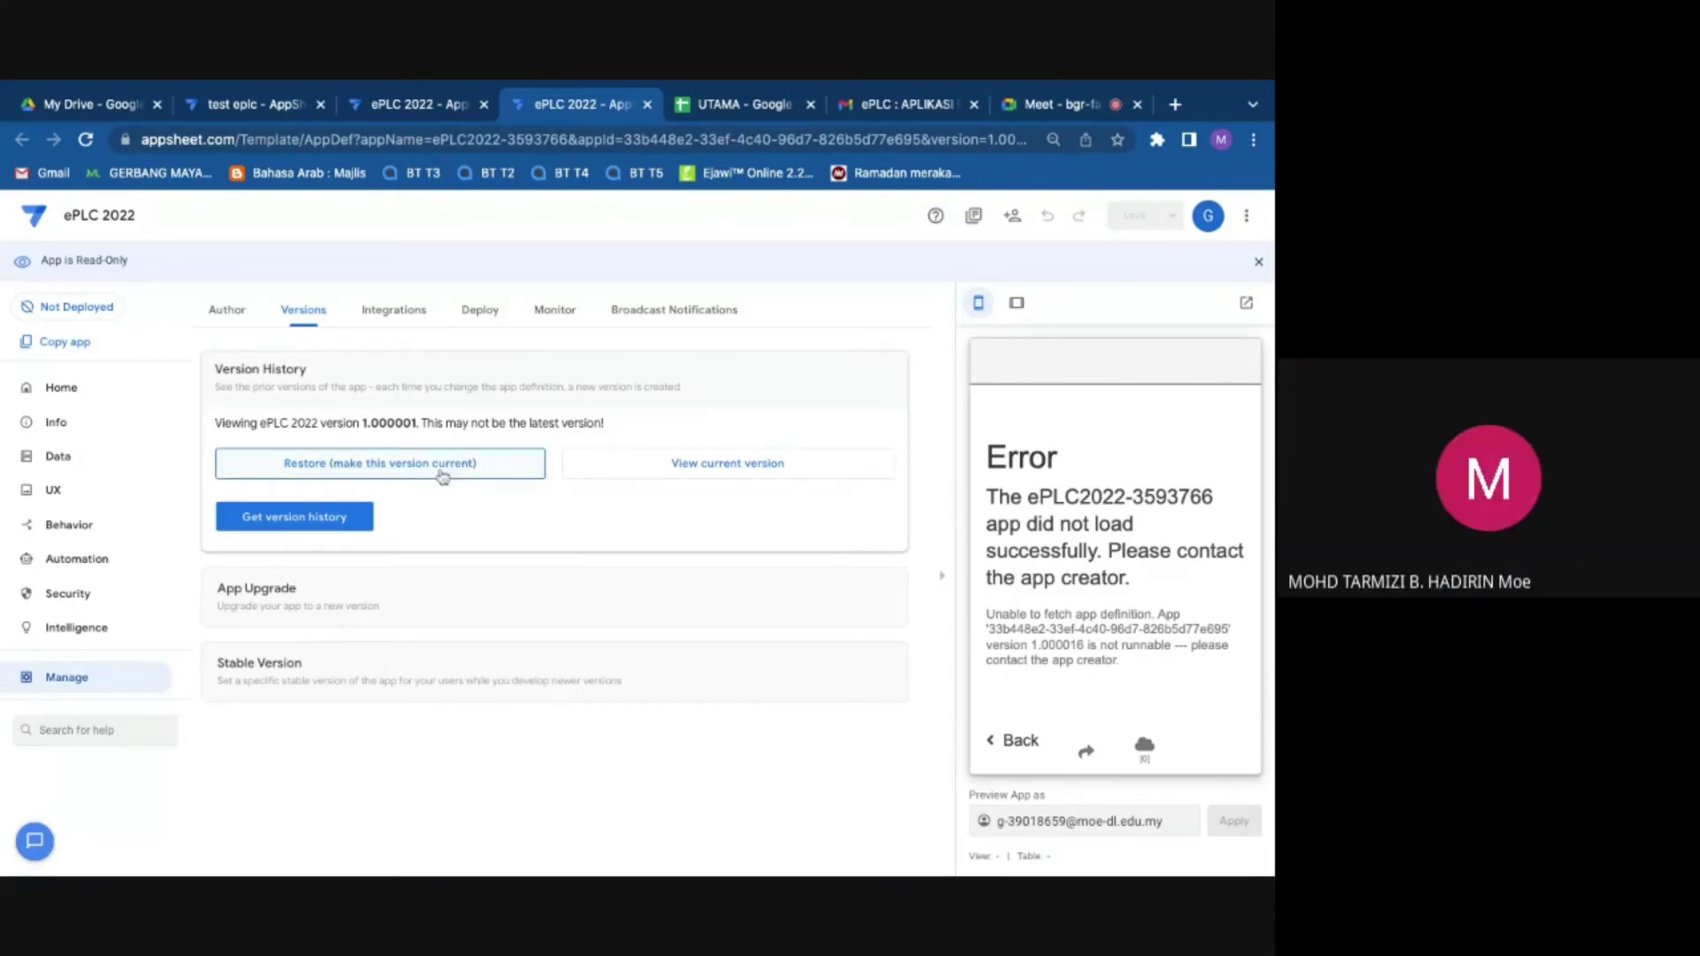
{"action": "left_click", "coordinate": [442, 477]}
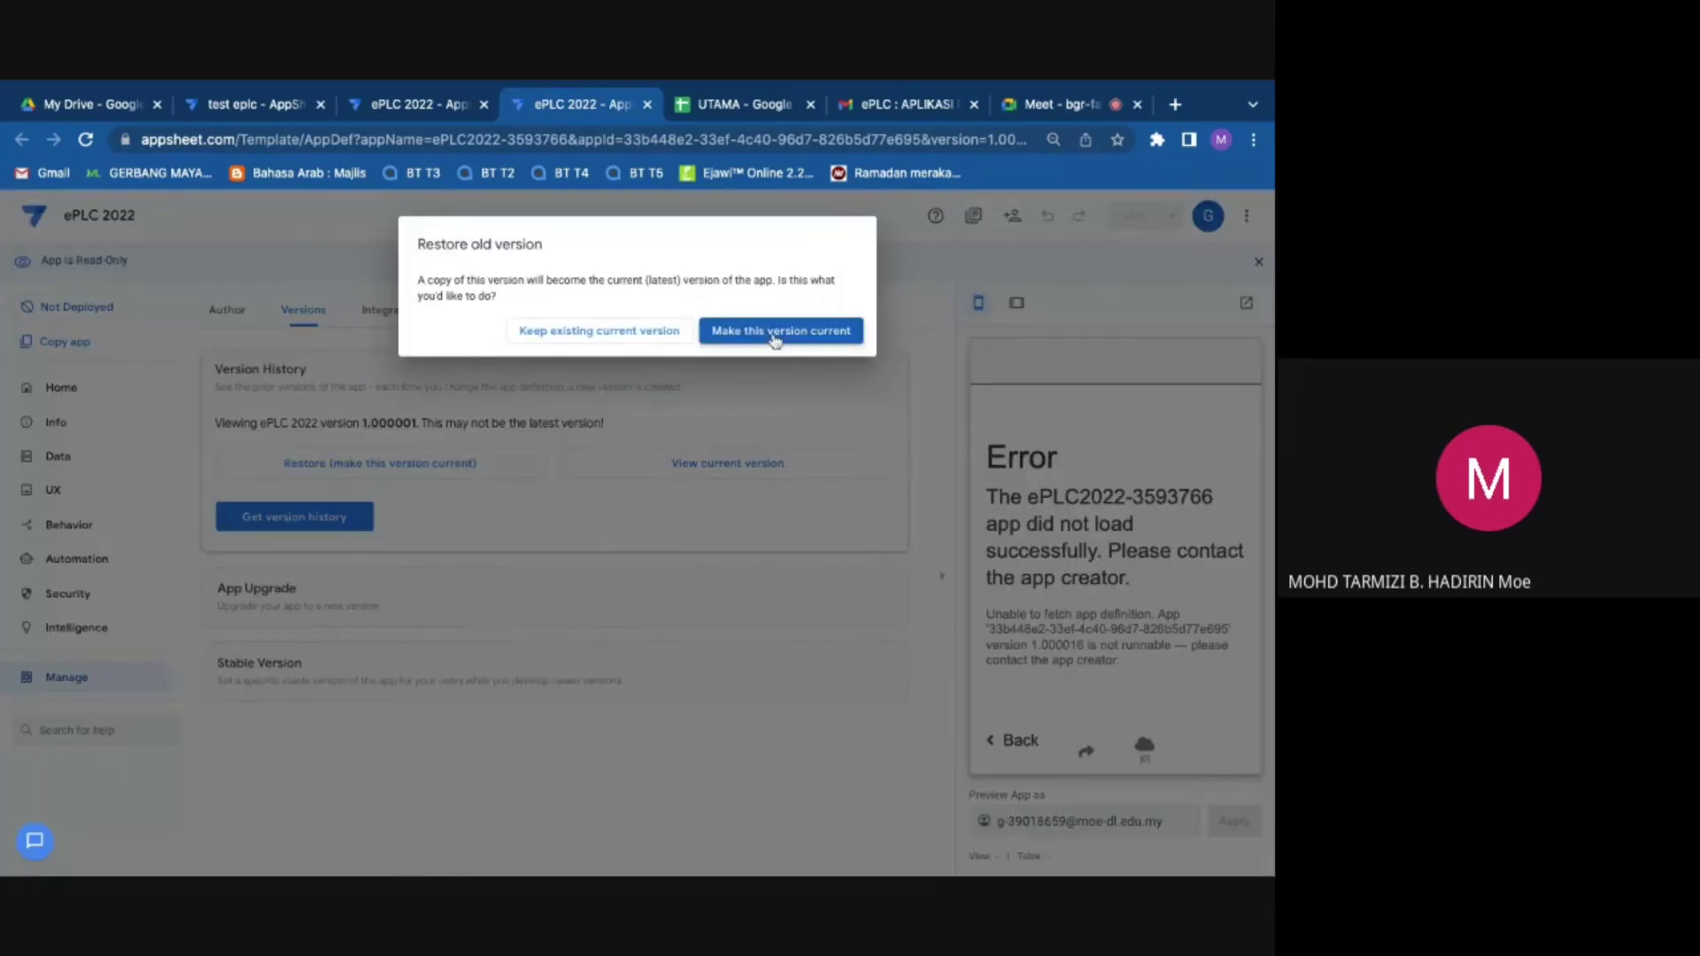
{"action": "left_click", "coordinate": [774, 333]}
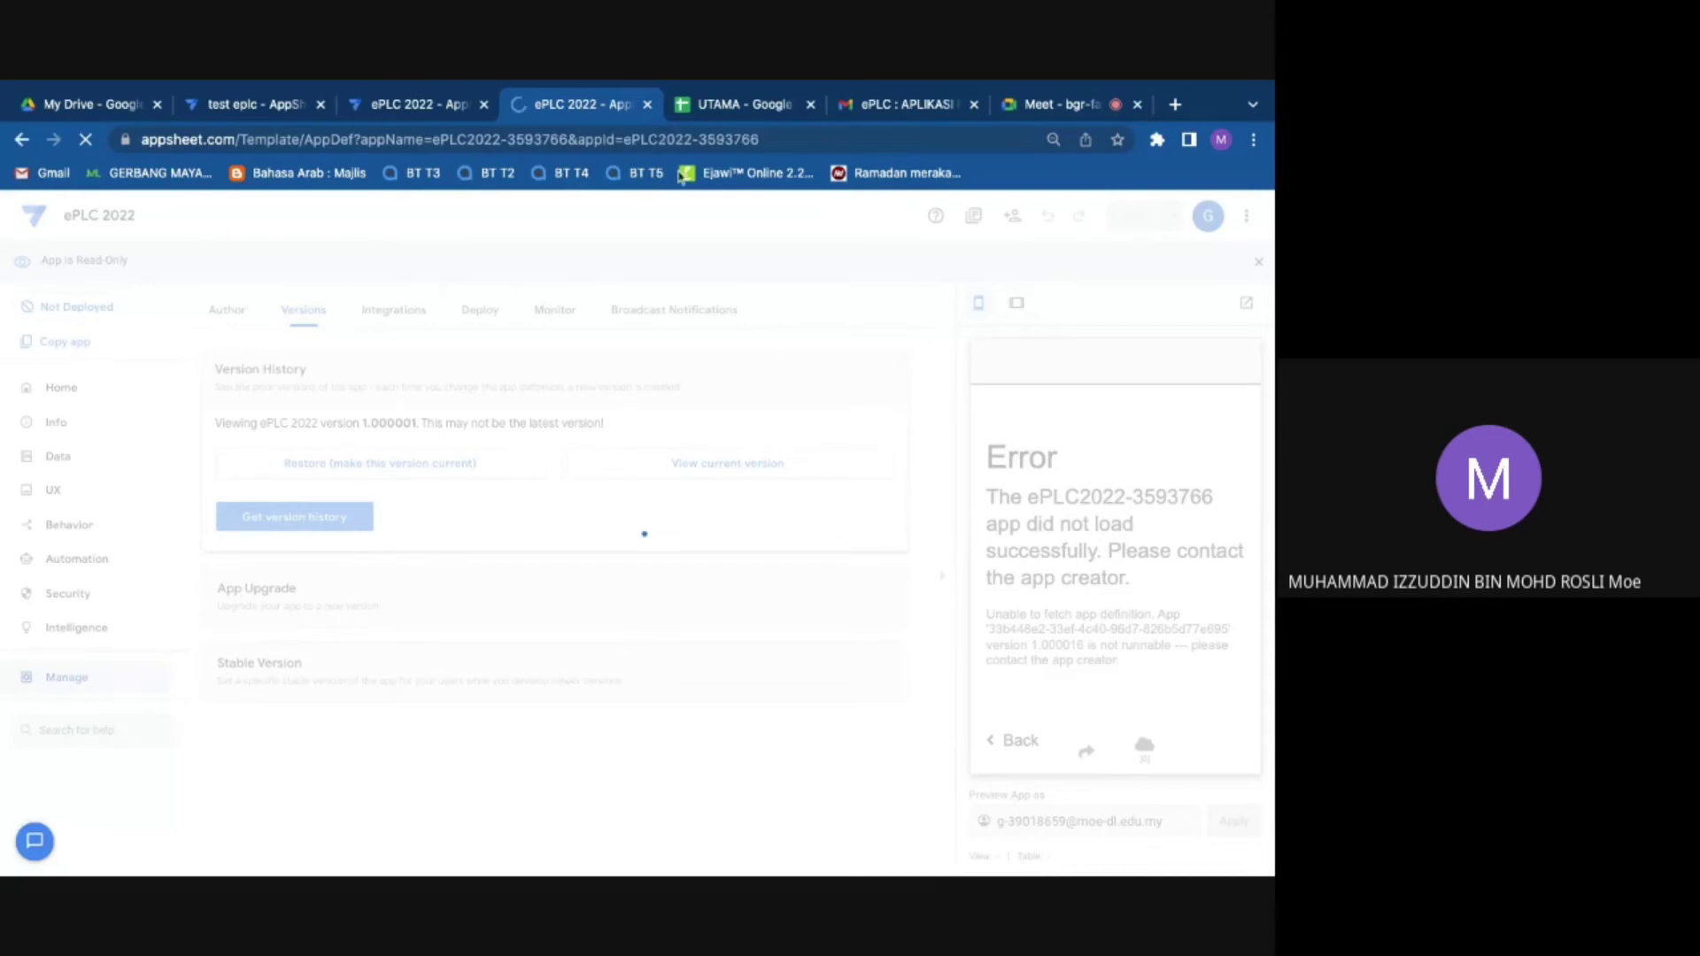
{"action": "left_click", "coordinate": [735, 107]}
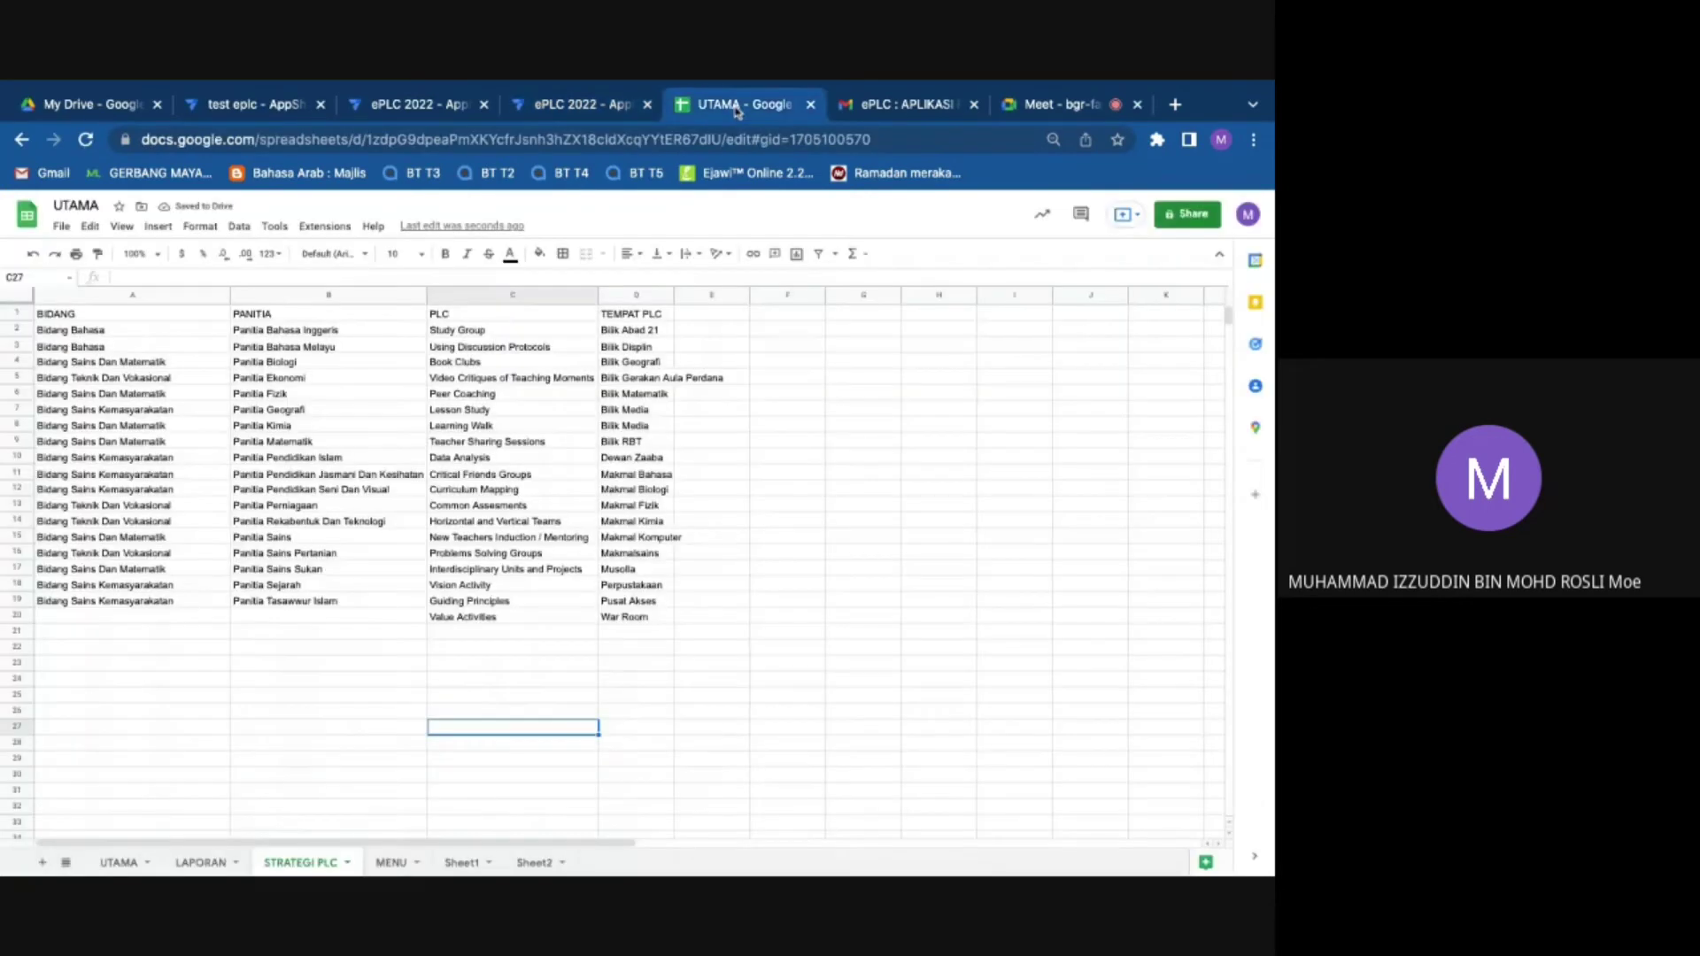
Step: Return from the STRATEGI PLC spreadsheet to the ePLC 2022 editor, now at version 1.000018
{"action": "left_click", "coordinate": [608, 105]}
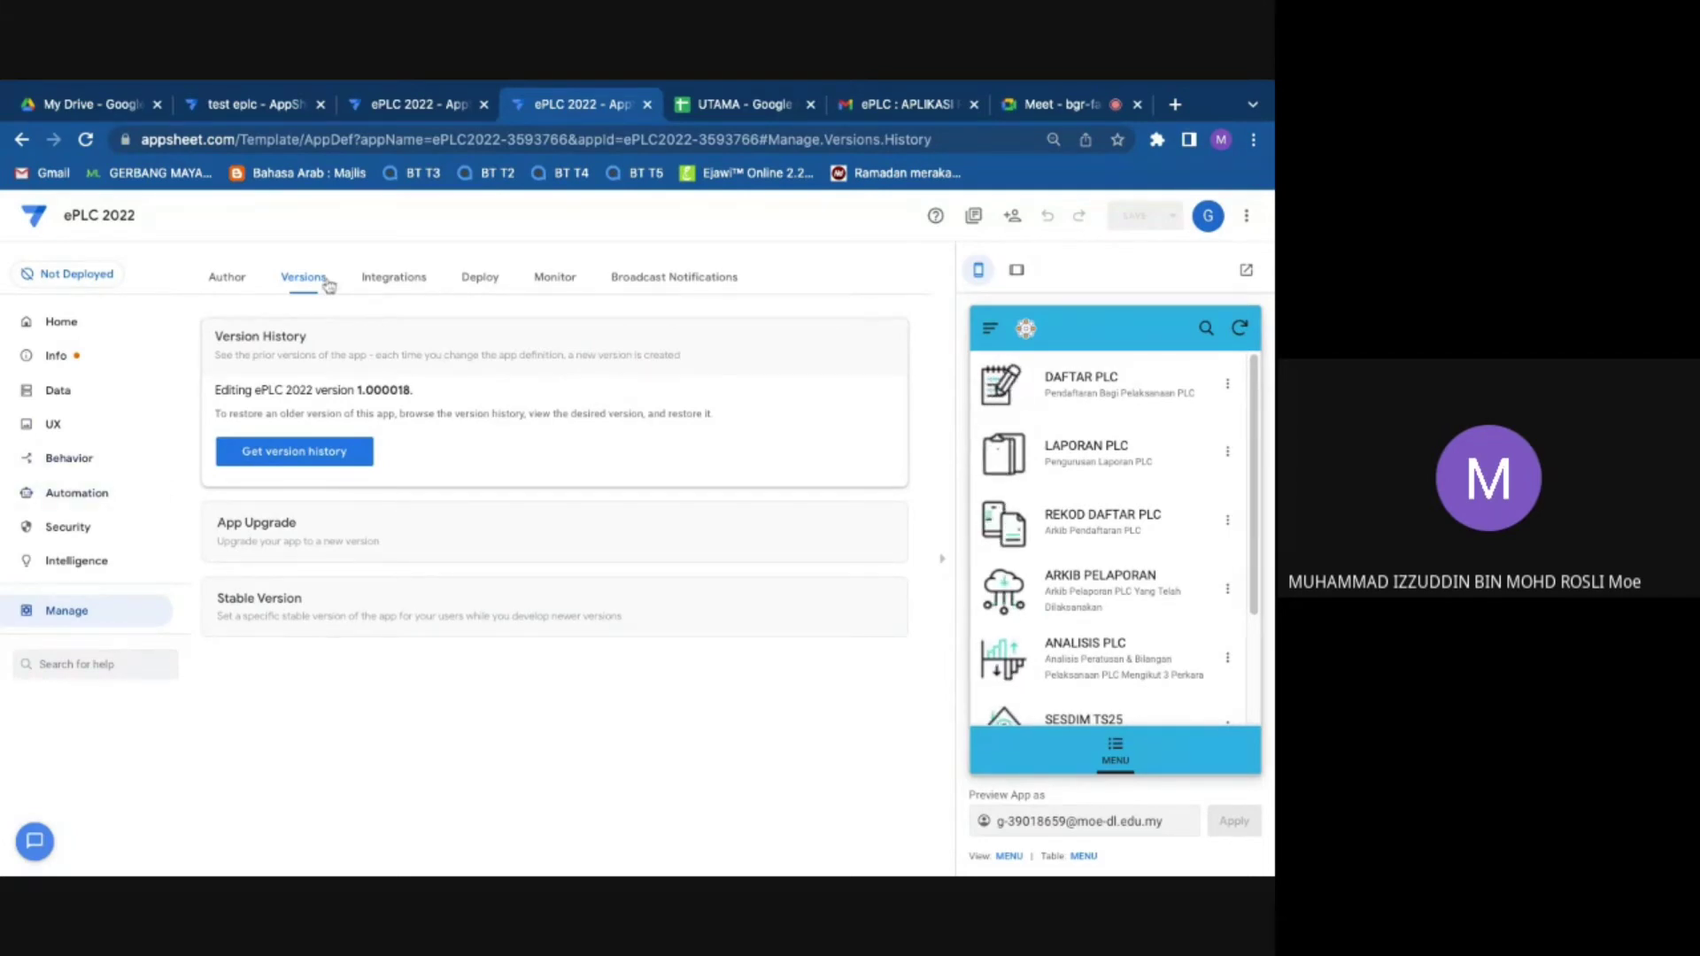
Step: Open the DATASEMASA data from the tables list, close the UTAMA sheet, and return to the editor
{"action": "left_click", "coordinate": [88, 390]}
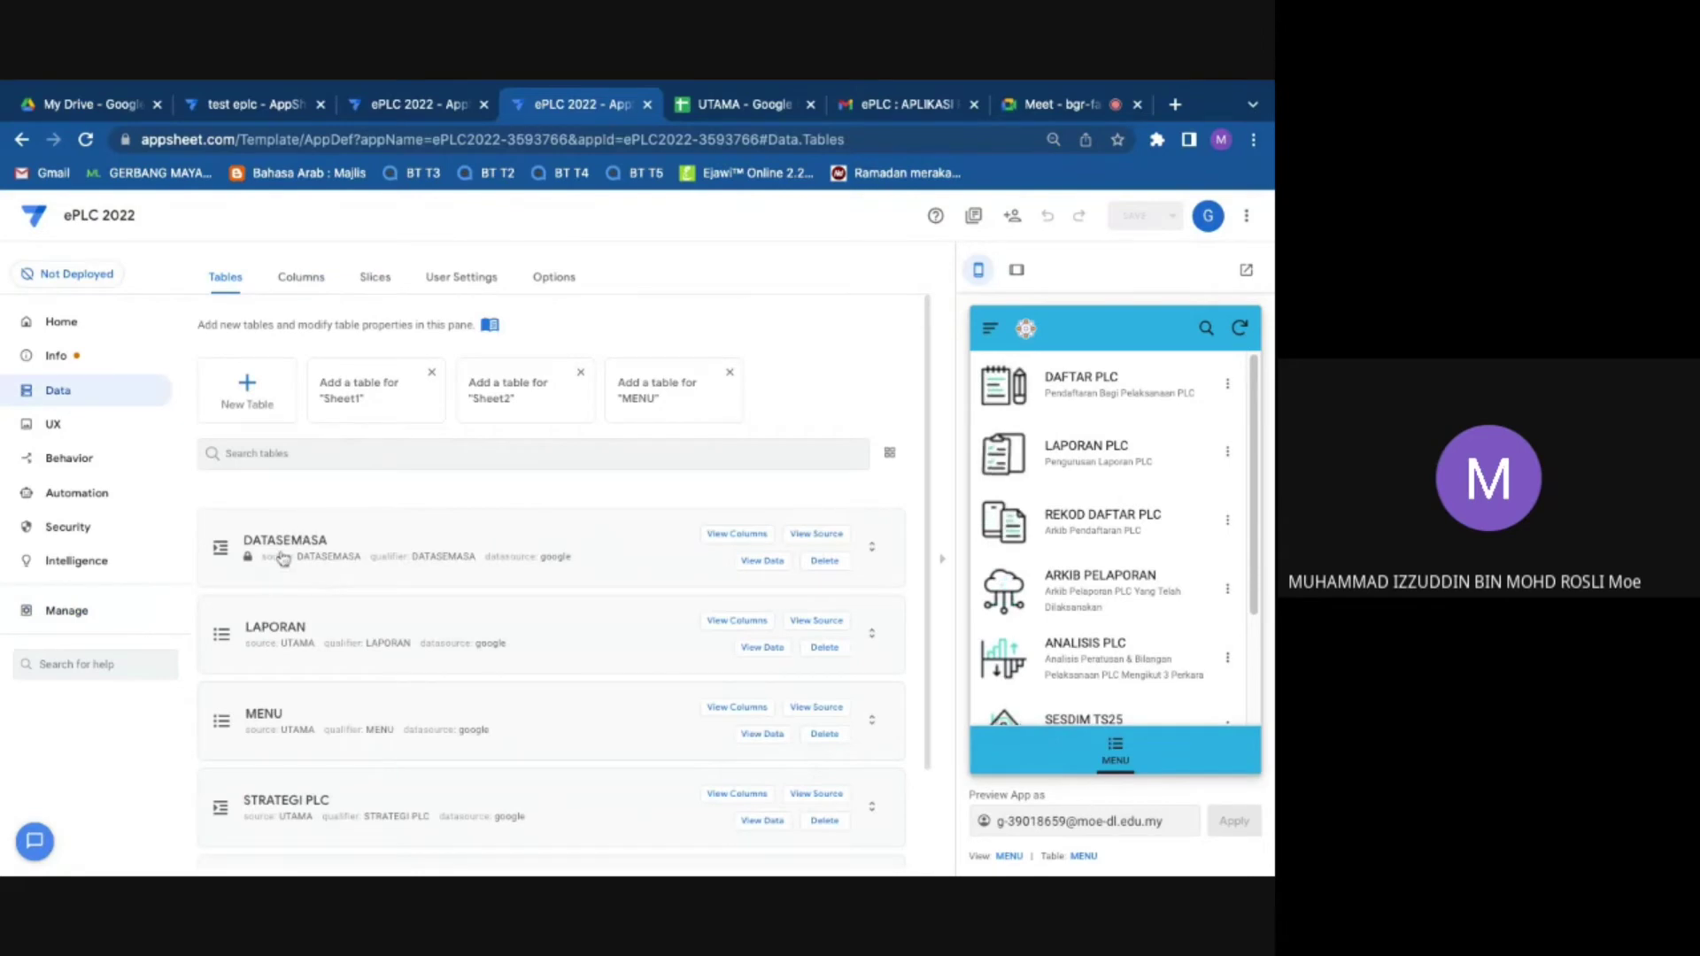
{"action": "left_click", "coordinate": [320, 543]}
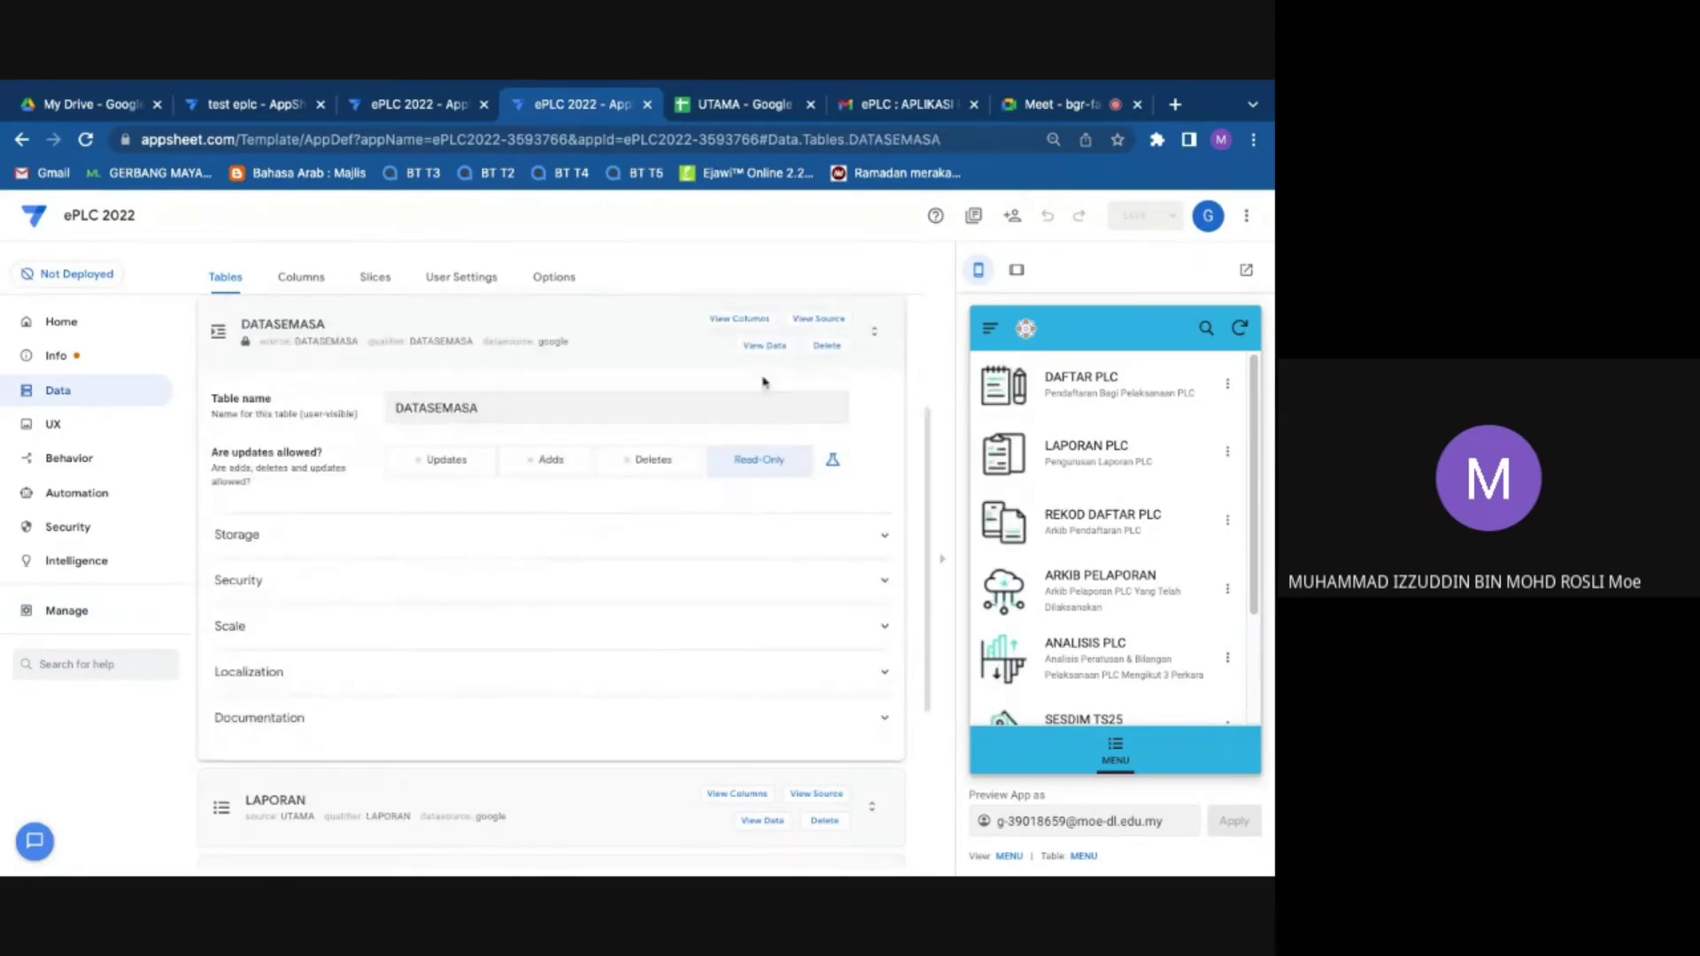
{"action": "left_click", "coordinate": [766, 346]}
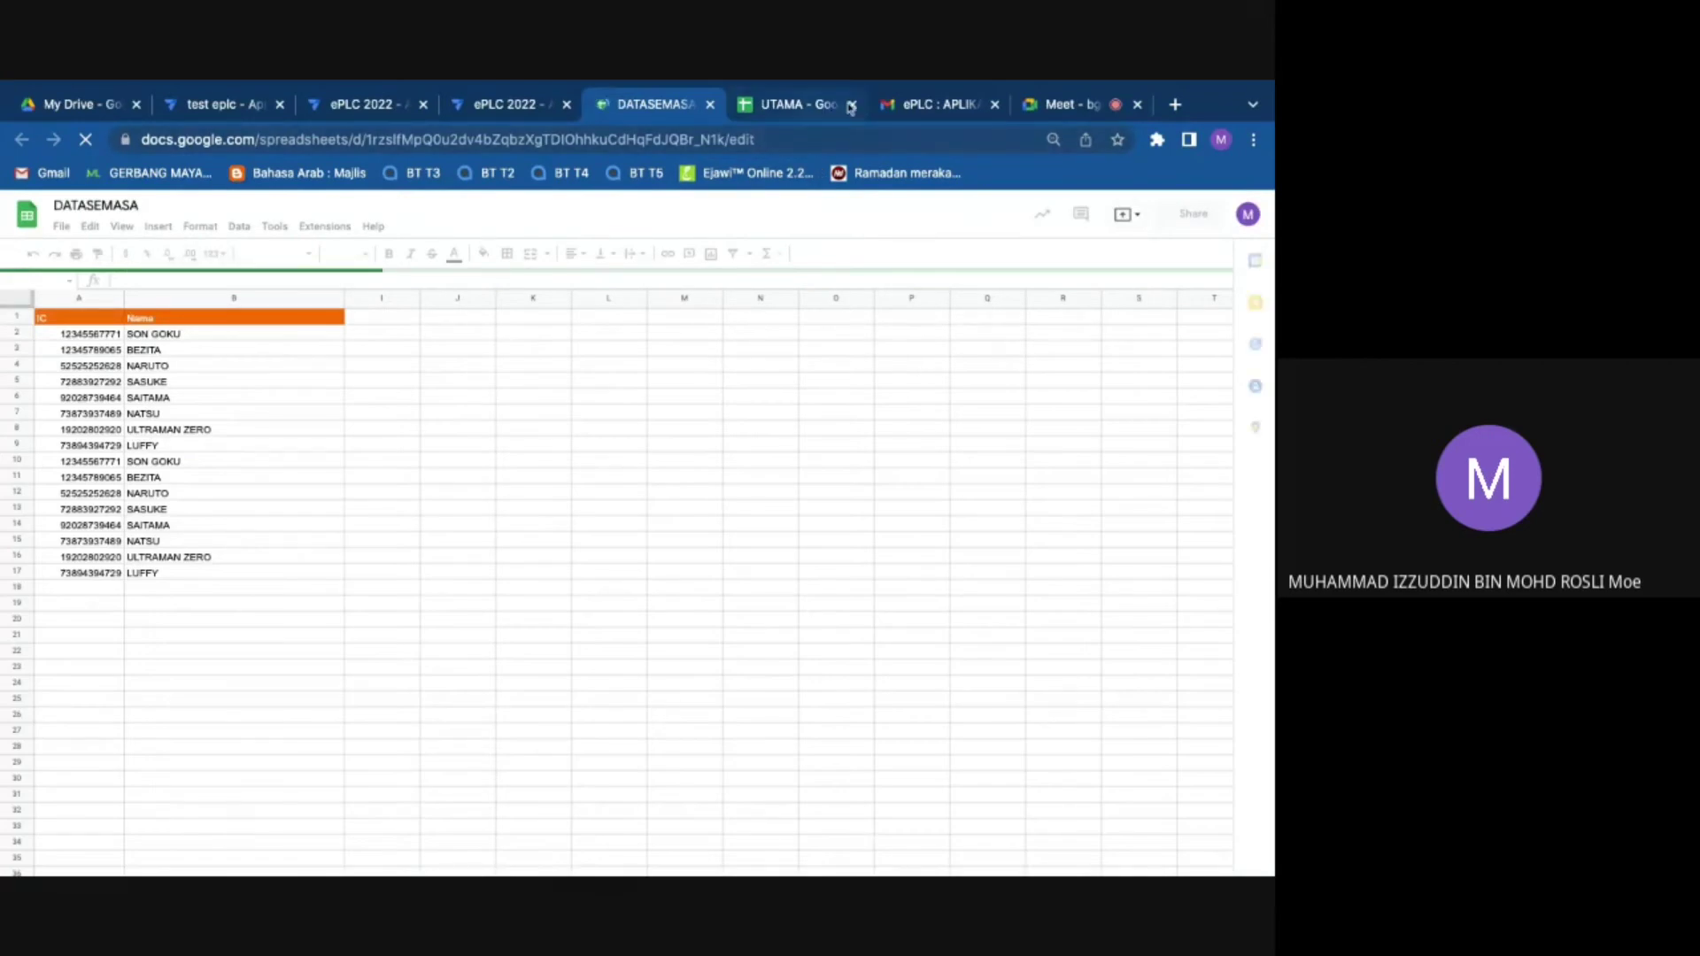
{"action": "left_click", "coordinate": [824, 108]}
{"action": "left_click", "coordinate": [851, 104]}
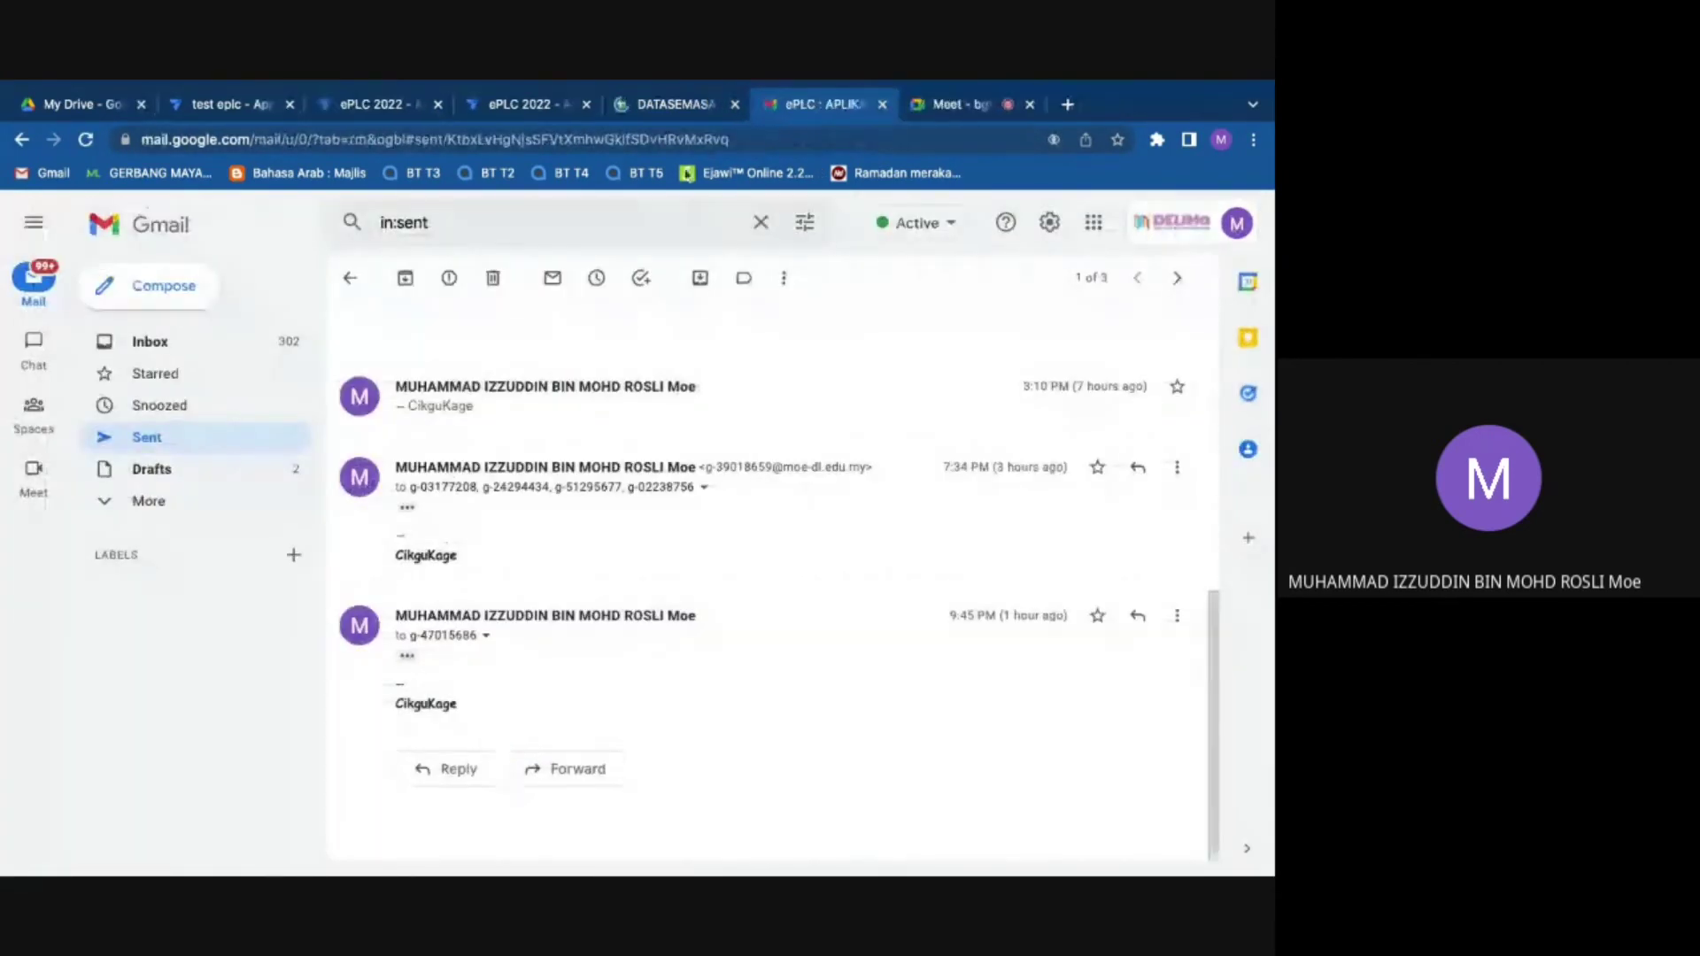
{"action": "left_click", "coordinate": [728, 107]}
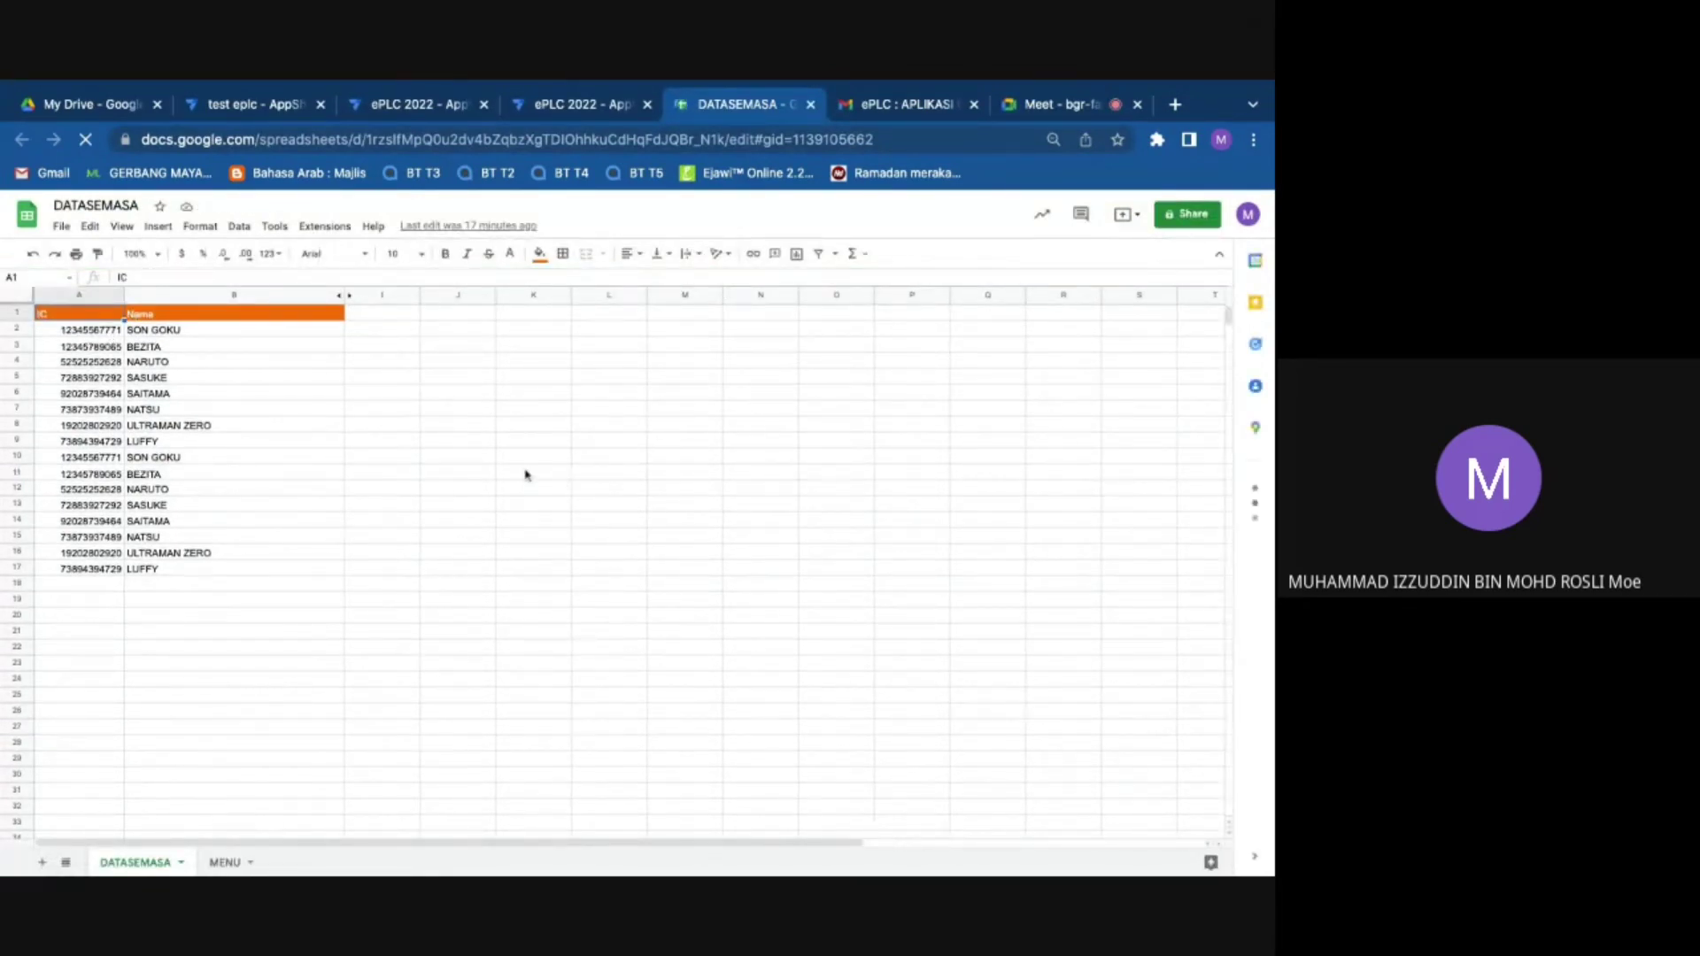
{"action": "left_click", "coordinate": [576, 104]}
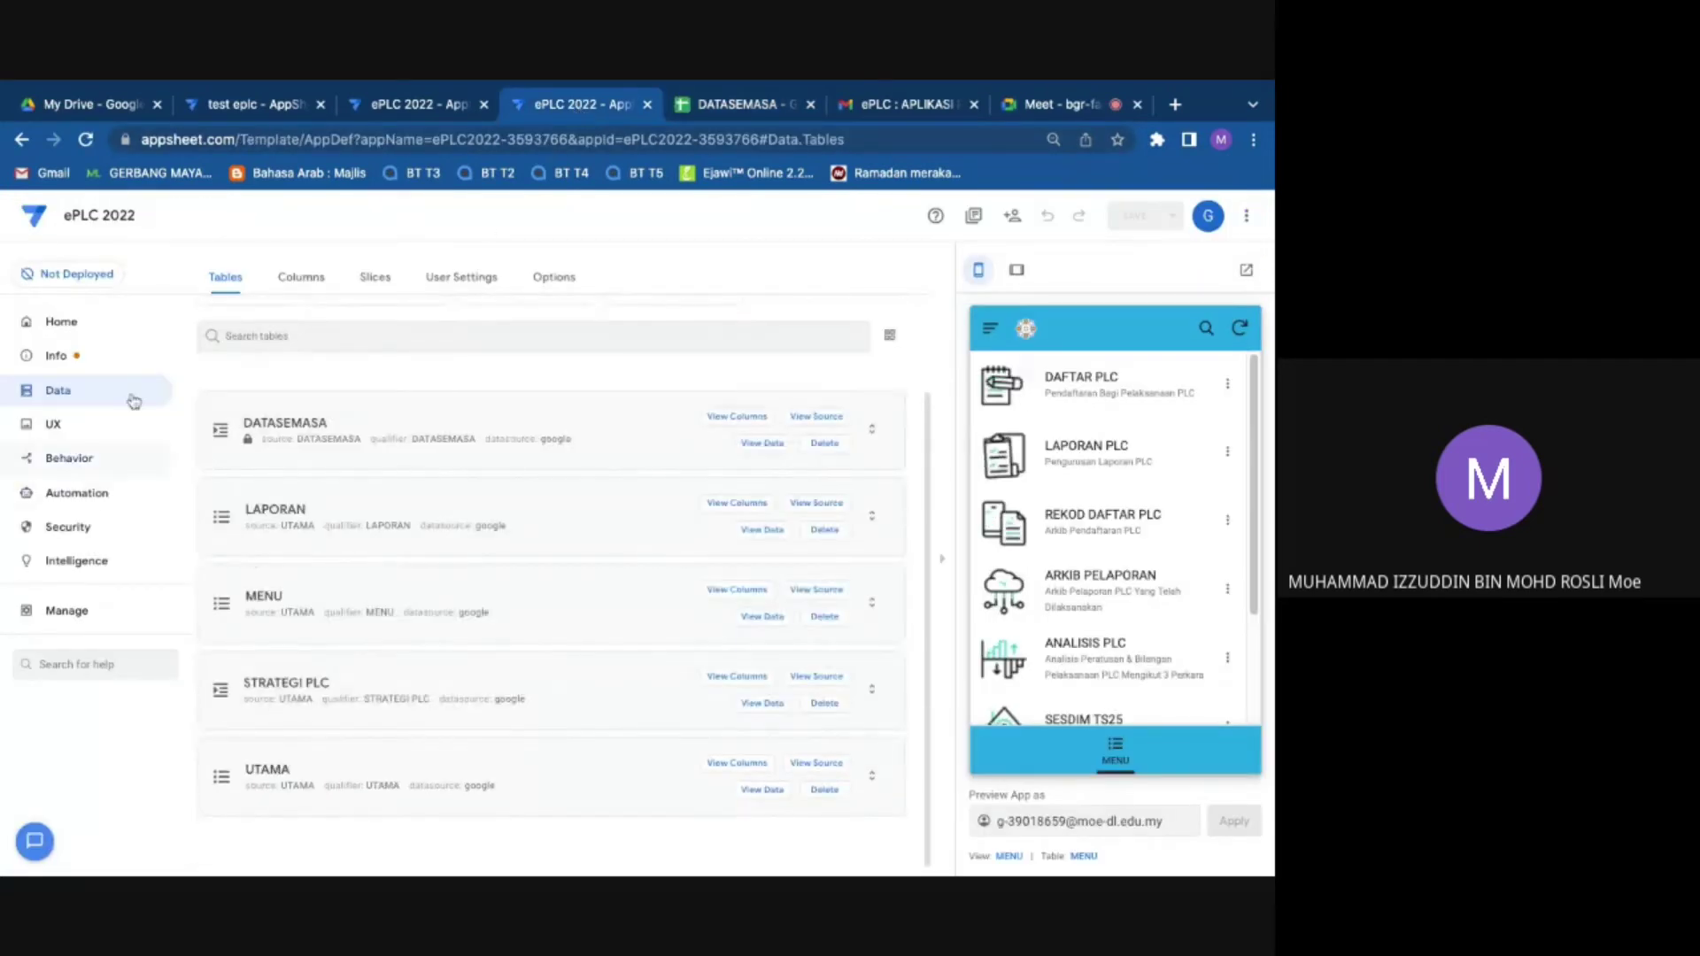
Step: Inspect LAPORAN PLC BOT, visit Home, Info and Data, then return to the Automation bots list
{"action": "left_click", "coordinate": [91, 501]}
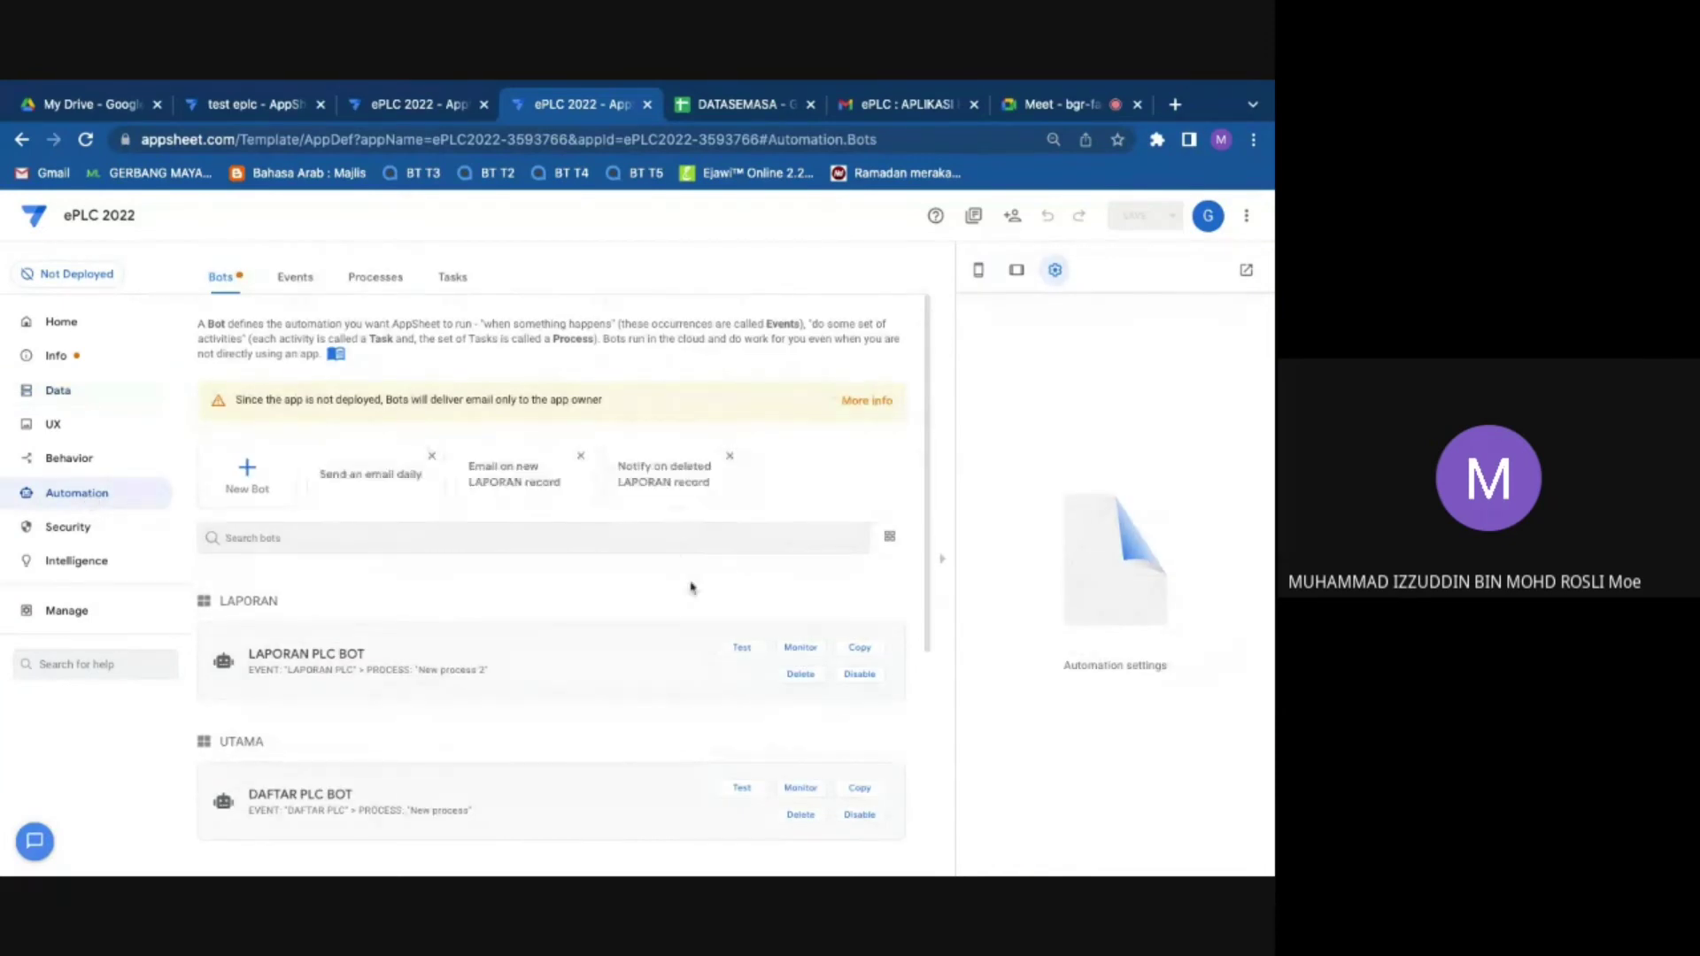
{"action": "scroll", "coordinate": [572, 493], "scroll_direction": "down", "scroll_amount": 2}
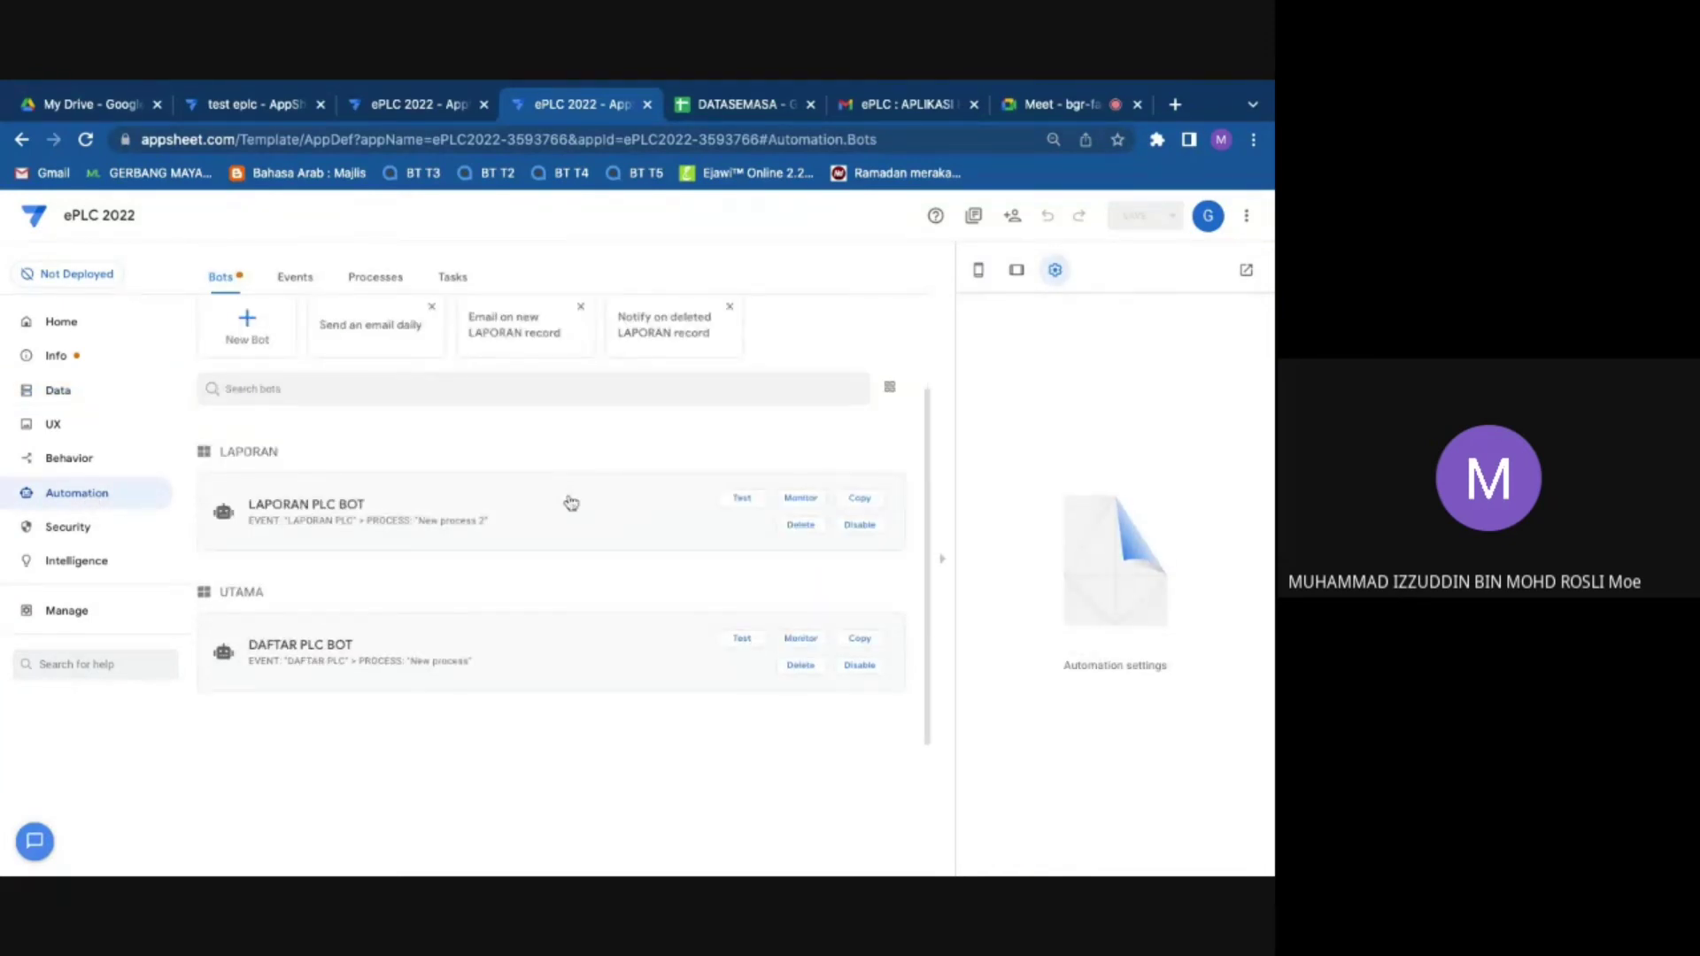
{"action": "left_click", "coordinate": [571, 503]}
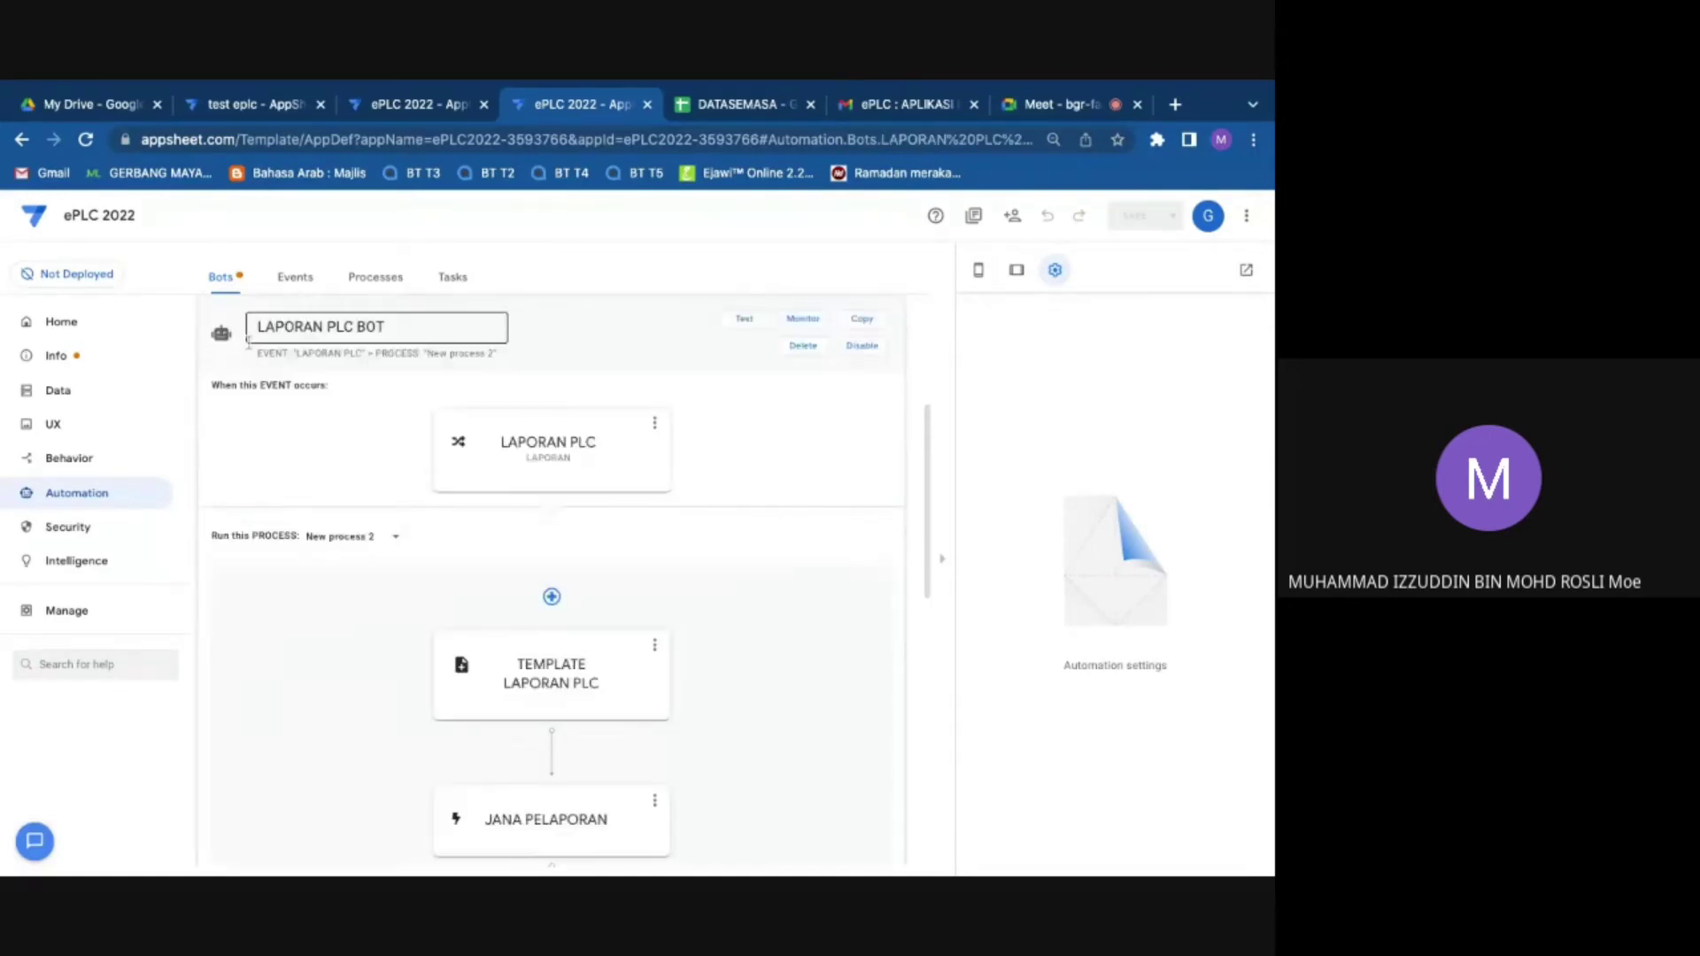
{"action": "left_click", "coordinate": [249, 344]}
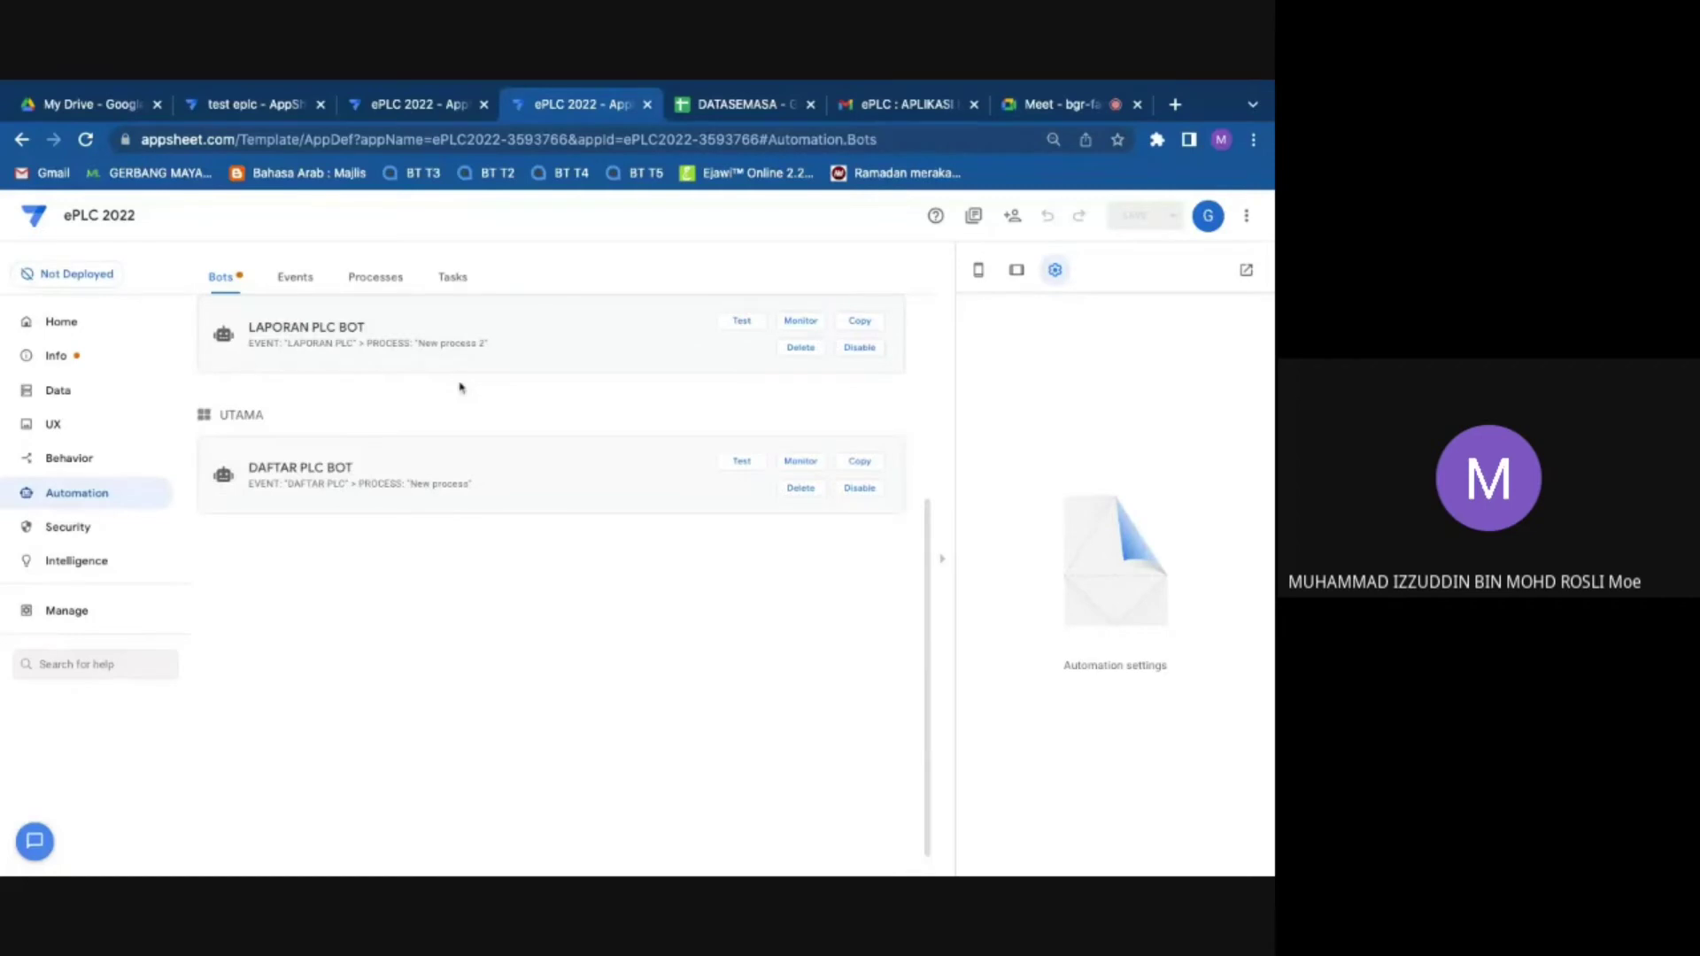
{"action": "left_click", "coordinate": [68, 327]}
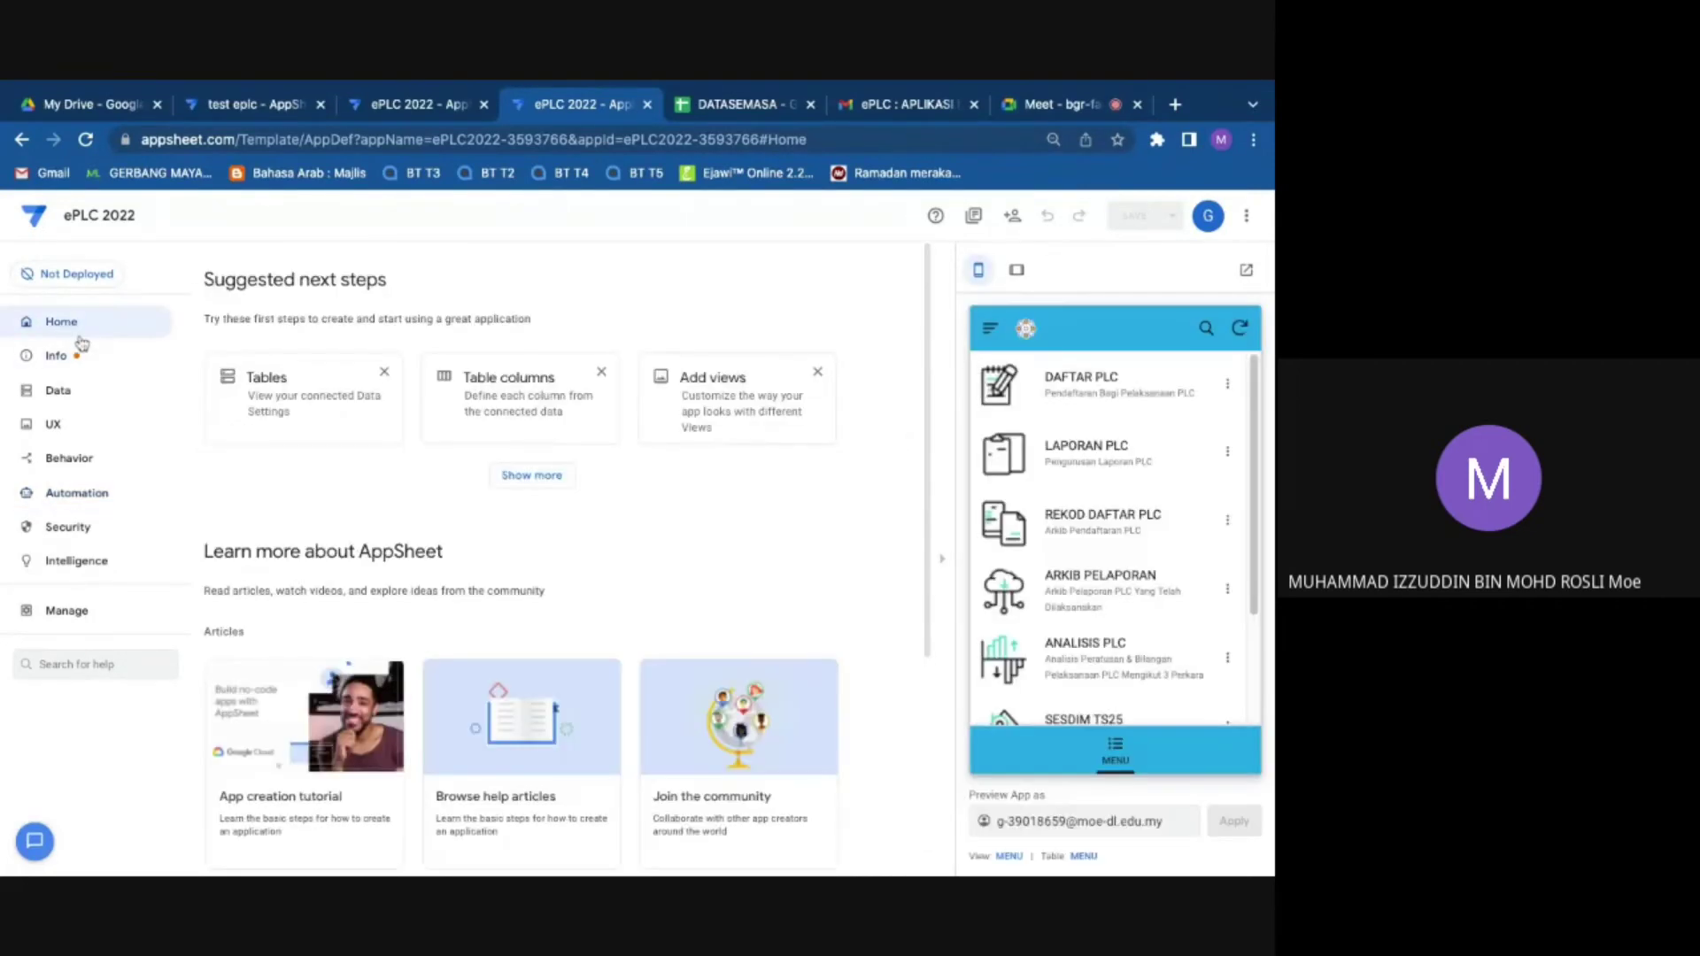
{"action": "left_click", "coordinate": [60, 356]}
{"action": "left_click", "coordinate": [58, 390]}
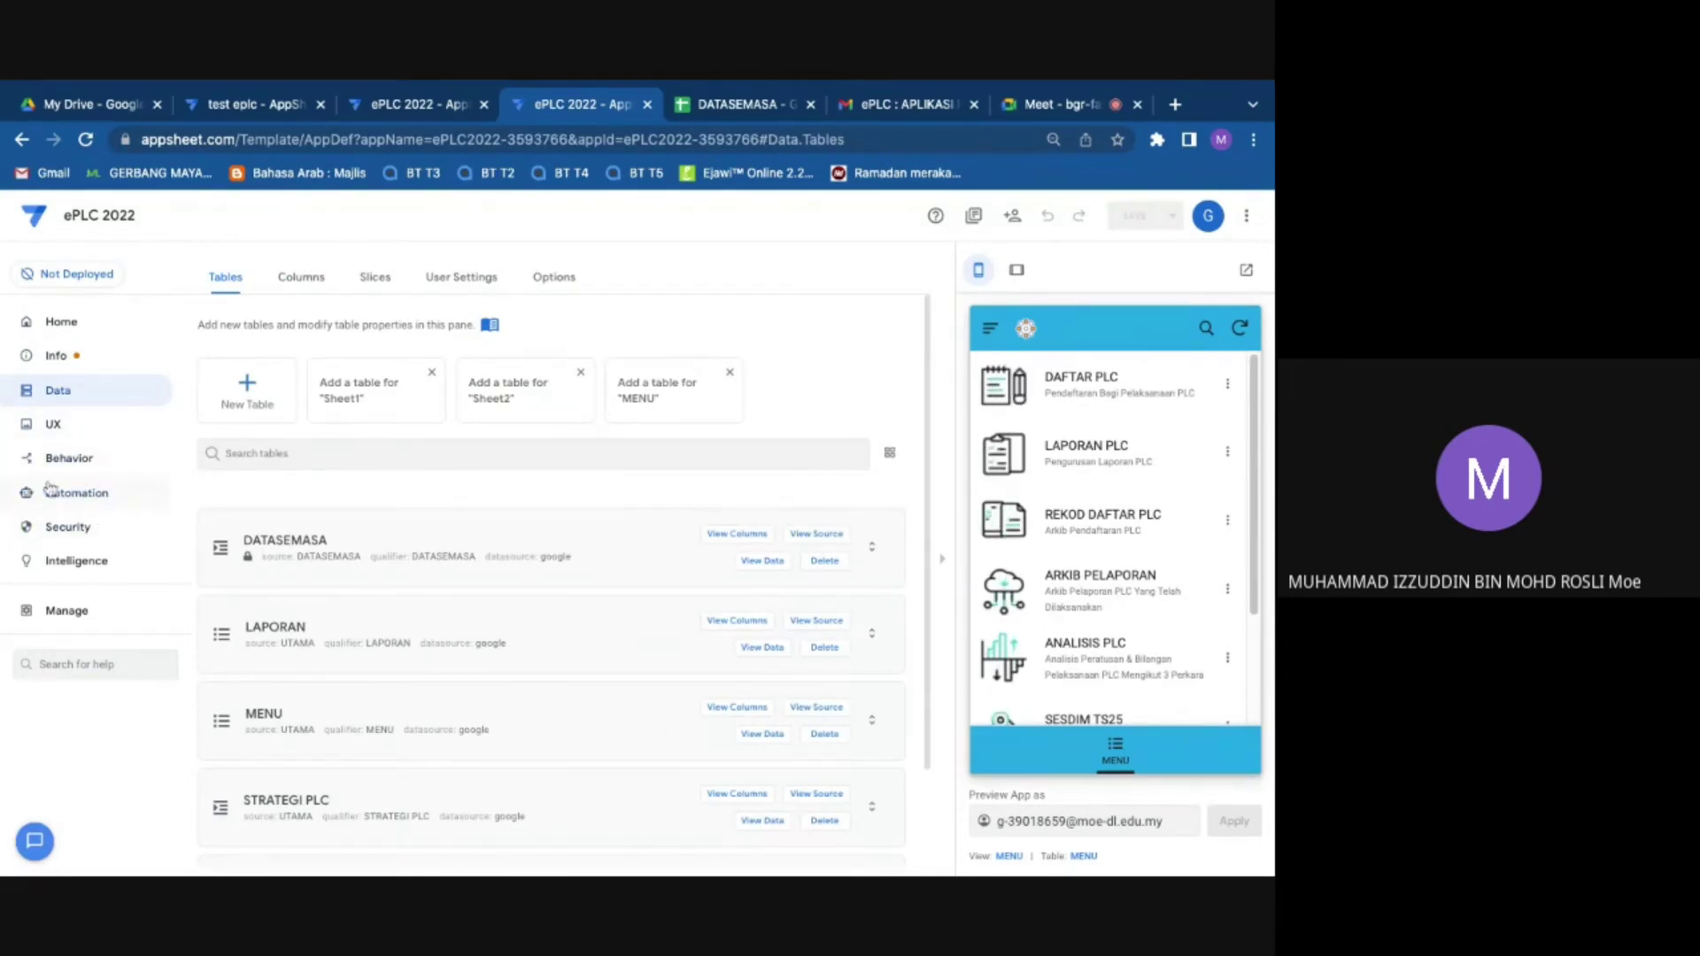
{"action": "left_click", "coordinate": [120, 495]}
{"action": "scroll", "coordinate": [534, 614], "scroll_direction": "down", "scroll_amount": 2}
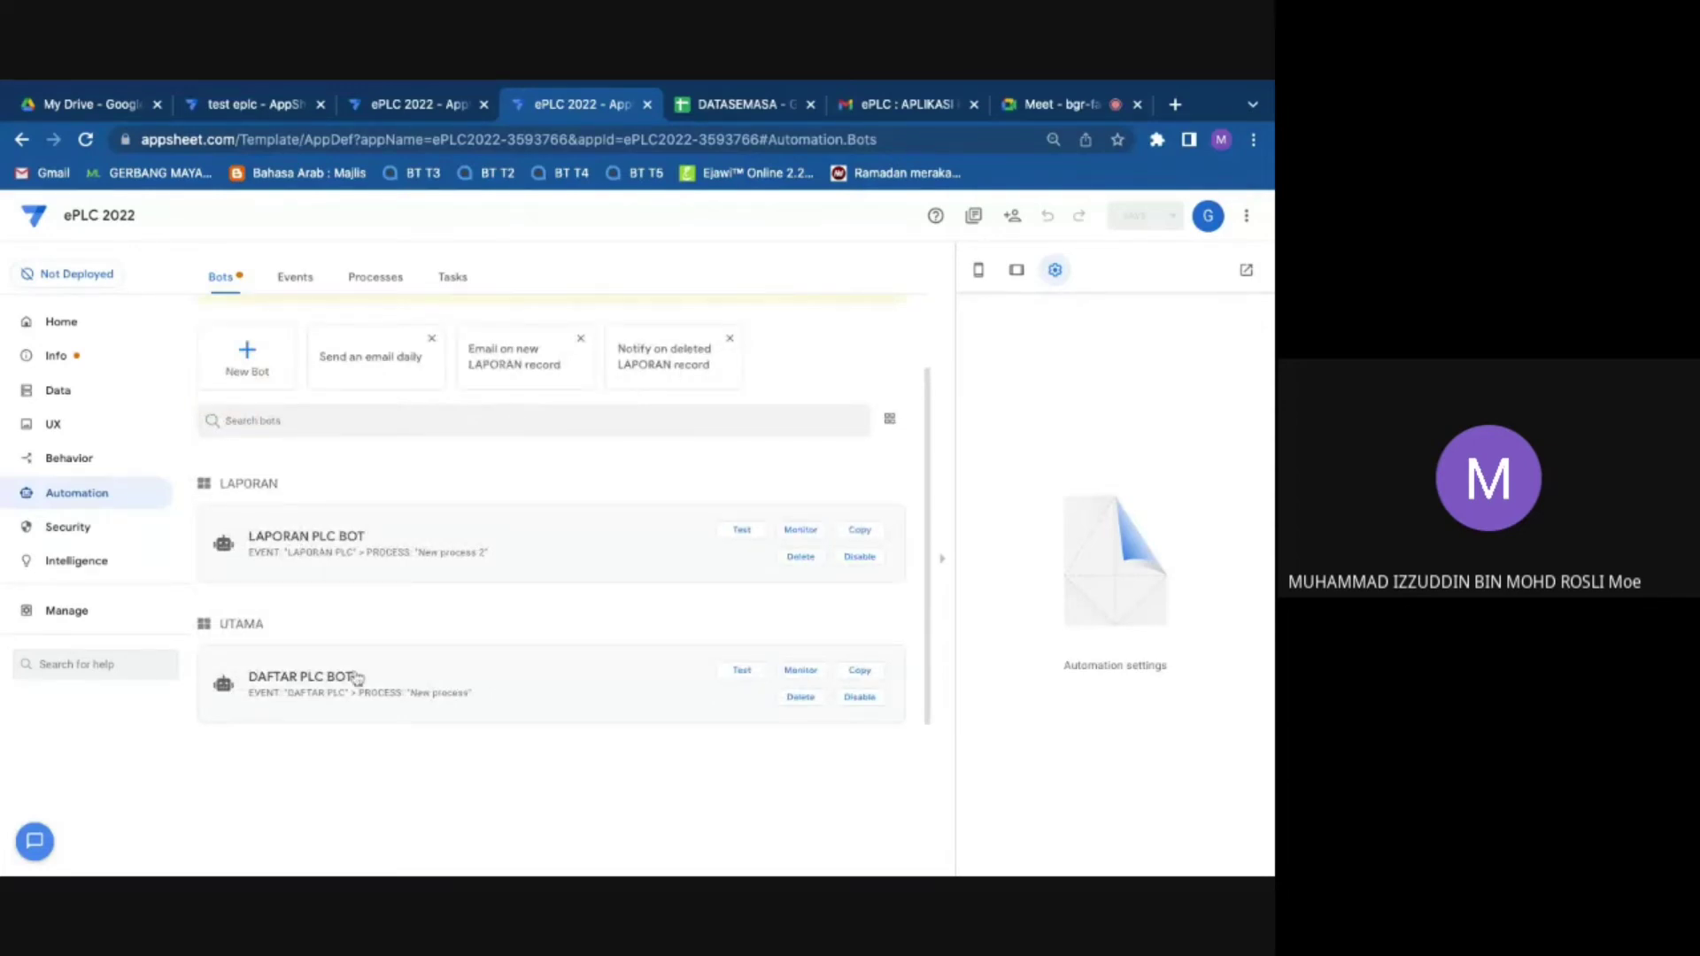
{"action": "scroll", "coordinate": [350, 671], "scroll_direction": "down", "scroll_amount": 1}
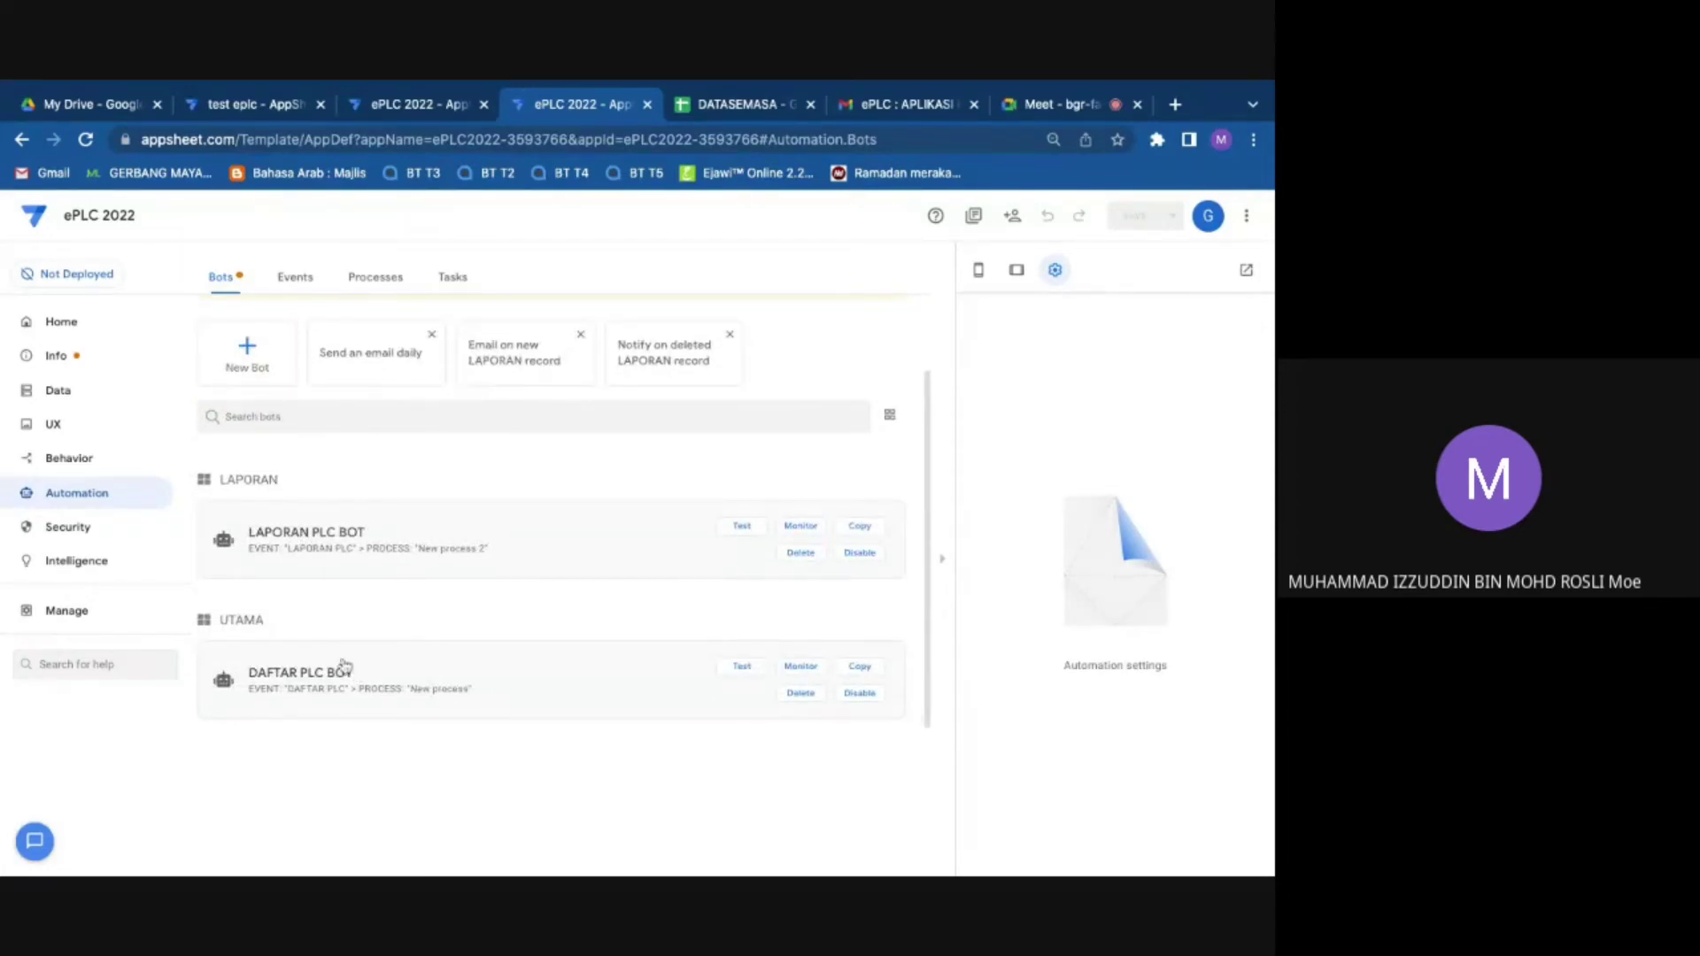
Step: Open DAFTAR PLC BOT and inspect its DAFTAR PLC event and TEMPLATE DAFTAR PLC task
{"action": "left_click", "coordinate": [345, 668]}
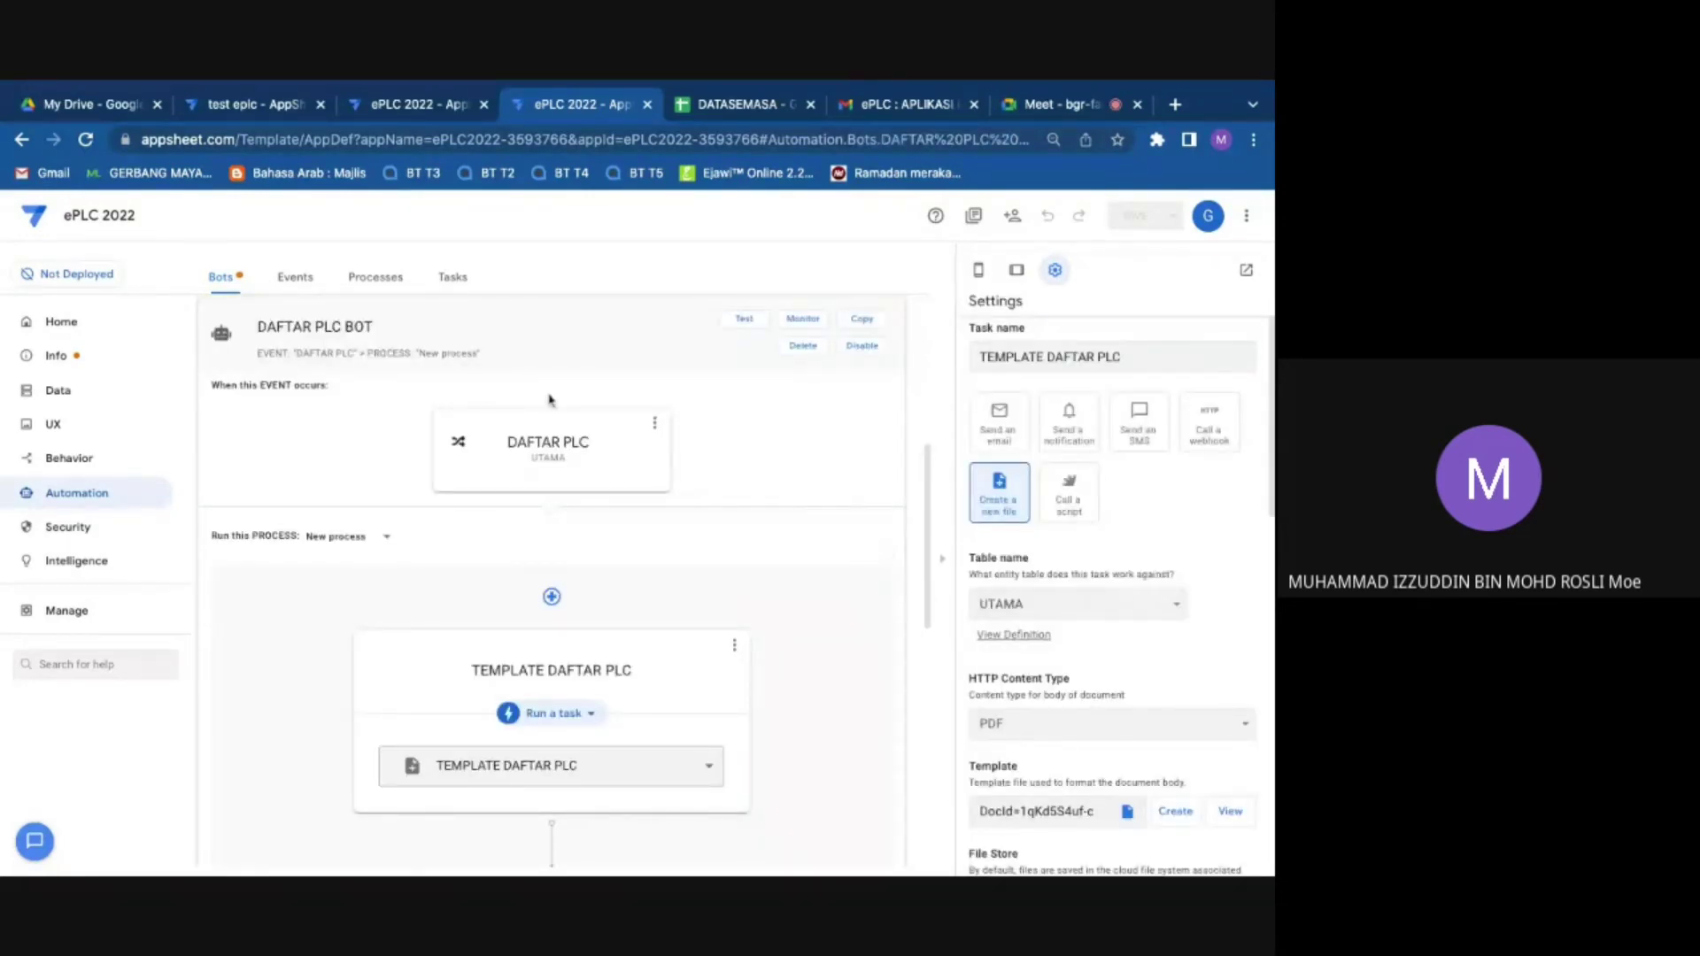
{"action": "scroll", "coordinate": [611, 674], "scroll_direction": "down", "scroll_amount": 2}
{"action": "scroll", "coordinate": [612, 674], "scroll_direction": "down", "scroll_amount": 3}
{"action": "scroll", "coordinate": [620, 492], "scroll_direction": "up", "scroll_amount": 5}
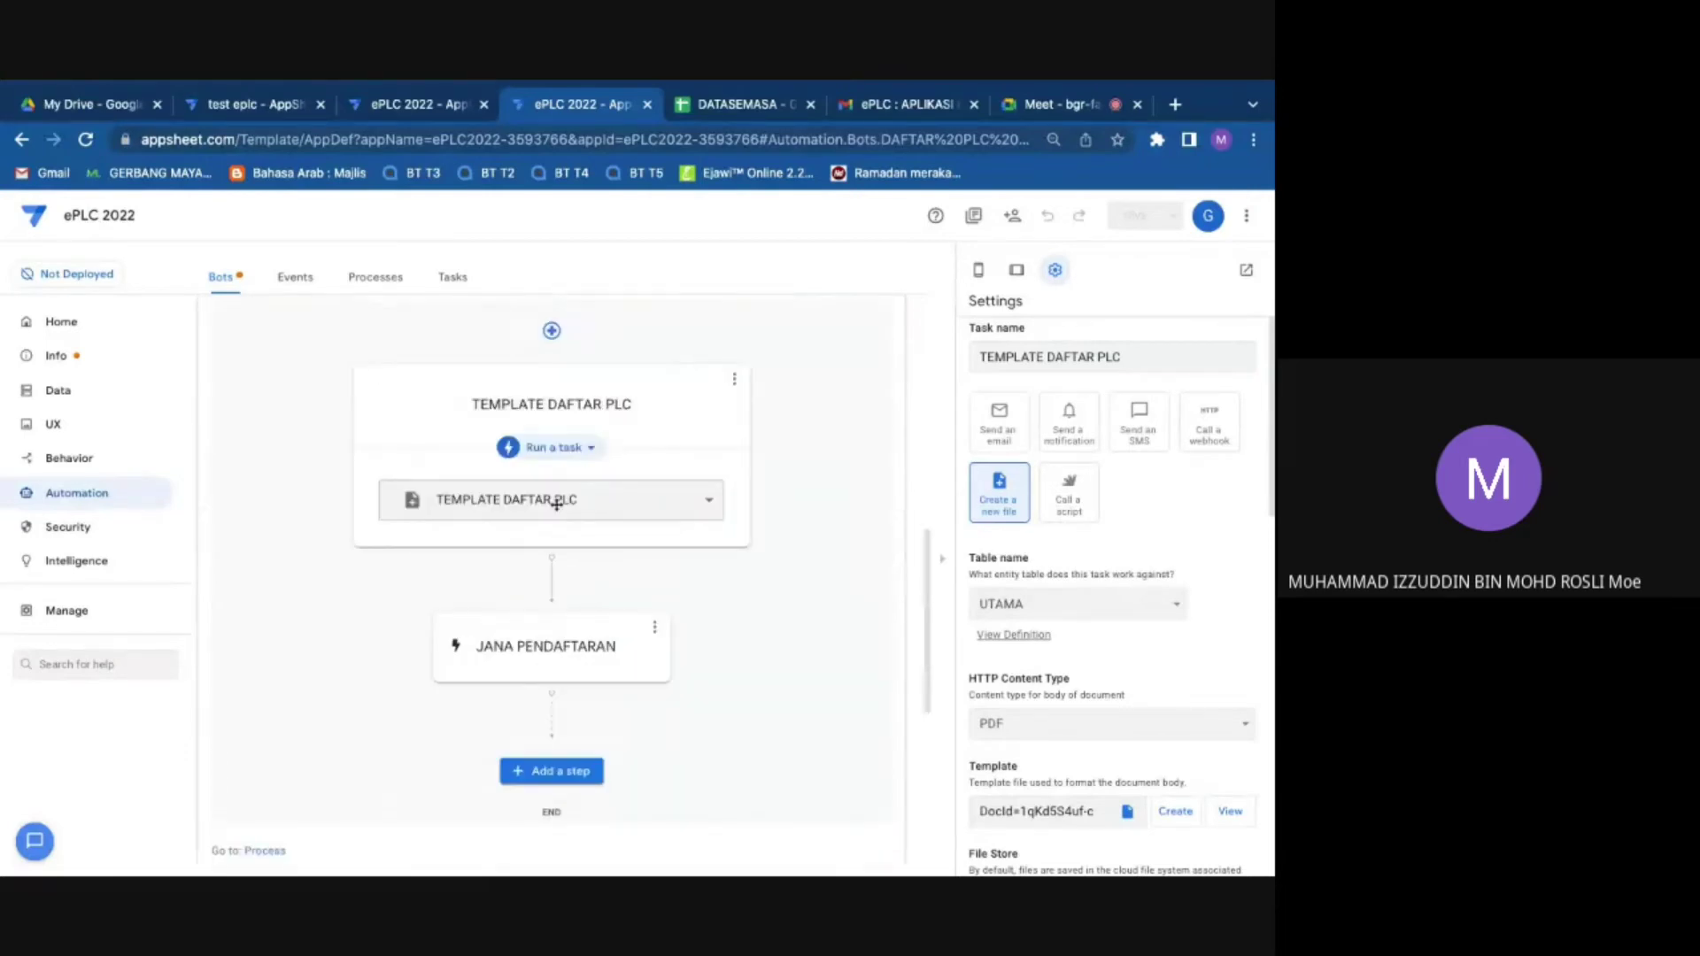
{"action": "scroll", "coordinate": [471, 411], "scroll_direction": "up", "scroll_amount": 1}
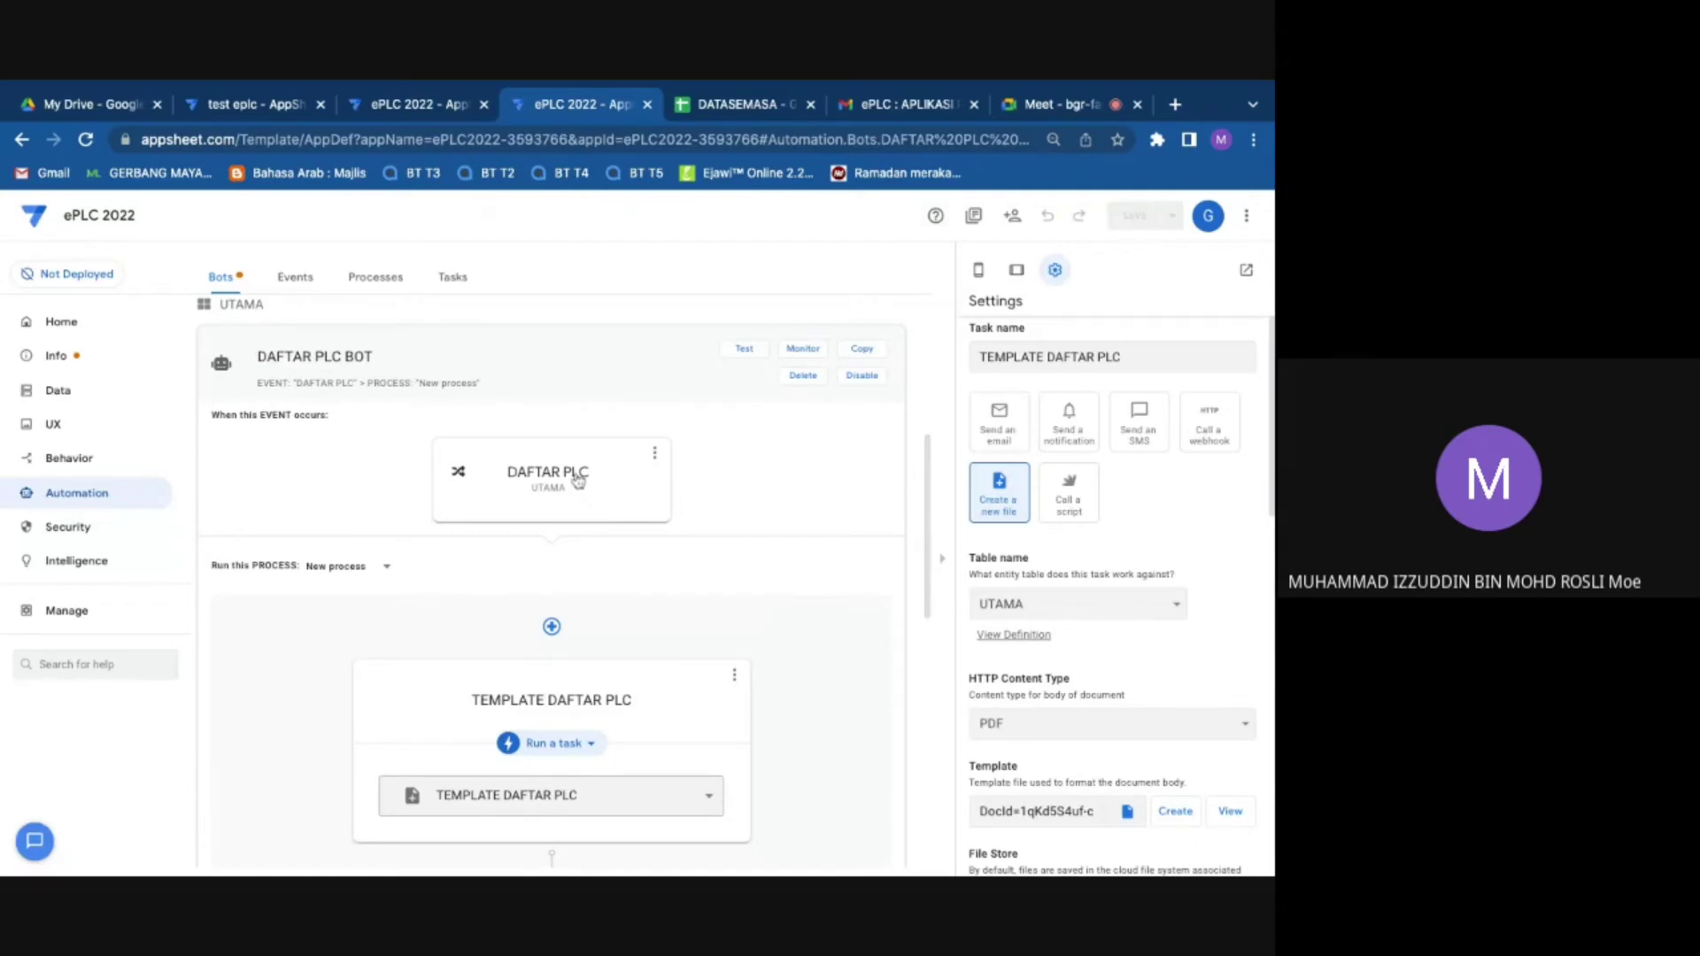
{"action": "left_click", "coordinate": [578, 480]}
{"action": "scroll", "coordinate": [1151, 673], "scroll_direction": "down", "scroll_amount": 2}
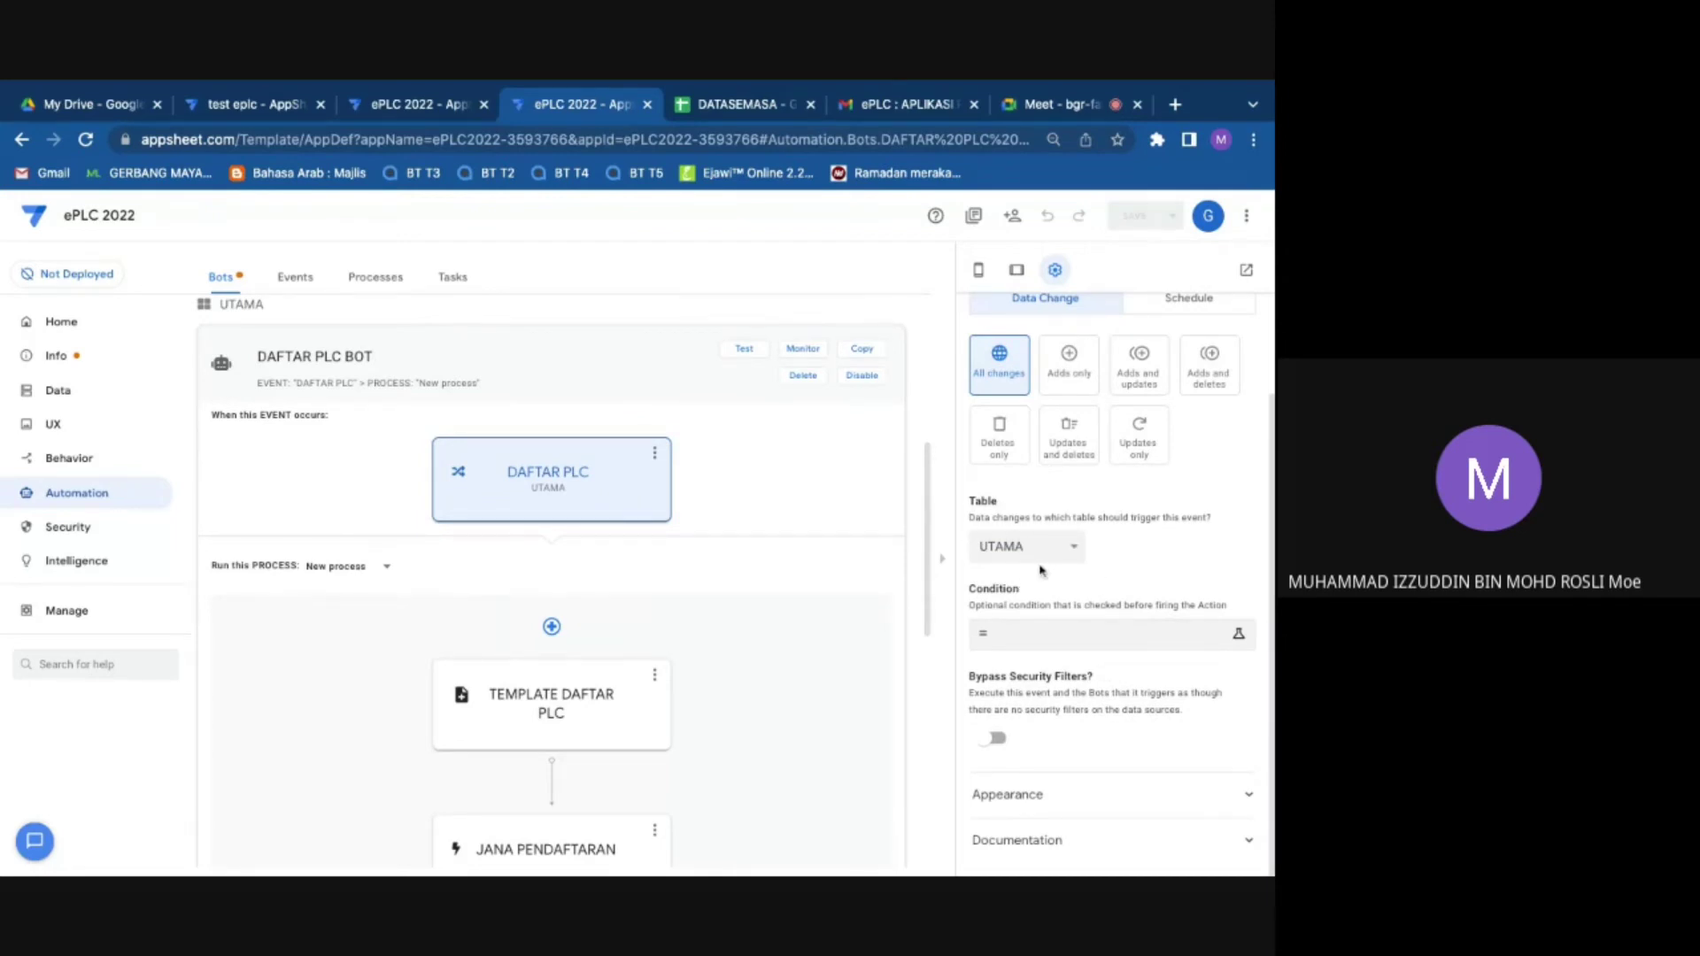
{"action": "scroll", "coordinate": [595, 540], "scroll_direction": "down", "scroll_amount": 2}
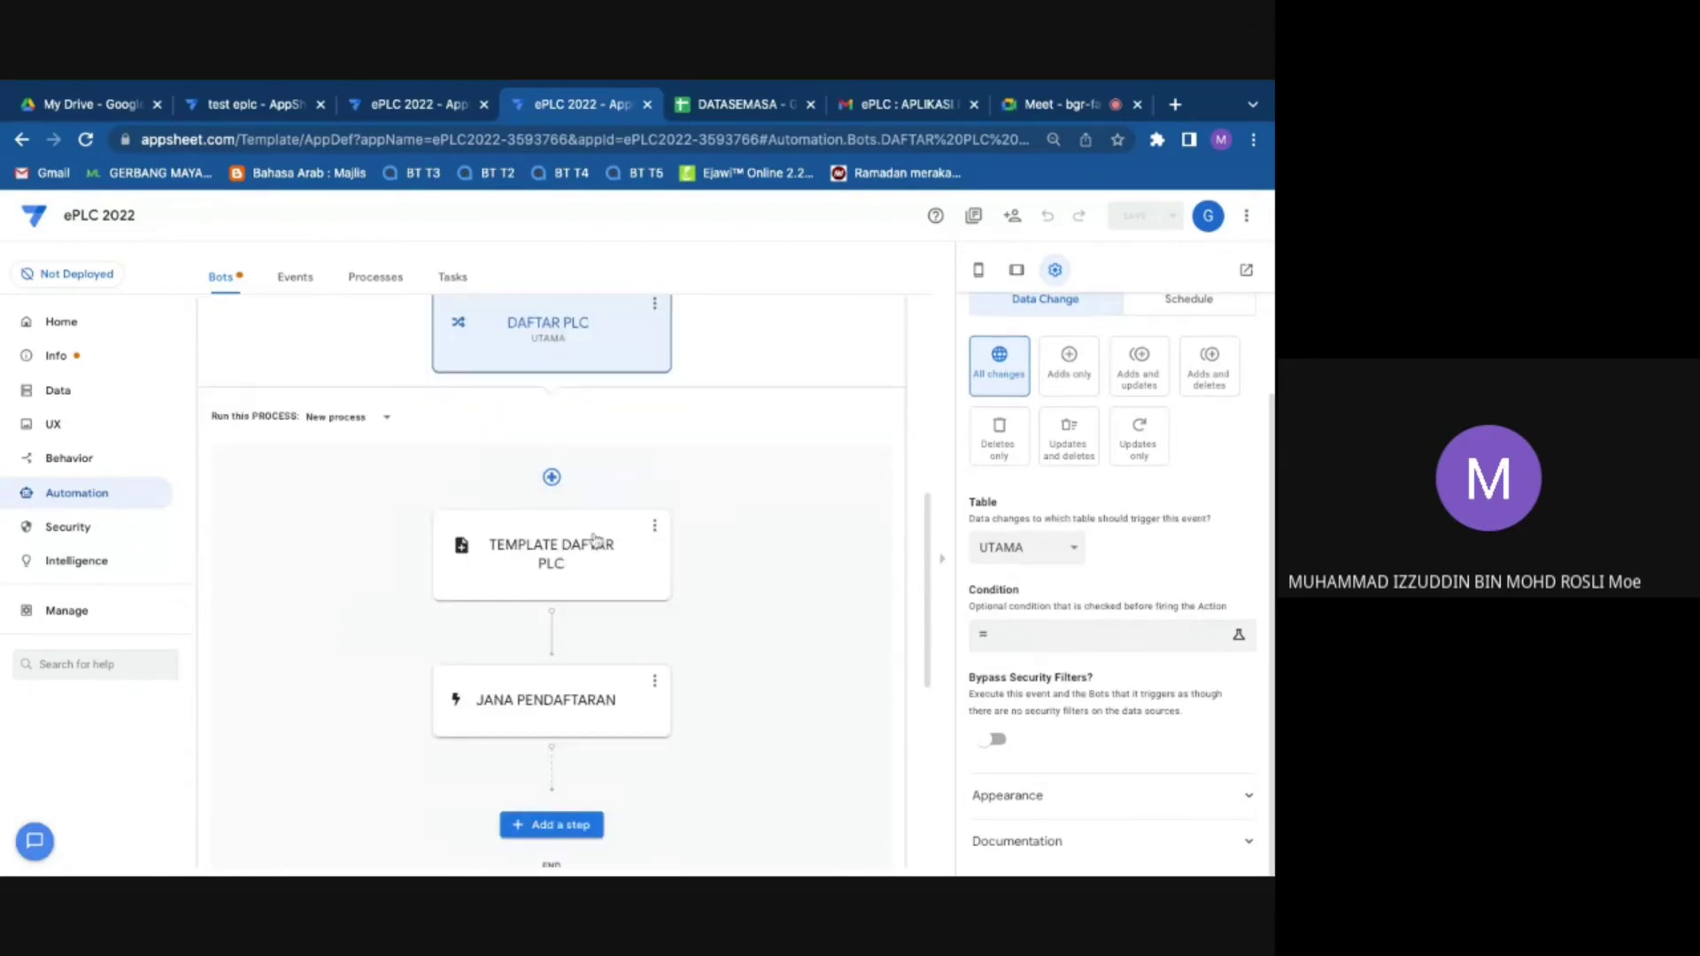
{"action": "left_click", "coordinate": [595, 540]}
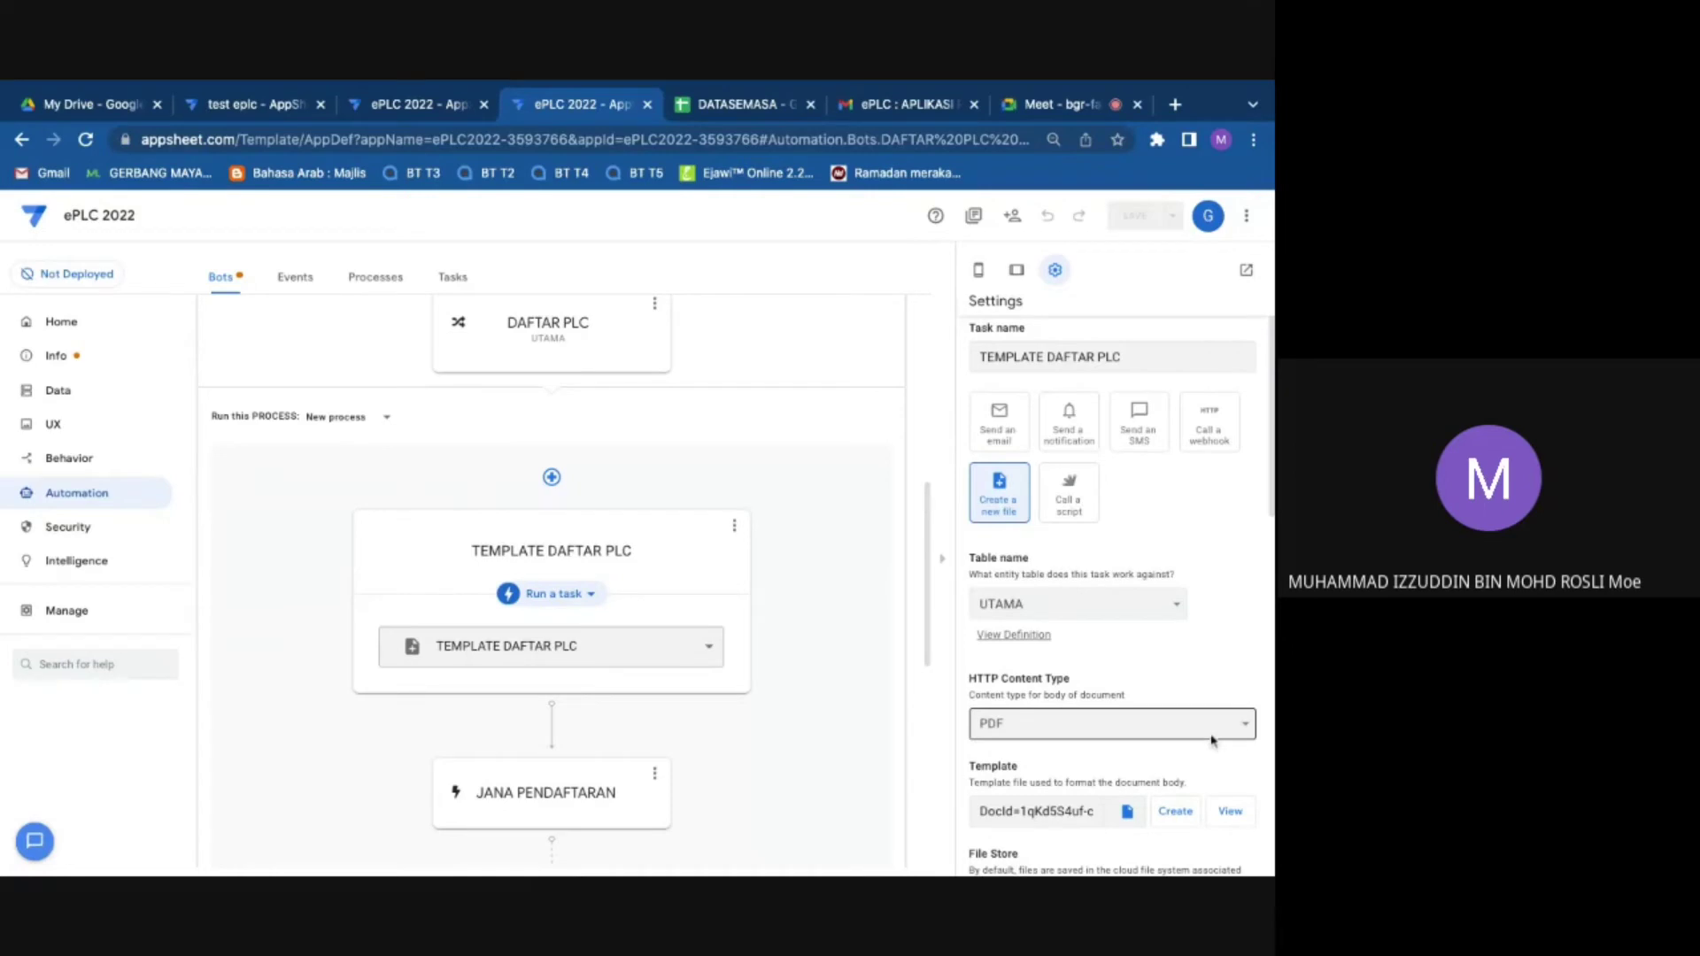
Step: Open the TEMPLATE DAFTAR PLC task's template document in a new browser tab
{"action": "left_click", "coordinate": [565, 356]}
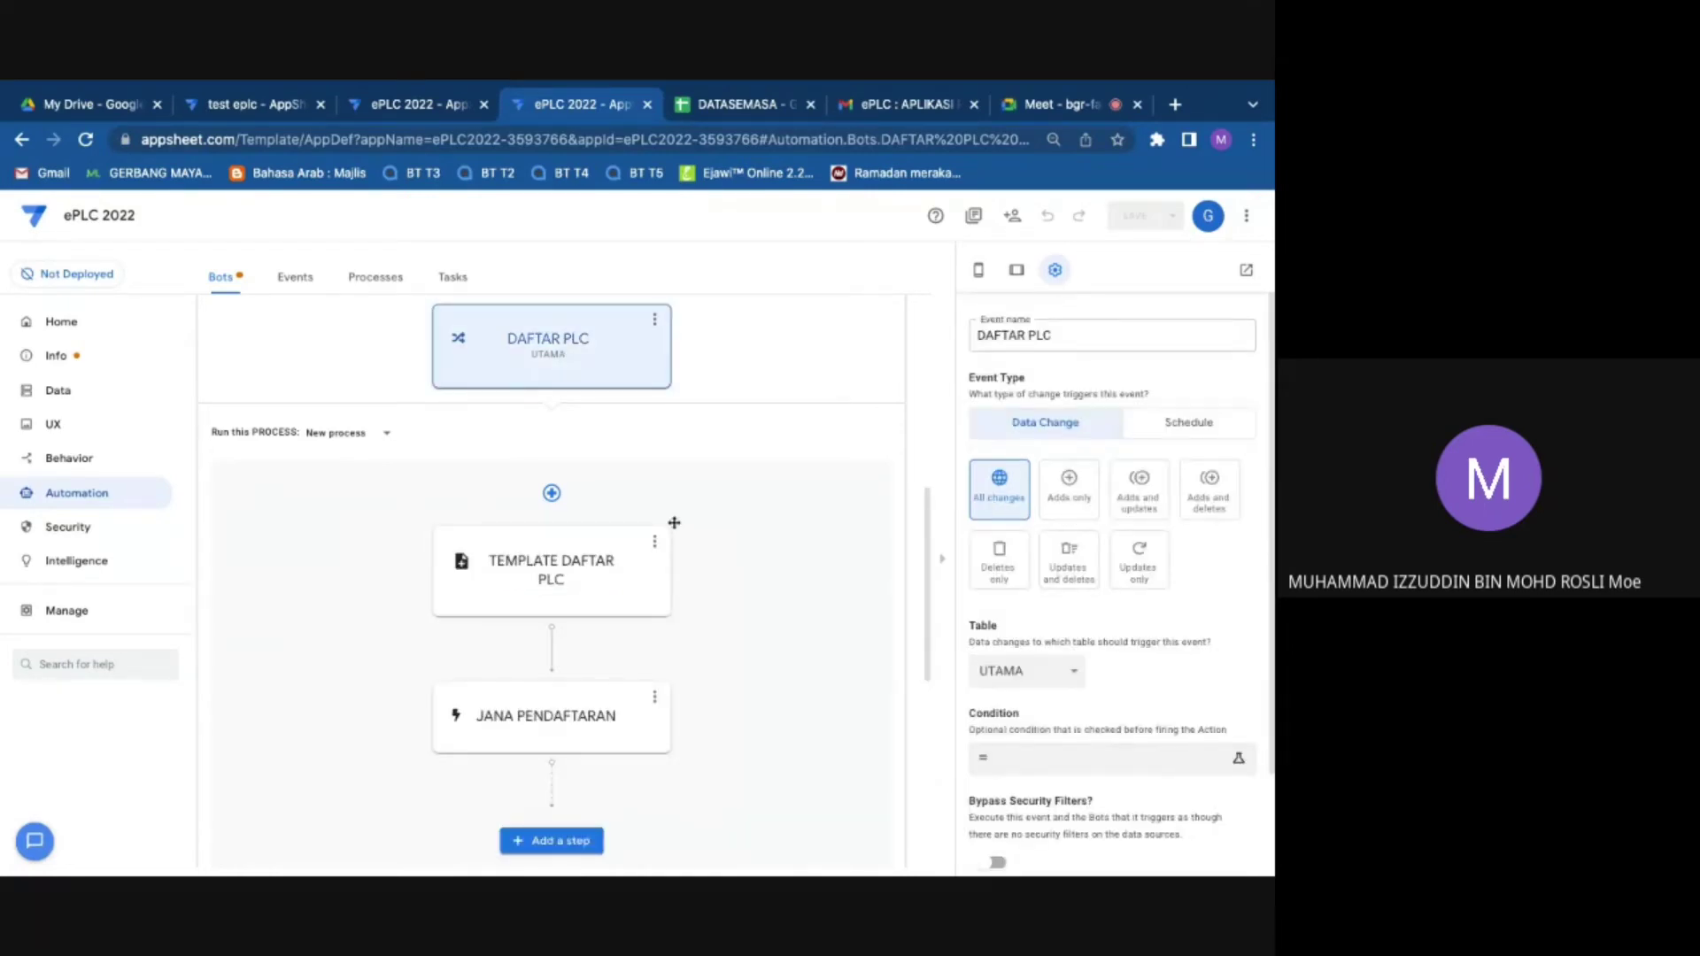
{"action": "left_click", "coordinate": [590, 555]}
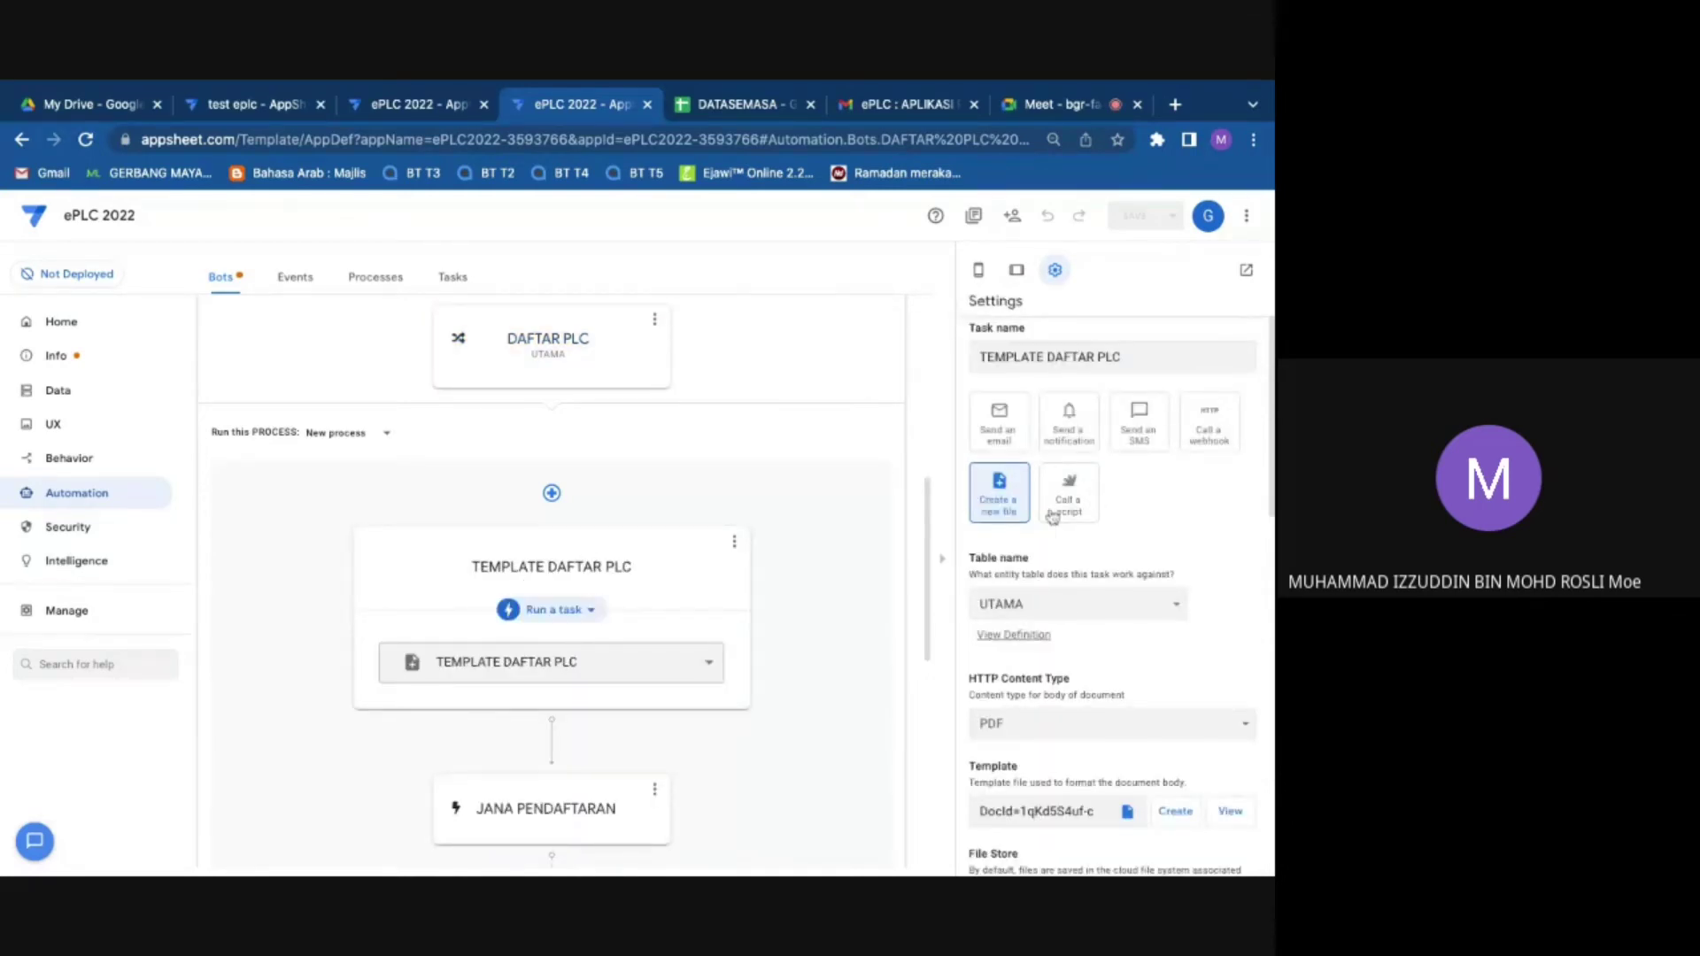
{"action": "scroll", "coordinate": [1085, 616], "scroll_direction": "down", "scroll_amount": 1}
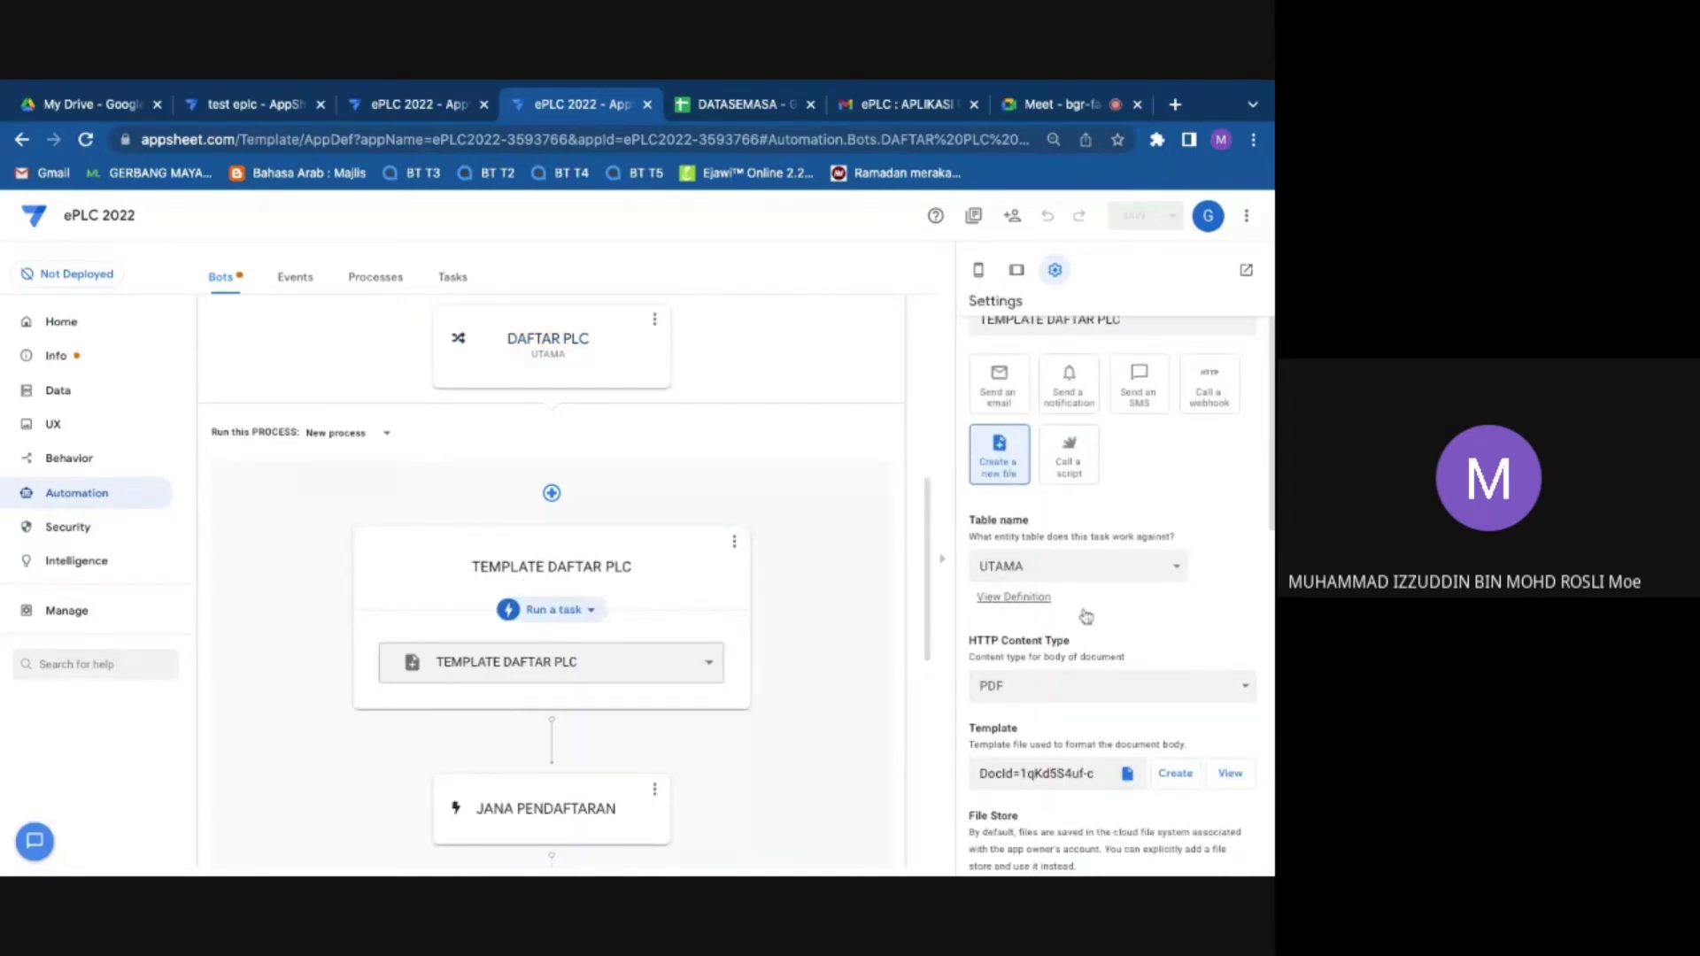
{"action": "scroll", "coordinate": [1071, 690], "scroll_direction": "down", "scroll_amount": 3}
{"action": "scroll", "coordinate": [1045, 744], "scroll_direction": "down", "scroll_amount": 3}
{"action": "scroll", "coordinate": [1031, 712], "scroll_direction": "down", "scroll_amount": 1}
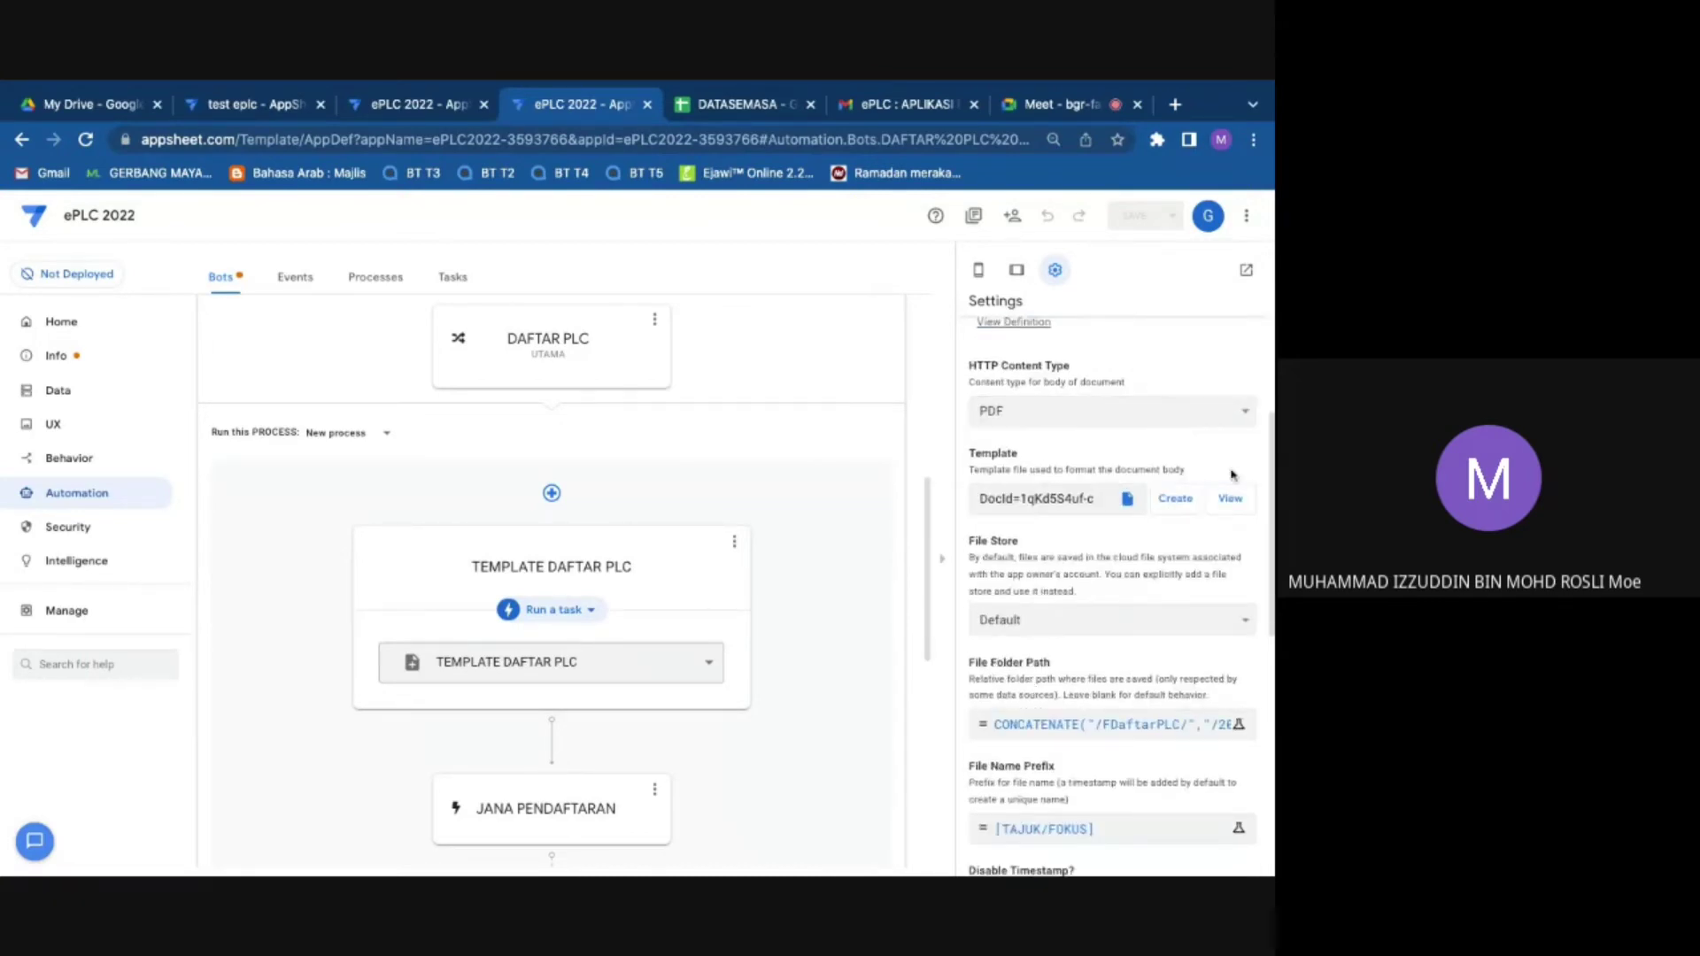
{"action": "left_click", "coordinate": [981, 499]}
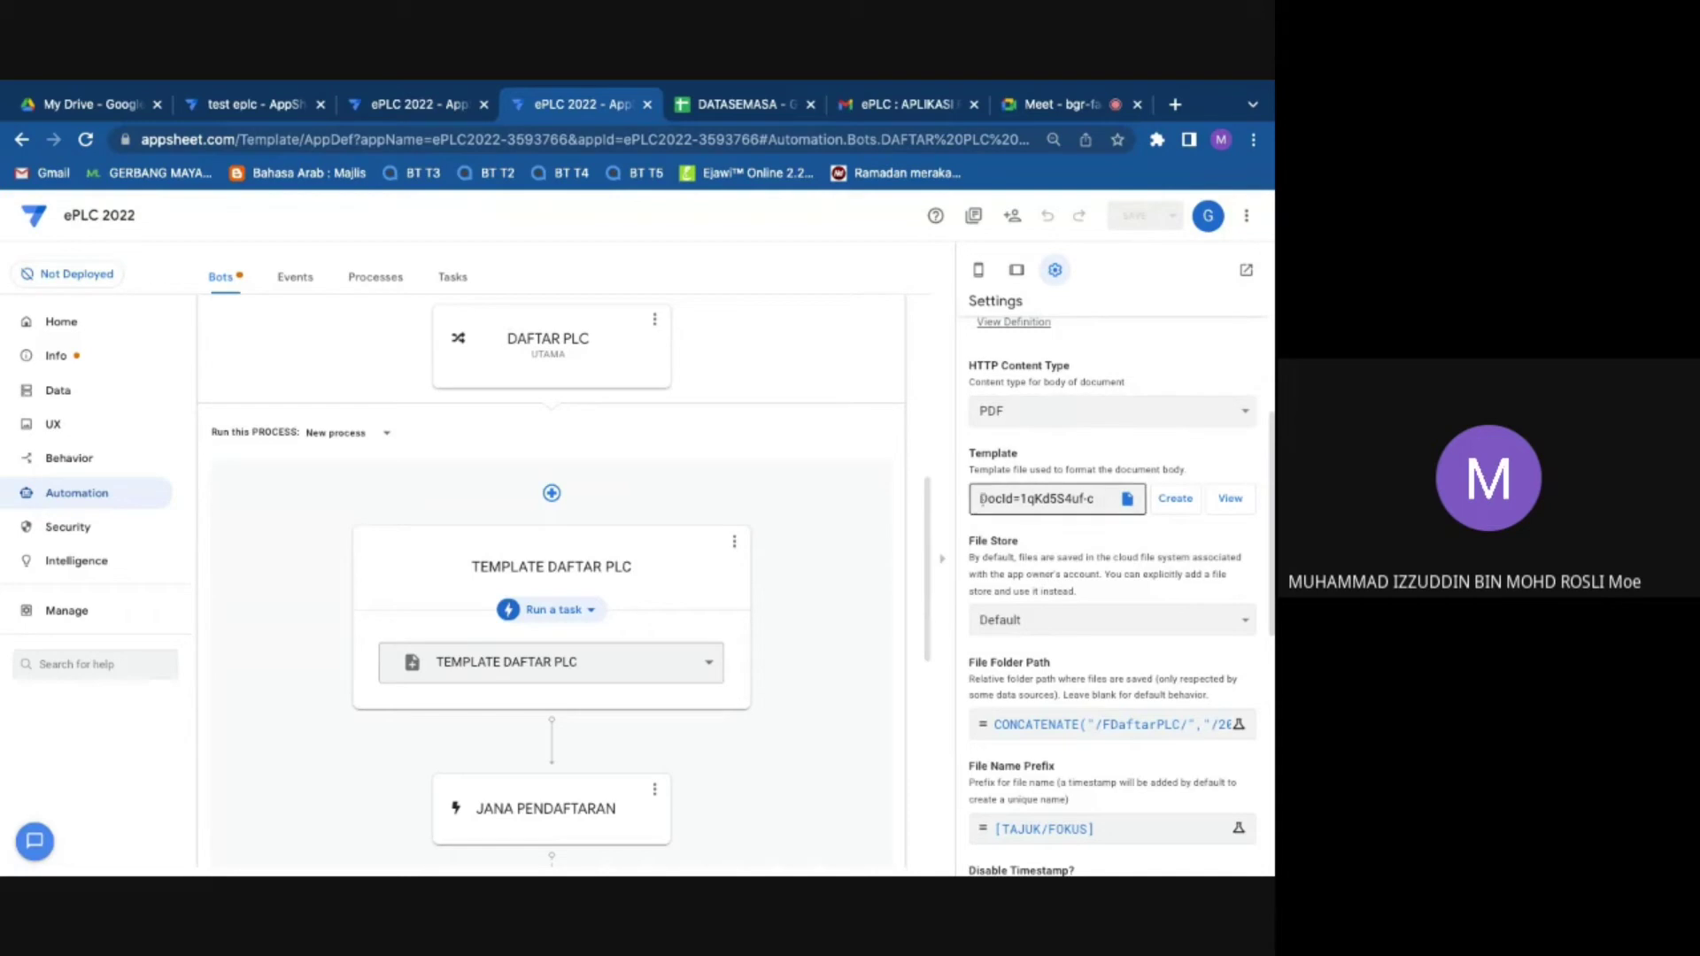
{"action": "left_click", "coordinate": [1233, 502]}
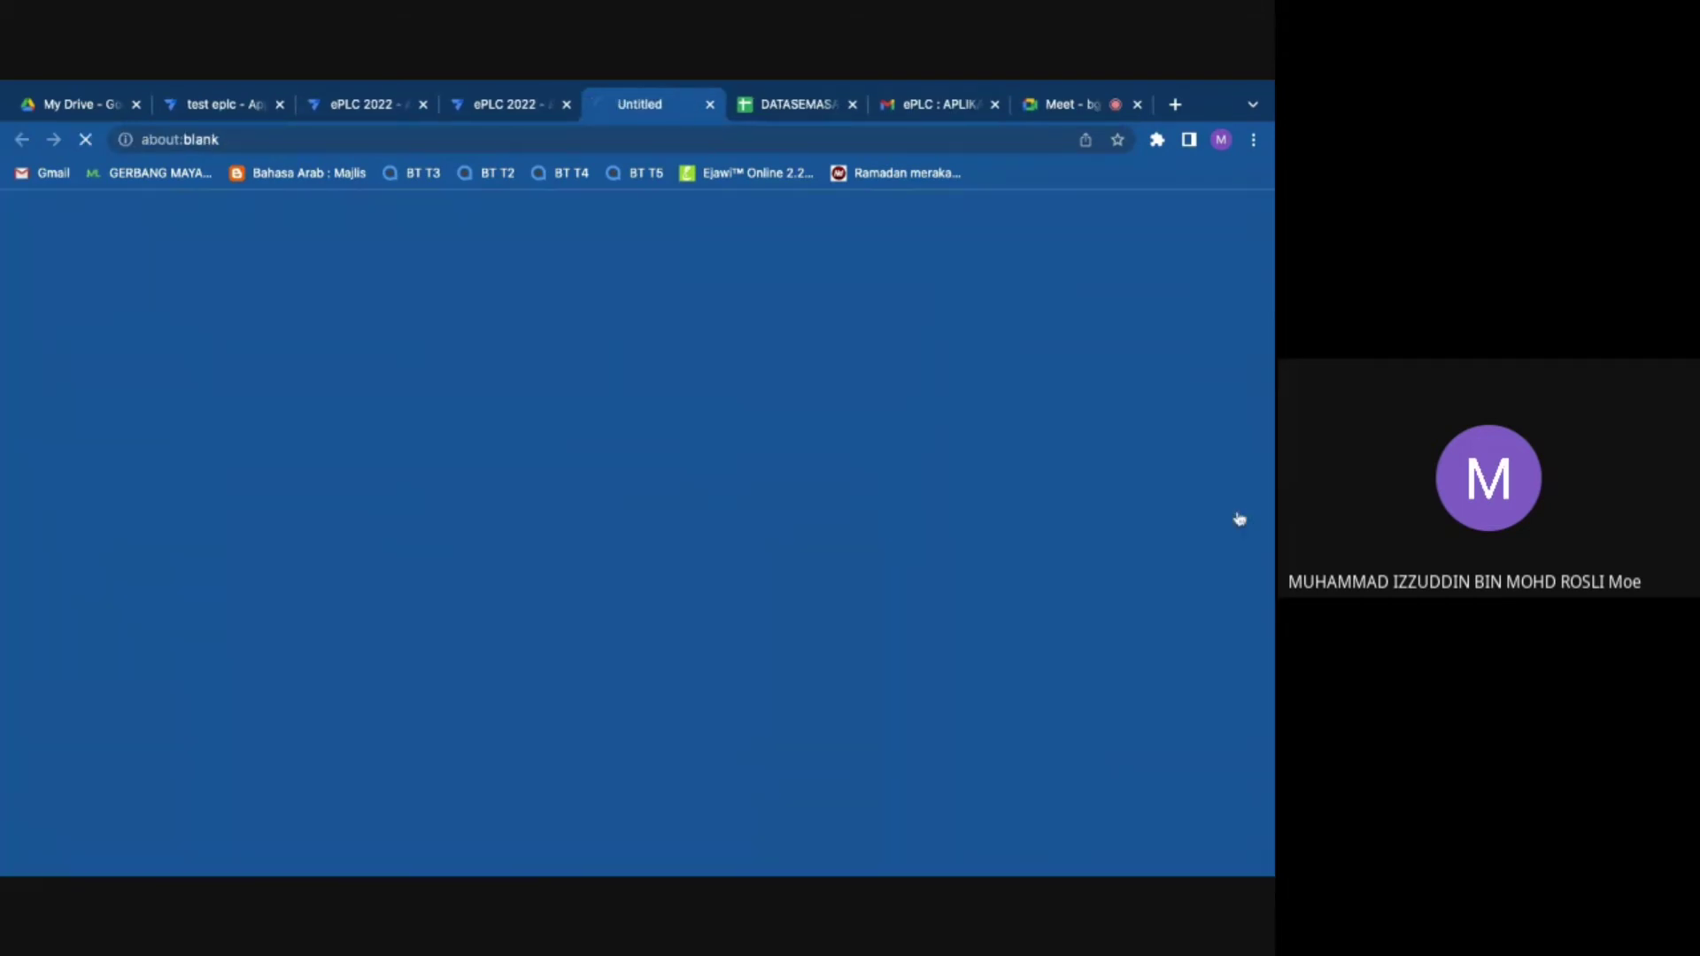
Step: Reopen DAFTAR PLC BOT's task settings, create a new template and bring up the body template document
{"action": "left_click", "coordinate": [536, 105]}
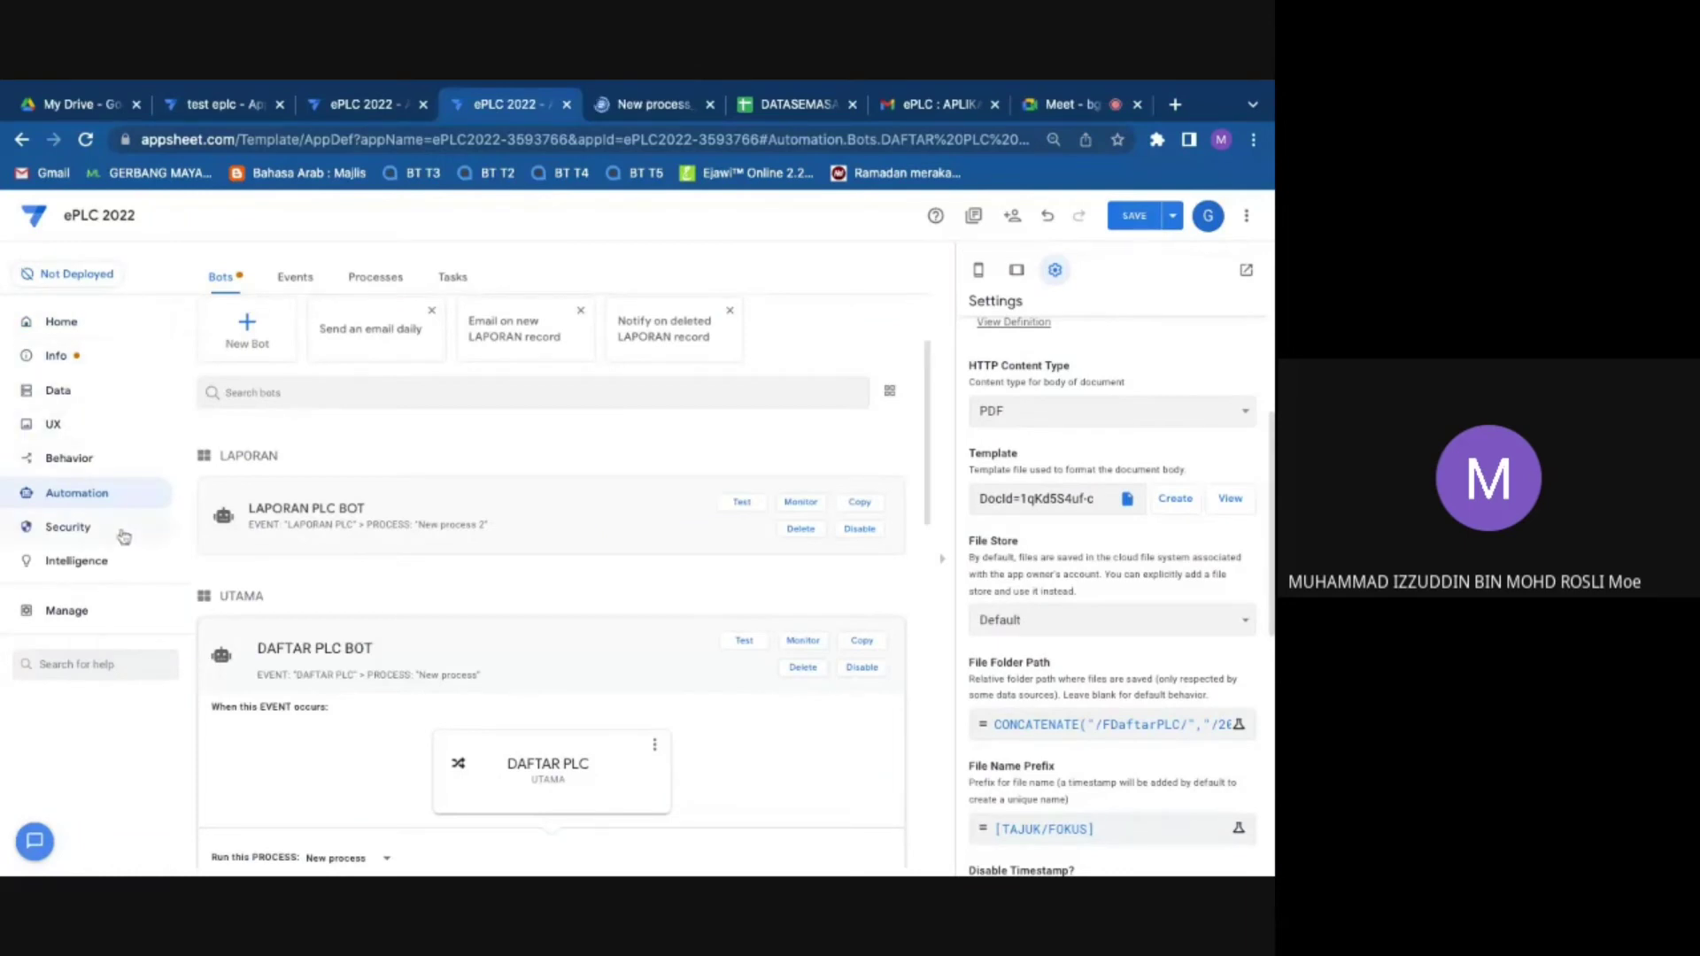
{"action": "left_click", "coordinate": [47, 494]}
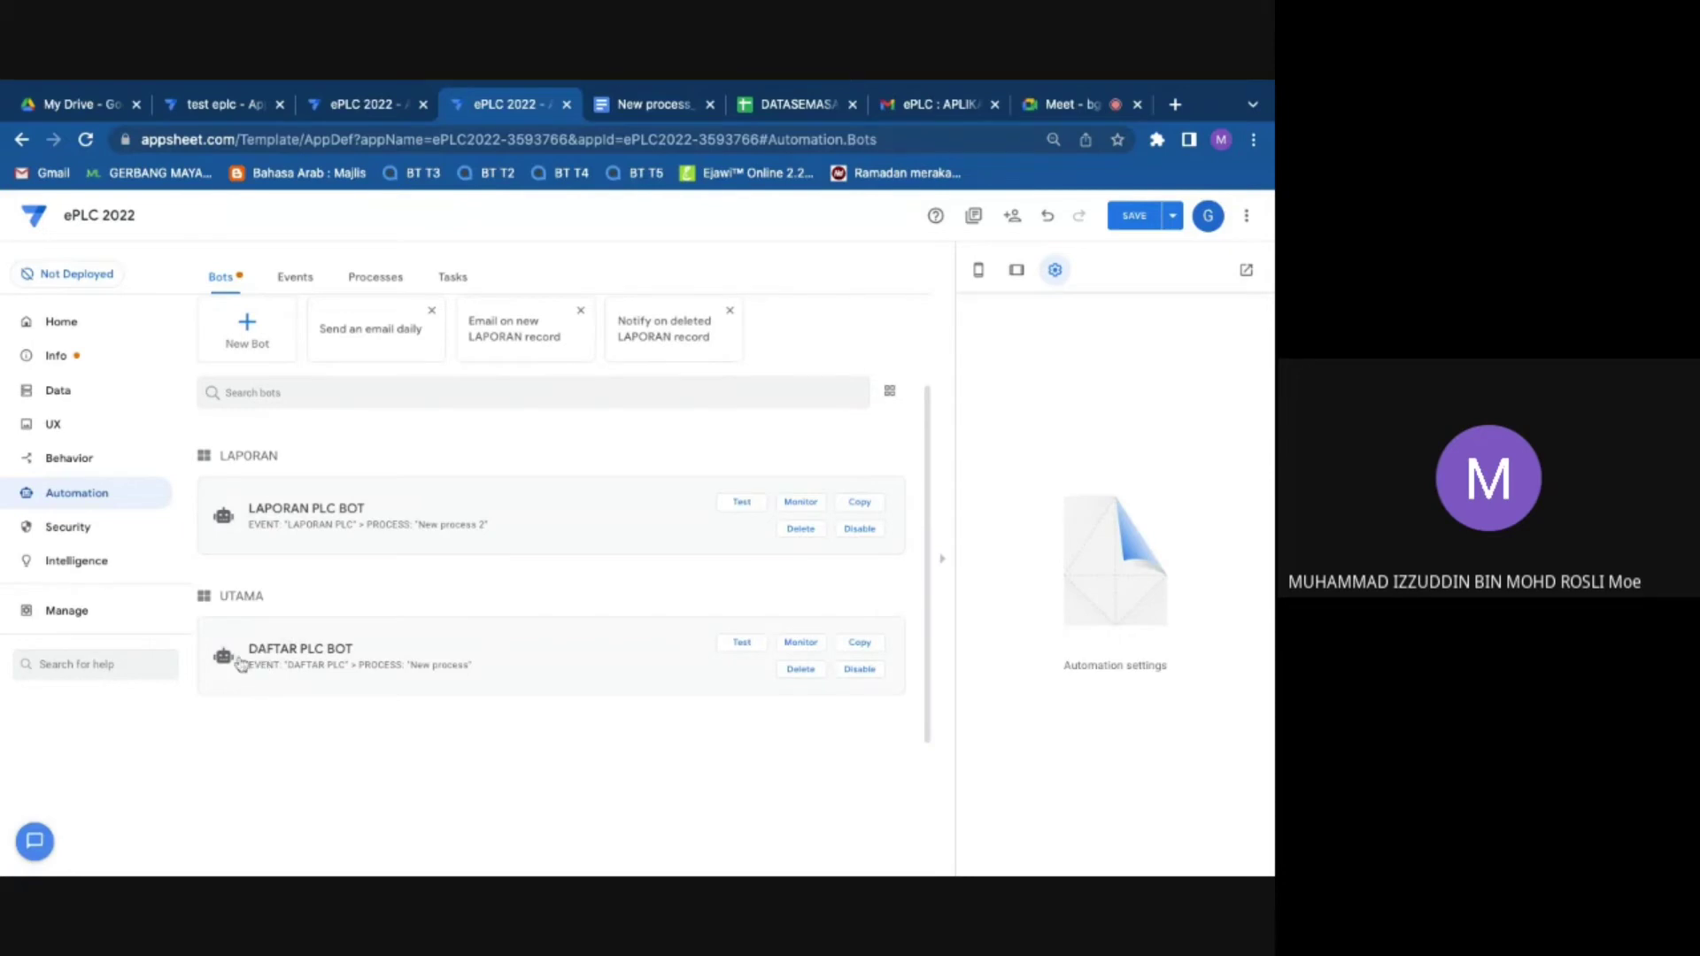
{"action": "left_click", "coordinate": [241, 664]}
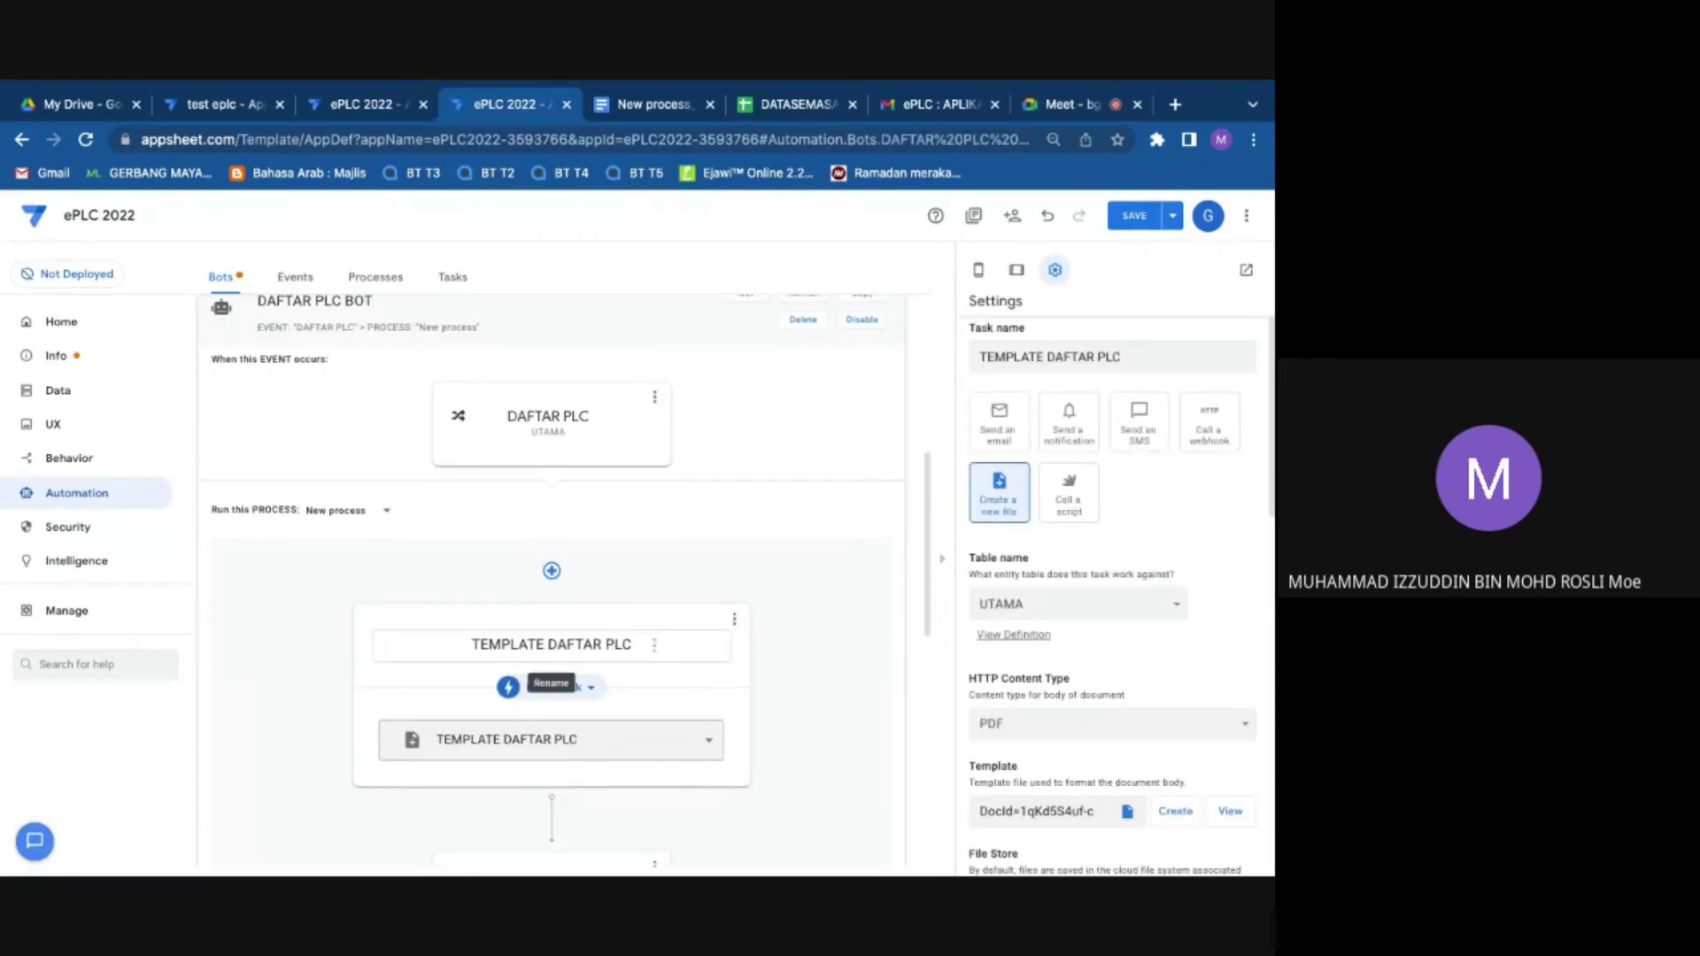
{"action": "left_click", "coordinate": [548, 430]}
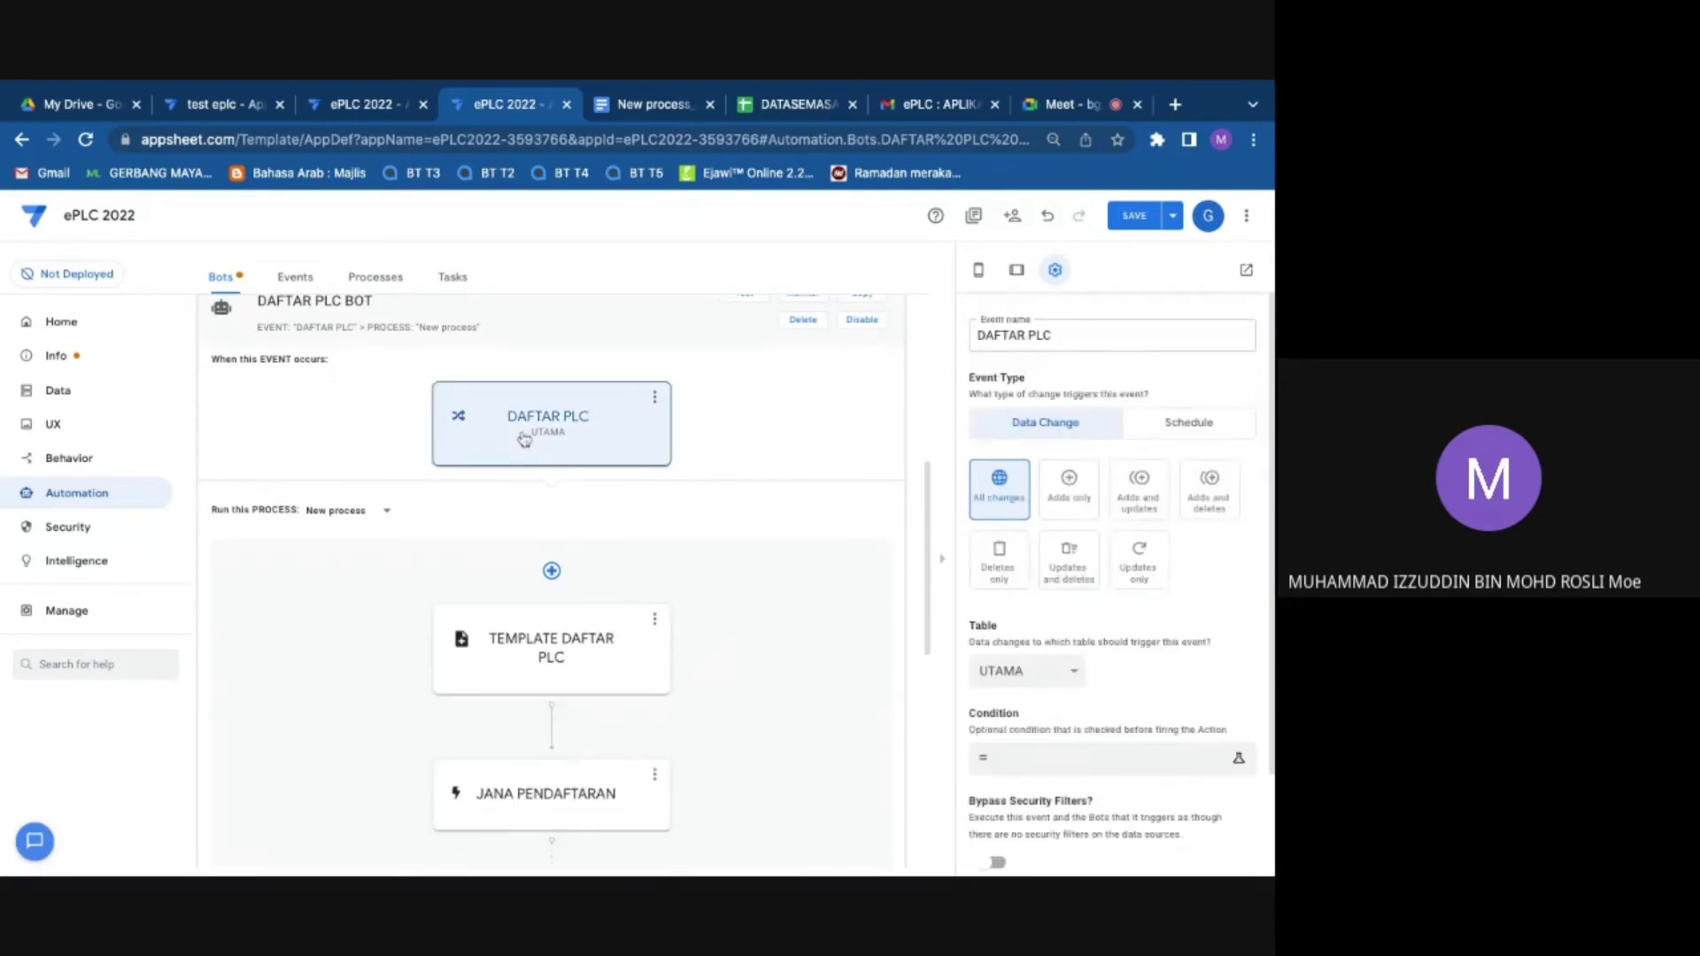
{"action": "scroll", "coordinate": [1096, 708], "scroll_direction": "down", "scroll_amount": 2}
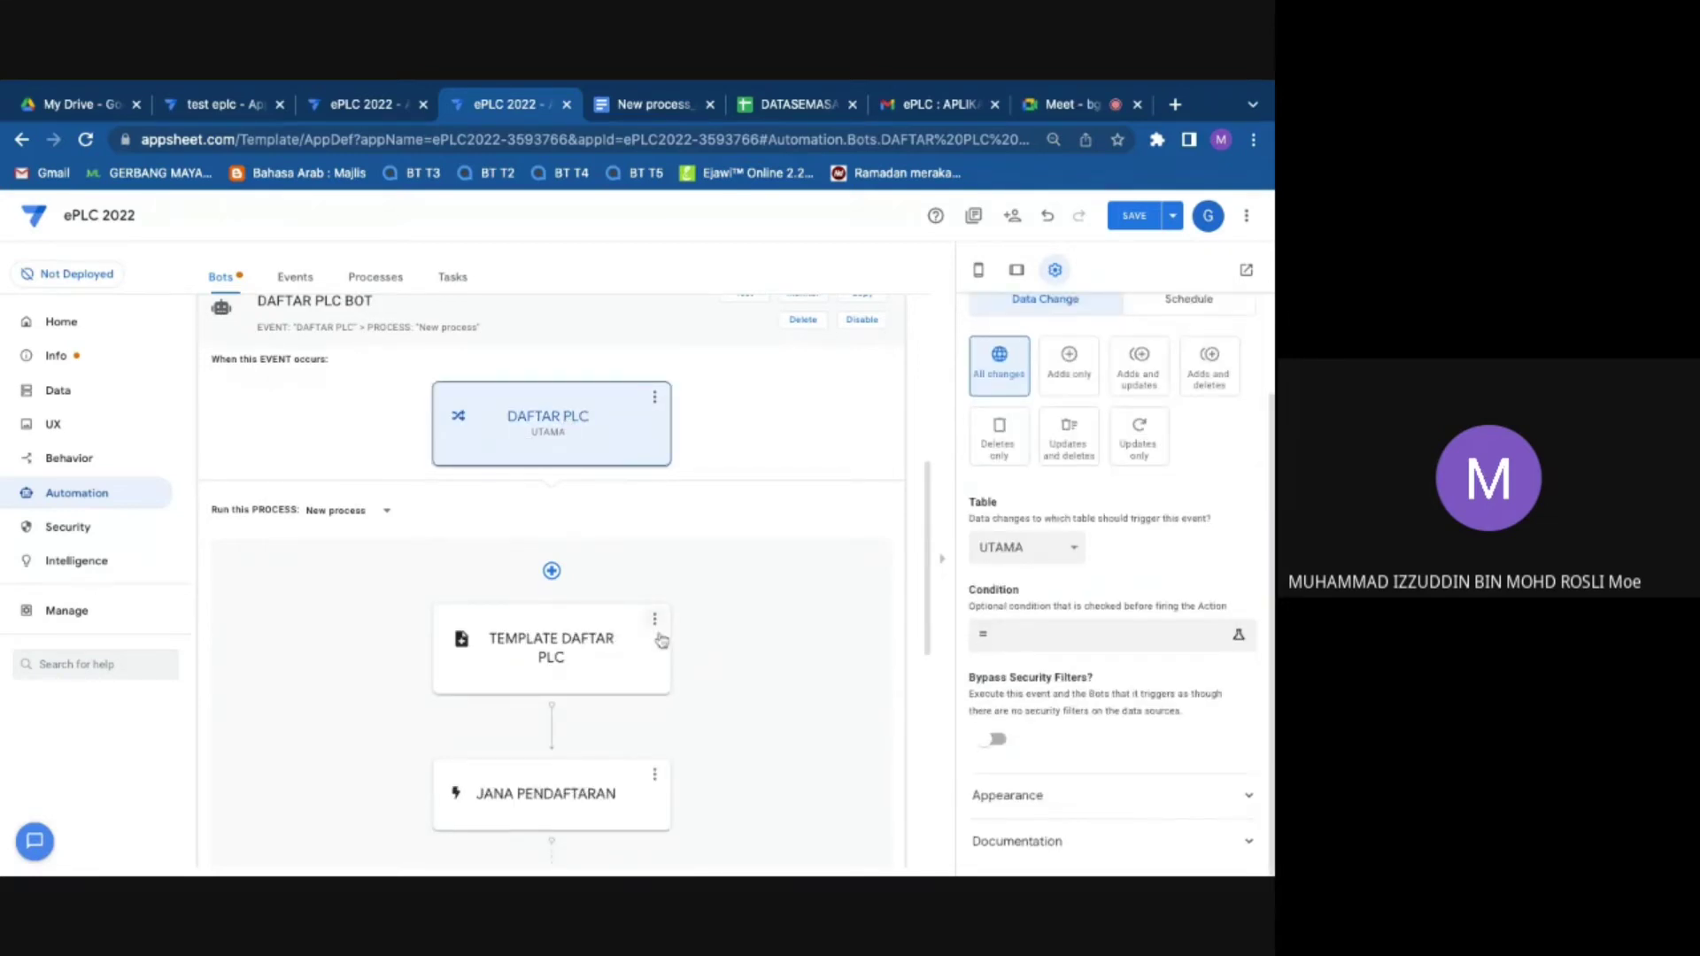
{"action": "left_click", "coordinate": [568, 649]}
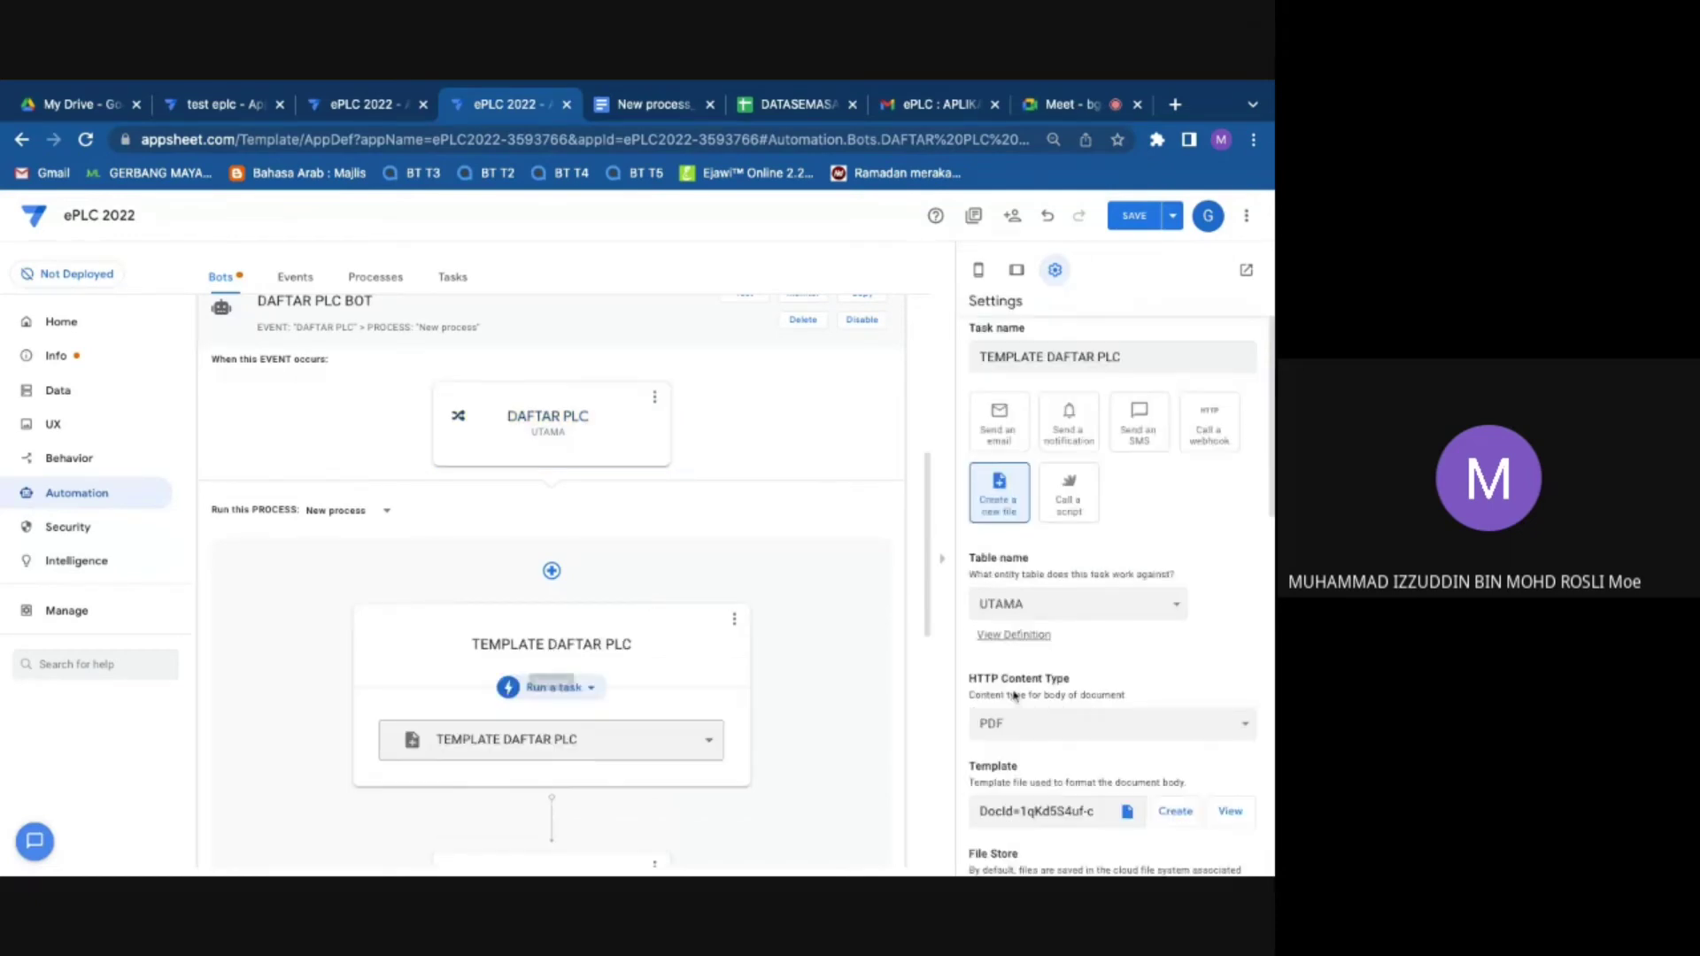
{"action": "scroll", "coordinate": [1102, 486], "scroll_direction": "down", "scroll_amount": 2}
{"action": "scroll", "coordinate": [1103, 486], "scroll_direction": "down", "scroll_amount": 2}
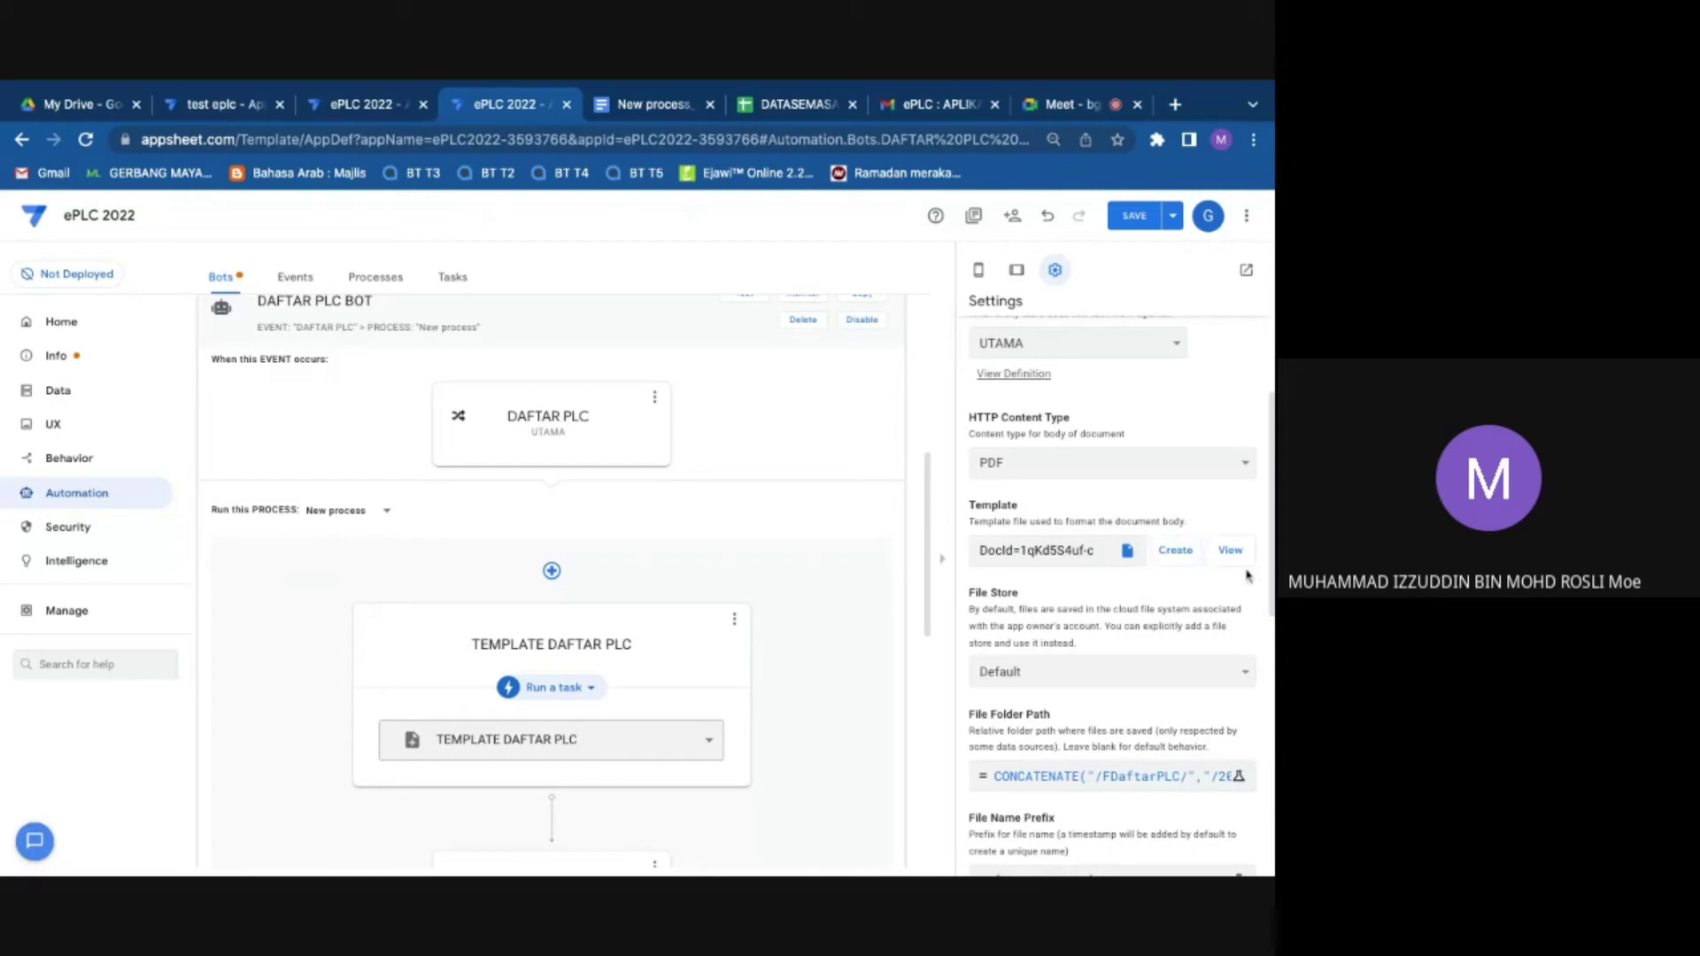
{"action": "left_click", "coordinate": [1167, 556]}
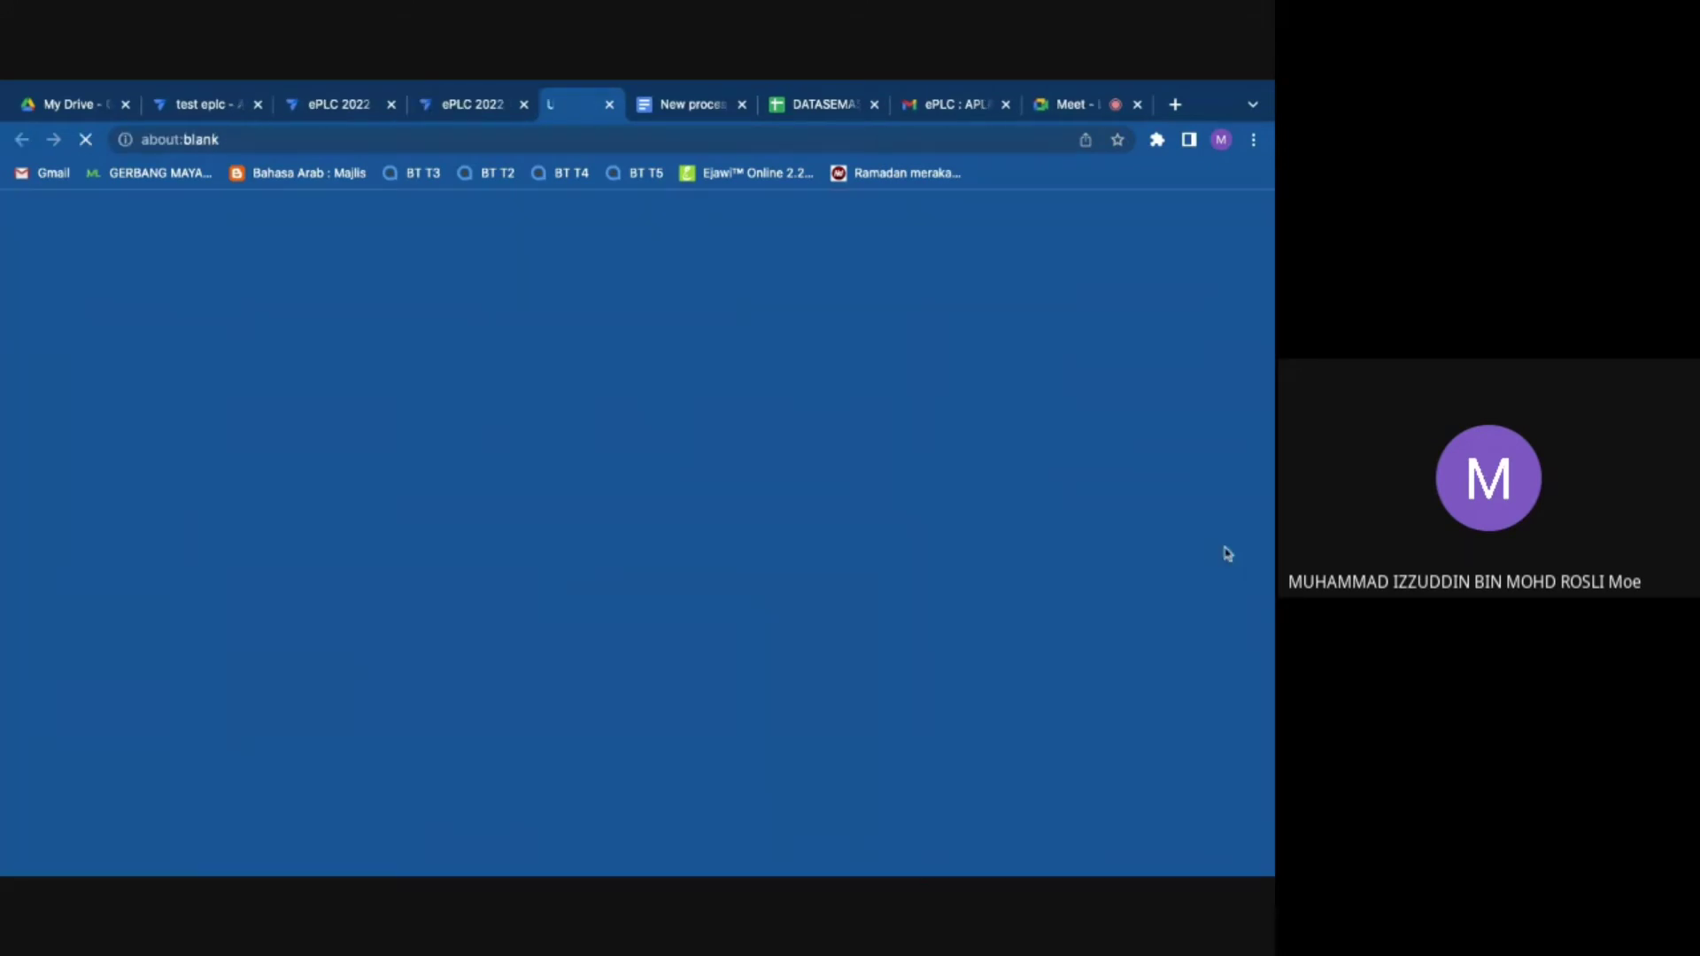
{"action": "left_click", "coordinate": [733, 113]}
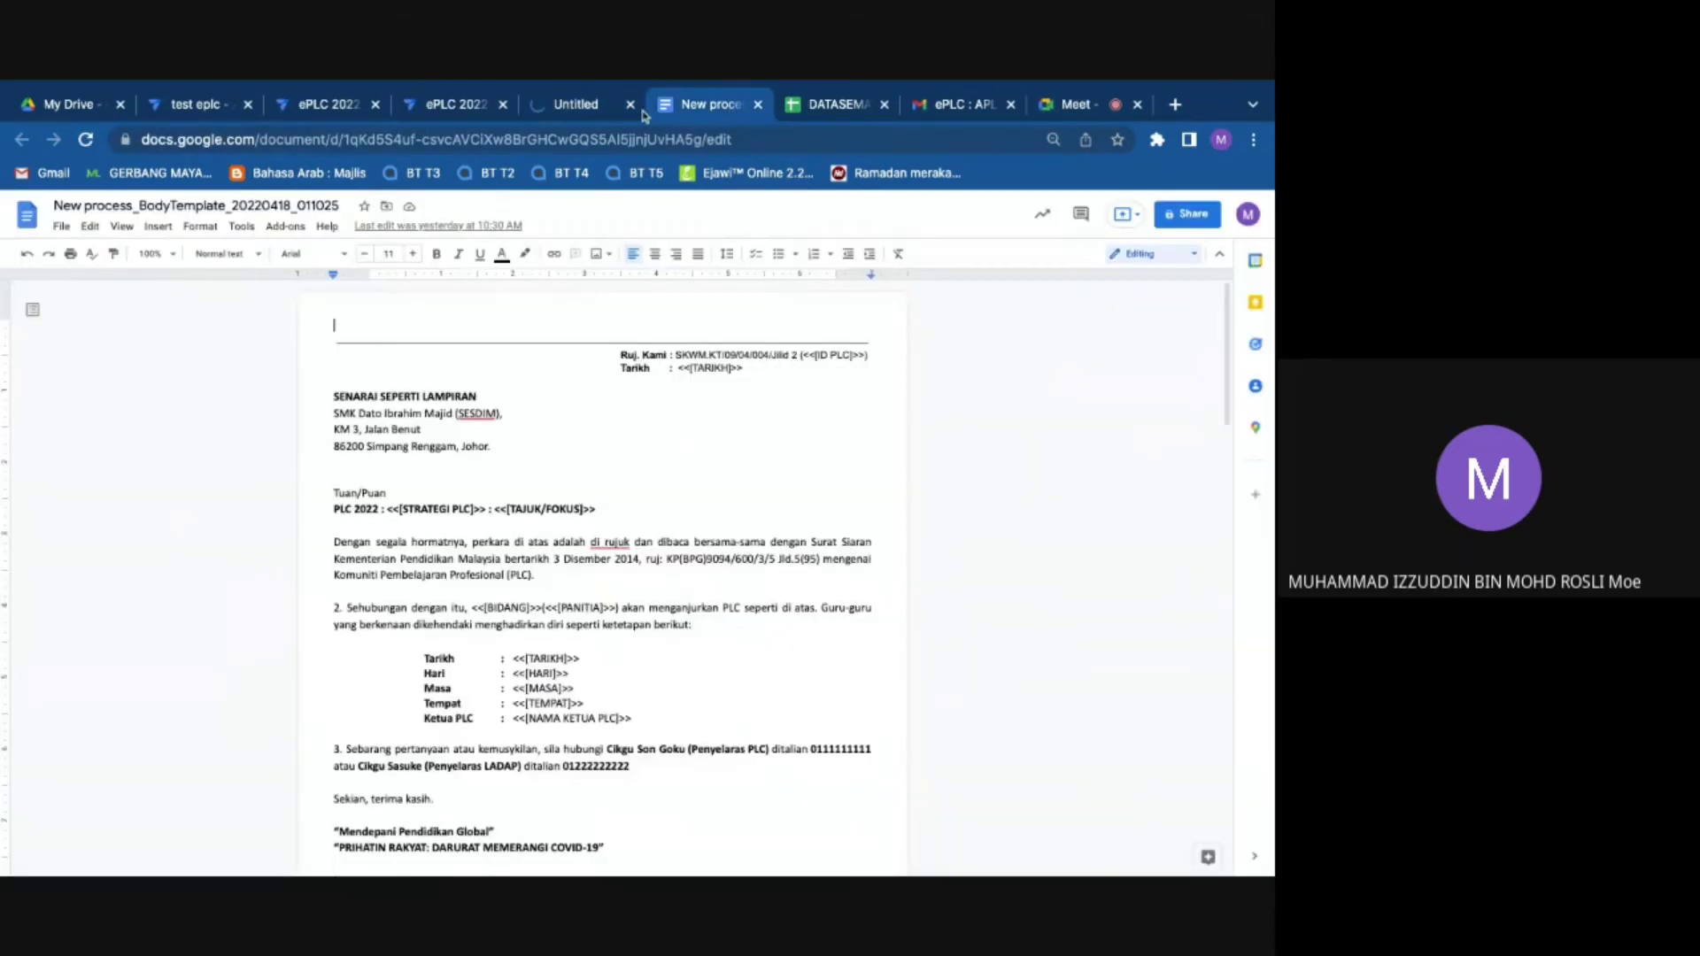
Step: Close the blank Untitled page and replace the school name line with 'SK MERU,'
{"action": "left_click", "coordinate": [630, 105]}
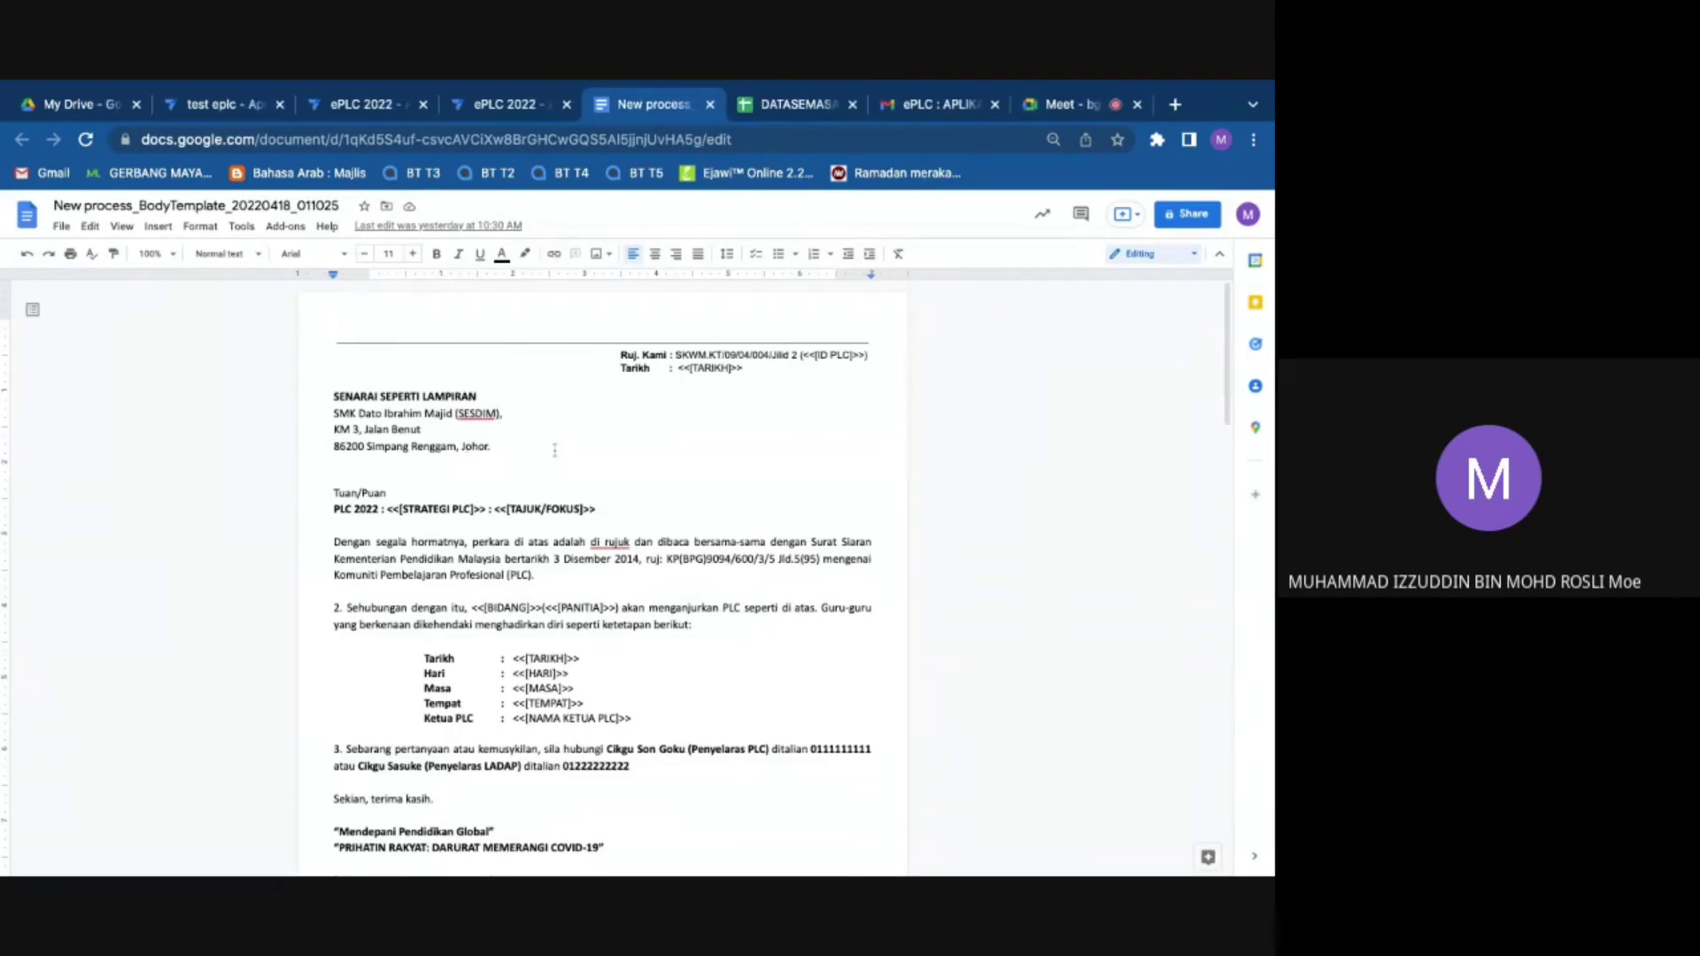
{"action": "left_click_drag", "start_coordinate": [488, 448], "coordinate": [334, 414]}
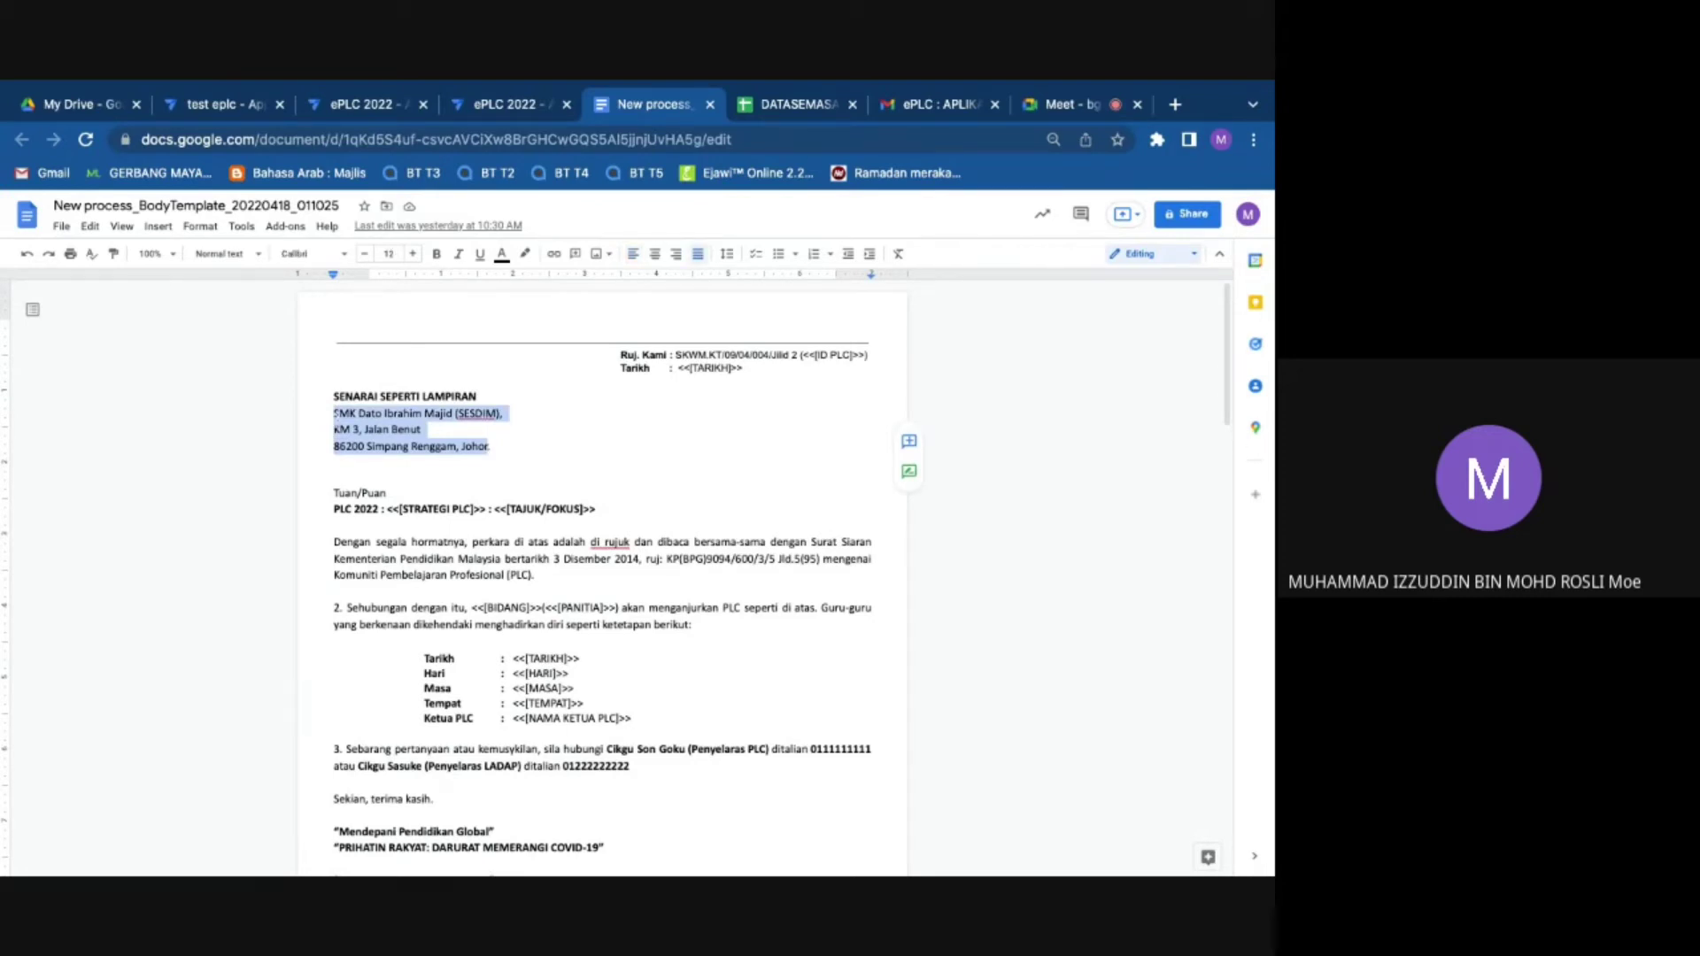
{"action": "left_click", "coordinate": [501, 413]}
{"action": "left_click_drag", "start_coordinate": [501, 413], "coordinate": [334, 414]}
{"action": "key", "text": "BackSpace"}
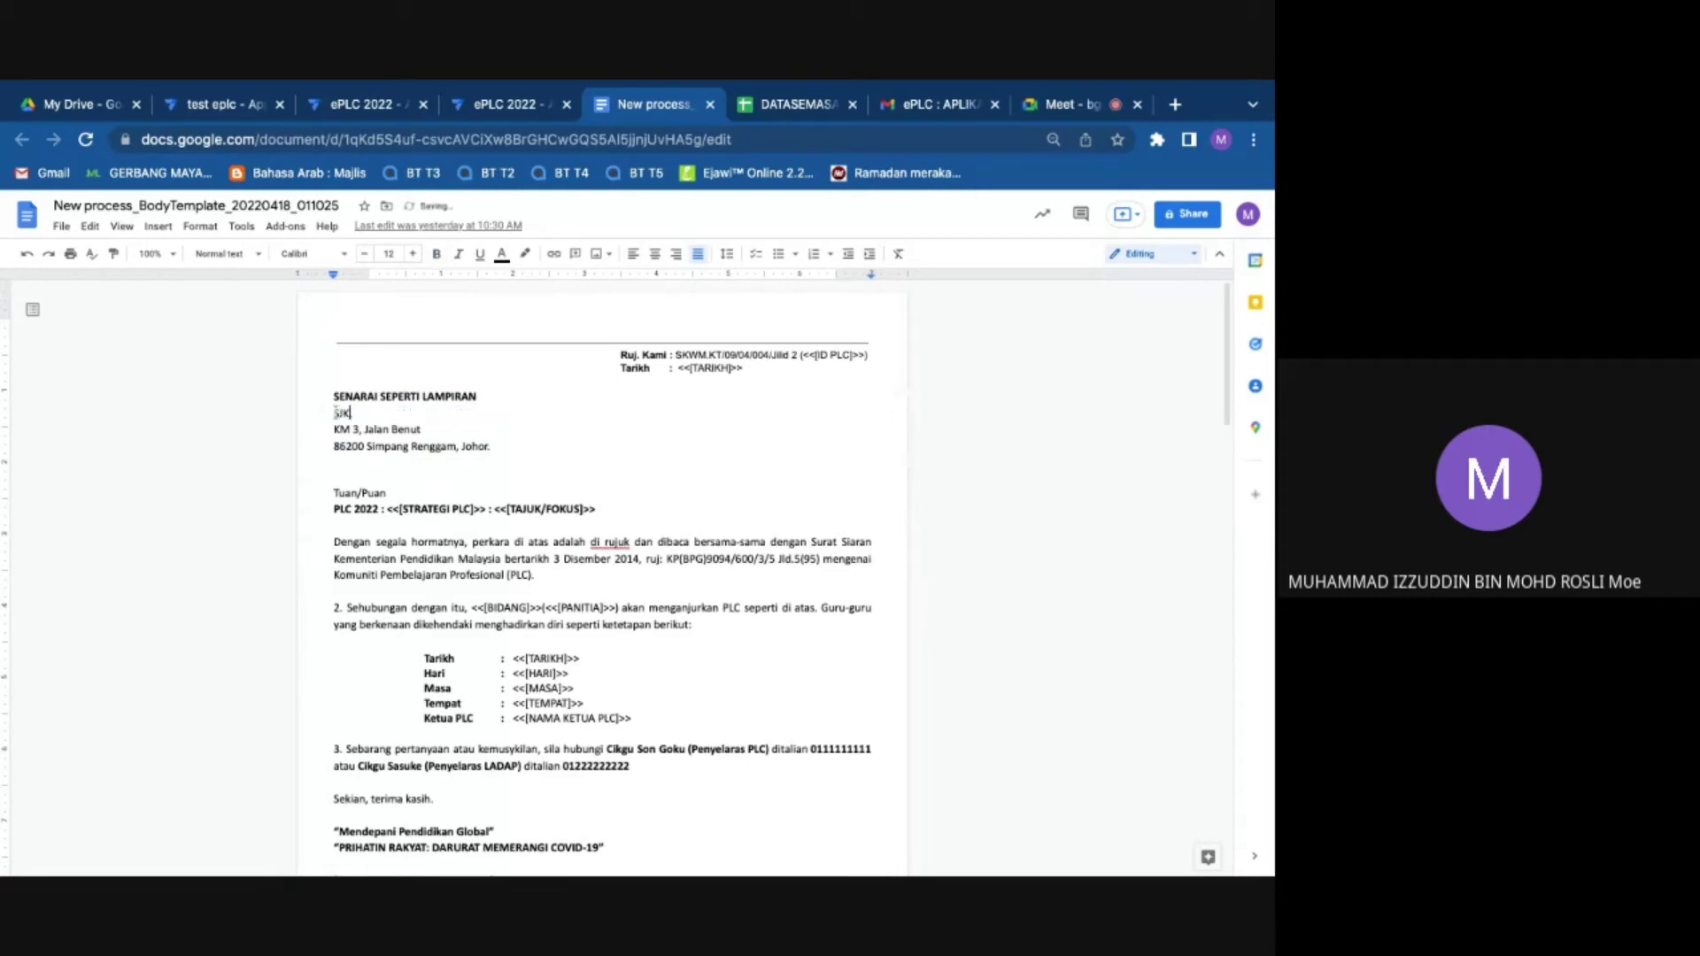
{"action": "type", "text": "SK MERU,"}
Step: Inspect the Johor address line and the TAJUK/FOKUS placeholders on the PLC 2022 line
{"action": "key", "text": "alt+shift+Left"}
{"action": "key", "text": "alt+shift+Left"}
{"action": "key", "text": "alt+shift+Left"}
{"action": "key", "text": "alt+shift+Left"}
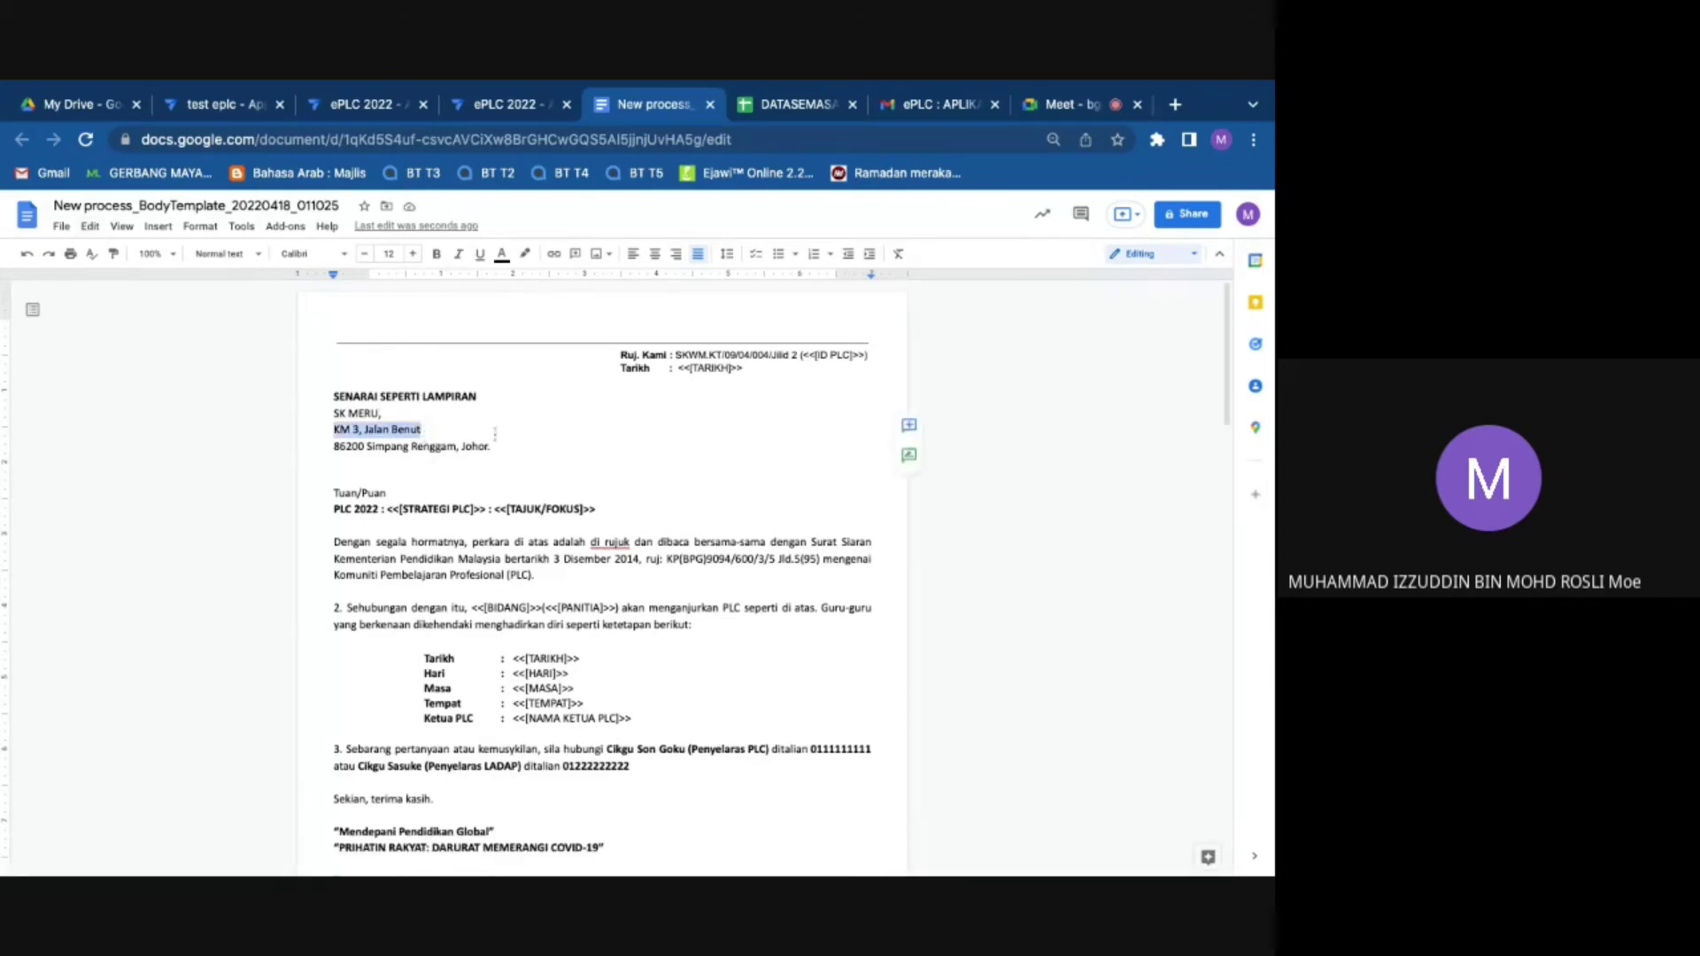
{"action": "left_click", "coordinate": [483, 446]}
{"action": "key", "text": "ctrl+t"}
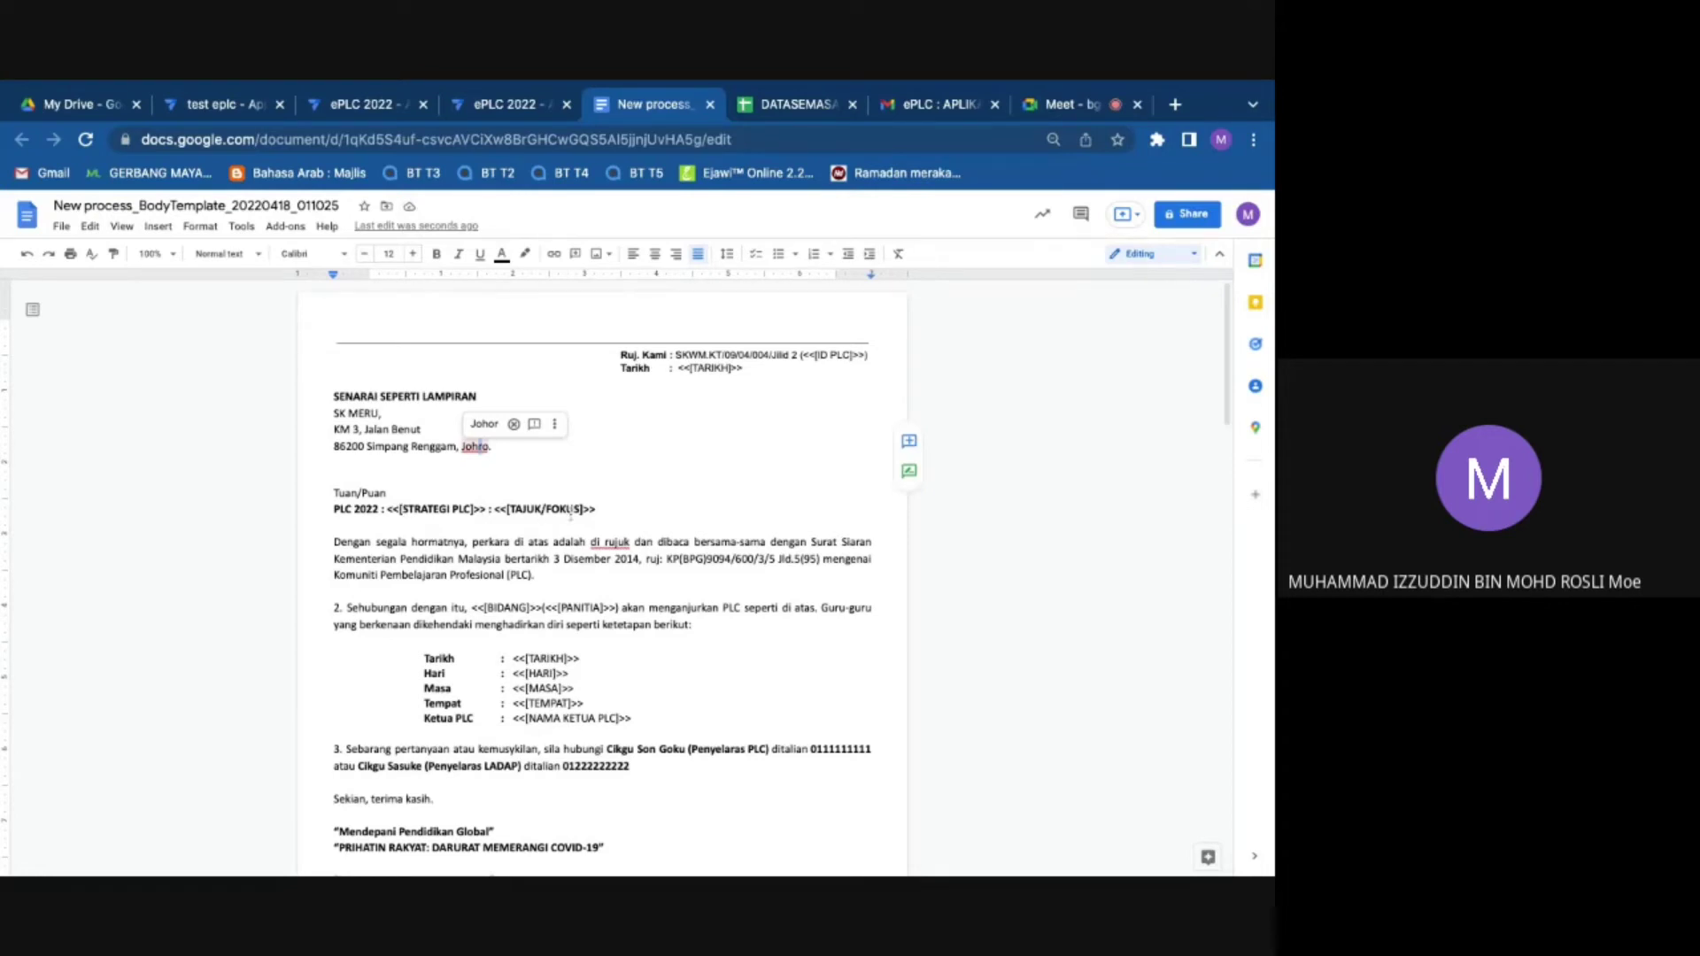
{"action": "left_click_drag", "start_coordinate": [481, 510], "coordinate": [388, 510]}
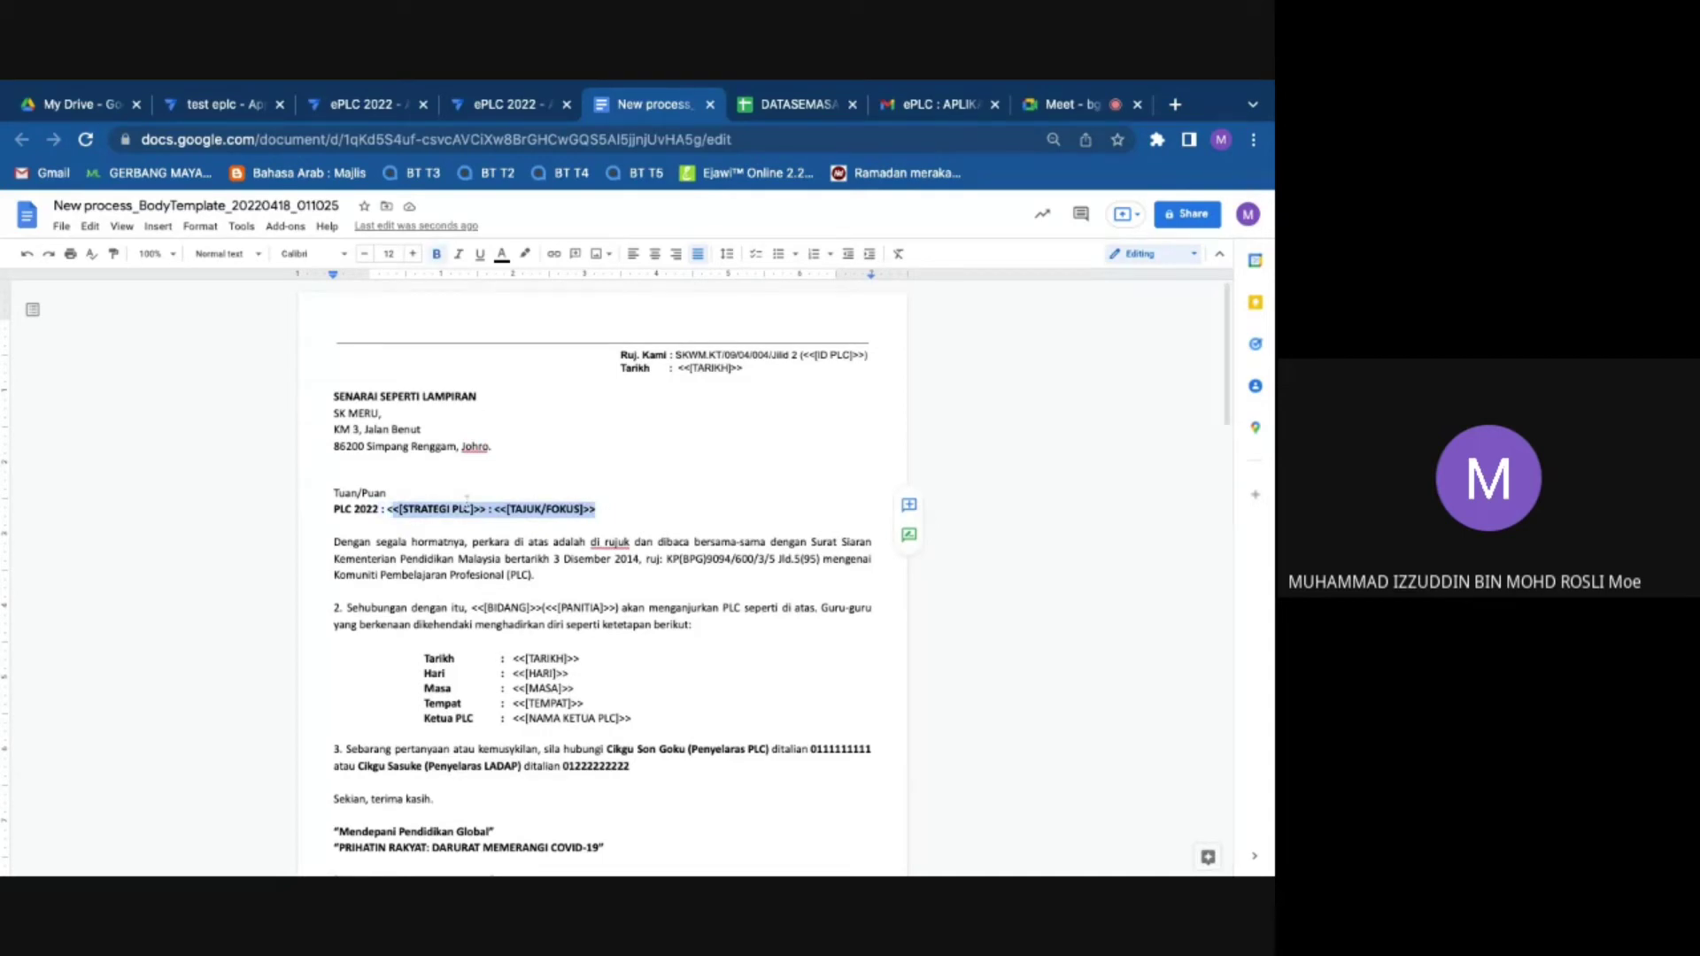
{"action": "left_click", "coordinate": [597, 511]}
{"action": "left_click_drag", "start_coordinate": [598, 513], "coordinate": [387, 510]}
{"action": "left_click", "coordinate": [367, 479]}
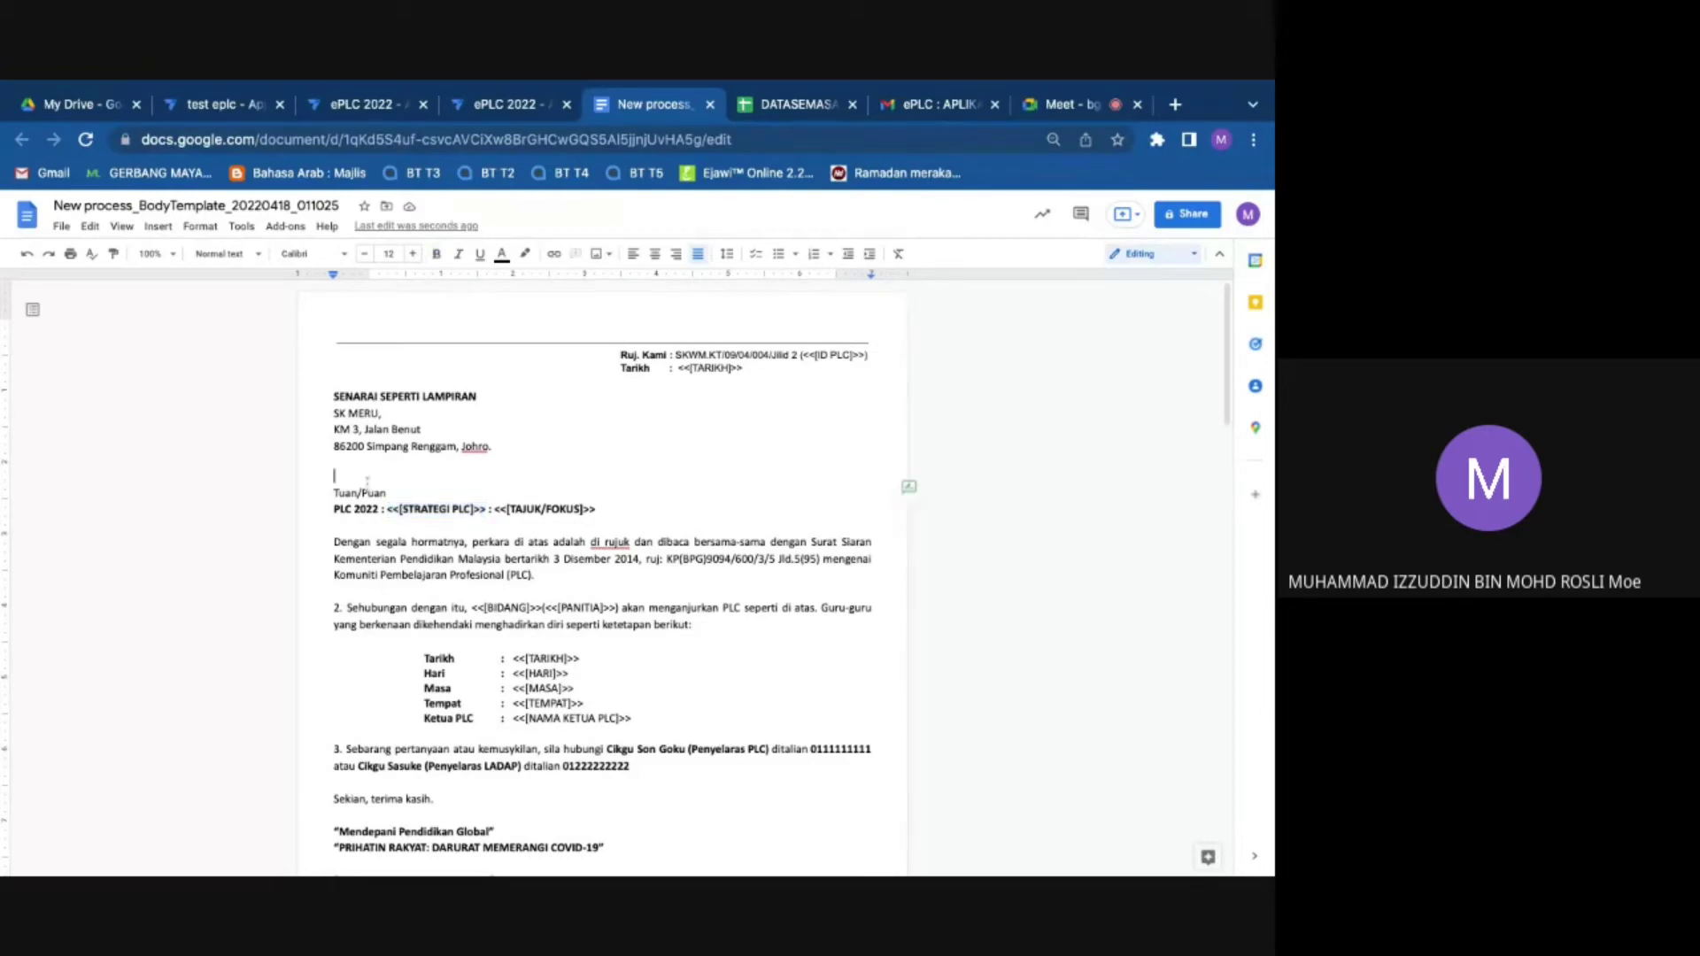
{"action": "left_click_drag", "start_coordinate": [602, 508], "coordinate": [387, 510]}
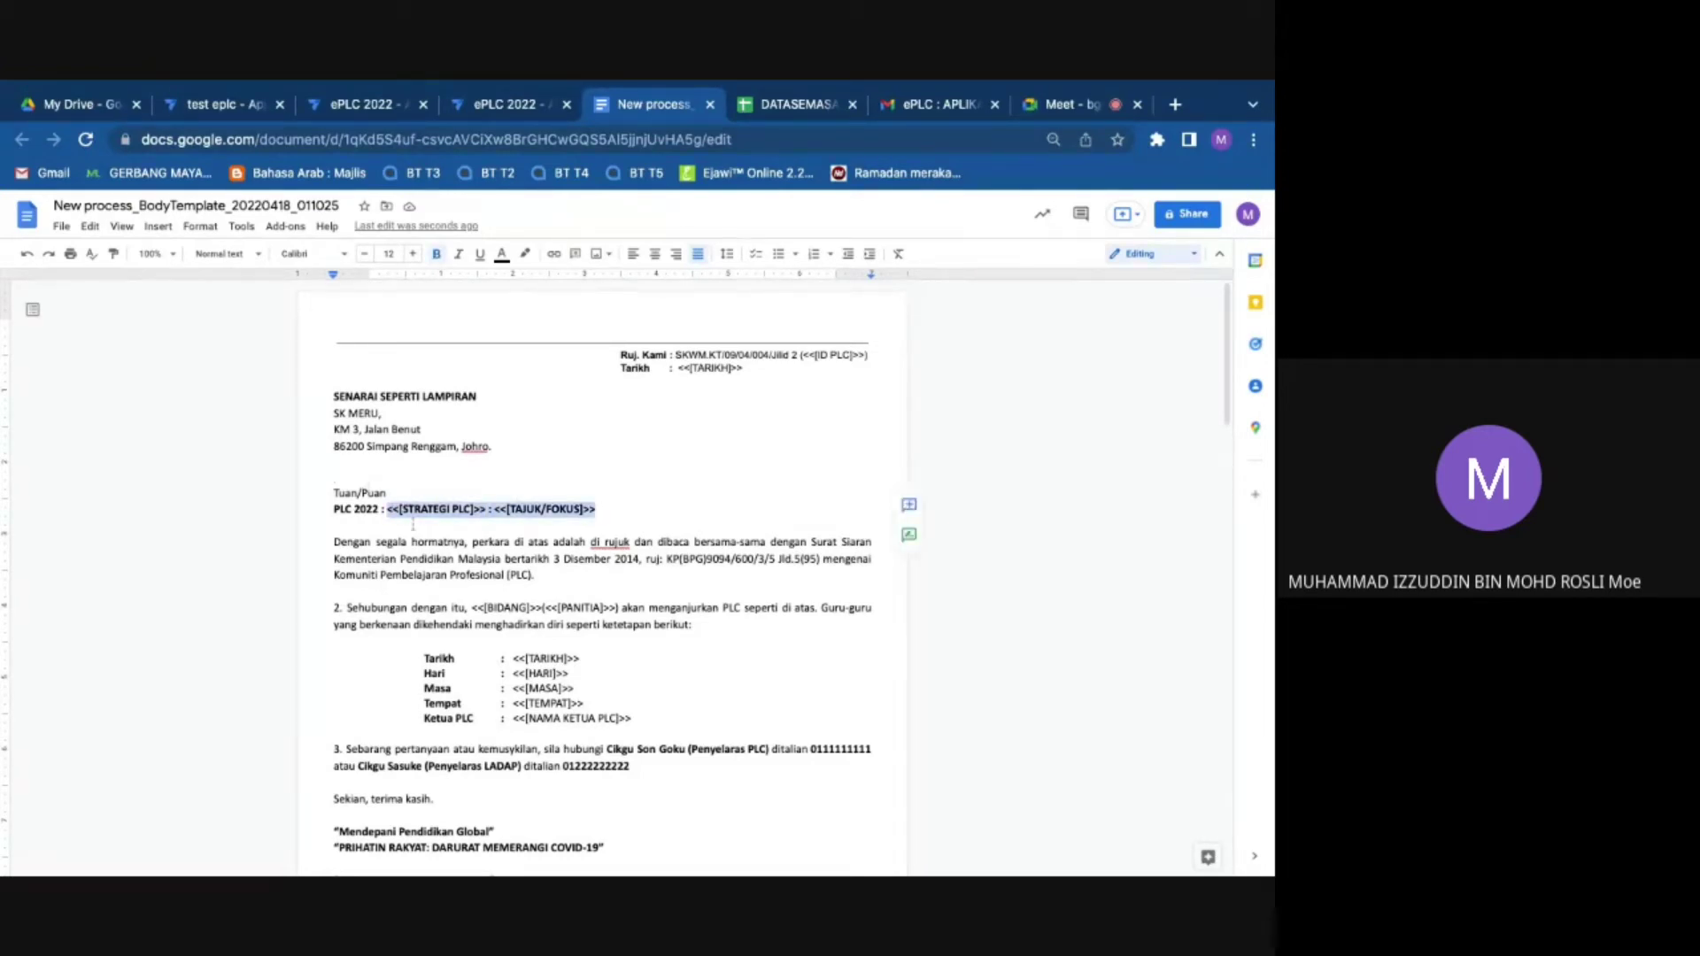
Step: Correct the misspelled 'Johro.' at the end of the address to 'Johor.'
{"action": "left_click_drag", "start_coordinate": [584, 659], "coordinate": [531, 659]}
{"action": "left_click", "coordinate": [625, 701]}
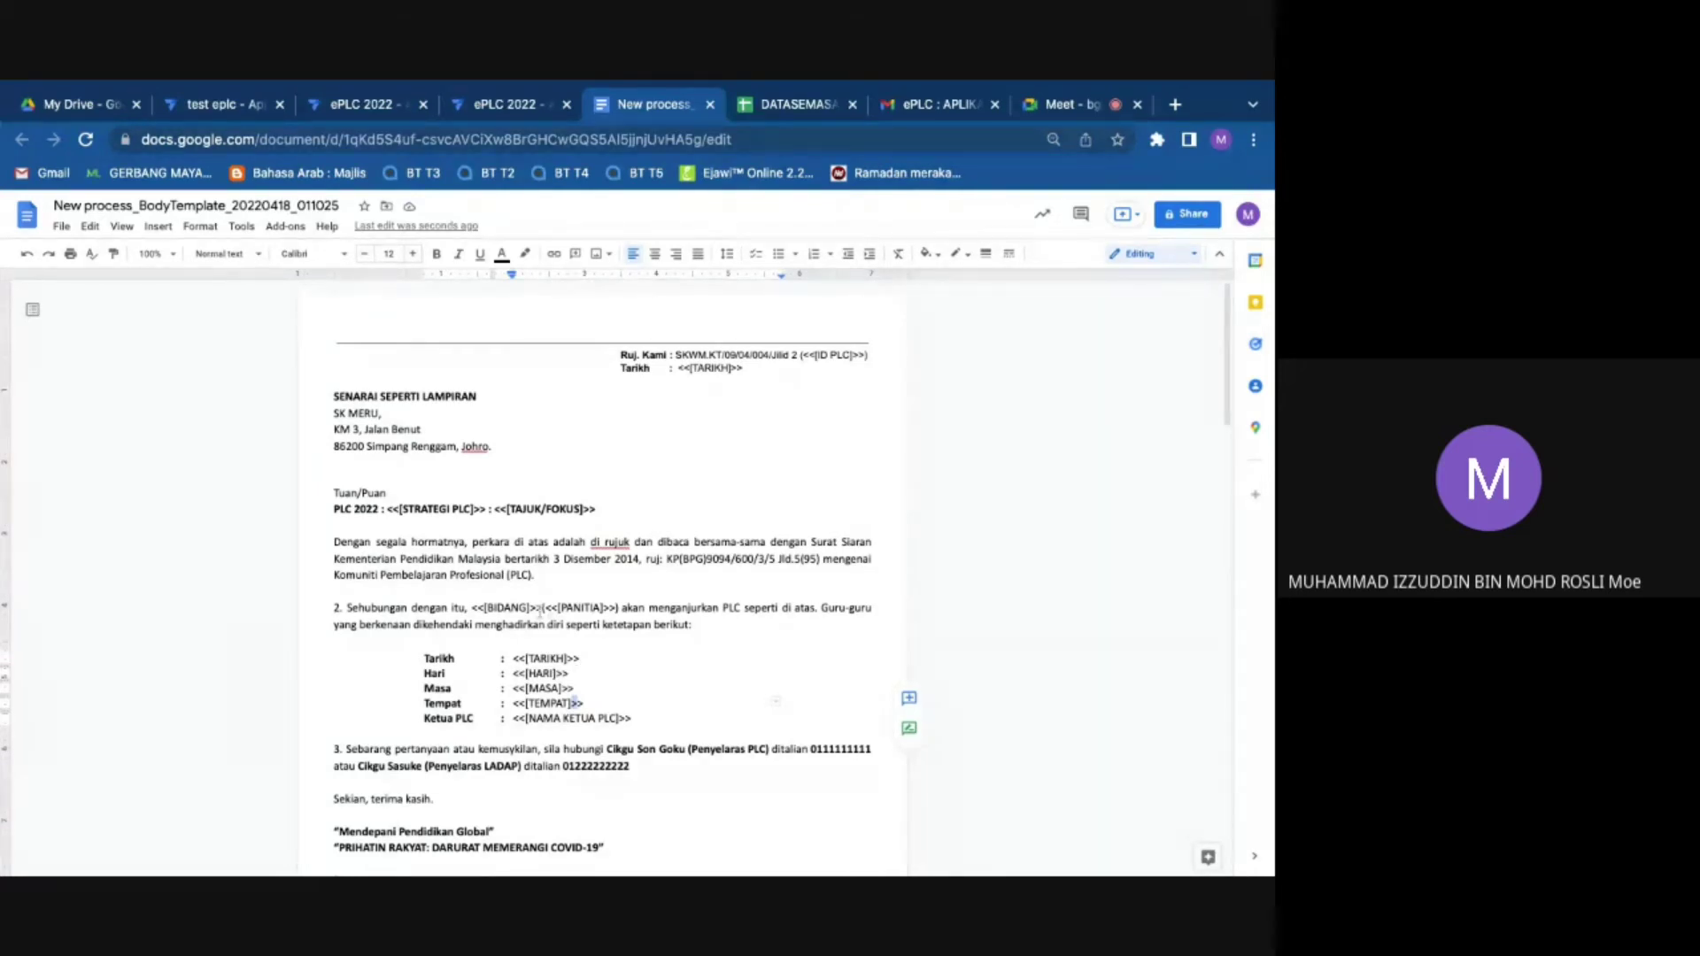
{"action": "left_click", "coordinate": [539, 609]}
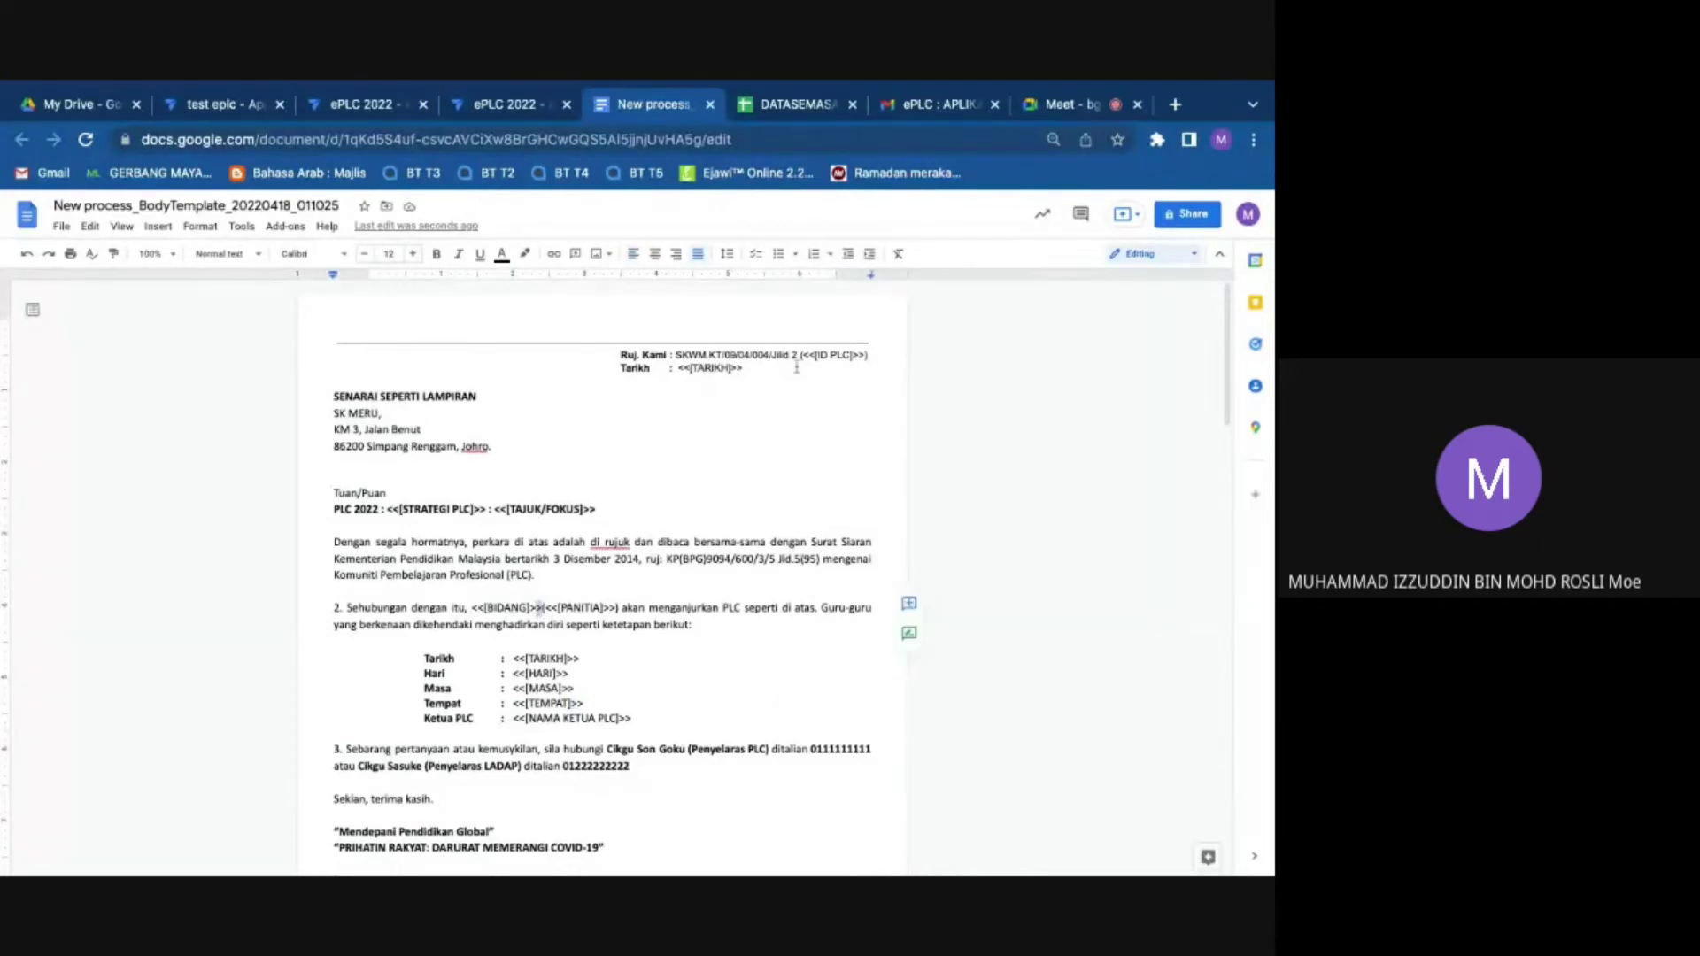
{"action": "left_click_drag", "start_coordinate": [335, 407], "coordinate": [492, 447]}
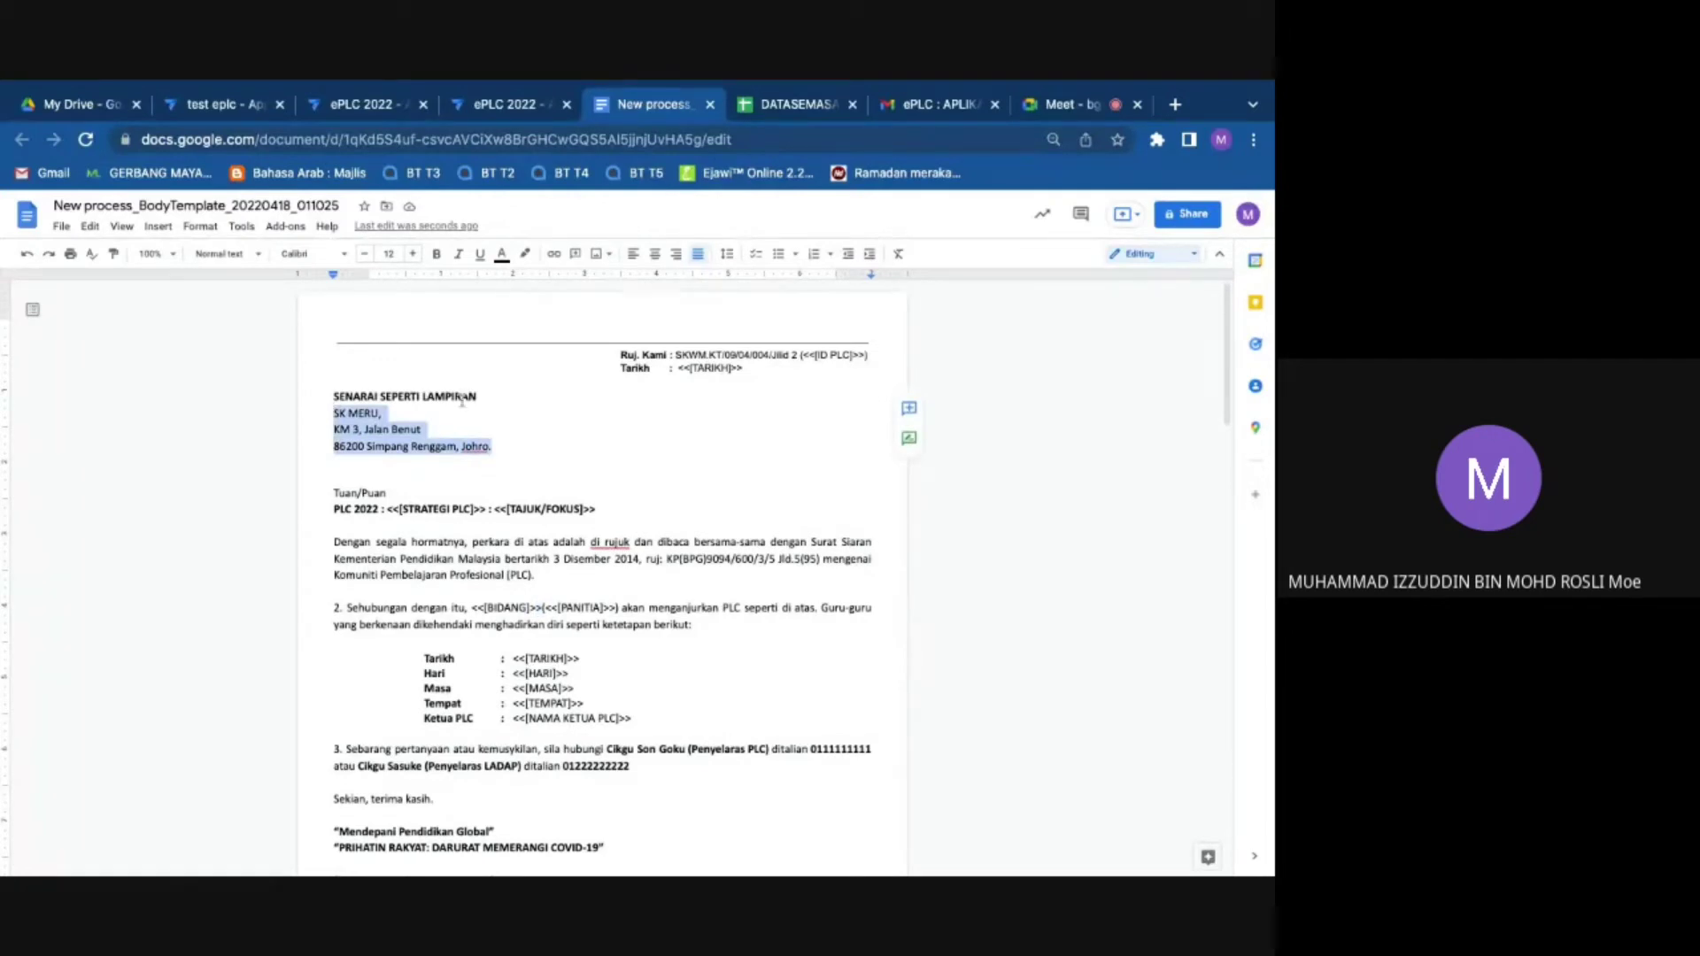
{"action": "left_click", "coordinate": [680, 355]}
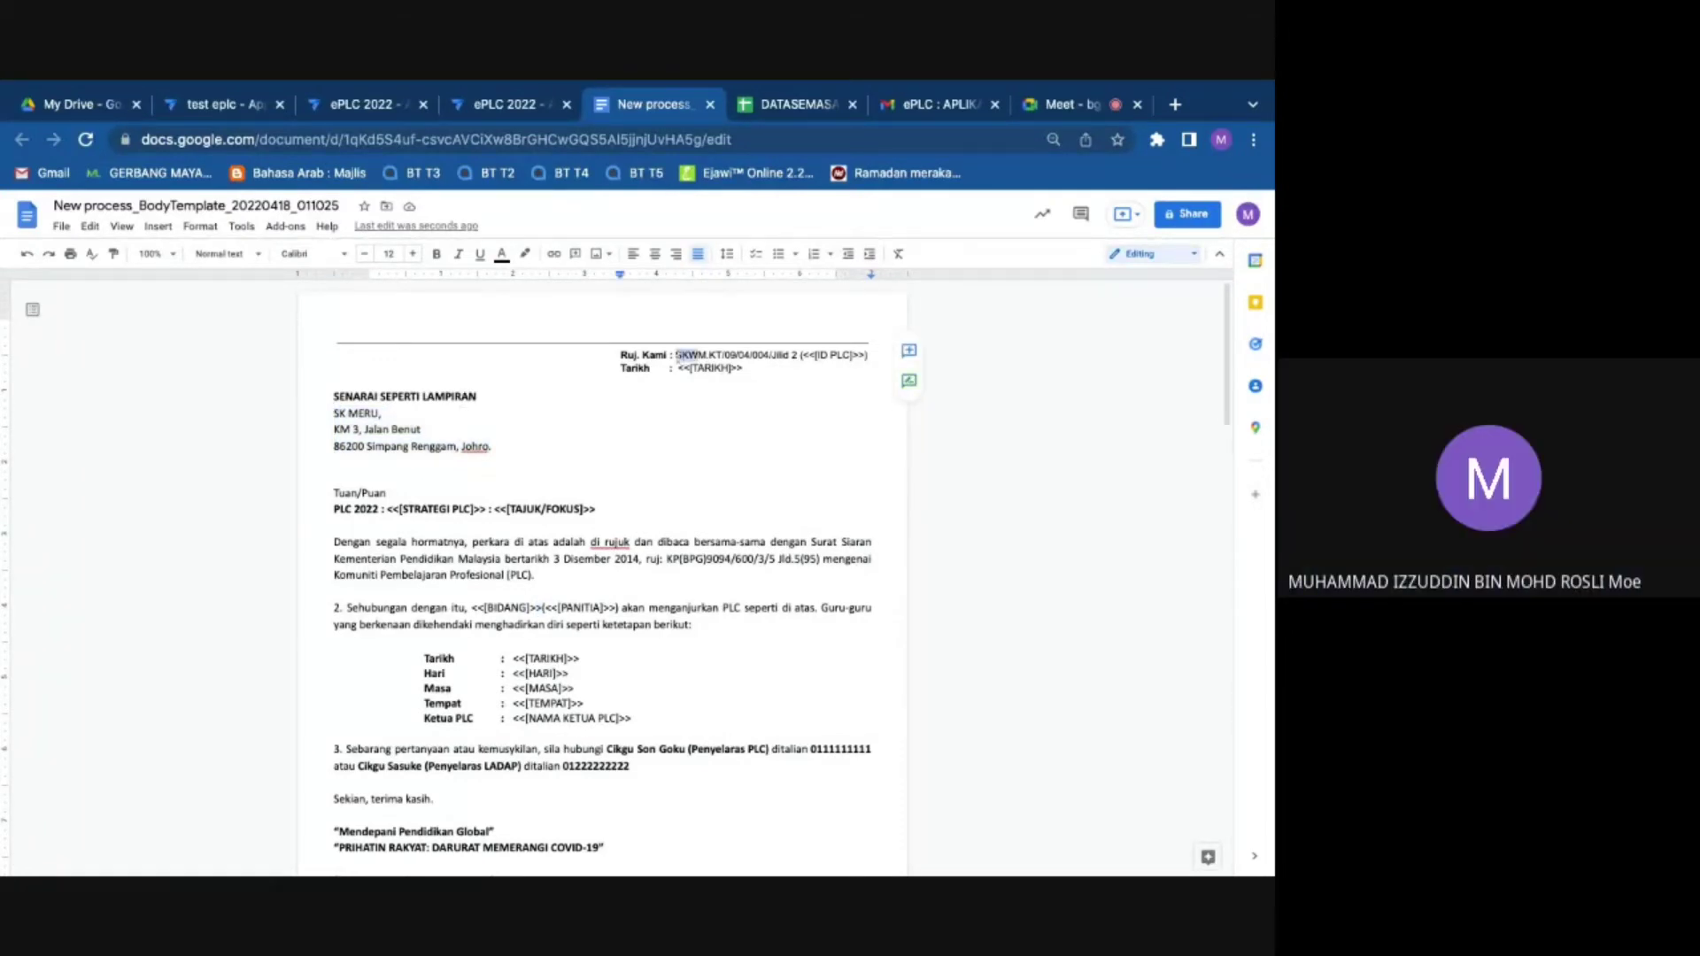
{"action": "left_click", "coordinate": [475, 446]}
{"action": "key", "text": "Delete"}
{"action": "key", "text": "Delete"}
{"action": "key", "text": "Delete"}
{"action": "type", "text": "or"}
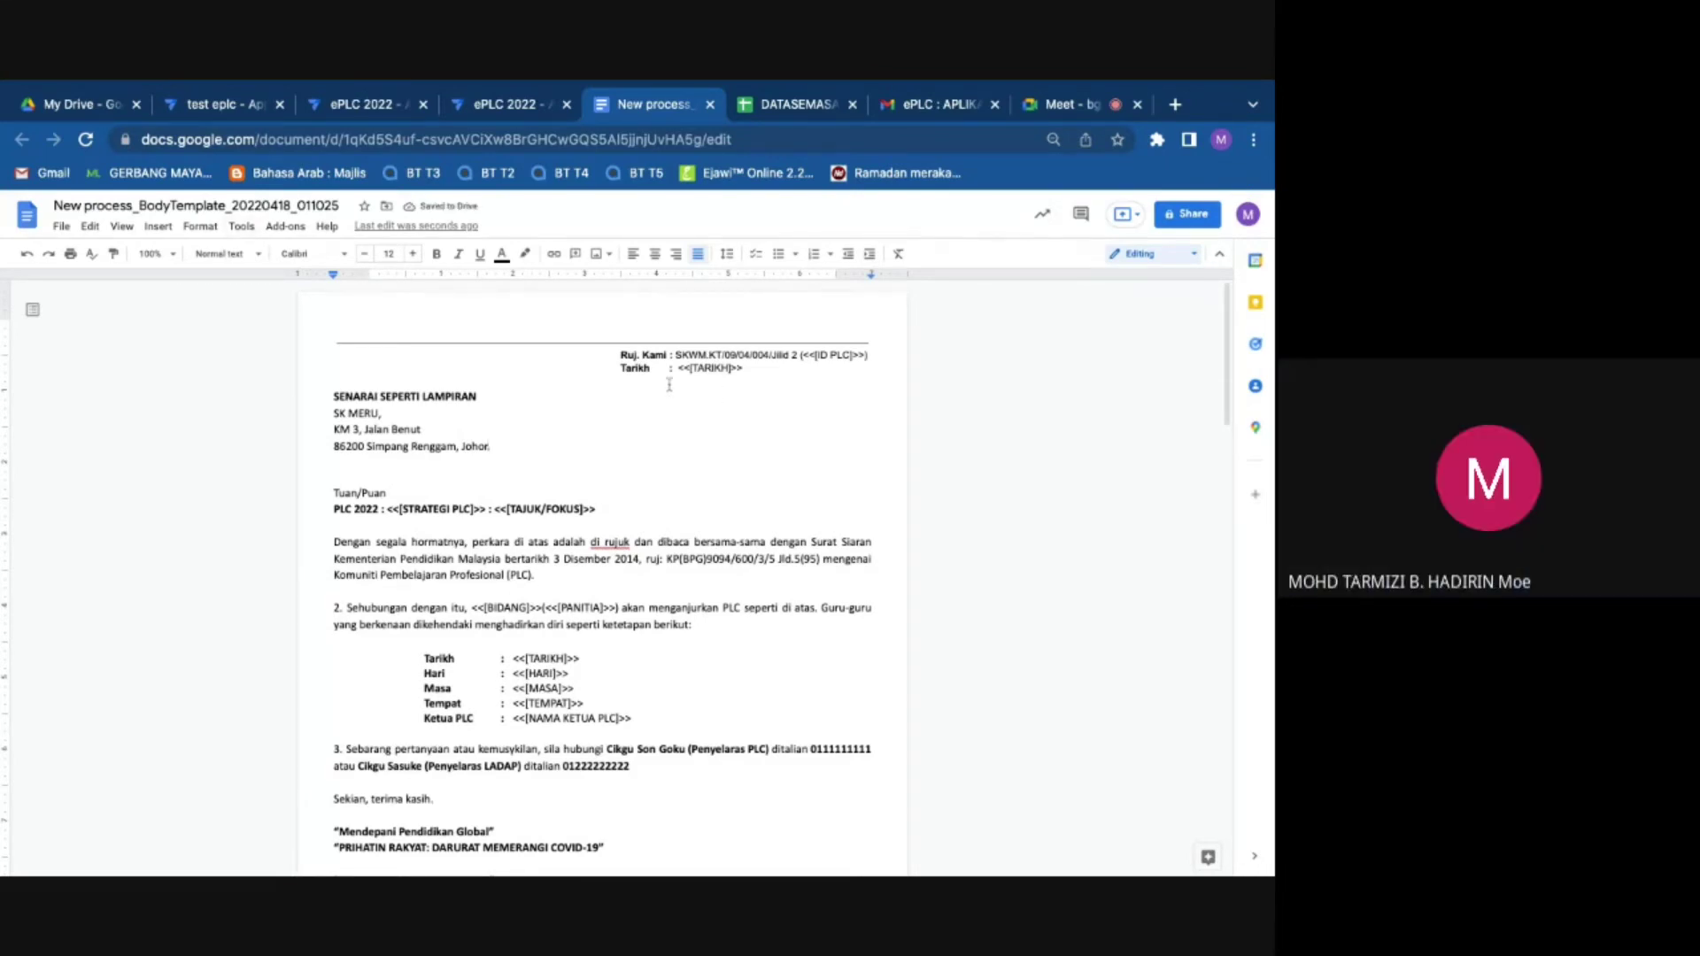
{"action": "type", "text": "."}
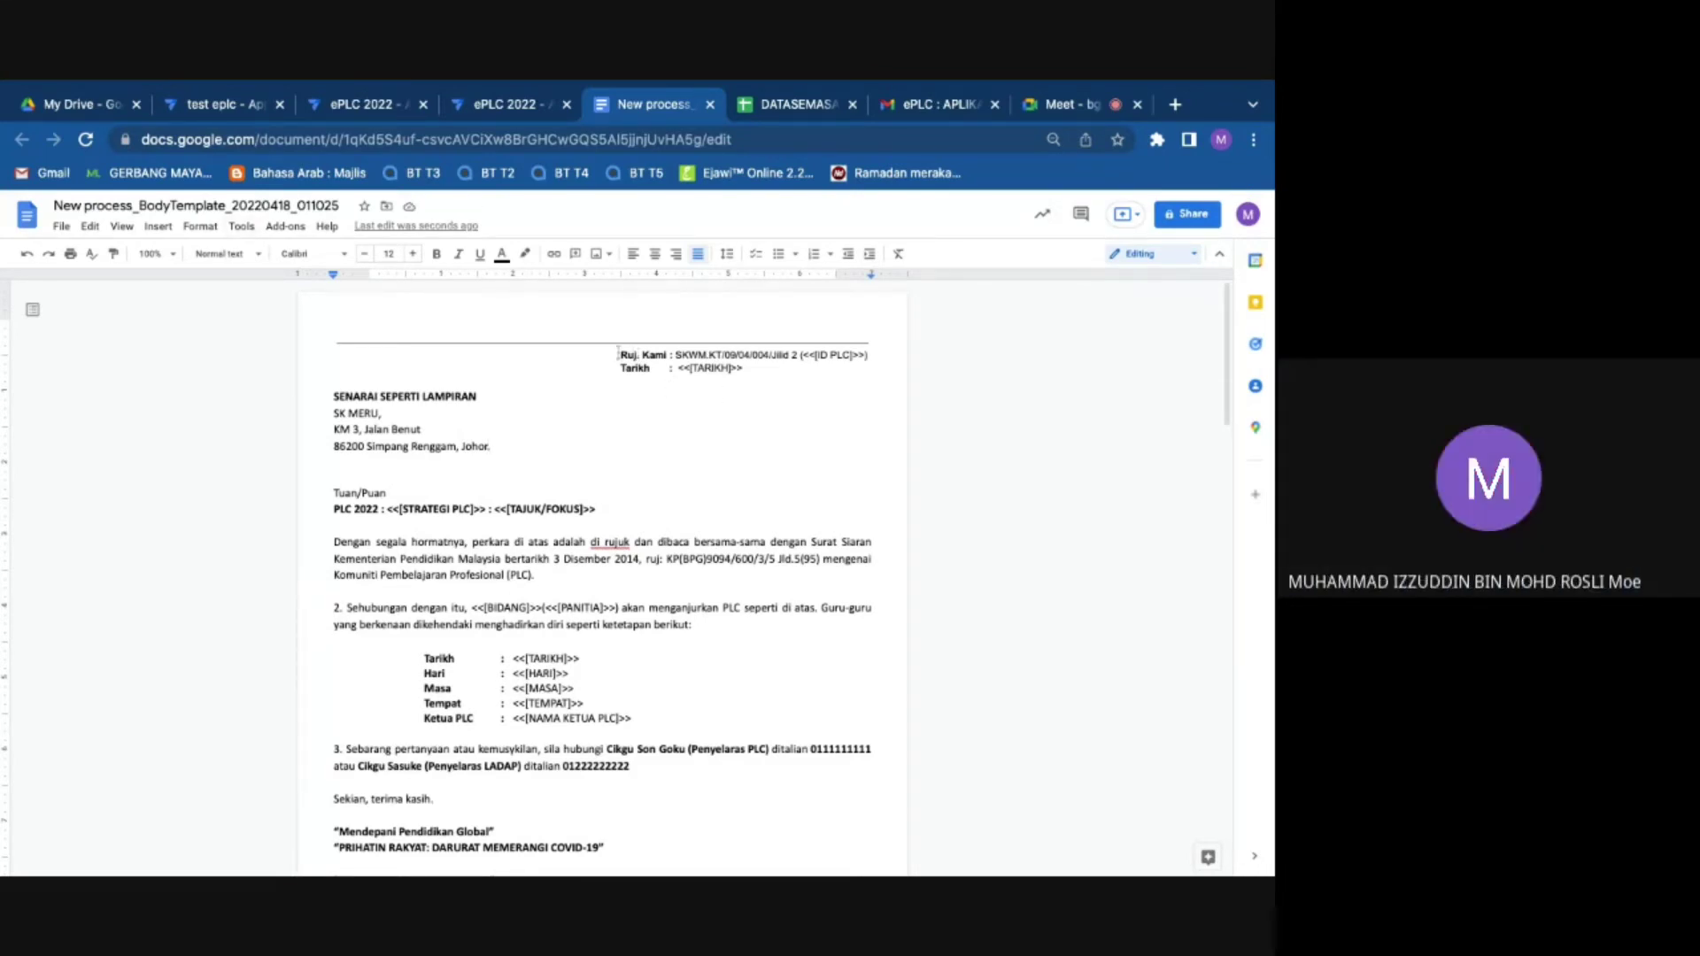
Step: Examine the Ruj. Kami reference and Tarikh placeholder, undoing an accidental line break
{"action": "left_click", "coordinate": [678, 355]}
{"action": "left_click_drag", "start_coordinate": [677, 354], "coordinate": [797, 355]}
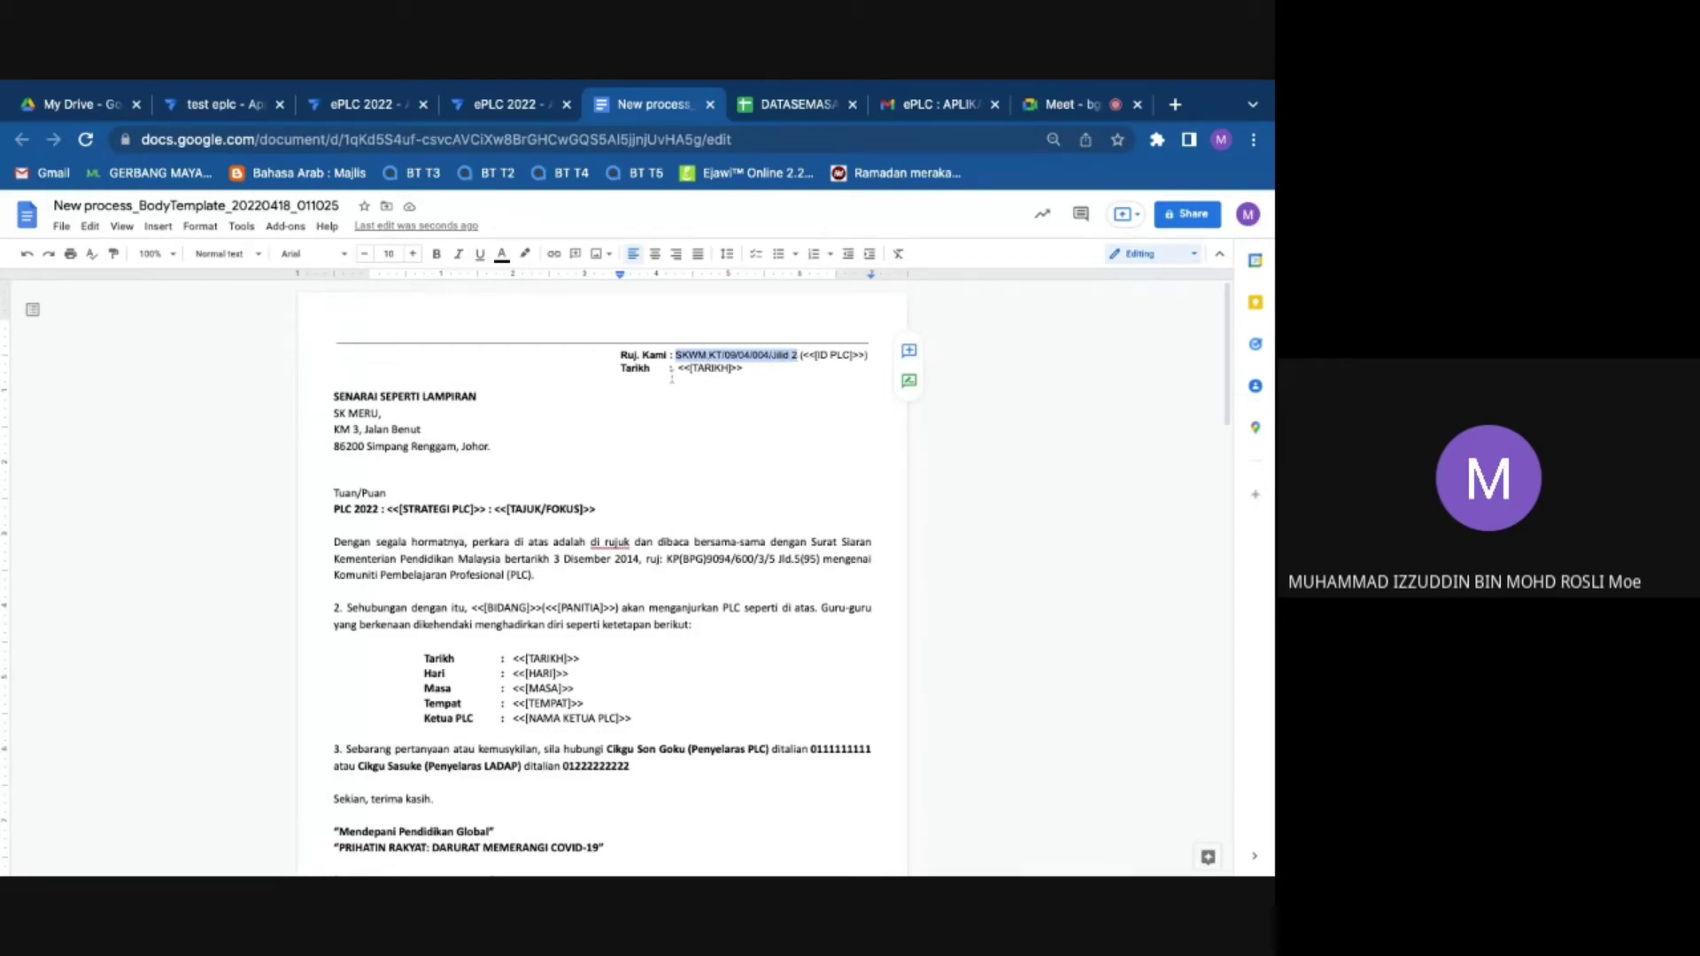
{"action": "mouse_move", "coordinate": [695, 369]}
{"action": "left_mouse_down"}
{"action": "mouse_move", "coordinate": [751, 373]}
{"action": "mouse_move", "coordinate": [678, 369]}
{"action": "left_mouse_up"}
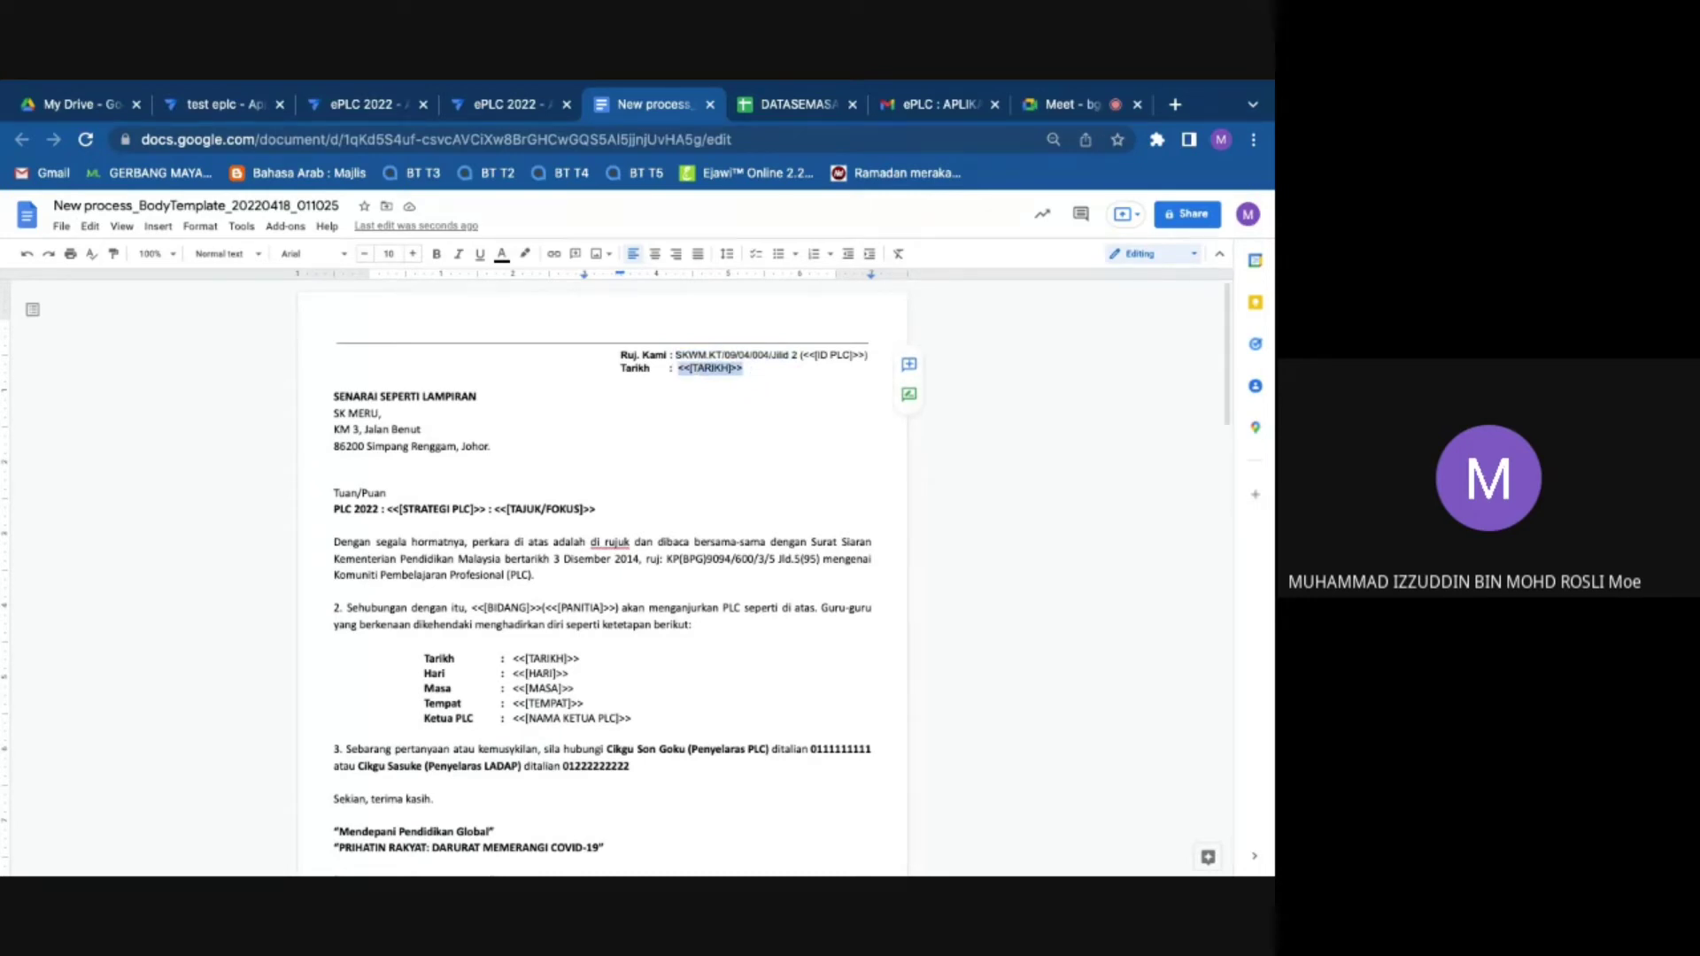
{"action": "left_click", "coordinate": [744, 371]}
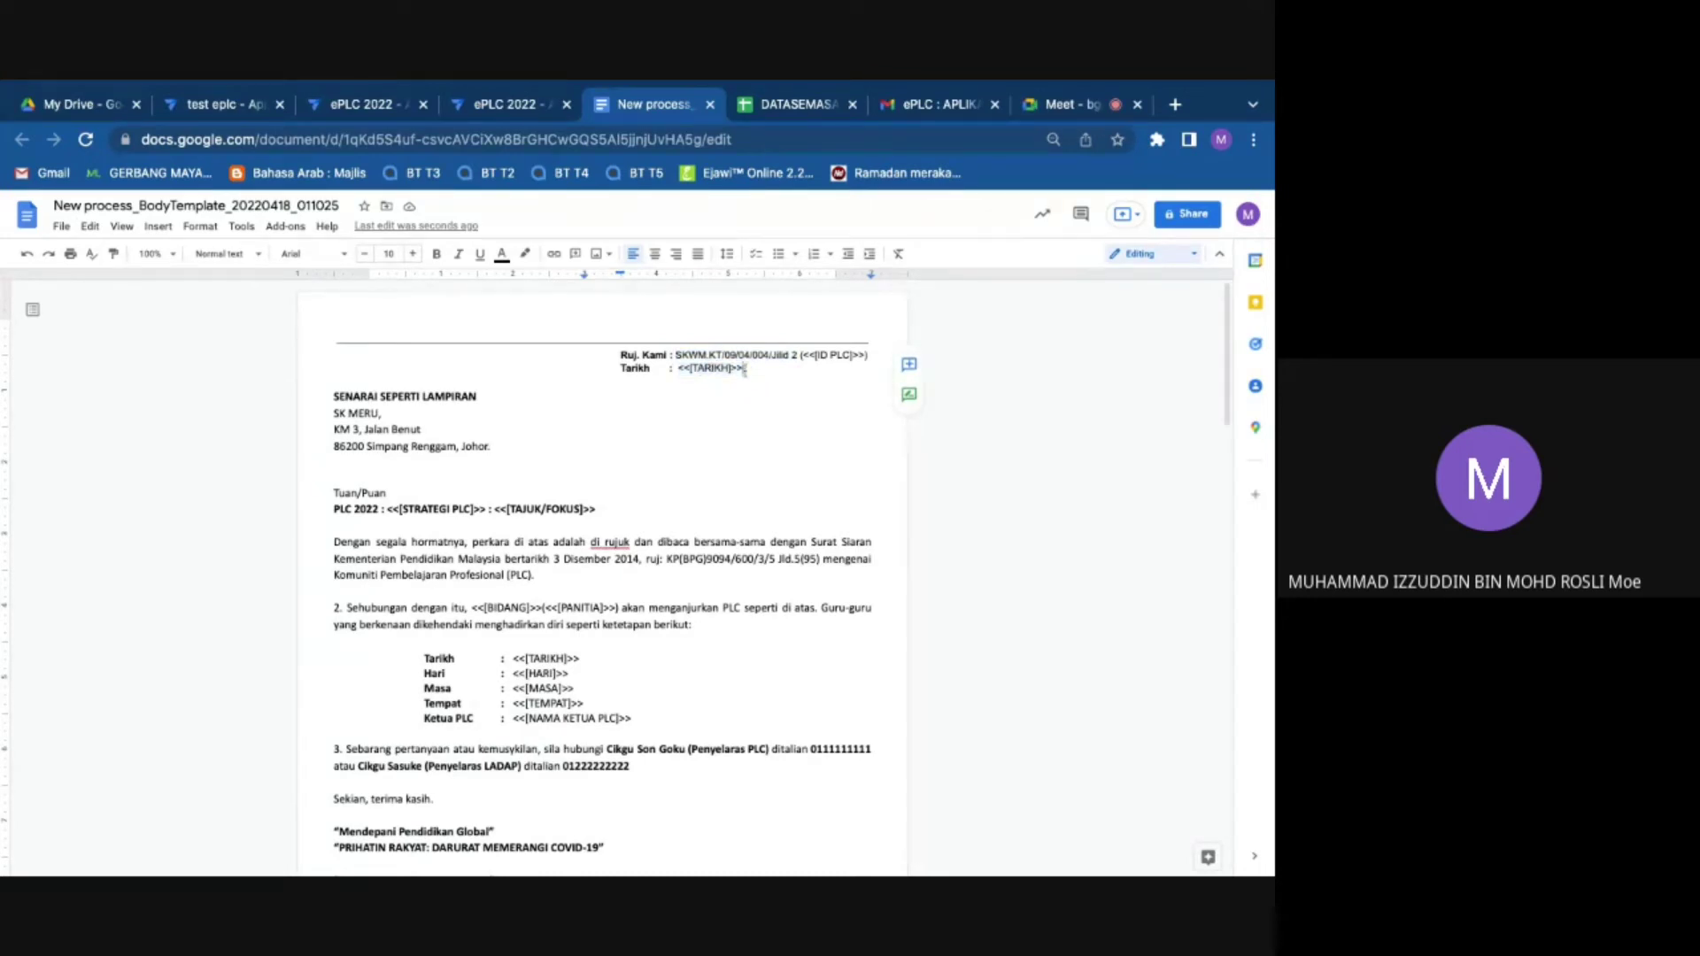
{"action": "double_click", "coordinate": [744, 371]}
{"action": "left_click", "coordinate": [746, 372]}
{"action": "key", "text": "Return"}
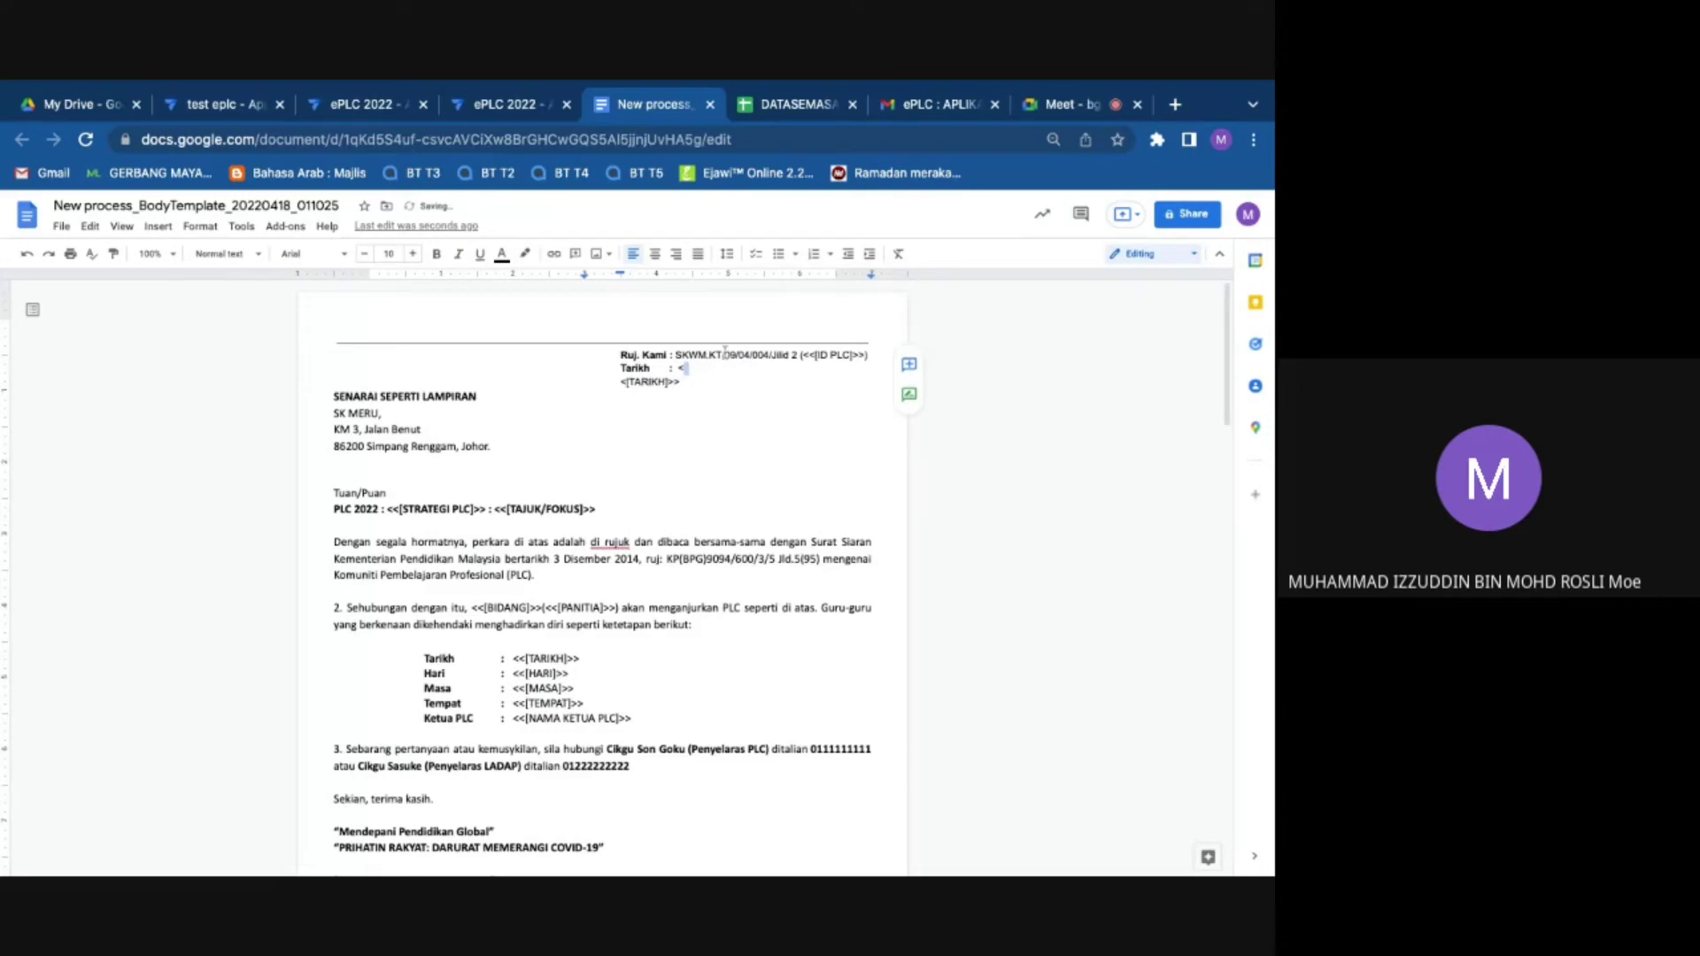
{"action": "left_click", "coordinate": [27, 254]}
Step: Check the header's reference number, <<[ID PLC]>> and <<[TARIKH]>> placeholders
{"action": "left_click", "coordinate": [676, 355]}
{"action": "triple_click", "coordinate": [676, 355]}
{"action": "left_click", "coordinate": [809, 354]}
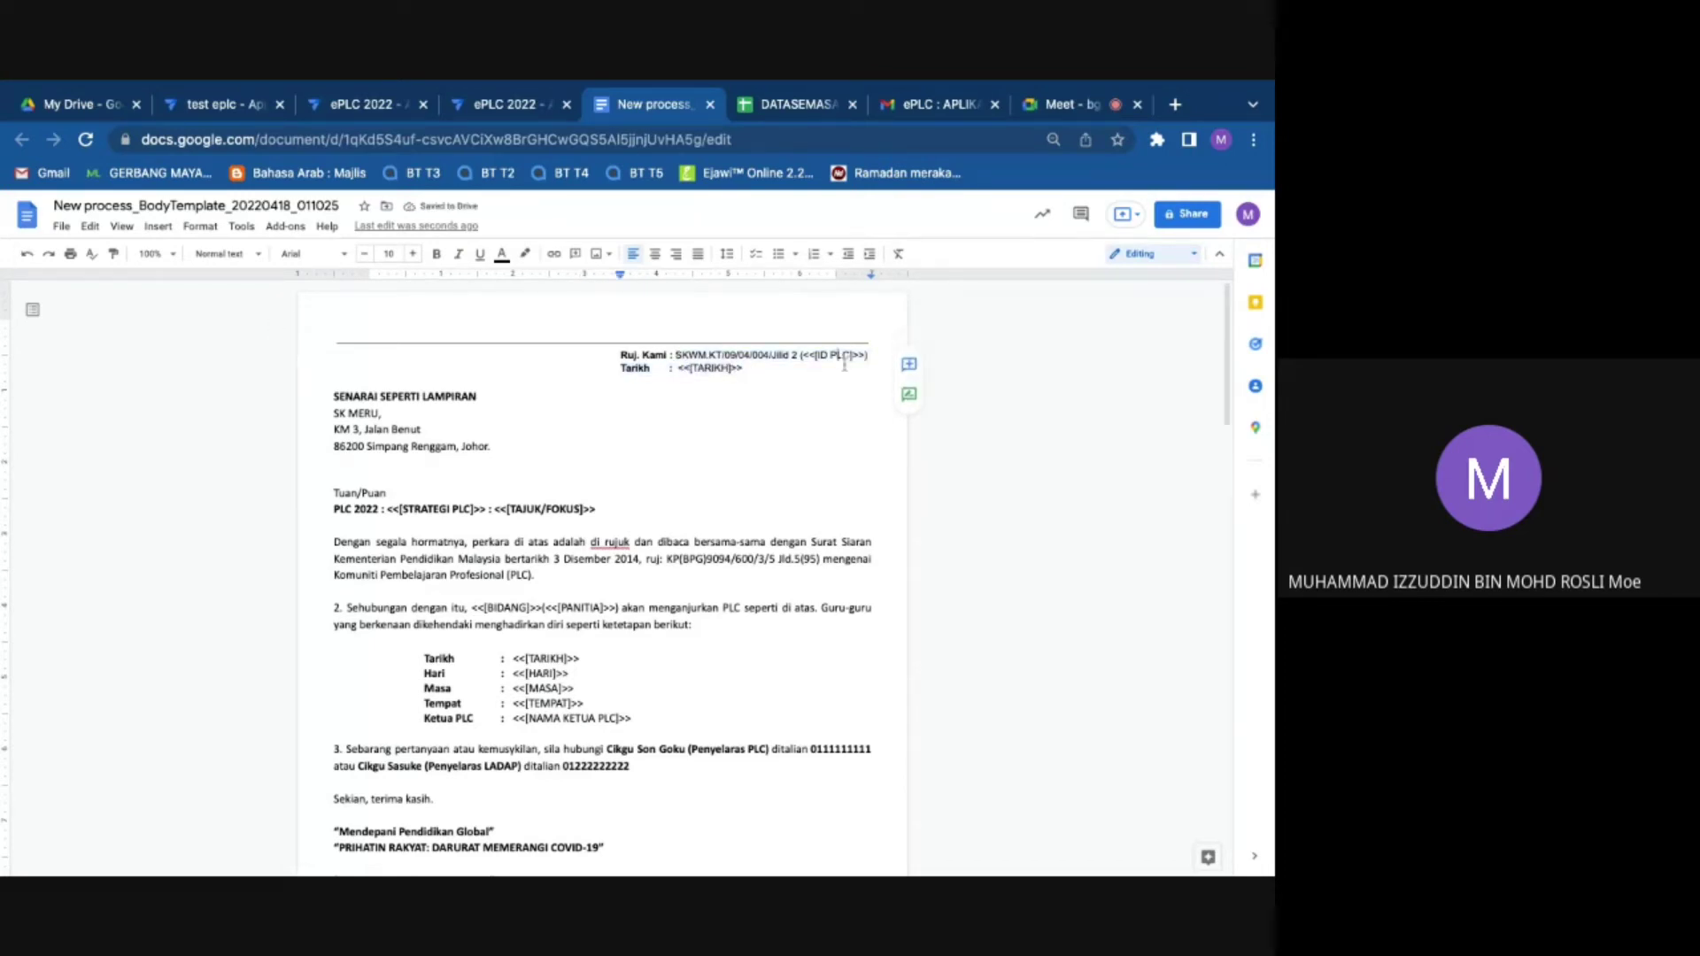
{"action": "mouse_move", "coordinate": [810, 354]}
{"action": "left_mouse_down"}
{"action": "mouse_move", "coordinate": [861, 355]}
{"action": "mouse_move", "coordinate": [828, 355]}
{"action": "left_mouse_up"}
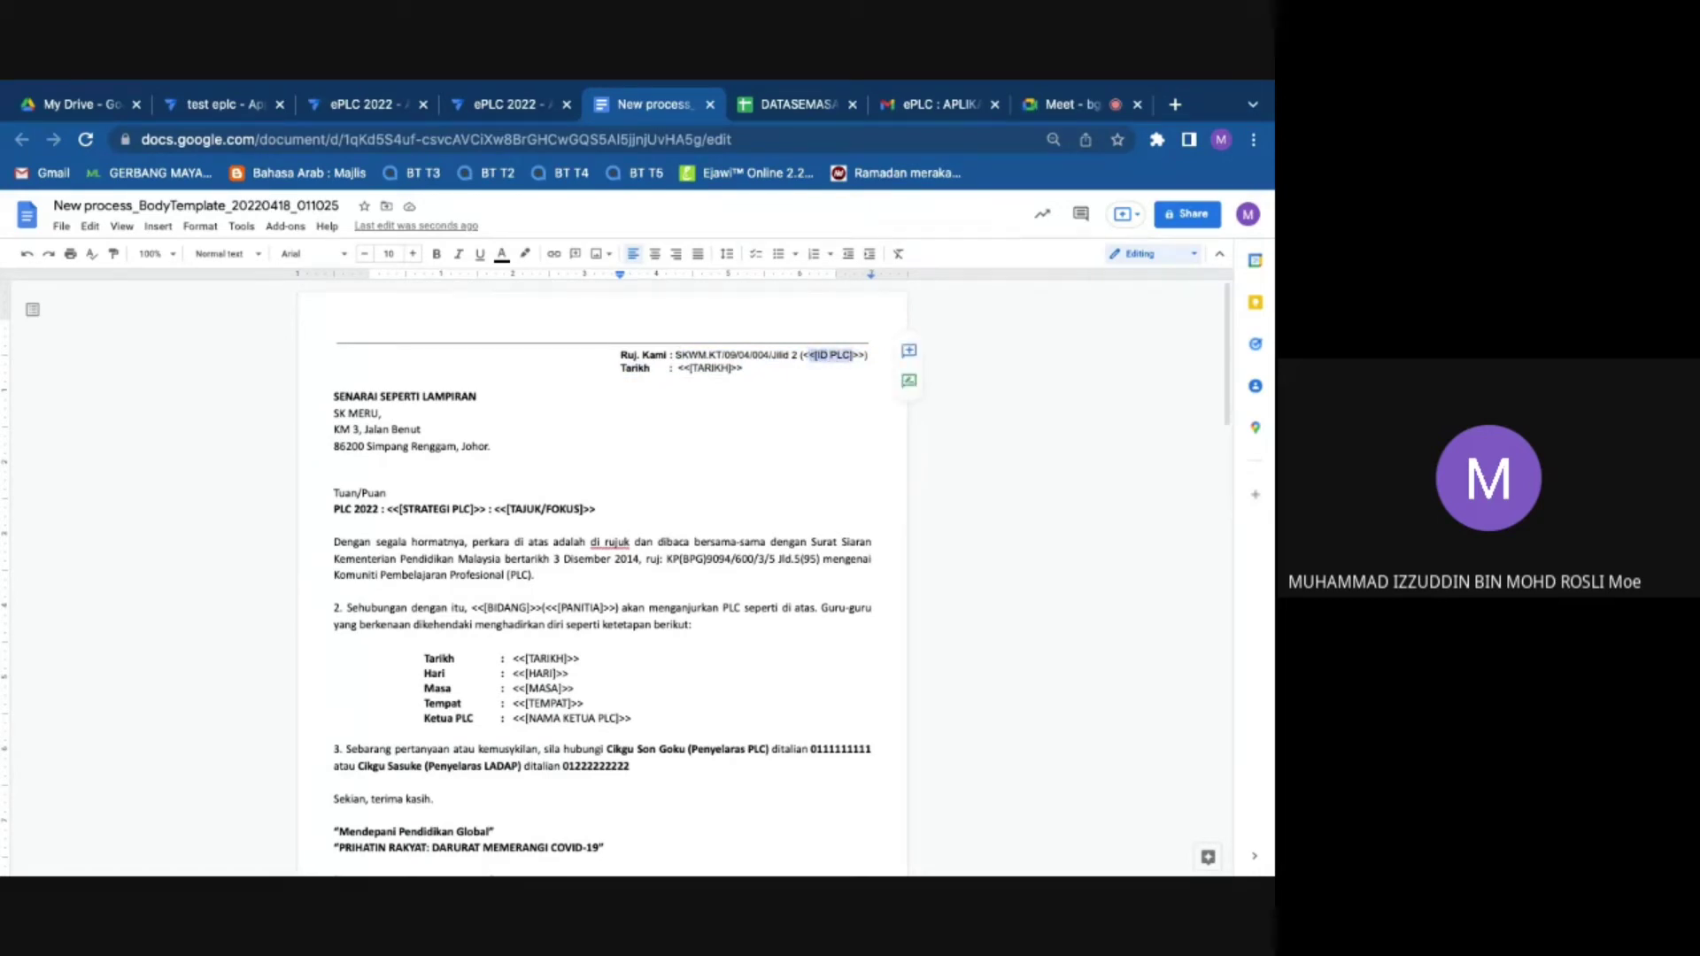
{"action": "left_click", "coordinate": [477, 396]}
{"action": "left_click", "coordinate": [681, 354]}
{"action": "key", "text": "shift+Right"}
{"action": "key", "text": "shift+Right"}
{"action": "key", "text": "shift+Right"}
{"action": "key", "text": "shift+Right"}
{"action": "key", "text": "shift+Right"}
{"action": "key", "text": "shift+Right"}
{"action": "key", "text": "shift+Right"}
{"action": "key", "text": "shift+Right"}
{"action": "key", "text": "shift+Right"}
{"action": "key", "text": "shift+Right"}
{"action": "key", "text": "shift+Right"}
{"action": "key", "text": "shift+Right"}
{"action": "key", "text": "shift+Right"}
{"action": "key", "text": "shift+Right"}
{"action": "key", "text": "shift+Right"}
{"action": "key", "text": "shift+Right"}
{"action": "key", "text": "shift+Right"}
{"action": "key", "text": "shift+Right"}
{"action": "key", "text": "shift+Right"}
{"action": "key", "text": "shift+Right"}
{"action": "left_click", "coordinate": [747, 368]}
{"action": "key", "text": "shift+Left"}
{"action": "key", "text": "shift+Left"}
{"action": "key", "text": "shift+Left"}
{"action": "key", "text": "shift+Left"}
{"action": "key", "text": "shift+Left"}
{"action": "key", "text": "shift+Left"}
{"action": "key", "text": "shift+Left"}
{"action": "key", "text": "shift+Left"}
{"action": "key", "text": "shift+Left"}
{"action": "key", "text": "shift+Left"}
{"action": "key", "text": "shift+Left"}
{"action": "key", "text": "shift+Right"}
{"action": "key", "text": "shift+Right"}
{"action": "key", "text": "shift+Right"}
{"action": "key", "text": "shift+Right"}
{"action": "key", "text": "shift+Right"}
{"action": "key", "text": "shift+Right"}
{"action": "key", "text": "shift+Right"}
{"action": "key", "text": "shift+Right"}
{"action": "key", "text": "shift+Left"}
{"action": "key", "text": "shift+Left"}
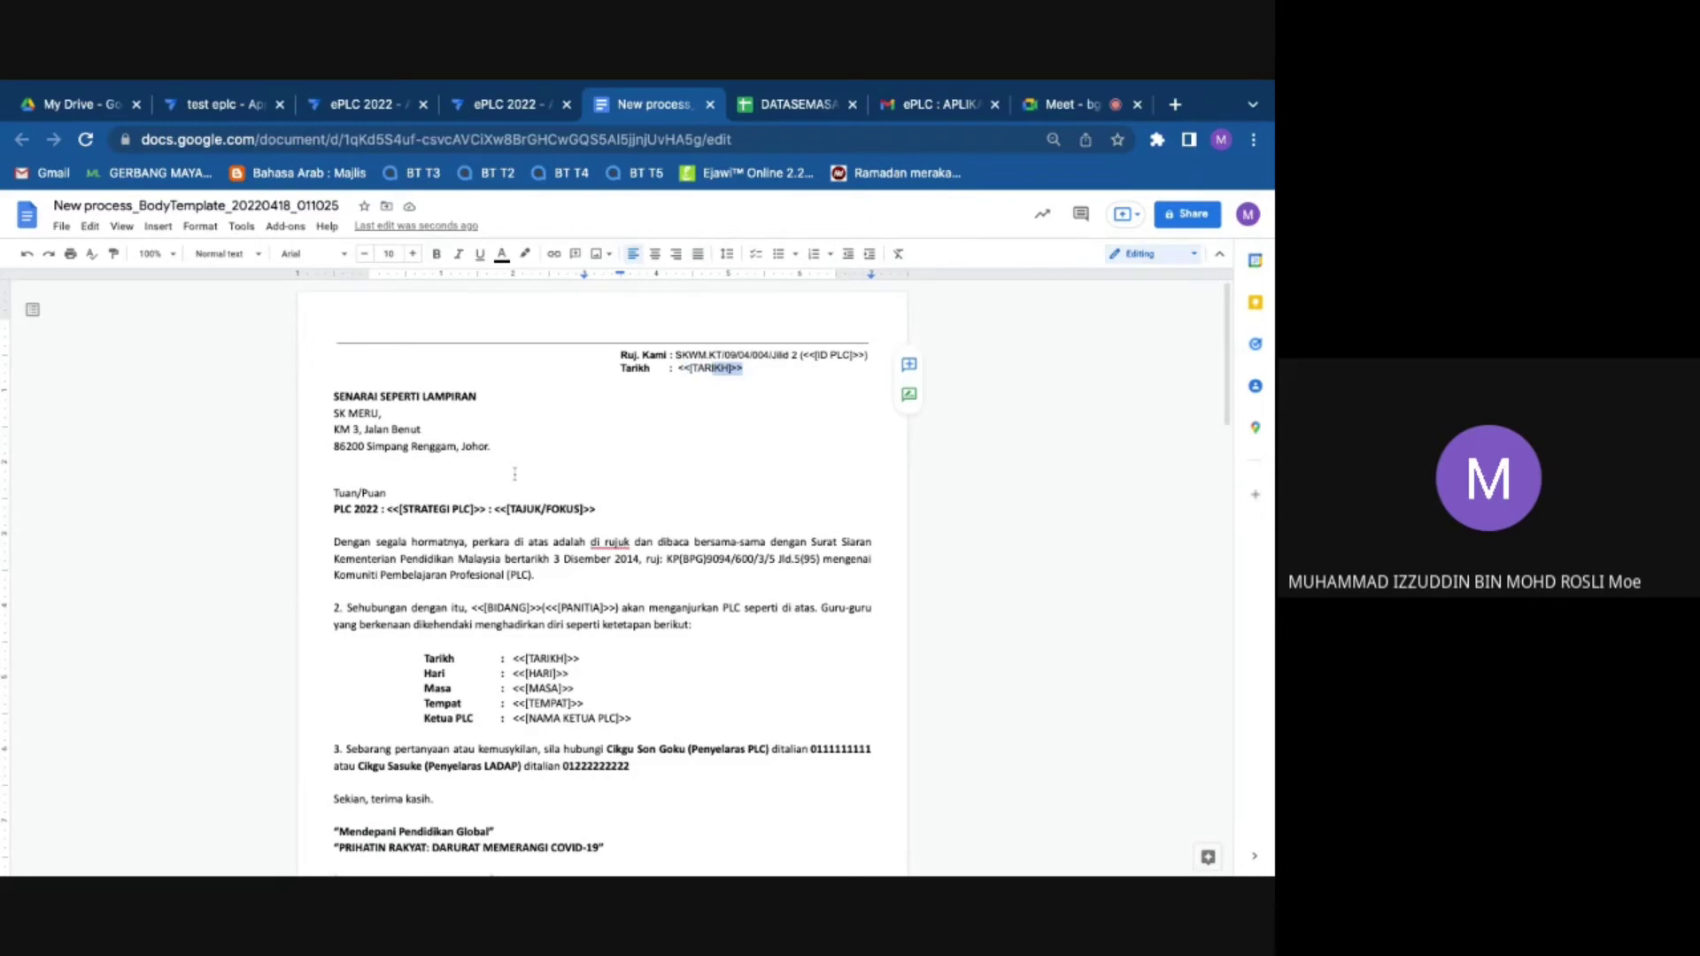
{"action": "scroll", "coordinate": [522, 478], "scroll_direction": "down", "scroll_amount": 3}
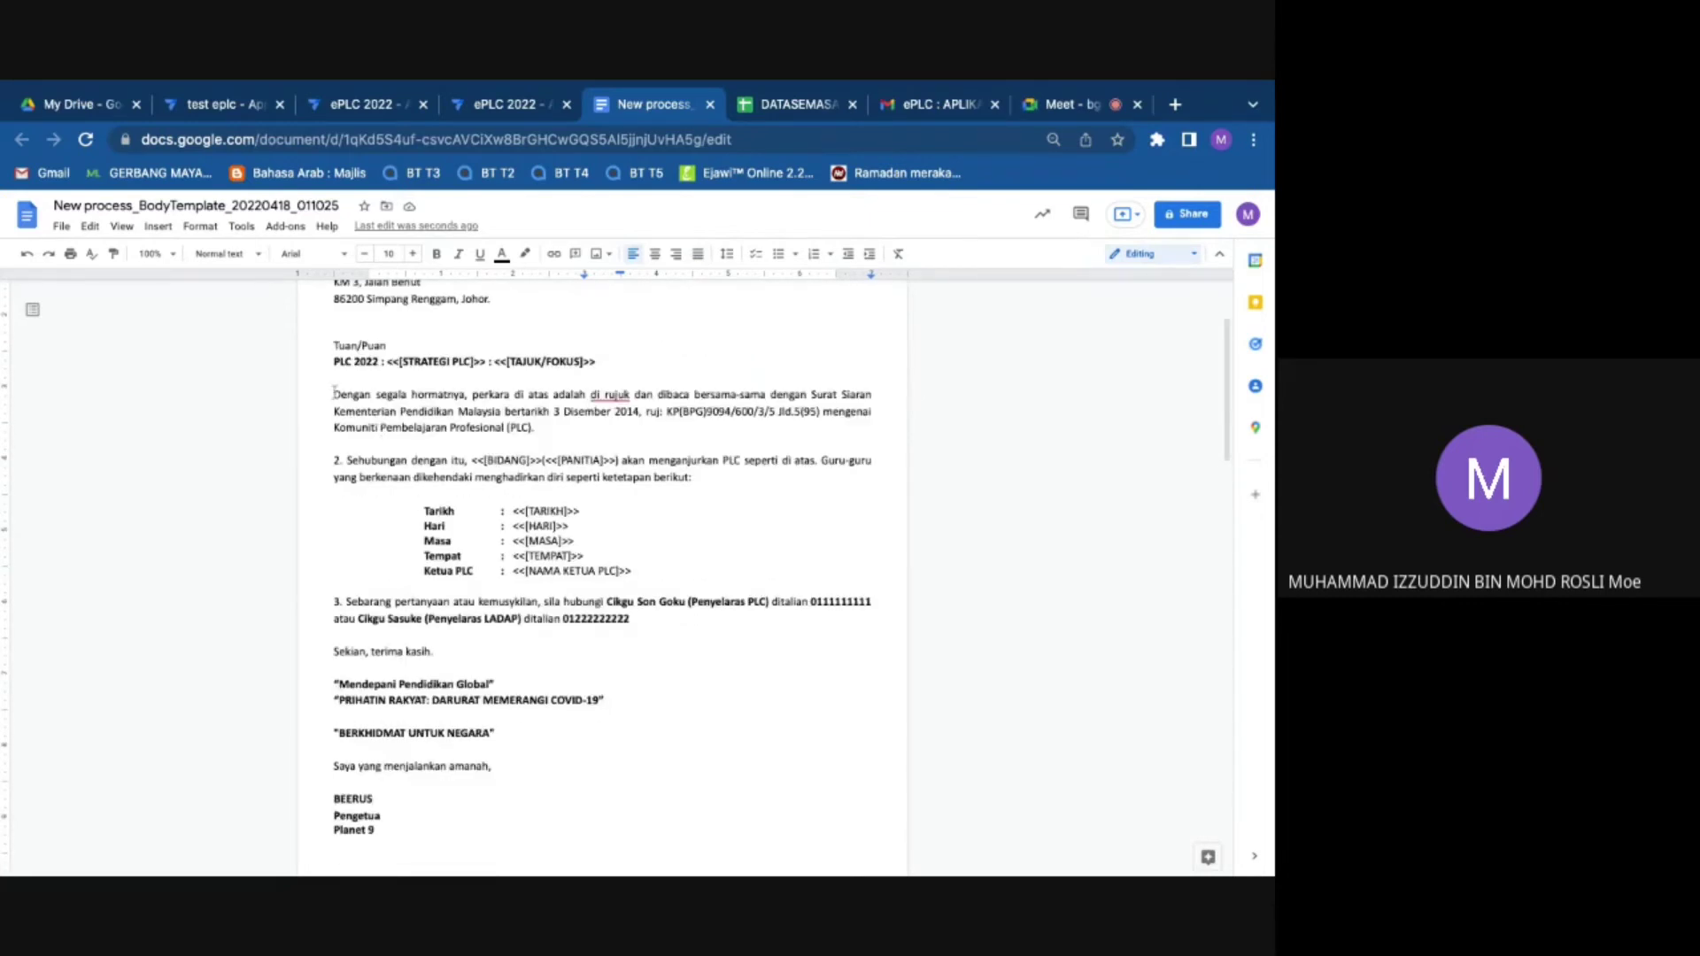
Step: Review the opening 'Dengan segala hormatnya' paragraph and the meeting-details placeholder block
{"action": "triple_click", "coordinate": [327, 392]}
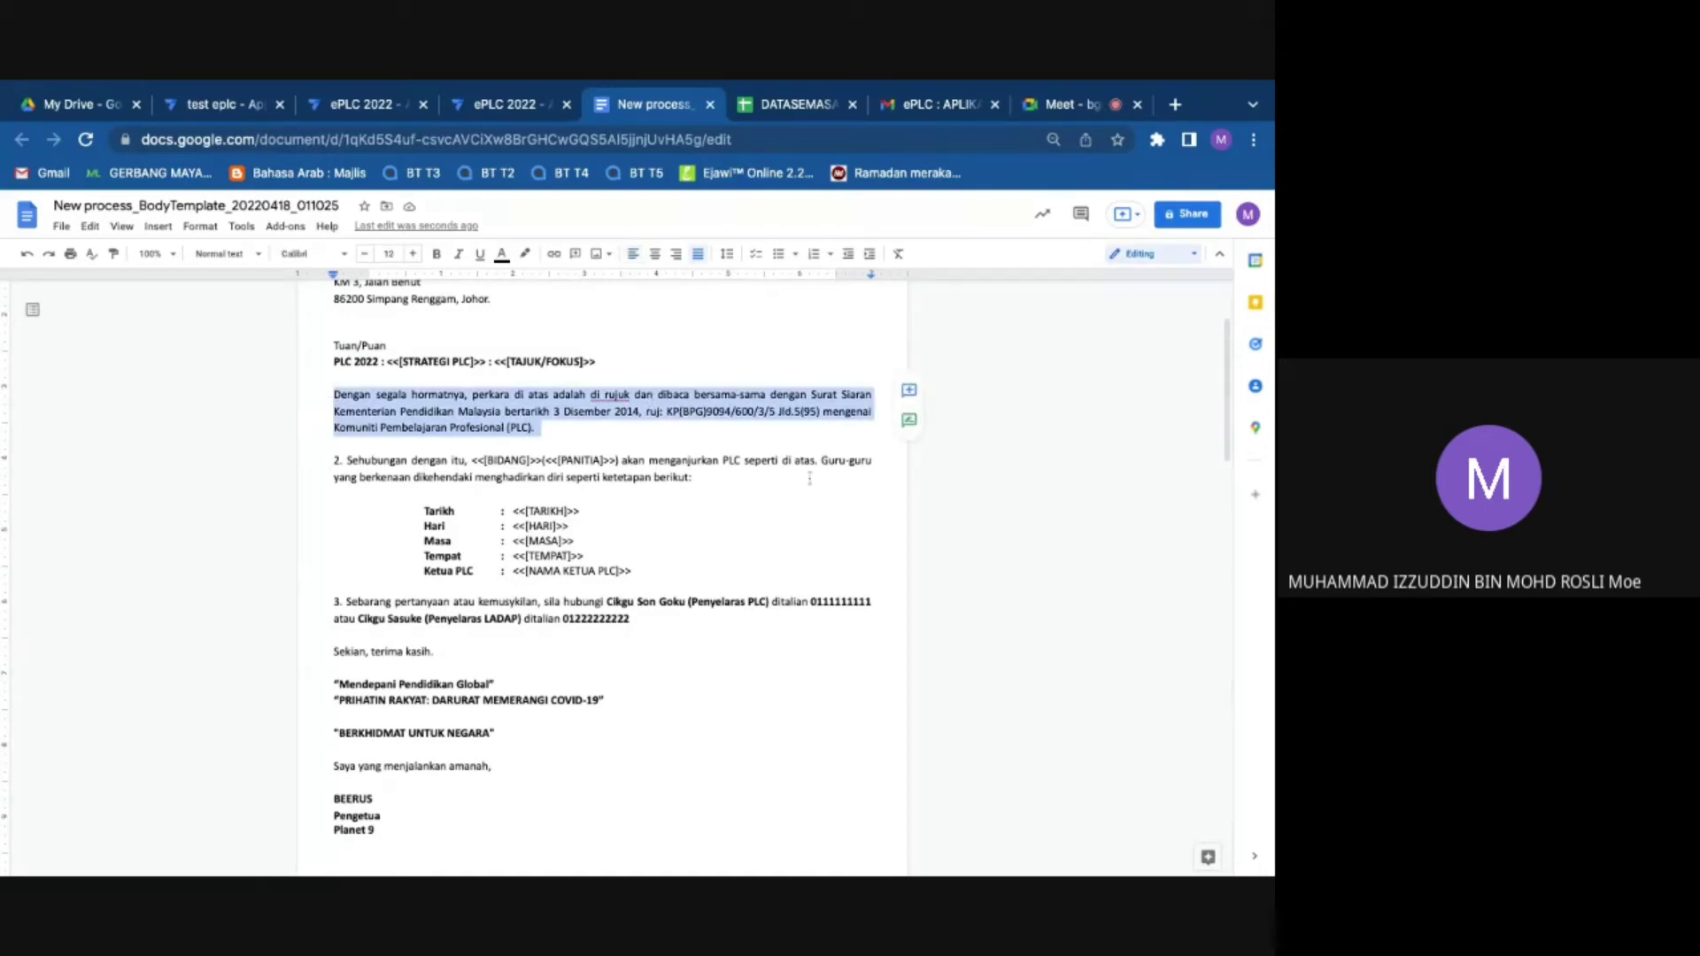
{"action": "left_click", "coordinate": [514, 511]}
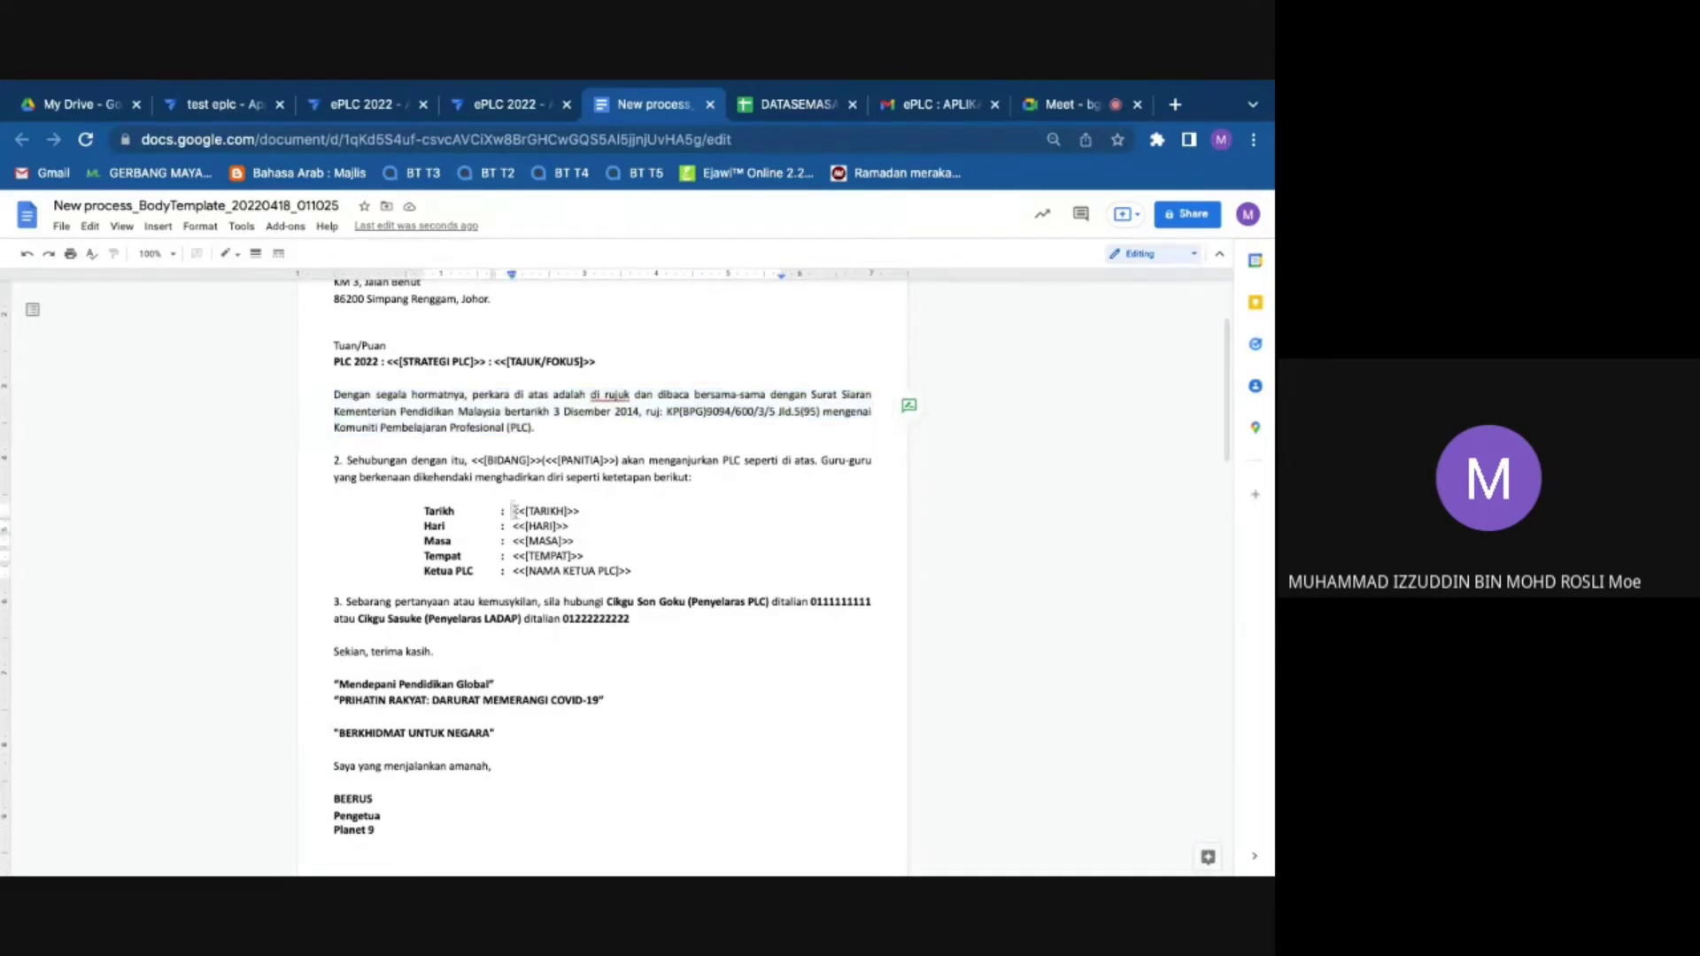
{"action": "left_click_drag", "start_coordinate": [514, 511], "coordinate": [689, 575]}
{"action": "left_click", "coordinate": [689, 575]}
{"action": "left_click", "coordinate": [1039, 552]}
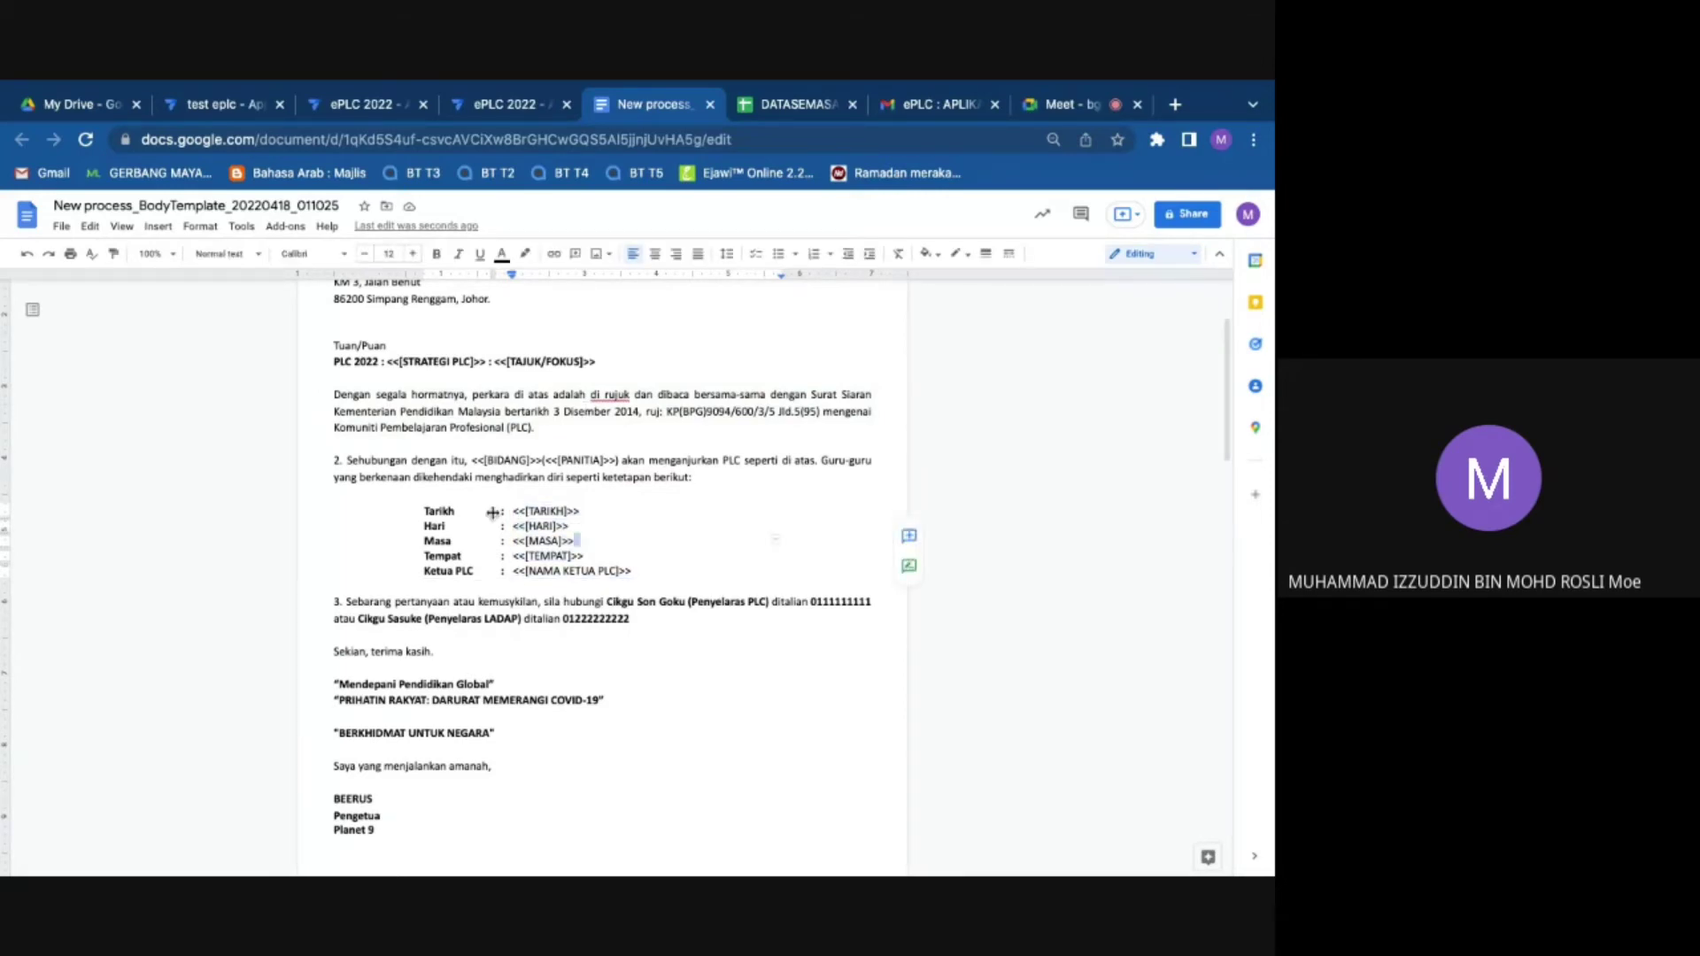
Step: Inspect the coordinator's name and phone number and the principal's name and title
{"action": "scroll", "coordinate": [482, 519], "scroll_direction": "down", "scroll_amount": 3}
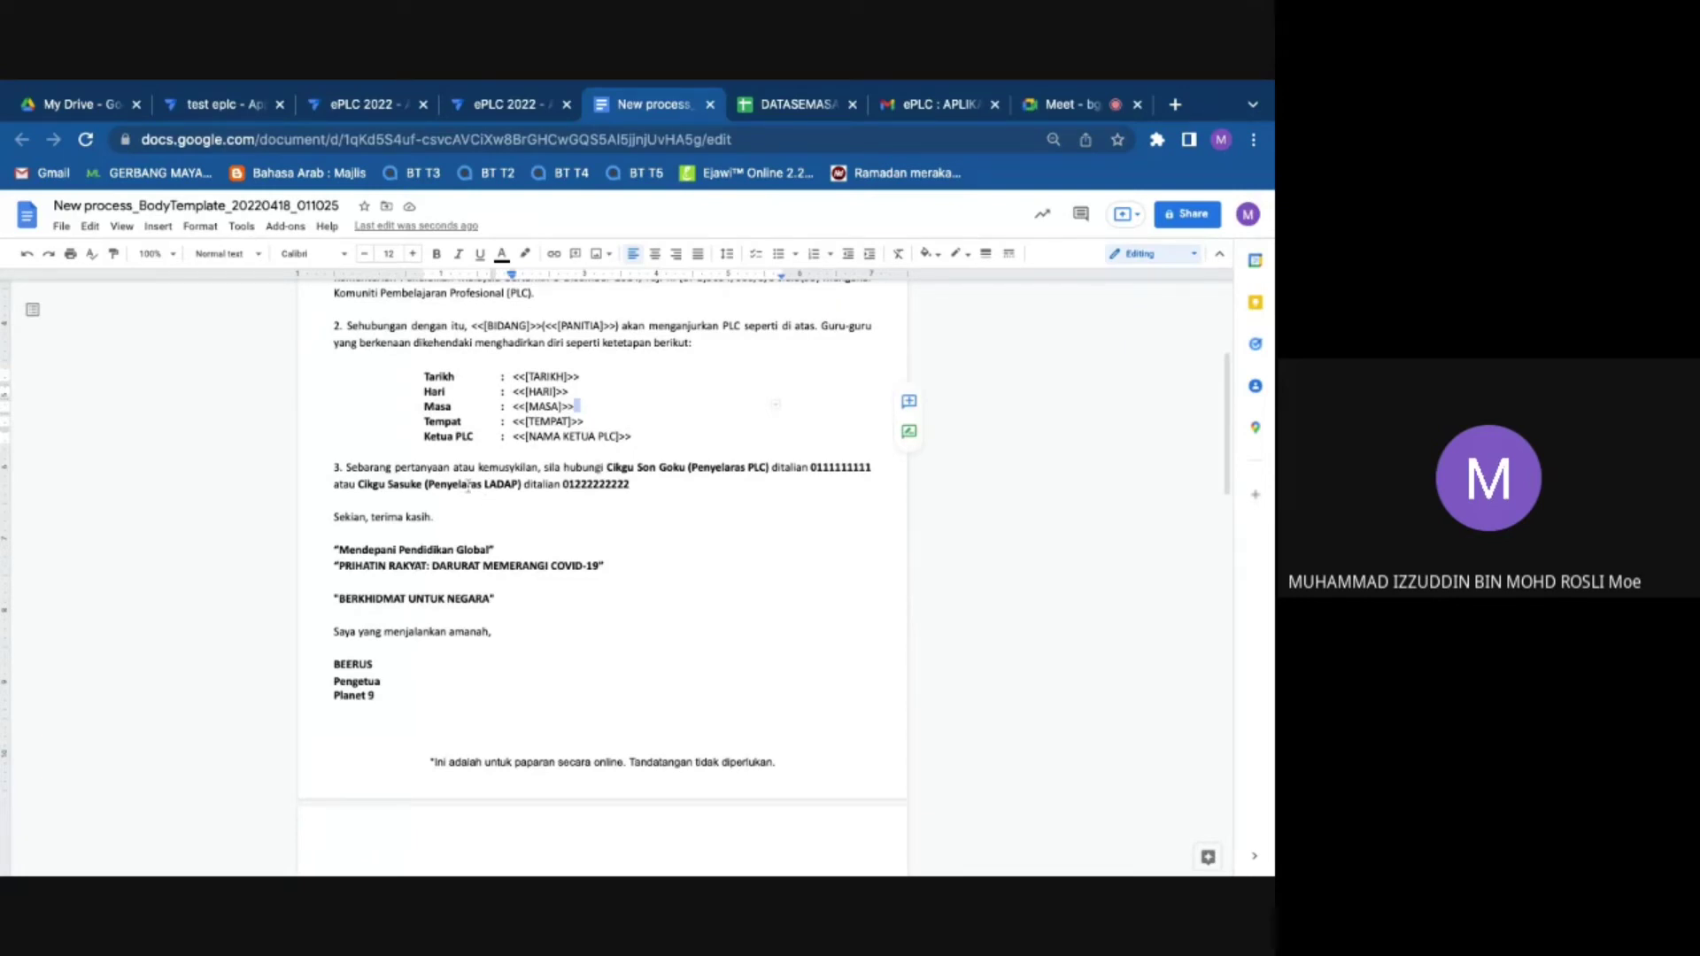
{"action": "left_click_drag", "start_coordinate": [609, 467], "coordinate": [768, 467]}
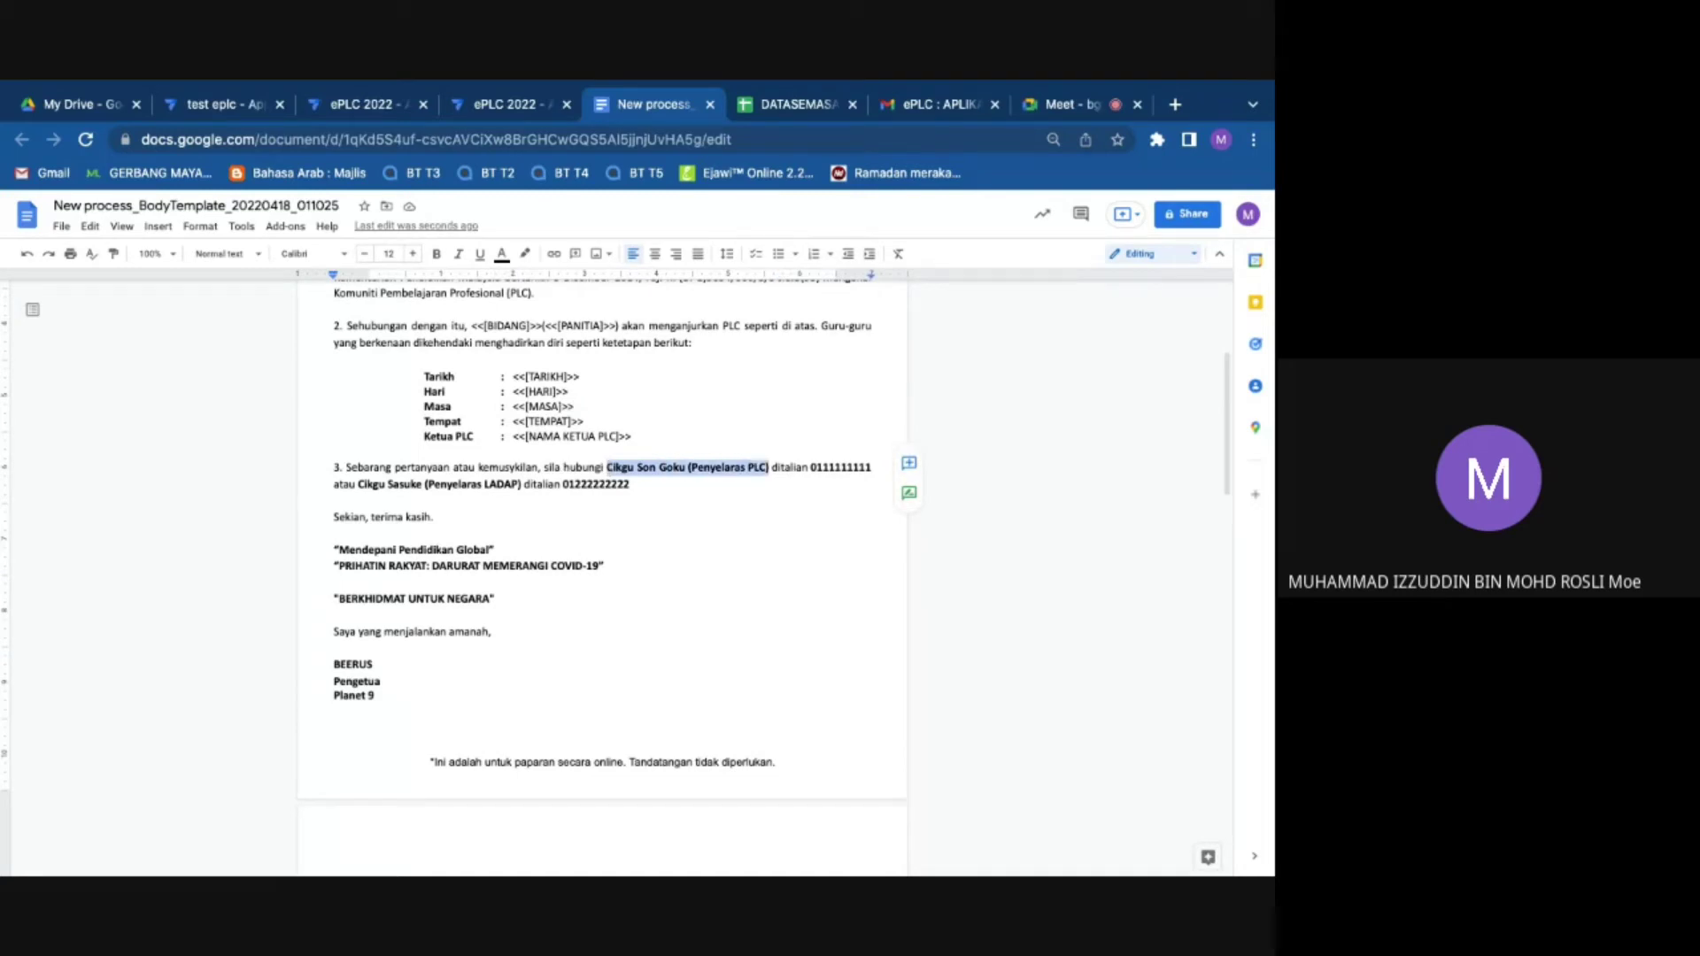
{"action": "key", "text": "ctrl+shift+j"}
{"action": "double_click", "coordinate": [813, 468]}
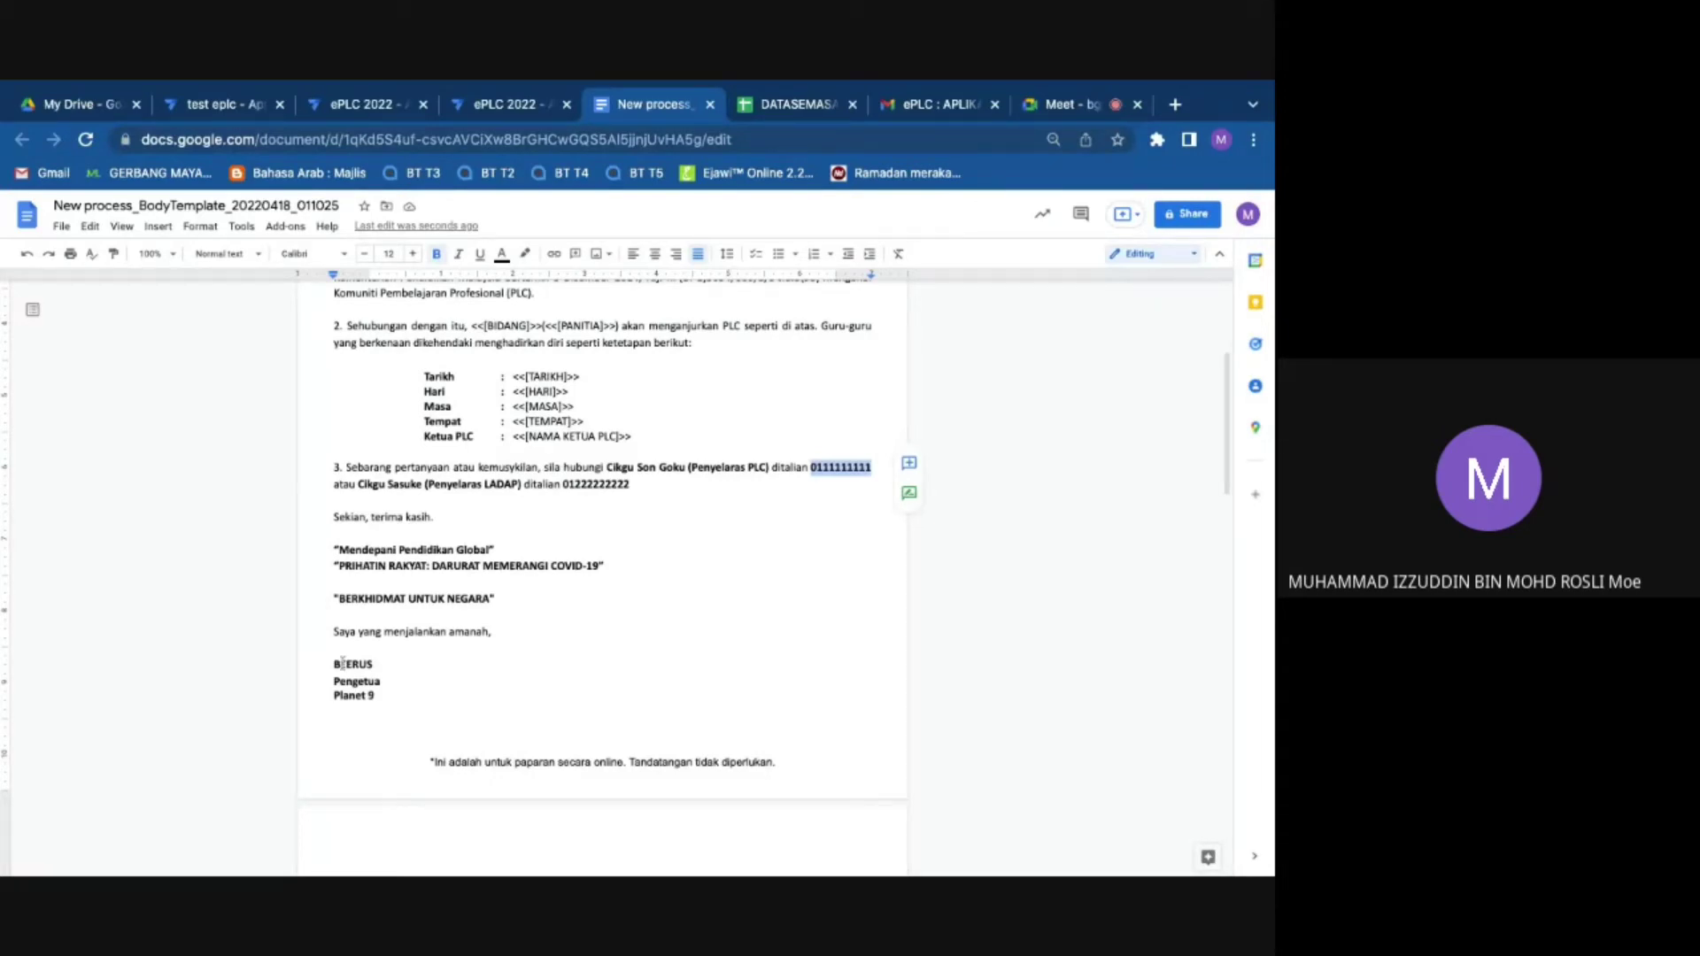
{"action": "left_click_drag", "start_coordinate": [342, 663], "coordinate": [380, 682]}
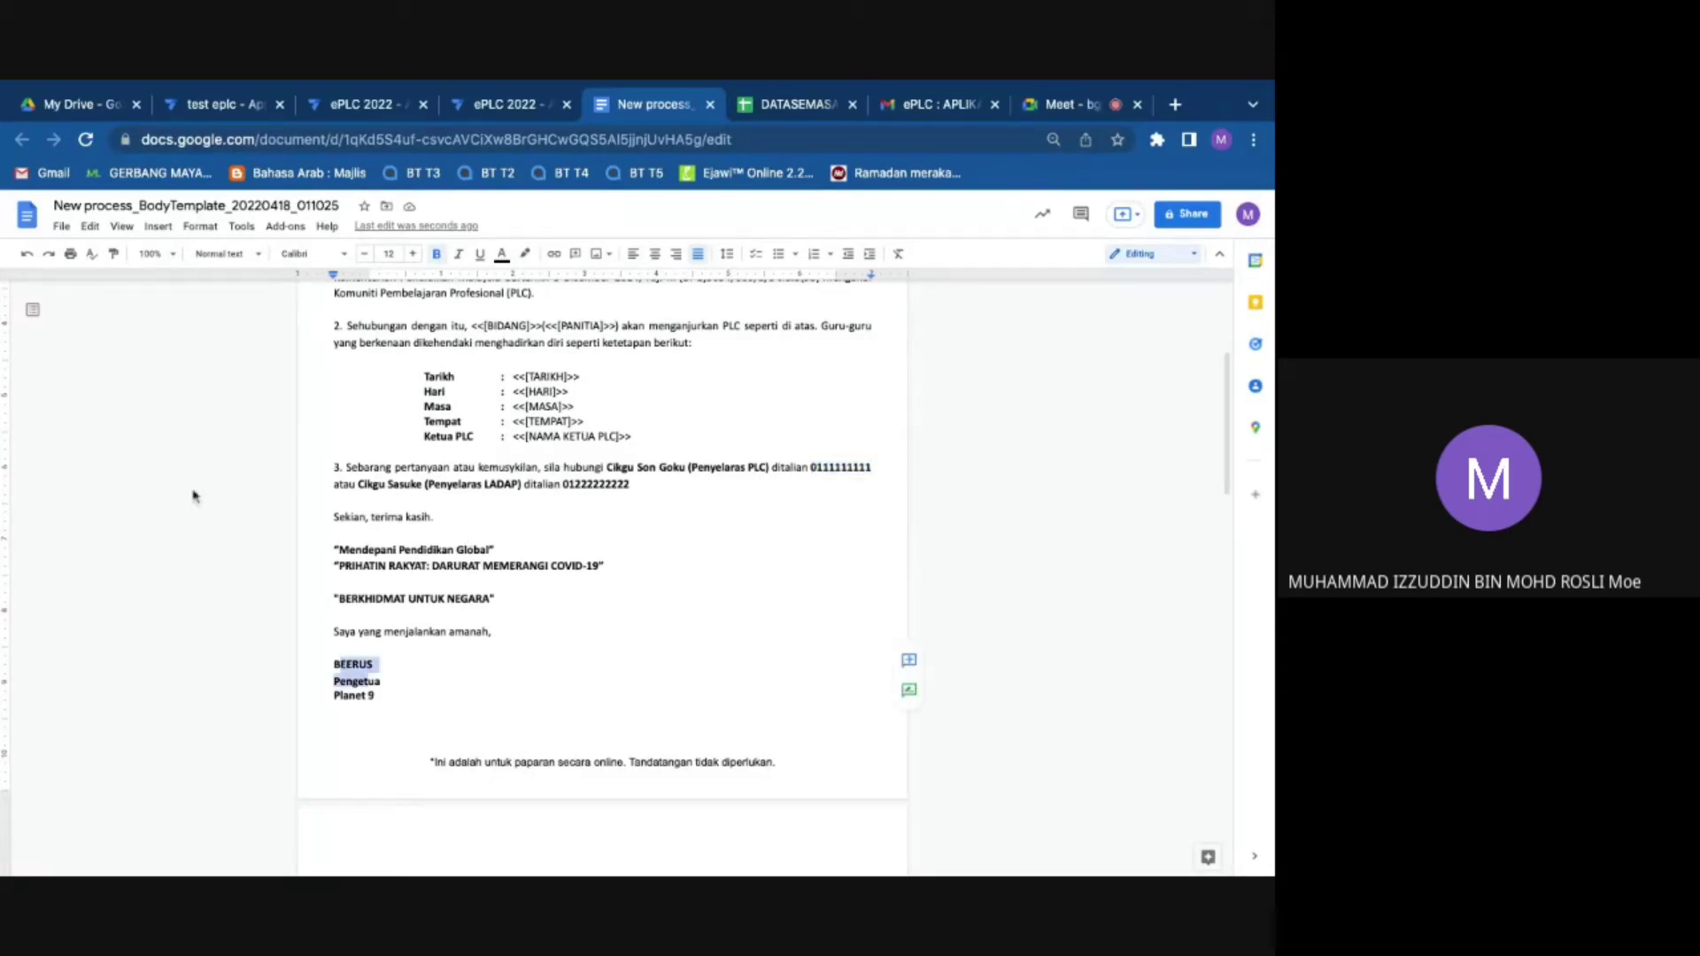
Step: Inspect the <<[AHLI PLC]>> placeholder cell
{"action": "scroll", "coordinate": [429, 561], "scroll_direction": "down", "scroll_amount": 15}
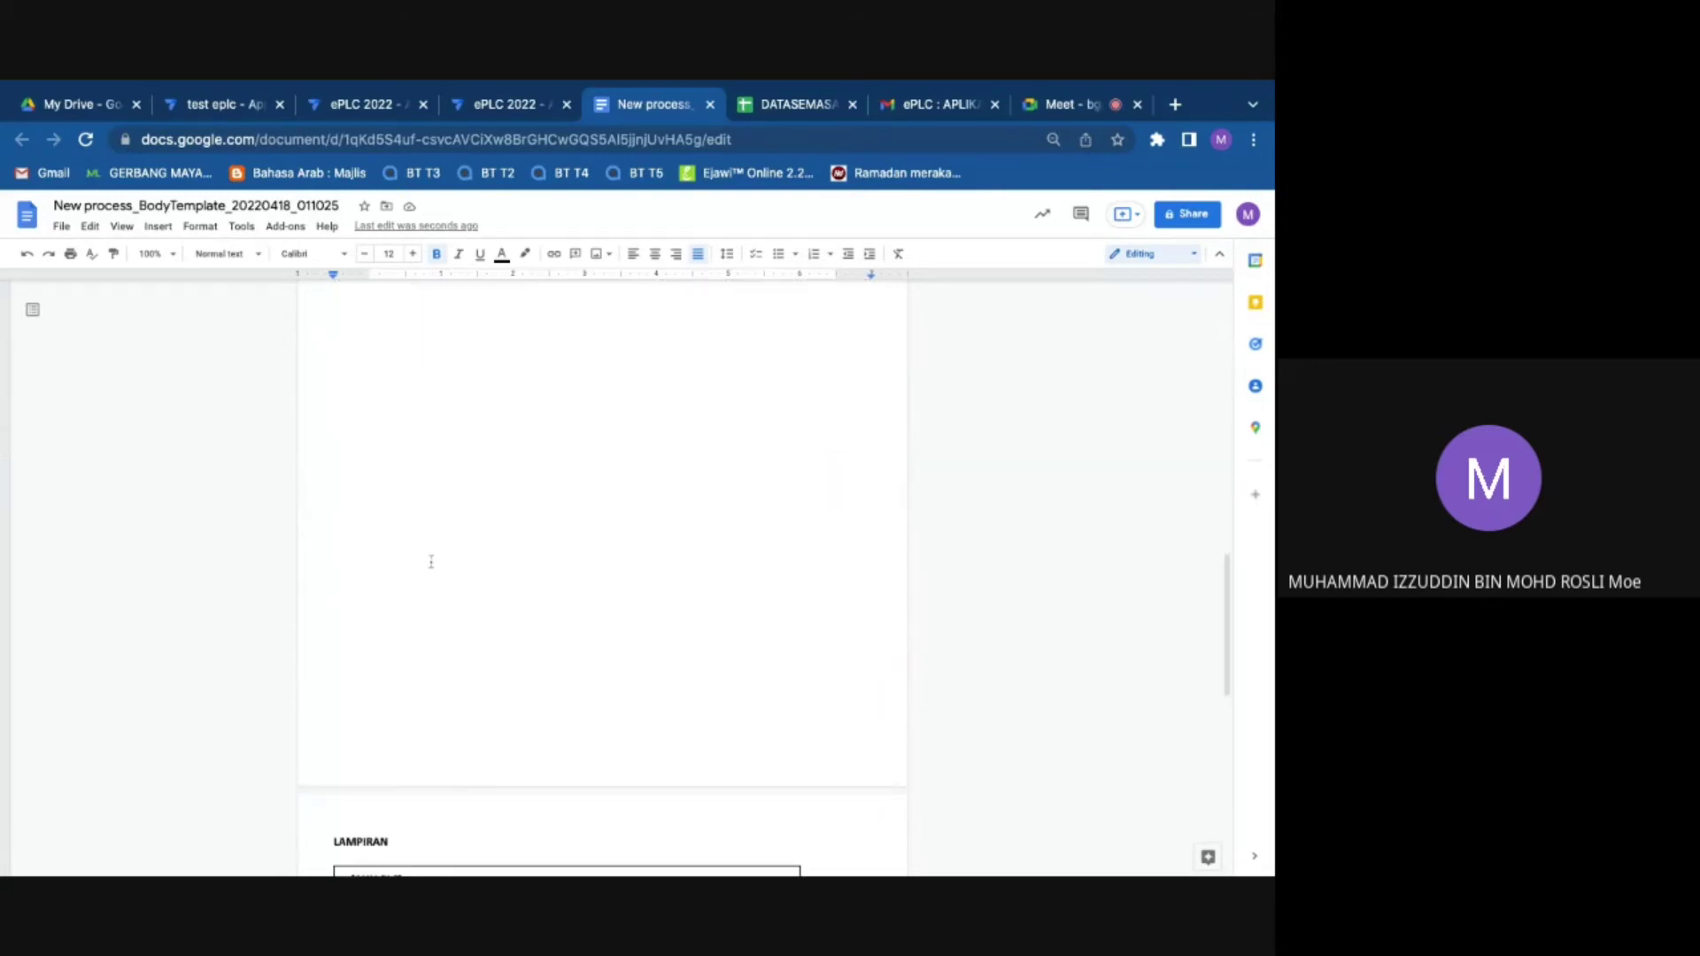
{"action": "left_click", "coordinate": [430, 575]}
{"action": "key", "text": "shift+Left"}
{"action": "key", "text": "shift+Left"}
{"action": "key", "text": "shift+Left"}
{"action": "key", "text": "shift+Left"}
{"action": "key", "text": "shift+Left"}
{"action": "key", "text": "shift+Left"}
{"action": "key", "text": "shift+Left"}
{"action": "key", "text": "shift+Left"}
{"action": "key", "text": "shift+Left"}
{"action": "key", "text": "shift+Left"}
{"action": "key", "text": "shift+Left"}
{"action": "key", "text": "shift+Left"}
{"action": "key", "text": "shift+Left"}
{"action": "key", "text": "shift+Left"}
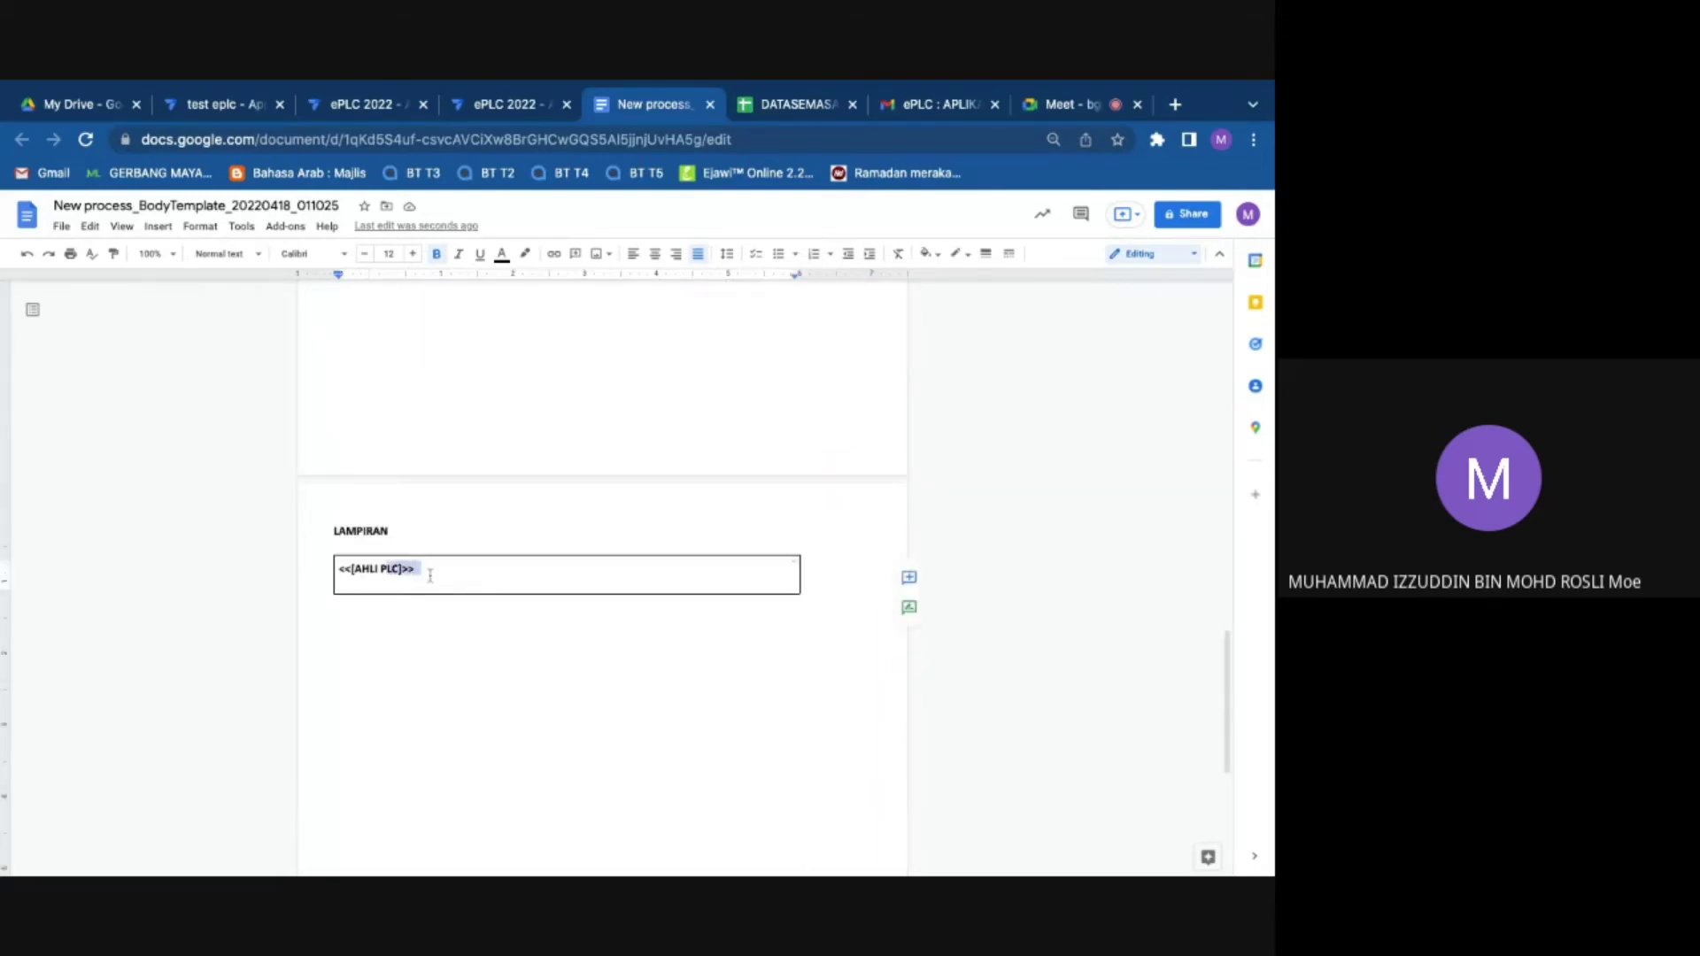
{"action": "key", "text": "shift+Left"}
{"action": "left_click", "coordinate": [368, 571]}
Step: Select the school address lines and the Ruj. Kami reference lines
{"action": "scroll", "coordinate": [380, 566], "scroll_direction": "up", "scroll_amount": 20}
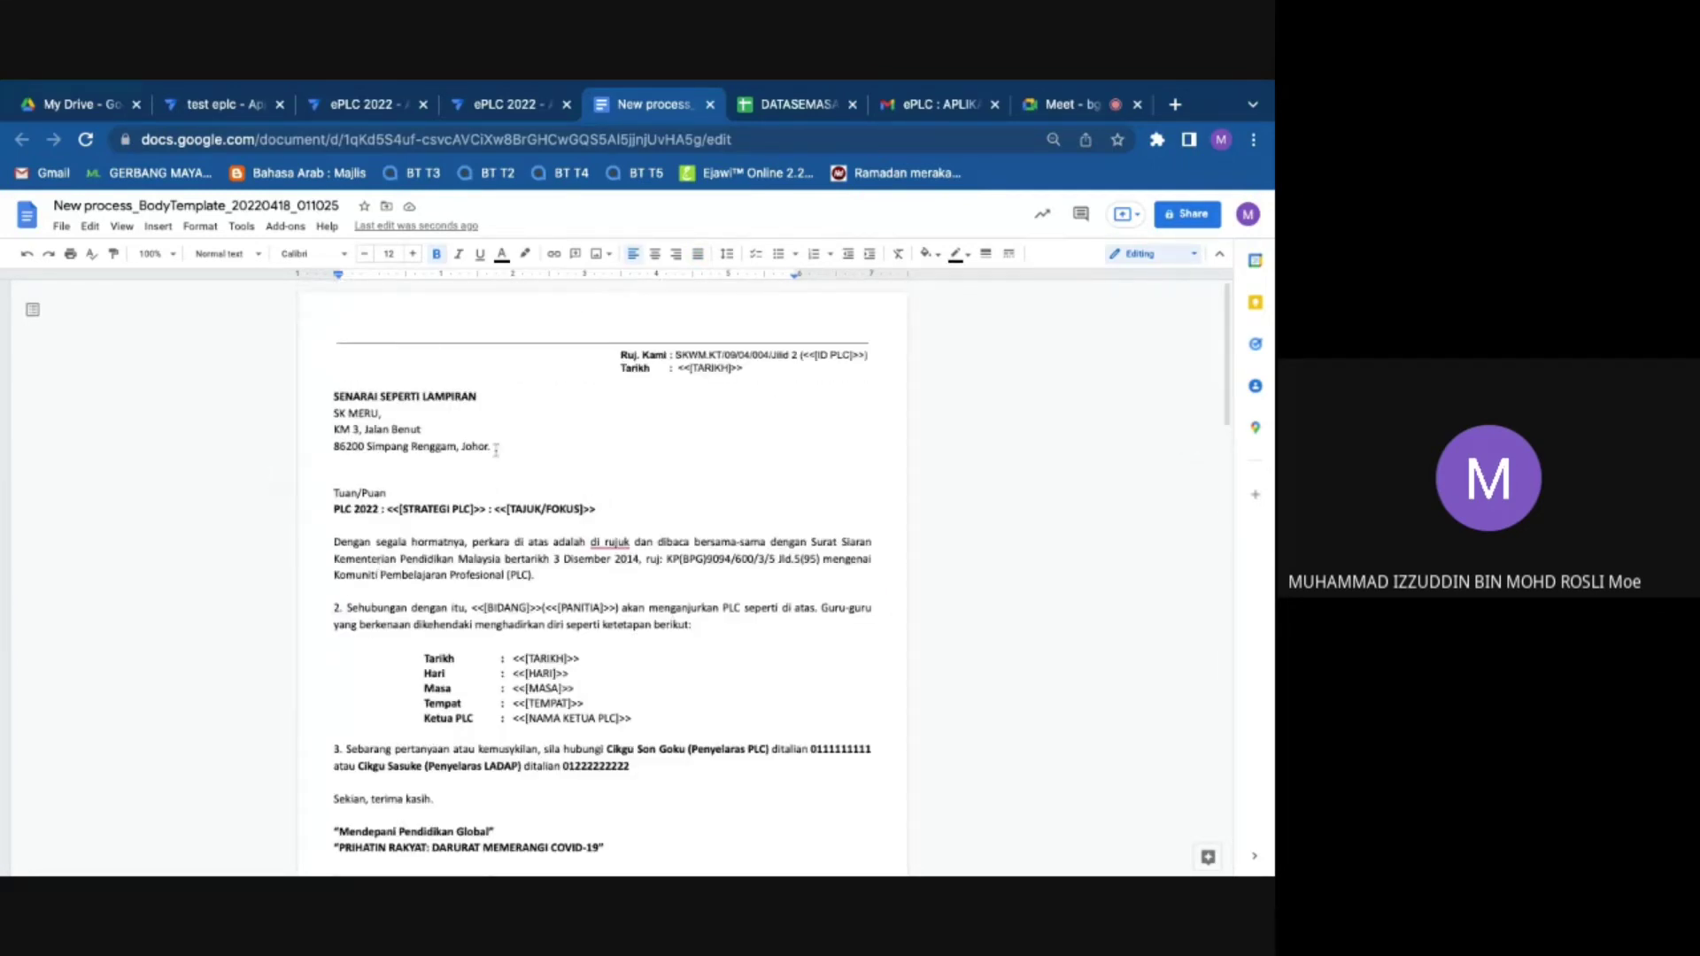
{"action": "left_click", "coordinate": [493, 447]}
{"action": "key", "text": "shift+Up"}
{"action": "key", "text": "shift+Up"}
{"action": "key", "text": "shift+Home"}
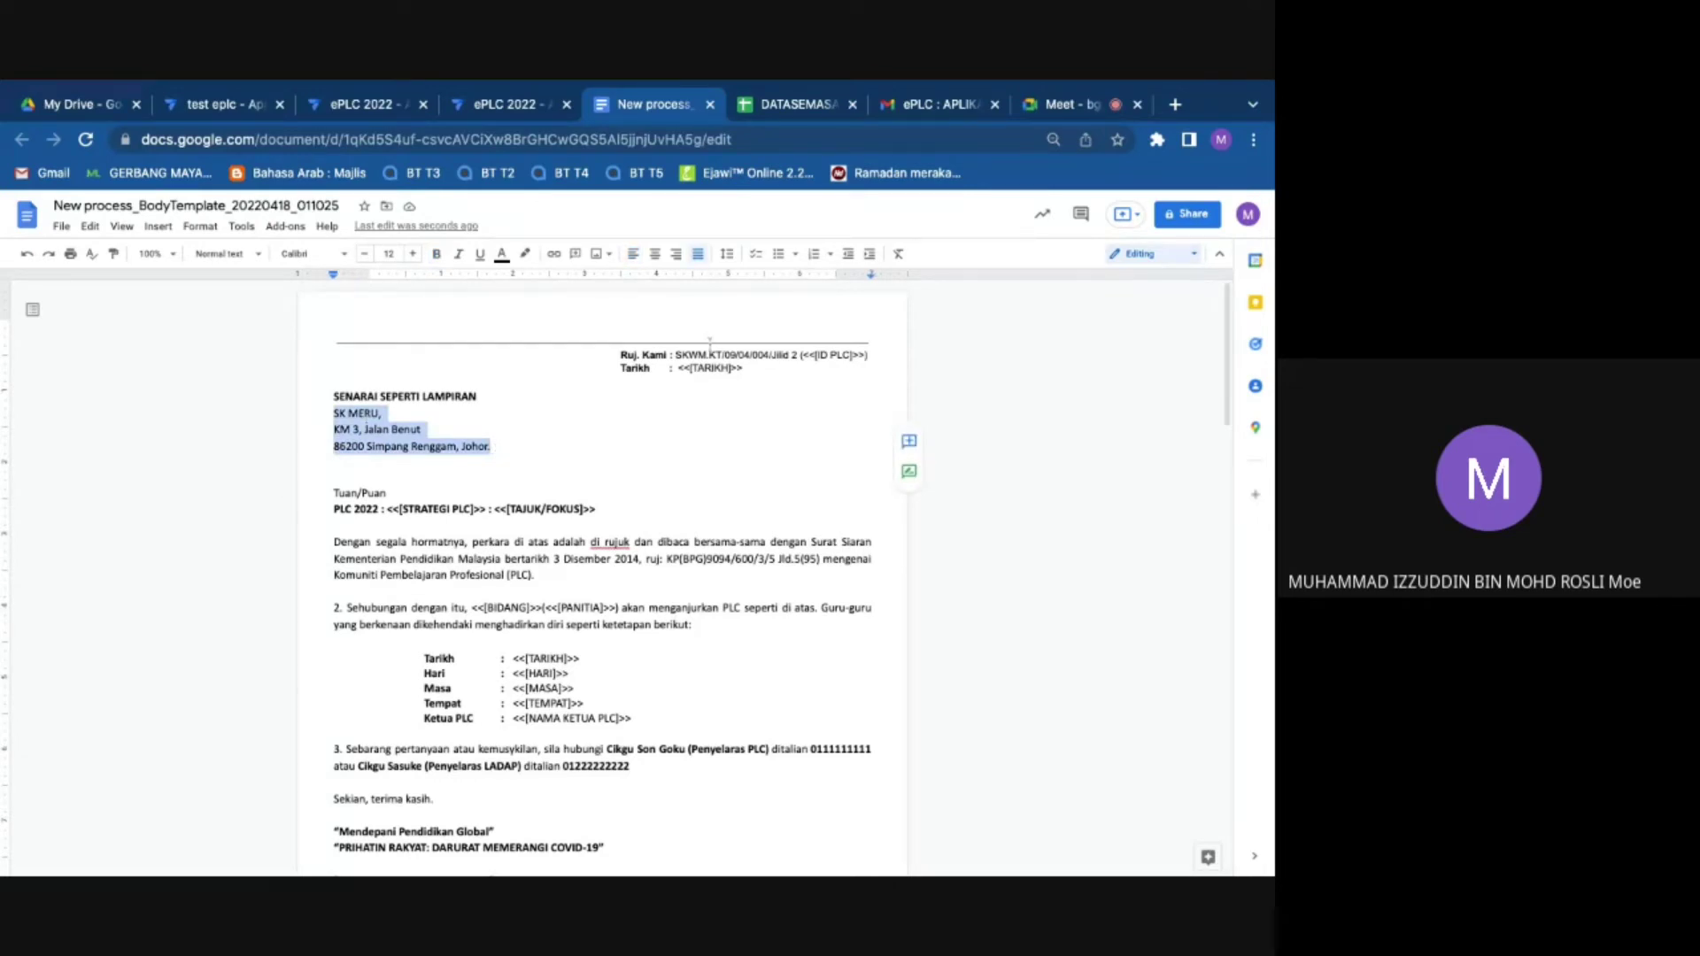
{"action": "triple_click", "coordinate": [710, 341]}
{"action": "scroll", "coordinate": [501, 467], "scroll_direction": "down", "scroll_amount": 4}
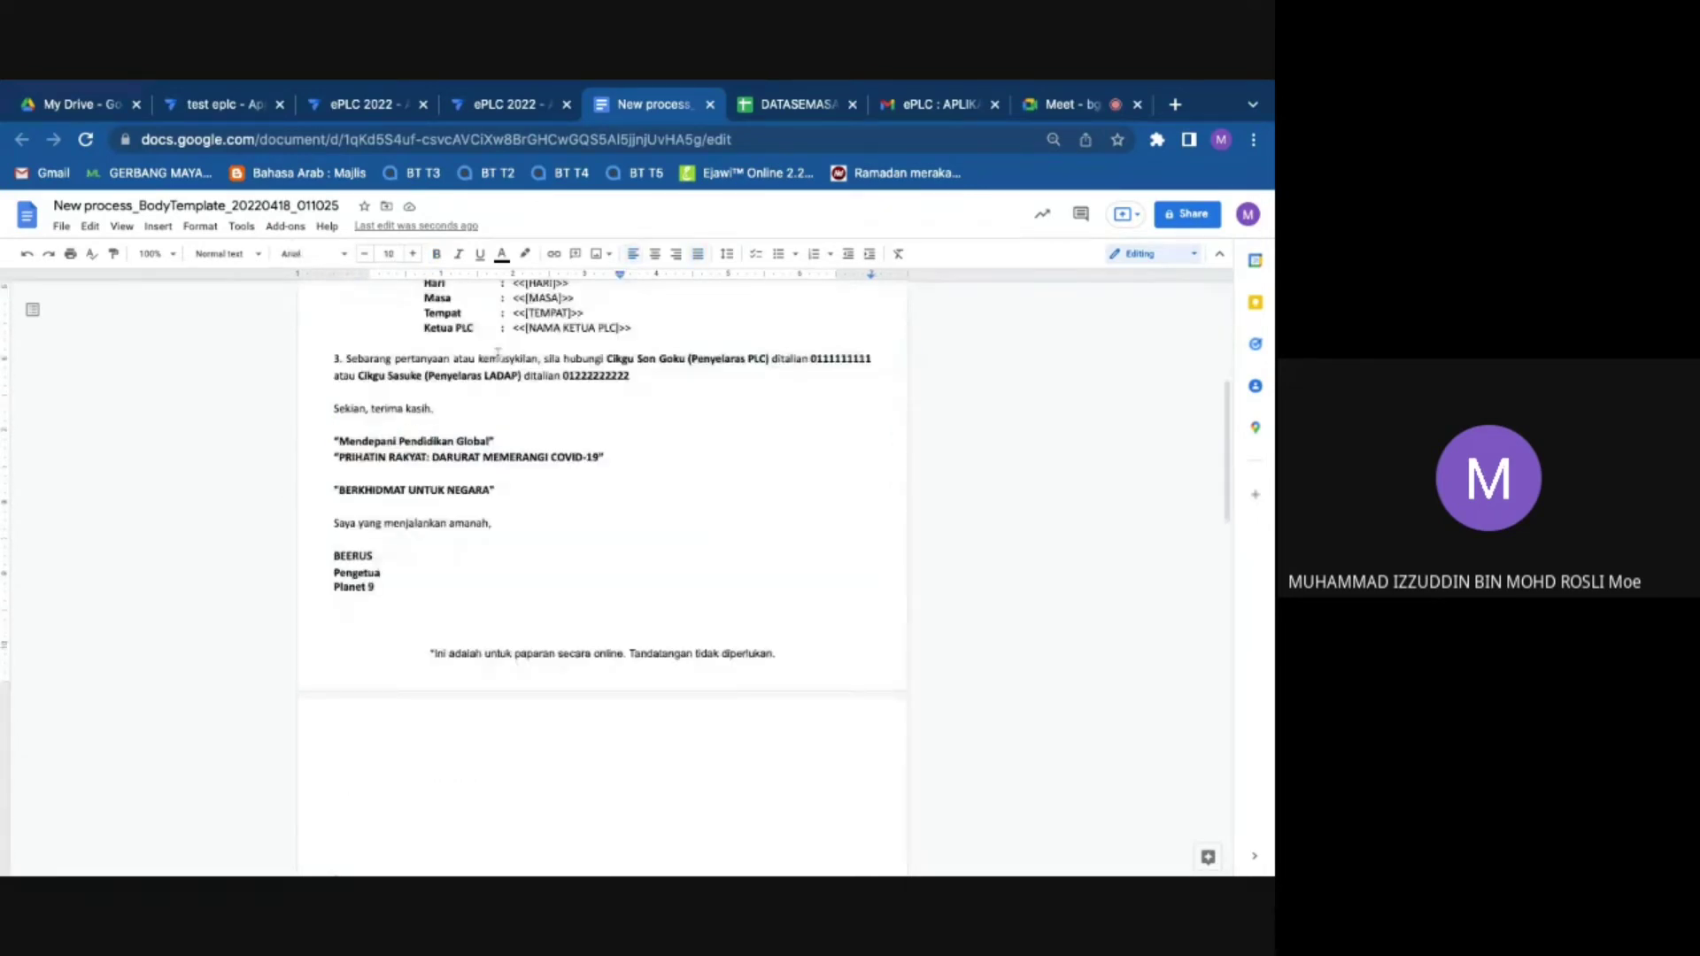
{"action": "scroll", "coordinate": [617, 368], "scroll_direction": "up", "scroll_amount": 1}
{"action": "scroll", "coordinate": [618, 367], "scroll_direction": "up", "scroll_amount": 1}
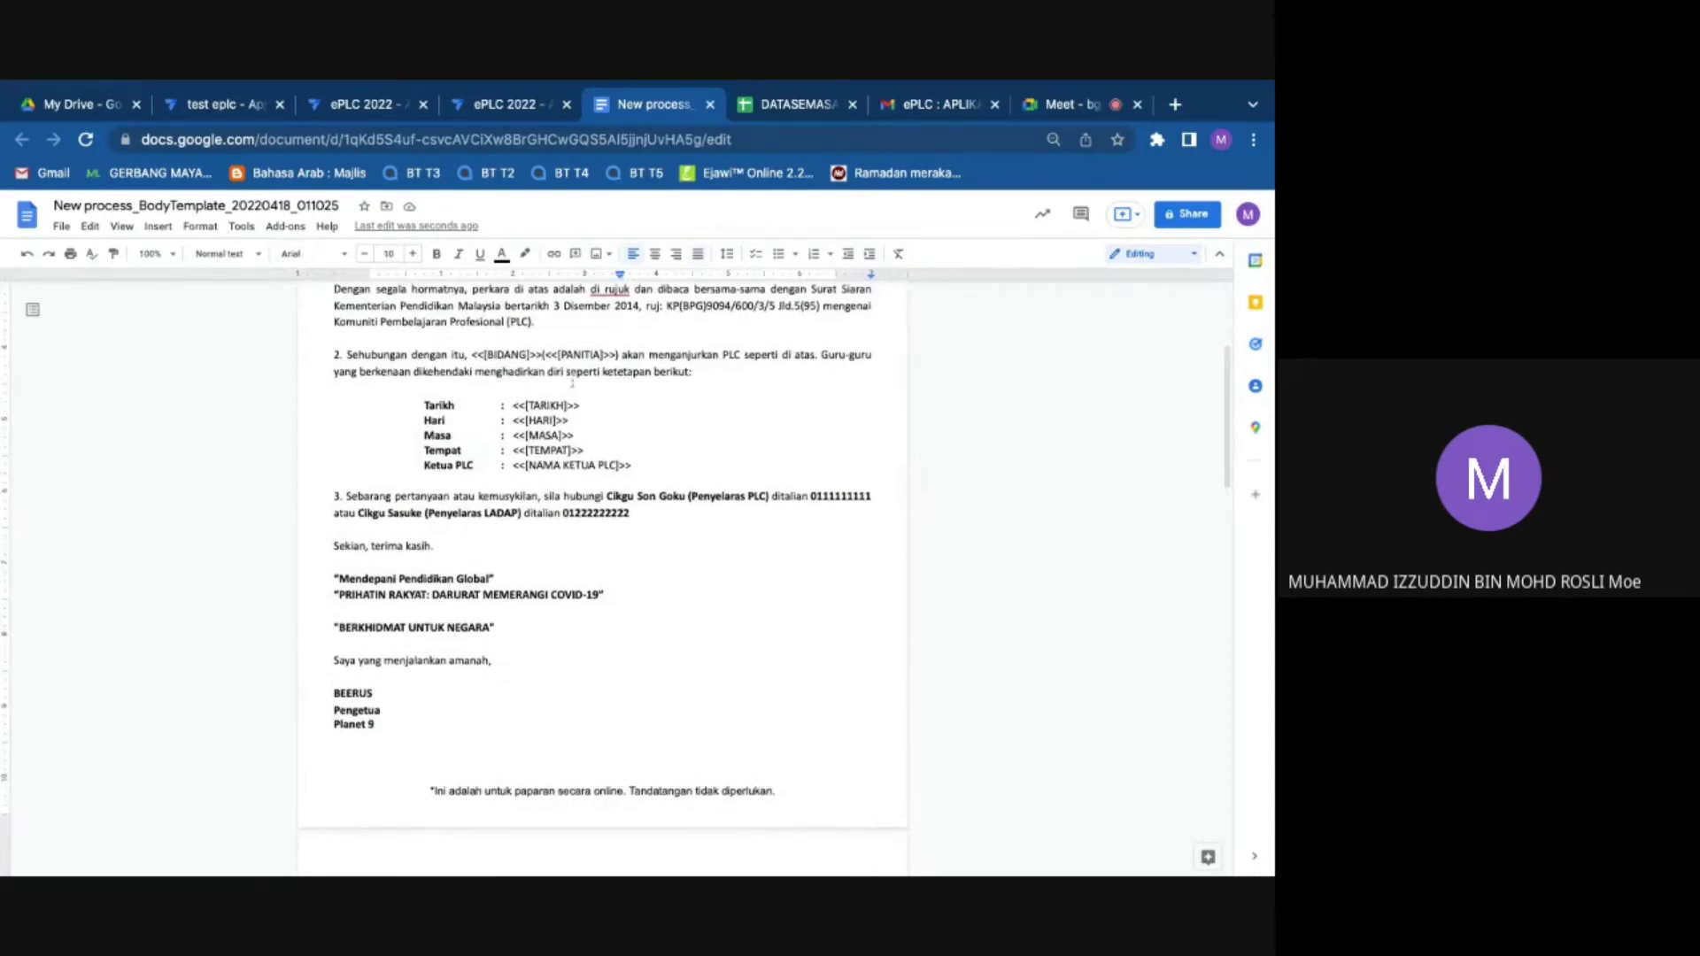
{"action": "scroll", "coordinate": [572, 381], "scroll_direction": "up", "scroll_amount": 2}
Step: Select the Pengetua signature lines at the end of the letter
{"action": "left_click_drag", "start_coordinate": [778, 610], "coordinate": [608, 609]}
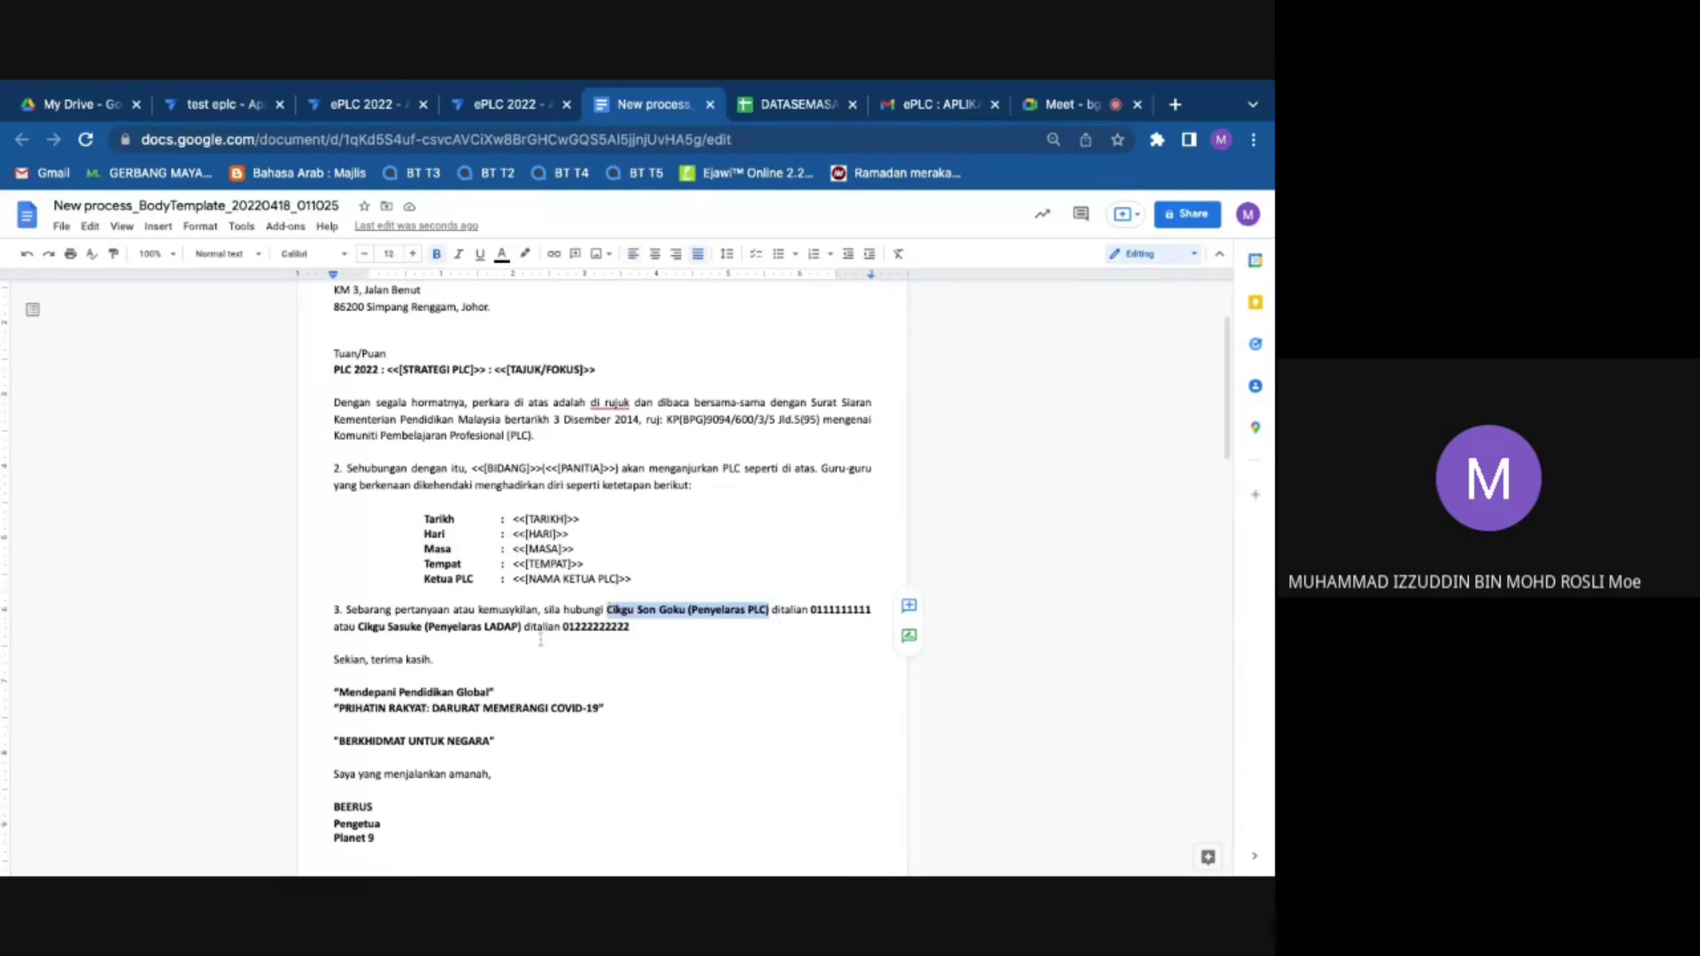
{"action": "scroll", "coordinate": [541, 639], "scroll_direction": "down", "scroll_amount": 4}
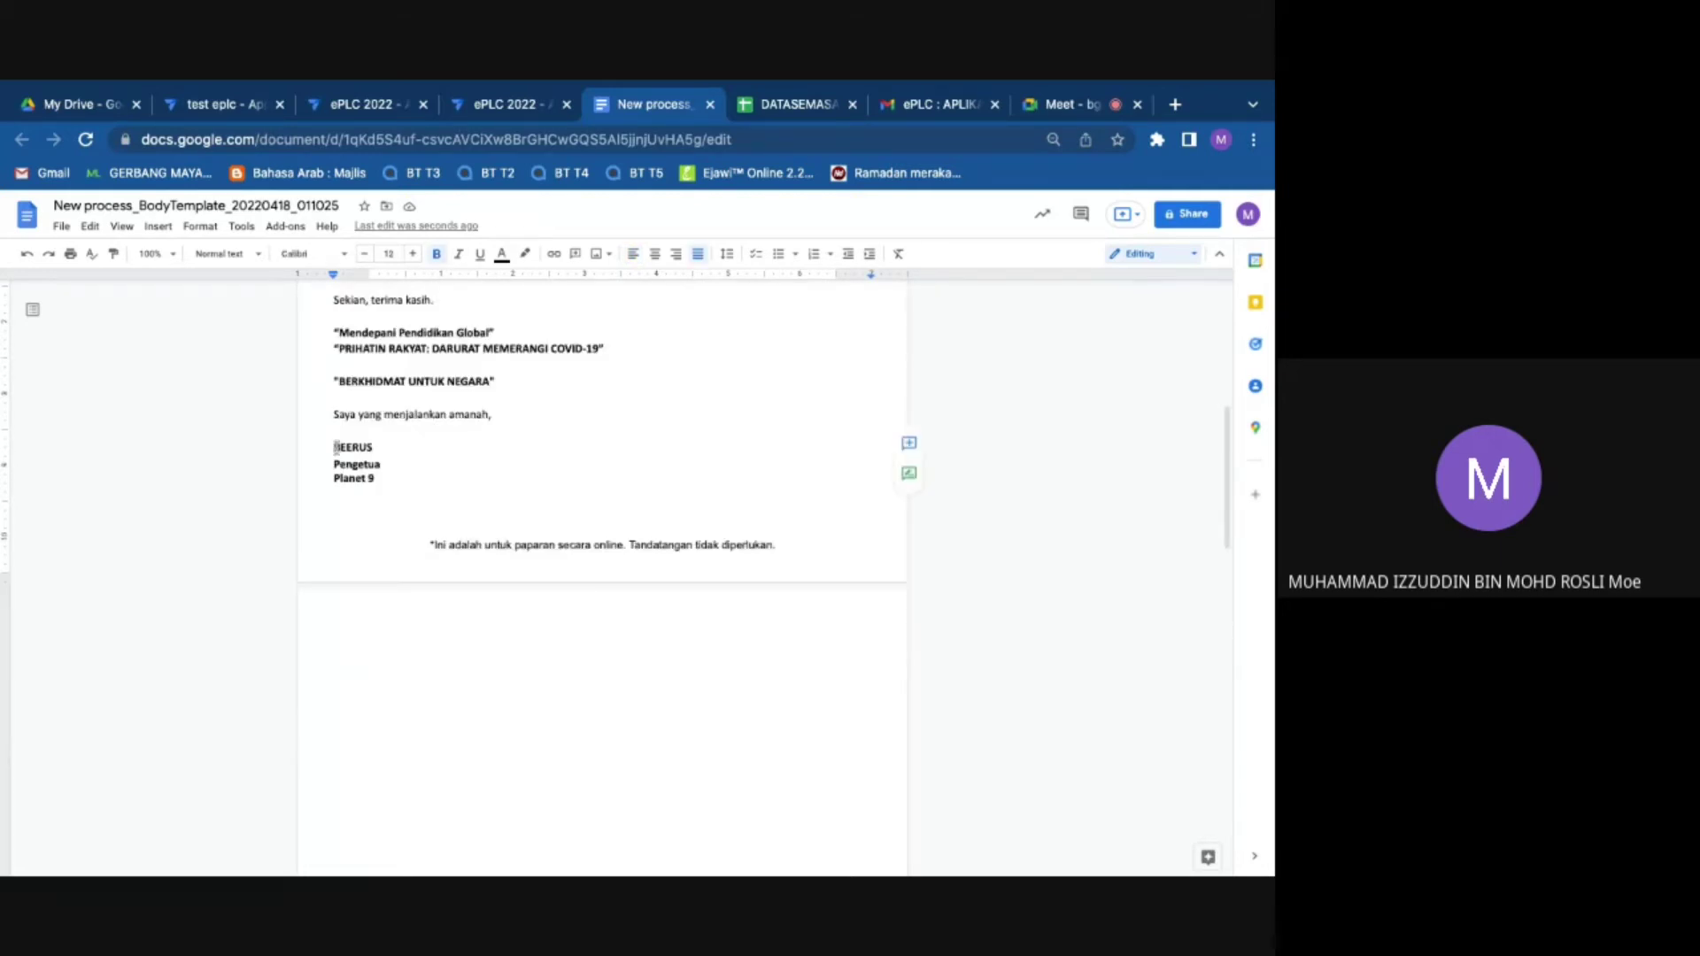
{"action": "left_click_drag", "start_coordinate": [335, 447], "coordinate": [380, 479]}
{"action": "scroll", "coordinate": [404, 441], "scroll_direction": "up", "scroll_amount": 2}
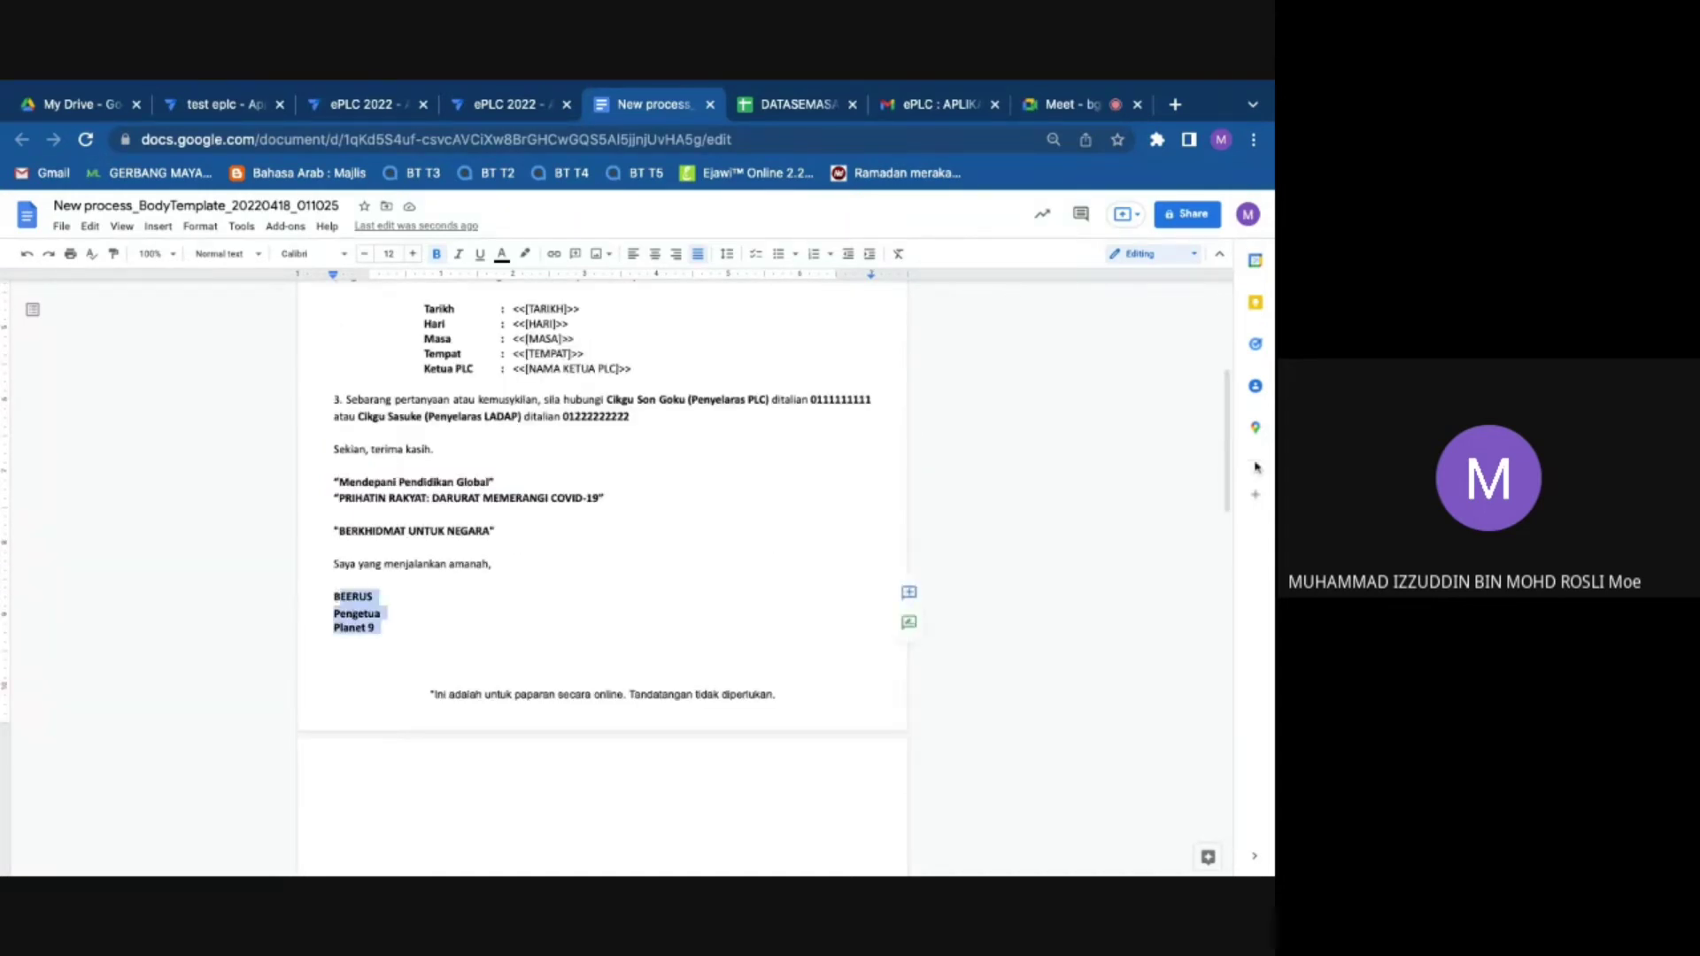
{"action": "left_click", "coordinate": [1062, 432]}
{"action": "scroll", "coordinate": [664, 490], "scroll_direction": "up", "scroll_amount": 2}
{"action": "scroll", "coordinate": [664, 490], "scroll_direction": "up", "scroll_amount": 3}
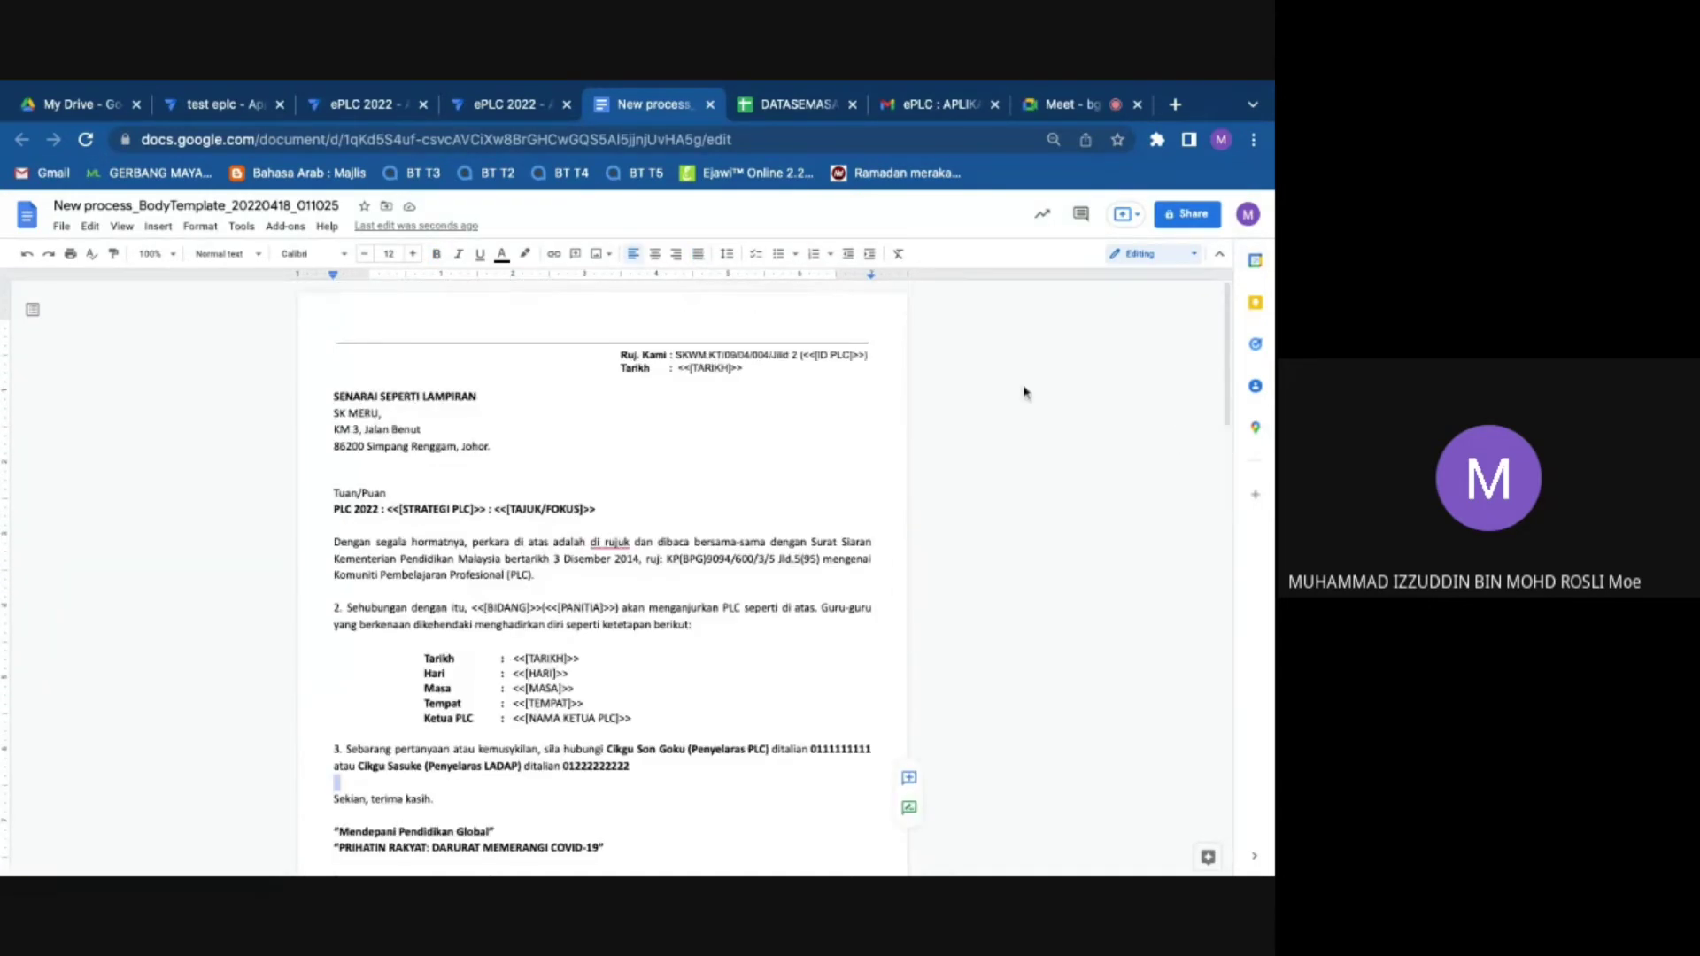
Step: Close the New process template, save the ePLC 2022 app, and switch to Google Meet
{"action": "left_click", "coordinate": [710, 103]}
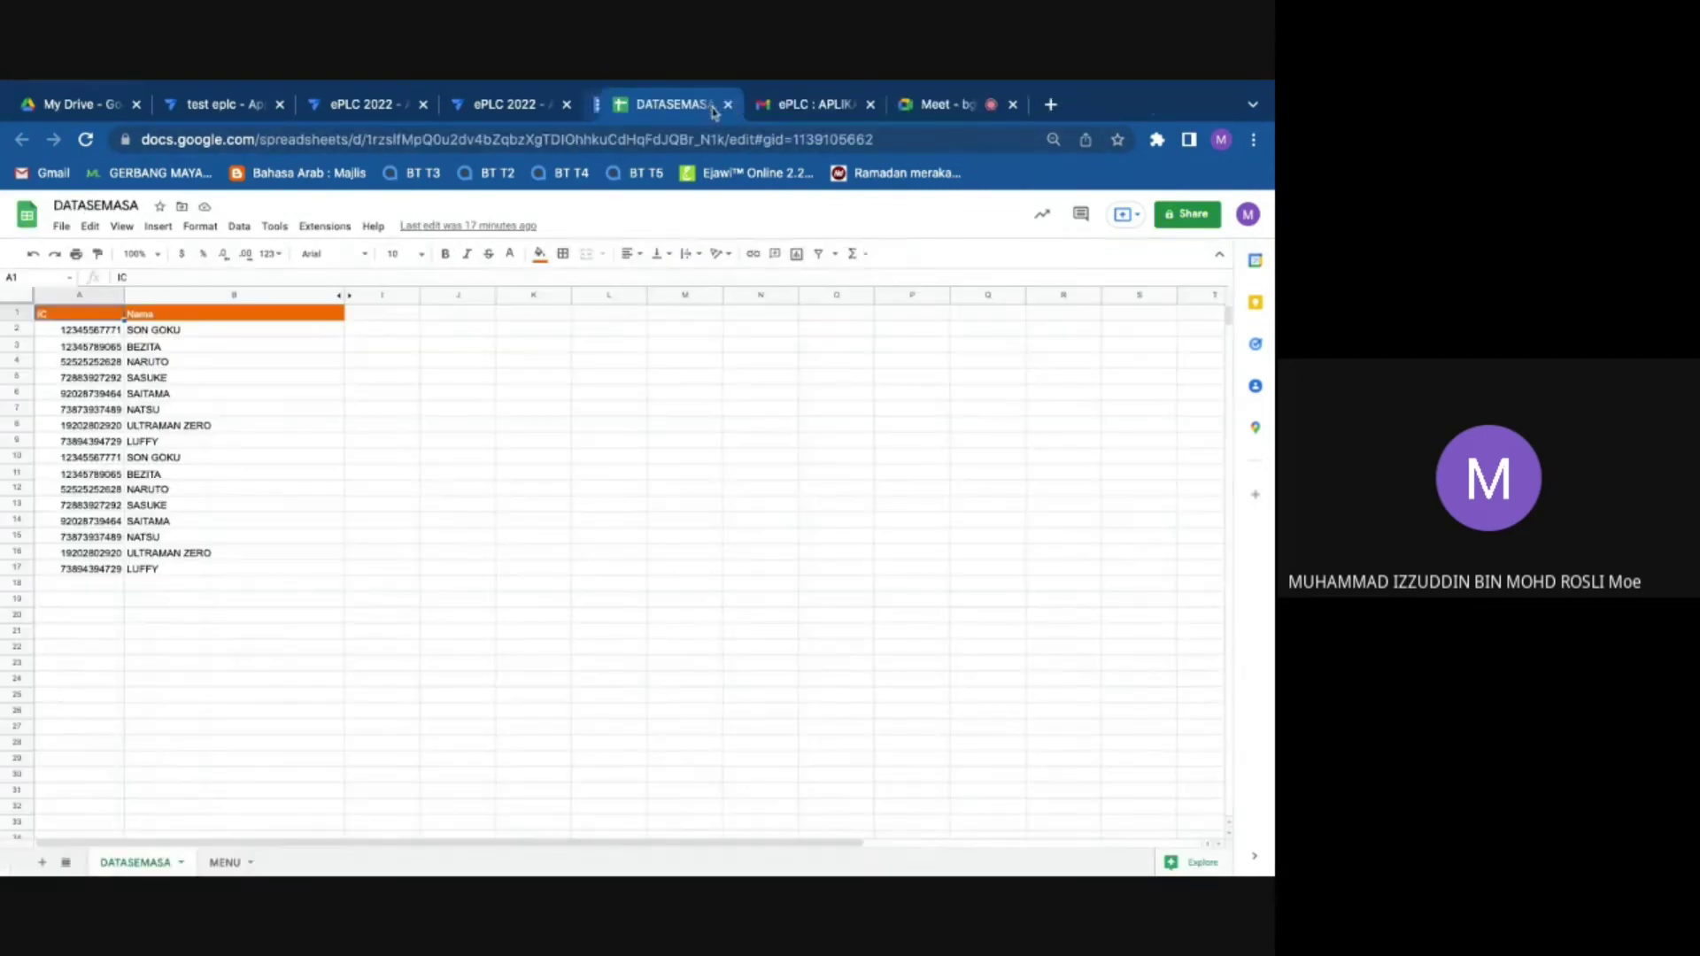
{"action": "left_click", "coordinate": [511, 107]}
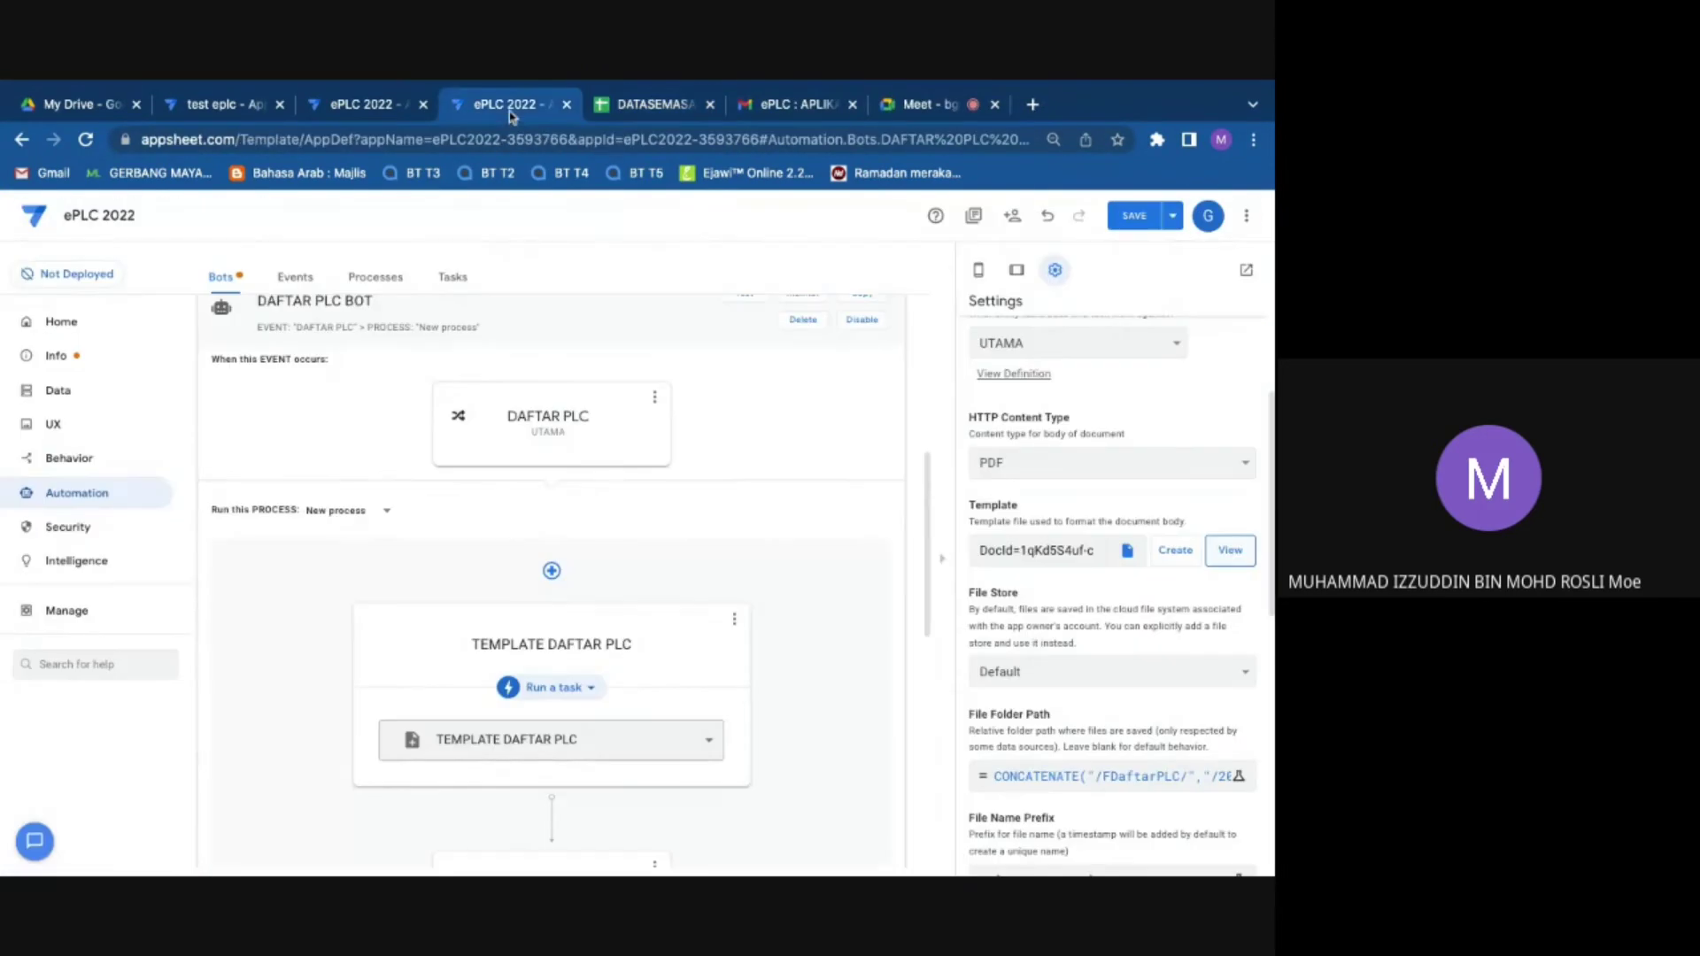
{"action": "left_click", "coordinate": [1129, 222]}
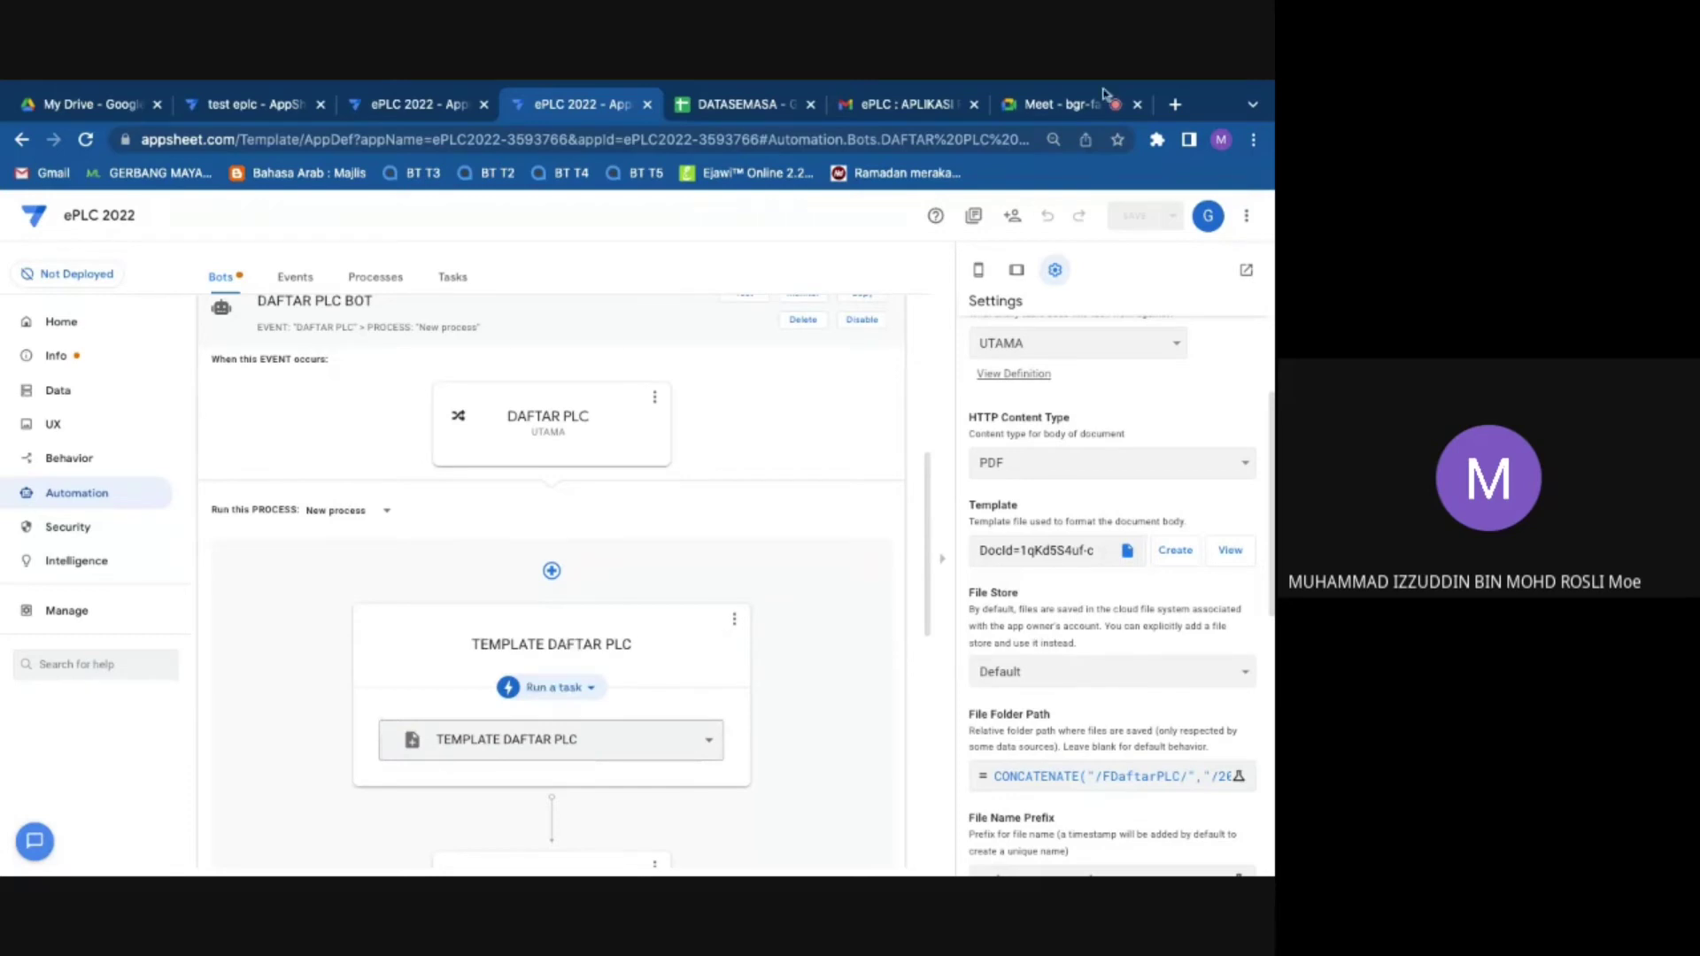
{"action": "left_click", "coordinate": [1049, 103]}
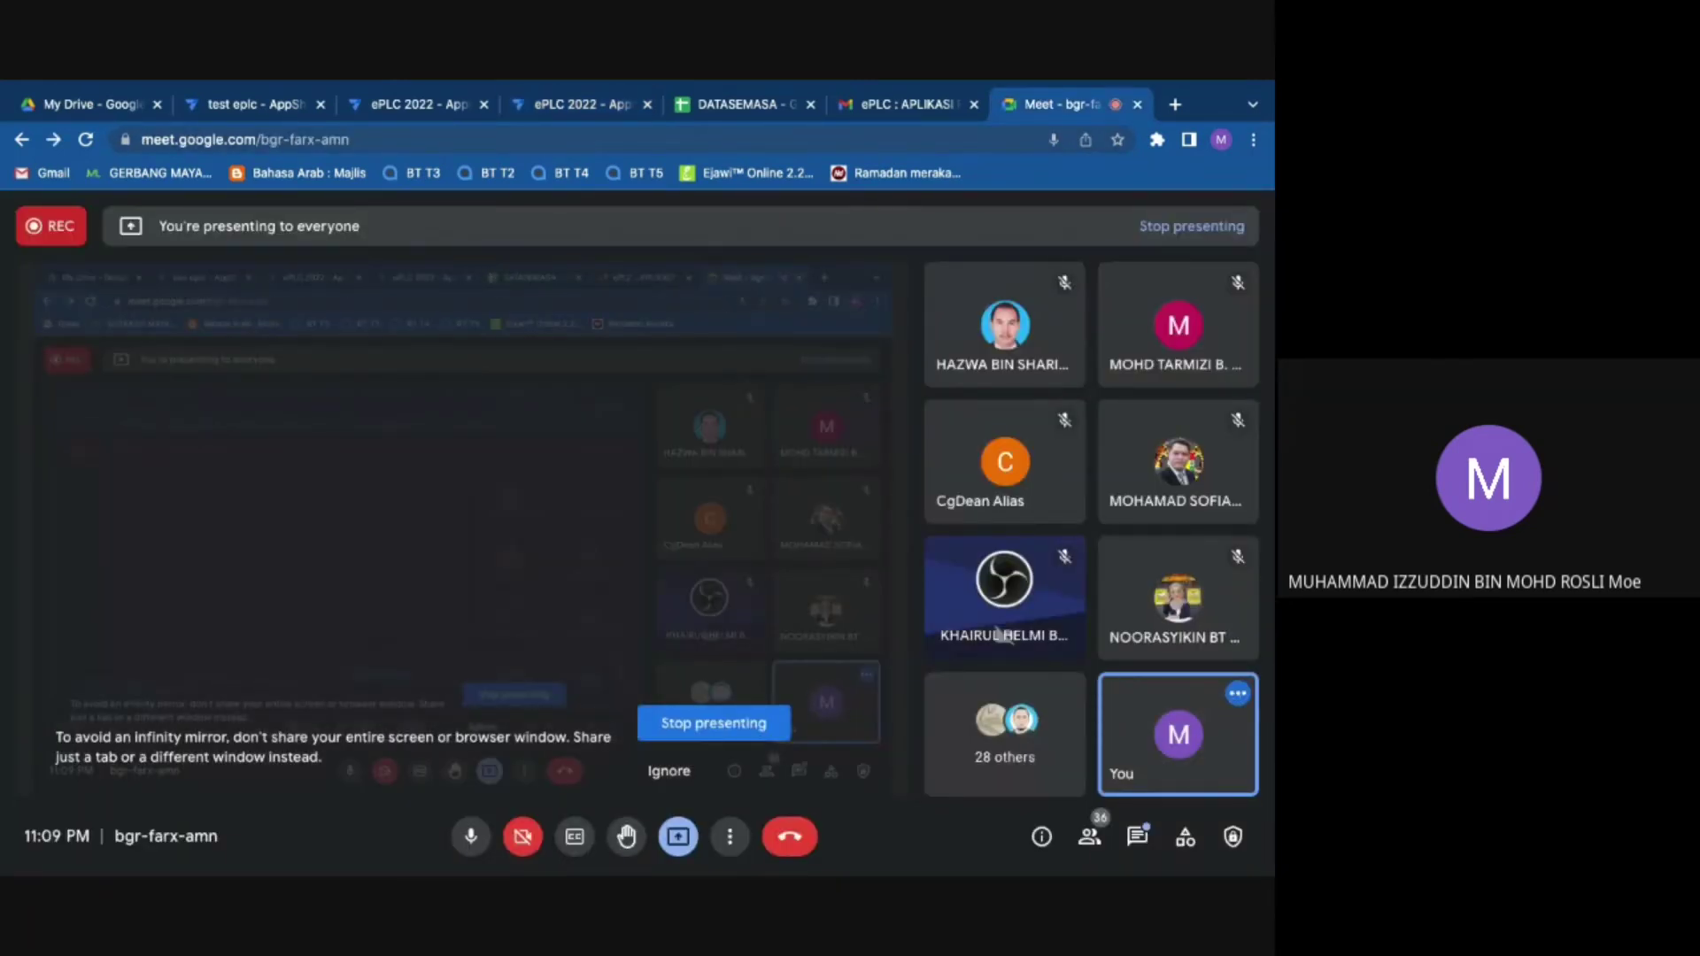
Step: Check the Meet participant tiles, then return to the ePLC 2022 AppSheet tab
{"action": "mouse_move", "coordinate": [971, 429]}
{"action": "mouse_move", "coordinate": [997, 379]}
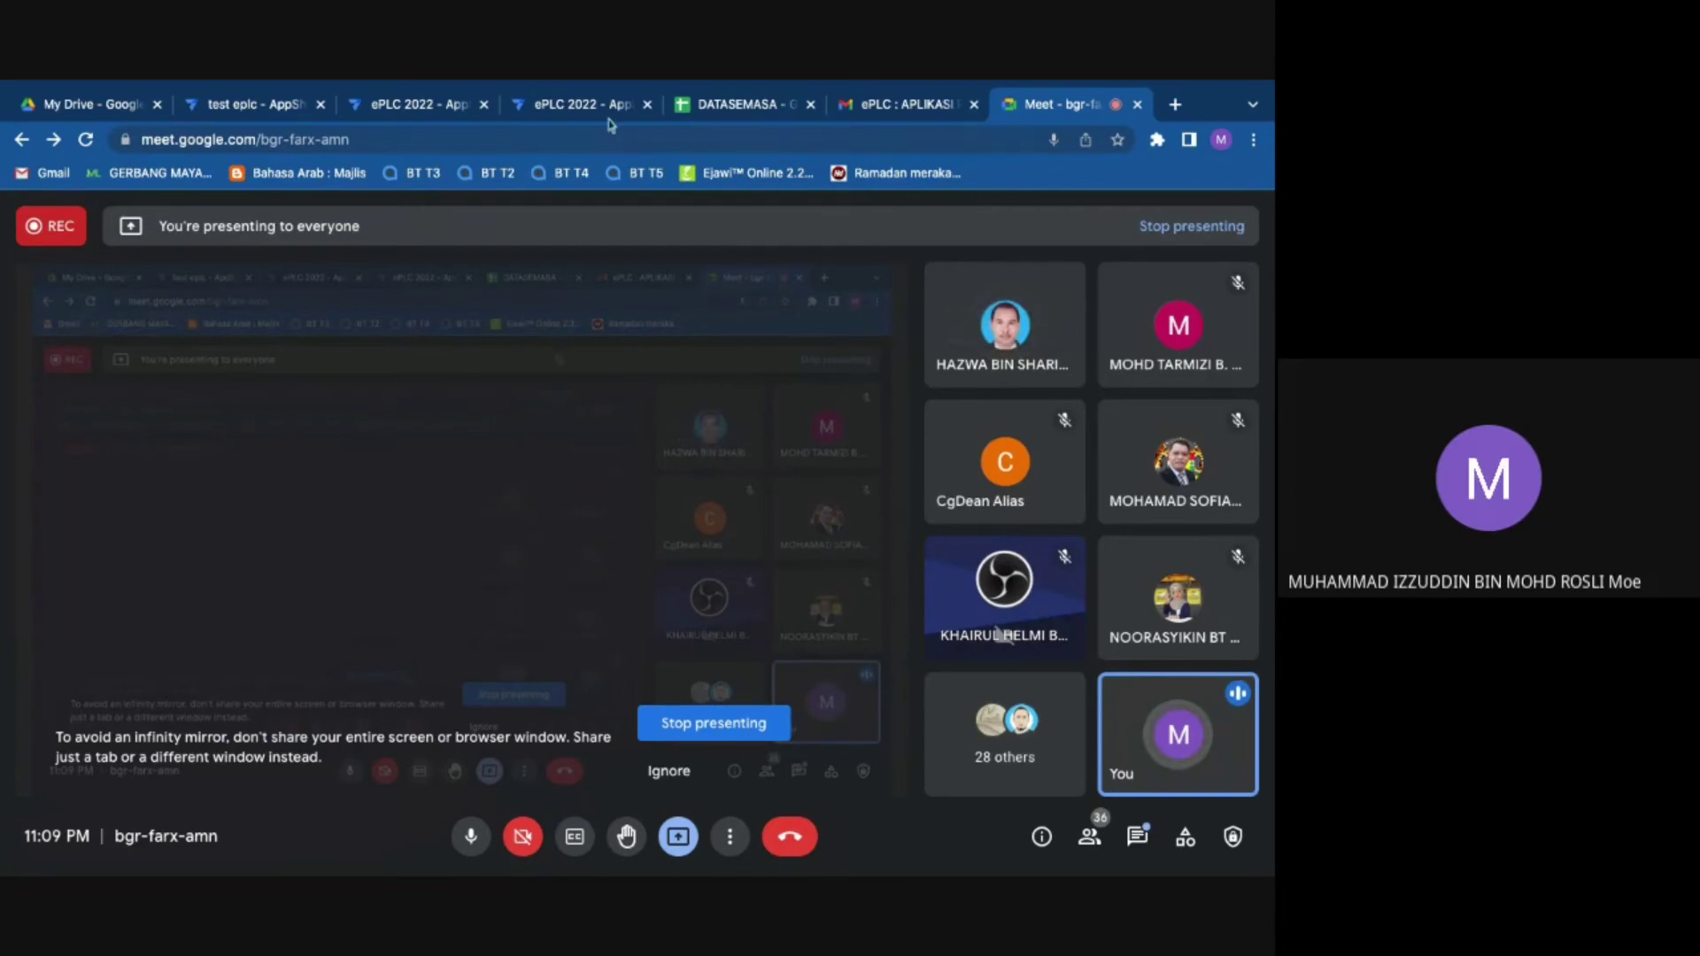
{"action": "left_click", "coordinate": [567, 104]}
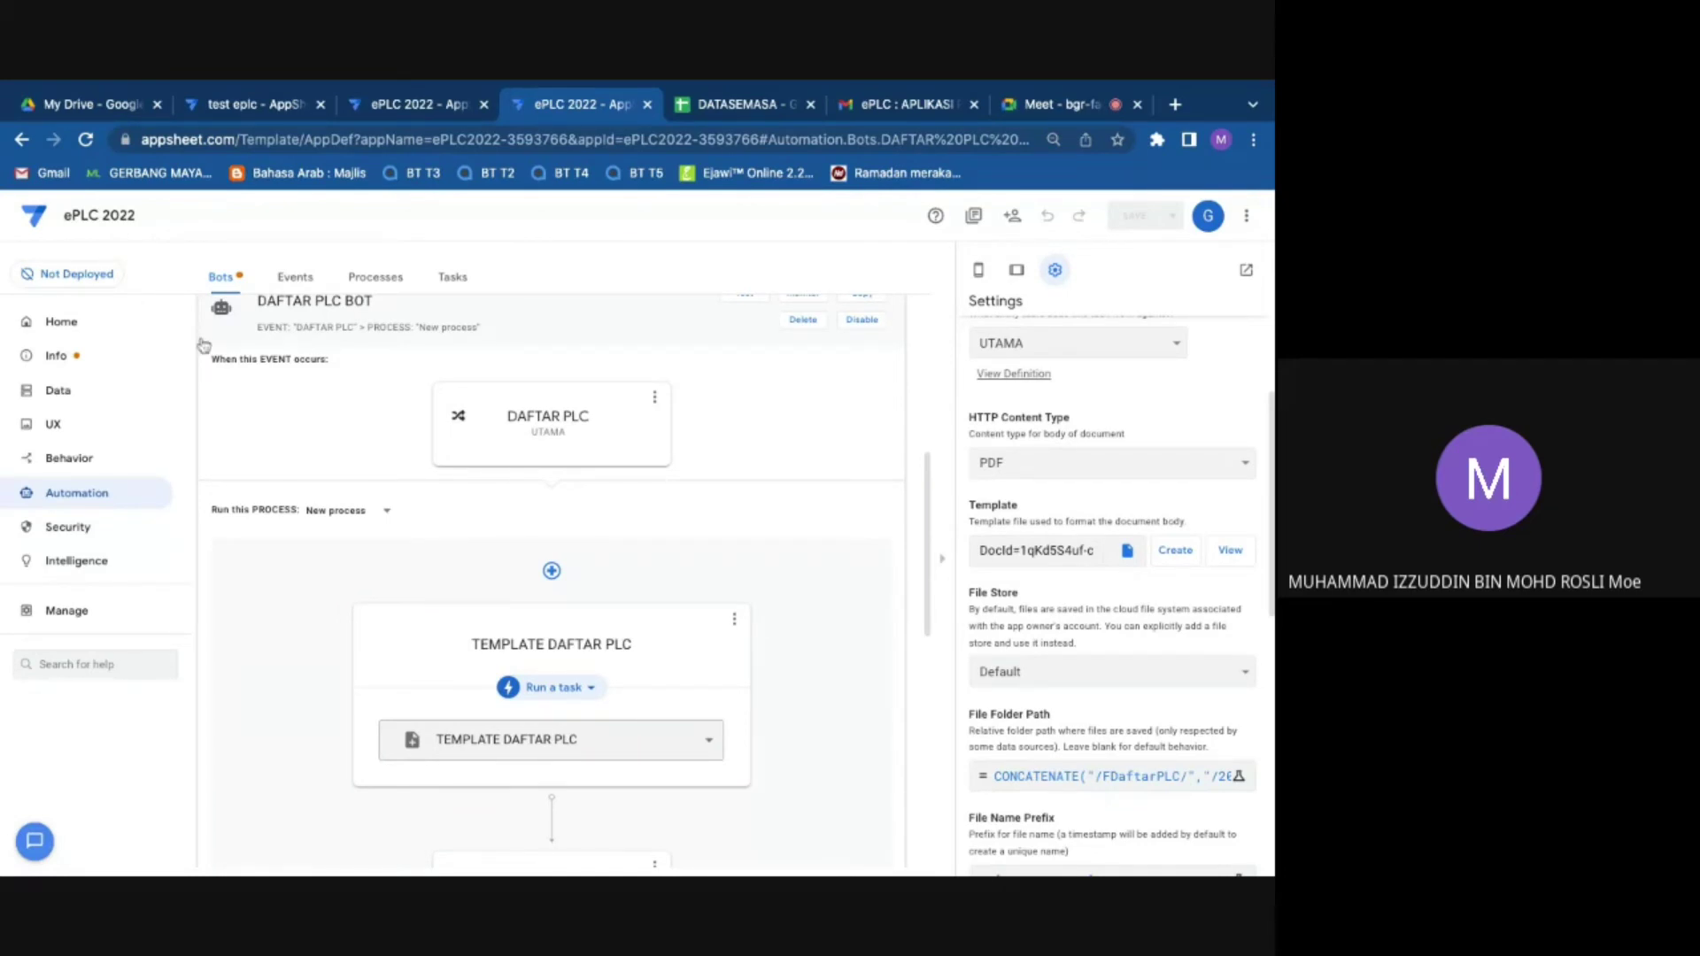
Step: Collapse DAFTAR PLC BOT and open LAPORAN PLC BOT from the Automation bots list
{"action": "left_click", "coordinate": [202, 344]}
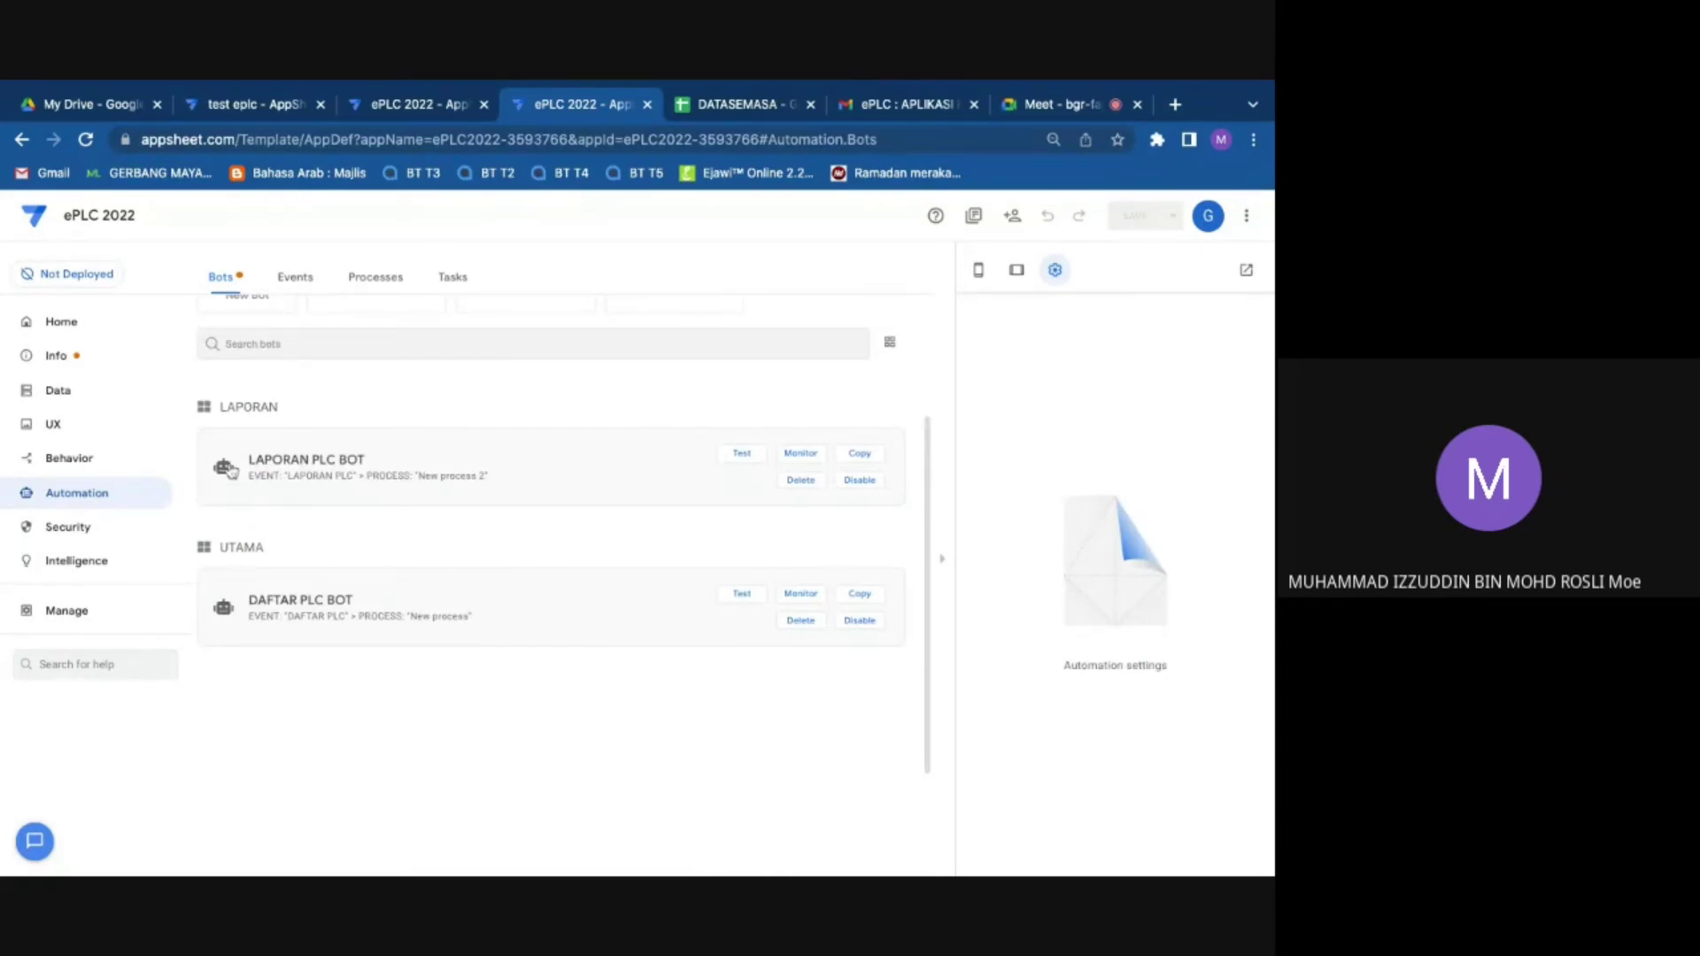
{"action": "scroll", "coordinate": [228, 471], "scroll_direction": "down", "scroll_amount": 2}
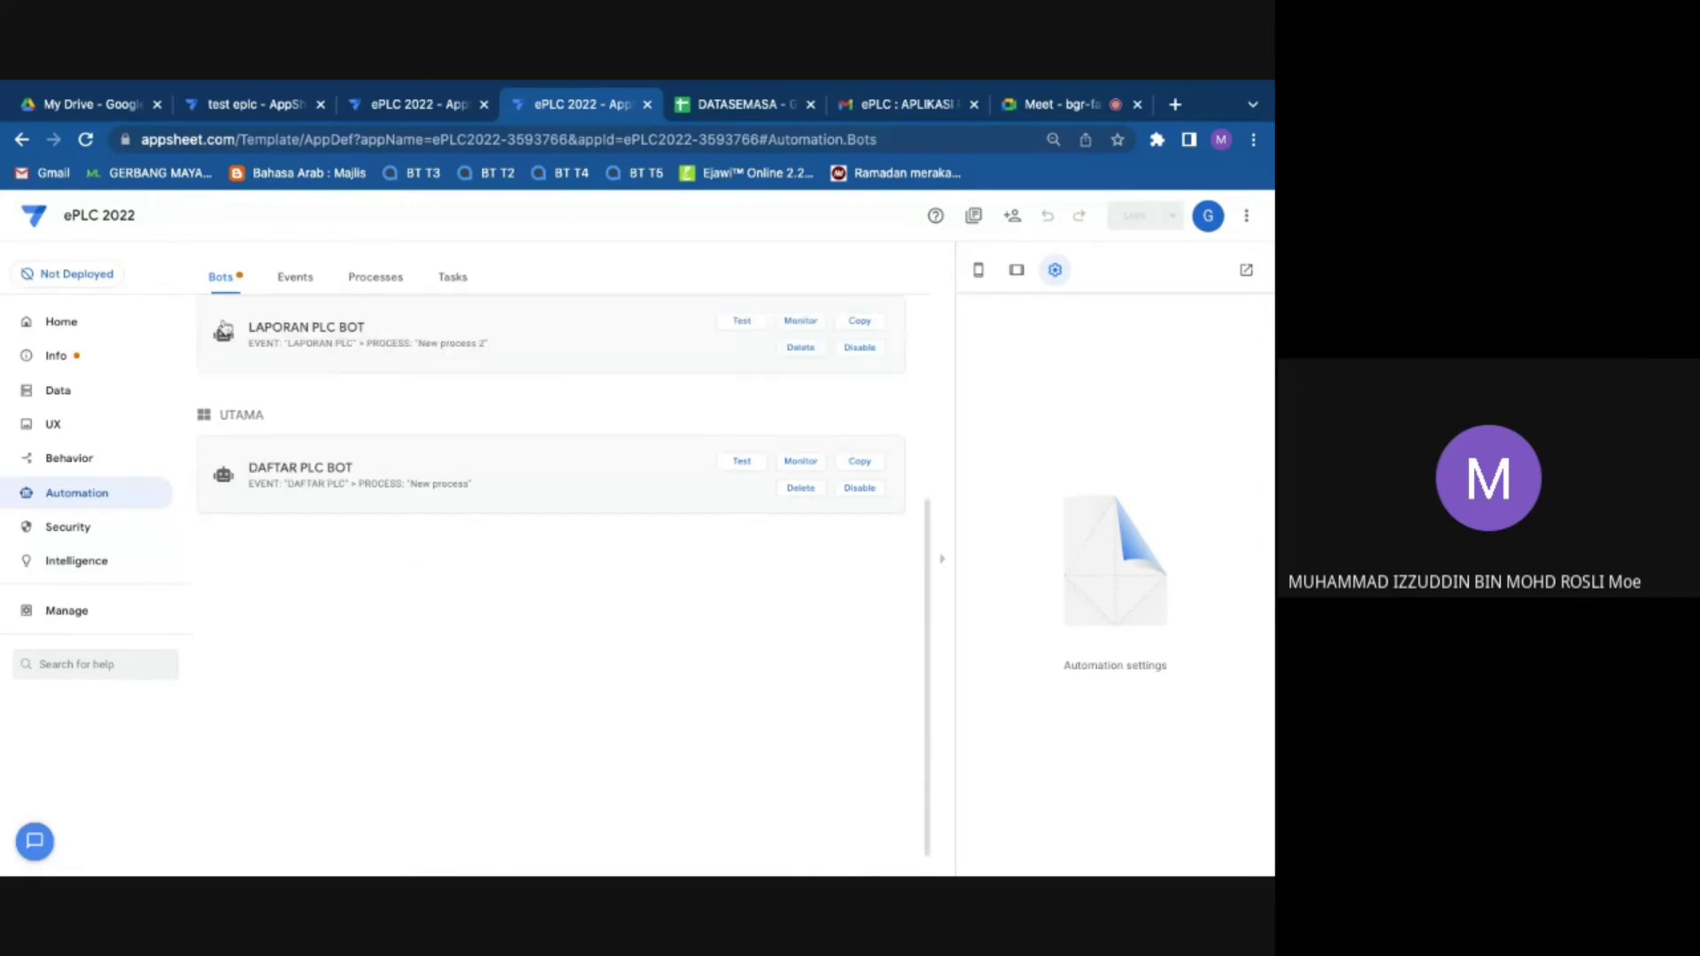
{"action": "left_click", "coordinate": [87, 328]}
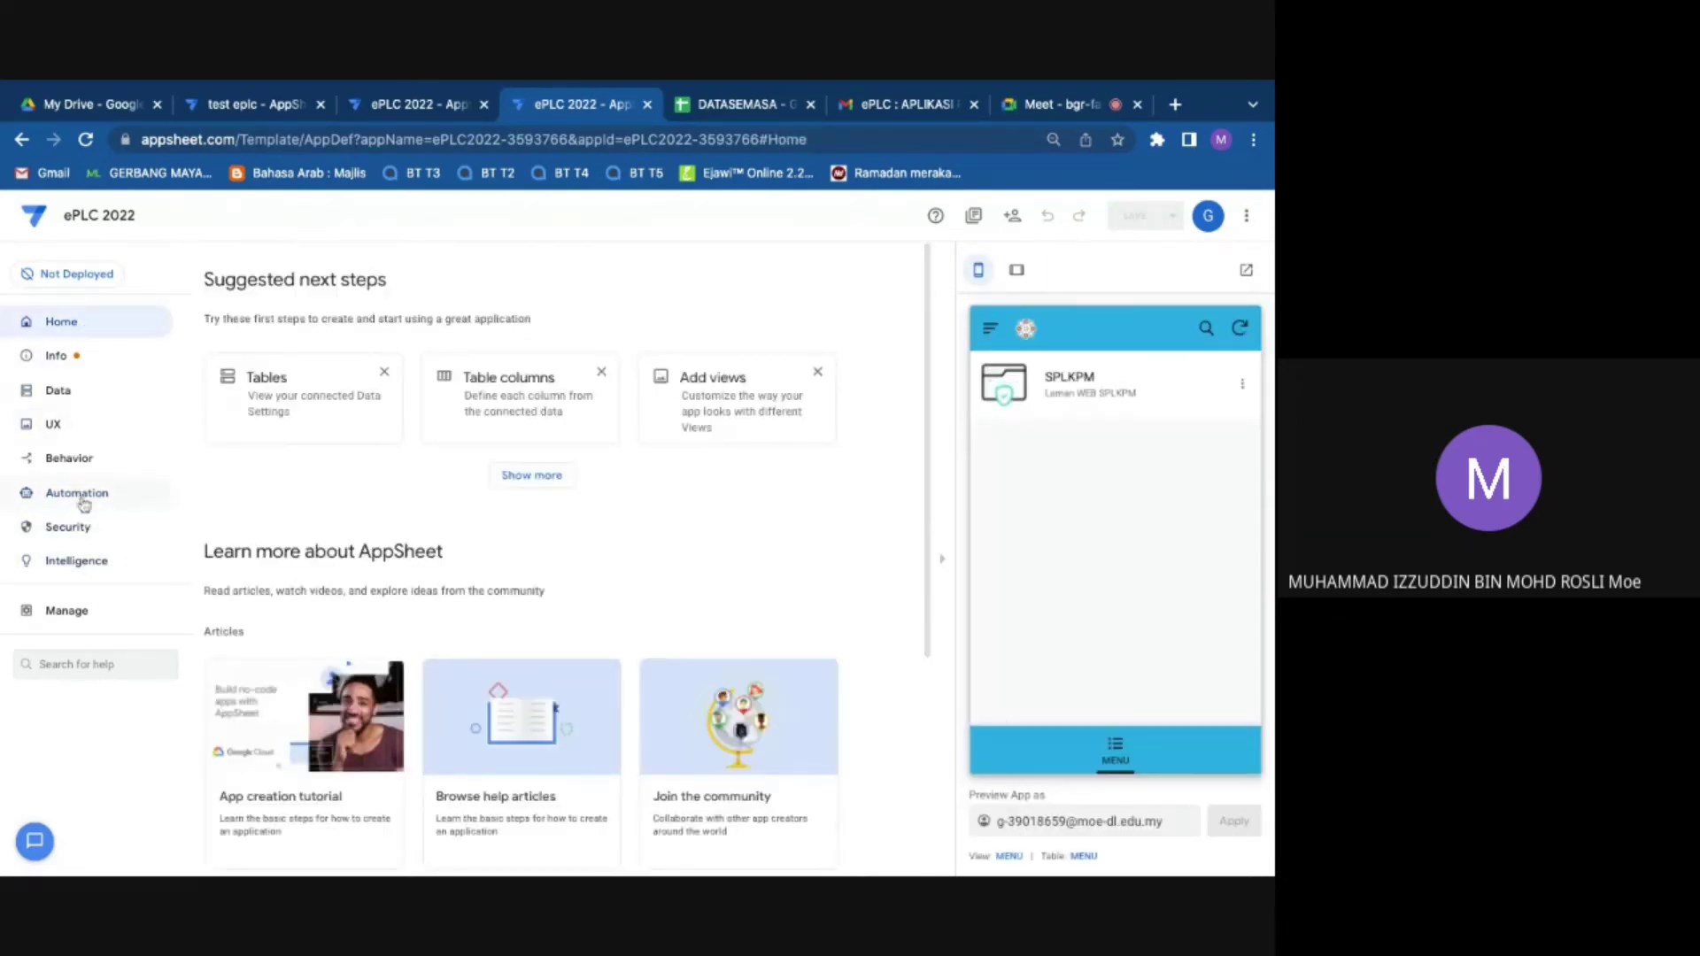
{"action": "left_click", "coordinate": [78, 494]}
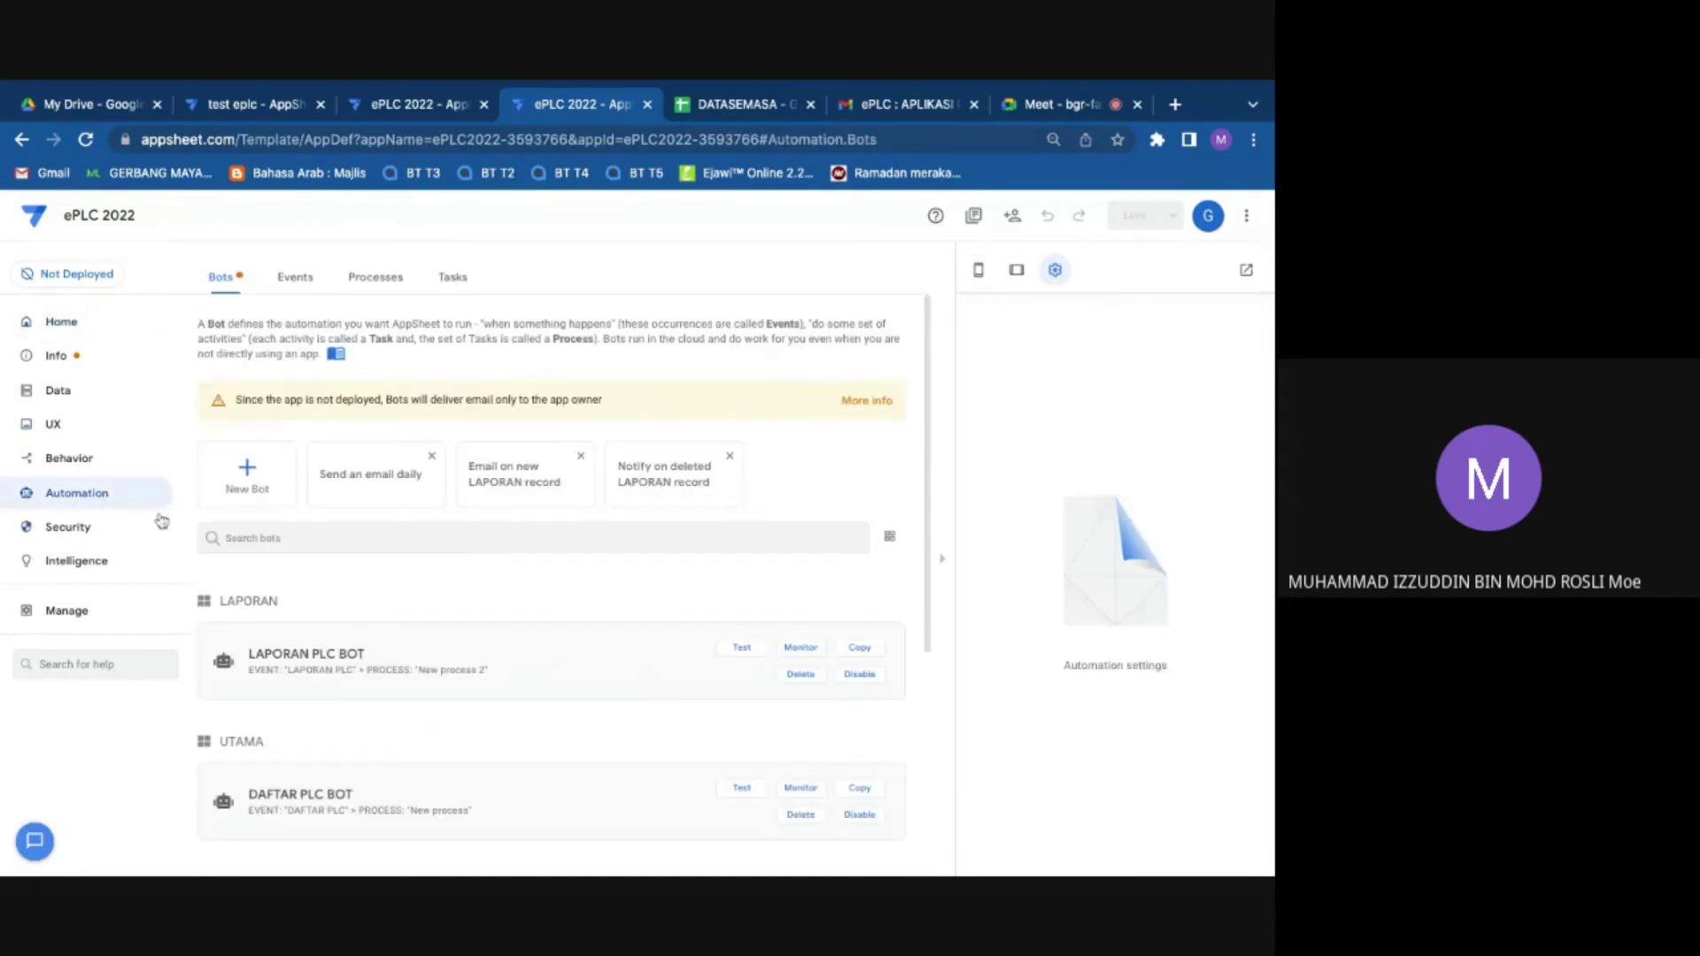
{"action": "scroll", "coordinate": [254, 618], "scroll_direction": "down", "scroll_amount": 4}
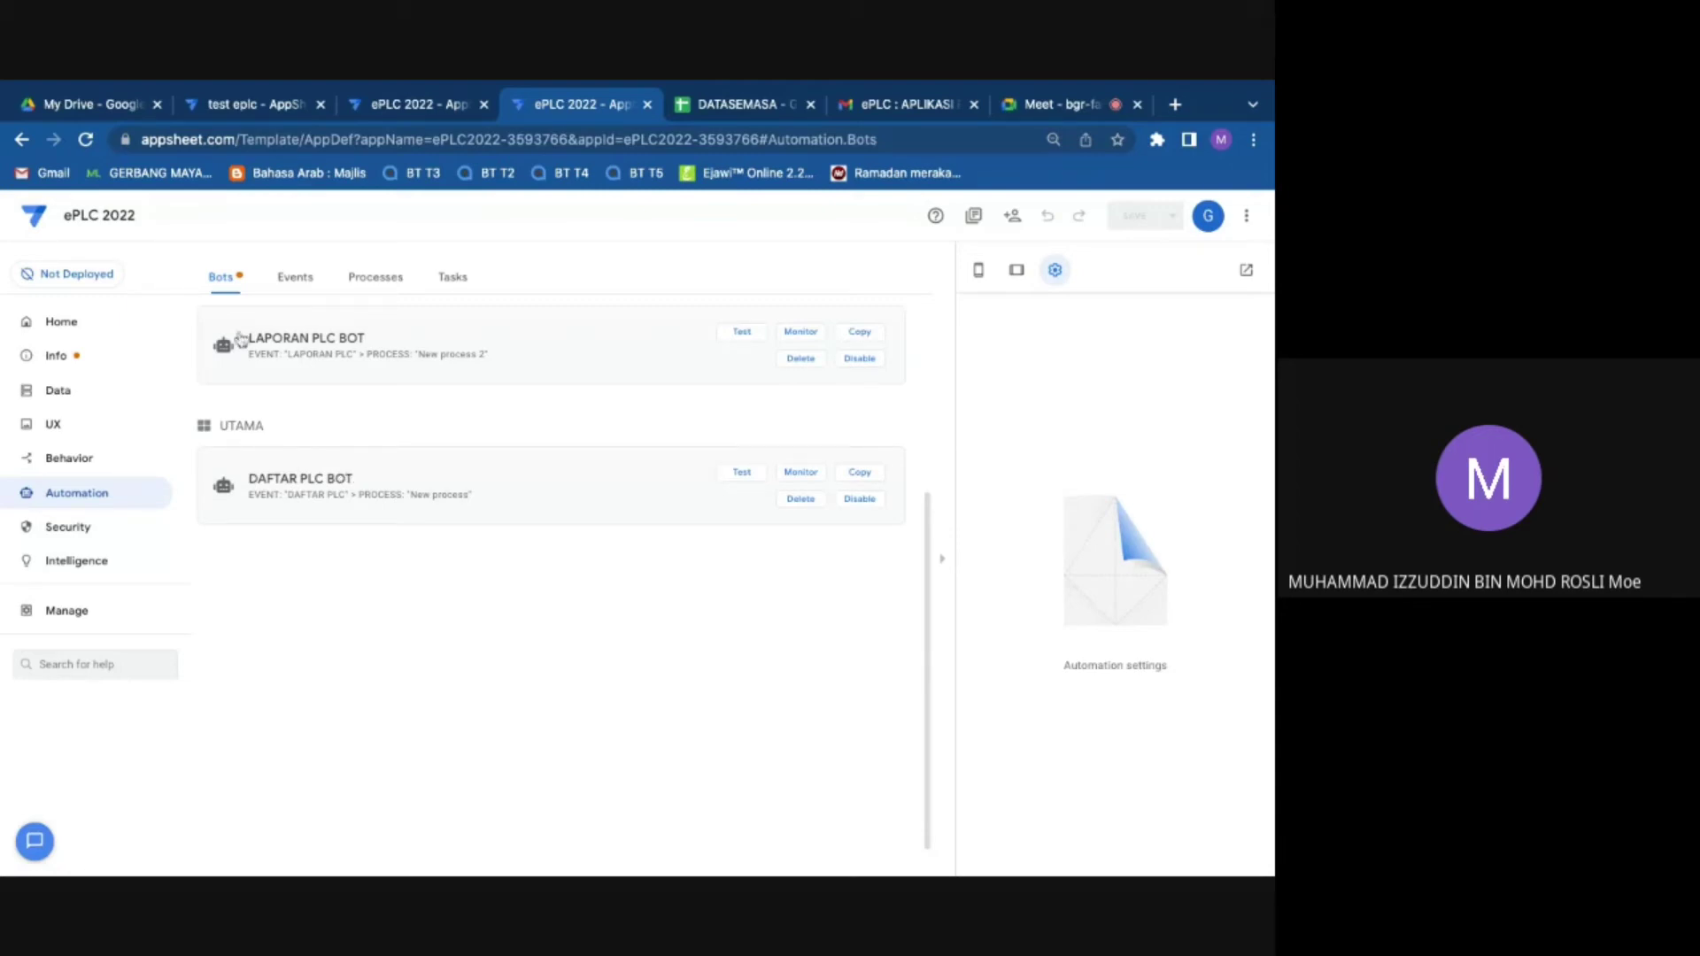
{"action": "left_click", "coordinate": [241, 339]}
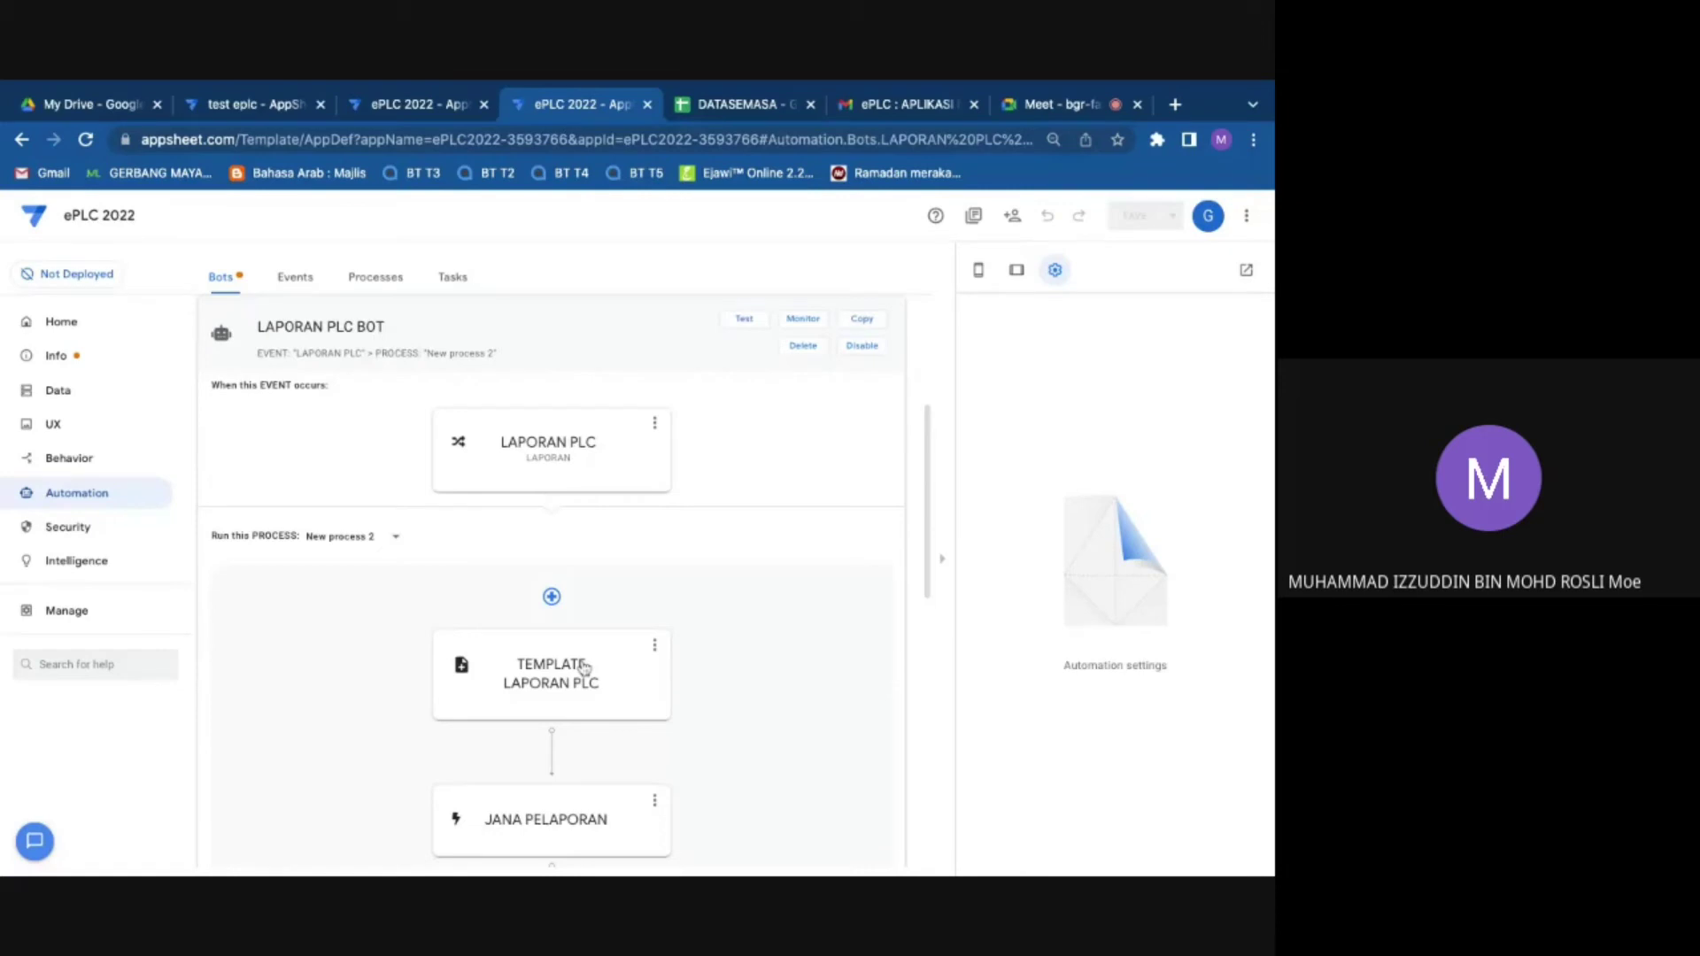
Step: Inspect the LAPORAN PLC event and TEMPLATE LAPORAN PLC task, opening its template document
{"action": "left_click", "coordinate": [549, 447]}
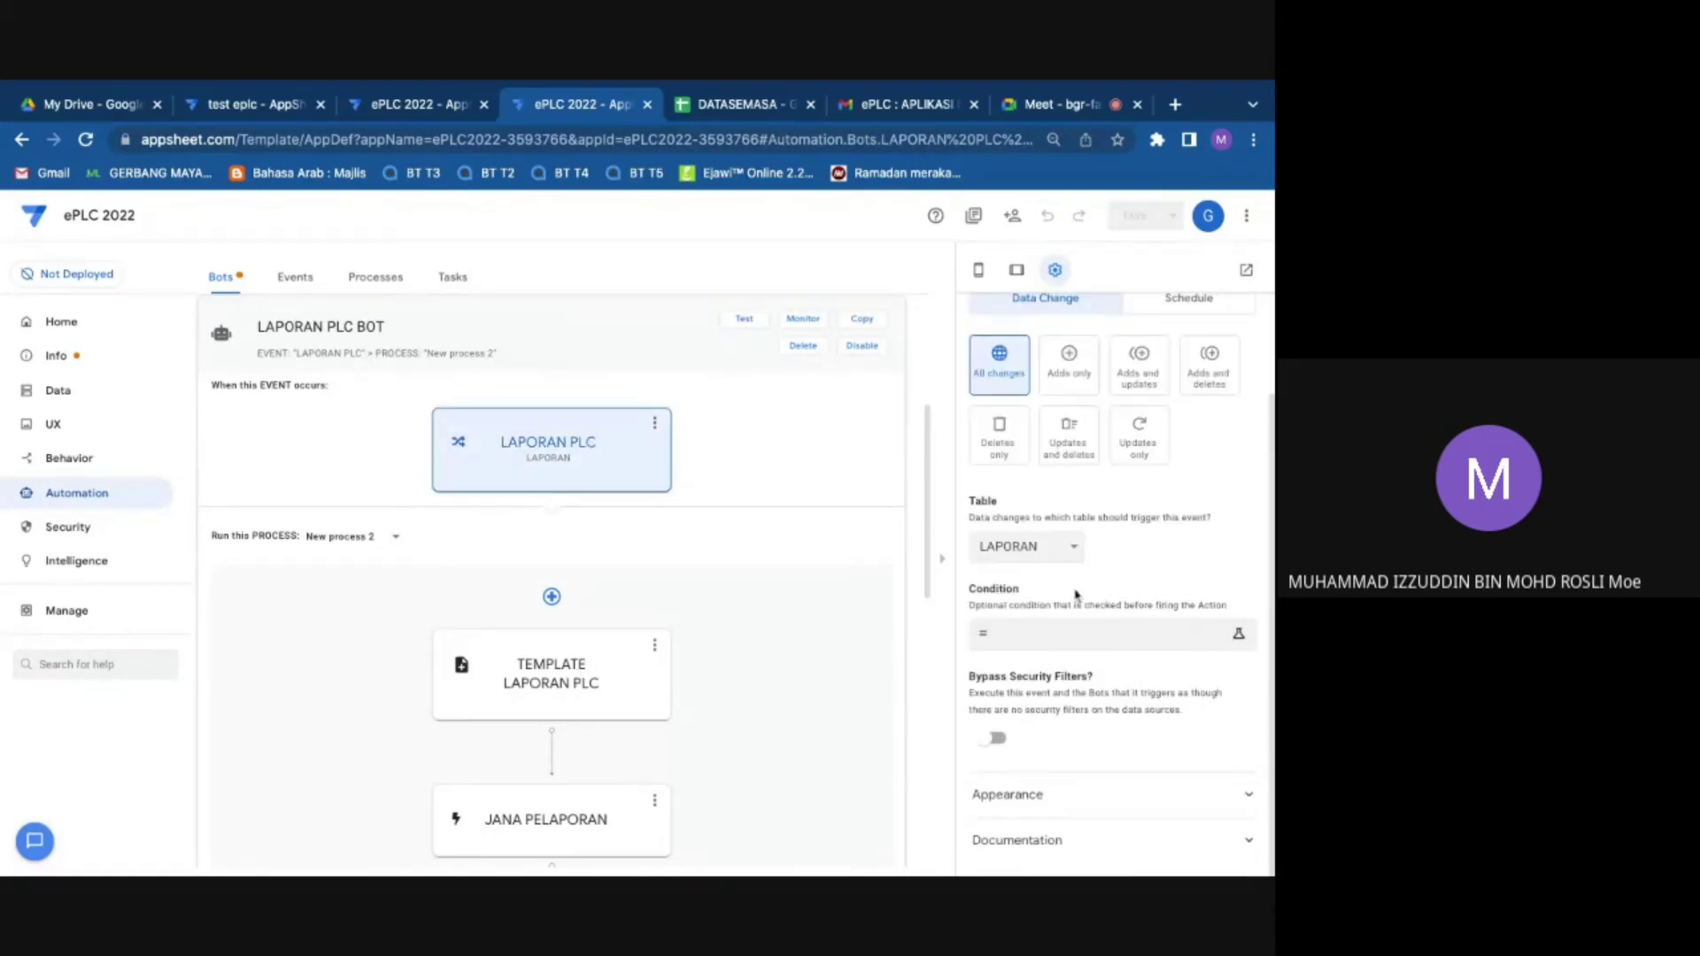
{"action": "scroll", "coordinate": [1128, 492], "scroll_direction": "up", "scroll_amount": 1}
{"action": "scroll", "coordinate": [1128, 491], "scroll_direction": "down", "scroll_amount": 1}
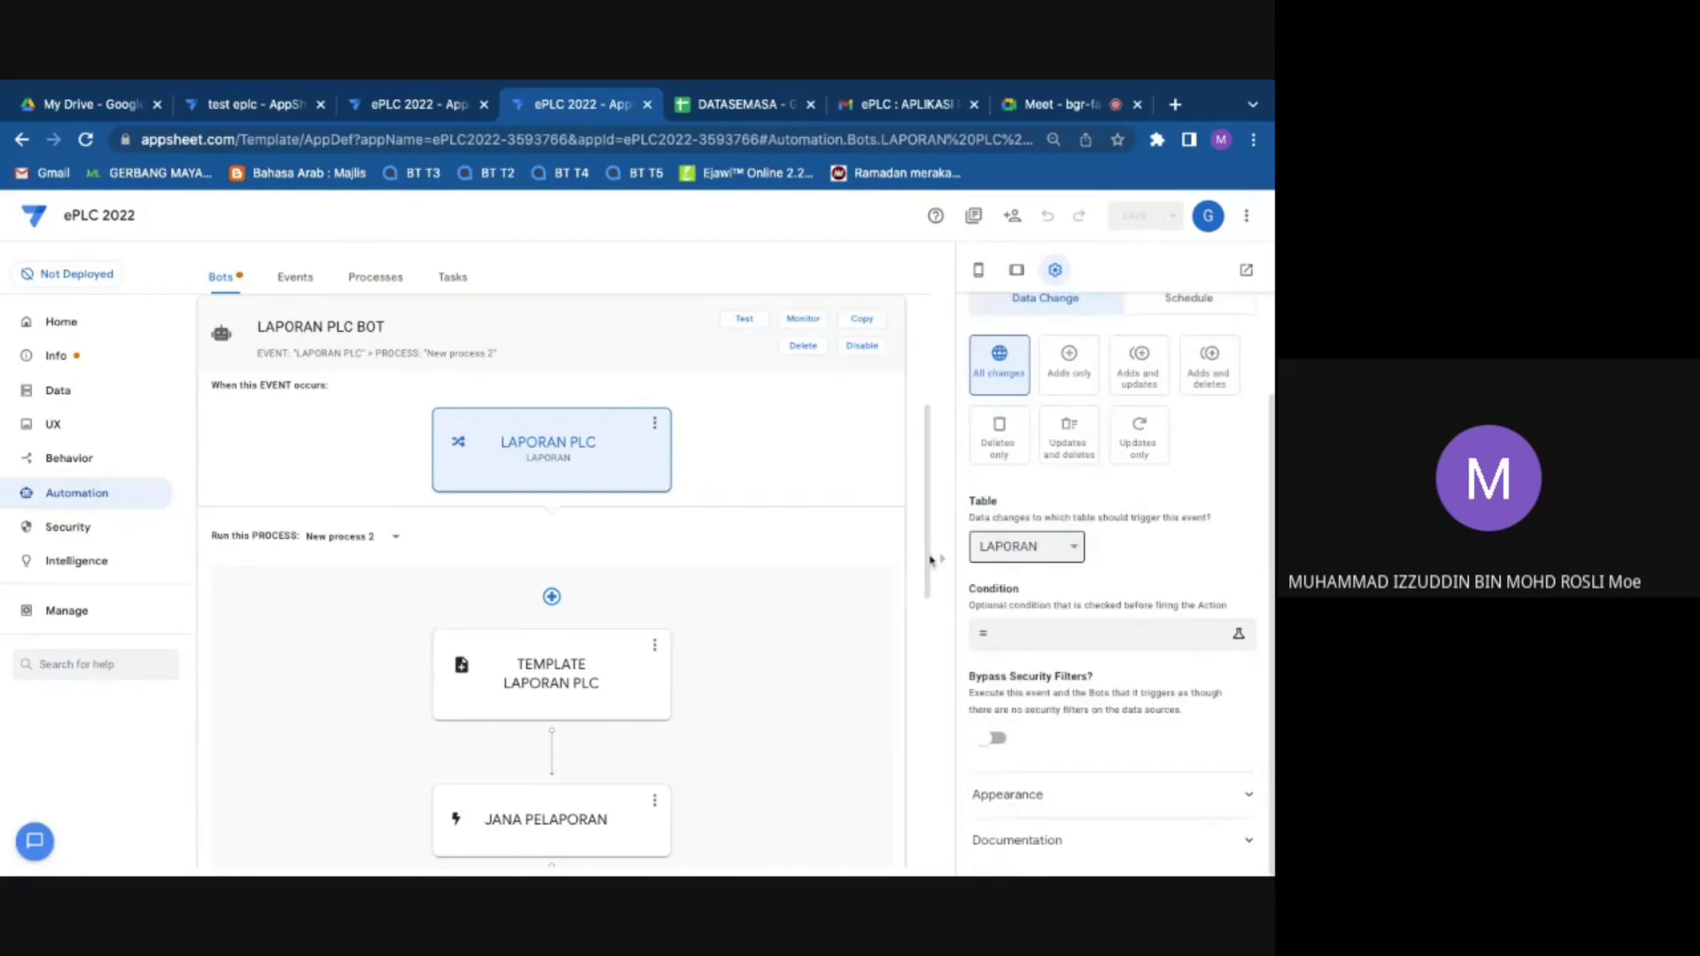
{"action": "left_click", "coordinate": [607, 682]}
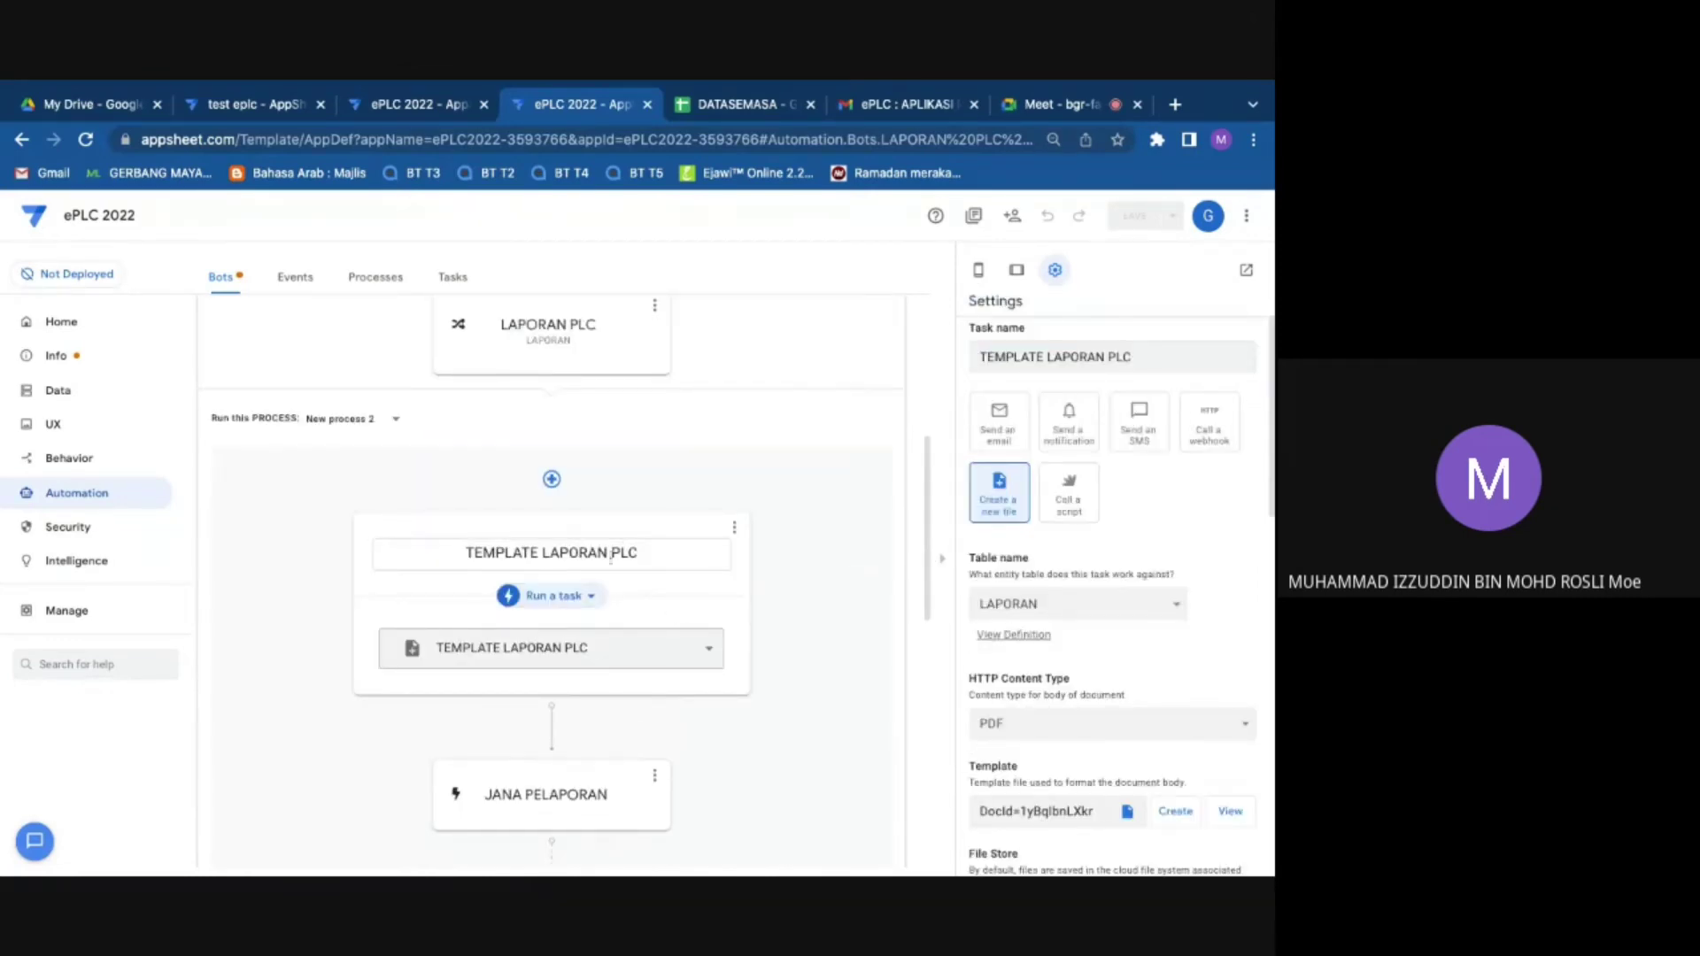
{"action": "left_click", "coordinate": [578, 344]}
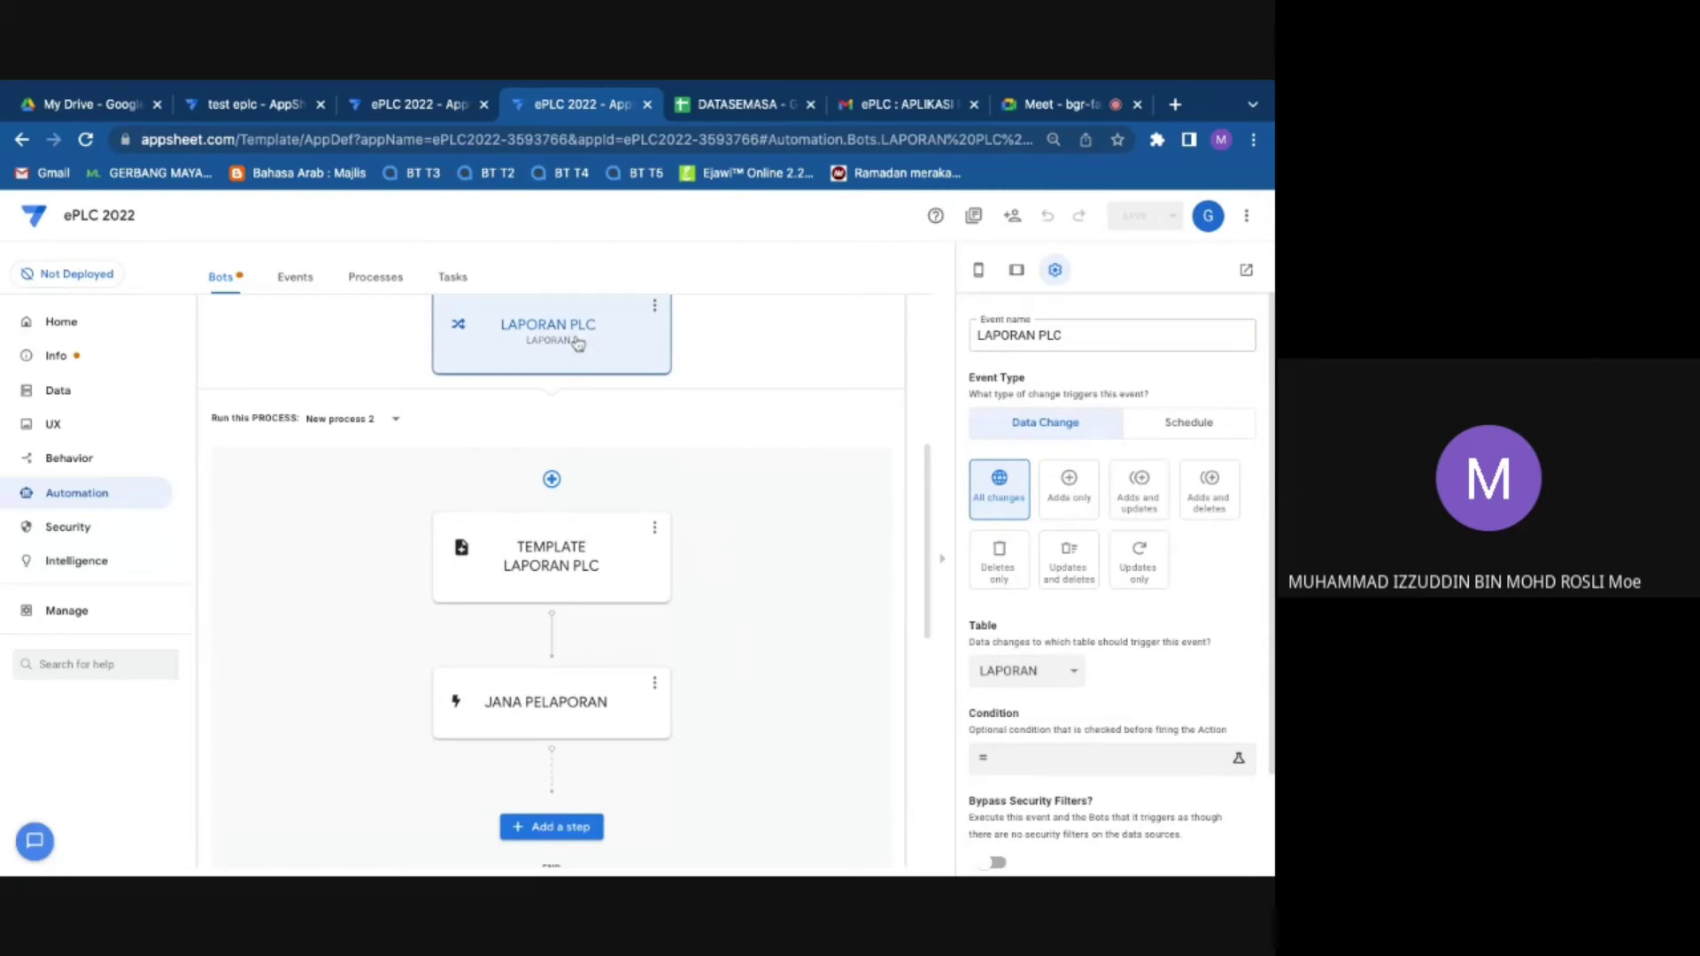
{"action": "left_click", "coordinate": [551, 556]}
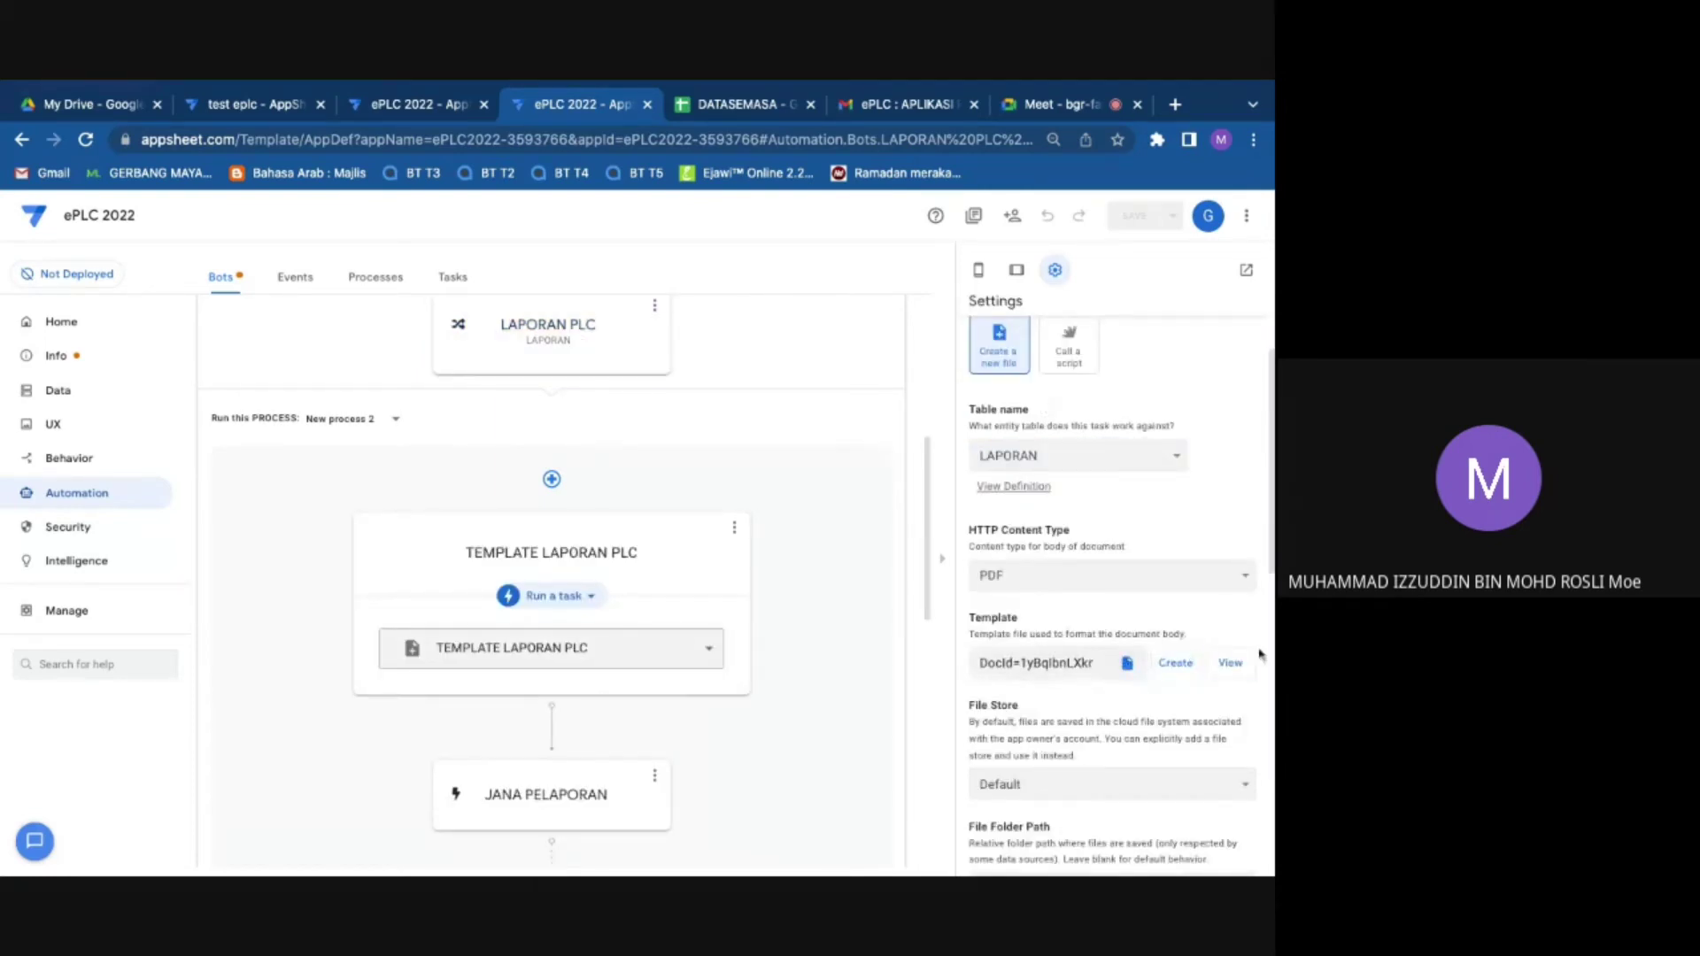
{"action": "left_click", "coordinate": [1233, 663]}
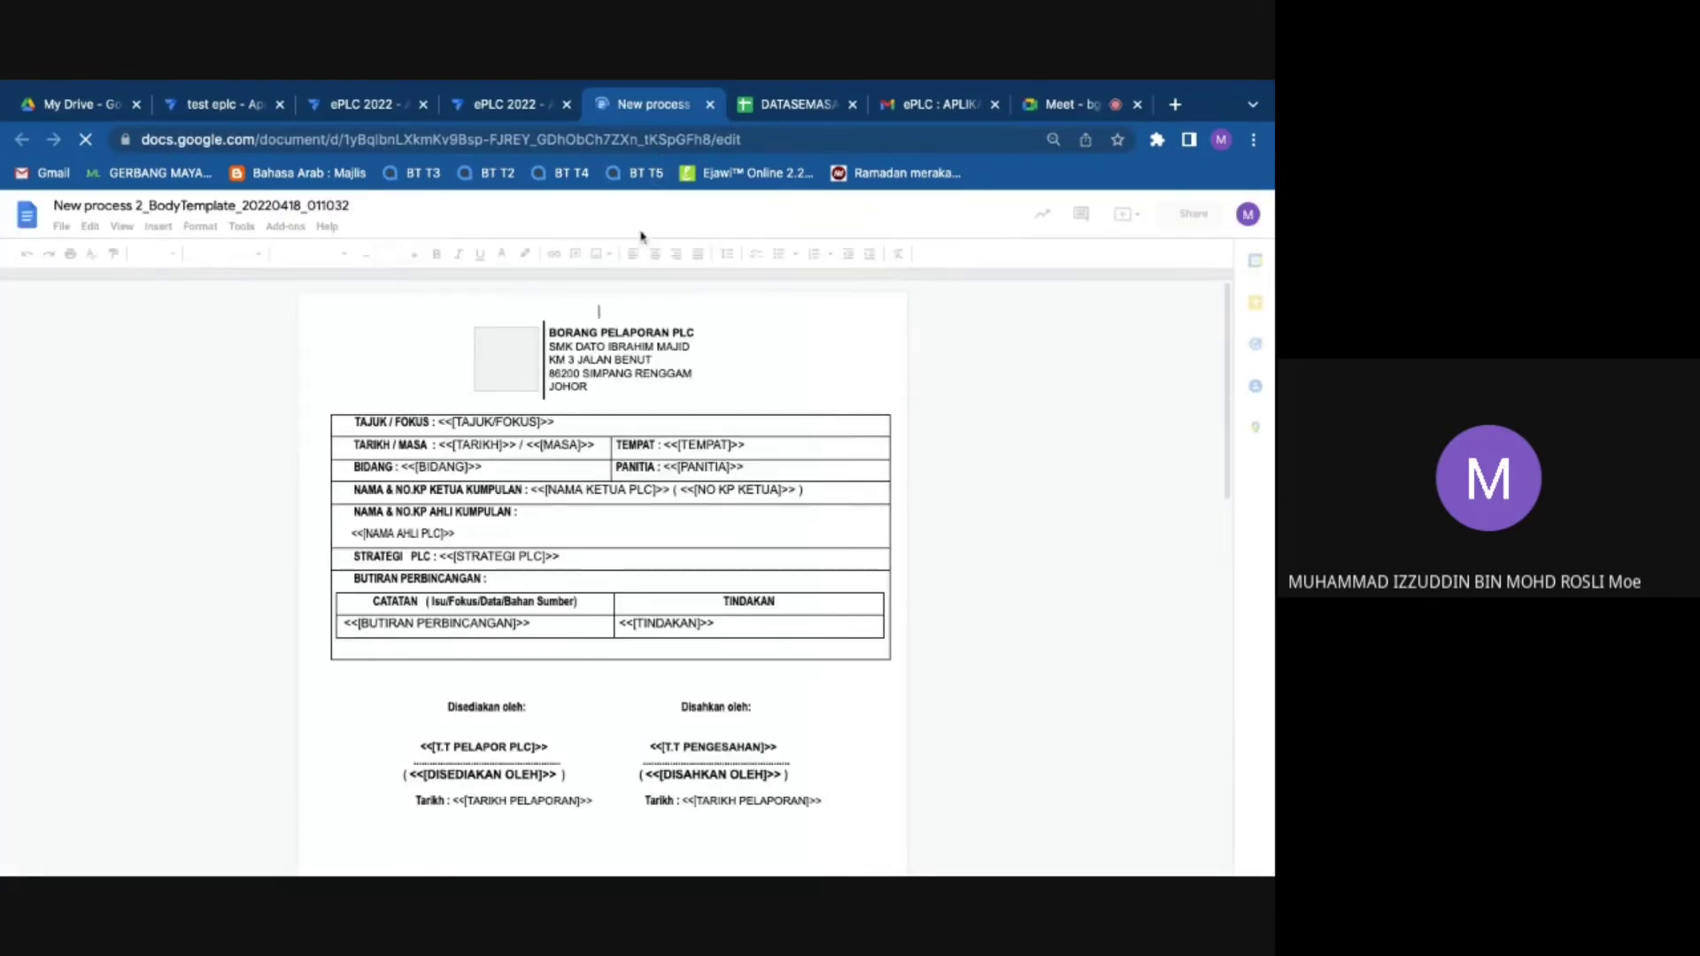
Step: Back in the editor, reopen LAPORAN PLC BOT and its TEMPLATE LAPORAN PLC task settings
{"action": "left_click", "coordinate": [545, 105]}
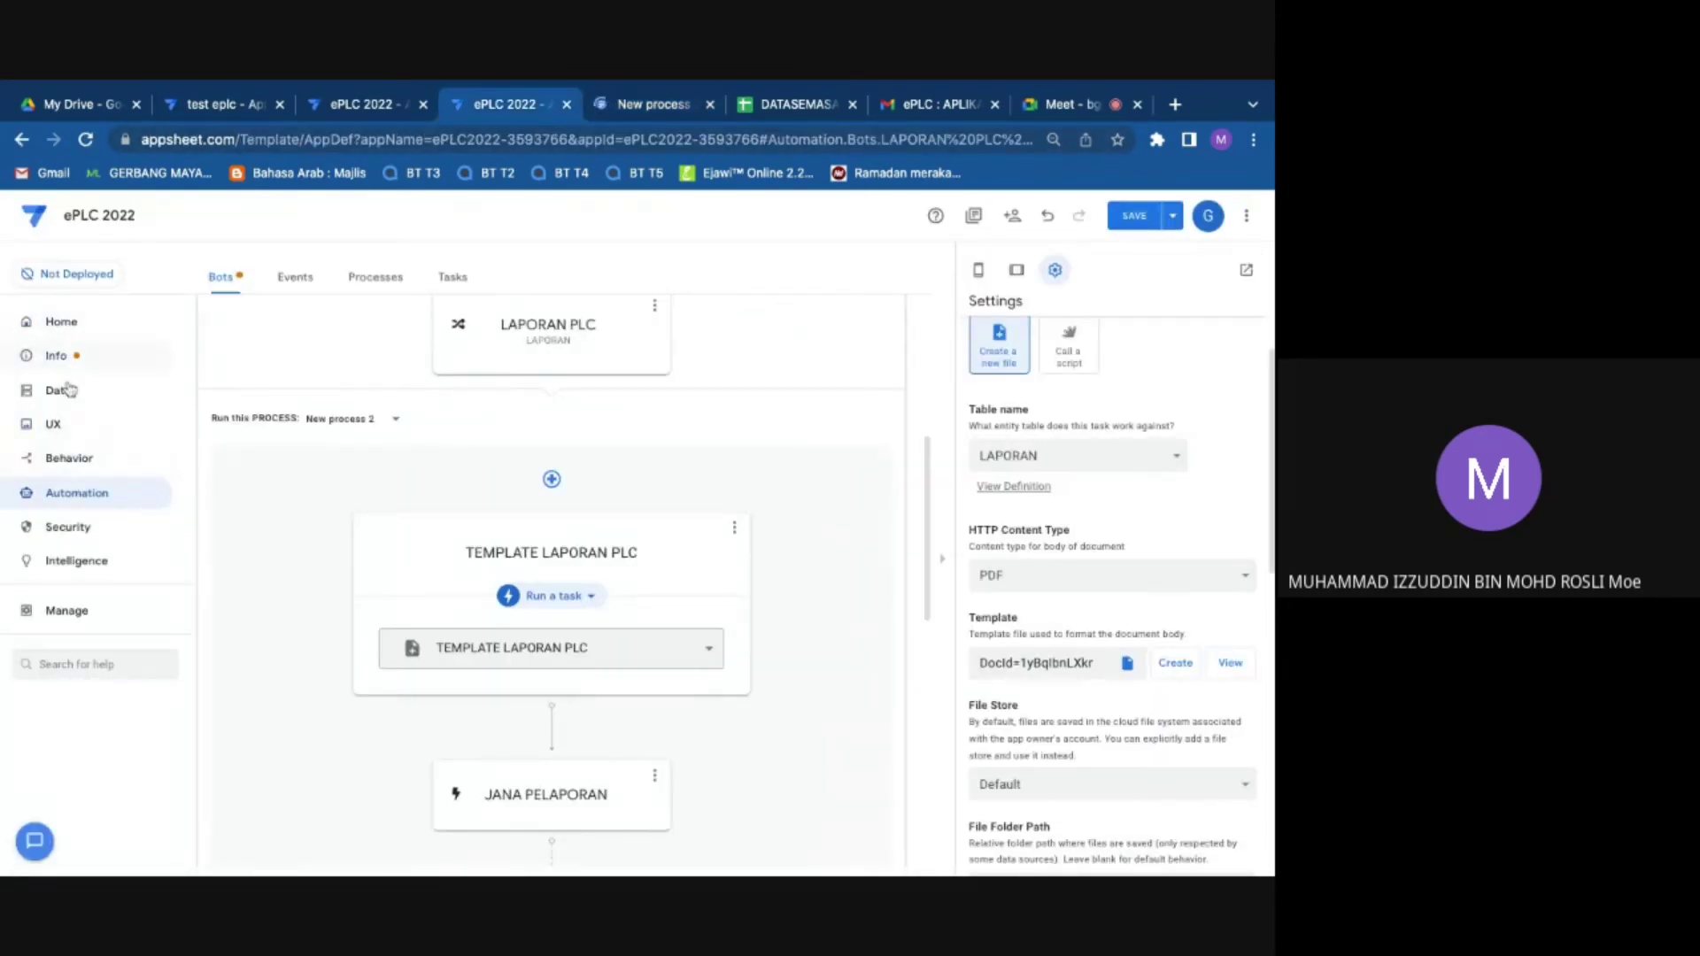
{"action": "left_click", "coordinate": [121, 502]}
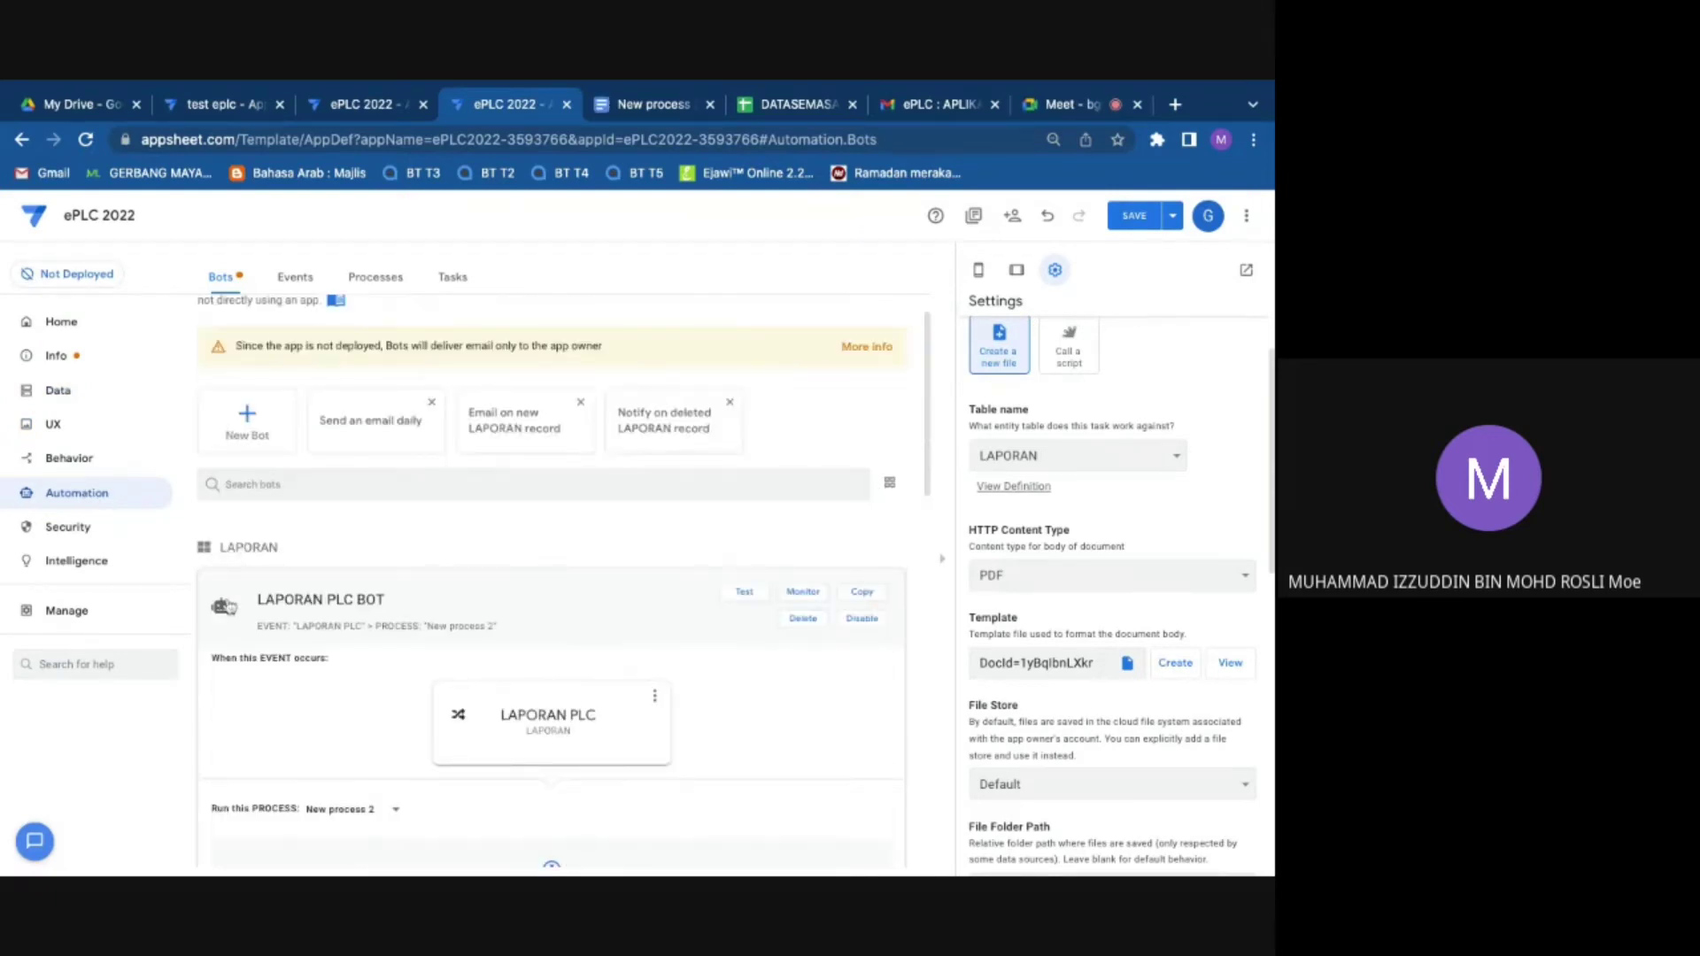
{"action": "left_click", "coordinate": [299, 630]}
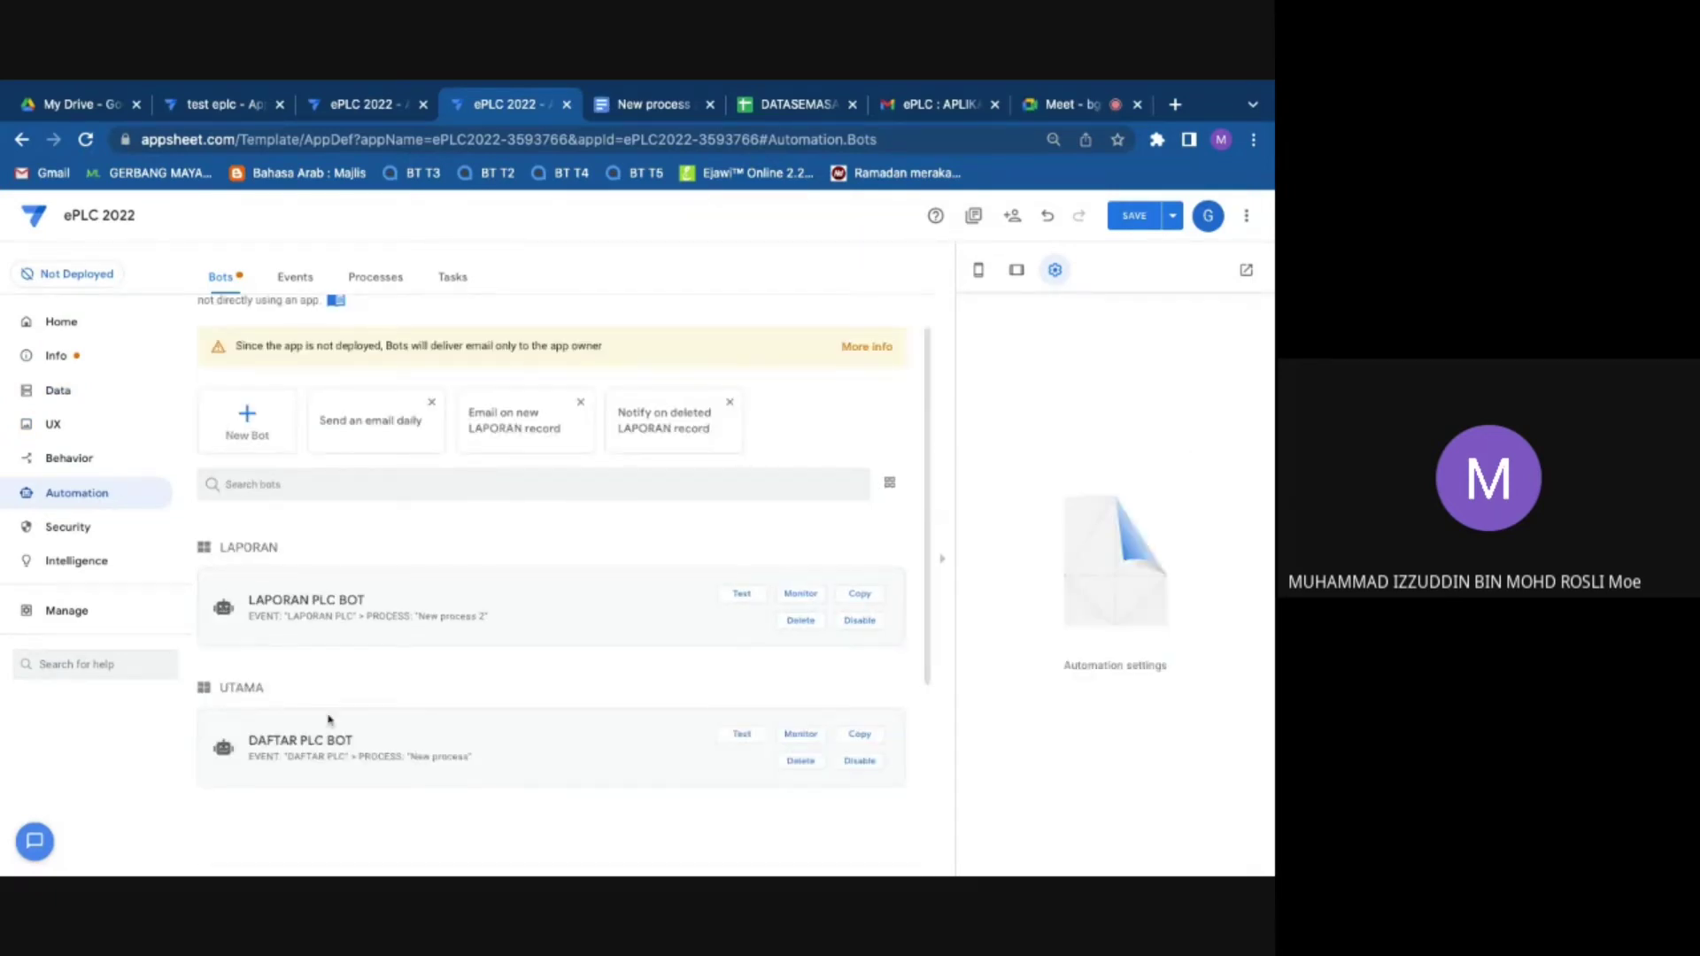
{"action": "left_click", "coordinate": [245, 634]}
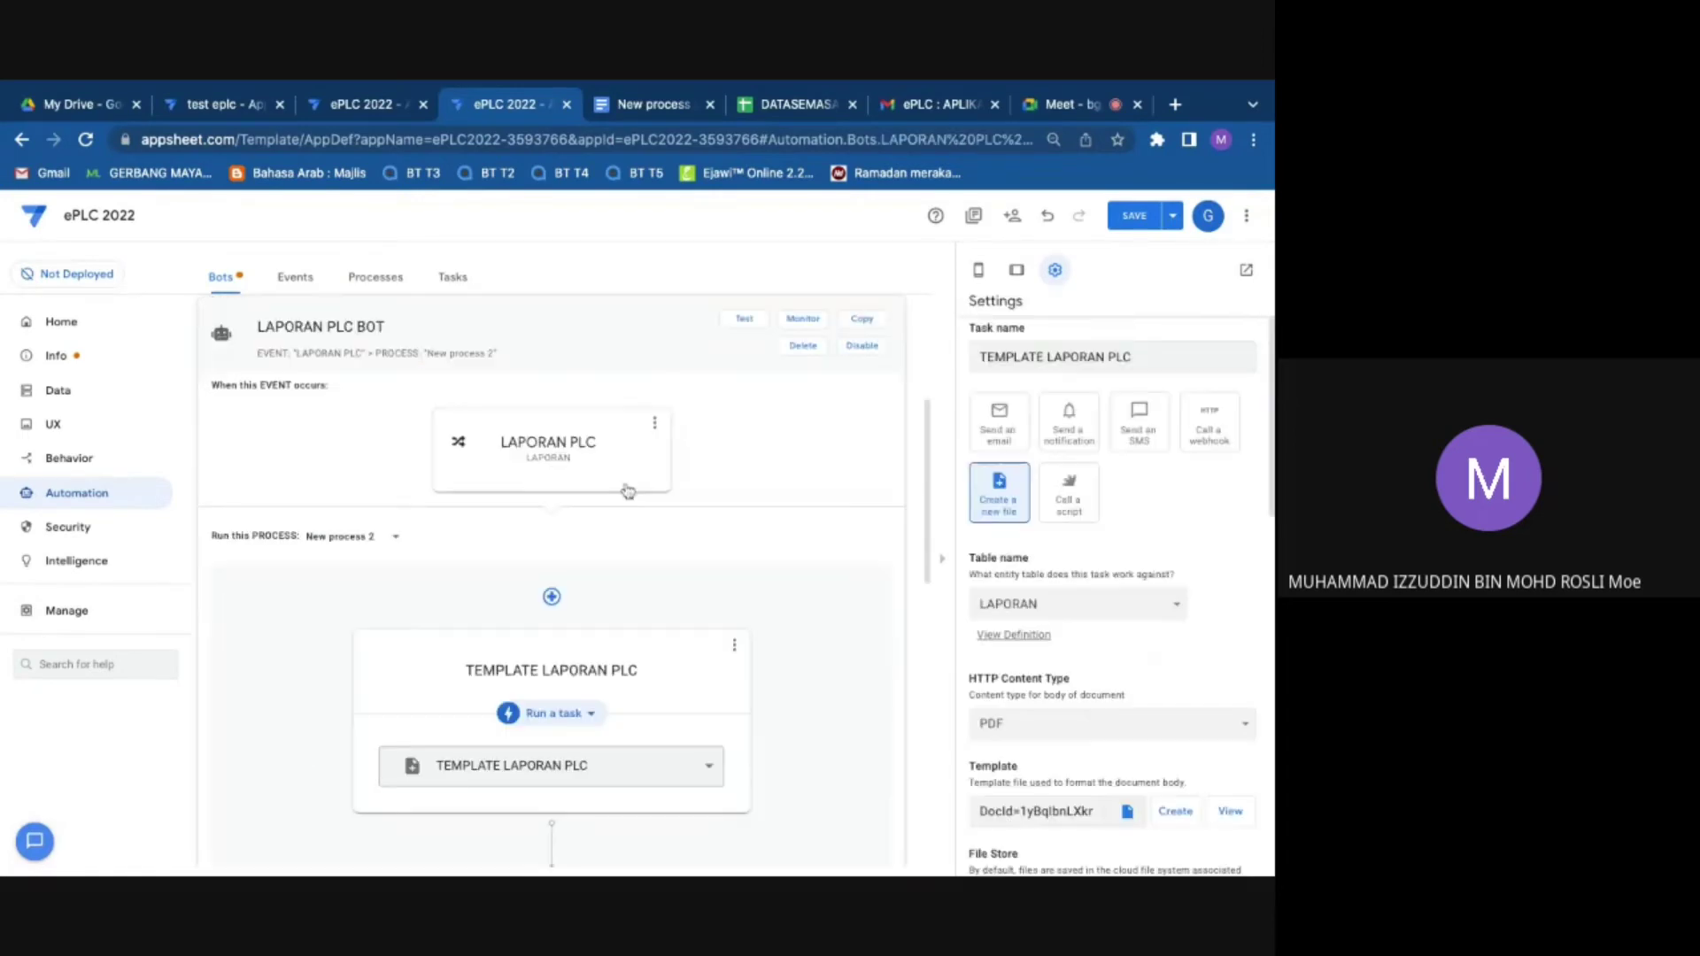
{"action": "left_click", "coordinate": [628, 492]}
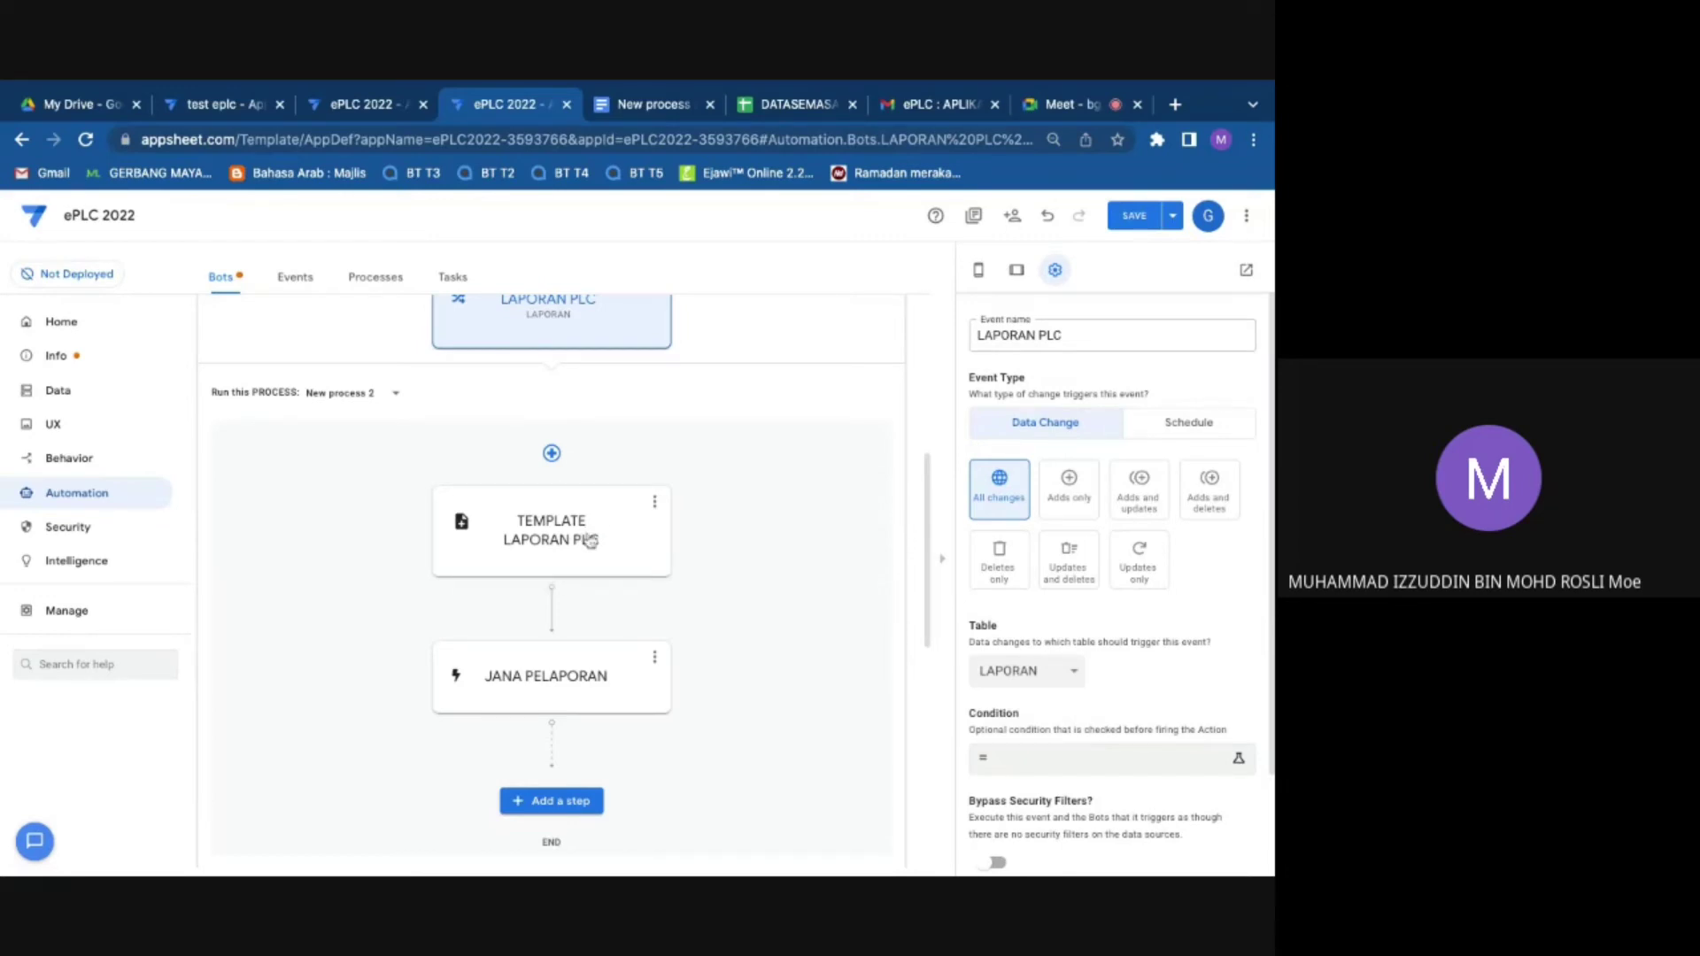
{"action": "left_click", "coordinate": [590, 542]}
{"action": "scroll", "coordinate": [1118, 442], "scroll_direction": "down", "scroll_amount": 2}
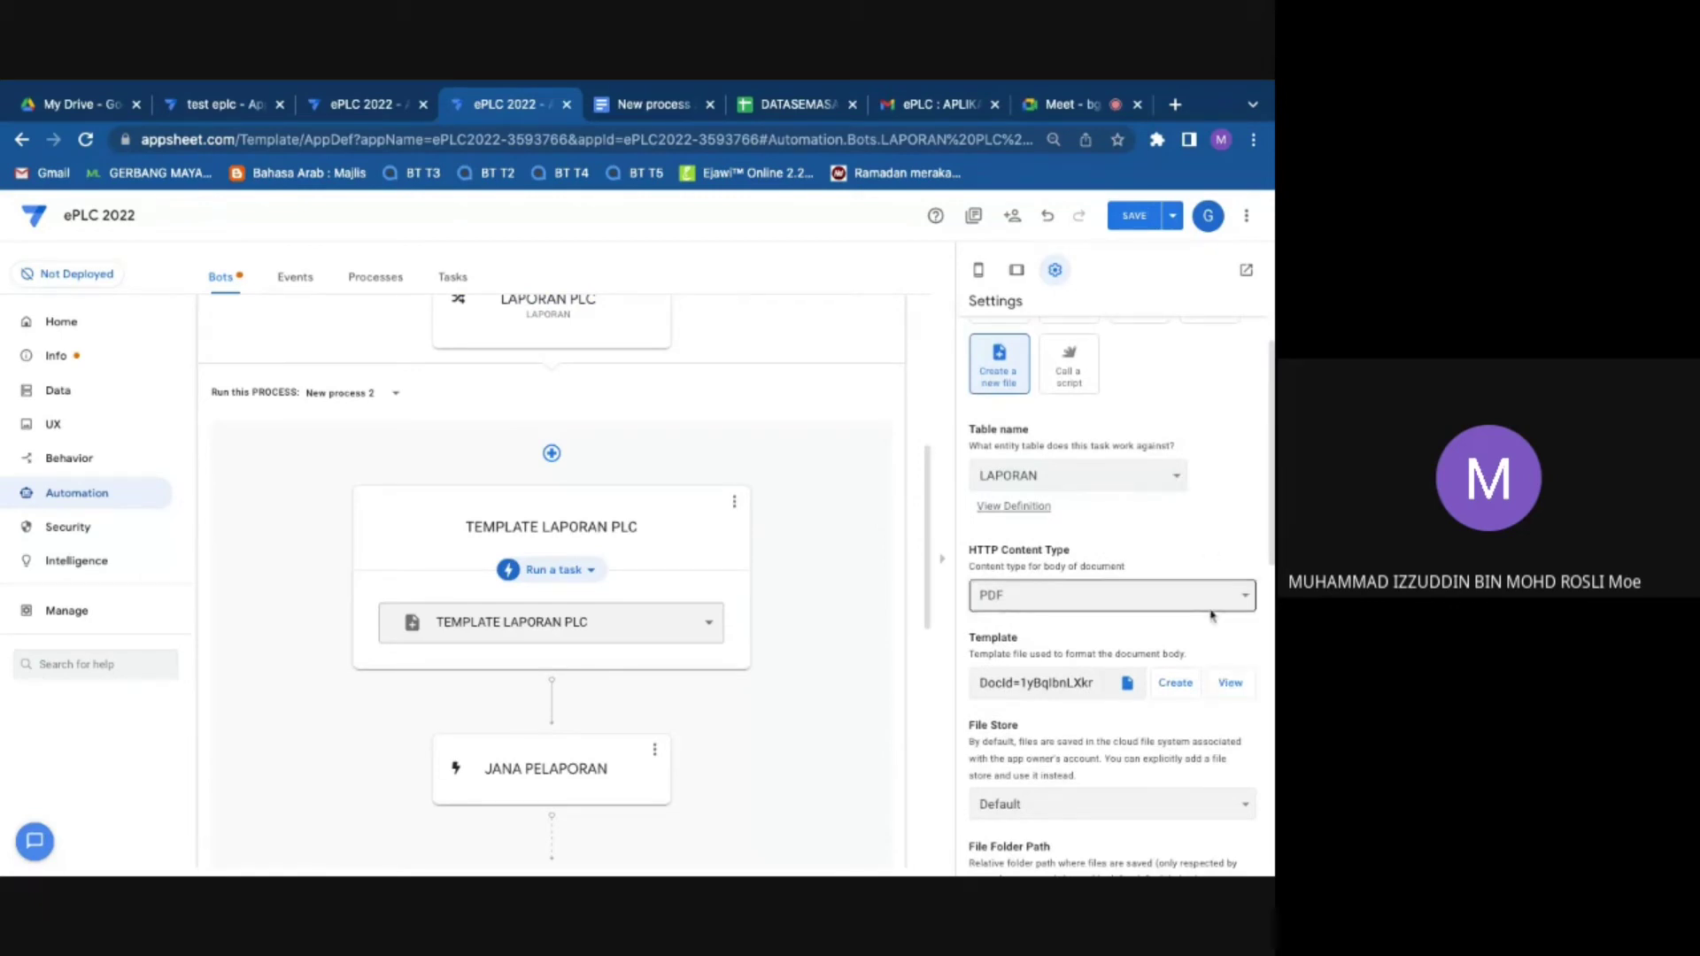
Step: Open the New process 2 BORANG PELAPORAN PLC template in Docs and scroll through its pages
{"action": "left_click", "coordinate": [1250, 689]}
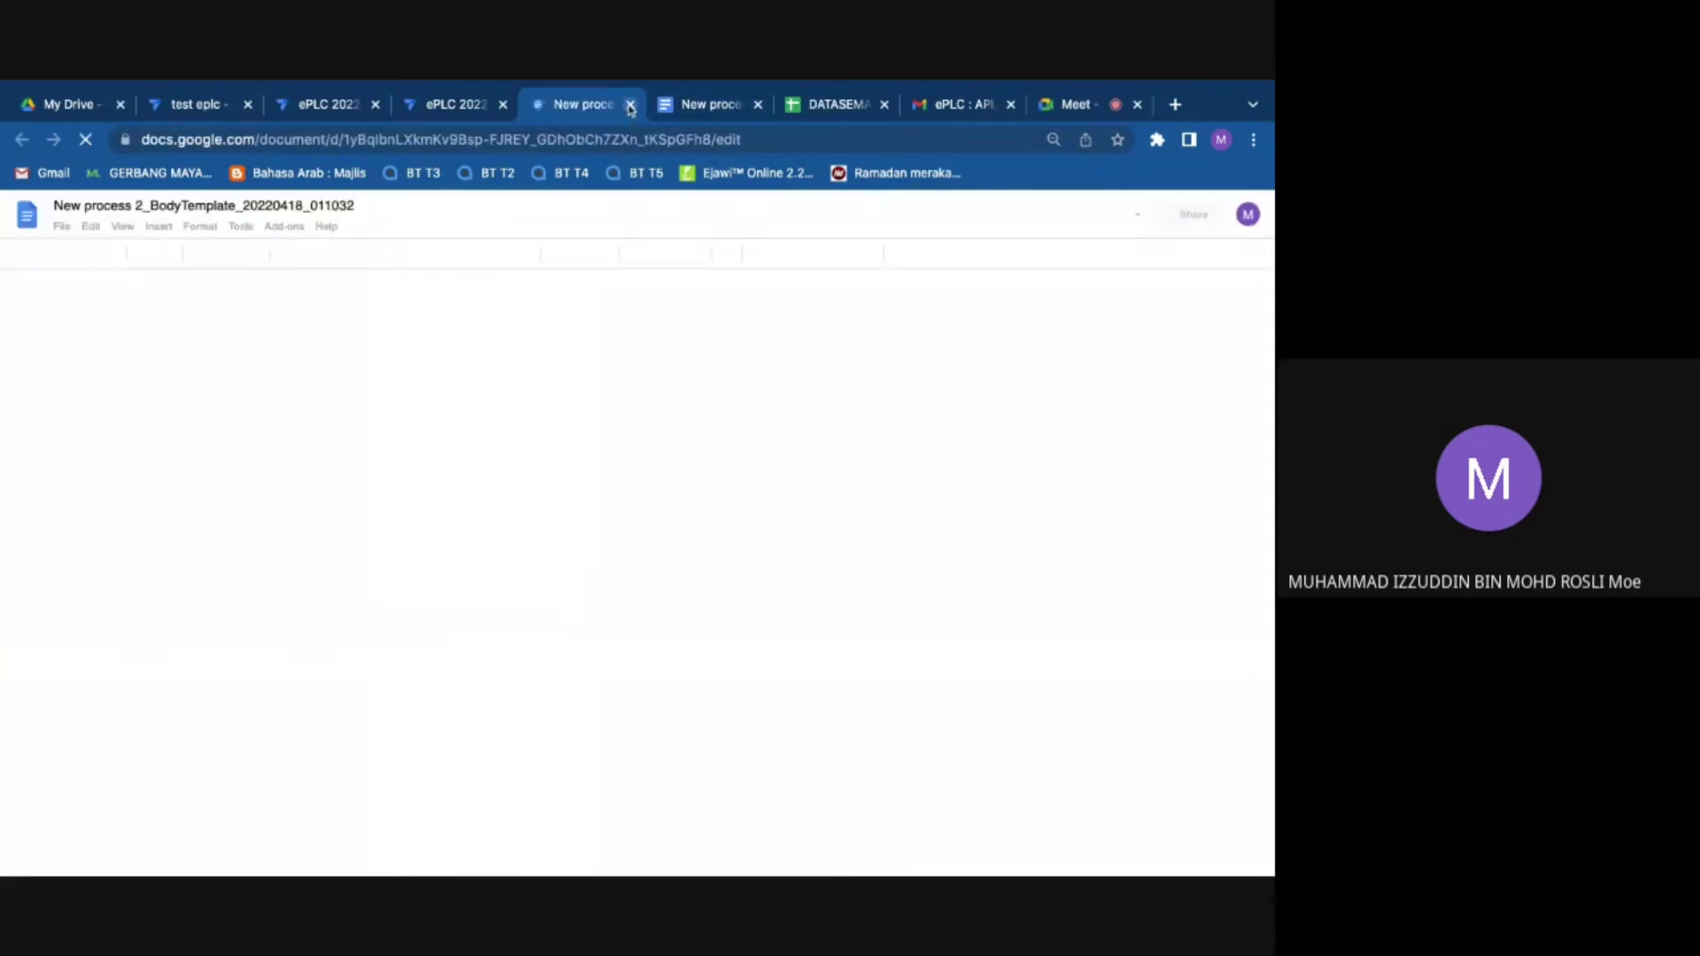
{"action": "left_click", "coordinate": [631, 105]}
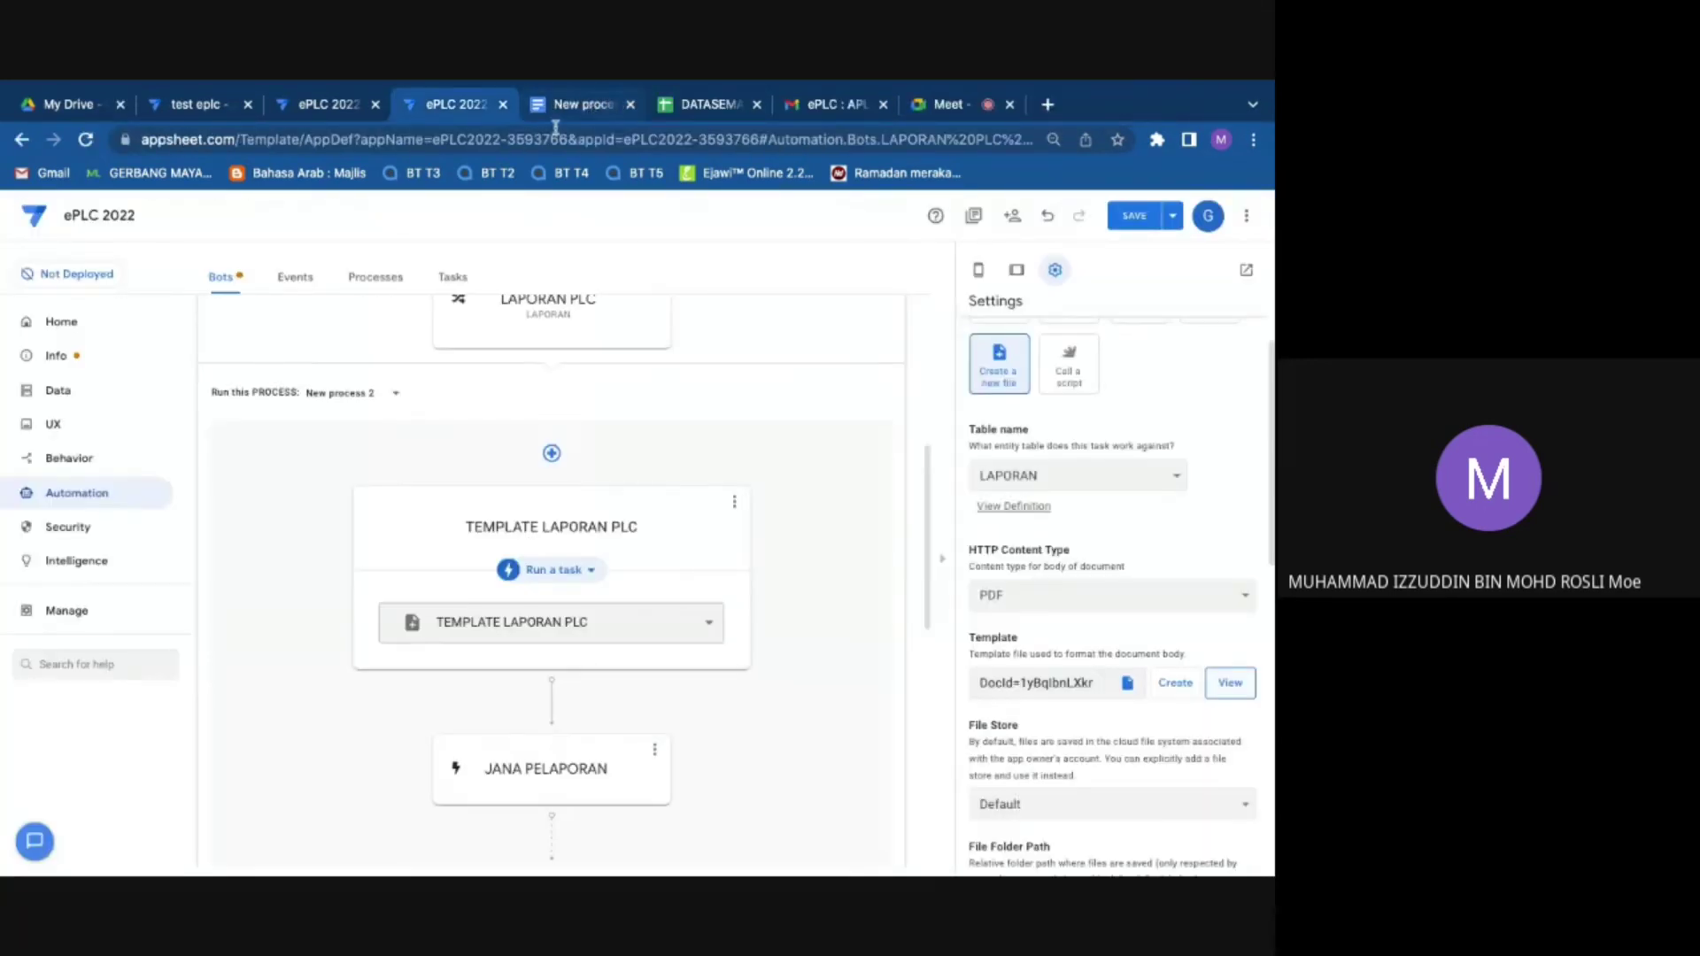
{"action": "left_click", "coordinate": [566, 106]}
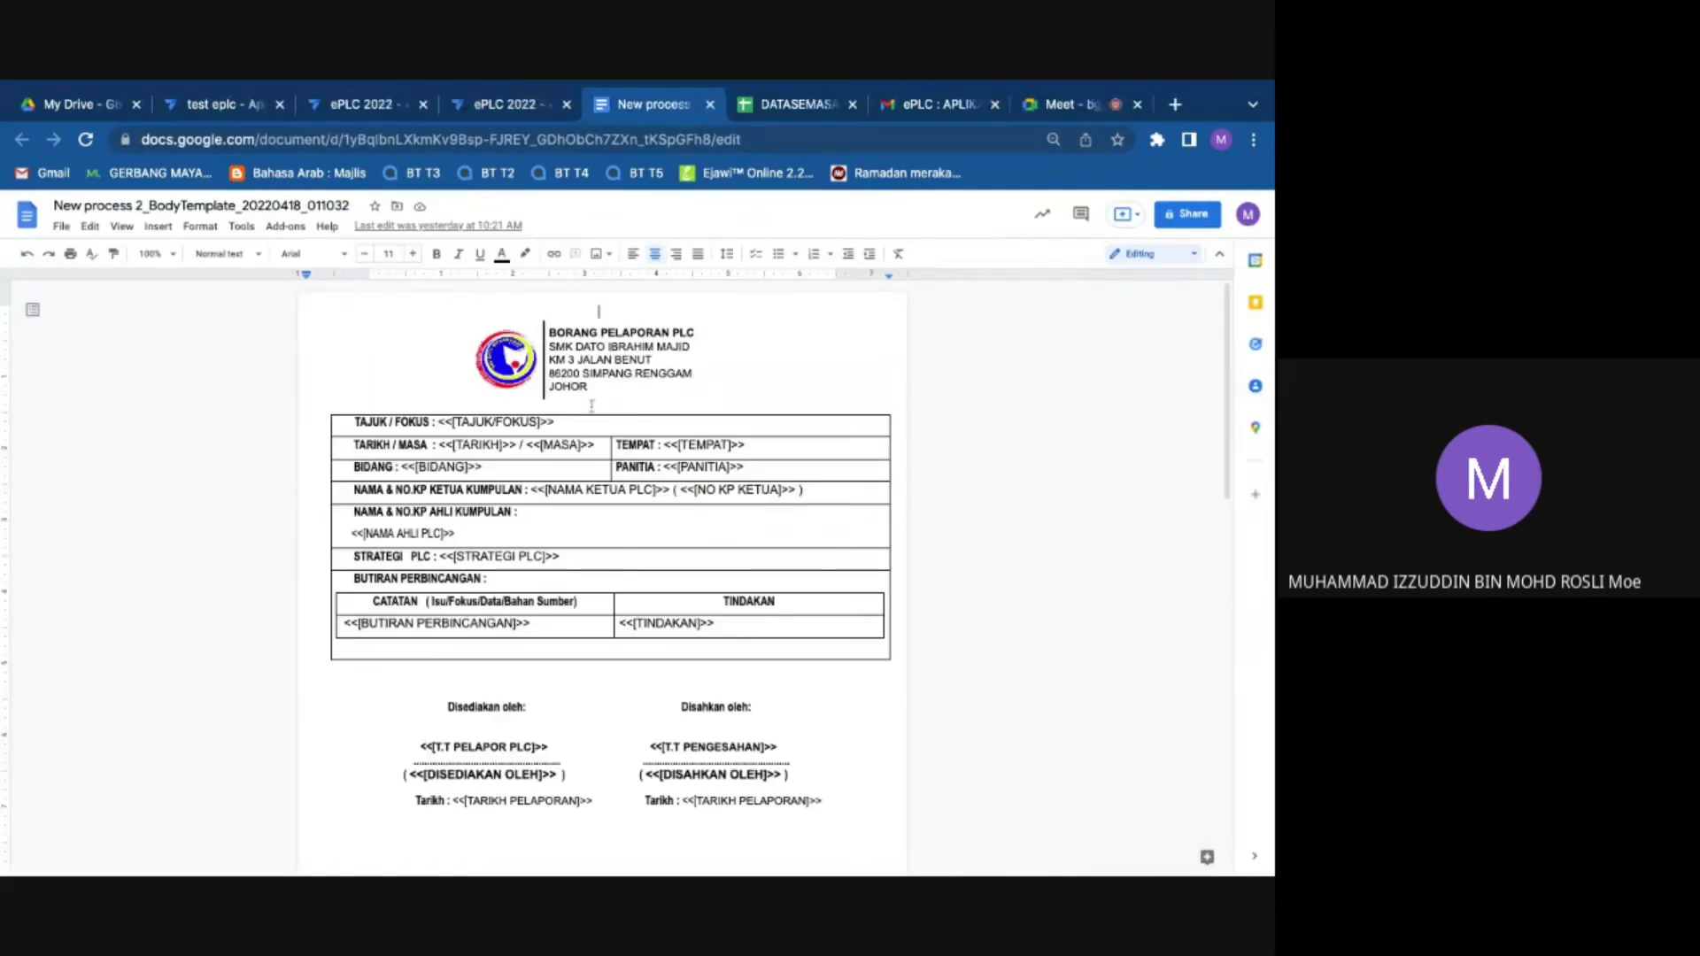
{"action": "scroll", "coordinate": [620, 691], "scroll_direction": "down", "scroll_amount": 3}
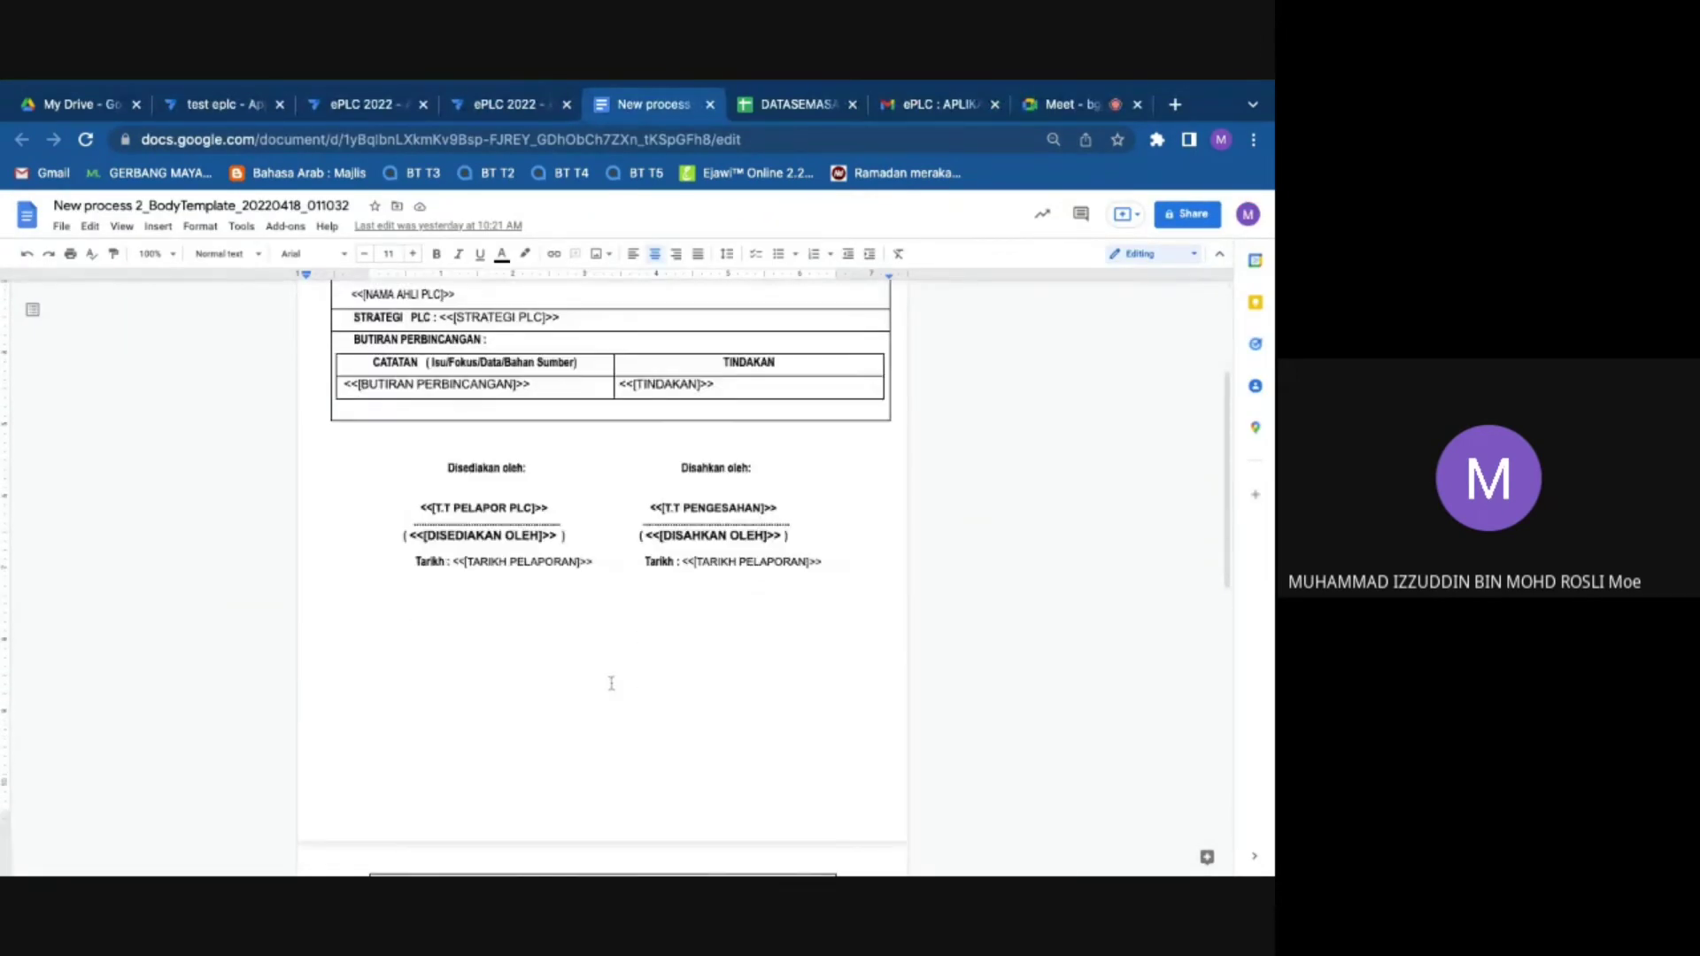
{"action": "scroll", "coordinate": [611, 682], "scroll_direction": "down", "scroll_amount": 1}
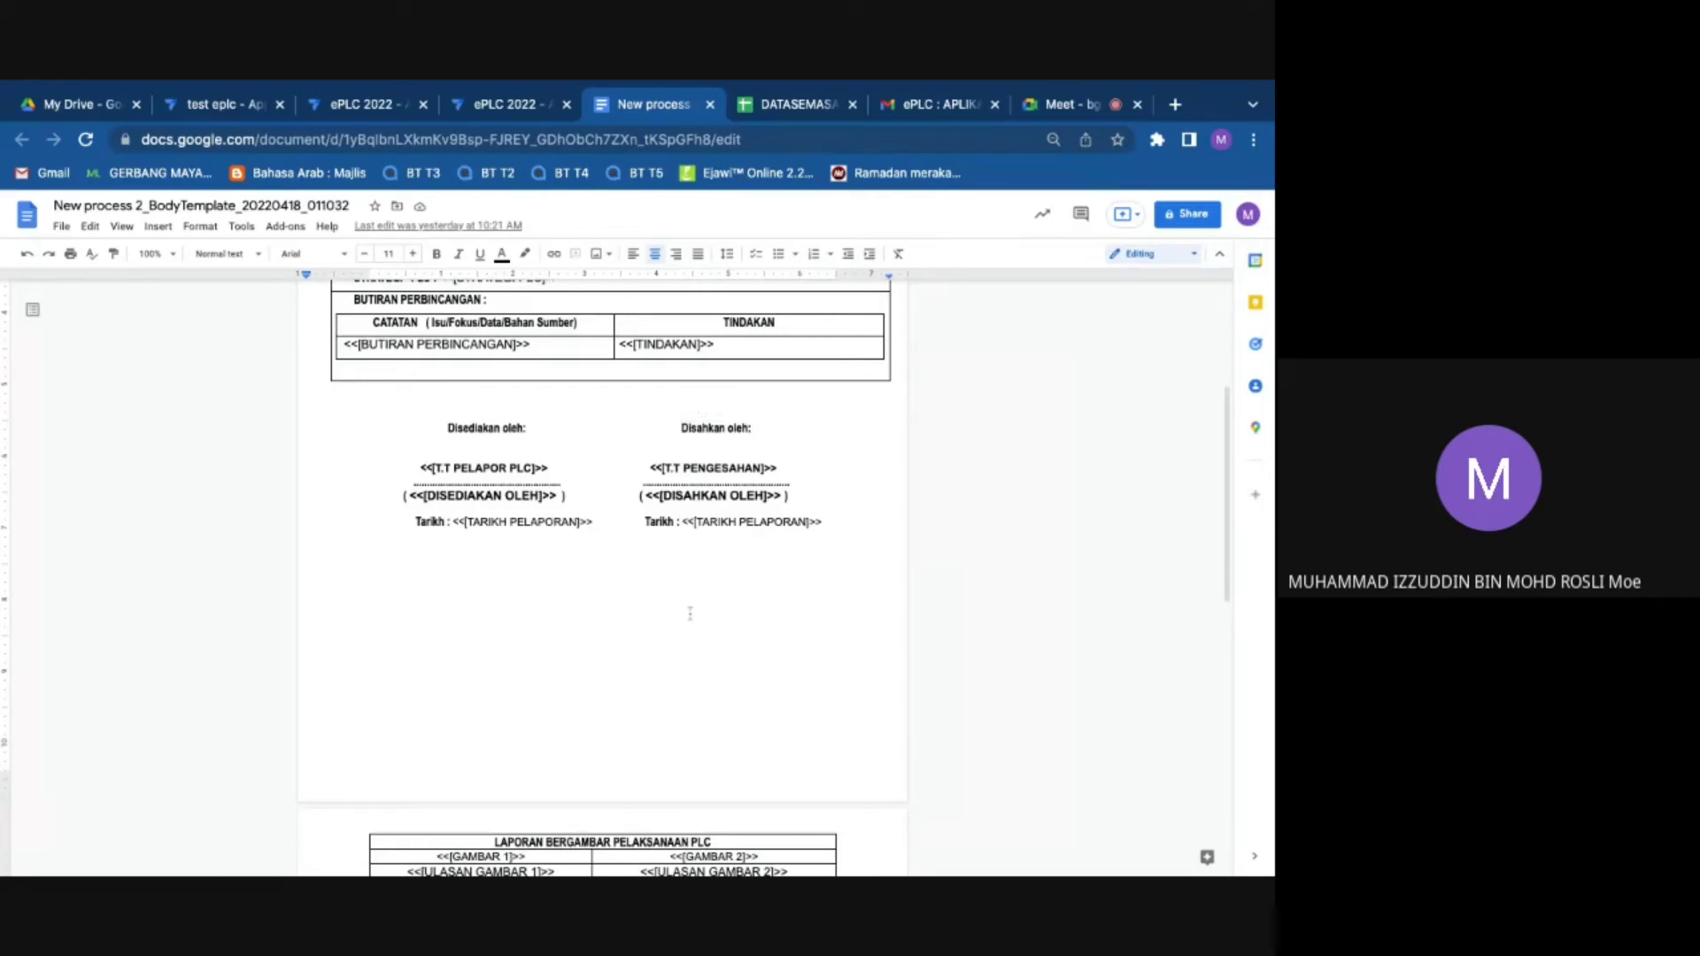
{"action": "scroll", "coordinate": [629, 565], "scroll_direction": "down", "scroll_amount": 2}
{"action": "scroll", "coordinate": [630, 565], "scroll_direction": "up", "scroll_amount": 5}
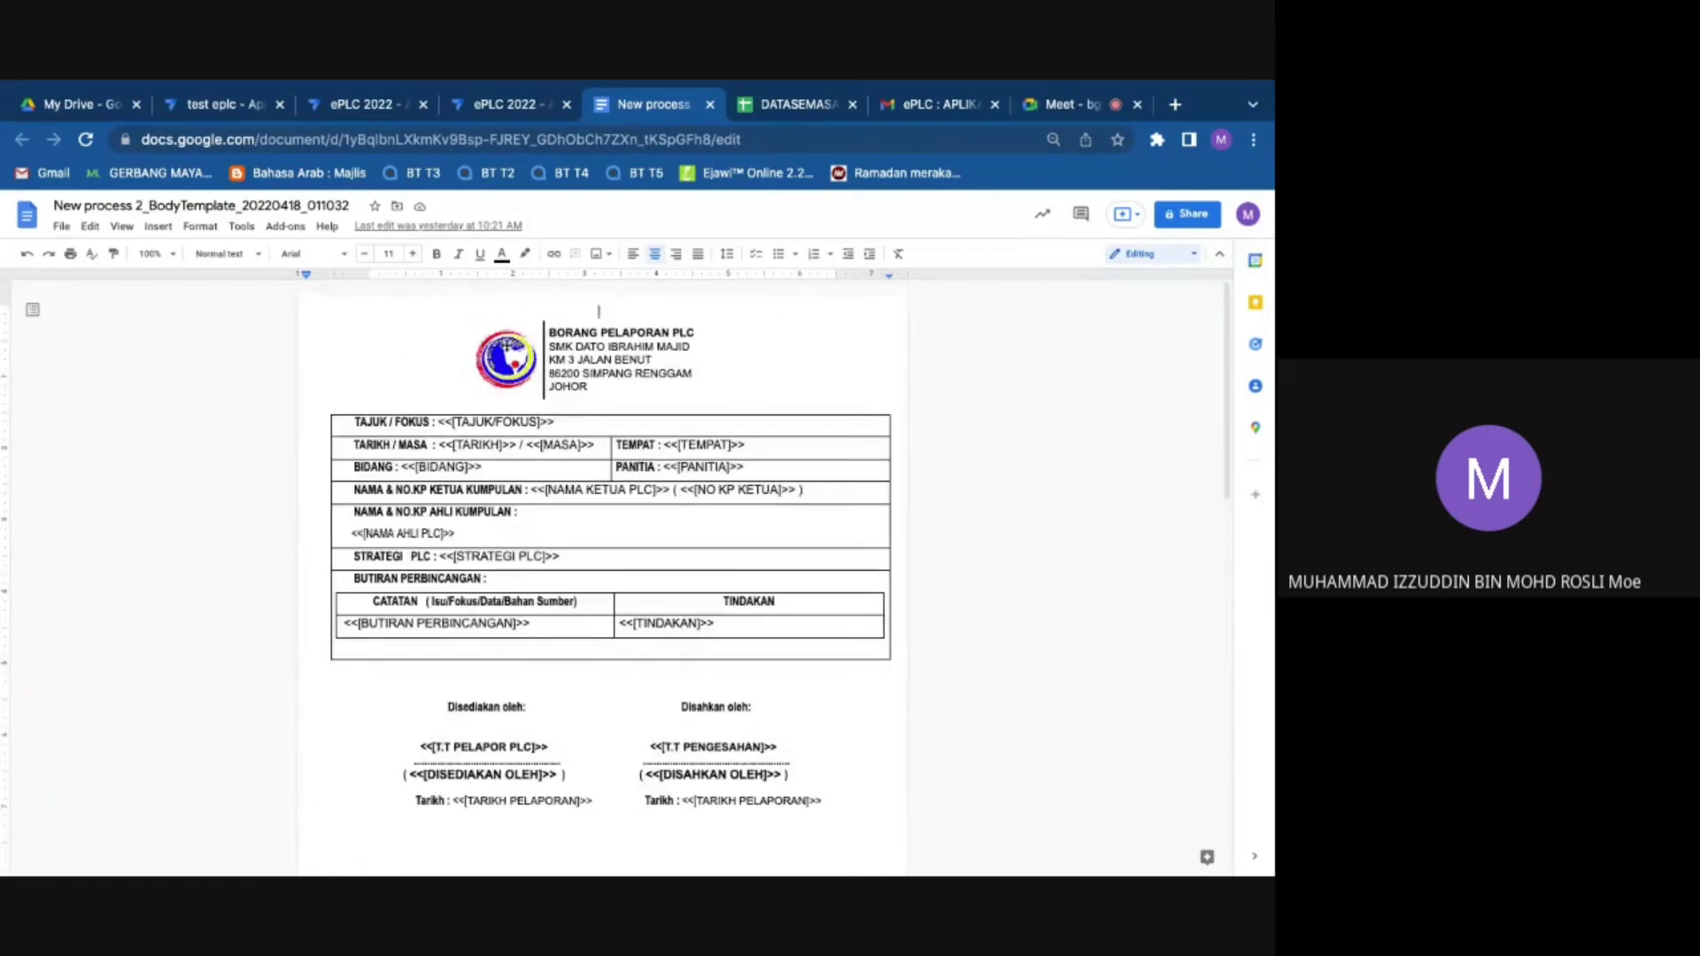
Step: Replace the BORANG PELAPORAN PLC header logo with a new picture uploaded from the computer
{"action": "left_click", "coordinate": [506, 349]}
{"action": "right_click", "coordinate": [507, 350]}
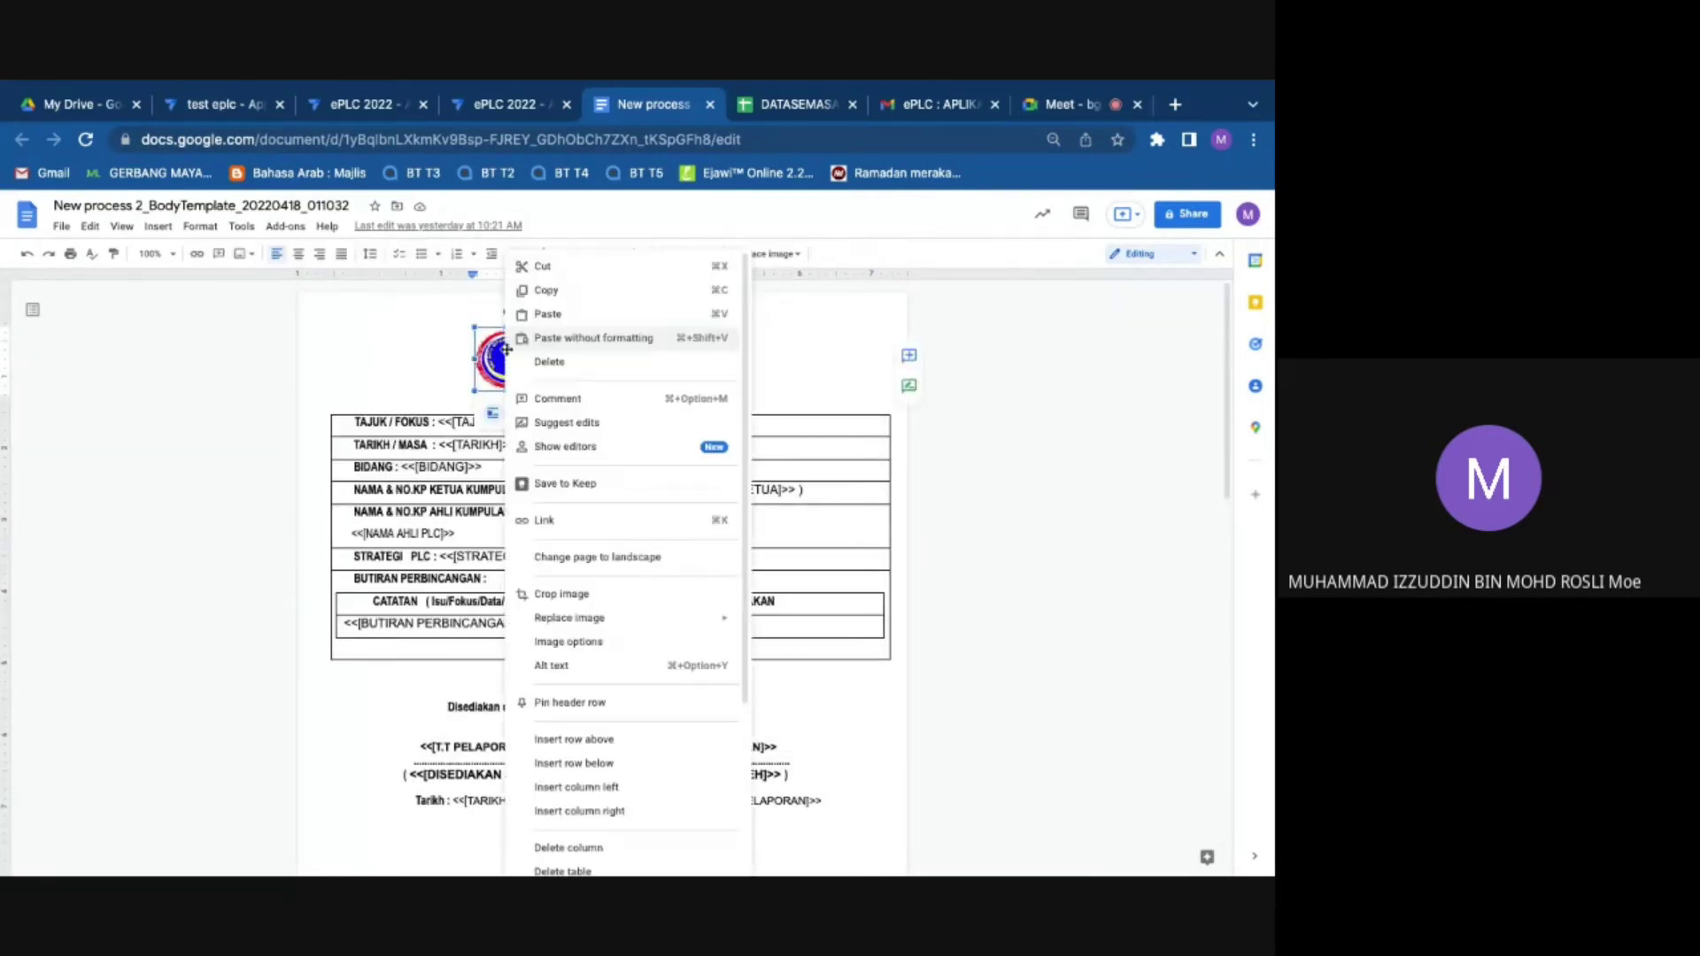
{"action": "left_click", "coordinate": [512, 338]}
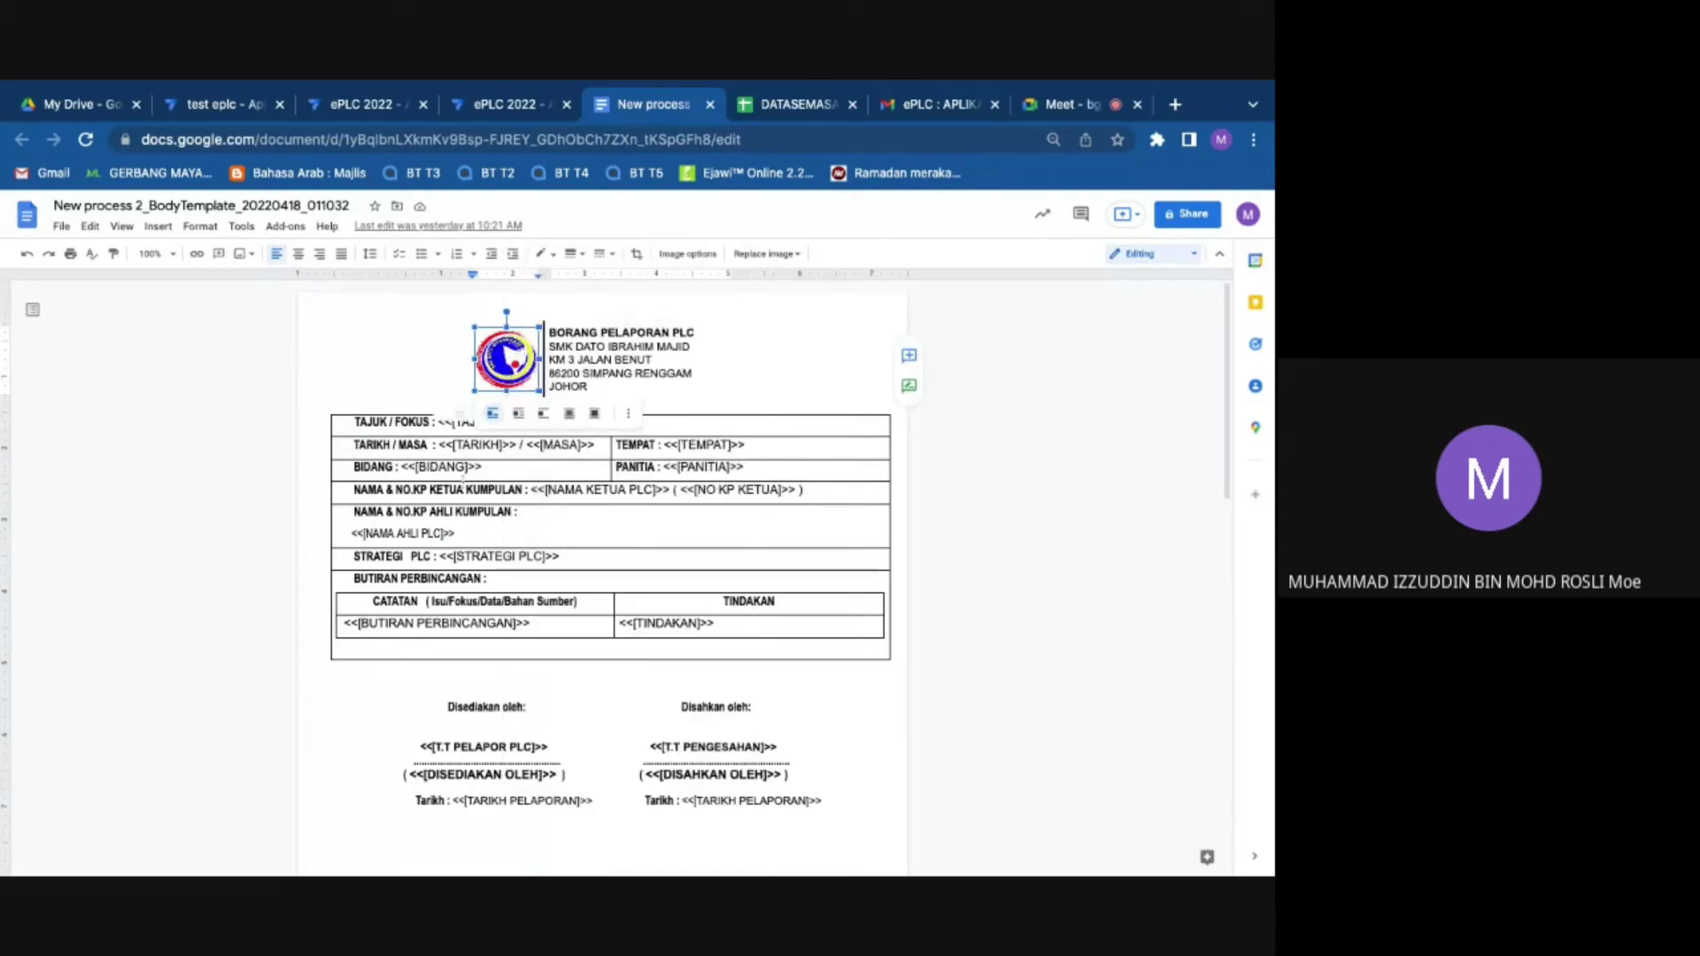
{"action": "key", "text": "Escape"}
{"action": "right_click", "coordinate": [518, 358]}
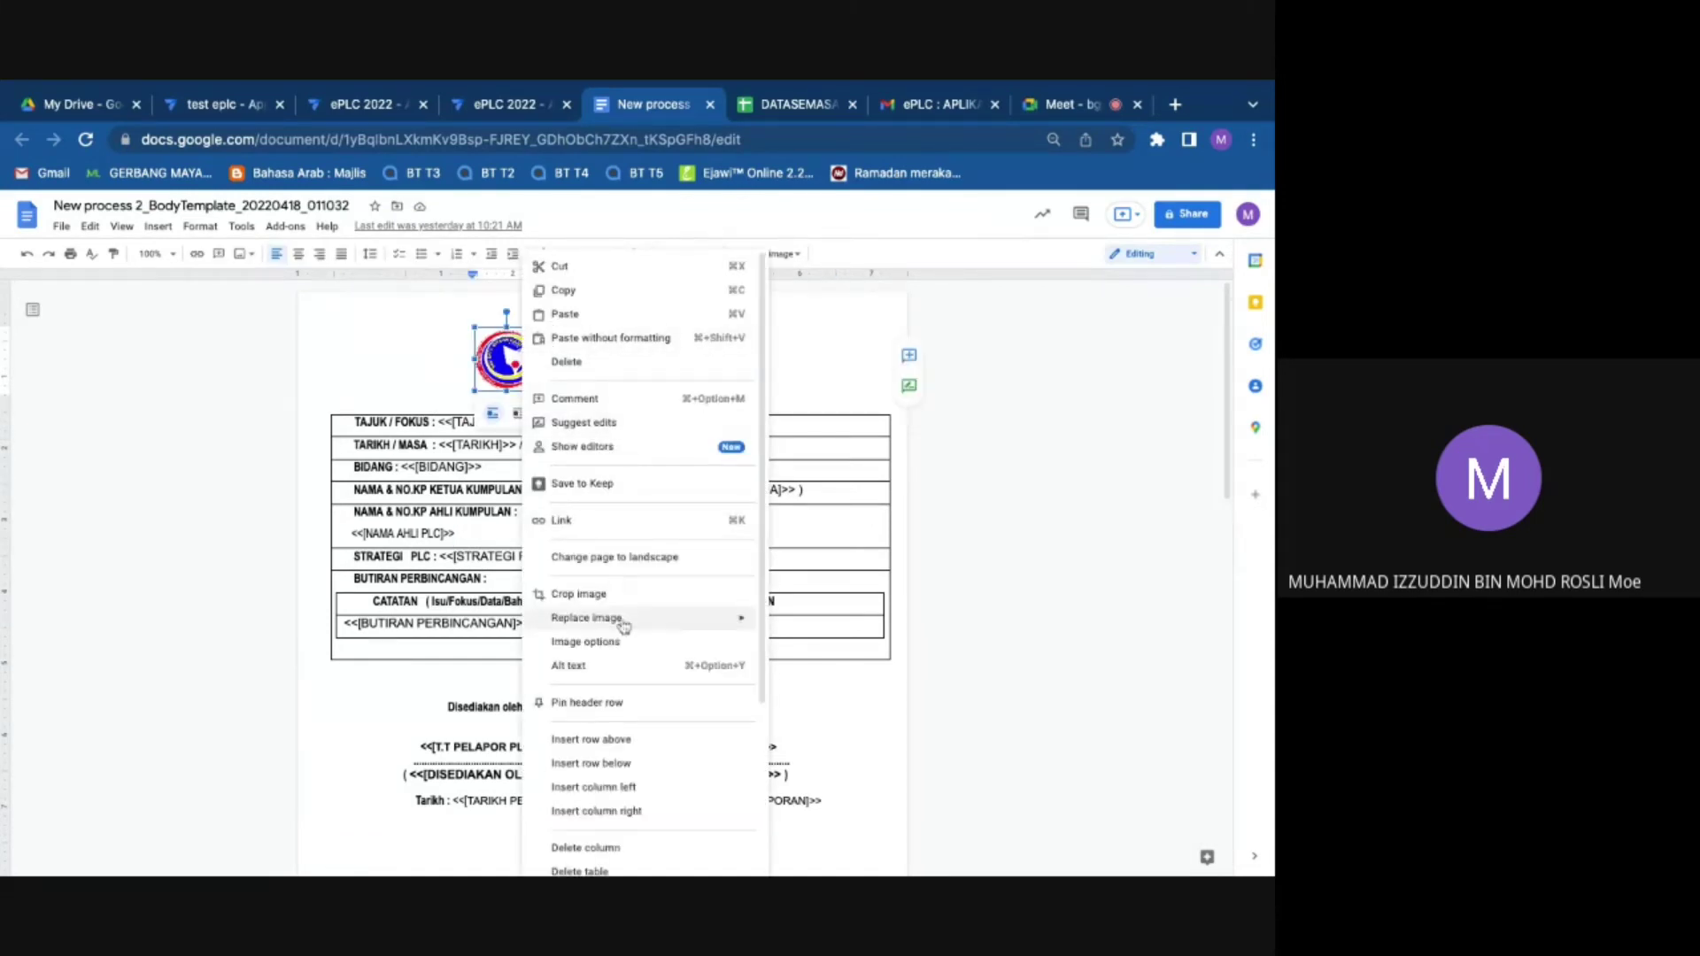
{"action": "left_click", "coordinate": [832, 379]}
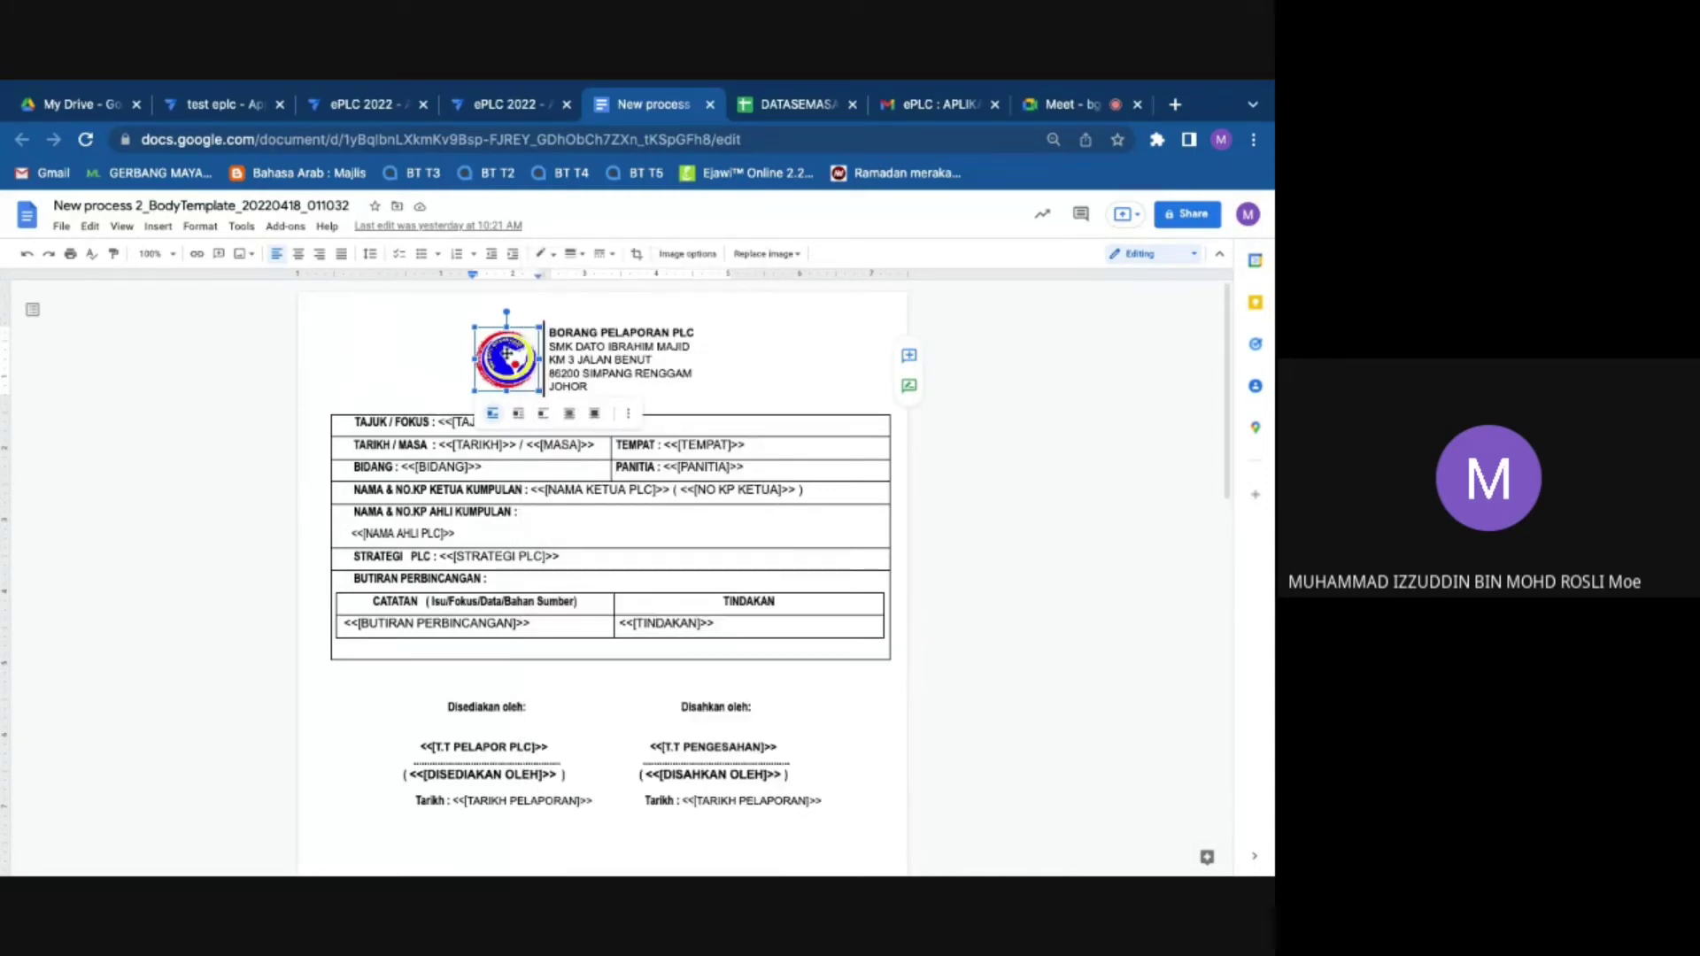
{"action": "right_click", "coordinate": [506, 354]}
{"action": "mouse_move", "coordinate": [644, 619]}
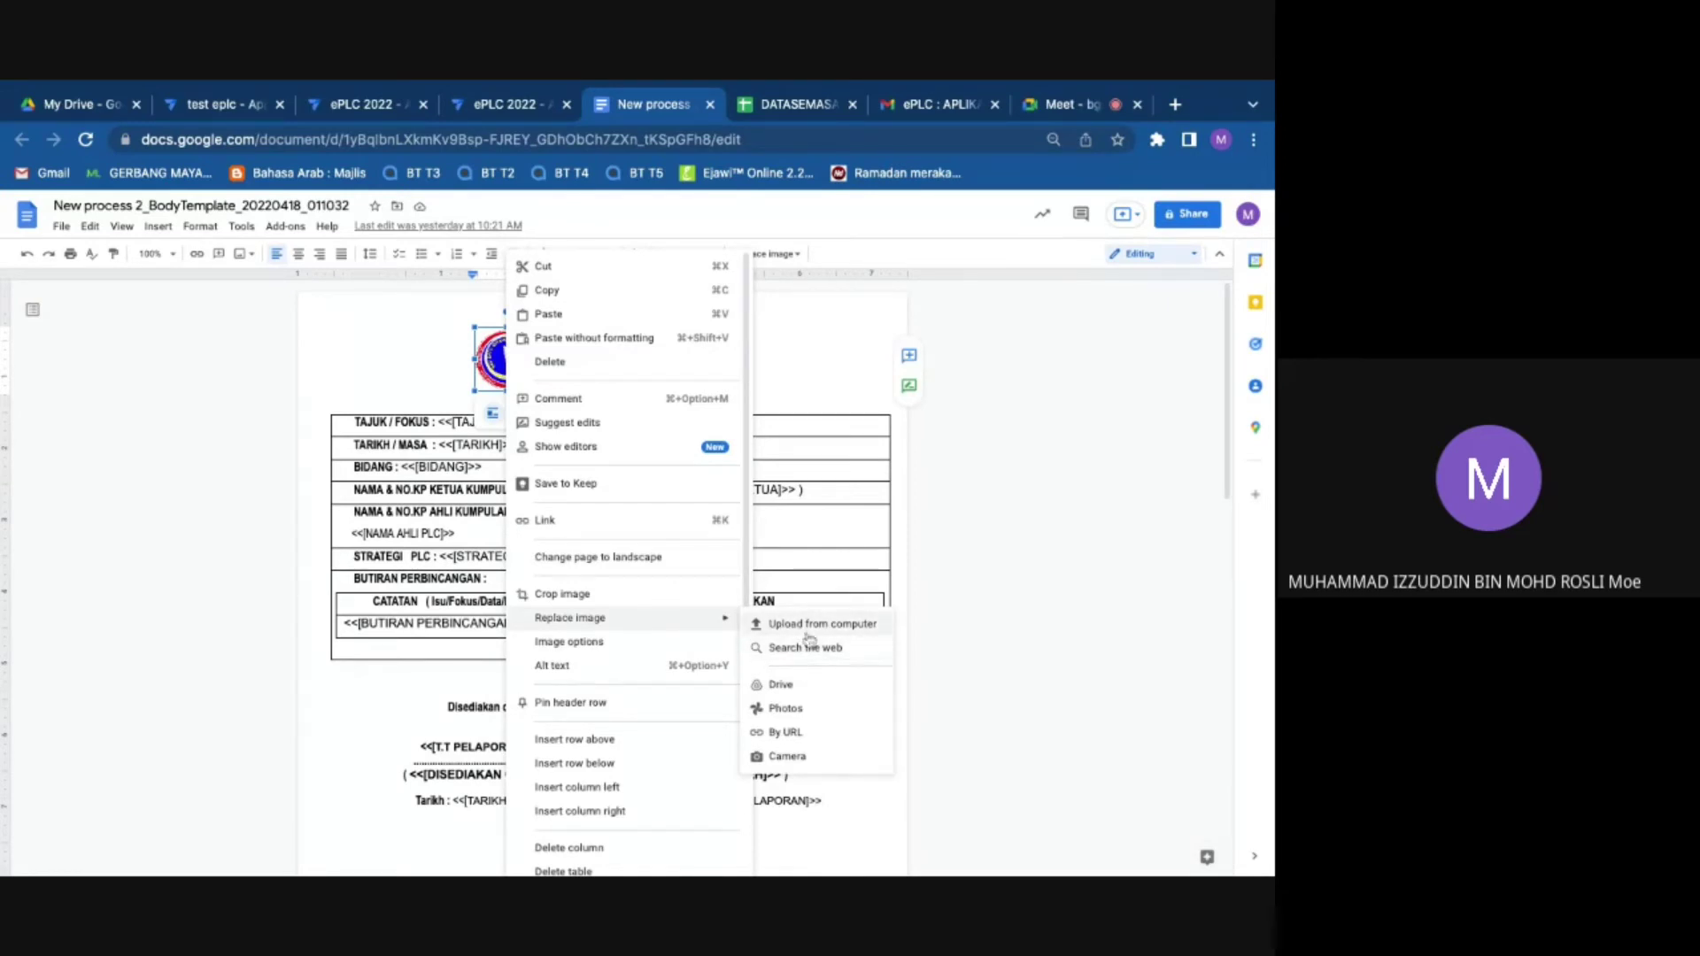
{"action": "left_click", "coordinate": [807, 629]}
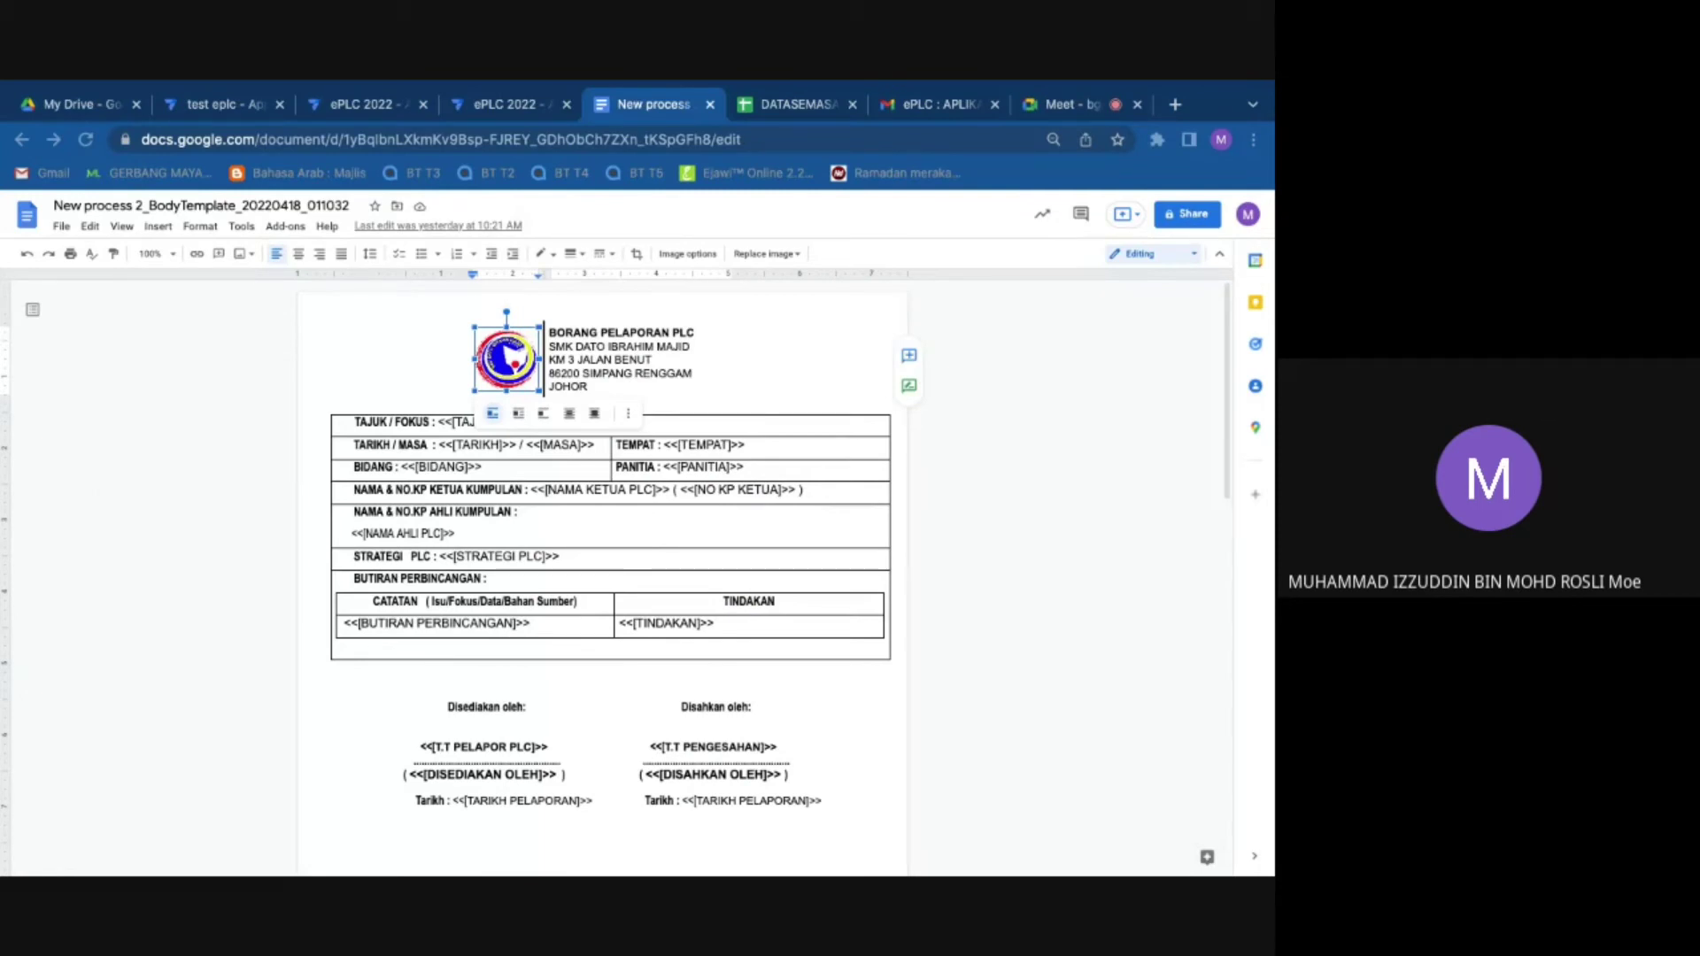
{"action": "double_click", "coordinate": [550, 419]}
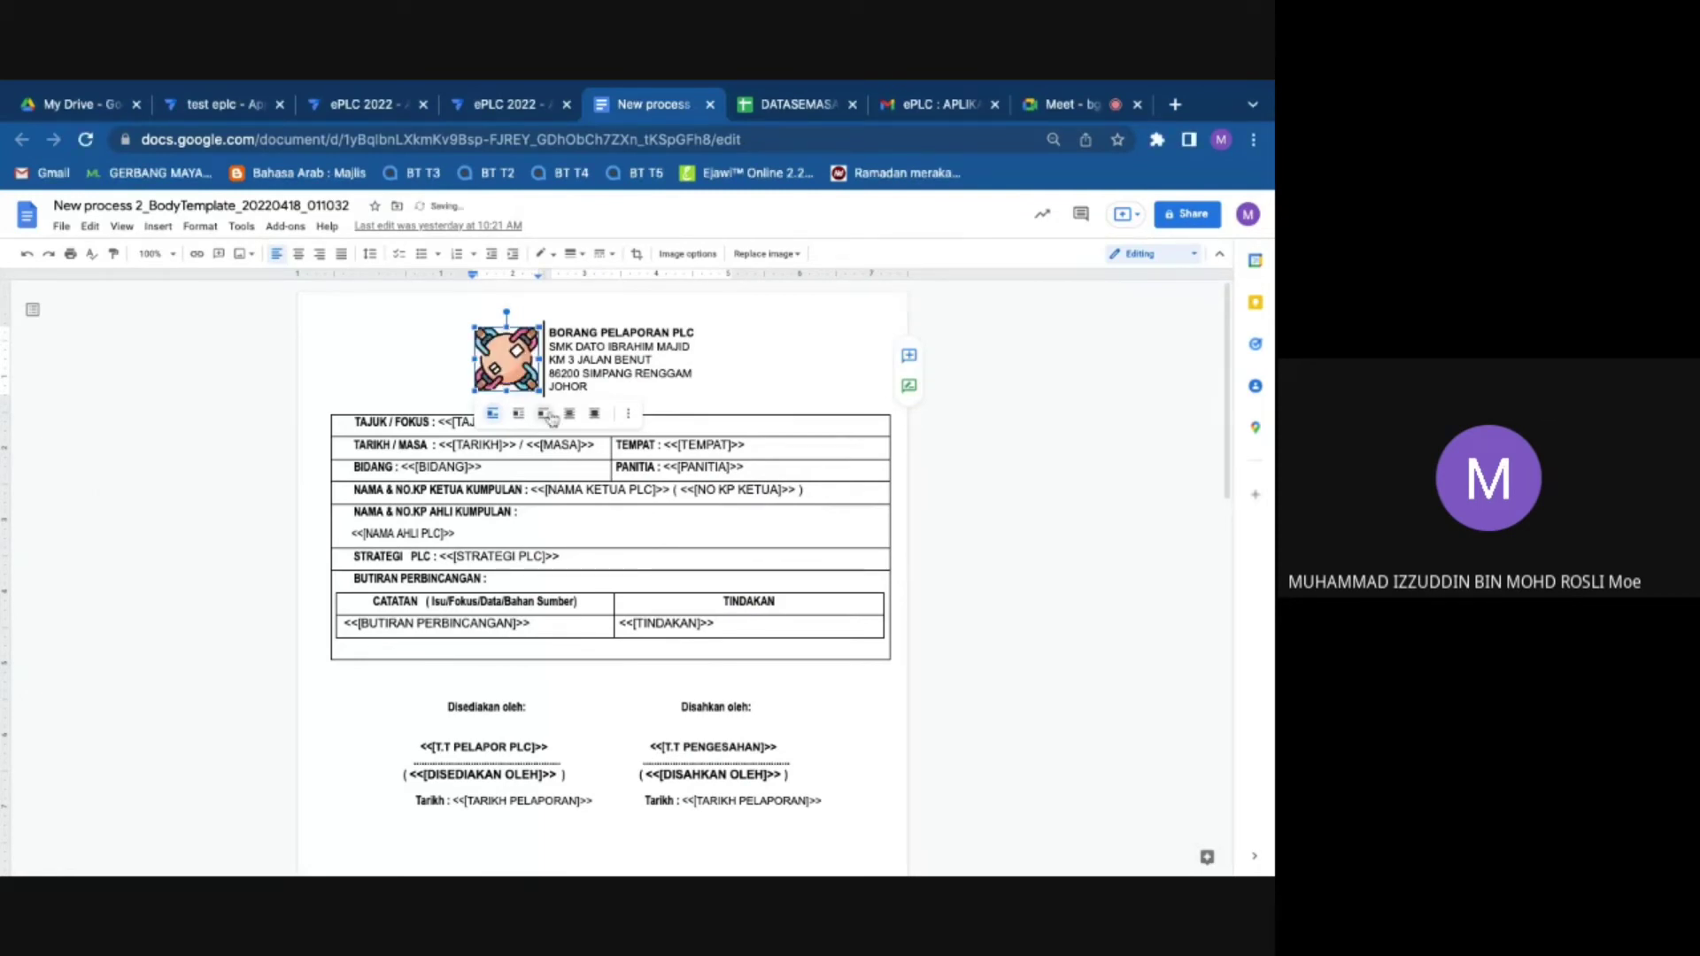
Step: Replace the school name line SMK DATO IBRAHIM MAJID with SK MERU
{"action": "left_click", "coordinate": [694, 346]}
{"action": "key", "text": "shift+Down"}
{"action": "key", "text": "shift+Up"}
{"action": "key", "text": "shift+Up"}
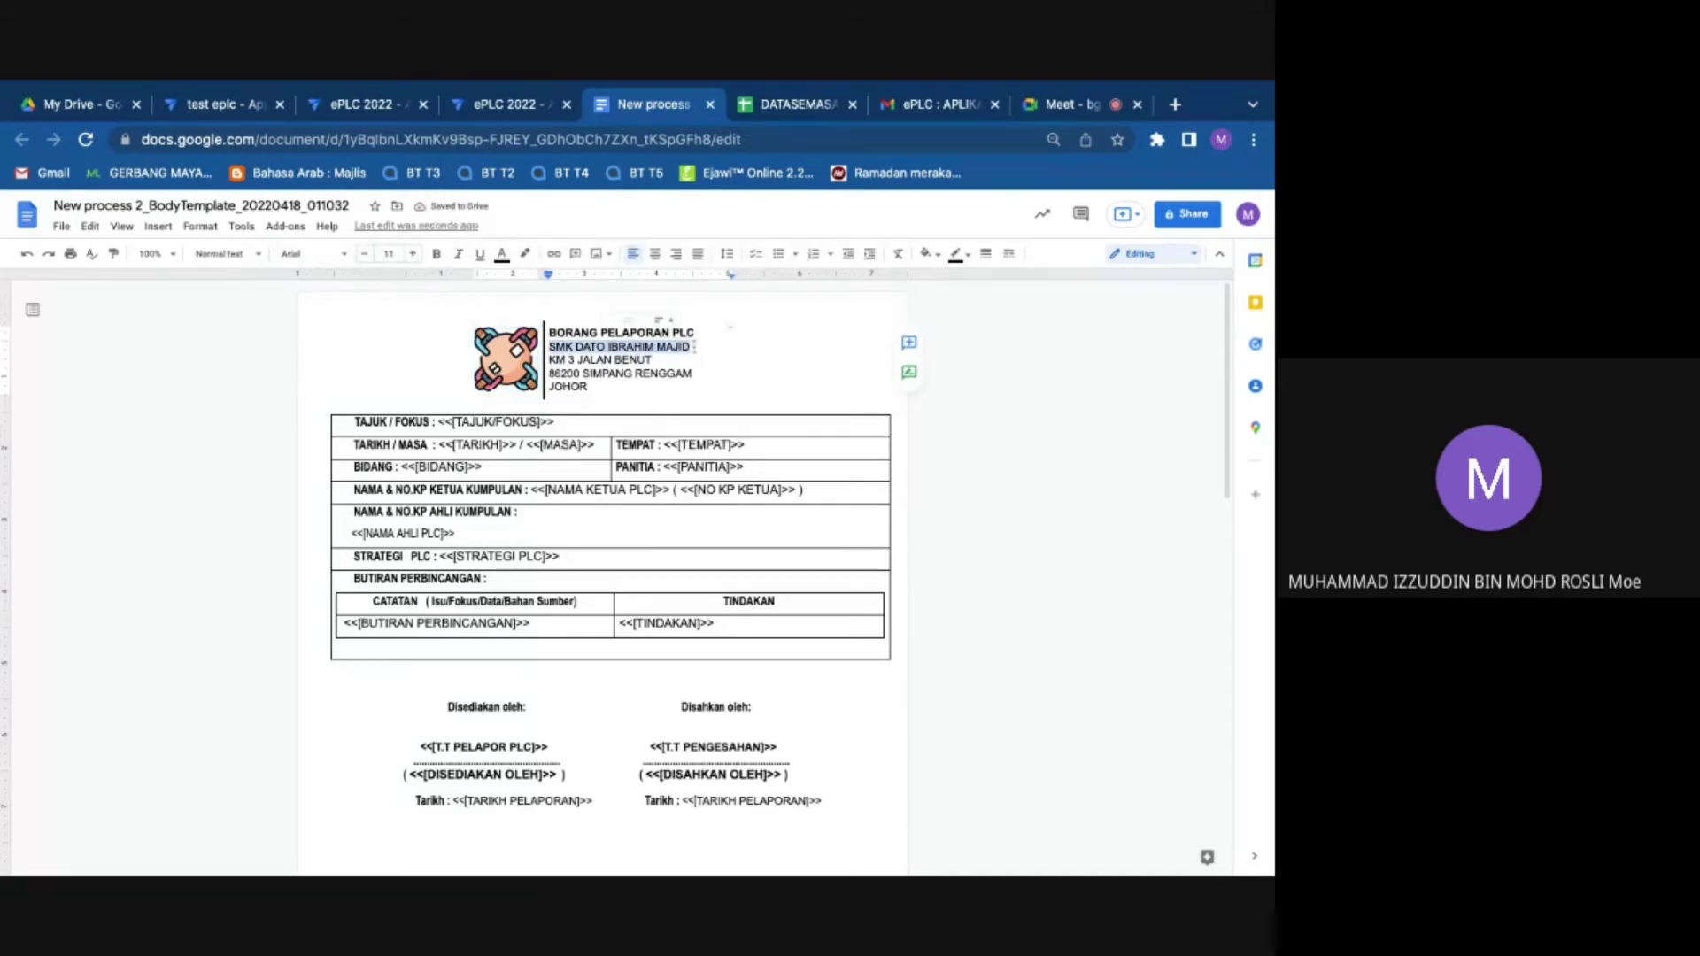
{"action": "type", "text": "SK MER"}
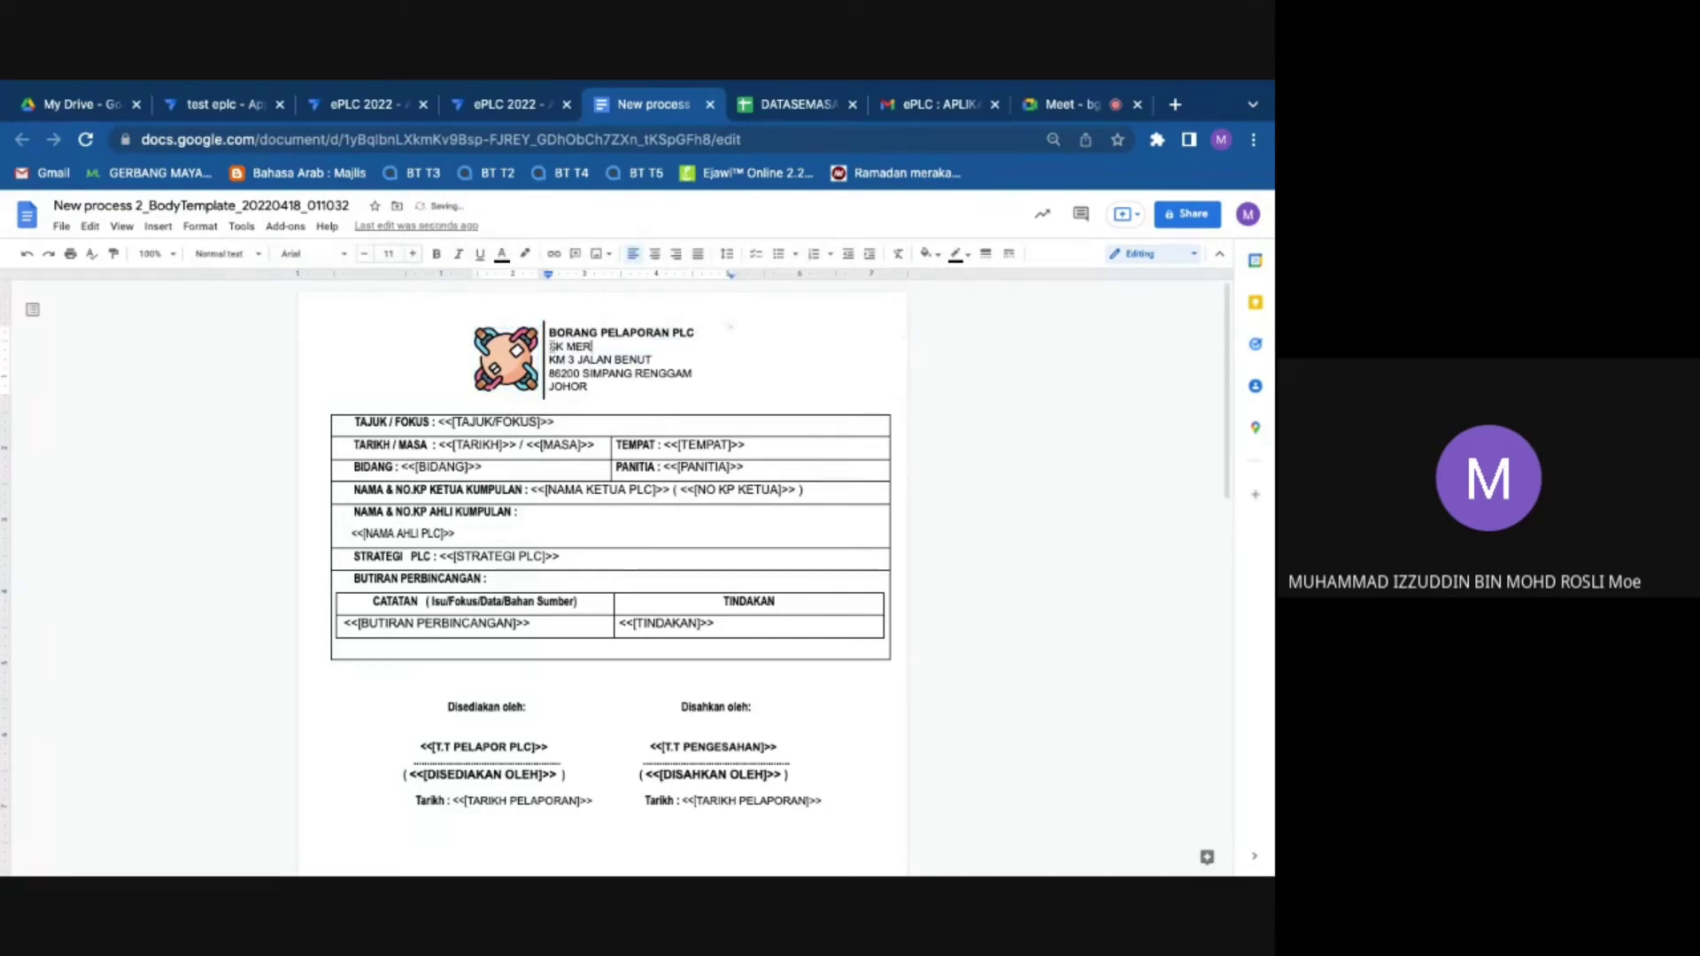
{"action": "type", "text": "U"}
Step: Scroll through both template pages to review the header and the GAMBAR picture table
{"action": "scroll", "coordinate": [591, 569], "scroll_direction": "down", "scroll_amount": 5}
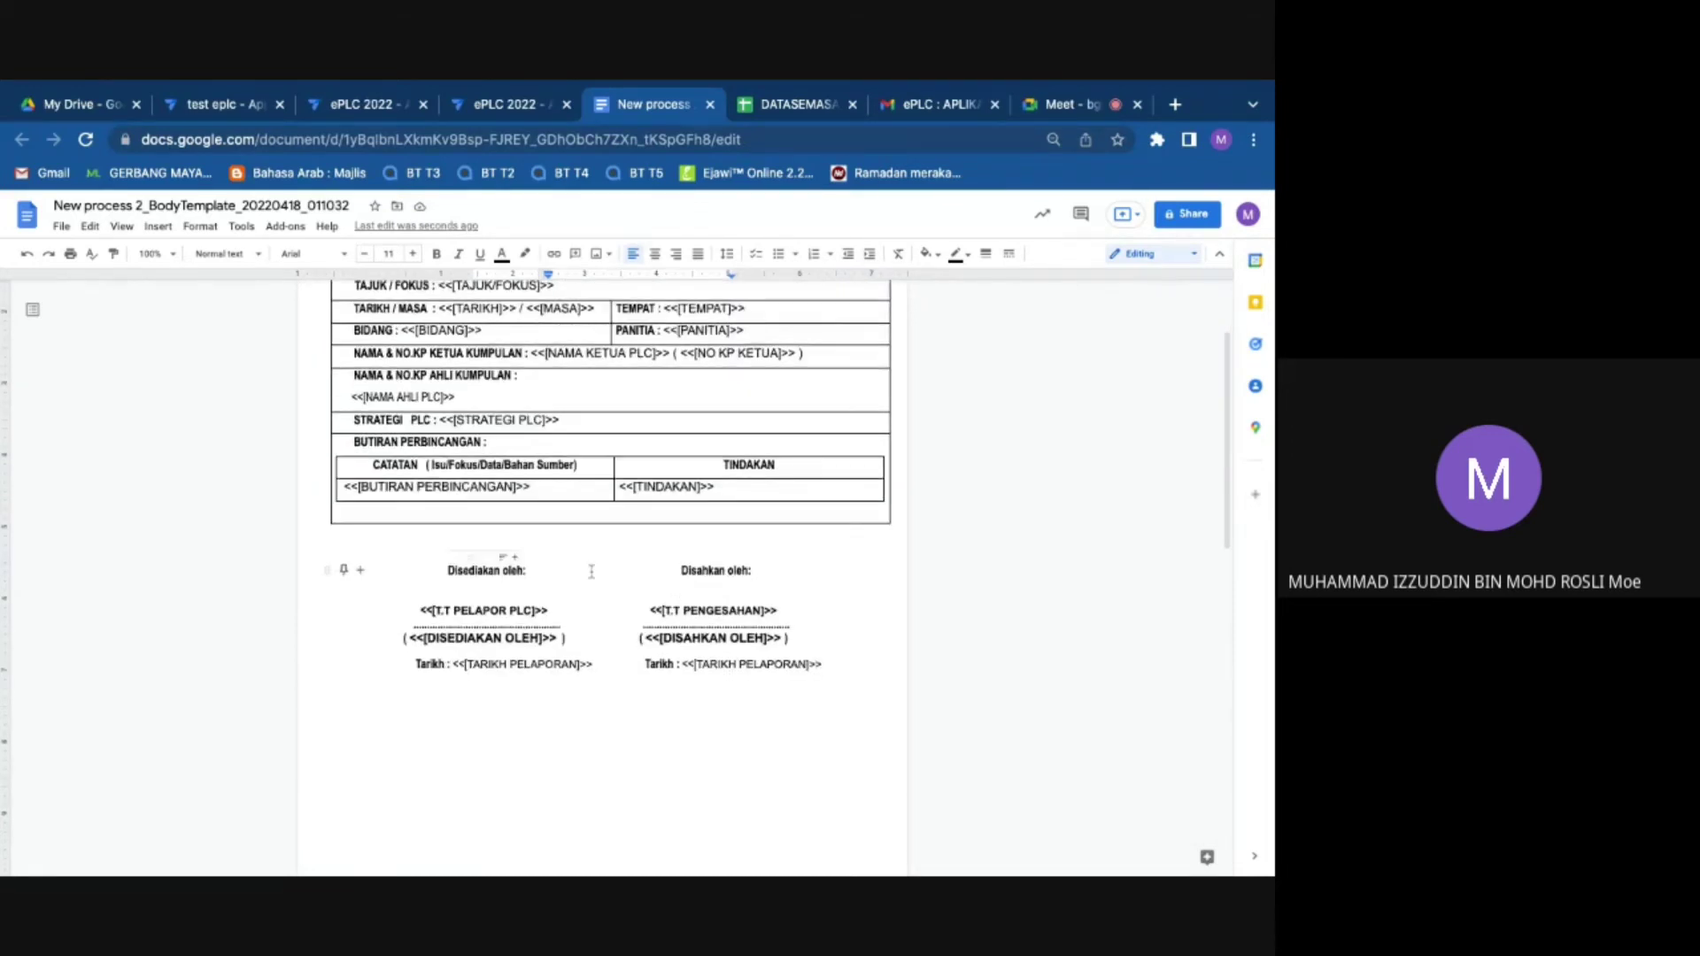
{"action": "scroll", "coordinate": [648, 359], "scroll_direction": "up", "scroll_amount": 2}
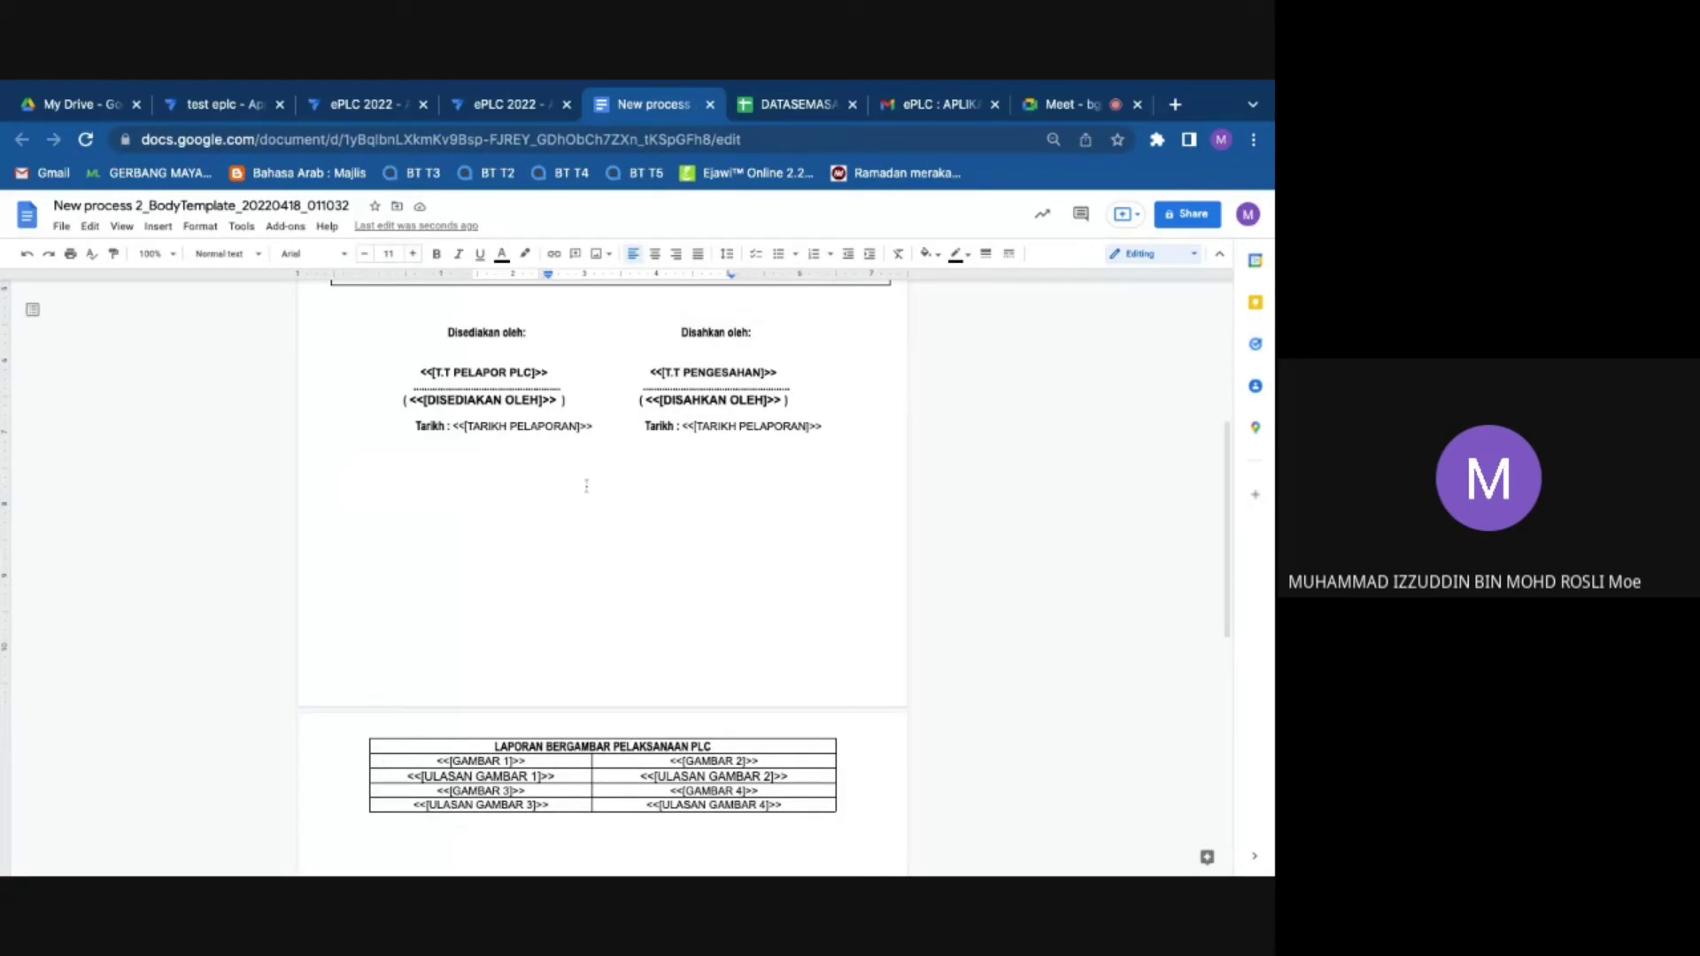
{"action": "scroll", "coordinate": [586, 485], "scroll_direction": "down", "scroll_amount": 1}
{"action": "scroll", "coordinate": [459, 521], "scroll_direction": "down", "scroll_amount": 3}
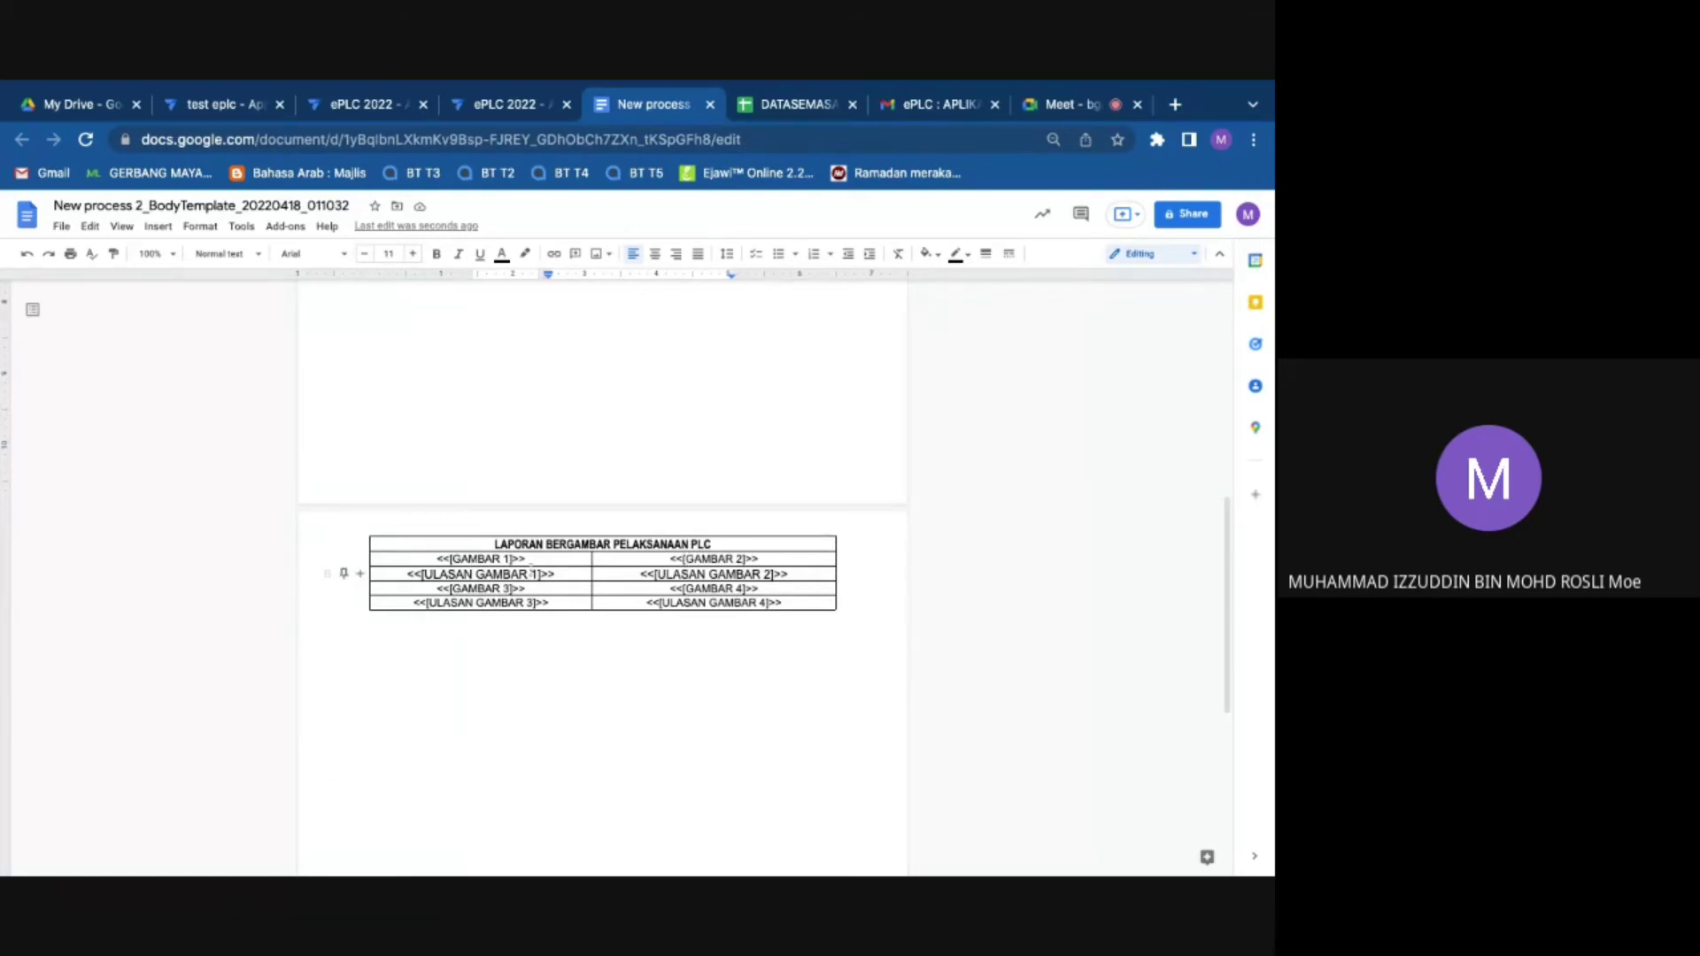
{"action": "scroll", "coordinate": [554, 597], "scroll_direction": "down", "scroll_amount": 2}
{"action": "scroll", "coordinate": [554, 597], "scroll_direction": "up", "scroll_amount": 12}
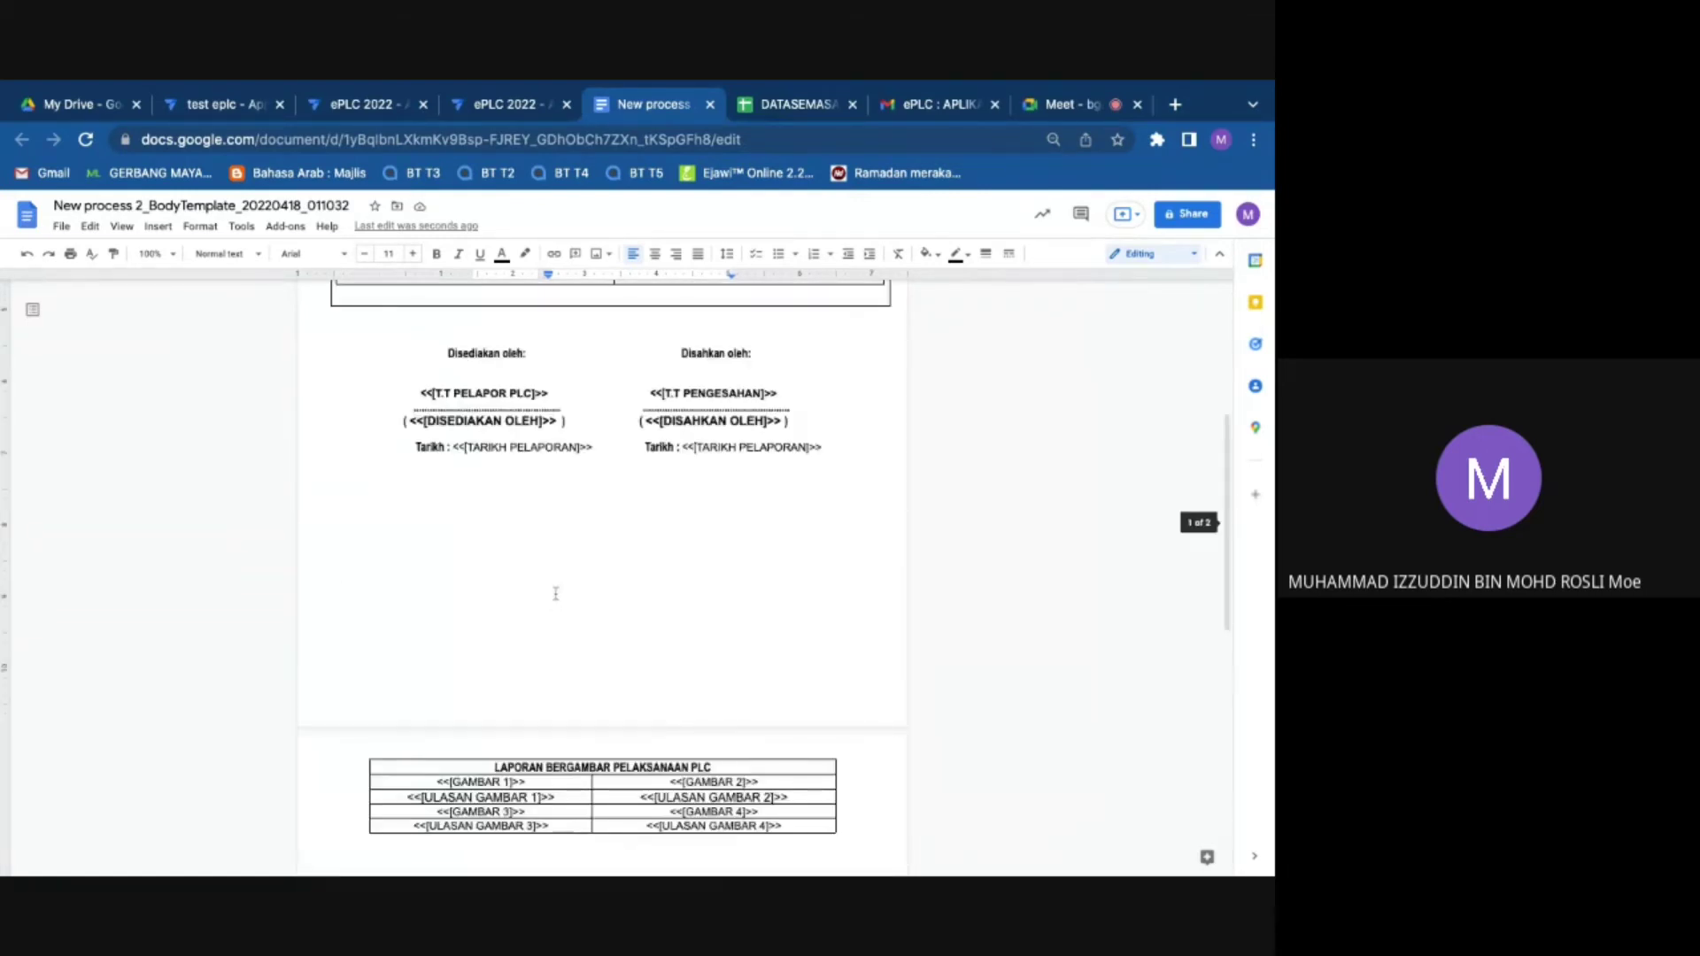
{"action": "scroll", "coordinate": [522, 569], "scroll_direction": "down", "scroll_amount": 5}
{"action": "scroll", "coordinate": [521, 569], "scroll_direction": "up", "scroll_amount": 5}
{"action": "scroll", "coordinate": [526, 396], "scroll_direction": "down", "scroll_amount": 5}
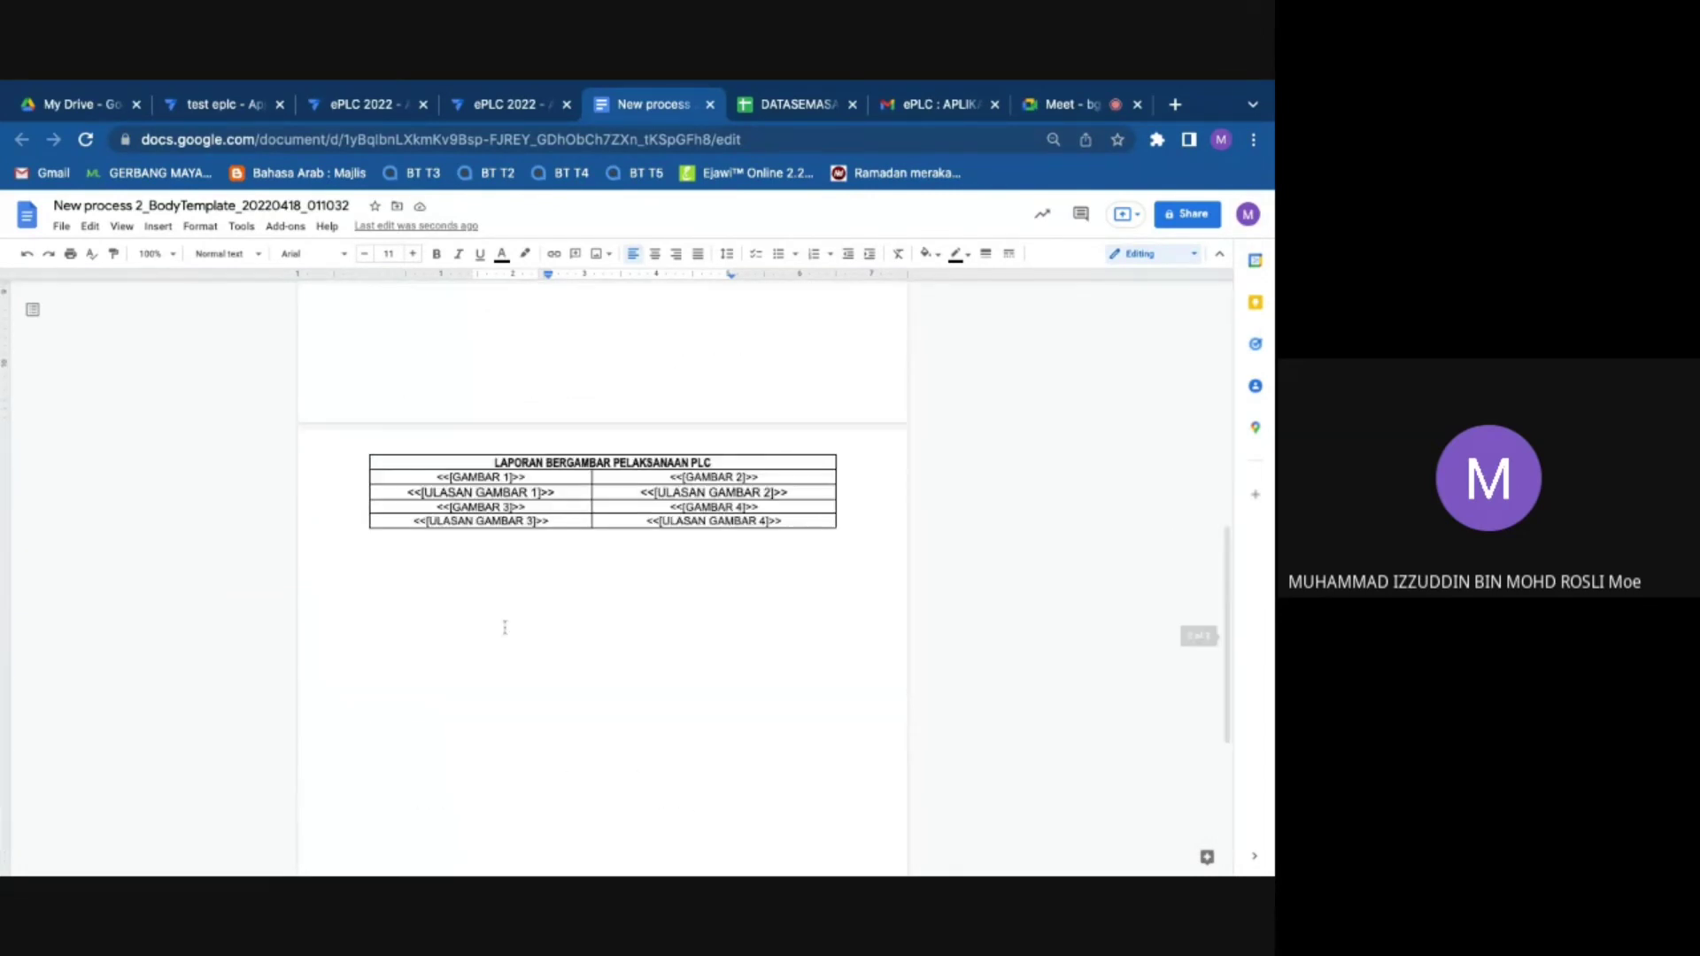
{"action": "scroll", "coordinate": [569, 720], "scroll_direction": "up", "scroll_amount": 5}
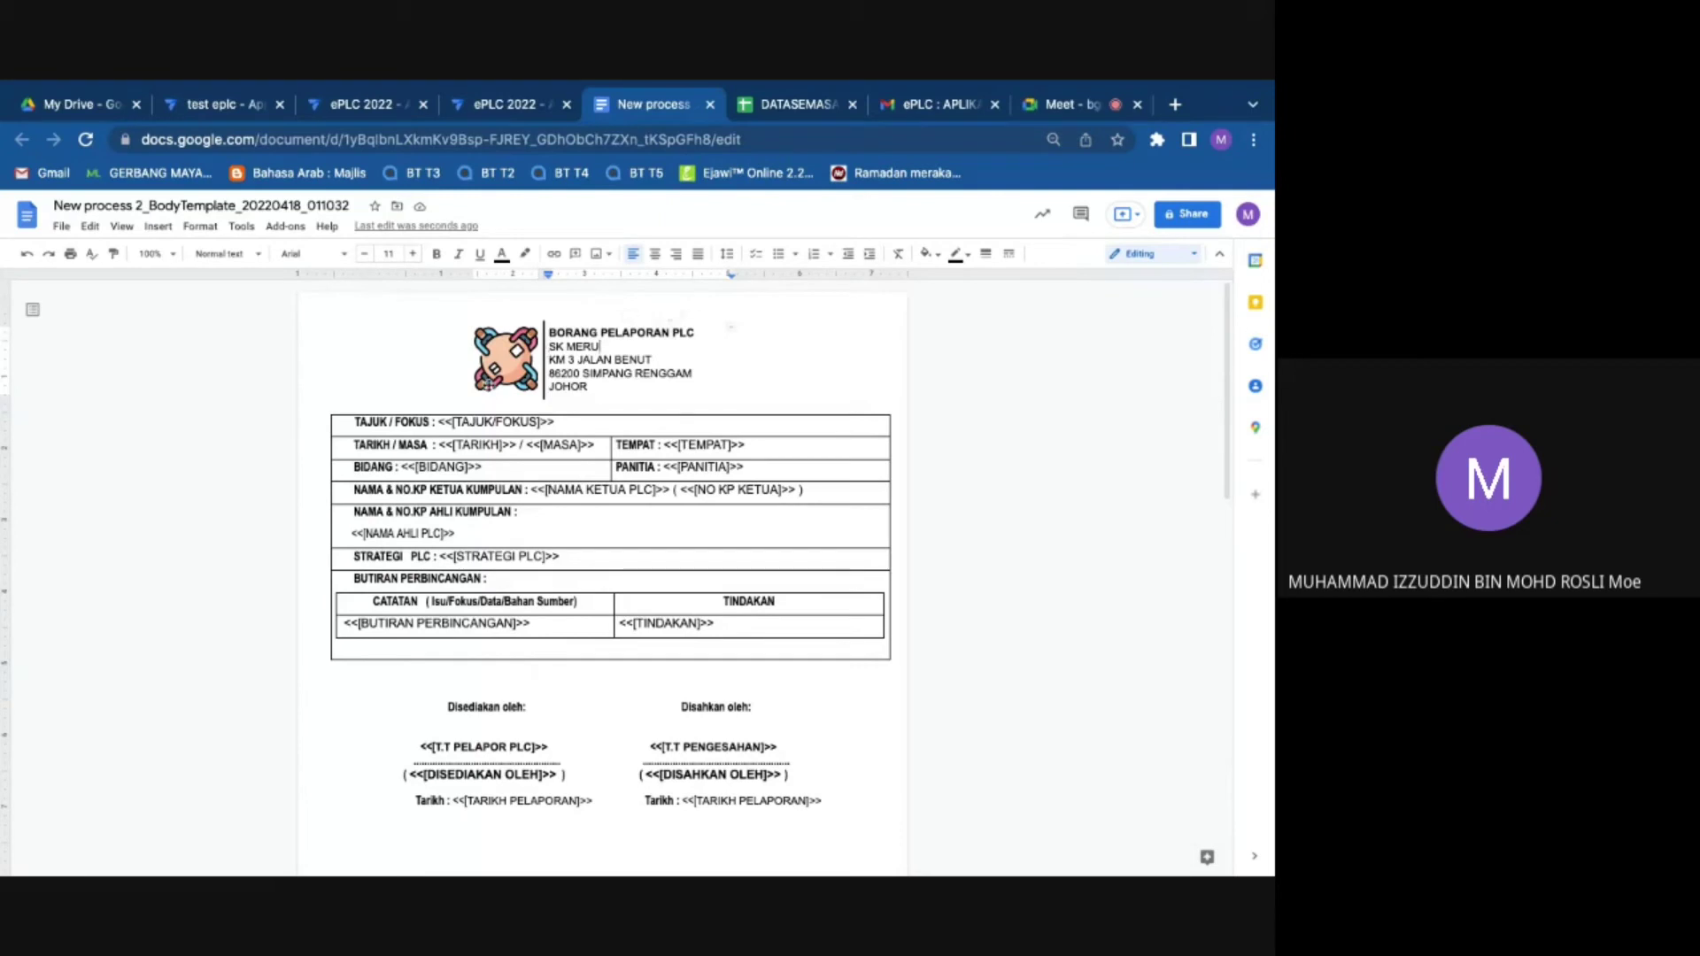
{"action": "left_click_drag", "start_coordinate": [549, 331], "coordinate": [571, 444]}
{"action": "left_click", "coordinate": [639, 361]}
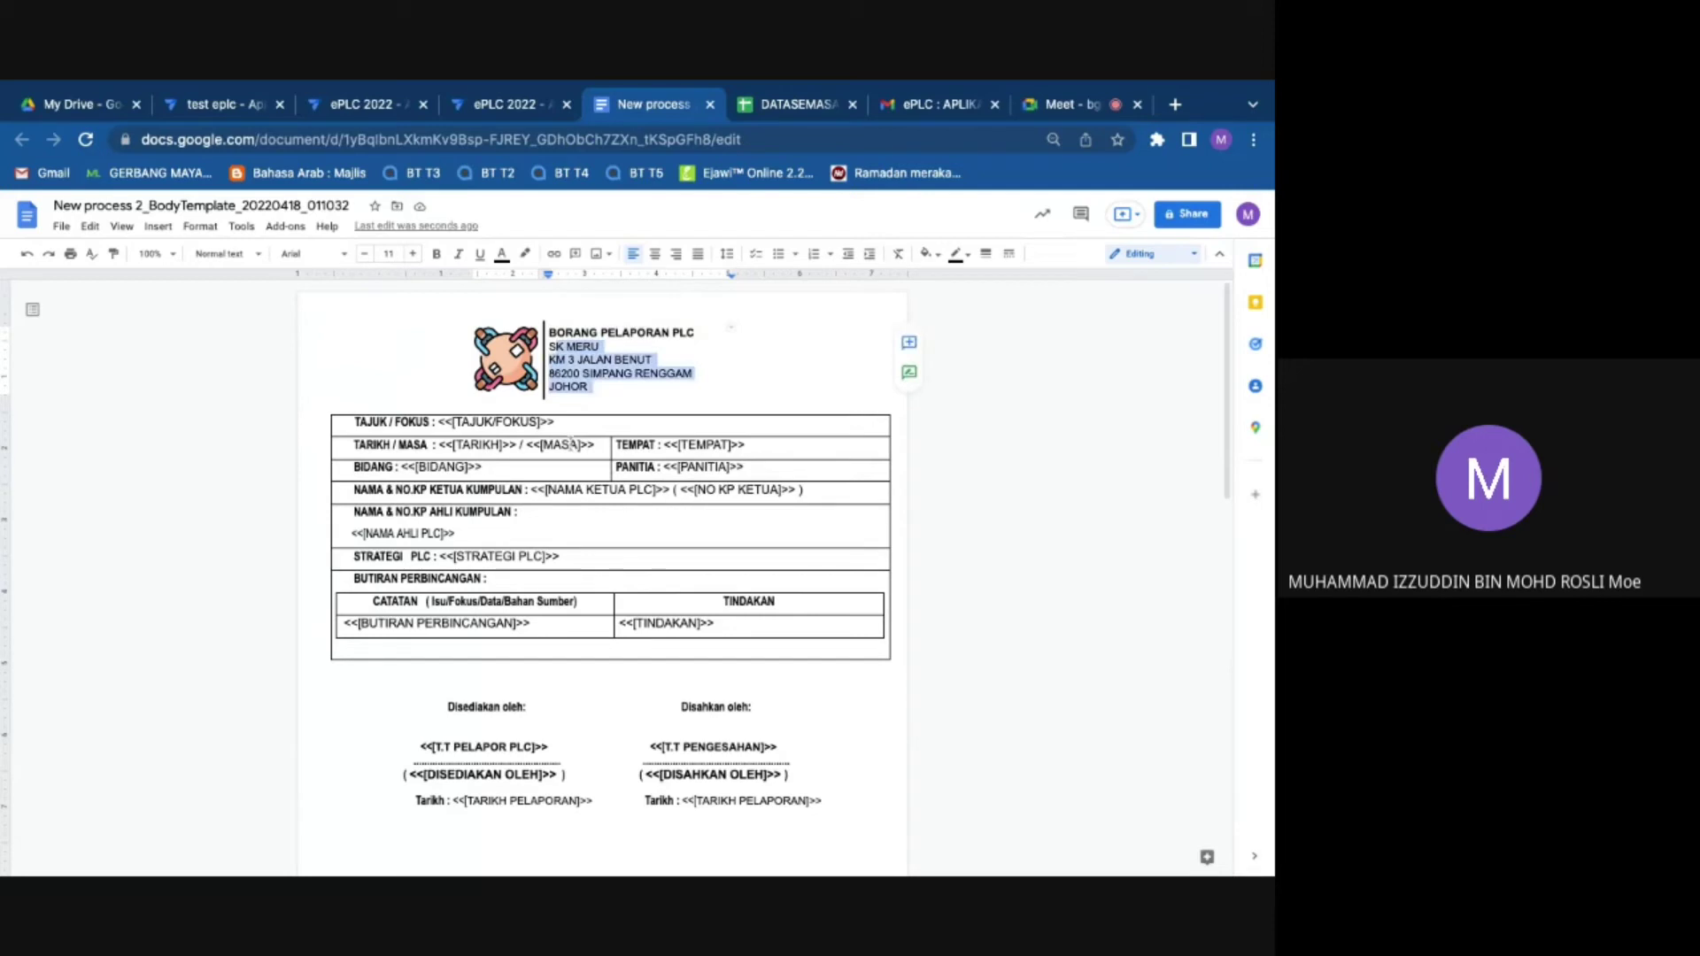
Step: Give the pages a final look and close the template document
{"action": "scroll", "coordinate": [654, 667], "scroll_direction": "down", "scroll_amount": 1}
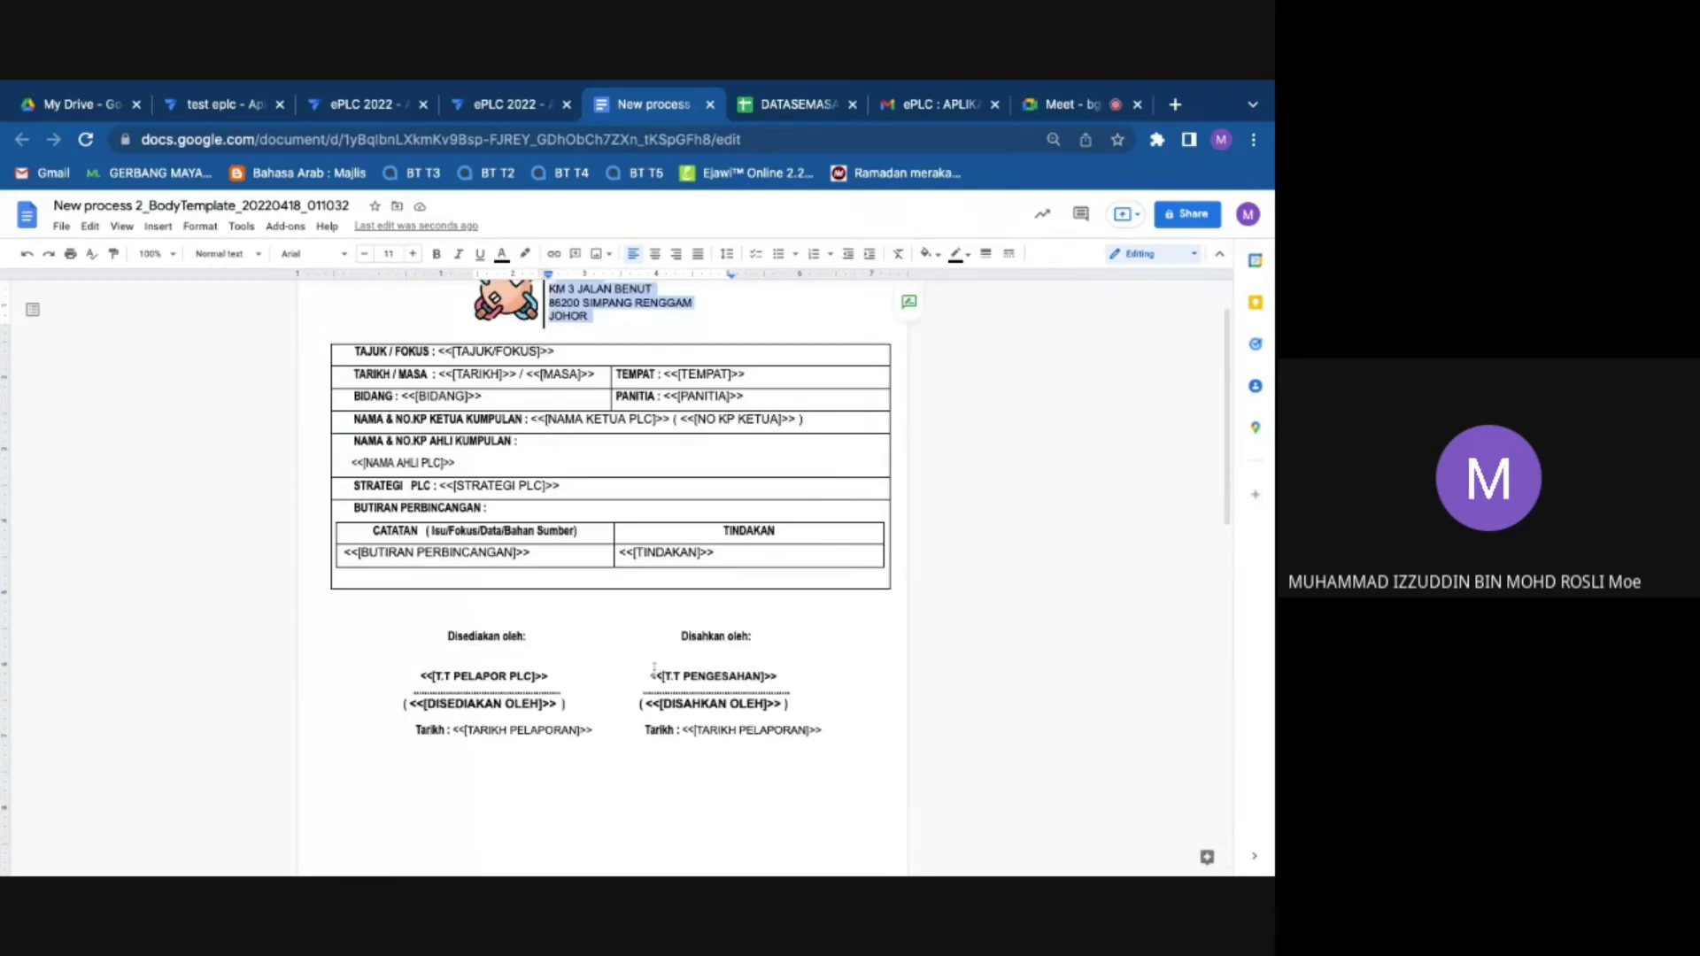
{"action": "scroll", "coordinate": [654, 668], "scroll_direction": "down", "scroll_amount": 8}
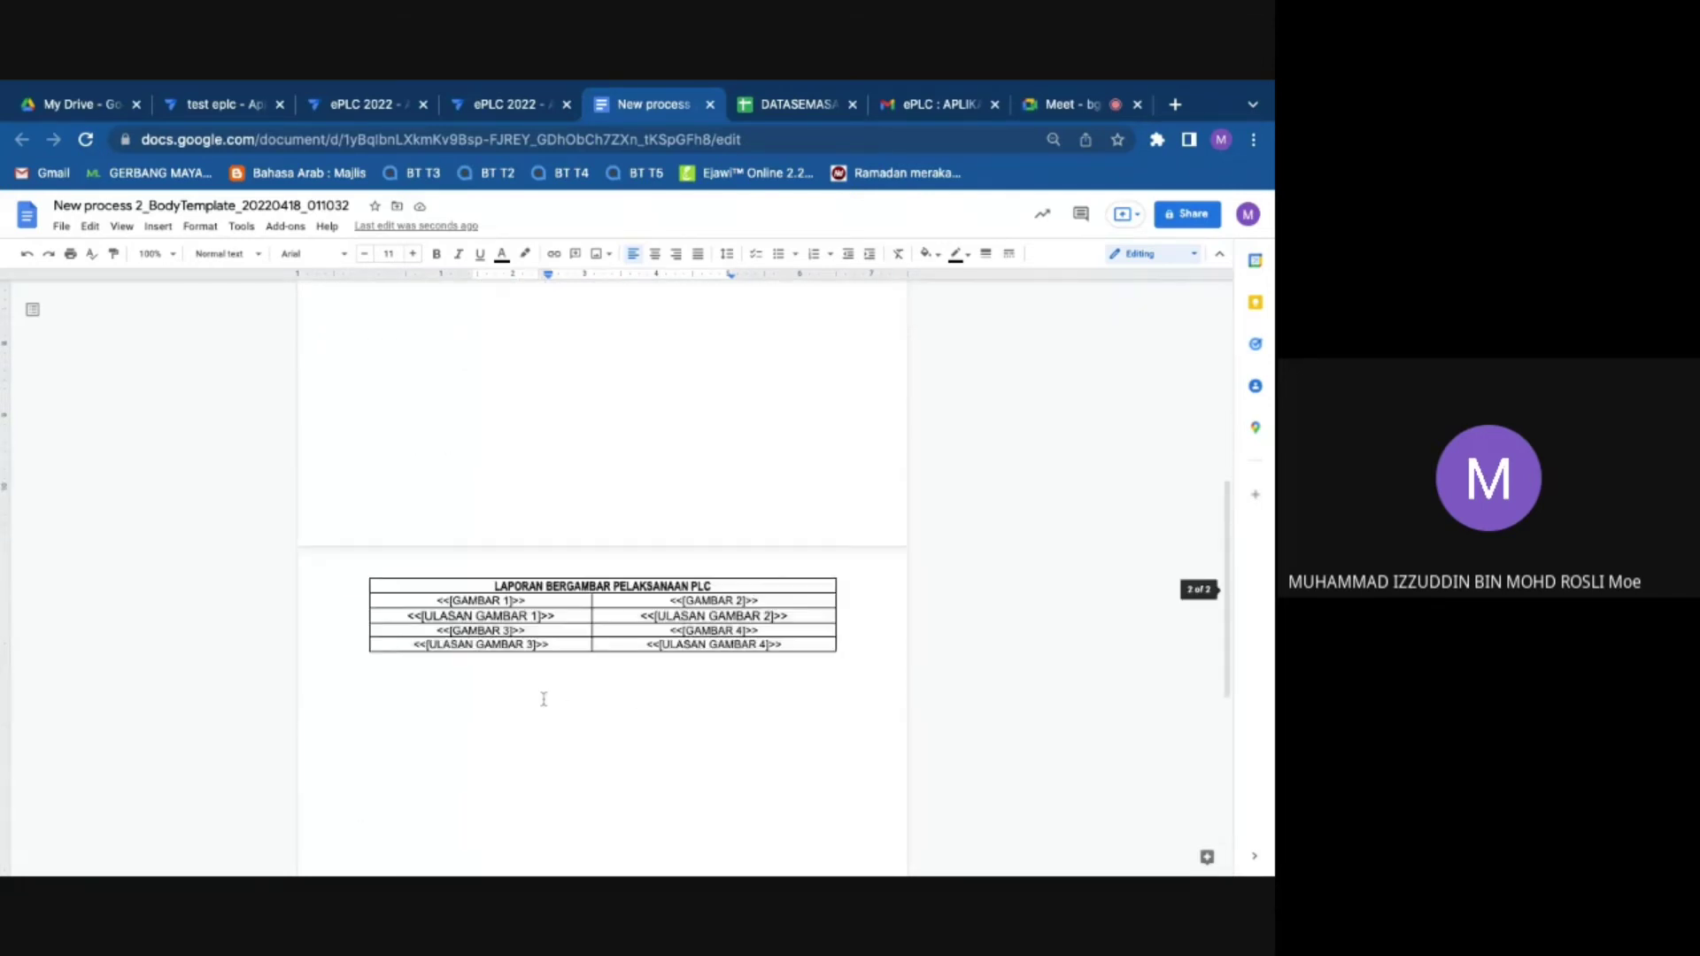
{"action": "scroll", "coordinate": [974, 354], "scroll_direction": "up", "scroll_amount": 3}
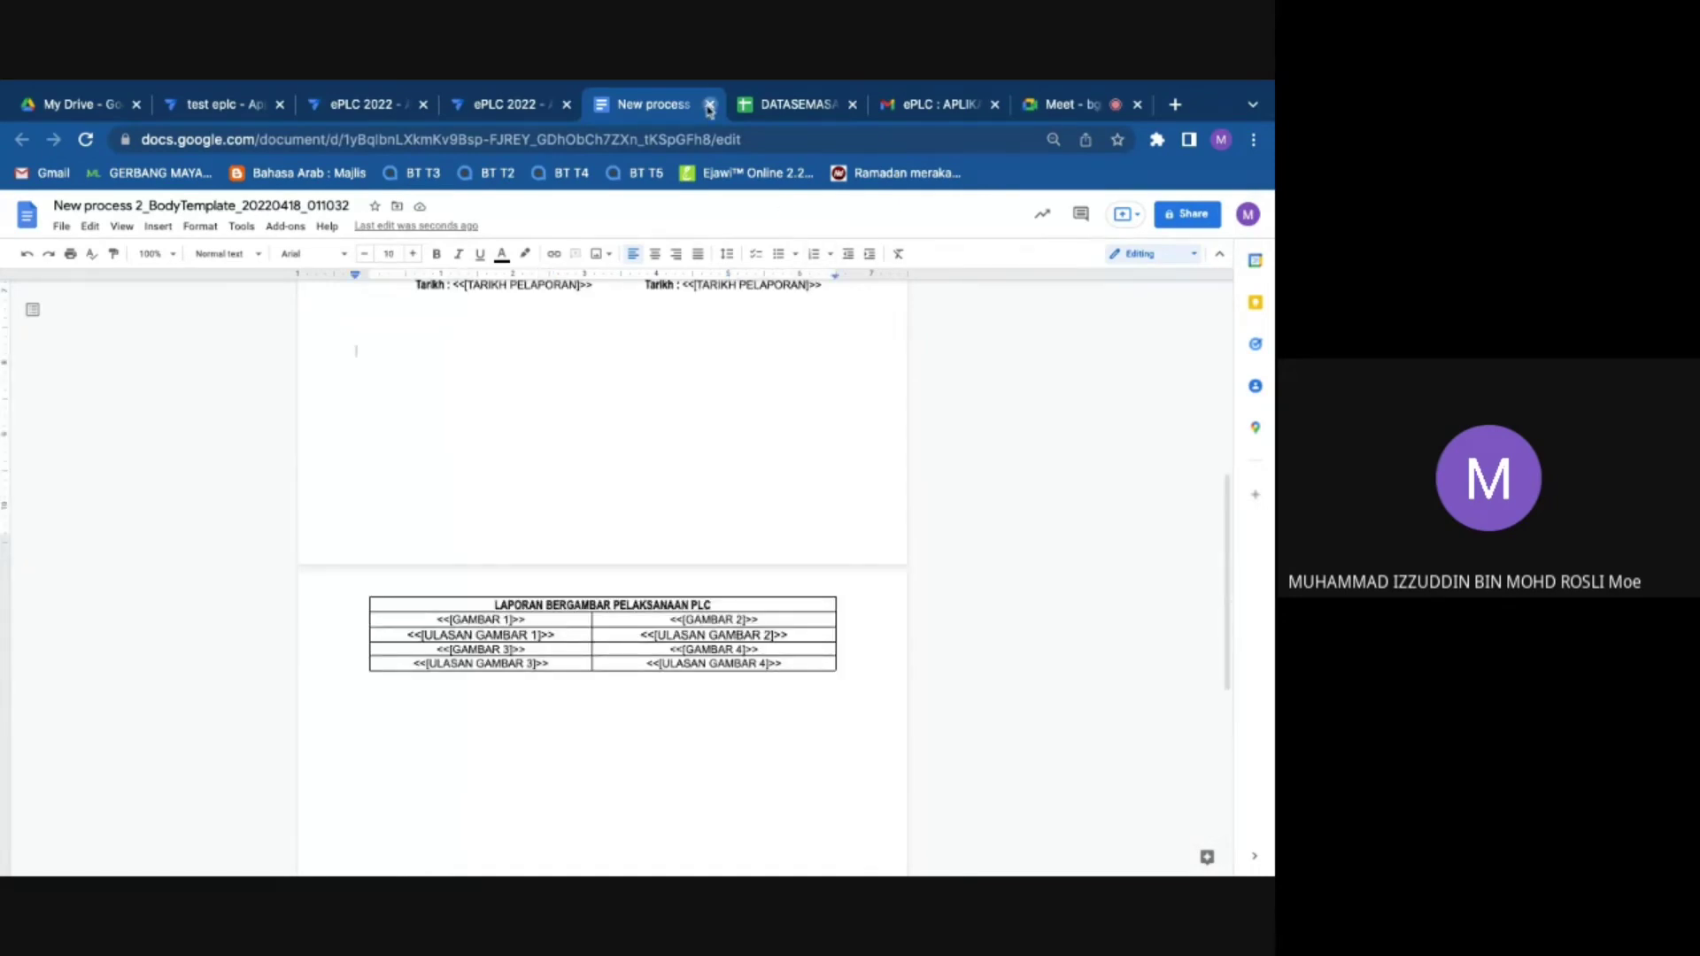
{"action": "left_click", "coordinate": [710, 104]}
Step: Save the ePLC 2022 app and briefly check the video meeting
{"action": "left_click", "coordinate": [523, 105]}
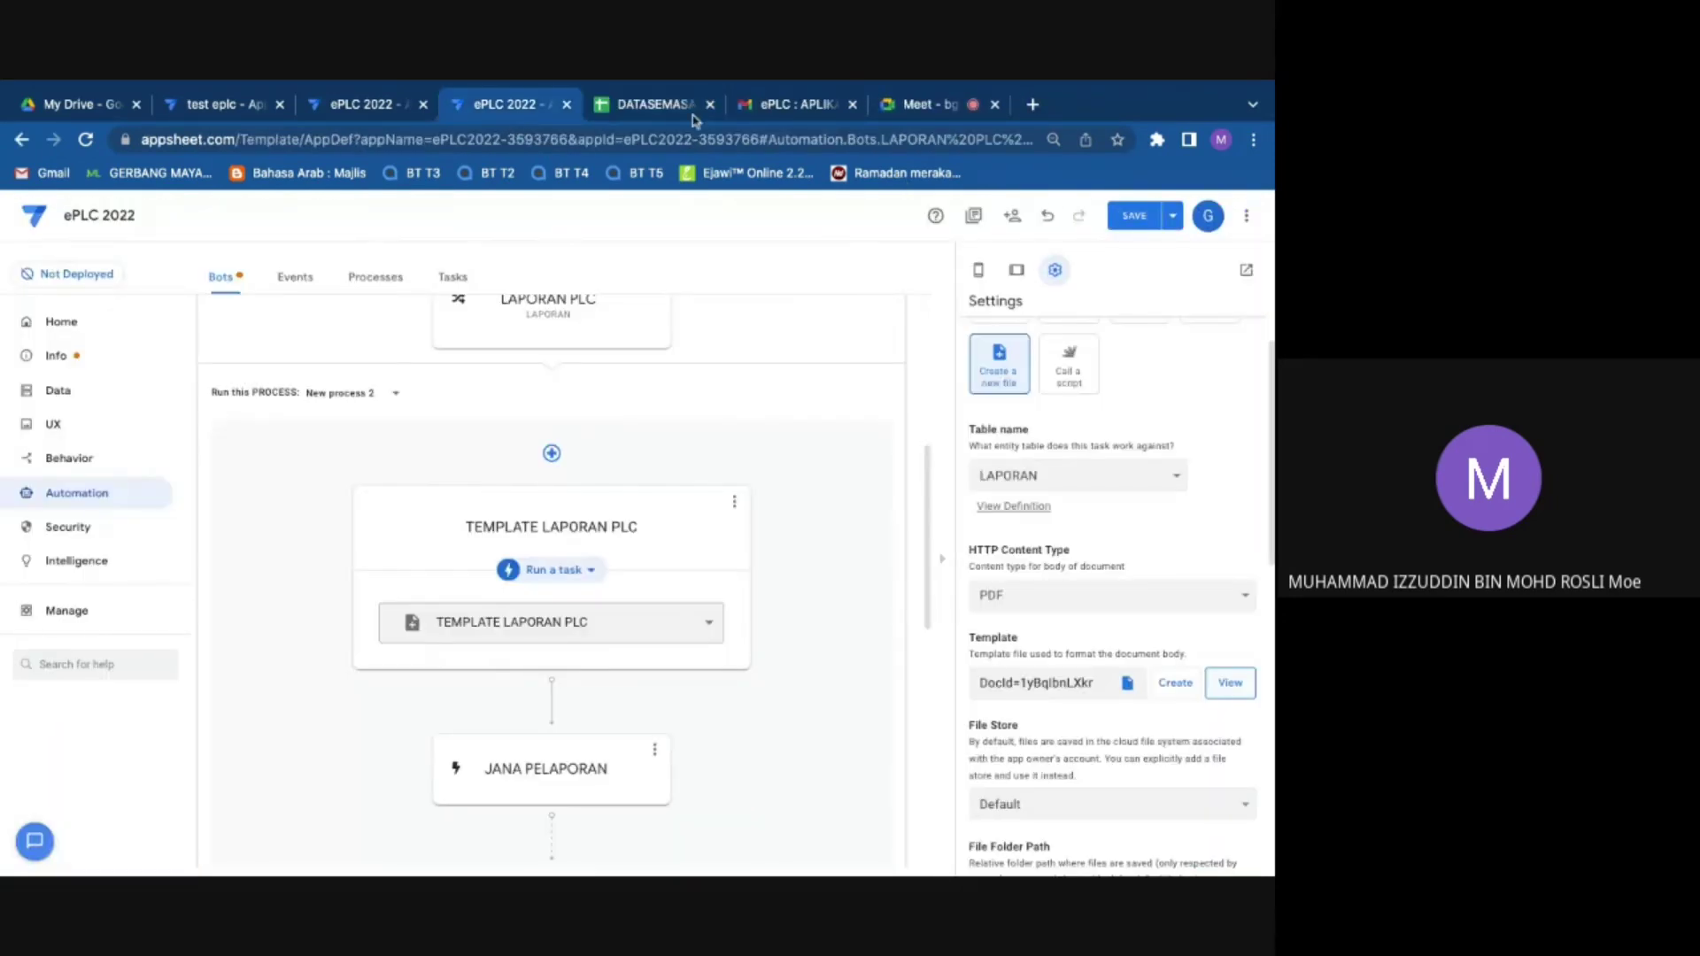
{"action": "left_click", "coordinate": [1127, 218]}
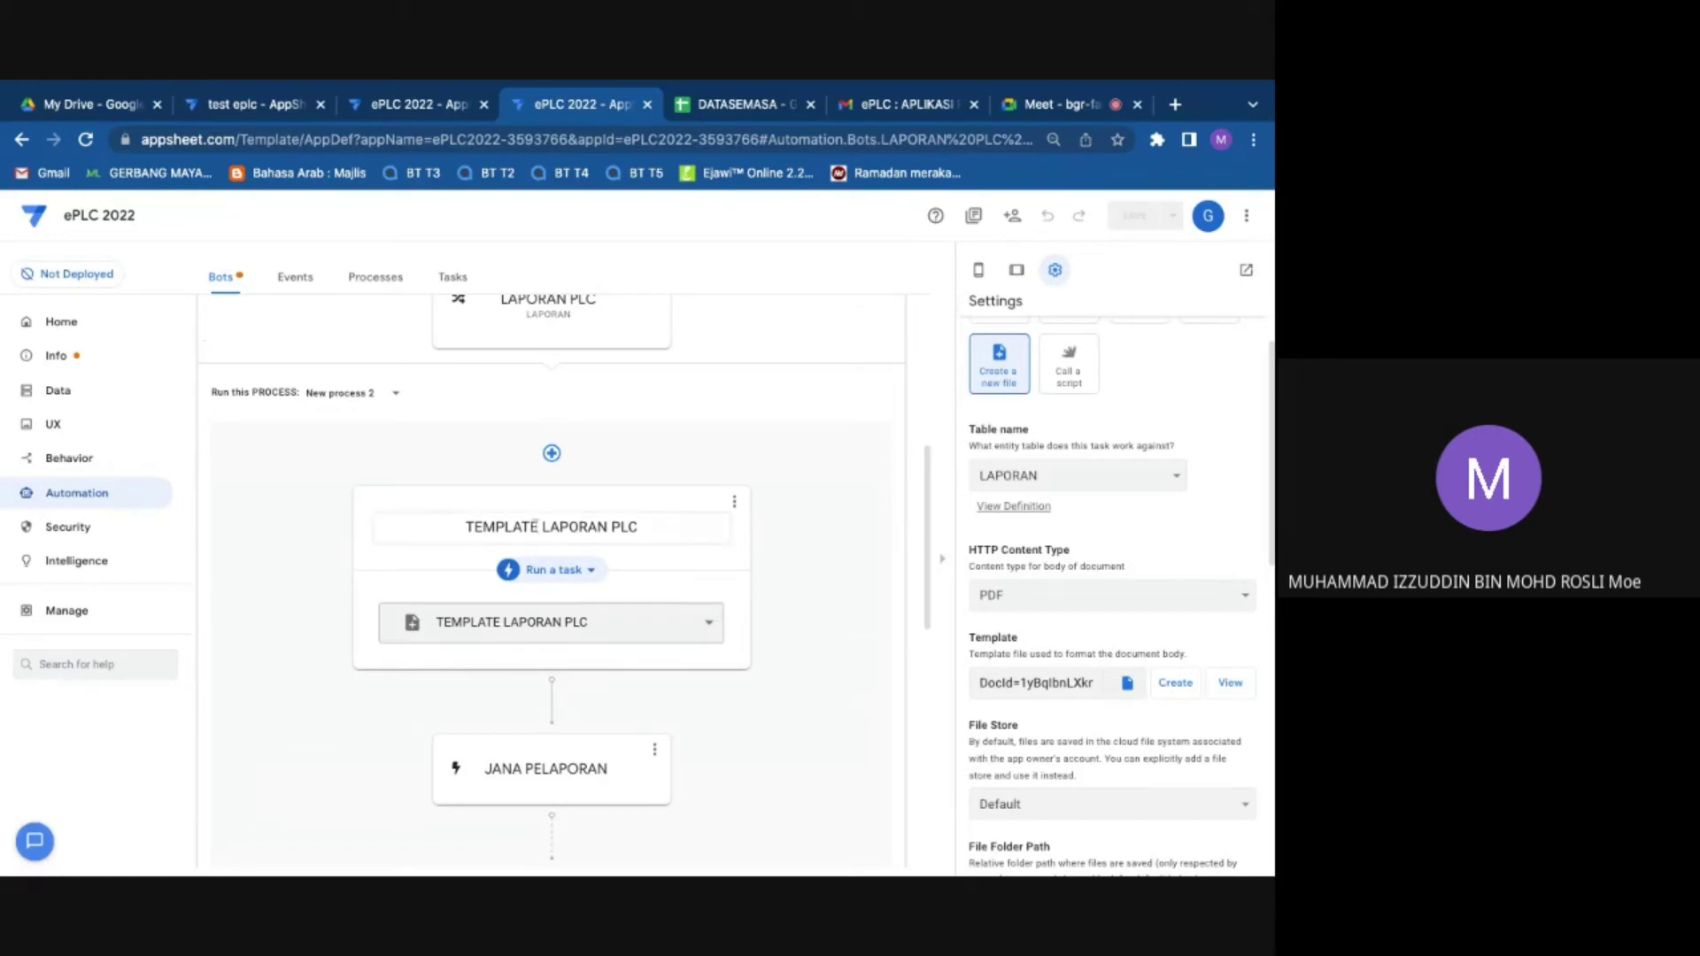
{"action": "left_click", "coordinate": [159, 501]}
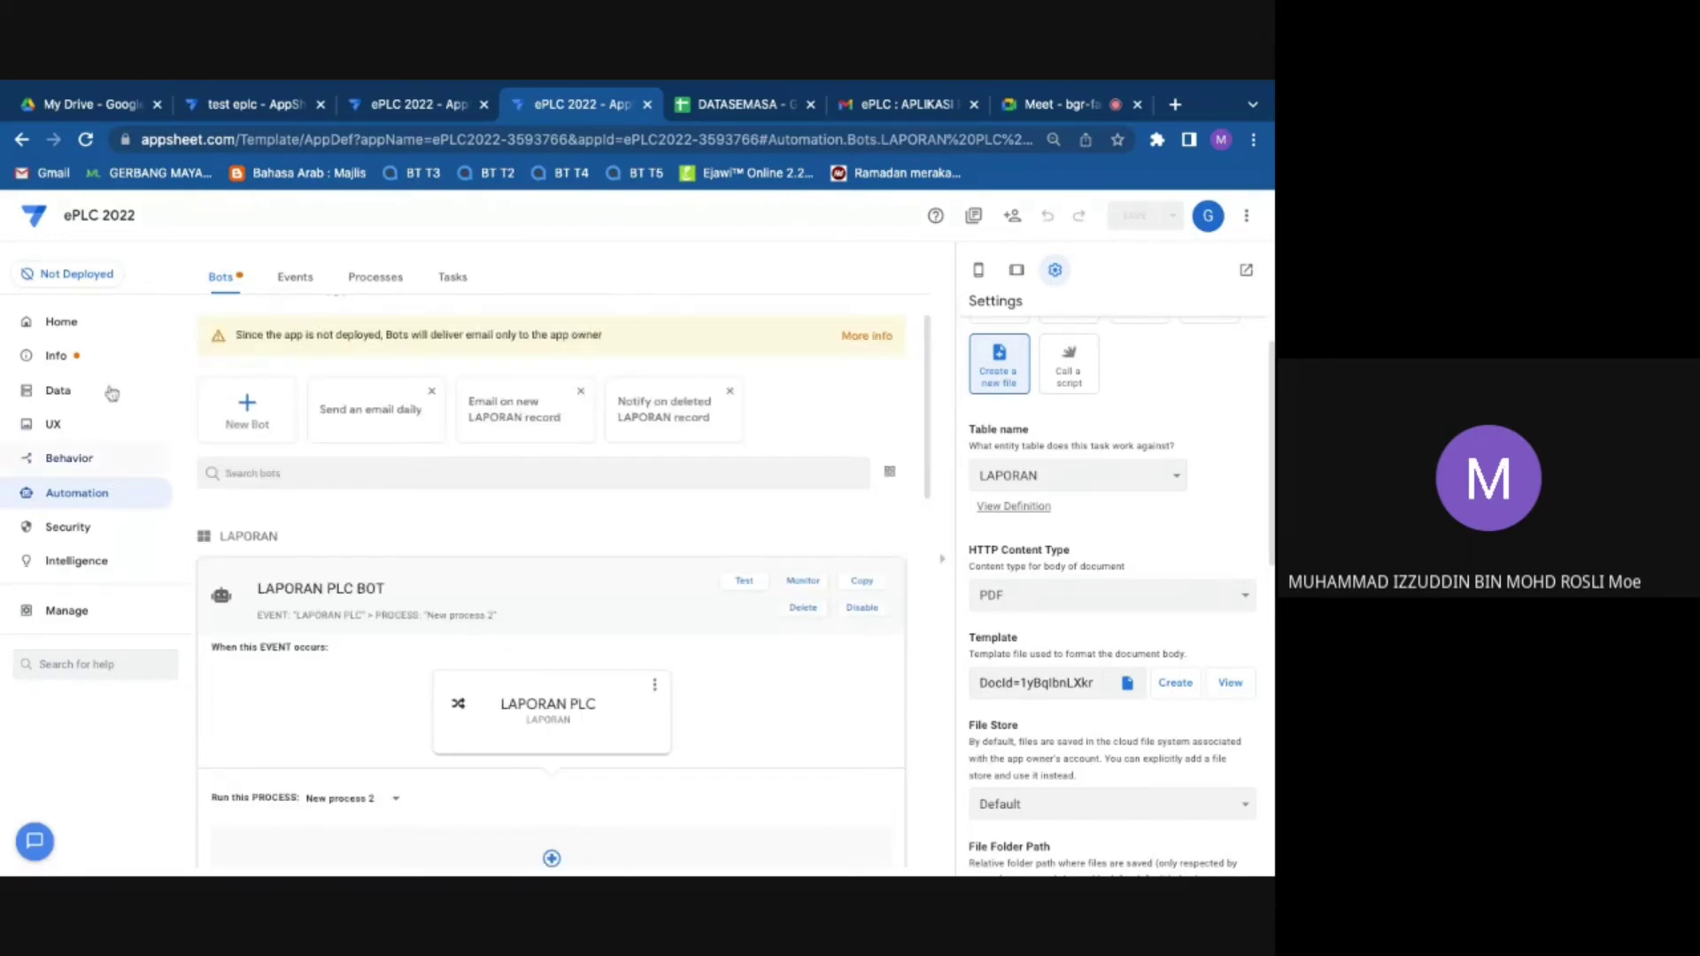
{"action": "left_click", "coordinate": [1012, 108]}
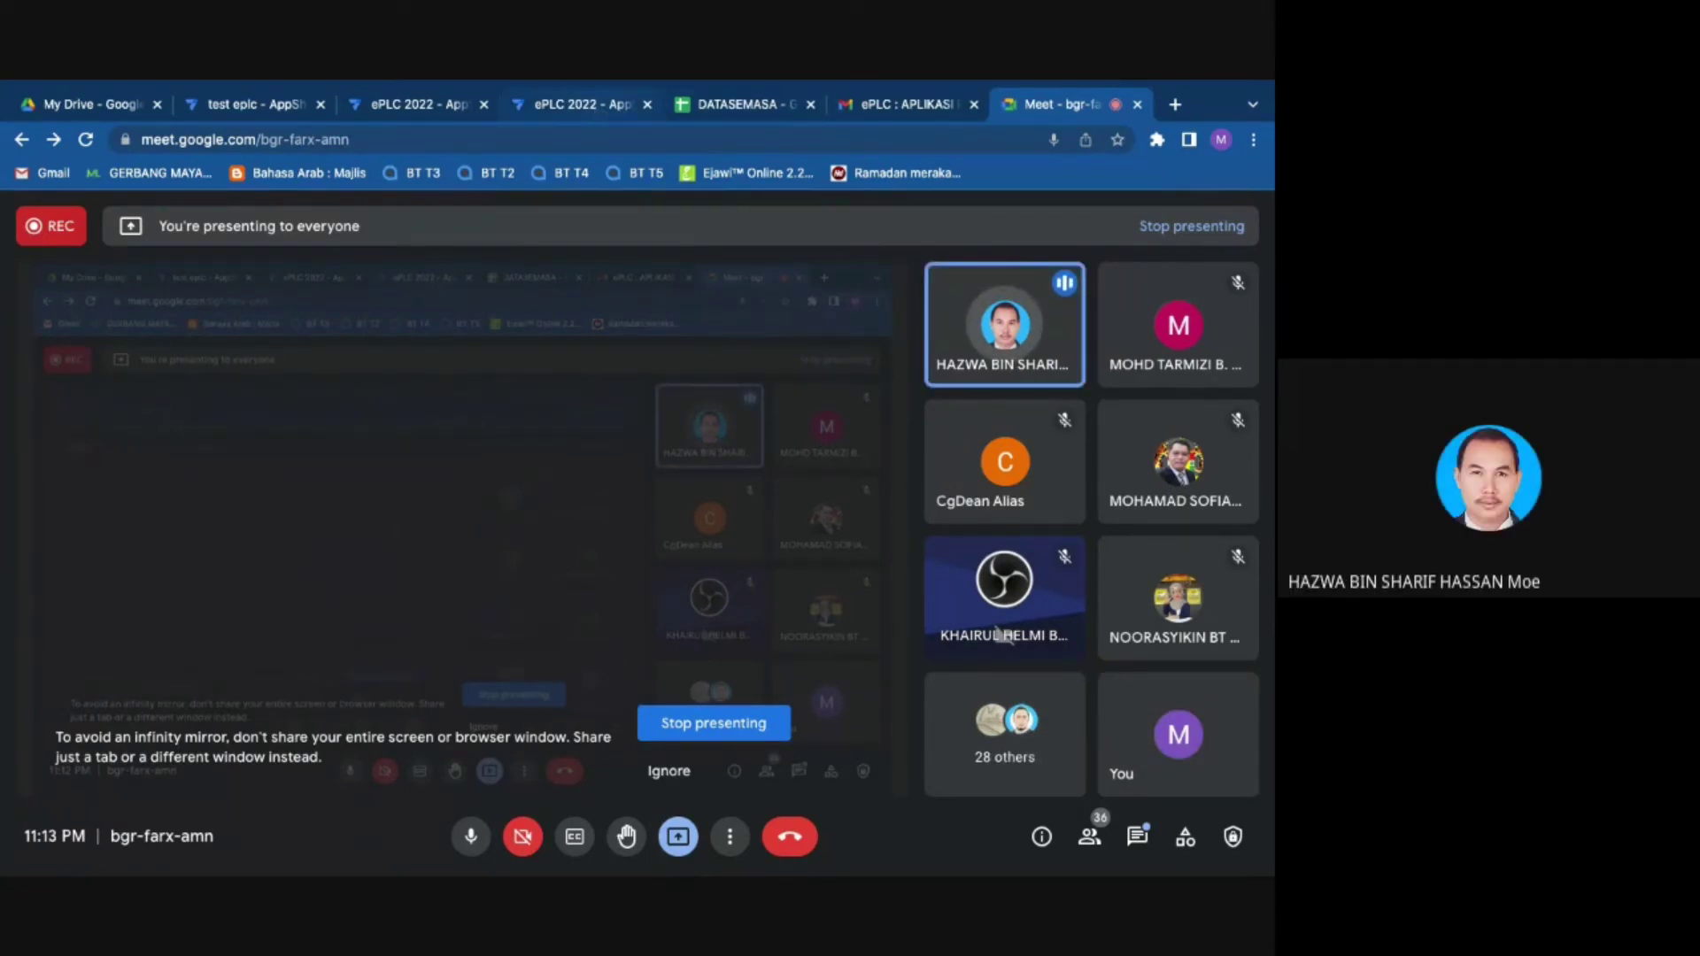
Step: Return to the Automation bots overview and scroll down to the LAPORAN PLC task settings
{"action": "left_click", "coordinate": [535, 104]}
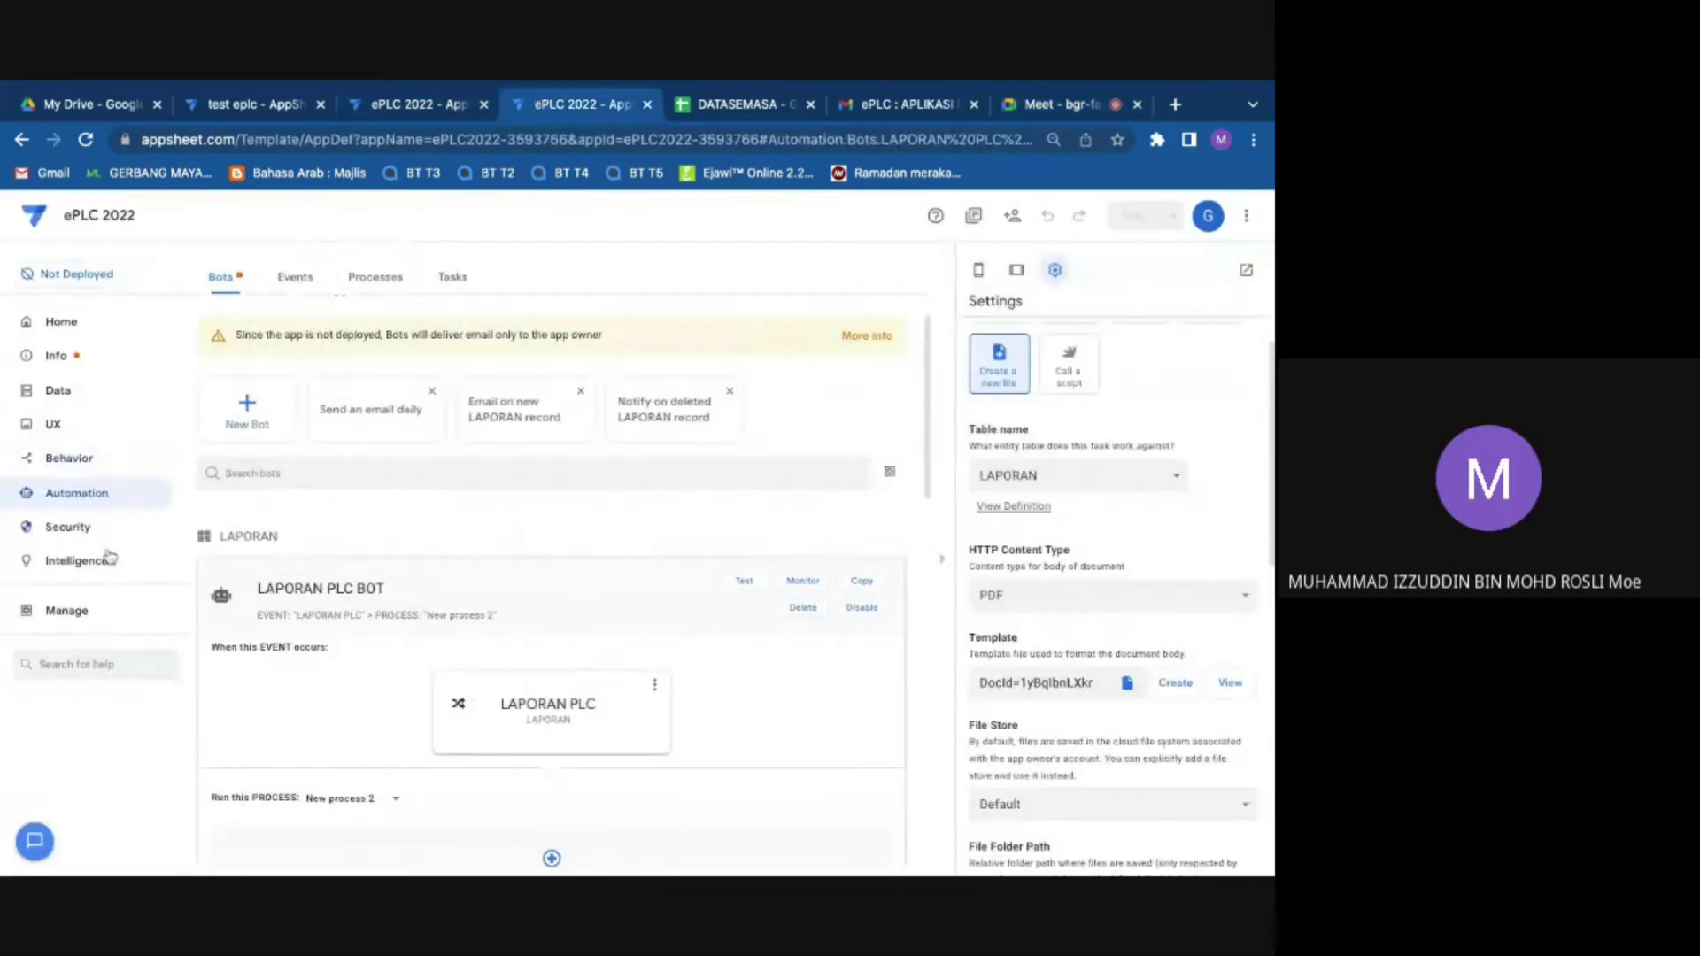
{"action": "left_click", "coordinate": [83, 493]}
{"action": "scroll", "coordinate": [1102, 646], "scroll_direction": "down", "scroll_amount": 5}
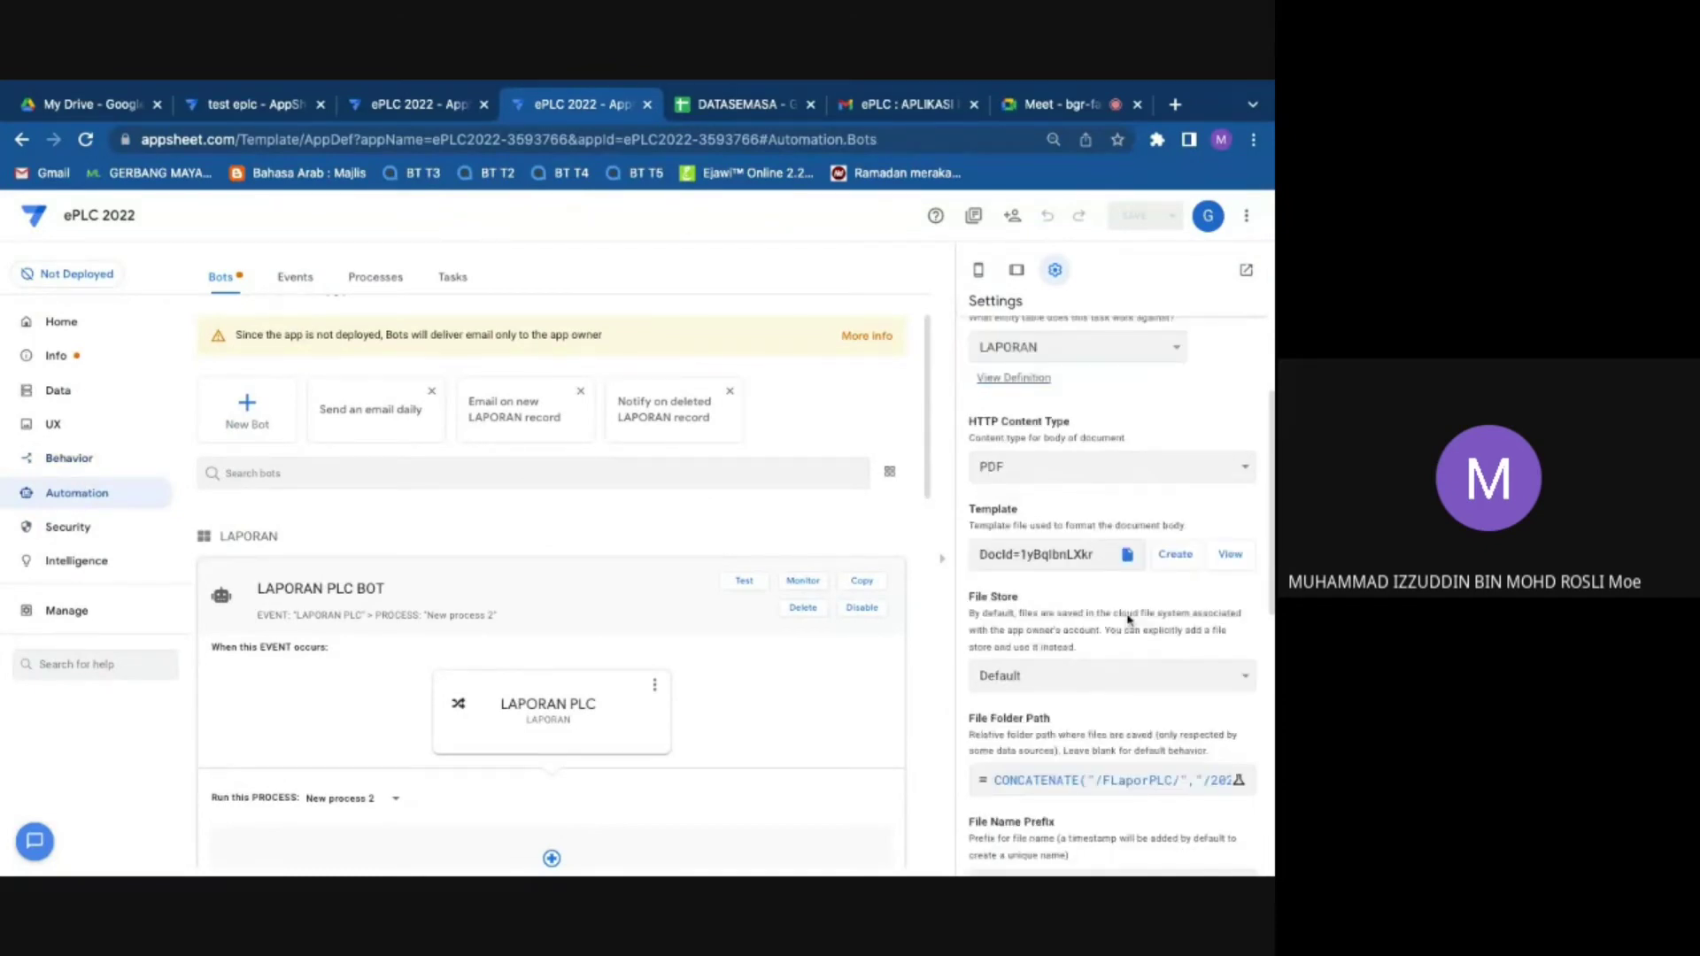
Step: Inspect the expression CONCATENATE("/FLaporPLC/","/2022/",[BIDANG],"/") in the editor, then open a new browser tab
{"action": "left_click", "coordinate": [1238, 464]}
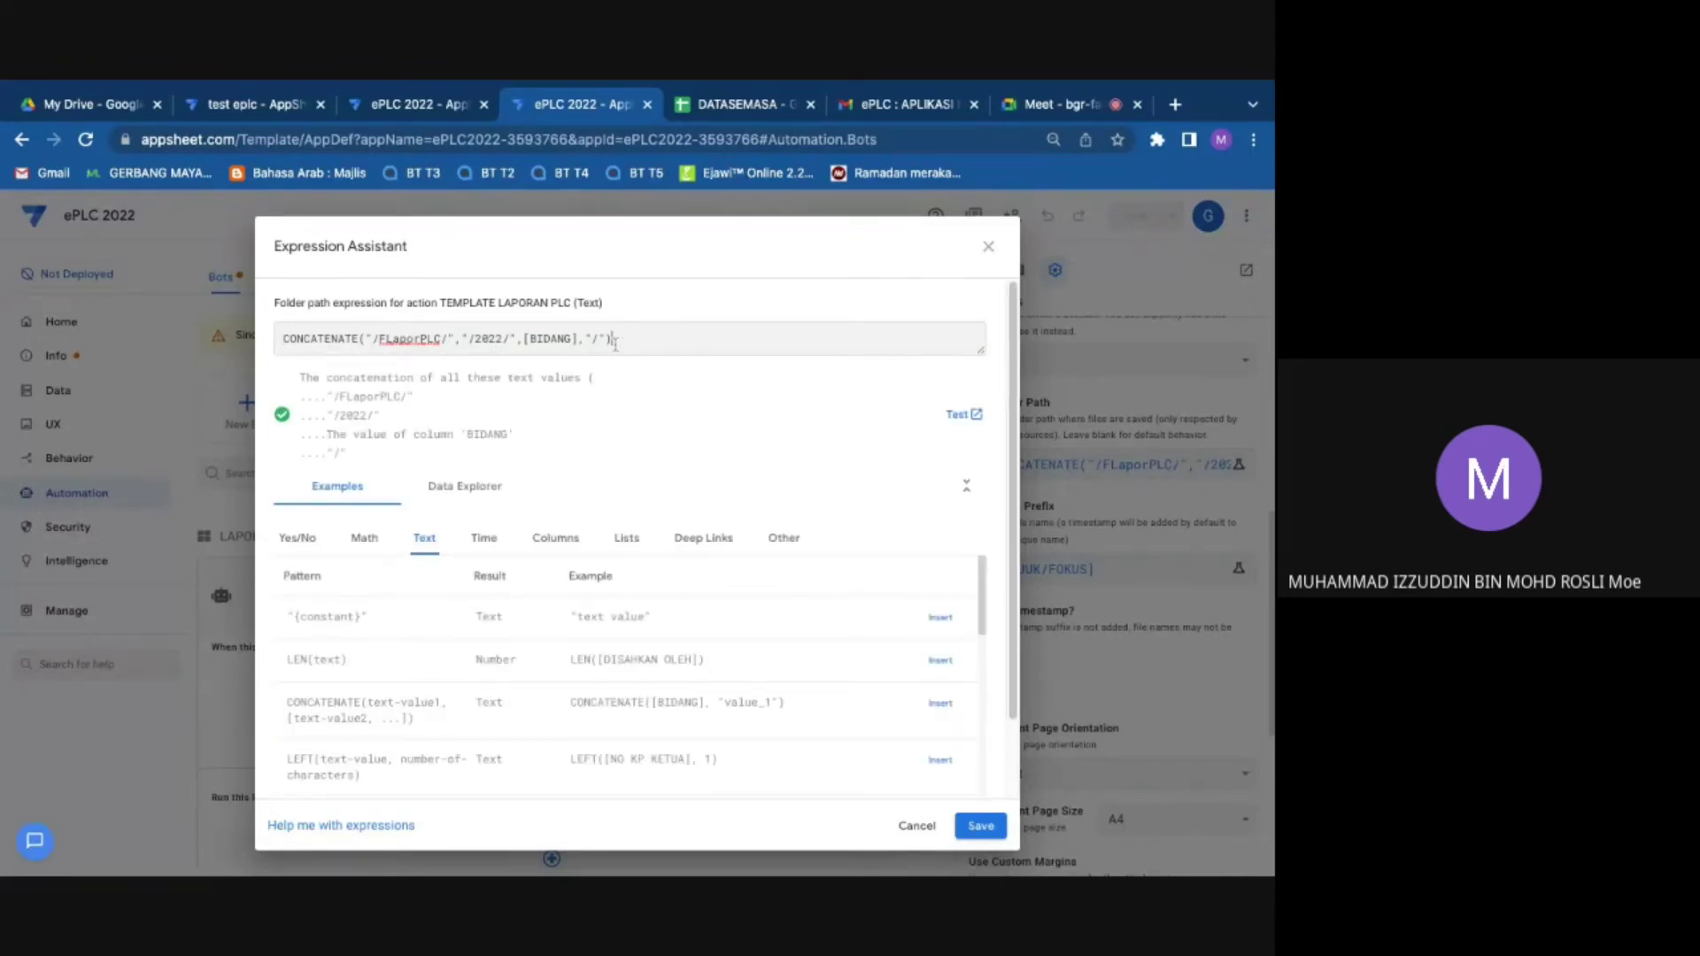
{"action": "key", "text": "shift+Left"}
{"action": "key", "text": "shift+Left"}
{"action": "key", "text": "shift+Left"}
{"action": "key", "text": "shift+Left"}
{"action": "key", "text": "shift+Left"}
{"action": "key", "text": "shift+Left"}
{"action": "key", "text": "shift+Left"}
{"action": "key", "text": "shift+Left"}
{"action": "key", "text": "shift+Left"}
{"action": "key", "text": "shift+Left"}
{"action": "key", "text": "shift+Left"}
{"action": "key", "text": "shift+Left"}
{"action": "key", "text": "shift+Left"}
{"action": "key", "text": "shift+Left"}
{"action": "key", "text": "shift+Left"}
{"action": "key", "text": "shift+Left"}
{"action": "key", "text": "shift+Left"}
{"action": "key", "text": "shift+Left"}
{"action": "key", "text": "shift+Left"}
{"action": "key", "text": "shift+Left"}
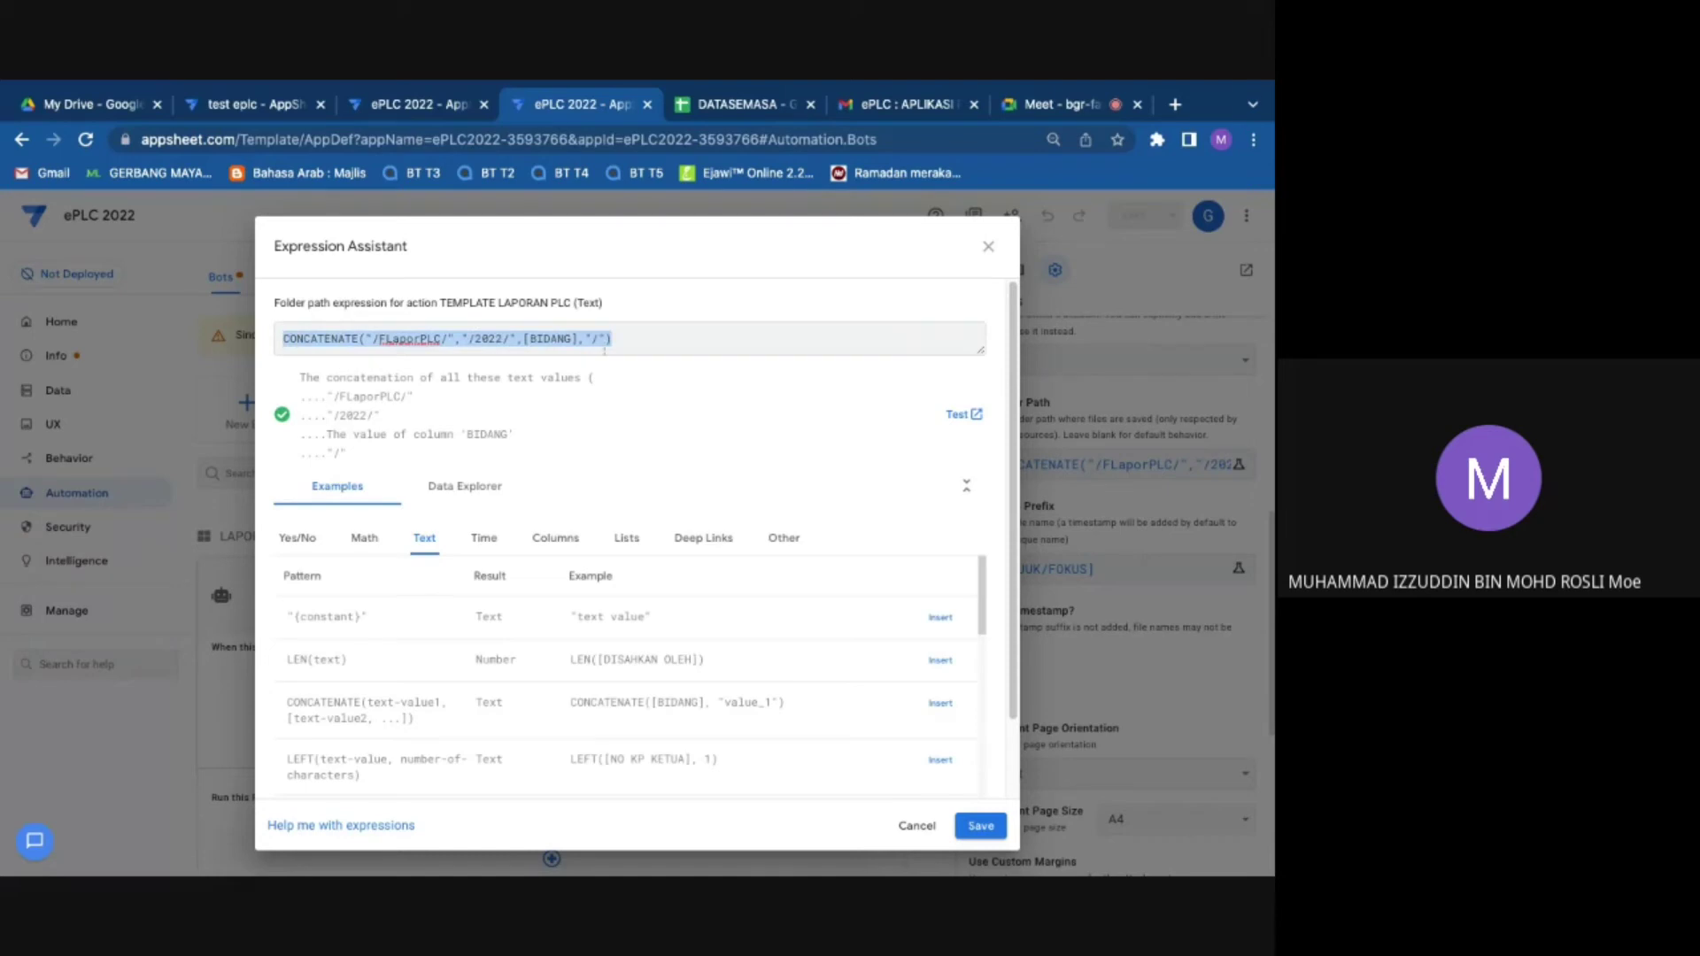
{"action": "left_click", "coordinate": [650, 338]}
{"action": "key", "text": "shift+Left"}
{"action": "key", "text": "shift+Left"}
{"action": "key", "text": "shift+Left"}
{"action": "key", "text": "shift+Left"}
{"action": "key", "text": "shift+Left"}
{"action": "key", "text": "shift+Left"}
{"action": "key", "text": "shift+Left"}
{"action": "key", "text": "shift+Left"}
{"action": "key", "text": "shift+Left"}
{"action": "key", "text": "shift+Left"}
{"action": "key", "text": "shift+Left"}
{"action": "key", "text": "shift+Left"}
{"action": "key", "text": "shift+Left"}
{"action": "key", "text": "shift+Left"}
{"action": "key", "text": "shift+Left"}
{"action": "key", "text": "shift+Left"}
{"action": "key", "text": "shift+Left"}
{"action": "key", "text": "shift+Left"}
{"action": "key", "text": "shift+Left"}
{"action": "key", "text": "shift+Left"}
{"action": "left_click", "coordinate": [645, 328]}
{"action": "left_click", "coordinate": [1175, 104]}
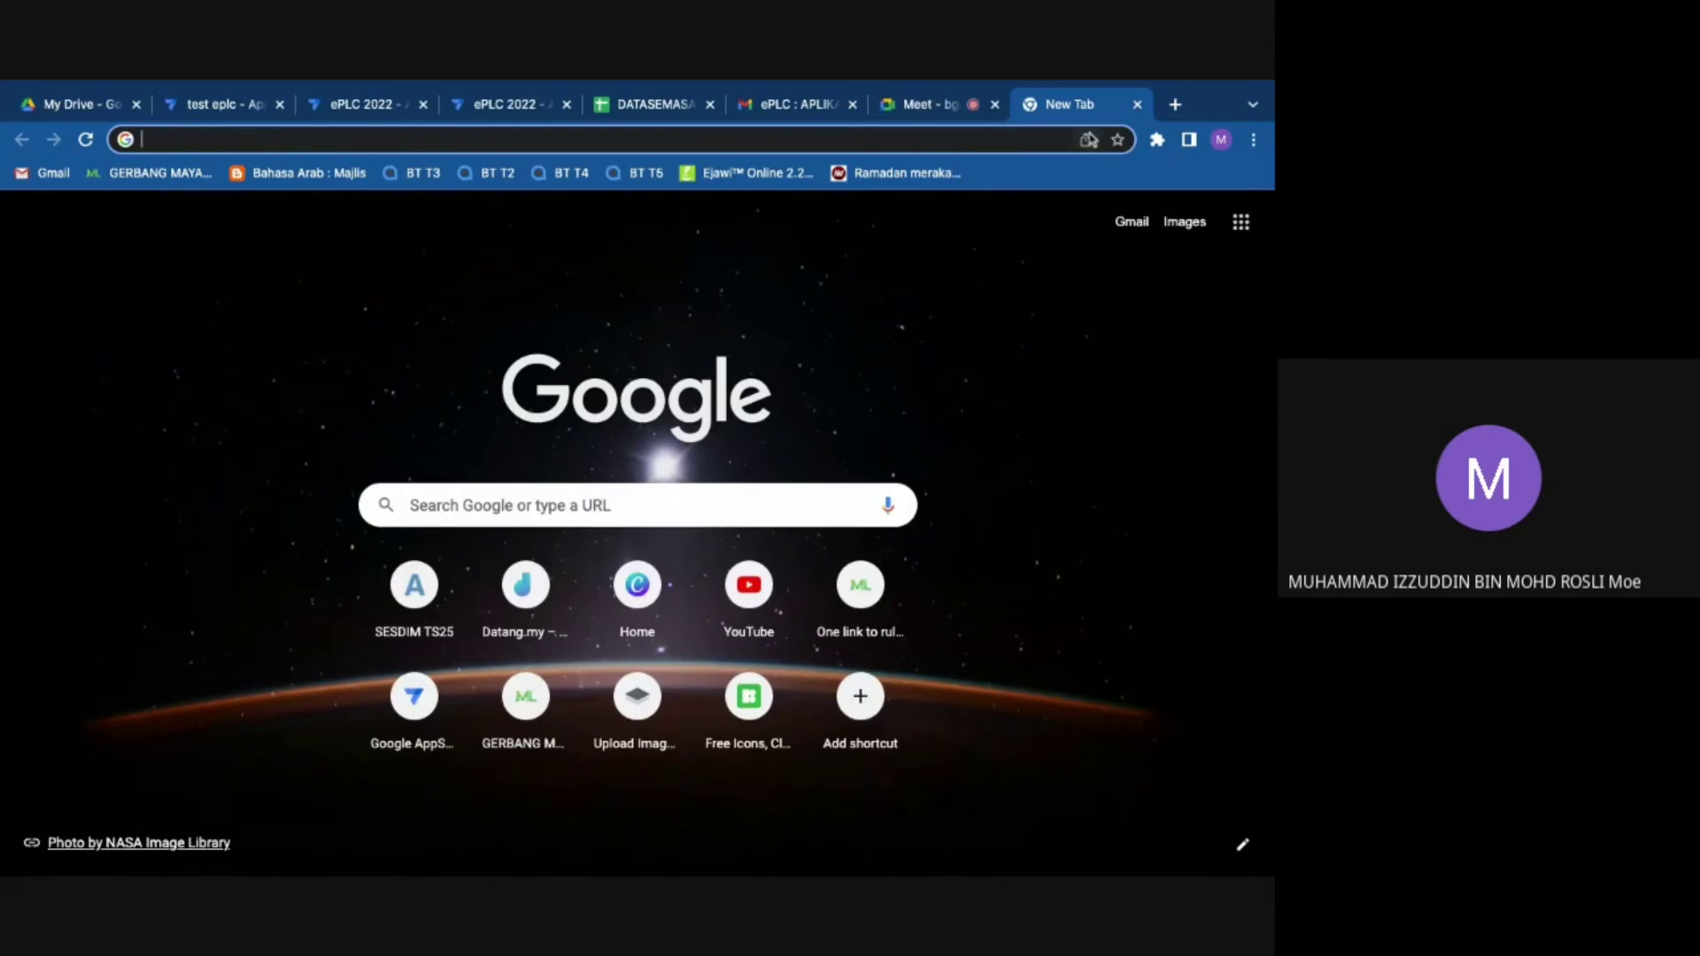
Step: Open Google Drive and navigate into the appsheet > data folder
{"action": "left_click", "coordinate": [1239, 223]}
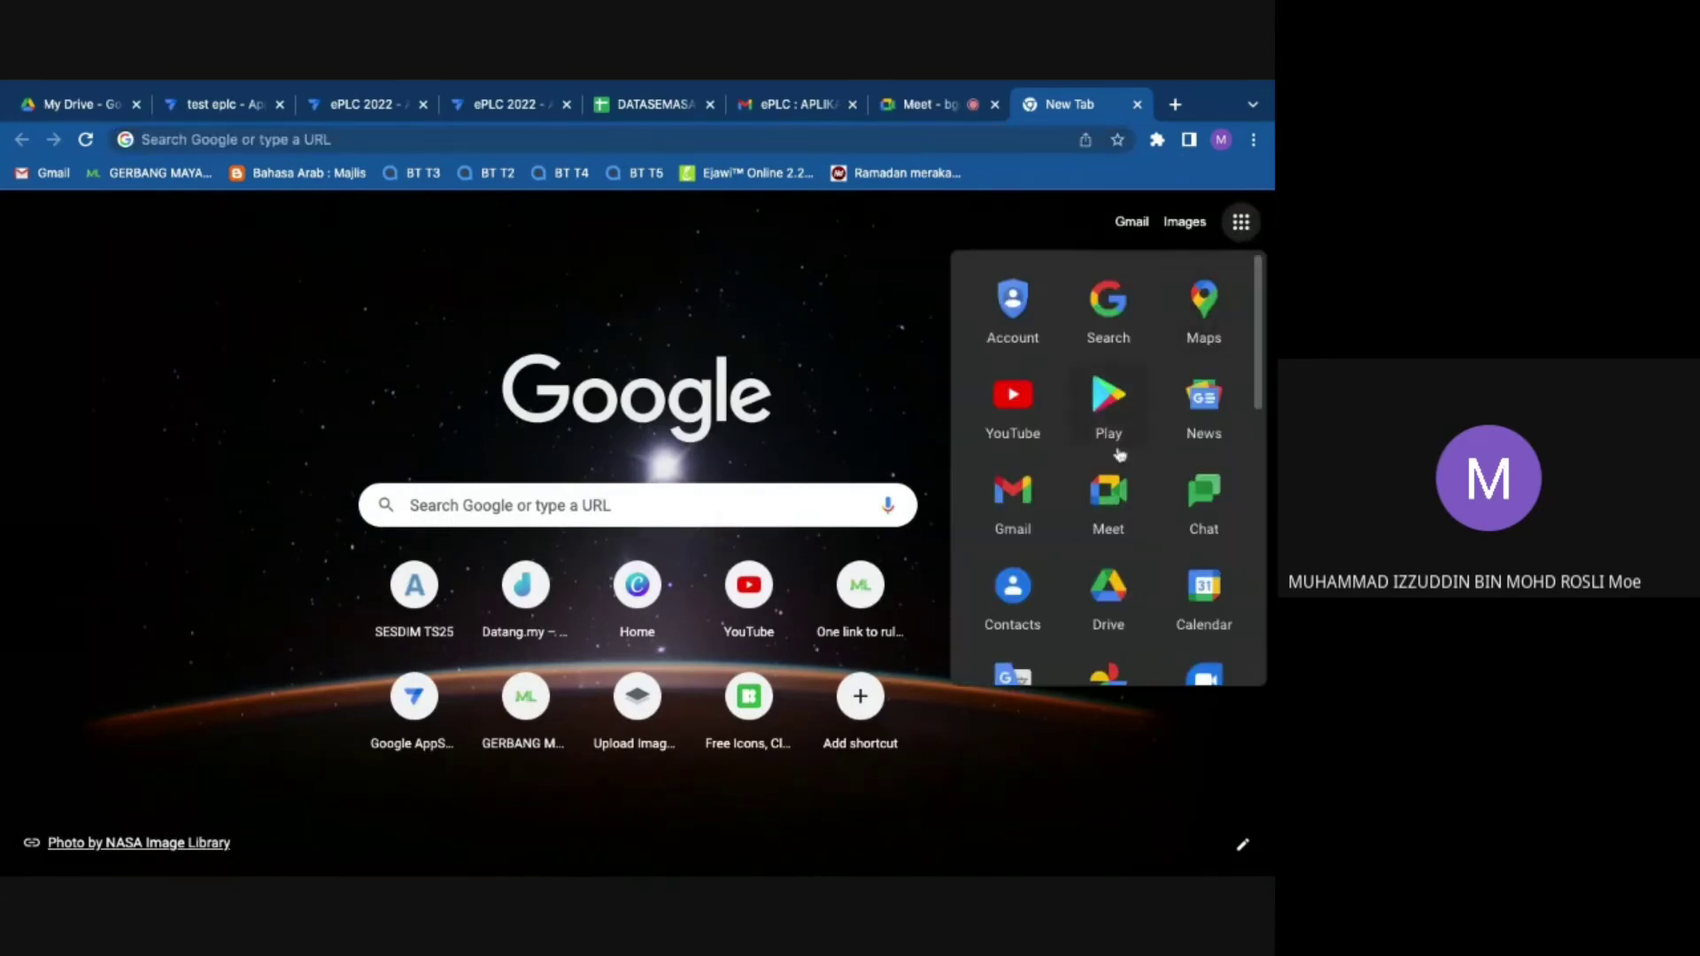
{"action": "left_click", "coordinate": [1136, 589]}
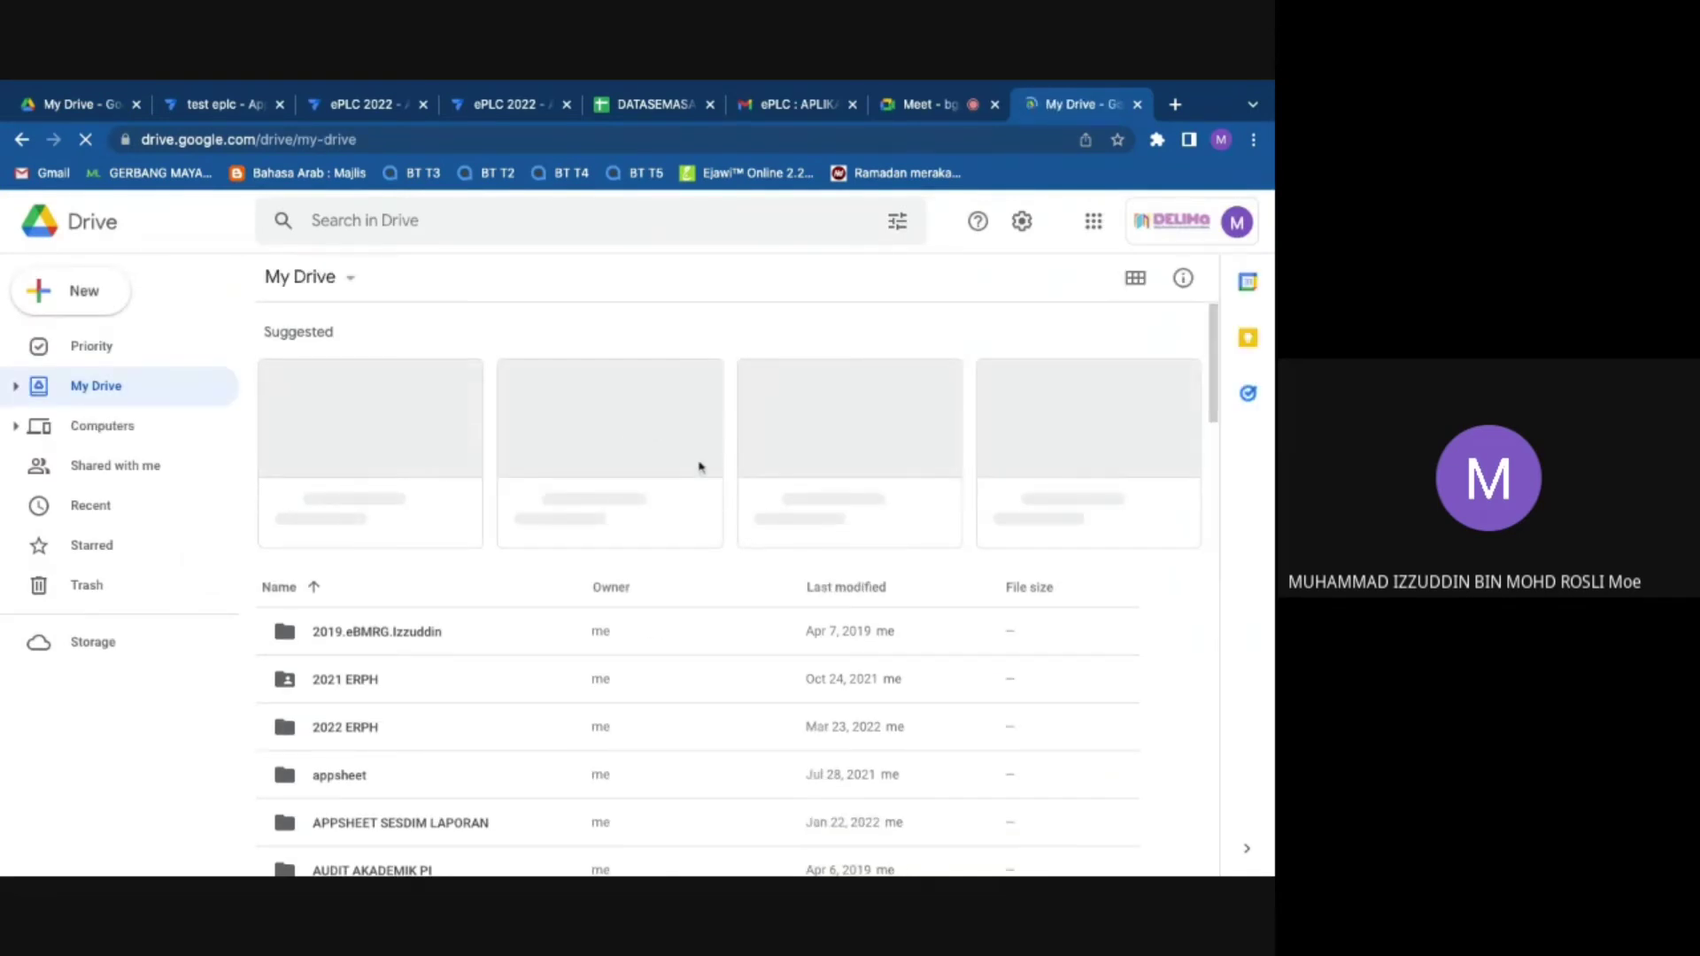
{"action": "scroll", "coordinate": [512, 608], "scroll_direction": "down", "scroll_amount": 1}
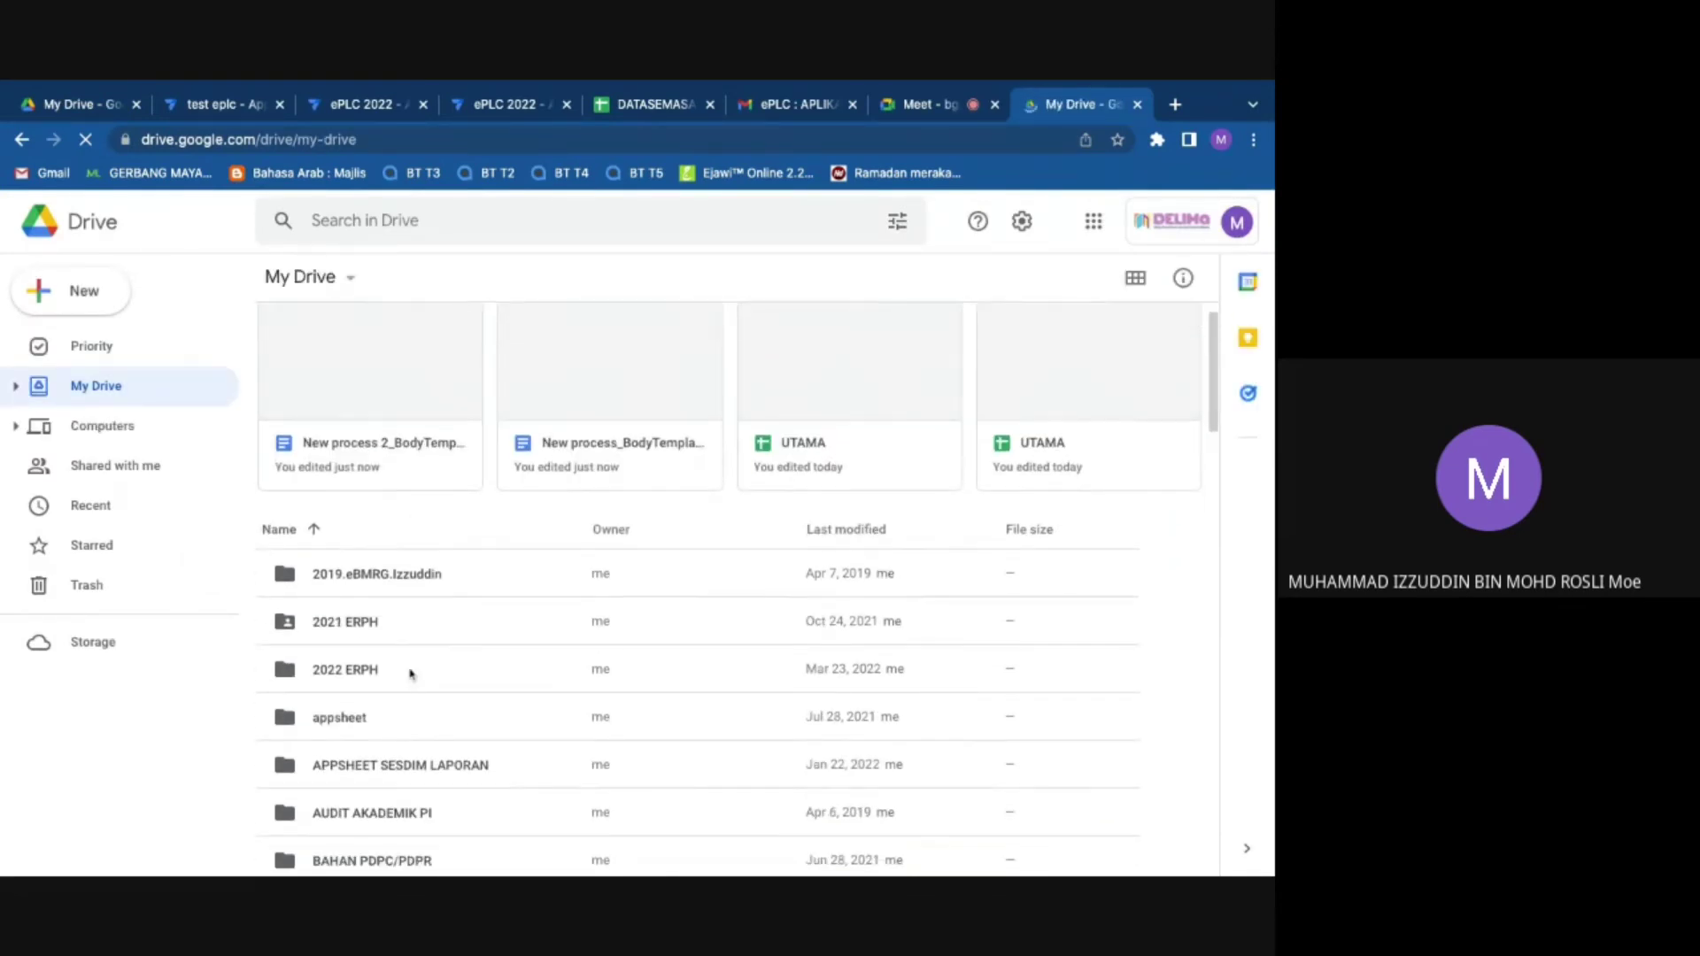
{"action": "double_click", "coordinate": [402, 720]}
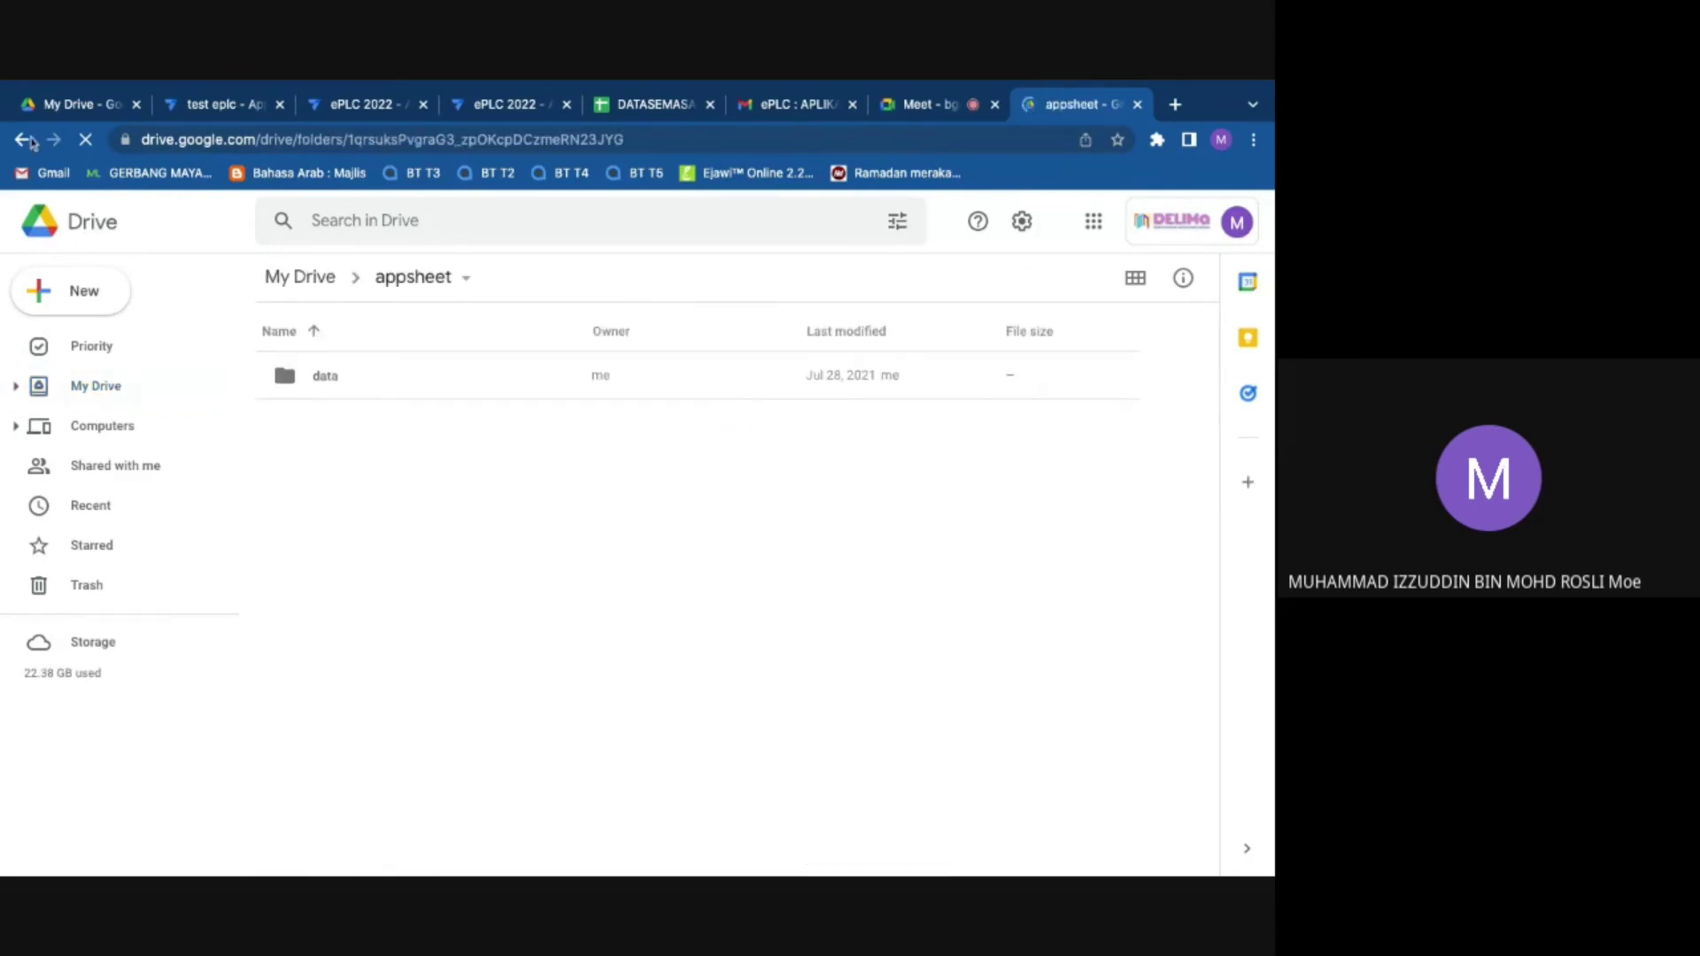
{"action": "left_click", "coordinate": [87, 239]}
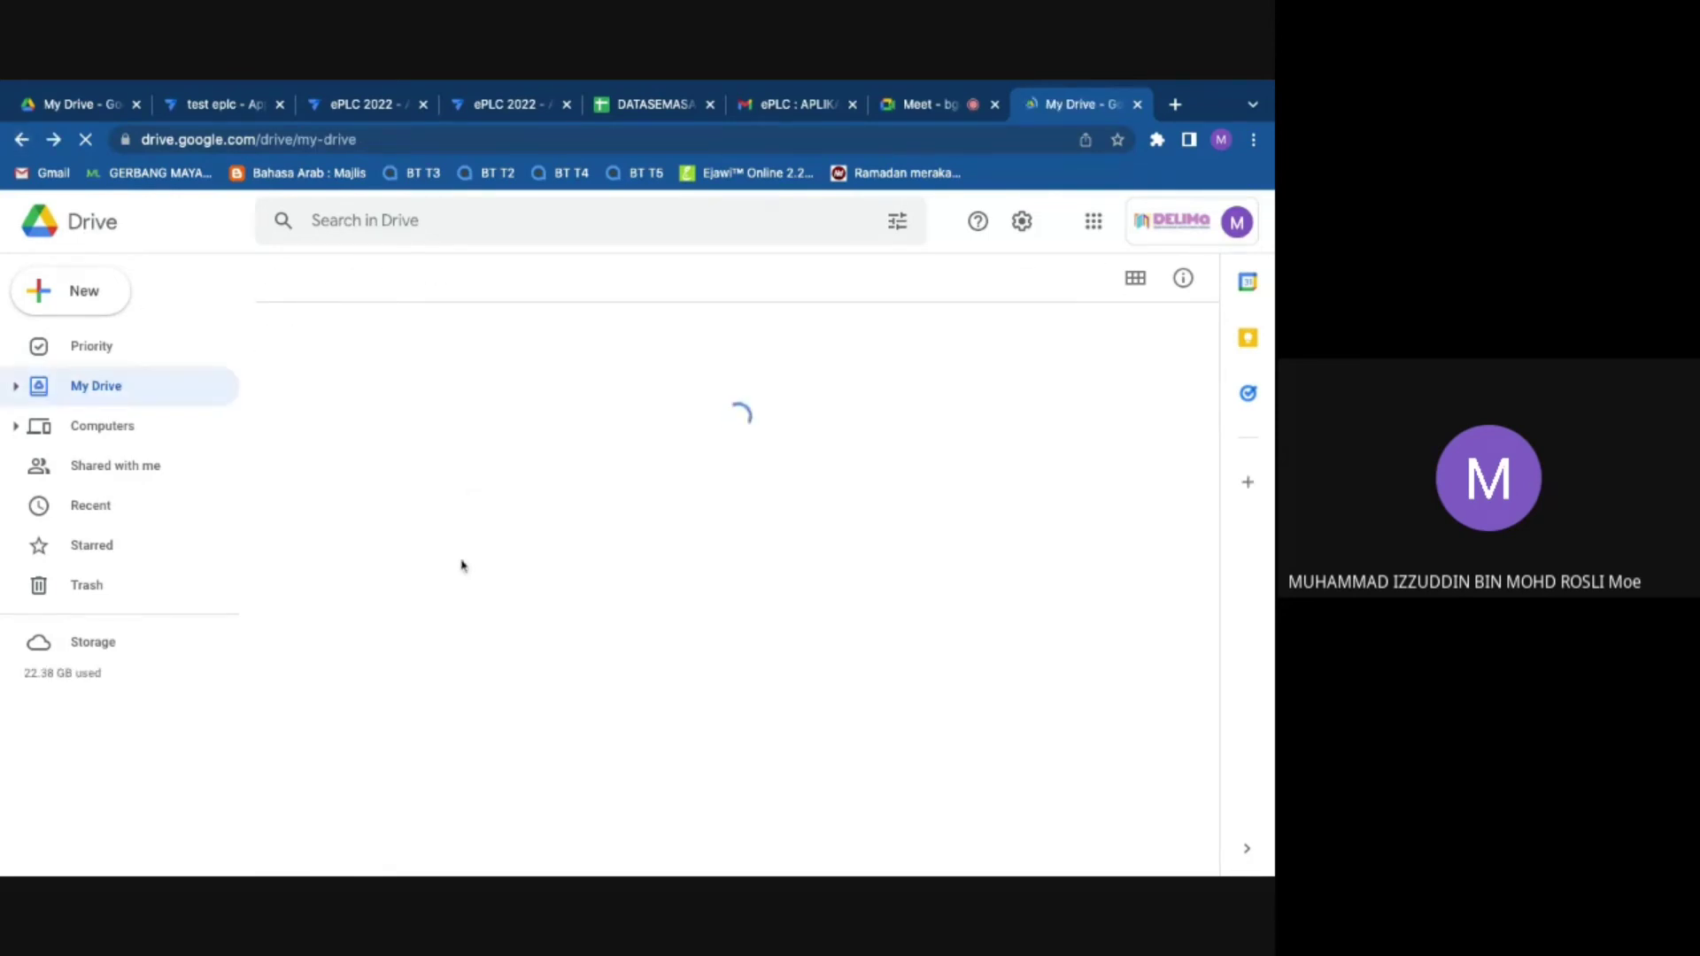
{"action": "scroll", "coordinate": [562, 549], "scroll_direction": "down", "scroll_amount": 2}
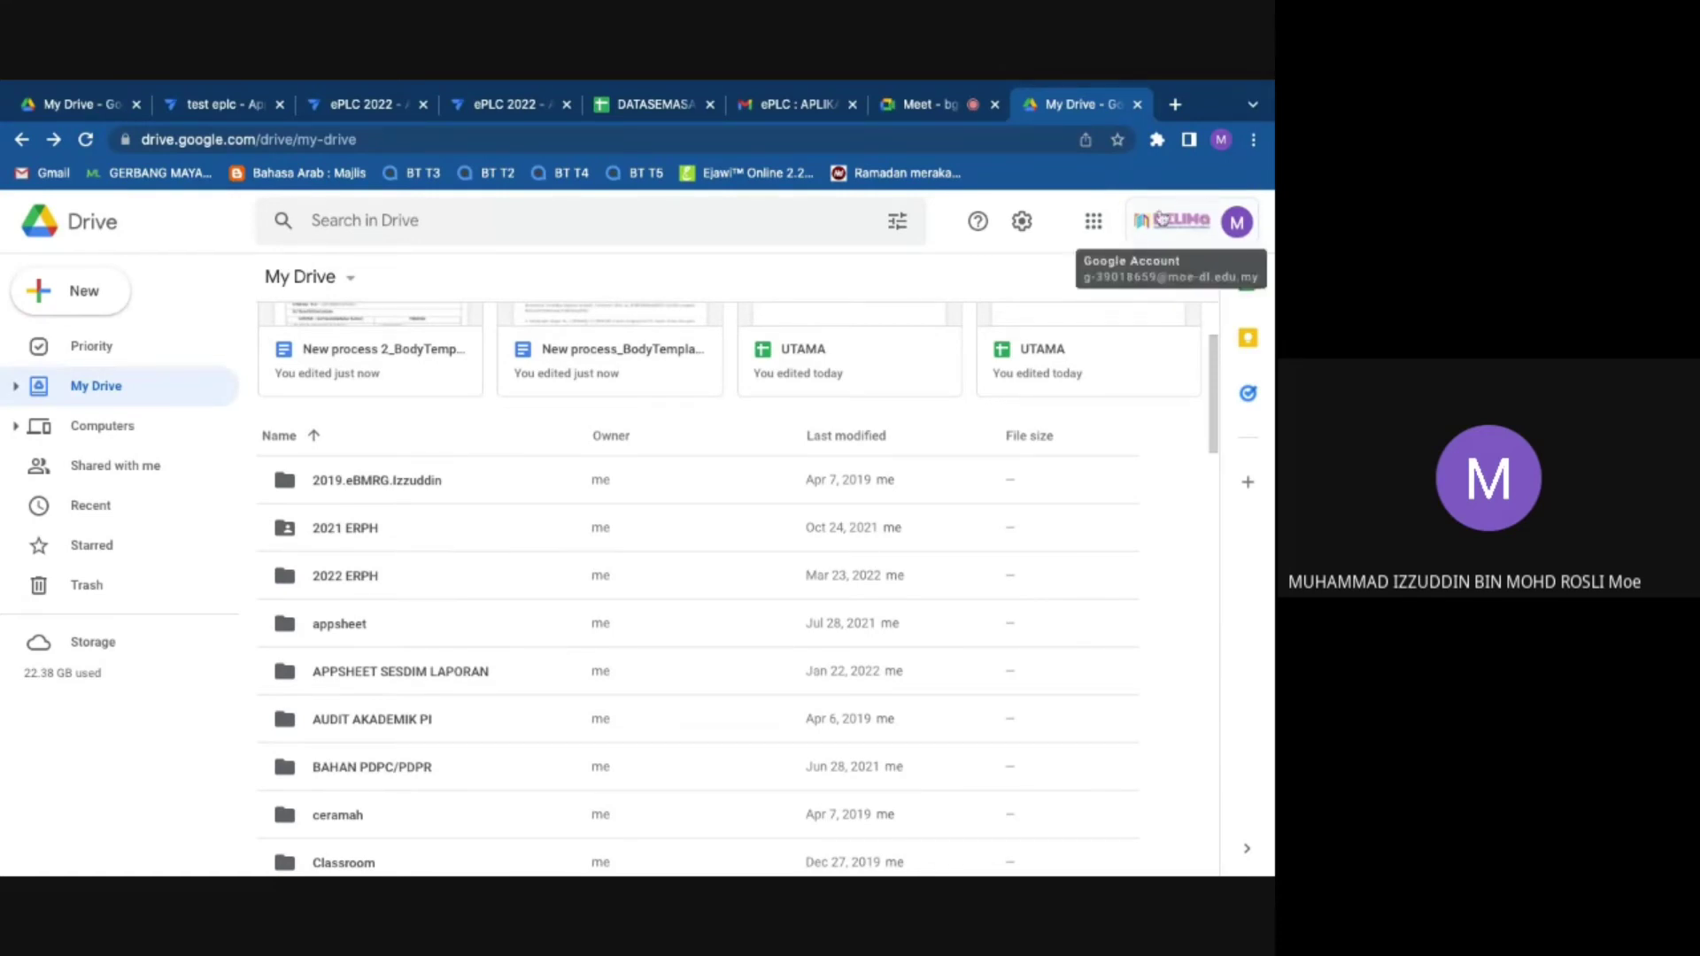
{"action": "left_click", "coordinate": [366, 629]}
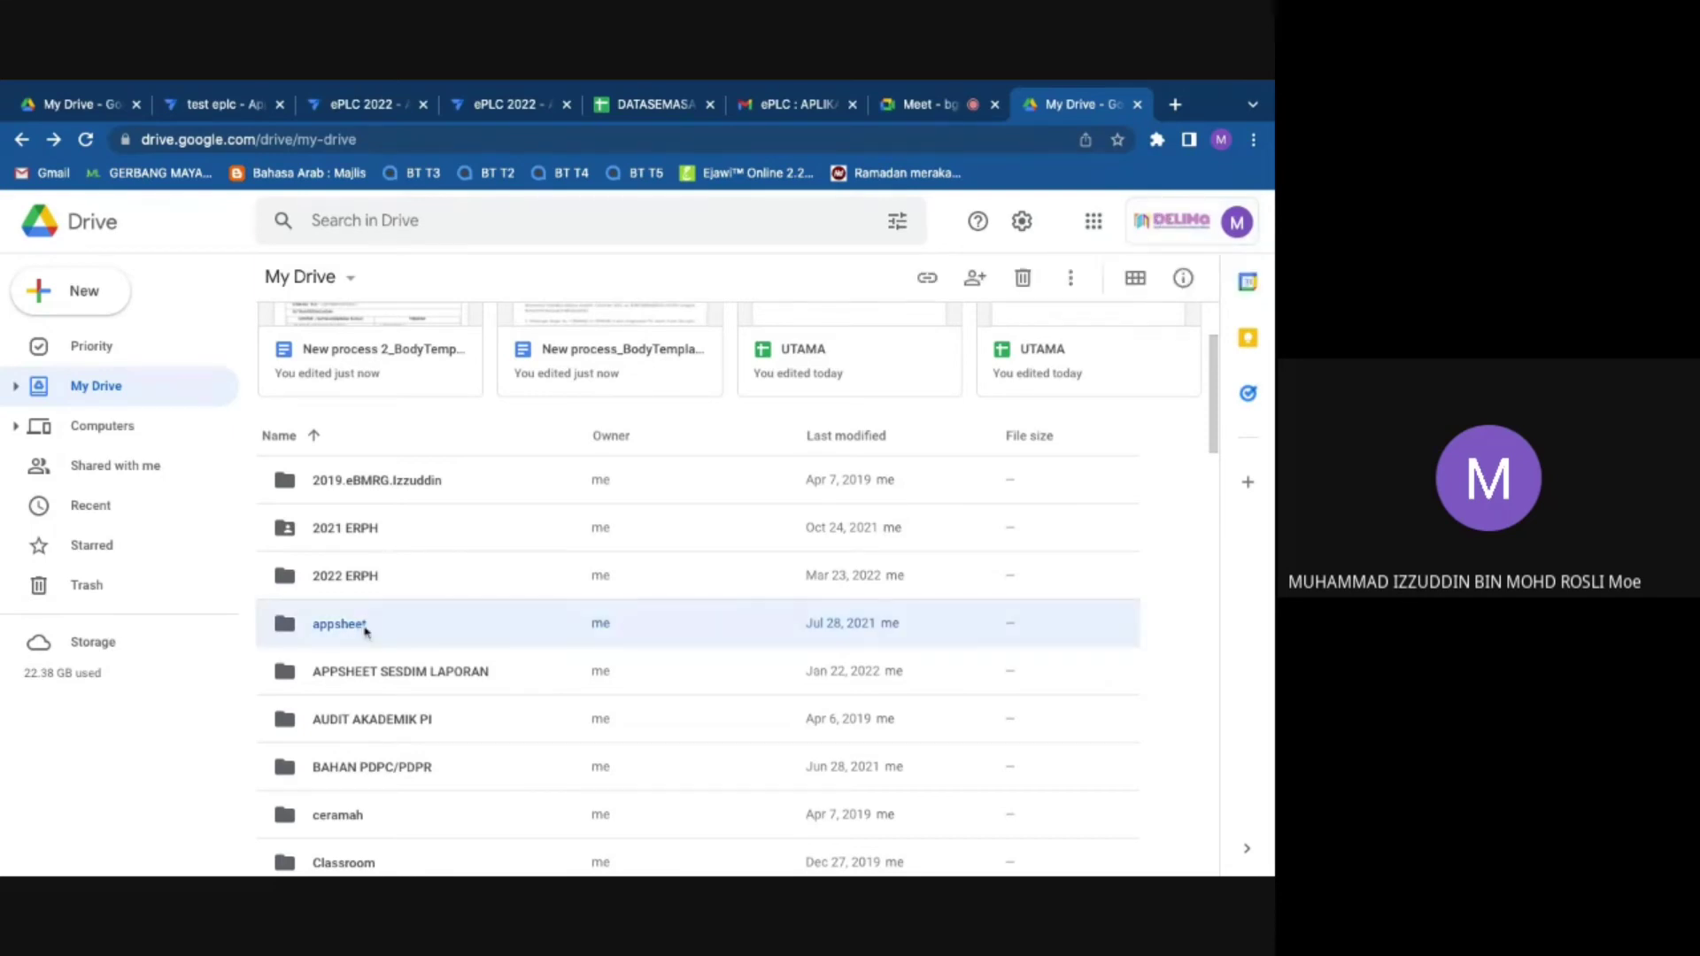
{"action": "double_click", "coordinate": [410, 637]}
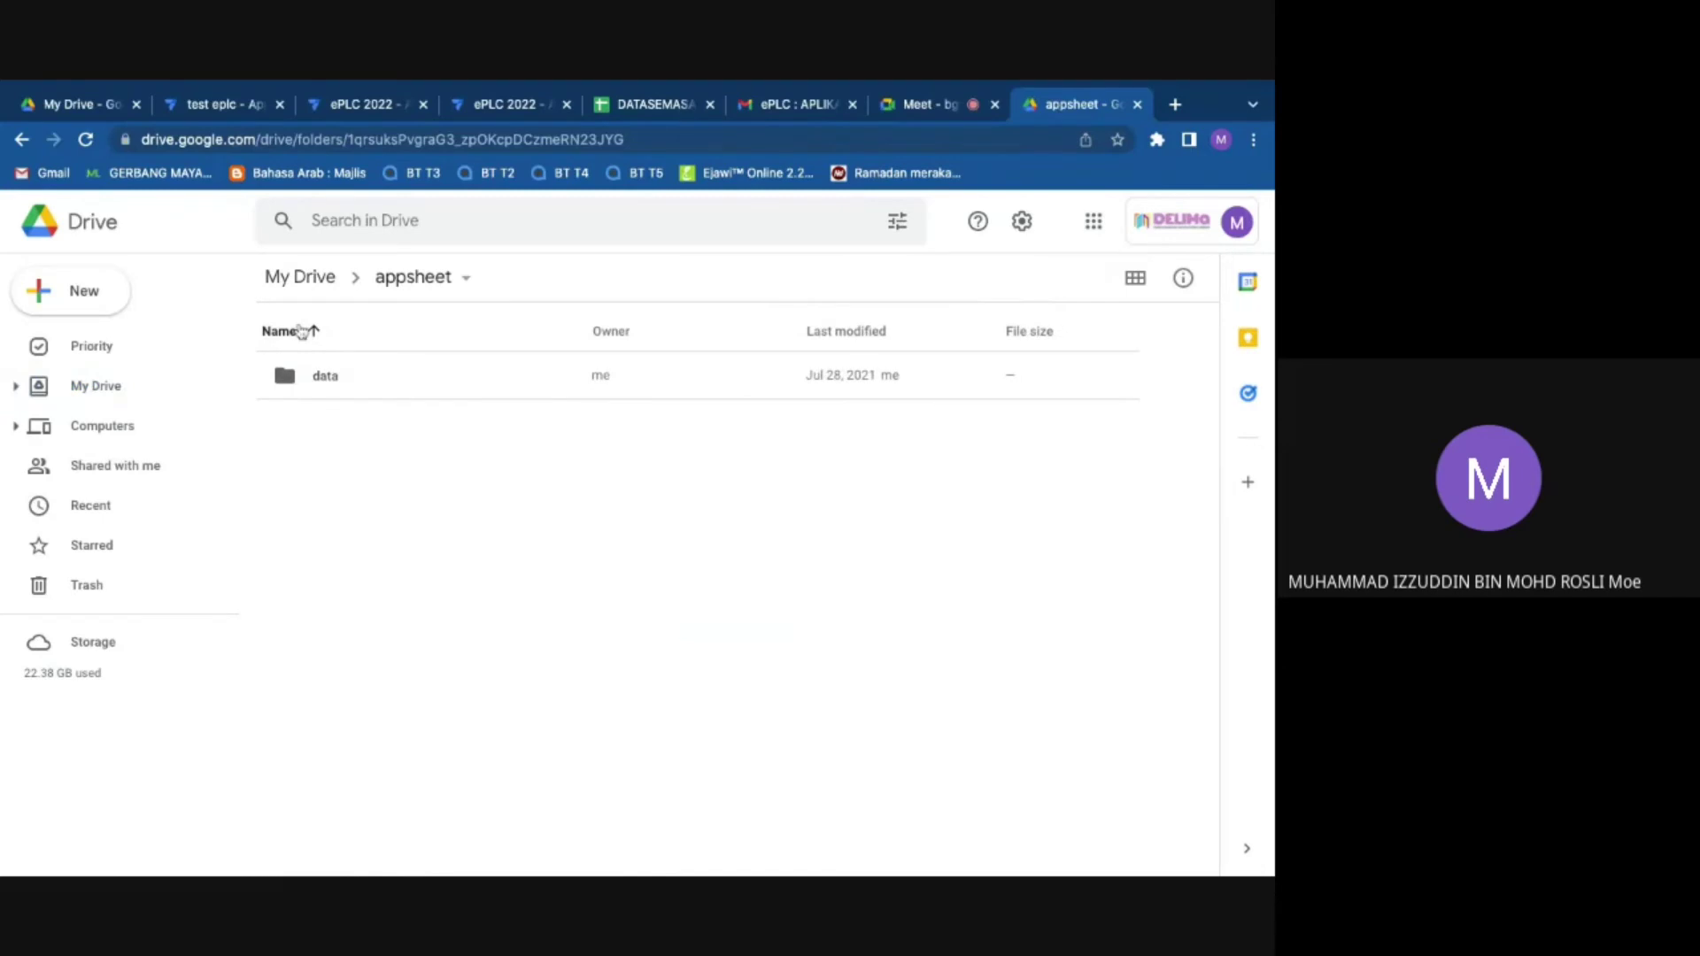
{"action": "double_click", "coordinate": [369, 381]}
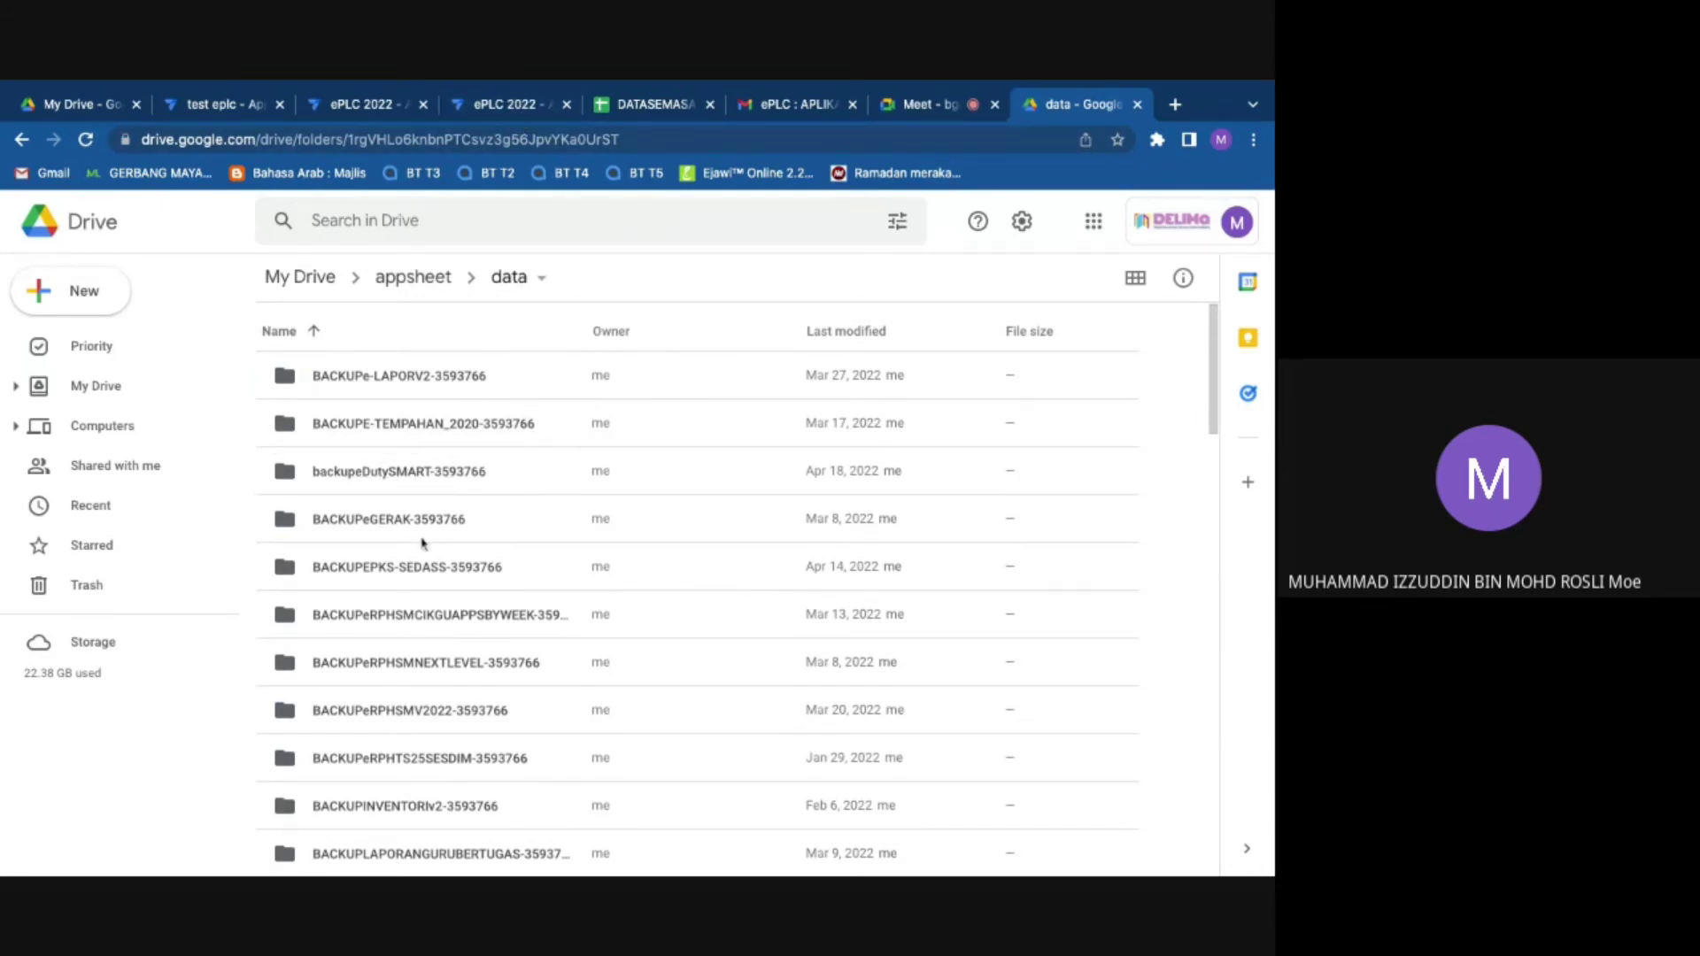
{"action": "scroll", "coordinate": [423, 546], "scroll_direction": "down", "scroll_amount": 5}
{"action": "scroll", "coordinate": [423, 545], "scroll_direction": "down", "scroll_amount": 3}
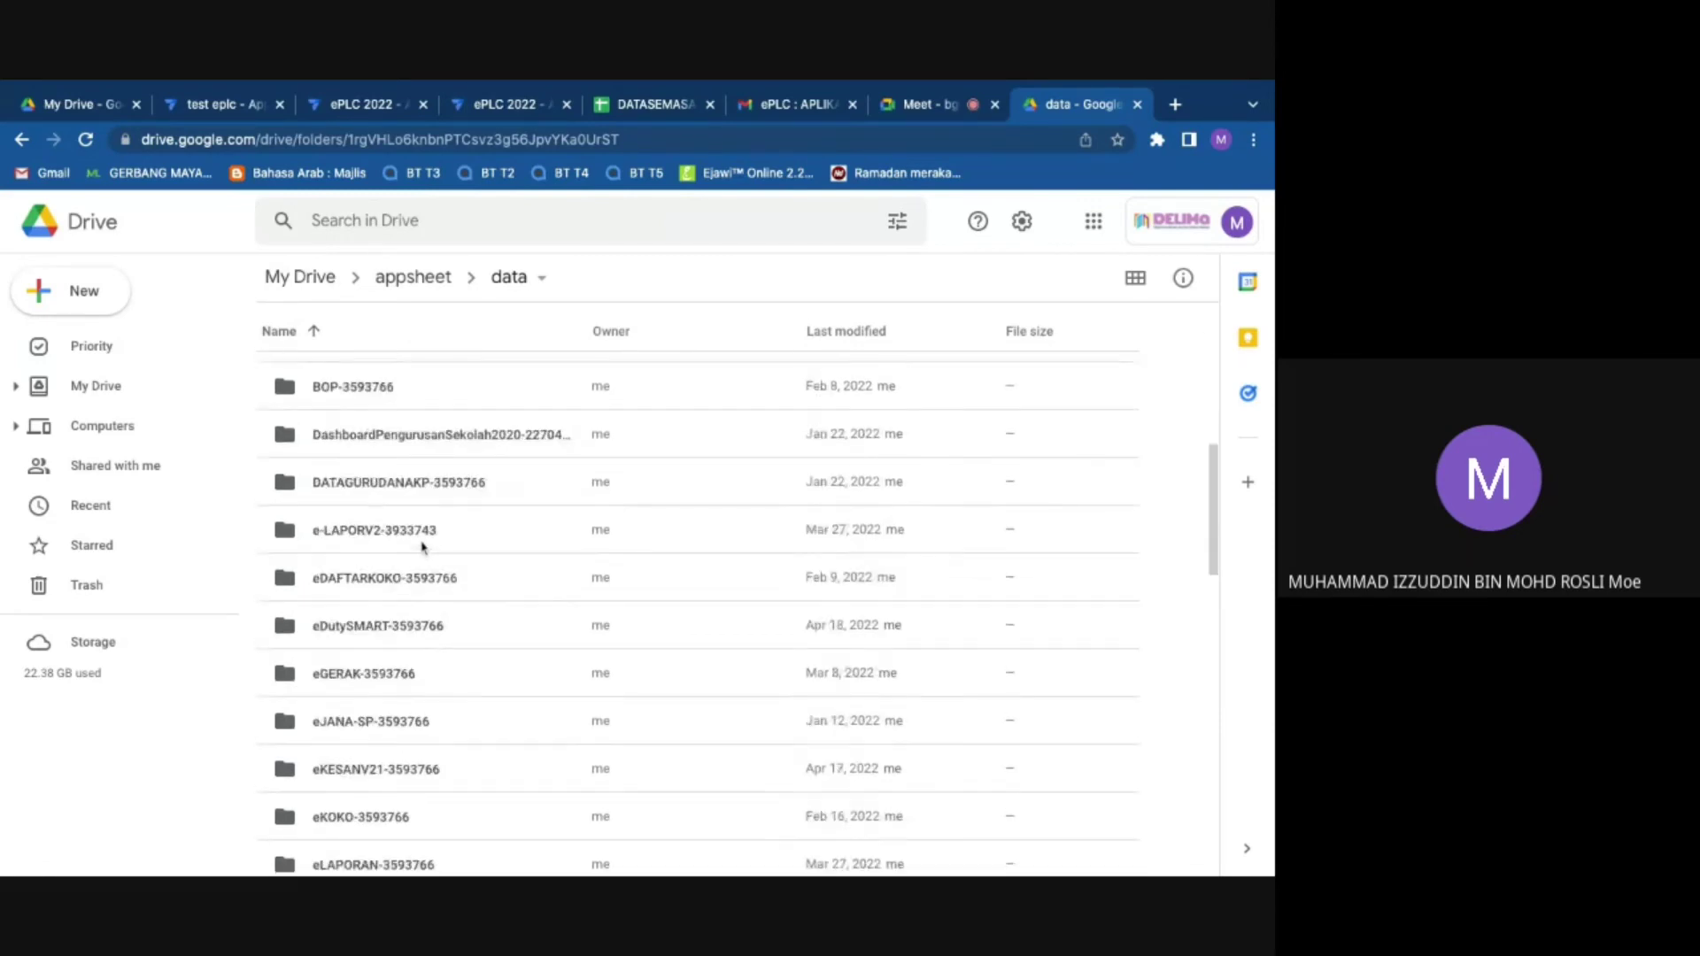
{"action": "left_click", "coordinate": [436, 235]}
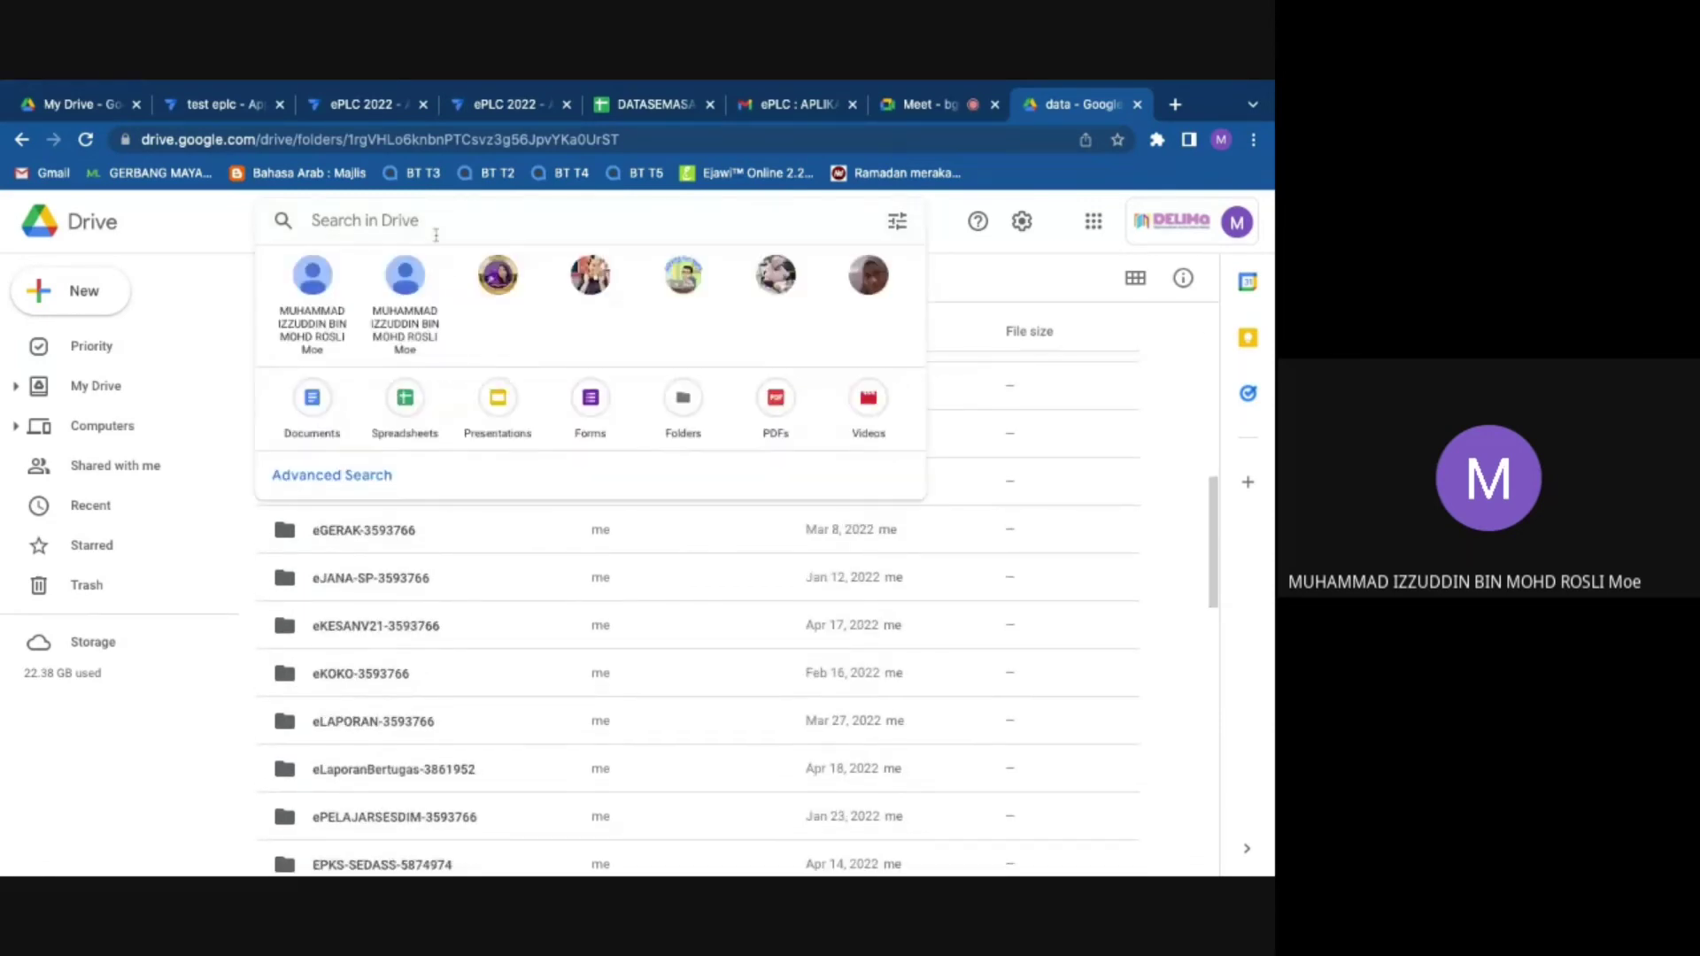
{"action": "type", "text": "2022"}
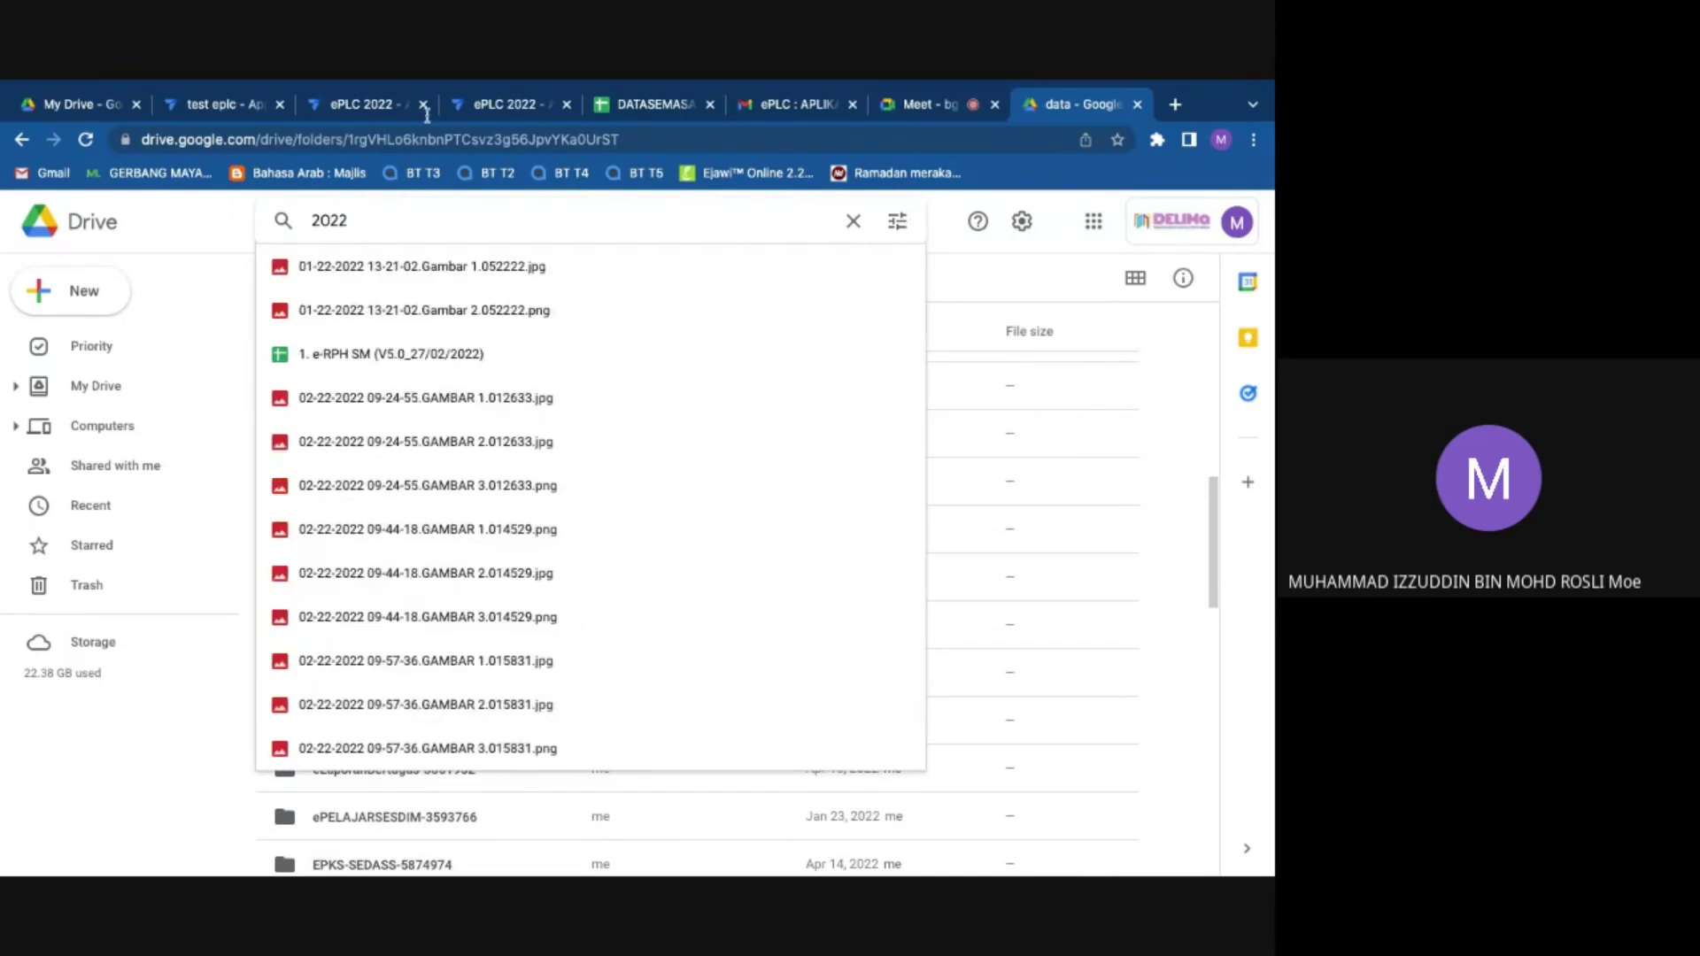
{"action": "scroll", "coordinate": [1133, 407], "scroll_direction": "up", "scroll_amount": 3}
{"action": "left_click", "coordinate": [1146, 399]}
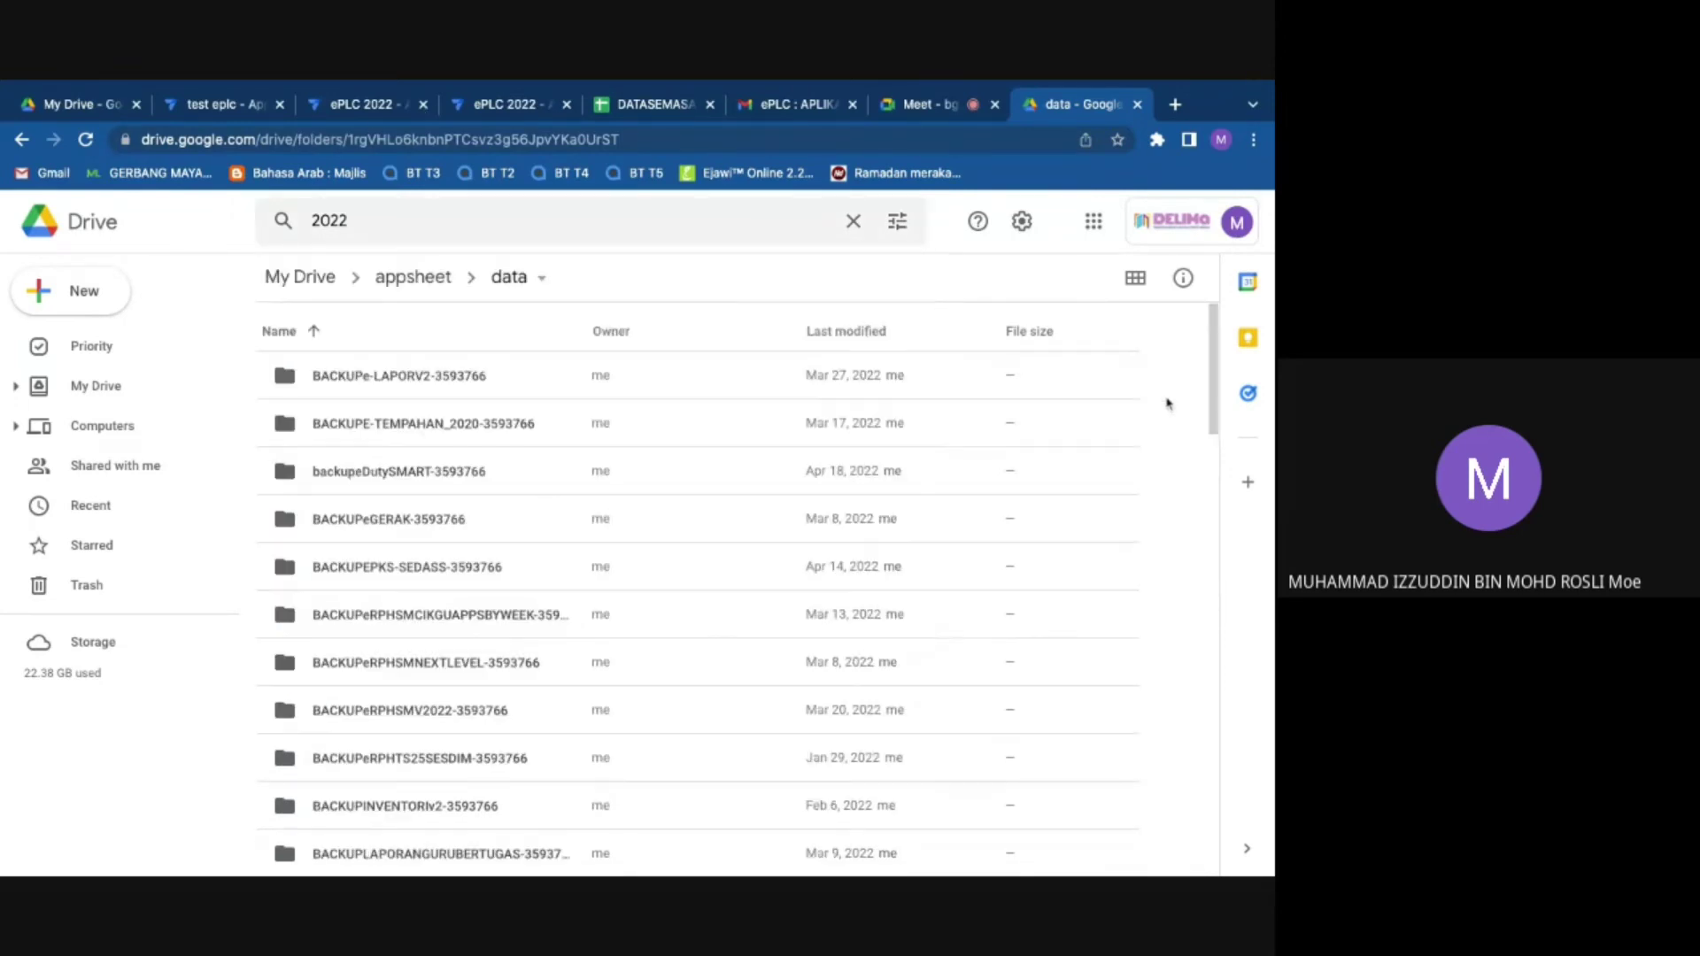
{"action": "scroll", "coordinate": [416, 690], "scroll_direction": "down", "scroll_amount": 6}
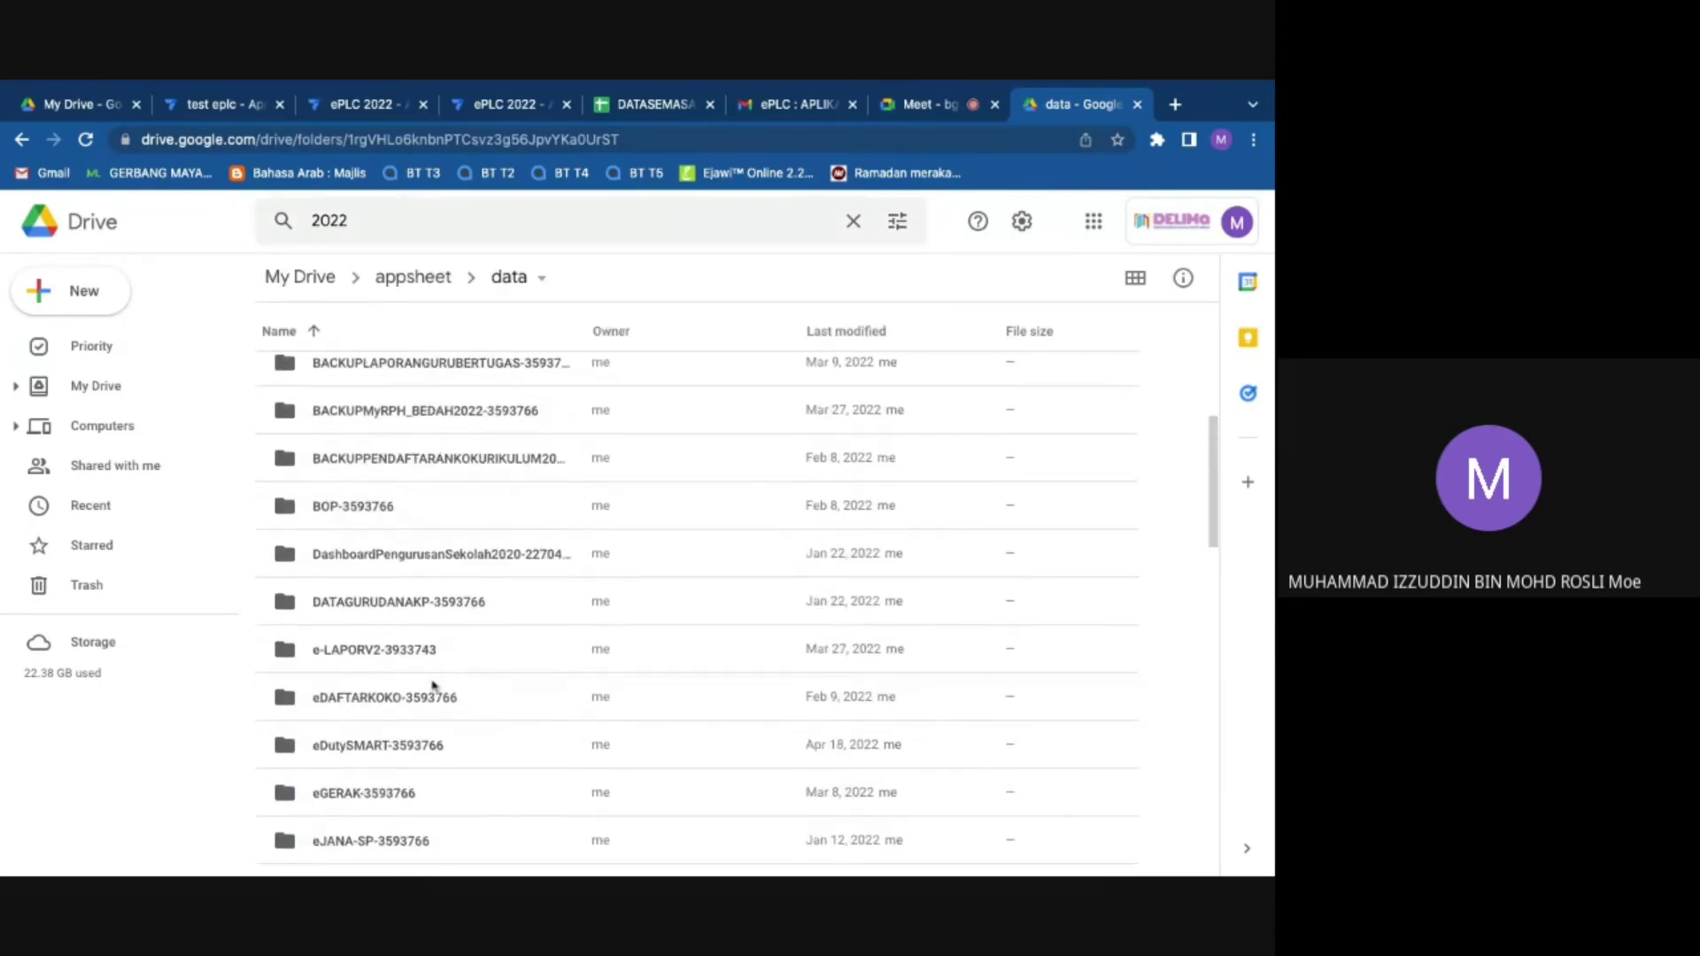
{"action": "scroll", "coordinate": [433, 685], "scroll_direction": "down", "scroll_amount": 5}
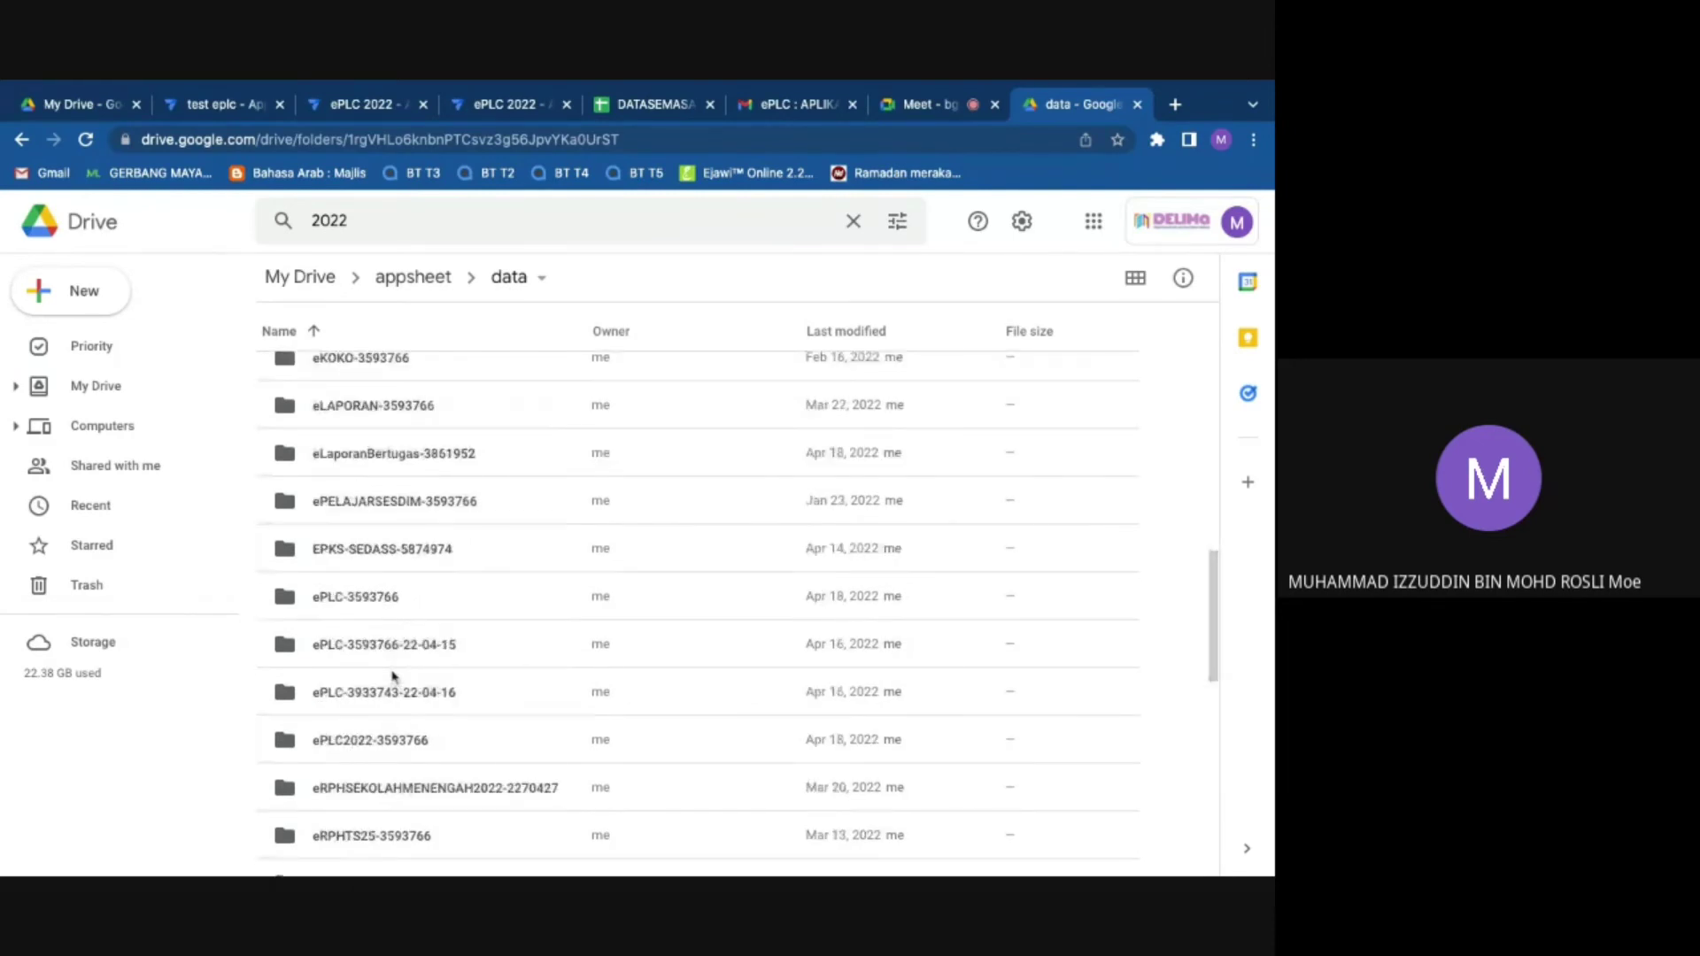
{"action": "scroll", "coordinate": [394, 675], "scroll_direction": "down", "scroll_amount": 1}
{"action": "left_click", "coordinate": [349, 659]}
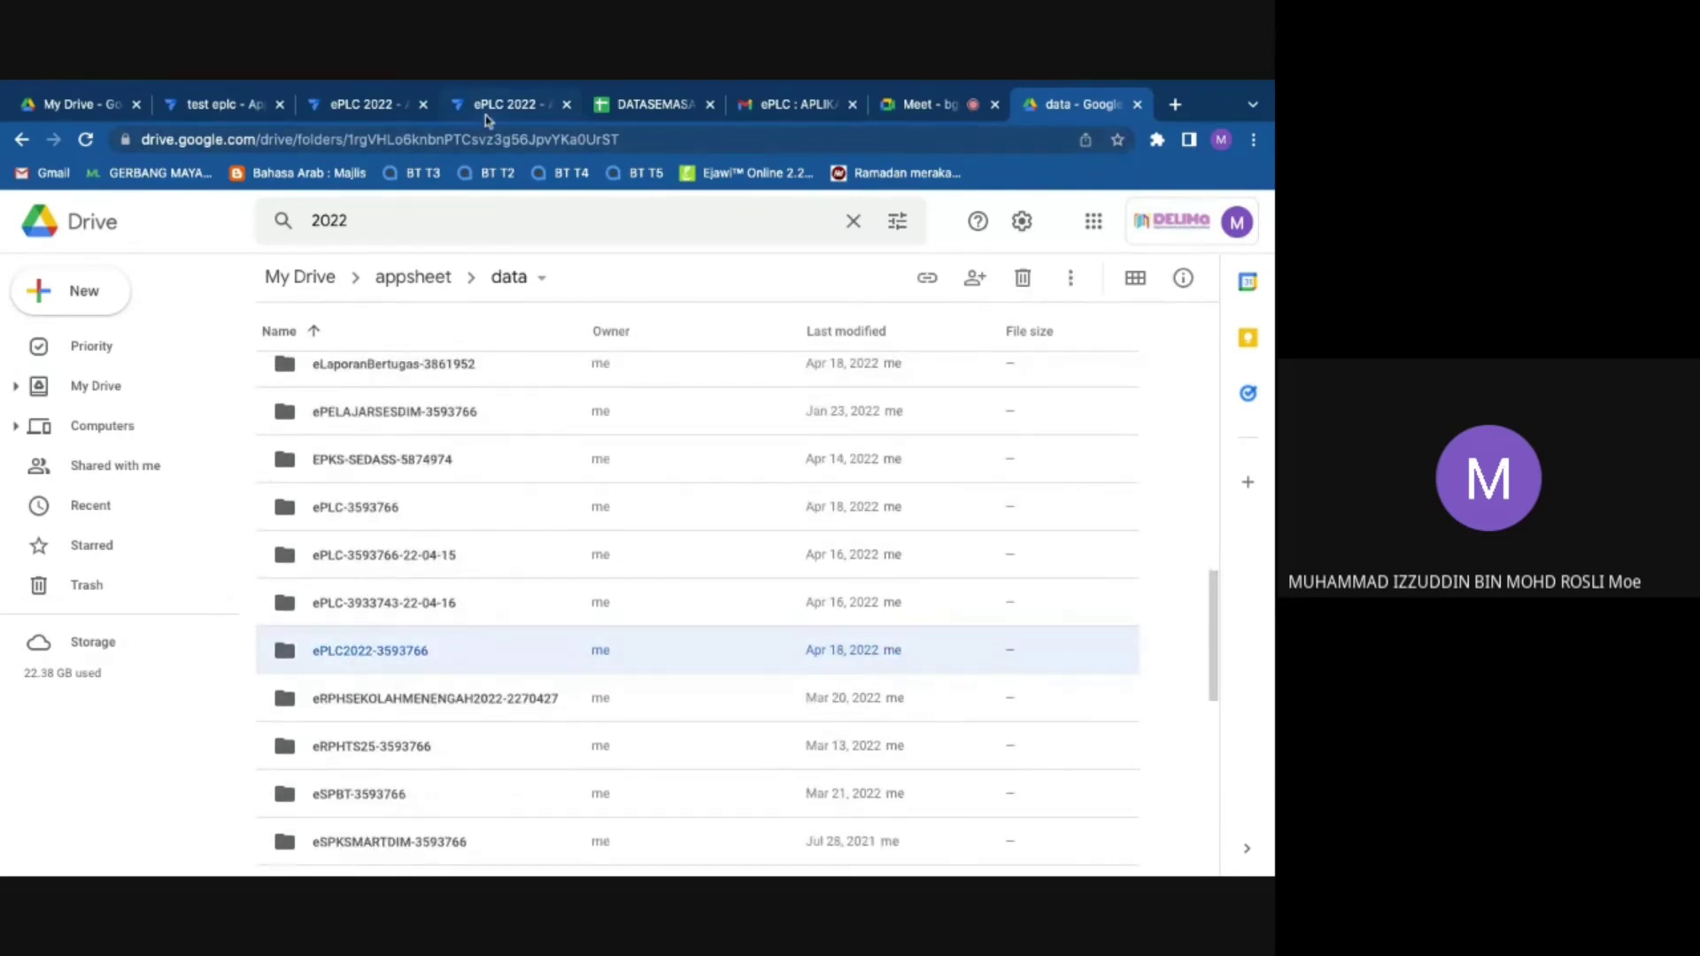
{"action": "double_click", "coordinate": [434, 669]}
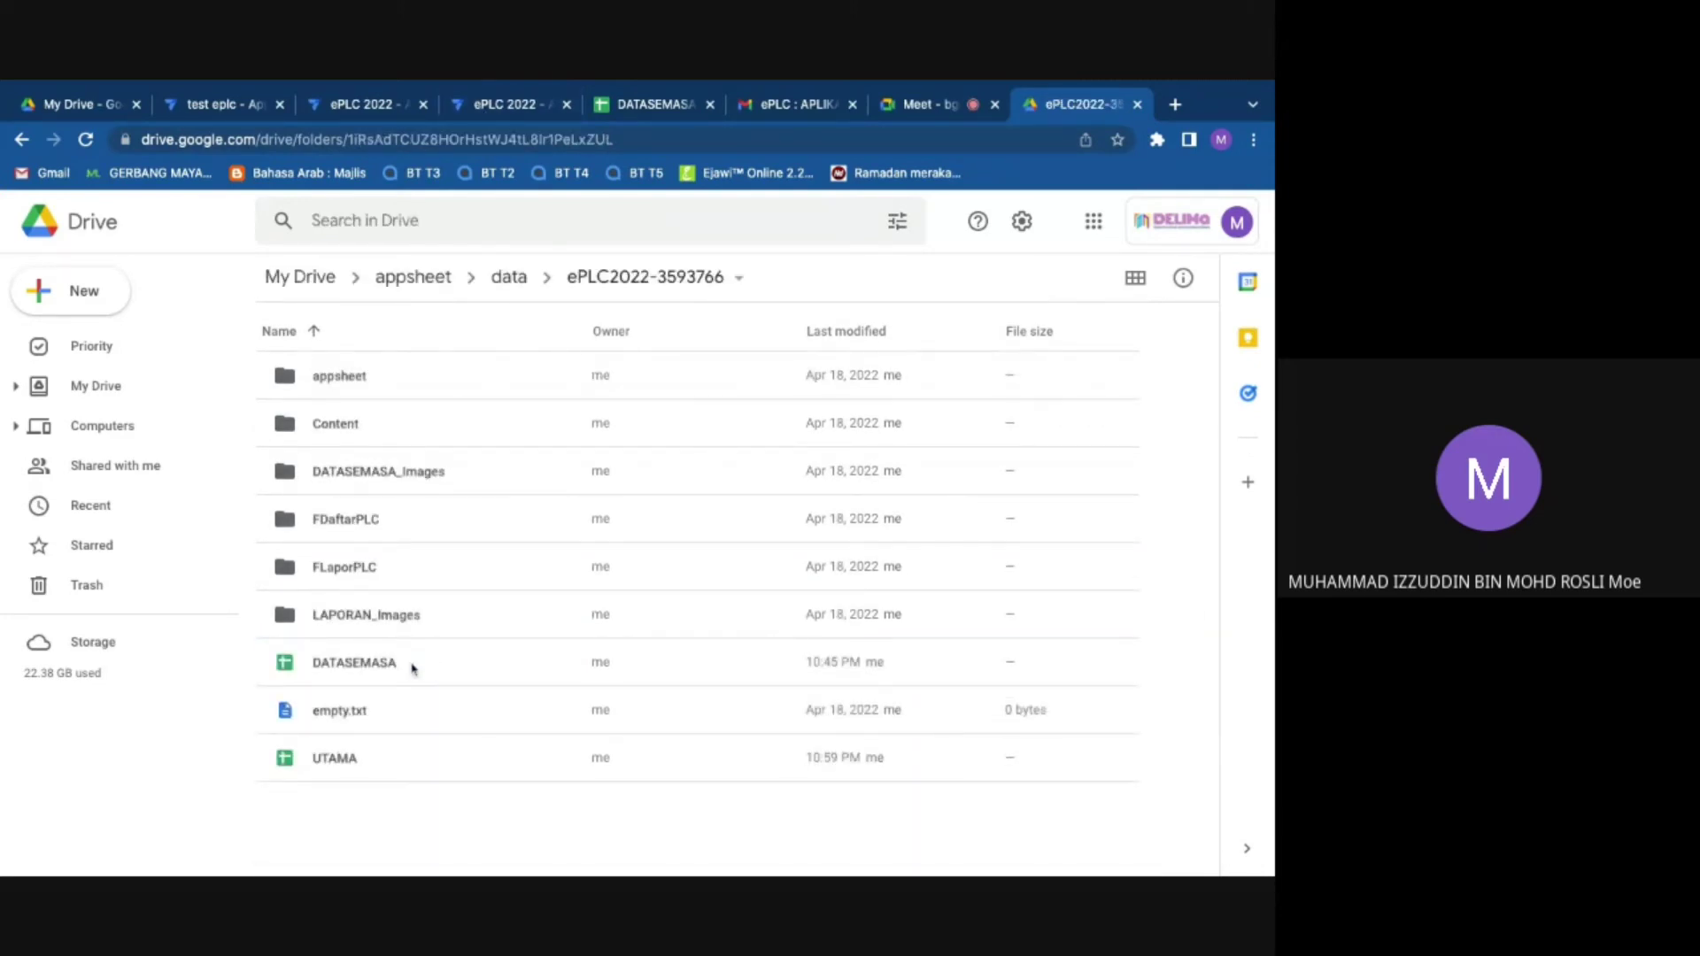
Step: Close the AppSheet expression editor, then open FLaporPLC > 2022 > Bidang Bahasa to check the PDFs
{"action": "left_click", "coordinate": [504, 106]}
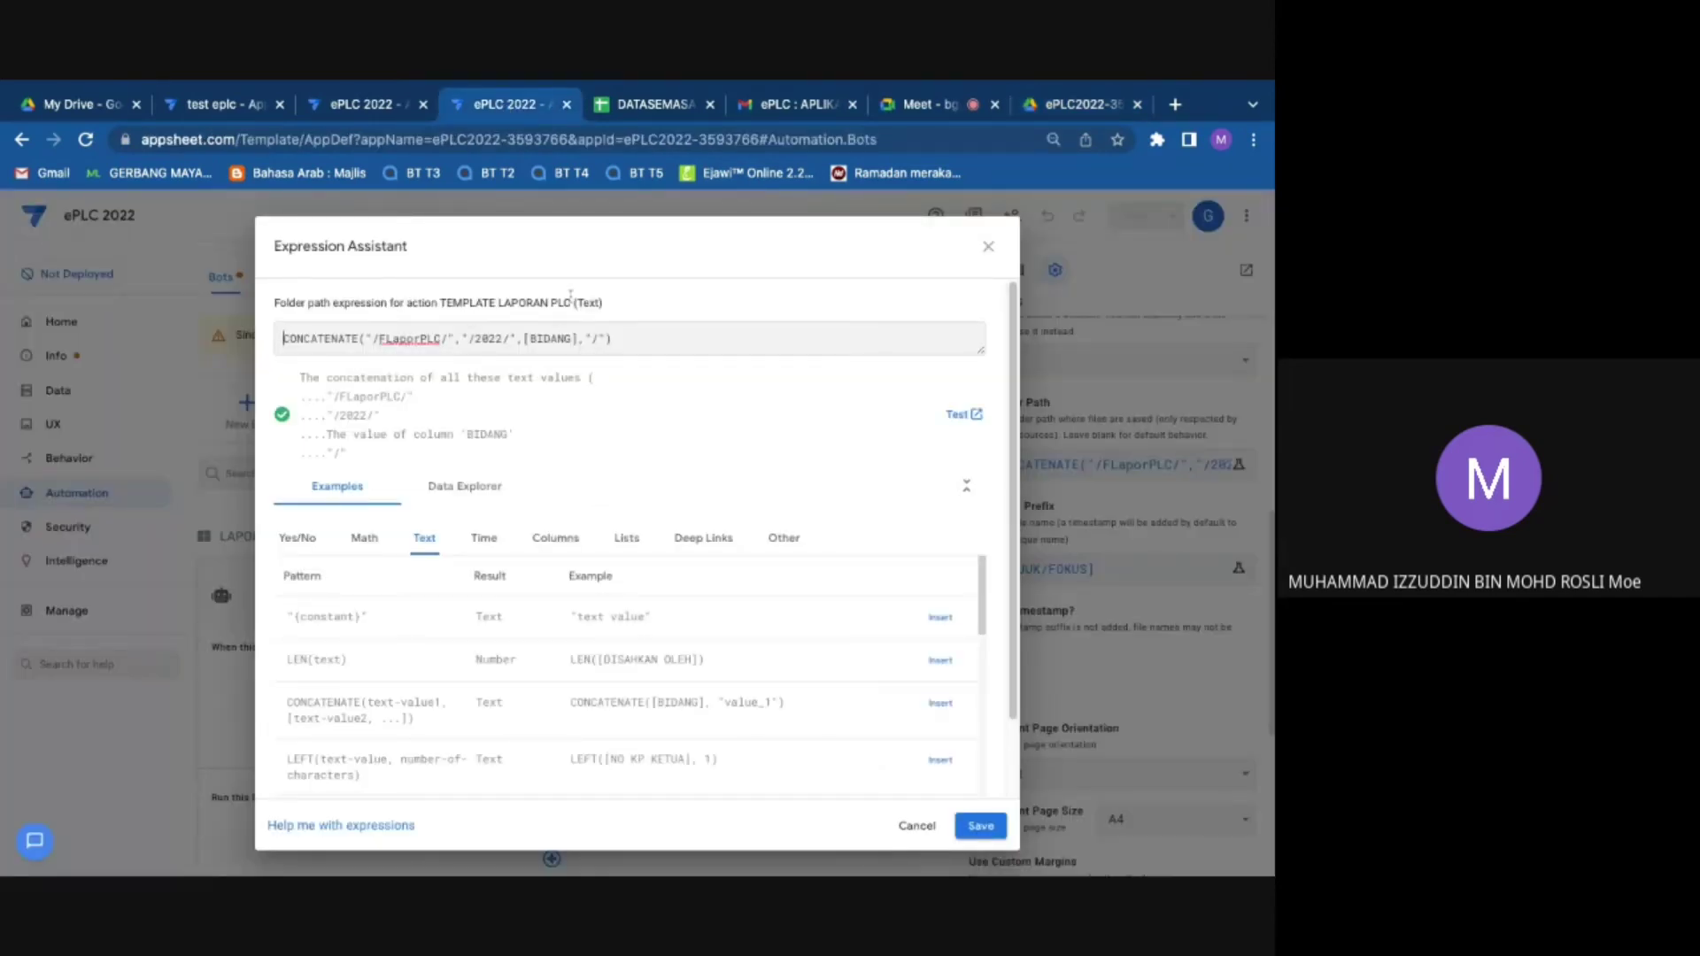
{"action": "left_click", "coordinate": [988, 246]}
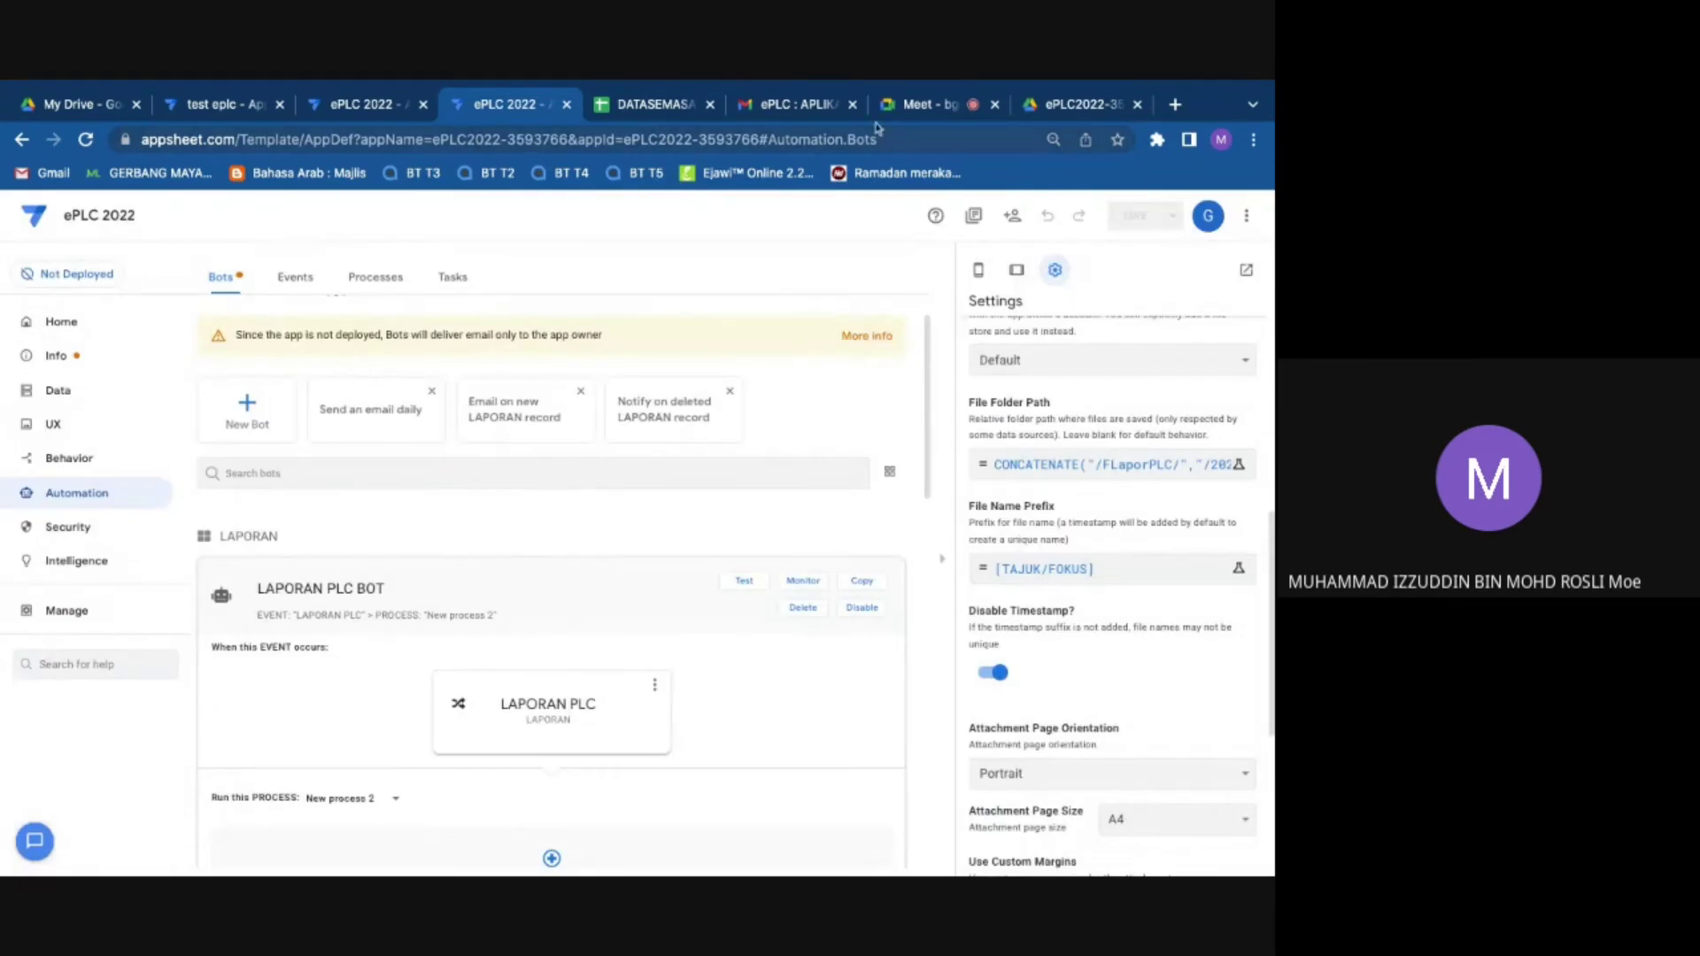
{"action": "left_click", "coordinate": [1031, 104]}
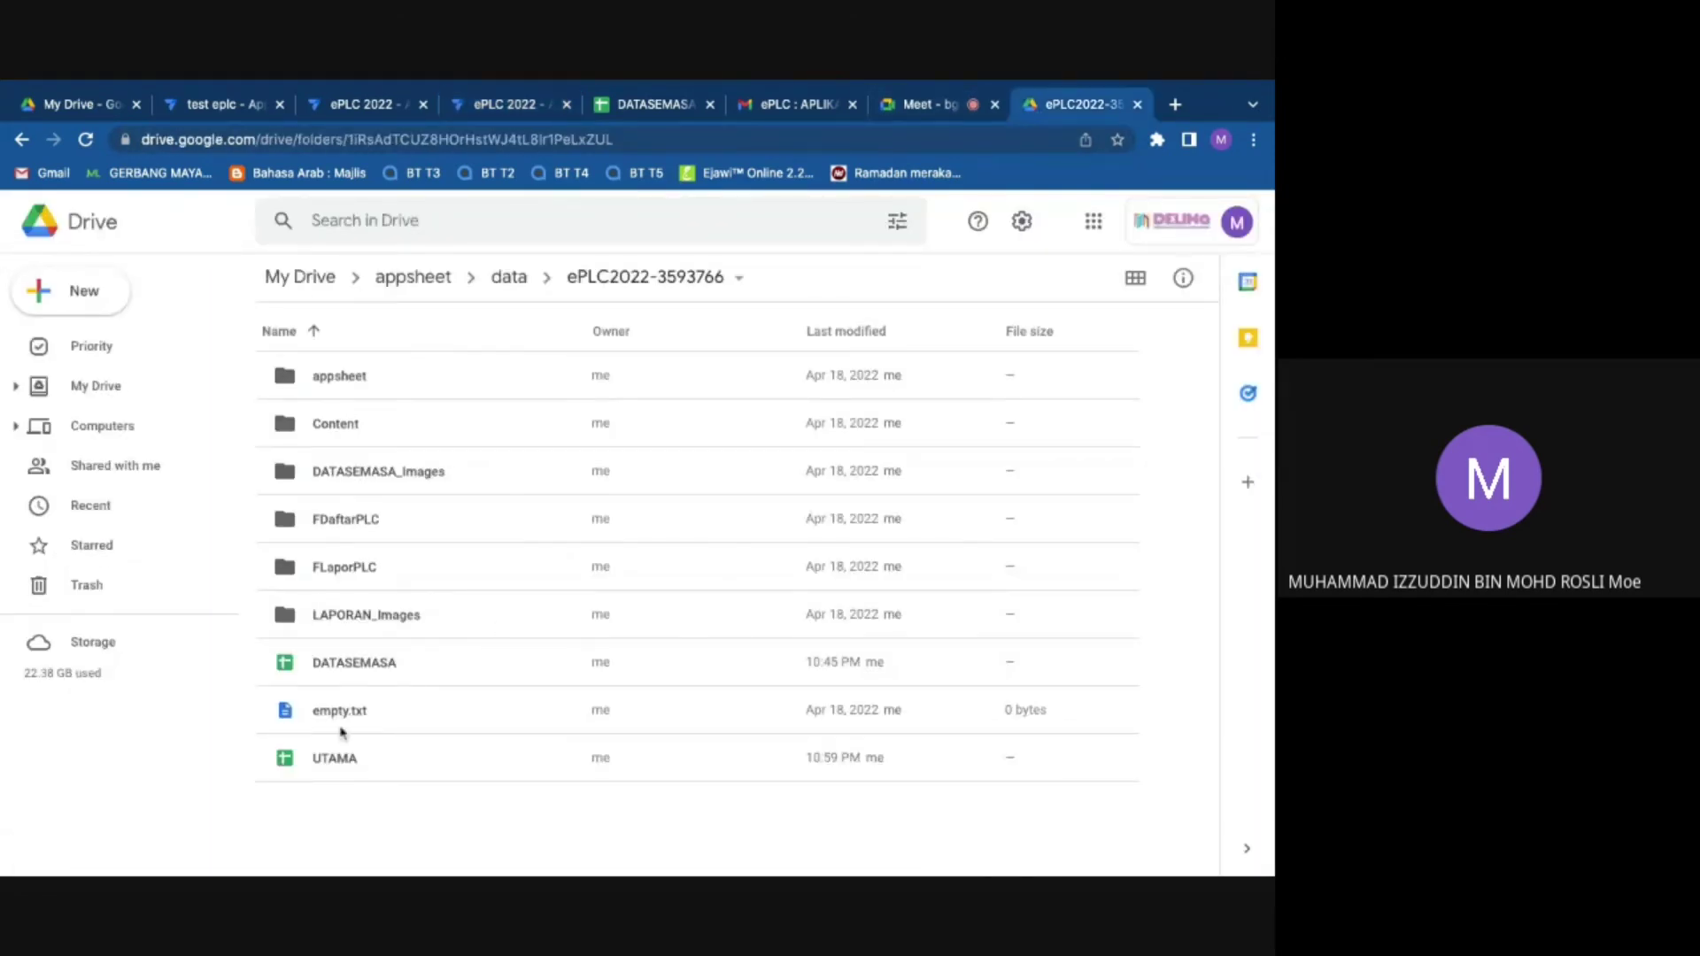
{"action": "double_click", "coordinate": [380, 569]}
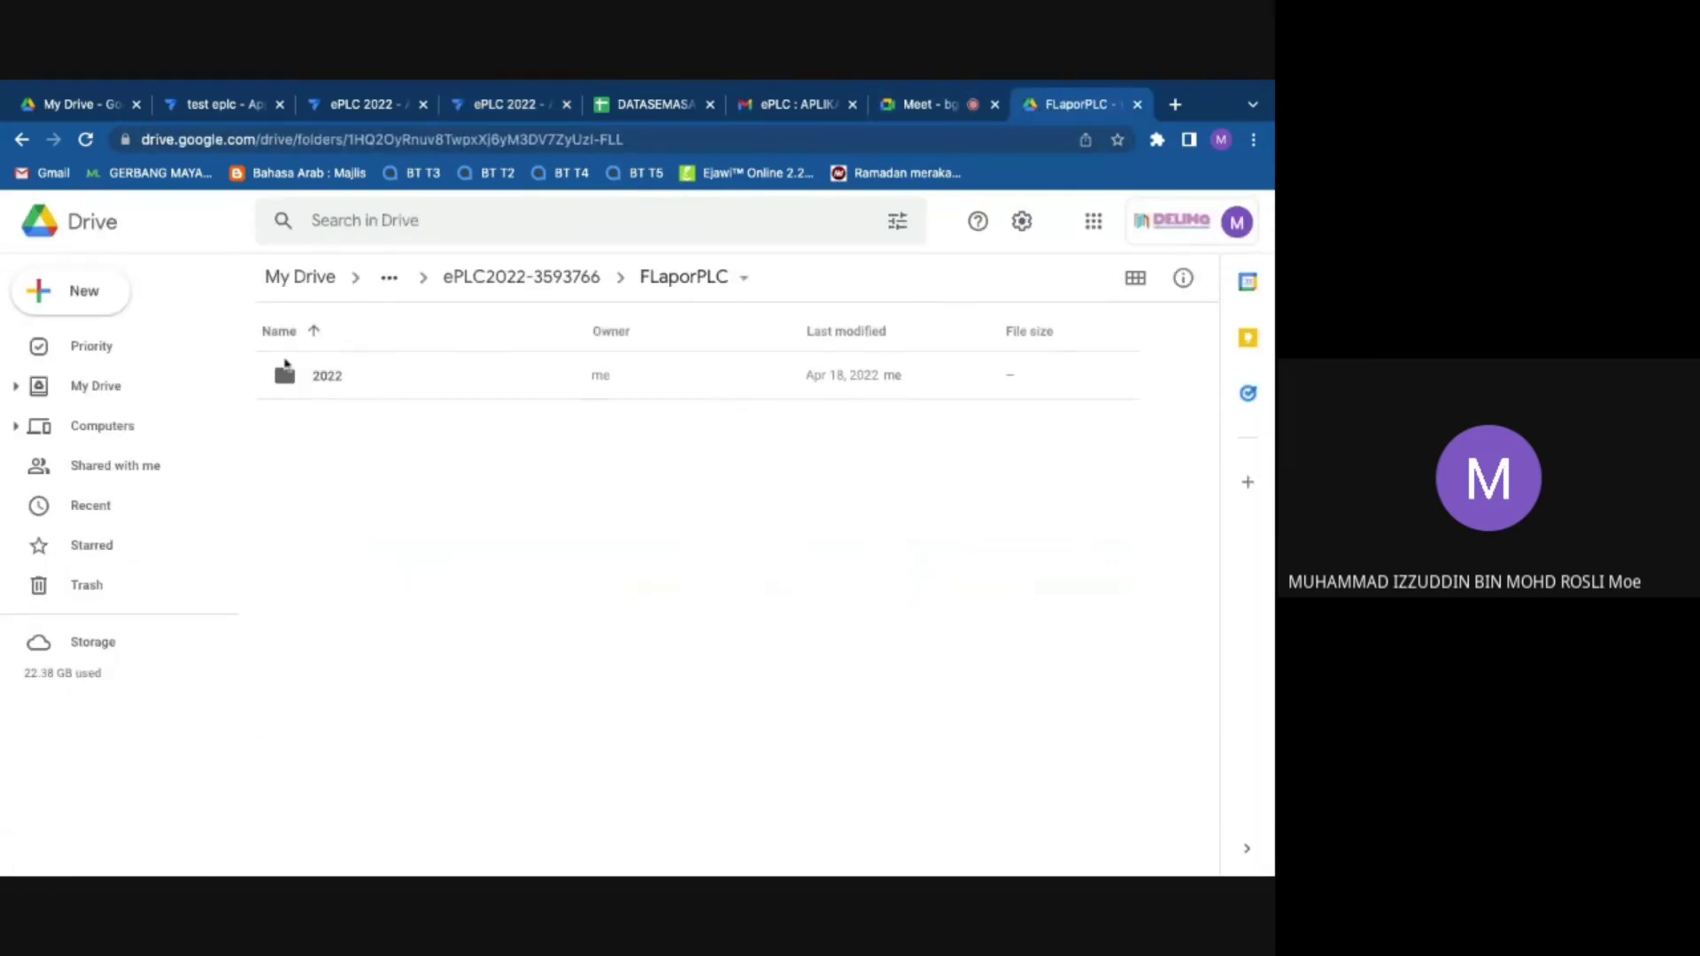
{"action": "double_click", "coordinate": [353, 374]}
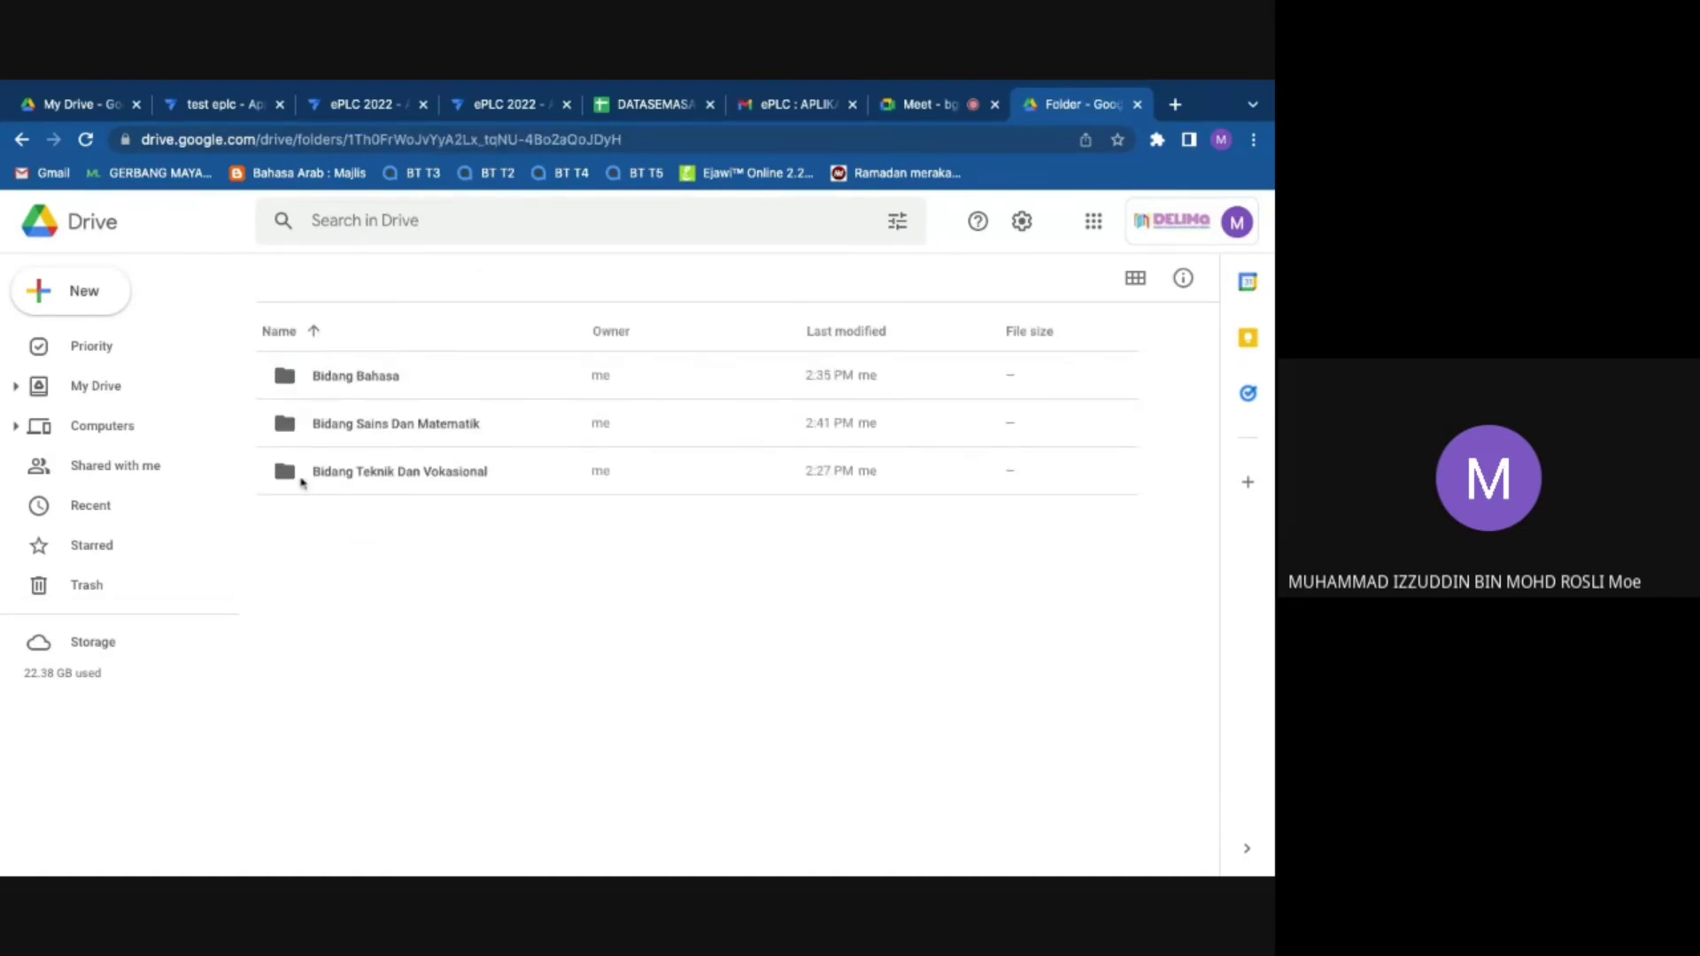
{"action": "double_click", "coordinate": [354, 377]}
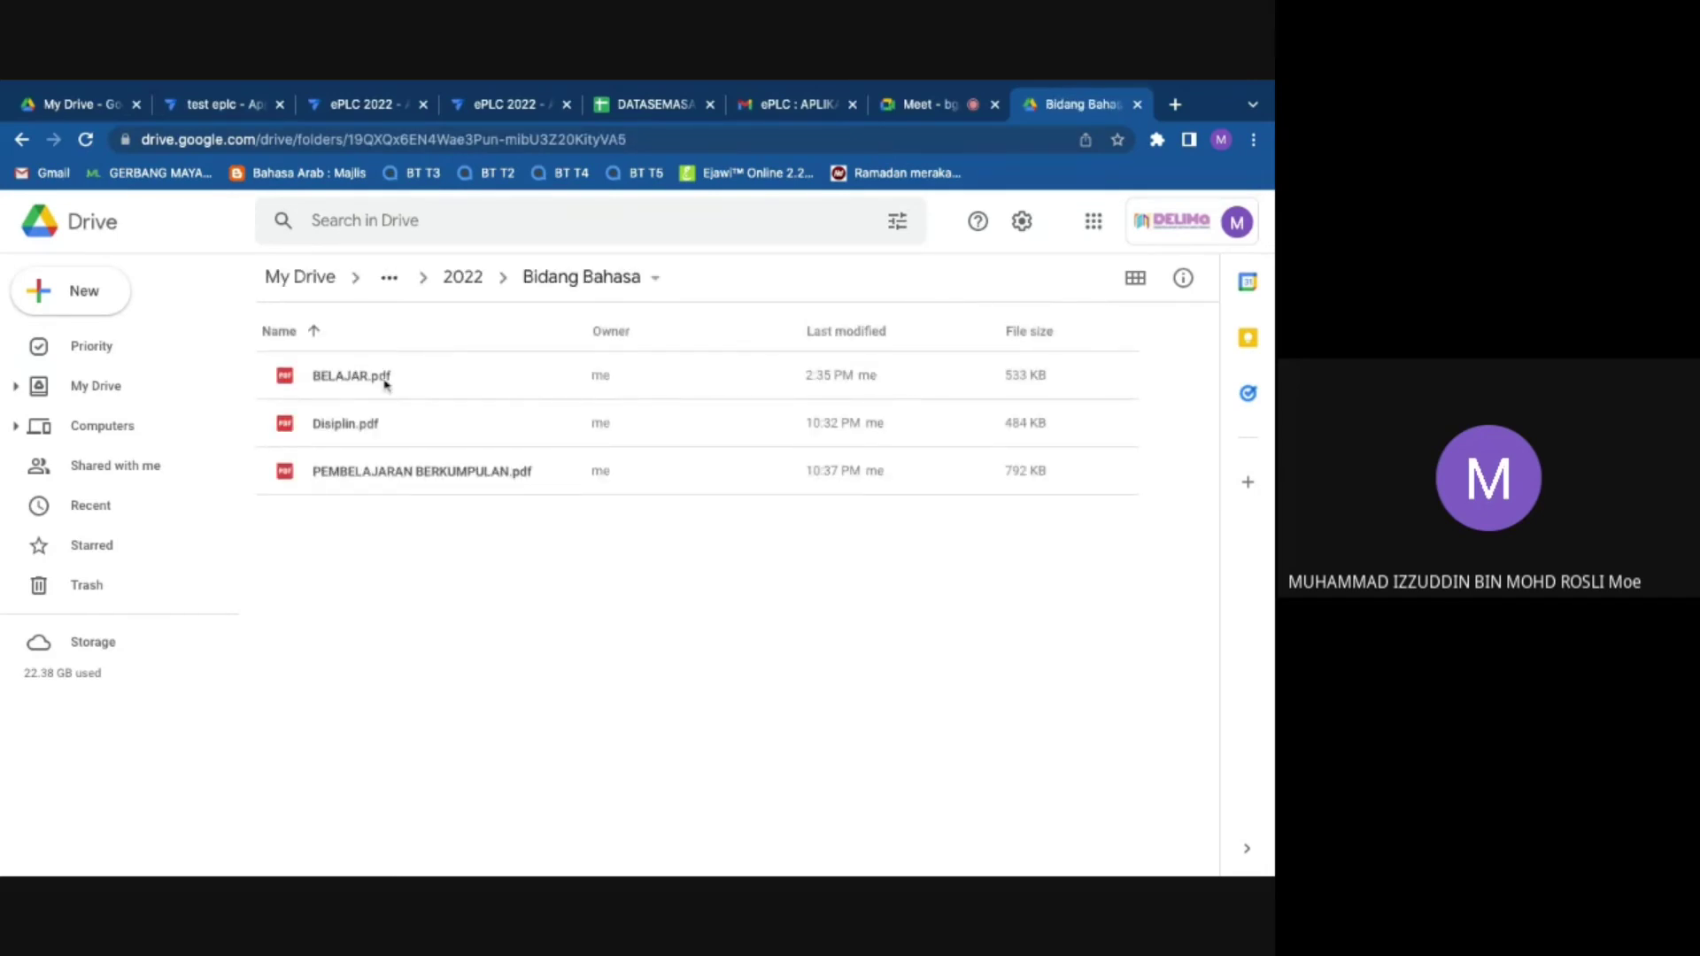
{"action": "left_click", "coordinate": [516, 111]}
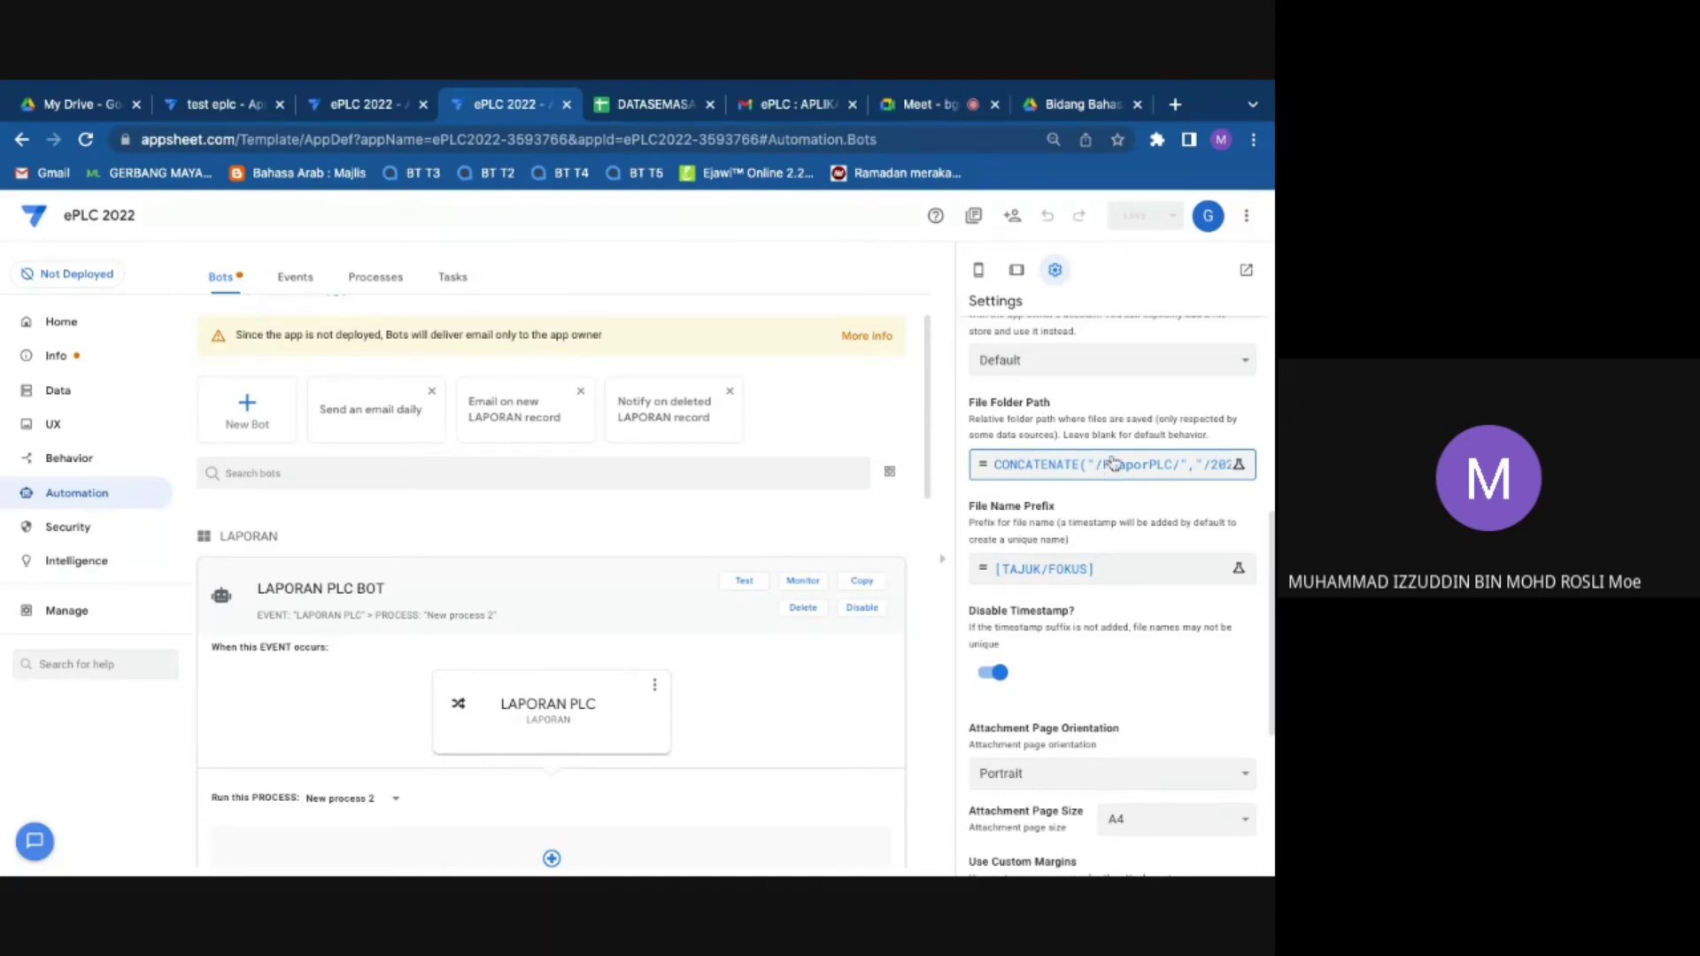
Step: Select the LAPORAN PLC event and open the TEMPLATE LAPORAN PLC task's File Folder Path settings
{"action": "left_click", "coordinate": [101, 339]}
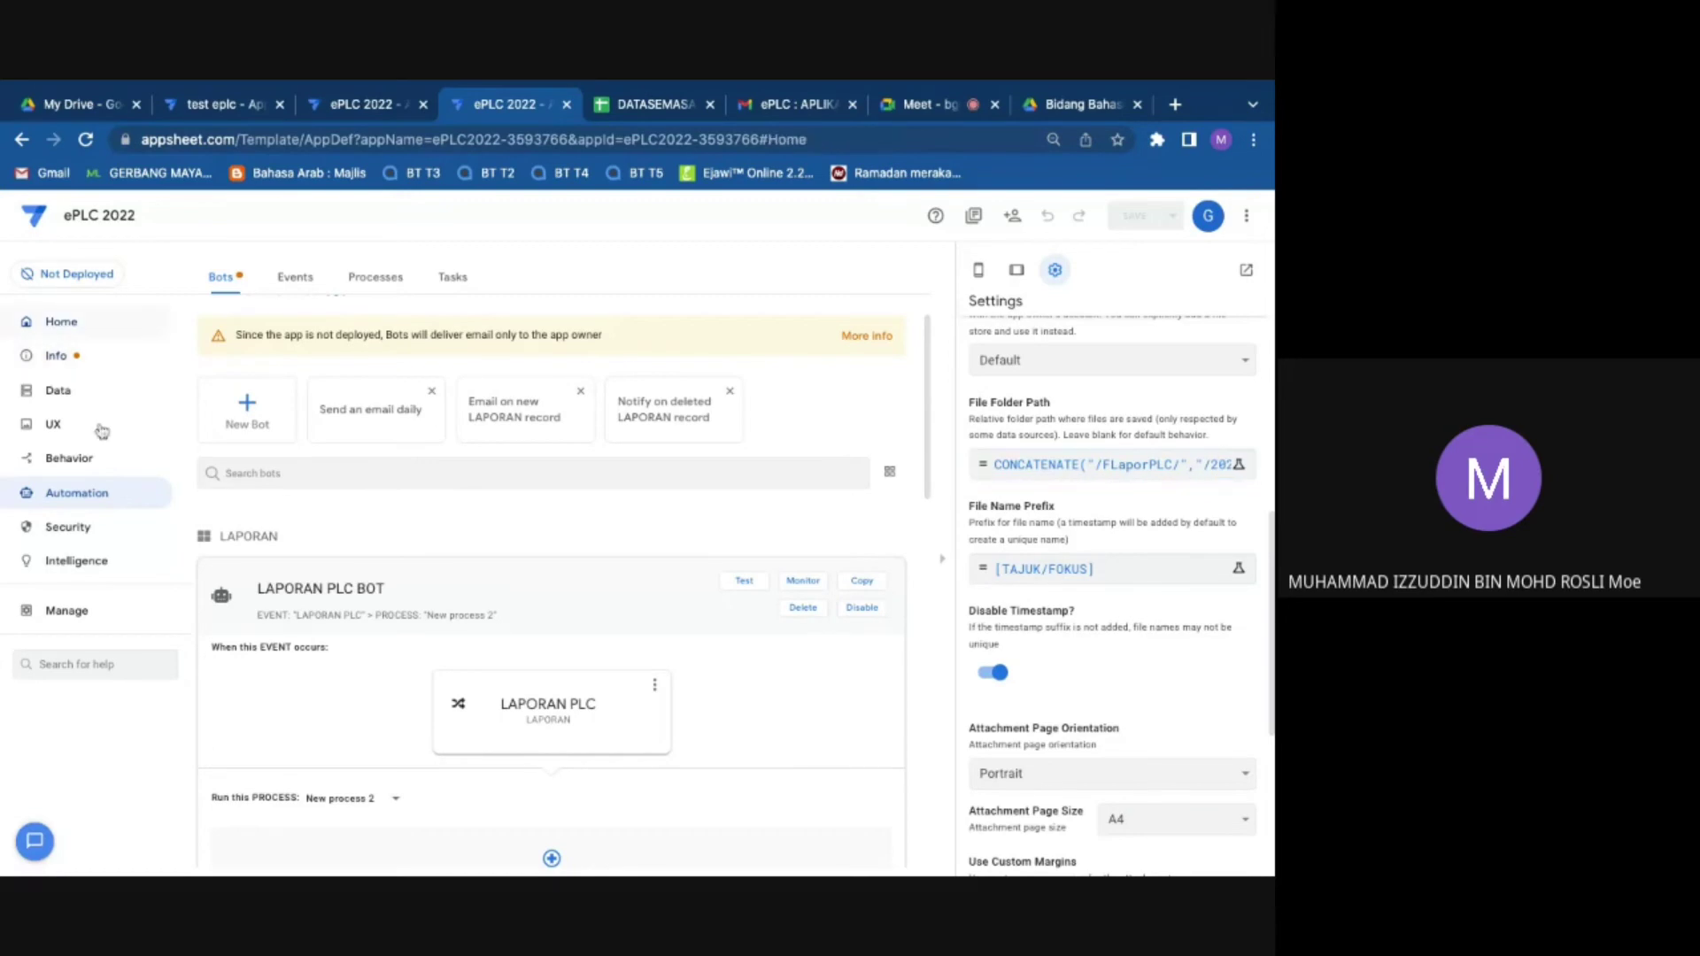
{"action": "left_click", "coordinate": [105, 496]}
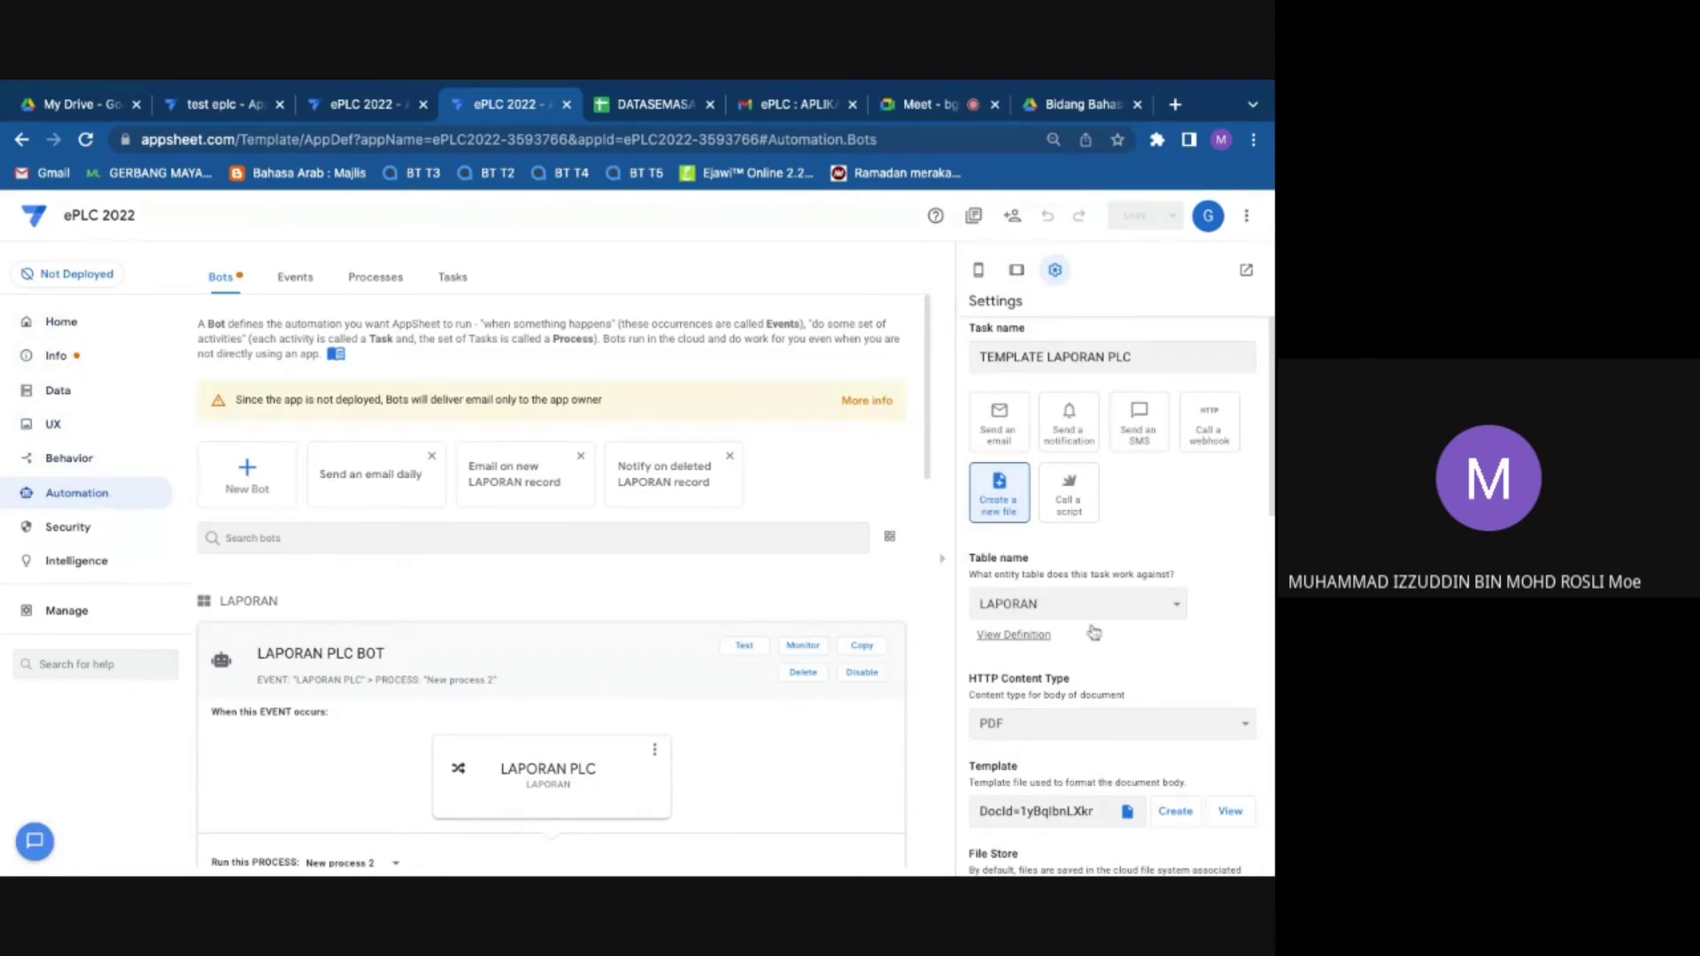
{"action": "scroll", "coordinate": [1076, 632], "scroll_direction": "down", "scroll_amount": 2}
{"action": "scroll", "coordinate": [579, 624], "scroll_direction": "down", "scroll_amount": 2}
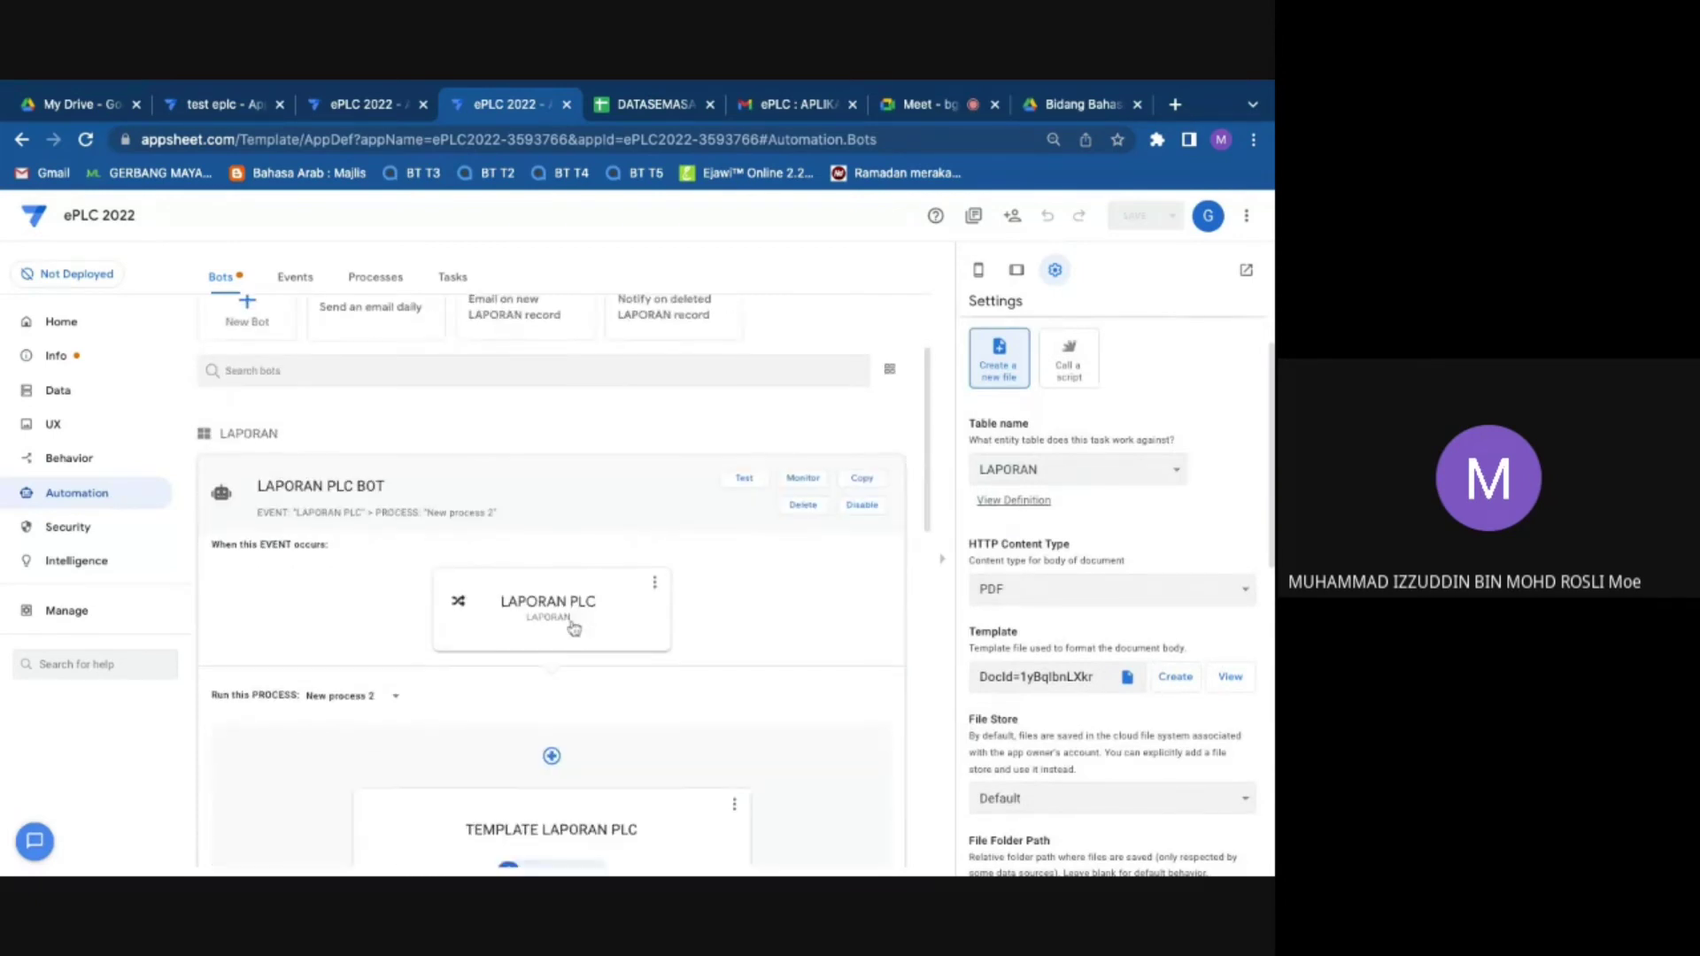
{"action": "scroll", "coordinate": [571, 620], "scroll_direction": "down", "scroll_amount": 2}
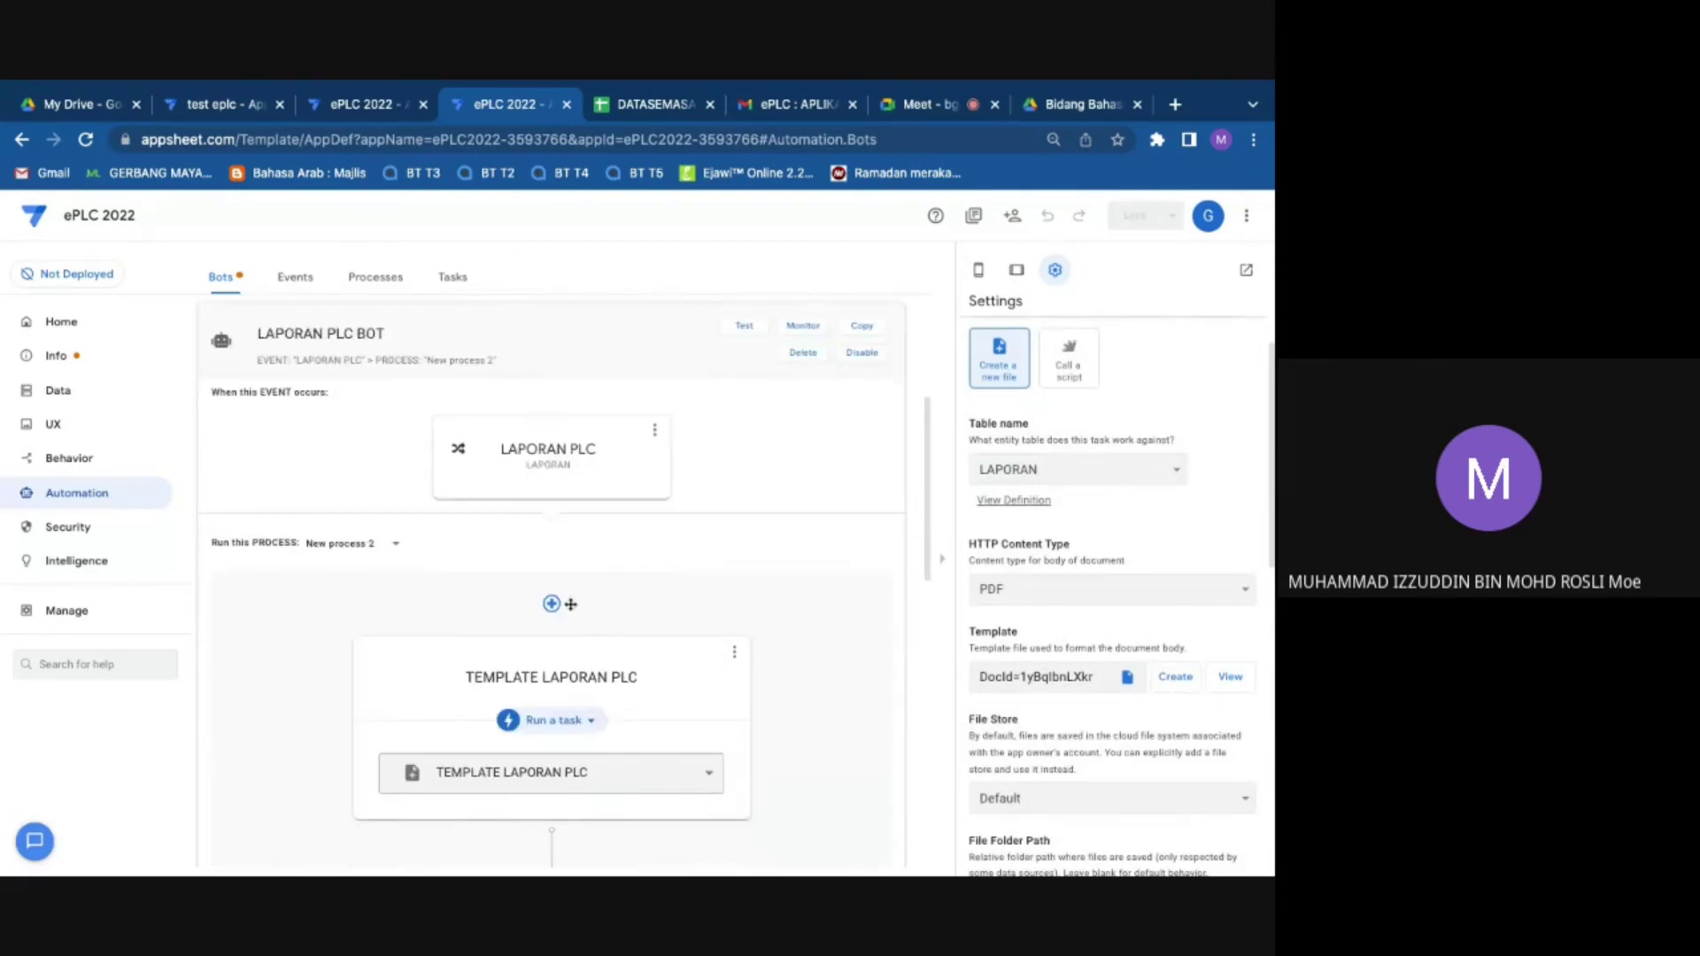
{"action": "left_click", "coordinate": [580, 451]}
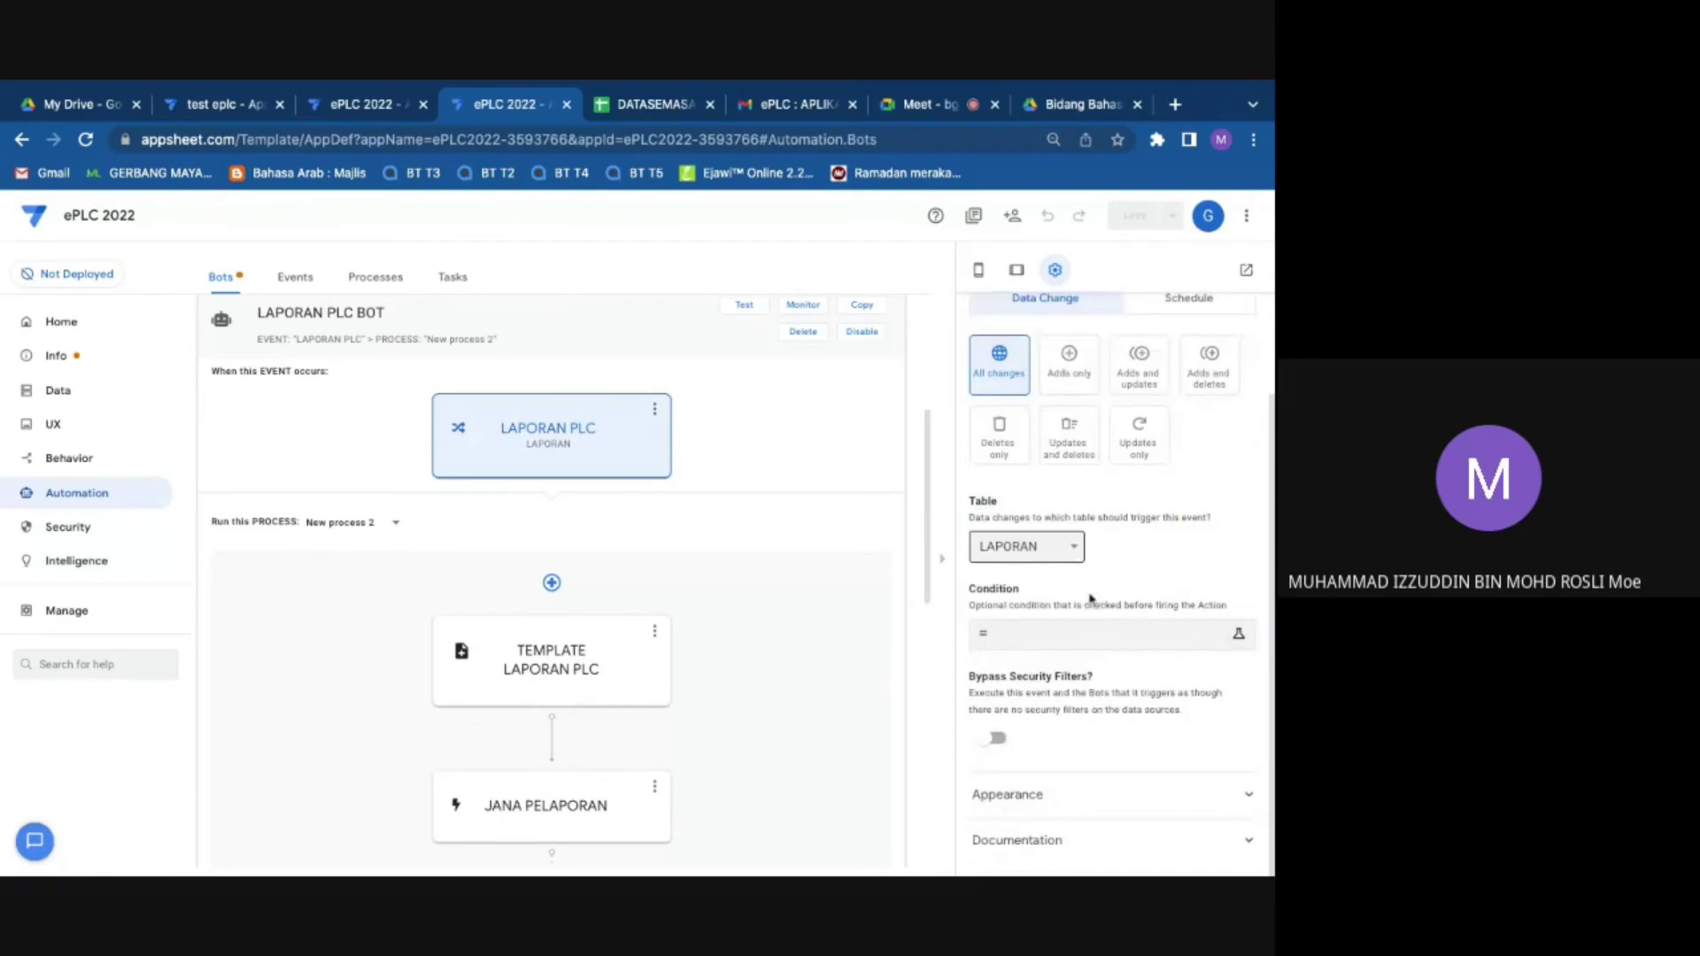
{"action": "left_click", "coordinate": [551, 659]}
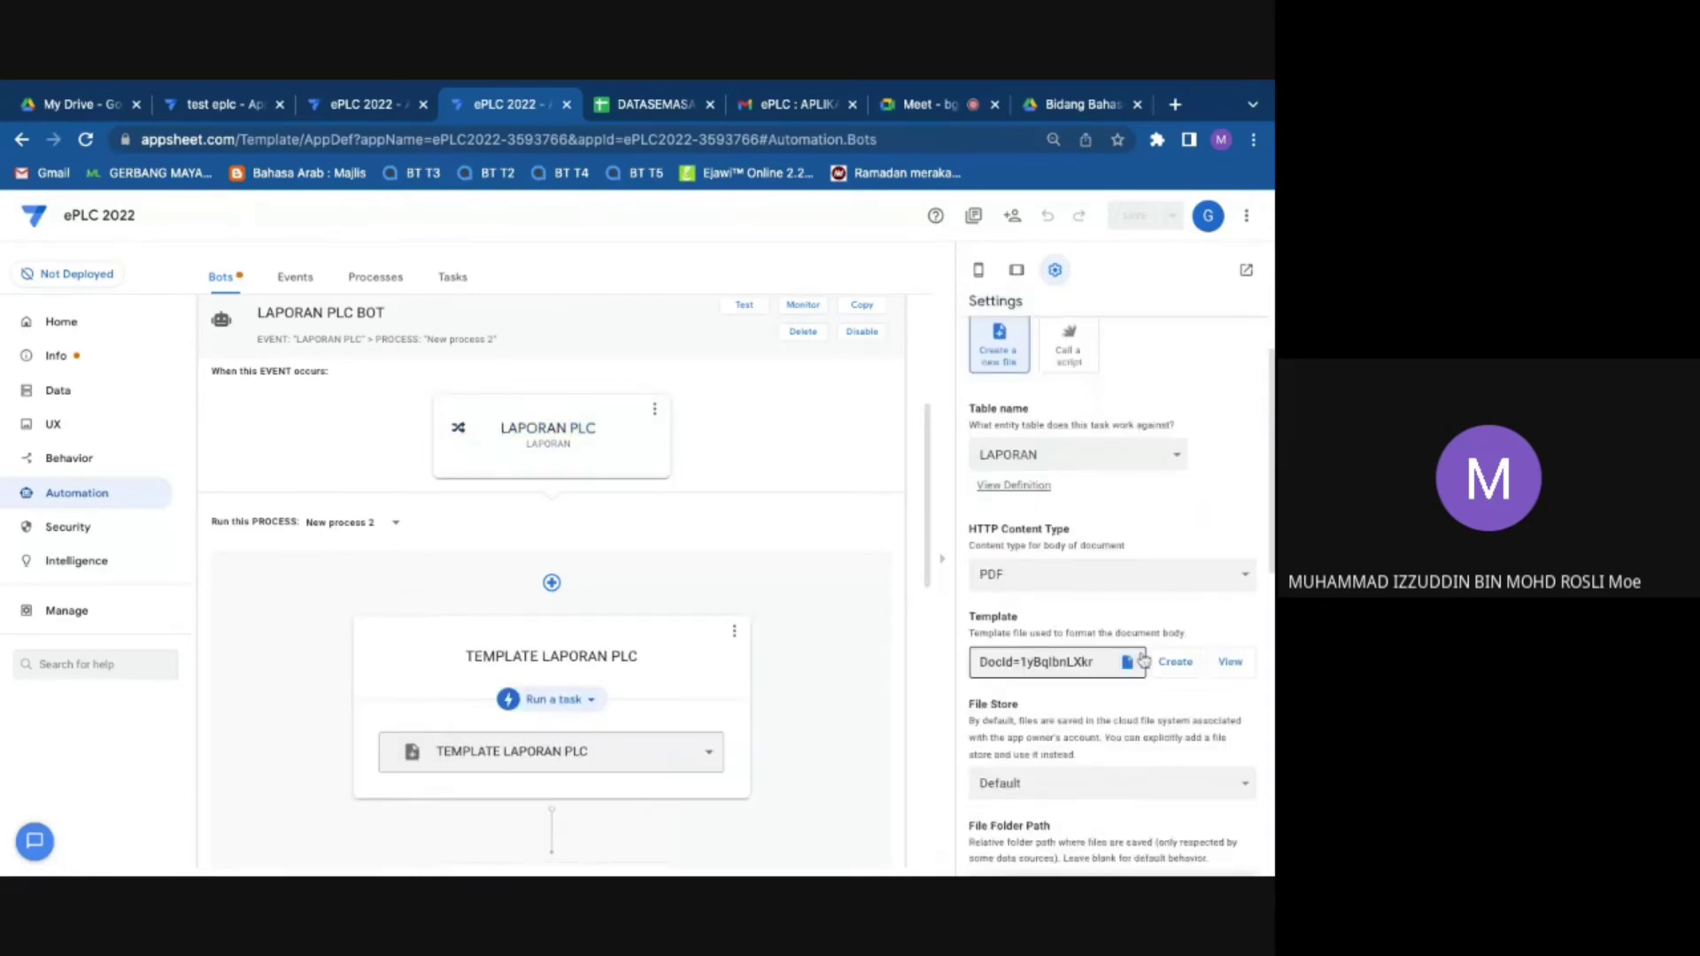
{"action": "scroll", "coordinate": [1144, 660], "scroll_direction": "down", "scroll_amount": 3}
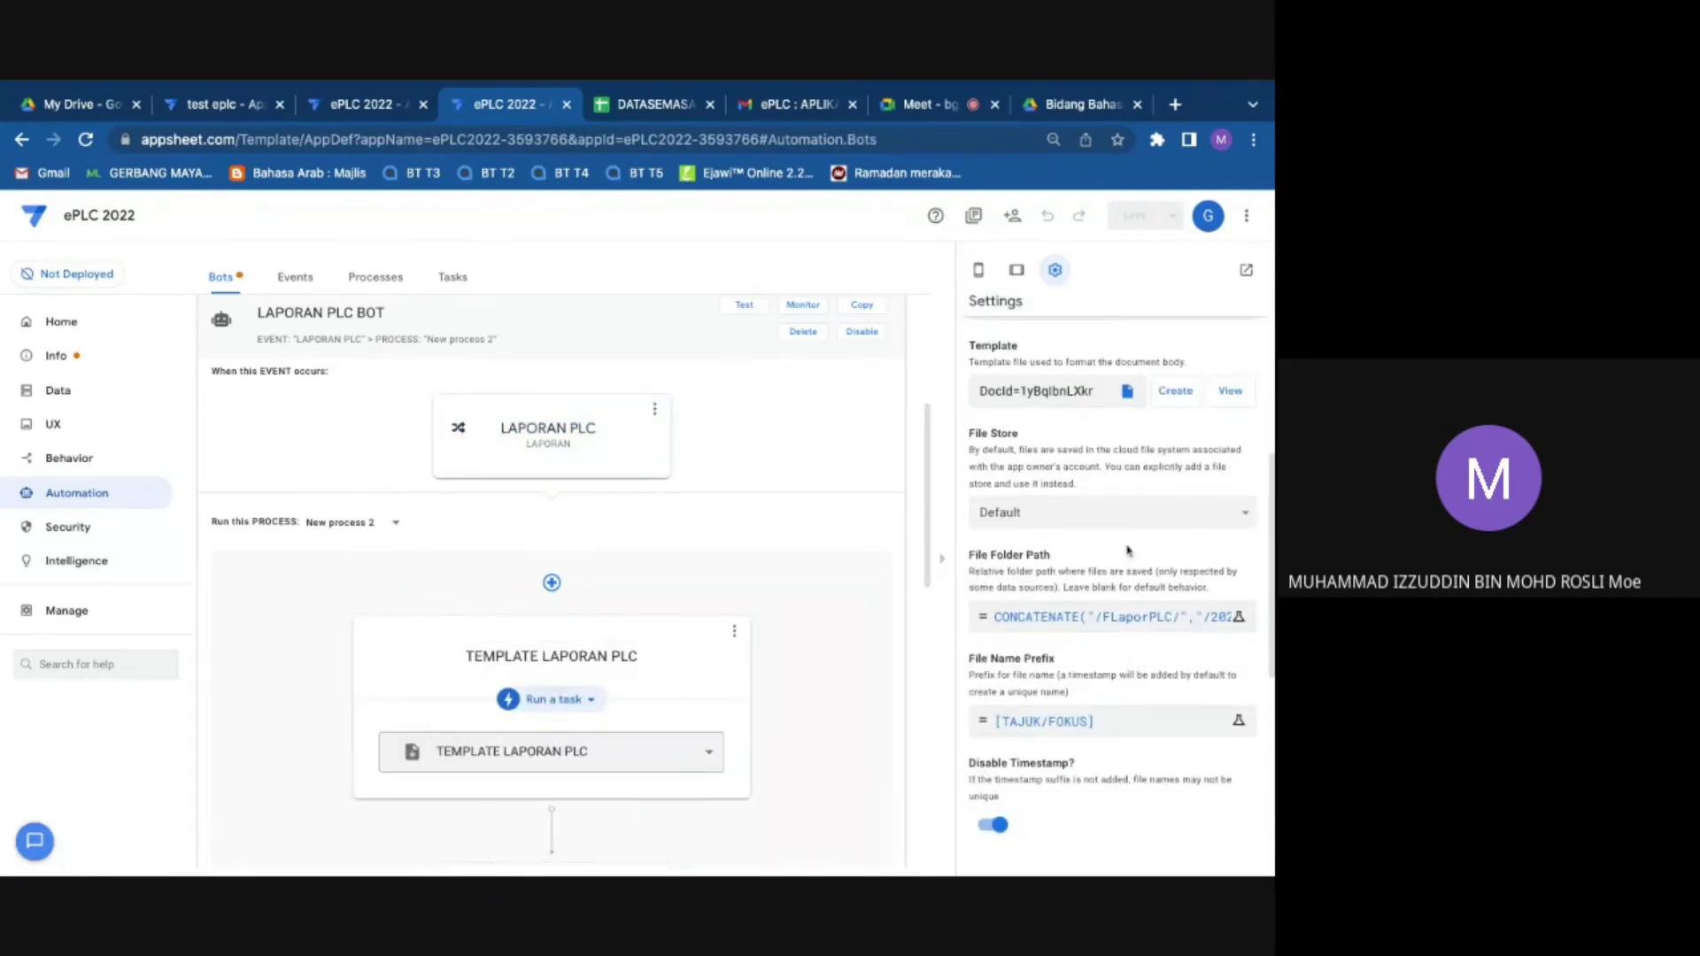
{"action": "scroll", "coordinate": [1128, 551], "scroll_direction": "up", "scroll_amount": 2}
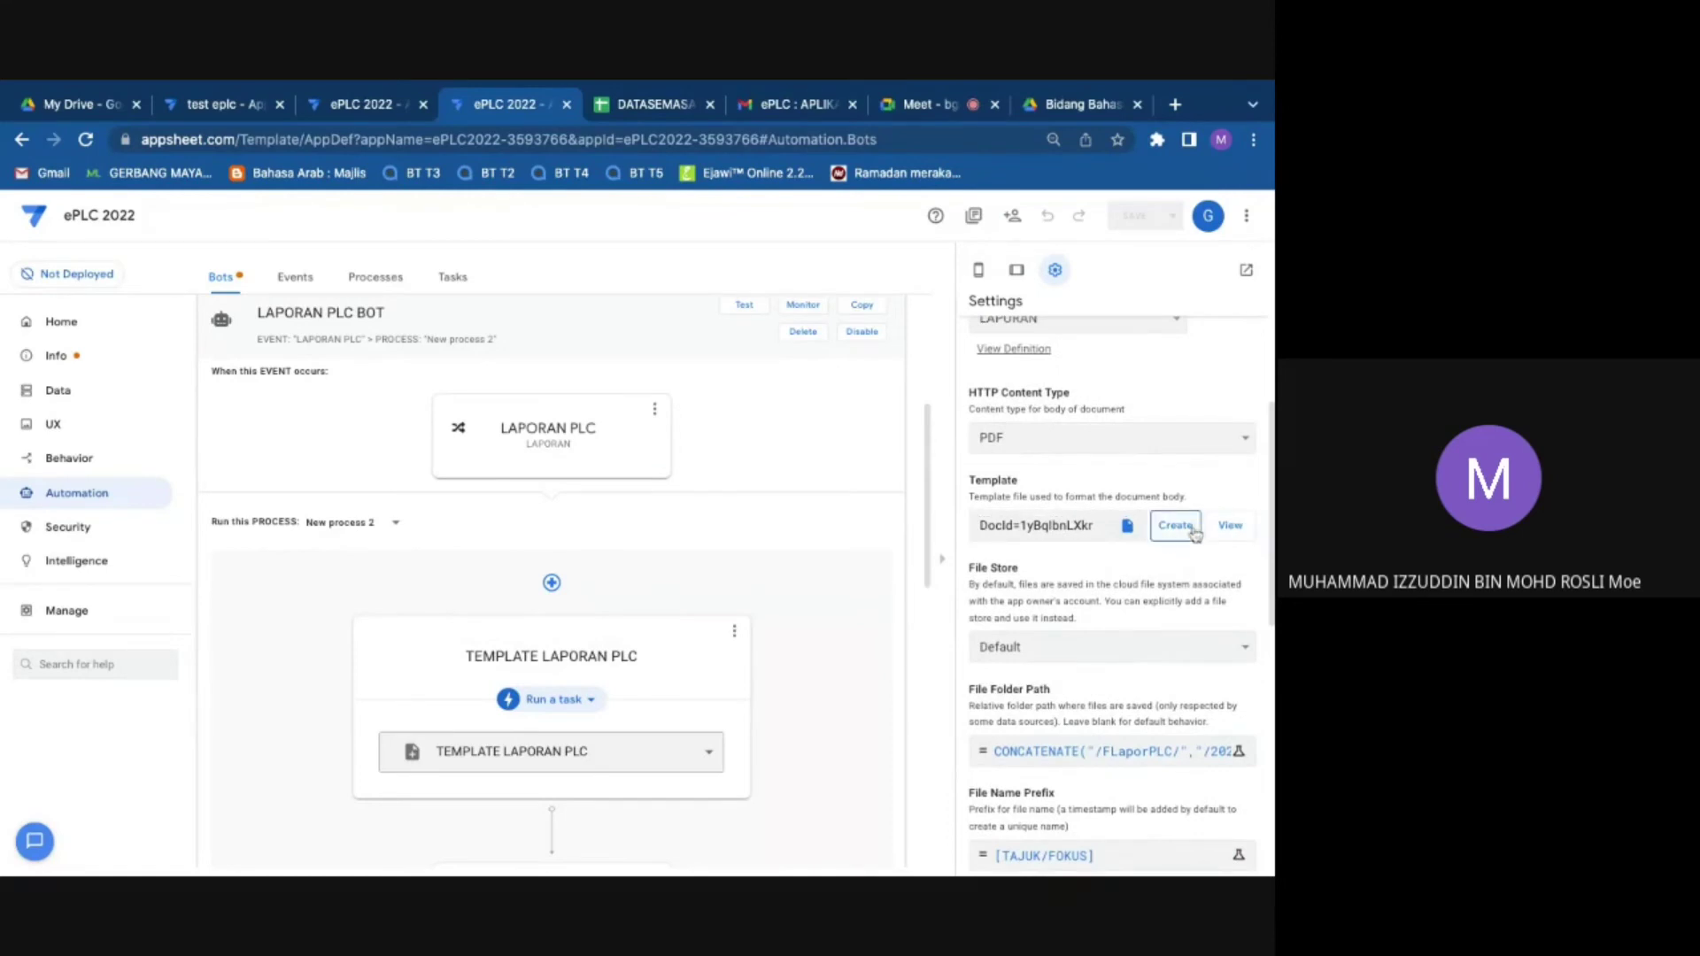
{"action": "scroll", "coordinate": [1101, 652], "scroll_direction": "down", "scroll_amount": 1}
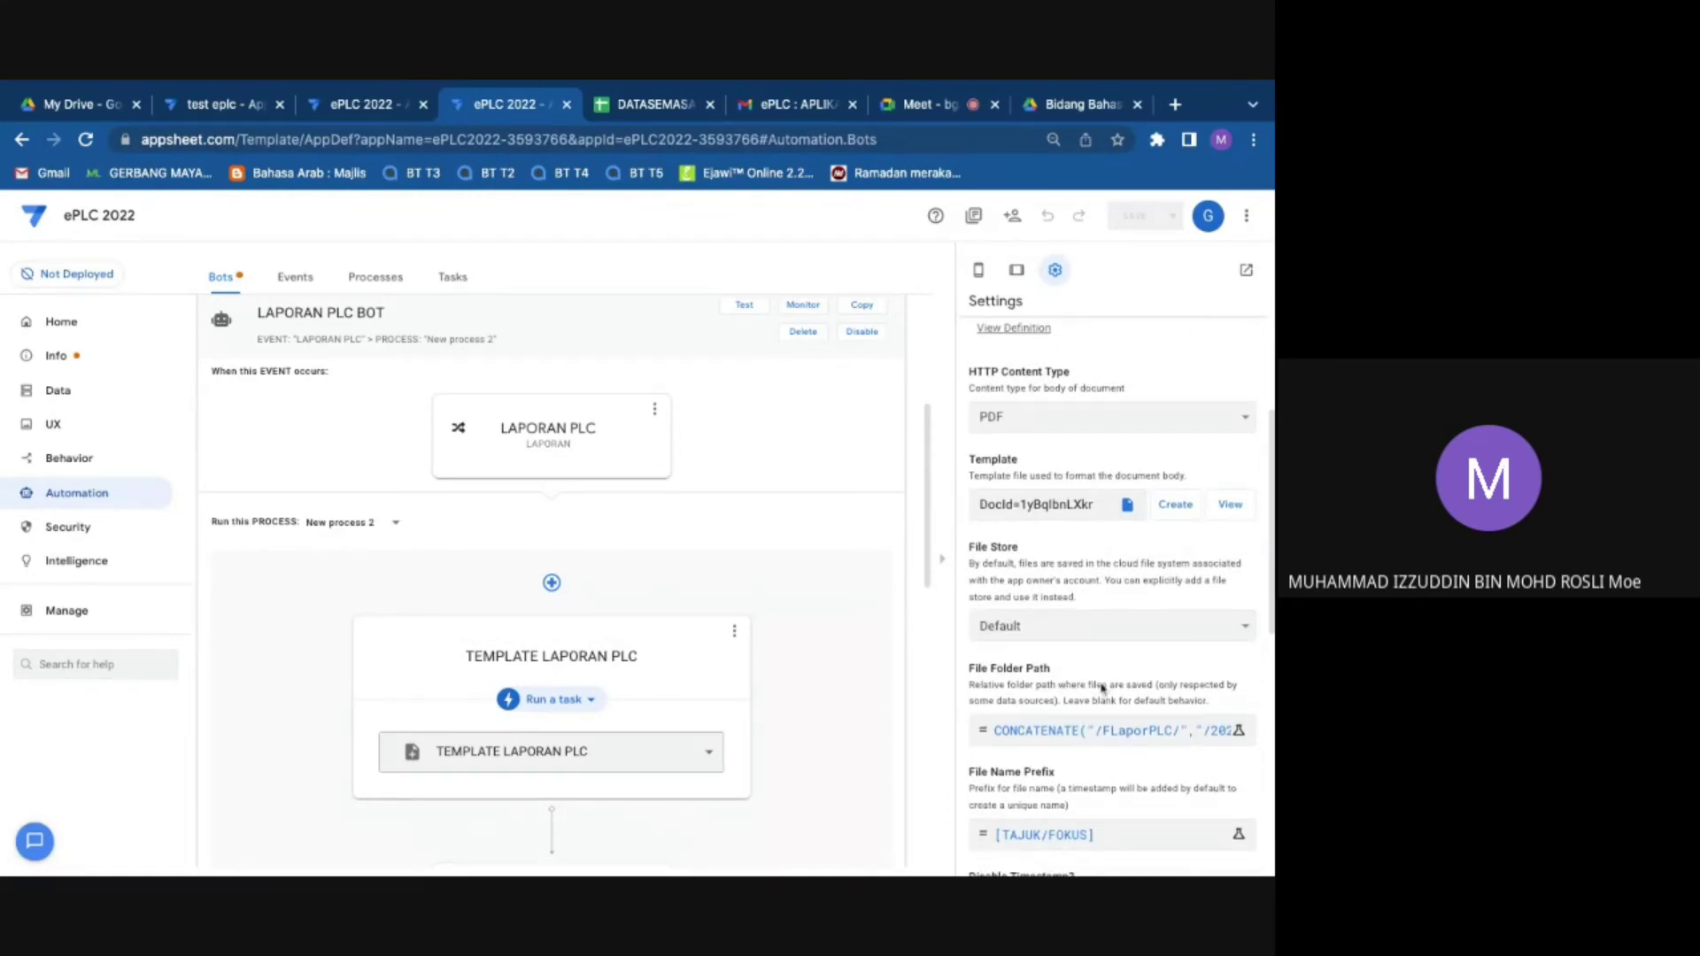
Step: Try changing the folder path year to 2023, 2025 and 2027 in the formula
{"action": "left_click", "coordinate": [1118, 738]}
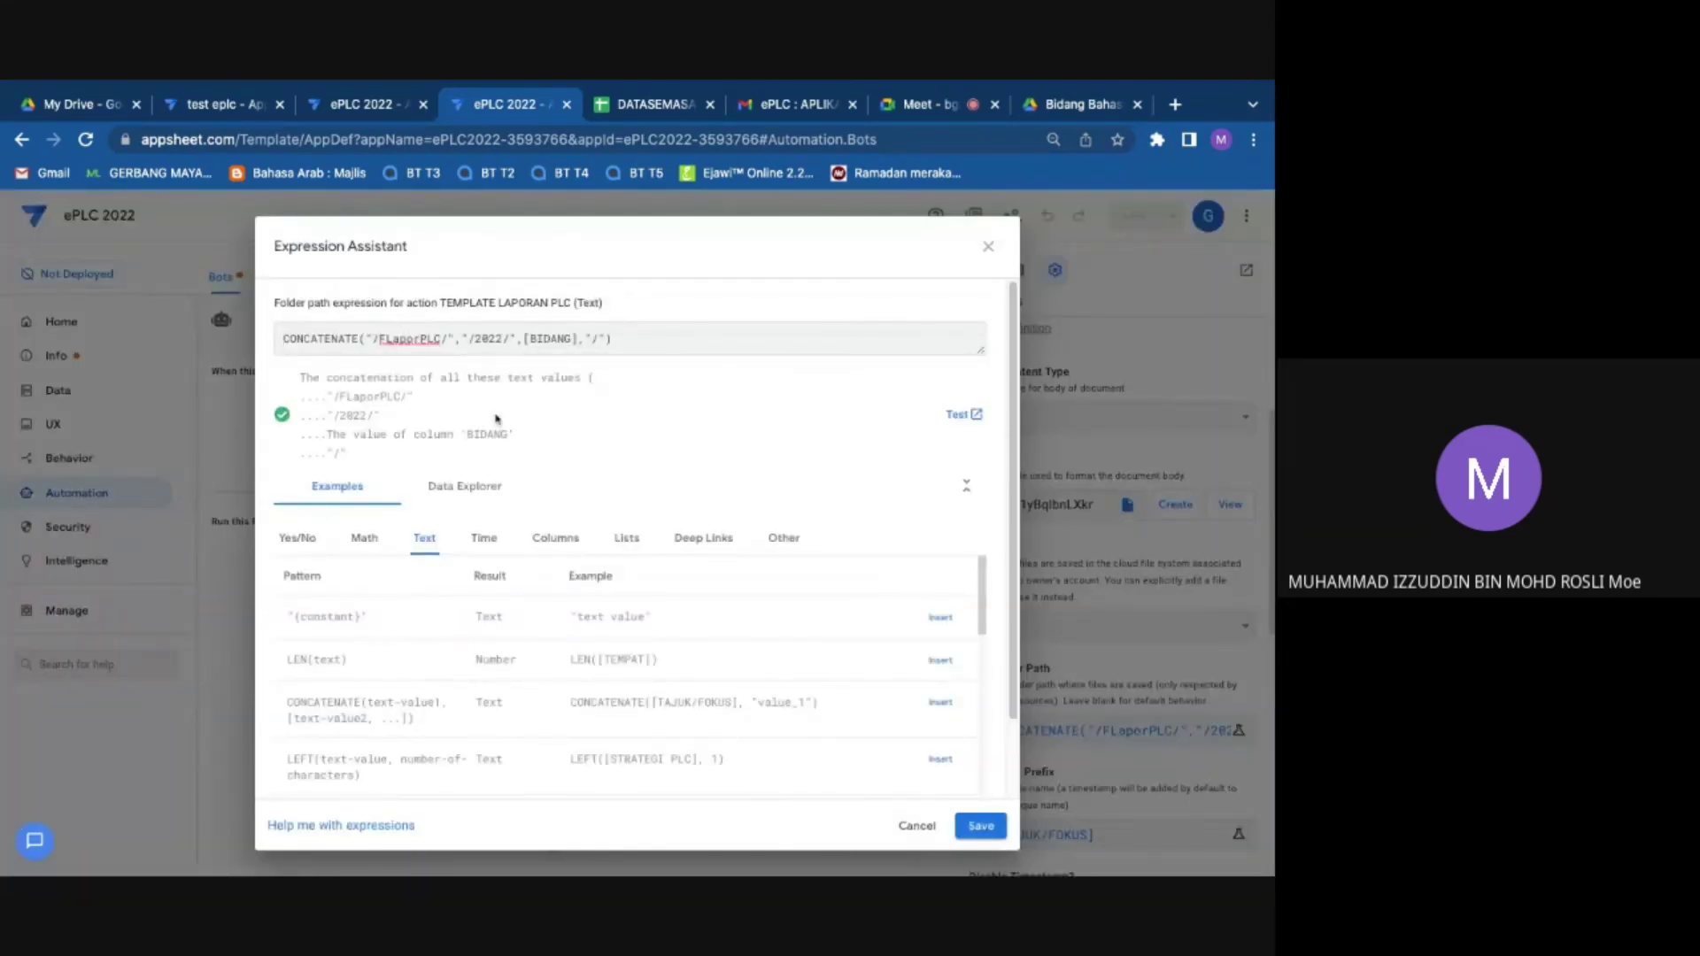
{"action": "key", "text": "BackSpace"}
{"action": "type", "text": "3"}
{"action": "key", "text": "BackSpace"}
{"action": "type", "text": "5"}
{"action": "key", "text": "BackSpace"}
{"action": "type", "text": "7"}
Step: Restore the year to 2022, confirm the formula and save the app
{"action": "key", "text": "BackSpace"}
{"action": "type", "text": "2"}
{"action": "left_click", "coordinate": [980, 825]}
{"action": "left_click", "coordinate": [1132, 216]}
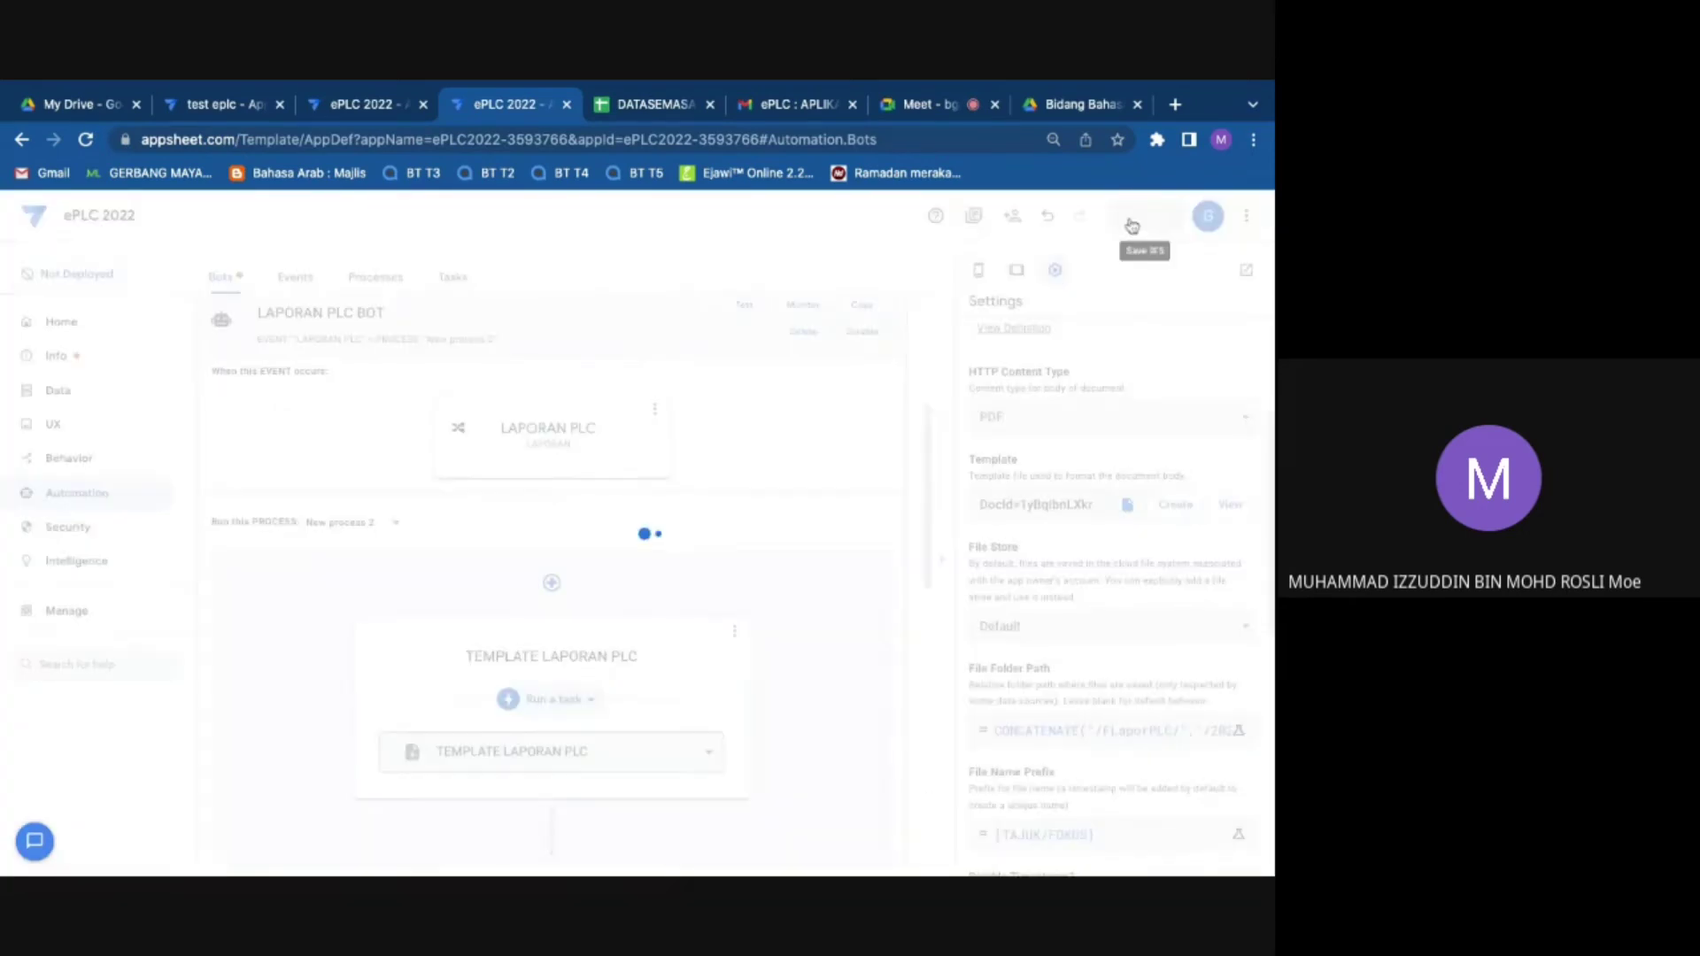
{"action": "left_click", "coordinate": [1080, 107]}
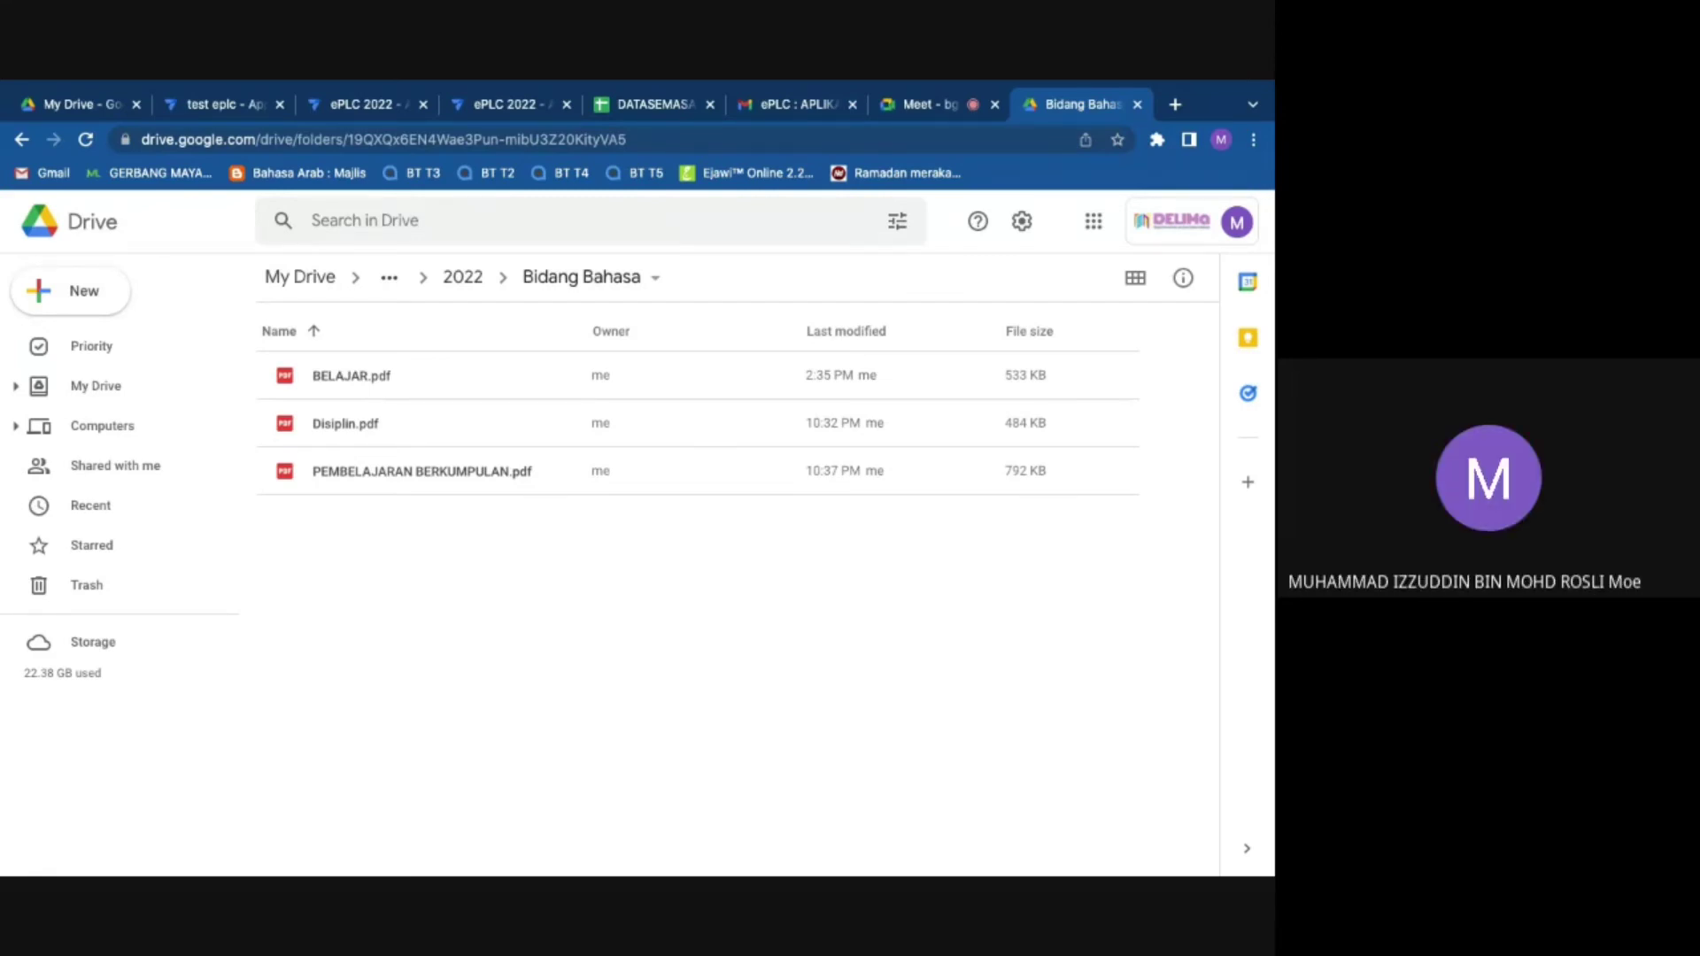
Step: Step back in Drive to the ePLC2022 folder, then forward into FLaporPLC holding only 2022
{"action": "left_click", "coordinate": [22, 139]}
{"action": "left_click", "coordinate": [24, 135]}
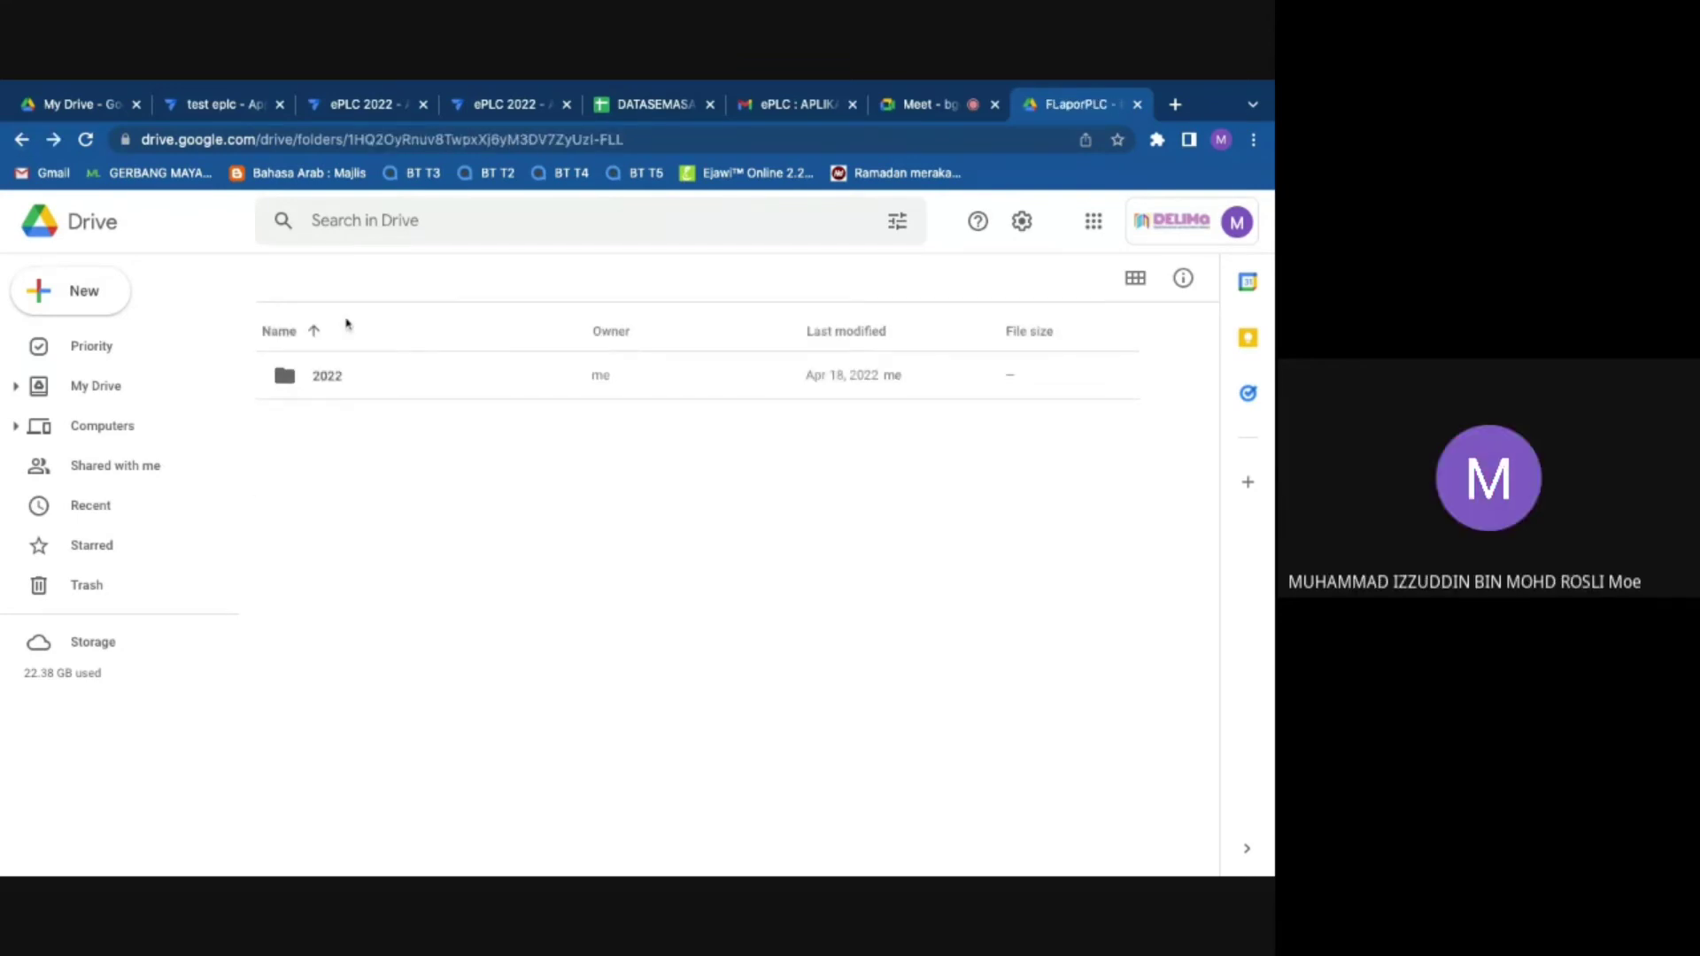
{"action": "left_click", "coordinate": [22, 139]}
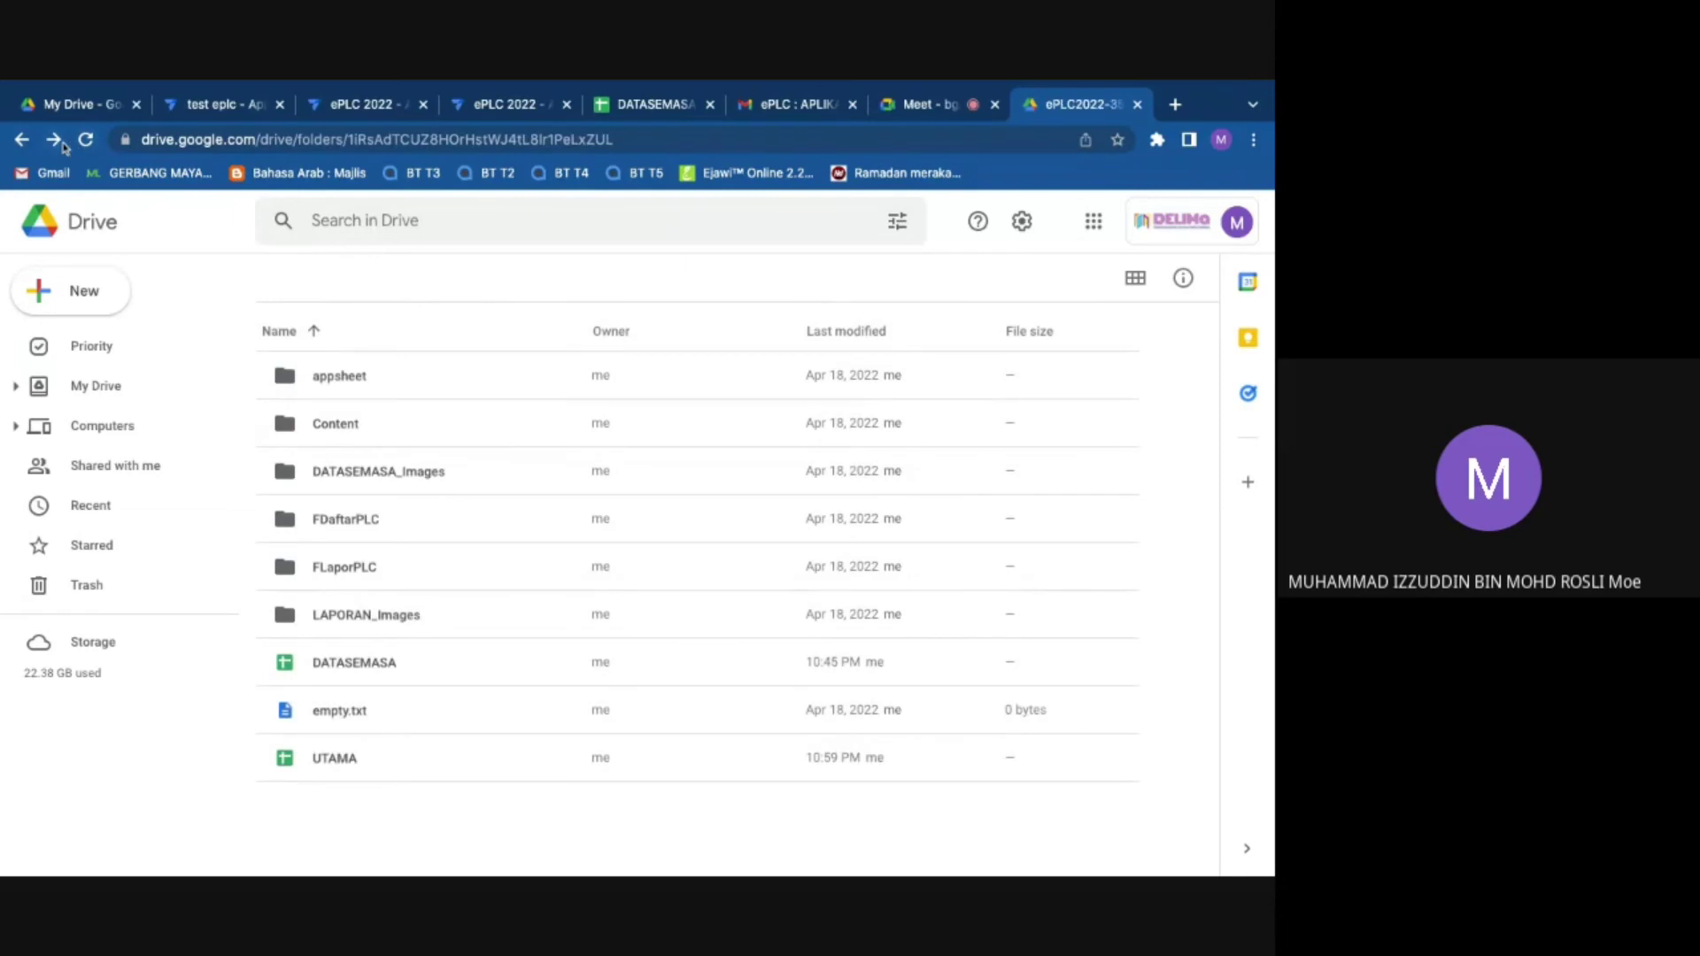
{"action": "left_click", "coordinate": [53, 142]}
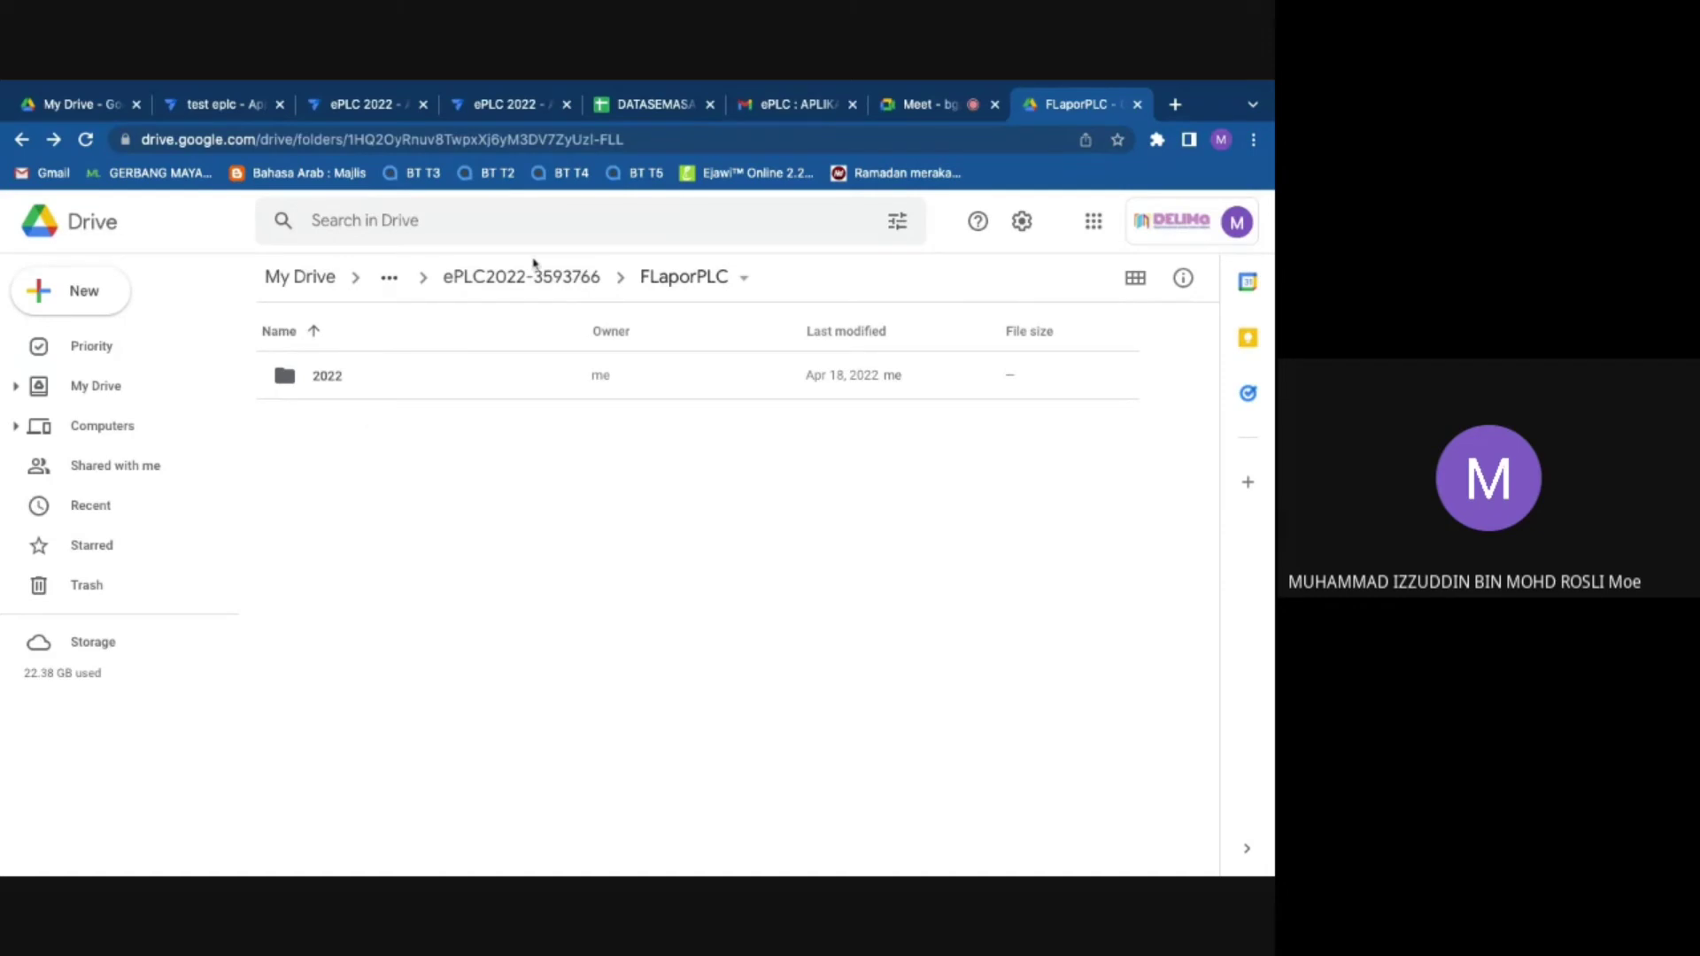
{"action": "left_click", "coordinate": [500, 106]}
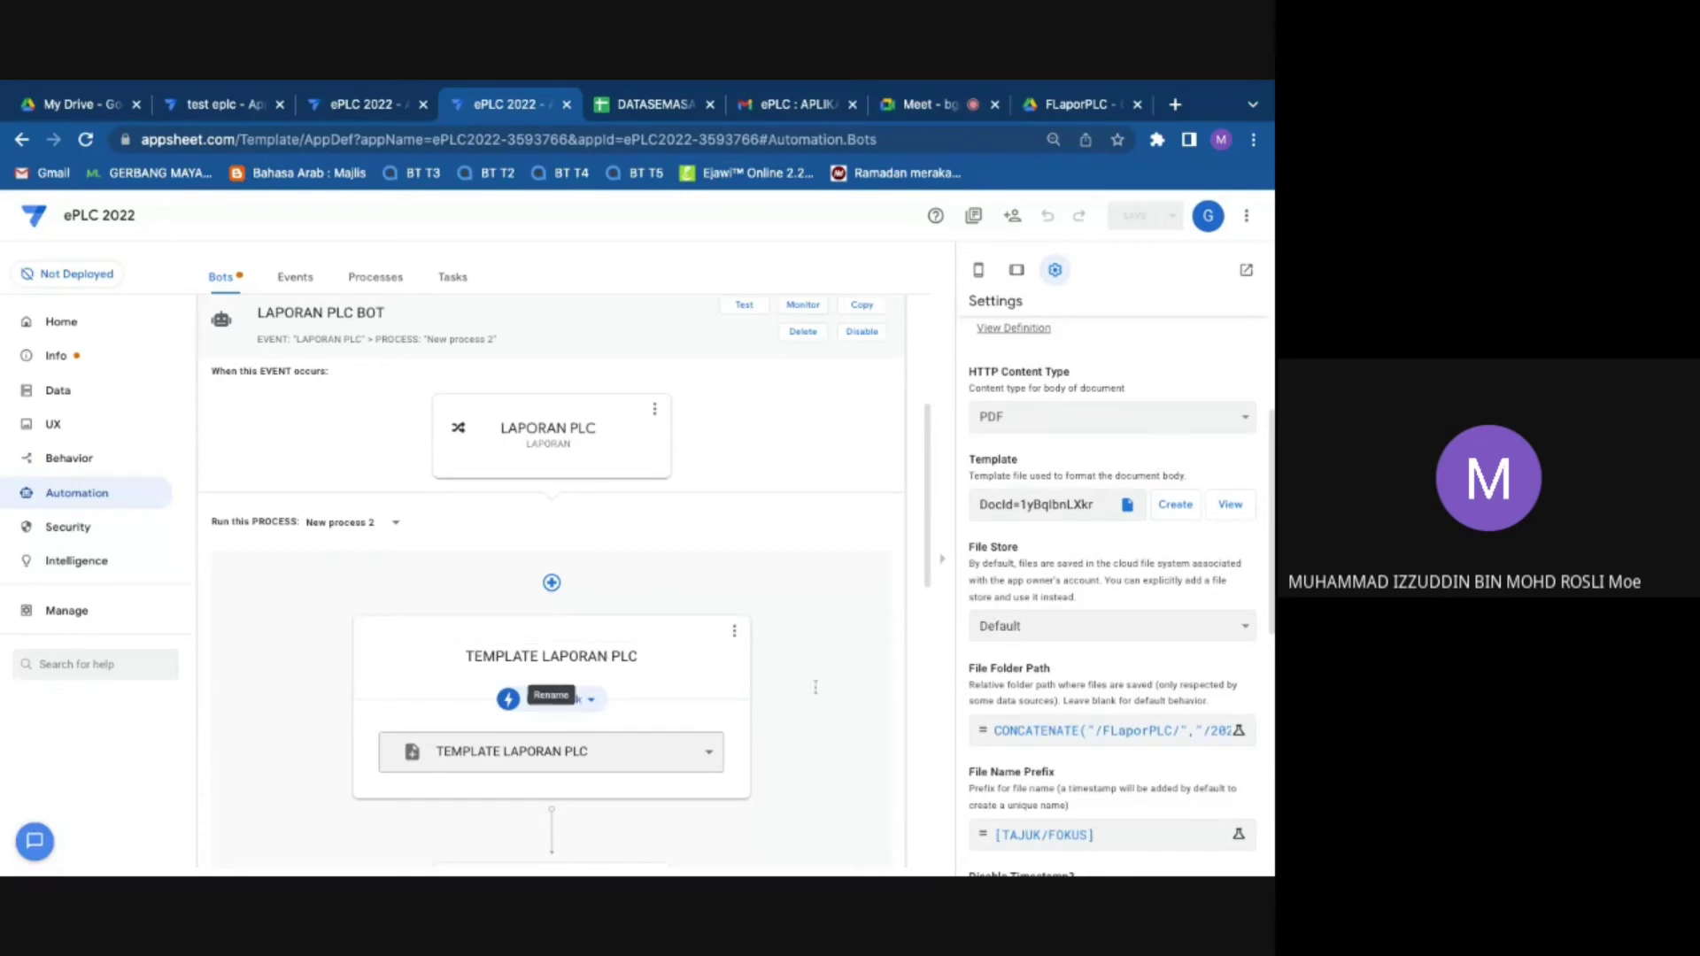
Step: Edit the LAPORAN PLC path year to 2023 and back to 2022, then confirm the formula
{"action": "scroll", "coordinate": [1151, 433], "scroll_direction": "down", "scroll_amount": 4}
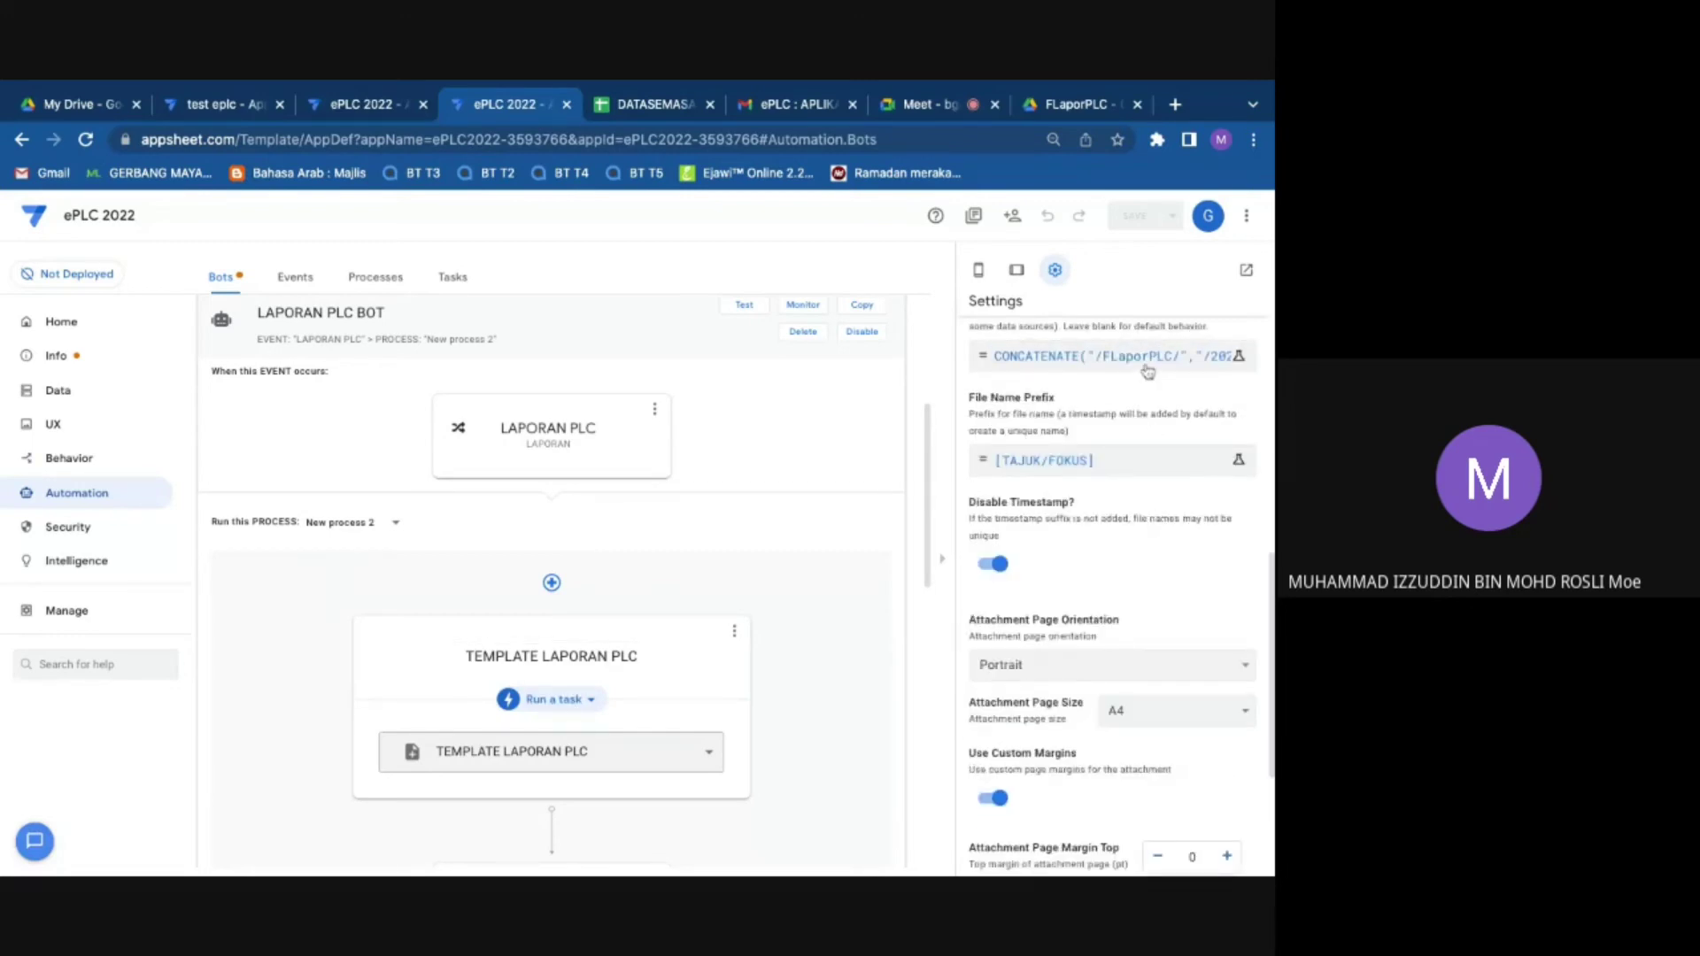
{"action": "left_click", "coordinate": [1147, 368]}
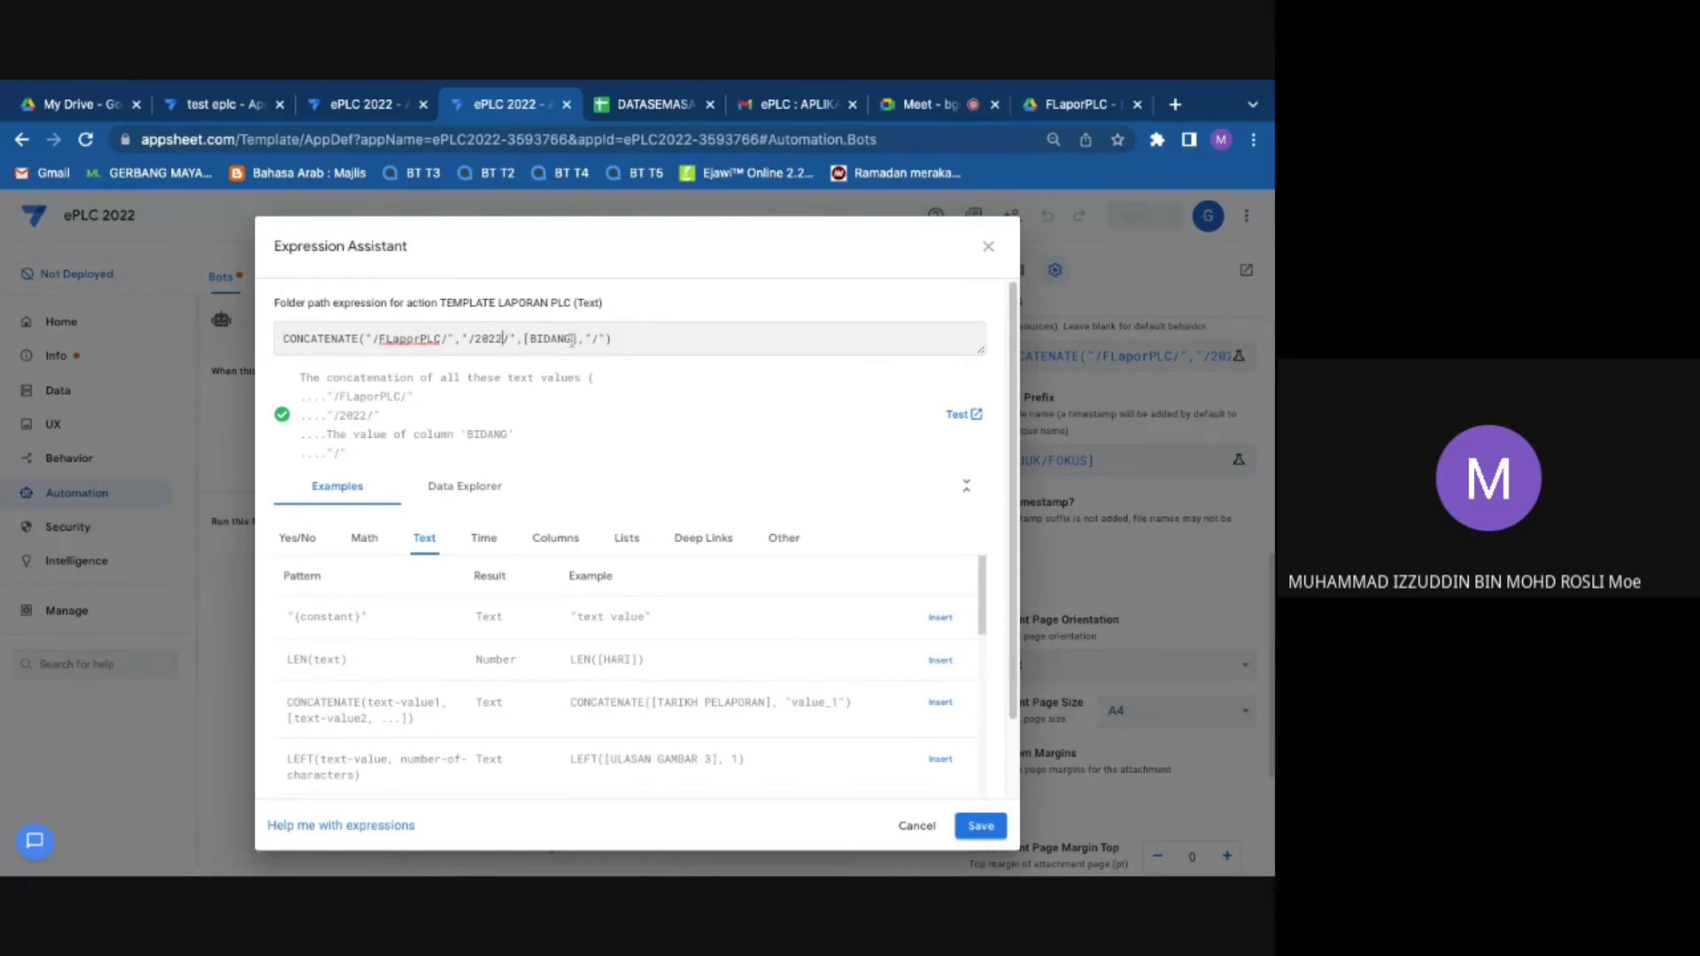
{"action": "left_click_drag", "start_coordinate": [571, 339], "coordinate": [531, 340]}
{"action": "left_click", "coordinate": [505, 342]}
{"action": "key", "text": "BackSpace"}
{"action": "type", "text": "3"}
{"action": "key", "text": "BackSpace"}
{"action": "type", "text": "2"}
{"action": "left_click", "coordinate": [980, 826]}
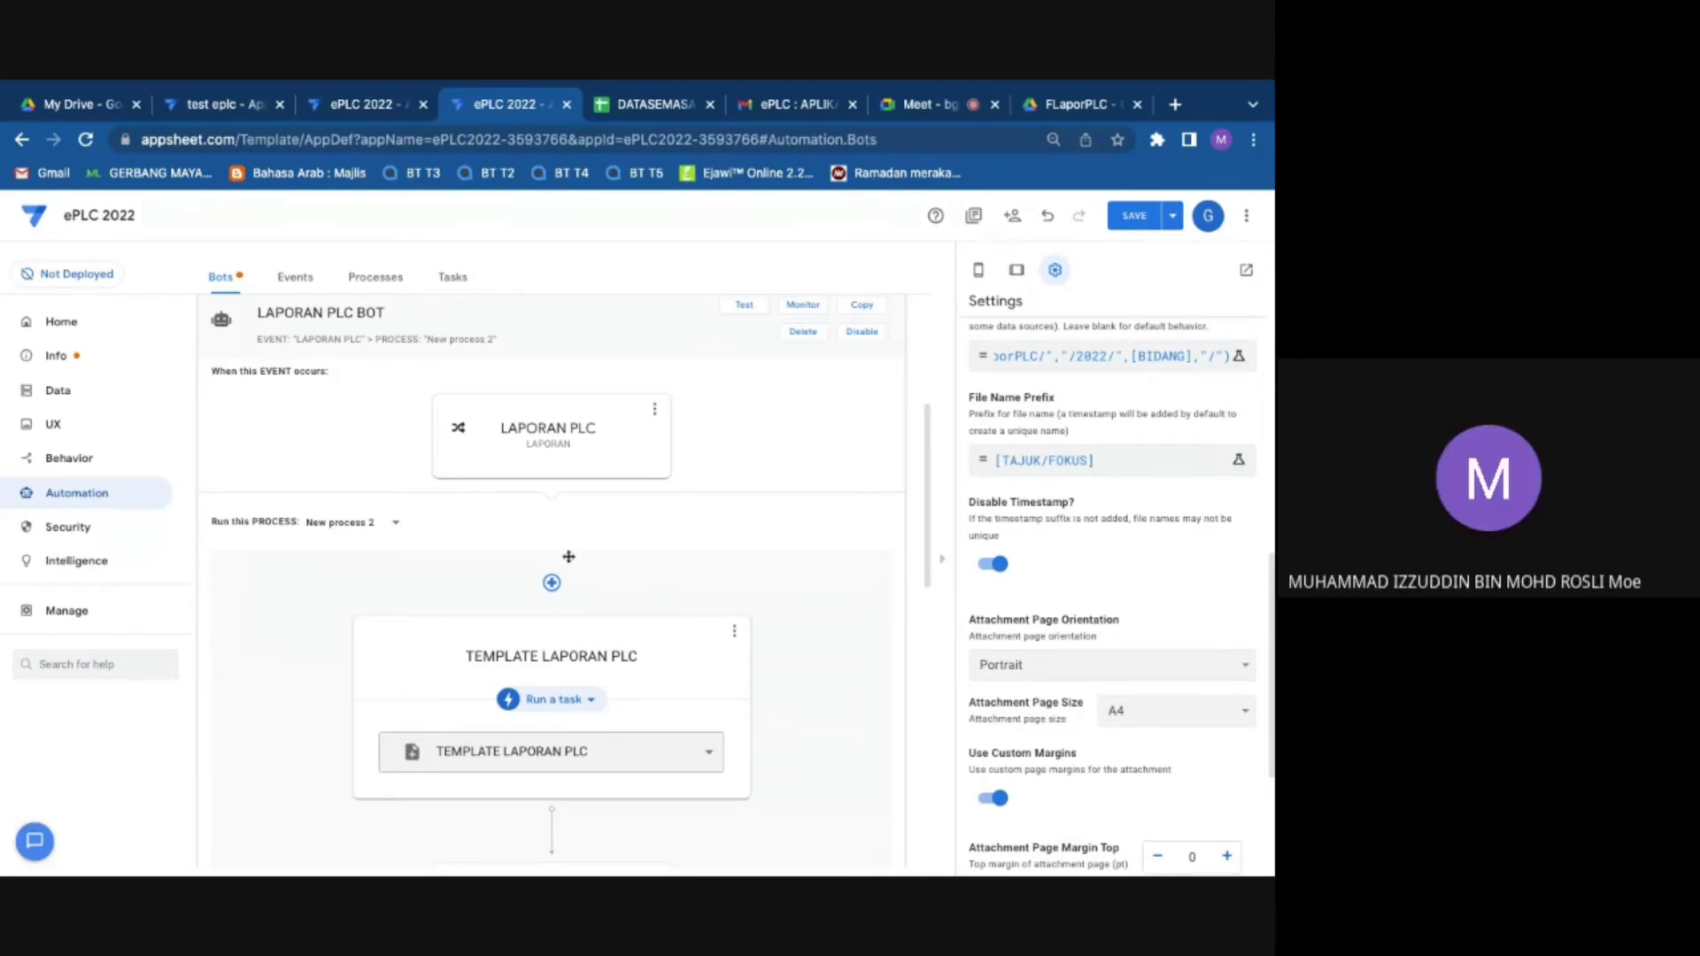
{"action": "scroll", "coordinate": [600, 657], "scroll_direction": "down", "scroll_amount": 1}
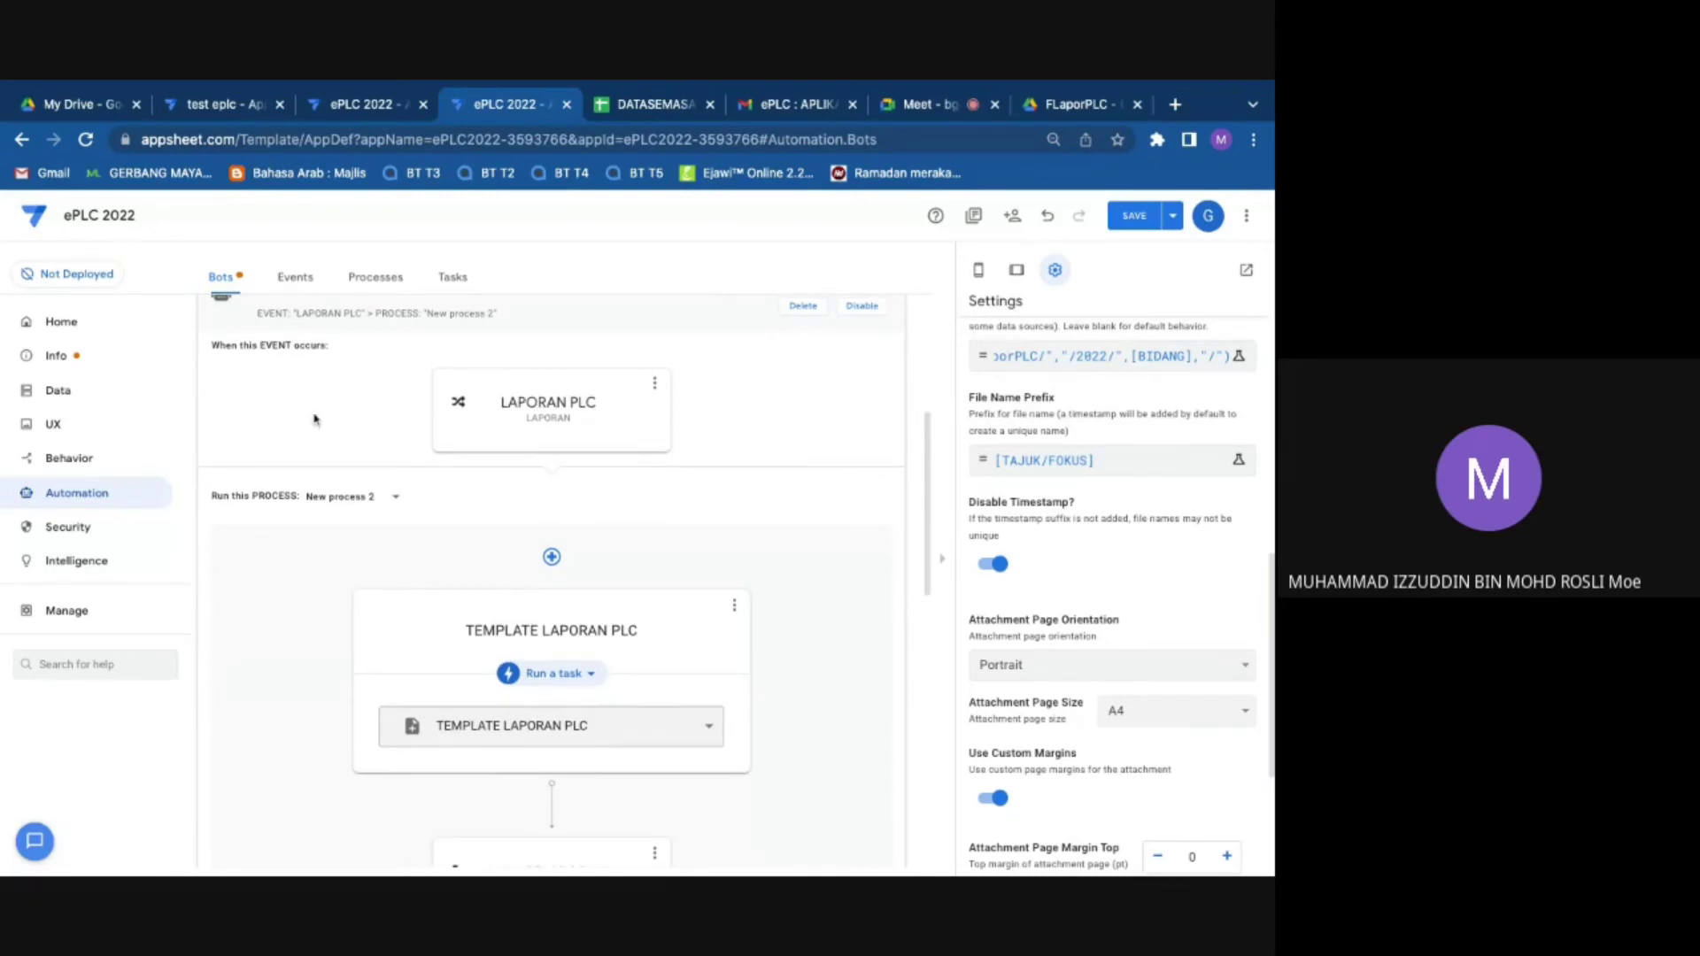
Step: Move from the LAPORAN PLC BOT to the DAFTAR PLC BOT's TEMPLATE DAFTAR PLC task settings
{"action": "scroll", "coordinate": [494, 452], "scroll_direction": "down", "scroll_amount": 1}
{"action": "scroll", "coordinate": [322, 369], "scroll_direction": "up", "scroll_amount": 5}
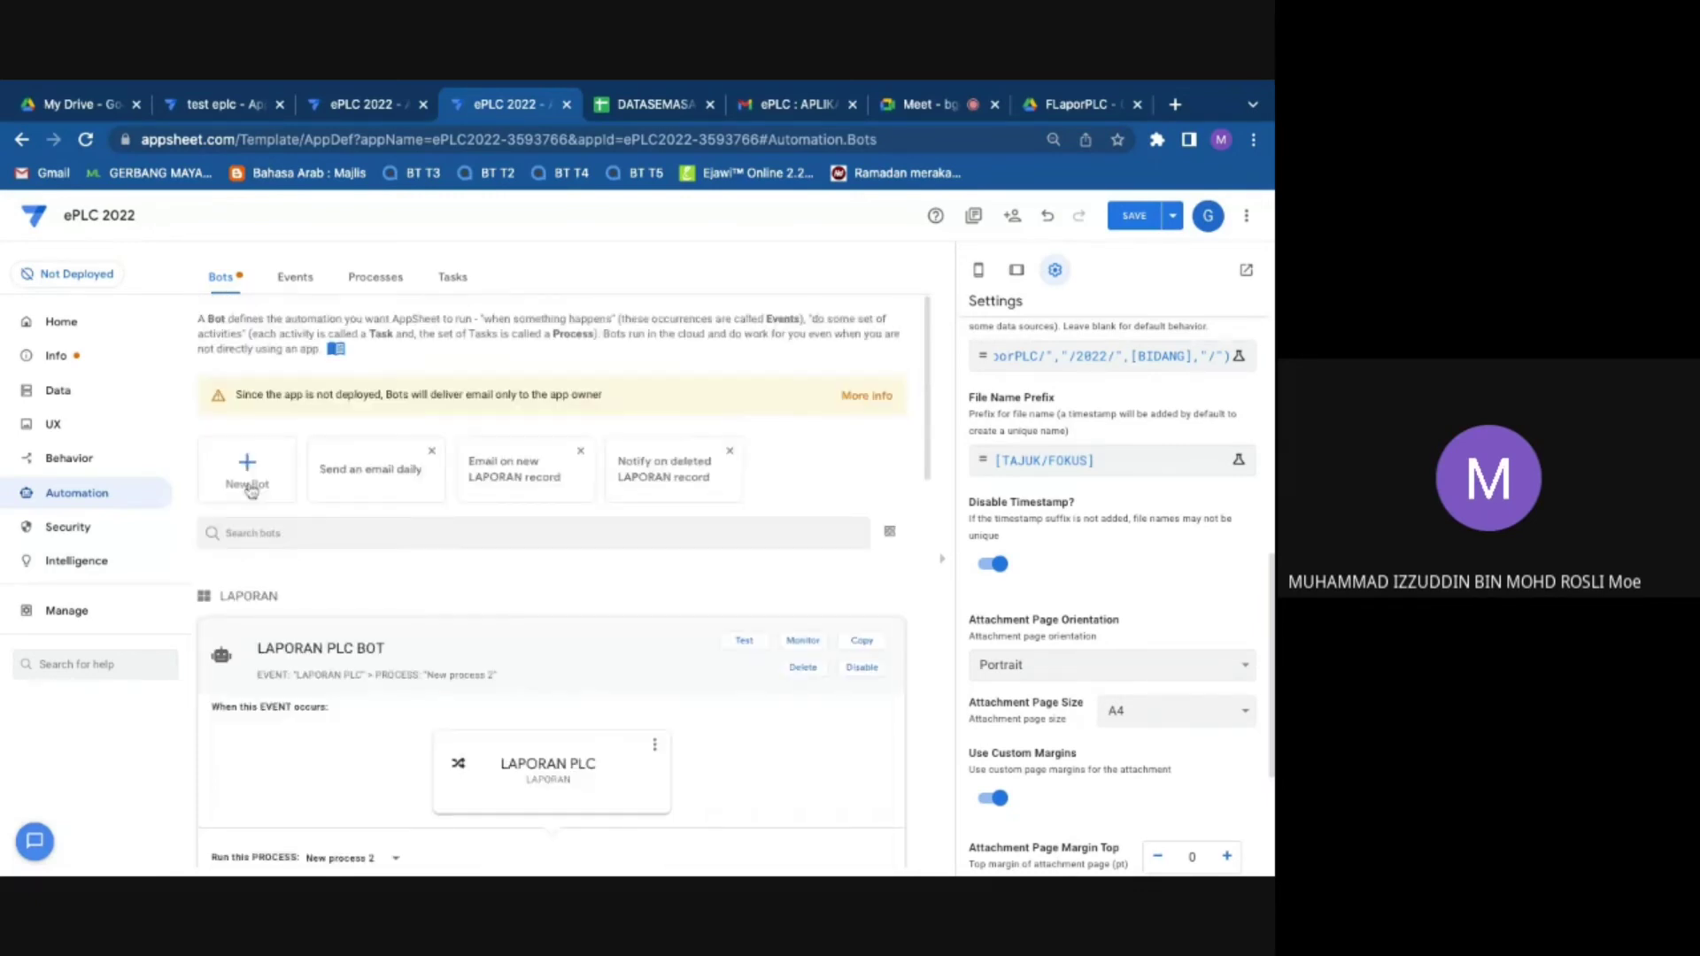
{"action": "left_click", "coordinate": [516, 645]}
{"action": "scroll", "coordinate": [516, 646], "scroll_direction": "down", "scroll_amount": 3}
{"action": "left_click", "coordinate": [290, 456]}
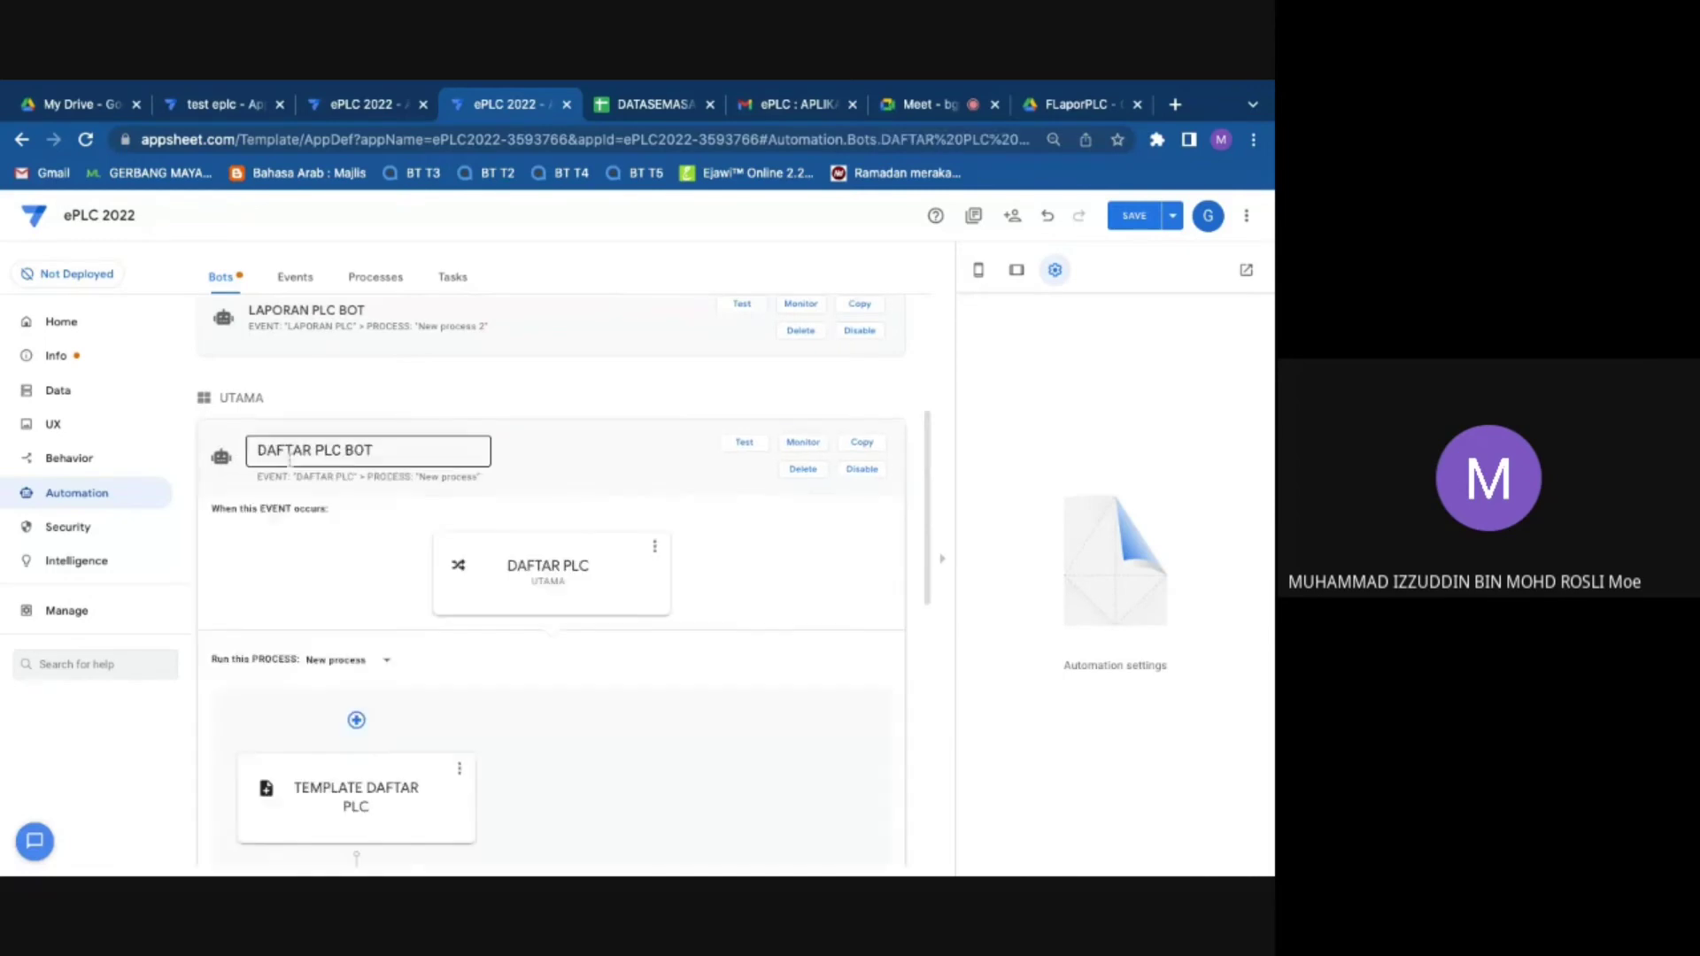
{"action": "scroll", "coordinate": [290, 456], "scroll_direction": "down", "scroll_amount": 3}
{"action": "left_click", "coordinate": [574, 657]}
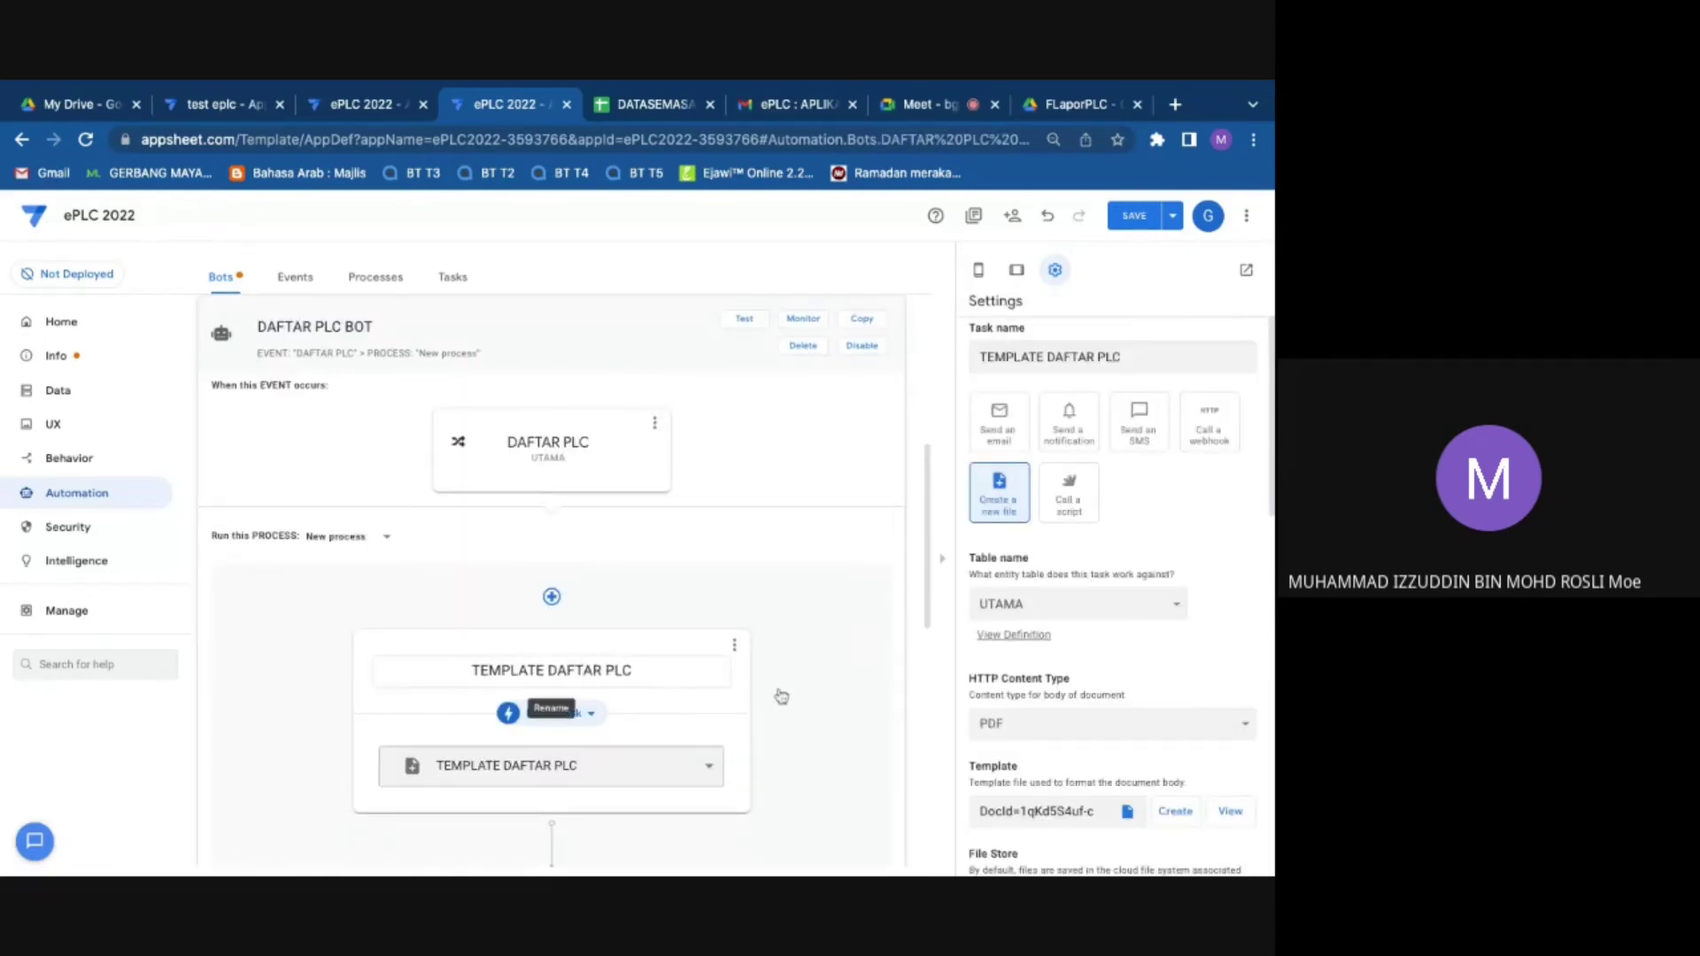
{"action": "scroll", "coordinate": [1124, 662], "scroll_direction": "down", "scroll_amount": 2}
{"action": "scroll", "coordinate": [1125, 672], "scroll_direction": "down", "scroll_amount": 2}
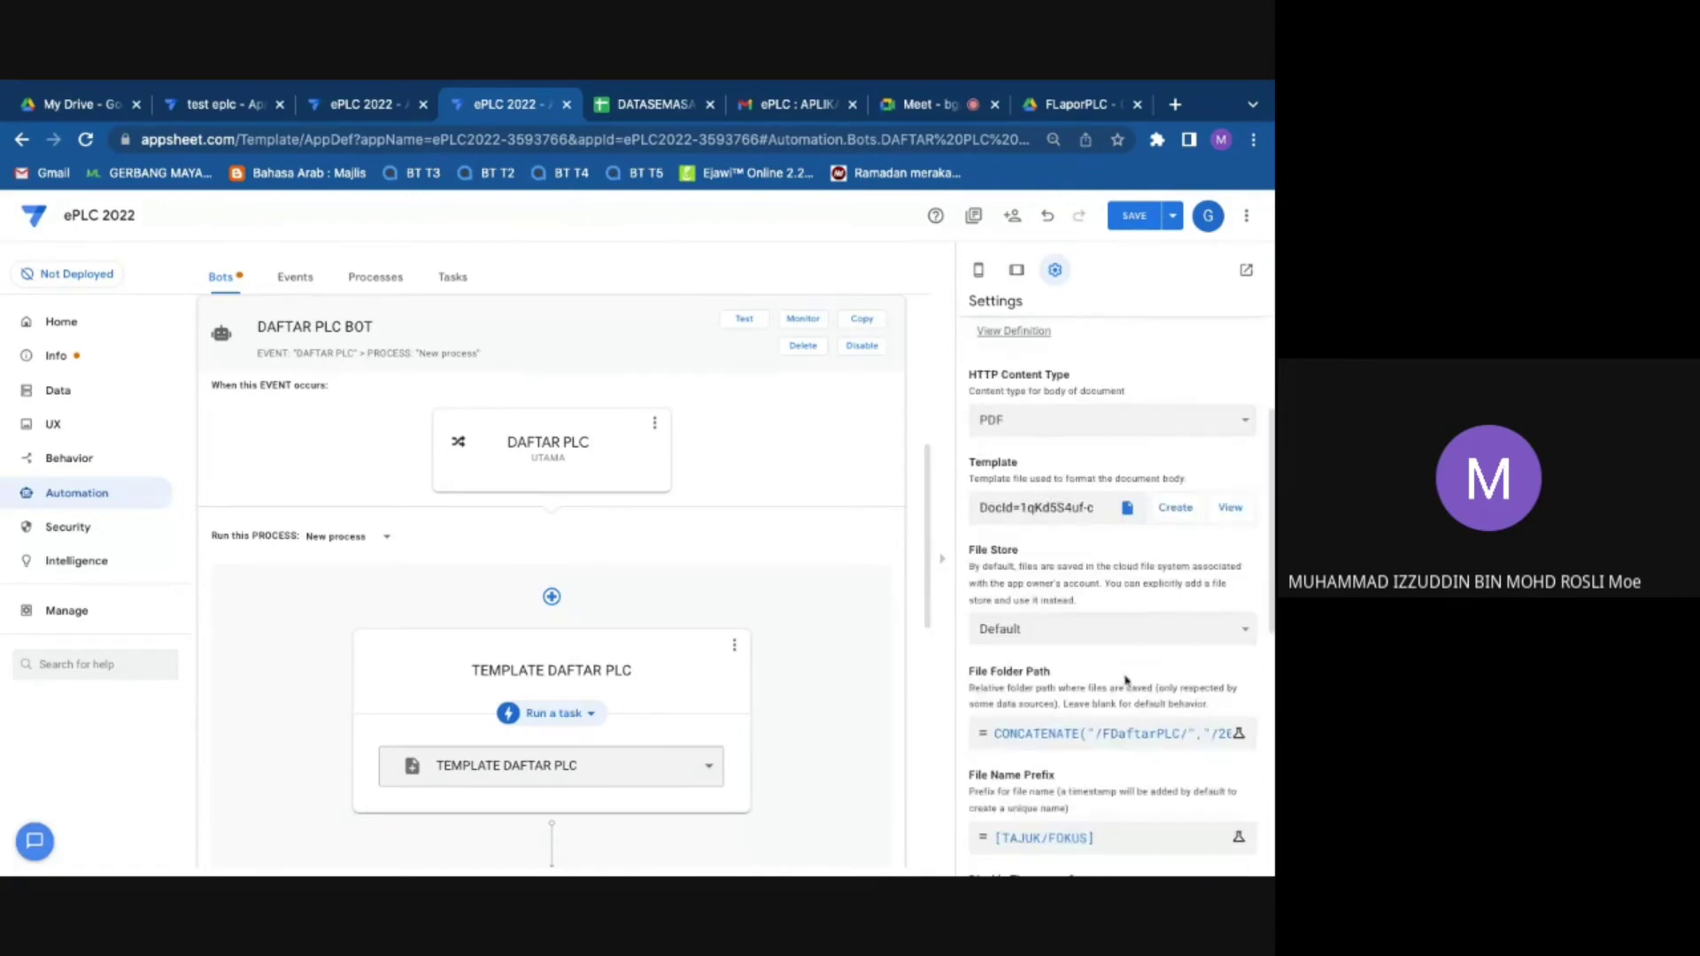
Step: Edit the FDaftarPLC folder path year through 2023 and 2025, confirming it at 2022
{"action": "left_click", "coordinate": [1132, 742]}
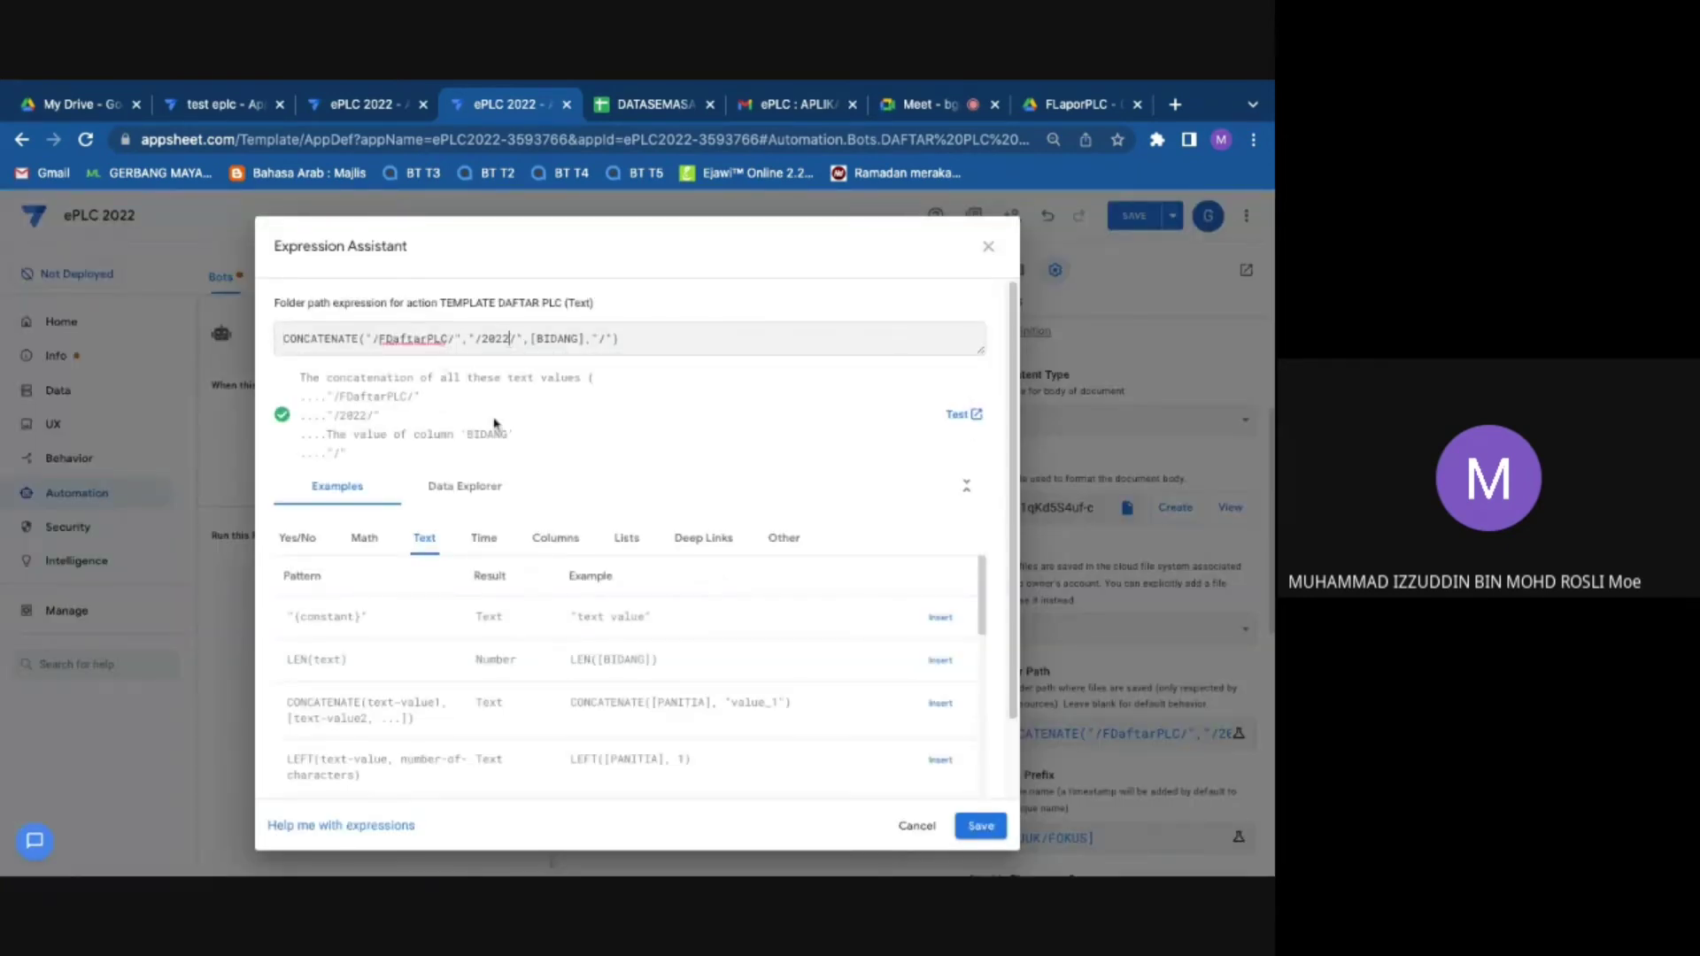
{"action": "key", "text": "BackSpace"}
{"action": "type", "text": "3"}
{"action": "key", "text": "BackSpace"}
{"action": "type", "text": "5"}
{"action": "key", "text": "BackSpace"}
{"action": "type", "text": "2"}
{"action": "left_click", "coordinate": [979, 825]}
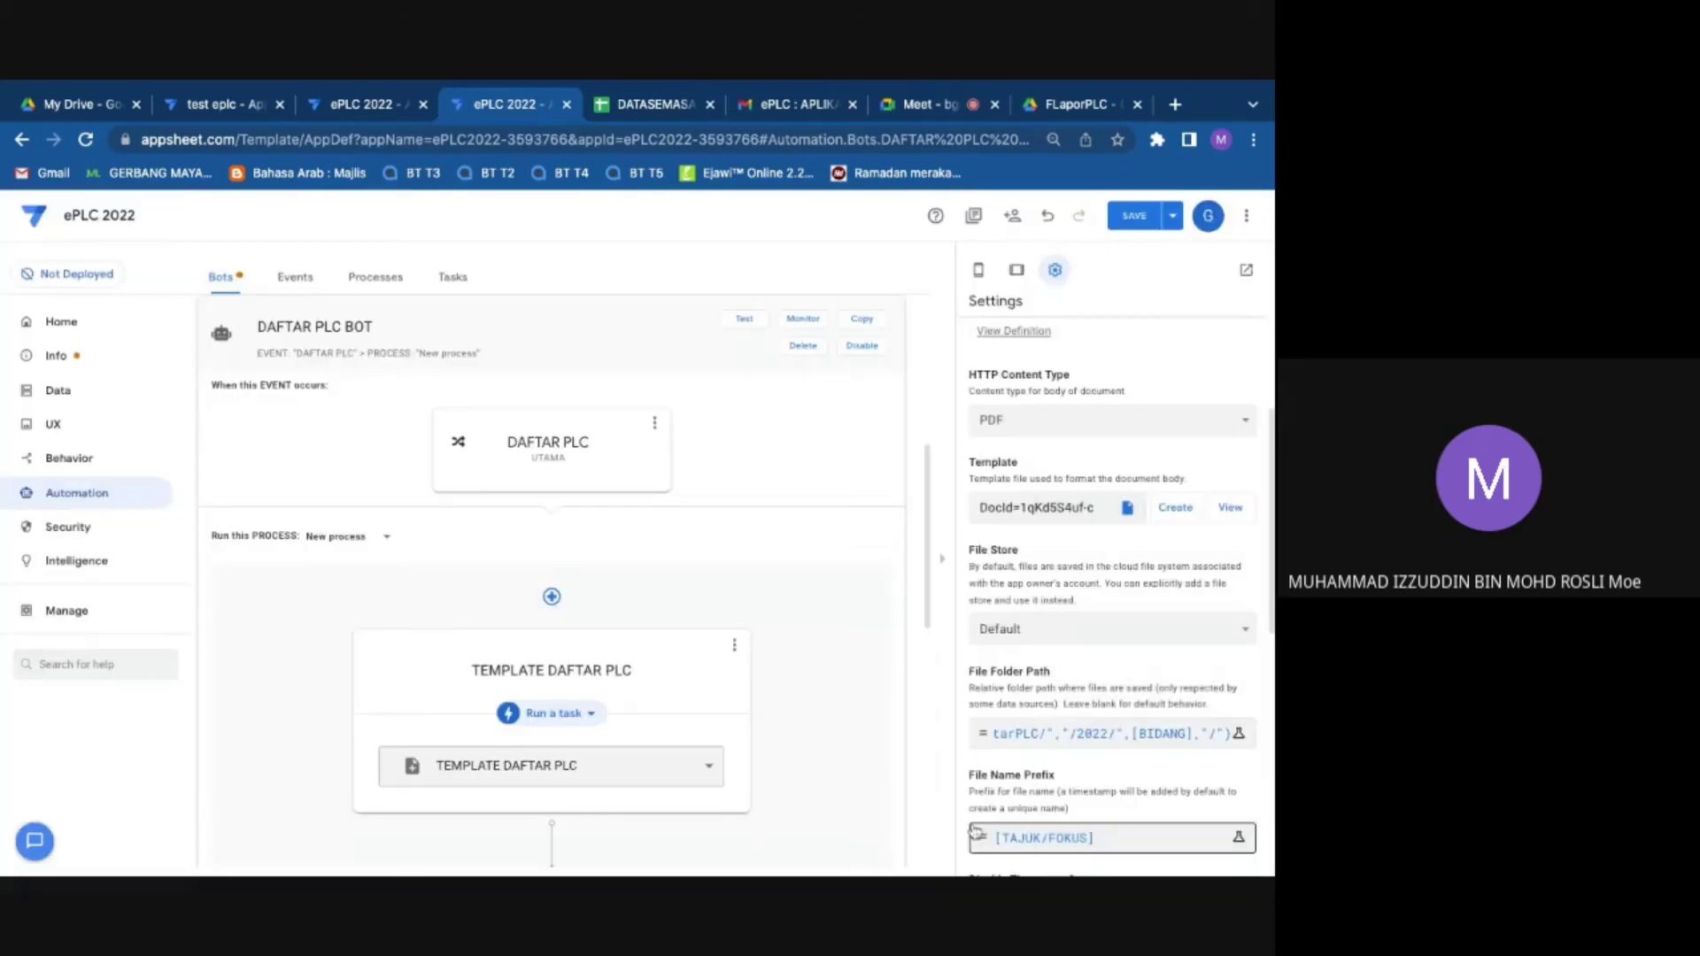
Step: Save the DAFTAR PLC folder path change, confirm the formula, and view Drive's FLaporPLC folder
{"action": "left_click", "coordinate": [1137, 228]}
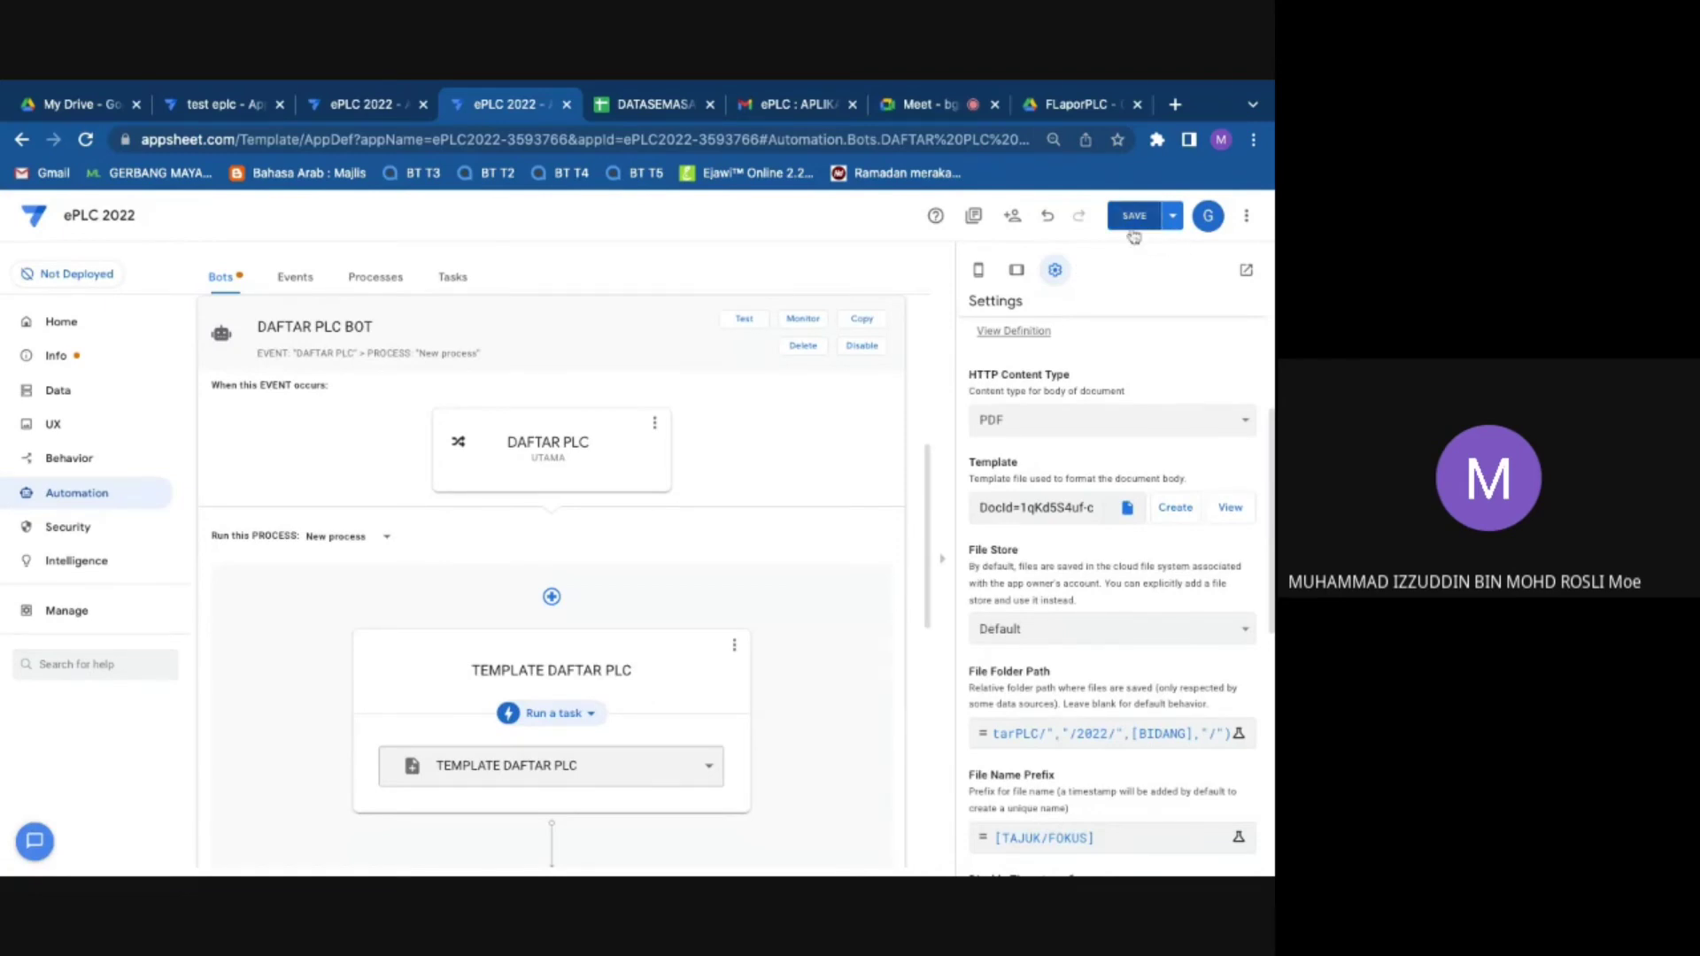
{"action": "left_click", "coordinate": [1136, 228]}
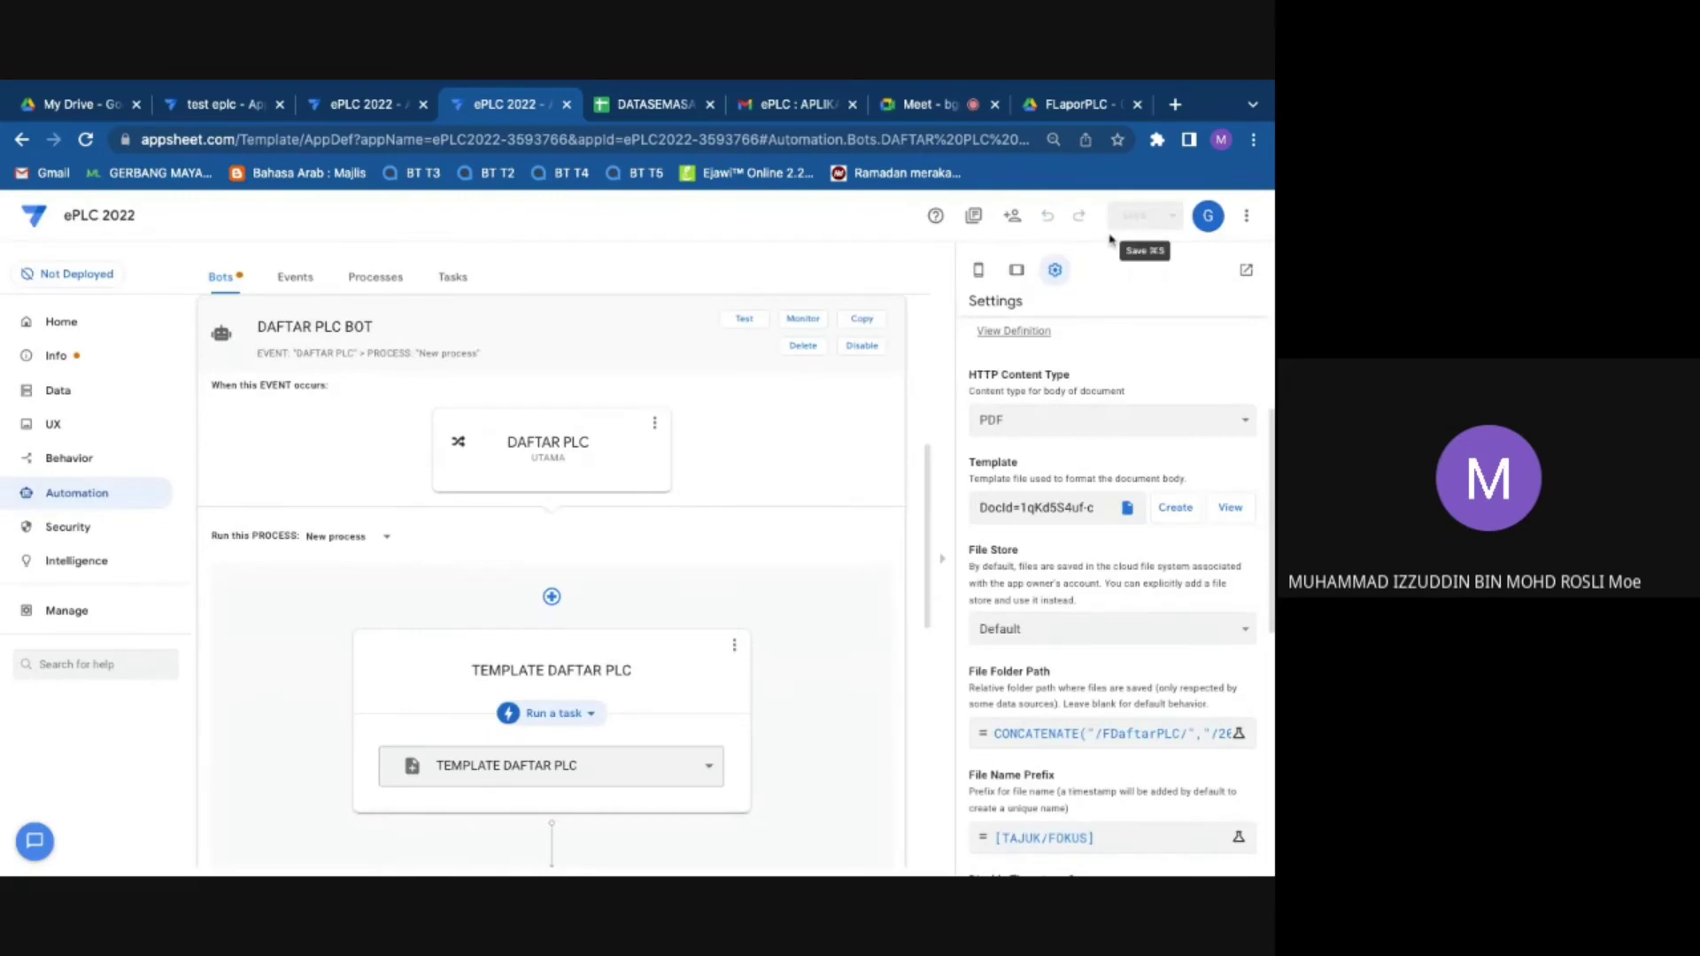
{"action": "left_click", "coordinate": [1116, 735]}
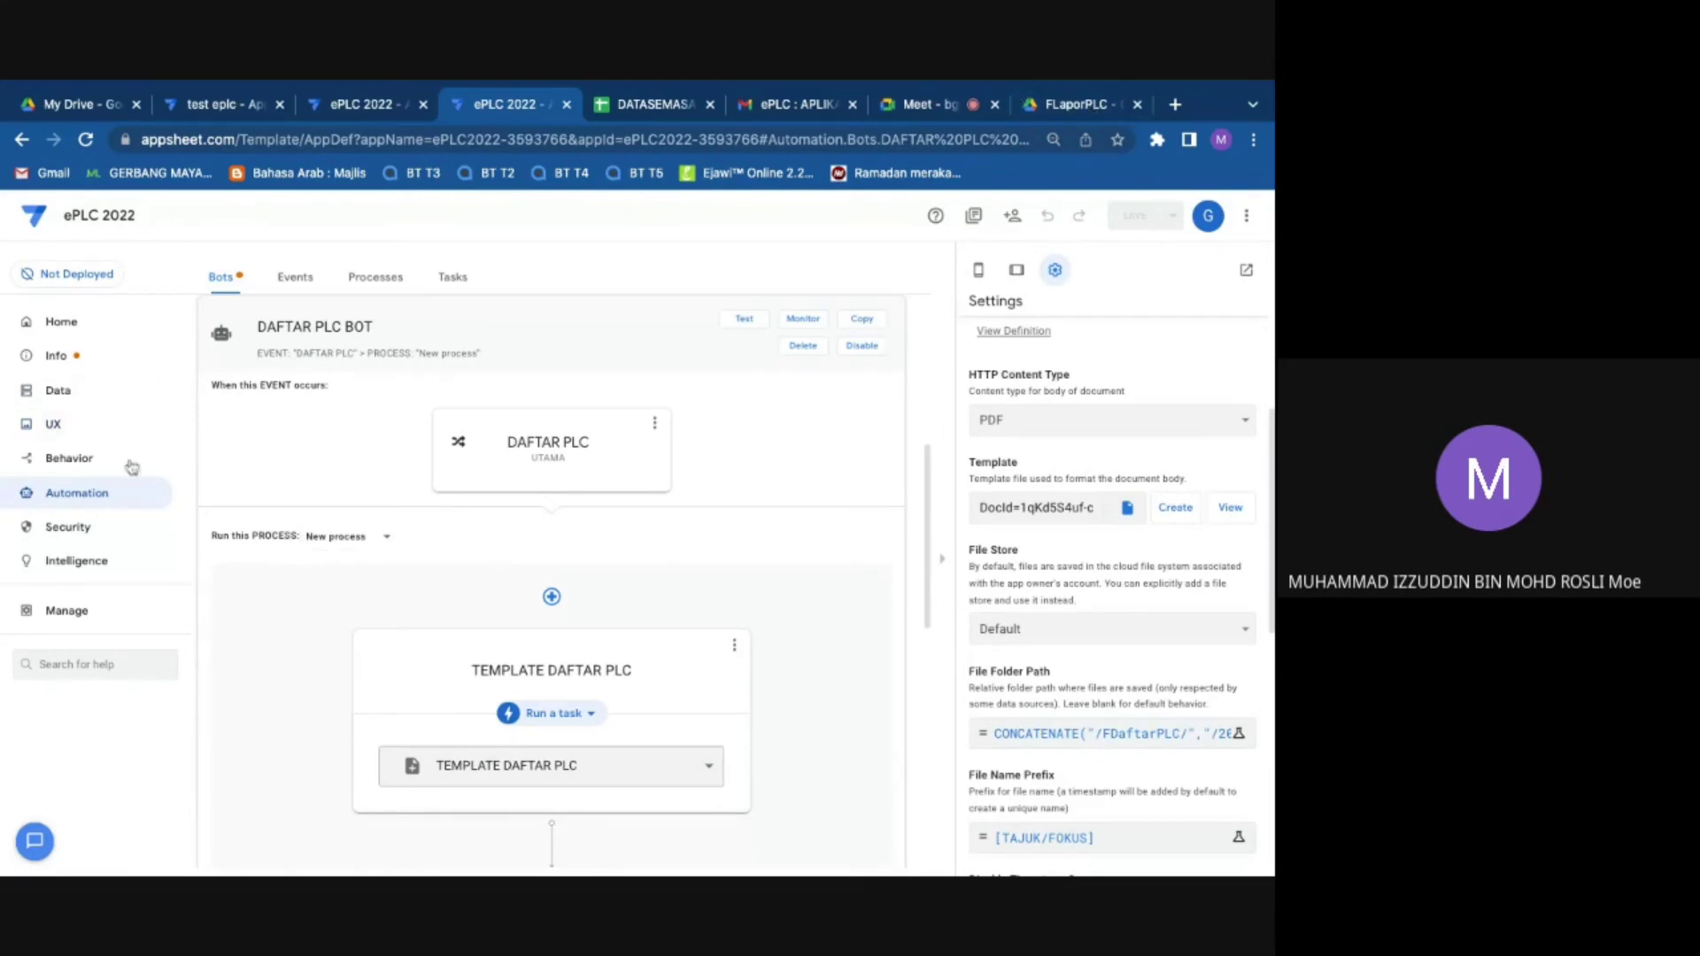
{"action": "left_click", "coordinate": [1080, 106]}
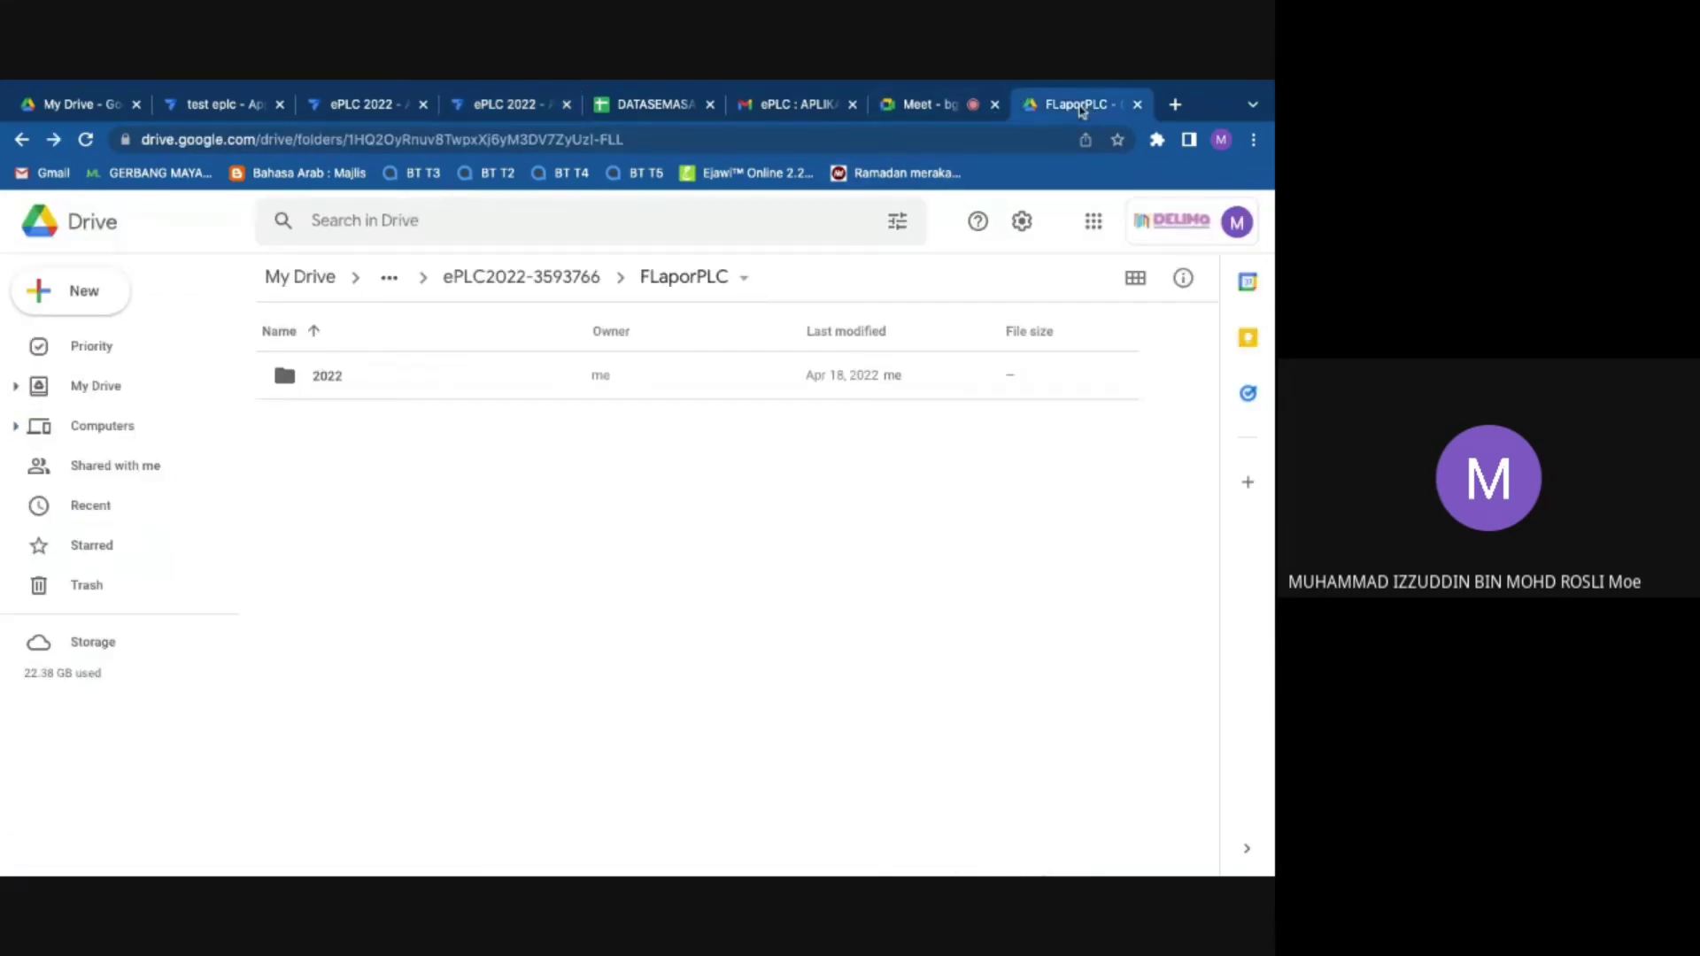
Step: Open the 2022 folder to show its Bahasa, Sains Dan Matematik, and Teknik Dan Vokasional subfolders, then return to Meet
{"action": "left_click", "coordinate": [370, 392]}
{"action": "right_click", "coordinate": [370, 392]}
{"action": "double_click", "coordinate": [323, 376]}
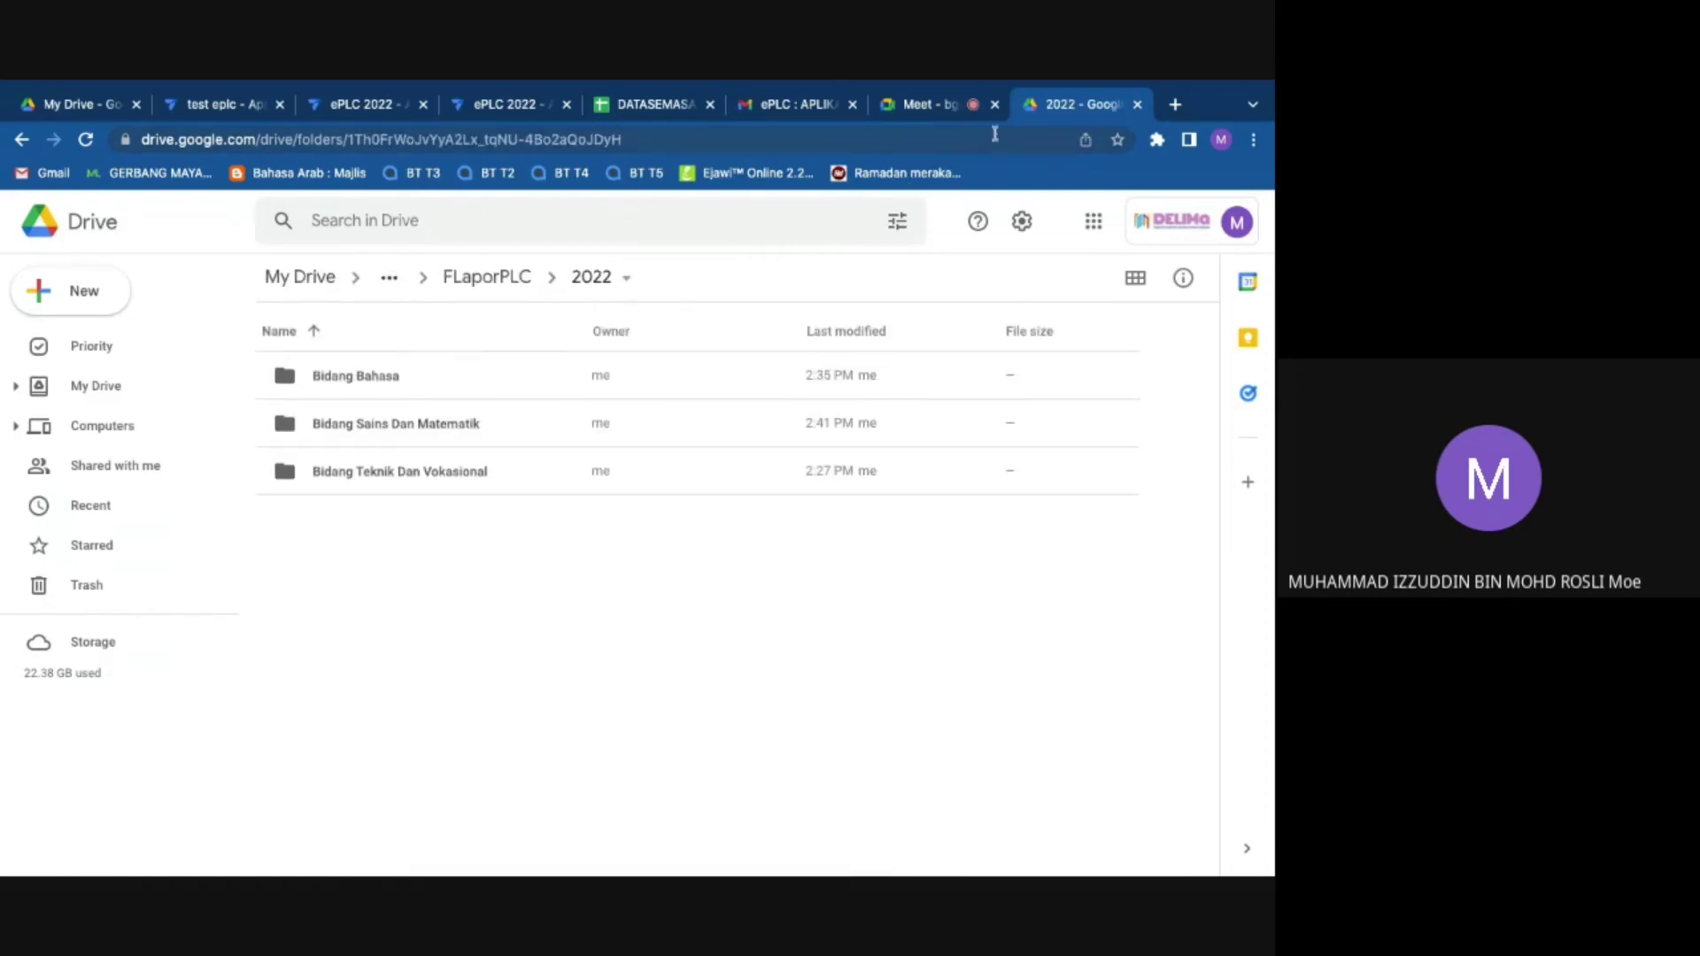
{"action": "left_click", "coordinate": [935, 116]}
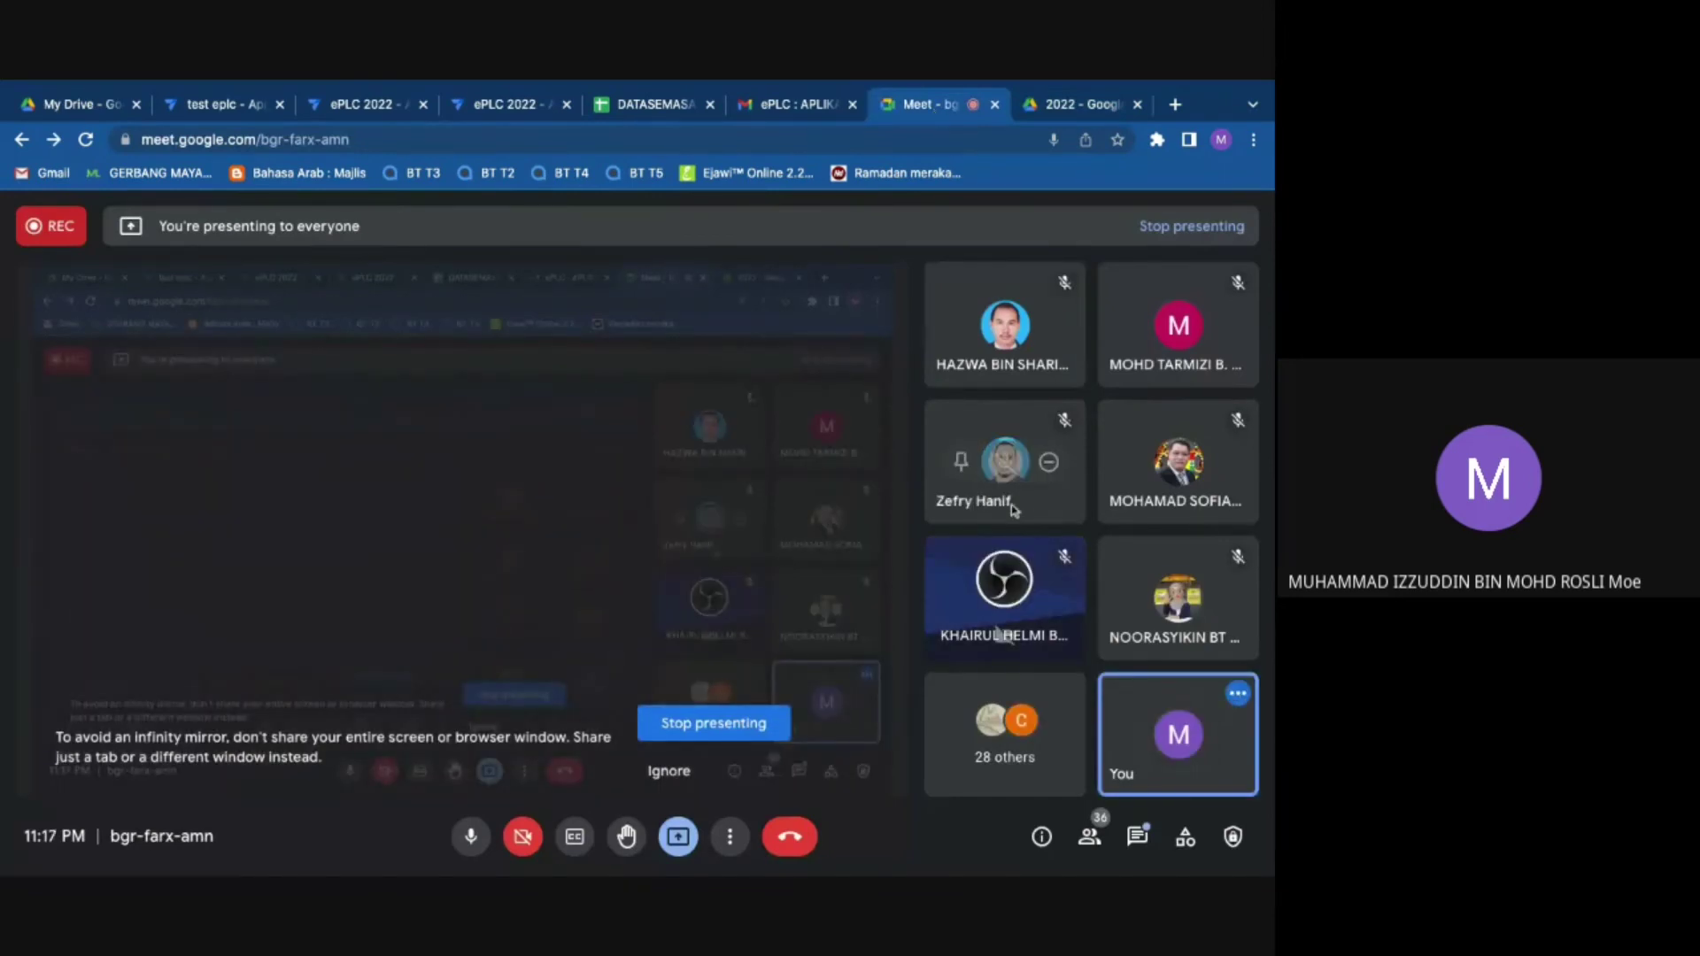
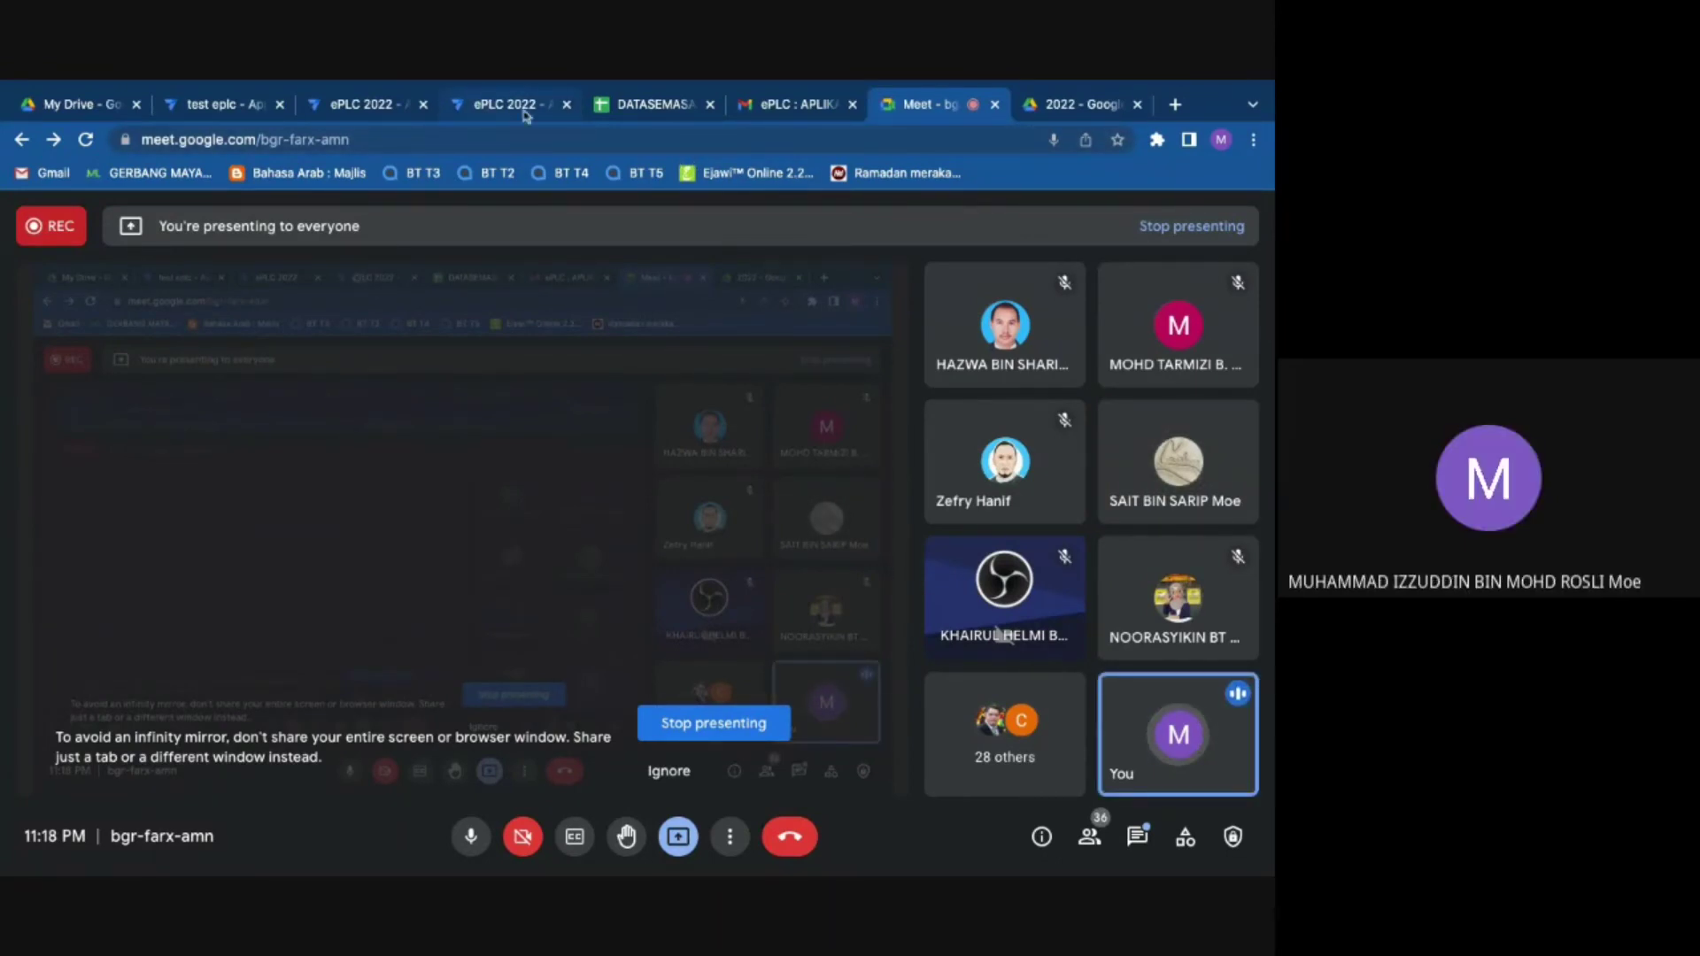
Step: Switch to the ePLC 2022 app editor and show its Home overview listing SPLKPM
{"action": "left_click", "coordinate": [523, 108]}
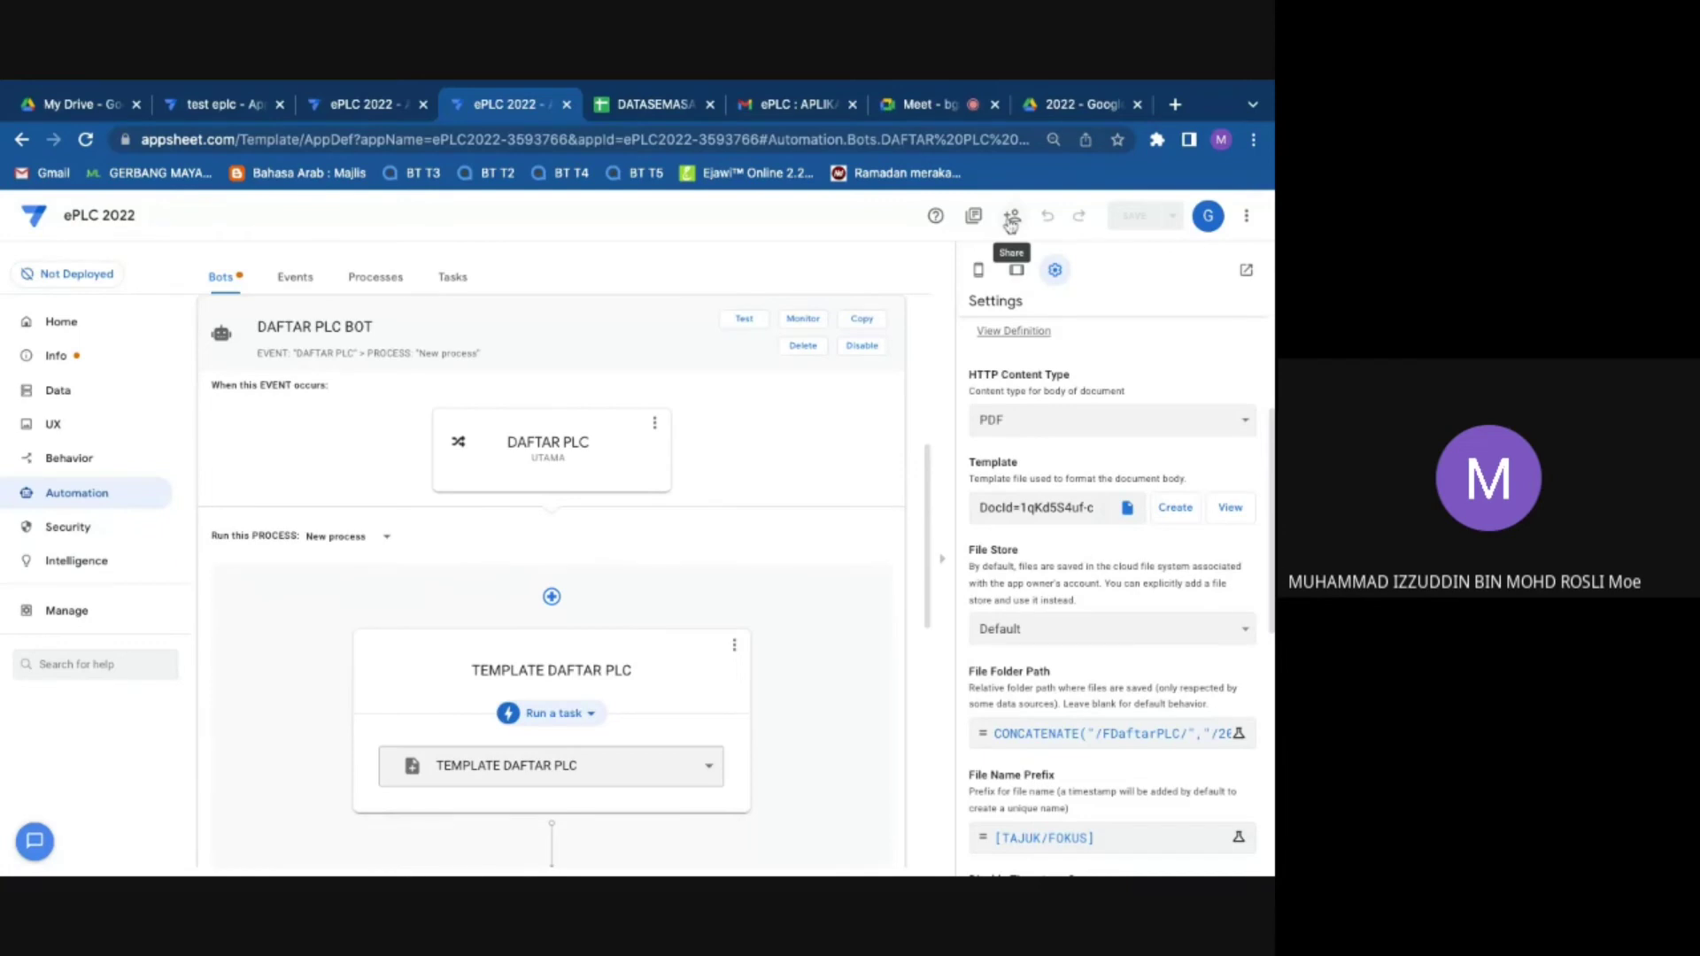
{"action": "left_click", "coordinate": [54, 332]}
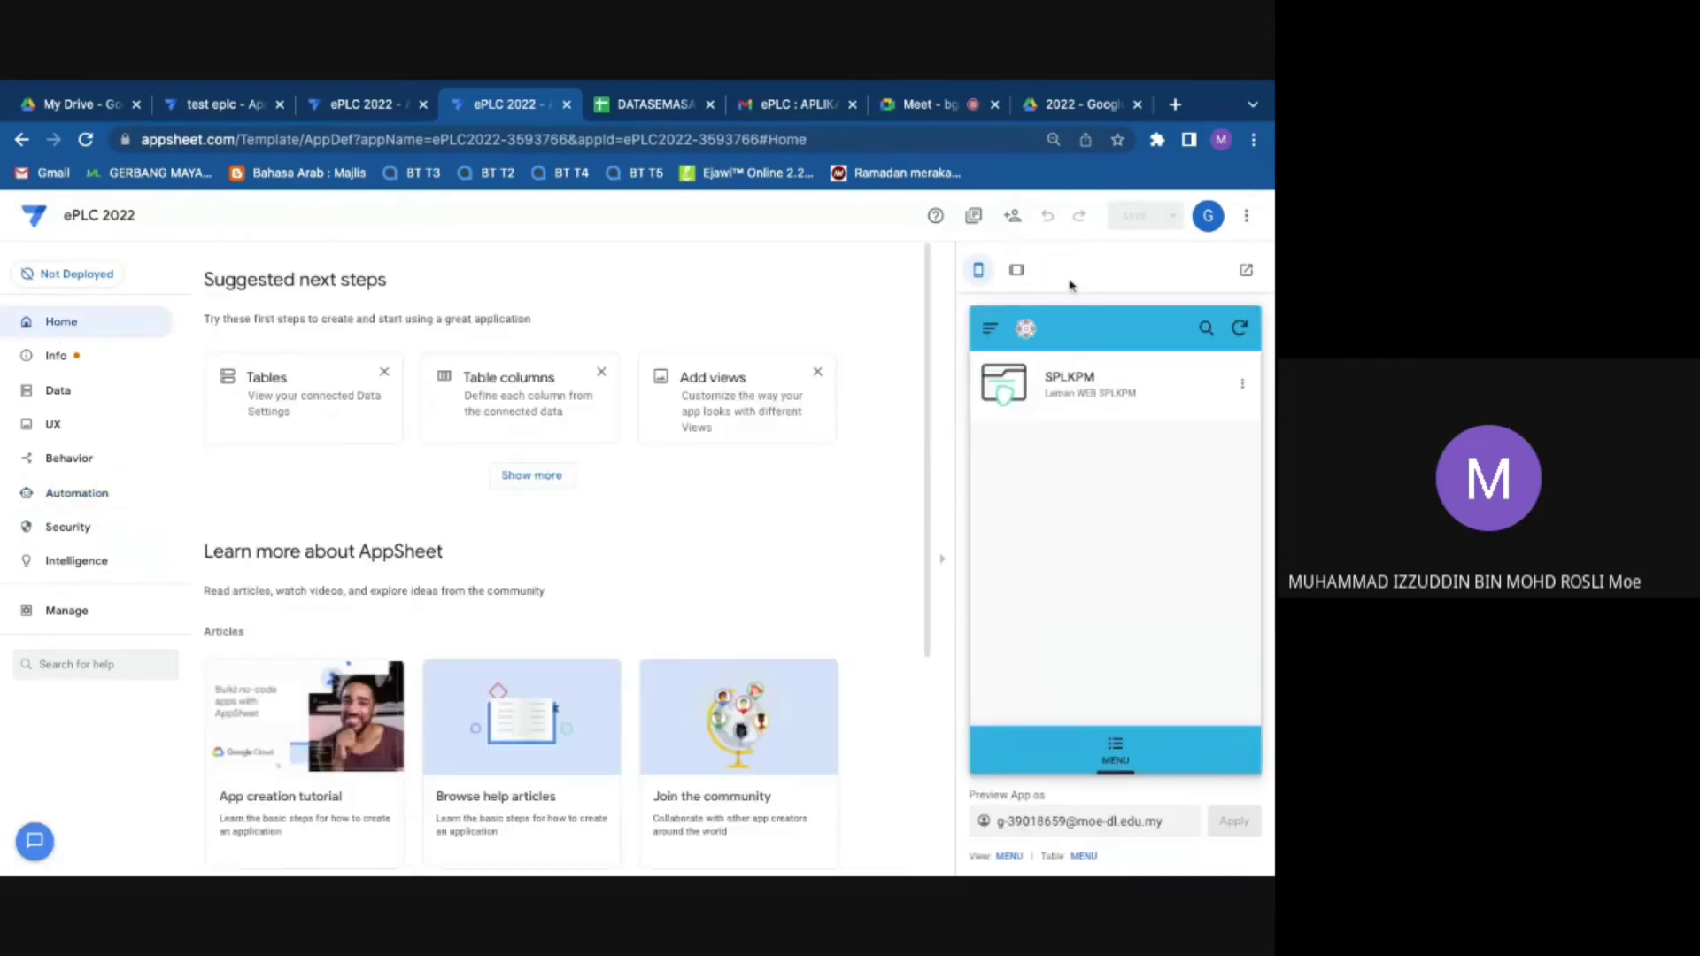
Step: Look through the app's errors and warnings, data tables and views settings
{"action": "left_click", "coordinate": [104, 365]}
{"action": "left_click", "coordinate": [79, 391]}
{"action": "left_click", "coordinate": [79, 428]}
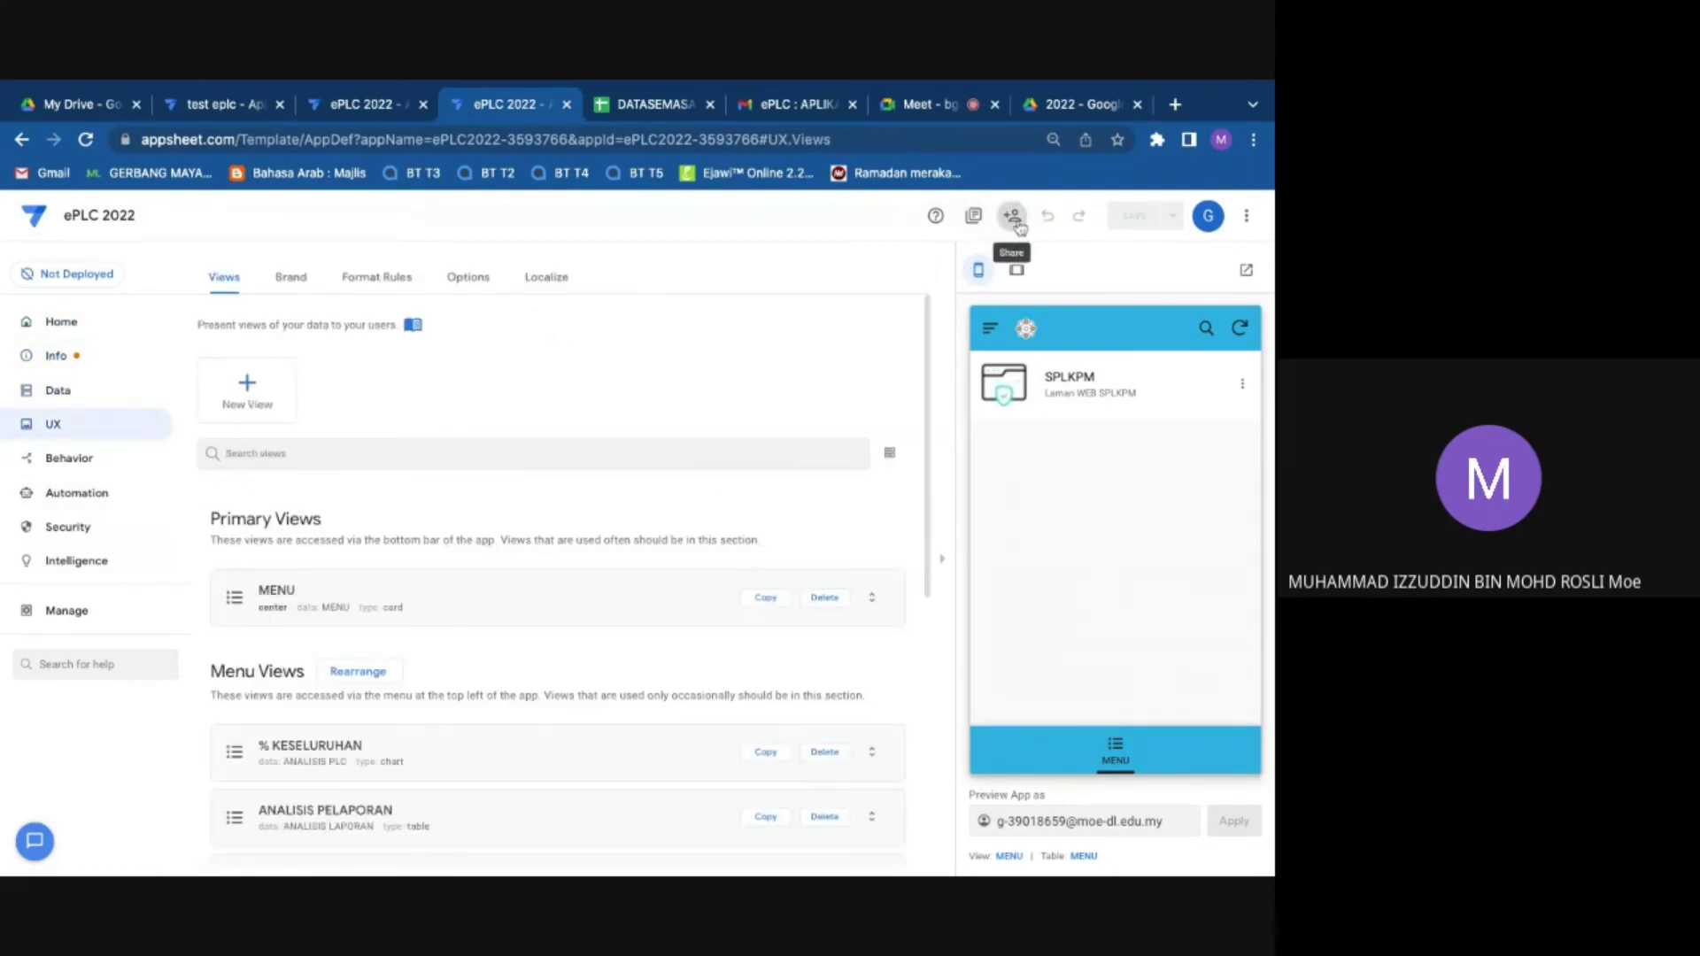
Step: In the app's sharing settings, add the invitee's e-mail address
{"action": "left_click", "coordinate": [1013, 219]}
{"action": "left_click", "coordinate": [564, 319]}
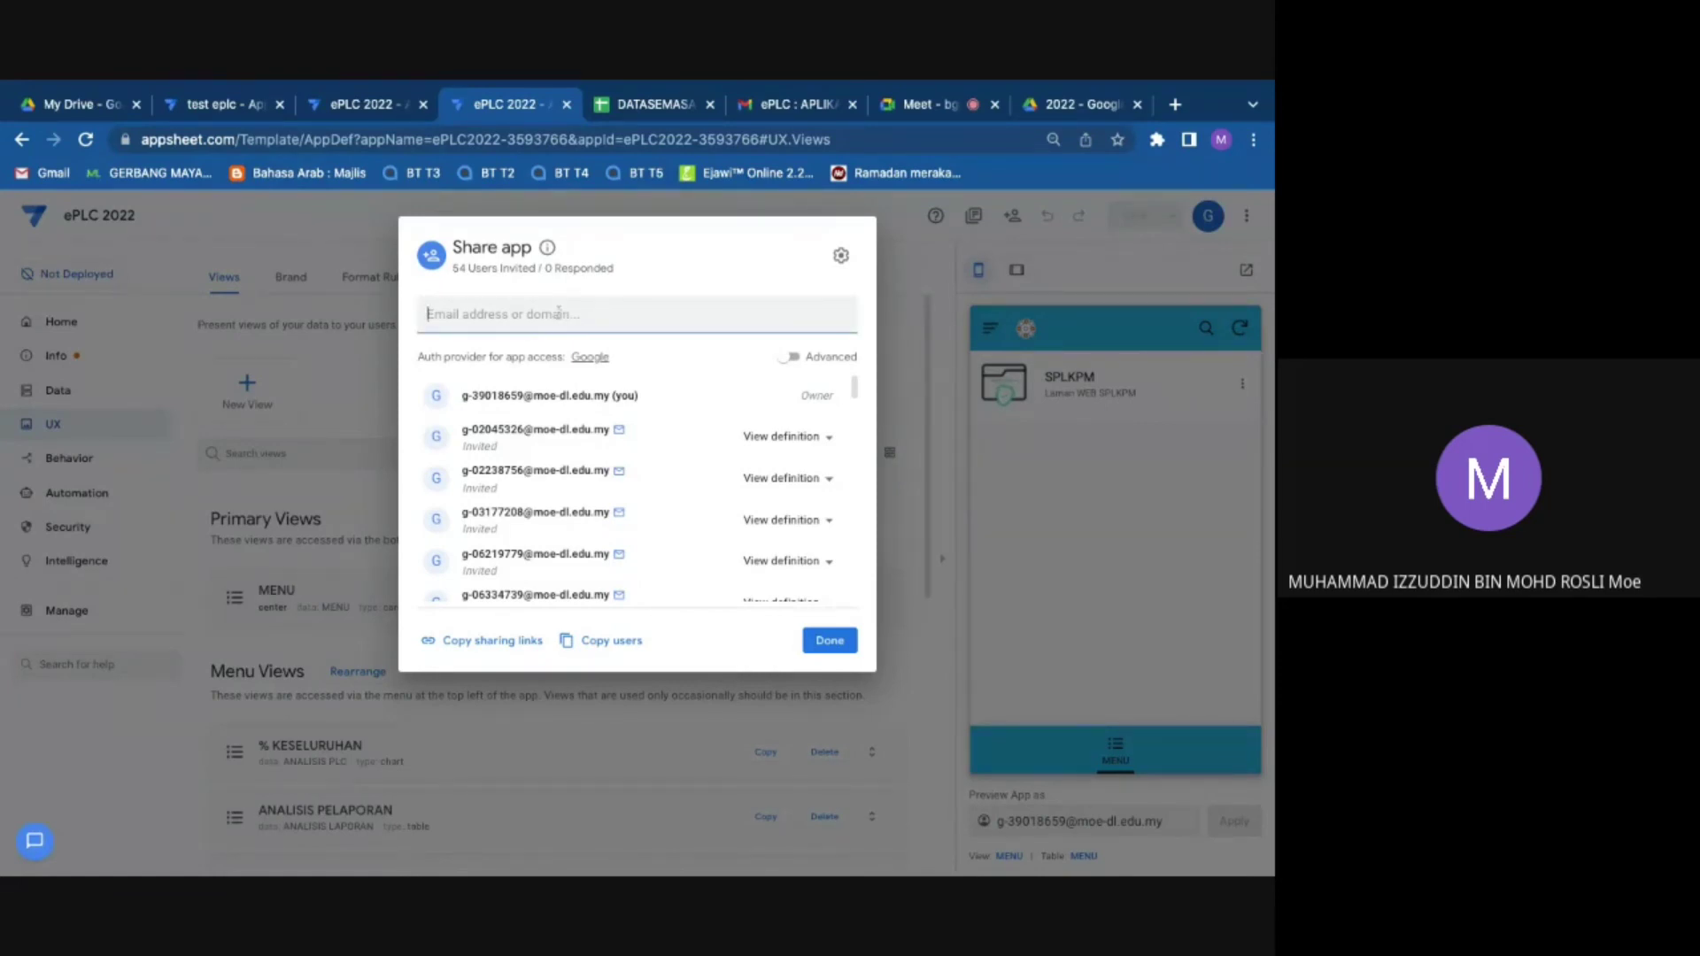
{"action": "type", "text": "gdead"}
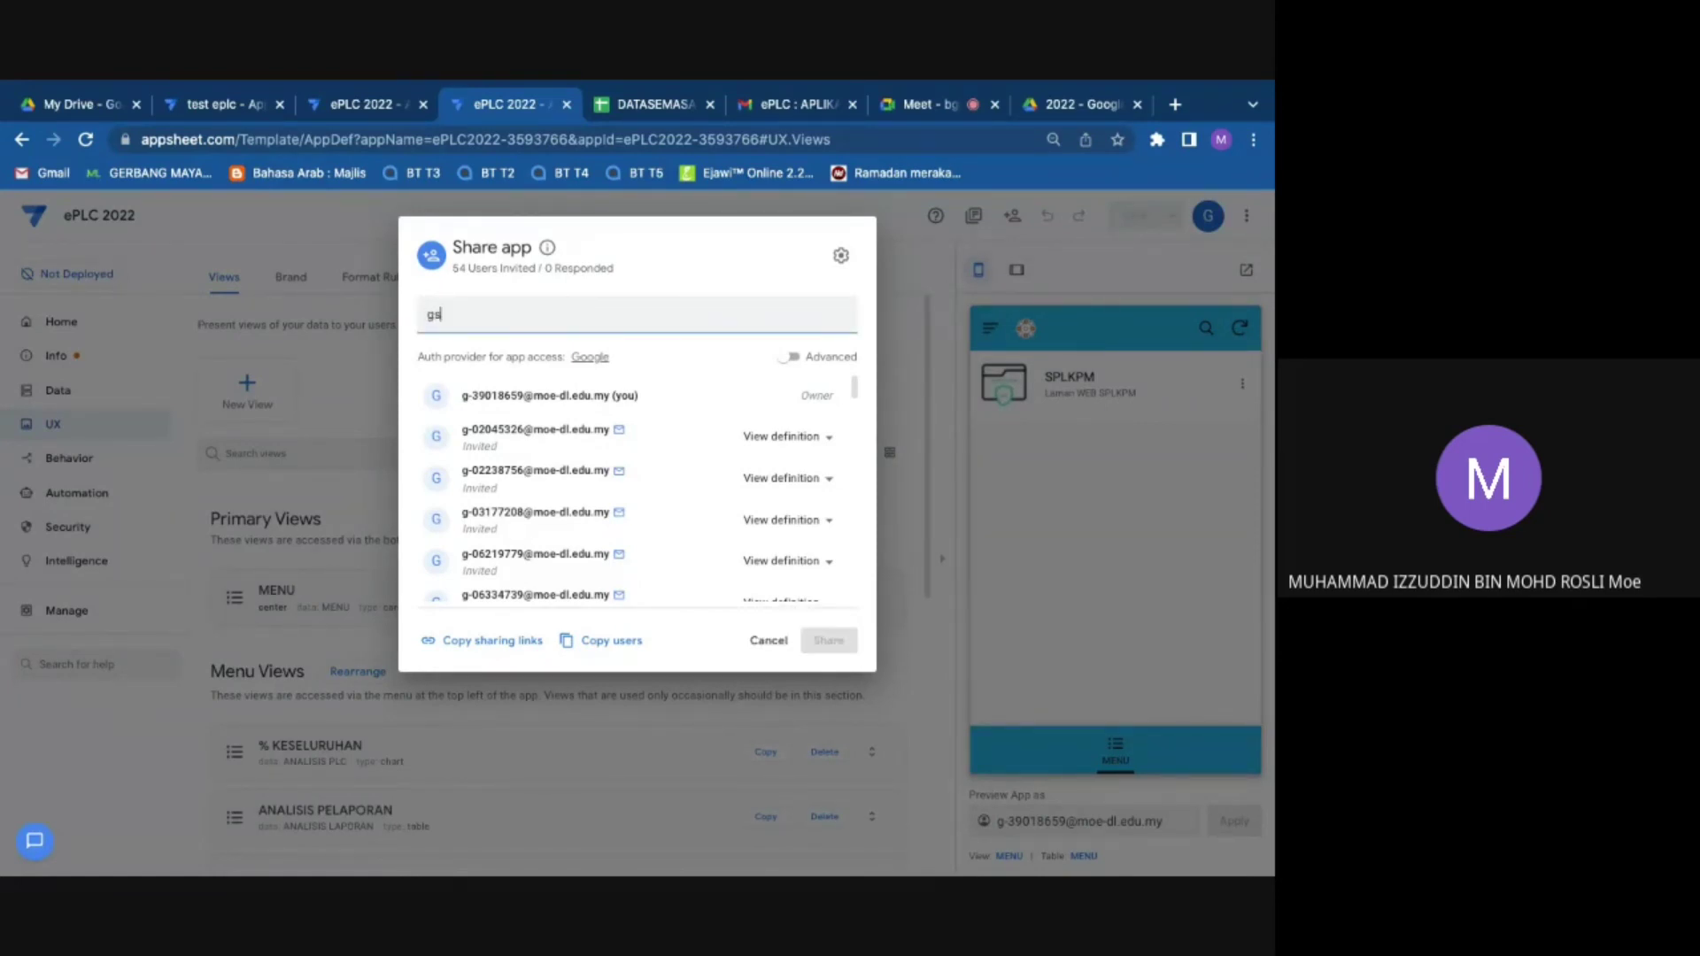
{"action": "key", "text": "BackSpace"}
{"action": "key", "text": "BackSpace"}
{"action": "key", "text": "BackSpace"}
{"action": "key", "text": "BackSpace"}
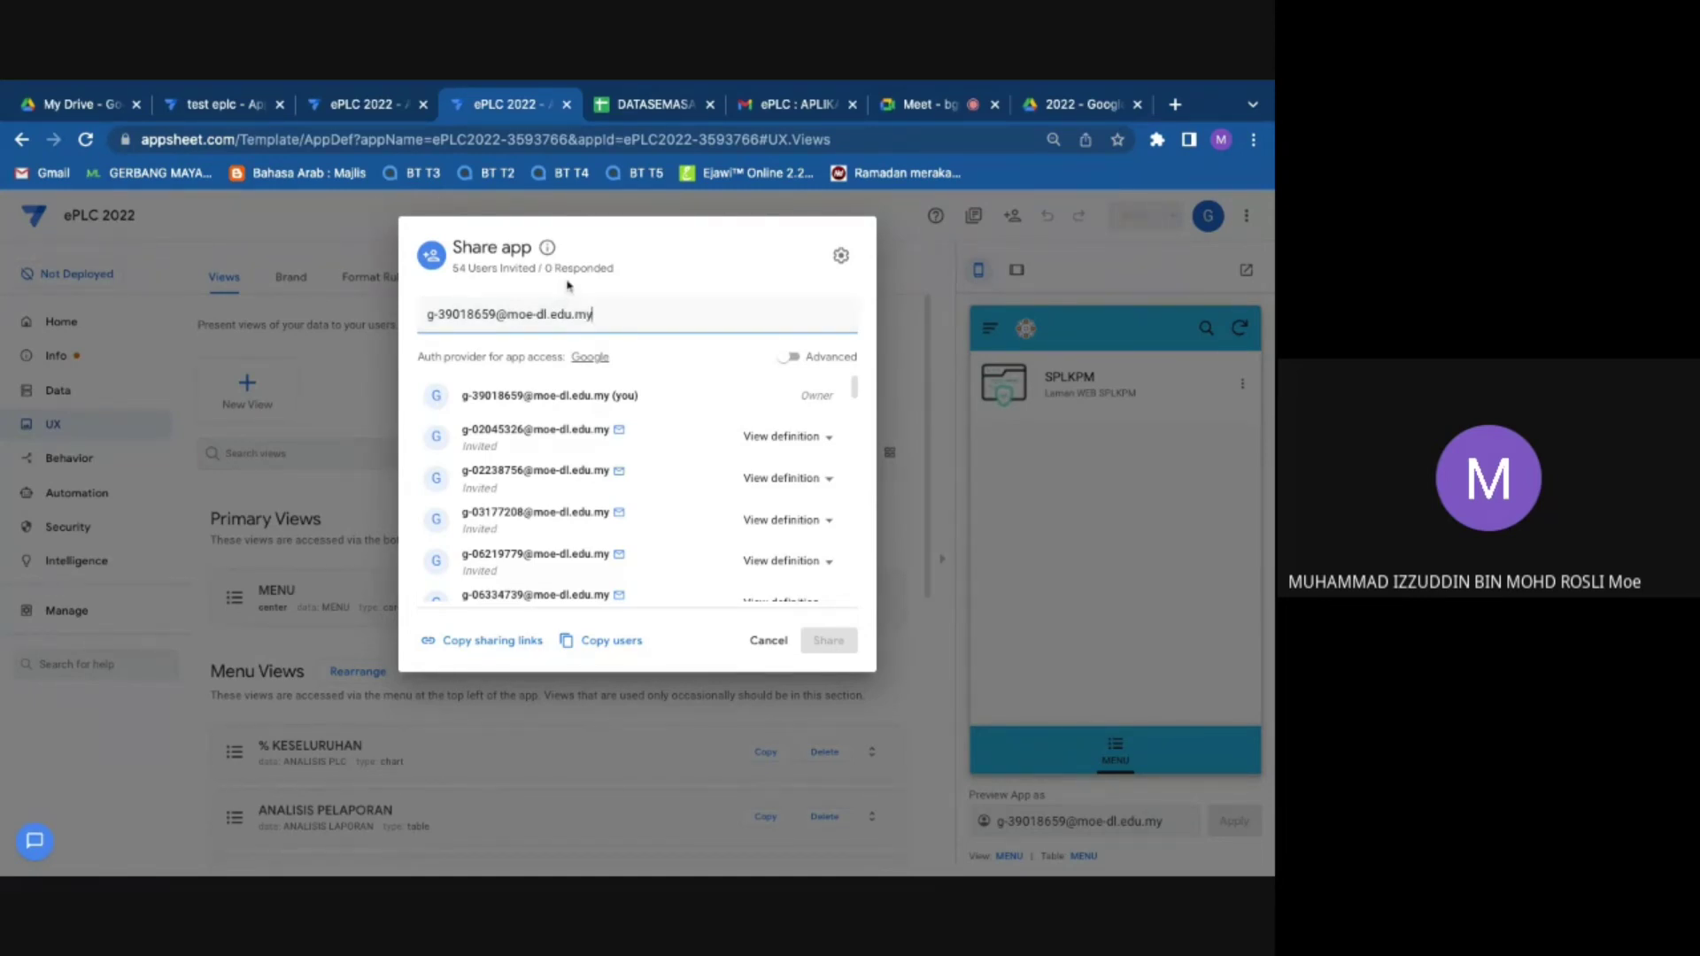
{"action": "key", "text": "Return"}
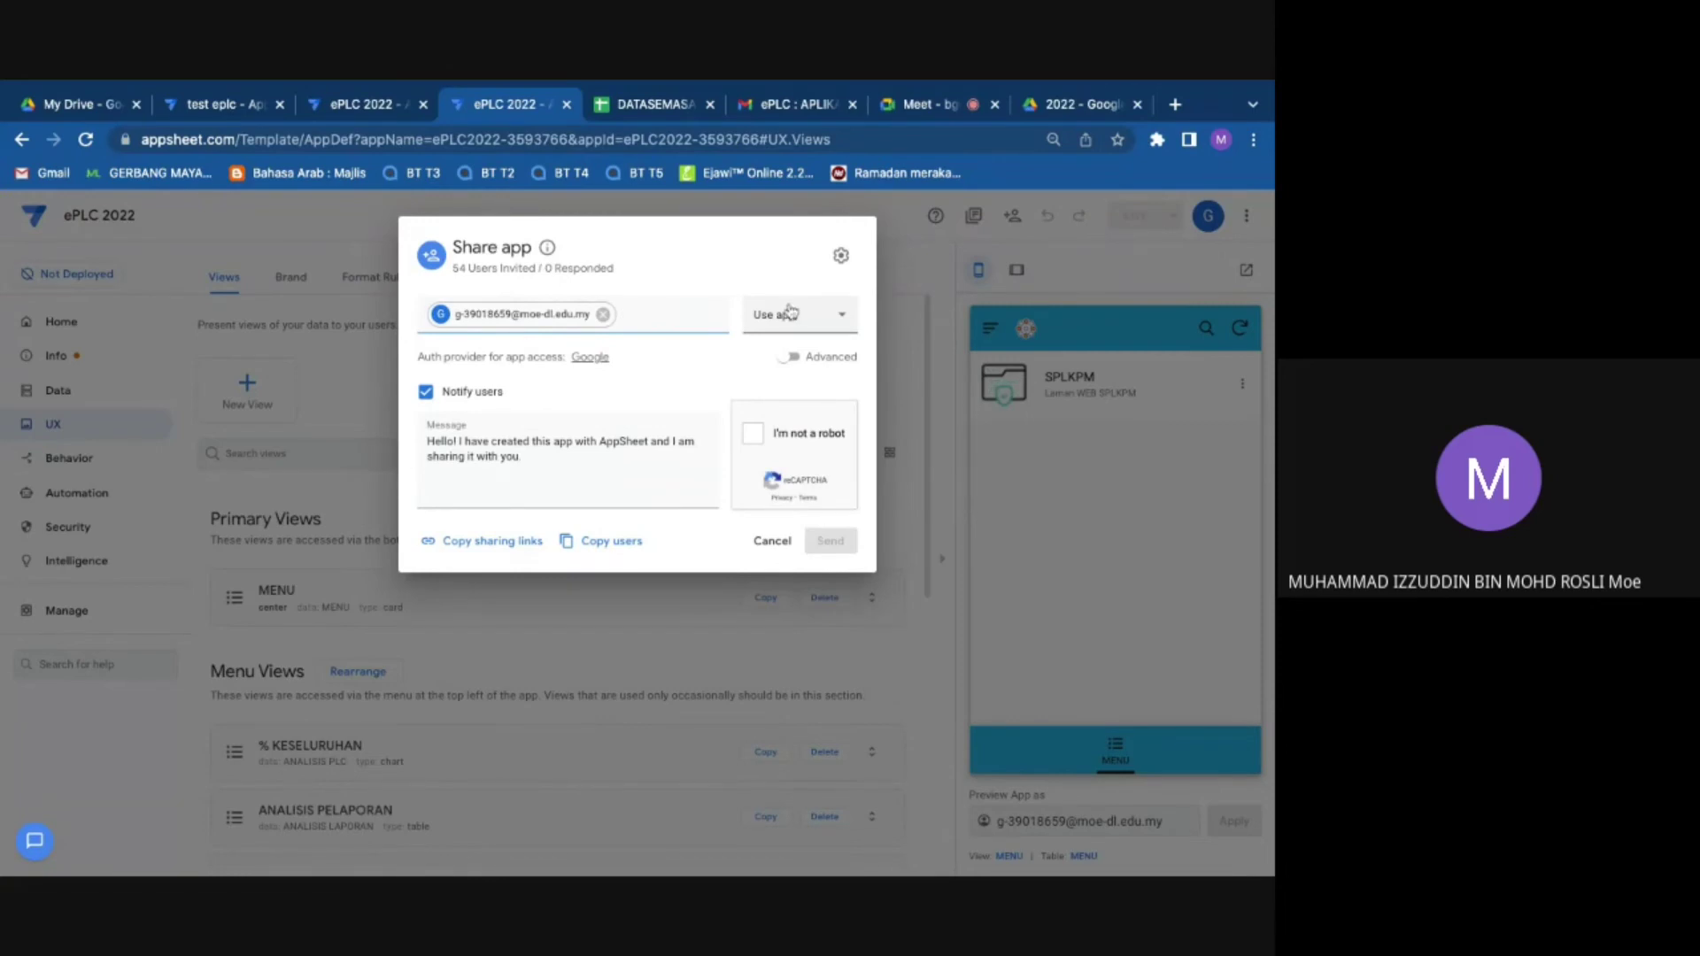
Step: Give the invitee View definition access, pass reCAPTCHA, send the invite, and return to Meet
{"action": "left_click", "coordinate": [788, 312]}
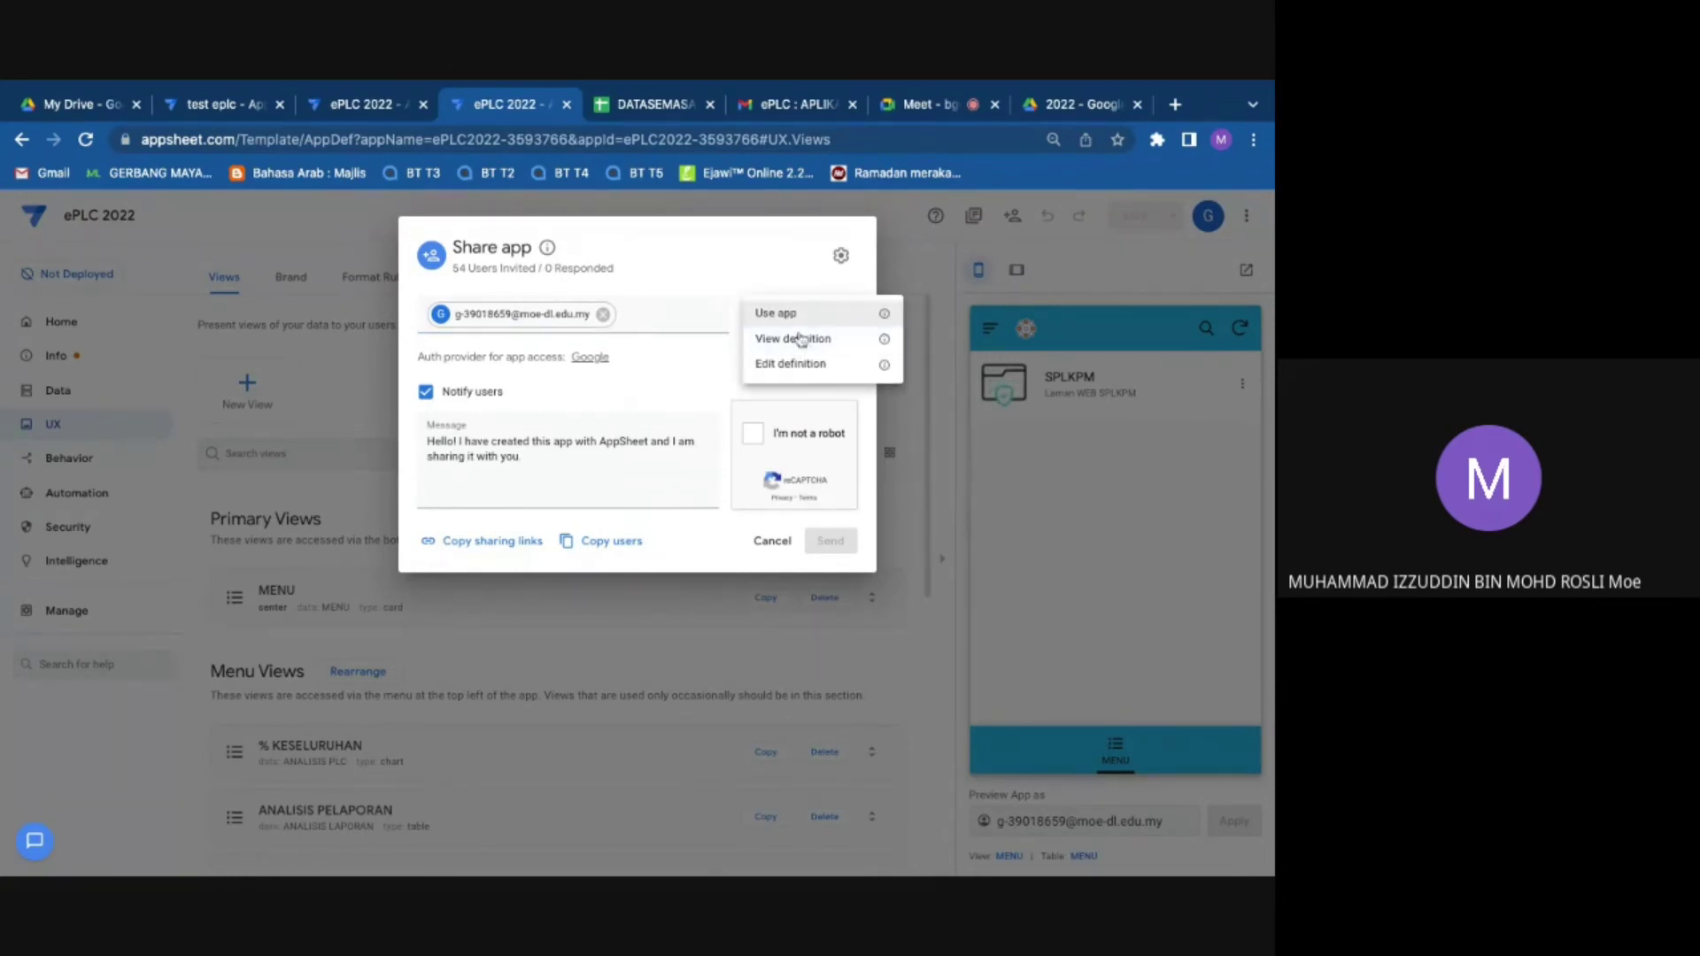
{"action": "left_click", "coordinate": [801, 341]}
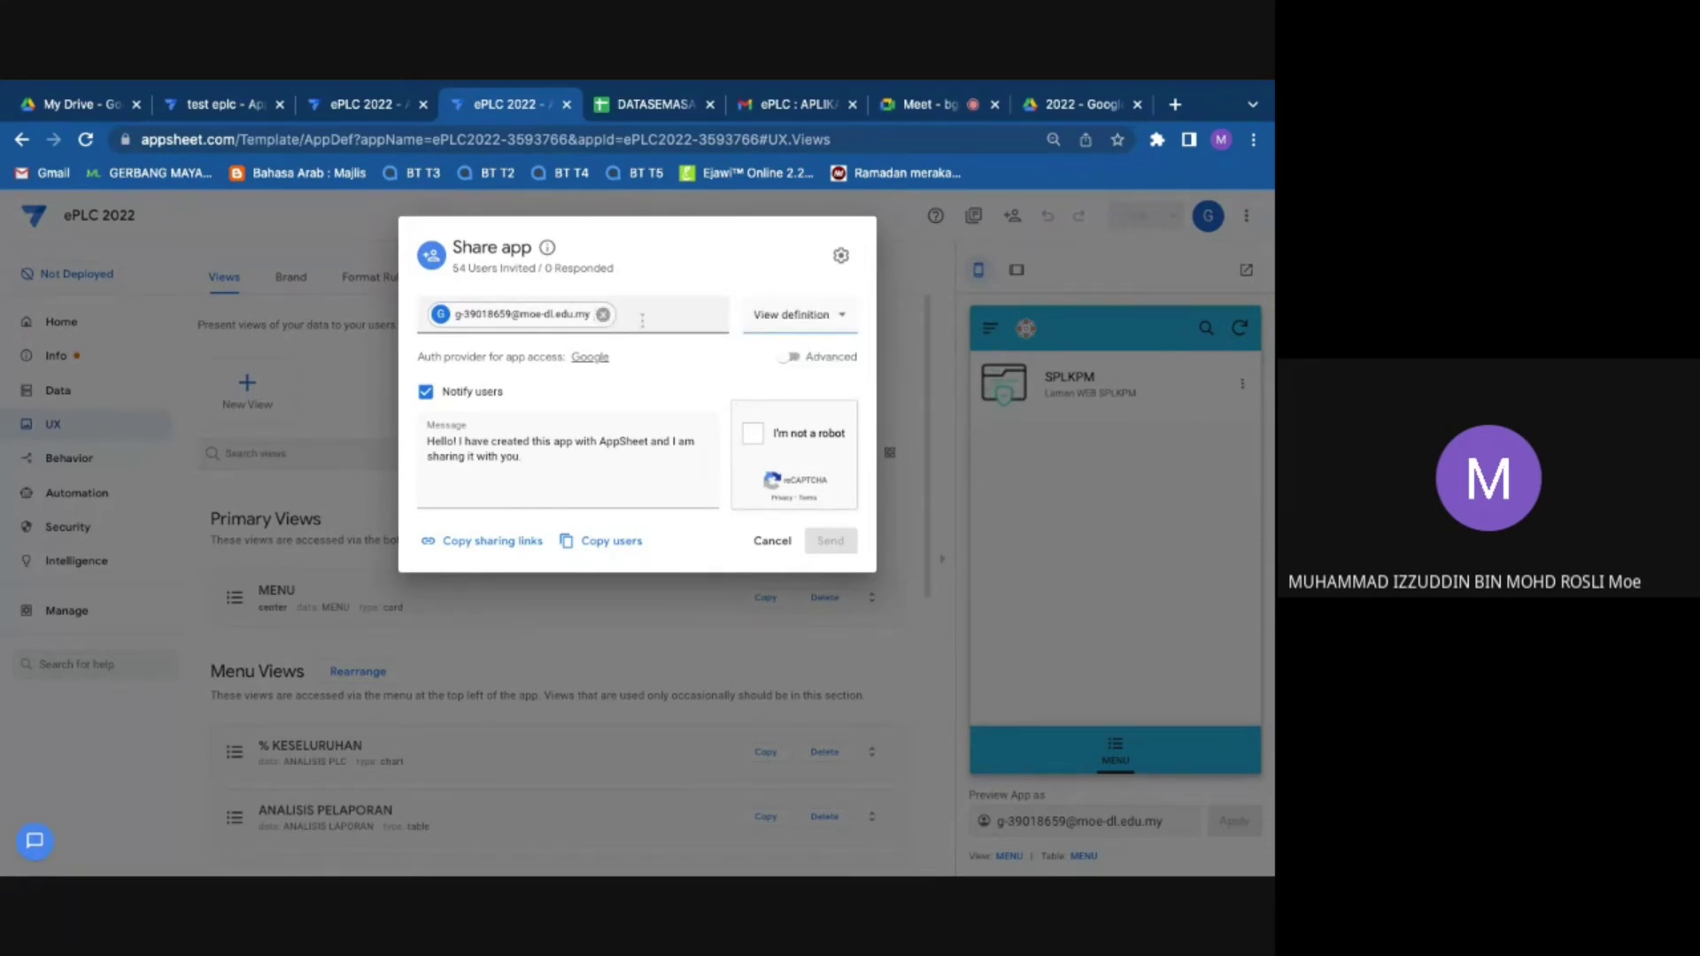
{"action": "left_click", "coordinate": [801, 315]}
{"action": "left_click", "coordinate": [798, 317]}
{"action": "left_click", "coordinate": [752, 433]}
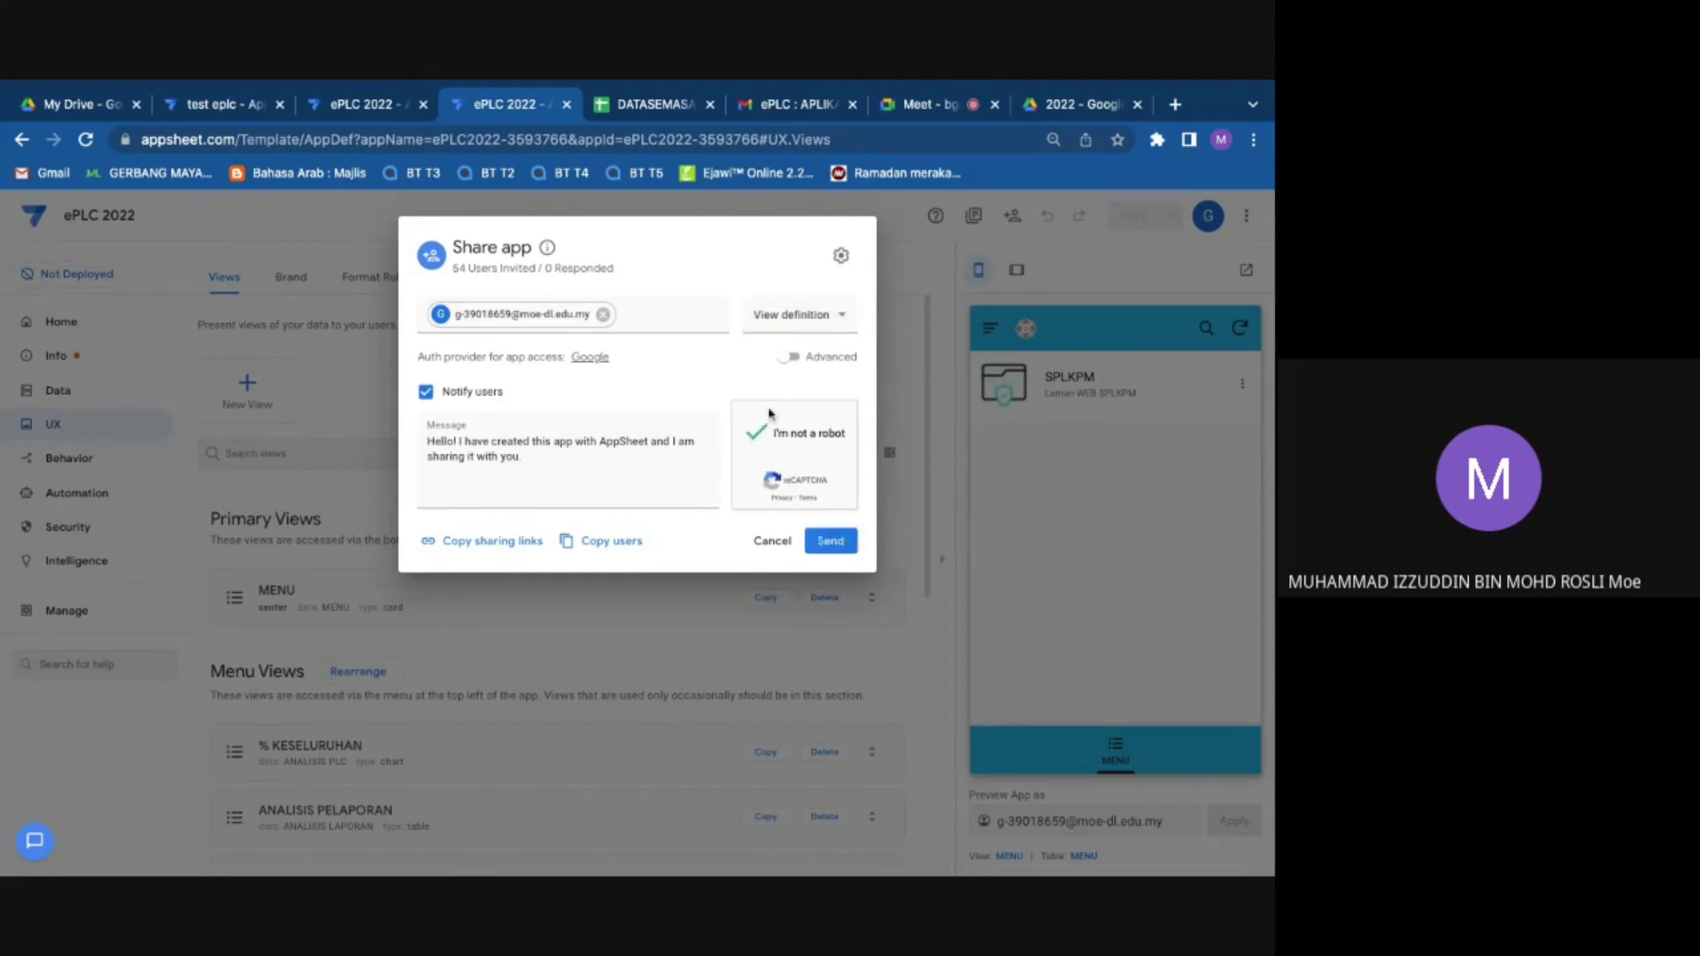
{"action": "left_click", "coordinate": [834, 539]}
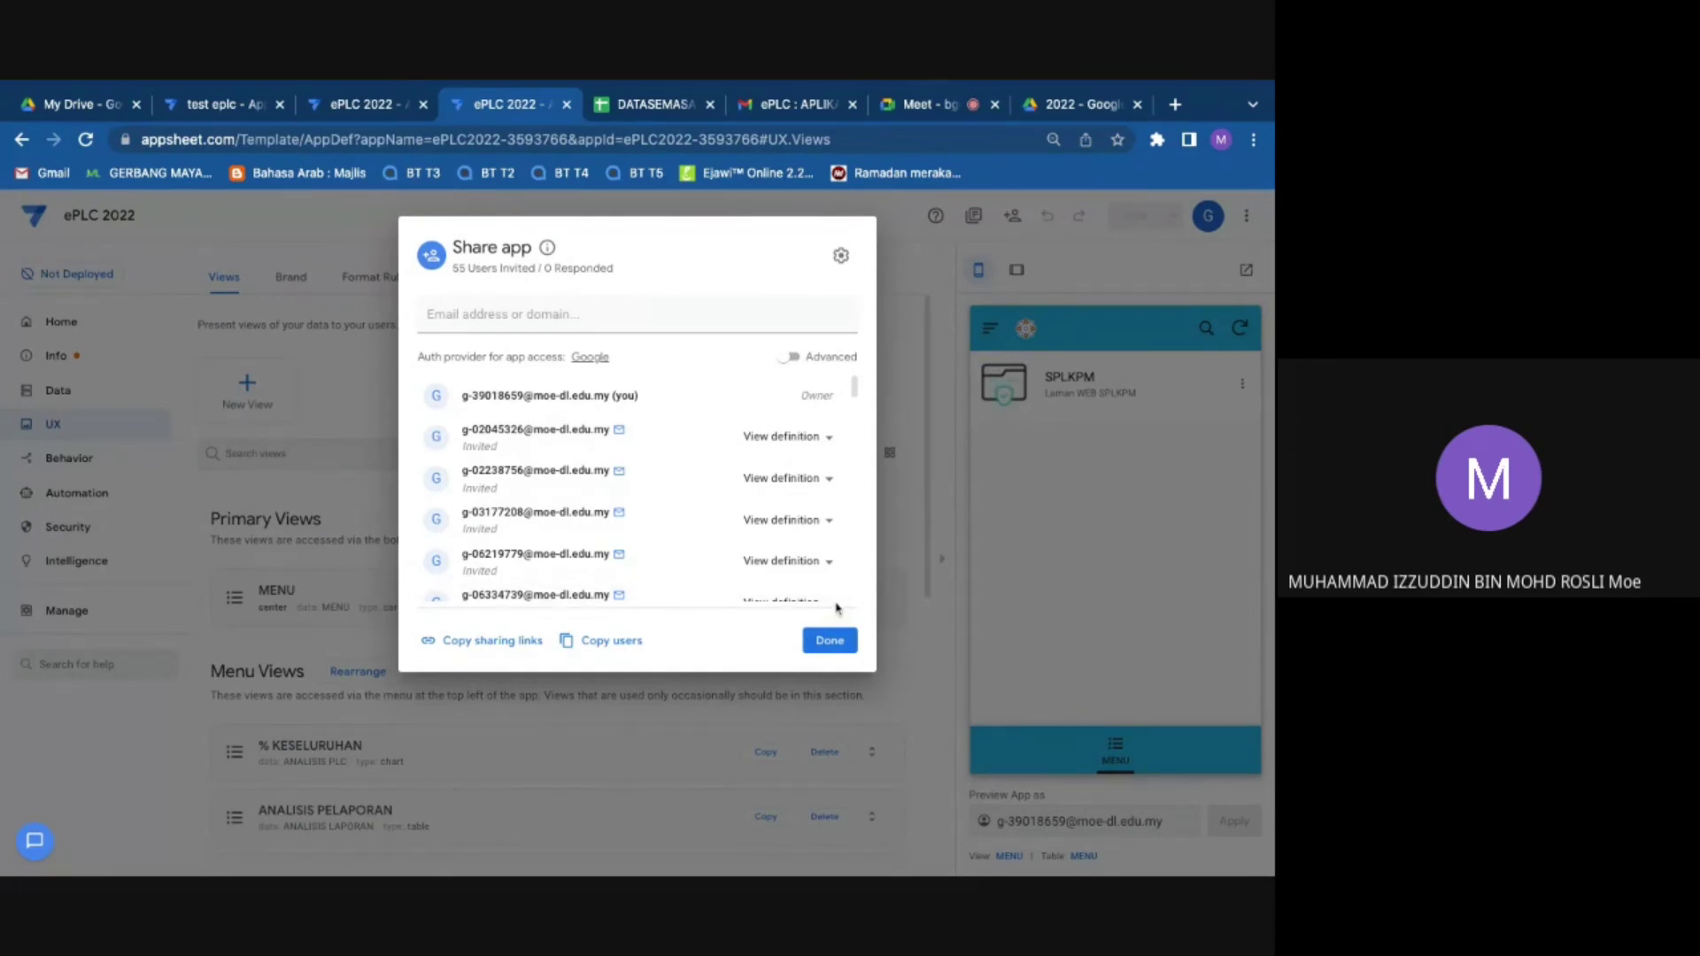
{"action": "left_click", "coordinate": [832, 642]}
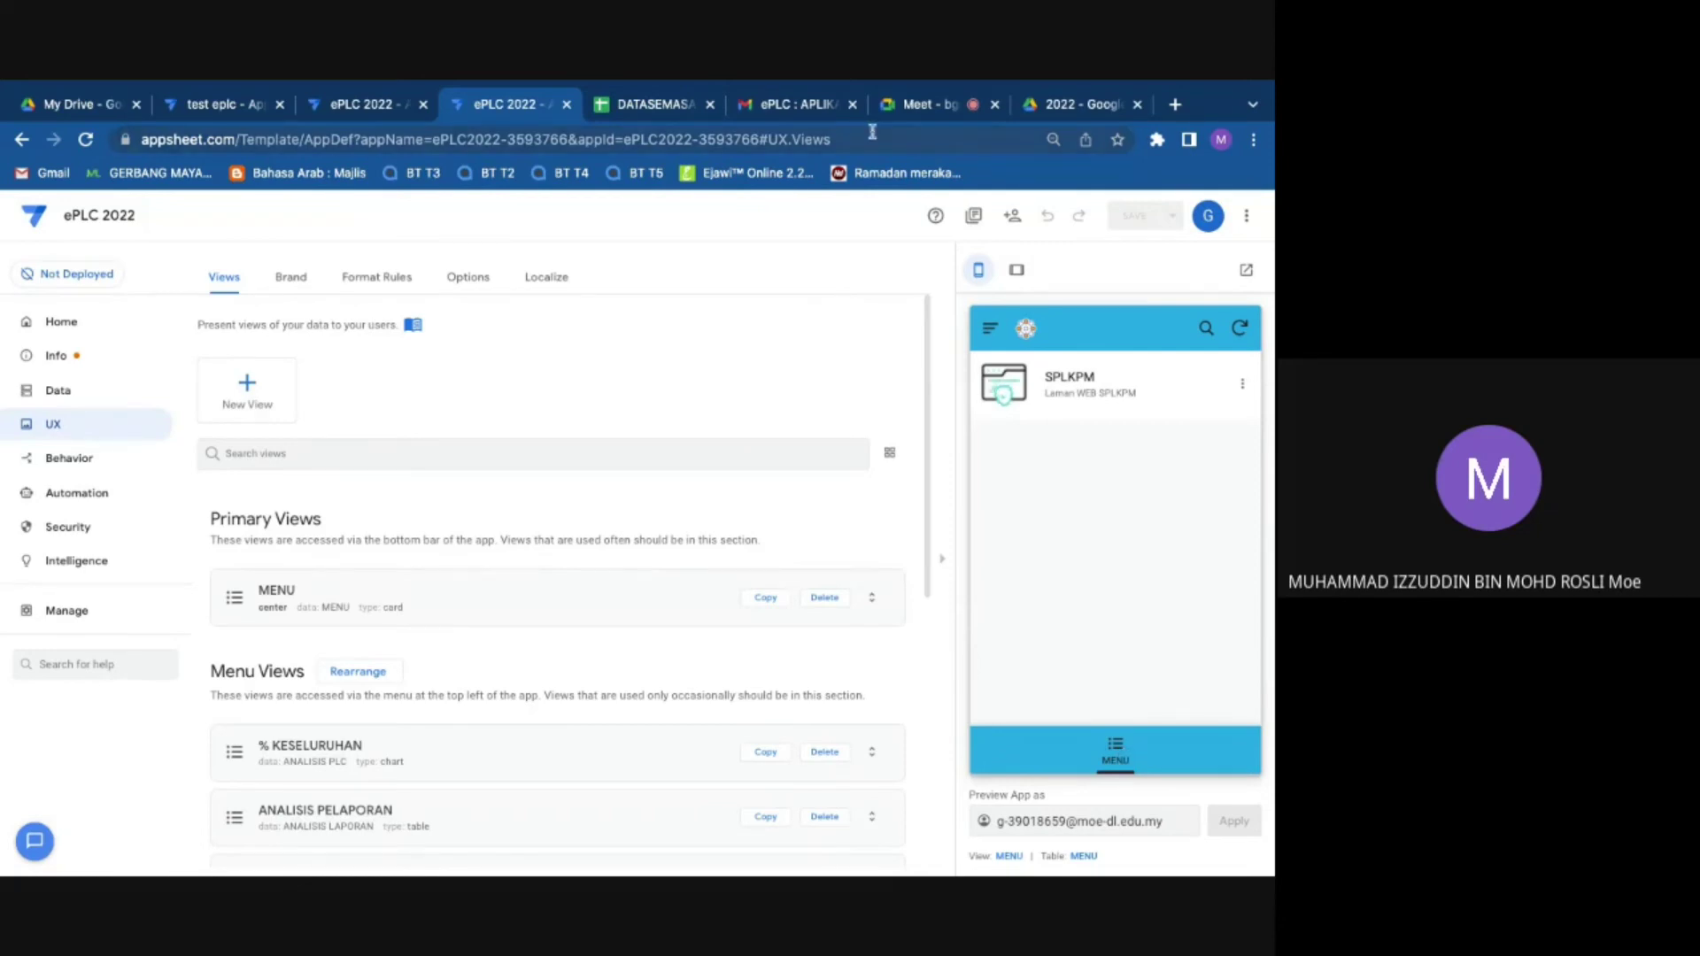
{"action": "left_click", "coordinate": [938, 104]}
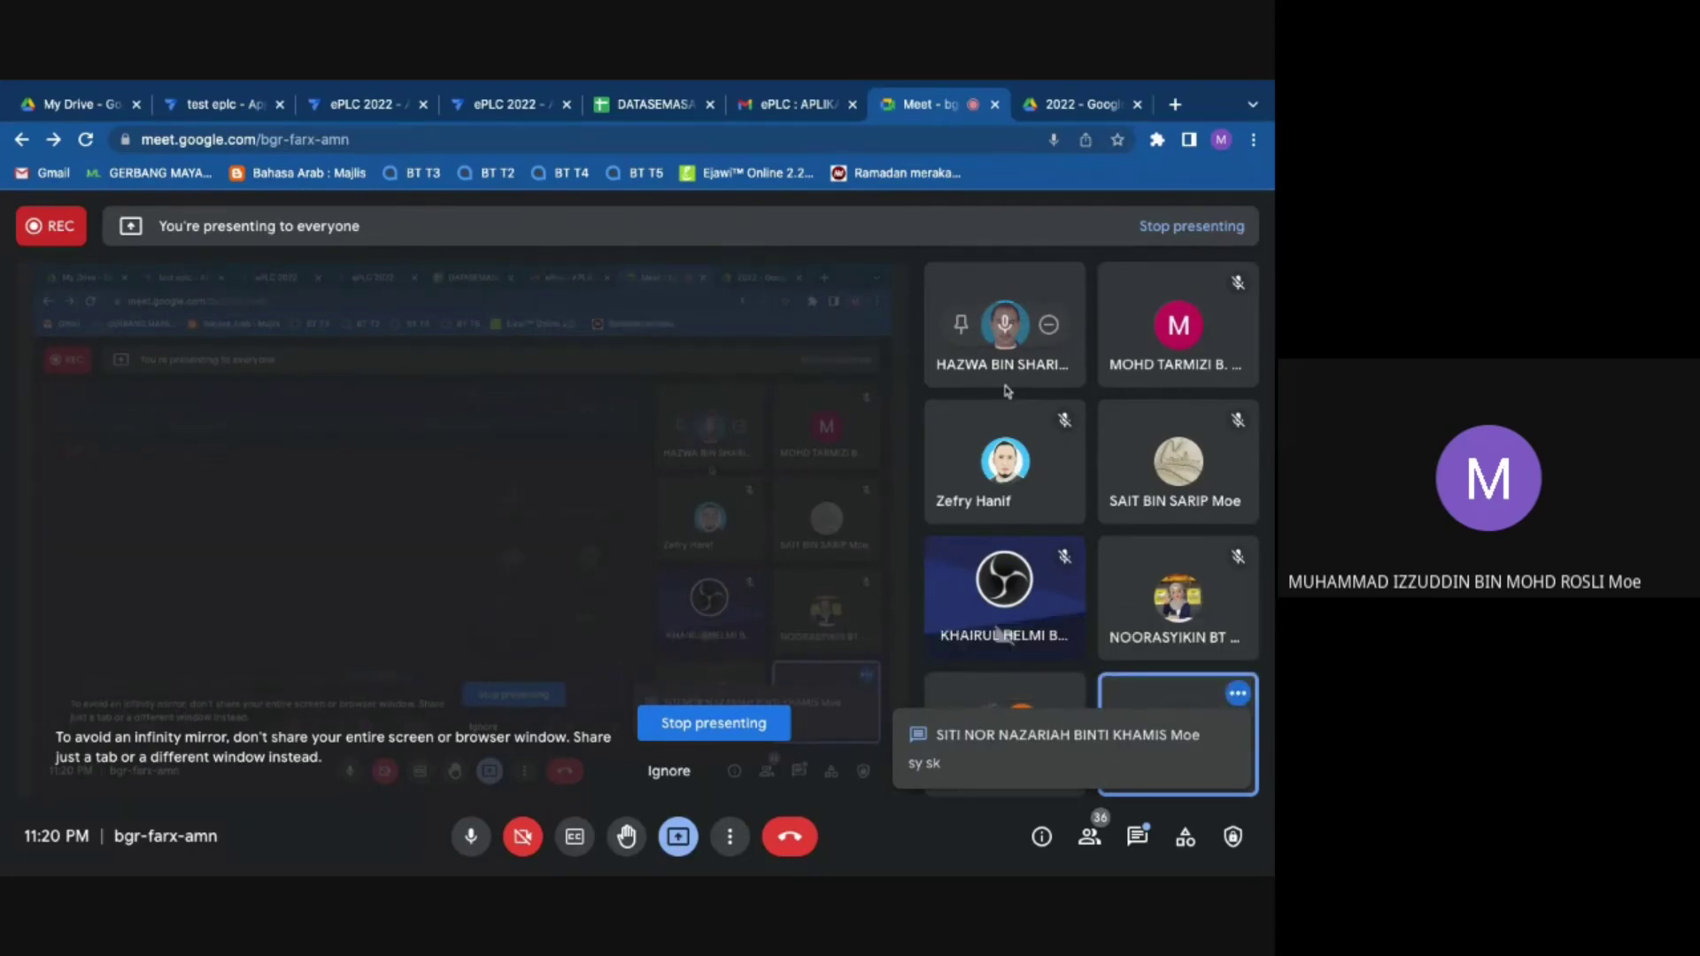
Step: From the app's data tables list, open the STRATEGI PLC table's UTAMA source spreadsheet
{"action": "left_click", "coordinate": [662, 106]}
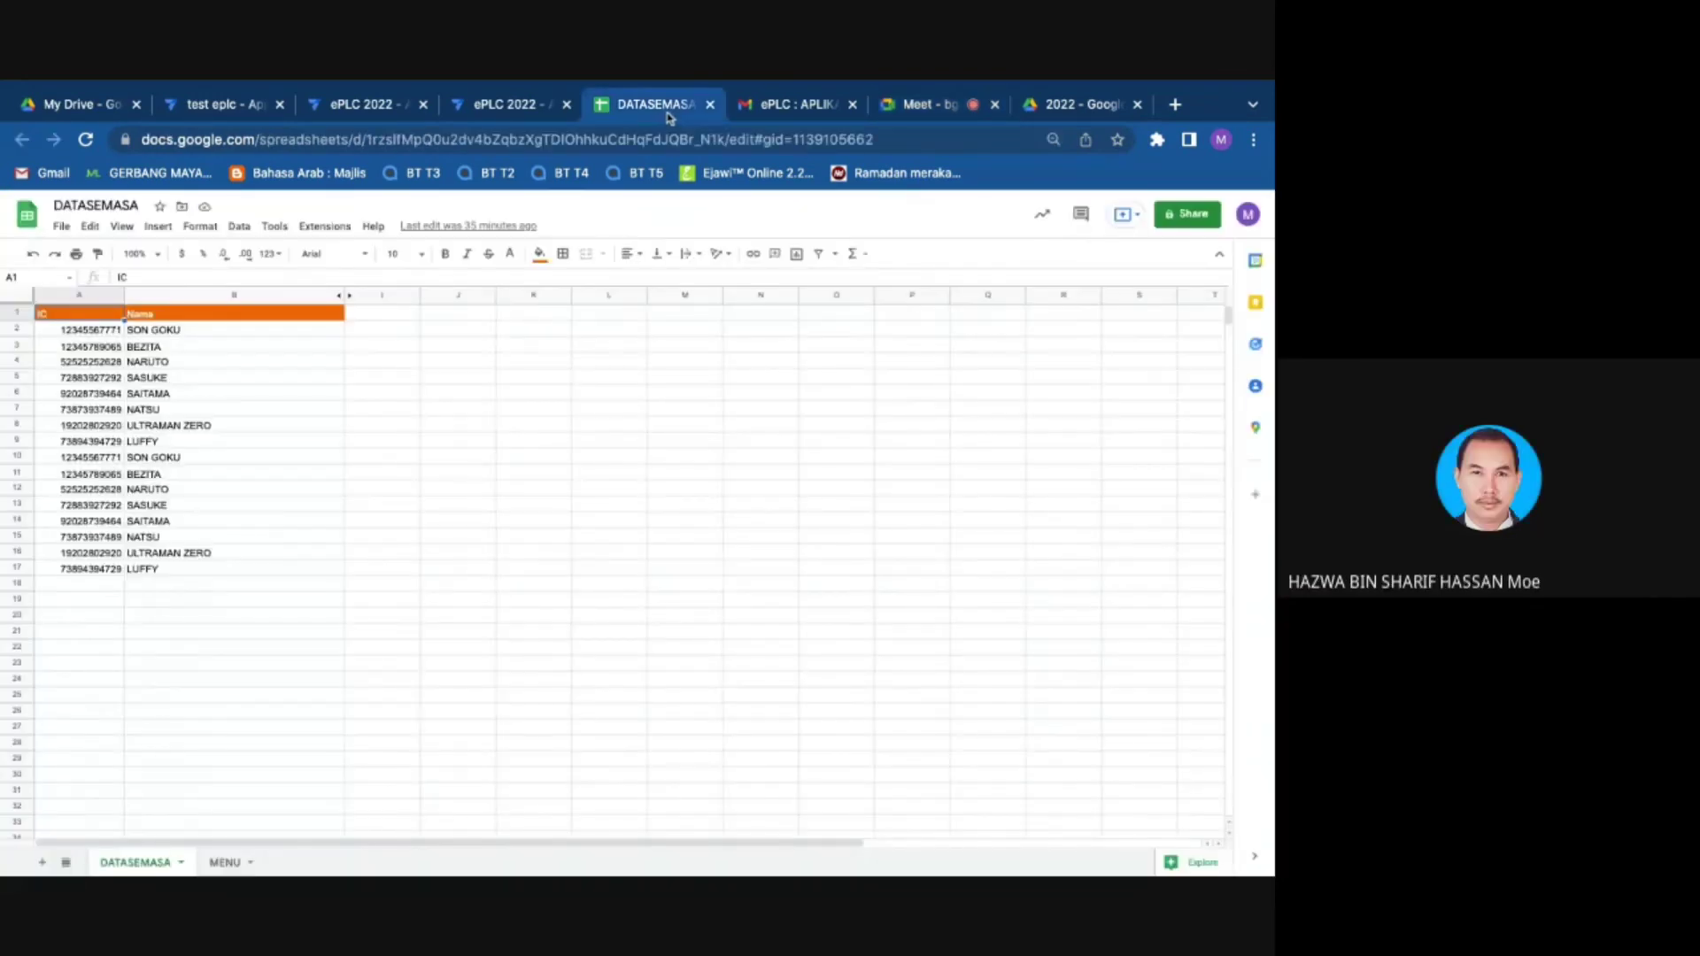
{"action": "left_click", "coordinate": [536, 102]}
{"action": "left_click", "coordinate": [74, 403]}
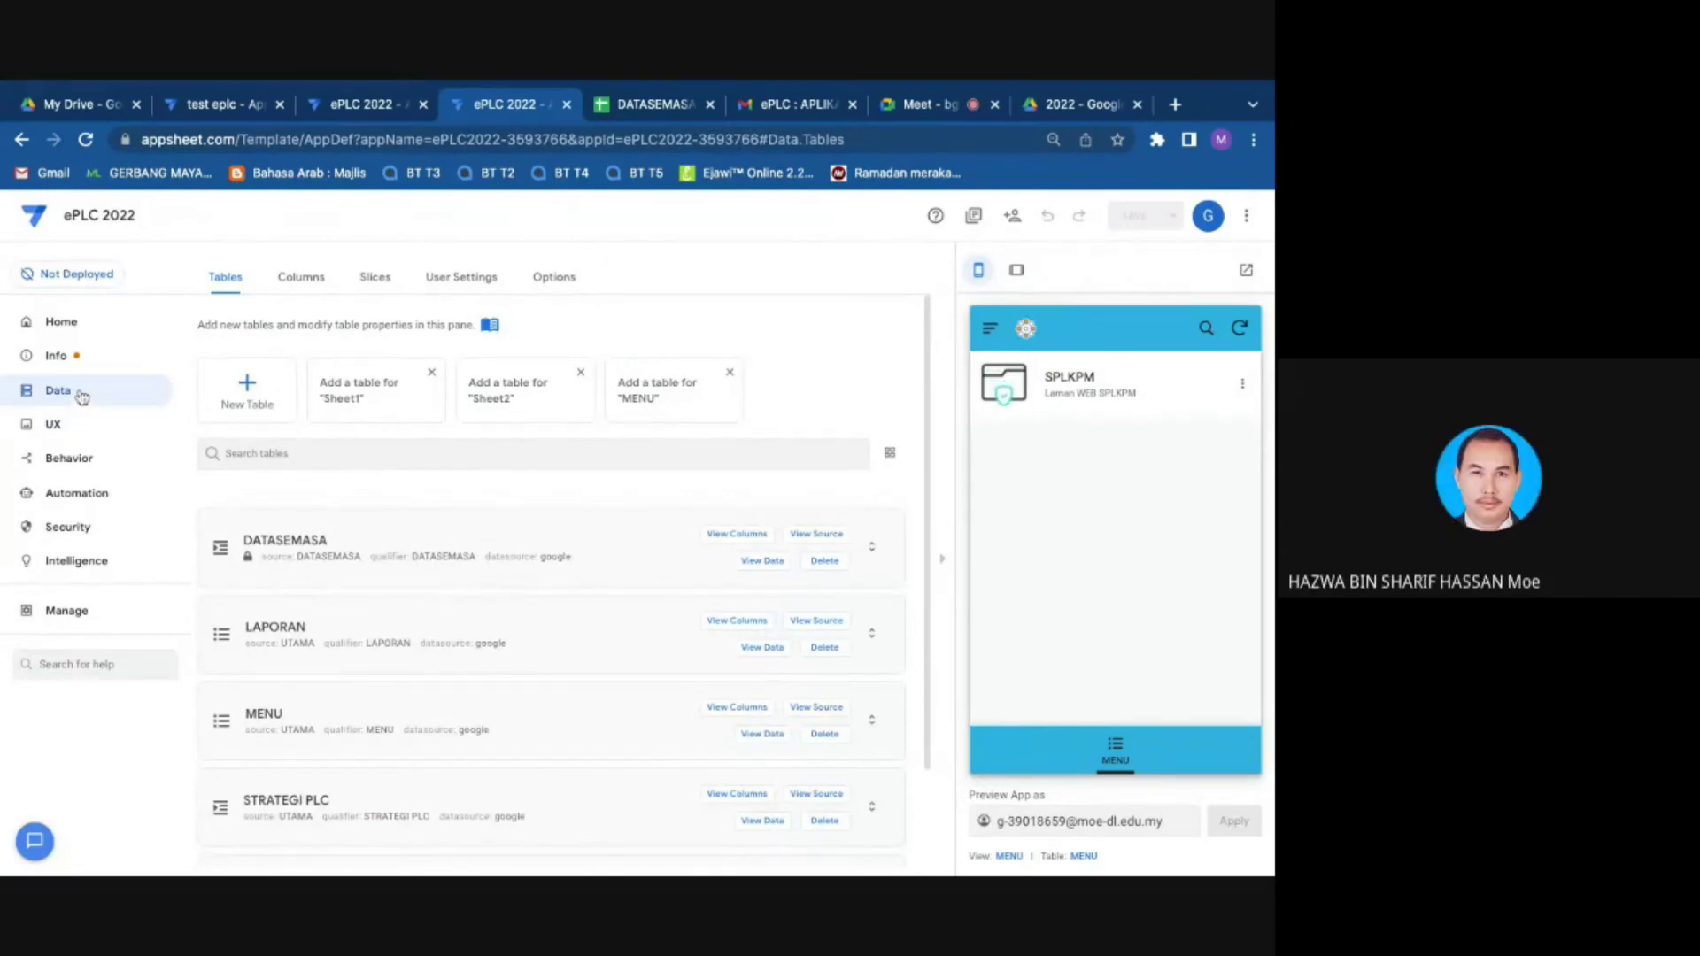
{"action": "scroll", "coordinate": [687, 654], "scroll_direction": "down", "scroll_amount": 2}
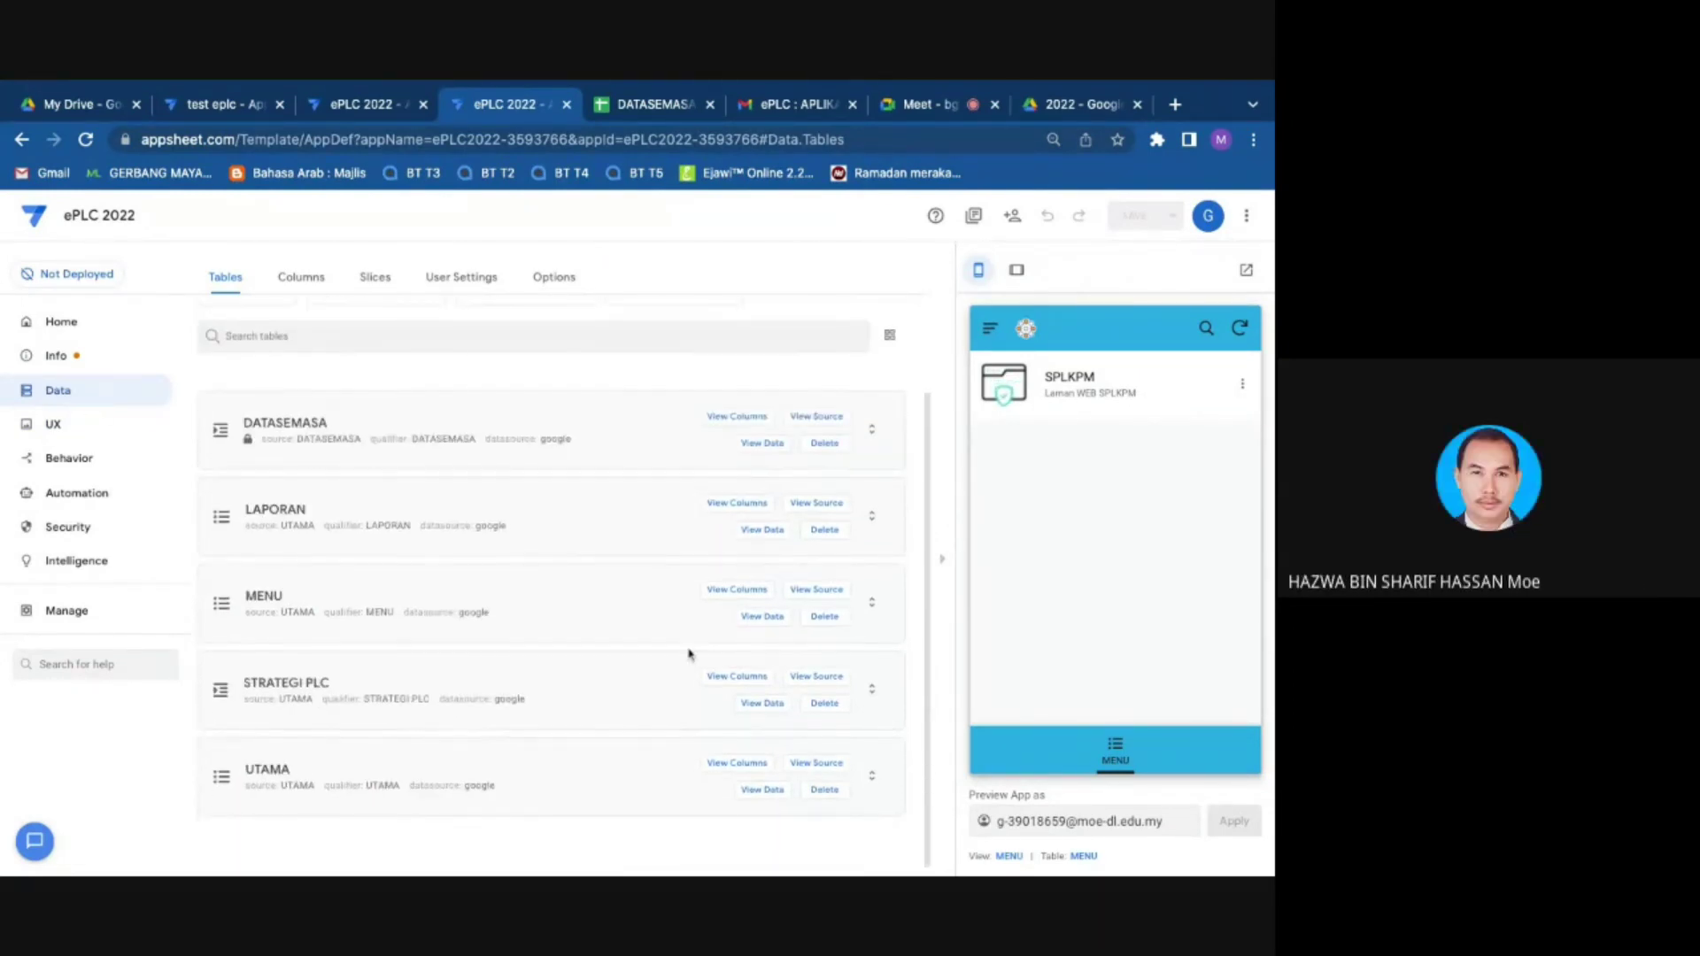
{"action": "left_click", "coordinate": [815, 676]}
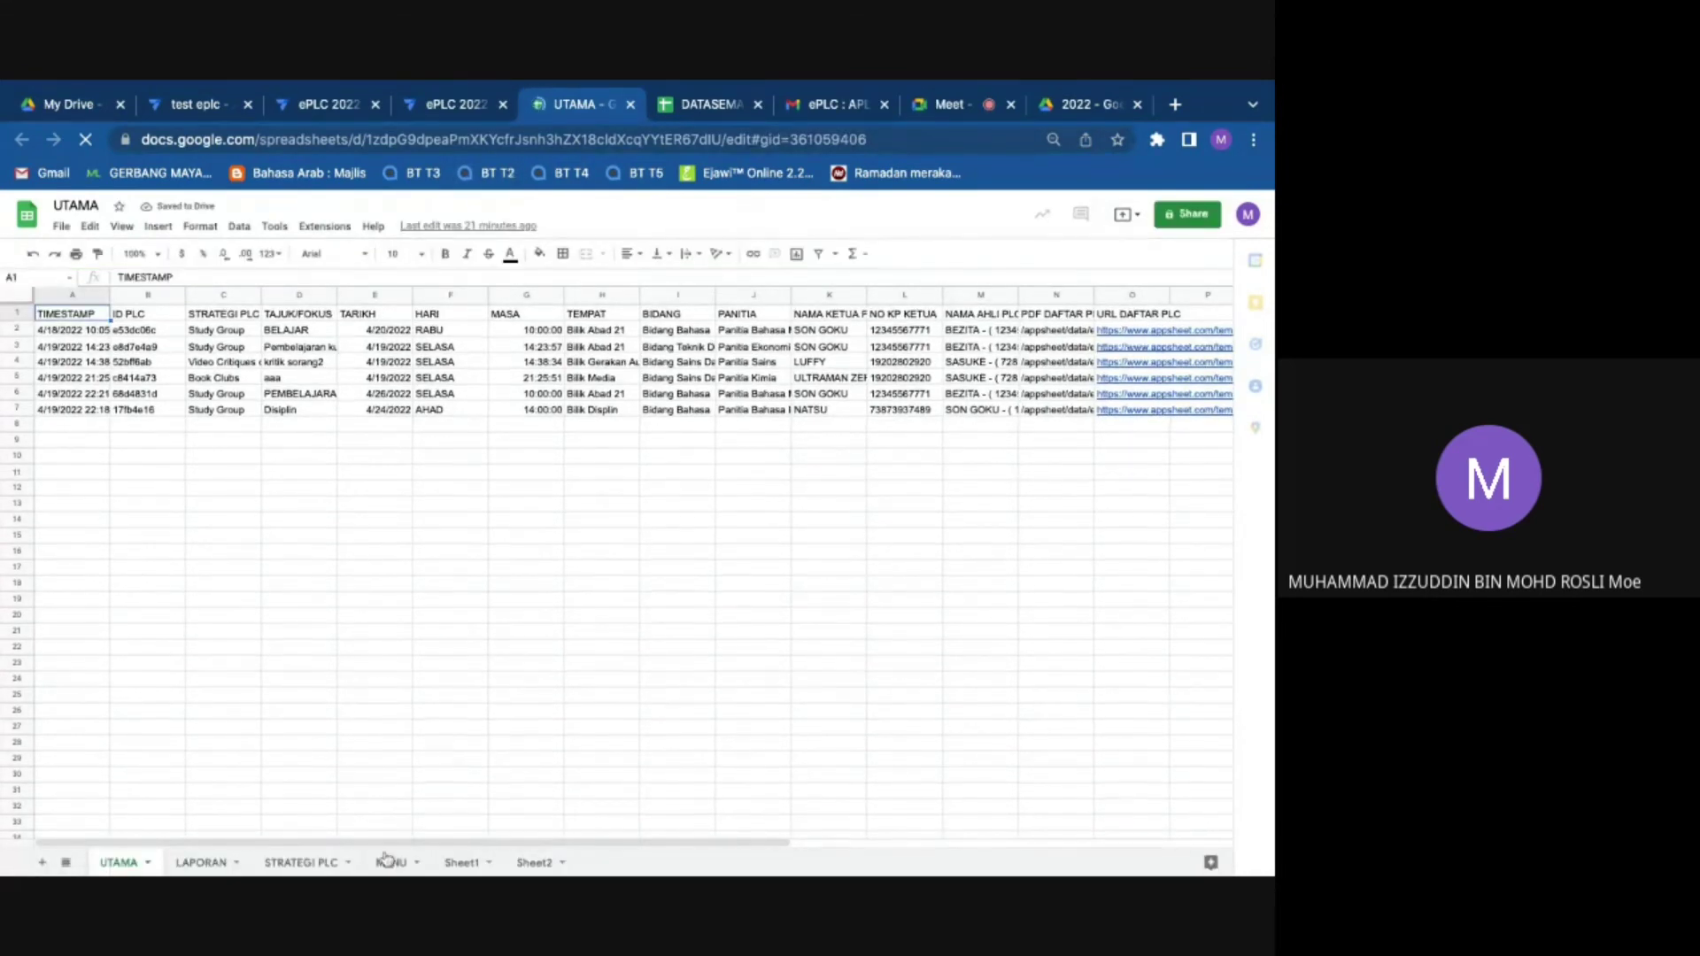
Step: Show the STRATEGI PLC sheet after closing the duplicate UTAMA and DATASEMASA tabs
{"action": "left_click", "coordinate": [299, 860]}
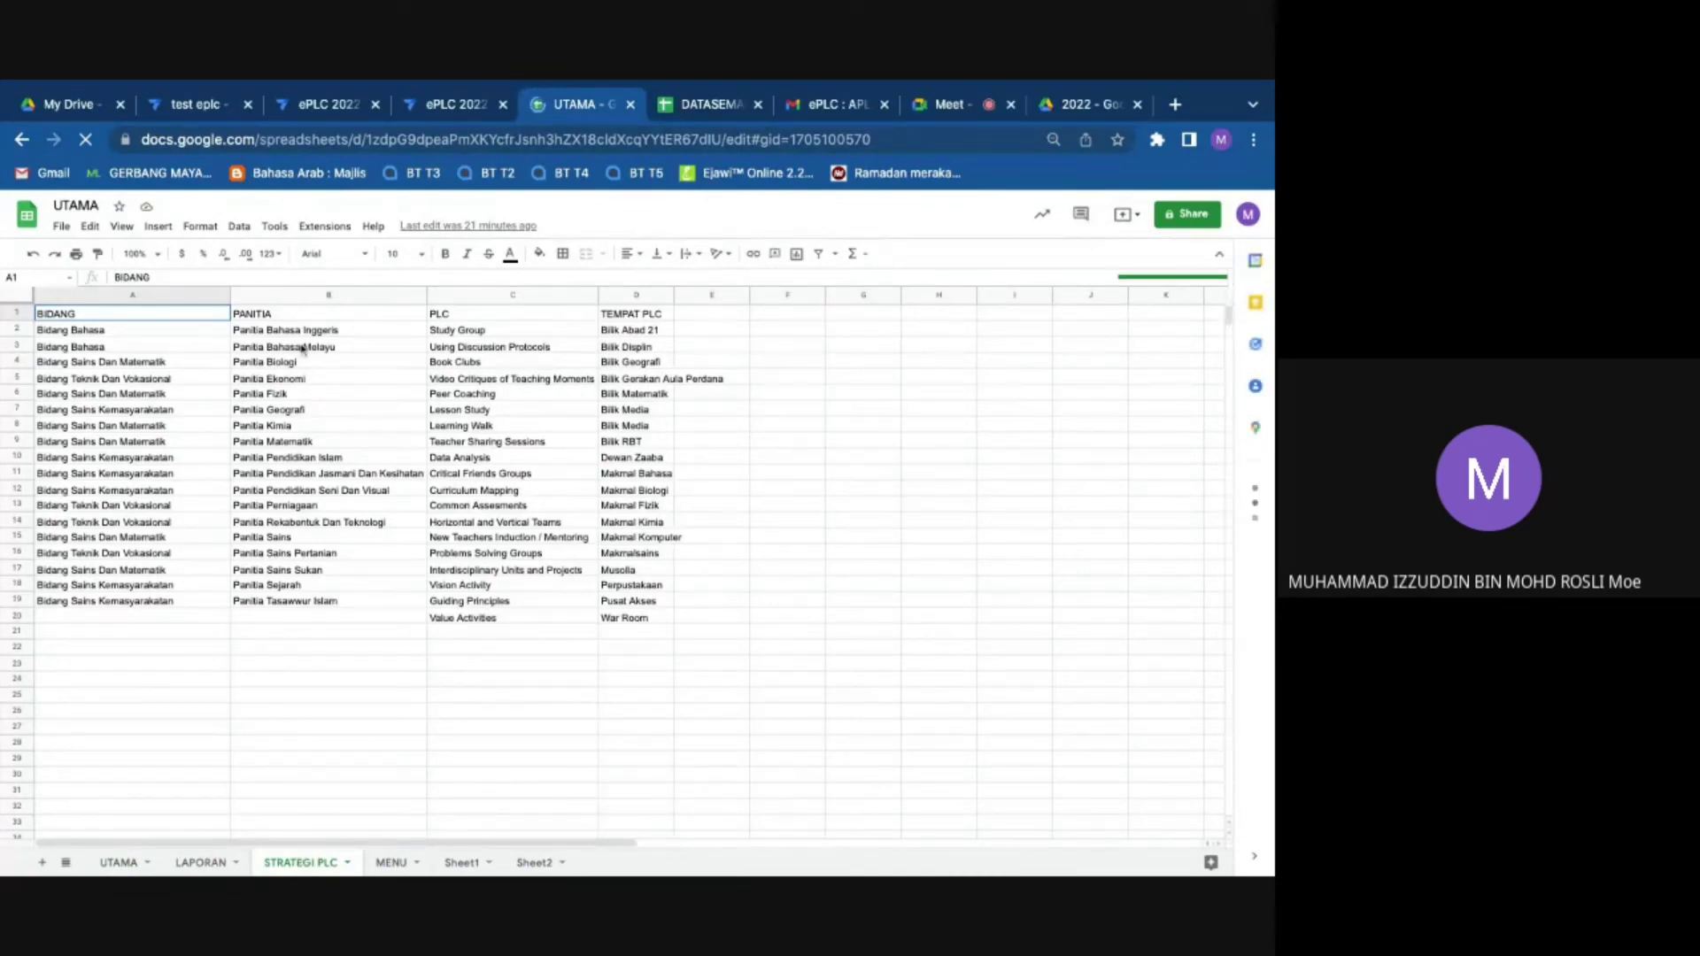
{"action": "left_click", "coordinate": [418, 105]}
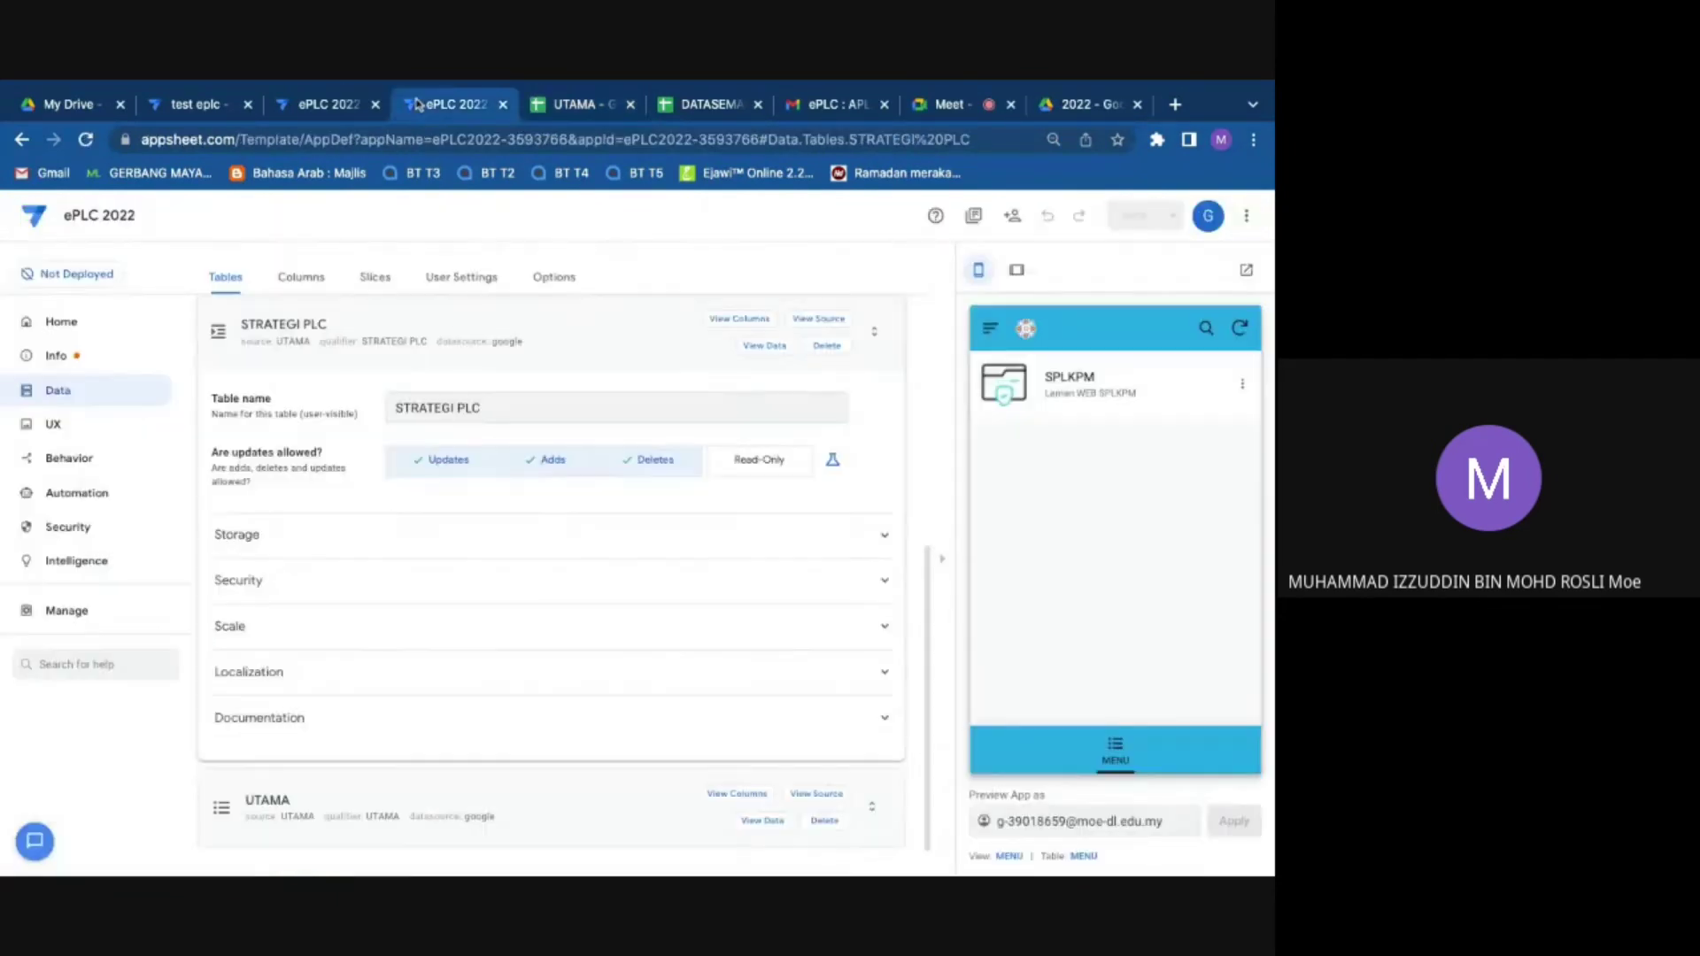
{"action": "left_click", "coordinate": [216, 332]}
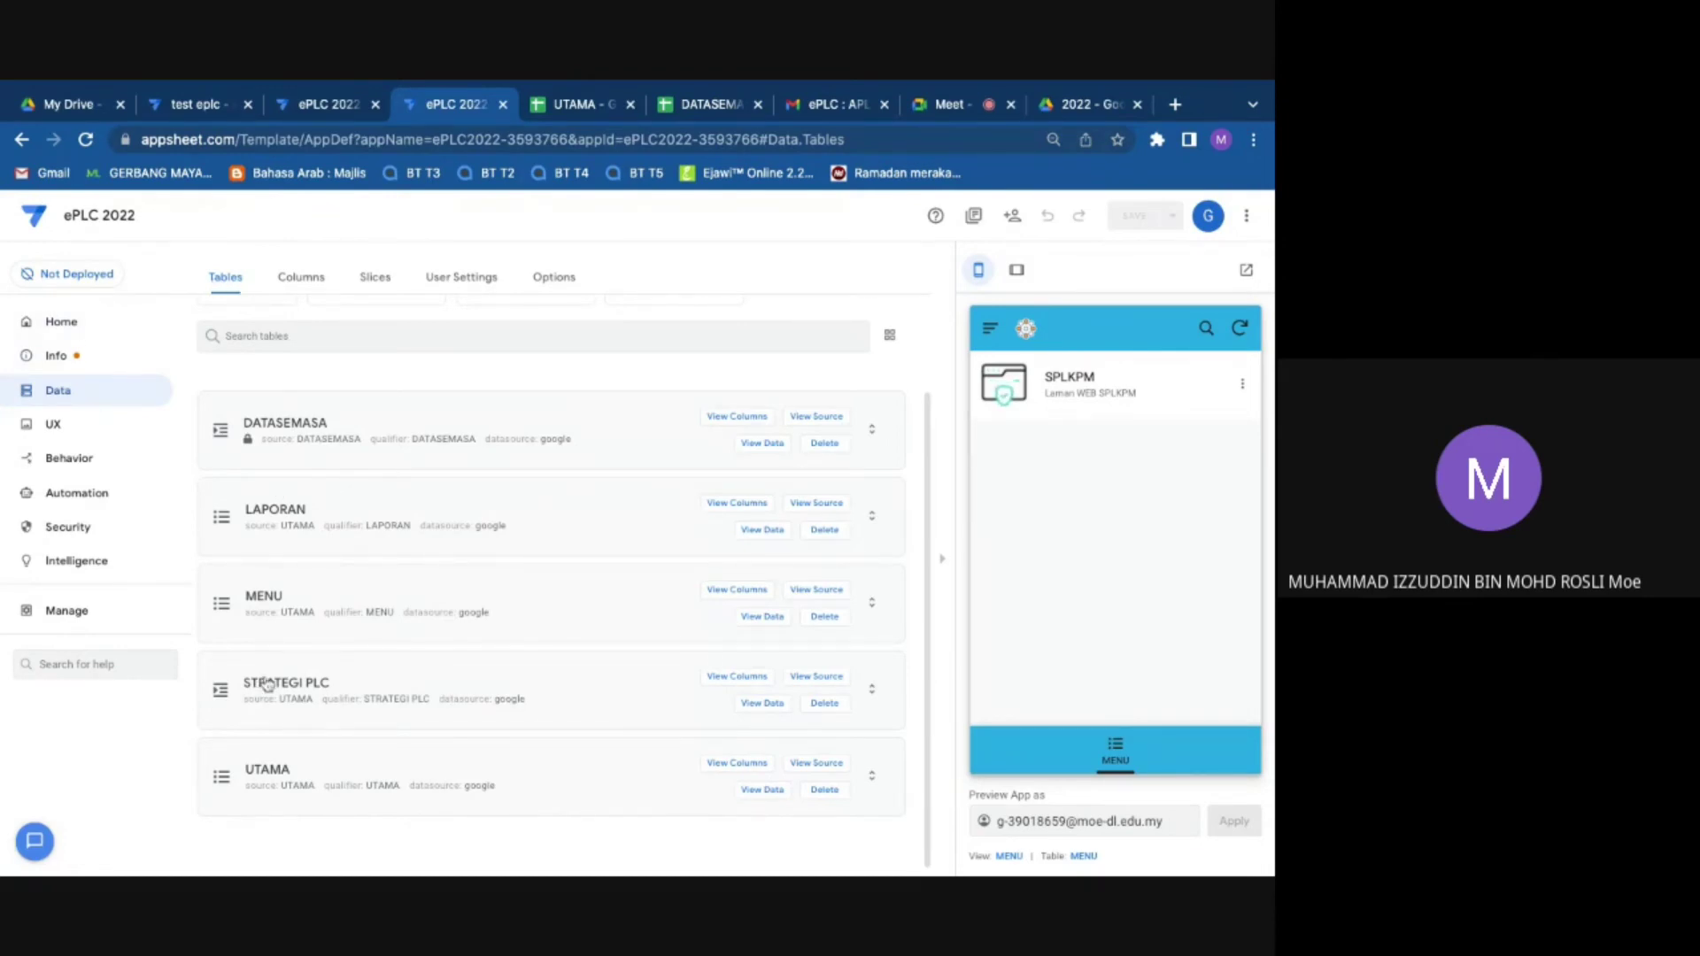
{"action": "left_click", "coordinate": [820, 680]}
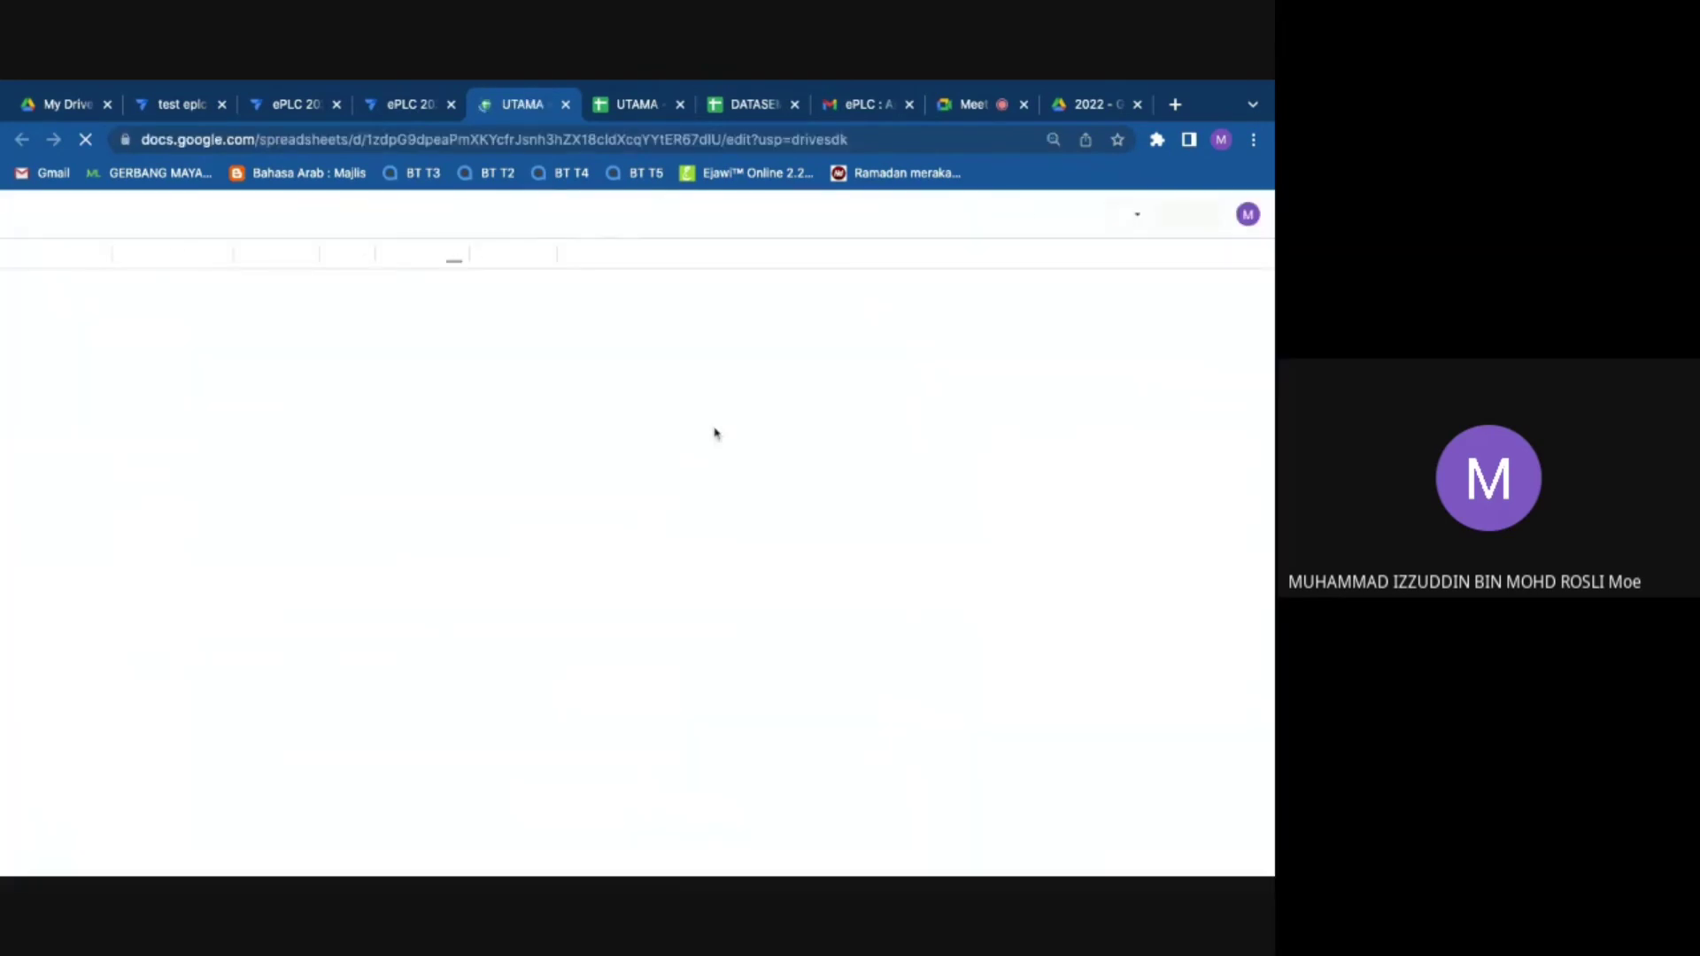
{"action": "left_click", "coordinate": [680, 104]}
{"action": "left_click", "coordinate": [680, 105]}
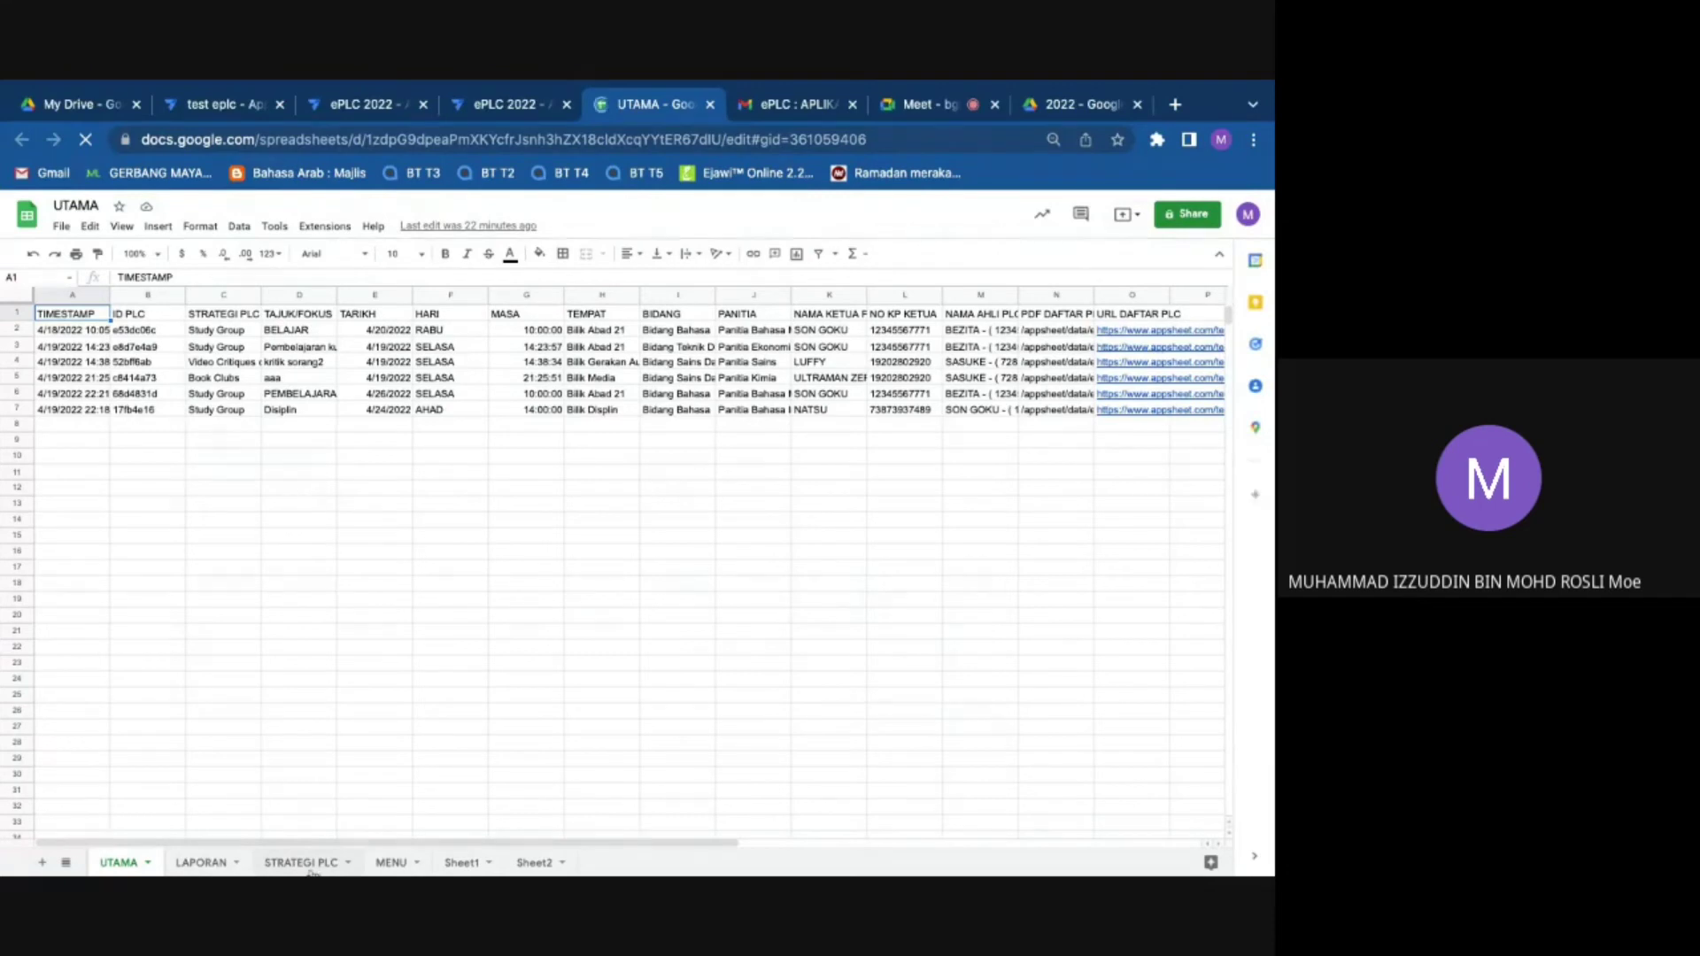
{"action": "left_click", "coordinate": [302, 862]}
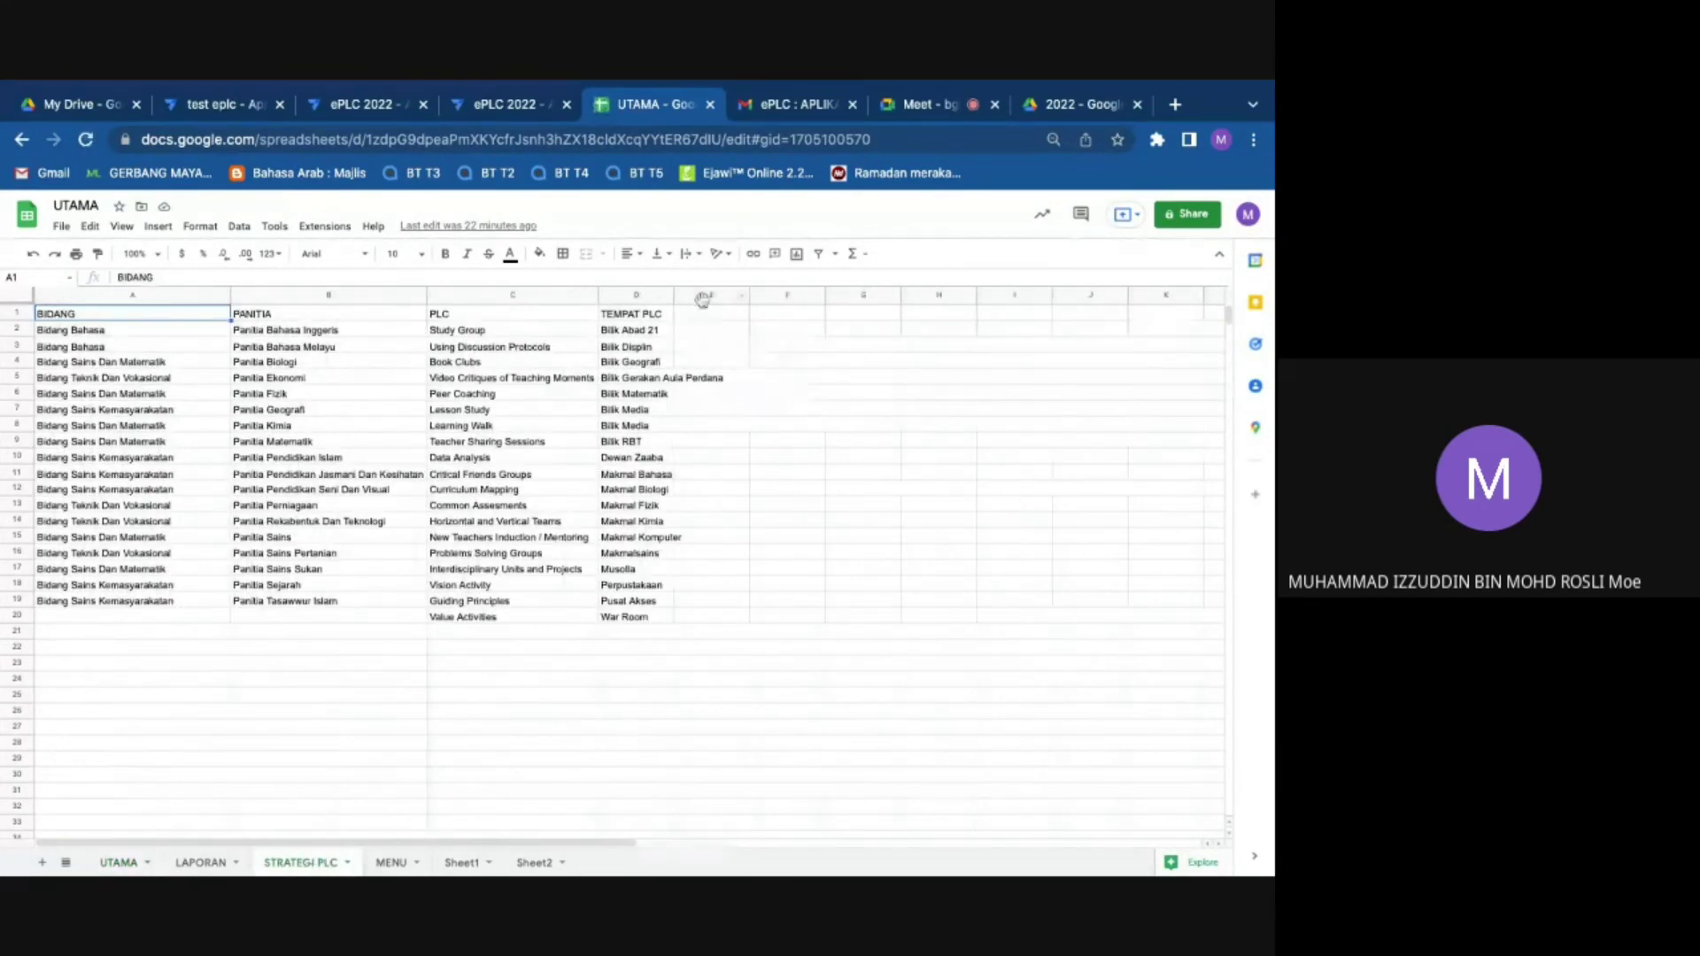
Step: Fill column D with blue, then yellow, and fill cell F5 yellow
{"action": "left_click", "coordinate": [635, 294]}
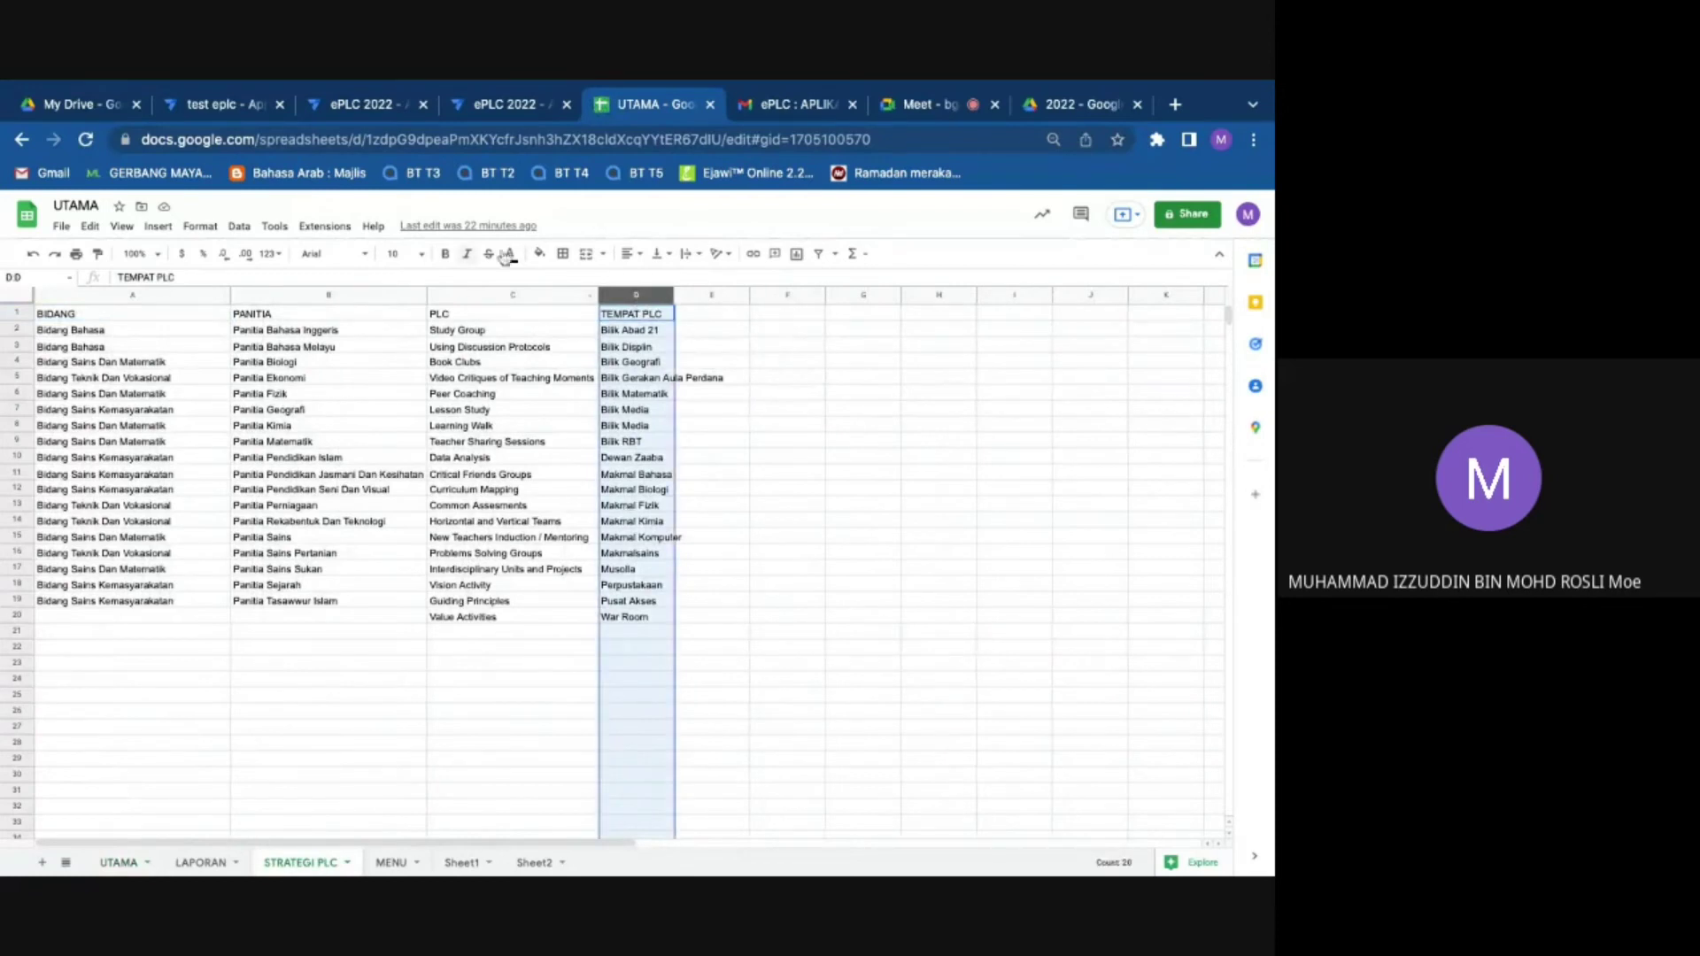
{"action": "left_click", "coordinate": [539, 254]}
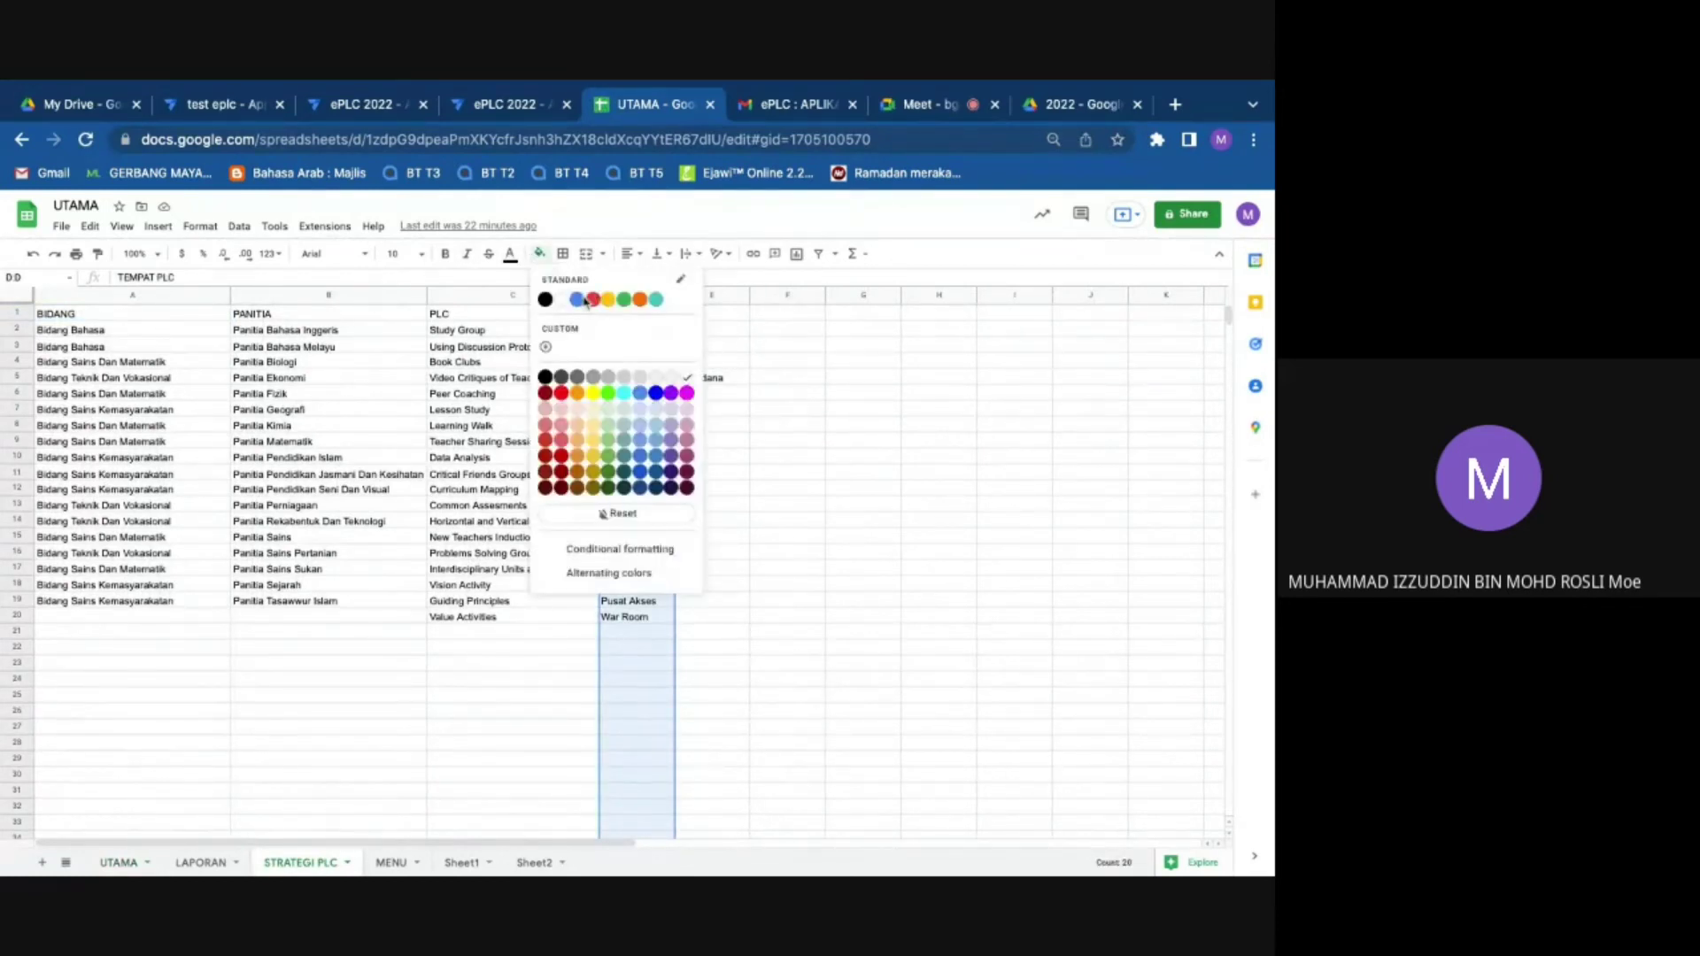
{"action": "left_click", "coordinate": [578, 301]}
{"action": "left_click", "coordinate": [787, 377]}
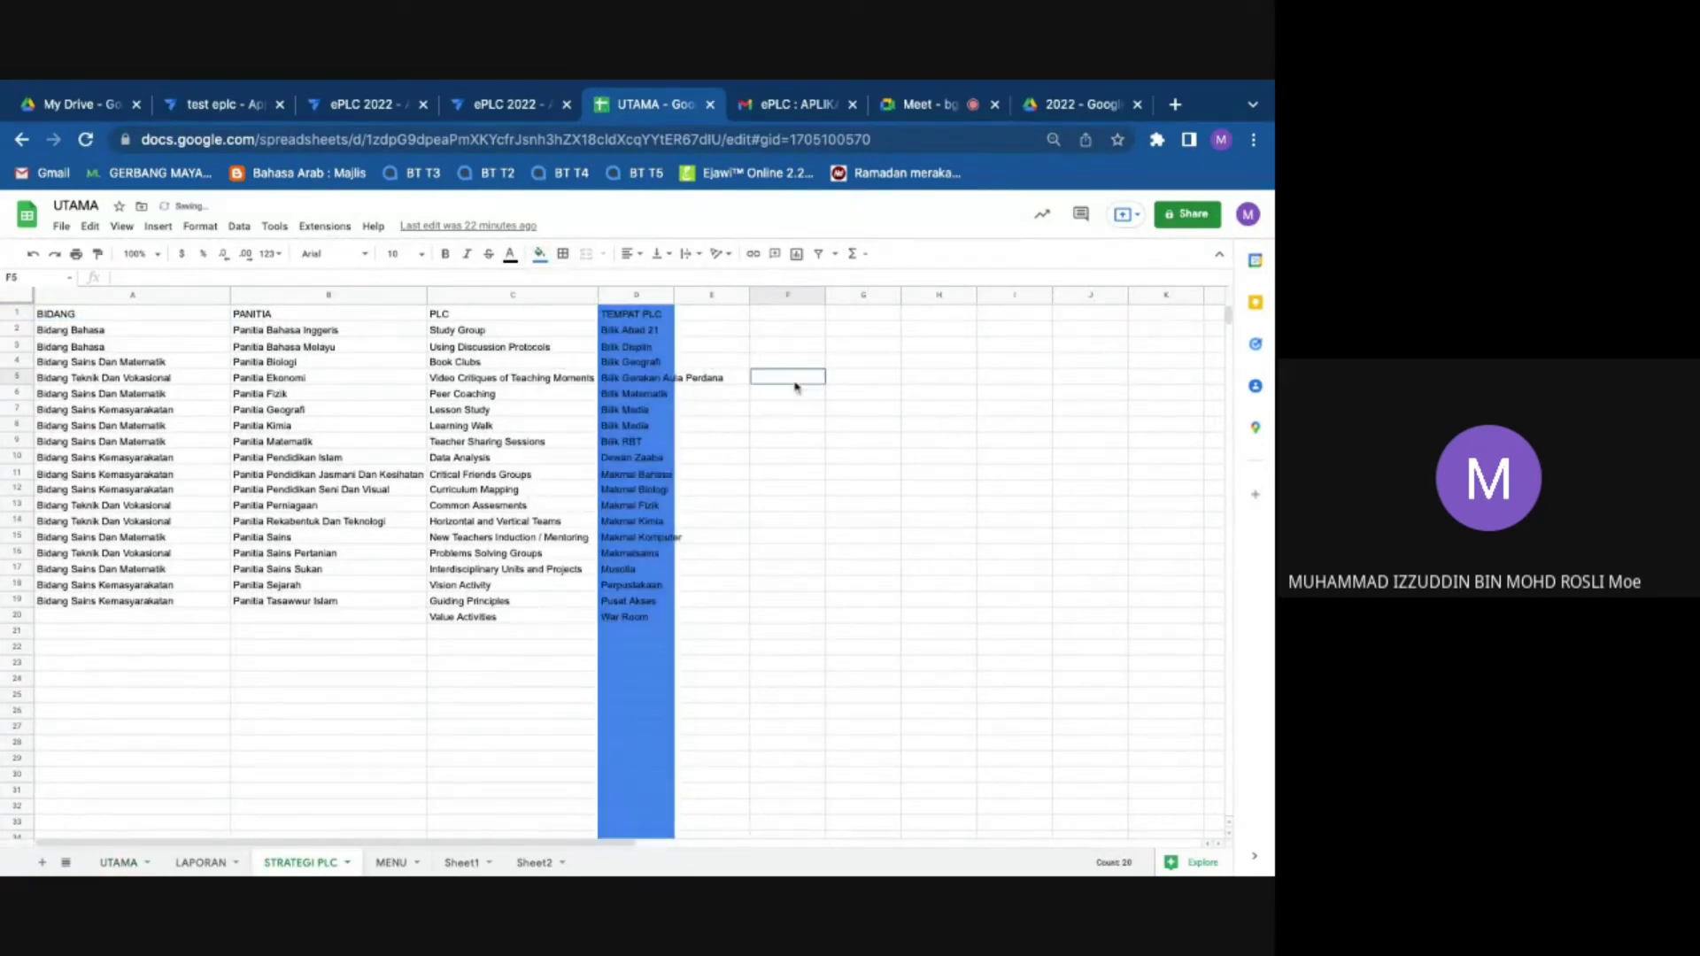
{"action": "left_click", "coordinate": [540, 255]}
{"action": "left_click", "coordinate": [600, 396]}
{"action": "left_click", "coordinate": [635, 295]}
{"action": "left_click", "coordinate": [540, 254]}
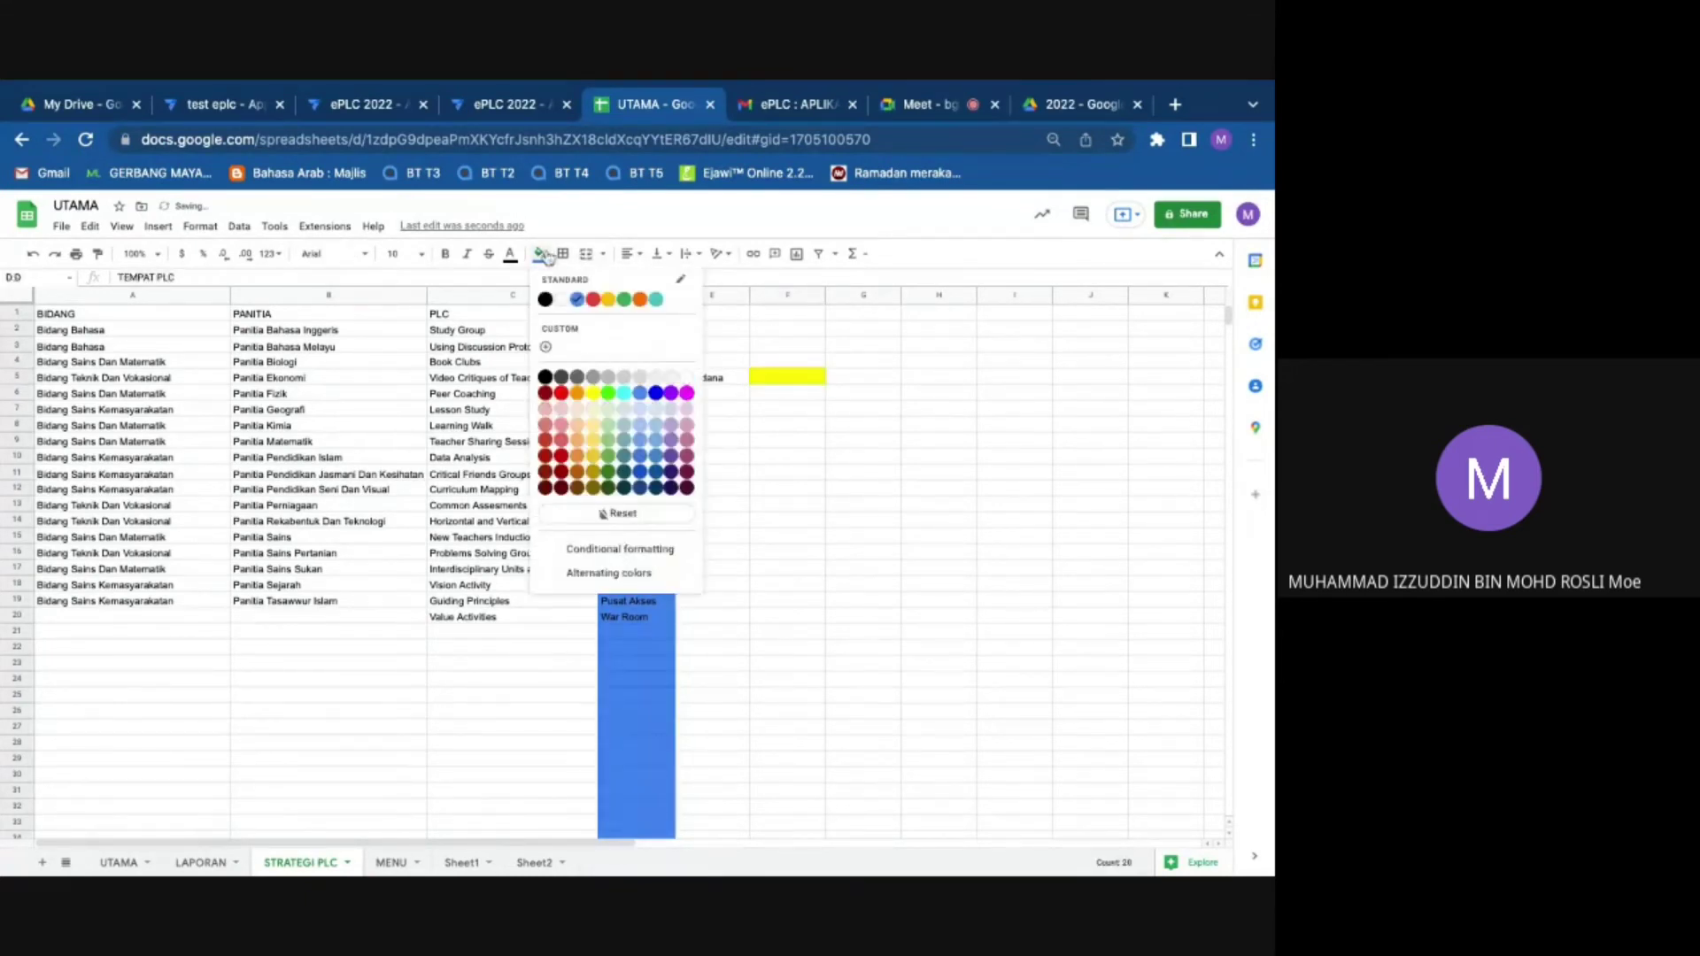
{"action": "left_click", "coordinate": [592, 392]}
{"action": "left_click", "coordinate": [776, 447]}
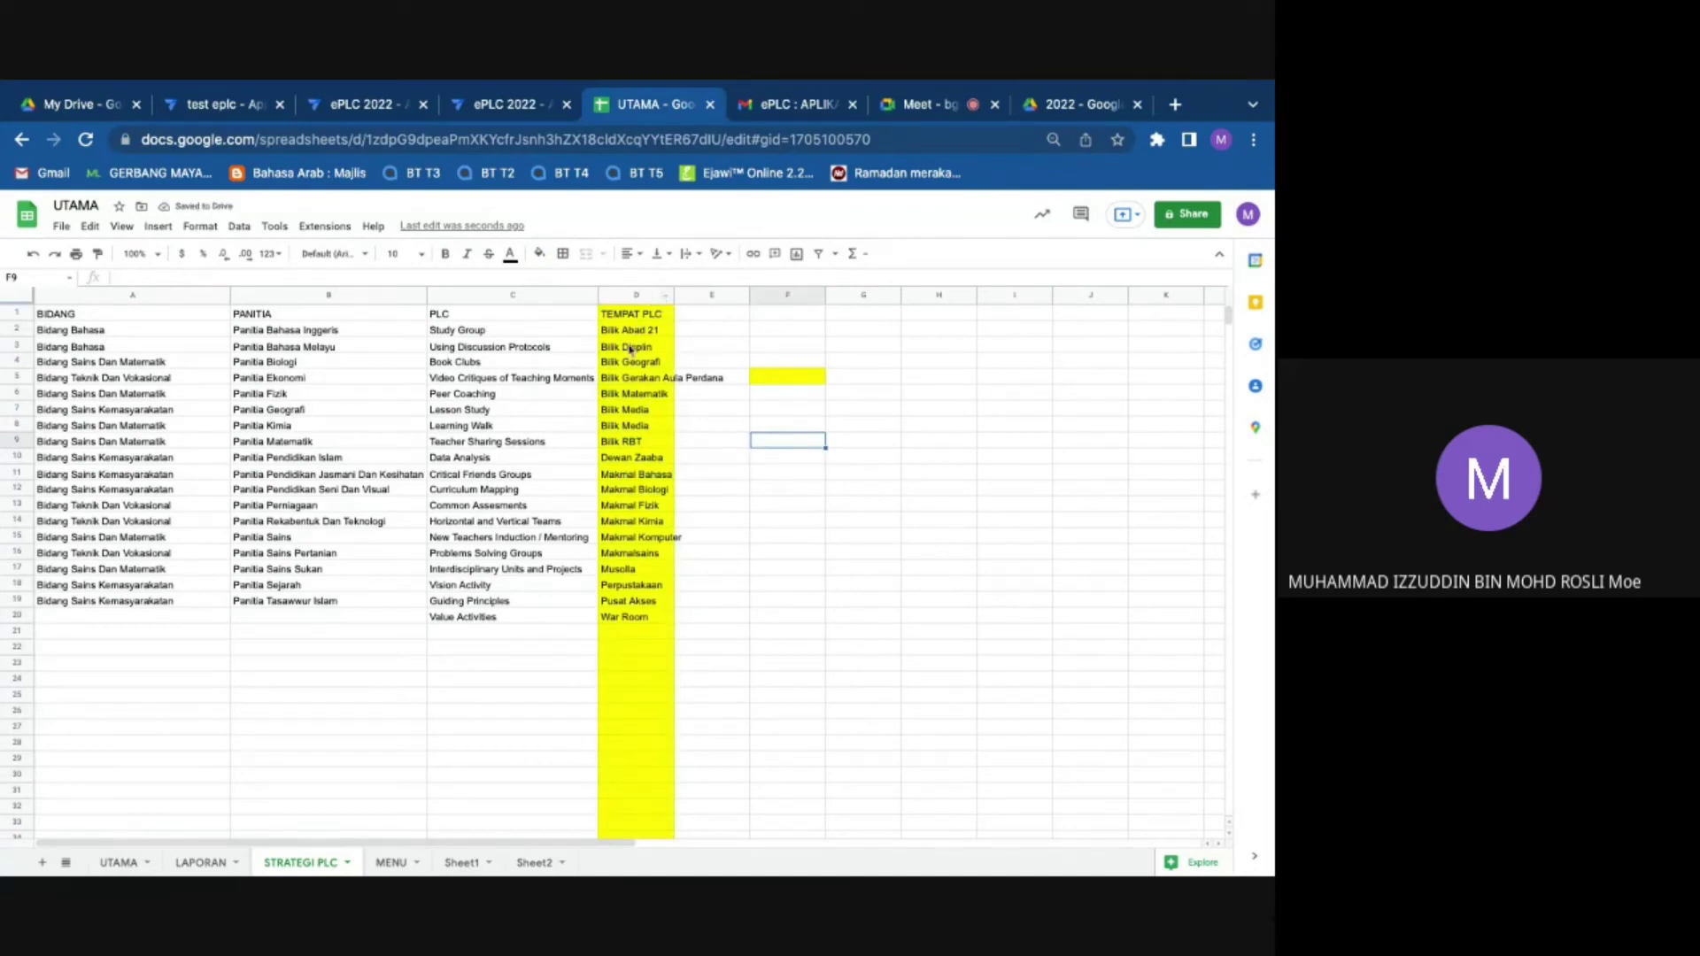
Step: Clear TEMPAT PLC D2:D20 and enter 'pusat latihan mahadewa kaiou' and 'planet nameck'
{"action": "left_click_drag", "start_coordinate": [620, 334], "coordinate": [622, 441]}
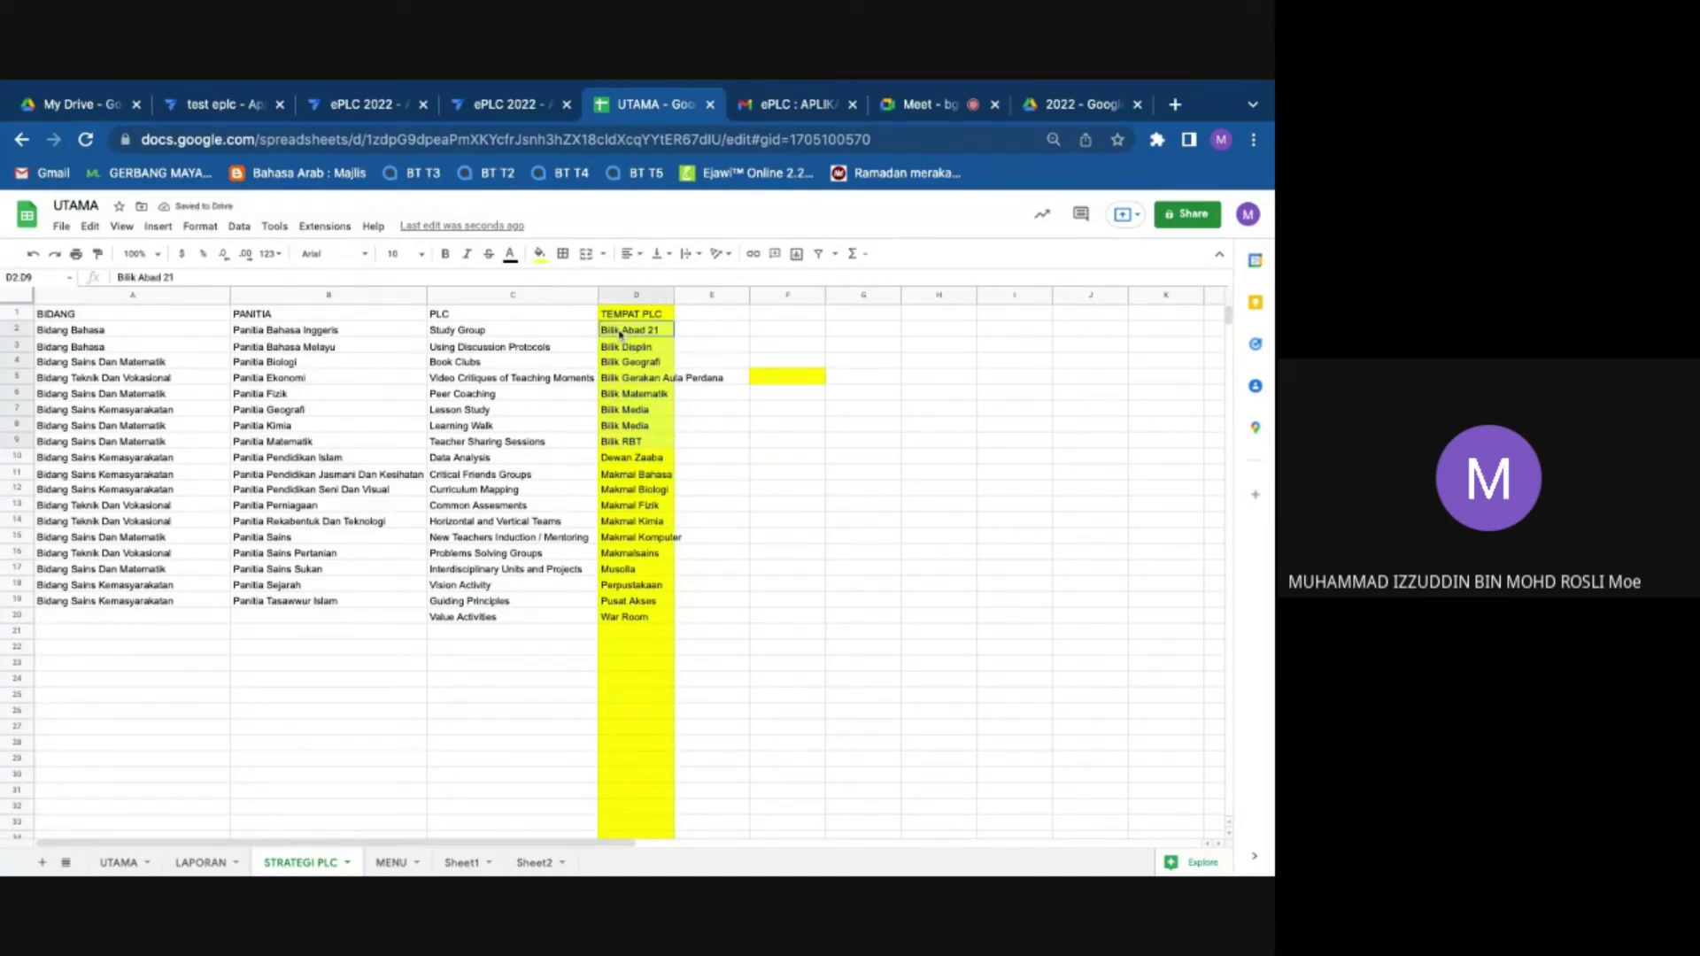
{"action": "key", "text": "ctrl+shift+Down"}
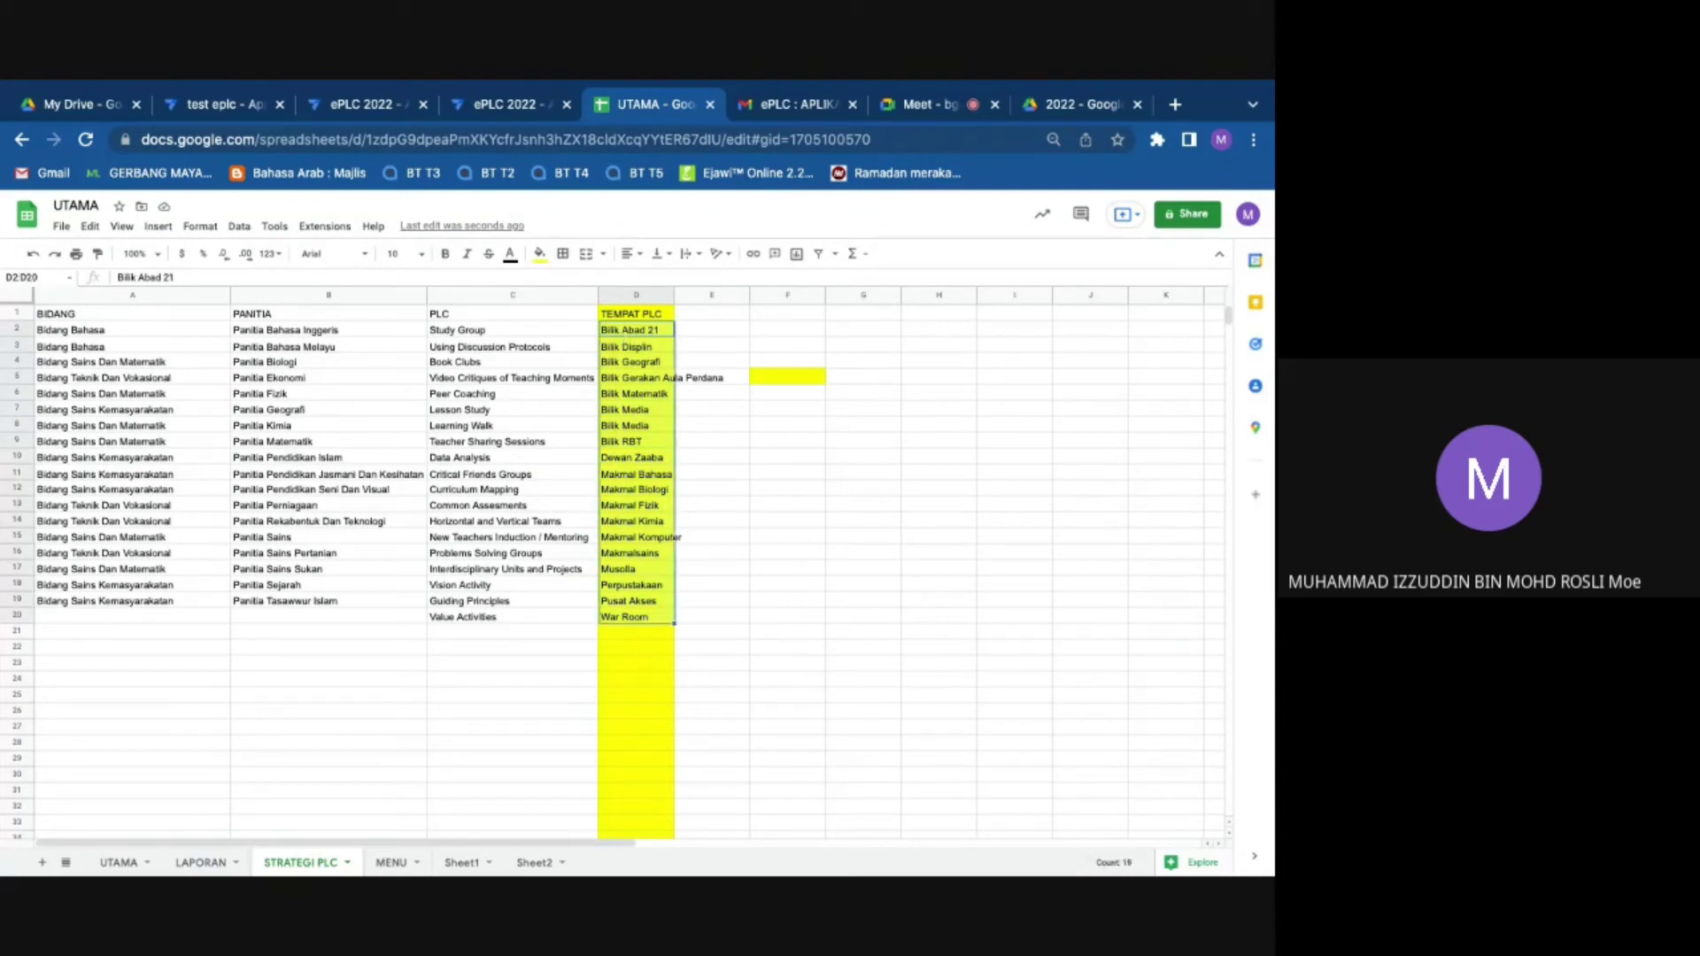
{"action": "key", "text": "Delete"}
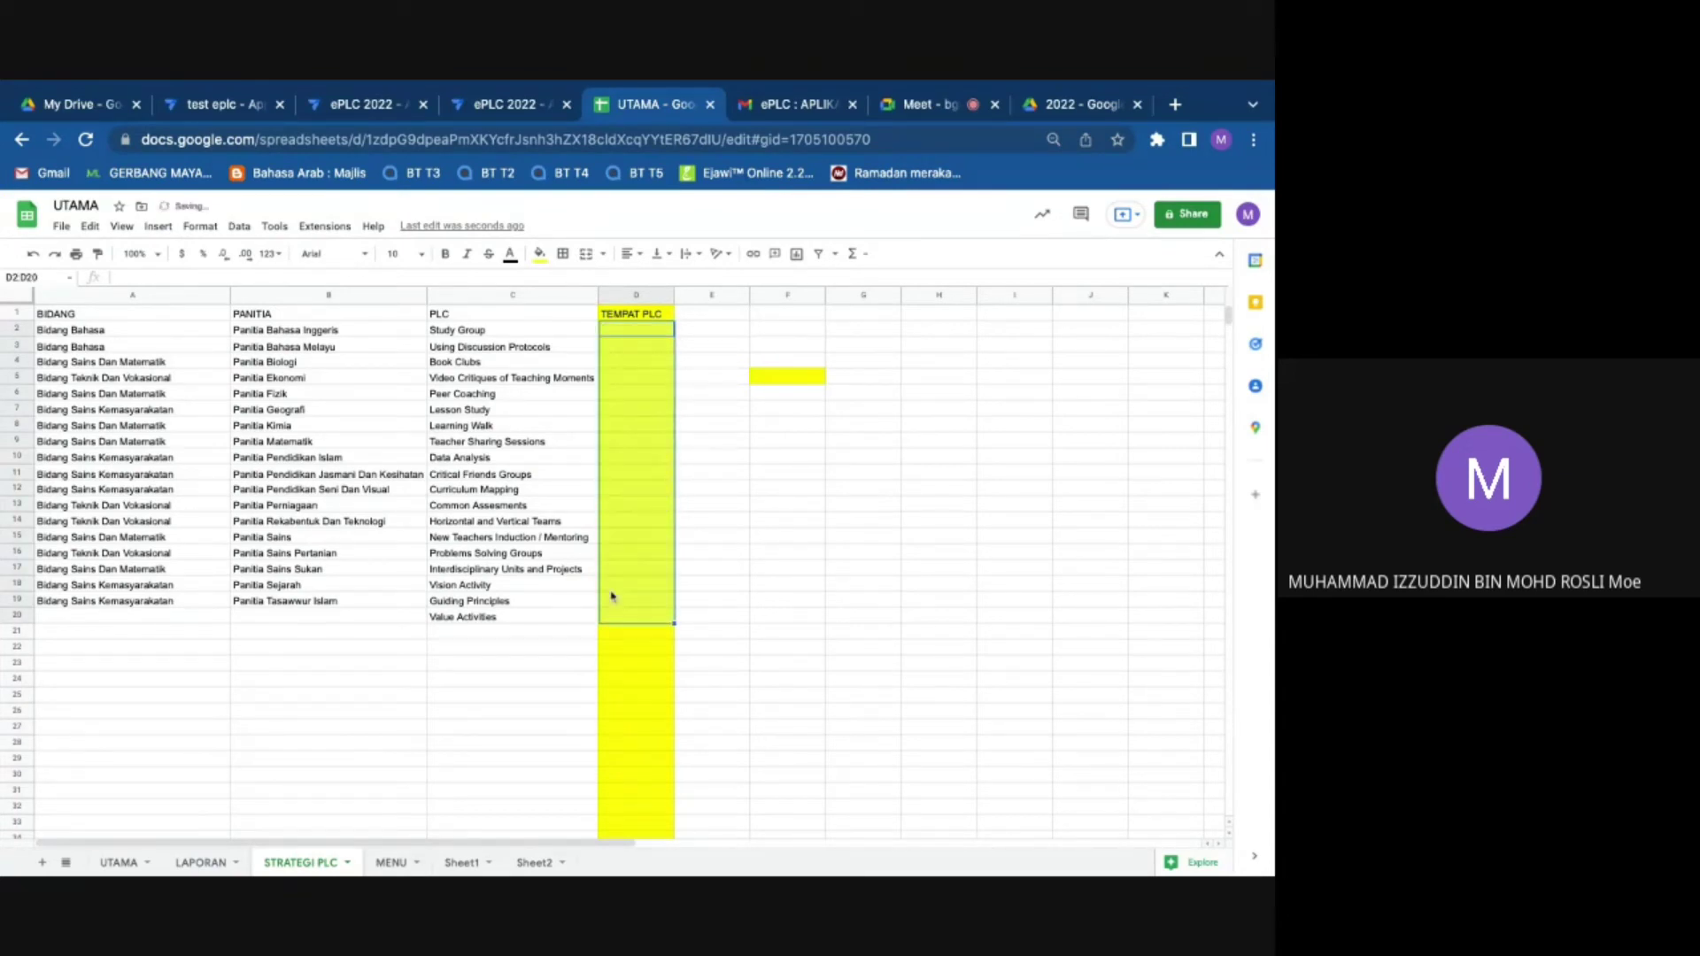
{"action": "double_click", "coordinate": [629, 332]}
{"action": "type", "text": "pusat lati"}
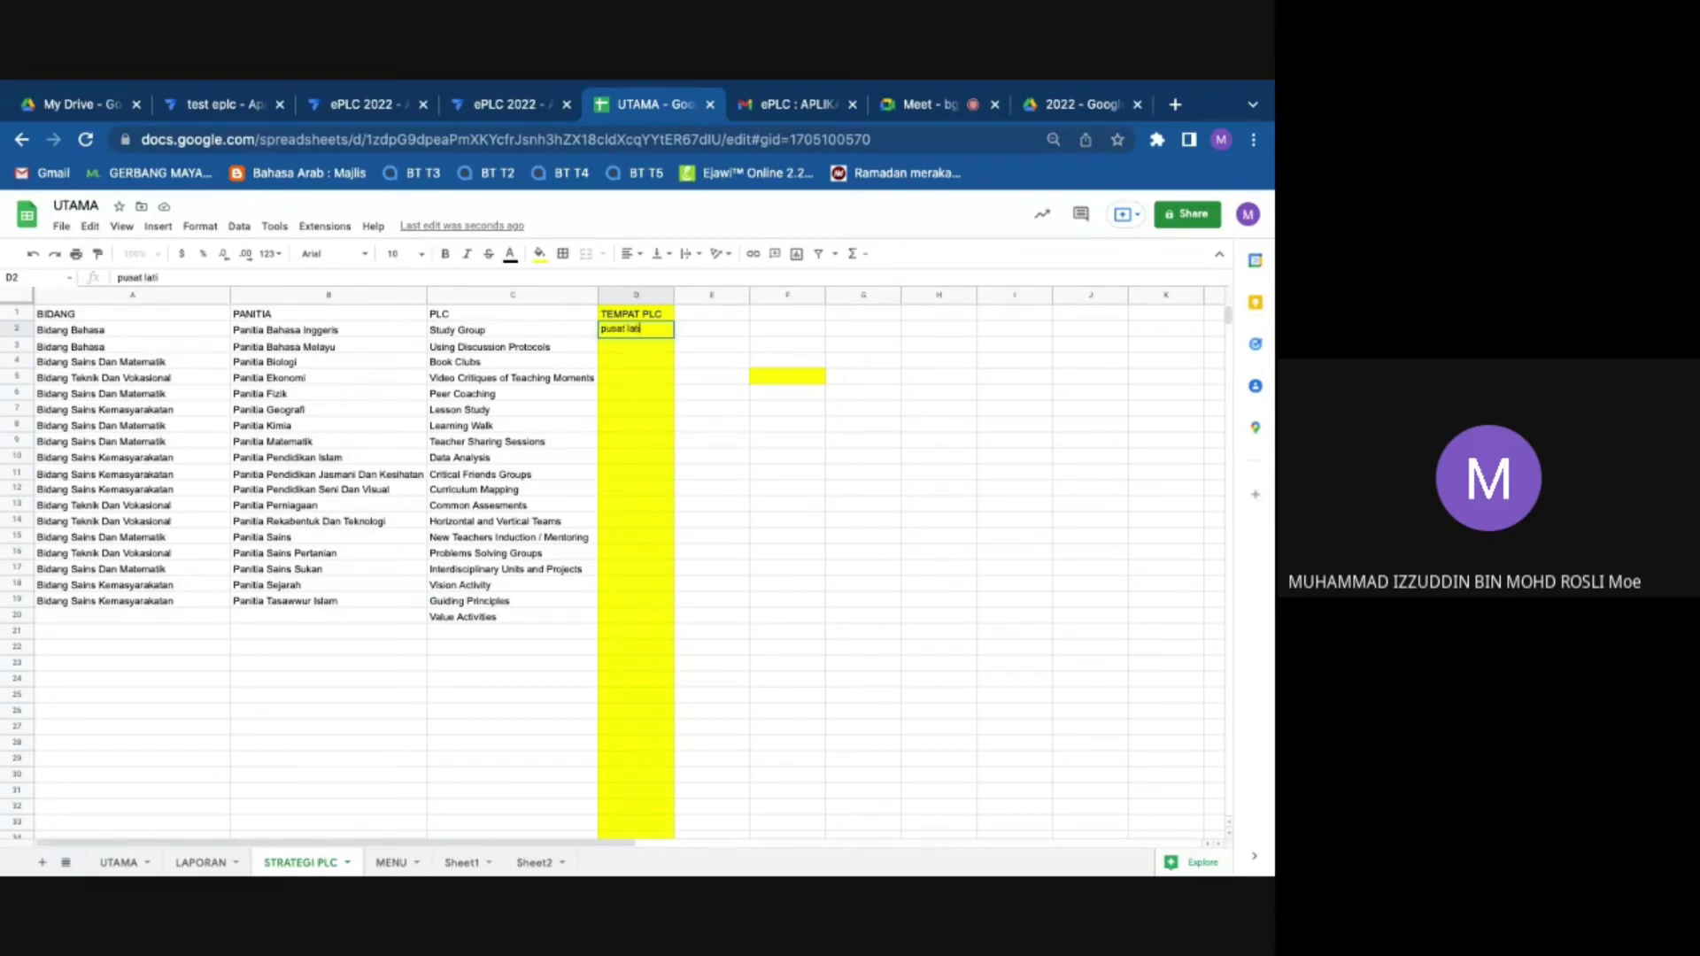
{"action": "type", "text": "han mahadewa kaiou"}
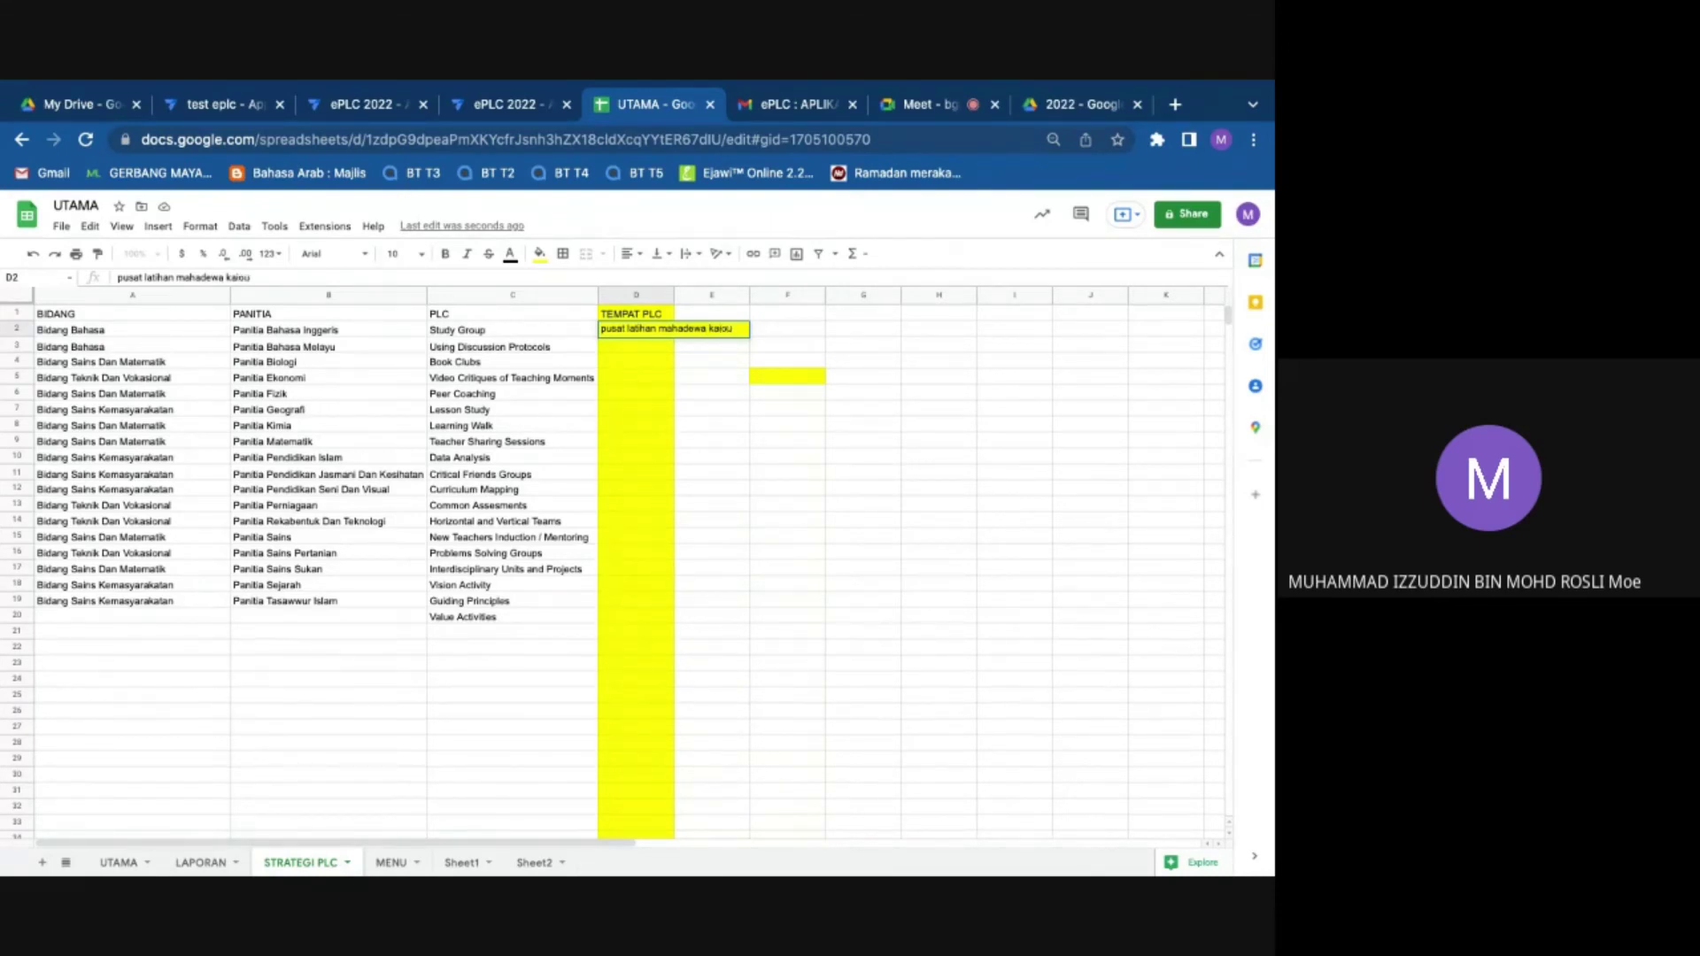
{"action": "key", "text": "Return"}
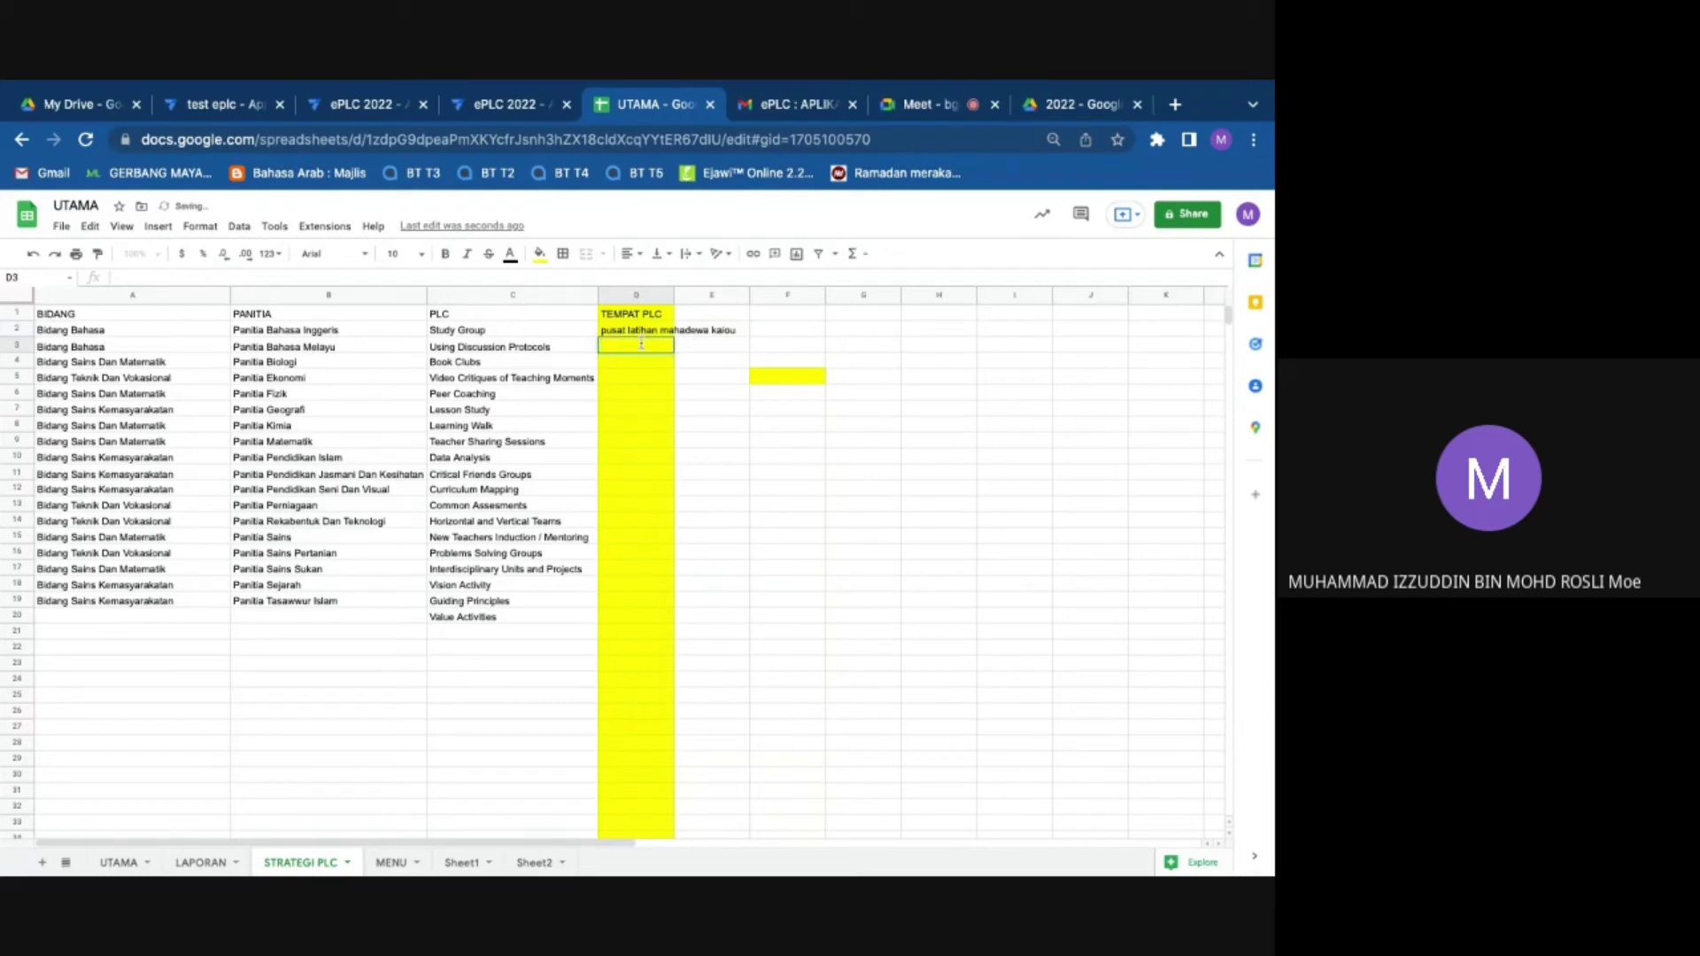
{"action": "type", "text": "planet named"}
{"action": "left_click", "coordinate": [819, 522]}
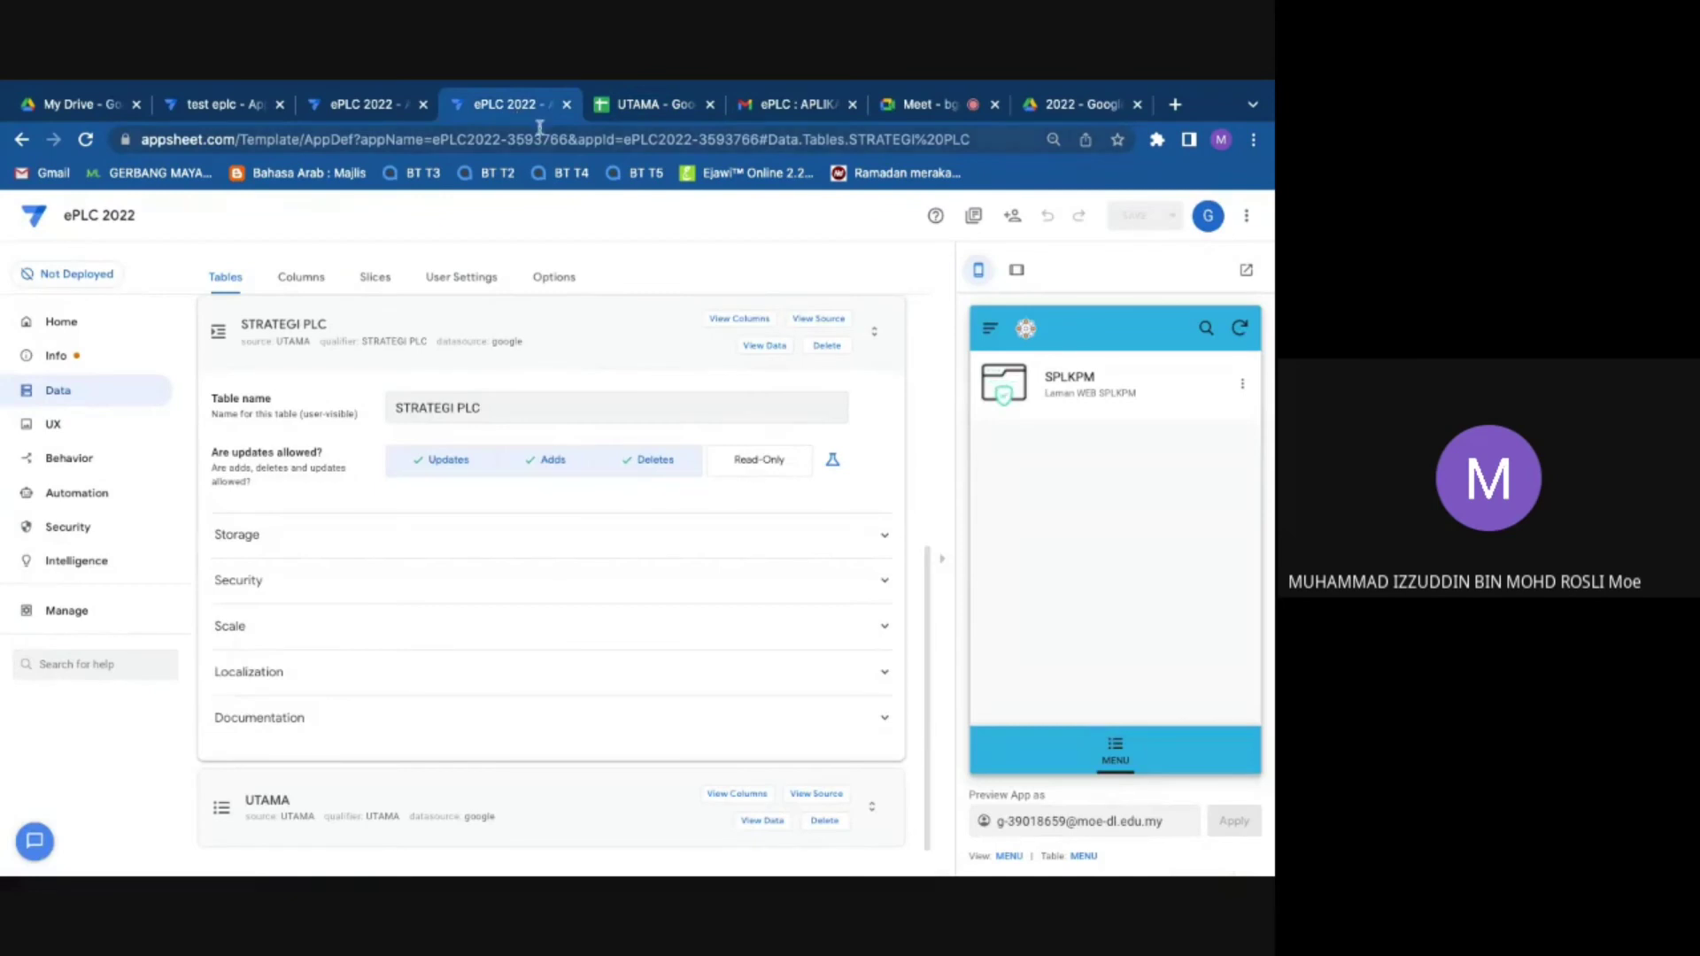
Step: Resync the app preview, reload the editor, and close the duplicate ePLC 2022 tab
{"action": "left_click", "coordinate": [1243, 337]}
{"action": "left_click", "coordinate": [86, 140]}
{"action": "left_click", "coordinate": [422, 106]}
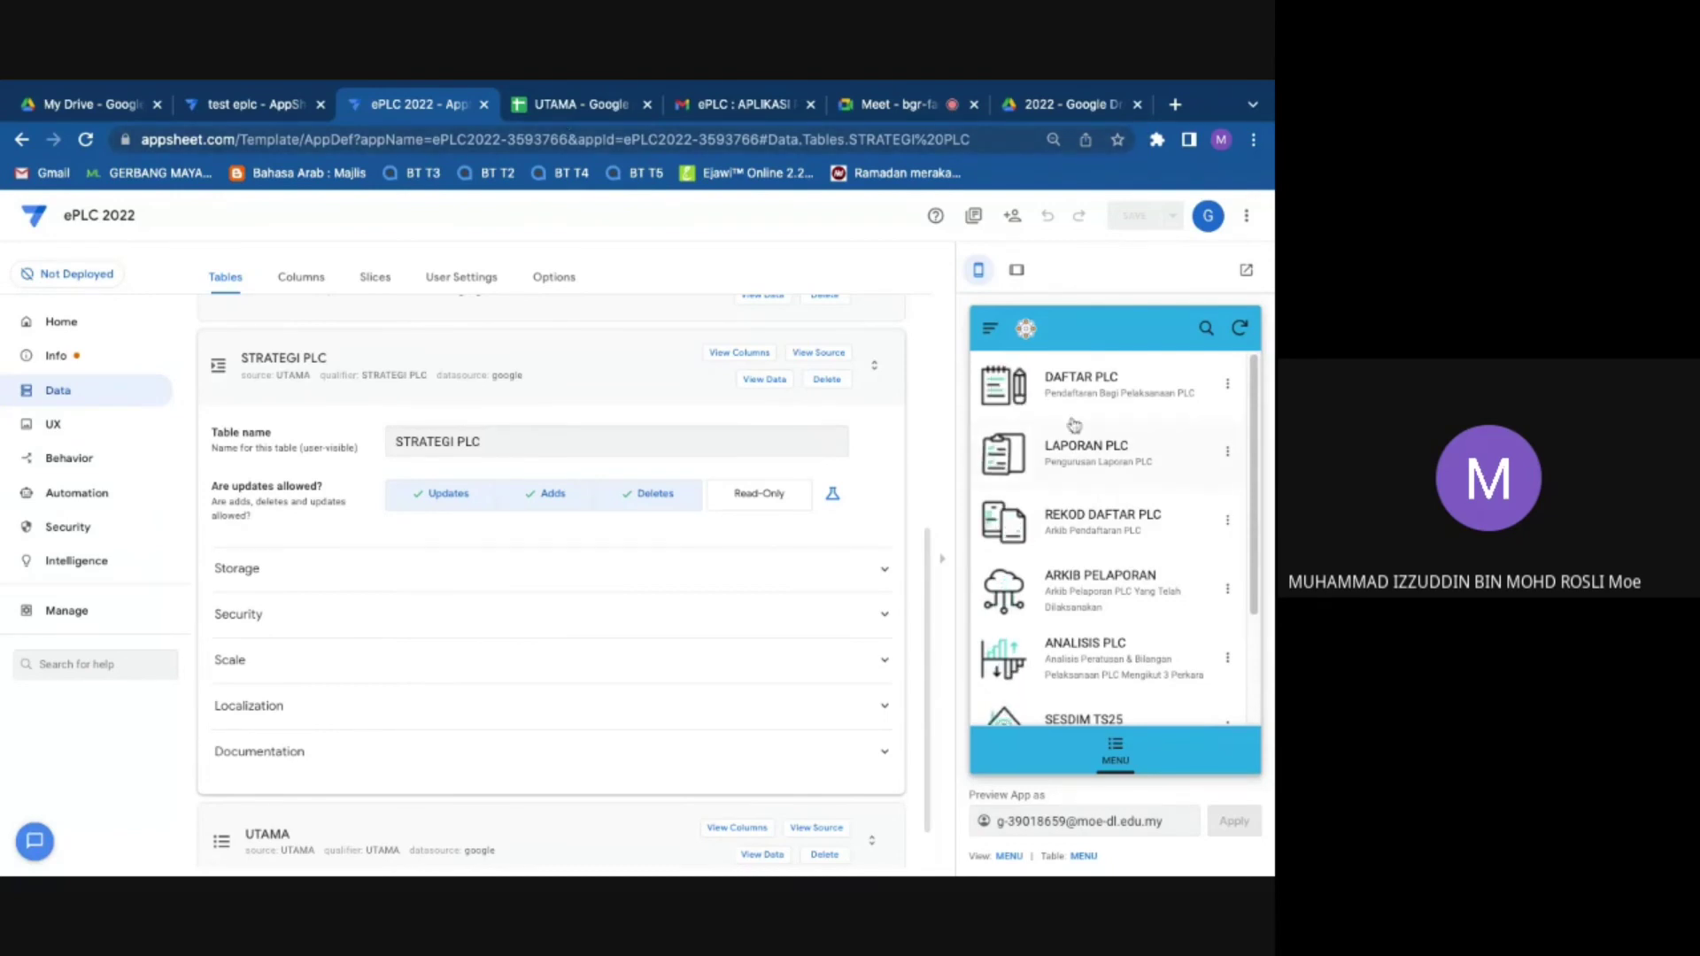
Step: Confirm the DAFTAR PLC form's TEMPAT choices list the two new places, then return to UTAMA
{"action": "left_click", "coordinate": [1075, 389]}
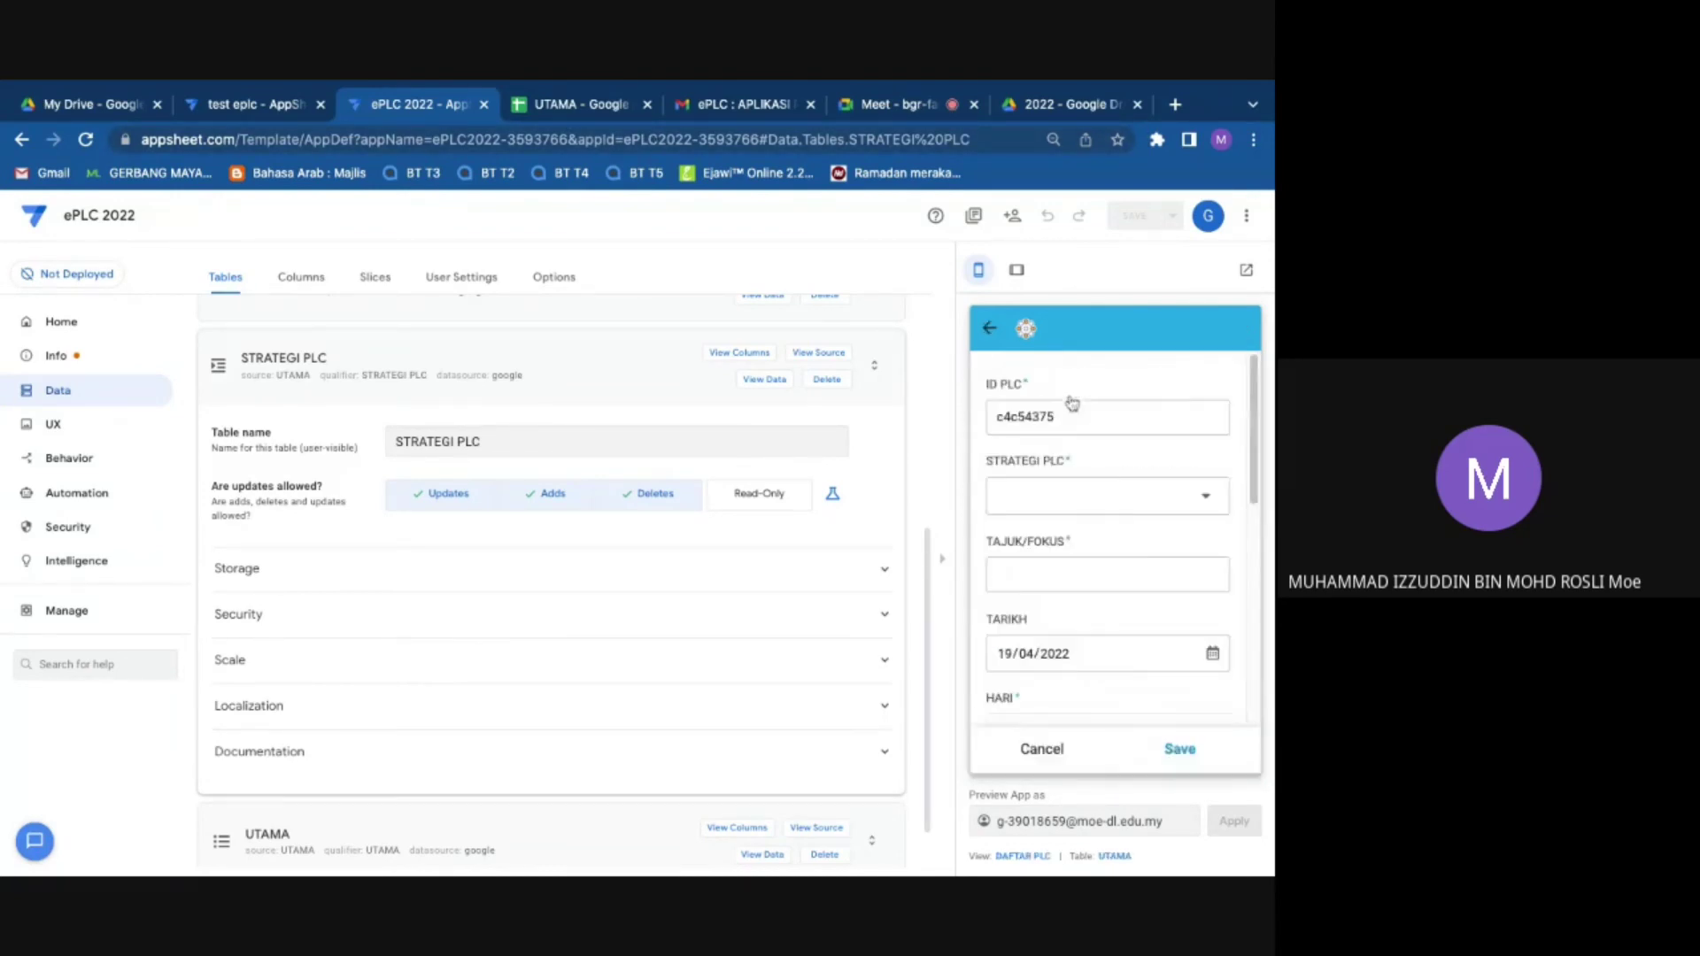
{"action": "scroll", "coordinate": [1094, 546], "scroll_direction": "down", "scroll_amount": 6}
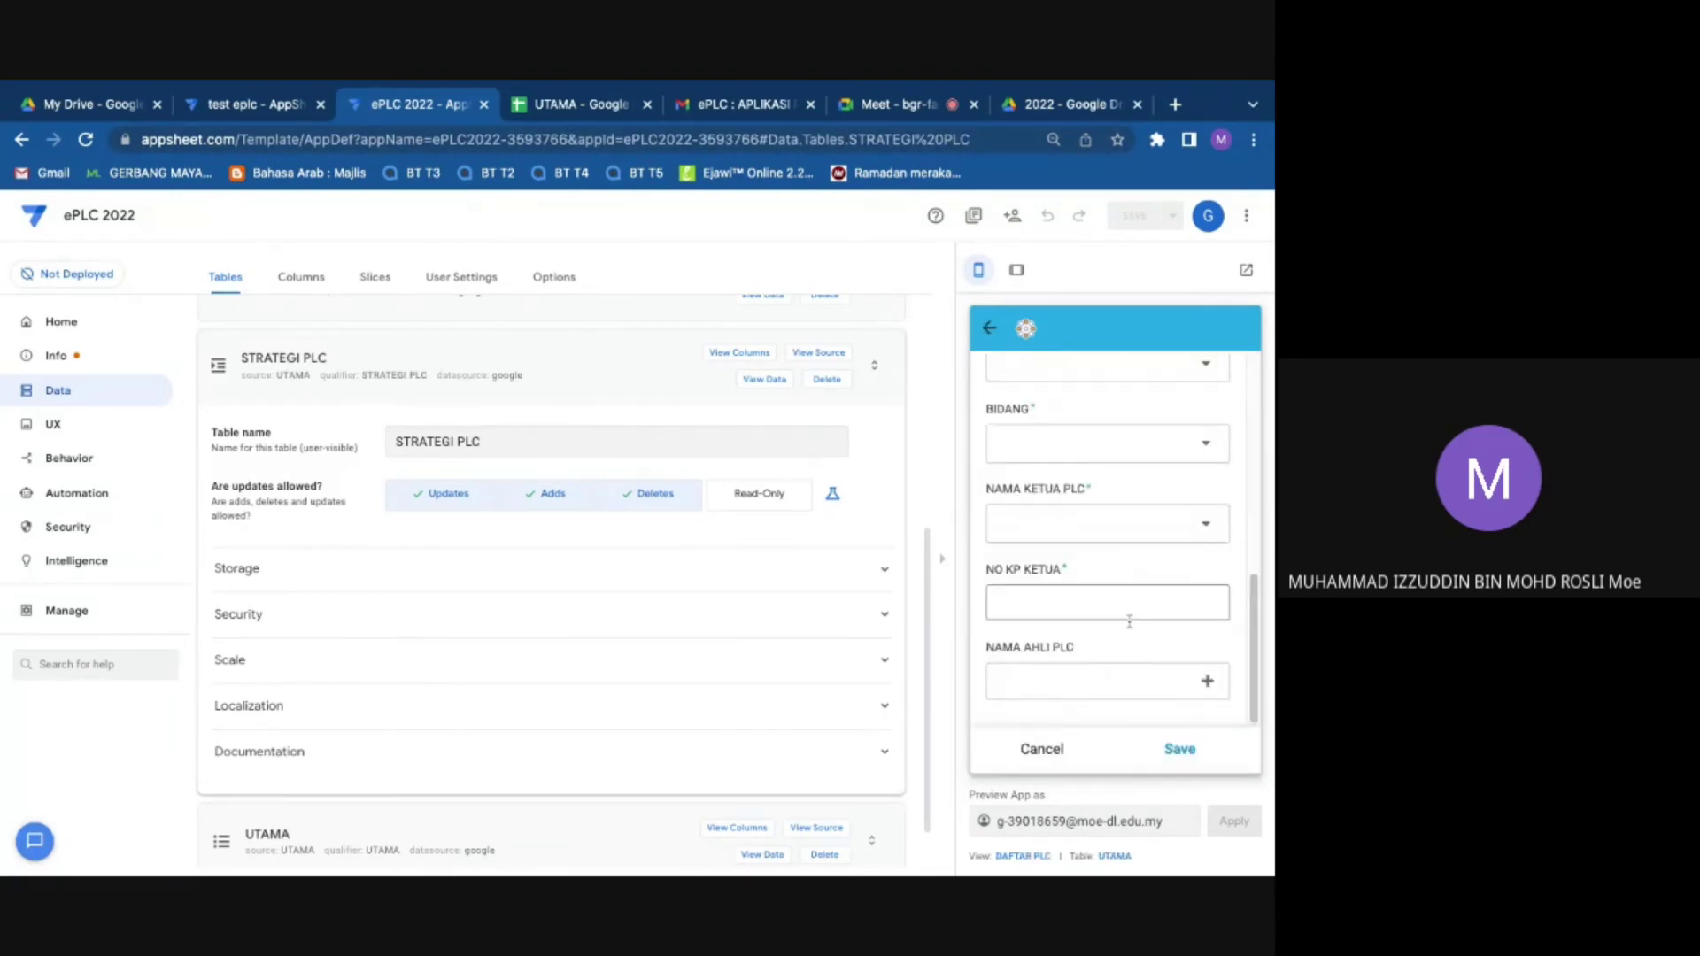
{"action": "scroll", "coordinate": [1094, 546], "scroll_direction": "up", "scroll_amount": 1}
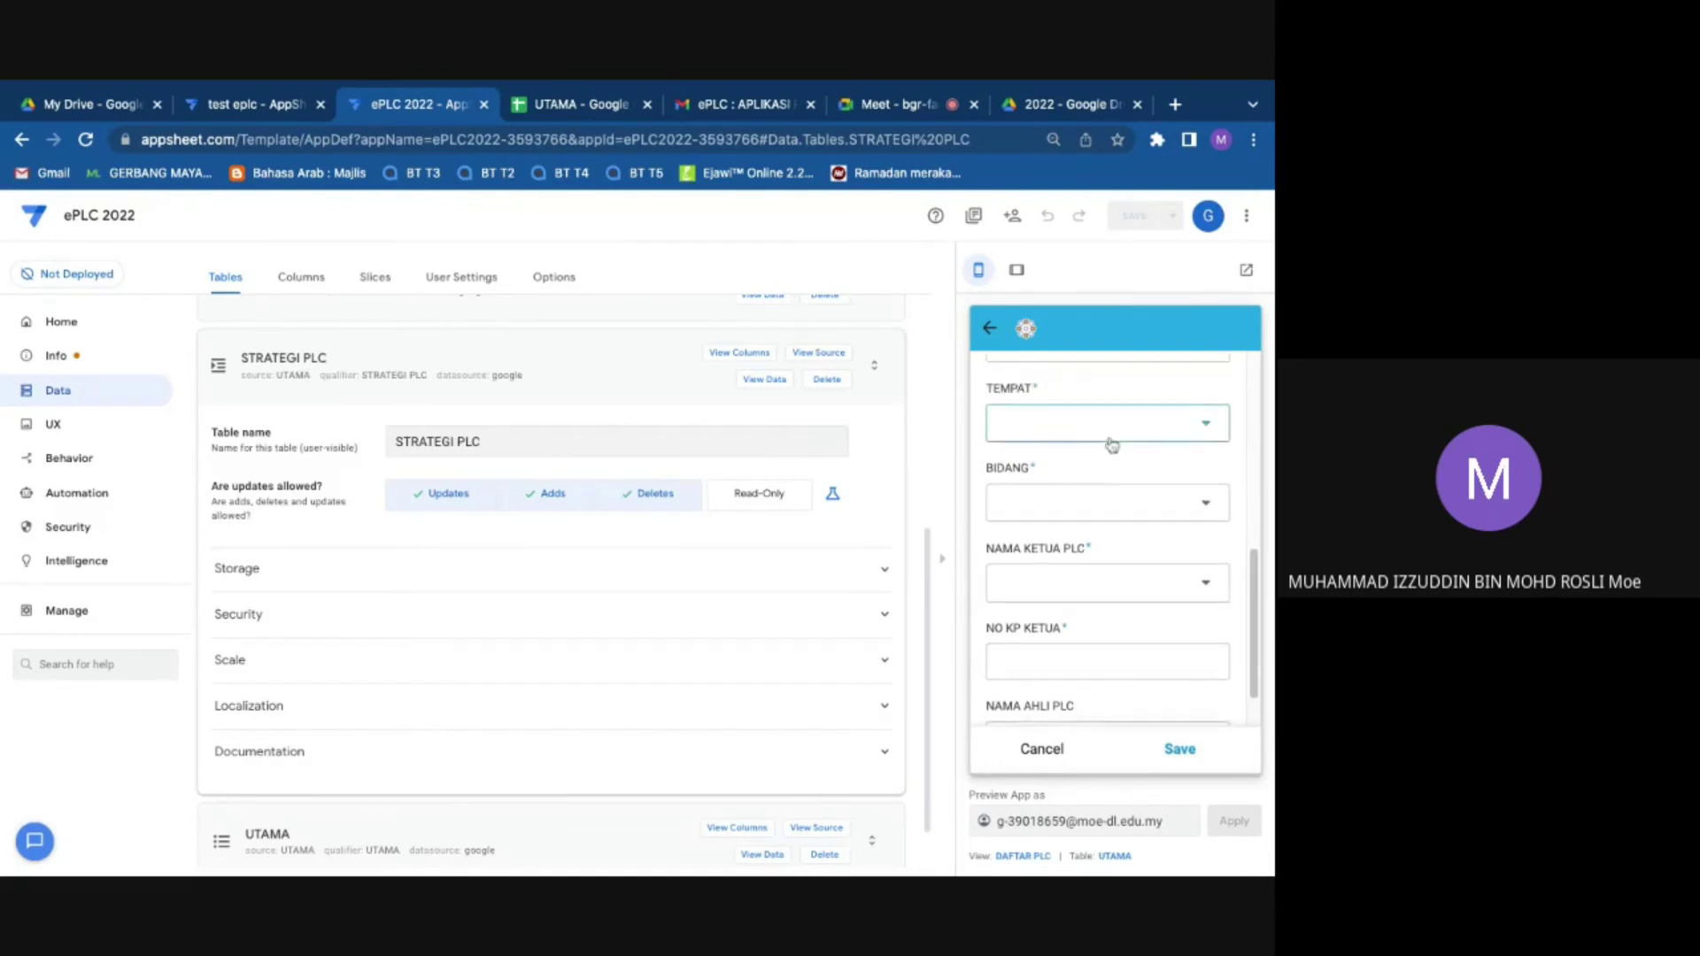
{"action": "left_click", "coordinate": [1110, 442]}
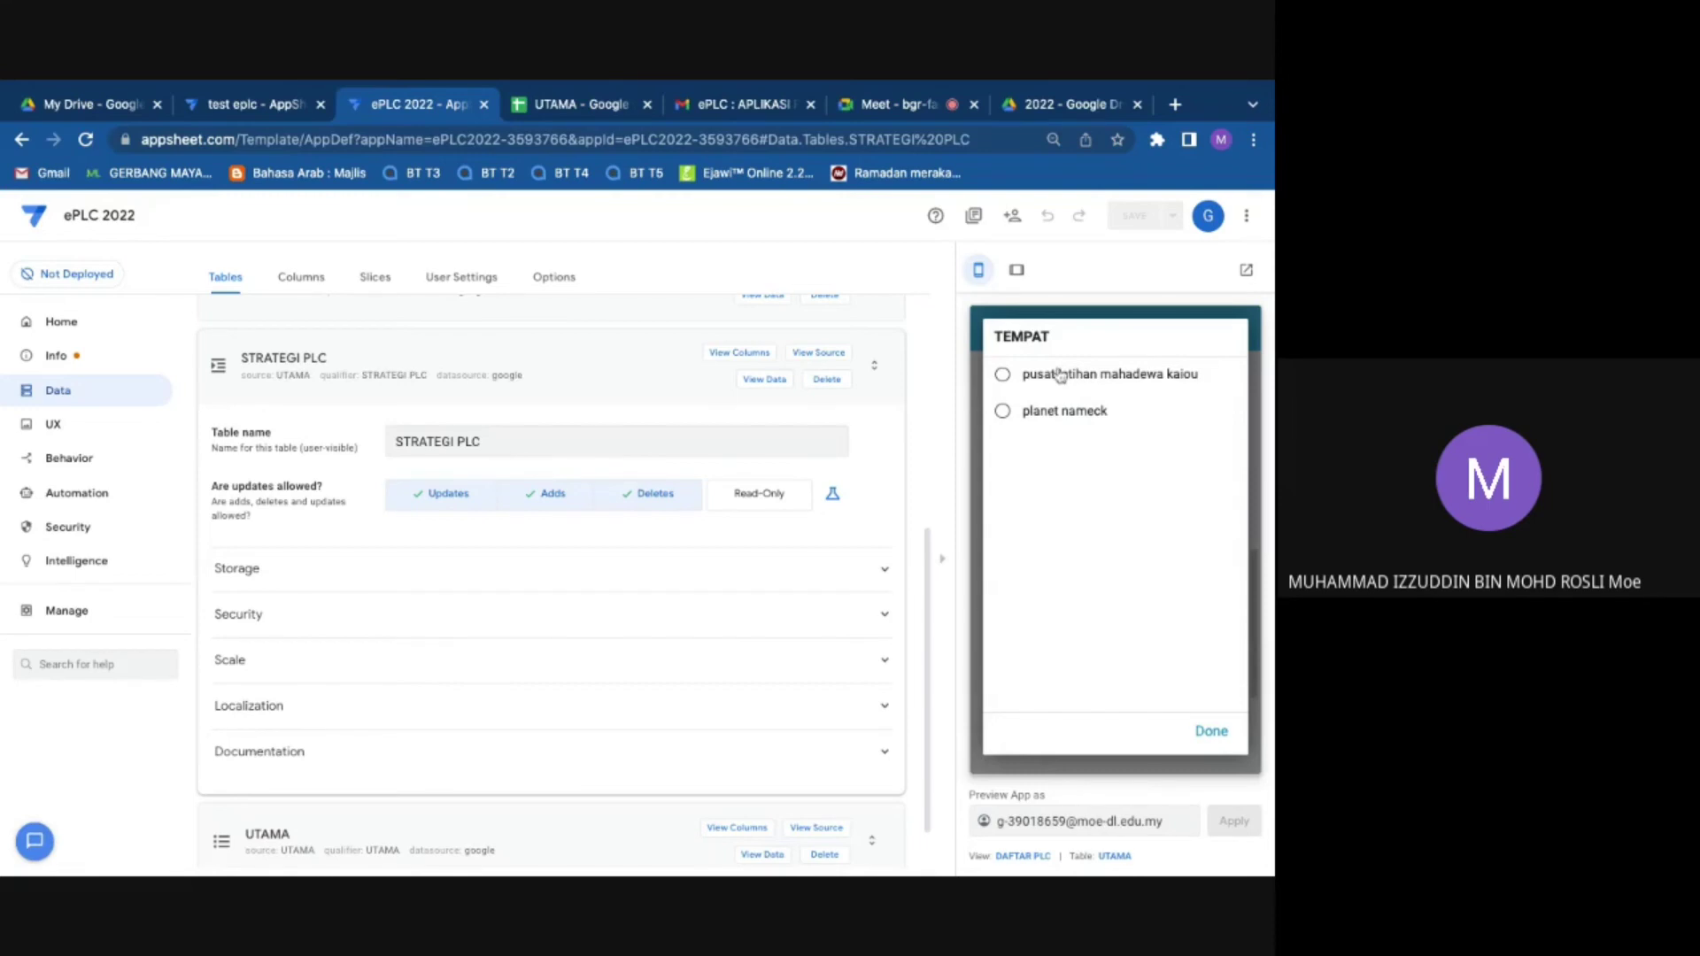
{"action": "left_click", "coordinate": [1211, 731]}
{"action": "left_click", "coordinate": [1027, 327]}
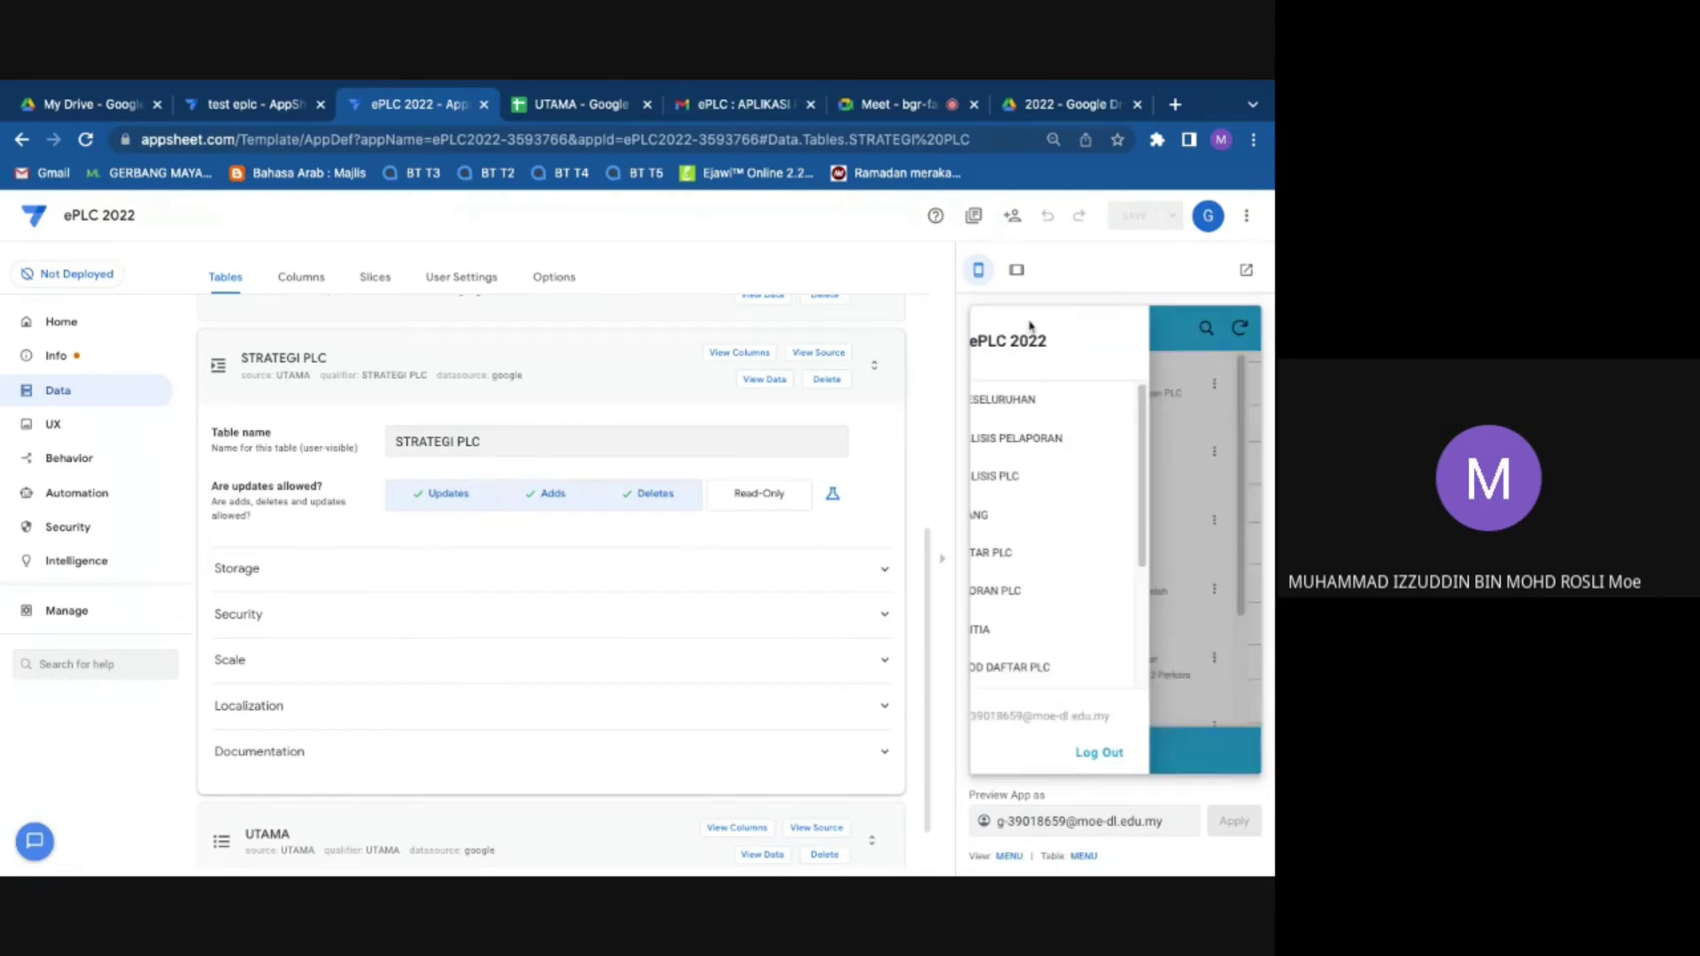
{"action": "left_click", "coordinate": [1243, 329]}
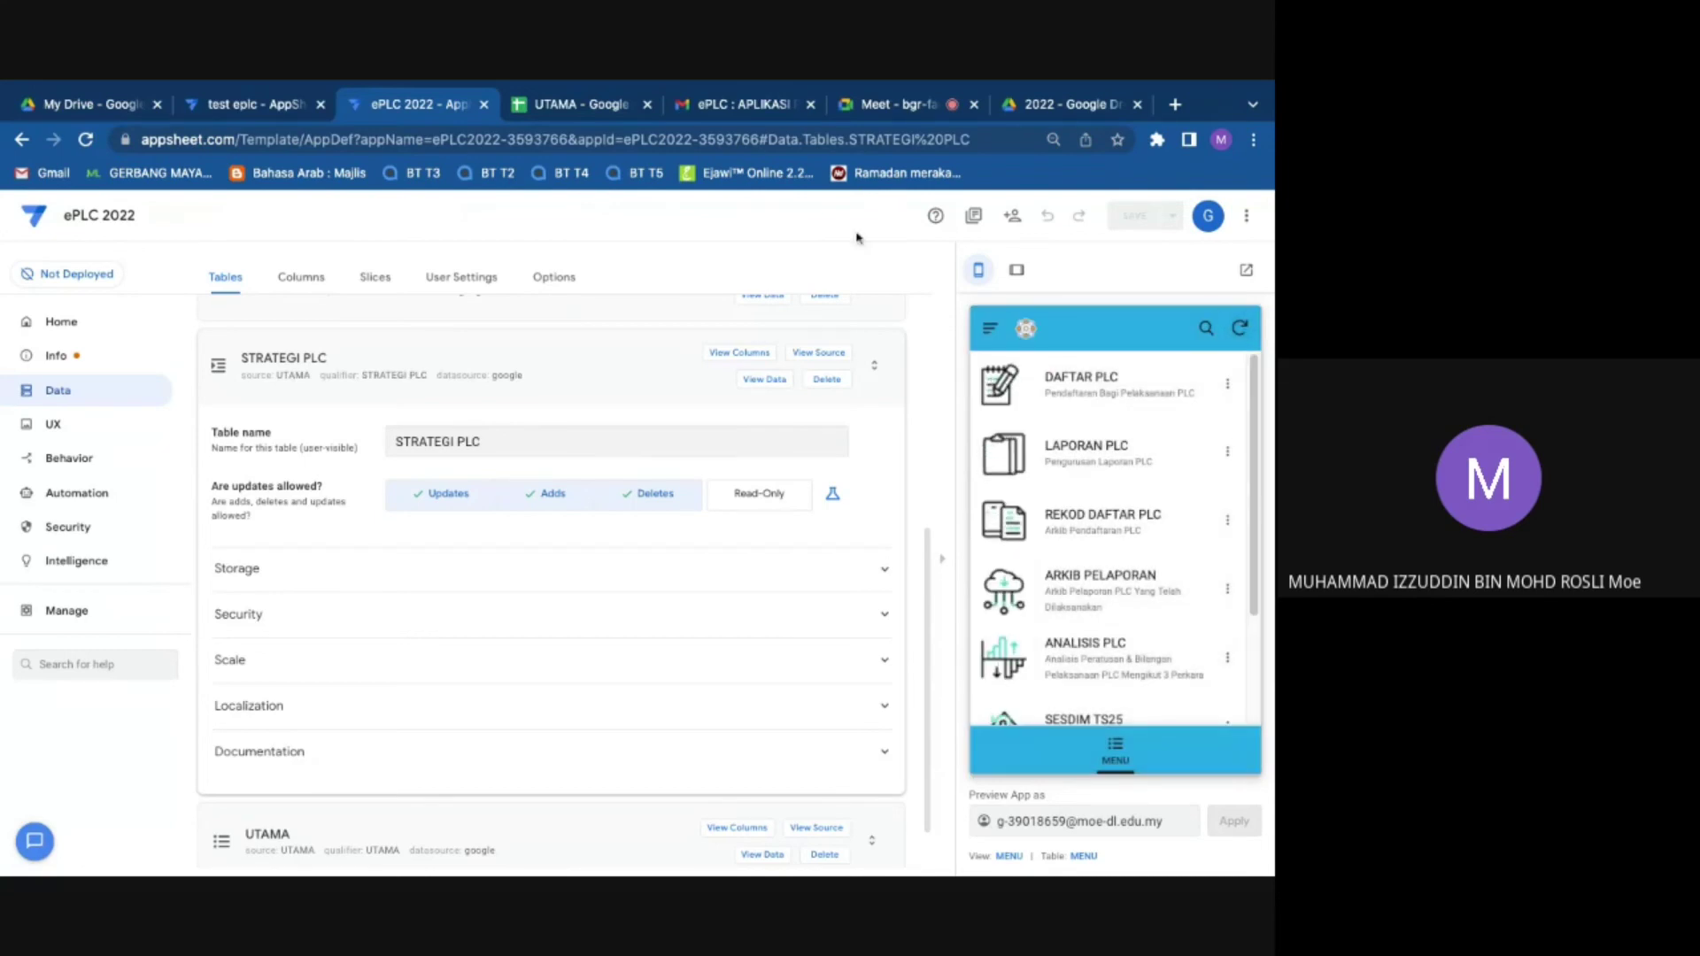
{"action": "left_click", "coordinate": [569, 107]}
Step: Review the LAPORAN and UTAMA sheets, then select the two new places in STRATEGI PLC D2:D3
{"action": "left_click", "coordinate": [86, 315]}
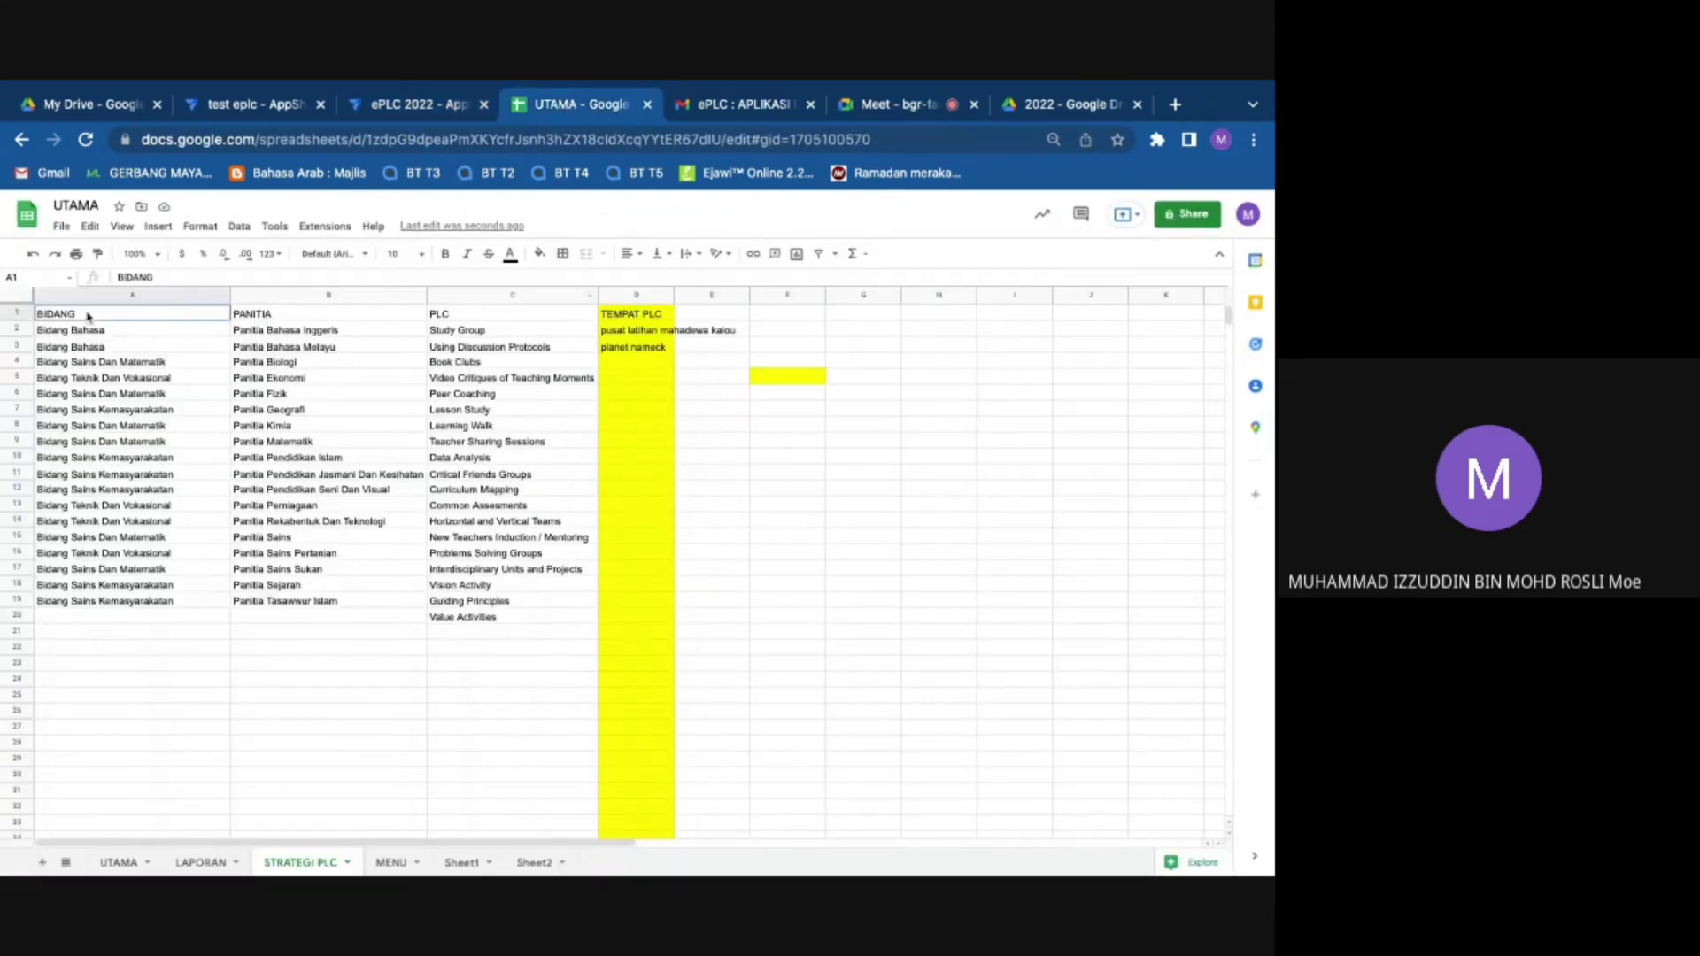
{"action": "key", "text": "shift+Right"}
{"action": "left_click", "coordinate": [201, 862]}
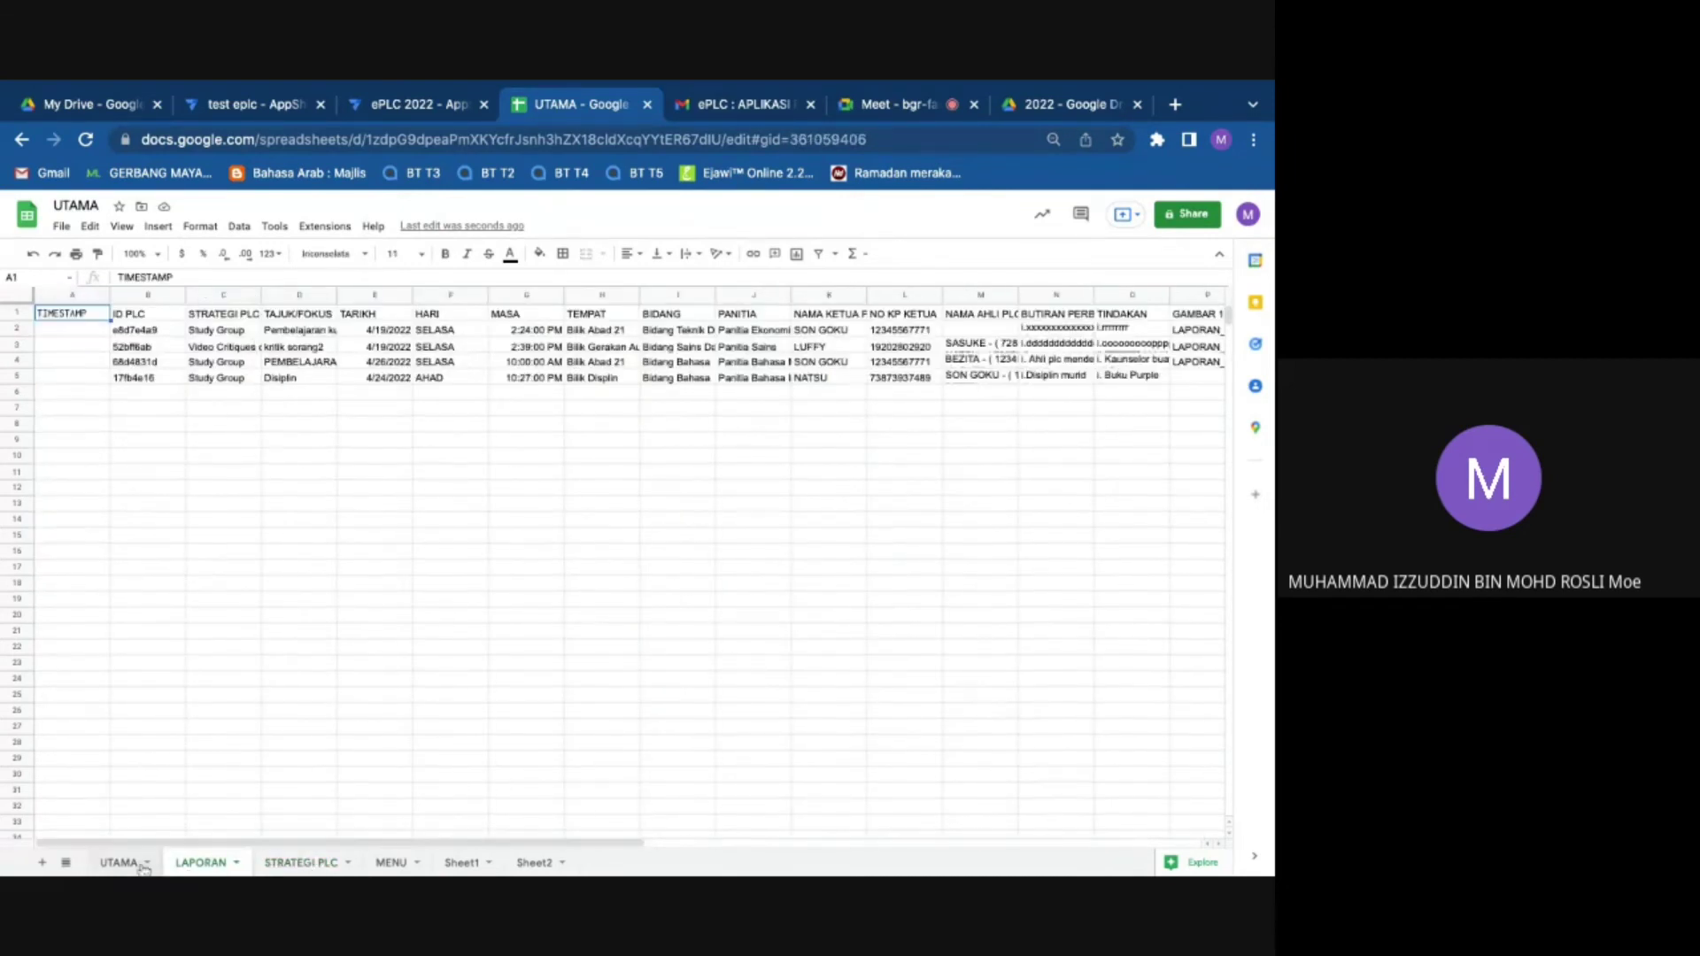
{"action": "left_click", "coordinate": [118, 862]}
{"action": "left_click", "coordinate": [306, 862]}
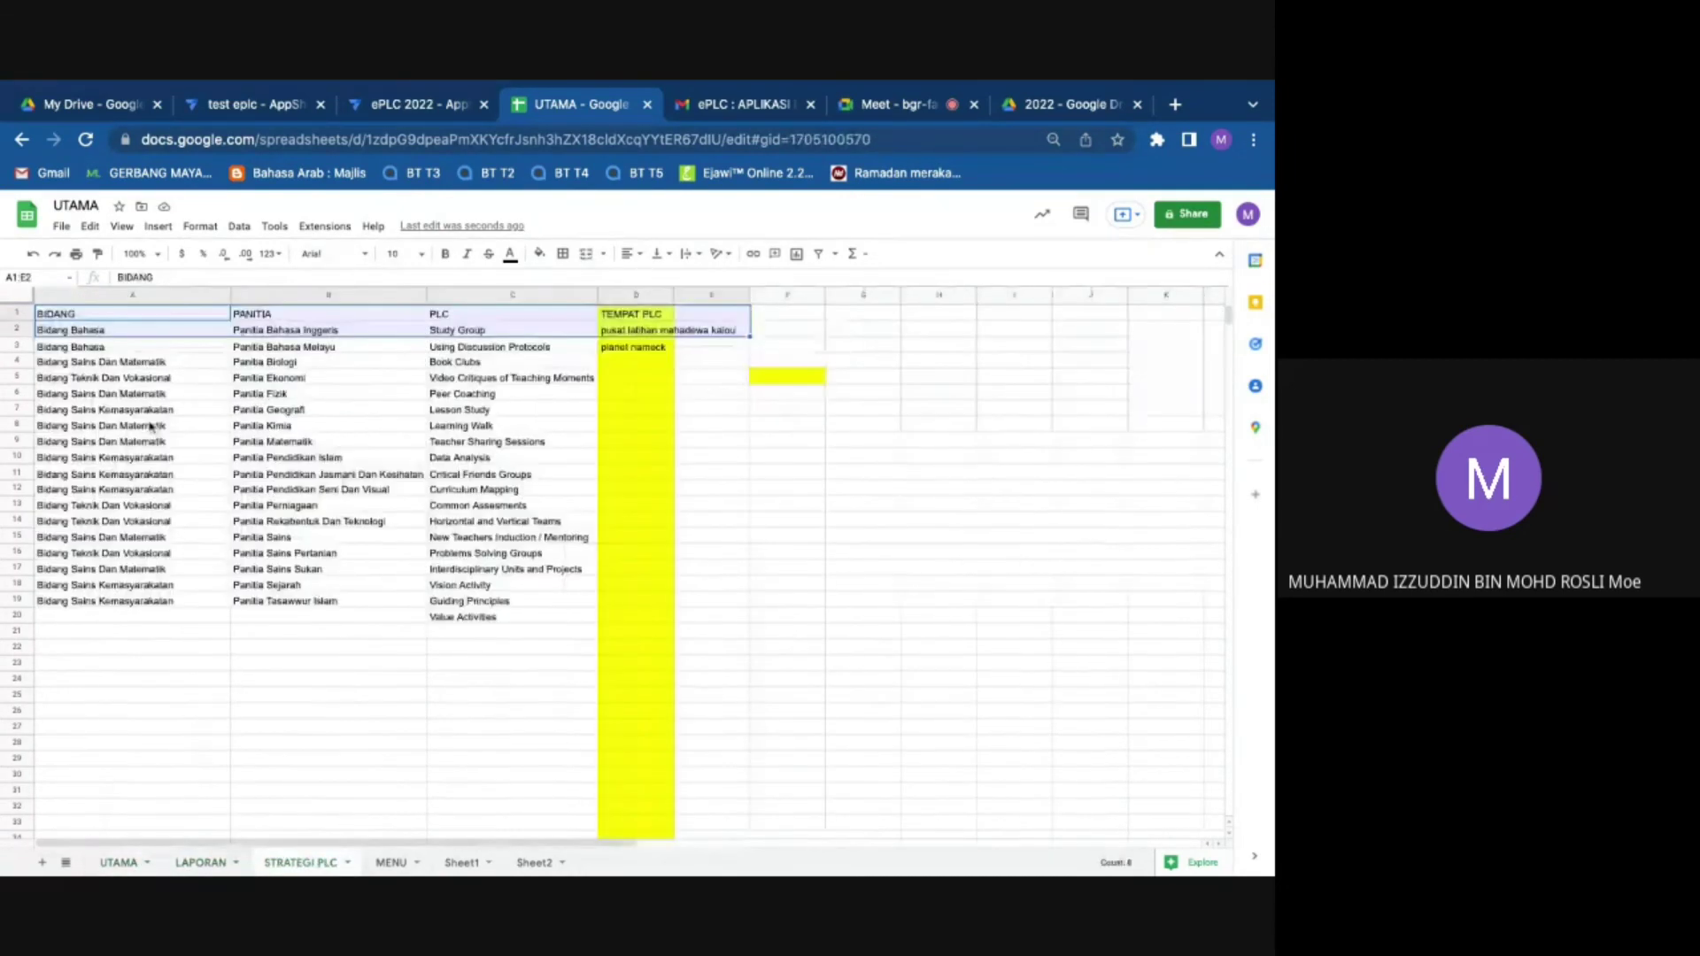
{"action": "left_click", "coordinate": [154, 317]}
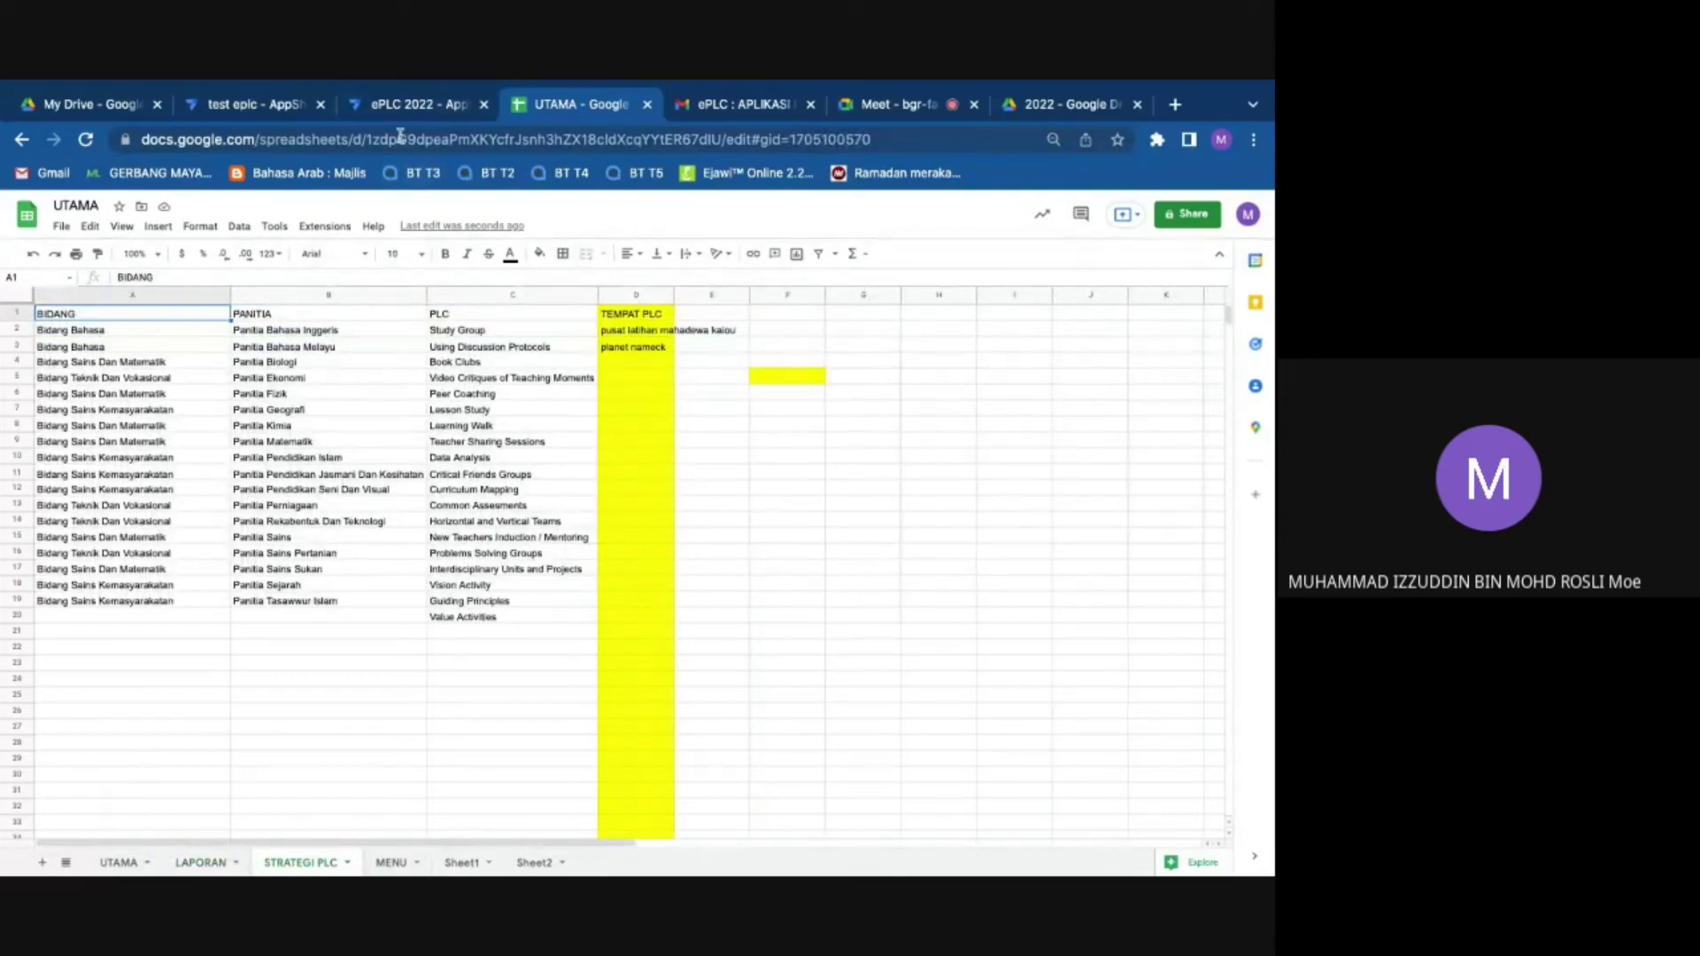
{"action": "key", "text": "shift+Right"}
{"action": "key", "text": "shift+Right"}
{"action": "key", "text": "shift+Right"}
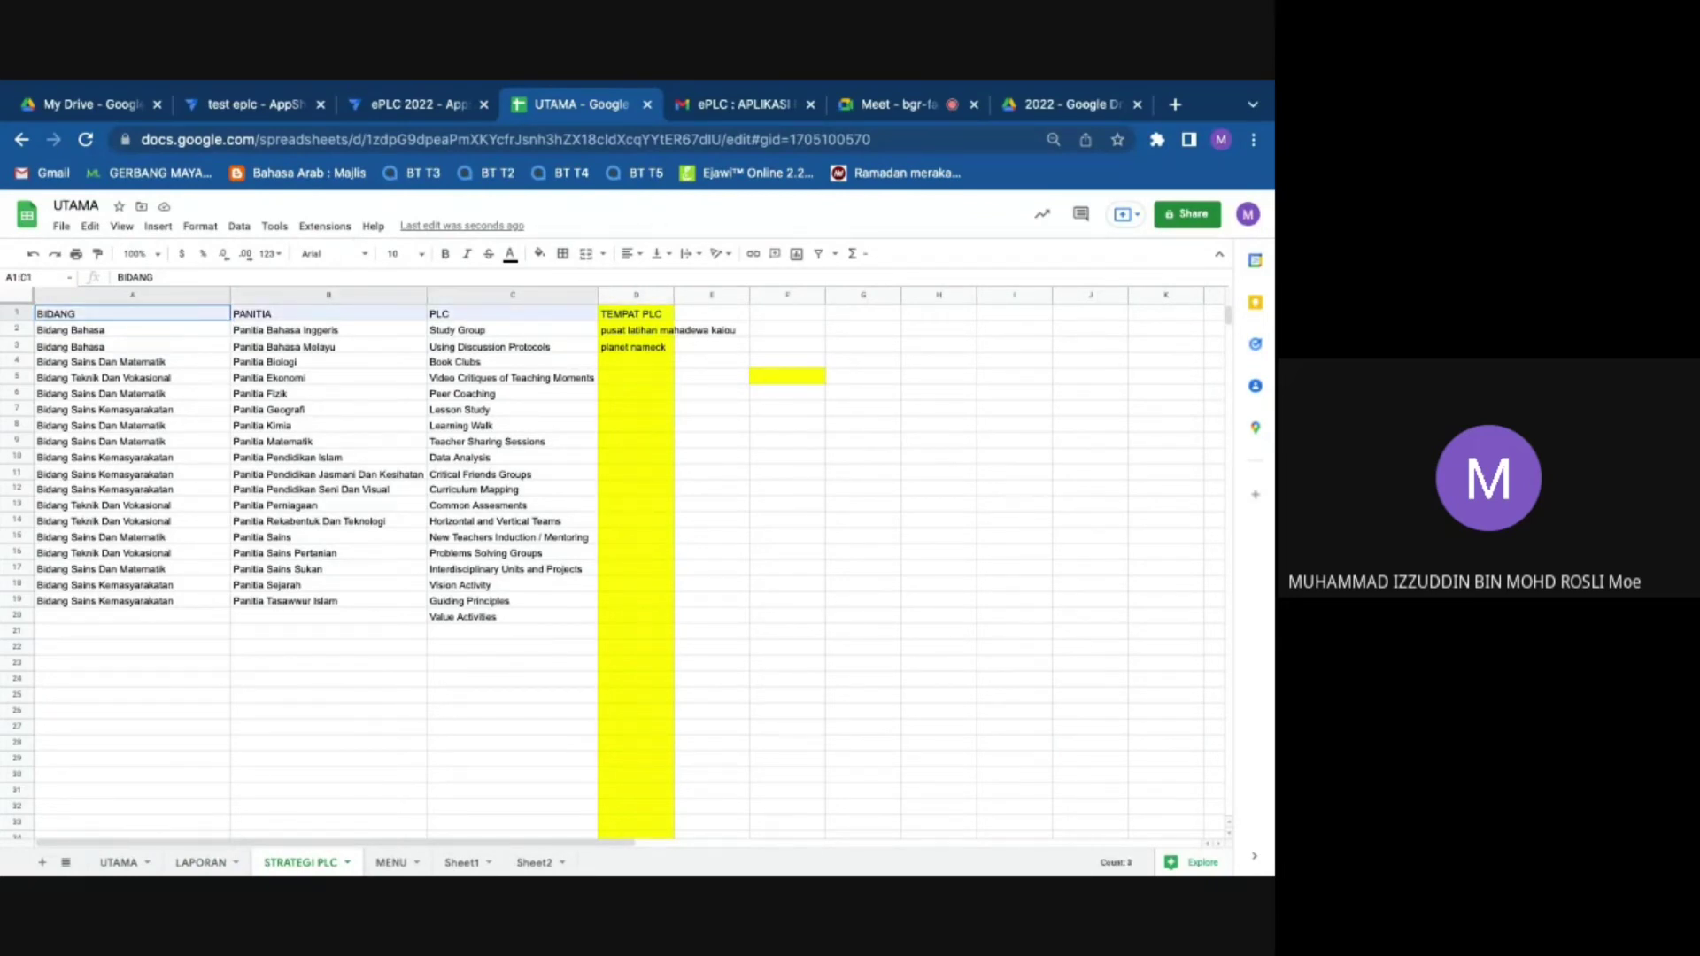
{"action": "left_click", "coordinate": [623, 349]}
{"action": "left_click_drag", "start_coordinate": [634, 330], "coordinate": [634, 348]}
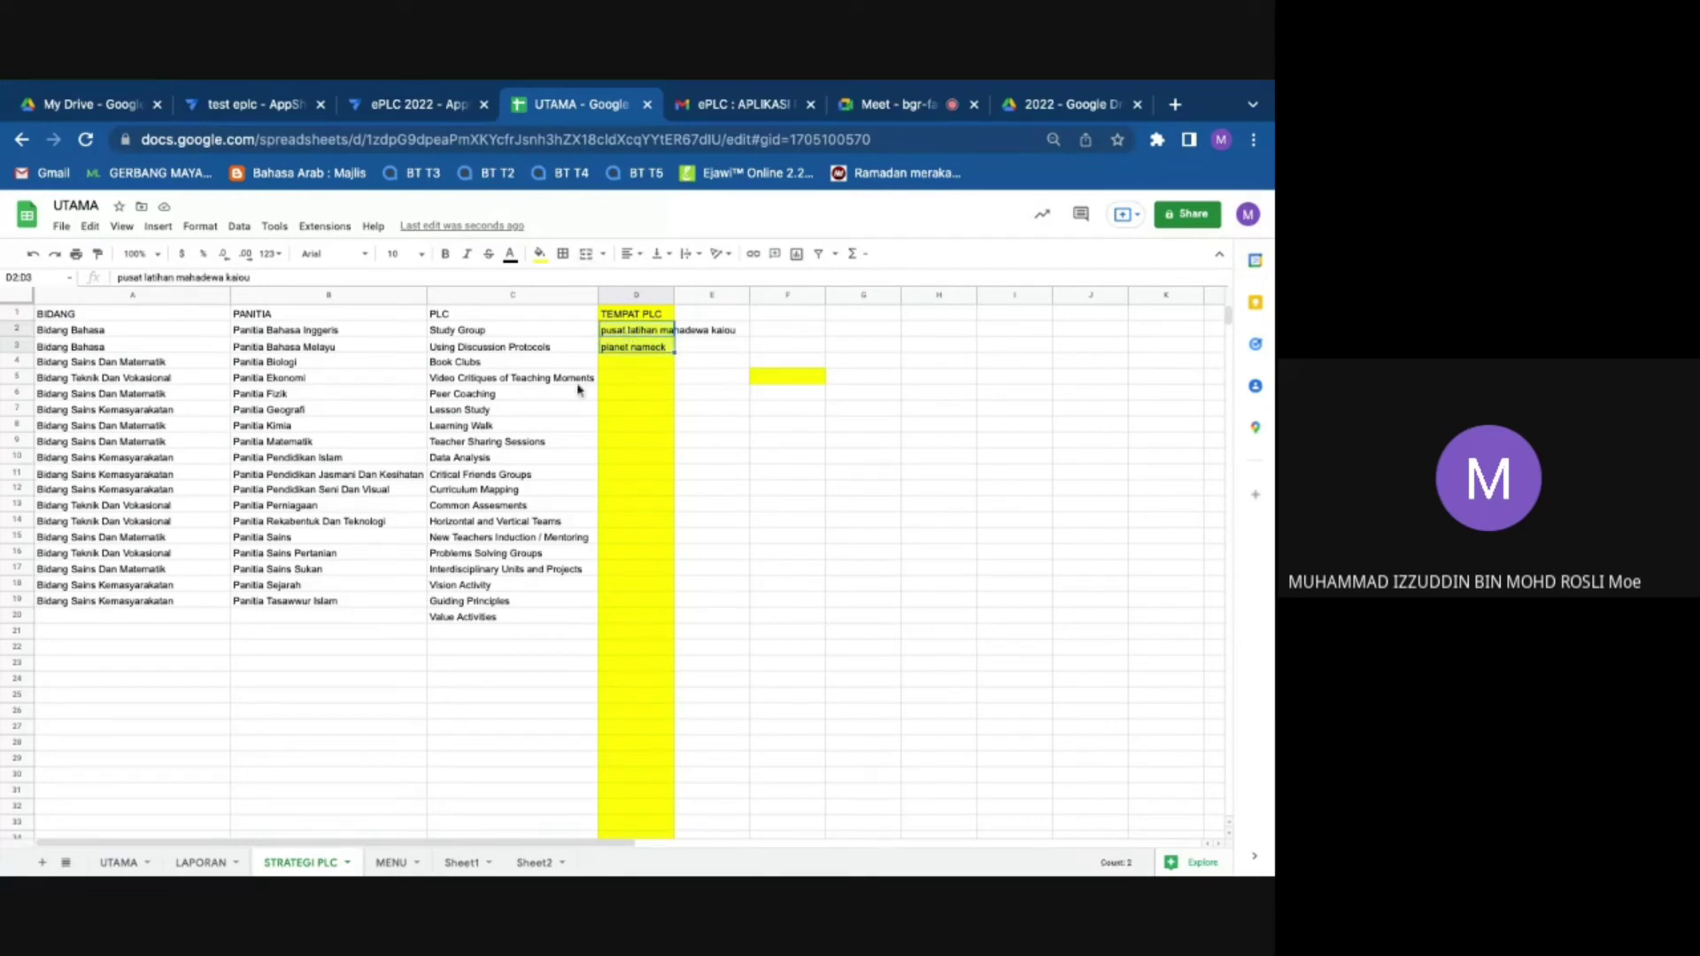
{"action": "key", "text": "ctrl+Page_Up"}
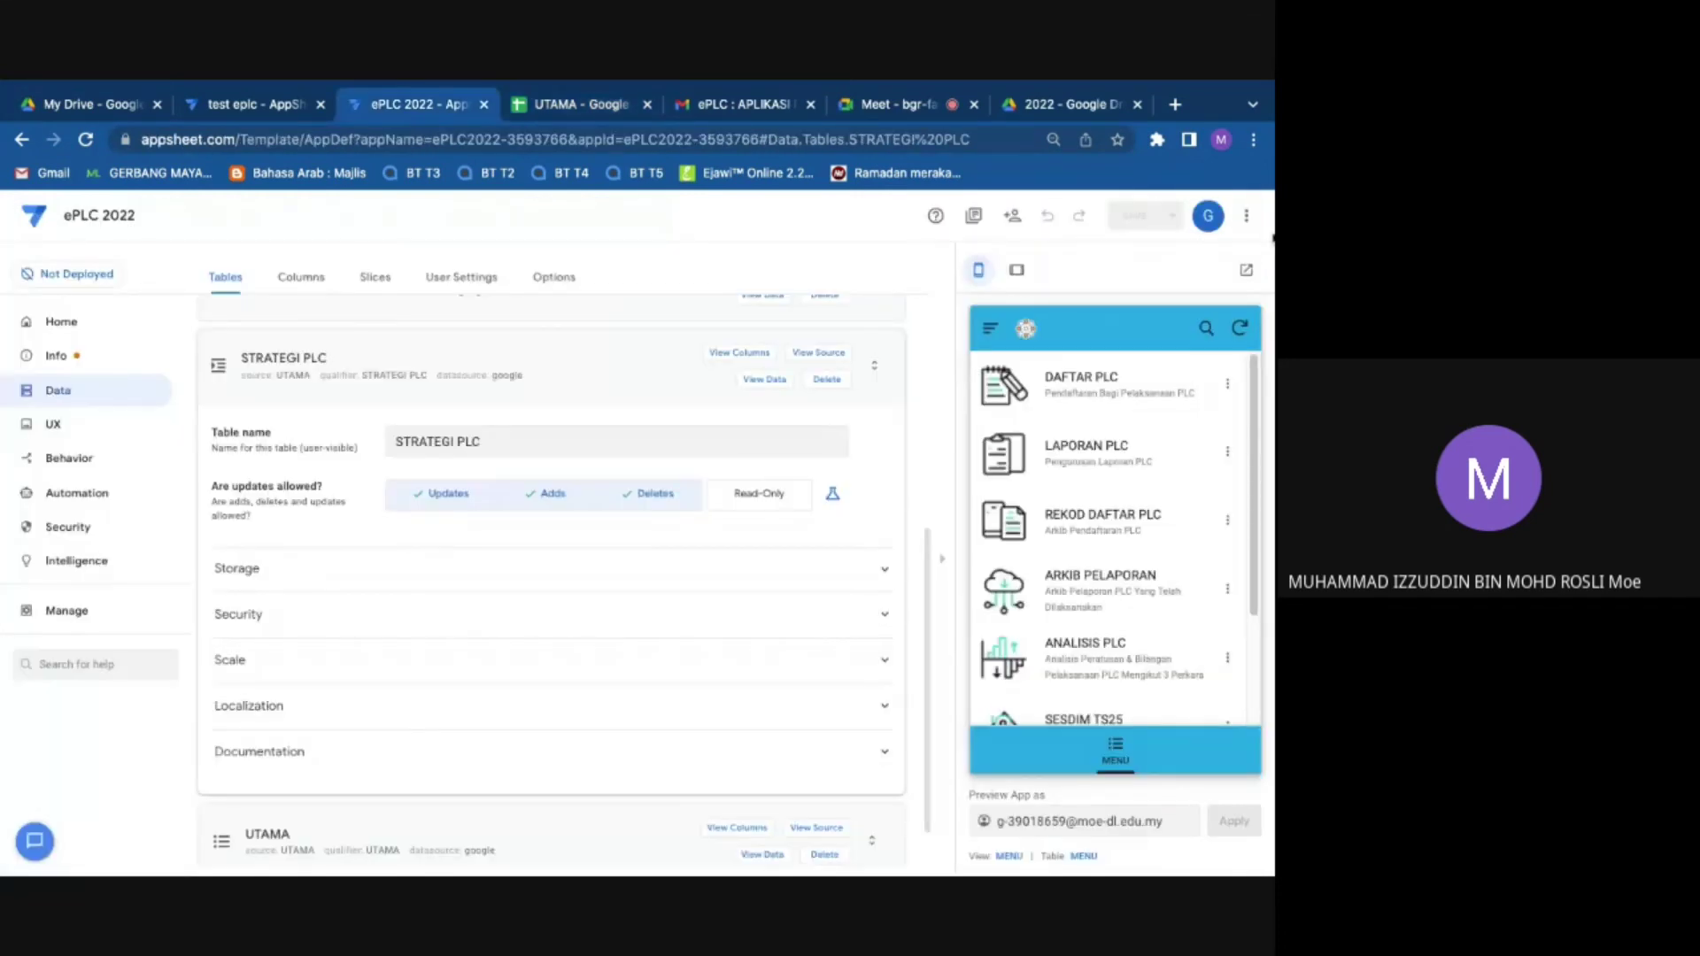
Step: Resync the preview and start a DAFTAR PLC entry with TEMPAT set to planet nameck
{"action": "left_click", "coordinate": [1240, 329]}
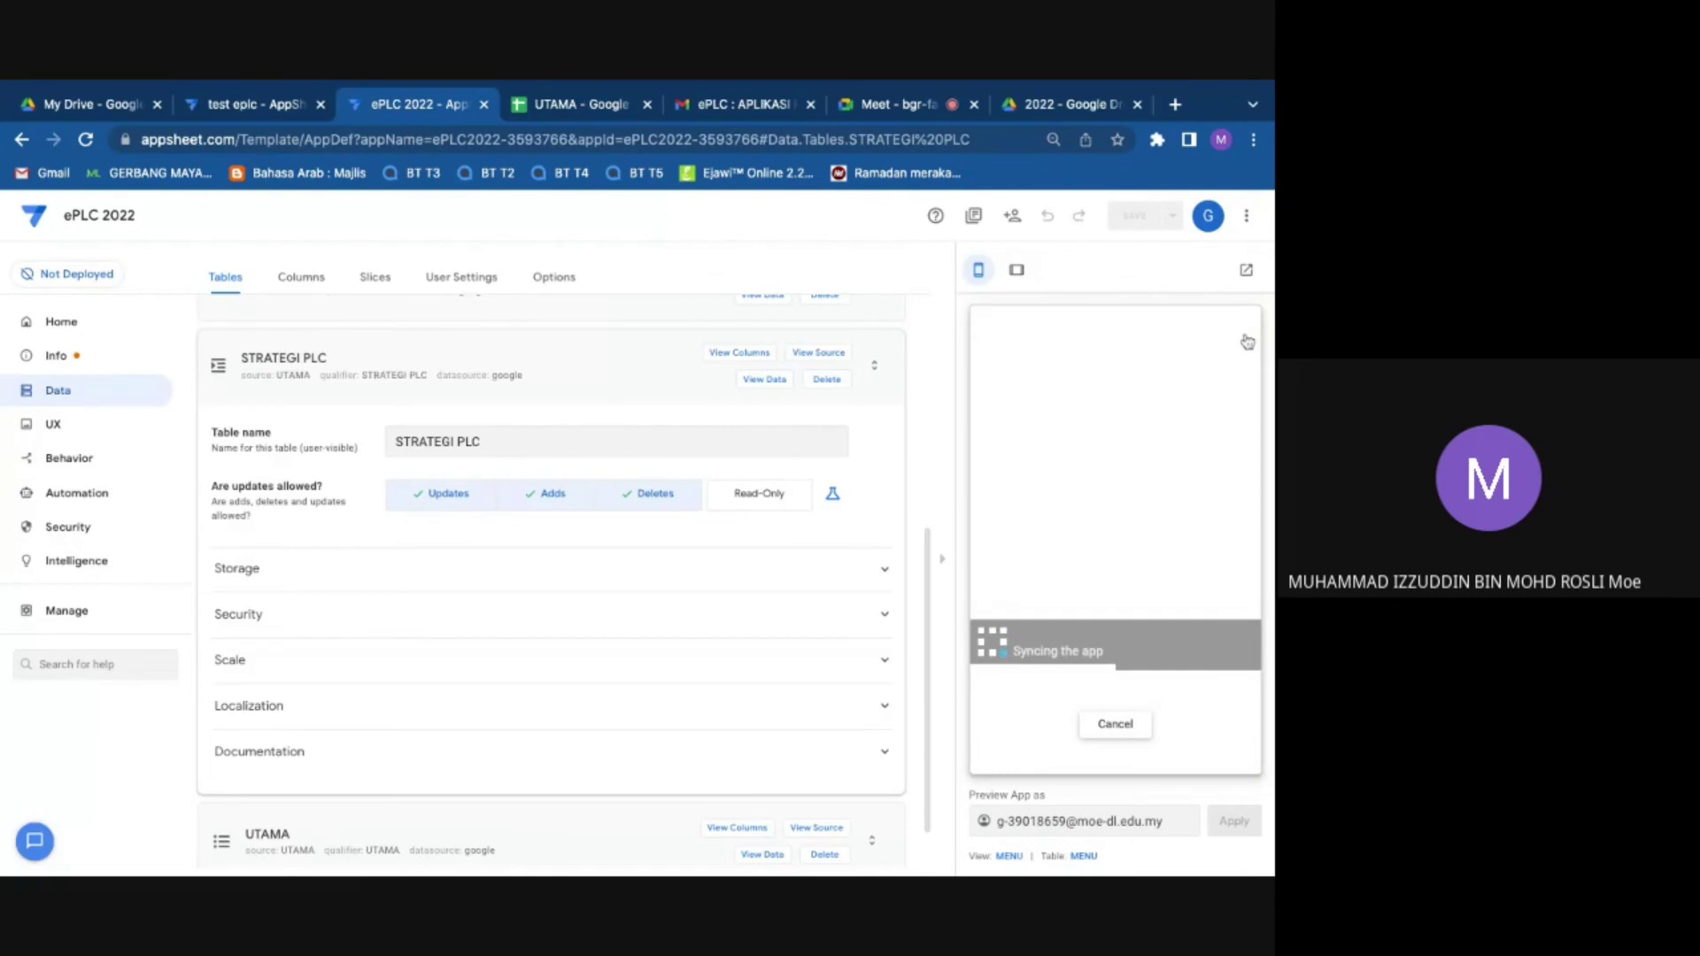
{"action": "left_click", "coordinate": [1082, 409]}
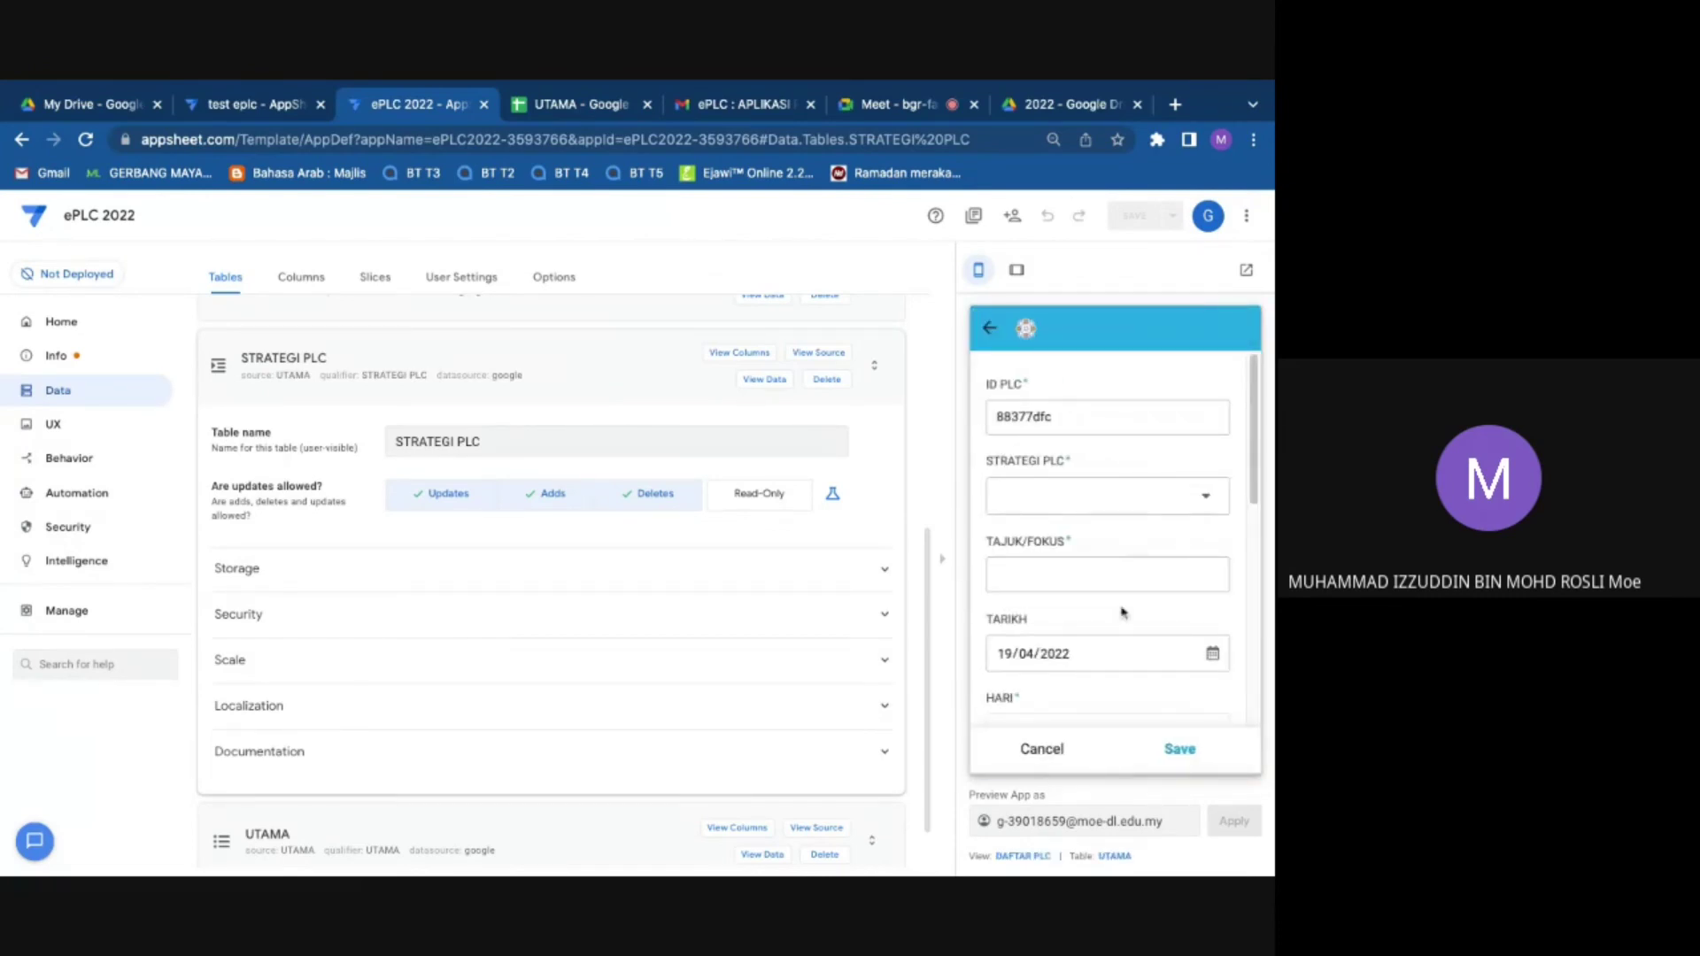
{"action": "scroll", "coordinate": [1122, 612], "scroll_direction": "down", "scroll_amount": 3}
{"action": "left_click", "coordinate": [1112, 602]}
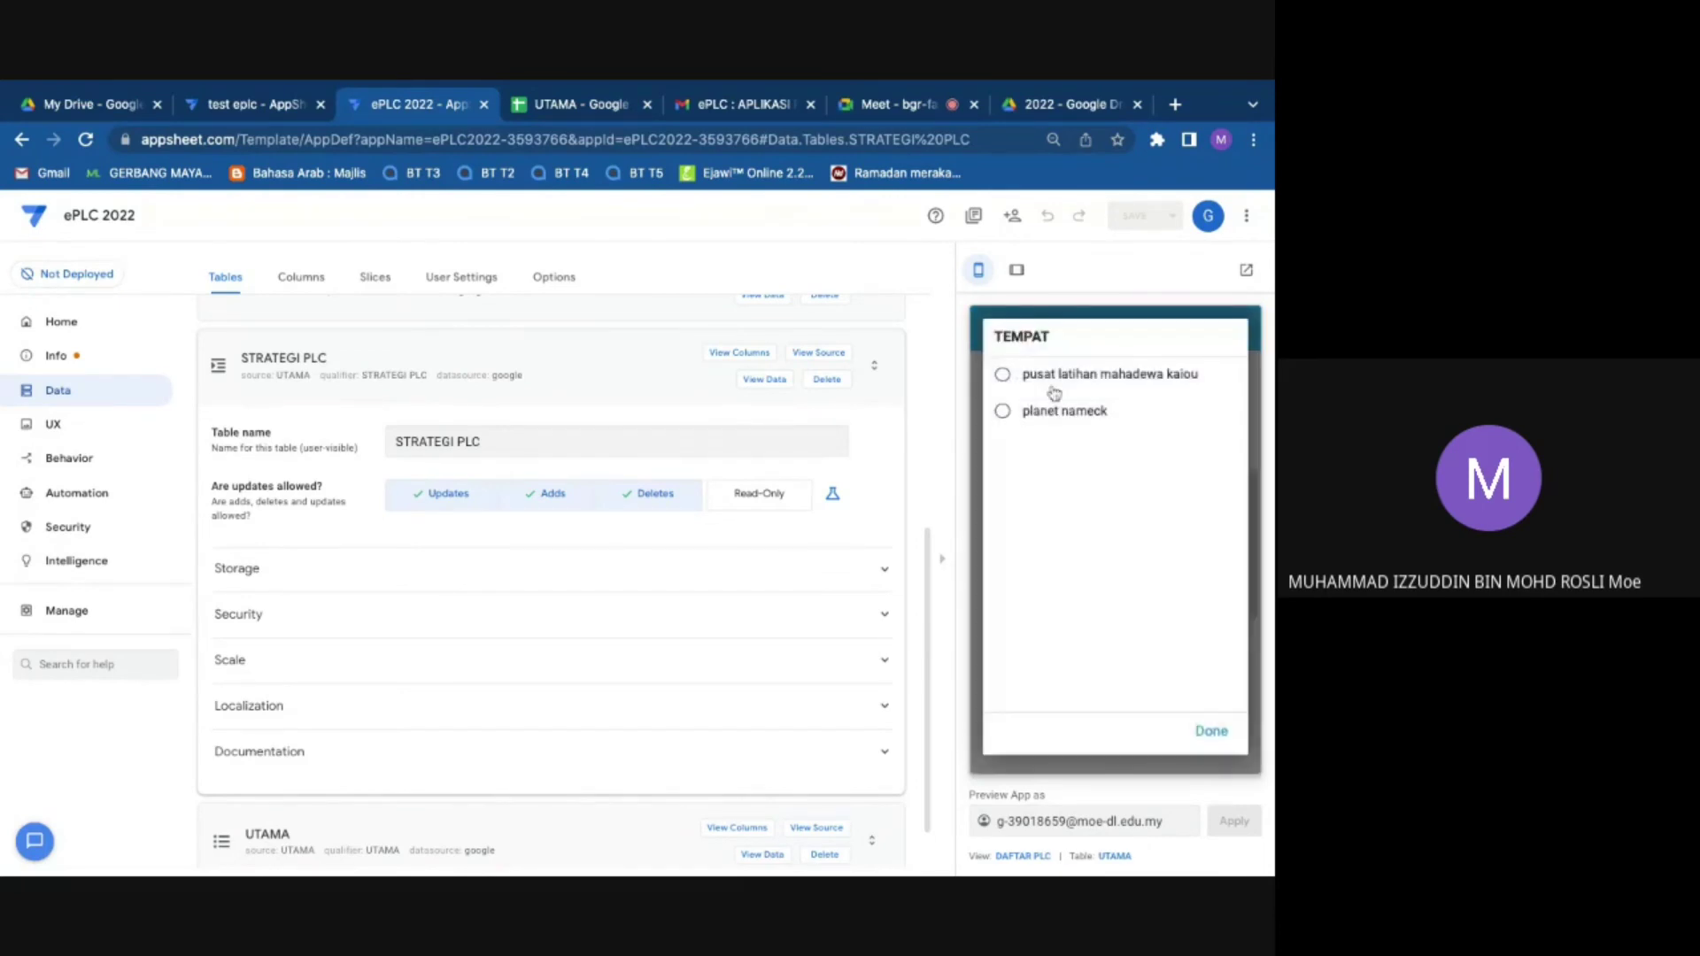
{"action": "left_click", "coordinate": [1050, 423]}
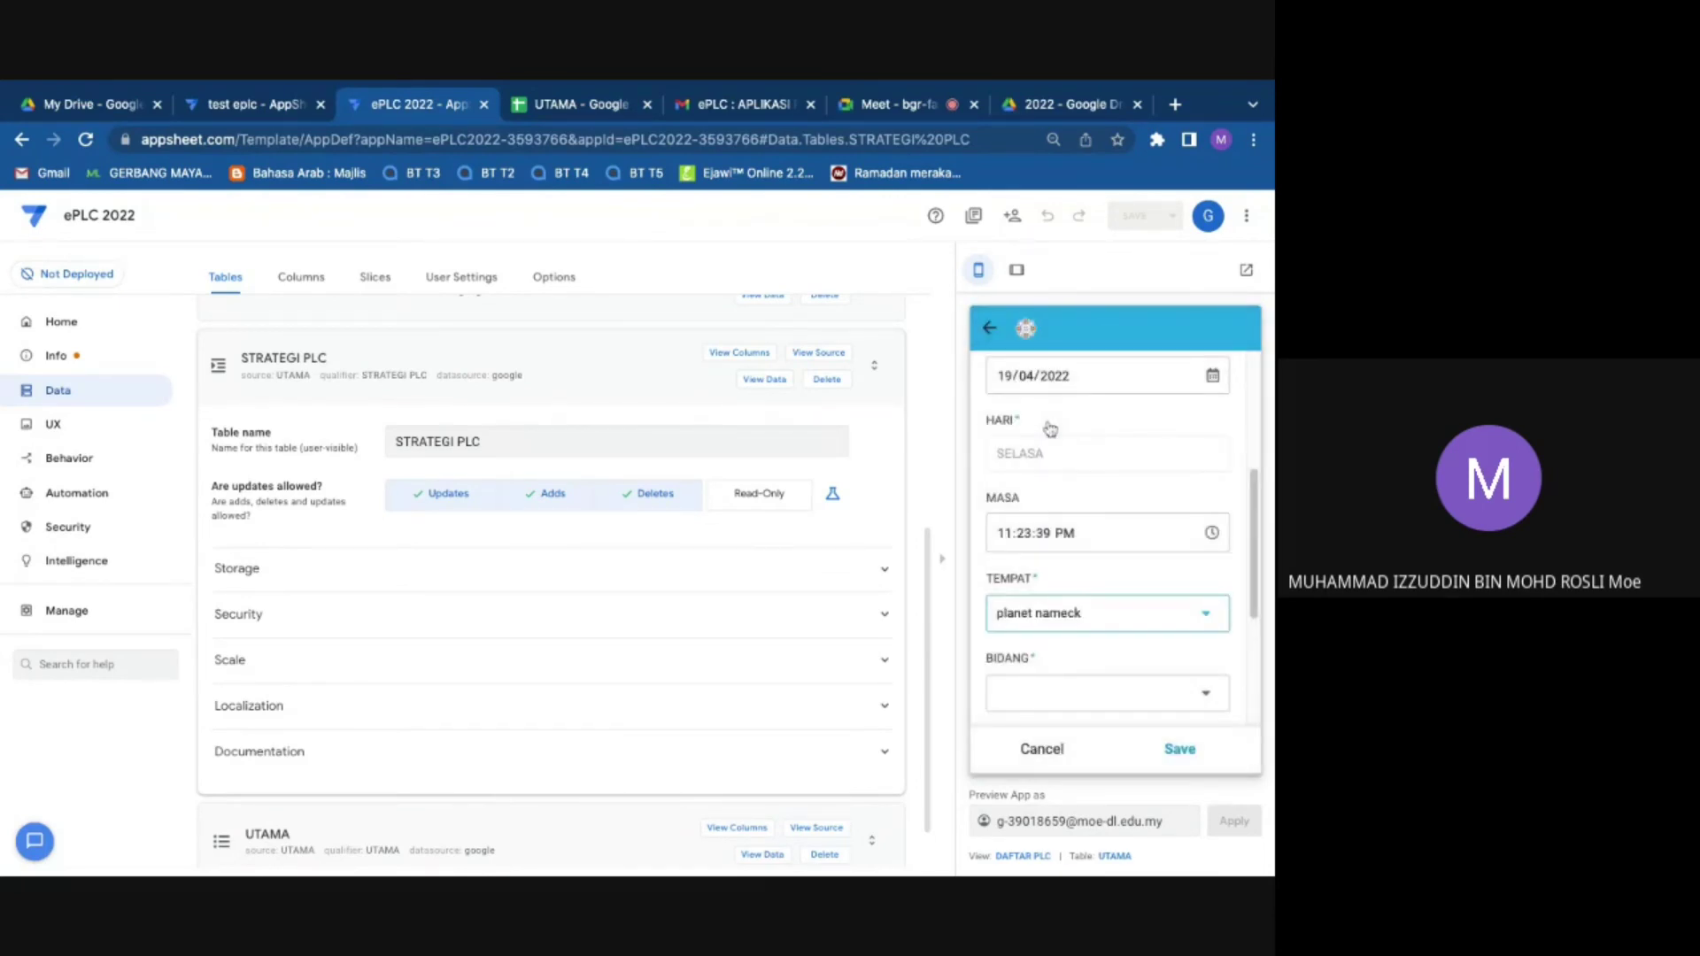
{"action": "left_click", "coordinate": [1027, 108]}
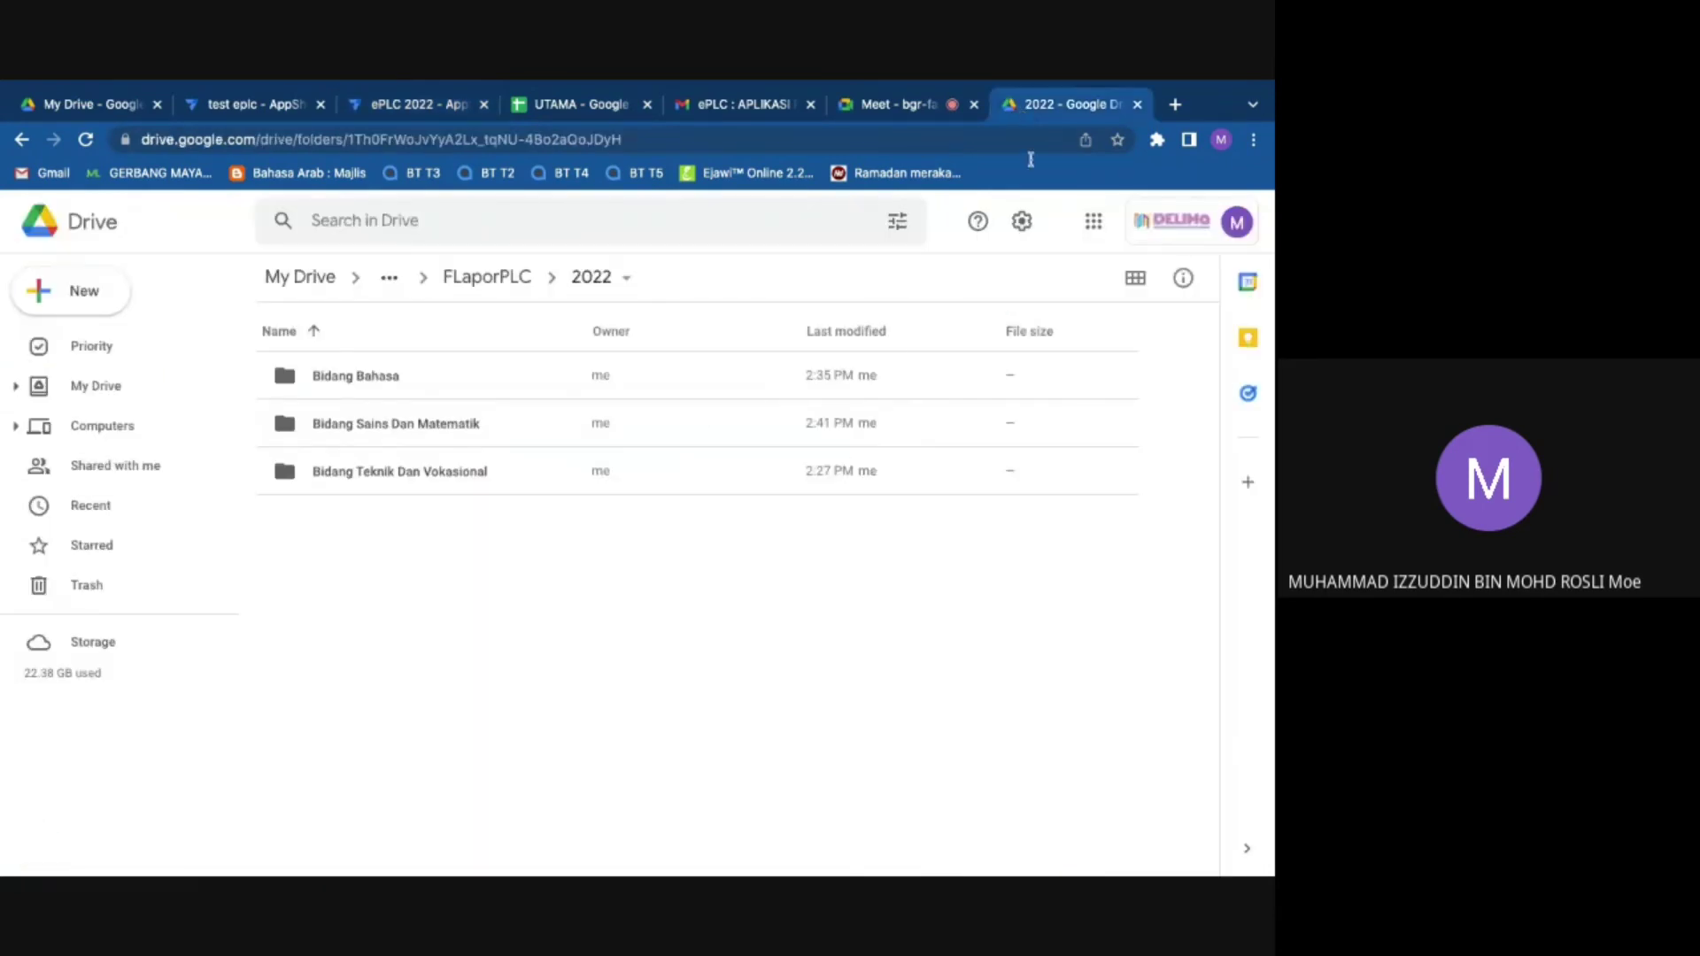
Step: Go from the Drive folder via the Meet call back to the ePLC 2022 app editor
{"action": "left_click", "coordinate": [949, 99]}
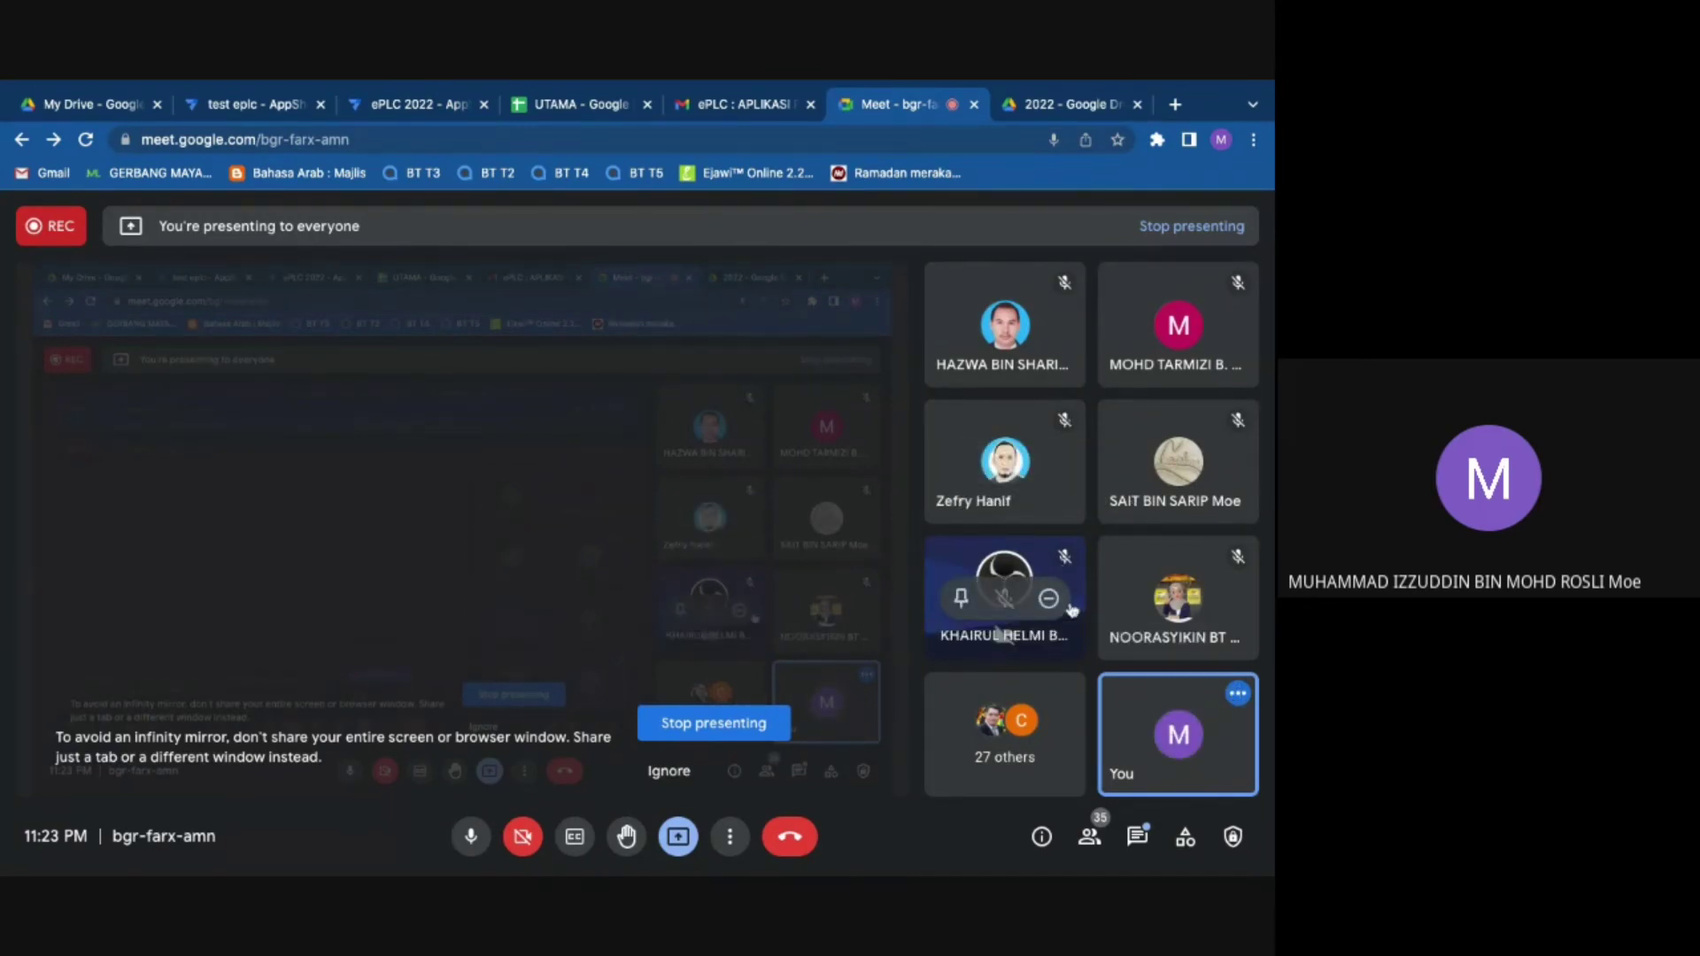
{"action": "left_click", "coordinate": [739, 104]}
{"action": "left_click", "coordinate": [421, 106]}
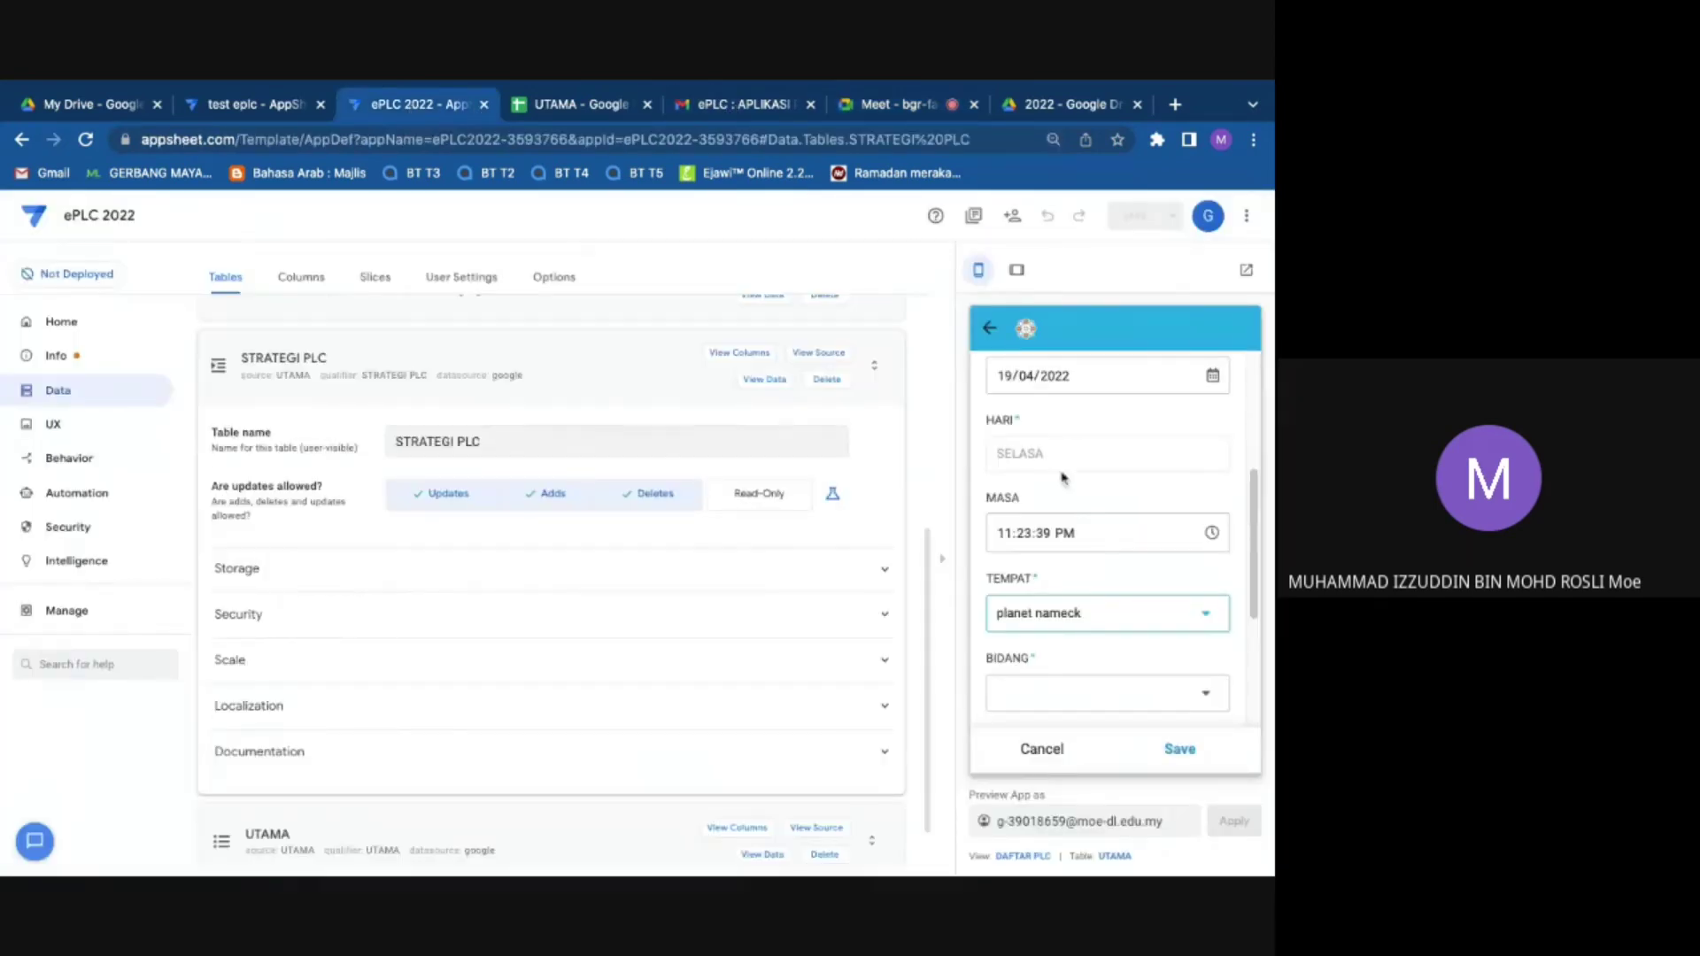
Step: Discard the draft entry and open the PEMBELAJARAN BERKUMPULAN record's report from ANALISIS PELAPORAN
{"action": "left_click", "coordinate": [1057, 752]}
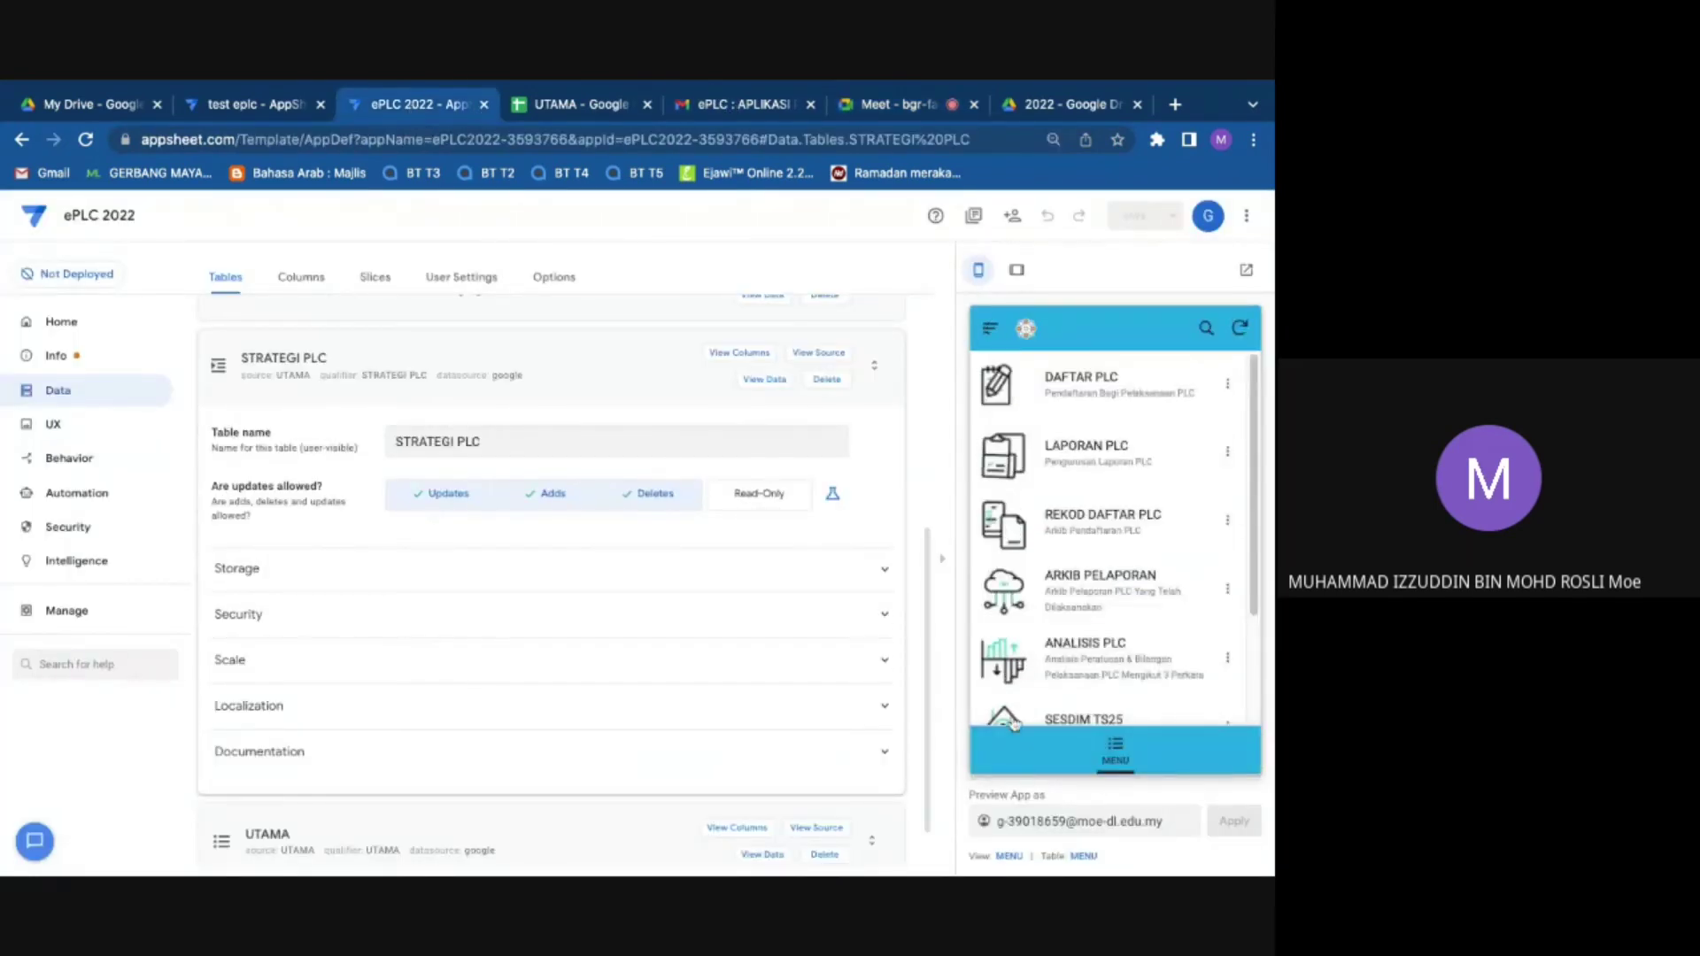
{"action": "left_click", "coordinate": [1009, 525]}
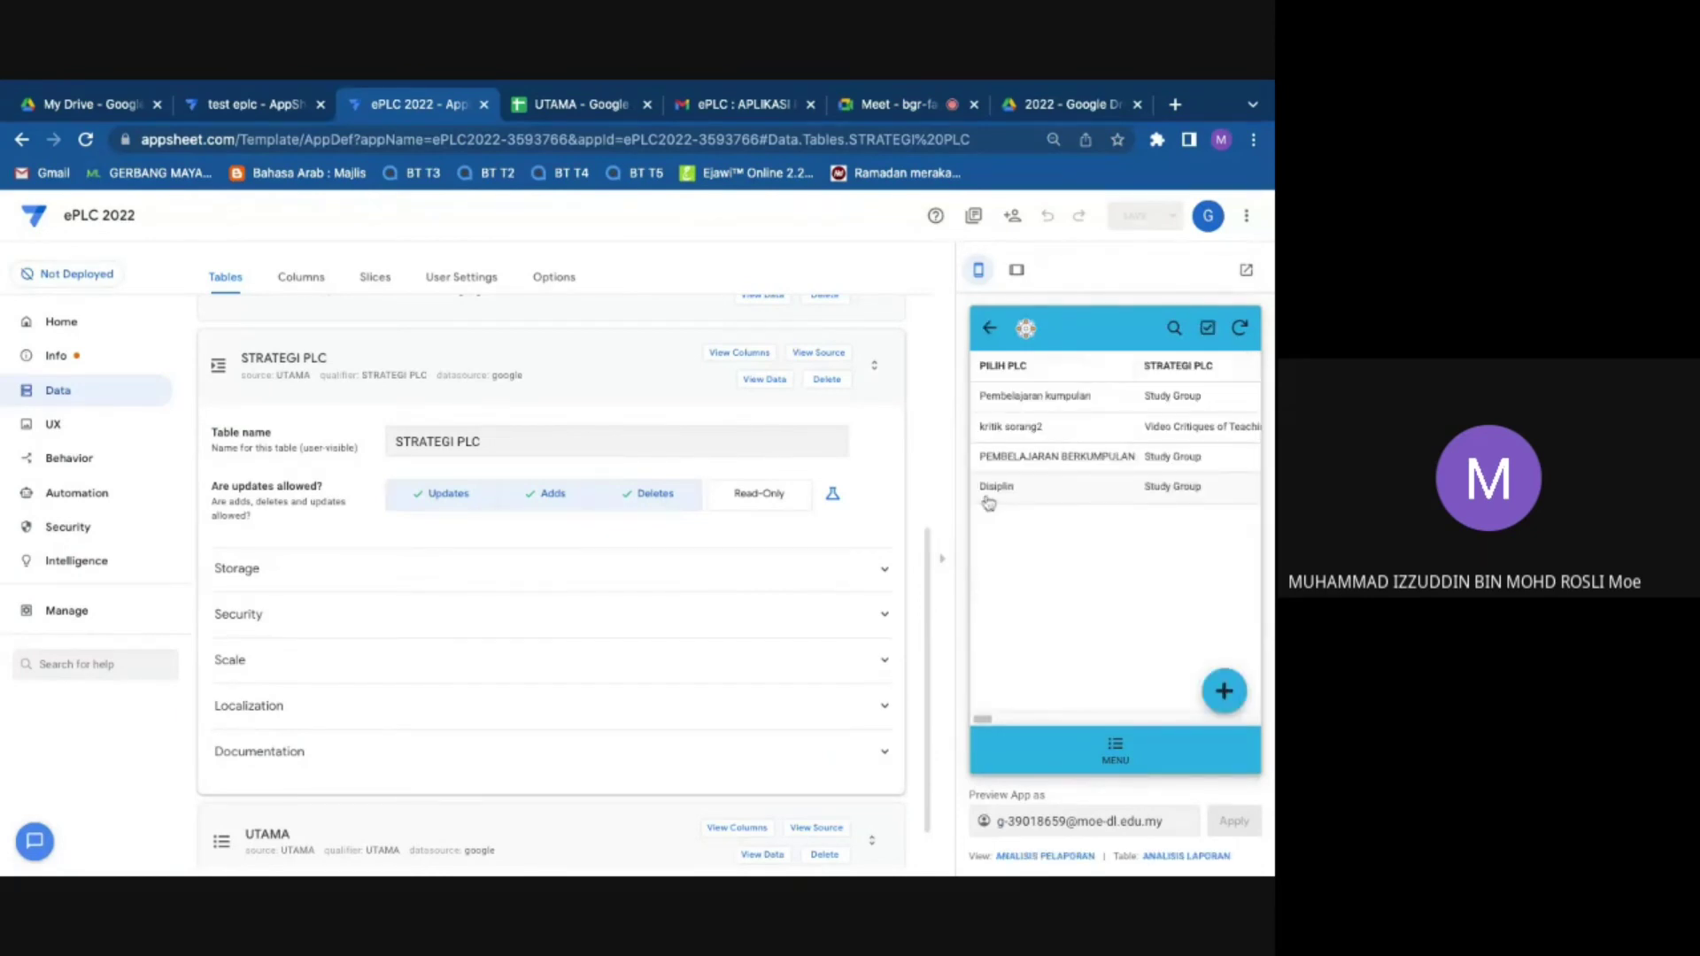
{"action": "left_click", "coordinate": [1059, 460]}
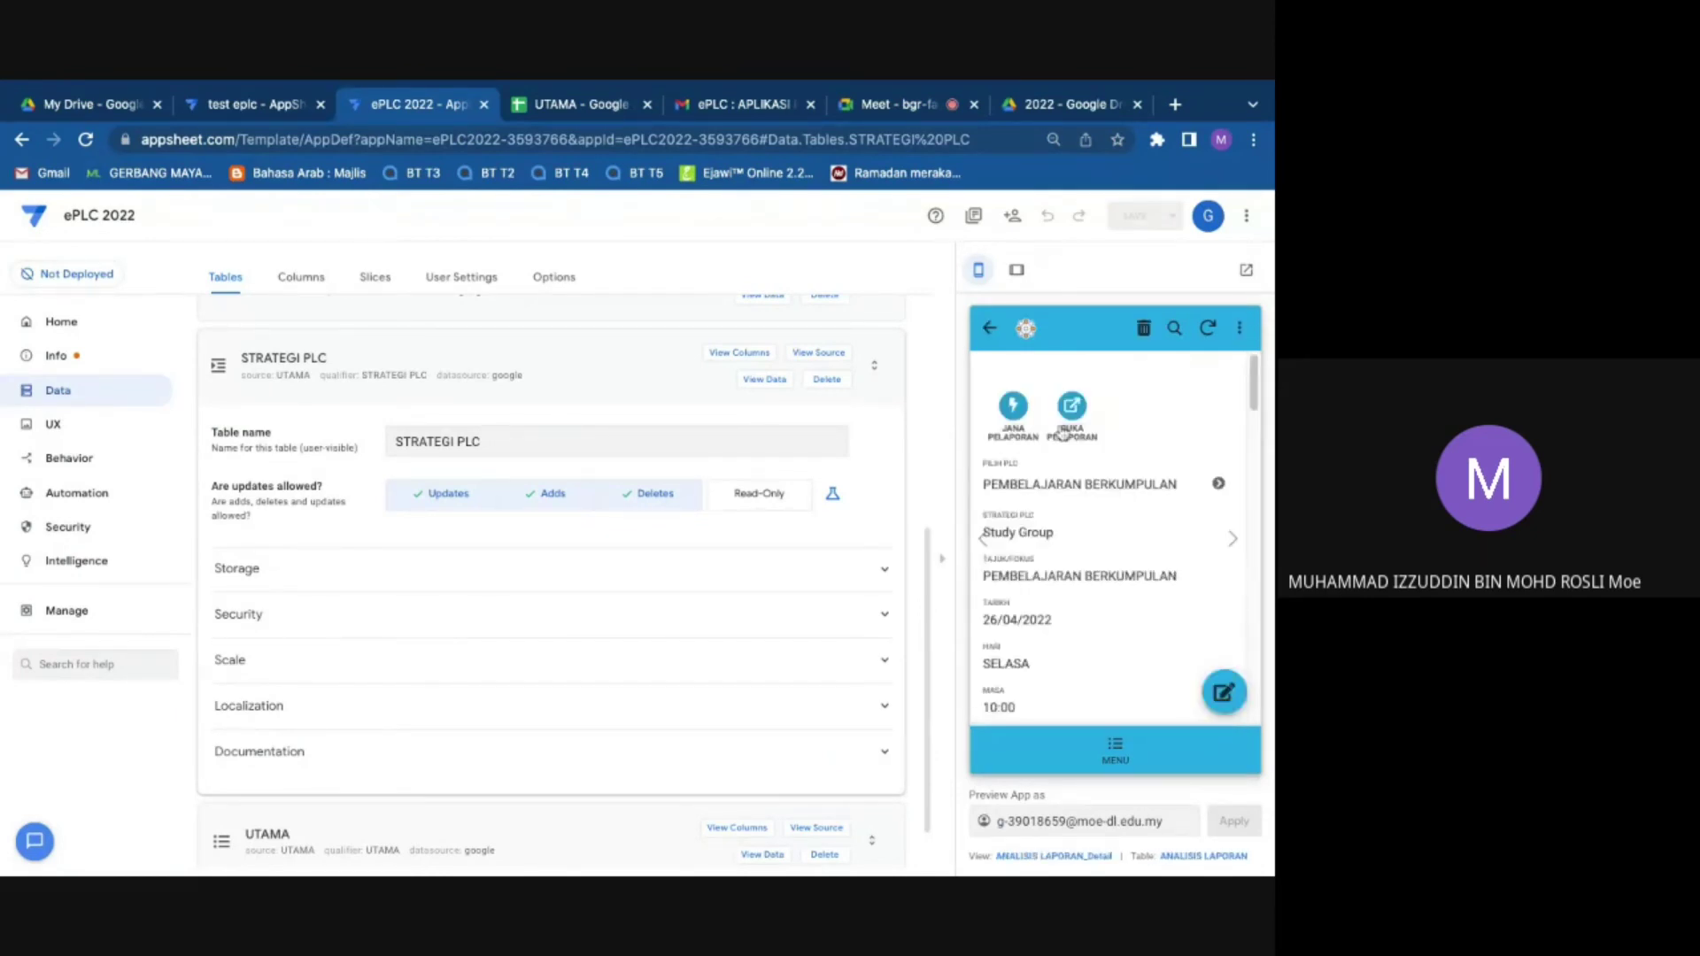
{"action": "left_click", "coordinate": [1062, 432]}
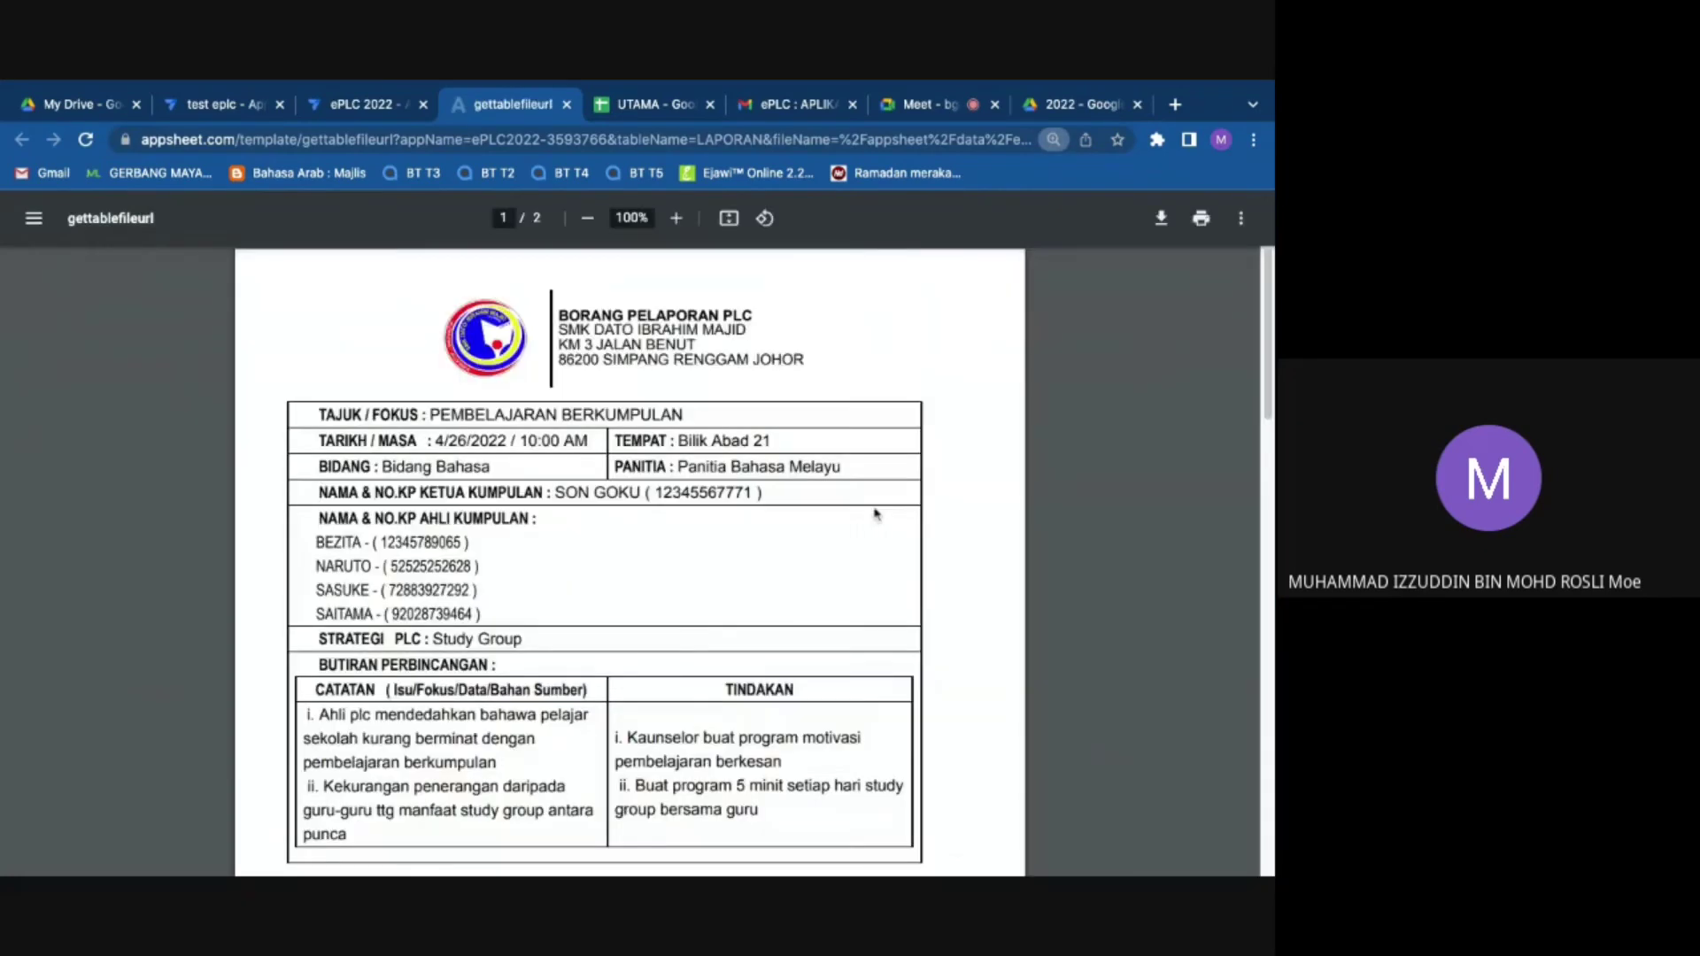
Step: Scroll the PLC report to the Disediakan oleh and Disahkan oleh signatures, then return to the ePLC 2022 editor
{"action": "scroll", "coordinate": [787, 614], "scroll_direction": "down", "scroll_amount": 5}
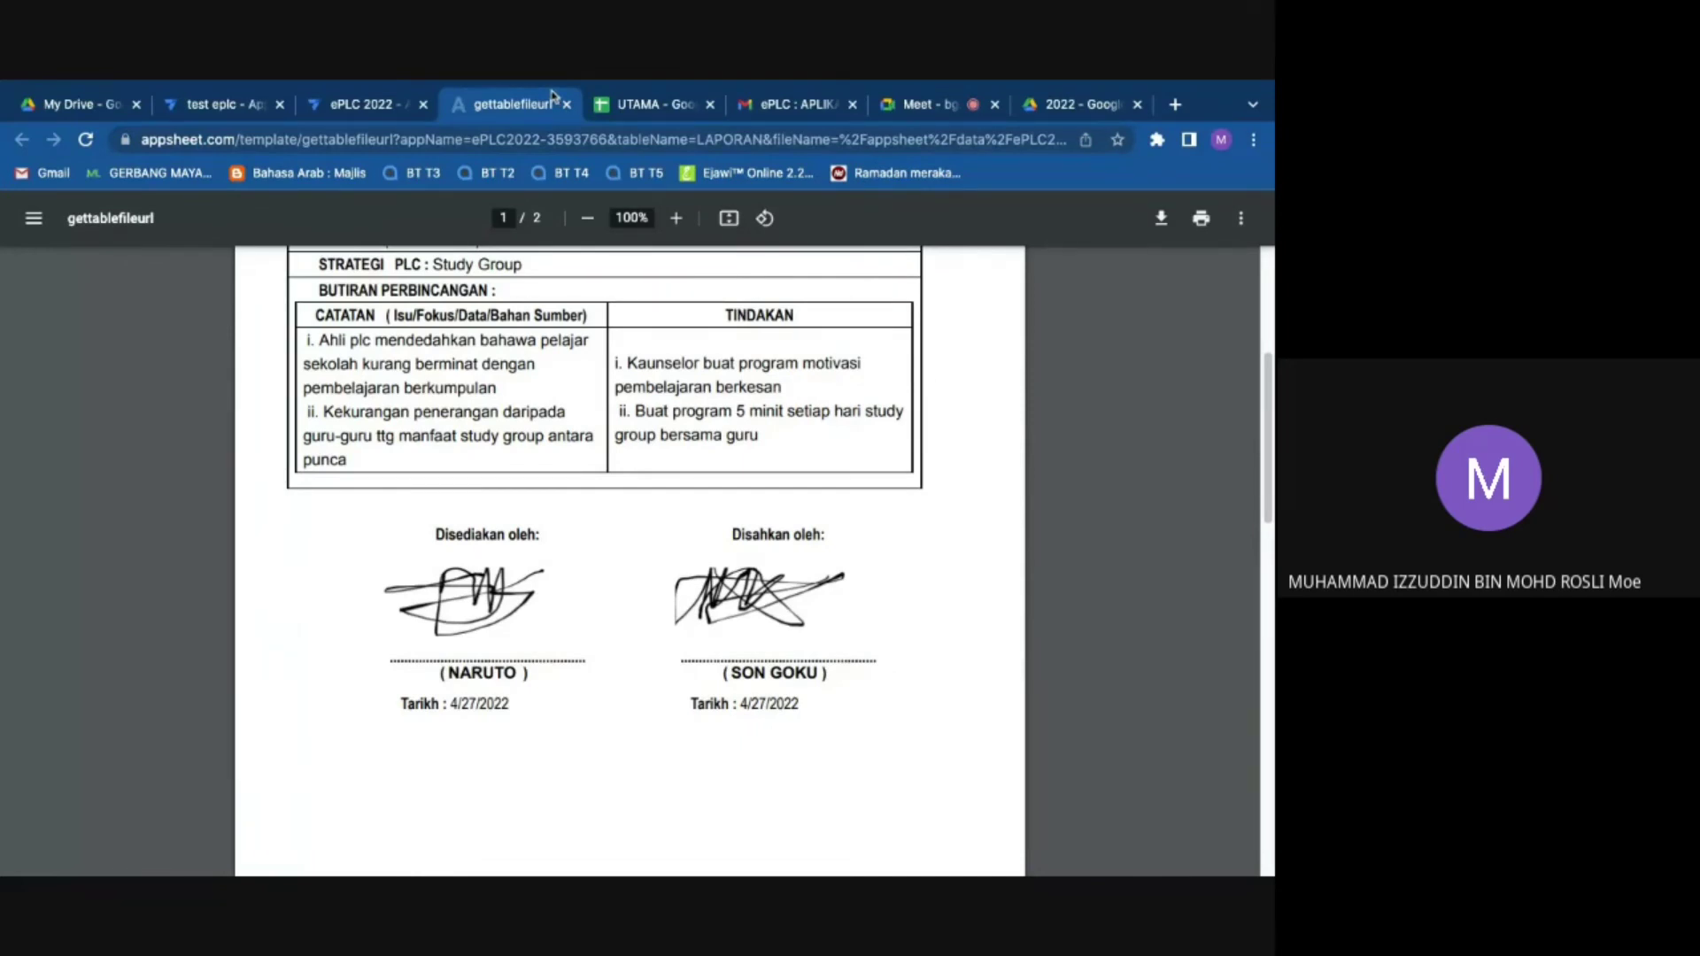
{"action": "mouse_move", "coordinate": [549, 86]}
{"action": "left_click", "coordinate": [408, 111]}
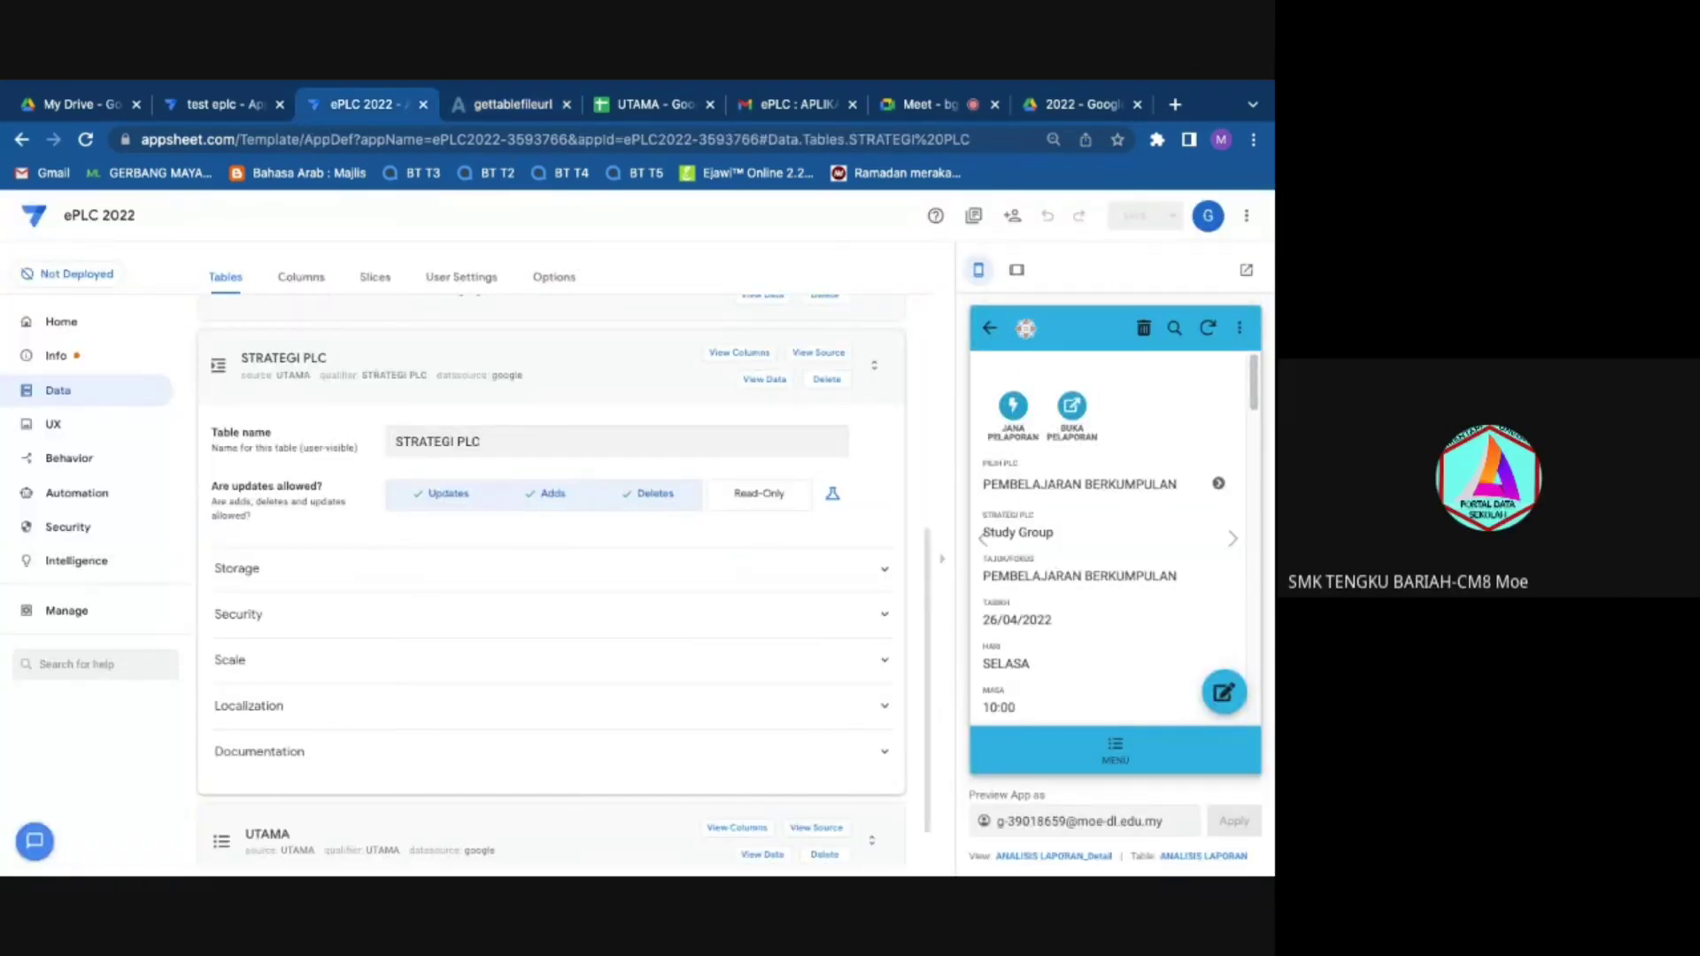
Step: Check the FLaporPLC/2022 Drive folder with its three Bidang folders, then return to the Meet call
{"action": "left_click", "coordinate": [1079, 108]}
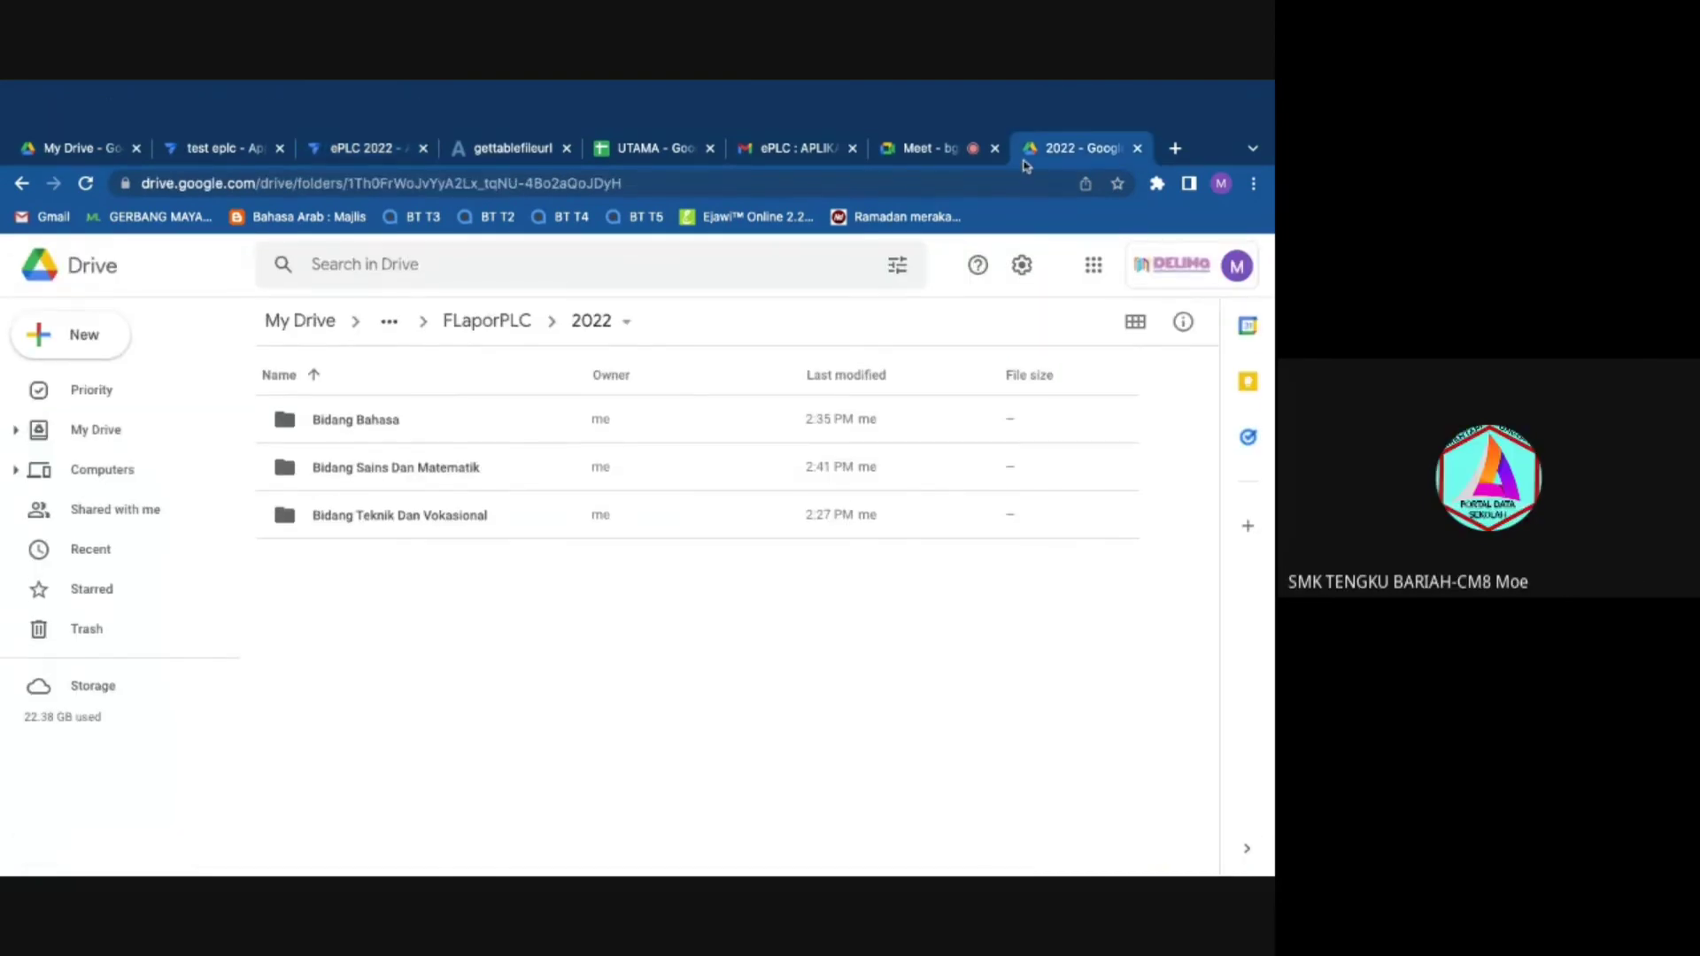
{"action": "left_click", "coordinate": [916, 164]}
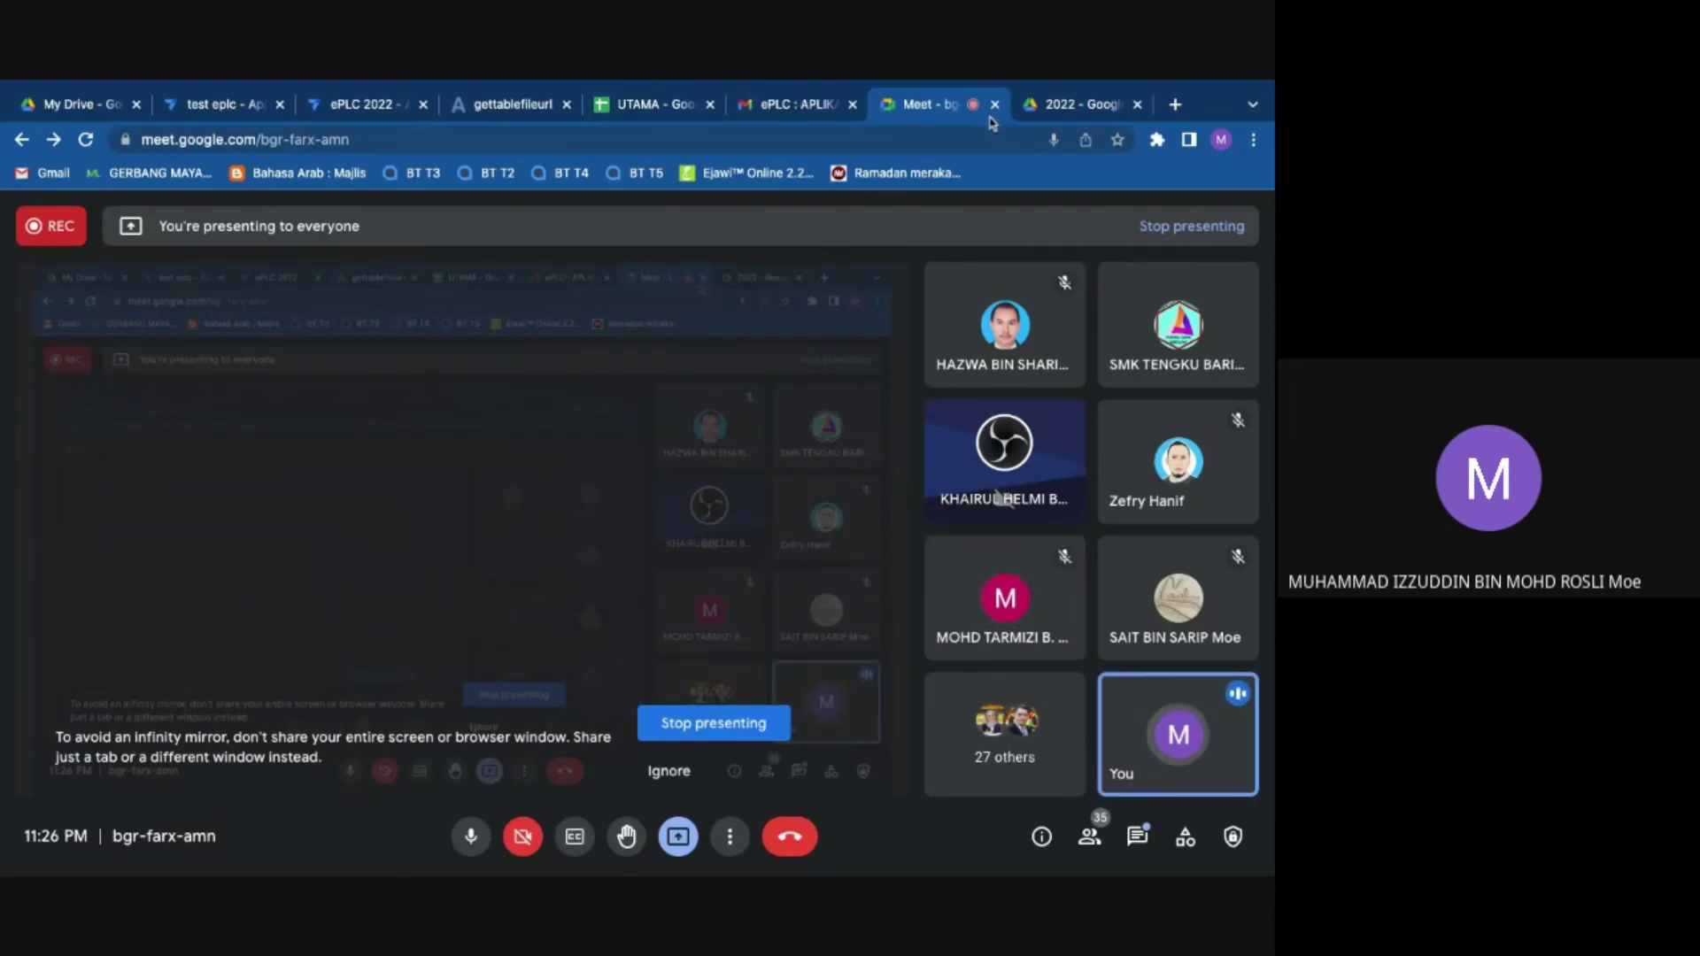
{"action": "mouse_move", "coordinate": [947, 316]}
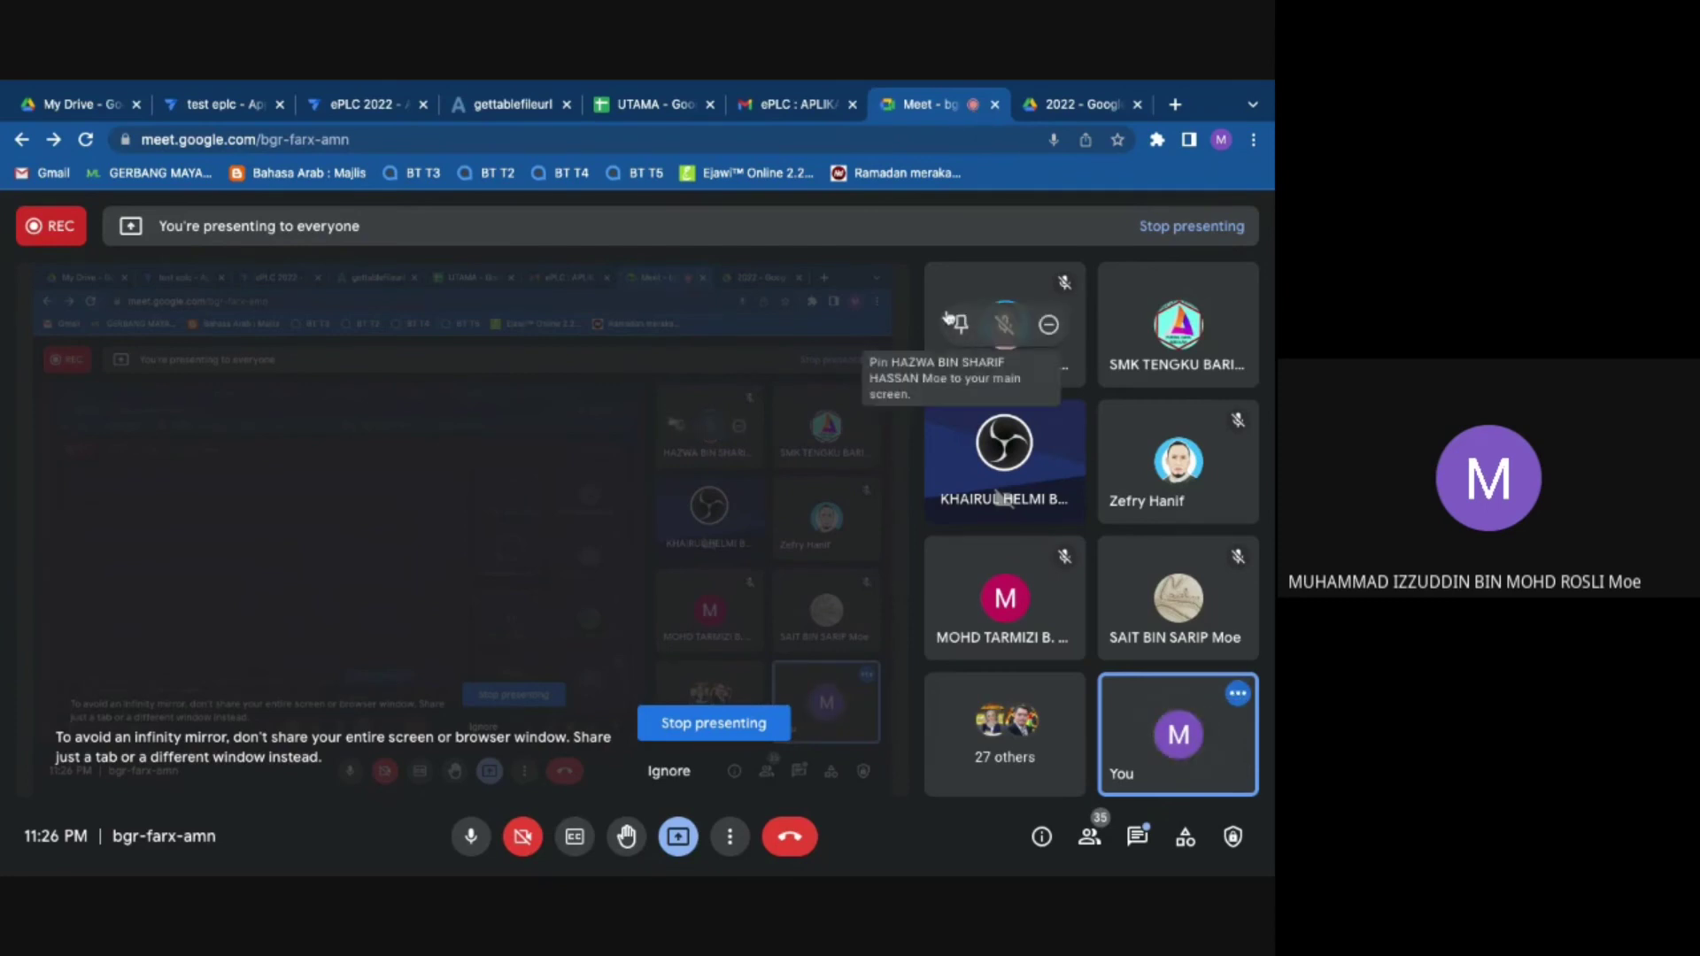
Step: Close the gettablefileurl PDF report tab and glance at the AppSheet editor and UTAMA spreadsheet
{"action": "left_click", "coordinate": [556, 110]}
{"action": "left_click", "coordinate": [565, 106]}
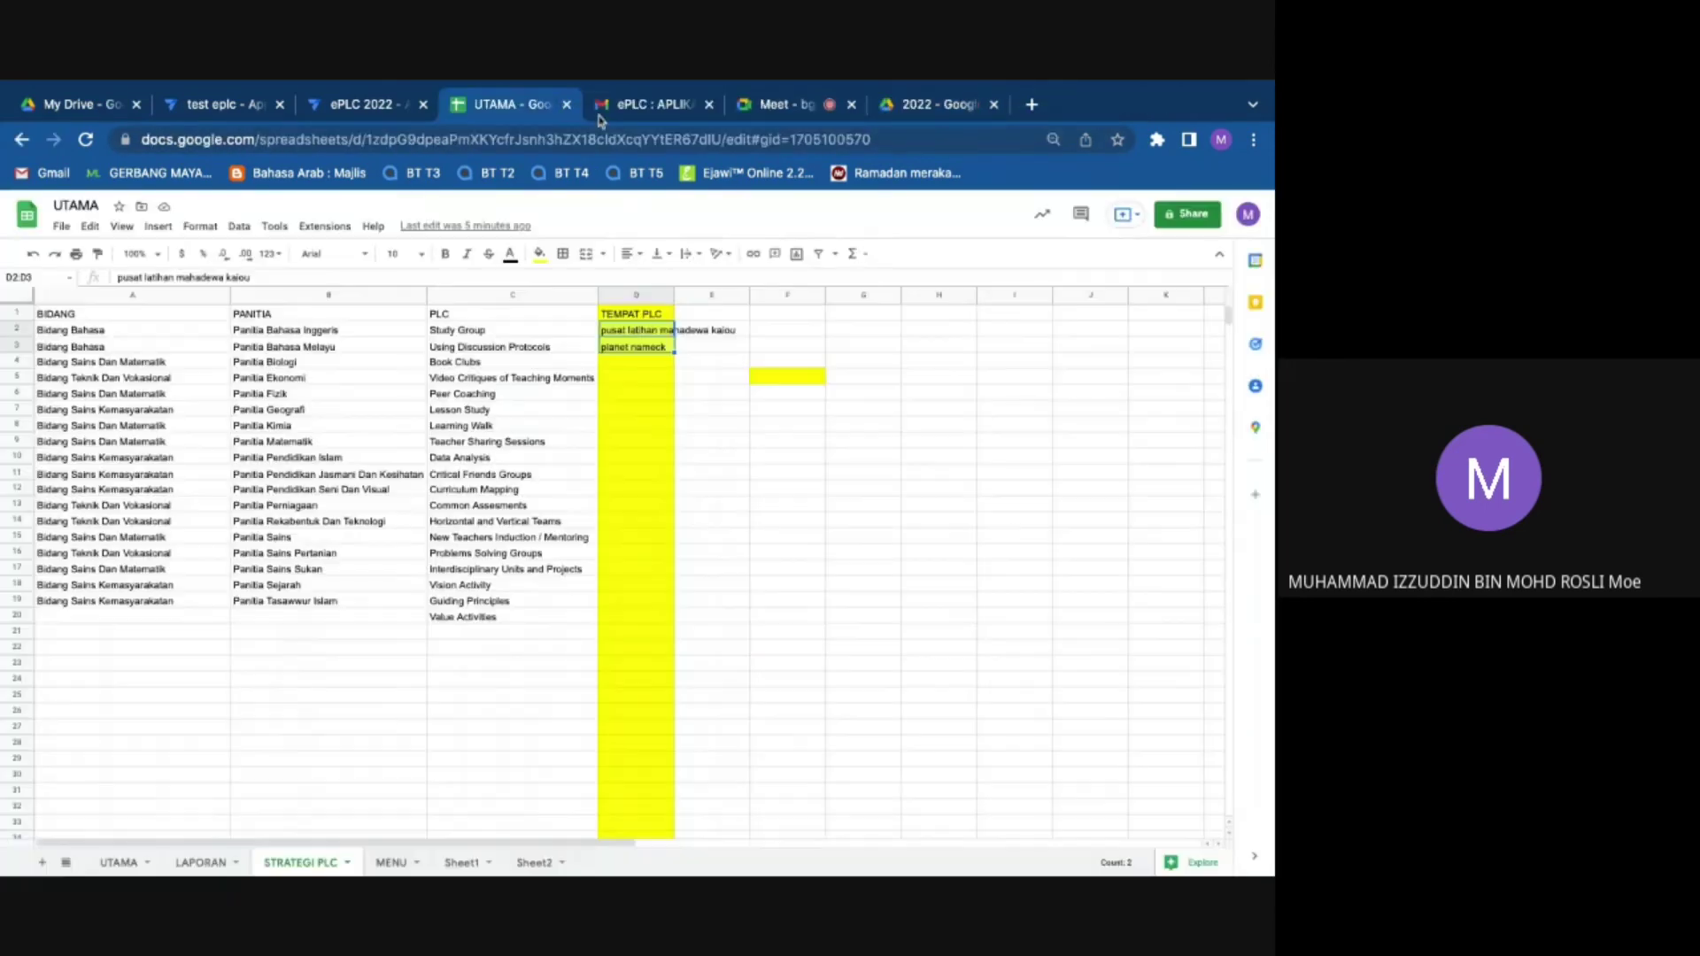
{"action": "left_click", "coordinate": [407, 104]}
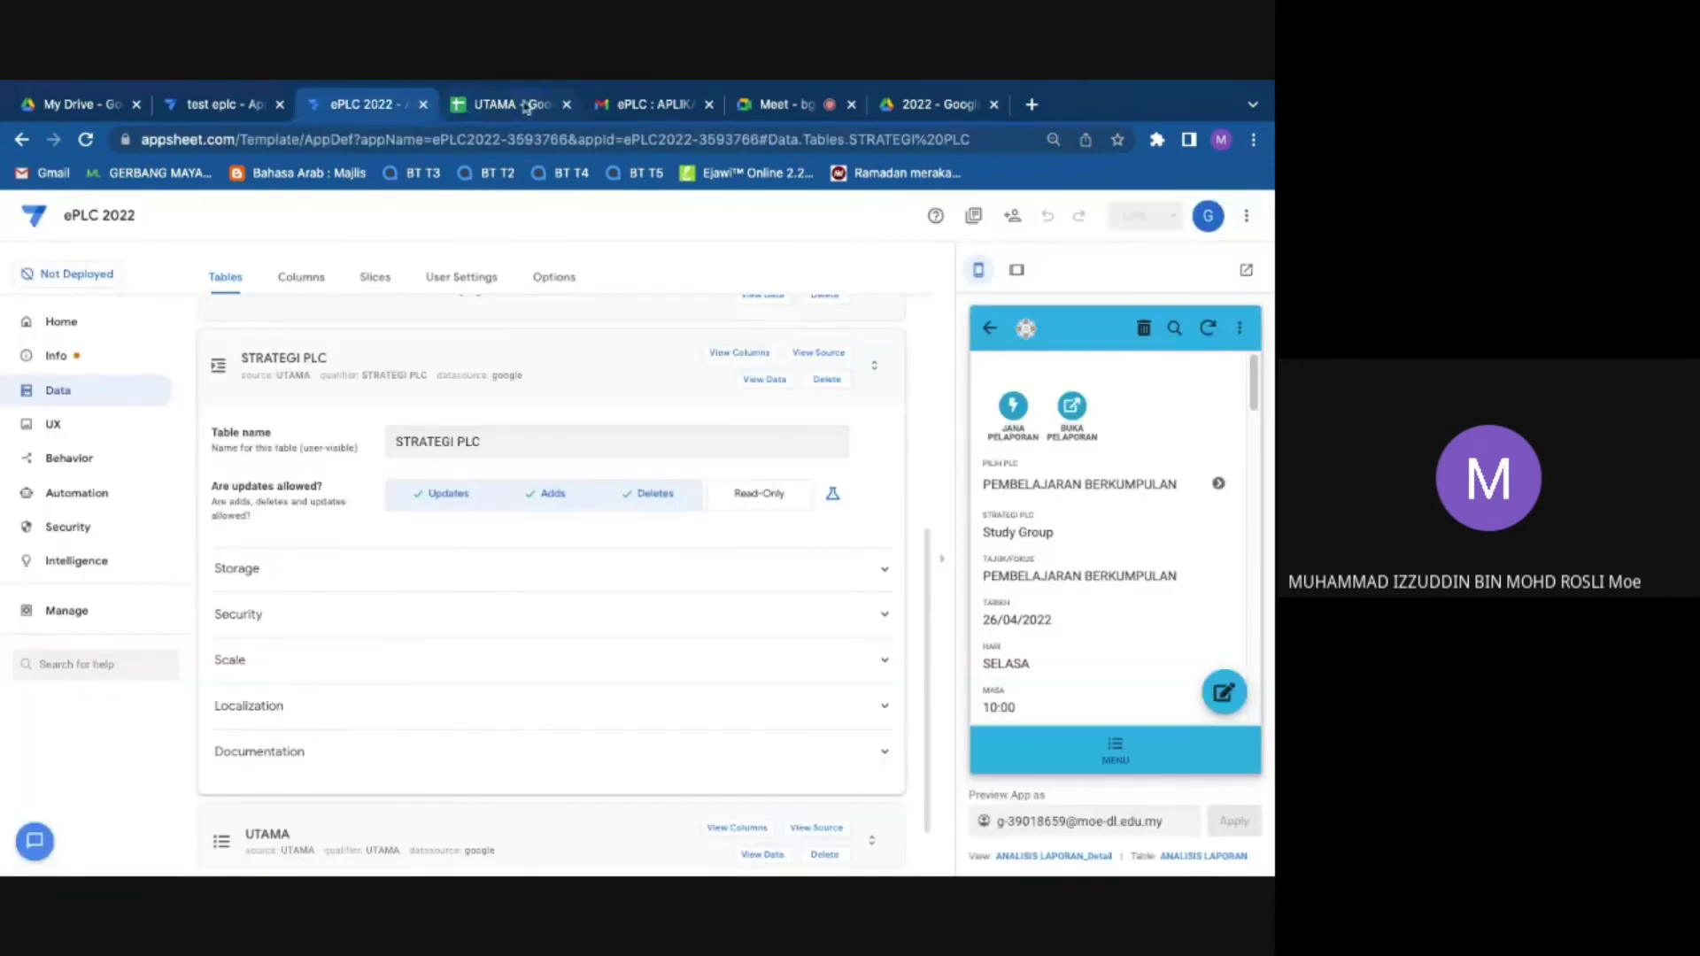
{"action": "left_click", "coordinate": [524, 110]}
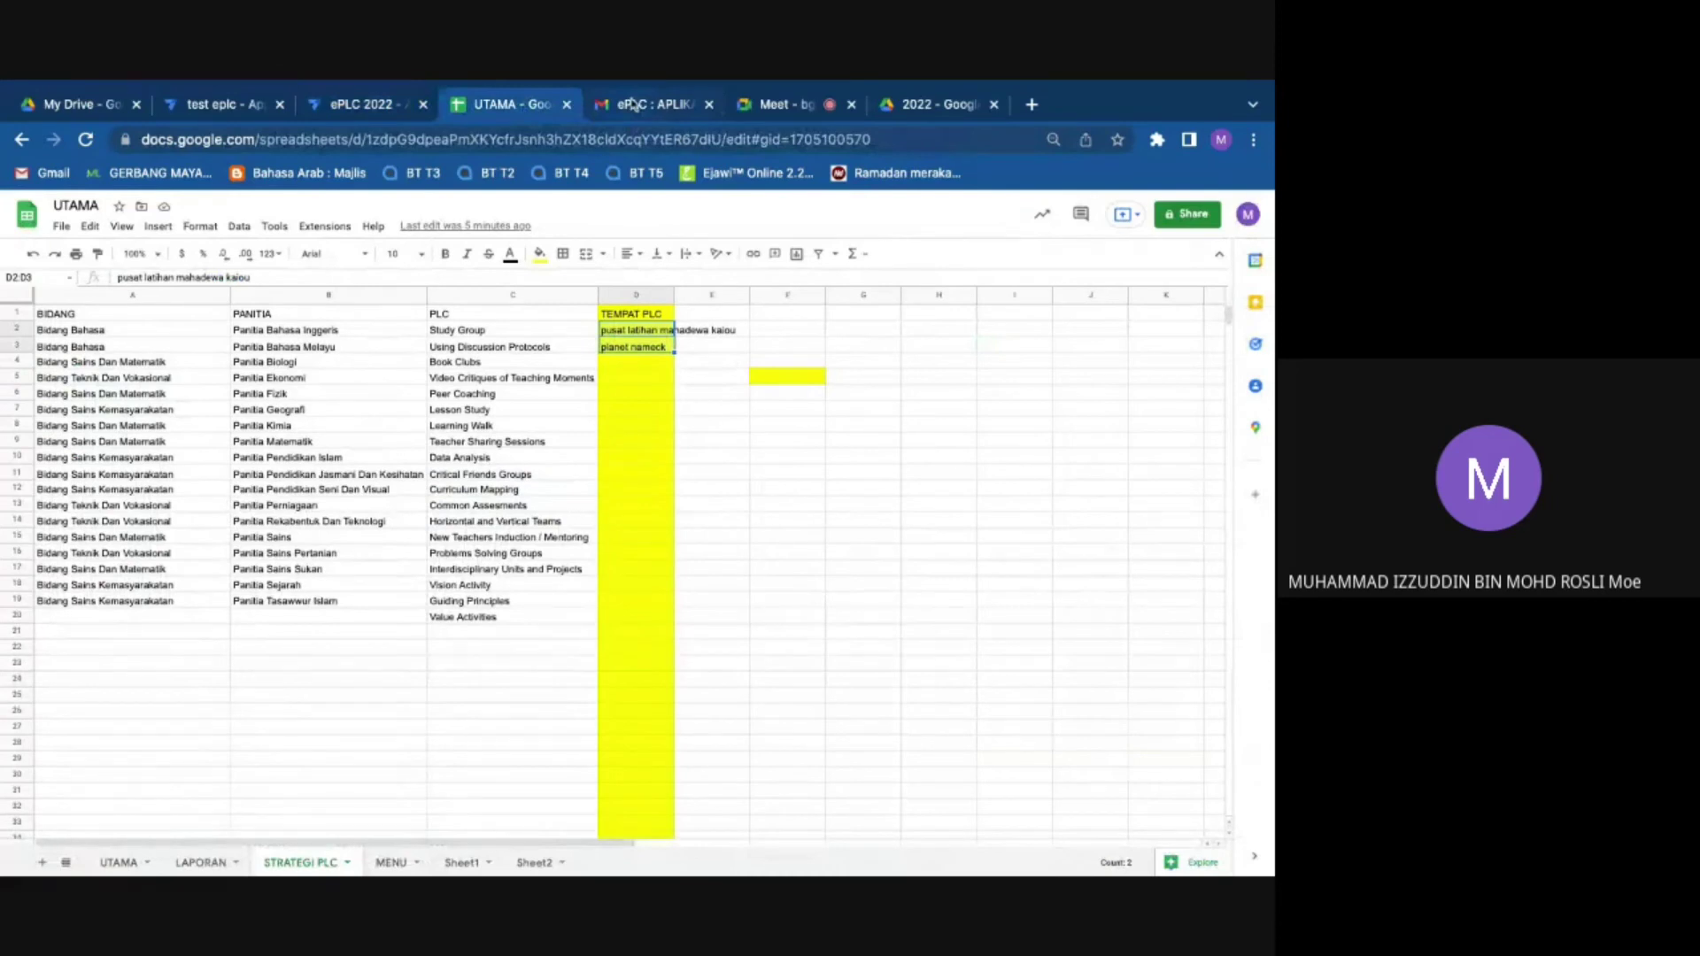
Step: Cycle through the Drive, test eplc, AppSheet, Sheets and Gmail tabs, ending on the Meet call
{"action": "left_click", "coordinate": [810, 106]}
{"action": "left_click", "coordinate": [912, 106]}
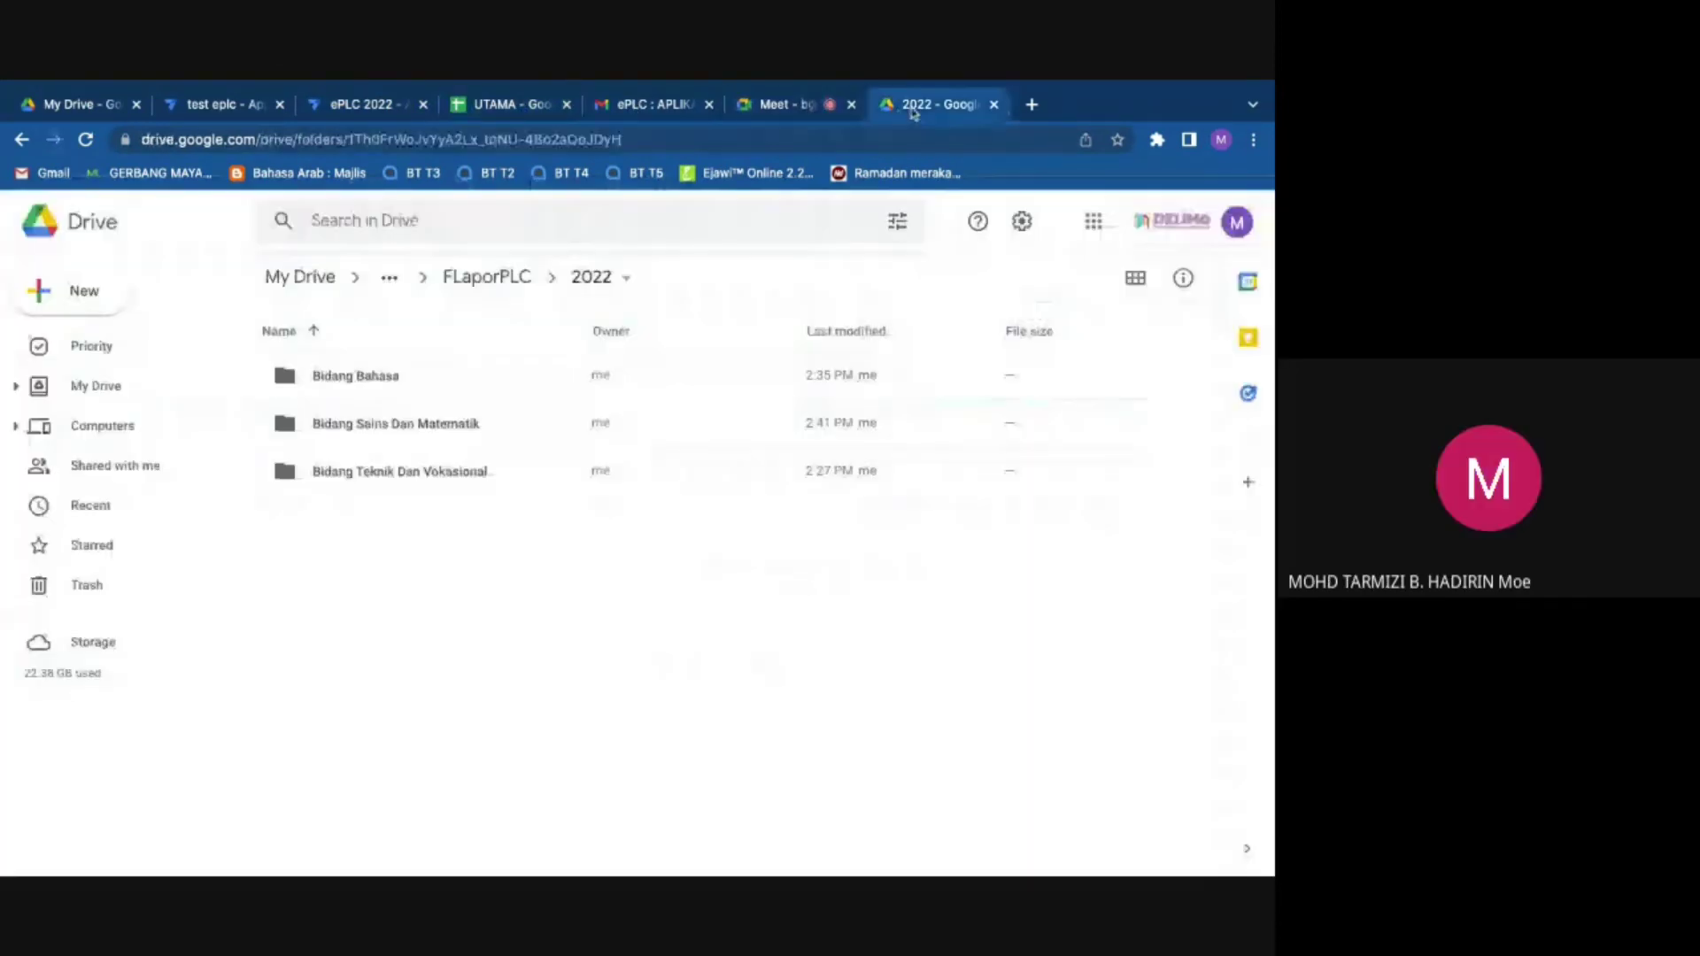
{"action": "left_click", "coordinate": [104, 104]}
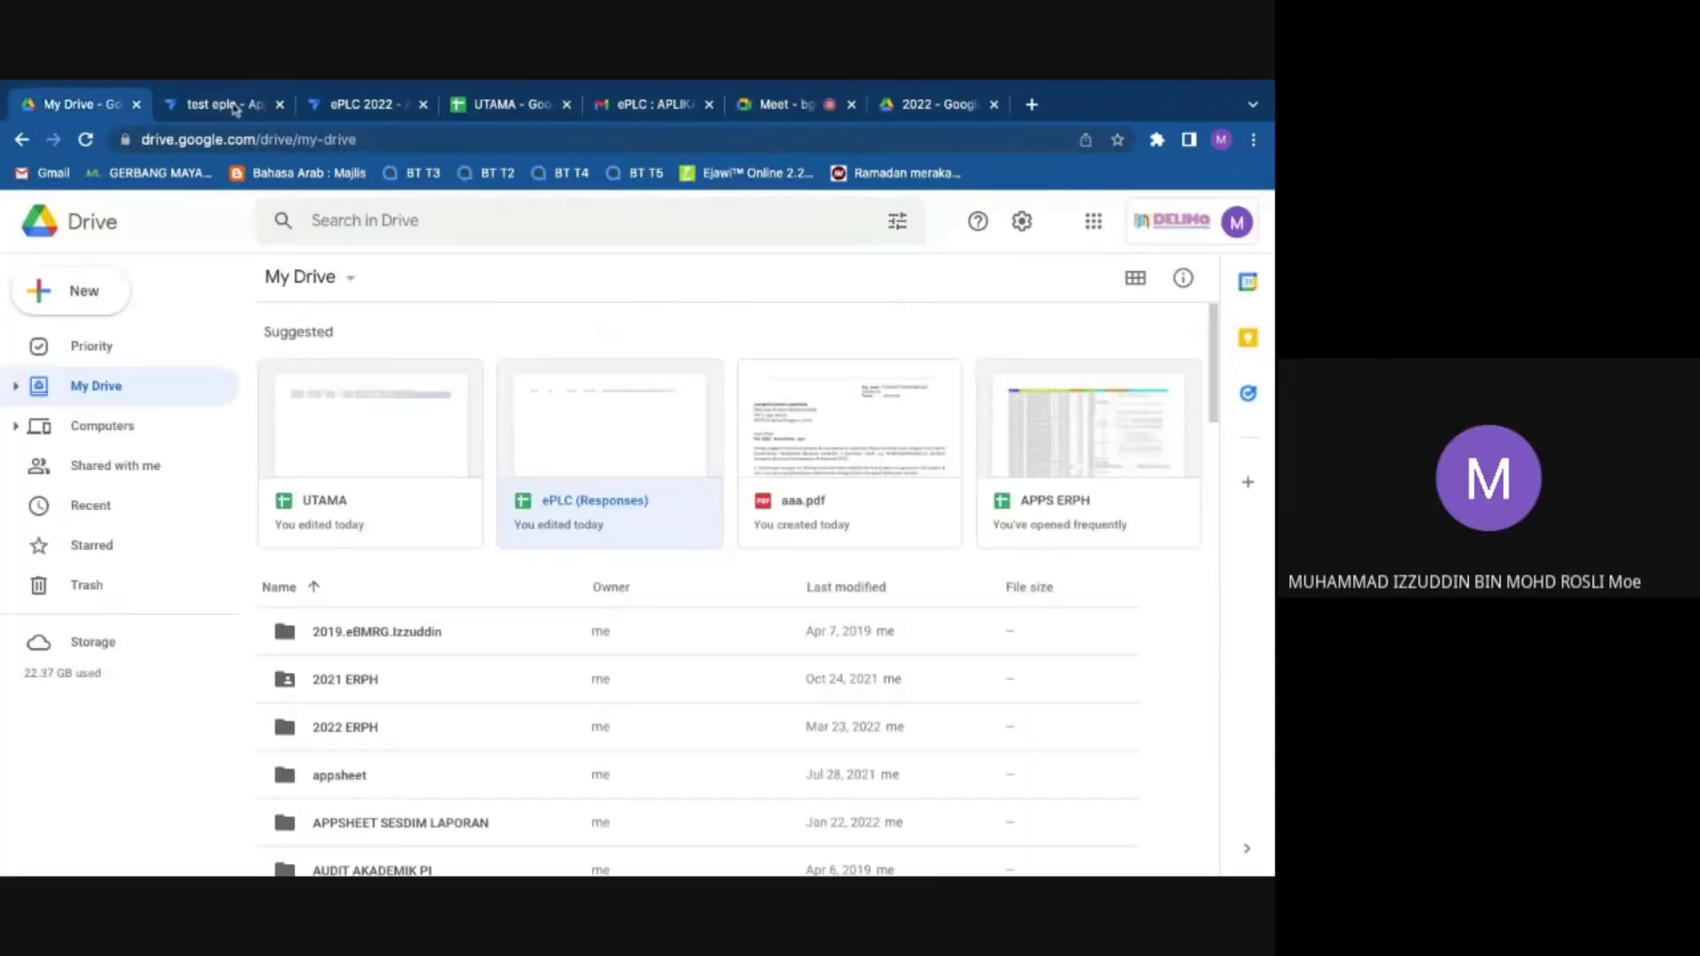
{"action": "left_click", "coordinate": [245, 106]}
{"action": "left_click", "coordinate": [359, 105]}
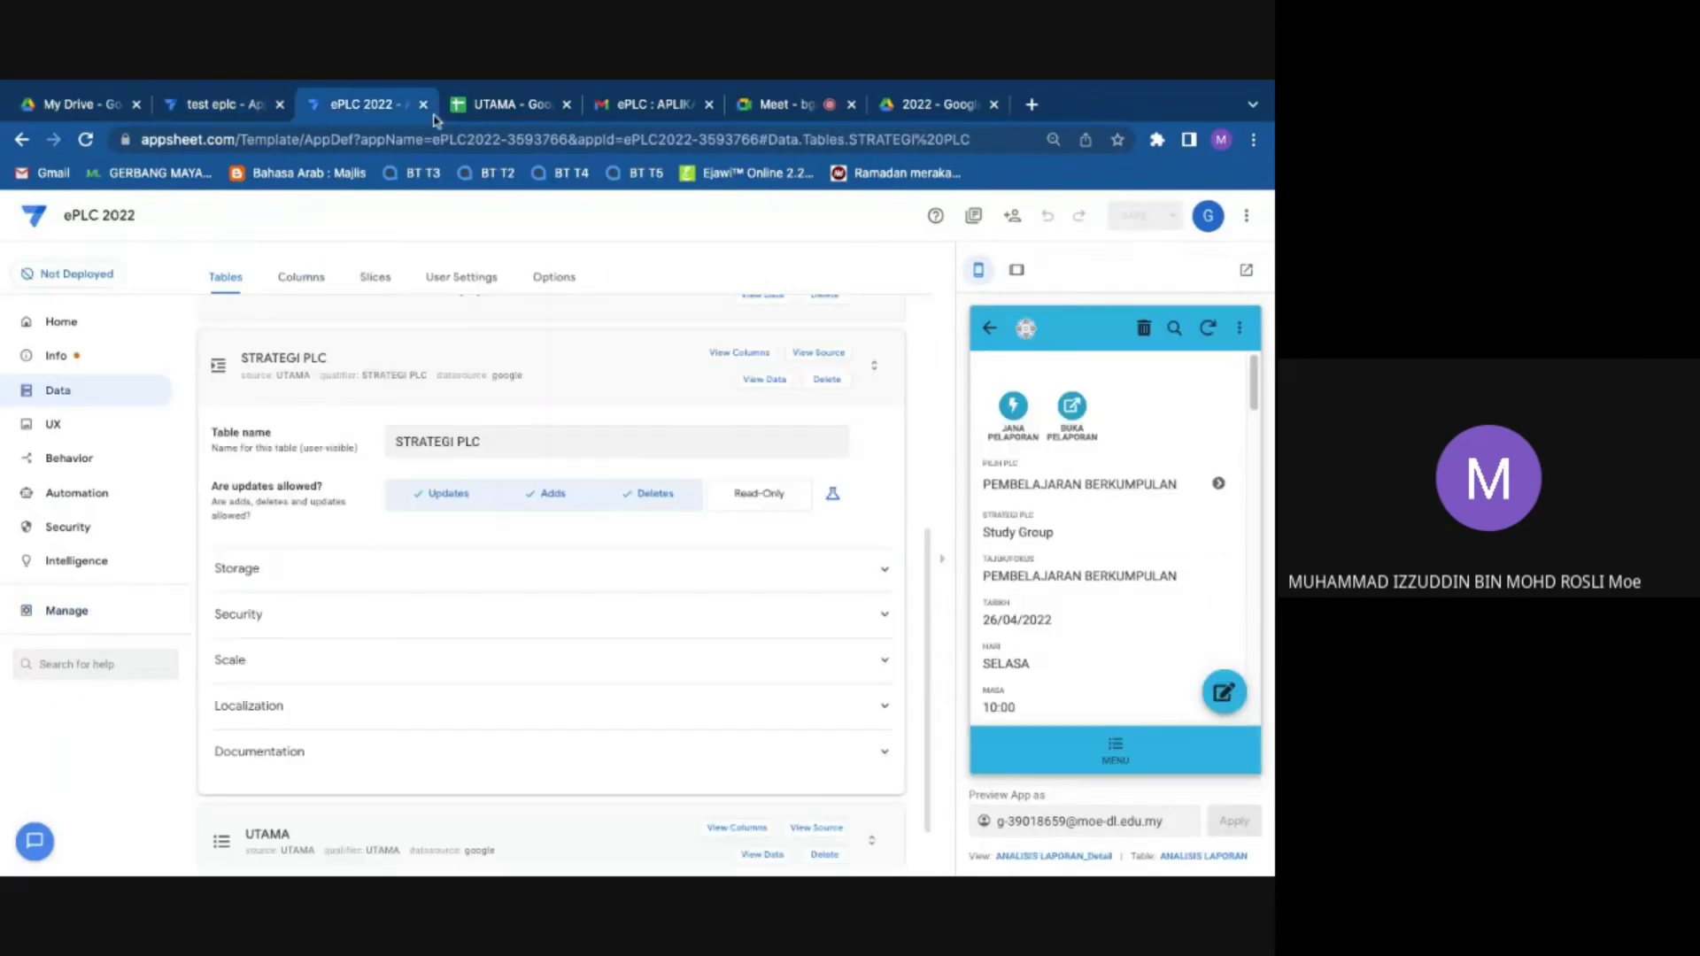
{"action": "left_click", "coordinate": [478, 110]}
{"action": "left_click", "coordinate": [644, 111]}
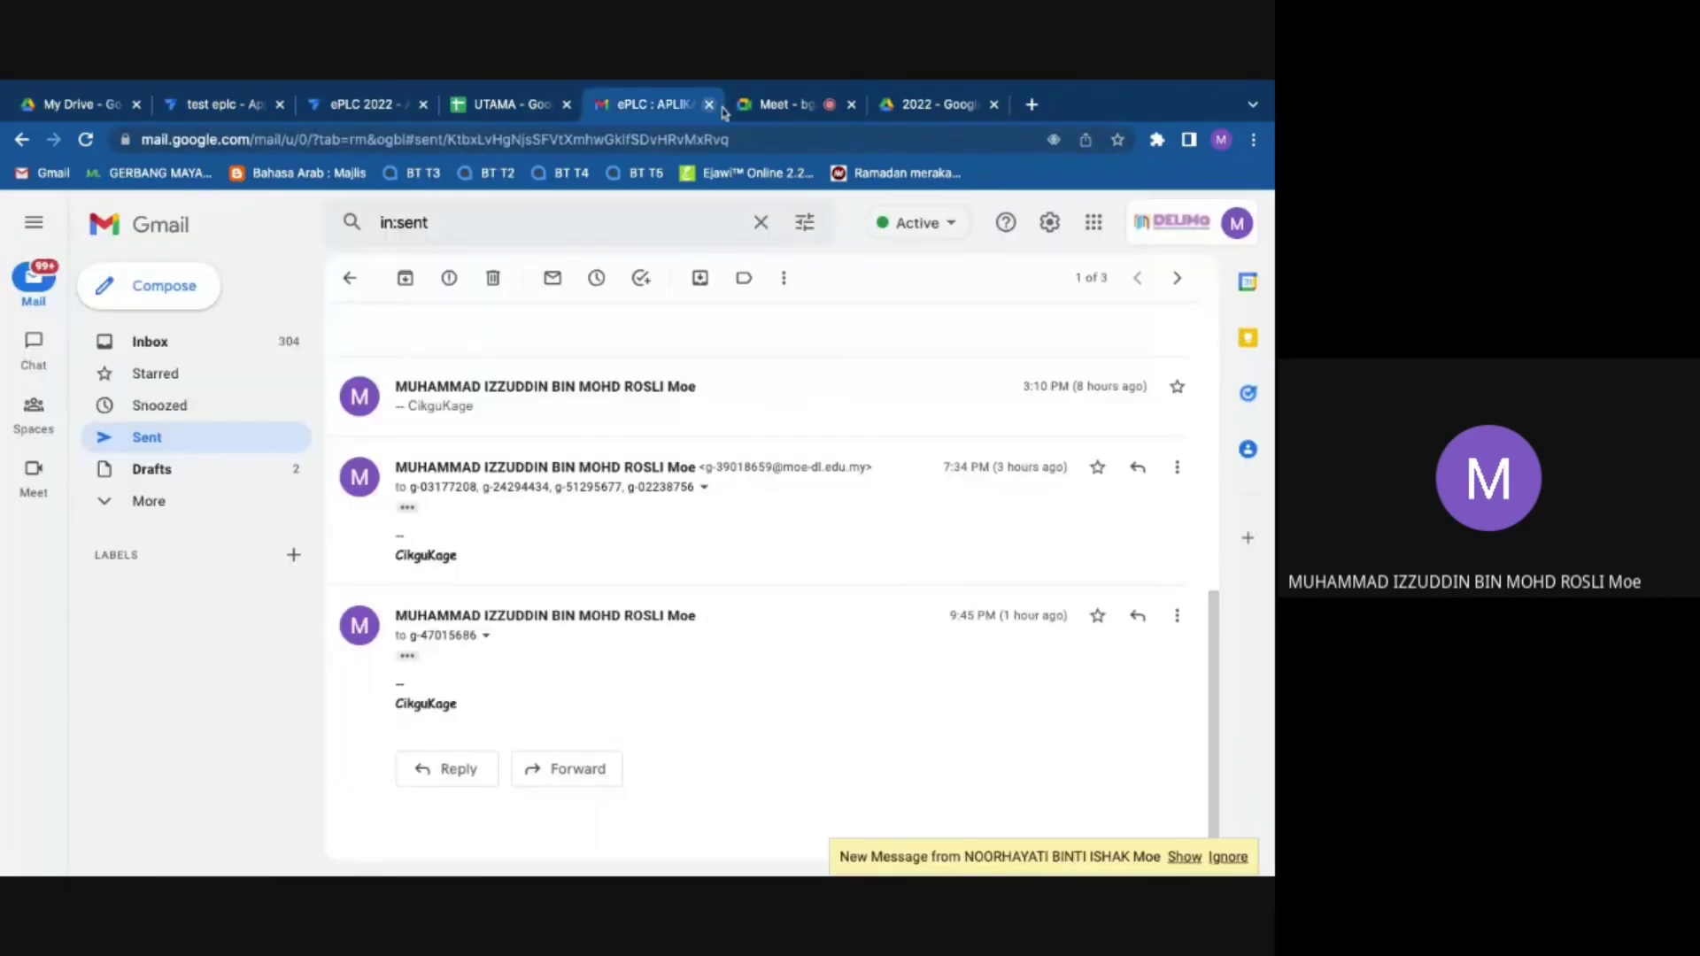
{"action": "left_click", "coordinate": [907, 113]}
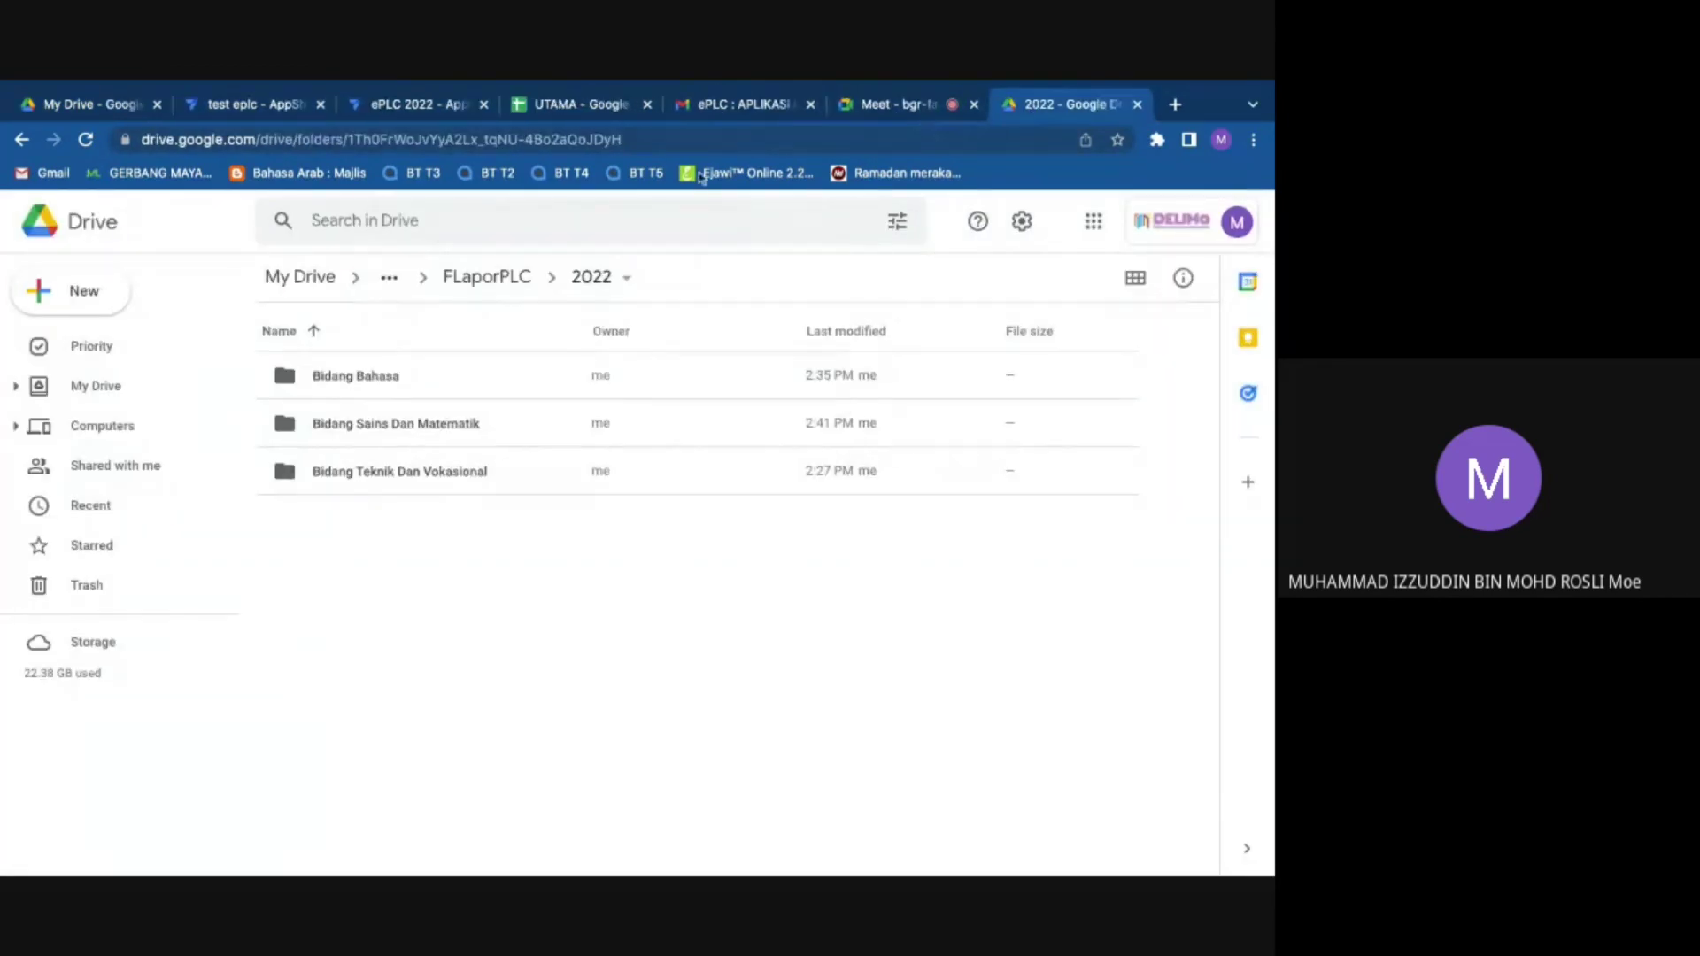
{"action": "left_click", "coordinate": [847, 97]}
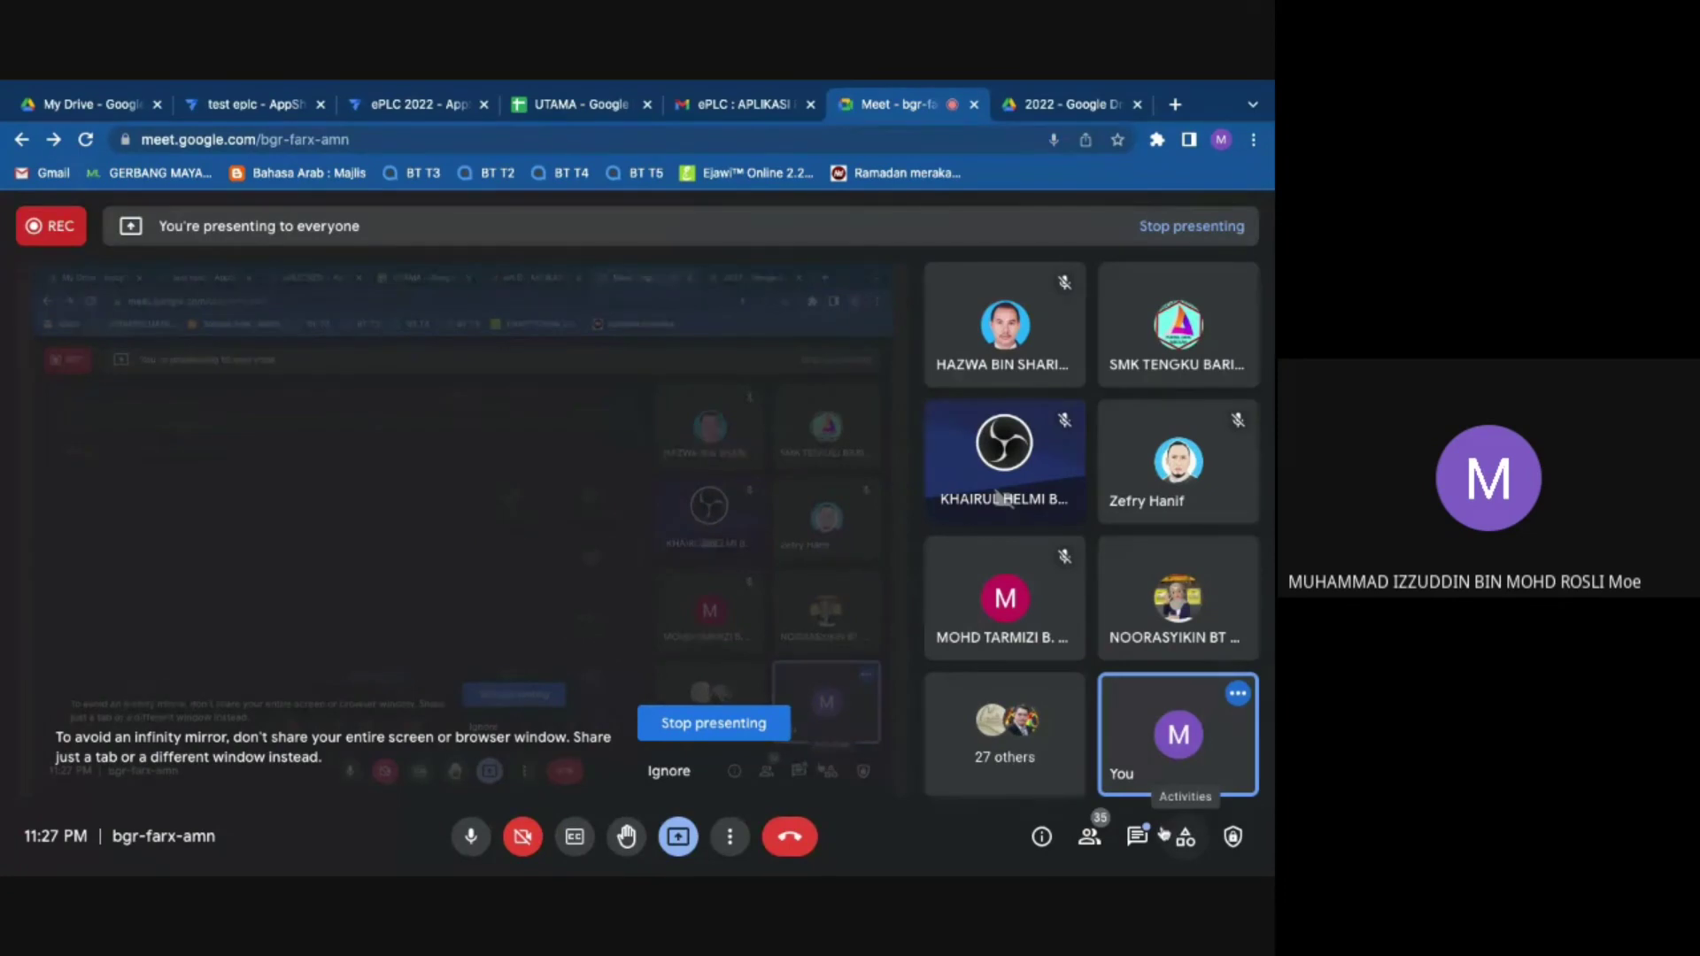
Step: Read the Meet in-call messages about sharing the app, then go back to the ePLC 2022 editor
{"action": "left_click", "coordinate": [1136, 836]}
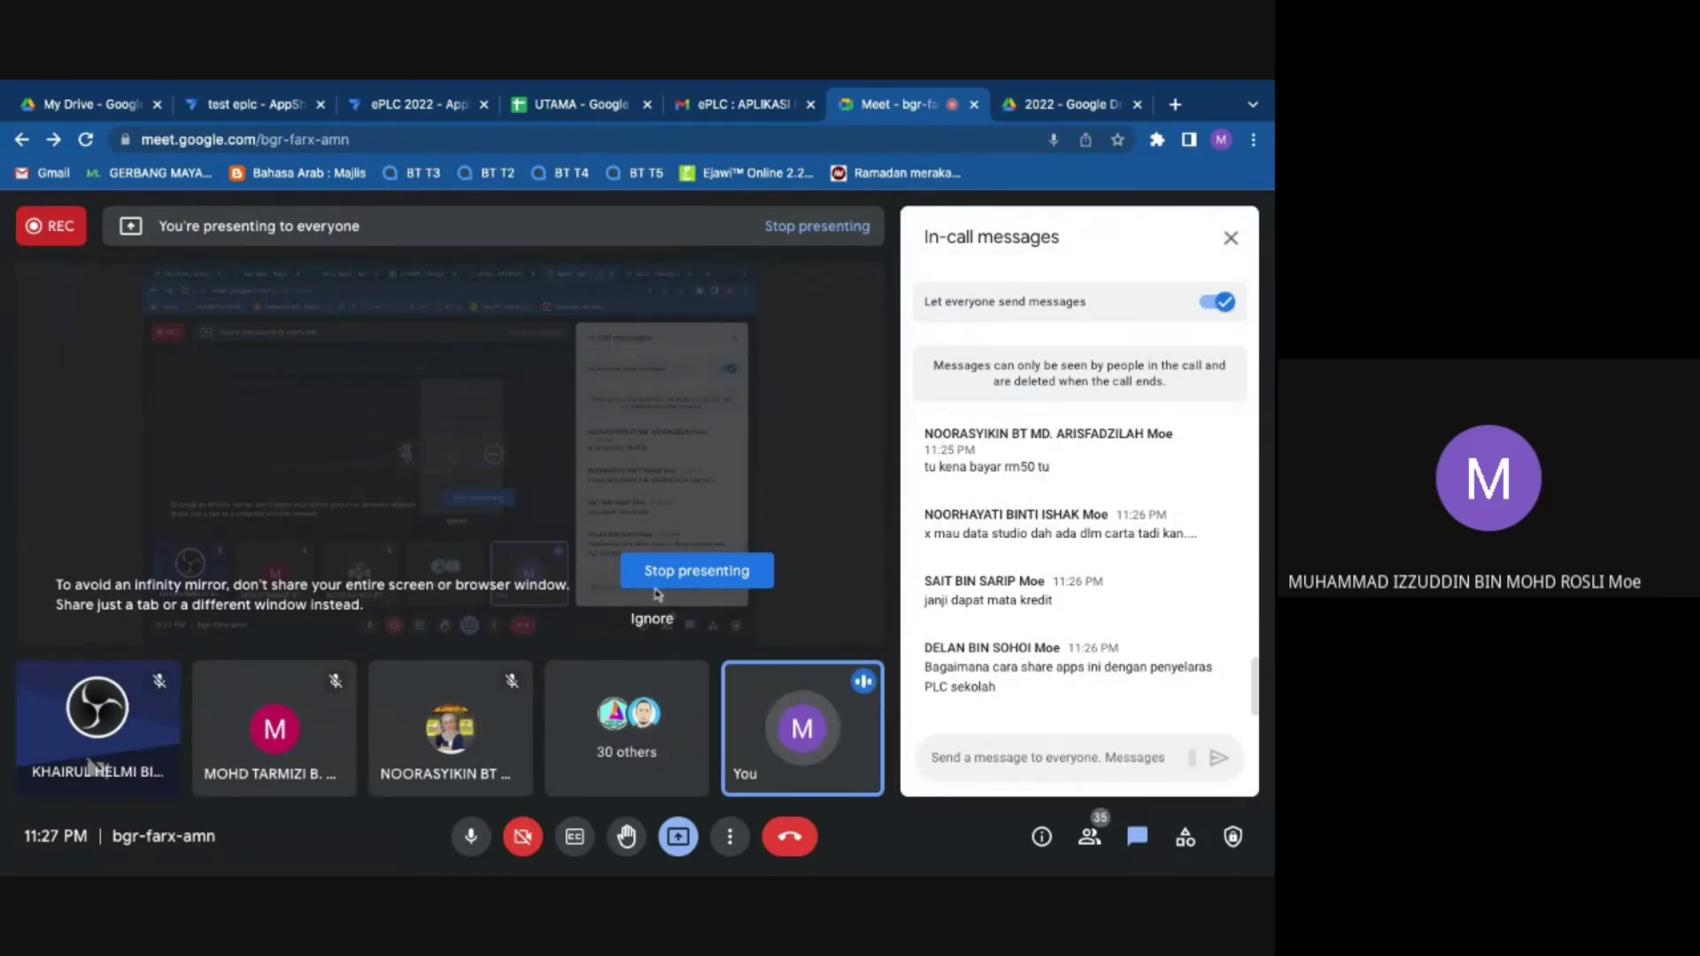
{"action": "left_click", "coordinate": [423, 117]}
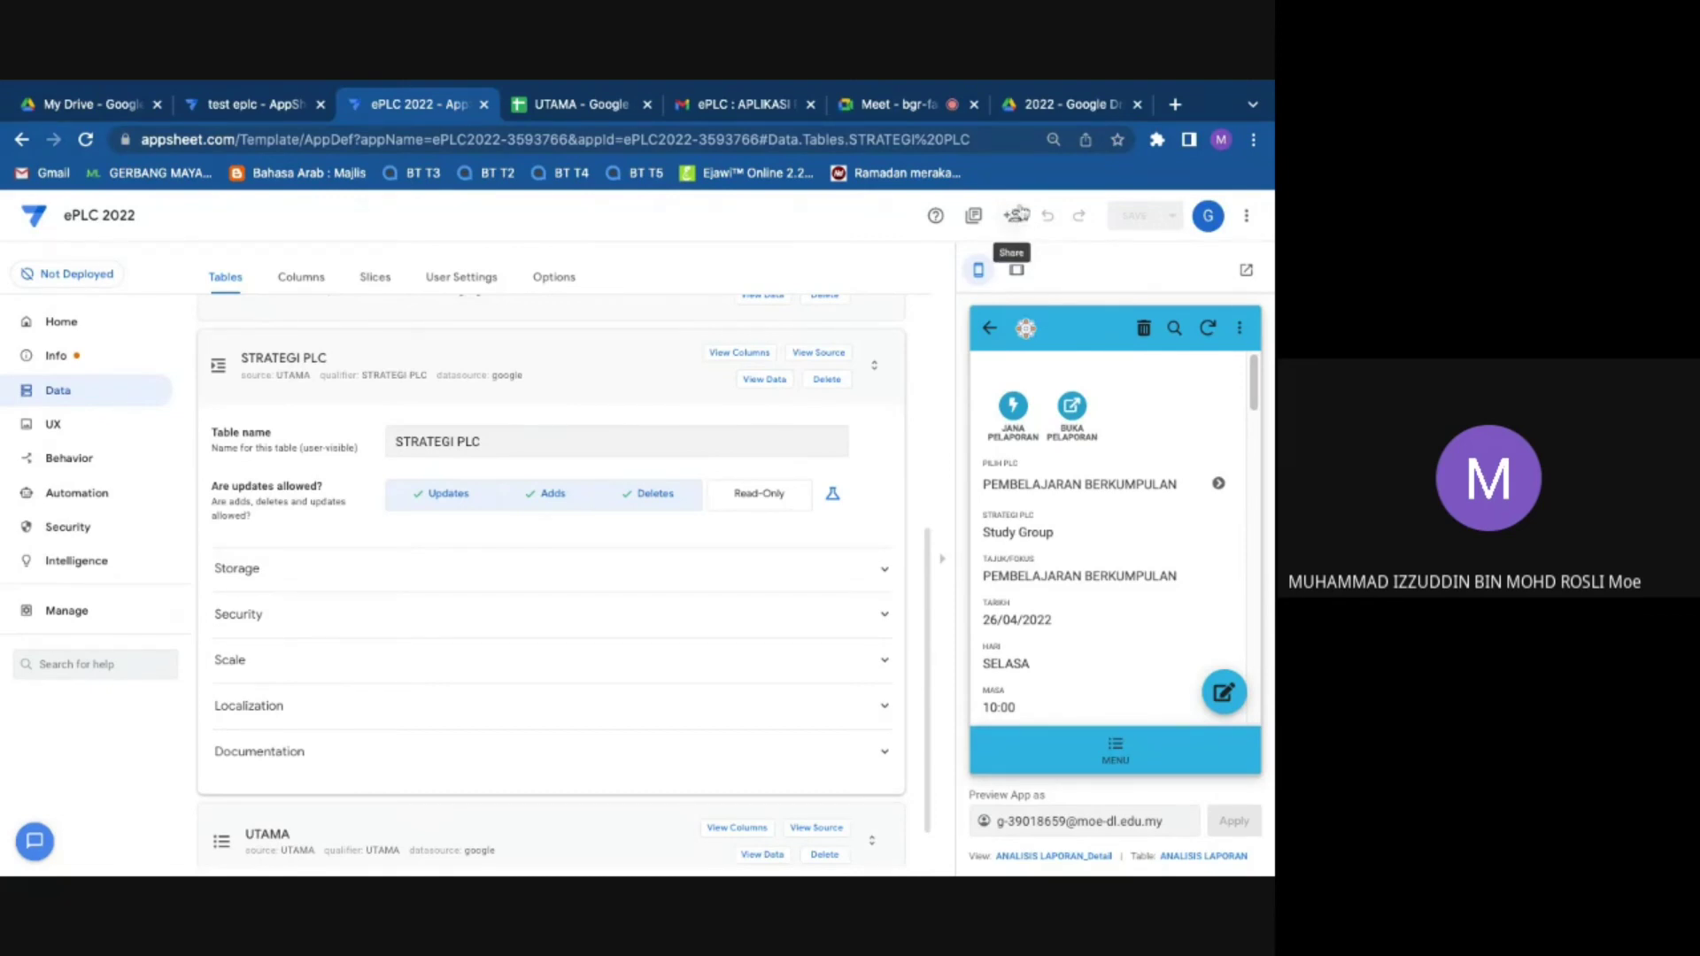
Step: Invite a user's email address to the ePLC 2022 app with Use app access
{"action": "left_click", "coordinate": [1014, 217]}
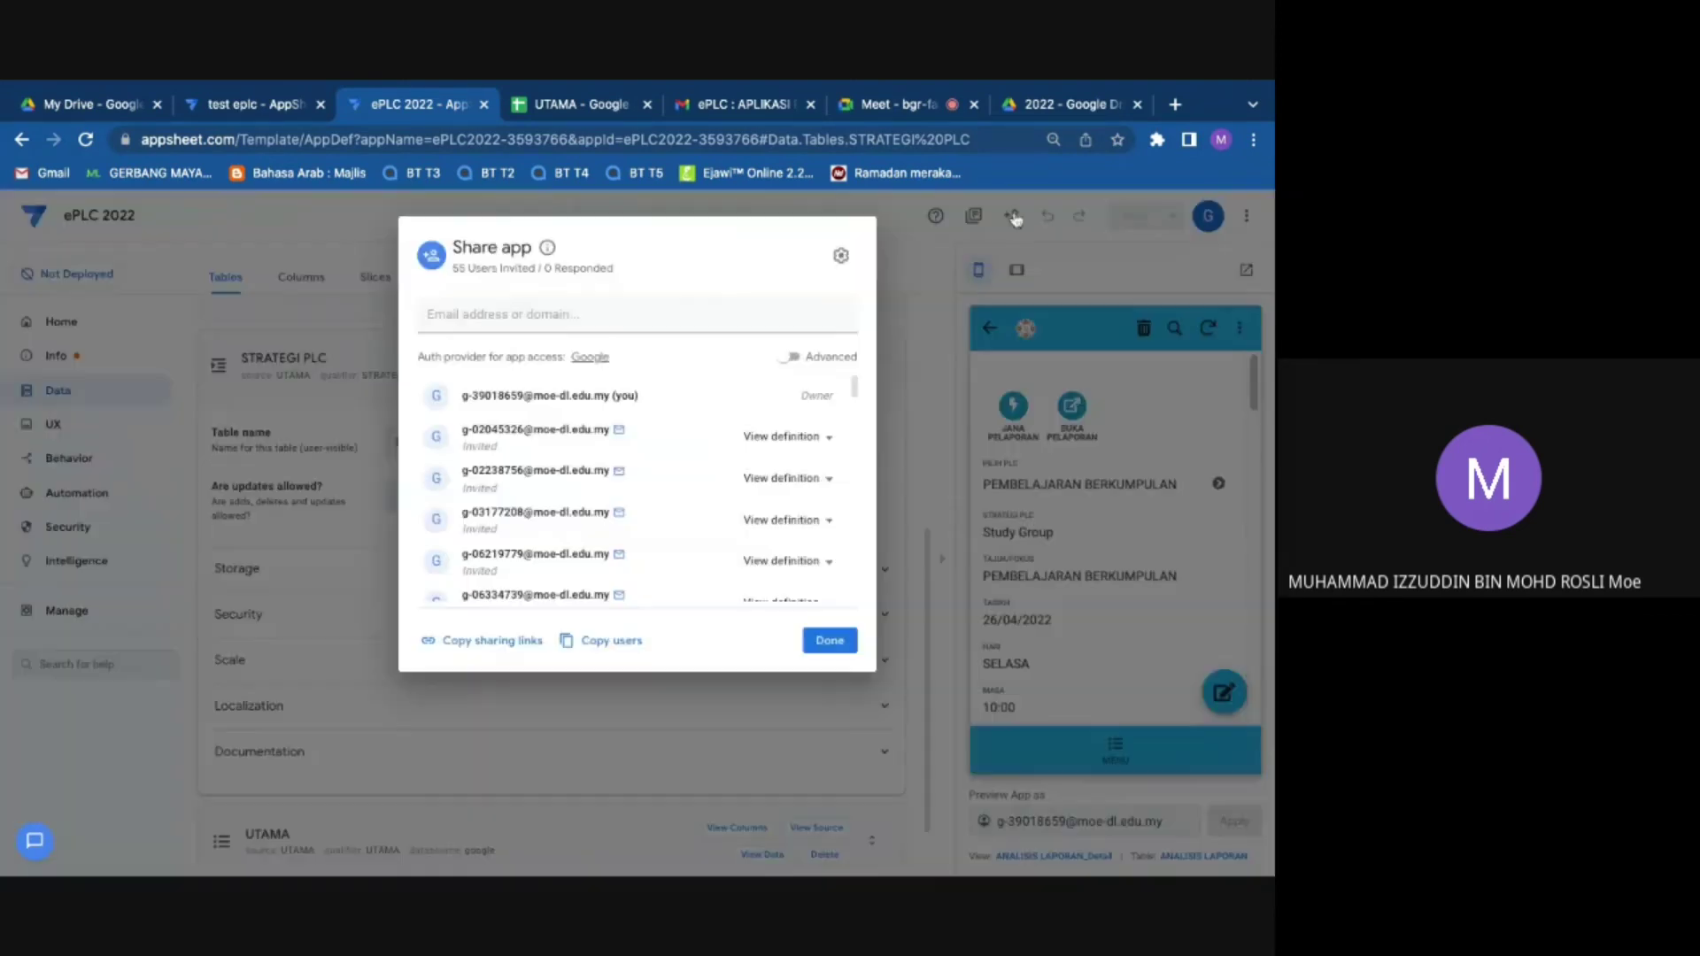
{"action": "left_click", "coordinate": [582, 313]}
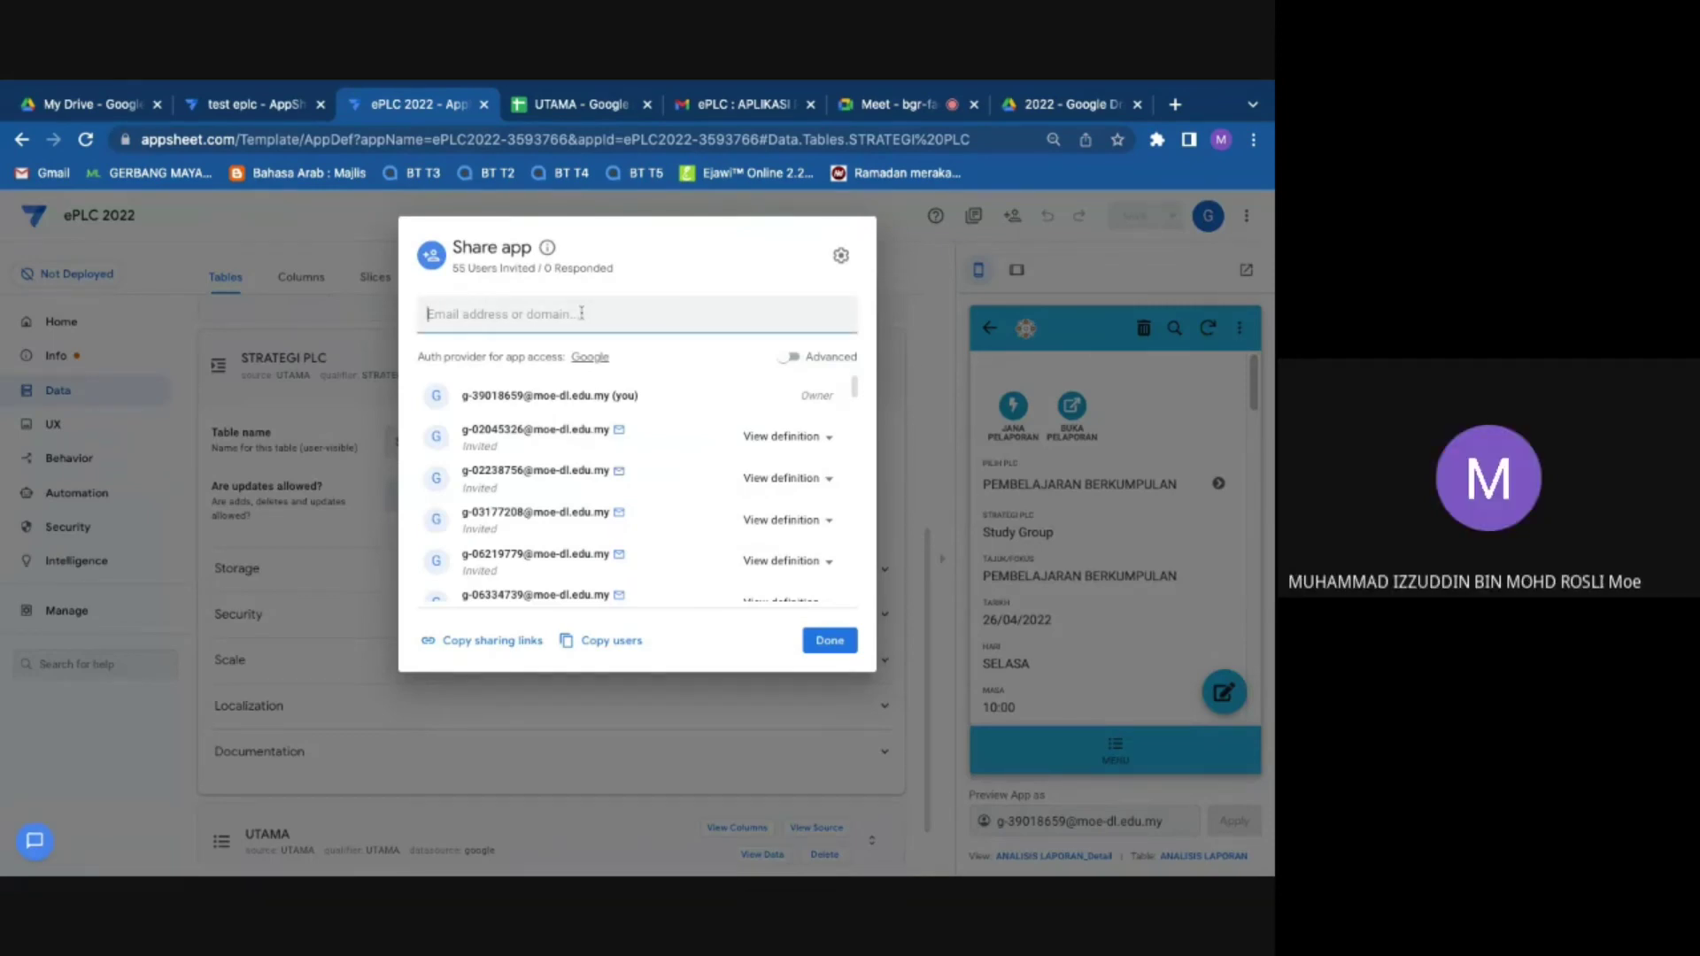
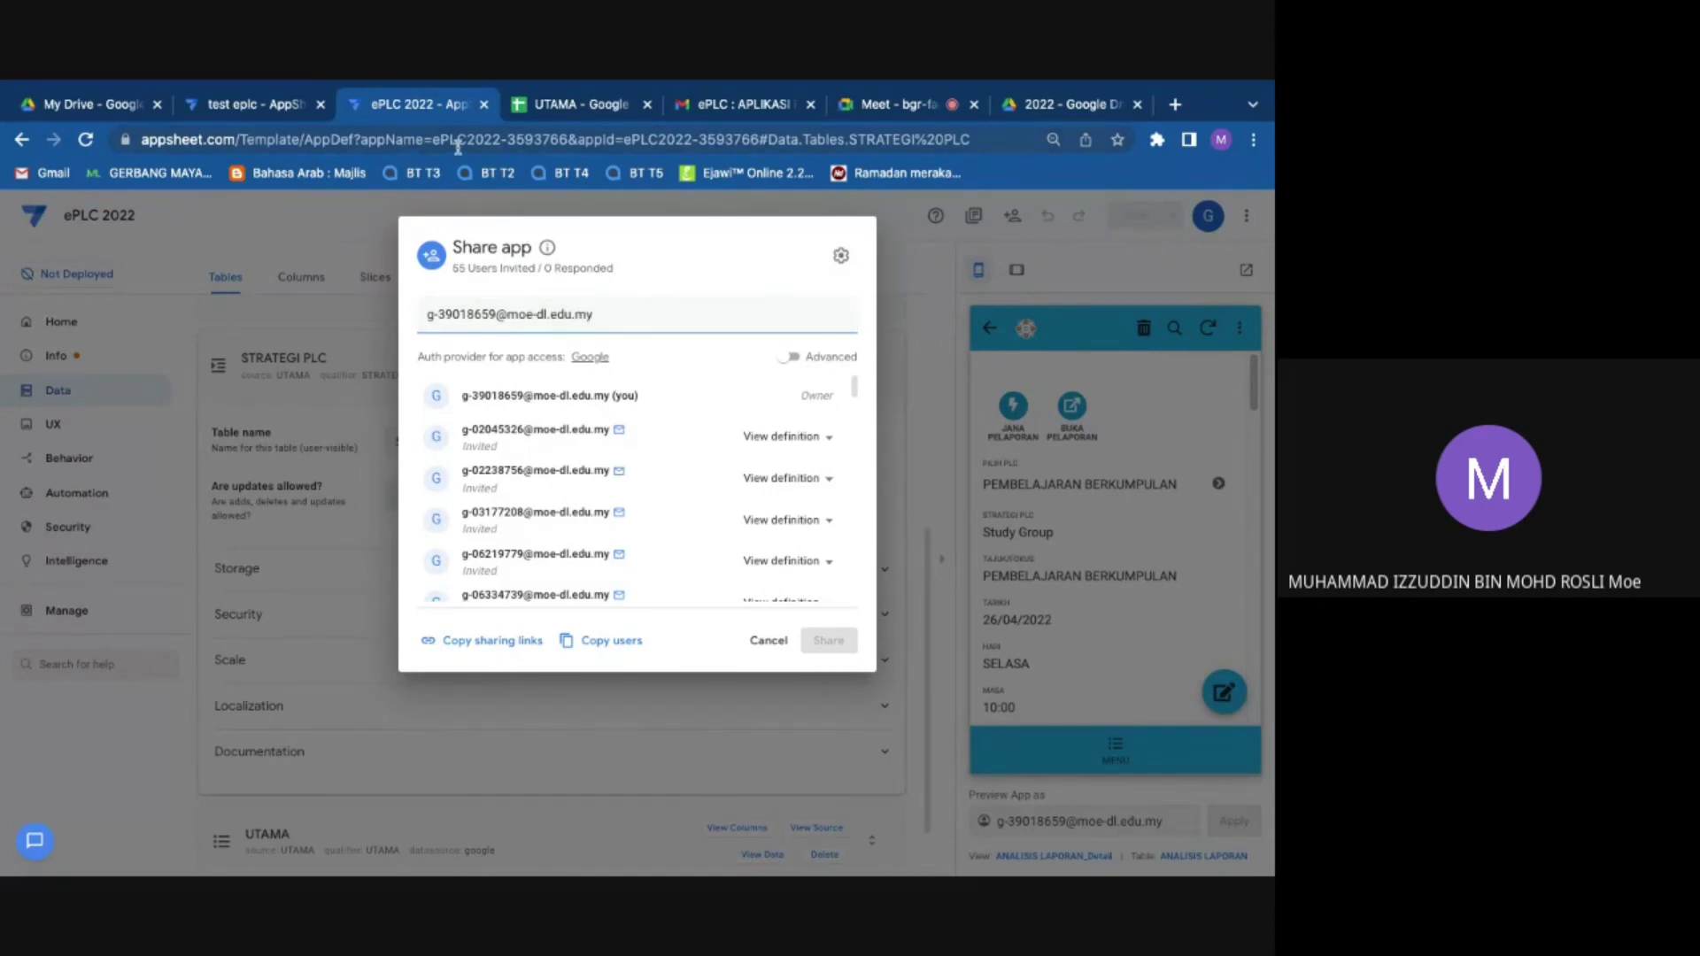
{"action": "key", "text": "Return"}
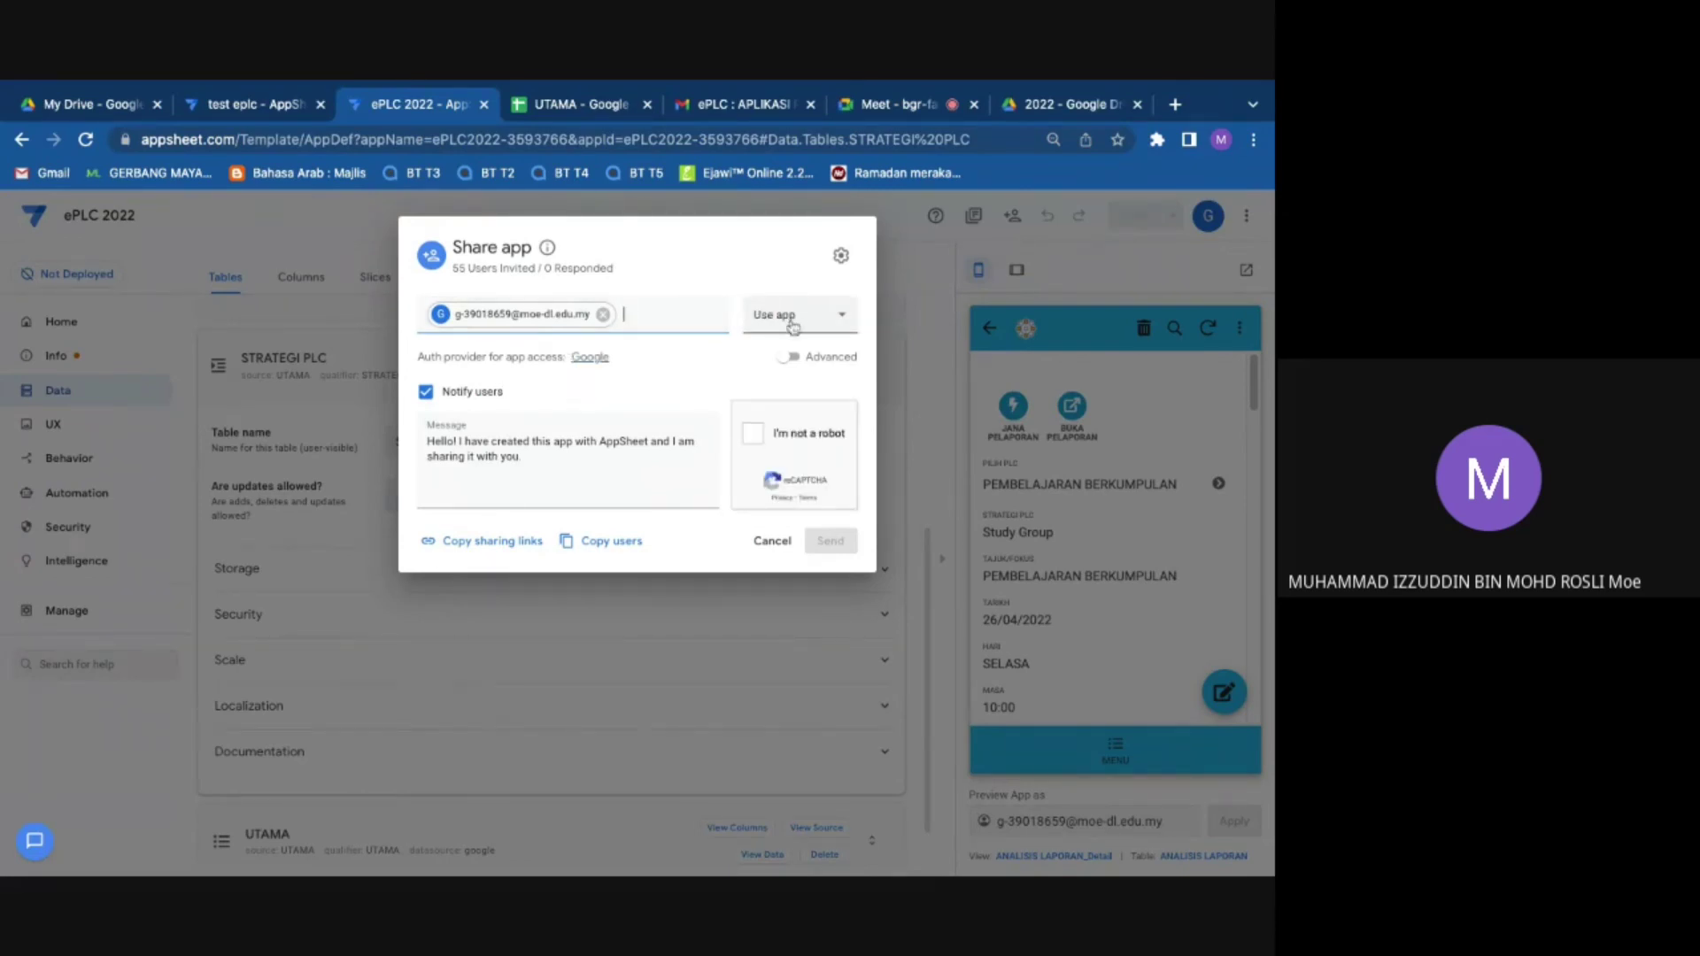
{"action": "left_click", "coordinate": [795, 326]}
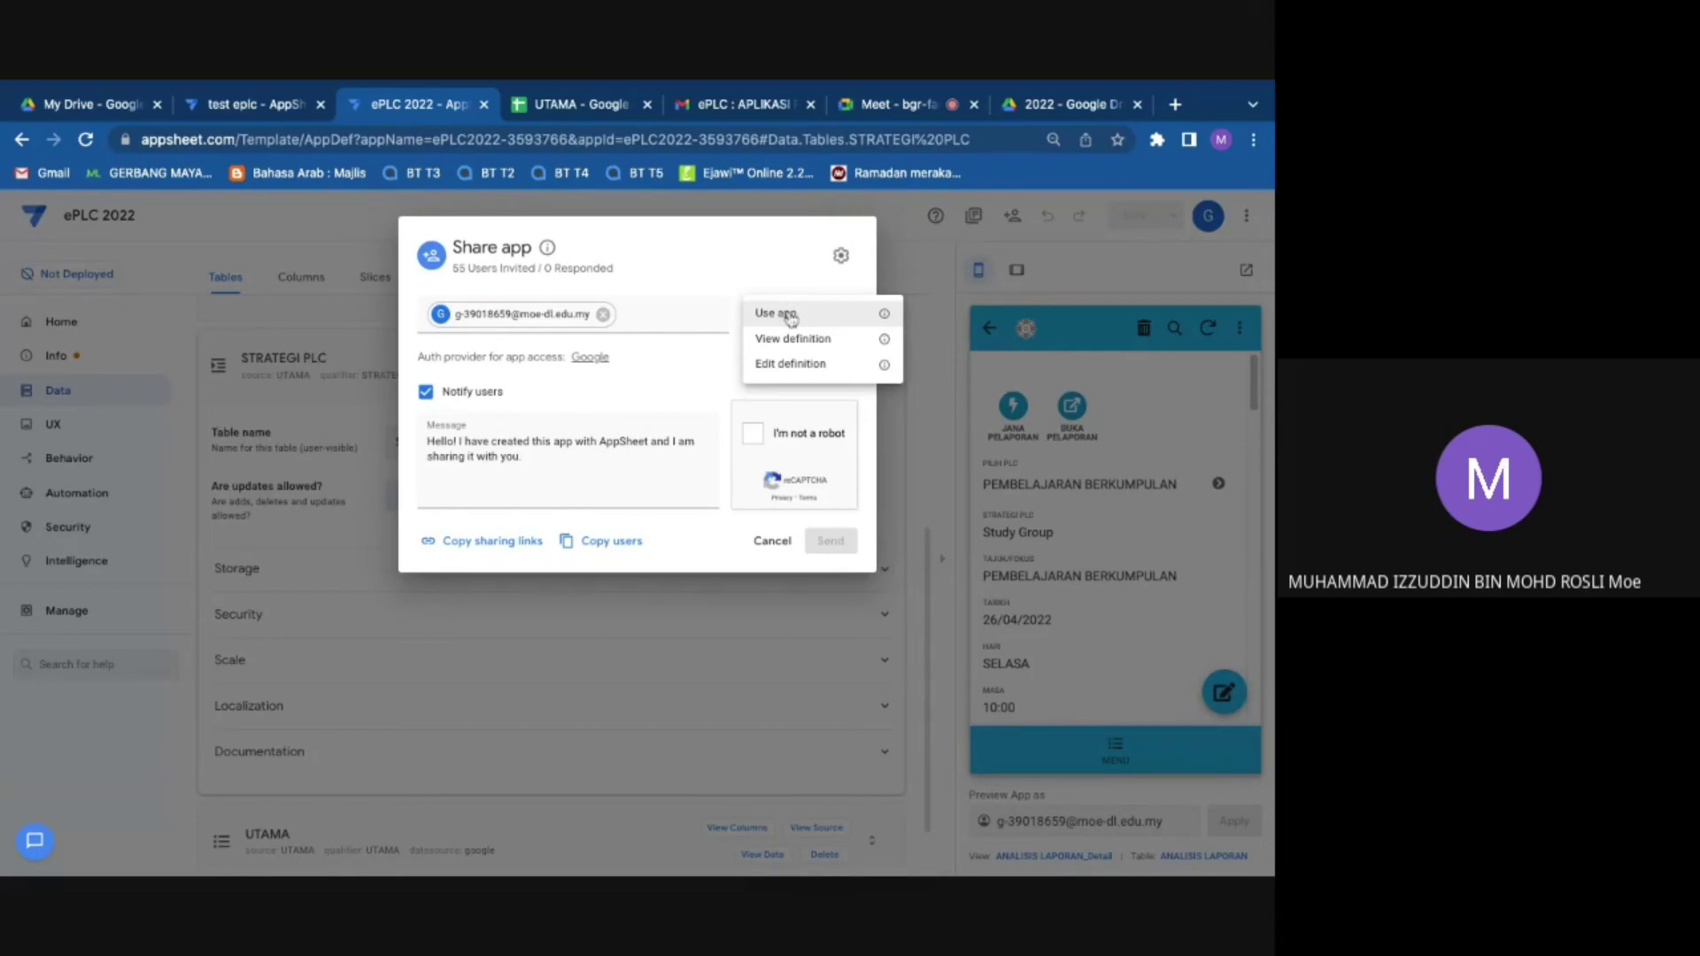
{"action": "left_click", "coordinate": [790, 316]}
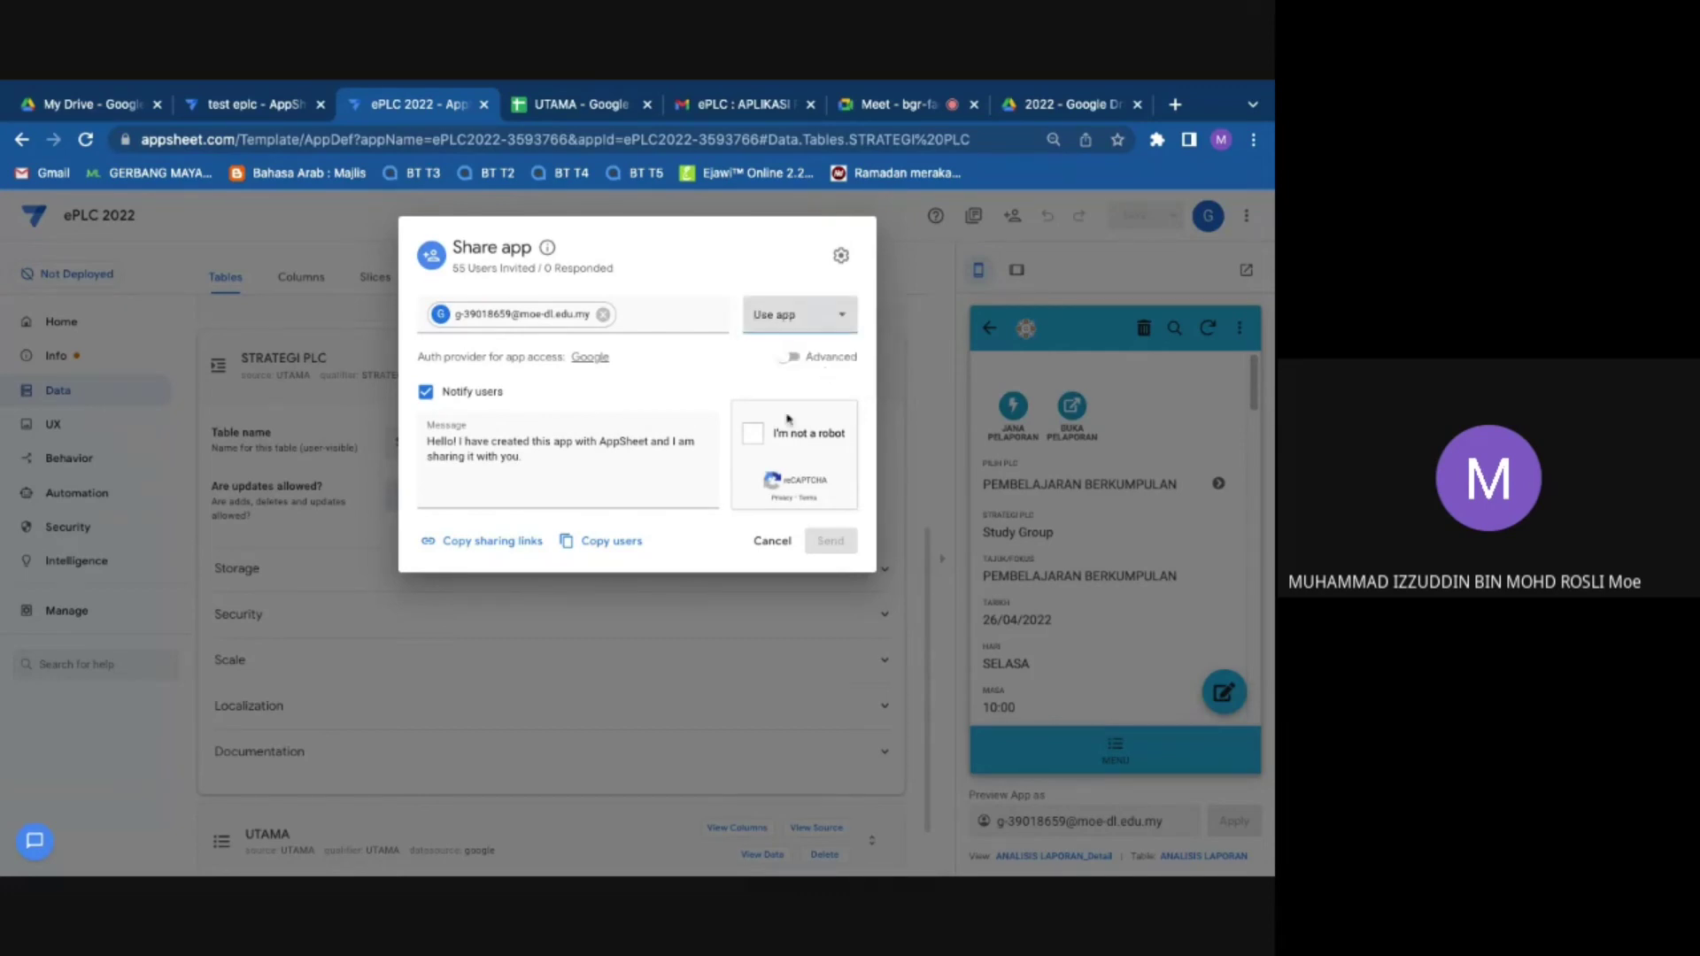
Step: Pass reCAPTCHA, turn off Notify users, share the app, then return to the Meet call
{"action": "left_click", "coordinate": [752, 432]}
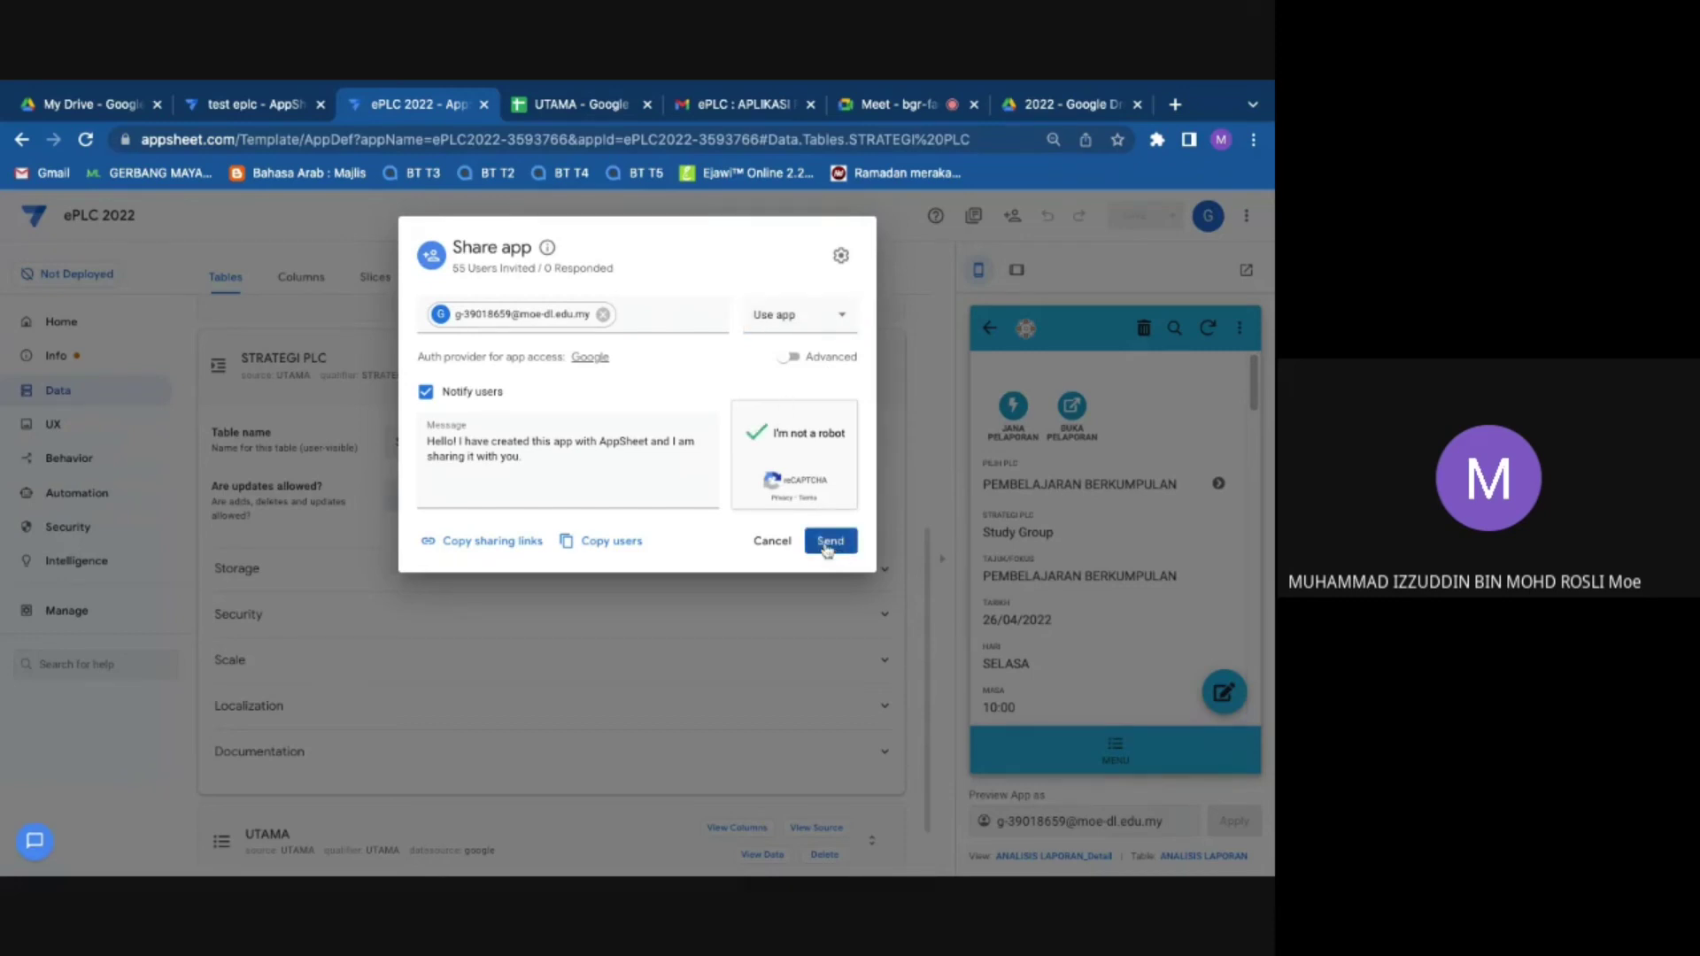
{"action": "left_click", "coordinate": [425, 393]}
{"action": "left_click", "coordinate": [821, 542]}
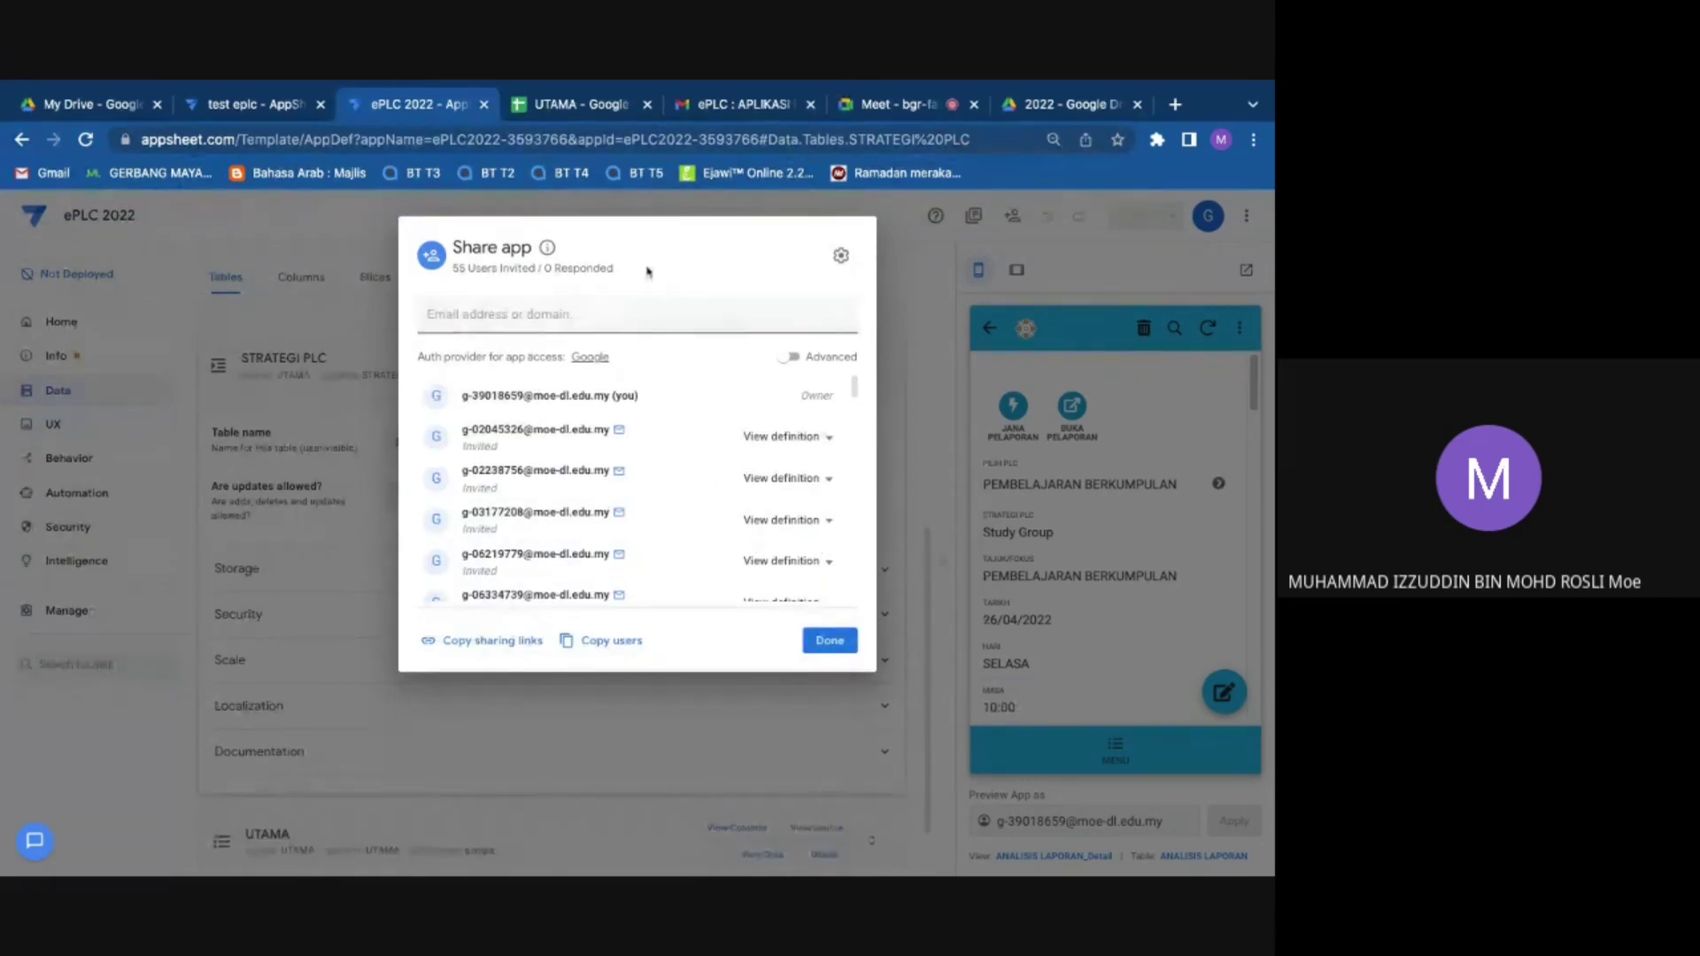
{"action": "left_click", "coordinate": [603, 312]}
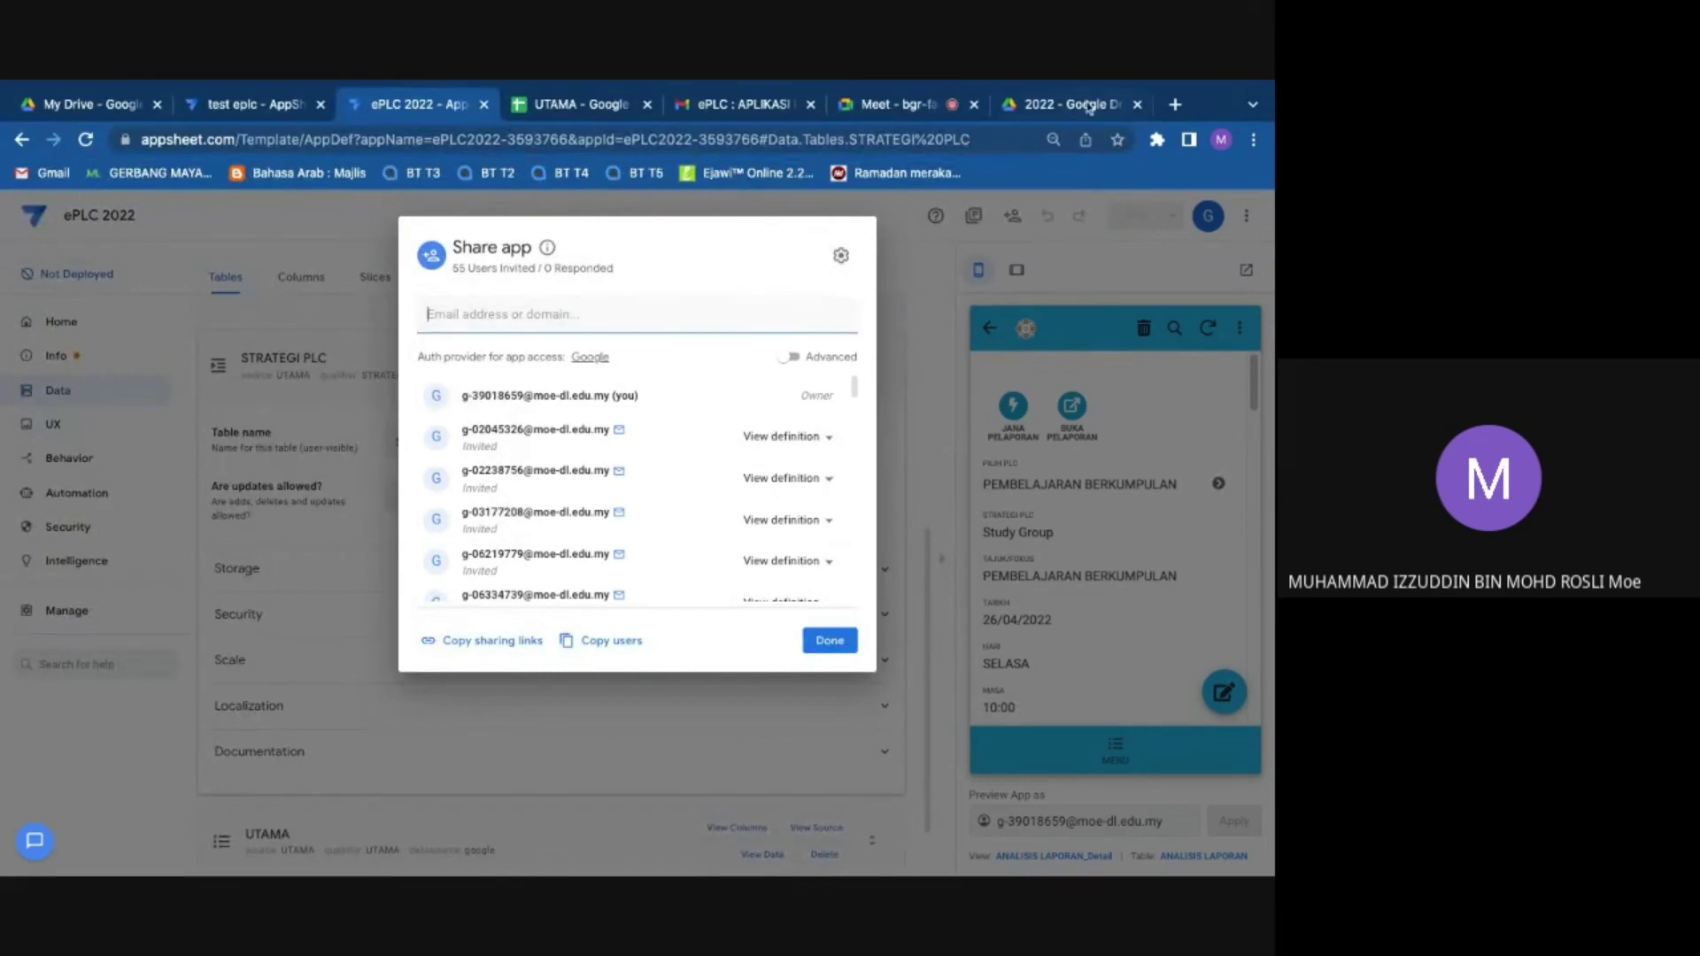
{"action": "left_click", "coordinate": [1089, 106]}
{"action": "left_click", "coordinate": [894, 103]}
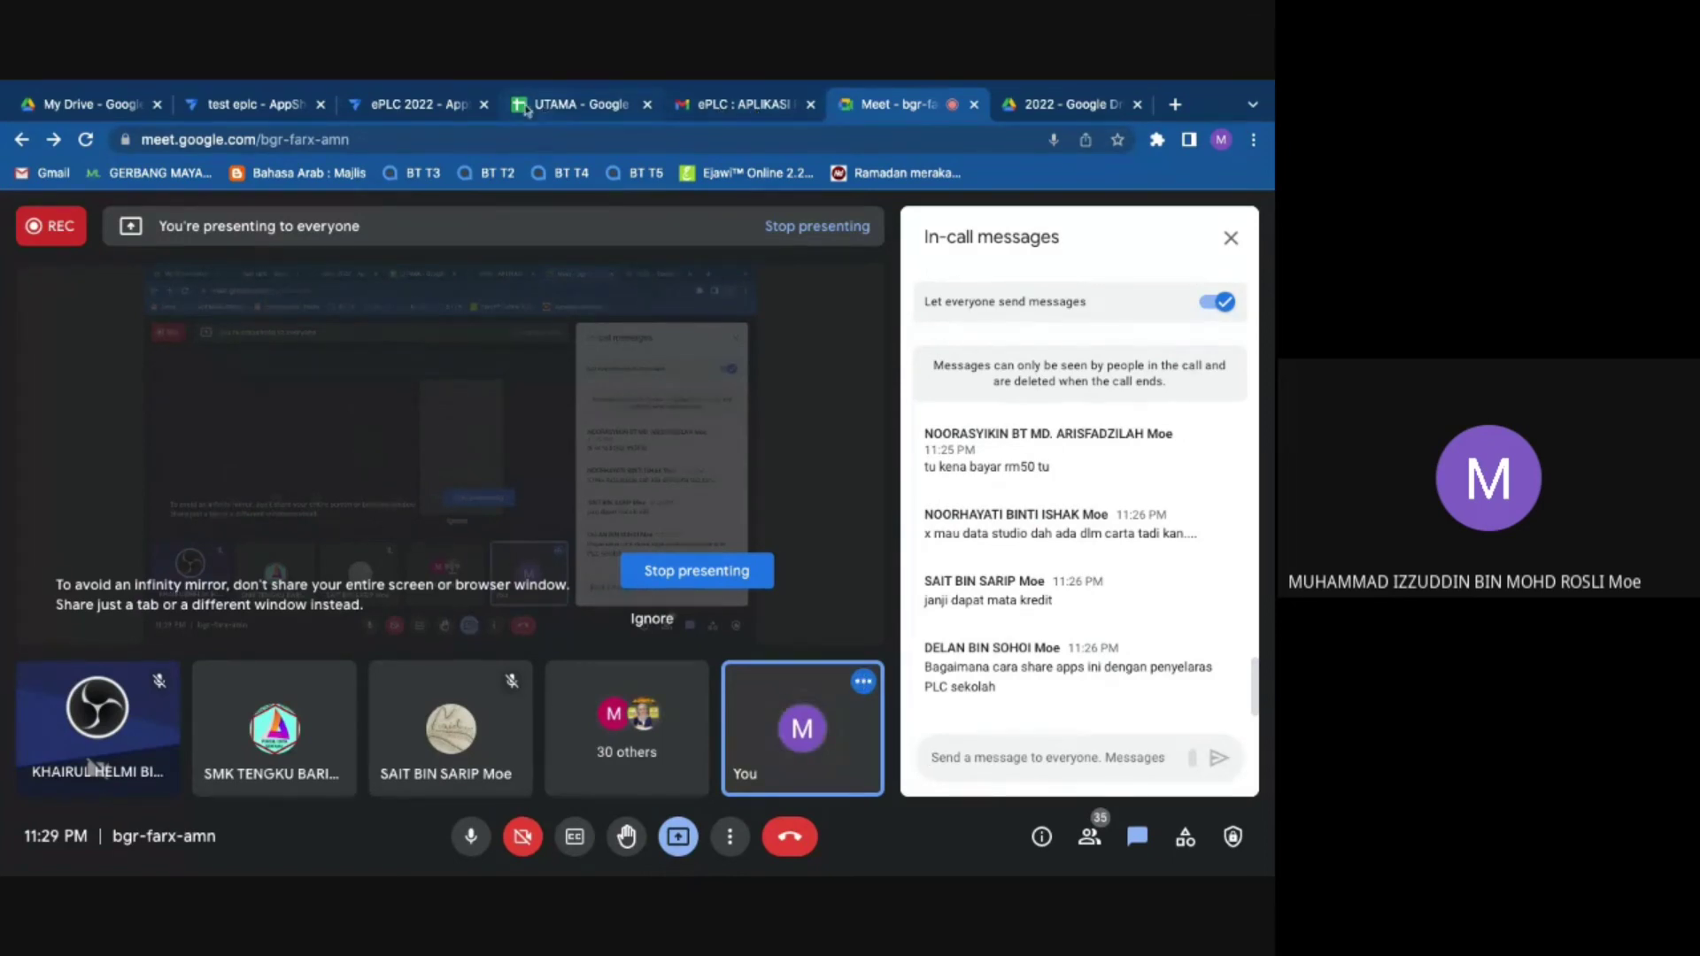
Step: Close and reopen the Share app dialog, then cancel and discard the unfinished invitation
{"action": "left_click", "coordinate": [469, 104]}
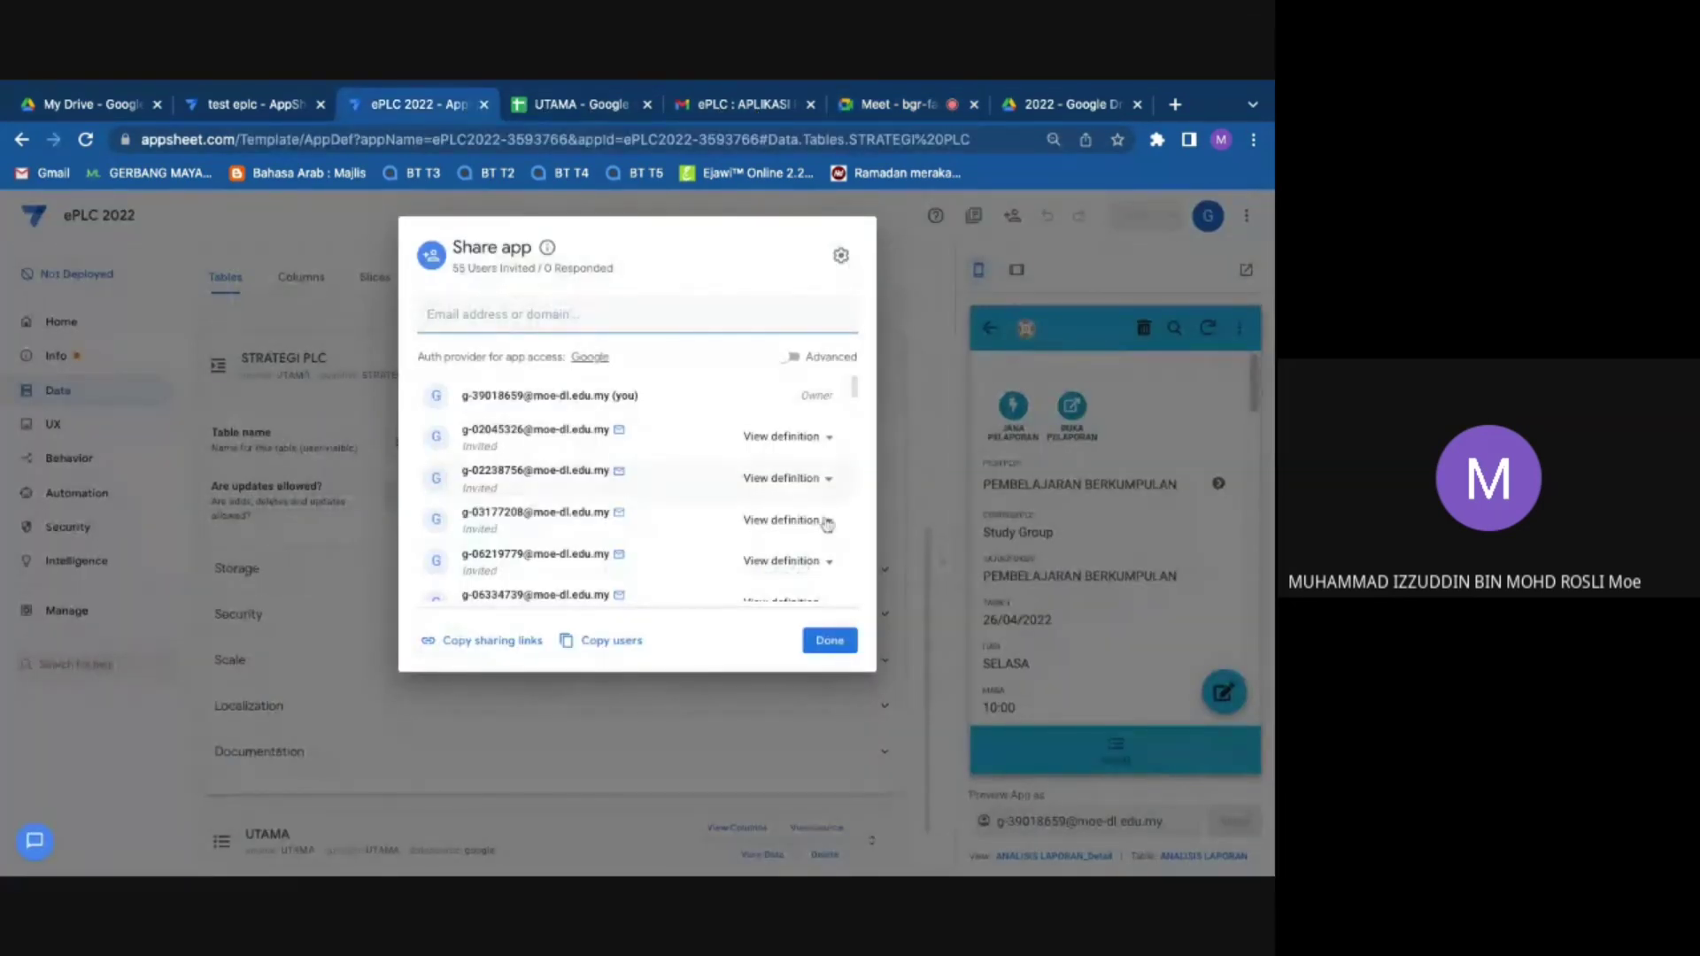
{"action": "left_click", "coordinate": [828, 640]}
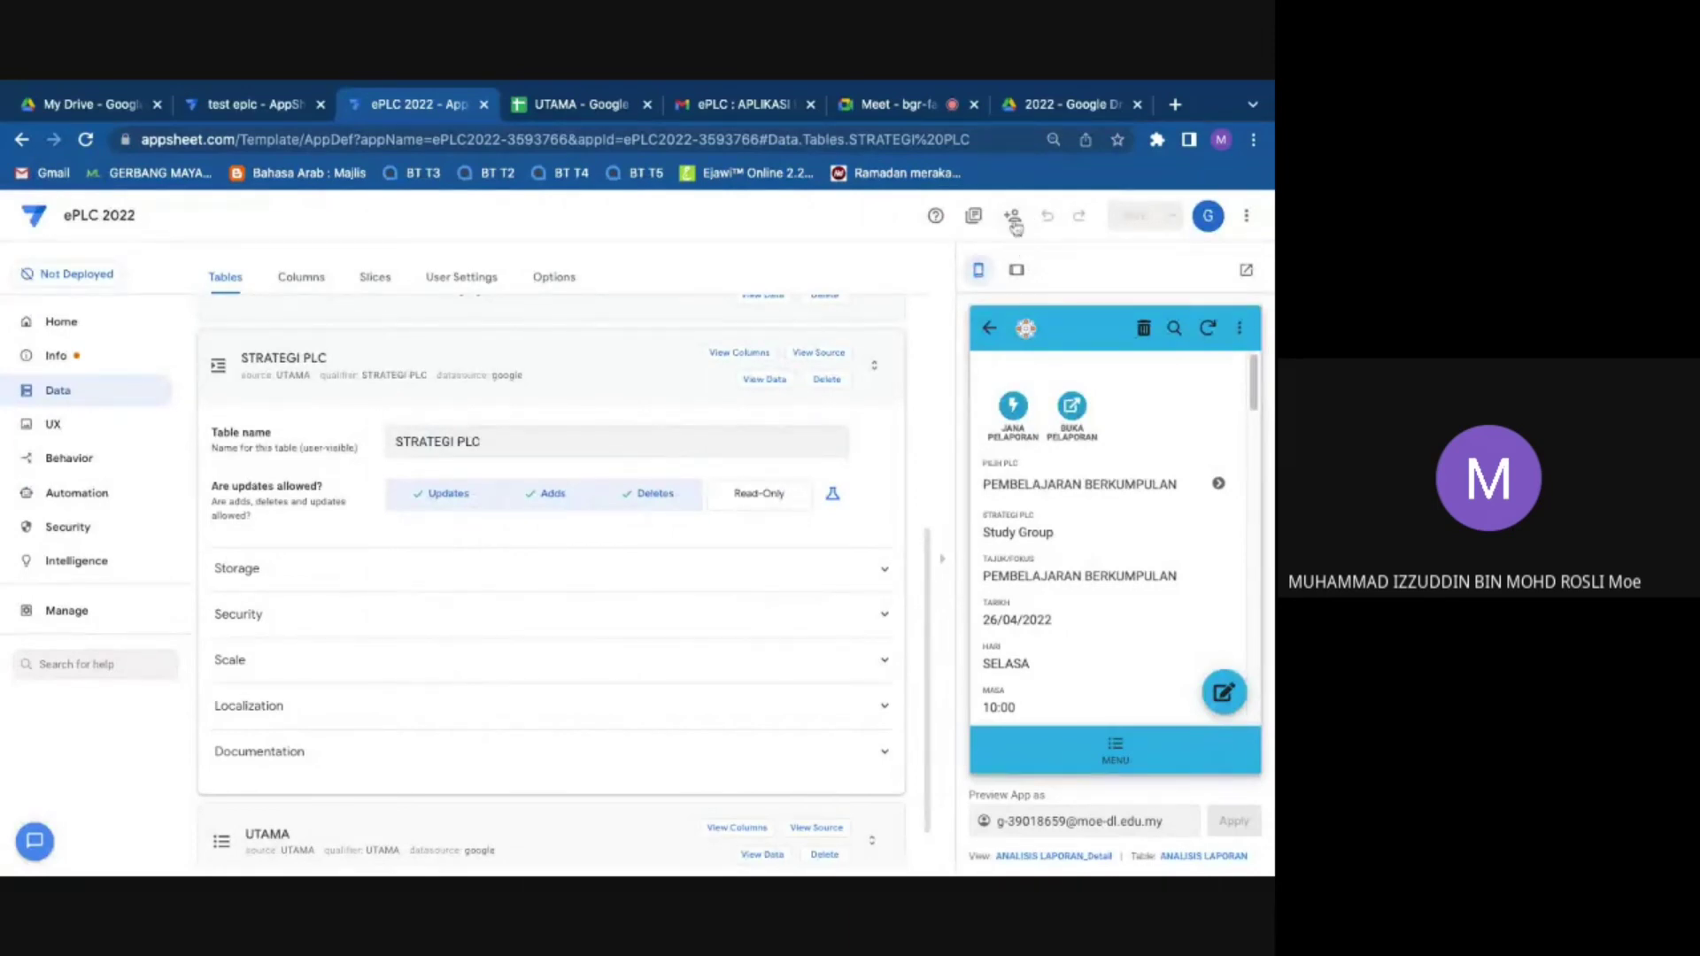
{"action": "left_click", "coordinate": [1013, 221]}
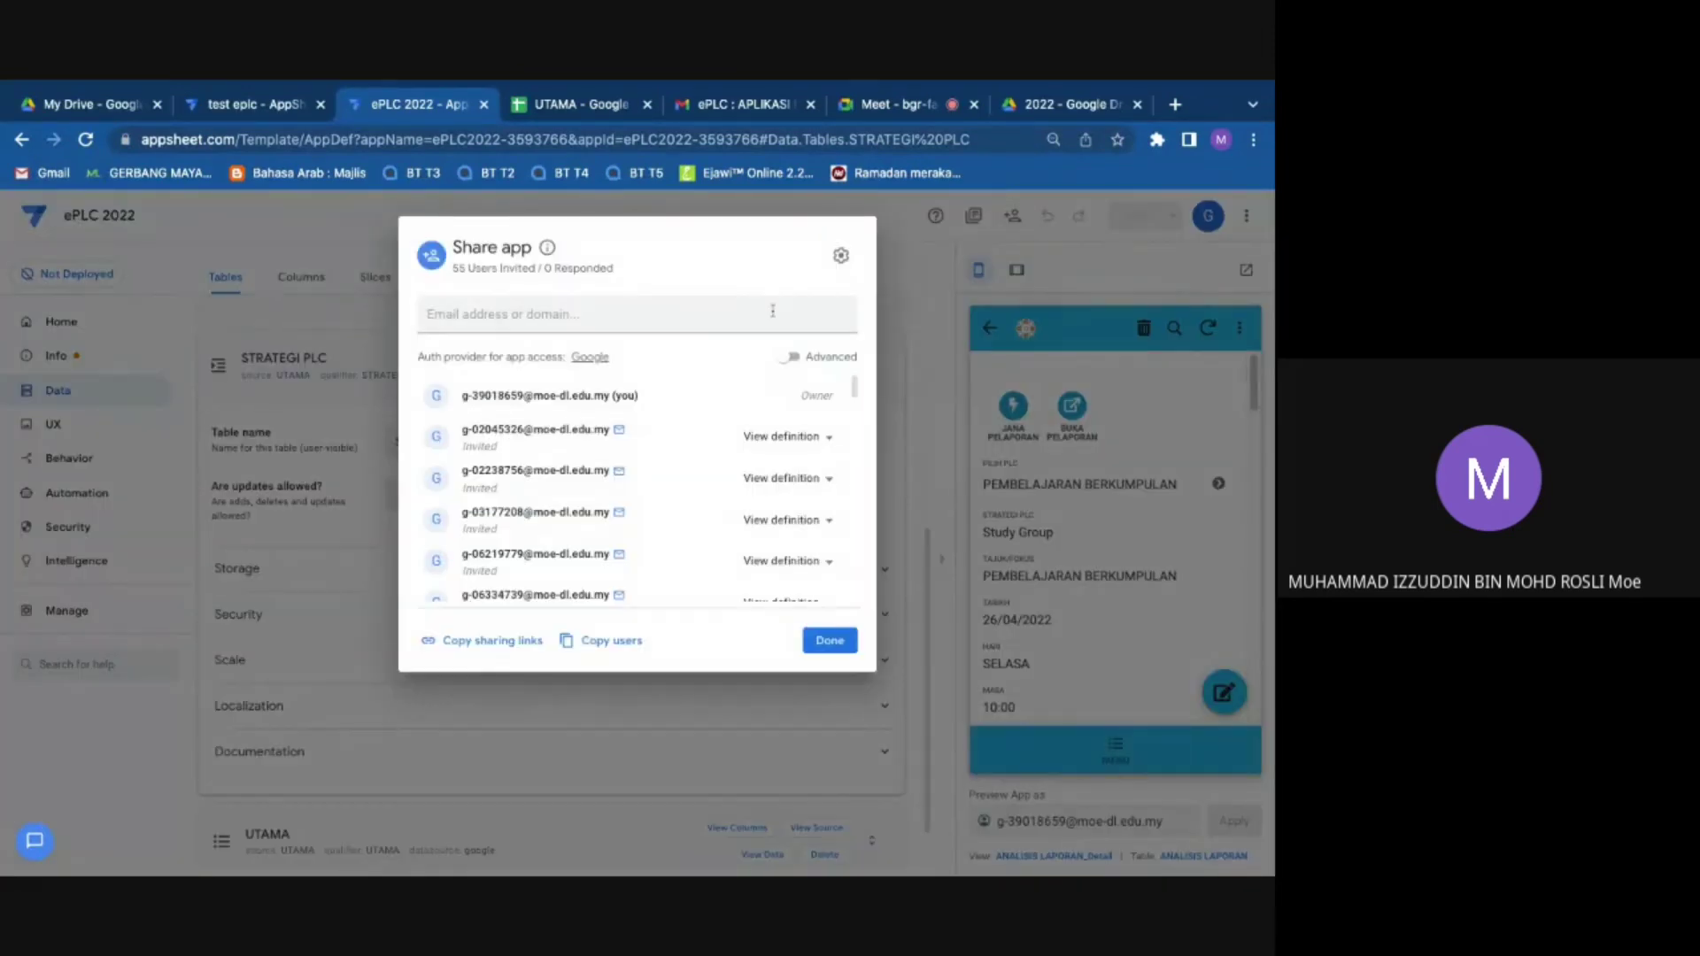
{"action": "type", "text": "g"}
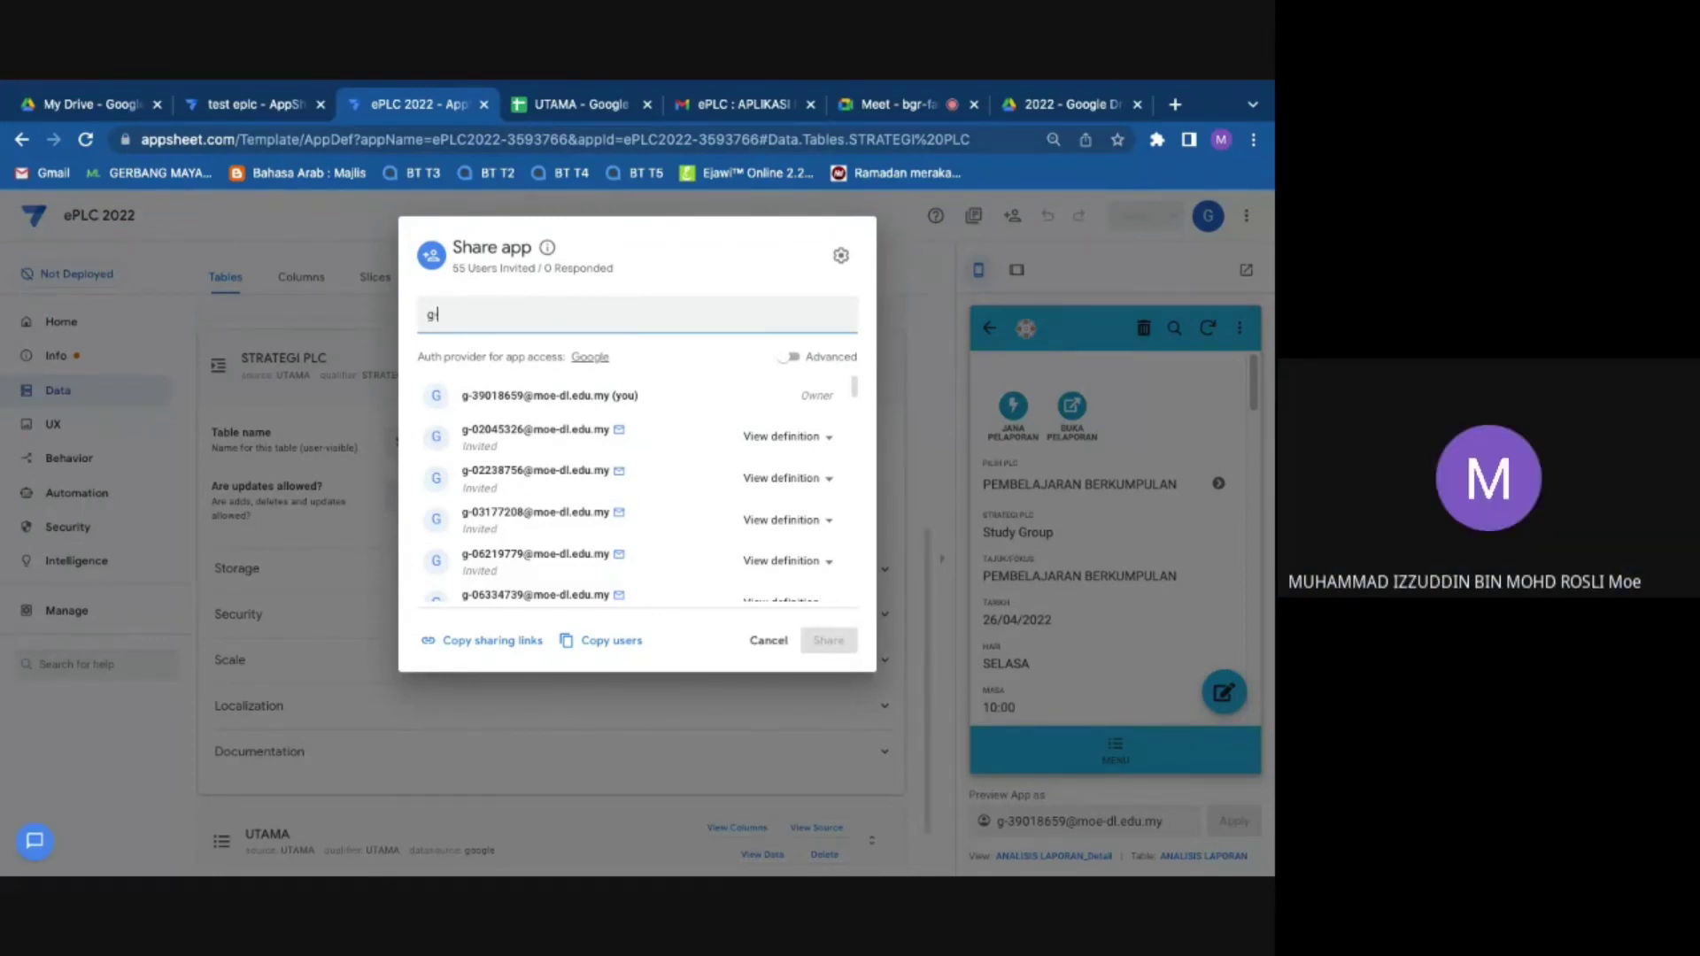
{"action": "type", "text": "-"}
{"action": "left_click", "coordinate": [772, 651]}
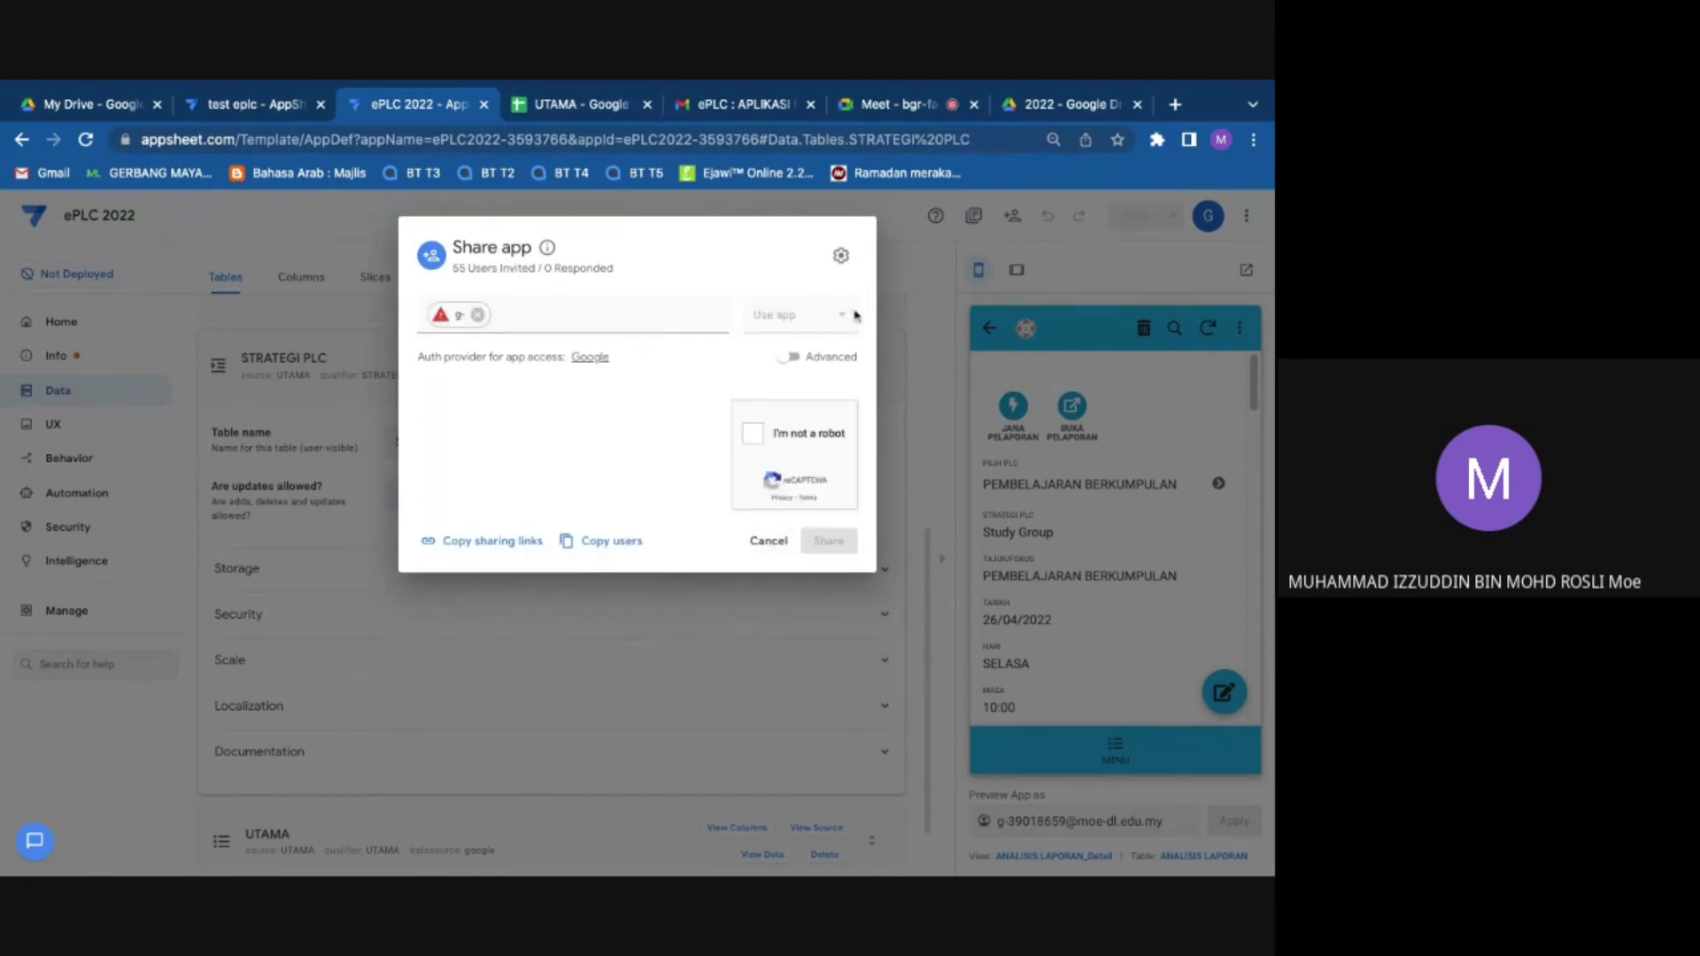
{"action": "left_click", "coordinate": [757, 551]}
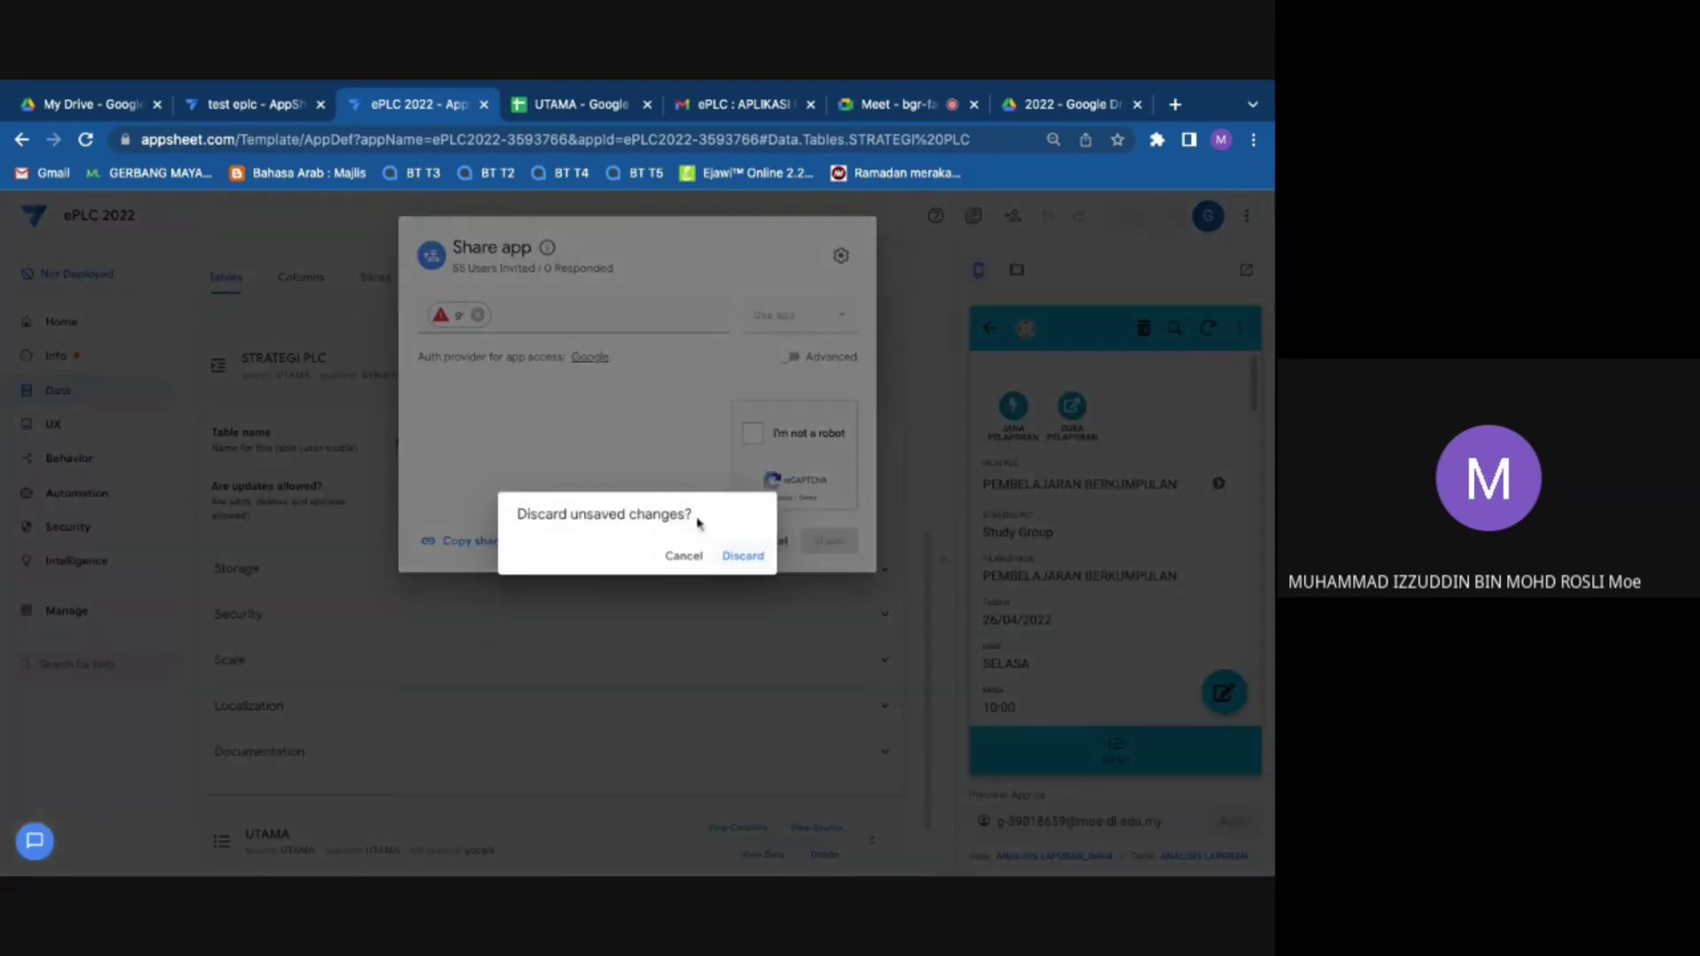
{"action": "left_click", "coordinate": [742, 554]}
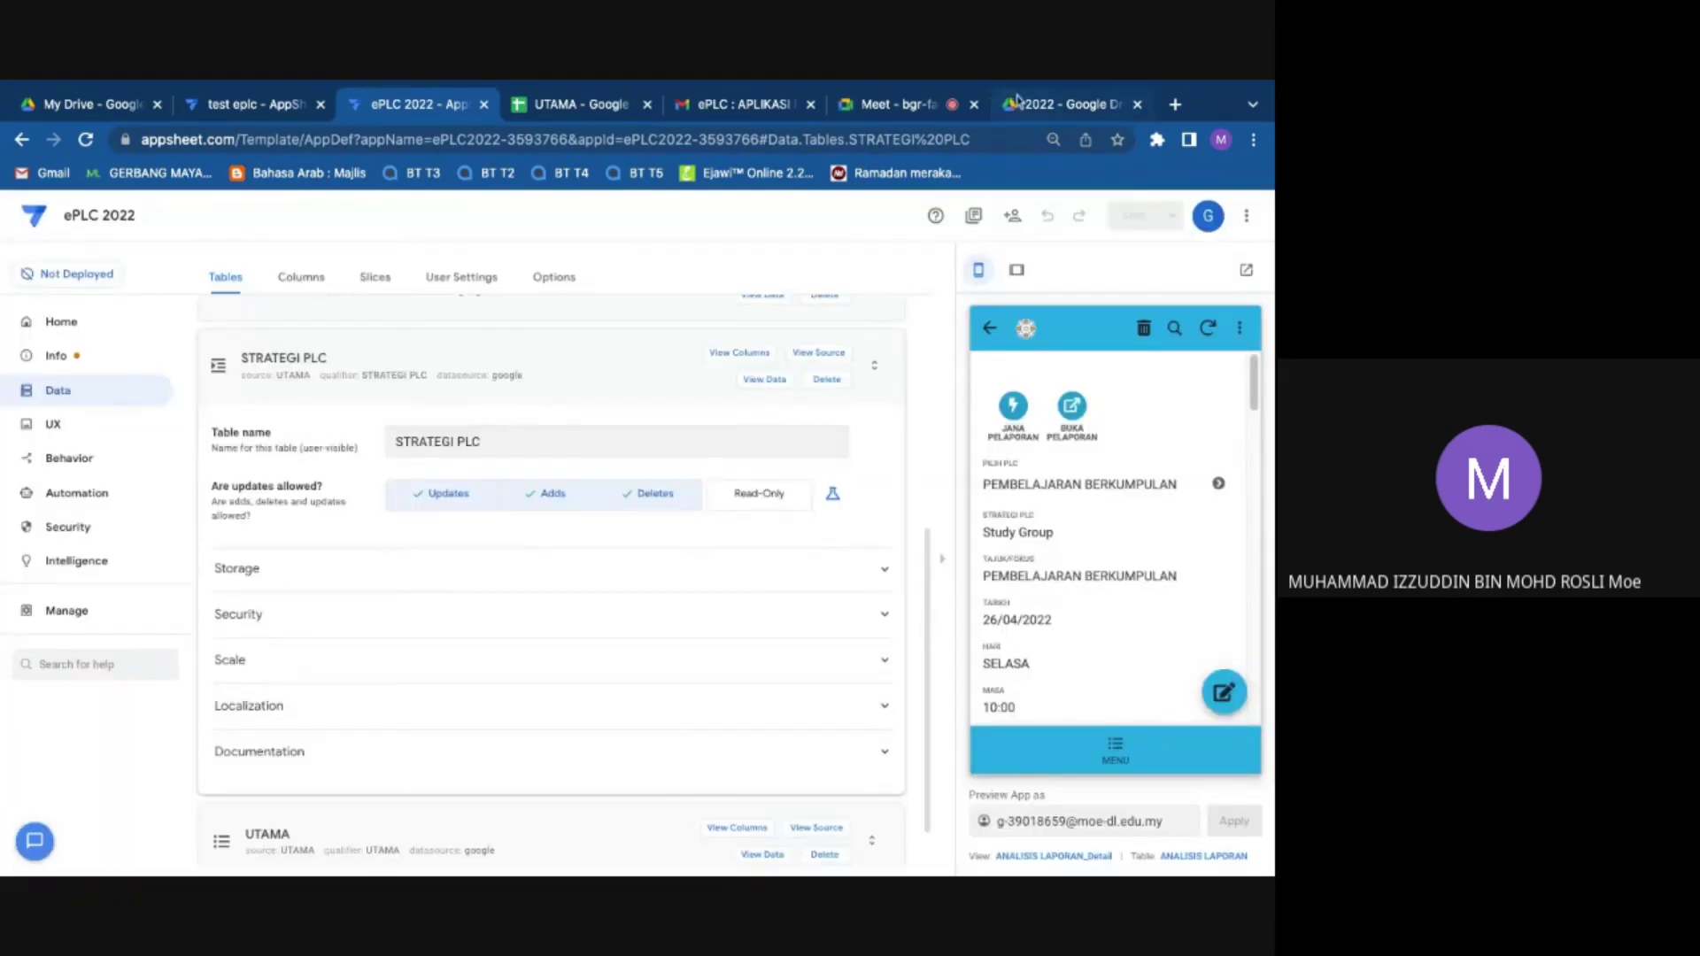
{"action": "left_click", "coordinate": [1018, 104]}
Step: Close the Meet in-call messages panel and return to the ePLC 2022 AppSheet editor
{"action": "left_click", "coordinate": [917, 107]}
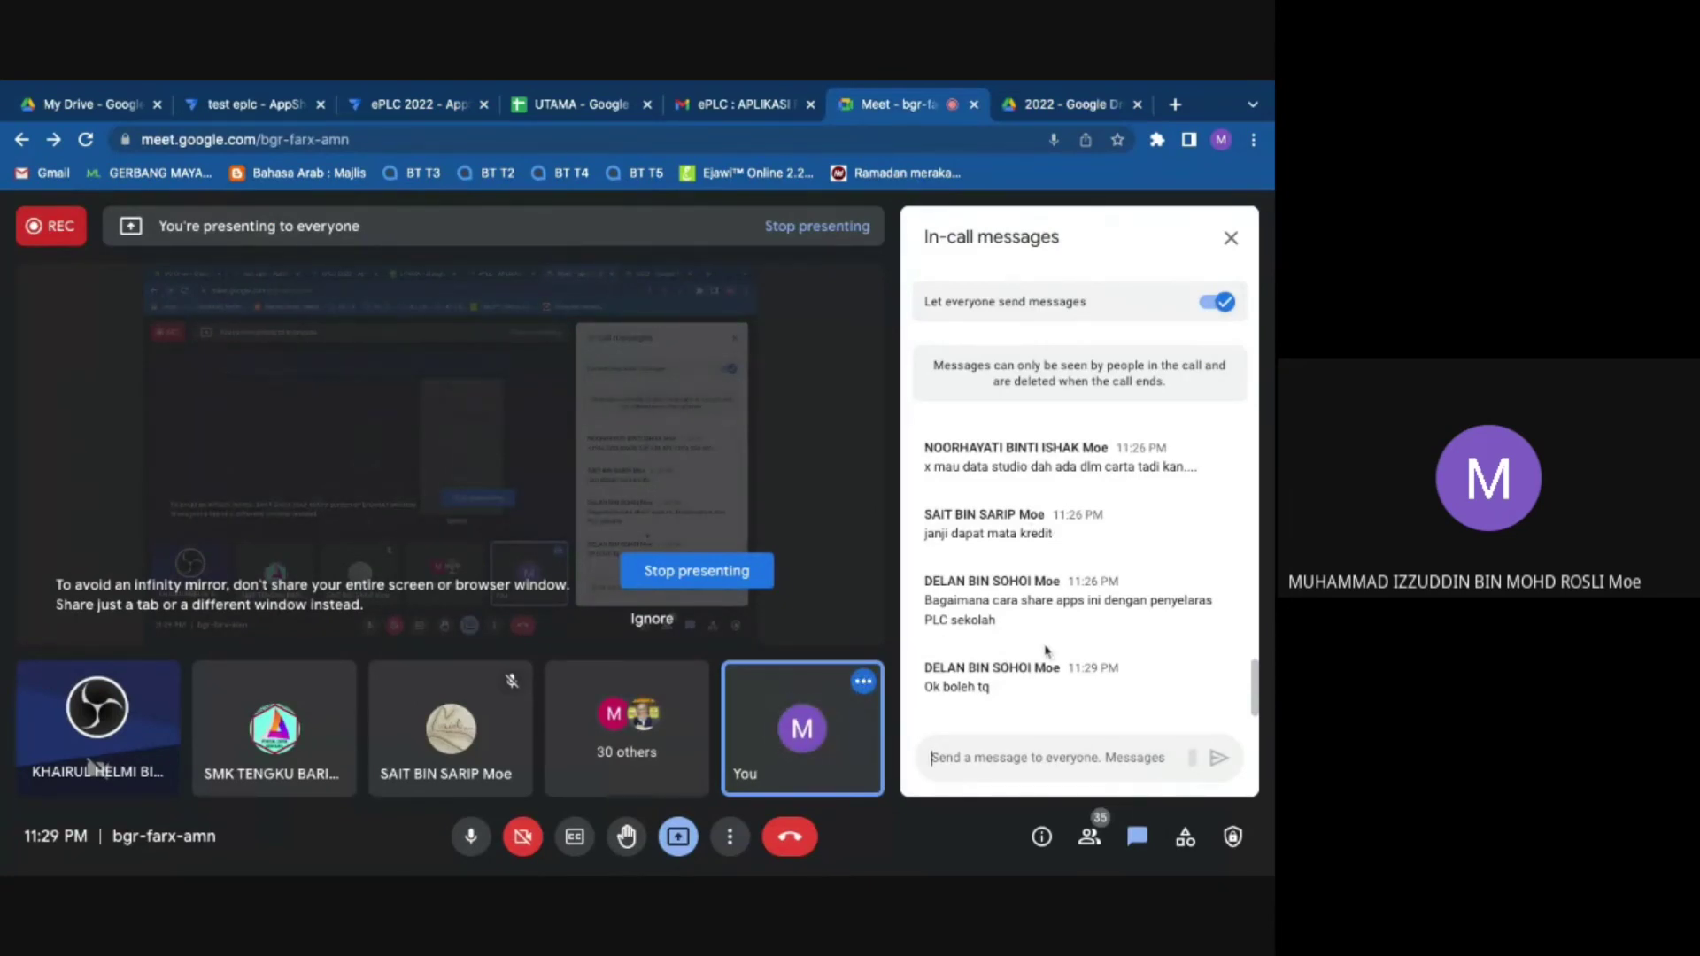
{"action": "left_click", "coordinate": [1229, 237]}
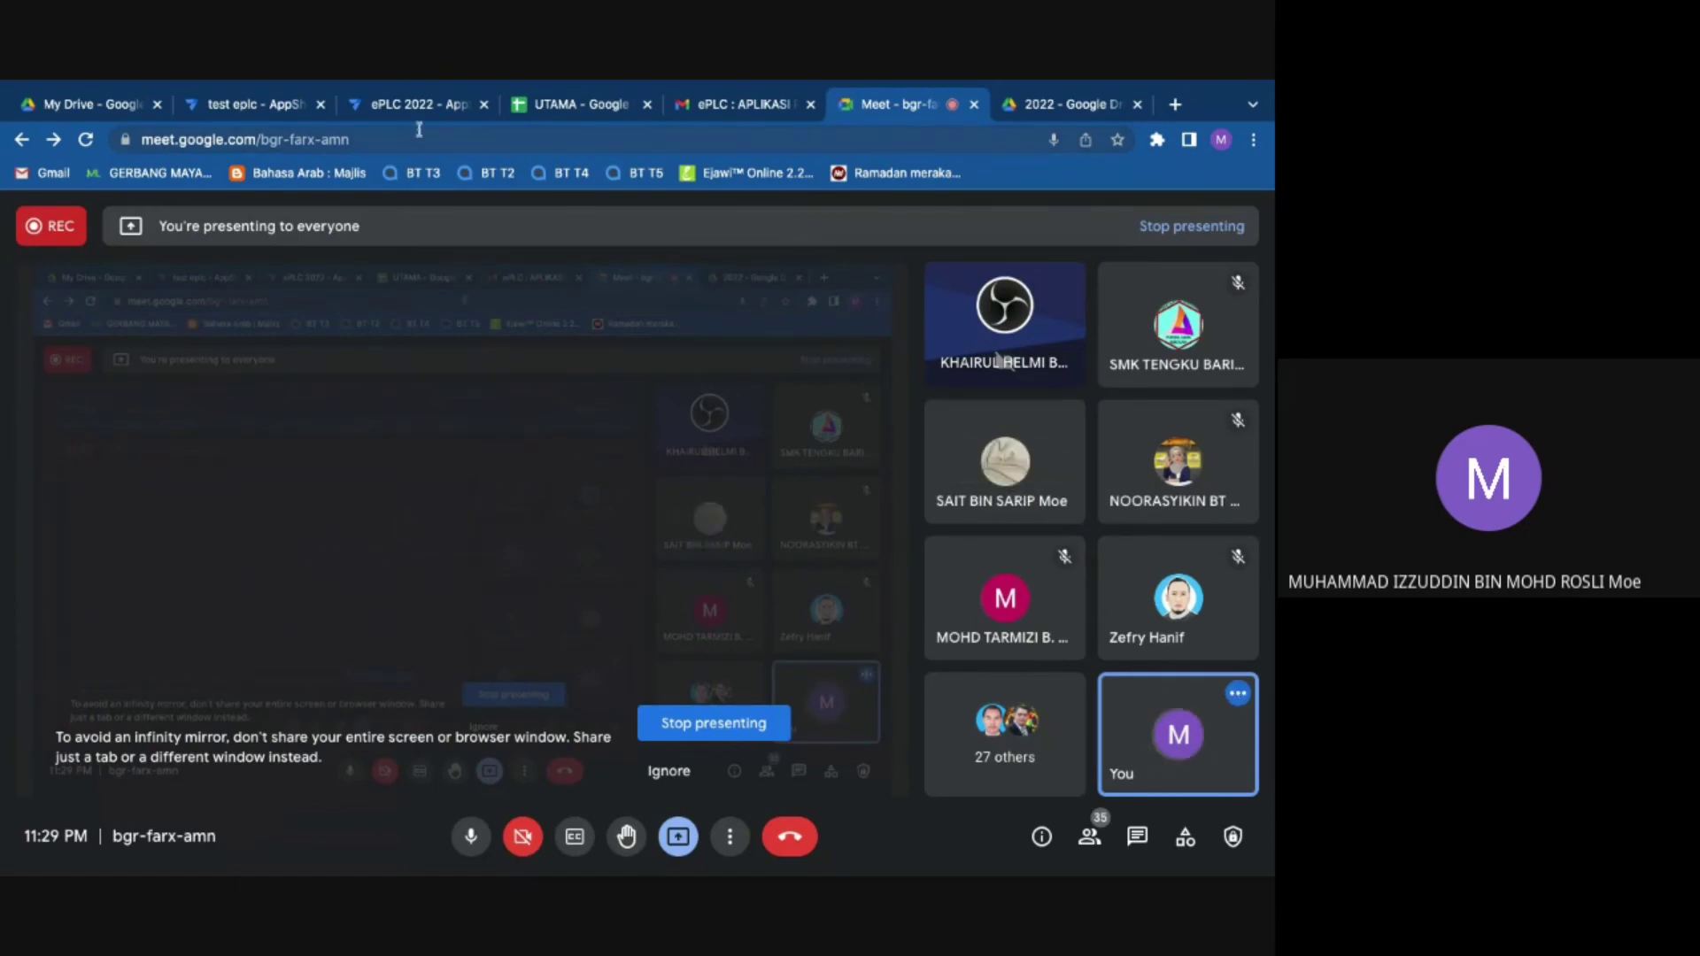
{"action": "left_click", "coordinate": [390, 108]}
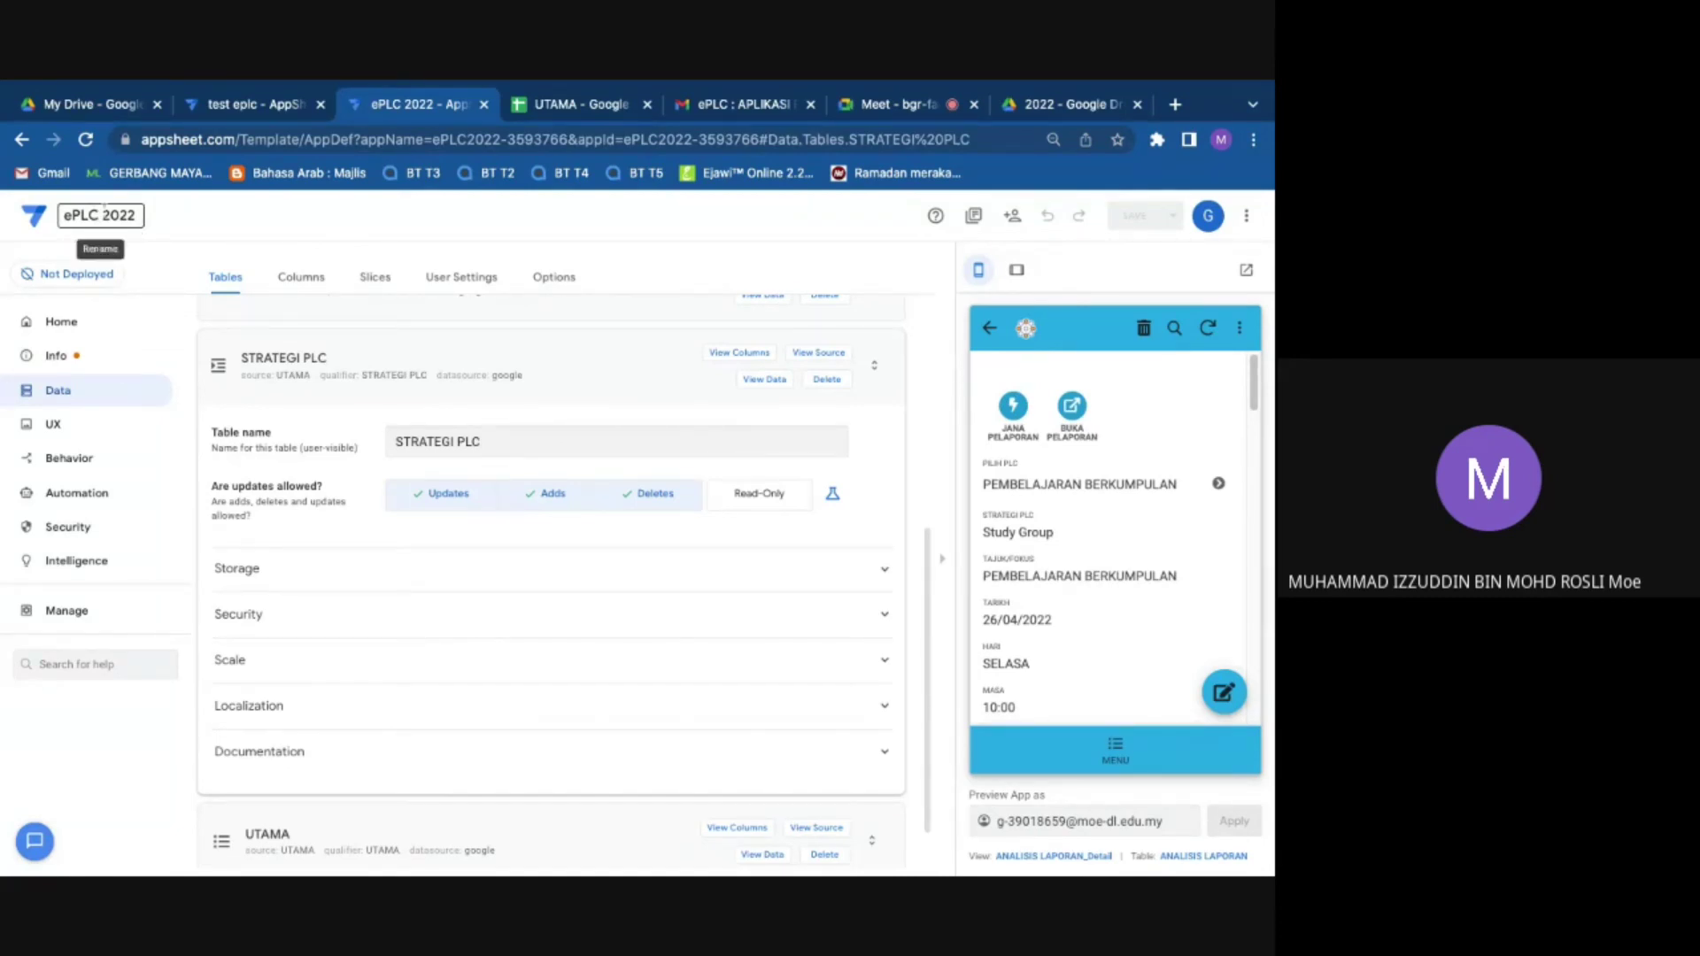
Step: Select the ePLC 2022 title and open the Share app dialog, clearing a partial invitee address
{"action": "triple_click", "coordinate": [135, 215]}
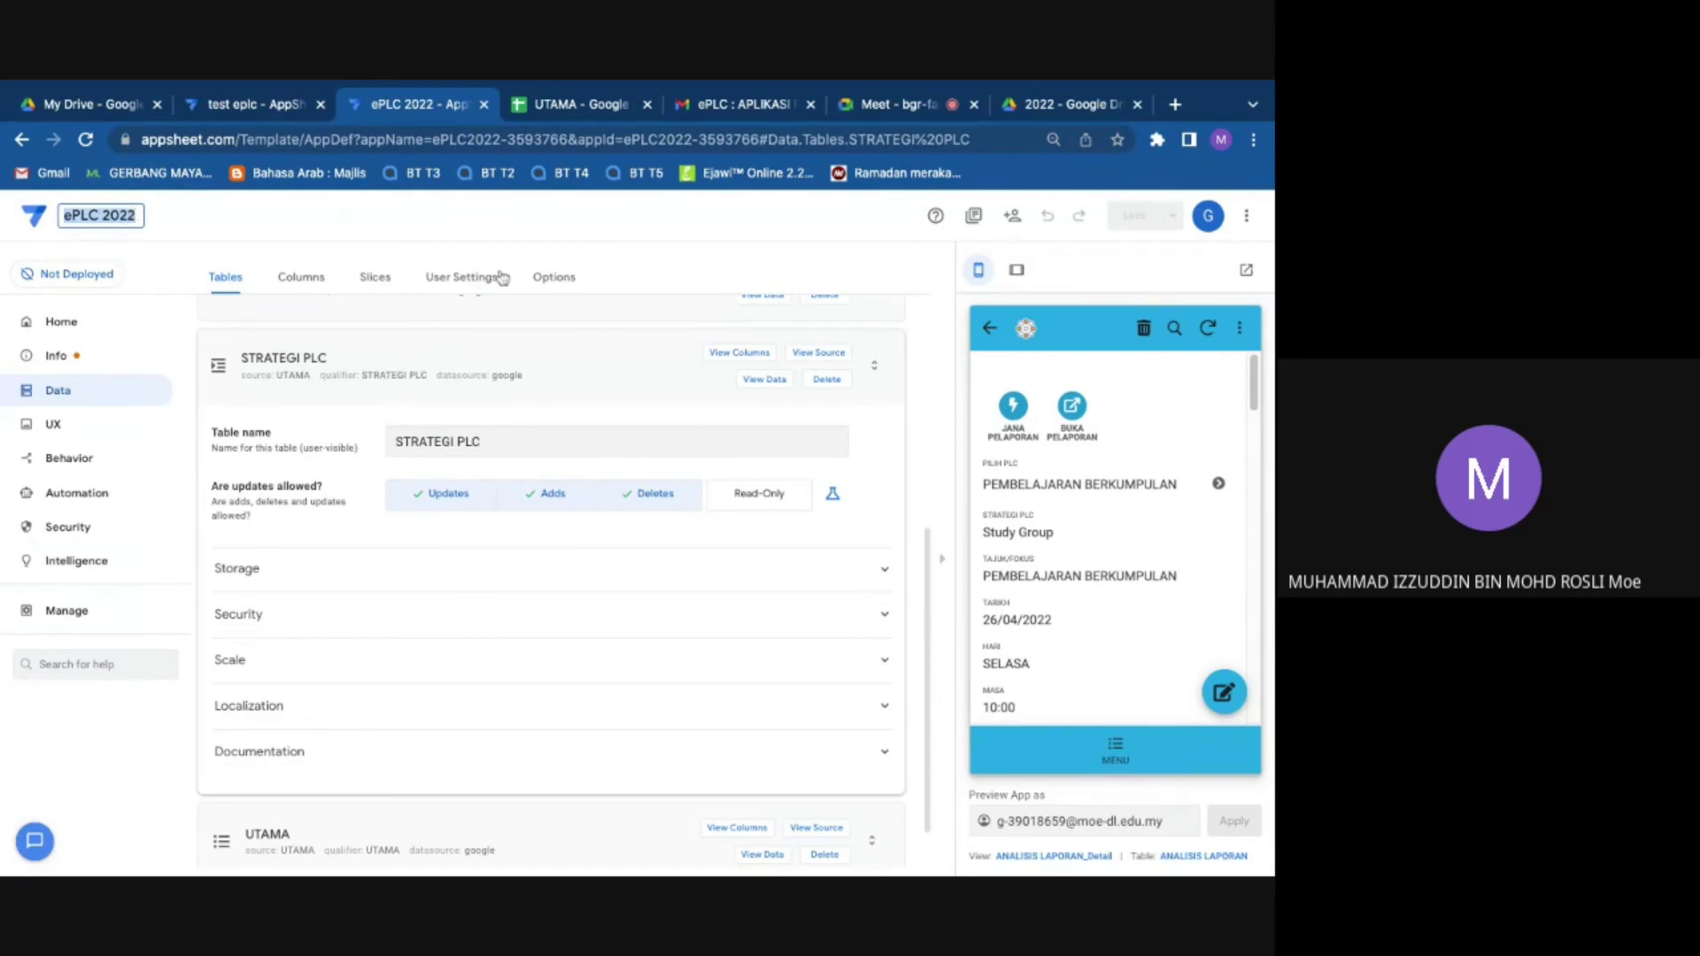
{"action": "left_click", "coordinate": [1013, 219]}
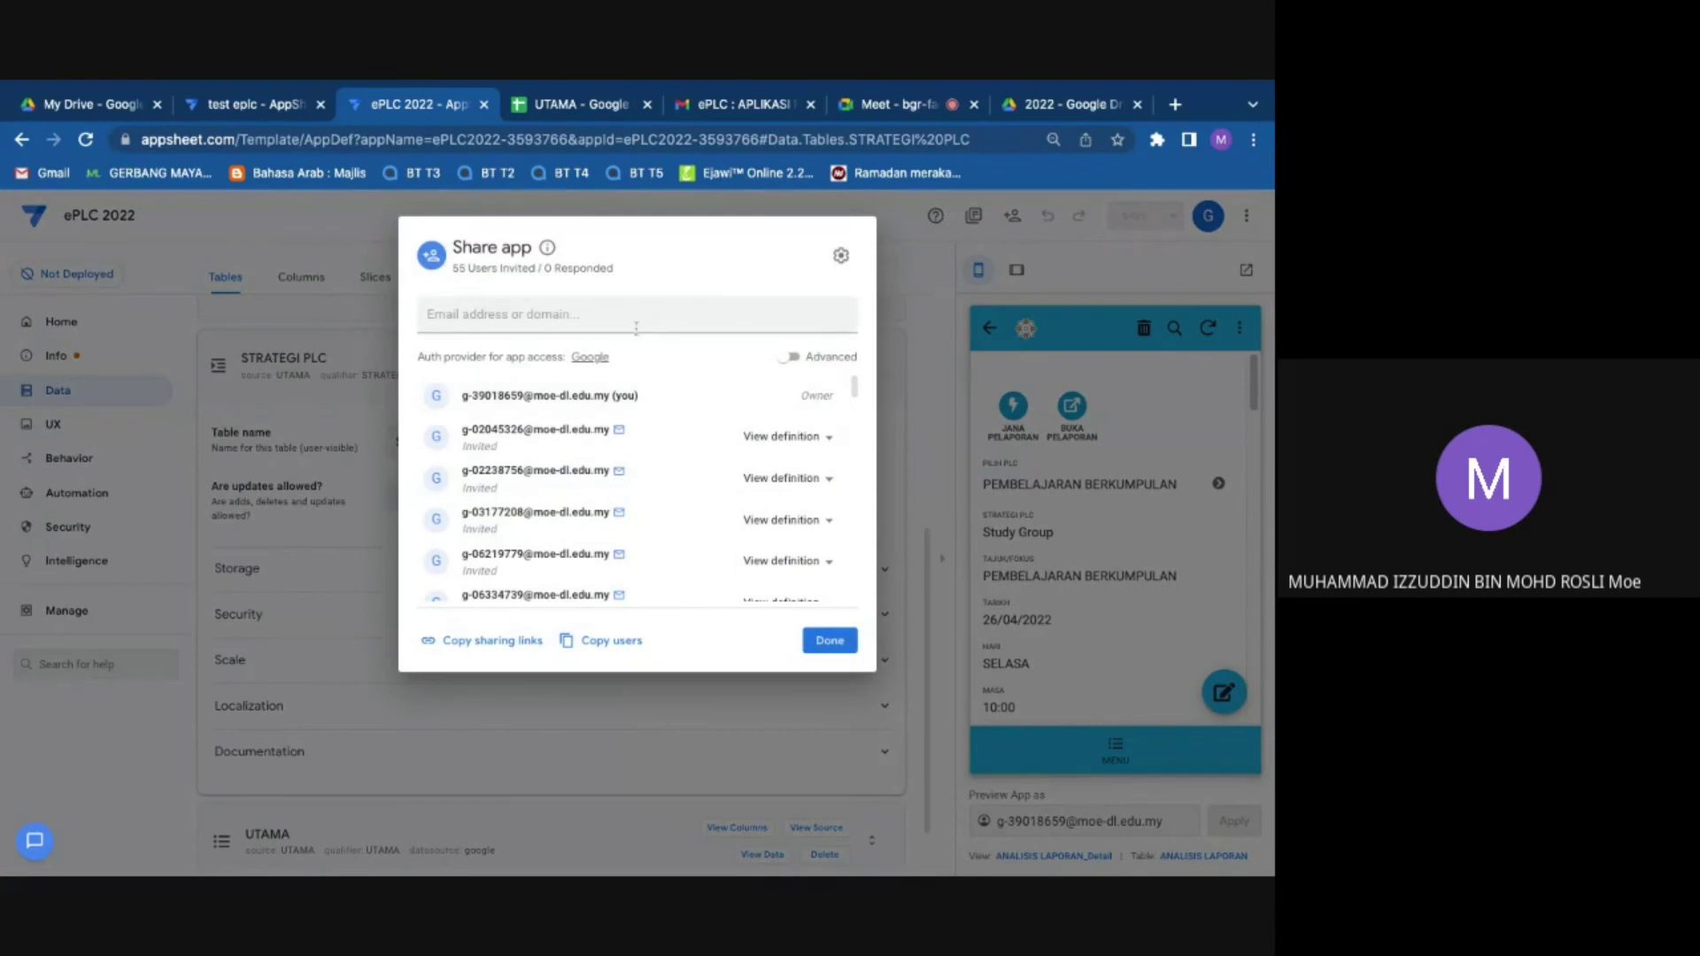
{"action": "left_click", "coordinate": [629, 317]}
{"action": "left_click", "coordinate": [296, 248]}
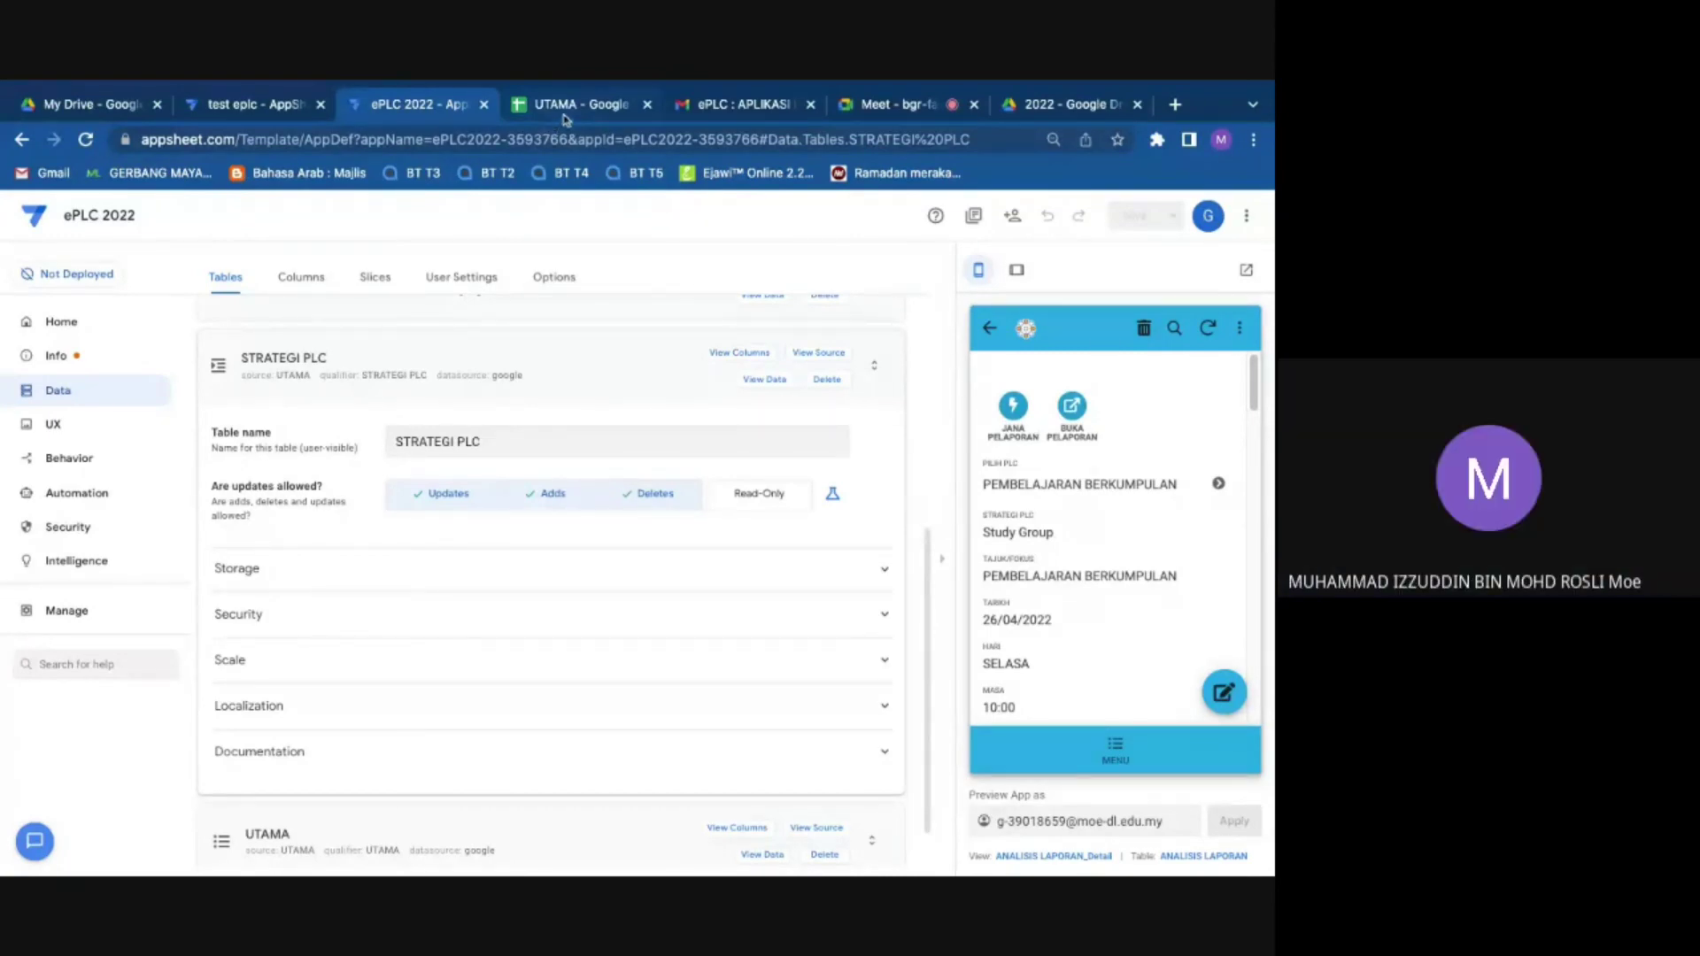
{"action": "left_click", "coordinate": [1015, 223]}
{"action": "left_click", "coordinate": [563, 323]}
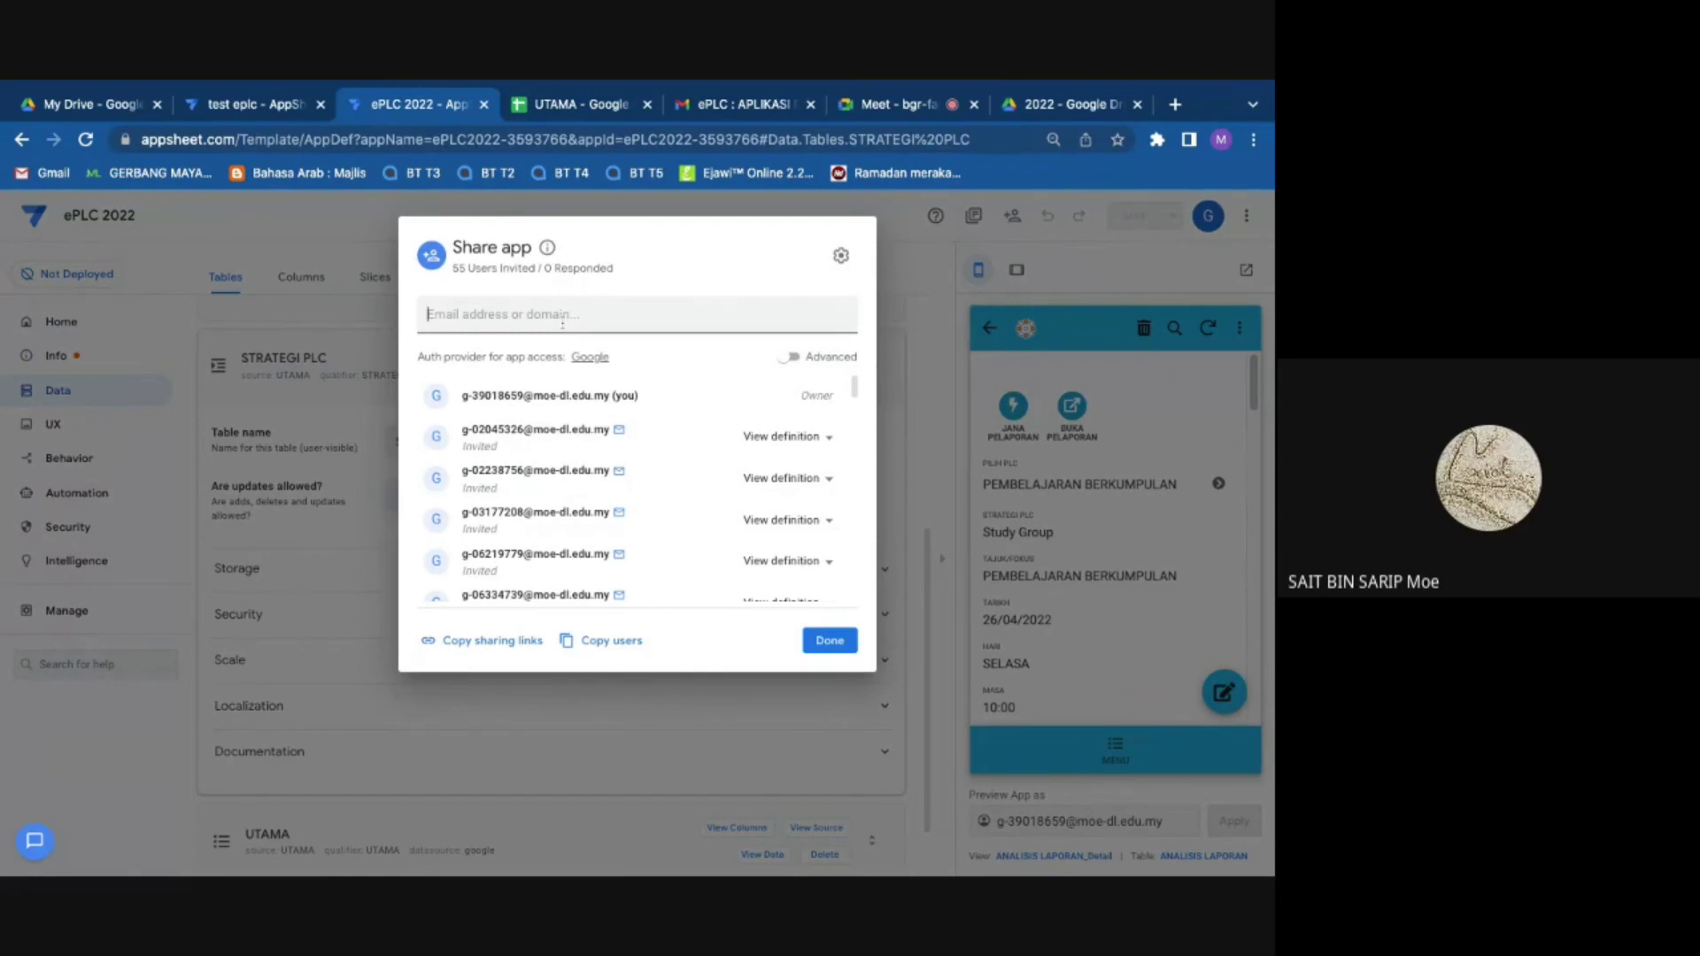
{"action": "type", "text": "g-"}
{"action": "key", "text": "BackSpace"}
{"action": "key", "text": "BackSpace"}
Step: View the editor, browser and install sharing links, select the install link, then open Security
{"action": "left_click", "coordinate": [478, 641]}
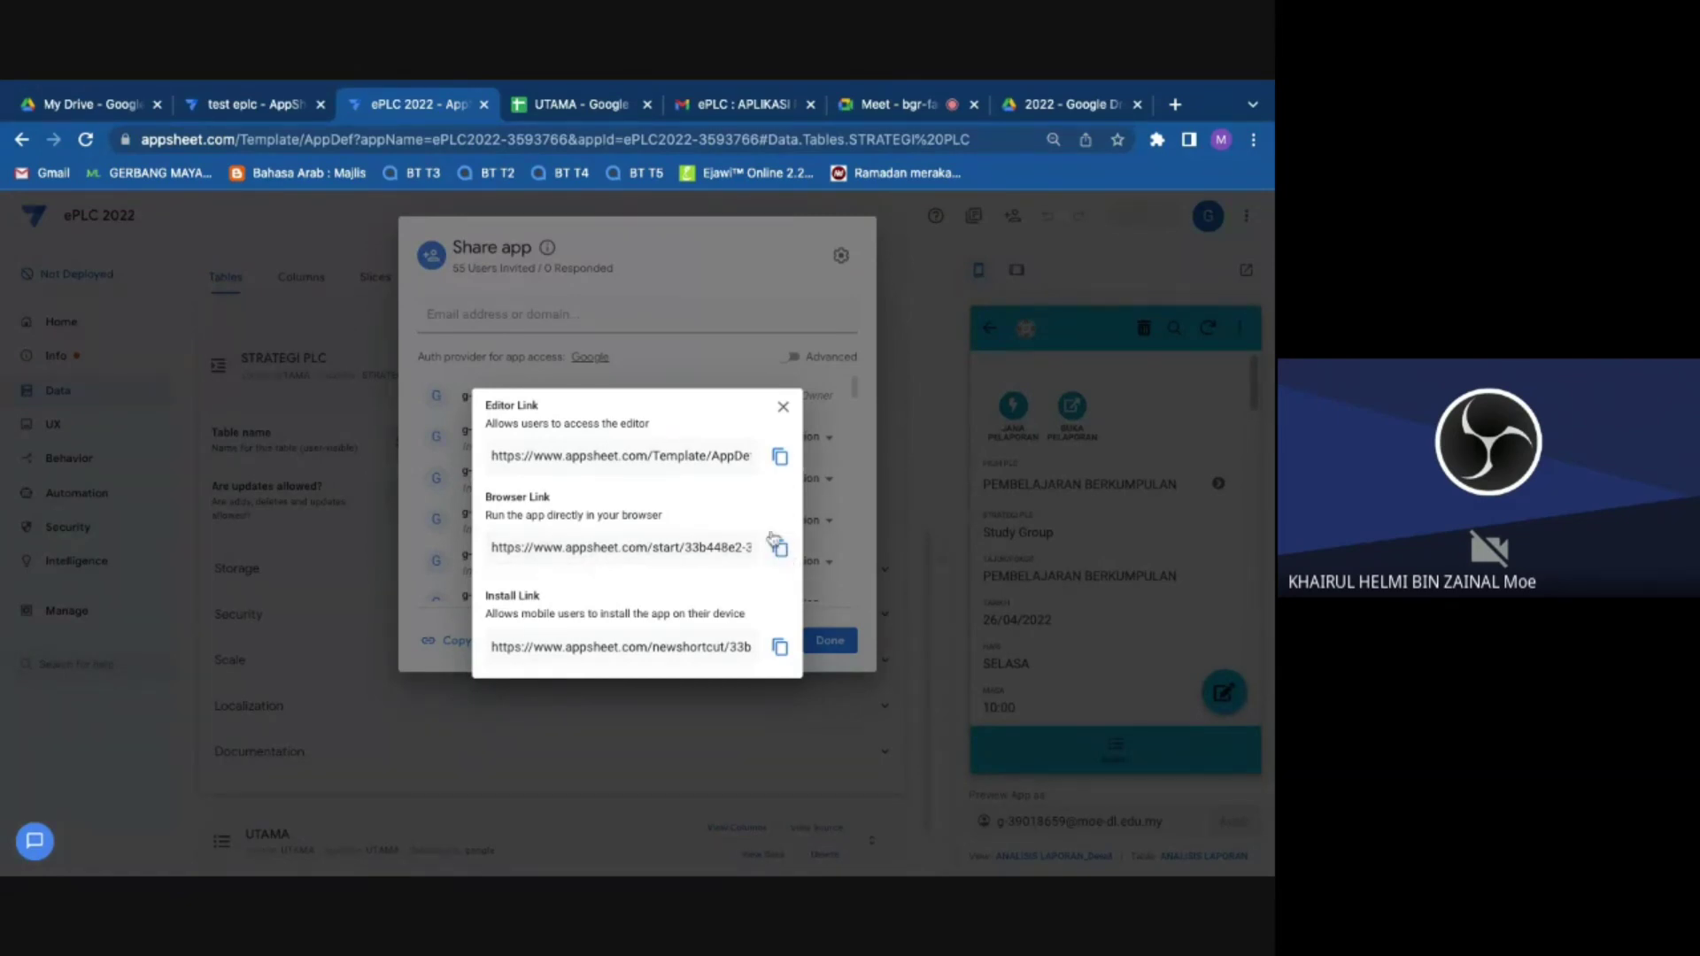
{"action": "left_click_drag", "start_coordinate": [492, 648], "coordinate": [757, 656]}
{"action": "left_click", "coordinate": [567, 380]}
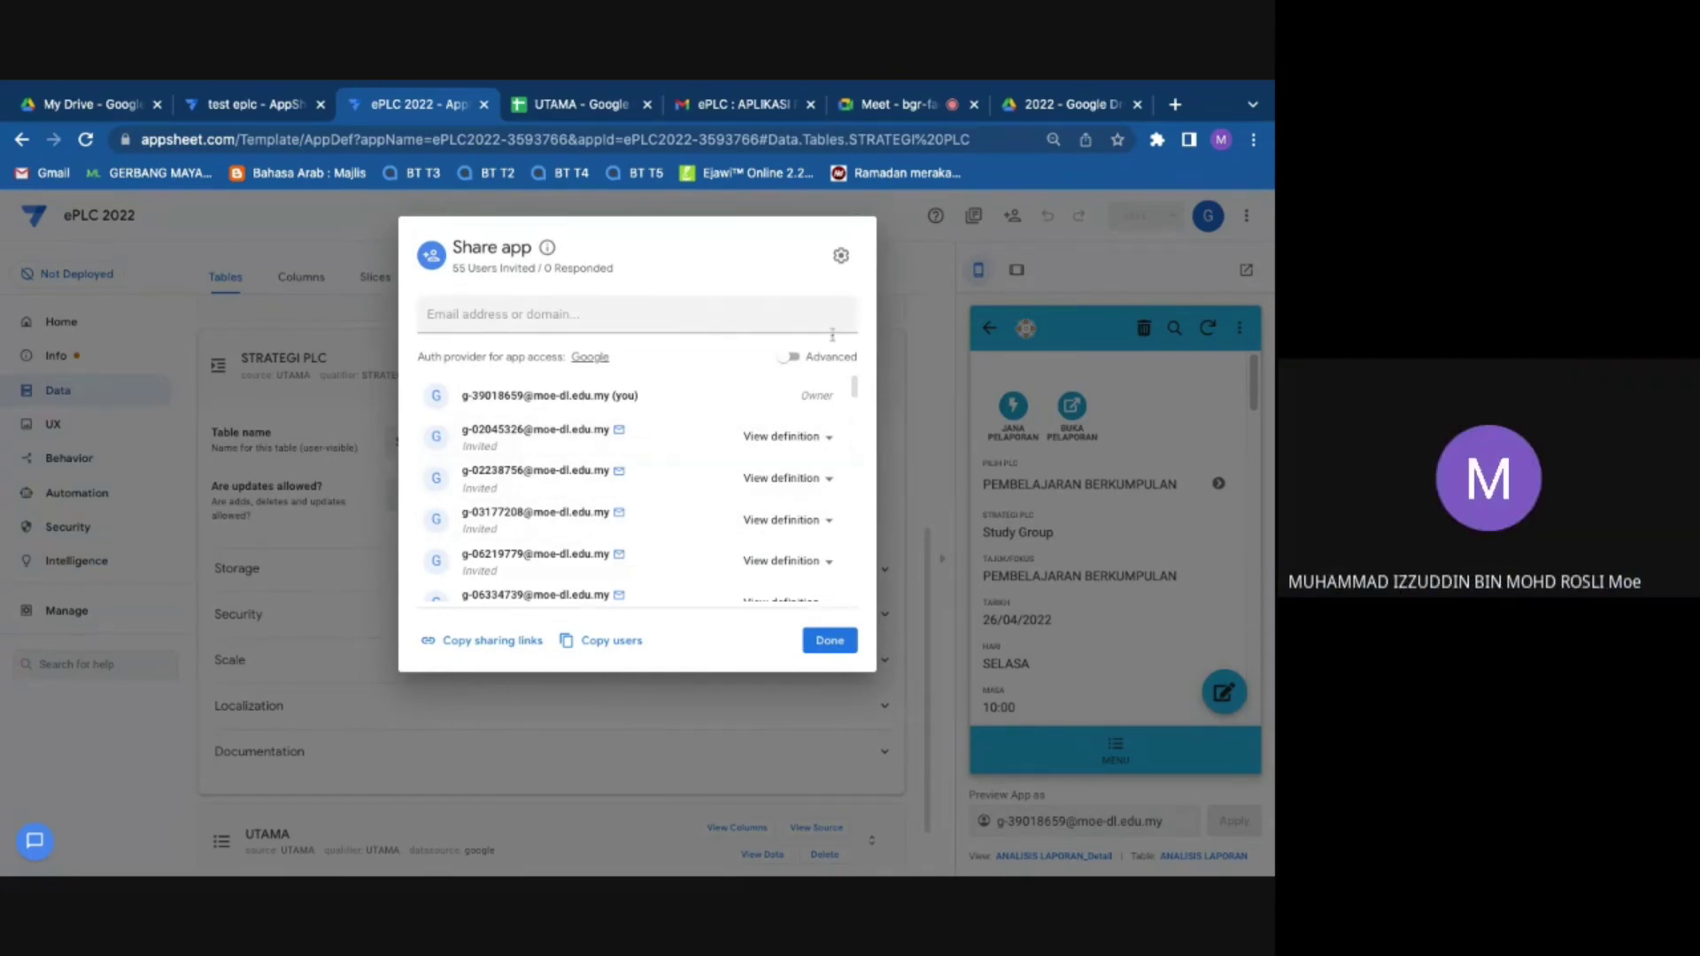
{"action": "left_click", "coordinate": [830, 641]}
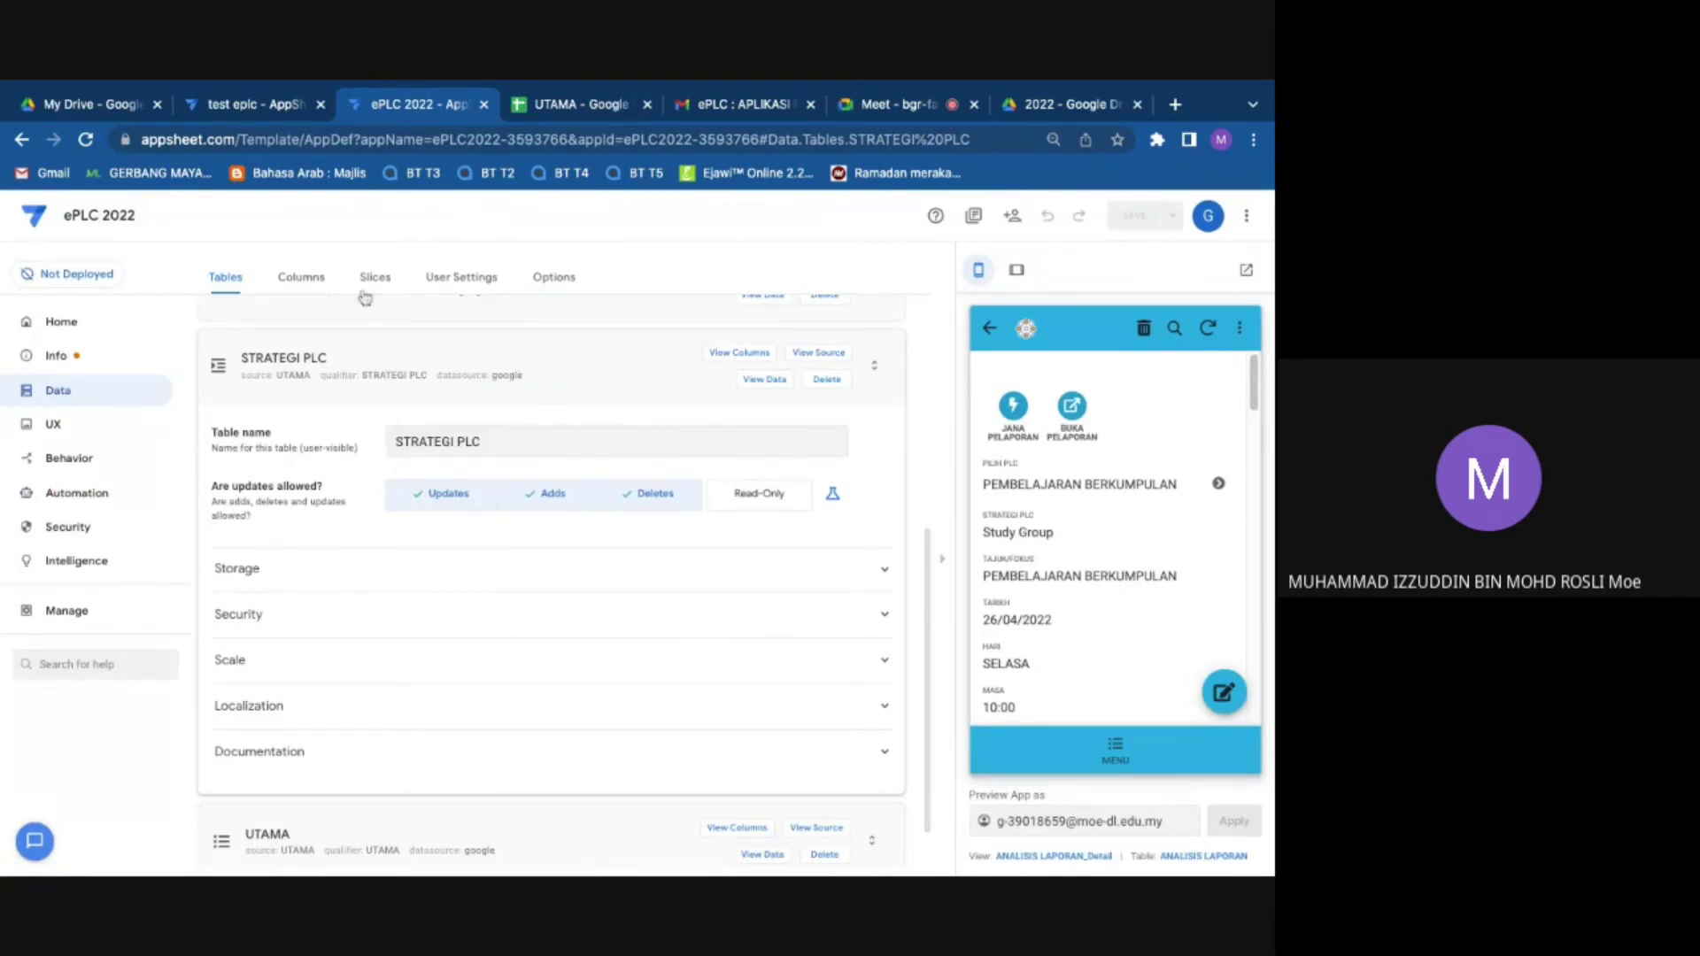
{"action": "left_click", "coordinate": [67, 528]}
Step: Turn off Require user signin, confirming the app's data is public and the insecure-app authorization
{"action": "left_click", "coordinate": [396, 366]}
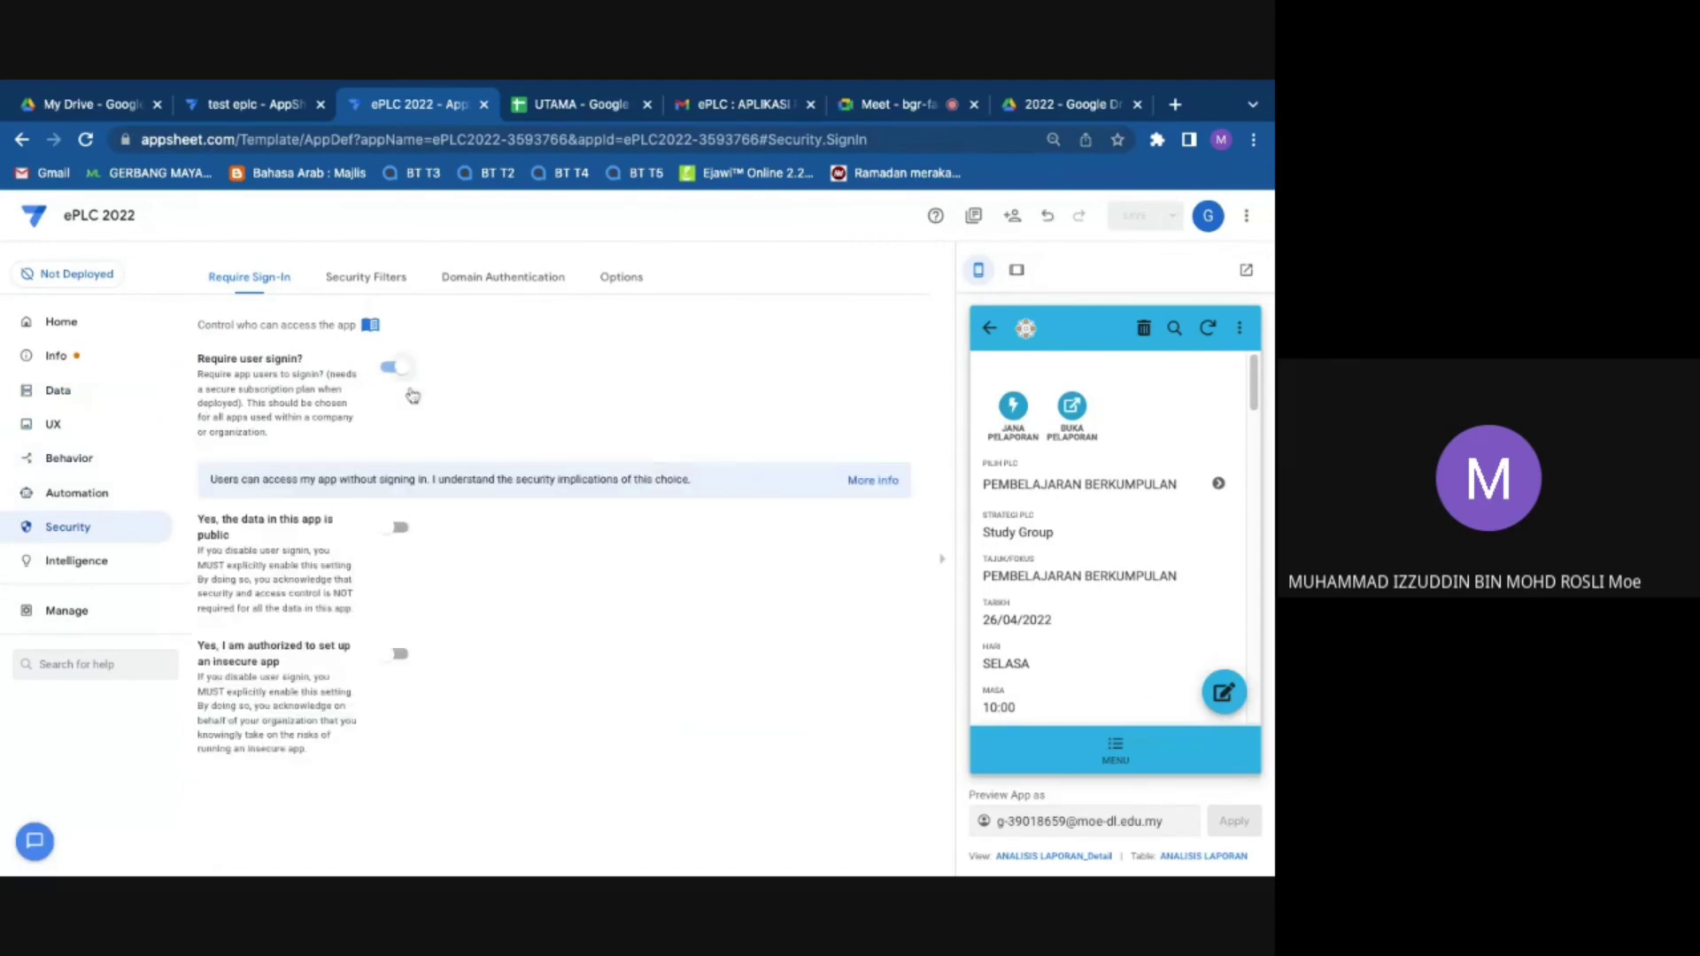
{"action": "left_click", "coordinate": [401, 529]}
{"action": "left_click_drag", "start_coordinate": [422, 679], "coordinate": [397, 656]}
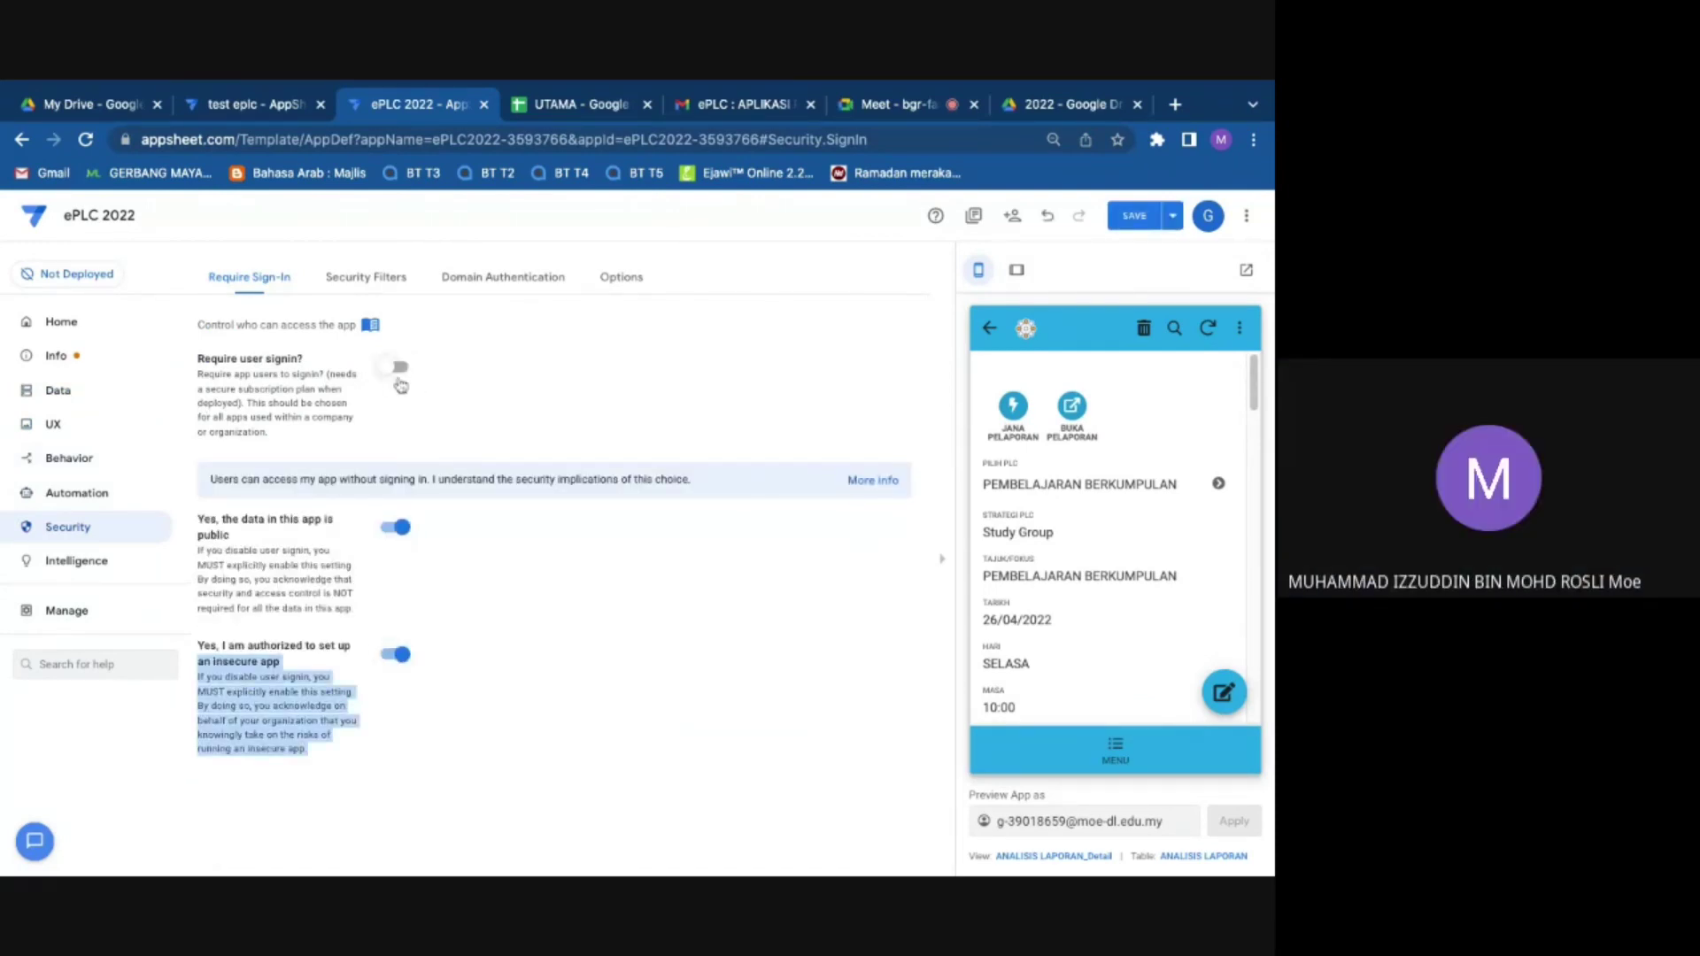
{"action": "left_click", "coordinate": [400, 368]}
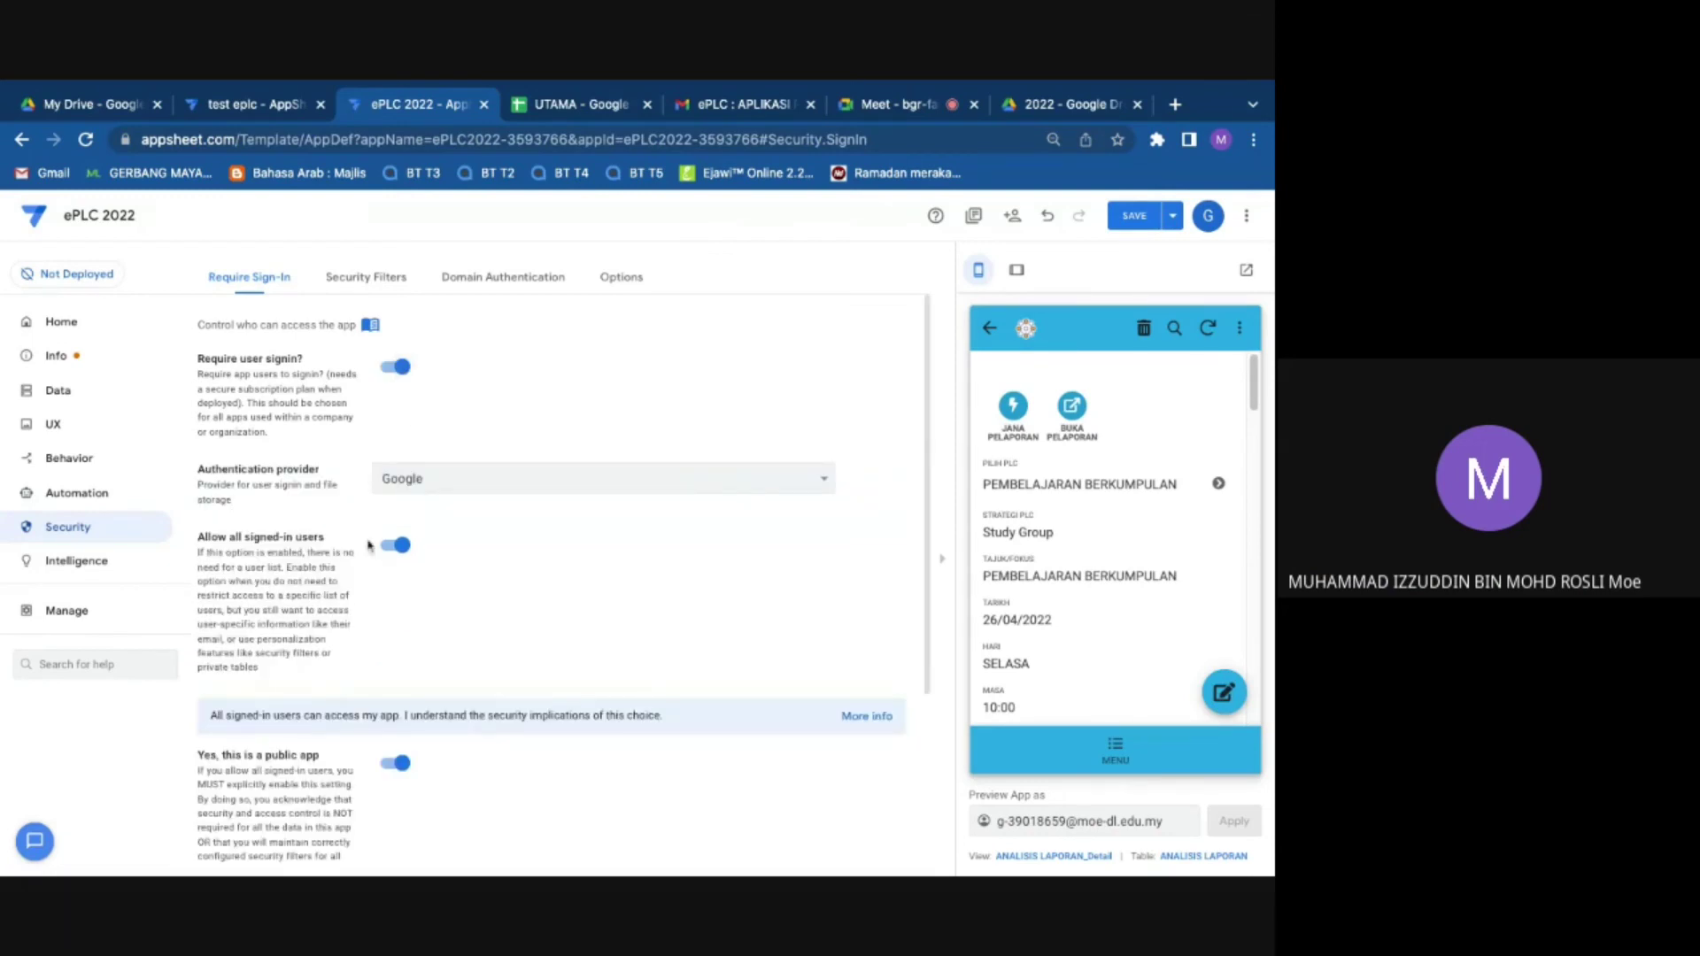
{"action": "left_click", "coordinate": [398, 367]}
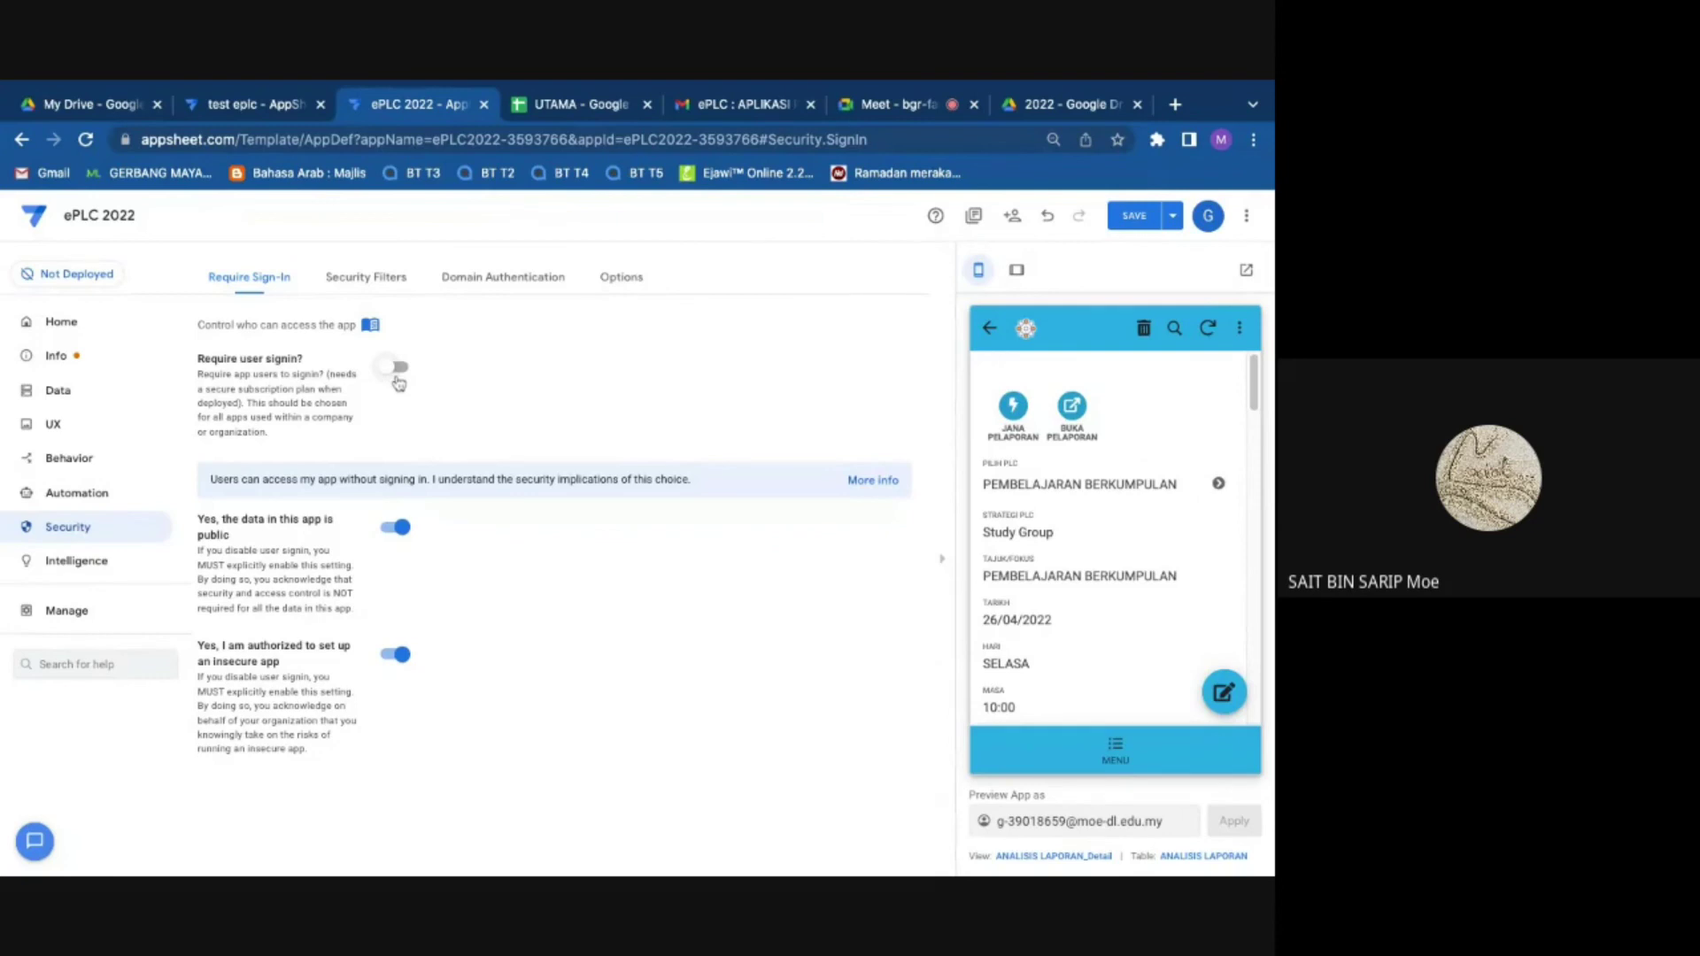
{"action": "left_click", "coordinate": [1014, 218]}
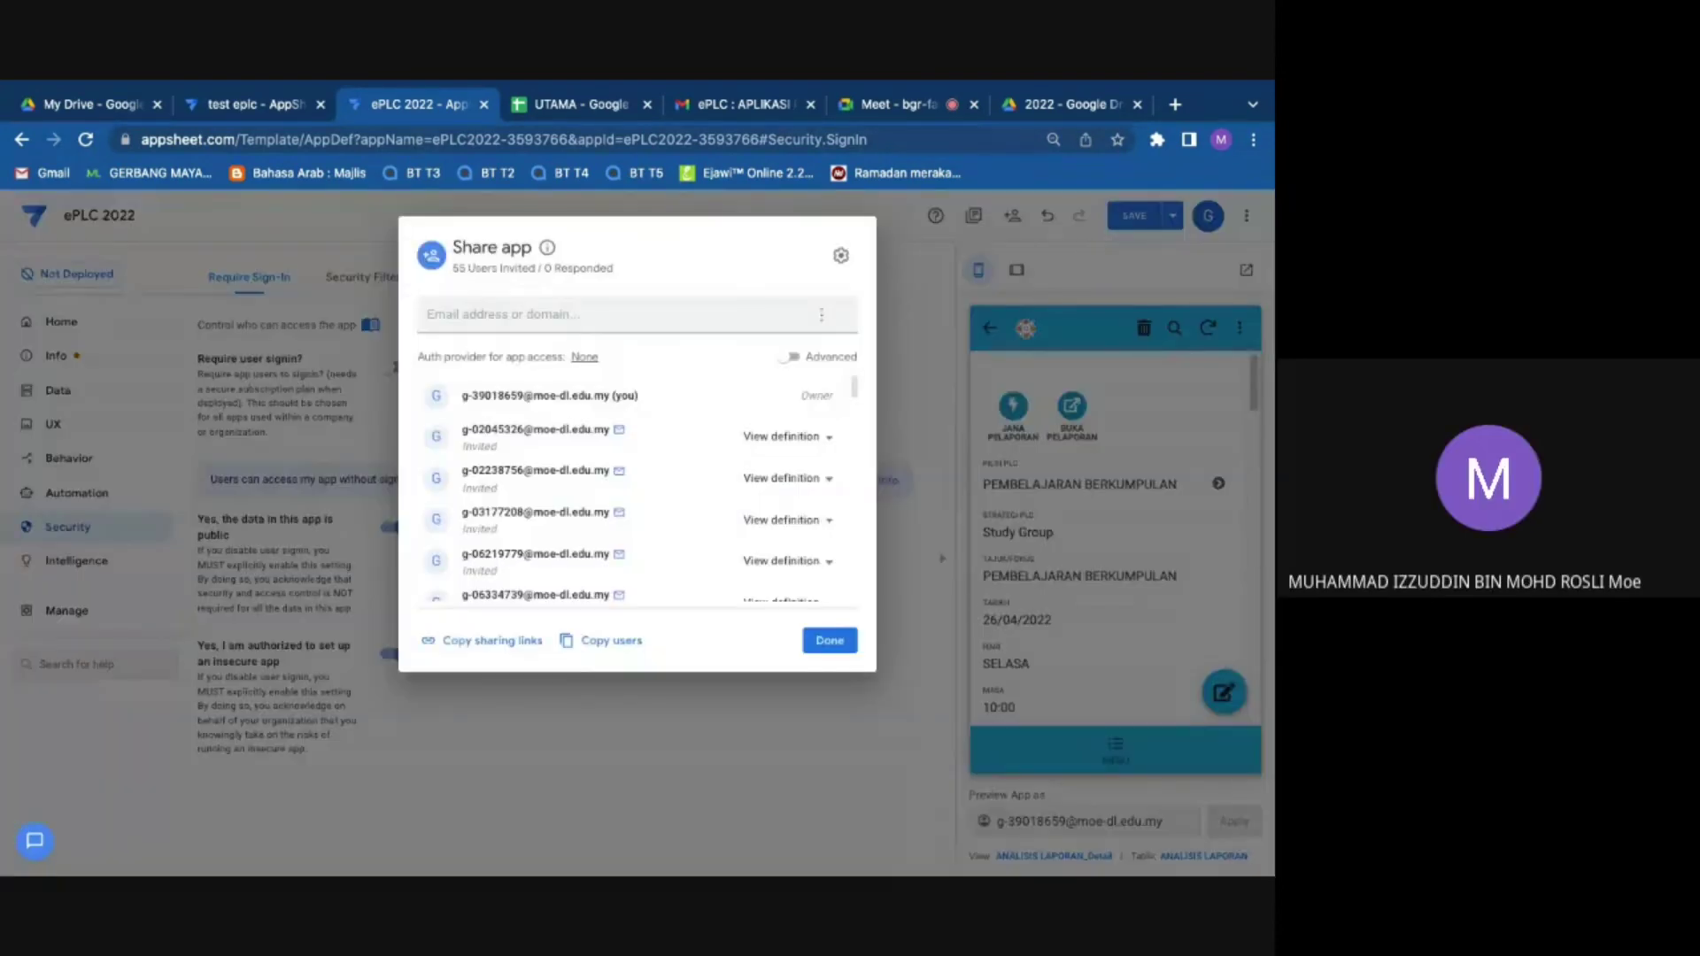
Step: Enter an invitee's e-mail address in Share app and give them Use app access
{"action": "left_click", "coordinate": [667, 327]}
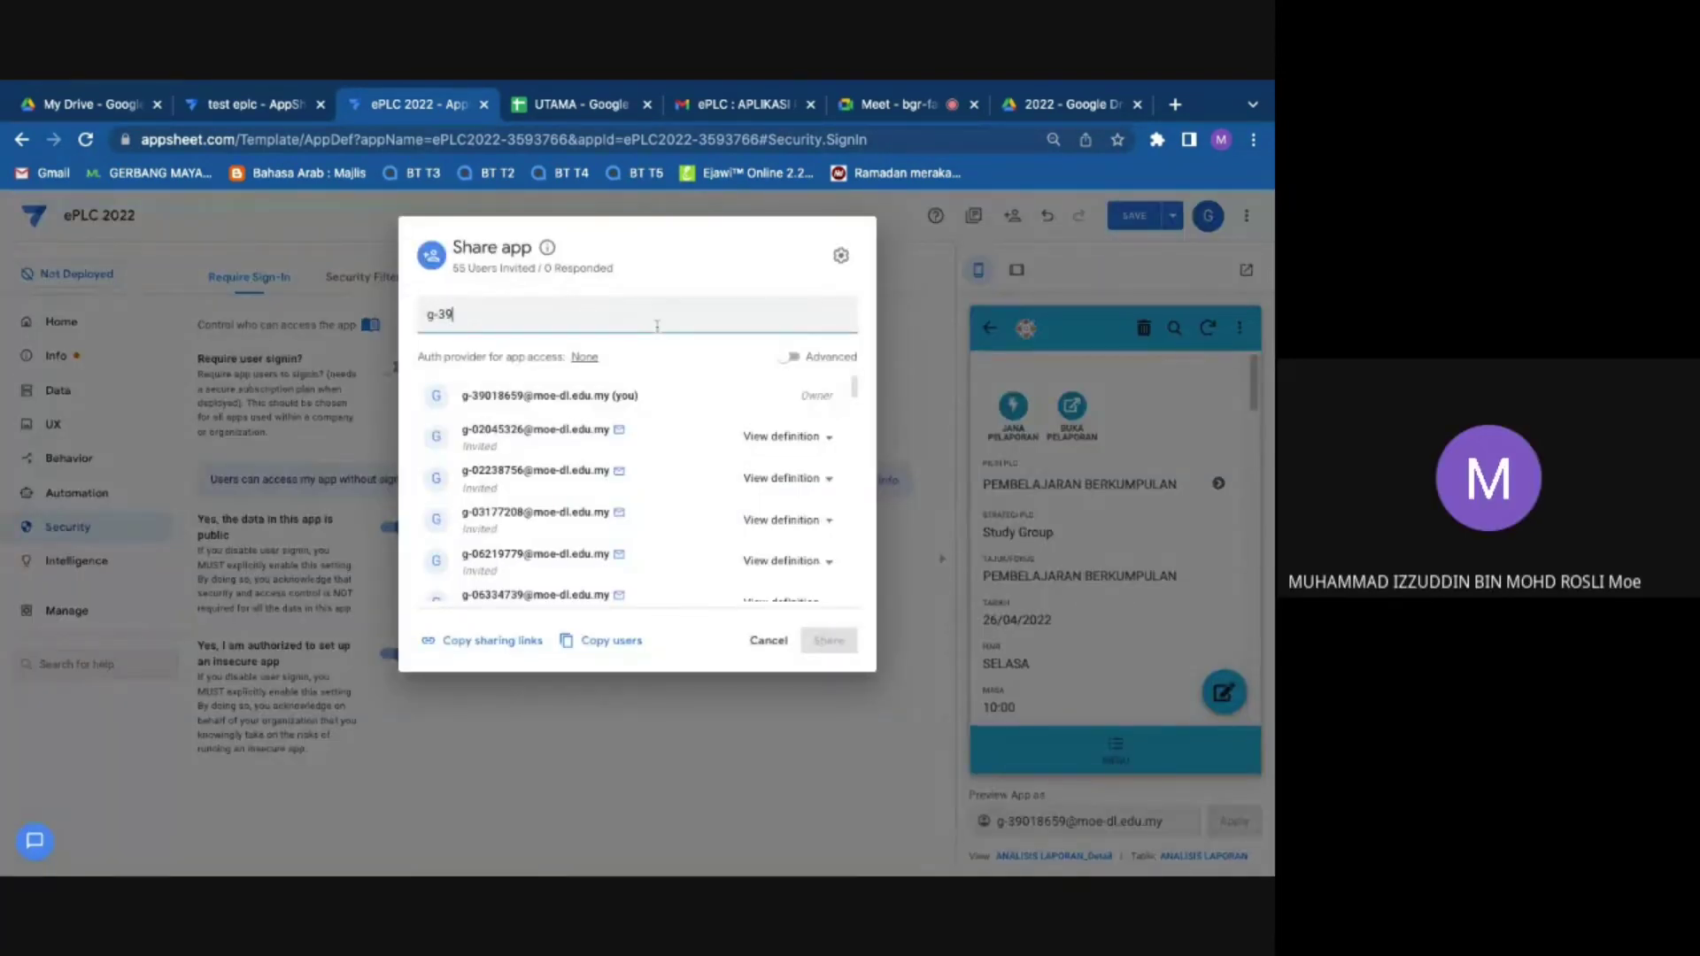
{"action": "key", "text": "Return"}
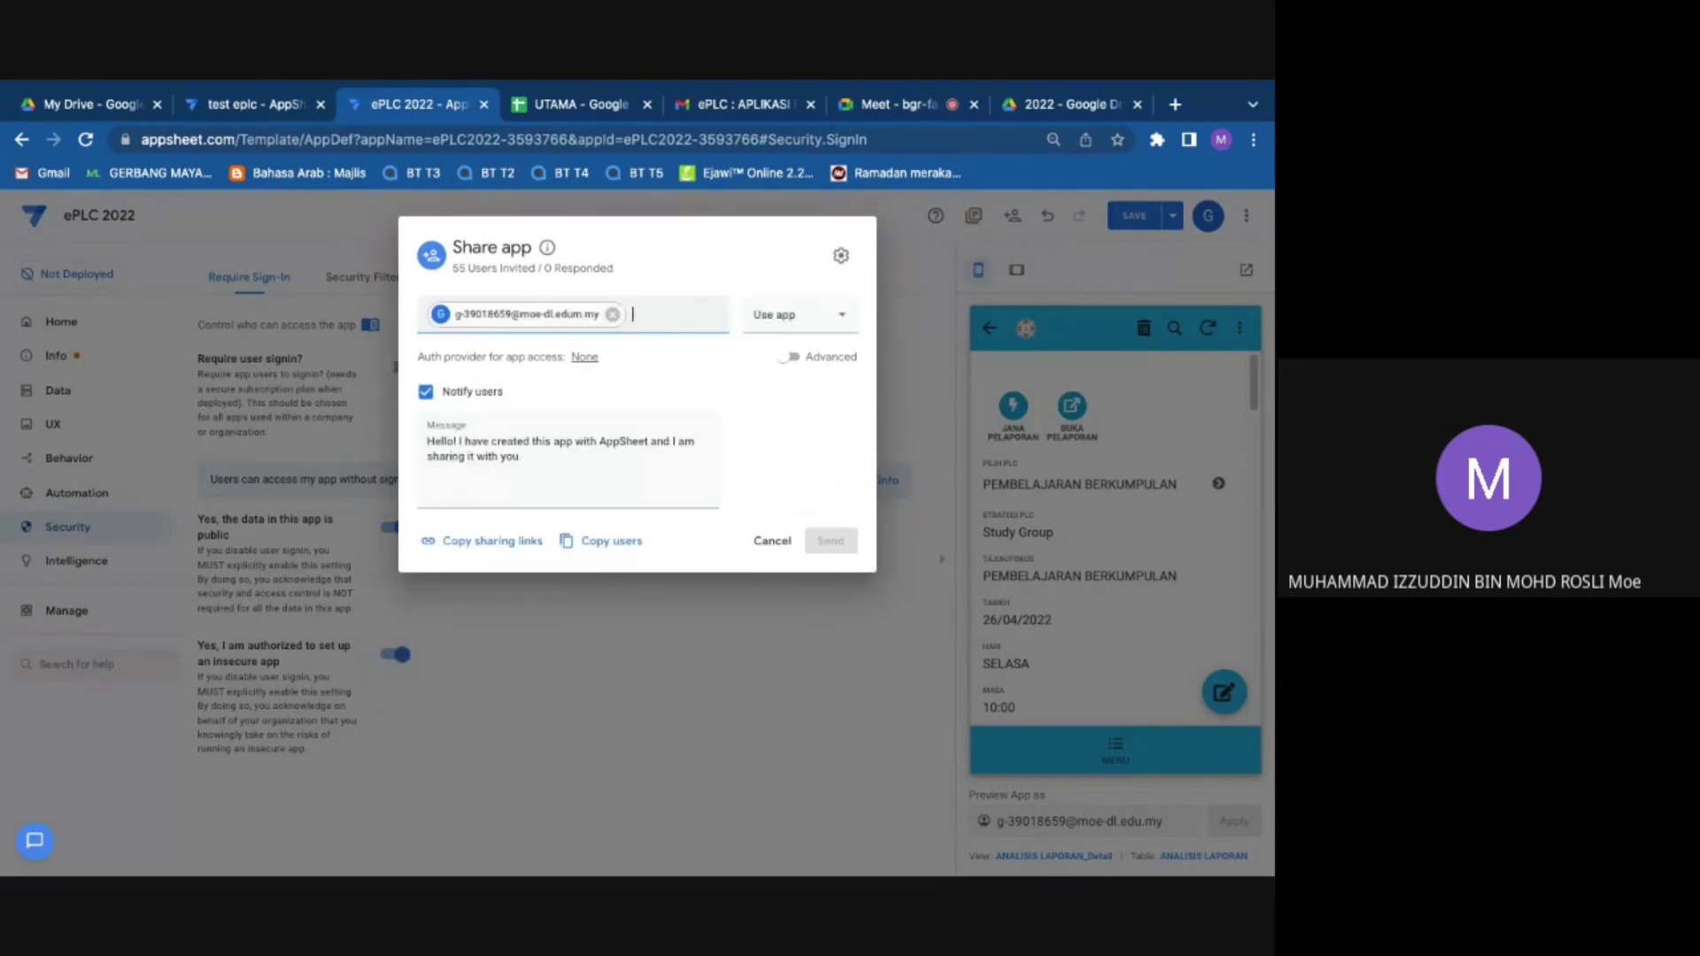
{"action": "left_click", "coordinate": [832, 315]}
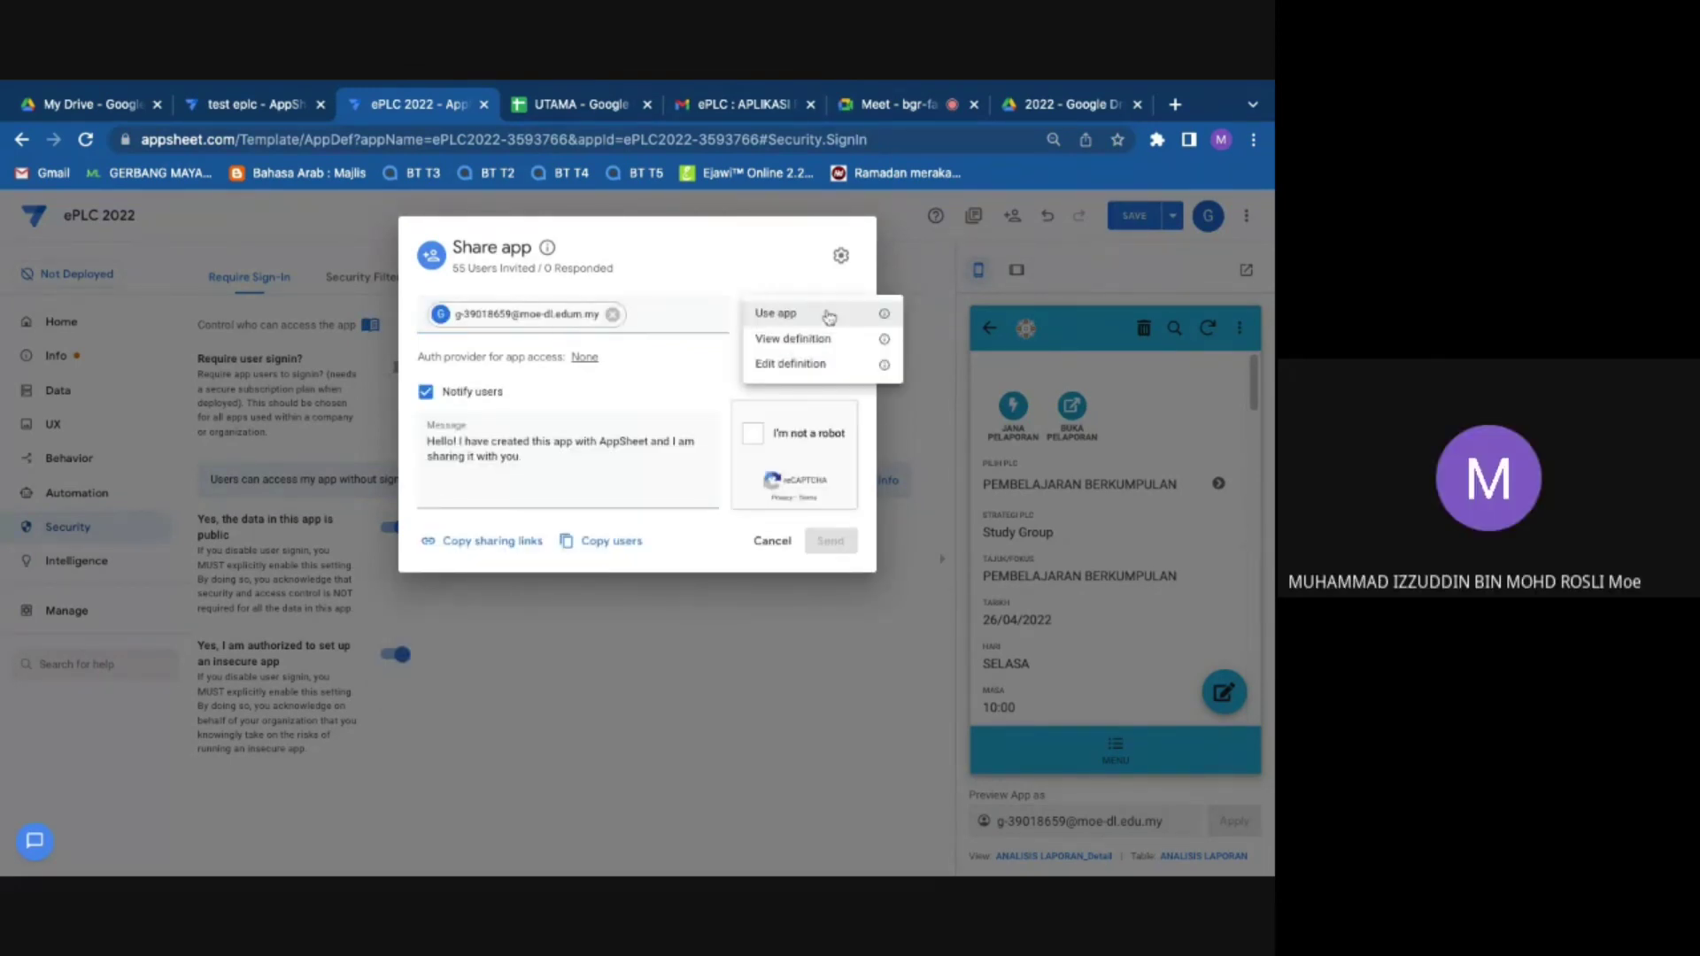
{"action": "left_click", "coordinate": [832, 315]}
{"action": "left_click", "coordinate": [823, 317]}
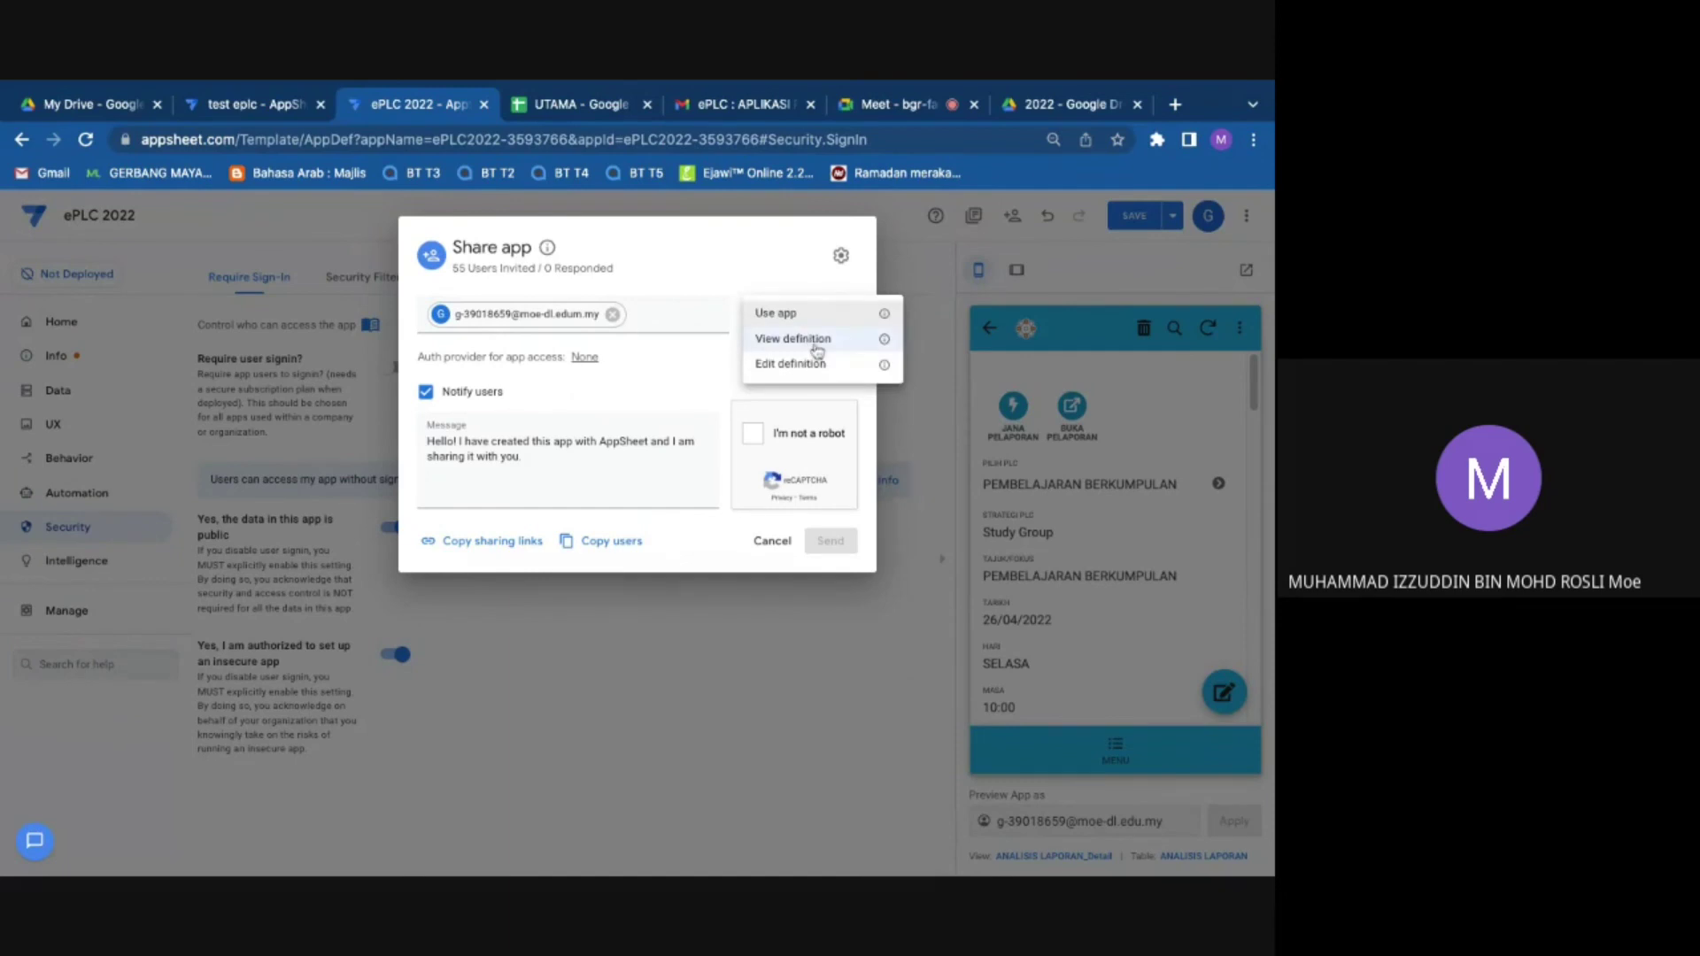
{"action": "left_click", "coordinate": [814, 316]}
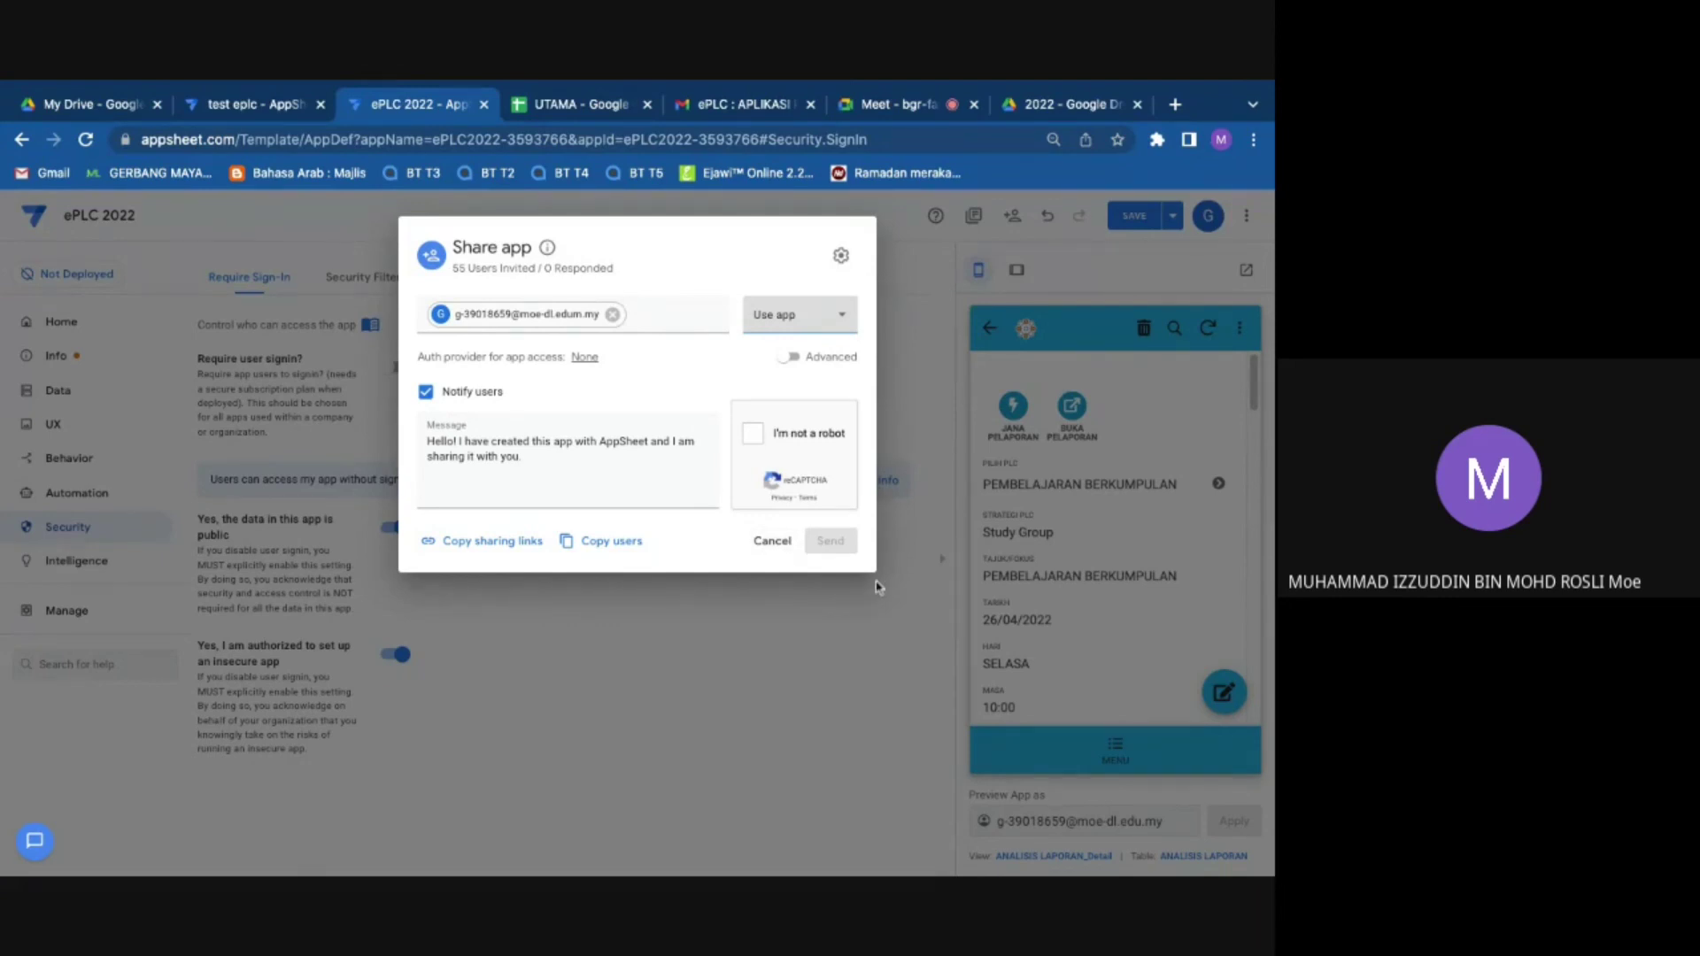
Step: Cancel and discard the drafted invitation, then return to the Google Meet call
{"action": "left_click", "coordinate": [772, 541]}
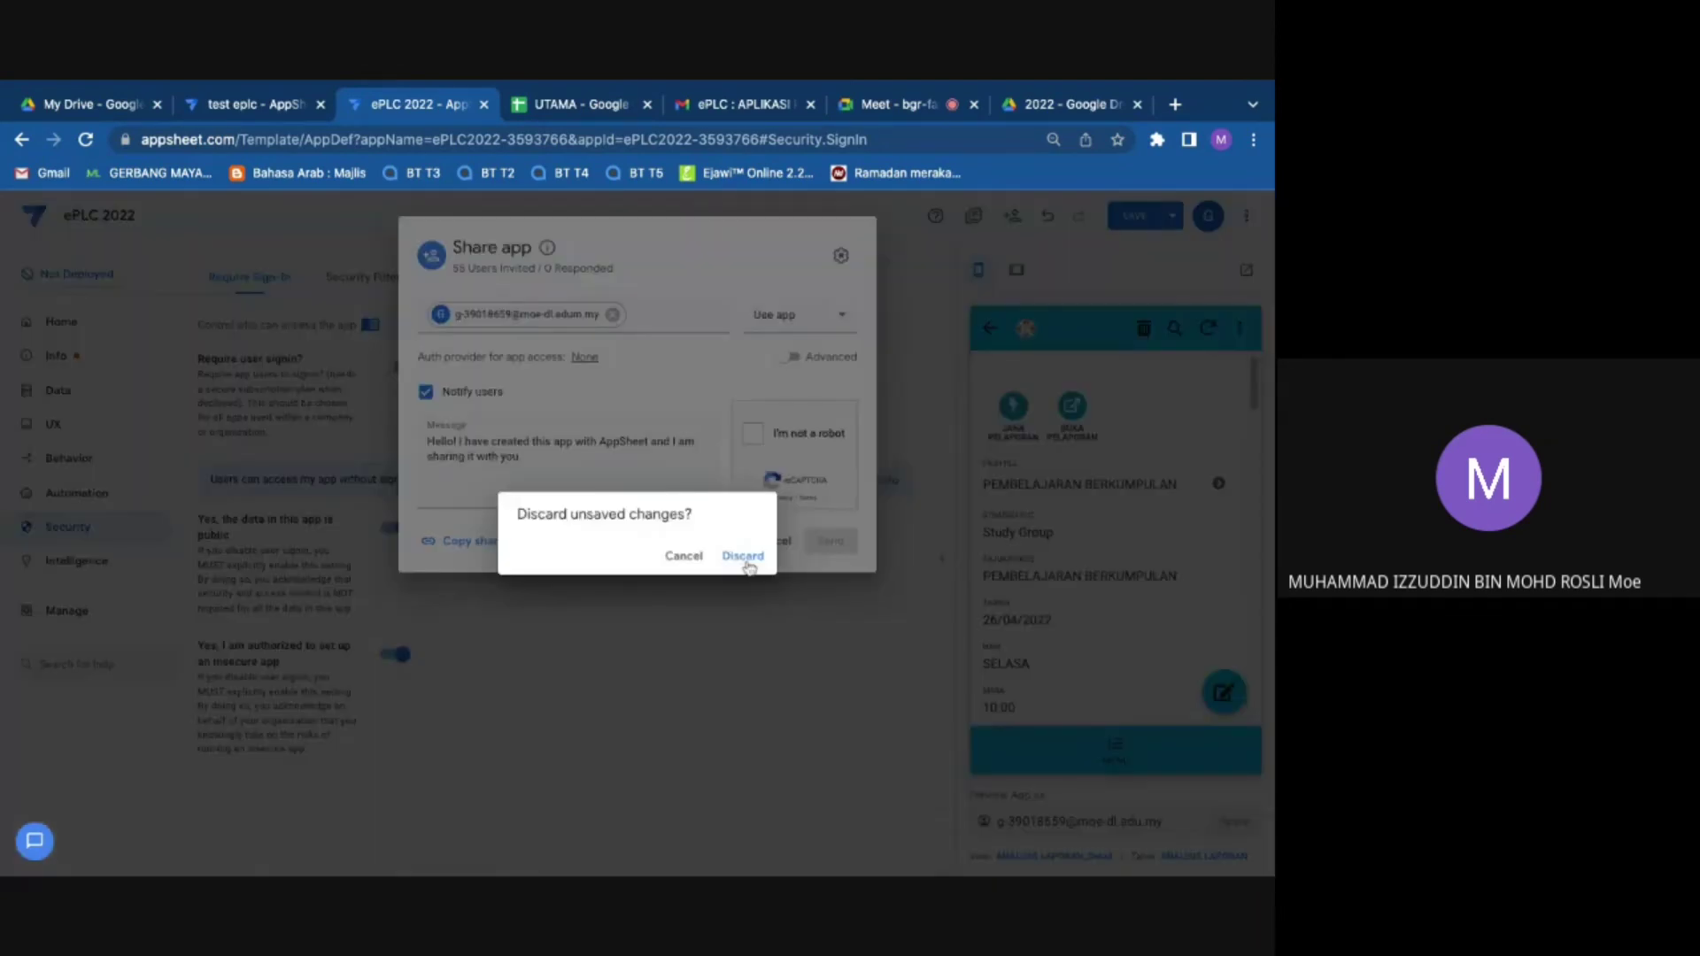
{"action": "left_click", "coordinate": [742, 556]}
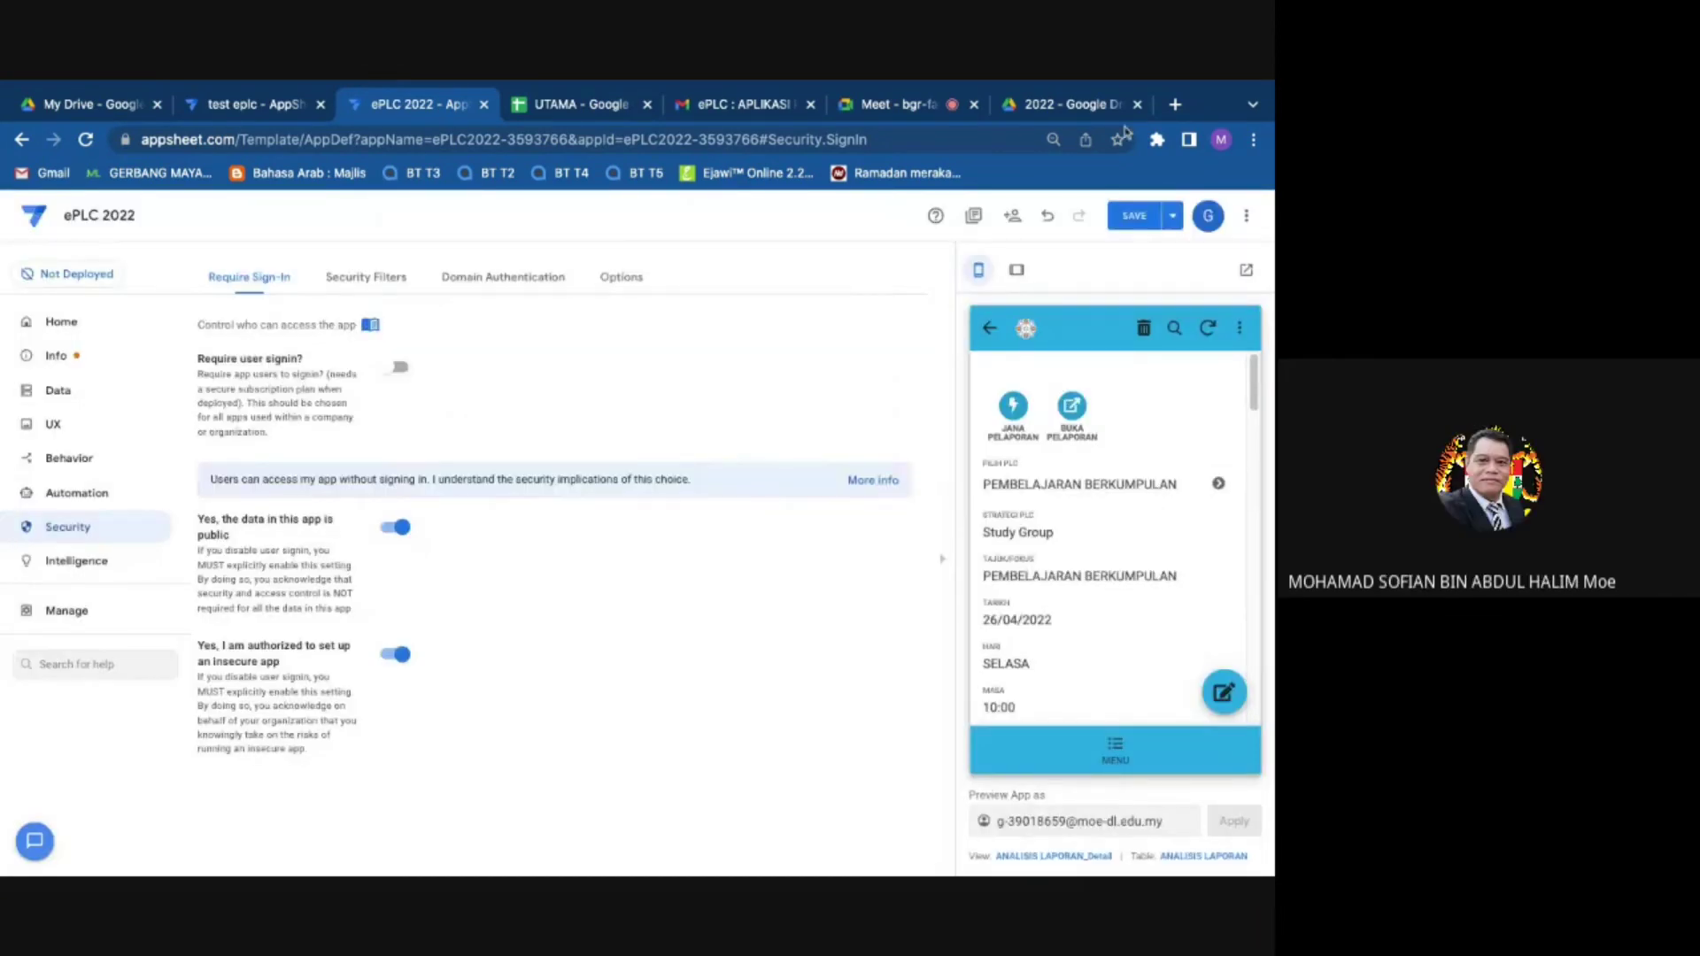
{"action": "left_click", "coordinate": [939, 99]}
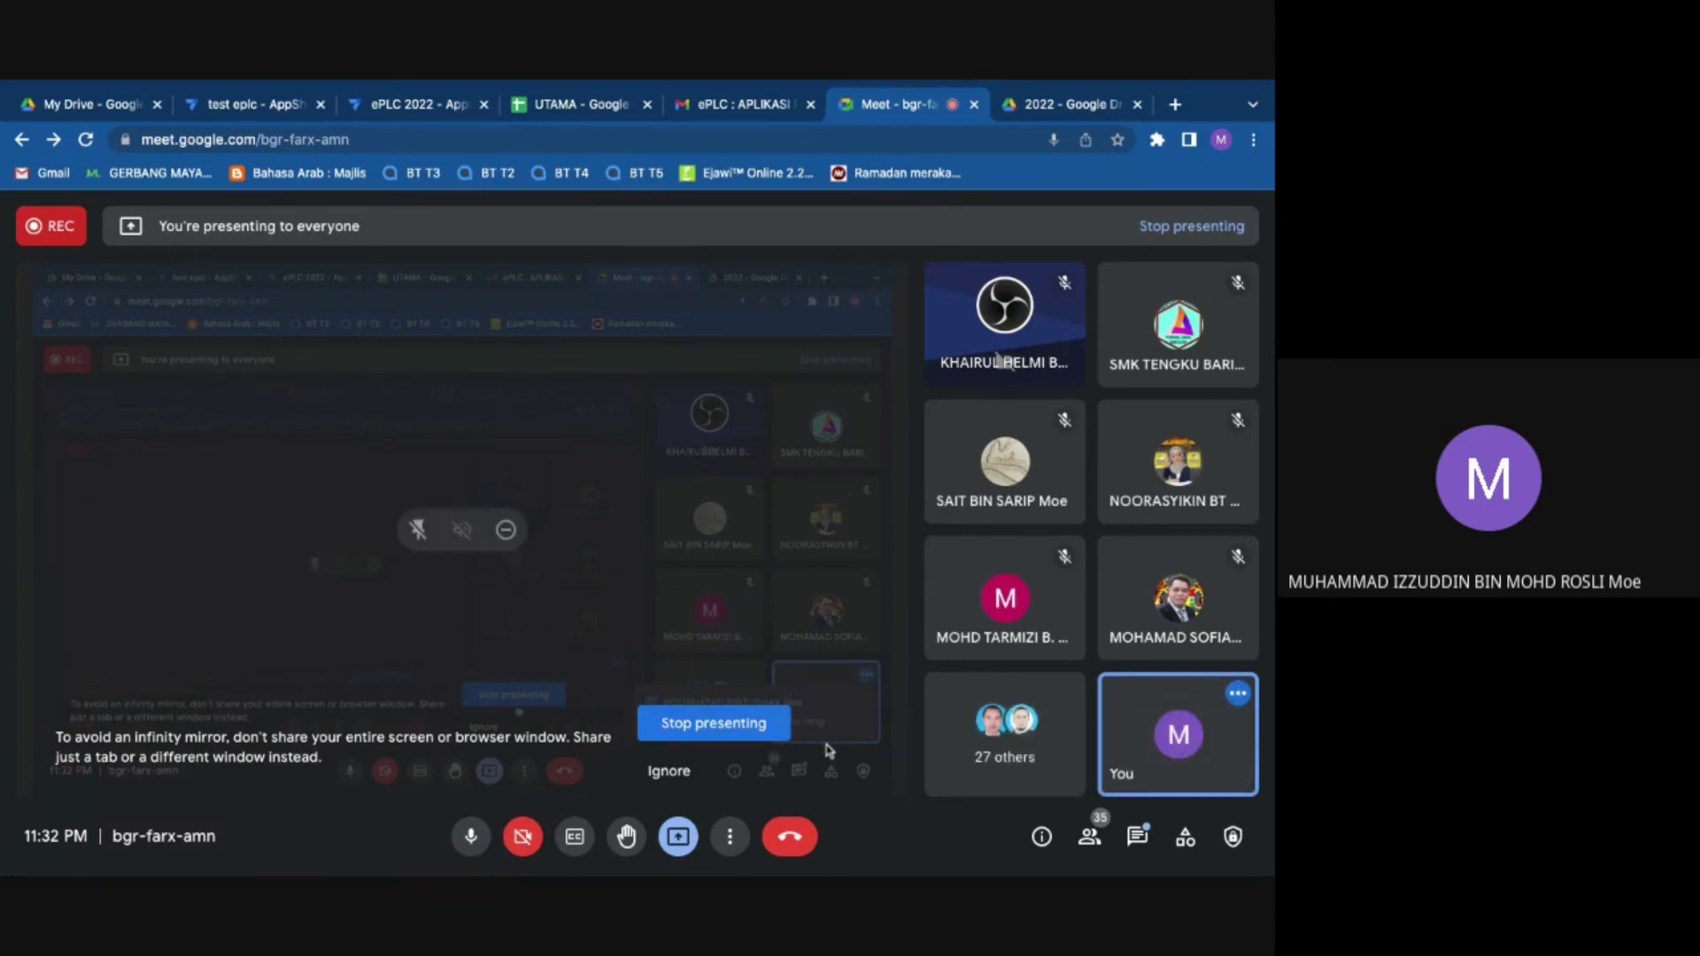
Step: Leave the Meet call view and return to the UTAMA spreadsheet's STRATEGI PLC sheet
{"action": "mouse_move", "coordinate": [953, 622]}
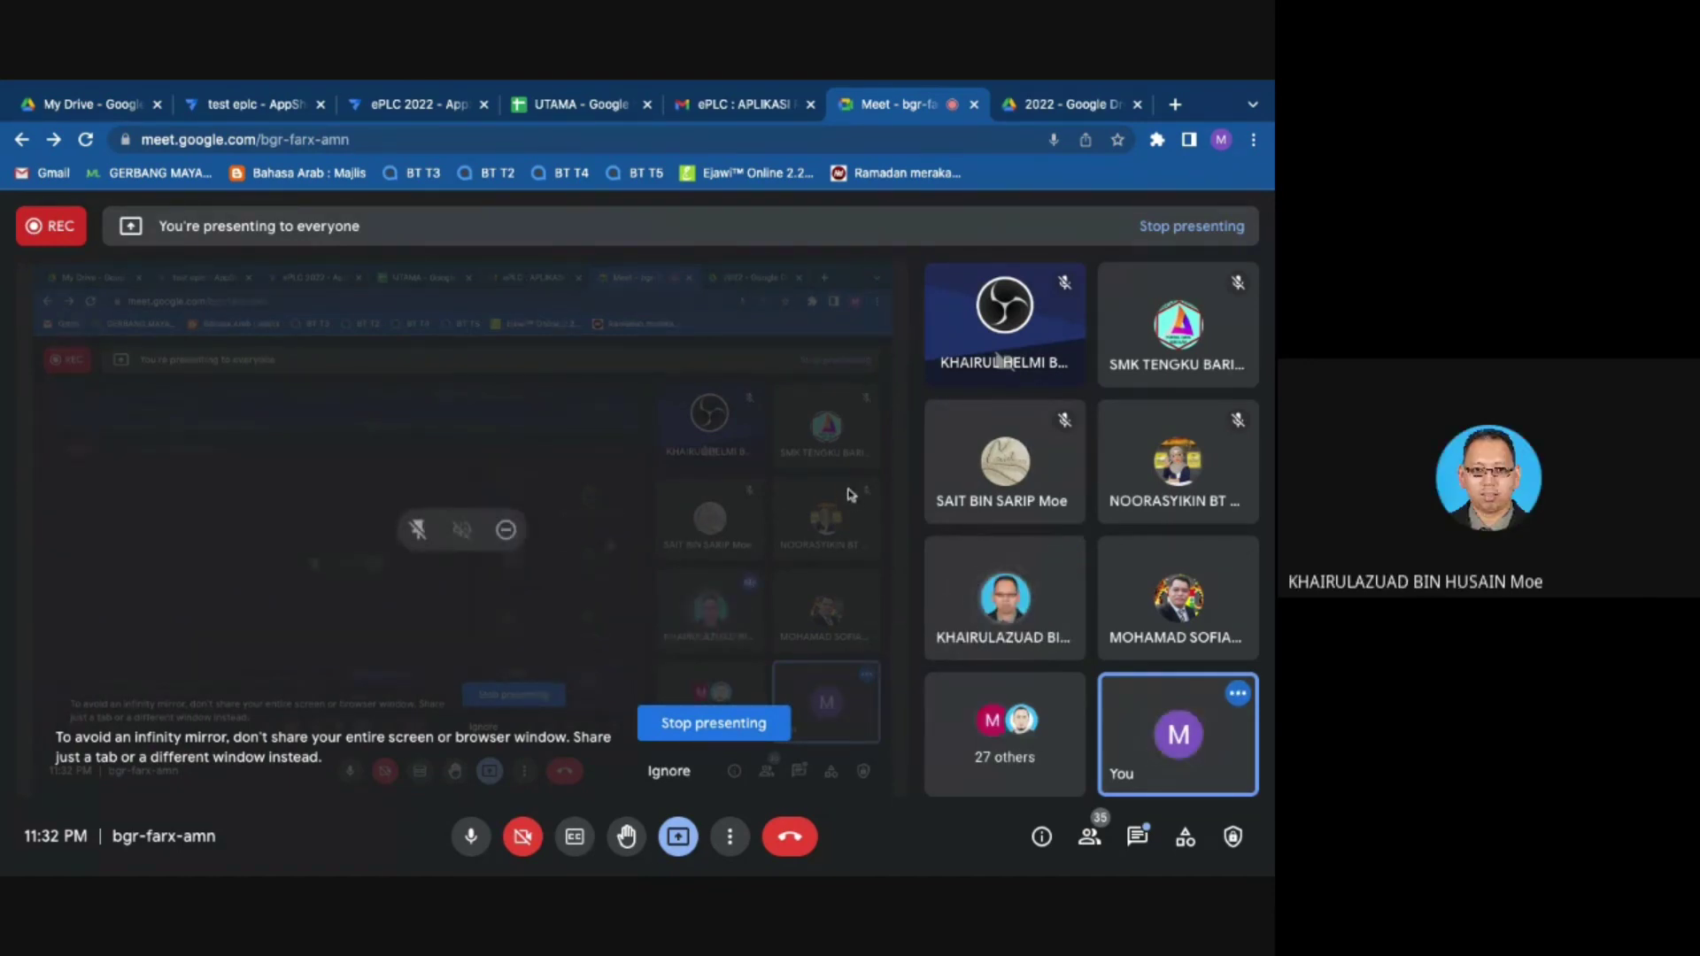
{"action": "mouse_move", "coordinate": [1012, 653]}
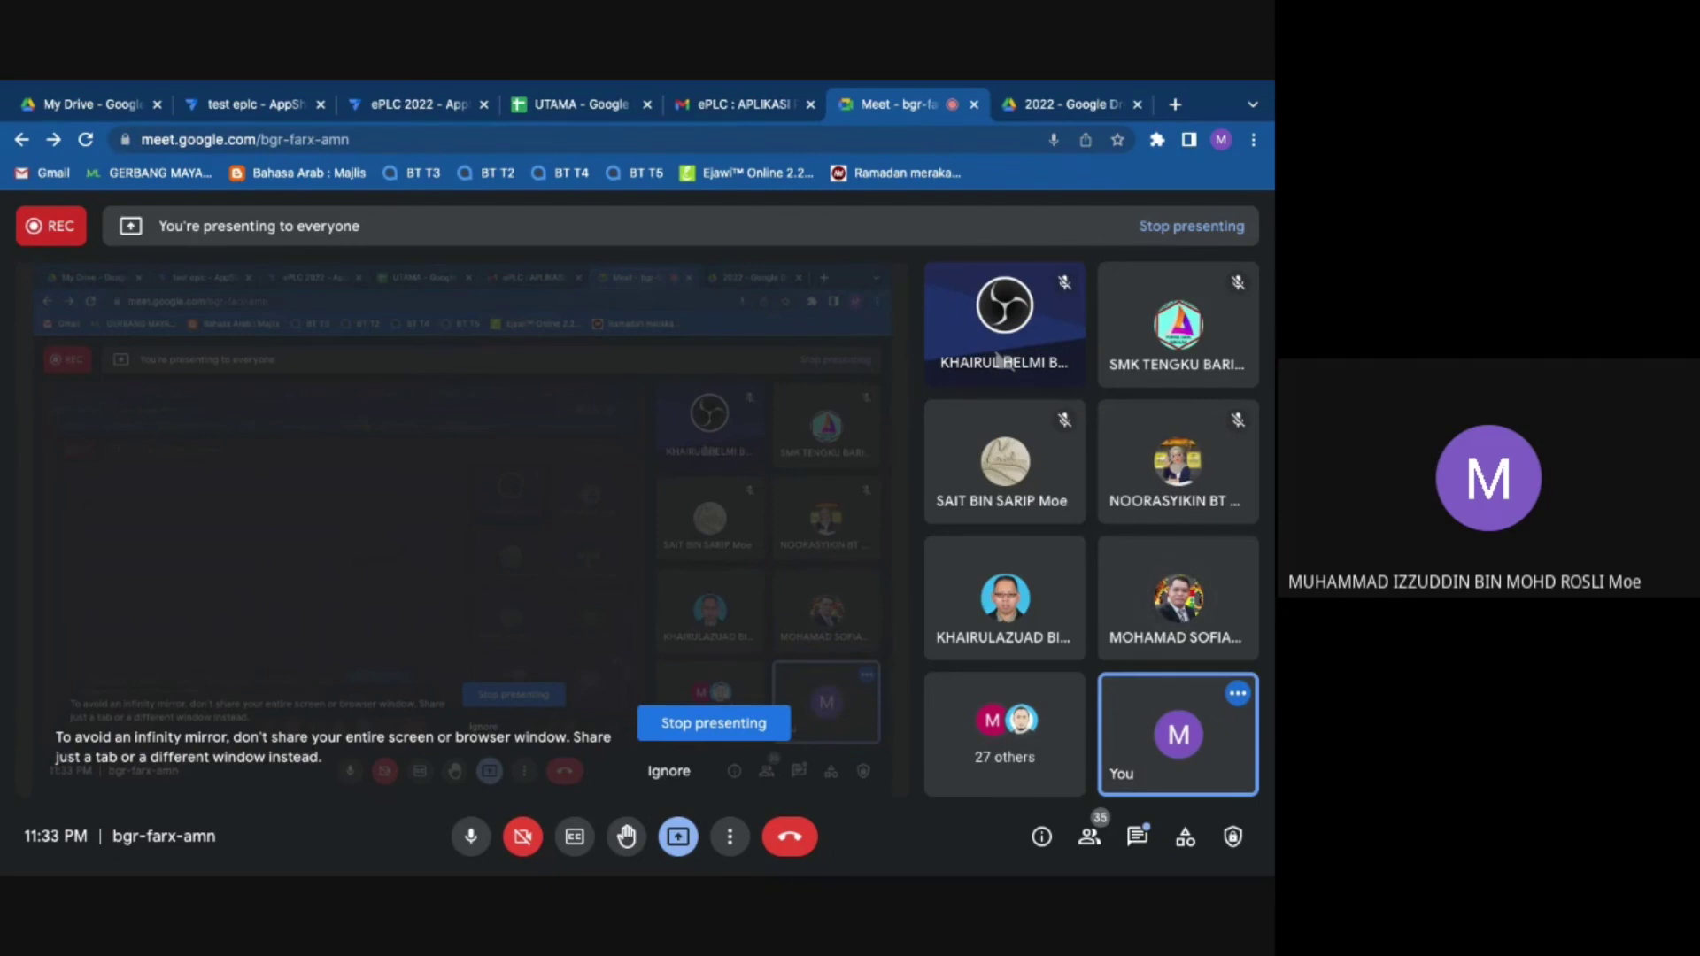
{"action": "mouse_move", "coordinate": [1009, 602]}
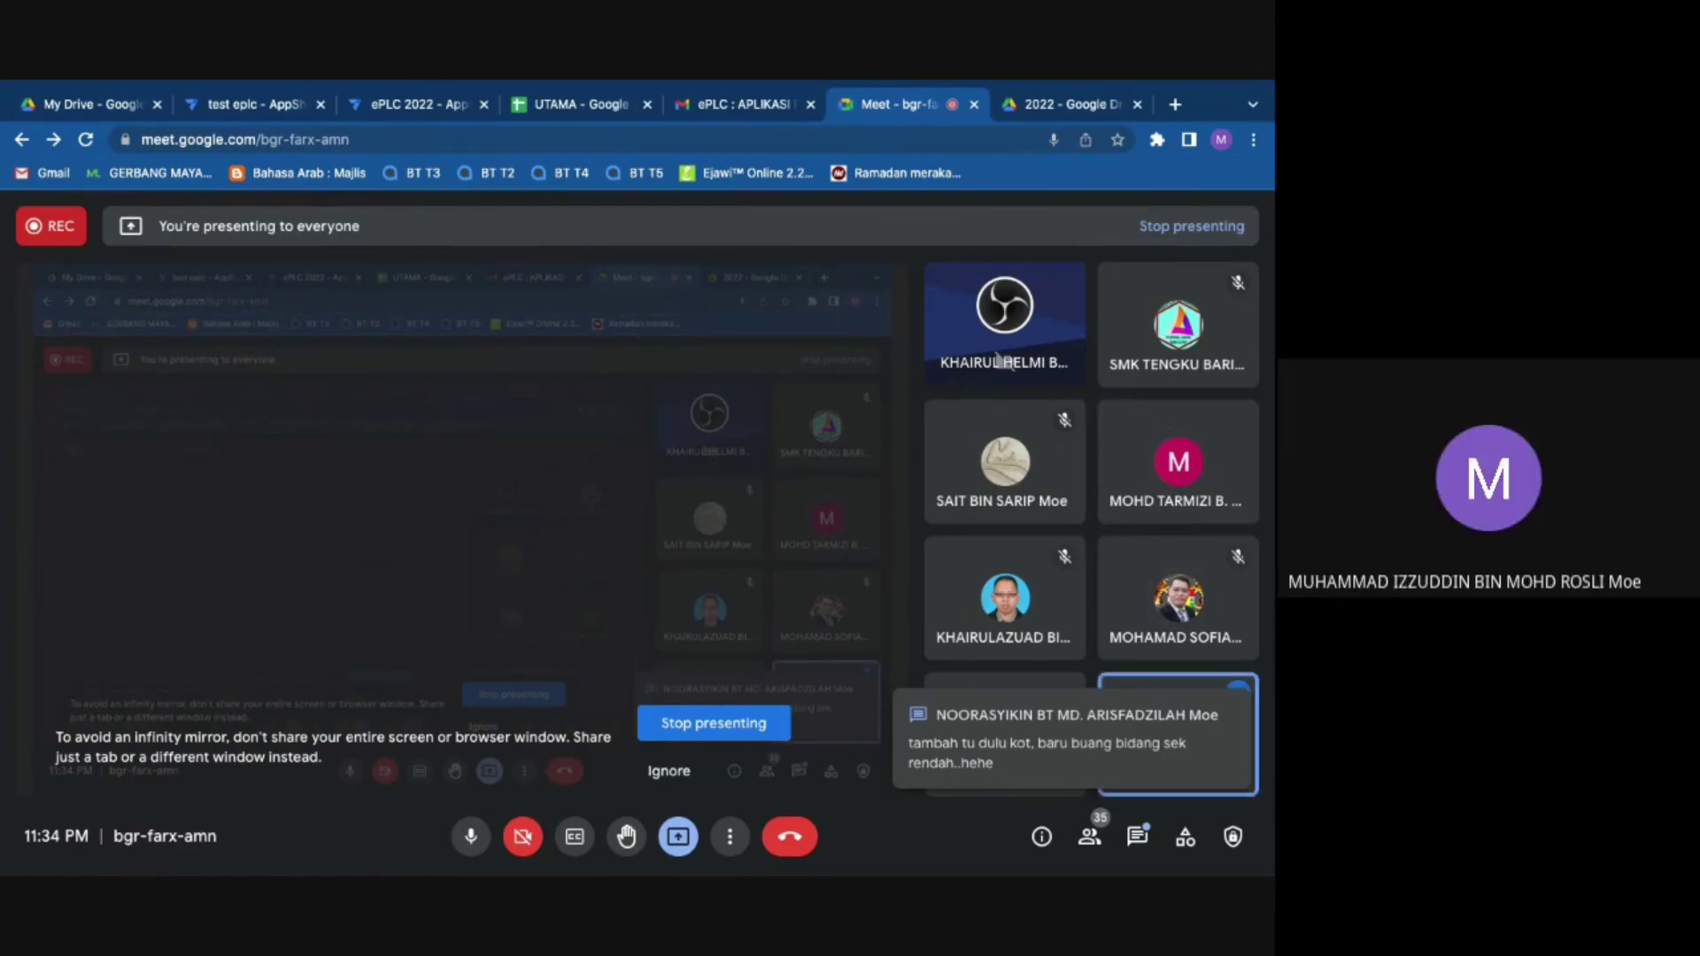
{"action": "mouse_move", "coordinate": [1014, 469]}
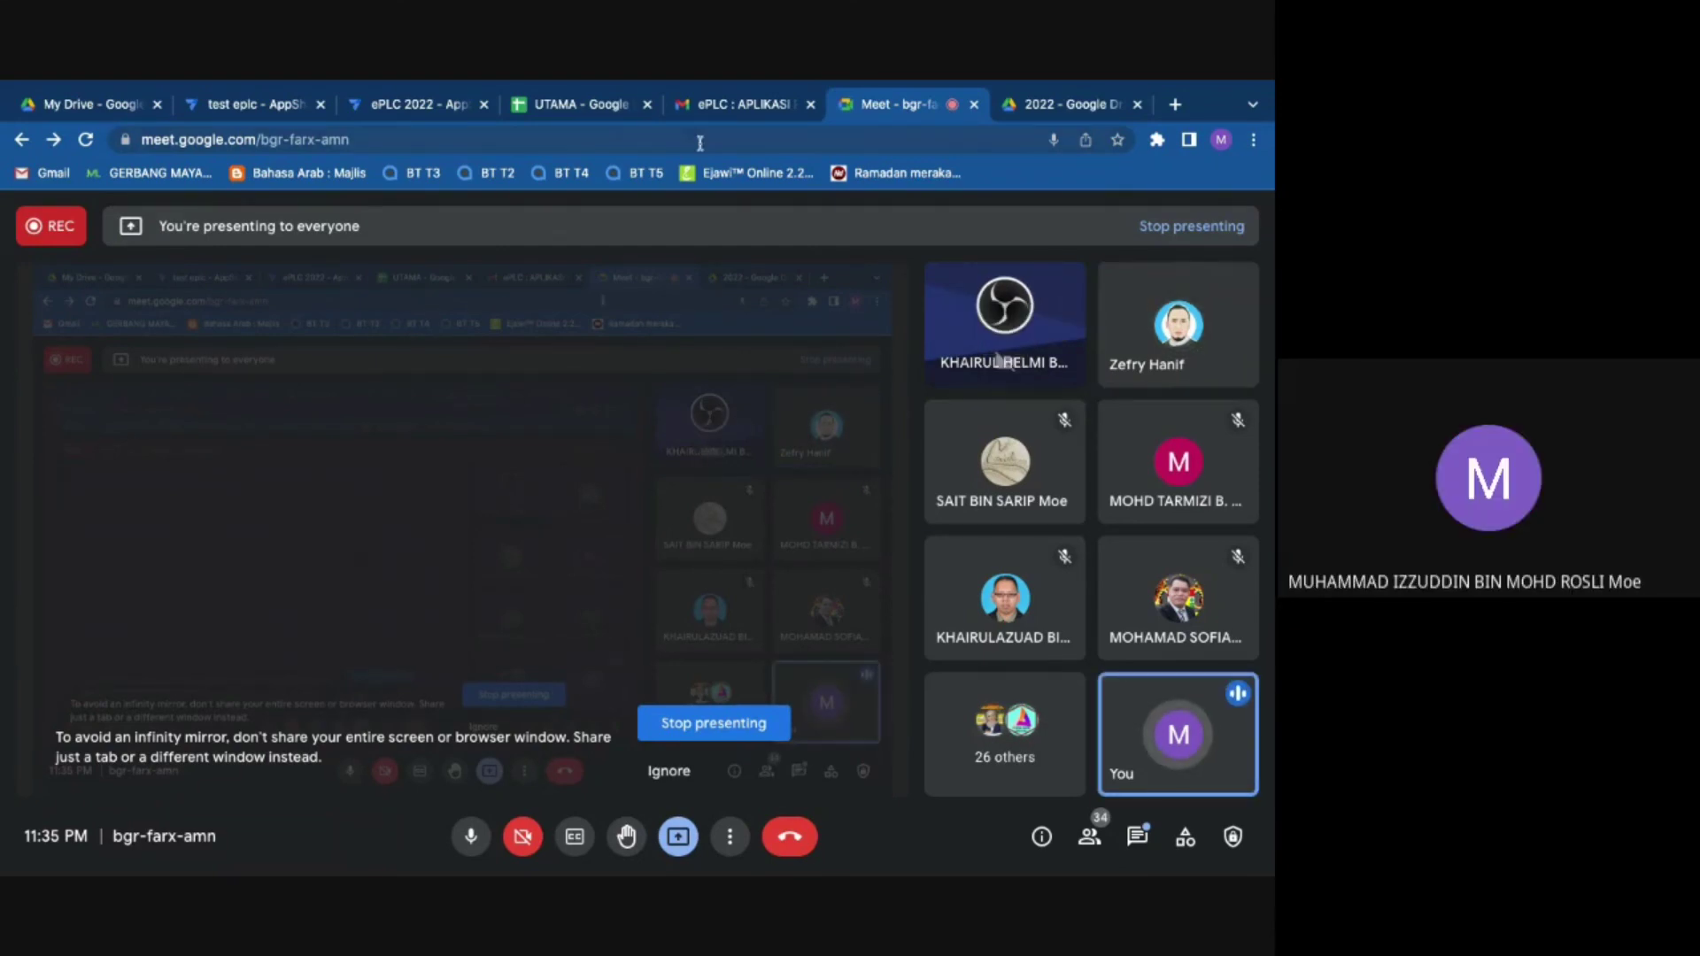
{"action": "left_click", "coordinate": [580, 104]}
Step: Enter 'terbuka' in cell A20 below the existing BIDANG entries
{"action": "left_click", "coordinate": [142, 618]}
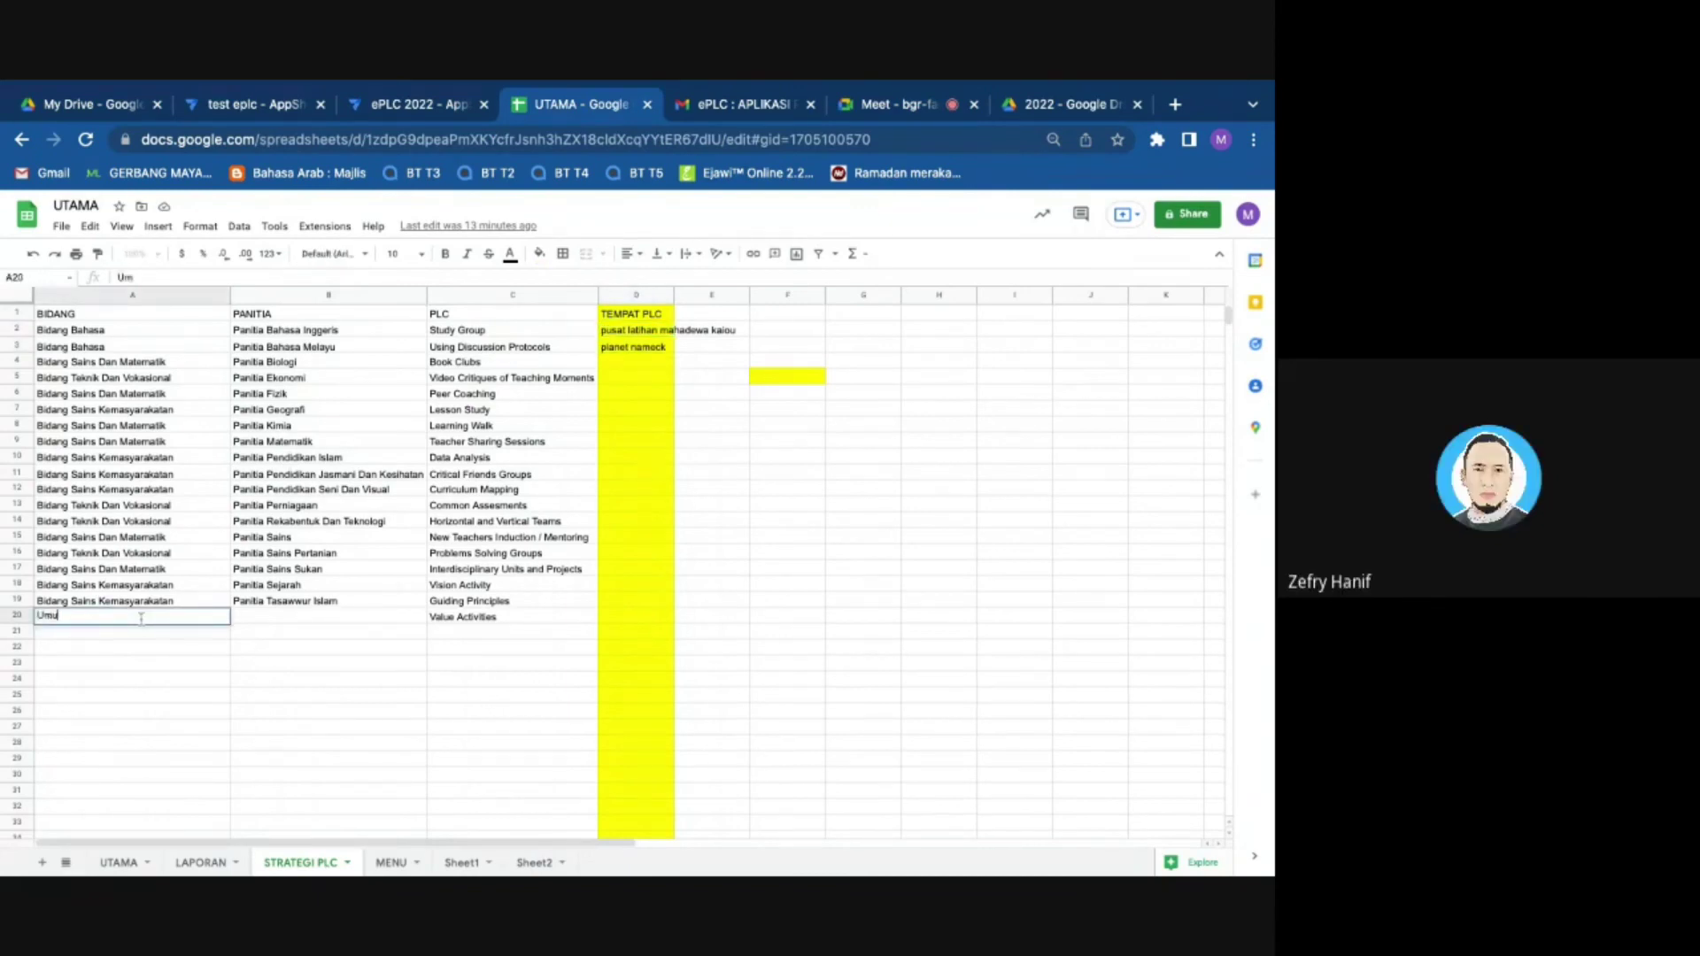
{"action": "type", "text": "terbuka"}
{"action": "left_click", "coordinate": [165, 647]}
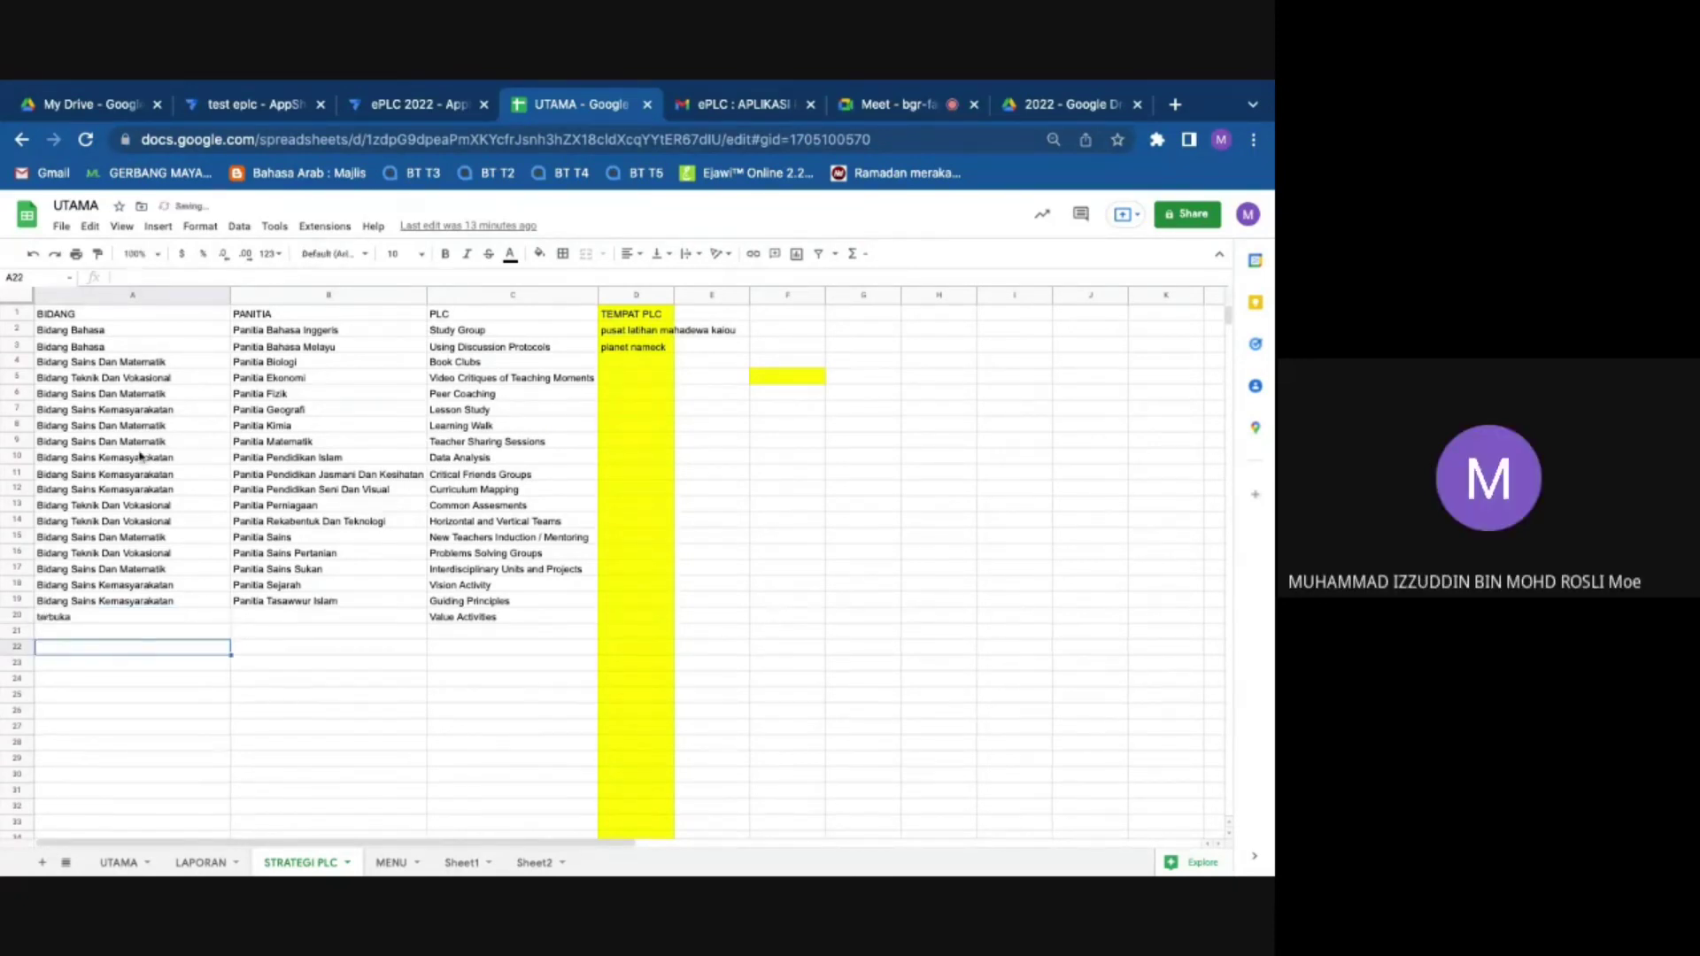
Step: Add 'tidak berkenaan' in cell A21, then go back to the Meet call
{"action": "left_click", "coordinate": [84, 335]}
{"action": "key", "text": "ctrl+shift+Down"}
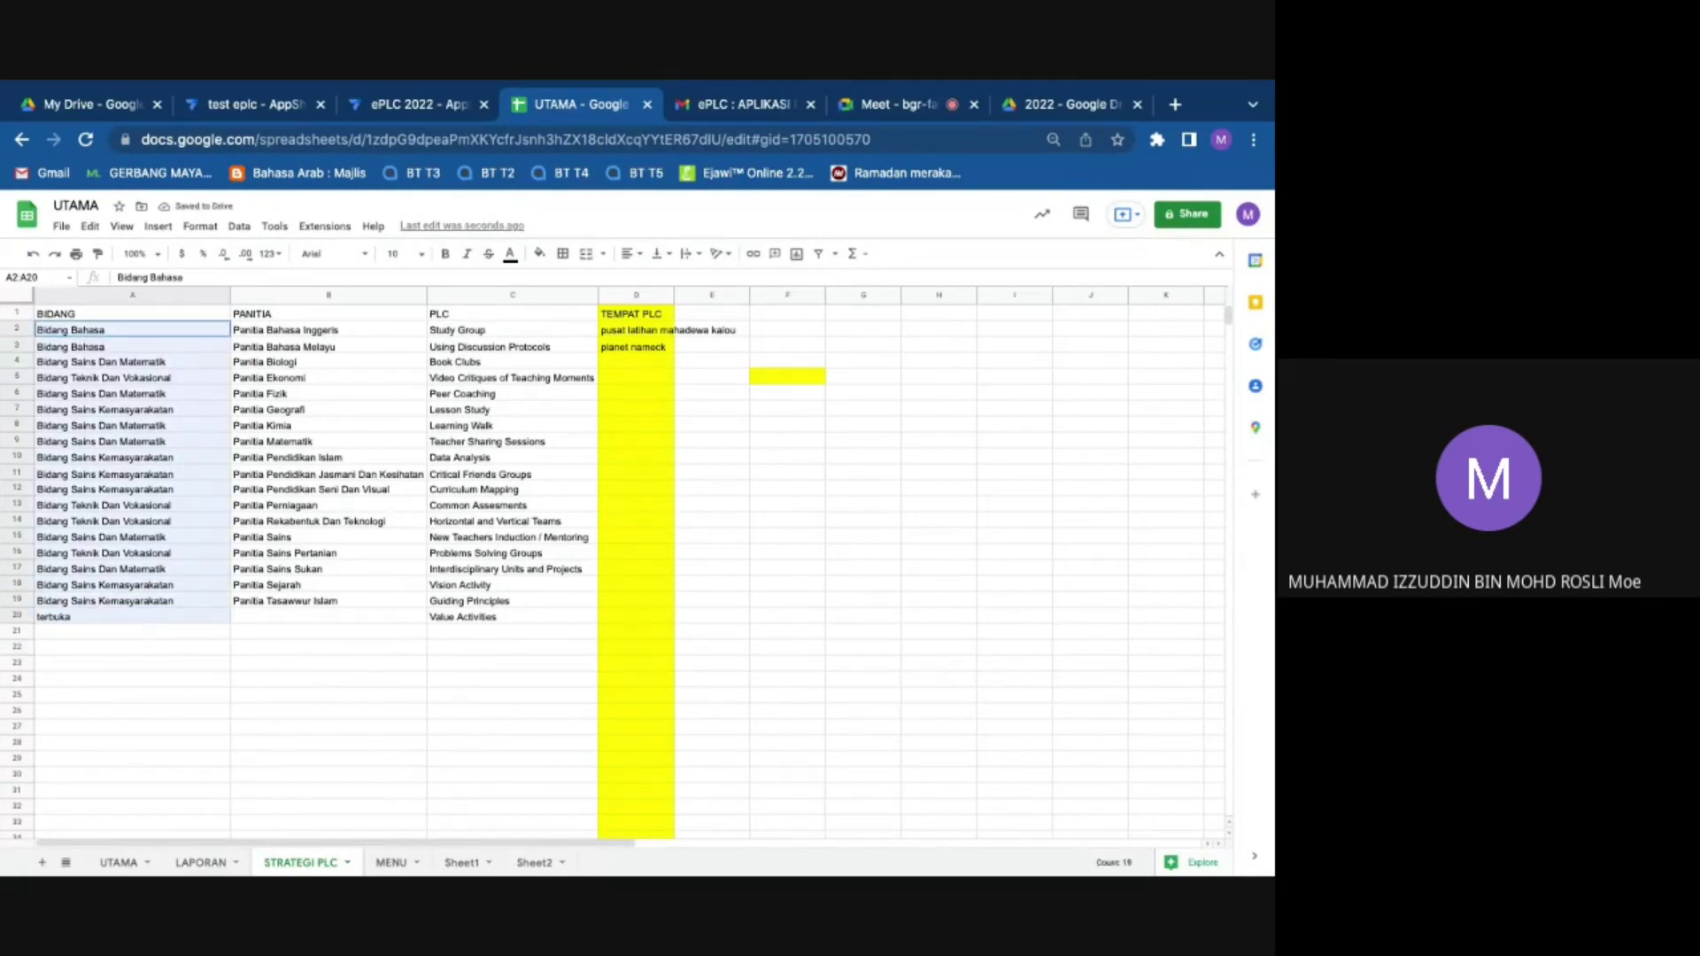
{"action": "left_click", "coordinate": [85, 617]}
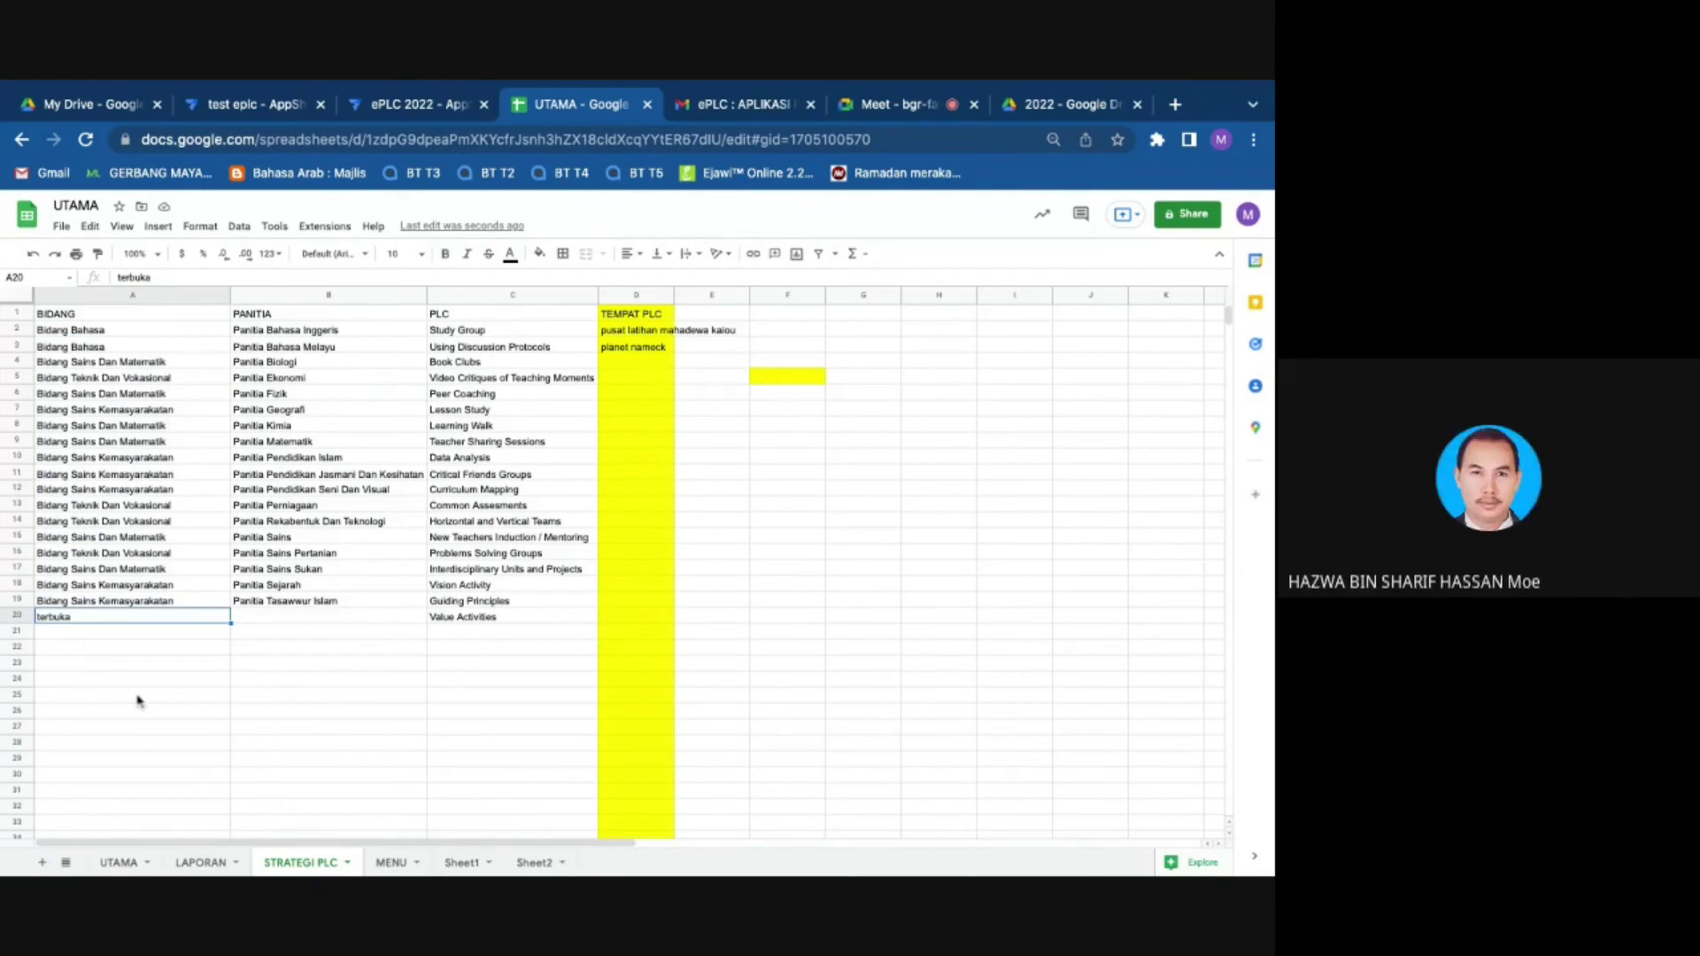
{"action": "left_click", "coordinate": [121, 631]}
{"action": "type", "text": "tidak berkenaan"}
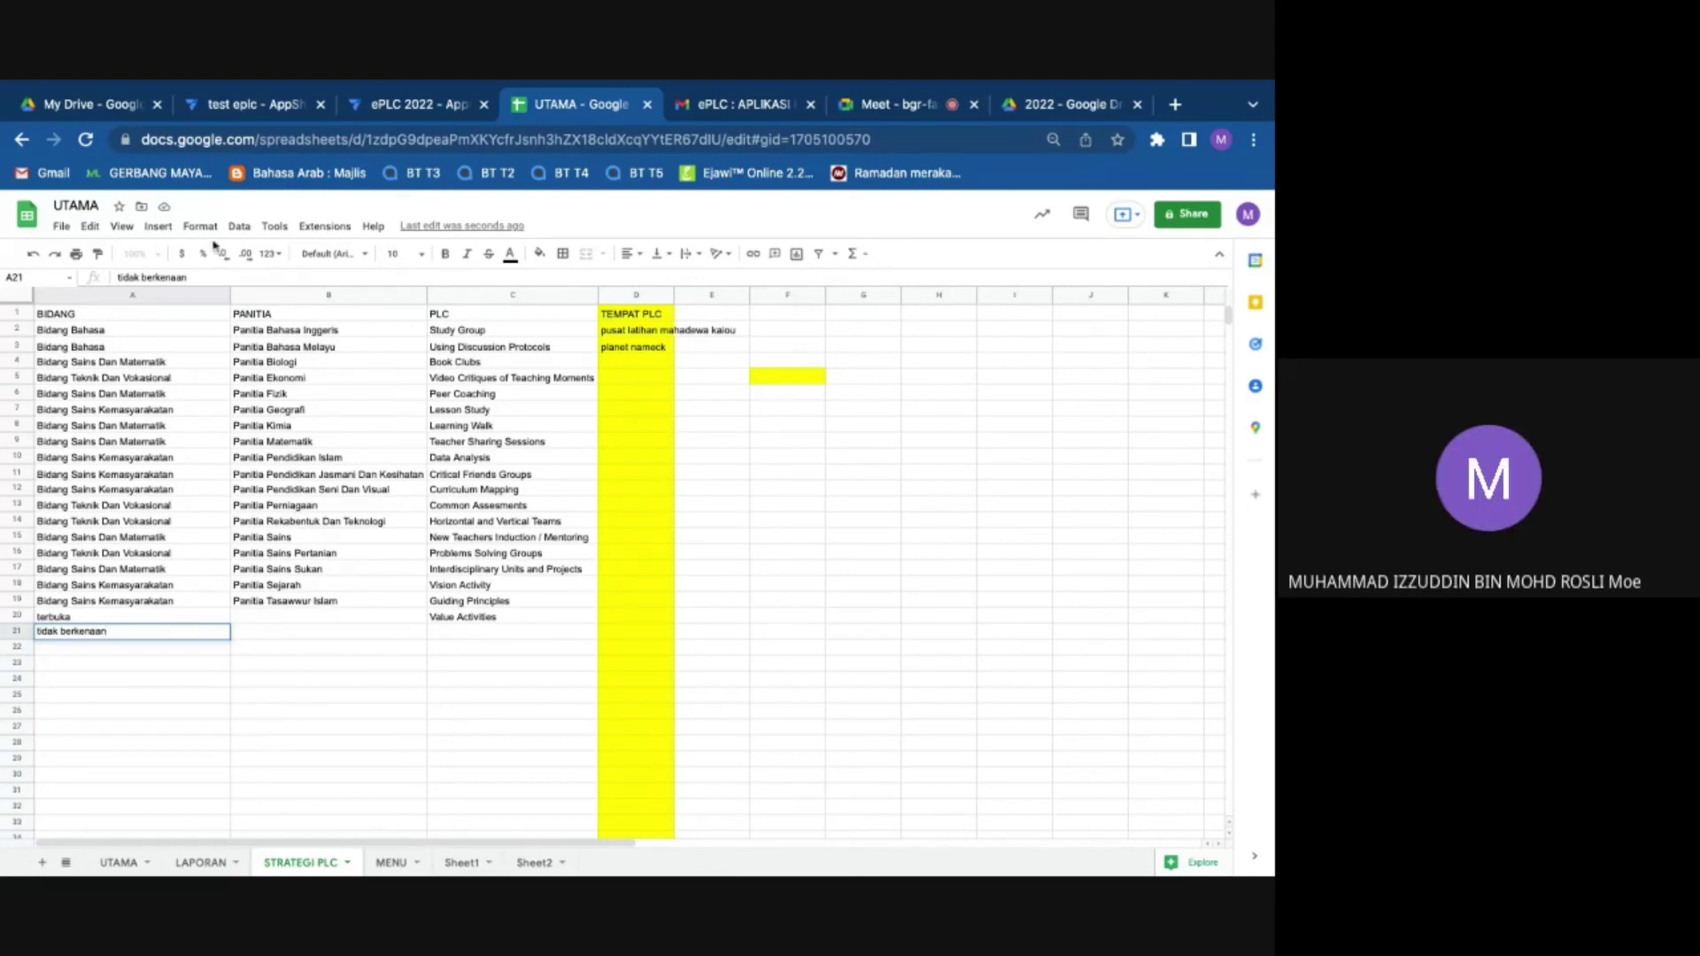
{"action": "left_click", "coordinate": [909, 111]}
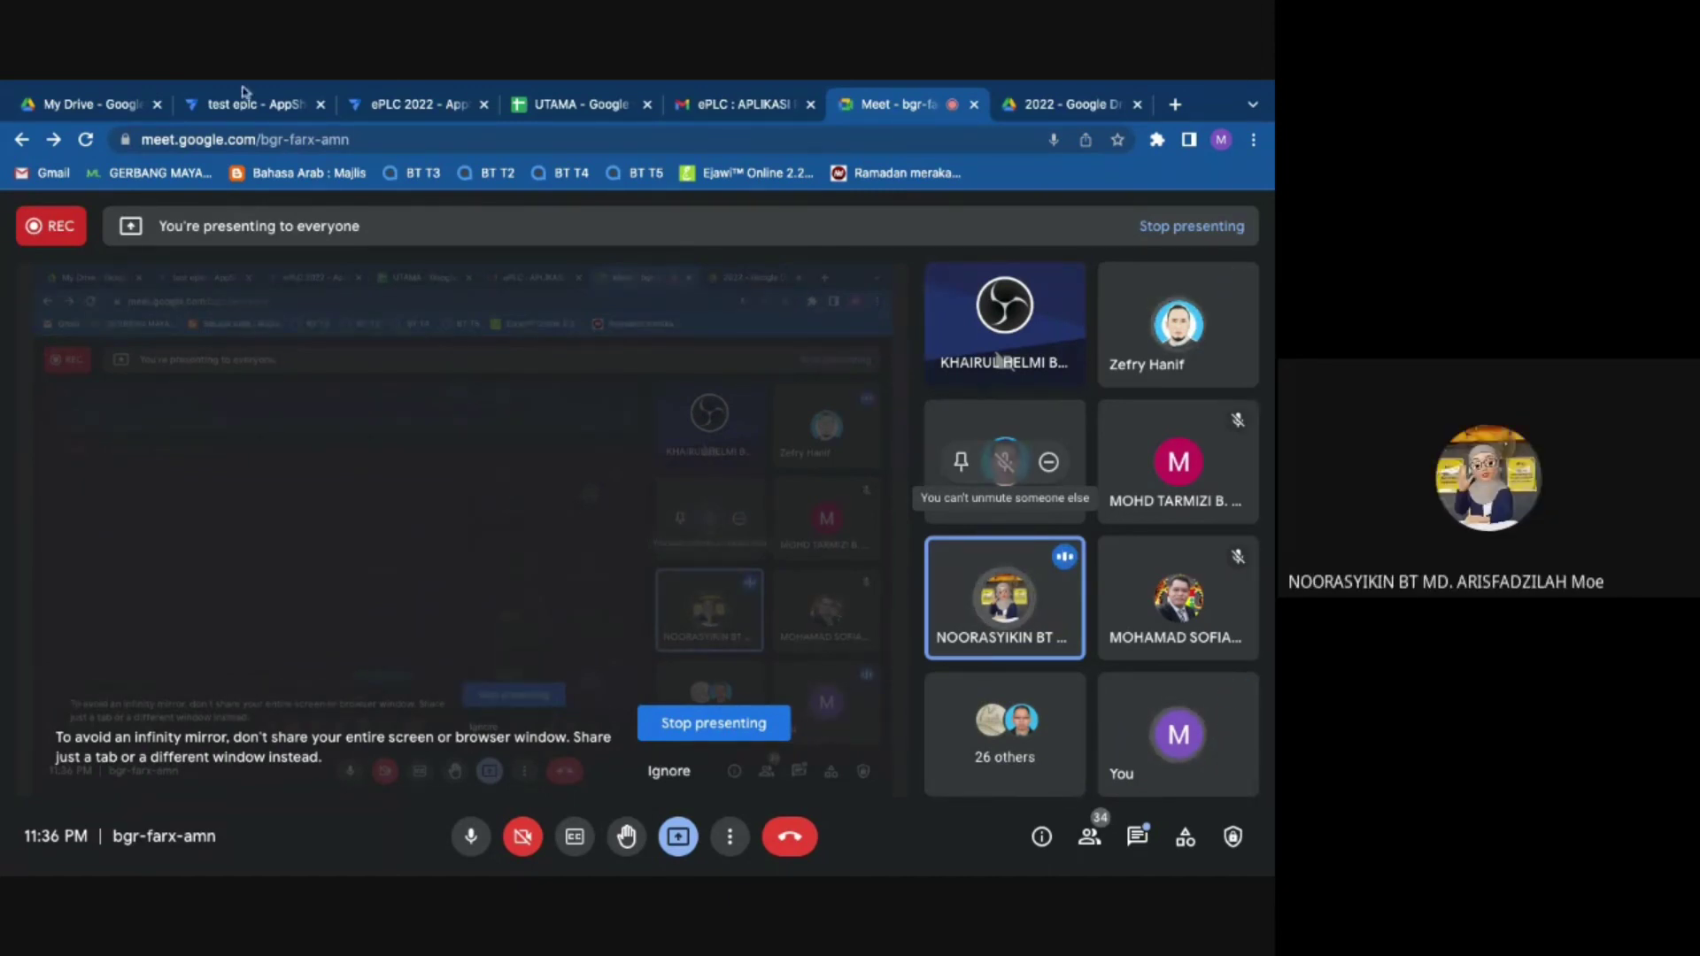
{"action": "left_click", "coordinate": [465, 104]}
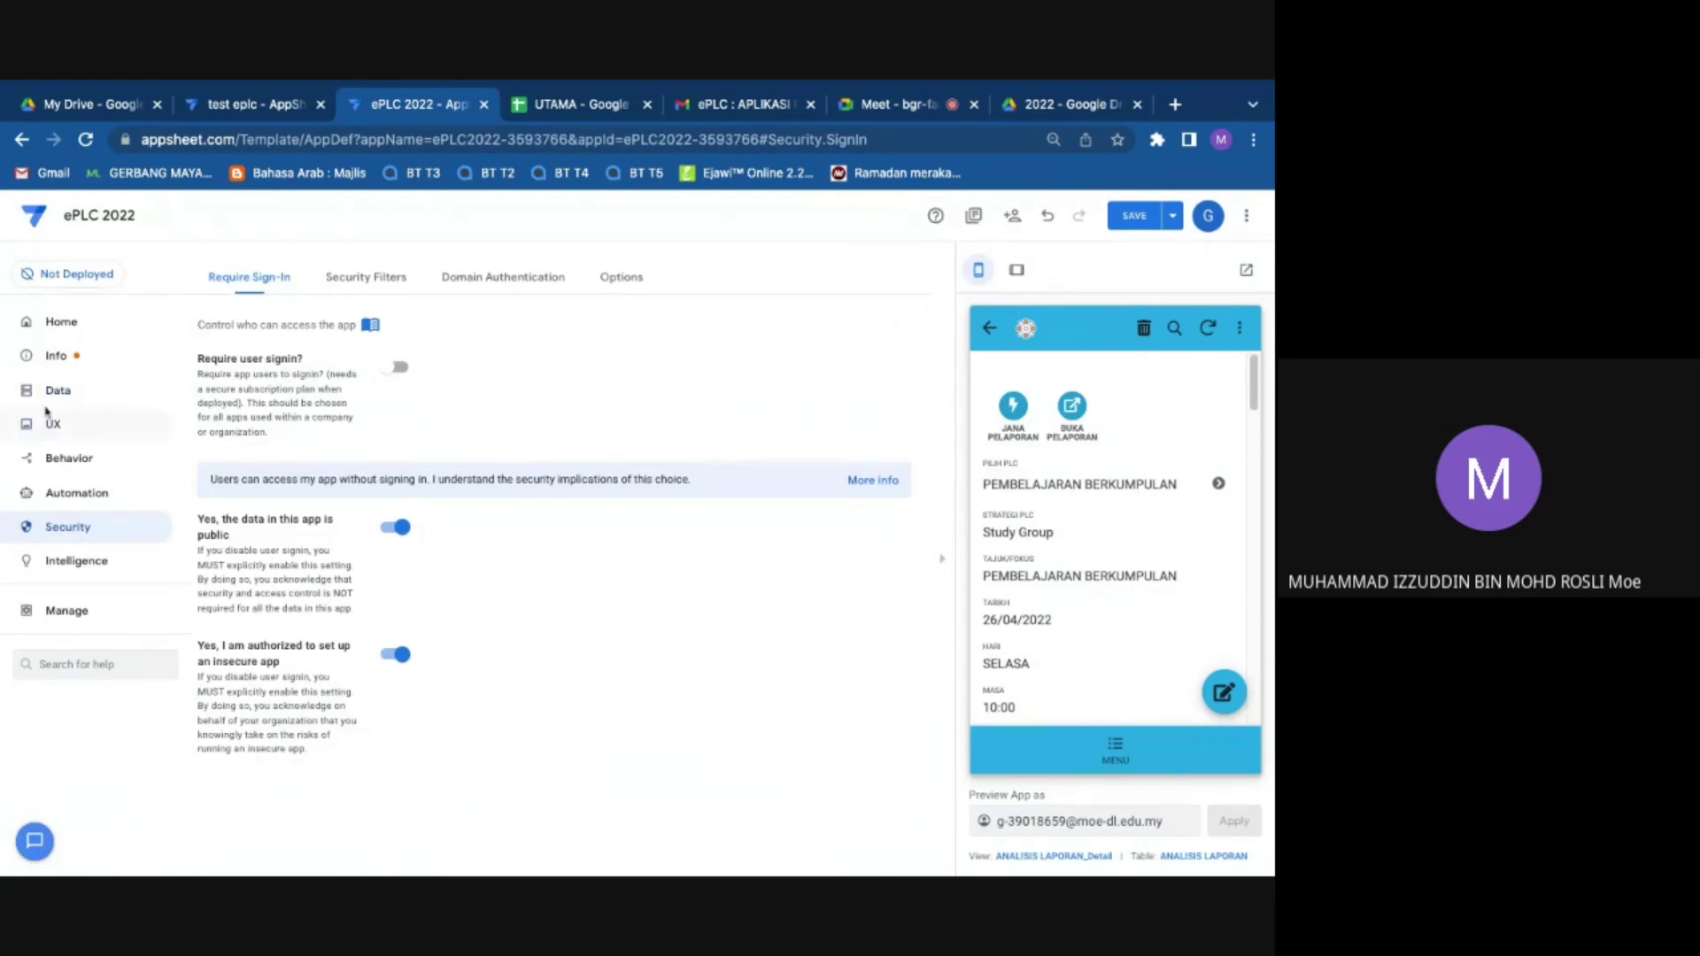
{"action": "left_click", "coordinate": [111, 483]}
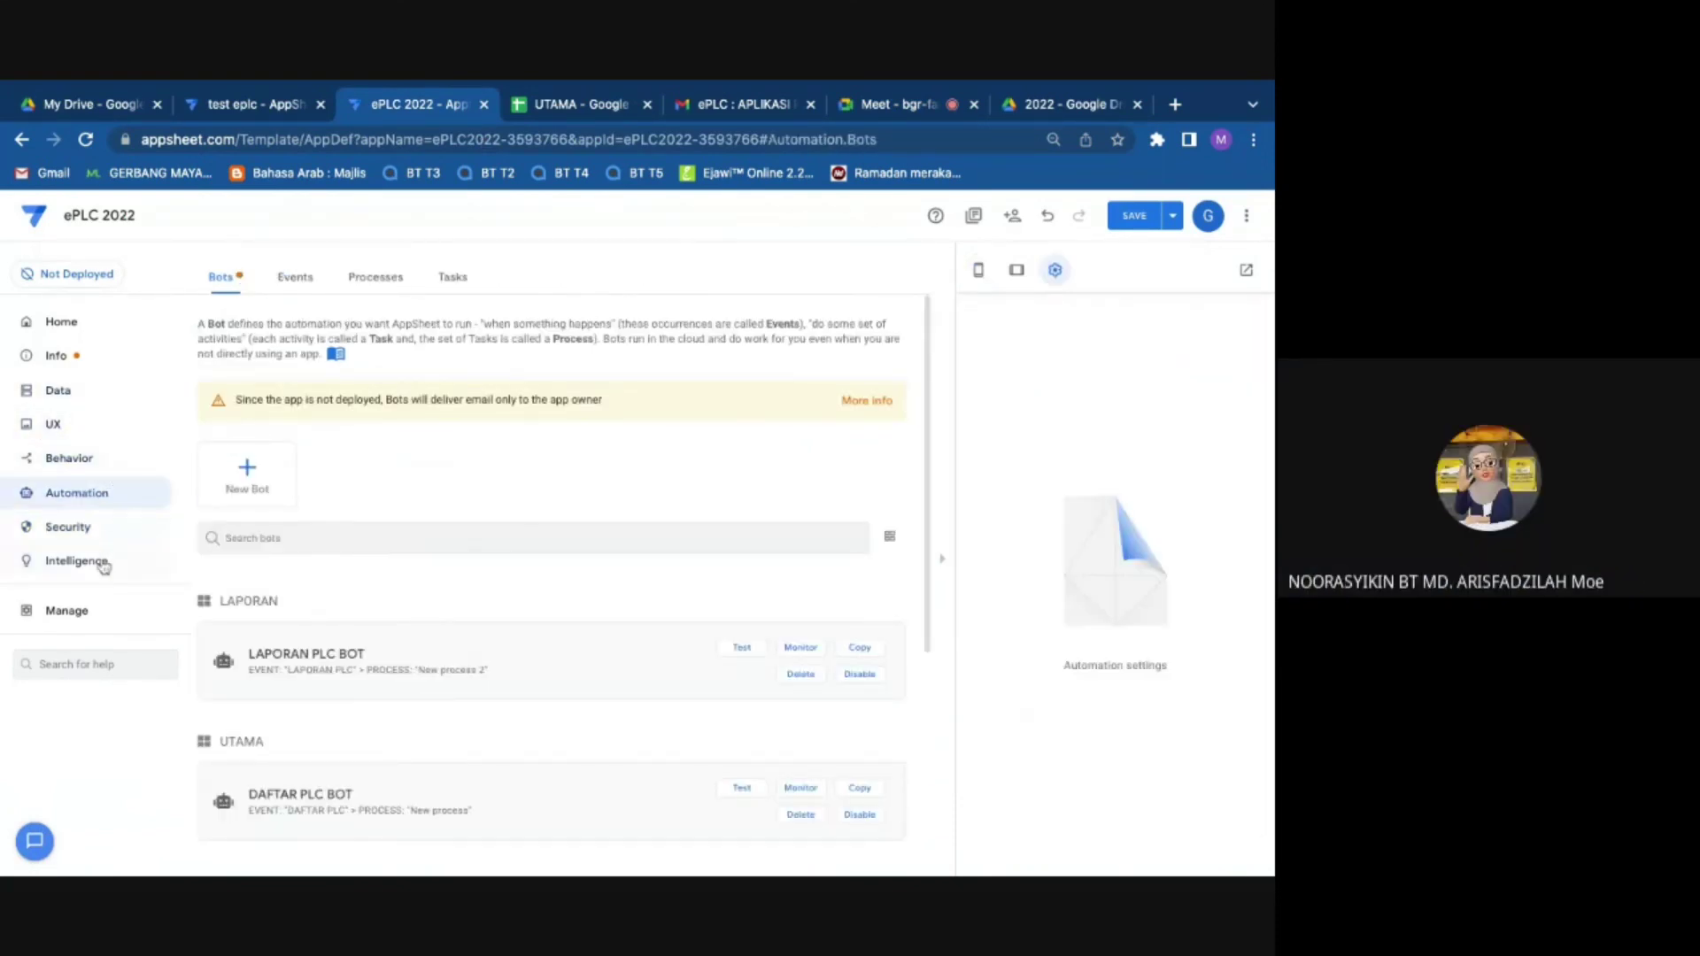
{"action": "left_click", "coordinate": [1067, 106]}
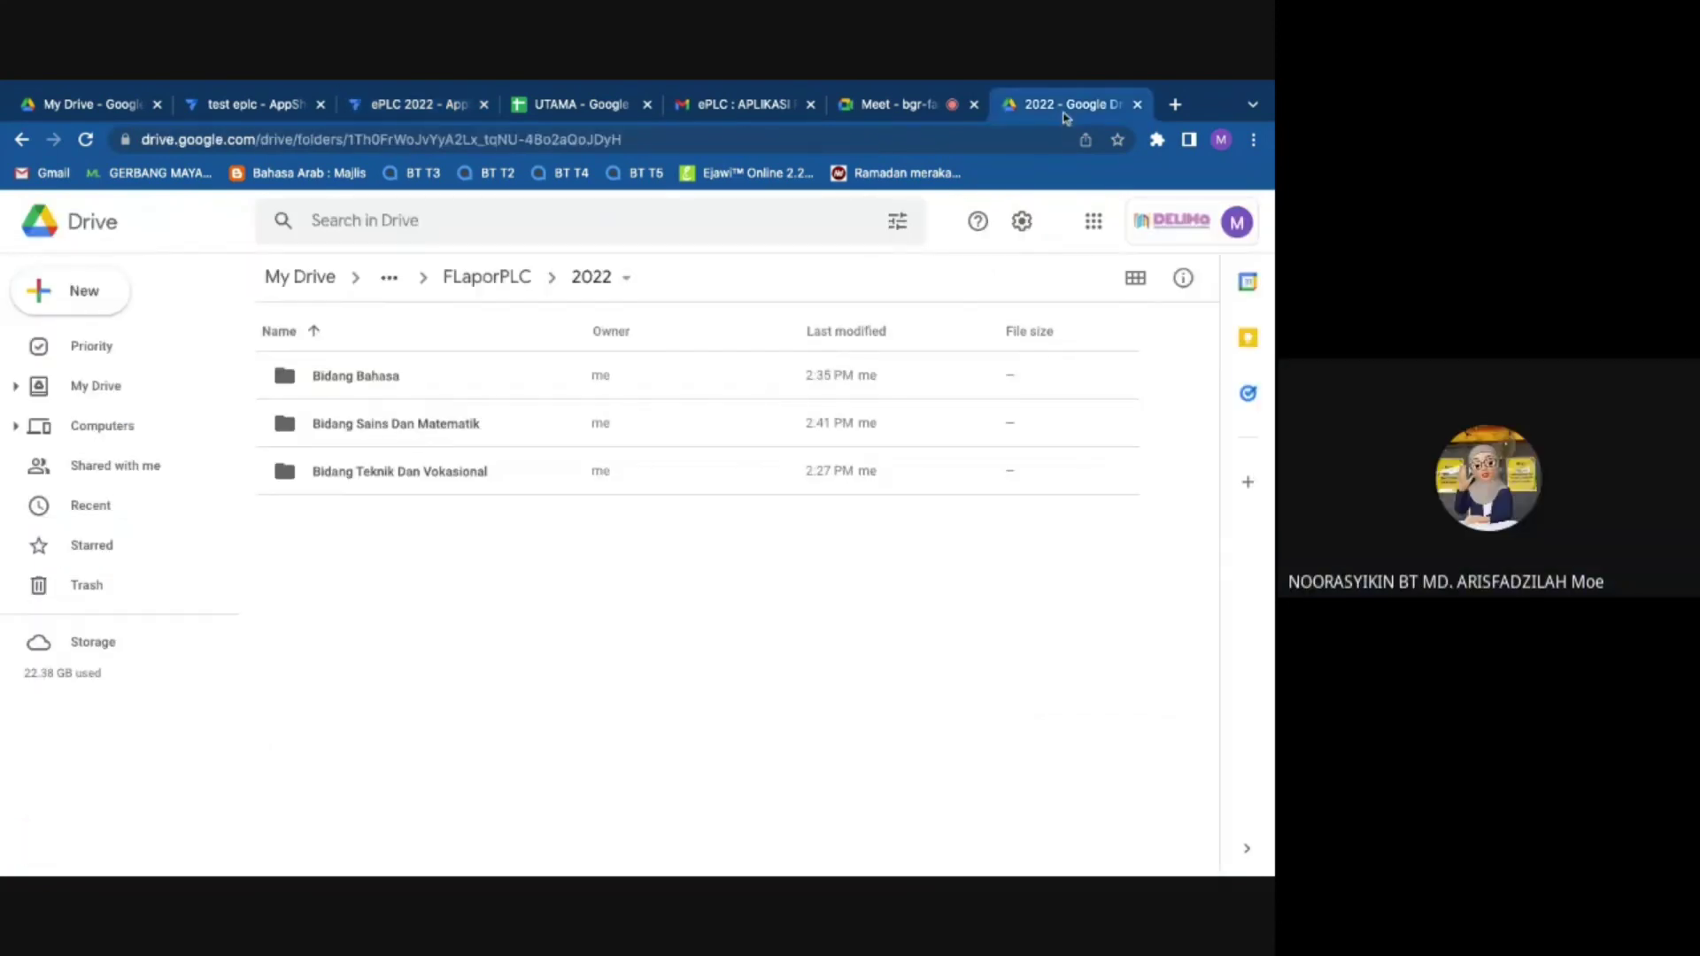
{"action": "left_click", "coordinate": [918, 105]}
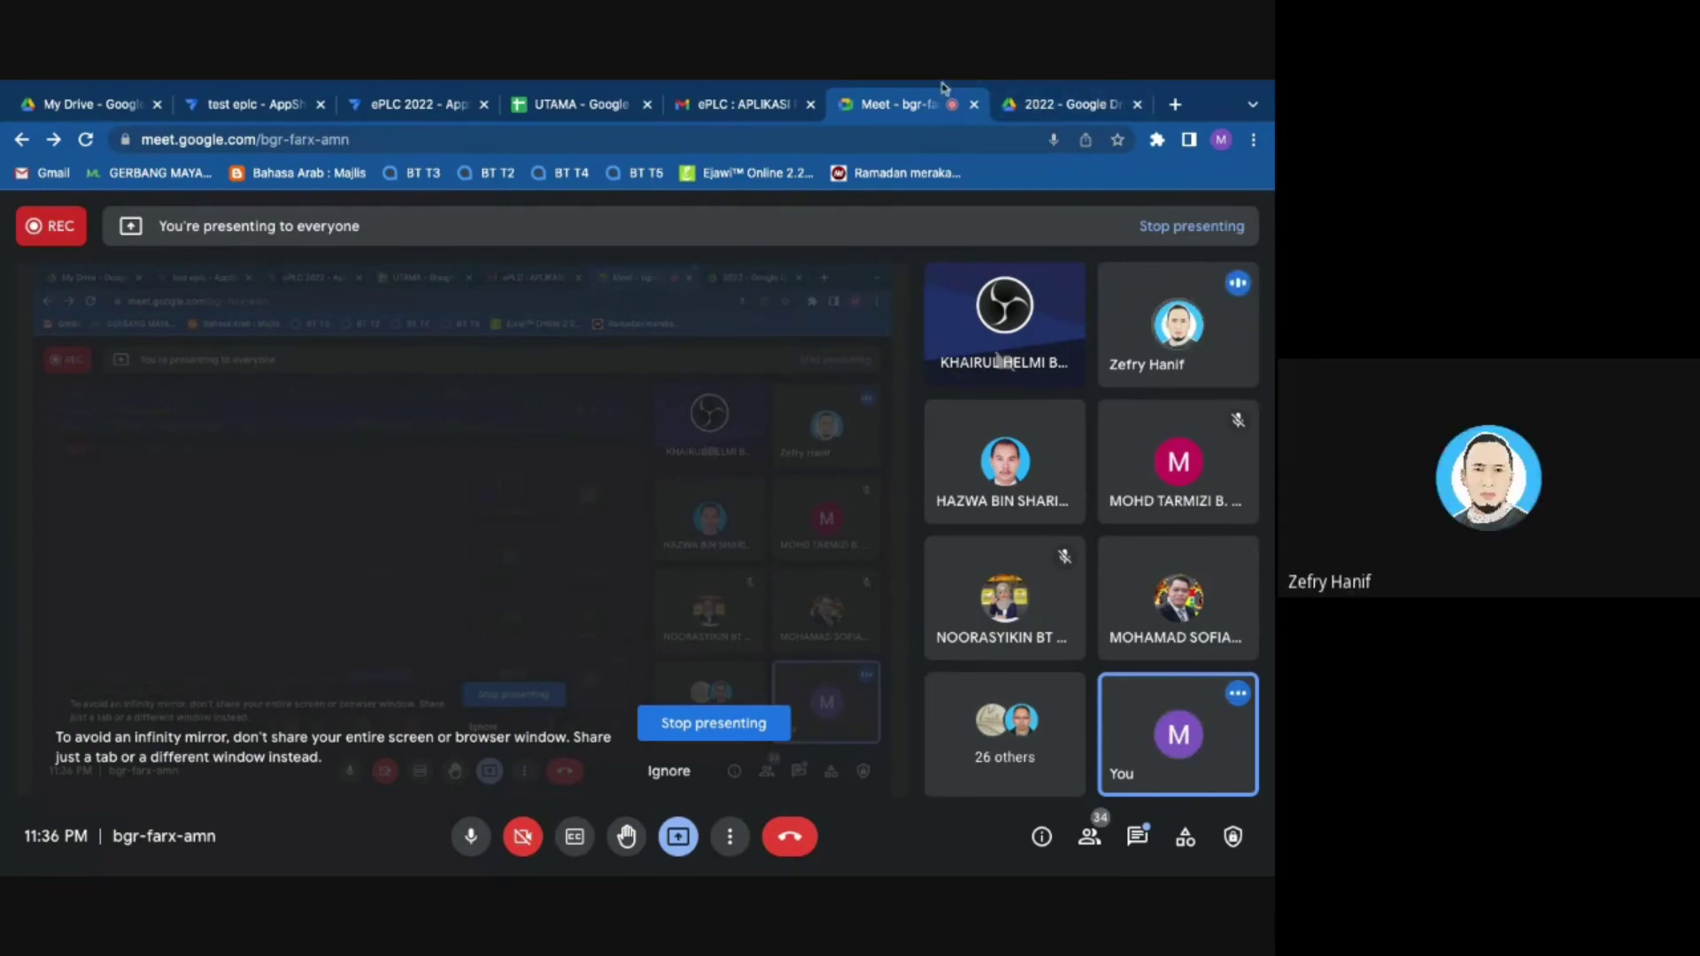
Step: Open DAFTAR PLC BOT under Automation > Bots and view its New process_BodyTemplate letter
{"action": "left_click", "coordinate": [457, 102]}
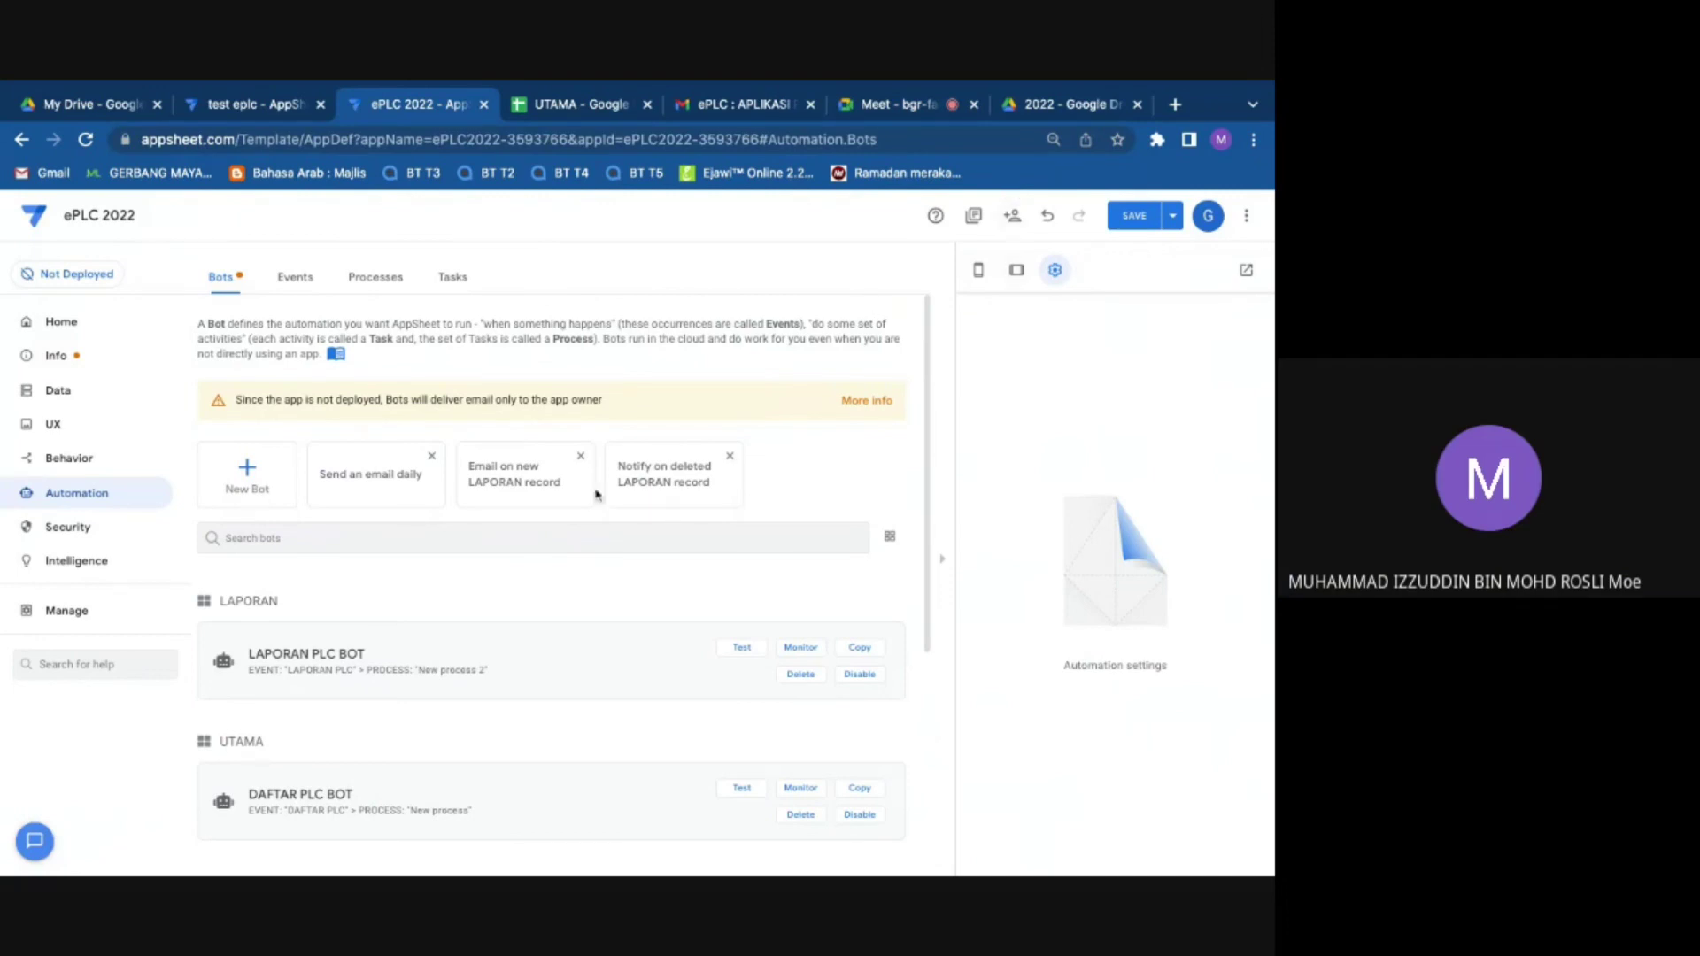
{"action": "scroll", "coordinate": [213, 609], "scroll_direction": "down", "scroll_amount": 1}
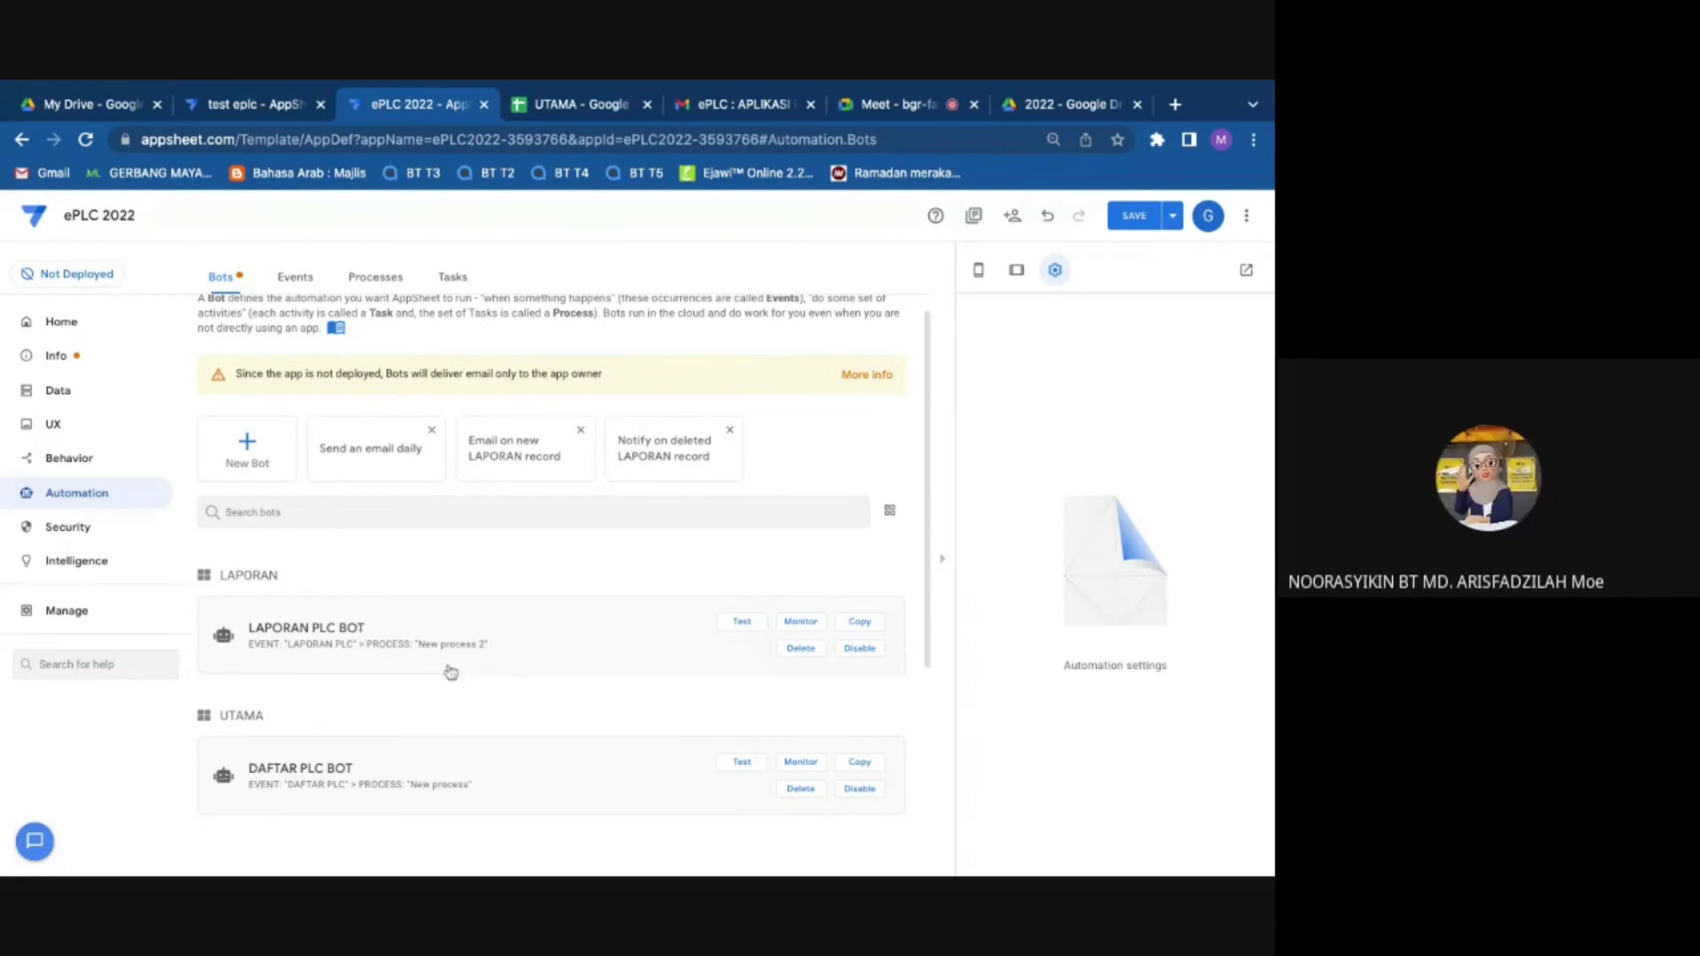
{"action": "left_click", "coordinate": [368, 767]}
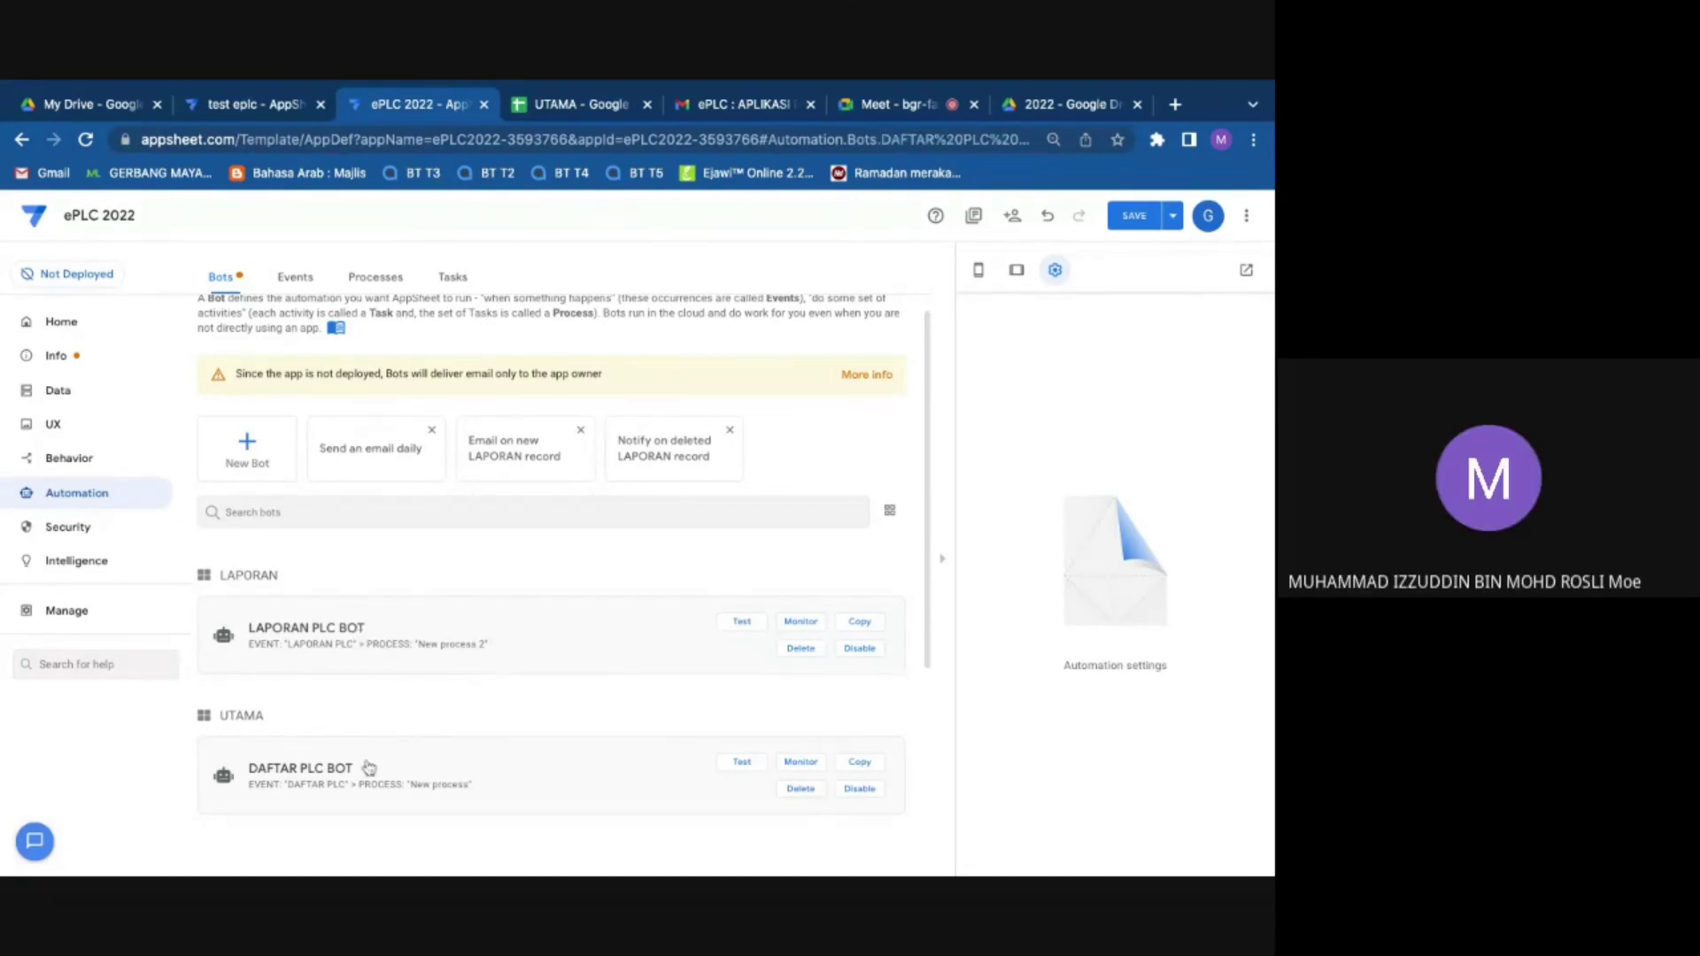
{"action": "scroll", "coordinate": [1239, 575], "scroll_direction": "down", "scroll_amount": 2}
{"action": "scroll", "coordinate": [706, 671], "scroll_direction": "down", "scroll_amount": 1}
{"action": "left_click", "coordinate": [1230, 685]}
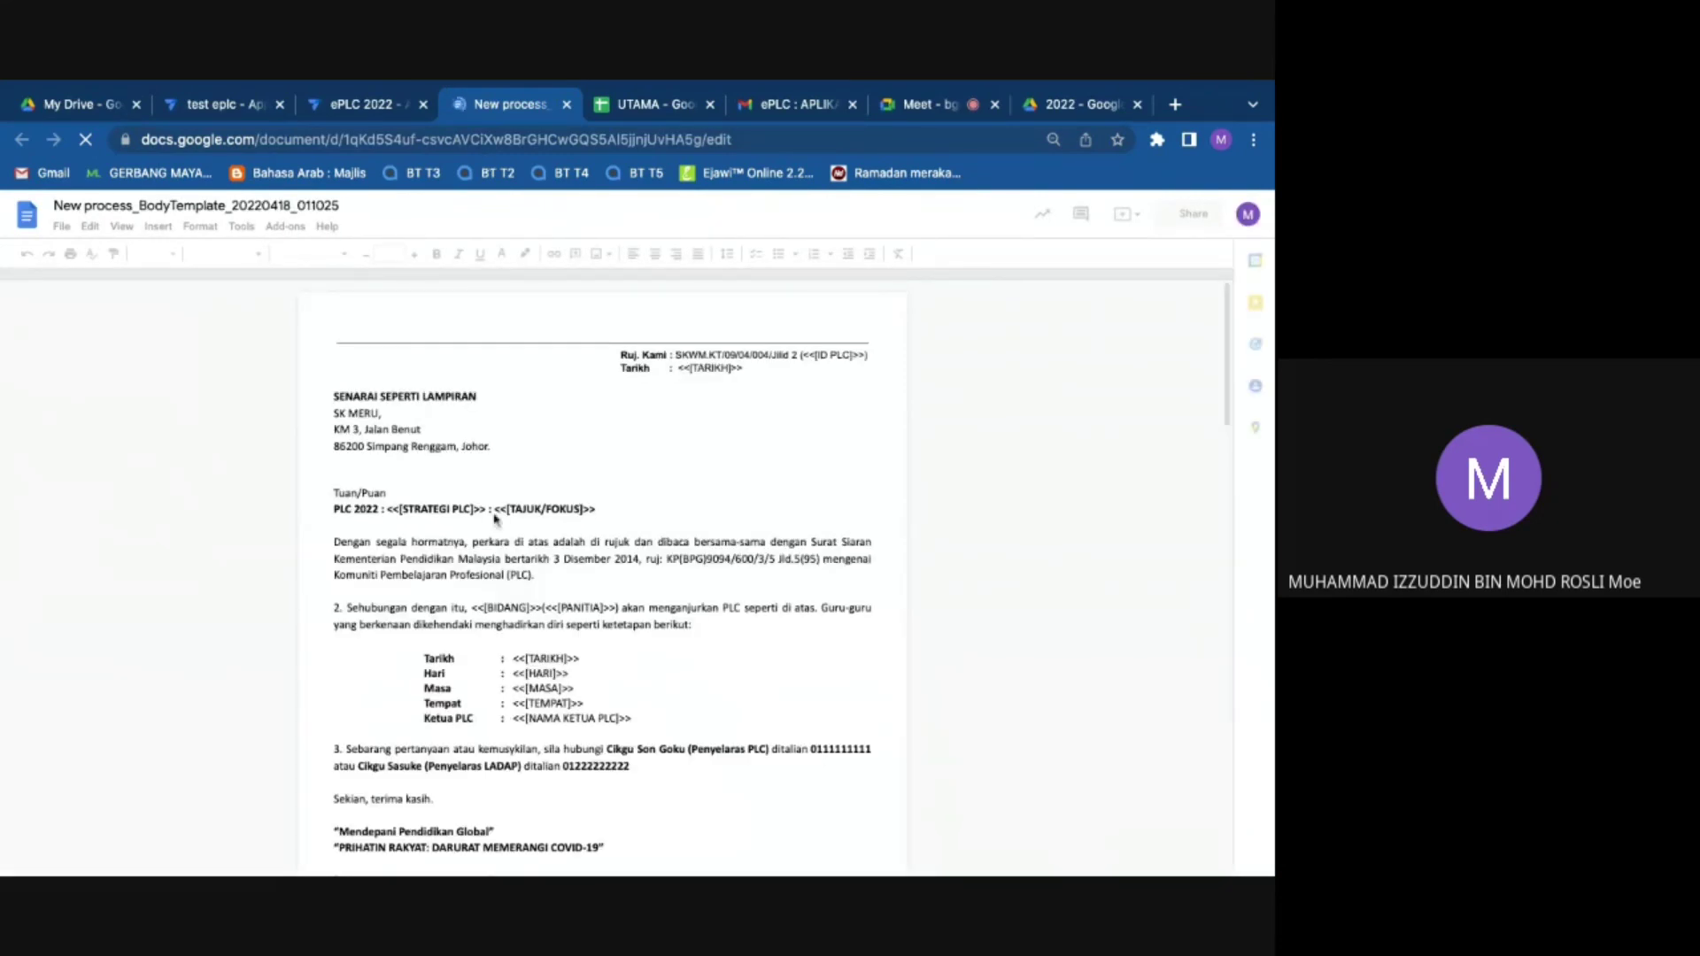
Step: Delete the <<[BIDANG]>> placeholder and its leftover space from the template's second paragraph
{"action": "left_click", "coordinate": [491, 511]}
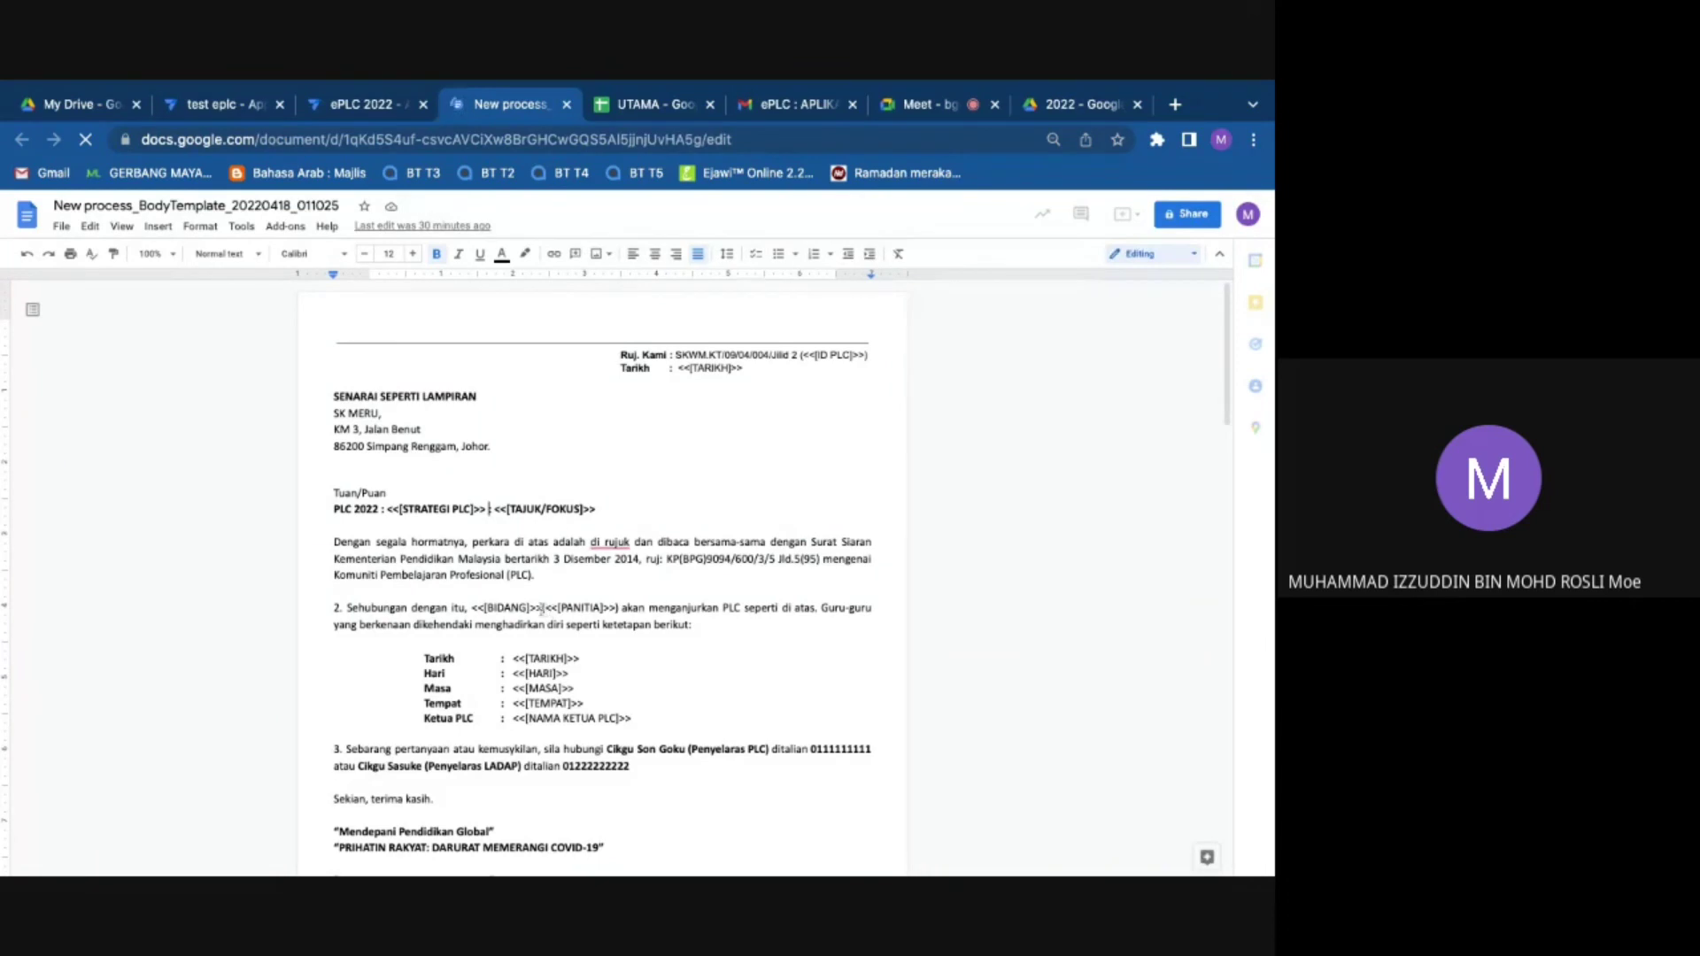
{"action": "left_click_drag", "start_coordinate": [541, 609], "coordinate": [471, 609]}
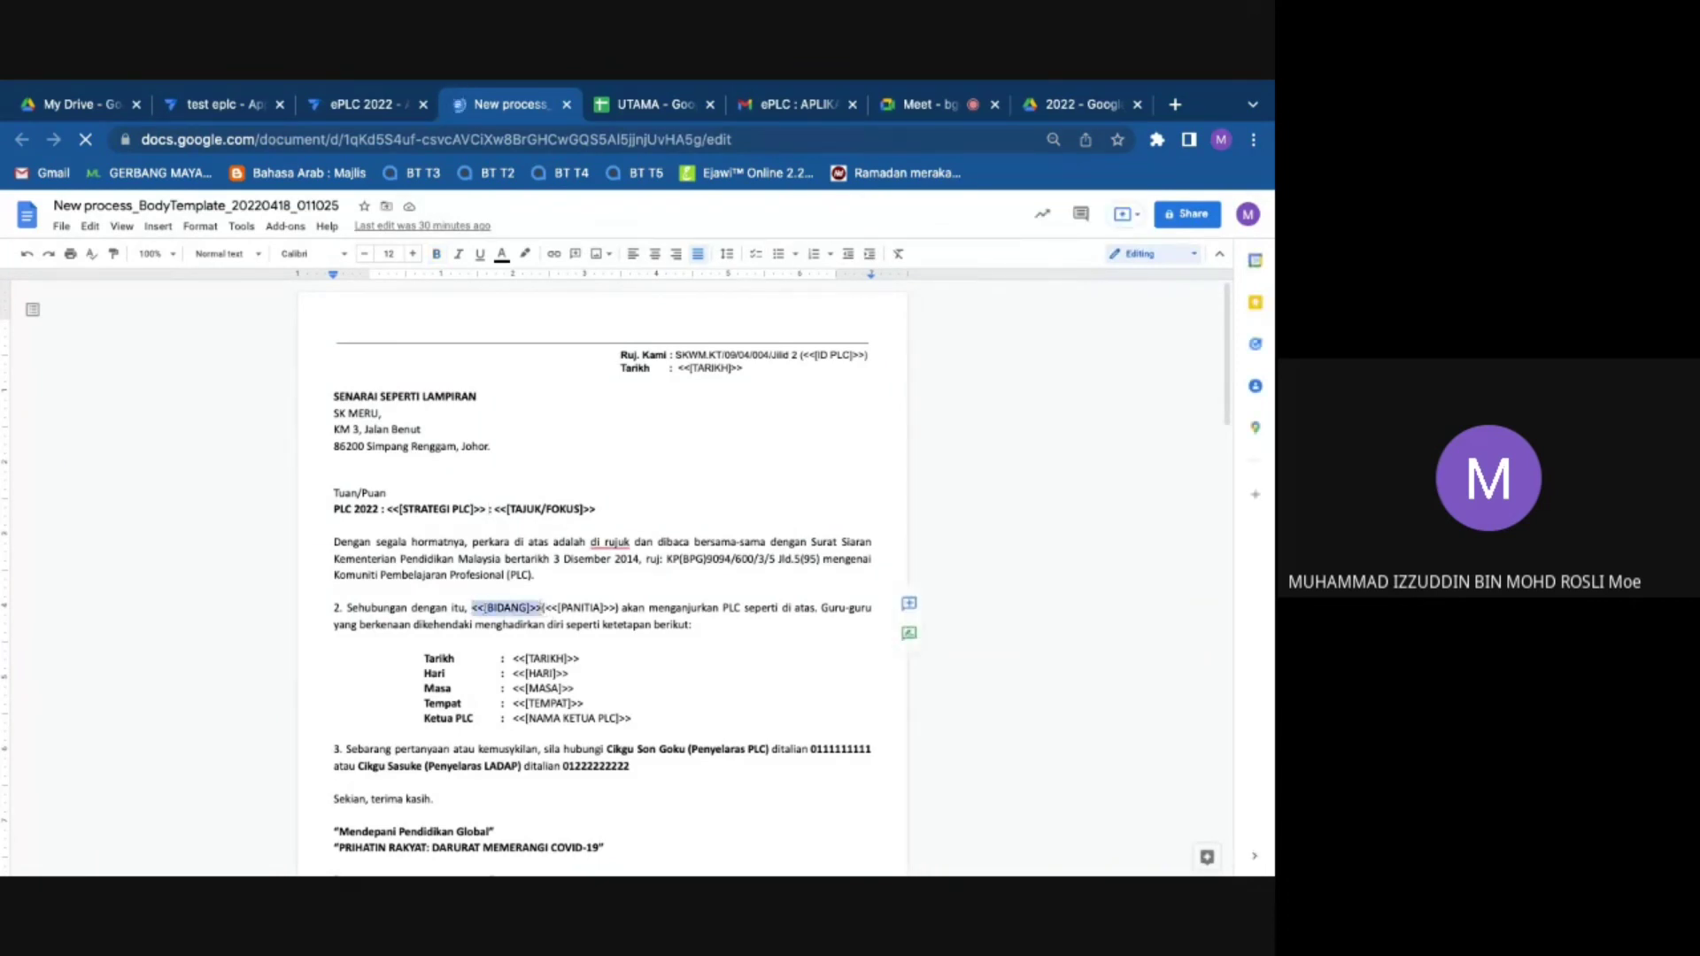
{"action": "key", "text": "BackSpace"}
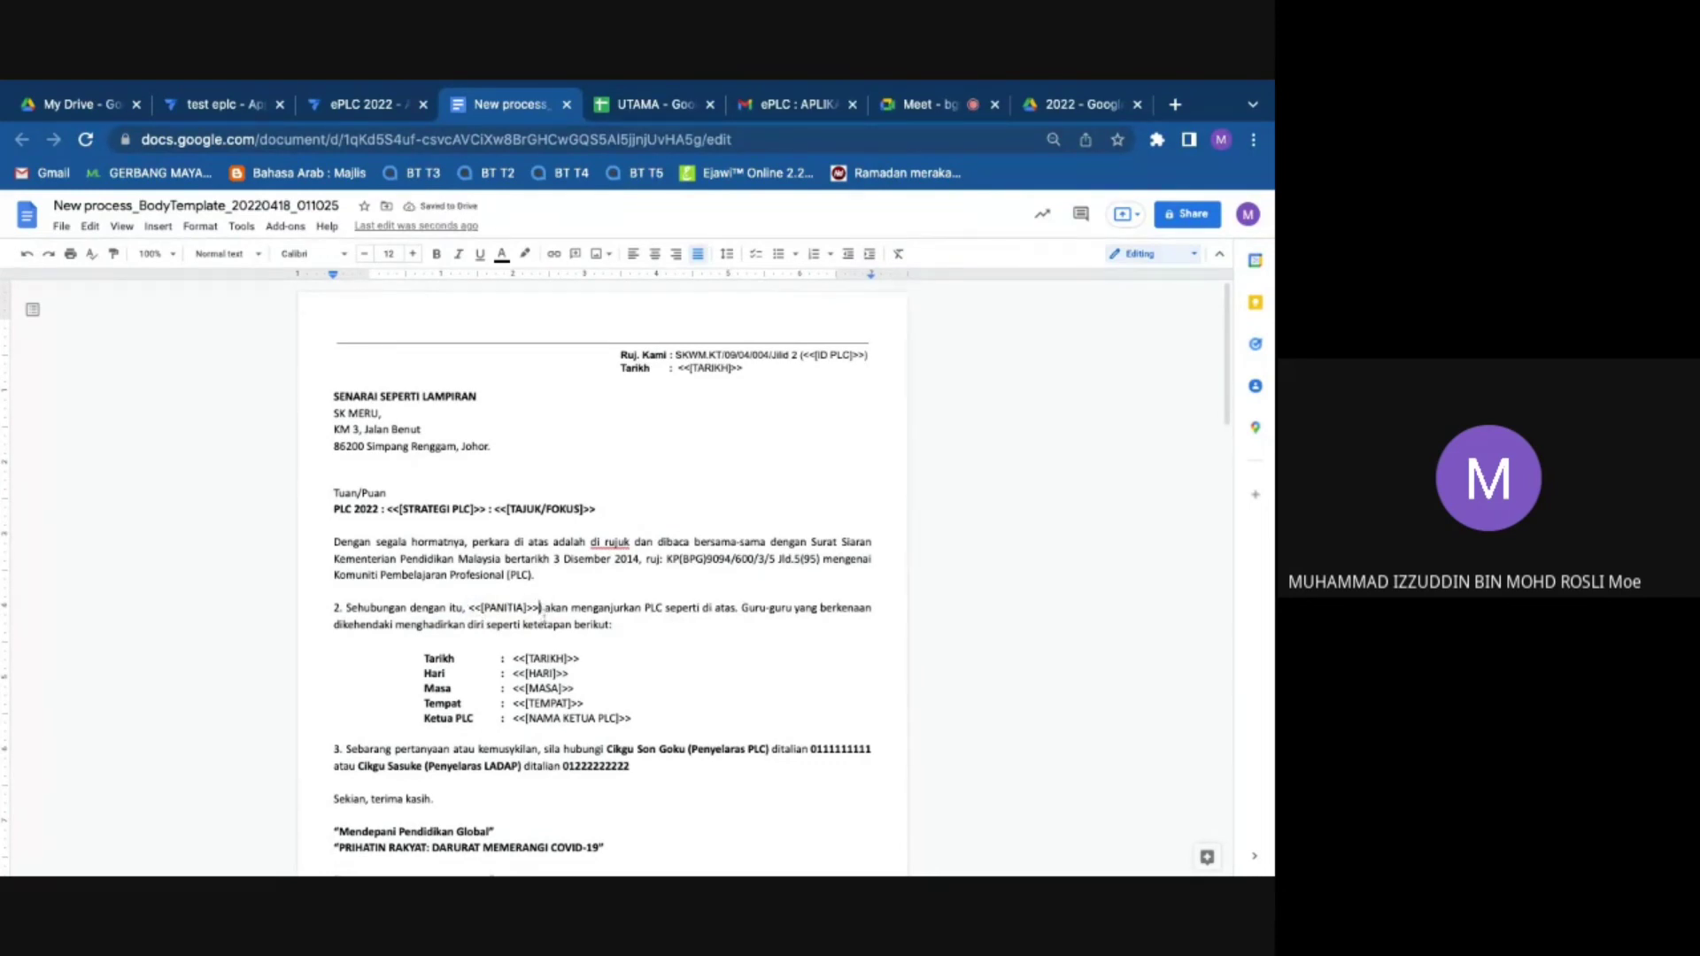
{"action": "key", "text": "BackSpace"}
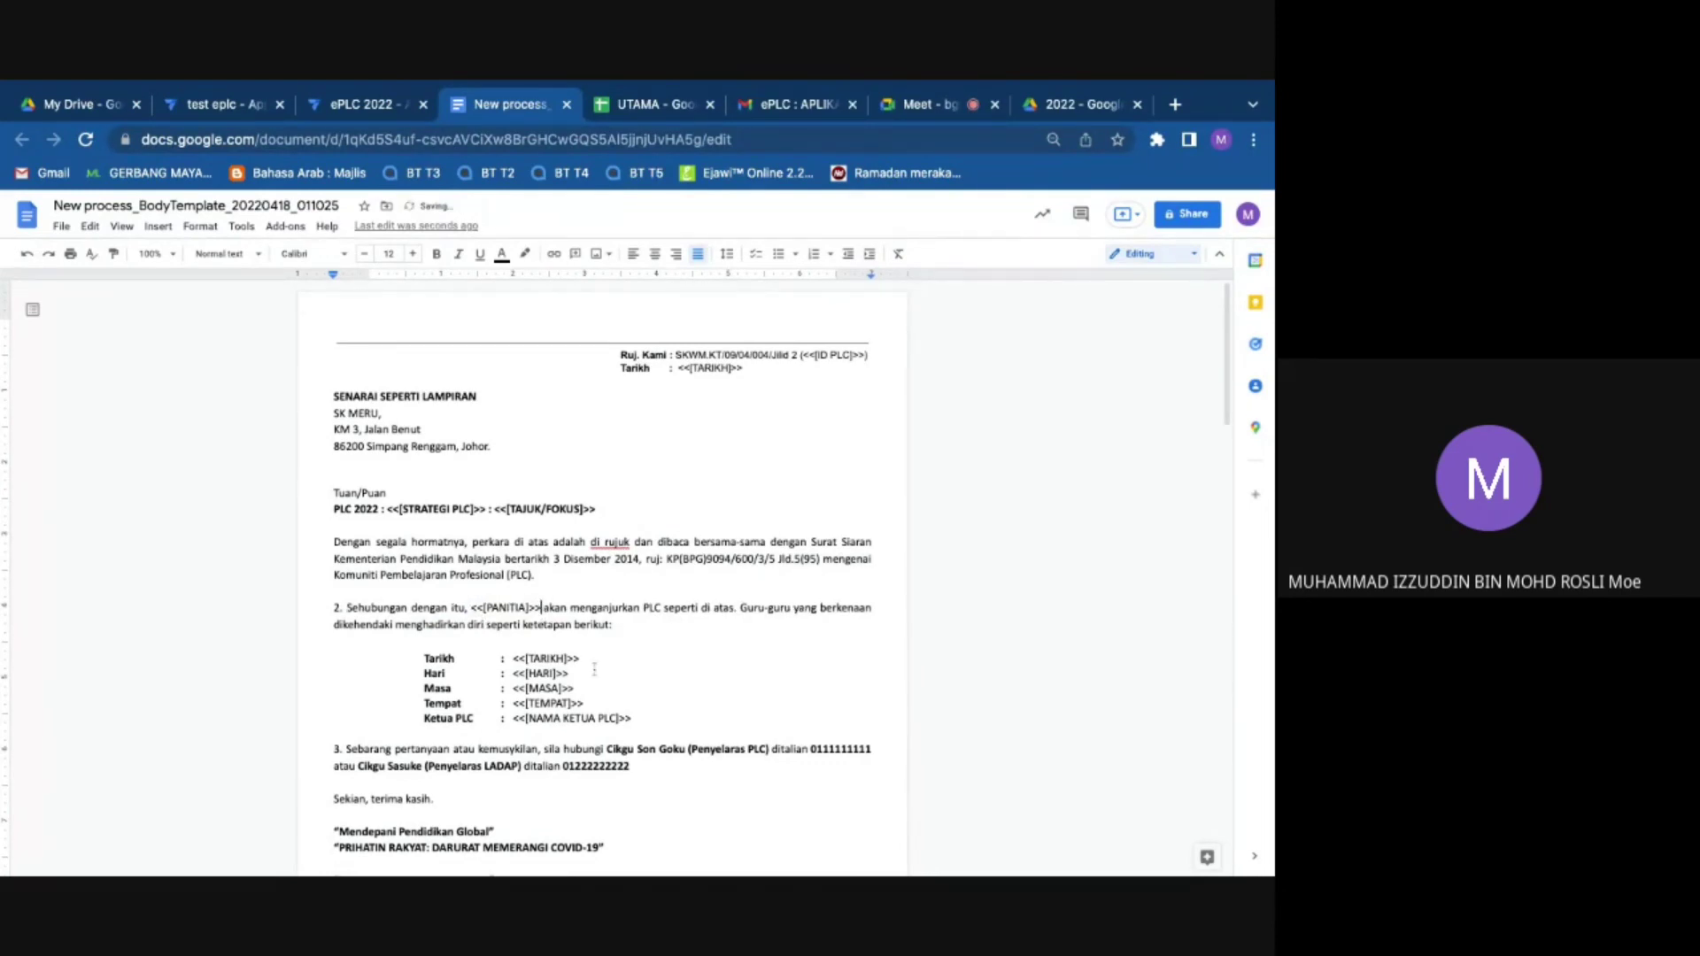
{"action": "scroll", "coordinate": [594, 669], "scroll_direction": "down", "scroll_amount": 3}
{"action": "scroll", "coordinate": [364, 598], "scroll_direction": "up", "scroll_amount": 3}
Step: Glance at the UTAMA spreadsheet, then close the letter template document
{"action": "left_click", "coordinate": [673, 103]}
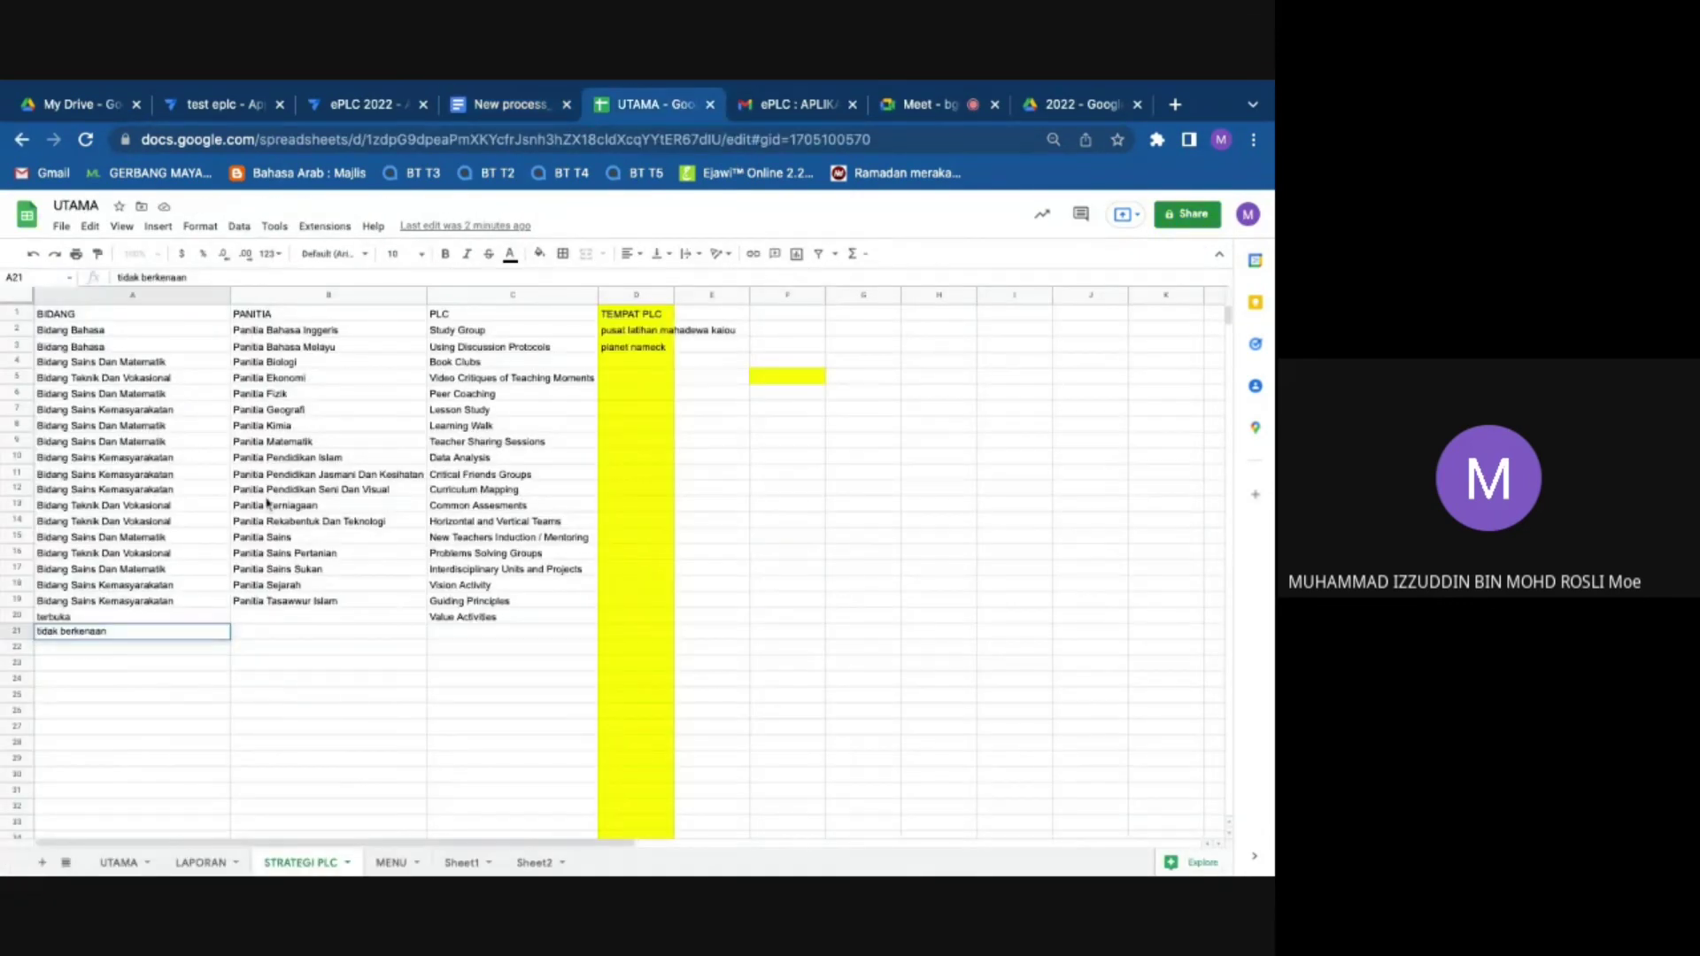
{"action": "left_click", "coordinate": [815, 571]}
{"action": "left_click", "coordinate": [509, 104]}
{"action": "left_click", "coordinate": [1094, 380]}
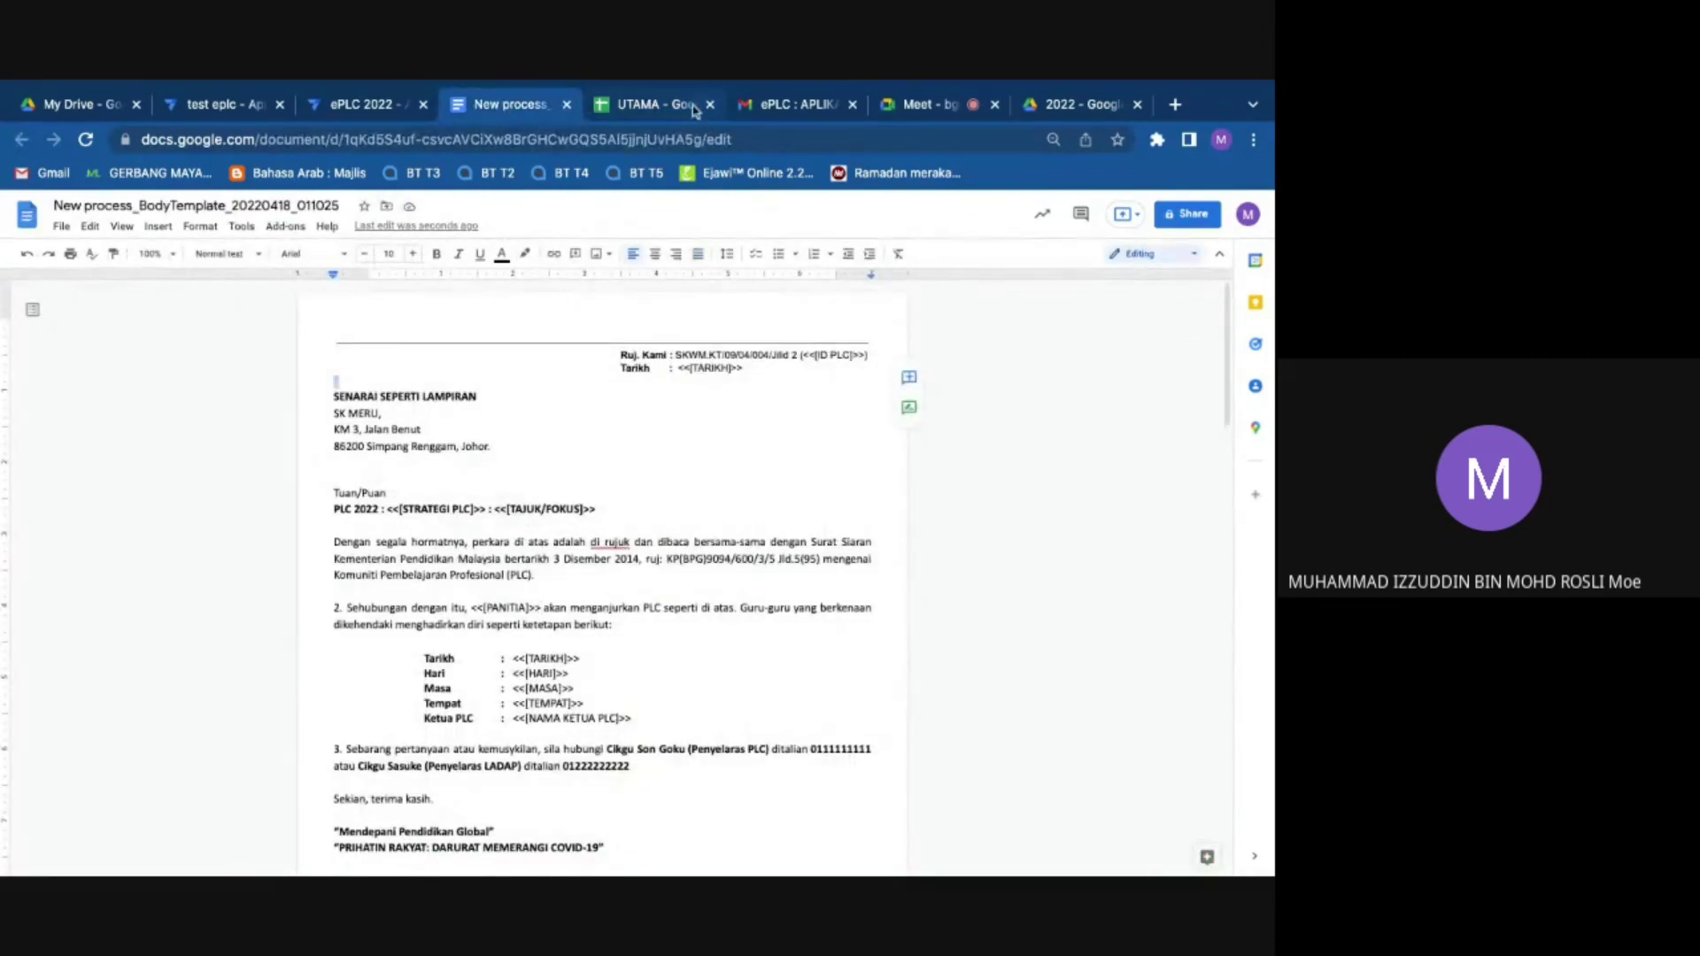
{"action": "left_click", "coordinate": [567, 103]}
Step: Save the ePLC 2022 app in the AppSheet editor, briefly checking the UTAMA spreadsheet
{"action": "left_click", "coordinate": [423, 114]}
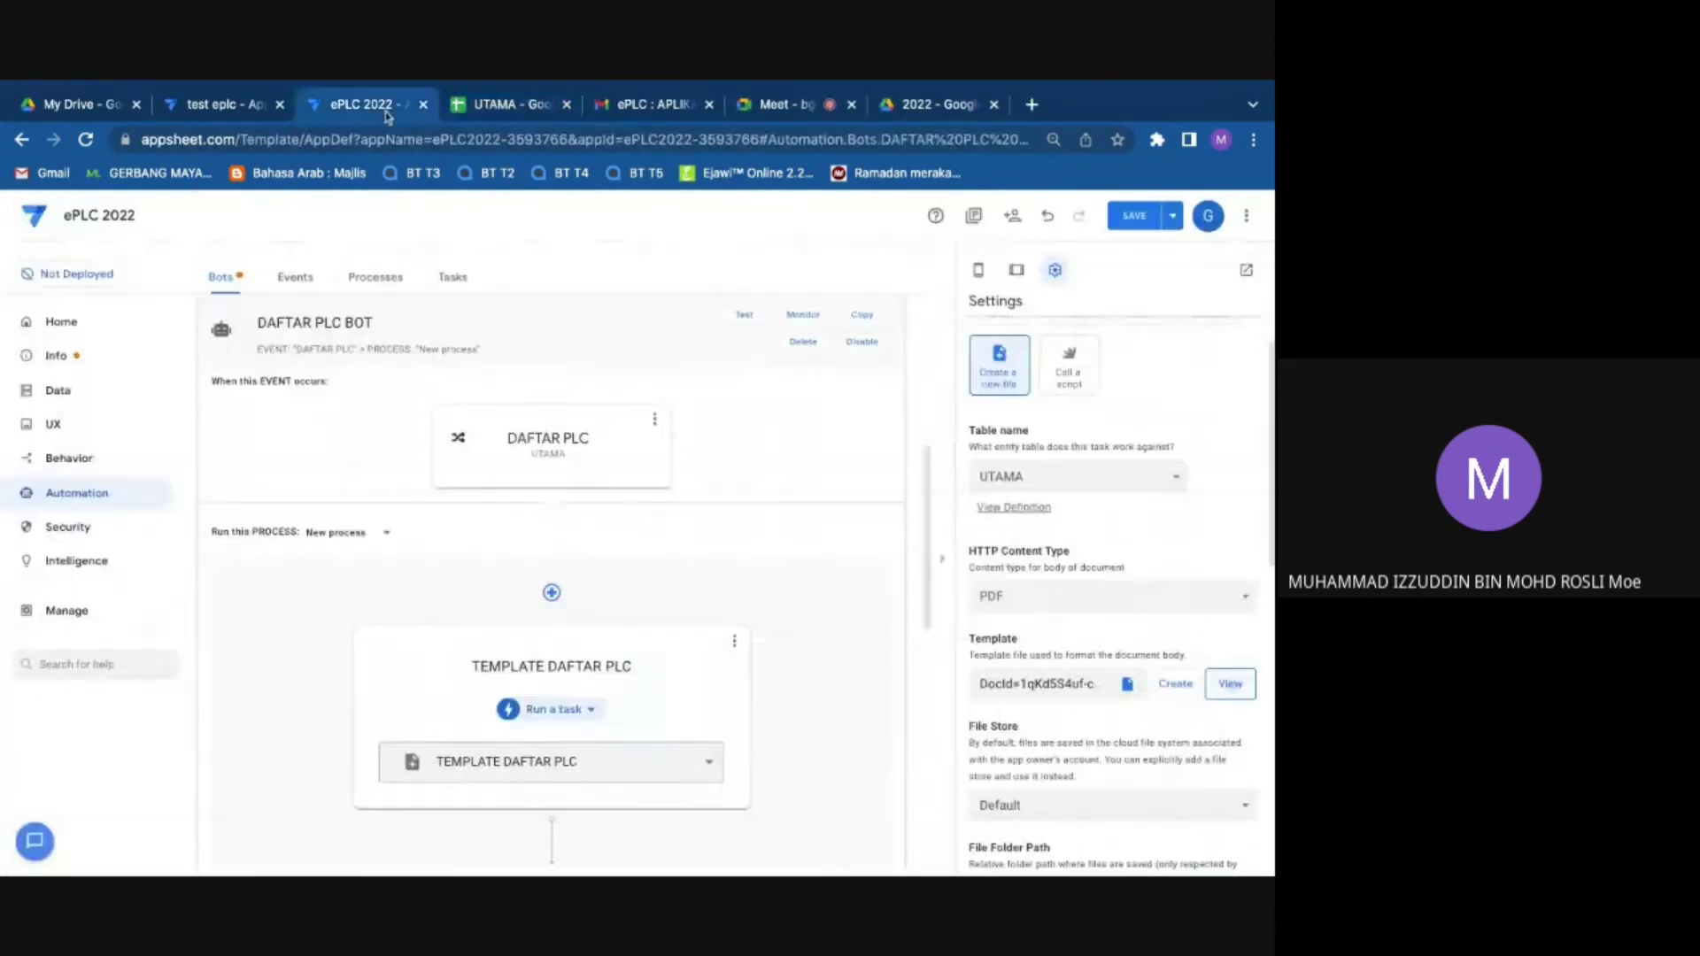
{"action": "left_click", "coordinate": [1137, 220]}
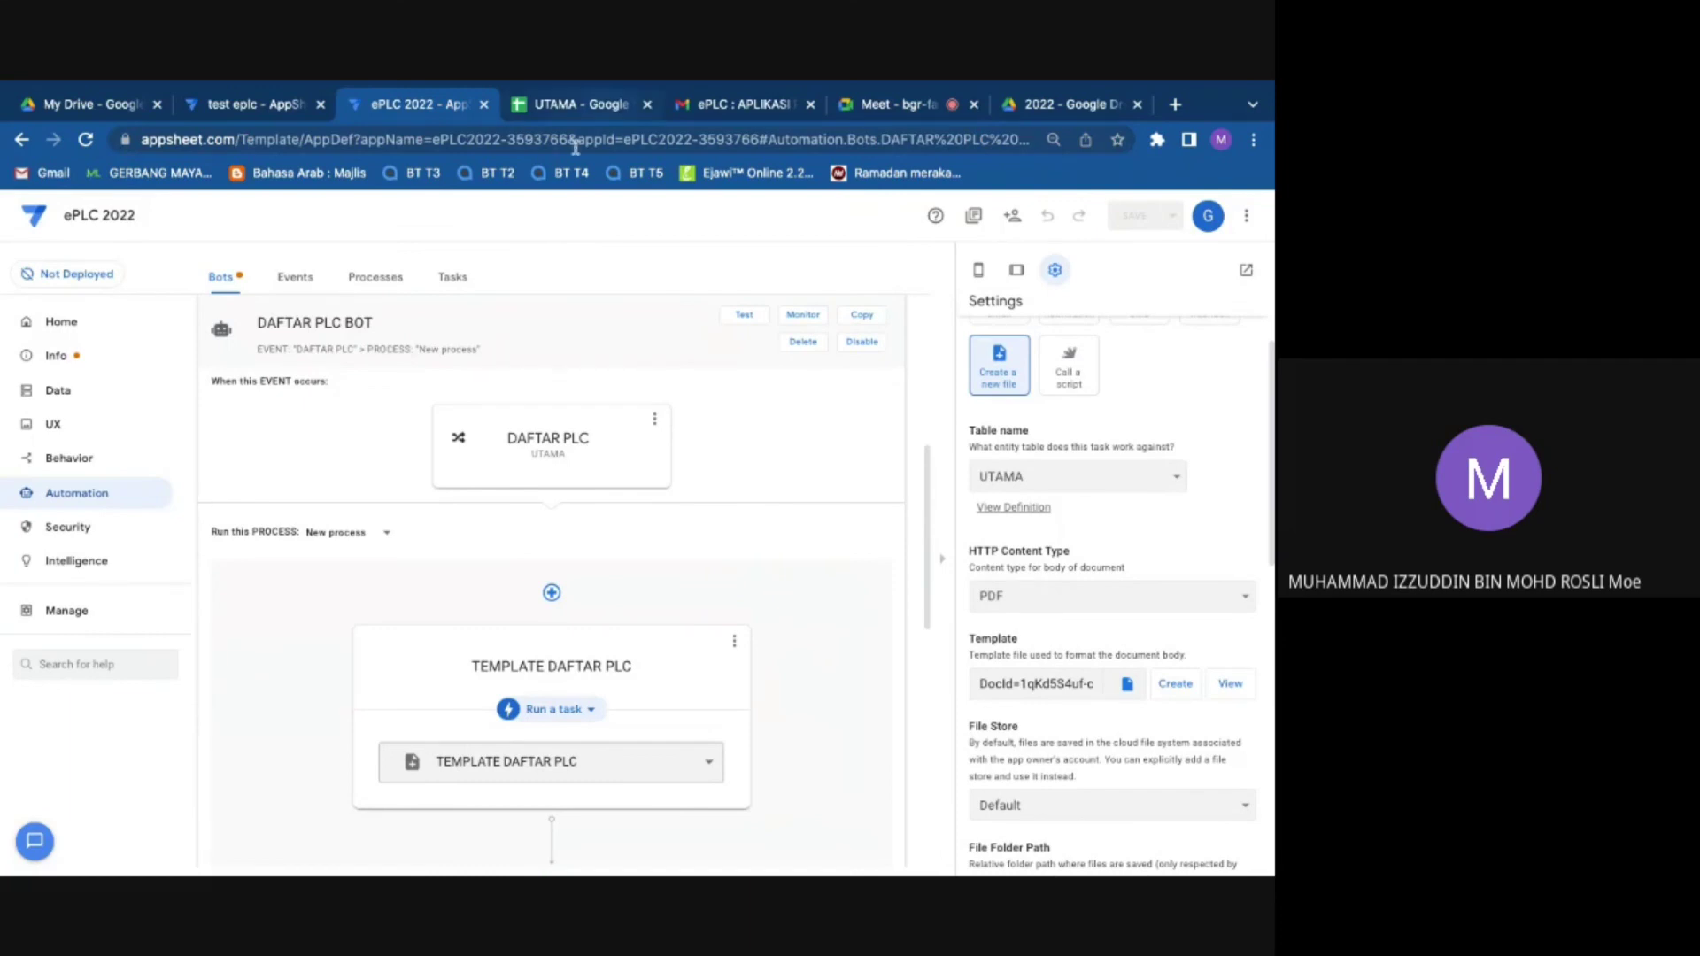
{"action": "left_click", "coordinate": [581, 106]}
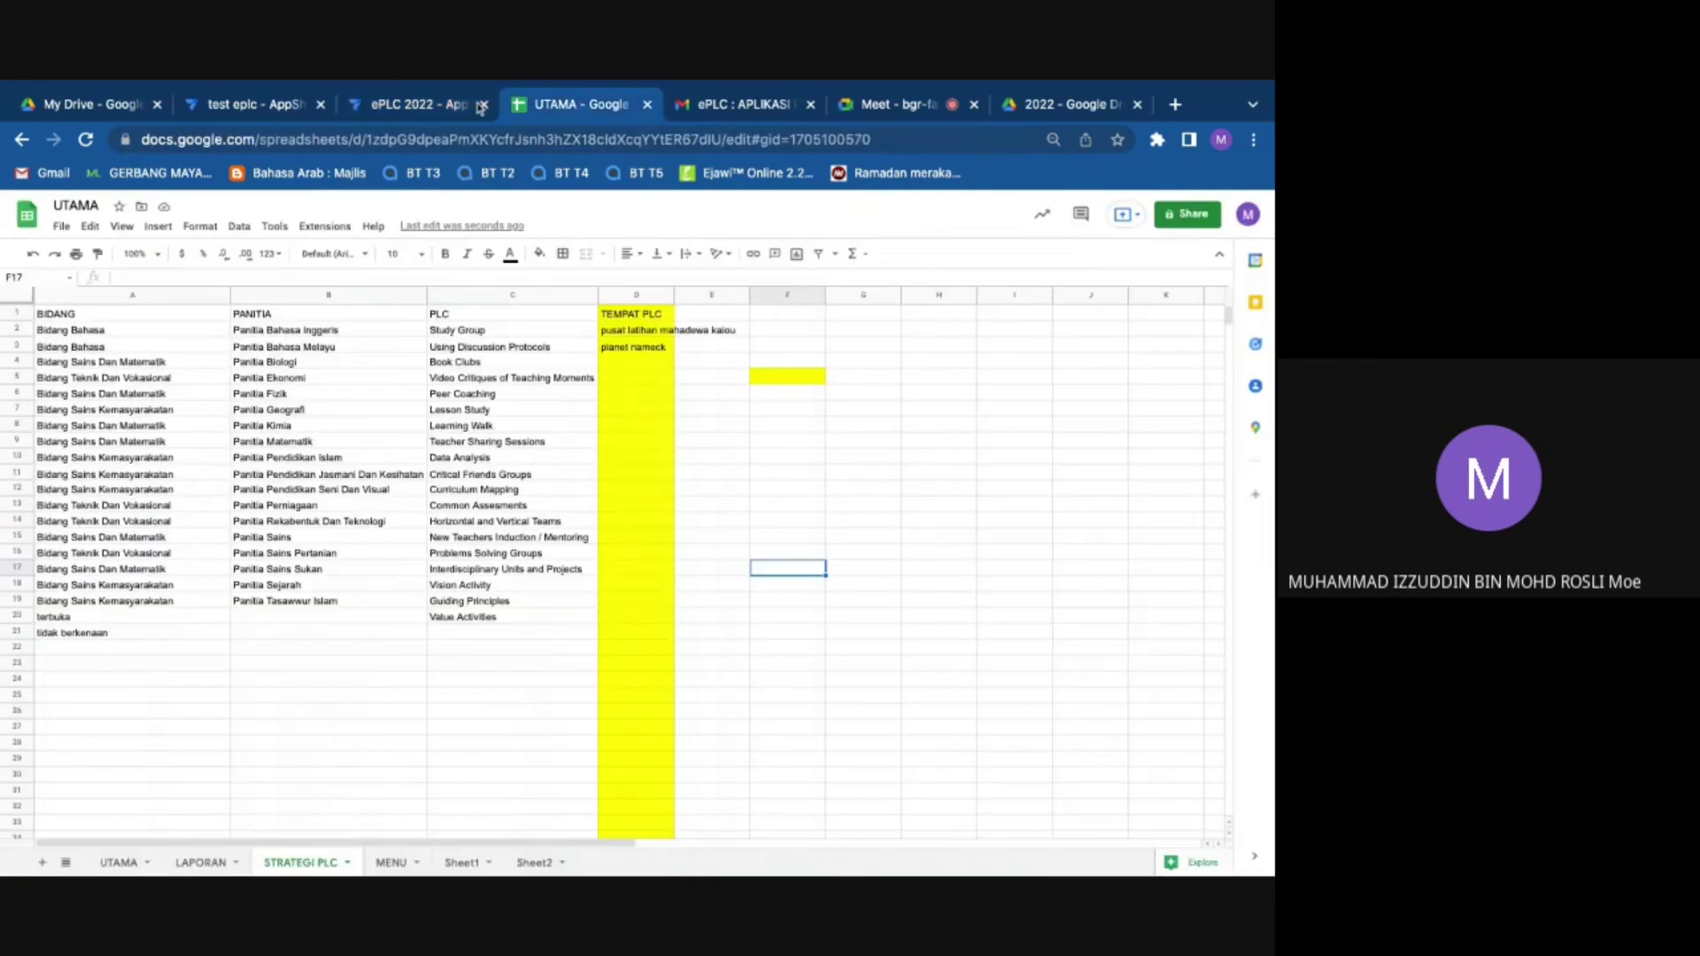
{"action": "left_click", "coordinate": [465, 107]}
{"action": "left_click", "coordinate": [580, 103]}
{"action": "left_click", "coordinate": [416, 104]}
Step: Start a test DAFTAR PLC entry with strategy Study Group and TAJUK/FOKUS 'cccc'
{"action": "left_click", "coordinate": [55, 390]}
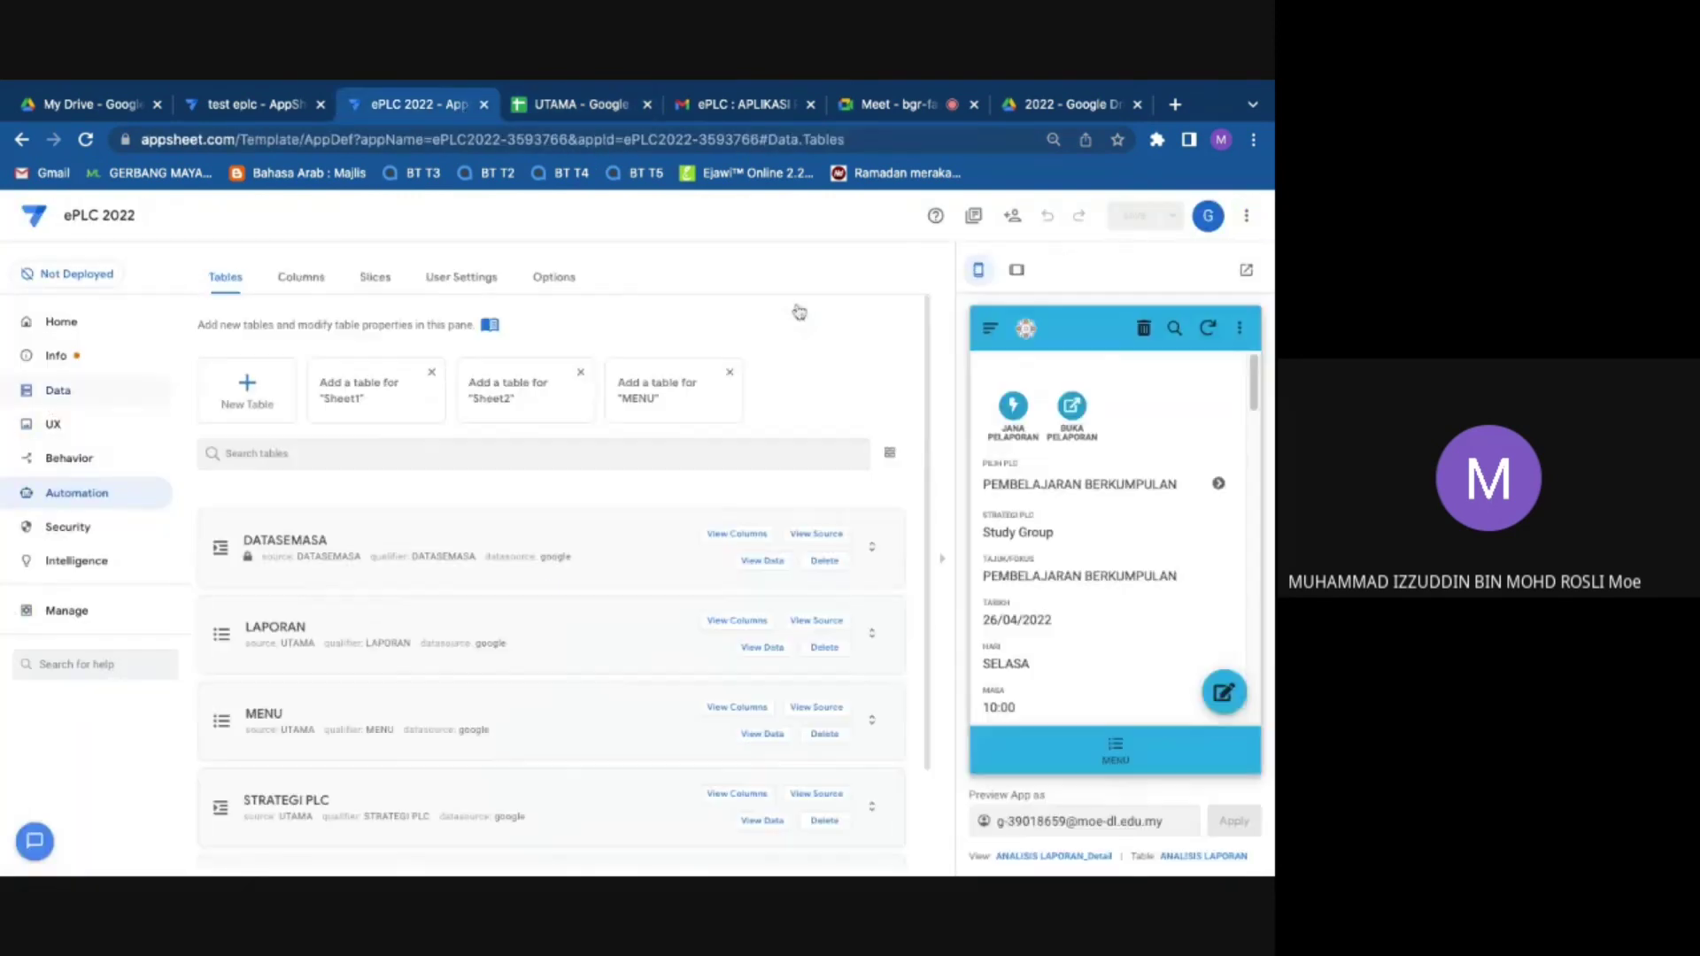
{"action": "left_click", "coordinate": [1133, 755]}
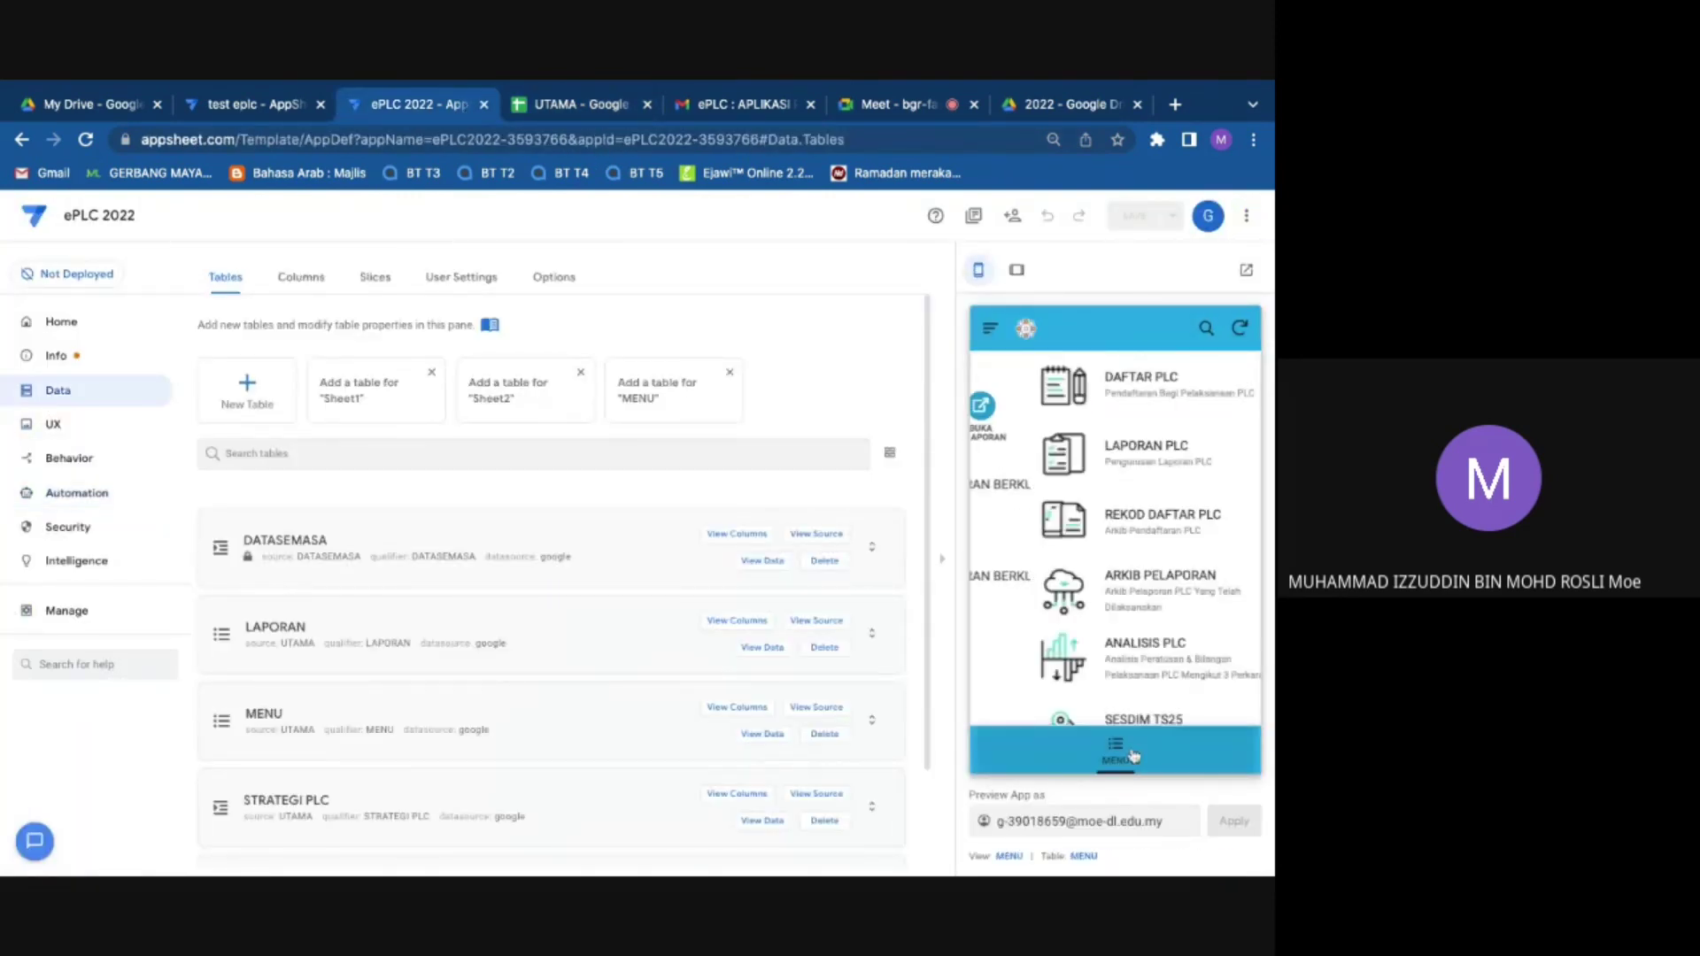
{"action": "left_click", "coordinate": [1114, 396]}
{"action": "left_click", "coordinate": [1064, 483]}
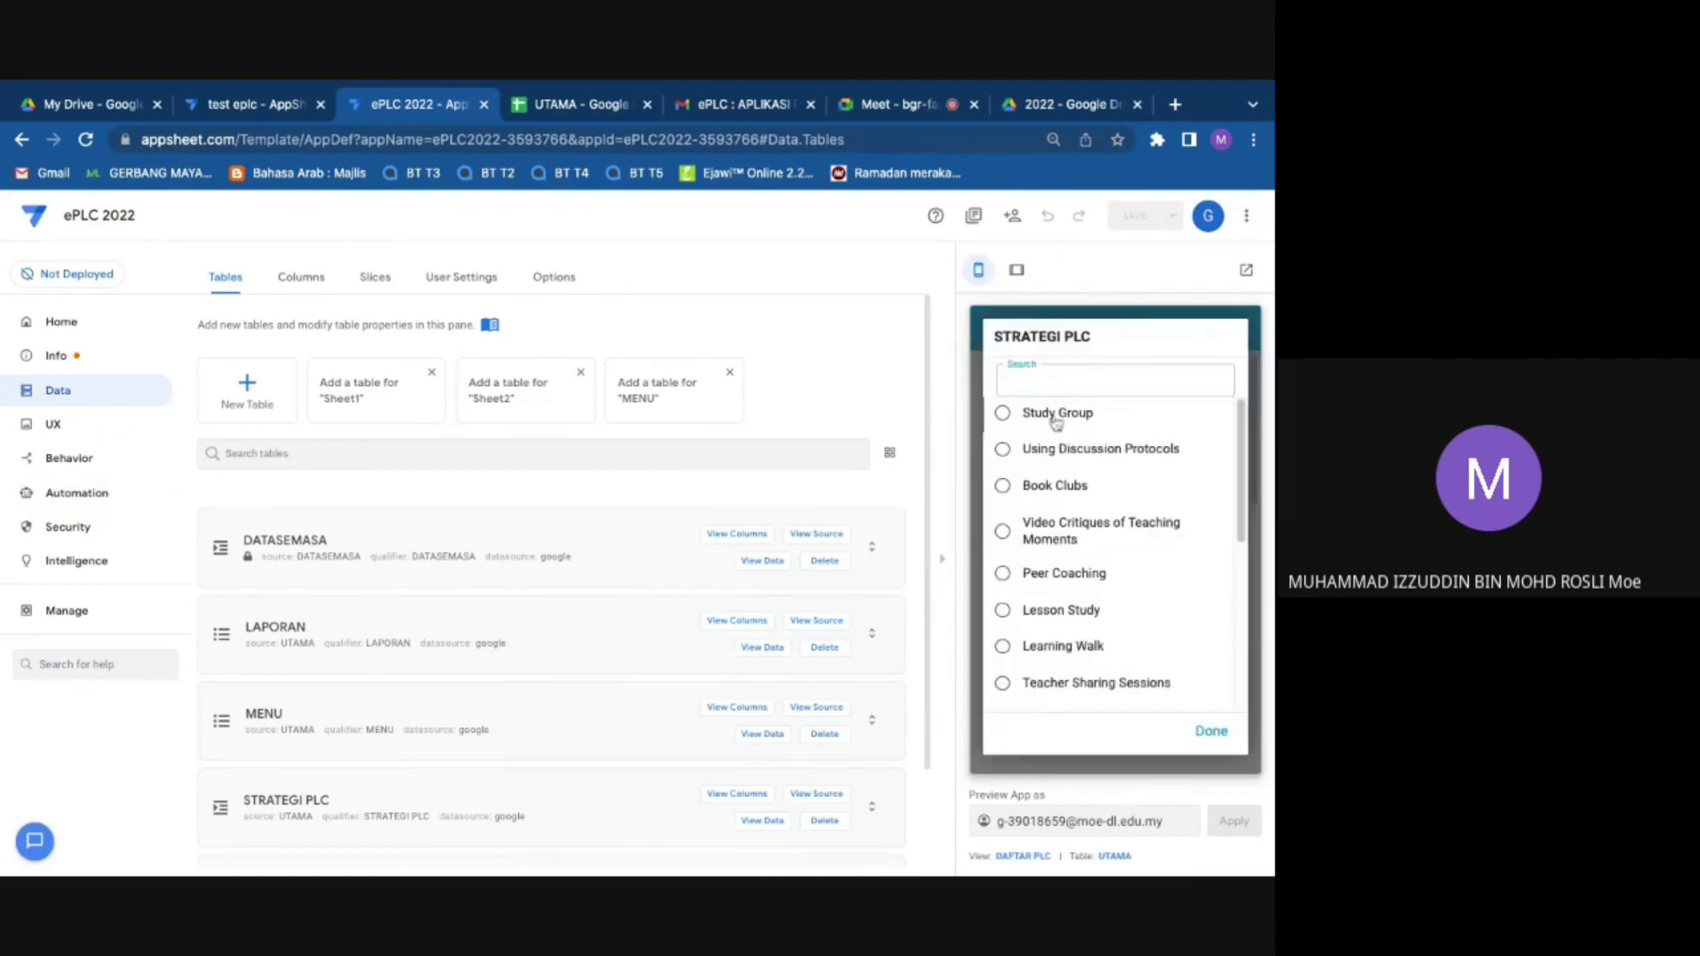
{"action": "left_click", "coordinate": [1053, 415]}
{"action": "left_click", "coordinate": [1089, 573]}
{"action": "type", "text": "cccc"}
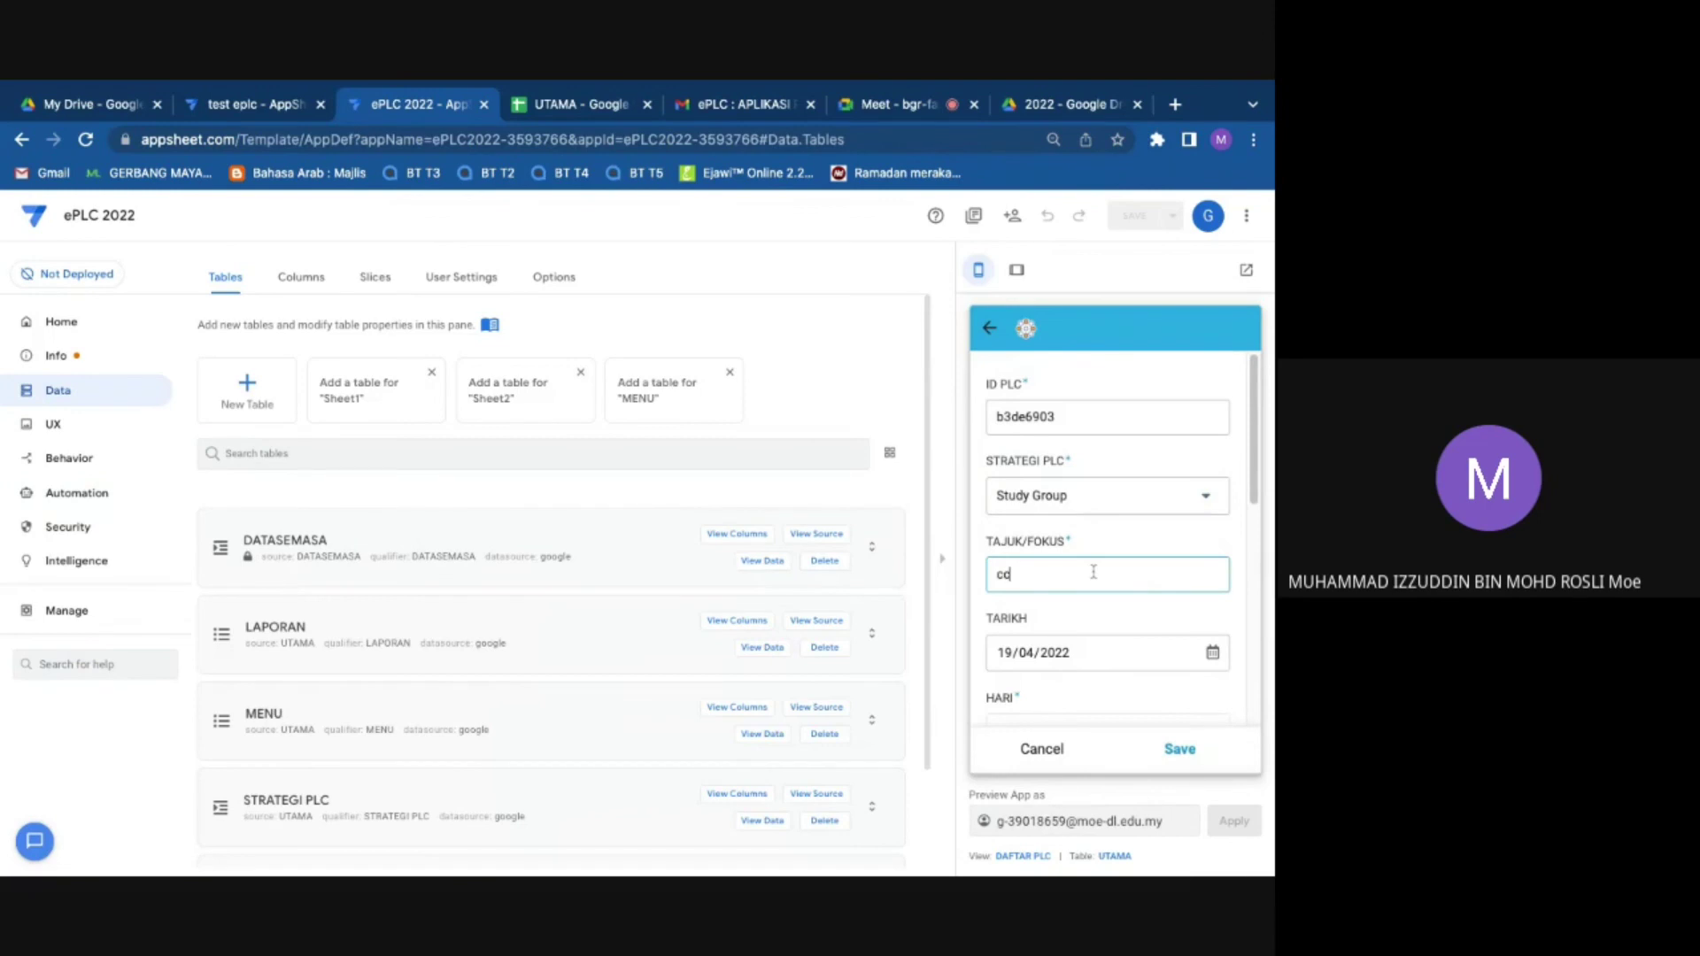
{"action": "scroll", "coordinate": [1113, 676], "scroll_direction": "down", "scroll_amount": 1}
{"action": "scroll", "coordinate": [1107, 637], "scroll_direction": "down", "scroll_amount": 4}
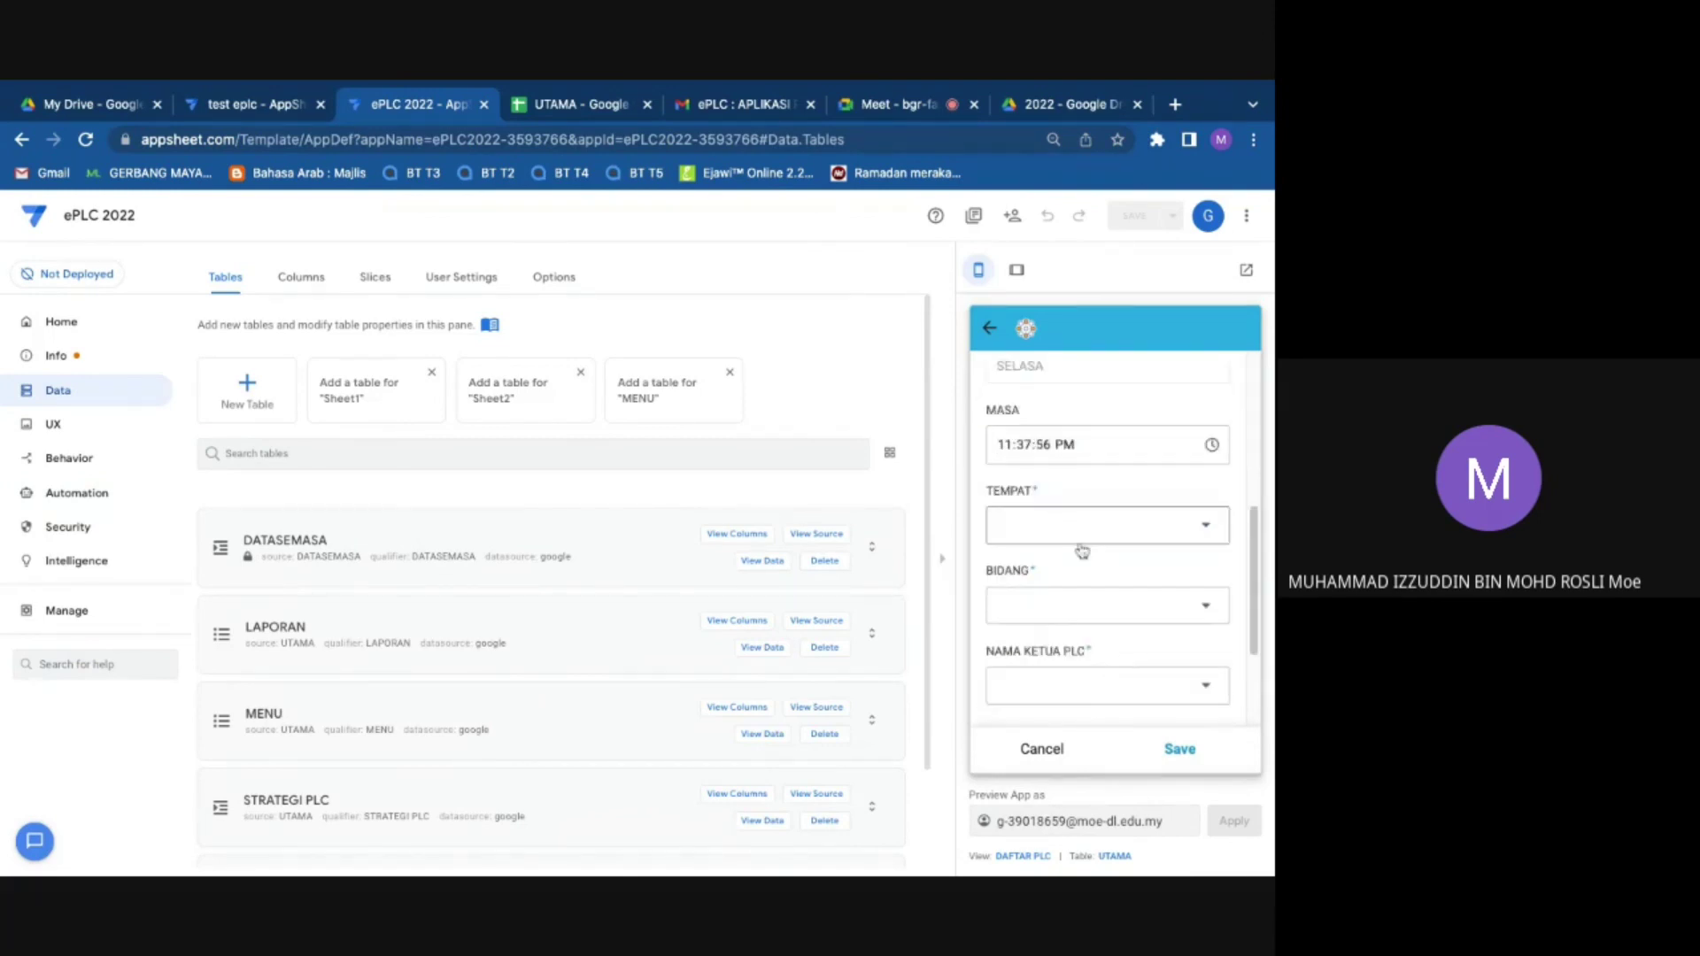
Step: Set TEMPAT to planet nameck, then discard the draft entry and sync the preview
{"action": "left_click", "coordinate": [1081, 542]}
{"action": "left_click", "coordinate": [1037, 423]}
{"action": "scroll", "coordinate": [1096, 571], "scroll_direction": "down", "scroll_amount": 1}
{"action": "left_click", "coordinate": [1096, 587]}
{"action": "left_click", "coordinate": [1211, 730]}
{"action": "left_click", "coordinate": [989, 329]}
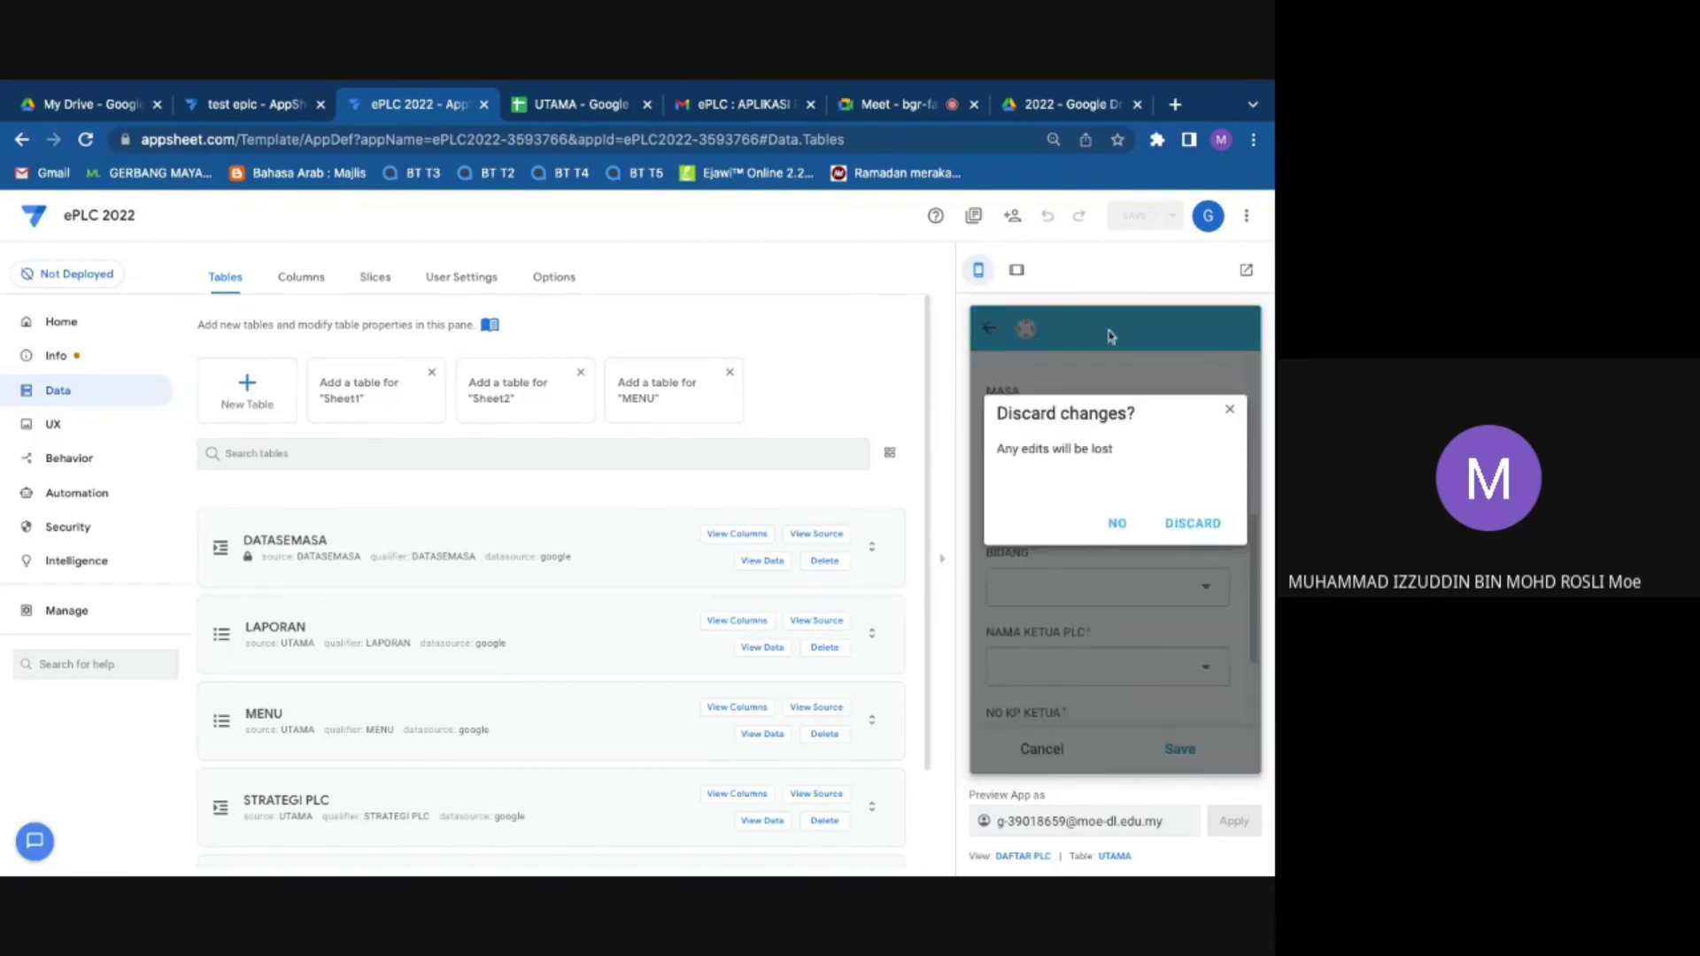
{"action": "left_click", "coordinate": [1186, 527]}
{"action": "left_click", "coordinate": [1236, 343]}
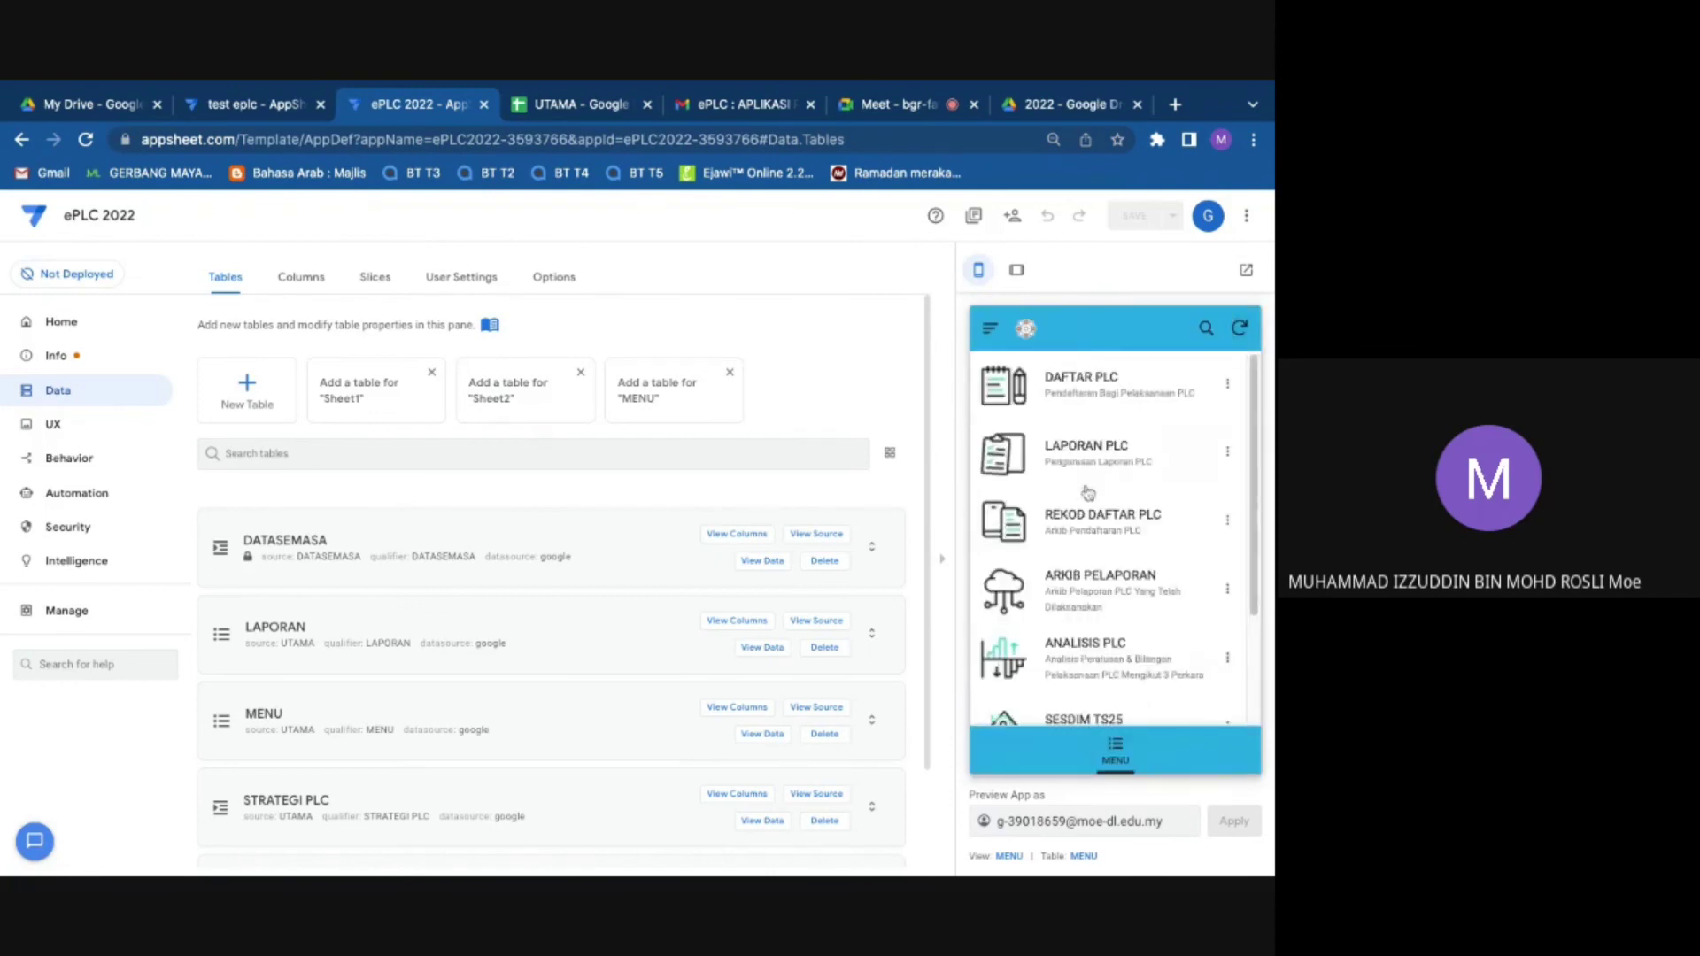
Step: Start a new DAFTAR PLC entry with strategy Book Clubs and TAJUK/FOKUS 'ggg'
{"action": "left_click", "coordinate": [1098, 506]}
{"action": "left_click", "coordinate": [1101, 515]}
{"action": "left_click", "coordinate": [1102, 494]}
{"action": "left_click", "coordinate": [1122, 574]}
{"action": "type", "text": "ggg"}
{"action": "scroll", "coordinate": [1142, 655], "scroll_direction": "down", "scroll_amount": 2}
{"action": "left_click", "coordinate": [1107, 717]}
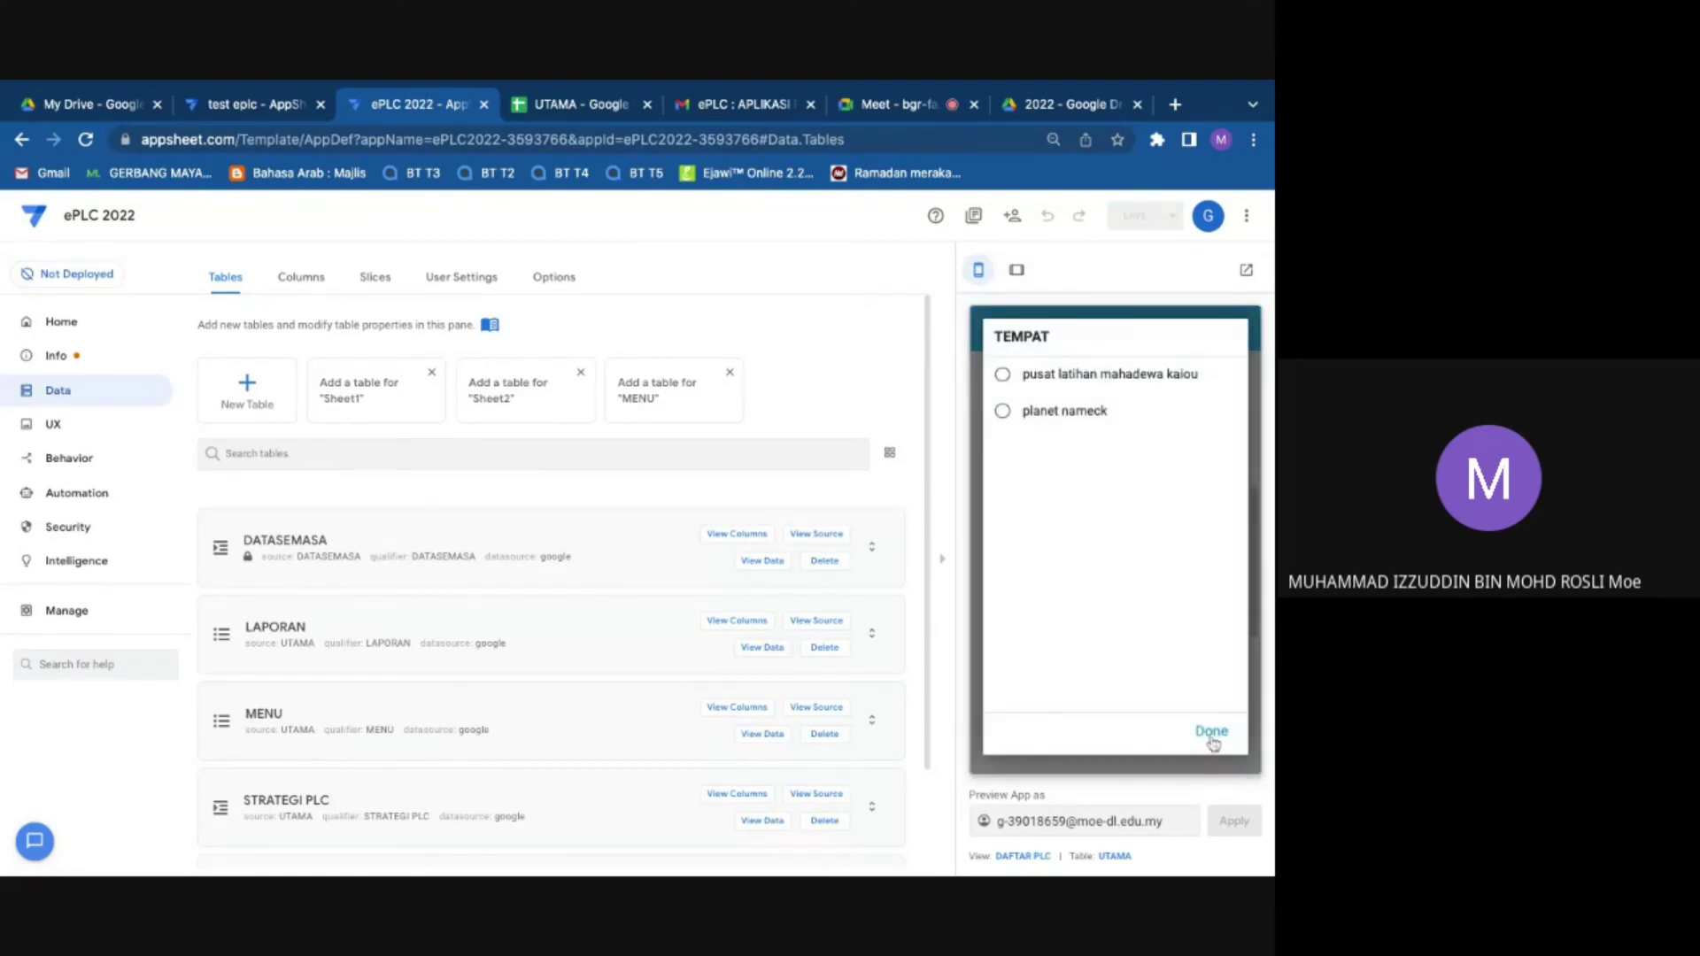
{"action": "left_click", "coordinate": [1210, 735]}
Step: Set TEMPAT to planet nameck and BIDANG to Bidang Sains Kemasyarakatan, leaving PANITIA empty
{"action": "left_click", "coordinate": [1087, 574]}
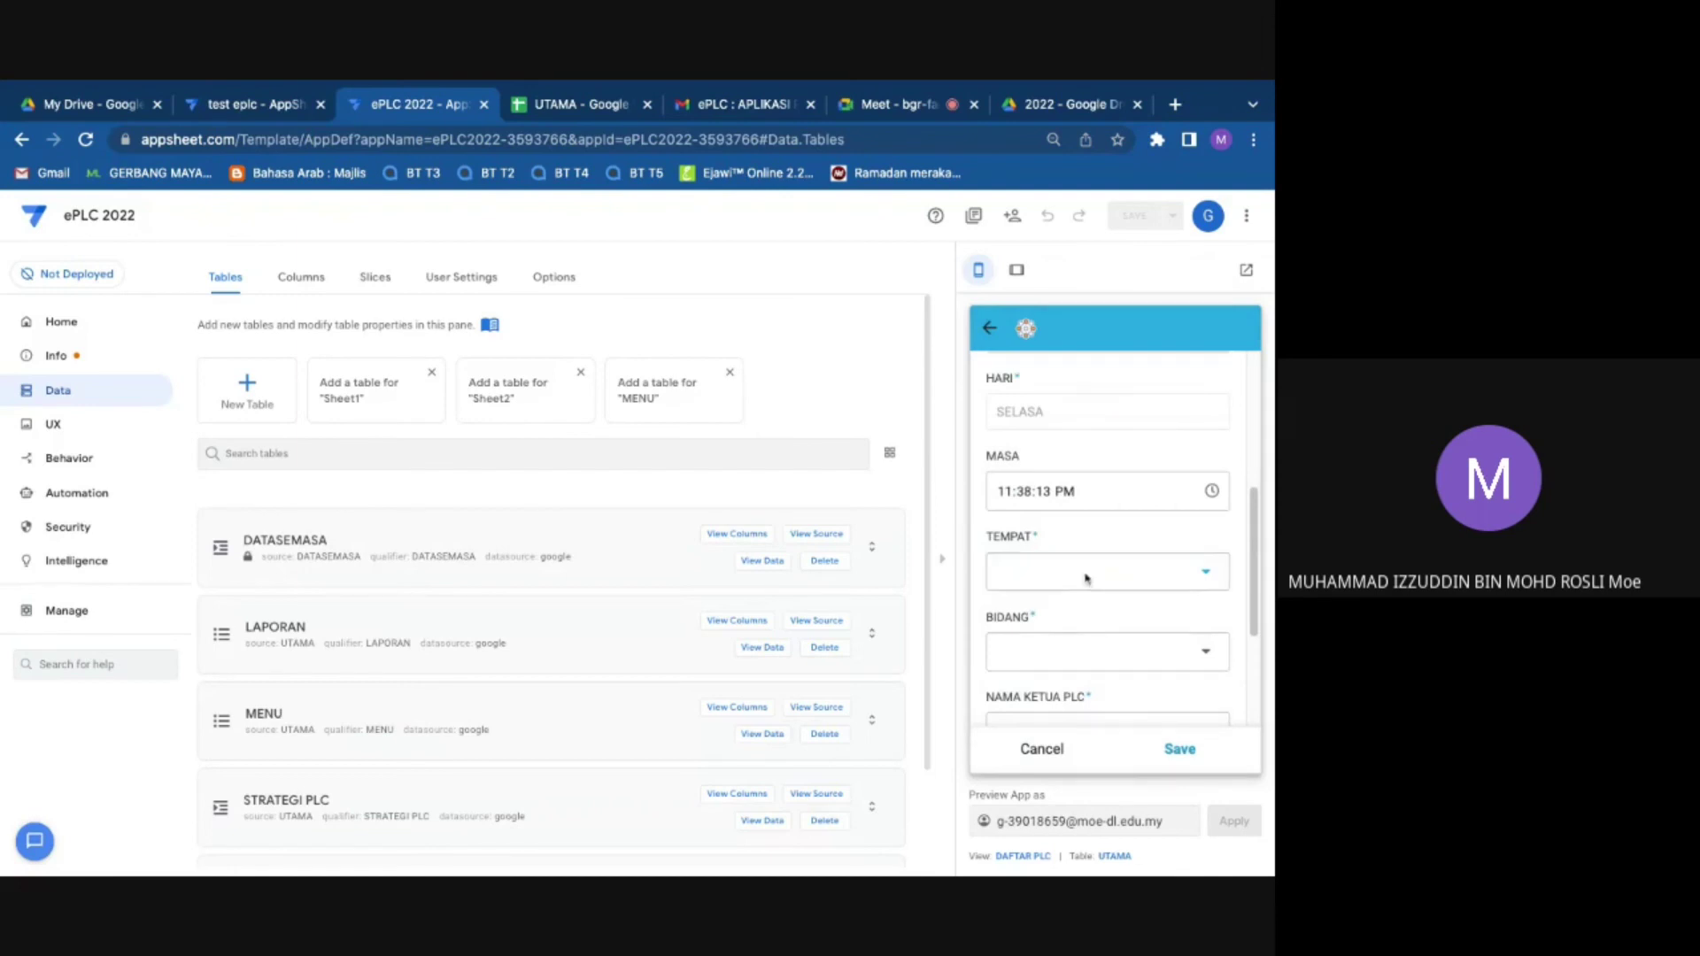
{"action": "left_click", "coordinate": [1009, 416]}
{"action": "left_click", "coordinate": [1120, 652]}
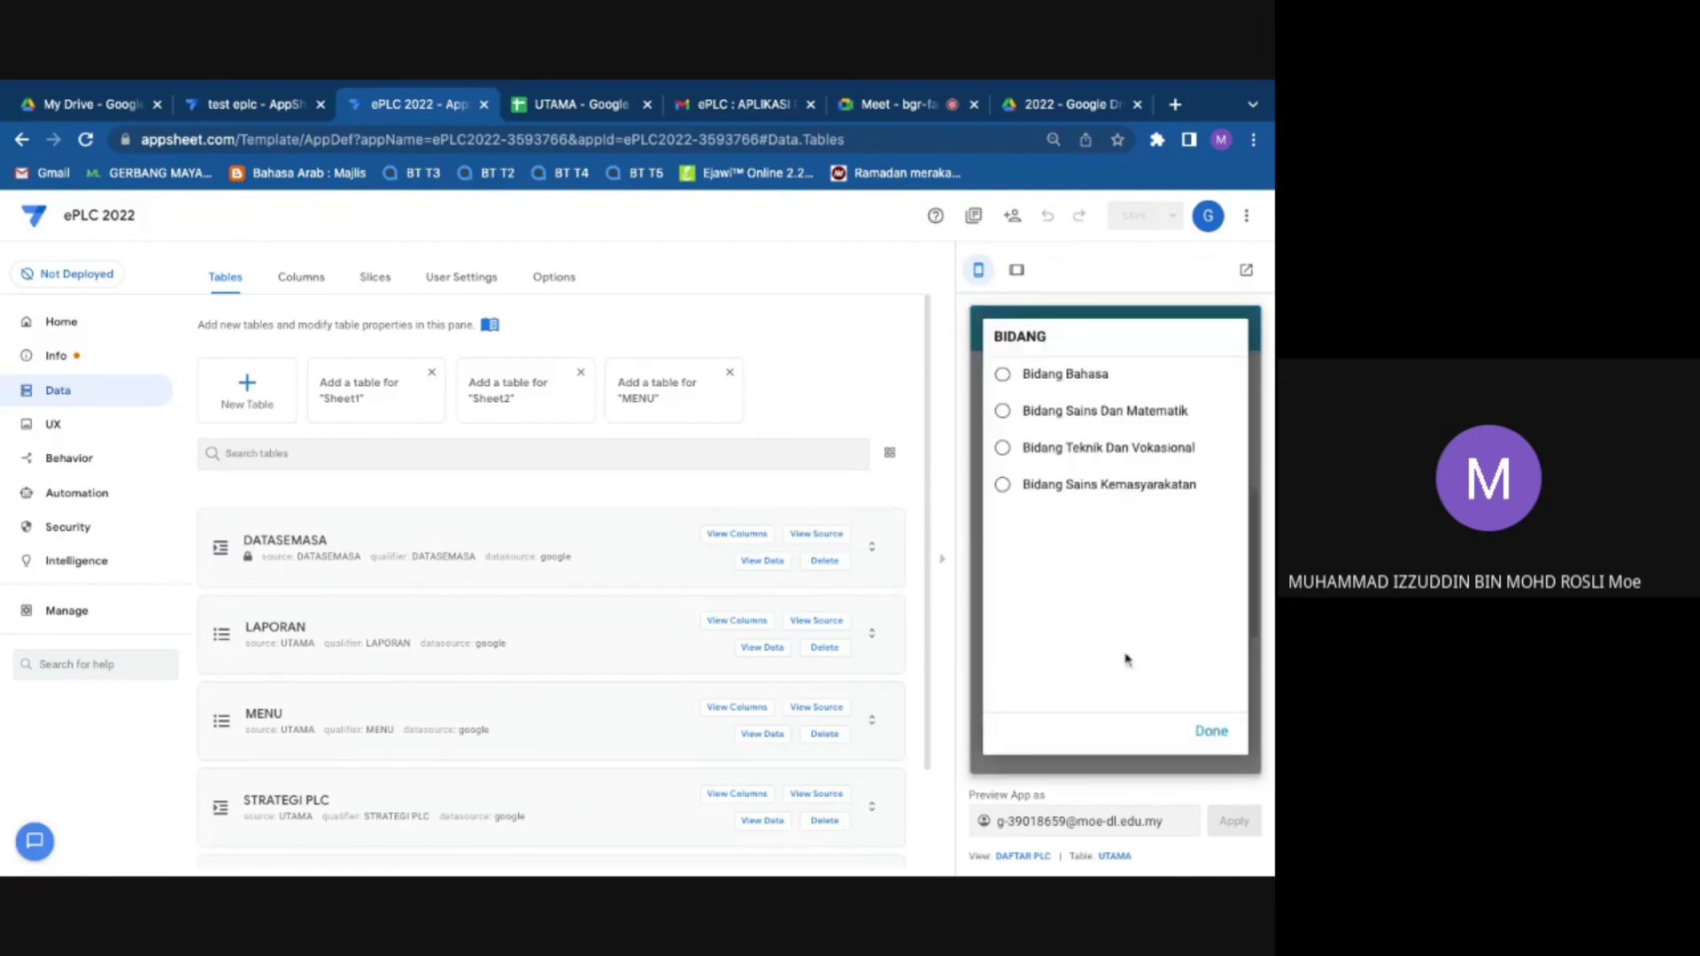
{"action": "left_click", "coordinate": [1053, 496]}
{"action": "scroll", "coordinate": [1100, 592], "scroll_direction": "down", "scroll_amount": 1}
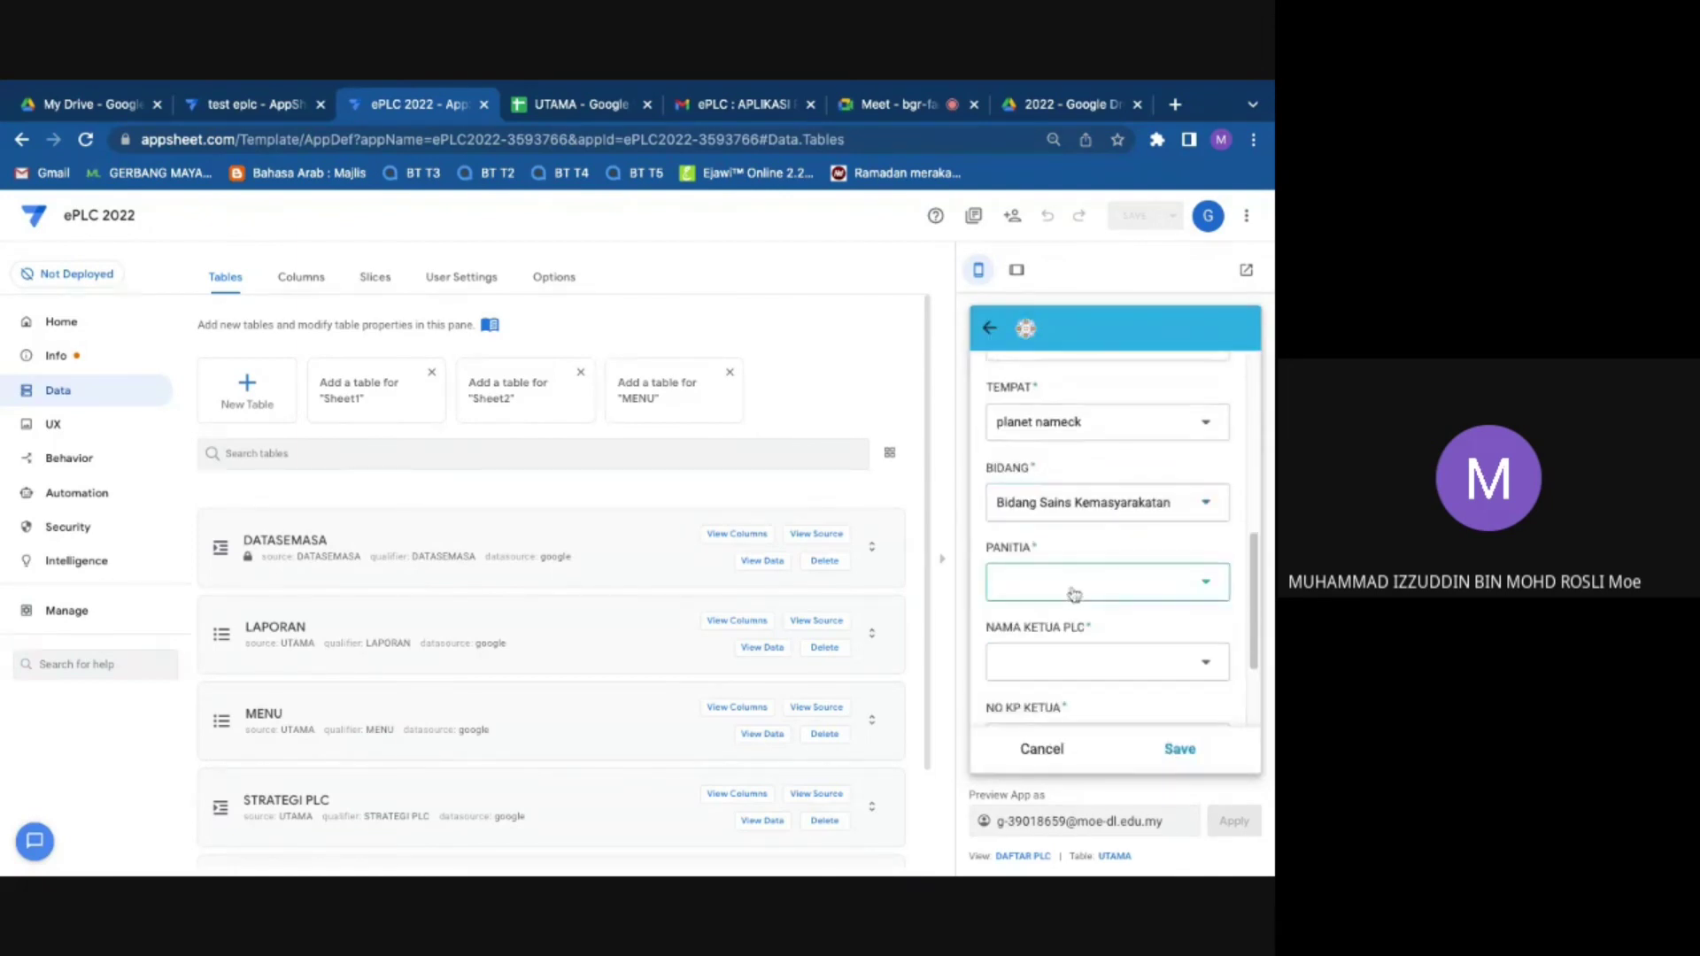
{"action": "left_click", "coordinate": [1074, 589]}
{"action": "left_click", "coordinate": [1211, 730]}
{"action": "scroll", "coordinate": [1106, 576], "scroll_direction": "up", "scroll_amount": 5}
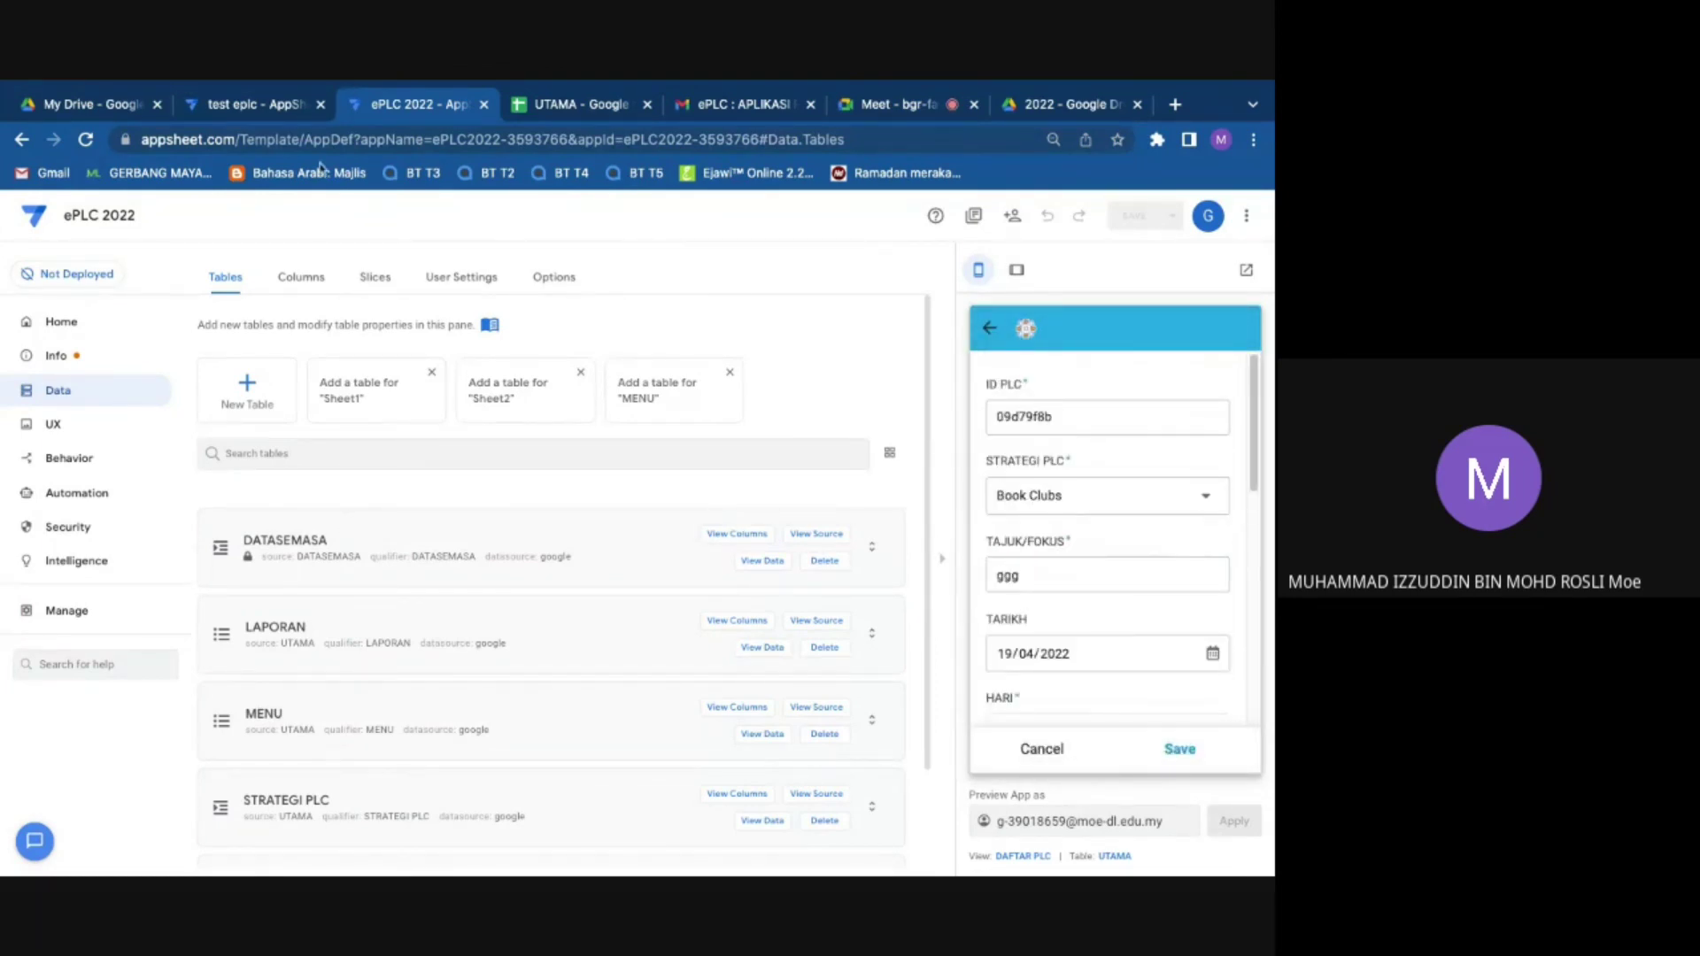
{"action": "left_click", "coordinate": [558, 106]}
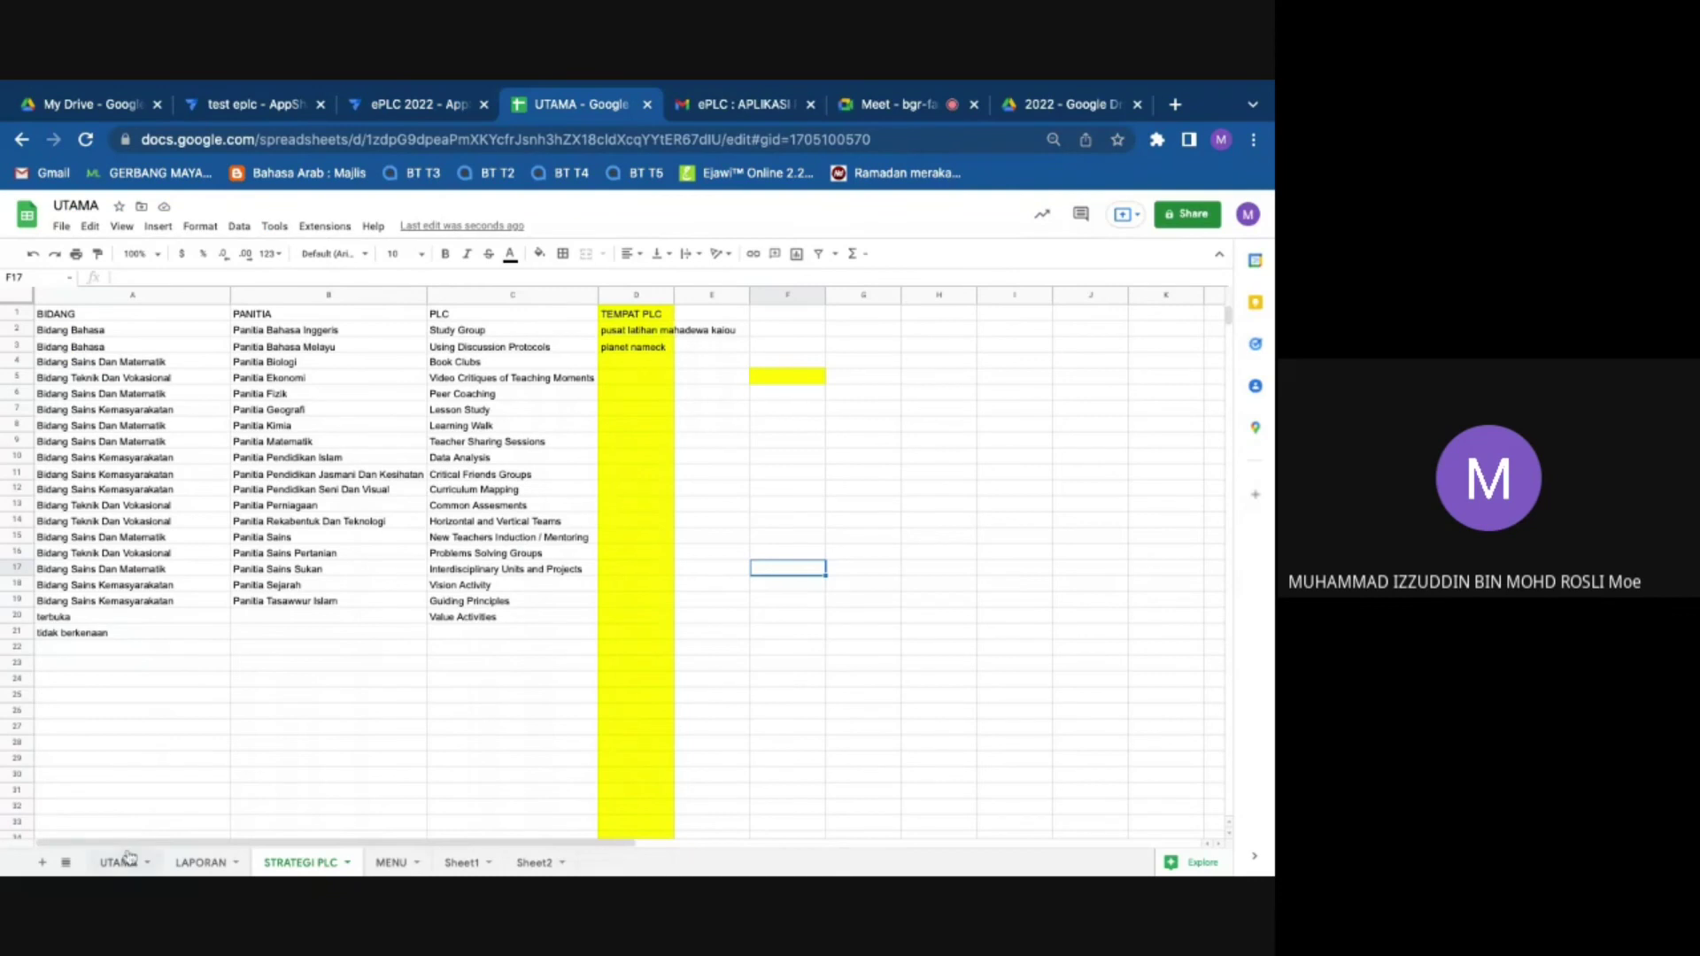
Step: Put SEMUA PANITIA in cell B20 beside terbuka, then return to the AppSheet form
{"action": "left_click", "coordinate": [116, 619]}
{"action": "left_click", "coordinate": [280, 619]}
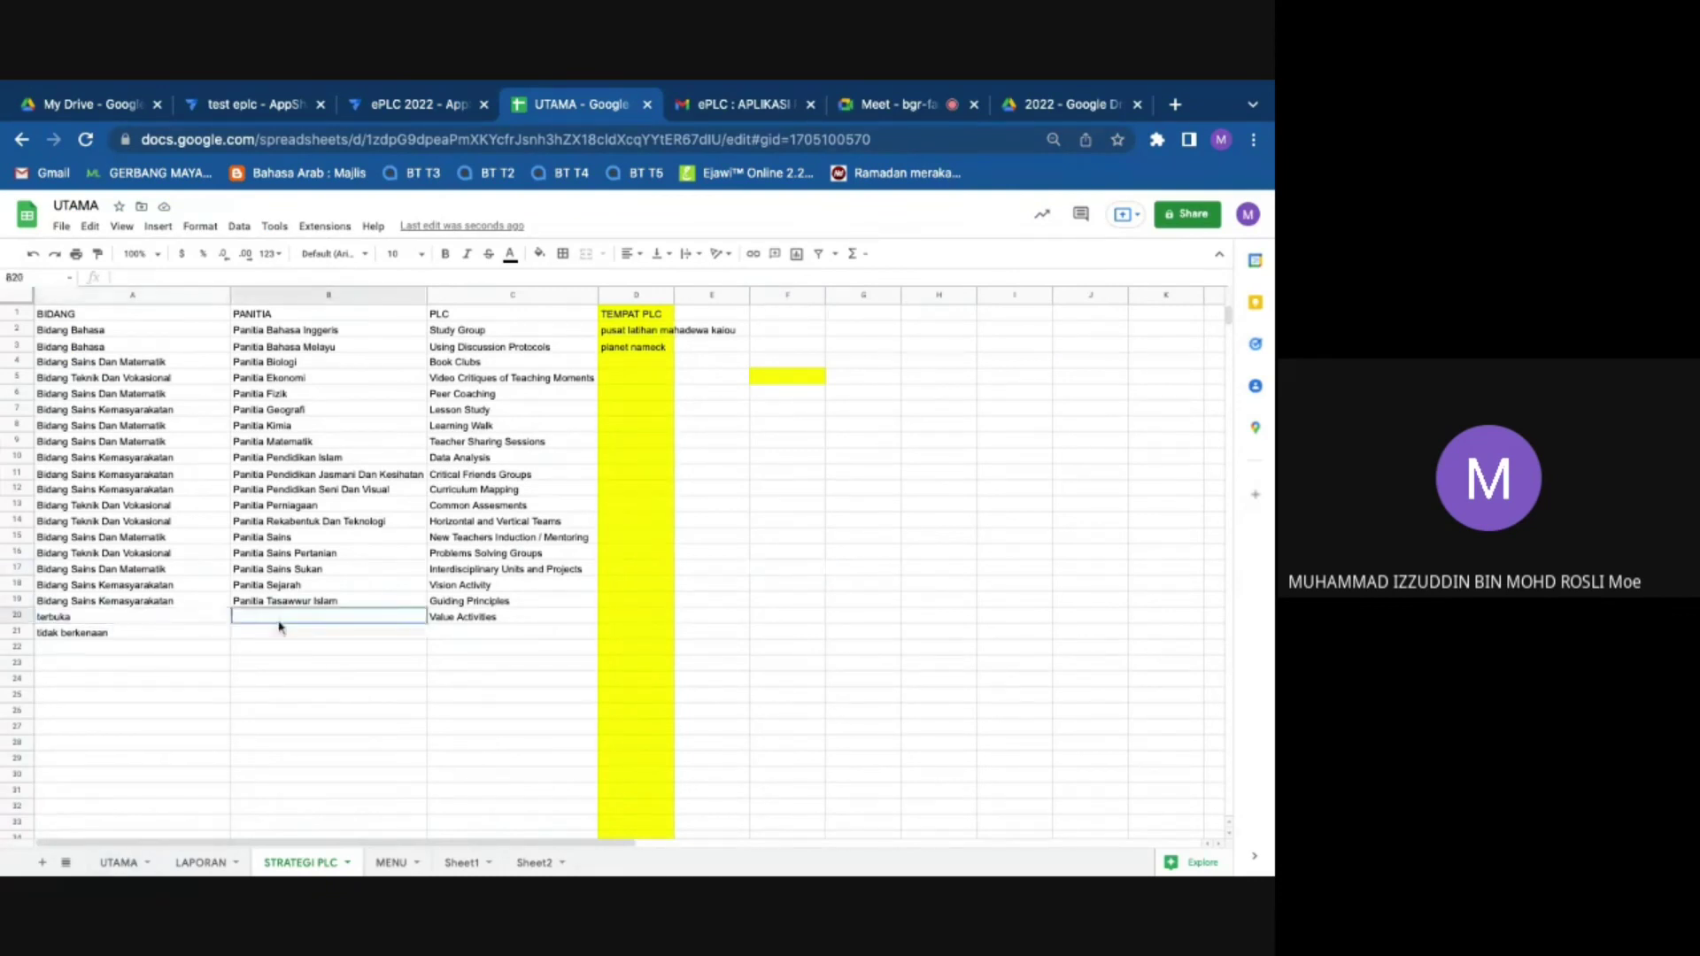
{"action": "double_click", "coordinate": [281, 619]}
{"action": "type", "text": "terbuka"}
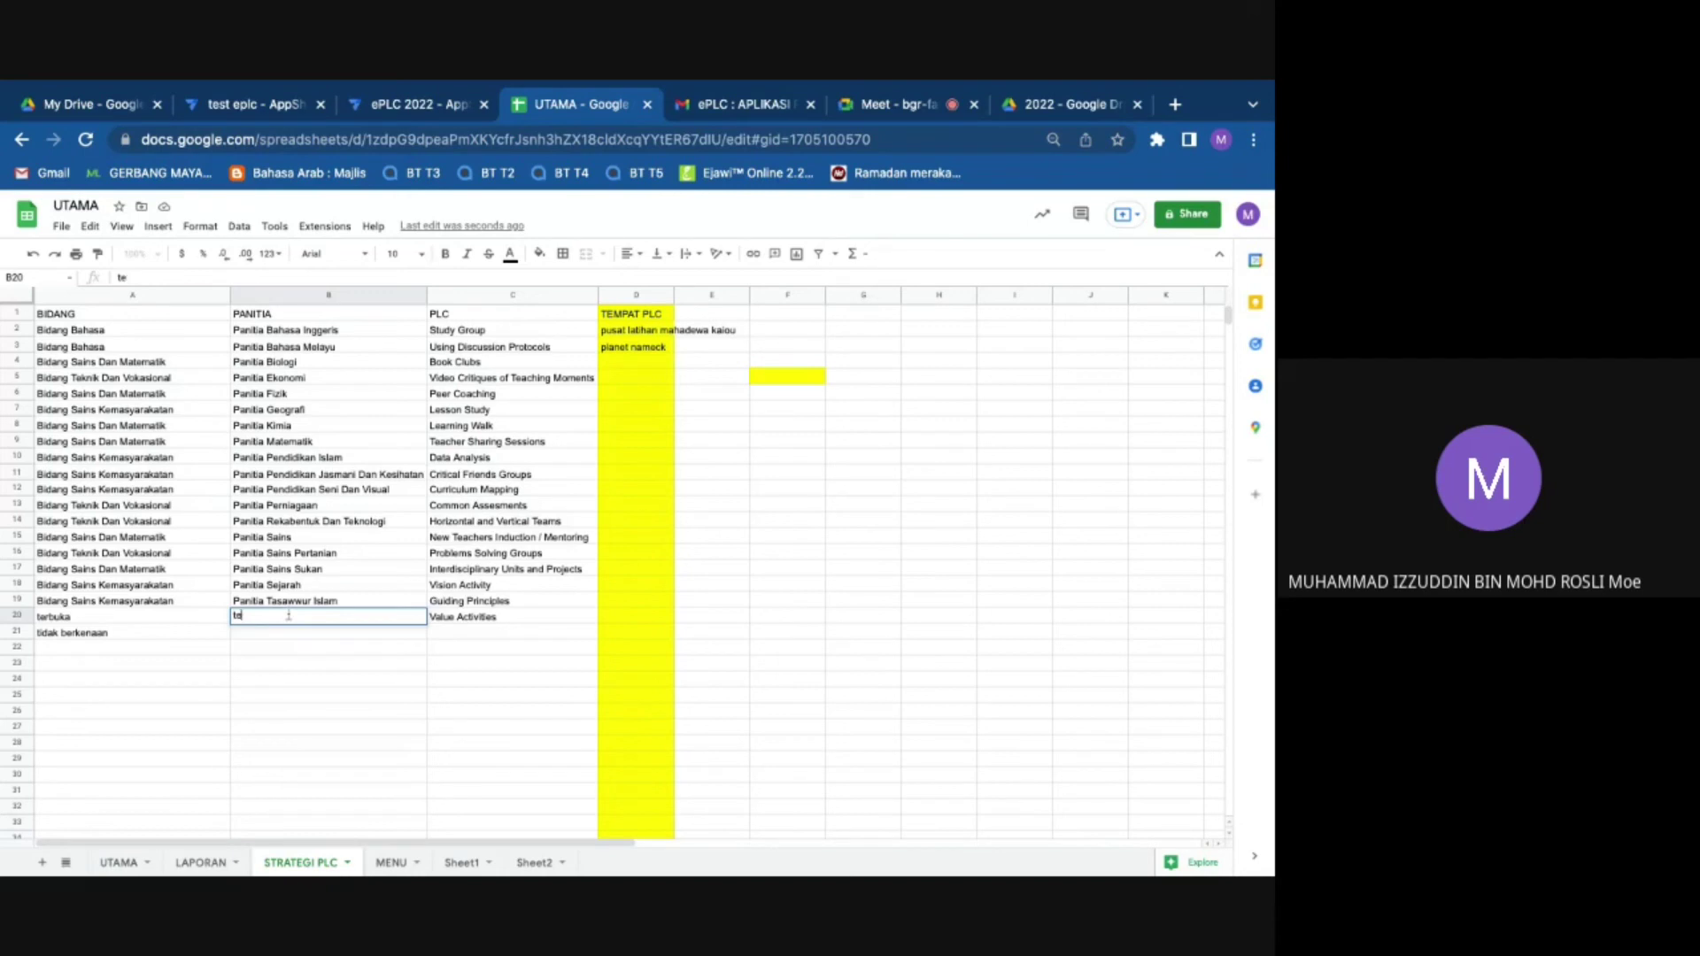
{"action": "type", "text": "SEMUA PANITIA"}
{"action": "key", "text": "Return"}
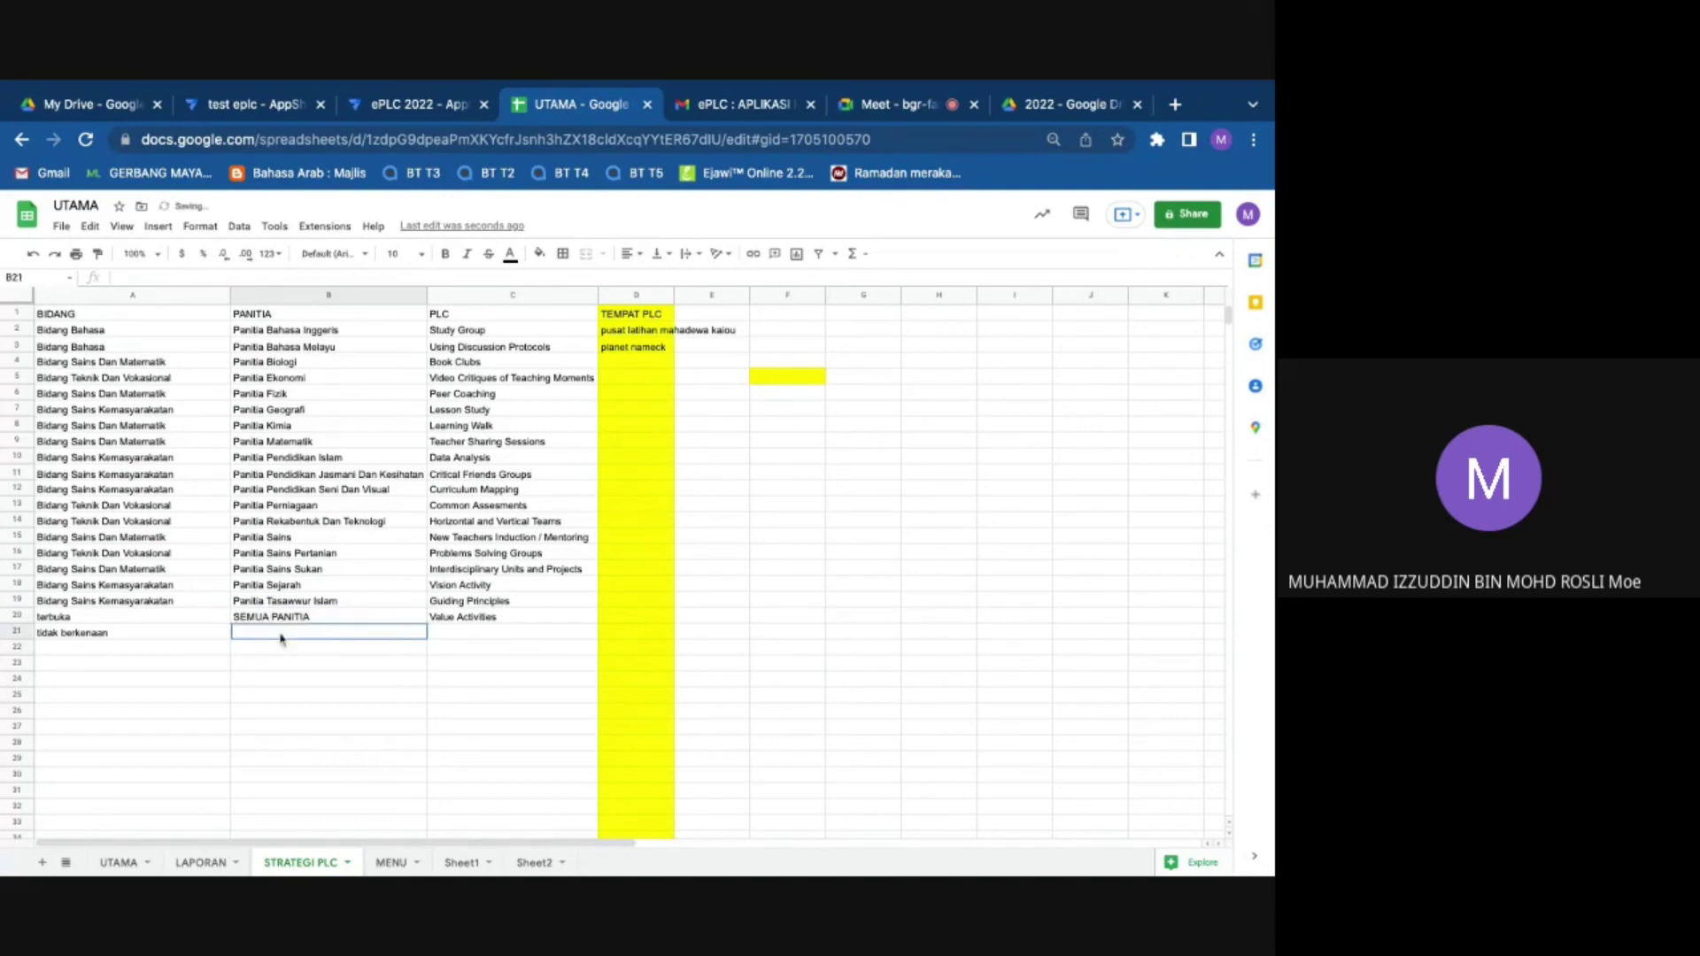
{"action": "double_click", "coordinate": [280, 634]}
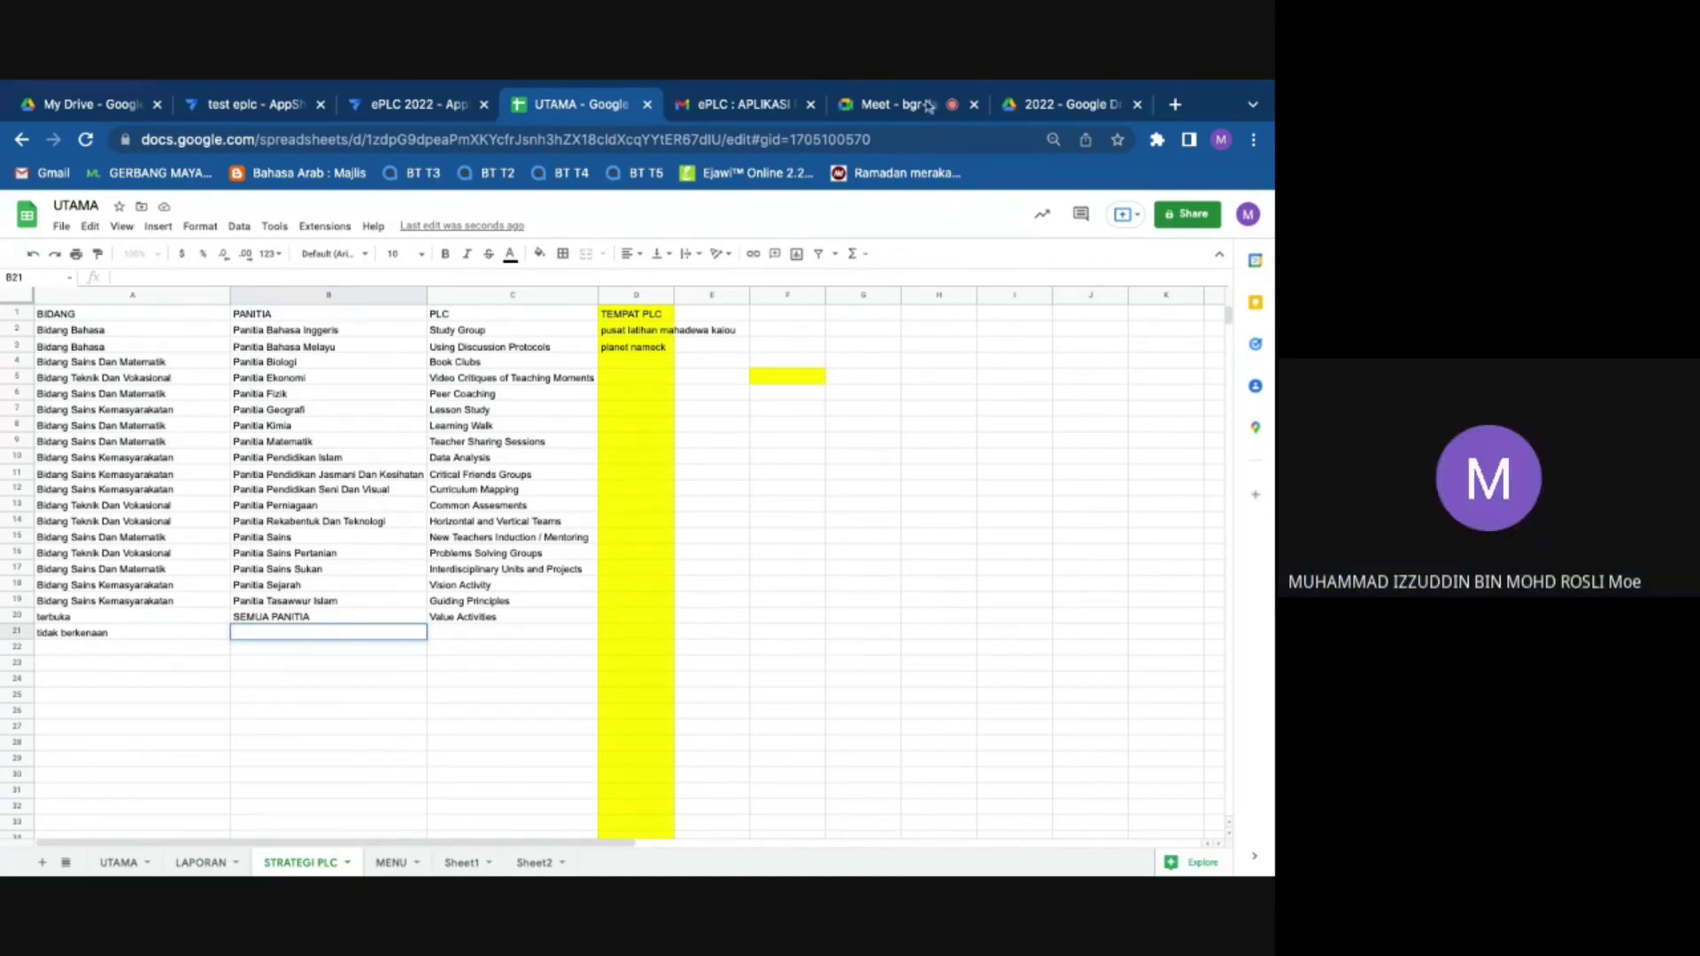
{"action": "left_click", "coordinate": [456, 106]}
{"action": "scroll", "coordinate": [1102, 595], "scroll_direction": "down", "scroll_amount": 4}
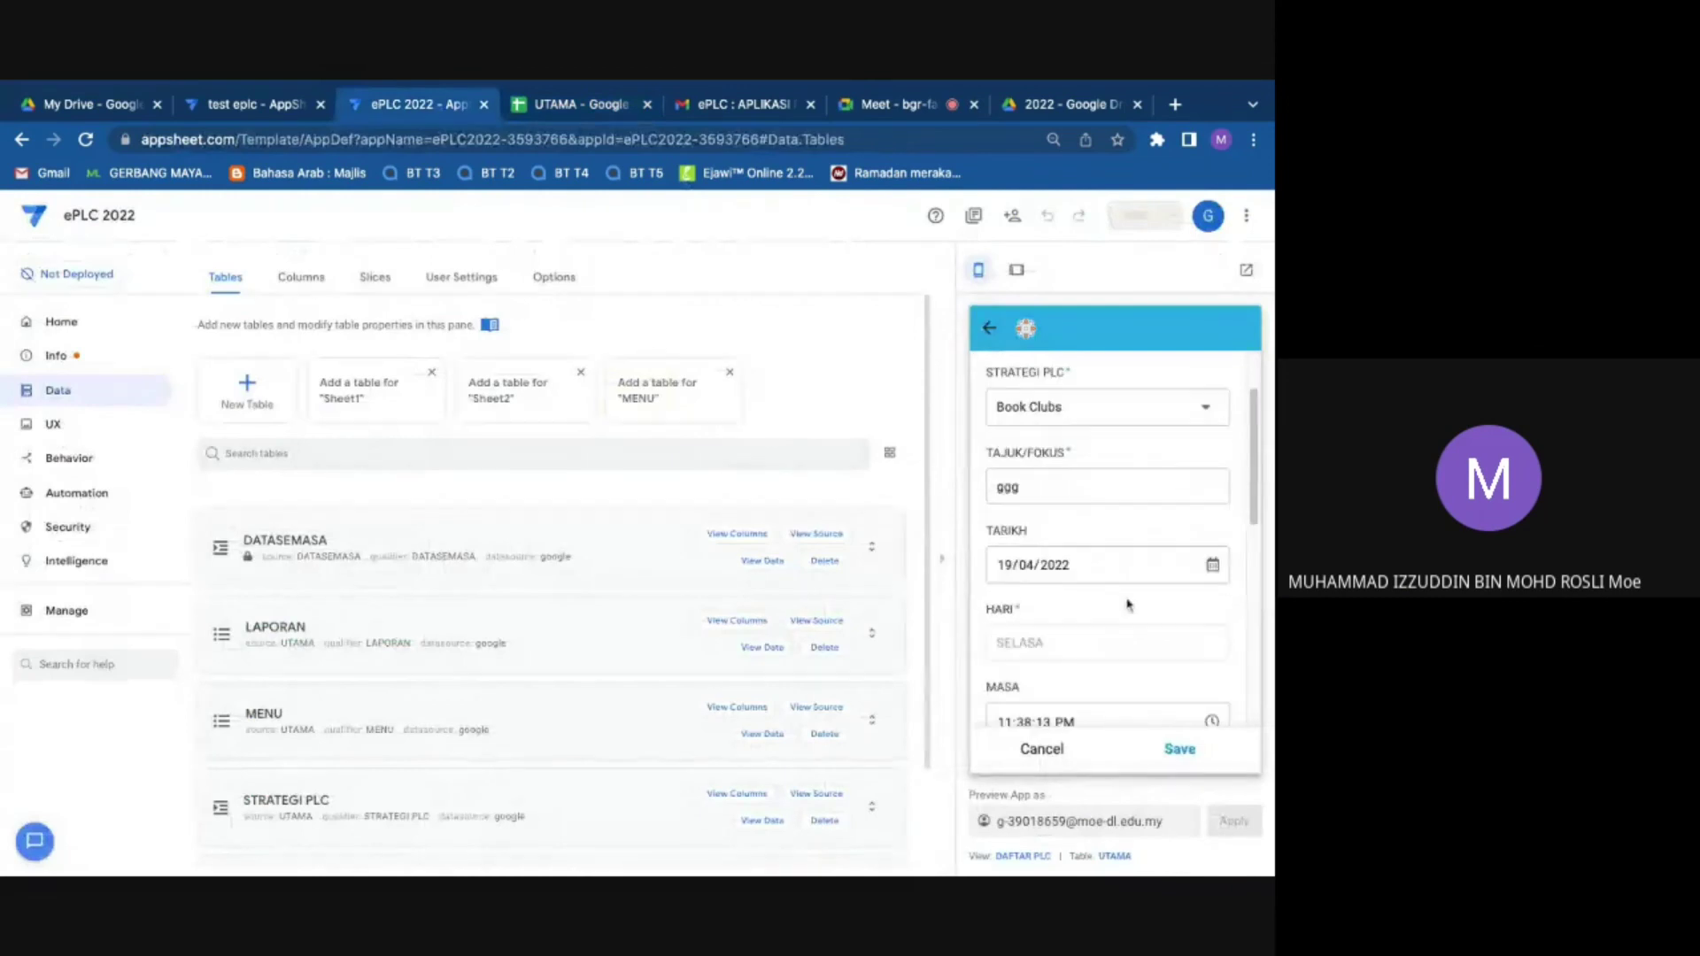
Step: Clear the preview form's BIDANG value and open the STRATEGI PLC table's source sheet
{"action": "scroll", "coordinate": [1102, 595], "scroll_direction": "down", "scroll_amount": 2}
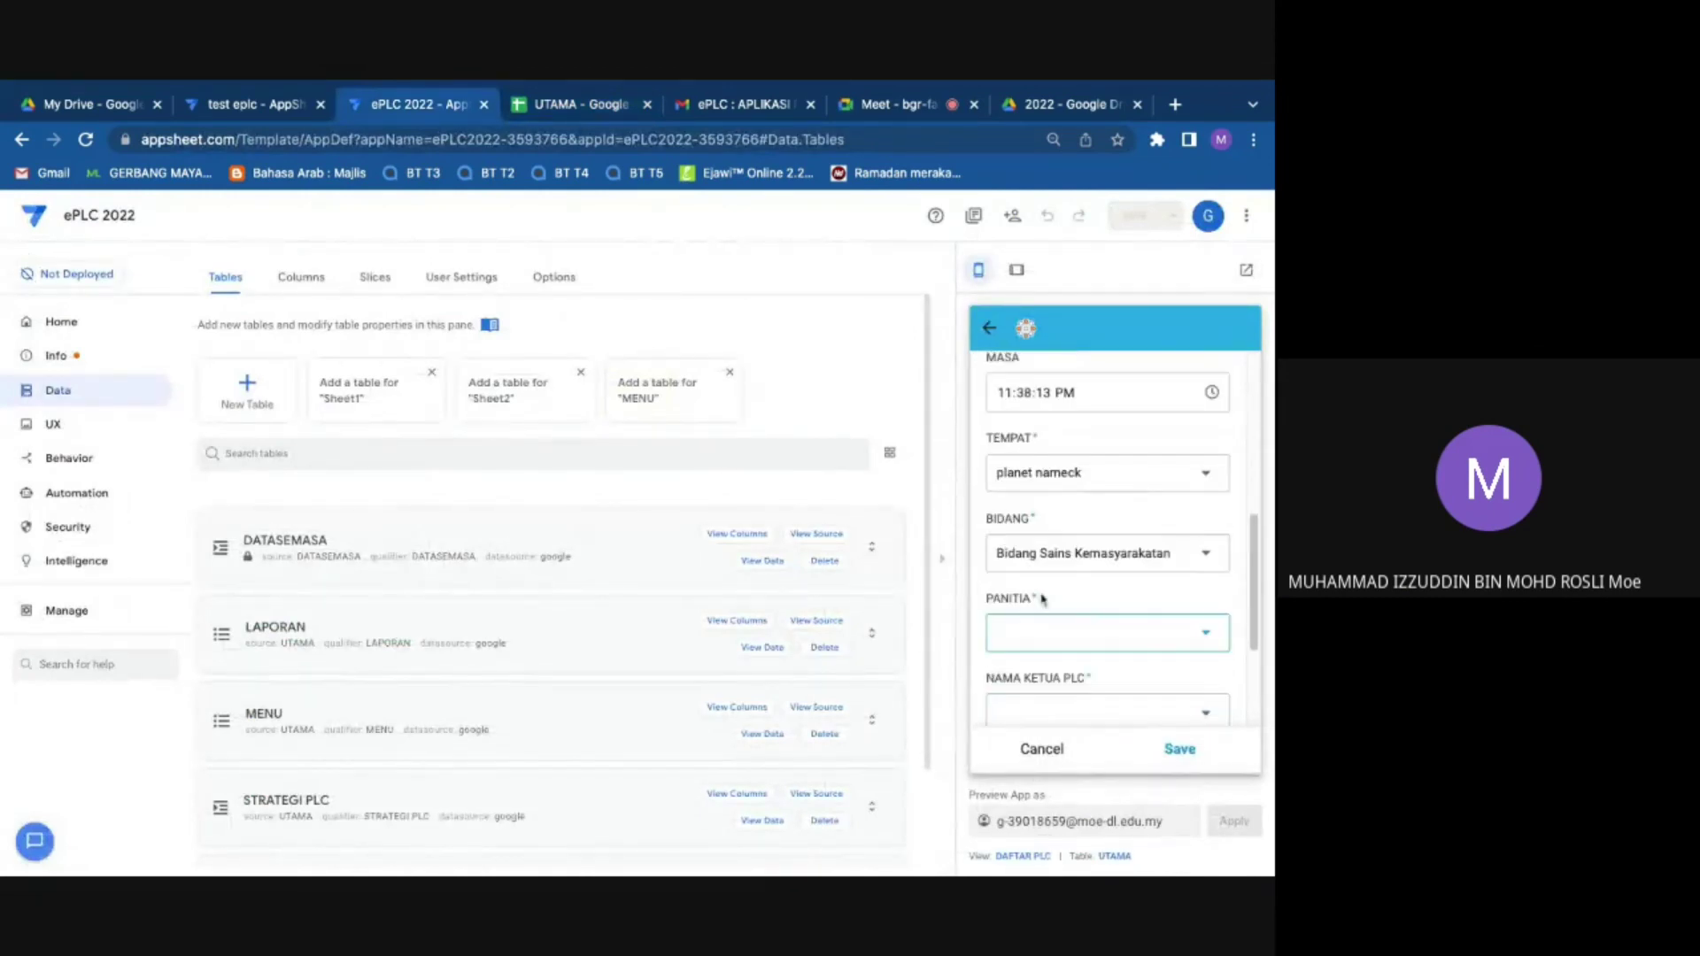
{"action": "scroll", "coordinate": [1093, 656], "scroll_direction": "down", "scroll_amount": 3}
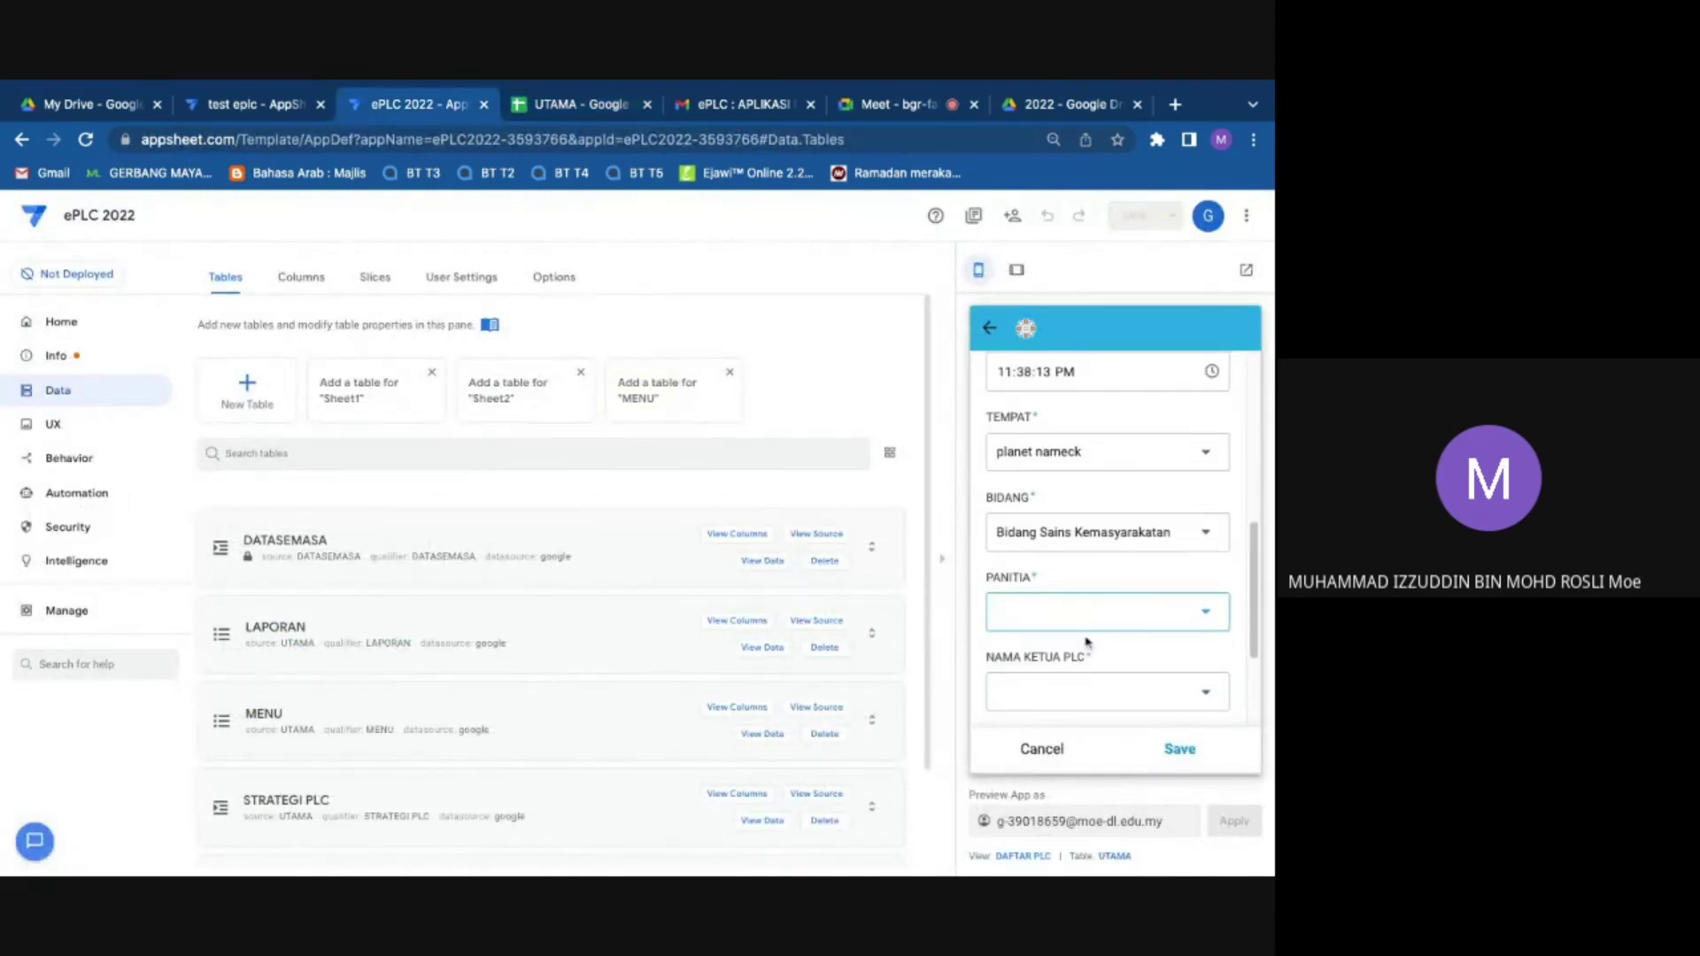
{"action": "scroll", "coordinate": [1098, 460], "scroll_direction": "up", "scroll_amount": 1}
{"action": "left_click", "coordinate": [1093, 416]}
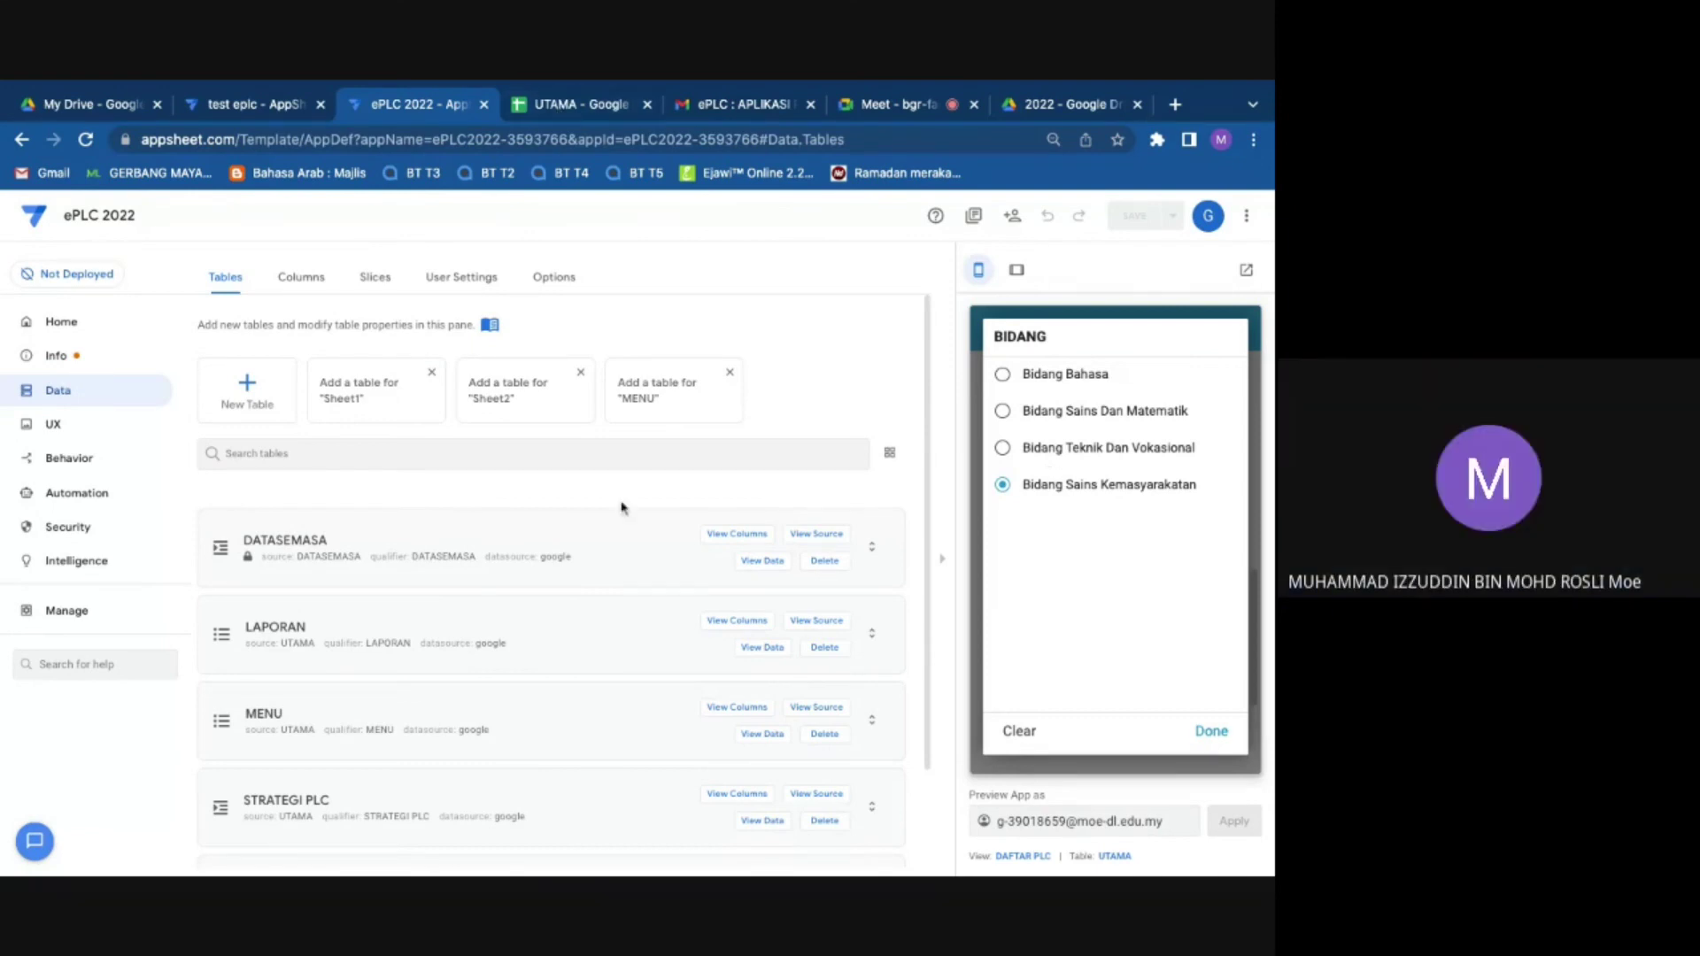
{"action": "scroll", "coordinate": [622, 506], "scroll_direction": "down", "scroll_amount": 2}
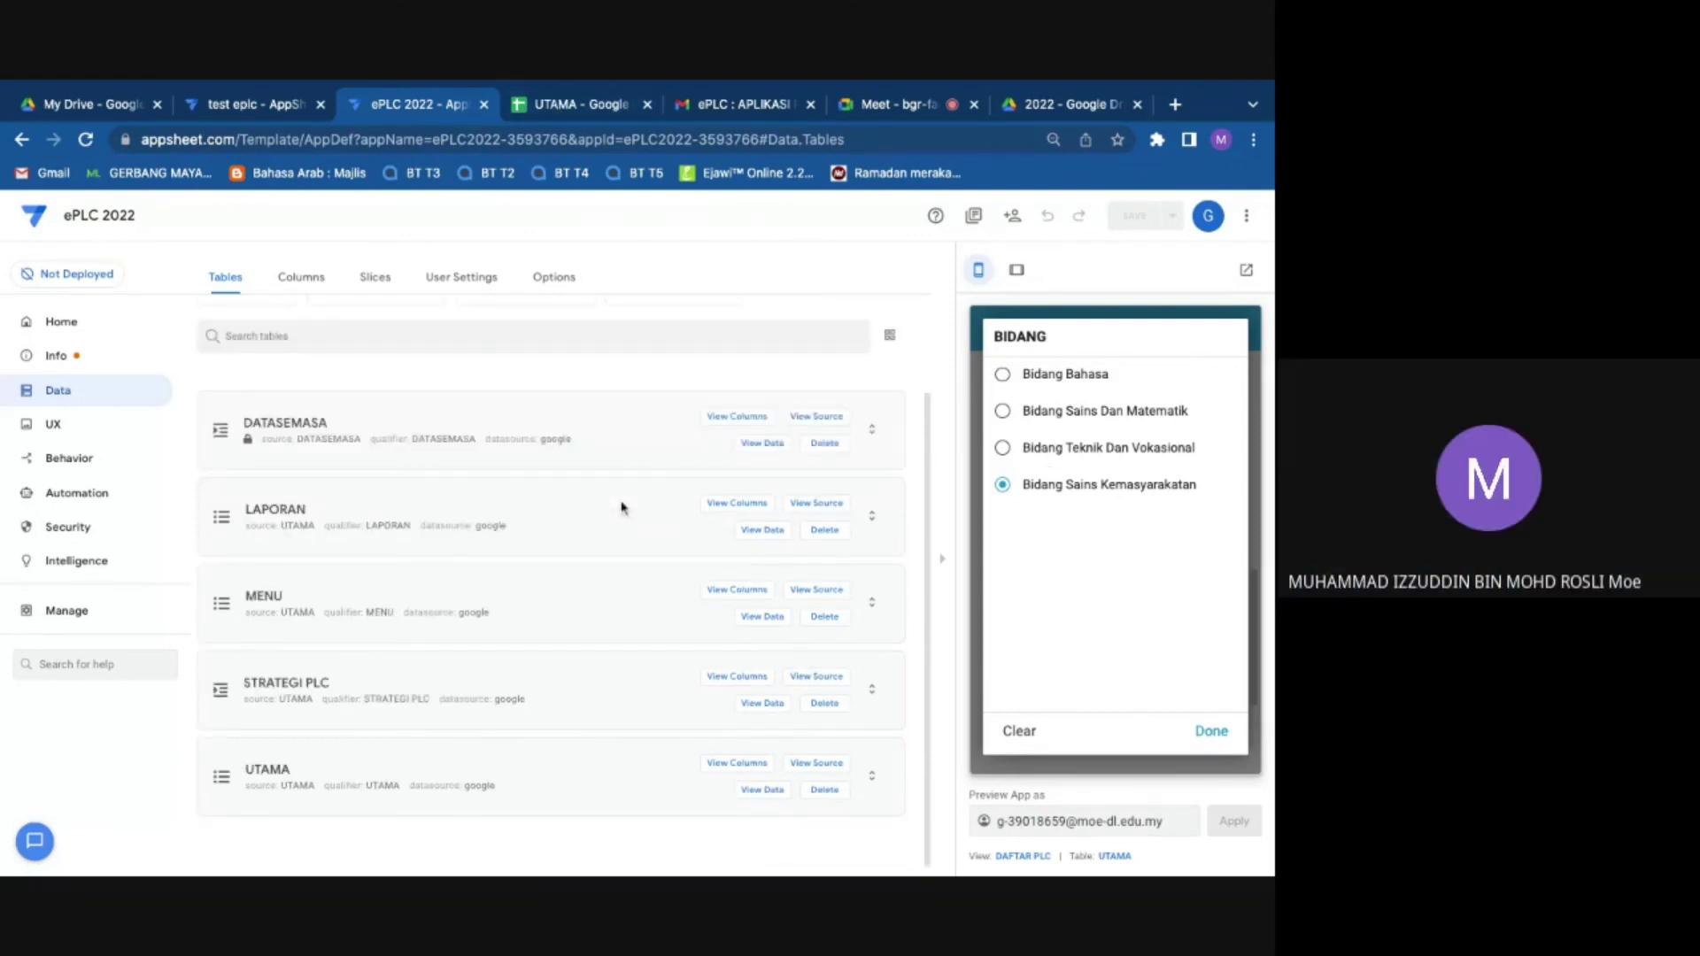
{"action": "left_click", "coordinate": [1036, 739]}
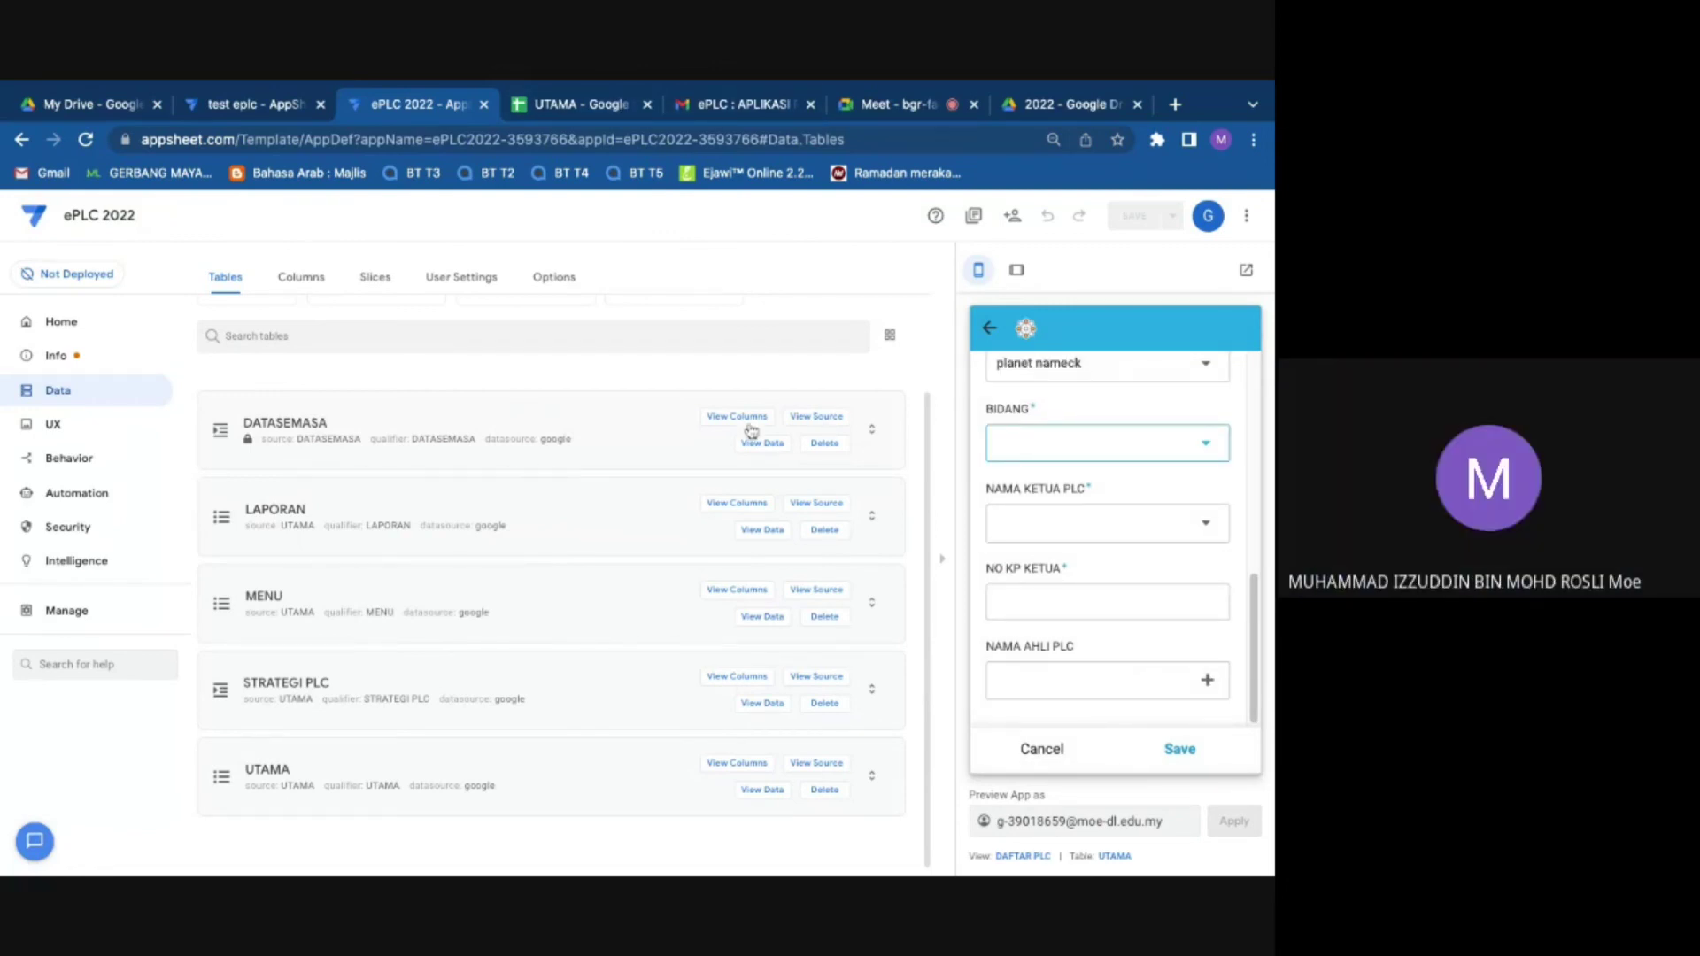
{"action": "left_click", "coordinate": [816, 678]}
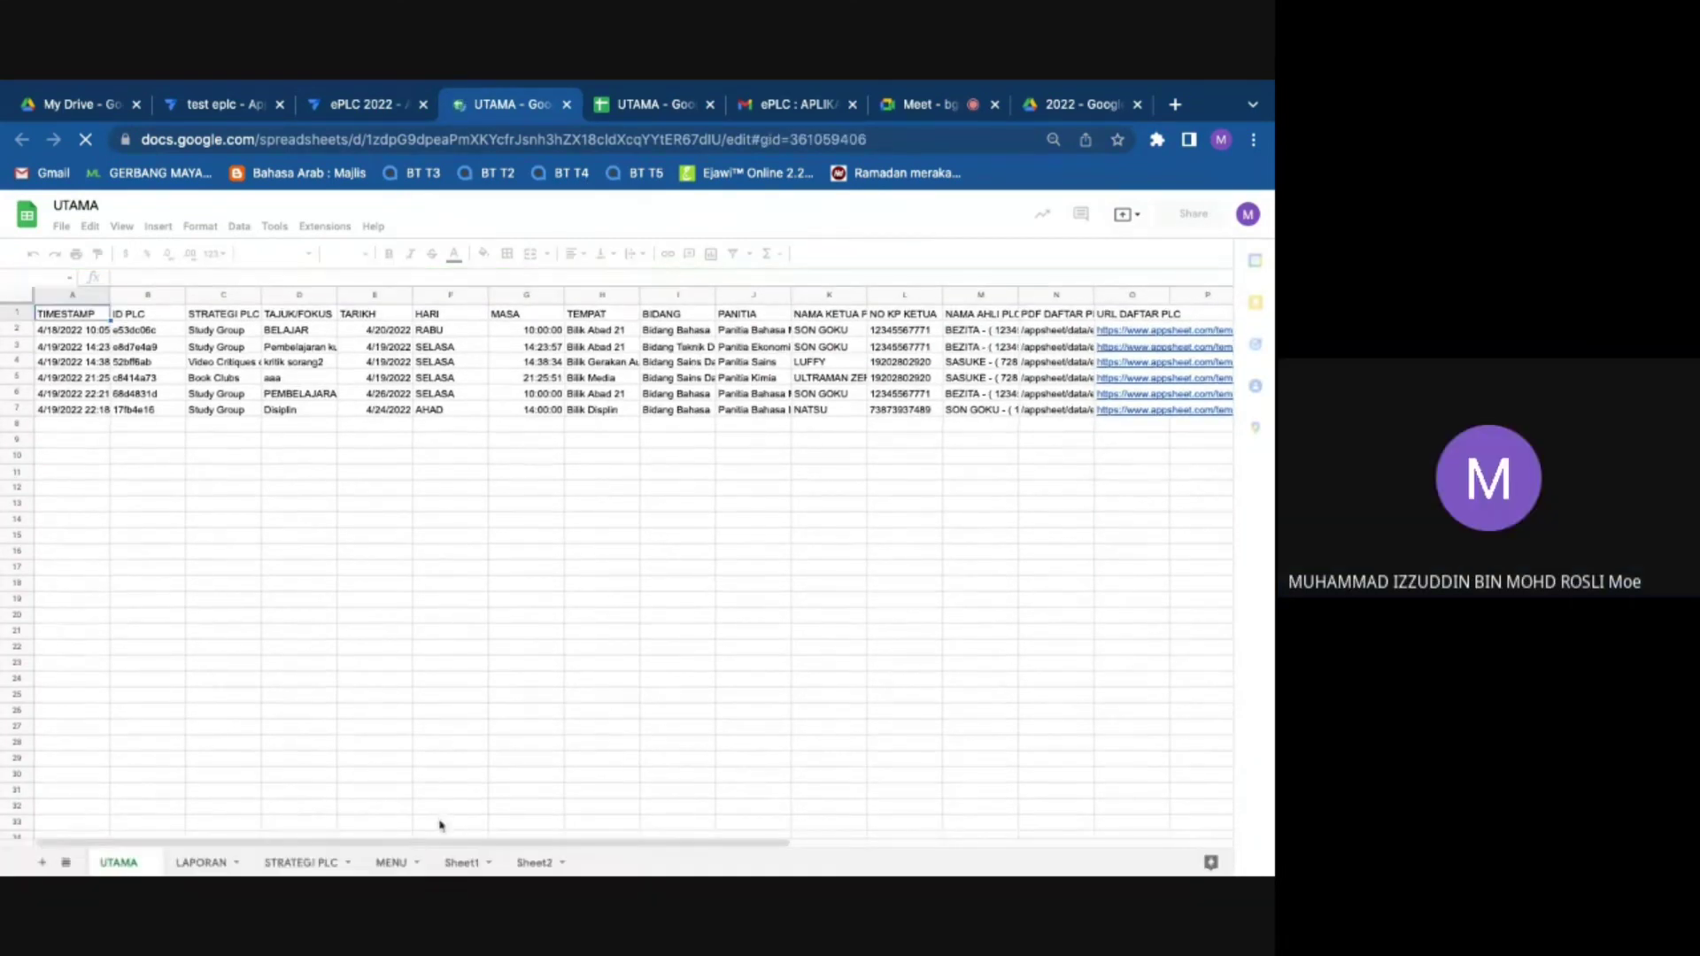
Step: On the STRATEGI PLC sheet, copy the committee names in B2:B19
{"action": "left_click", "coordinate": [301, 863]}
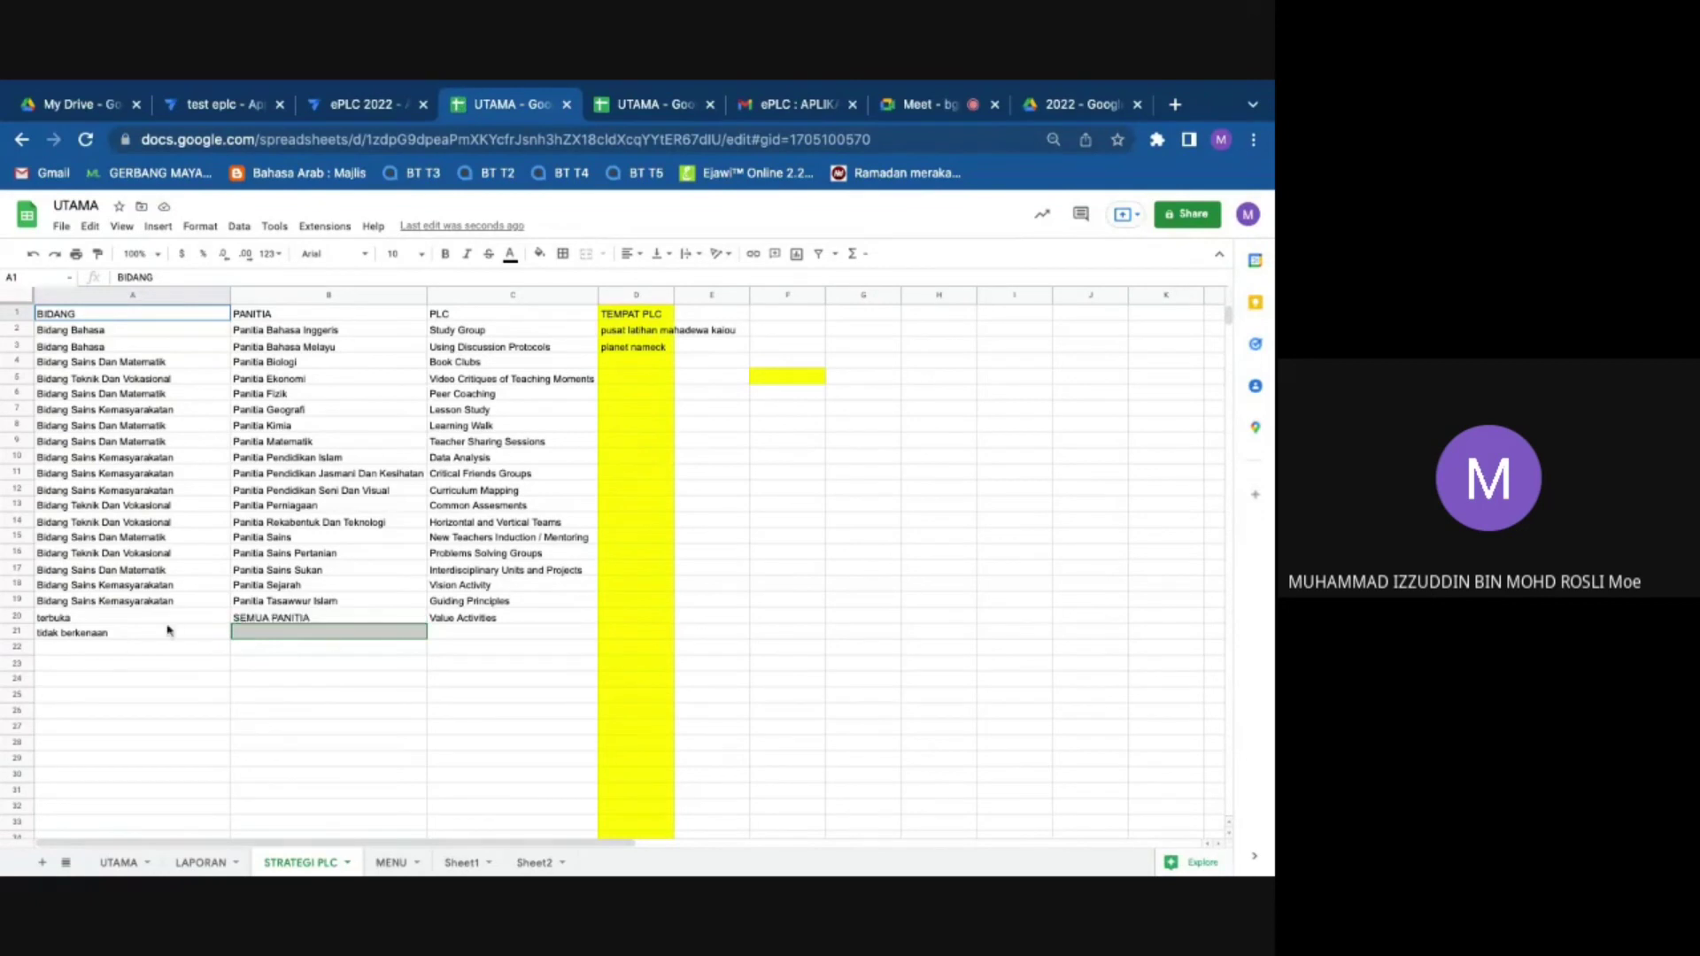
{"action": "left_click", "coordinate": [255, 634]}
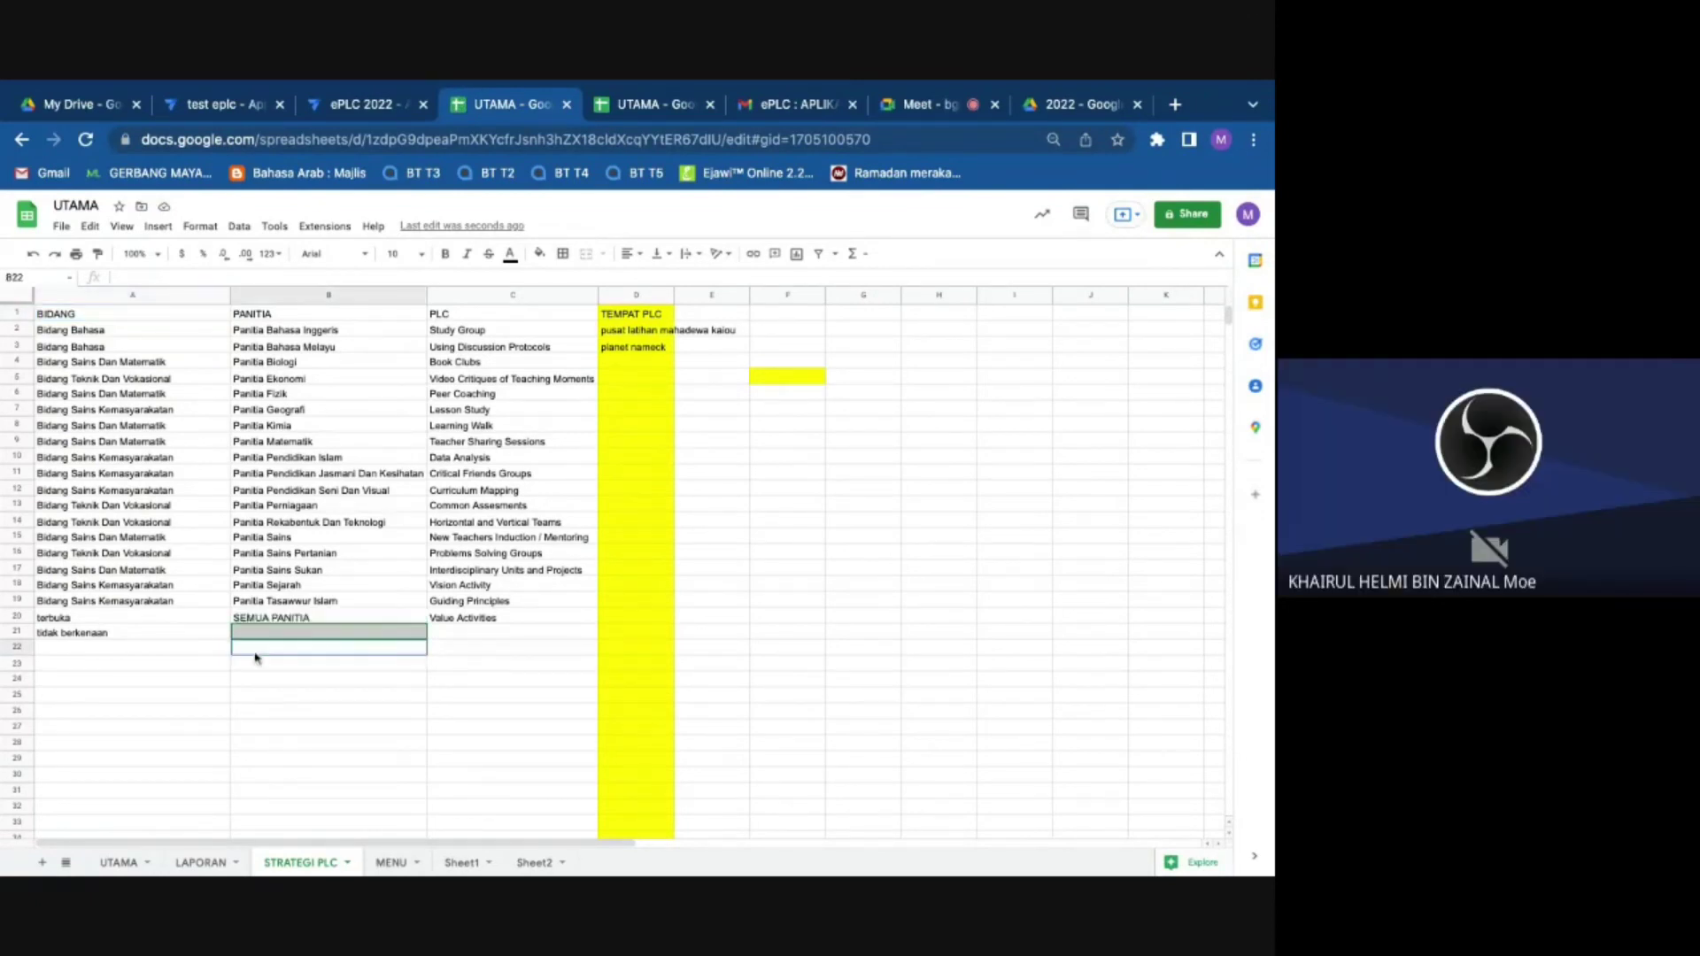
{"action": "double_click", "coordinate": [256, 636]}
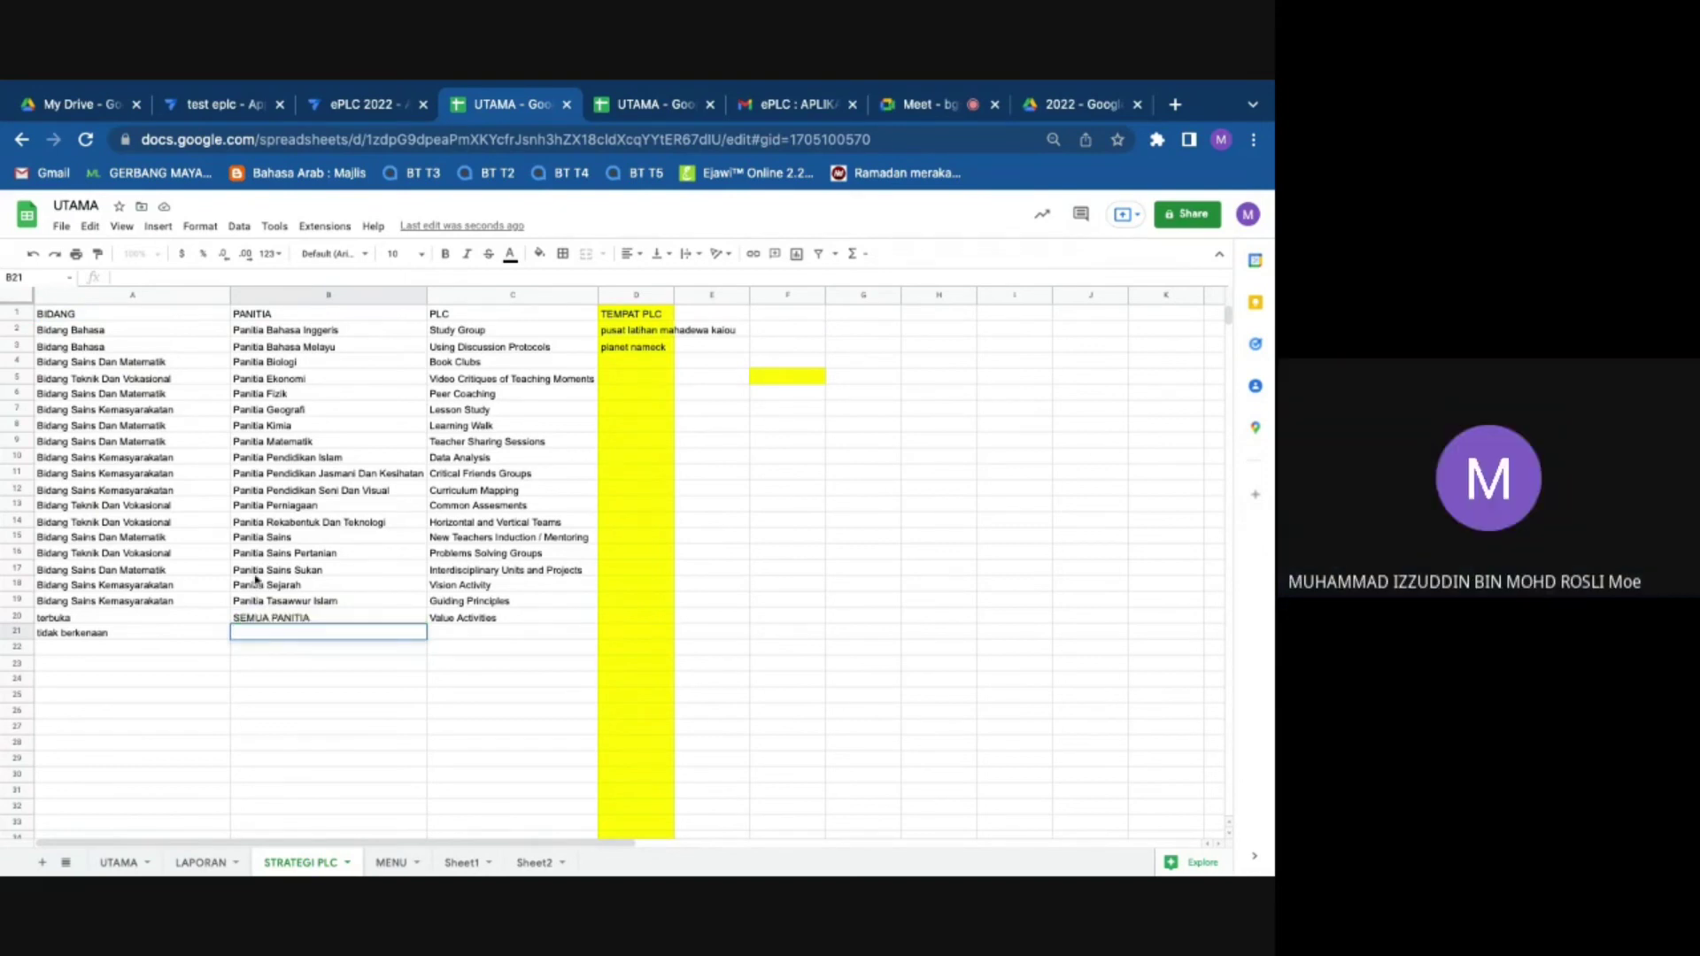
{"action": "left_click", "coordinate": [249, 318]}
{"action": "key", "text": "shift+Down"}
{"action": "key", "text": "shift+Down"}
{"action": "key", "text": "shift+Down"}
{"action": "key", "text": "shift+Down"}
{"action": "key", "text": "shift+Down"}
{"action": "key", "text": "shift+Down"}
{"action": "key", "text": "shift+Down"}
{"action": "key", "text": "shift+Down"}
{"action": "key", "text": "shift+Down"}
{"action": "key", "text": "shift+Down"}
{"action": "key", "text": "shift+Down"}
{"action": "key", "text": "shift+Down"}
{"action": "key", "text": "shift+Down"}
{"action": "key", "text": "shift+Down"}
{"action": "key", "text": "shift+Down"}
{"action": "key", "text": "shift+Down"}
{"action": "key", "text": "shift+Down"}
{"action": "key", "text": "shift+Down"}
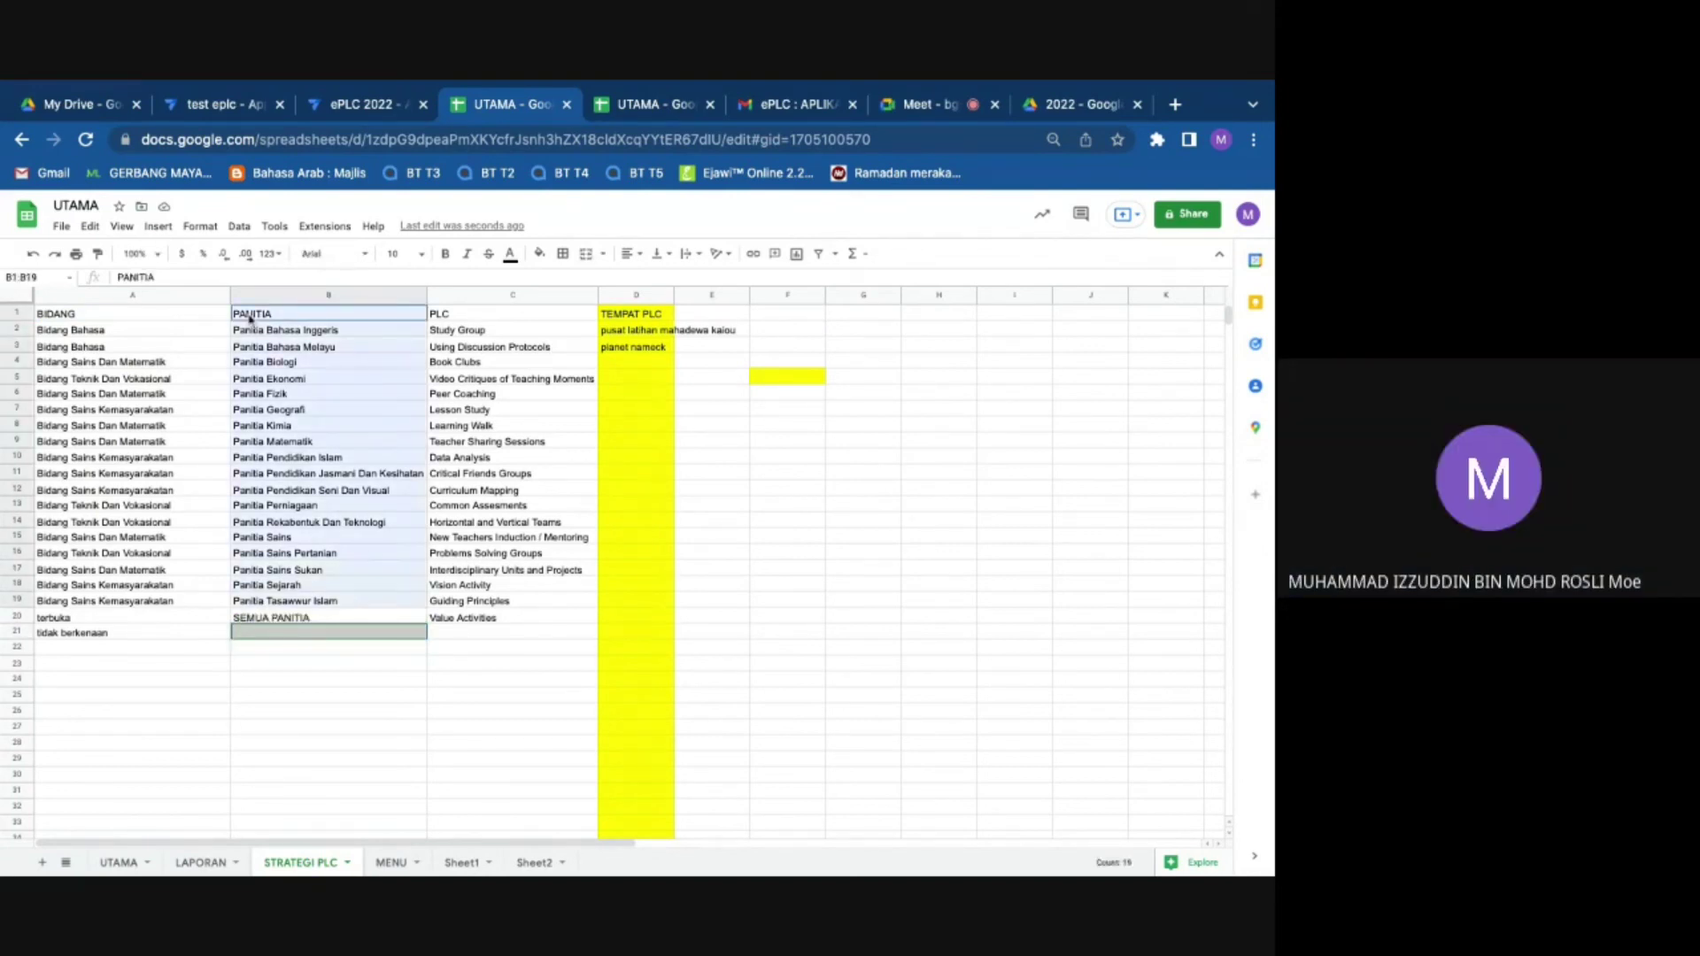
{"action": "left_click", "coordinate": [281, 394]}
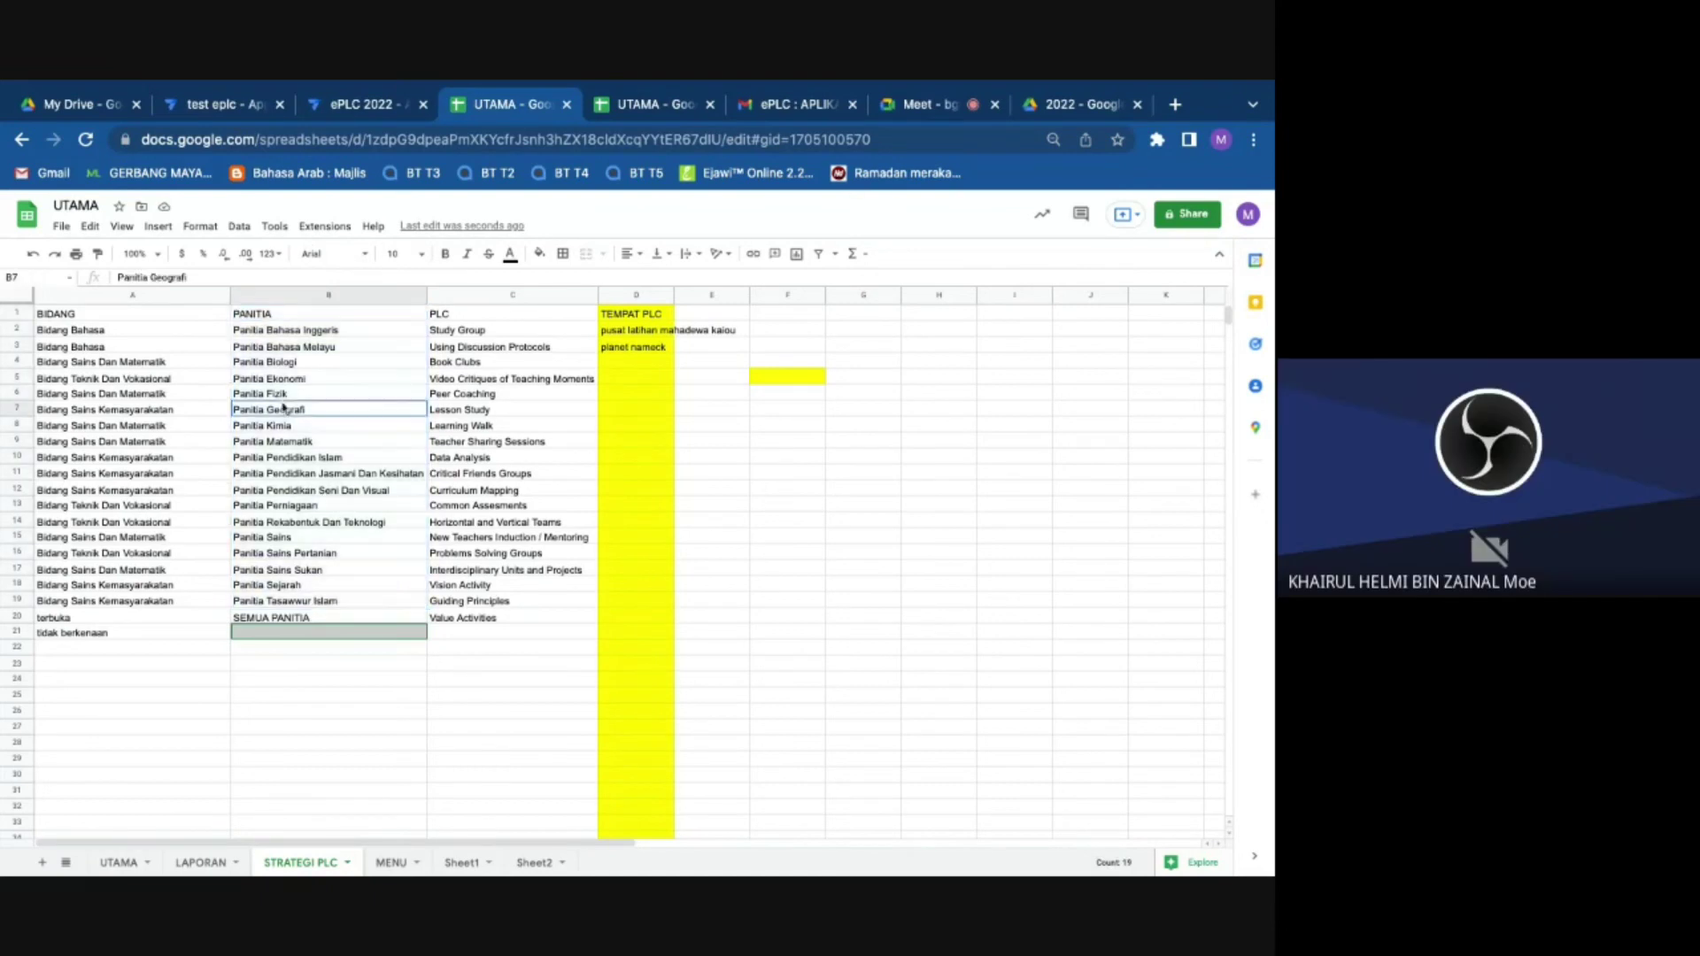
{"action": "left_click", "coordinate": [272, 334]}
{"action": "key", "text": "shift+Down"}
{"action": "key", "text": "shift+Down"}
{"action": "key", "text": "shift+Down"}
{"action": "key", "text": "shift+Down"}
{"action": "key", "text": "shift+Down"}
{"action": "key", "text": "shift+Down"}
{"action": "key", "text": "shift+Down"}
{"action": "key", "text": "shift+Down"}
{"action": "key", "text": "shift+Down"}
{"action": "key", "text": "shift+Down"}
{"action": "key", "text": "shift+Down"}
{"action": "key", "text": "shift+Down"}
{"action": "key", "text": "shift+Down"}
{"action": "key", "text": "shift+Down"}
{"action": "key", "text": "shift+Down"}
{"action": "key", "text": "shift+Down"}
{"action": "key", "text": "shift+Down"}
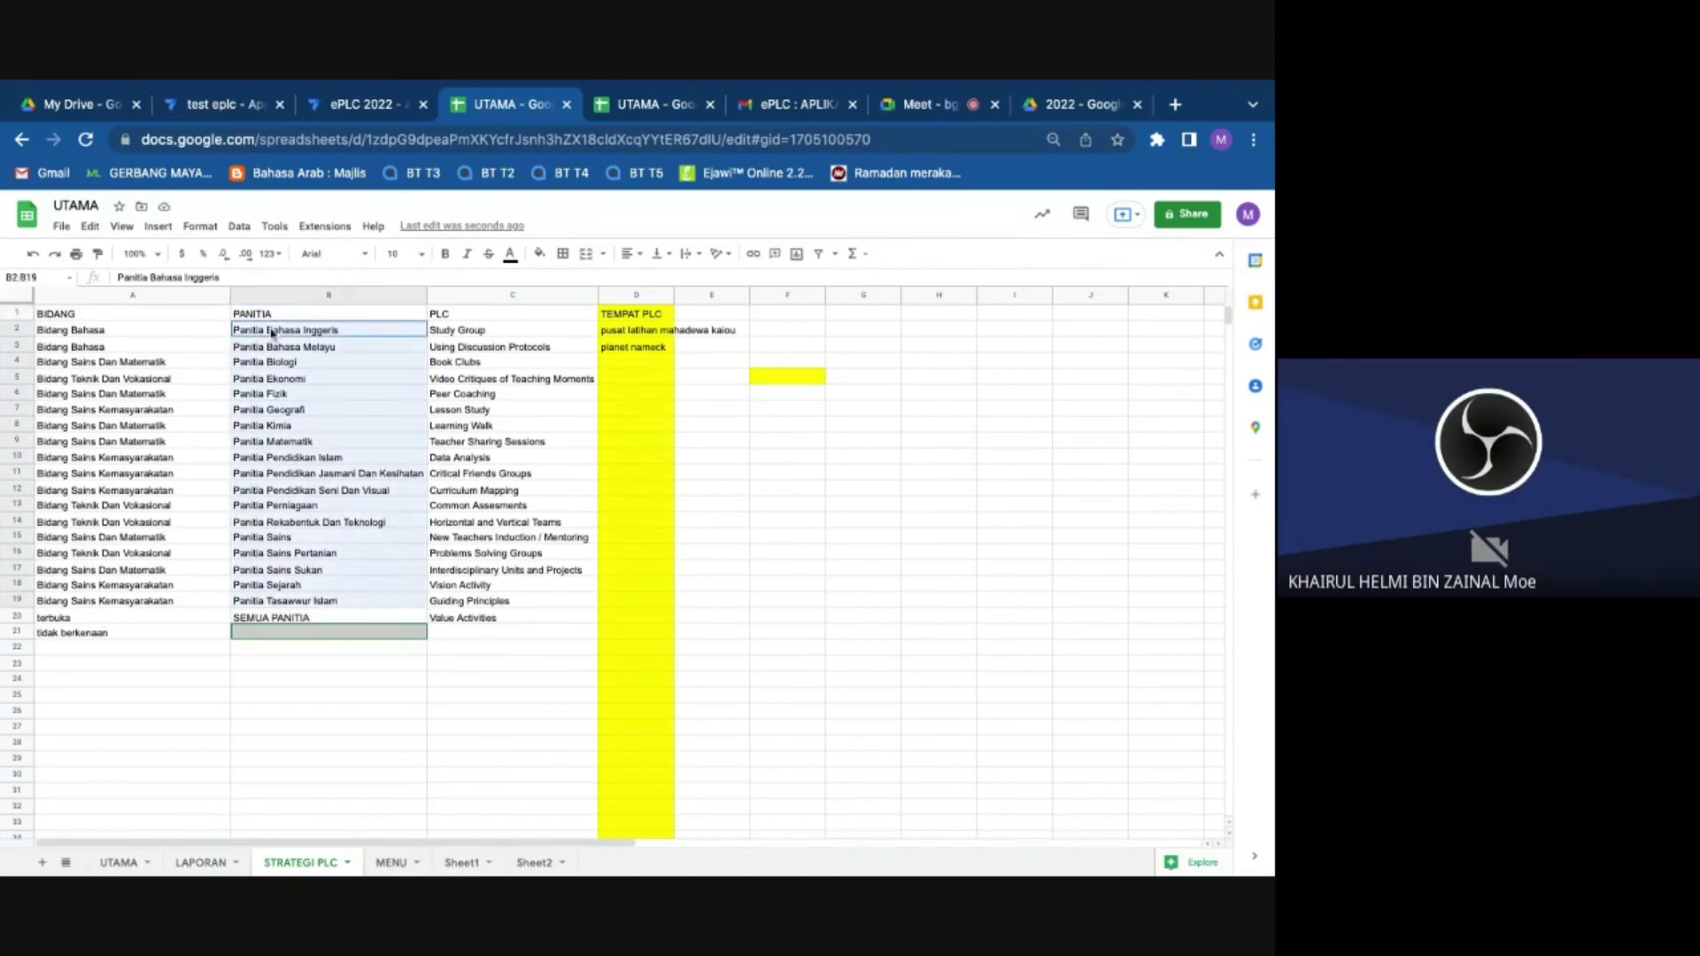
{"action": "right_click", "coordinate": [306, 403]}
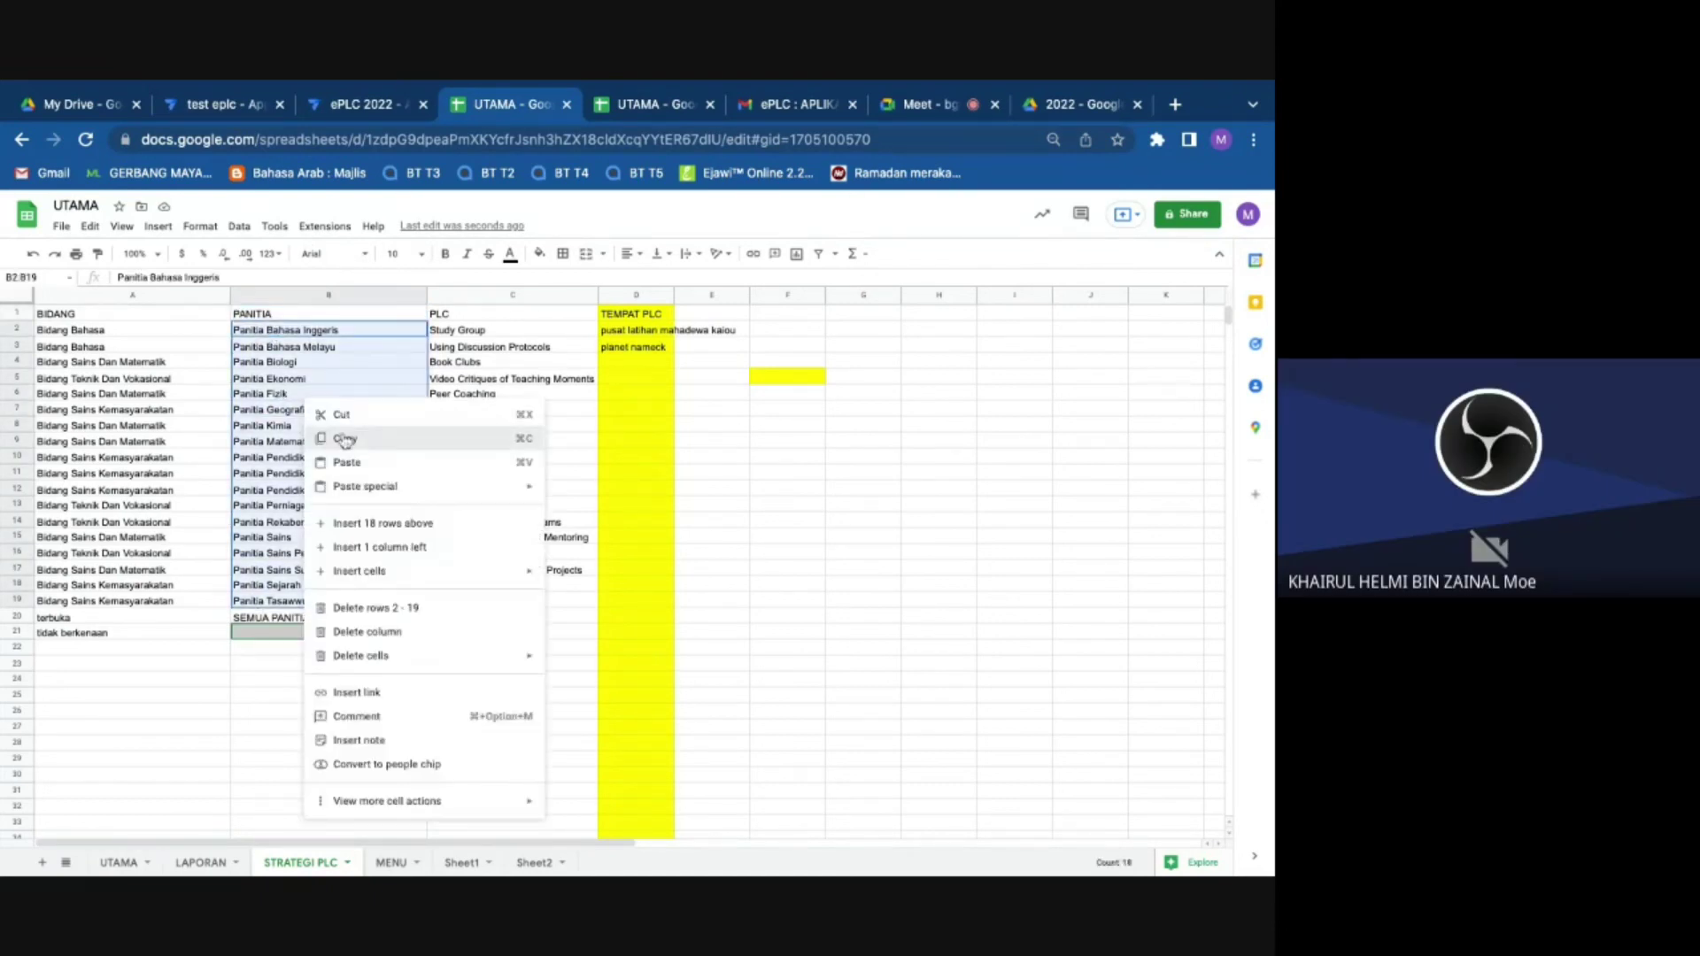
{"action": "left_click", "coordinate": [344, 439]}
Step: Paste the committee names into B21, then undo the paste
{"action": "left_click", "coordinate": [284, 634]}
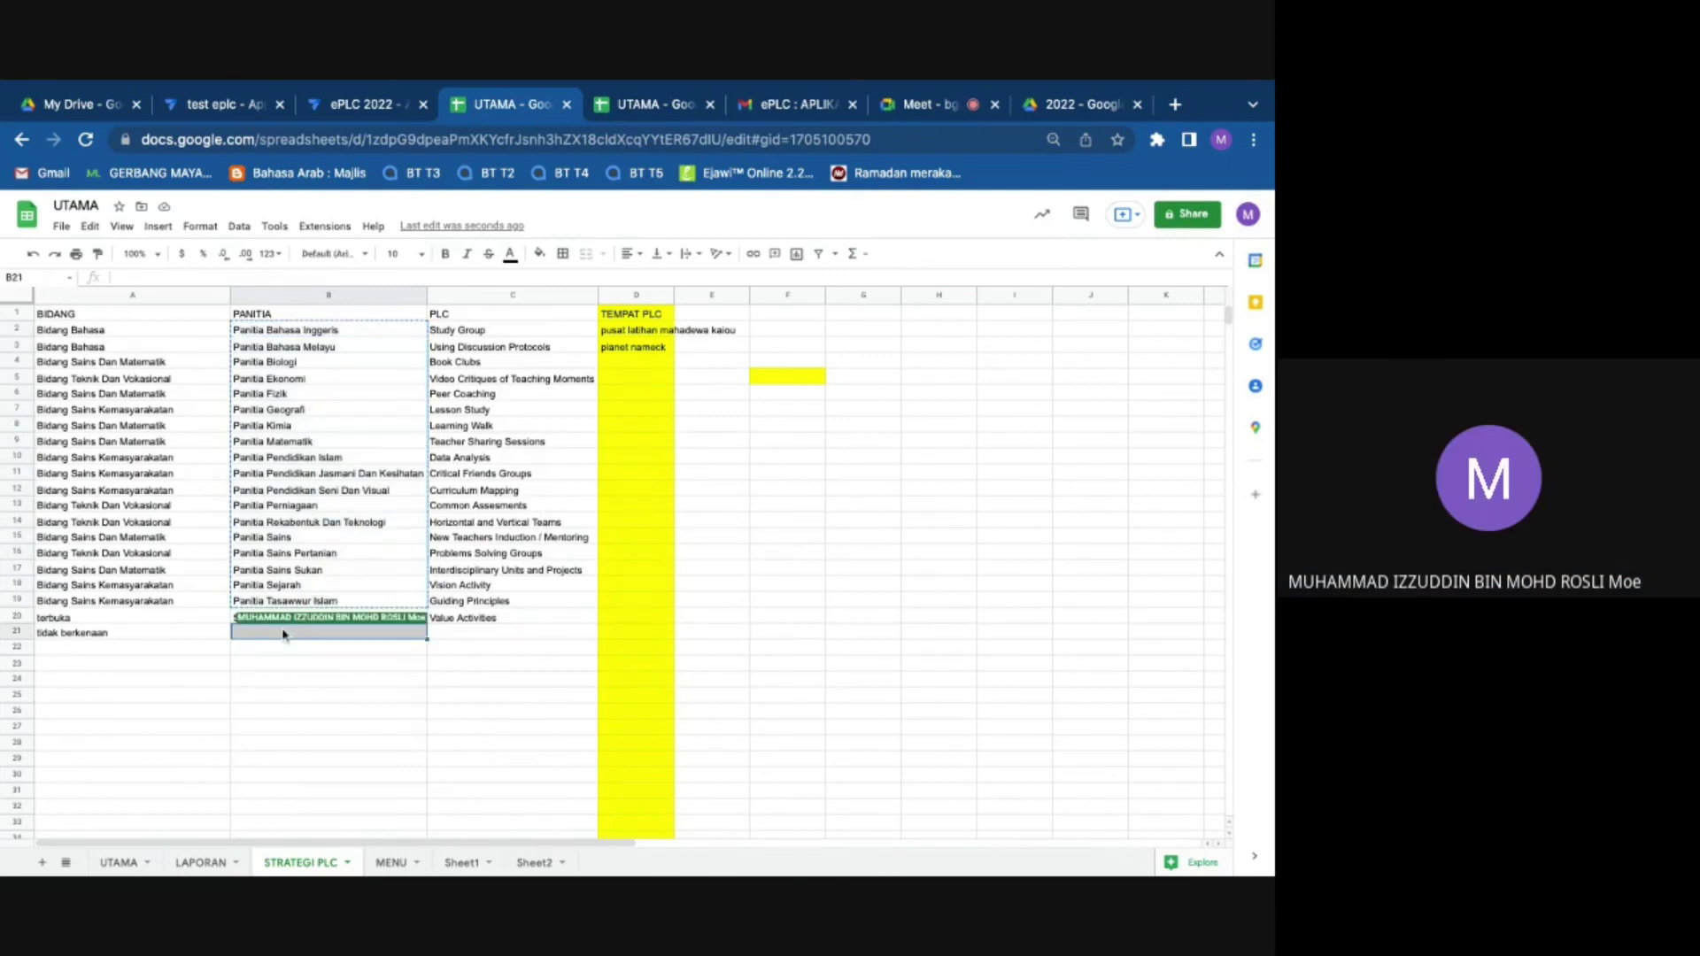
{"action": "double_click", "coordinate": [284, 634]}
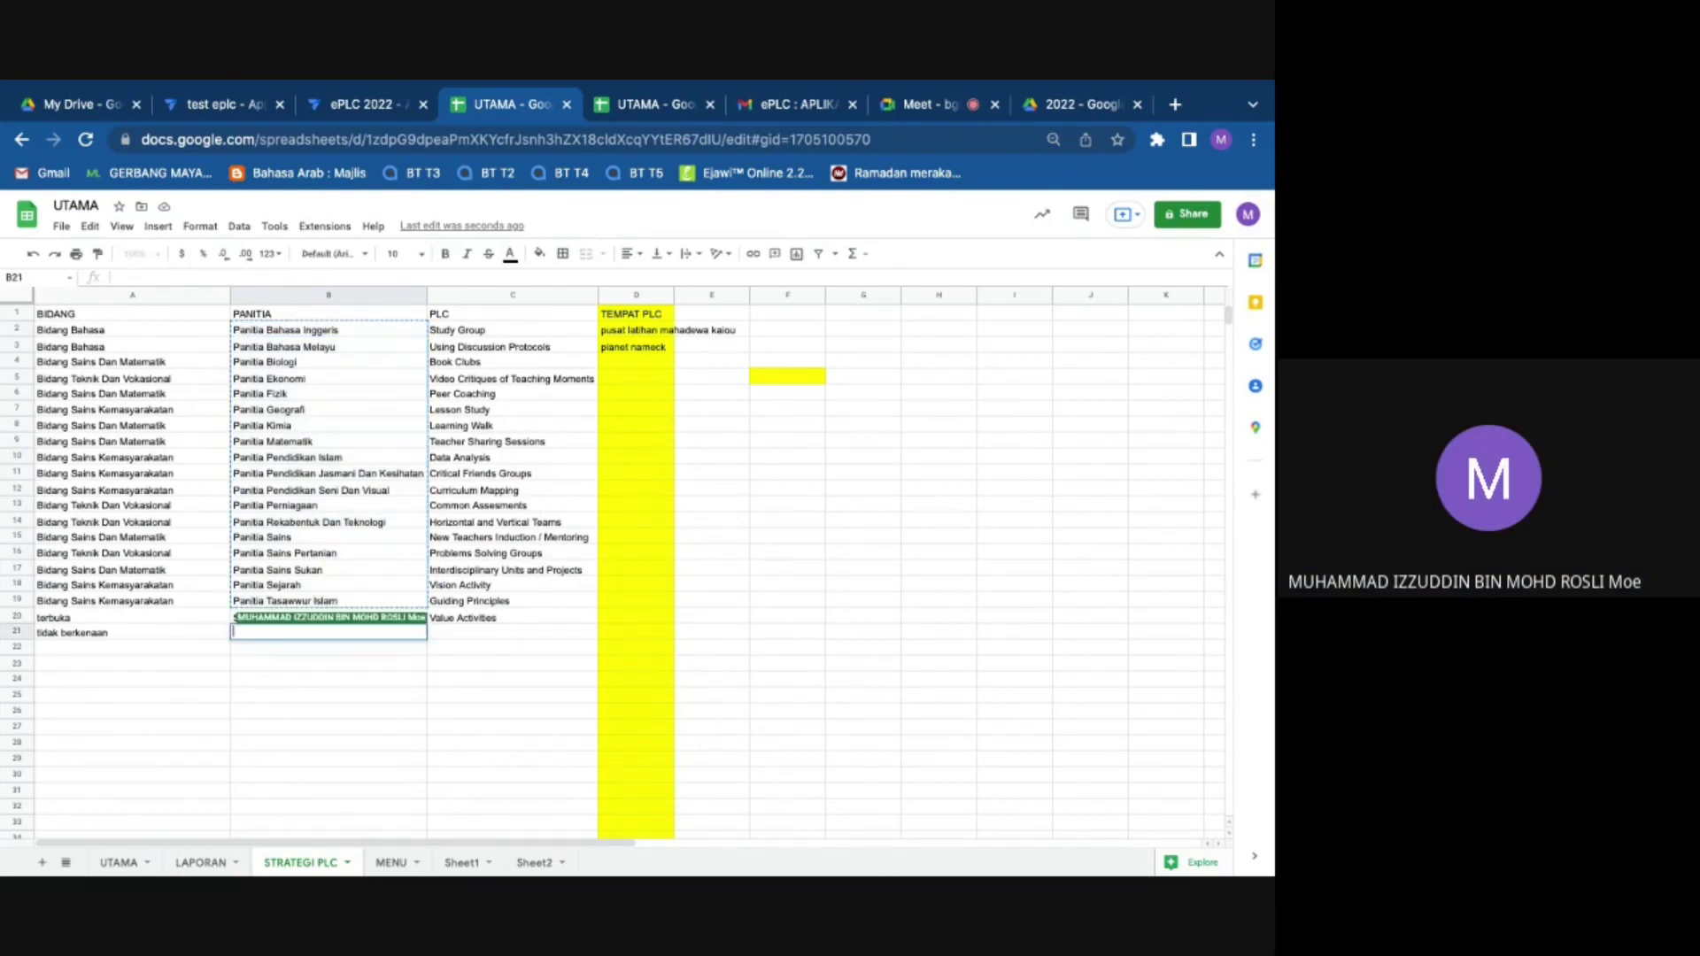
{"action": "key", "text": "ctrl+v"}
{"action": "left_click", "coordinate": [512, 711]}
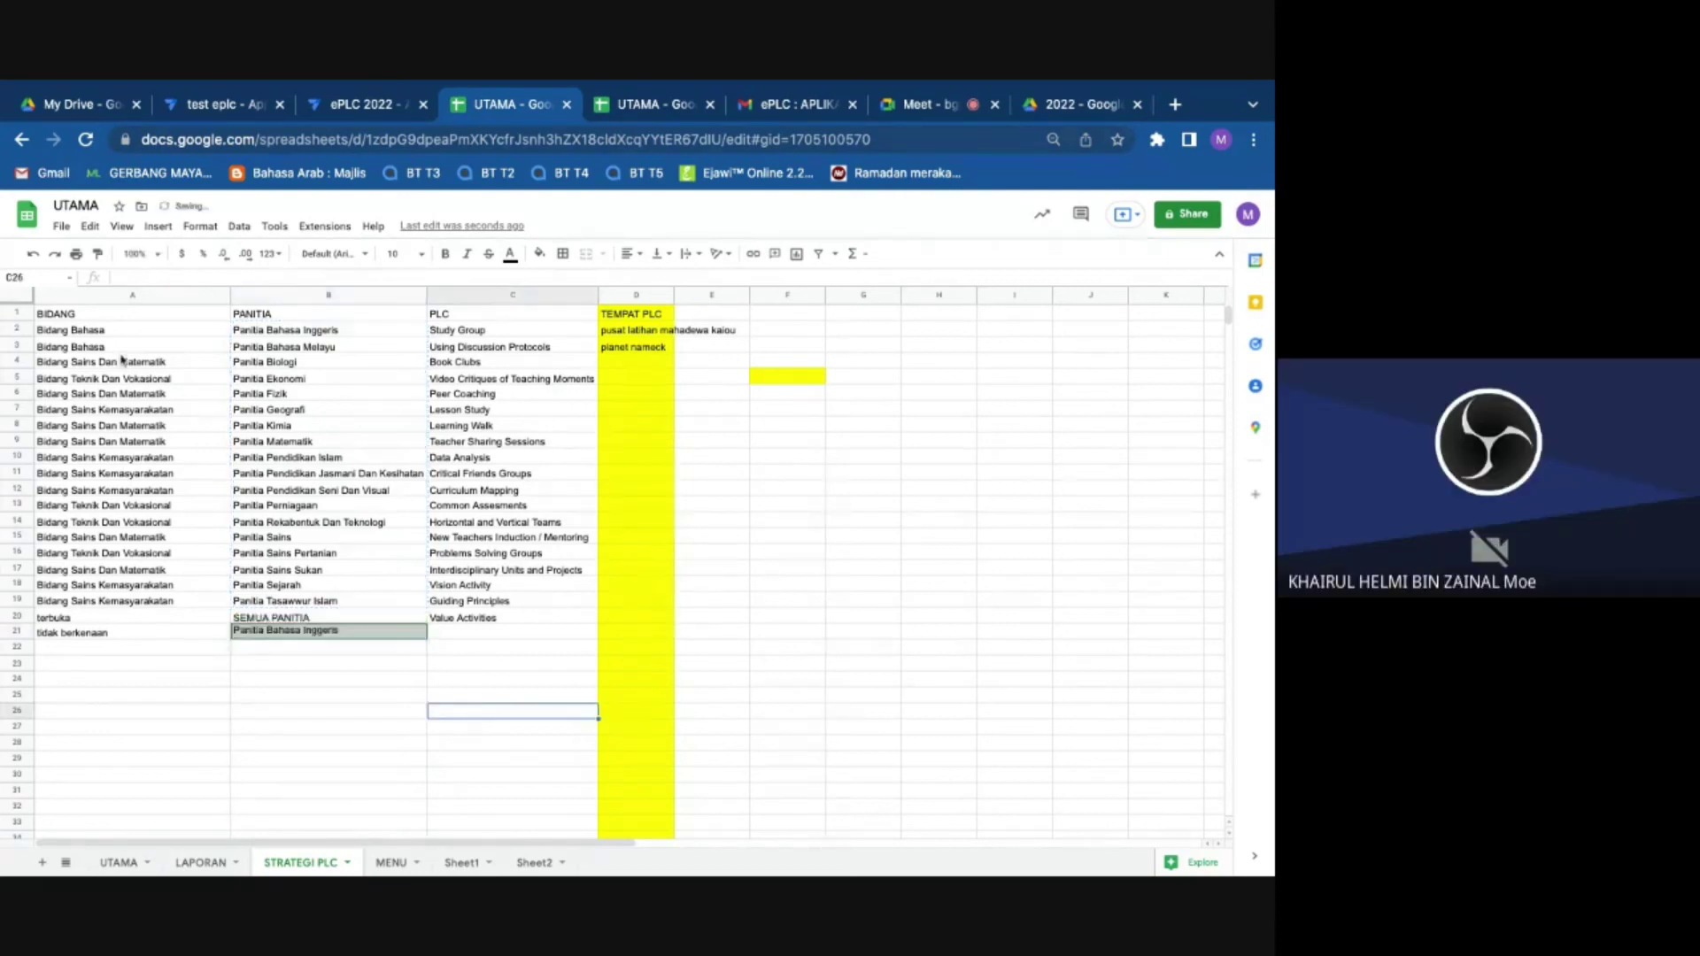
{"action": "left_click", "coordinate": [31, 254]}
Step: Delete row 21, the tidak berkenaan row, leaving terbuka / SEMUA PANITIA last
{"action": "left_click", "coordinate": [336, 679]}
{"action": "left_click", "coordinate": [301, 623]}
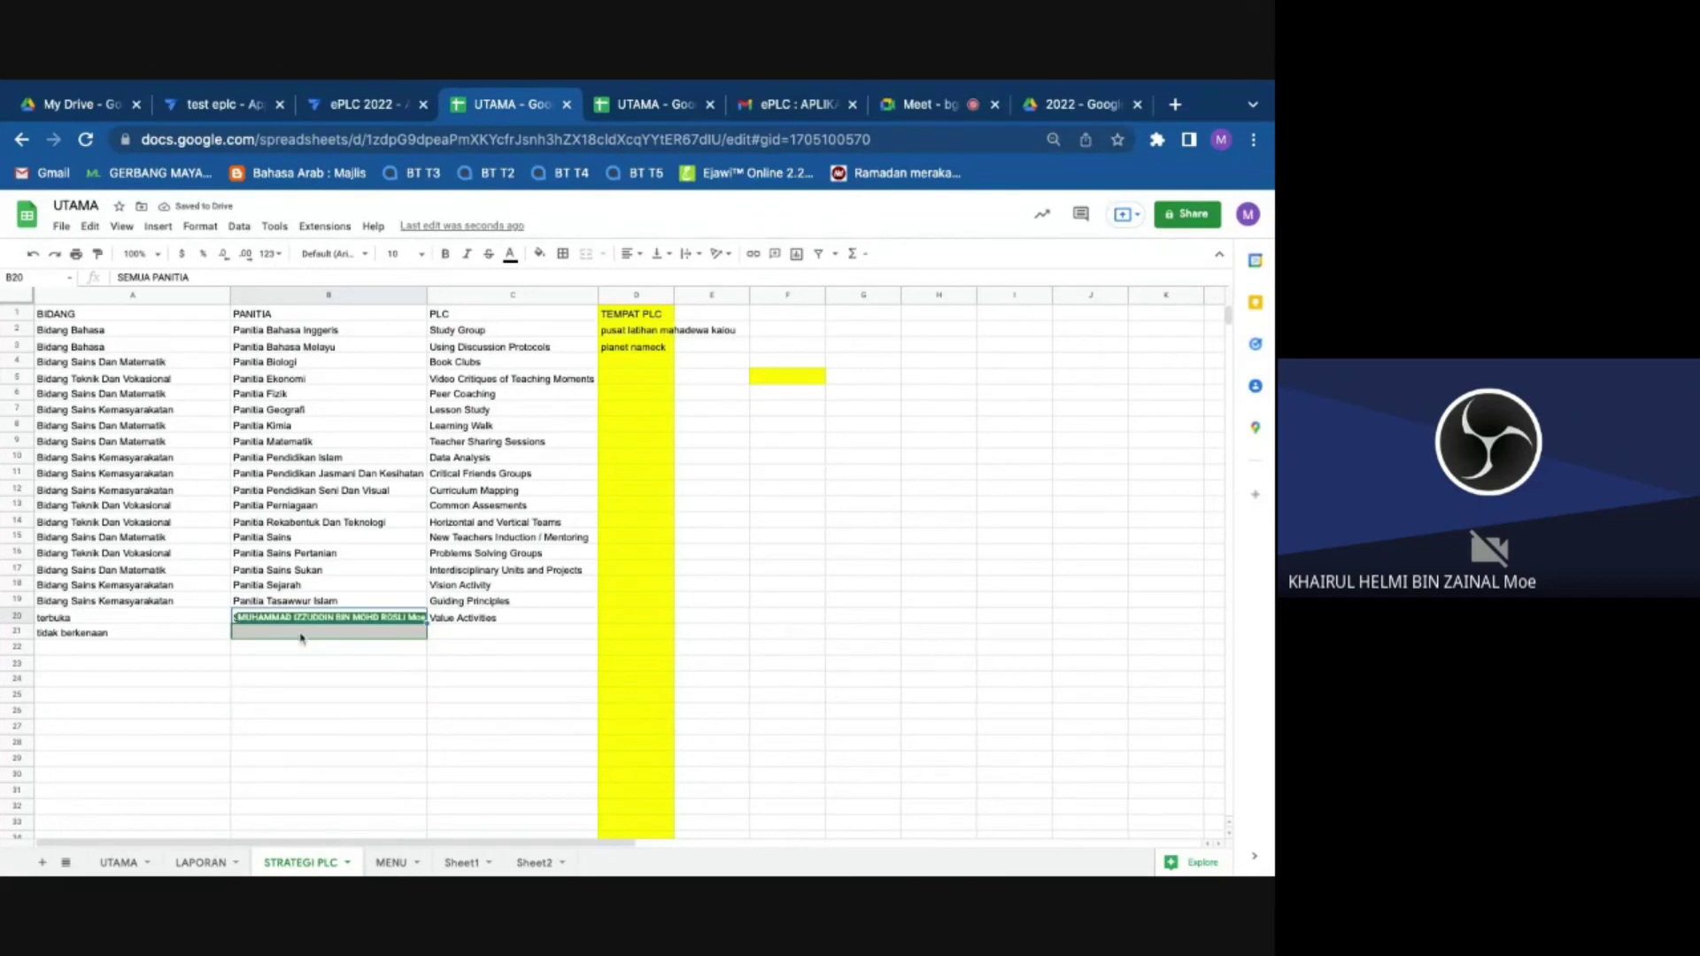
{"action": "left_click", "coordinate": [301, 634]}
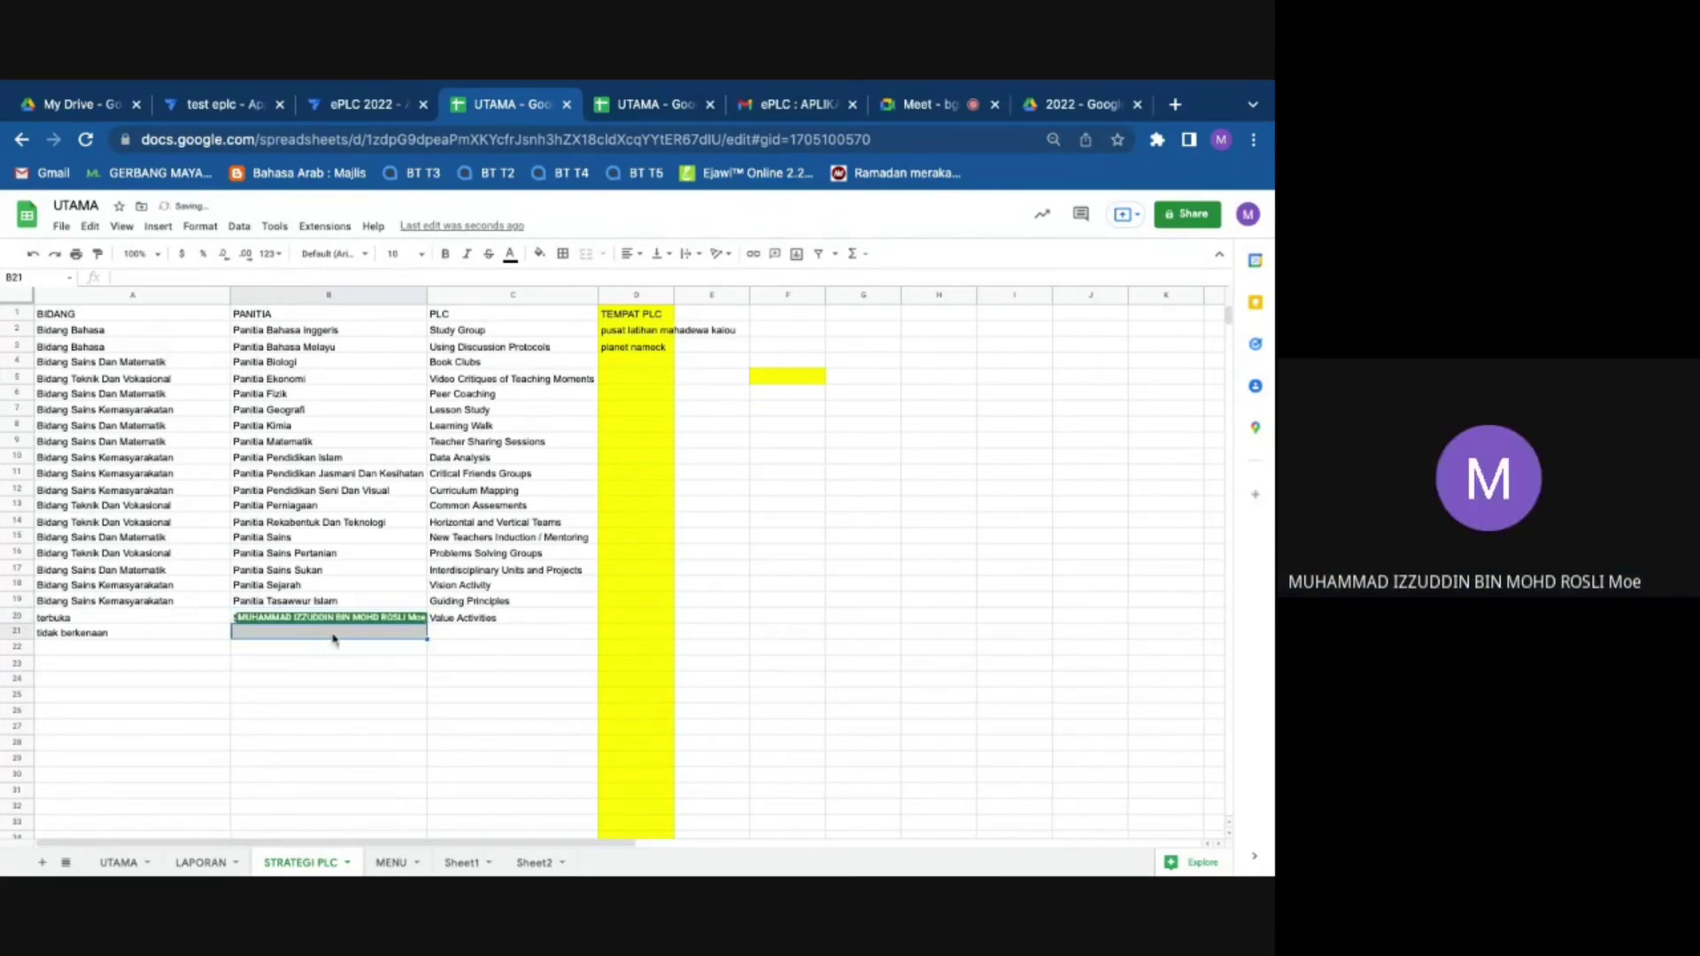
{"action": "right_click", "coordinate": [364, 642]}
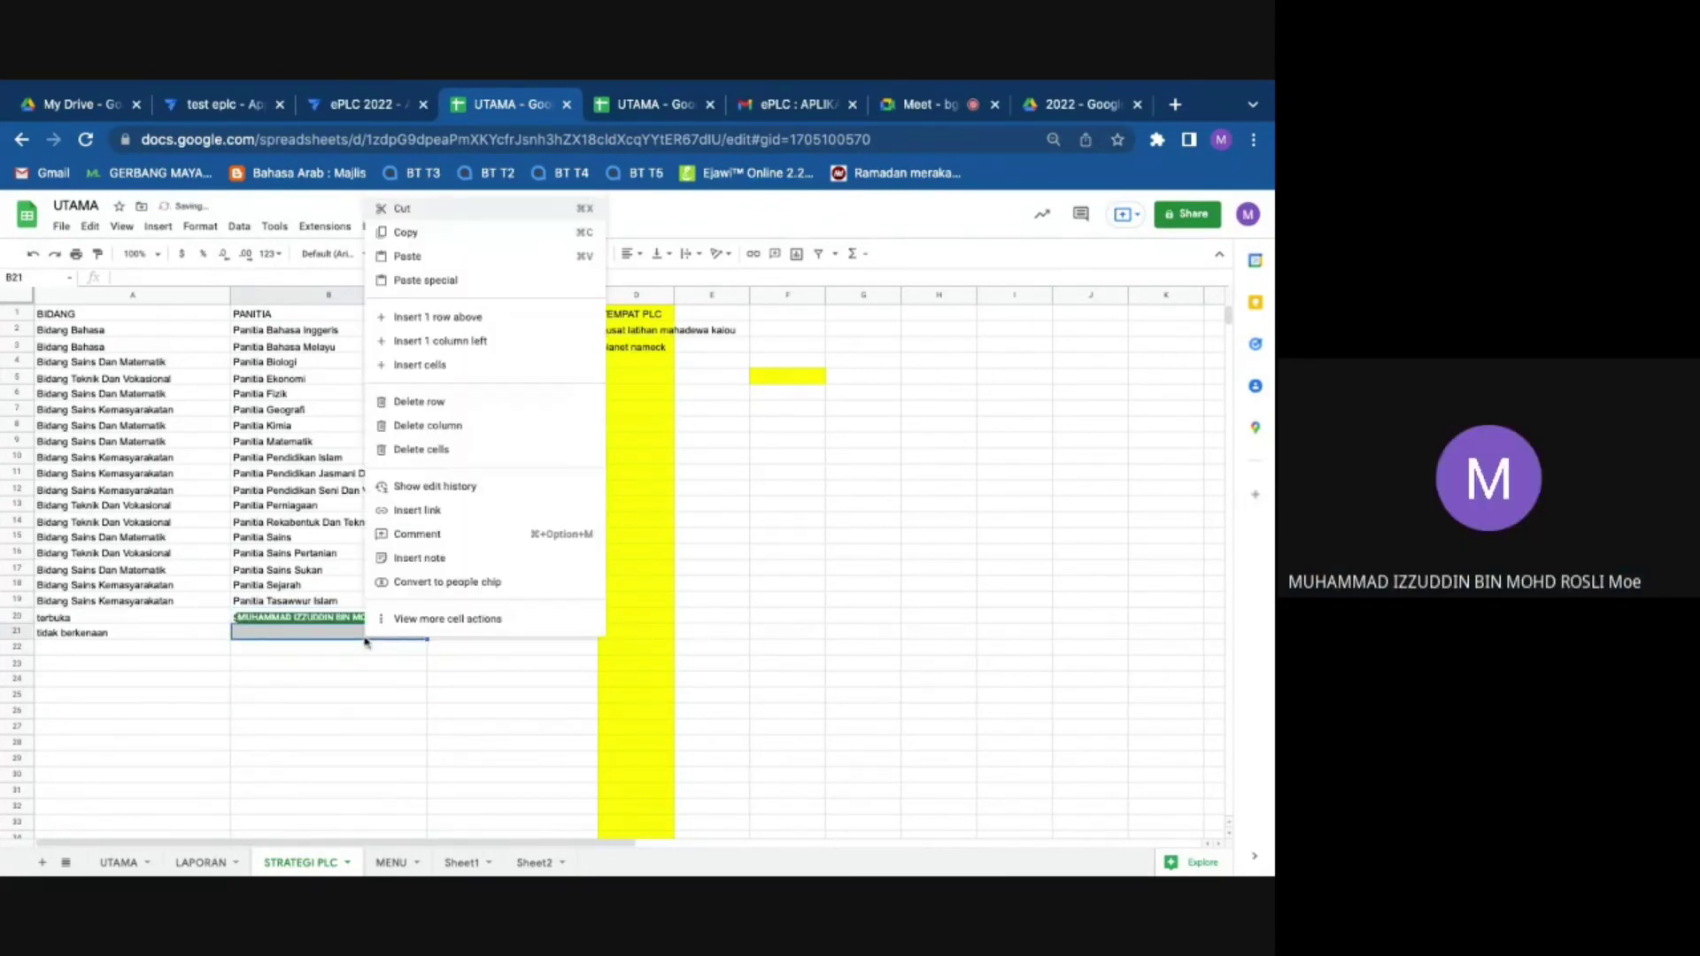
{"action": "left_click", "coordinate": [419, 401]}
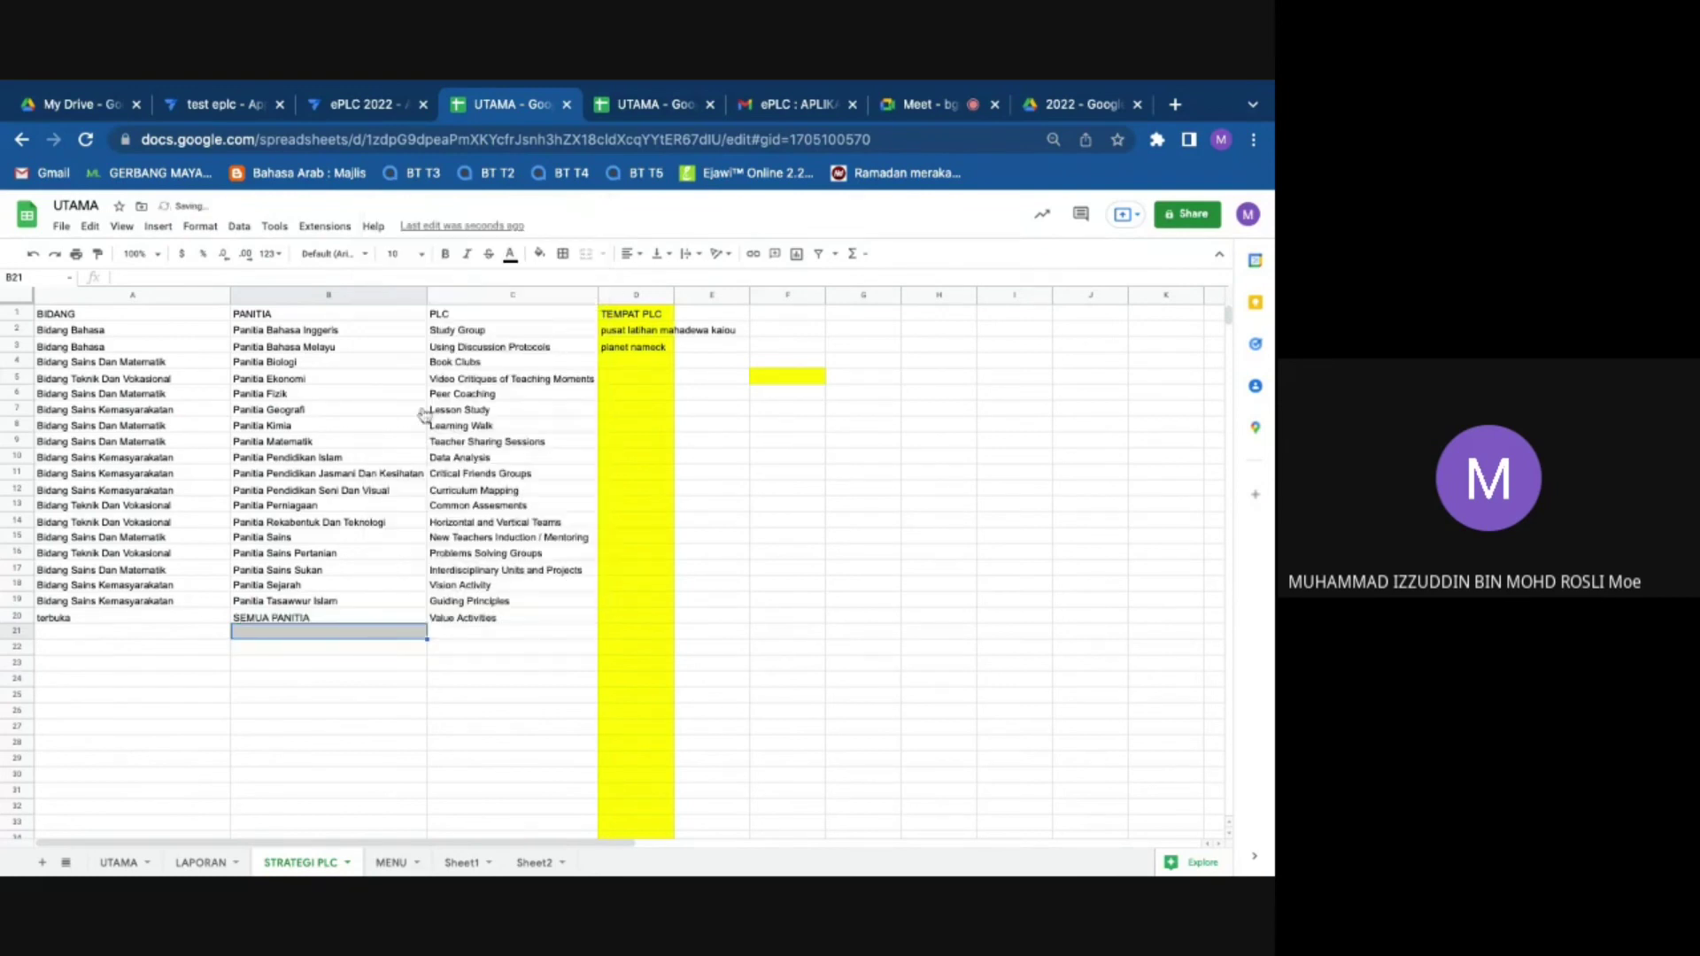
Step: Delete the leftover row 21 below terbuka
{"action": "right_click", "coordinate": [269, 638]}
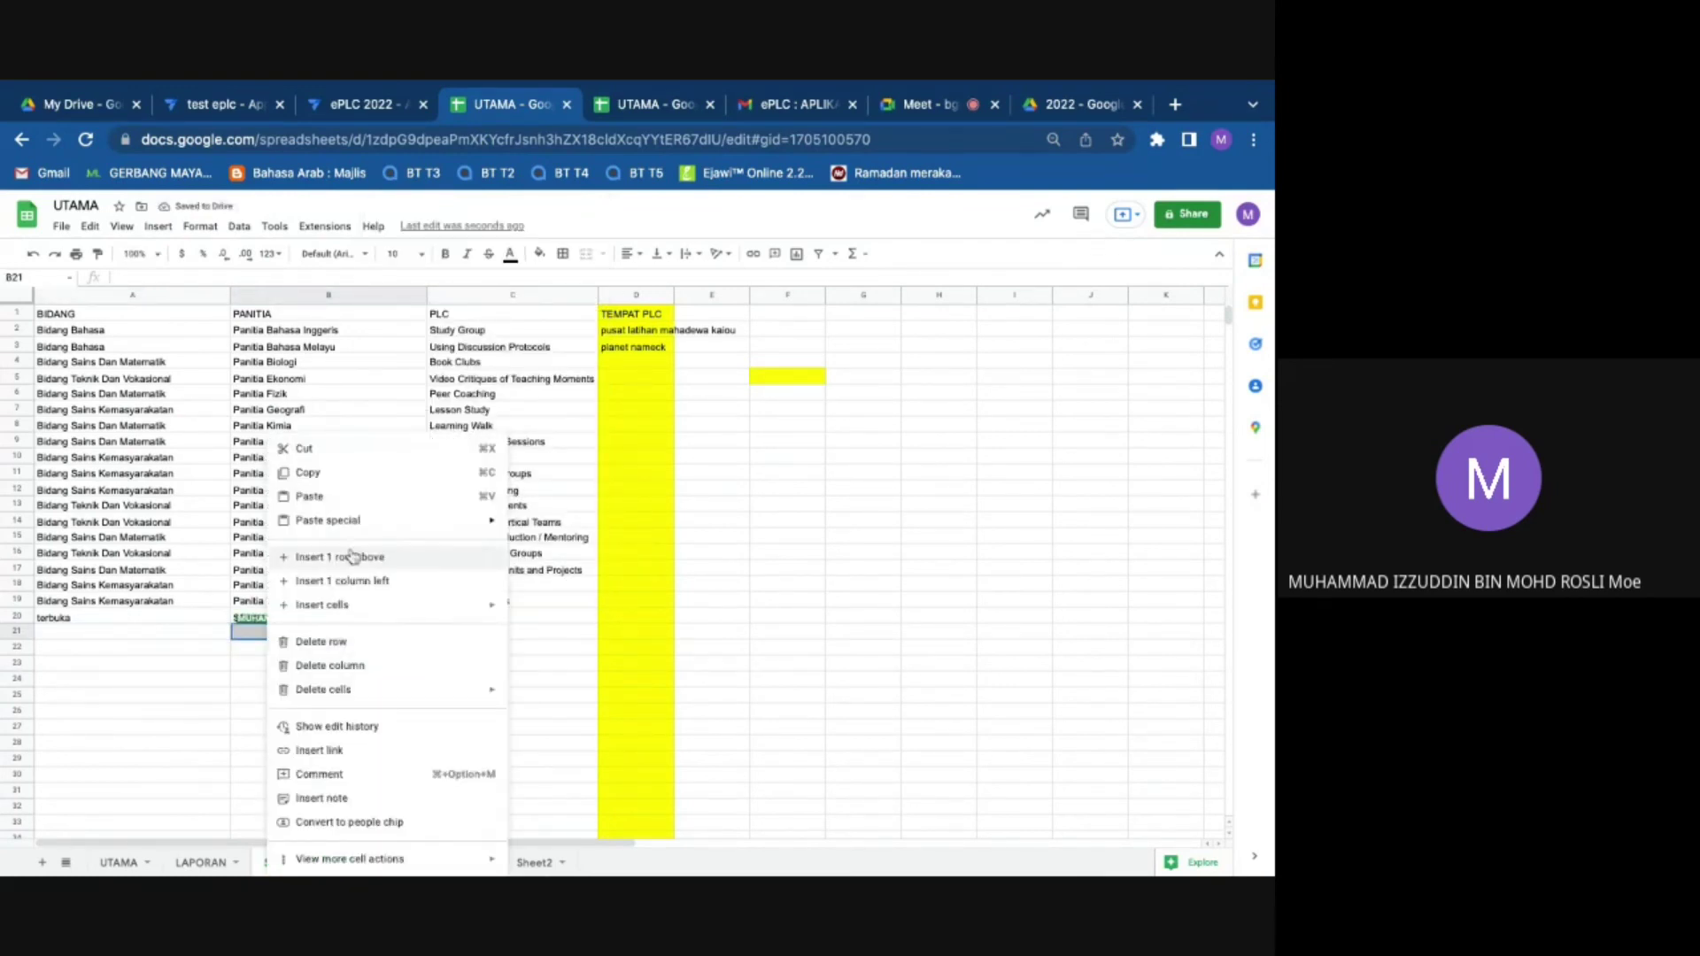
{"action": "left_click", "coordinate": [341, 644]}
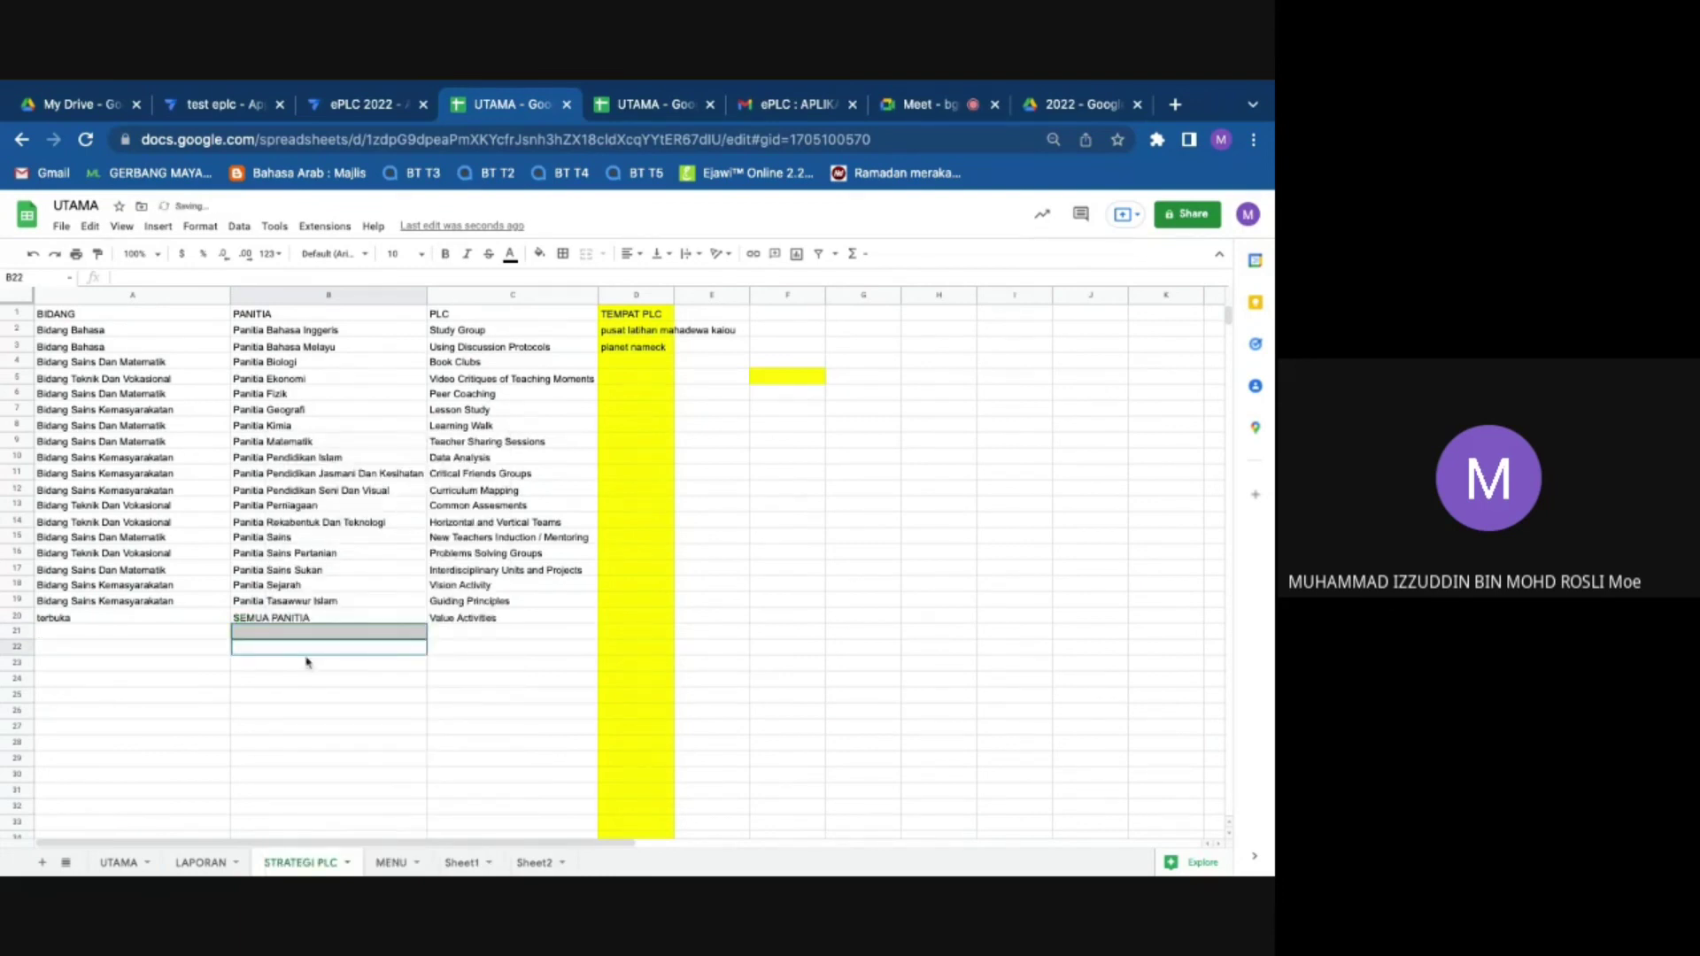
{"action": "left_click", "coordinate": [27, 631]}
{"action": "right_click", "coordinate": [27, 634]}
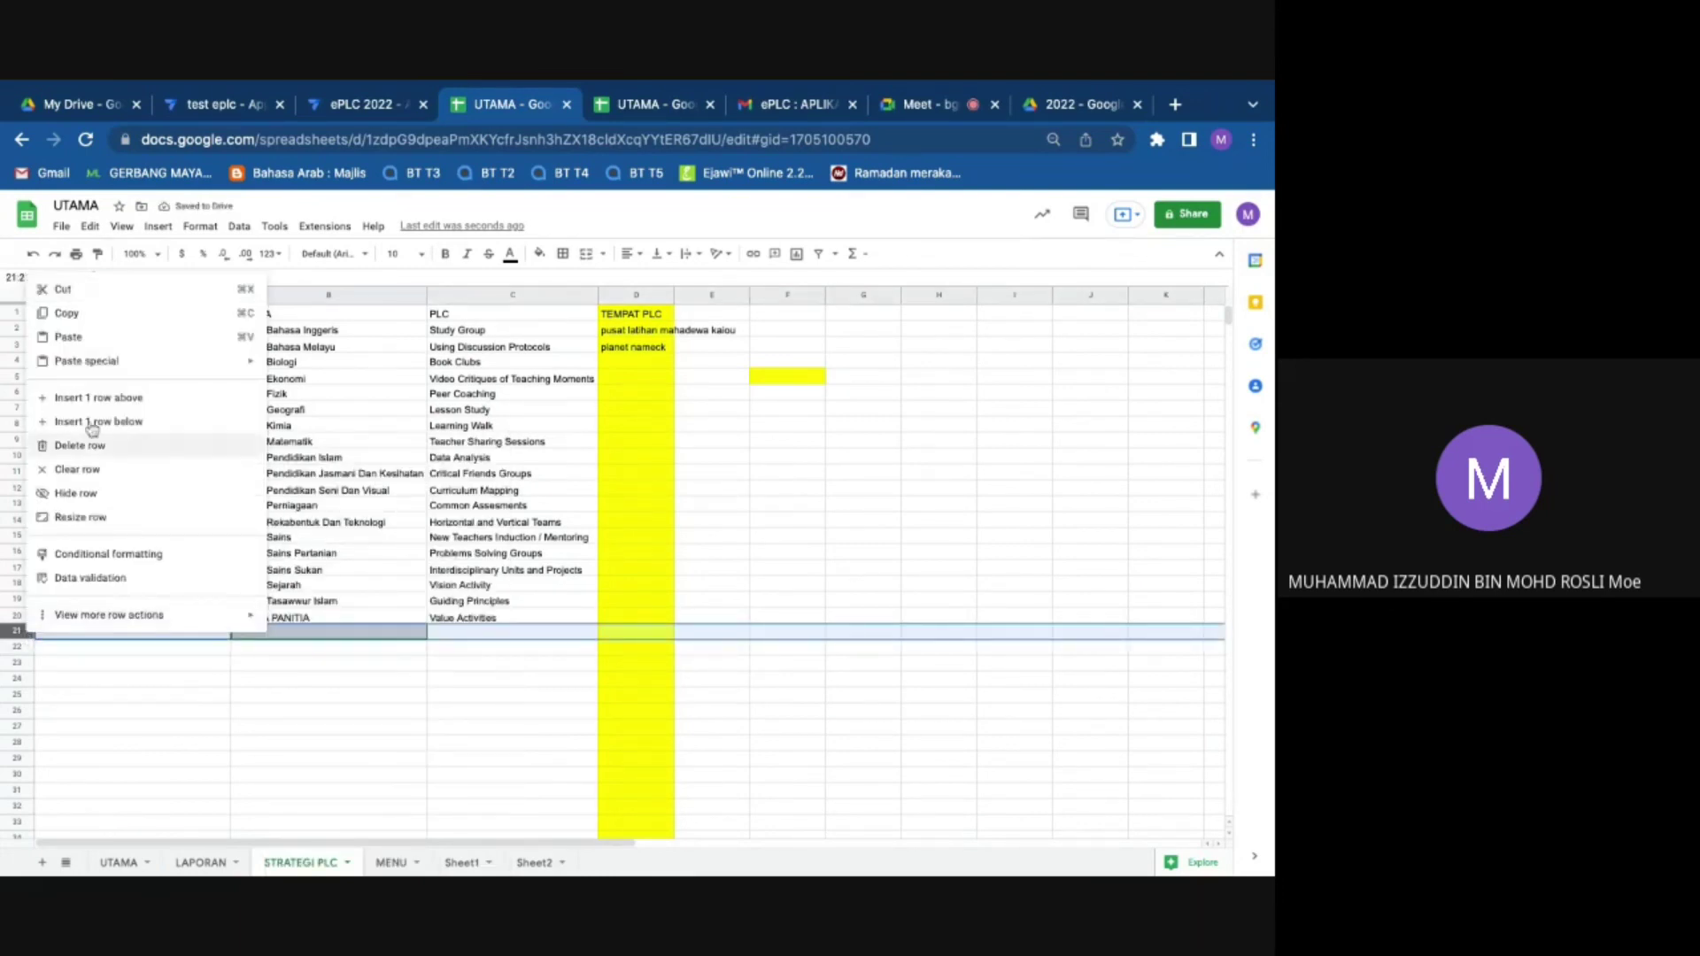
{"action": "left_click", "coordinate": [92, 452]}
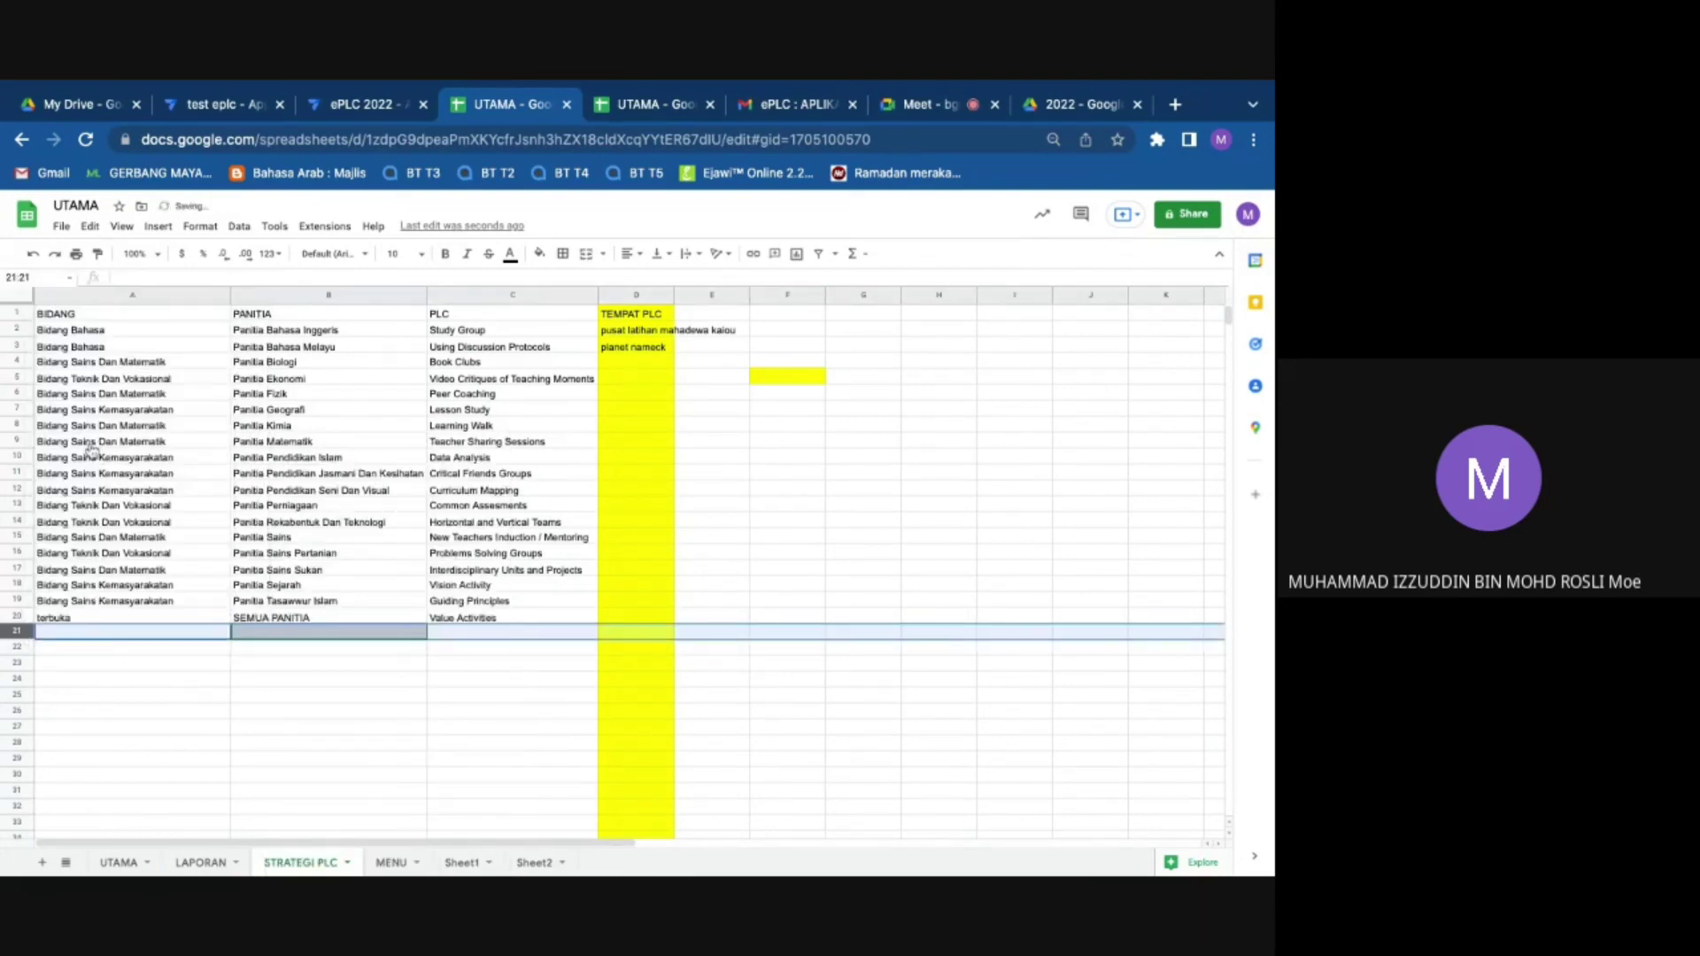
{"action": "right_click", "coordinate": [30, 632]}
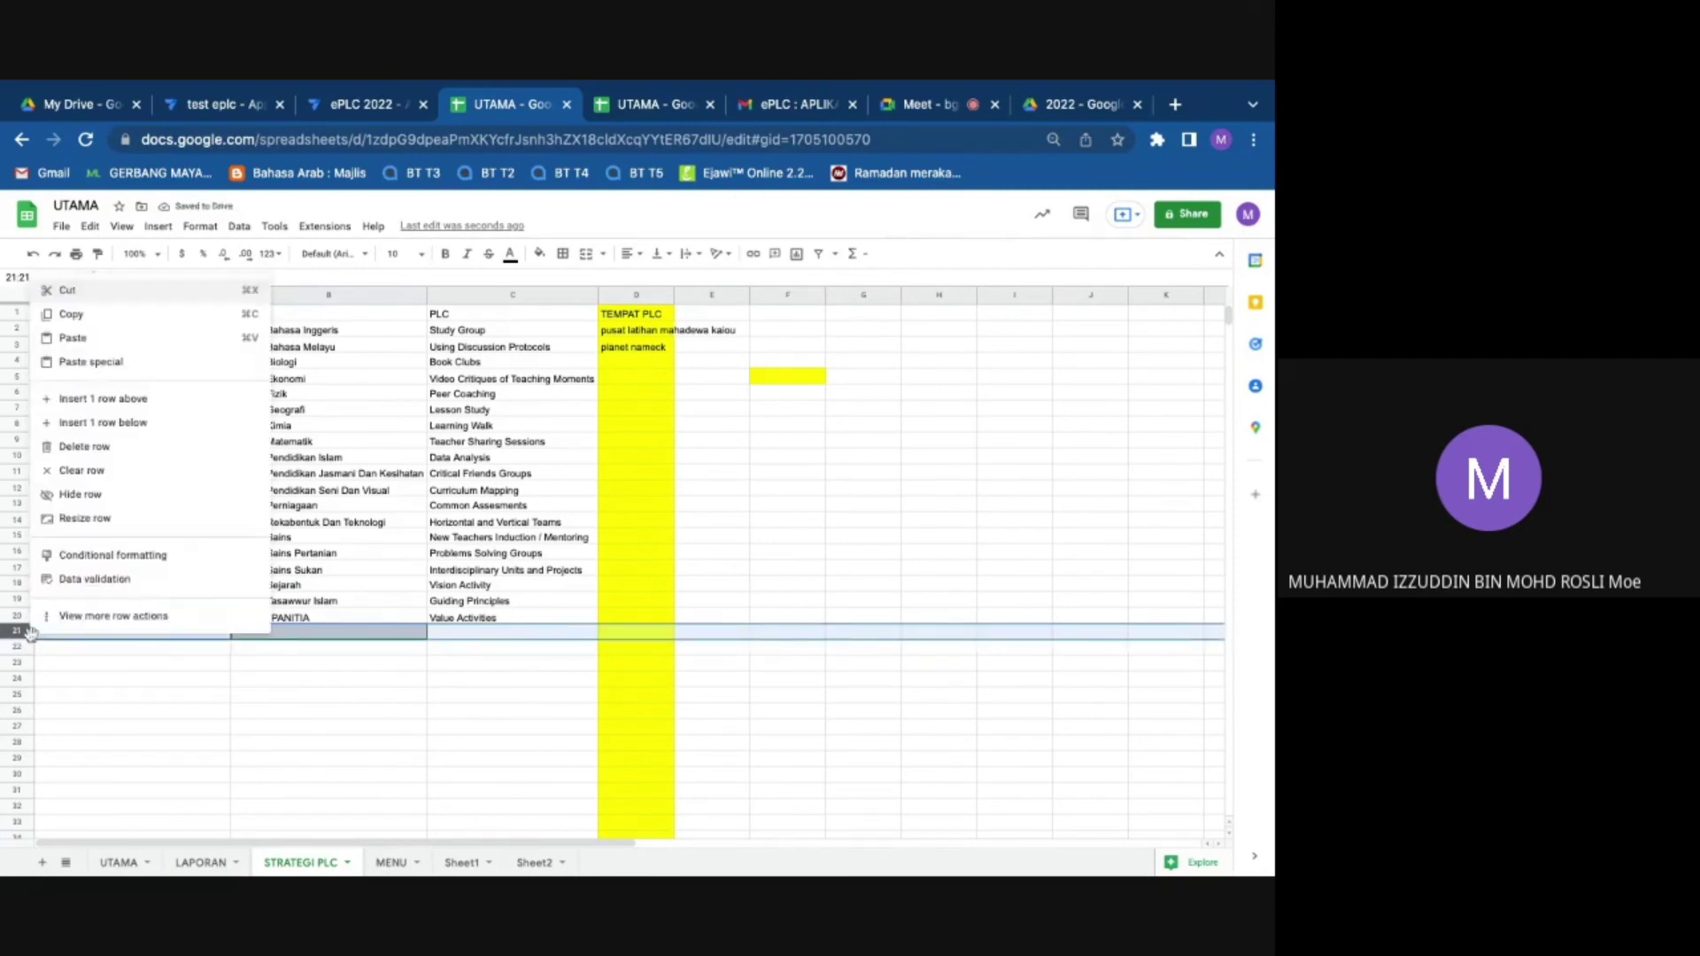
{"action": "left_click", "coordinate": [84, 446]}
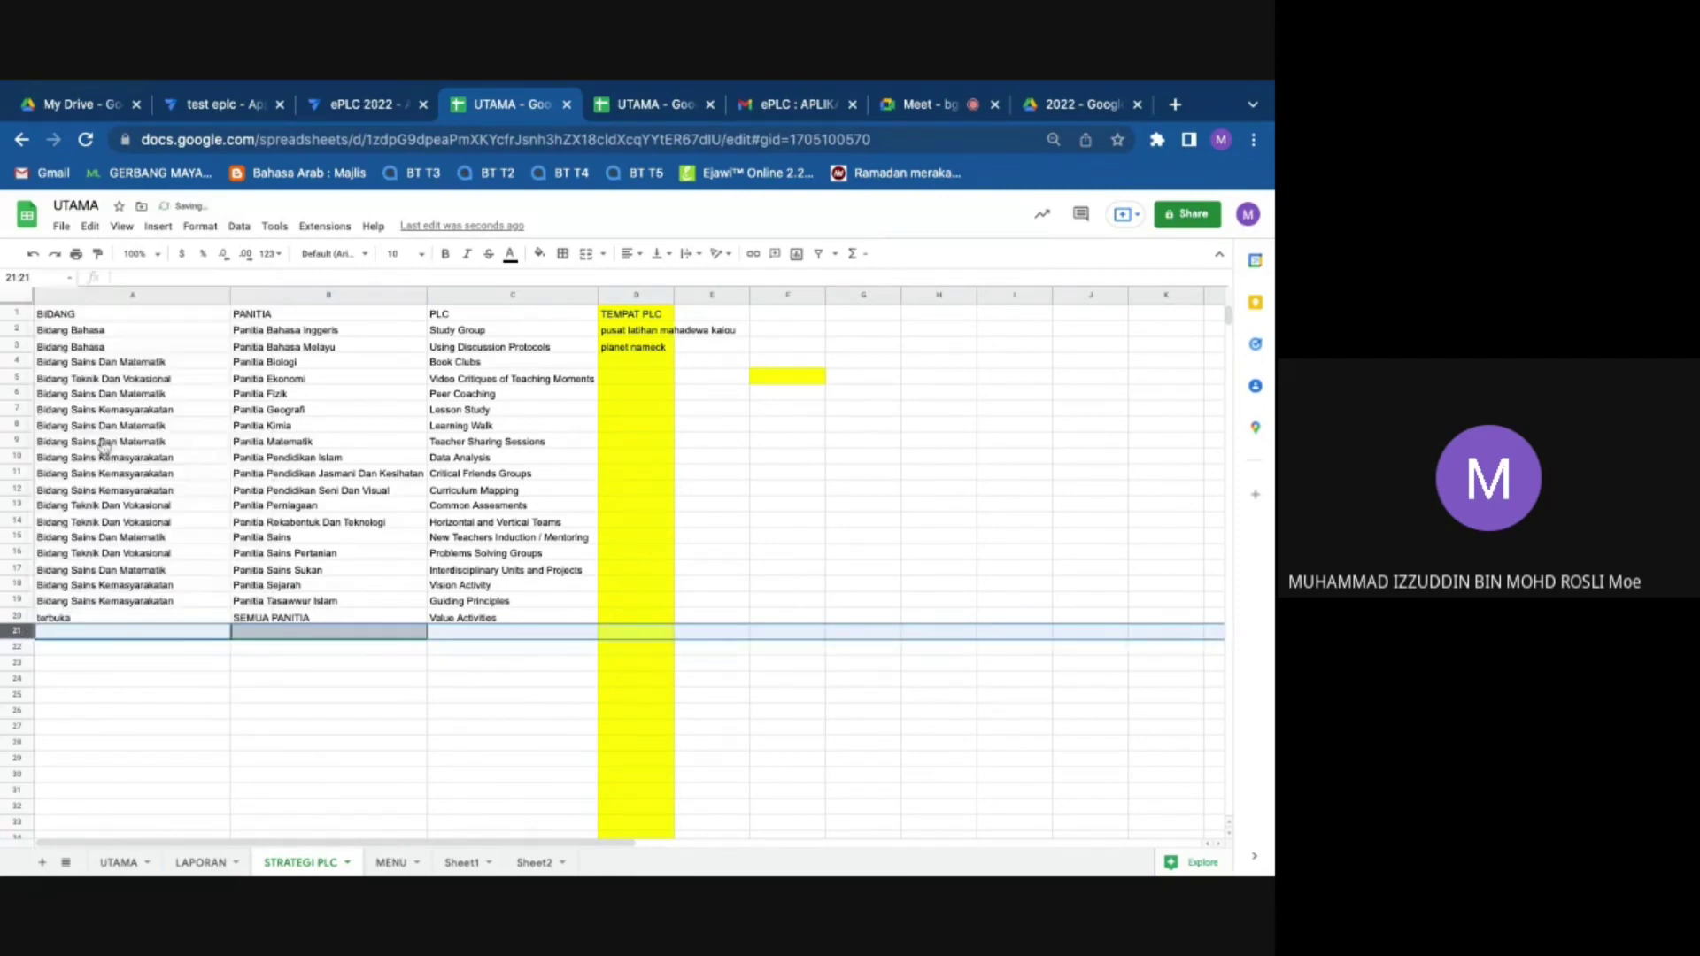
Step: Type TIDAK BERKENAAN into cell A21 as a new BIDANG entry
{"action": "left_click", "coordinate": [135, 648]}
{"action": "double_click", "coordinate": [116, 638]}
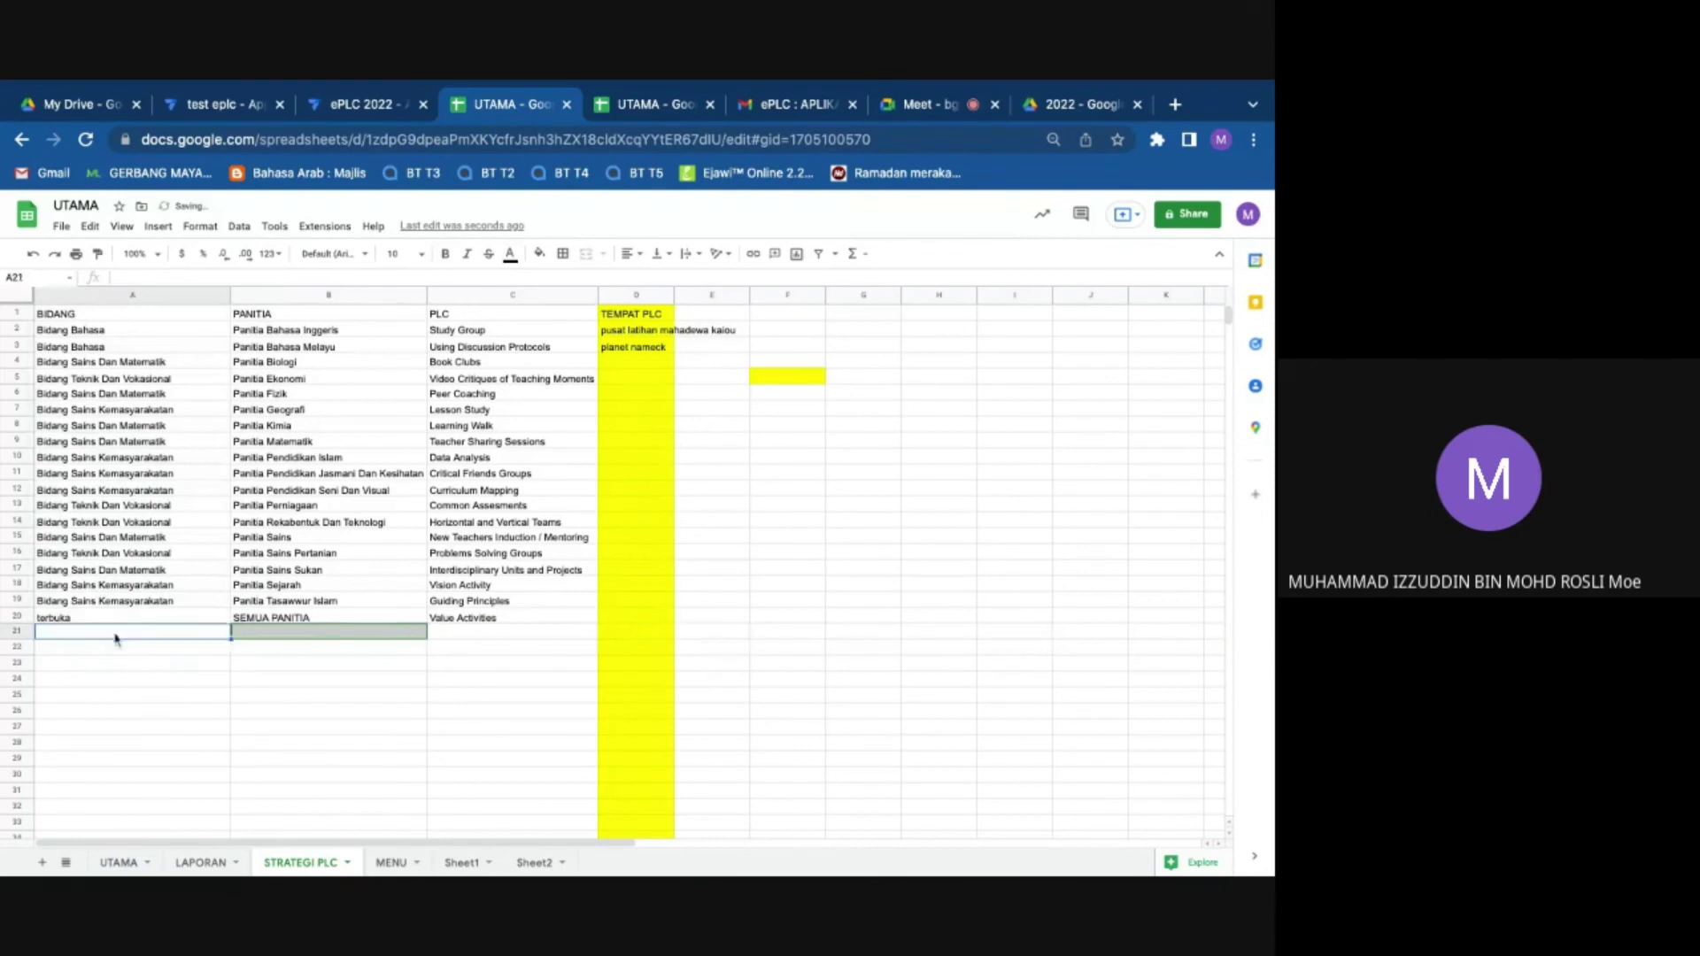
{"action": "type", "text": "TIDAK"}
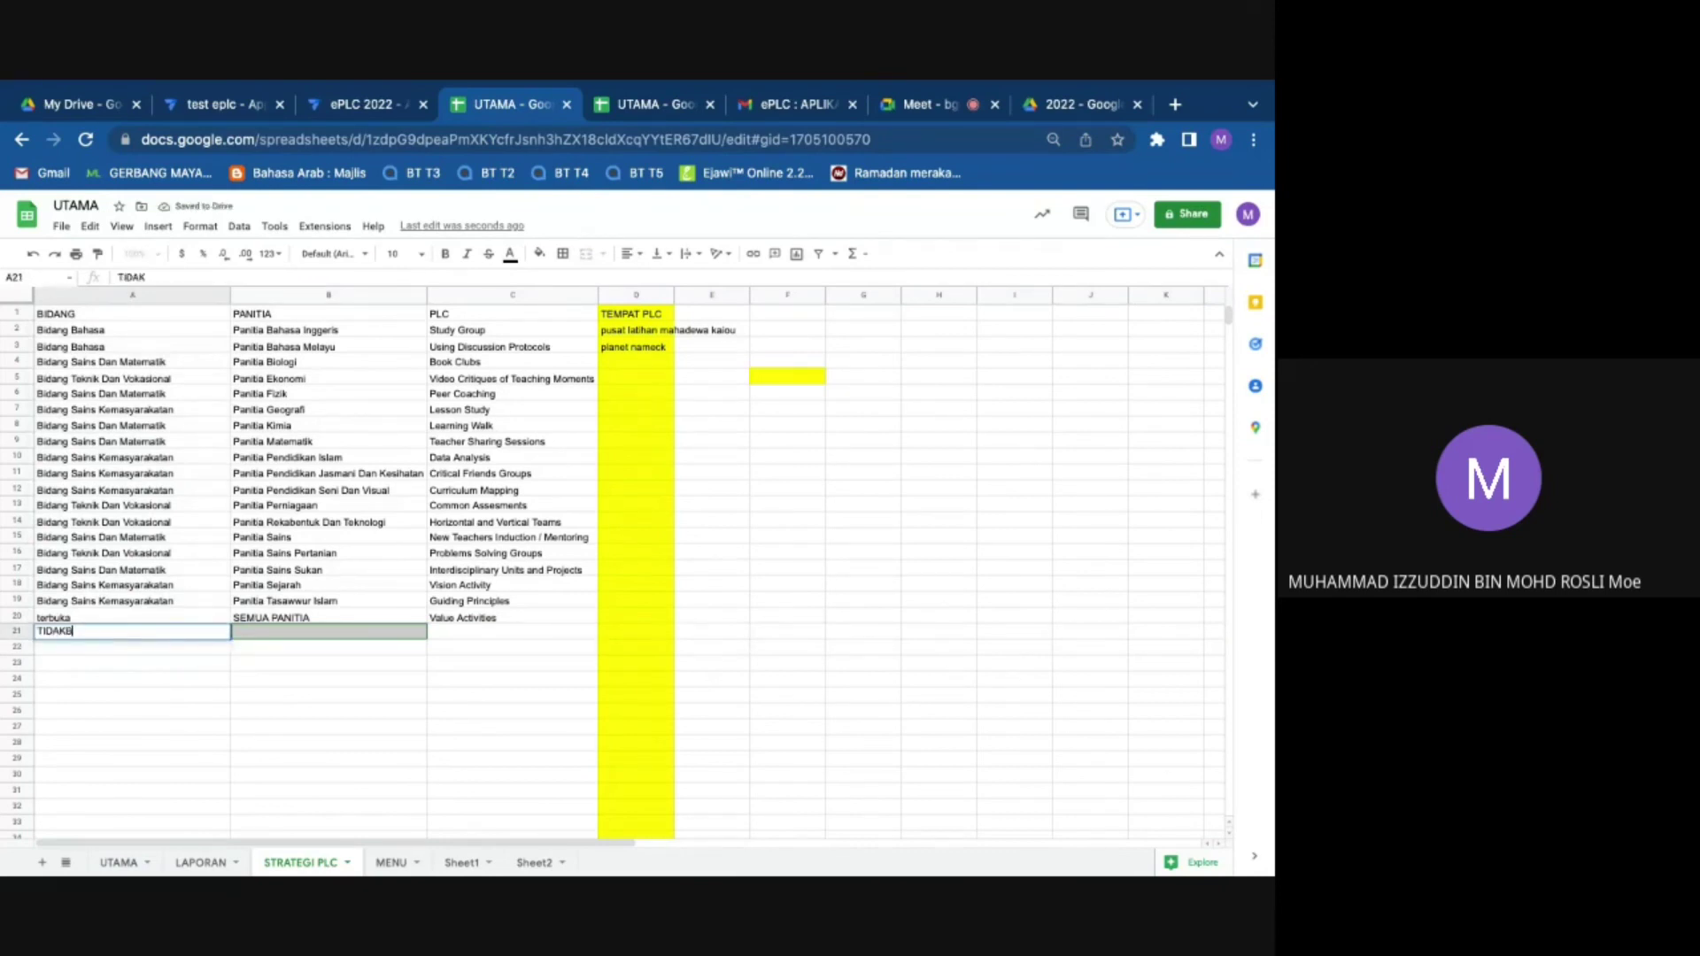
{"action": "type", "text": " BERKENAAN"}
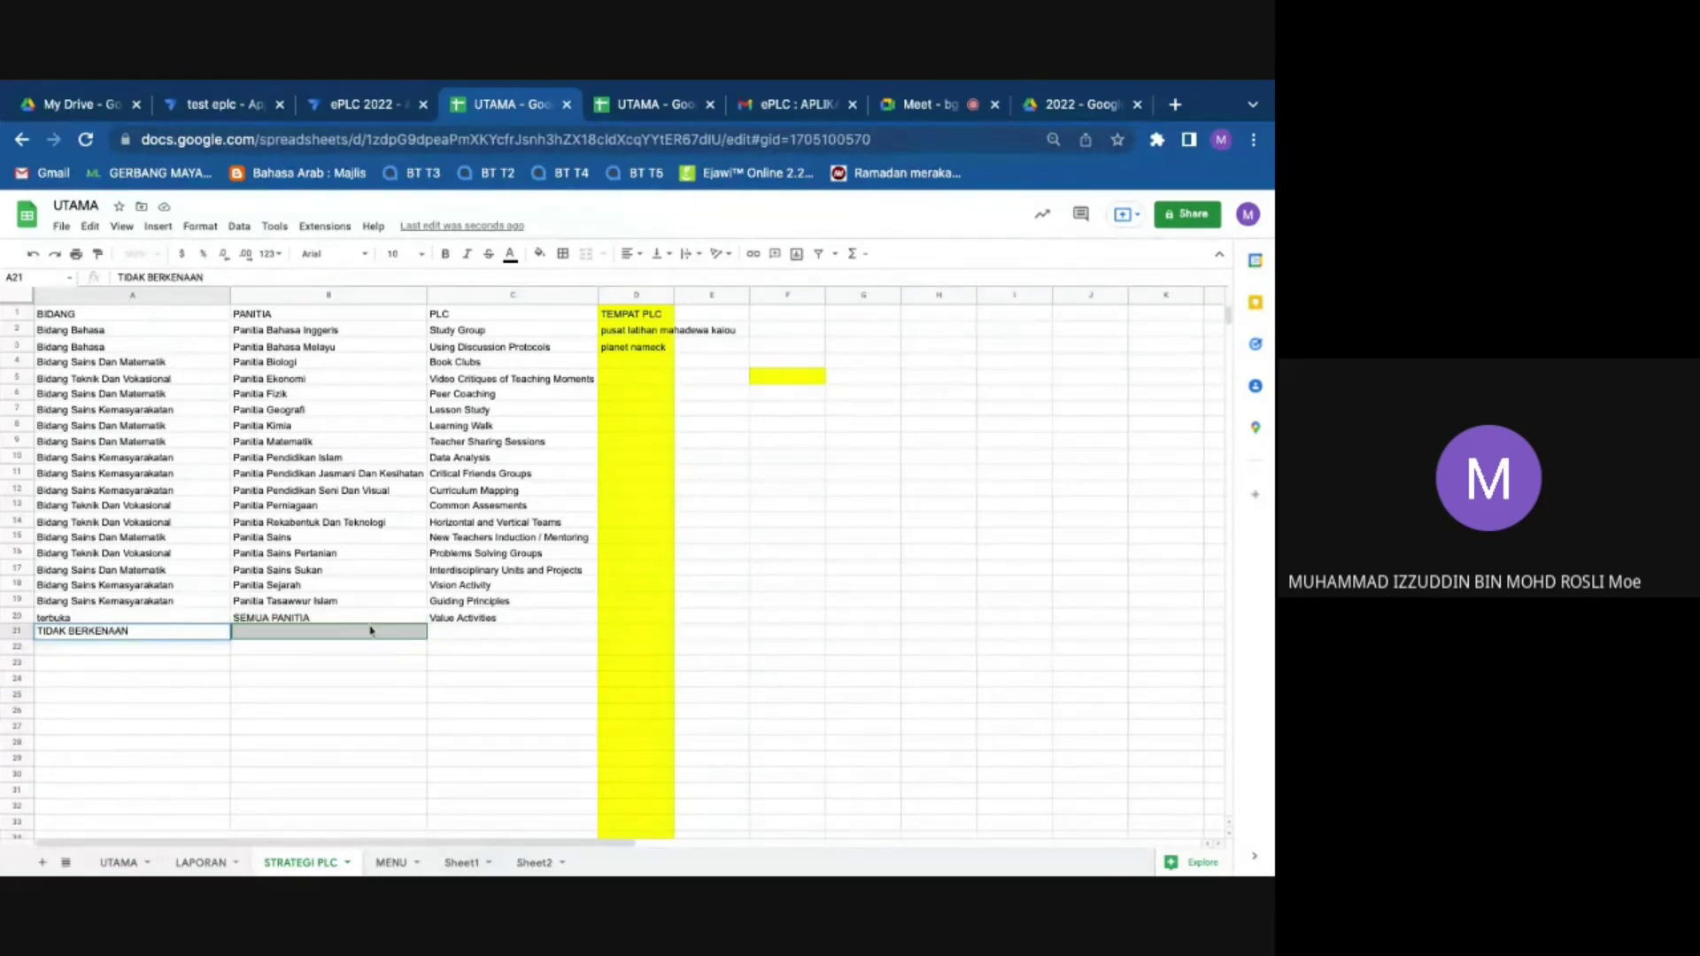
Step: Paste the 17 panitia names from B2:B18 as values only into B21:B37
{"action": "left_click", "coordinate": [369, 634]}
{"action": "left_click", "coordinate": [354, 710]}
{"action": "left_click_drag", "start_coordinate": [284, 332], "coordinate": [284, 588]}
{"action": "right_click", "coordinate": [288, 589]}
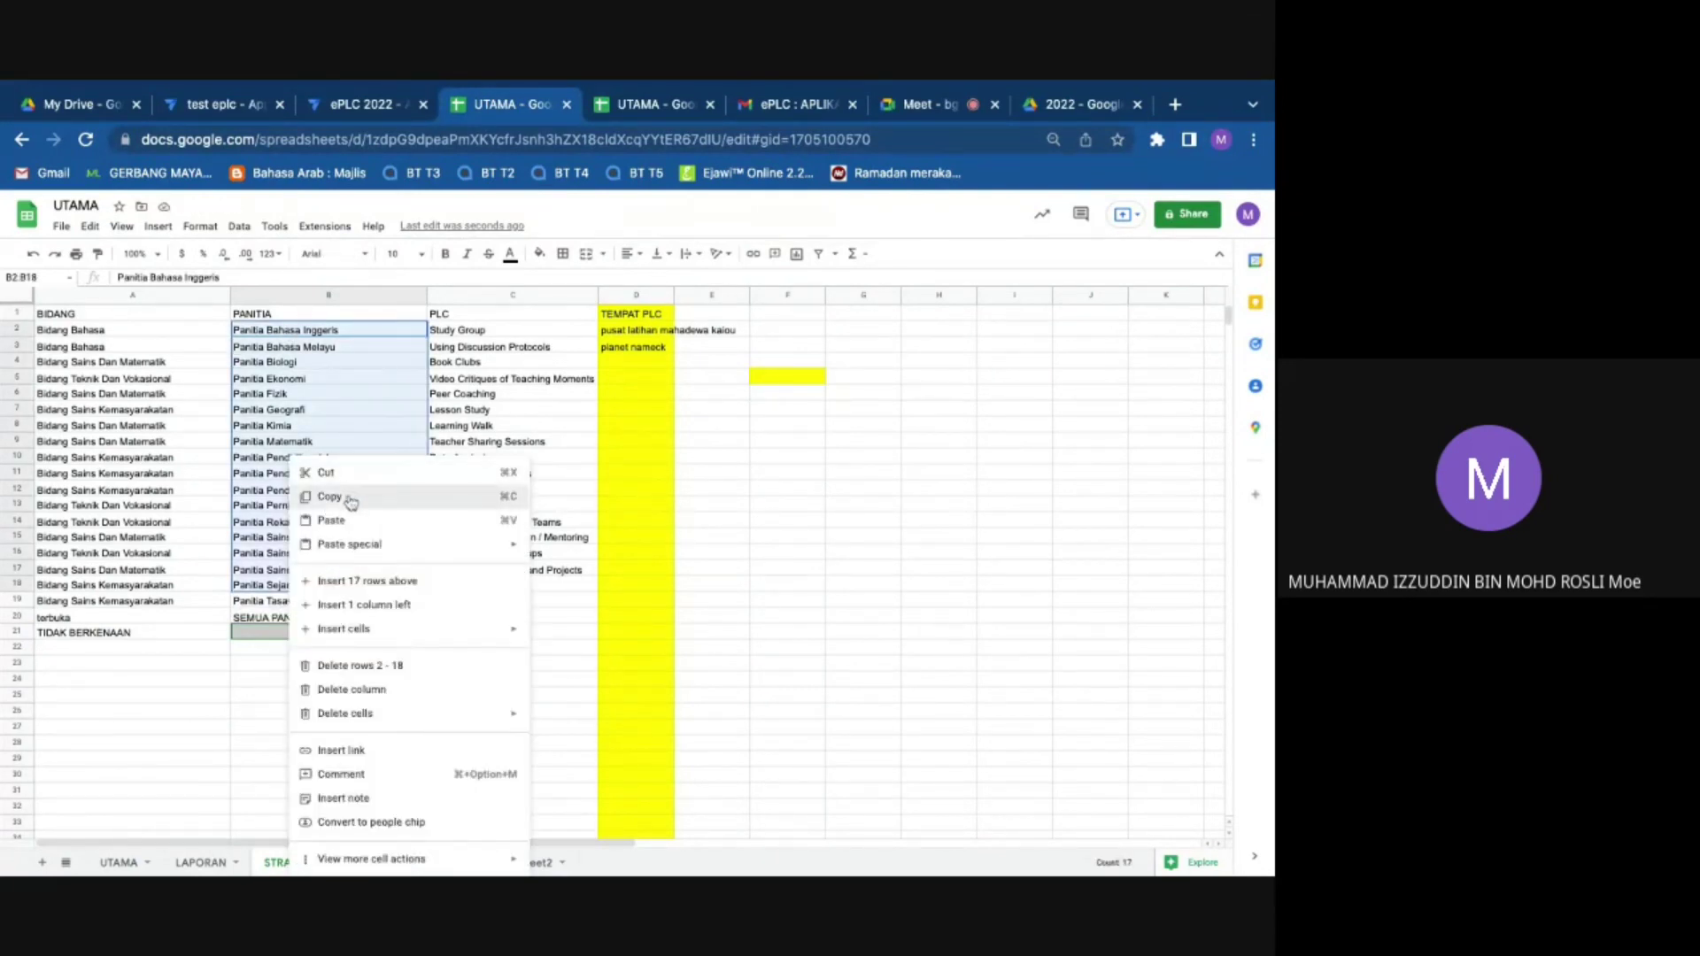
{"action": "left_click", "coordinate": [329, 497]}
{"action": "left_click", "coordinate": [320, 632]}
{"action": "right_click", "coordinate": [320, 632]}
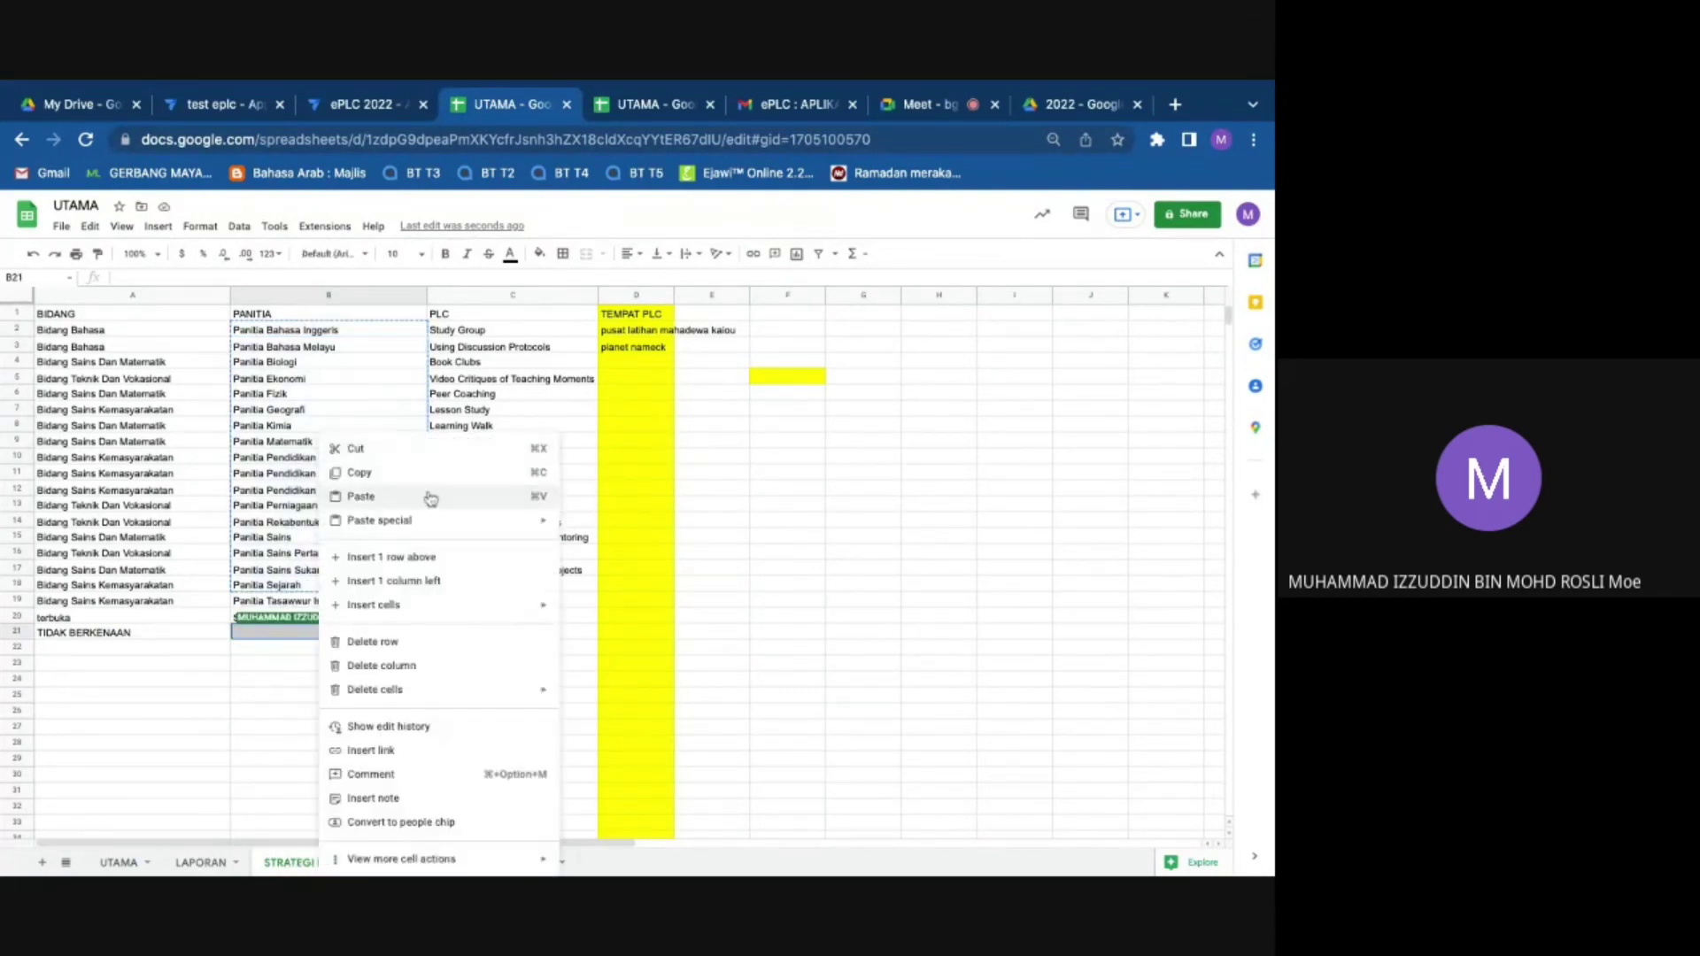
{"action": "mouse_move", "coordinate": [425, 519]}
{"action": "left_click", "coordinate": [623, 531]}
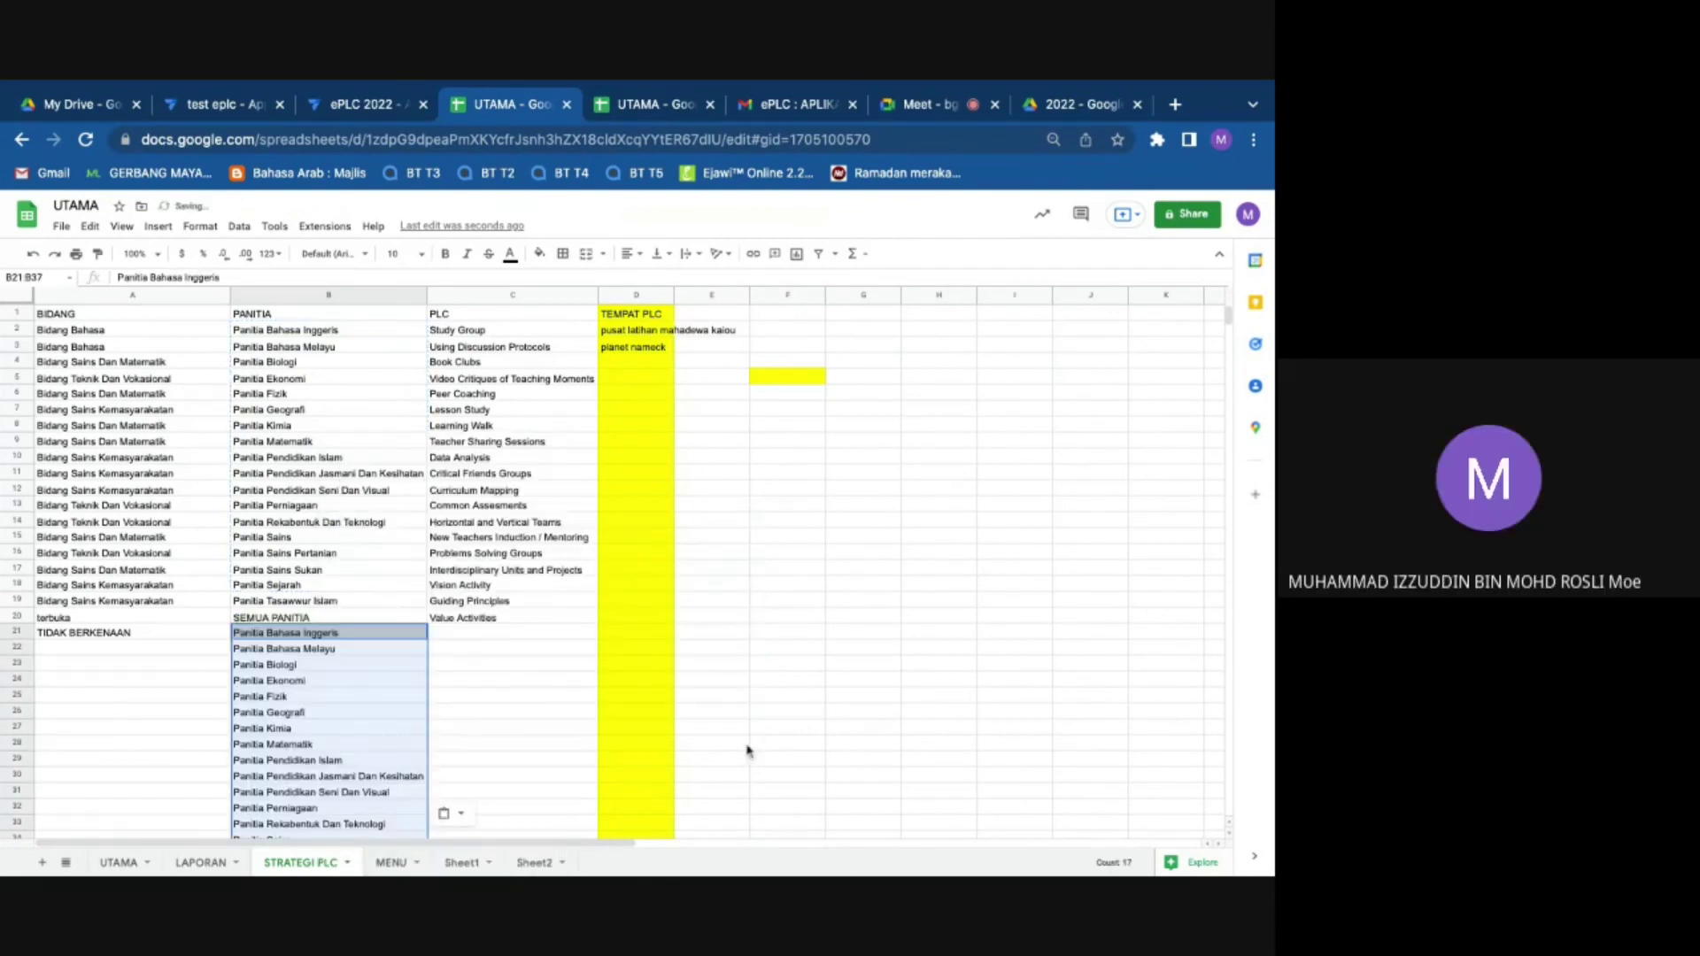
Step: Fill TIDAK BERKENAAN from A21 down to row 37, then return to AppSheet
{"action": "left_click_drag", "start_coordinate": [181, 711], "coordinate": [159, 689]}
{"action": "scroll", "coordinate": [159, 673], "scroll_direction": "down", "scroll_amount": 1}
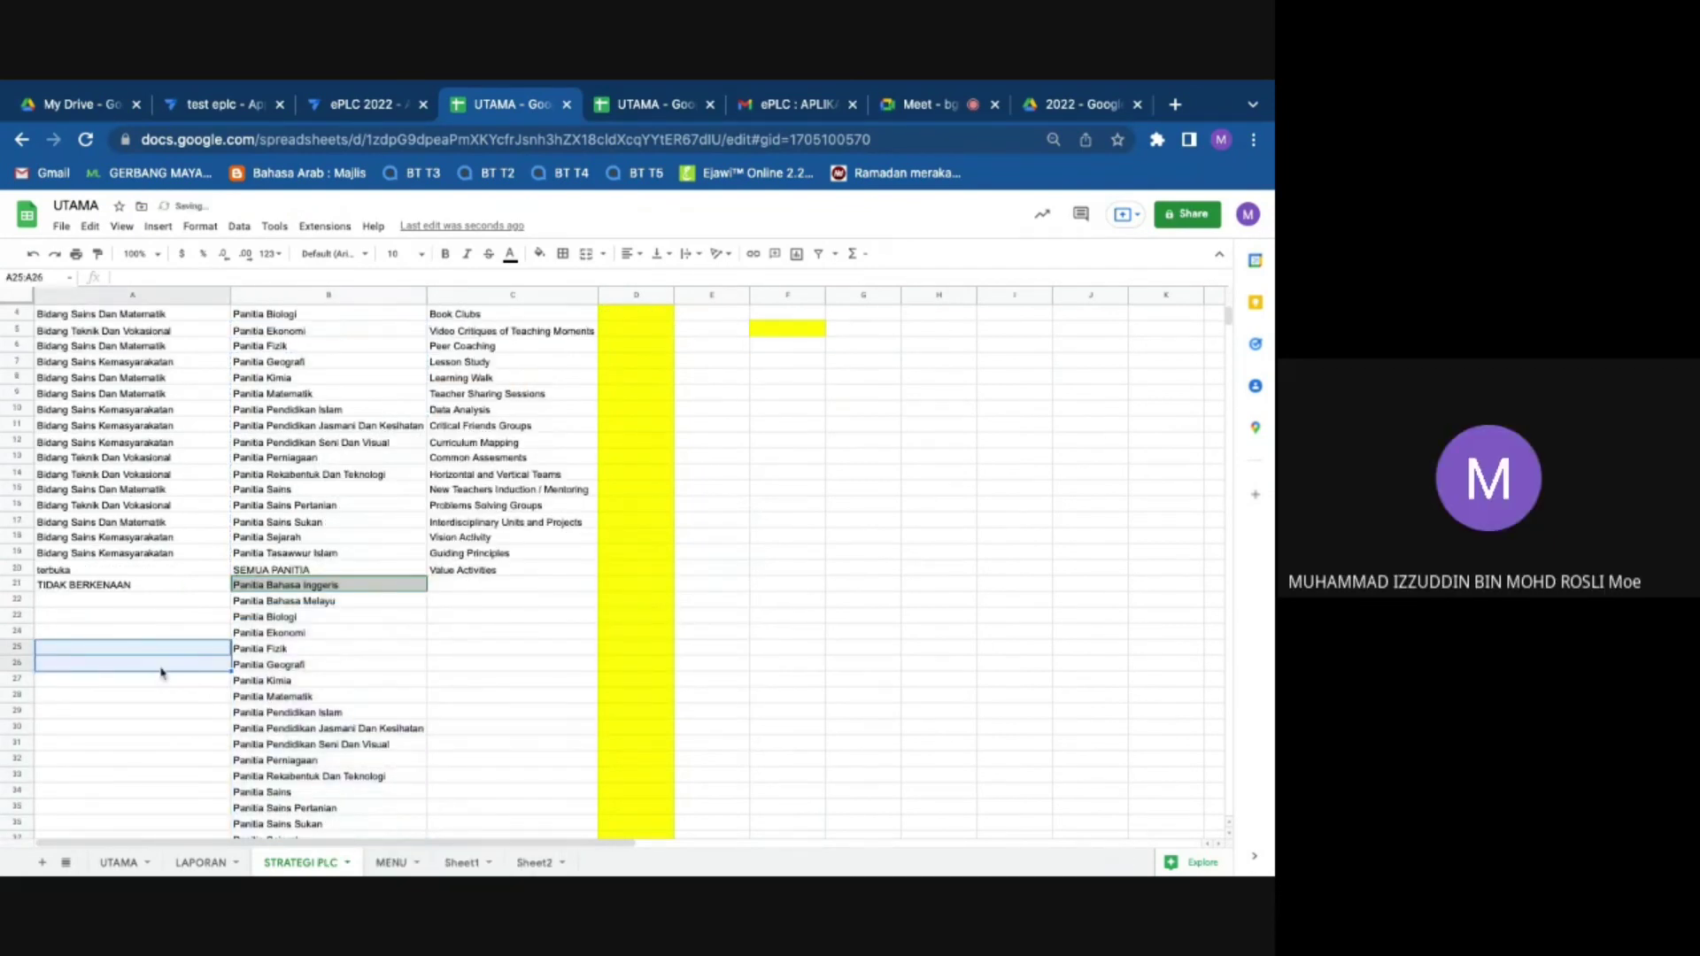
{"action": "left_click", "coordinate": [203, 588]}
{"action": "left_click_drag", "start_coordinate": [231, 593], "coordinate": [232, 665]}
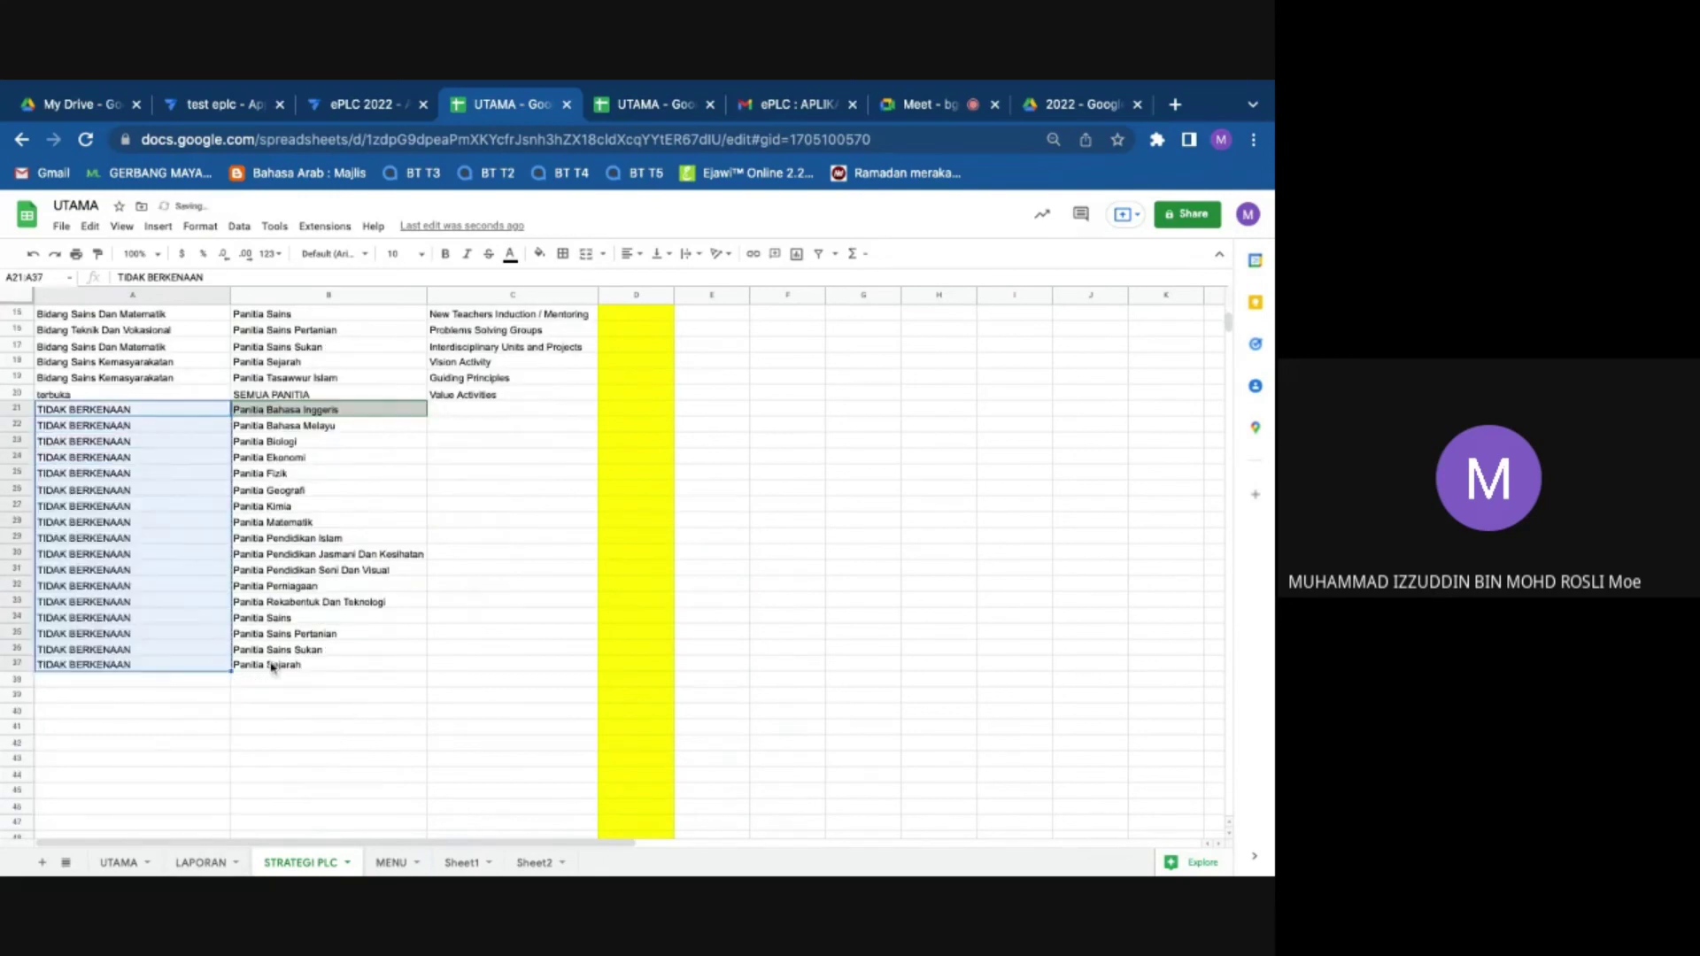
{"action": "left_click", "coordinate": [863, 650]}
{"action": "left_click", "coordinate": [363, 104]}
Step: Discard the unsaved preview form, reload the editor and sync the app with the new sheet data
{"action": "left_click", "coordinate": [779, 682]}
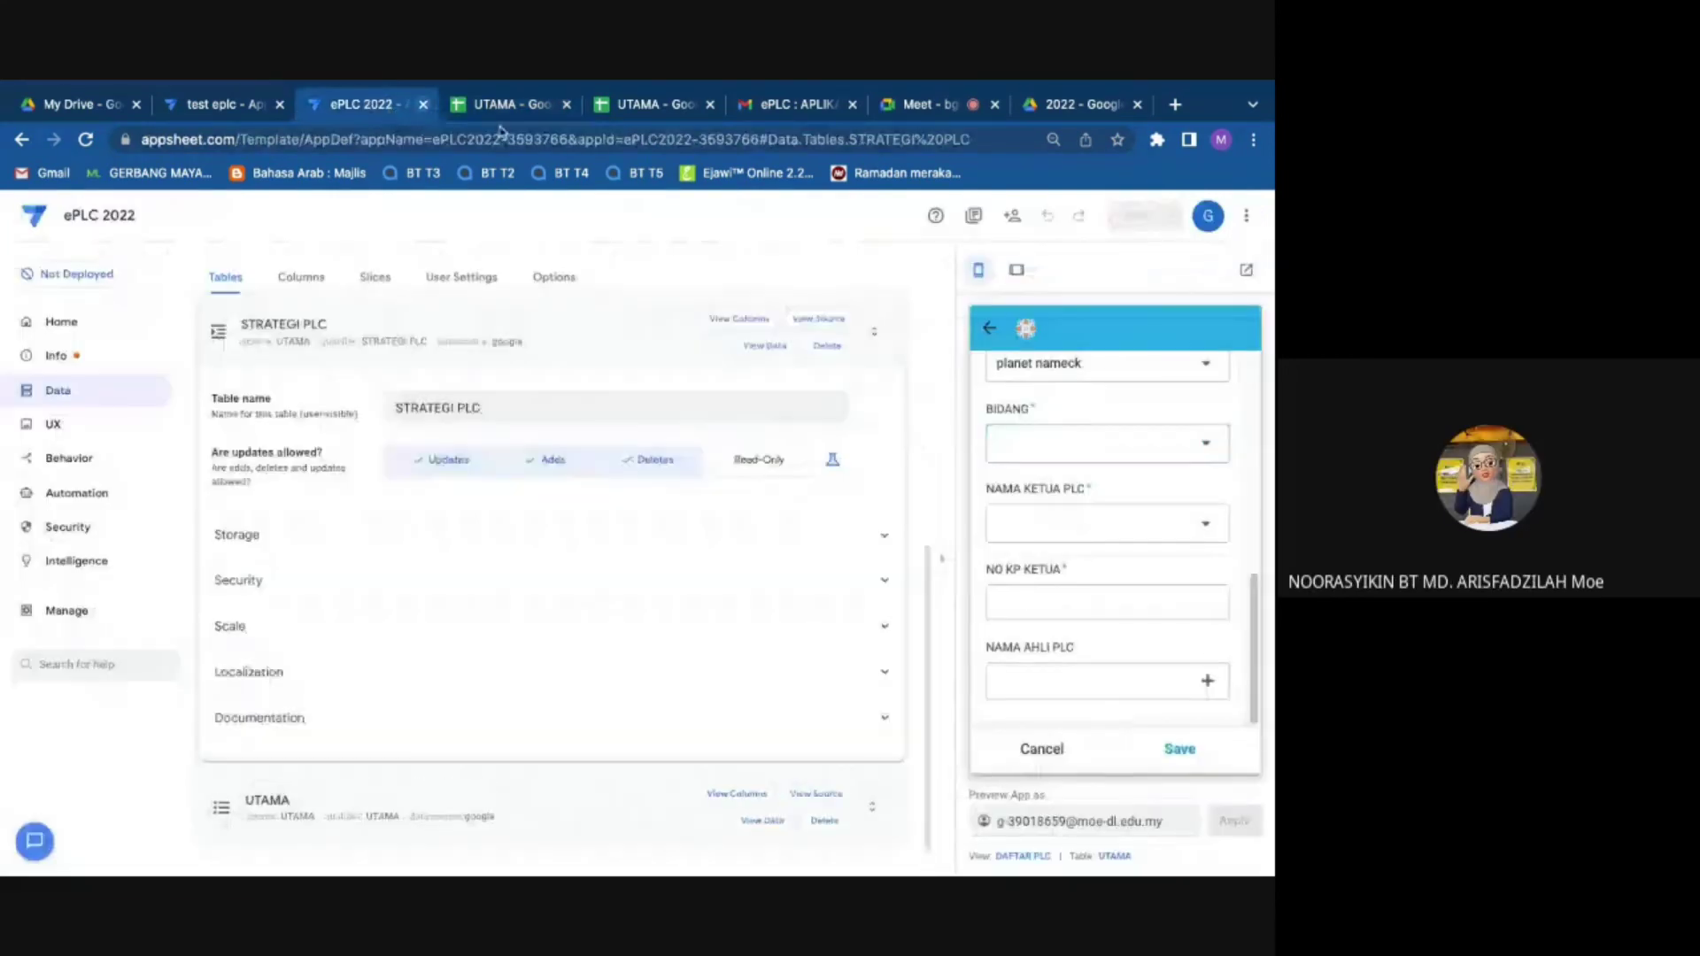
{"action": "left_click", "coordinate": [989, 328]}
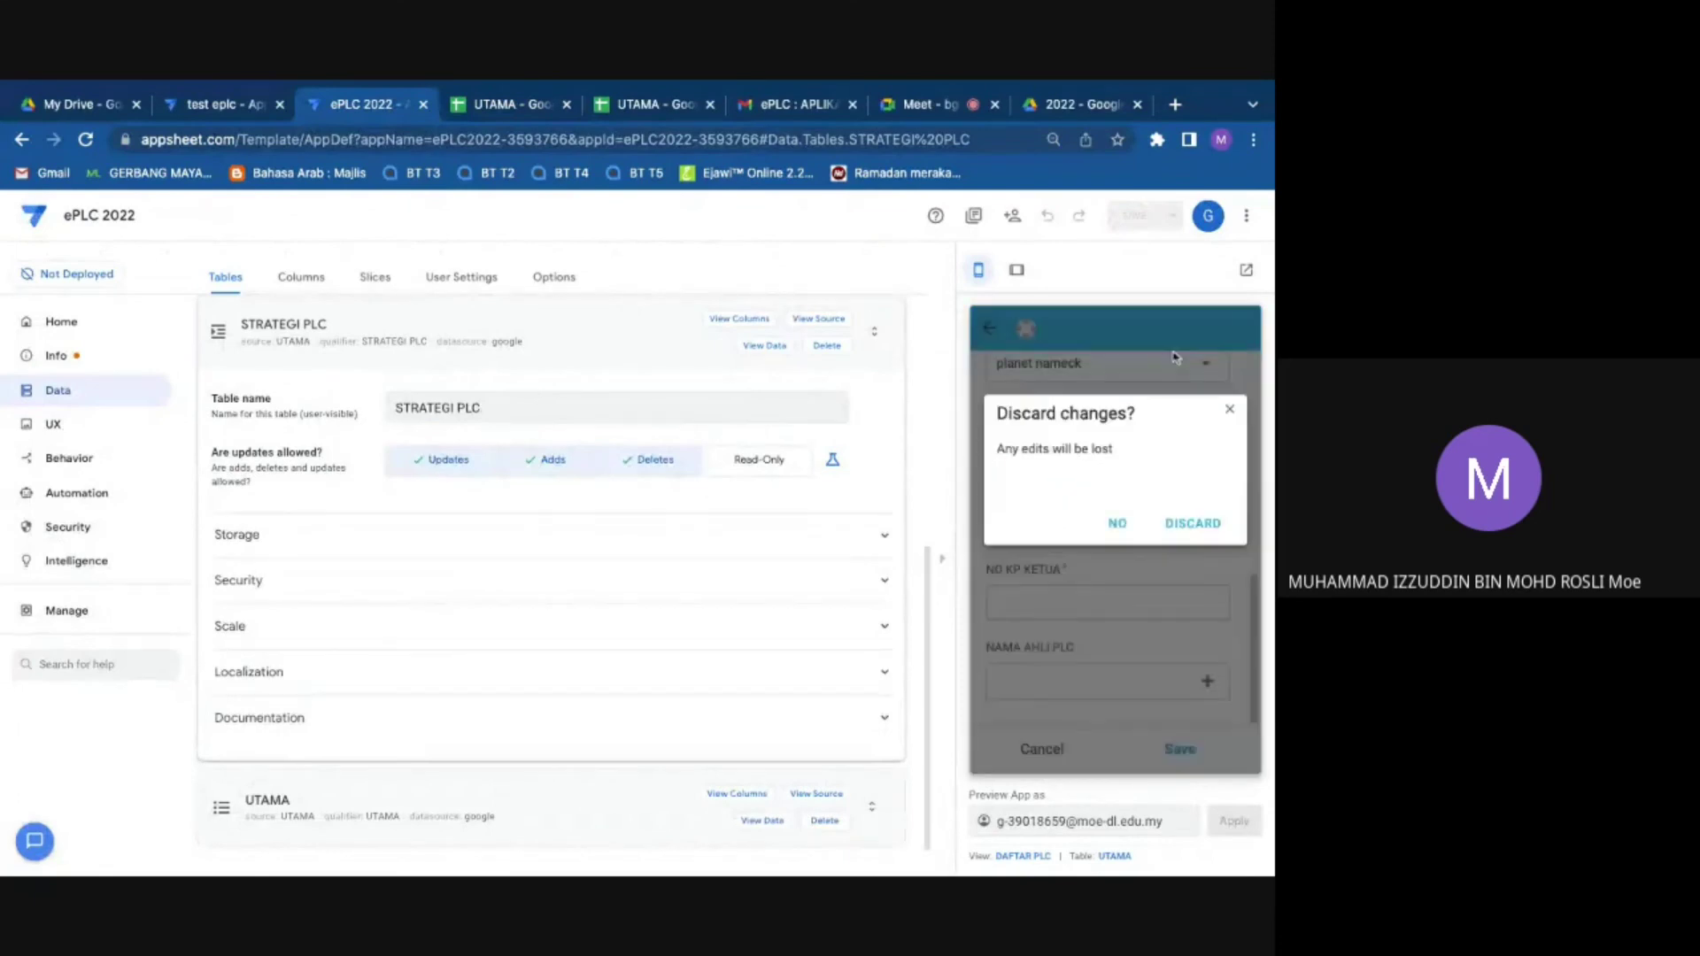
{"action": "left_click", "coordinate": [1191, 527]}
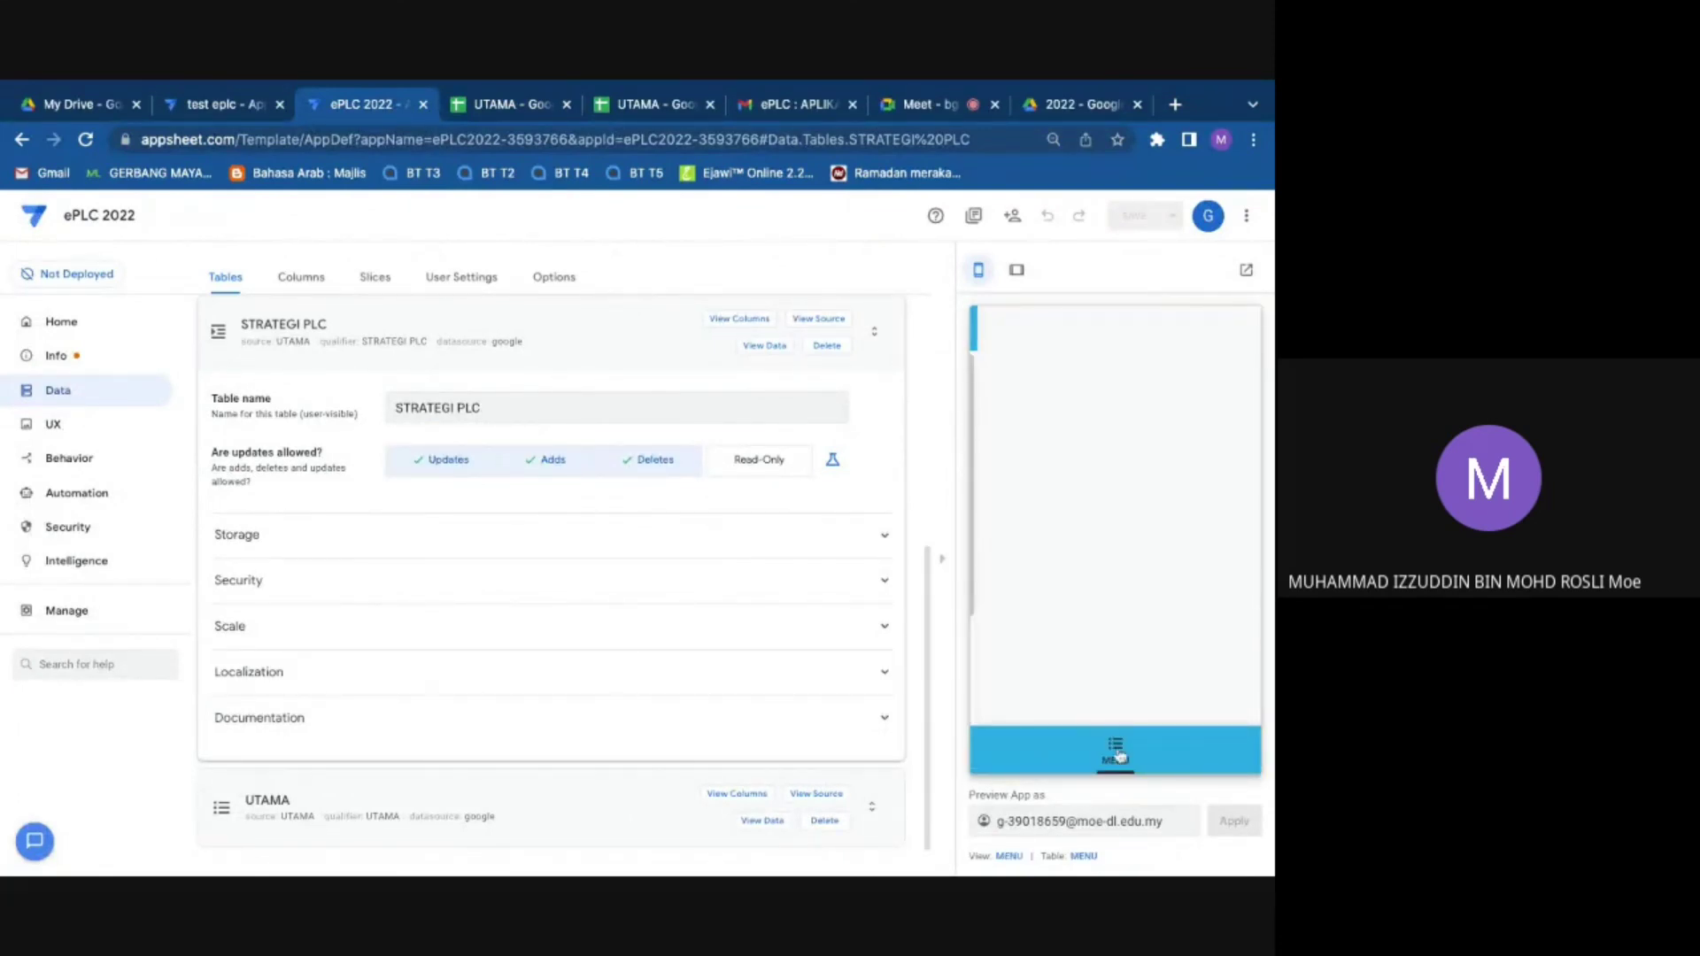
{"action": "left_click", "coordinate": [87, 141]}
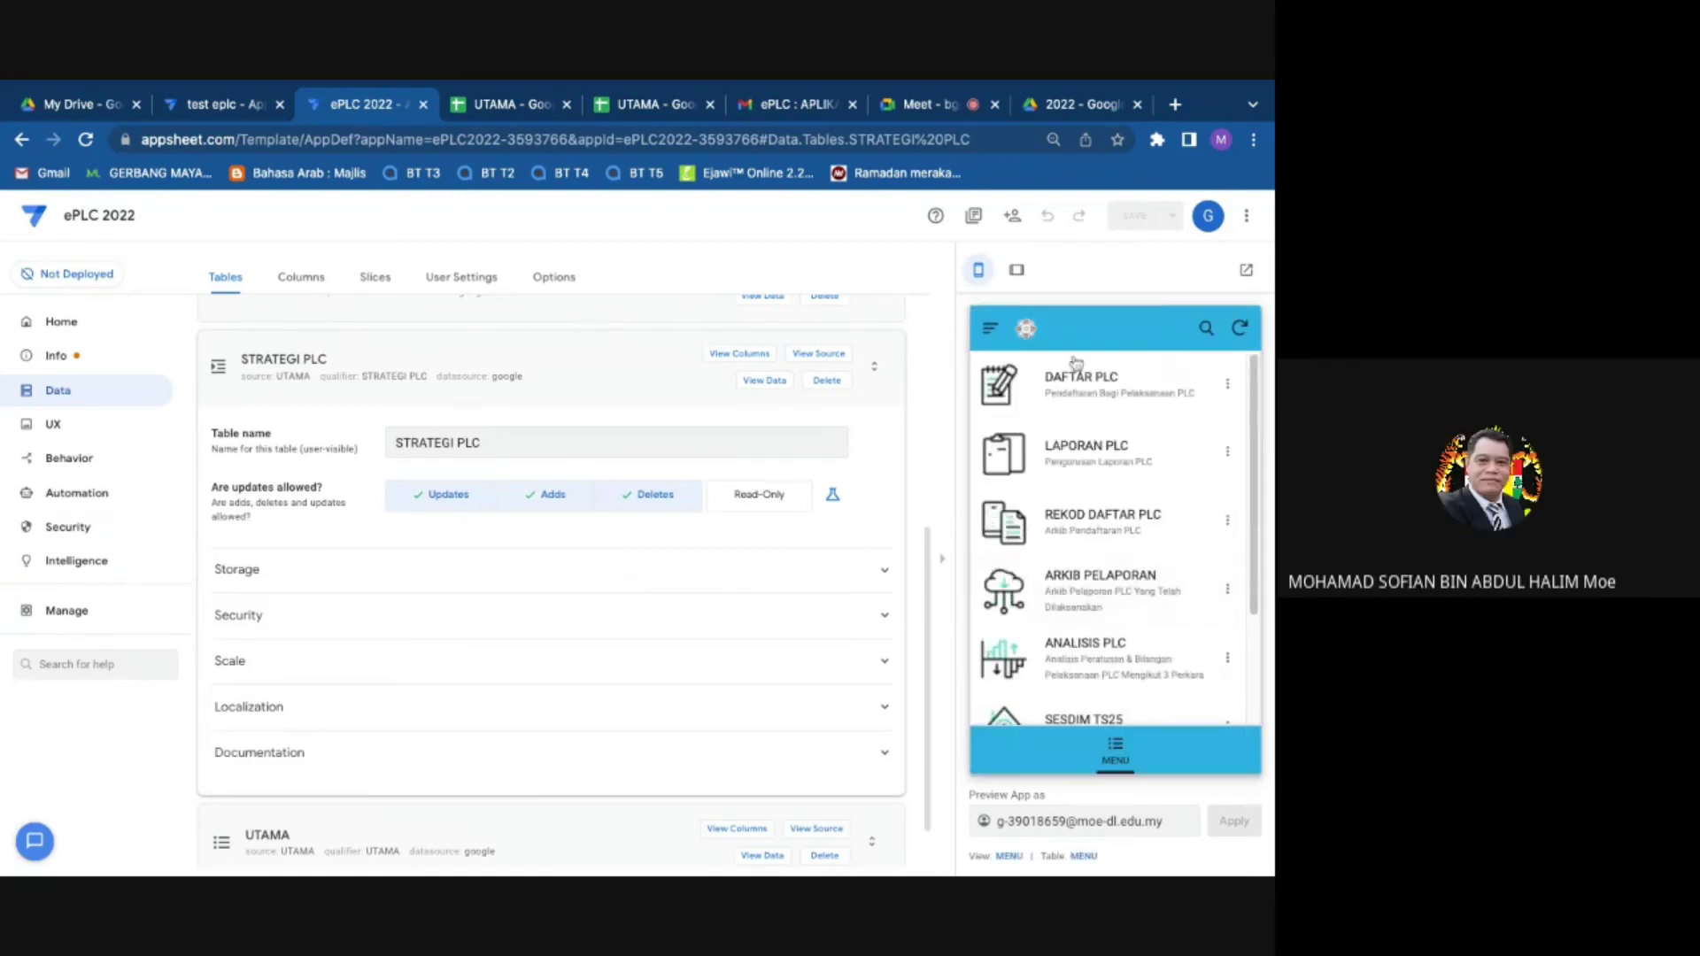
{"action": "left_click", "coordinate": [1241, 329]}
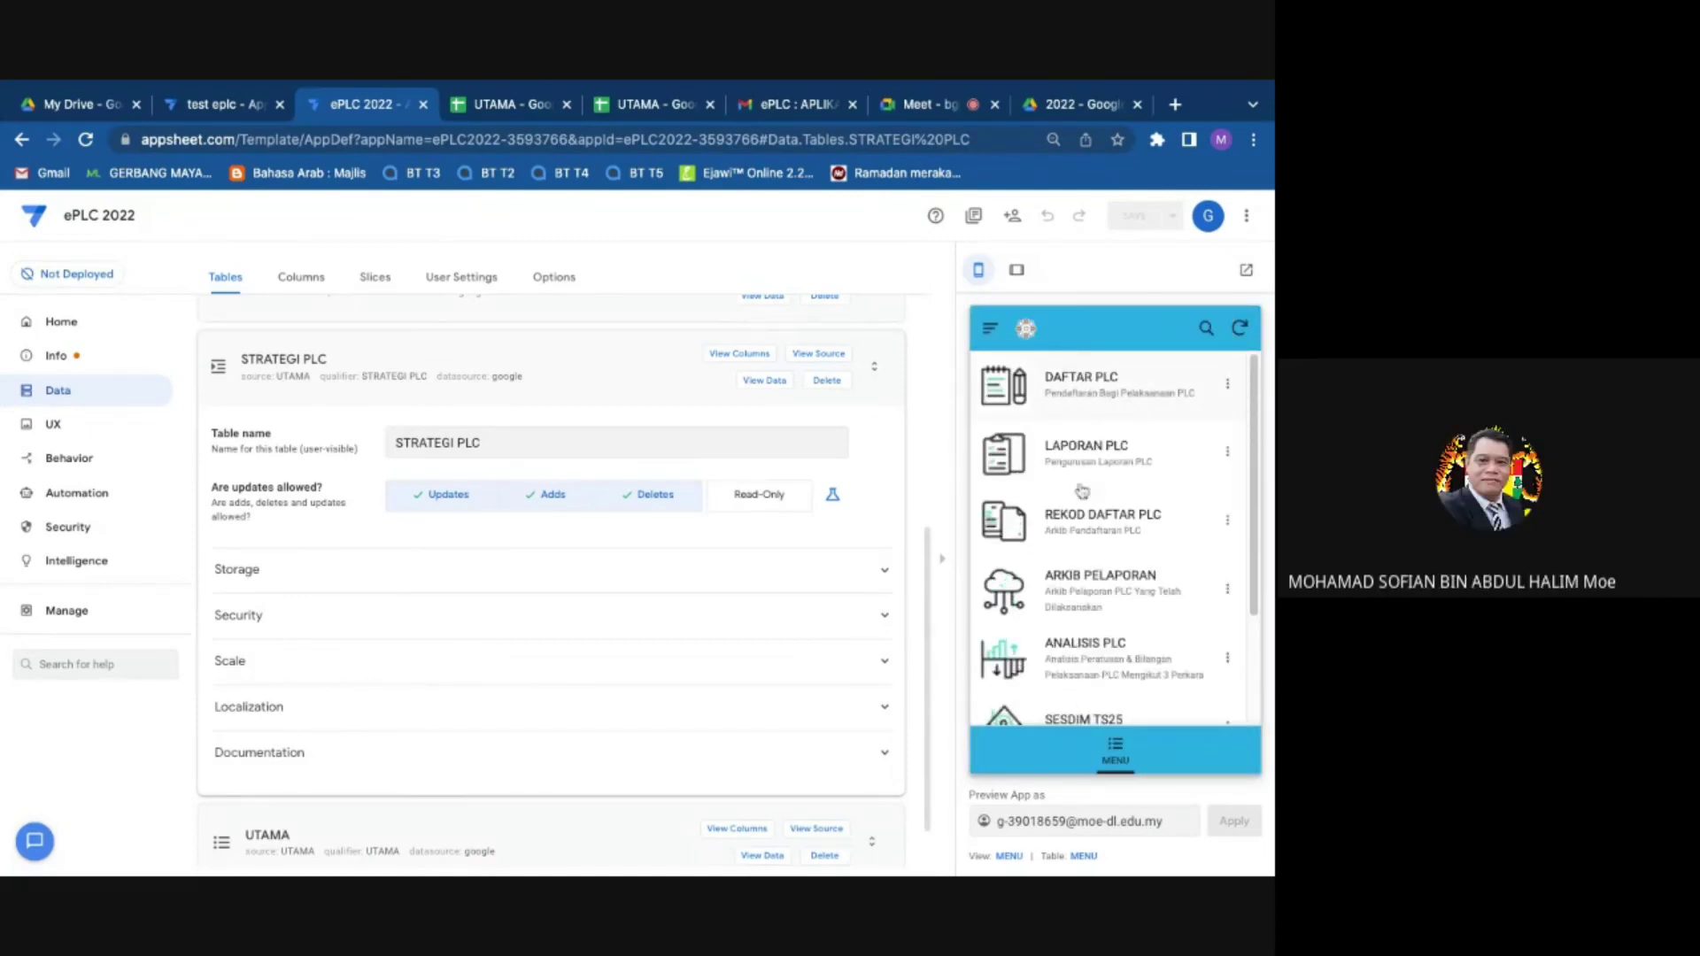
Step: Start a DAFTAR PLC entry with BIDANG TIDAK BERKENAAN and PANITIA Panitia Matematik
{"action": "left_click", "coordinate": [1072, 394]}
{"action": "scroll", "coordinate": [1069, 540], "scroll_direction": "down", "scroll_amount": 3}
{"action": "scroll", "coordinate": [1069, 544], "scroll_direction": "down", "scroll_amount": 3}
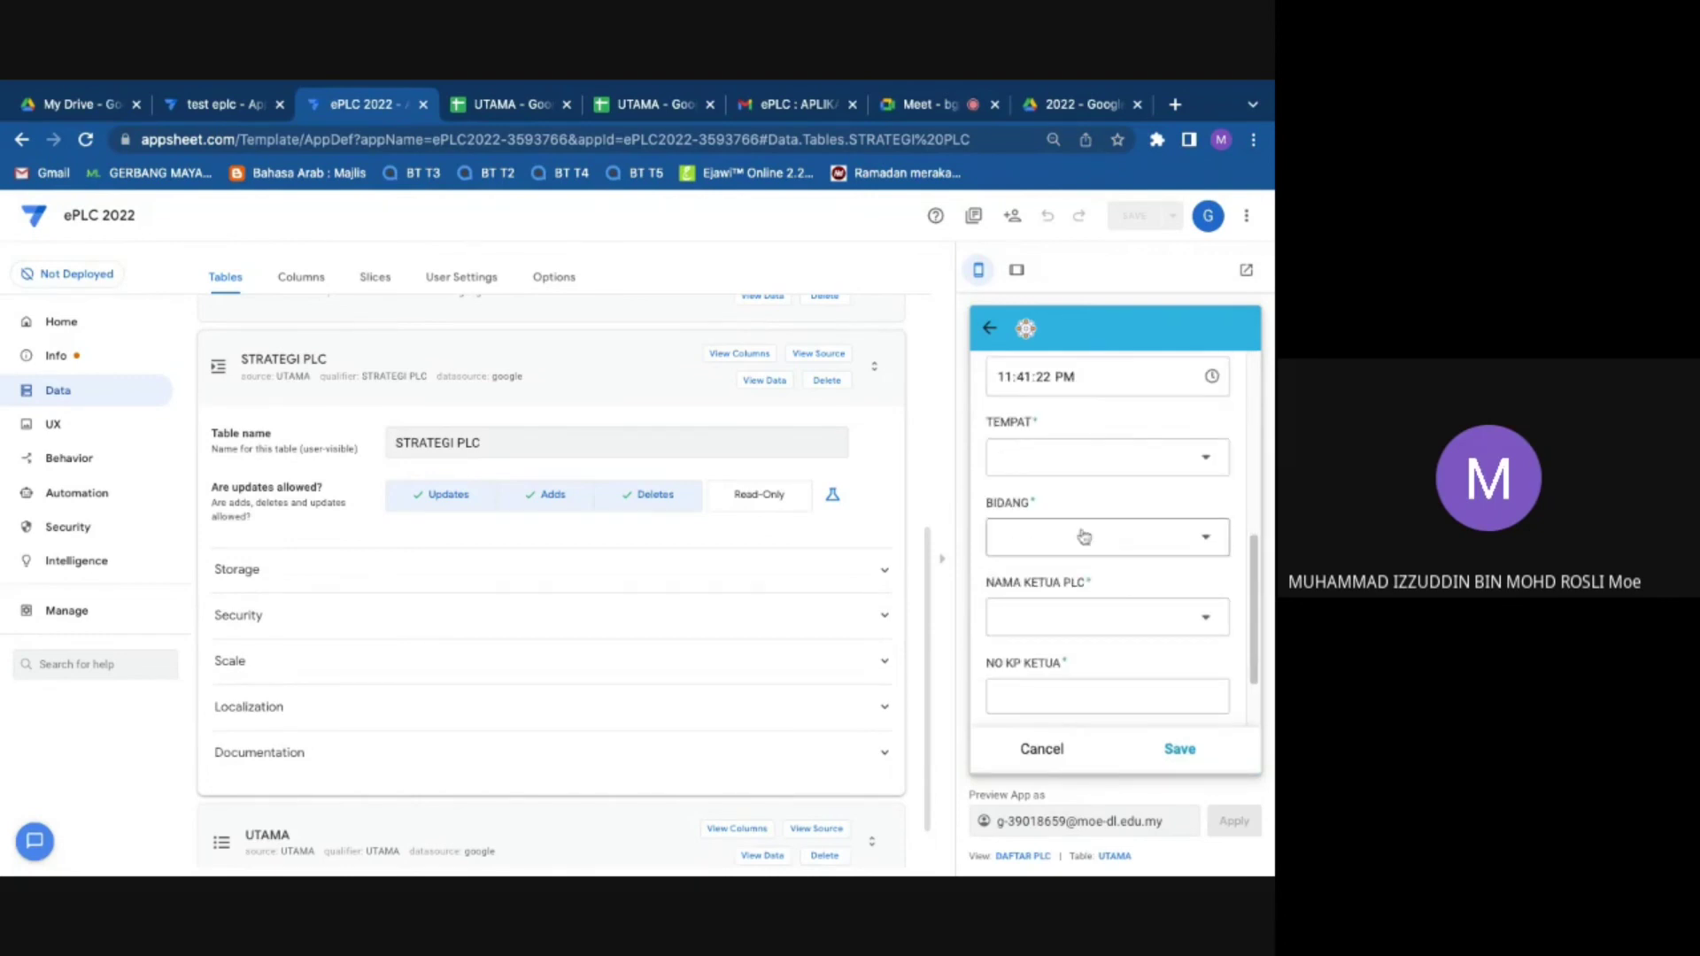
{"action": "left_click", "coordinate": [1077, 551]}
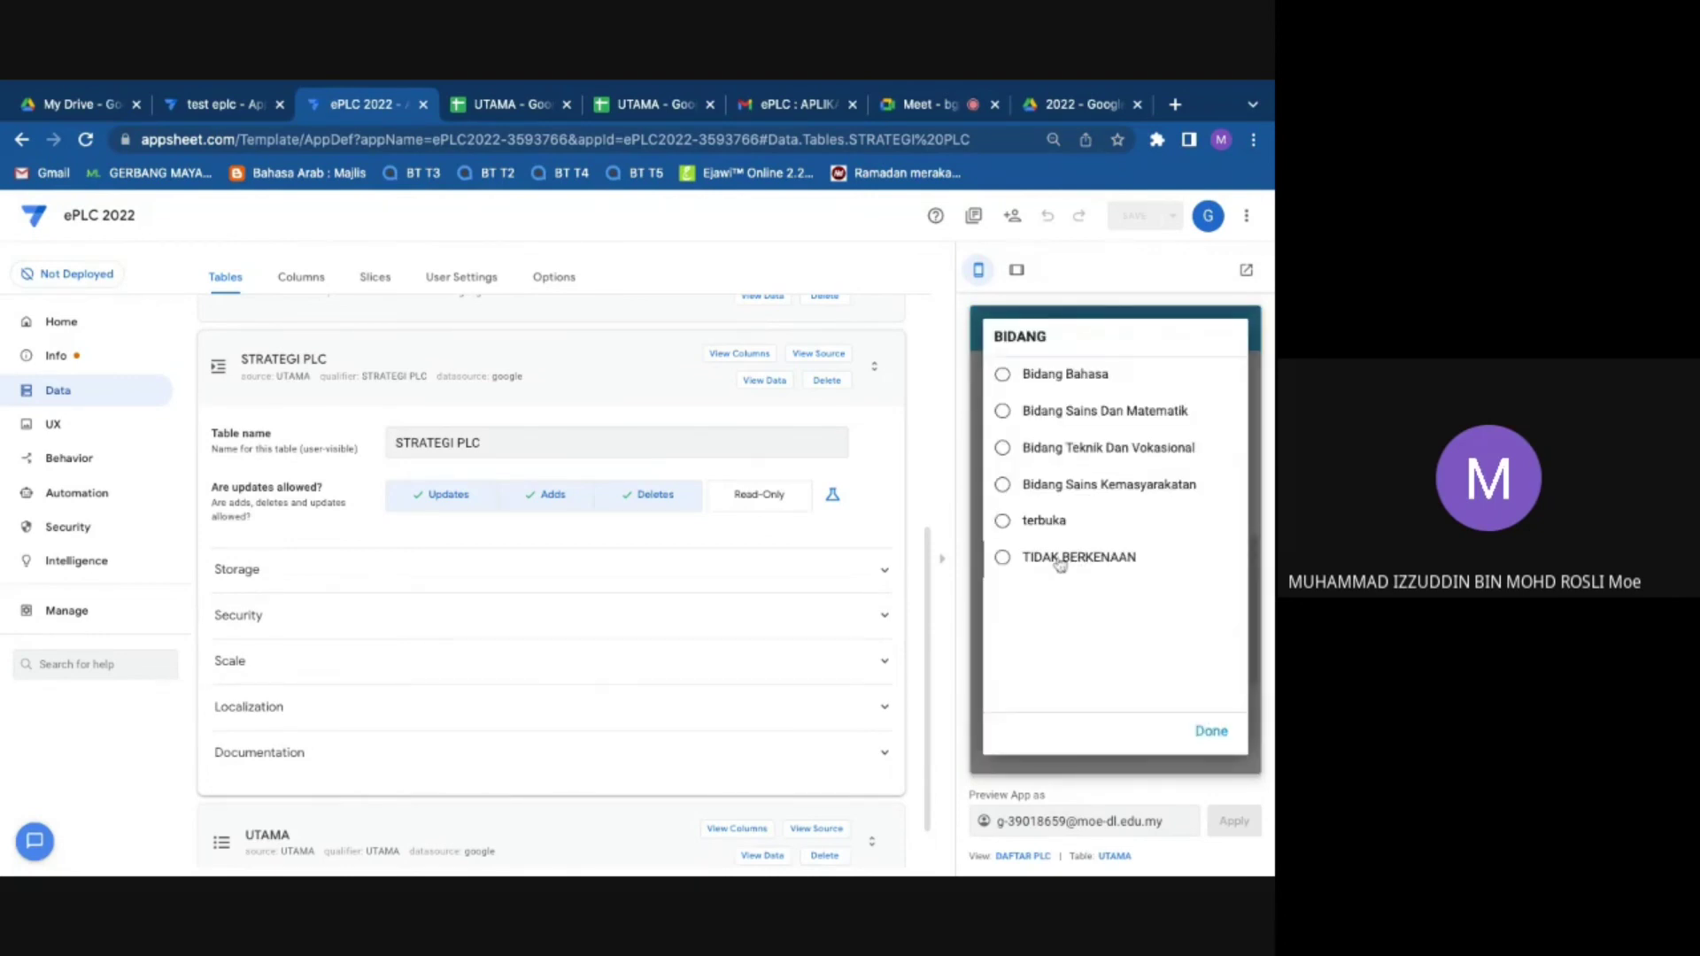
{"action": "left_click", "coordinate": [1077, 557]}
{"action": "scroll", "coordinate": [1088, 549], "scroll_direction": "down", "scroll_amount": 1}
{"action": "left_click", "coordinate": [1091, 543]}
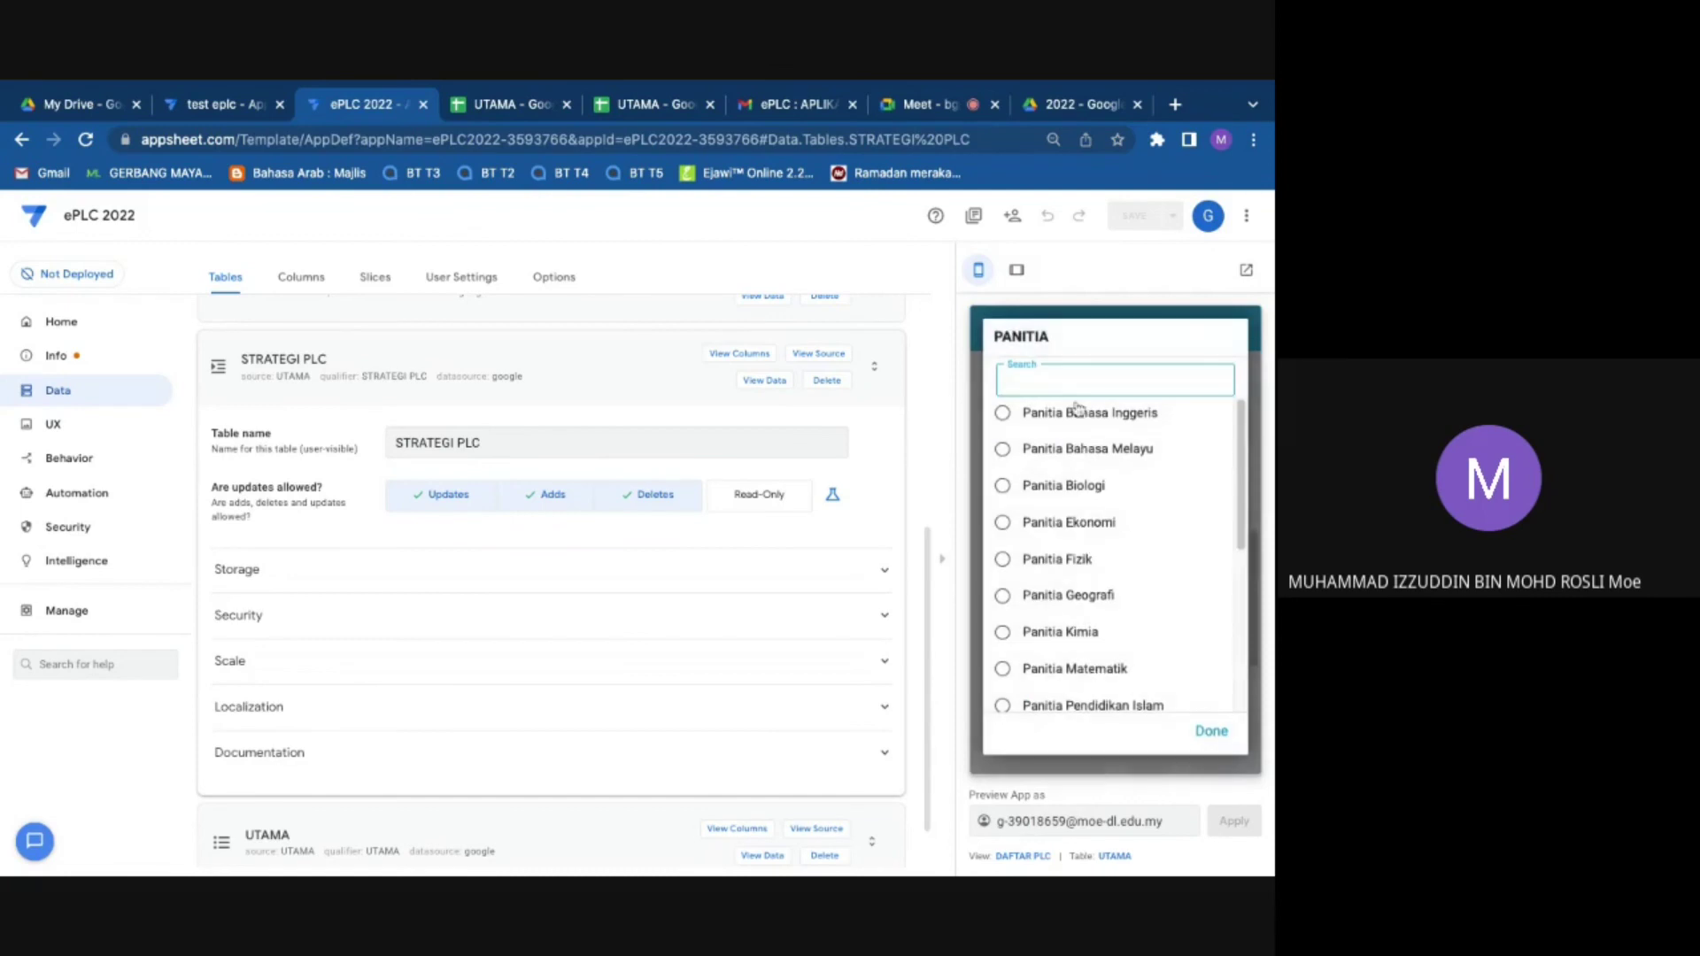
{"action": "left_click", "coordinate": [1108, 675]}
Step: Set the venue to pusat latihan mahadewa kaiou, pick the PLC leader and two members
{"action": "left_click", "coordinate": [1094, 435]}
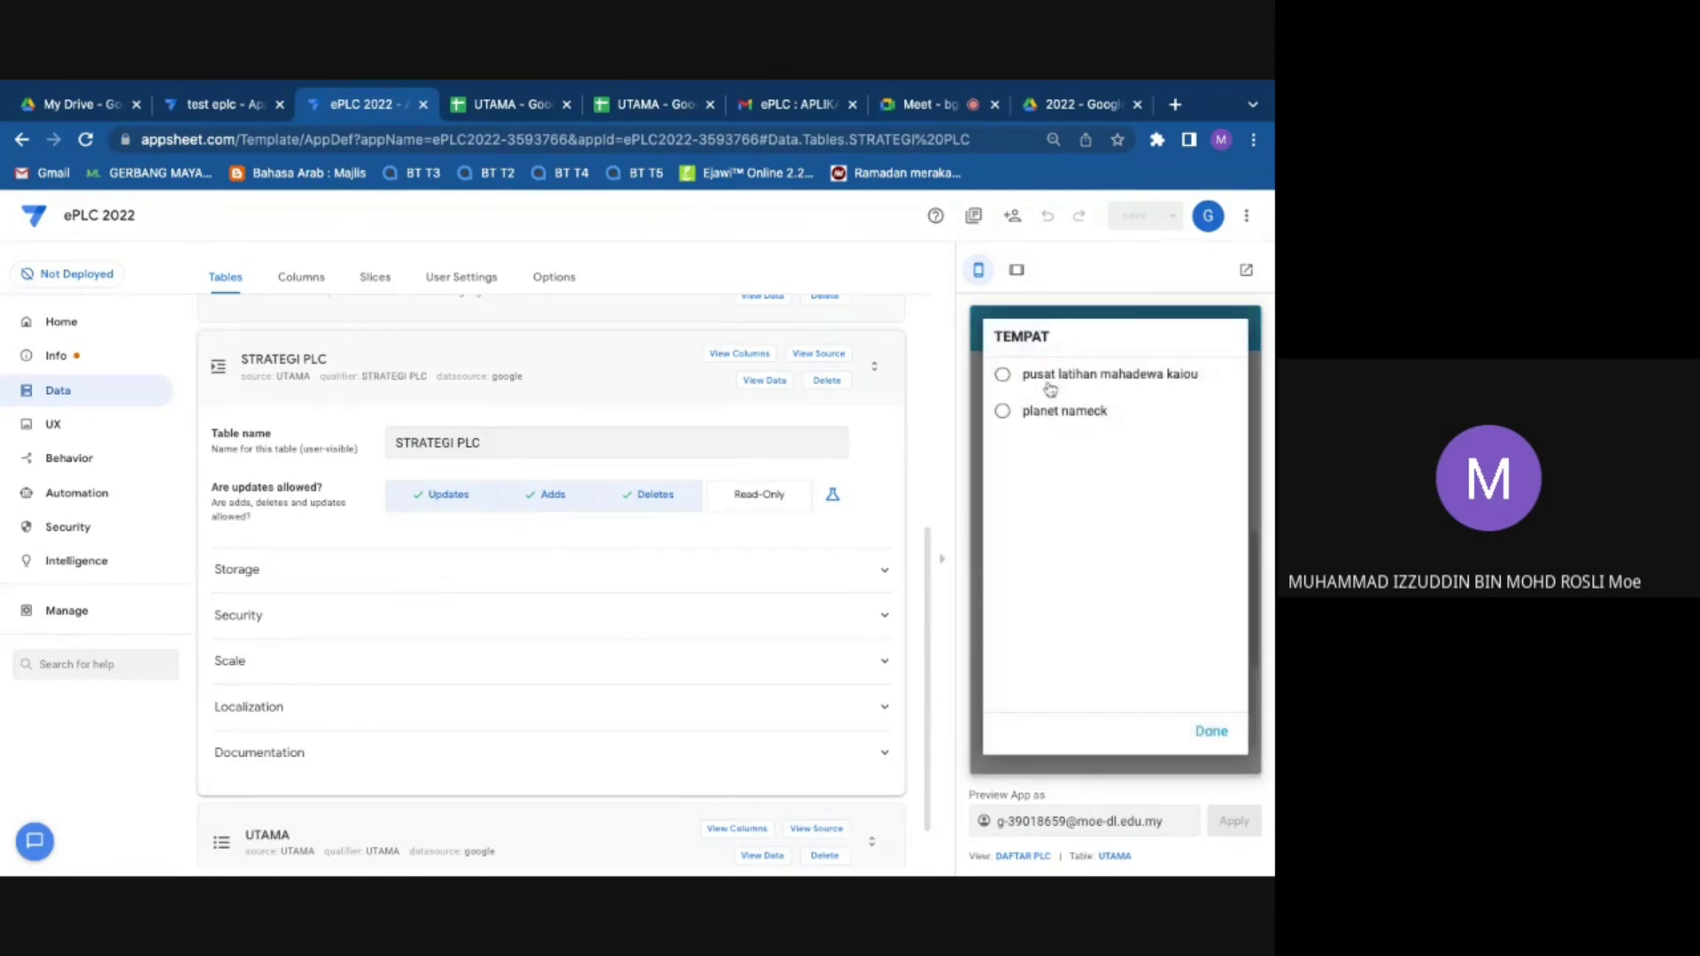
{"action": "left_click", "coordinate": [1217, 742]}
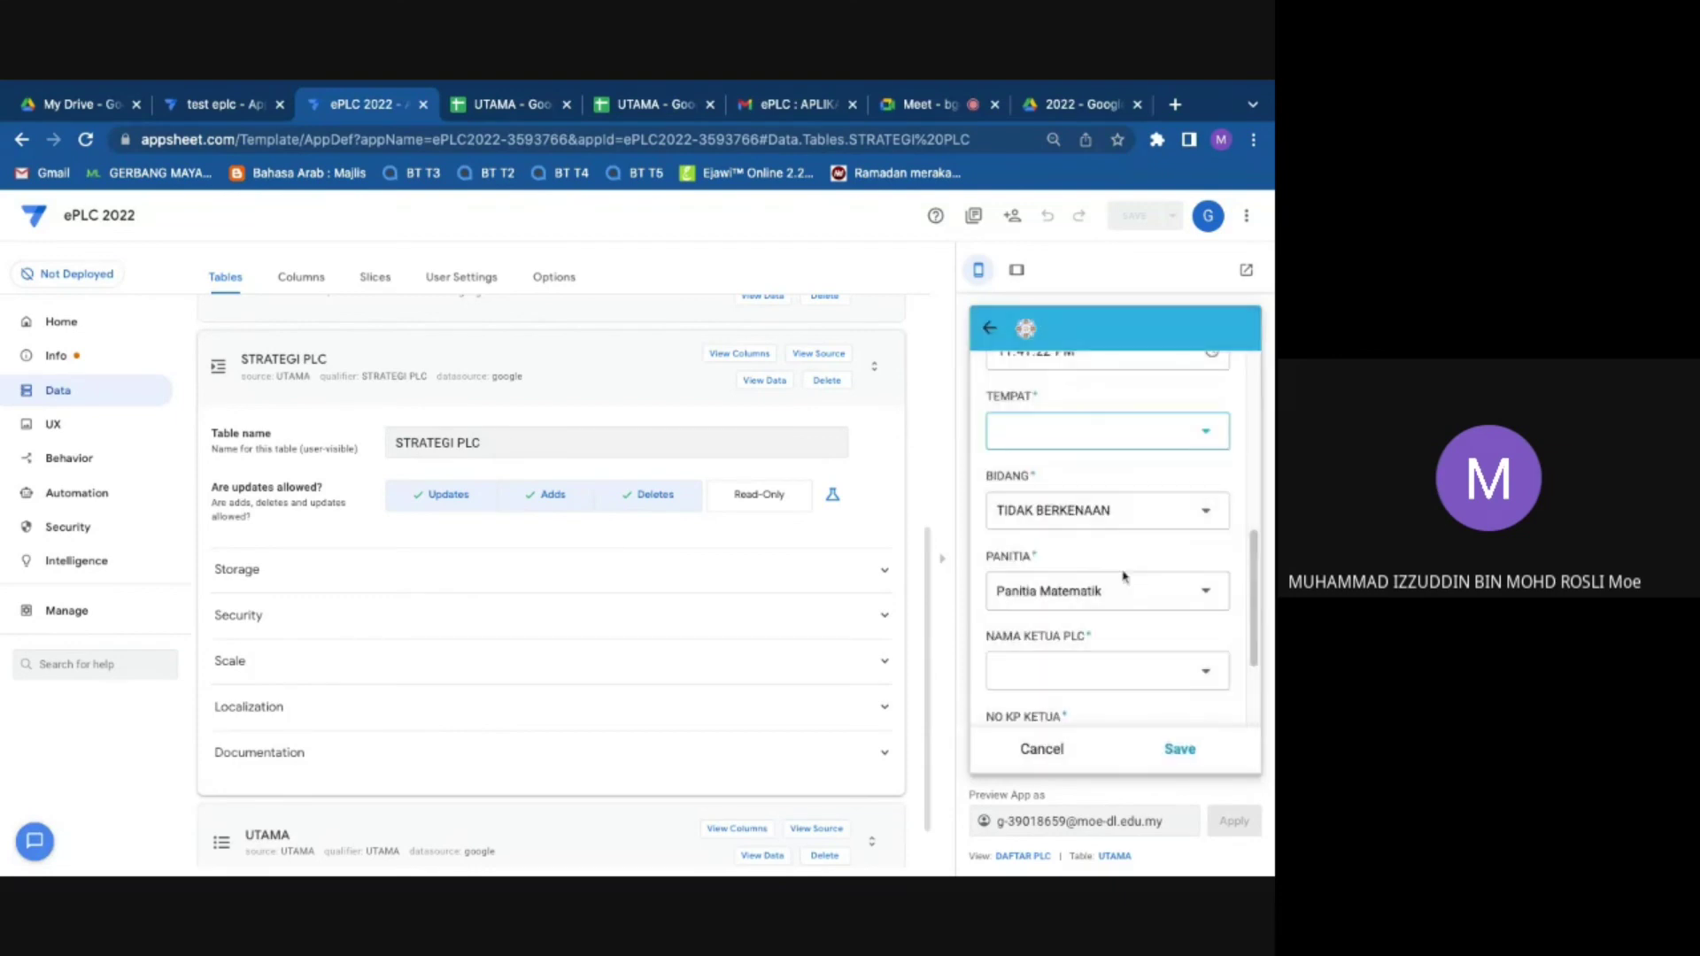
{"action": "left_click", "coordinate": [1108, 573]}
{"action": "left_click", "coordinate": [1082, 372]}
{"action": "scroll", "coordinate": [1056, 611], "scroll_direction": "down", "scroll_amount": 2}
{"action": "scroll", "coordinate": [1062, 624], "scroll_direction": "down", "scroll_amount": 2}
{"action": "left_click", "coordinate": [1073, 533]}
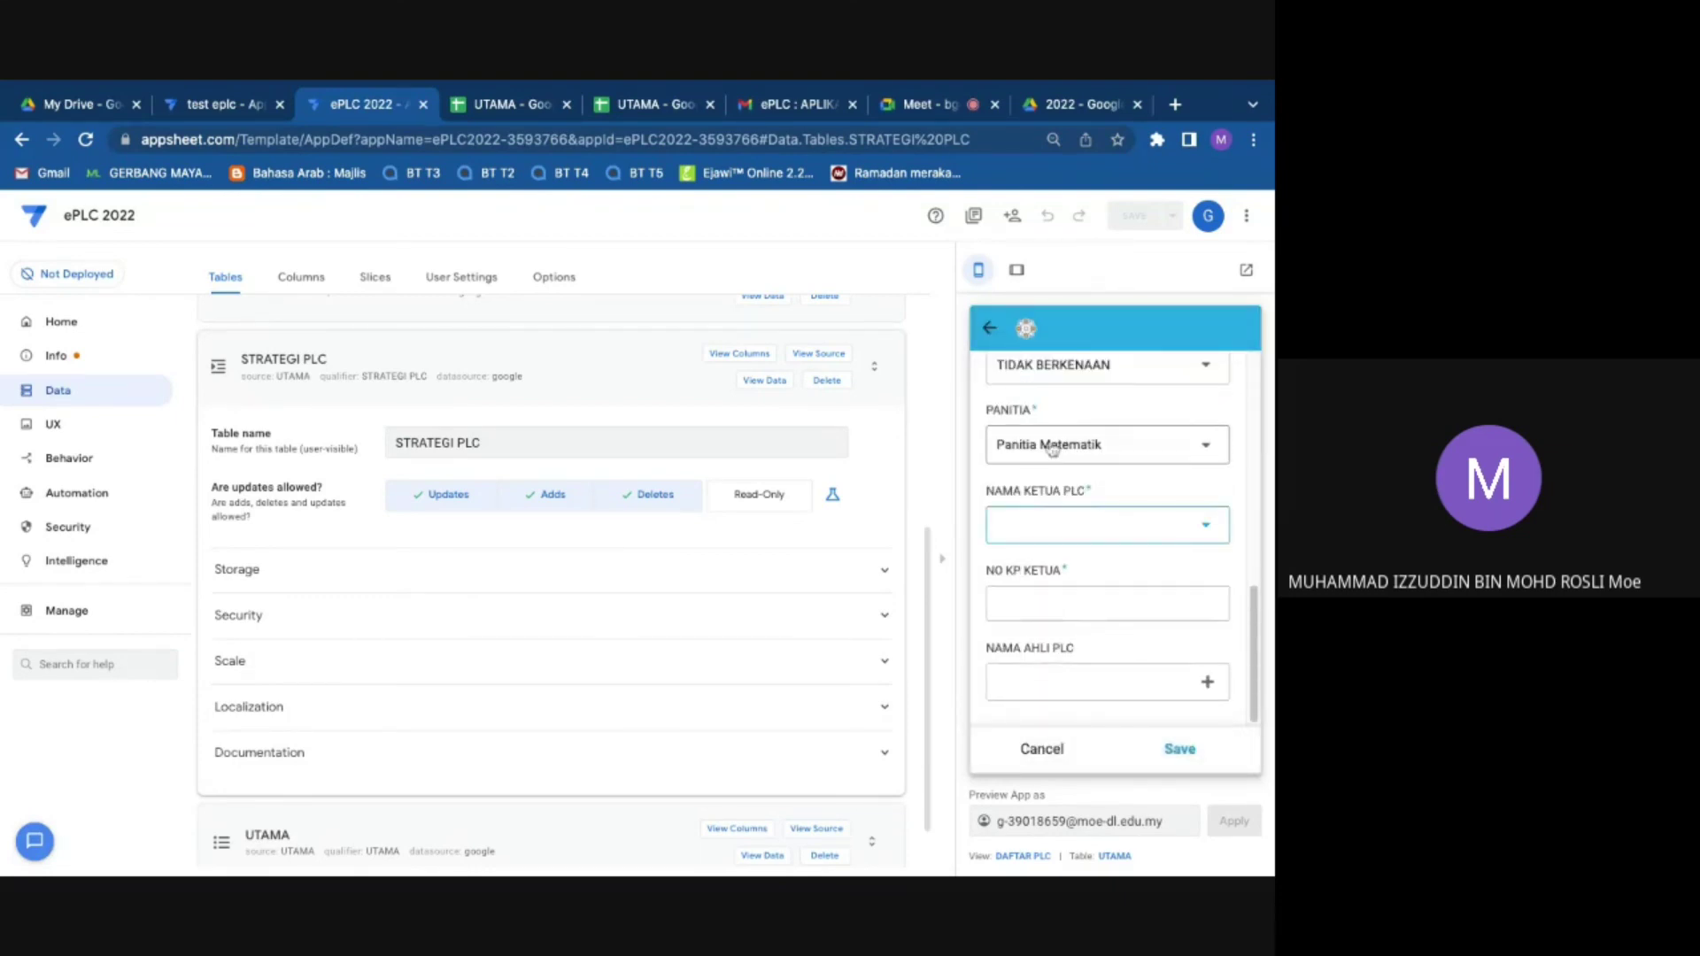
{"action": "left_click", "coordinate": [1031, 410]}
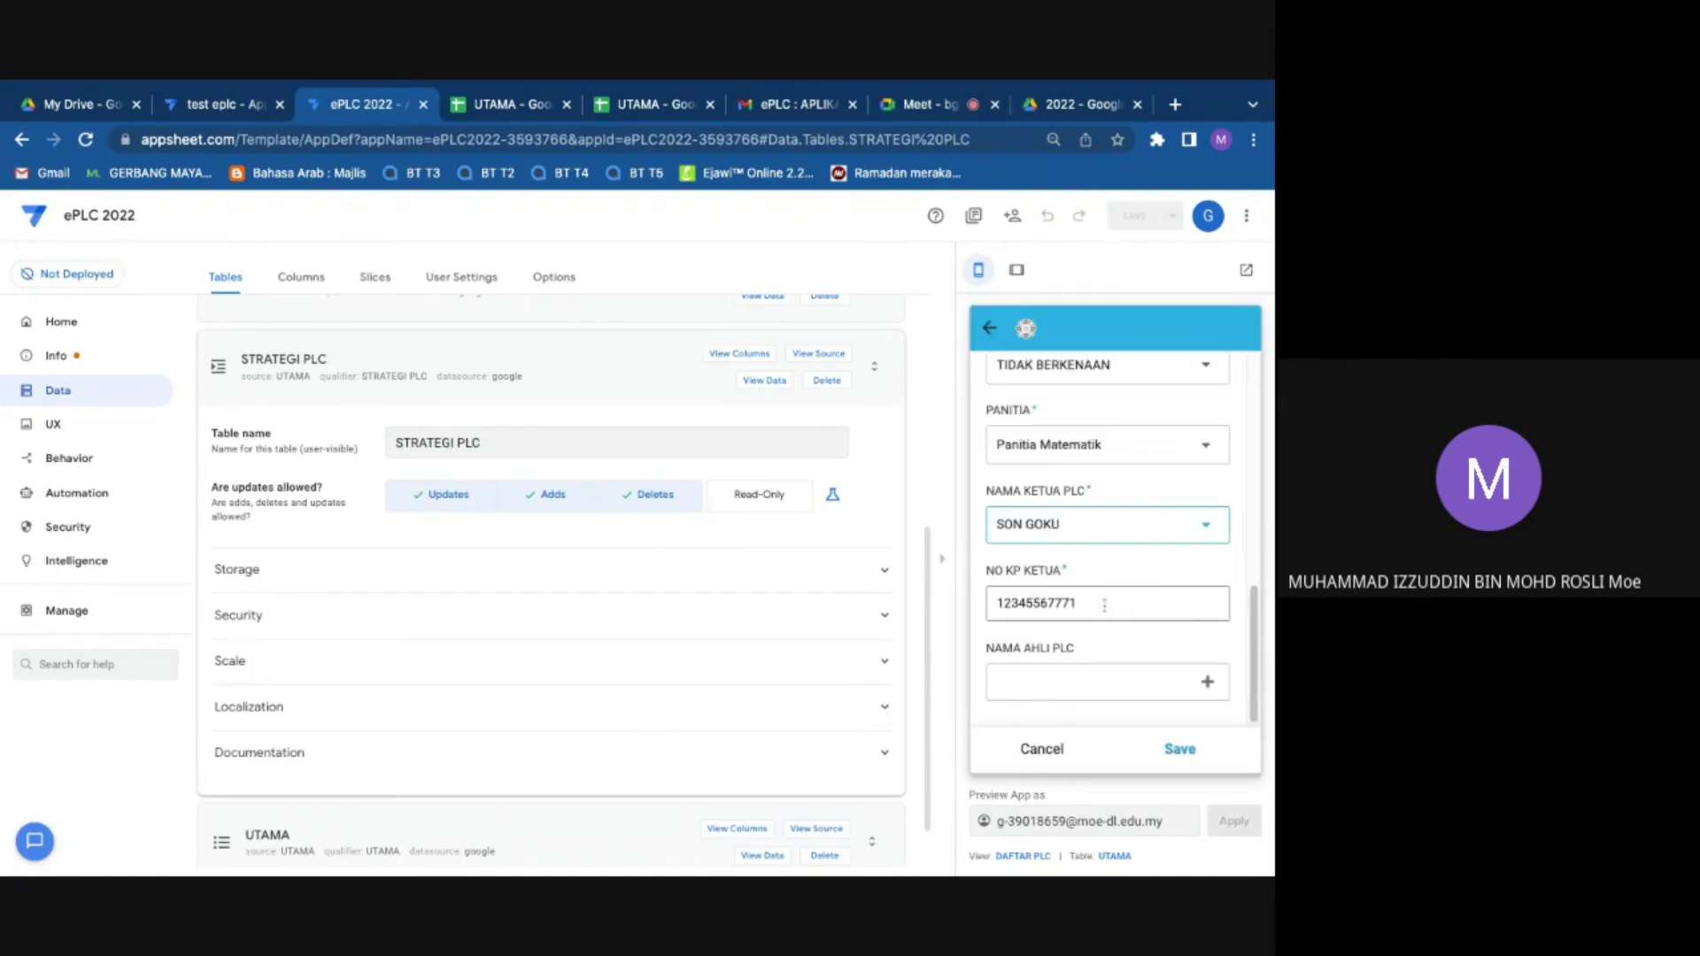
{"action": "left_click", "coordinate": [1089, 684]}
{"action": "left_click", "coordinate": [1062, 485]}
{"action": "left_click", "coordinate": [1063, 522]}
{"action": "left_click", "coordinate": [1211, 730]}
Step: Enter 'cc' as TAJUK/FOKUS, choose Using Discussion Protocols strategy, and save the record
{"action": "left_click", "coordinate": [1180, 748]}
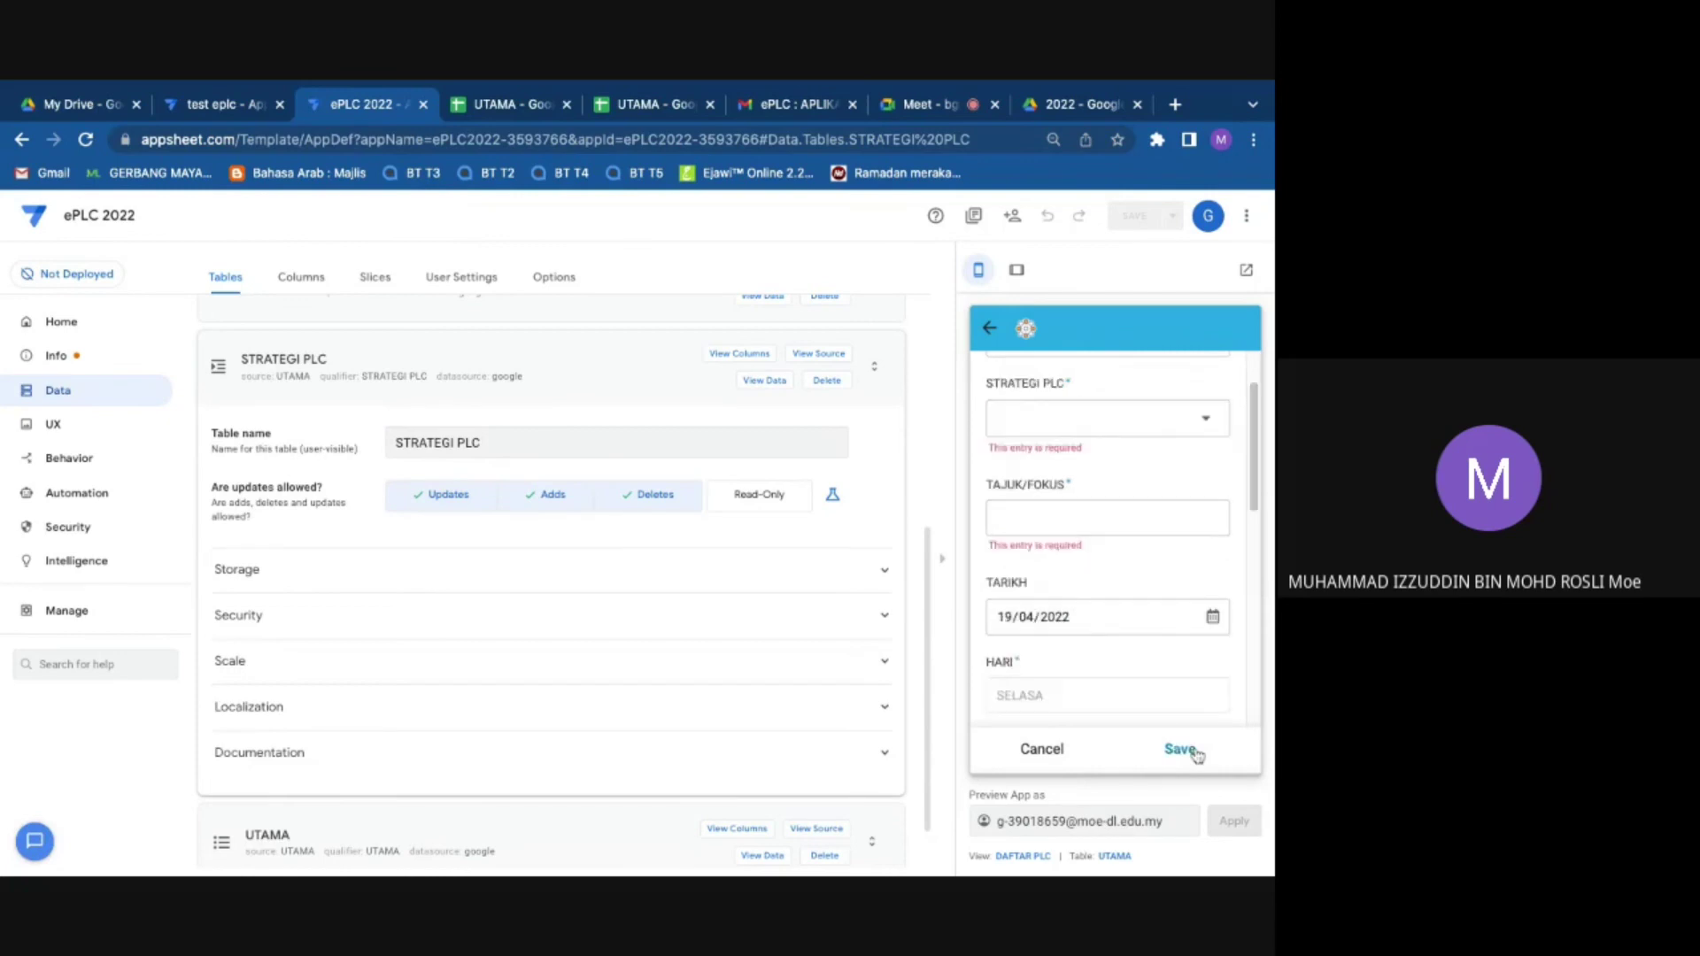
{"action": "left_click", "coordinate": [1090, 521]}
{"action": "type", "text": "cc"}
{"action": "left_click", "coordinate": [1080, 418]}
{"action": "left_click", "coordinate": [1055, 449]}
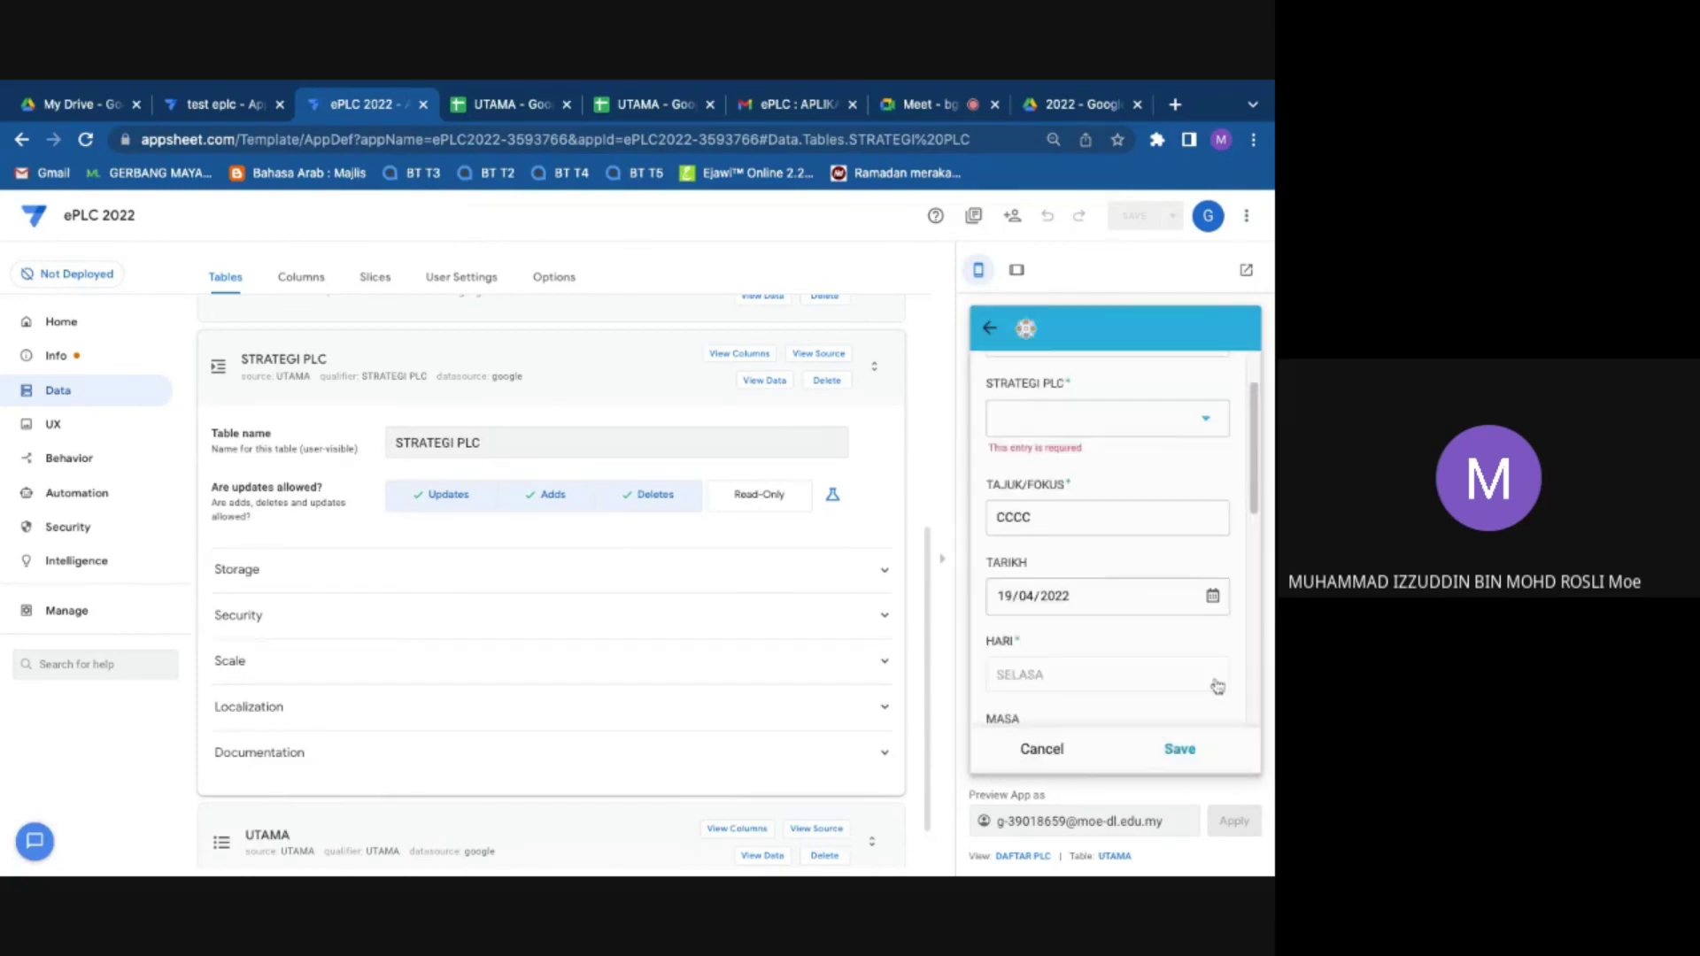
{"action": "left_click", "coordinate": [1181, 748]}
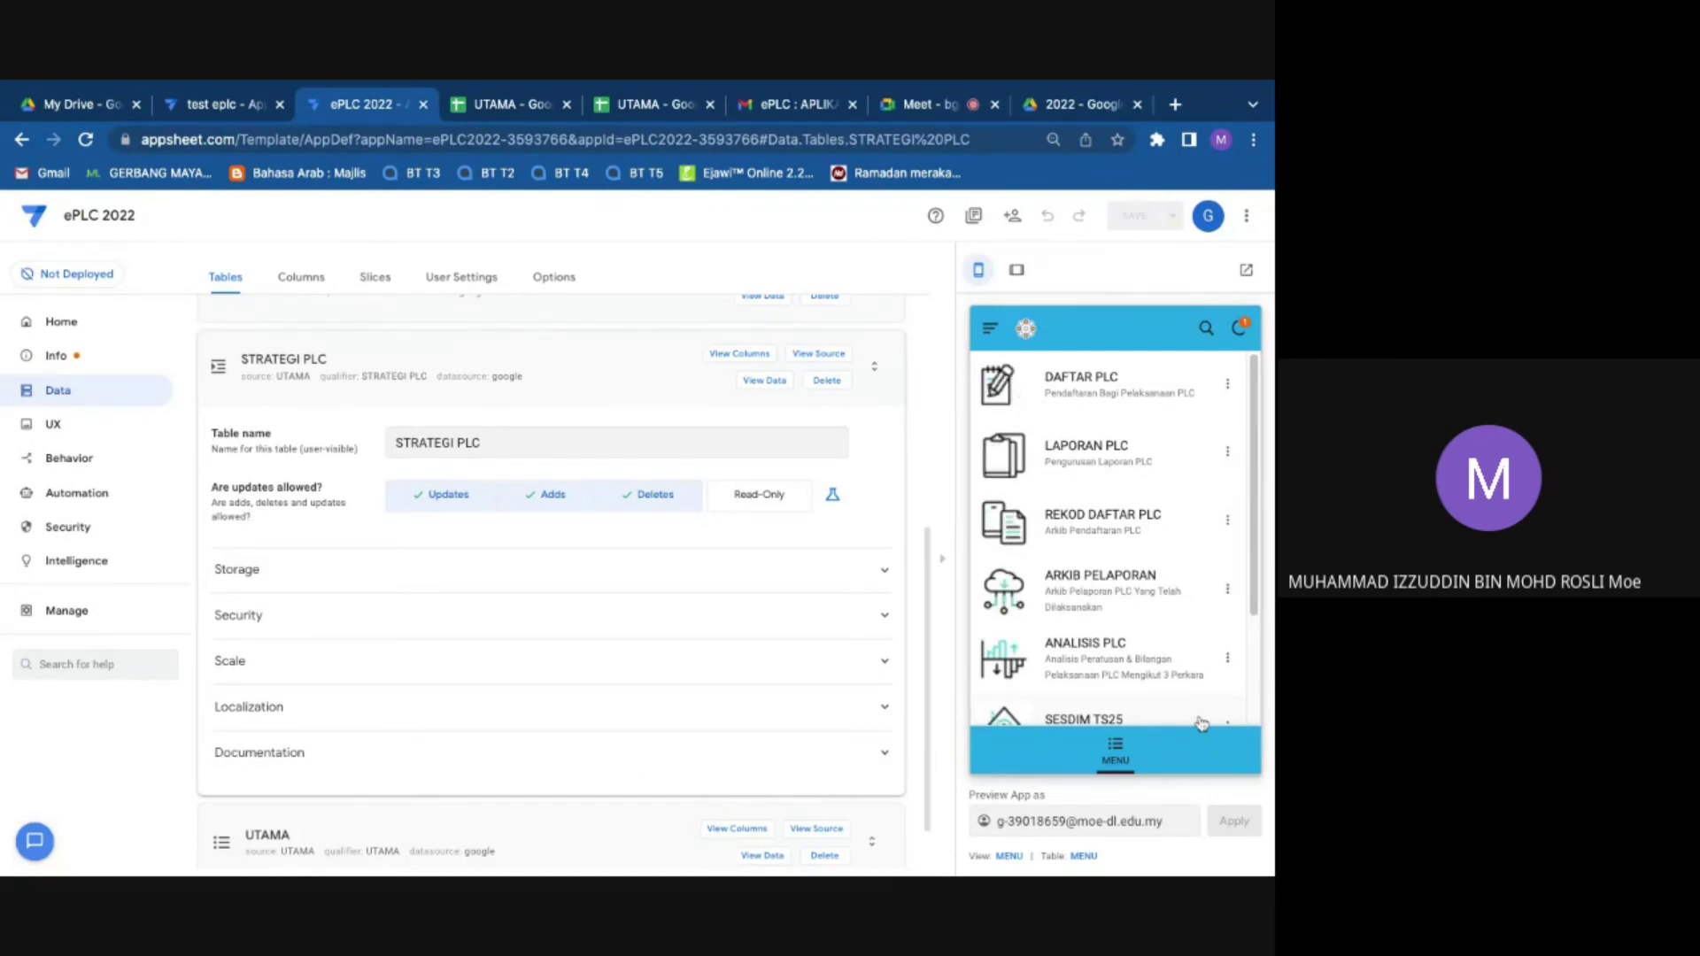
{"action": "left_click", "coordinate": [1049, 106]}
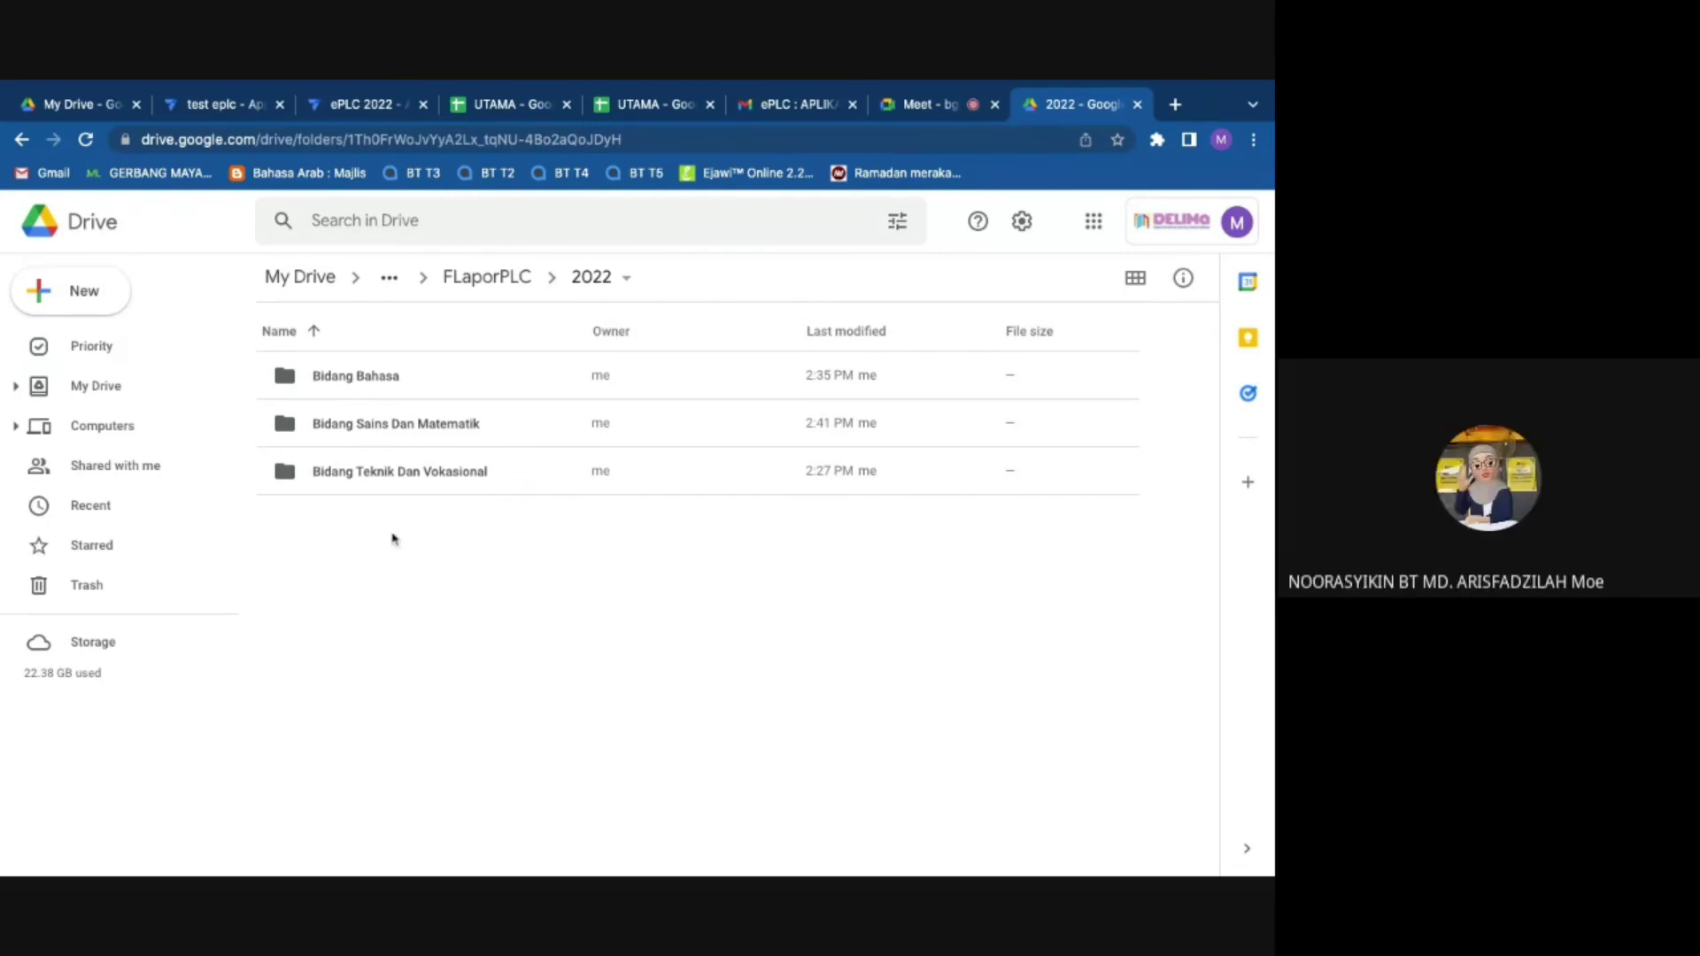
{"action": "left_click", "coordinate": [390, 105]}
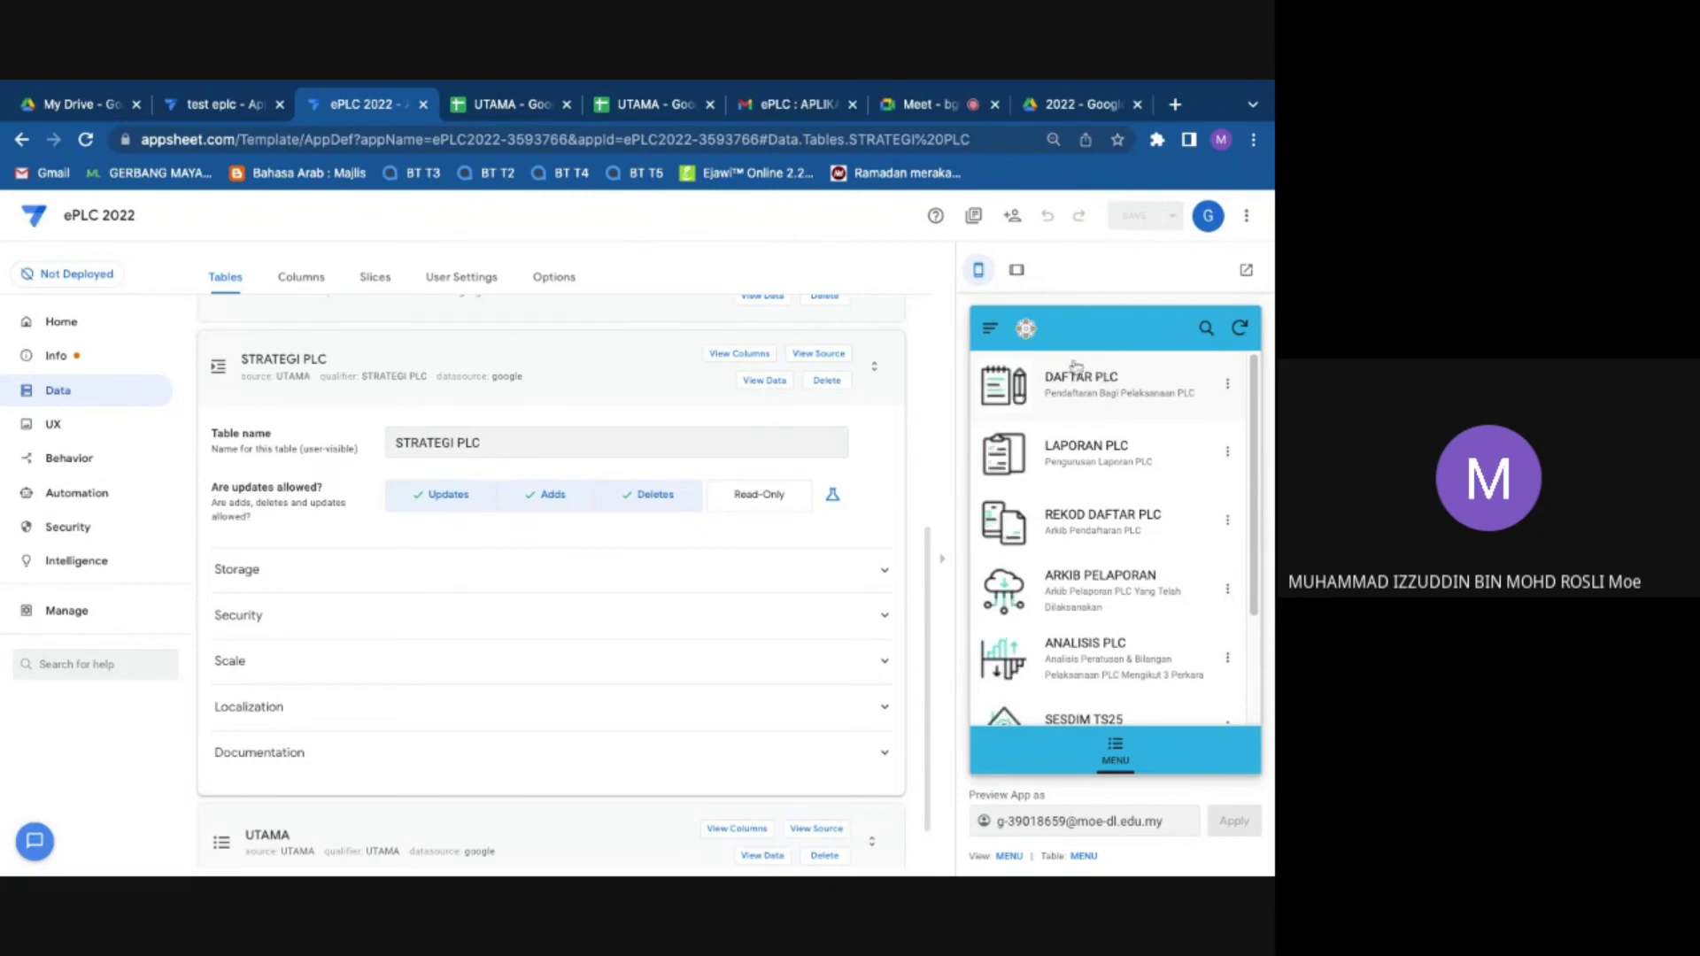
Step: Open the Using Discussion Protocols record under TIDAK BERKENAAN in REKOD DAFTAR PLC and view its letter
{"action": "left_click", "coordinate": [1110, 531]}
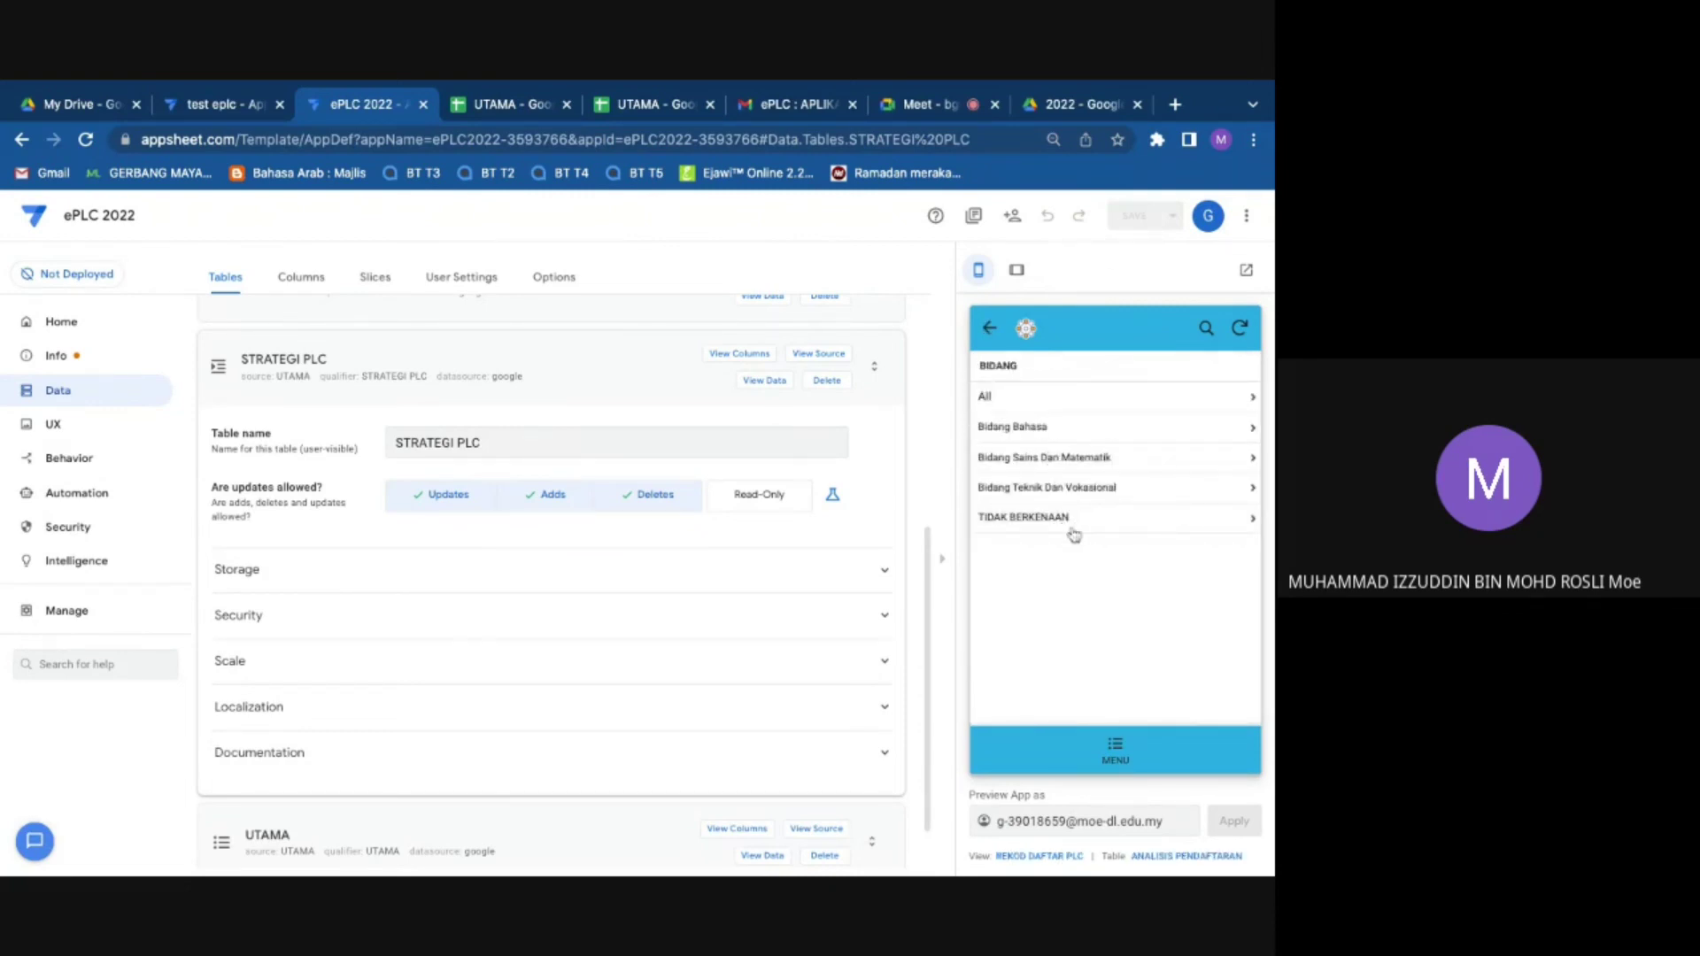
{"action": "left_click", "coordinate": [1072, 526]}
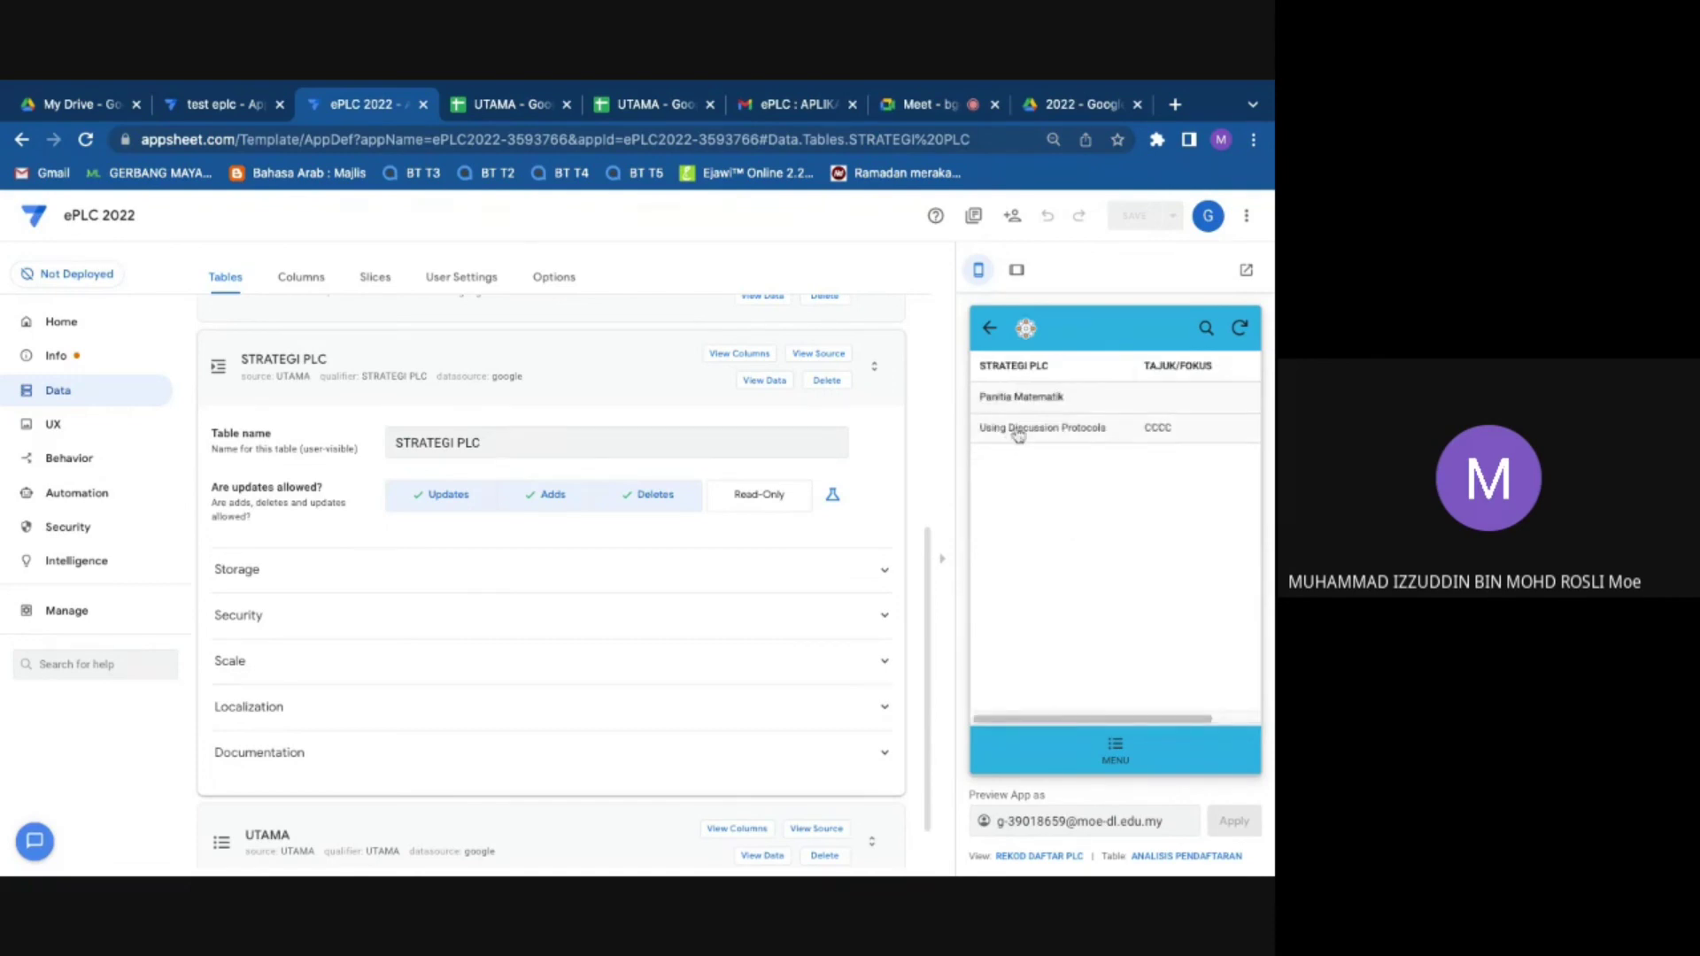
{"action": "left_click", "coordinate": [1018, 432]}
{"action": "left_click", "coordinate": [1013, 409]}
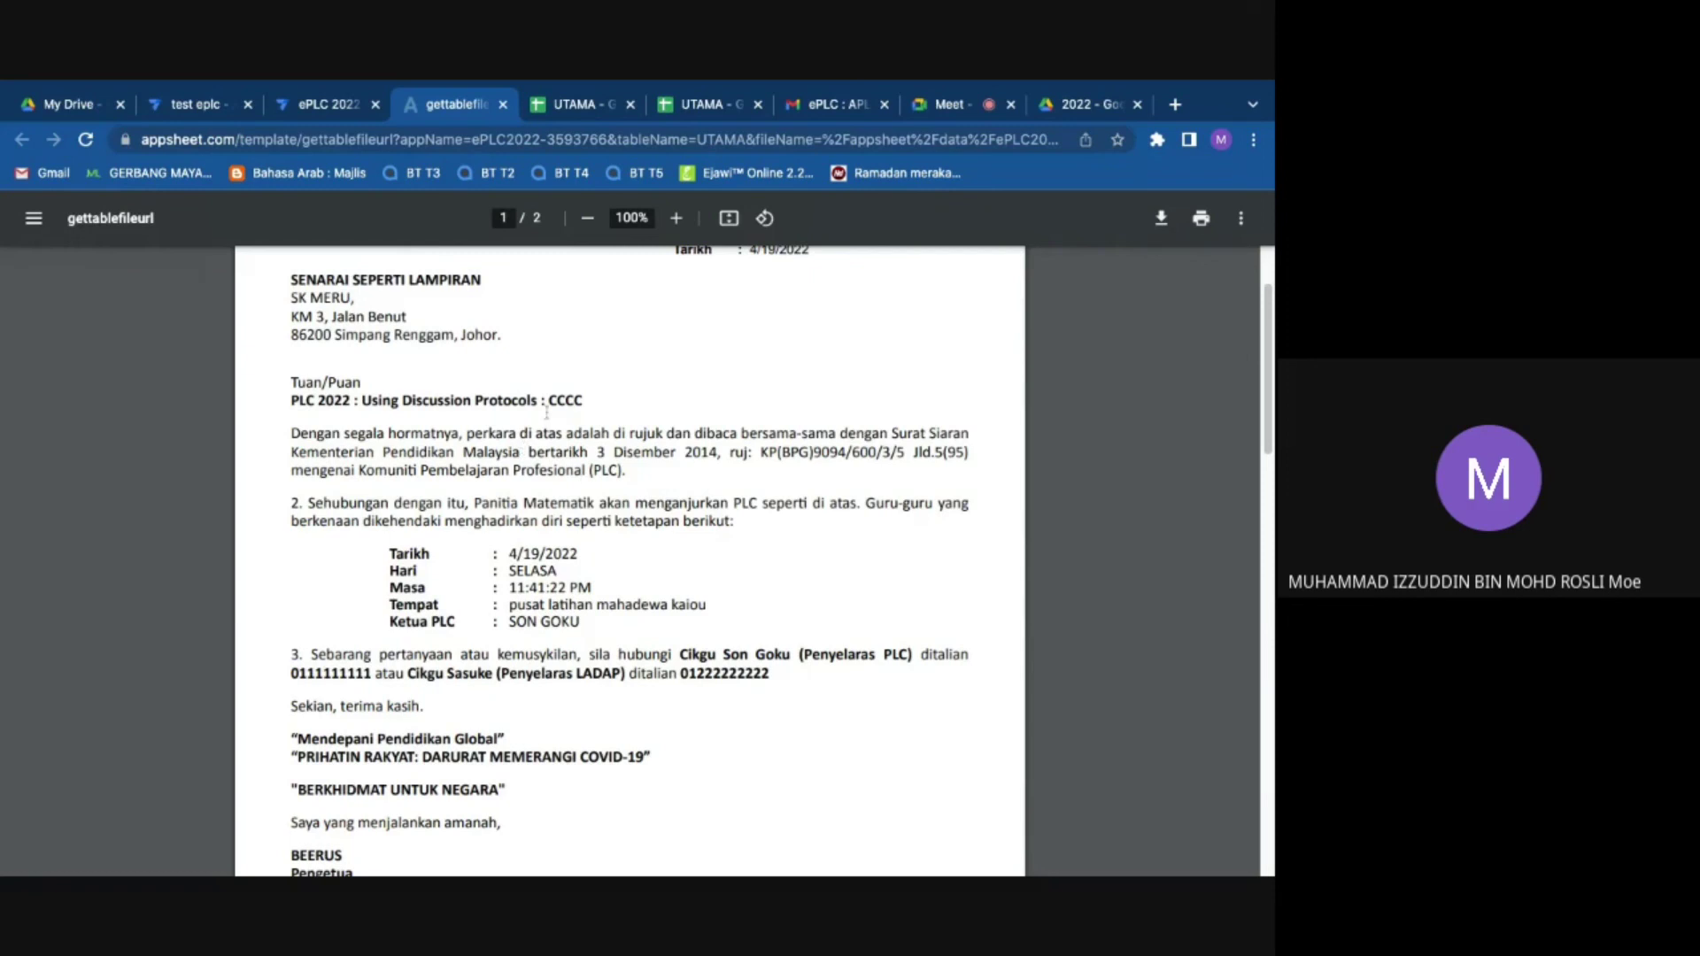
Step: Highlight 'CCCC' in the title and 'Panitia Matematik' in the letter, then return to Google Meet
{"action": "double_click", "coordinate": [563, 401]}
{"action": "scroll", "coordinate": [563, 447], "scroll_direction": "down", "scroll_amount": 2}
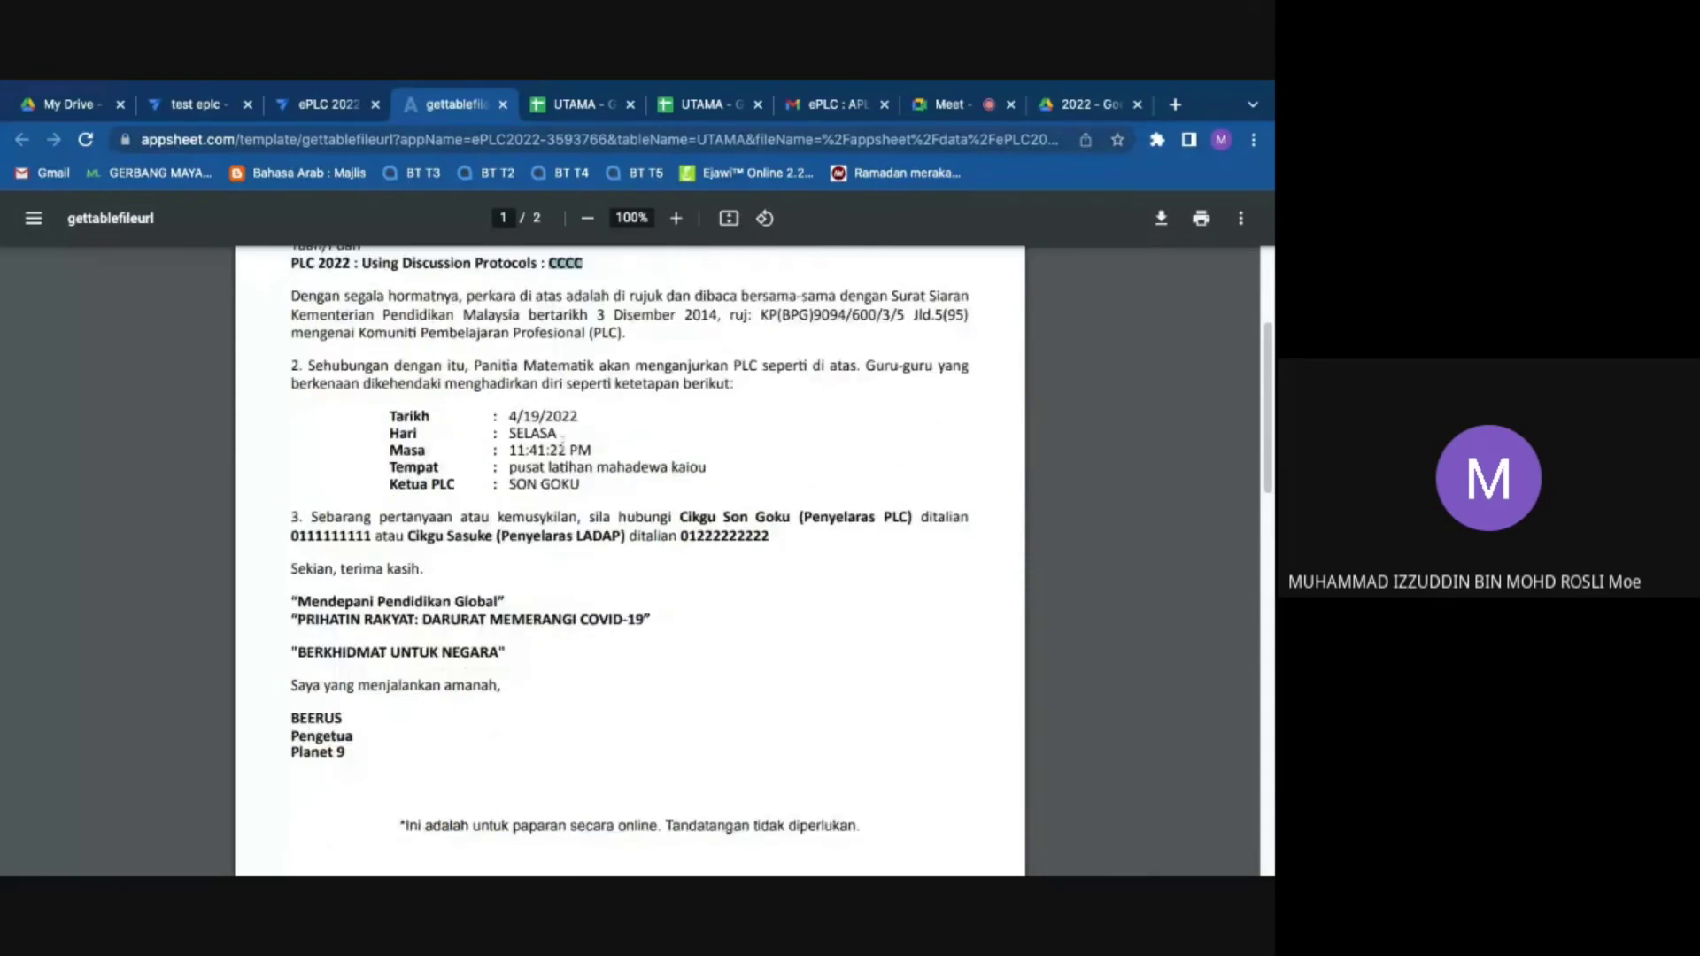
{"action": "scroll", "coordinate": [563, 447], "scroll_direction": "up", "scroll_amount": 1}
{"action": "left_click_drag", "start_coordinate": [473, 387], "coordinate": [591, 387]}
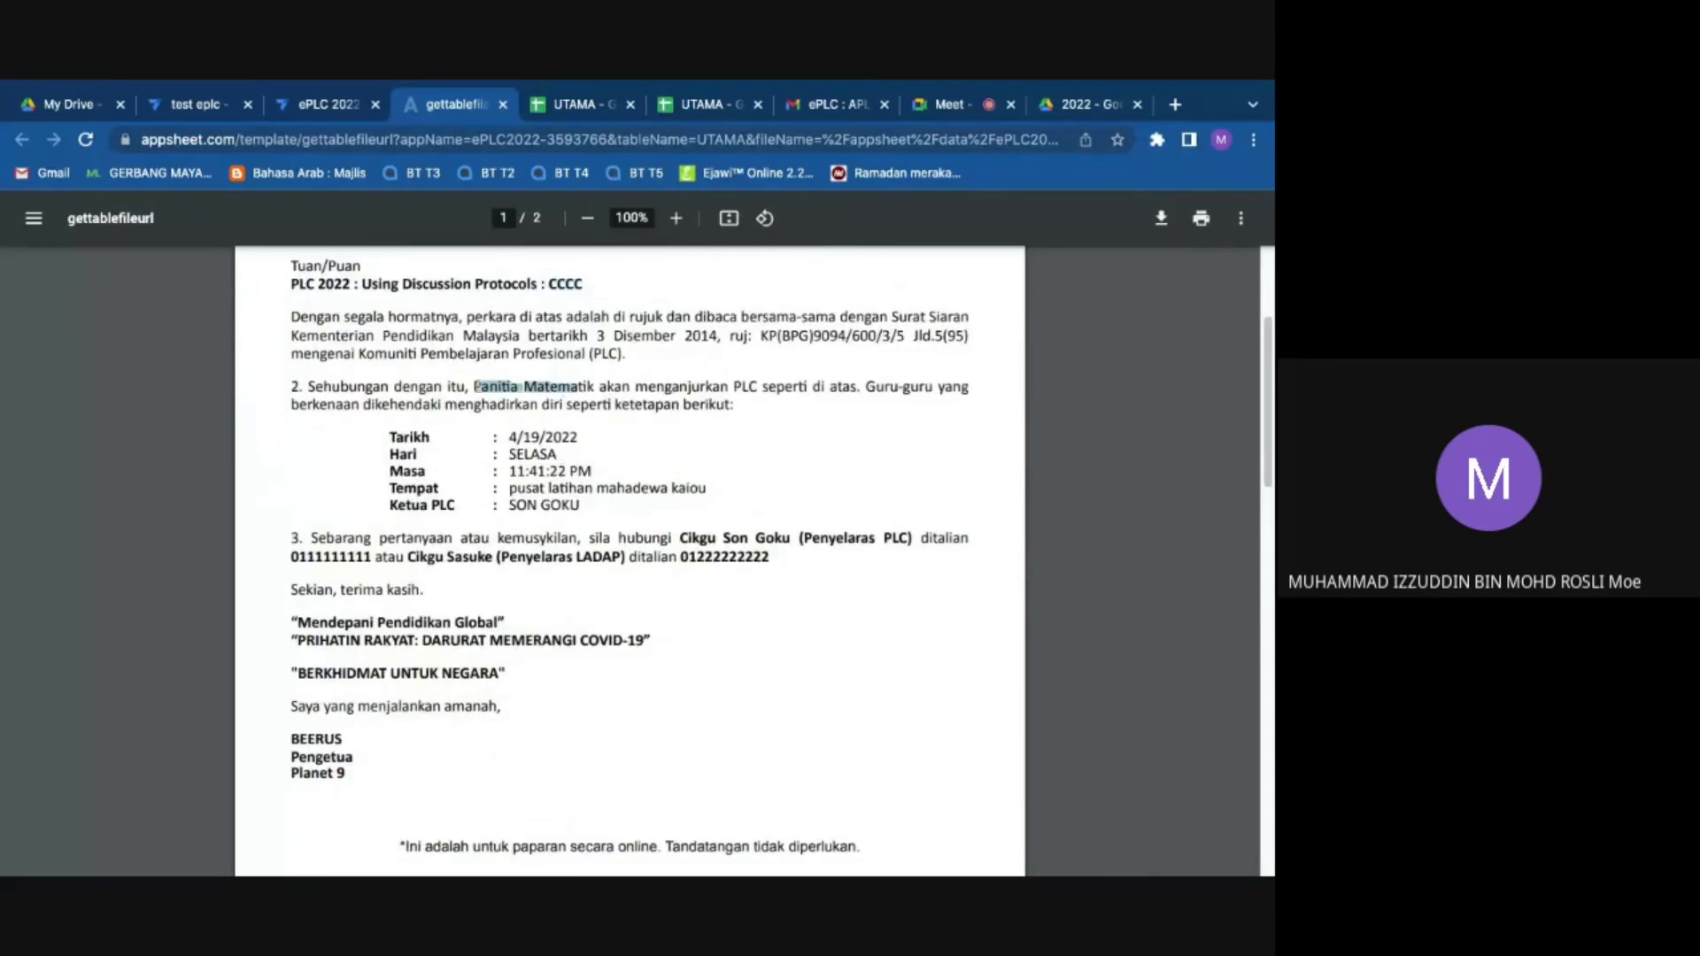
{"action": "left_click_drag", "start_coordinate": [475, 387], "coordinate": [469, 386]}
{"action": "left_click", "coordinate": [473, 385]}
{"action": "left_click_drag", "start_coordinate": [591, 387], "coordinate": [472, 387]}
{"action": "left_click", "coordinate": [474, 387]}
{"action": "left_click", "coordinate": [1089, 104]}
{"action": "left_click", "coordinate": [952, 108]}
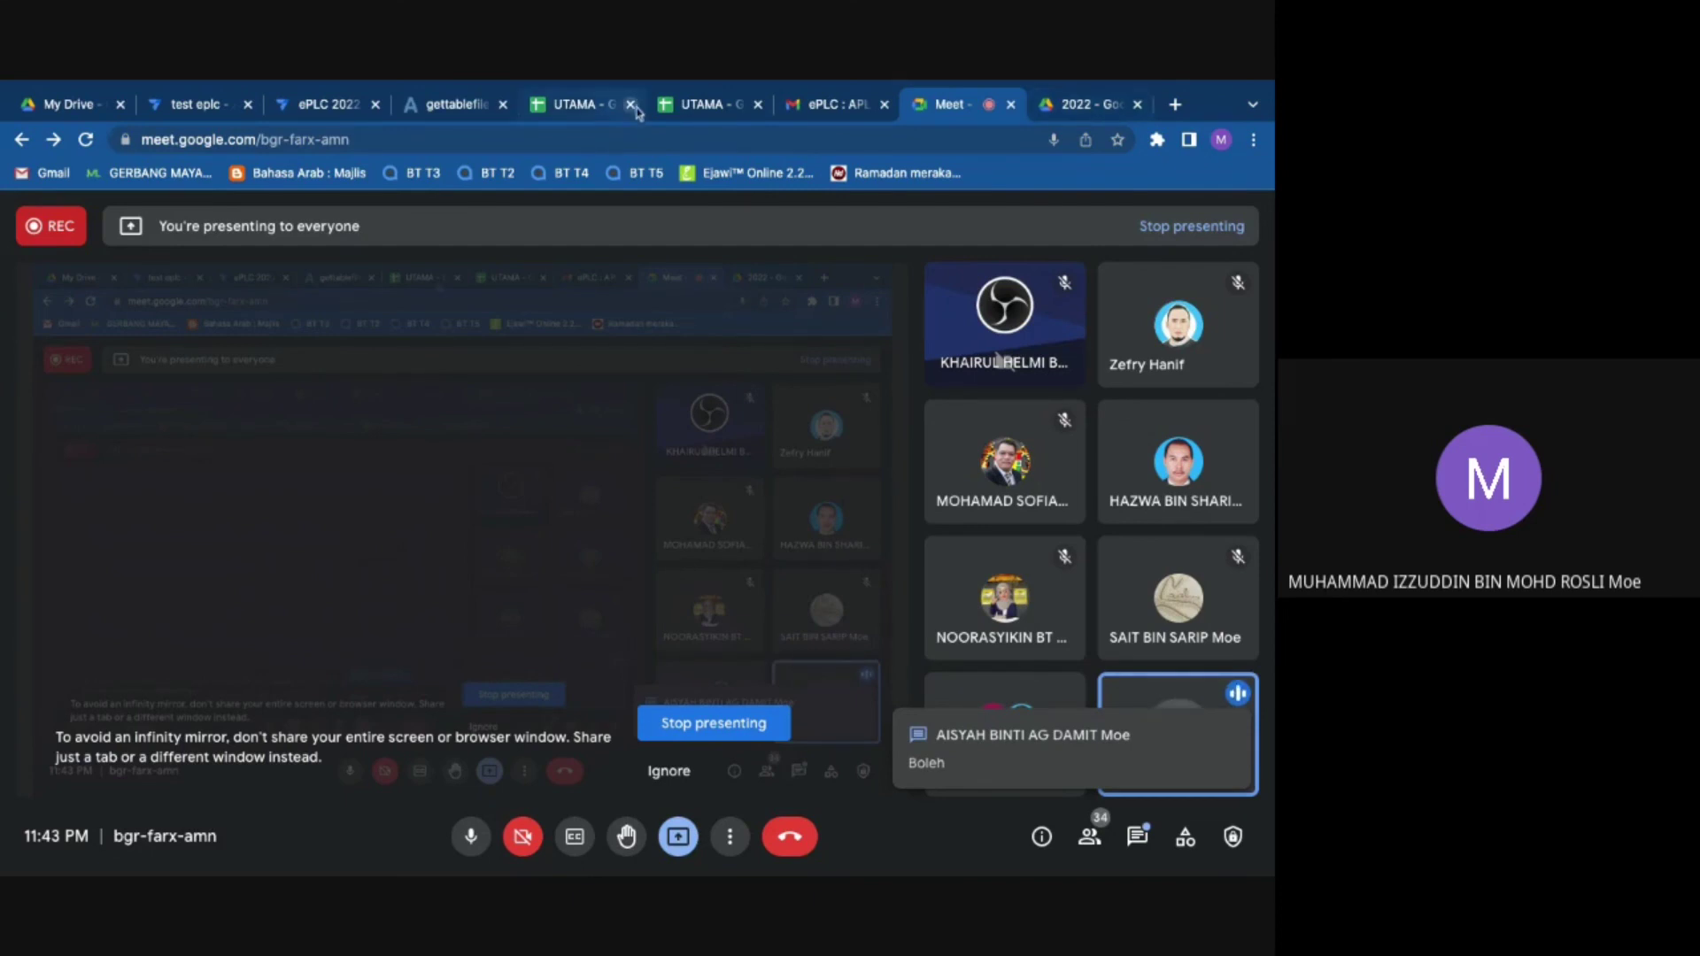
Step: Back in the PDF letter, highlight 'Panitia Matematik' to point it out
{"action": "left_click", "coordinate": [478, 111]}
{"action": "left_click_drag", "start_coordinate": [472, 389], "coordinate": [588, 389]}
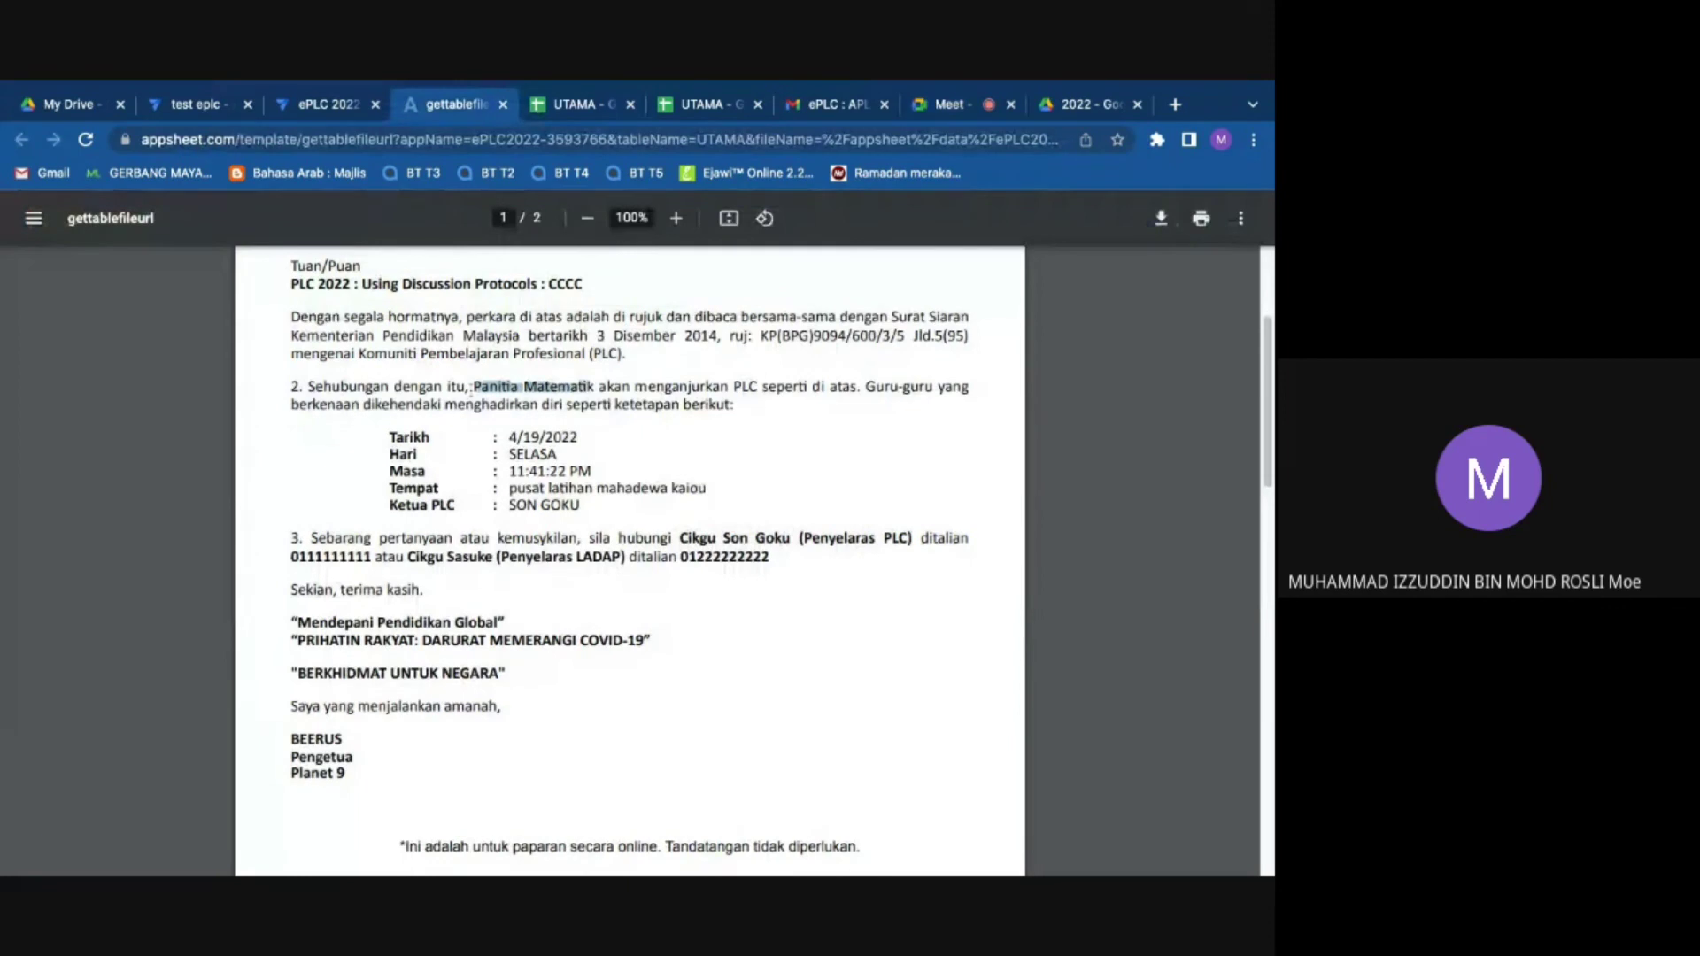
{"action": "left_click", "coordinate": [1050, 472]}
{"action": "left_click_drag", "start_coordinate": [474, 389], "coordinate": [594, 390]}
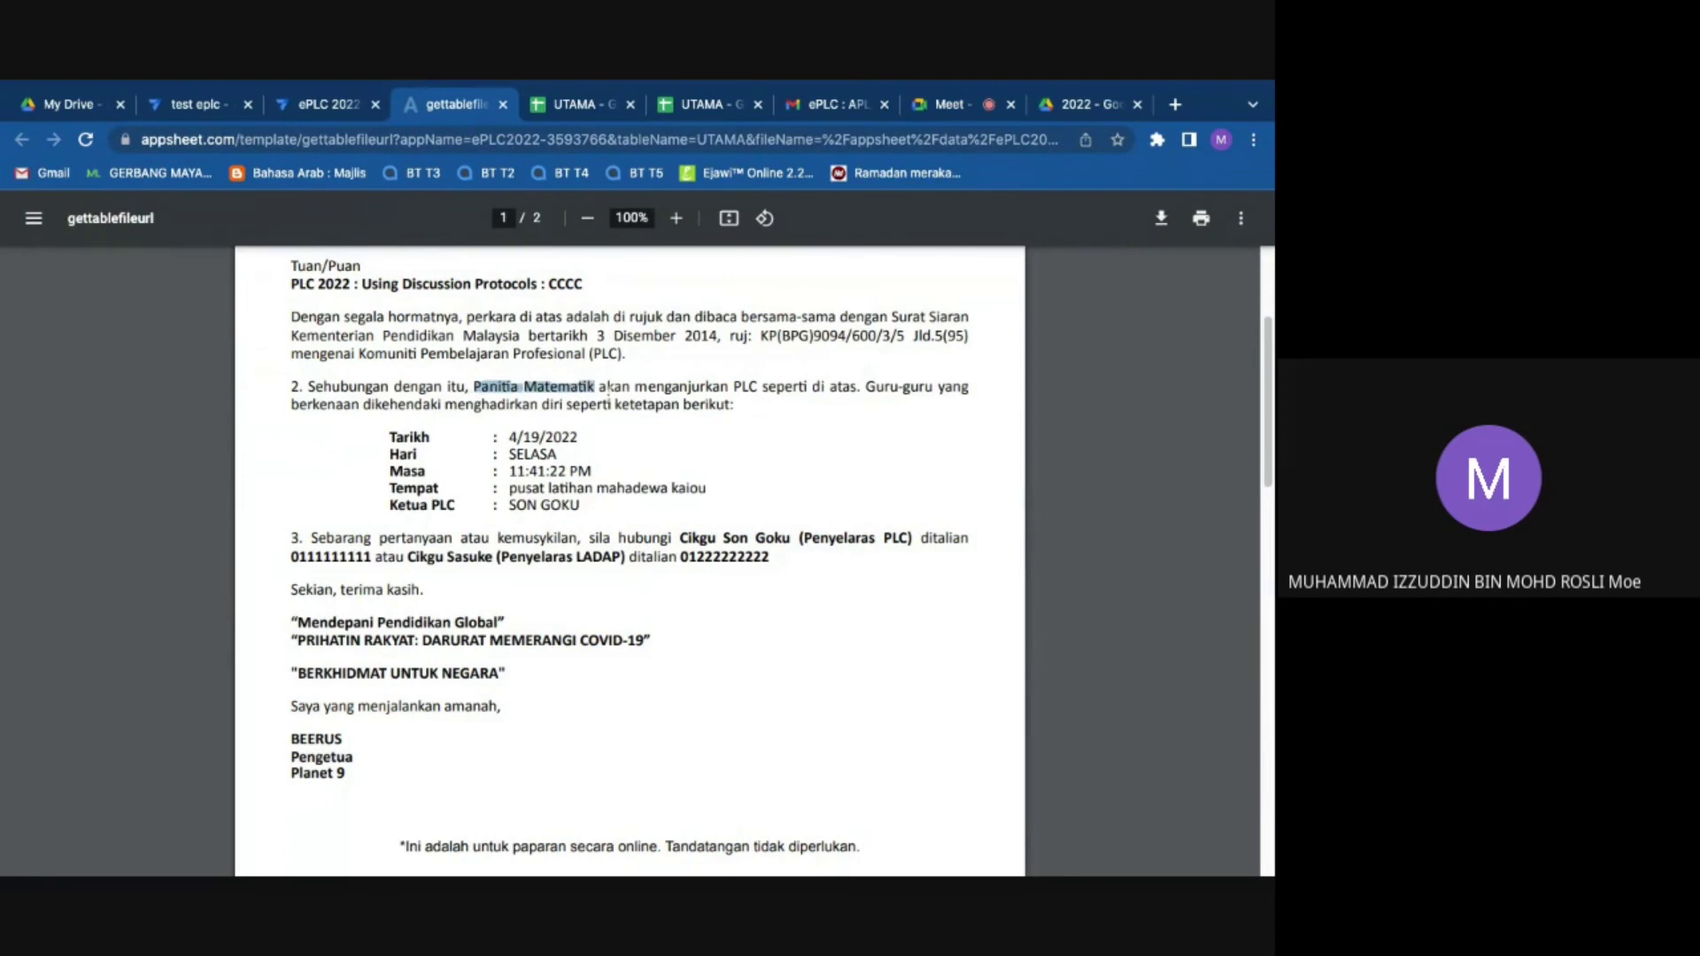
Step: Check the Meet and Gmail tabs, then open the UTAMA spreadsheet's STRATEGI PLC sheet
{"action": "left_click", "coordinate": [984, 108]}
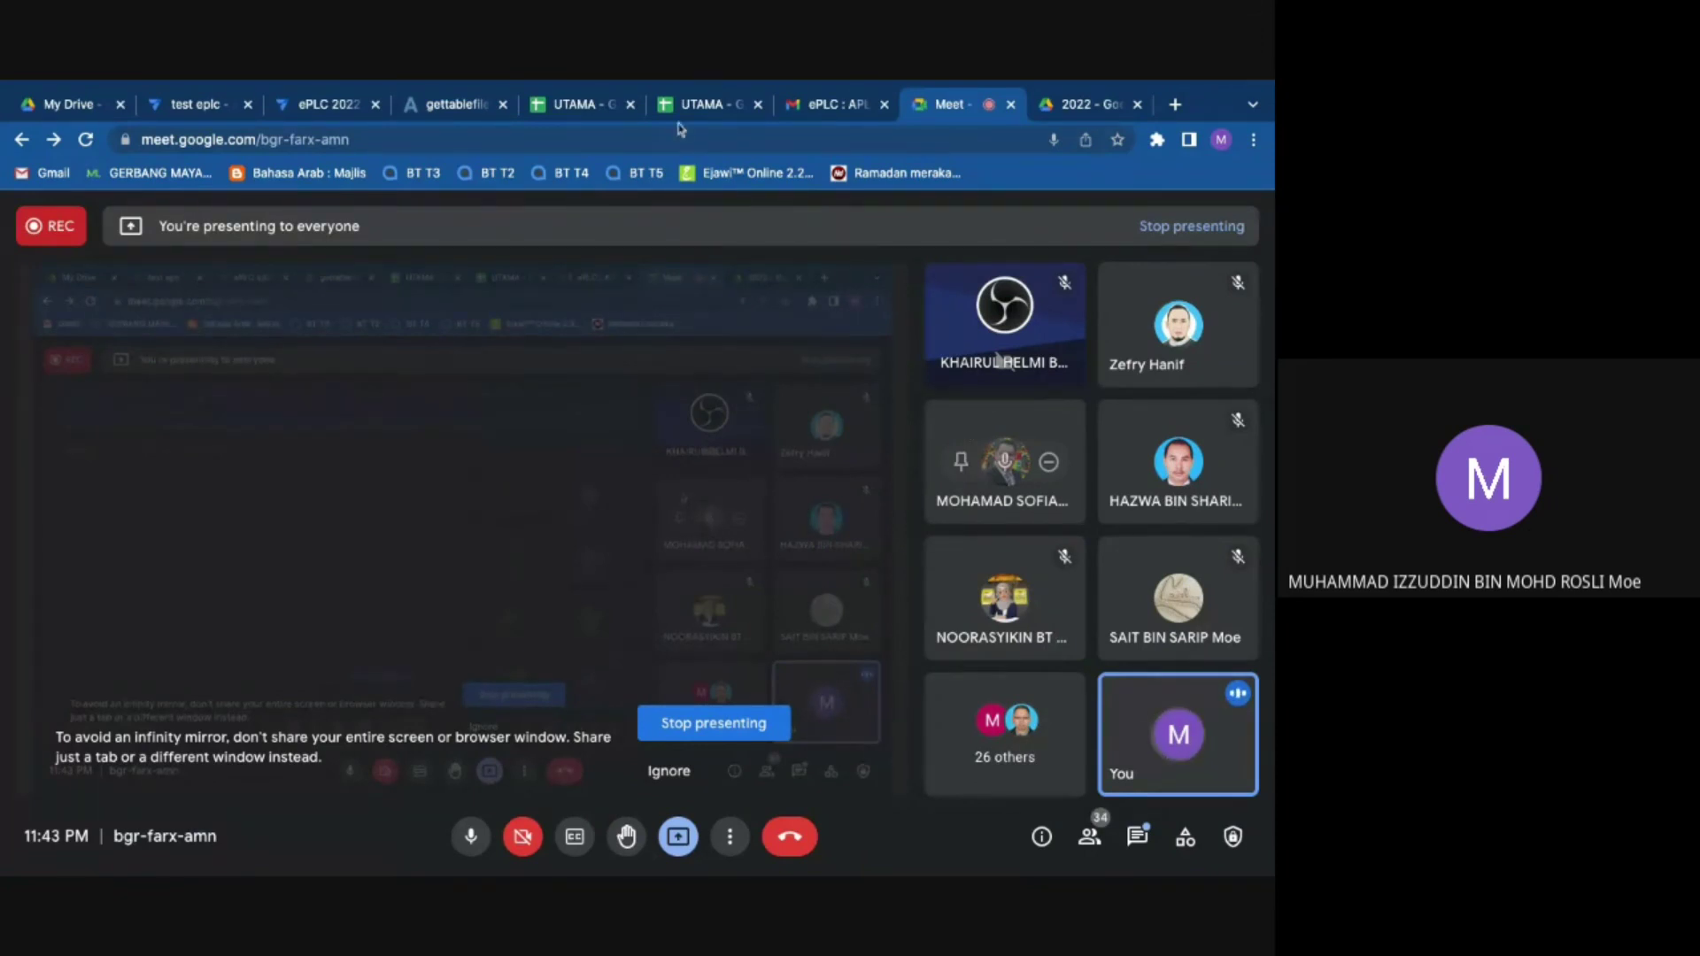
{"action": "left_click", "coordinate": [839, 104]}
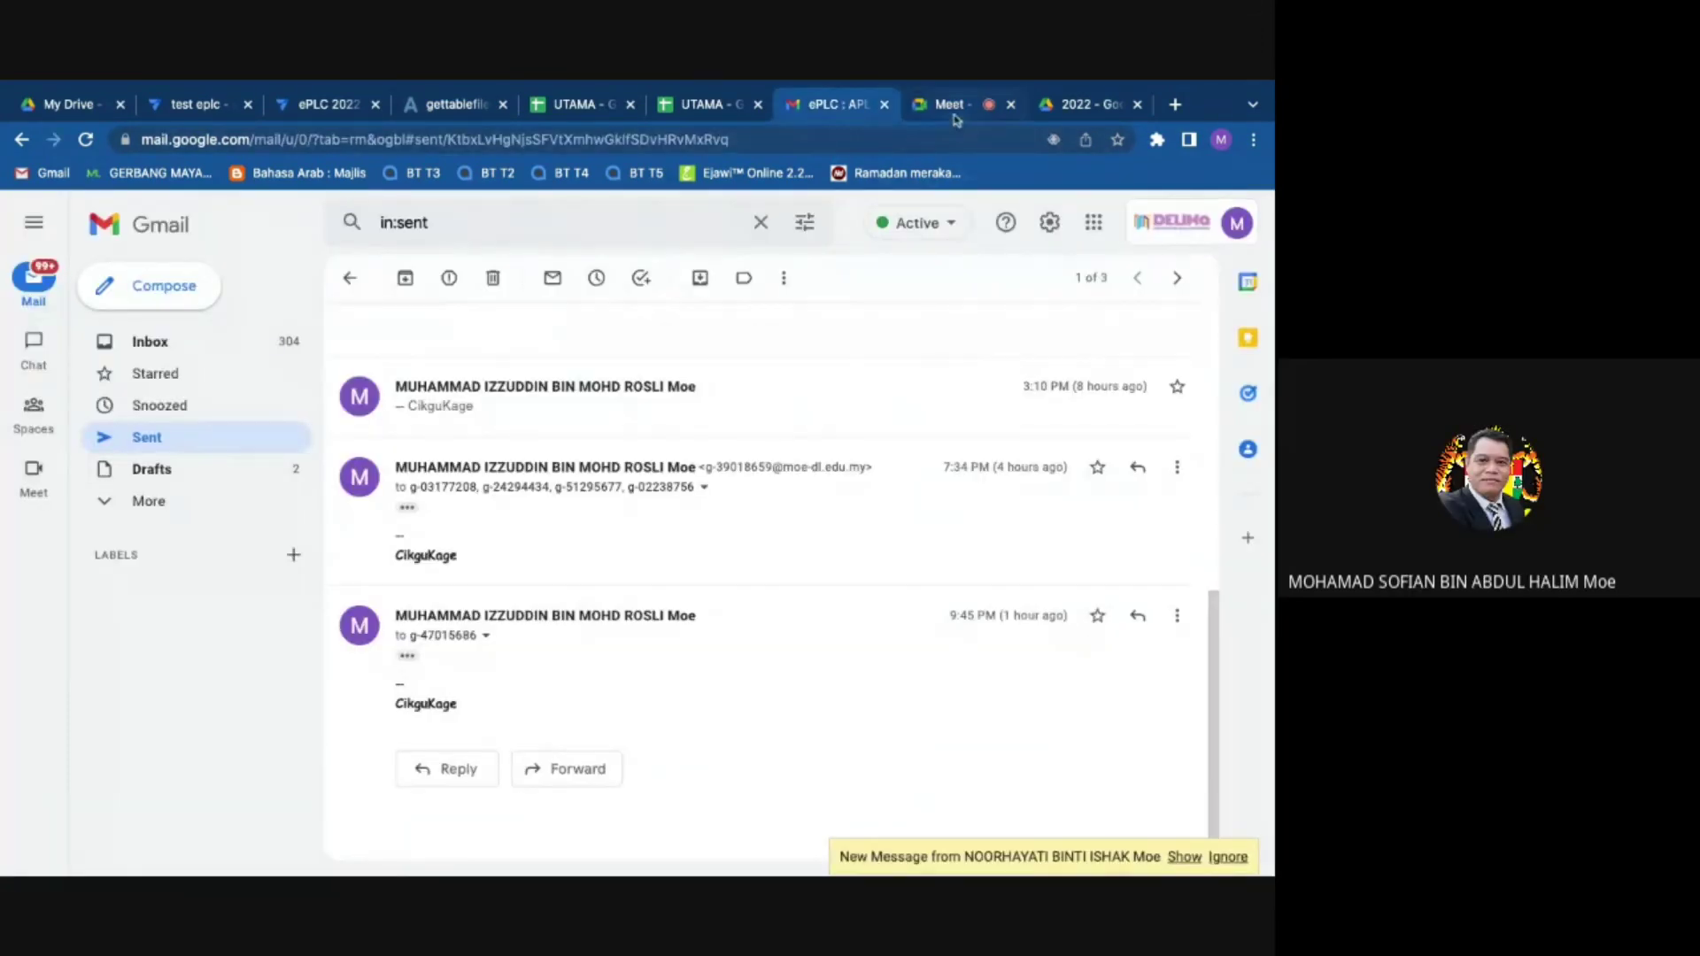
{"action": "left_click", "coordinate": [945, 104]}
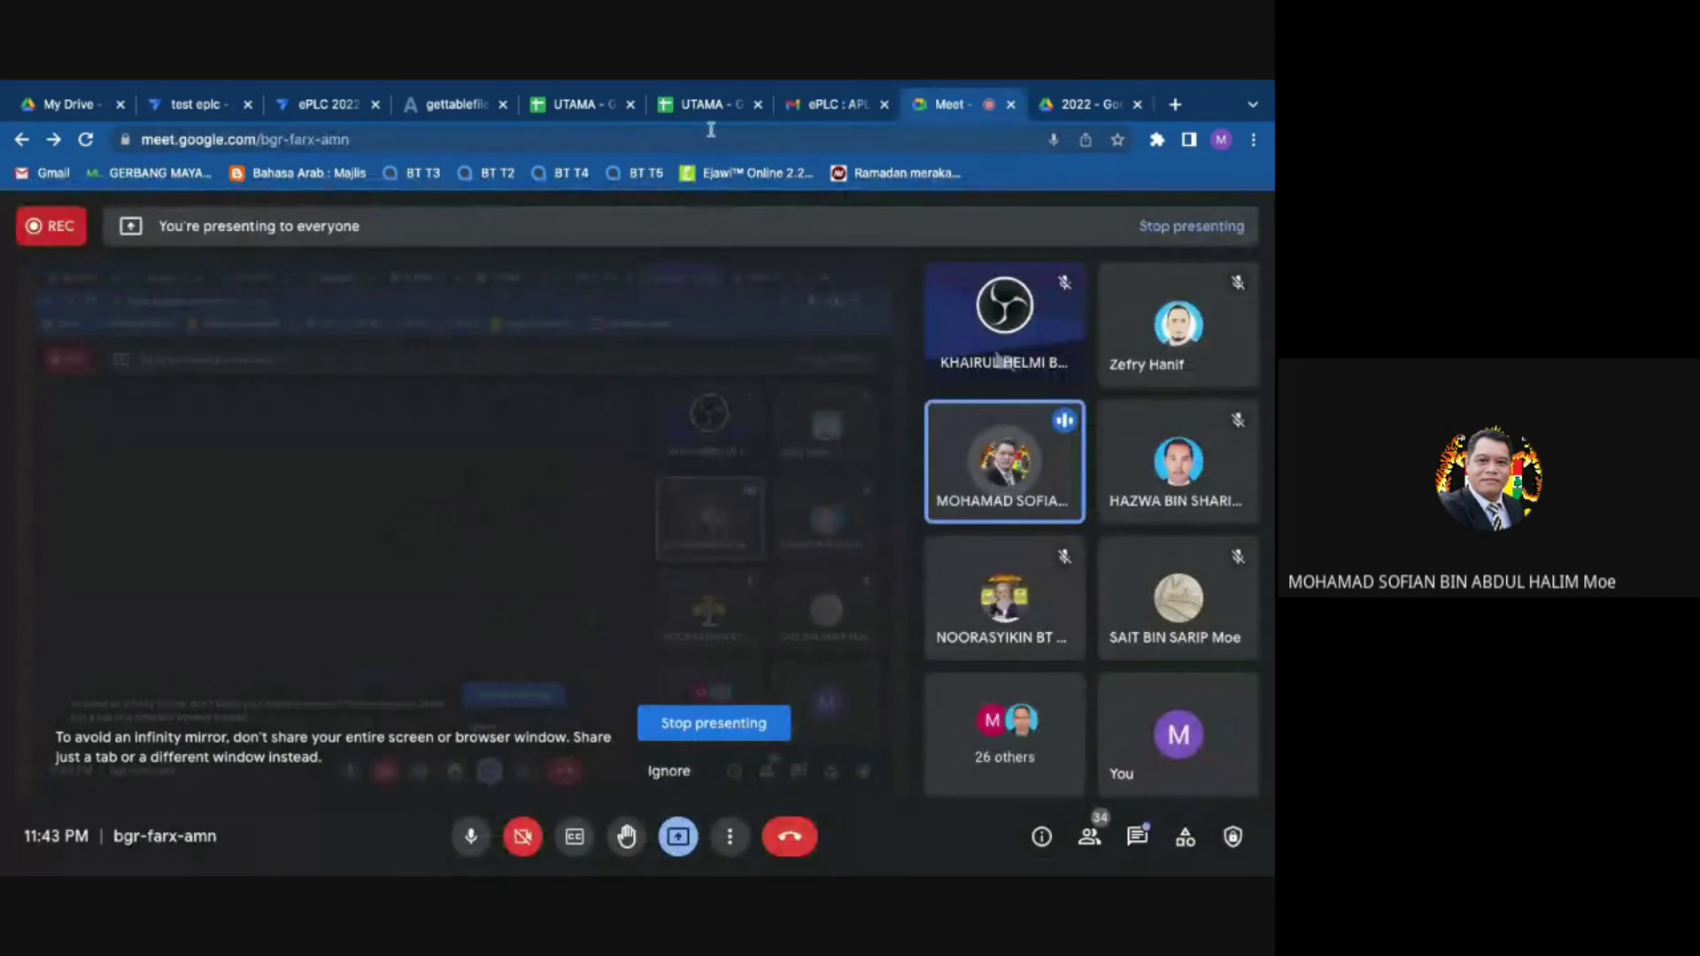
{"action": "left_click", "coordinate": [704, 105]}
Step: Dismiss the error message and clear the BIDANG entries in A2:A20
{"action": "left_click", "coordinate": [278, 331]}
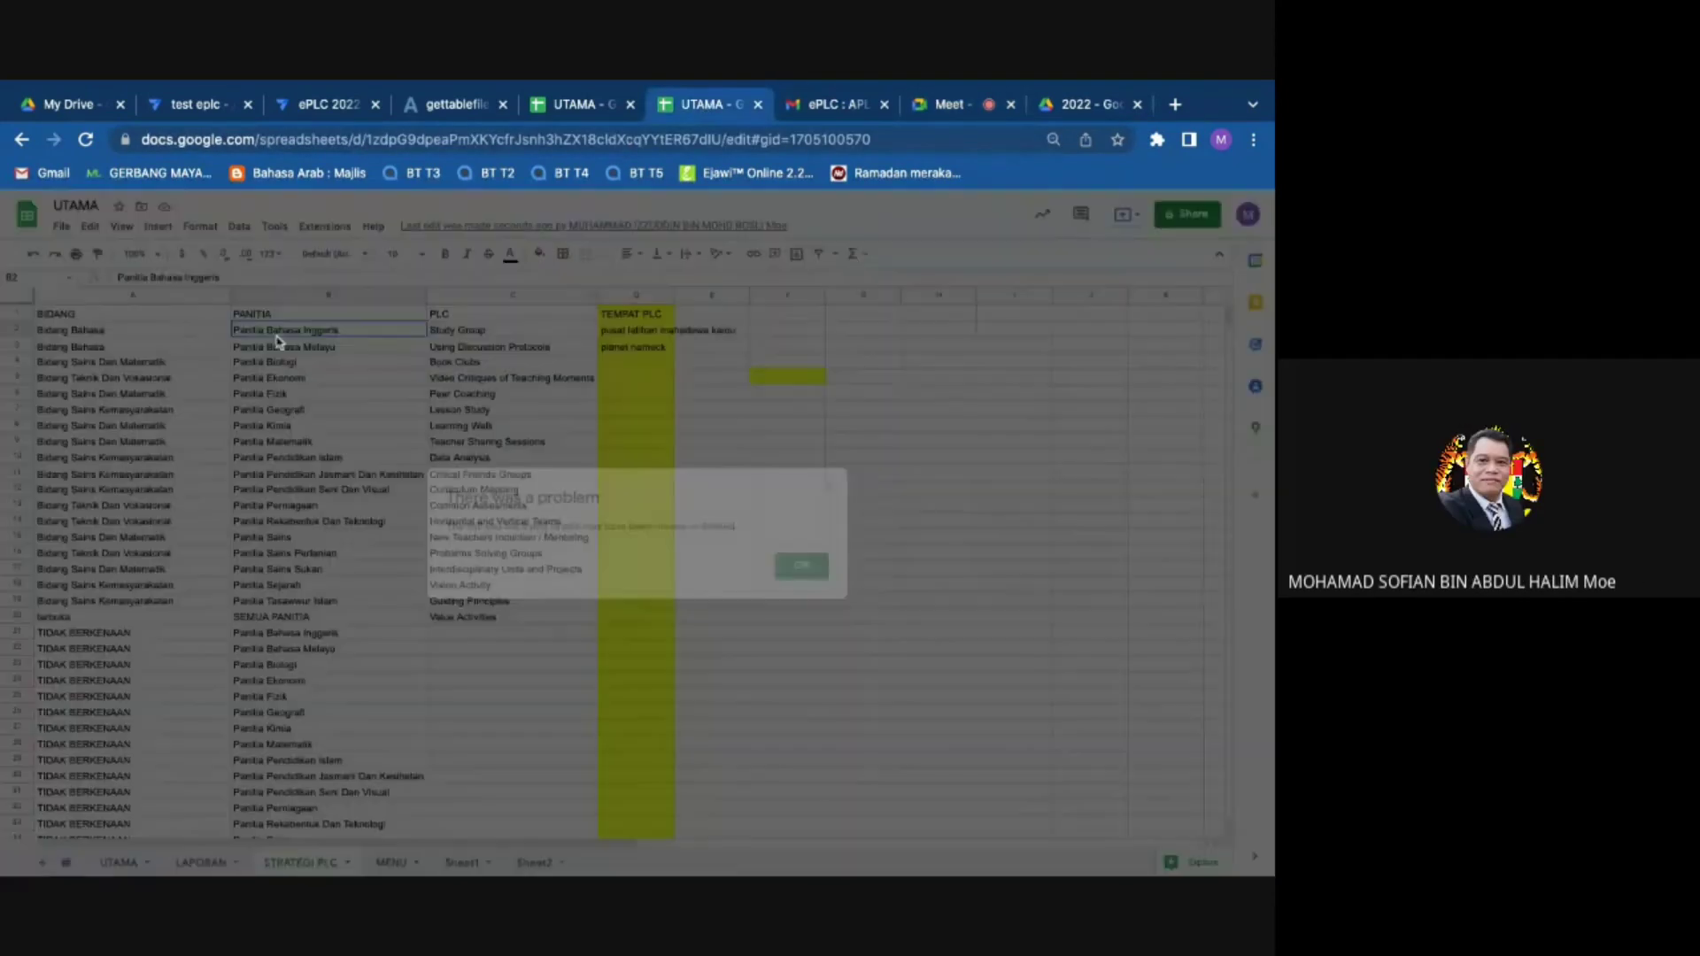
{"action": "left_click", "coordinate": [802, 566]}
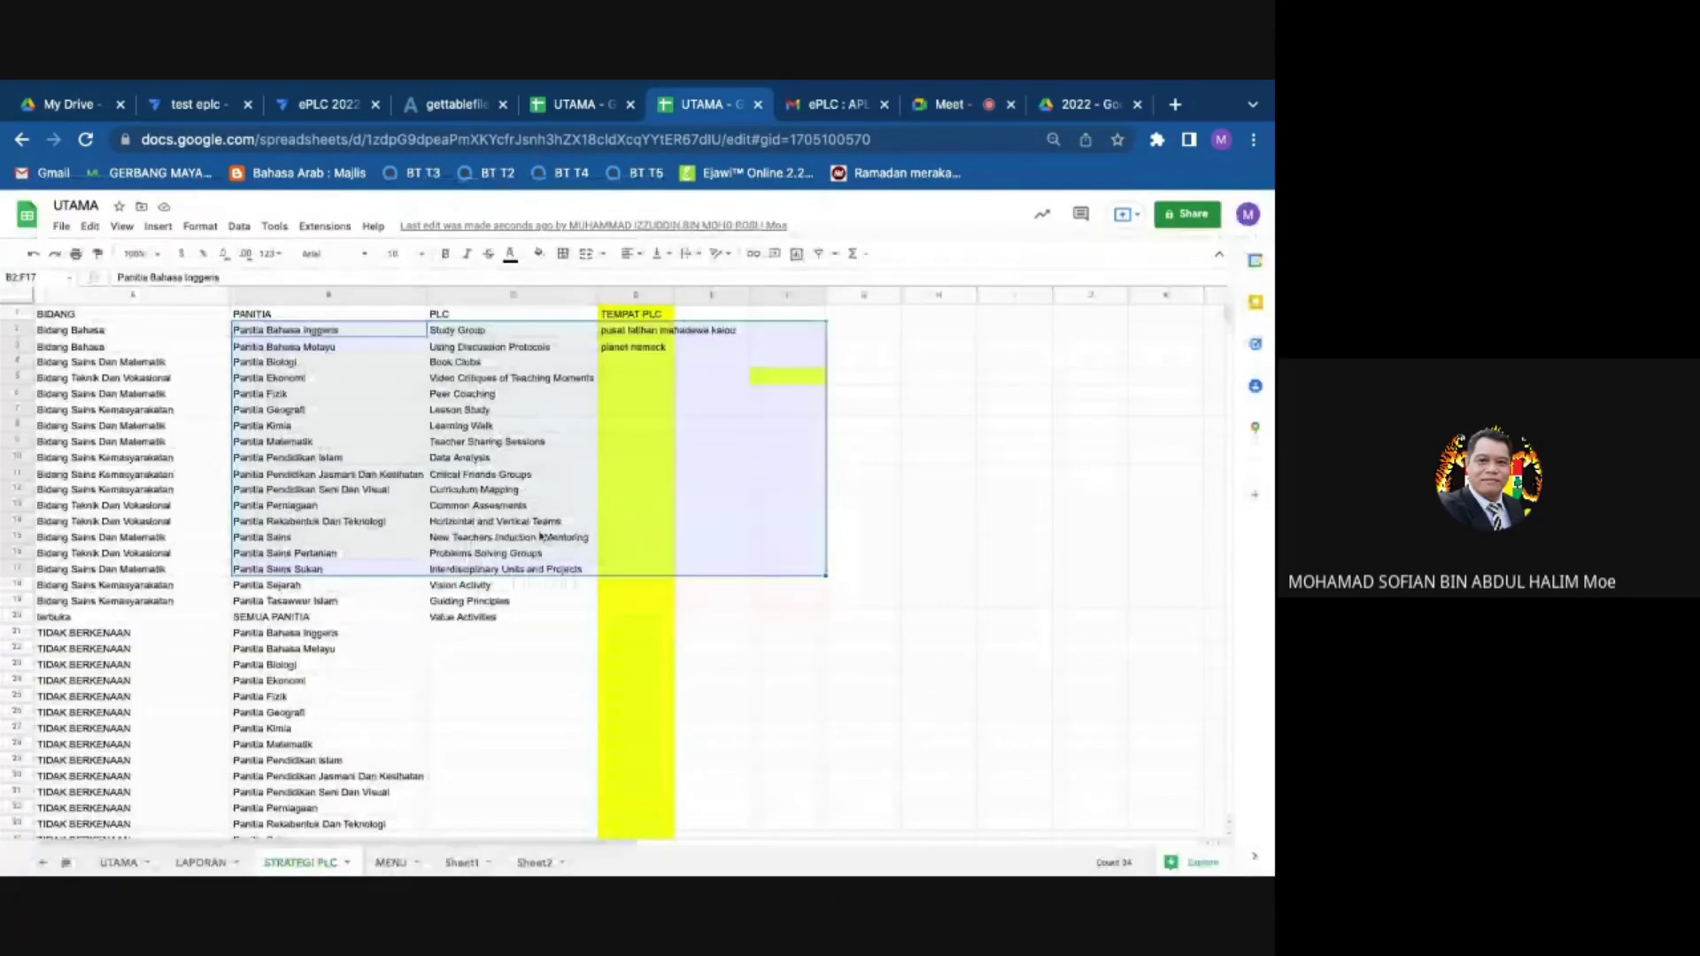
{"action": "left_click_drag", "start_coordinate": [301, 330], "coordinate": [328, 475]}
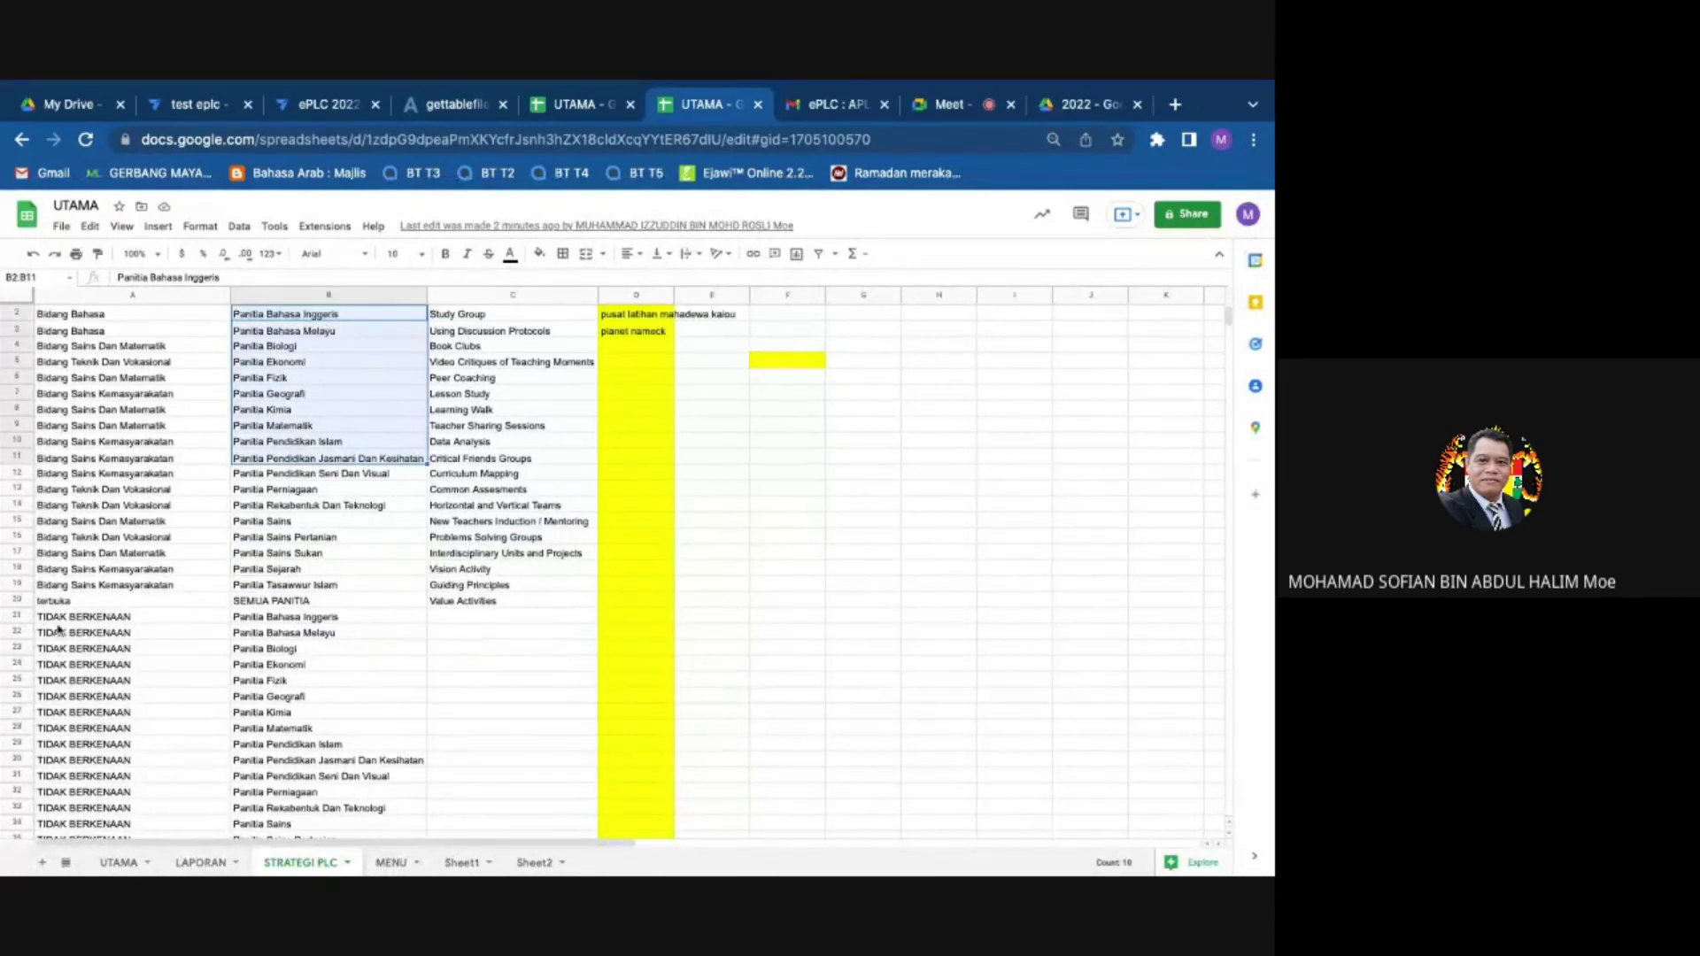
{"action": "scroll", "coordinate": [71, 557], "scroll_direction": "down", "scroll_amount": 3}
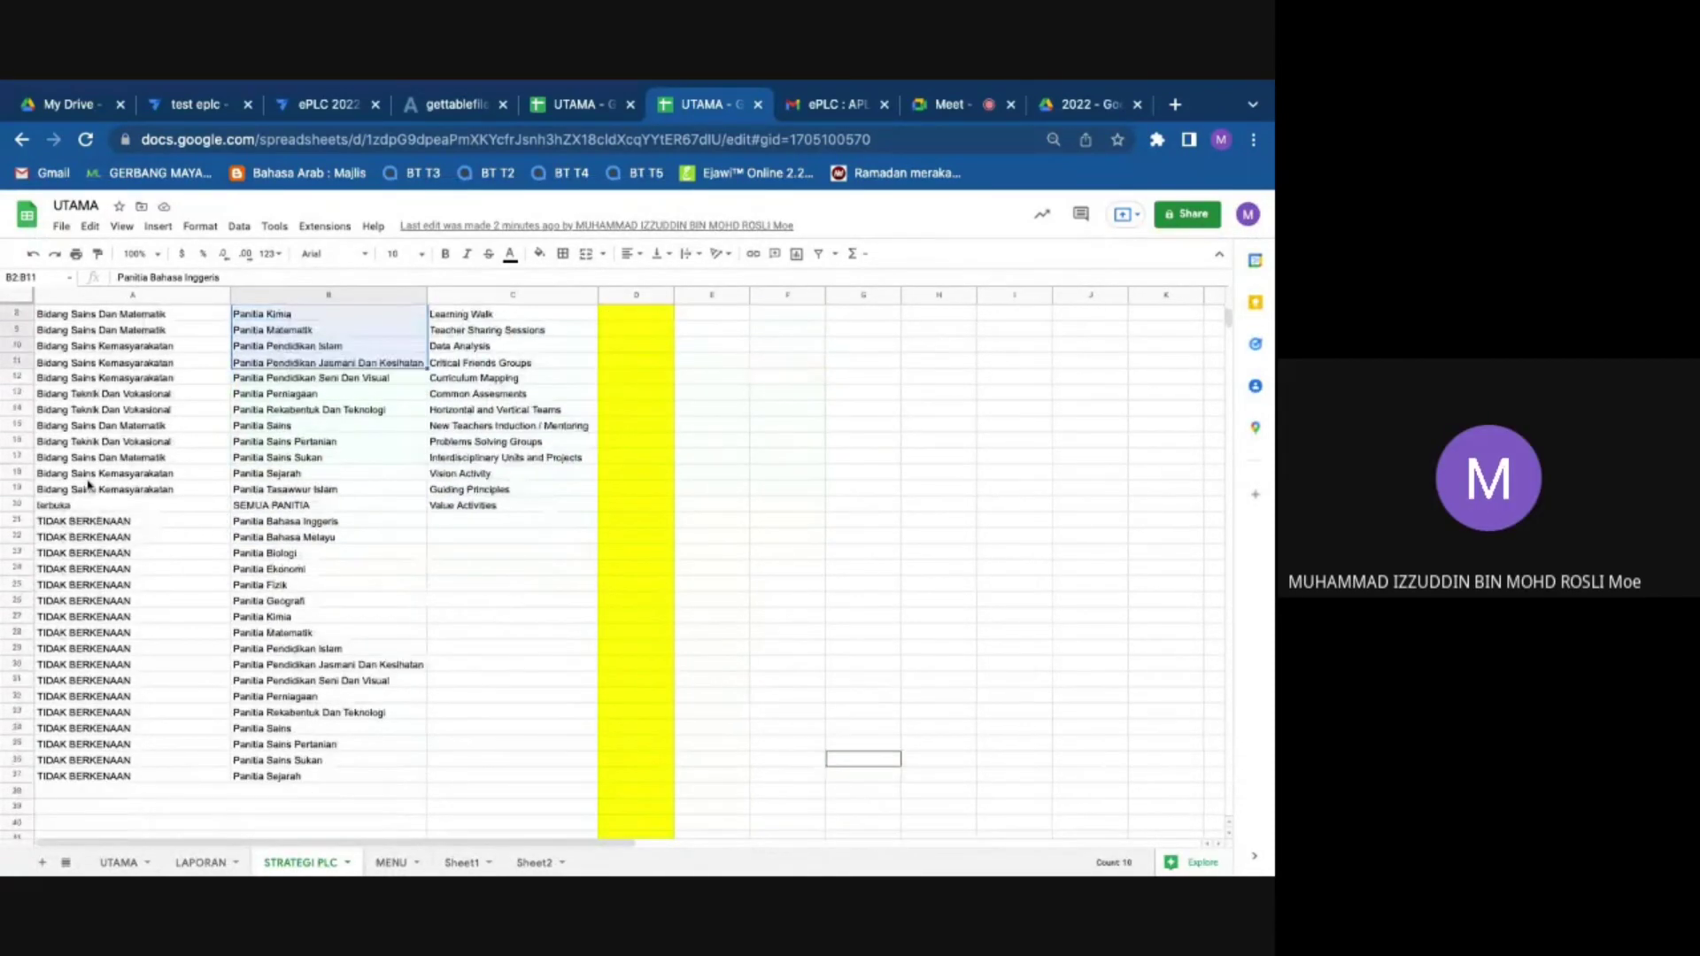
{"action": "scroll", "coordinate": [103, 333], "scroll_direction": "up", "scroll_amount": 3}
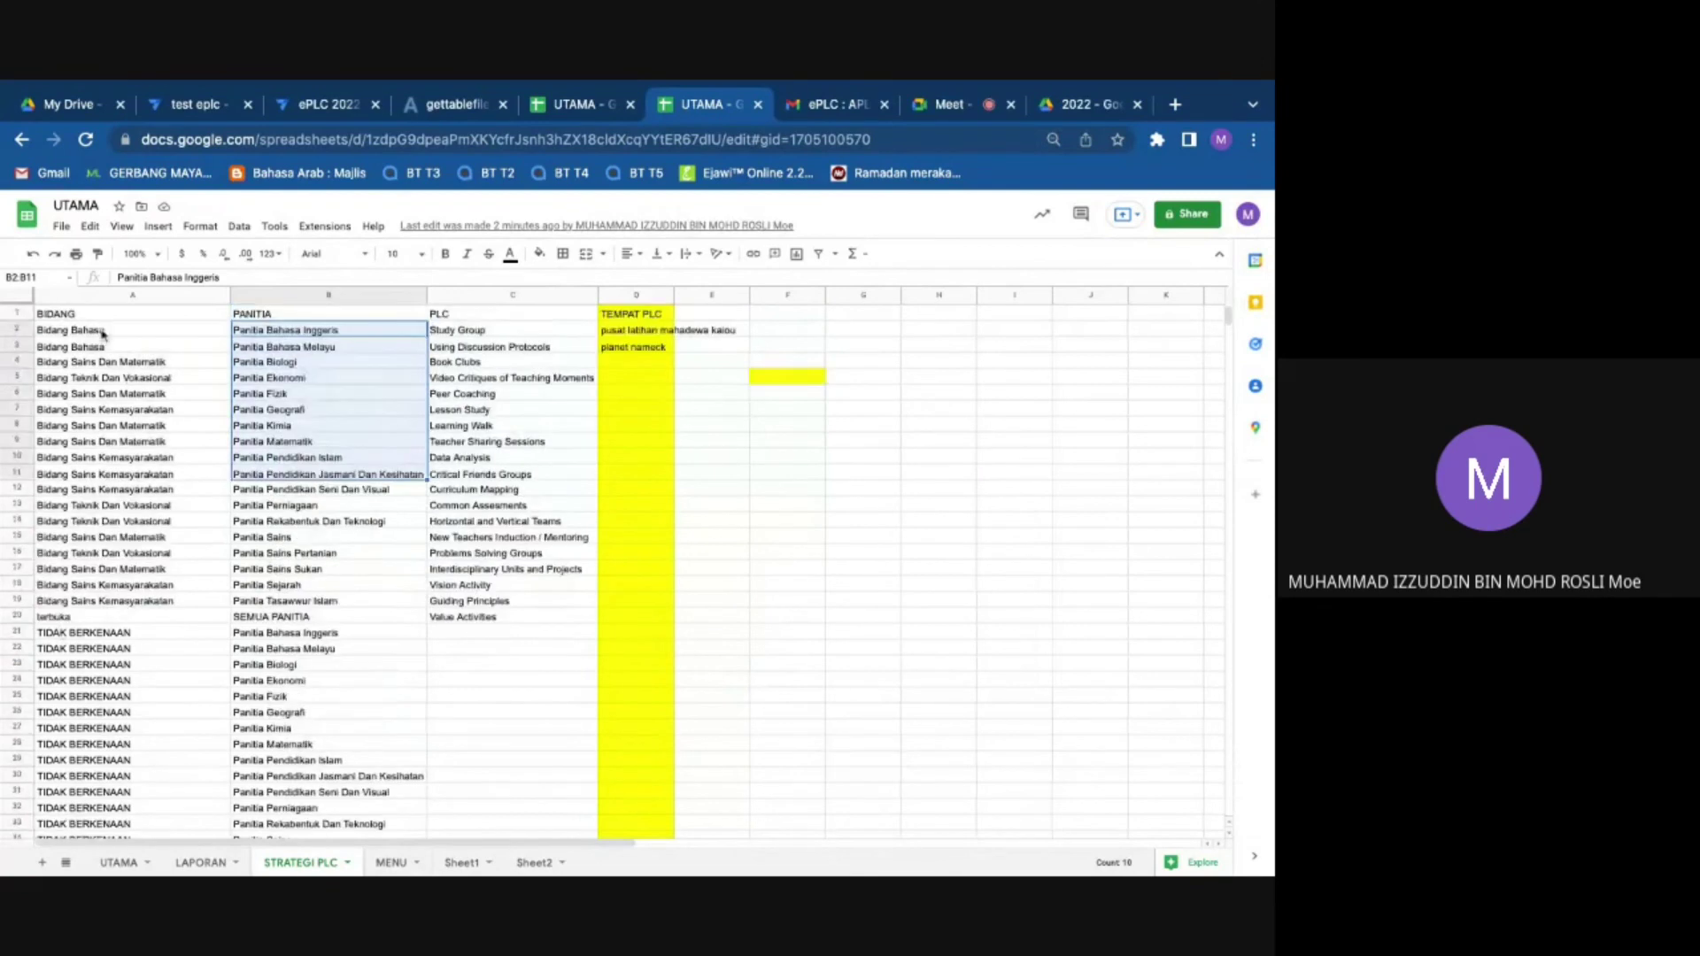
{"action": "left_click_drag", "start_coordinate": [102, 333], "coordinate": [102, 600]}
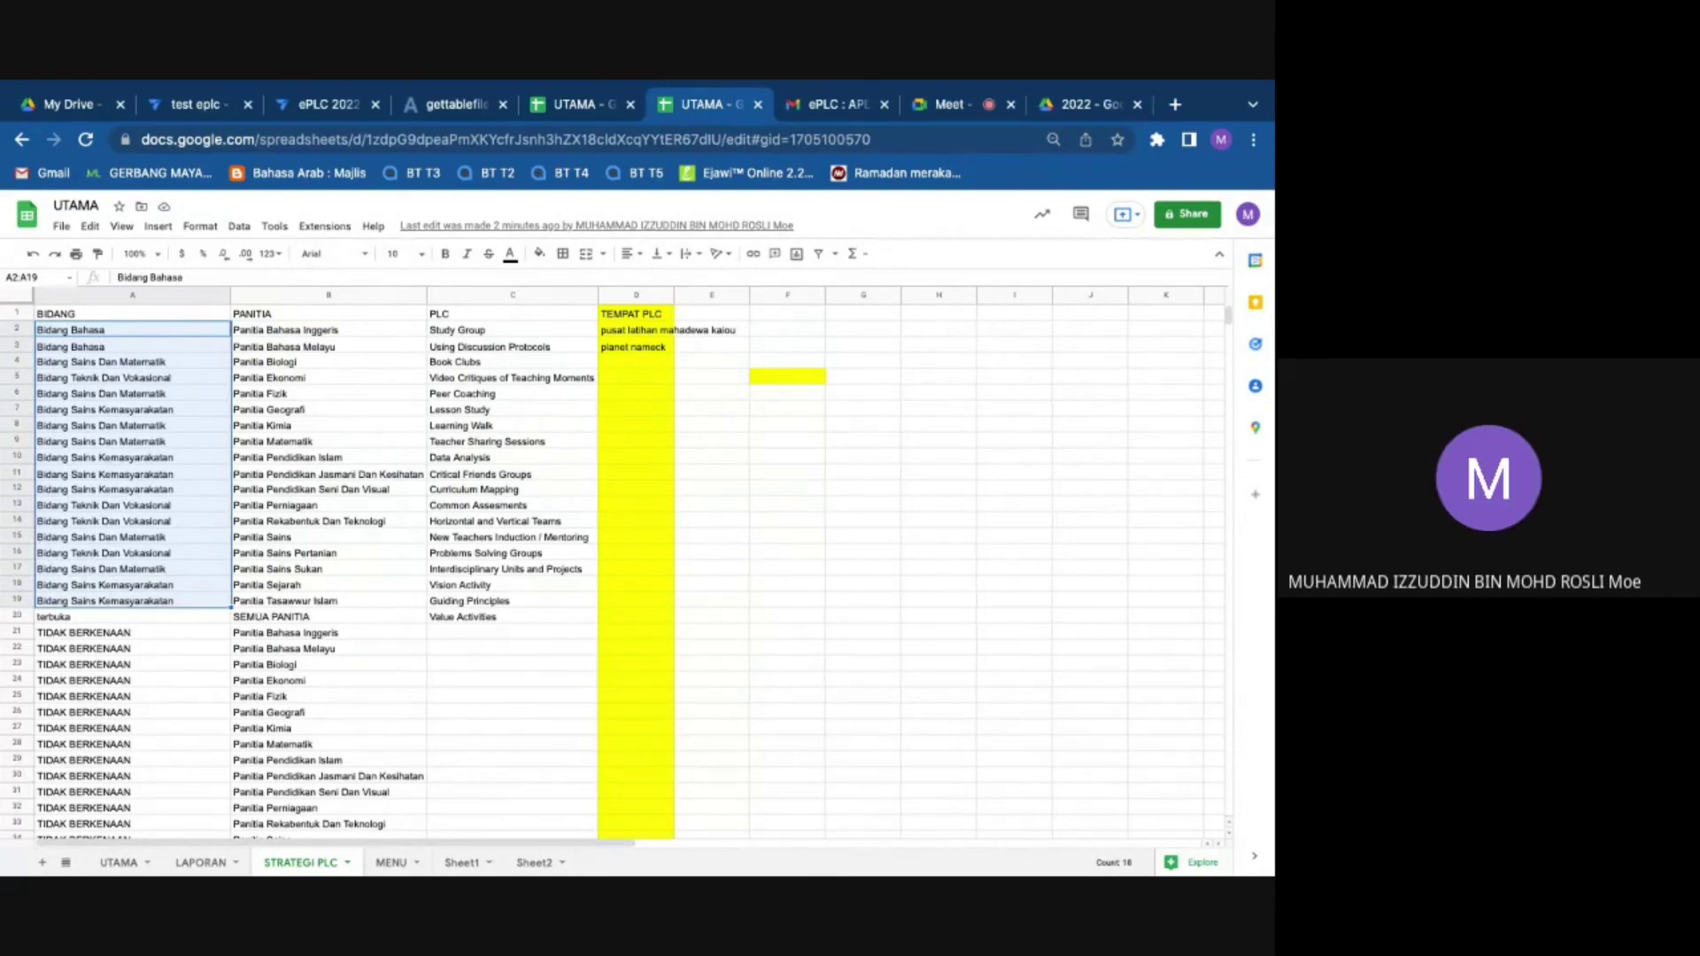
{"action": "key", "text": "Delete"}
{"action": "left_click", "coordinate": [85, 621]}
{"action": "key", "text": "Delete"}
Step: Copy TIDAK BERKENAAN from A21 and paste it into A2
{"action": "scroll", "coordinate": [89, 629], "scroll_direction": "down", "scroll_amount": 1}
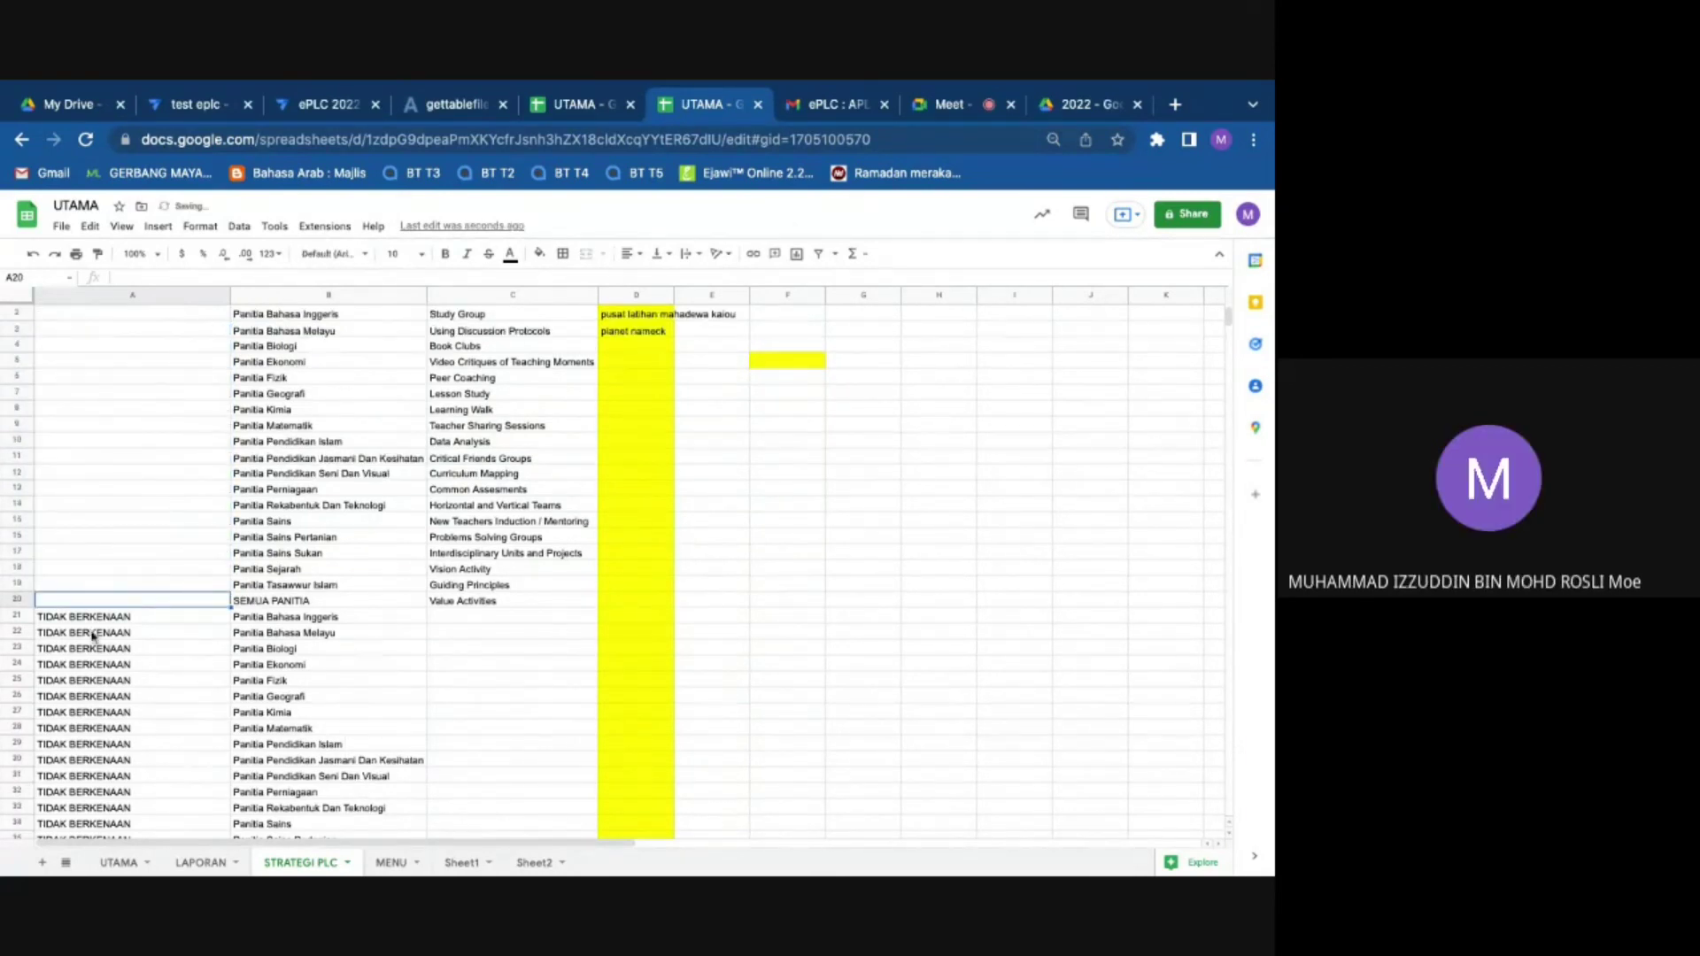
{"action": "scroll", "coordinate": [93, 636], "scroll_direction": "down", "scroll_amount": 3}
{"action": "left_click", "coordinate": [104, 490]}
{"action": "key", "text": "shift+Down"}
{"action": "key", "text": "shift+Down"}
{"action": "key", "text": "shift+Down"}
{"action": "key", "text": "shift+Down"}
{"action": "key", "text": "shift+Down"}
{"action": "key", "text": "shift+Down"}
{"action": "key", "text": "shift+Down"}
{"action": "key", "text": "shift+Down"}
{"action": "key", "text": "shift+Down"}
{"action": "key", "text": "shift+Down"}
{"action": "key", "text": "shift+Down"}
{"action": "key", "text": "shift+Down"}
{"action": "key", "text": "shift+Down"}
{"action": "key", "text": "shift+Down"}
{"action": "key", "text": "shift+Down"}
{"action": "key", "text": "shift+Down"}
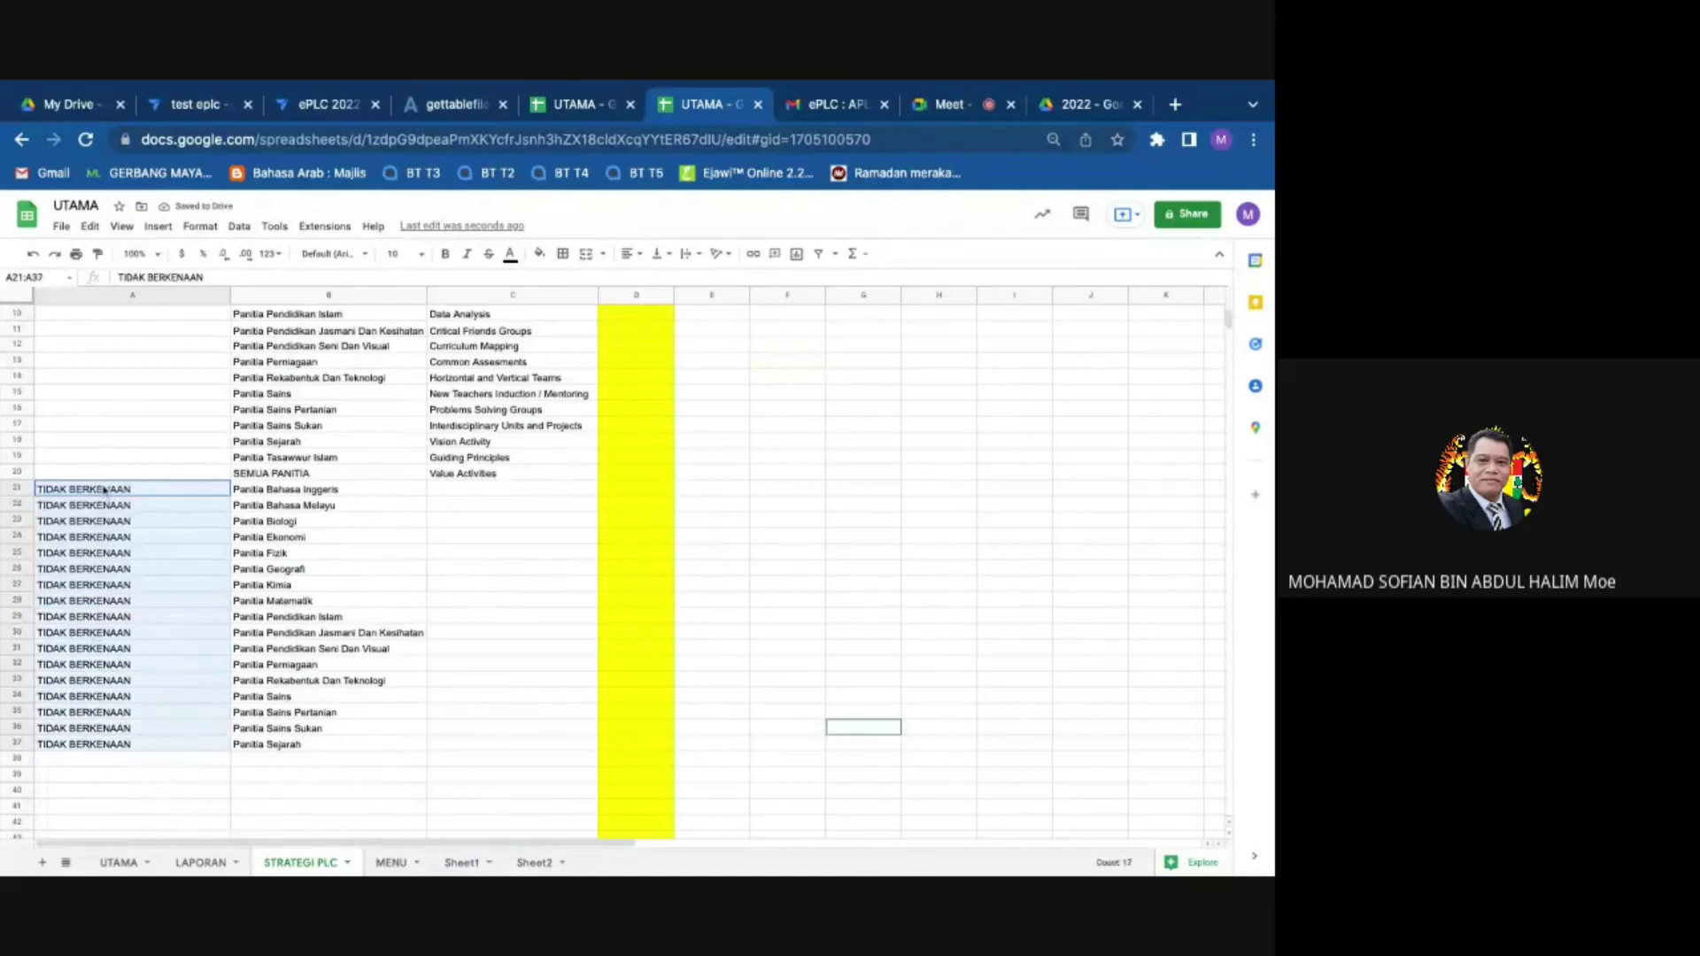
{"action": "left_click", "coordinate": [64, 742]}
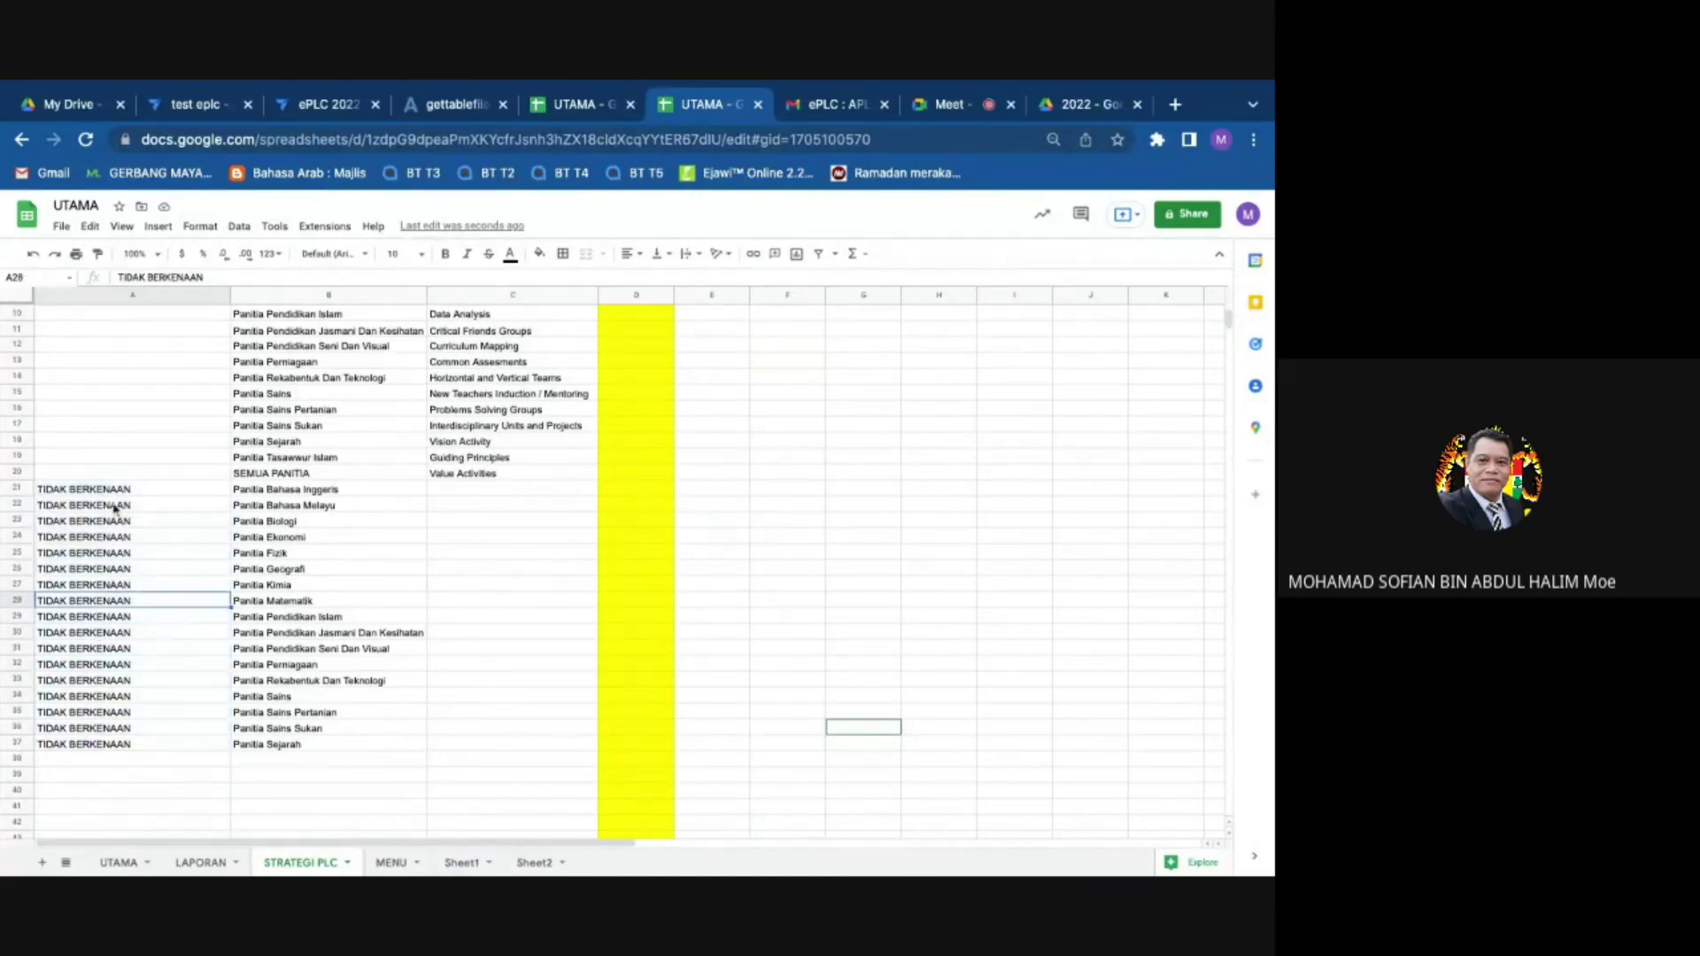
{"action": "scroll", "coordinate": [118, 509], "scroll_direction": "up", "scroll_amount": 3}
{"action": "left_click", "coordinate": [99, 634]}
{"action": "key", "text": "ctrl+c"}
{"action": "left_click", "coordinate": [94, 331]}
{"action": "key", "text": "ctrl+v"}
Step: Copy A2's TIDAK BERKENAAN down over A3:A20, review the PANITIA column, and return to Meet
{"action": "left_click", "coordinate": [124, 395]}
{"action": "left_click", "coordinate": [171, 330]}
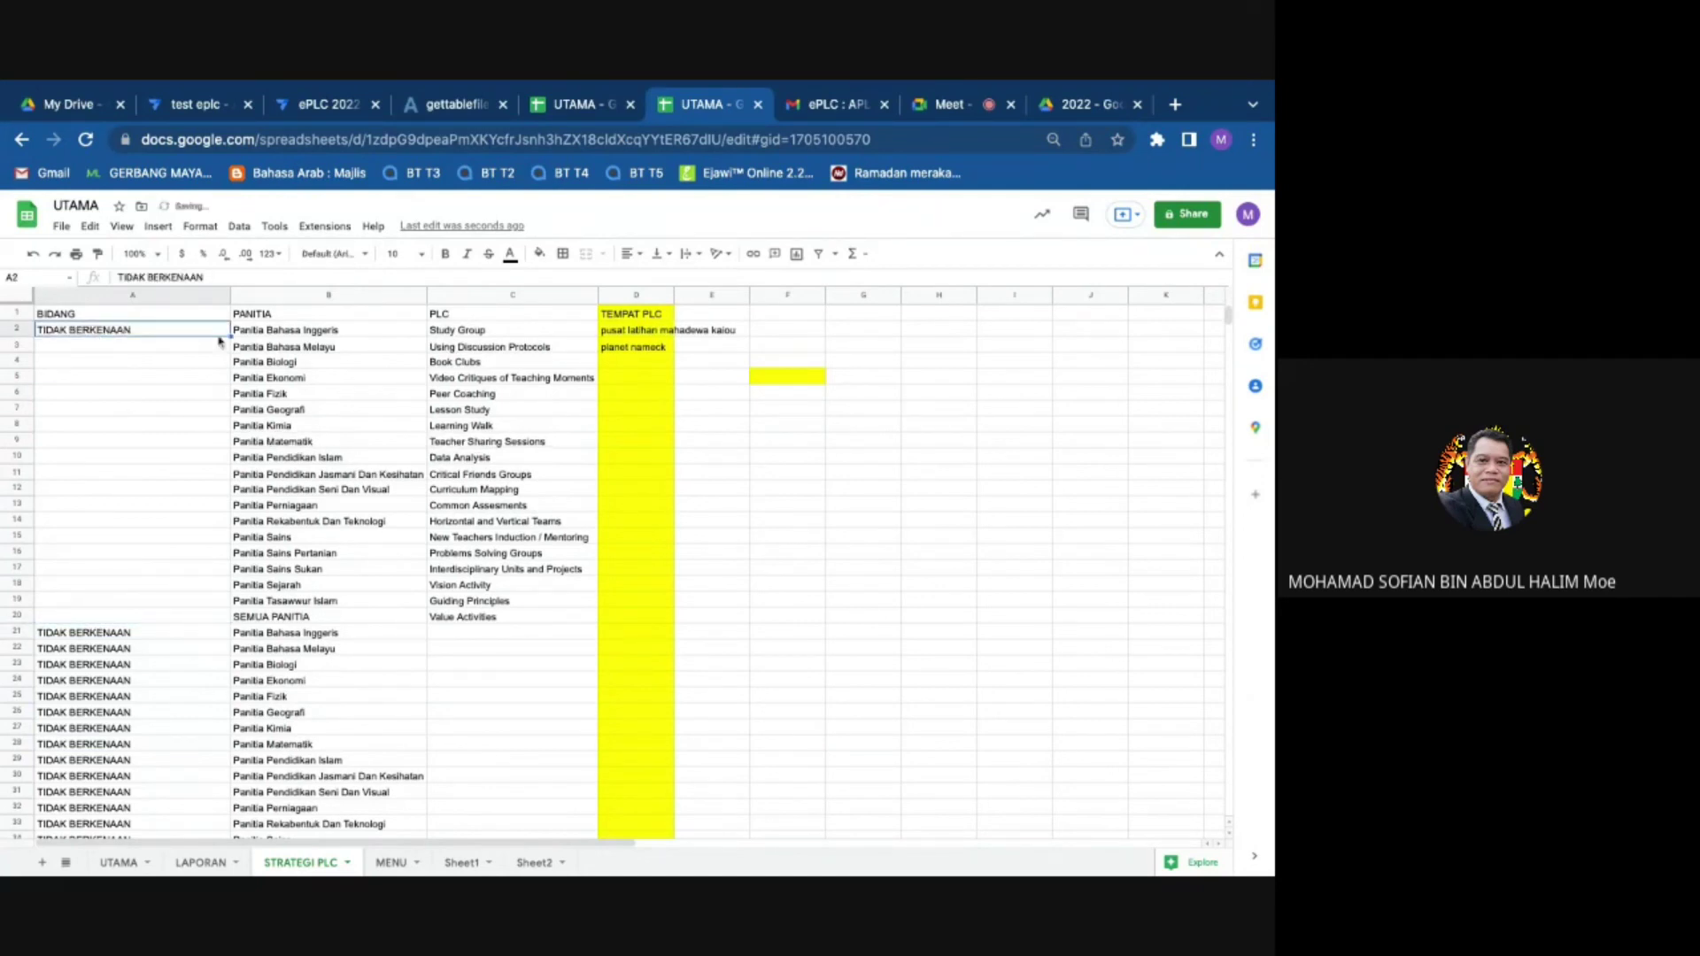
{"action": "key", "text": "ctrl+c"}
{"action": "left_click_drag", "start_coordinate": [219, 346], "coordinate": [224, 620]}
{"action": "left_click", "coordinate": [800, 620]}
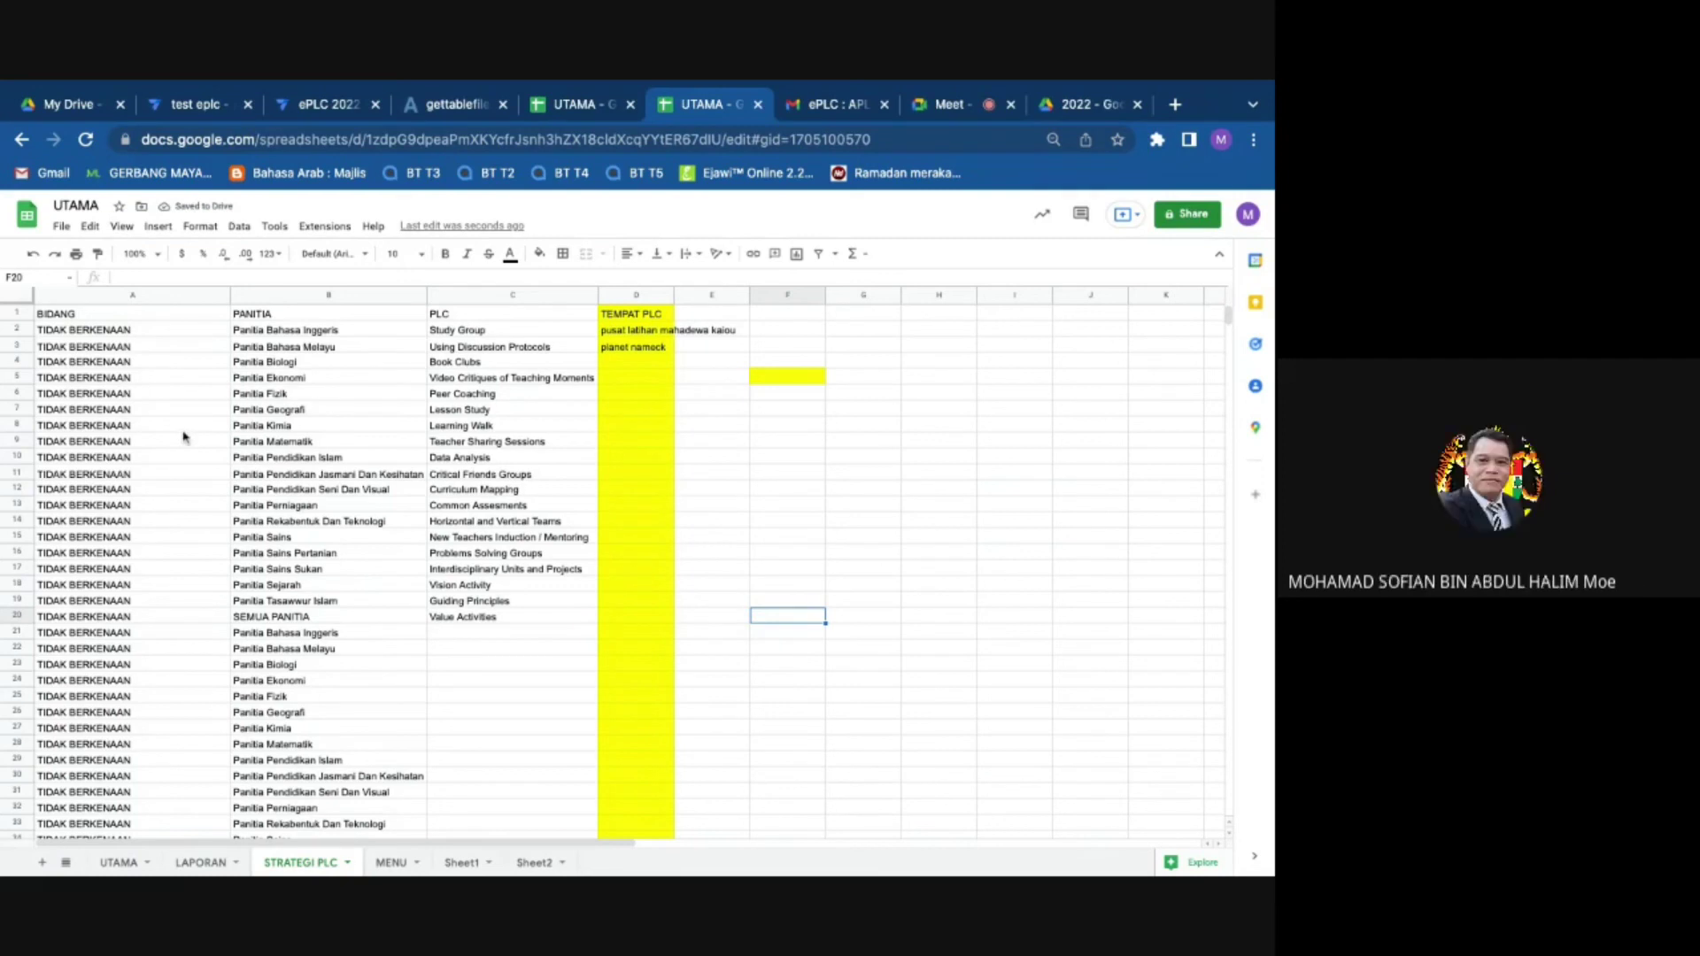
{"action": "left_click_drag", "start_coordinate": [282, 331], "coordinate": [292, 699]}
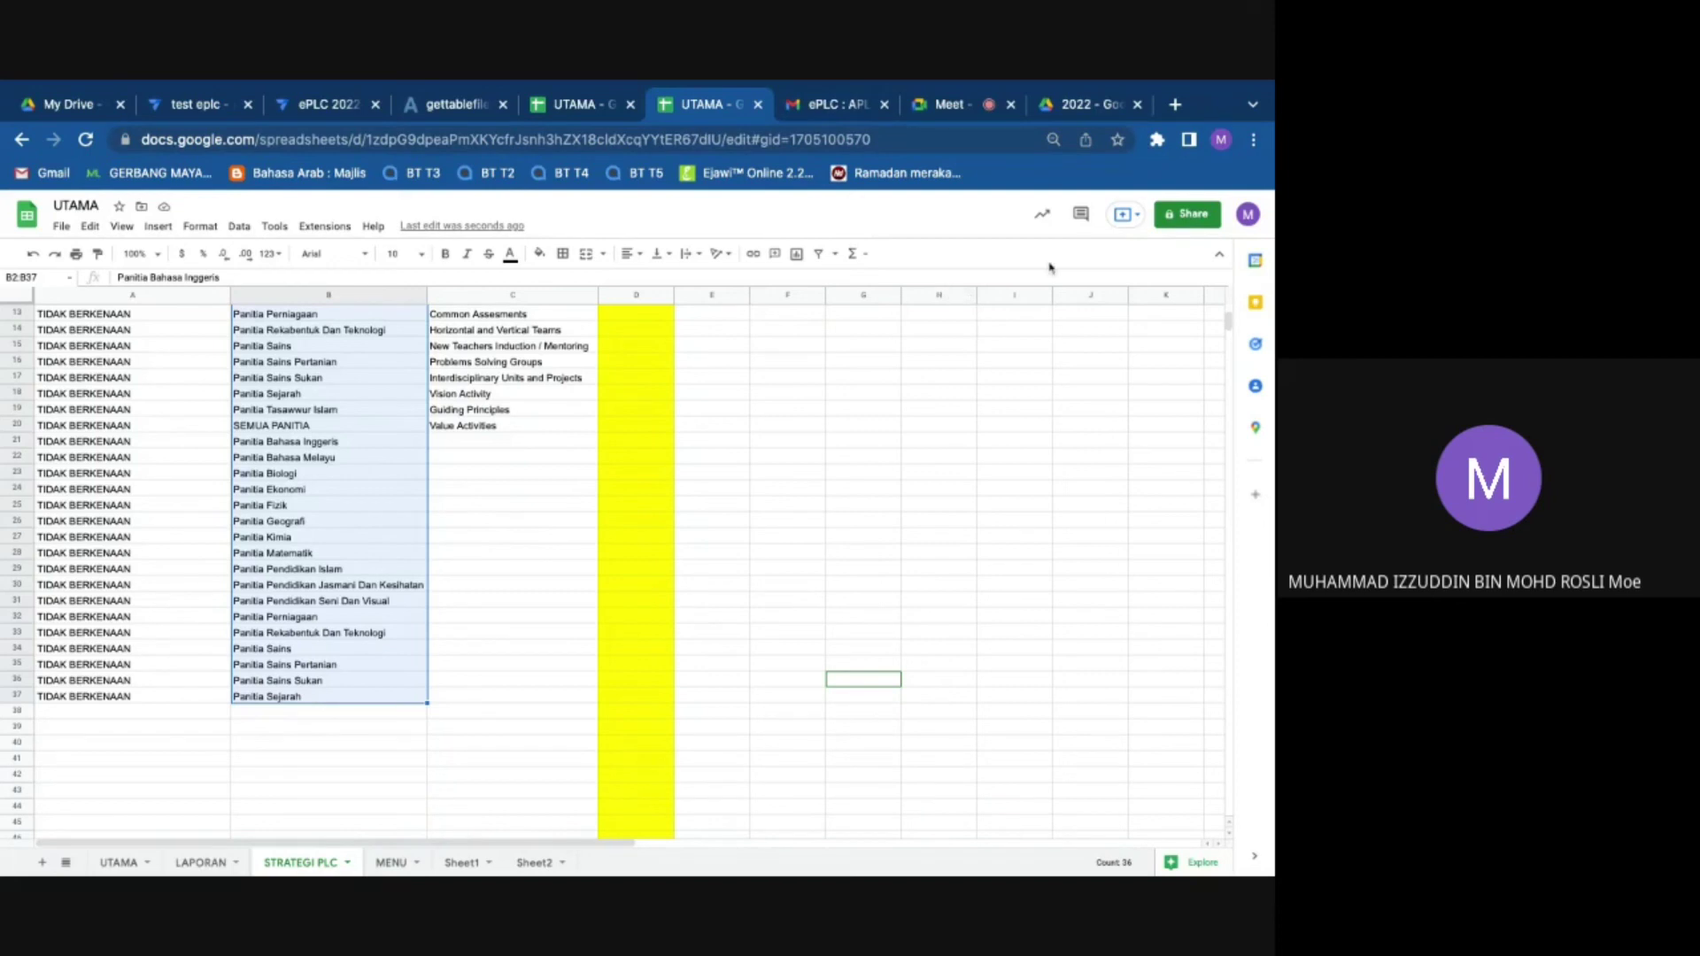
{"action": "left_click", "coordinate": [946, 104]}
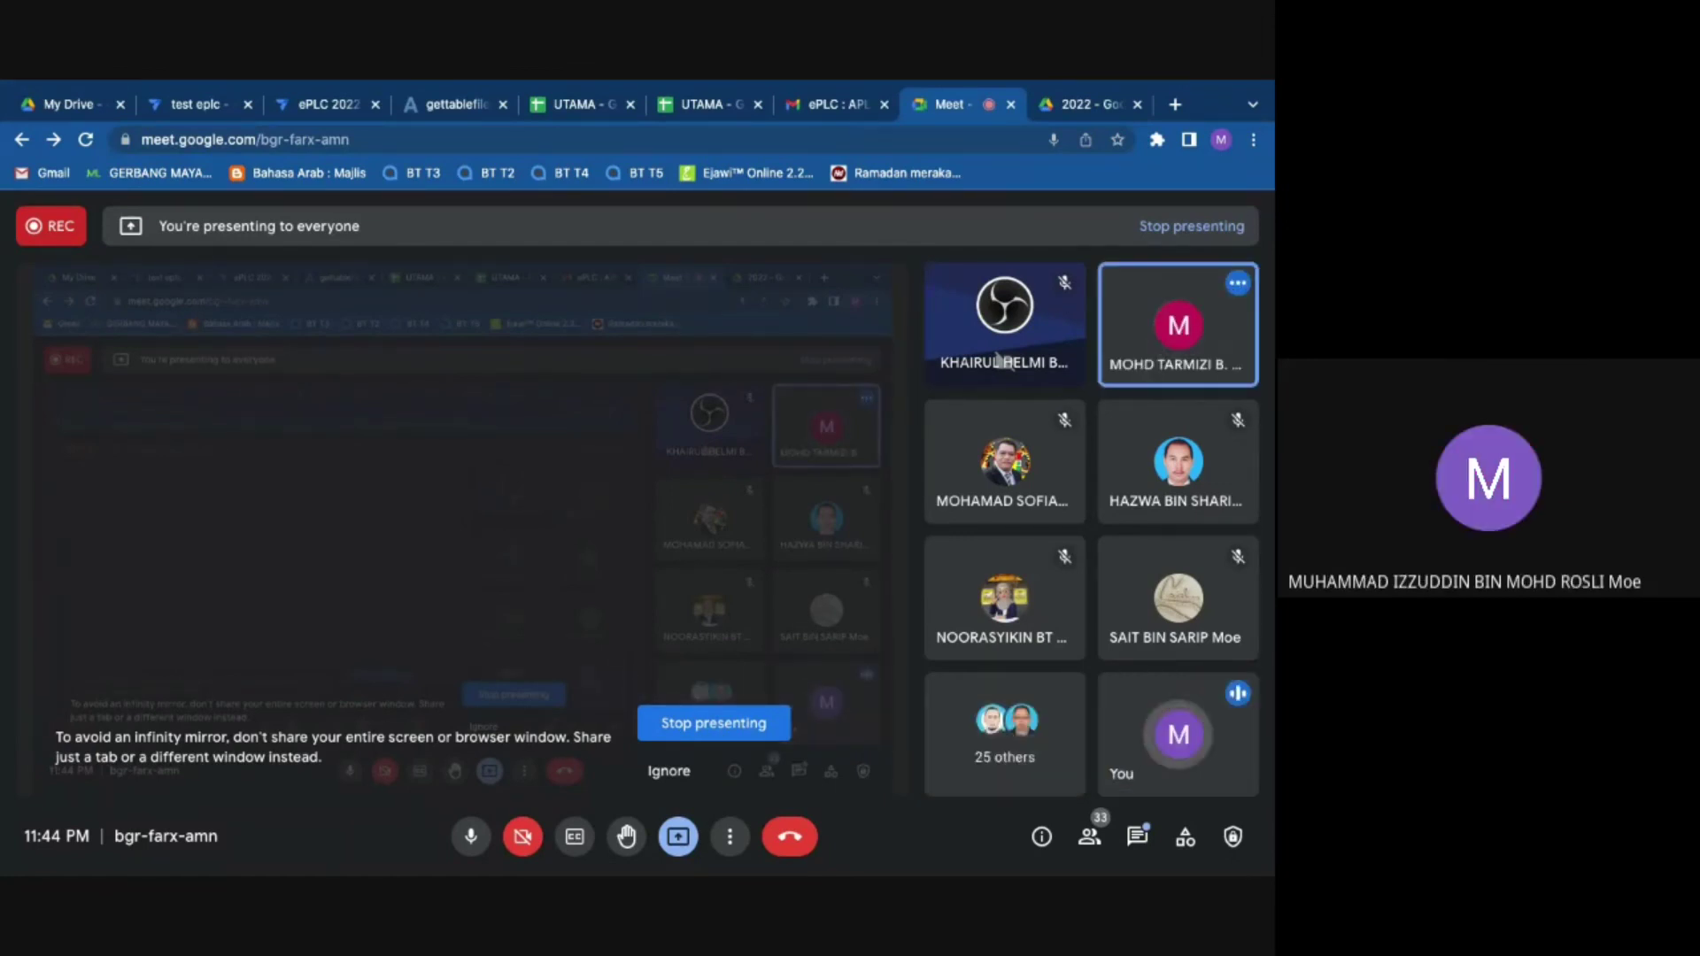
{"action": "mouse_move", "coordinate": [1180, 786]}
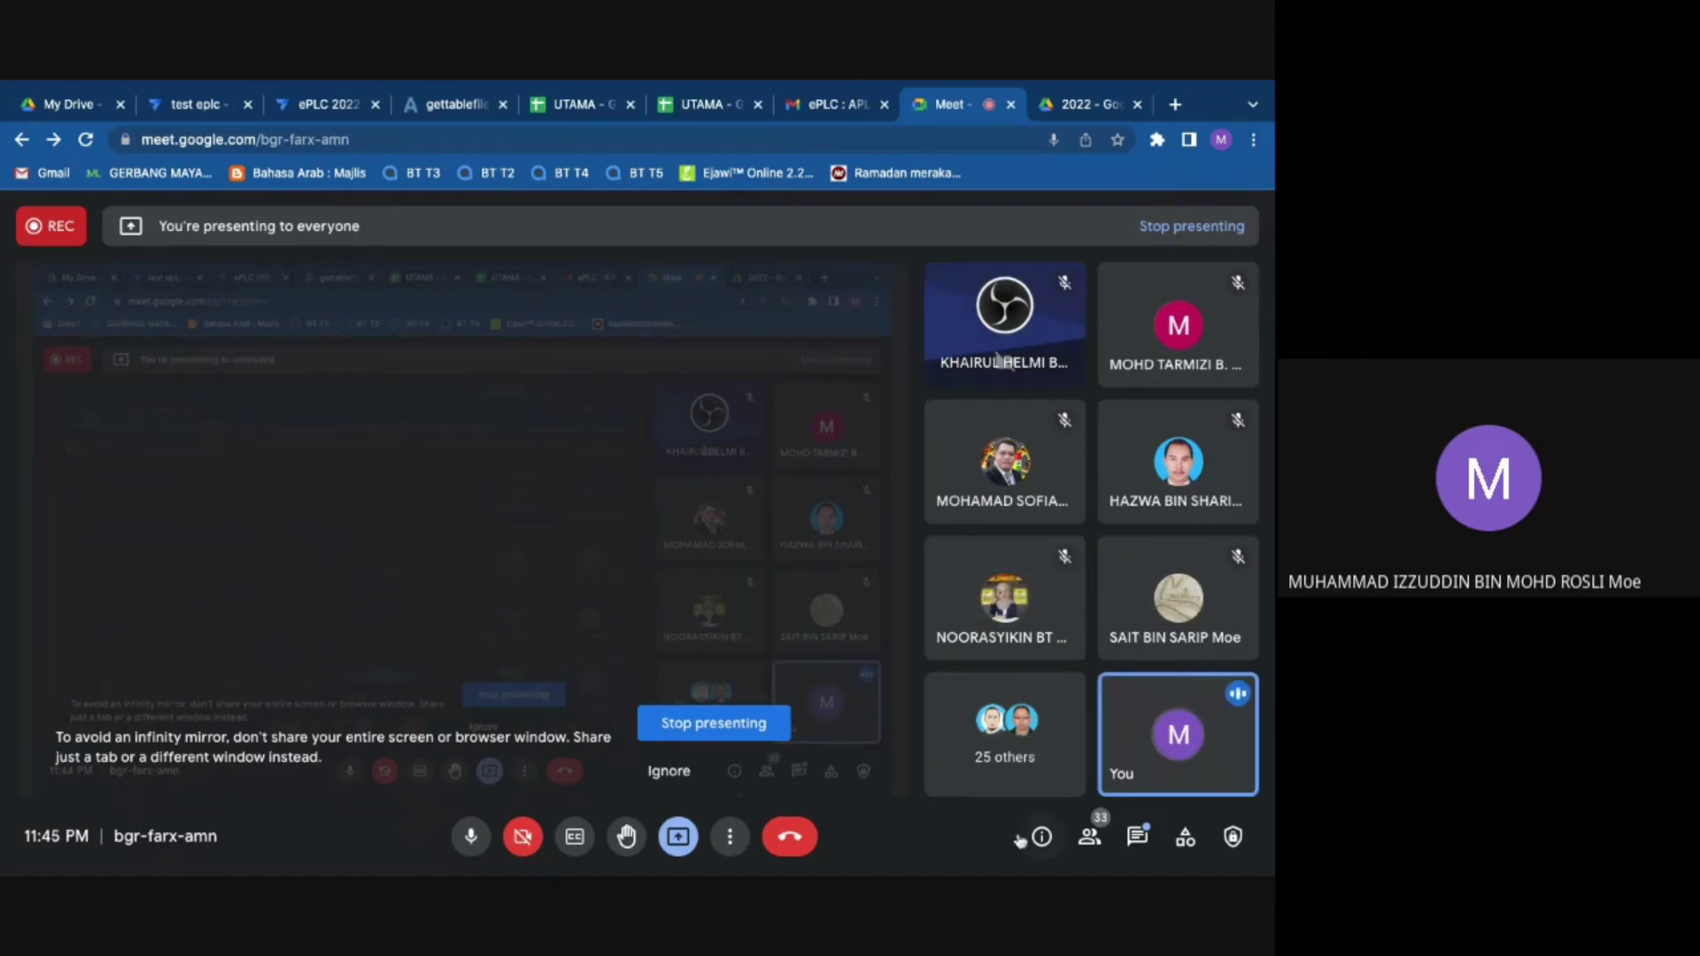
{"action": "left_click", "coordinate": [846, 104]}
{"action": "left_click", "coordinate": [740, 103]}
{"action": "left_click", "coordinate": [796, 103]}
{"action": "left_click", "coordinate": [943, 104]}
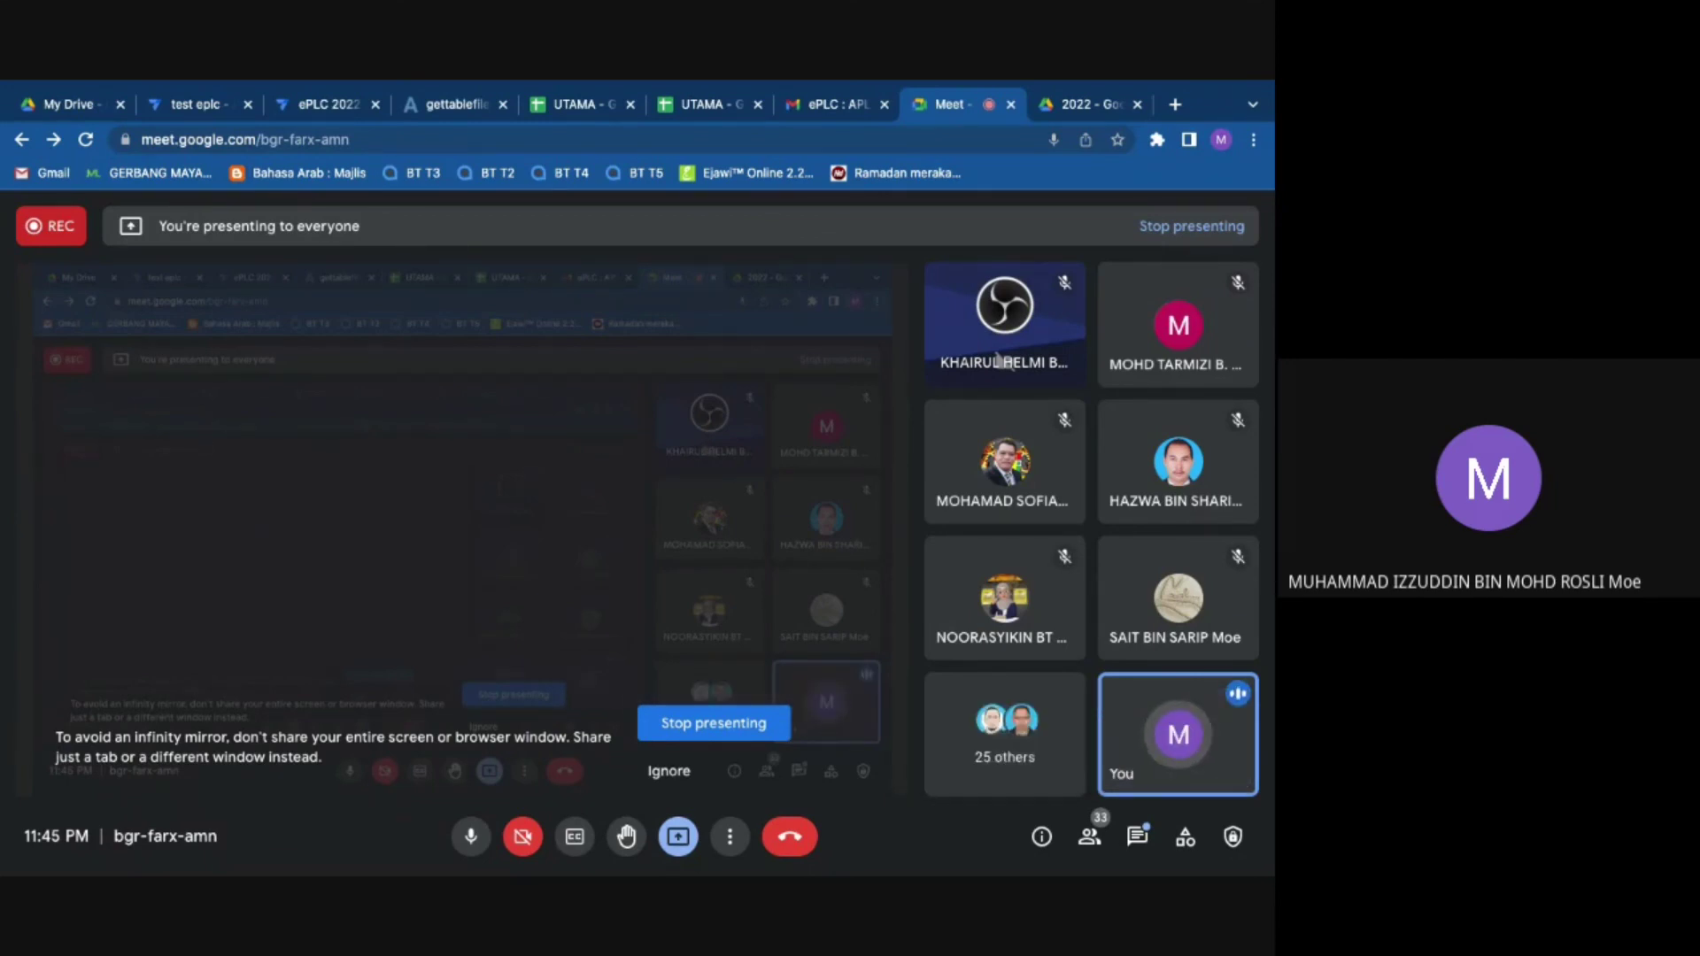
{"action": "mouse_move", "coordinate": [843, 600]}
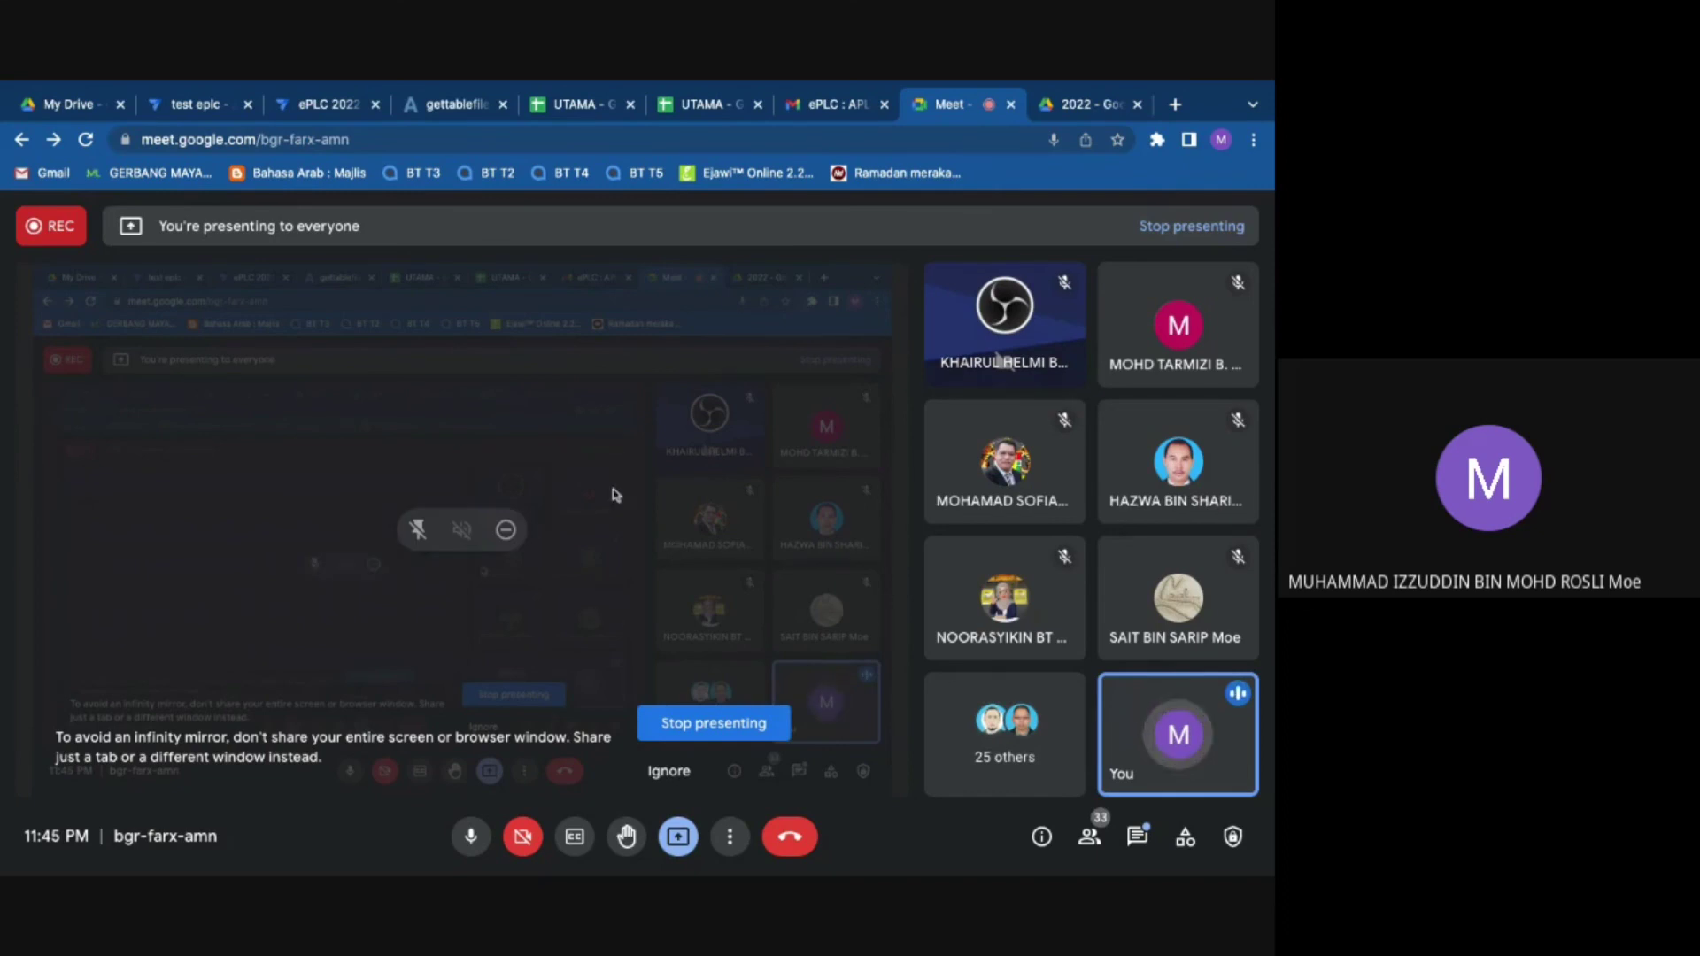